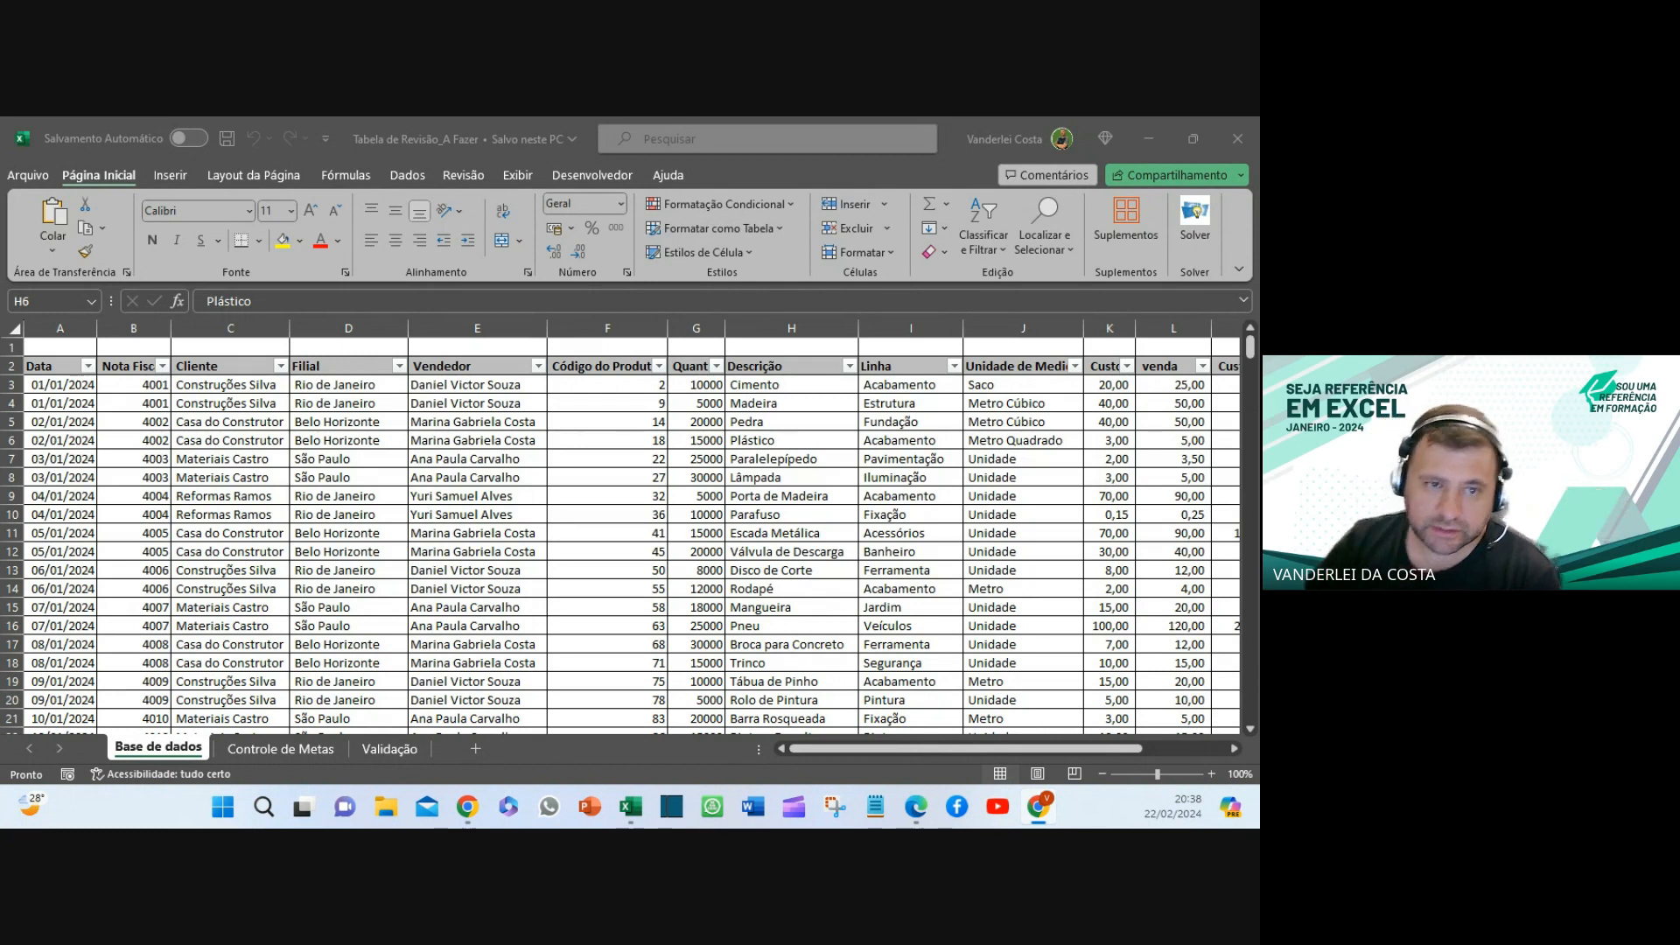
# - Bring up the Tabela de Revisão_Feito workbook, maximized, on its Base de dados sheet
pyautogui.scroll(-19, 665, 394)
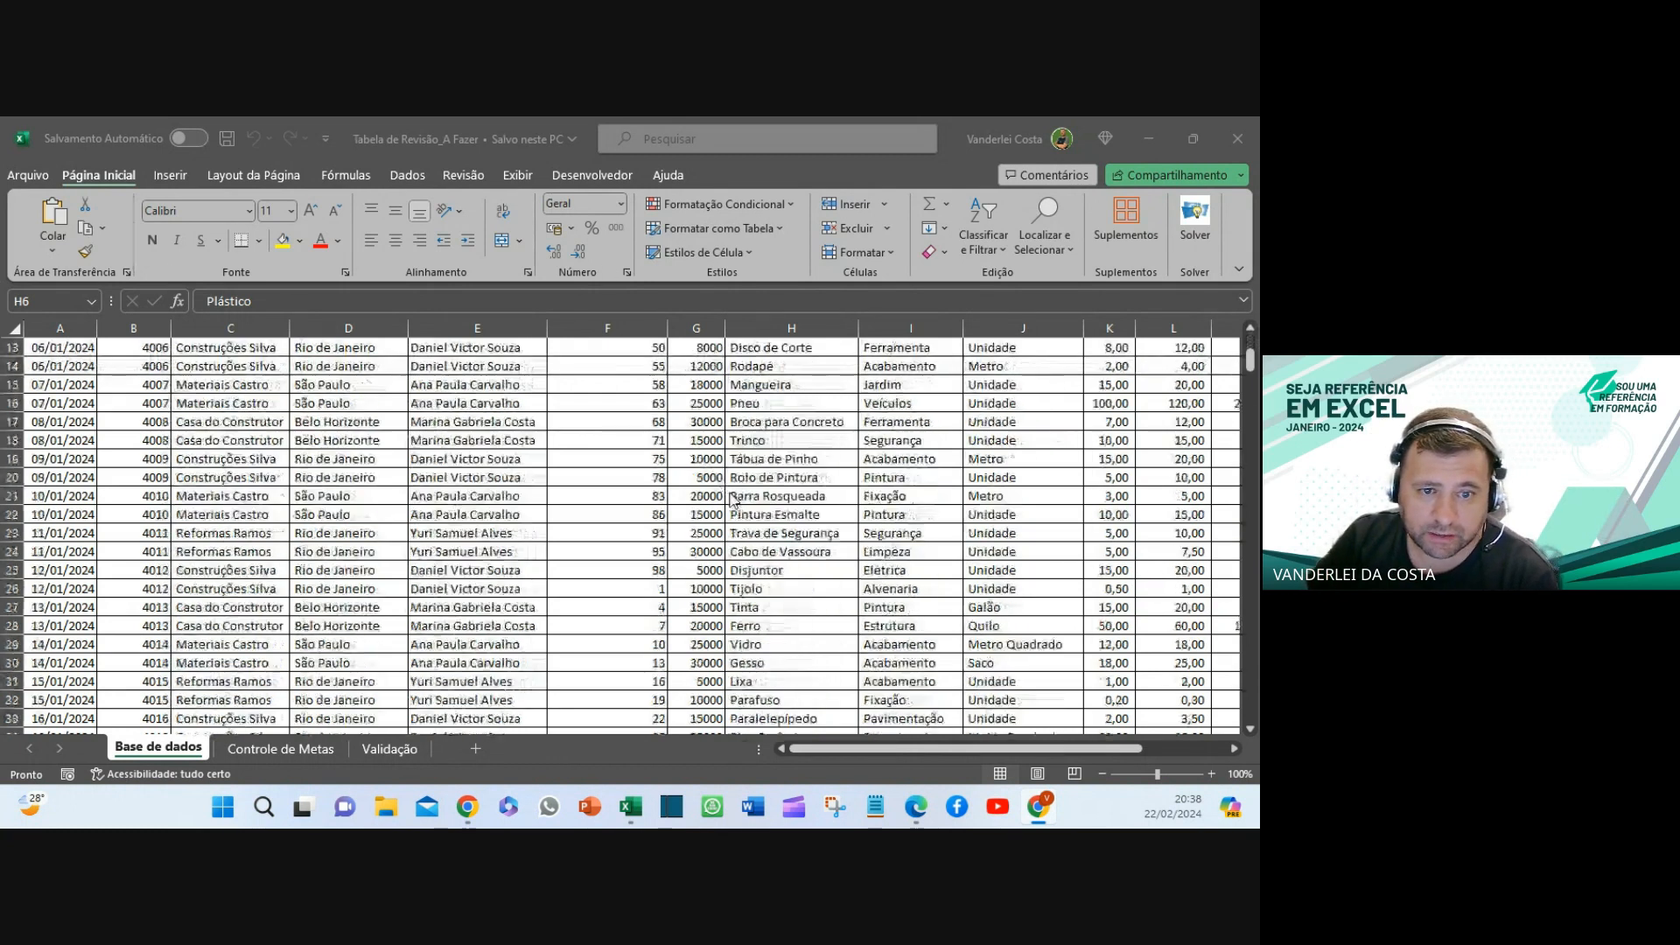
pyautogui.scroll(18, 742, 500)
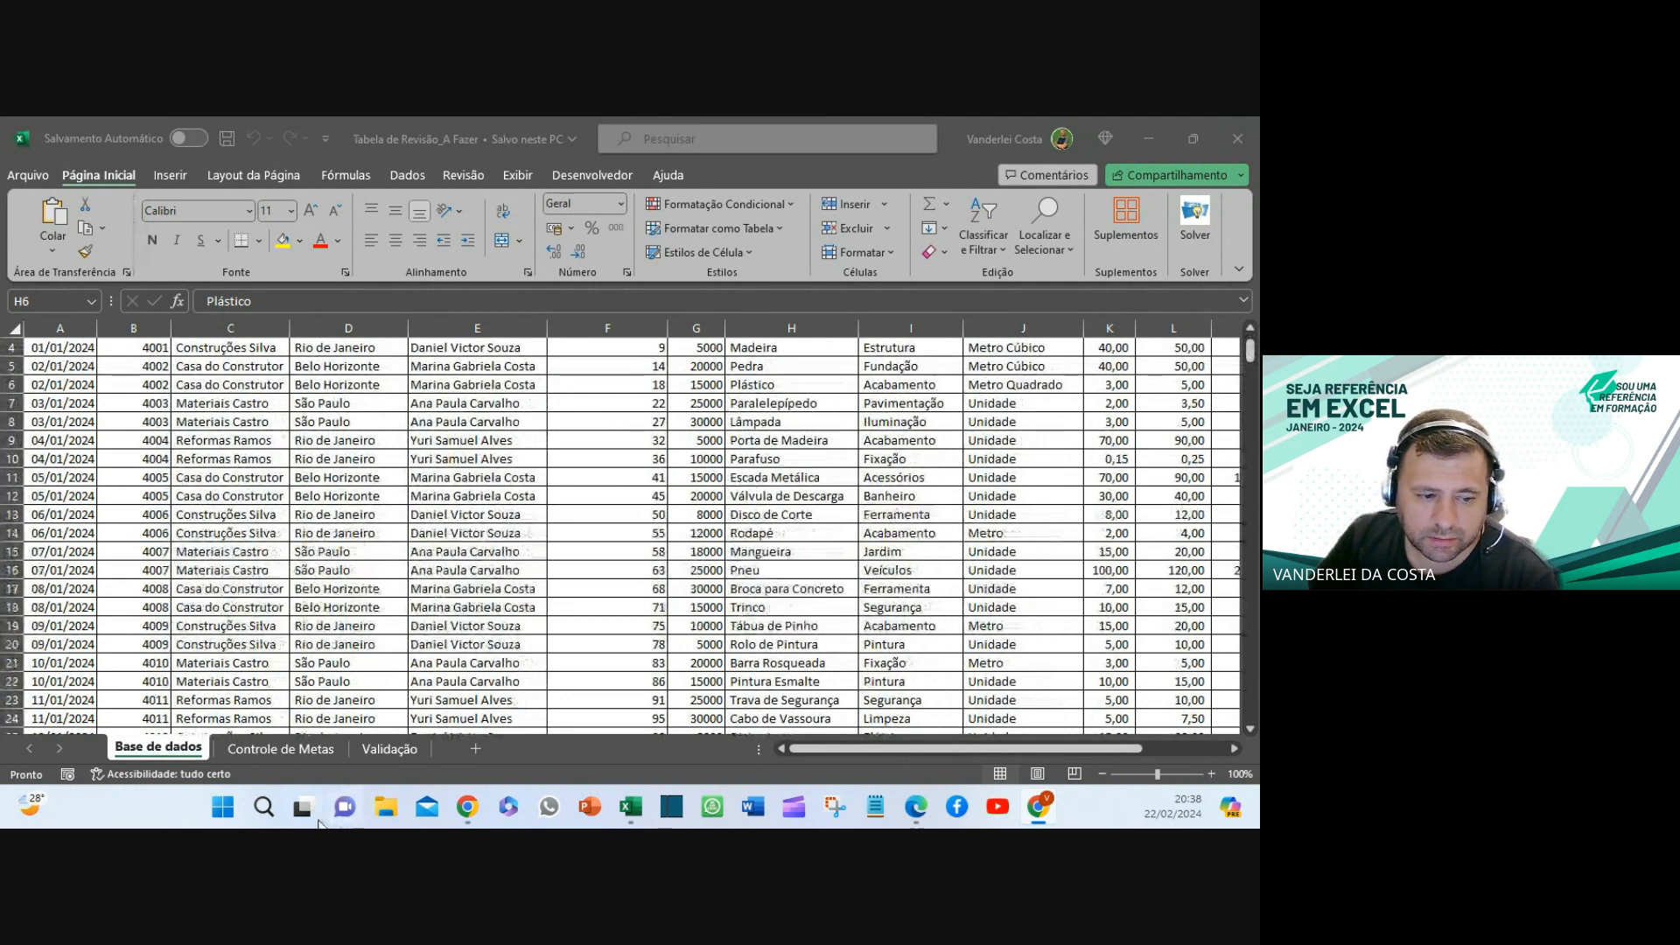
pyautogui.moveTo(631, 813)
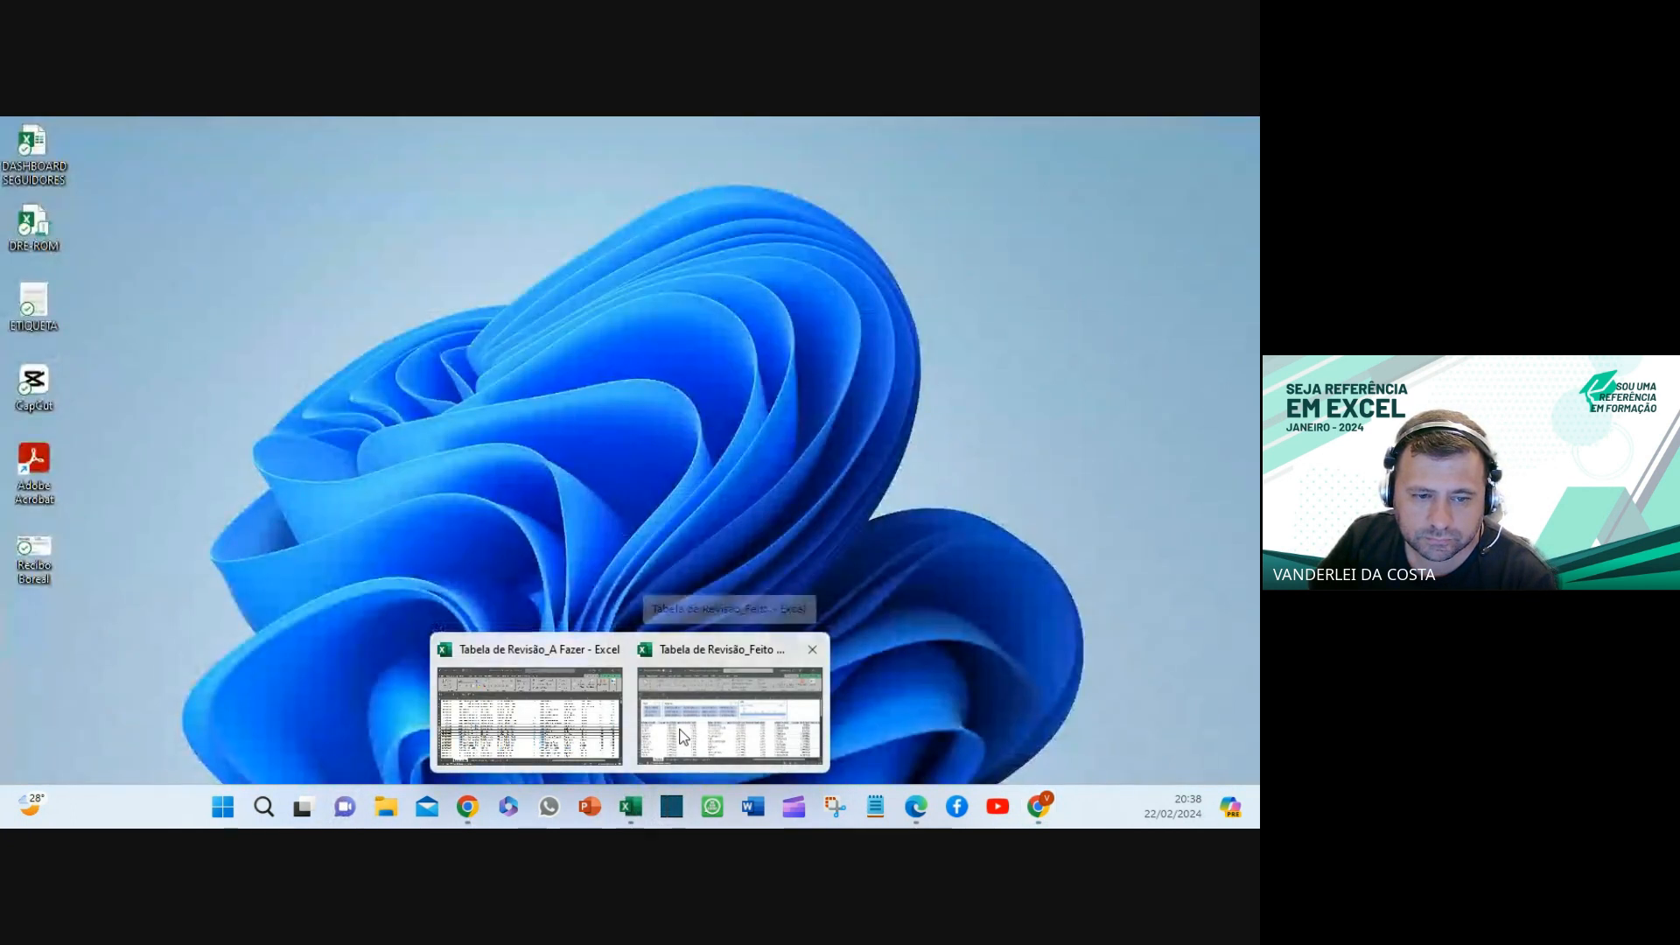
pyautogui.click(679, 728)
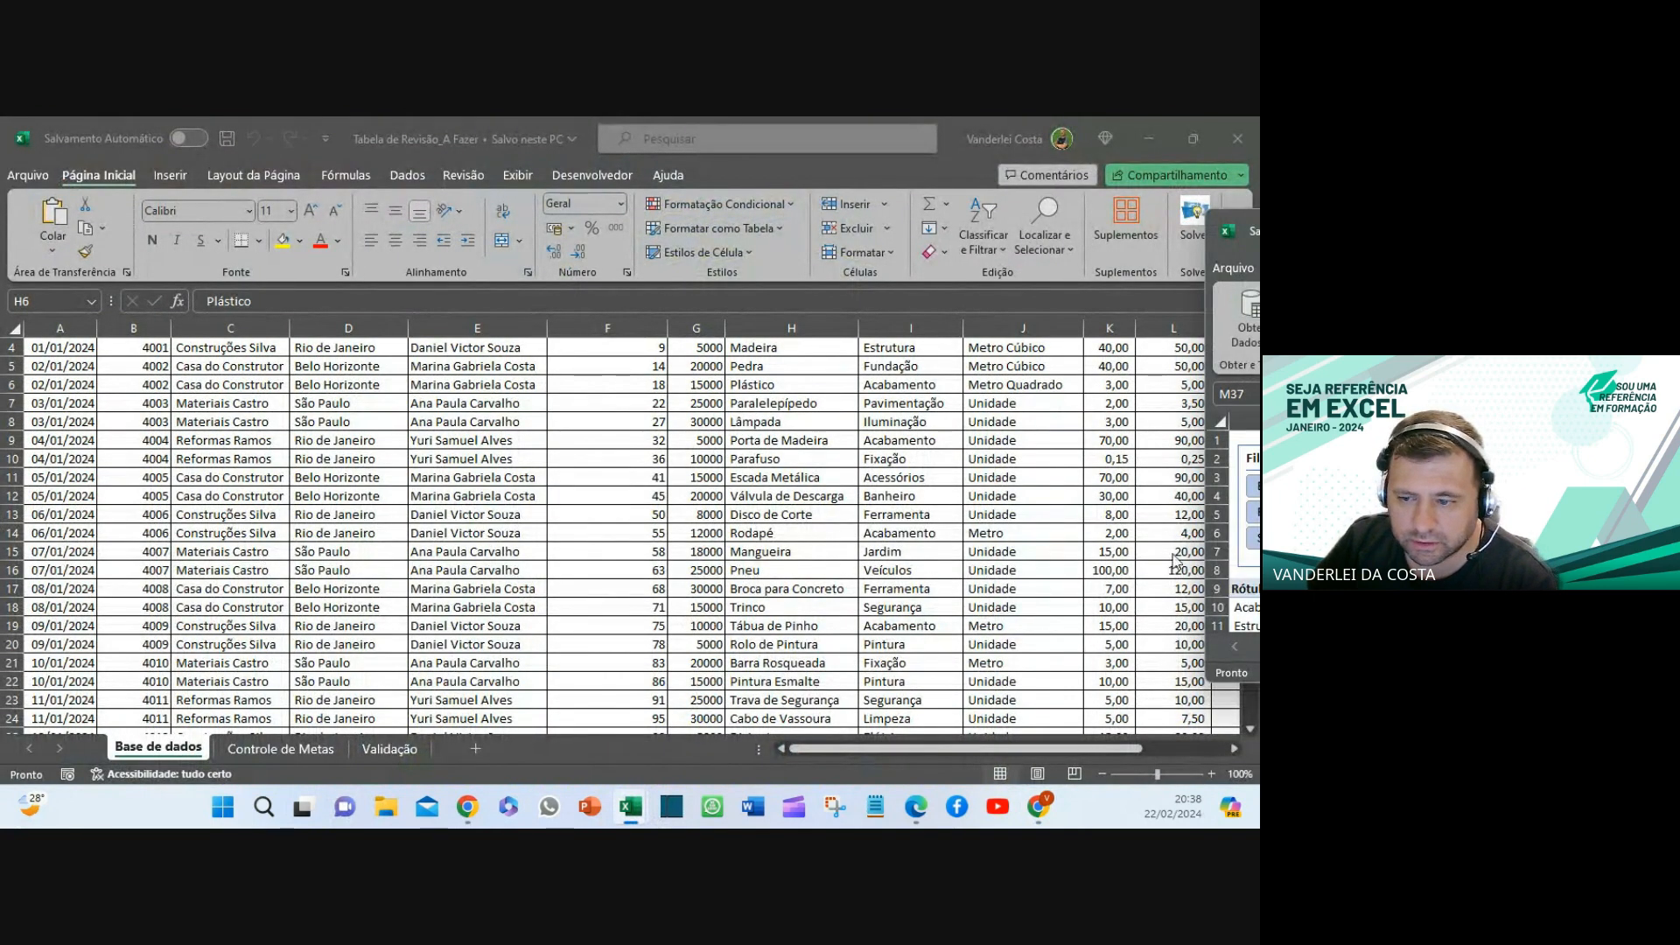
pyautogui.moveTo(1258, 229); pyautogui.dragTo(396, 117)
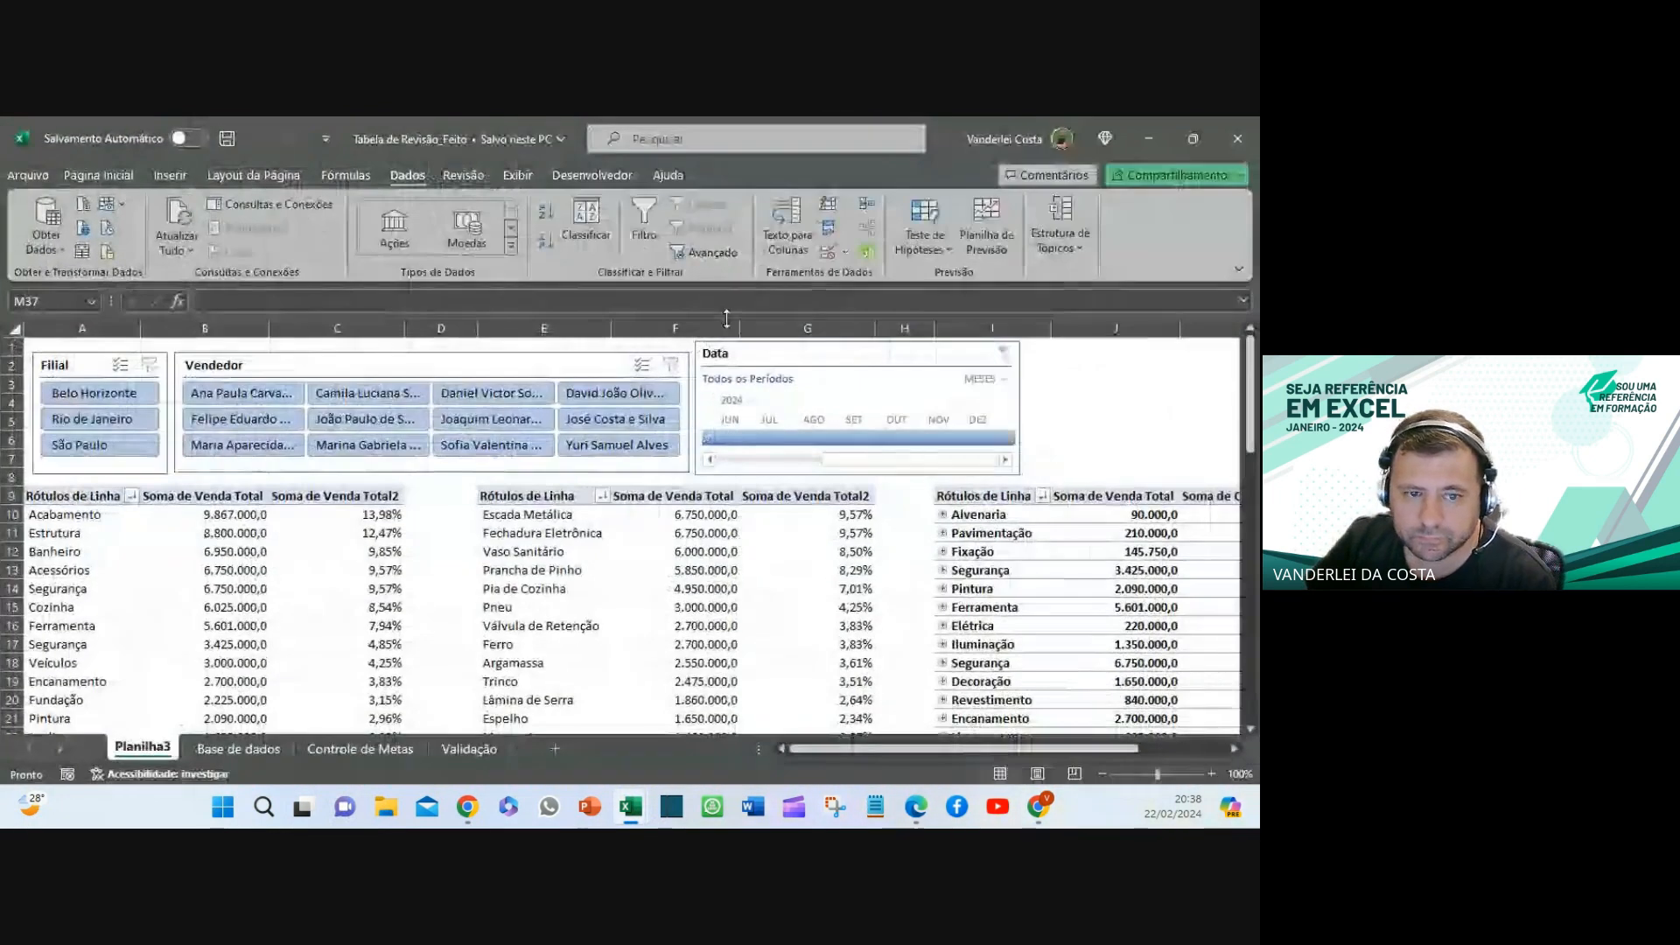
pyautogui.click(264, 754)
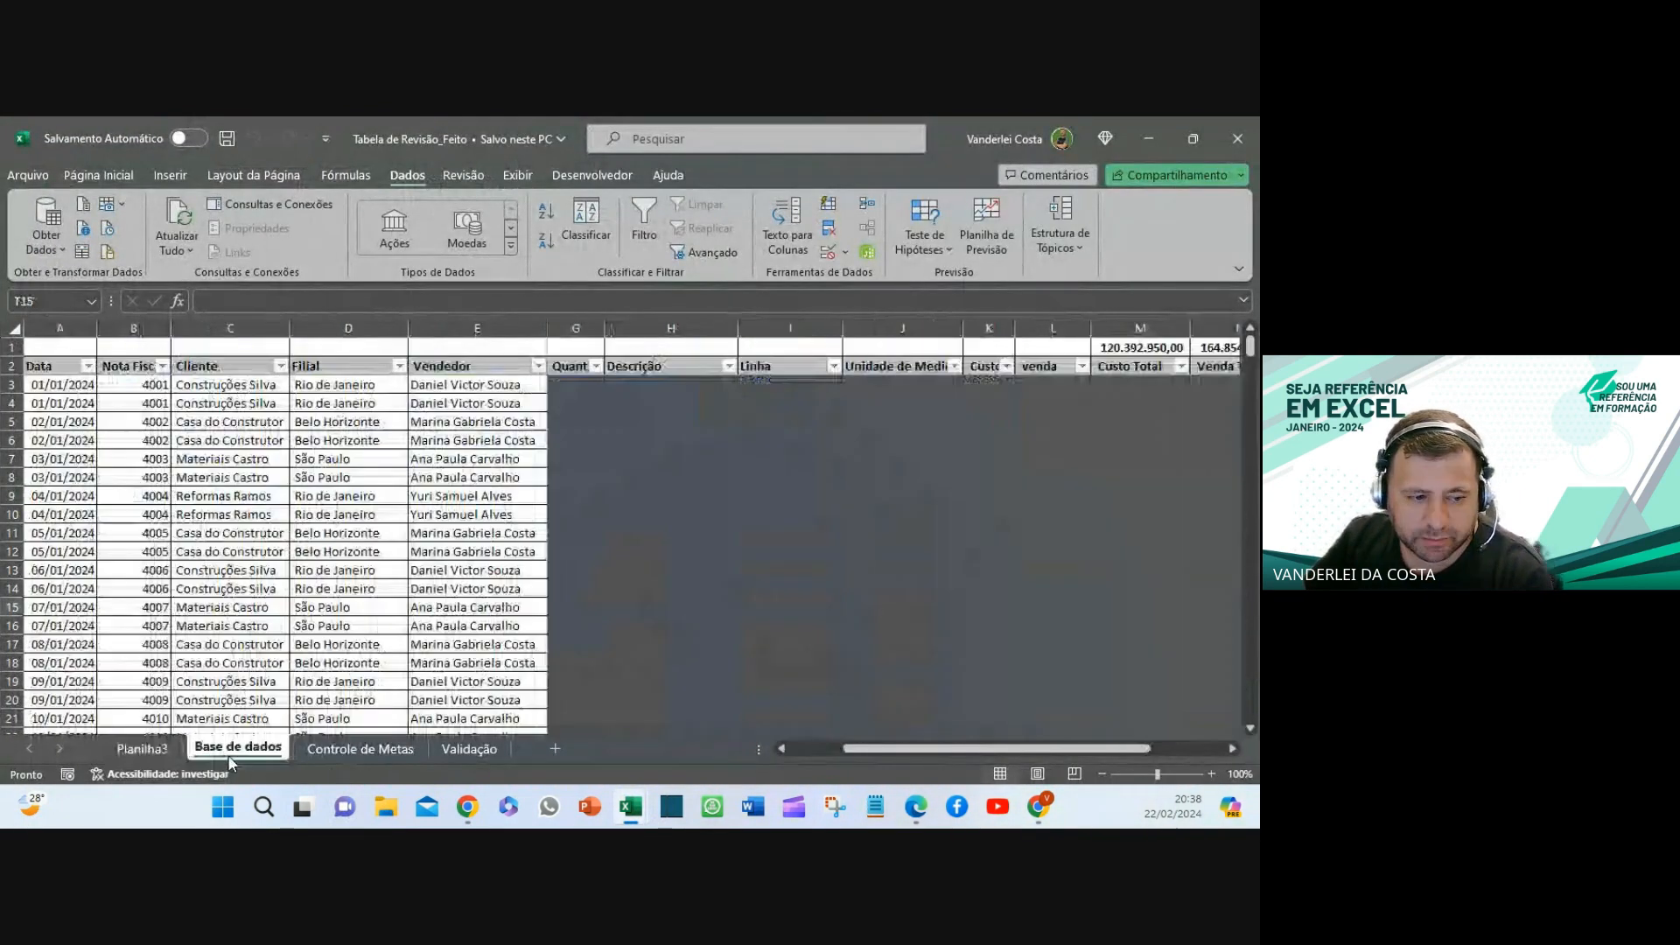
# - Scroll through the sales data and inspect the SUBTOTAL formulas in M1 and N1
pyautogui.scroll(-12, 704, 468)
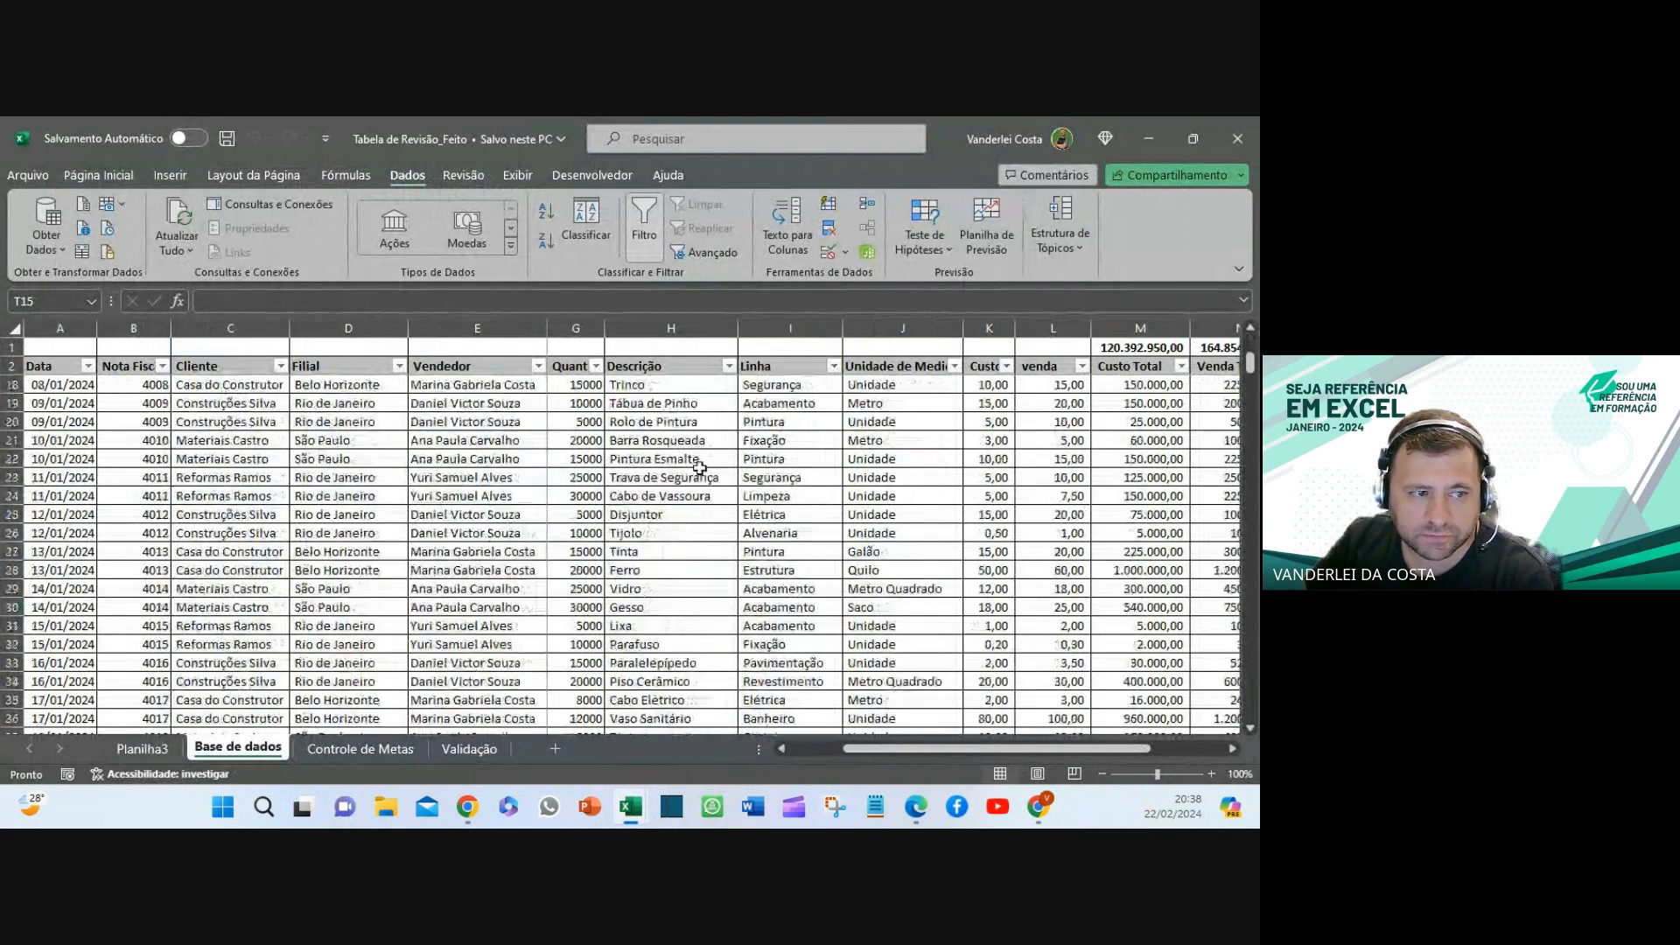
pyautogui.moveTo(897, 756); pyautogui.dragTo(535, 733)
pyautogui.scroll(13, 692, 542)
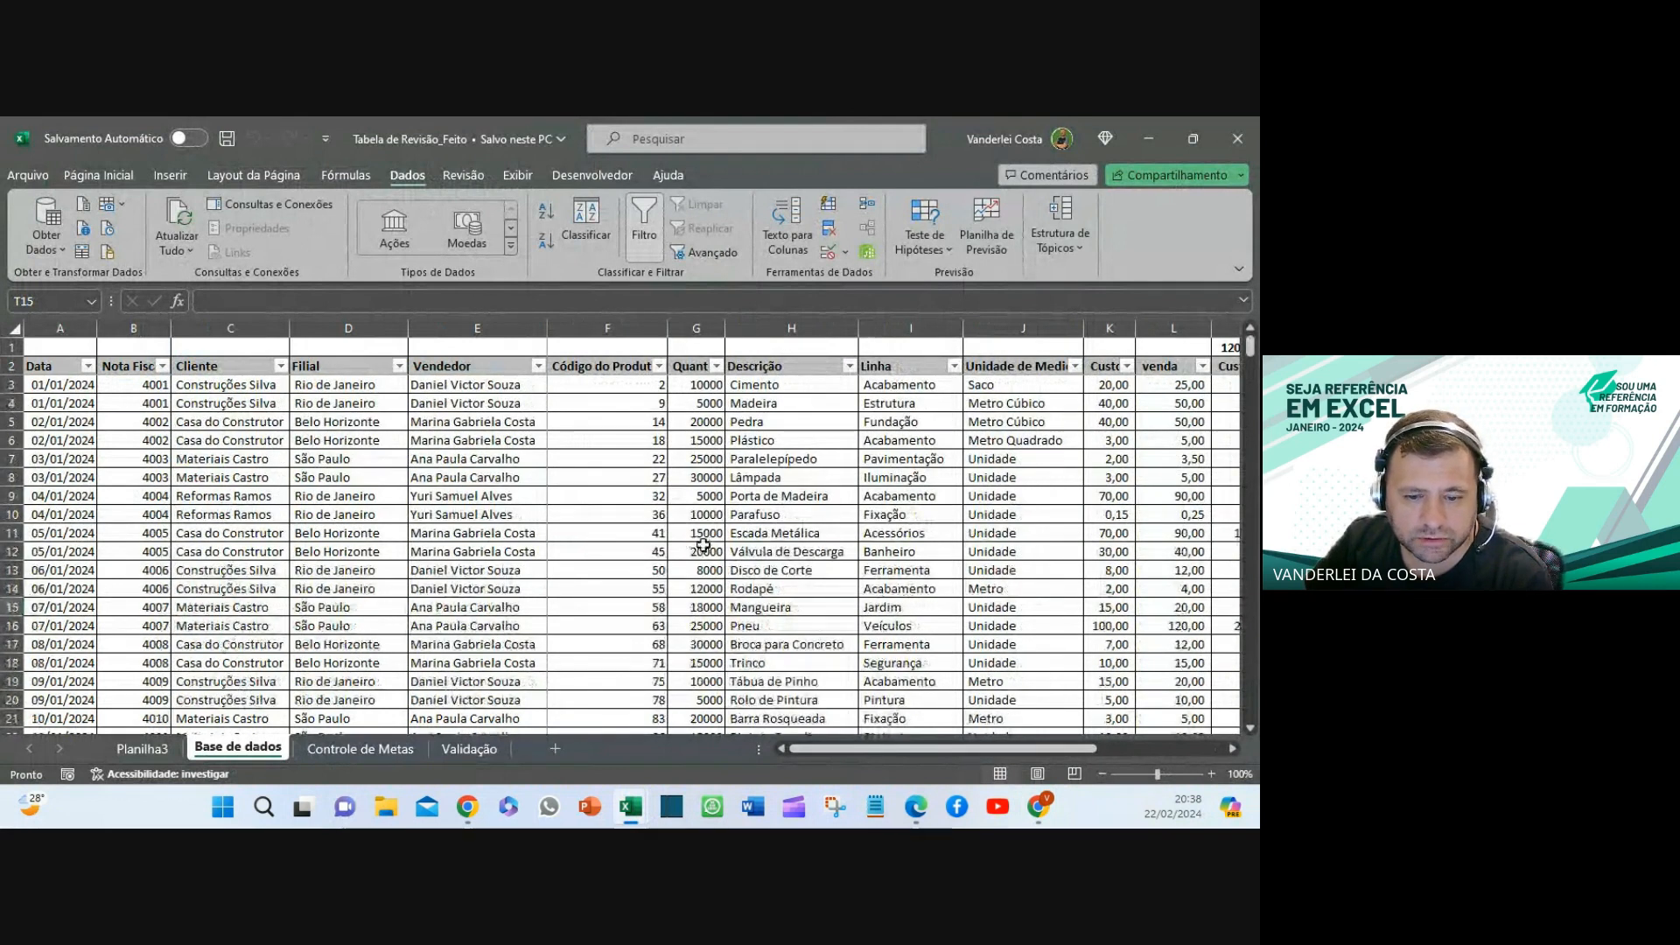
pyautogui.scroll(-10, 691, 542)
pyautogui.scroll(-20, 703, 544)
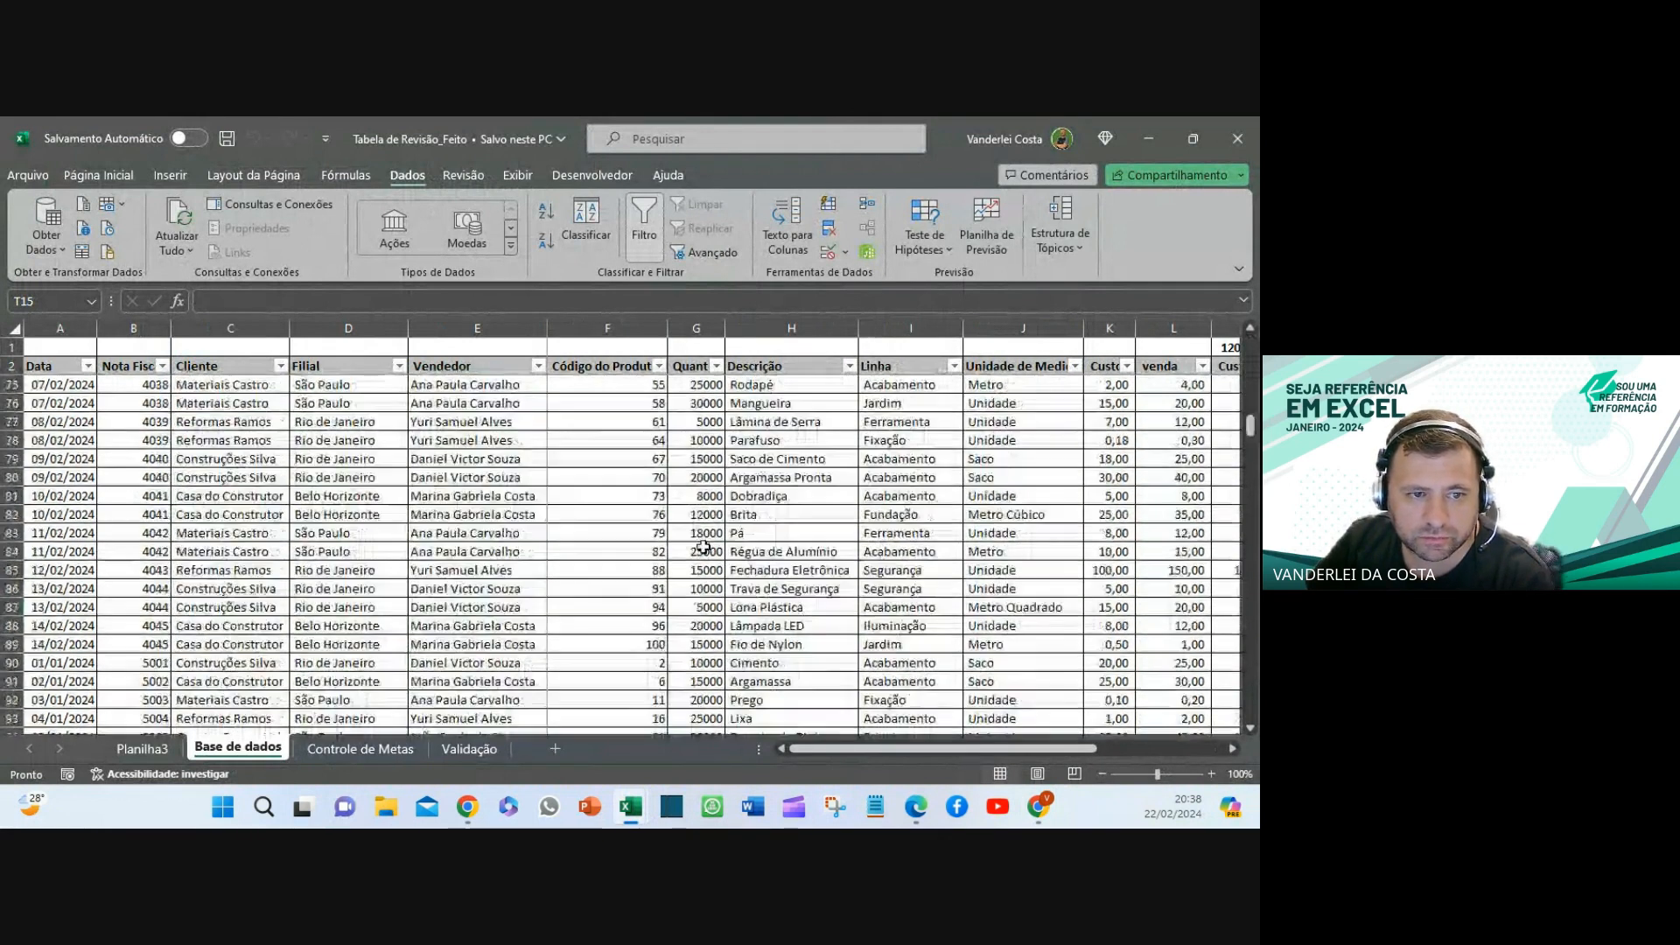
pyautogui.scroll(18, 703, 551)
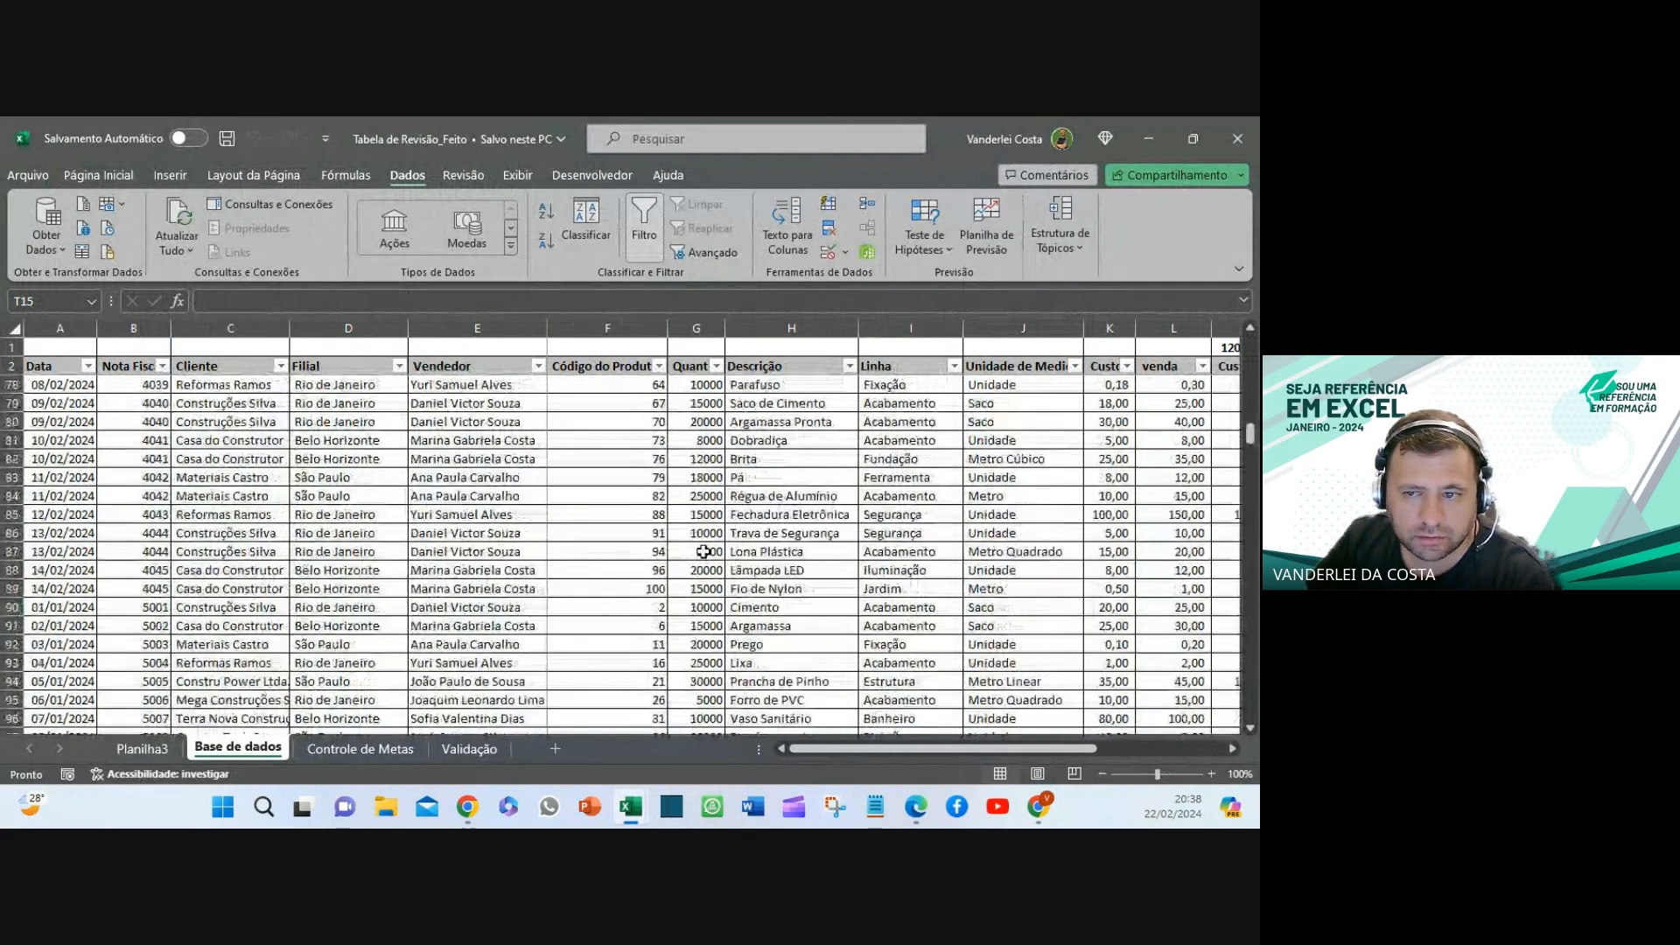
pyautogui.scroll(20, 703, 551)
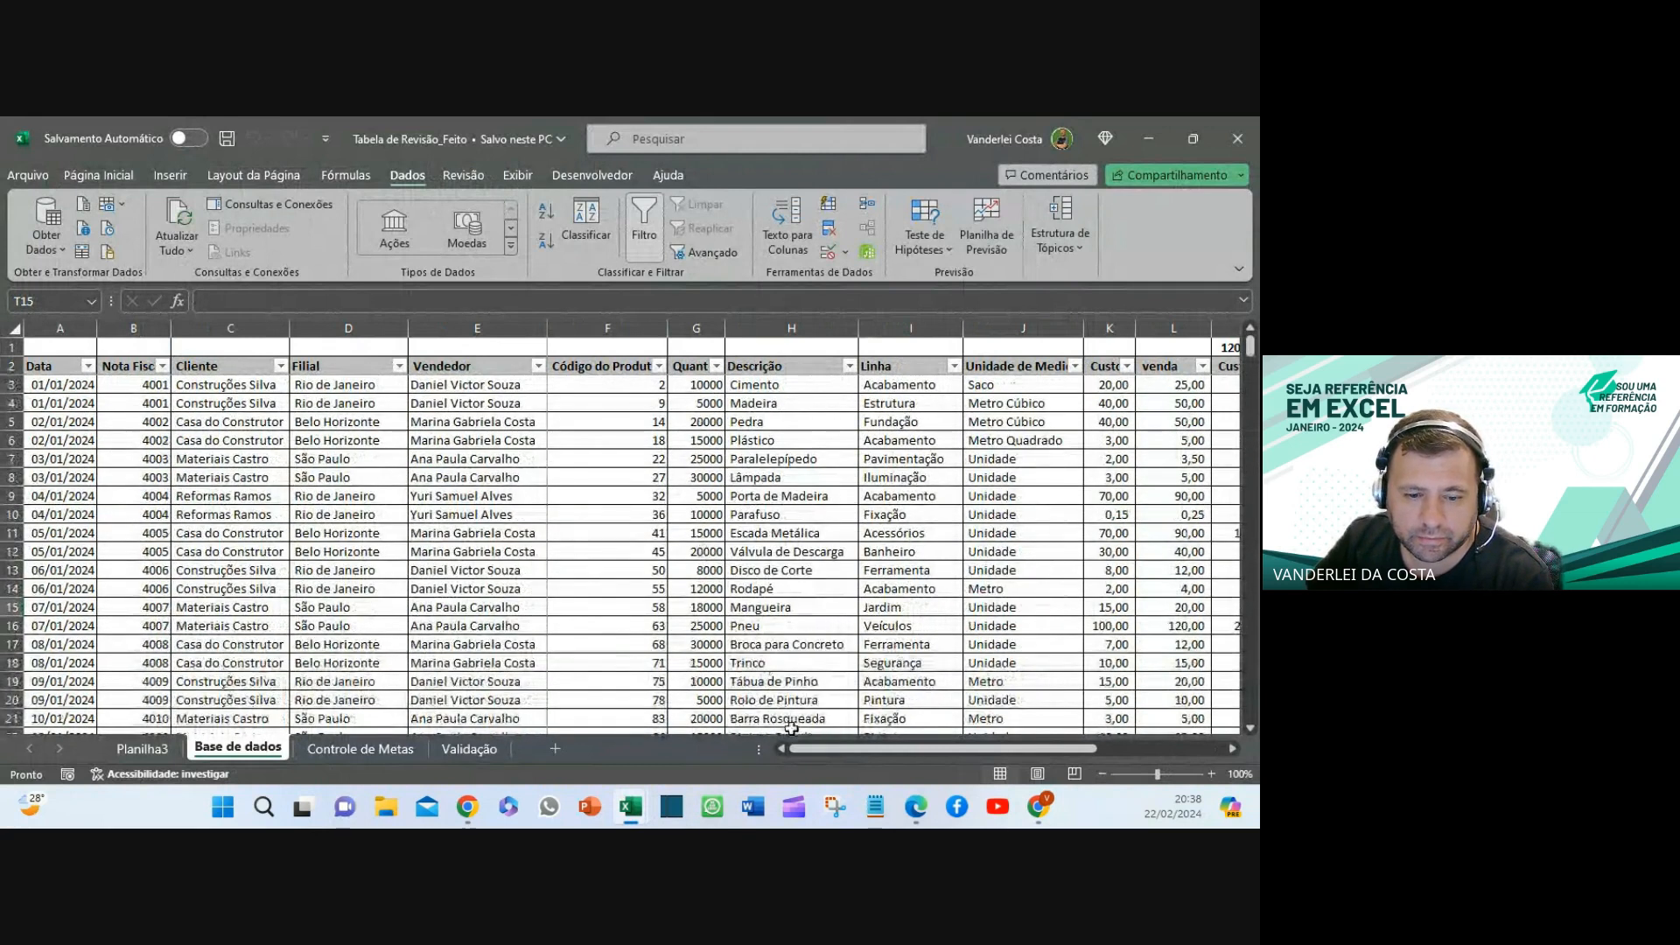
pyautogui.moveTo(819, 754); pyautogui.dragTo(1042, 773)
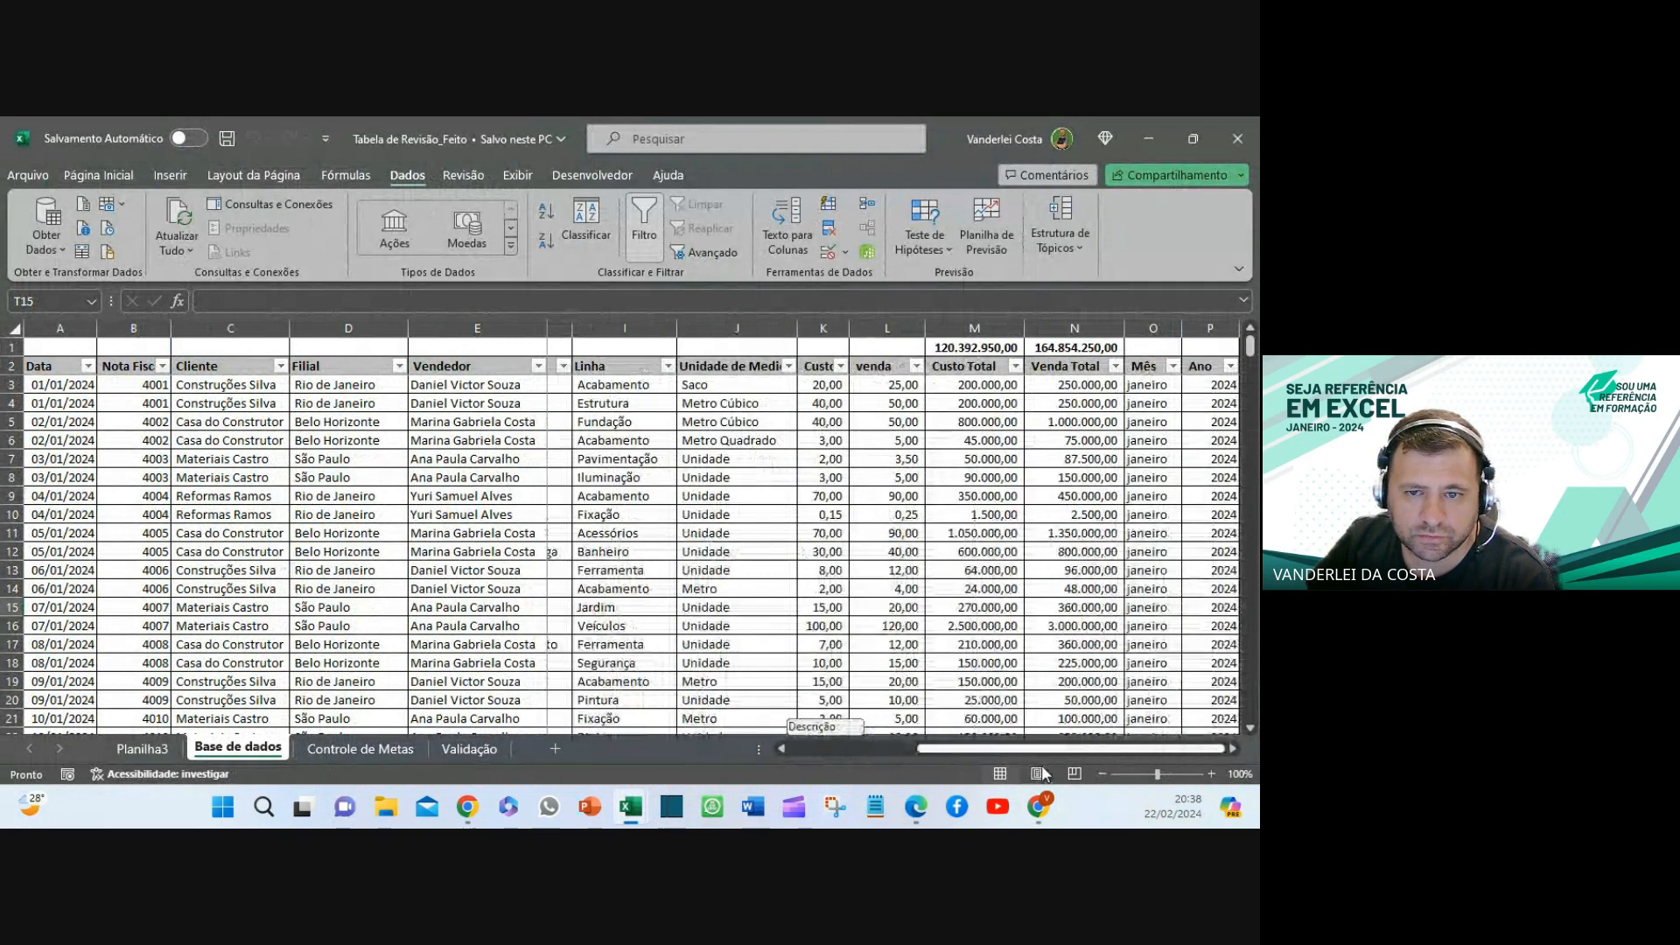
pyautogui.click(963, 343)
pyautogui.press('Right')
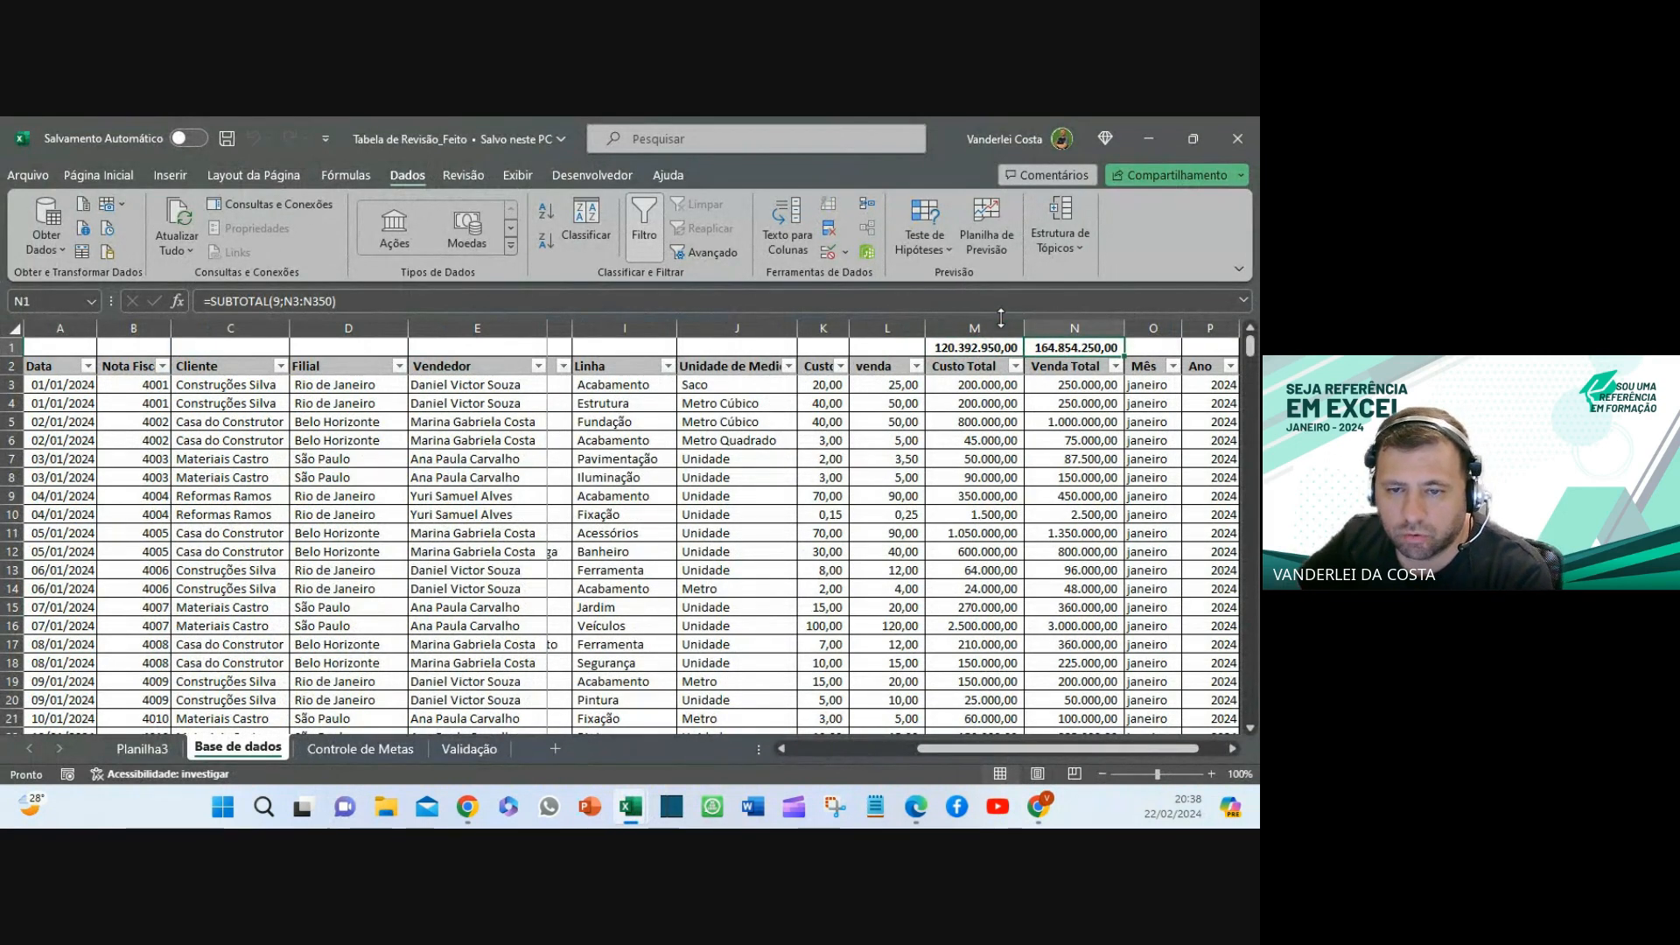
pyautogui.click(971, 350)
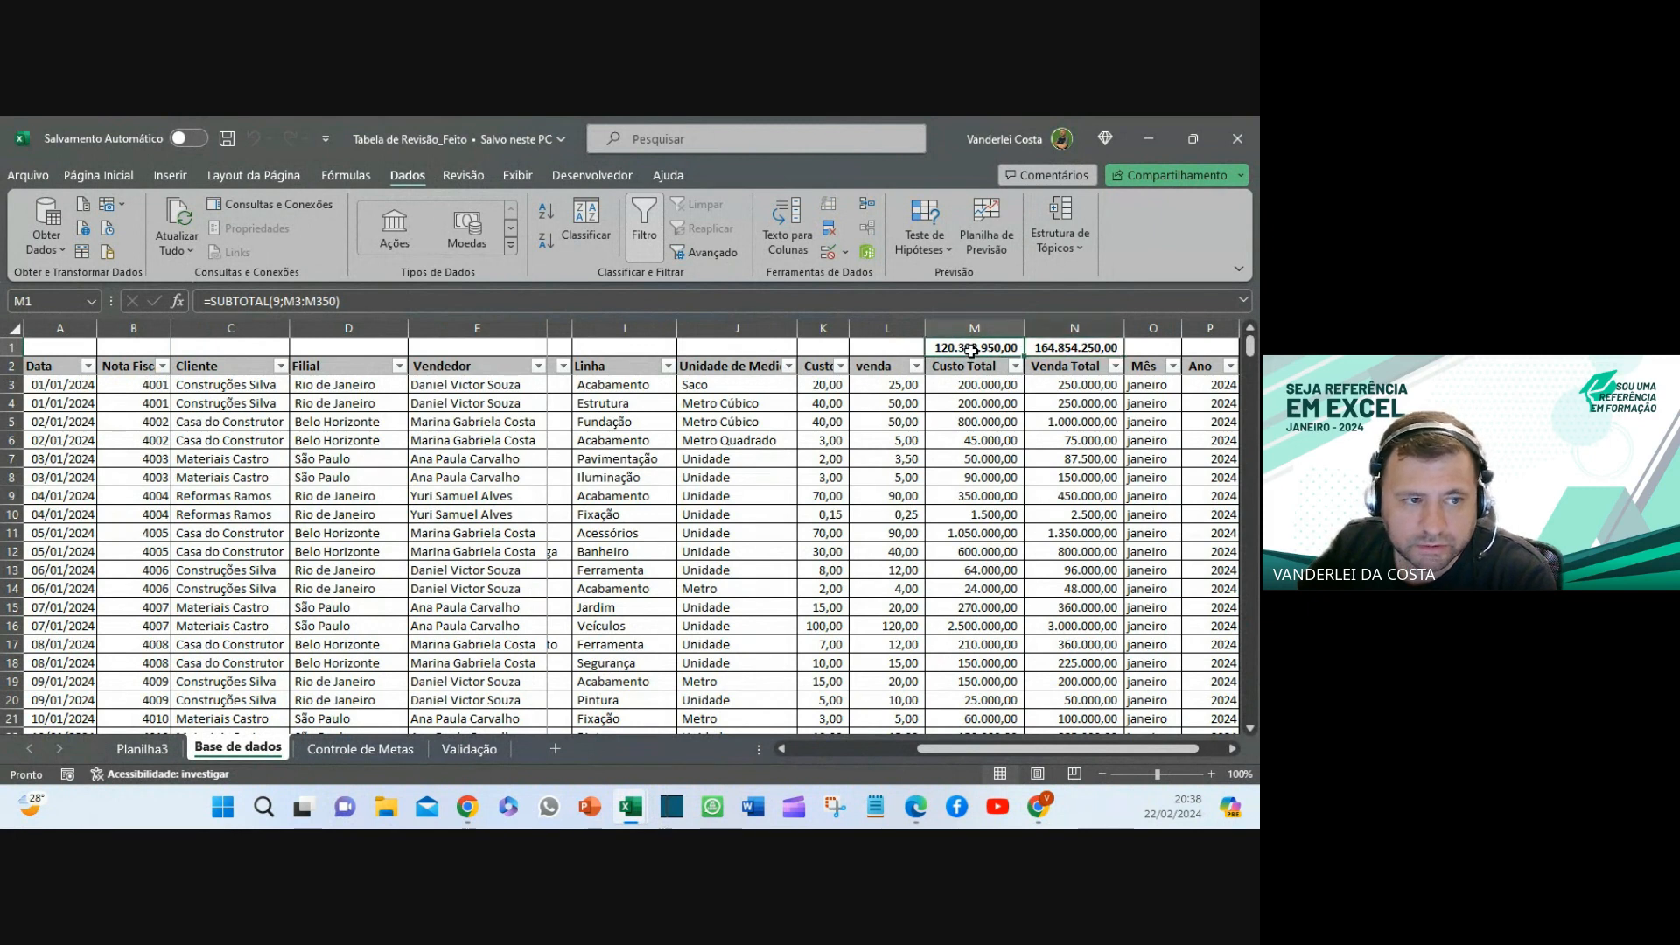
pyautogui.click(723, 418)
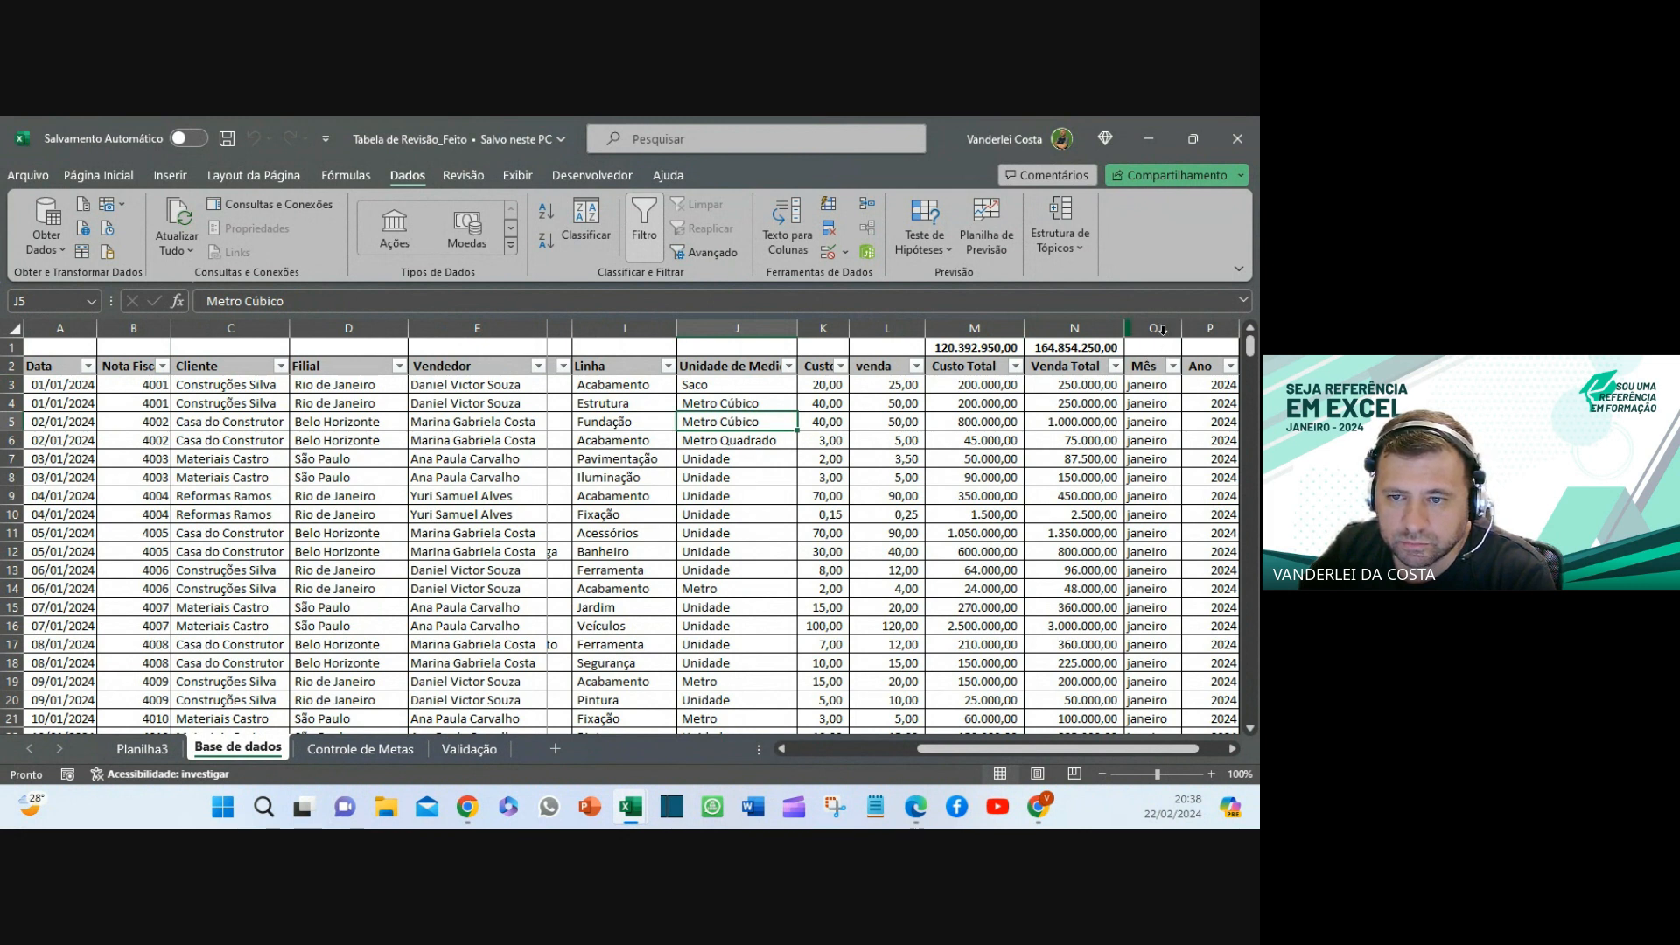
# - Select the Mês and Ano columns, then the Data header in A2
pyautogui.click(1163, 330)
pyautogui.click(1210, 329)
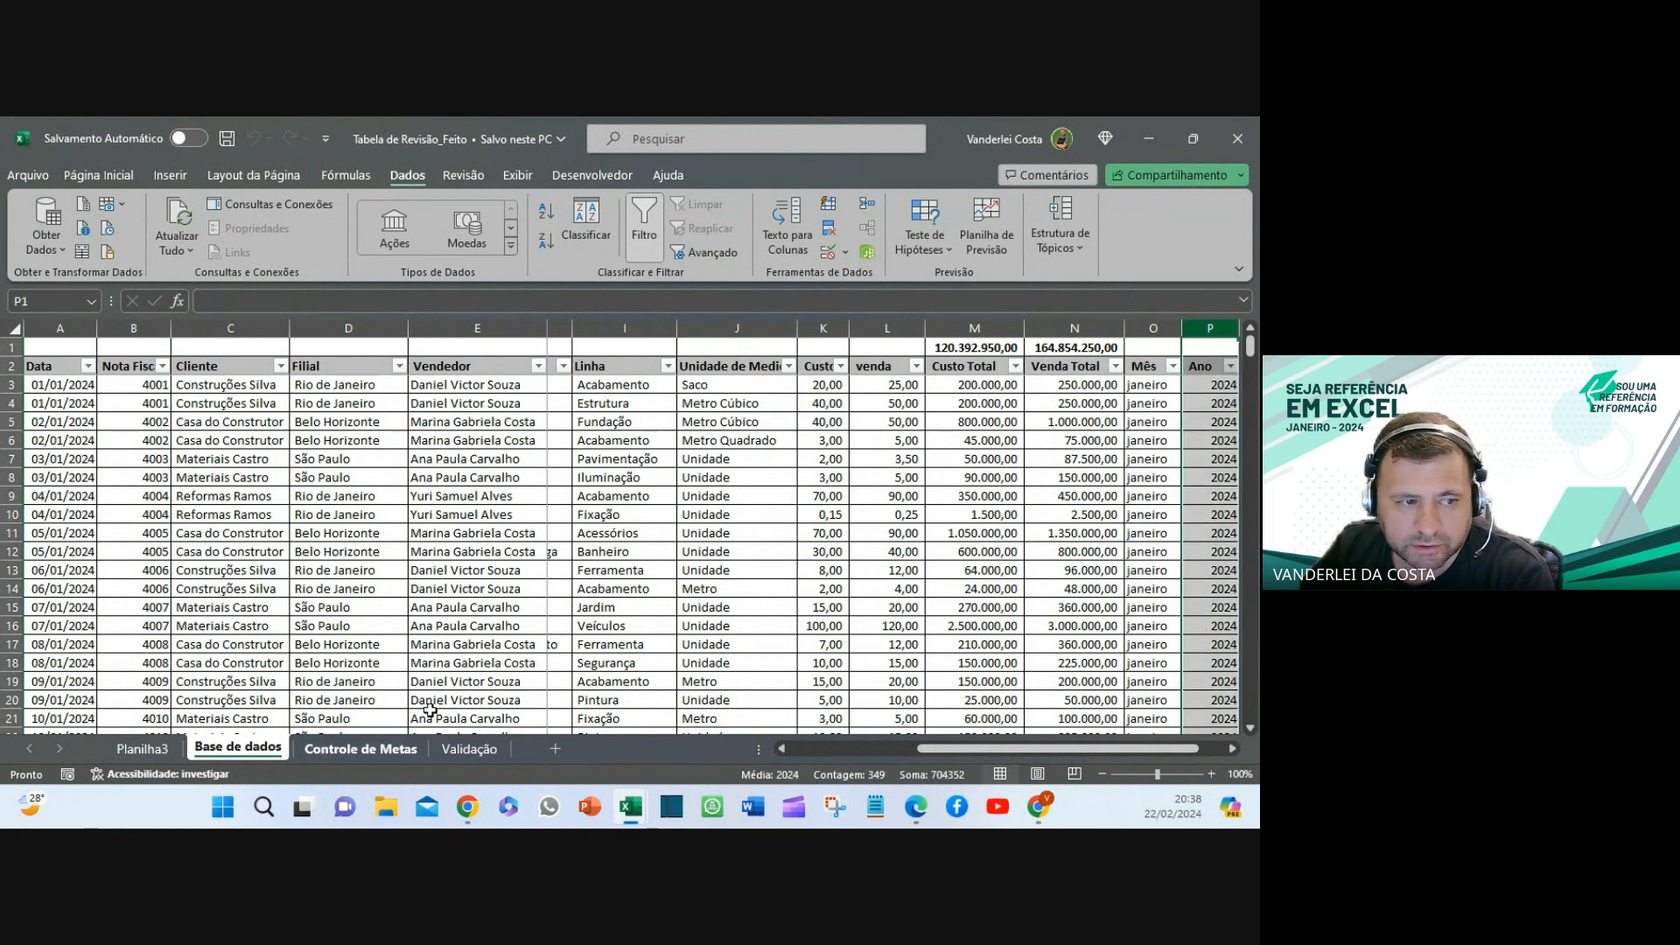
pyautogui.click(91, 375)
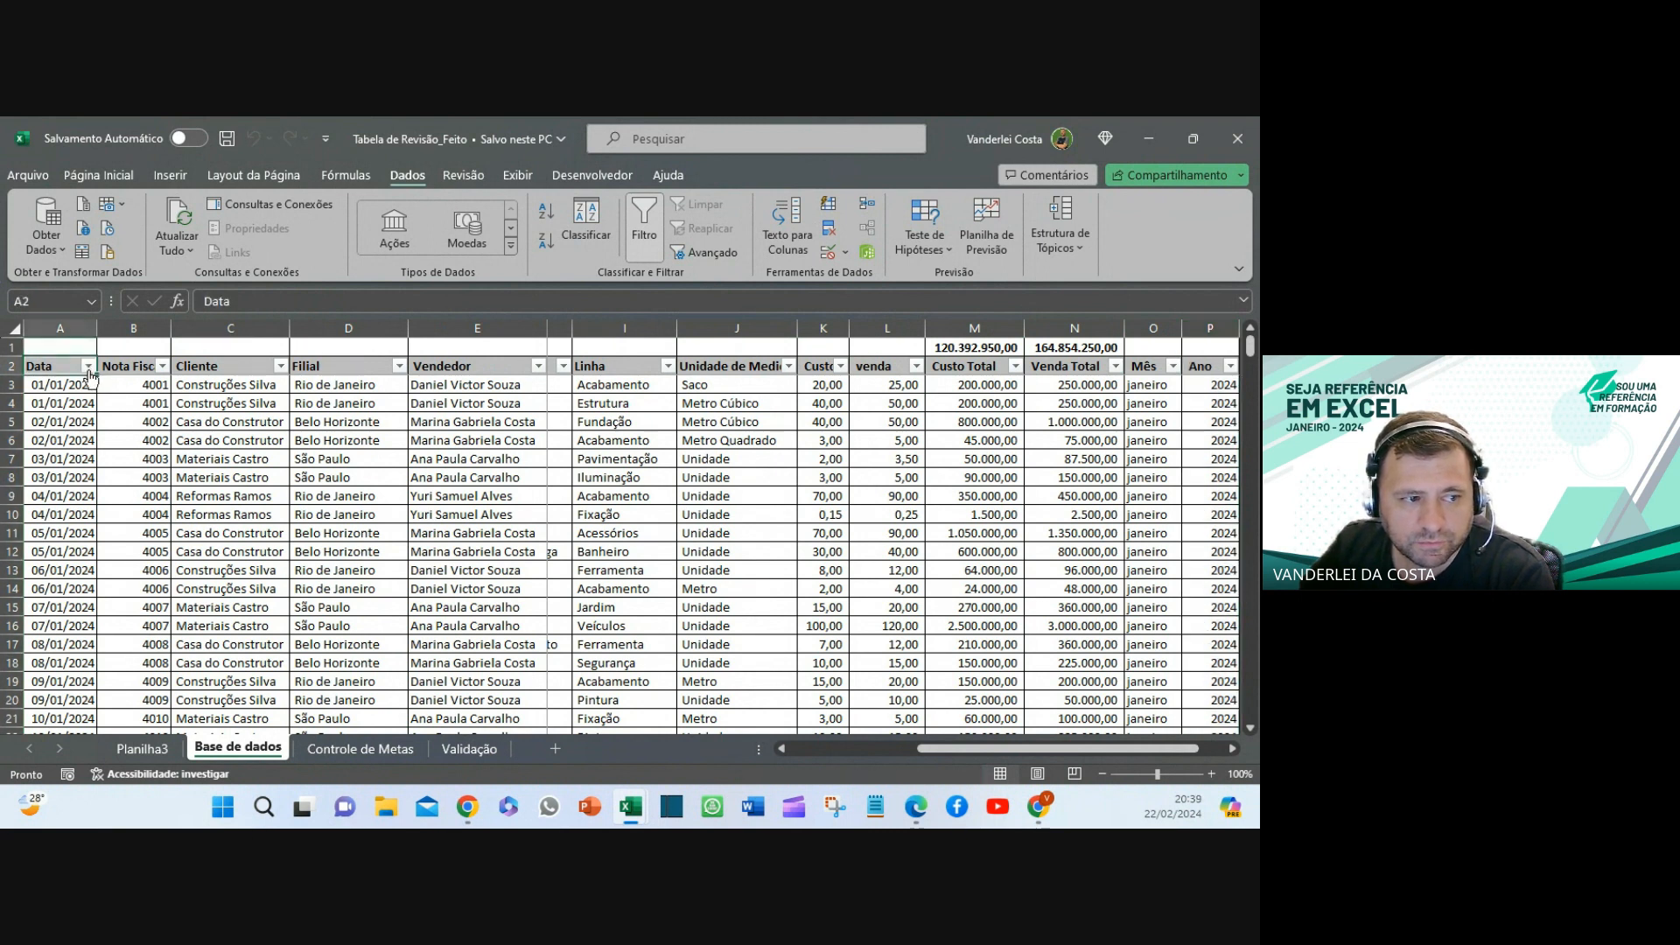
pyautogui.click(89, 368)
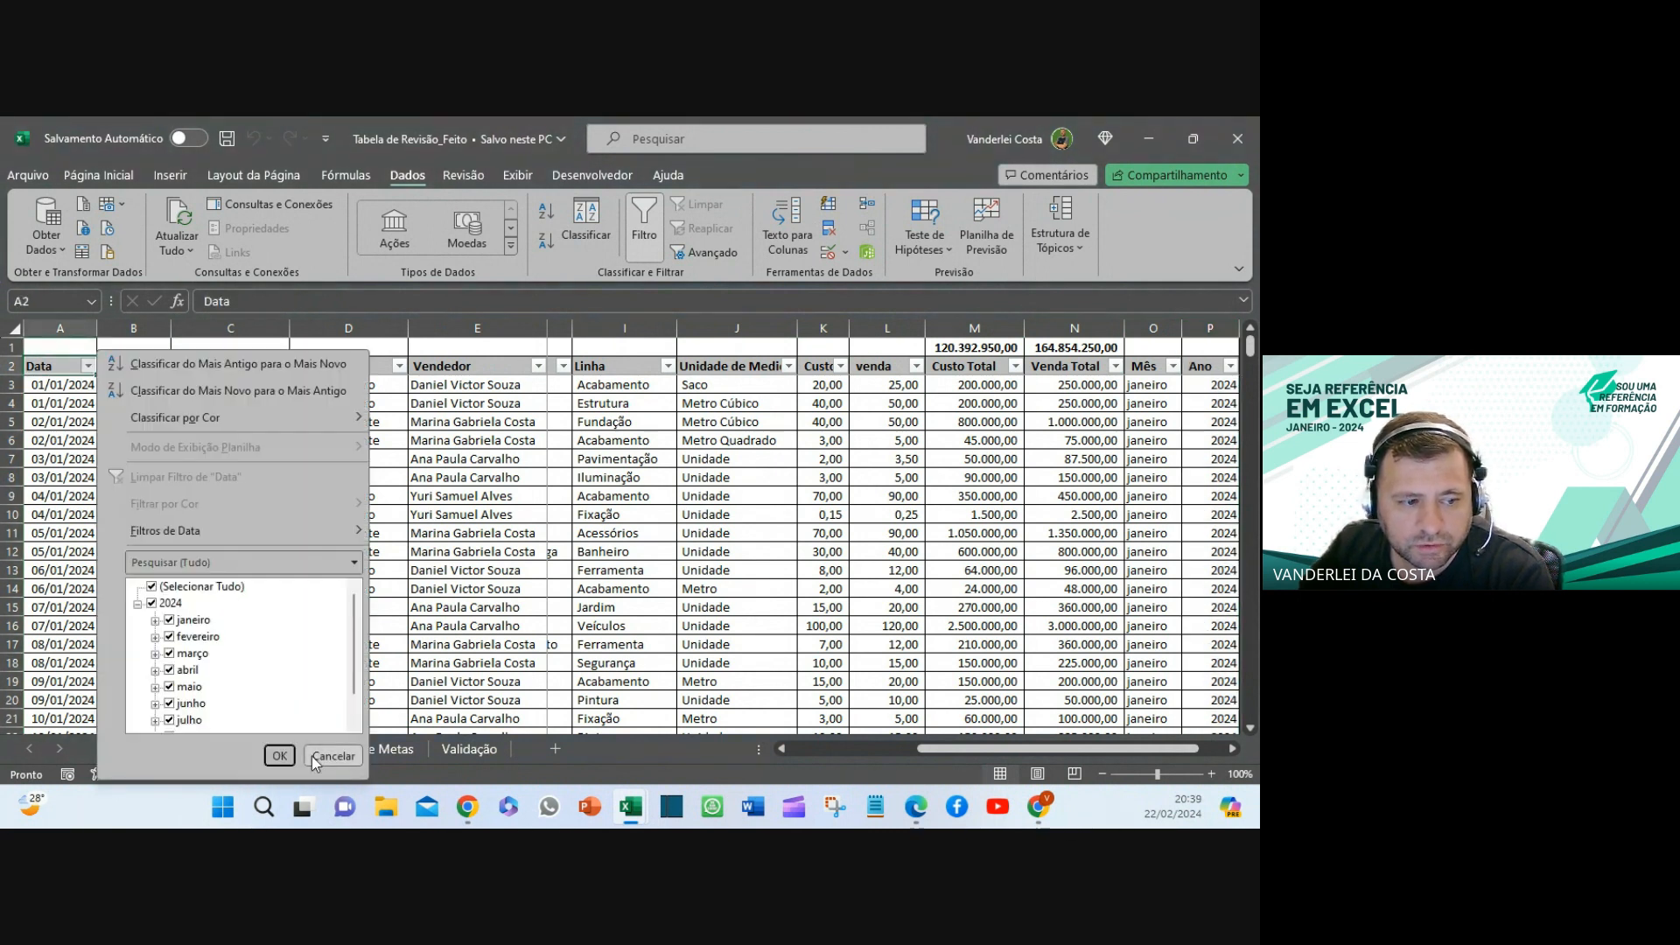
pyautogui.click(180, 588)
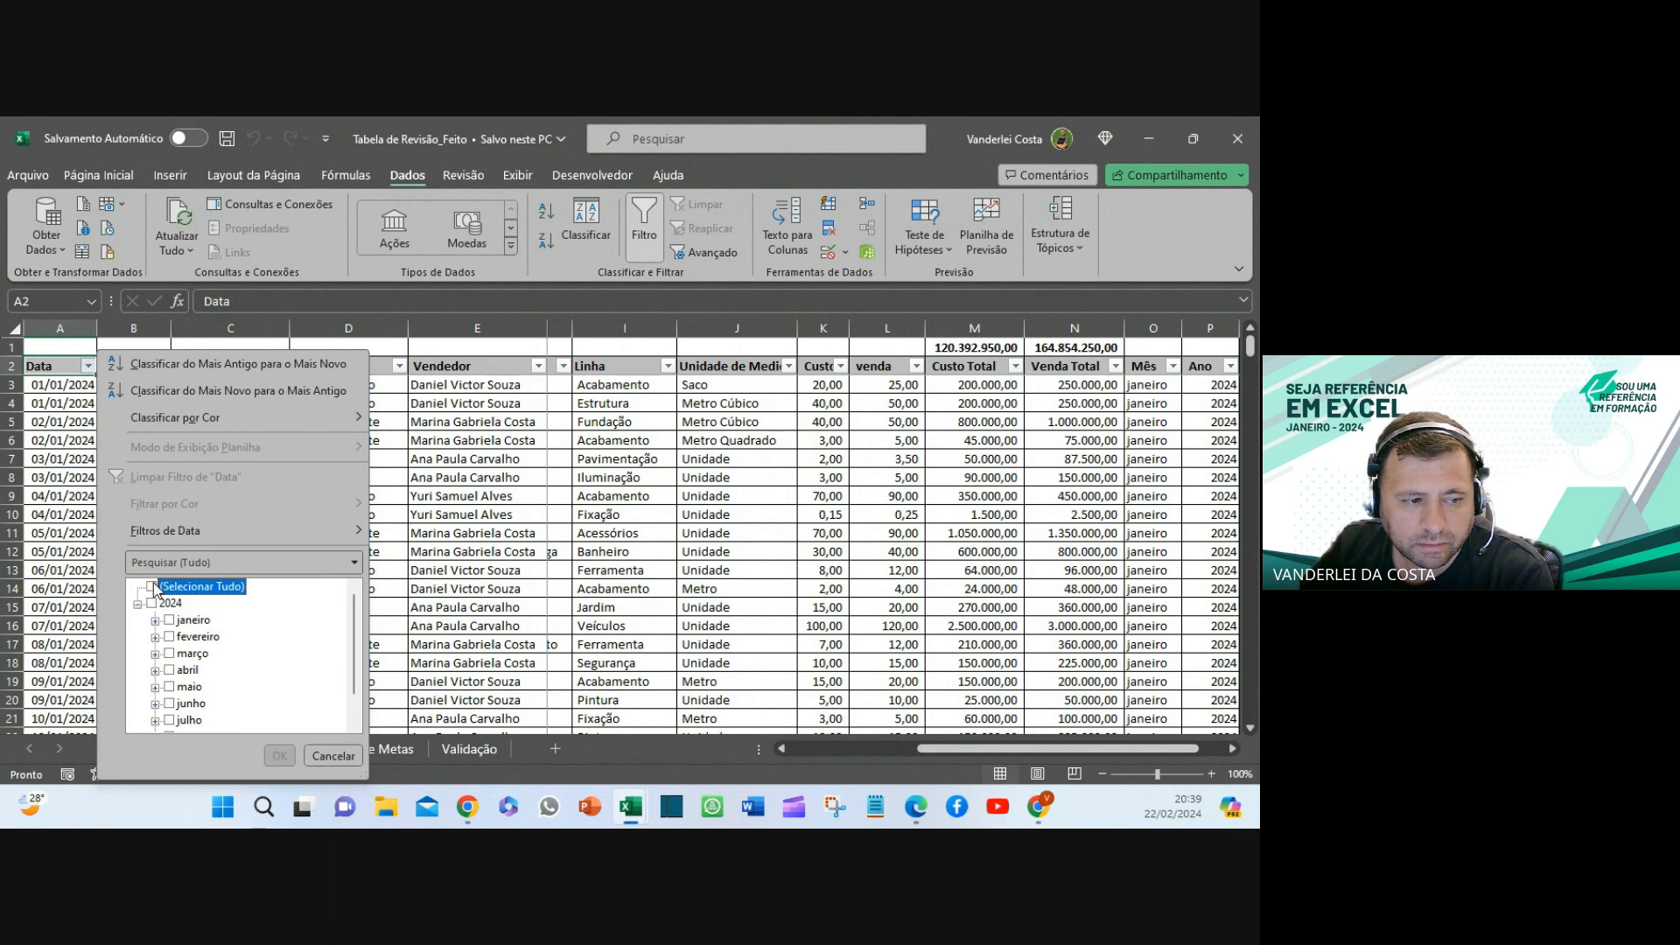
pyautogui.click(175, 621)
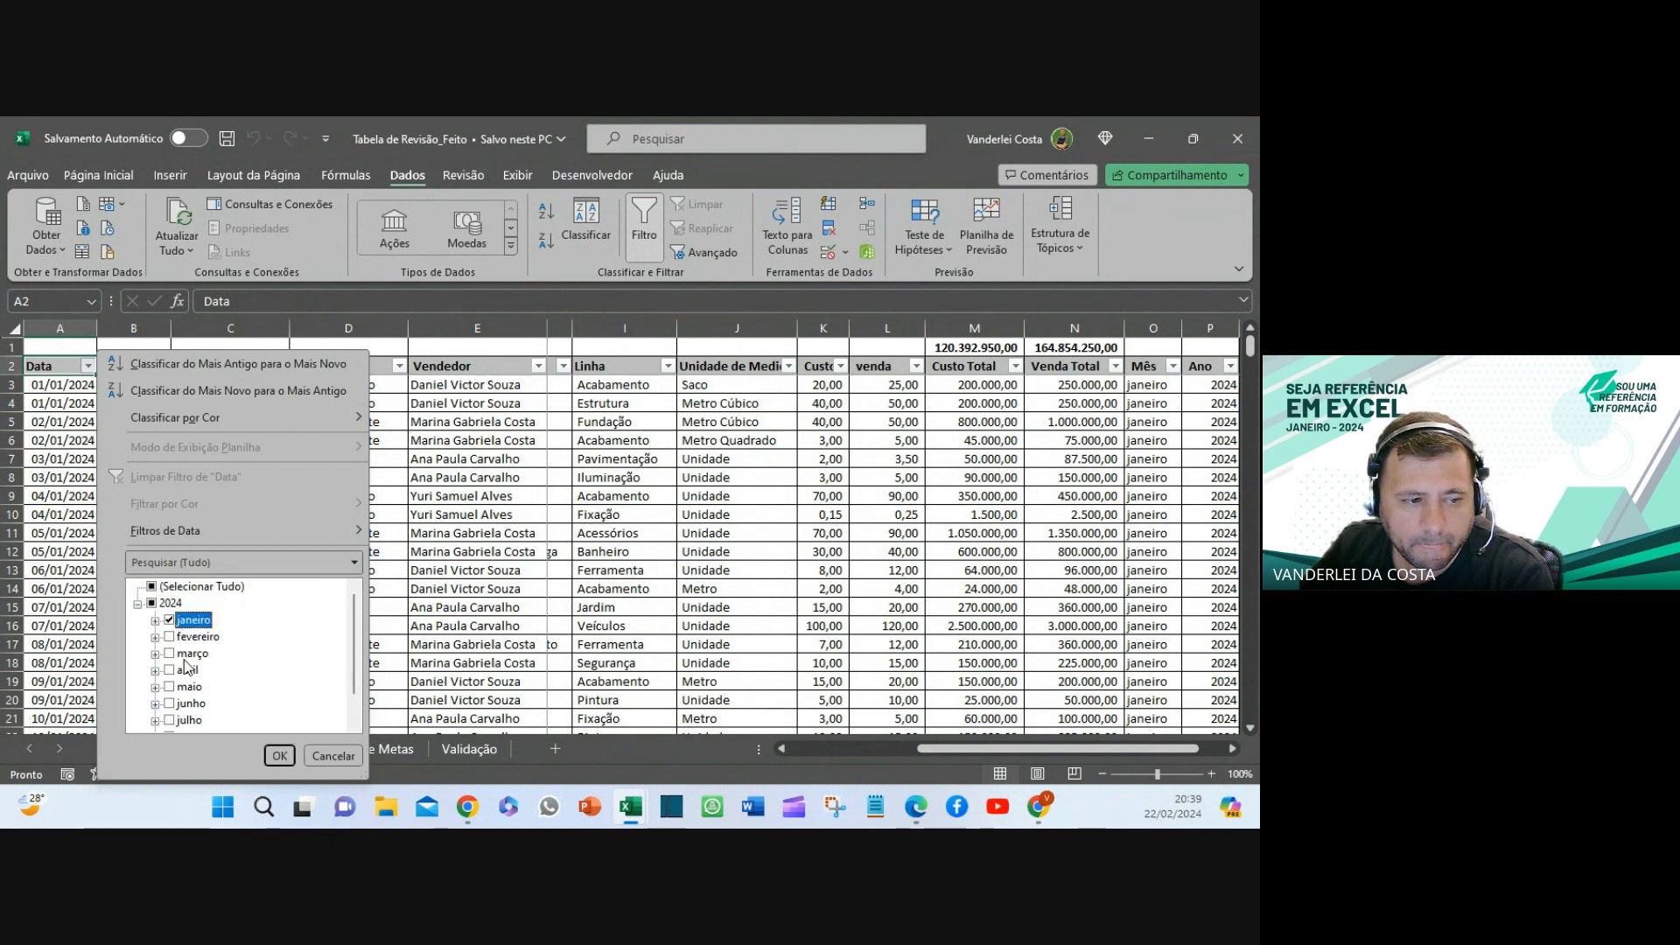
pyautogui.click(279, 756)
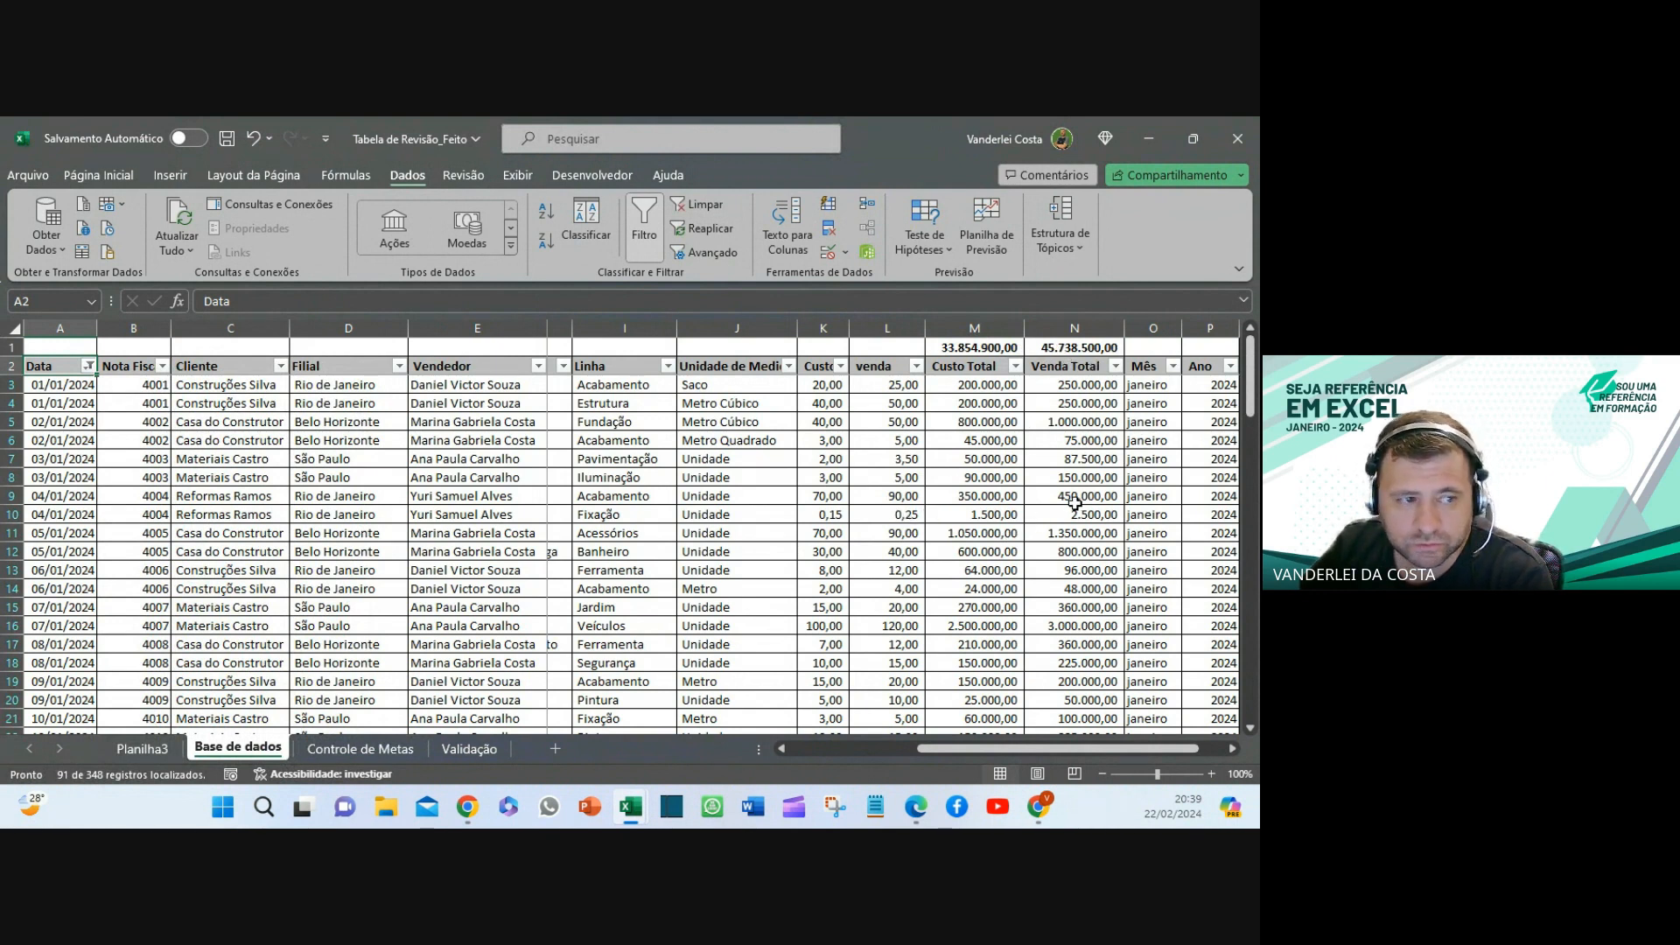
pyautogui.click(89, 366)
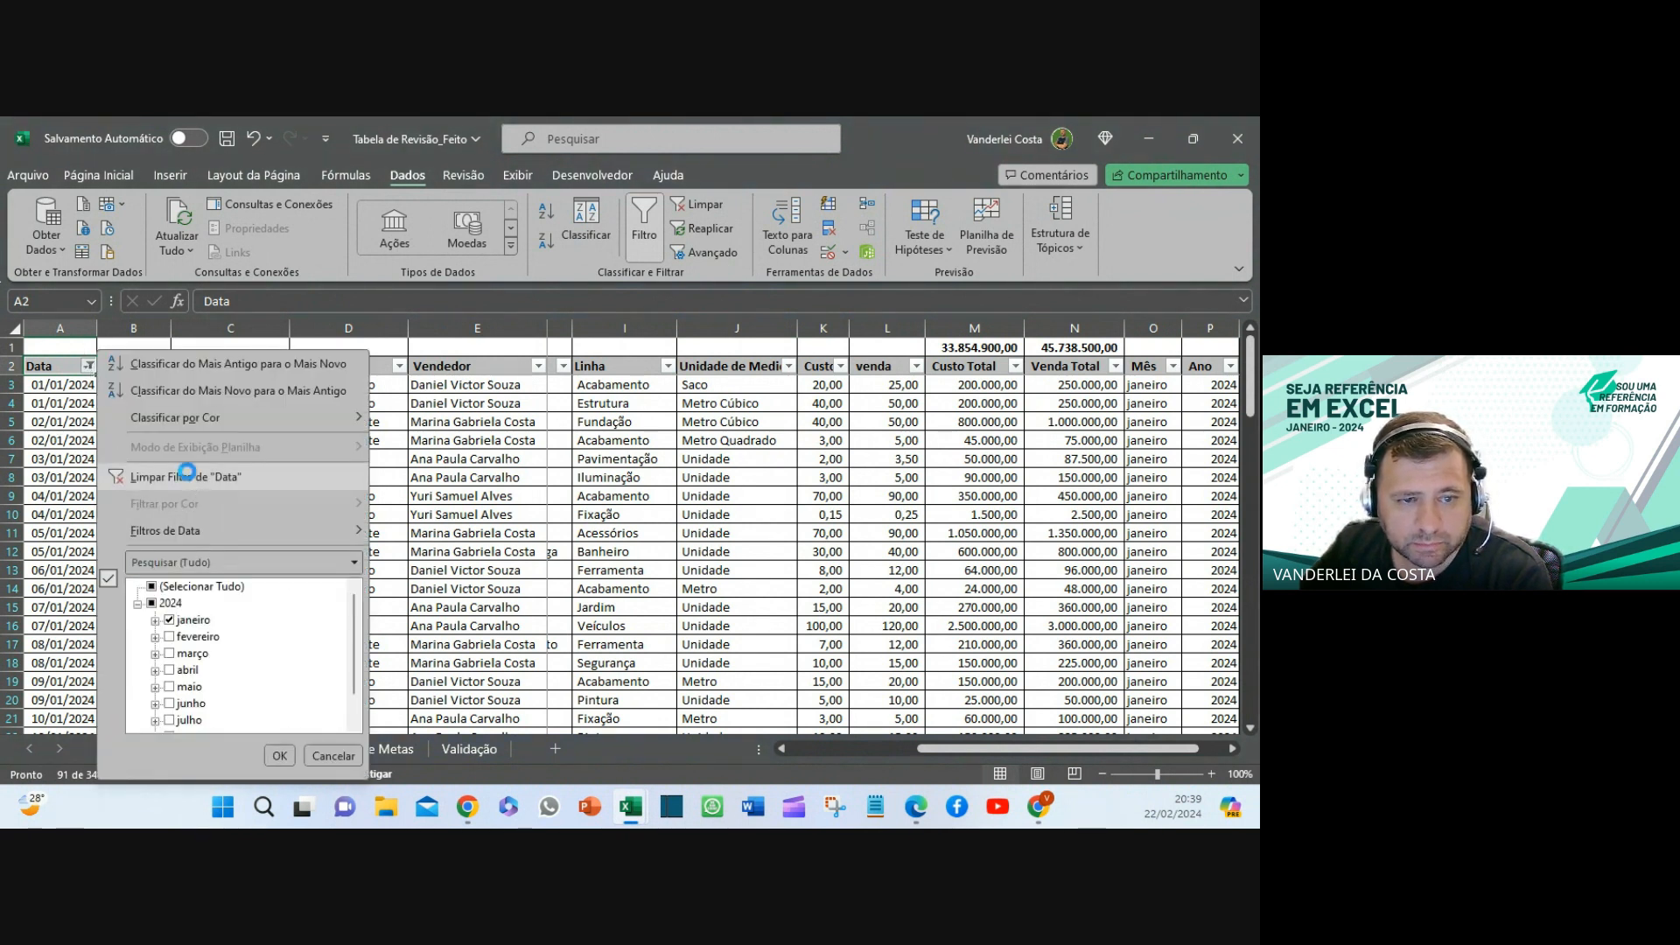
pyautogui.click(187, 472)
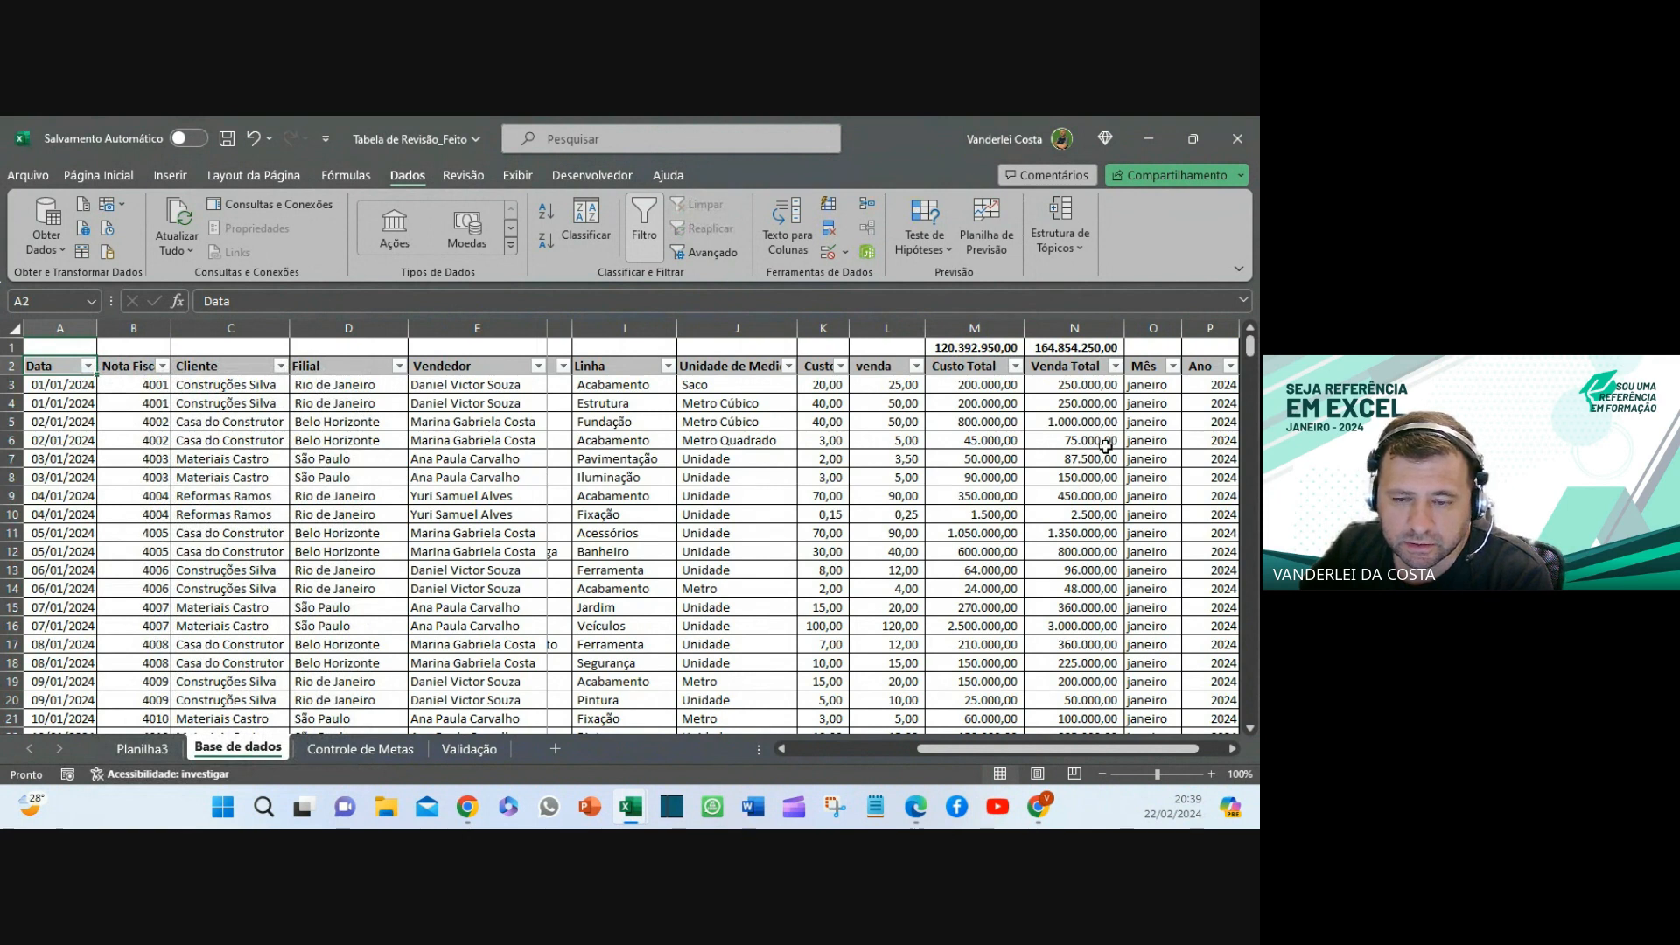
pyautogui.scroll(-6, 1105, 446)
pyautogui.scroll(4, 1026, 383)
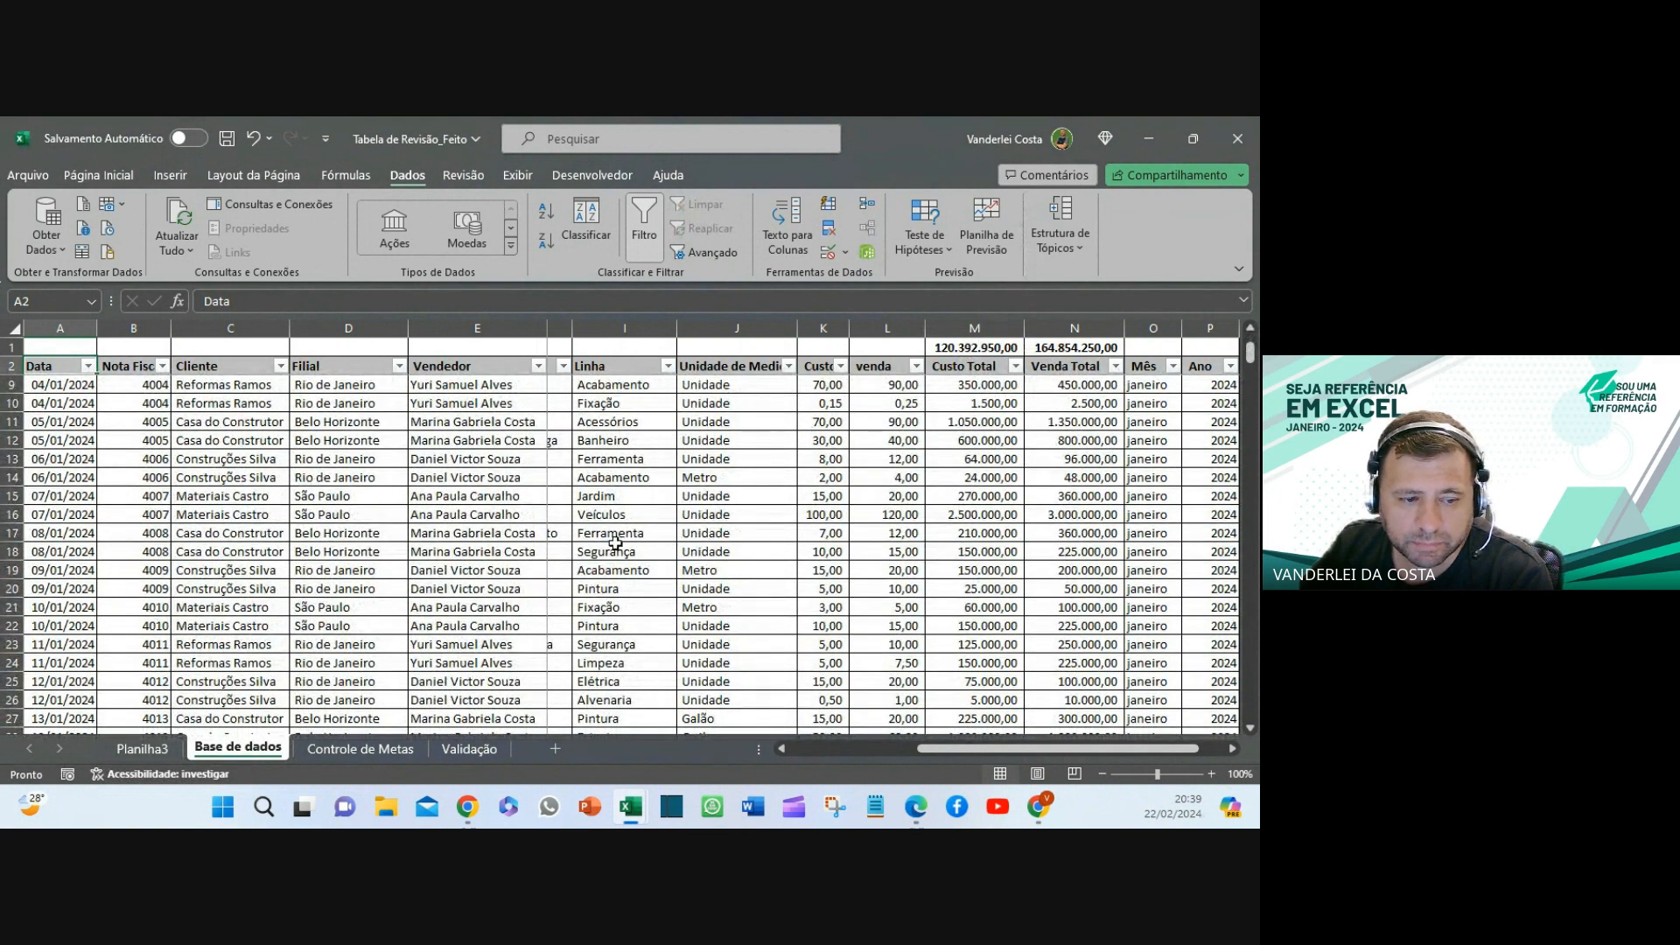
# - On Controle de Metas, try editing the protected Vendedor header and view H13's SOMASES formula
pyautogui.click(361, 749)
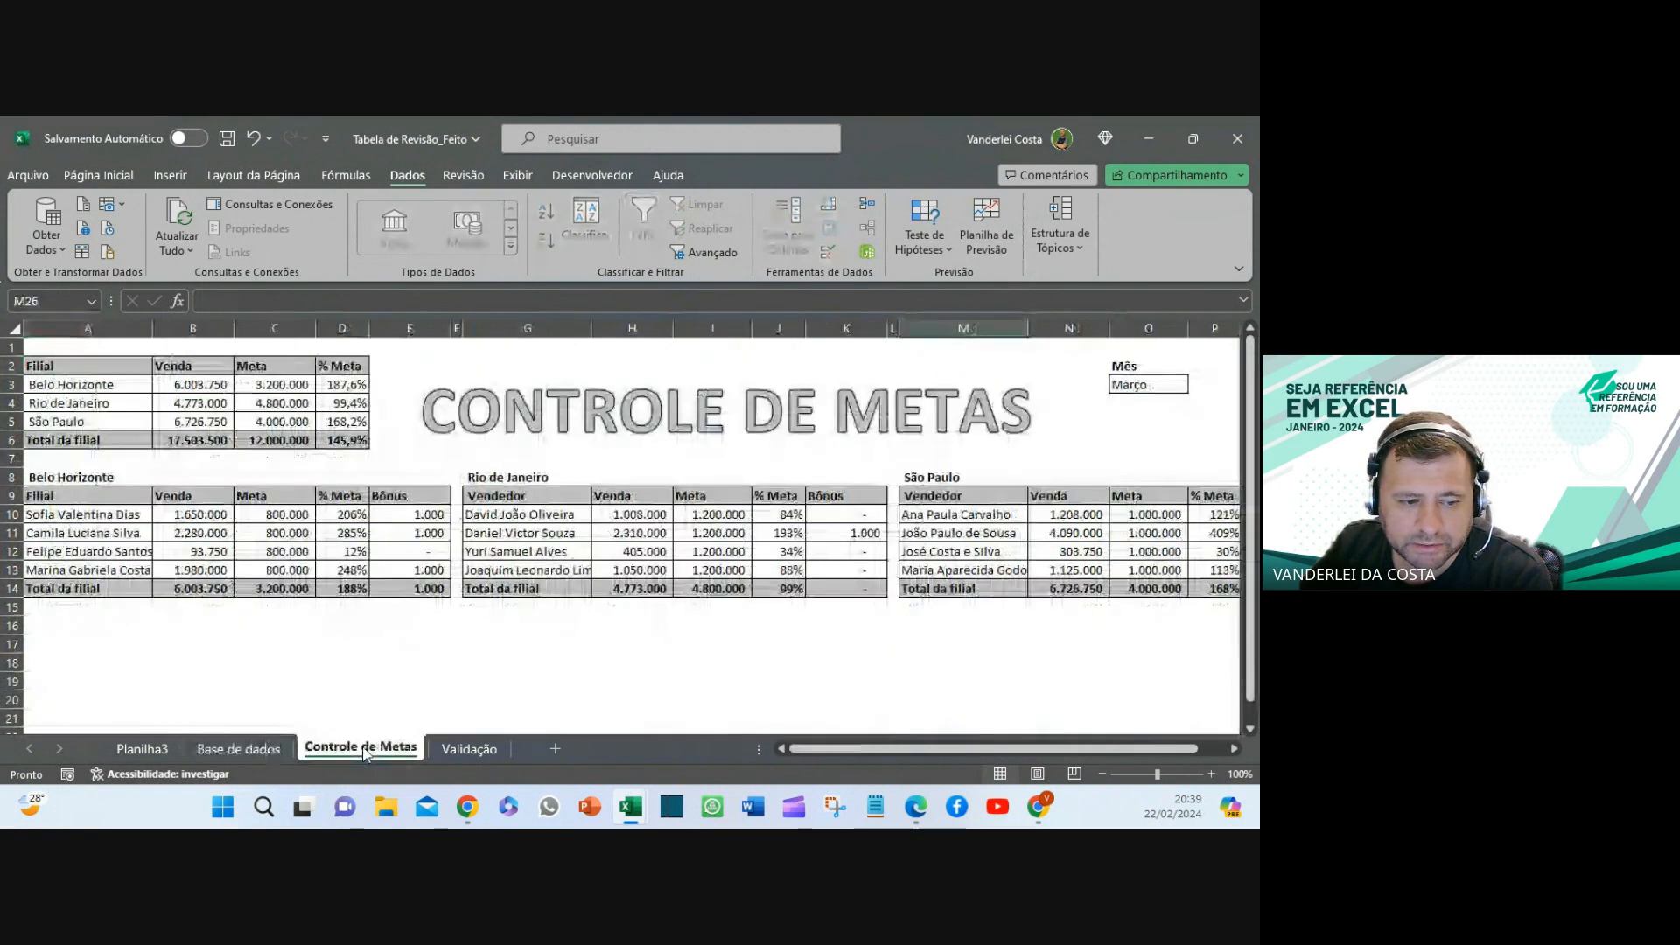
pyautogui.click(530, 457)
pyautogui.doubleClick(544, 495)
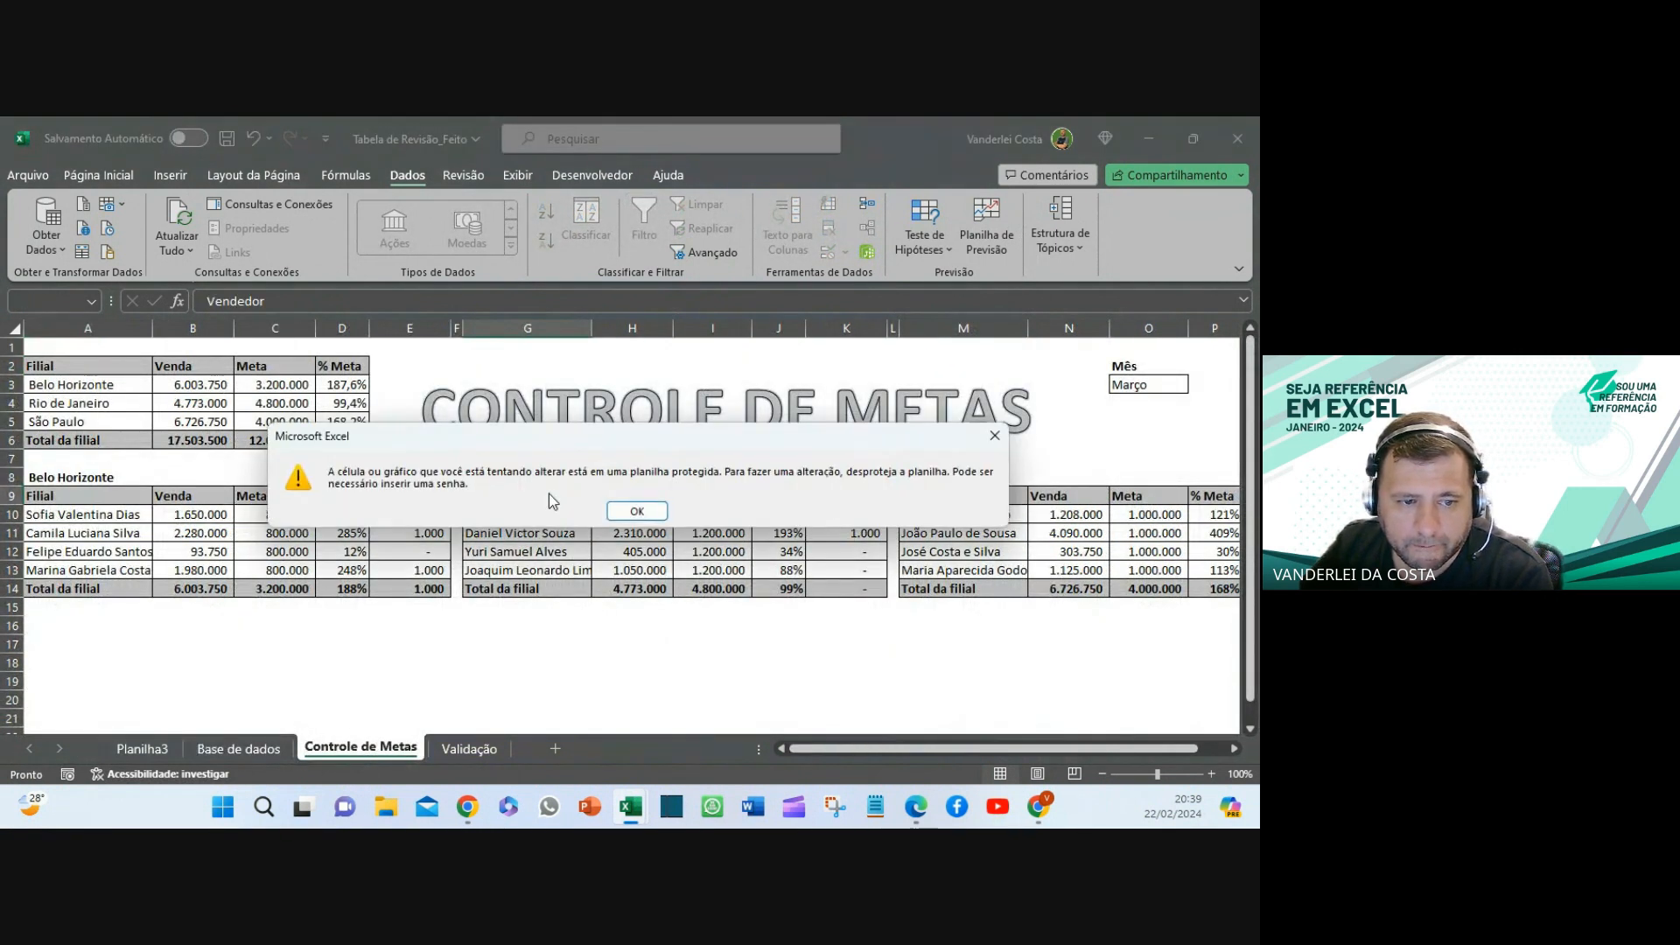
pyautogui.click(637, 511)
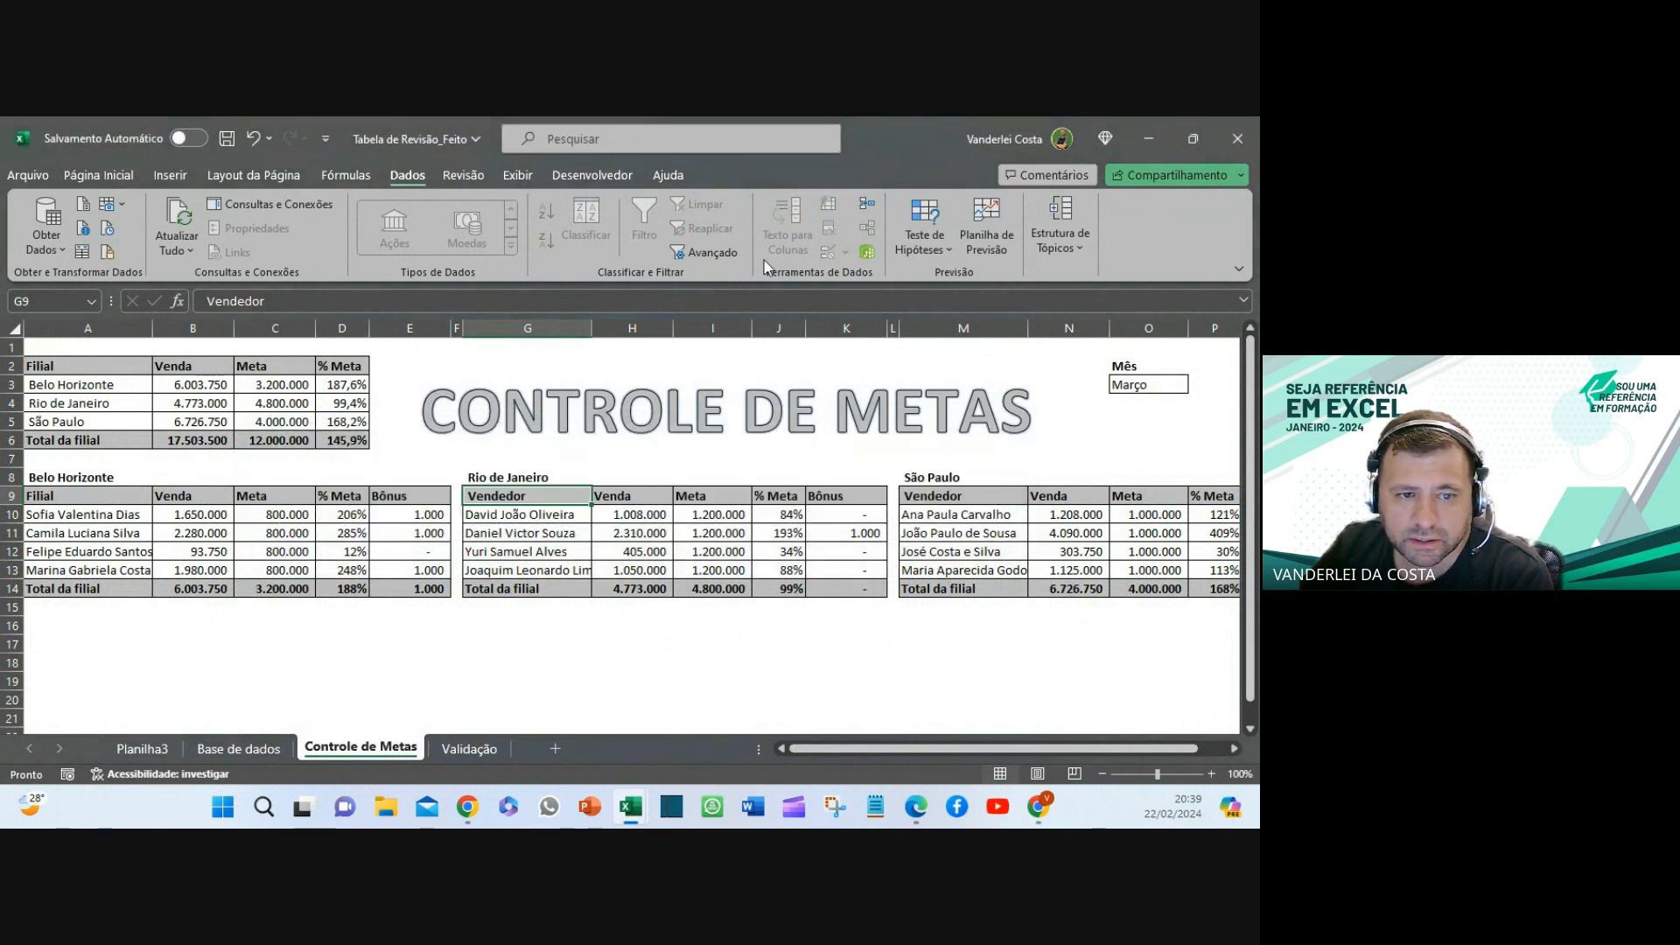
pyautogui.click(636, 567)
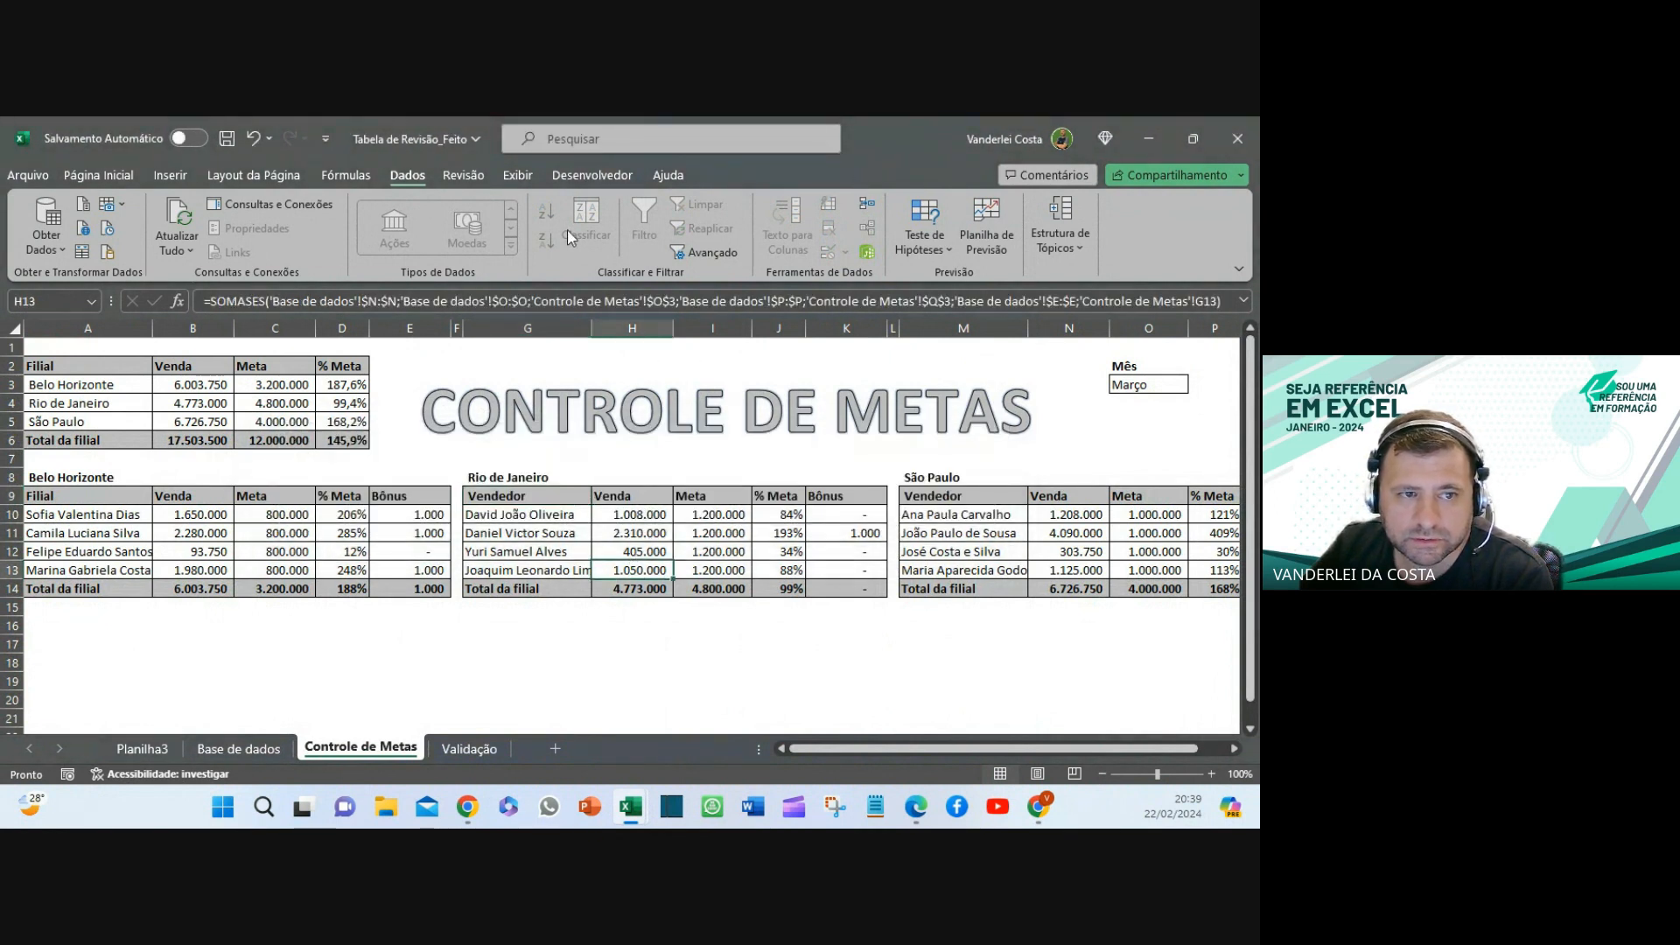
# - Check the Exibir options and the browser, then glance at the Validação sheet
pyautogui.click(516, 175)
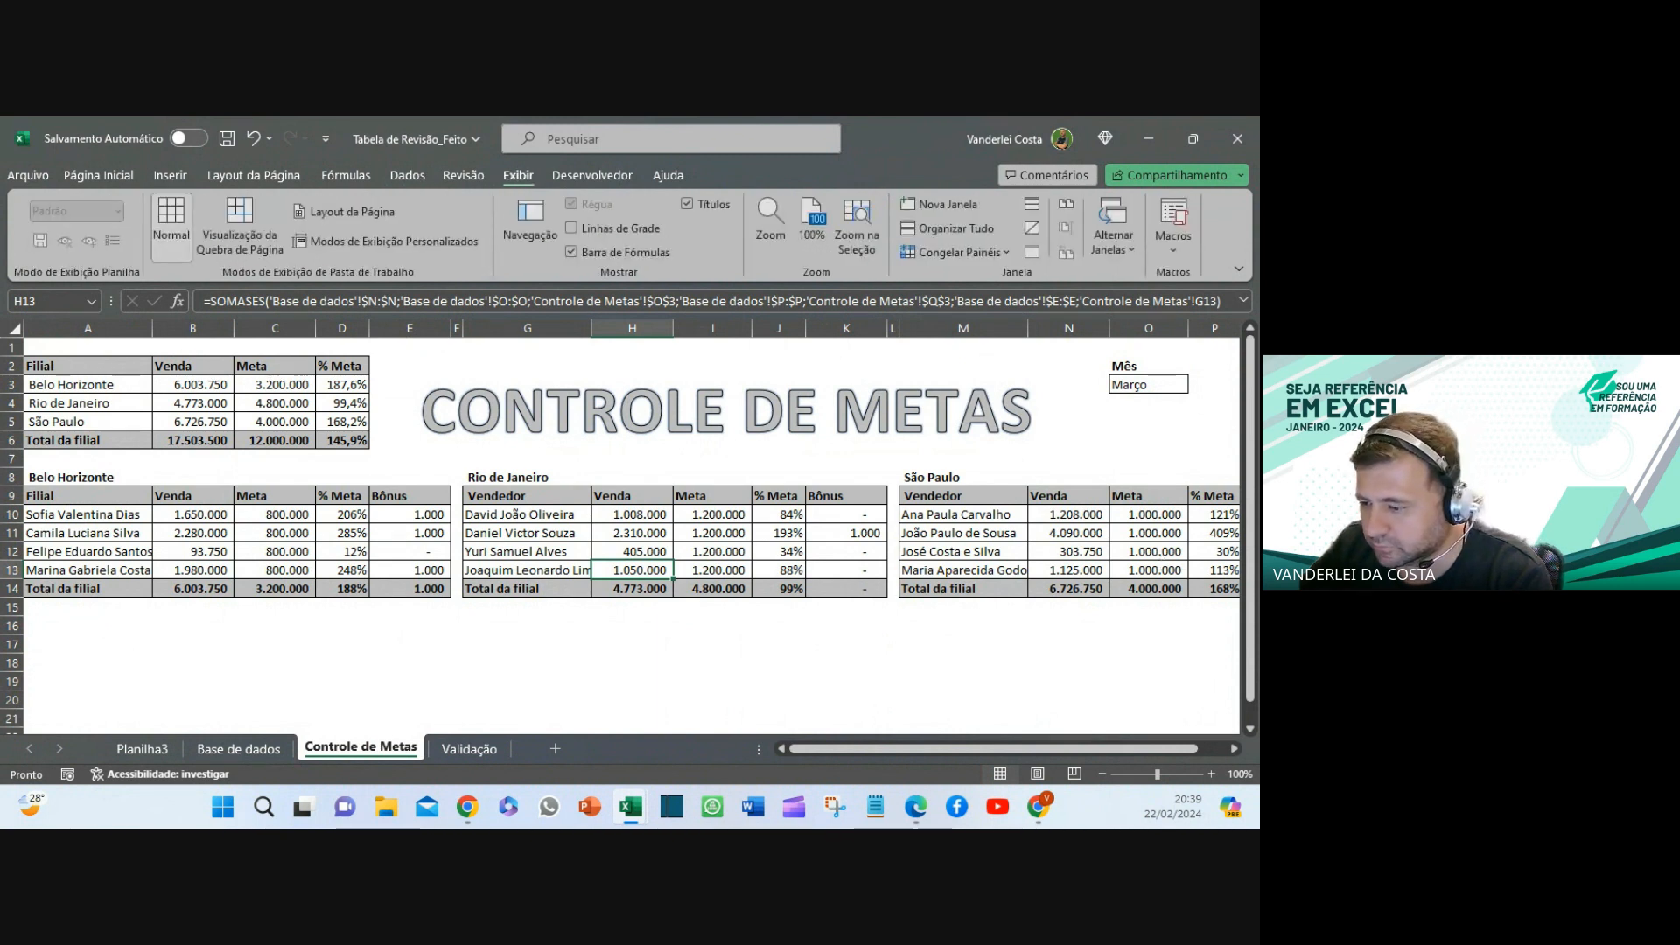
pyautogui.hotkey('alt', 'Tab')
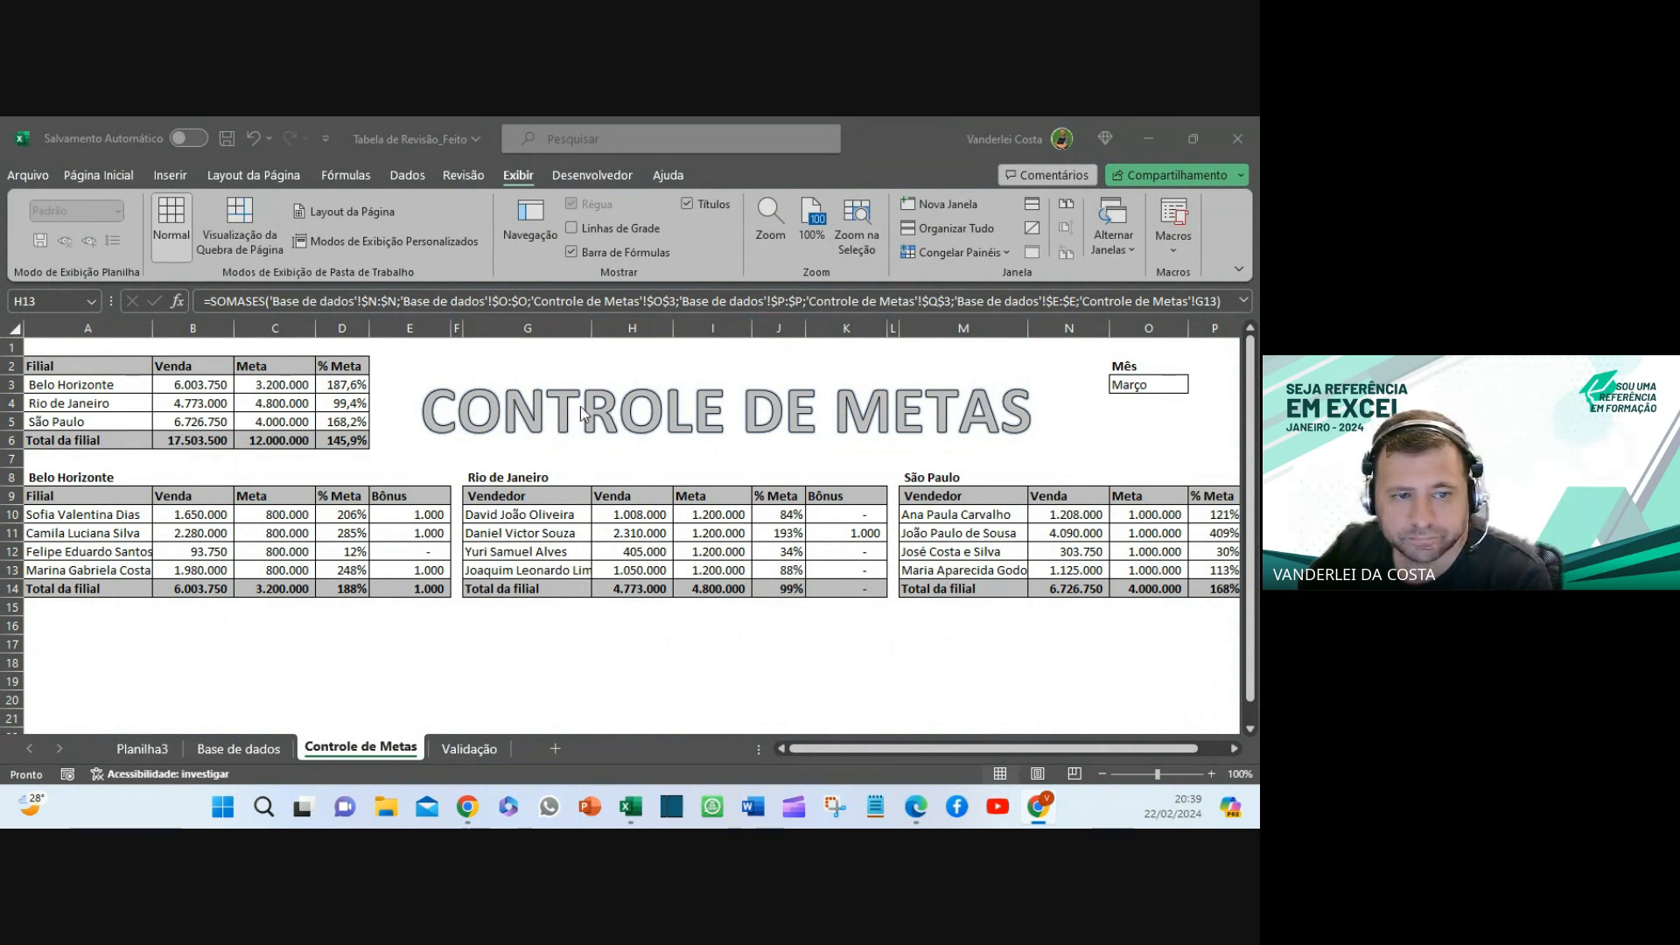
pyautogui.hotkey('alt', 'Tab')
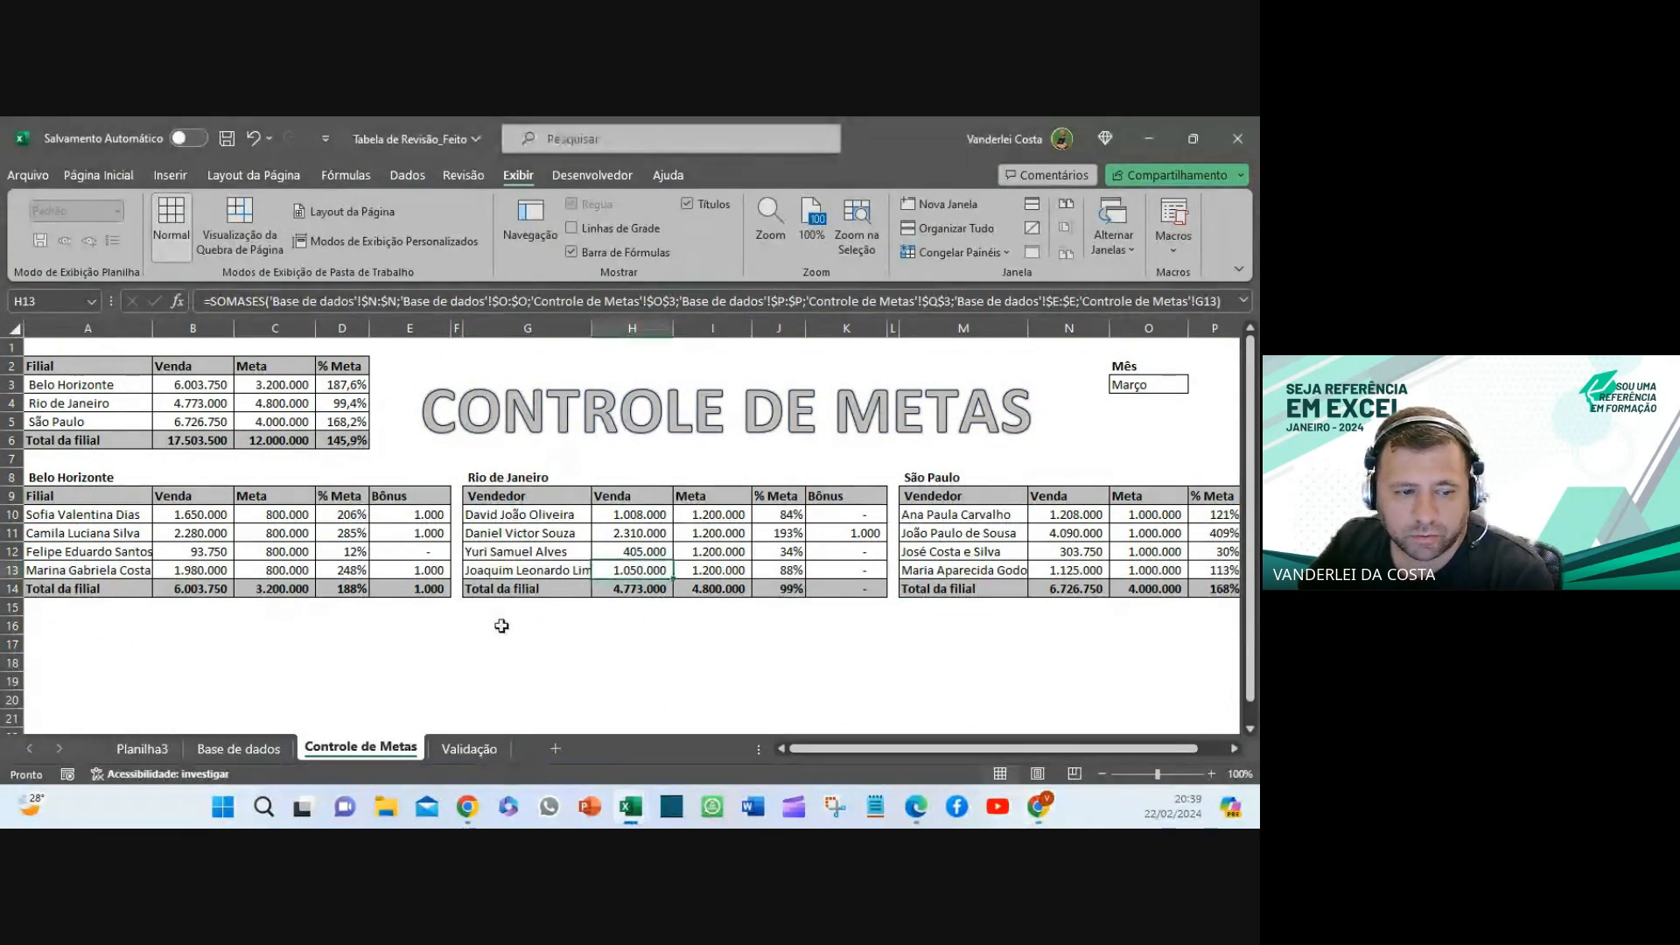
pyautogui.click(450, 754)
pyautogui.click(322, 751)
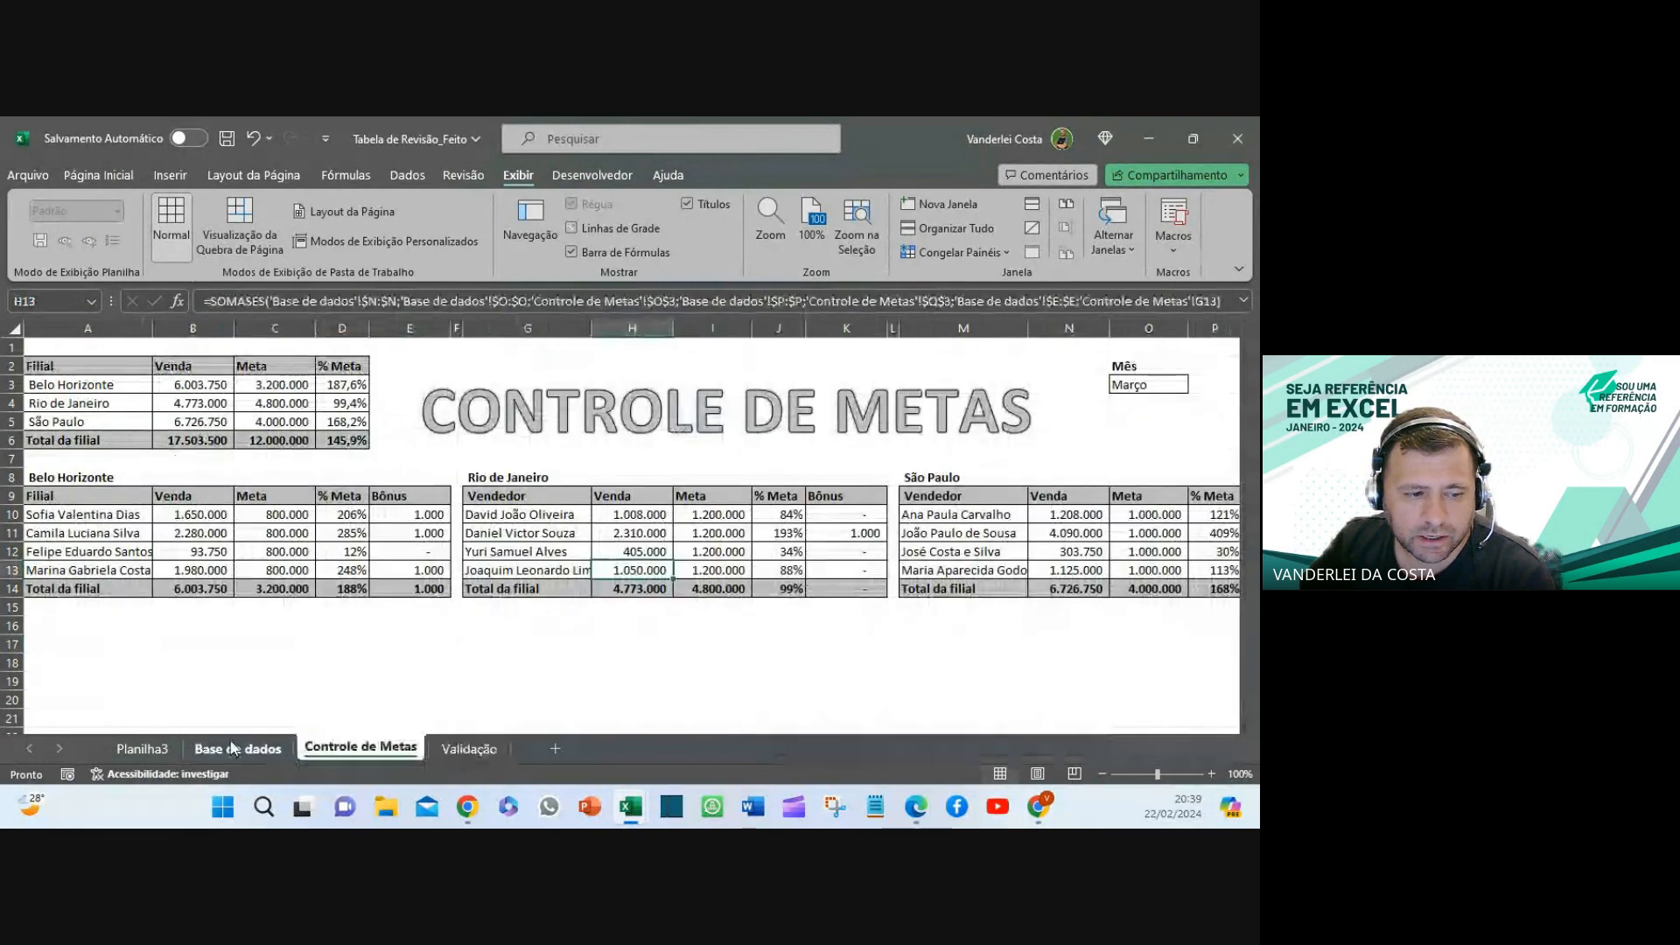
# - Check the Custo Total and Venda Total subtotals on Base de dados, then return to Controle de Metas
pyautogui.click(232, 748)
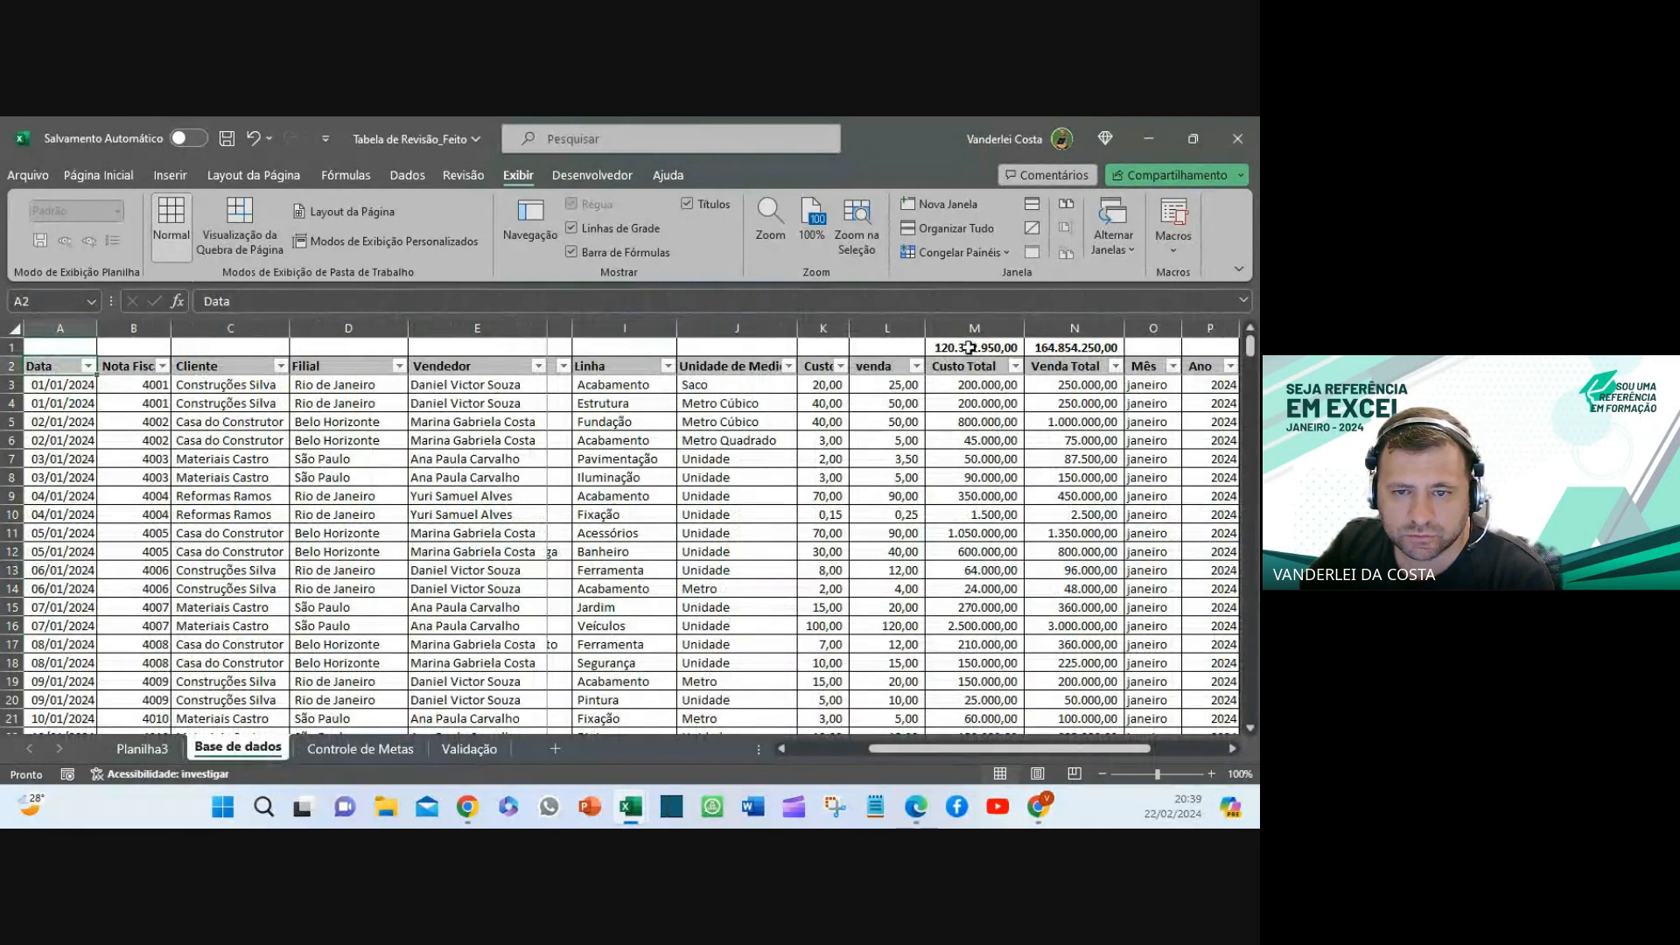
pyautogui.click(968, 347)
pyautogui.click(1071, 365)
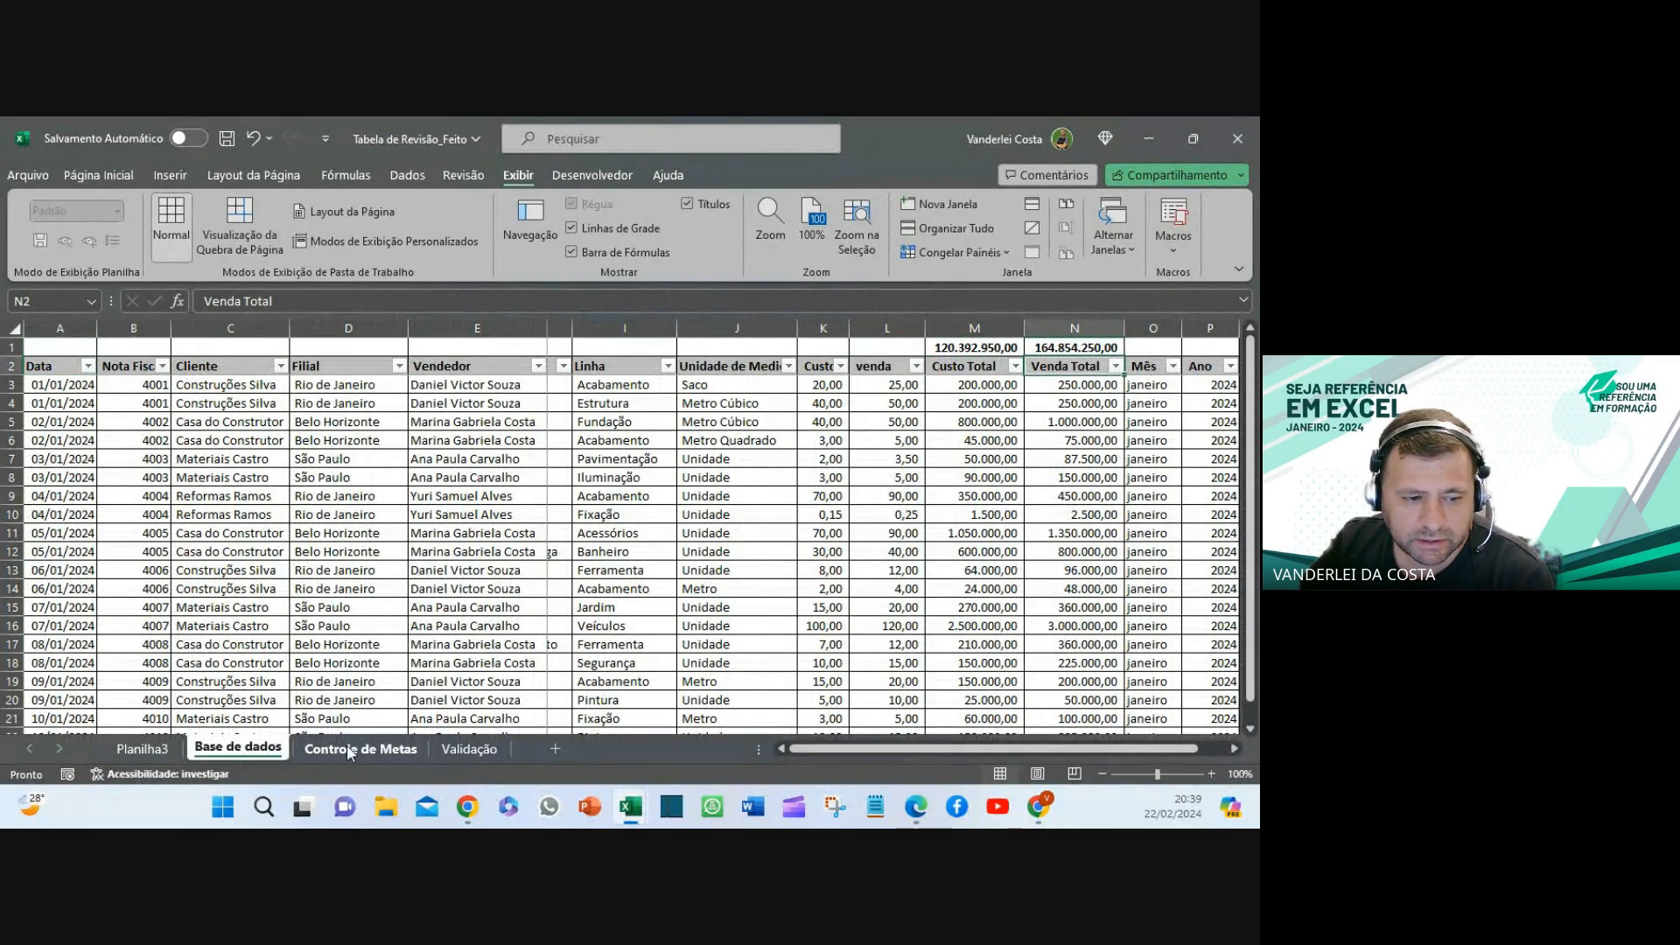
pyautogui.click(346, 745)
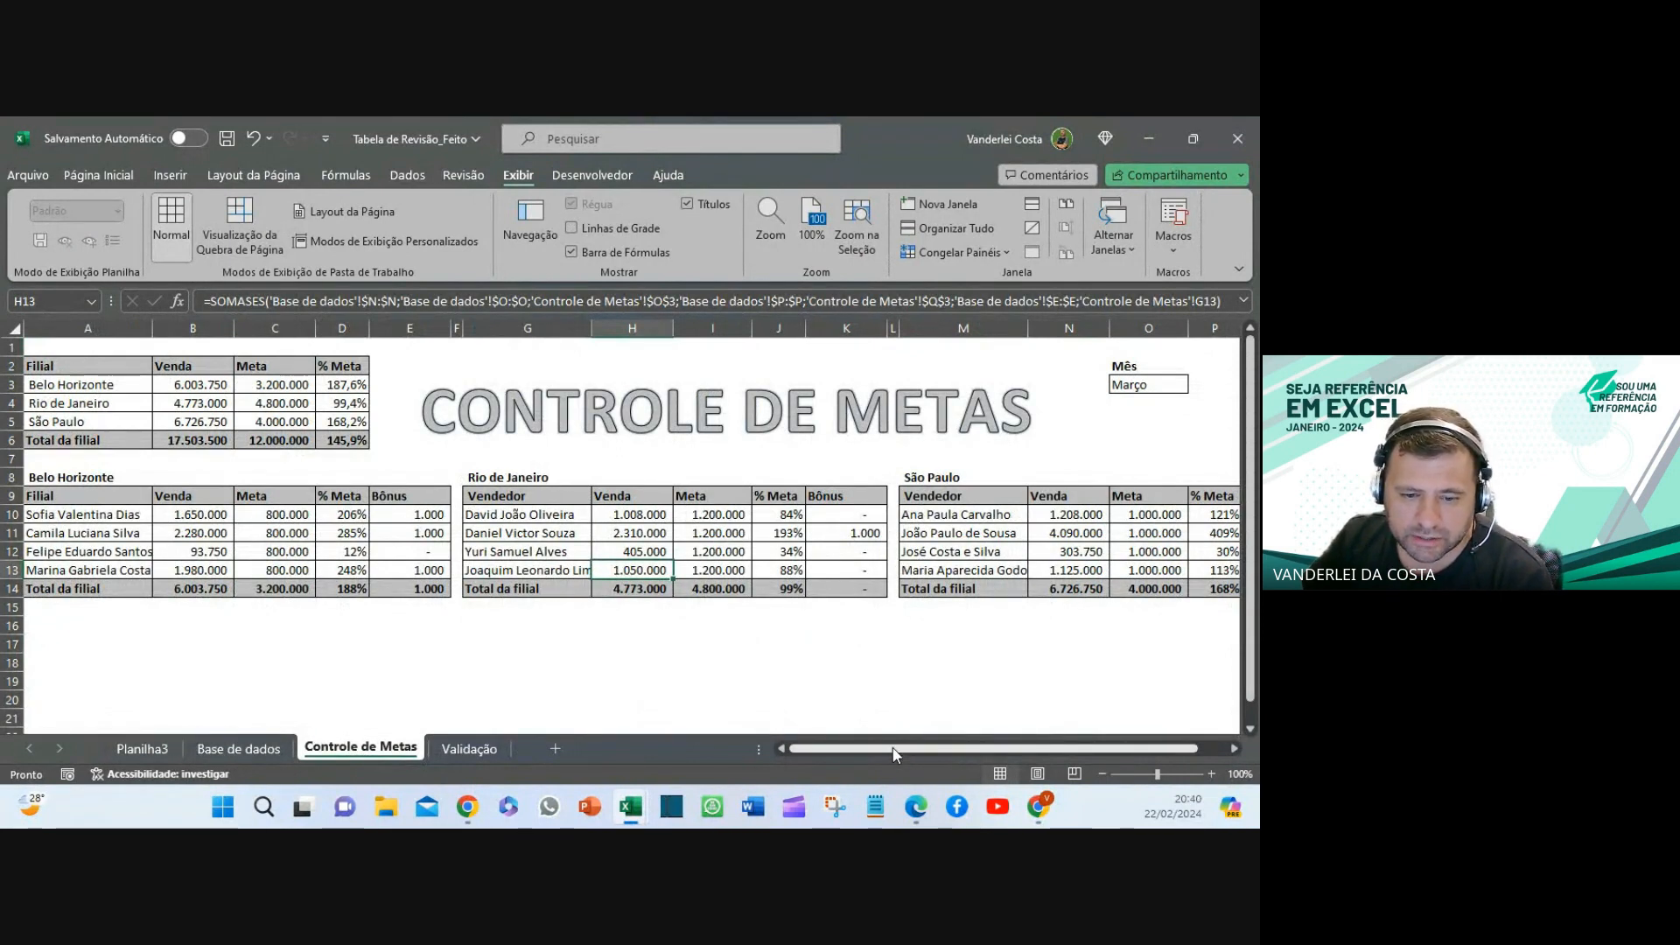
pyautogui.moveTo(895, 754); pyautogui.dragTo(922, 754)
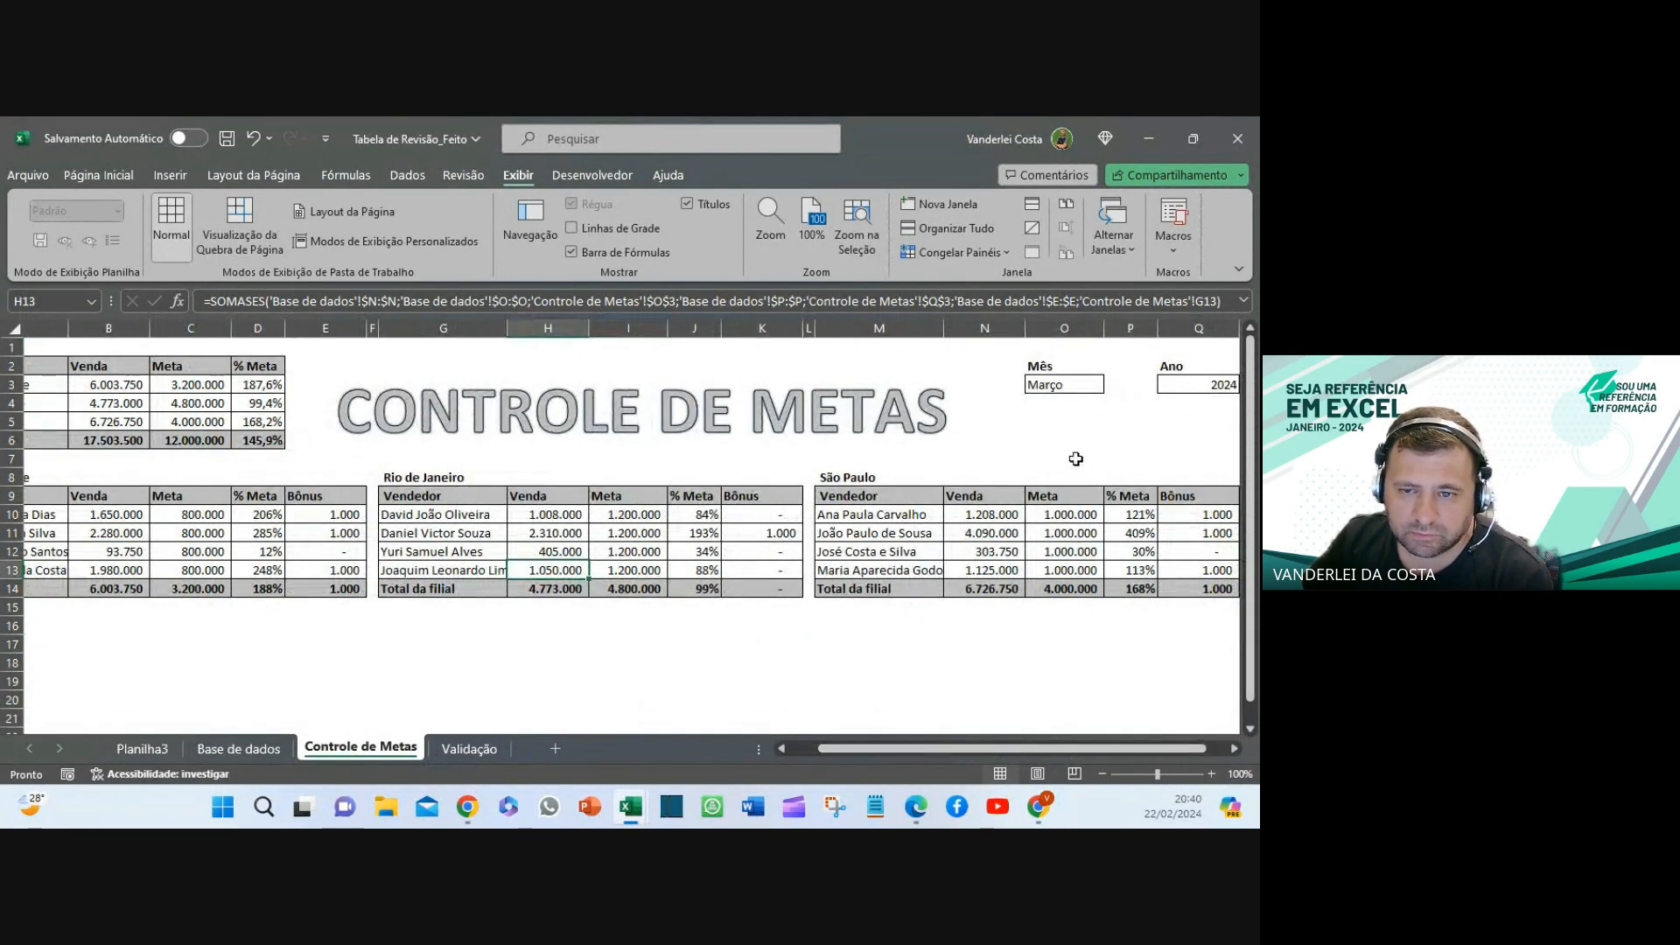
pyautogui.click(1061, 385)
pyautogui.click(1114, 388)
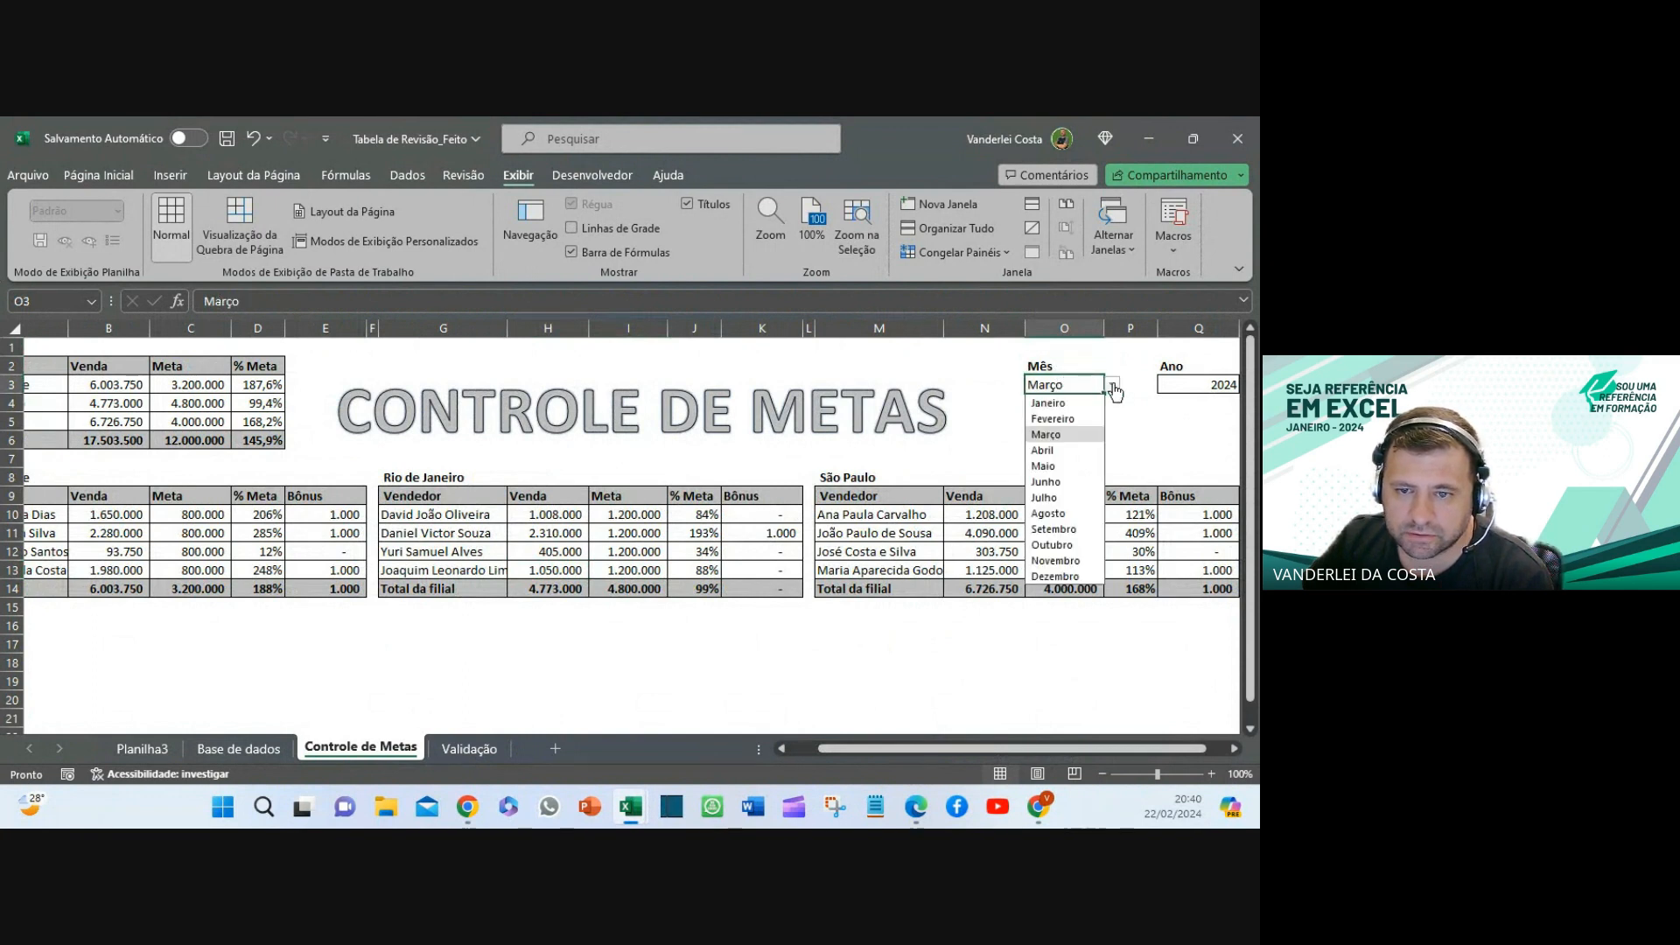
pyautogui.click(1113, 391)
pyautogui.click(1192, 393)
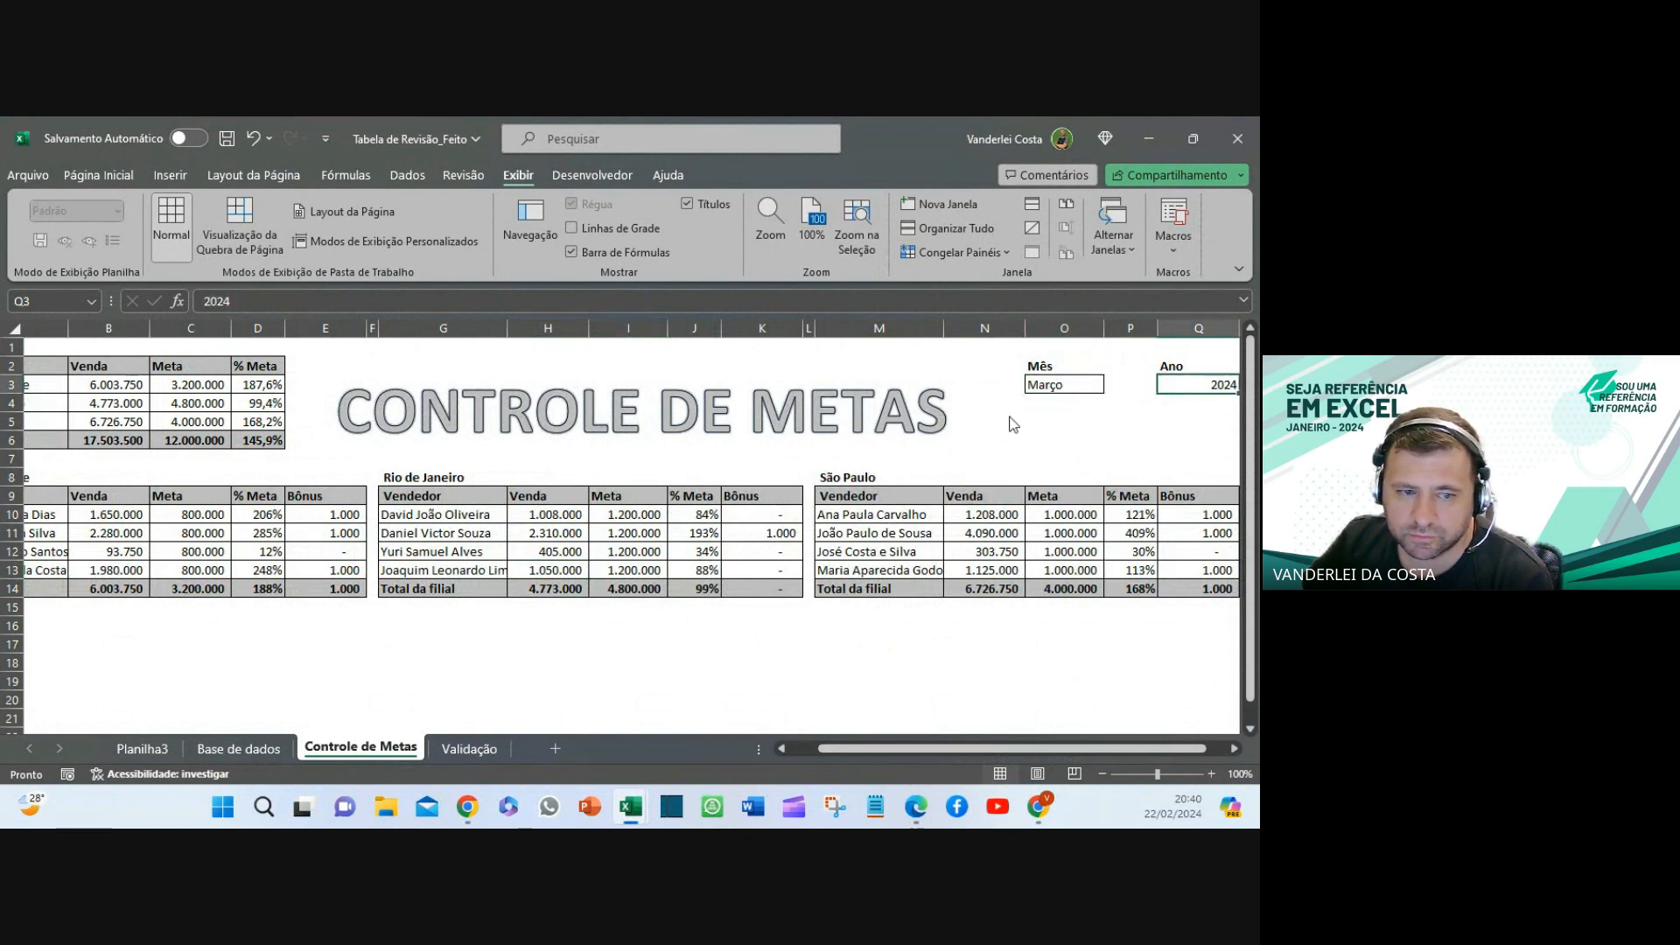
pyautogui.moveTo(950, 749); pyautogui.dragTo(634, 737)
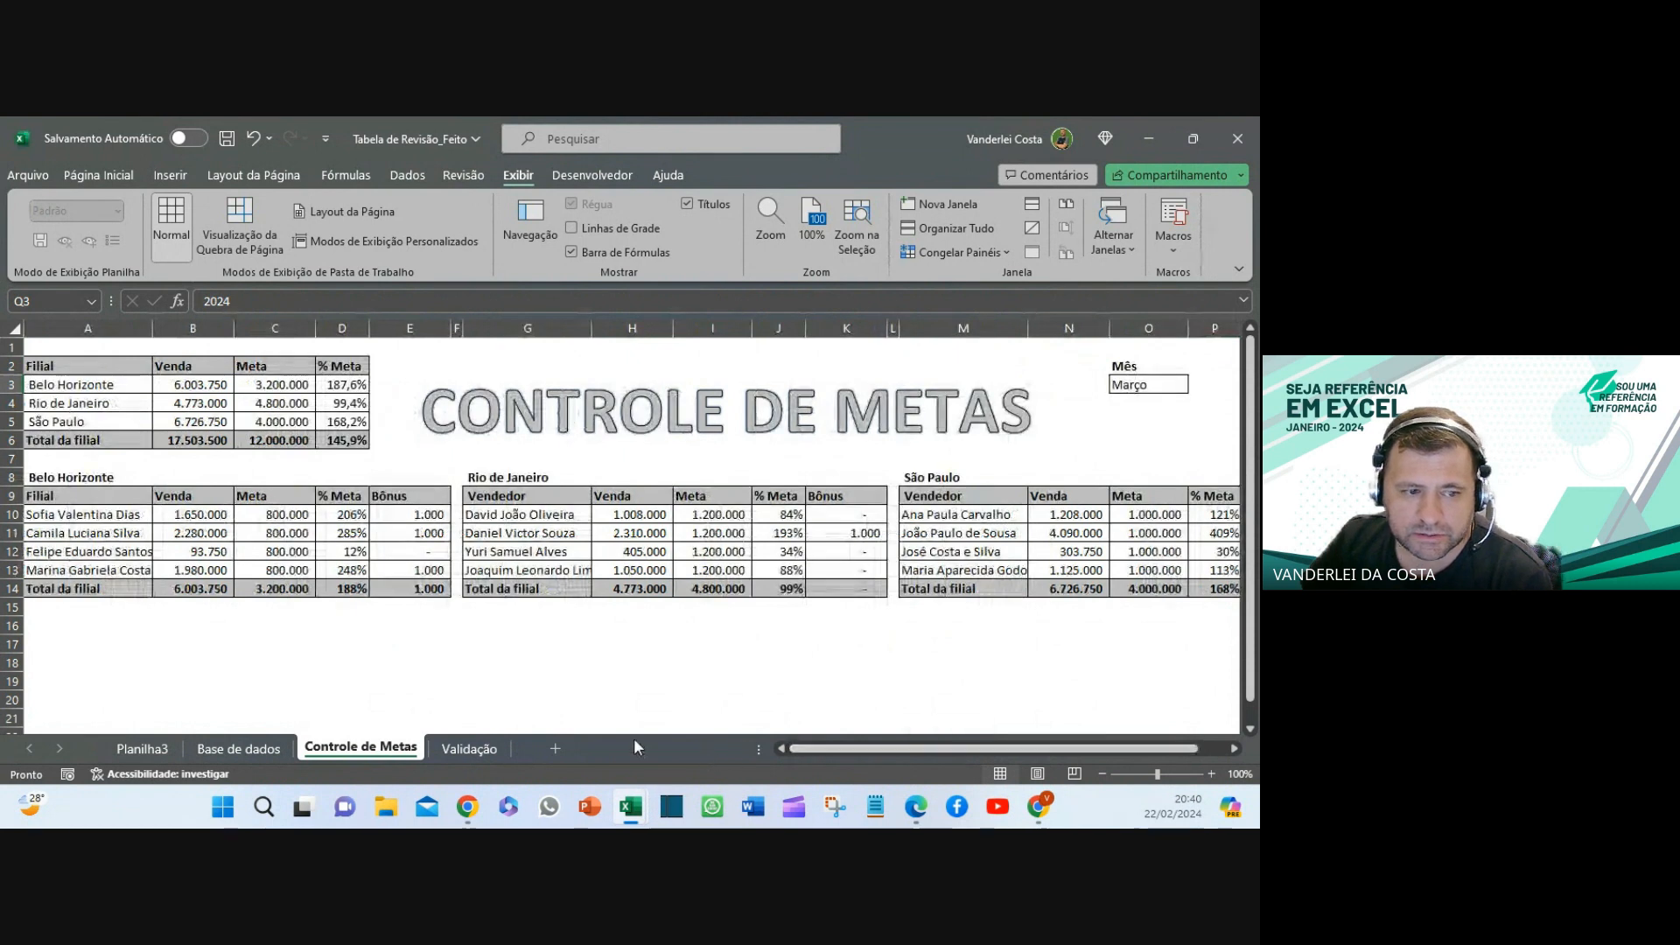
pyautogui.click(285, 515)
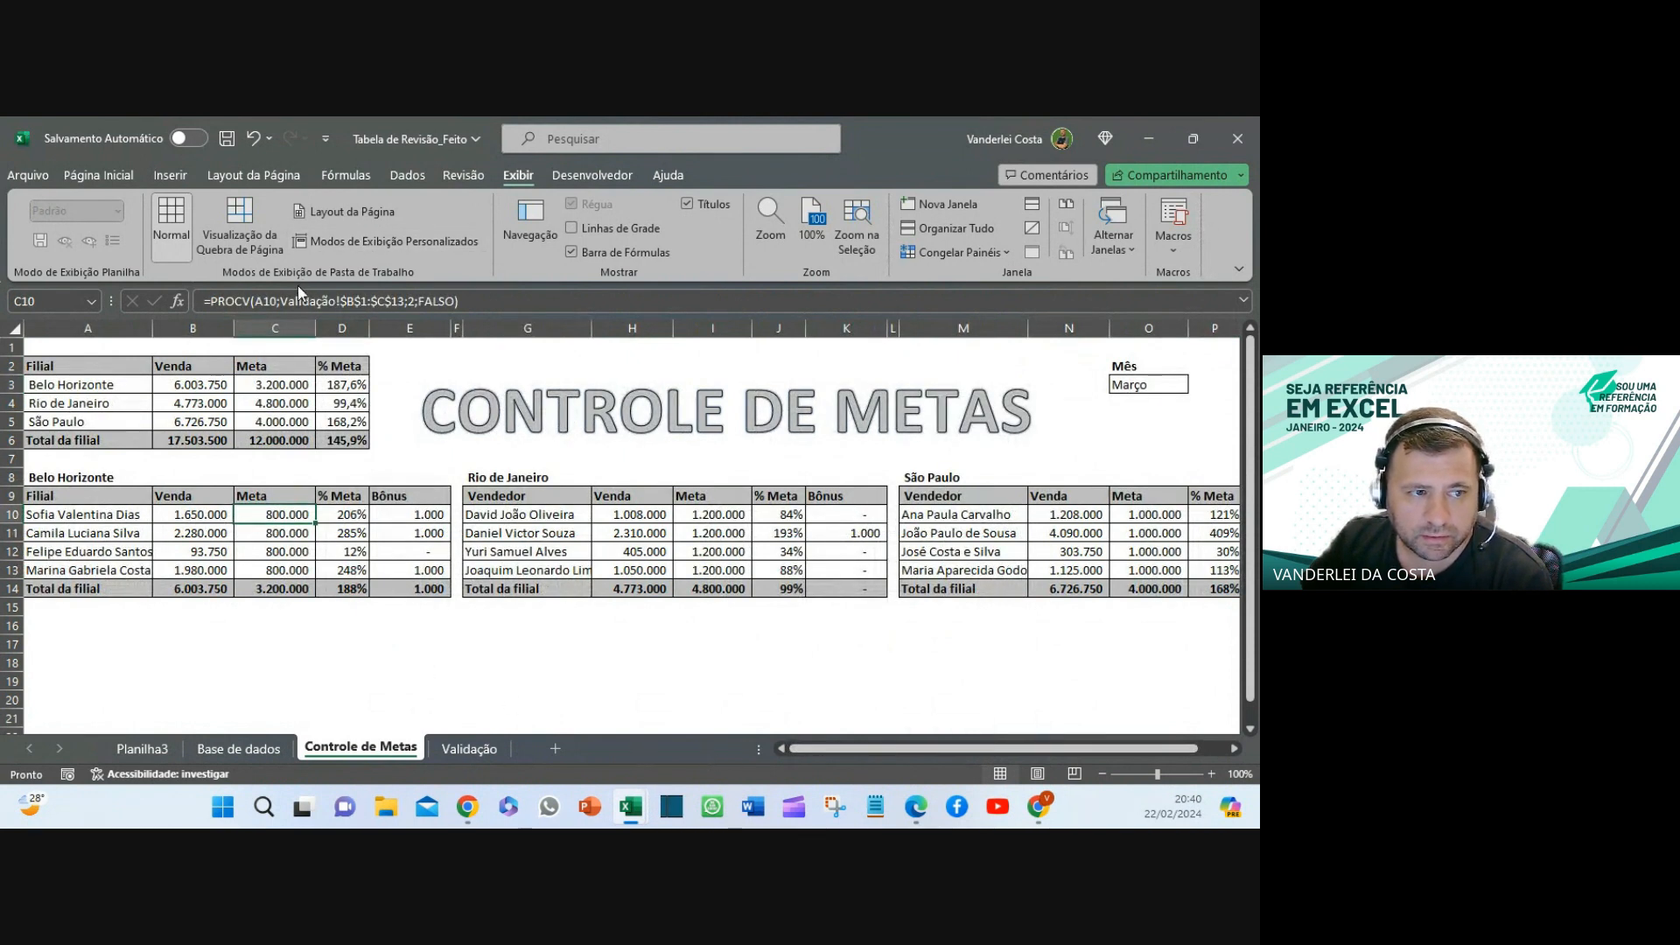
pyautogui.click(477, 747)
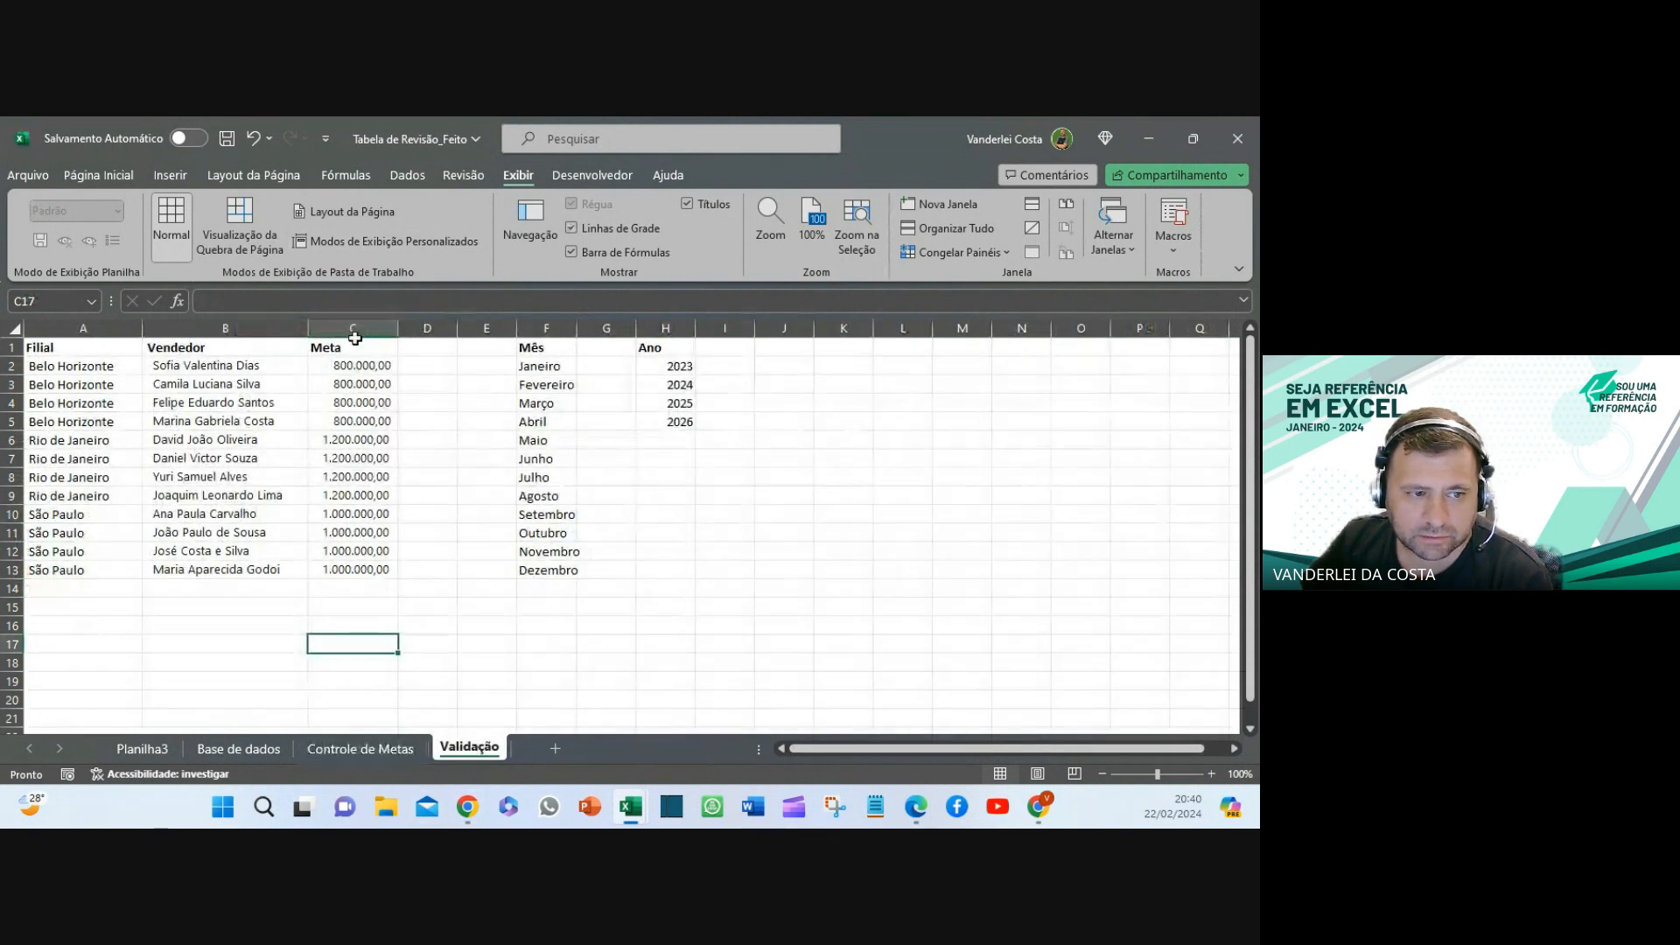
pyautogui.moveTo(346, 364); pyautogui.dragTo(343, 568)
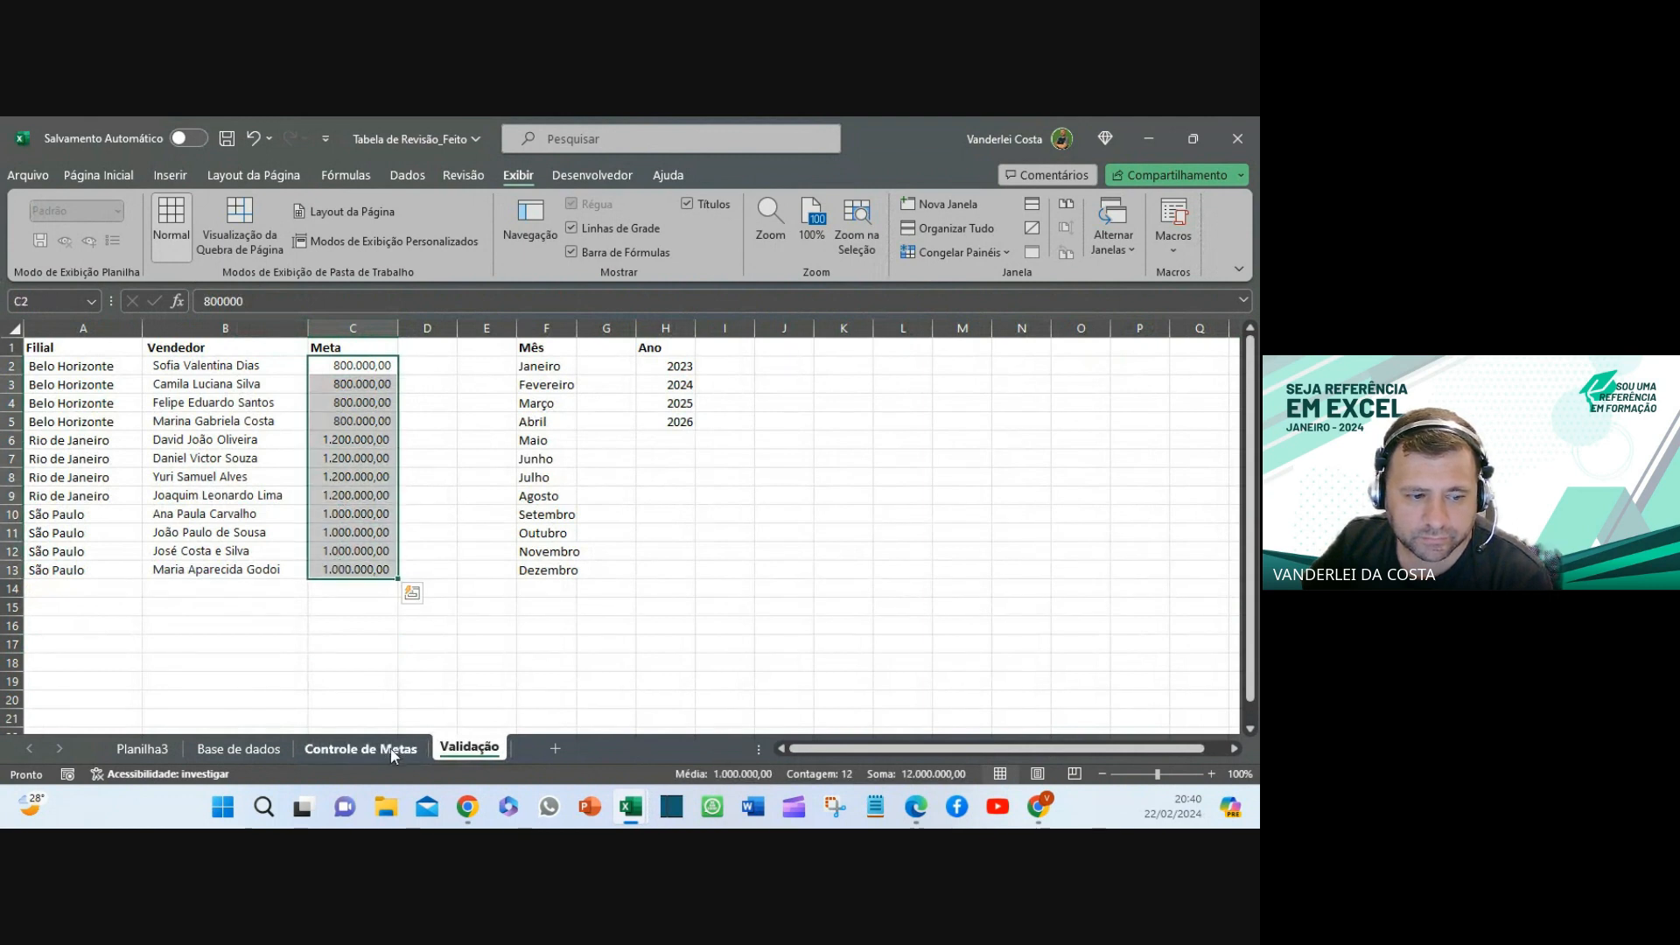
pyautogui.click(391, 749)
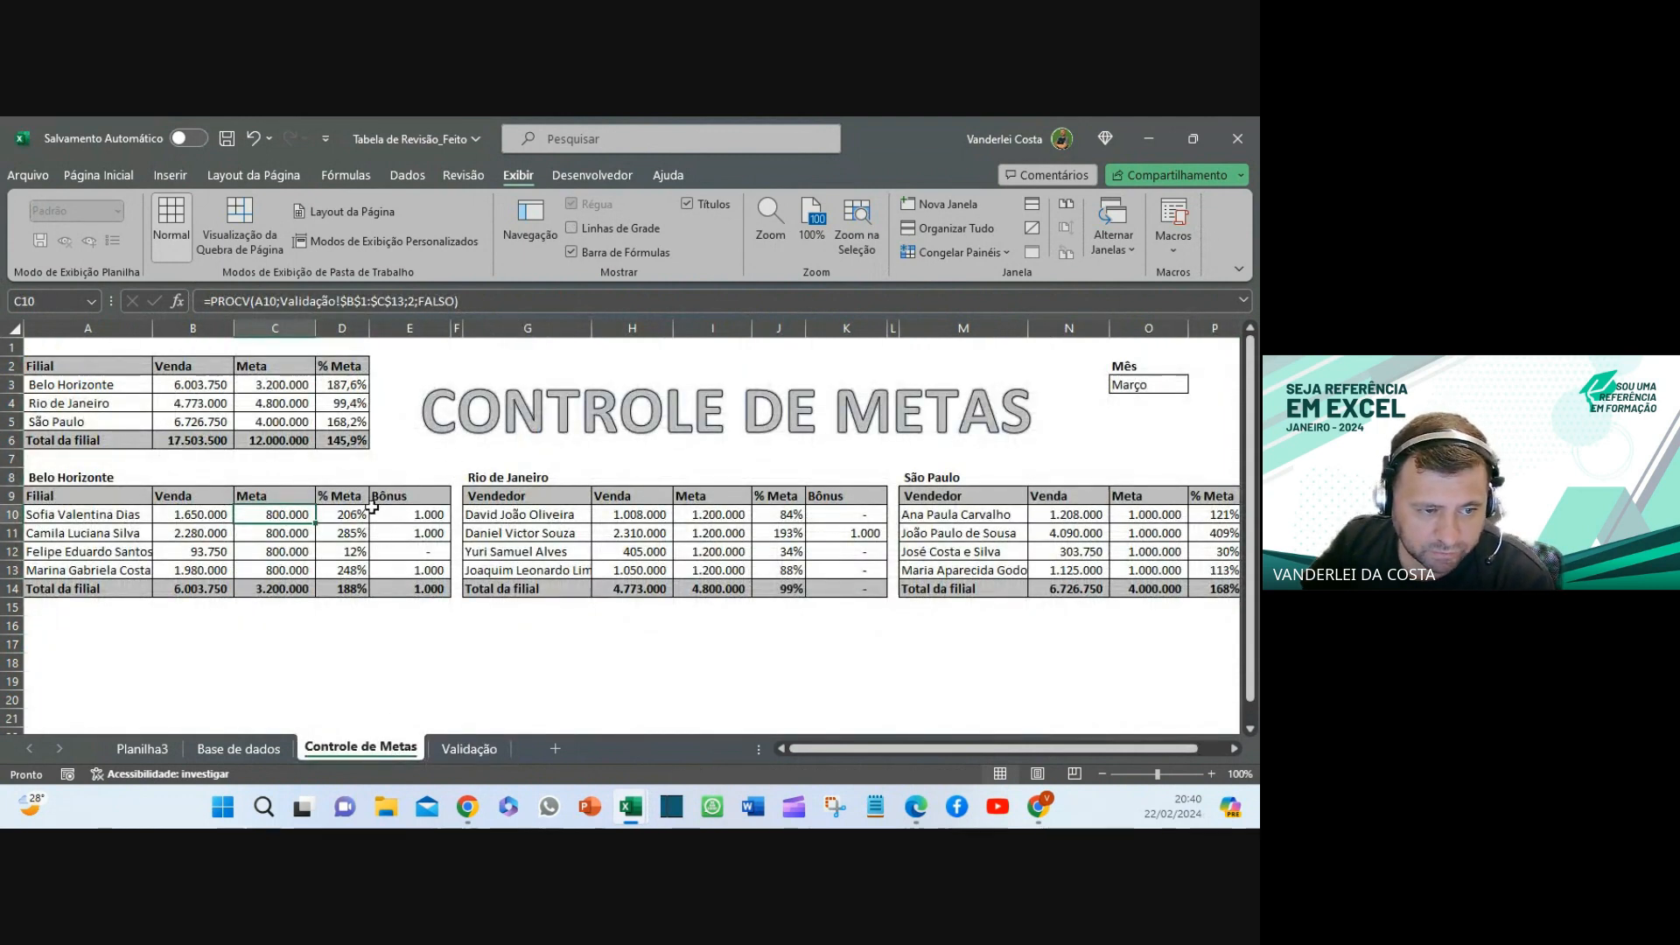
pyautogui.click(361, 516)
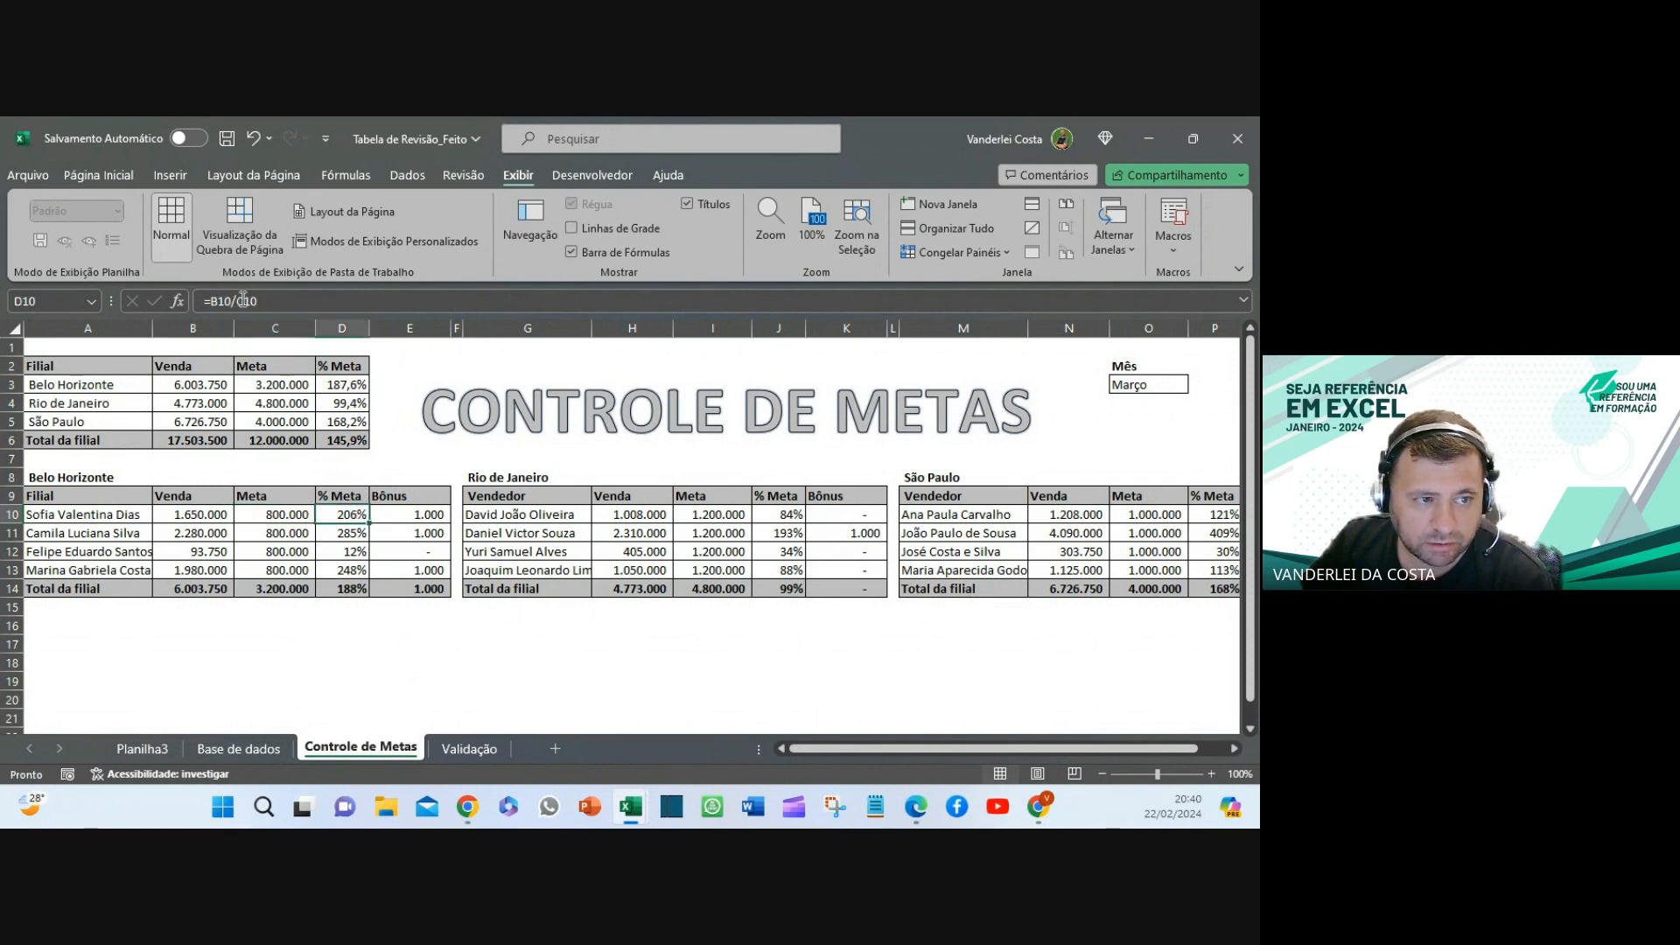
# - Try editing the Bônus formula in E10, which the sheet protection blocks
pyautogui.click(399, 515)
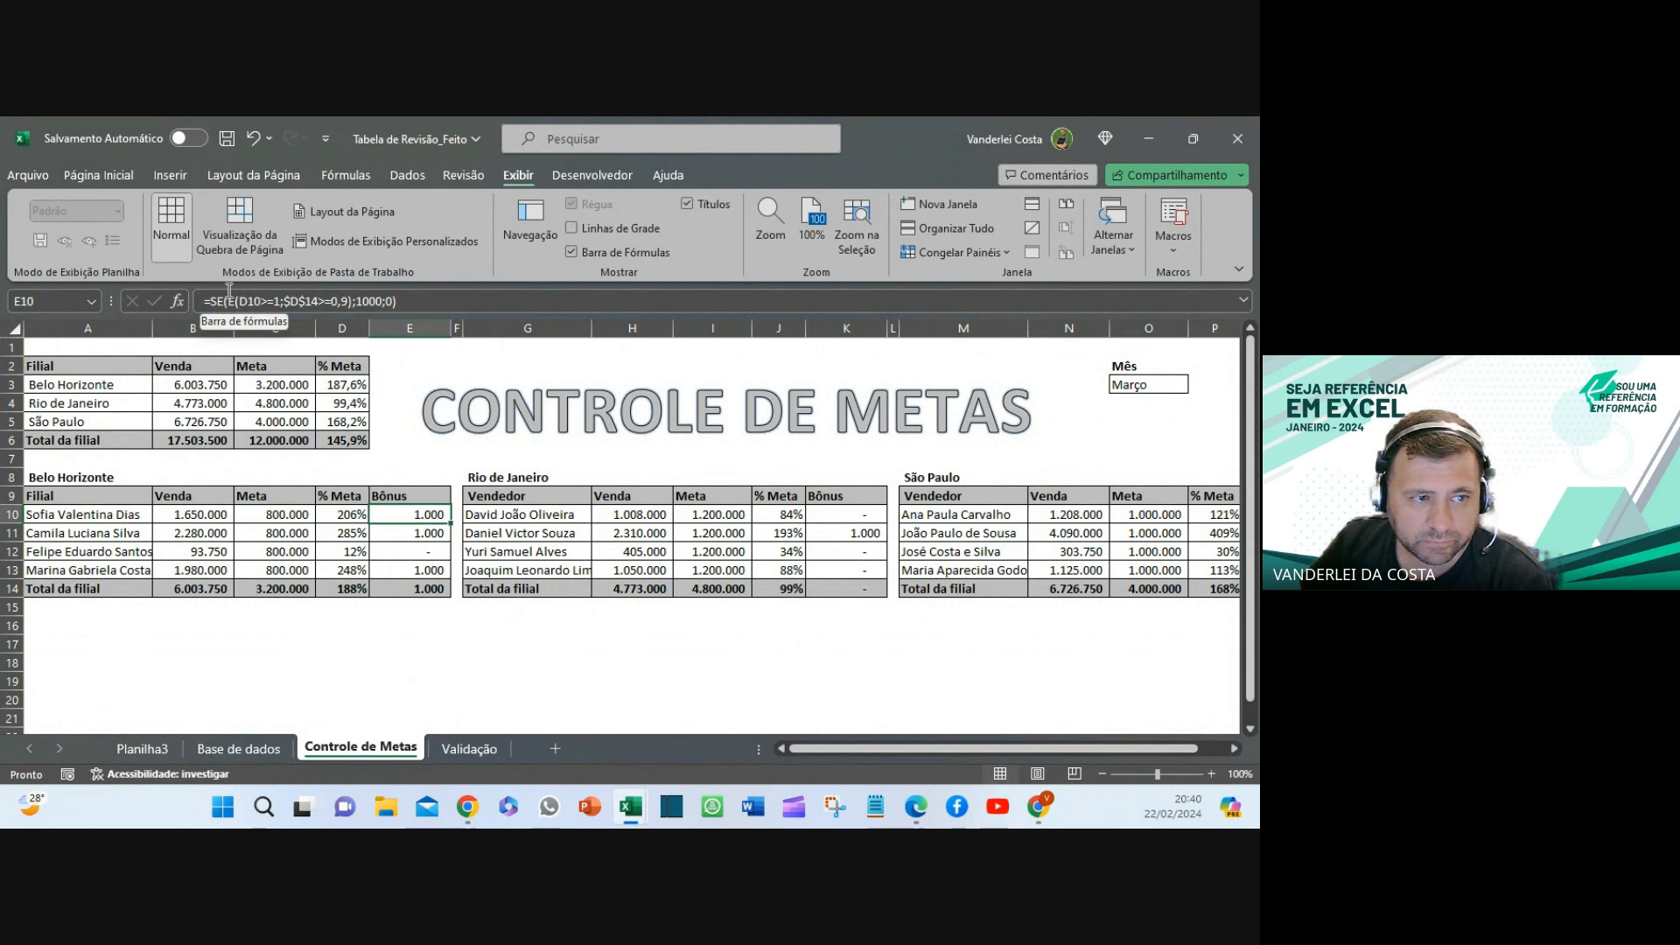
pyautogui.click(307, 302)
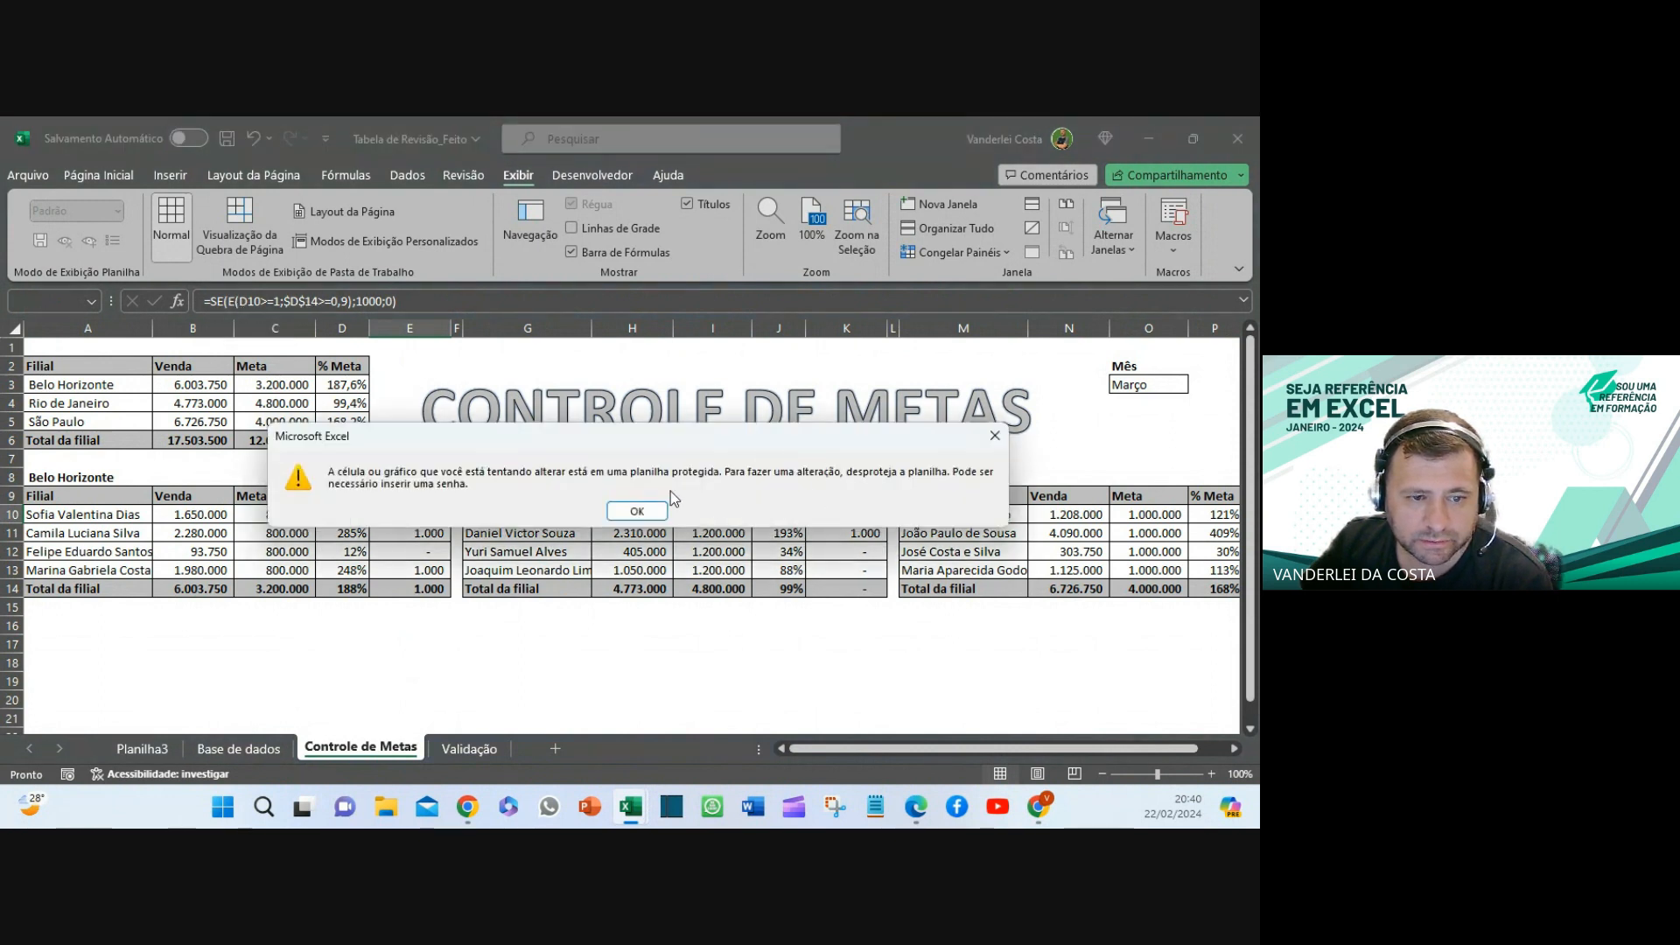
pyautogui.click(994, 436)
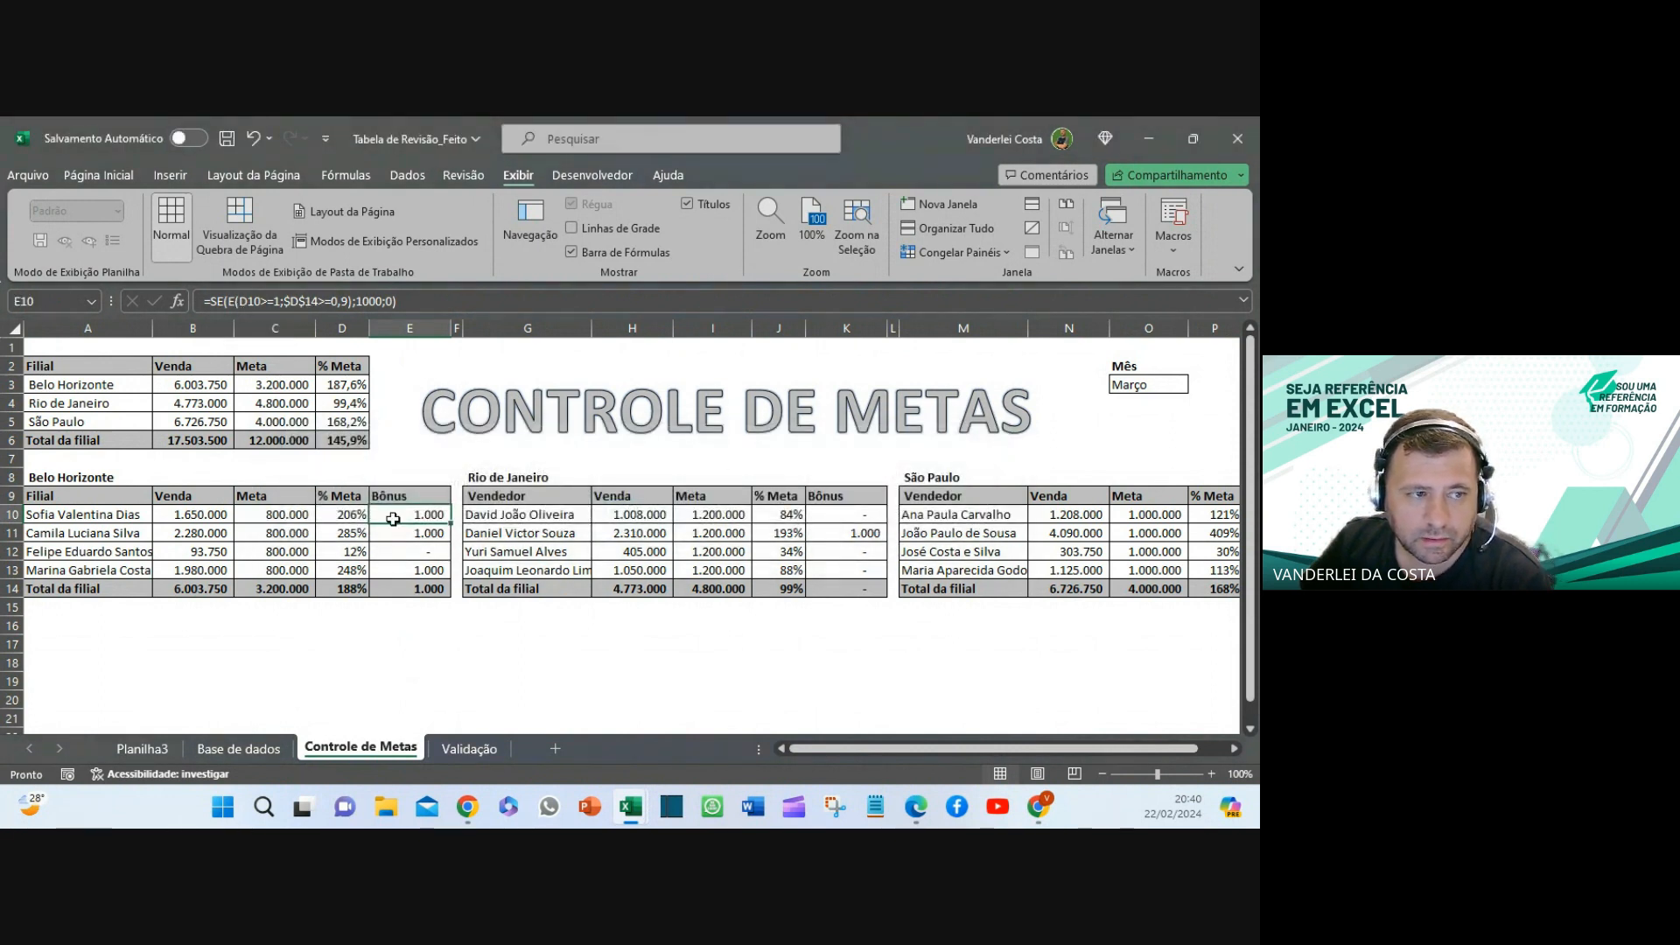
pyautogui.click(289, 301)
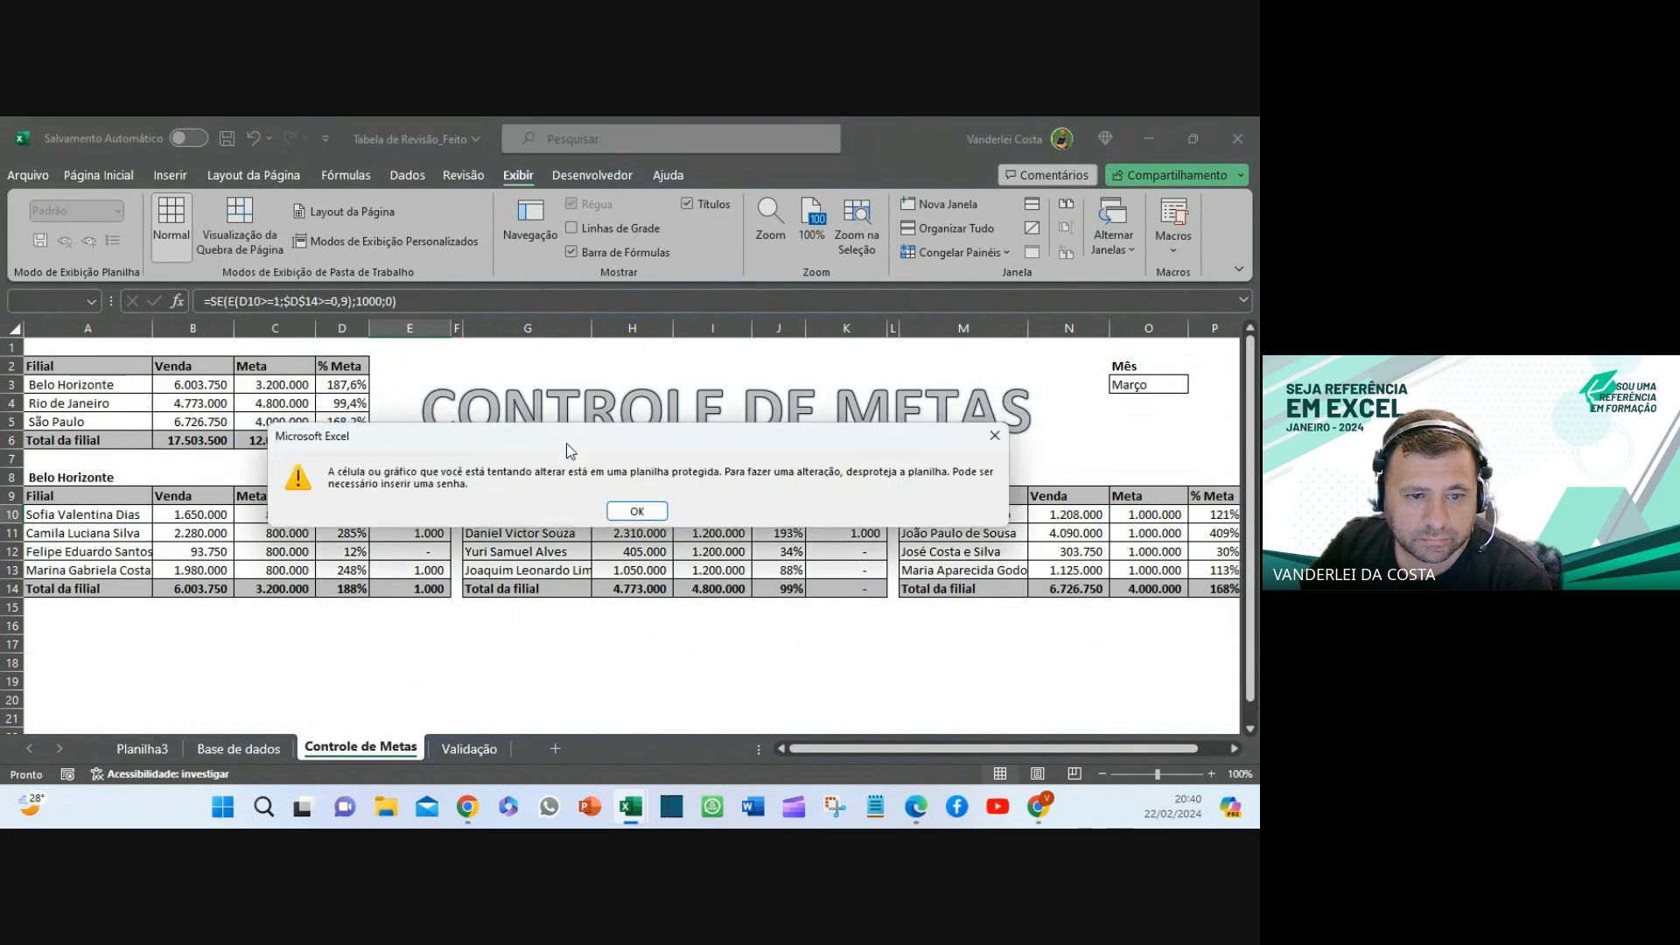
pyautogui.click(646, 511)
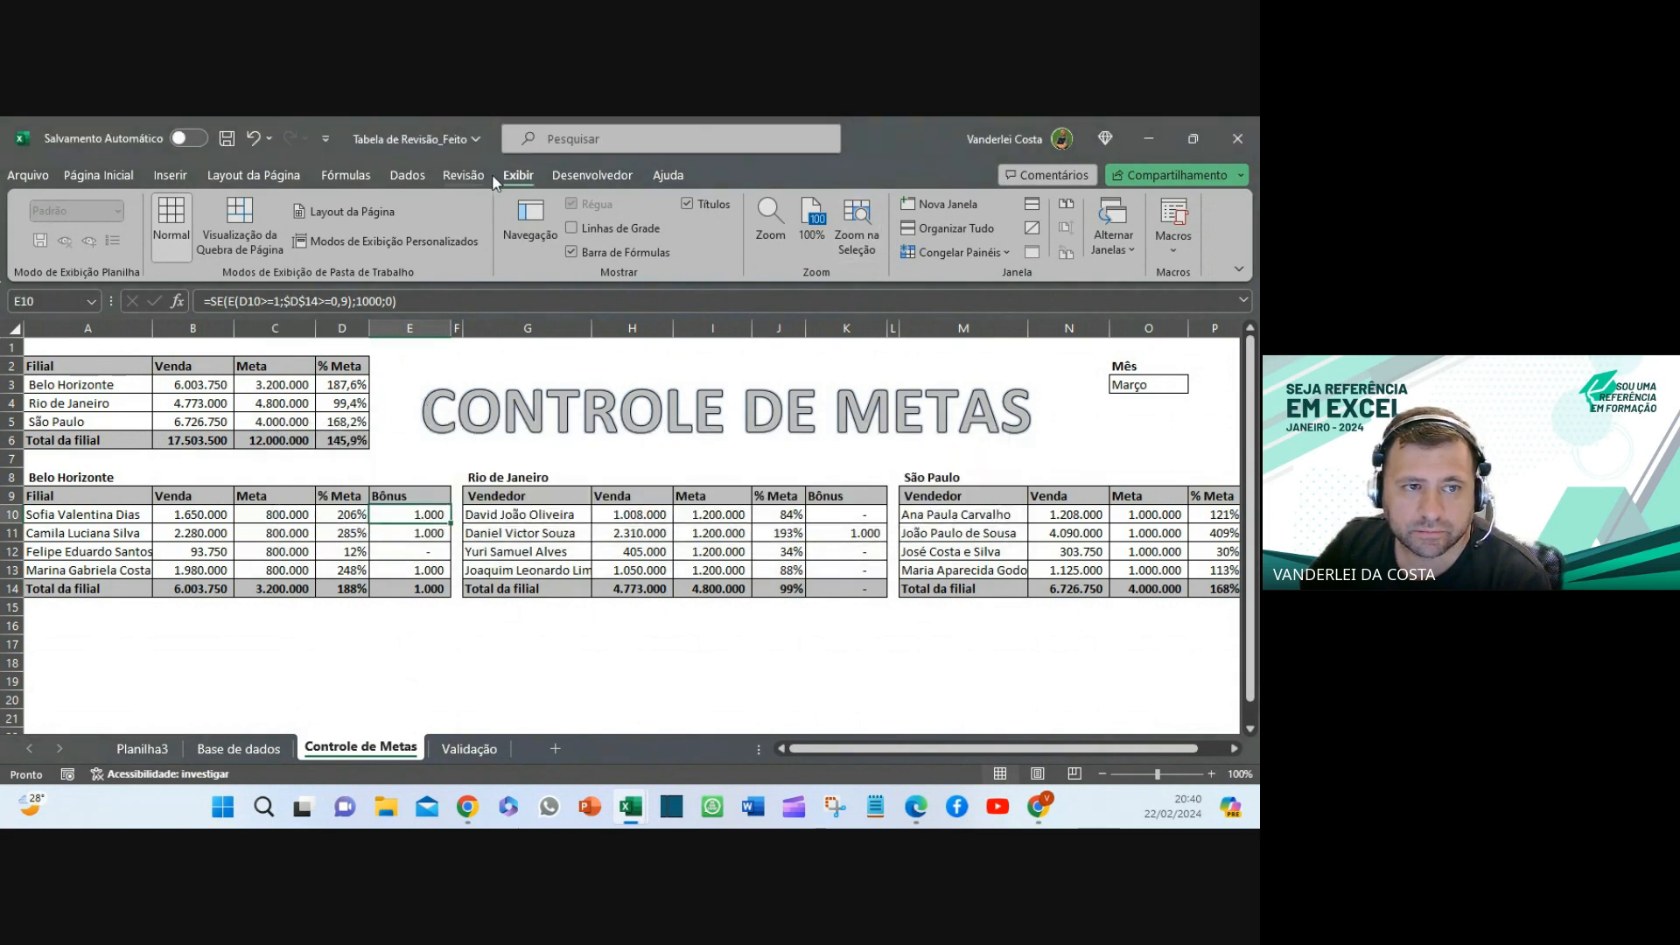
# - Unprotect the Controle de Metas sheet with its password from Revisão > Desproteger planilha
pyautogui.click(463, 175)
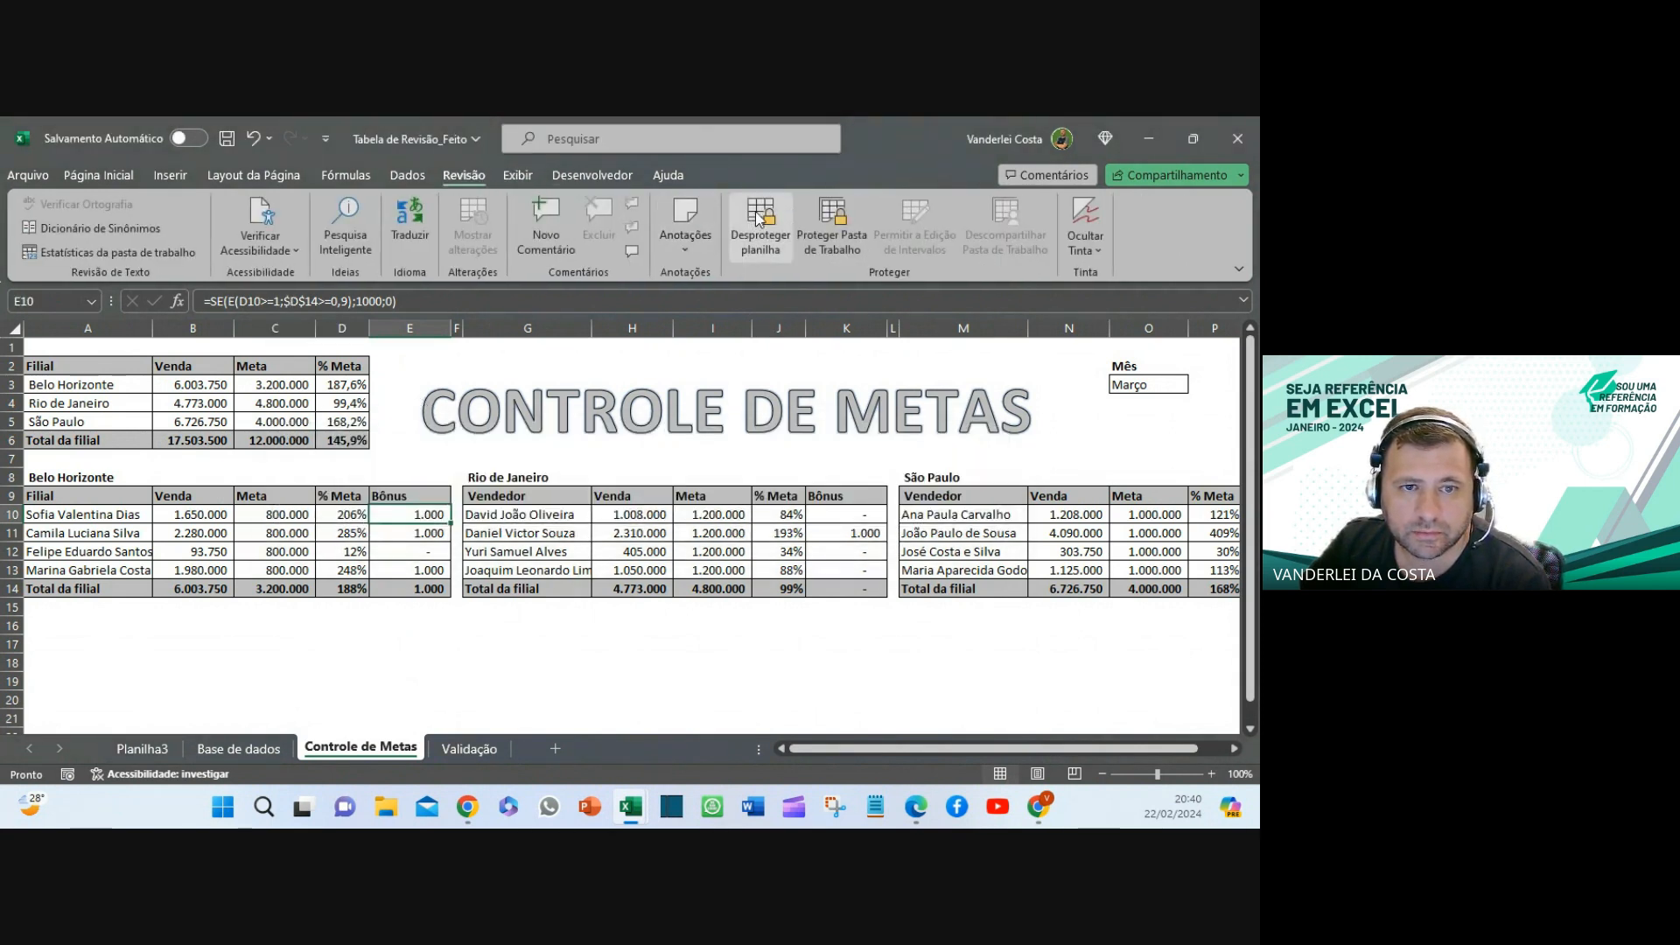
pyautogui.click(758, 219)
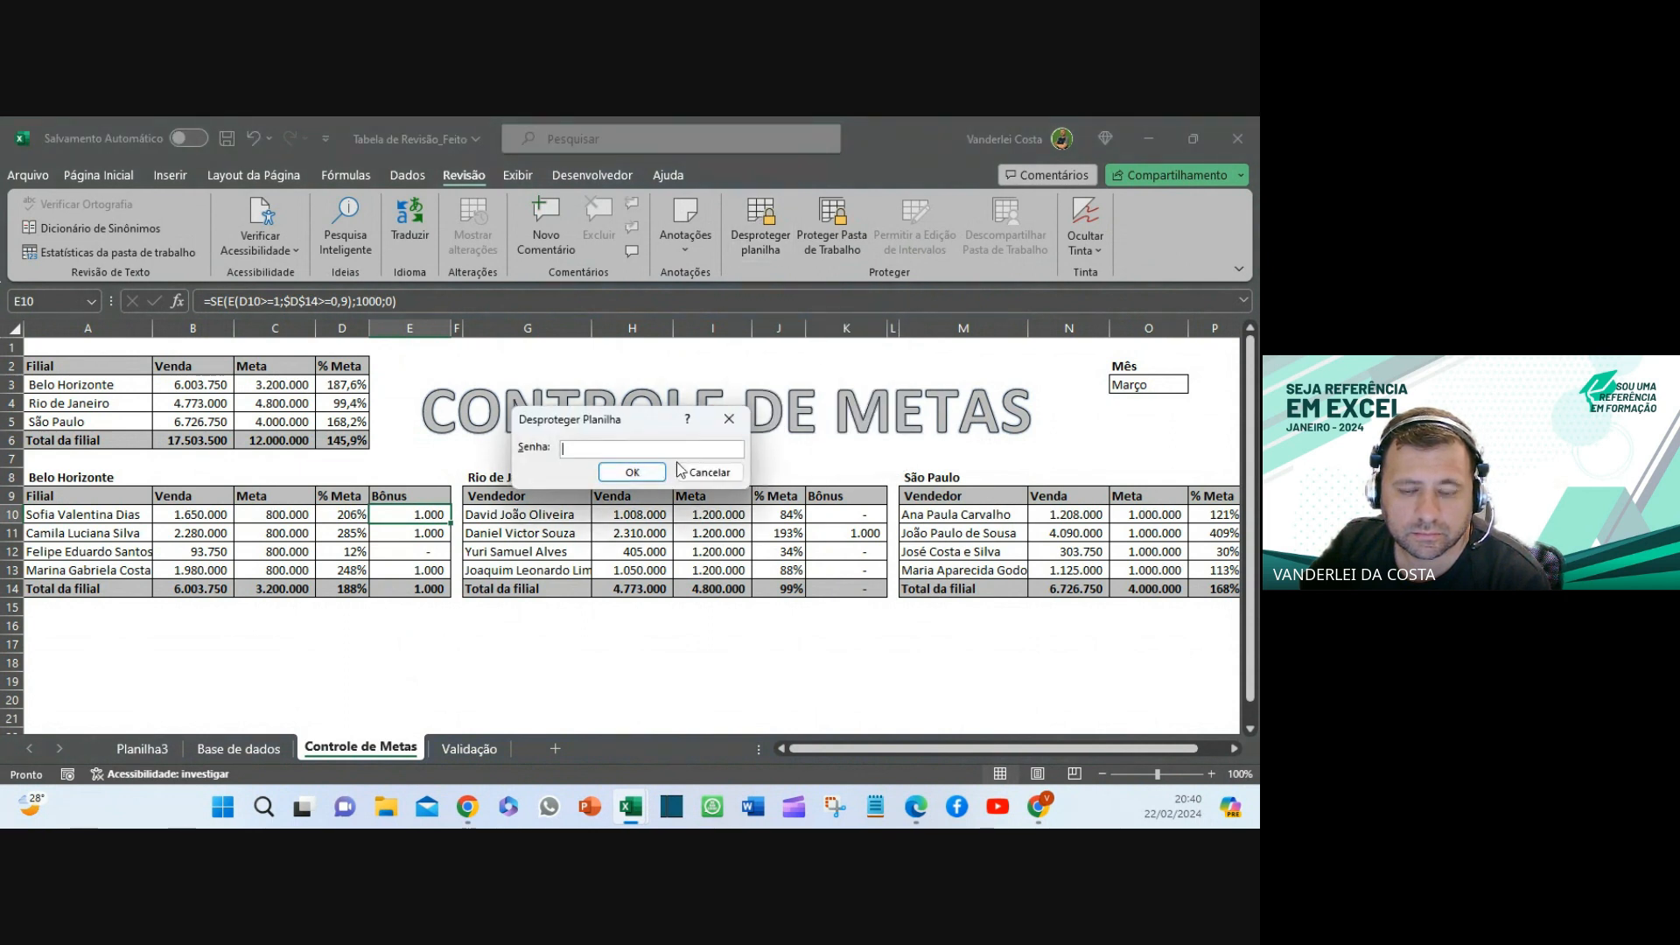
pyautogui.write('•••')
pyautogui.press('Return')
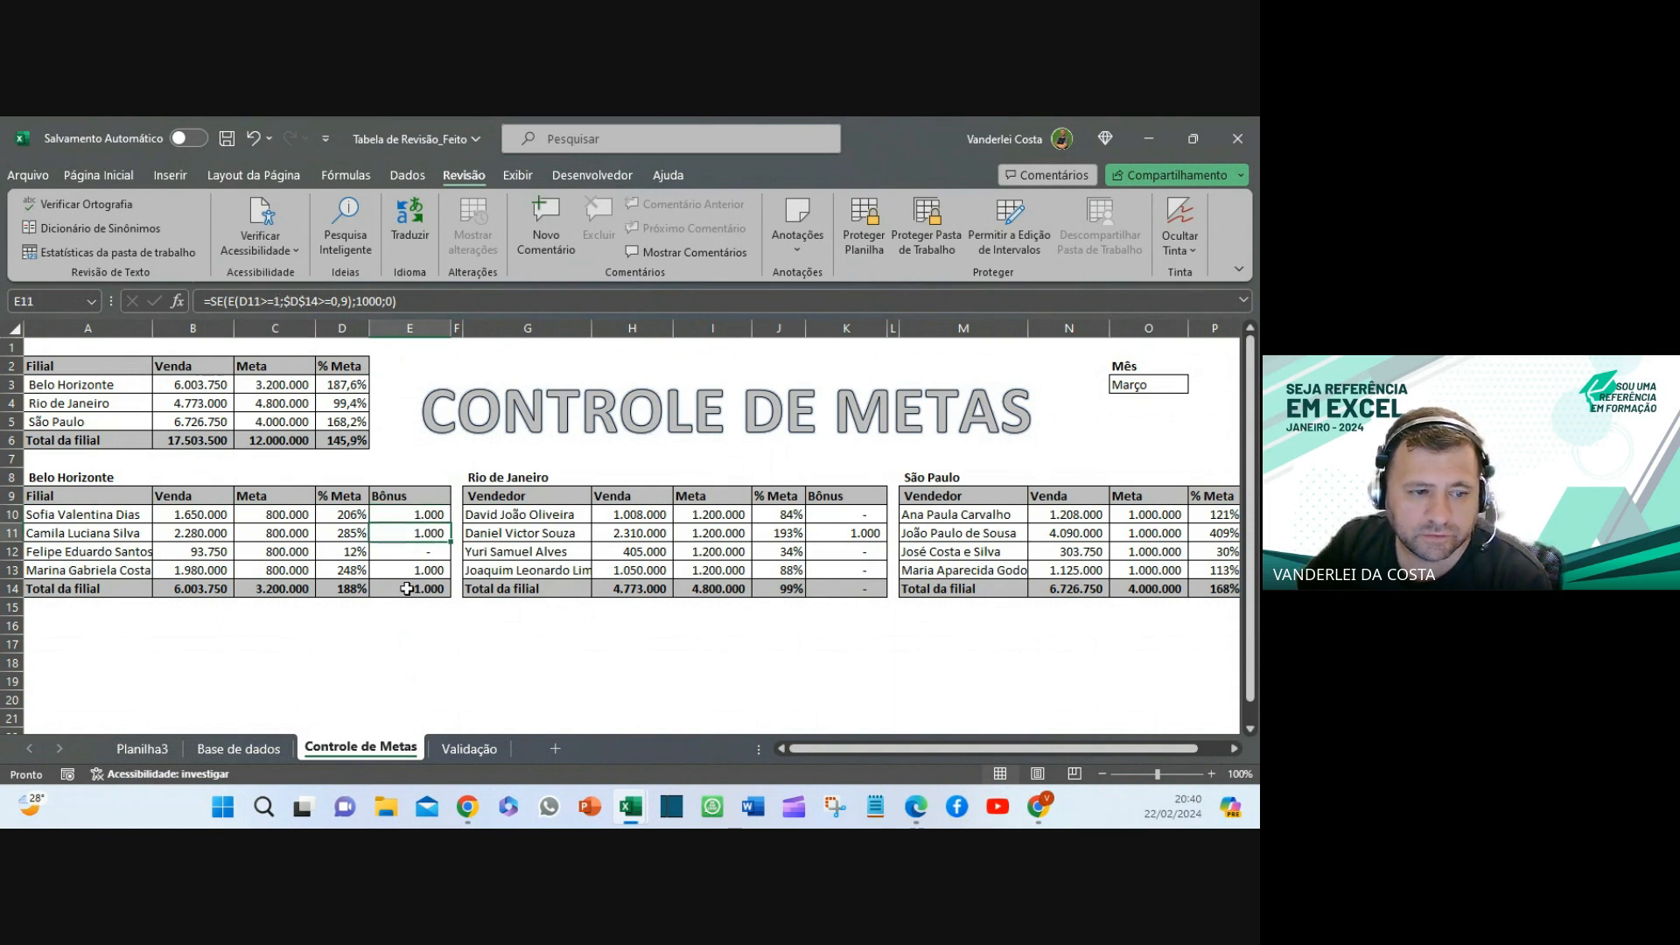
pyautogui.click(398, 625)
pyautogui.click(341, 588)
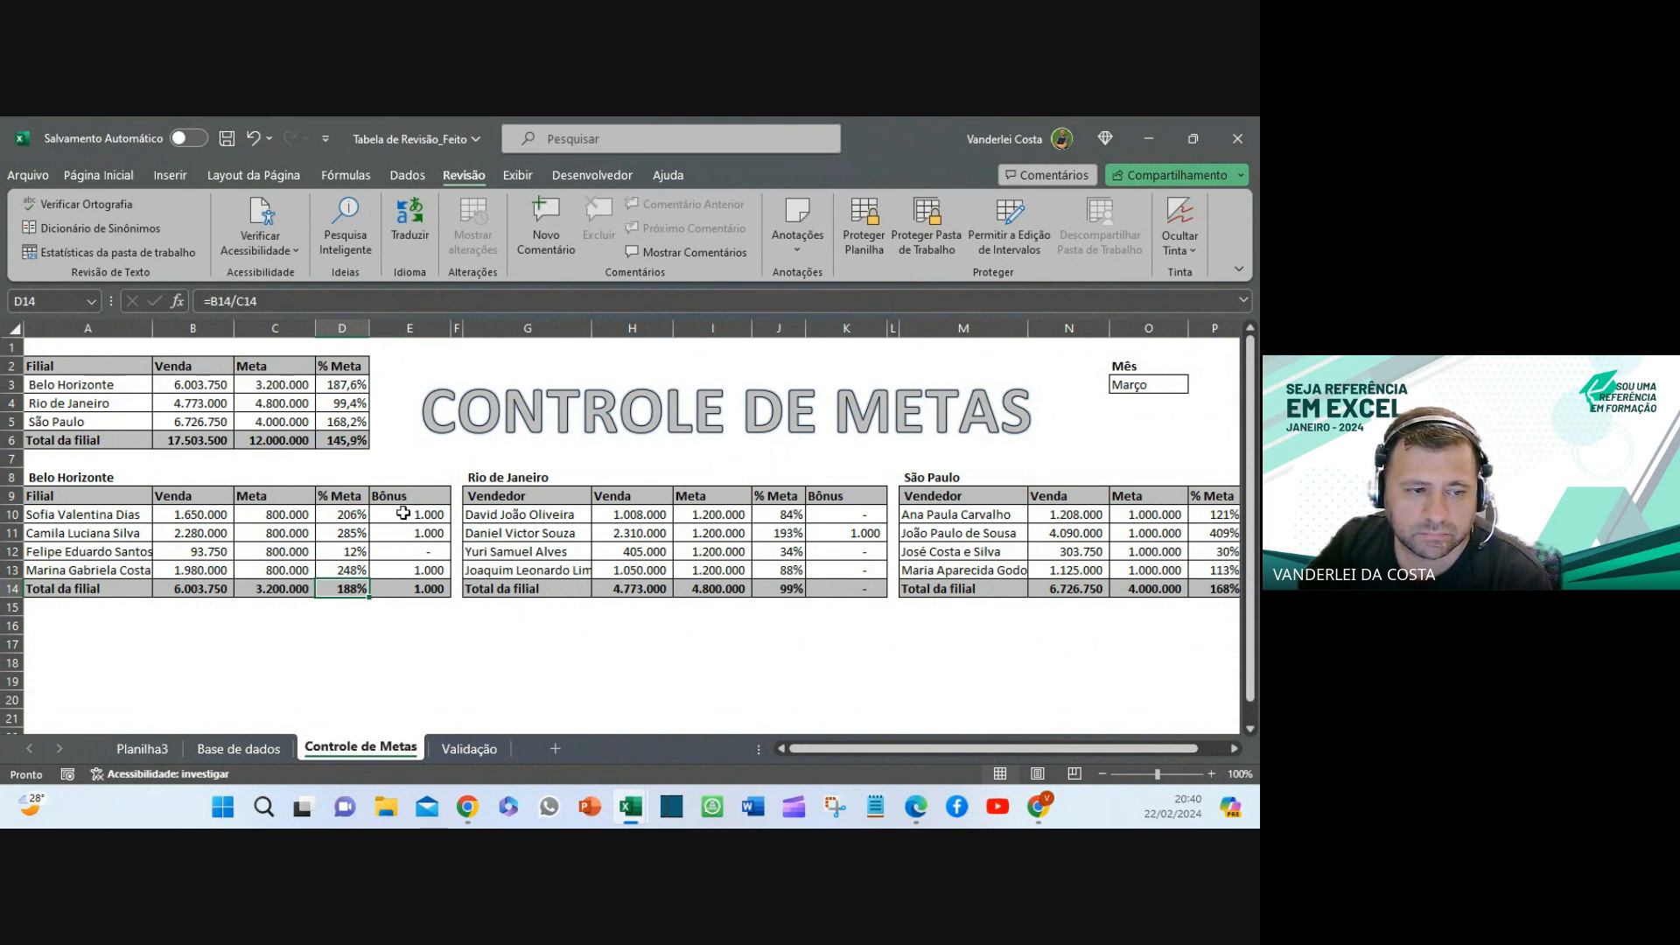
pyautogui.click(344, 517)
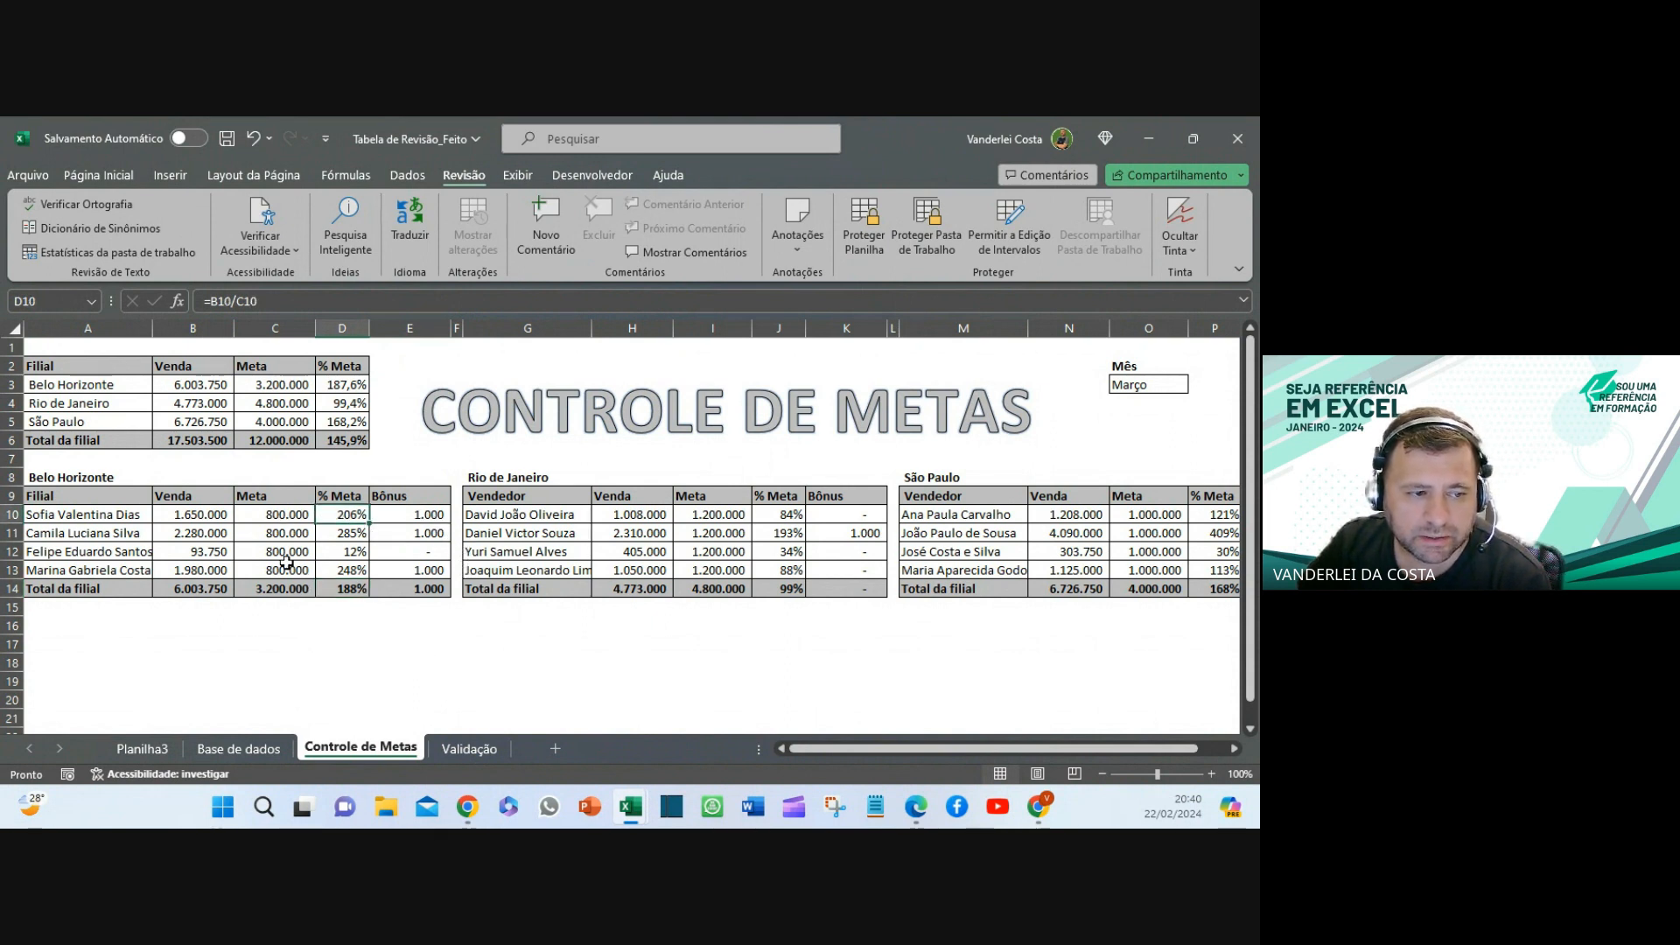
pyautogui.moveTo(188, 516); pyautogui.dragTo(271, 516)
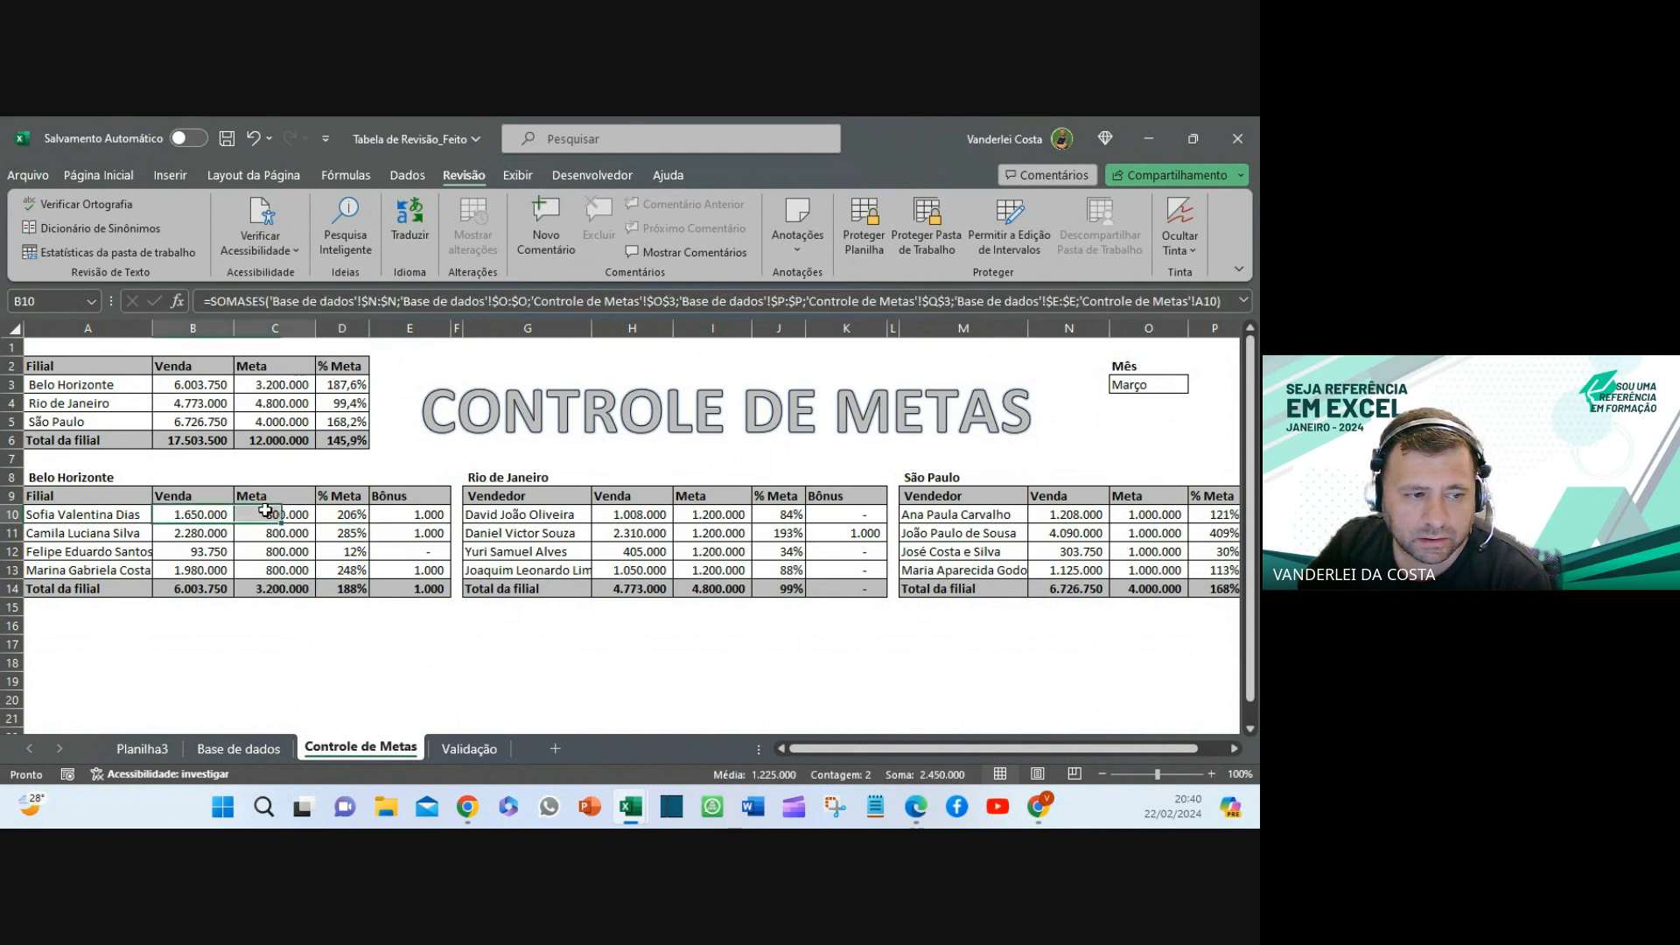
pyautogui.click(414, 516)
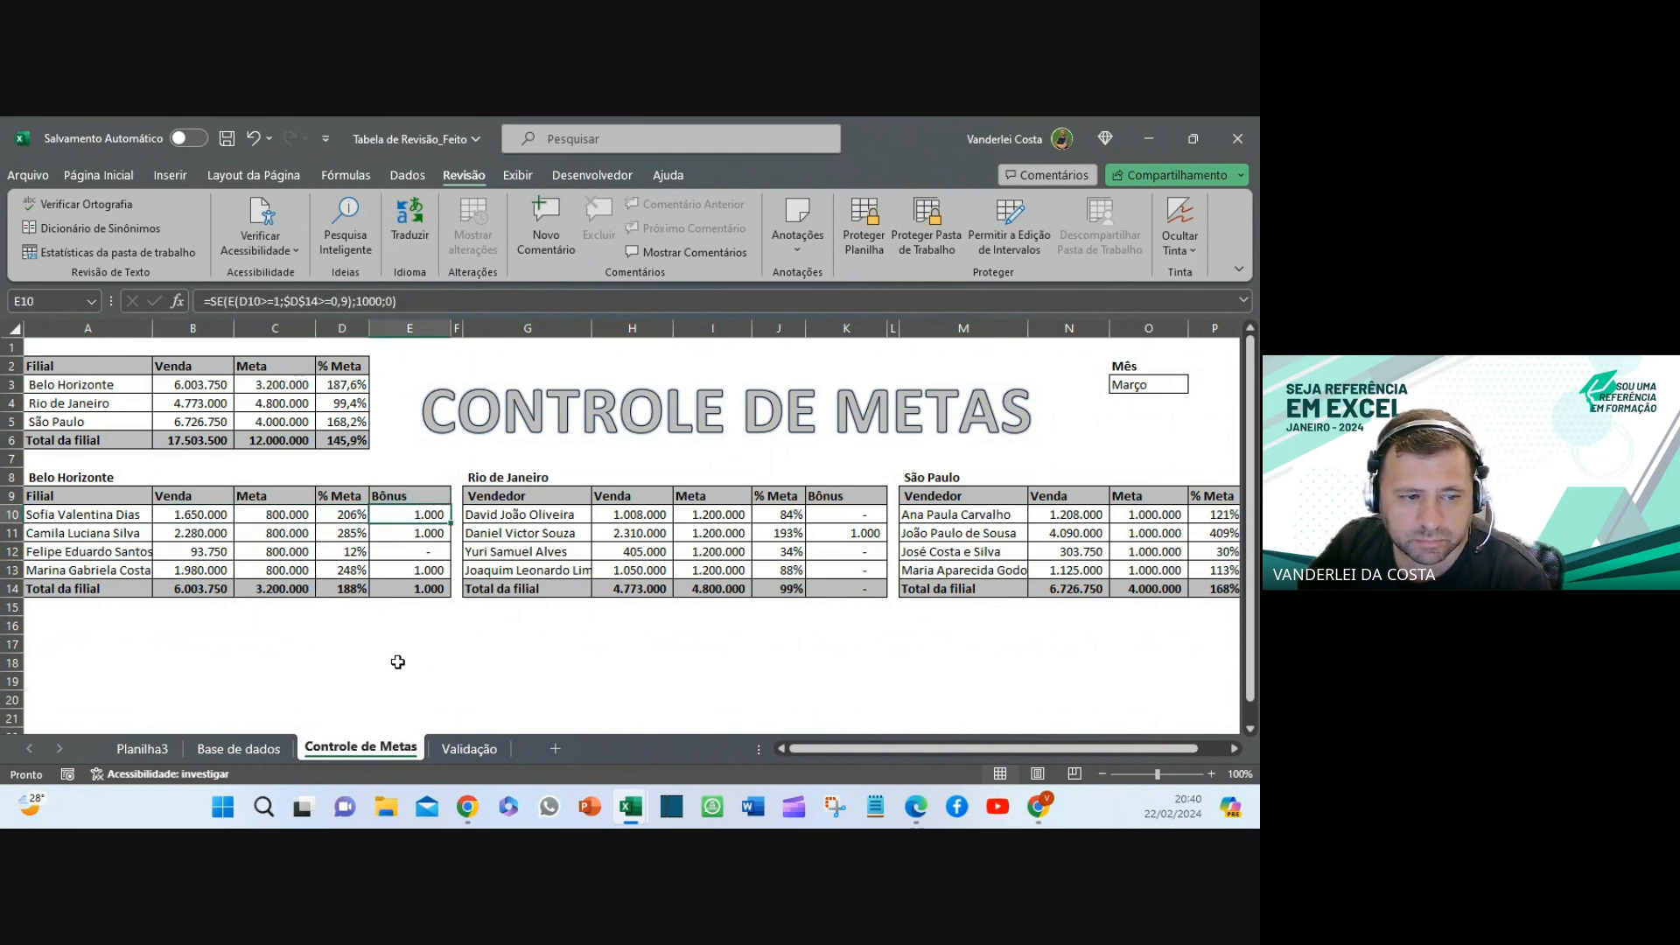
pyautogui.click(437, 553)
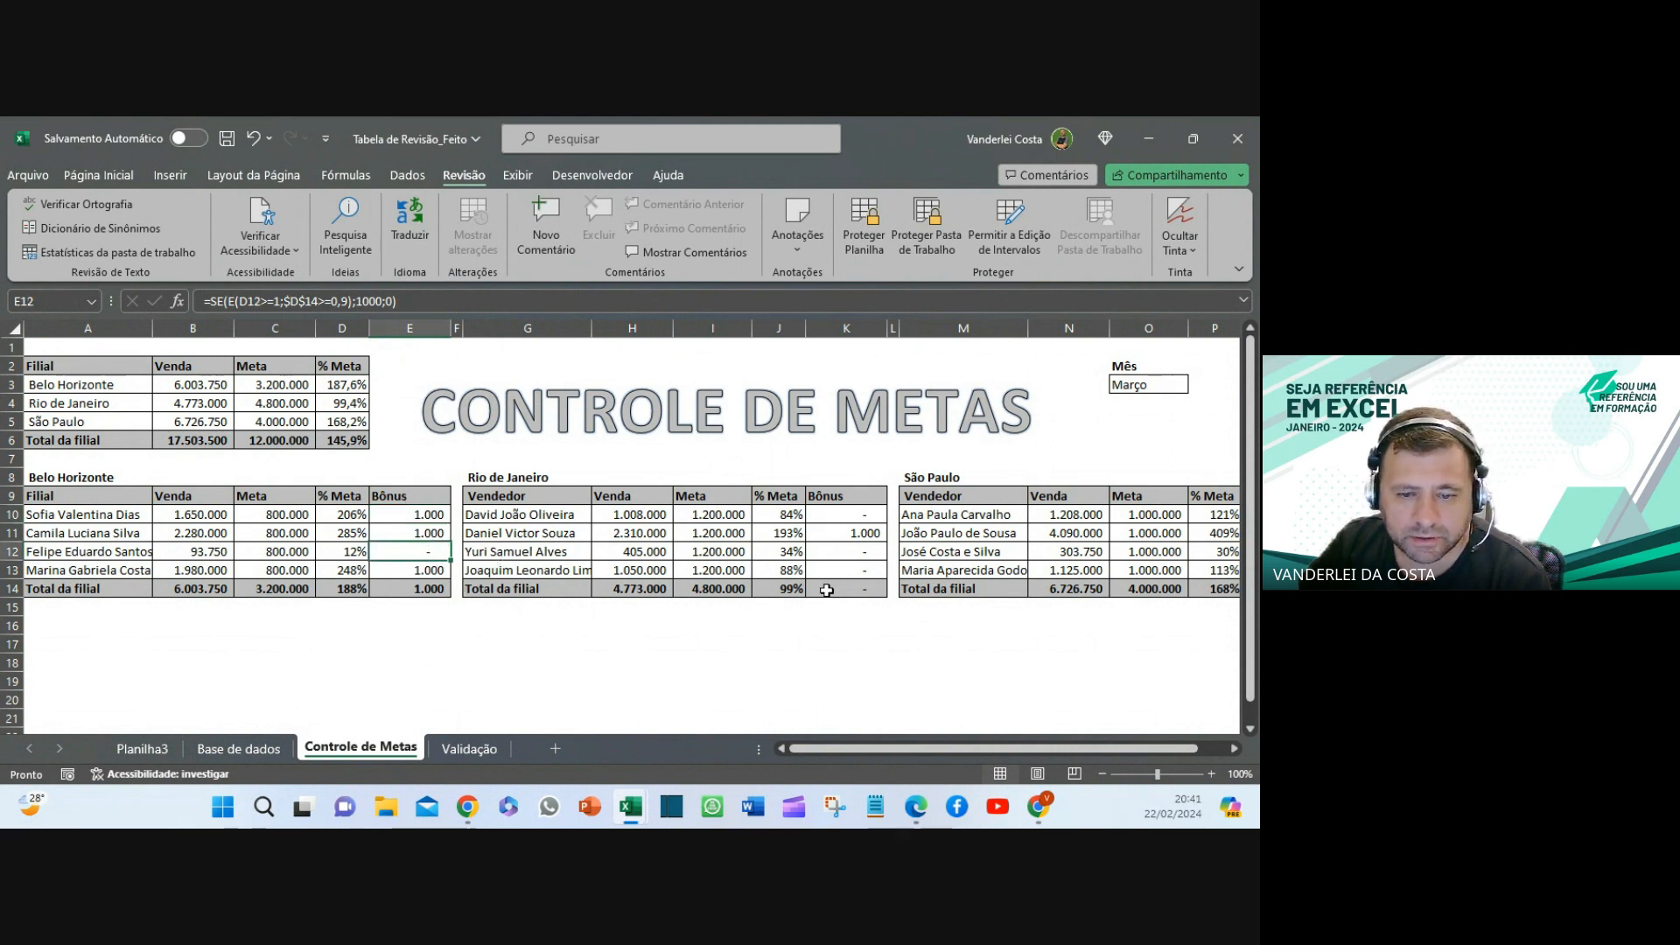
pyautogui.moveTo(895, 749); pyautogui.dragTo(924, 748)
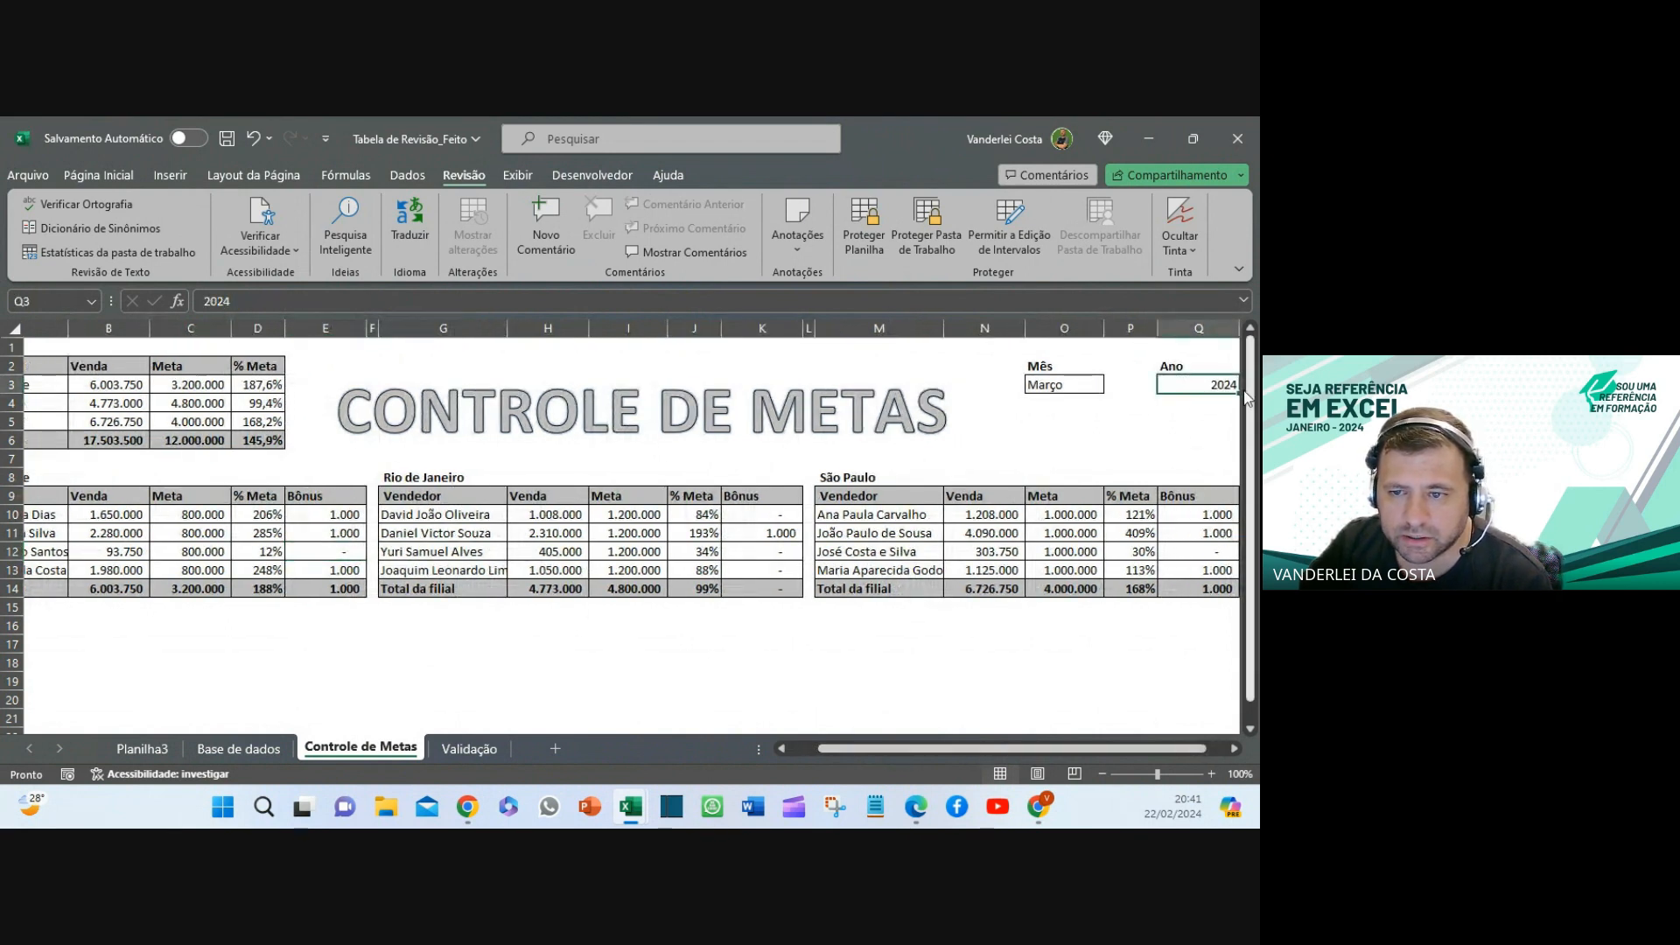
# - Switch the dashboard's Ano to 2025, then set it back to 2024
pyautogui.click(1234, 749)
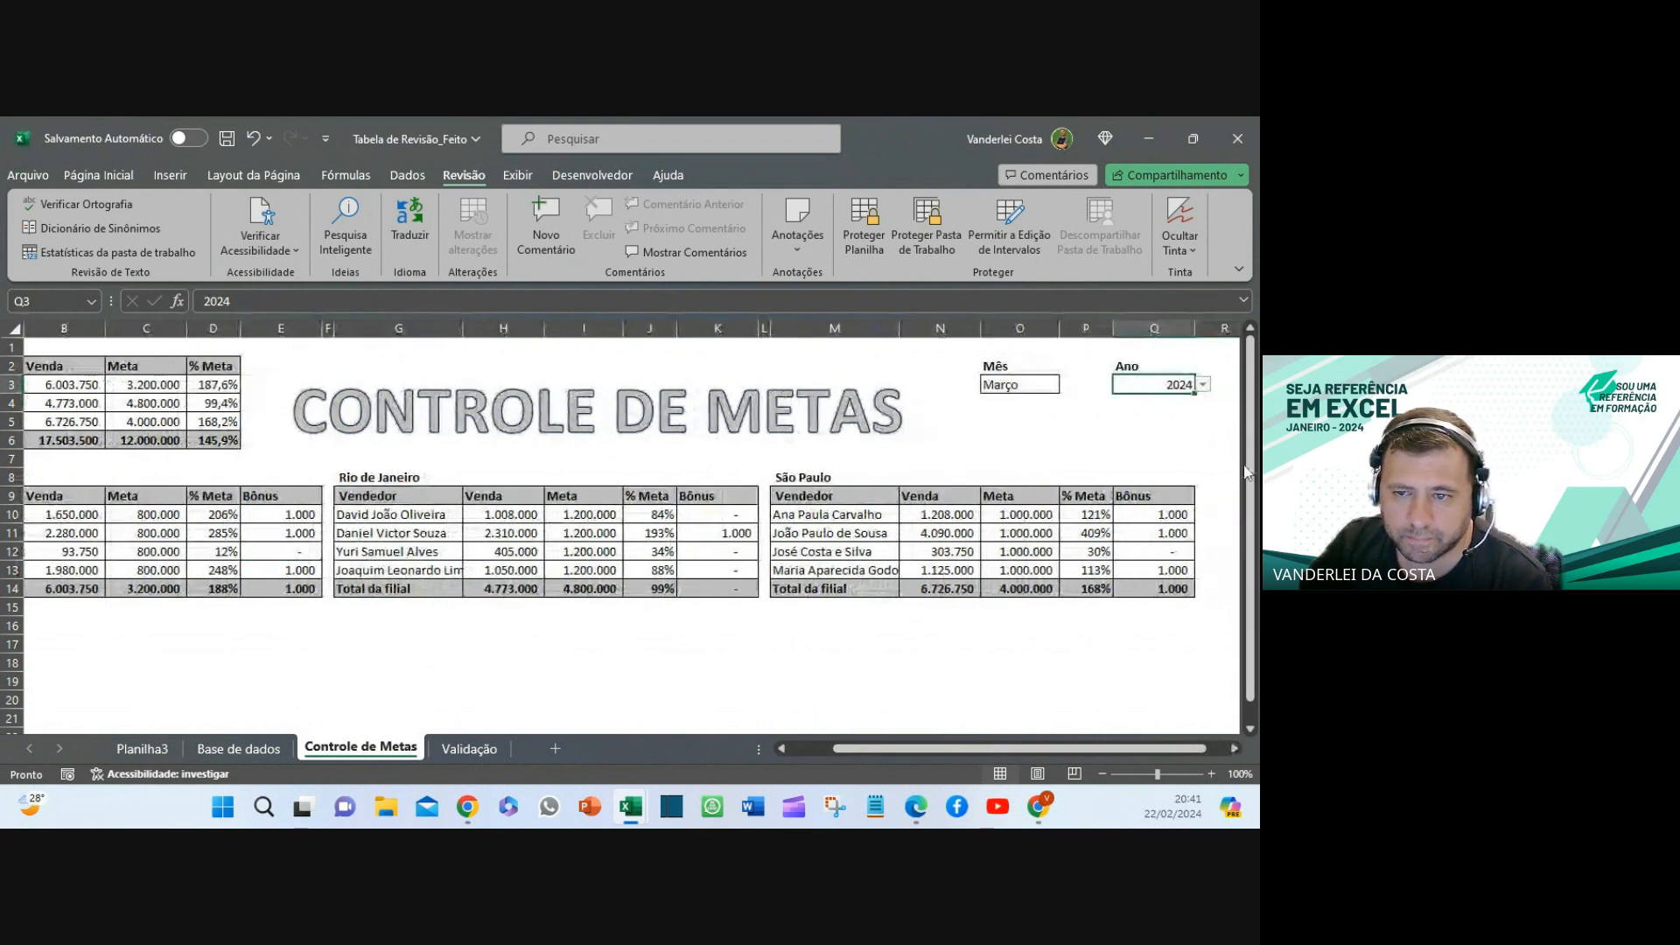
pyautogui.click(1204, 385)
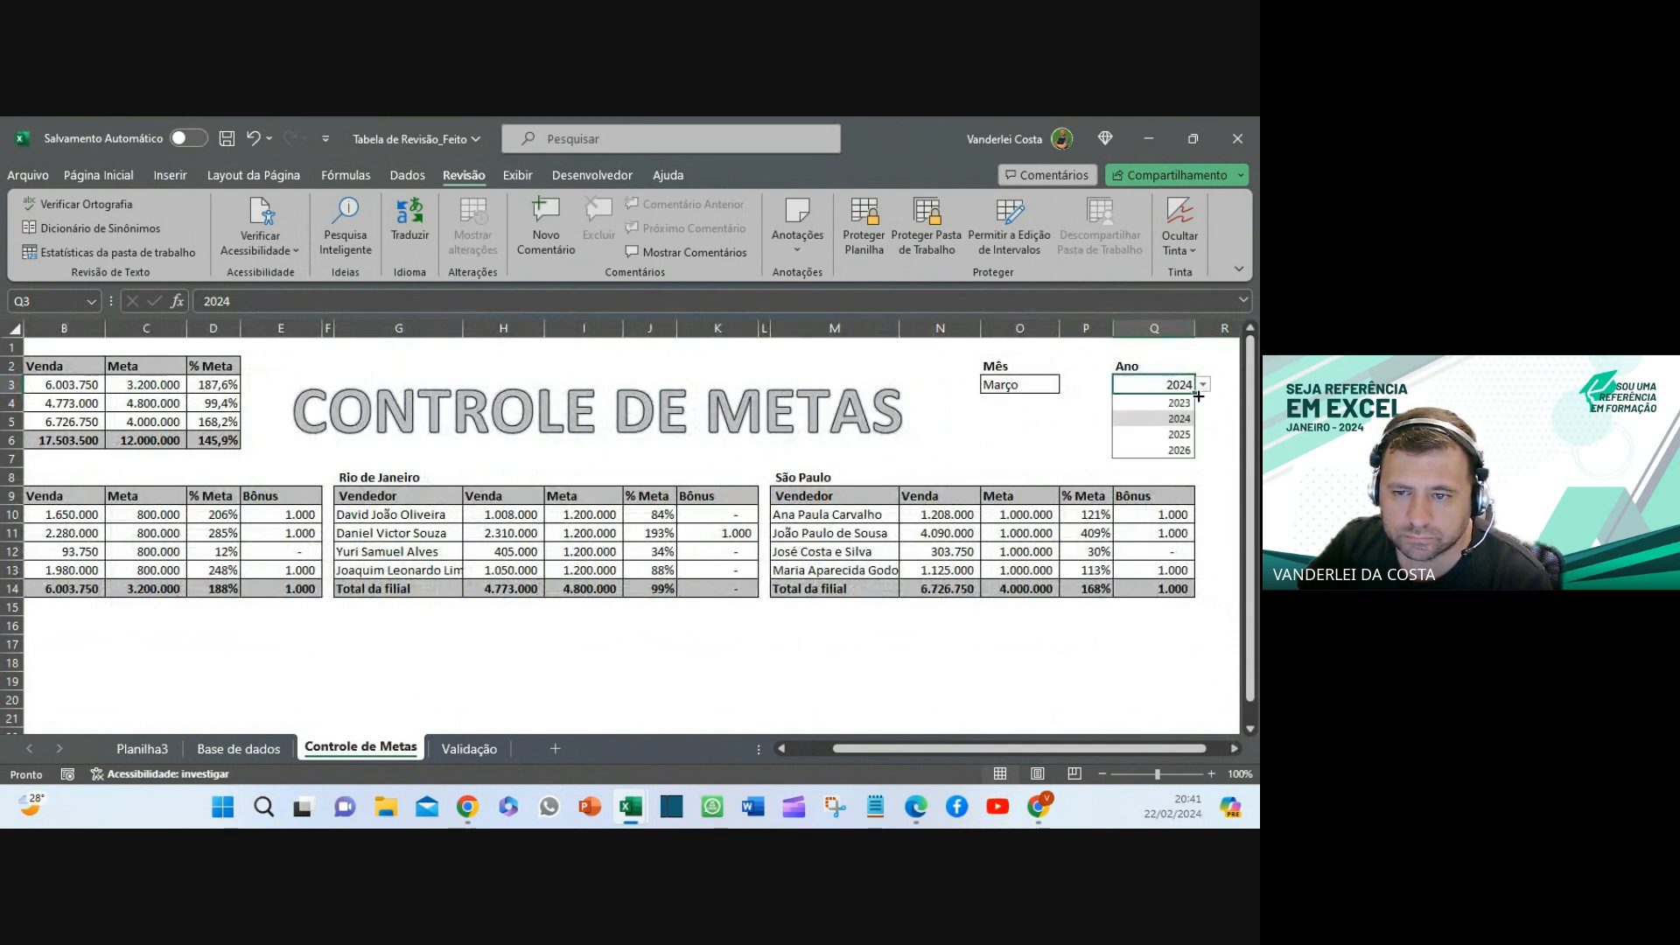
pyautogui.click(1168, 438)
pyautogui.click(1202, 386)
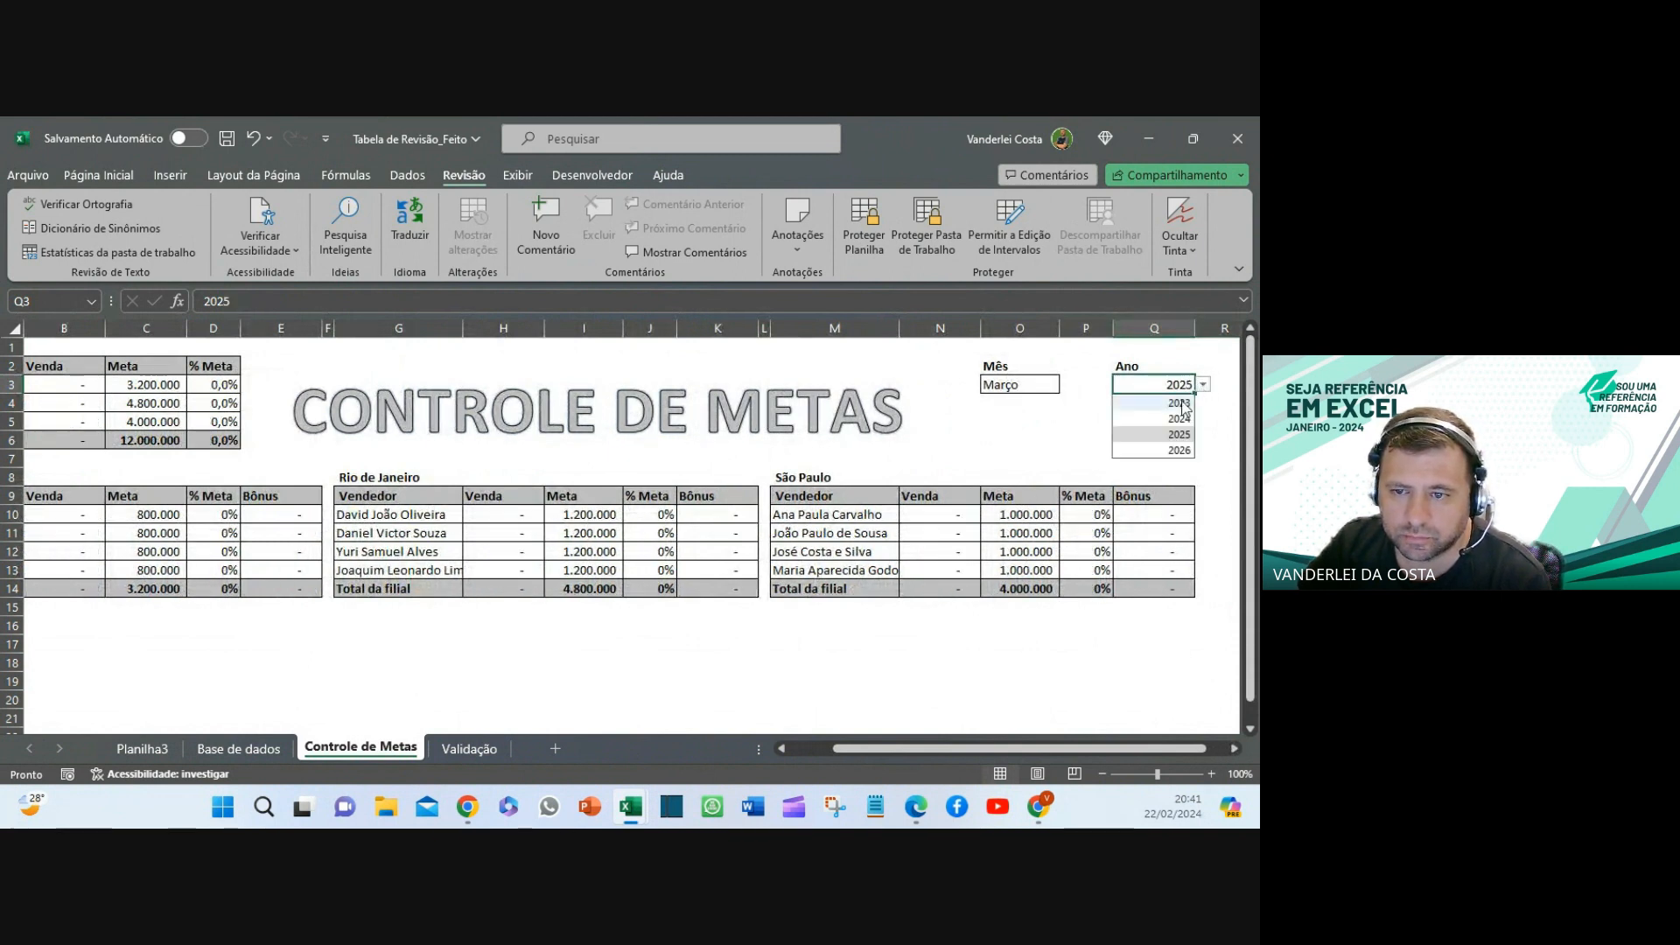
pyautogui.click(1182, 418)
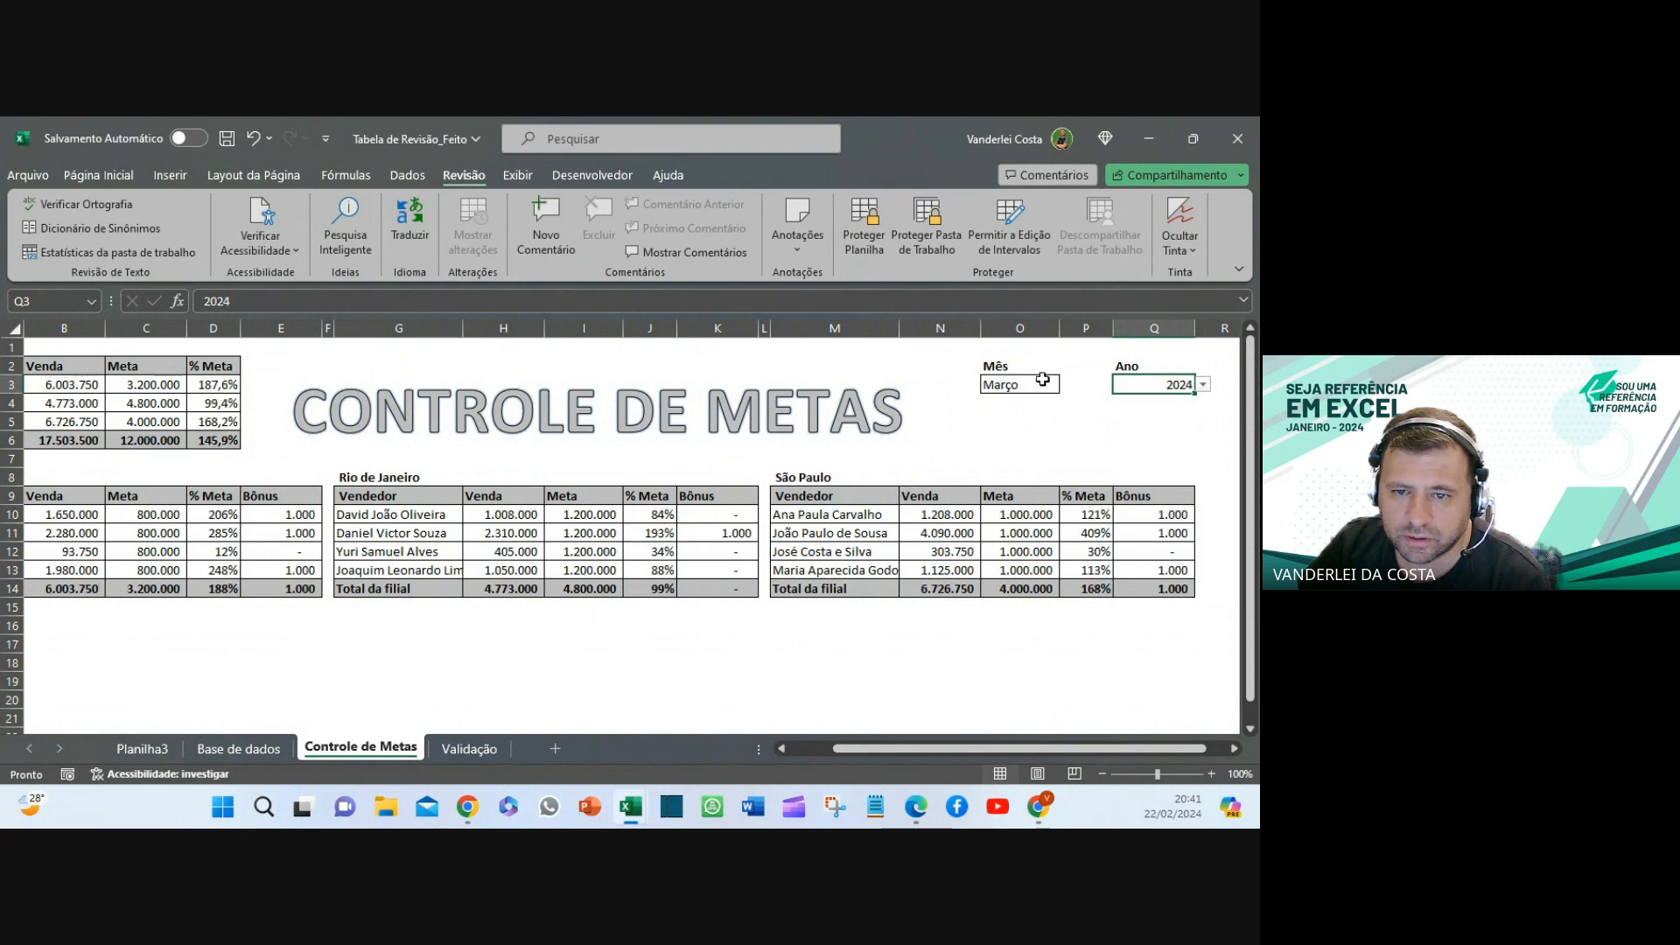
# - Set the Mês to Maio and scroll left to show the Filial column
pyautogui.click(1036, 384)
pyautogui.click(1069, 387)
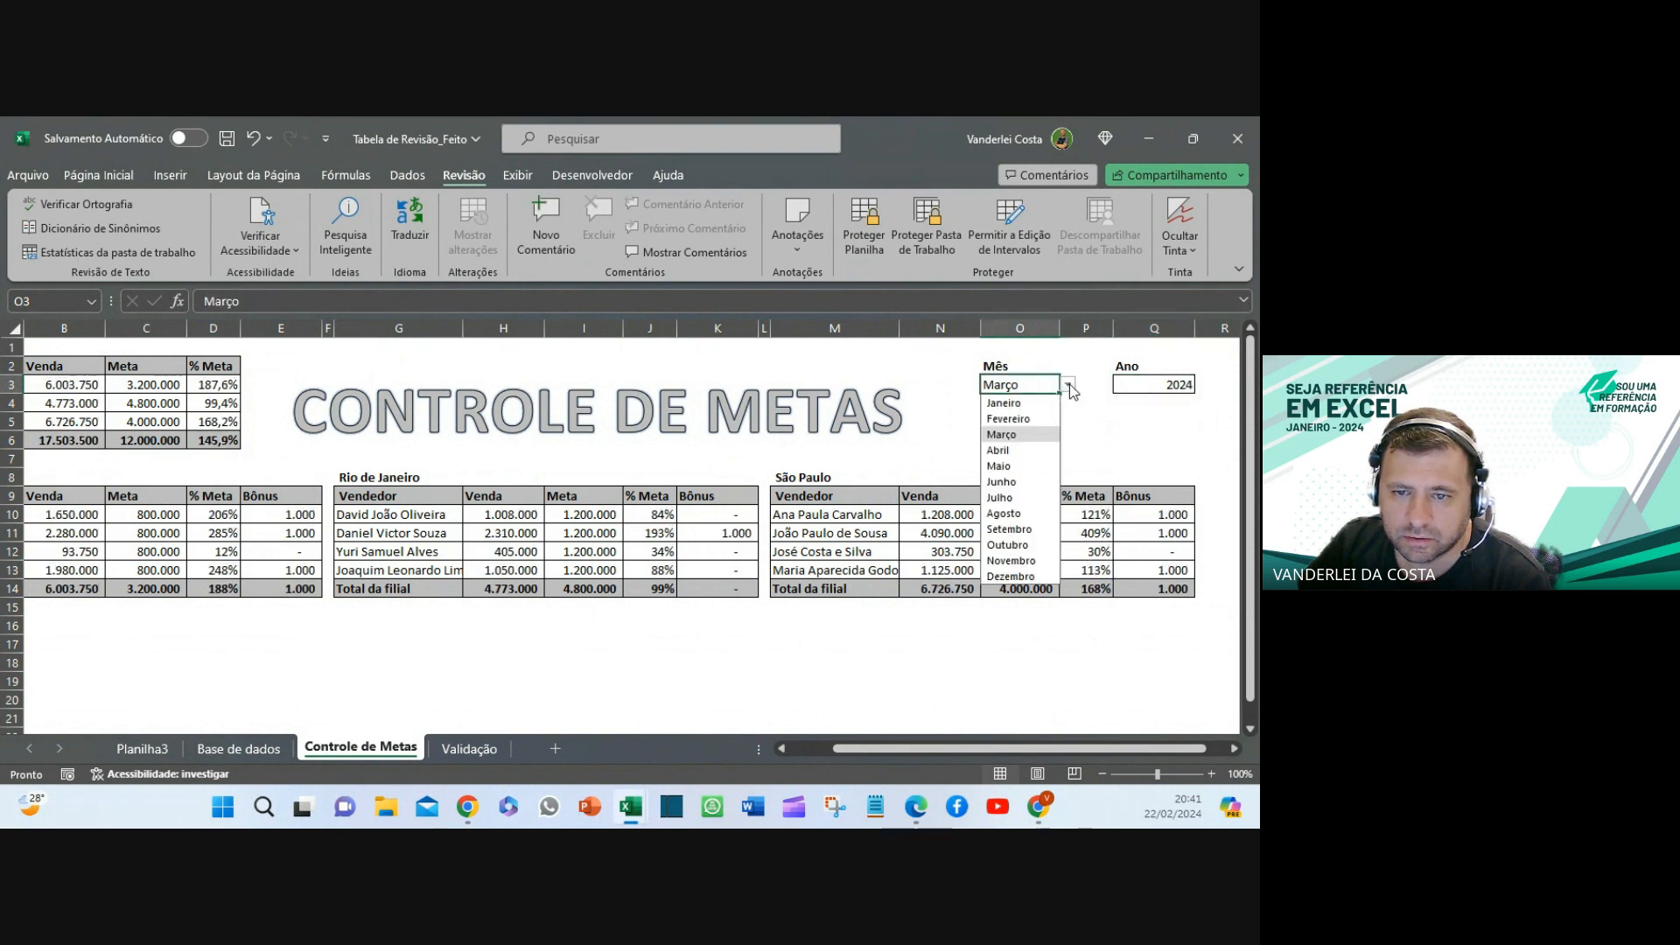
pyautogui.click(1000, 466)
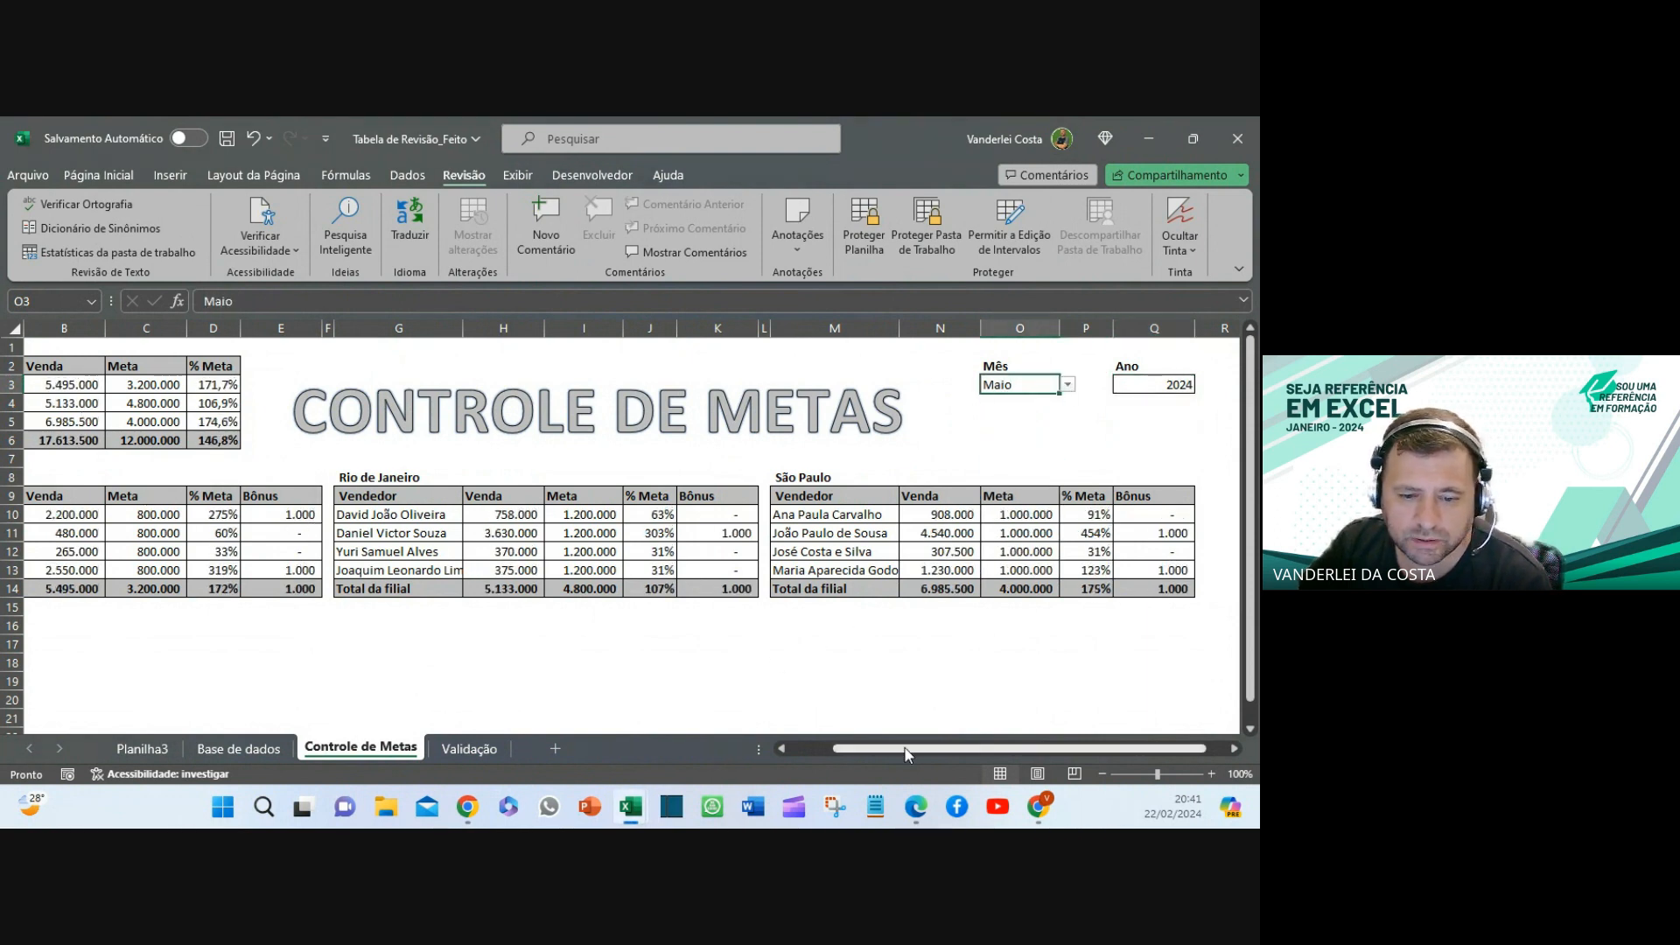
pyautogui.click(778, 749)
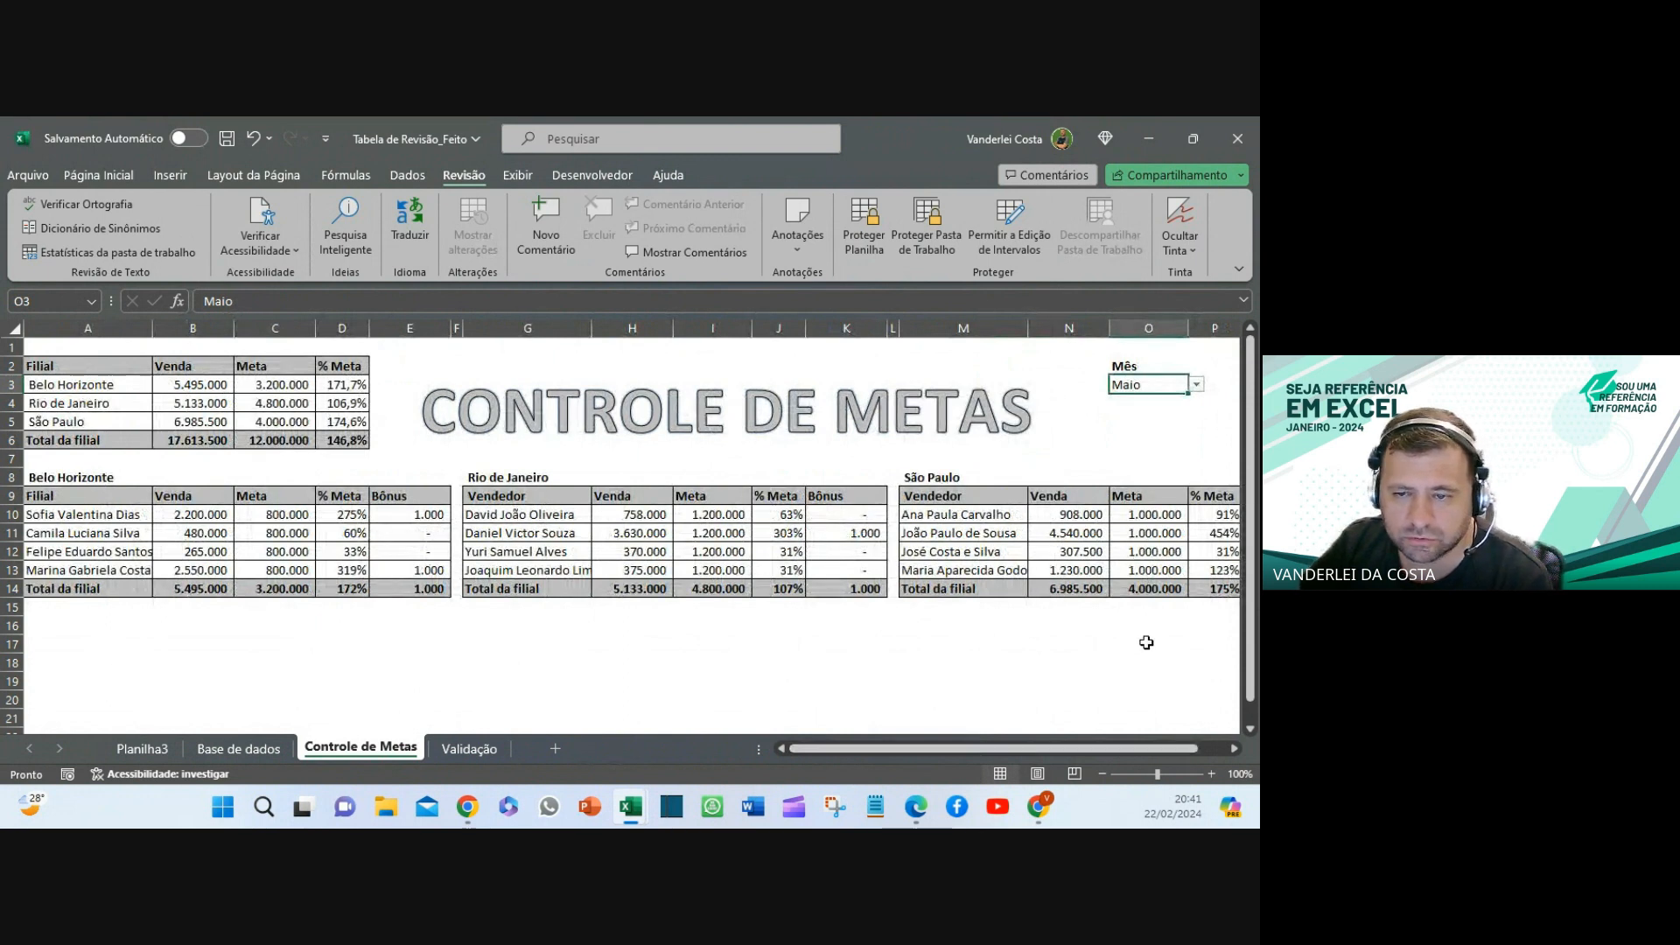
pyautogui.click(1036, 686)
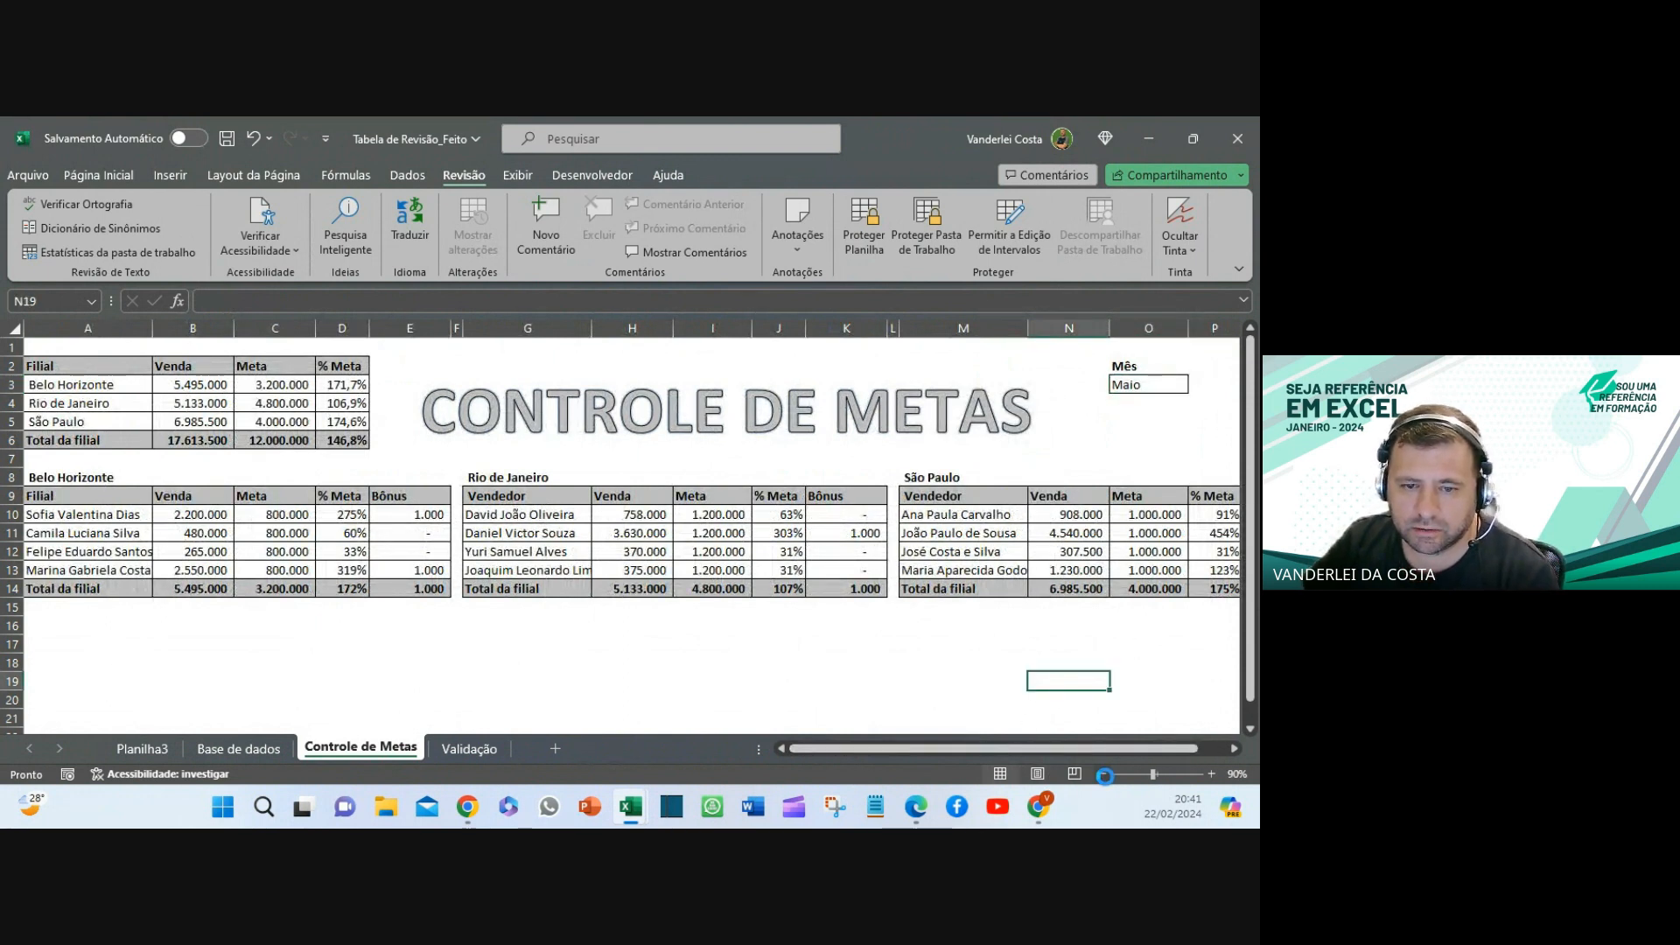
# - Zoom out to 80% and read the formulas in C10, B10, D10, E10, D3 and C3
pyautogui.click(1103, 774)
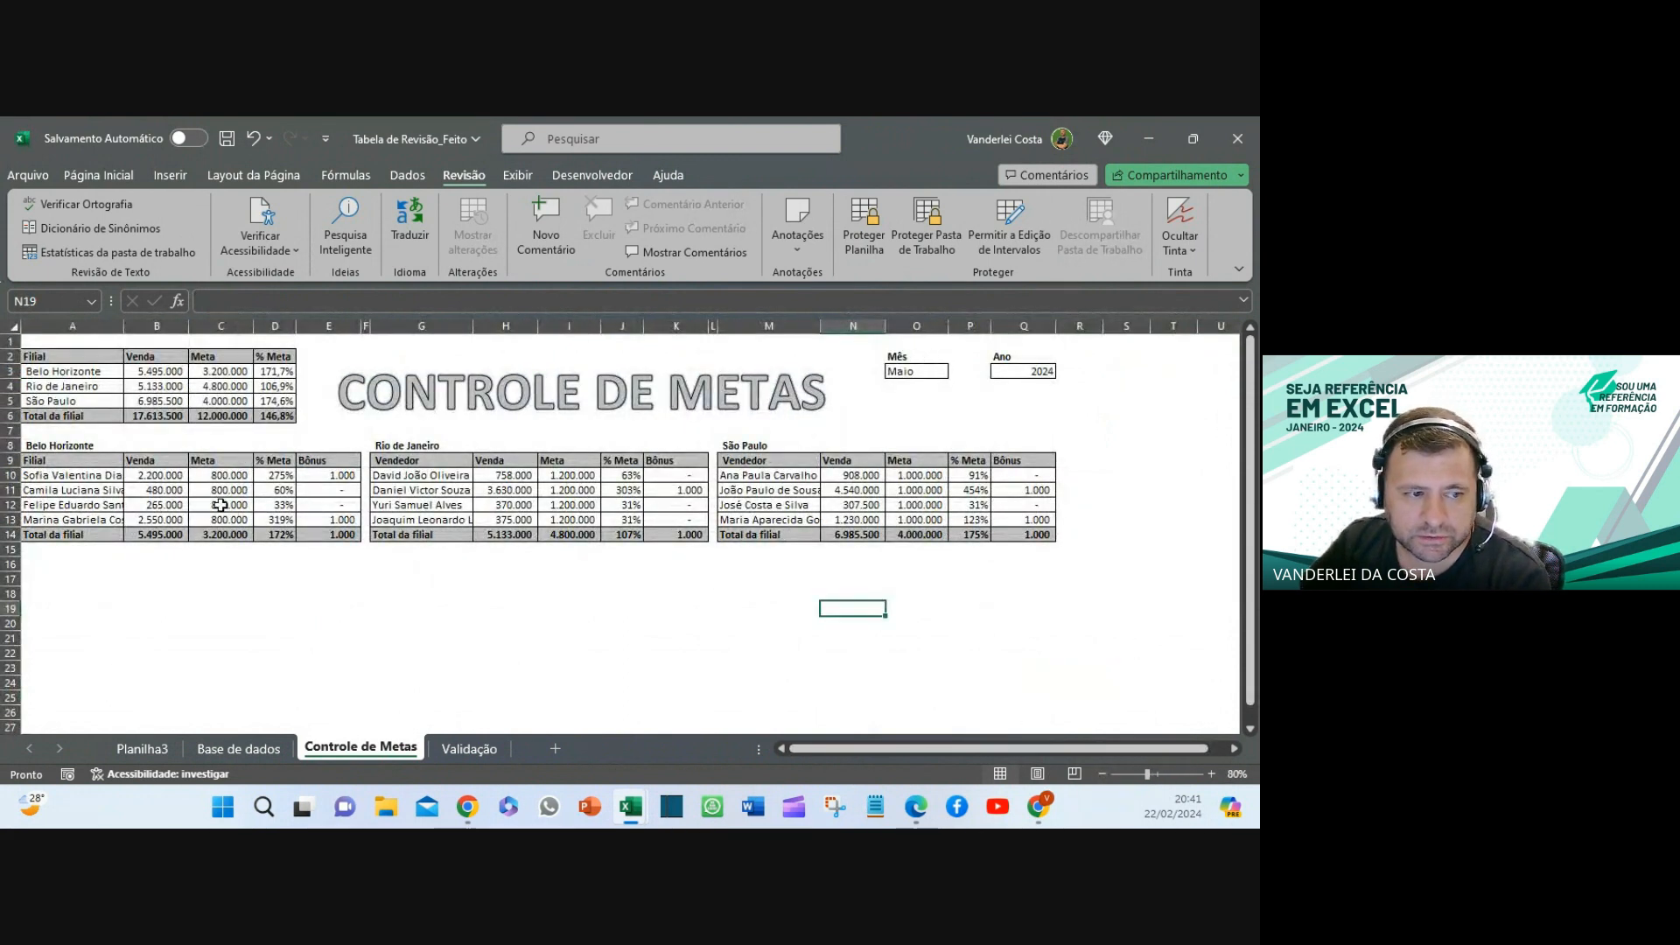
pyautogui.click(223, 478)
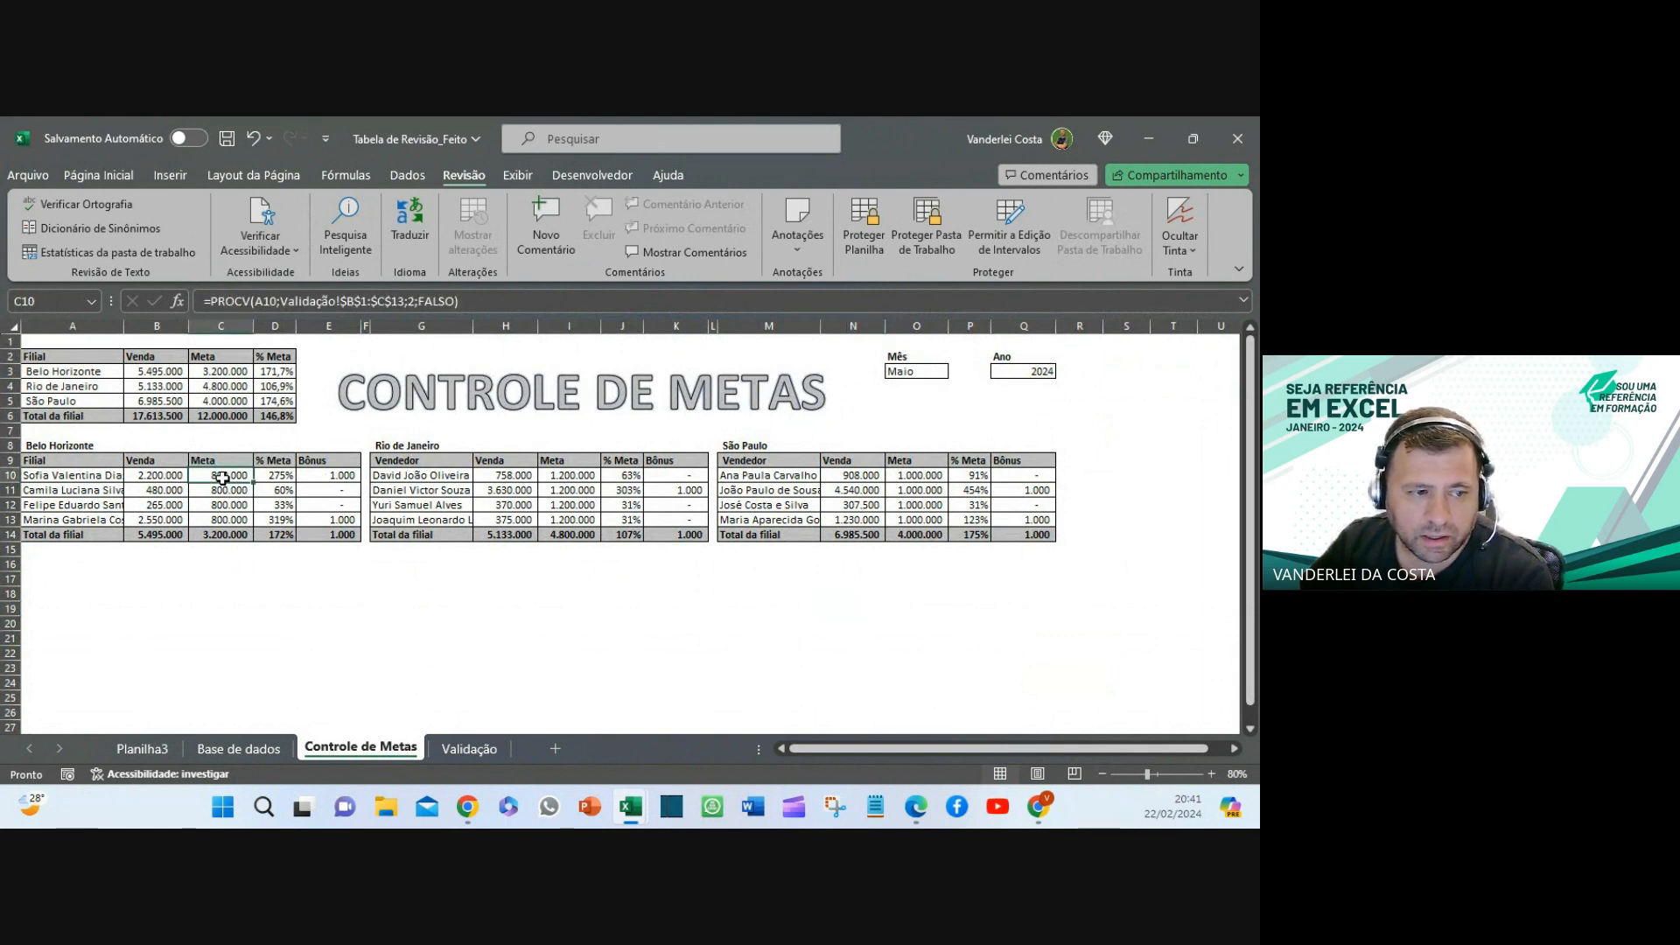
pyautogui.click(177, 476)
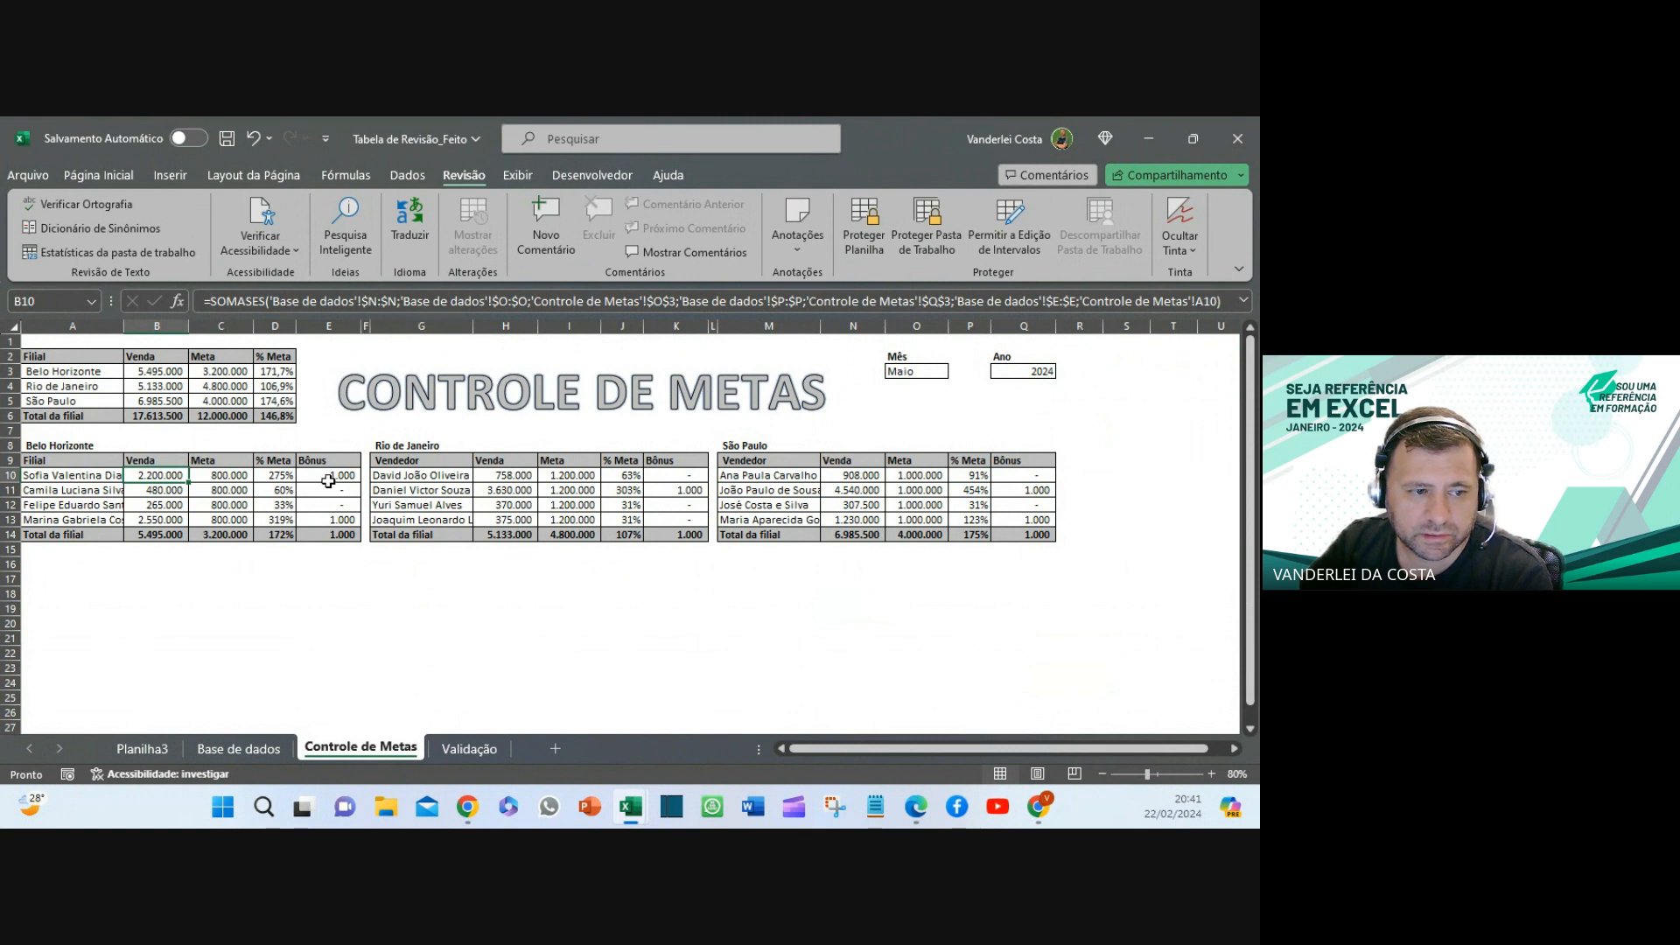
pyautogui.click(285, 474)
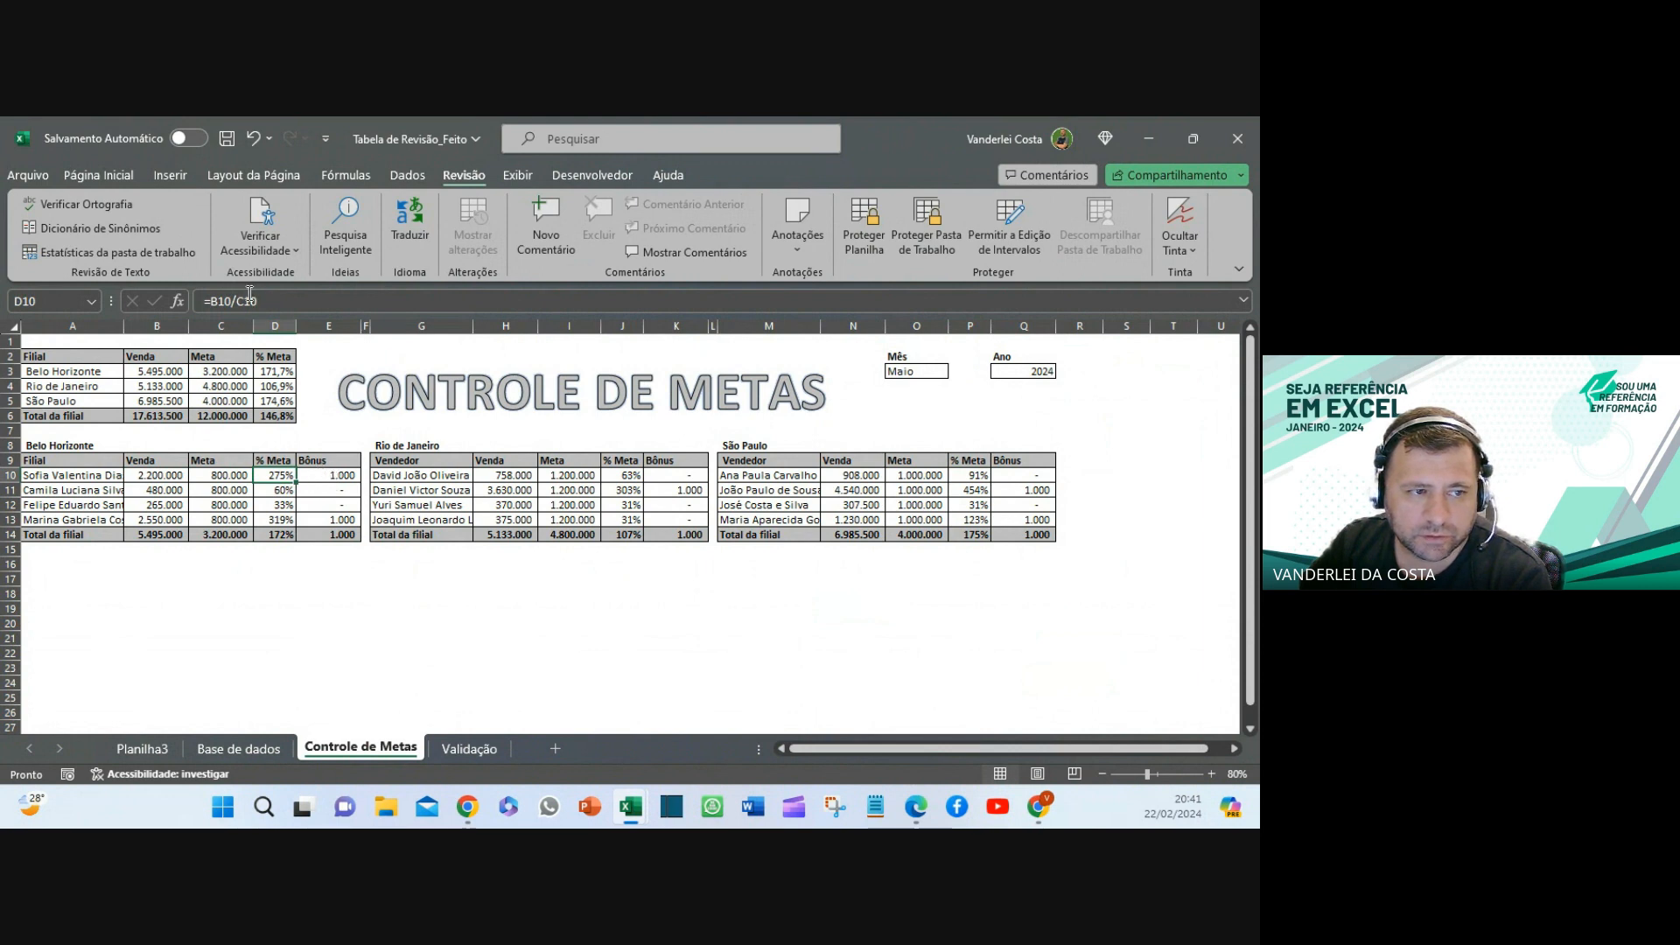
pyautogui.click(333, 476)
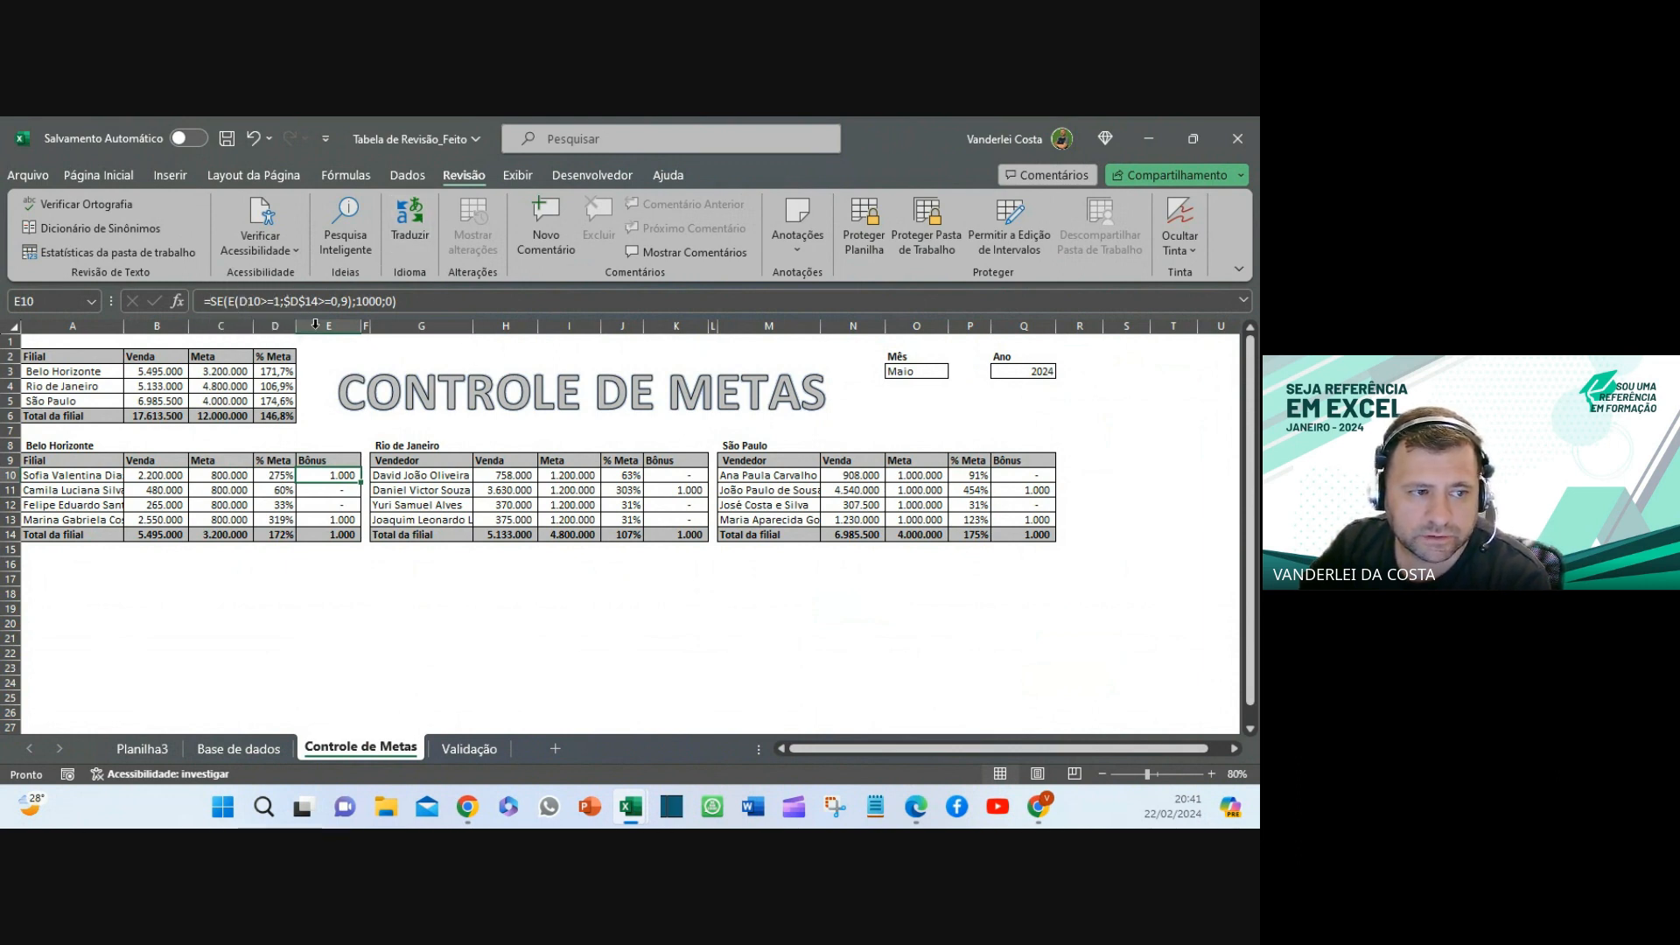
pyautogui.click(275, 370)
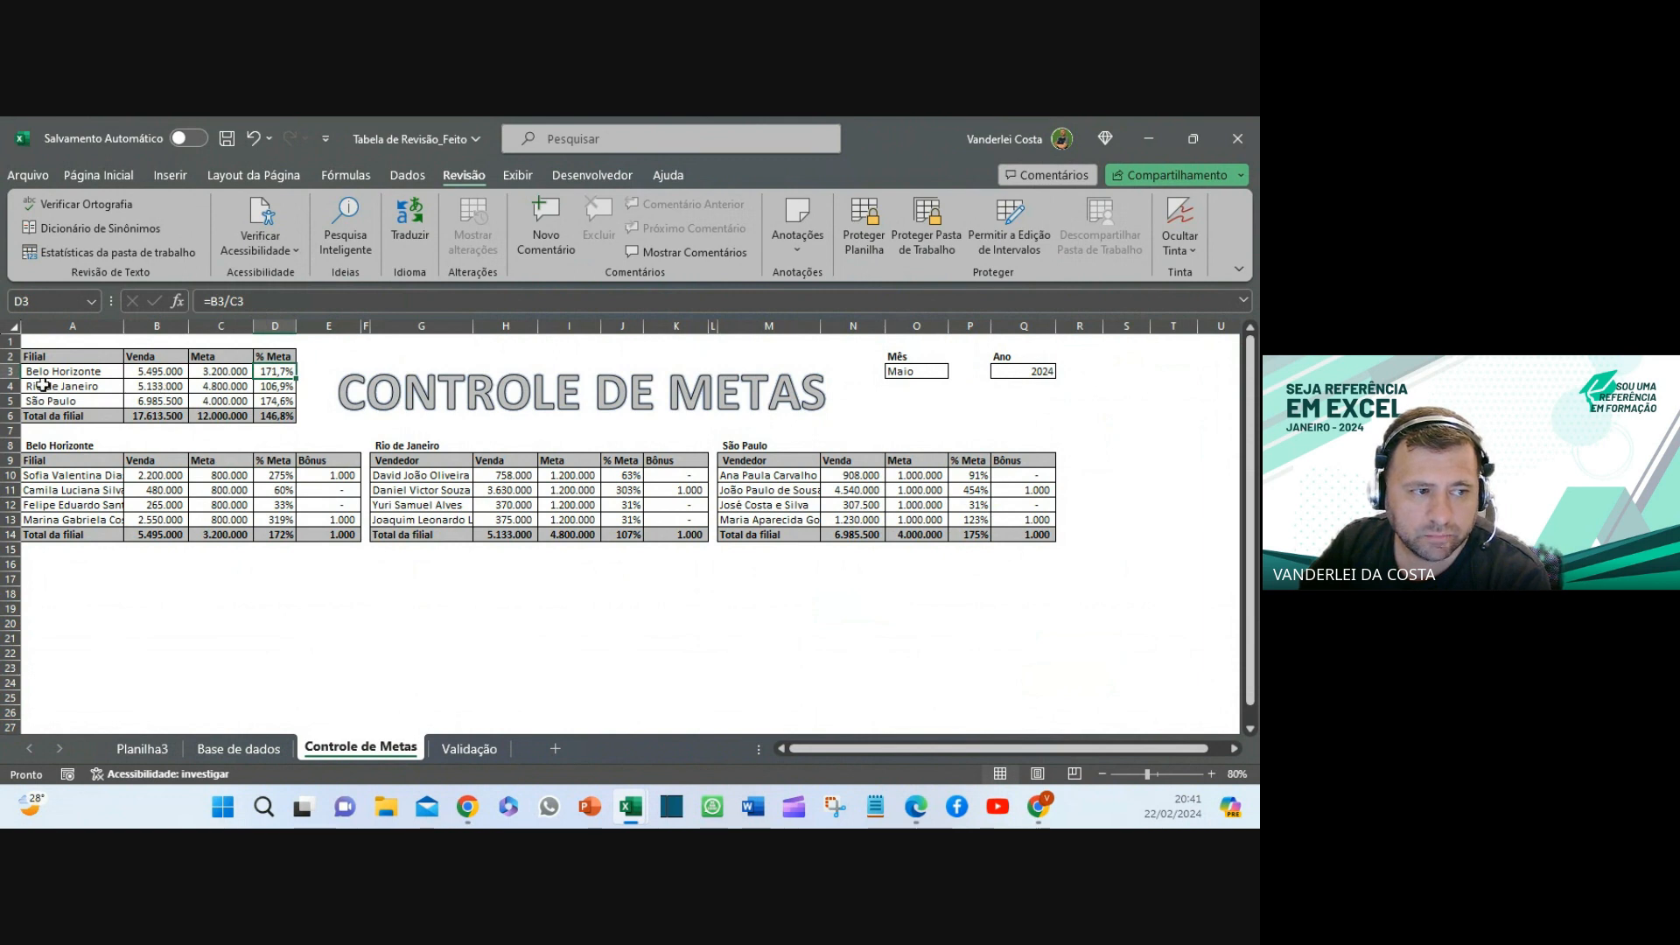
pyautogui.click(242, 371)
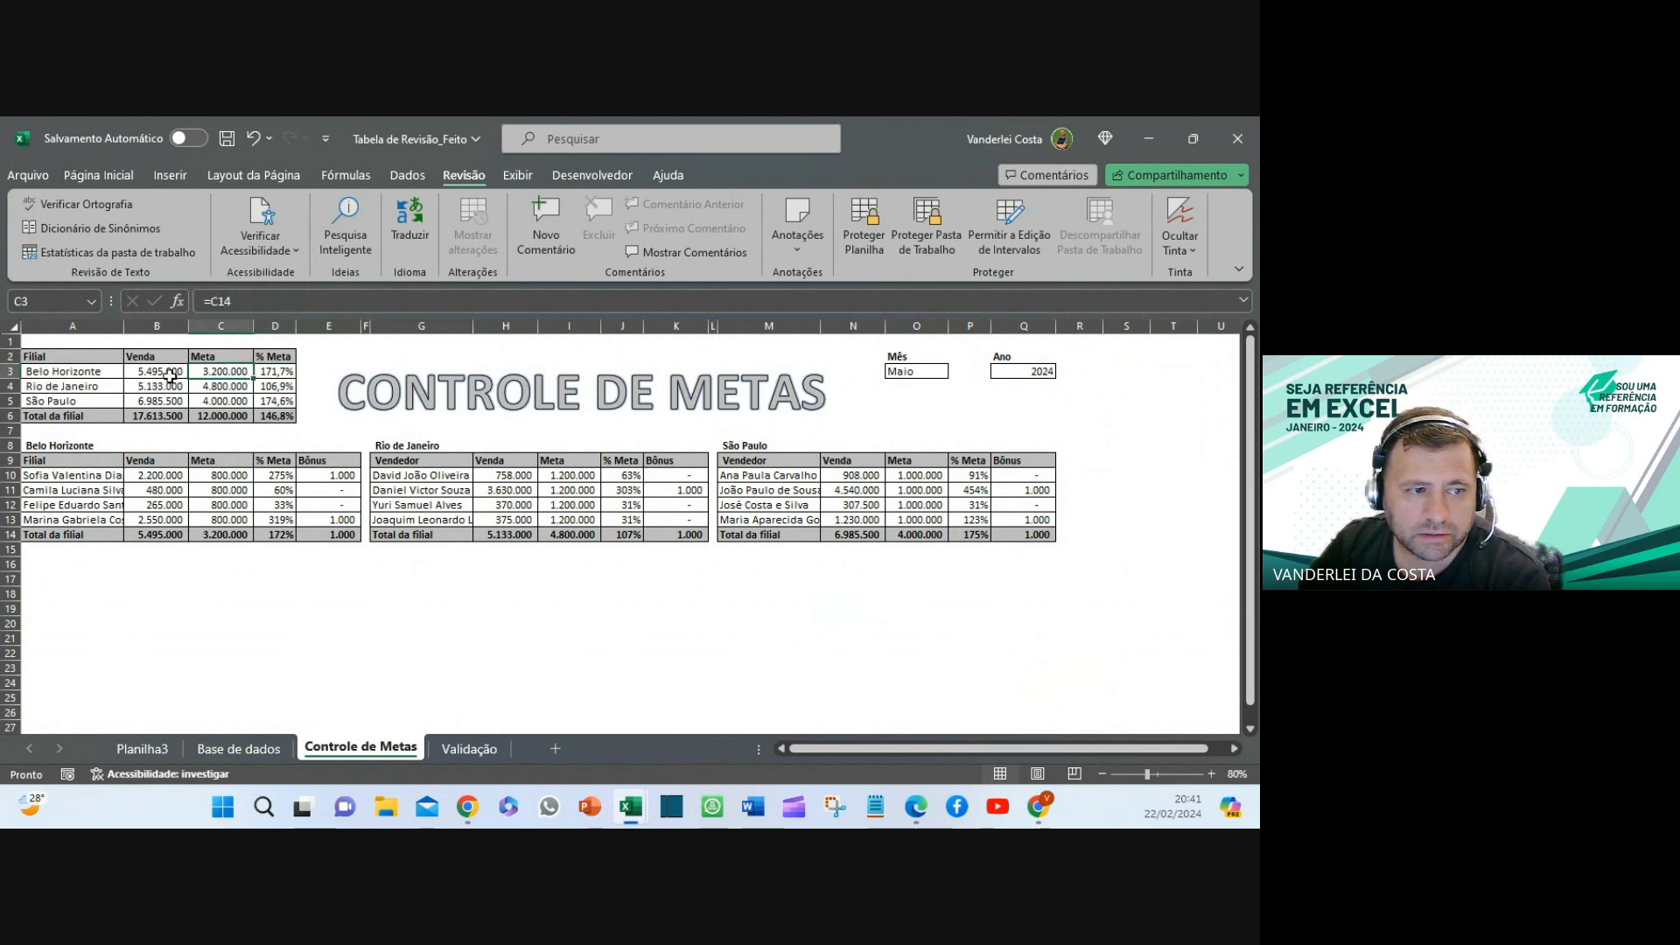
pyautogui.click(735, 656)
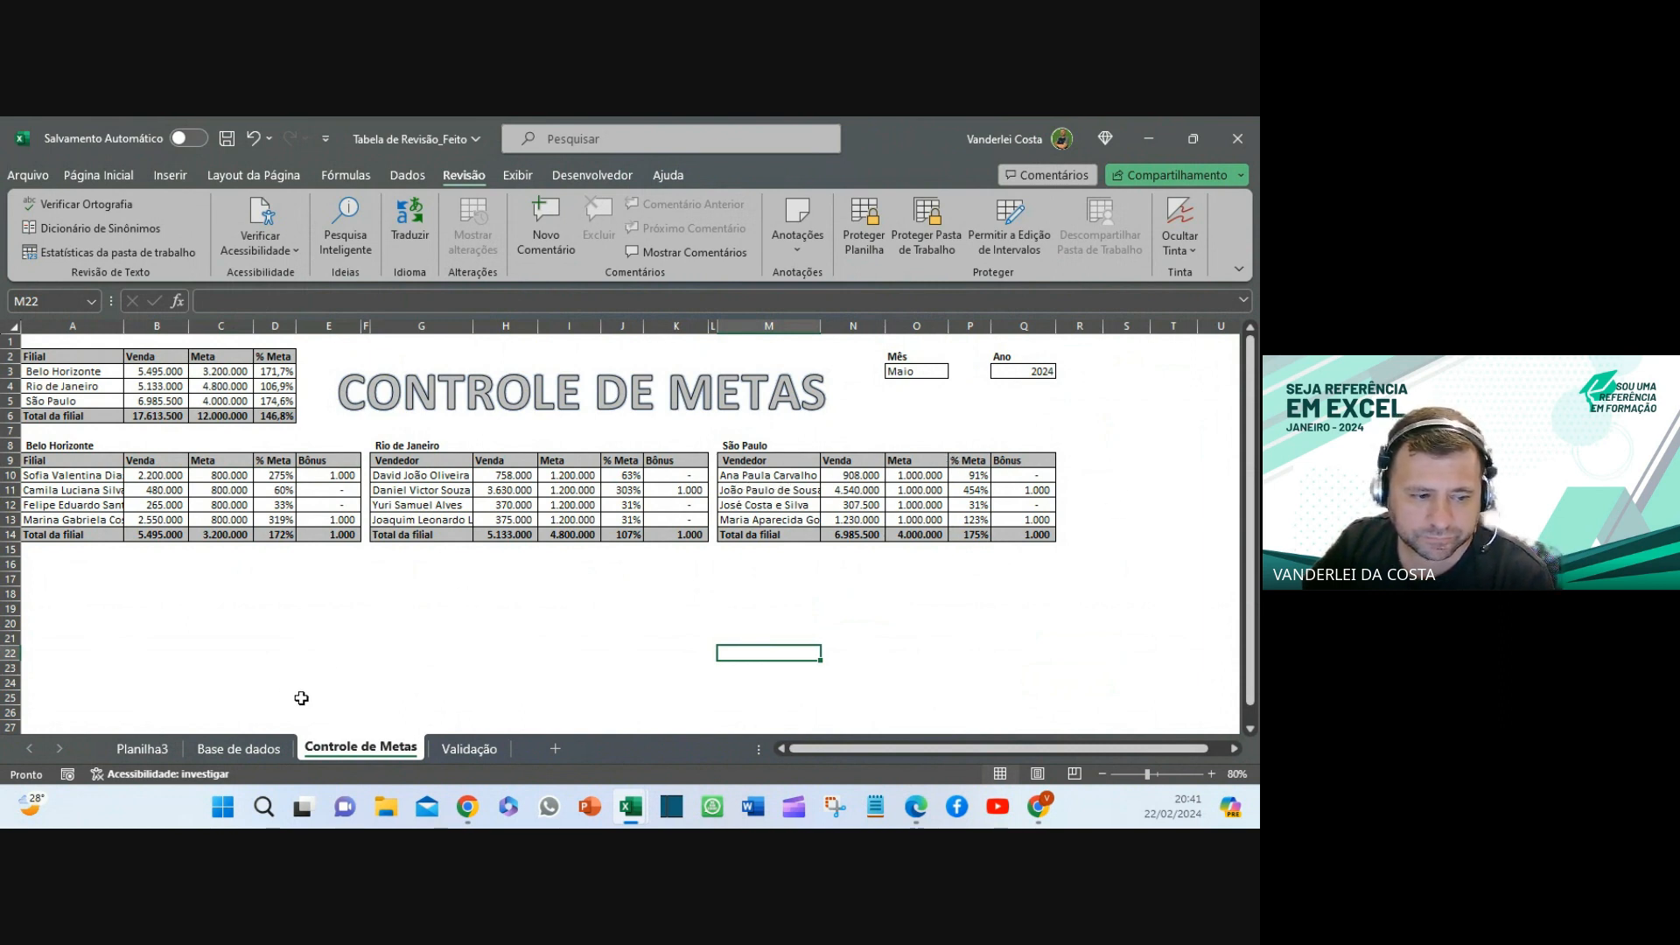
# - Go to Planilha3, select the Acabamento pivot rows, and scroll right to the Custo and Margem columns
pyautogui.click(142, 748)
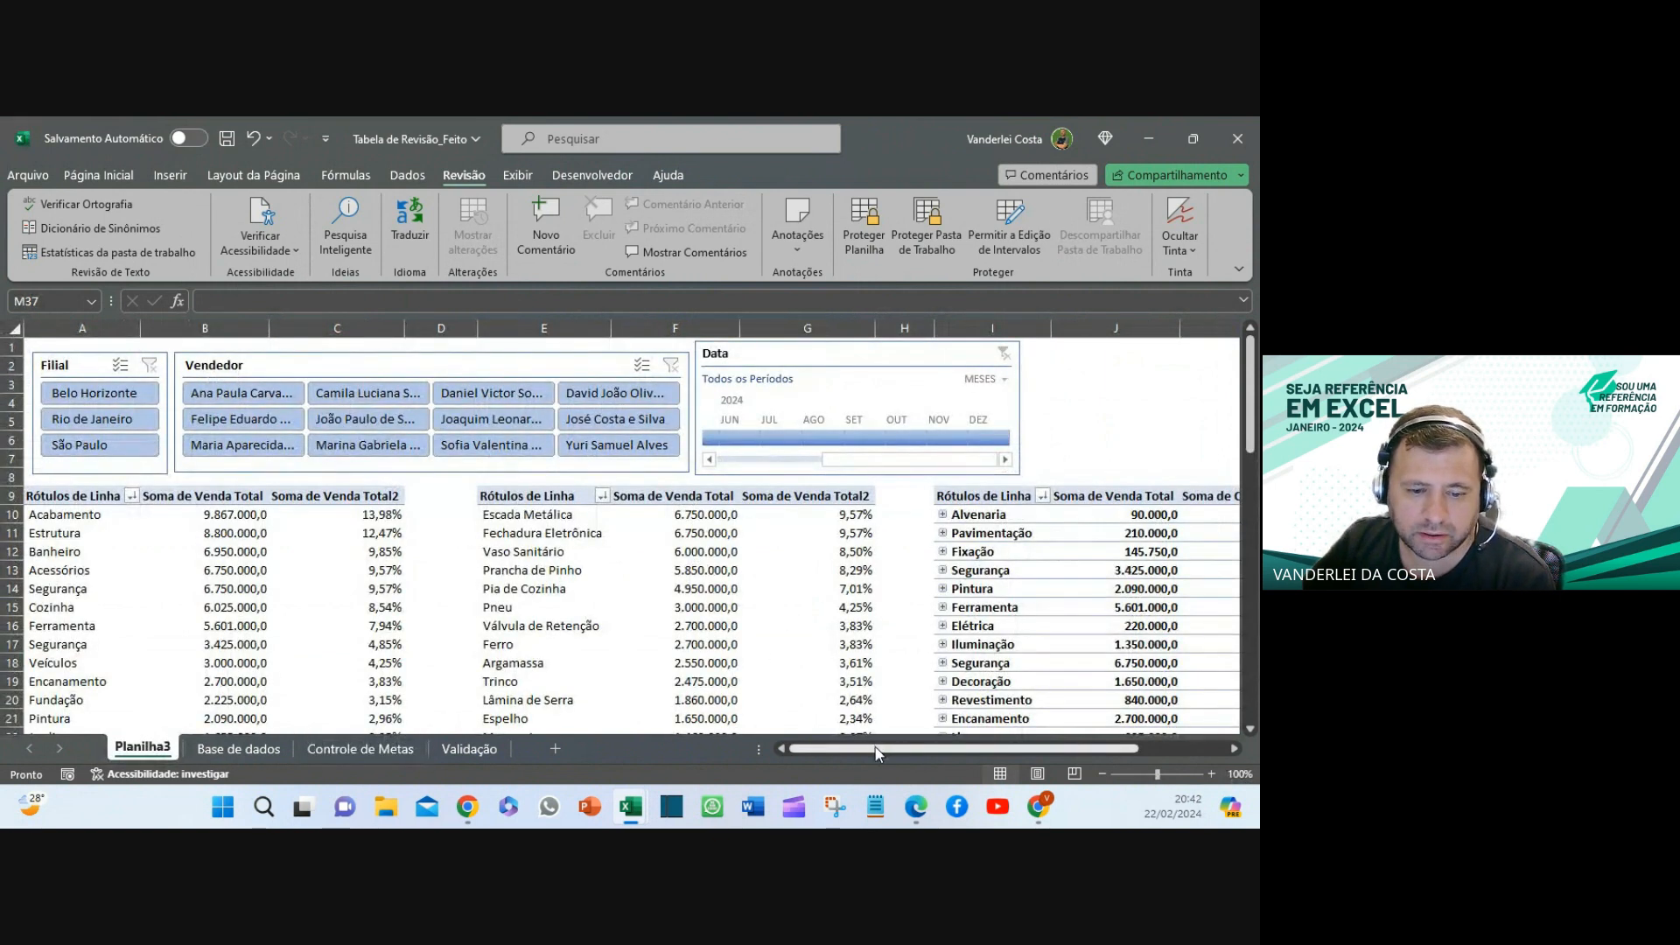
pyautogui.scroll(-5, 175, 542)
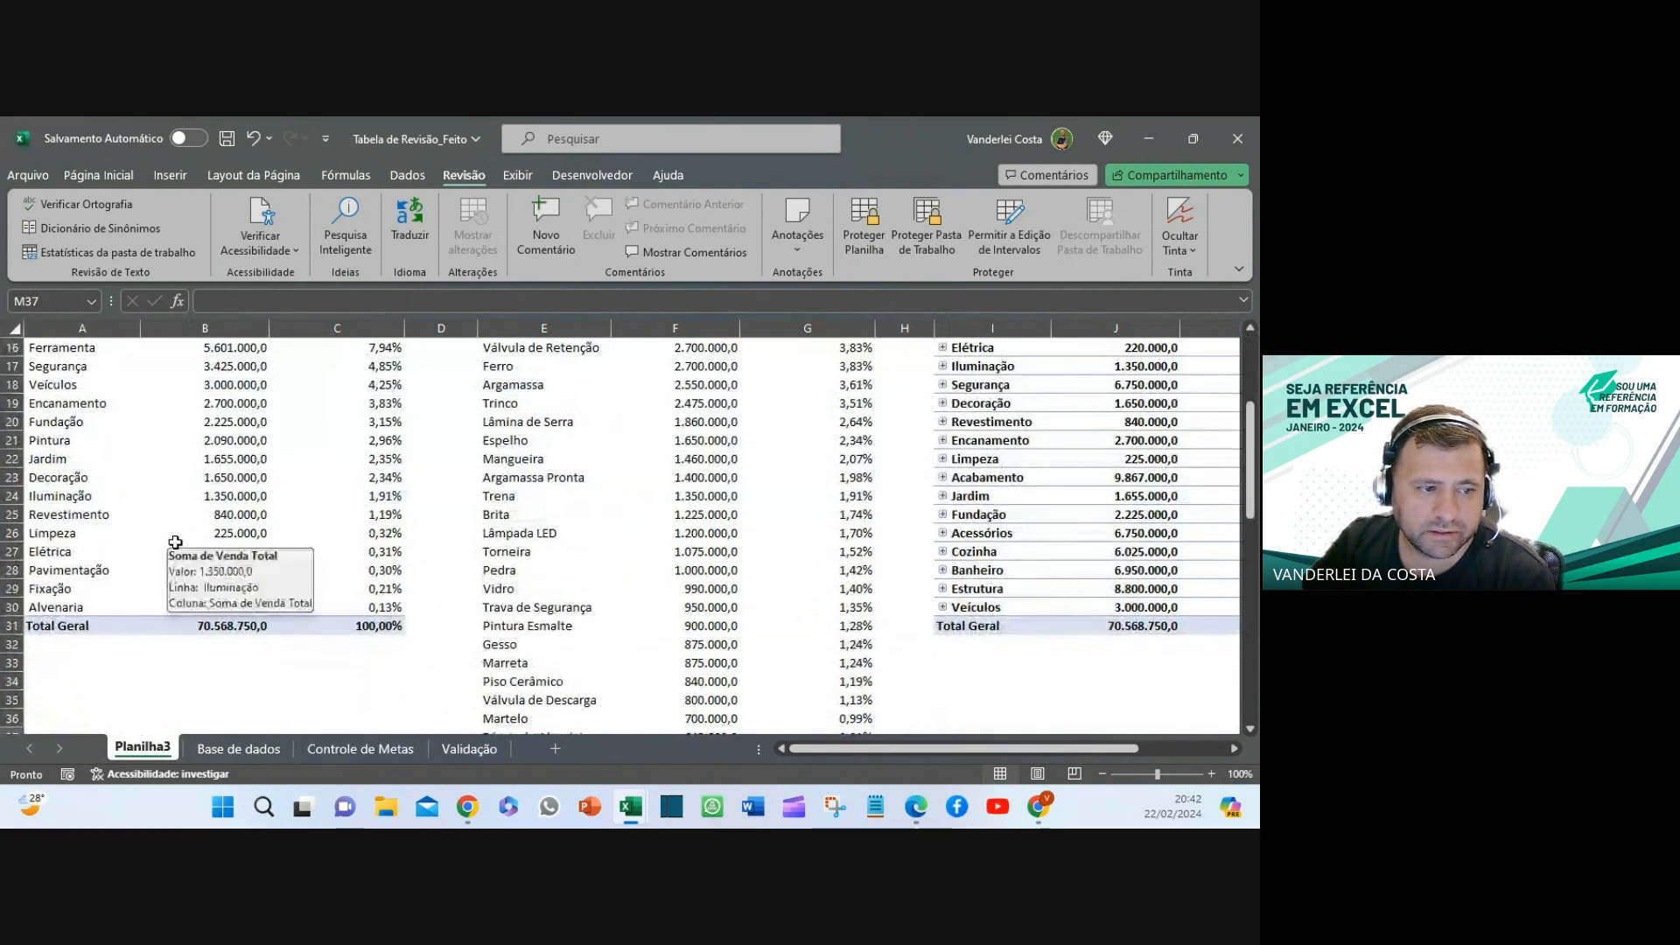
pyautogui.scroll(5, 175, 542)
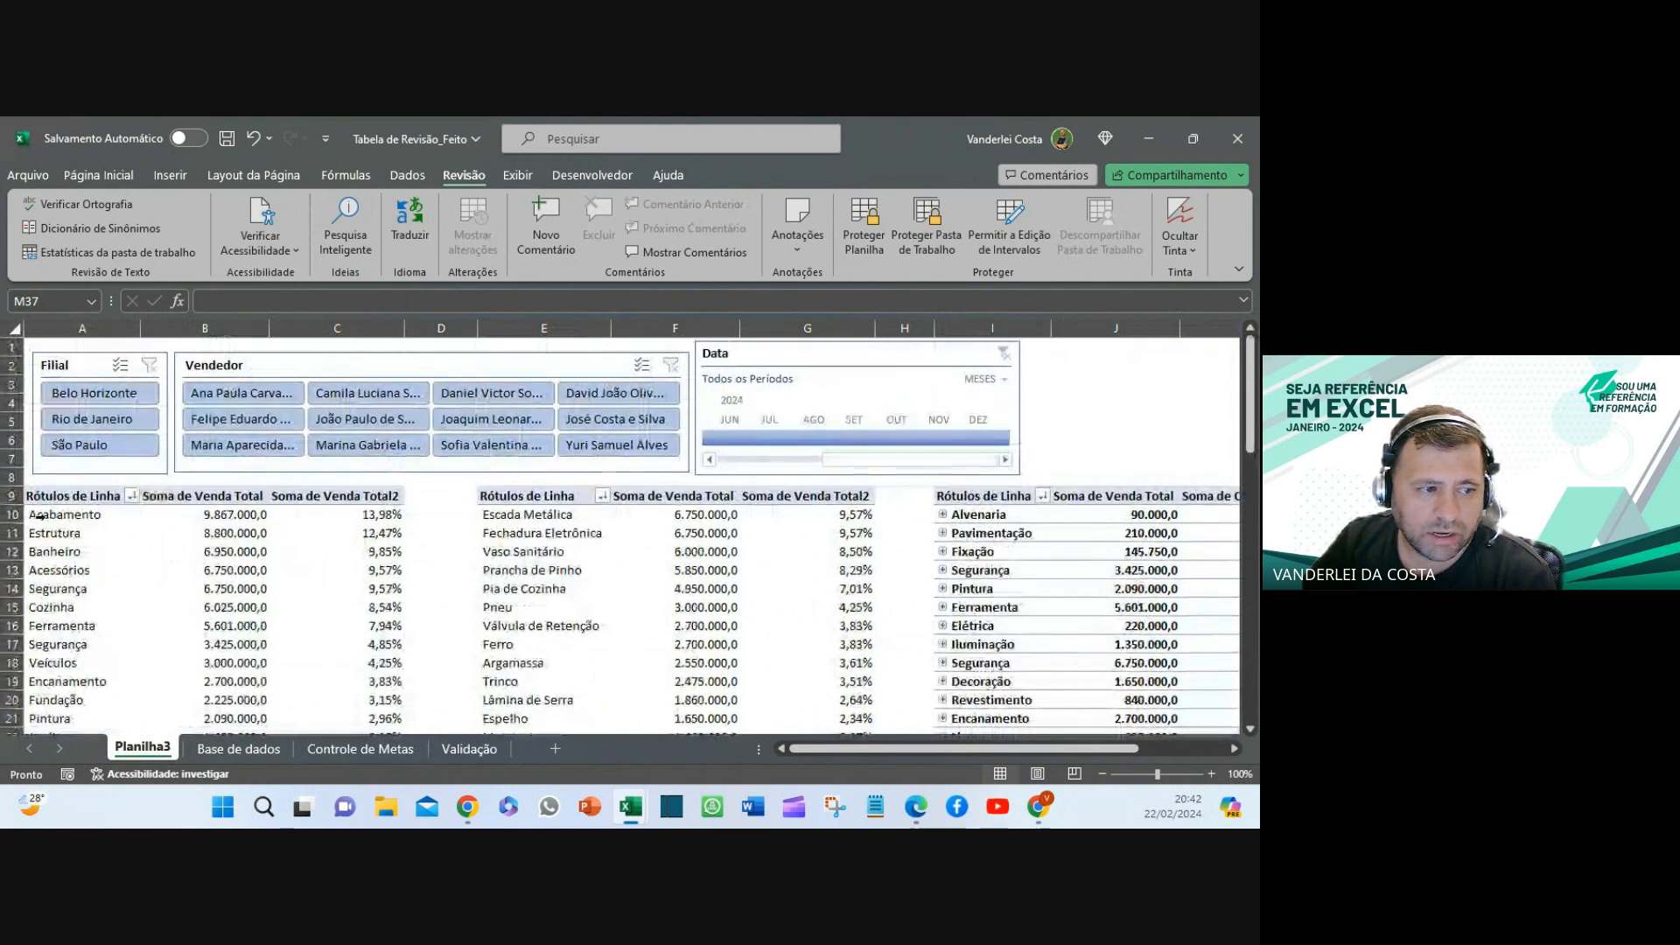
pyautogui.moveTo(42, 516); pyautogui.dragTo(381, 516)
pyautogui.scroll(-5, 389, 529)
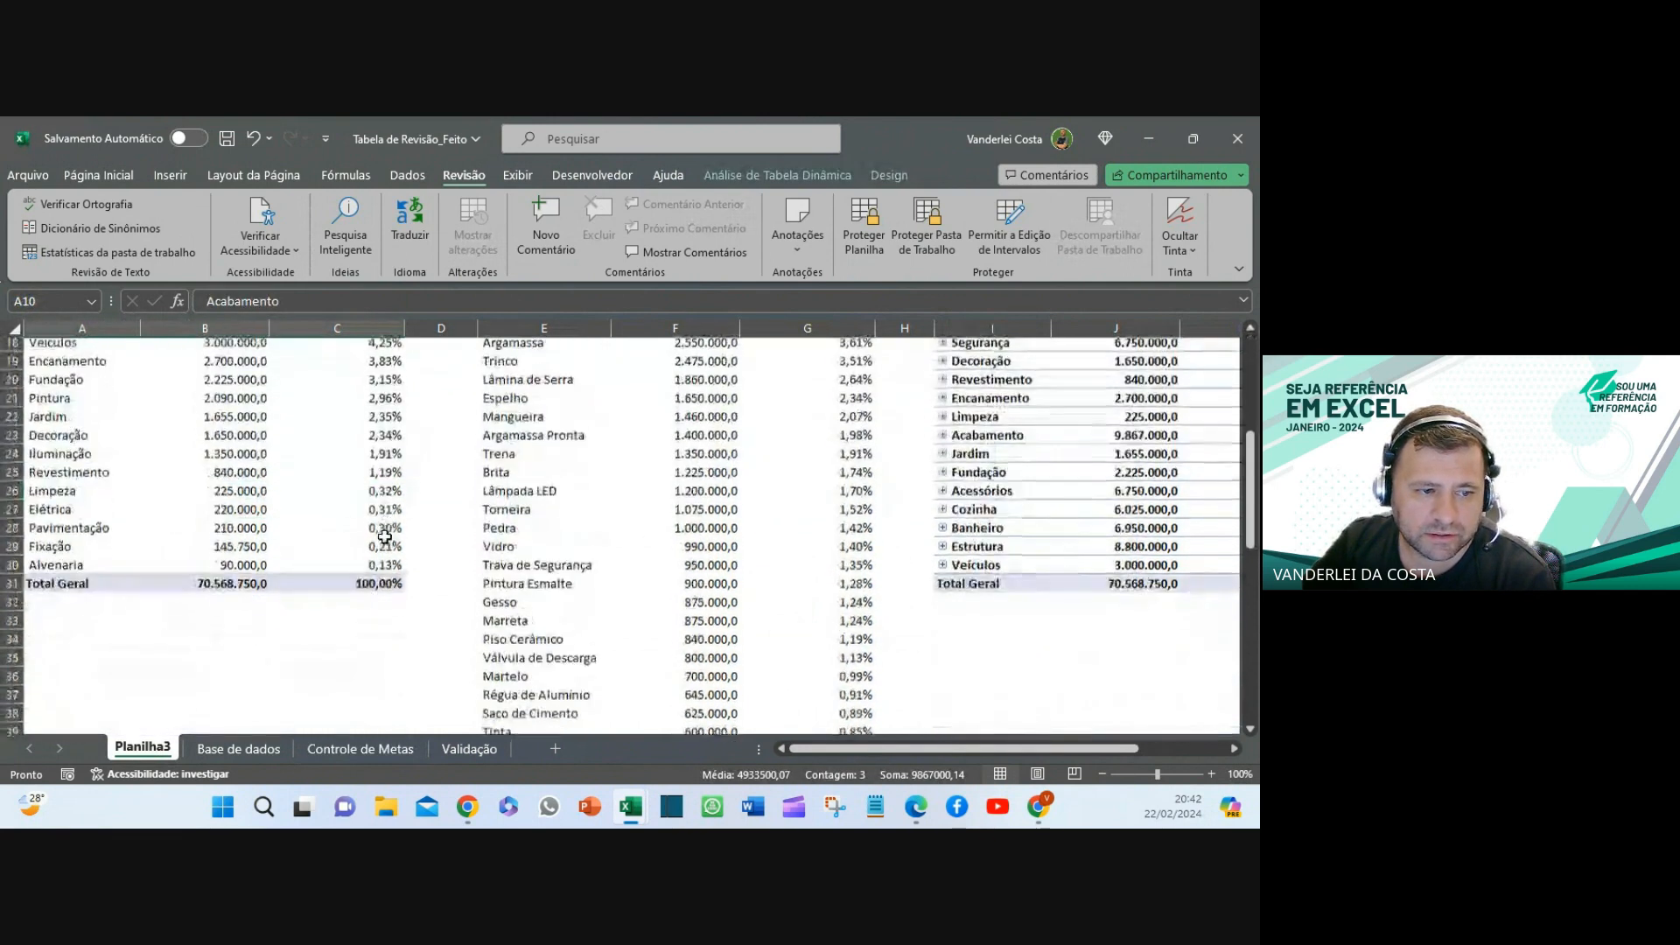
pyautogui.scroll(5, 389, 530)
pyautogui.moveTo(593, 519); pyautogui.dragTo(861, 519)
pyautogui.scroll(-2, 823, 533)
pyautogui.scroll(-3, 822, 534)
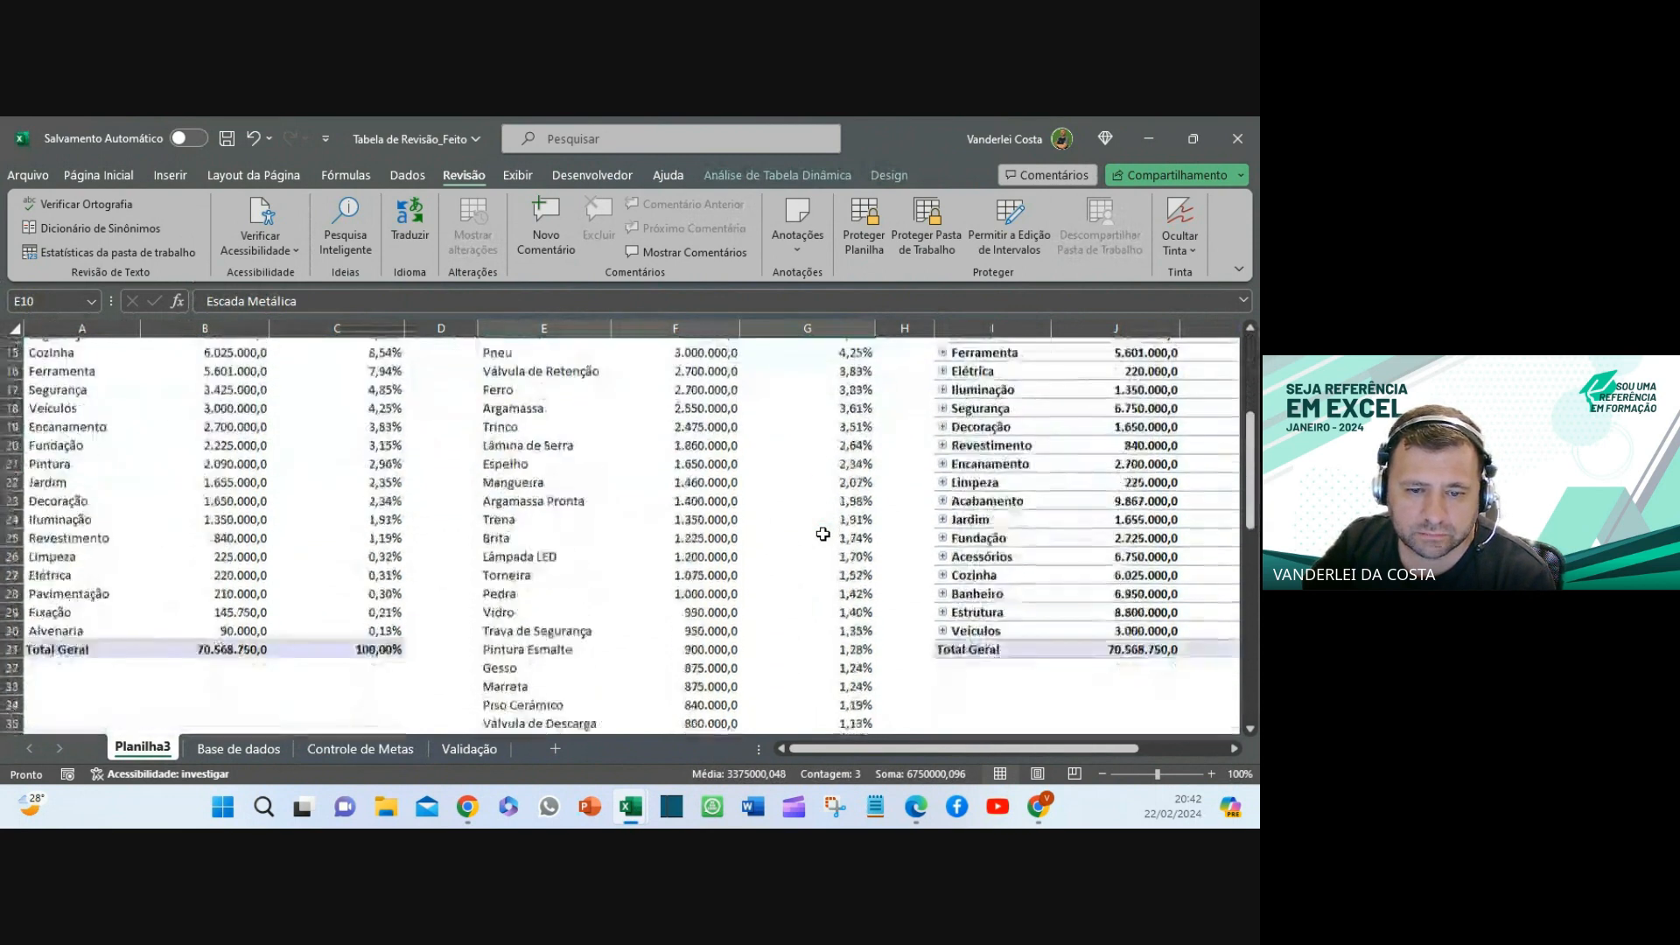
pyautogui.scroll(5, 822, 534)
pyautogui.scroll(1, 1061, 477)
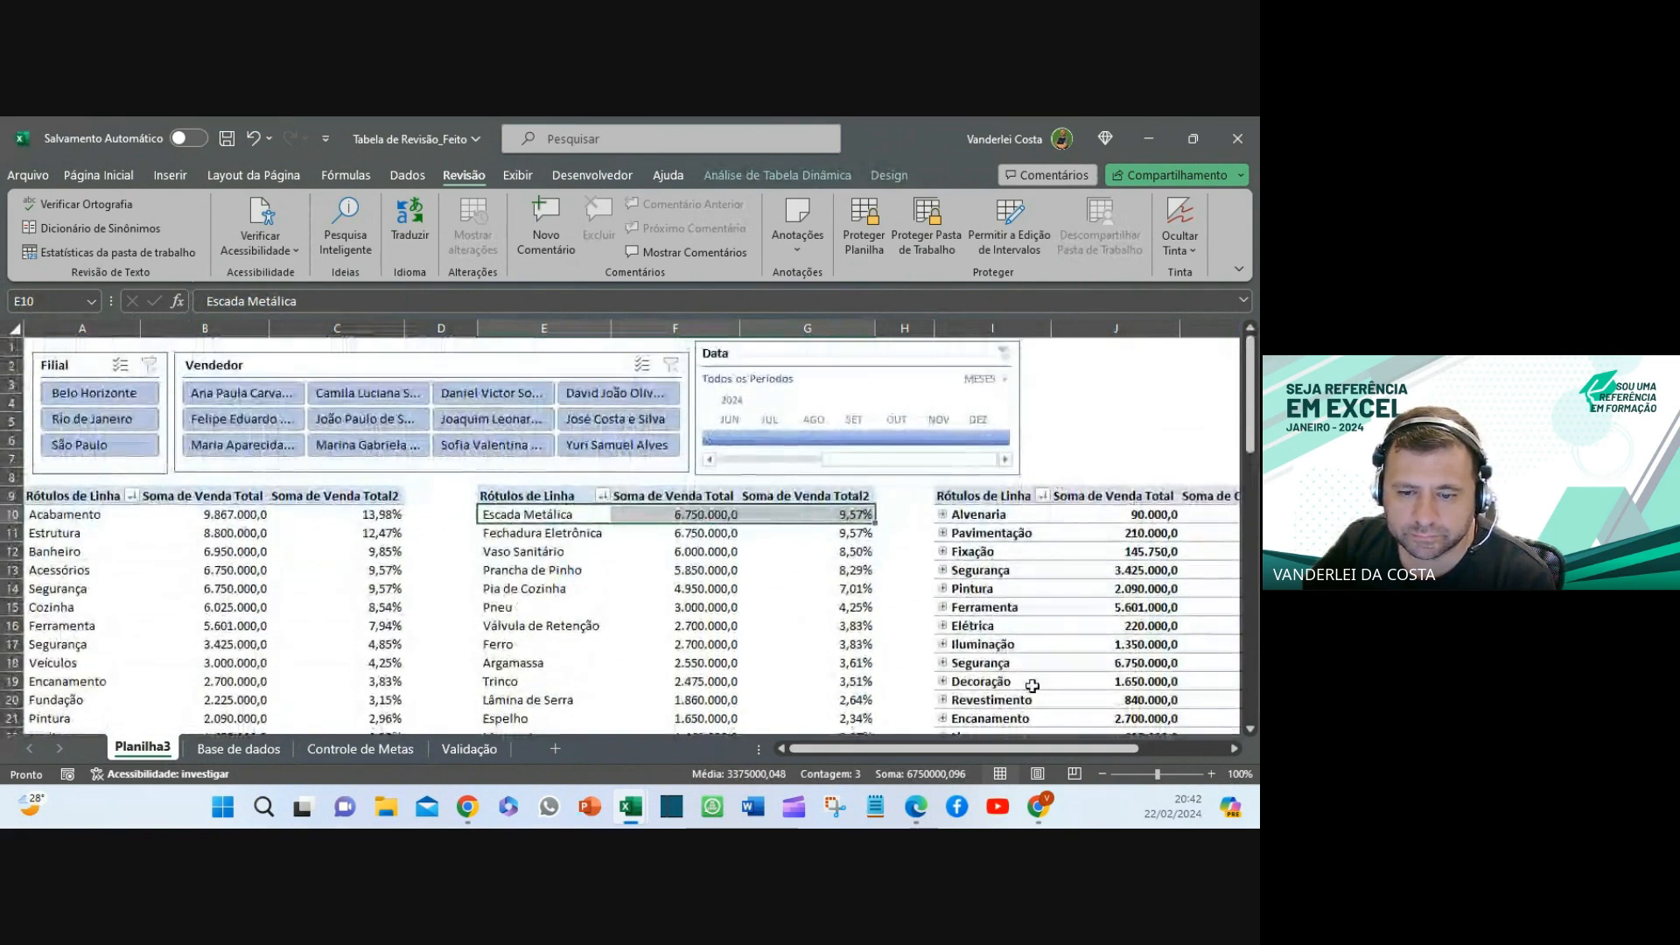
pyautogui.moveTo(991, 752); pyautogui.dragTo(1093, 752)
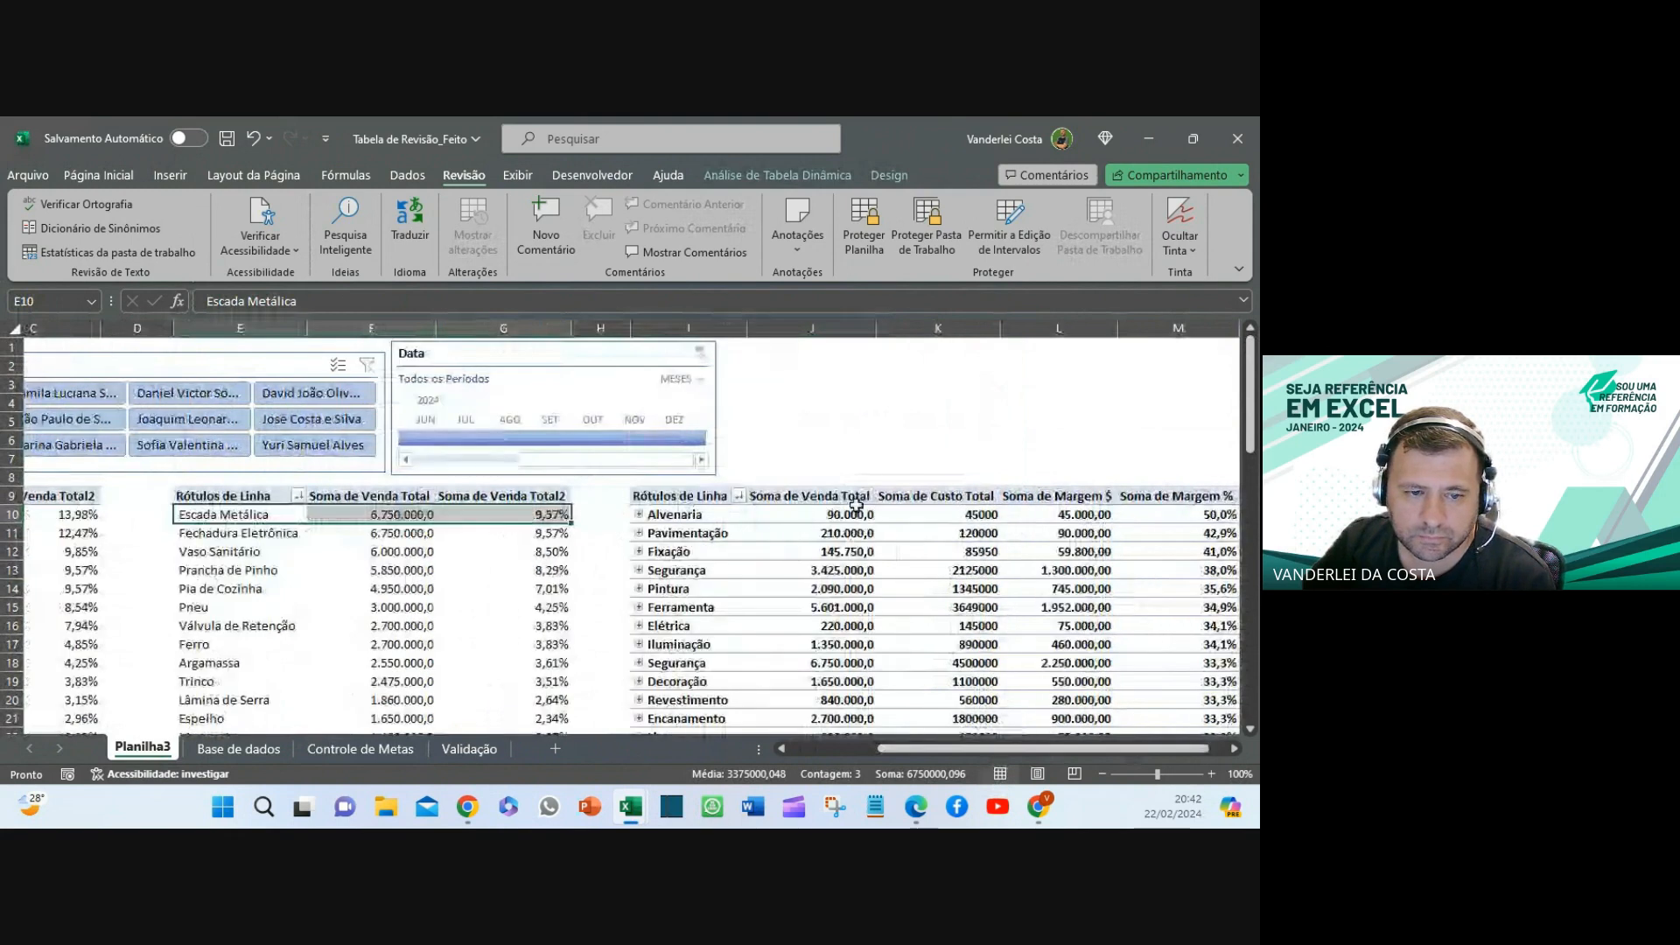
pyautogui.click(1212, 516)
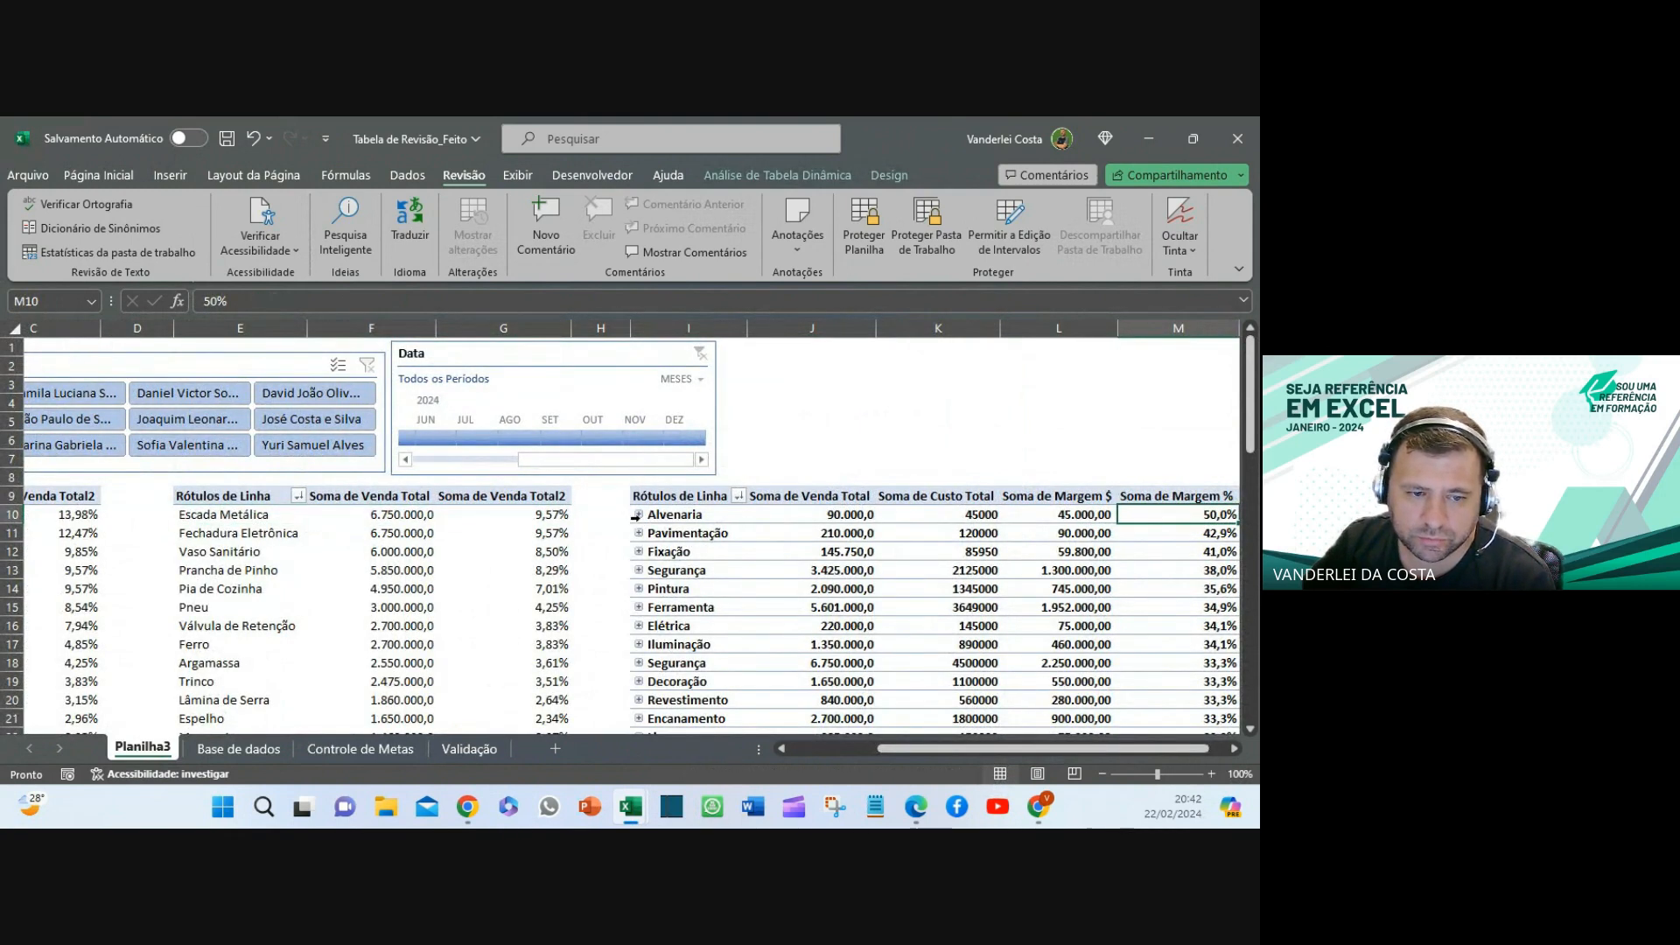
pyautogui.click(639, 515)
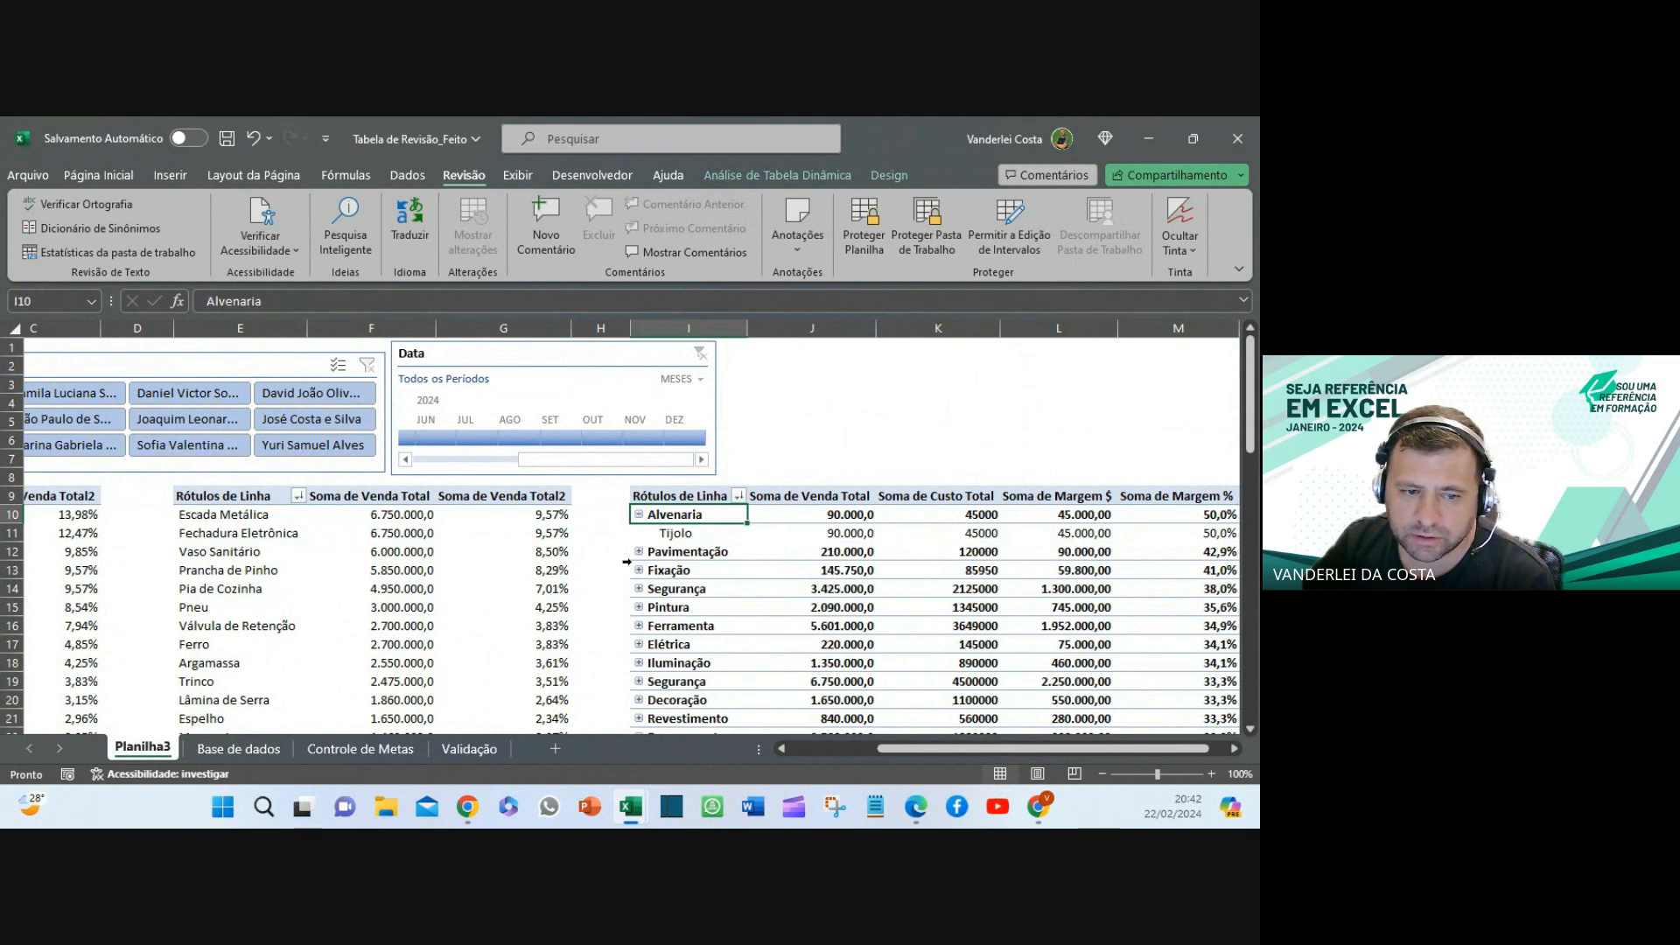
pyautogui.click(639, 552)
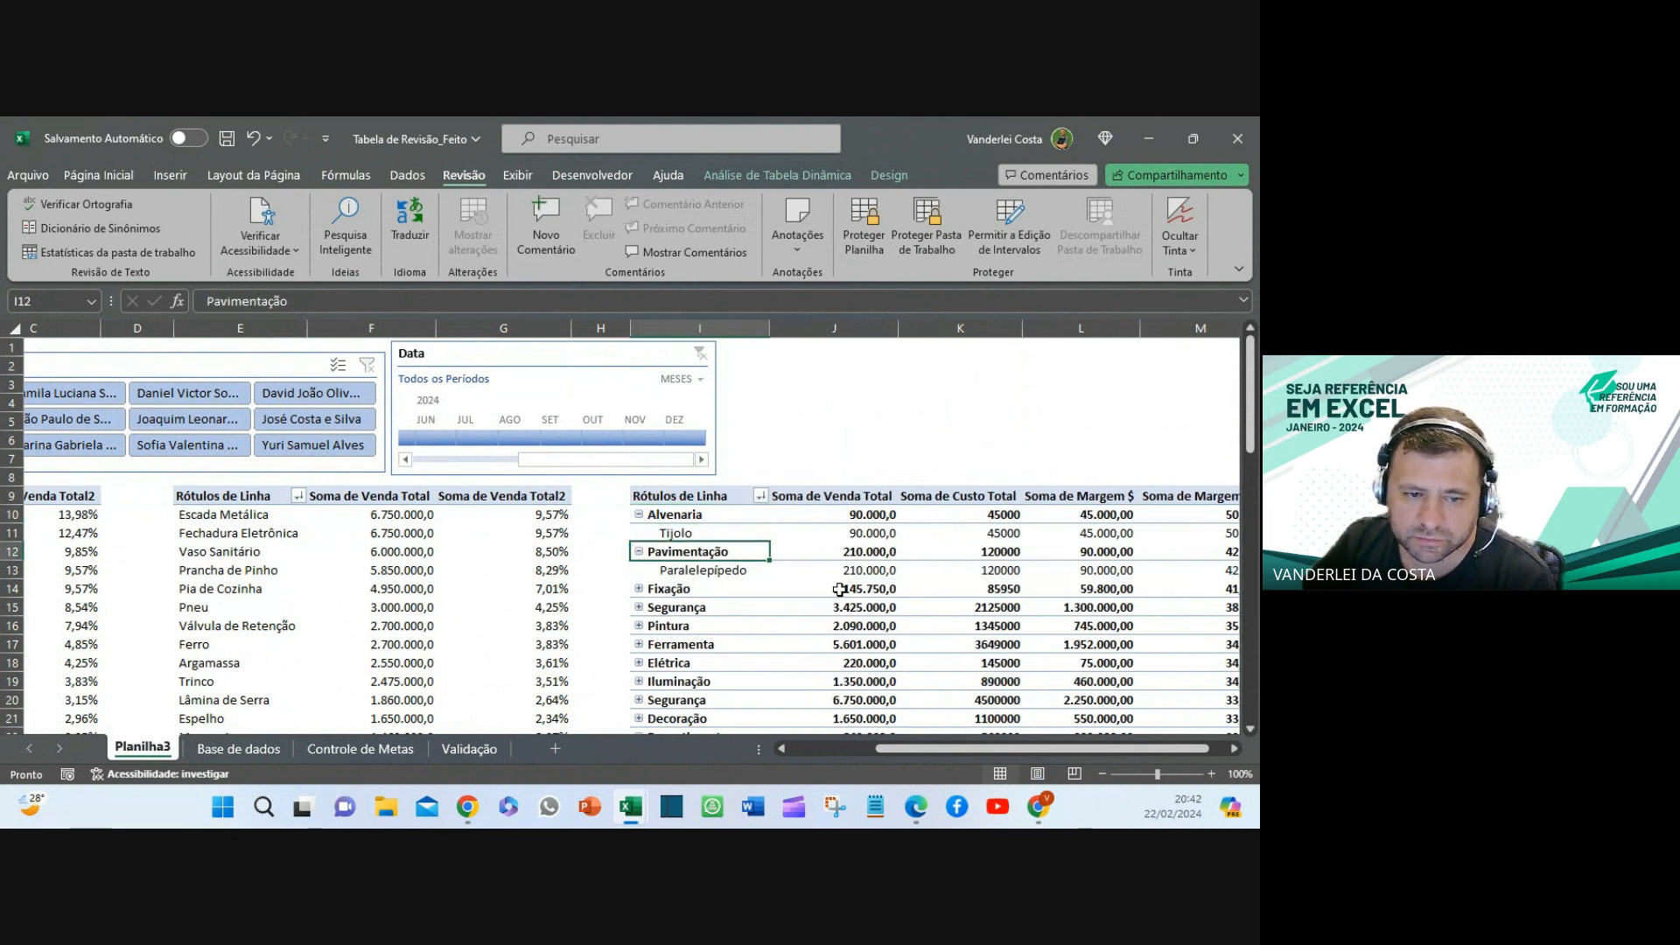
pyautogui.click(639, 589)
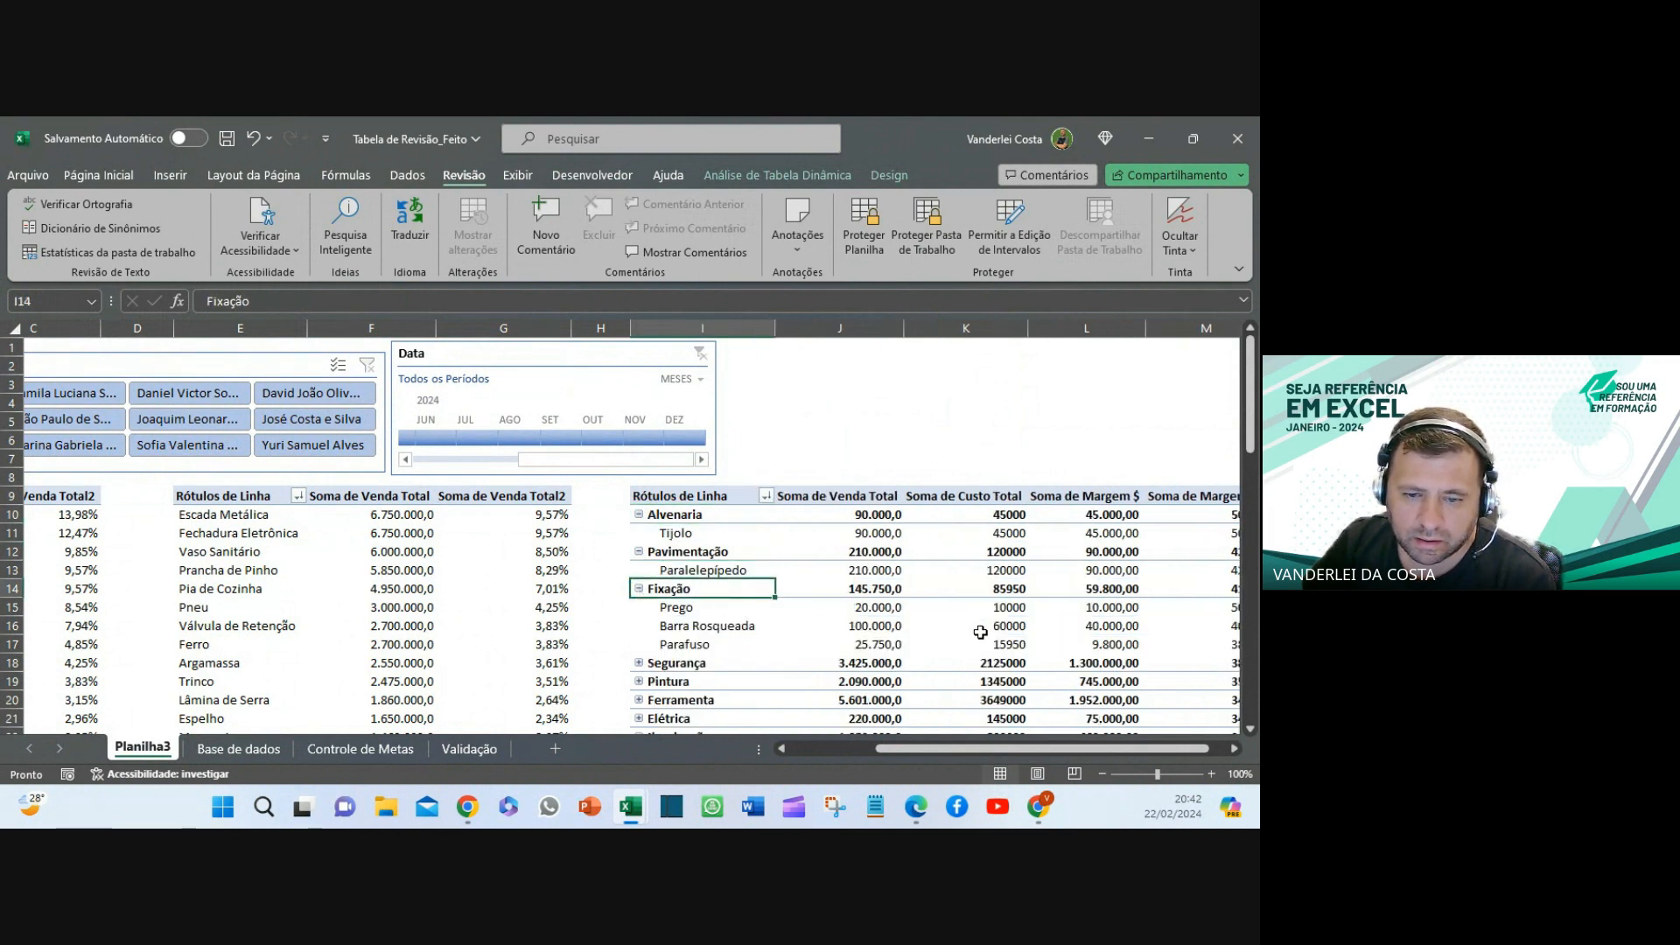
pyautogui.click(638, 589)
pyautogui.click(638, 552)
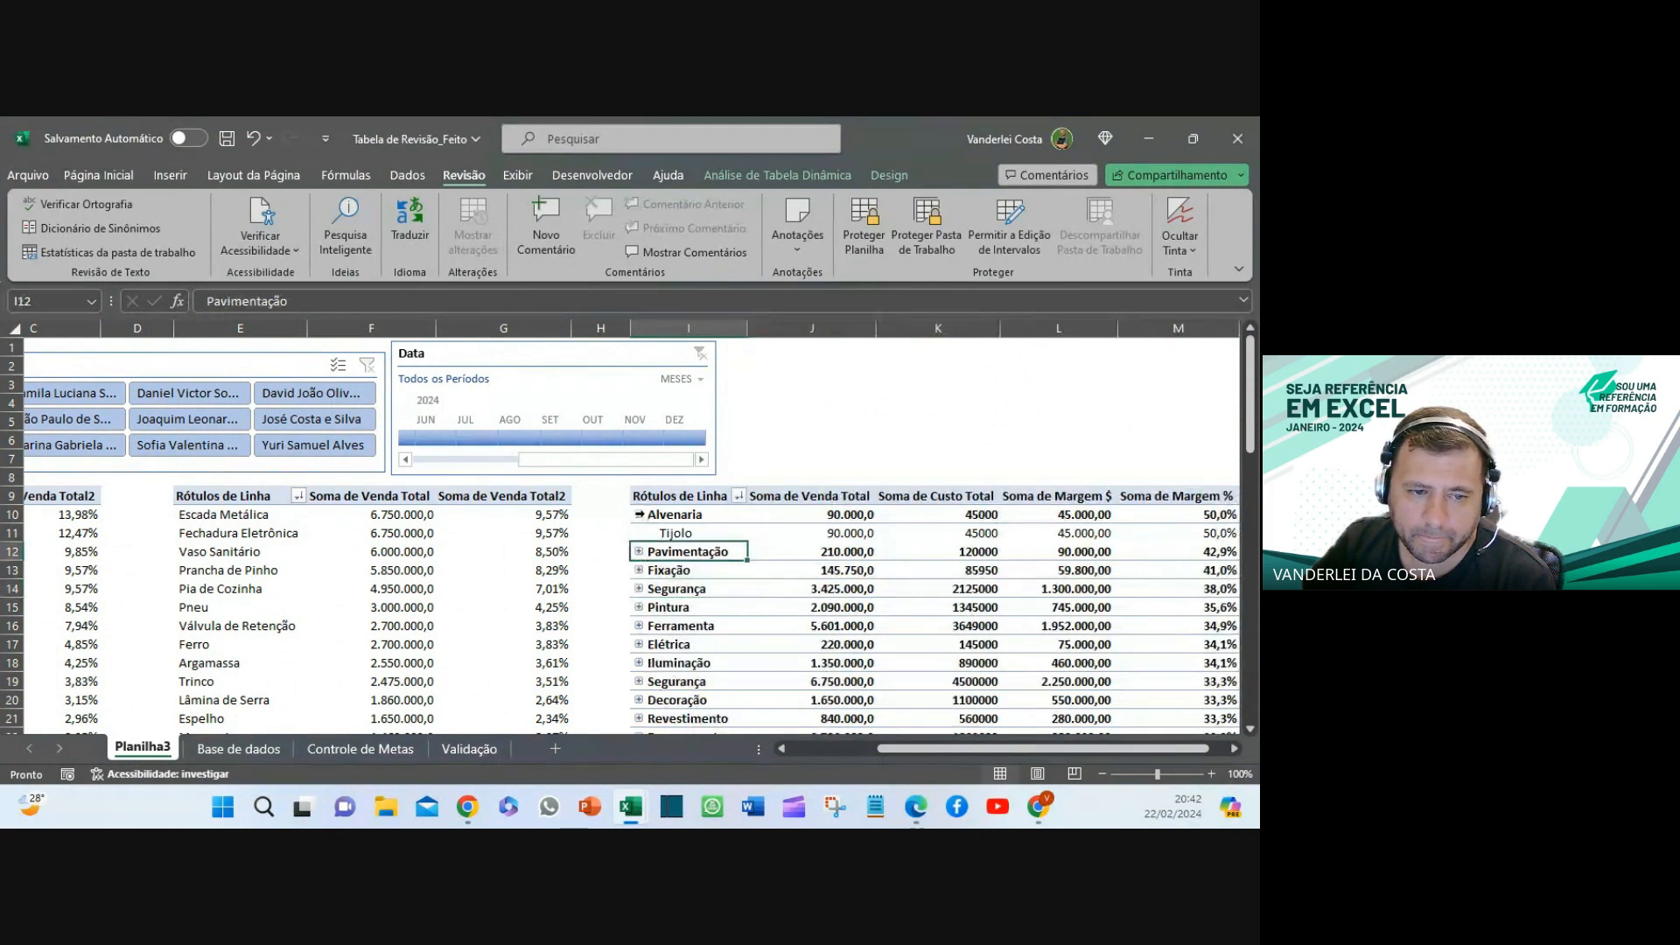
pyautogui.click(639, 514)
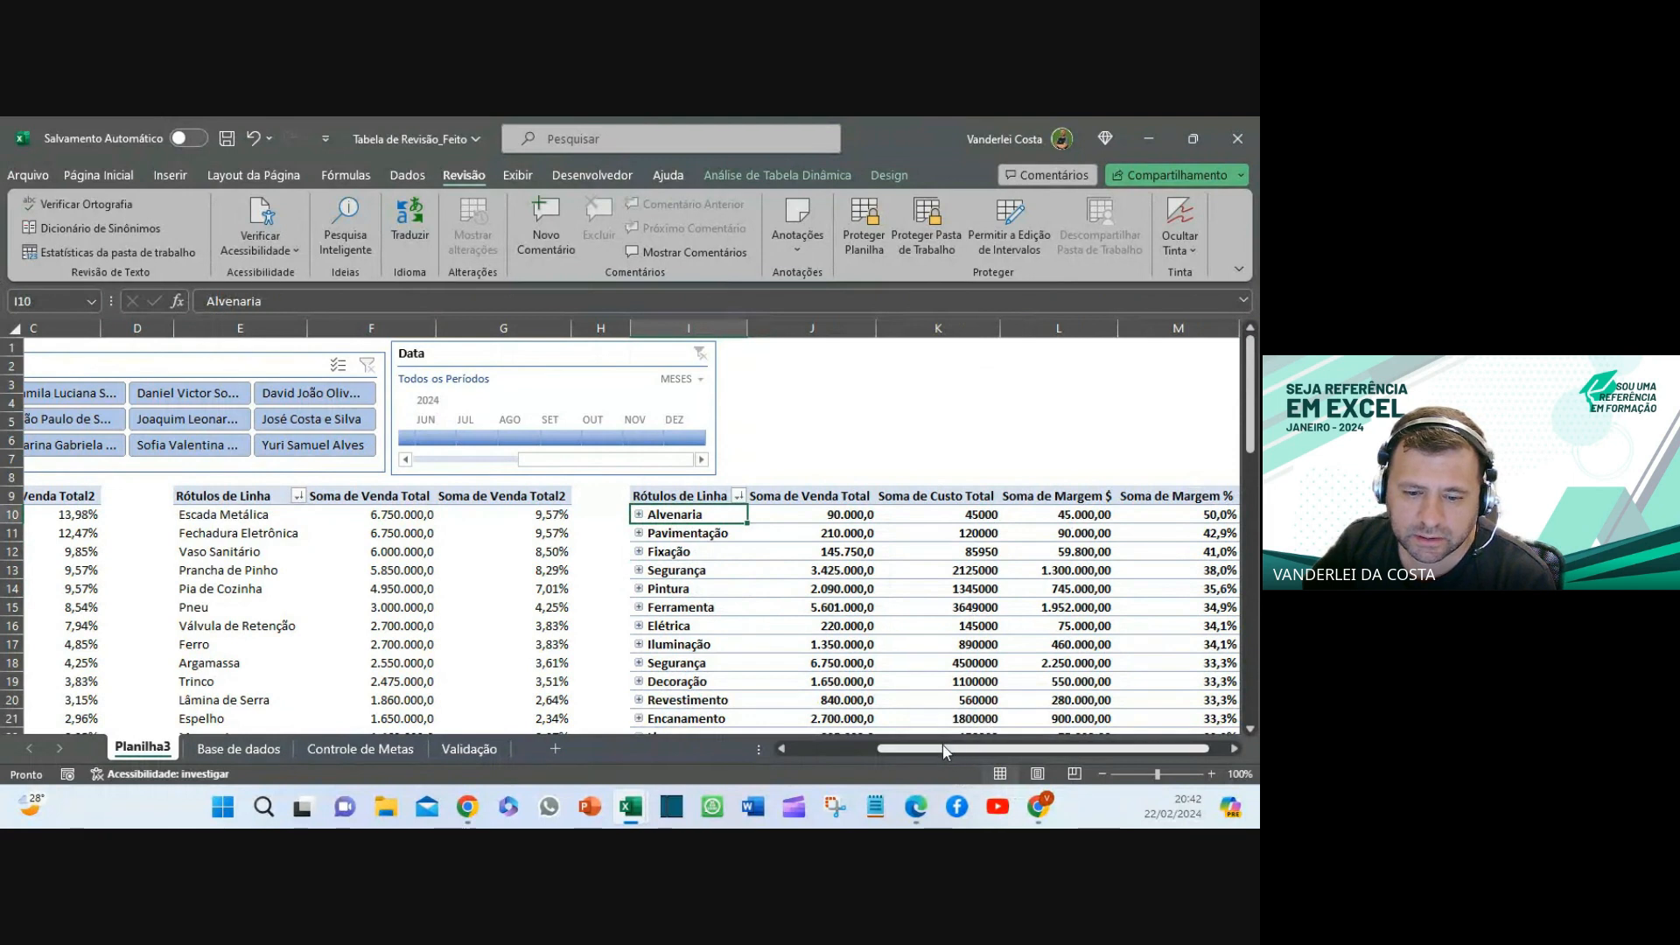
pyautogui.moveTo(944, 750); pyautogui.dragTo(663, 741)
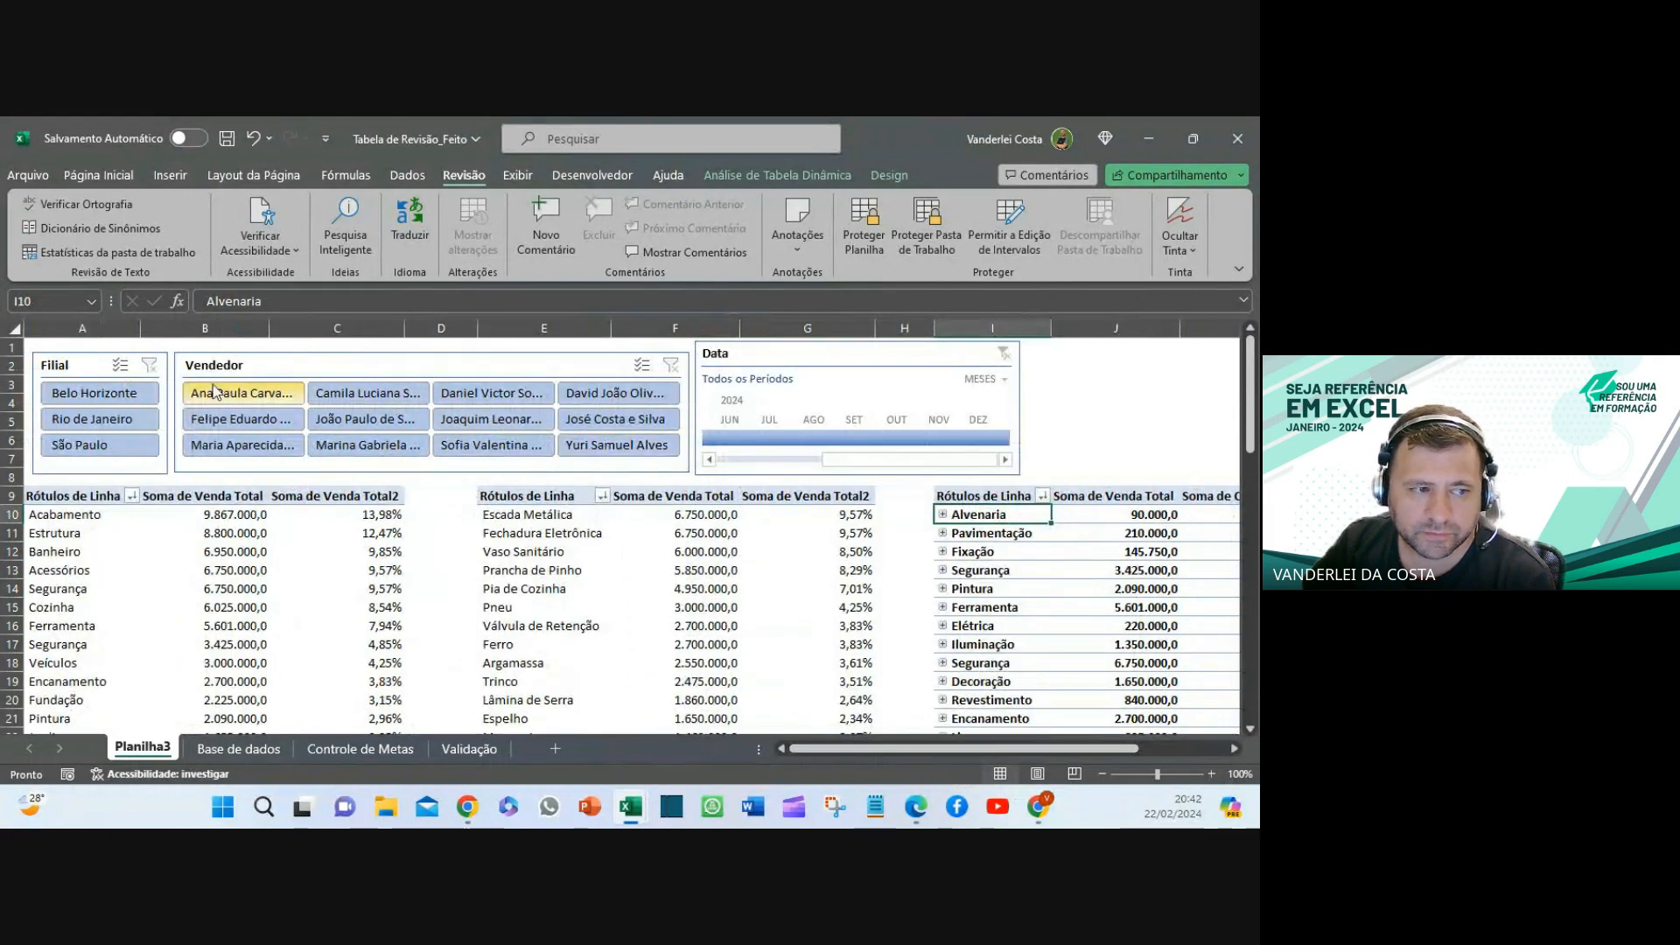
# - Test Belo Horizonte, single-seller and July–September filters, clearing each one afterwards
pyautogui.click(121, 395)
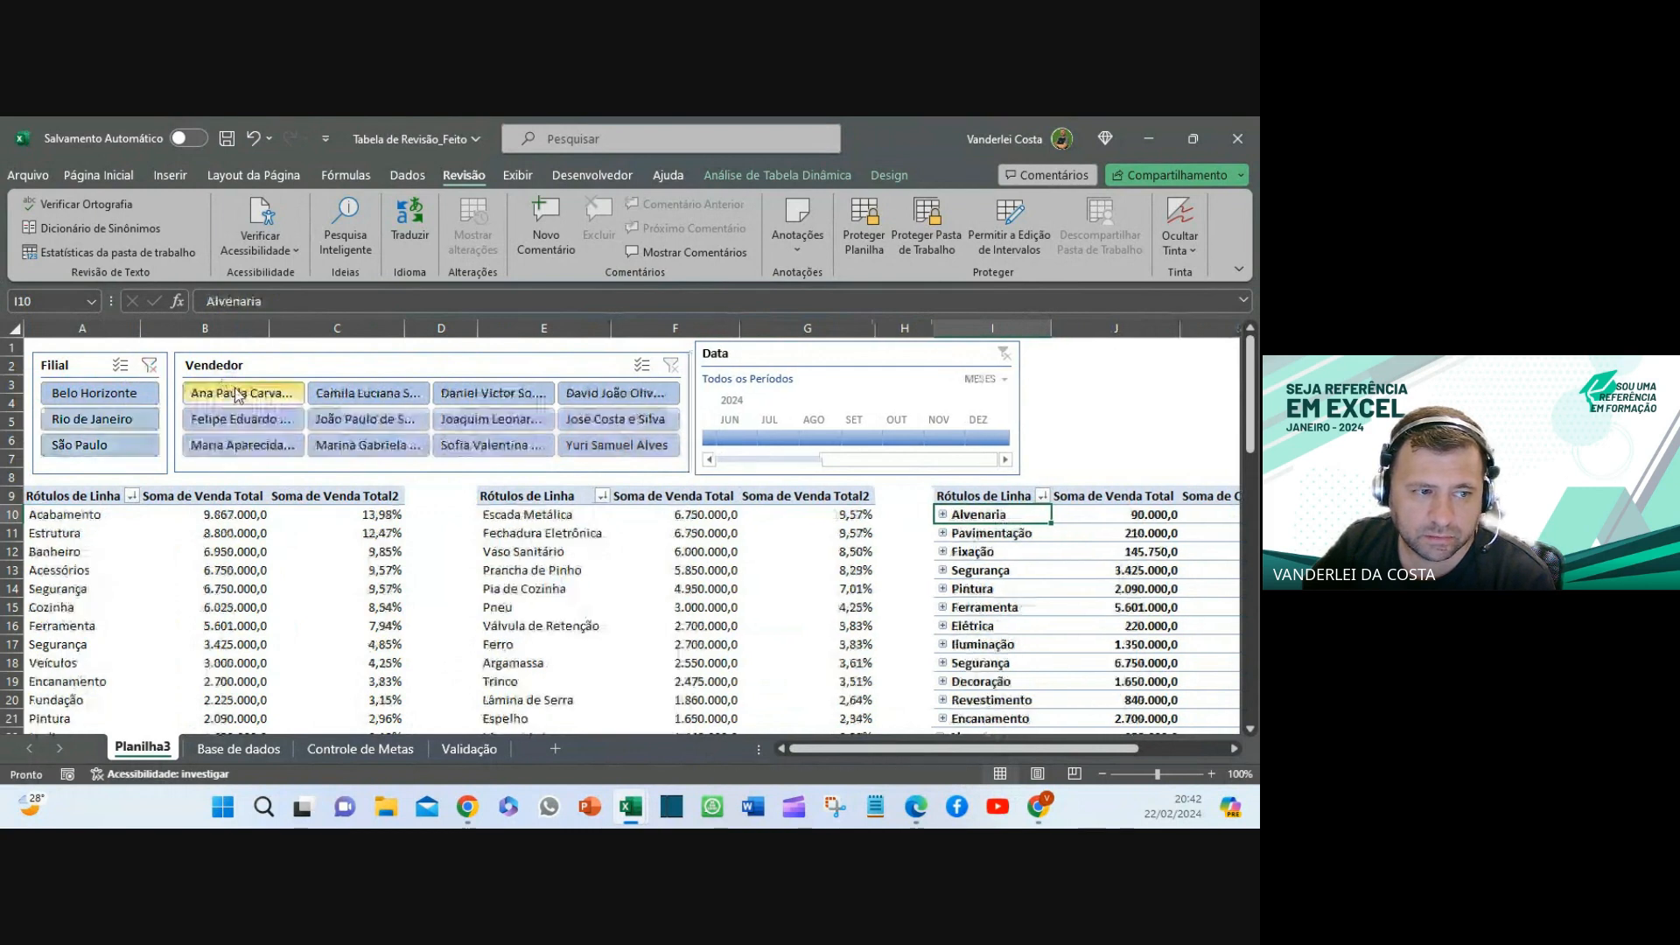
pyautogui.click(149, 365)
pyautogui.click(240, 419)
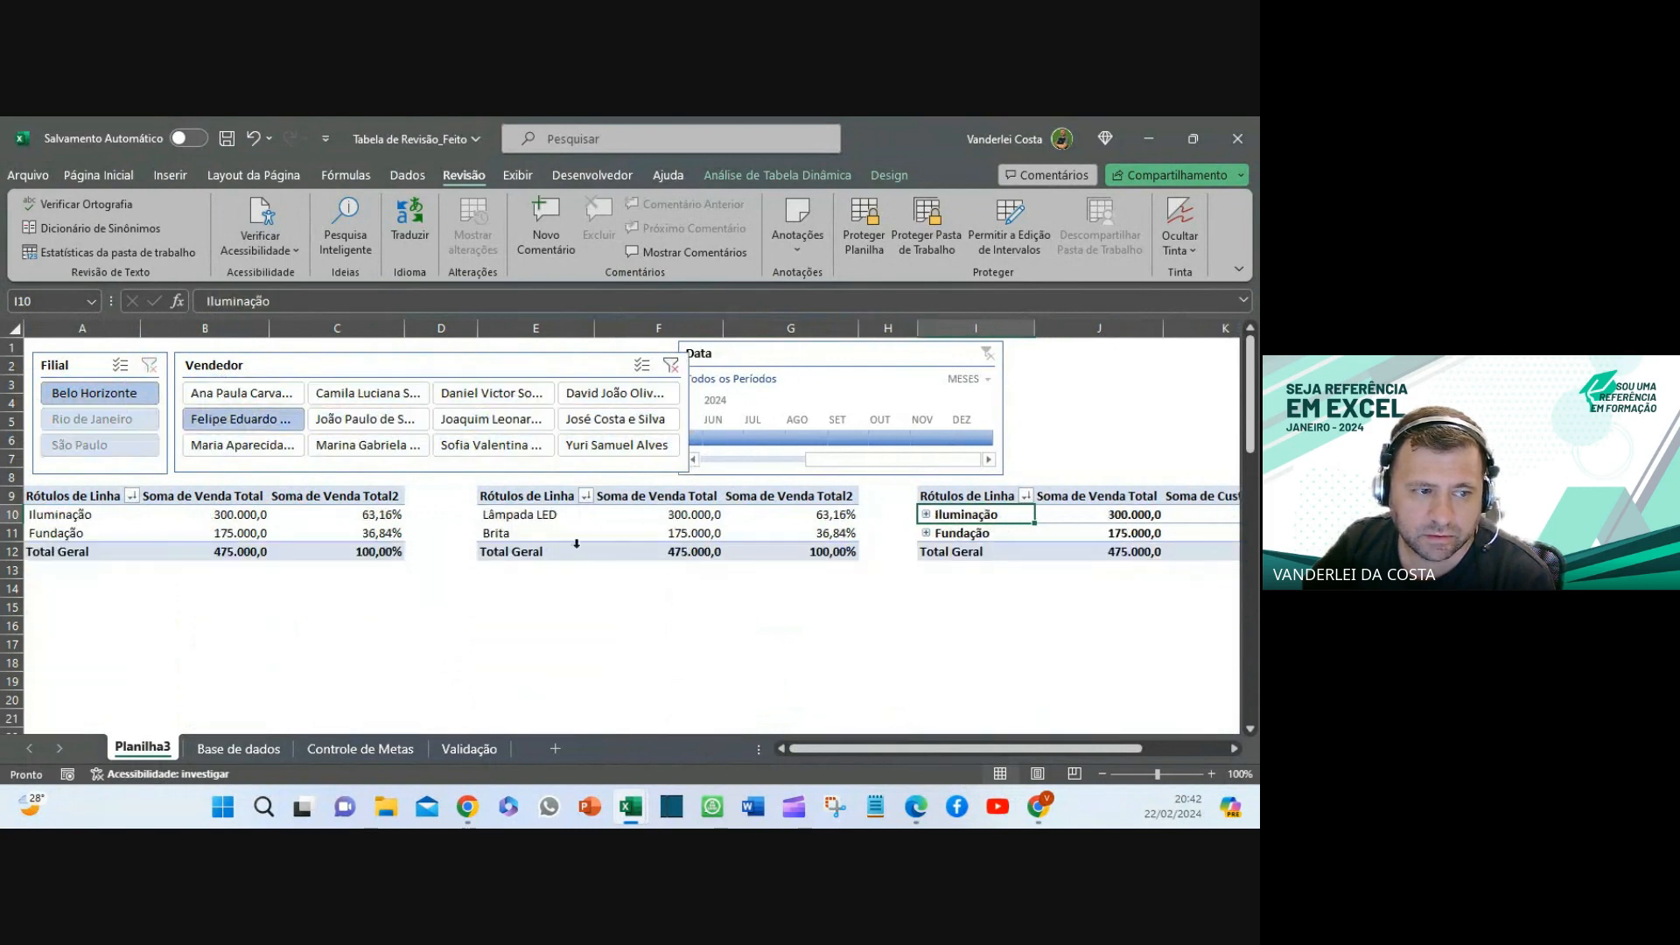
pyautogui.click(671, 365)
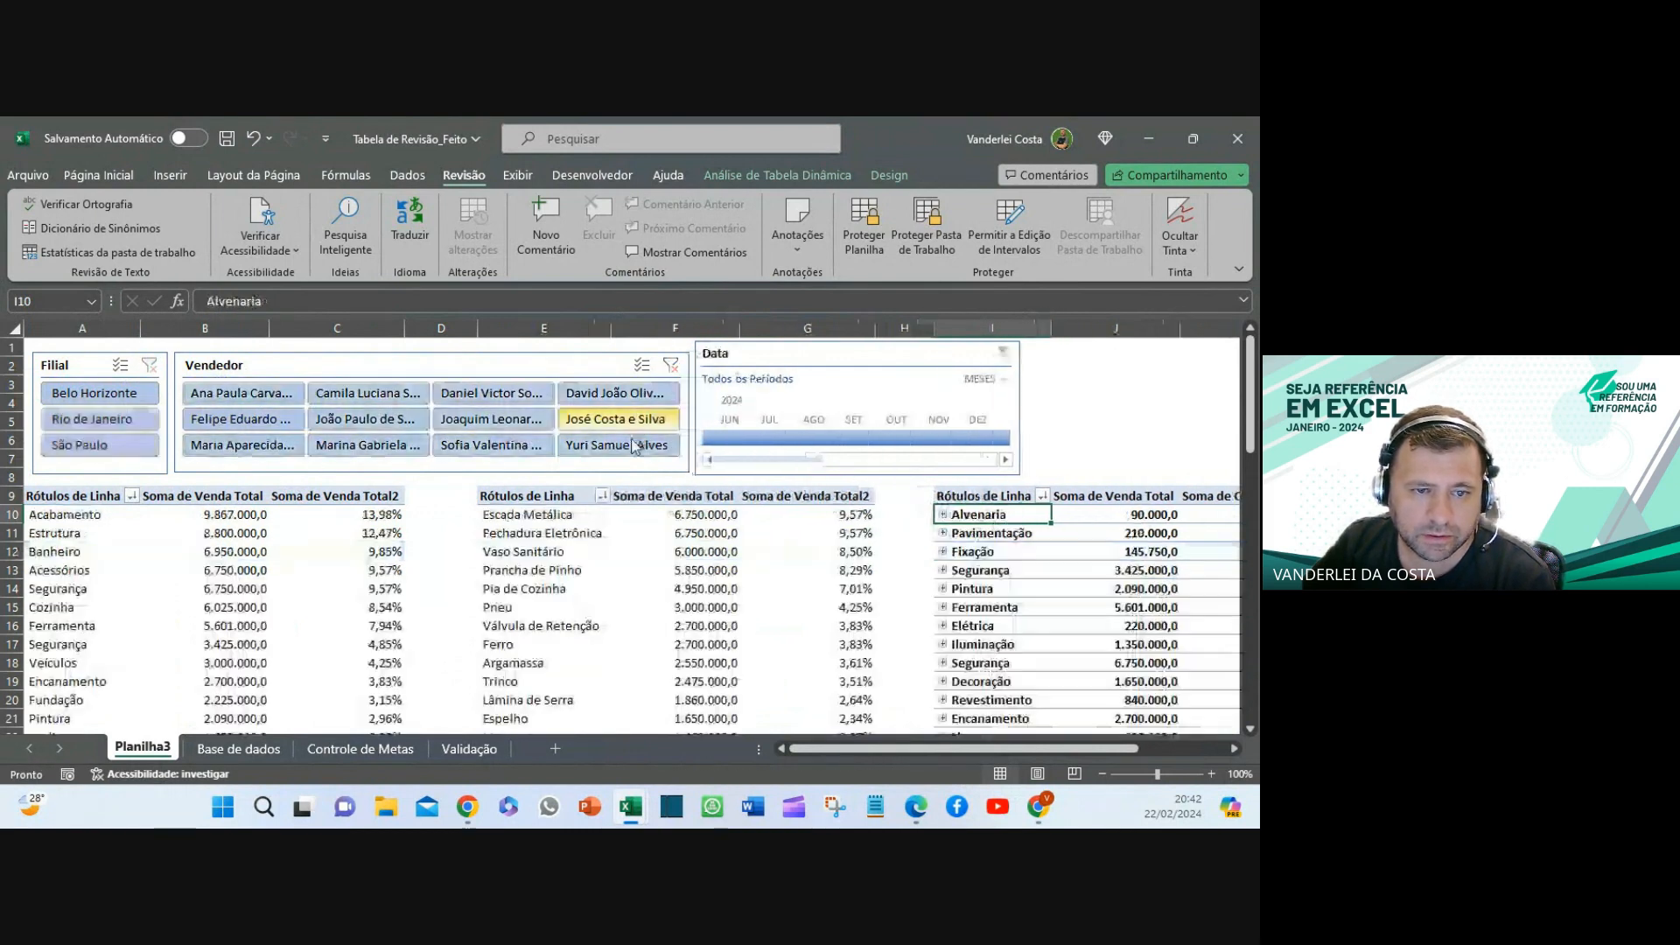
pyautogui.click(779, 437)
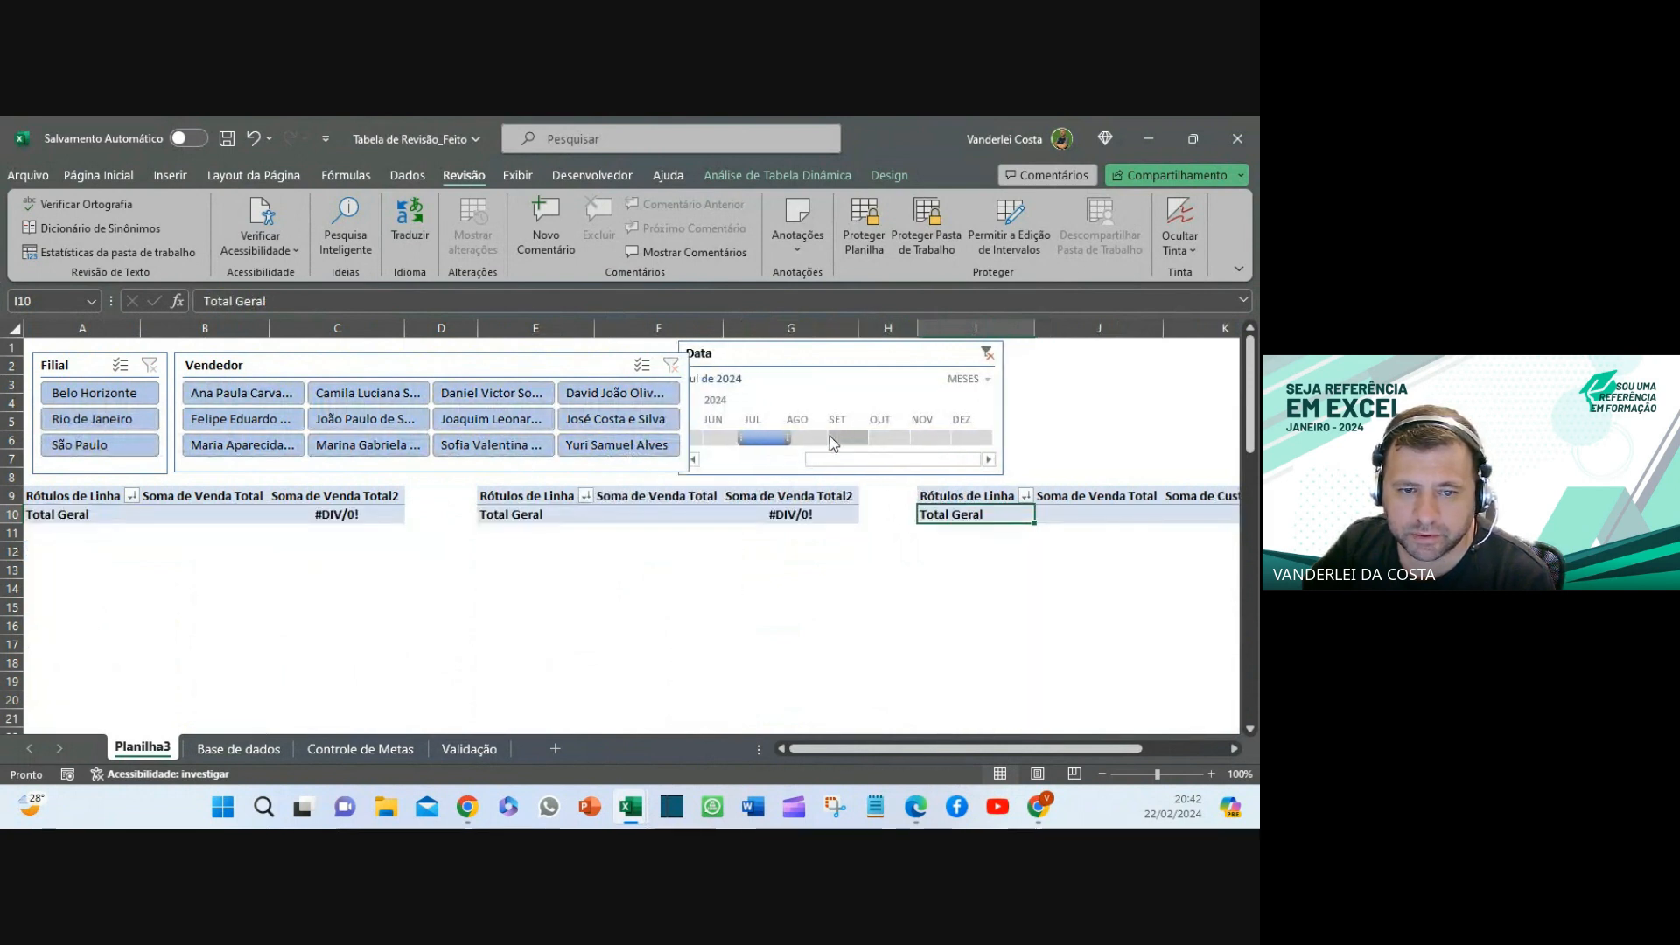
pyautogui.moveTo(802, 434); pyautogui.dragTo(850, 432)
pyautogui.click(987, 353)
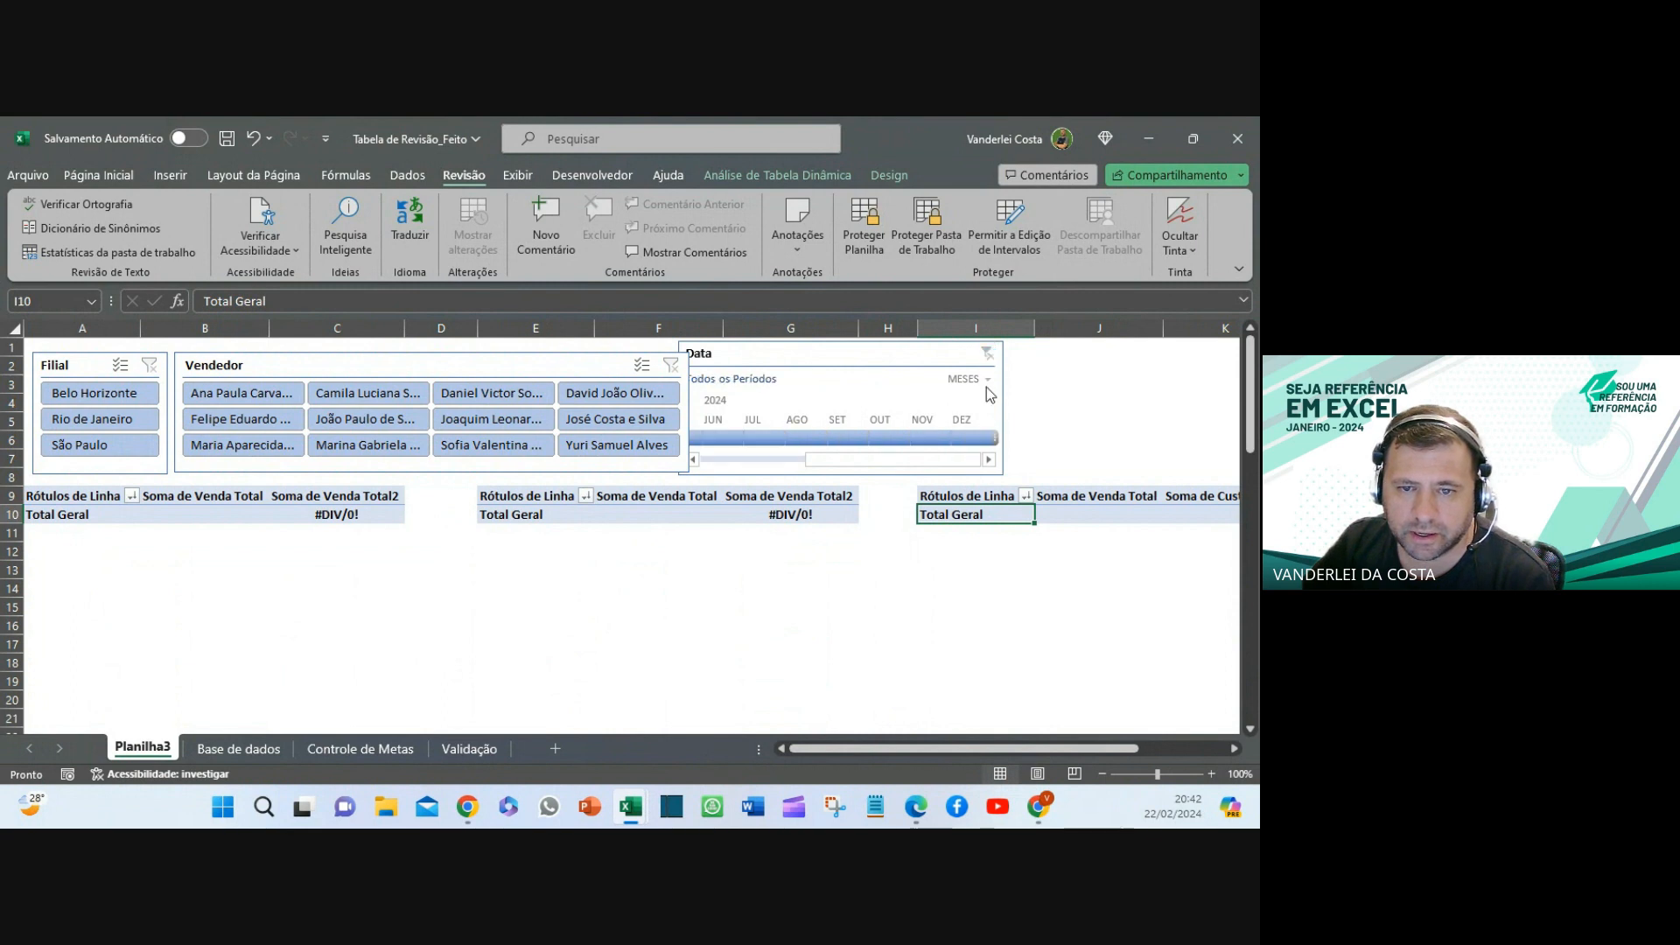
# - Group the Data timeline by TRIMESTRES, test the second quarter, then clear it
pyautogui.click(987, 380)
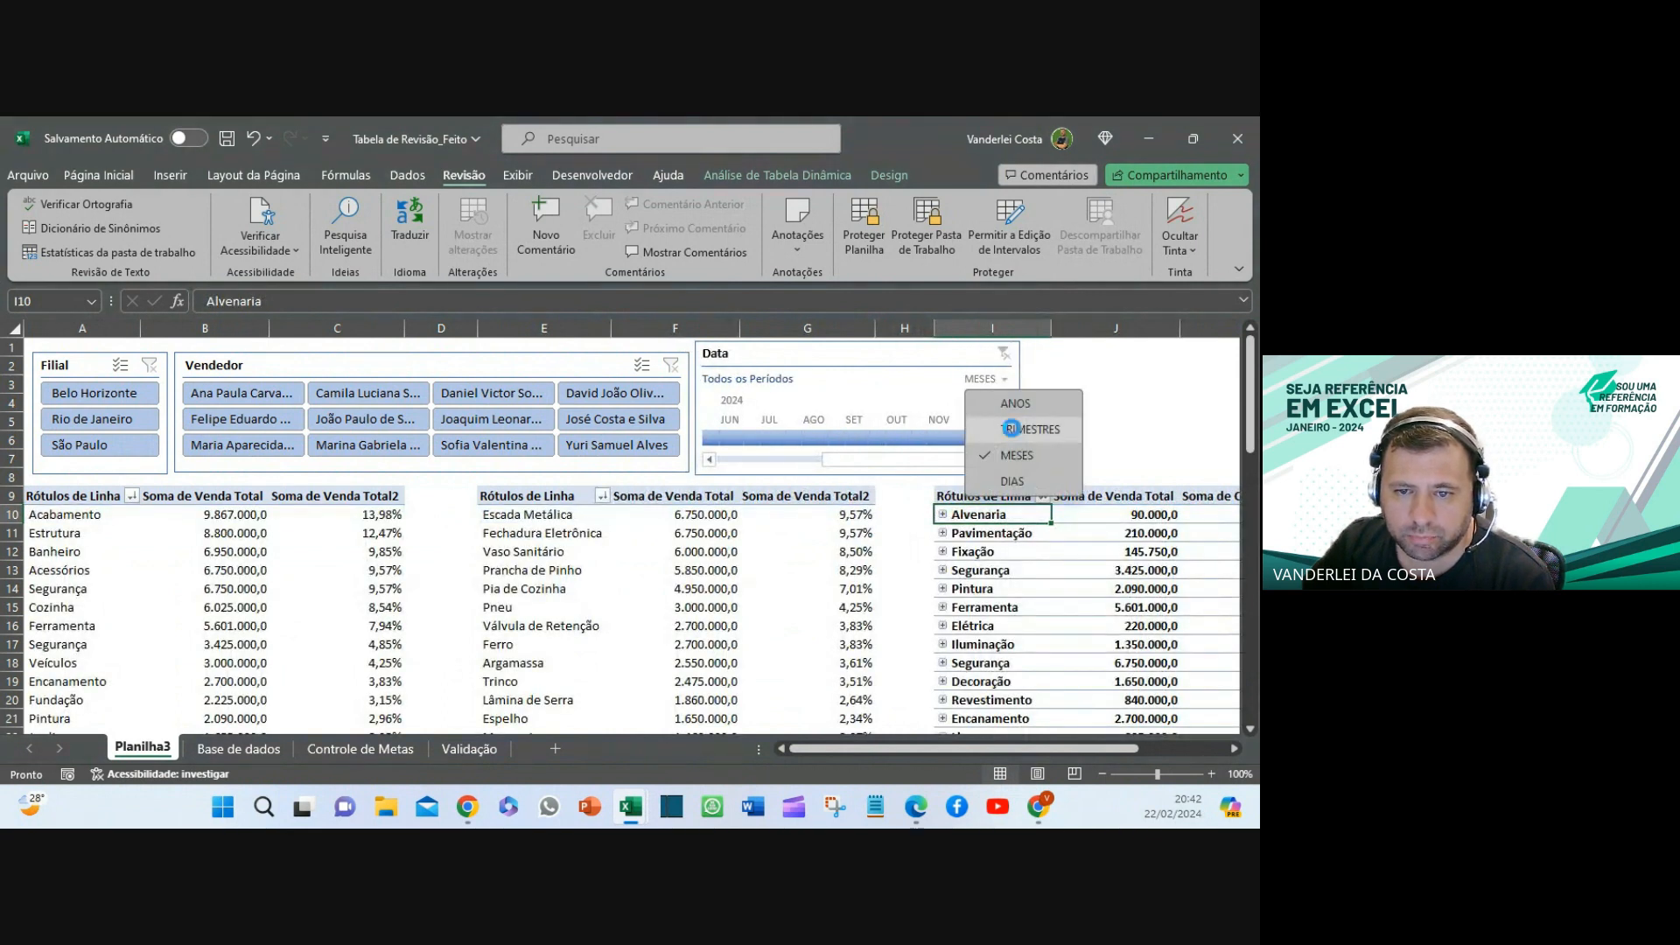
pyautogui.click(1011, 429)
pyautogui.click(740, 438)
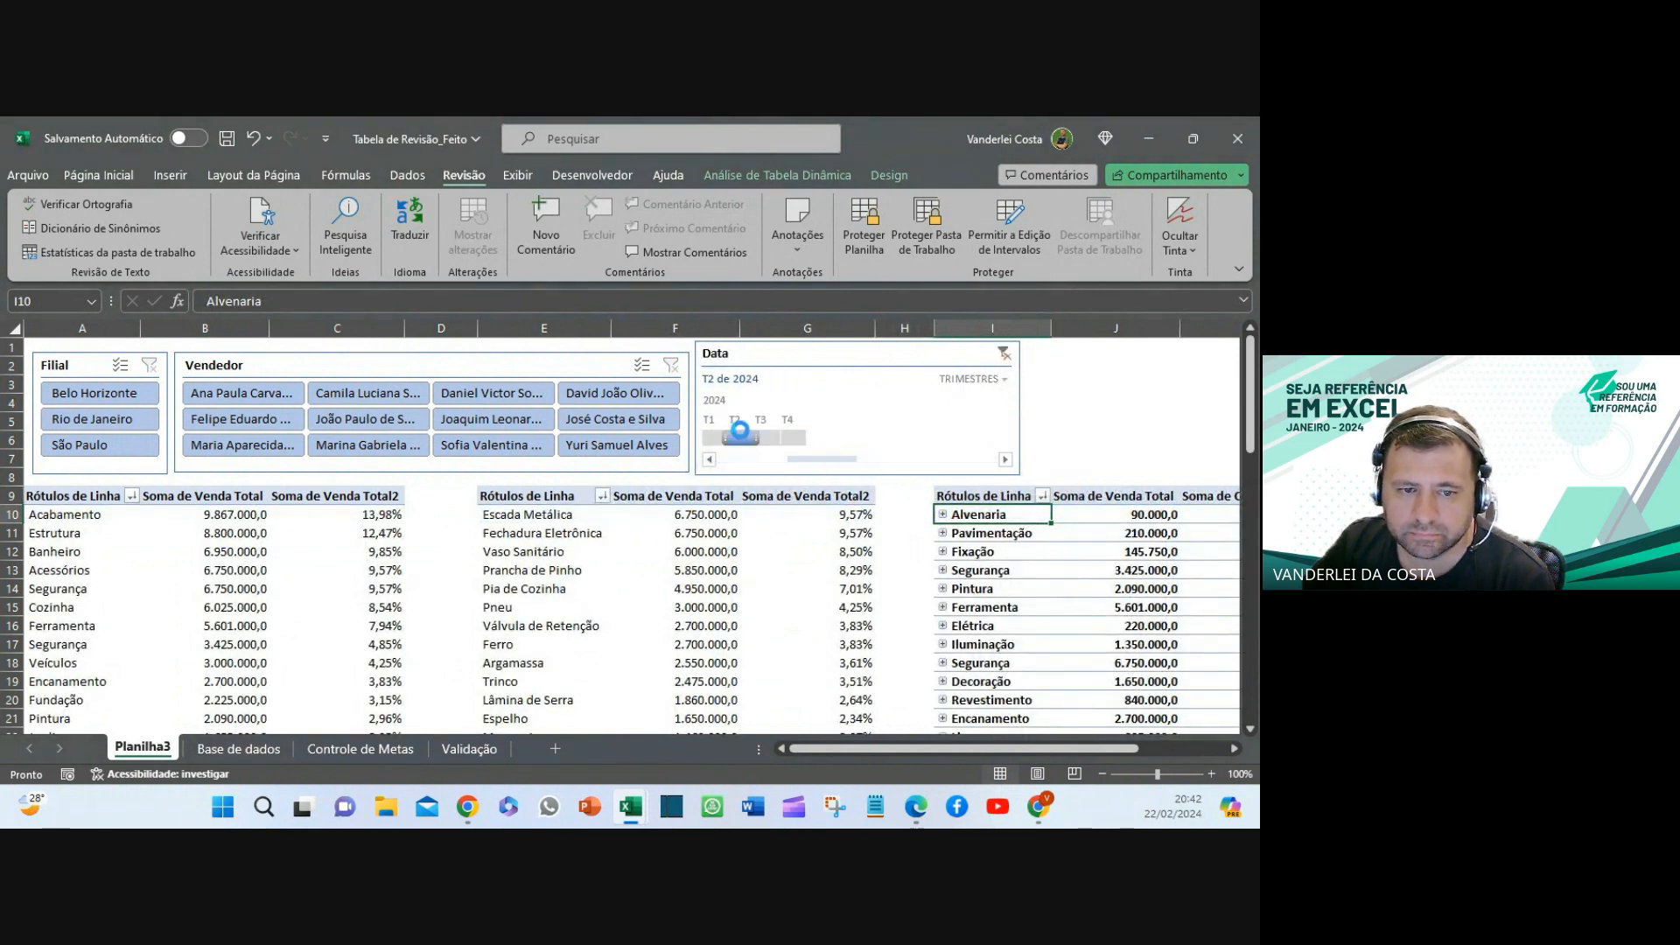
pyautogui.click(986, 354)
pyautogui.click(700, 624)
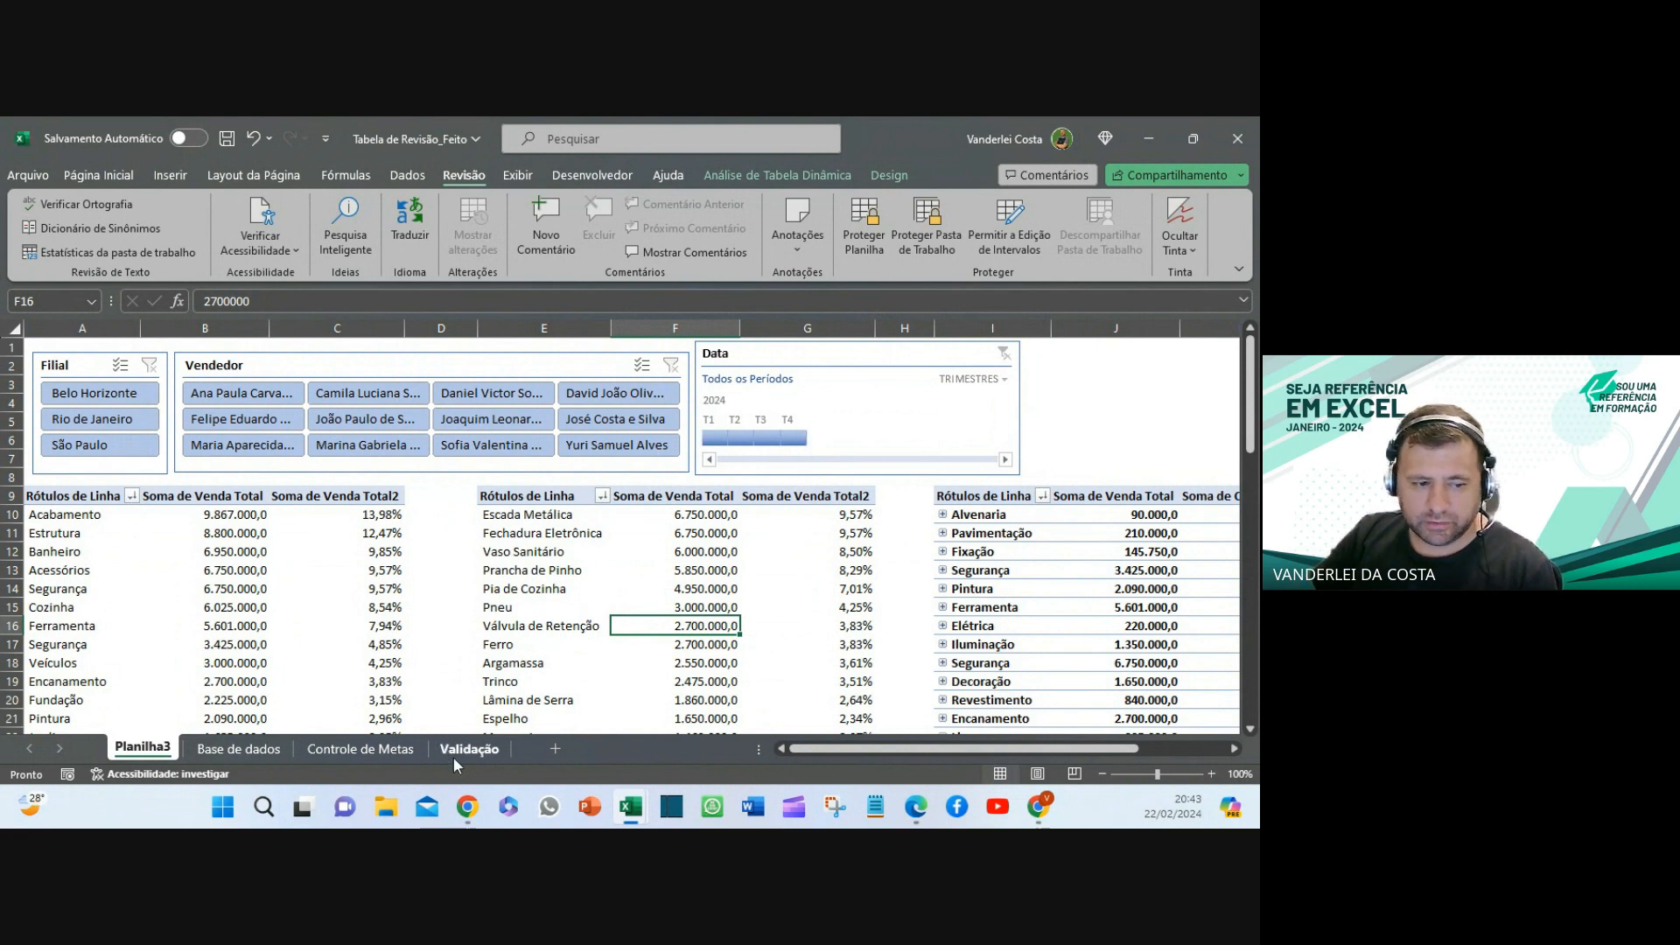
pyautogui.click(1153, 137)
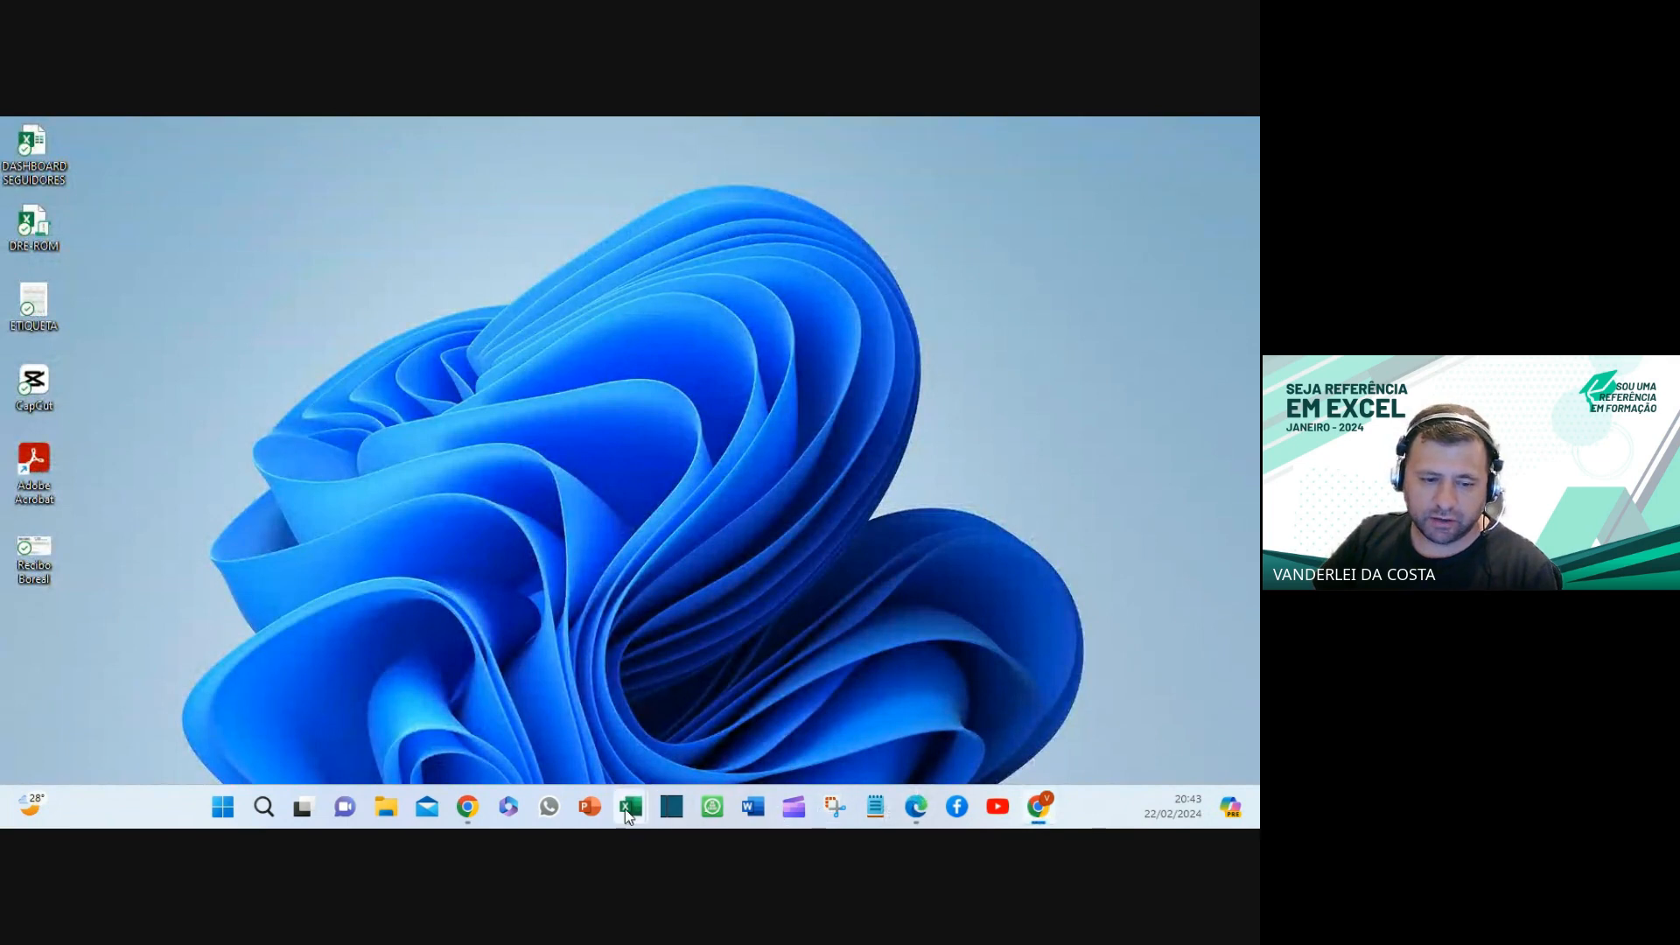
pyautogui.moveTo(625, 806)
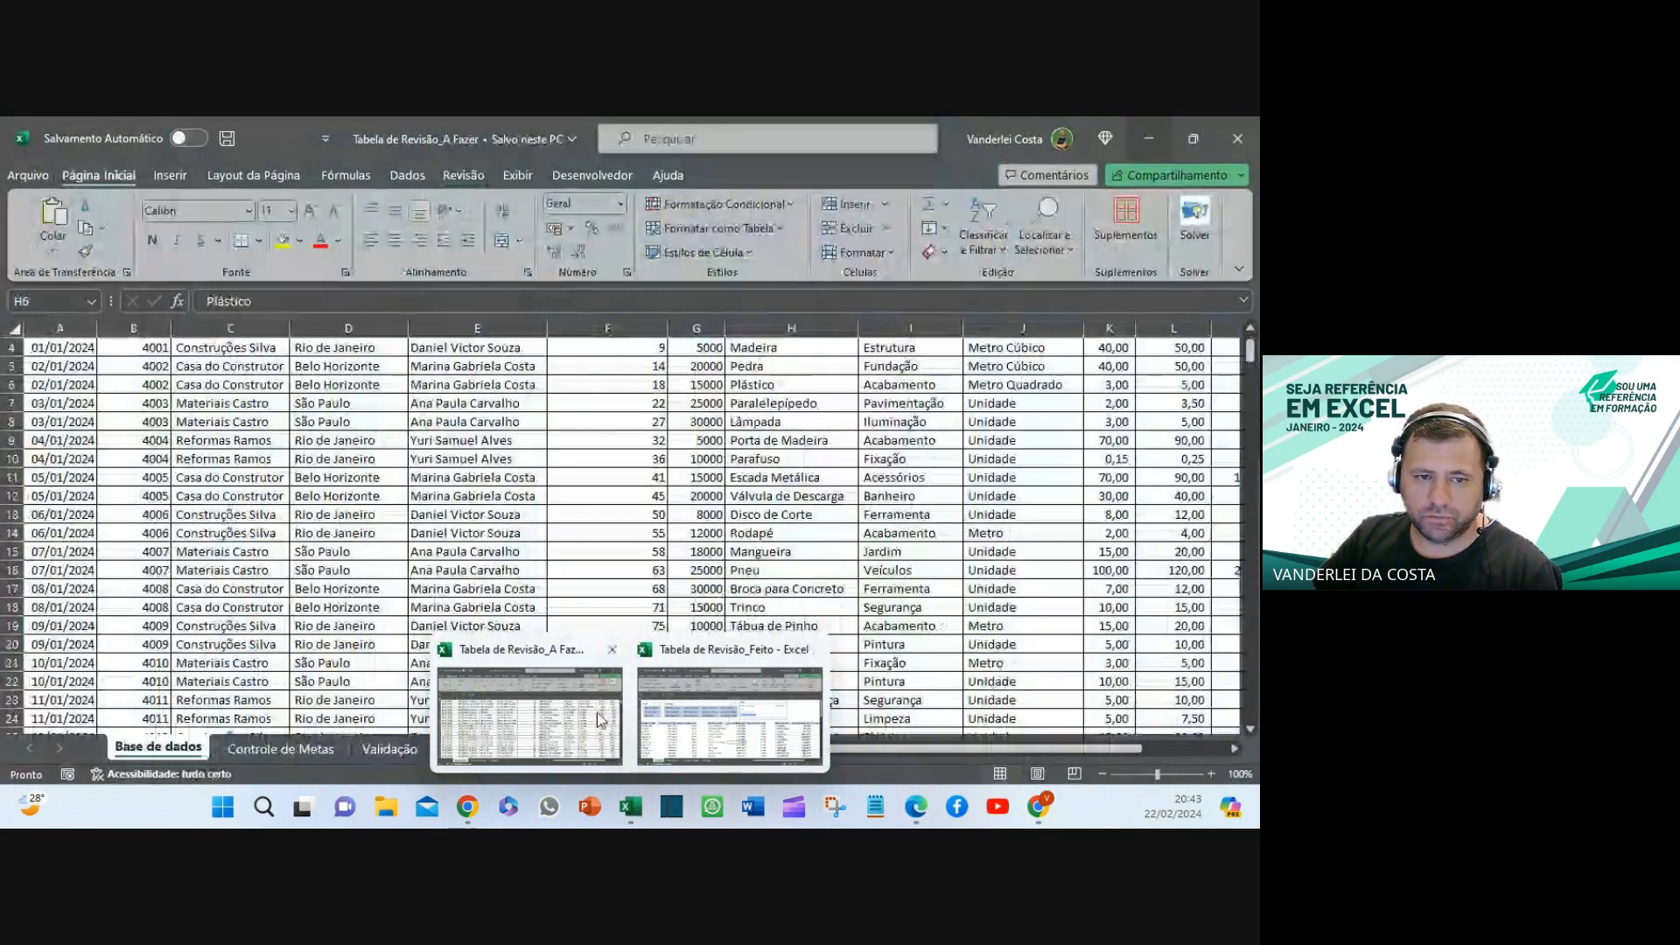
pyautogui.click(601, 719)
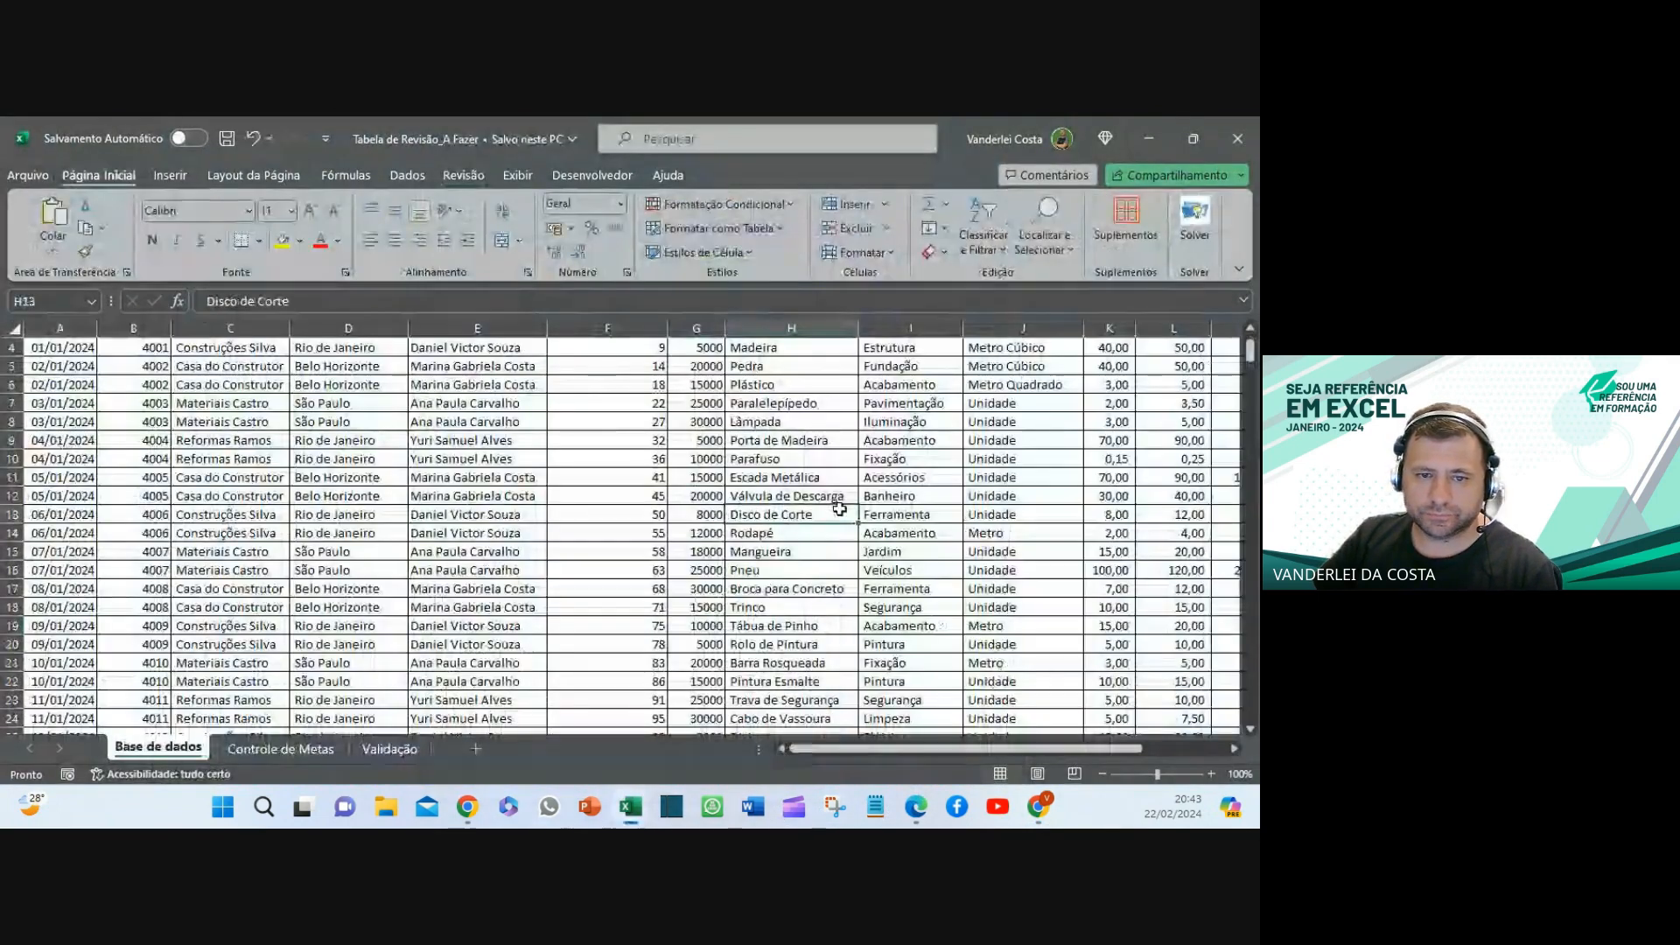
pyautogui.click(834, 515)
pyautogui.scroll(1, 875, 461)
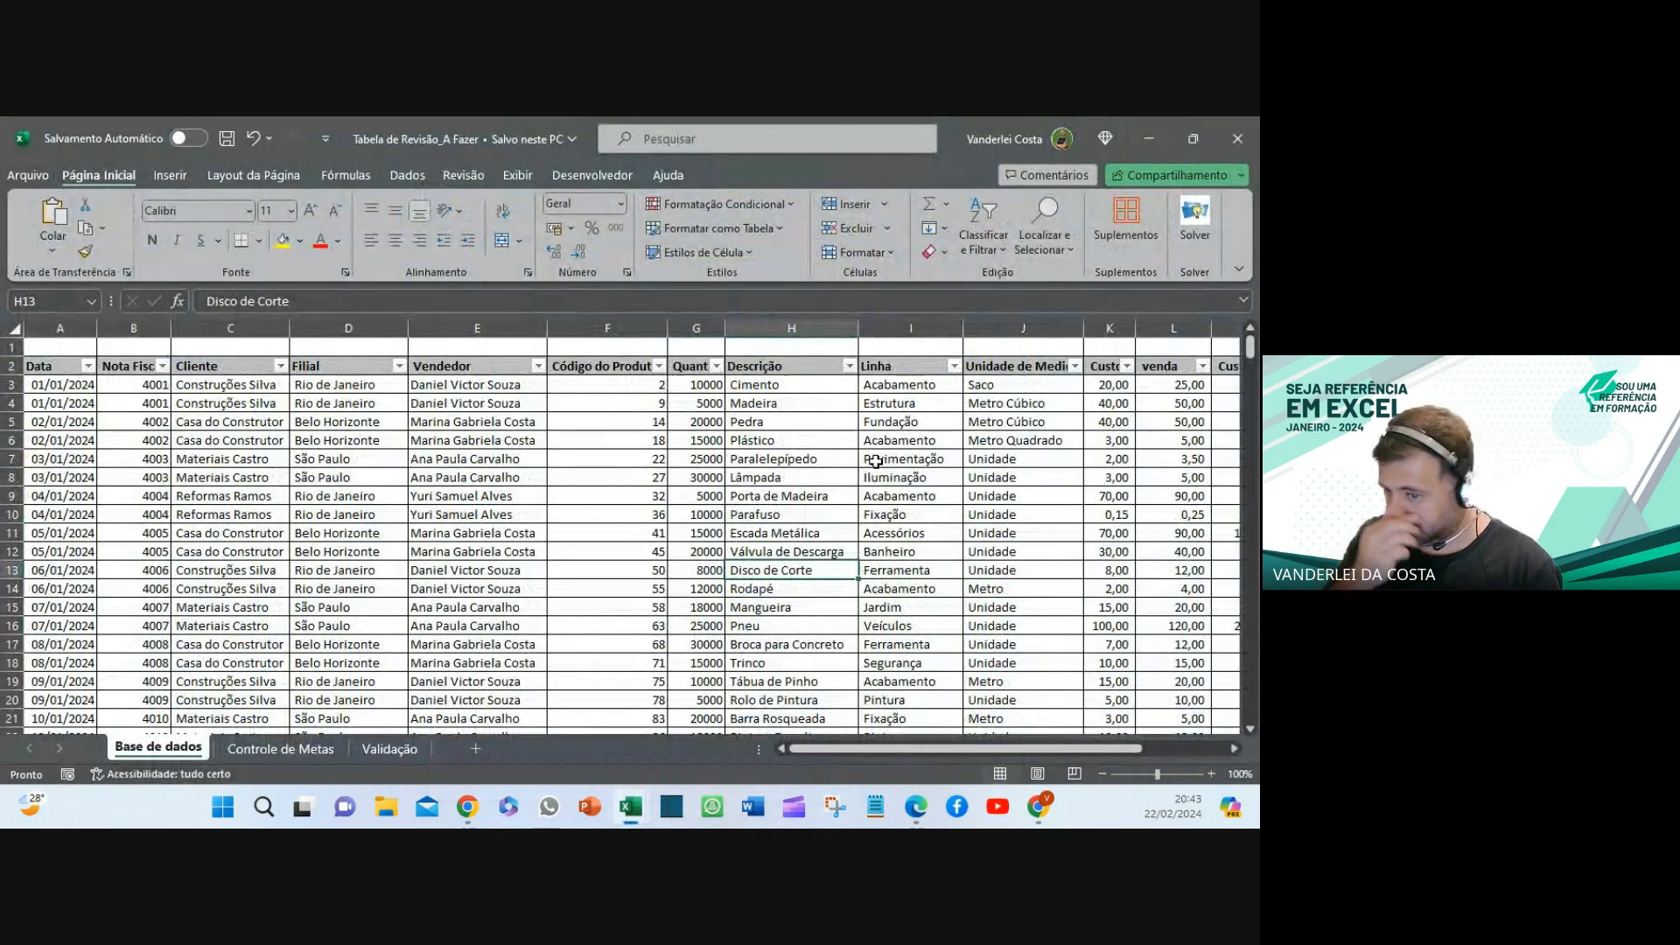
pyautogui.click(52, 365)
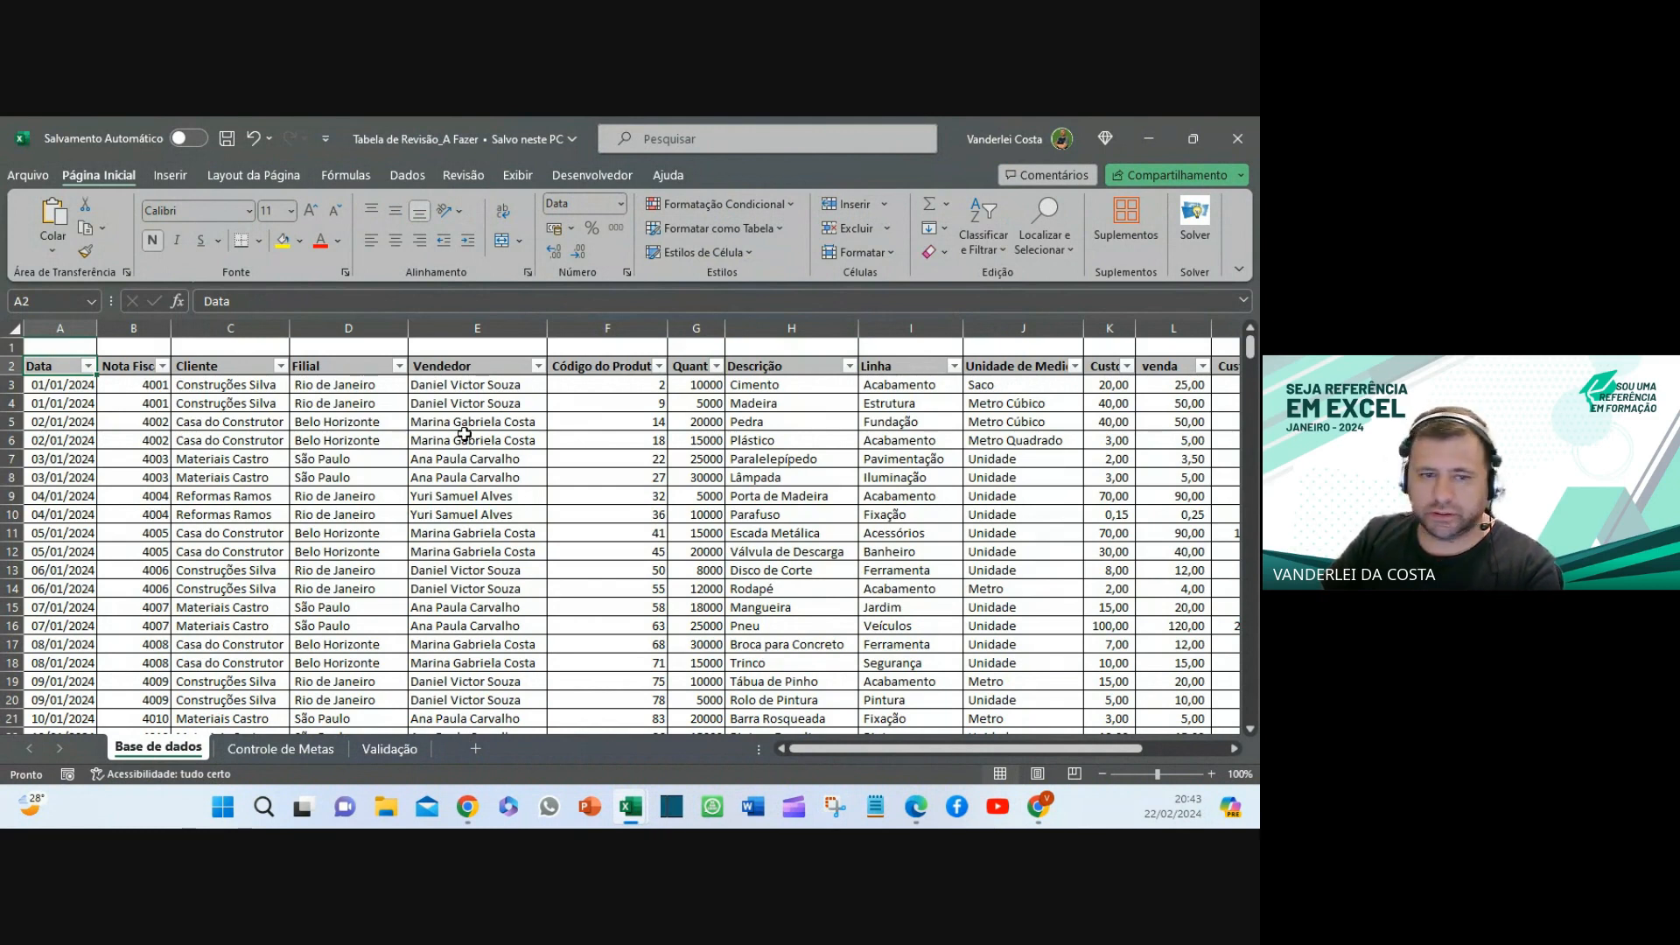
pyautogui.click(626, 445)
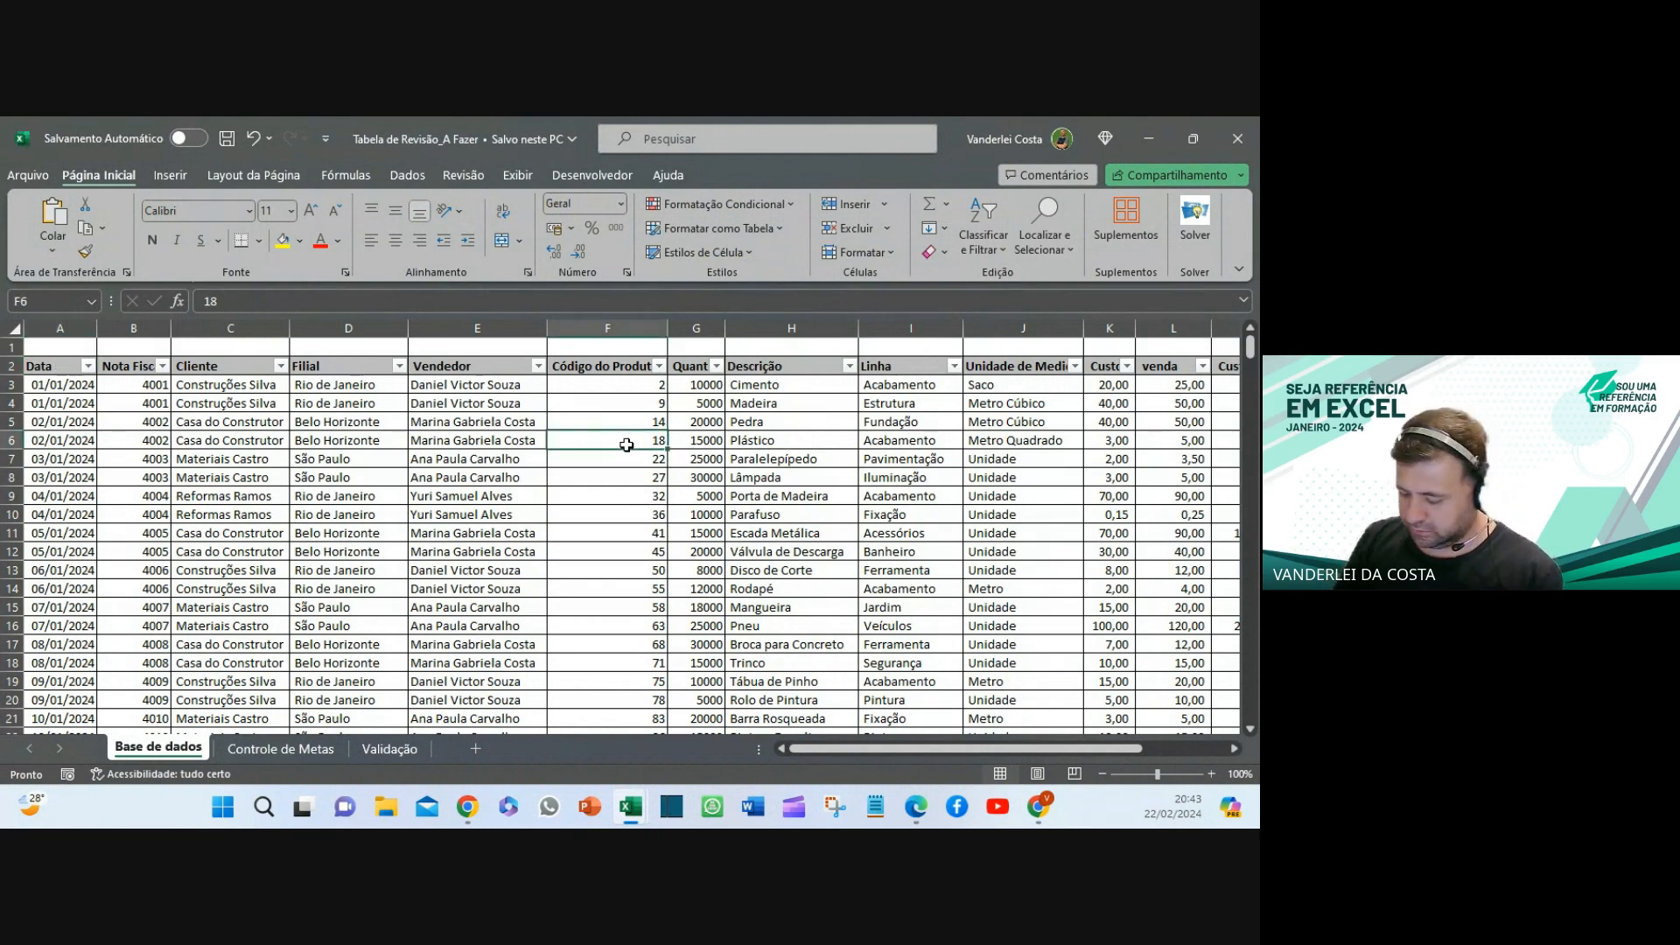
pyautogui.press('Right')
pyautogui.press('Right')
pyautogui.press('Right')
pyautogui.press('Right')
pyautogui.press('Right')
pyautogui.press('Right')
pyautogui.press('Right')
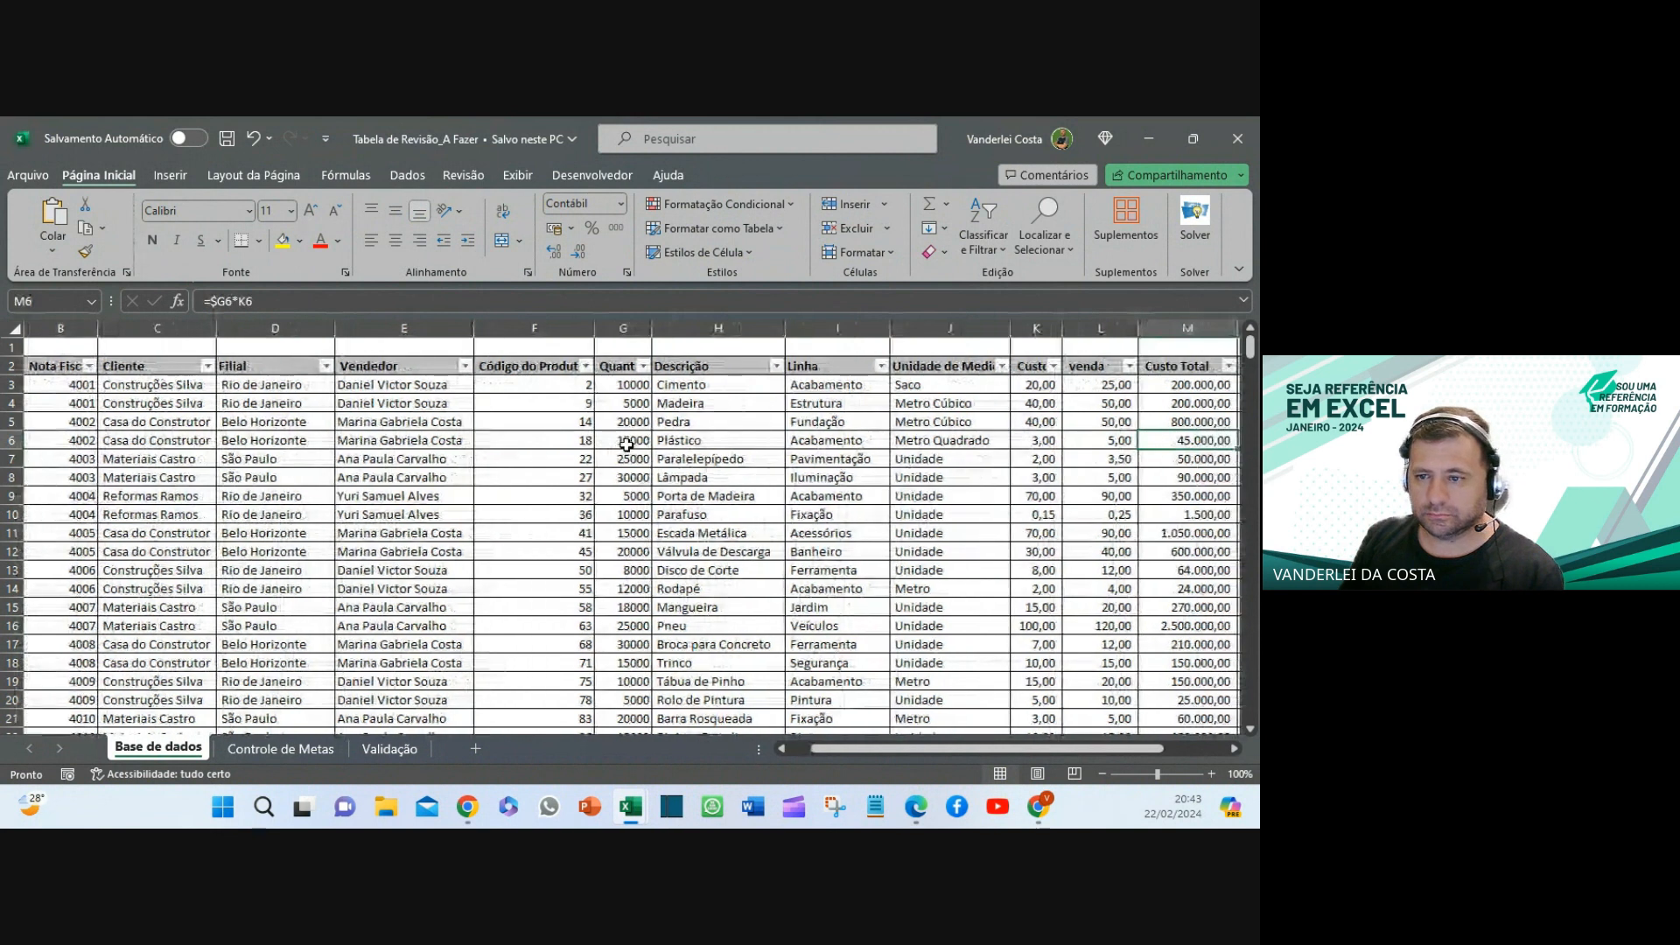
pyautogui.press('Left')
pyautogui.press('Left')
pyautogui.press('Left')
pyautogui.press('Left')
pyautogui.press('Left')
pyautogui.press('Left')
pyautogui.press('Left')
pyautogui.press('Left')
pyautogui.press('Left')
pyautogui.press('Left')
pyautogui.press('Left')
pyautogui.press('Left')
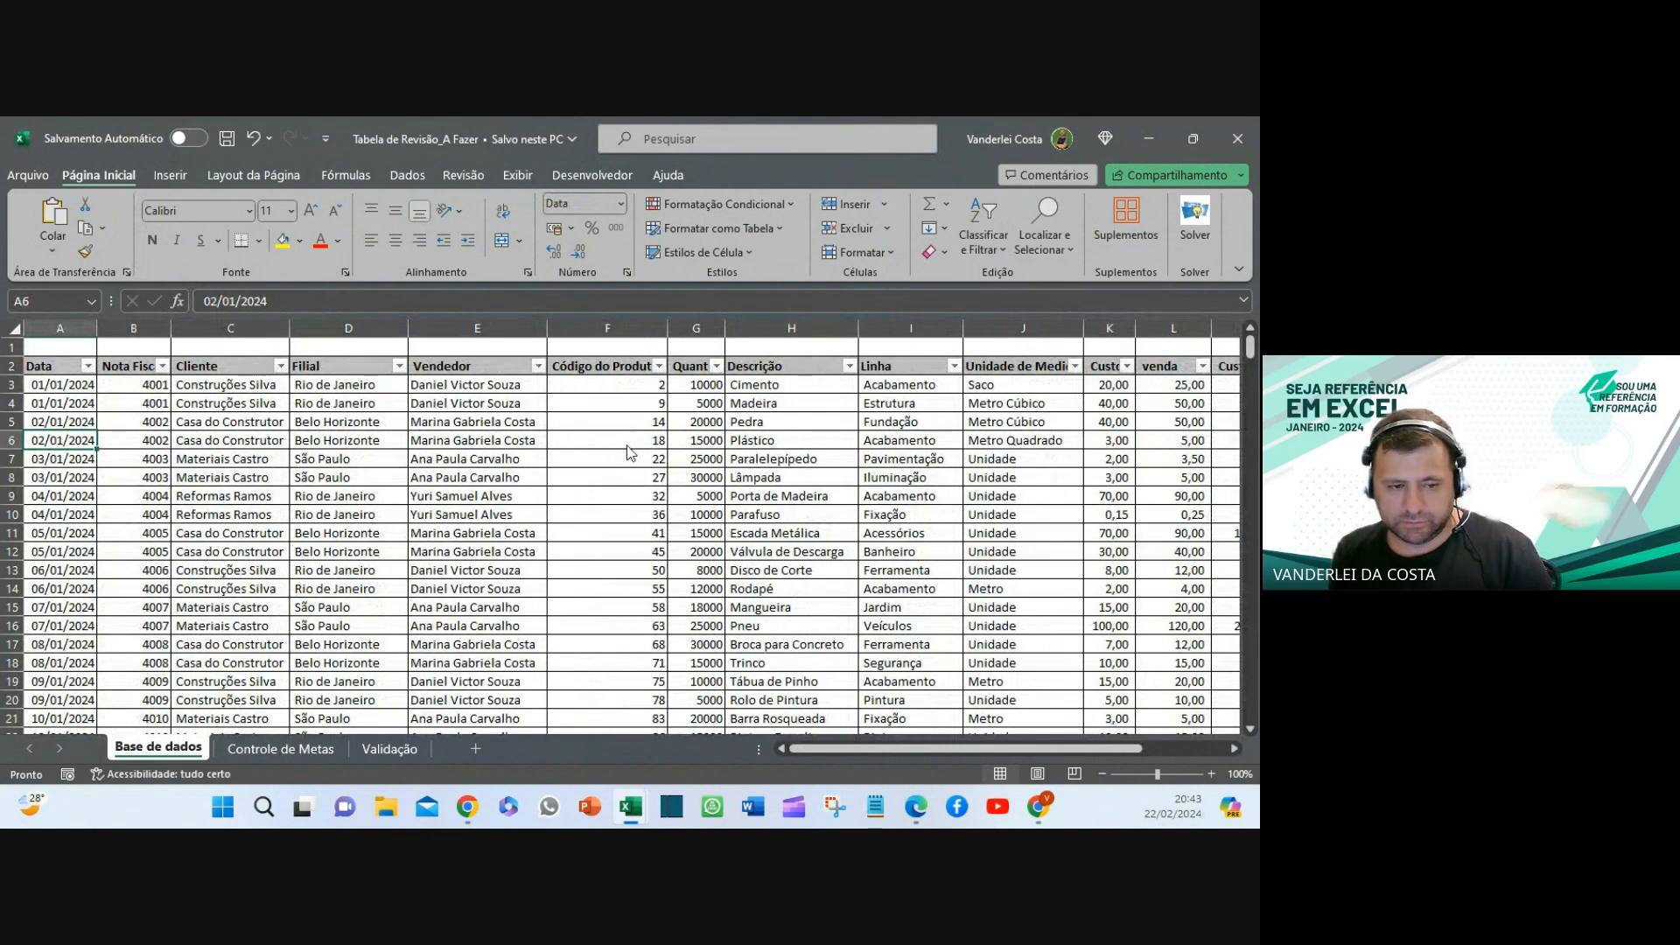
pyautogui.hotkey('alt', 'Tab')
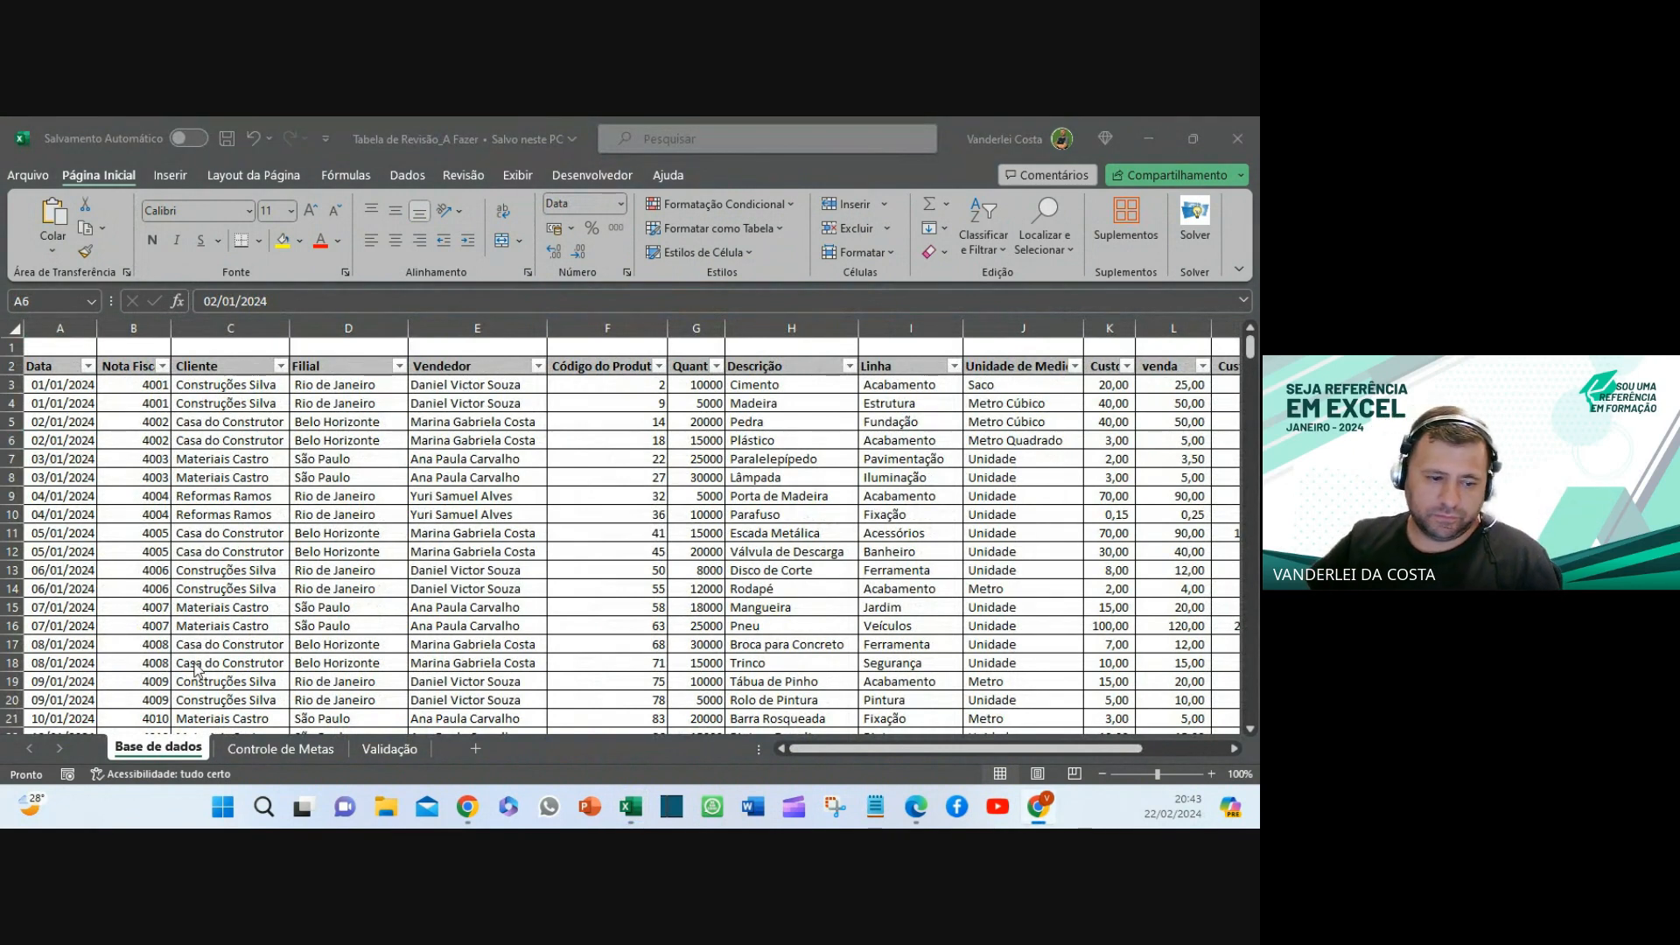
pyautogui.moveTo(630, 806)
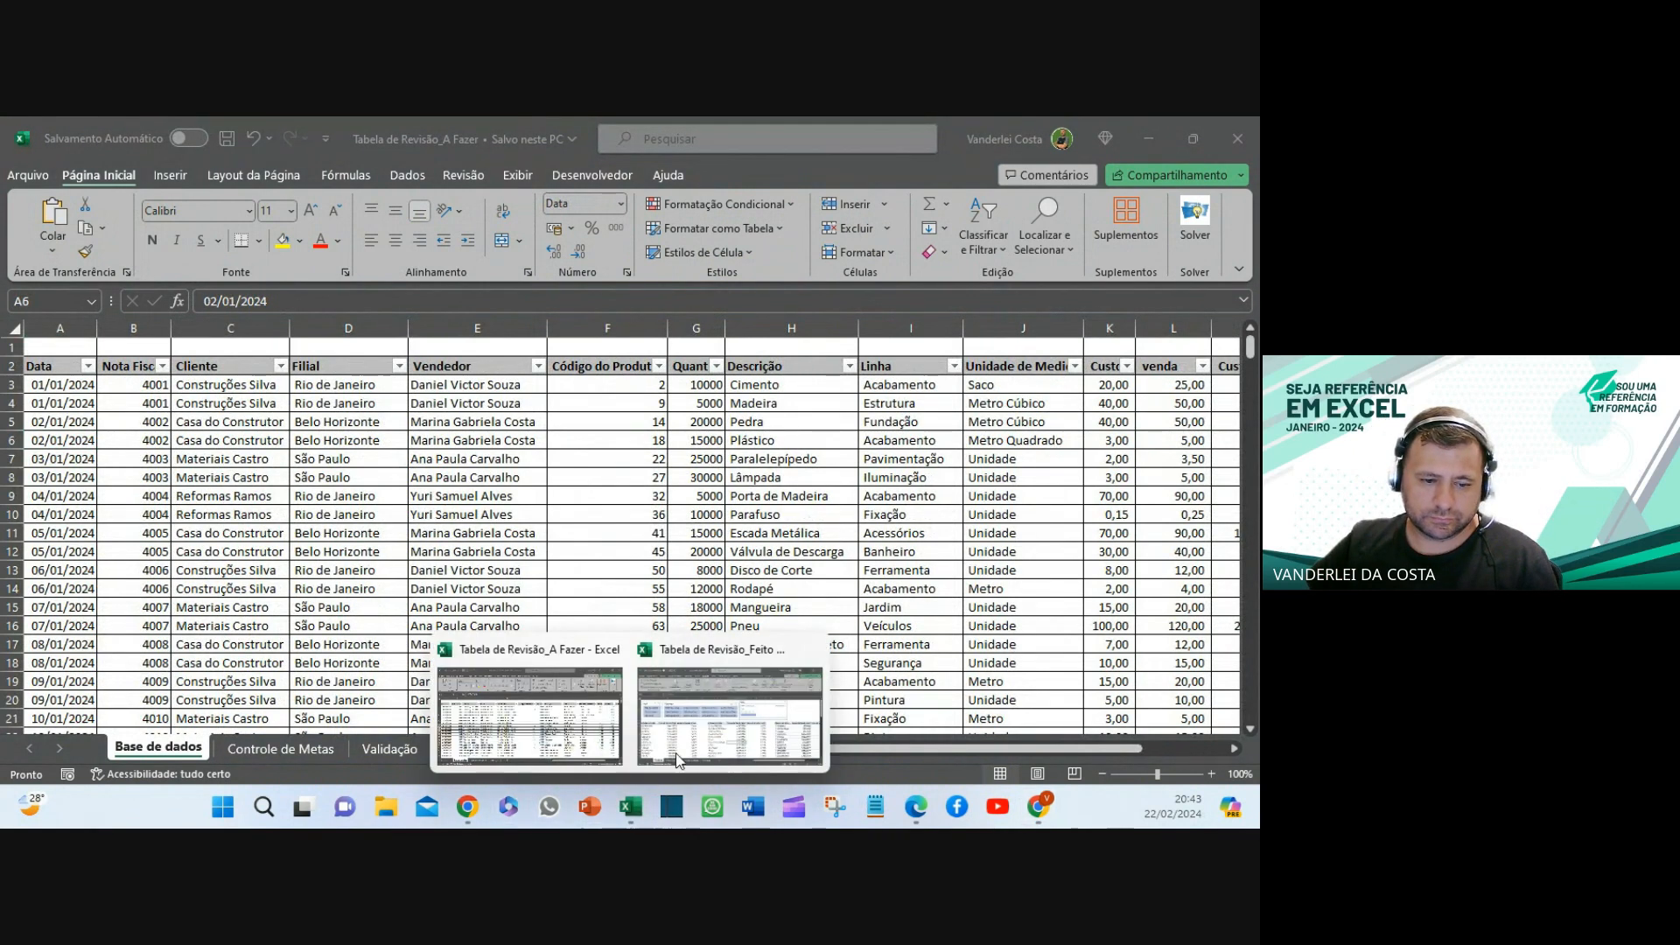
pyautogui.click(678, 758)
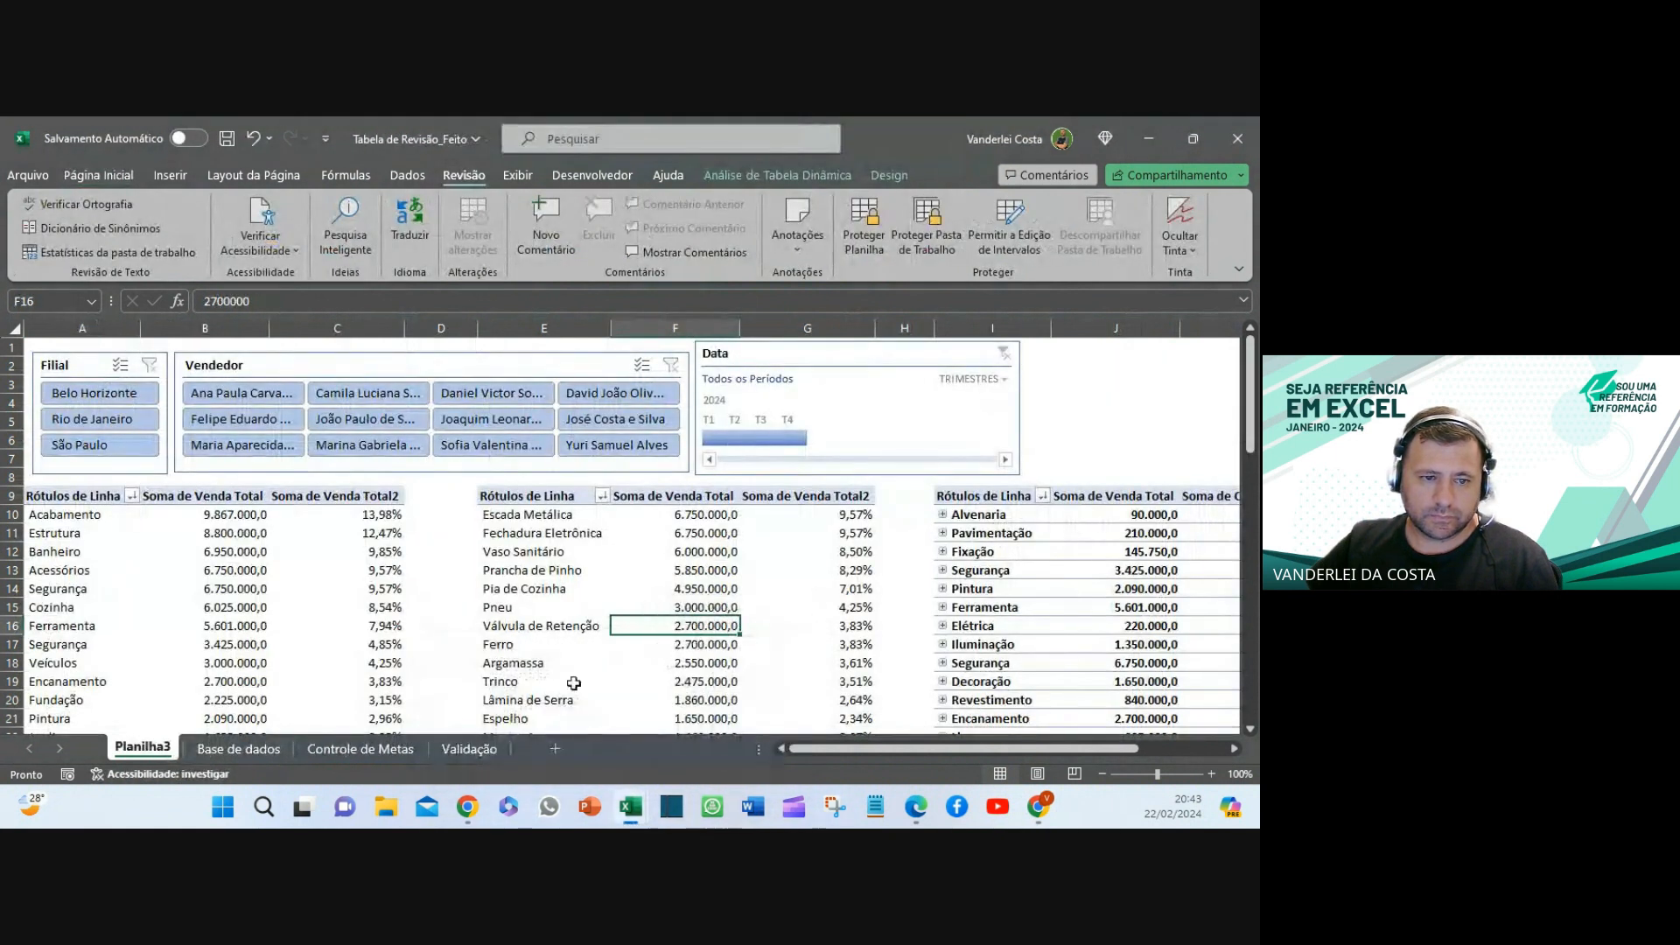
# - Scroll through the Feito workbook's Base de dados records, then minimize it to reveal A Fazer
pyautogui.click(246, 751)
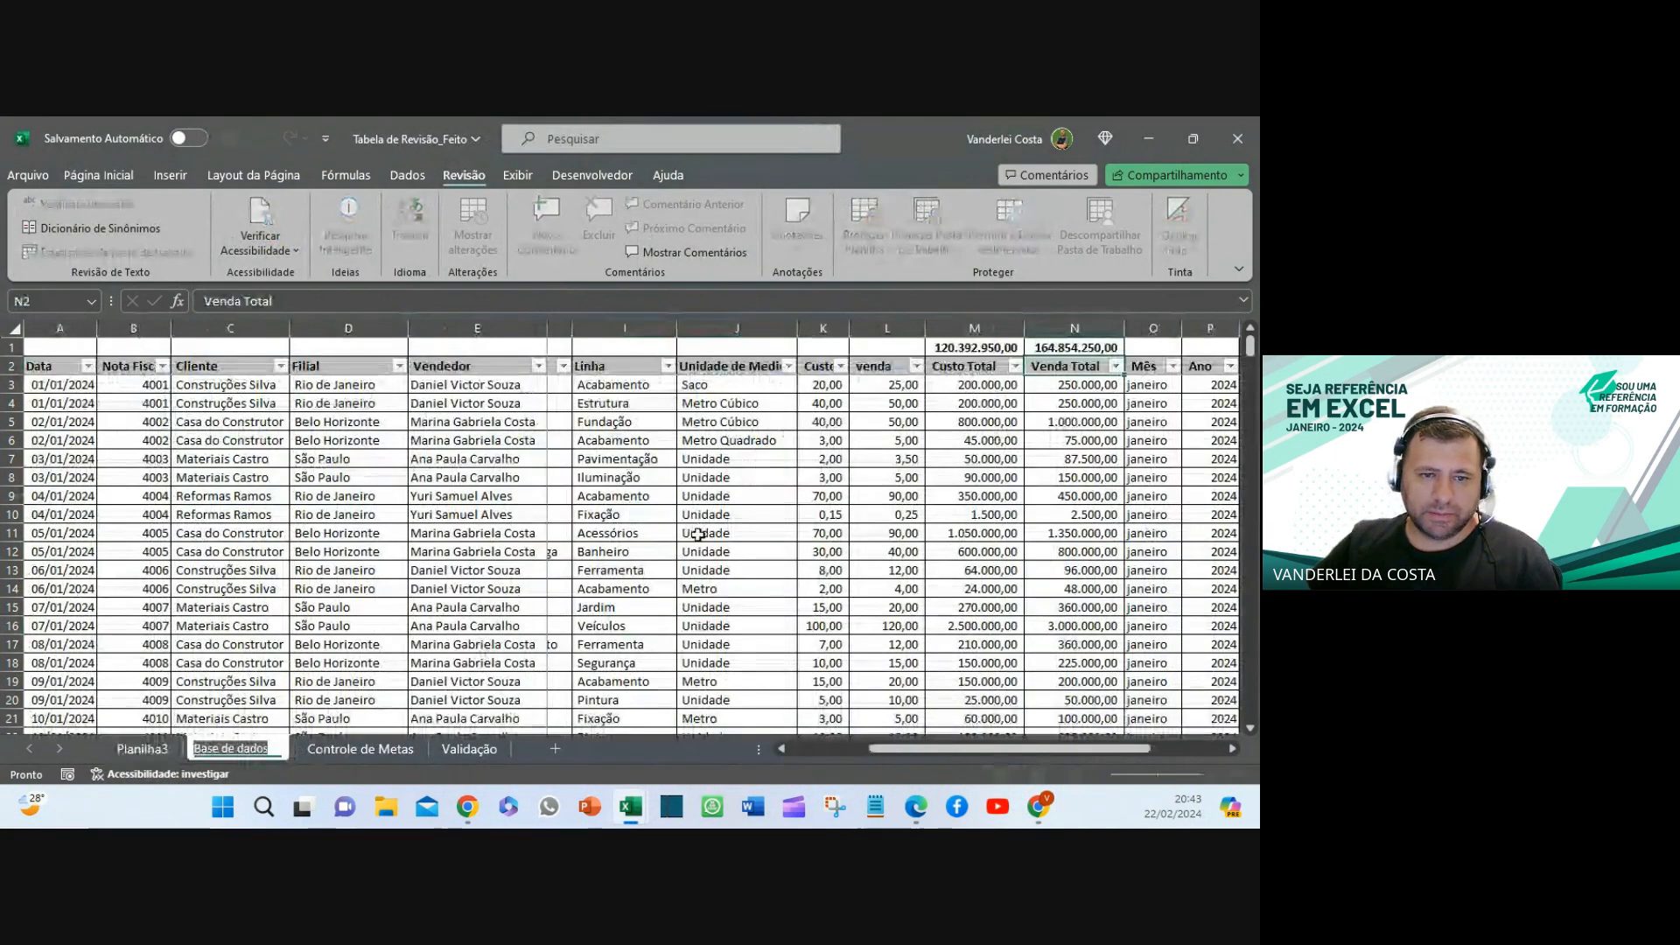
pyautogui.click(654, 423)
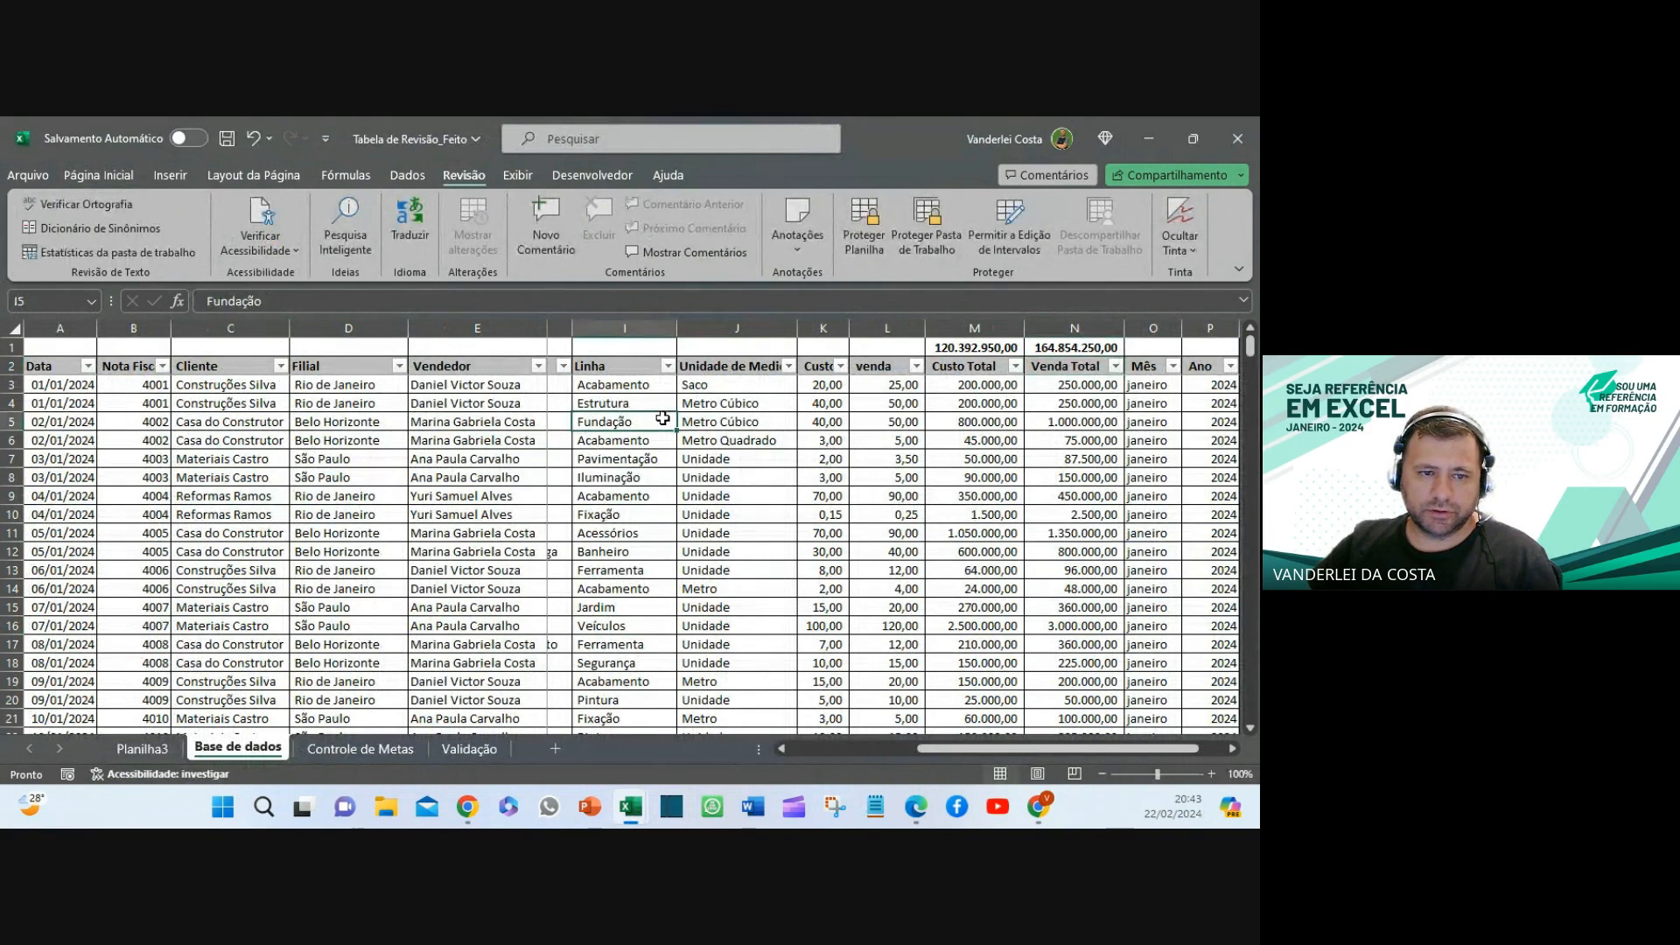
pyautogui.scroll(-9, 654, 428)
pyautogui.scroll(-13, 654, 428)
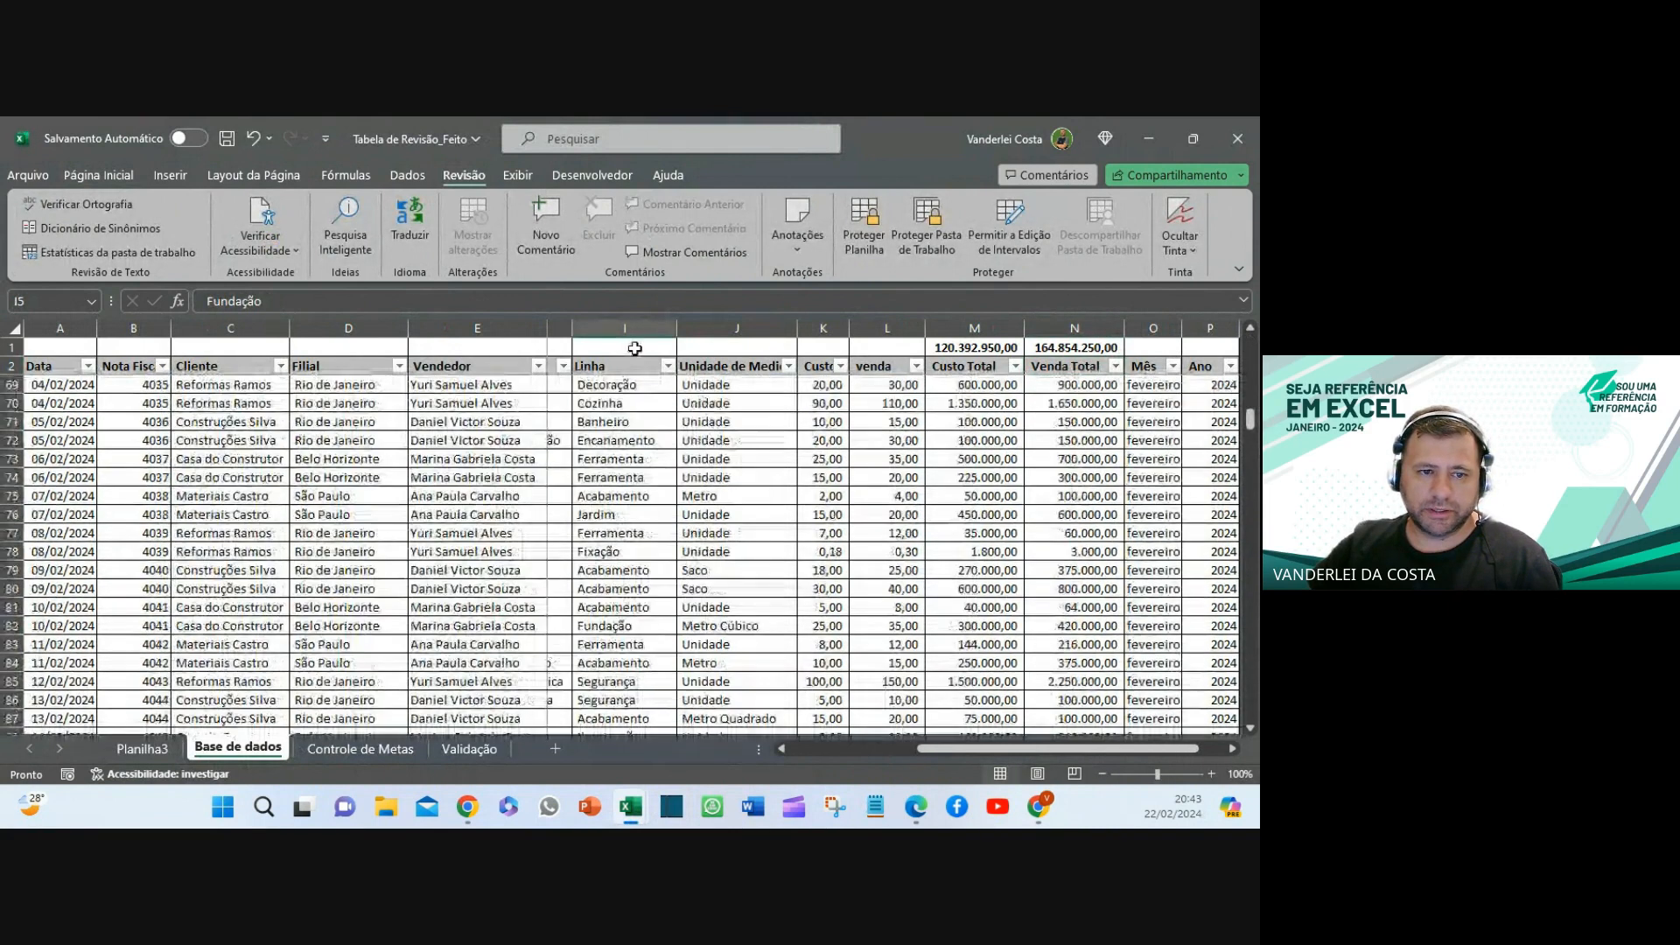
pyautogui.moveTo(1056, 749); pyautogui.dragTo(941, 751)
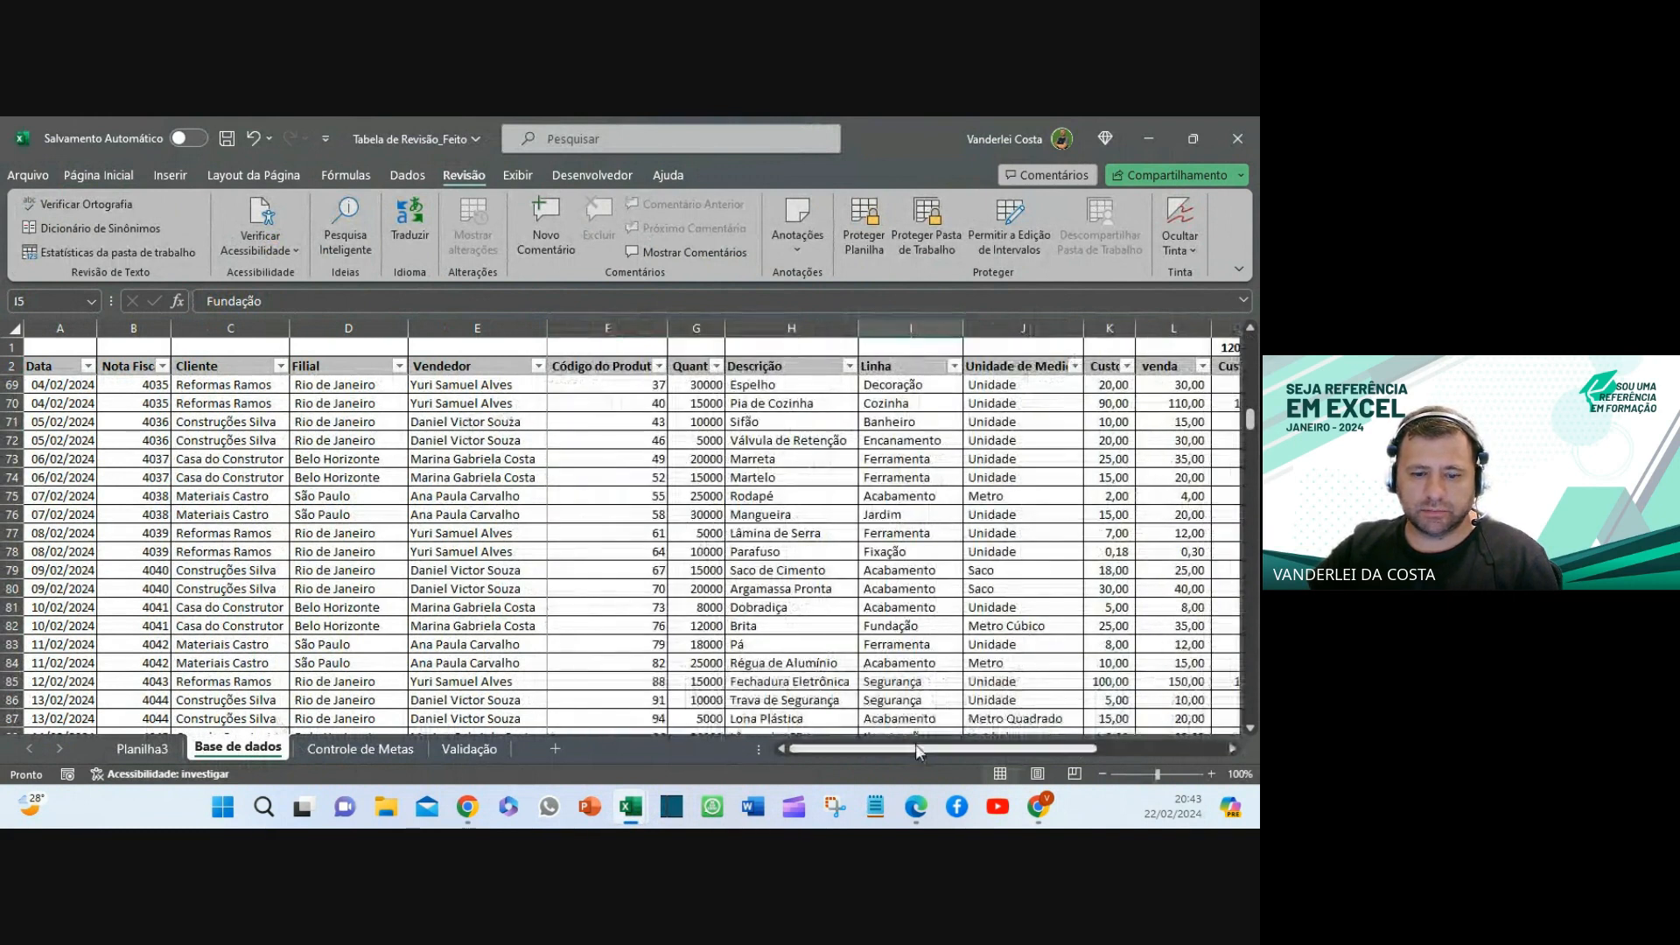
pyautogui.scroll(20, 876, 688)
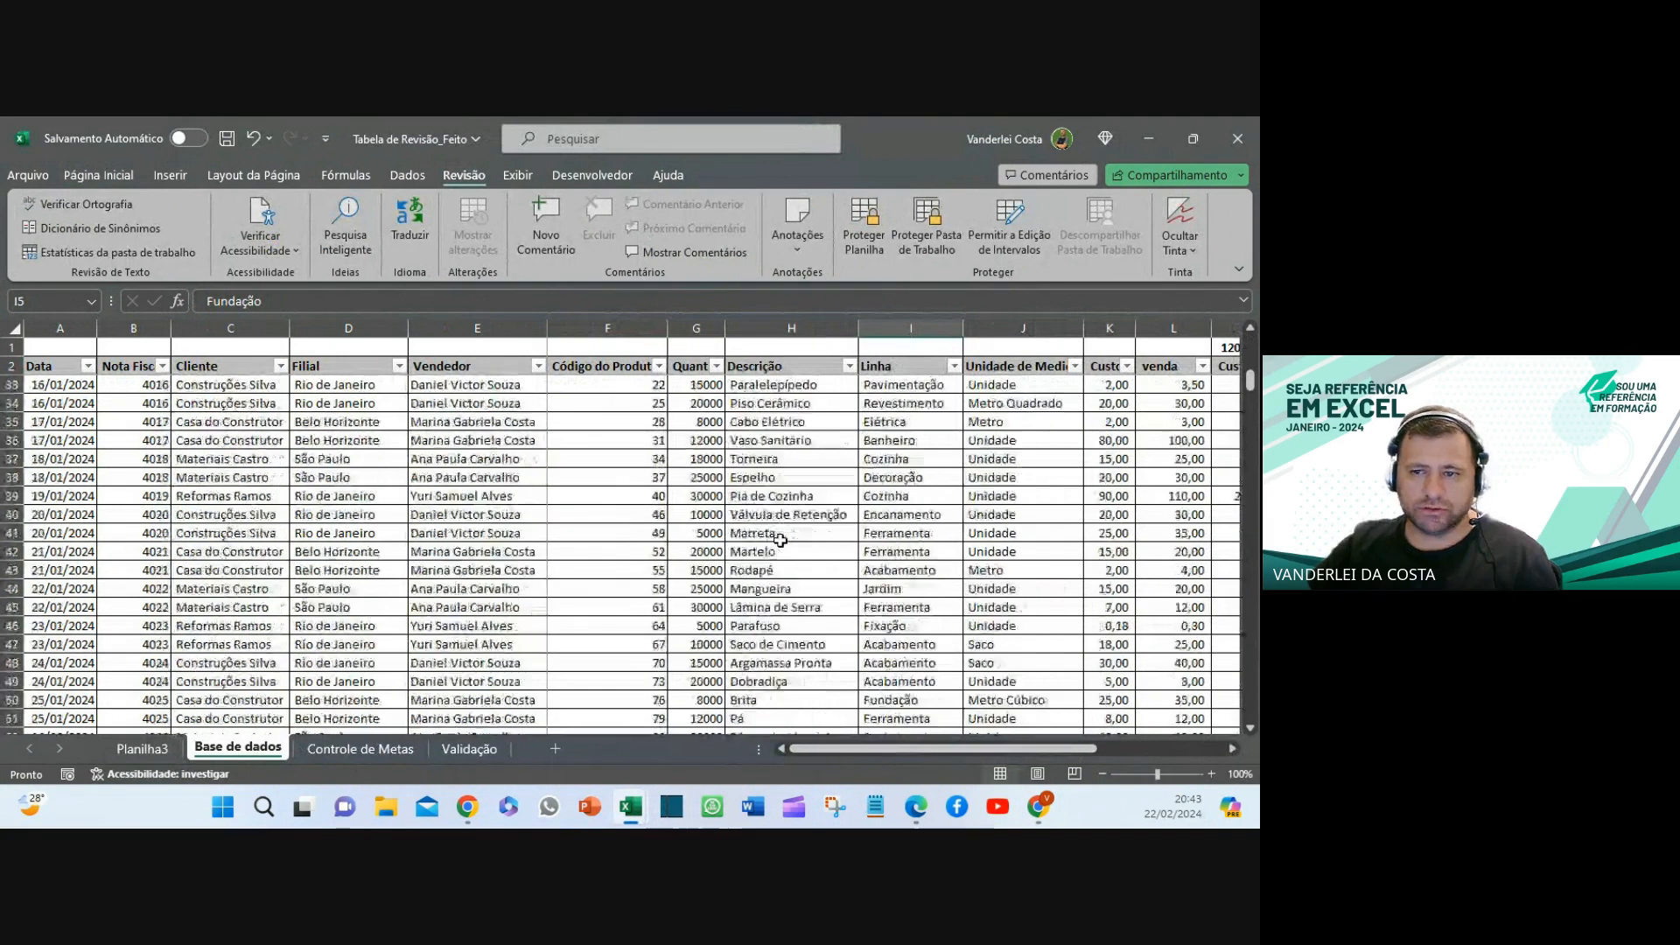
pyautogui.click(1146, 137)
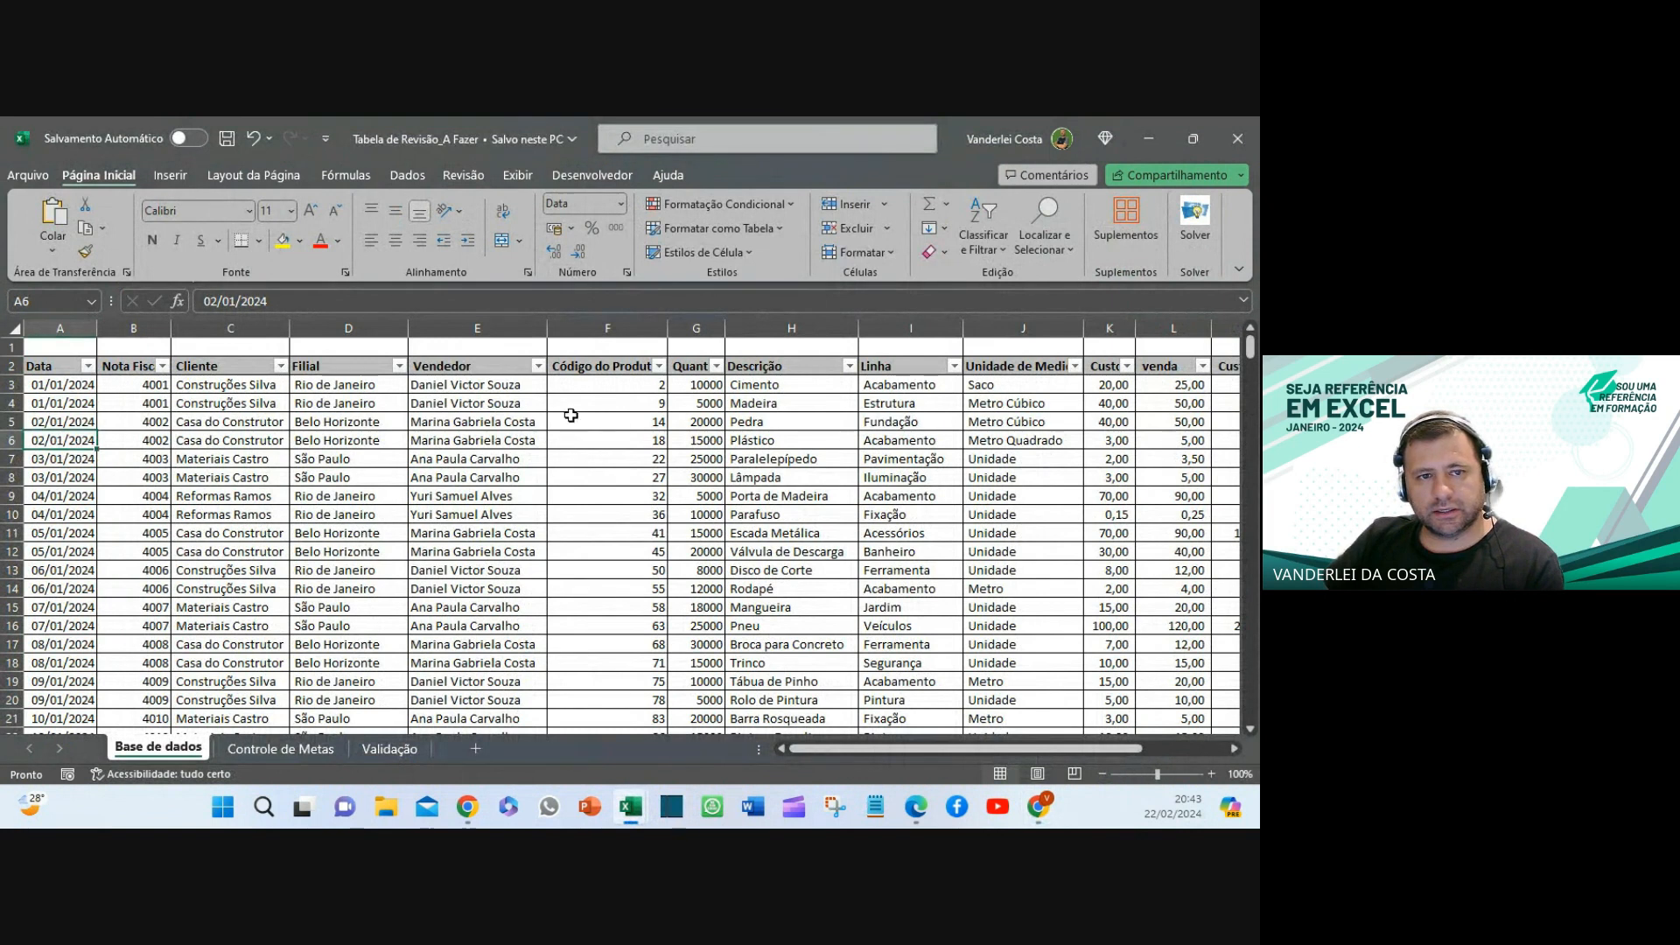
# - Select row 3 and apply Exibir > Congelar Painéis to freeze header rows 1–2
pyautogui.click(60, 389)
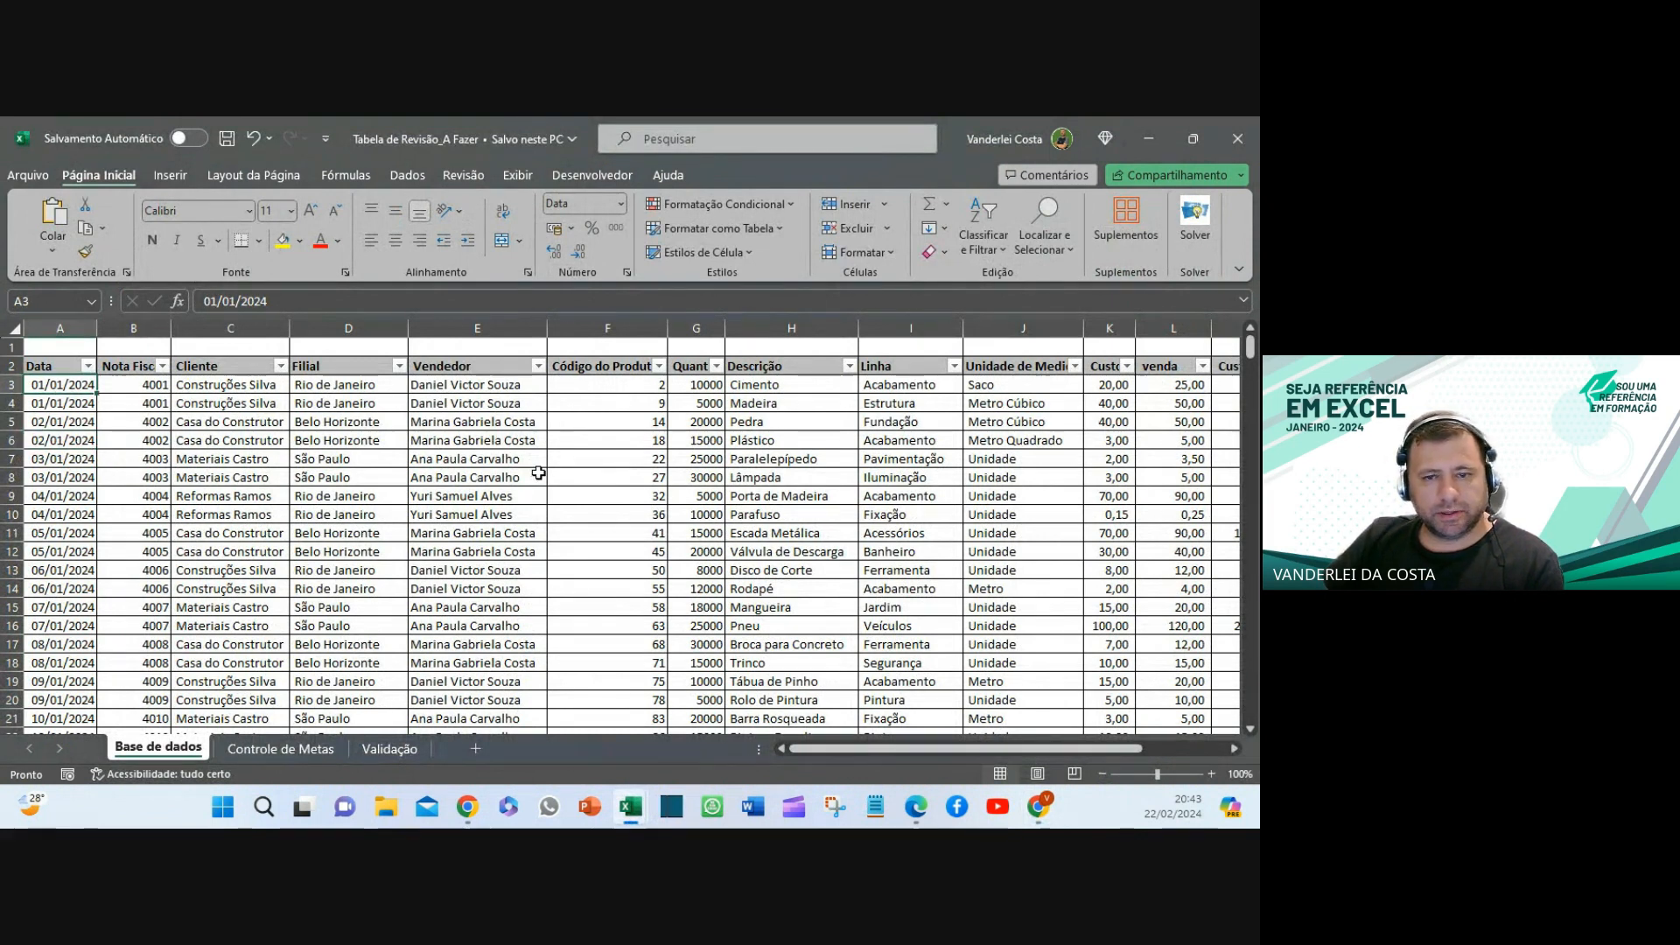
pyautogui.scroll(-5, 547, 386)
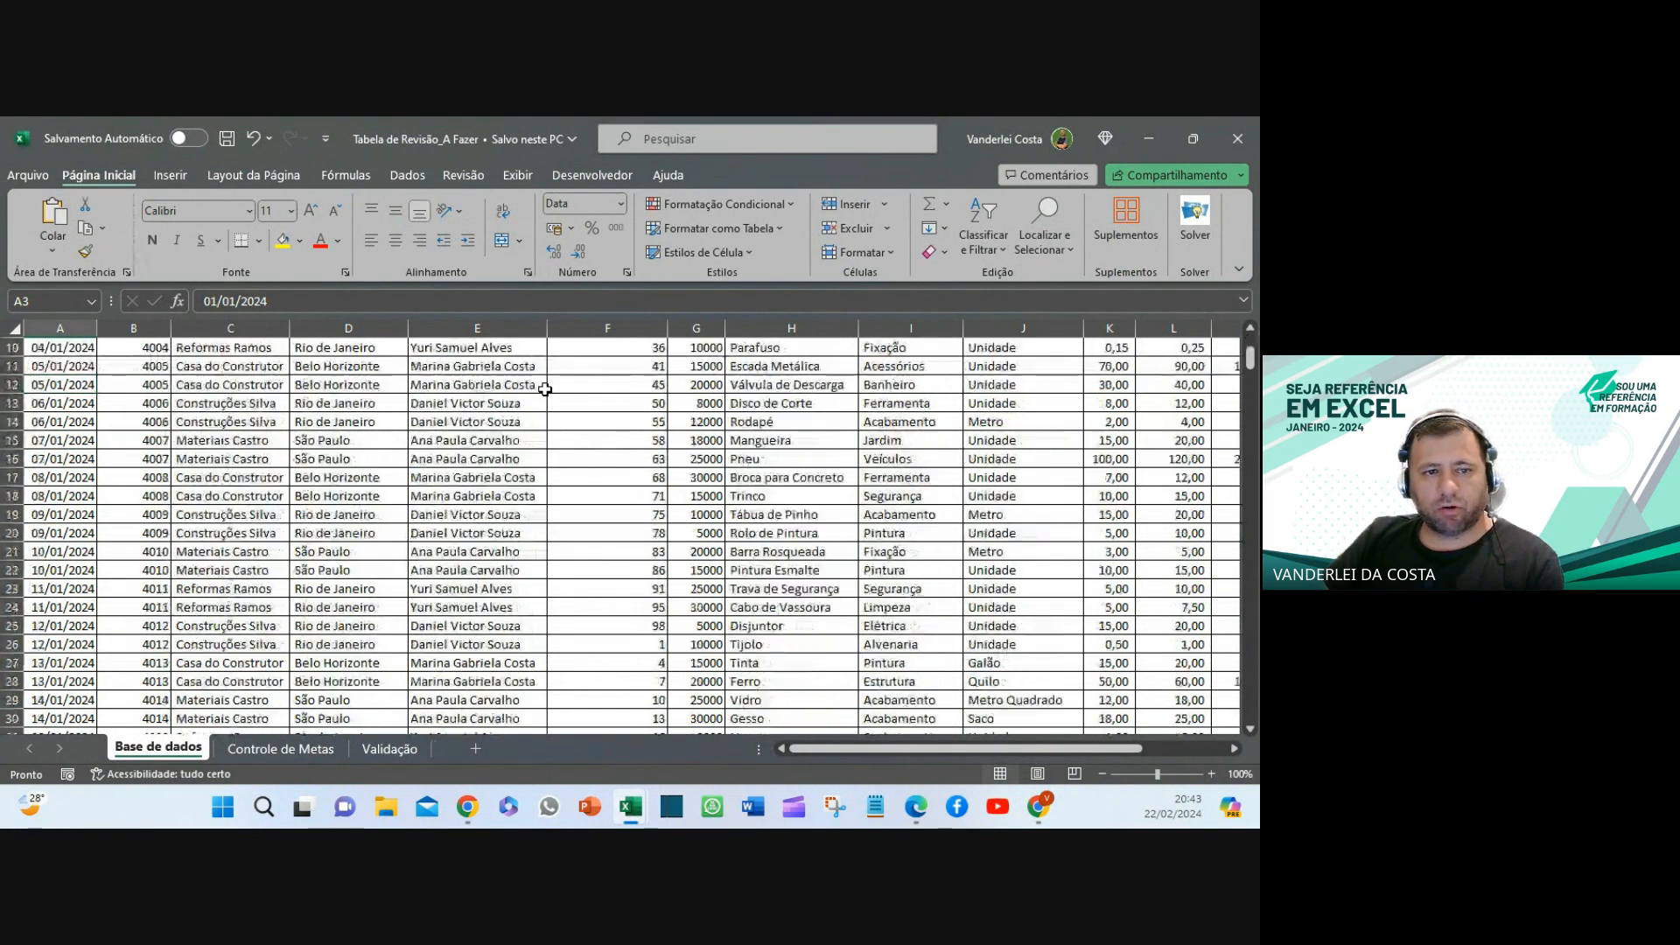
pyautogui.scroll(5, 548, 386)
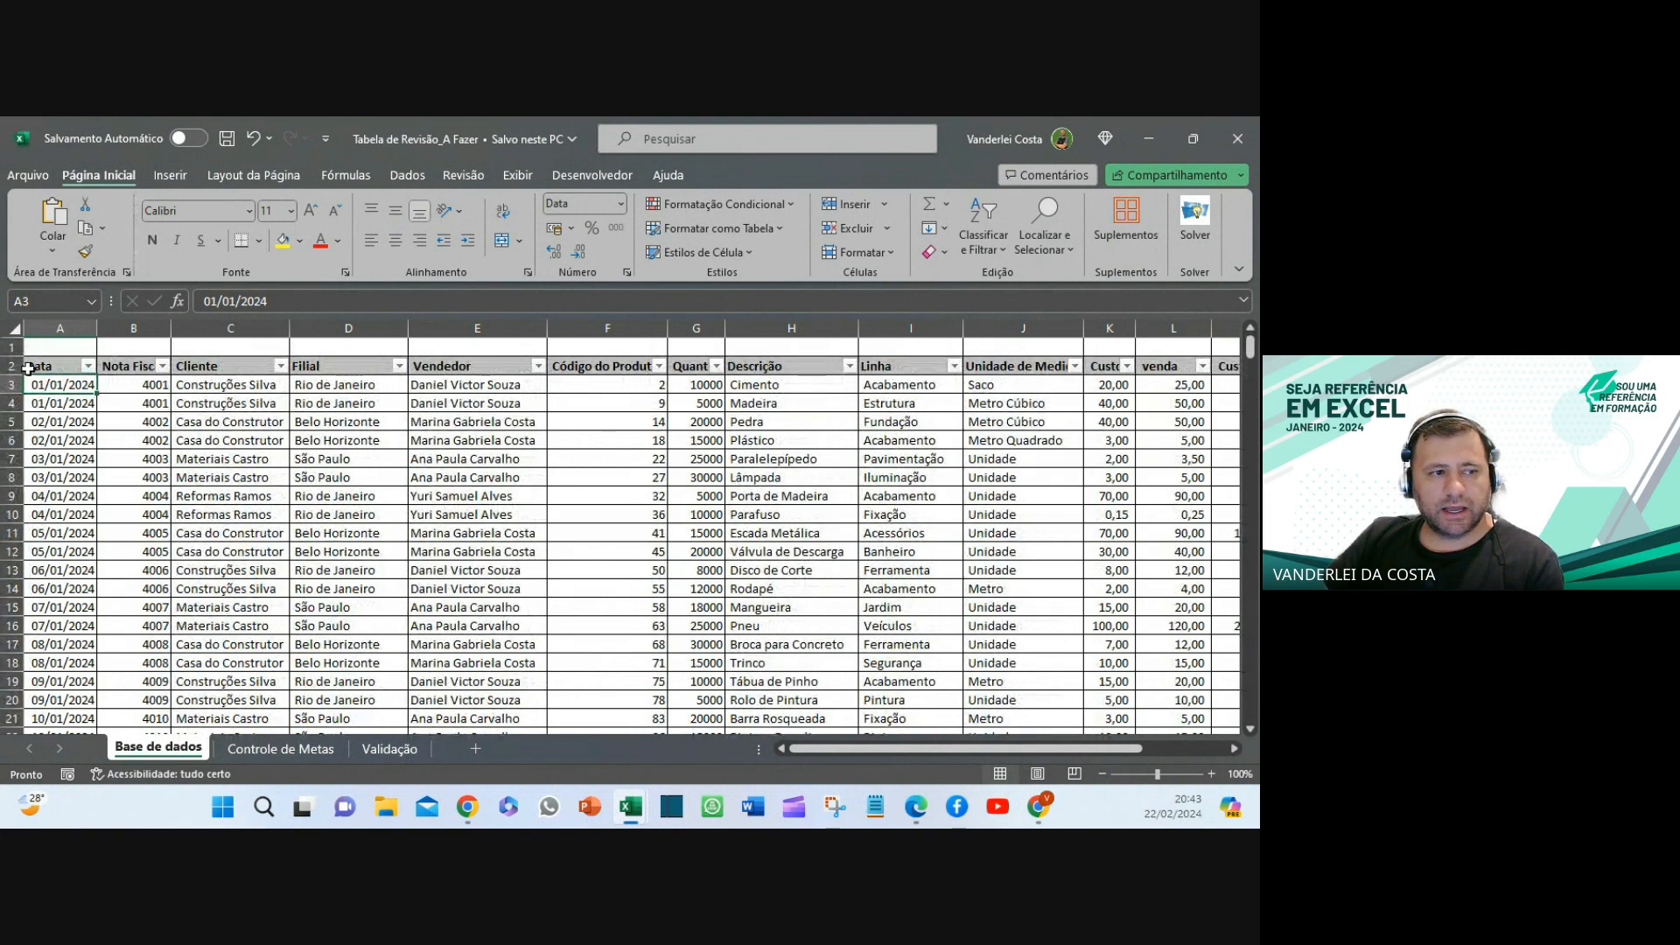
pyautogui.click(17, 384)
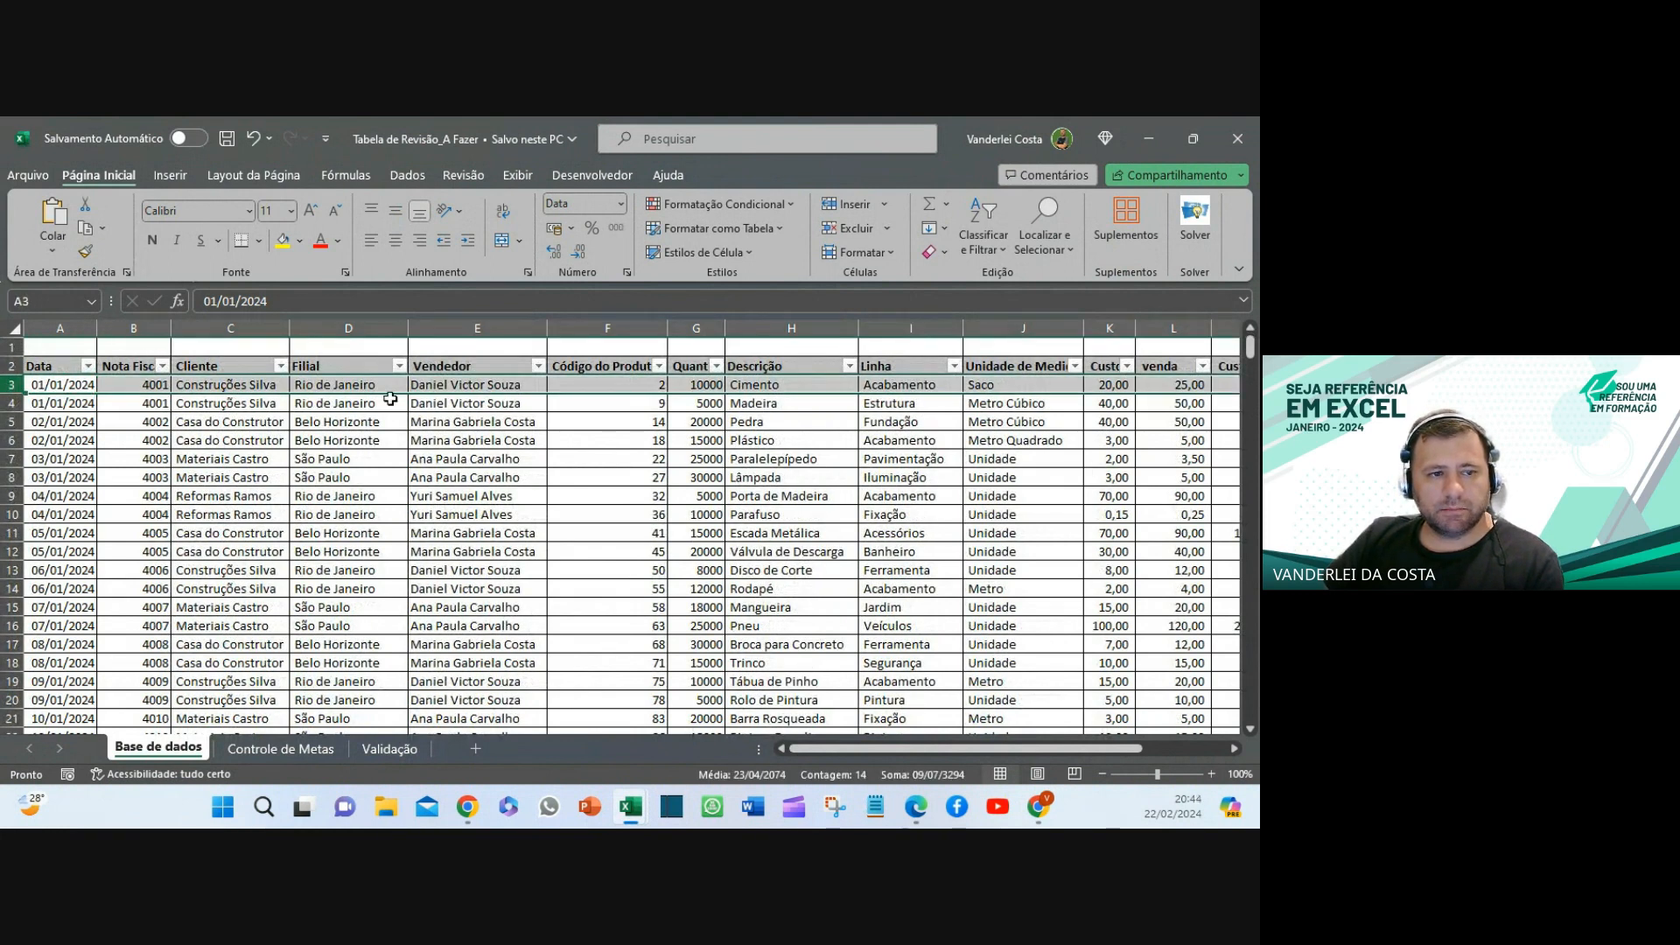
pyautogui.click(407, 175)
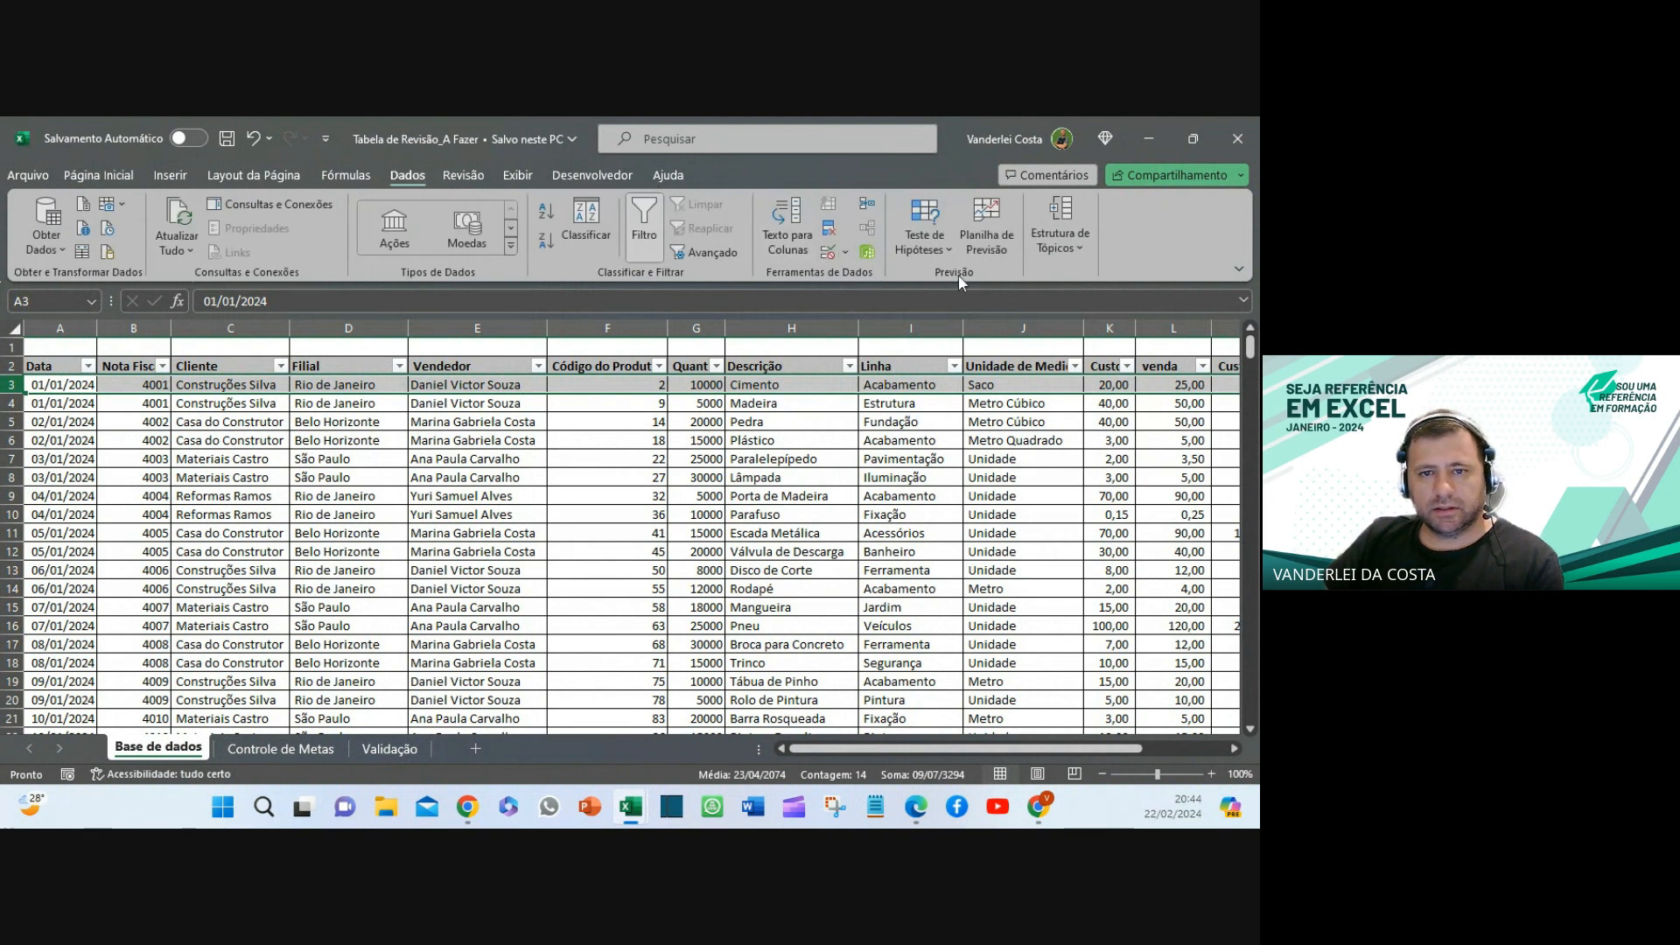
pyautogui.click(516, 176)
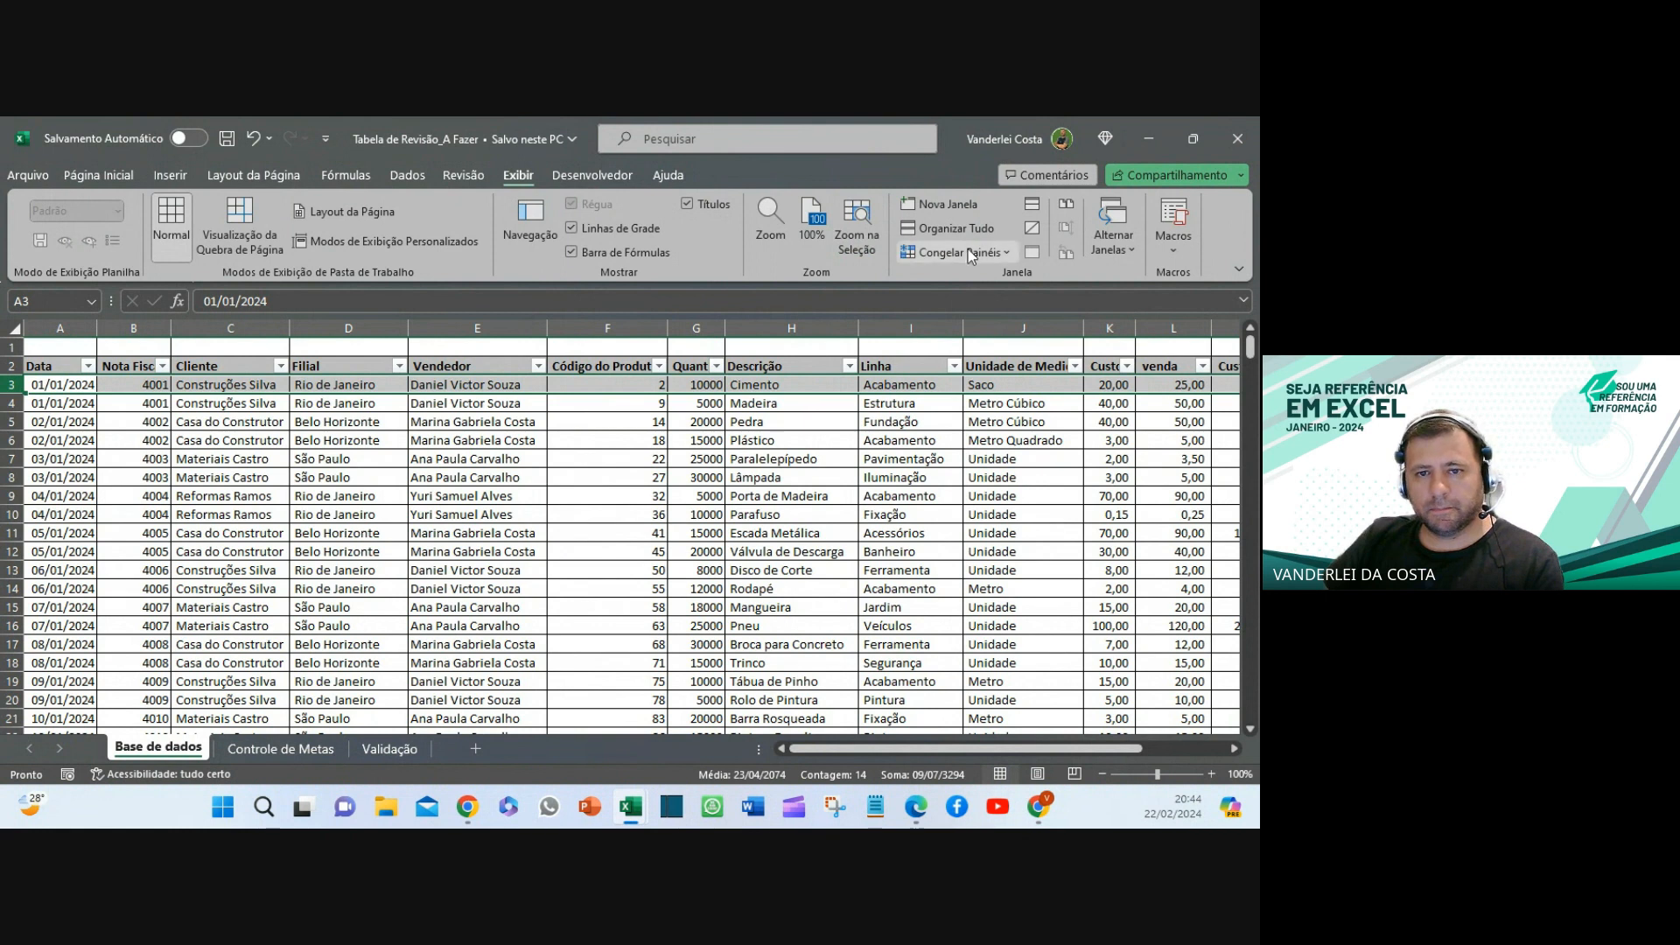
pyautogui.click(969, 252)
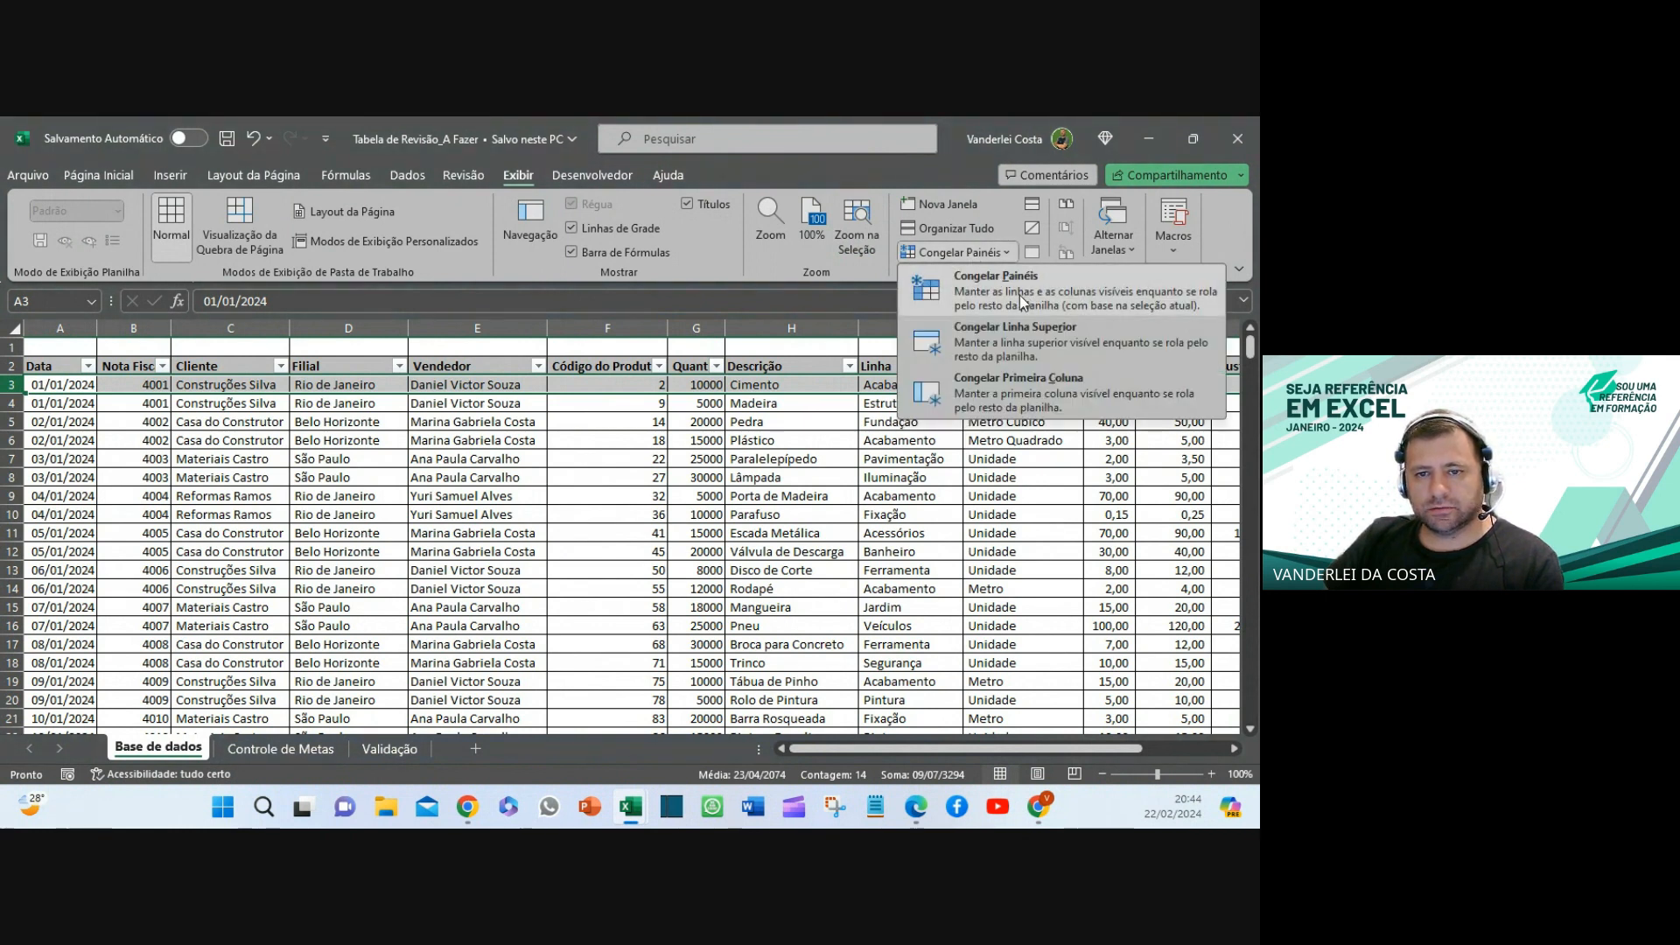
pyautogui.click(1015, 294)
# - Scroll down and across the table to confirm the header rows stay fixed
pyautogui.click(779, 536)
pyautogui.scroll(-2, 828, 469)
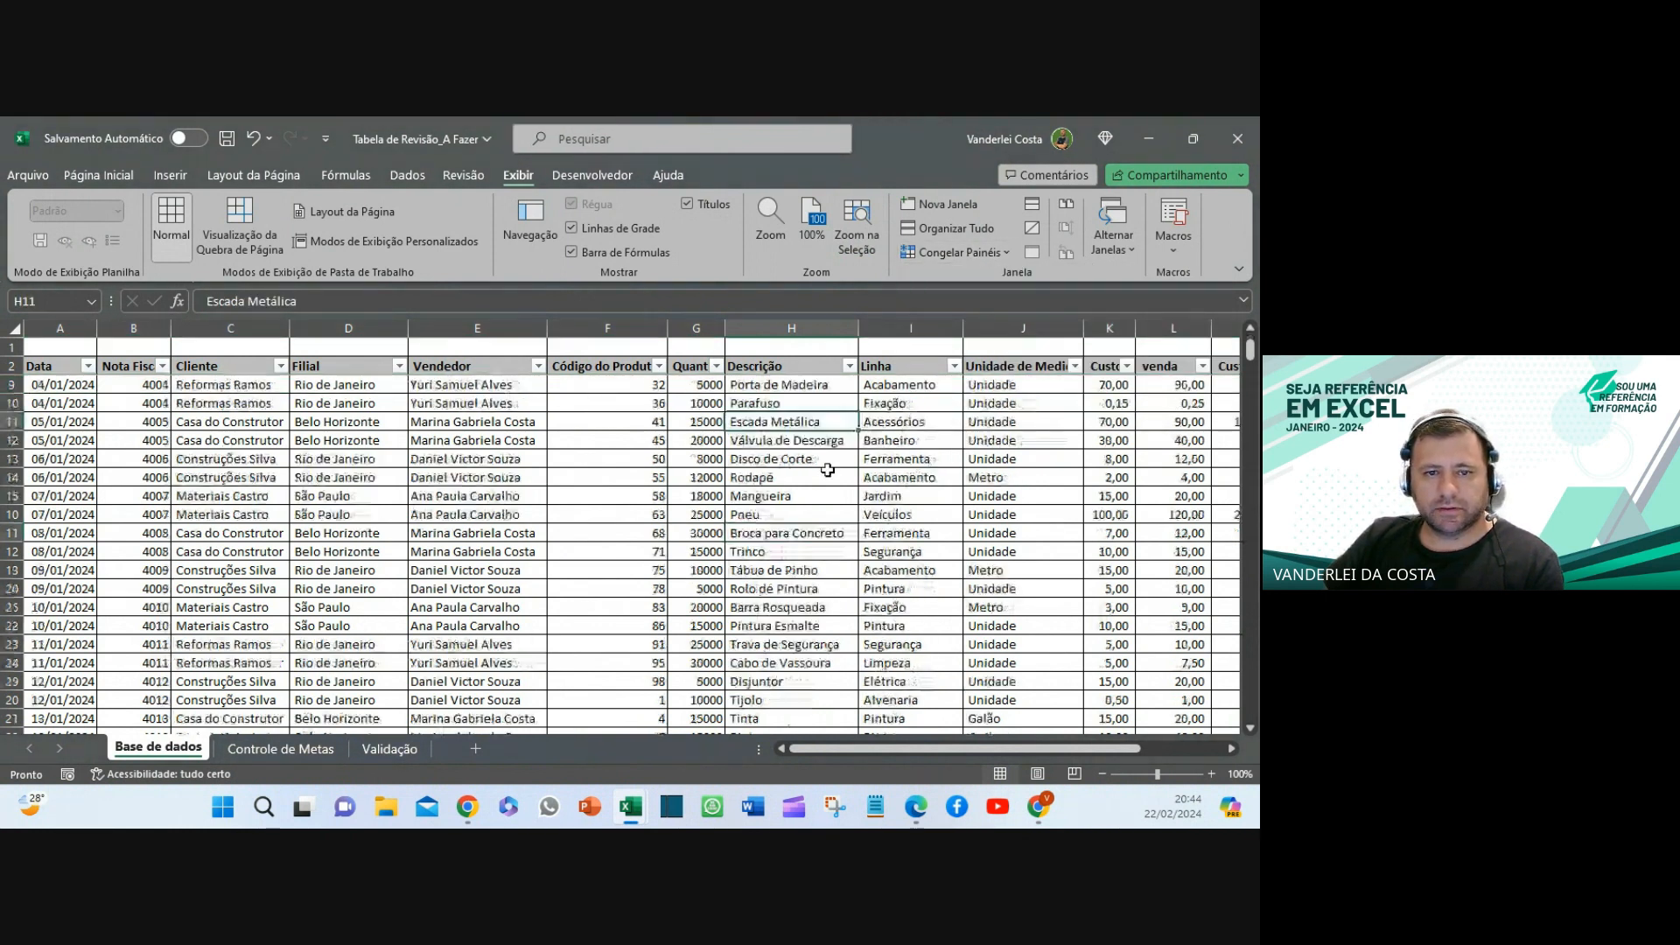
pyautogui.scroll(-20, 827, 470)
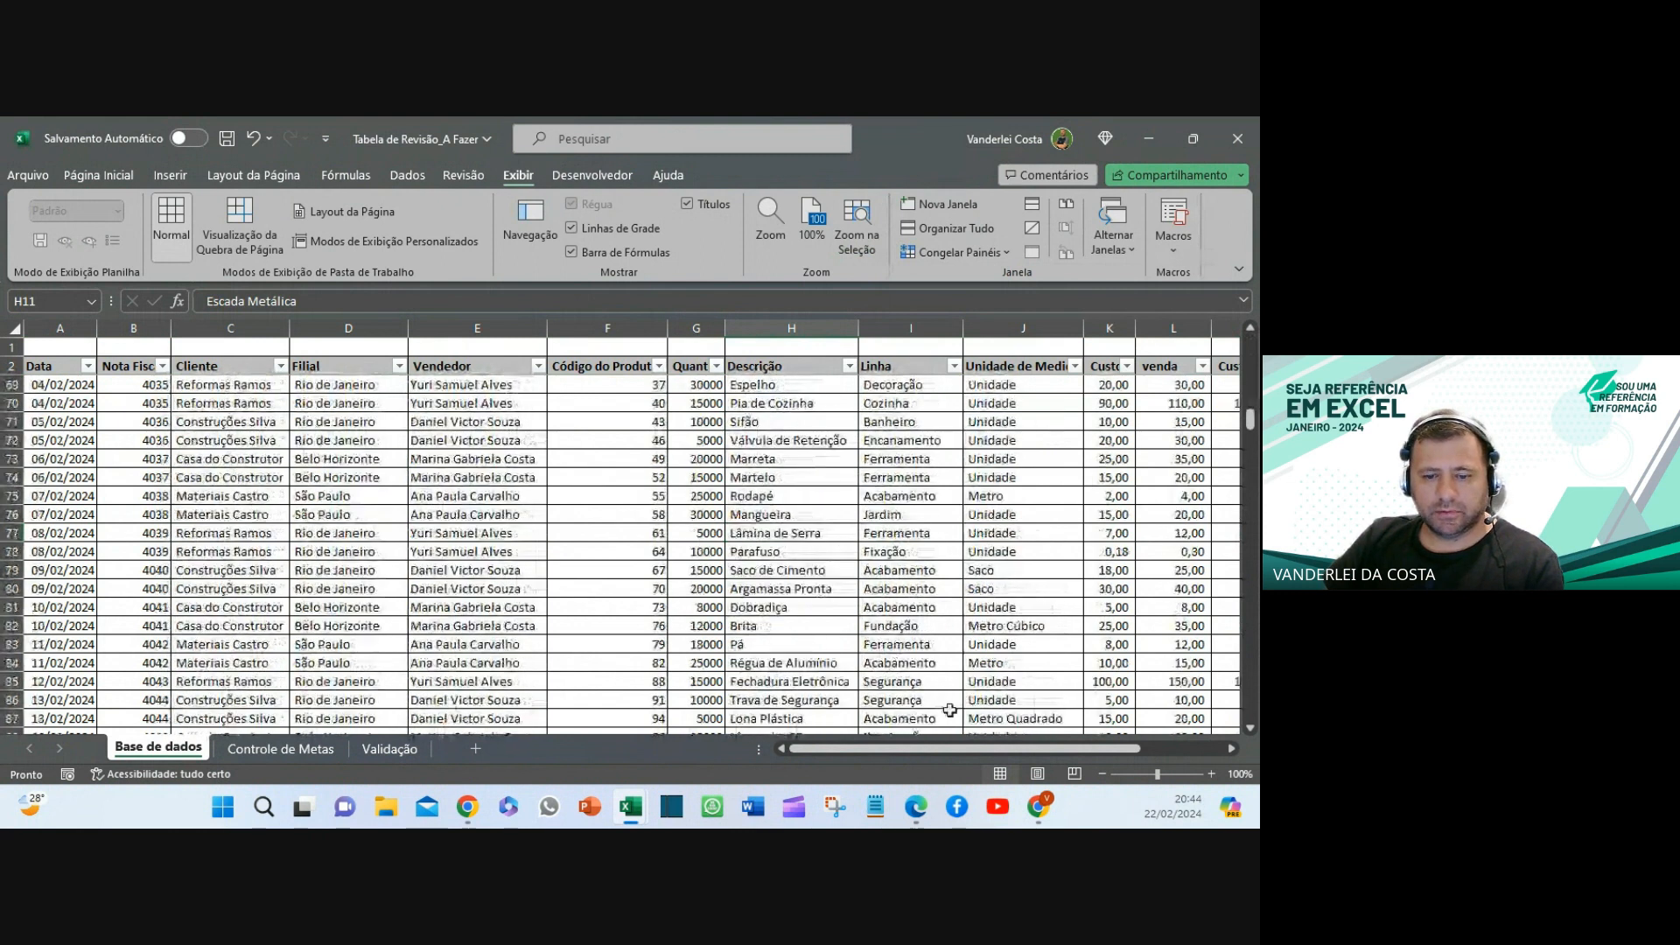
pyautogui.hscroll(3, 949, 710)
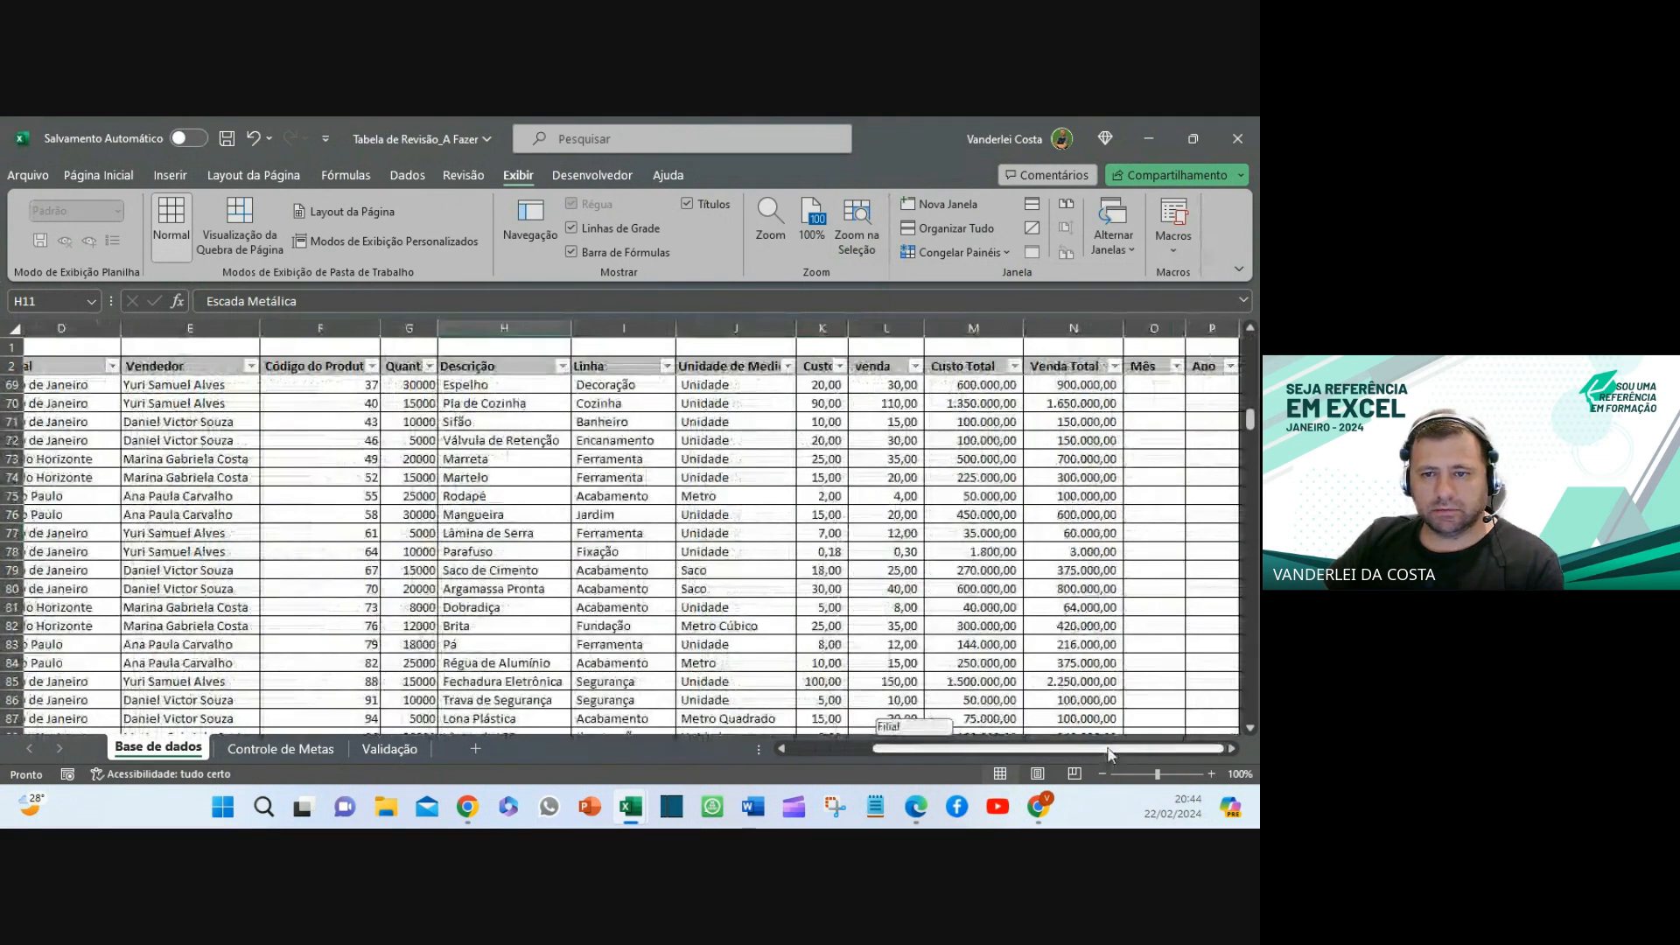
pyautogui.moveTo(1109, 749); pyautogui.dragTo(774, 749)
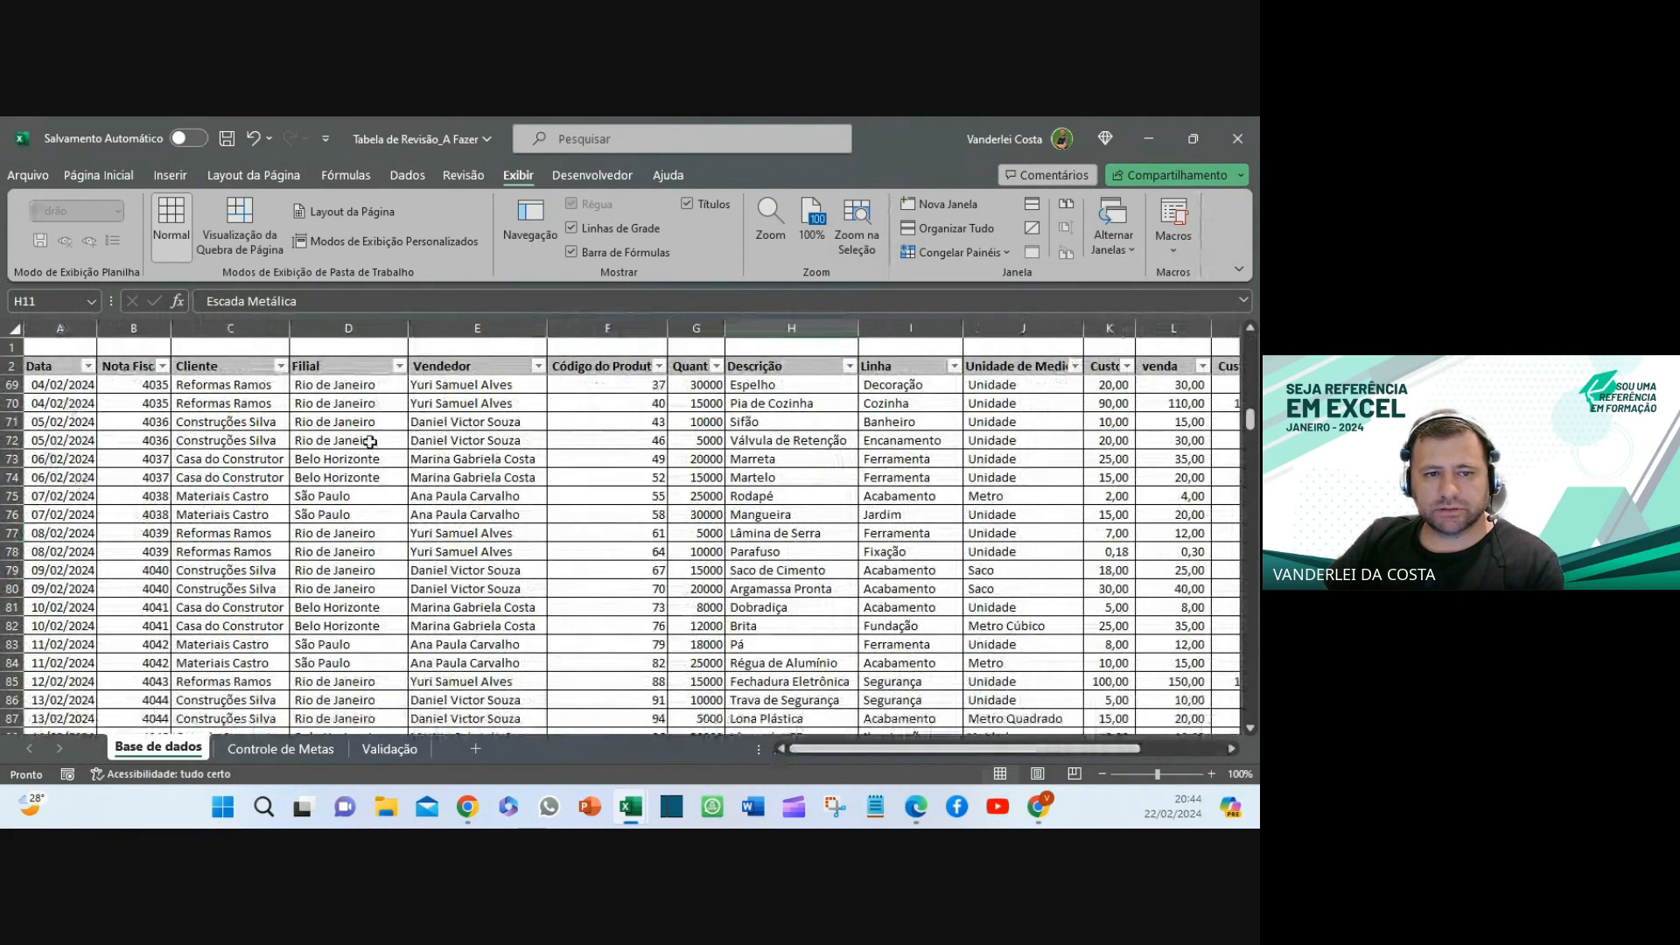
pyautogui.scroll(20, 925, 419)
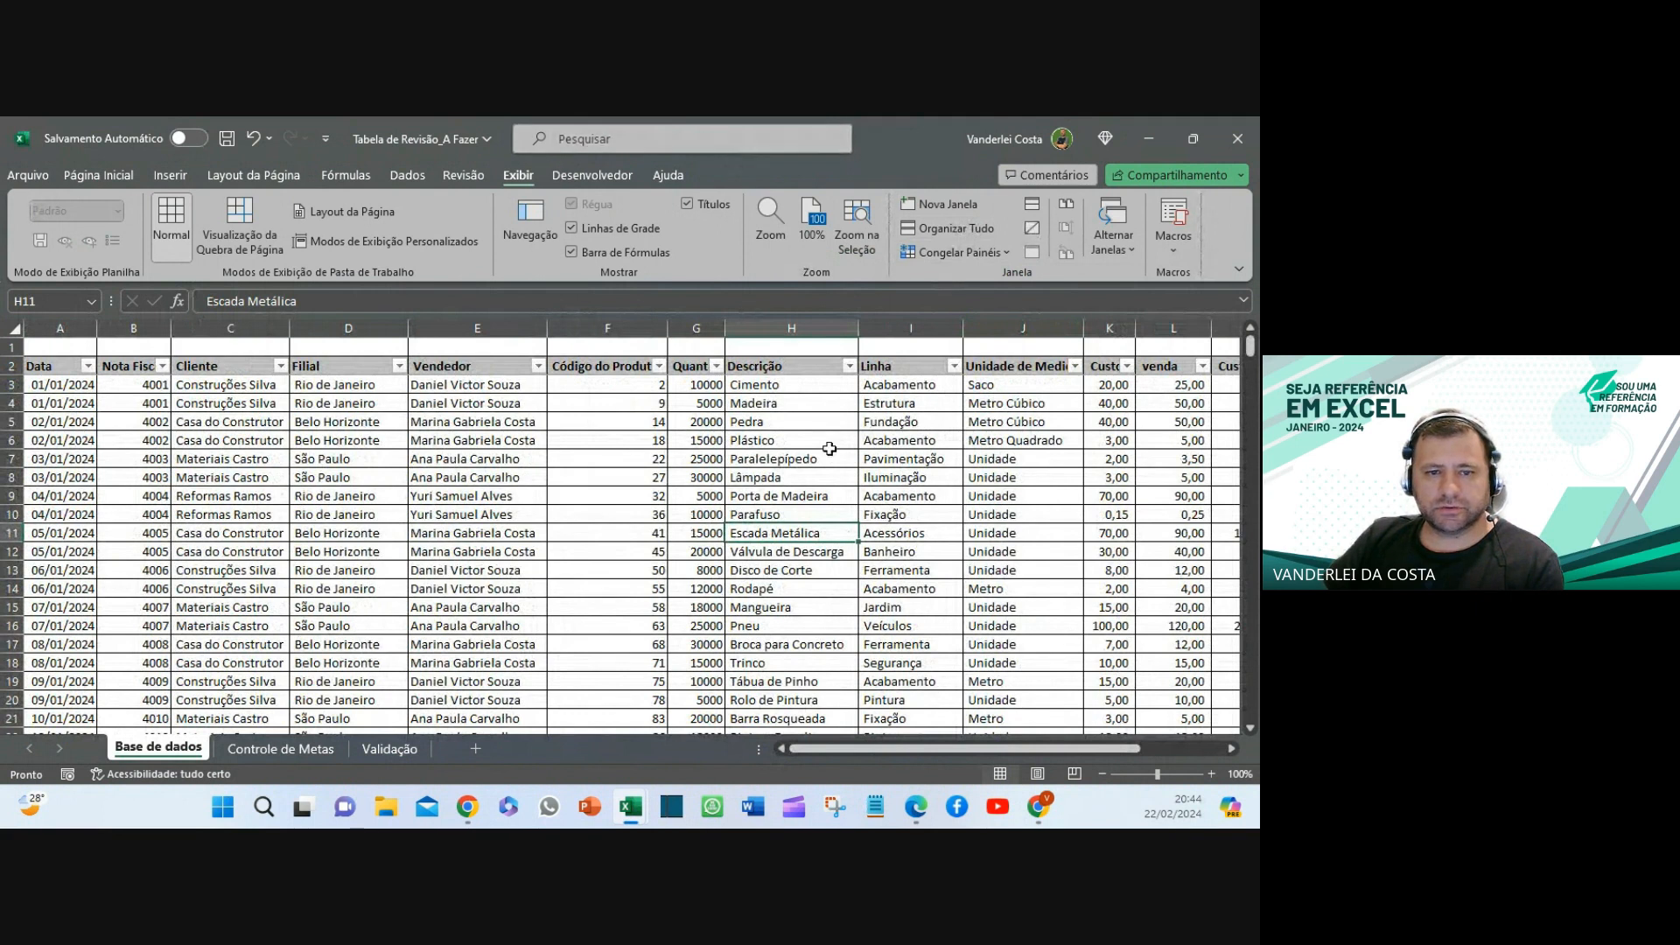
# - Unfreeze the header rows, then freeze the columns left of column F
pyautogui.click(1000, 252)
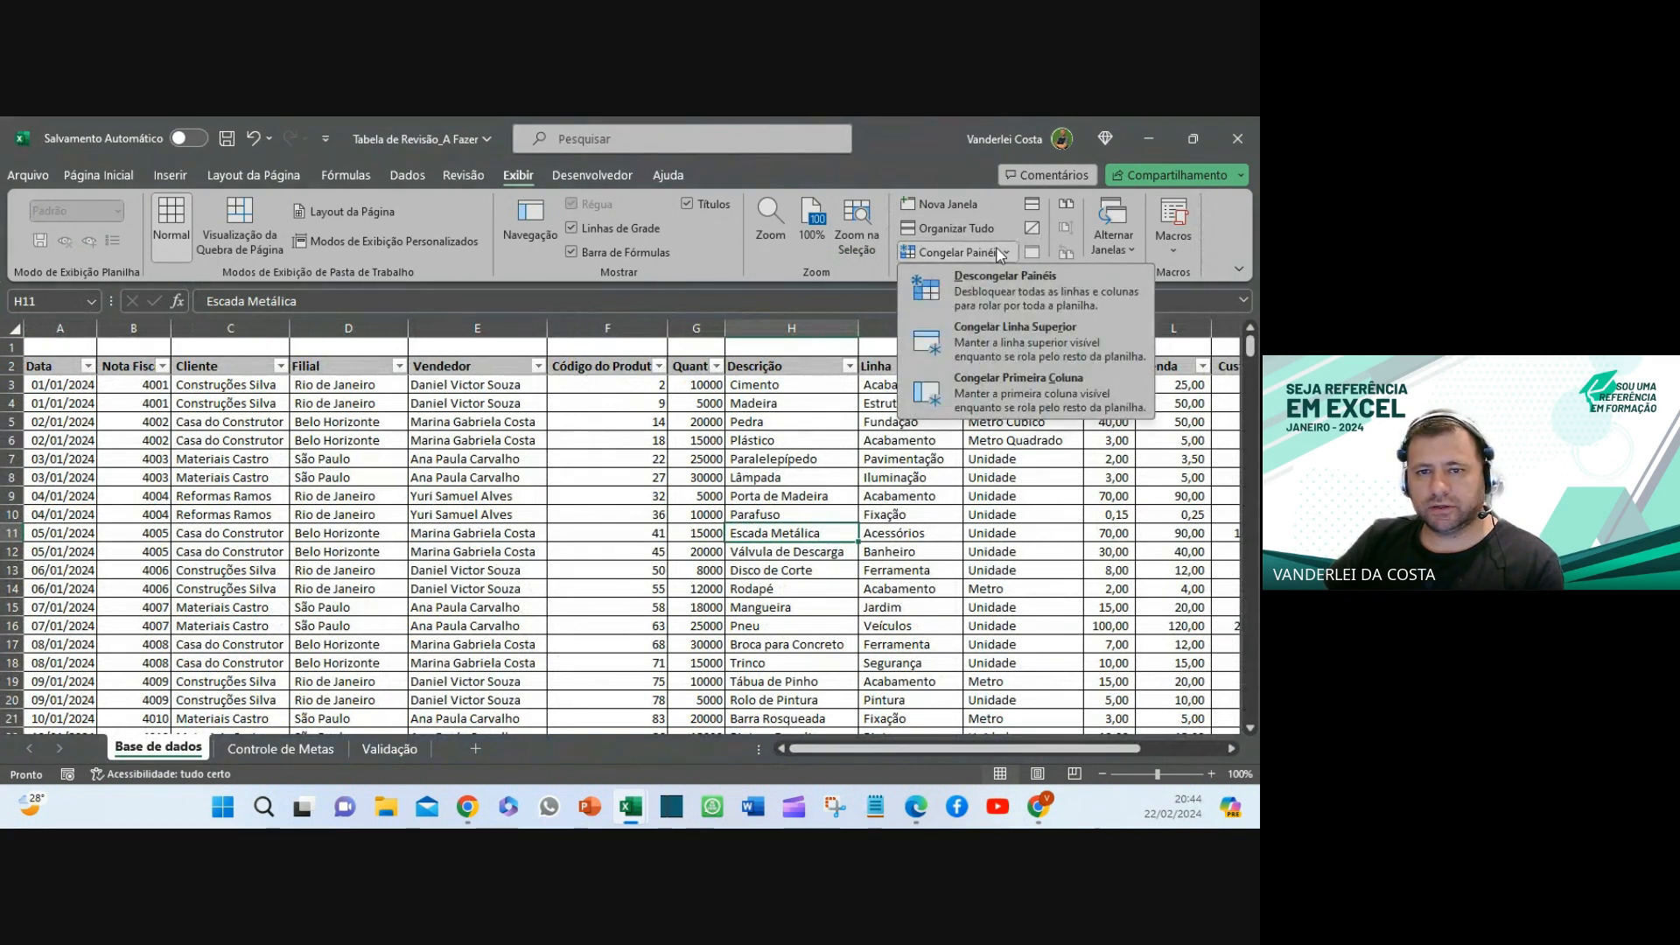
pyautogui.click(990, 299)
pyautogui.click(488, 550)
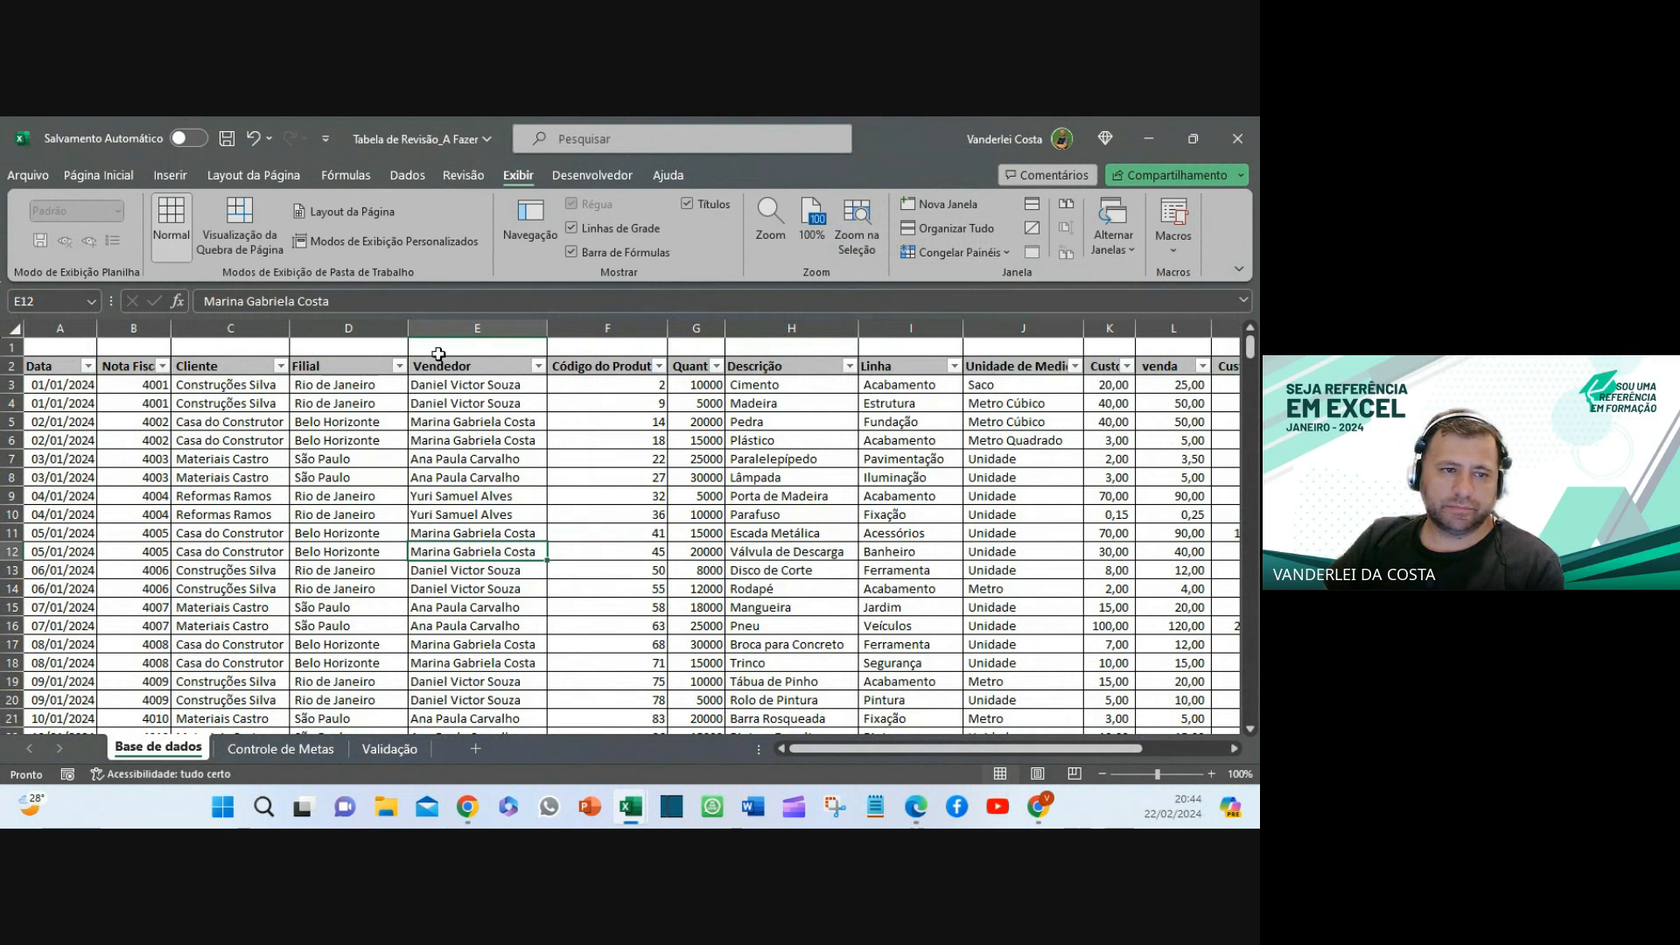
pyautogui.click(585, 329)
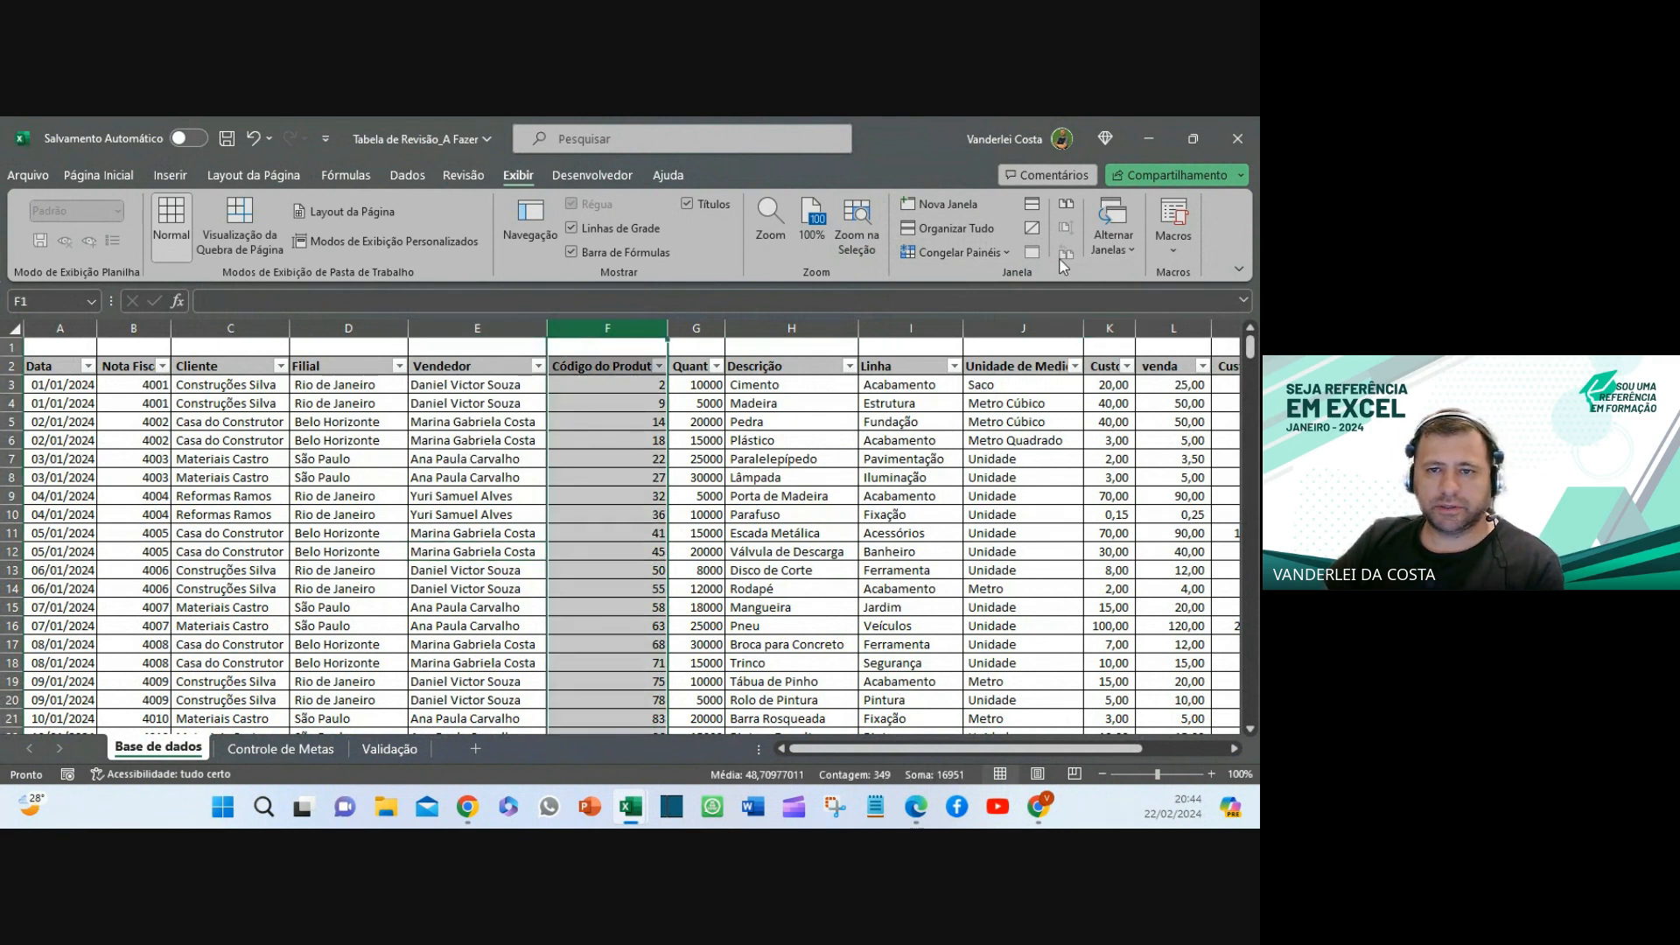
pyautogui.click(962, 252)
pyautogui.click(978, 283)
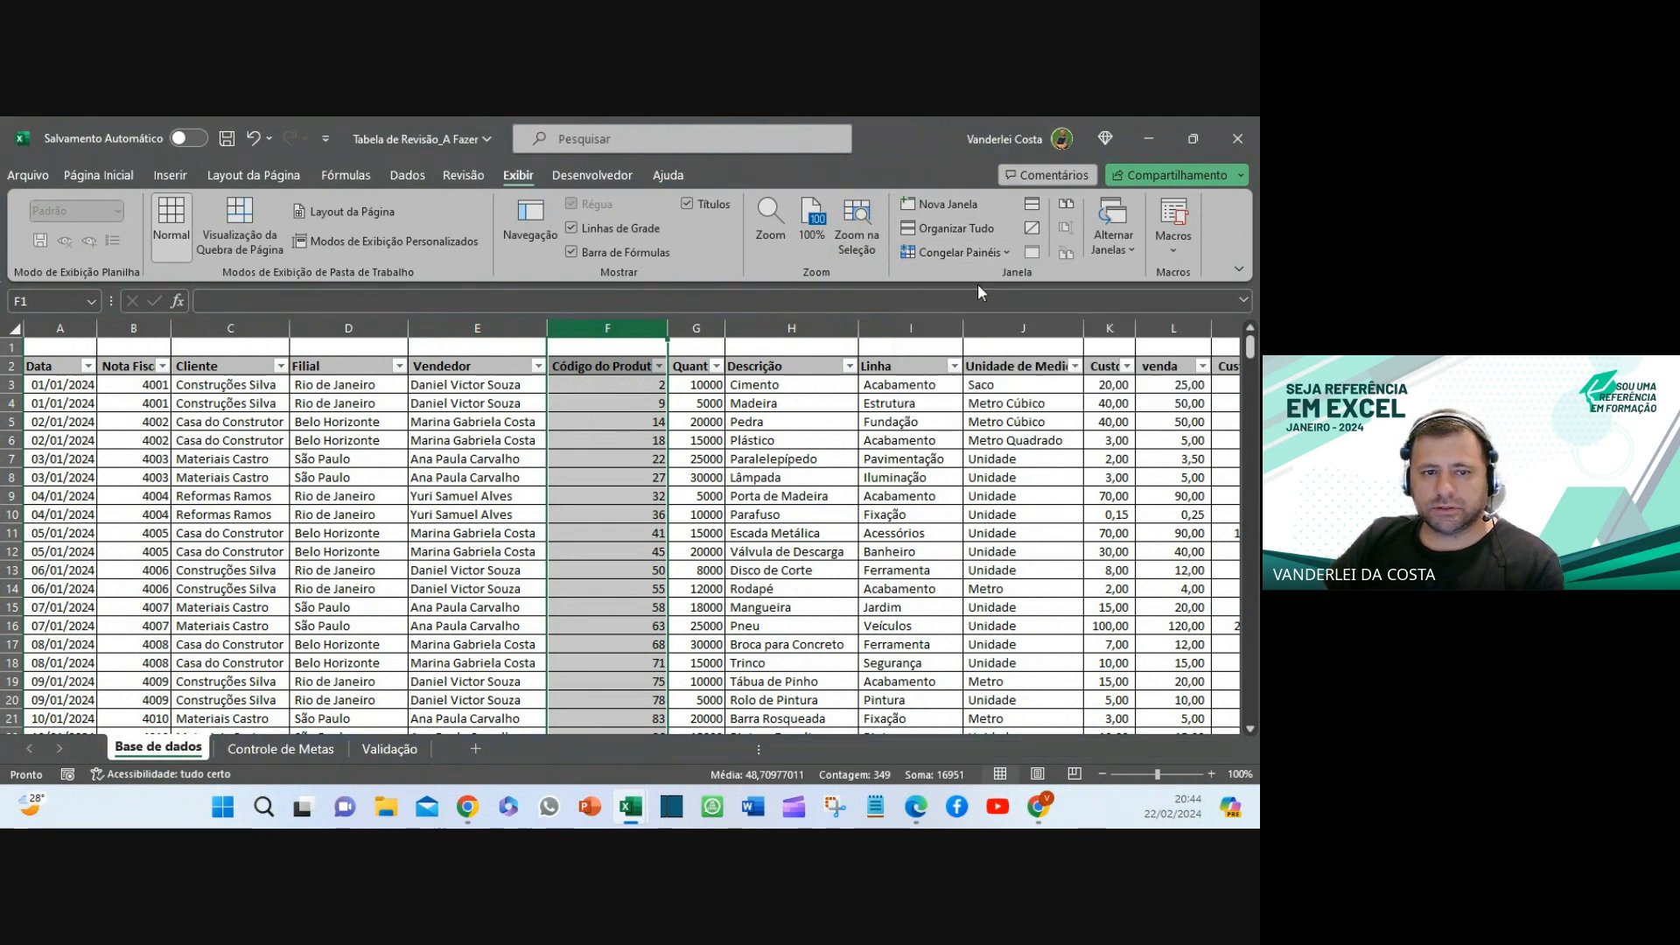
pyautogui.click(901, 495)
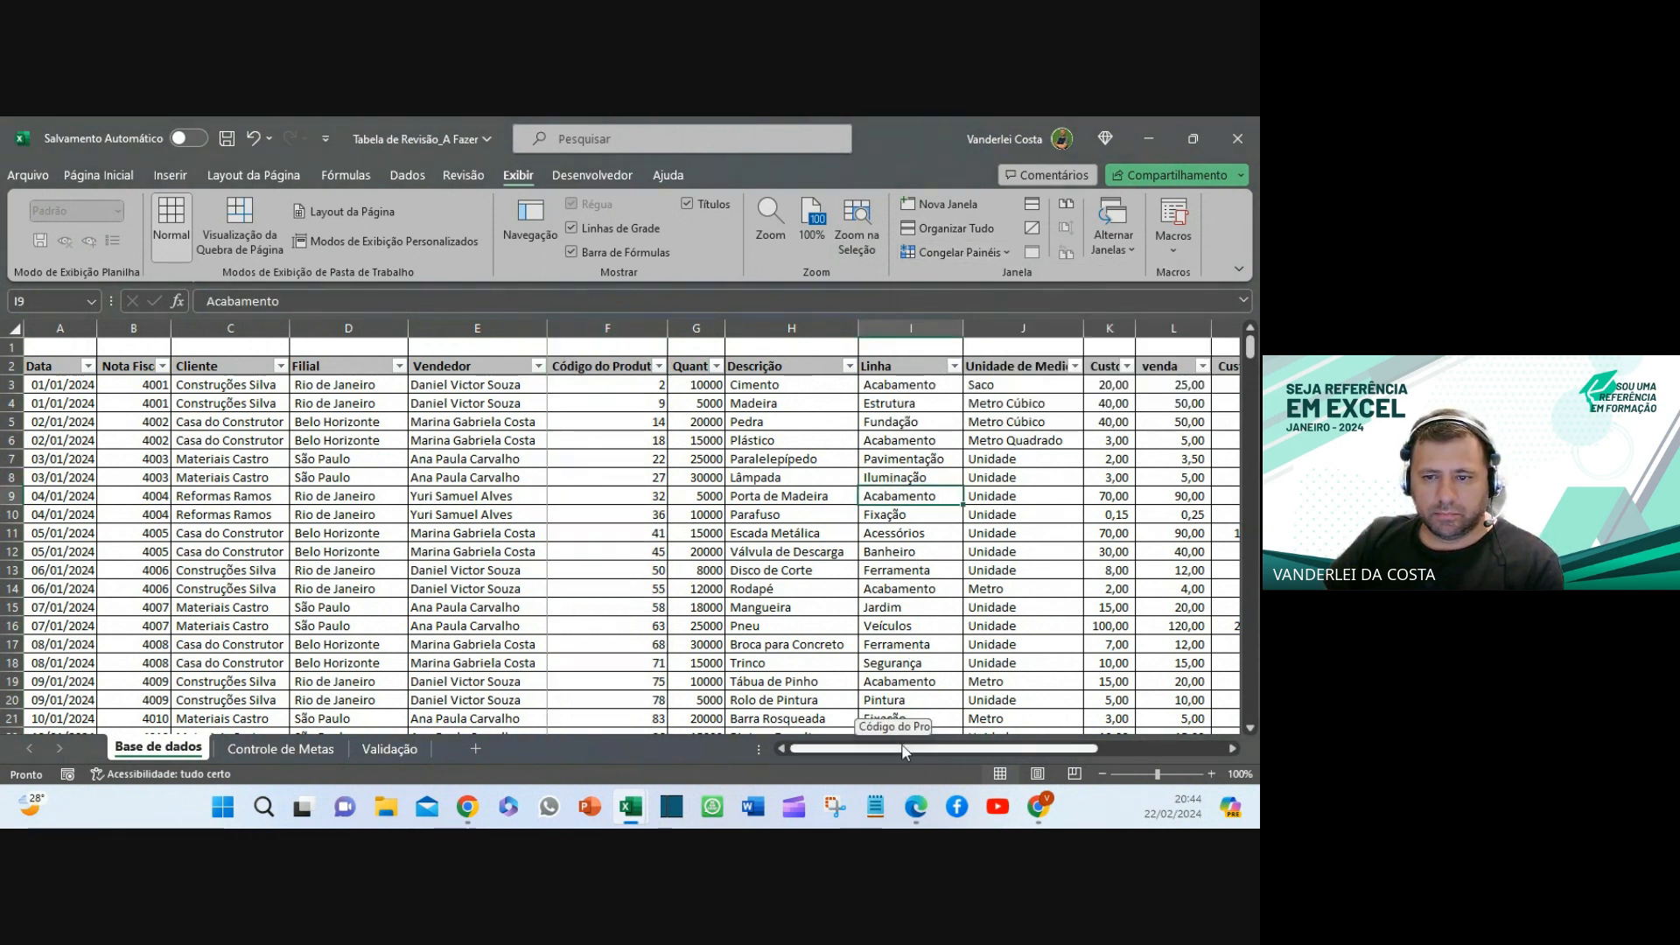
# - Scroll across and down to test the frozen columns, then unfreeze all panes
pyautogui.moveTo(902, 746); pyautogui.dragTo(1202, 759)
pyautogui.scroll(-4, 898, 550)
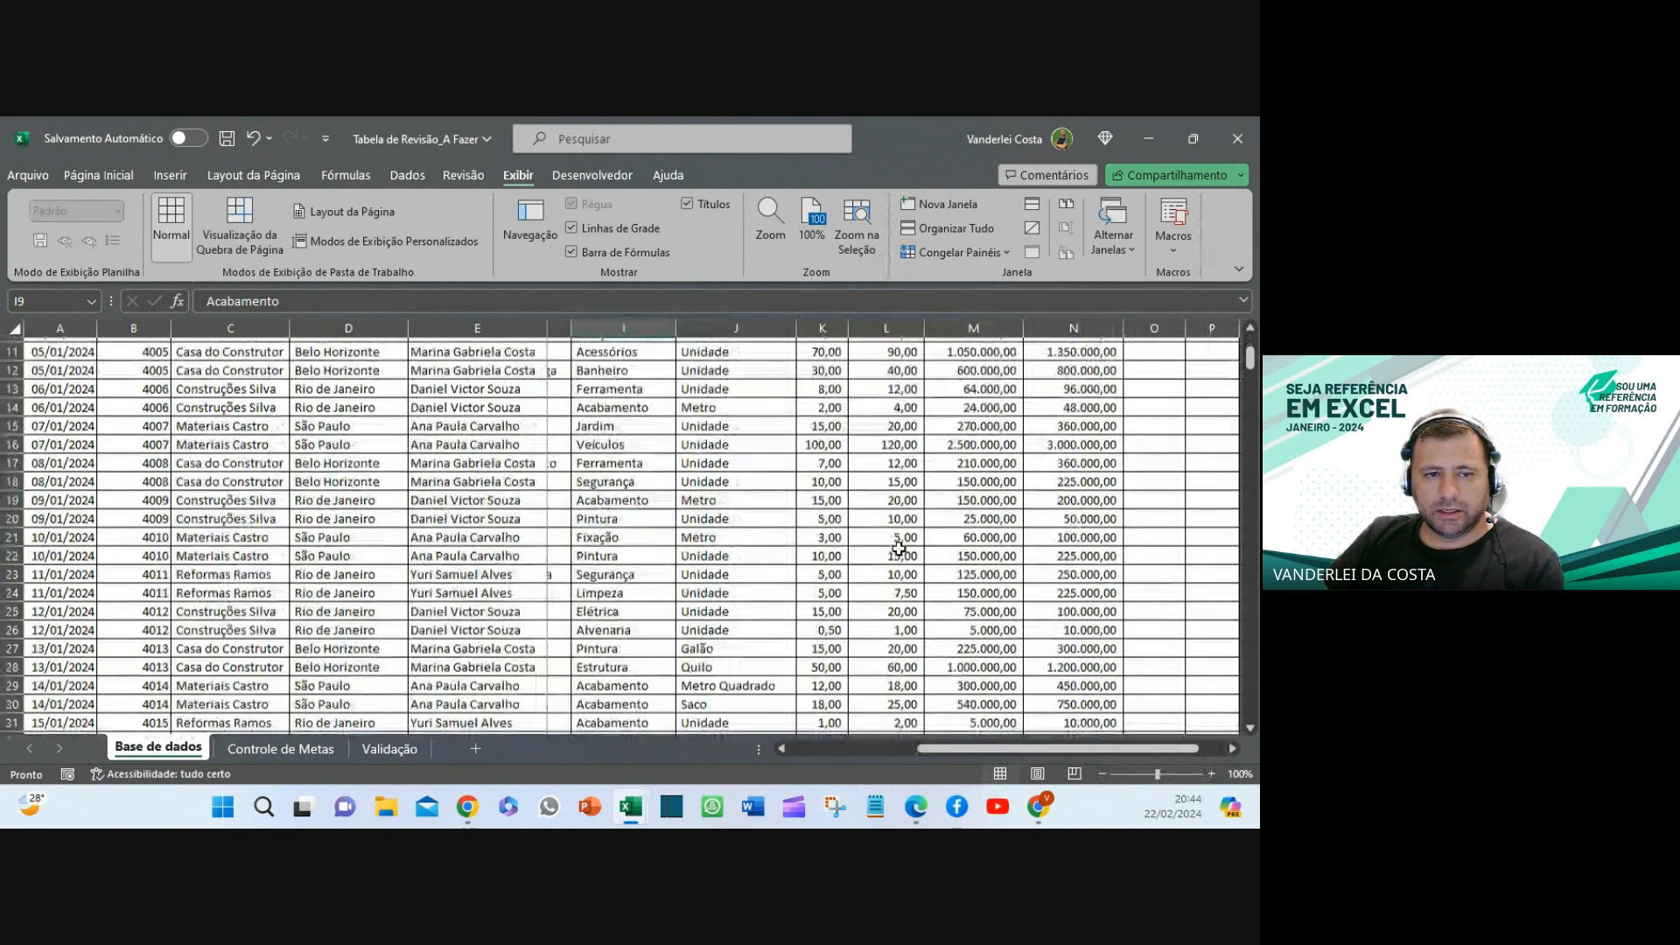
pyautogui.scroll(-9, 898, 550)
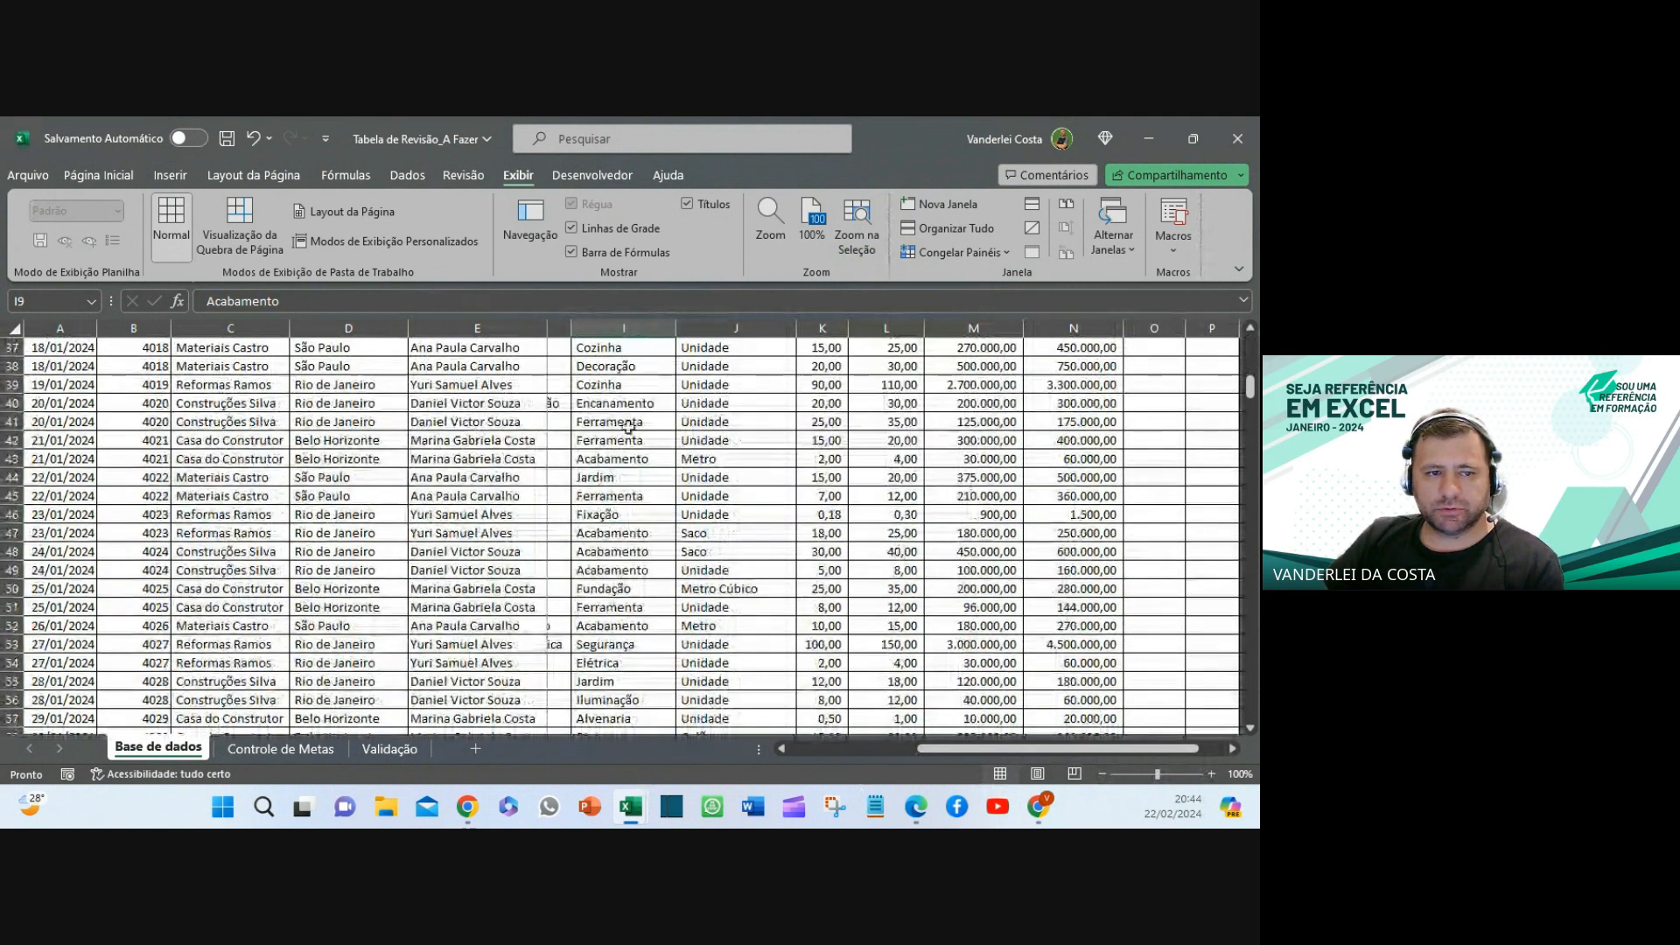
pyautogui.scroll(12, 622, 624)
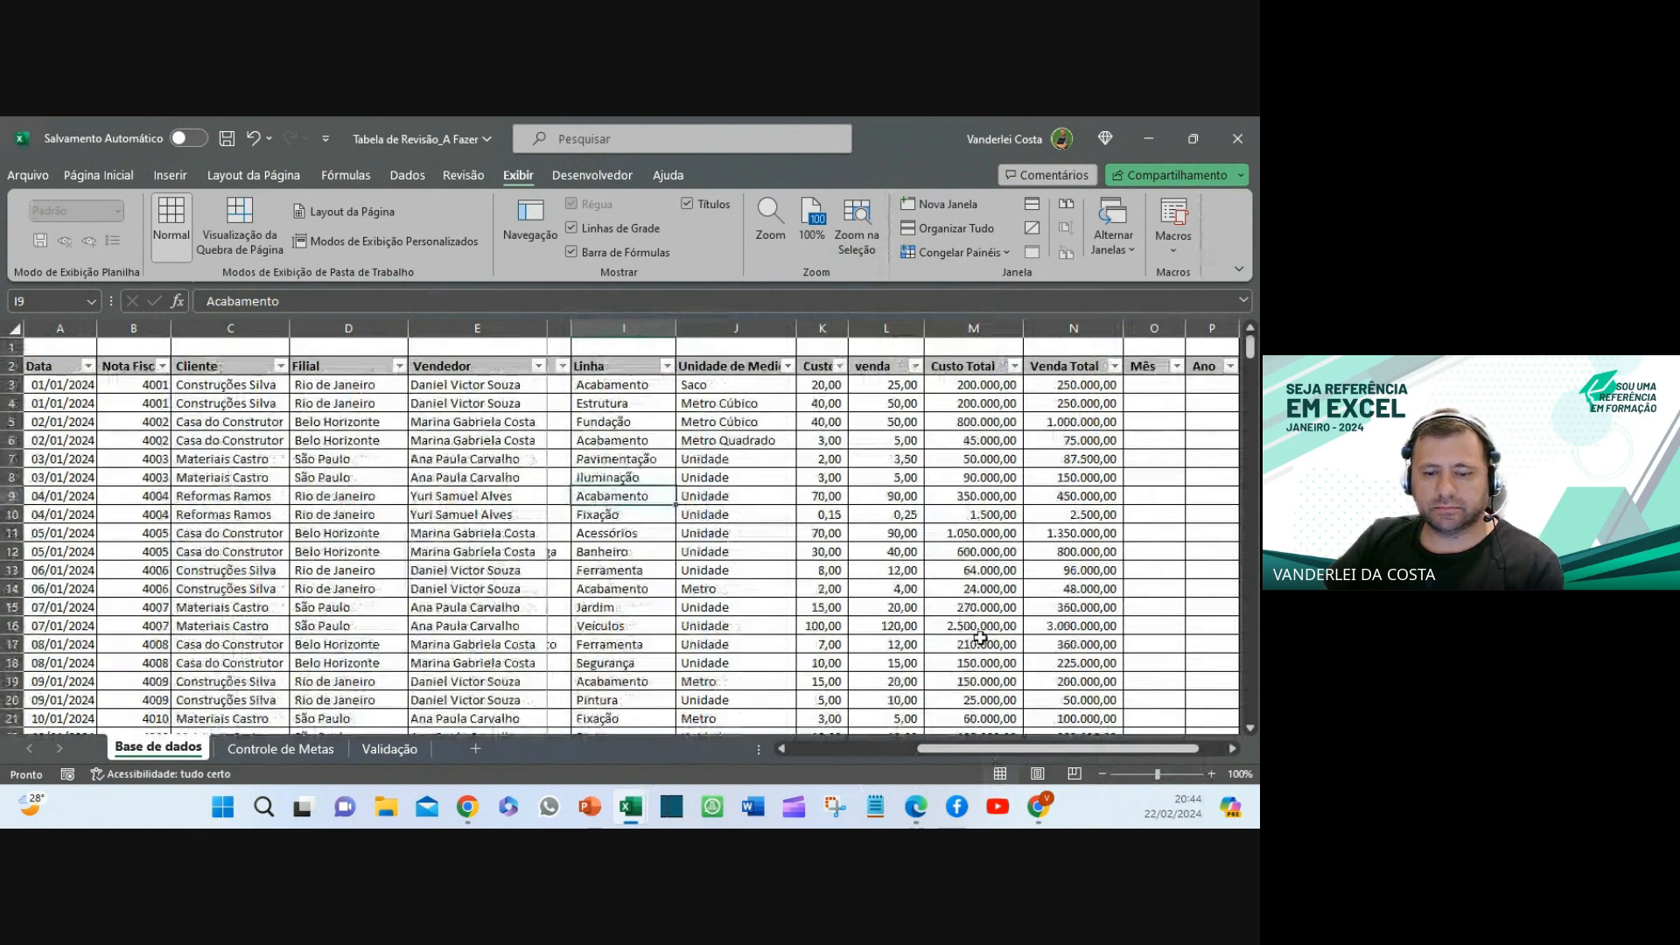
pyautogui.click(958, 252)
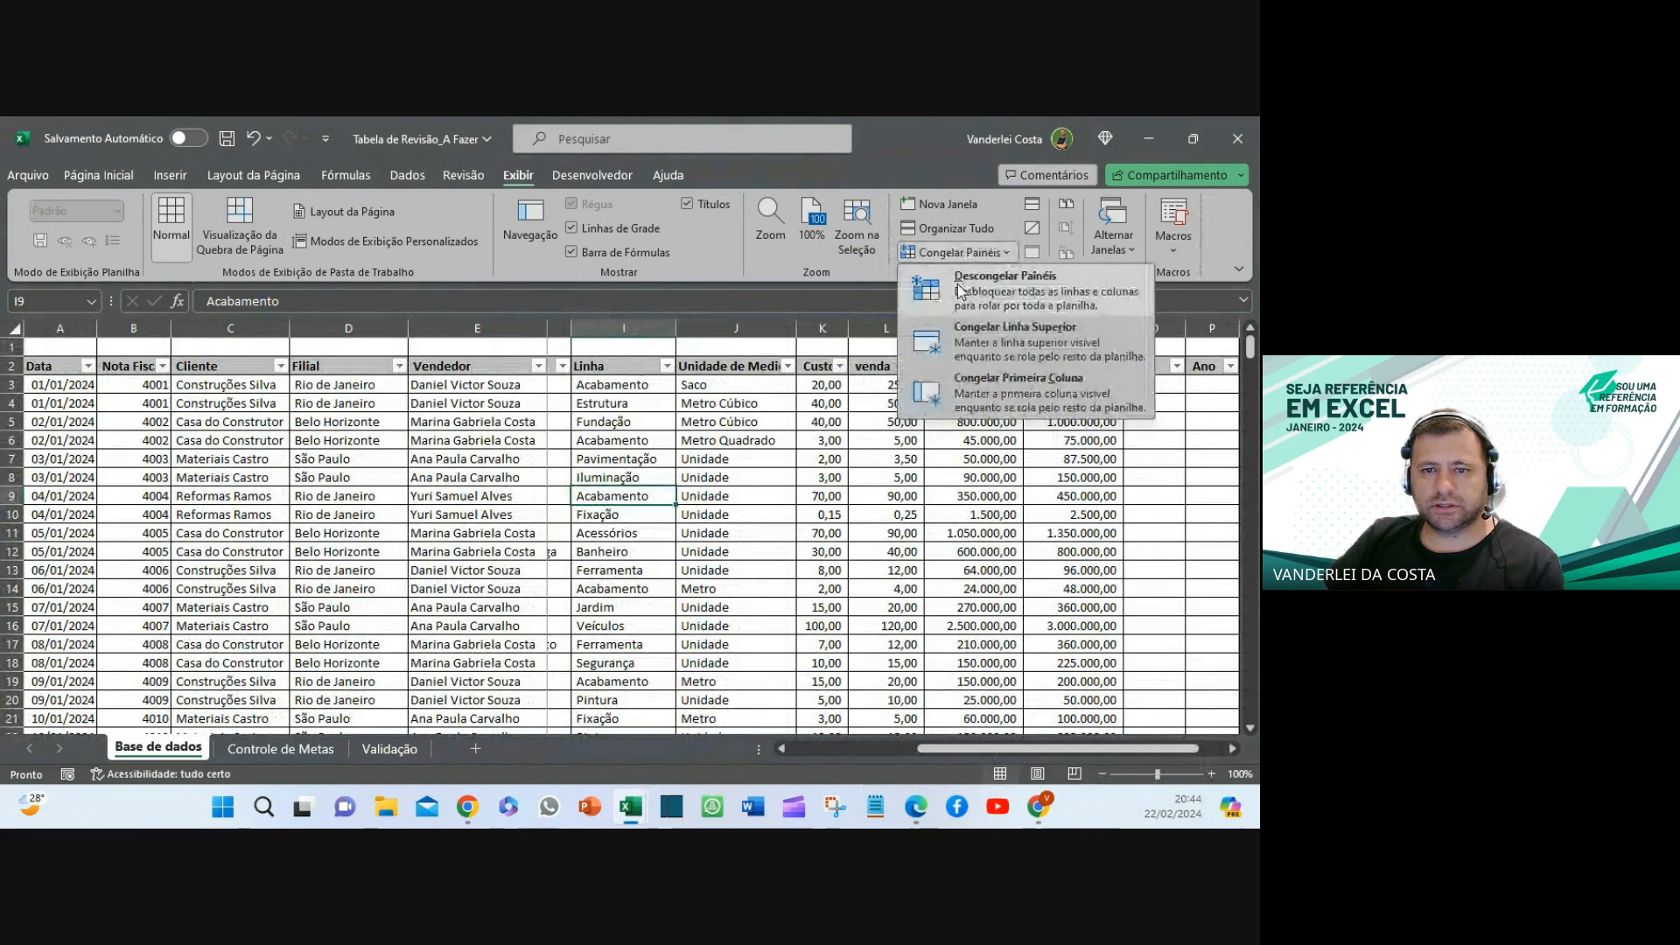
pyautogui.click(1005, 276)
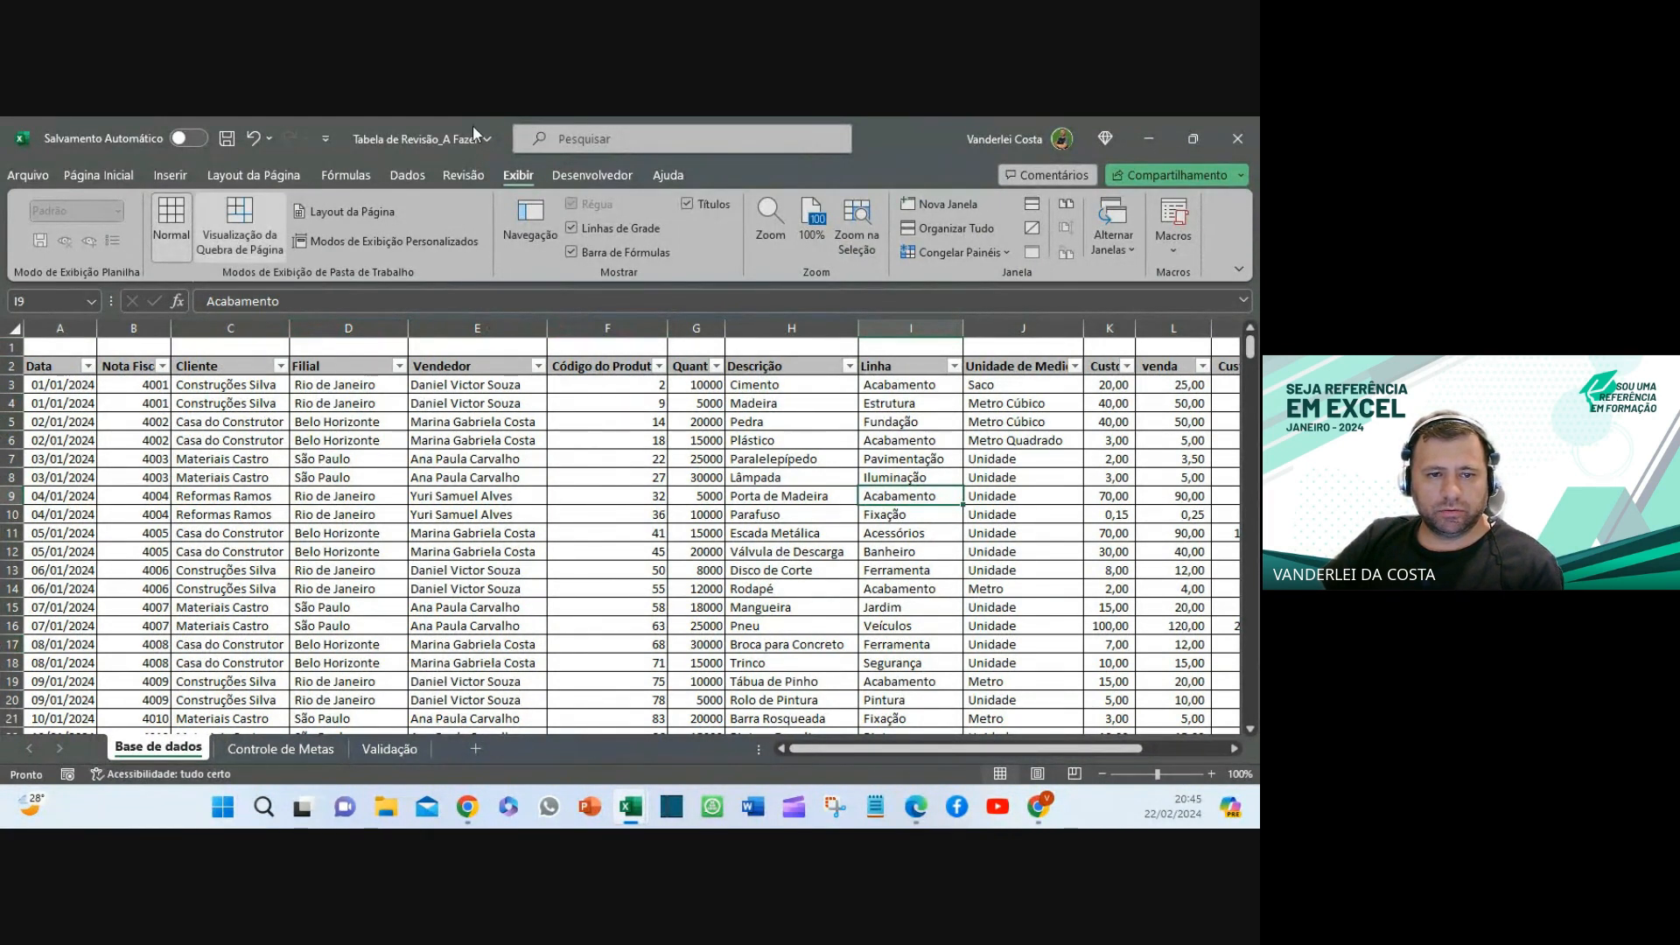
# - Select F3 as the freeze point and bring up the Congelar Painéis options again
pyautogui.click(586, 383)
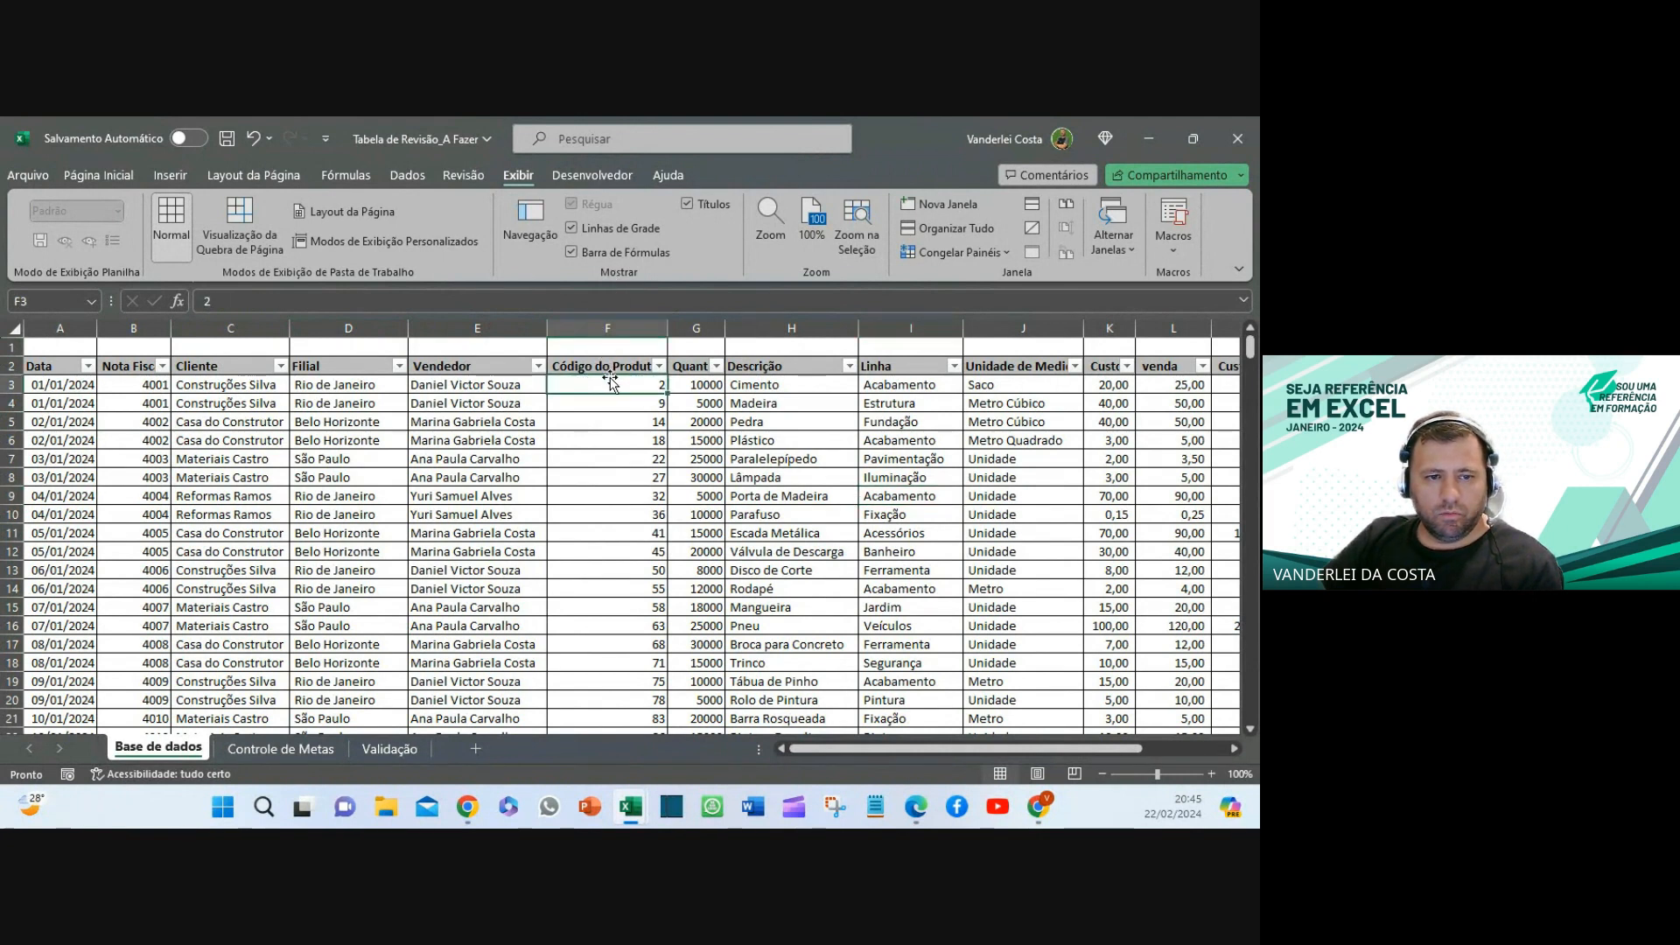
pyautogui.click(477, 327)
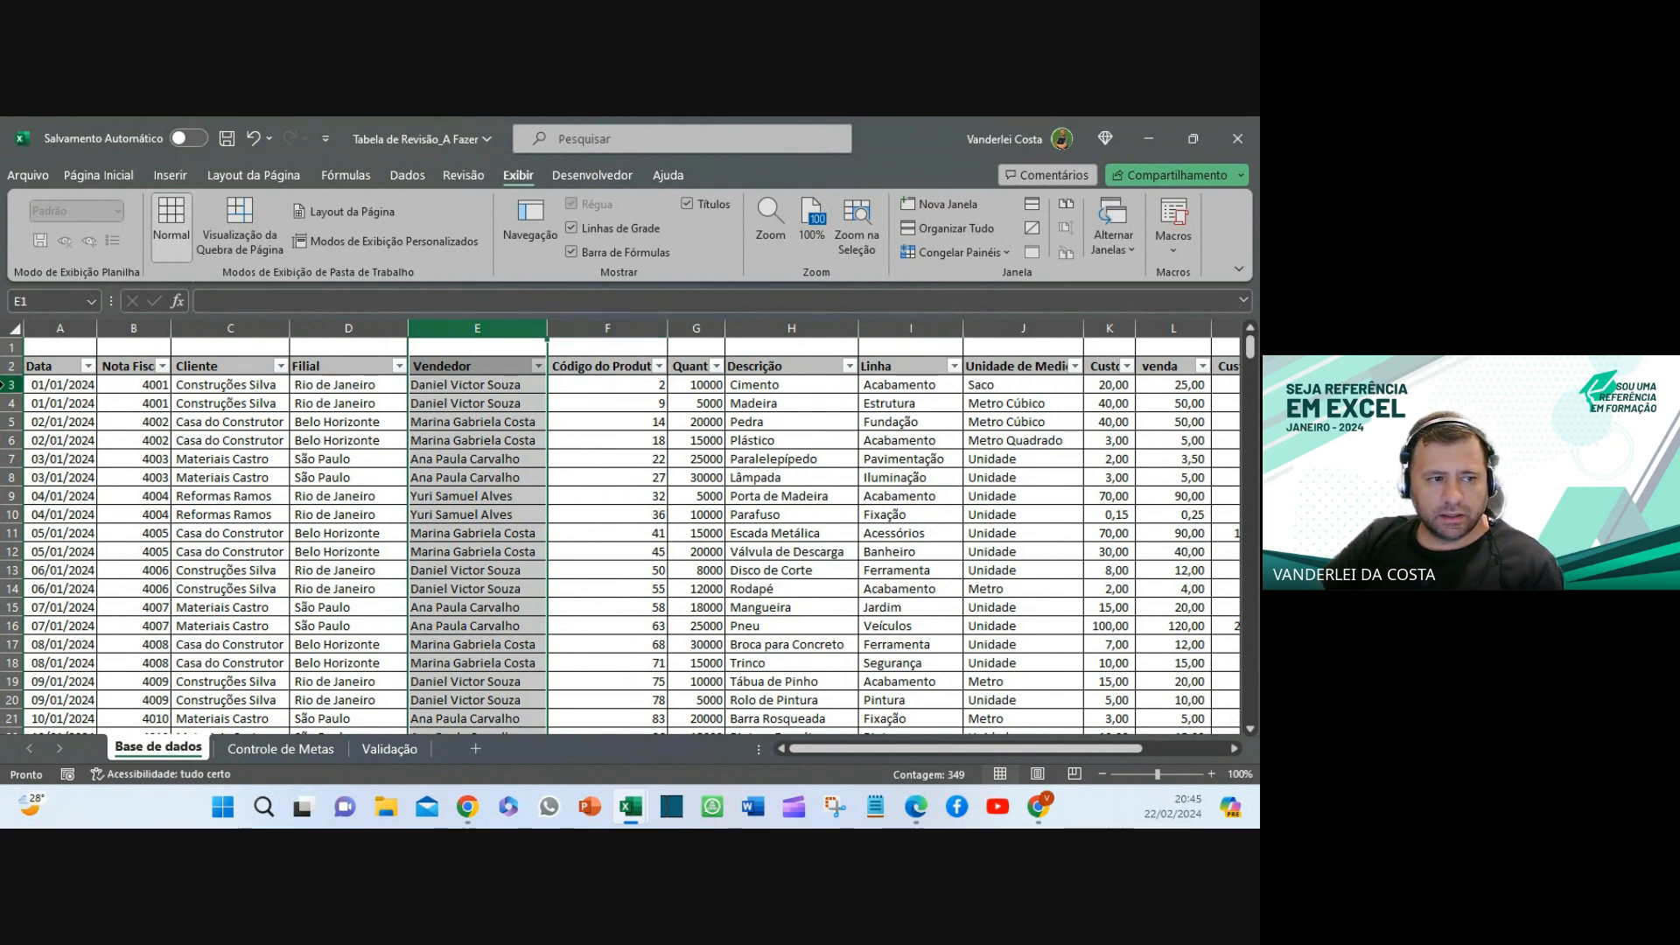
pyautogui.click(7, 384)
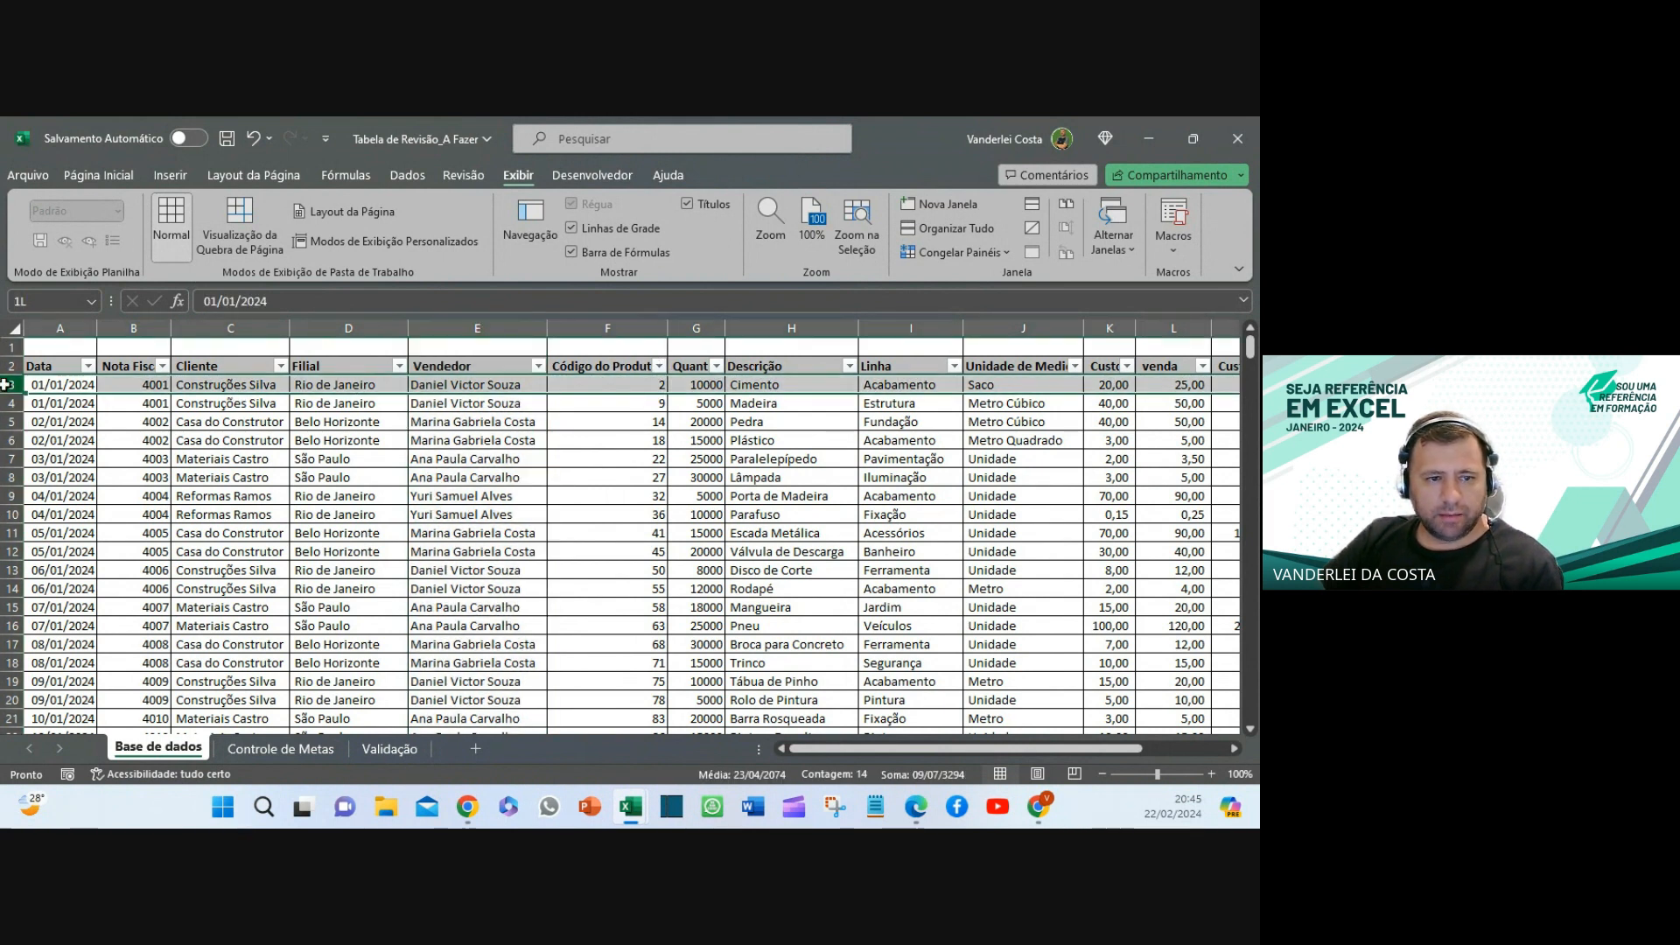
pyautogui.click(558, 385)
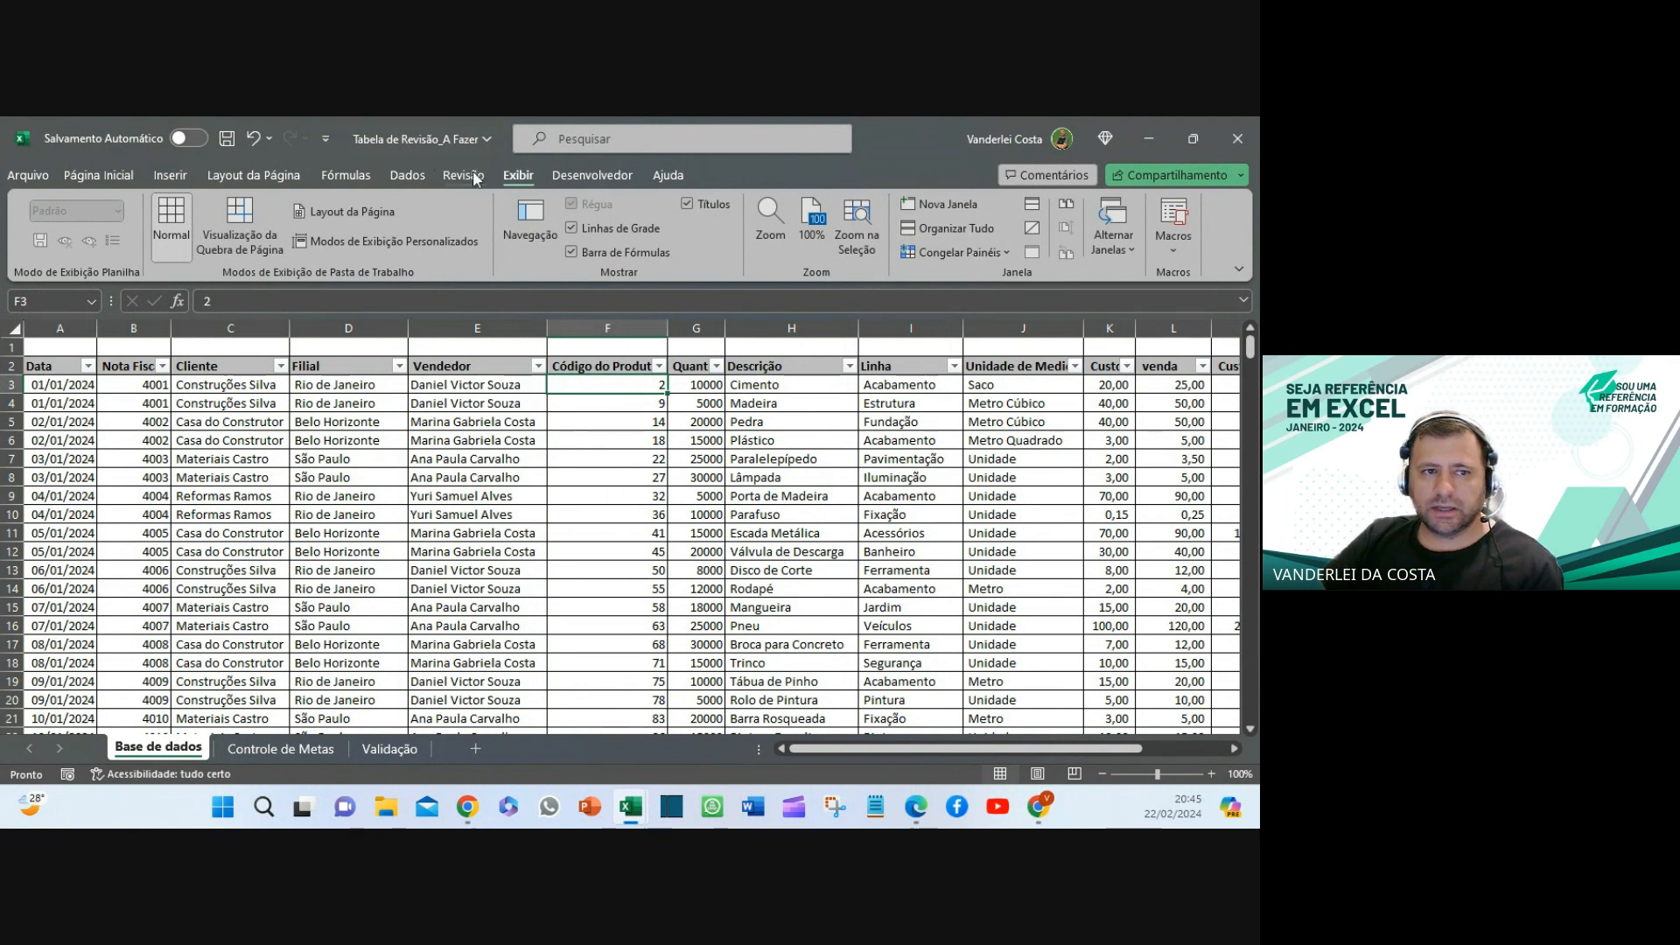
pyautogui.click(395, 175)
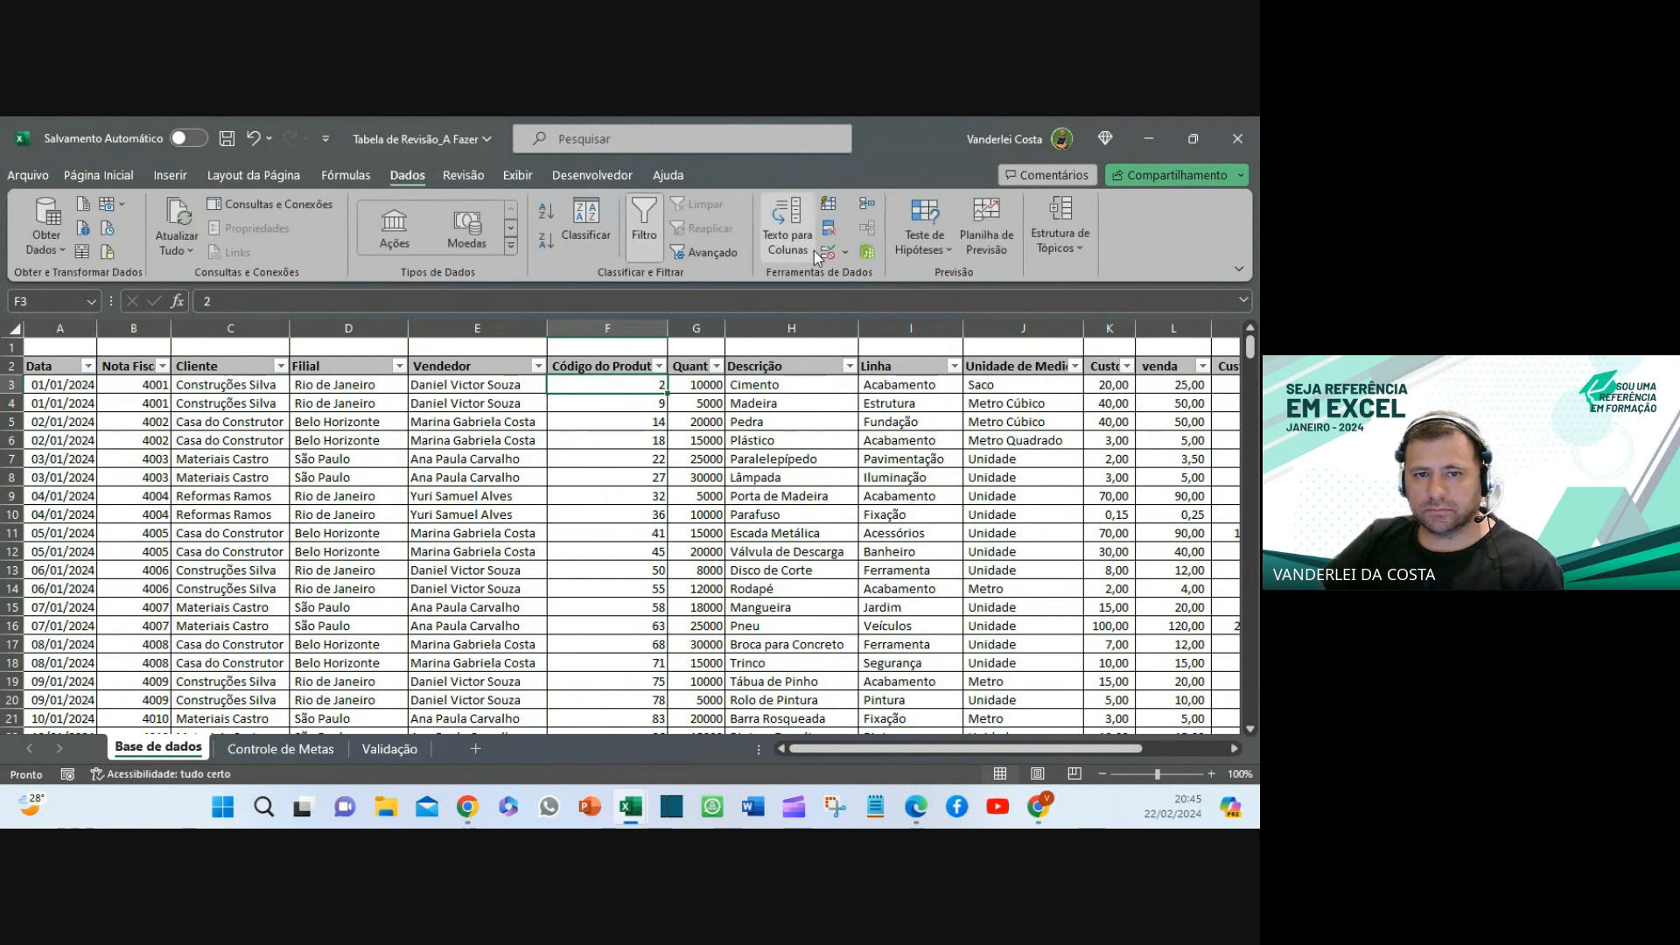
pyautogui.click(521, 176)
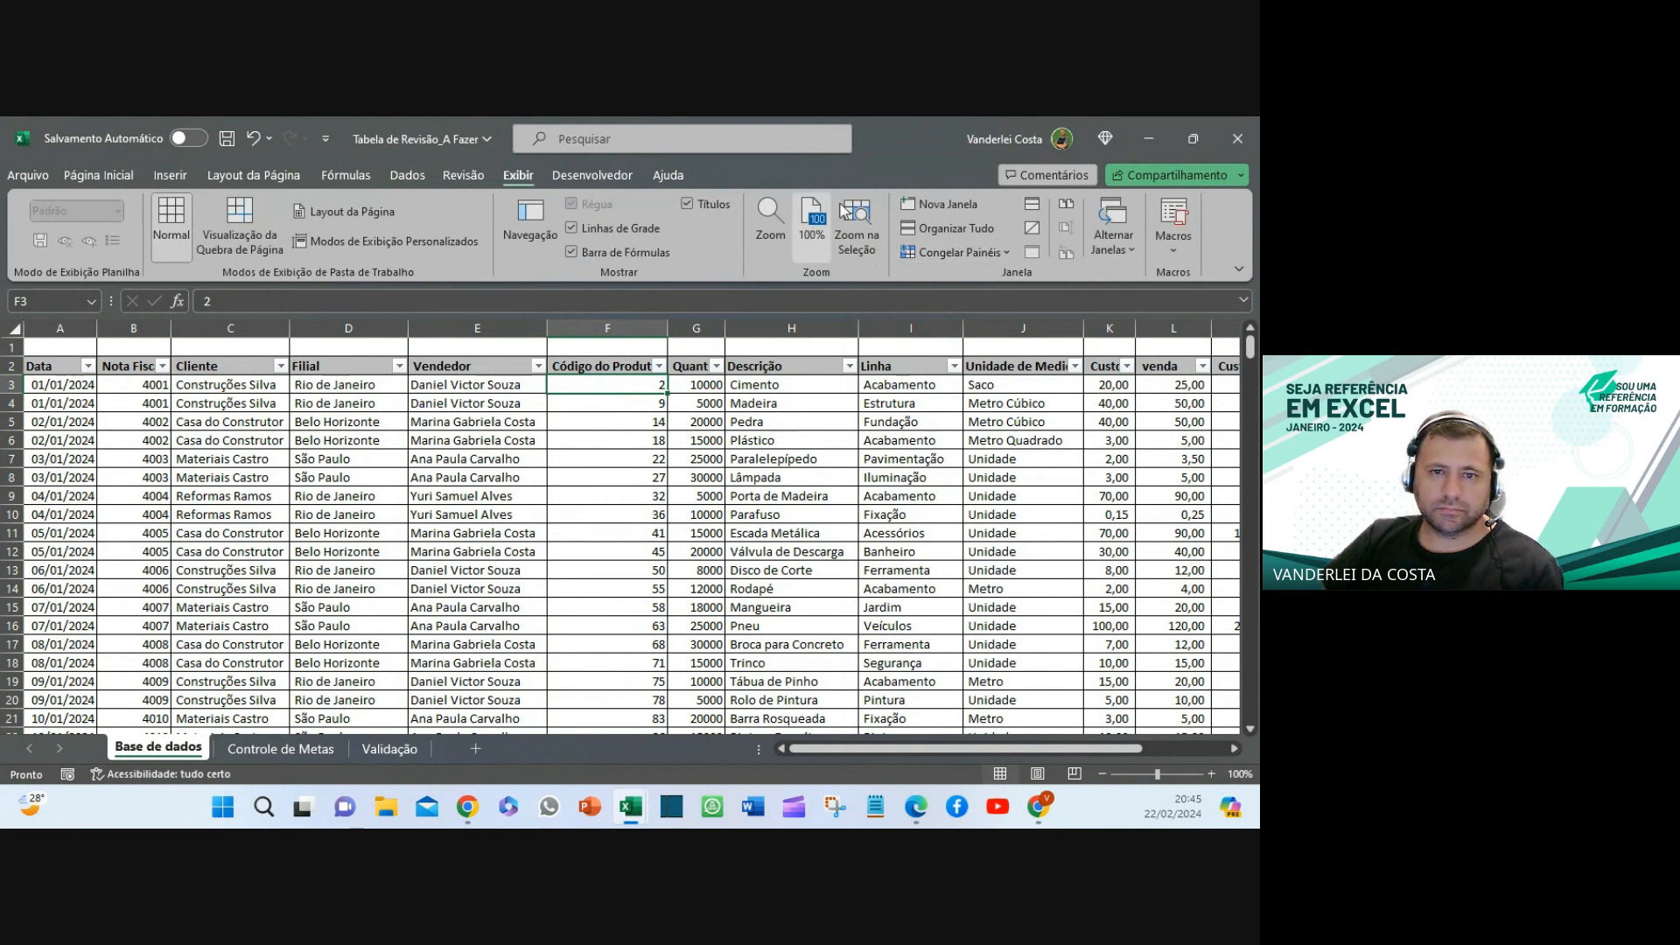
pyautogui.click(951, 256)
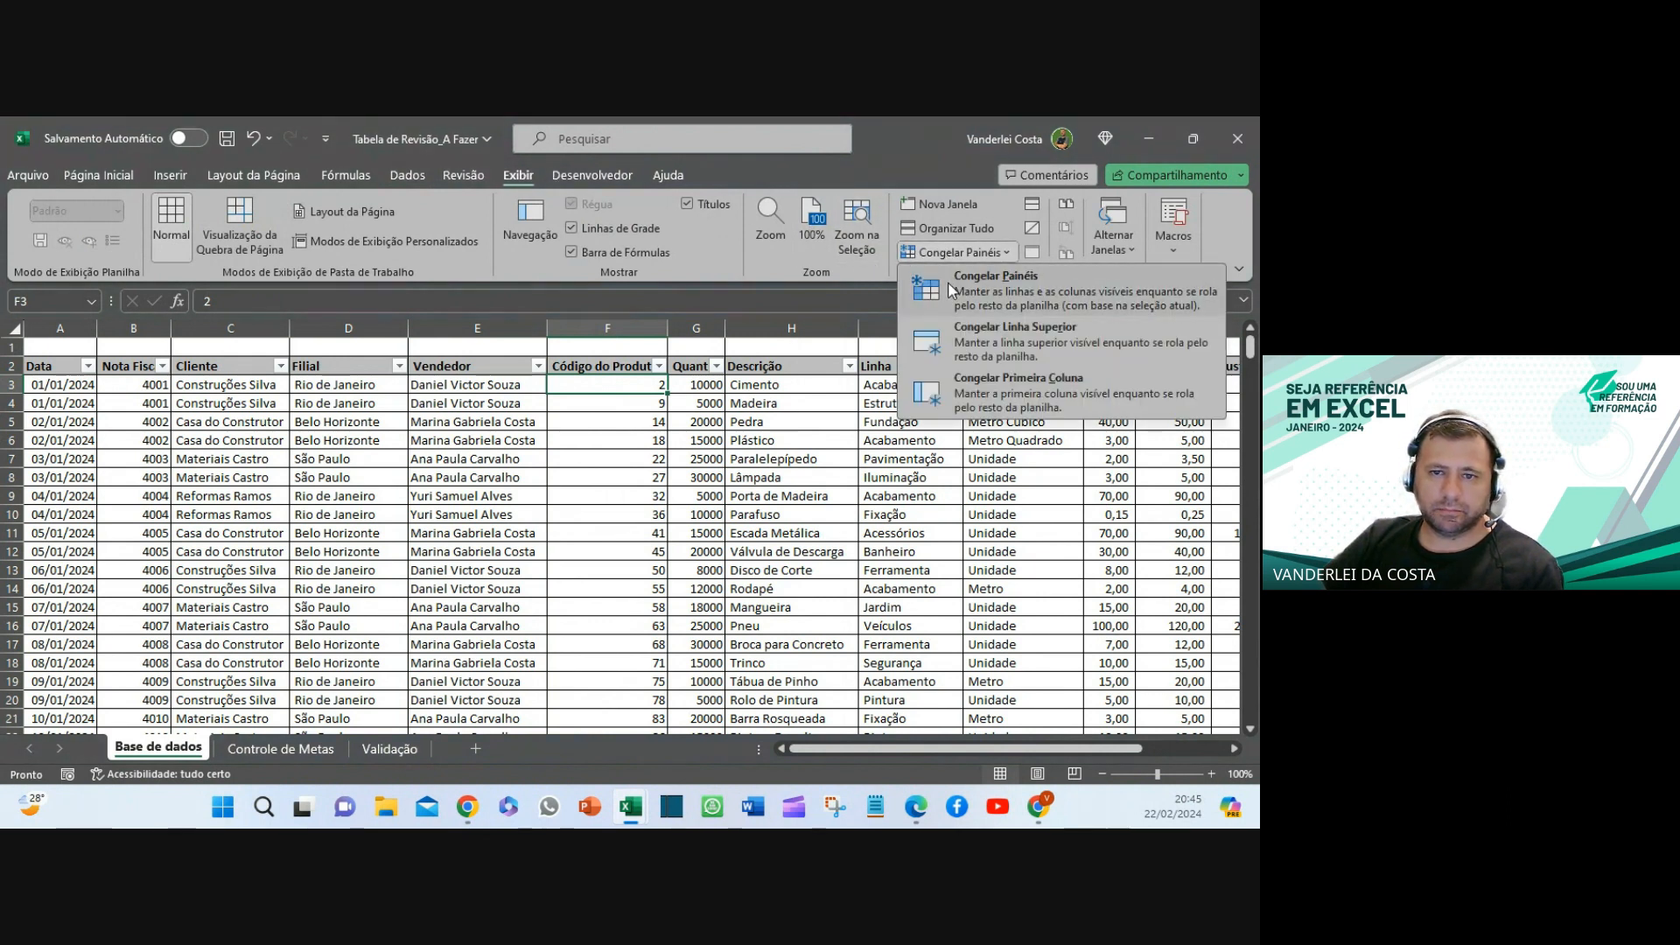
pyautogui.click(947, 282)
pyautogui.scroll(-5, 681, 501)
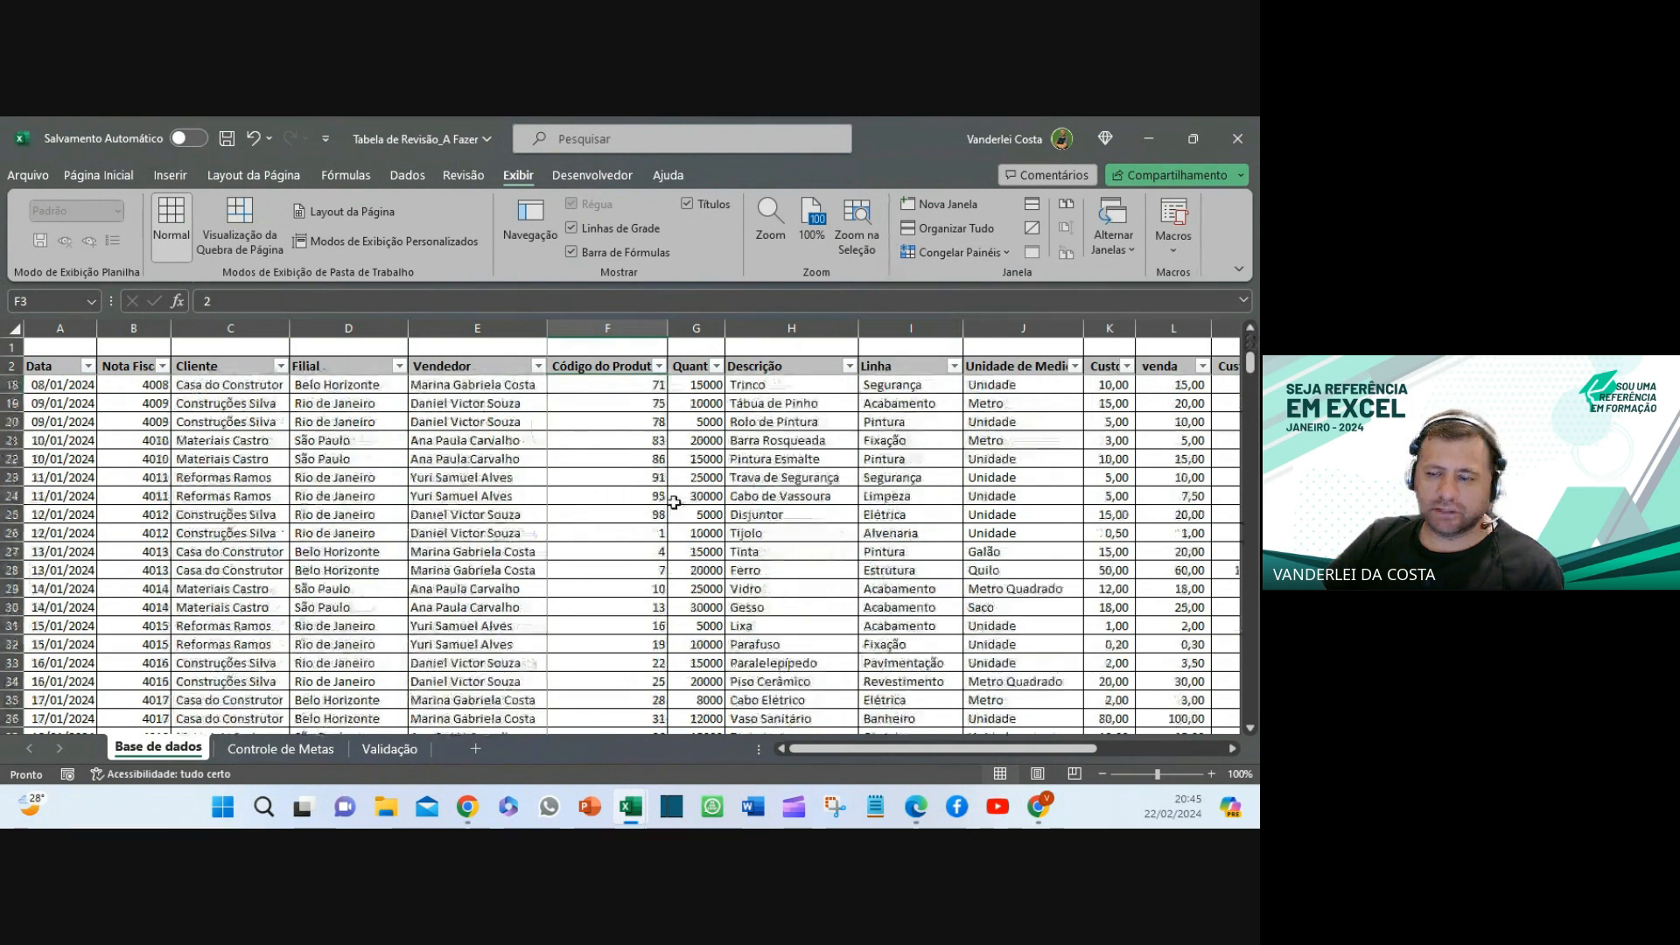
pyautogui.scroll(5, 682, 500)
pyautogui.hotkey('alt', 'Tab')
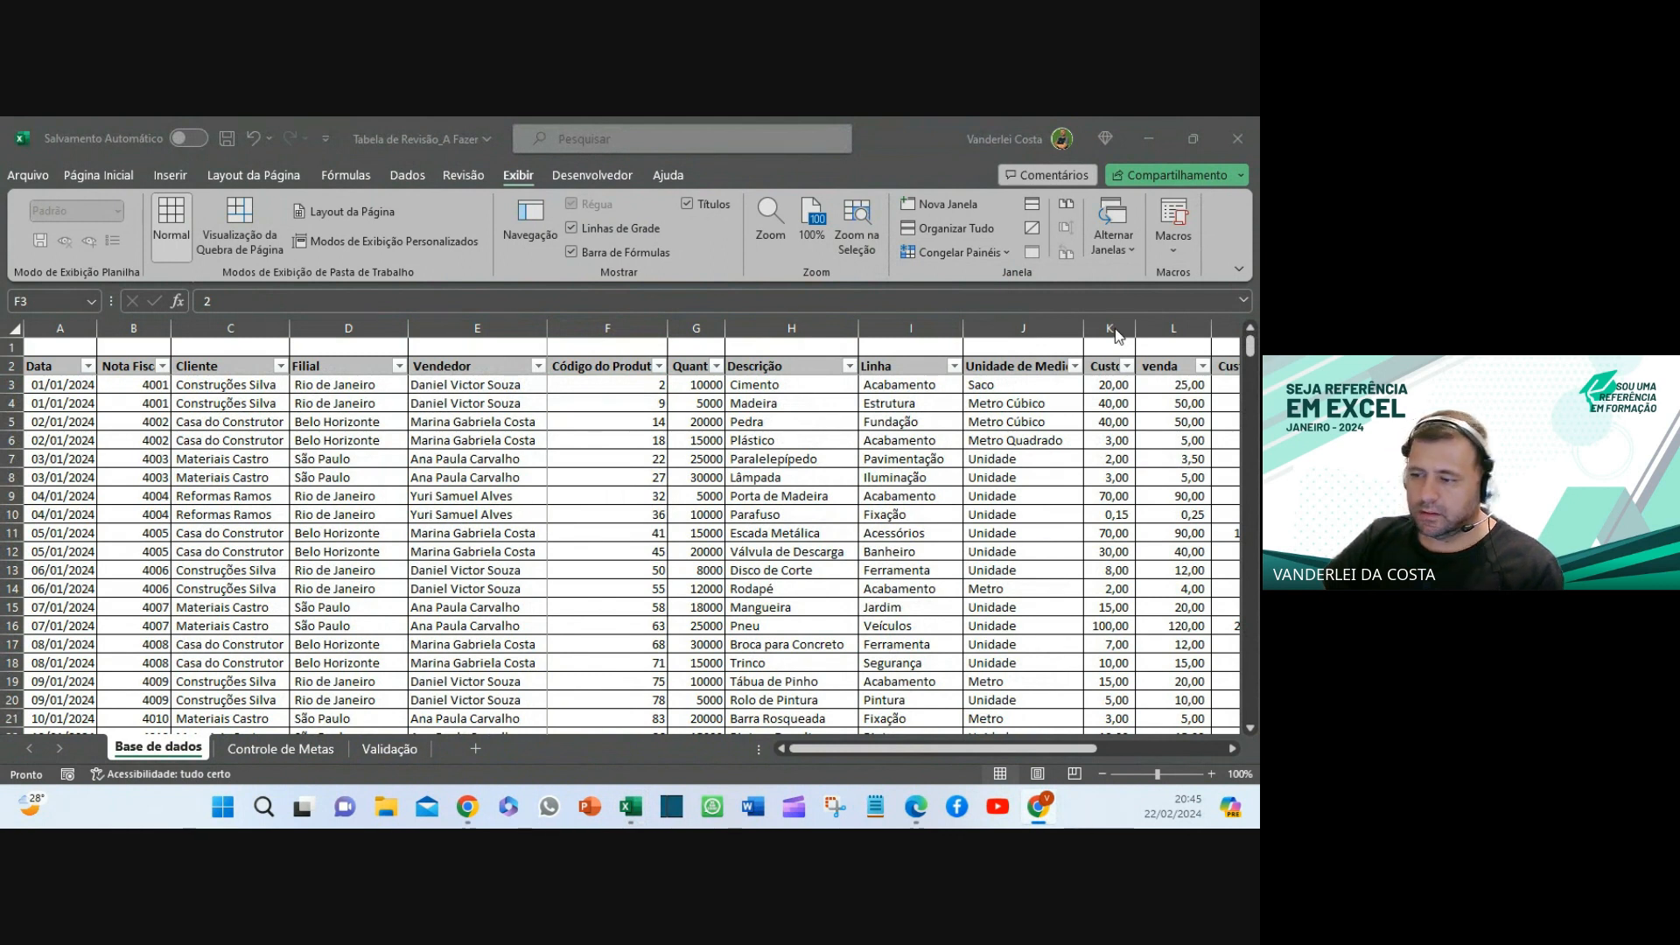
pyautogui.scroll(-2, 550, 523)
pyautogui.scroll(-20, 549, 523)
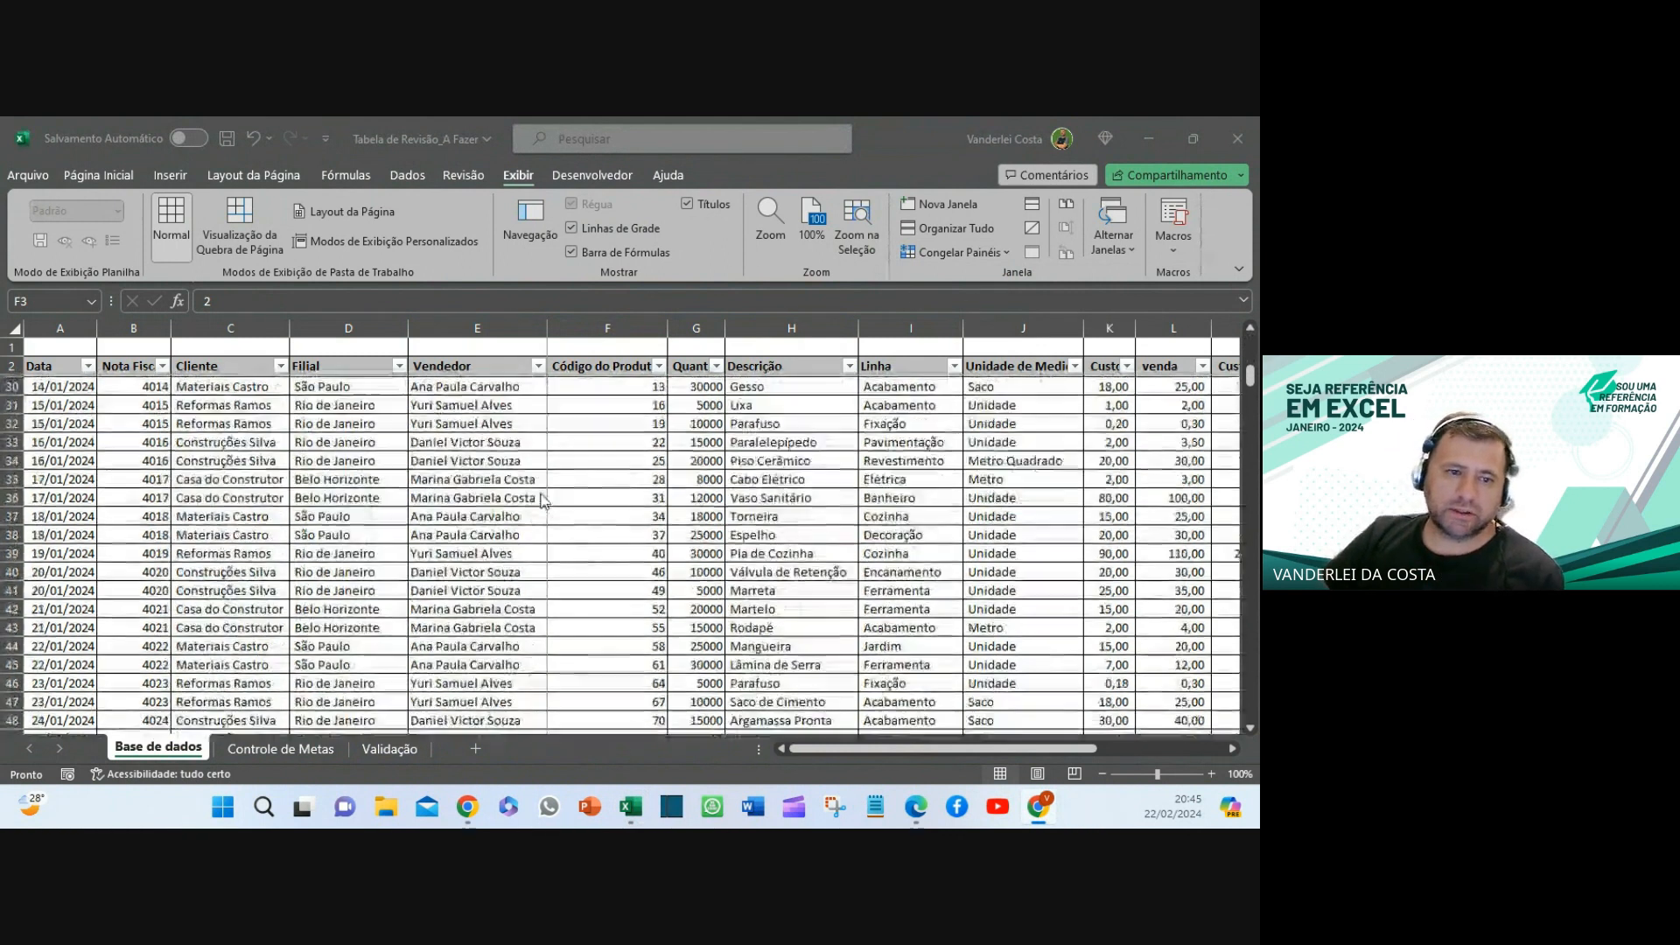
pyautogui.scroll(-9, 542, 501)
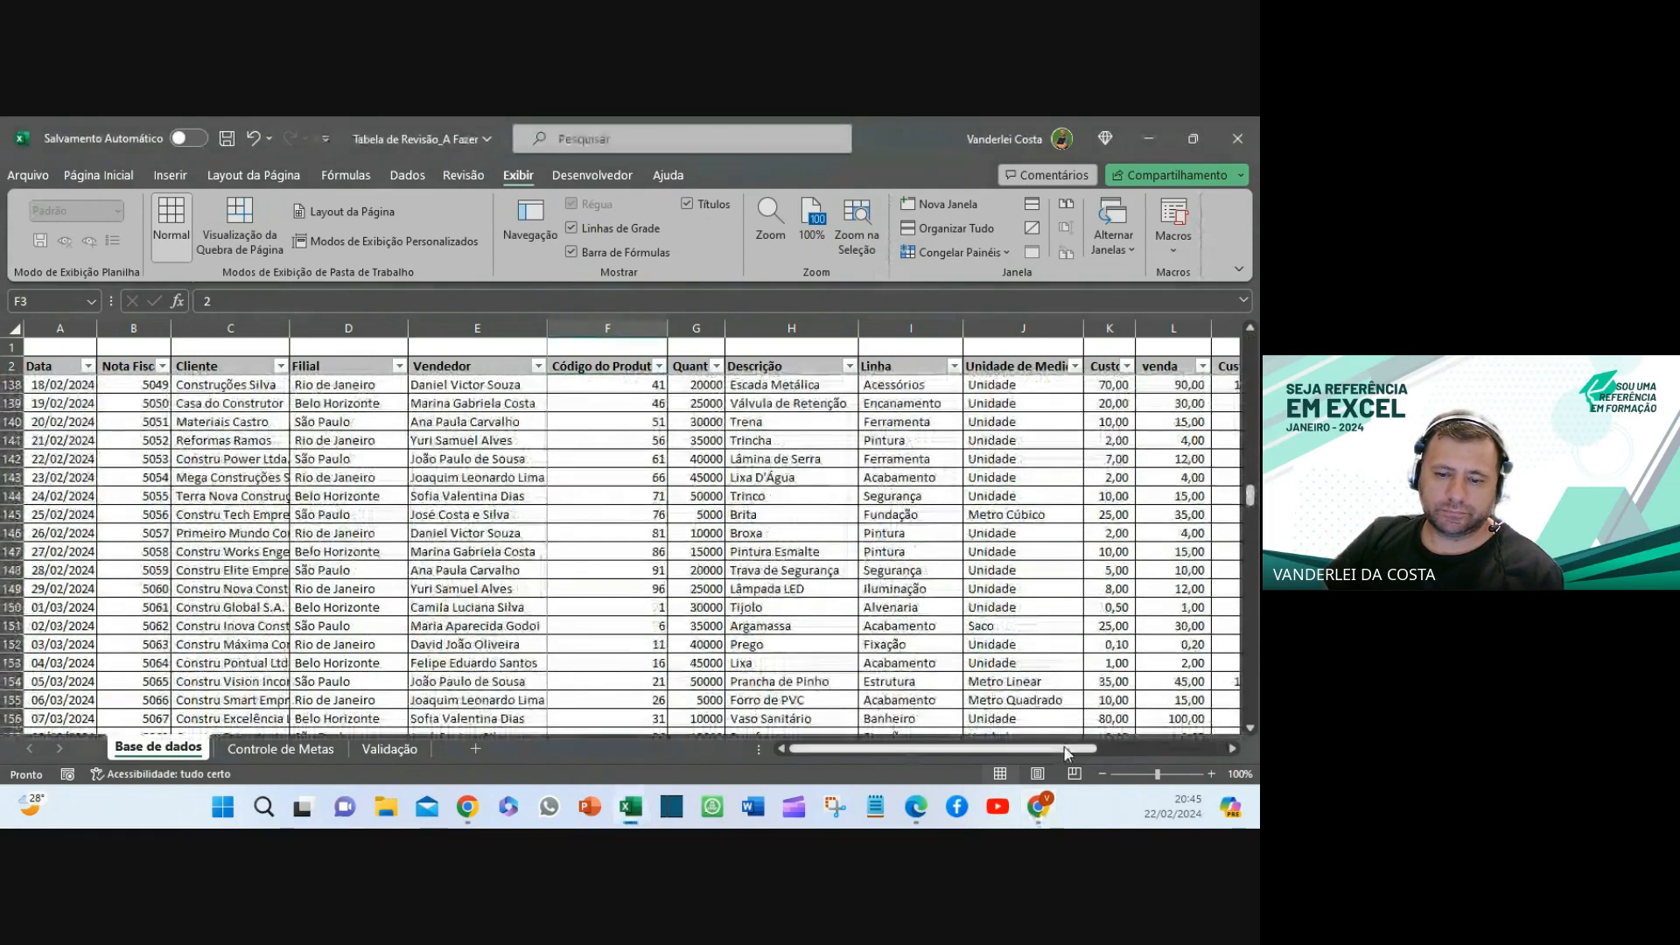
pyautogui.hscroll(3, 928, 751)
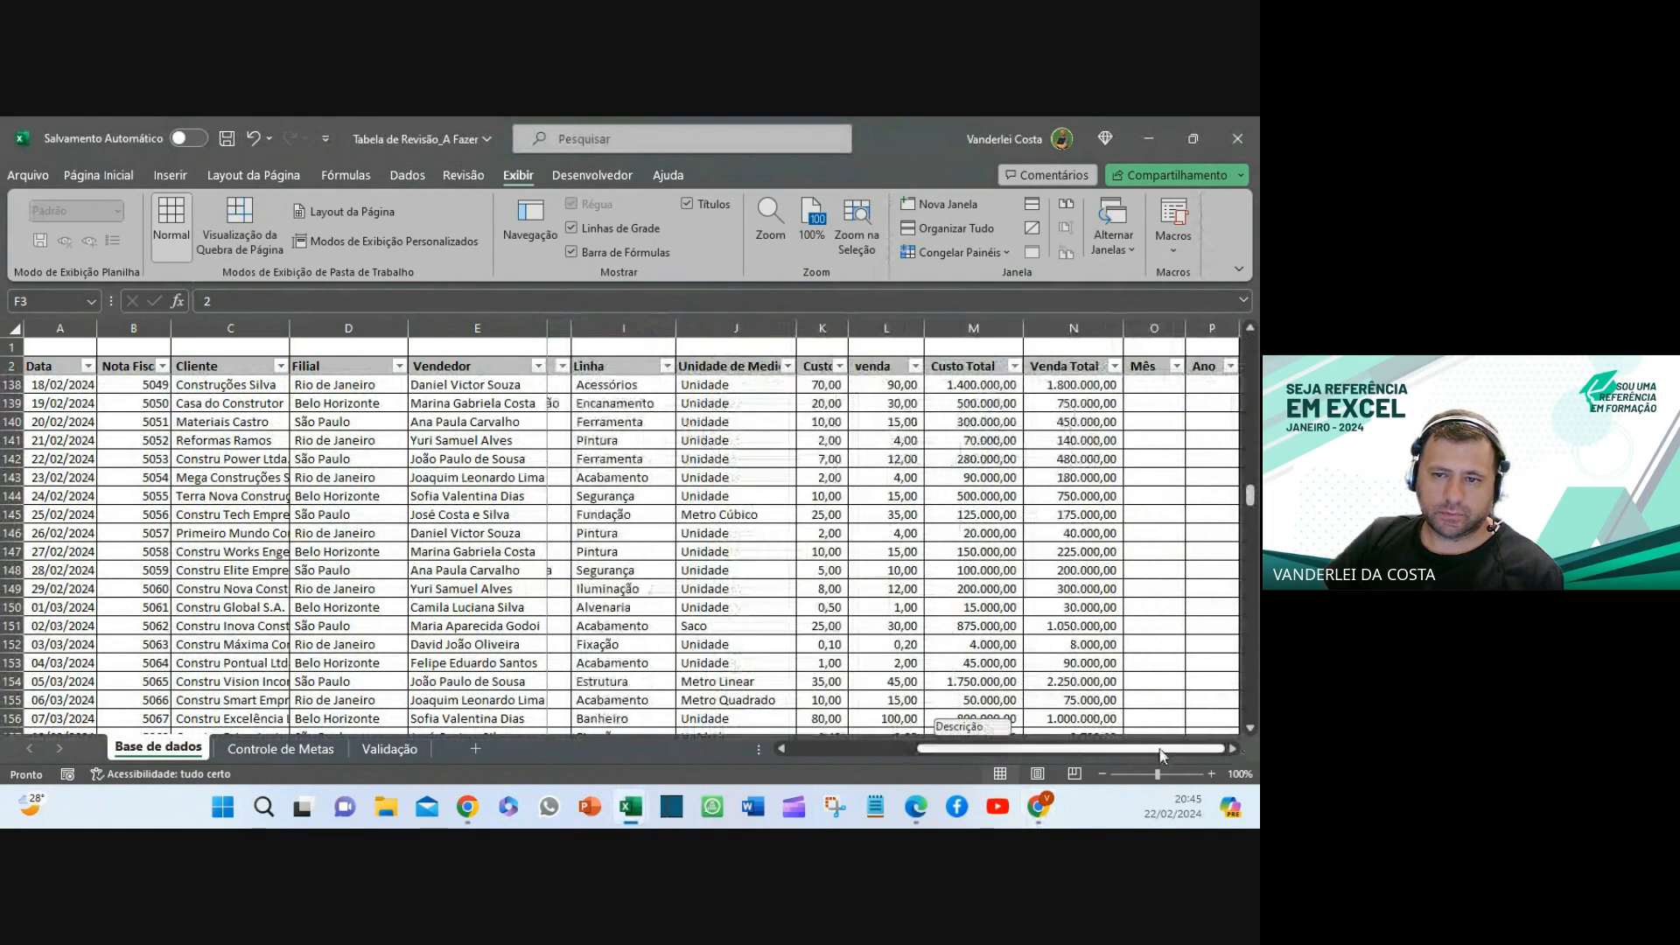
pyautogui.hscroll(-3, 723, 748)
pyautogui.scroll(10, 670, 524)
pyautogui.scroll(18, 670, 524)
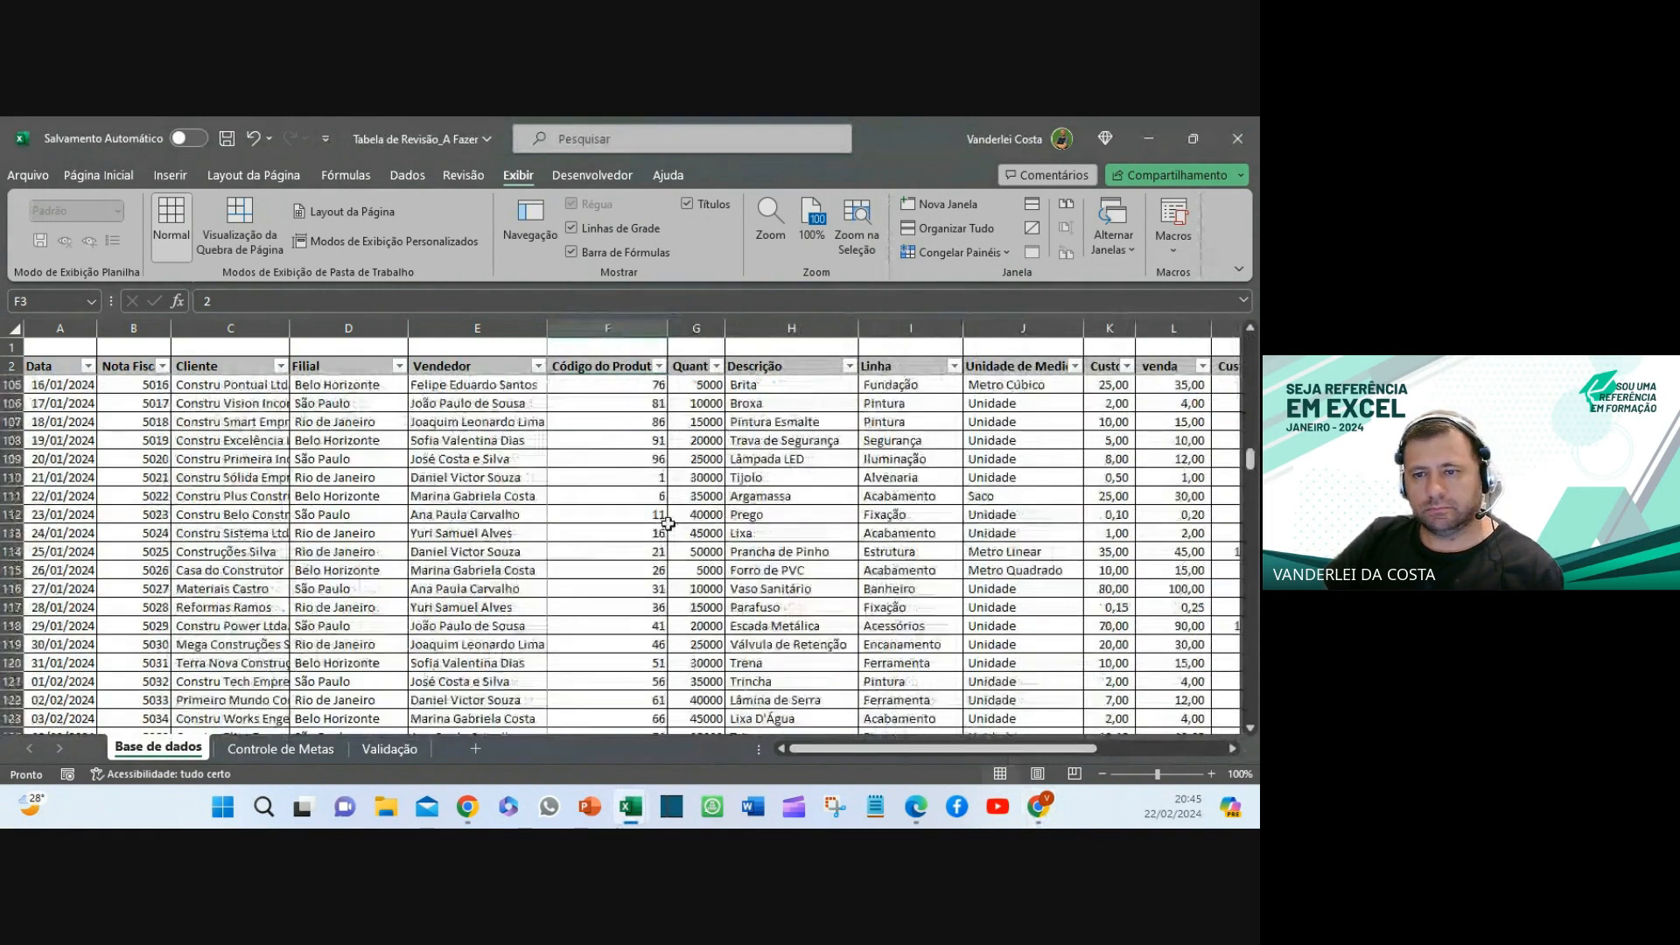
pyautogui.scroll(16, 660, 522)
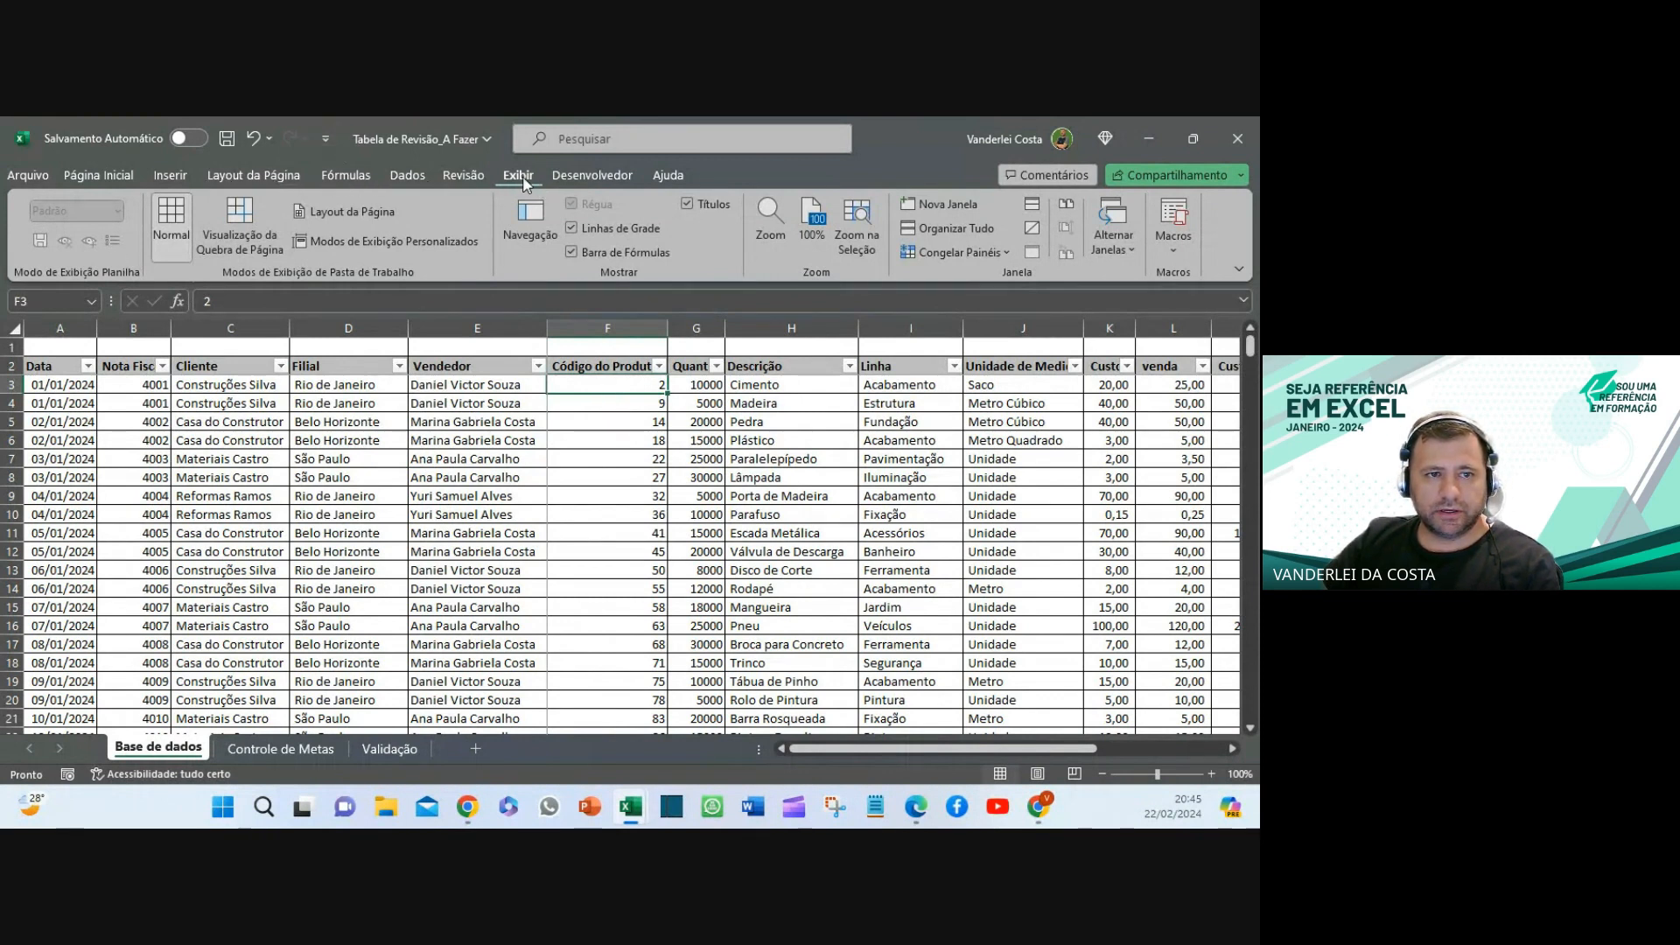
pyautogui.click(962, 254)
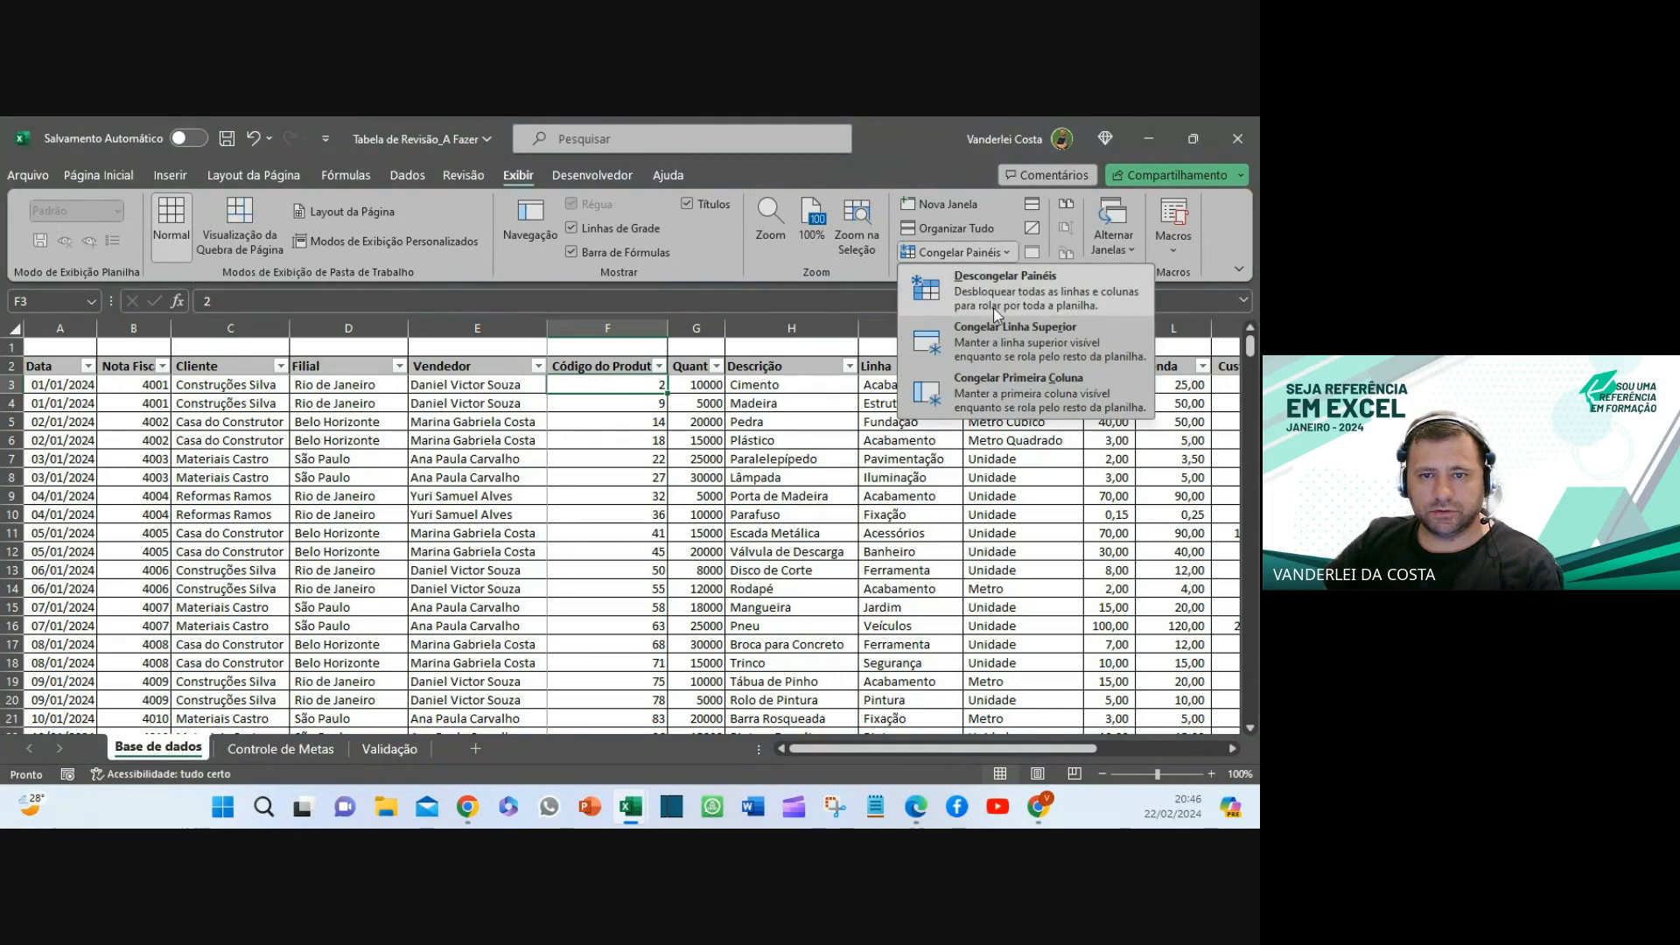
pyautogui.click(996, 315)
pyautogui.click(958, 252)
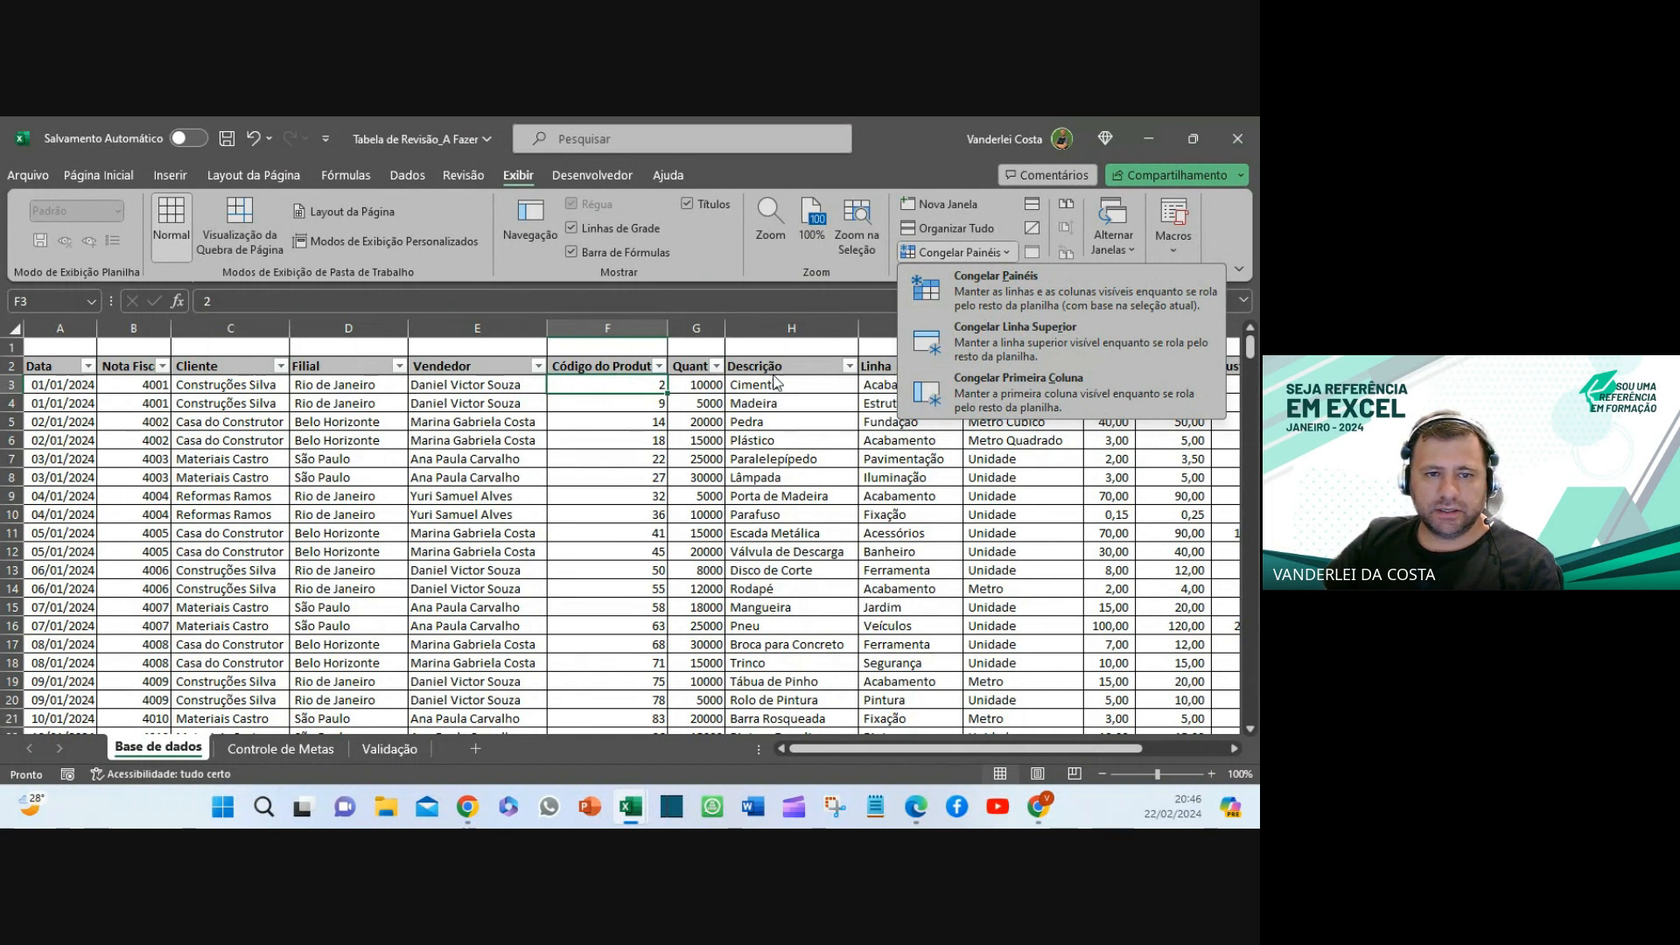
pyautogui.click(644, 388)
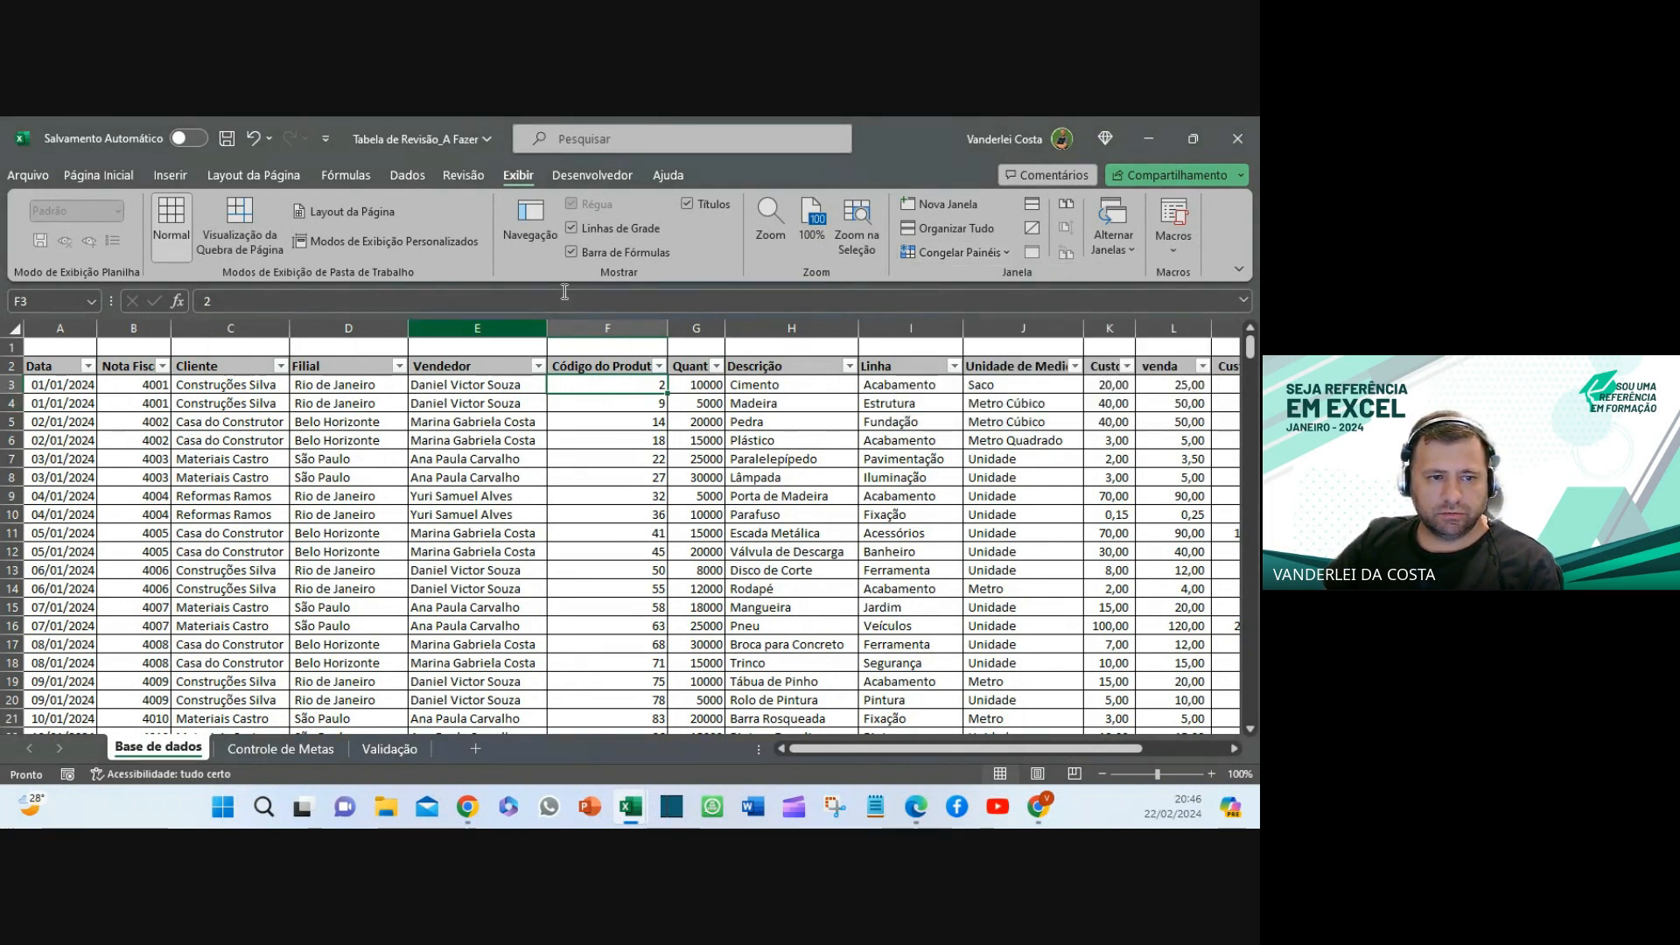
pyautogui.click(472, 329)
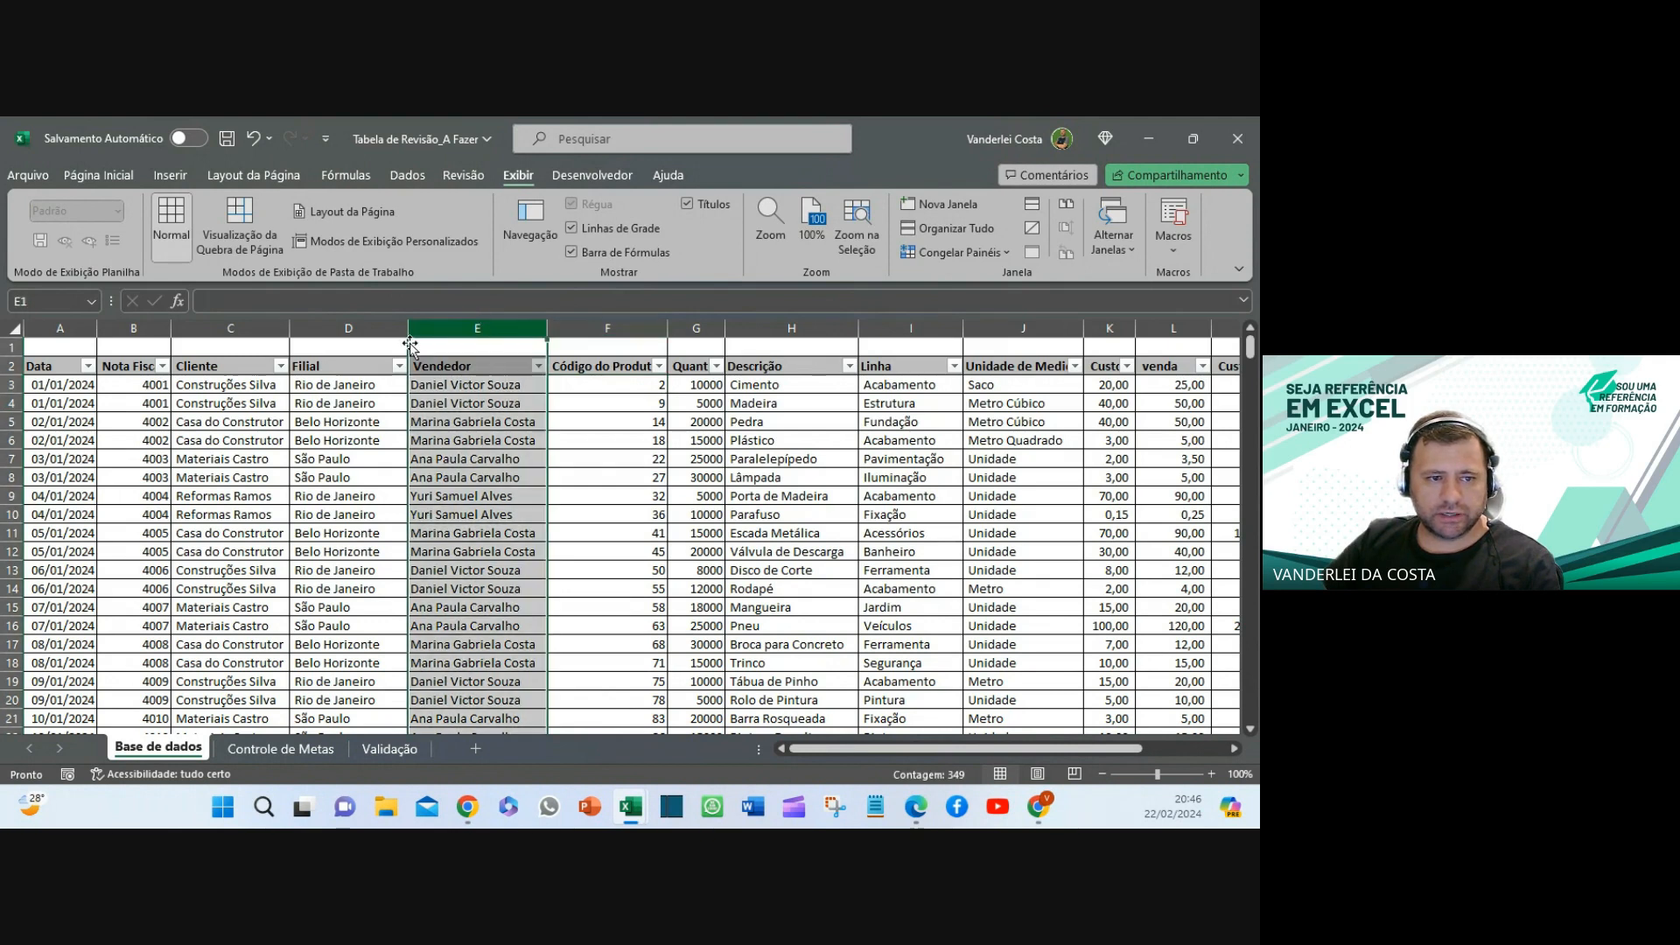
pyautogui.click(12, 384)
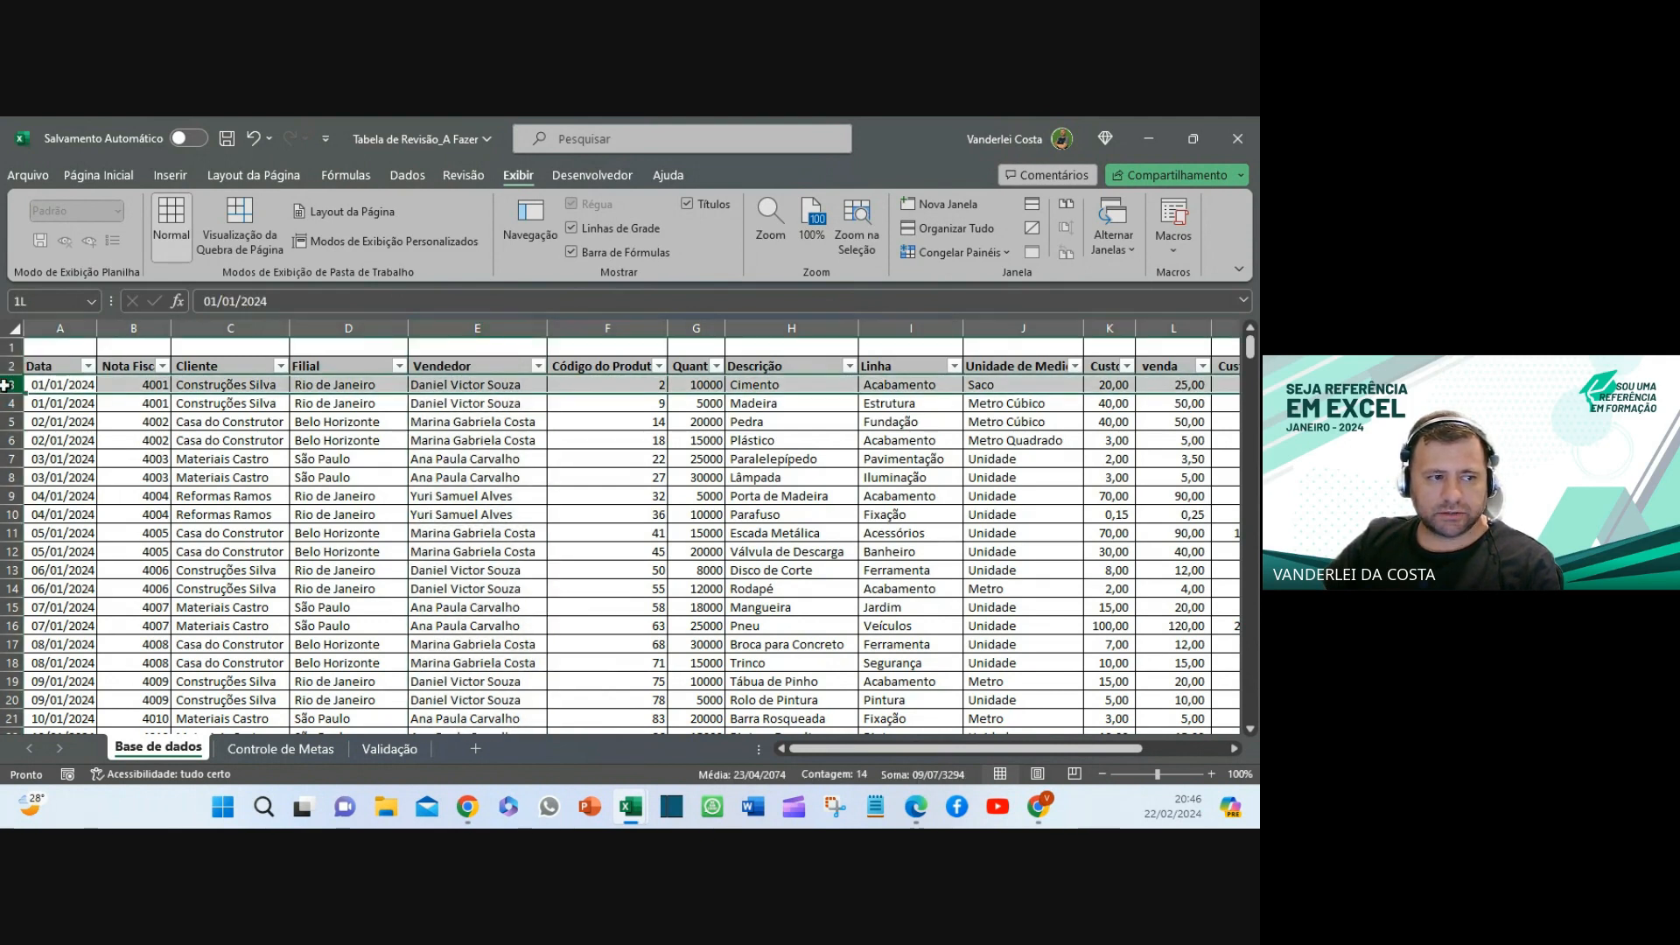
pyautogui.click(625, 386)
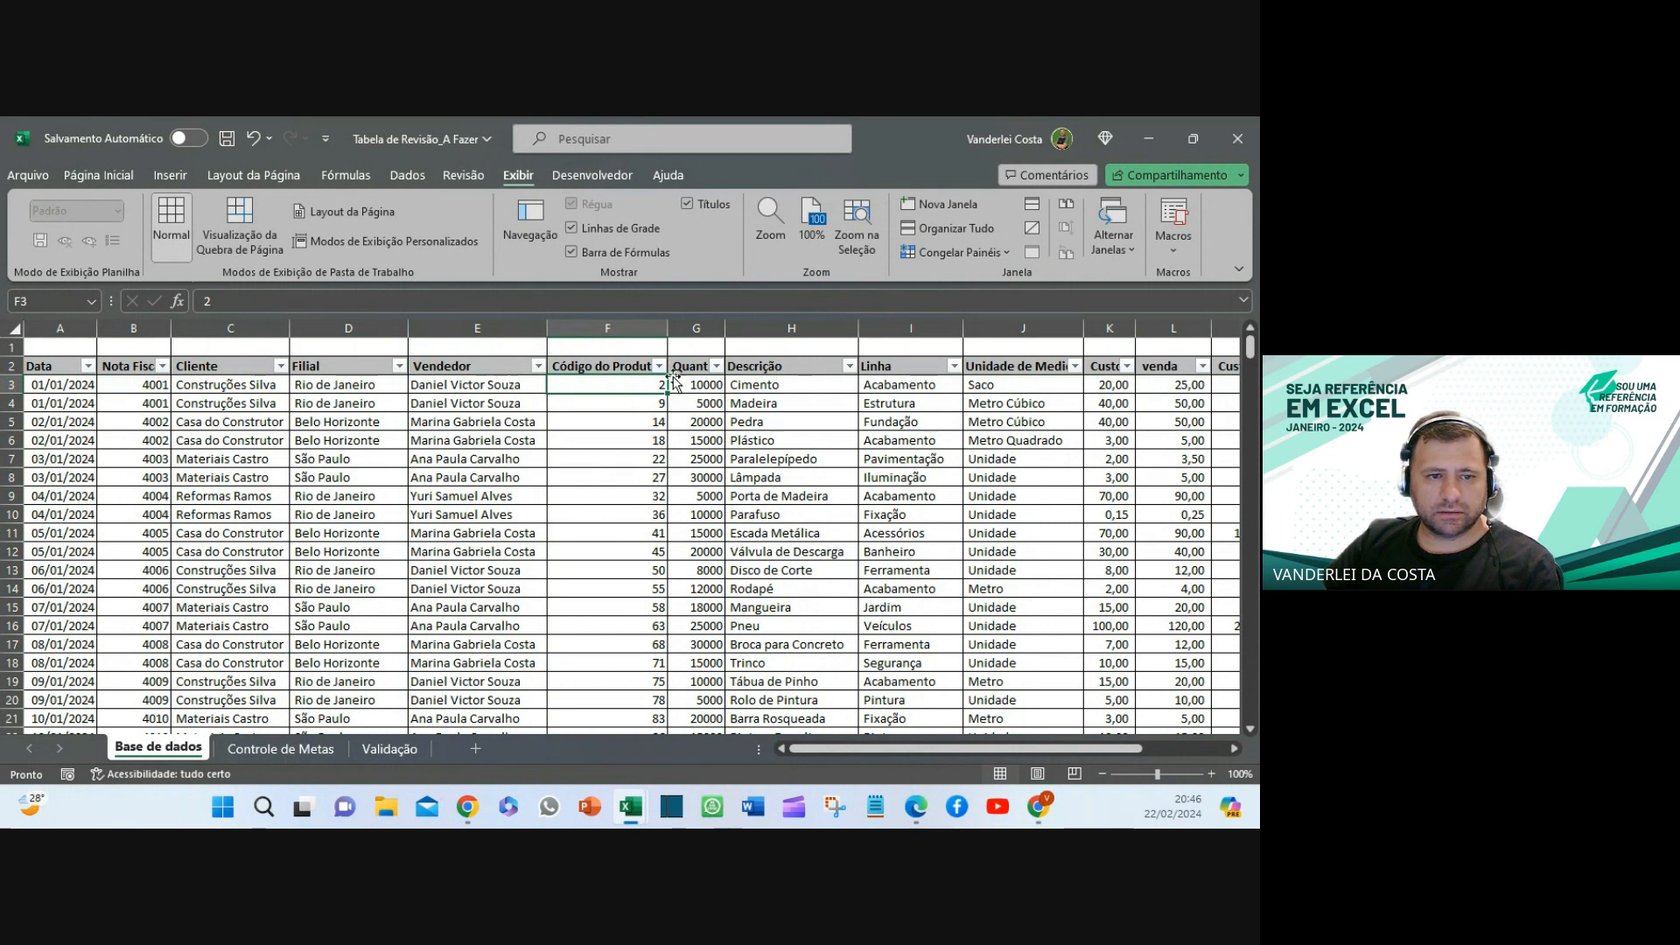
pyautogui.click(952, 252)
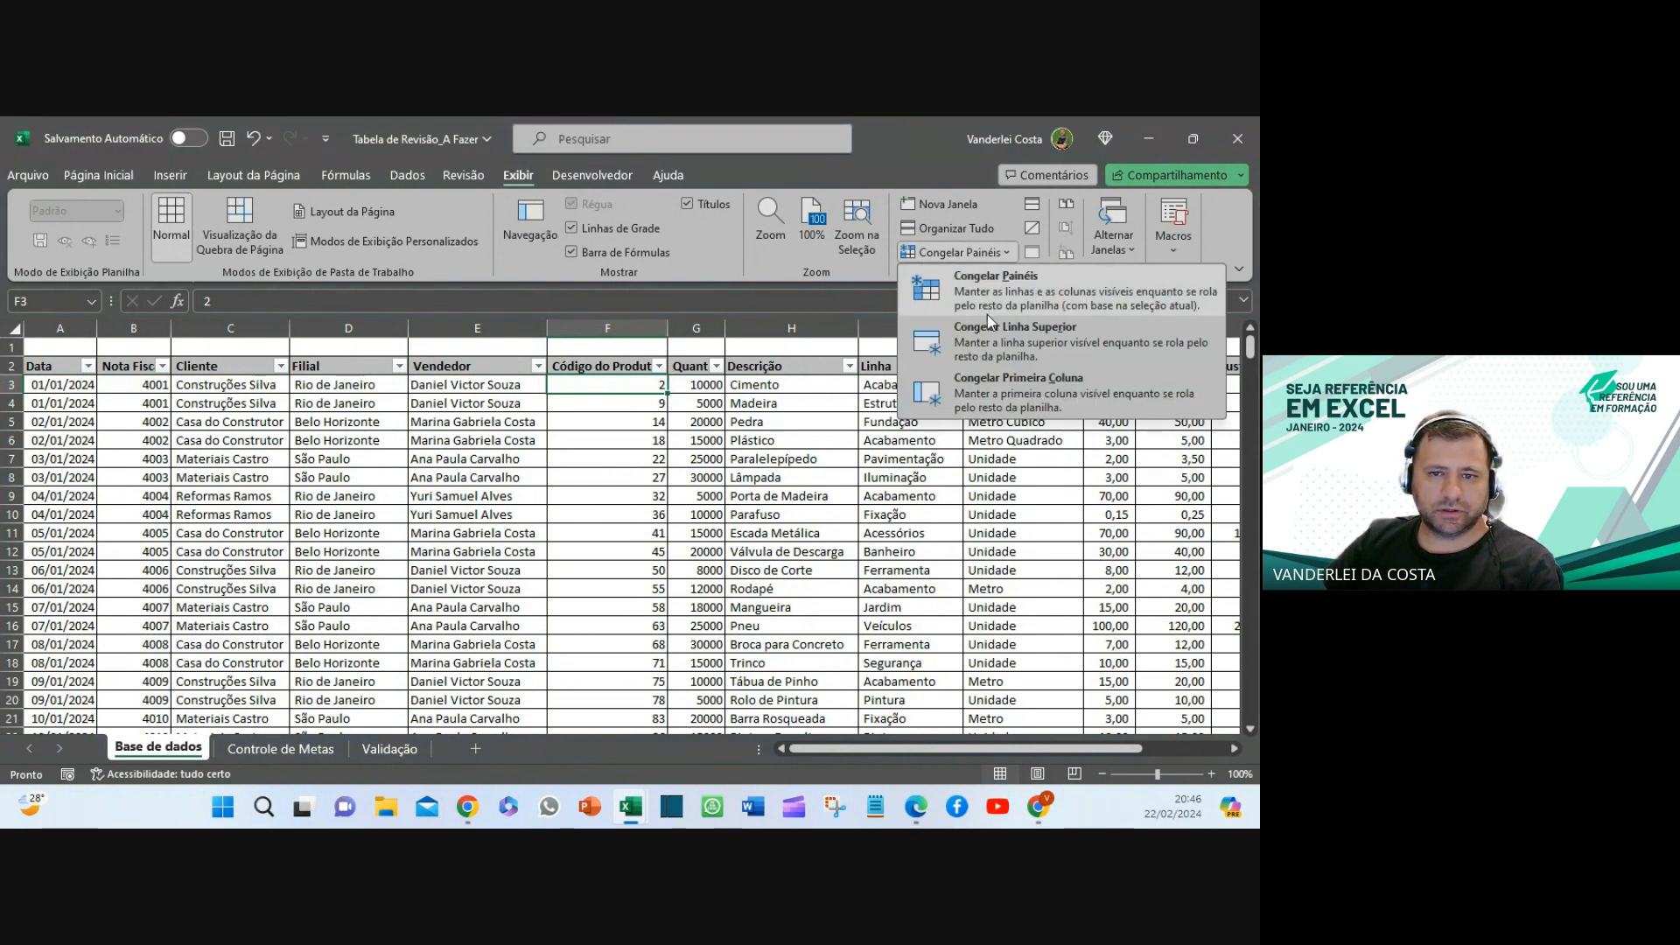
pyautogui.click(992, 282)
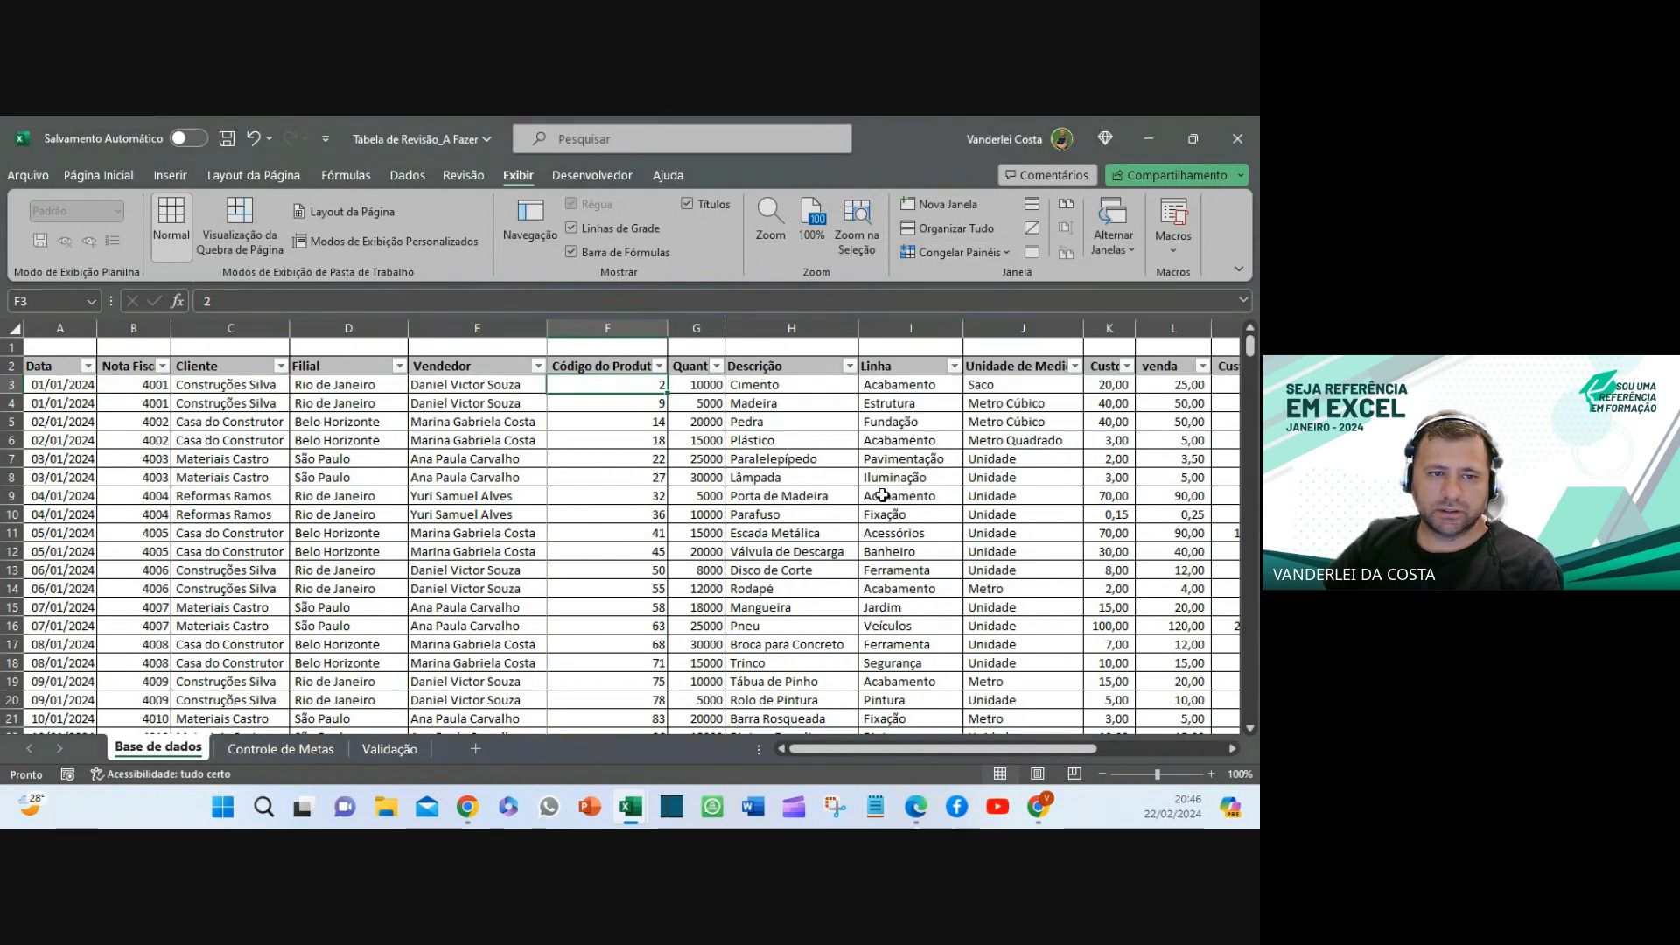
pyautogui.scroll(-14, 880, 495)
pyautogui.scroll(-9, 880, 495)
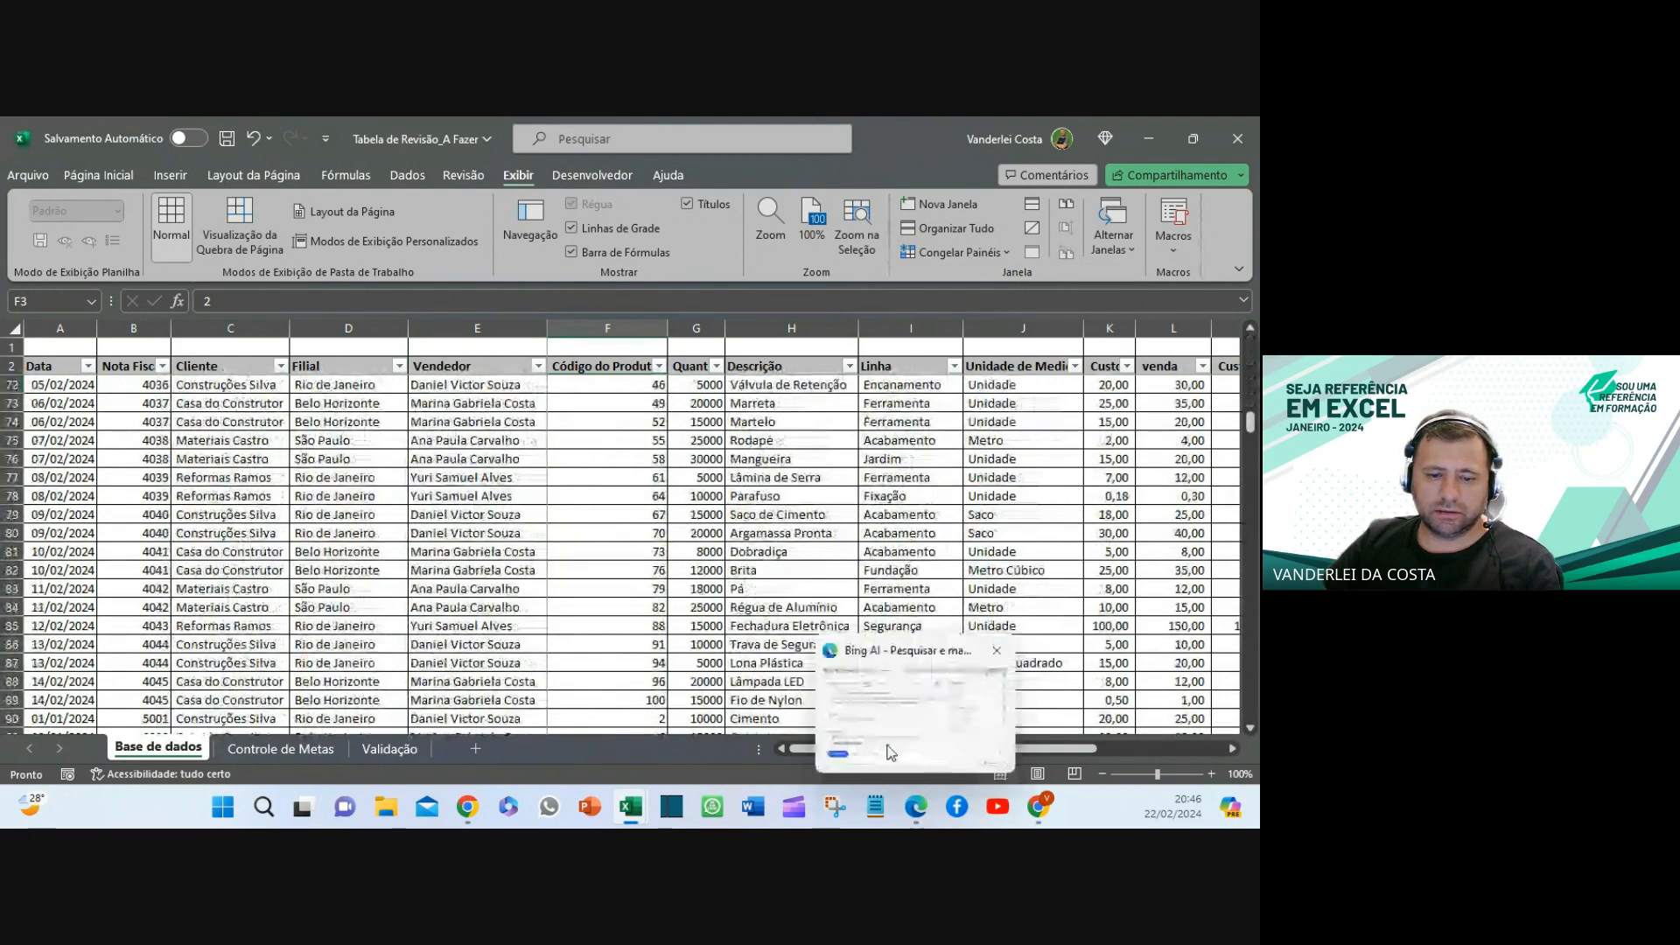
pyautogui.moveTo(803, 749); pyautogui.dragTo(622, 720)
pyautogui.scroll(2, 641, 420)
pyautogui.scroll(20, 641, 420)
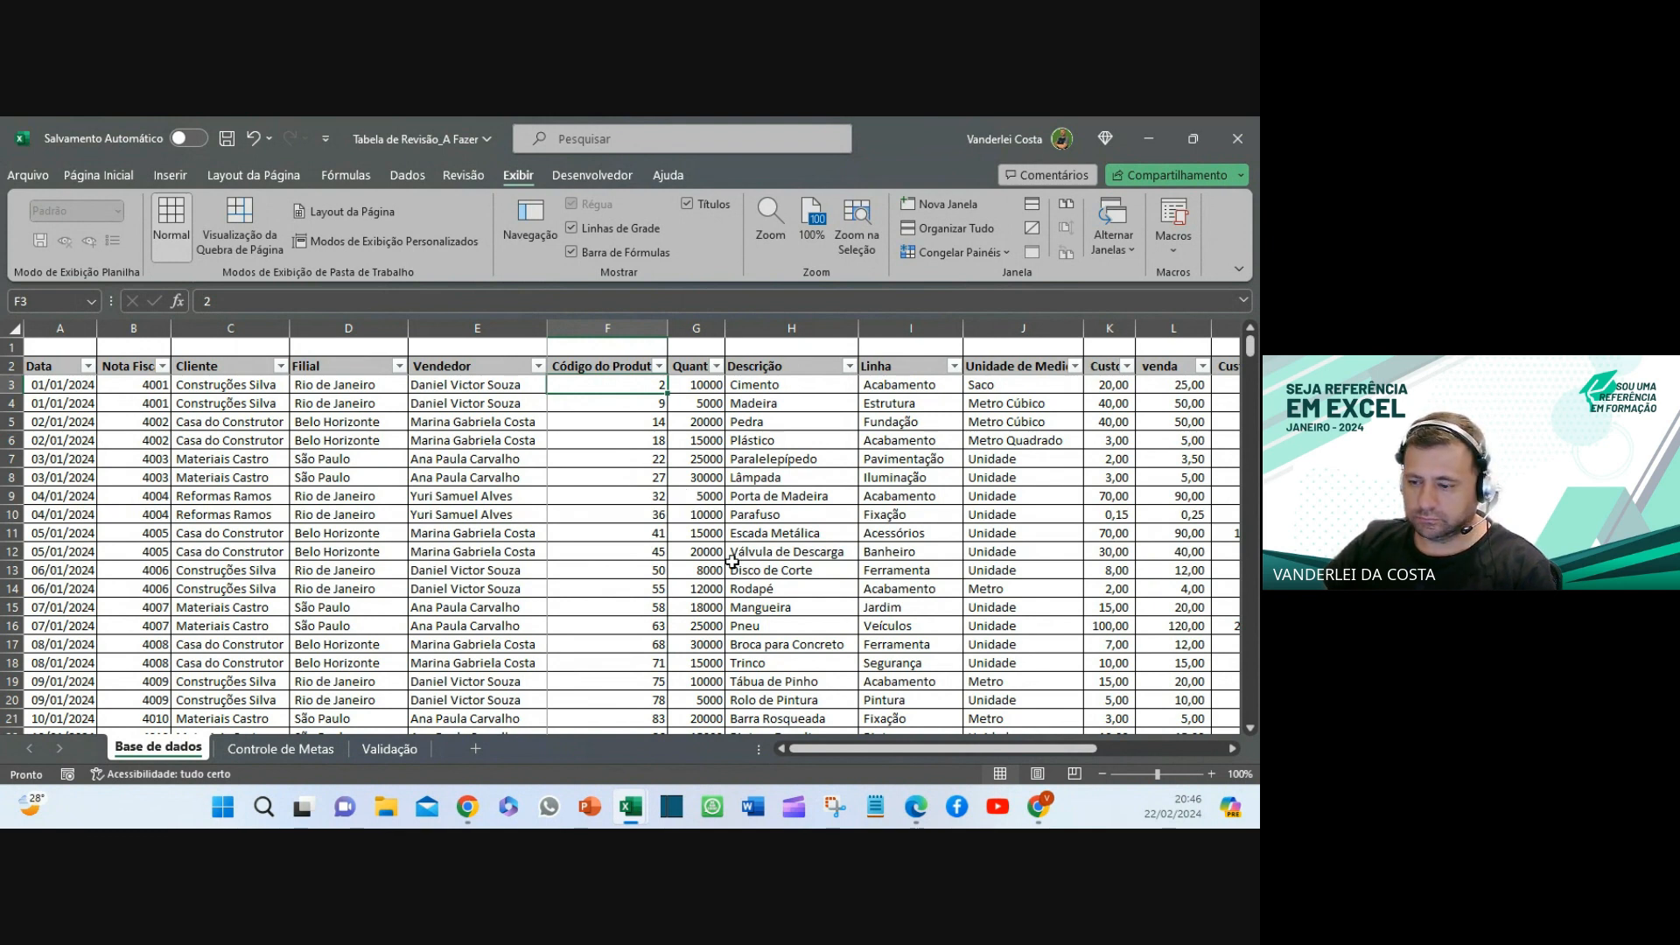
# - Show the Congelar Painéis options on the Exibir tab for the Base de dados table
pyautogui.scroll(-1, 732, 560)
pyautogui.scroll(1, 732, 560)
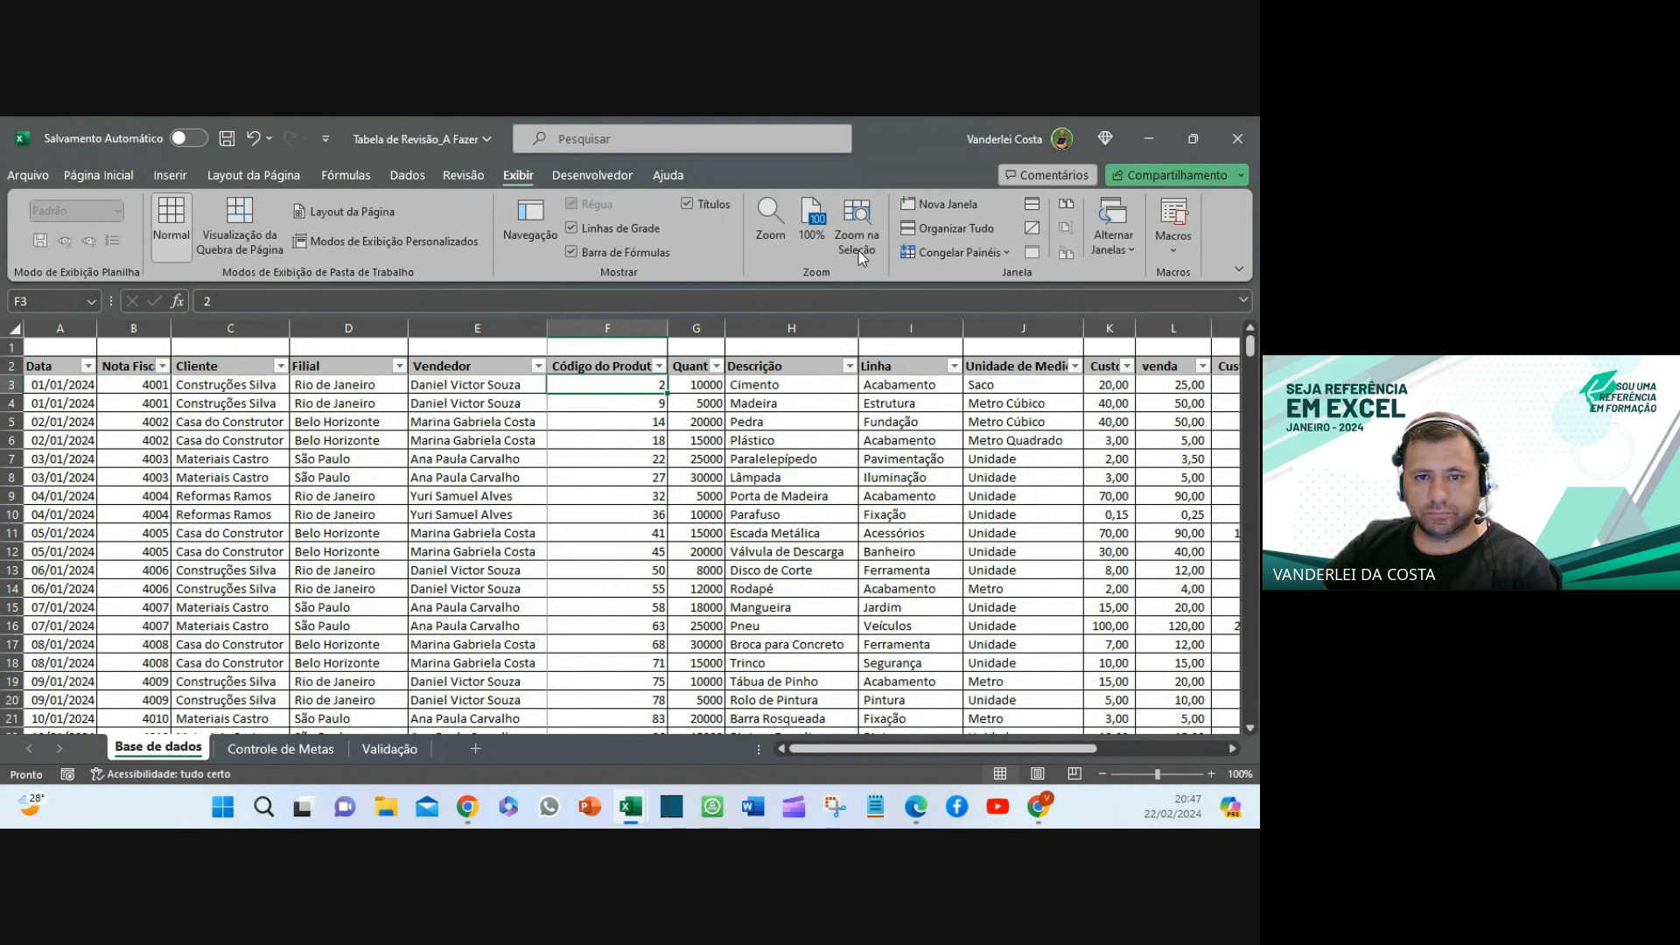
pyautogui.click(952, 253)
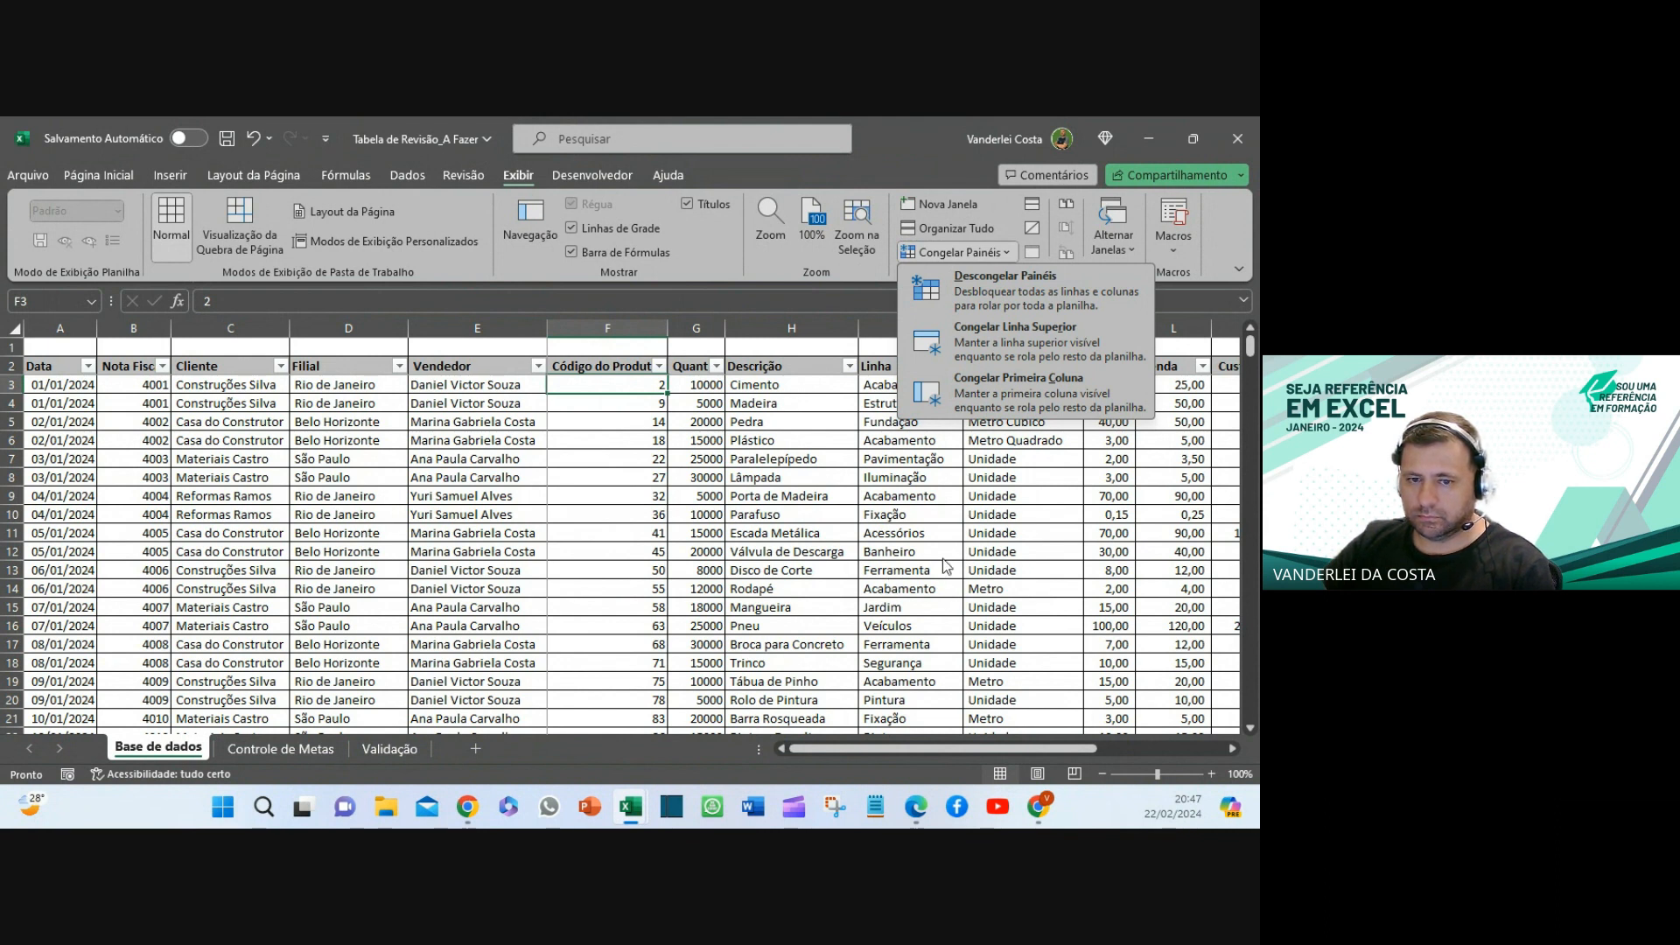
# - Close the freeze-panes options and adjust the sheet zoom through the Zoom dialog
pyautogui.click(883, 486)
pyautogui.click(925, 408)
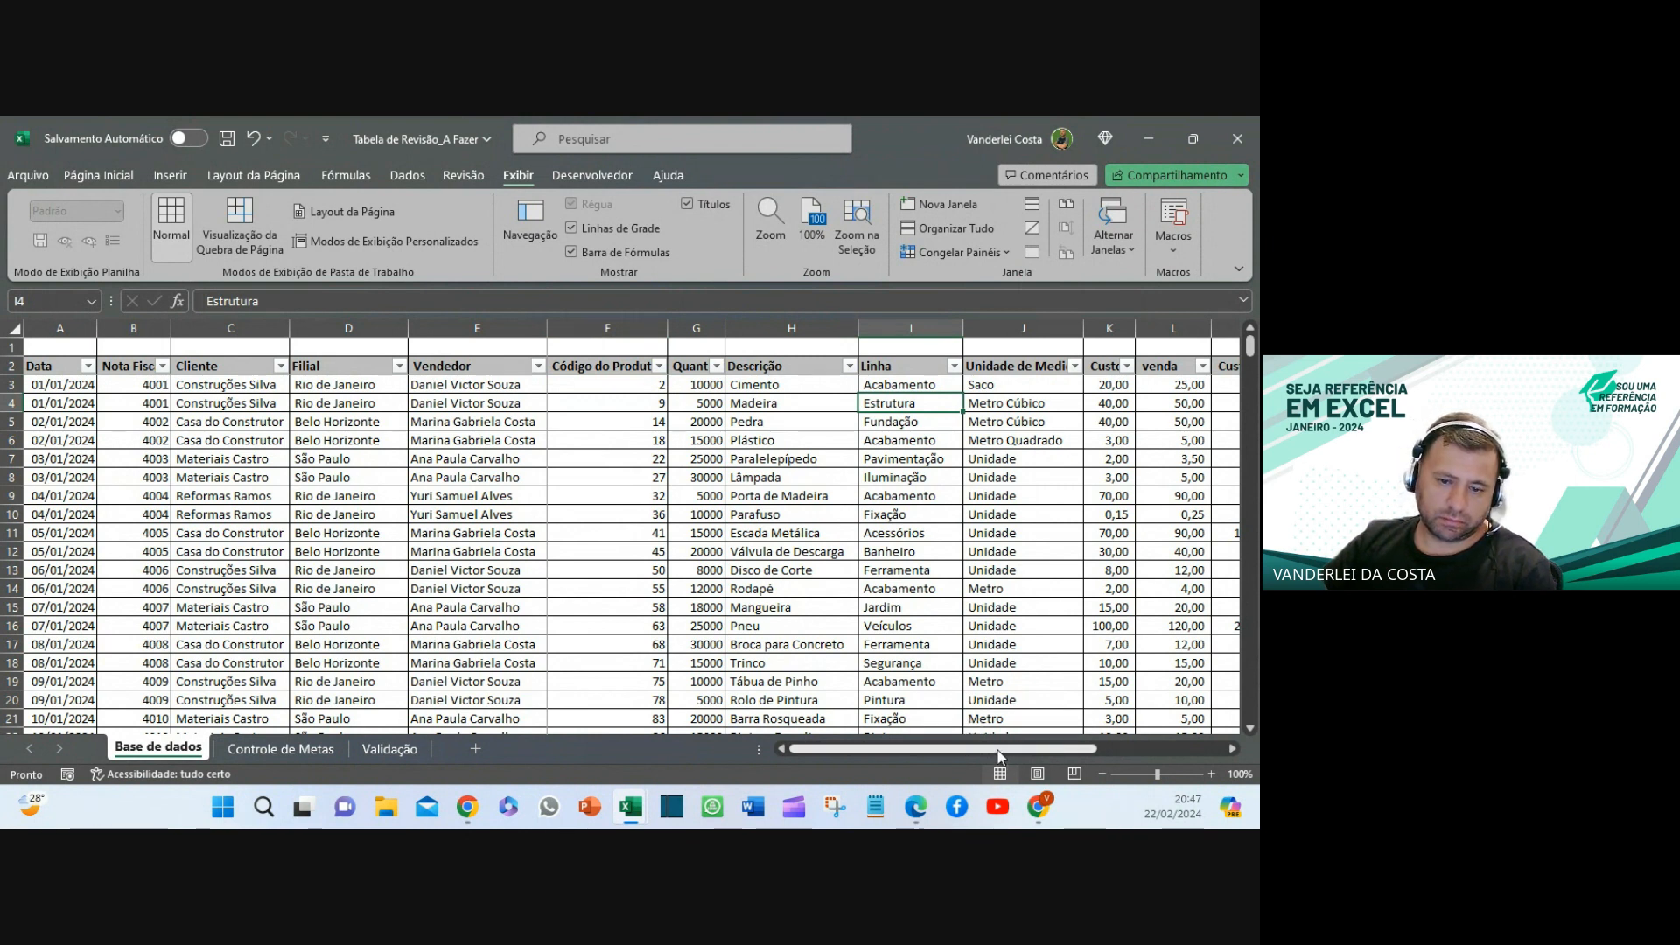
pyautogui.moveTo(1042, 747); pyautogui.dragTo(1062, 748)
pyautogui.click(1211, 774)
pyautogui.click(1240, 774)
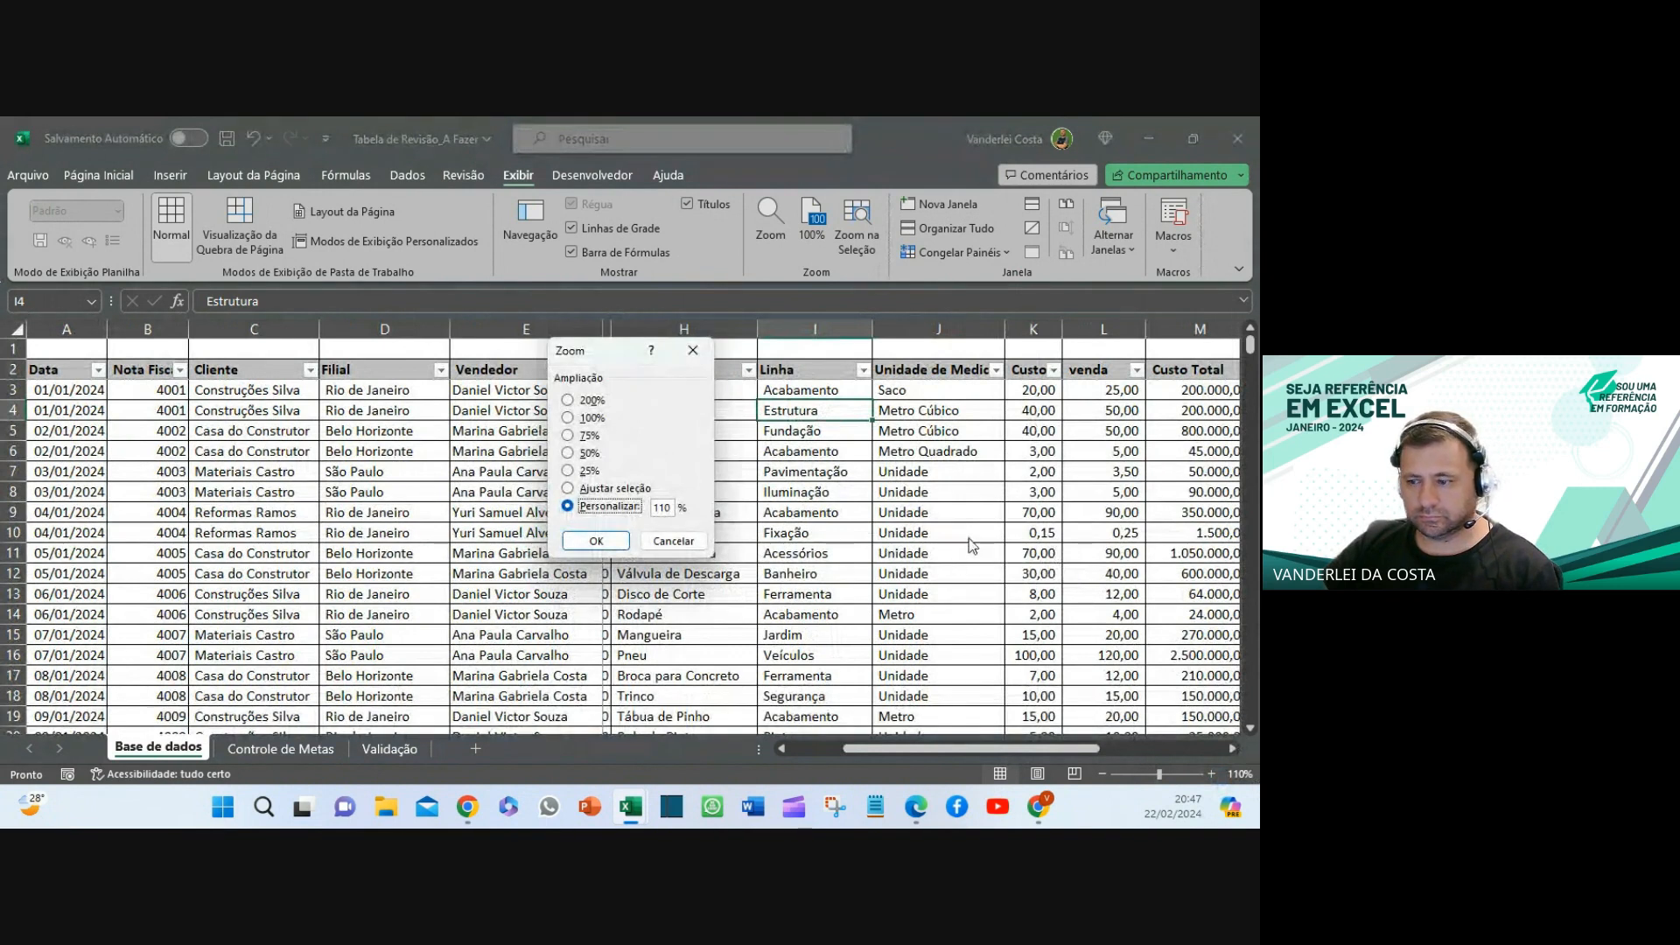
pyautogui.click(673, 541)
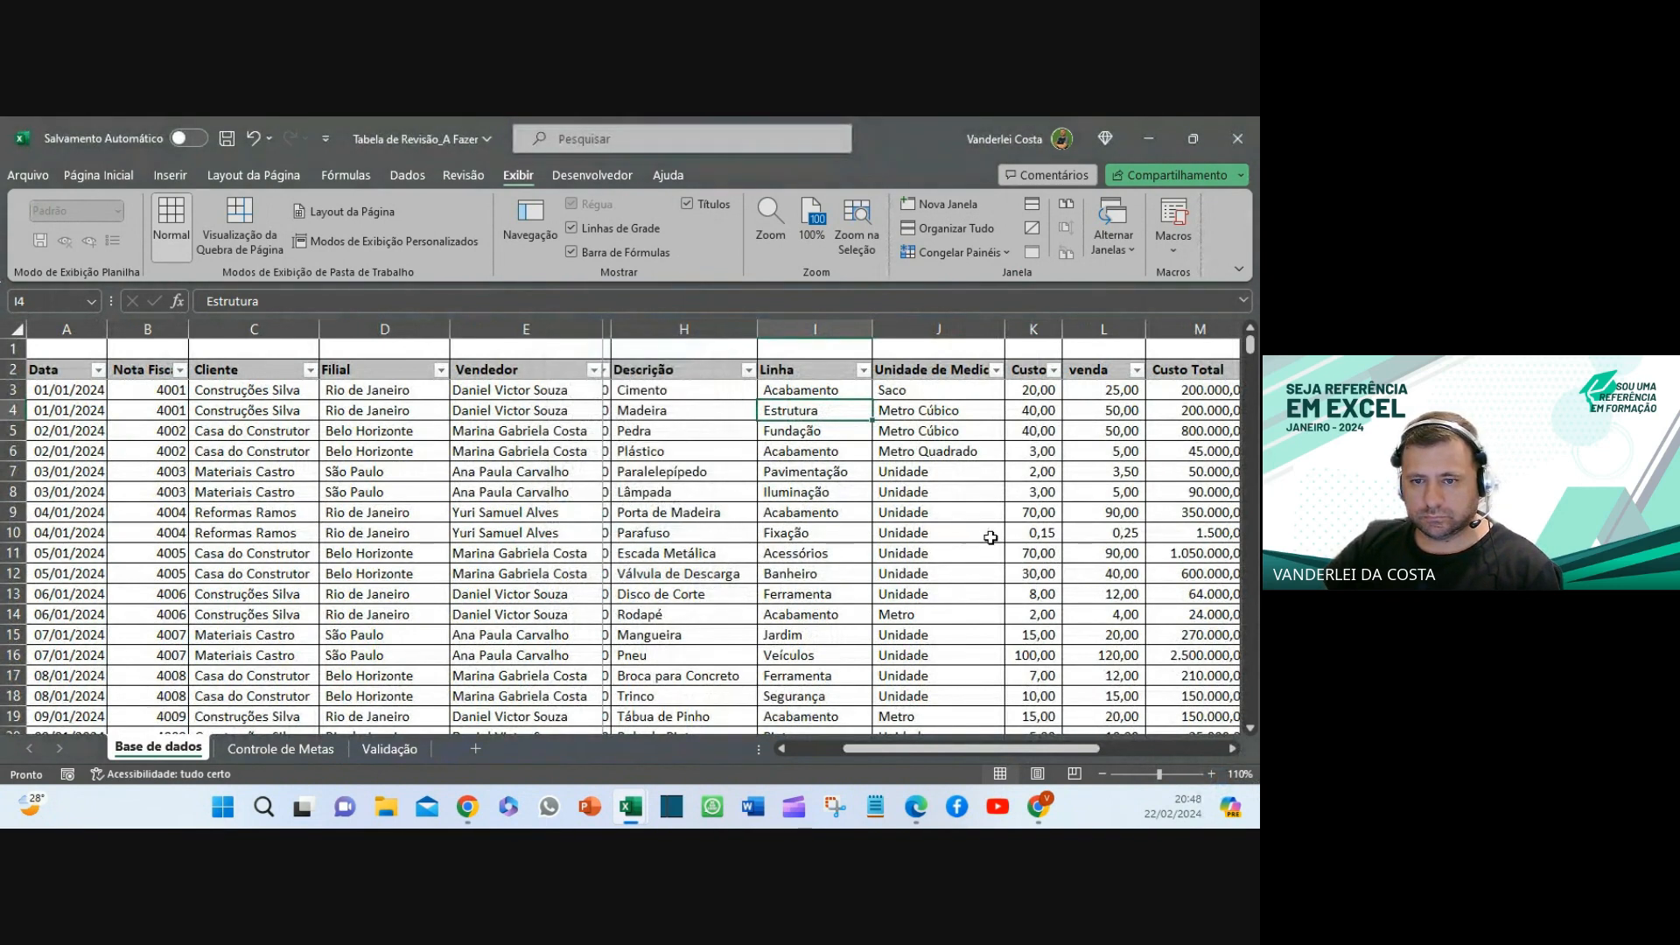
# - Scroll right to show Custo Total and Venda Total beside the frozen columns, selecting M1
pyautogui.keyDown('ctrl'); pyautogui.scroll(-1, 990, 537); pyautogui.keyUp('ctrl')
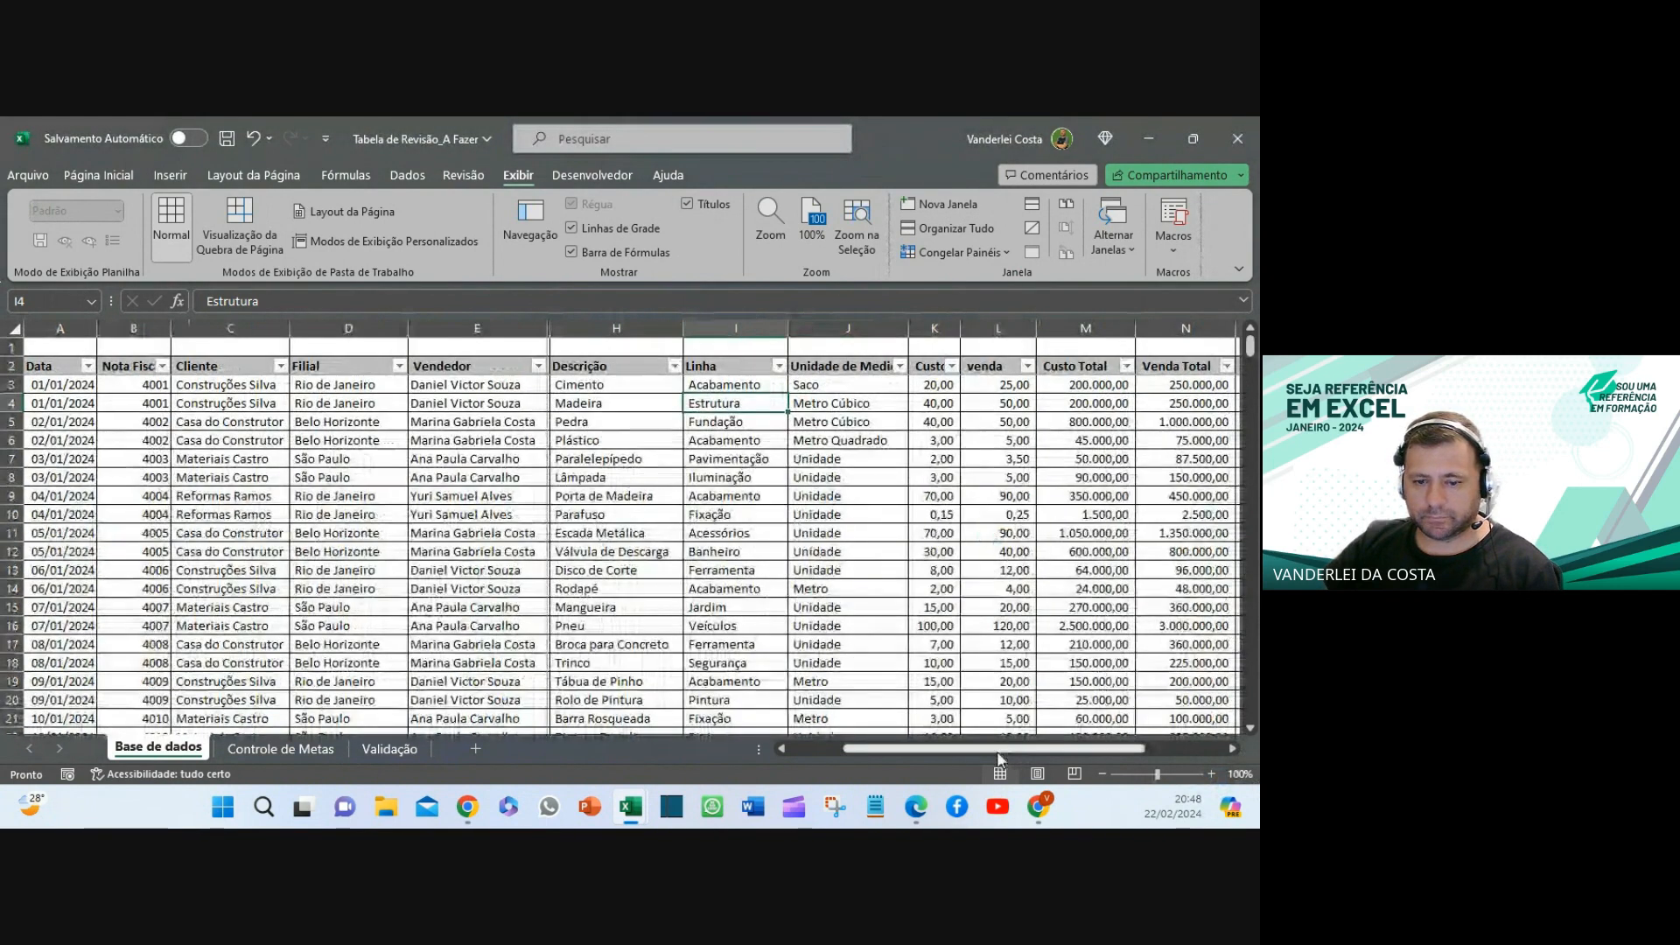
pyautogui.moveTo(1034, 752); pyautogui.dragTo(1085, 750)
pyautogui.scroll(-1, 904, 434)
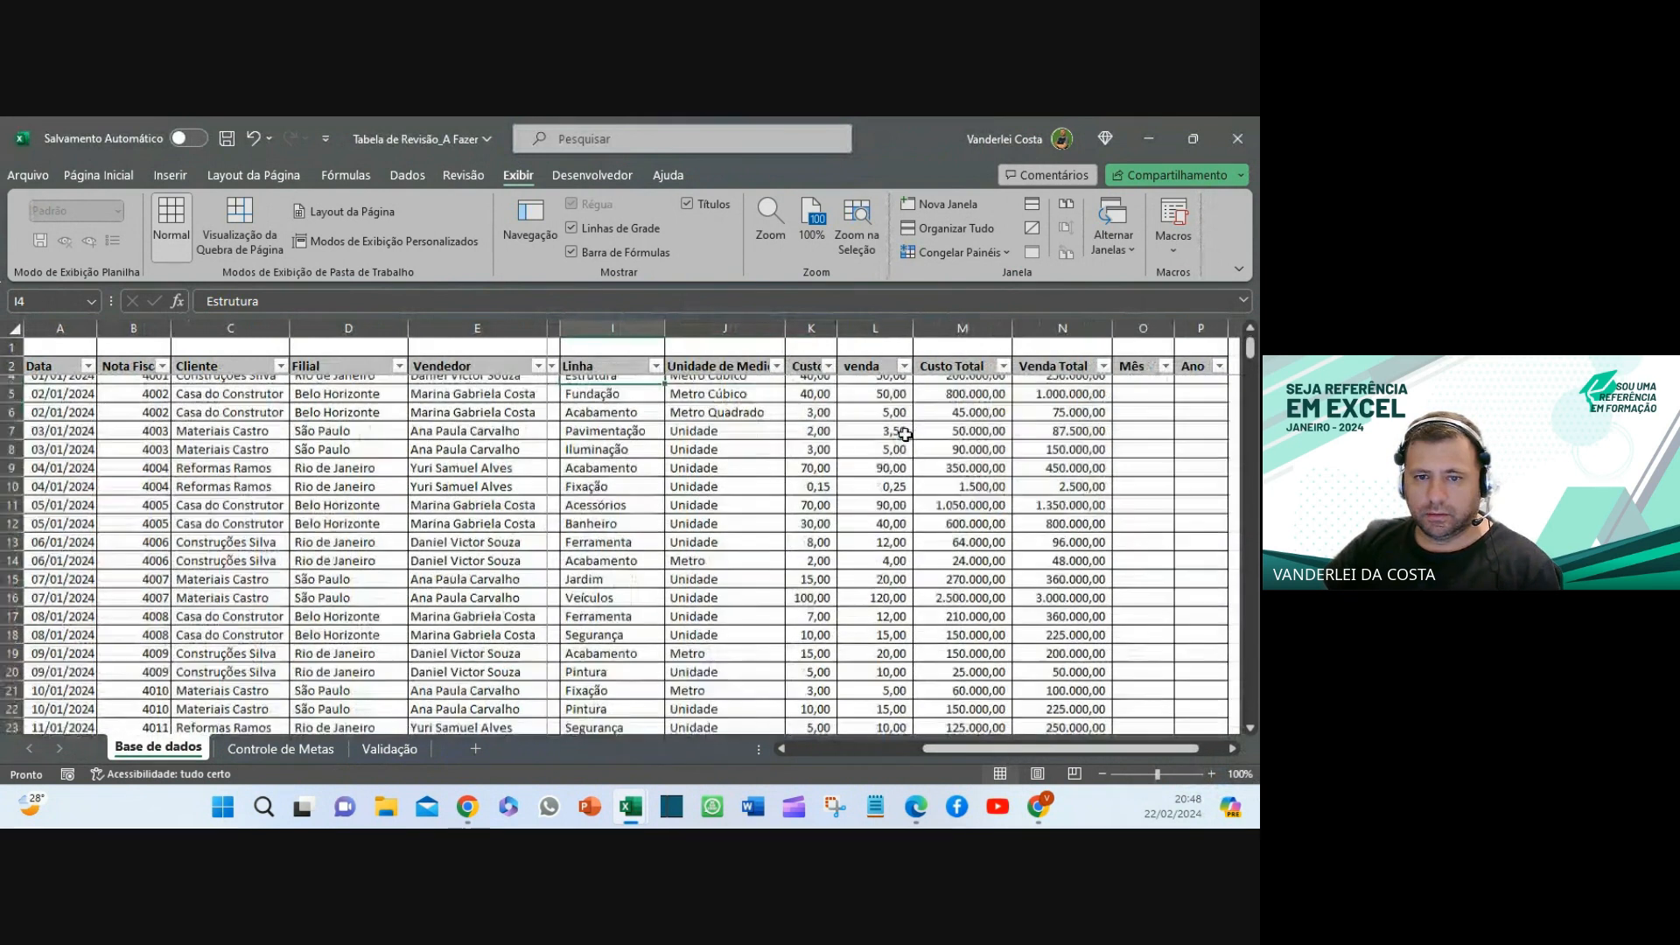
pyautogui.scroll(2, 904, 434)
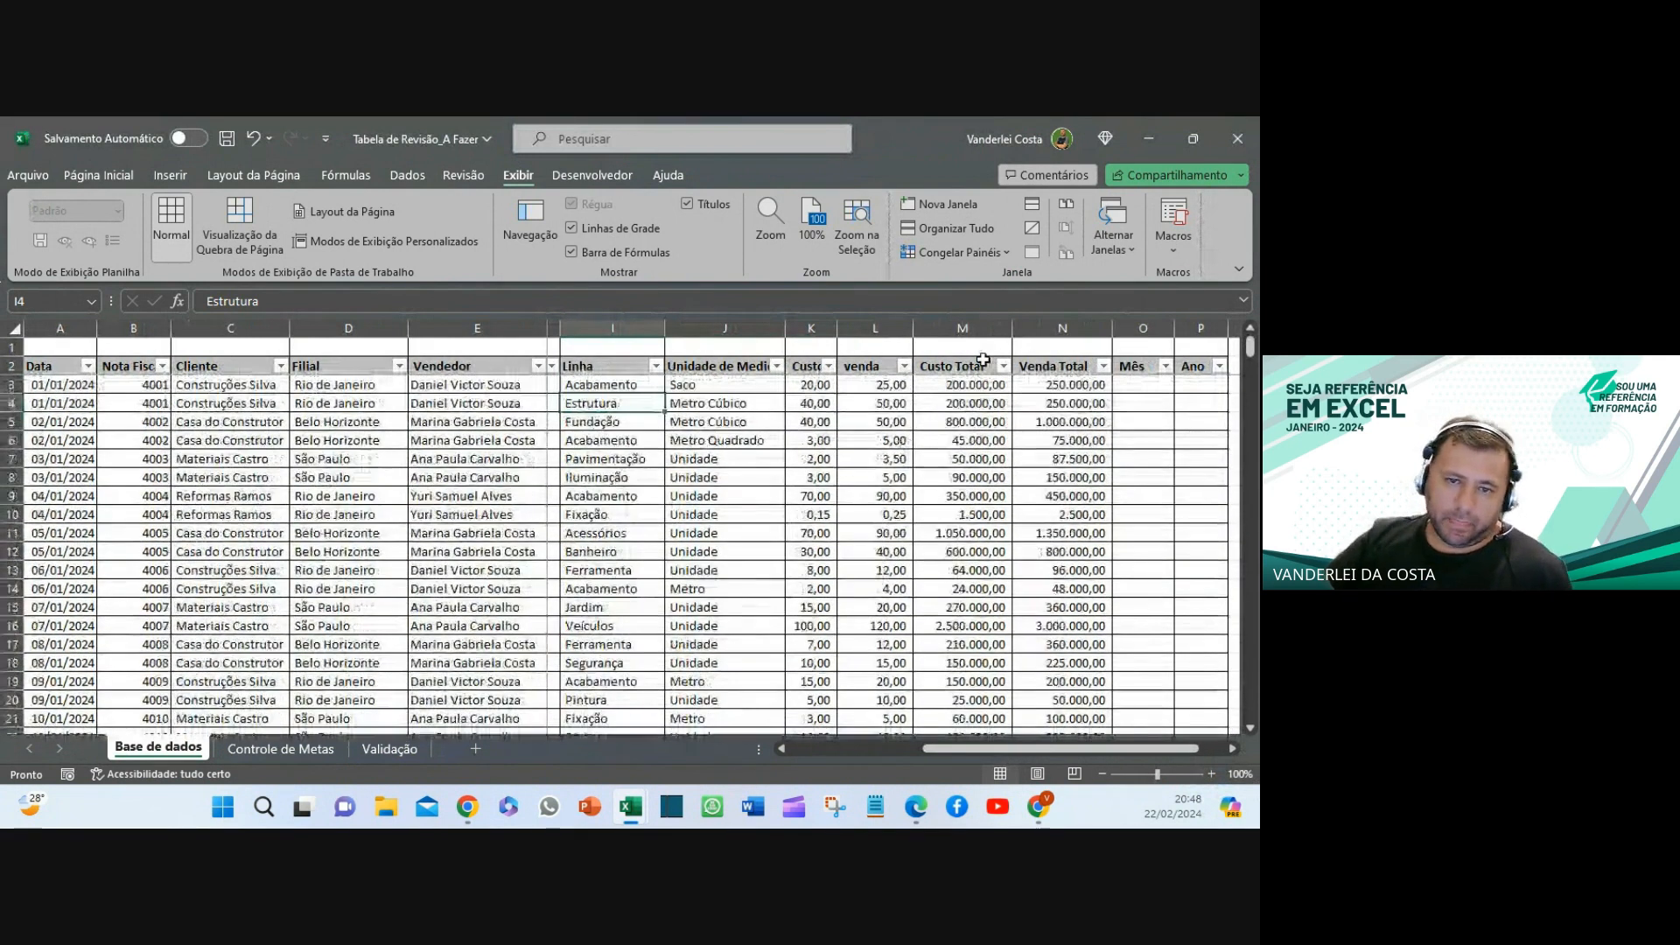
pyautogui.click(989, 347)
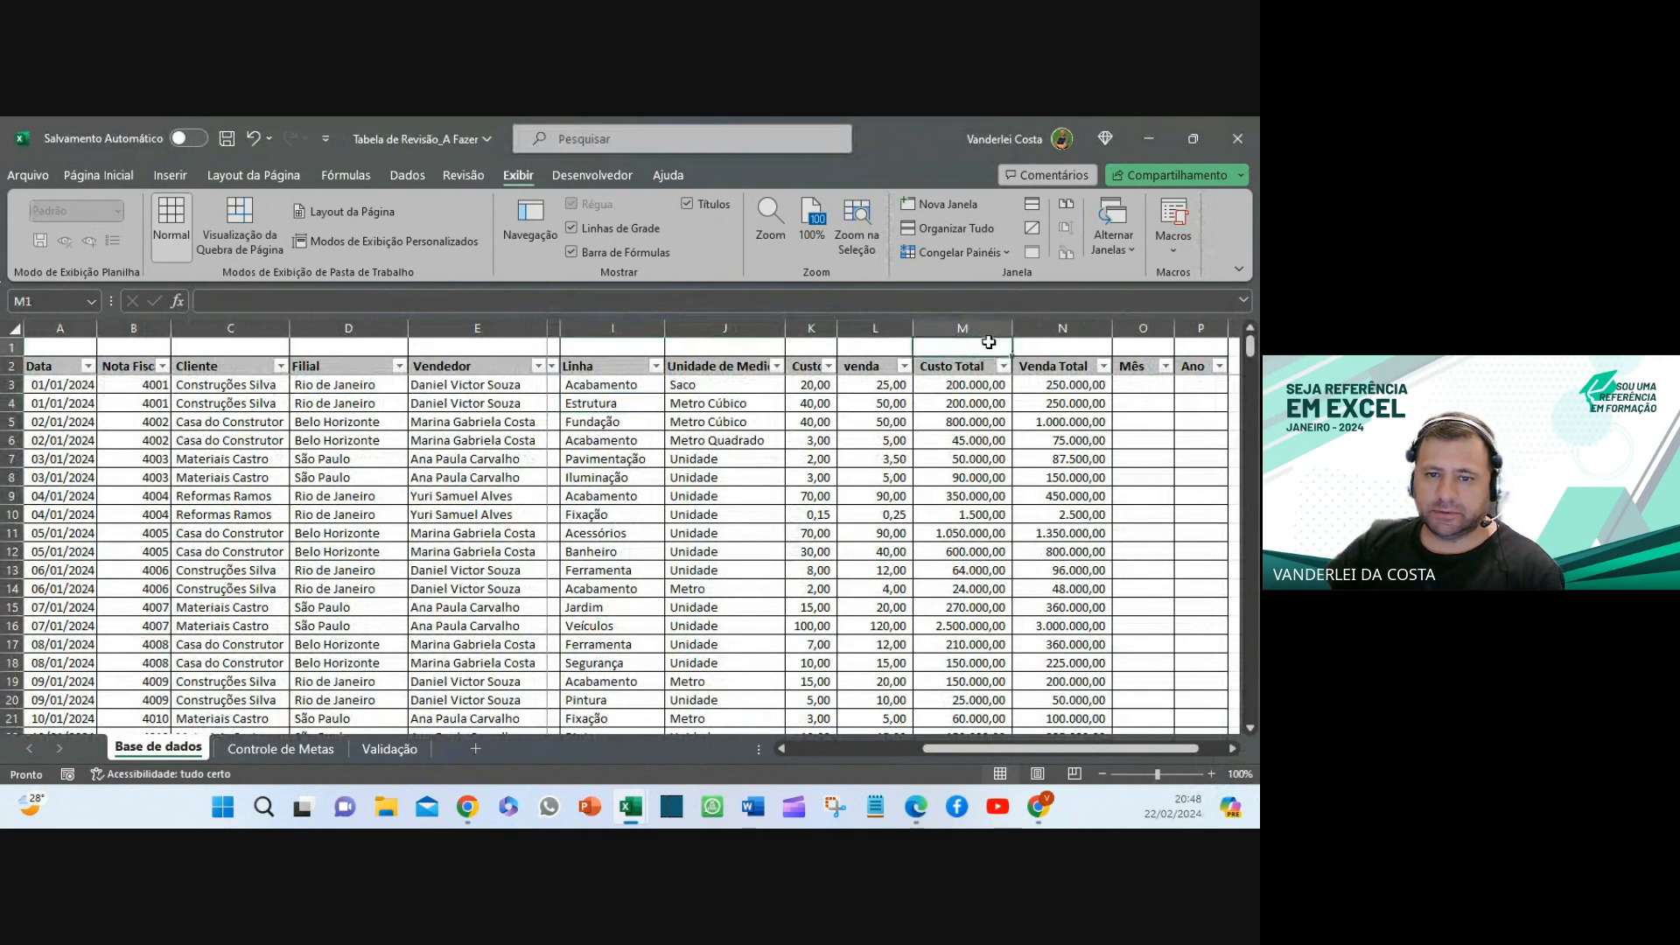
pyautogui.click(1041, 347)
pyautogui.click(962, 353)
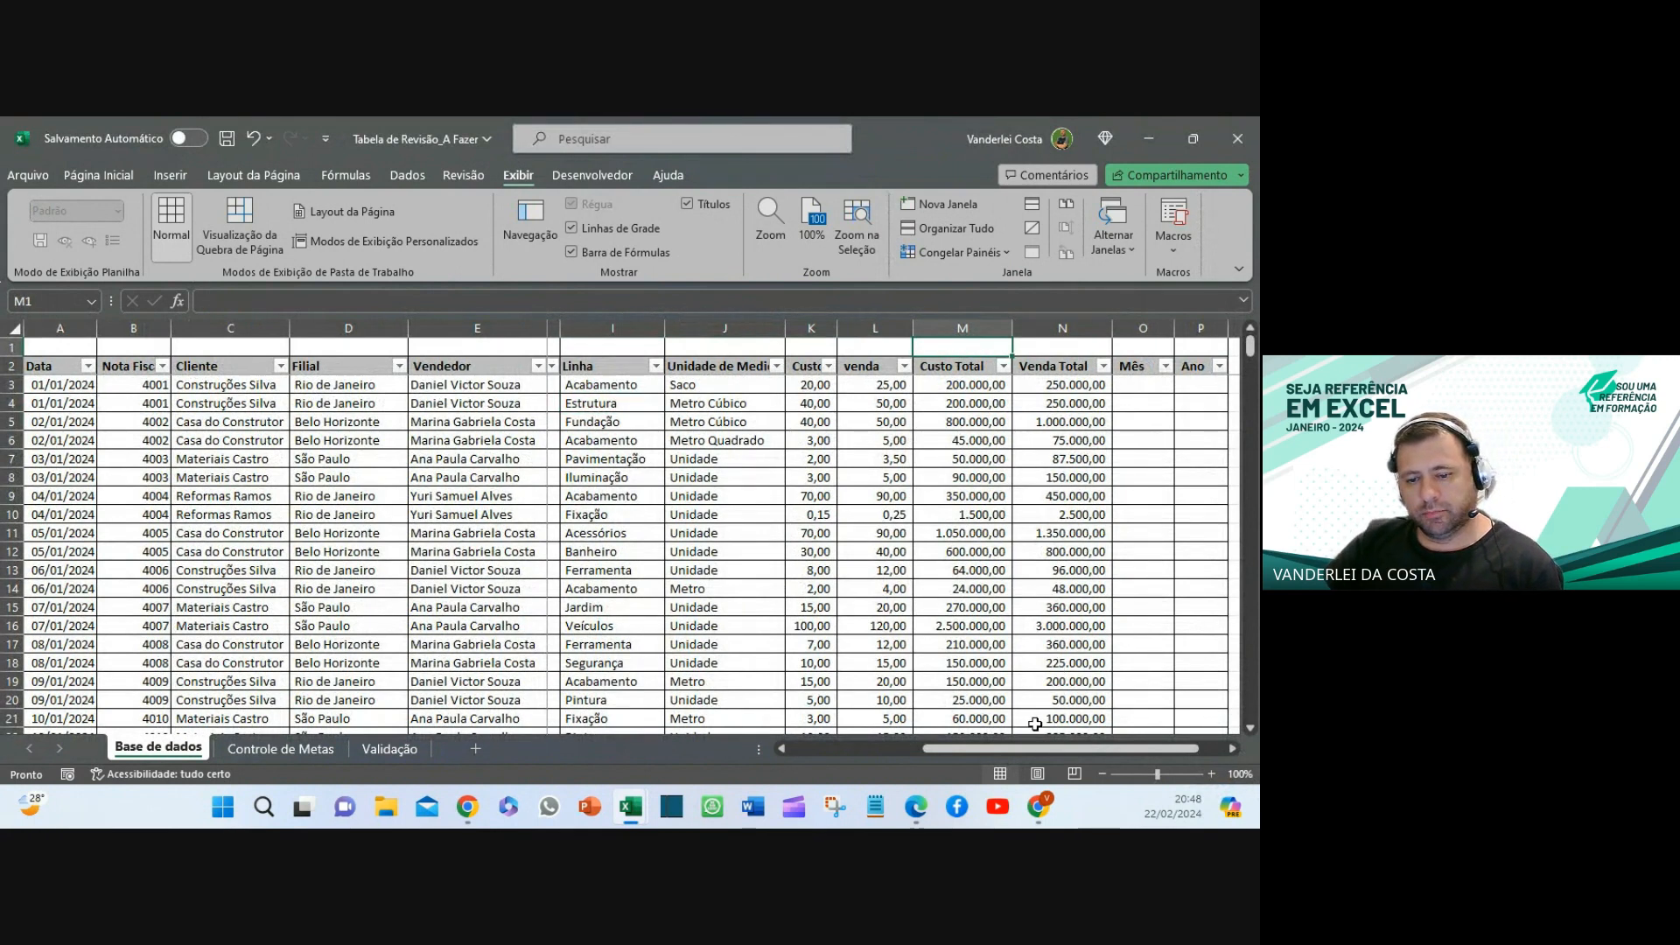
pyautogui.moveTo(1029, 750); pyautogui.dragTo(831, 754)
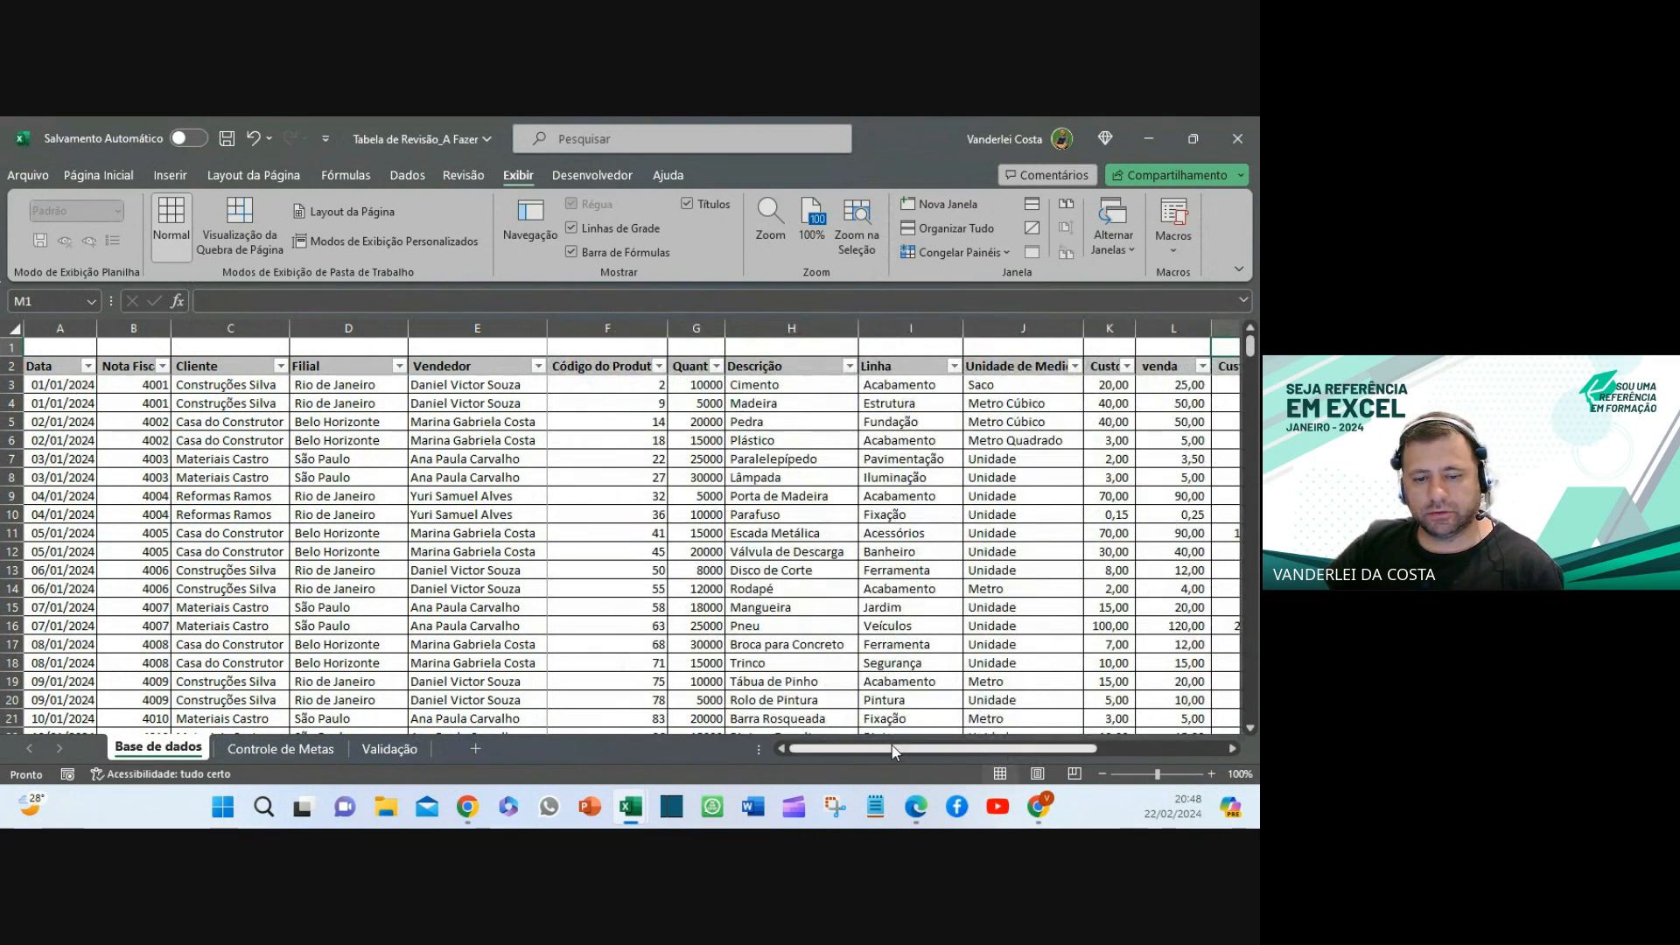
pyautogui.moveTo(899, 750); pyautogui.dragTo(1028, 749)
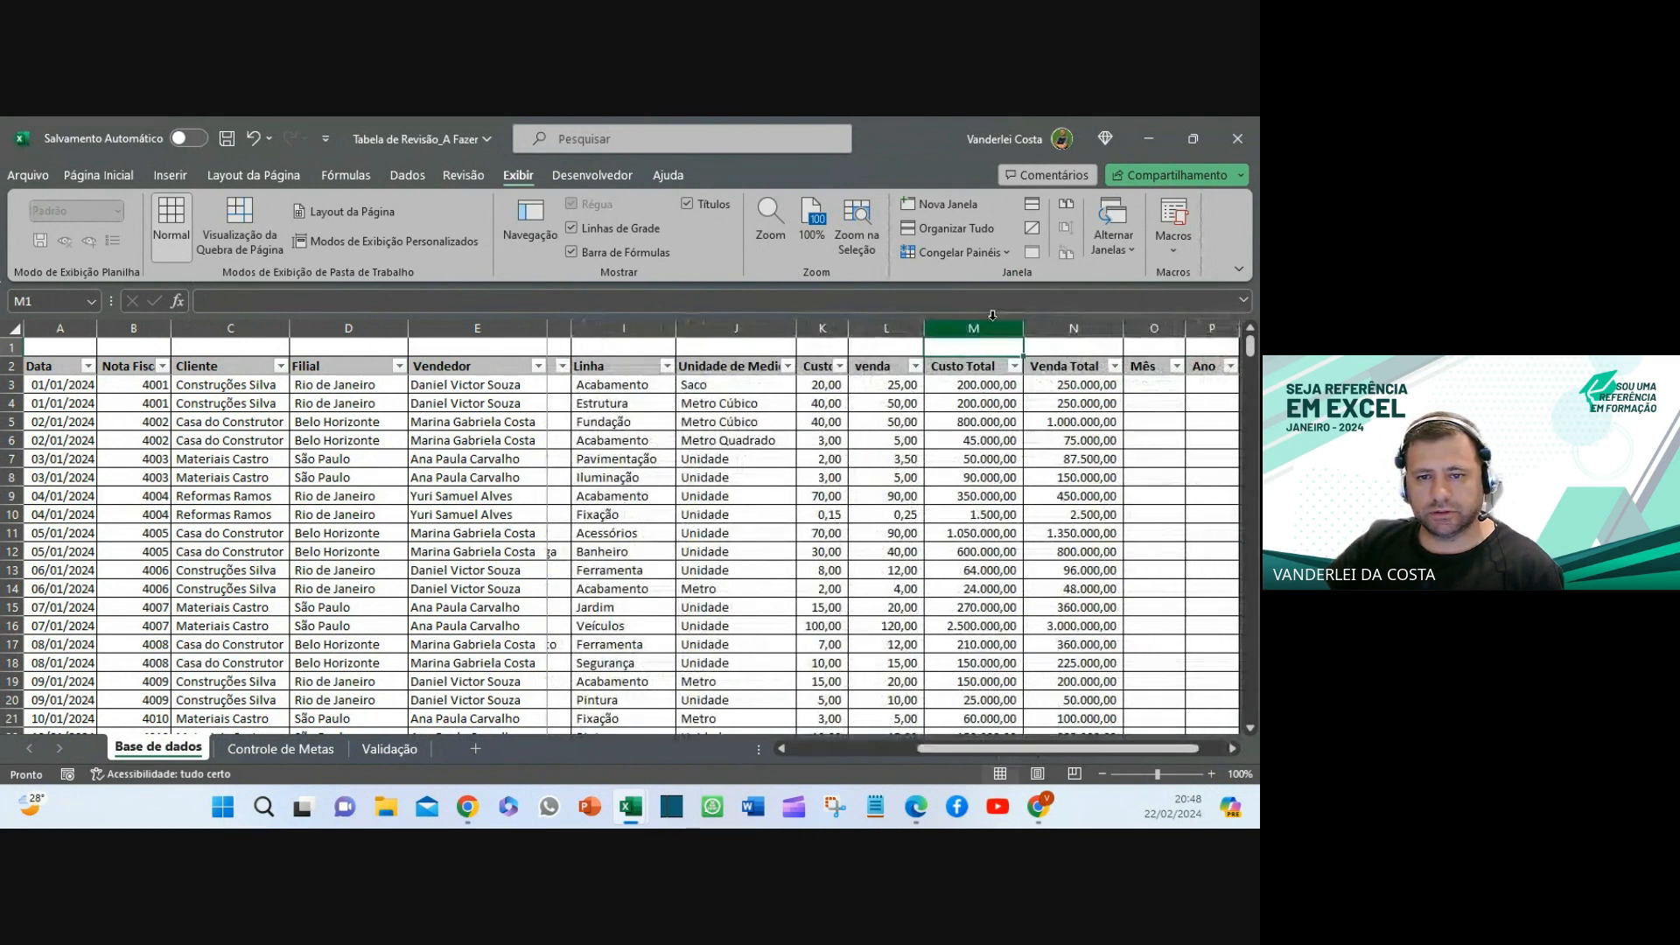
# - In M1, begin a SUBTOTAL formula and pick 9 - SOMA as the function
pyautogui.click(994, 384)
pyautogui.click(984, 346)
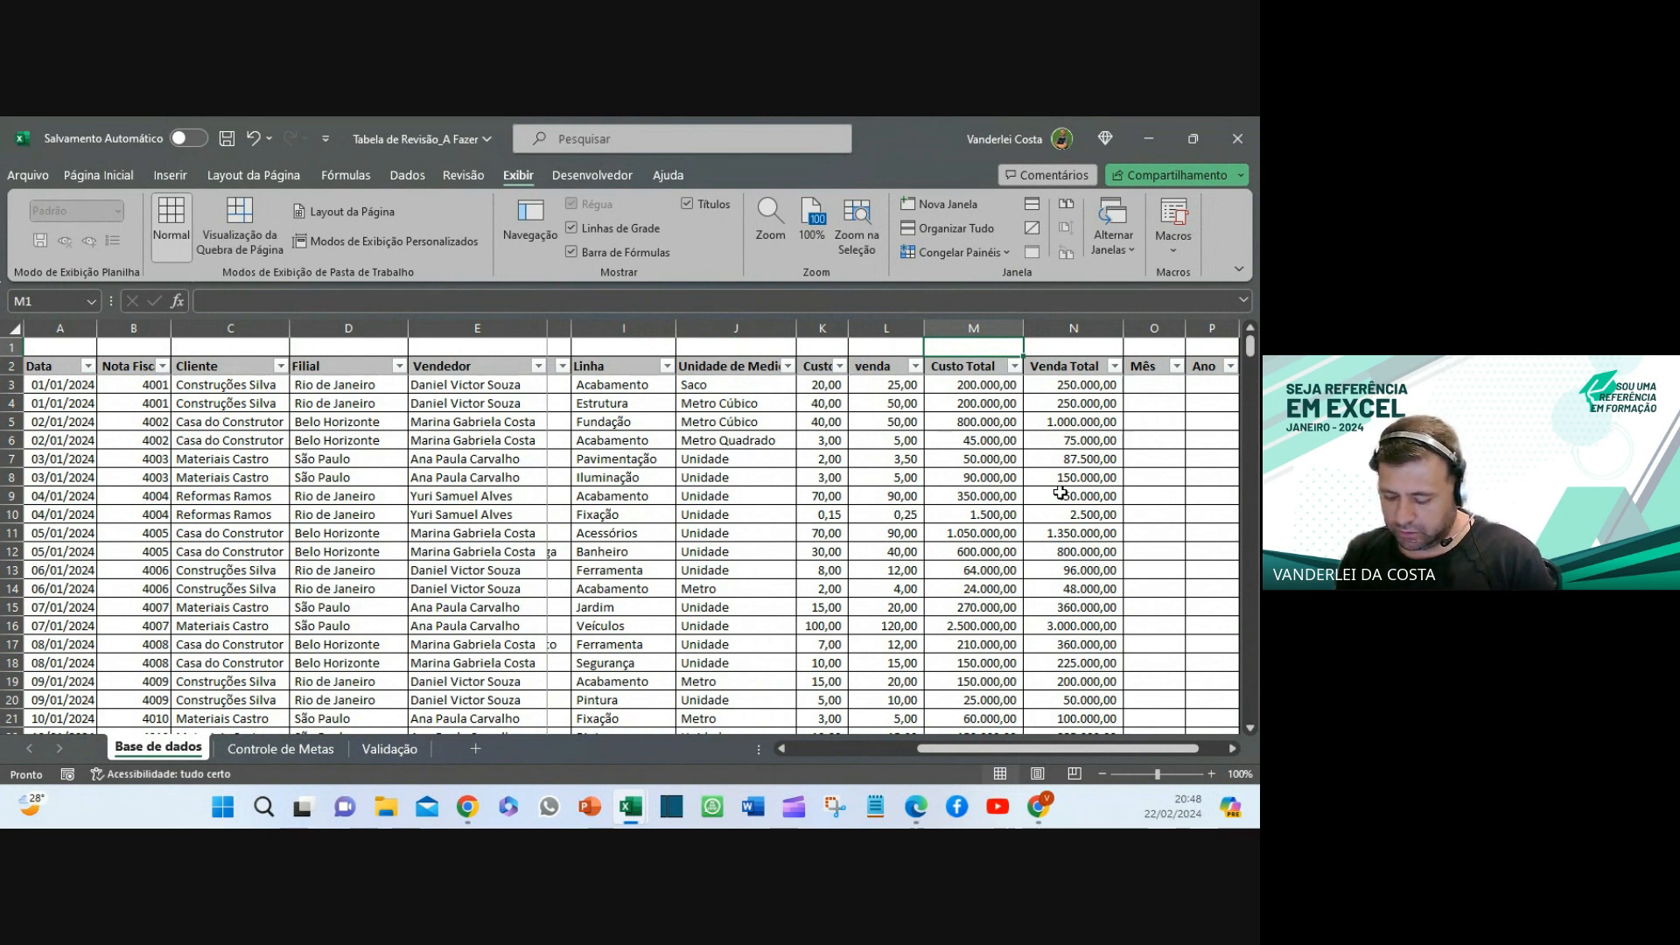
pyautogui.write('=subt')
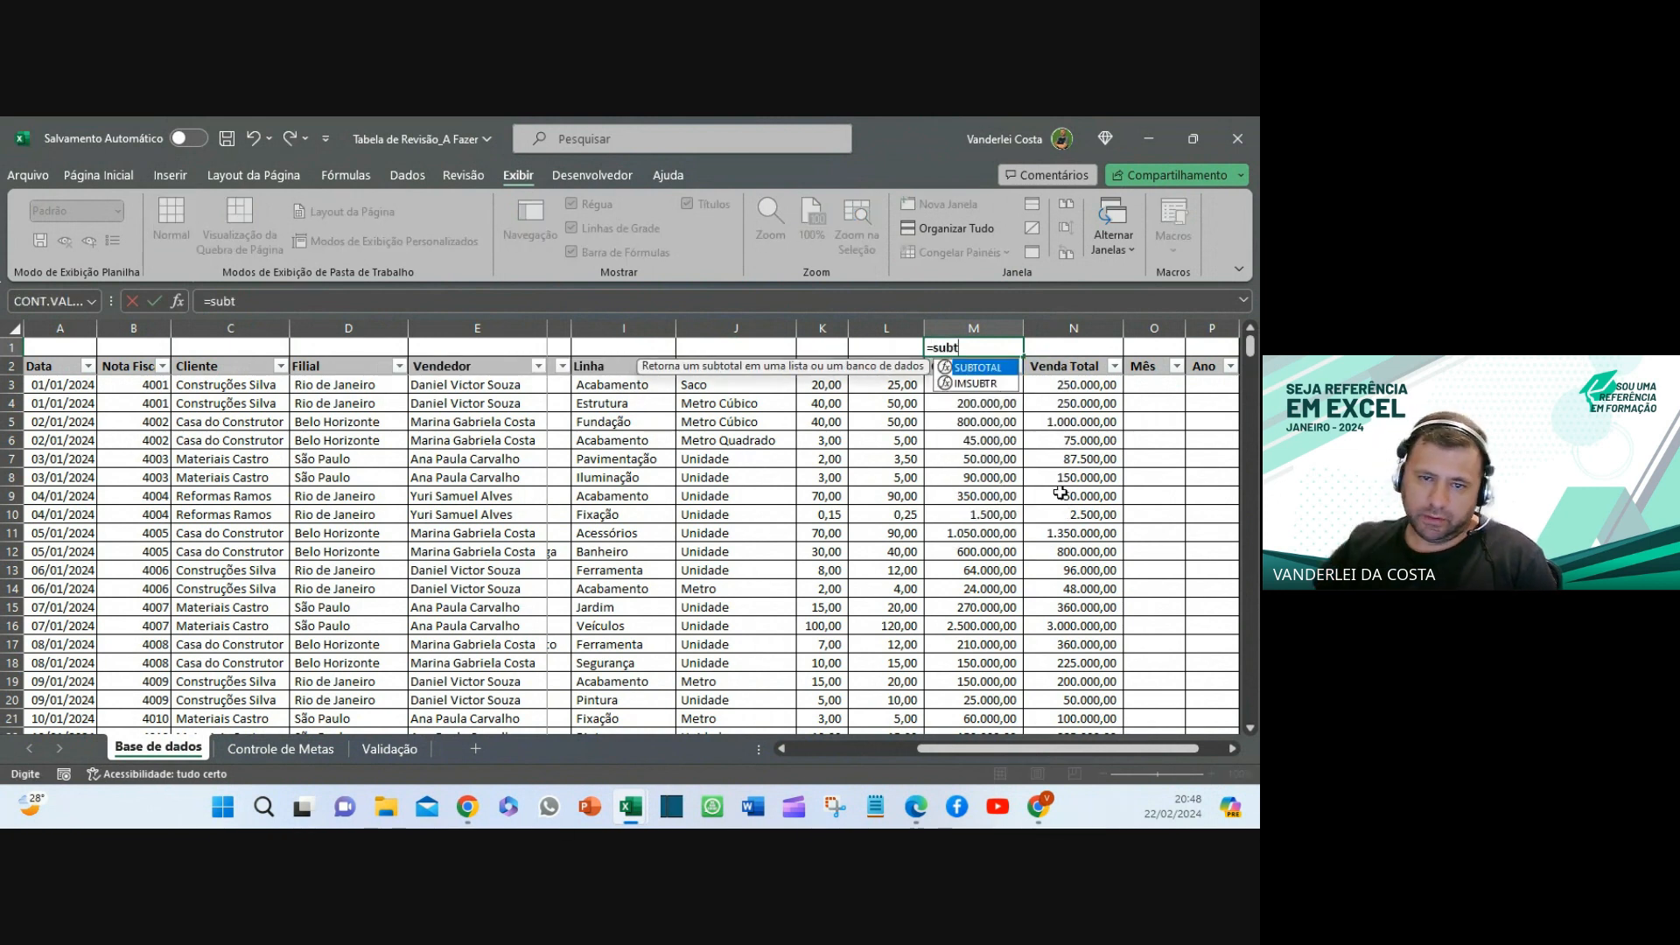
pyautogui.doubleClick(971, 368)
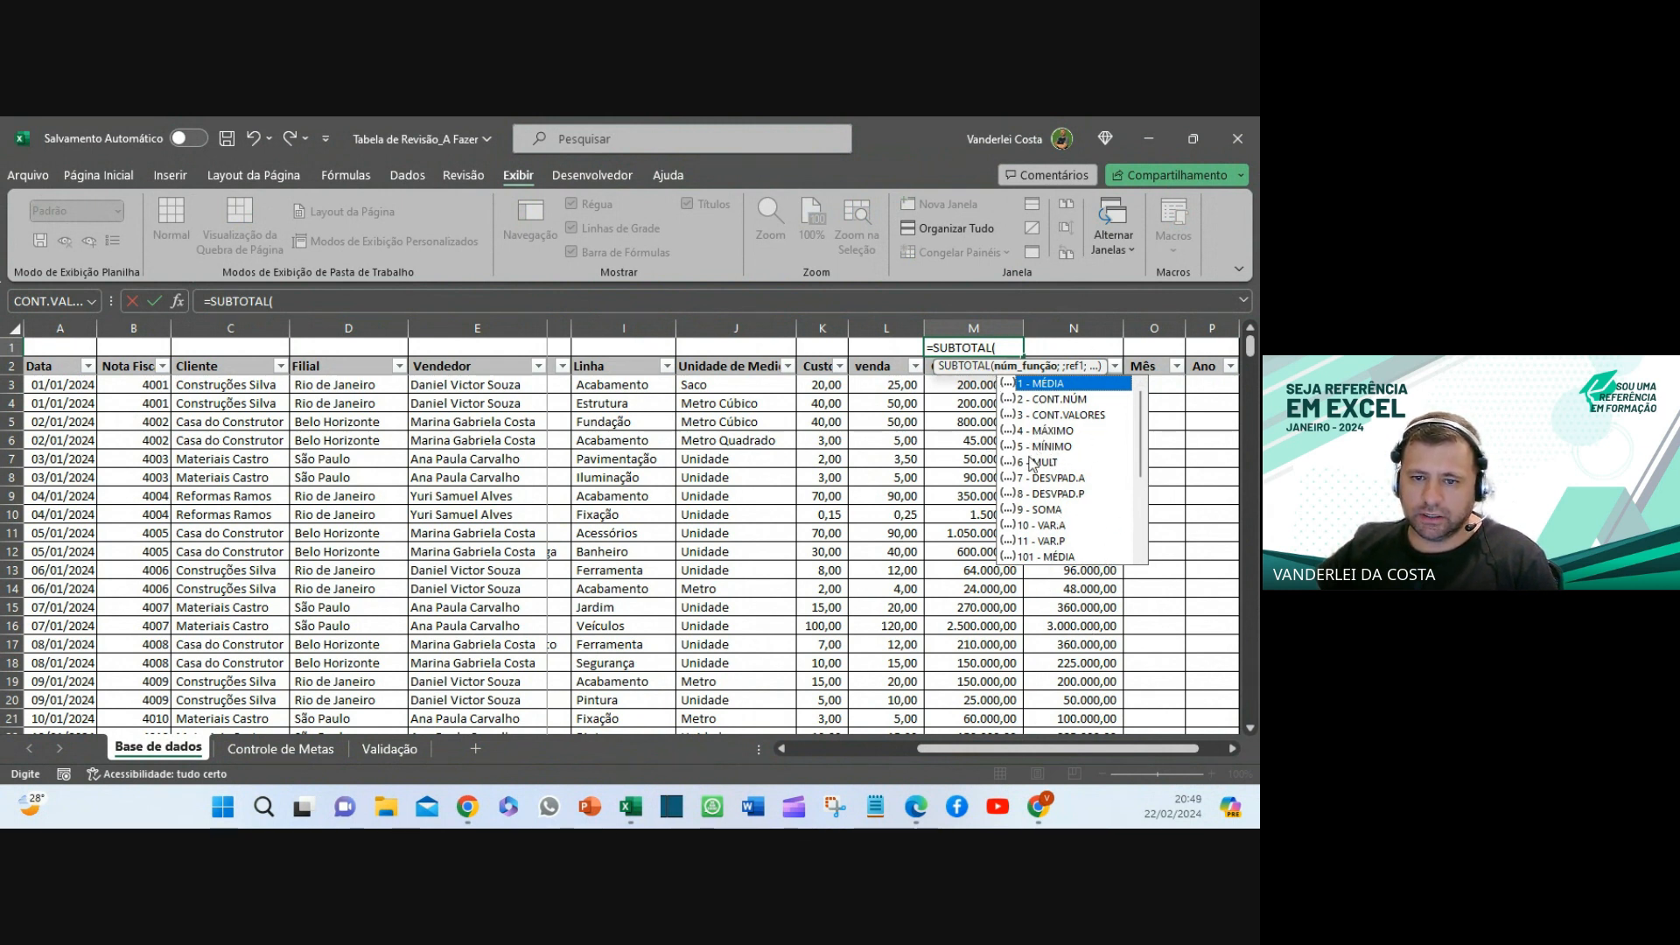
pyautogui.click(1053, 513)
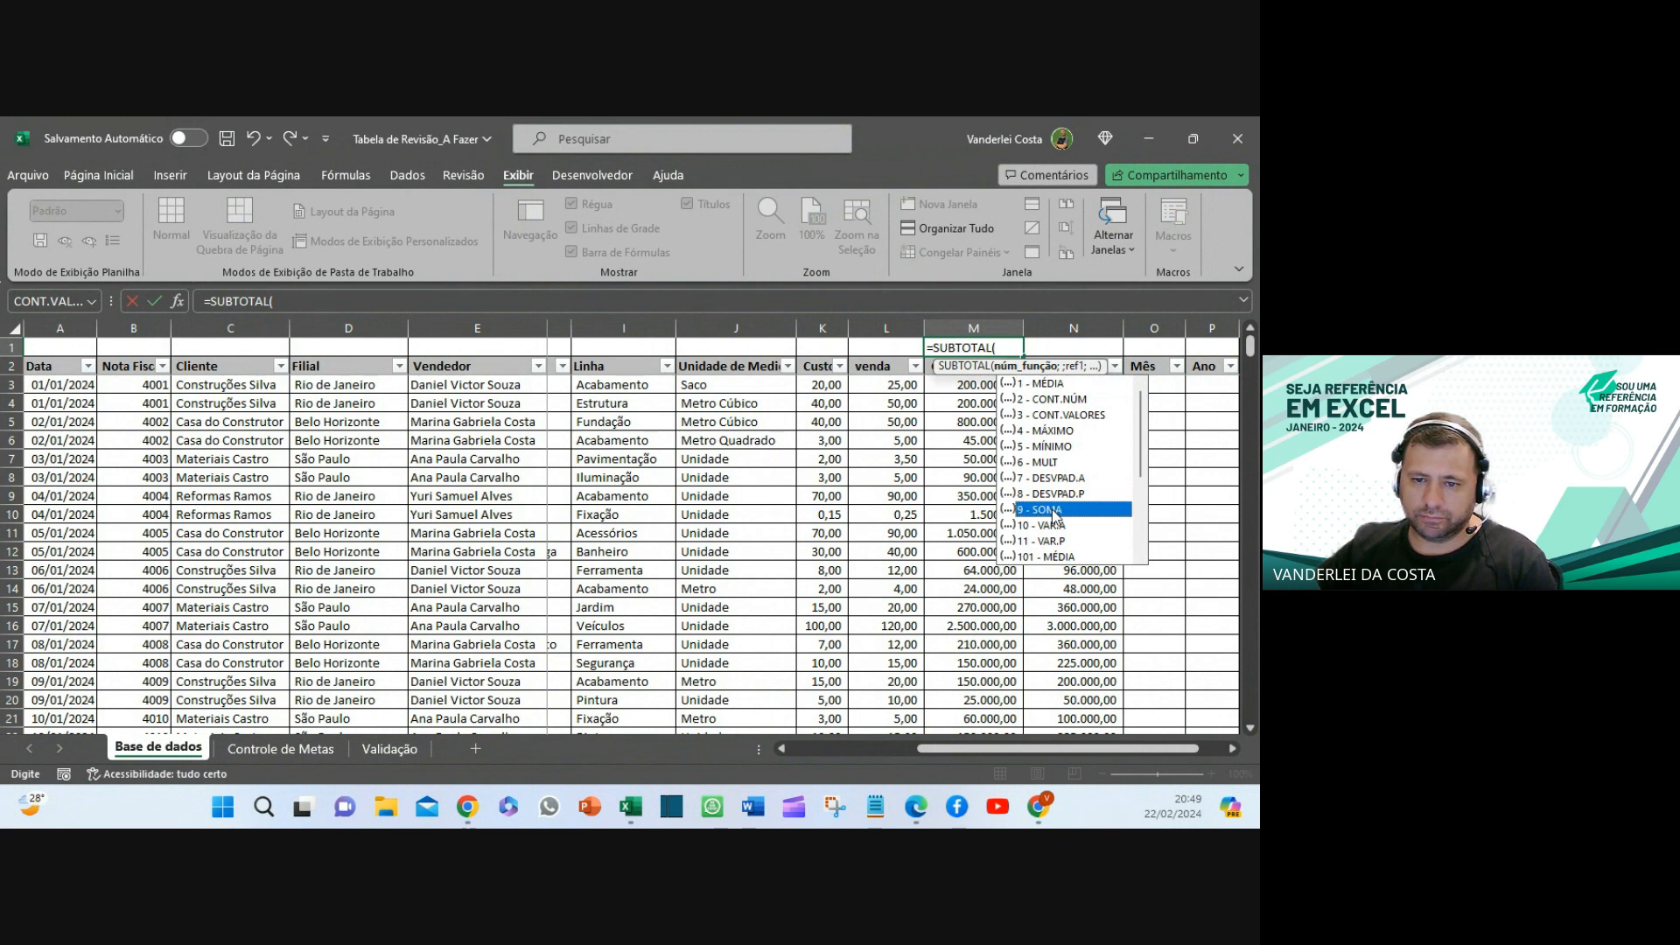
pyautogui.doubleClick(1067, 509)
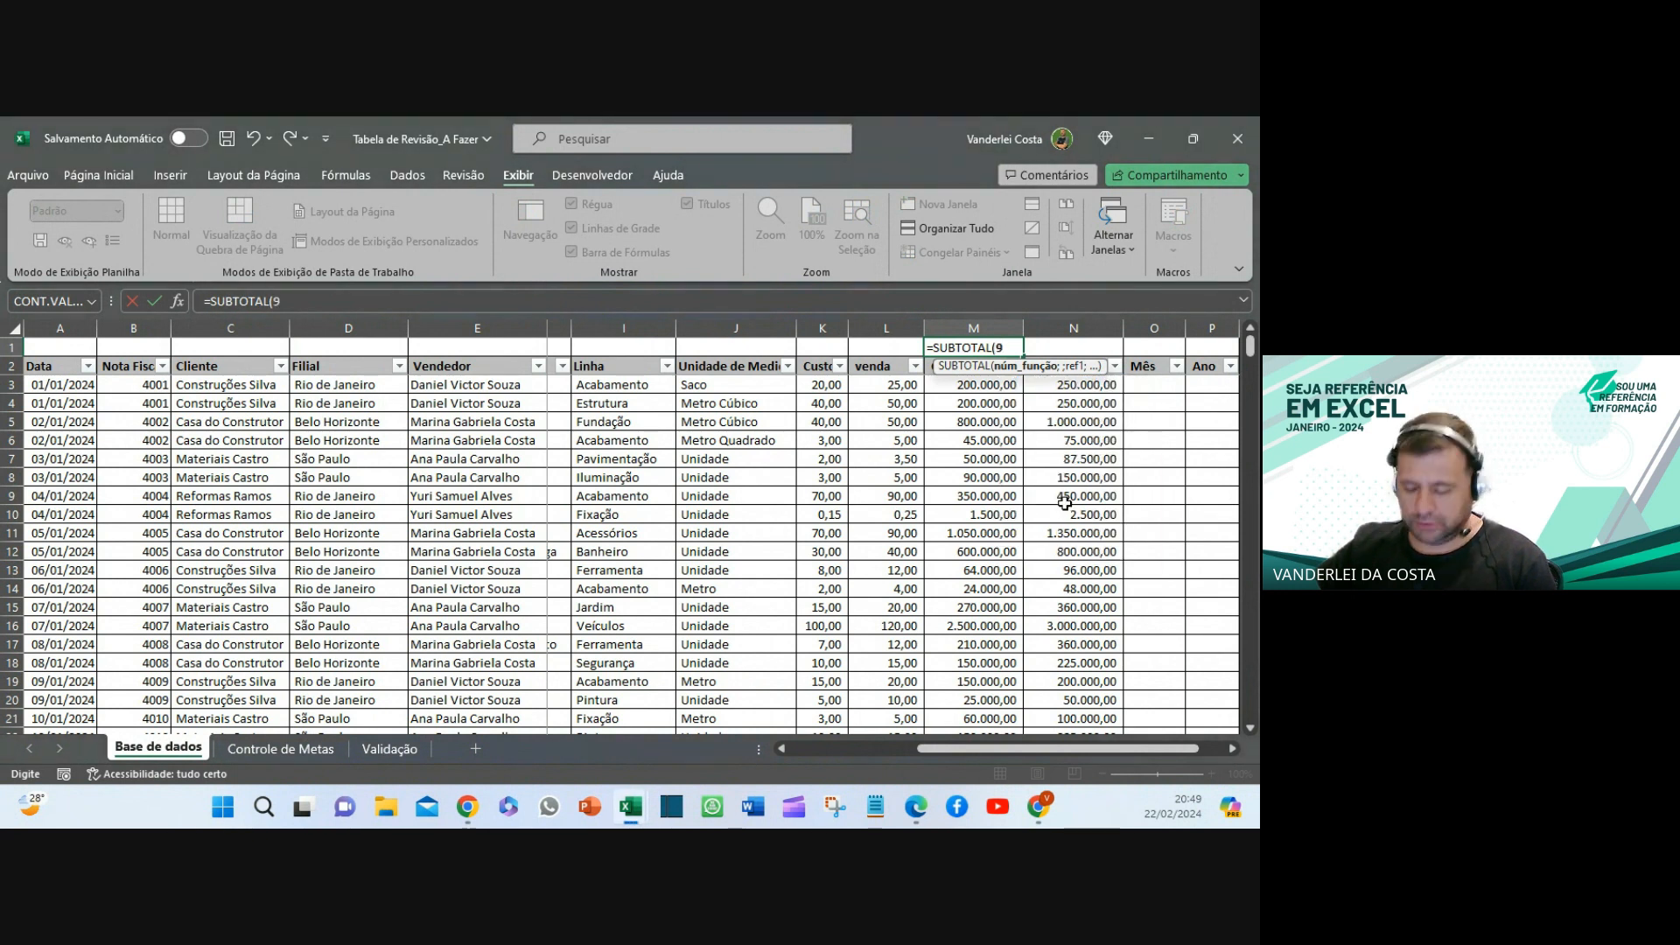
# - Re-pick 9 - SOMA and try entering the incomplete =SUBTOTAL(9 formula, triggering a warning
pyautogui.click(1020, 348)
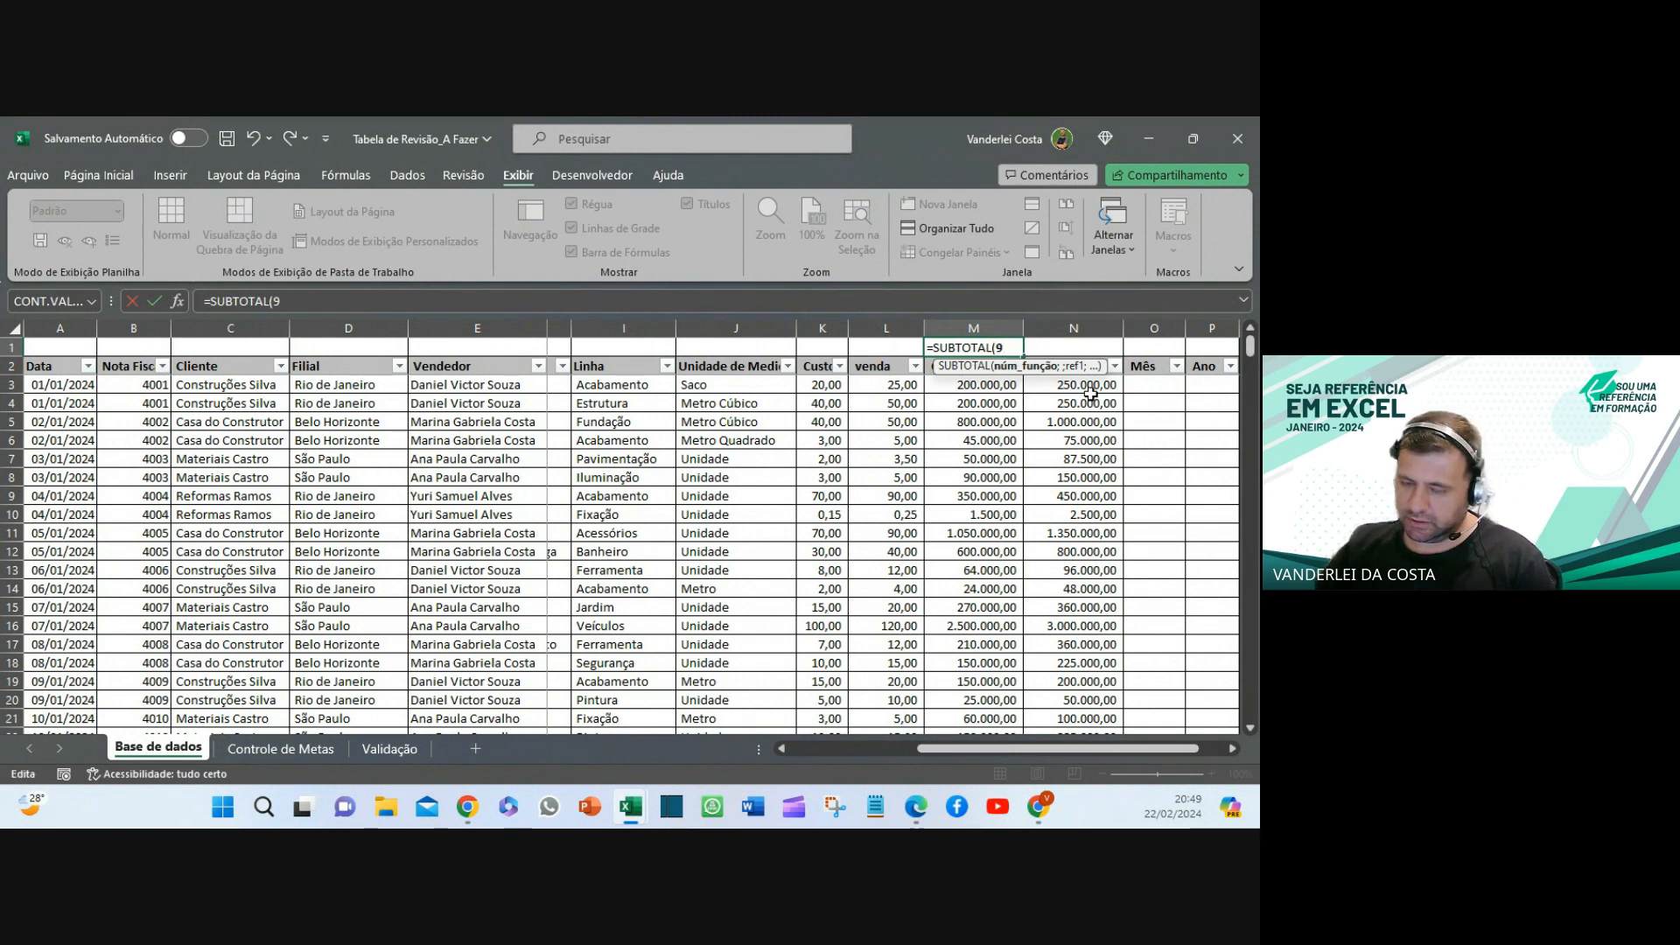
pyautogui.press('BackSpace')
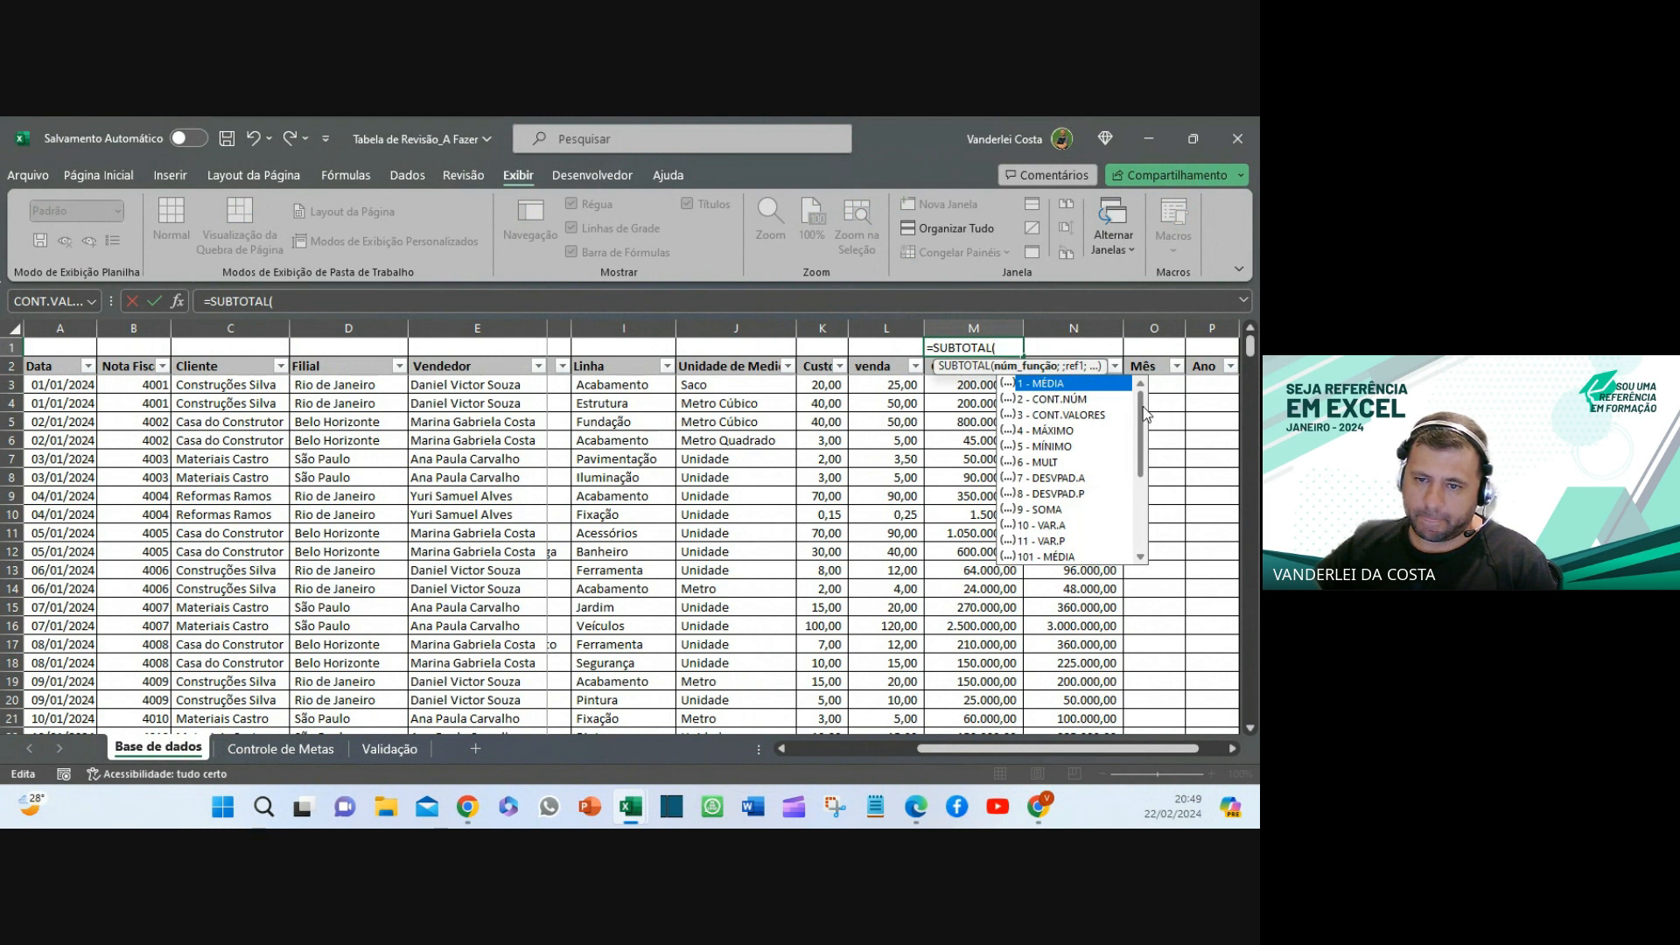
pyautogui.scroll(-4, 1143, 421)
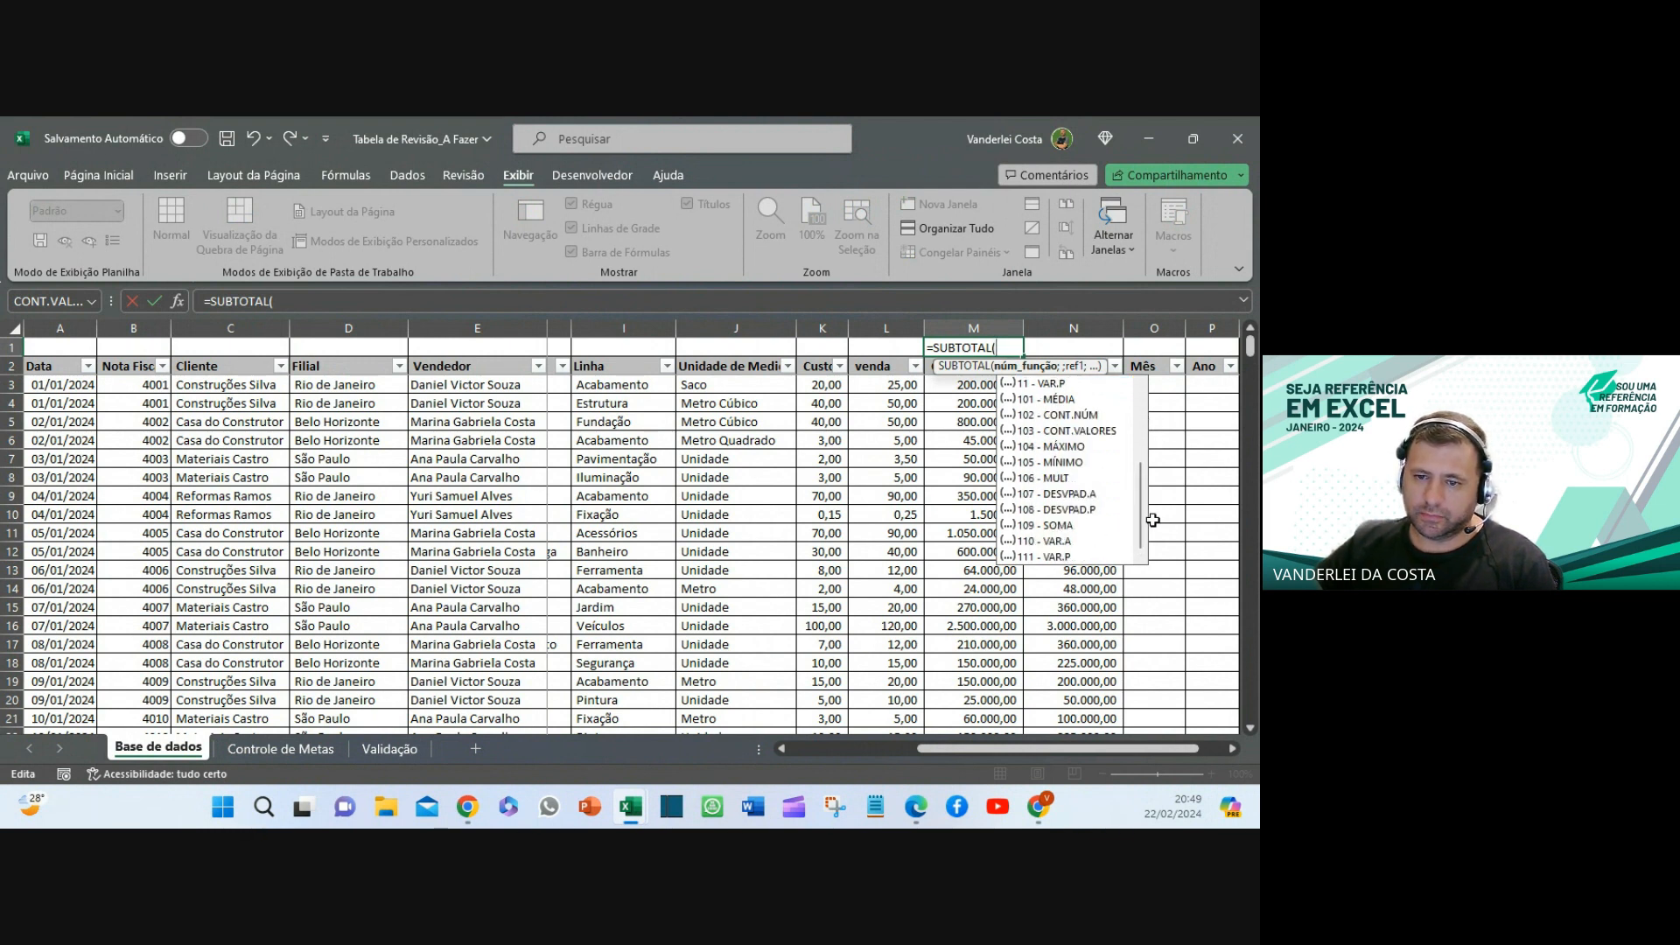
pyautogui.scroll(4, 1141, 507)
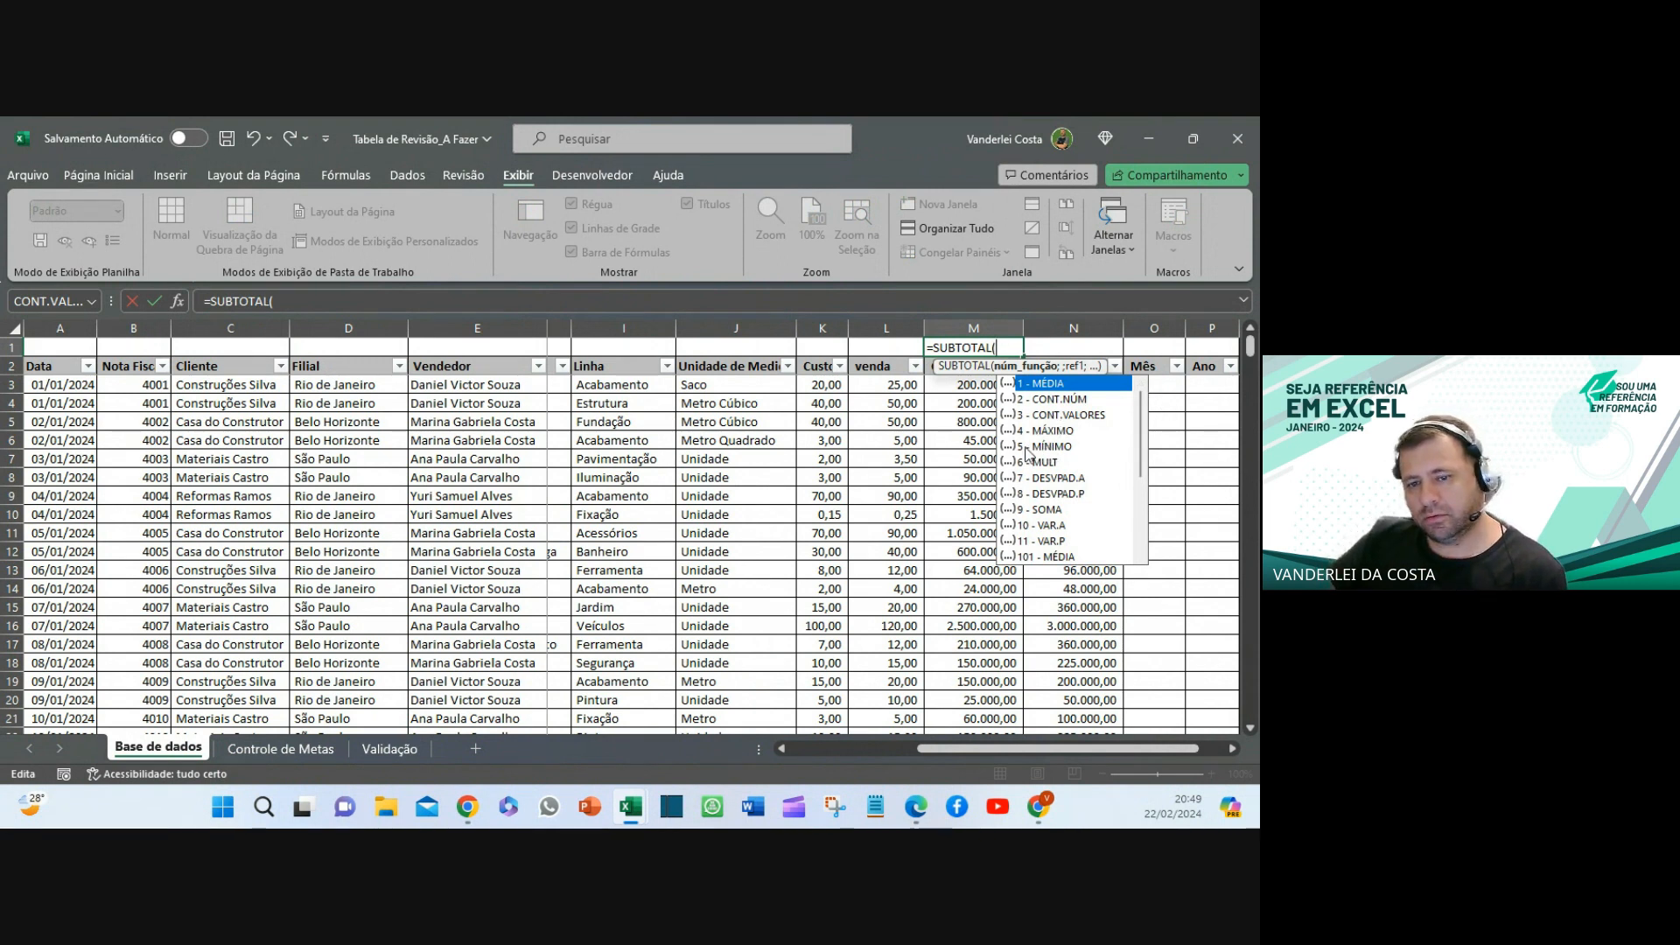
pyautogui.click(1039, 512)
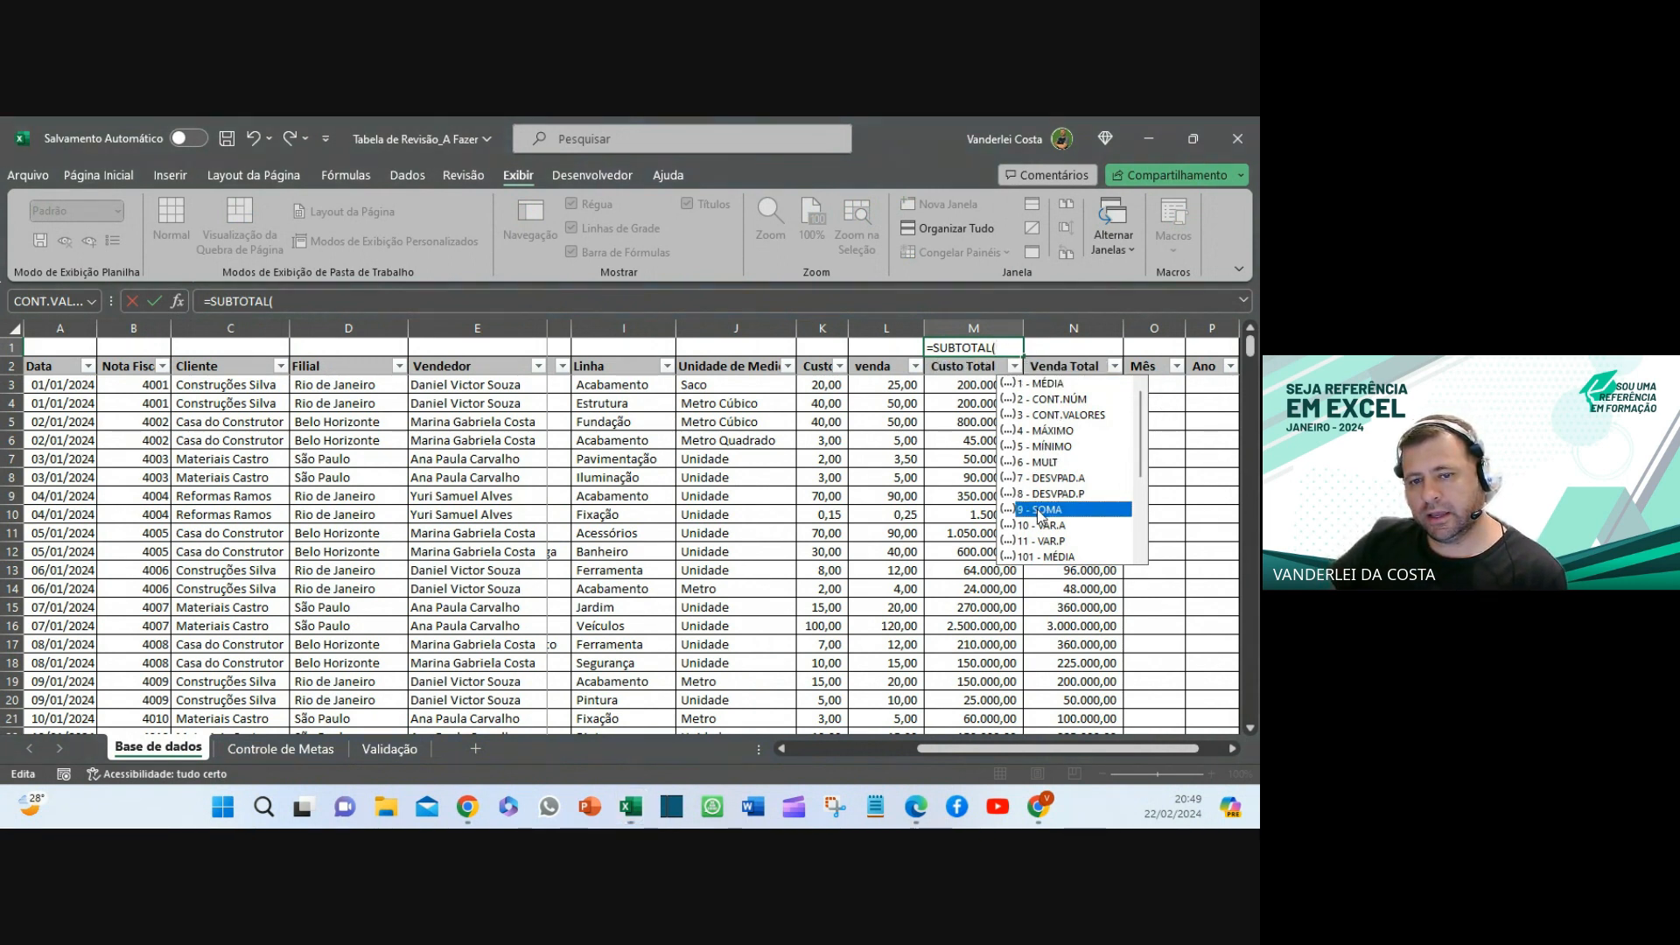
pyautogui.doubleClick(1039, 512)
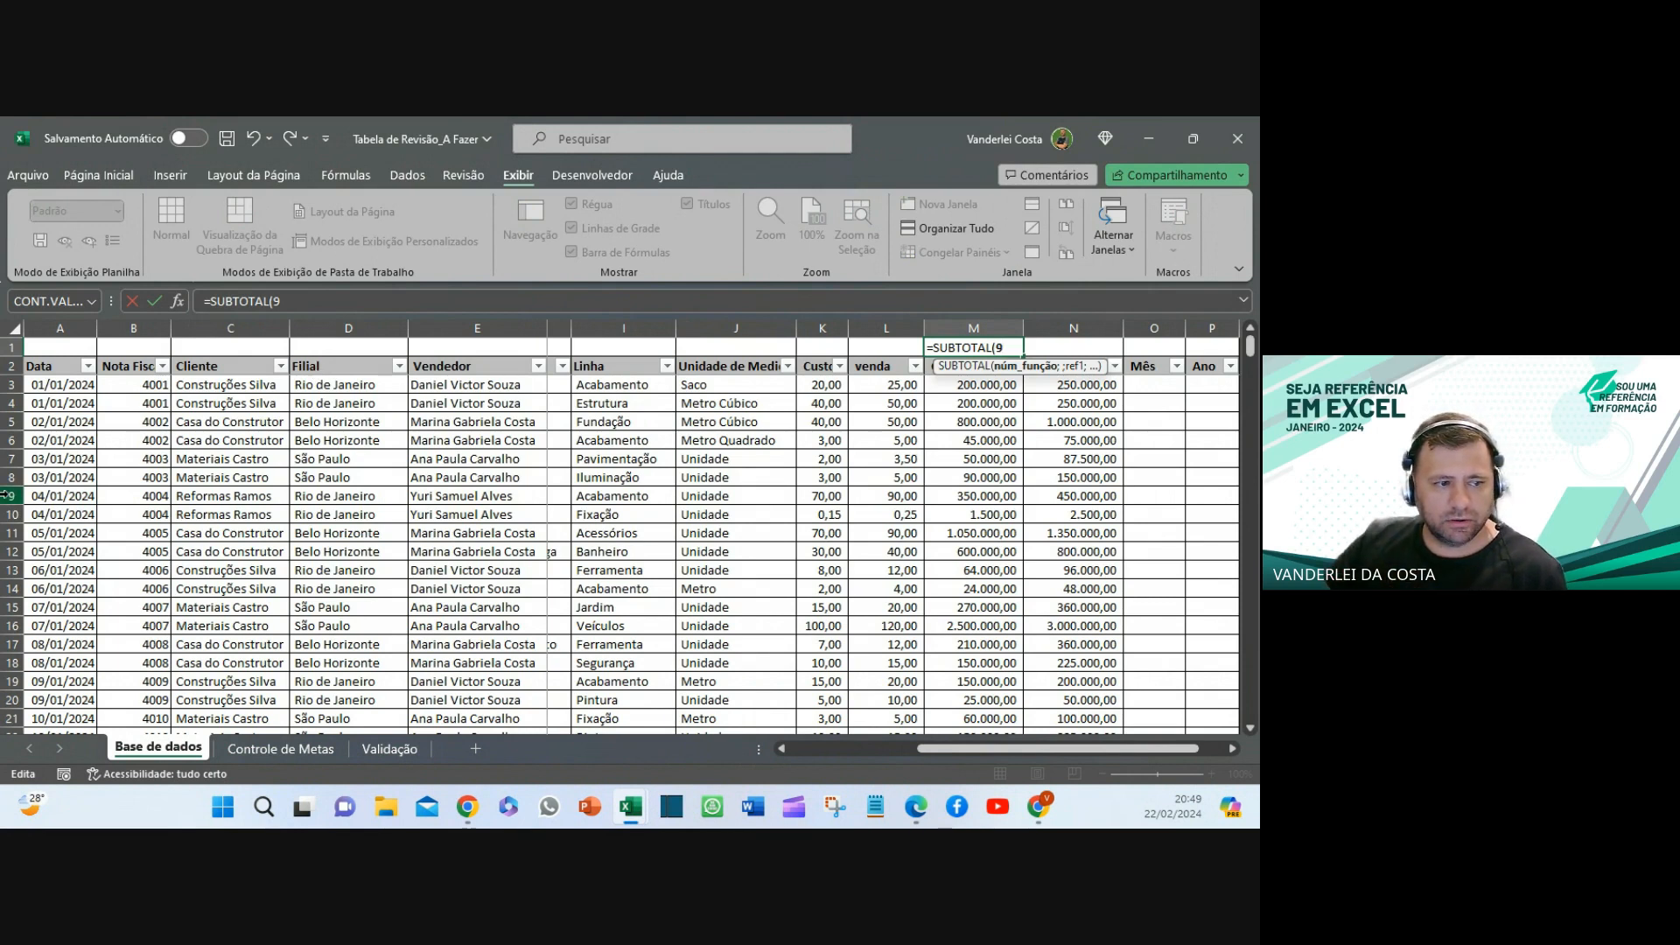
pyautogui.press('Return')
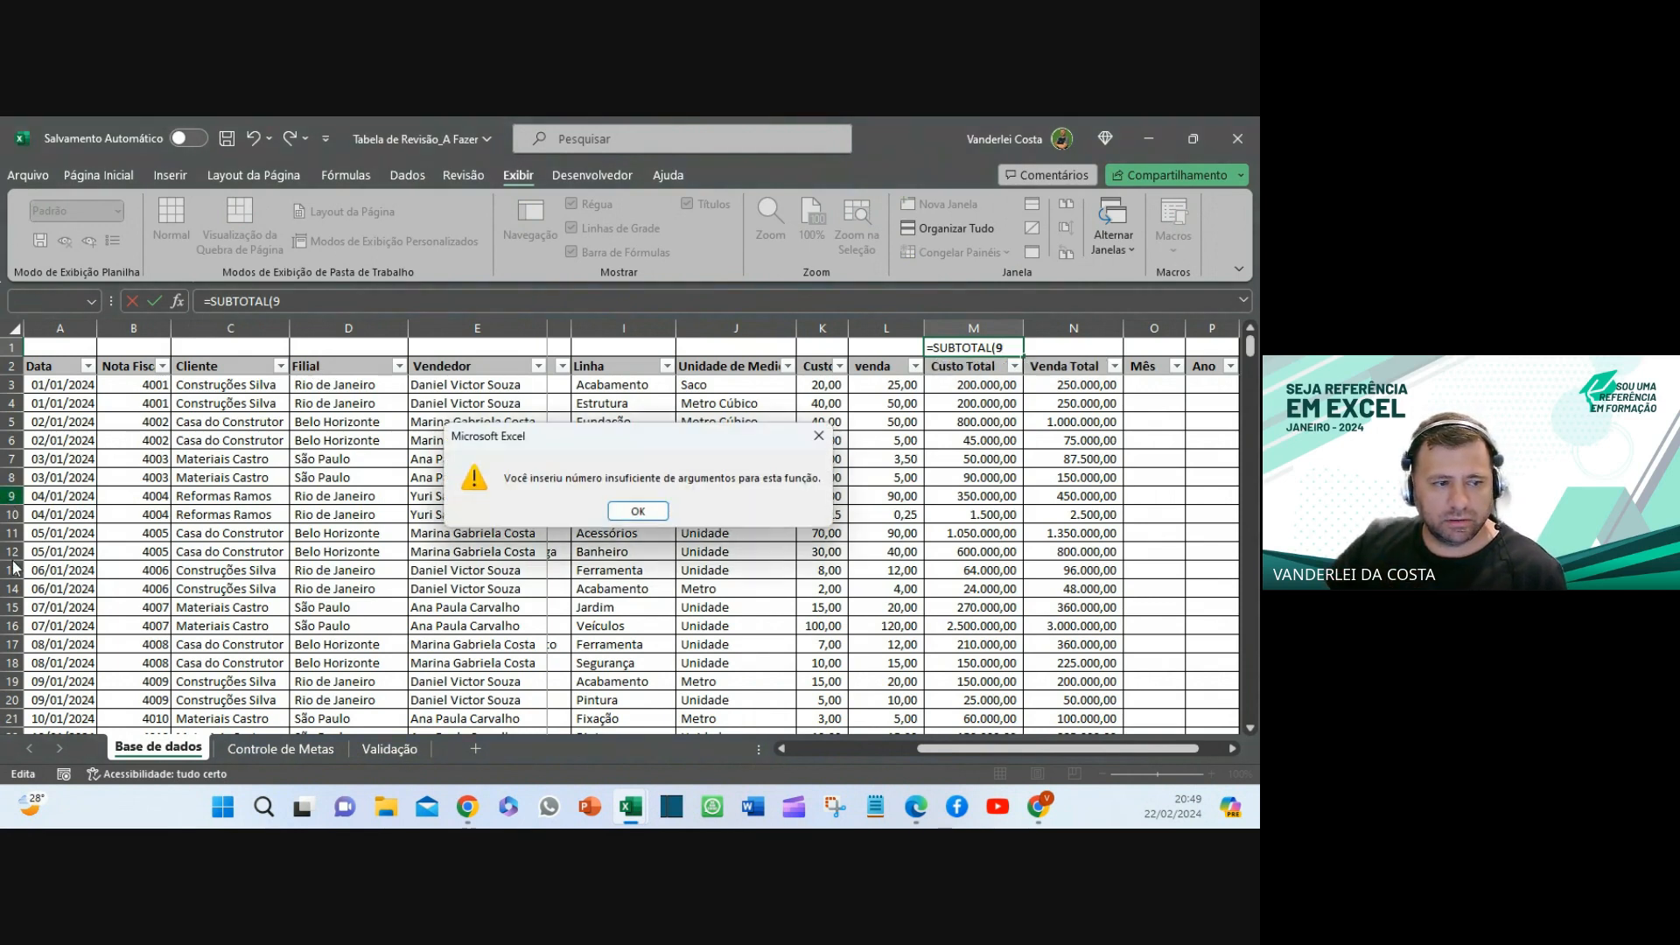
# - Dismiss the too-few-arguments warning and discard the unfinished formula in M1
pyautogui.click(819, 434)
pyautogui.press('BackSpace')
pyautogui.press('BackSpace')
pyautogui.press('BackSpace')
pyautogui.press('BackSpace')
pyautogui.press('BackSpace')
pyautogui.press('BackSpace')
pyautogui.press('BackSpace')
pyautogui.press('BackSpace')
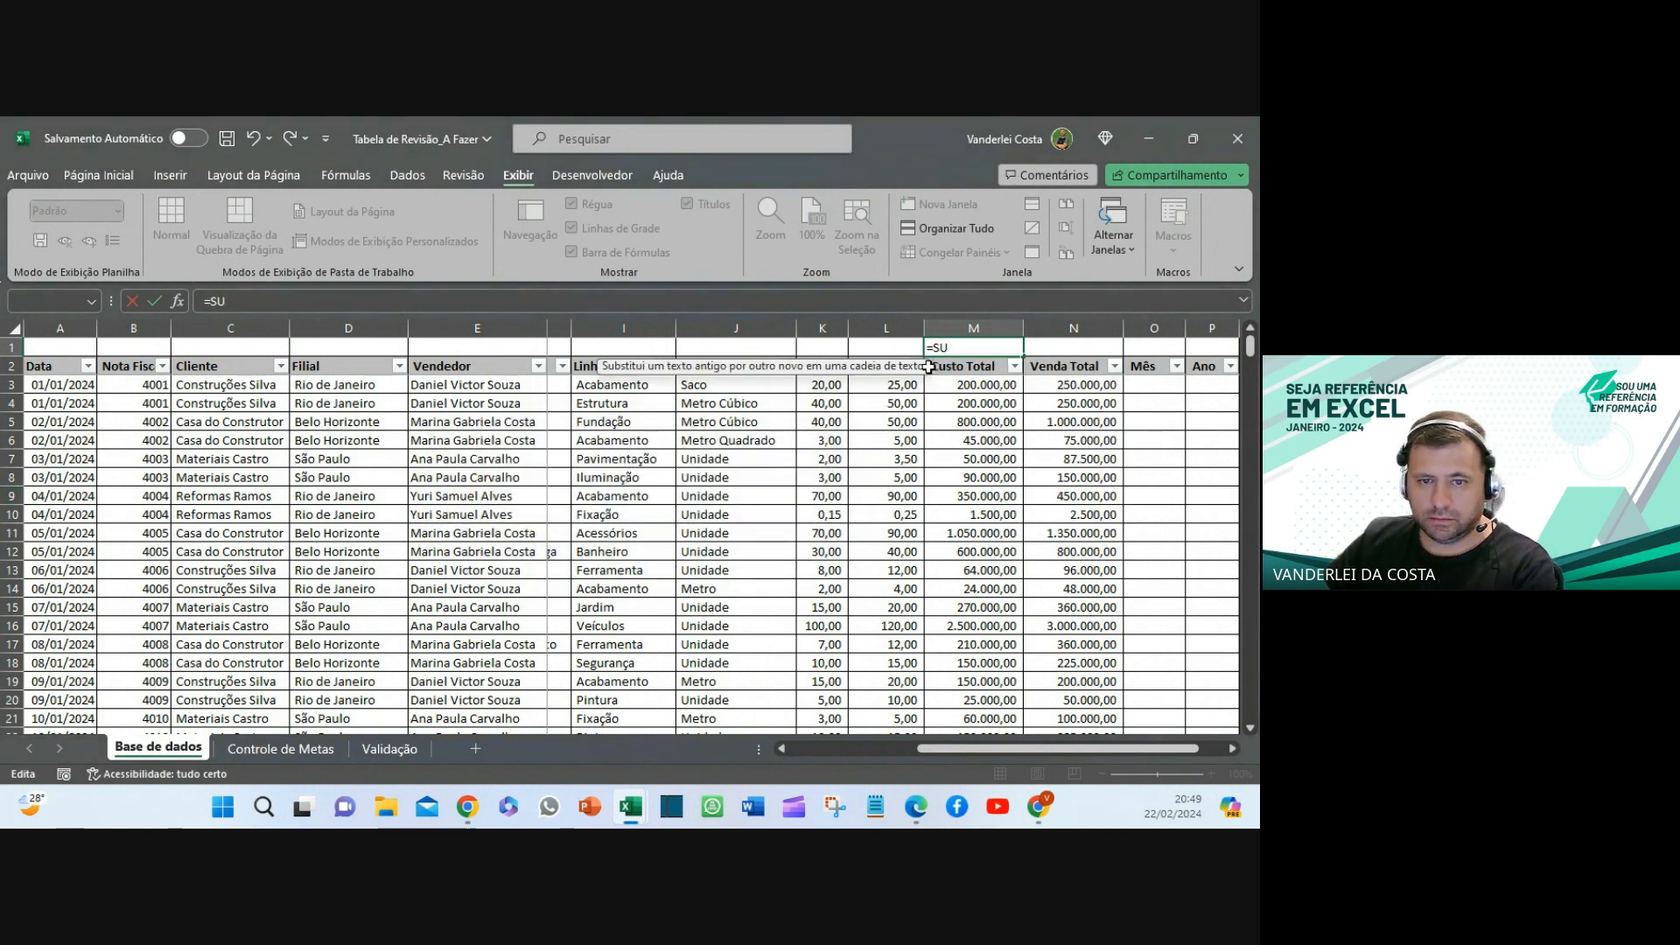
pyautogui.press('Escape')
# - Hide rows 8–16, undo the hiding, and select N1 above Venda Total
pyautogui.click(12, 477)
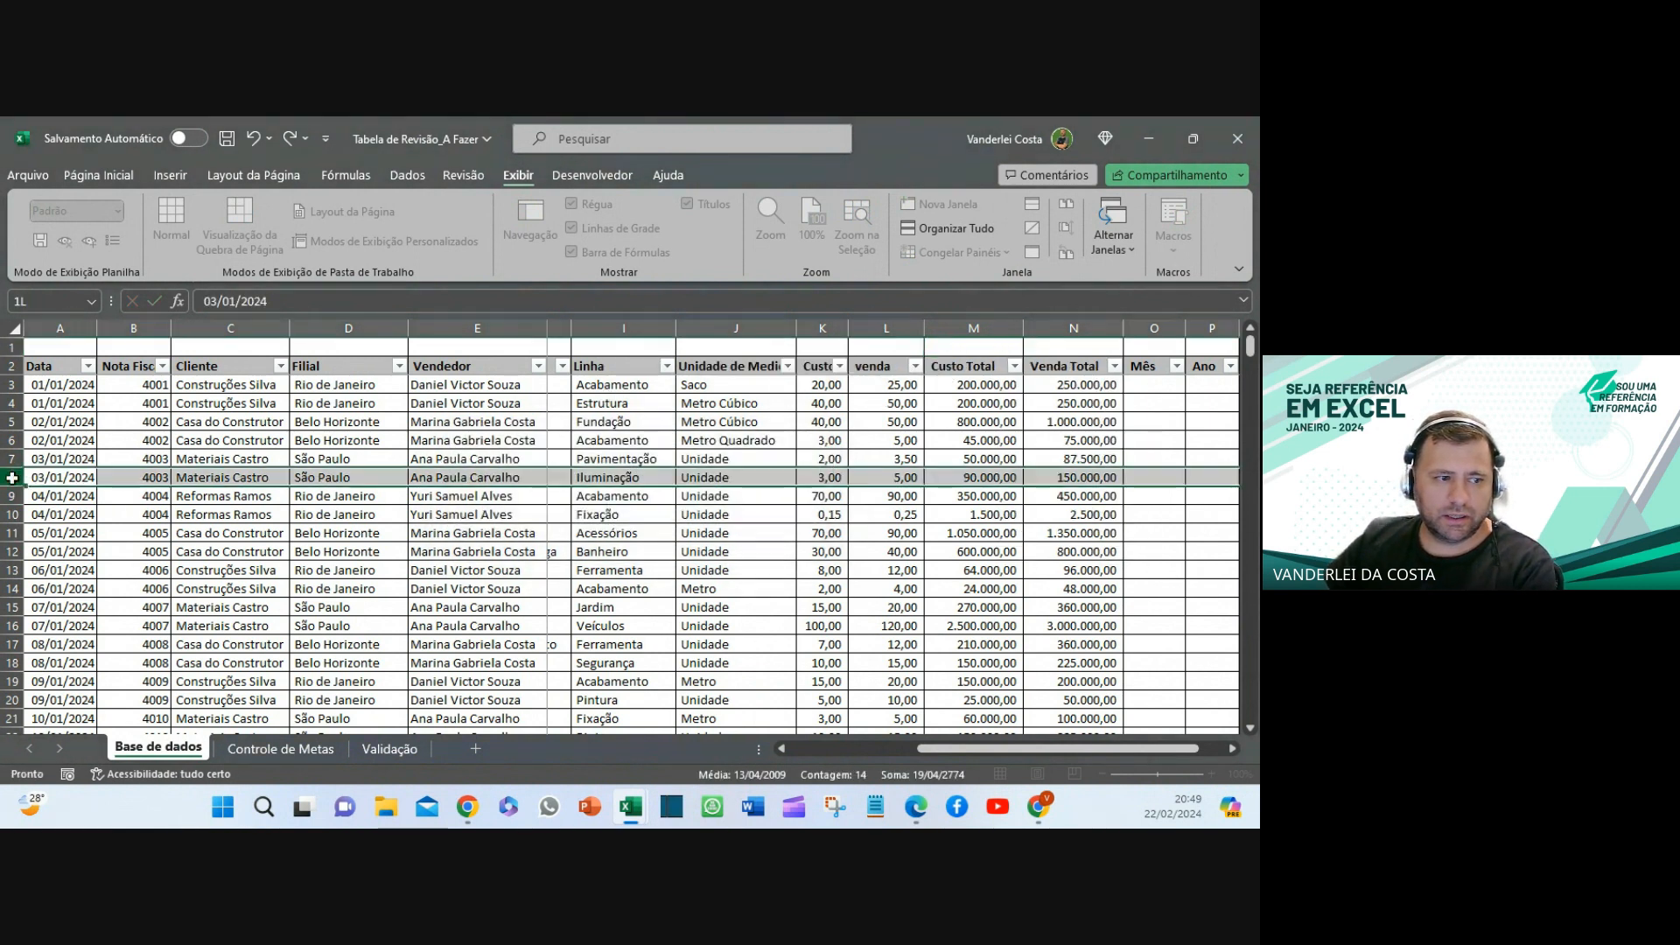
pyautogui.moveTo(12, 478); pyautogui.dragTo(12, 625)
pyautogui.rightClick(13, 569)
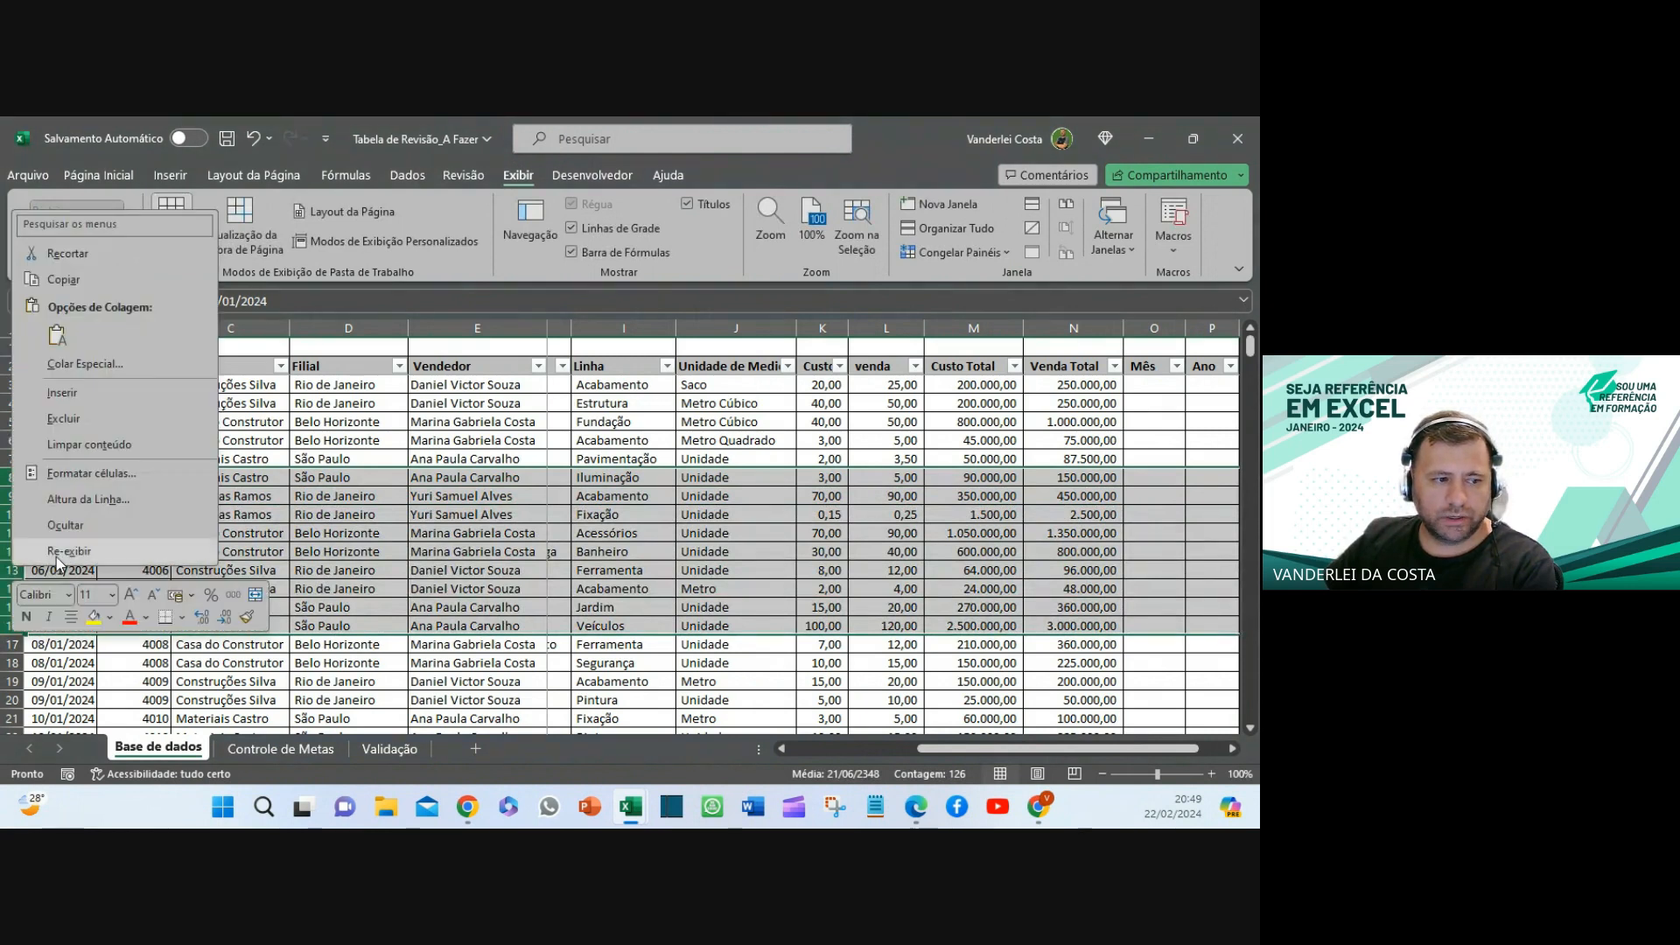
pyautogui.click(66, 525)
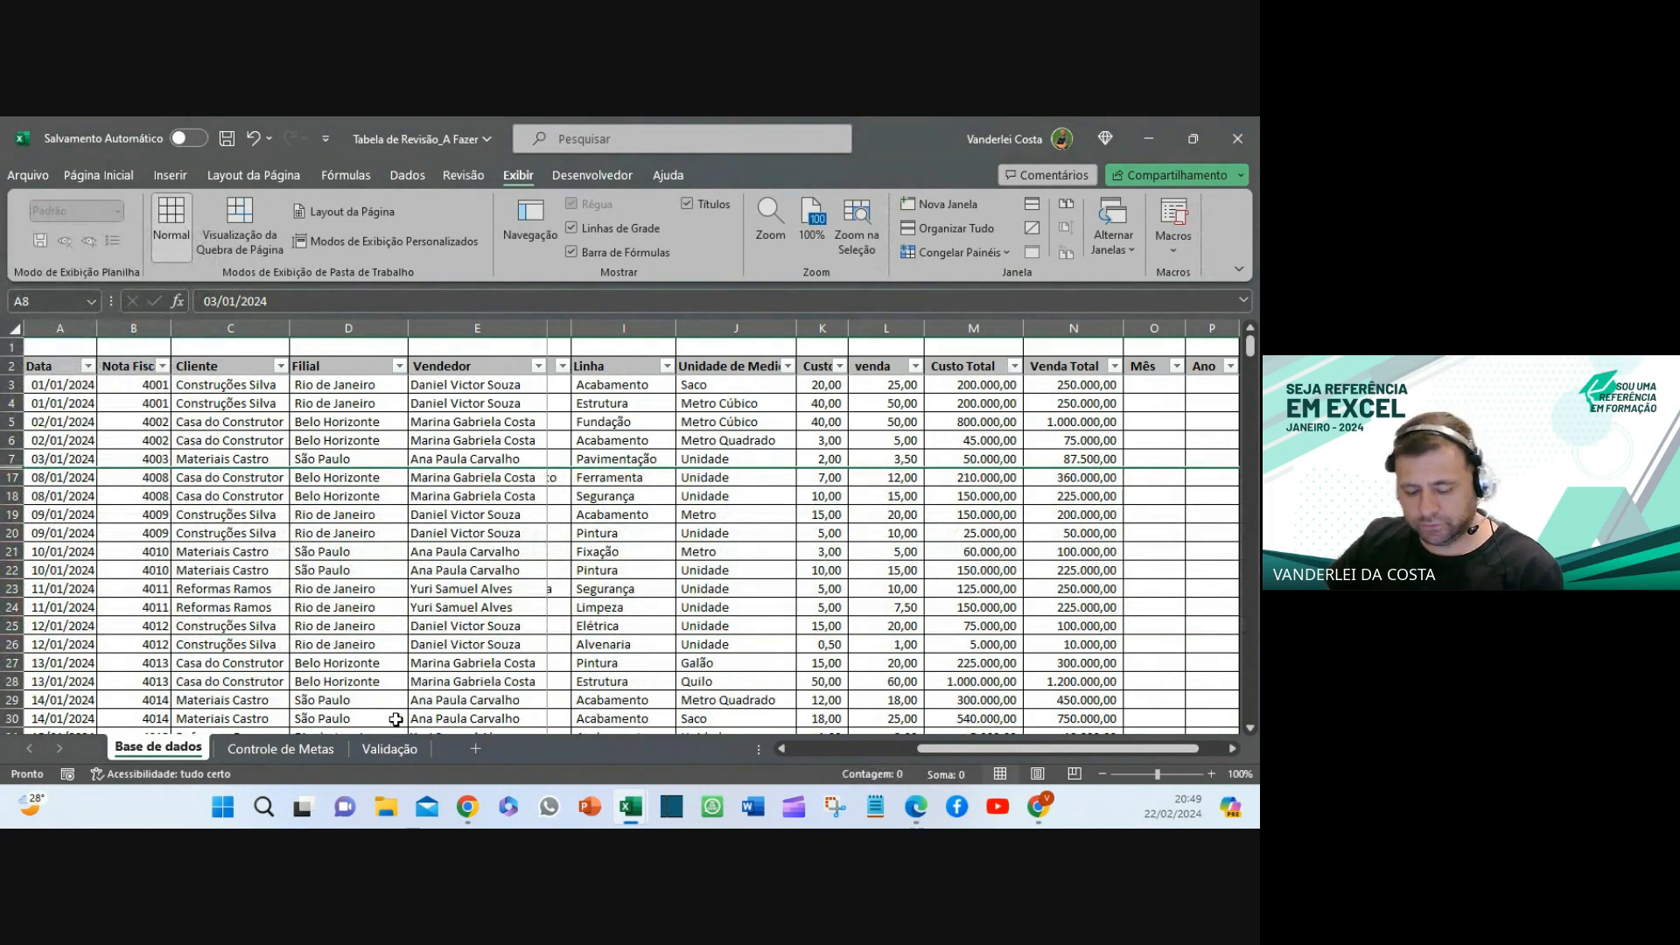
pyautogui.hotkey('ctrl', 'z')
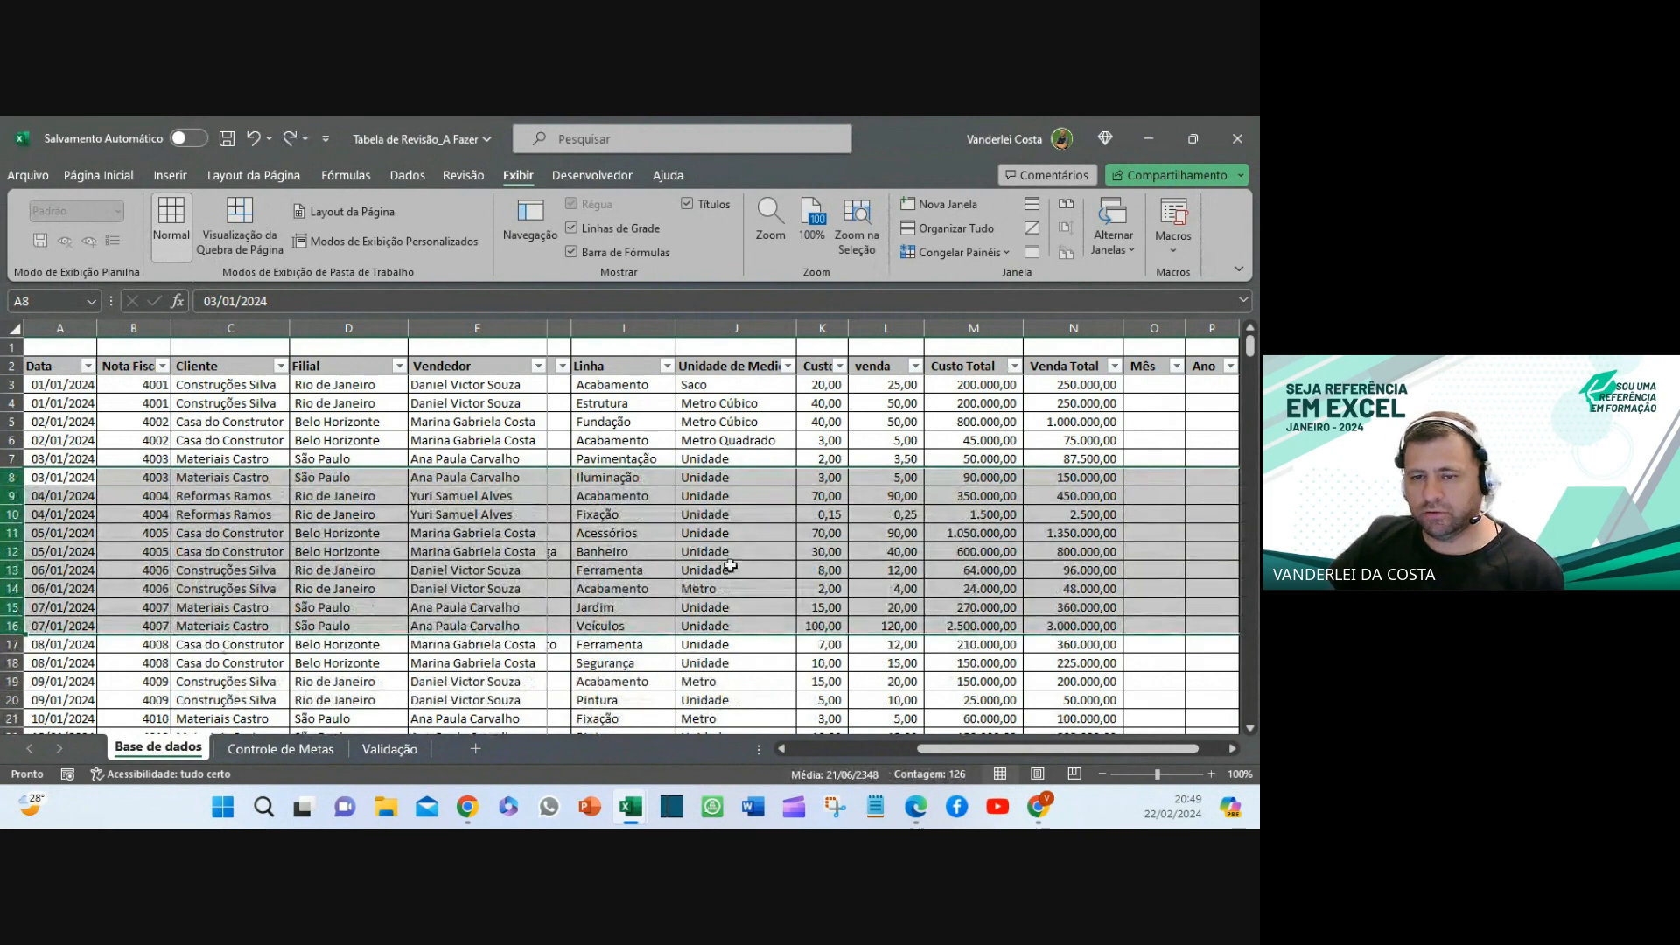
pyautogui.click(1060, 404)
pyautogui.click(1068, 344)
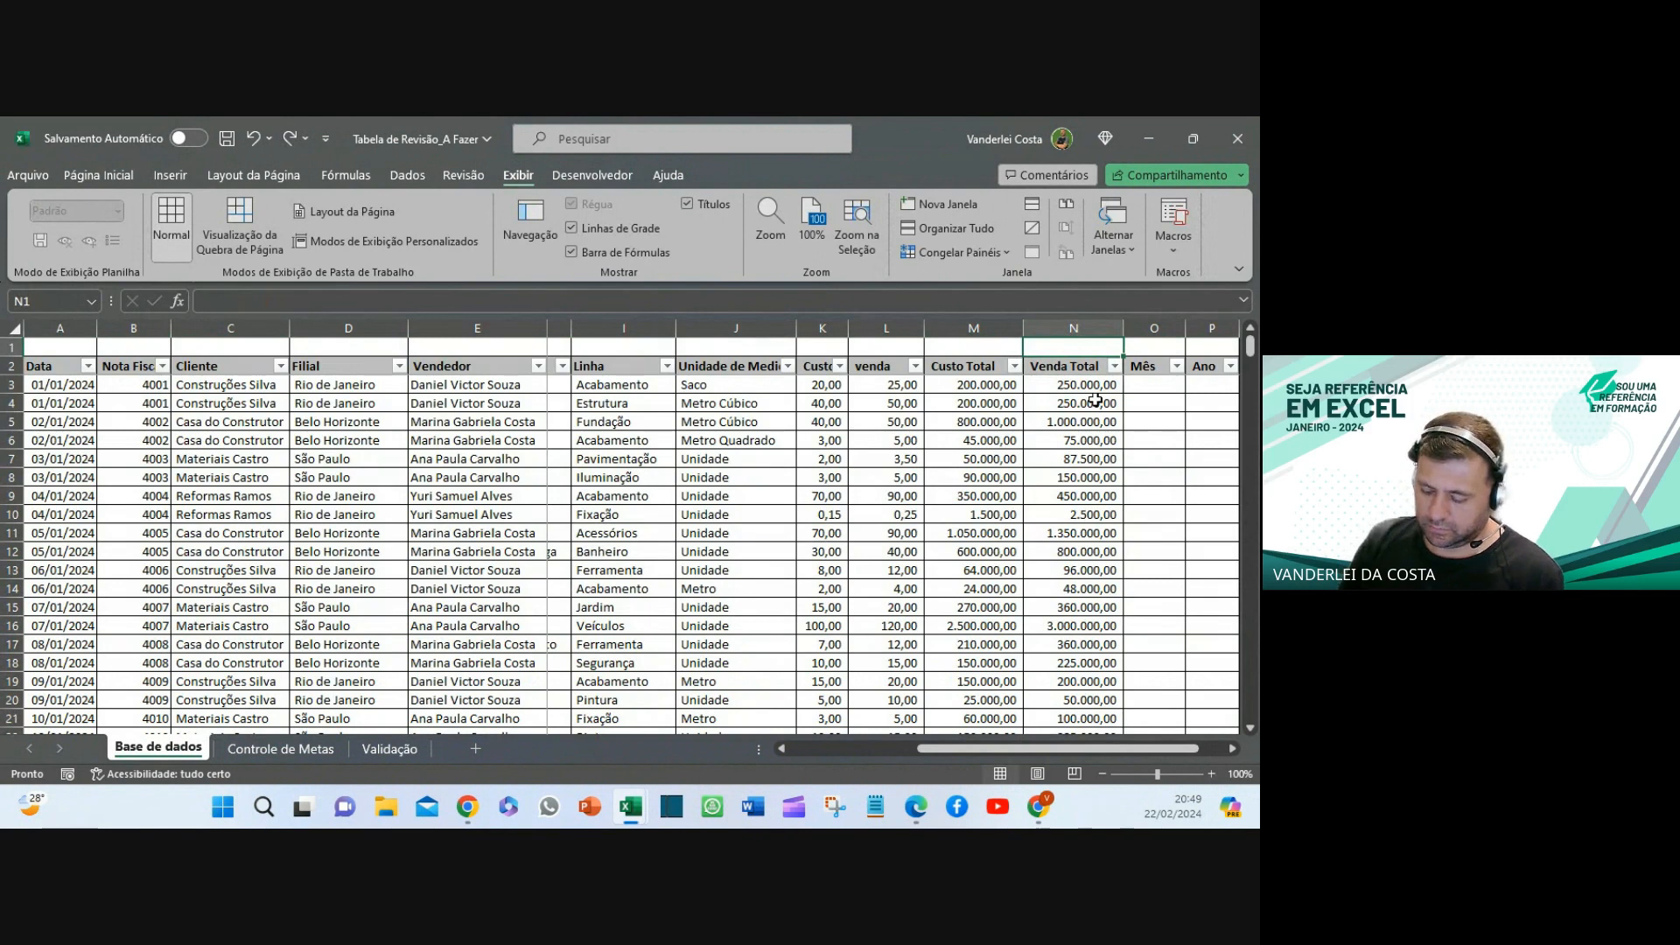
# - Enter =SUBTOTAL(9;N3:N350) in N1 to total Venda Total
pyautogui.write('=sub')
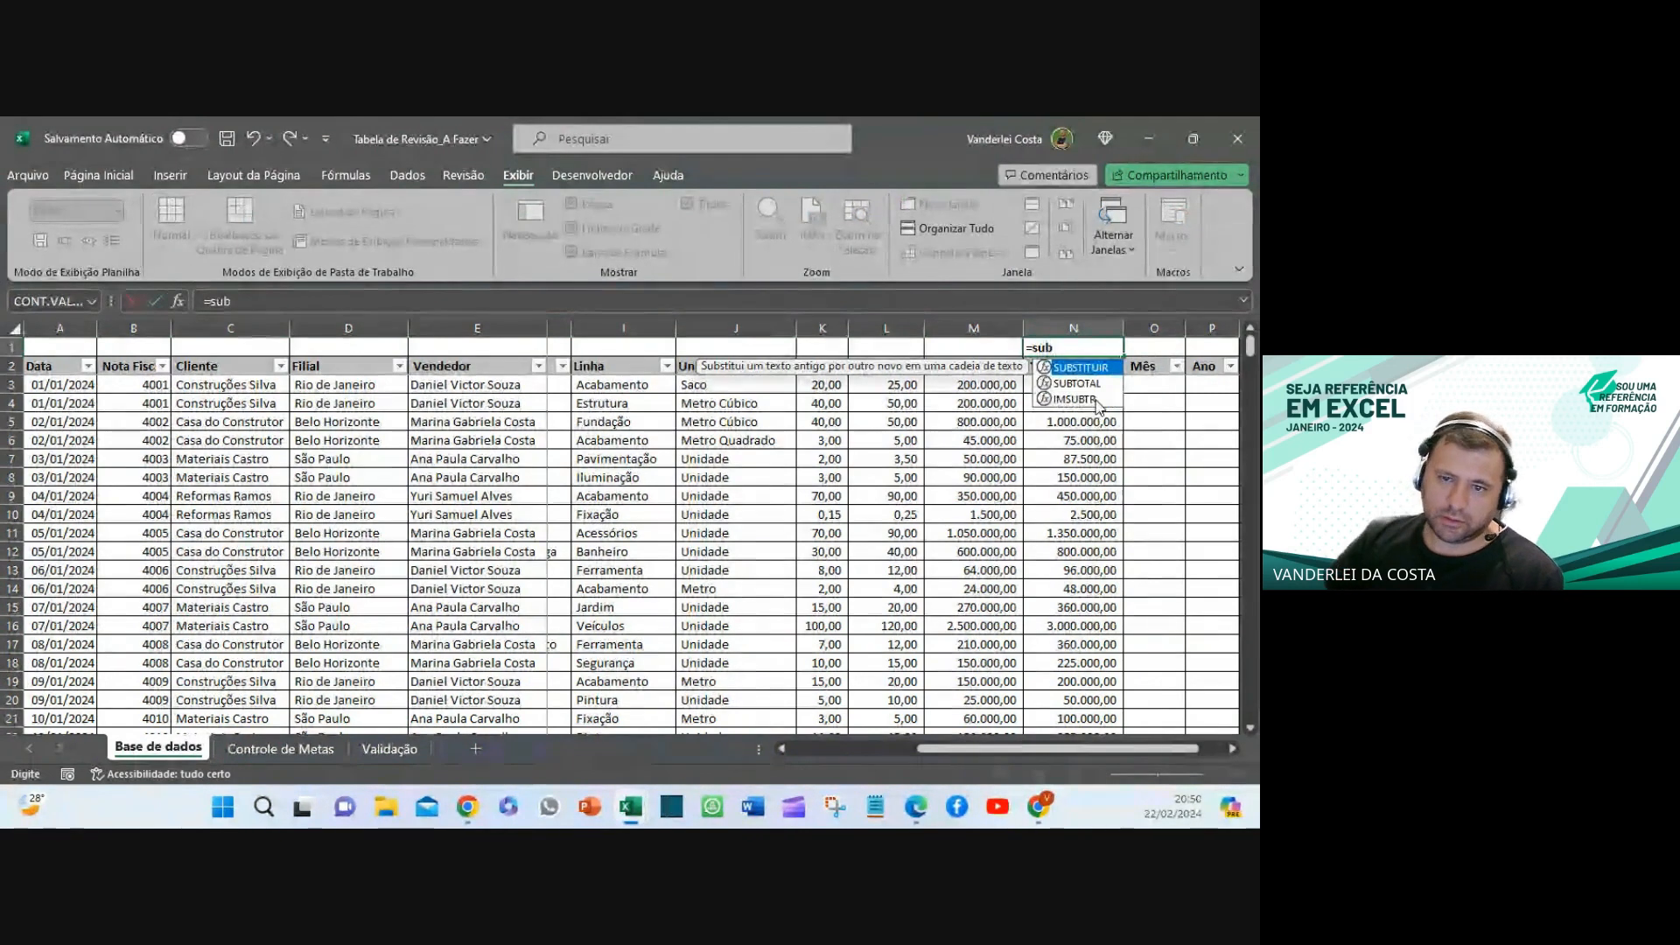
pyautogui.doubleClick(1078, 383)
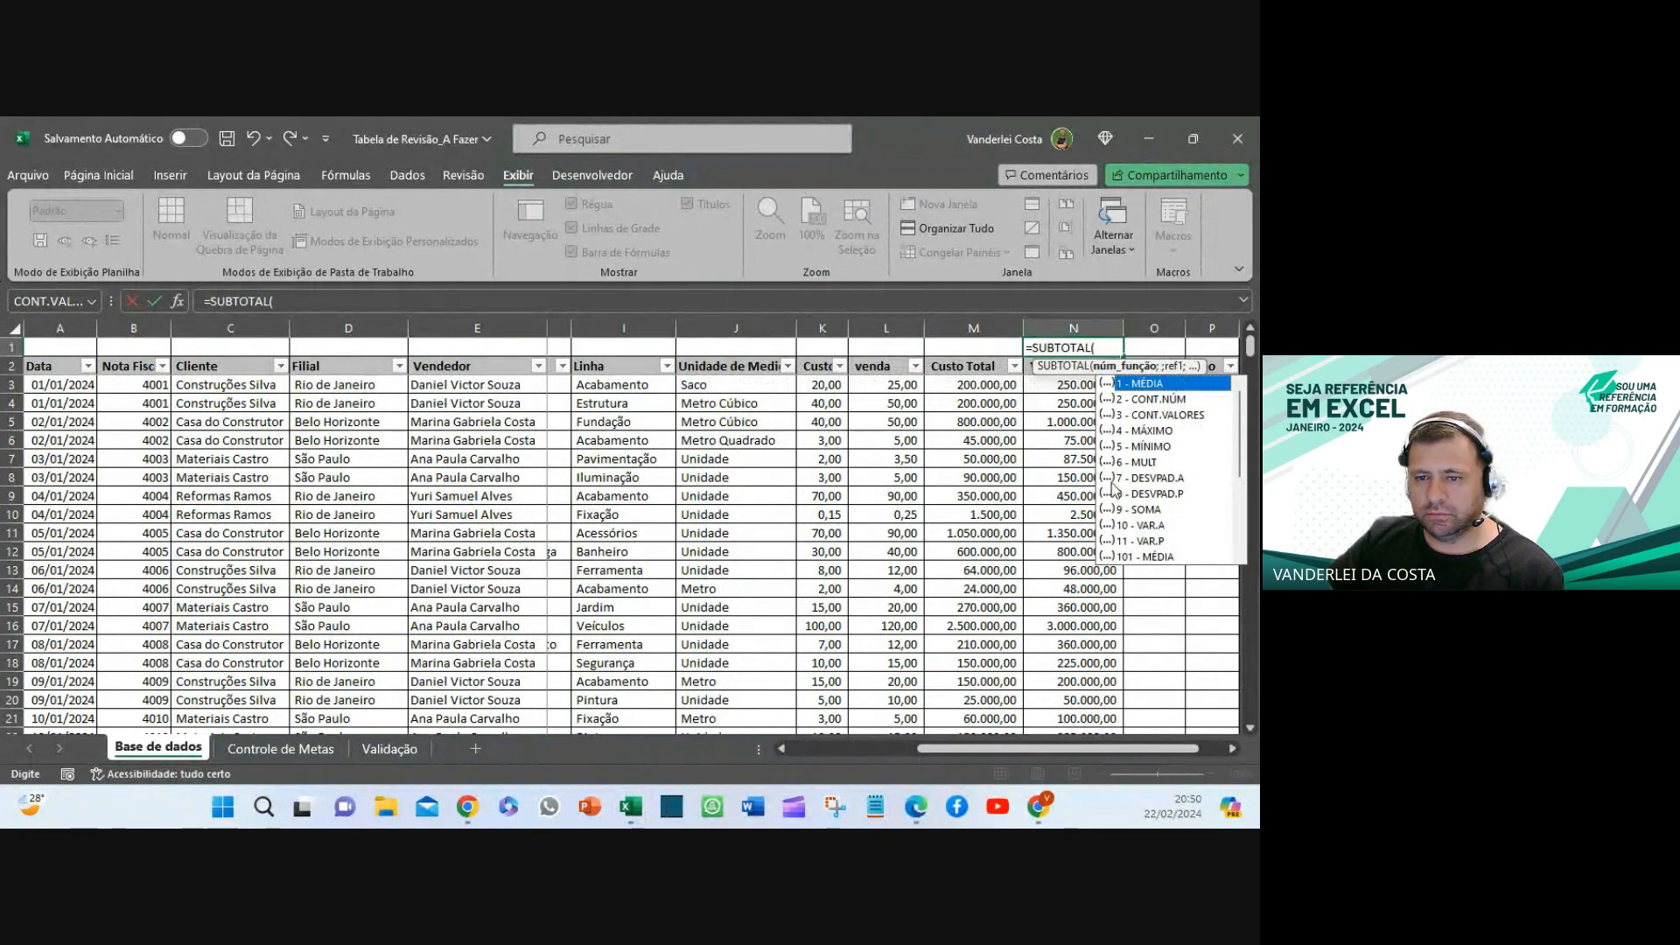
pyautogui.doubleClick(1139, 509)
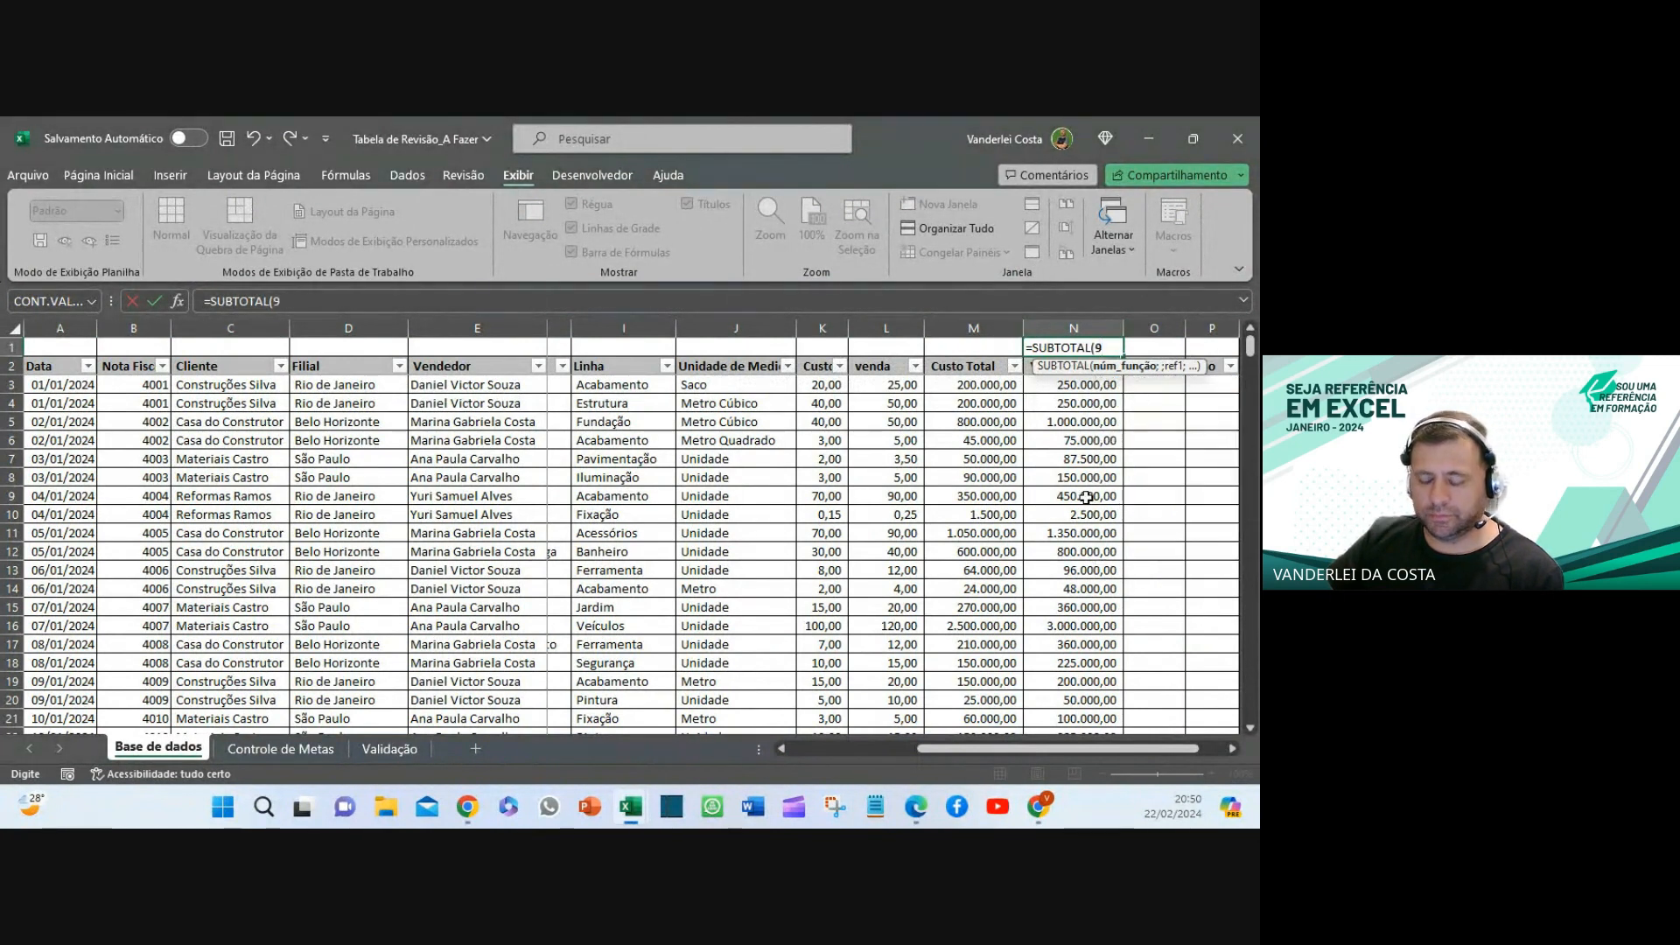
pyautogui.write(';')
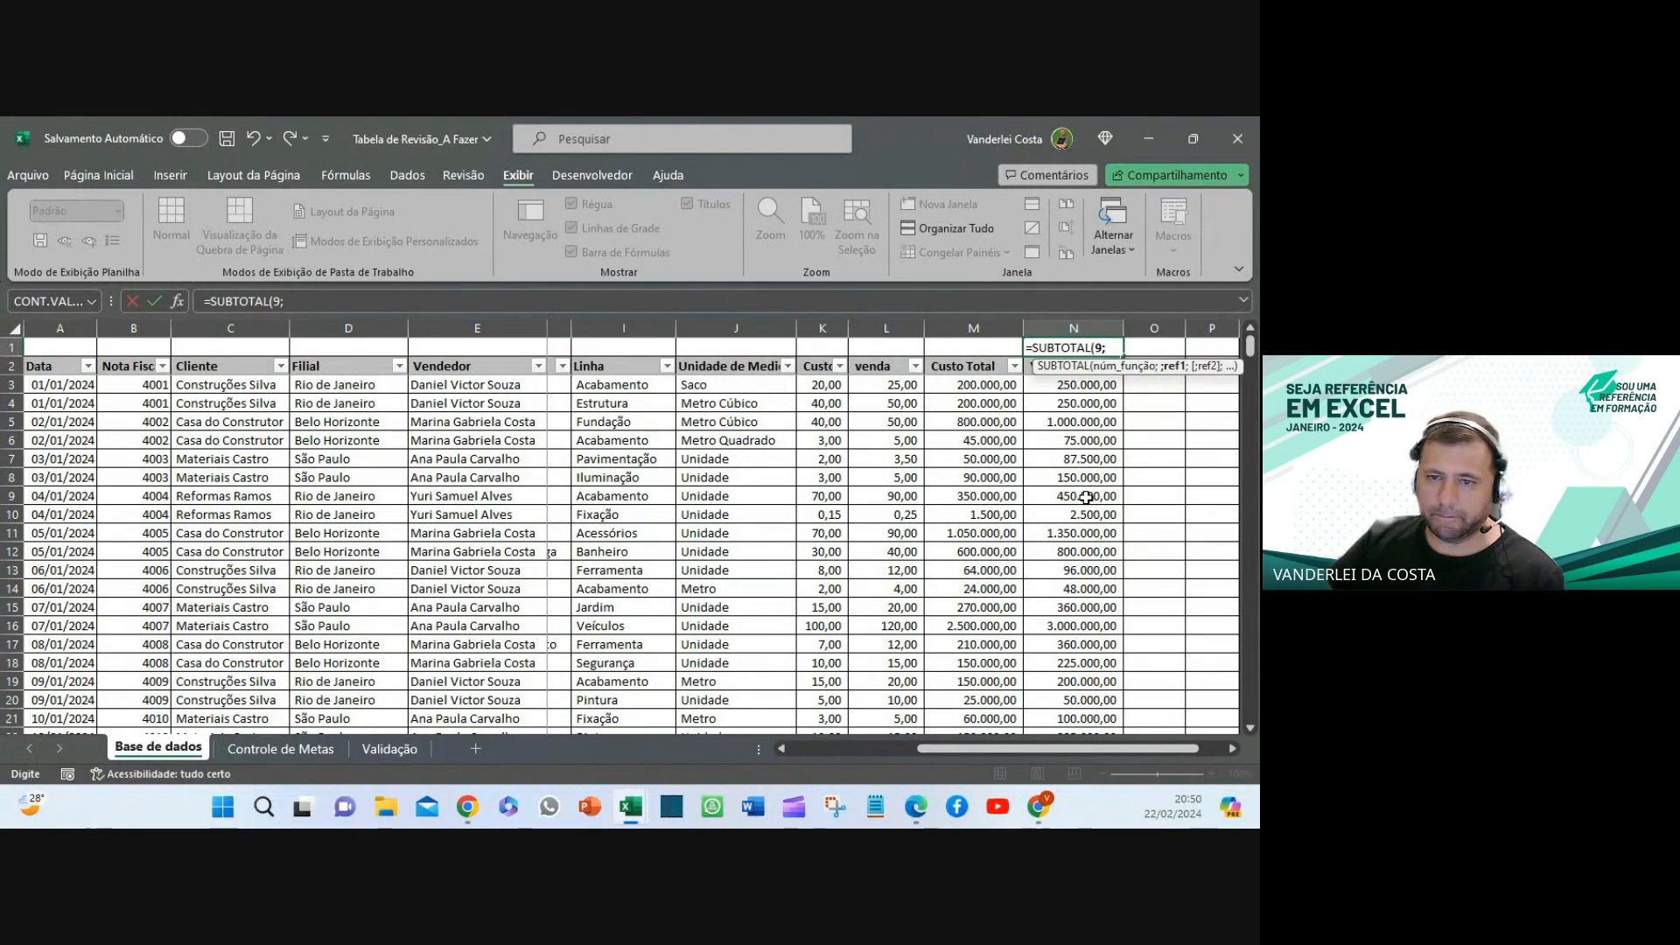
pyautogui.click(1049, 383)
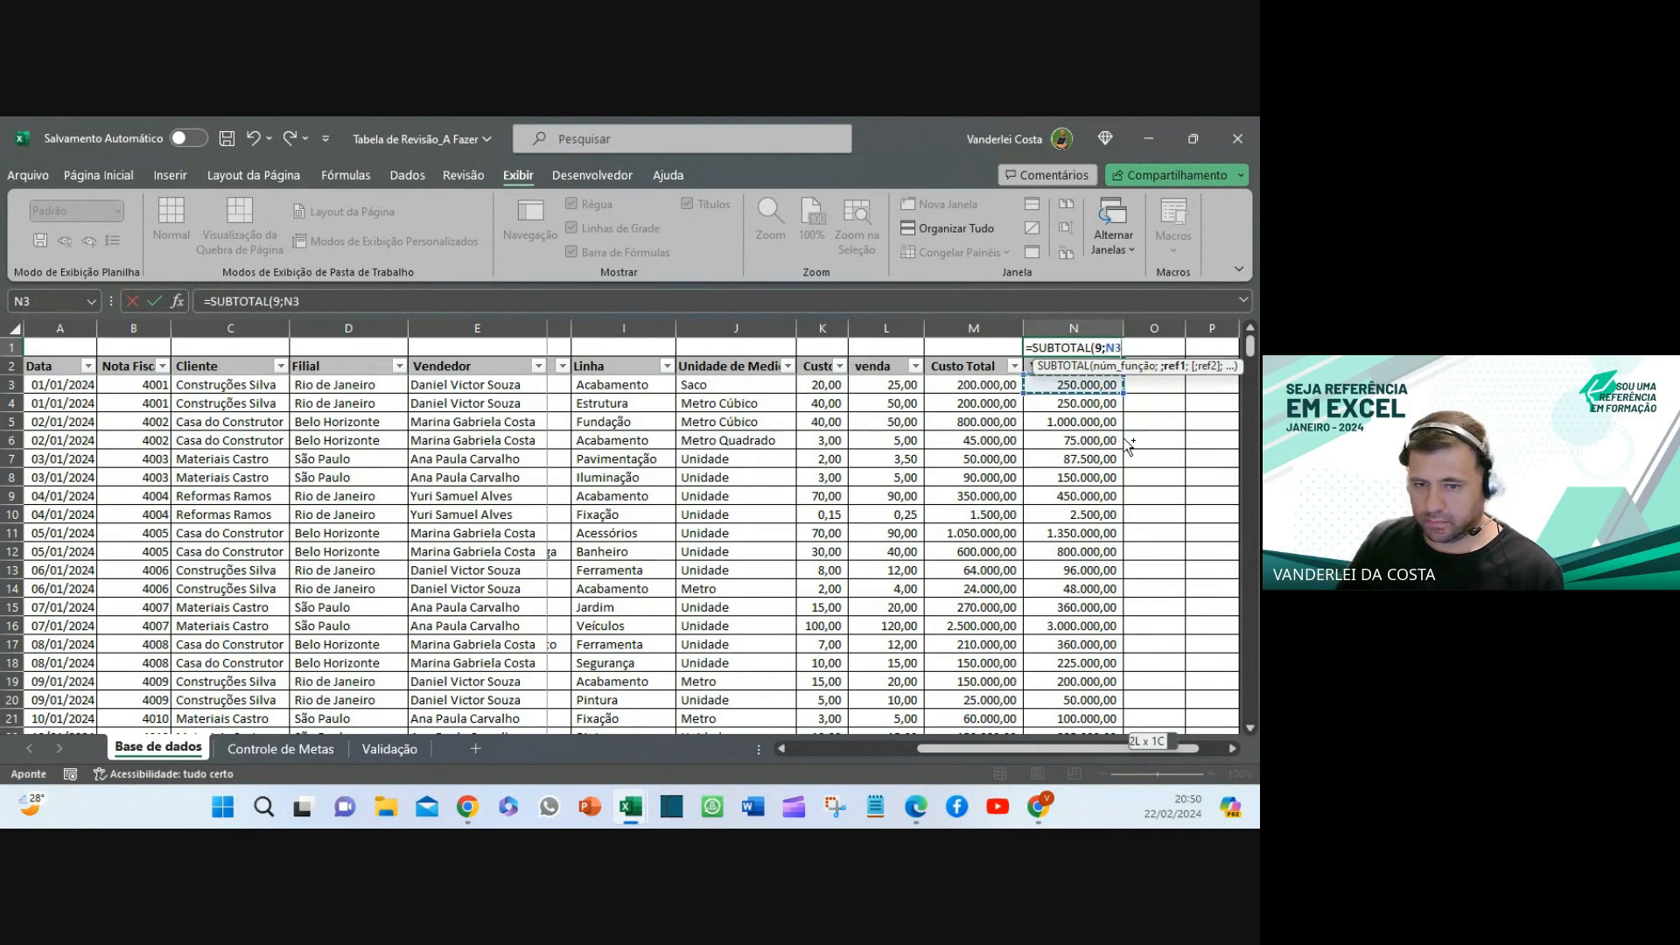
pyautogui.hotkey('ctrl', 'shift', 'Down')
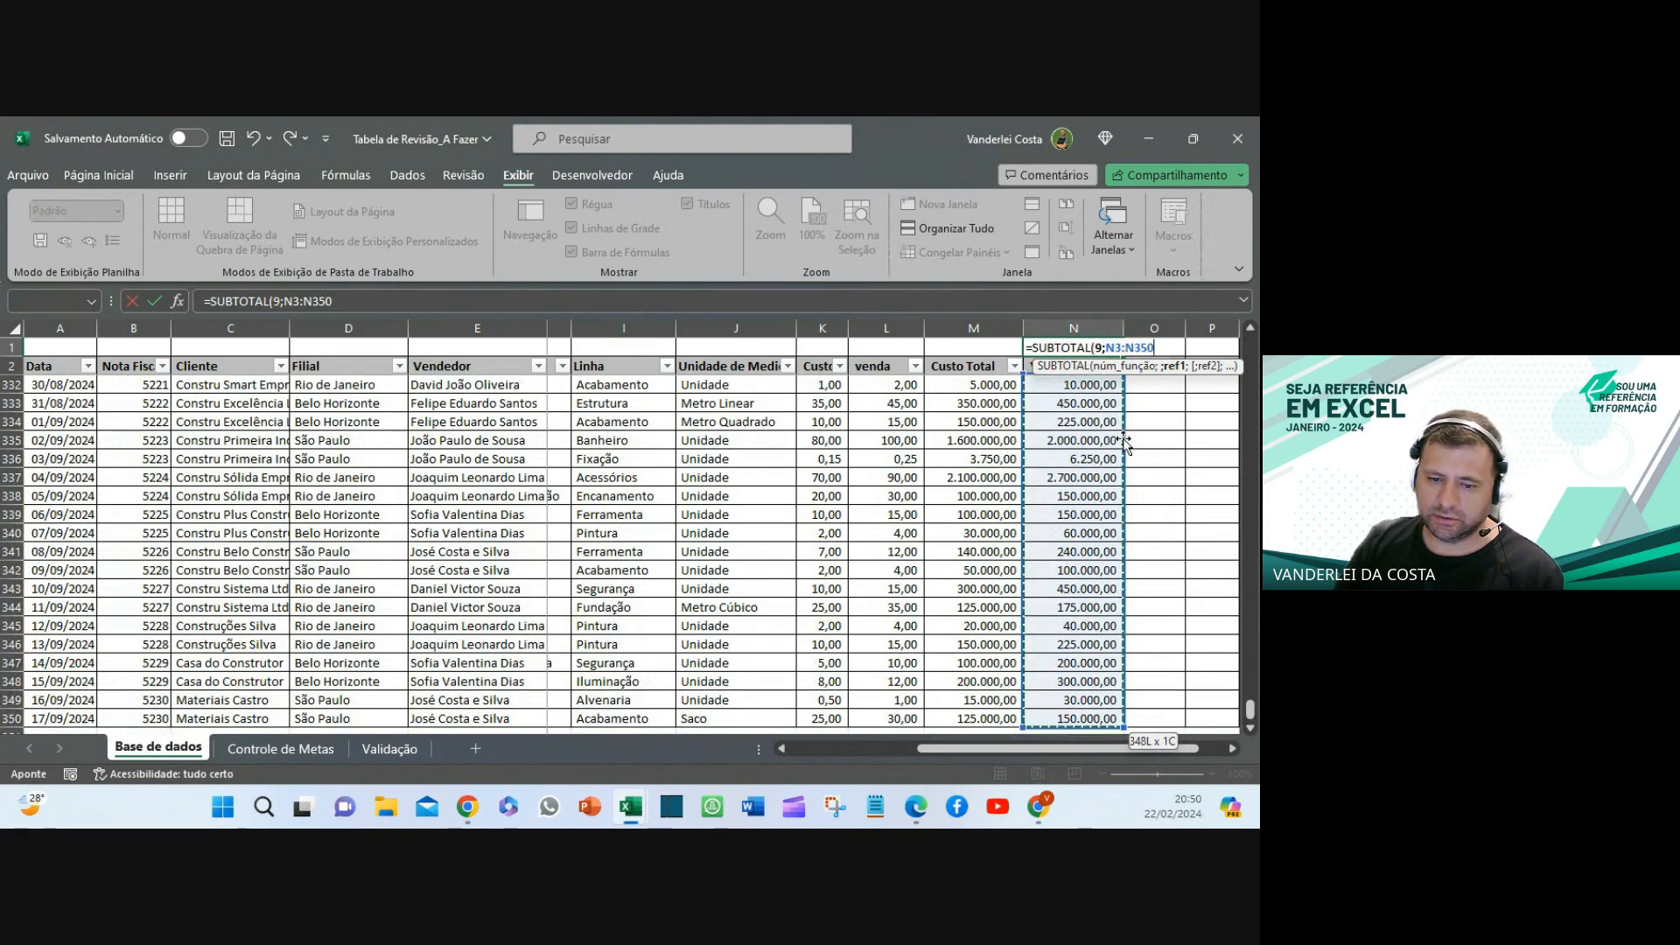
pyautogui.write(')')
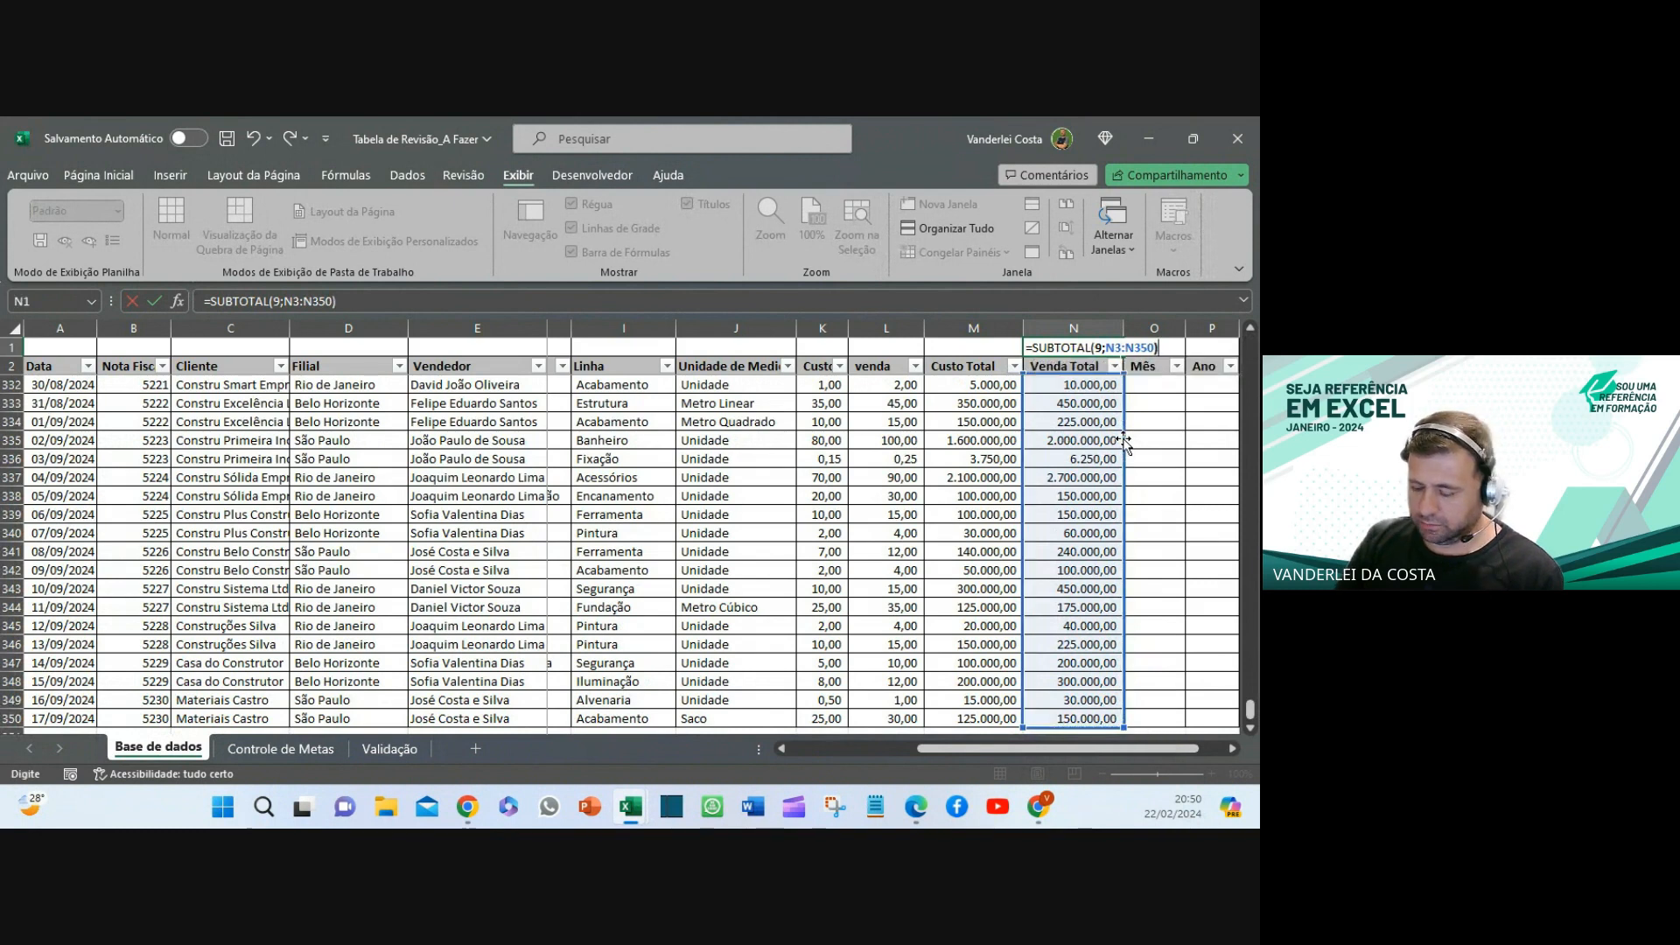
pyautogui.press('Return')
# - Fill N1's subtotal formula left into M1 to total Custo Total
pyautogui.scroll(13, 1124, 440)
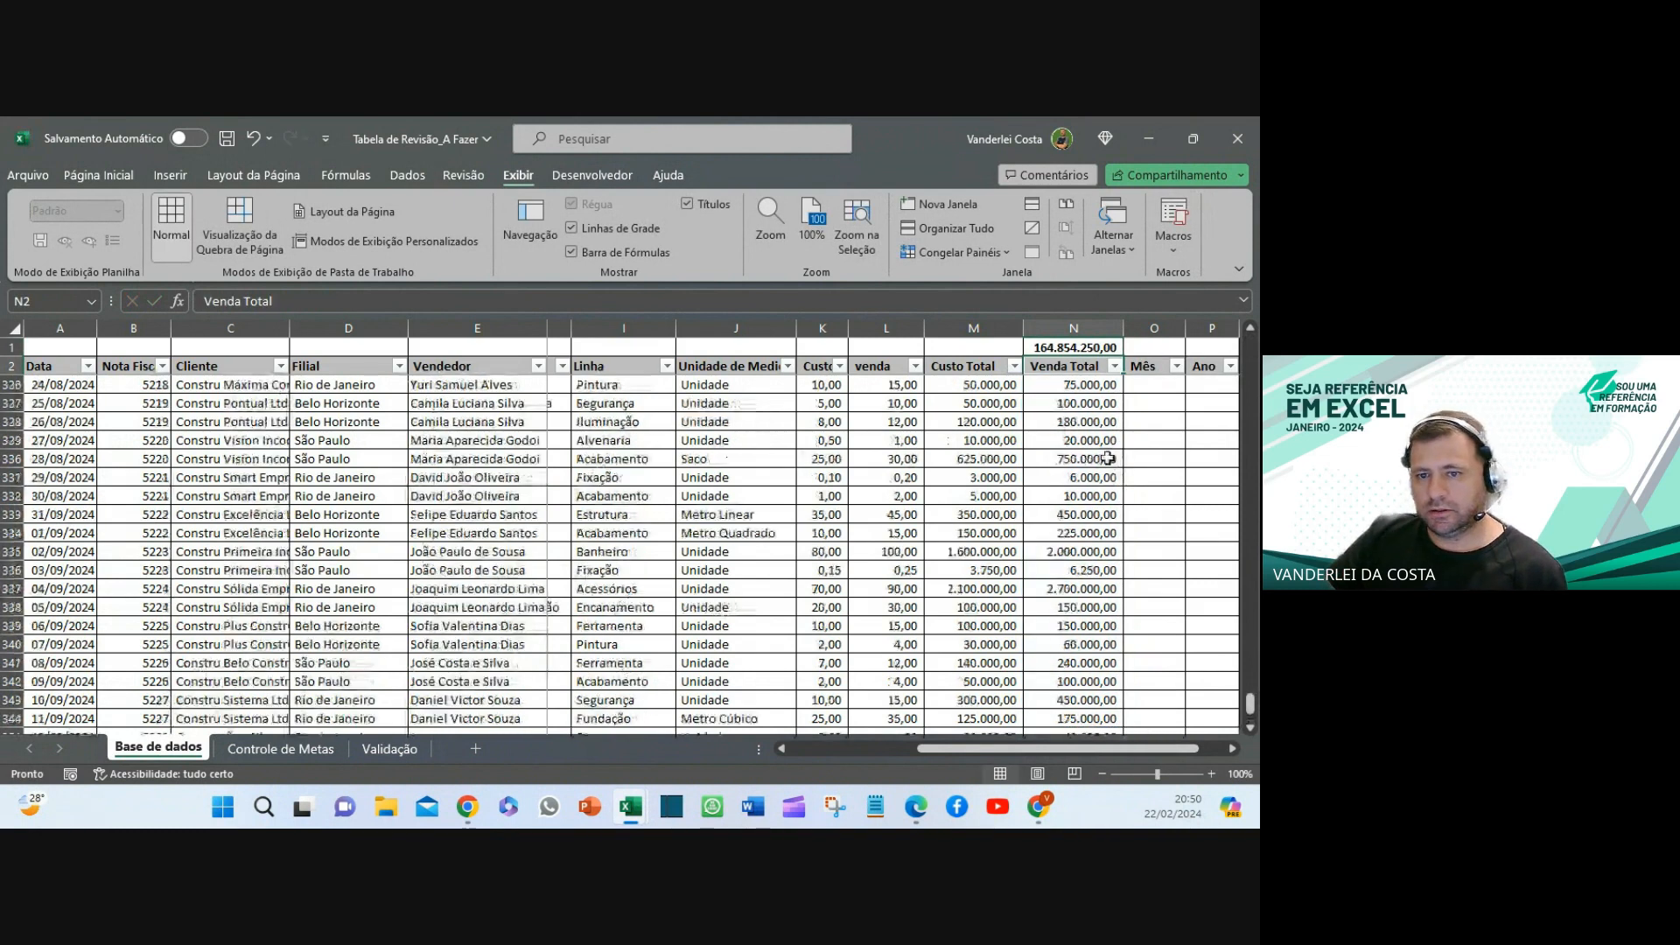
pyautogui.moveTo(1250, 666); pyautogui.dragTo(1243, 317)
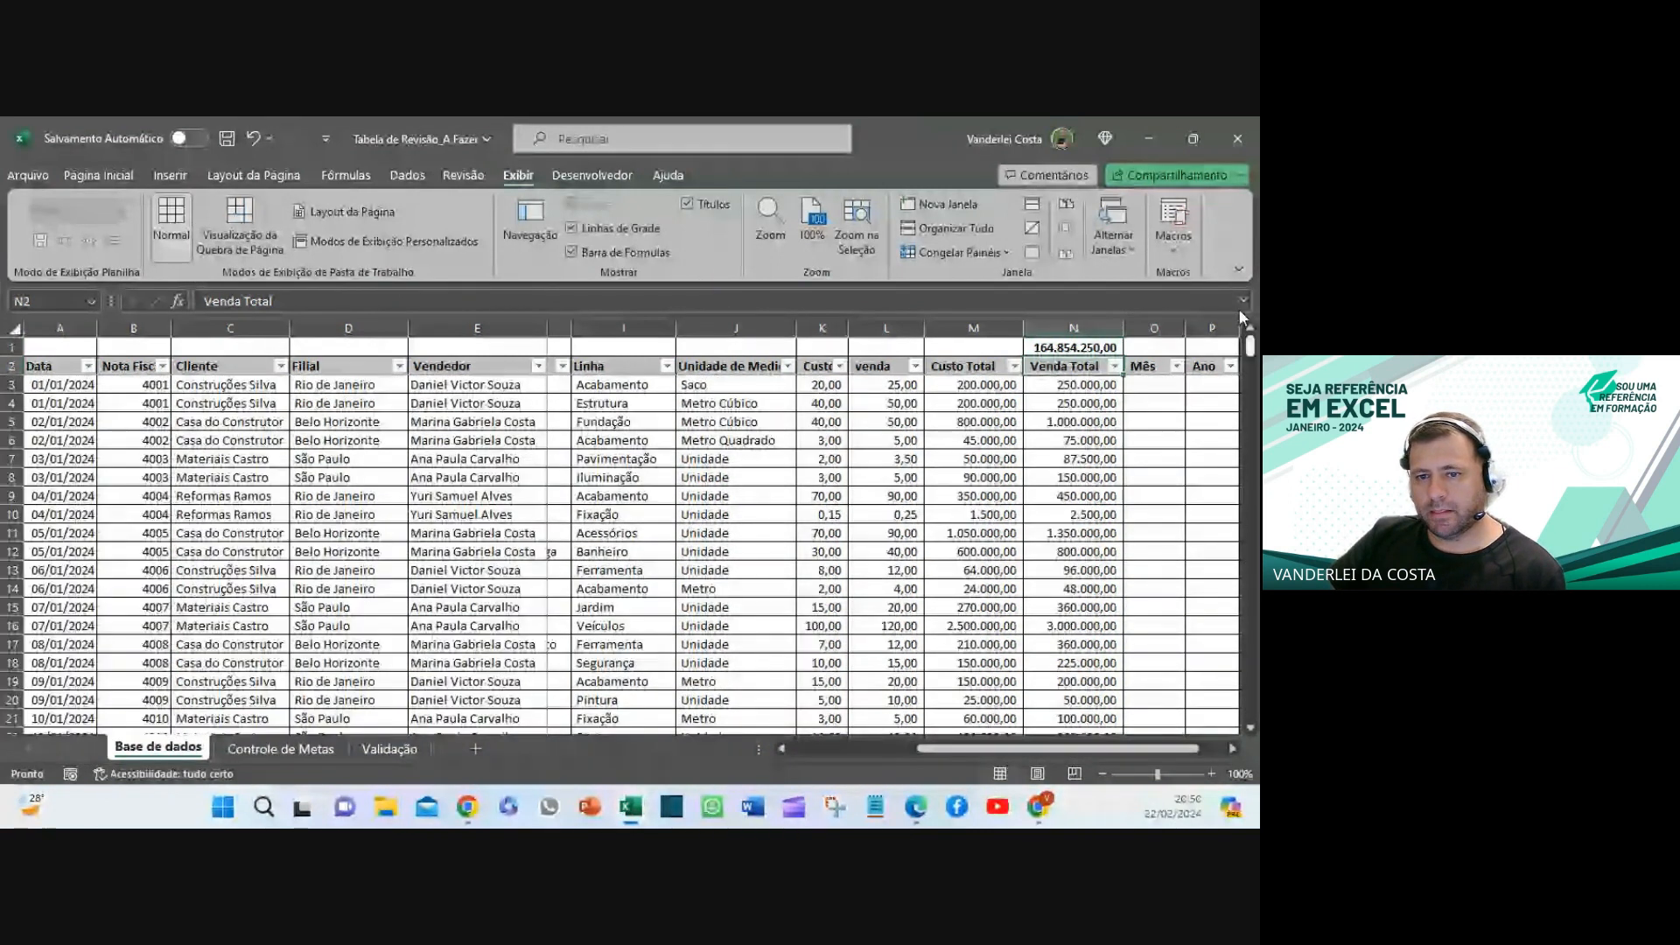
pyautogui.click(1074, 347)
pyautogui.moveTo(1123, 356); pyautogui.dragTo(924, 353)
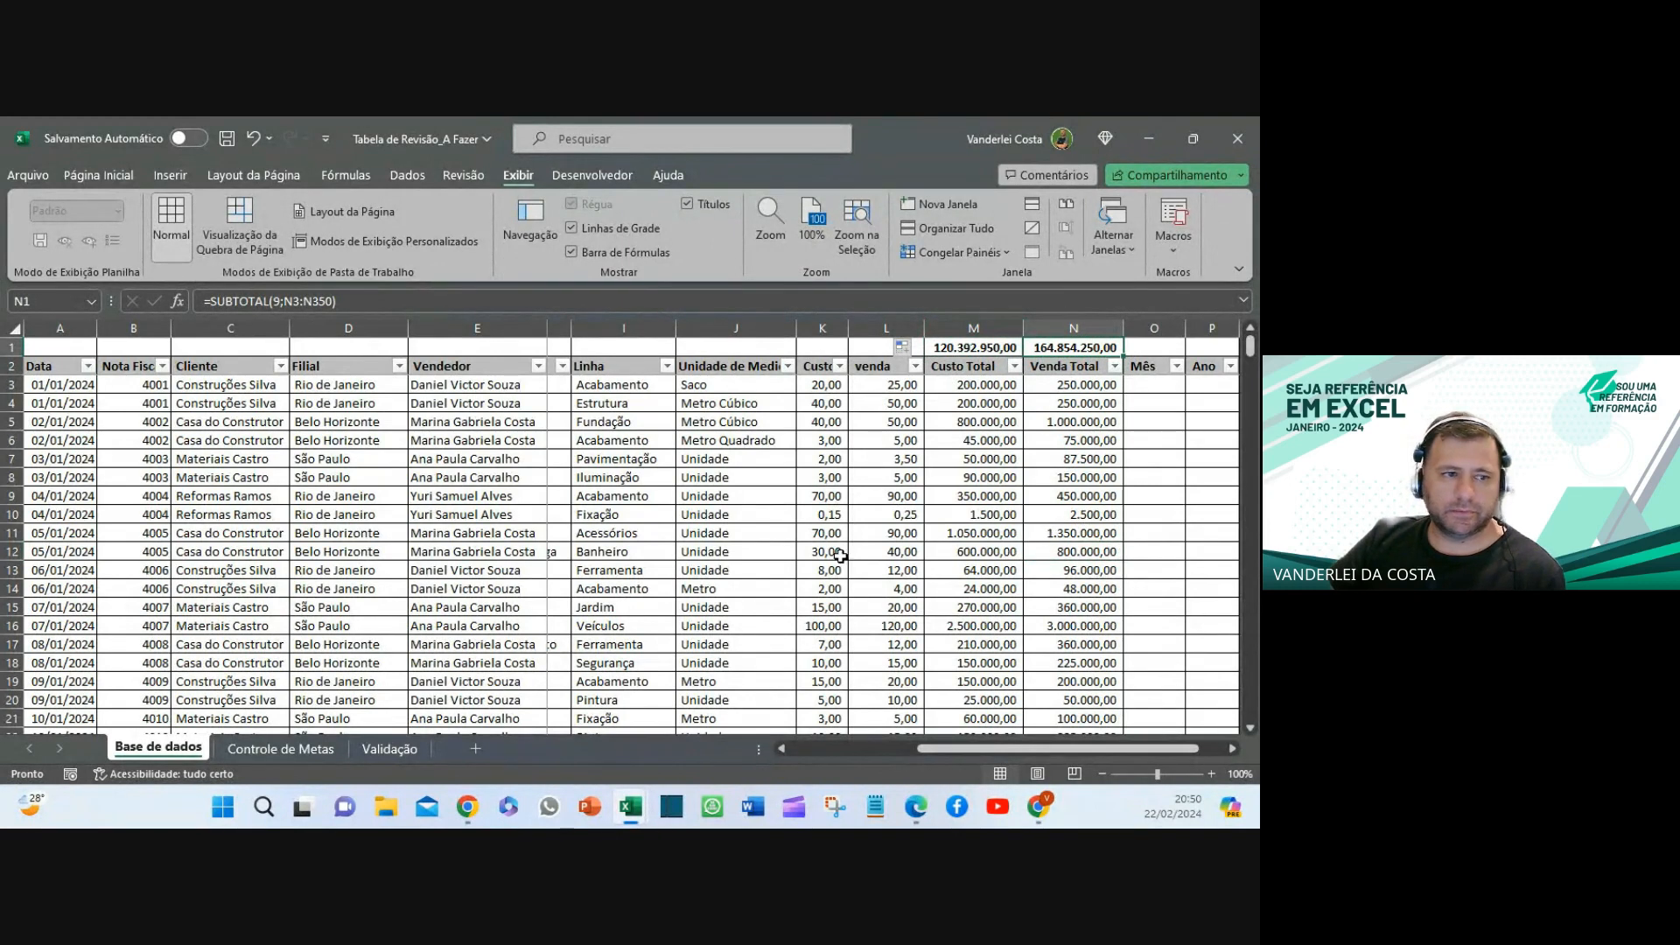
# - Filter the Filial column to show only Rio de Janeiro
pyautogui.click(400, 368)
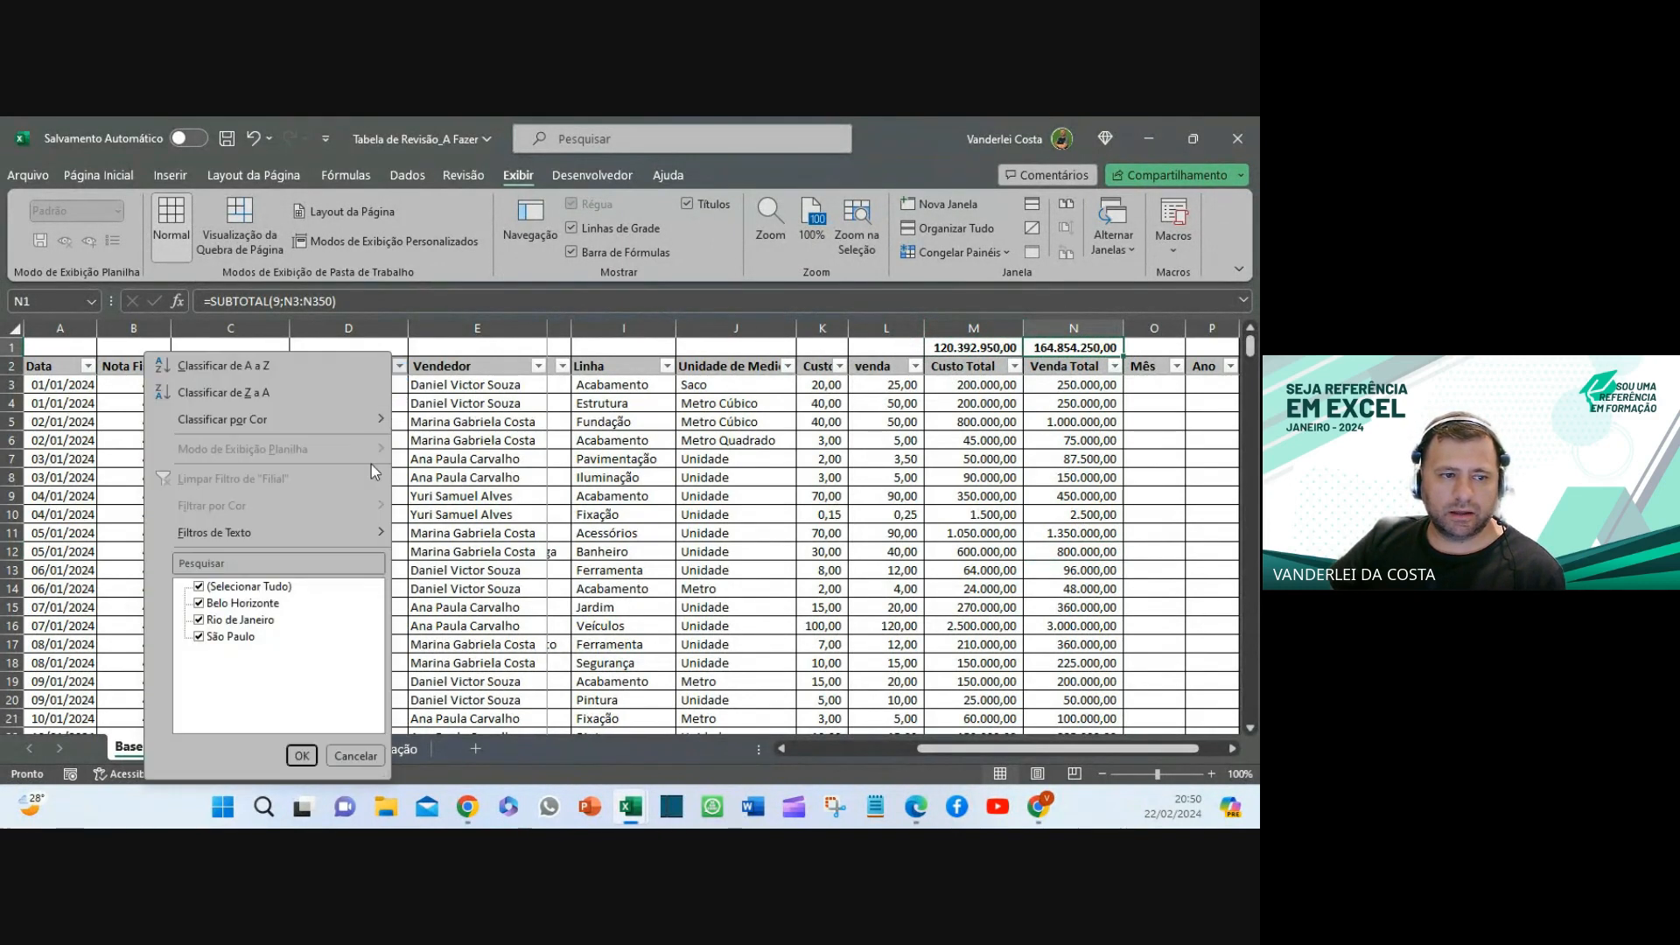
pyautogui.click(245, 587)
pyautogui.click(227, 621)
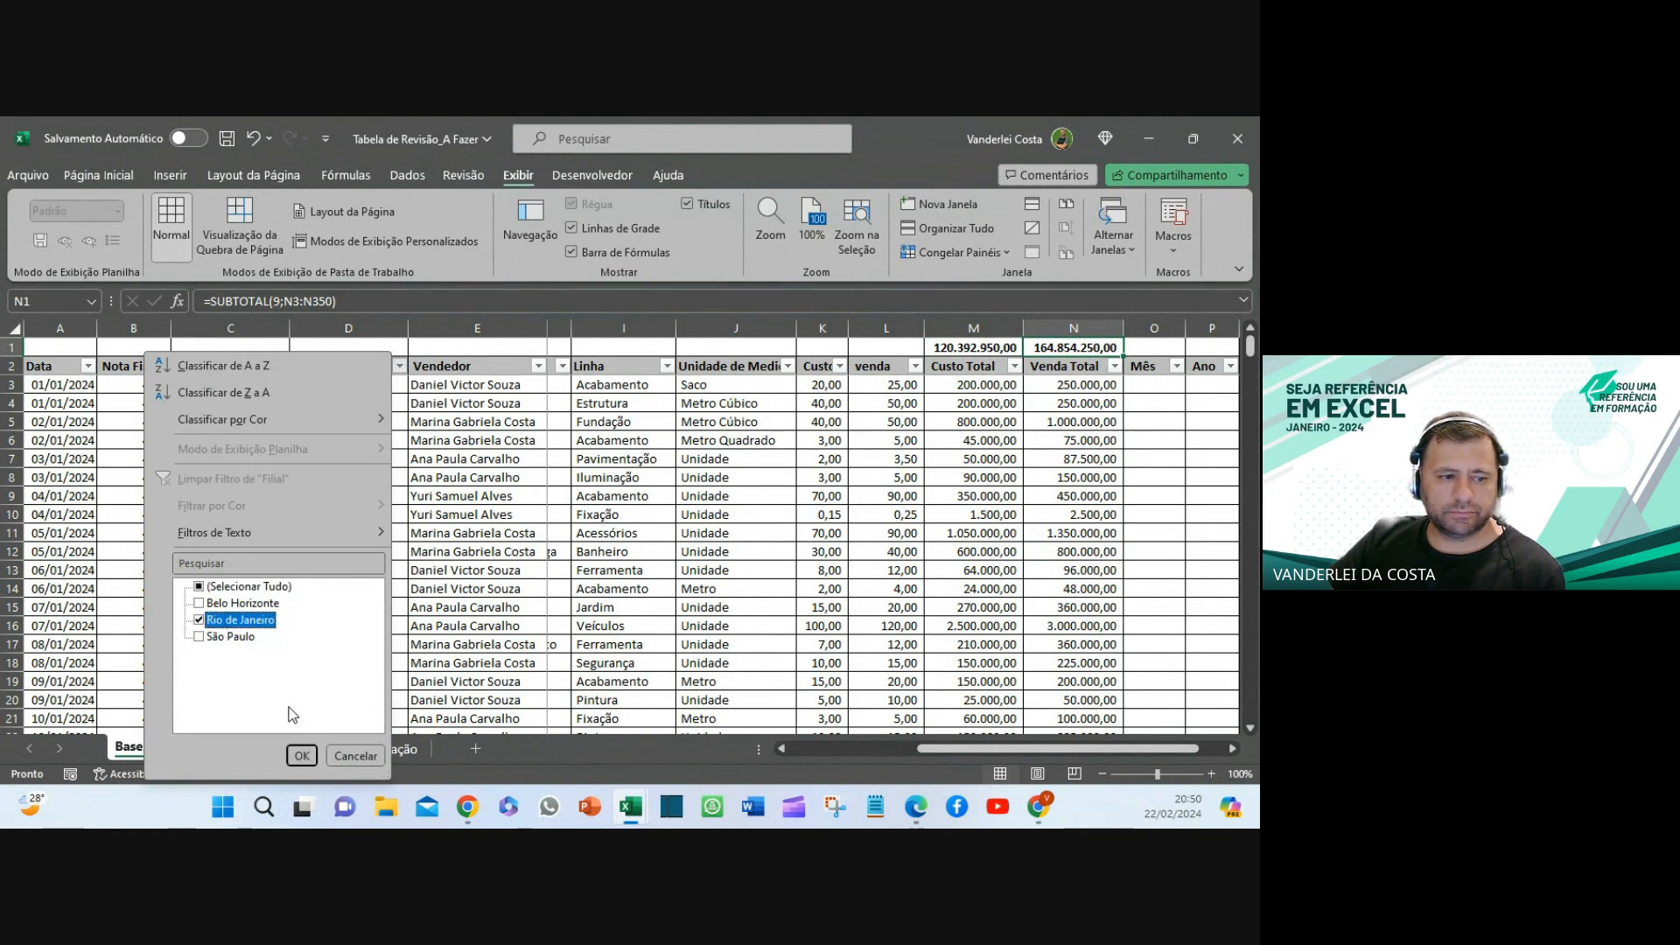
pyautogui.click(302, 755)
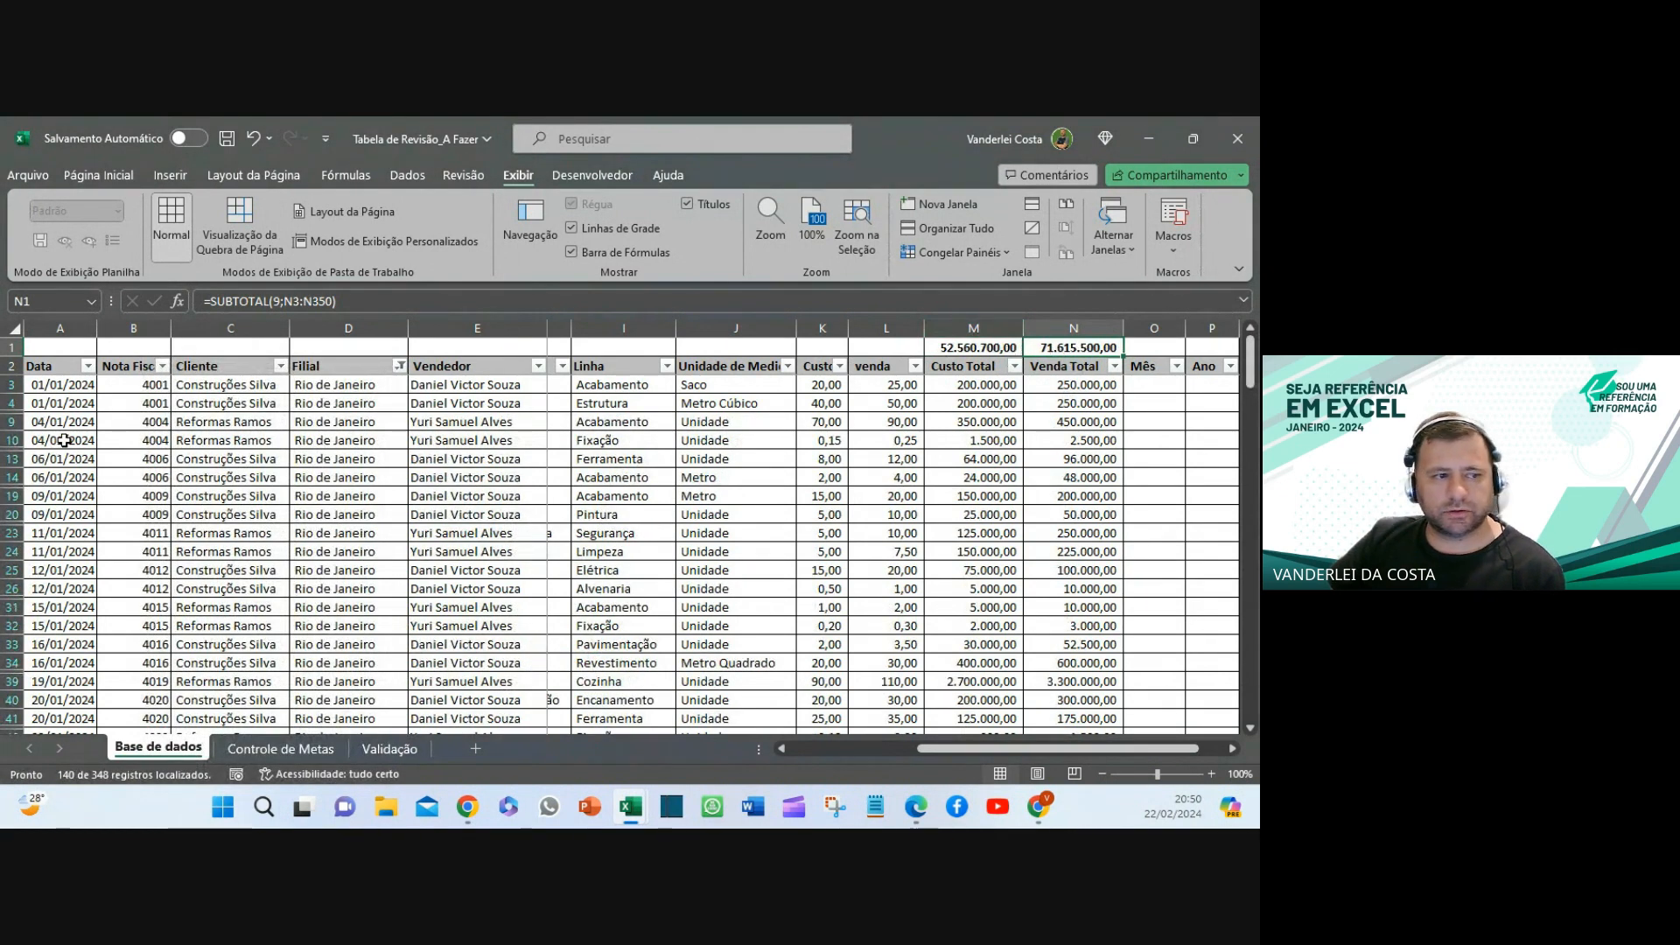
# - Try filtering Data to April only, then clear the Data filter
pyautogui.click(83, 372)
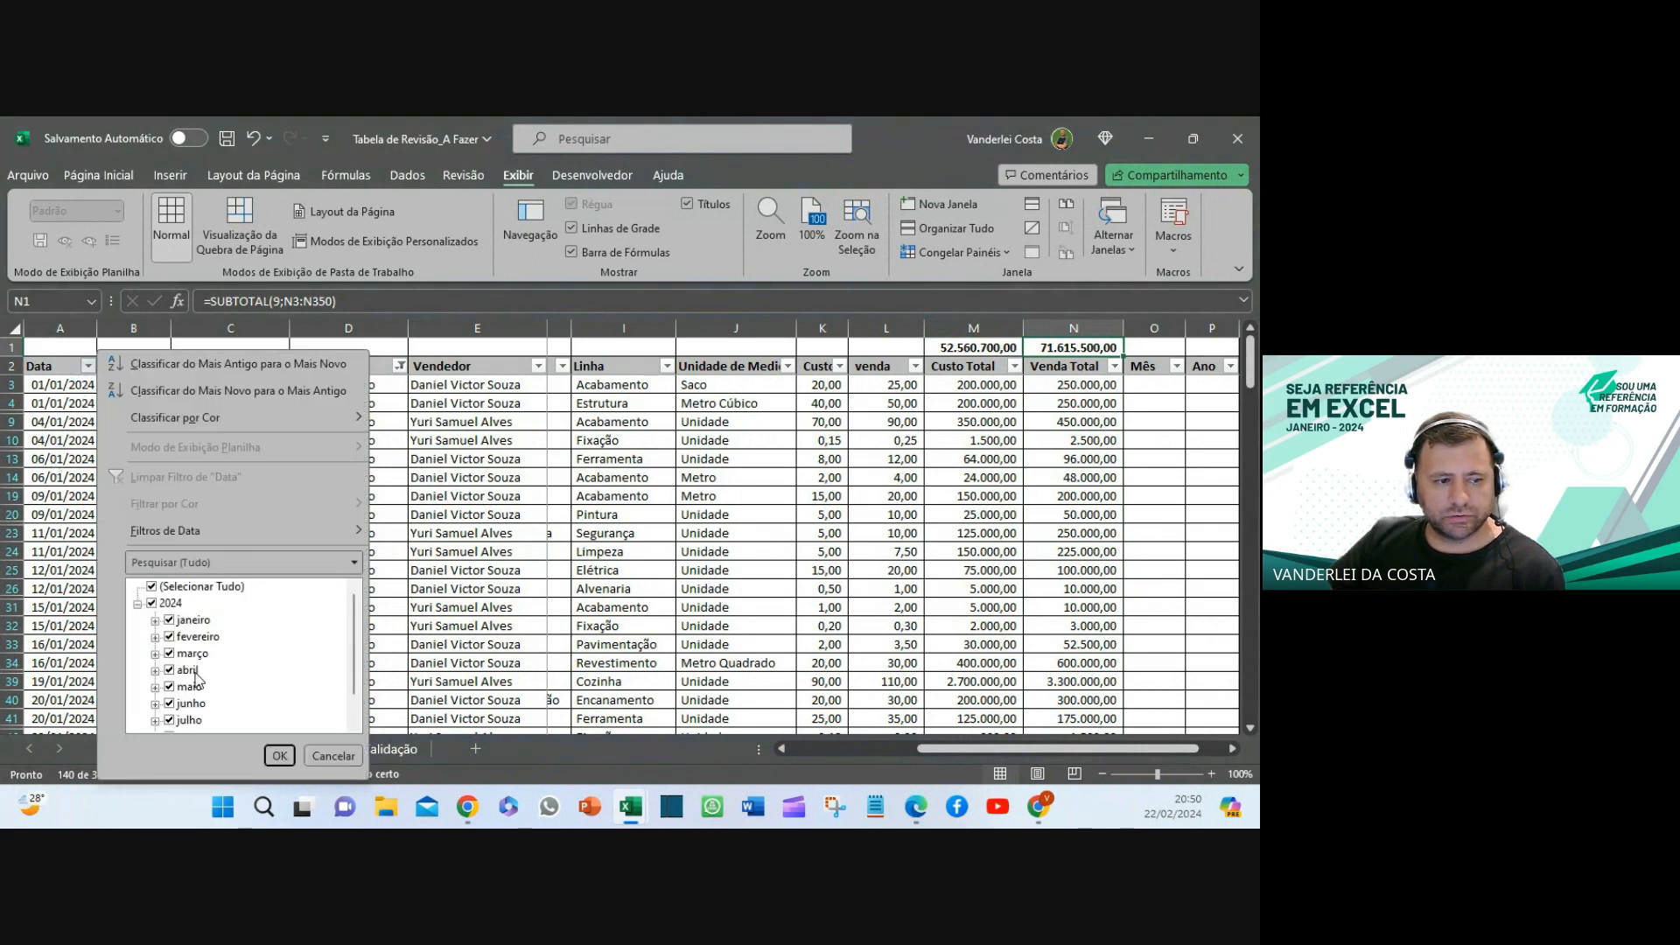
pyautogui.click(173, 588)
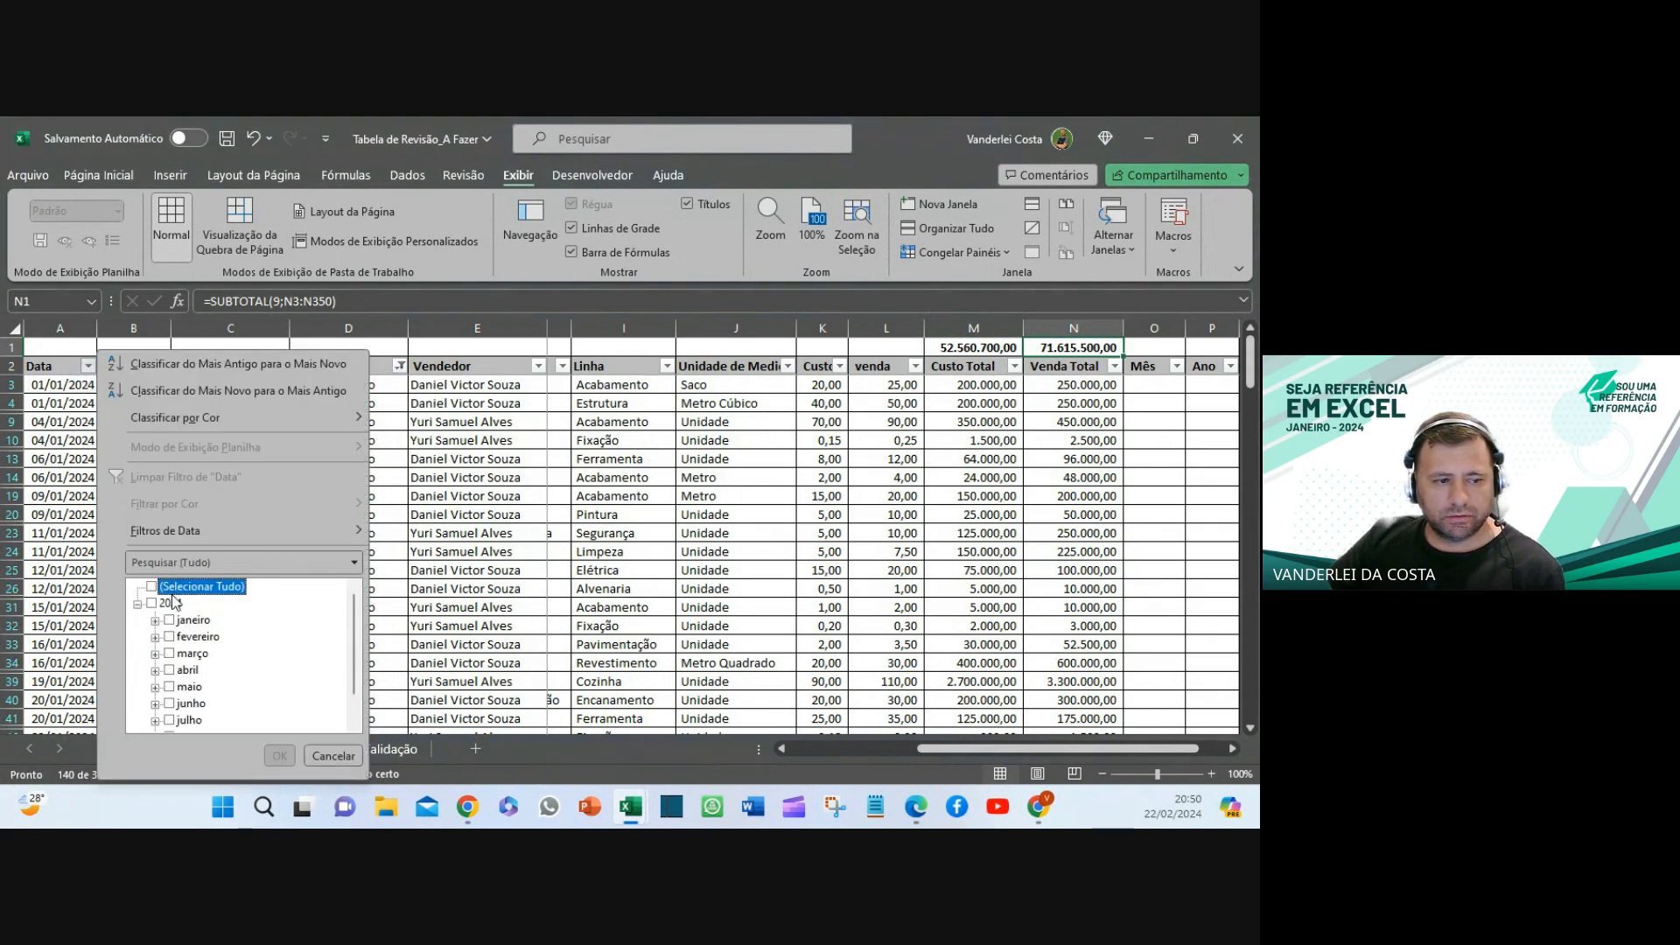
pyautogui.click(169, 670)
pyautogui.click(280, 756)
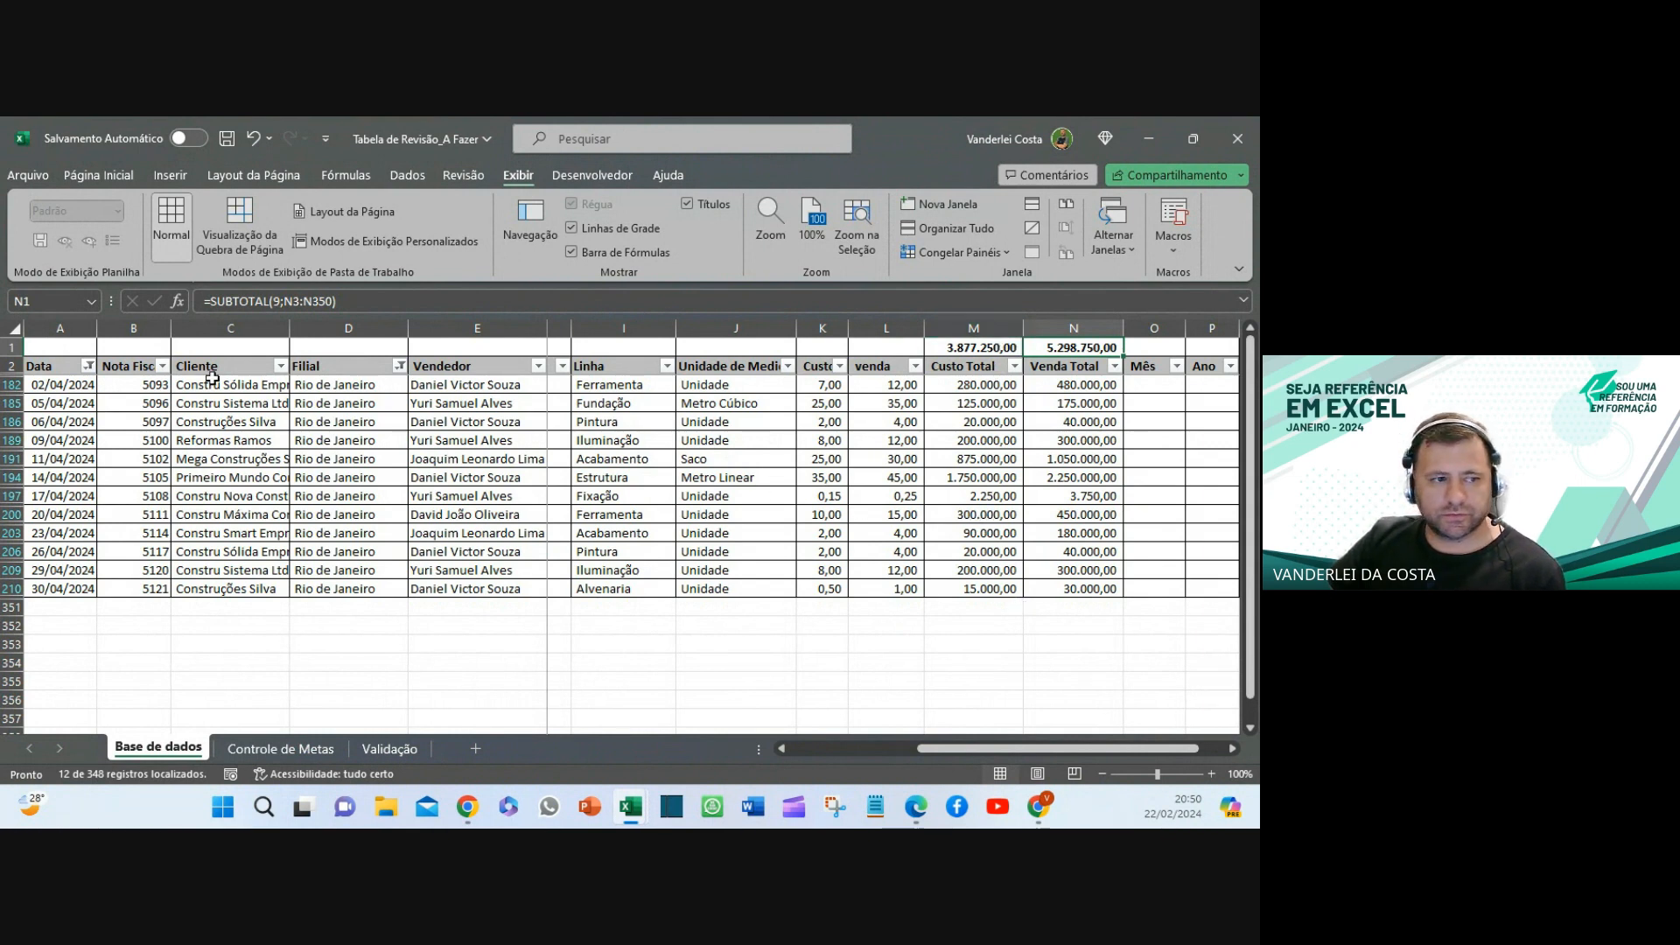
pyautogui.click(89, 366)
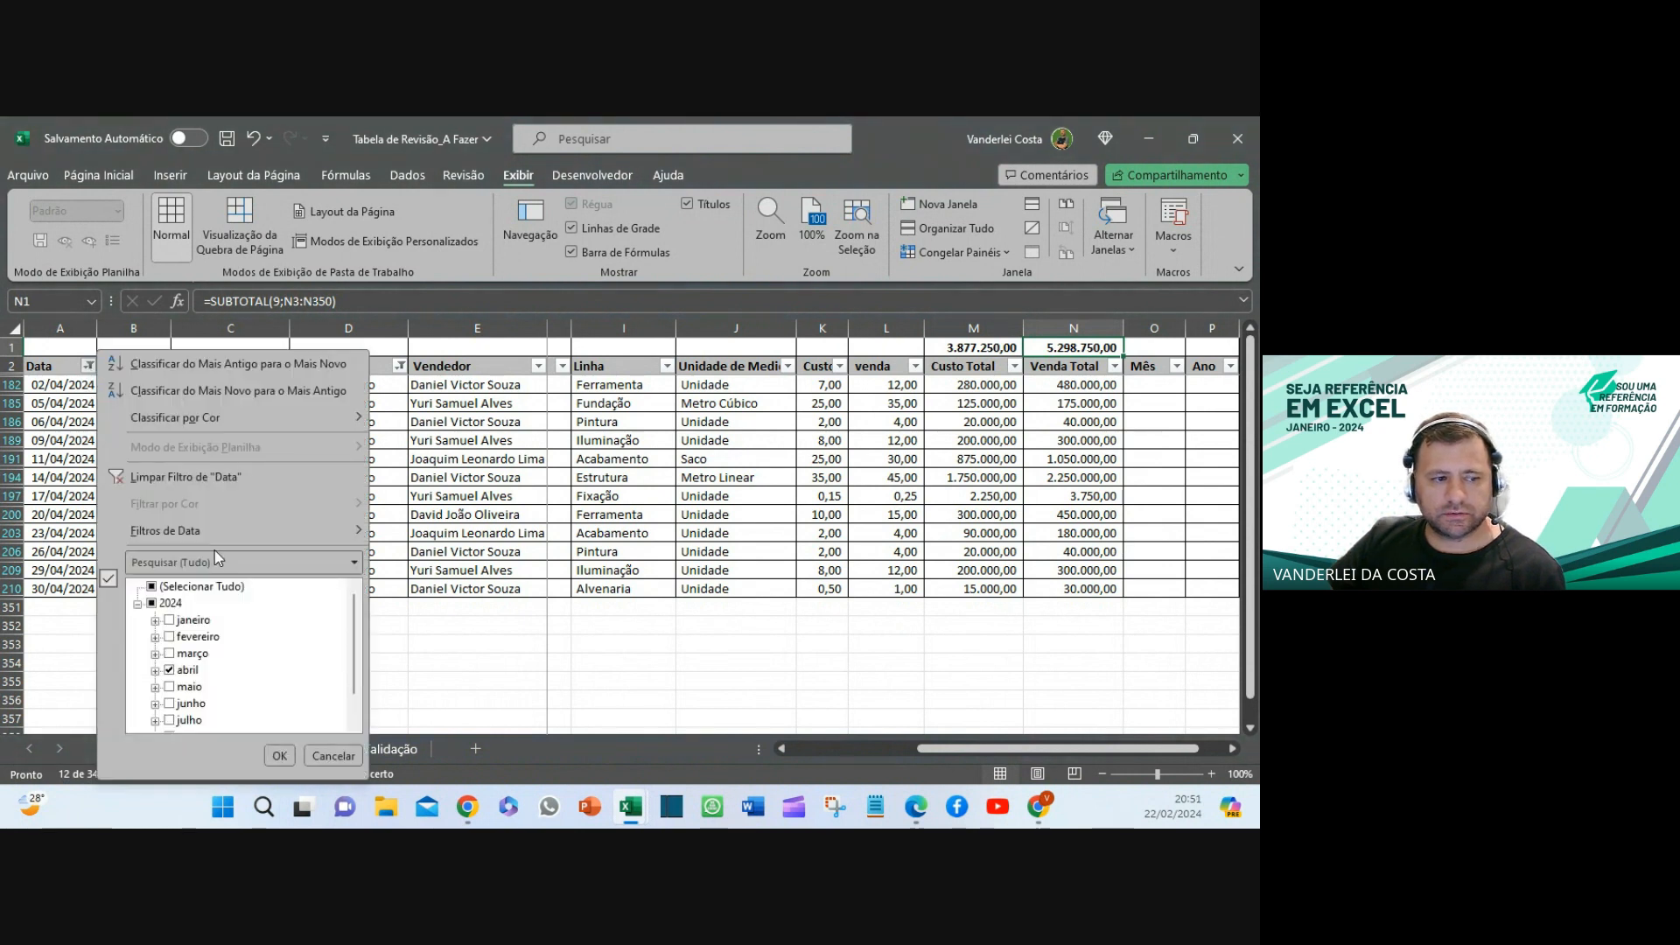
pyautogui.click(196, 478)
pyautogui.click(984, 495)
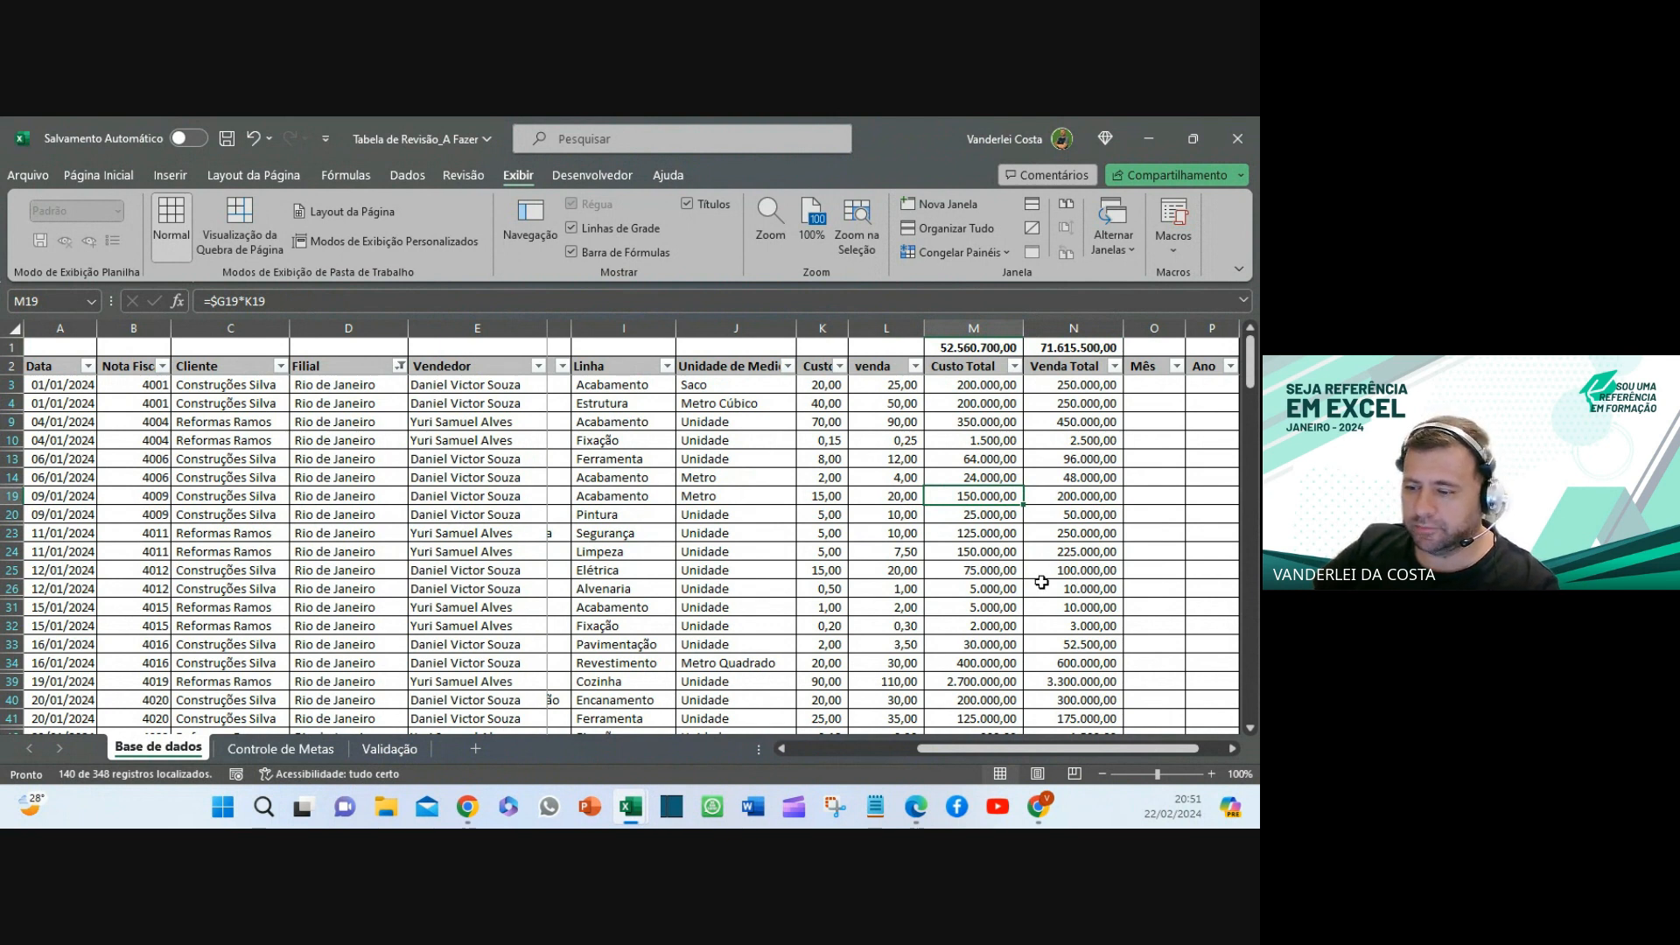
# - Inspect M1's =SUBTOTAL(9;M3:M350) formula in the formula bar without changing it
pyautogui.moveTo(980, 347); pyautogui.dragTo(1079, 343)
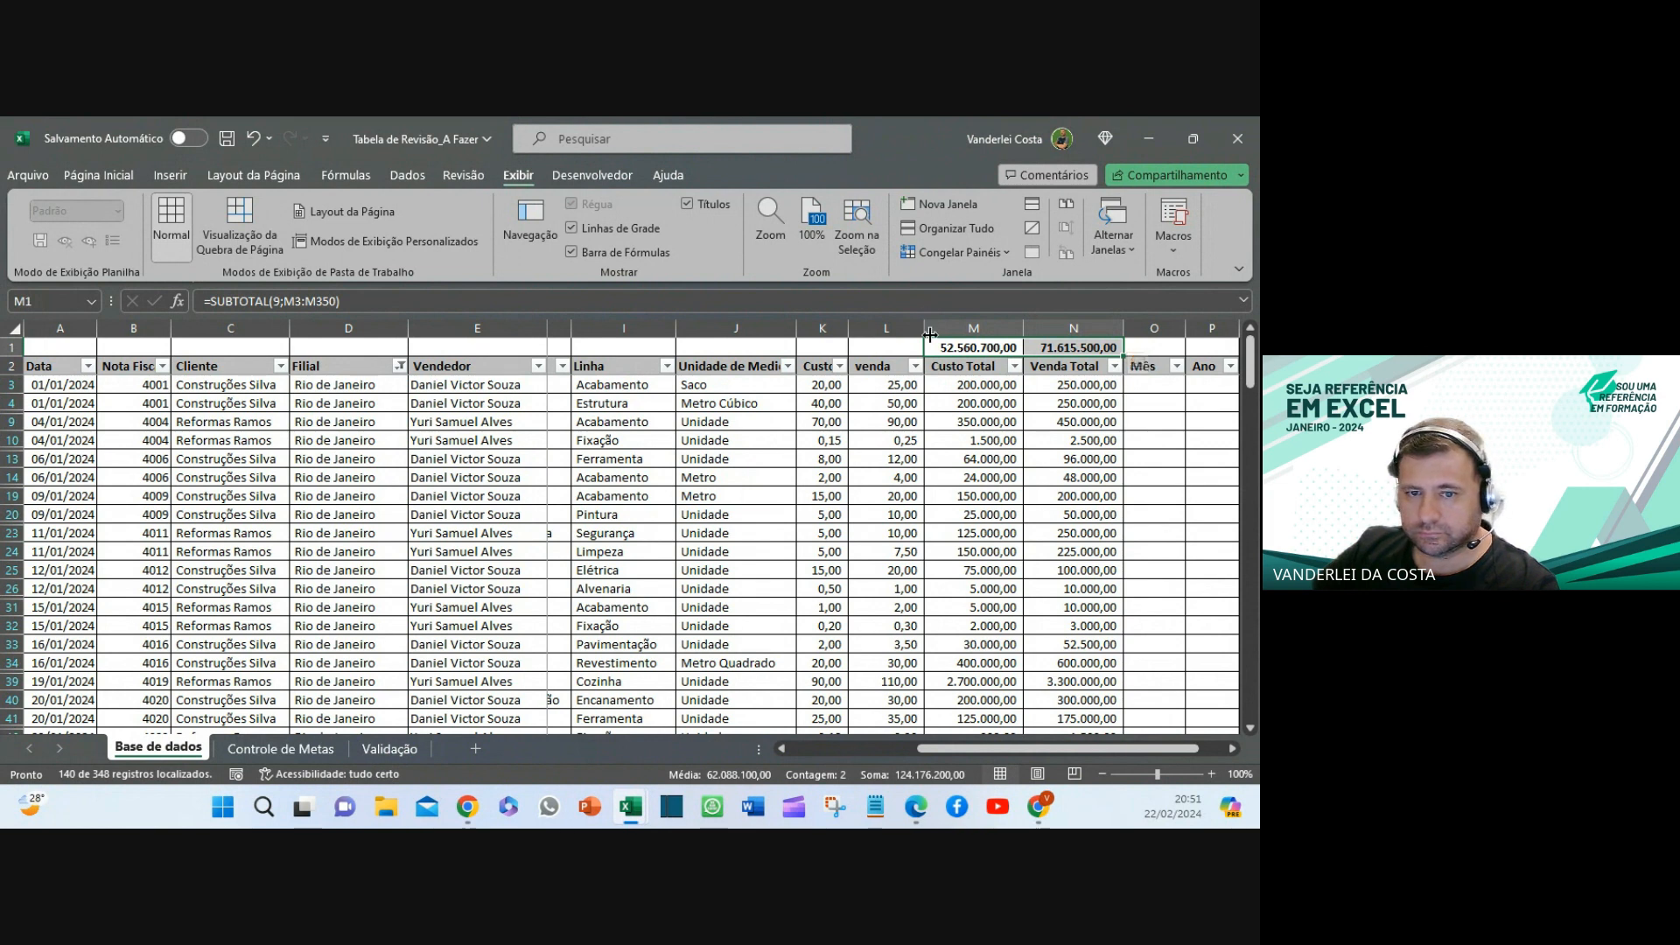
pyautogui.click(939, 348)
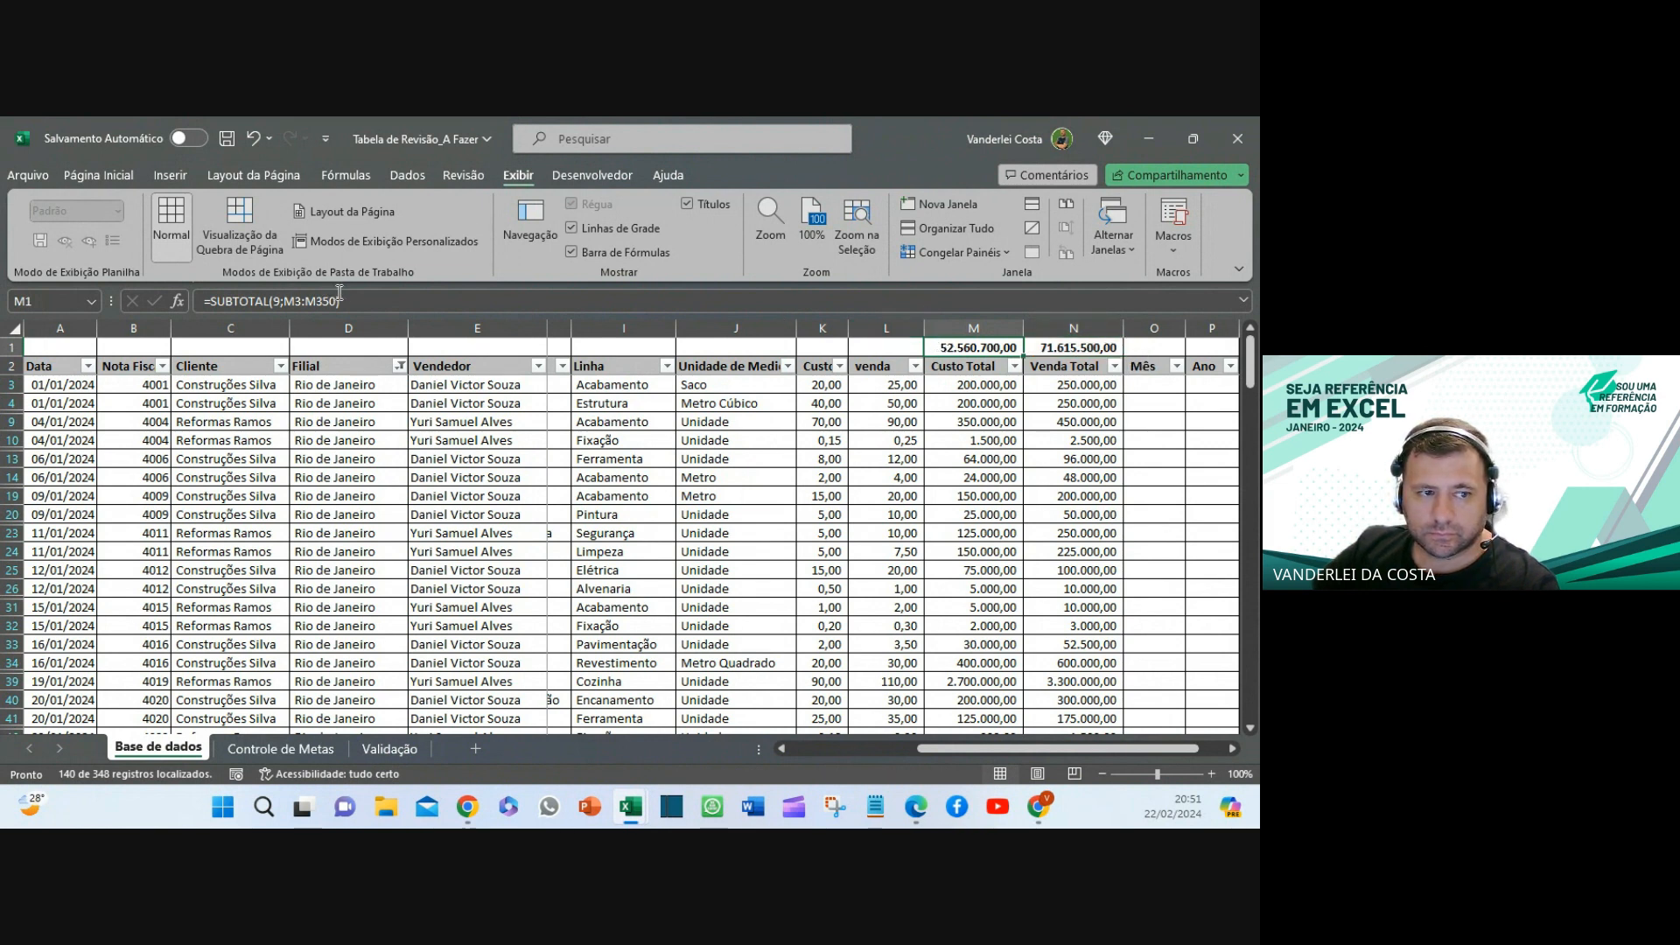
pyautogui.click(341, 301)
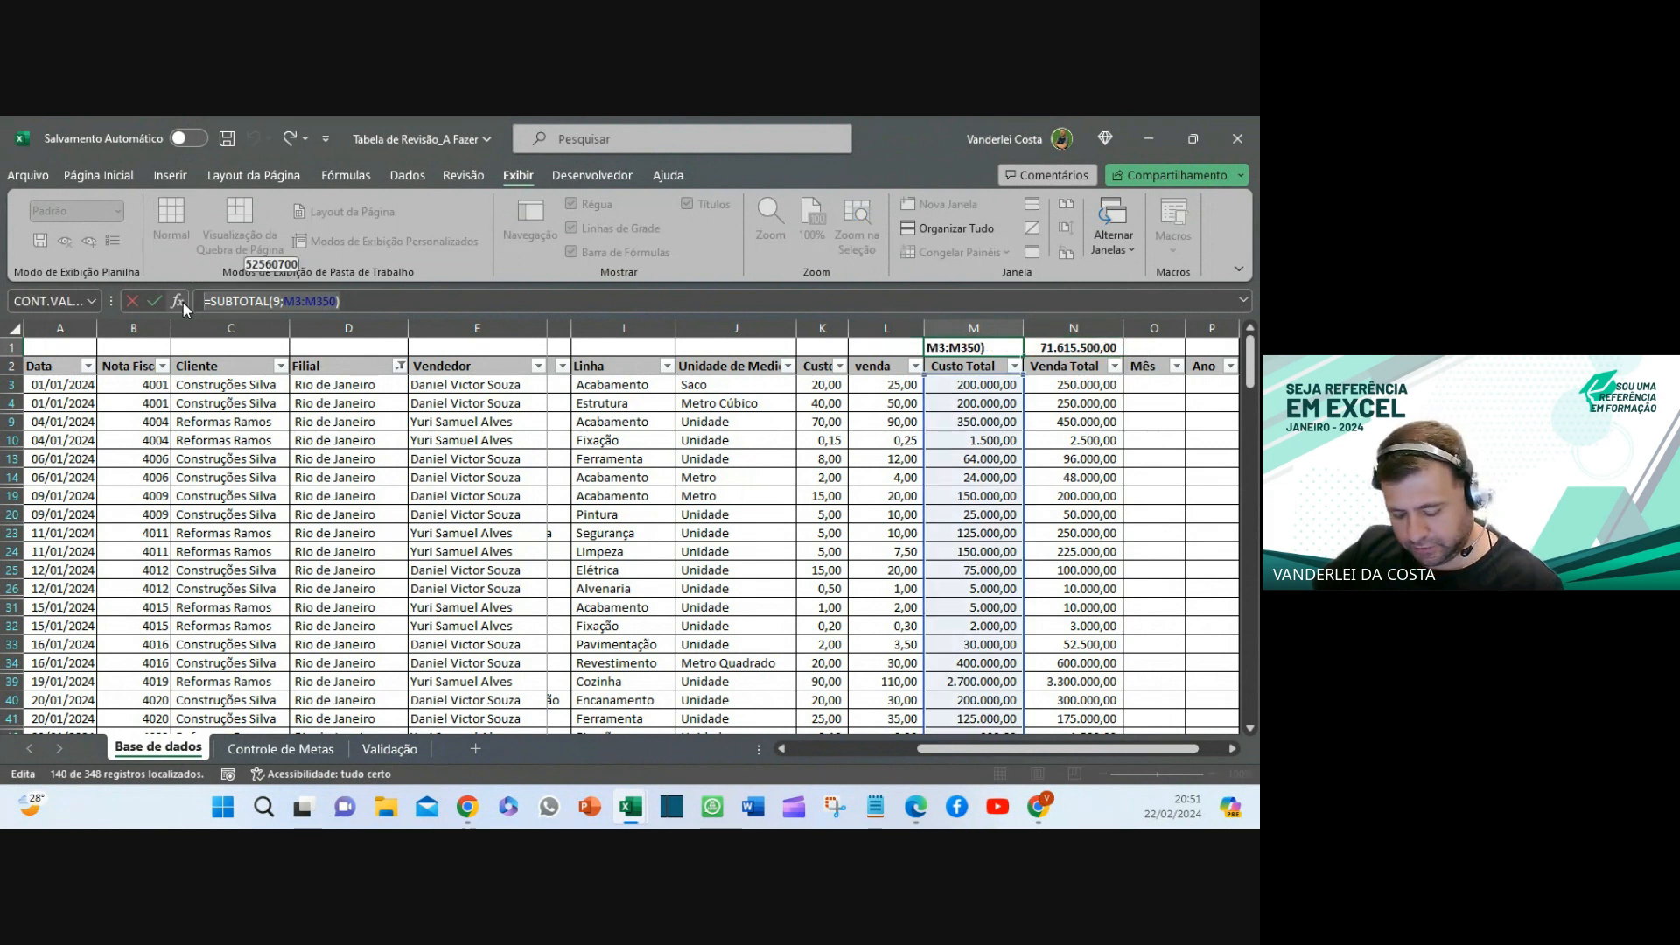
pyautogui.click(154, 301)
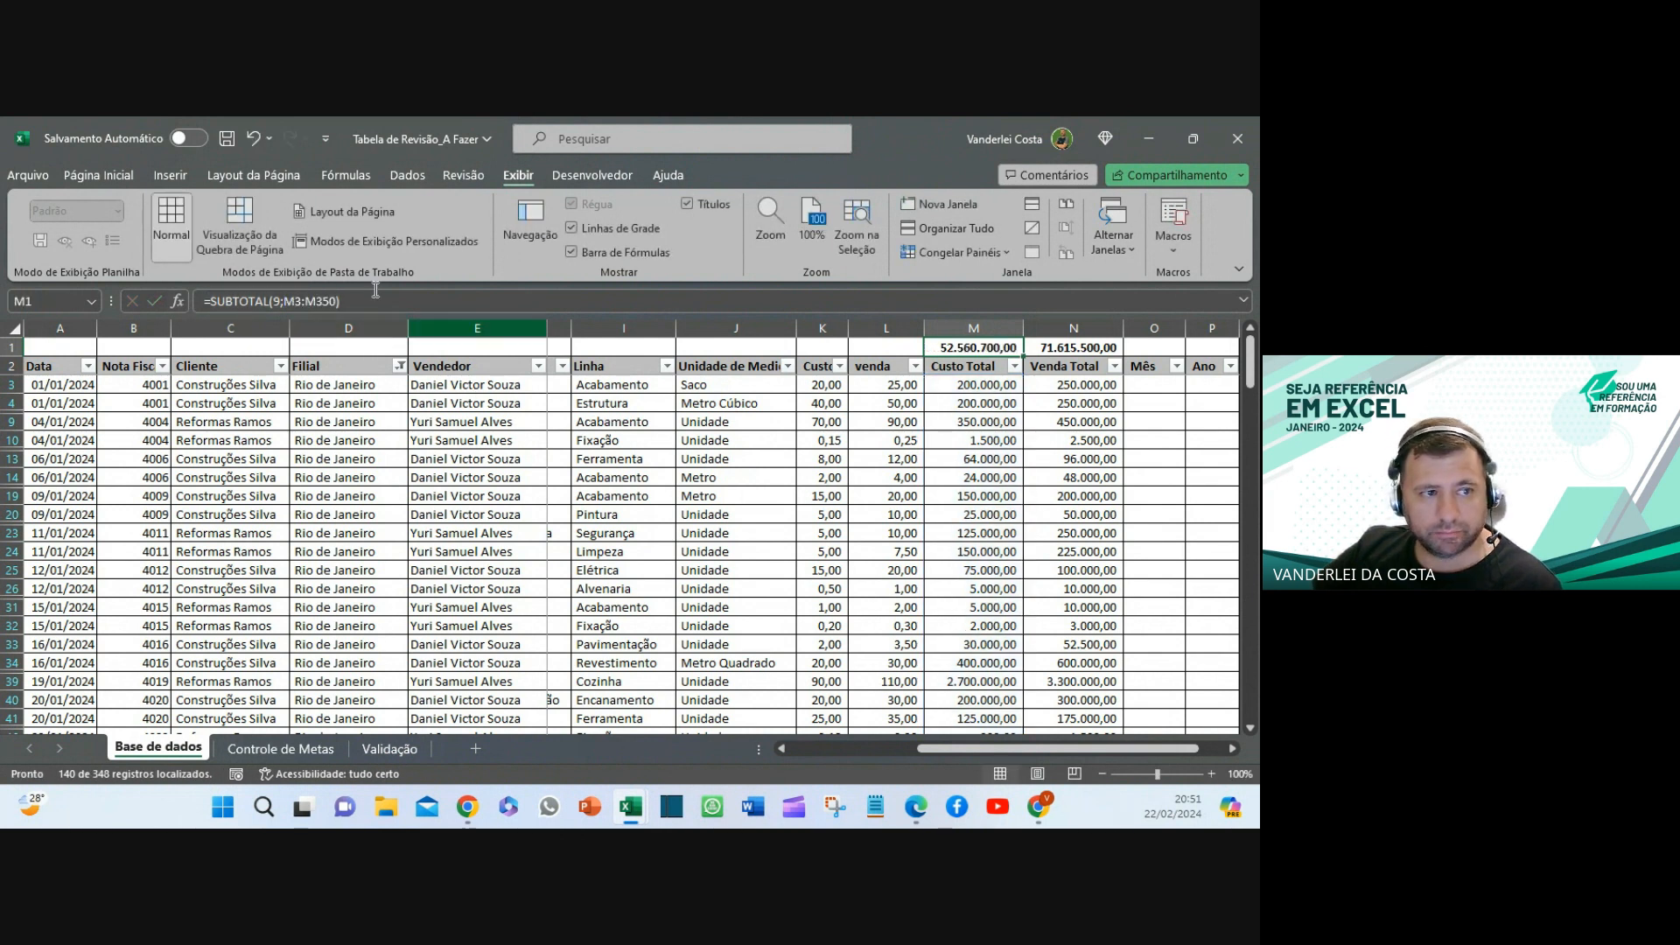
pyautogui.click(170, 175)
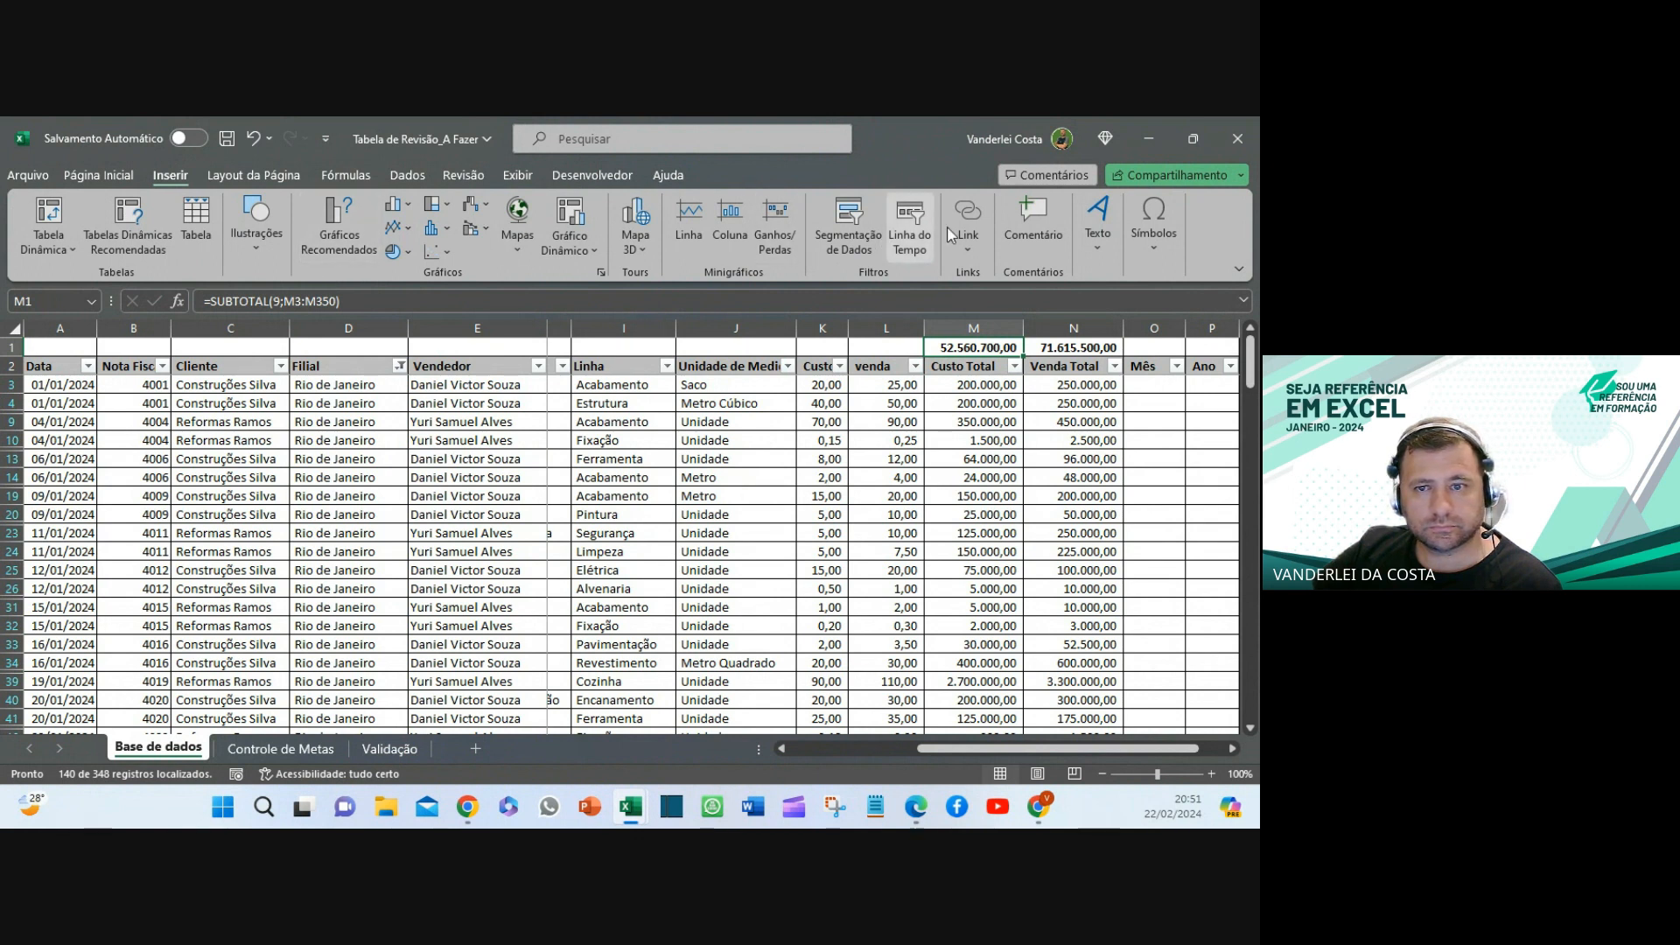
# - Insert a text box showing =SUBTOTAL(9;M3:M350) and move it over the table
pyautogui.click(1109, 254)
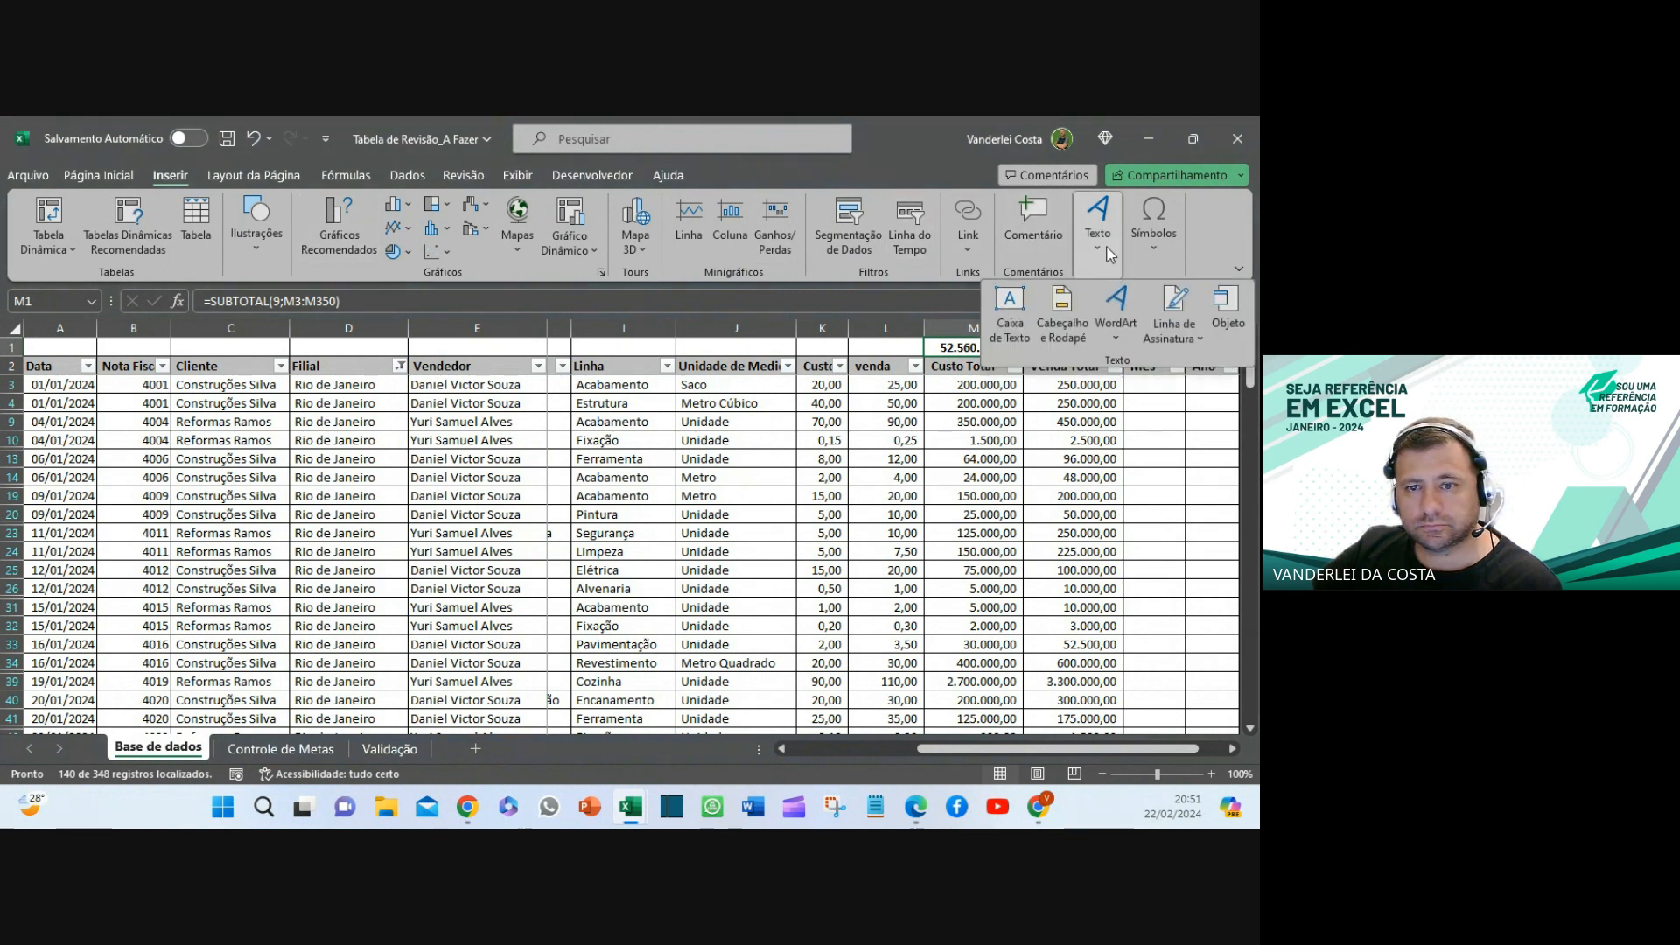
pyautogui.click(1010, 315)
pyautogui.moveTo(530, 503); pyautogui.dragTo(546, 524)
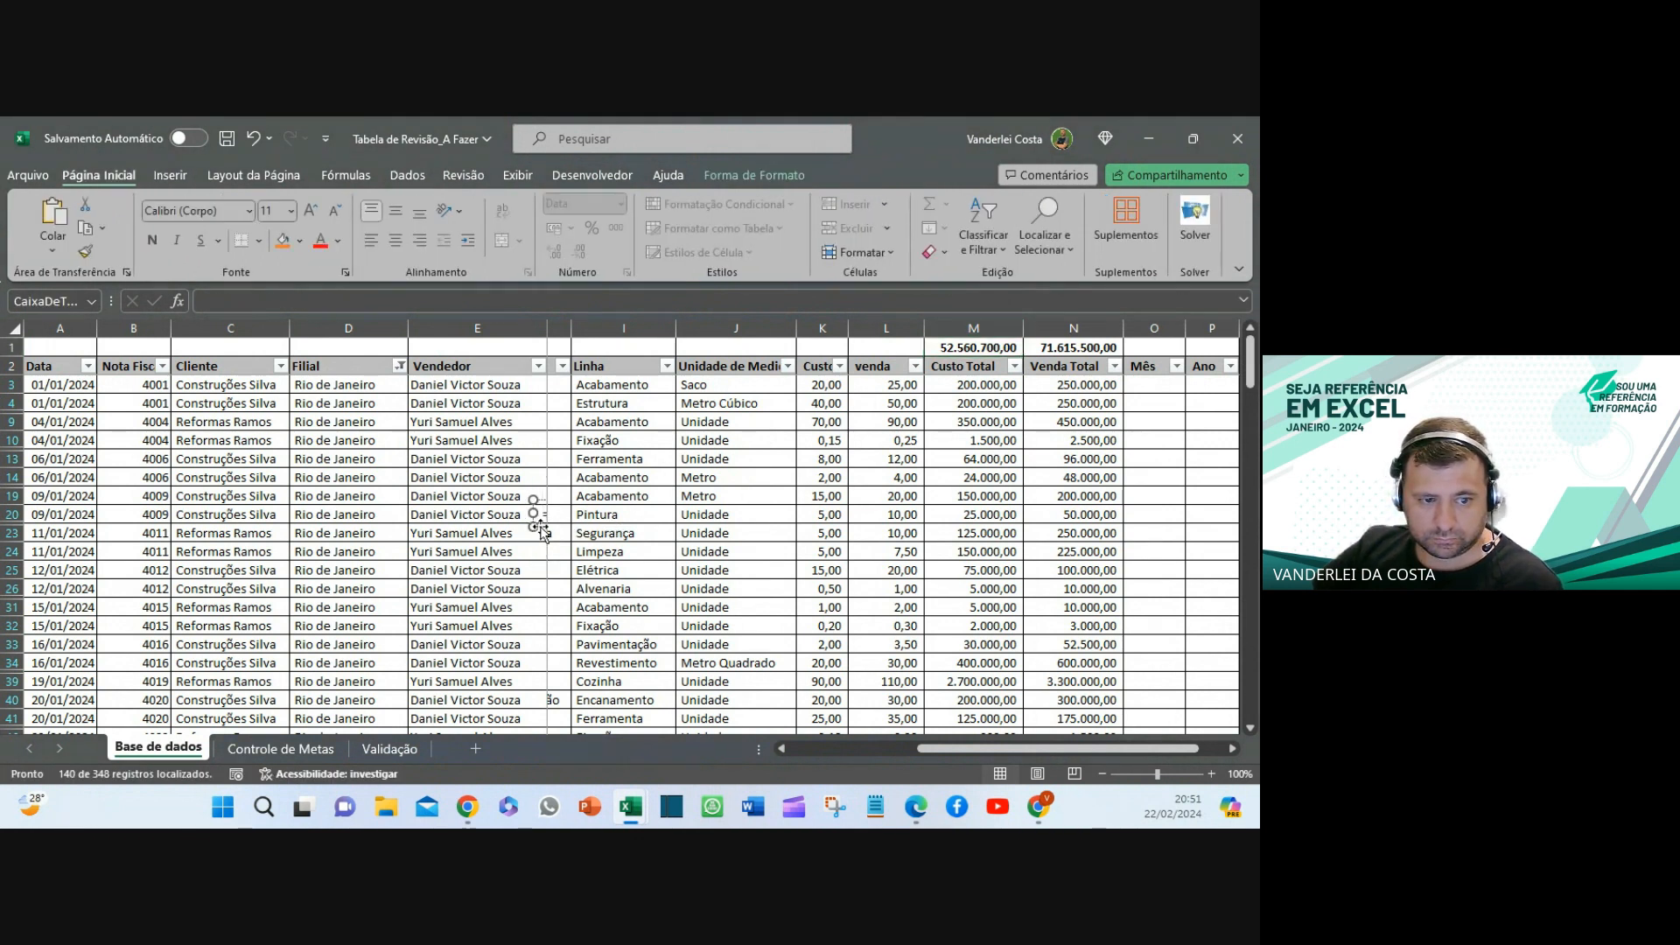
pyautogui.moveTo(539, 527); pyautogui.dragTo(726, 483)
# - Fill the text box green, enlarge its font to 32, and nudge it into place
pyautogui.click(299, 241)
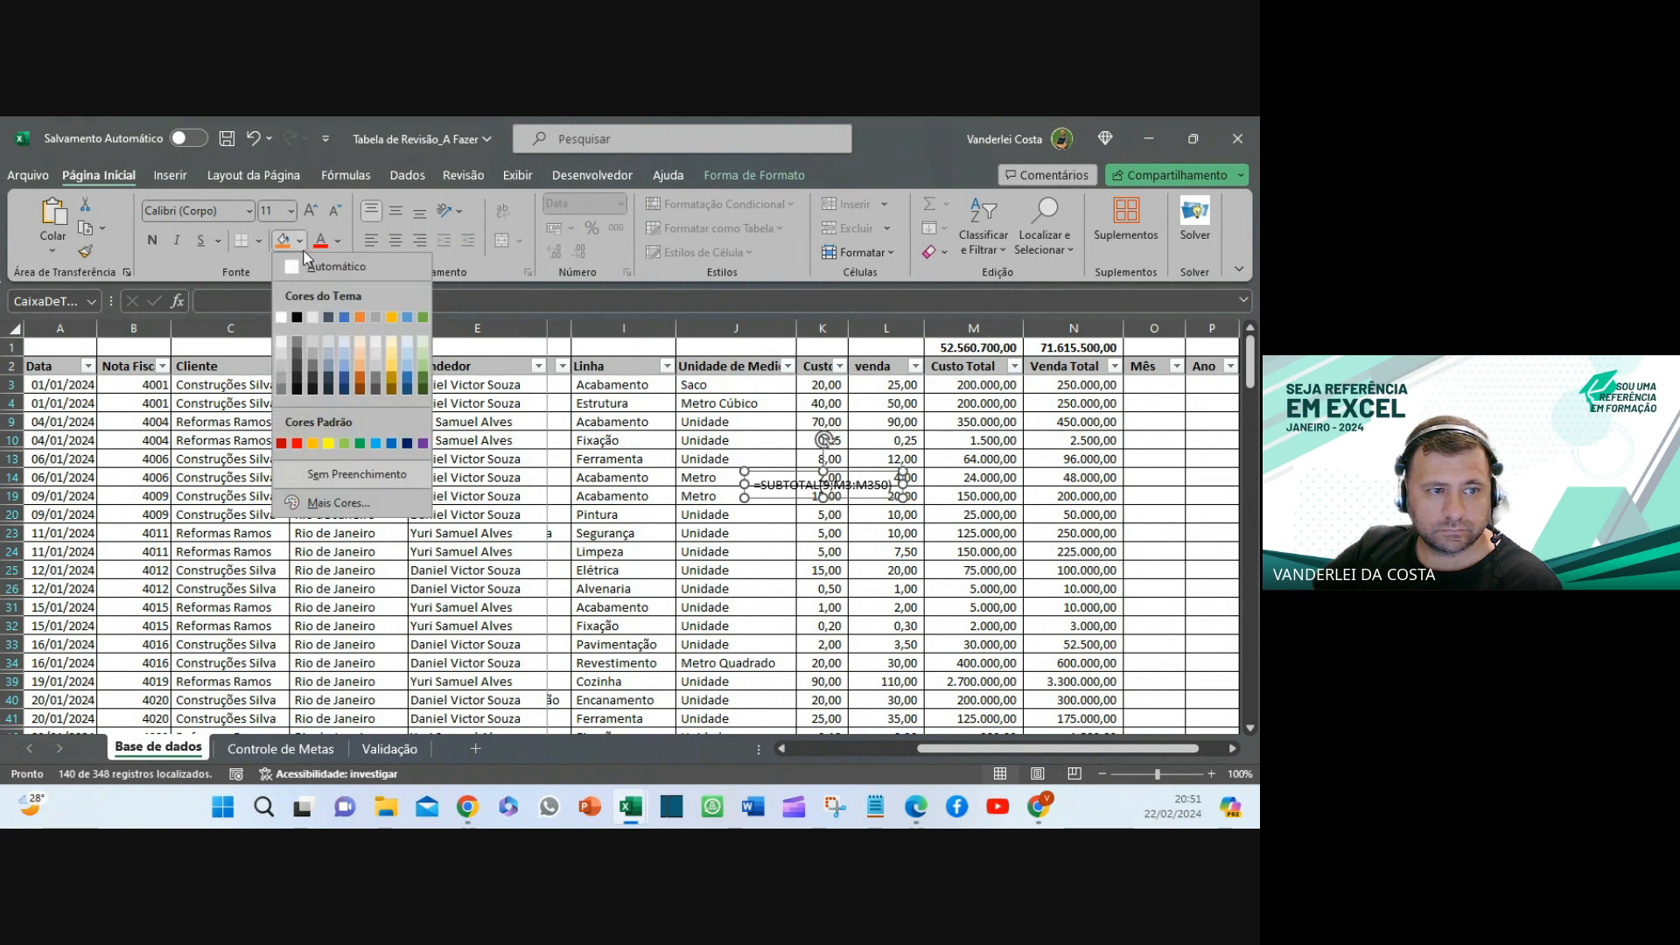
pyautogui.click(423, 372)
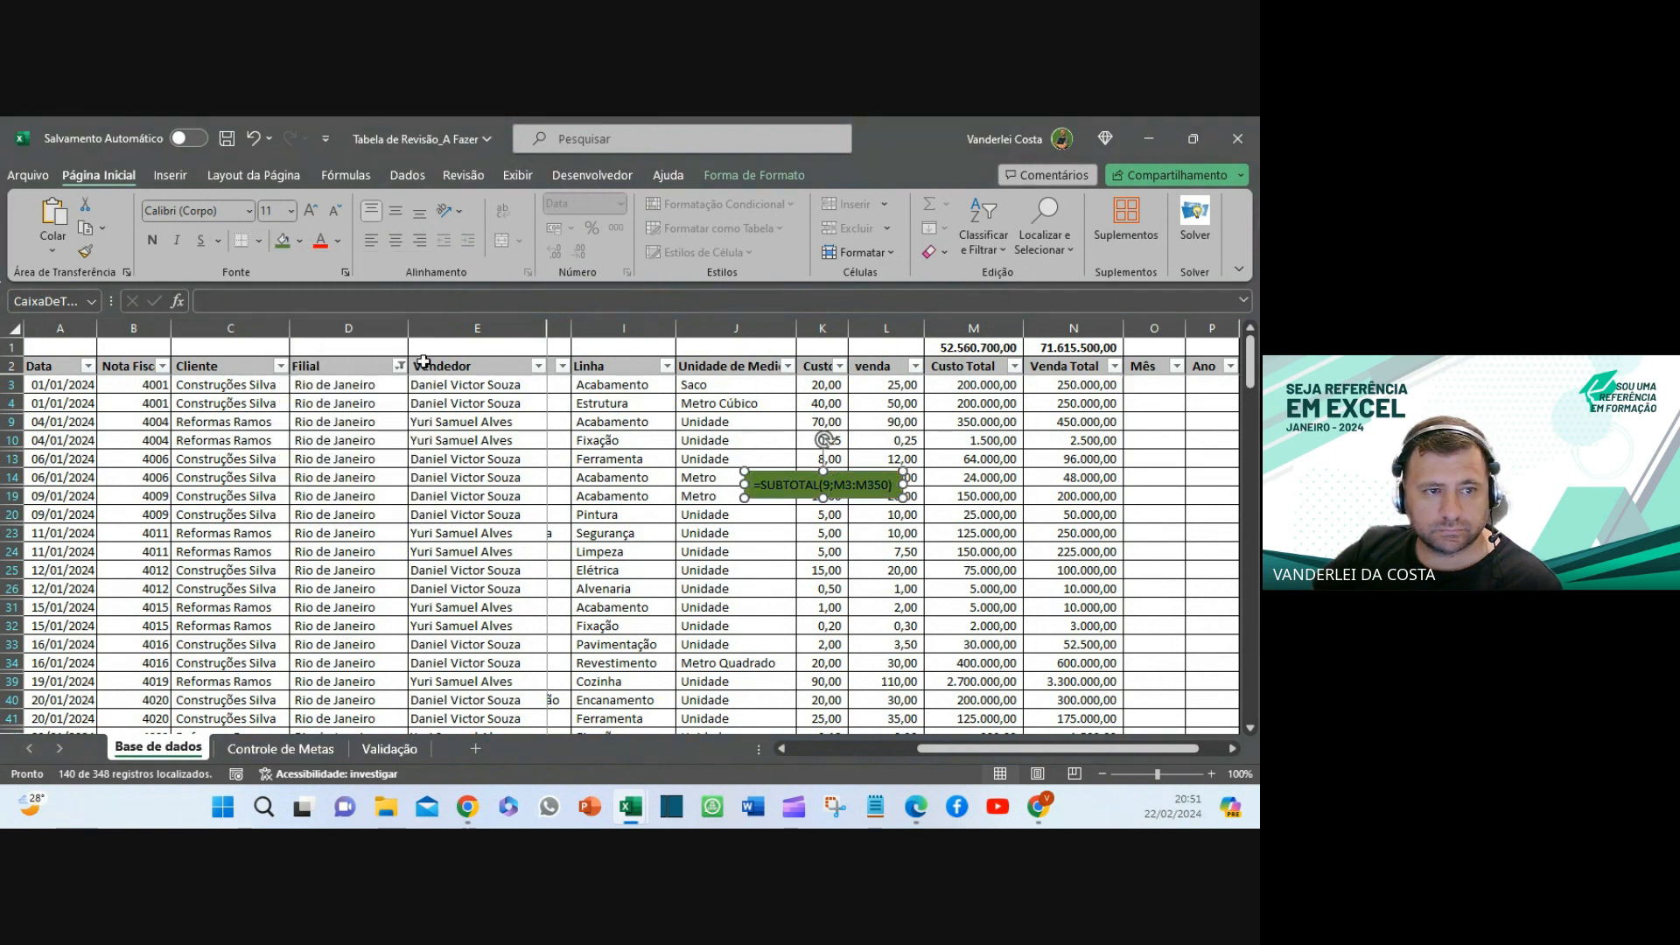
pyautogui.click(312, 212)
pyautogui.click(311, 212)
pyautogui.click(311, 210)
pyautogui.click(312, 210)
pyautogui.click(312, 210)
pyautogui.click(311, 210)
pyautogui.click(311, 210)
pyautogui.click(312, 210)
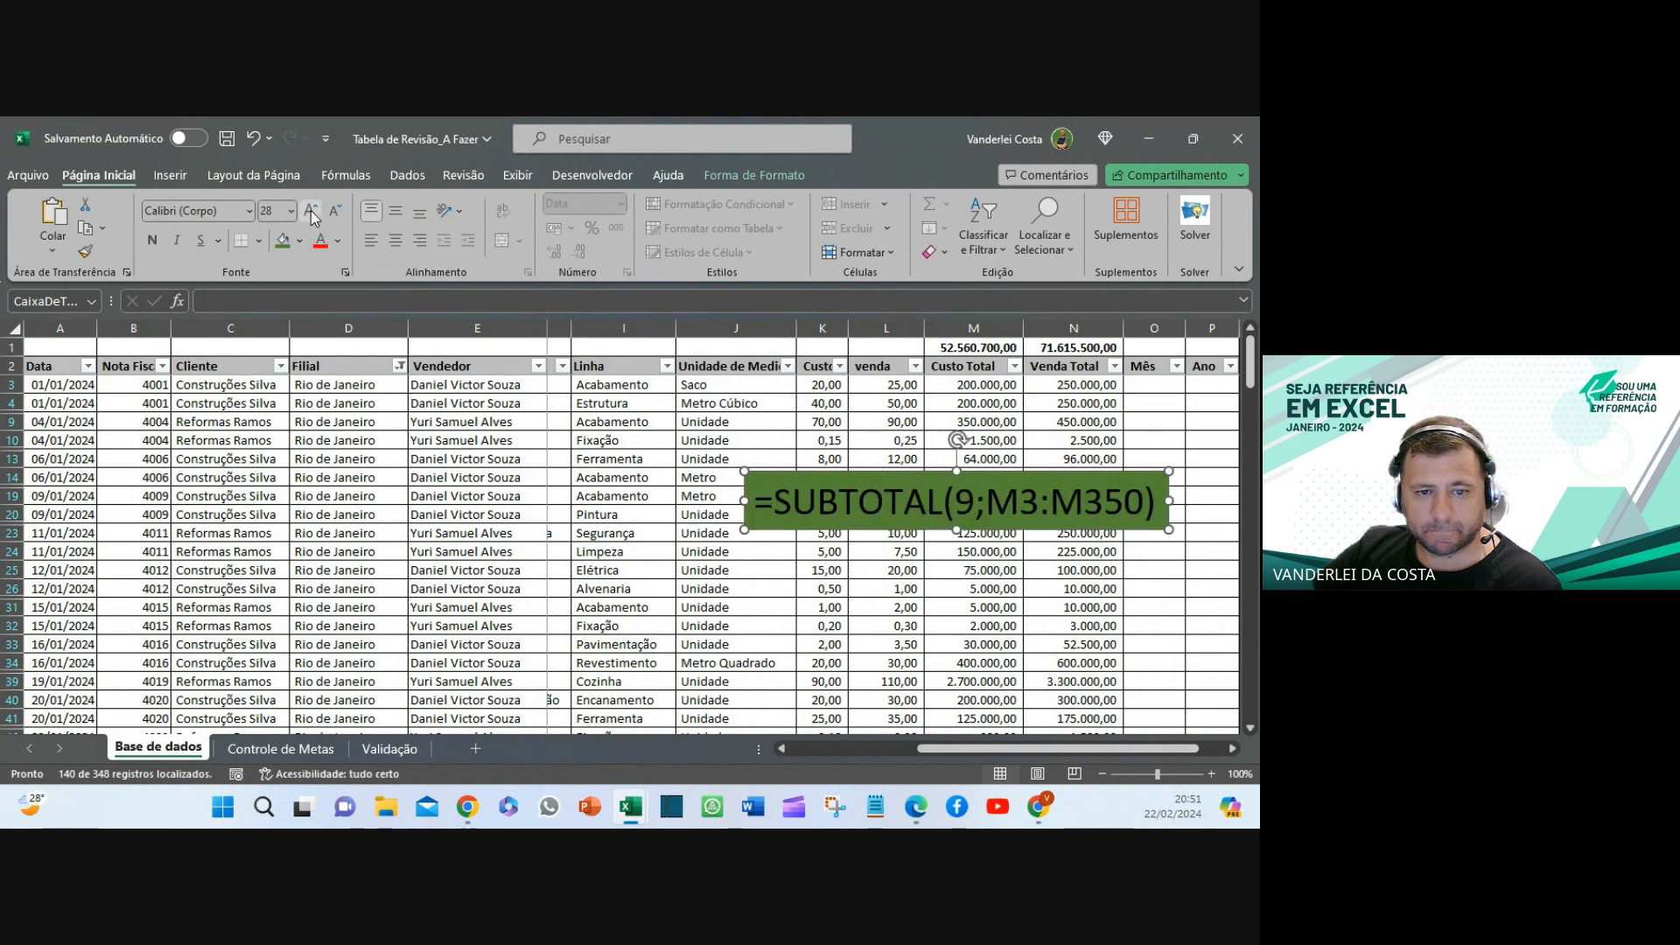
pyautogui.moveTo(875, 529); pyautogui.dragTo(850, 516)
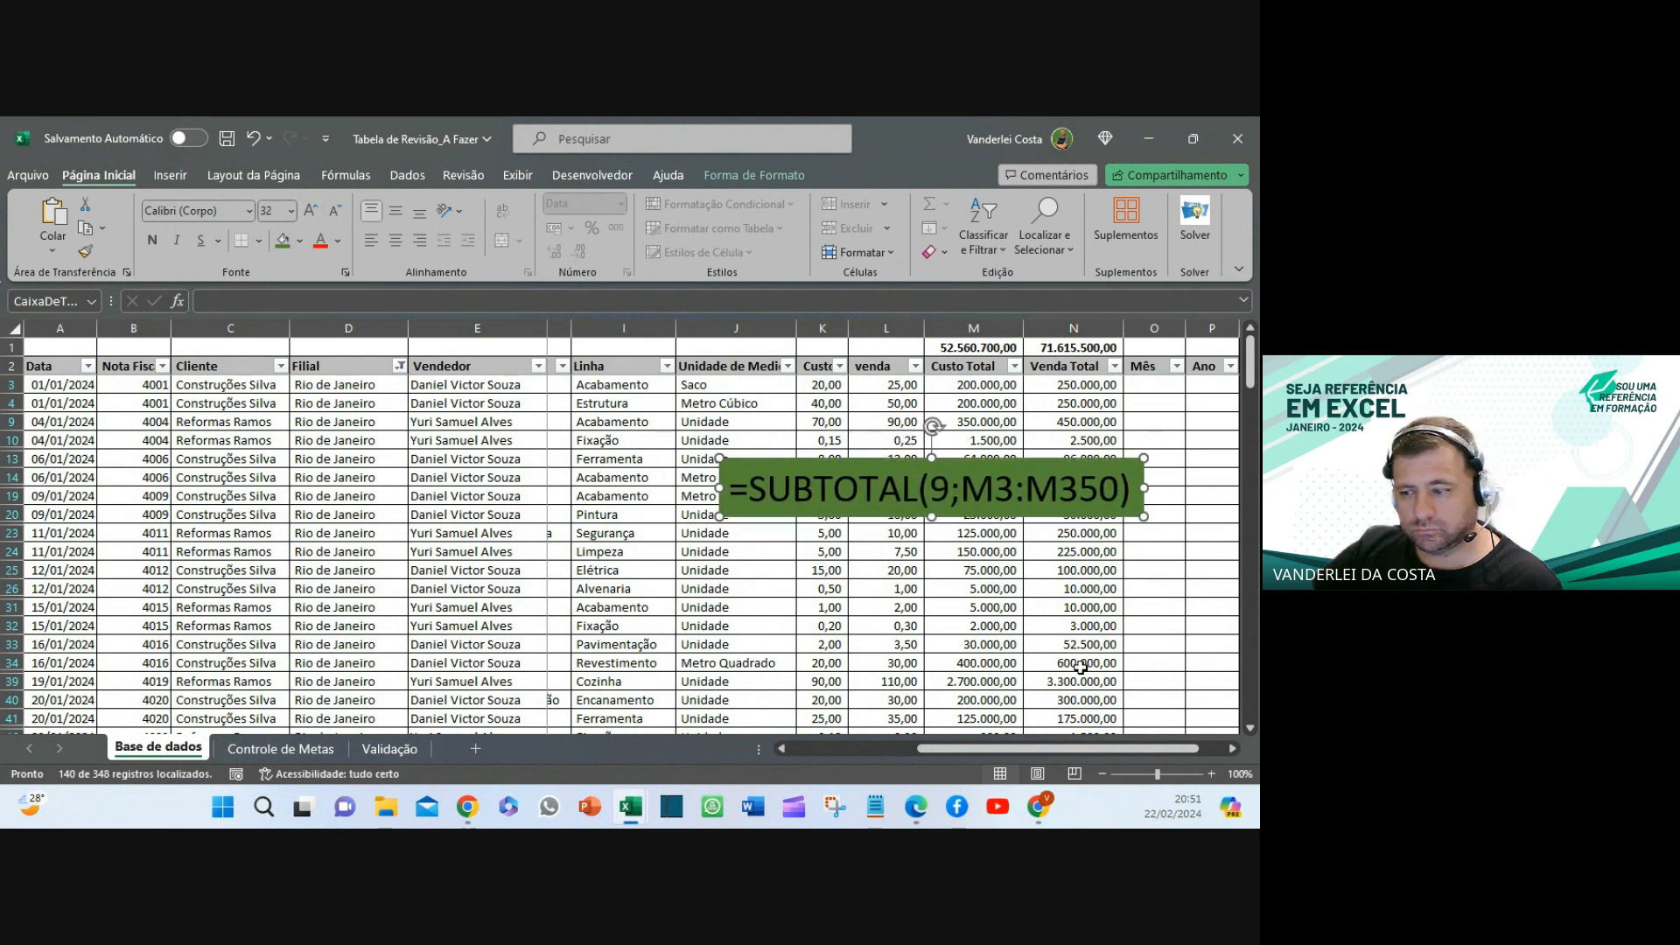
pyautogui.click(858, 589)
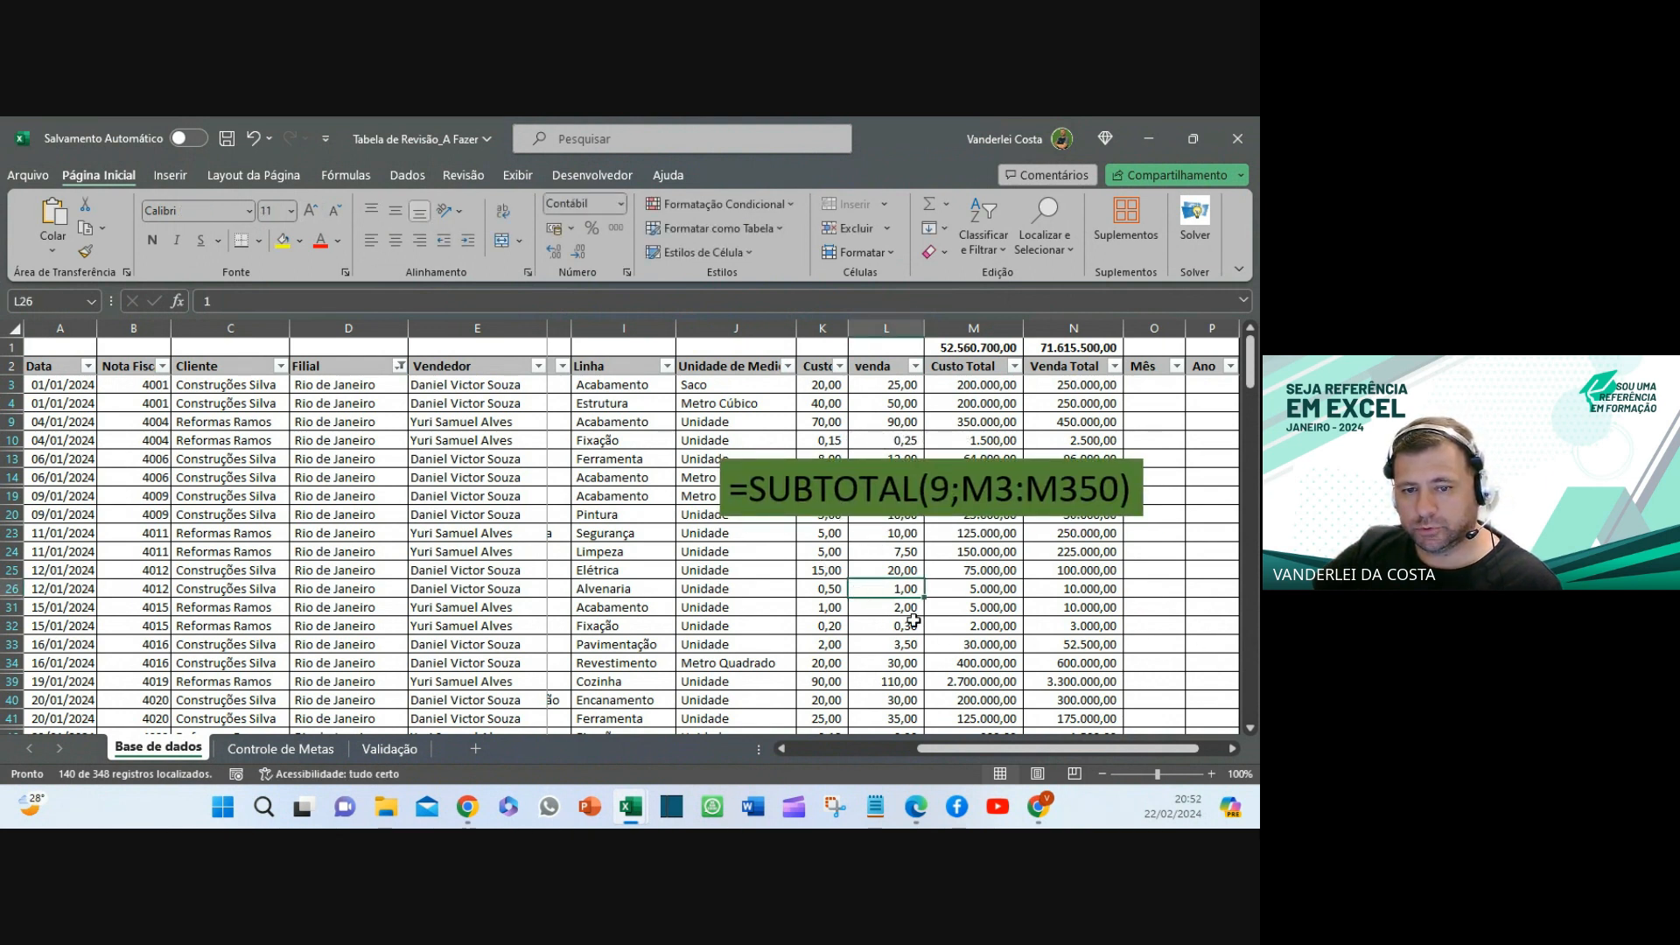
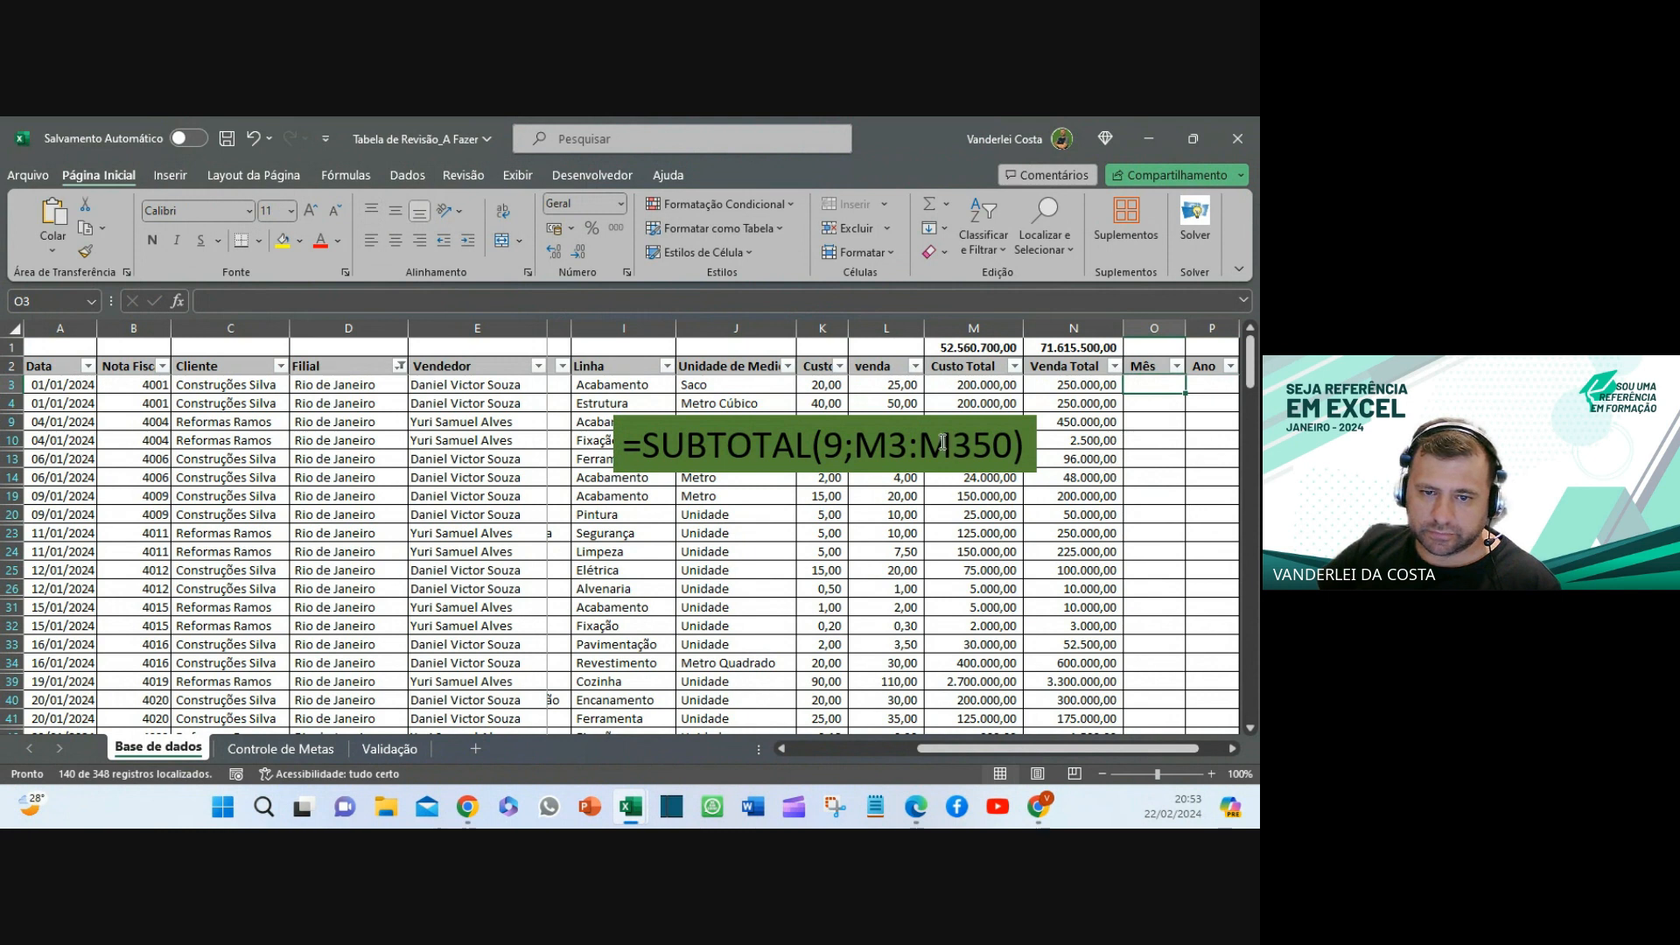
# - Drag the SUBTOTAL text box down over rows 23–26, then select cell O3
pyautogui.moveTo(921, 427); pyautogui.dragTo(939, 548)
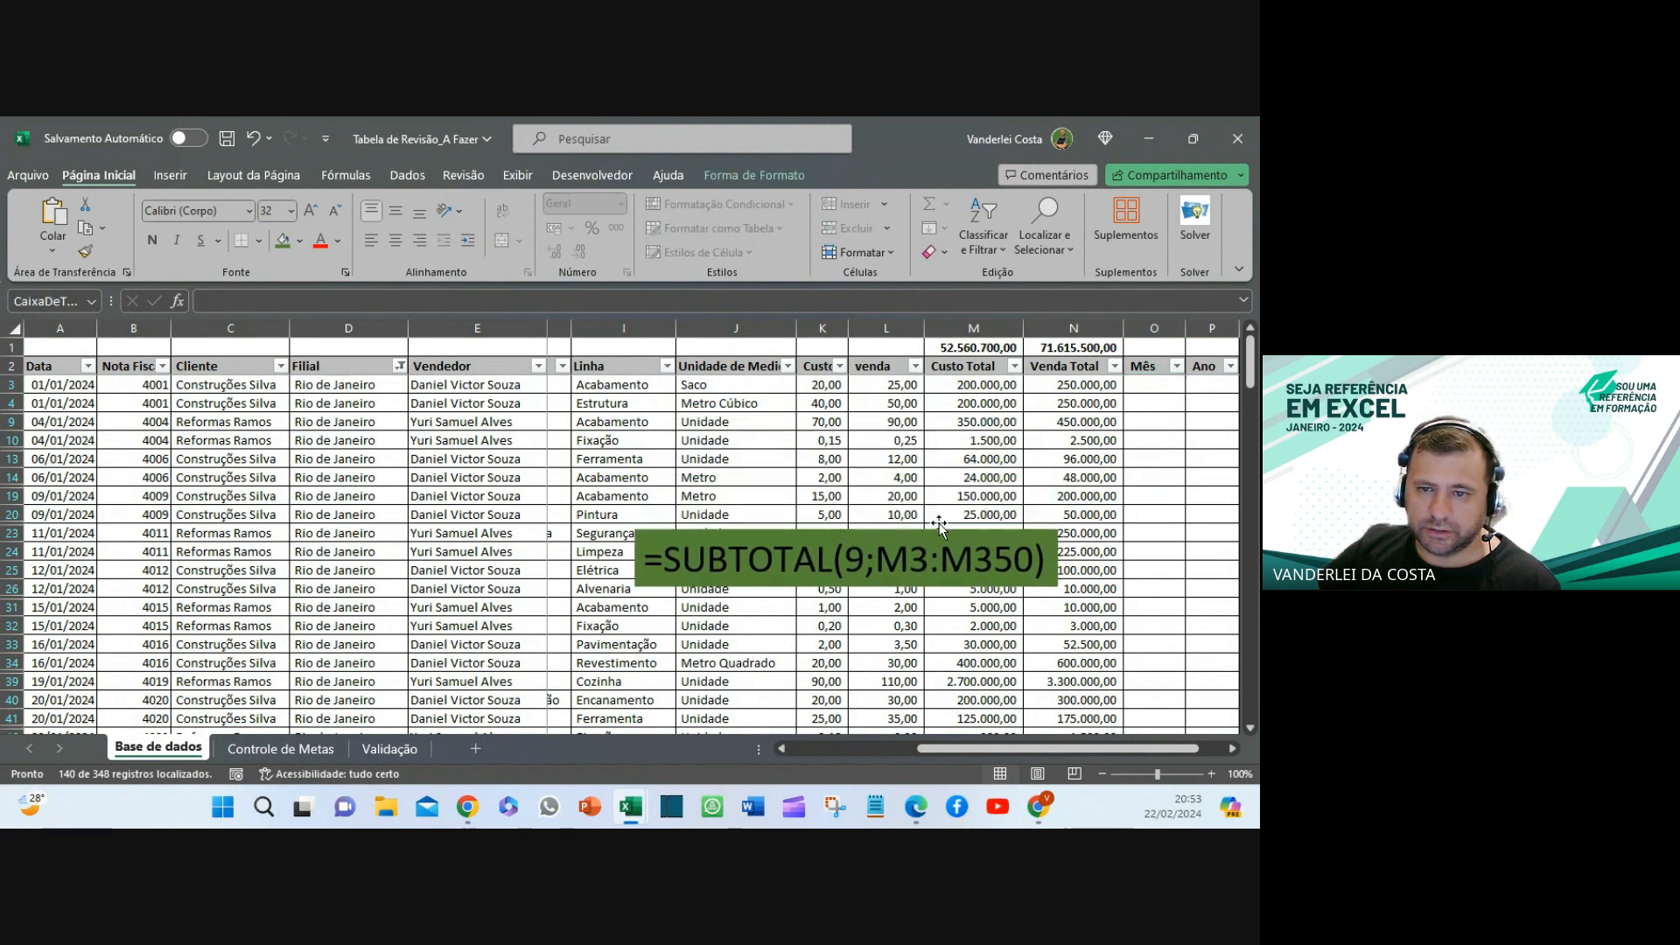
pyautogui.click(1139, 385)
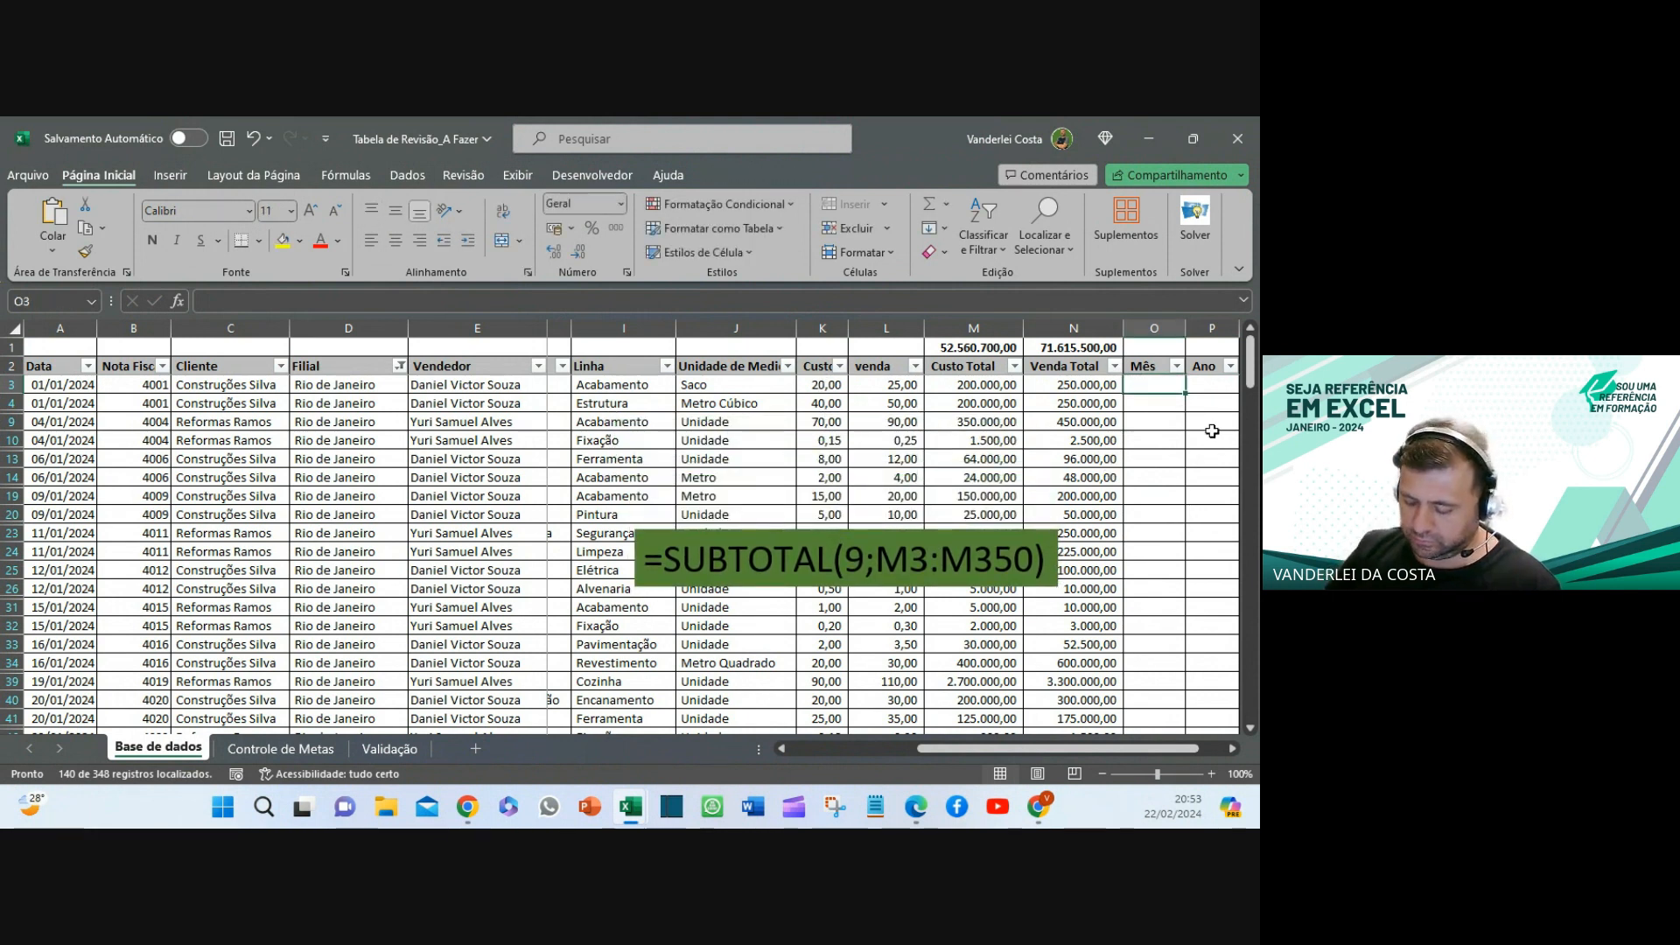
# - Enter =MÊS(A3) in O3 so it shows the month number 1
pyautogui.write('=mês')
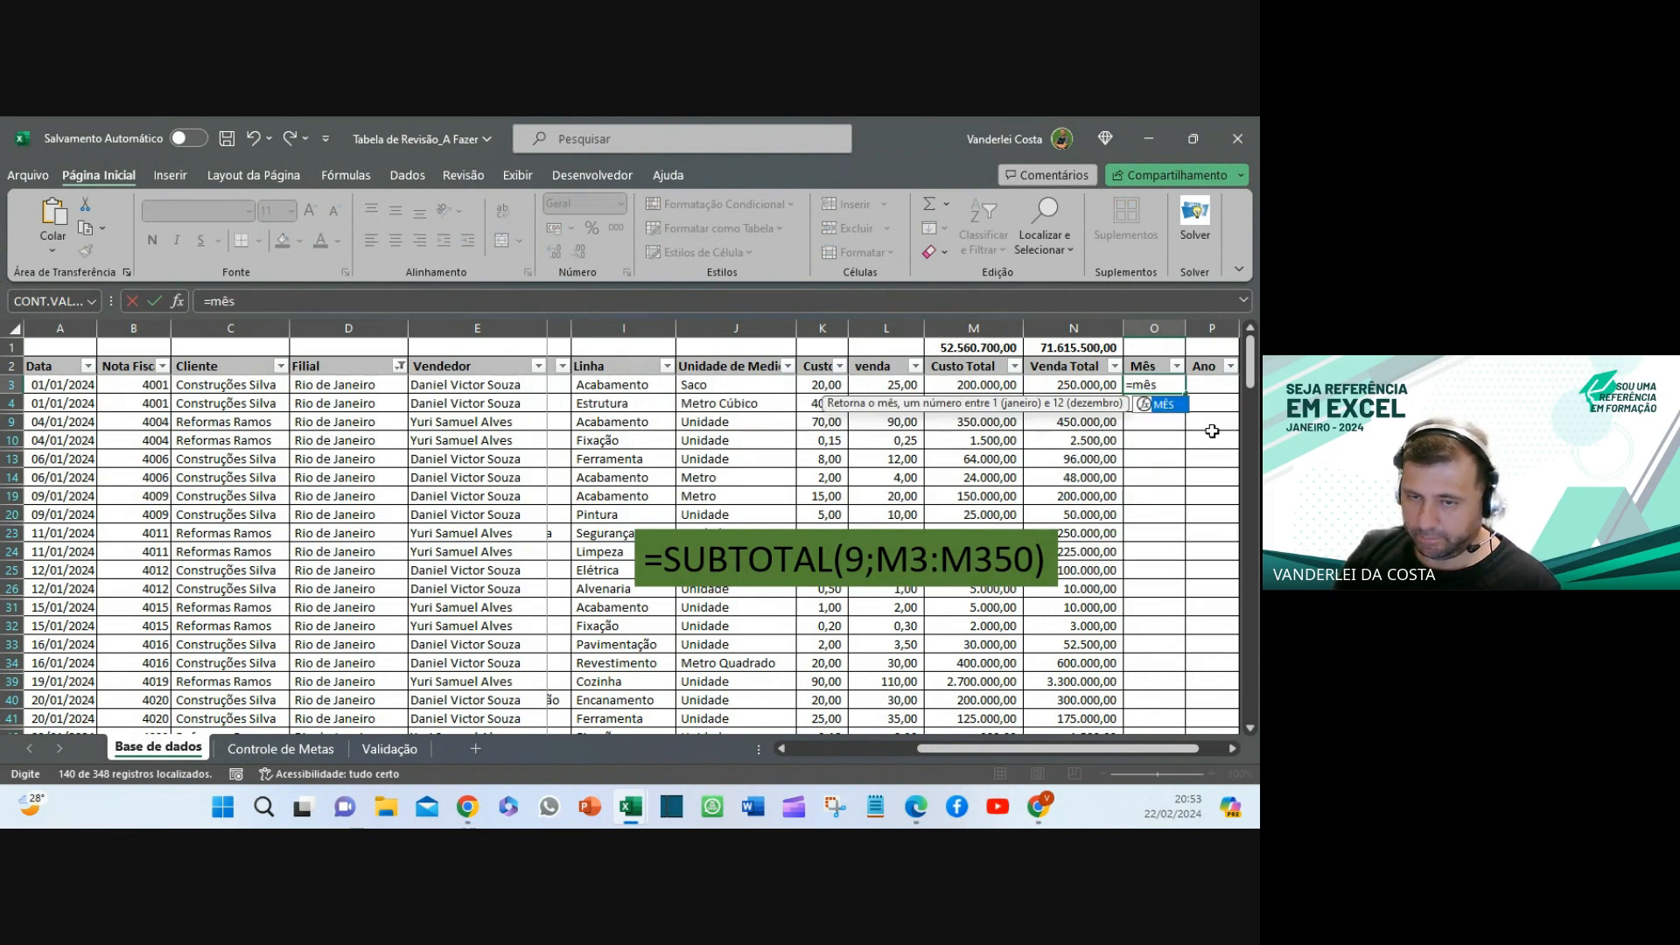
pyautogui.write('(')
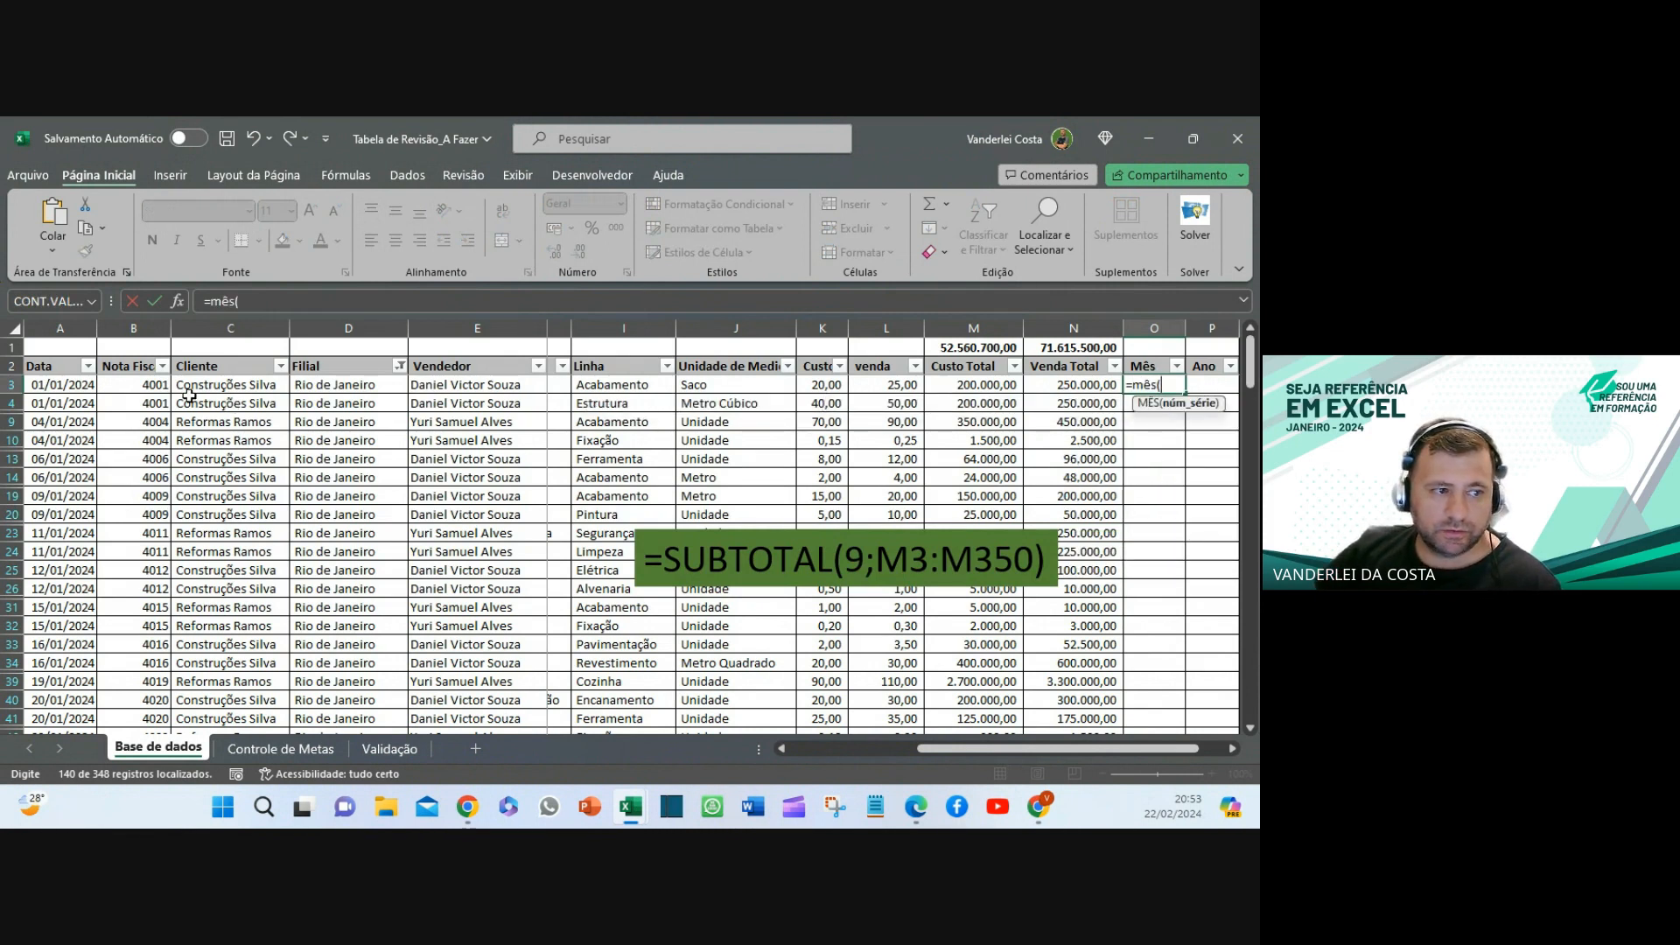
pyautogui.click(72, 384)
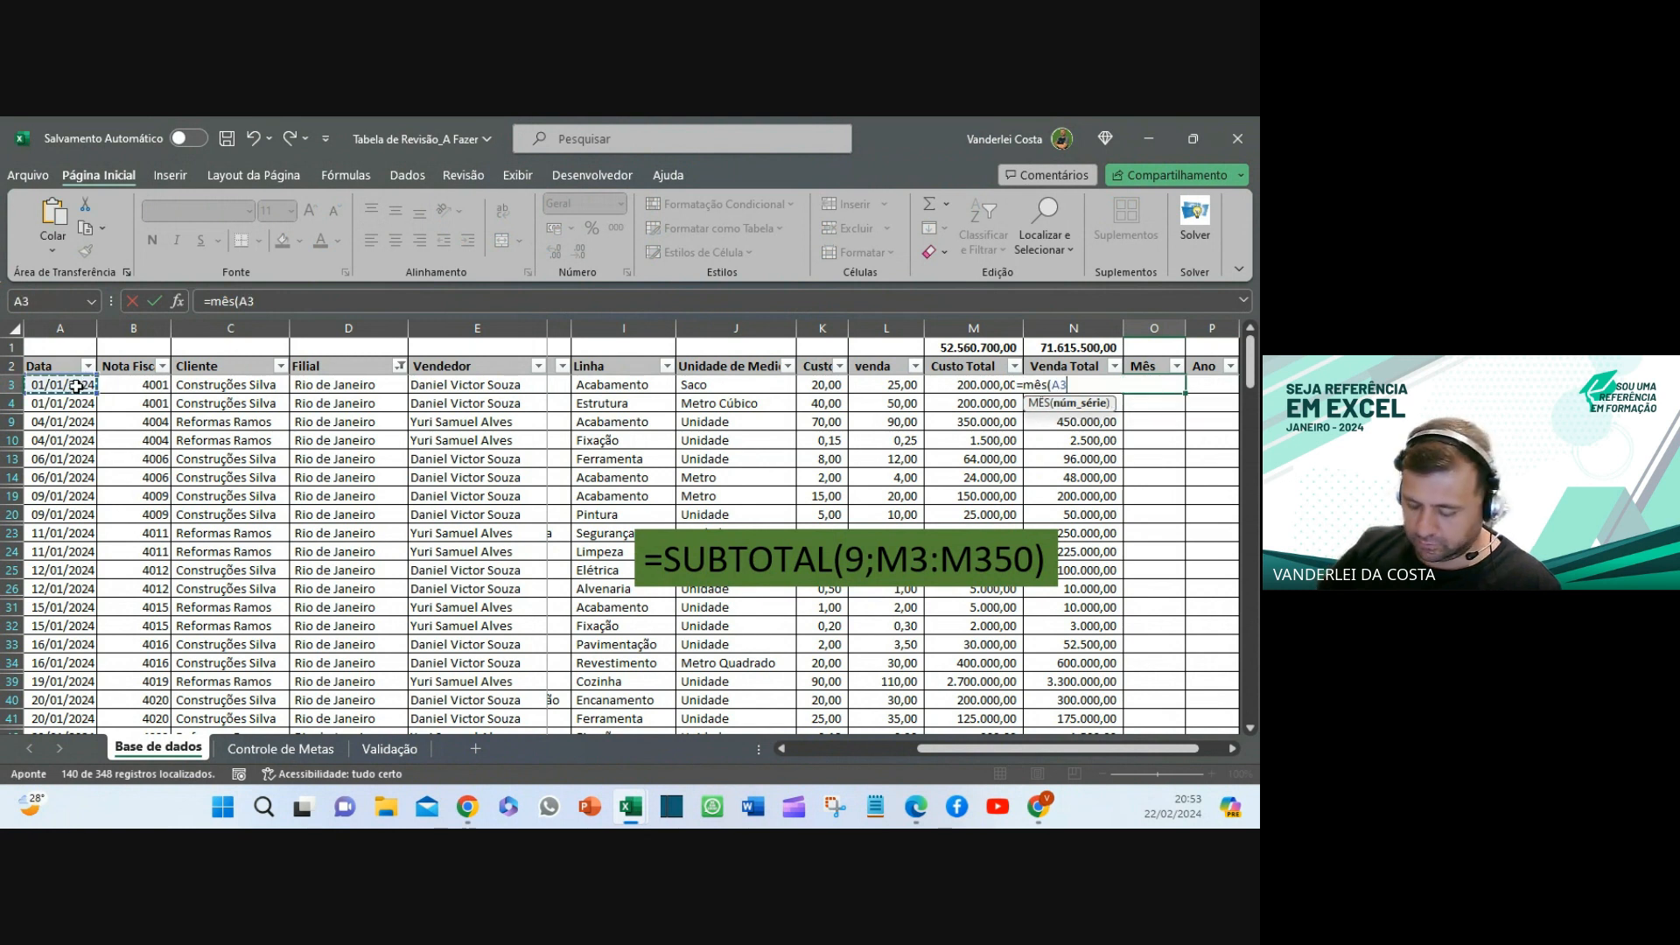
pyautogui.write(')')
pyautogui.press('Return')
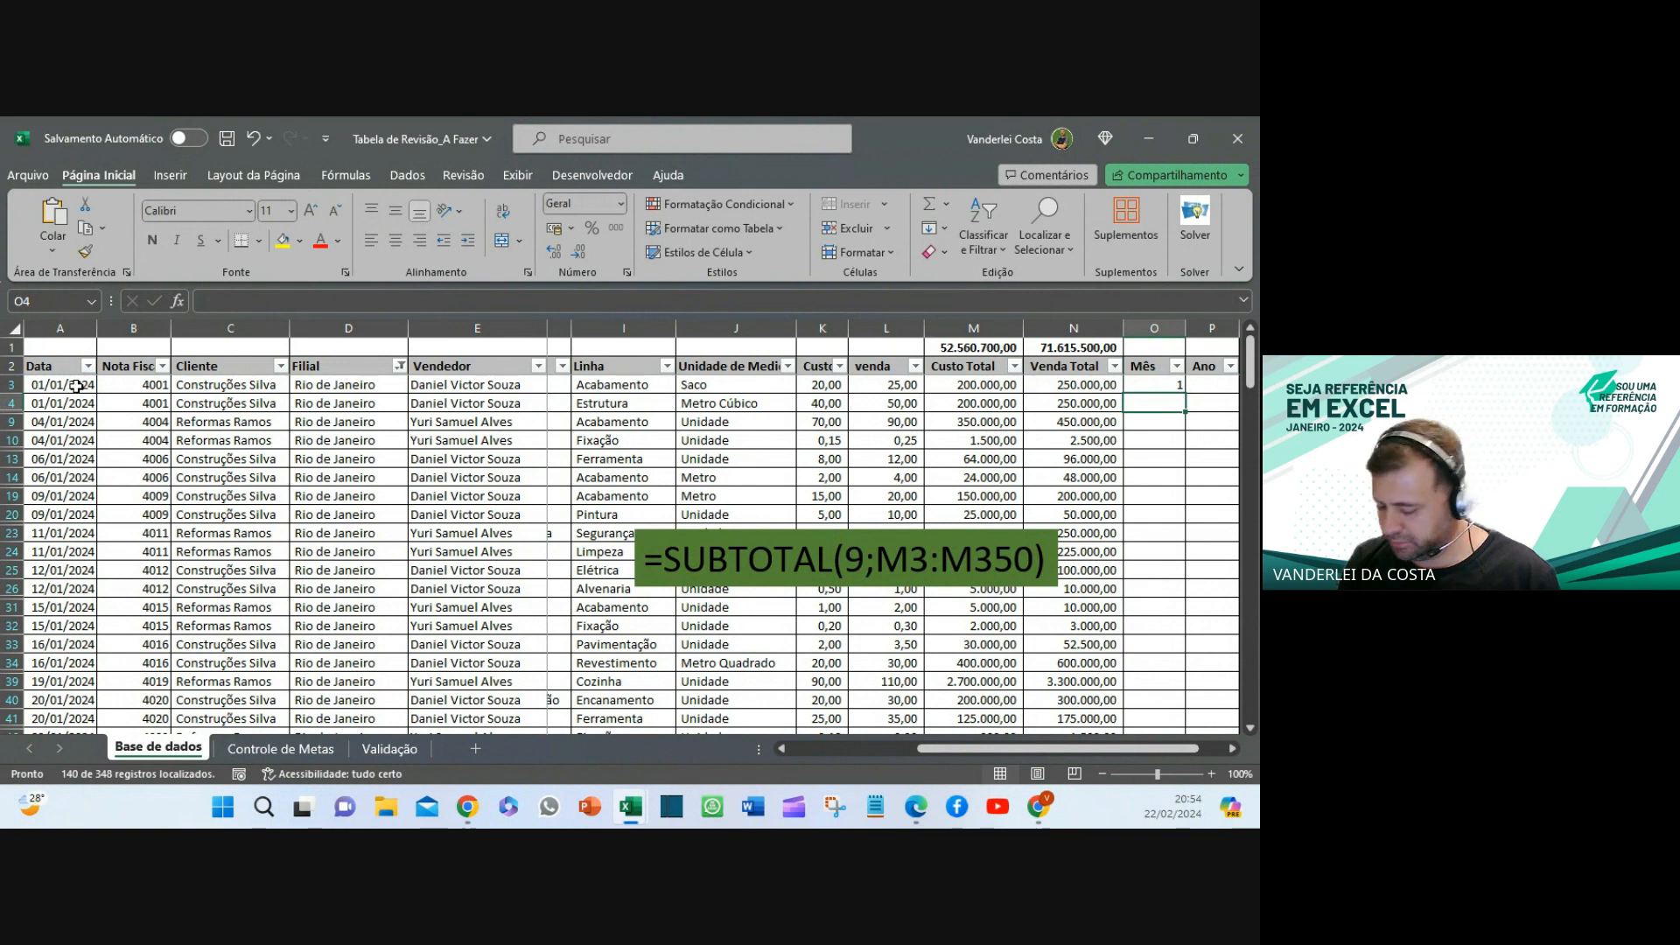
pyautogui.press('Up')
# - Replace O3's formula with =TEXTO(A3;"mmmm") so it shows janeiro
pyautogui.write('=')
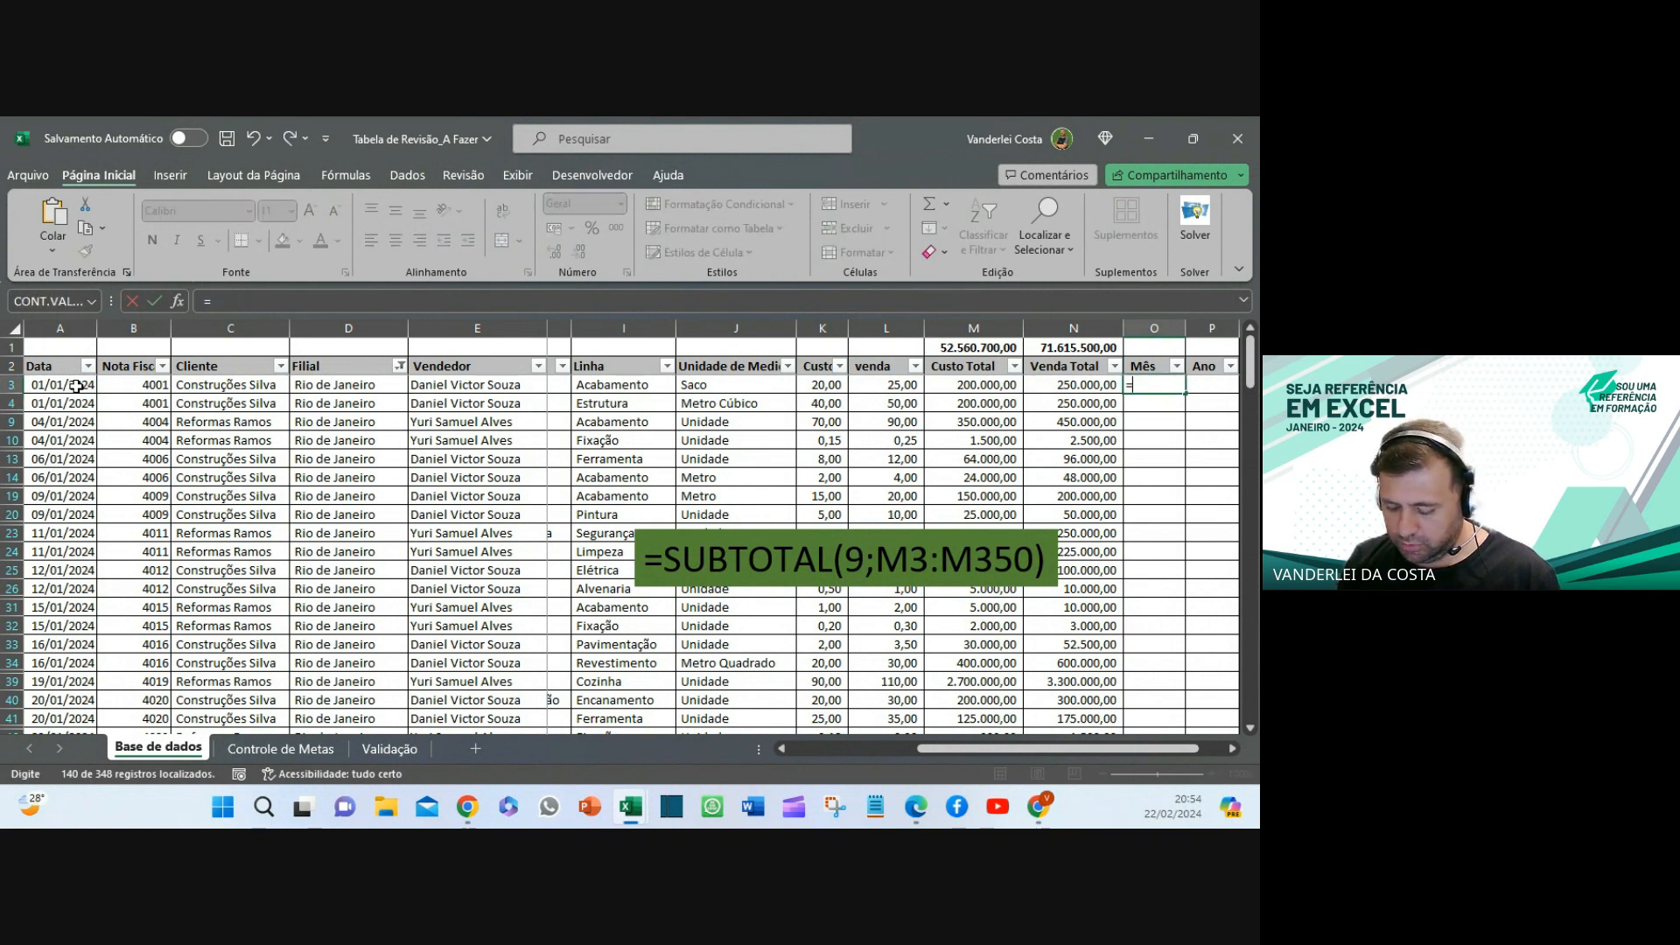
pyautogui.write('tex')
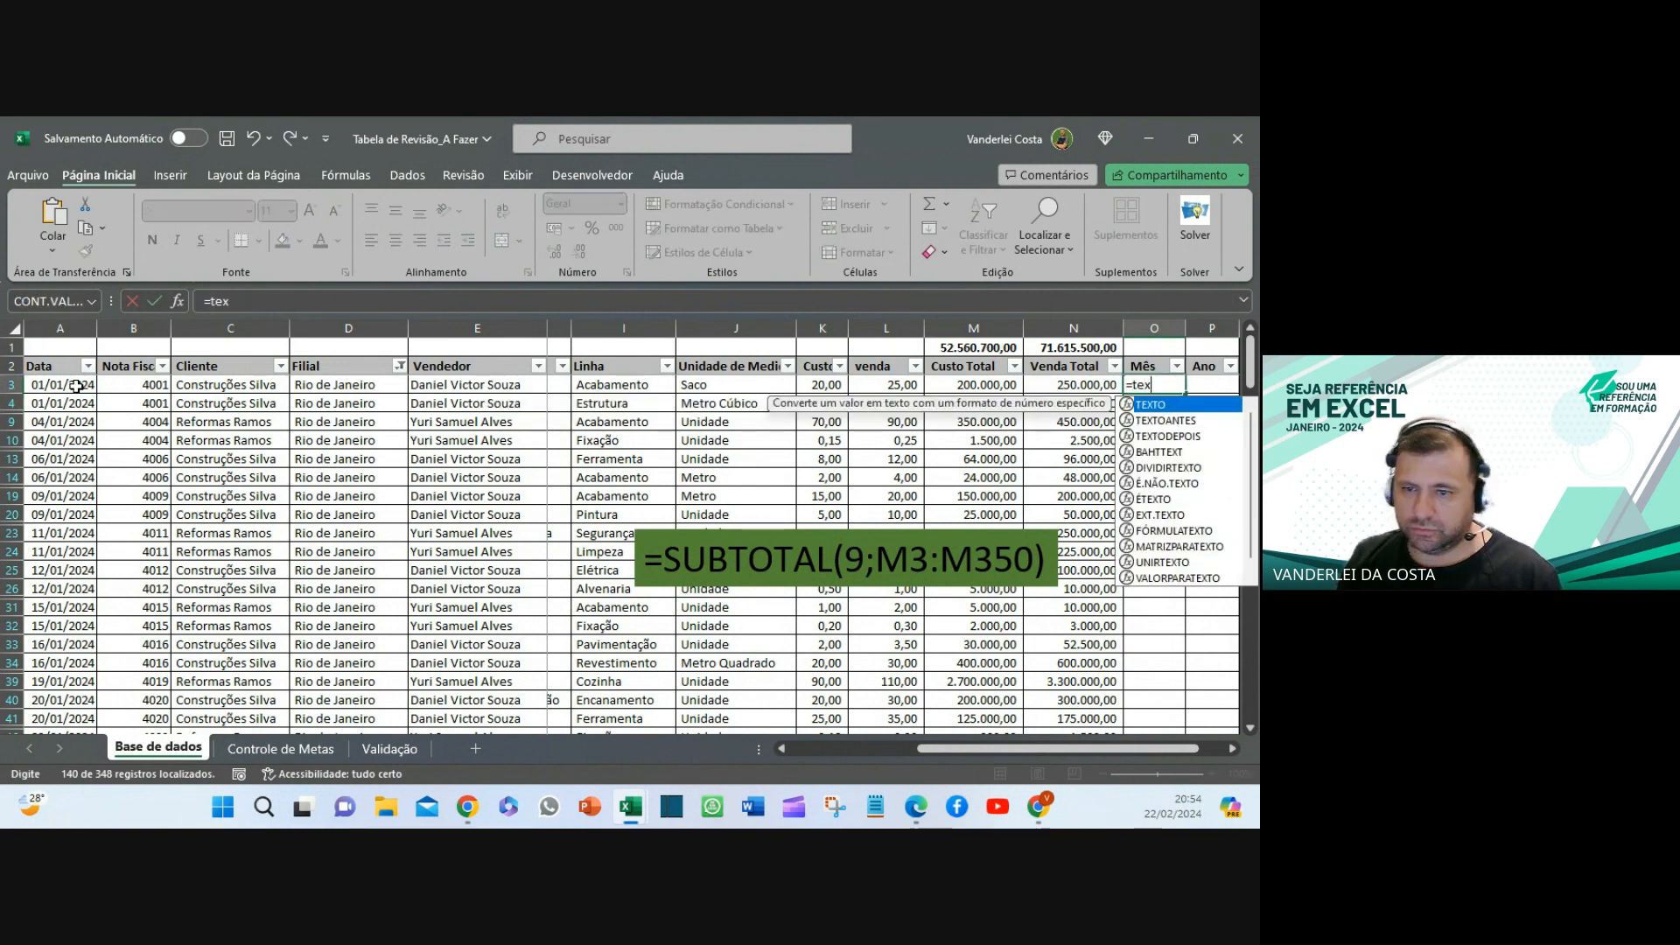
pyautogui.doubleClick(1151, 406)
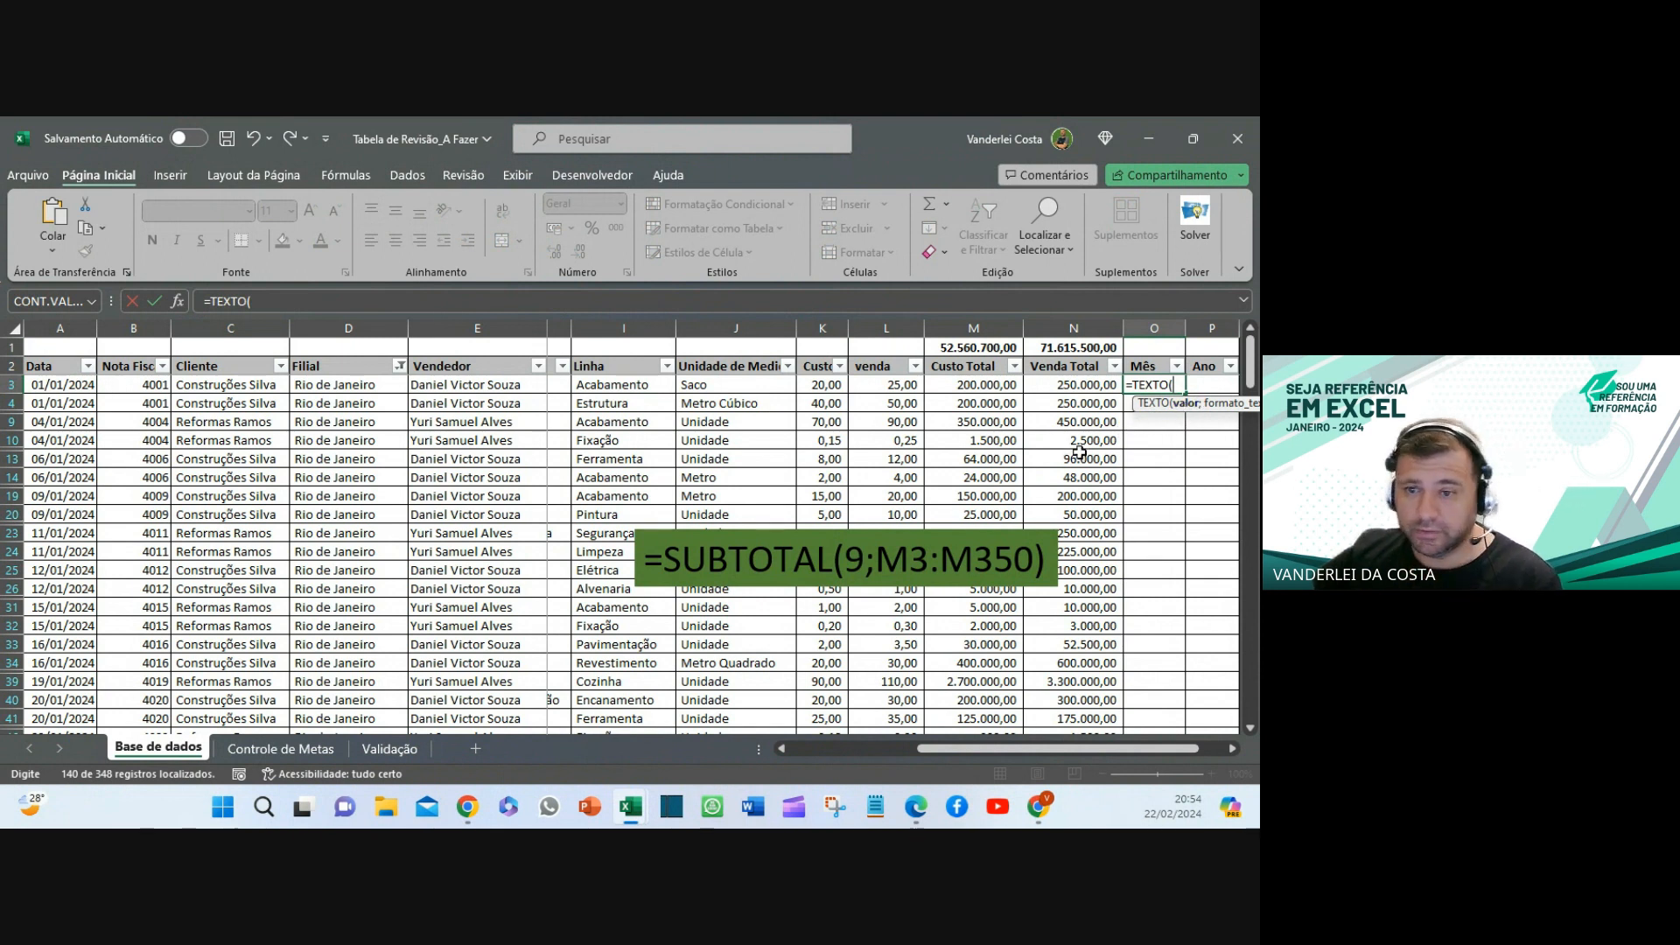
pyautogui.click(56, 384)
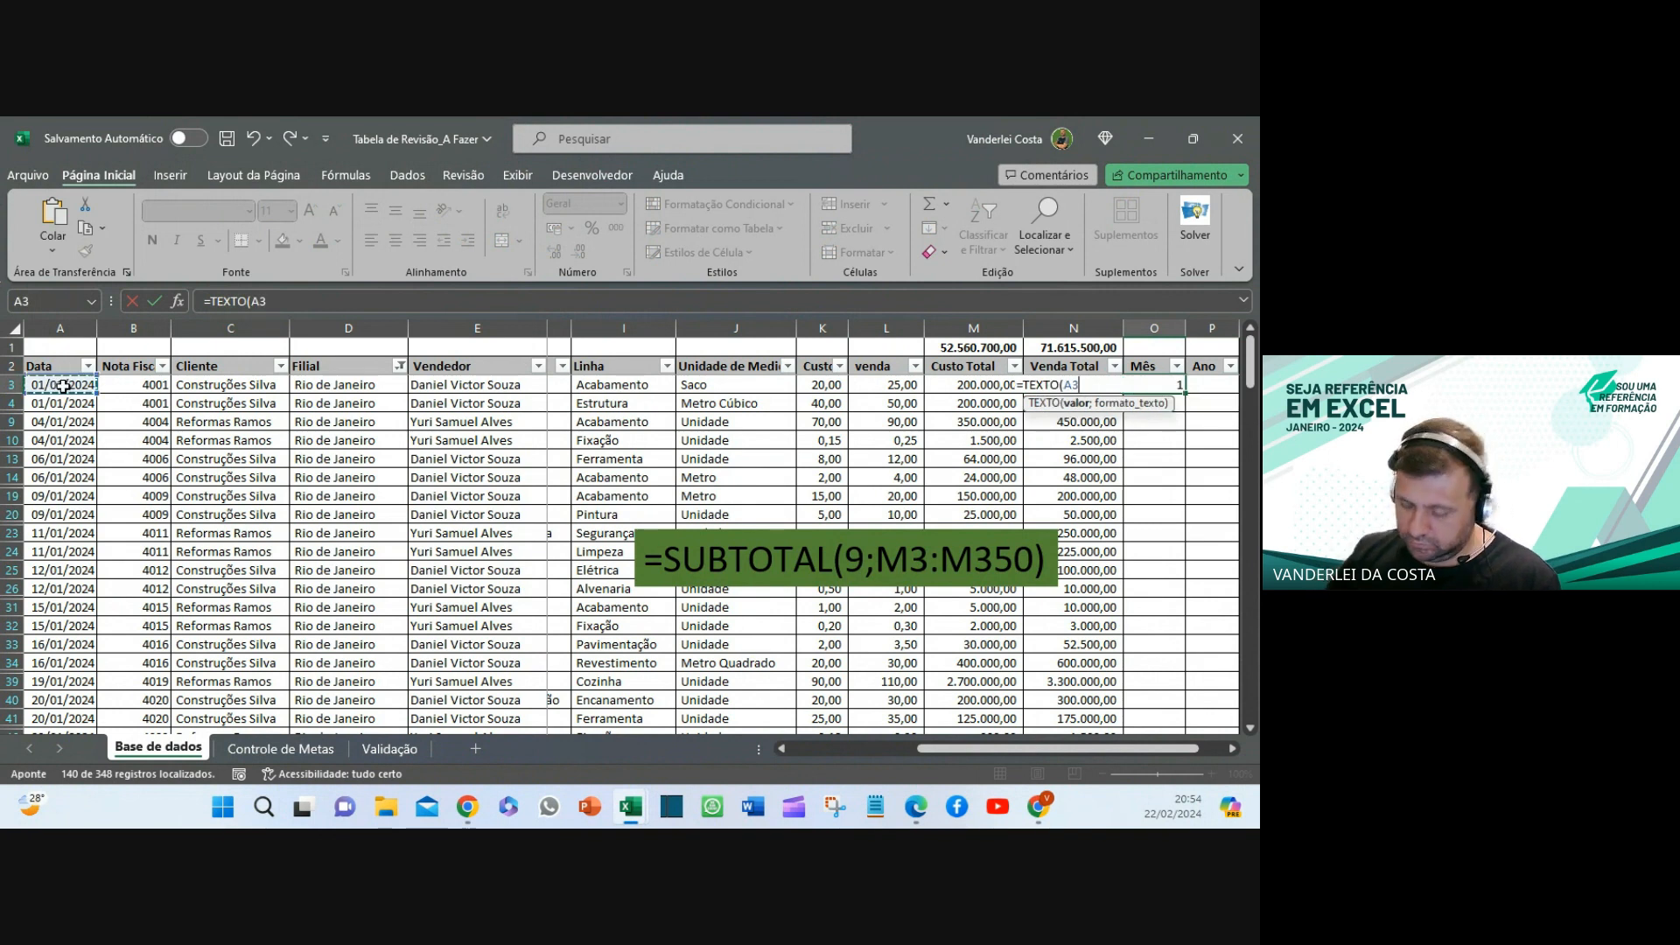
pyautogui.write(';')
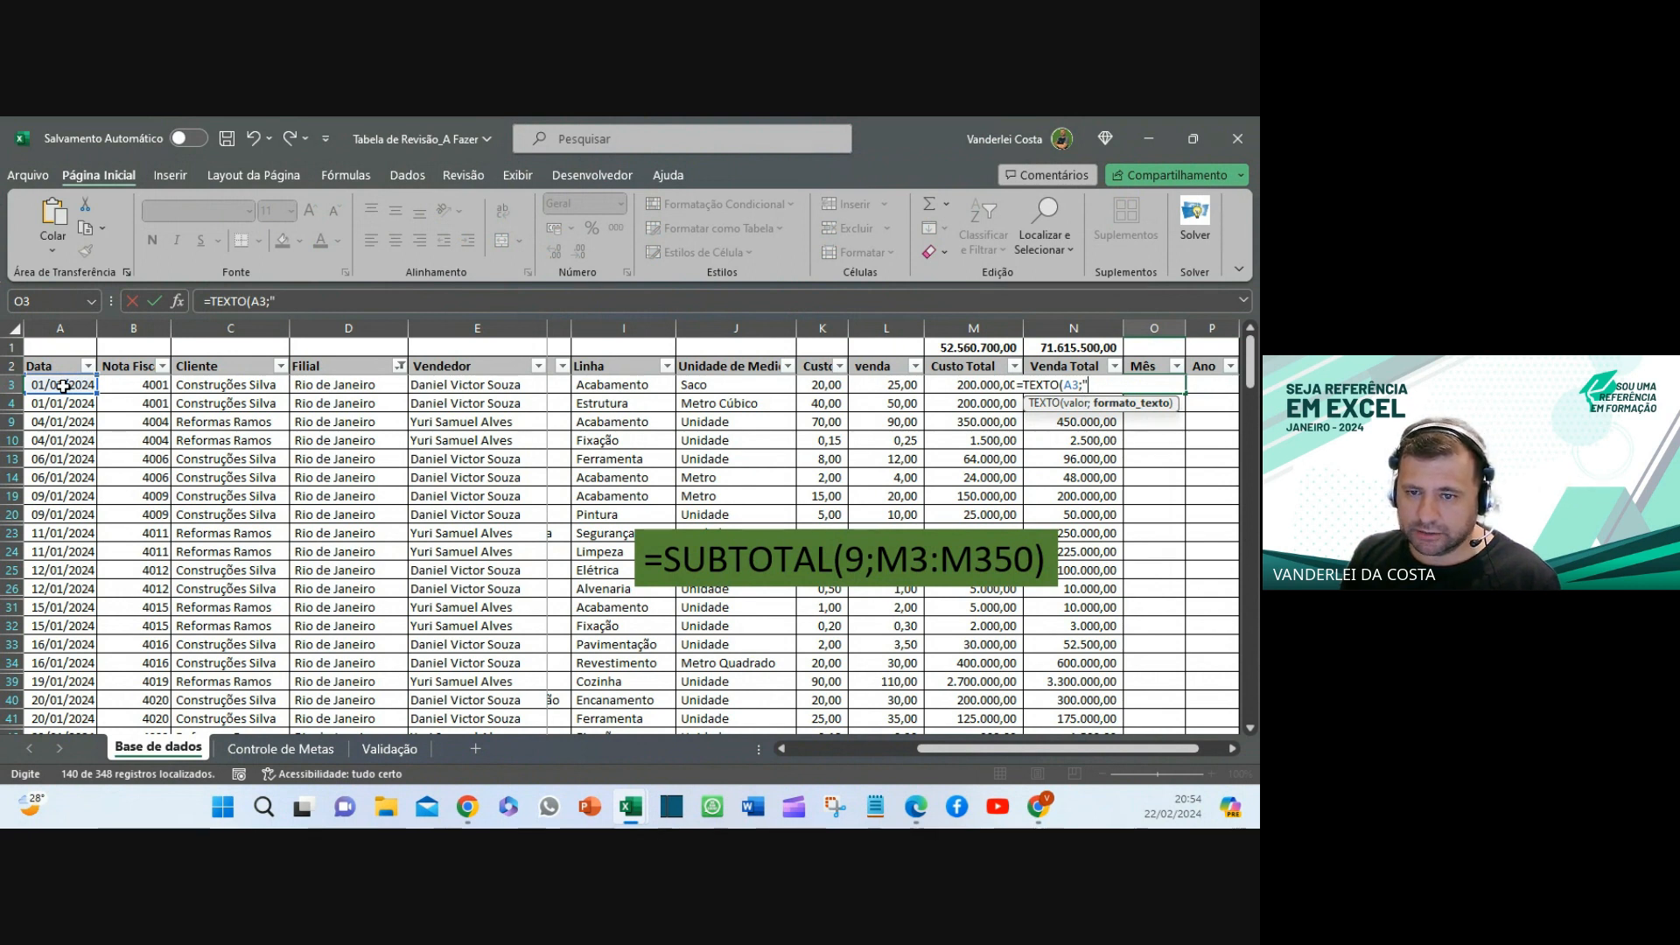
pyautogui.write('"m')
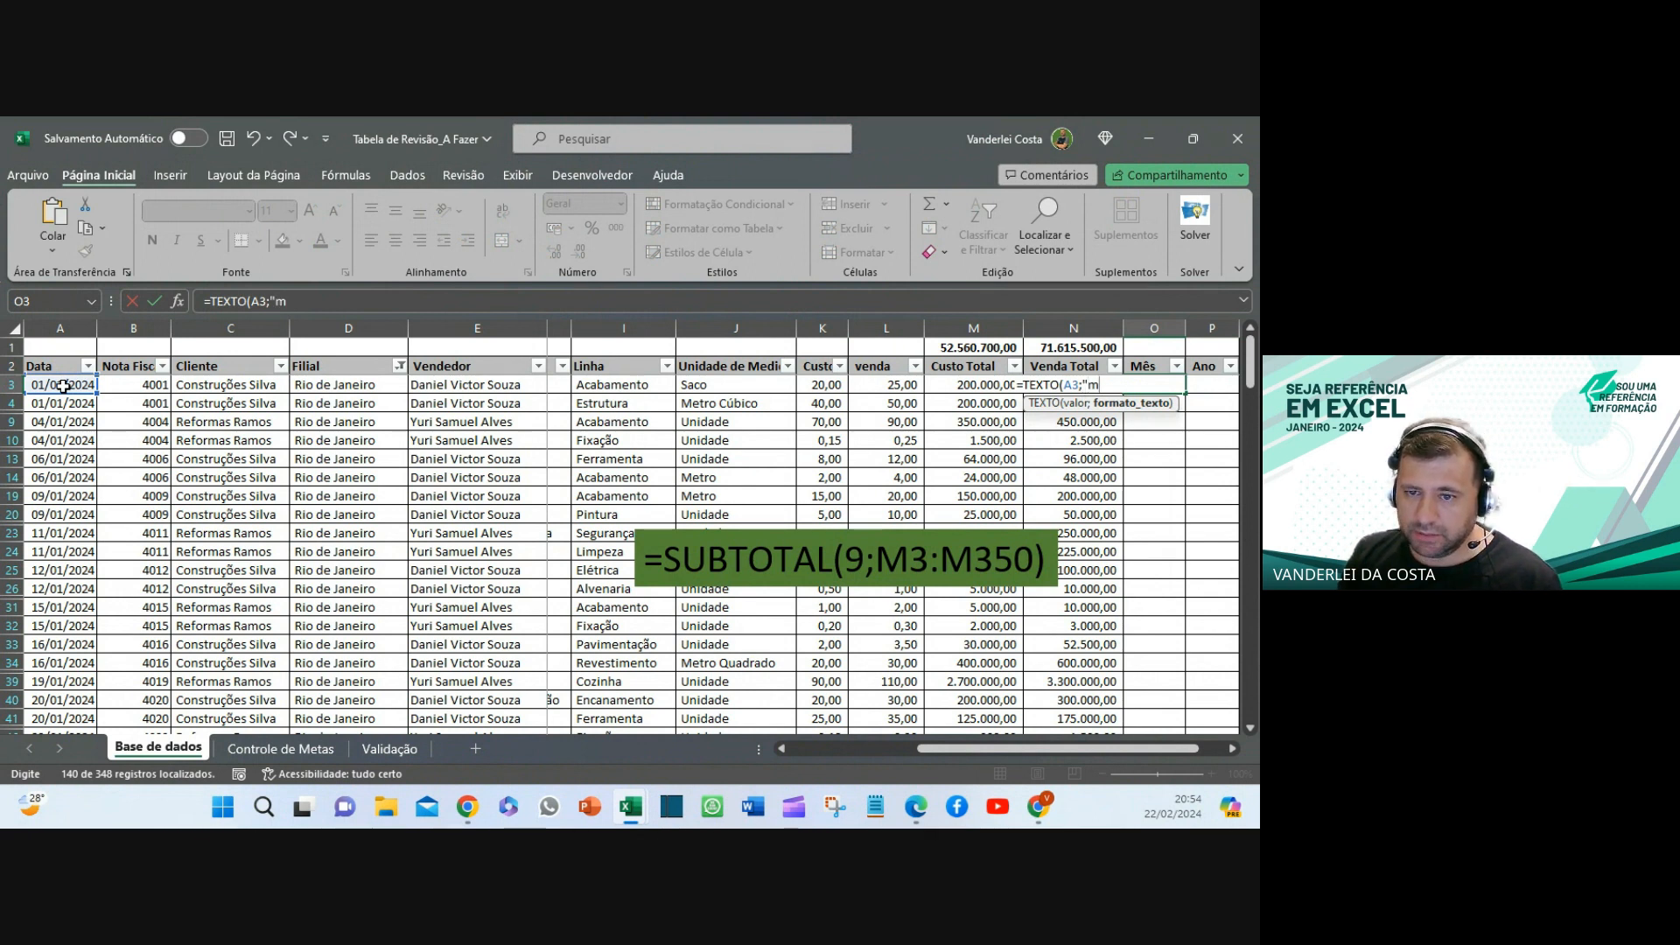
pyautogui.write('m')
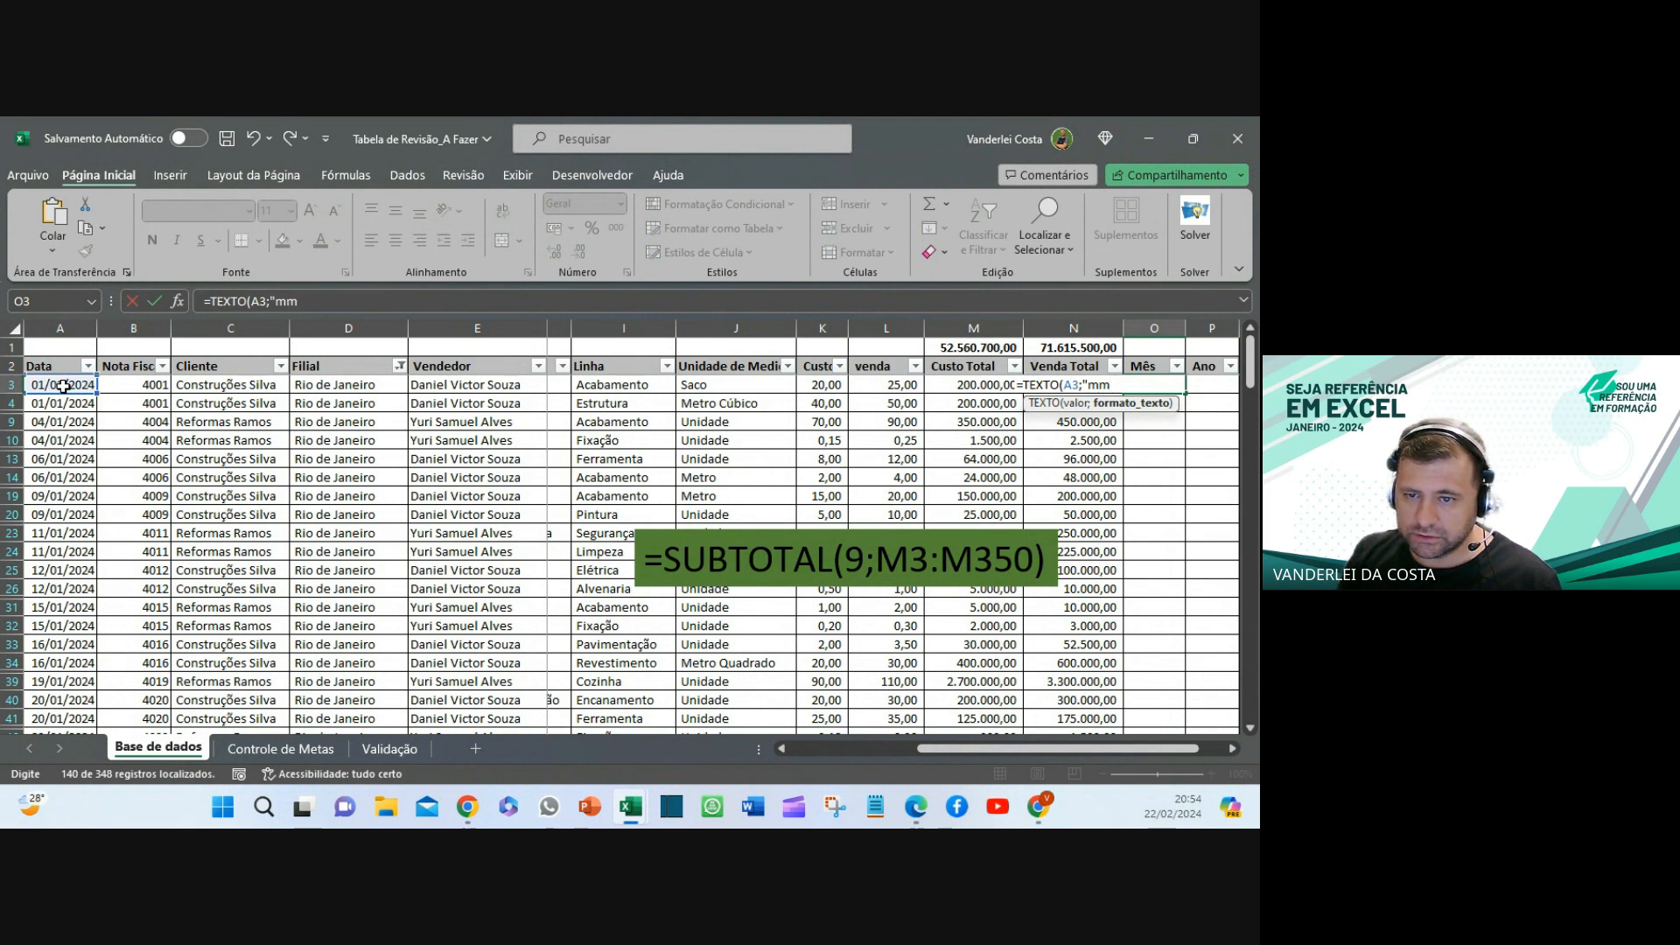
pyautogui.write('mm')
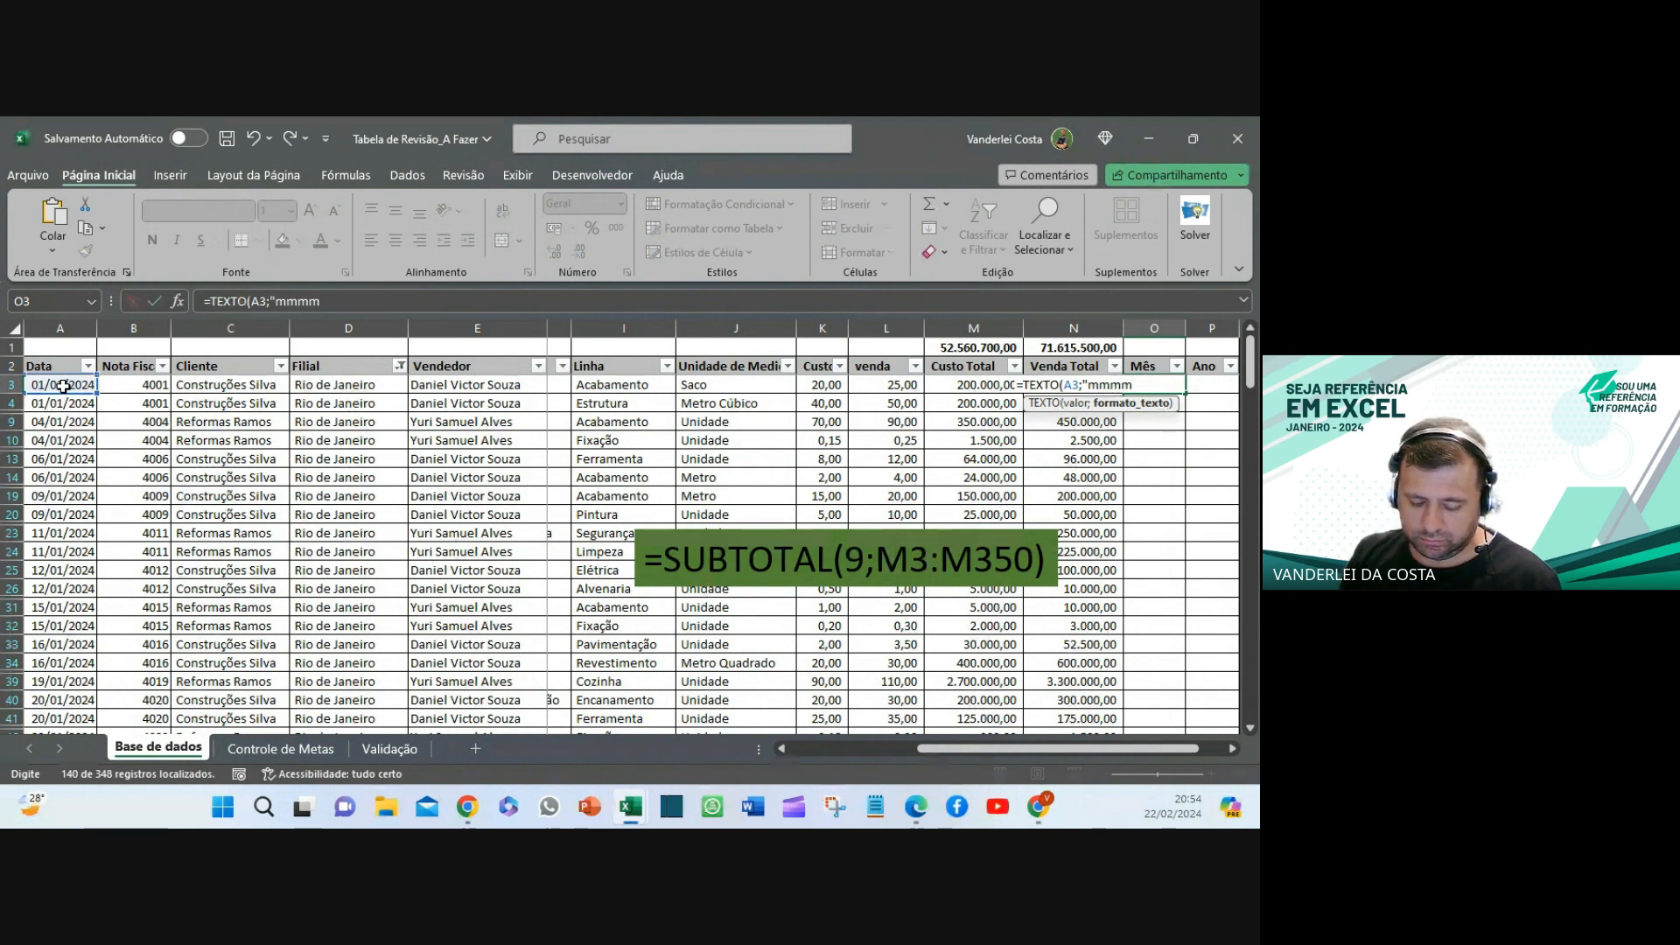
pyautogui.write('"')
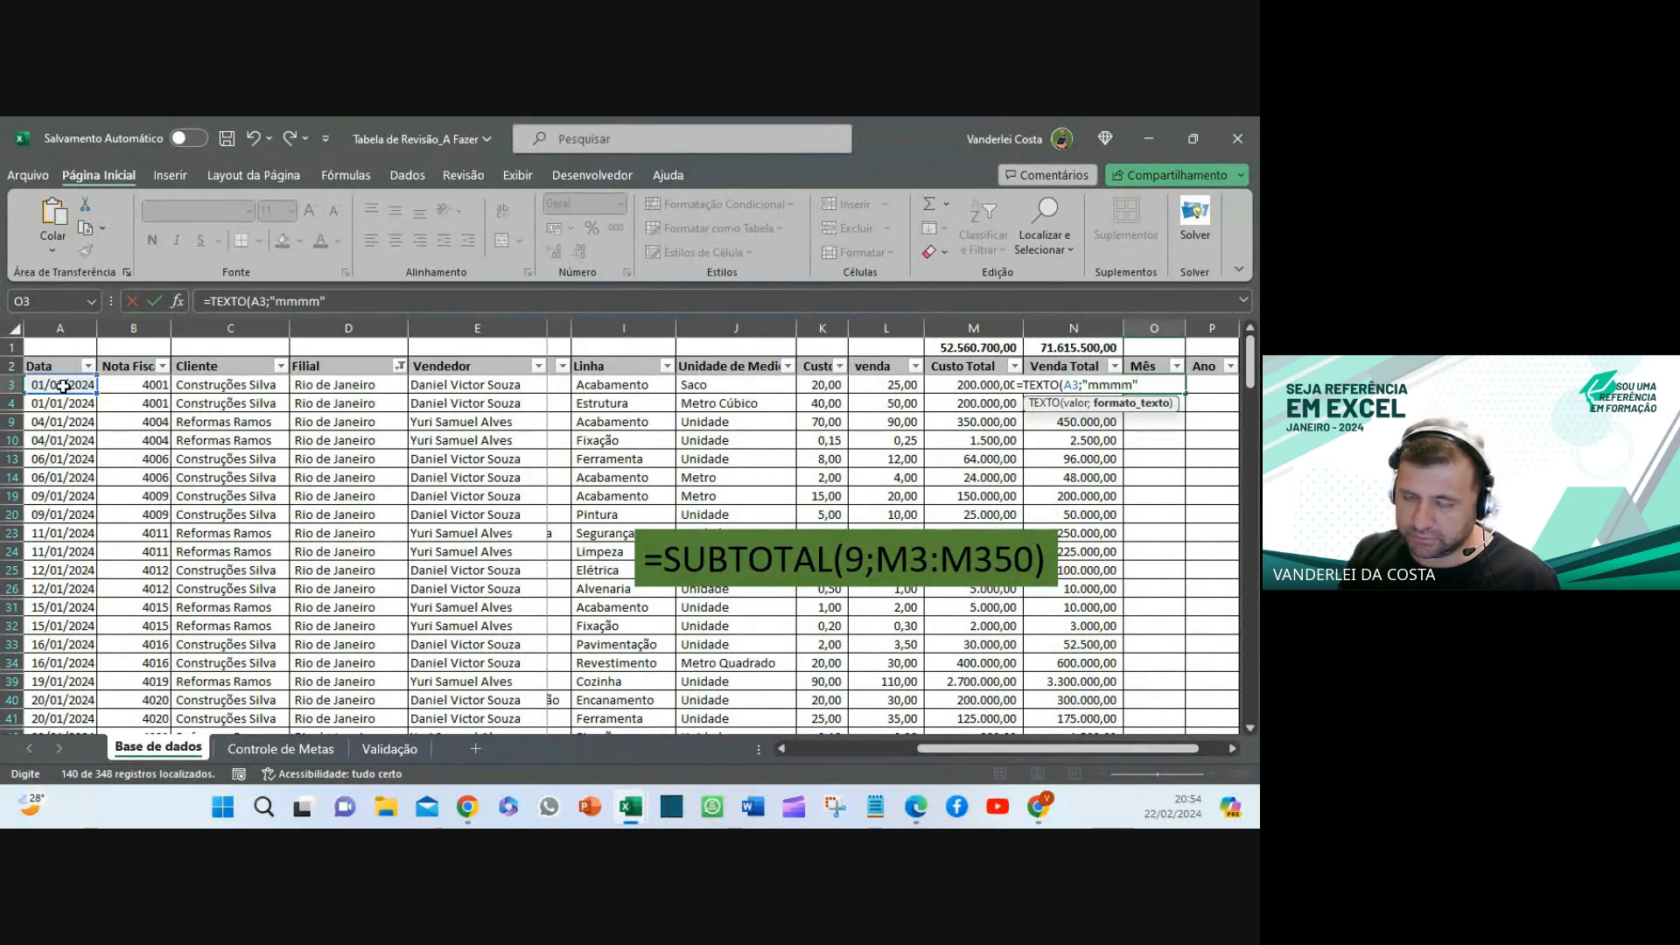
pyautogui.write(')')
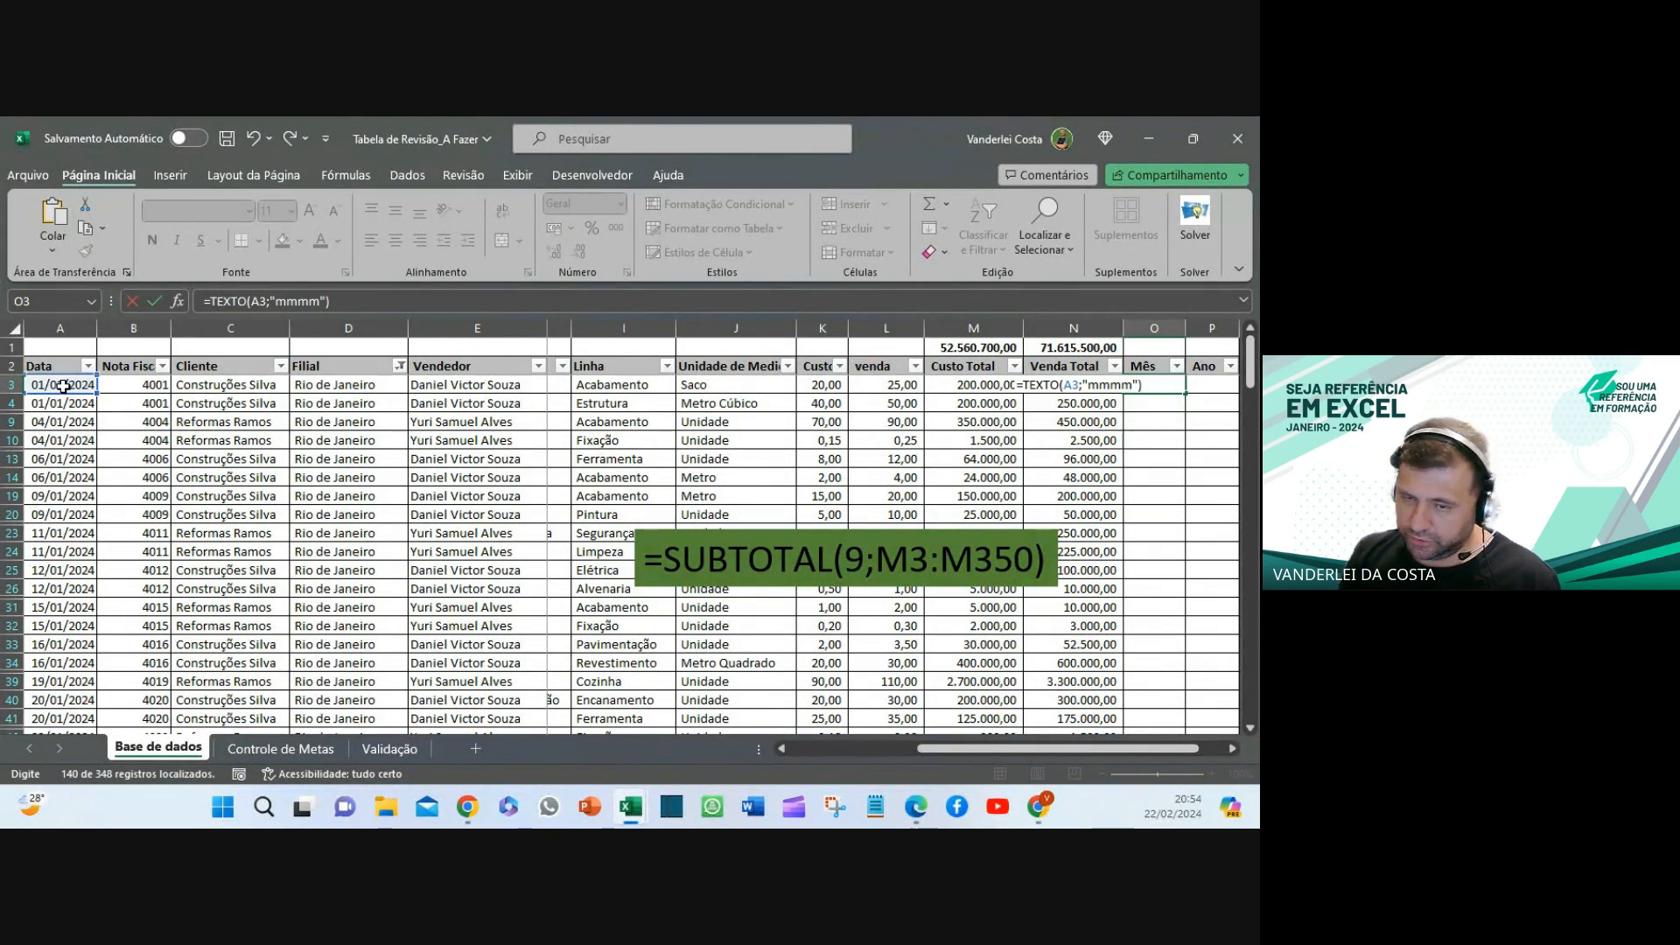
pyautogui.press('Return')
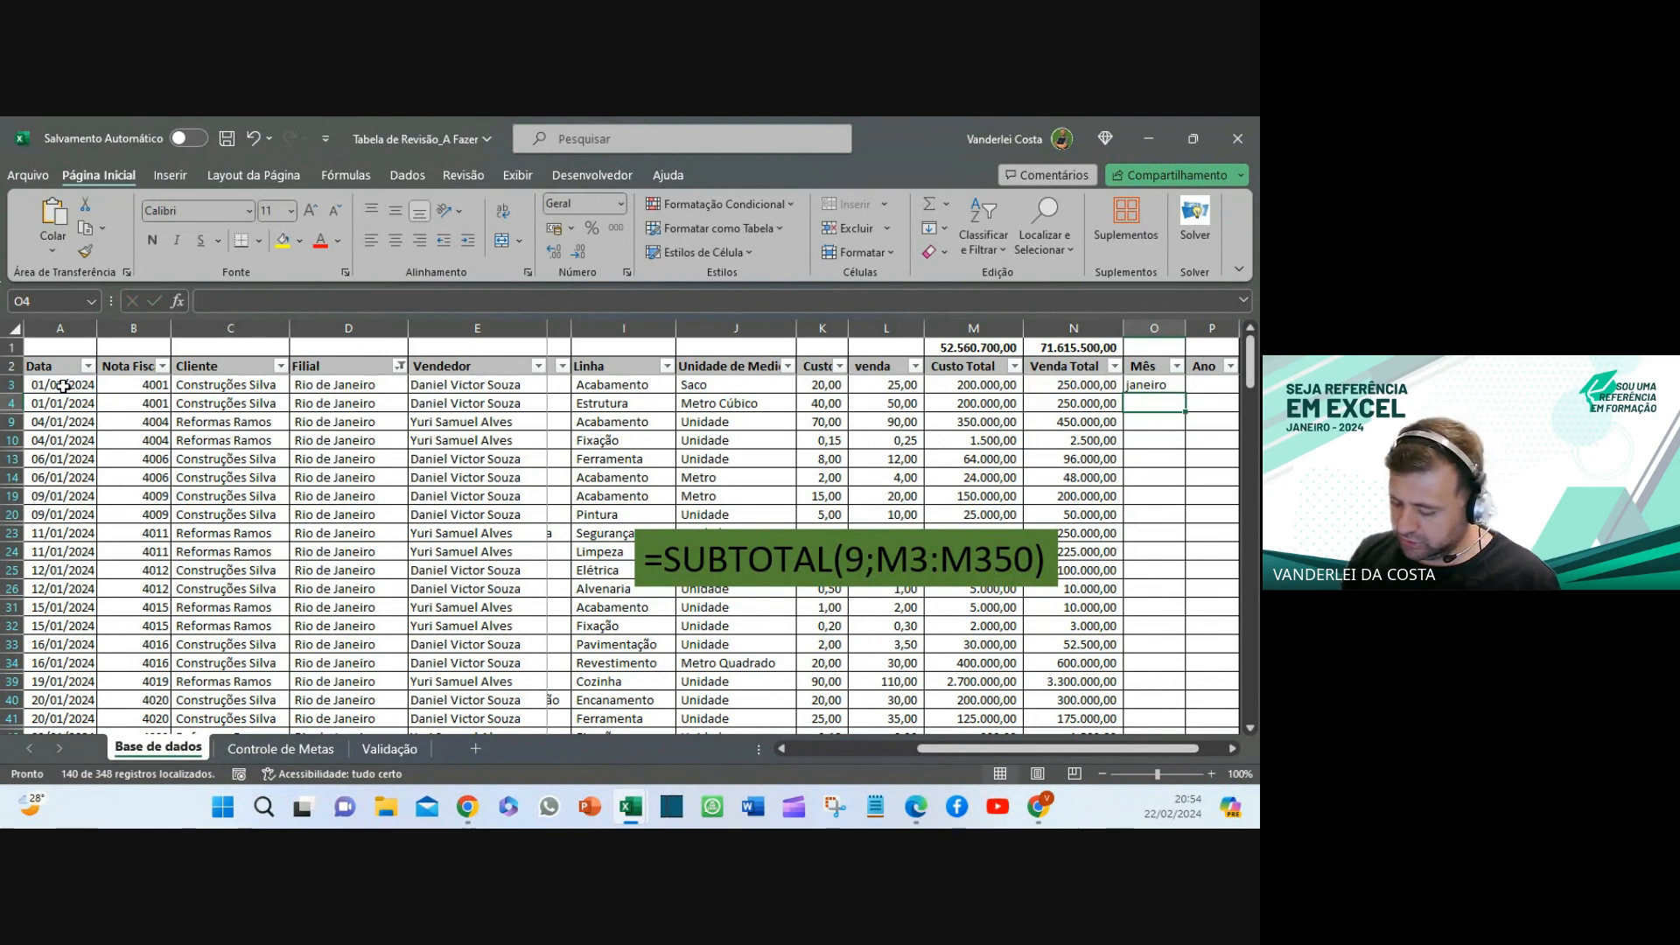
# - Try the shorter month formats "mmm", "mm" and "m" in O3's TEXTO formula
pyautogui.press('Up')
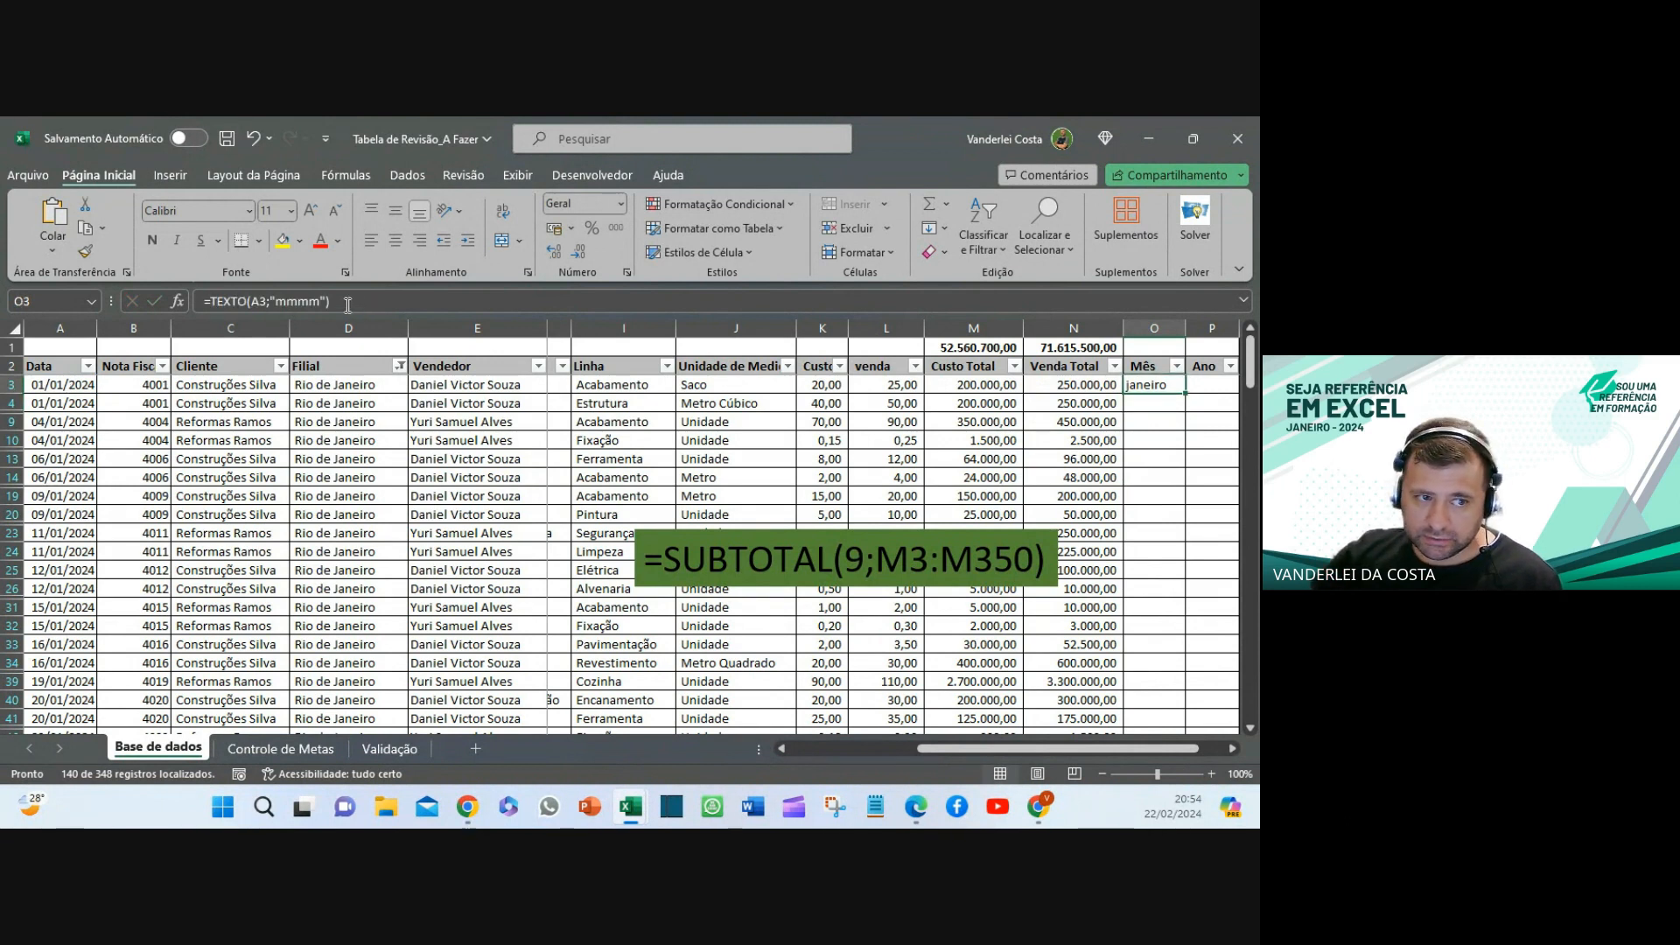
pyautogui.click(322, 300)
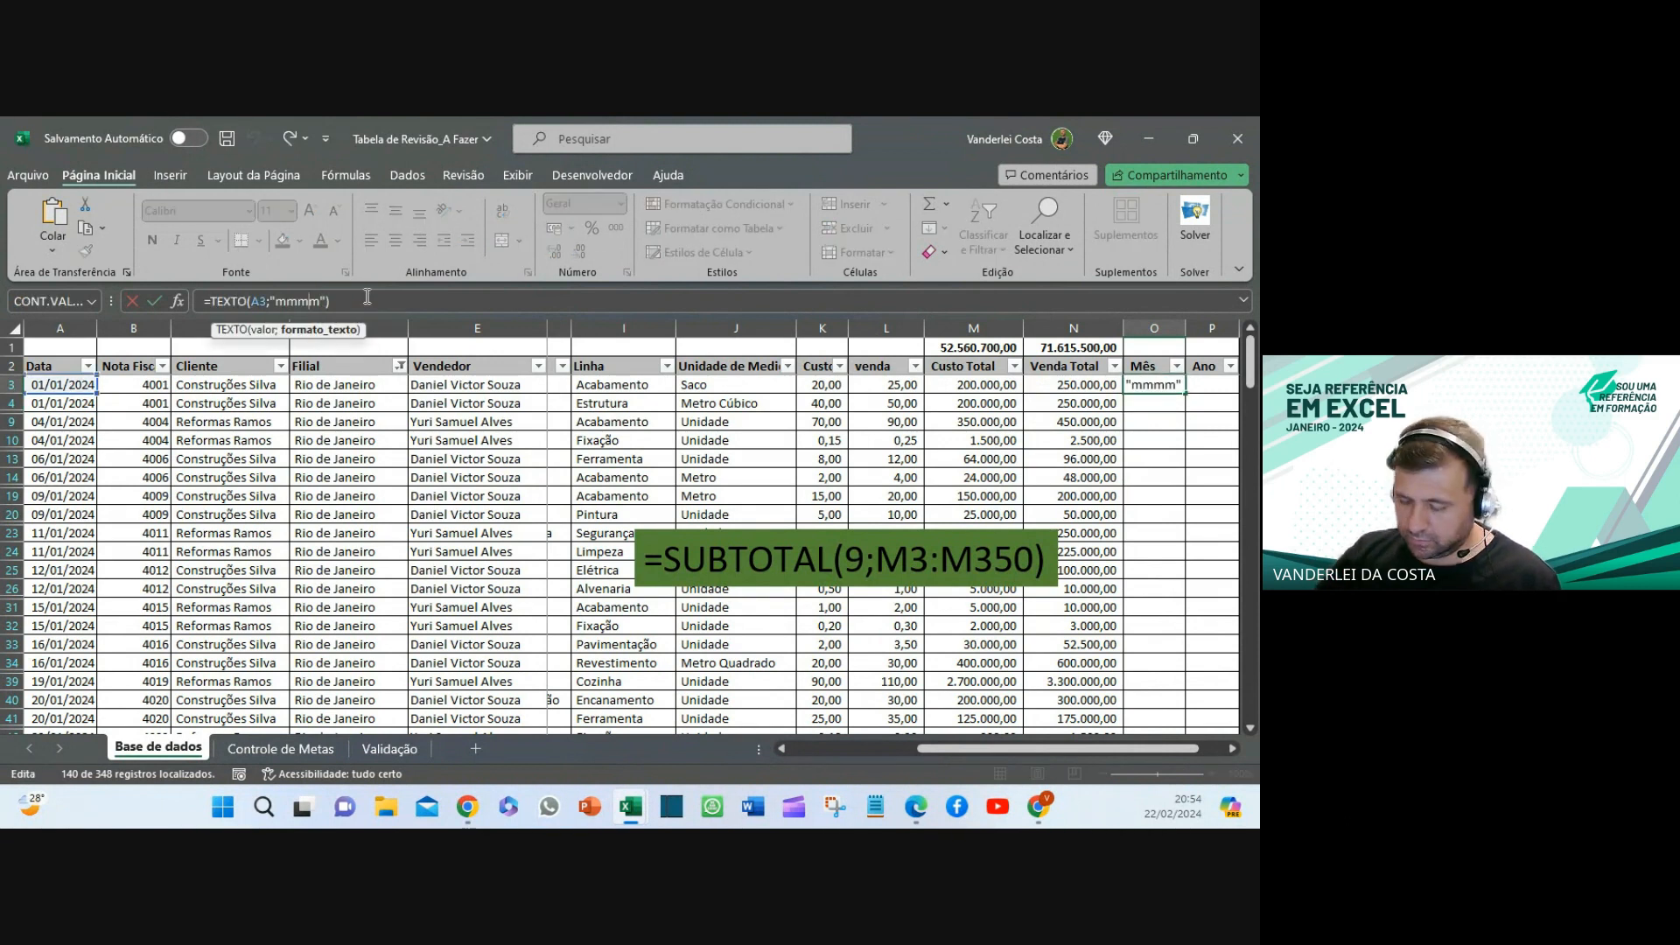
pyautogui.press('BackSpace')
pyautogui.press('Return')
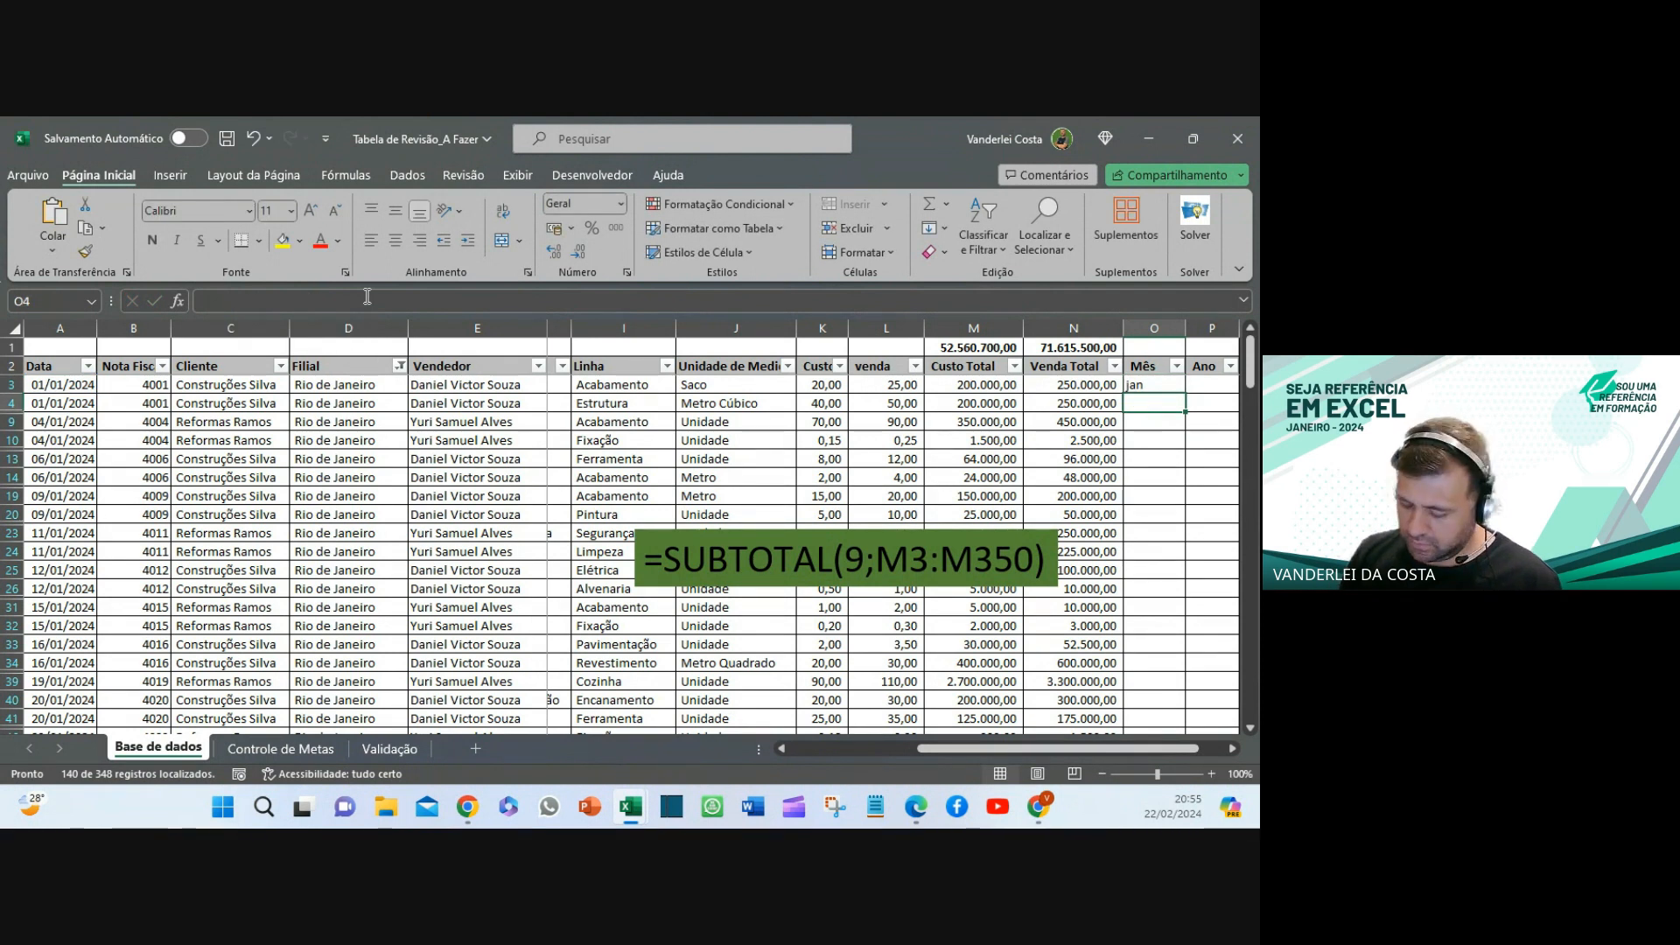
pyautogui.press('Up')
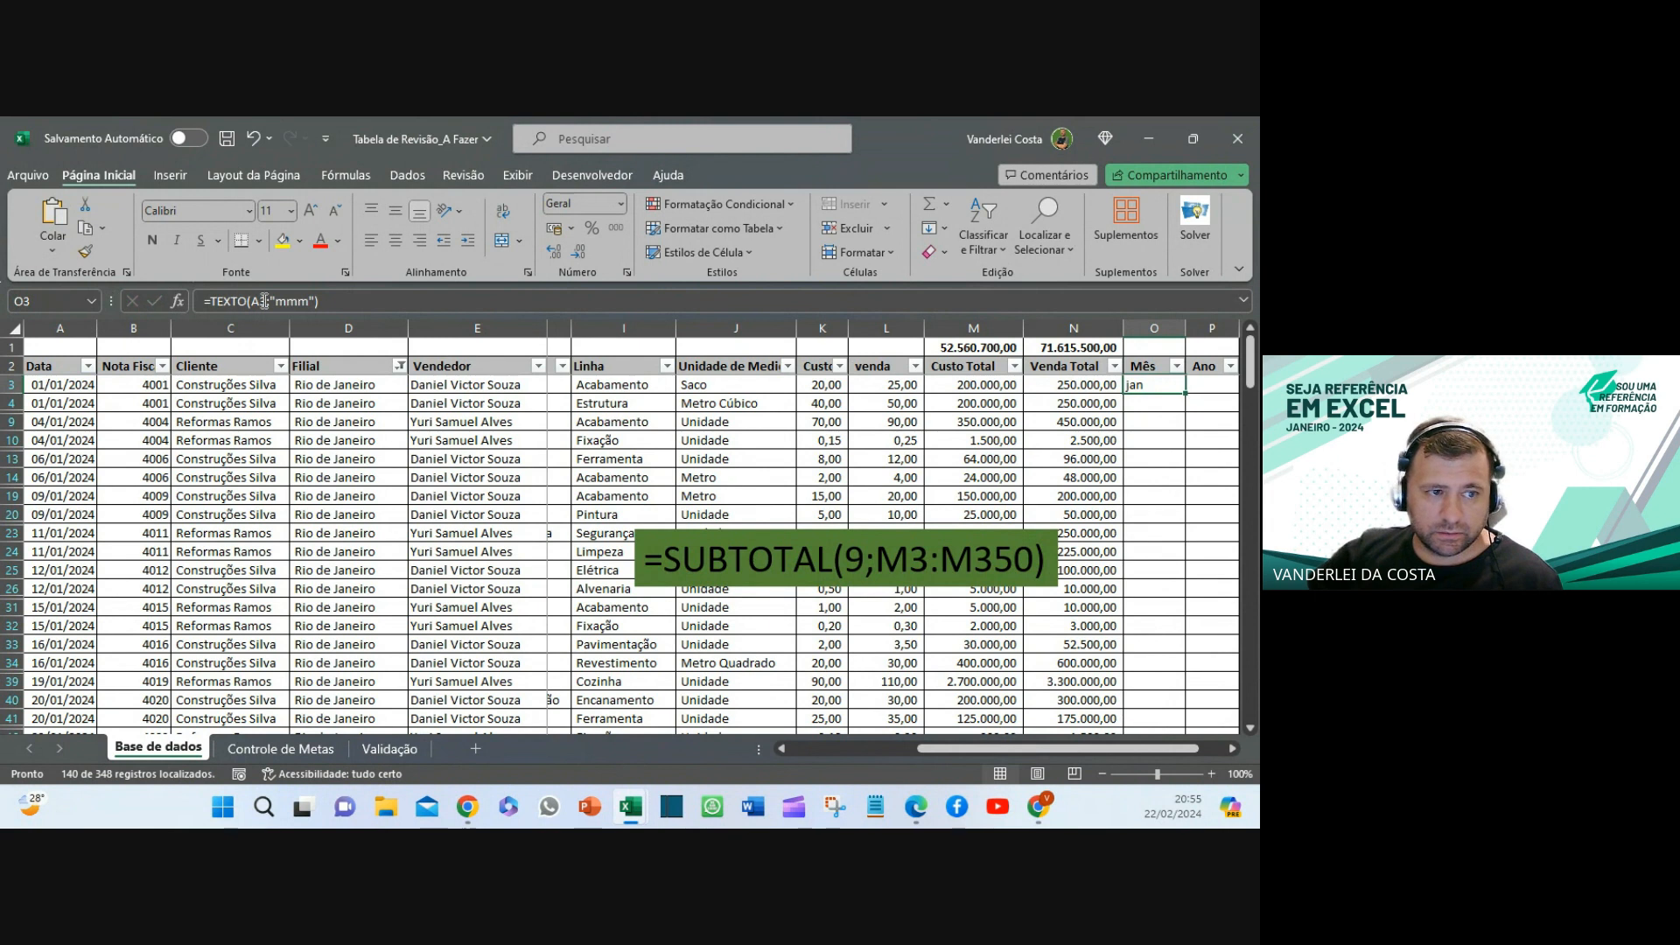
pyautogui.click(306, 300)
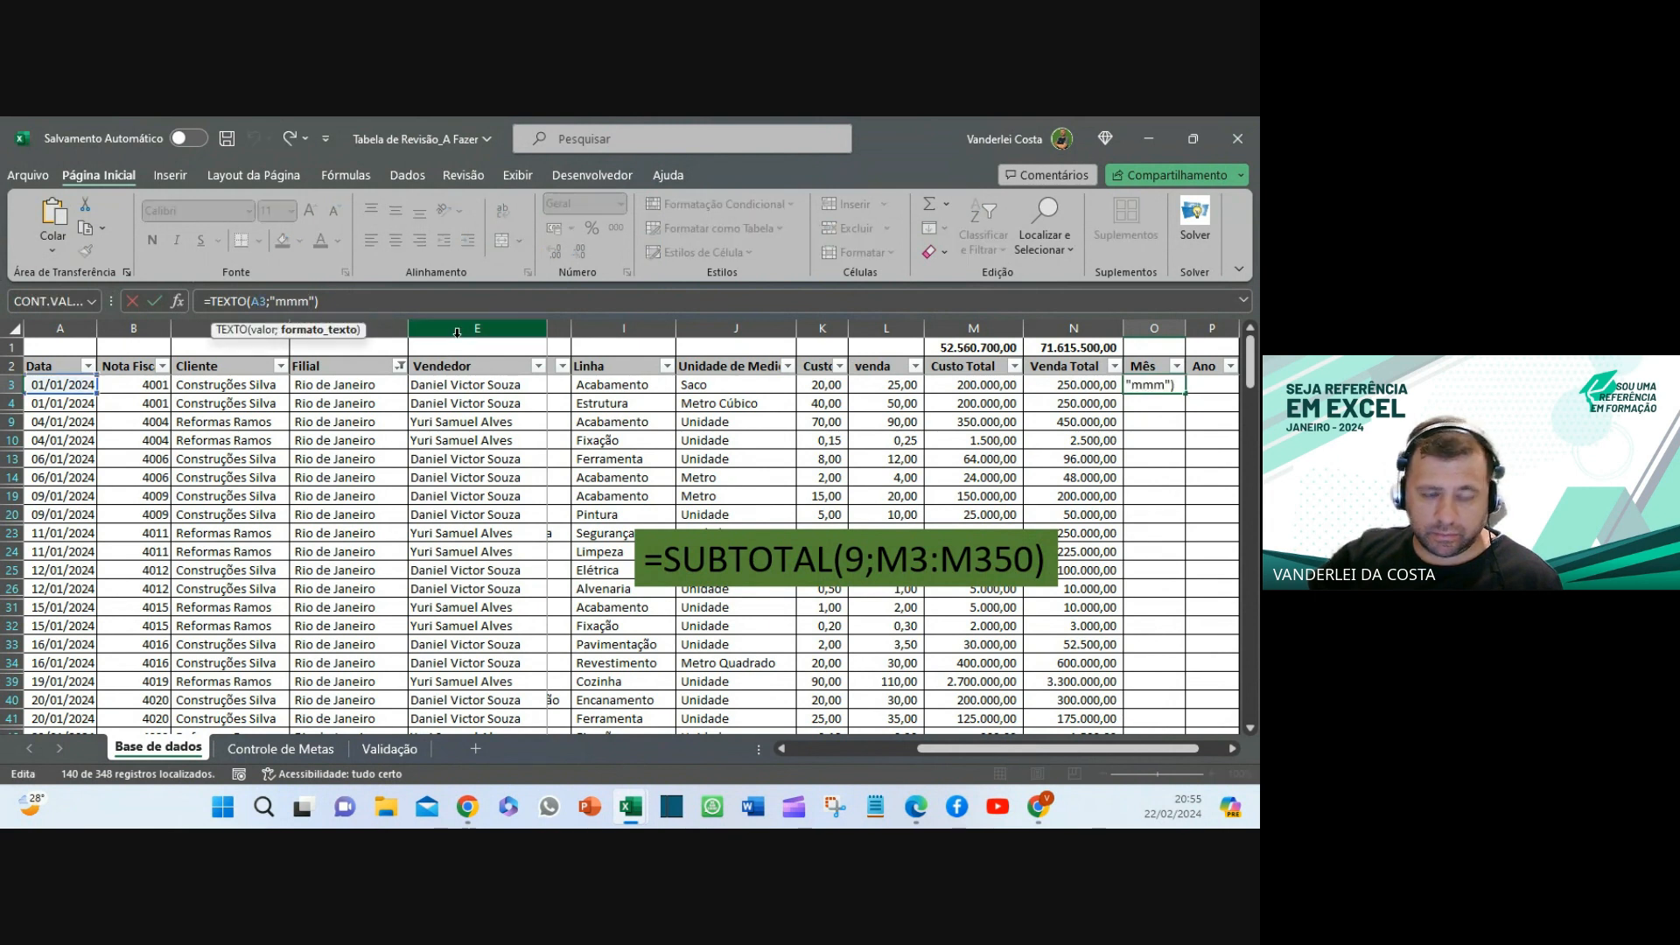
pyautogui.press('BackSpace')
pyautogui.press('Return')
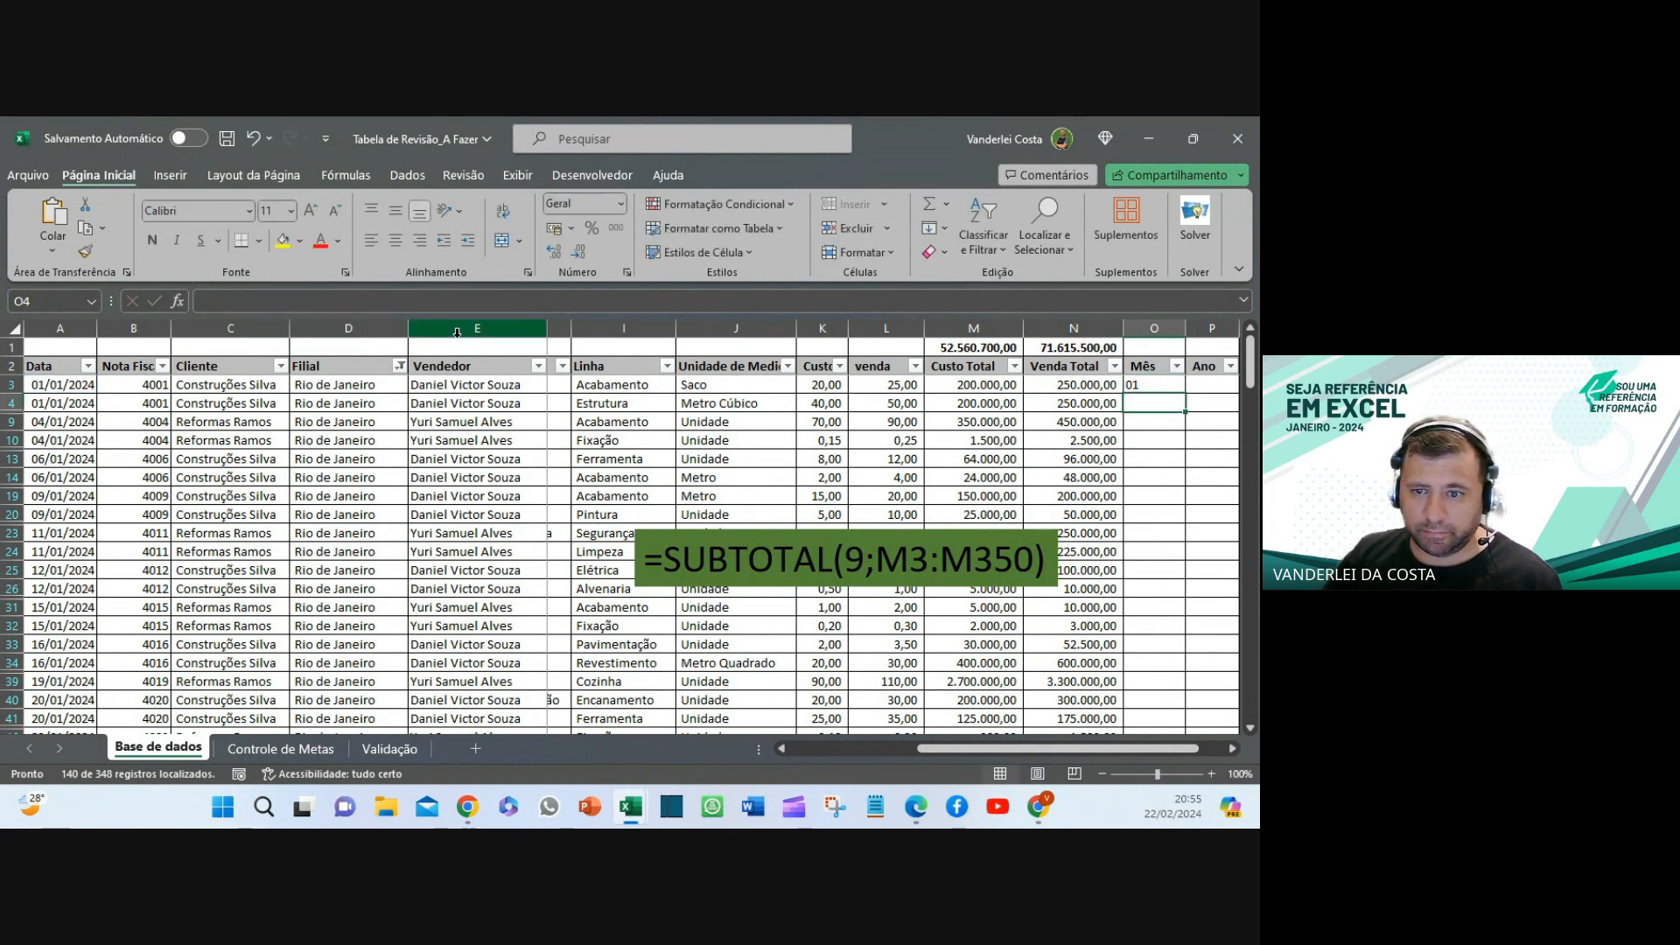
pyautogui.click(1139, 385)
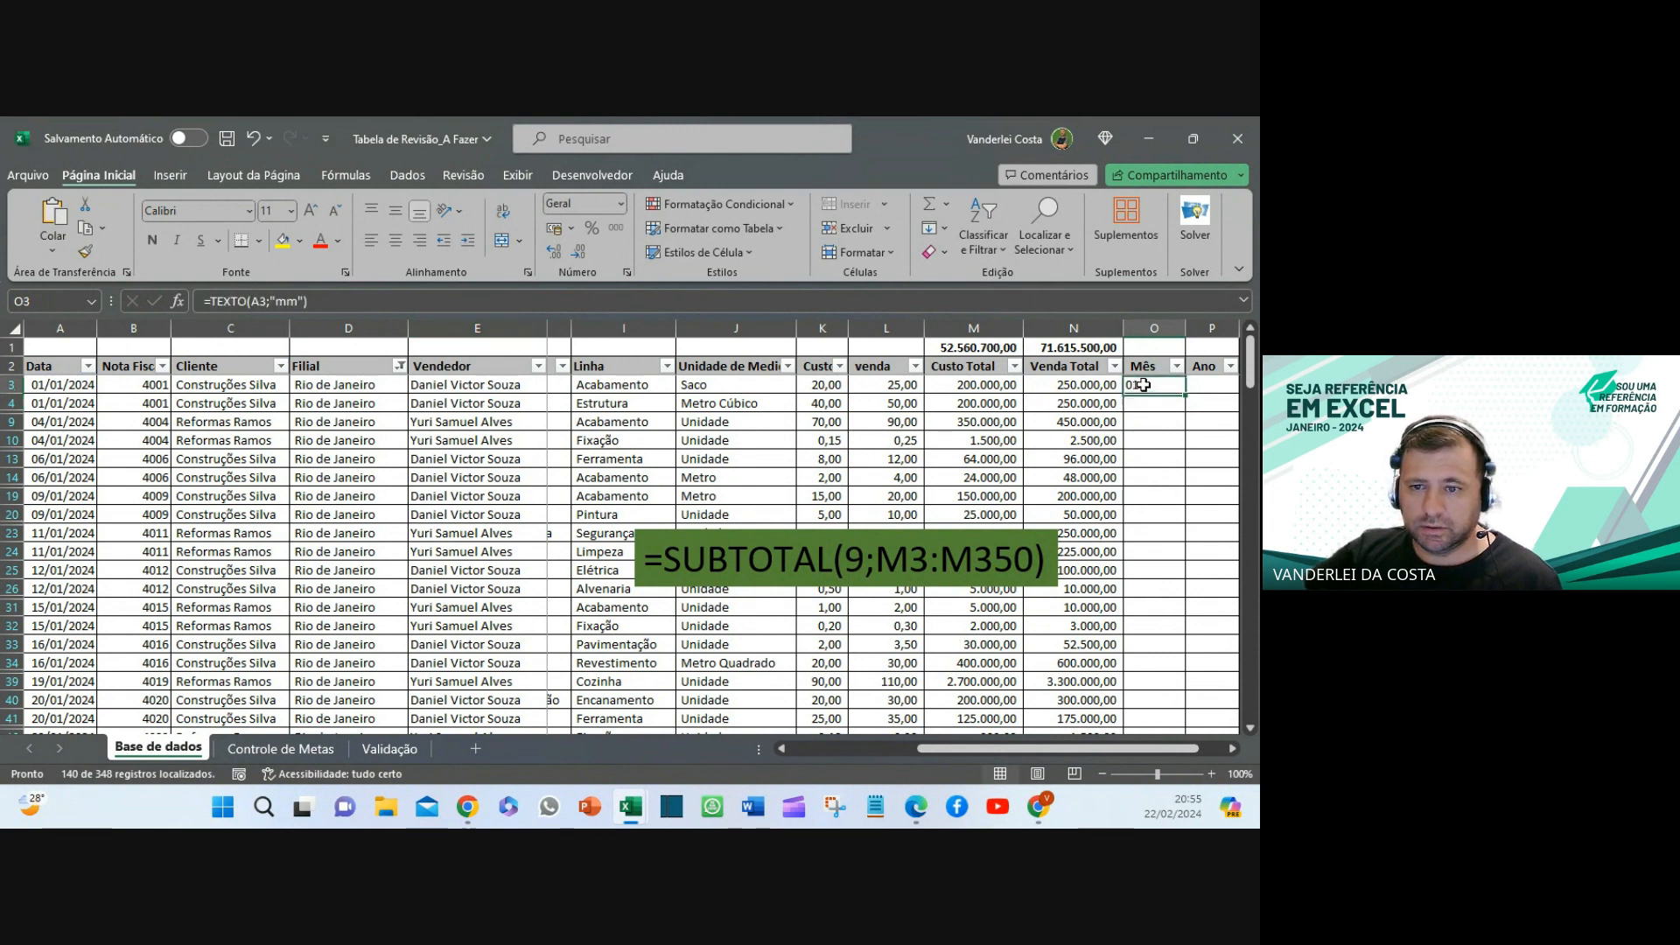
pyautogui.click(290, 301)
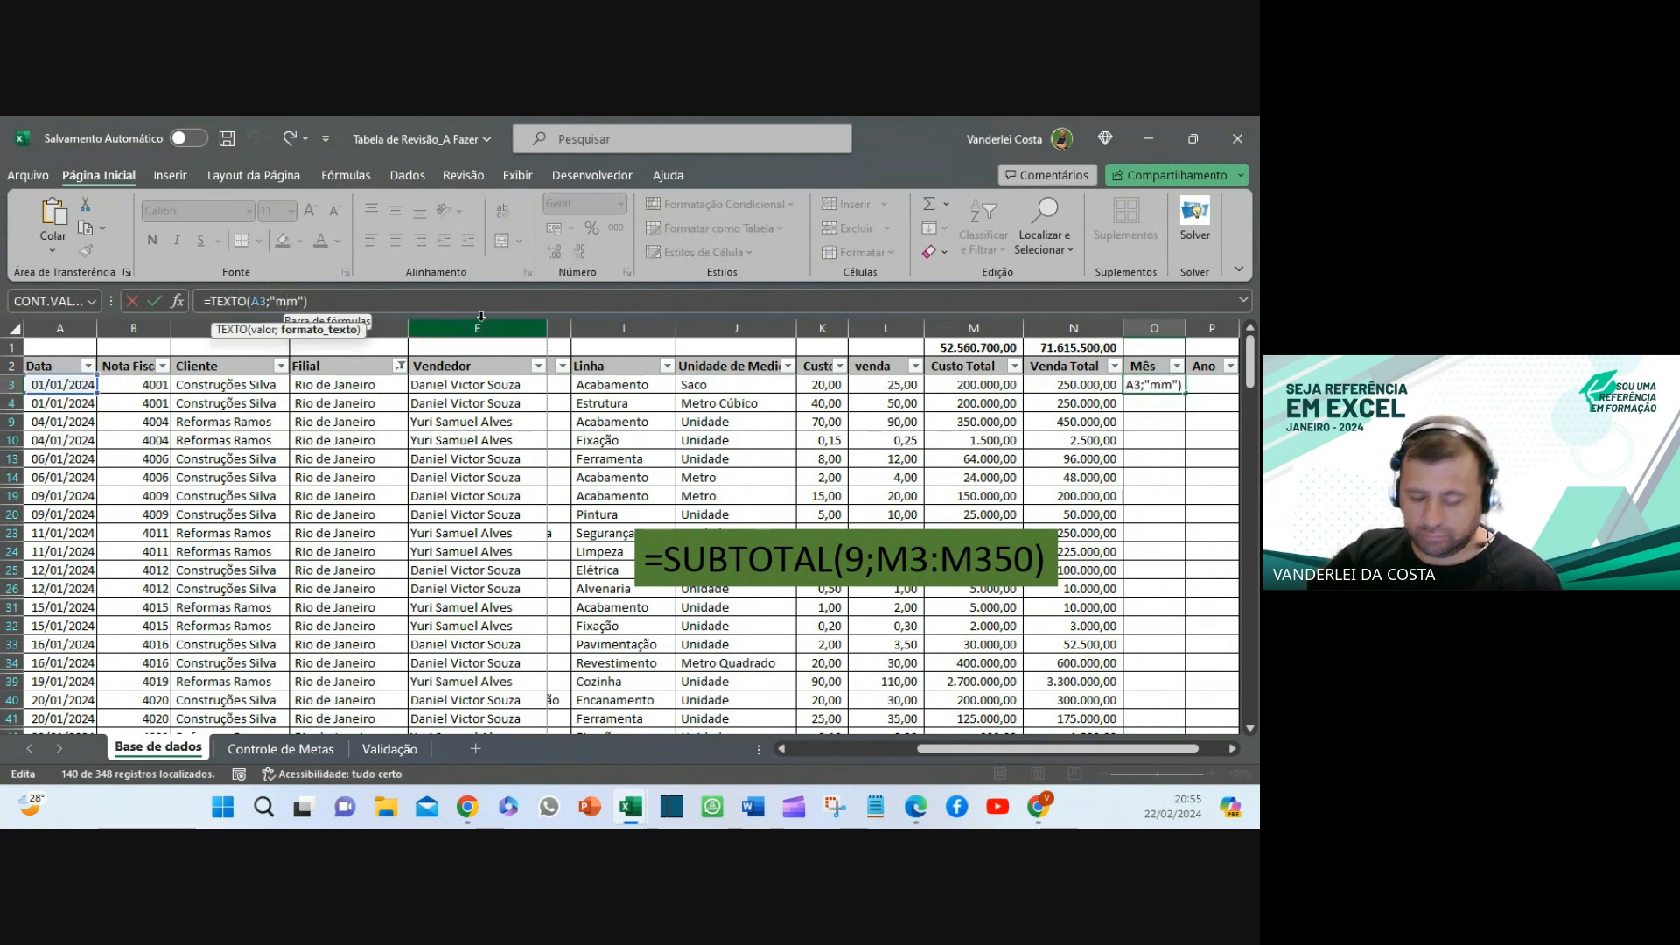
pyautogui.press('BackSpace')
pyautogui.press('Return')
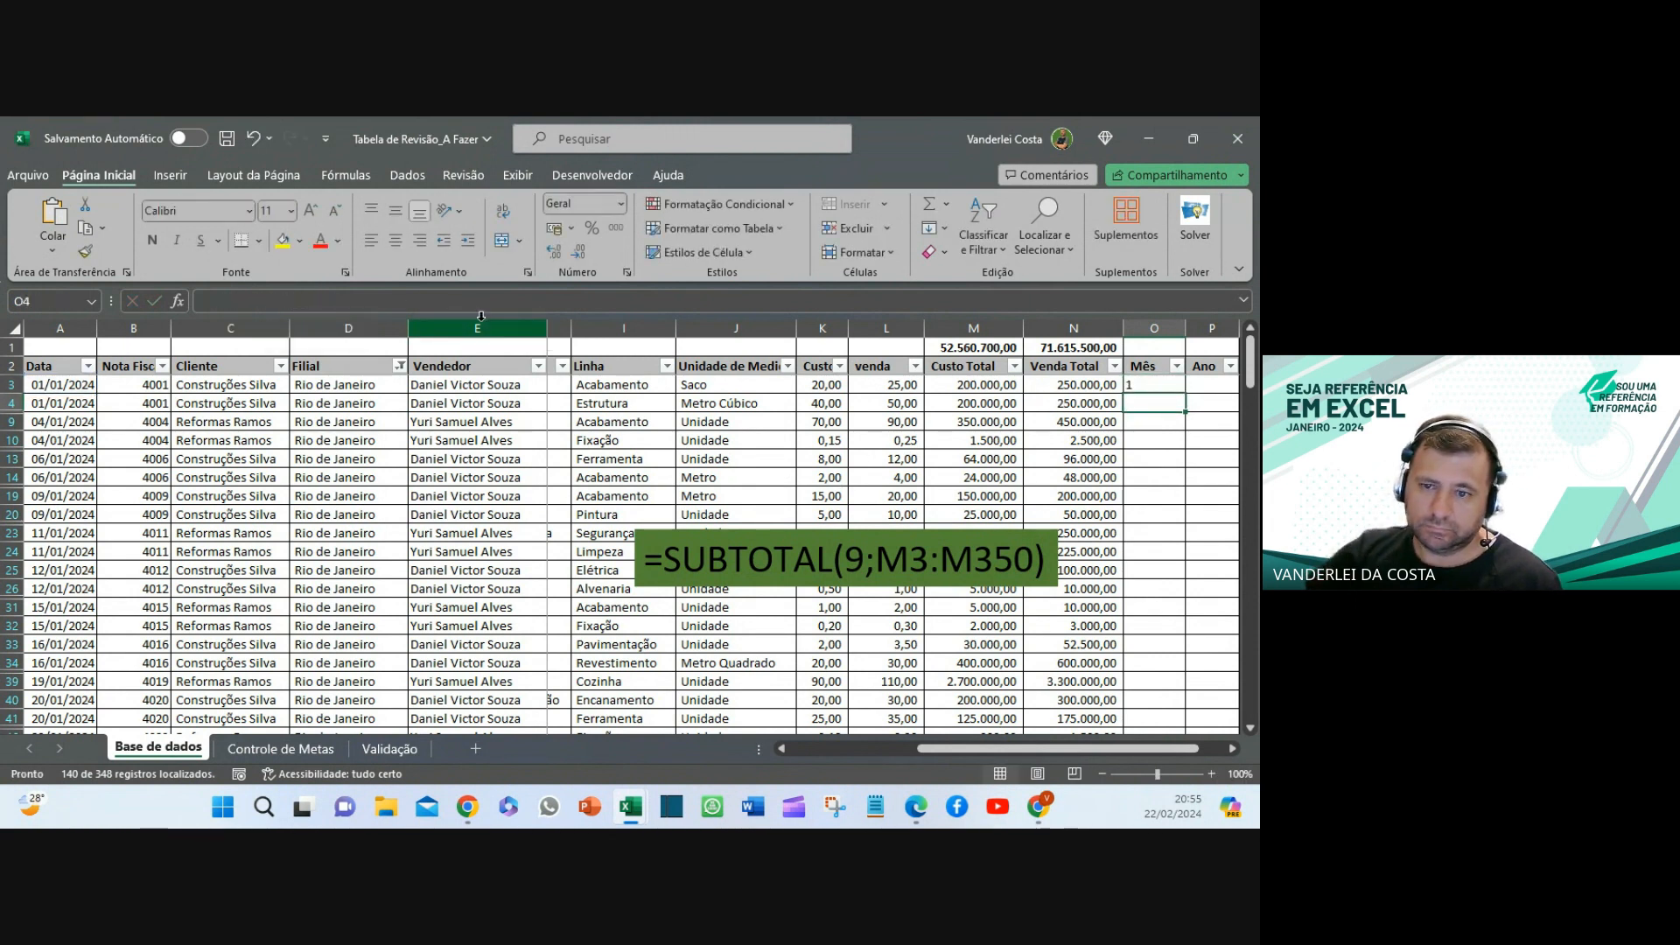
# - Restore the "mmmm" format in O3 and fill =TEXTO(A3;"mmmm") down the Mês column
pyautogui.click(1157, 383)
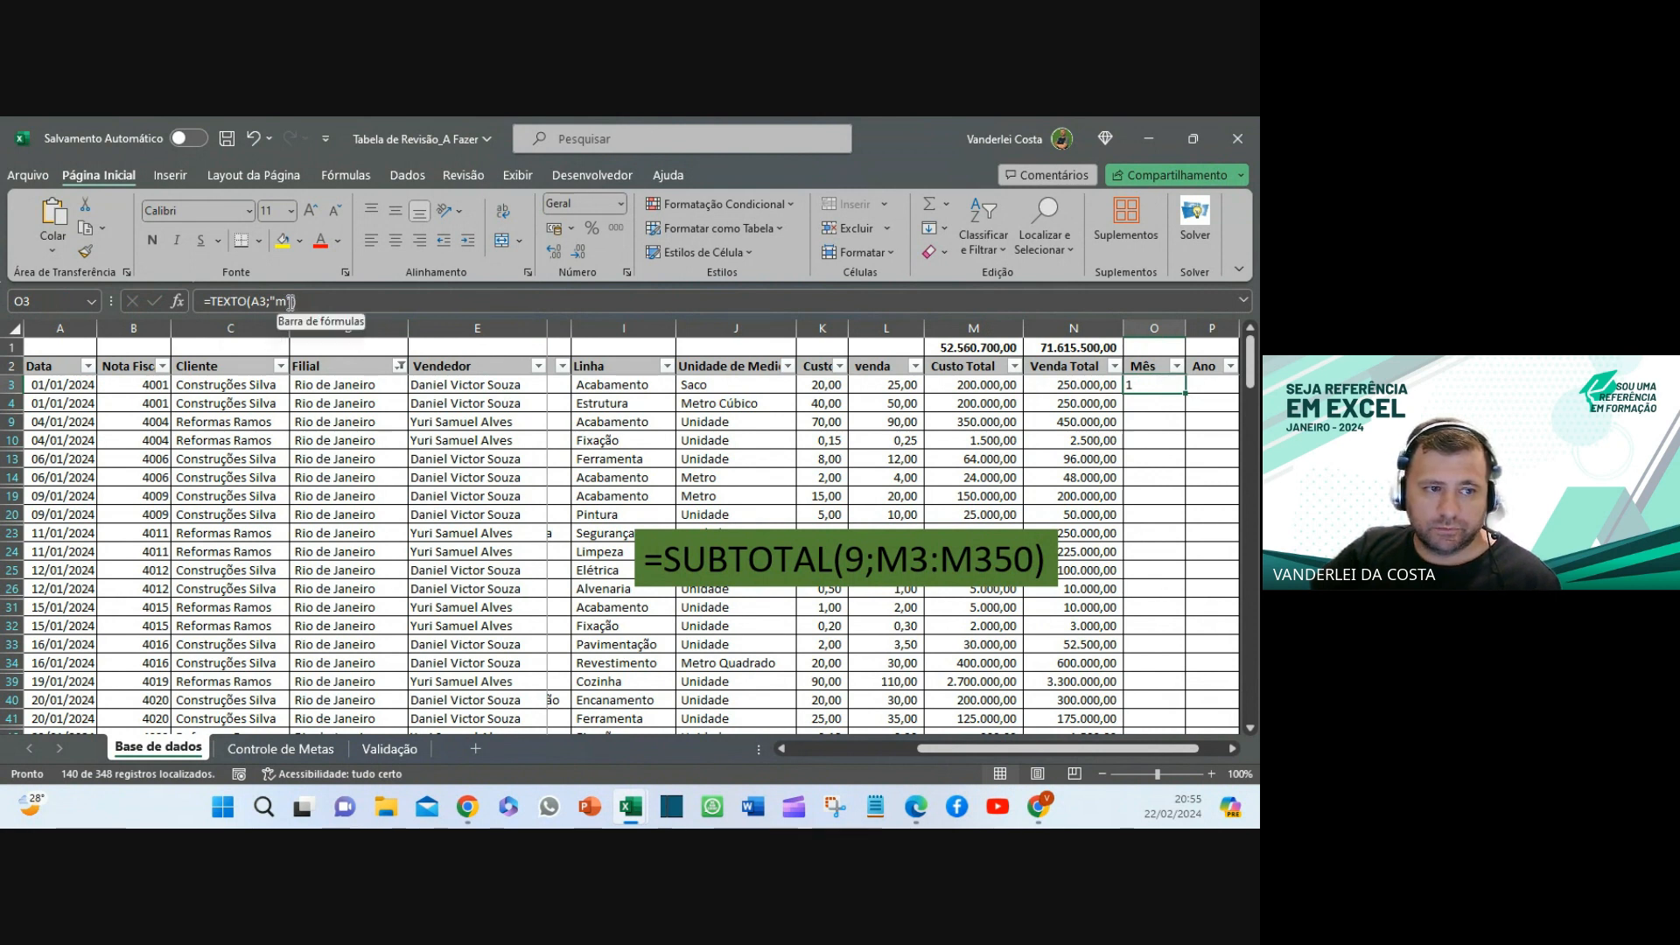
pyautogui.click(292, 300)
pyautogui.write('mmm')
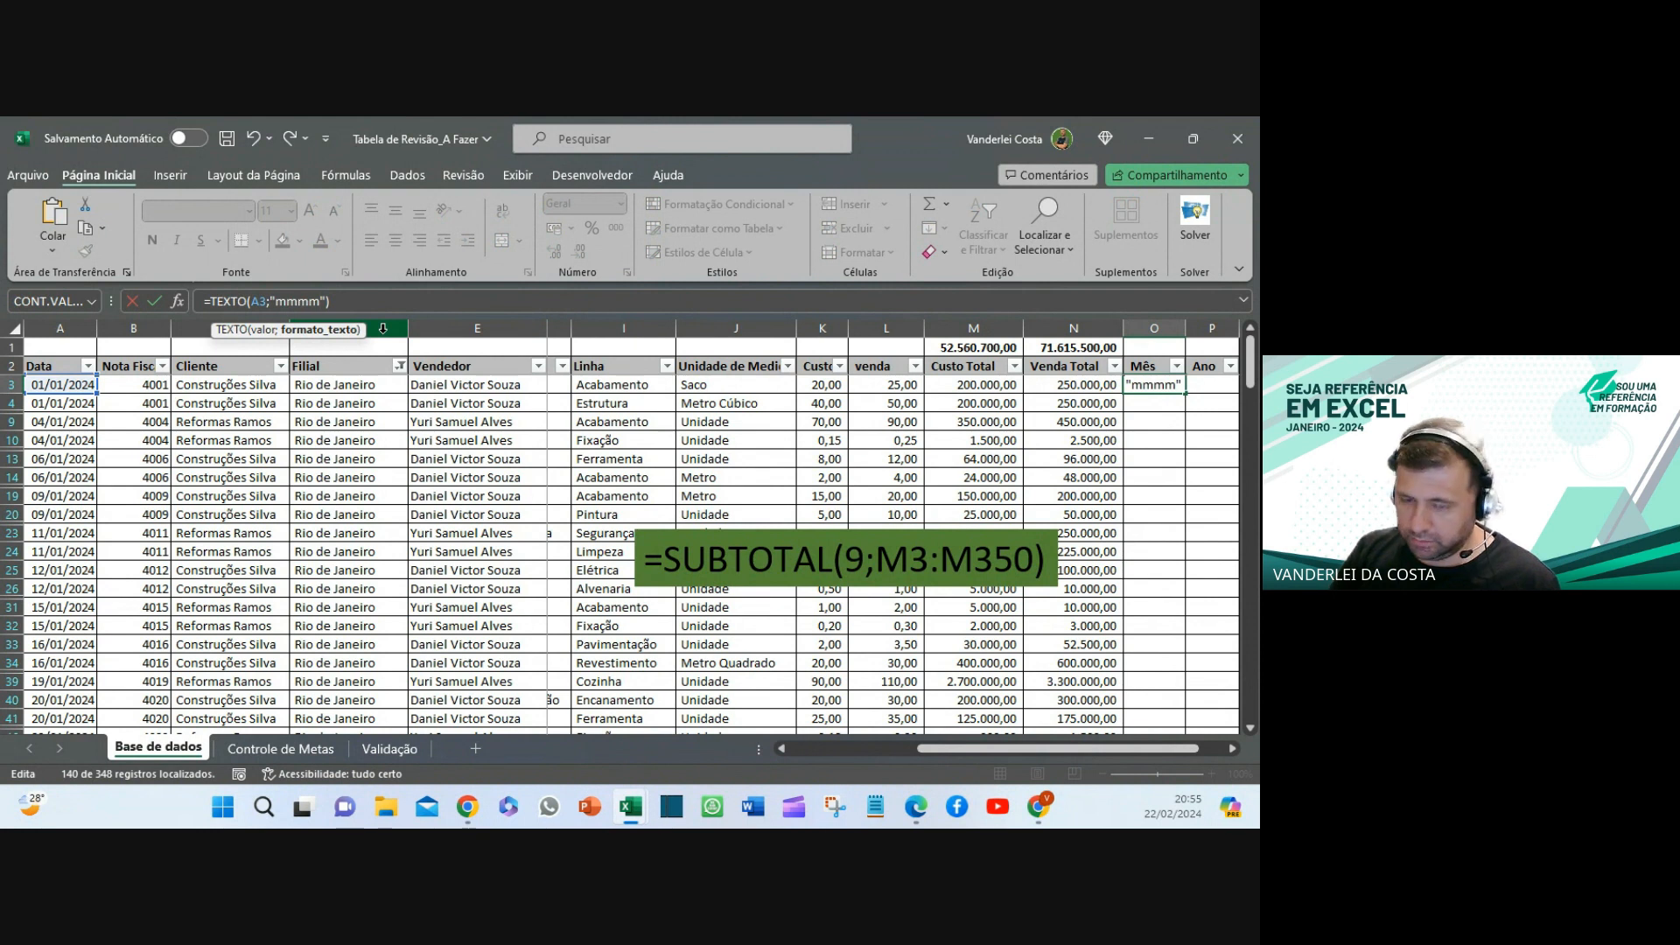
pyautogui.press('Return')
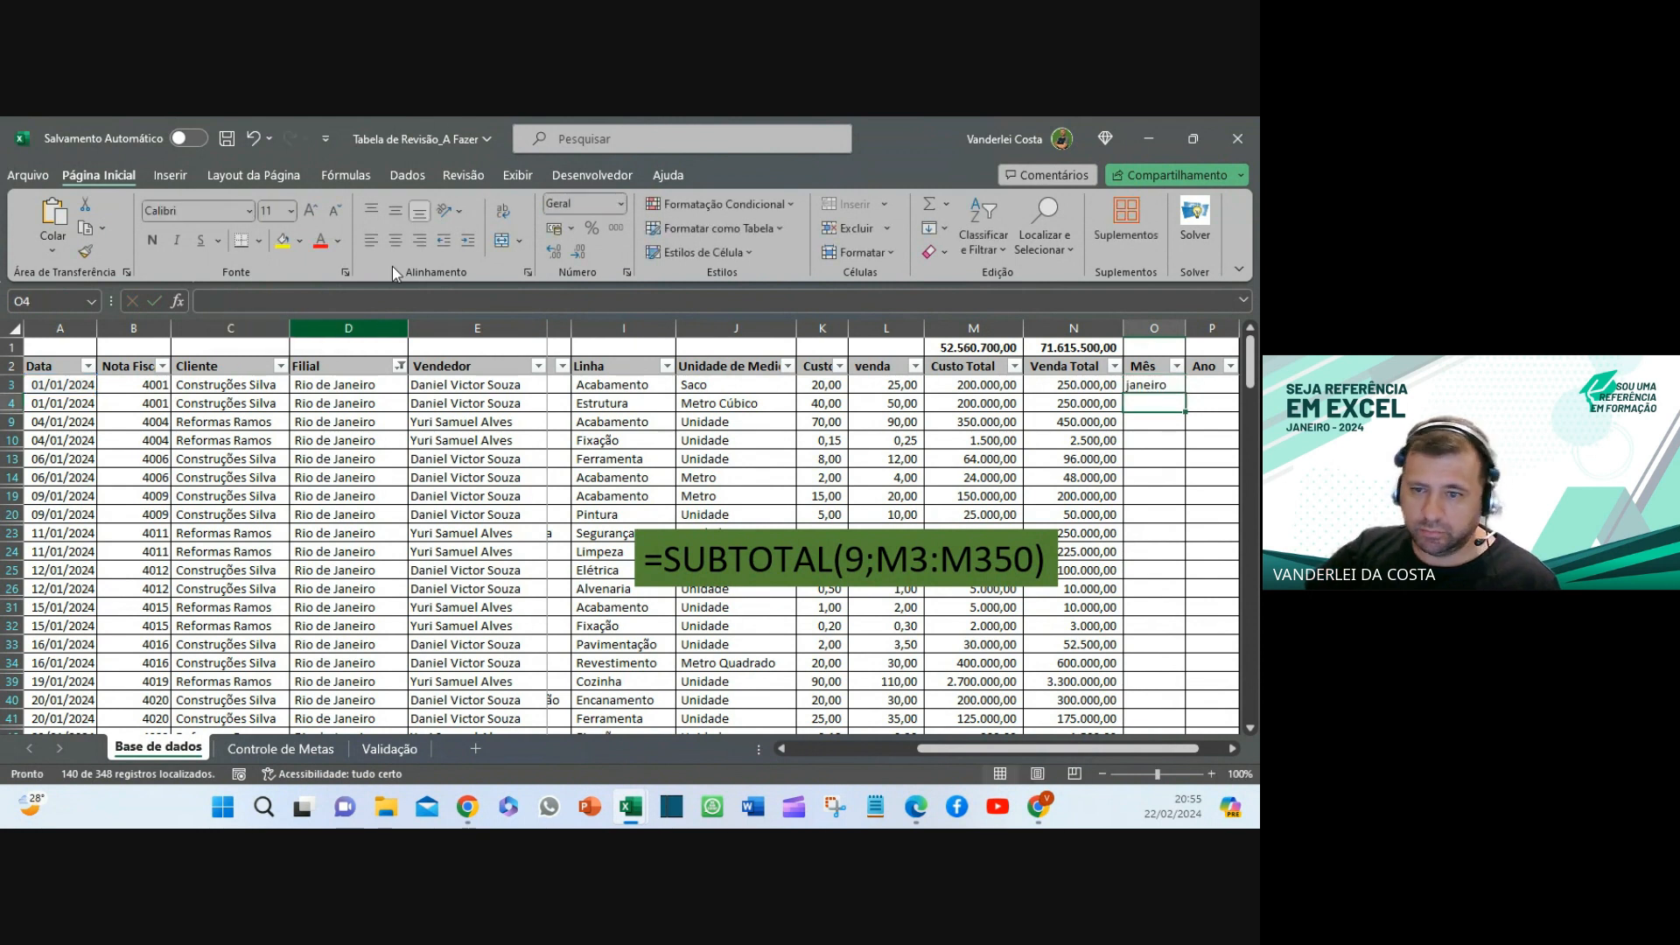
pyautogui.click(1163, 385)
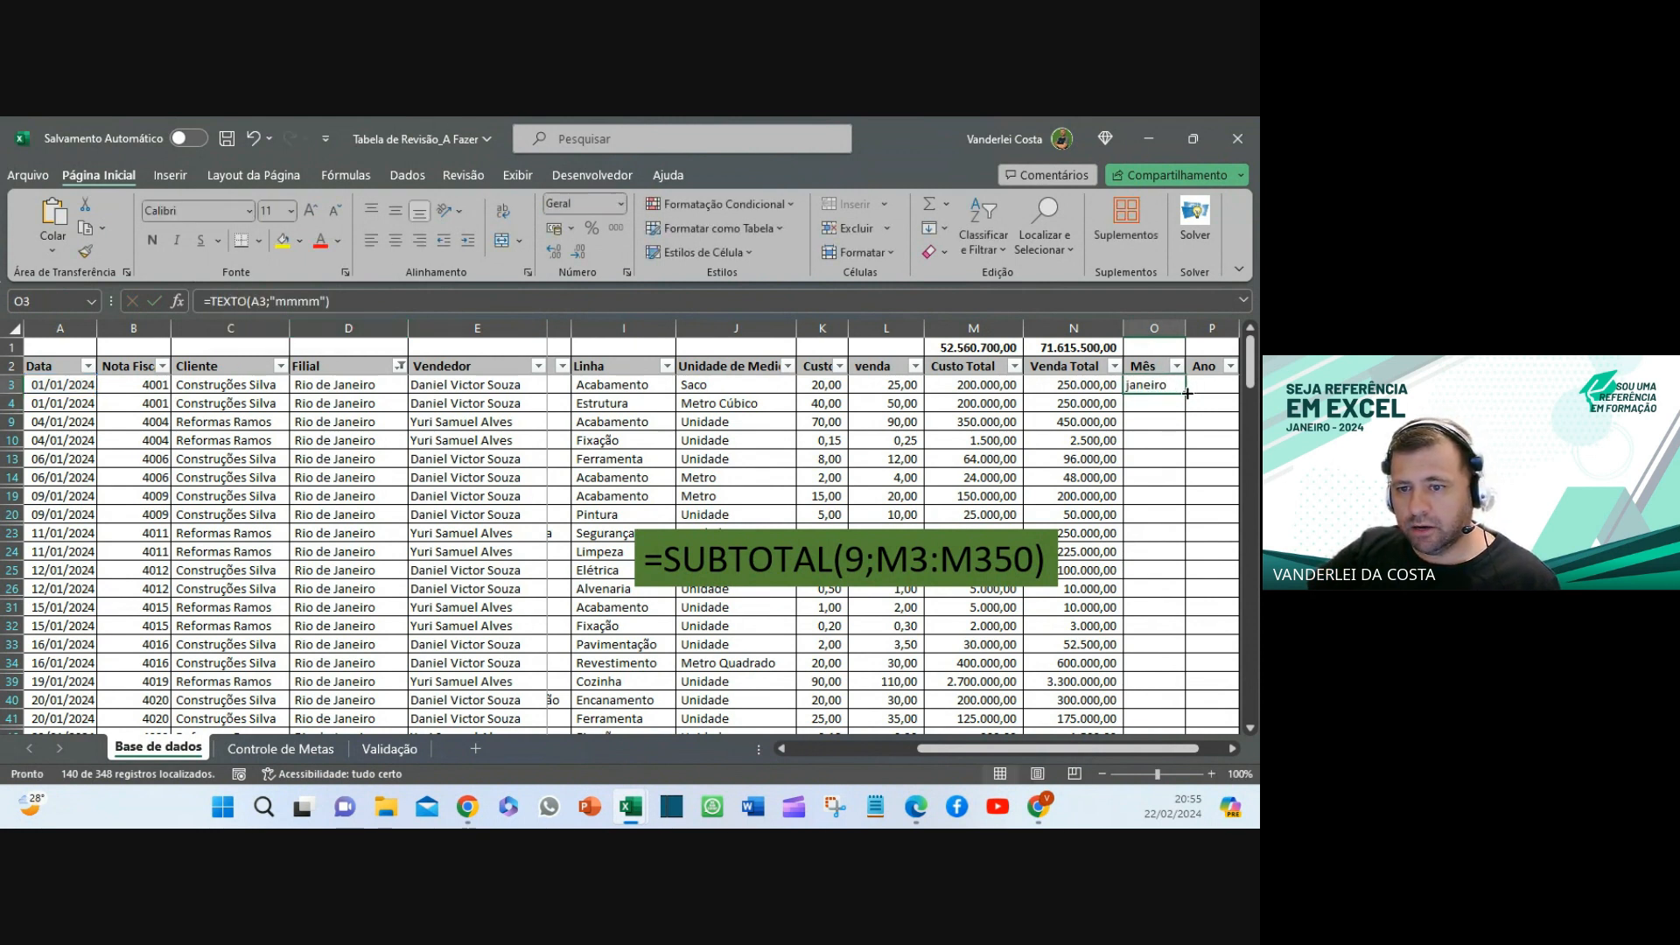
pyautogui.doubleClick(1186, 394)
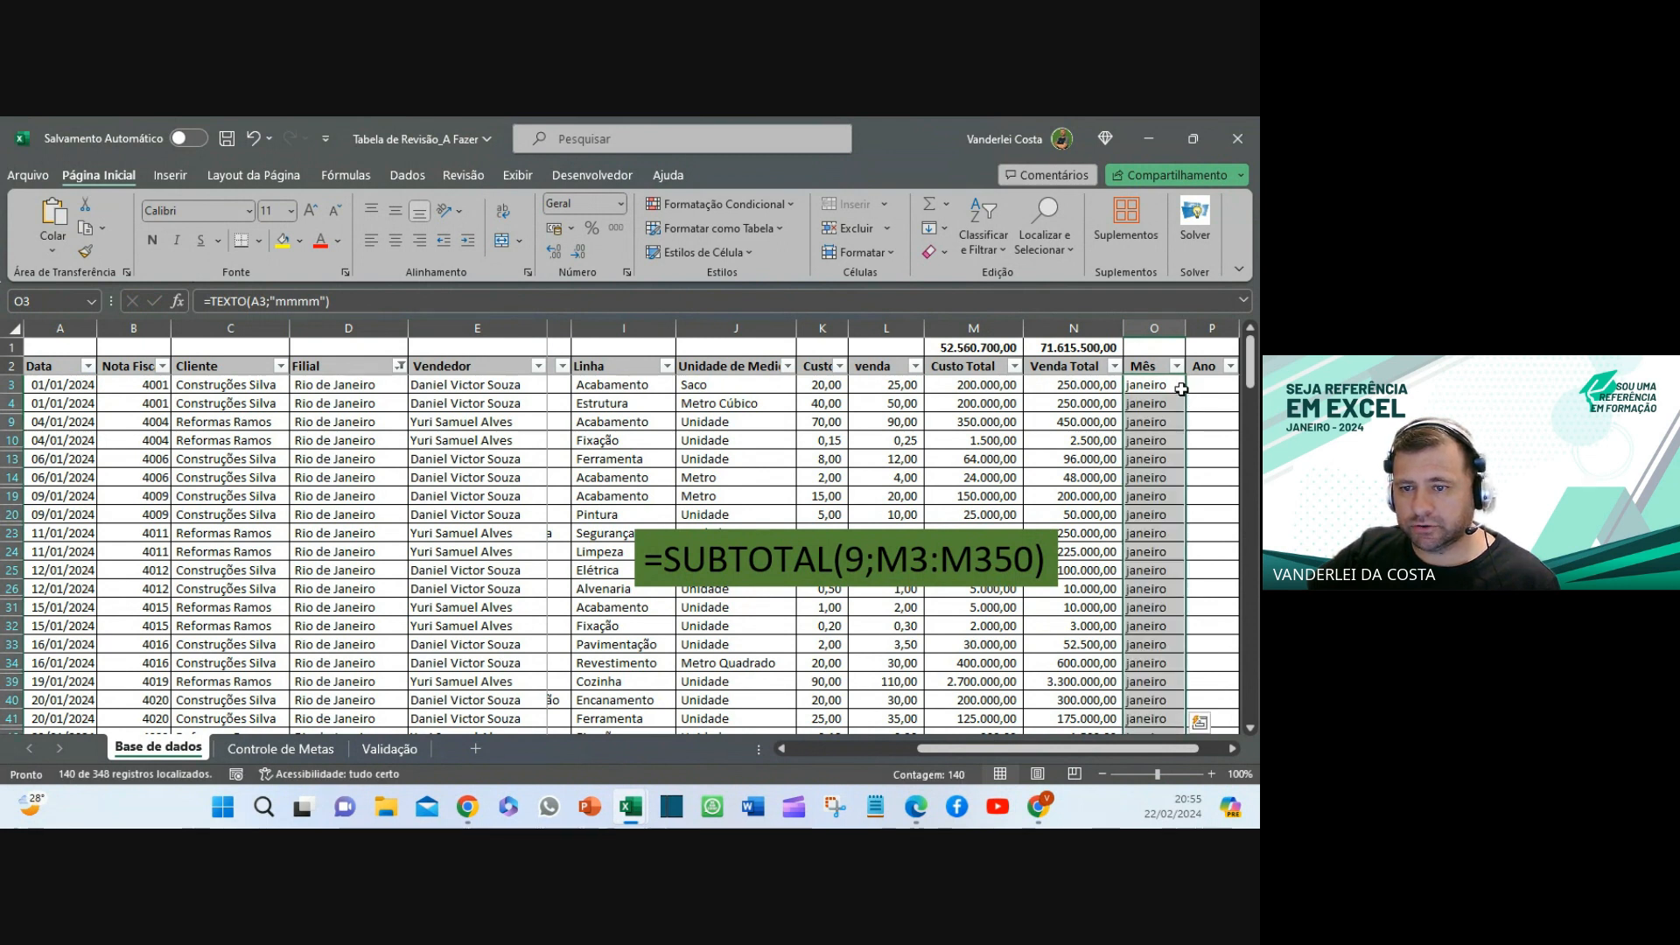
pyautogui.click(1204, 386)
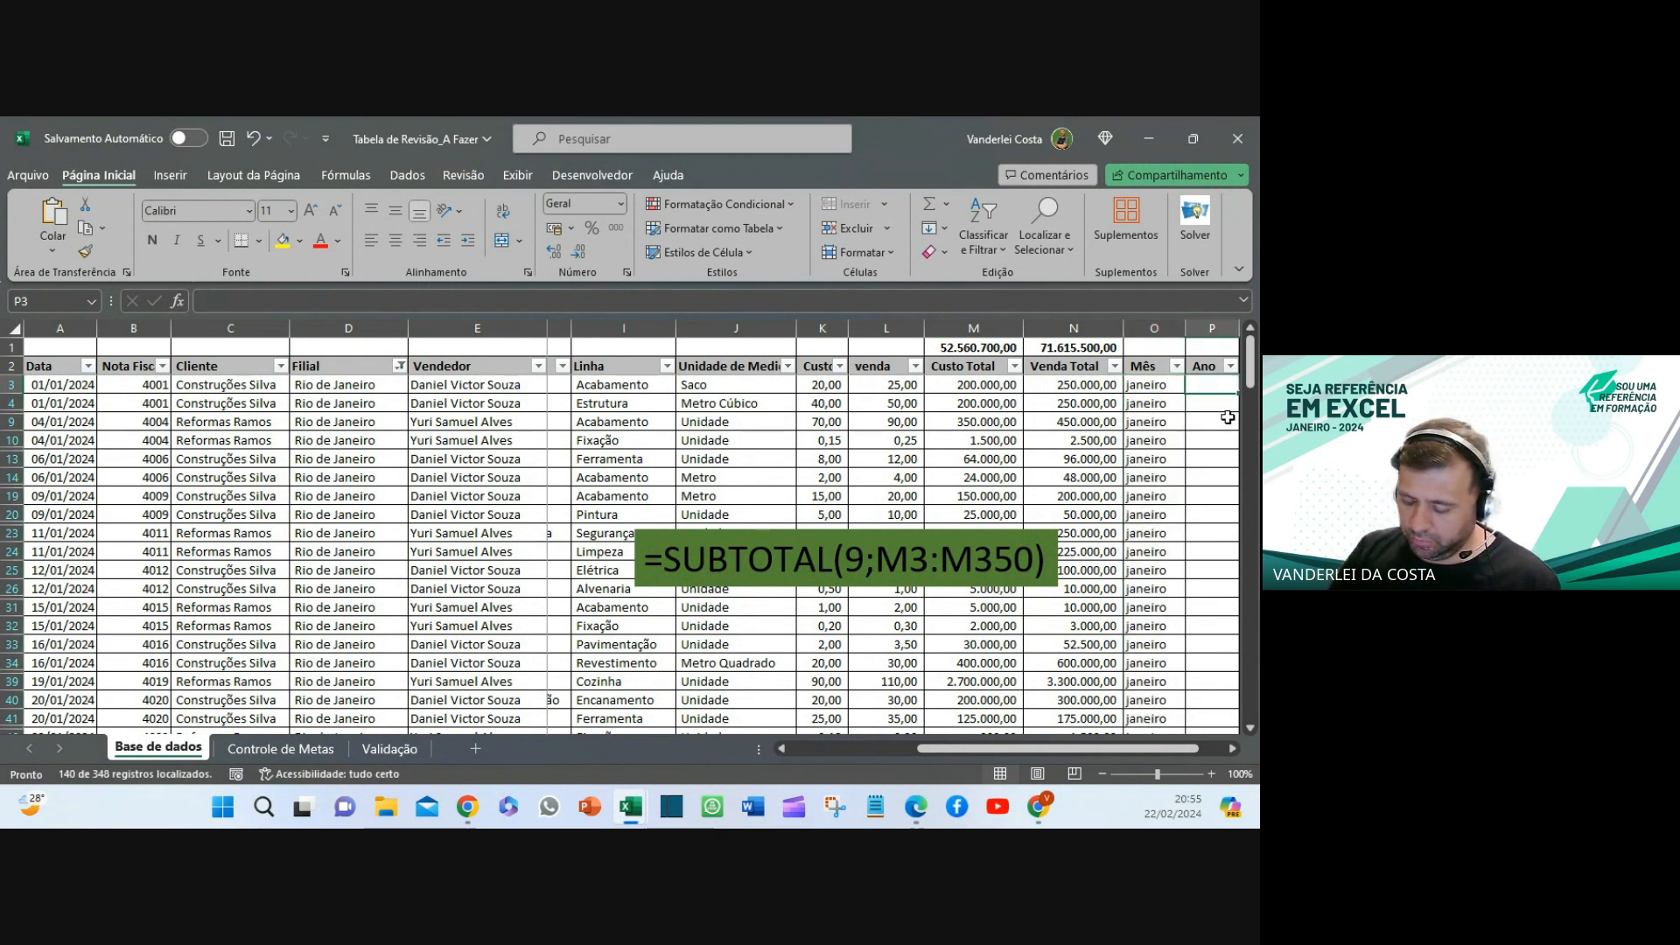
# - Enter =ANO(A3) in P3 and fill it down the Ano column, showing 2024
pyautogui.write('=')
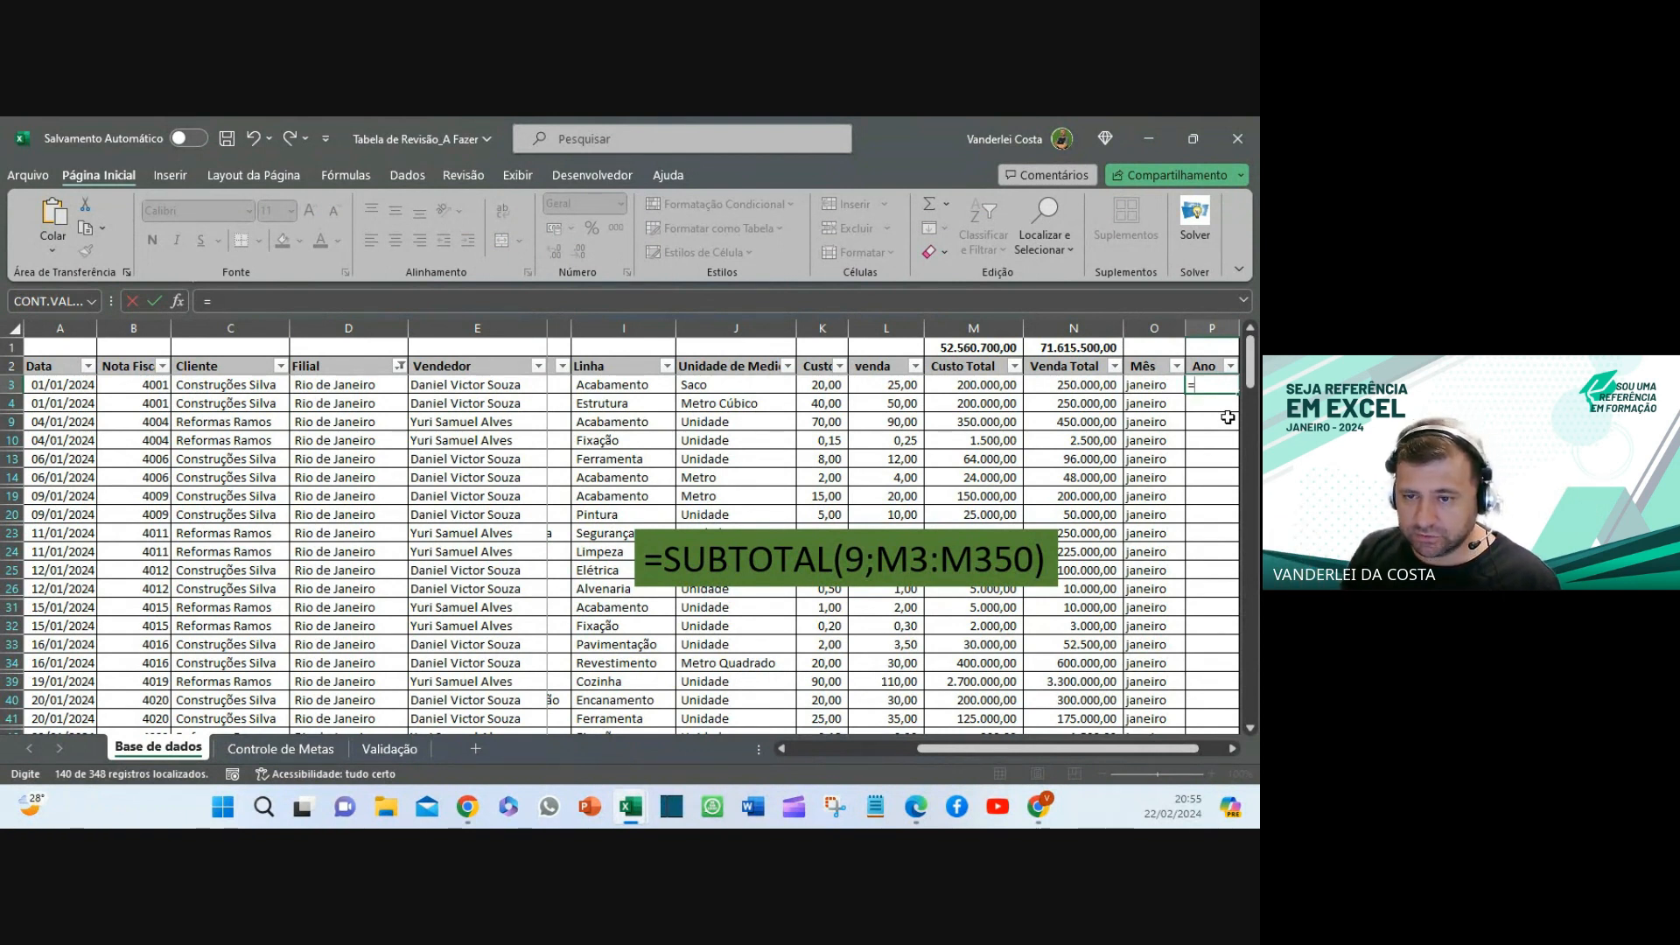
pyautogui.write('ano(')
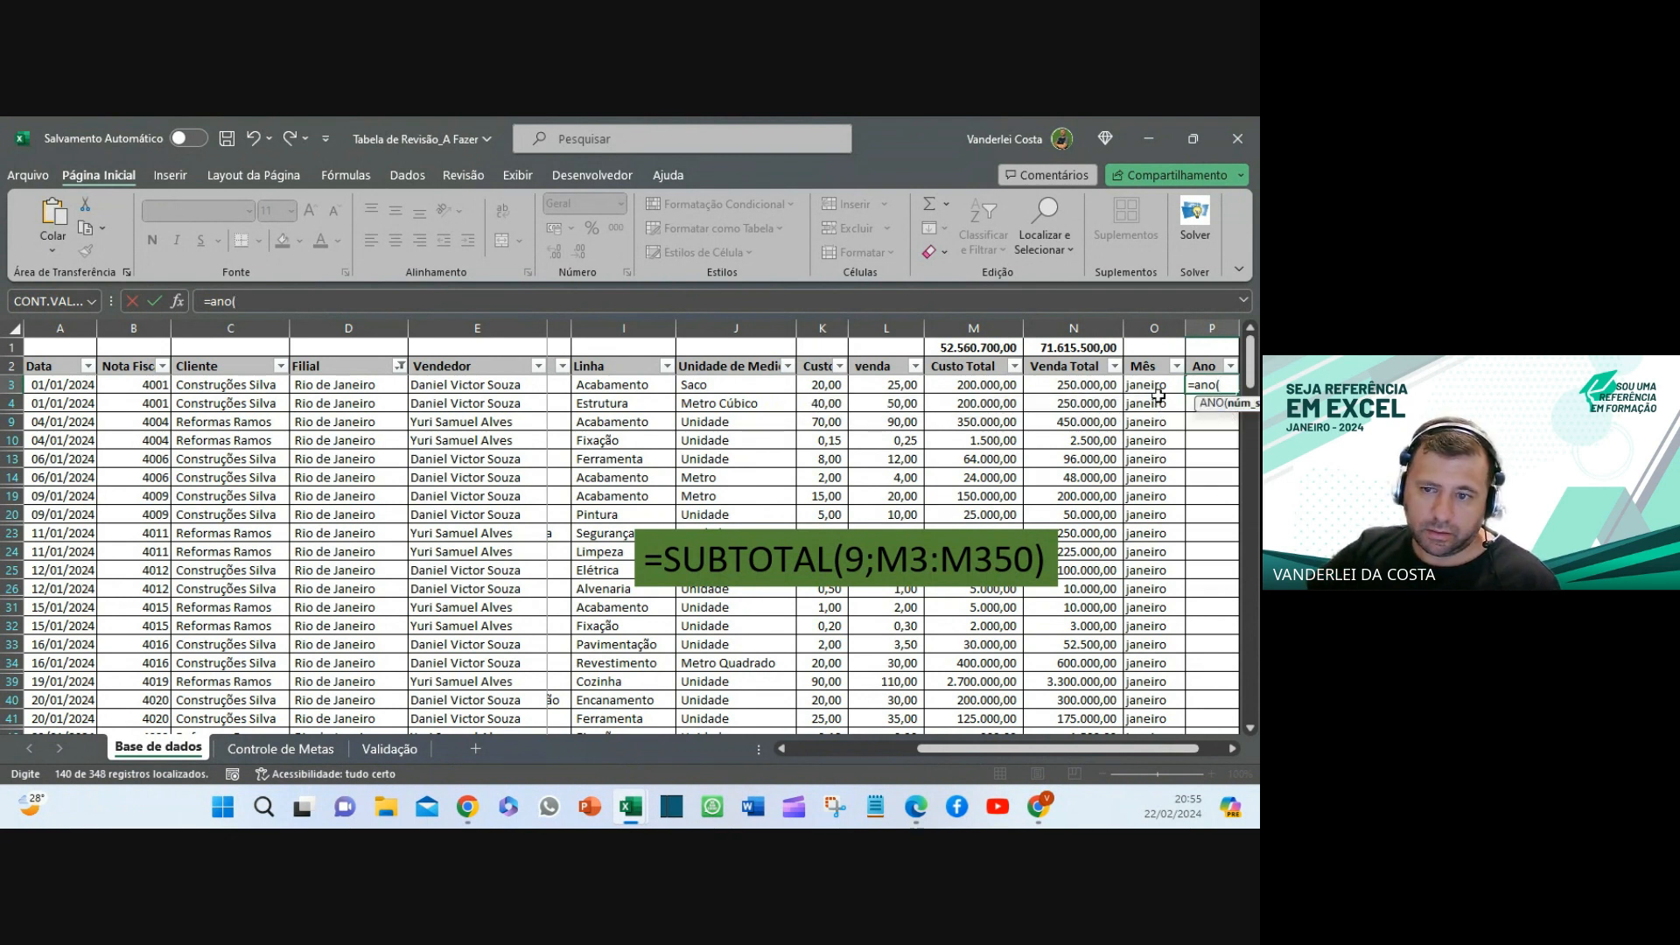
pyautogui.click(48, 385)
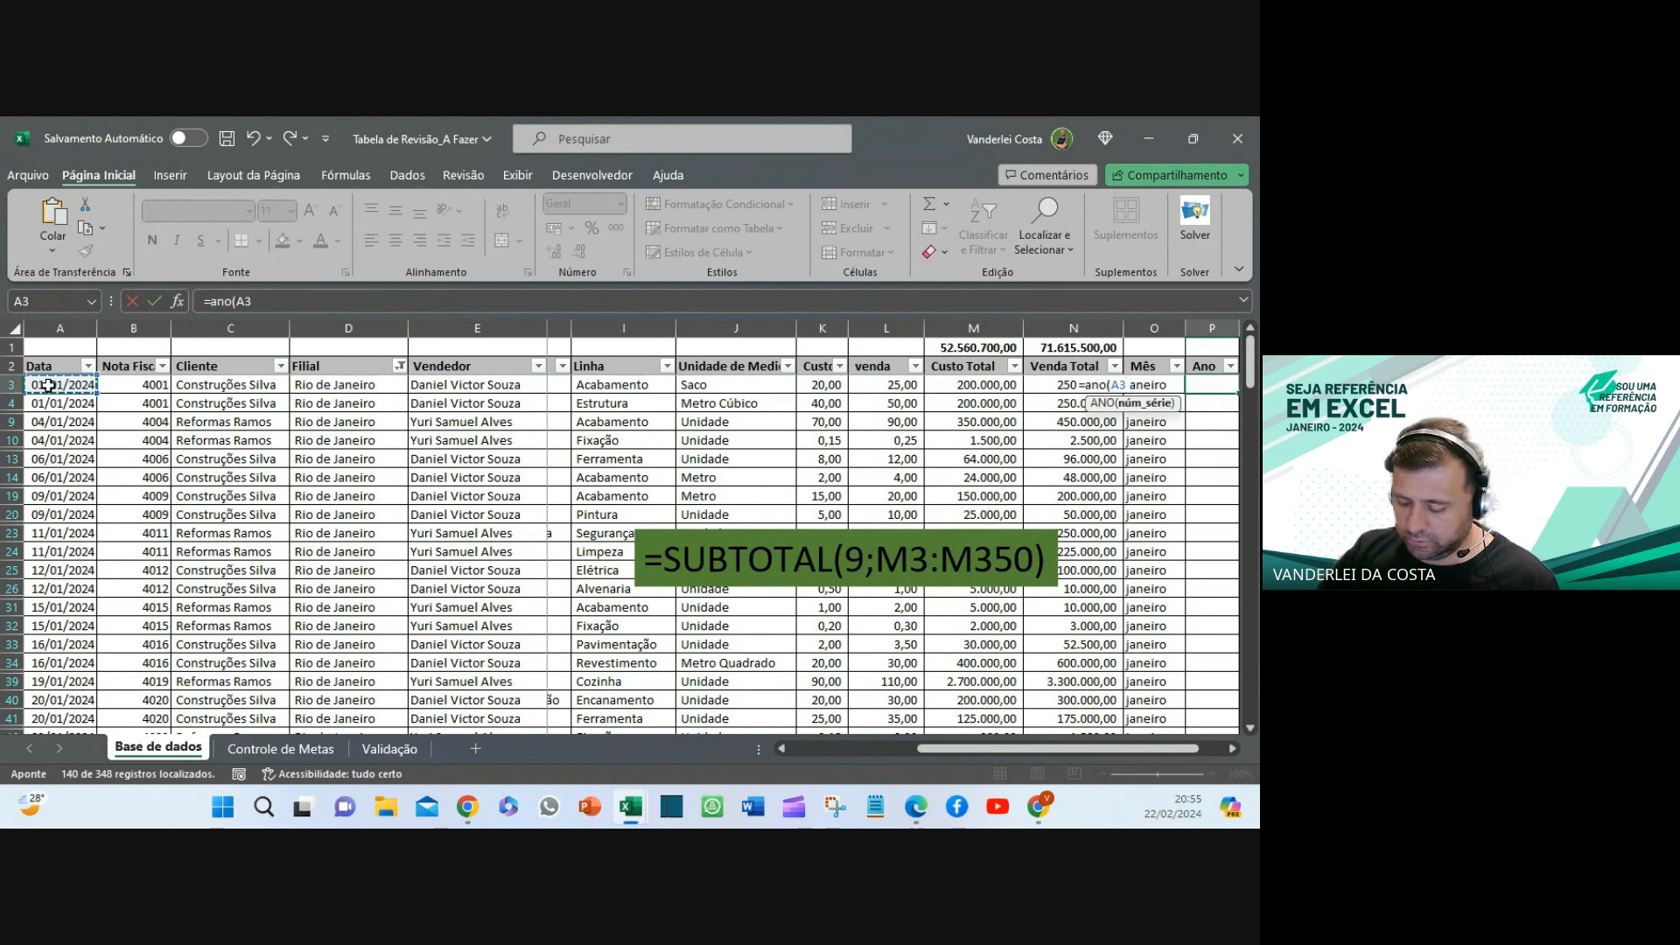
pyautogui.write(')')
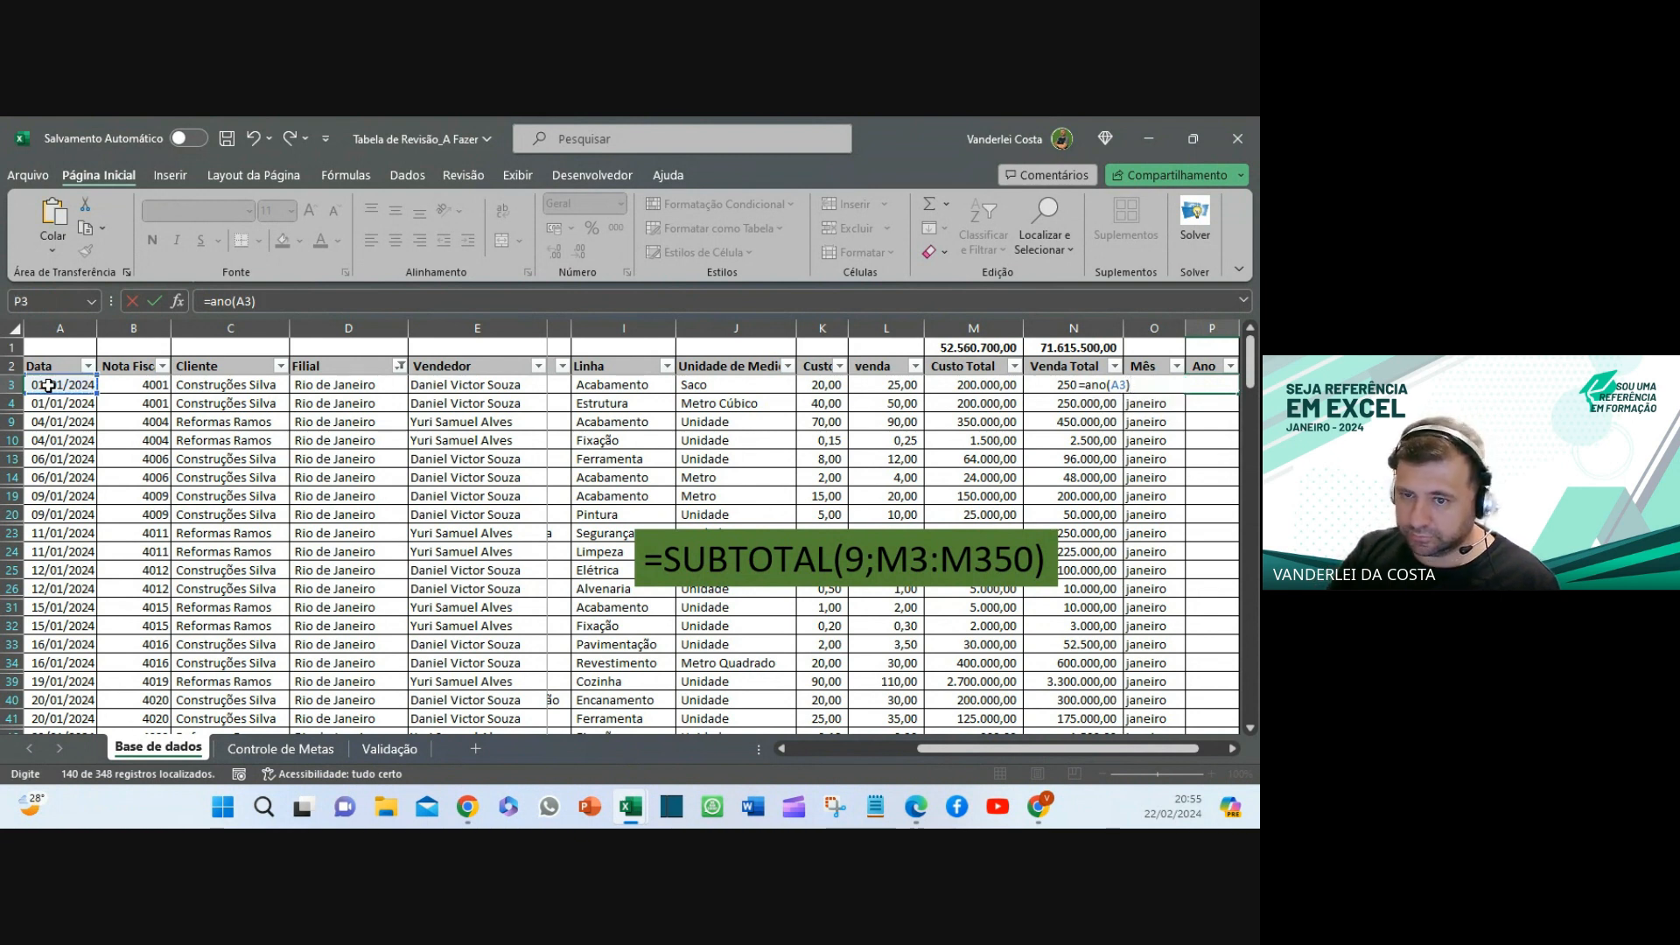
pyautogui.press('Return')
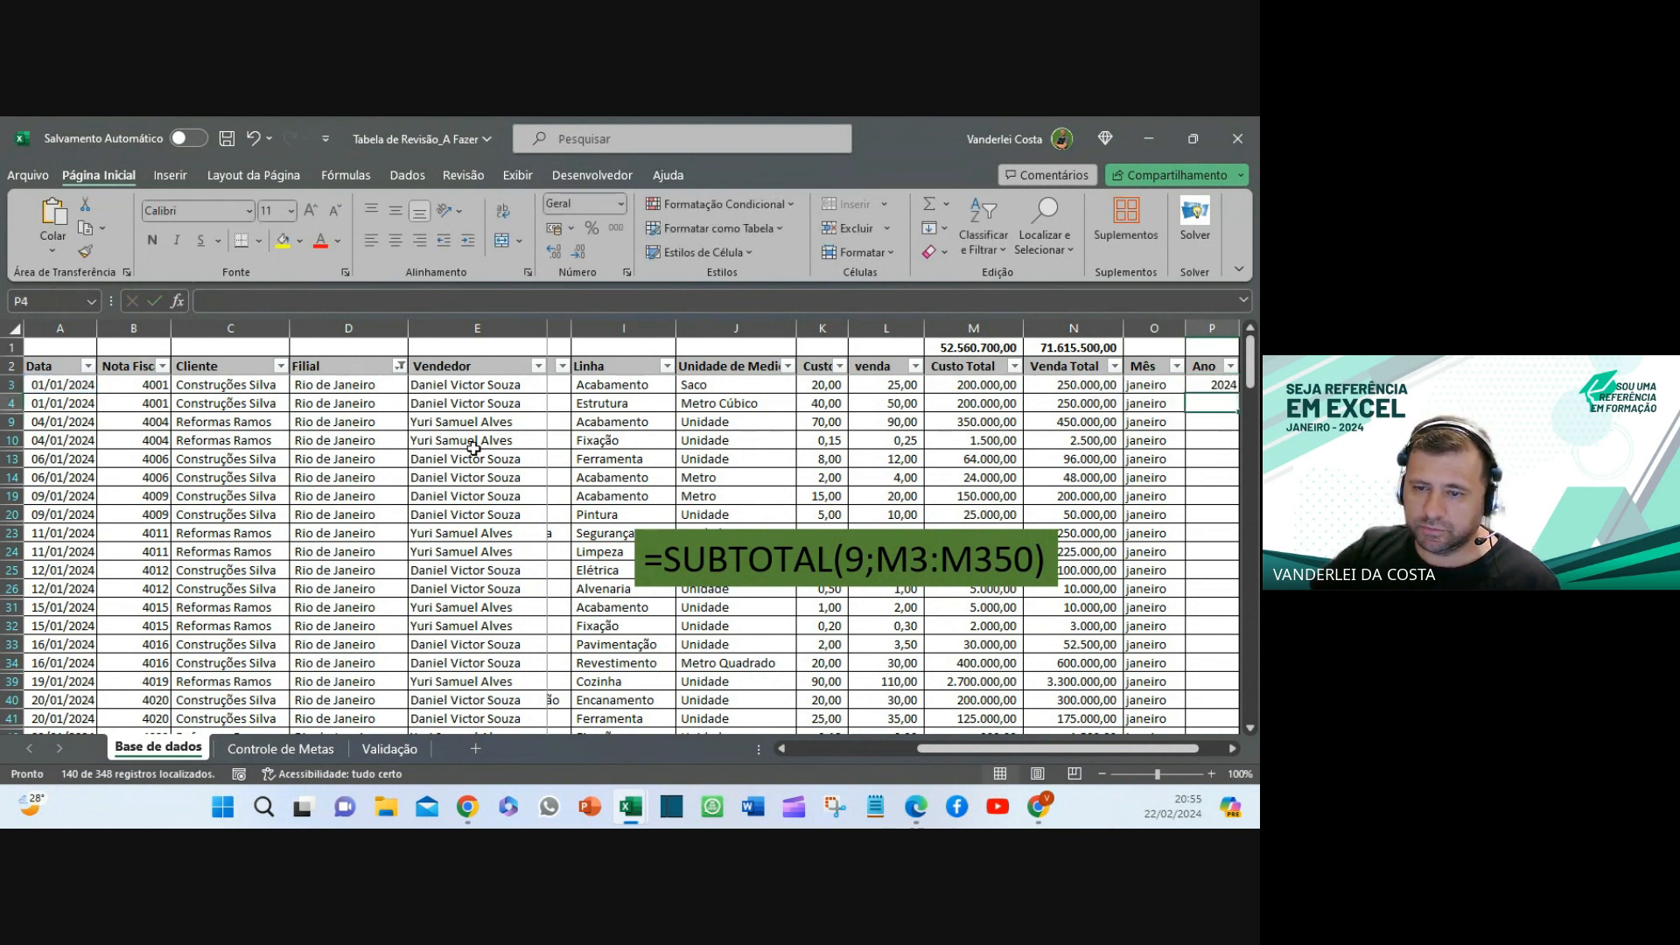
pyautogui.click(1232, 748)
pyautogui.click(1210, 384)
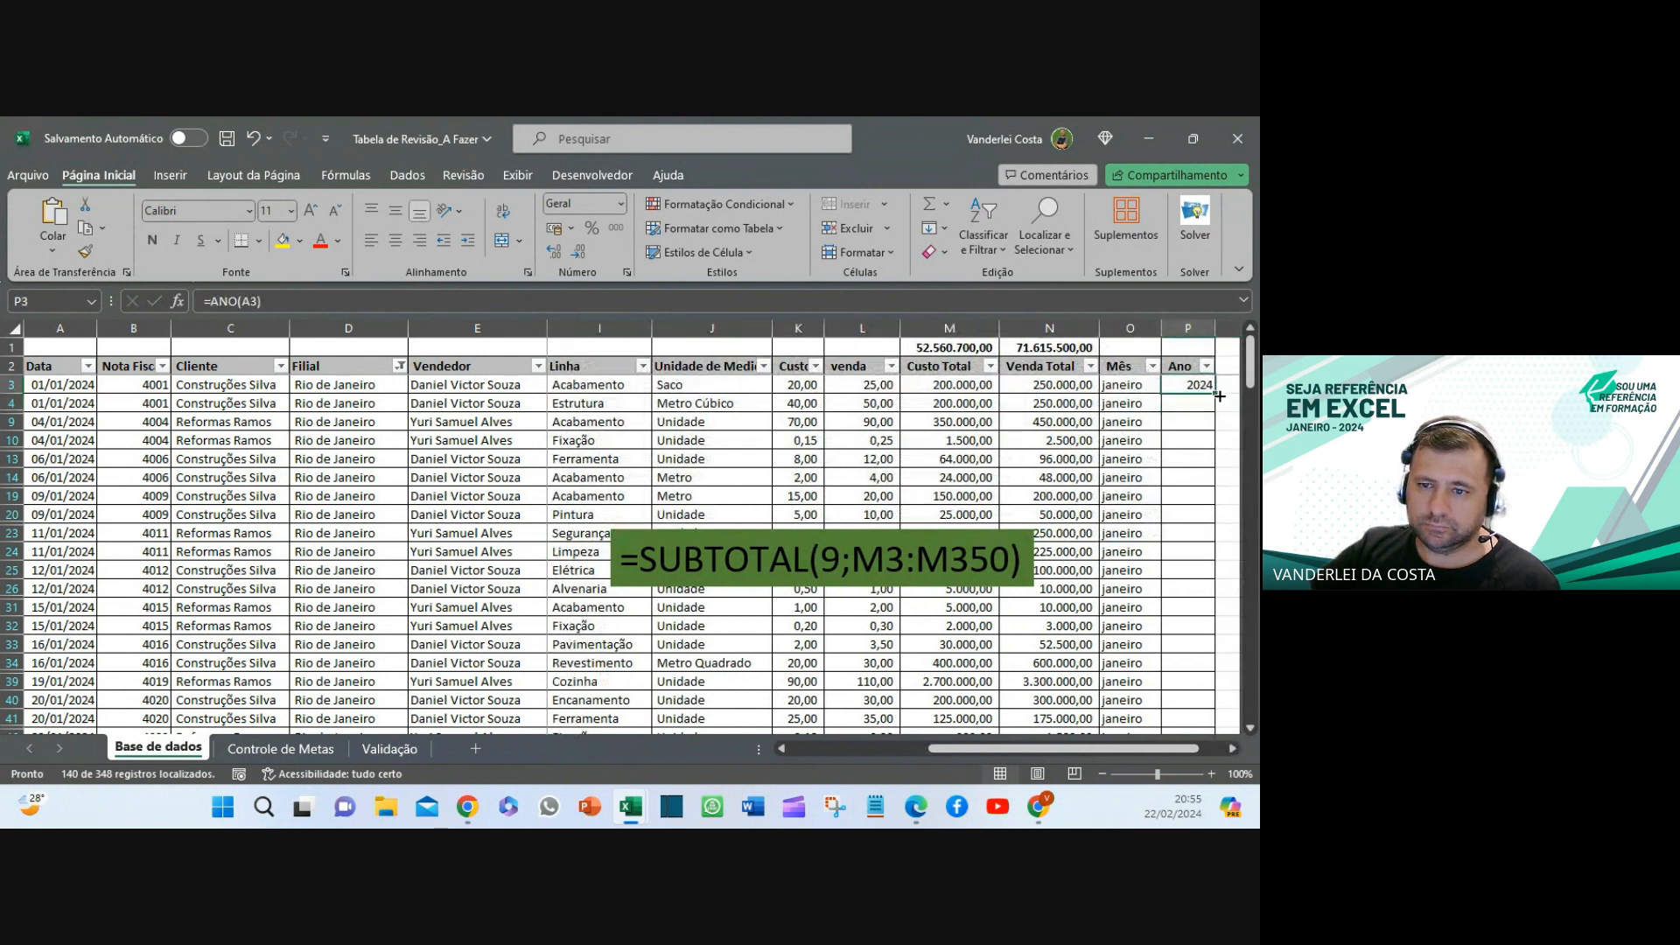
pyautogui.doubleClick(1214, 393)
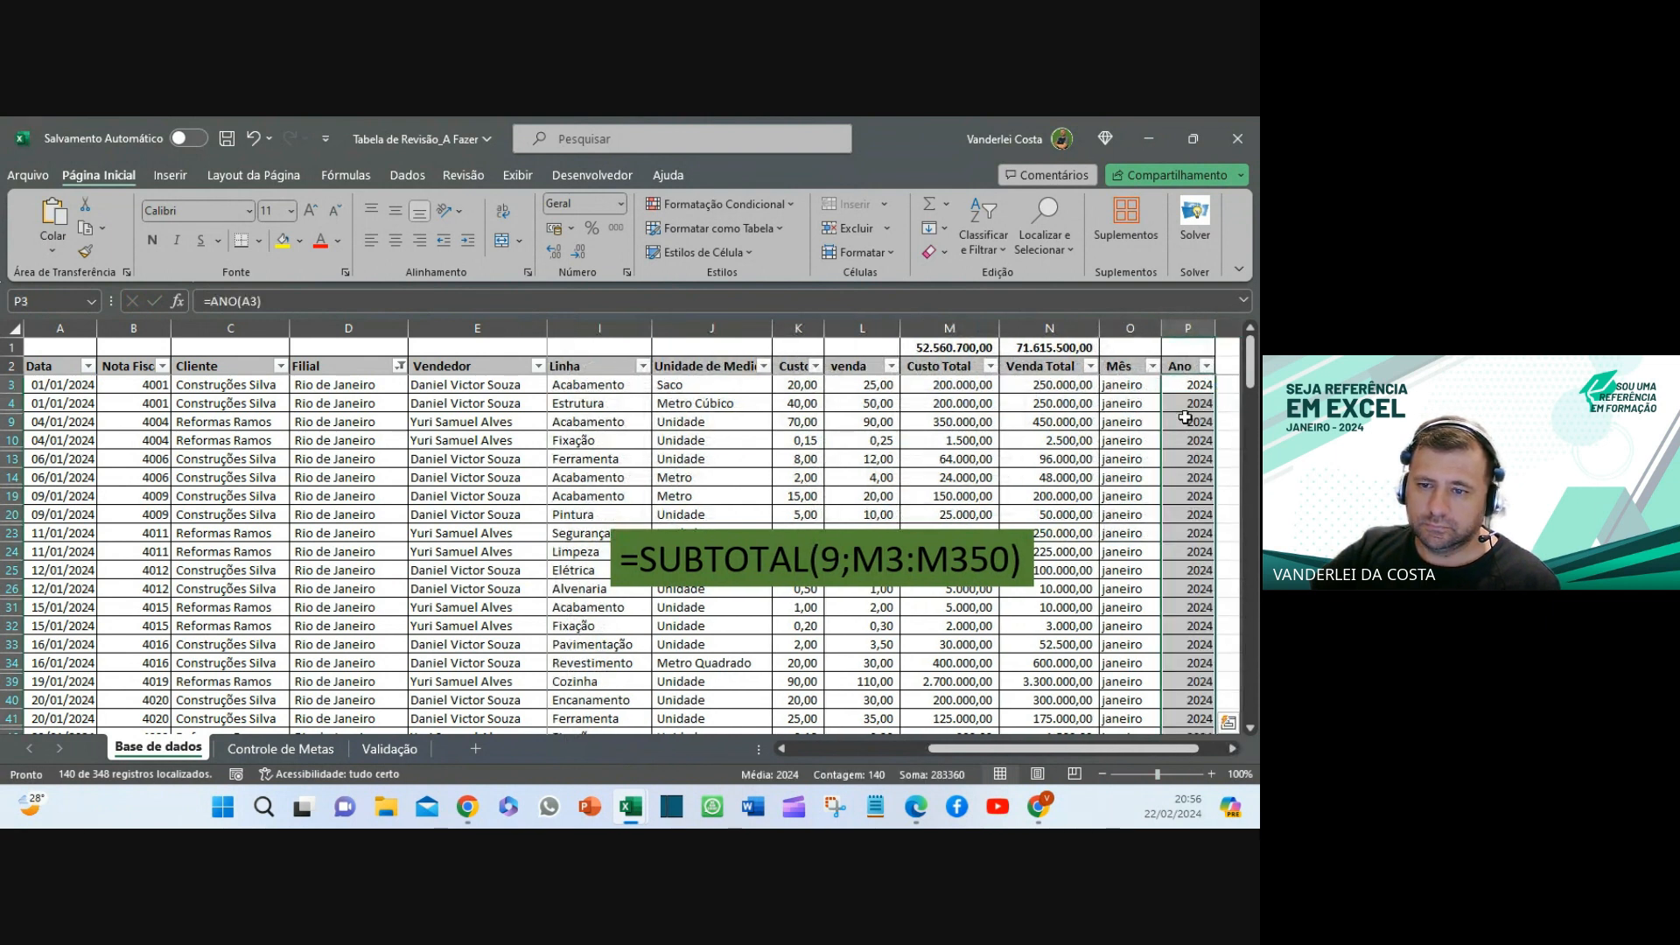
pyautogui.click(1122, 387)
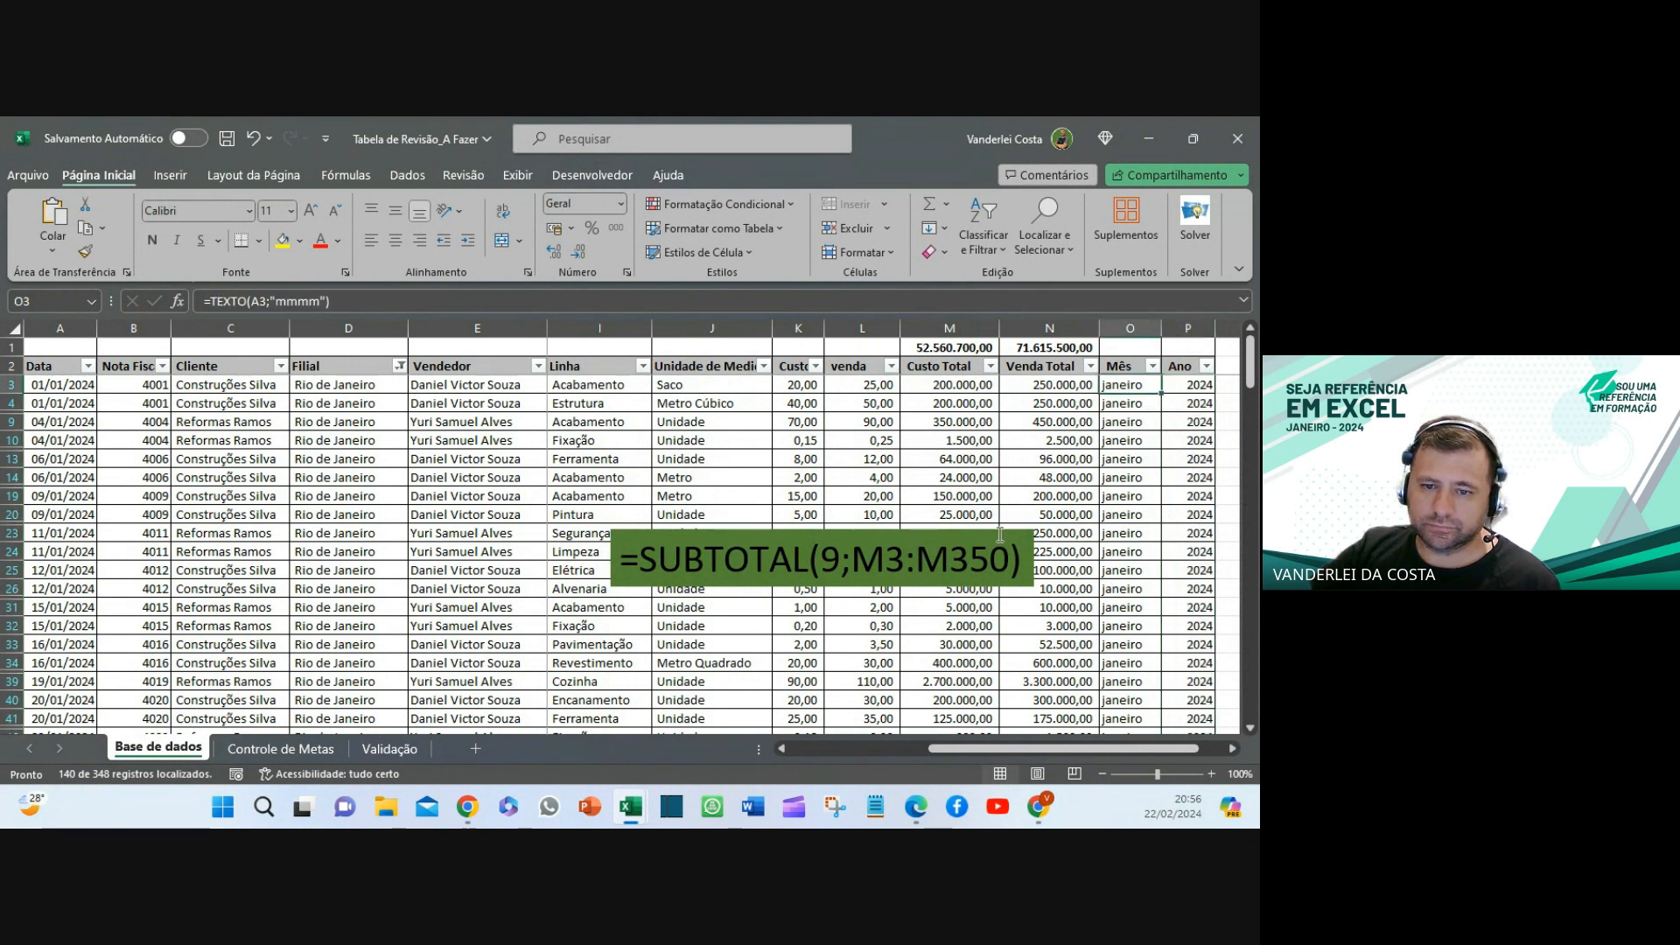
# - Duplicate the green SUBTOTAL label, stacking the copies just above the original
pyautogui.click(1000, 538)
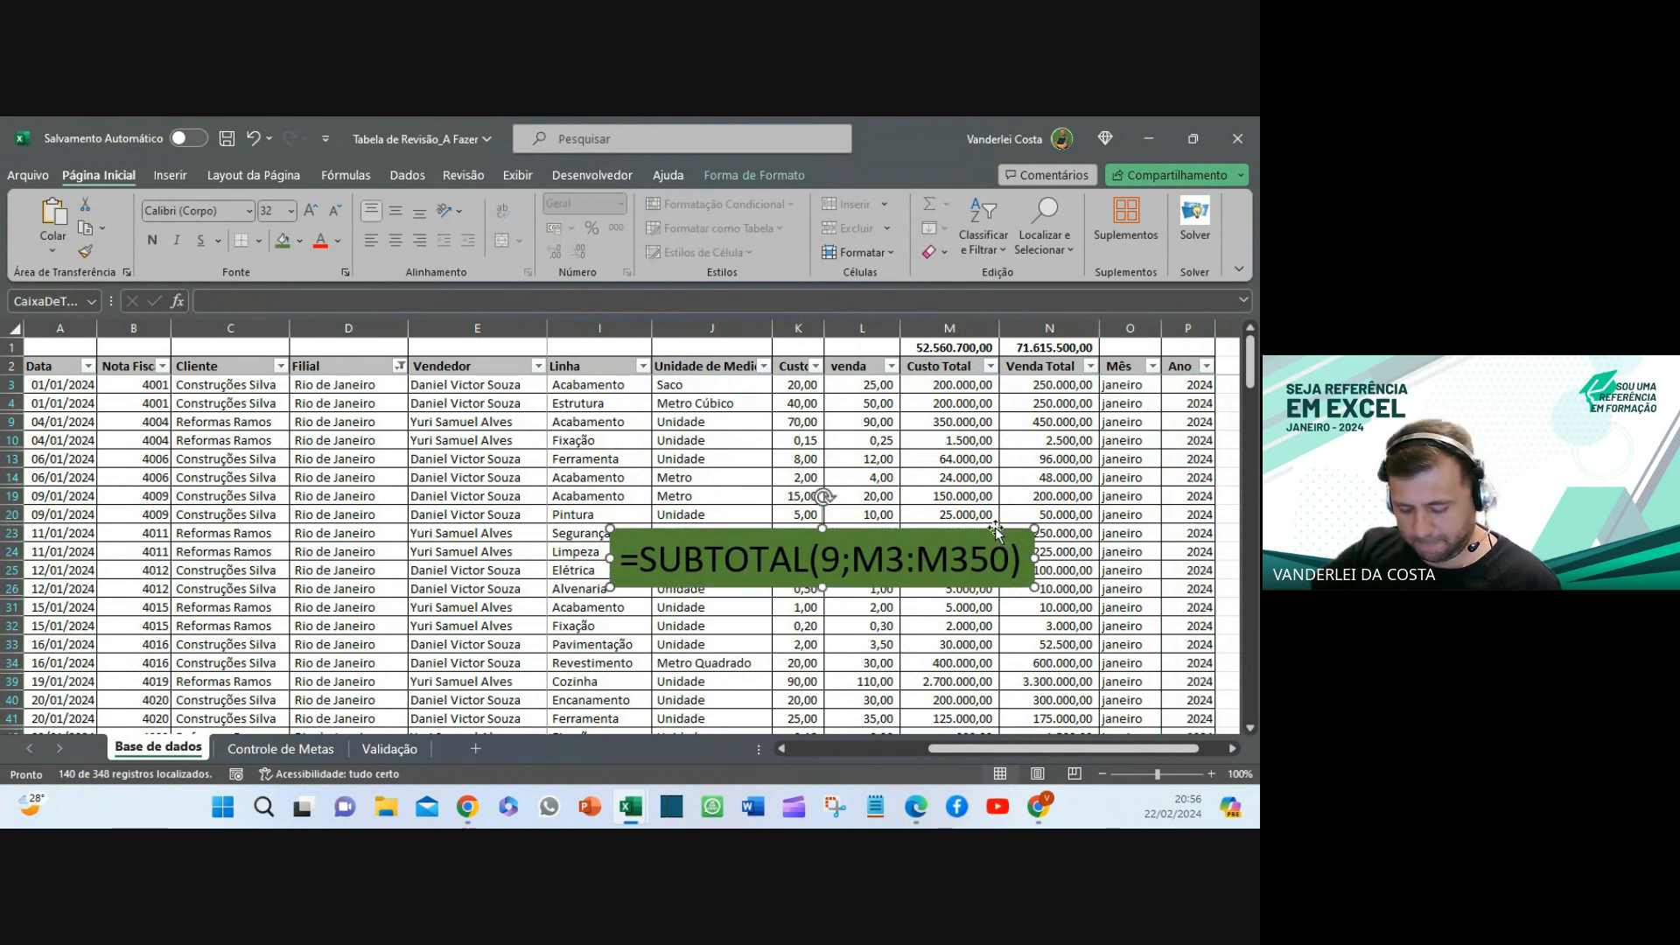
pyautogui.moveTo(963, 529); pyautogui.dragTo(967, 467)
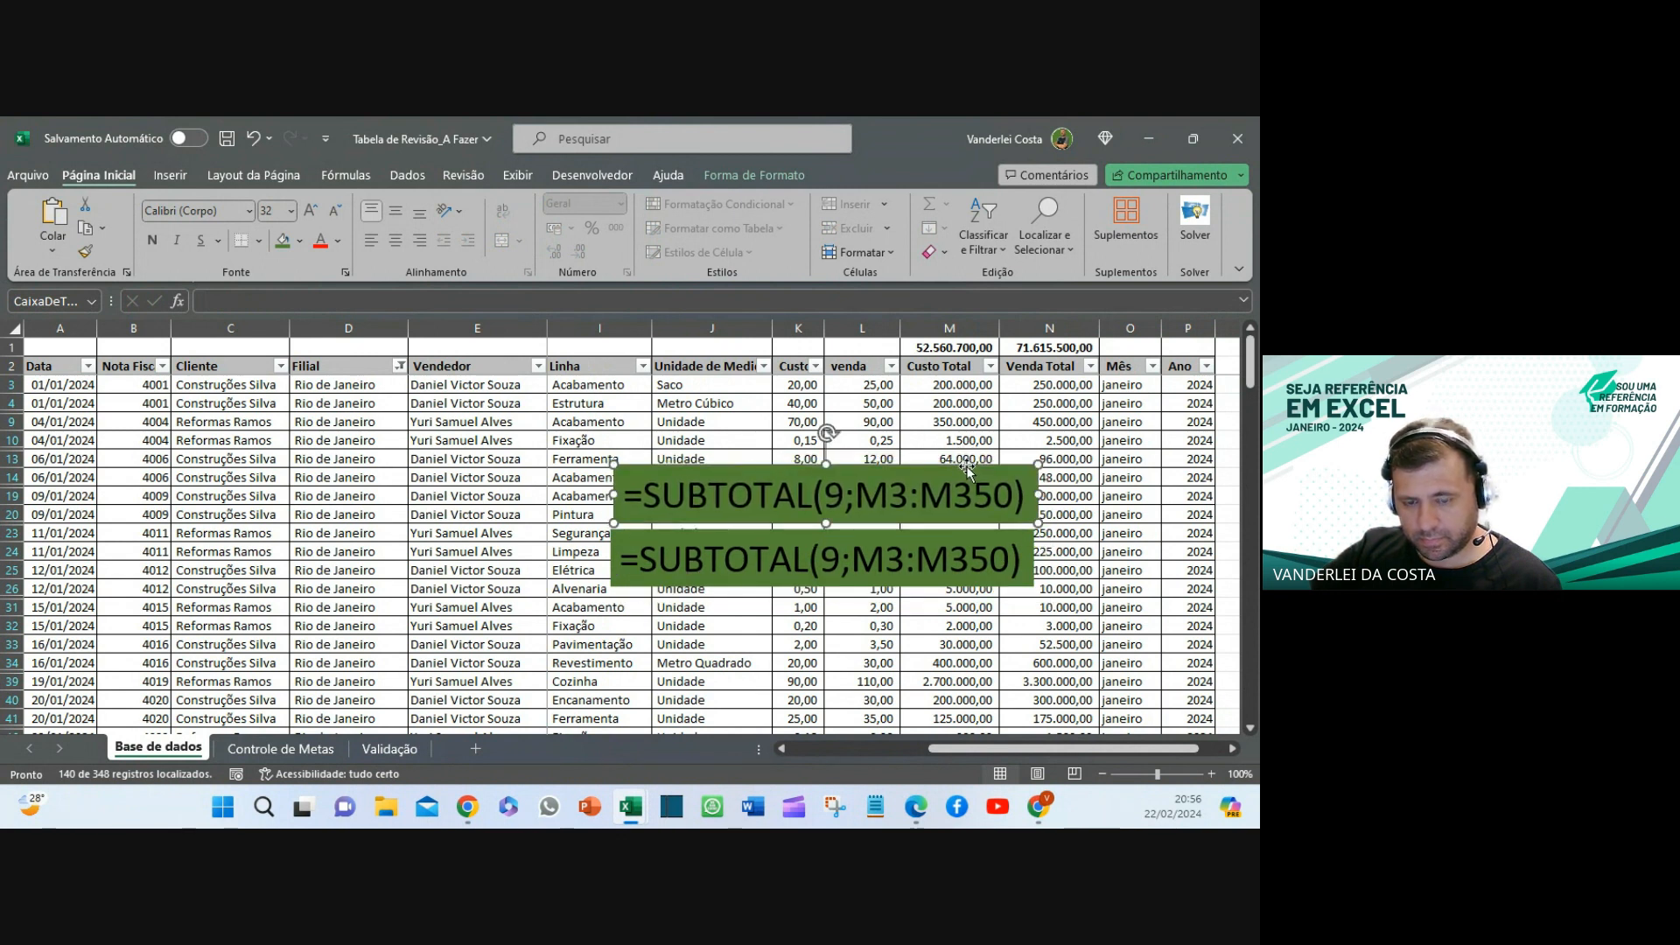
pyautogui.hotkey('ctrl', 'd')
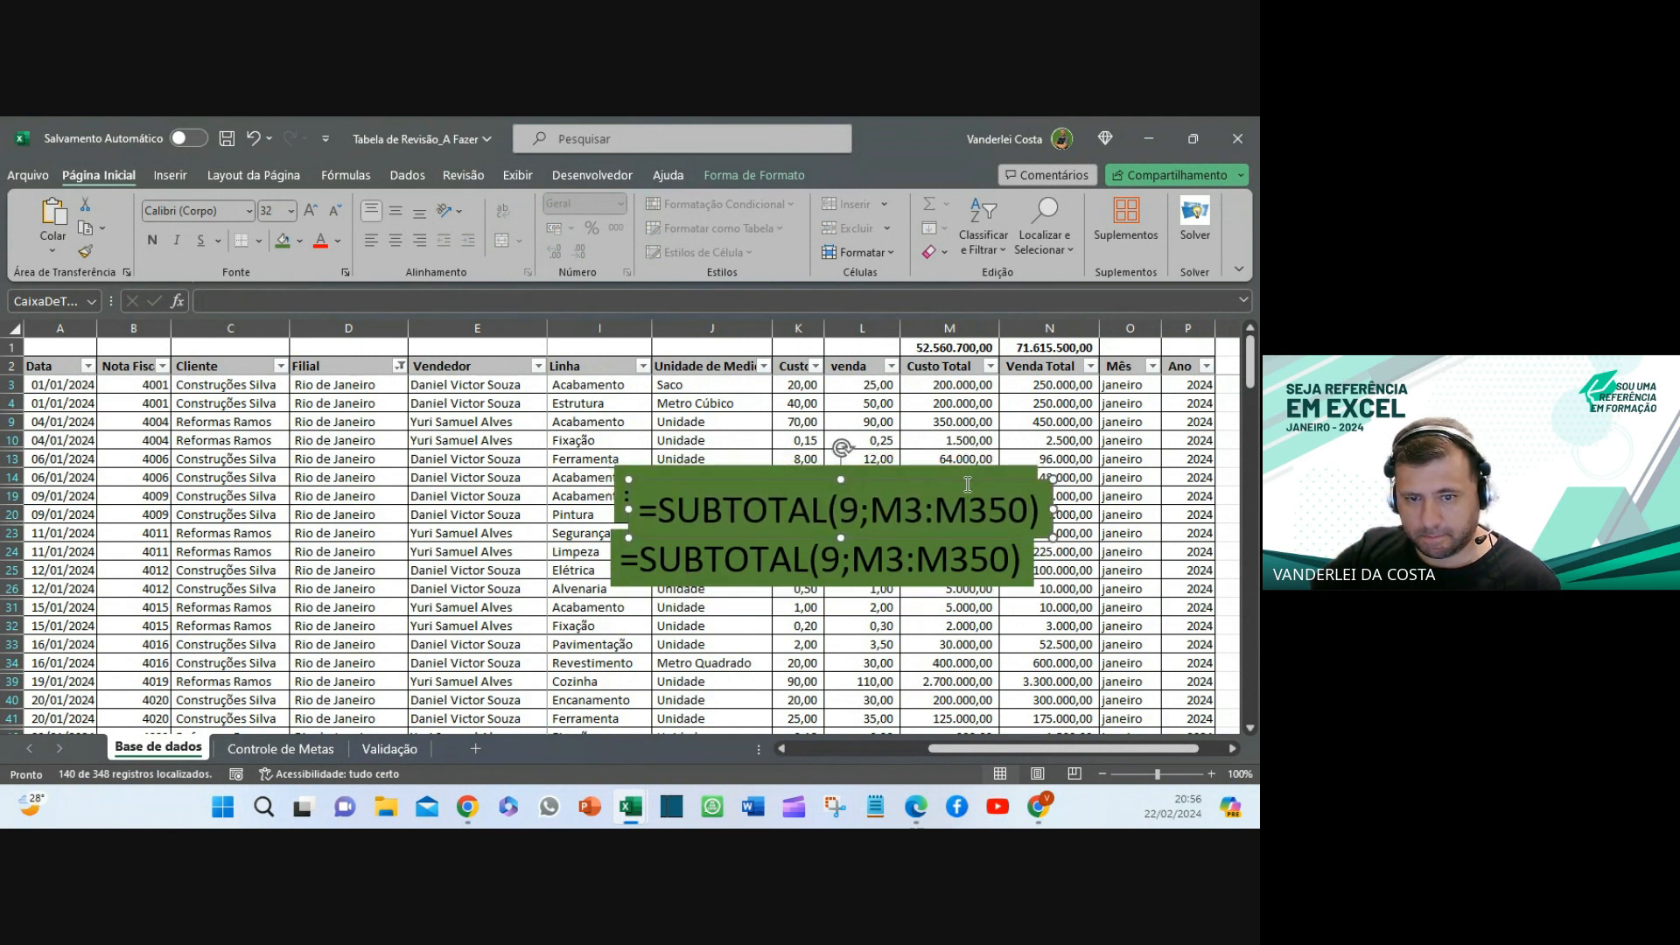
pyautogui.moveTo(966, 479); pyautogui.dragTo(958, 424)
pyautogui.click(1006, 538)
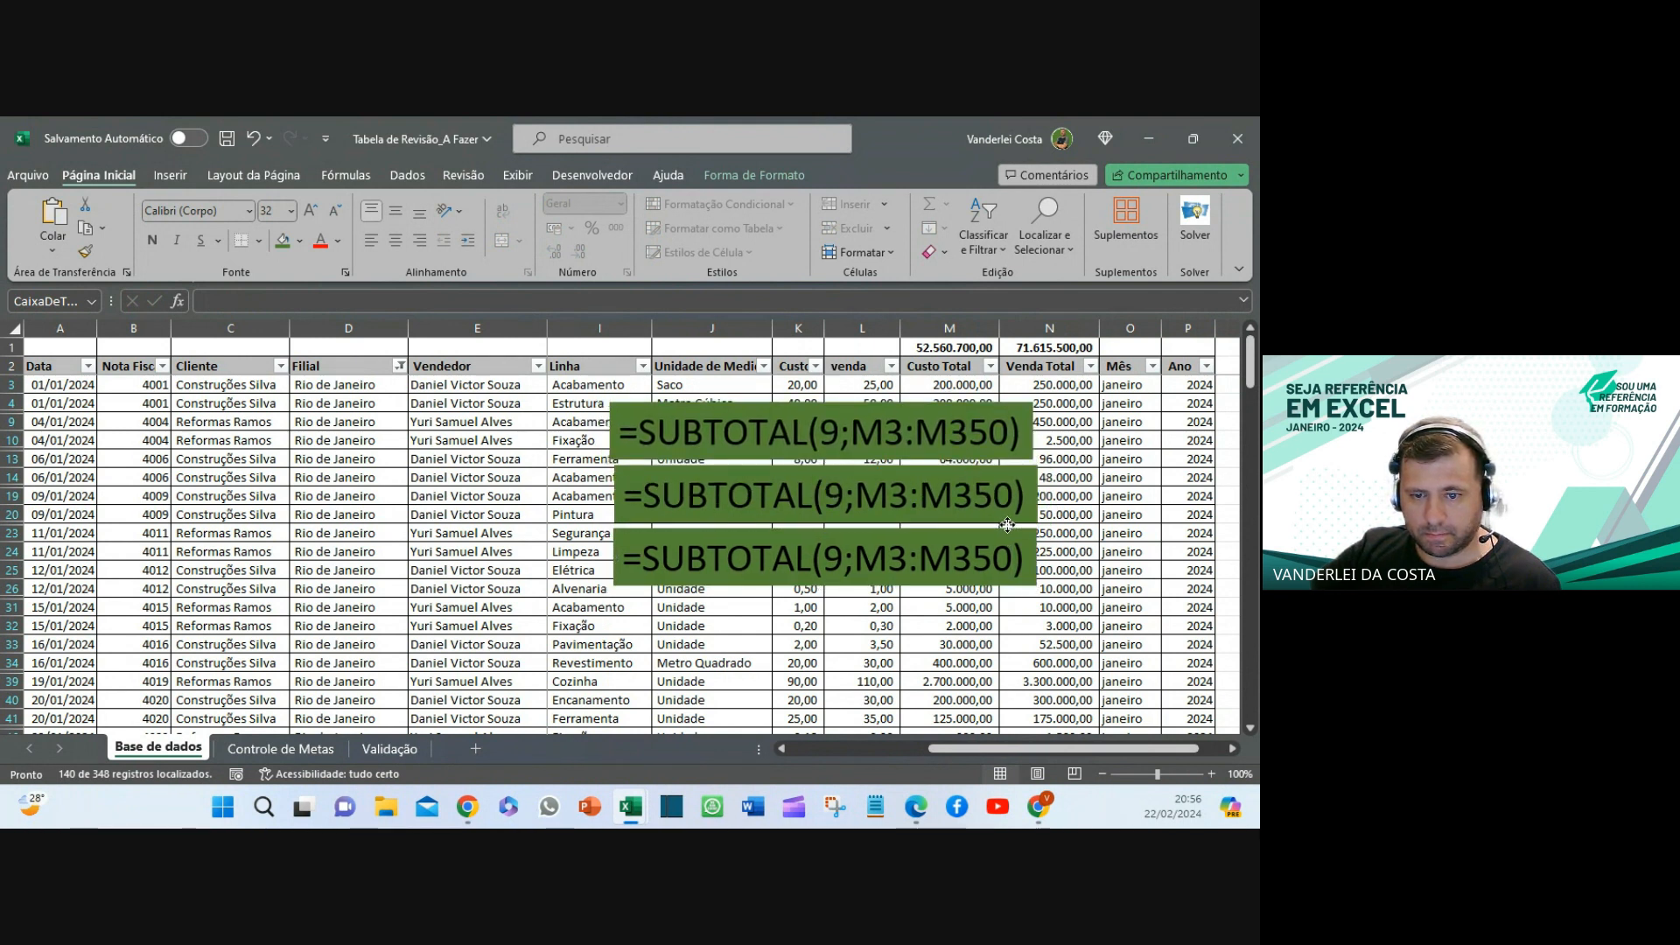
# - Replace the top label's text with the month formula =TEXTO(A3;"mmmm")
pyautogui.click(1125, 385)
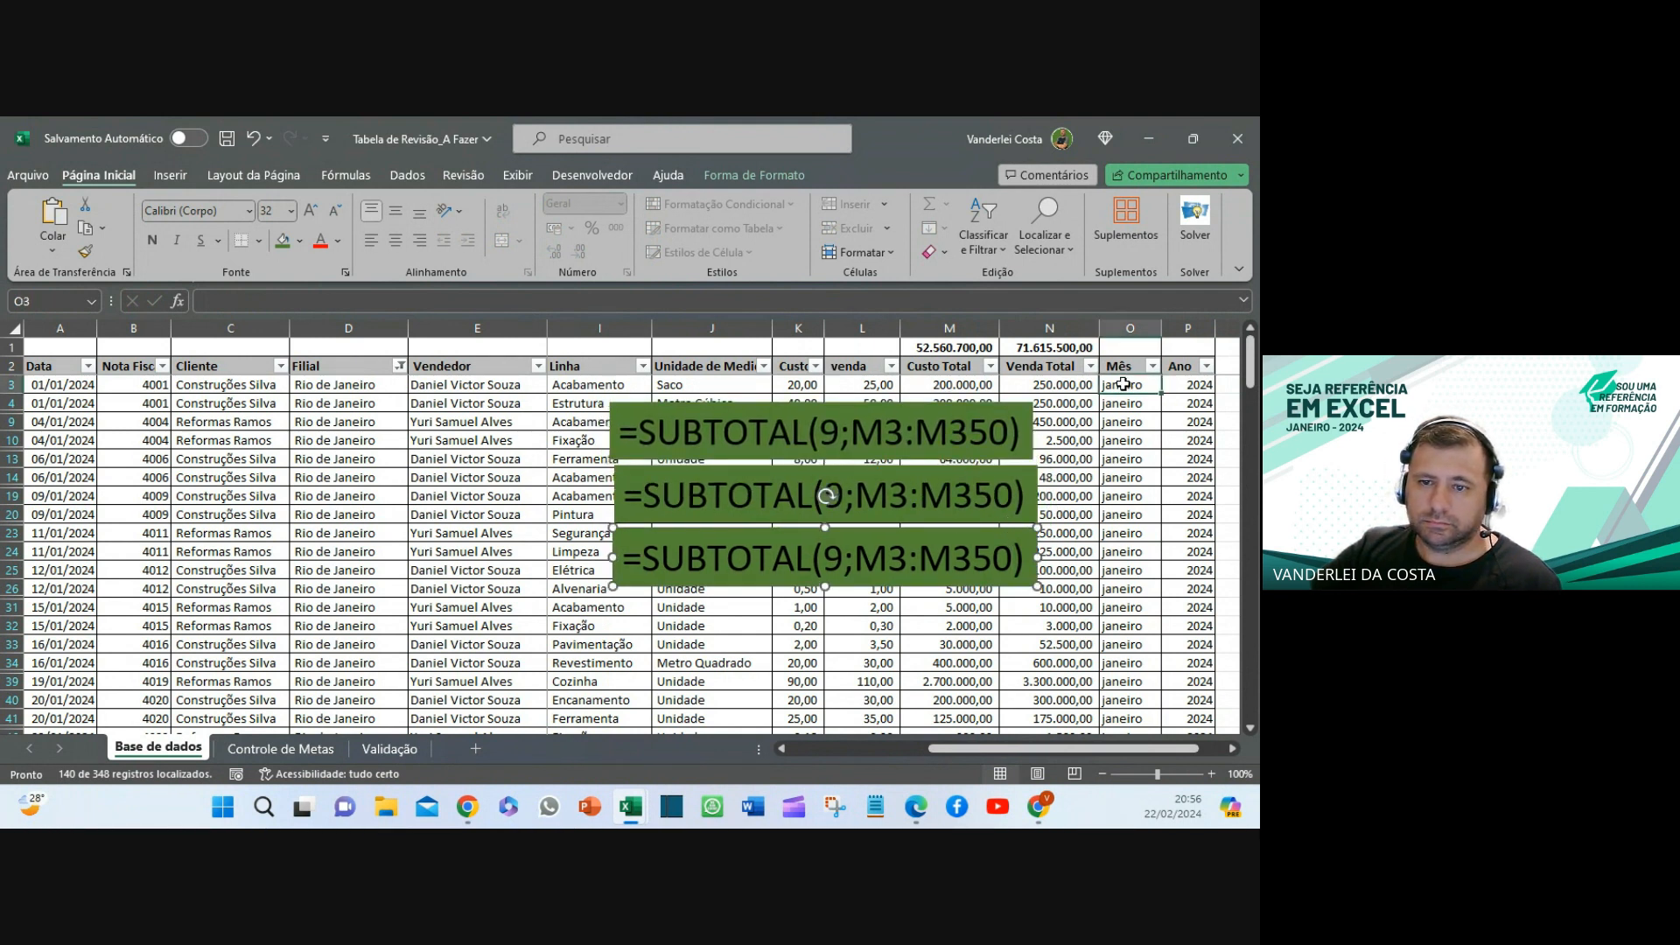
pyautogui.click(350, 300)
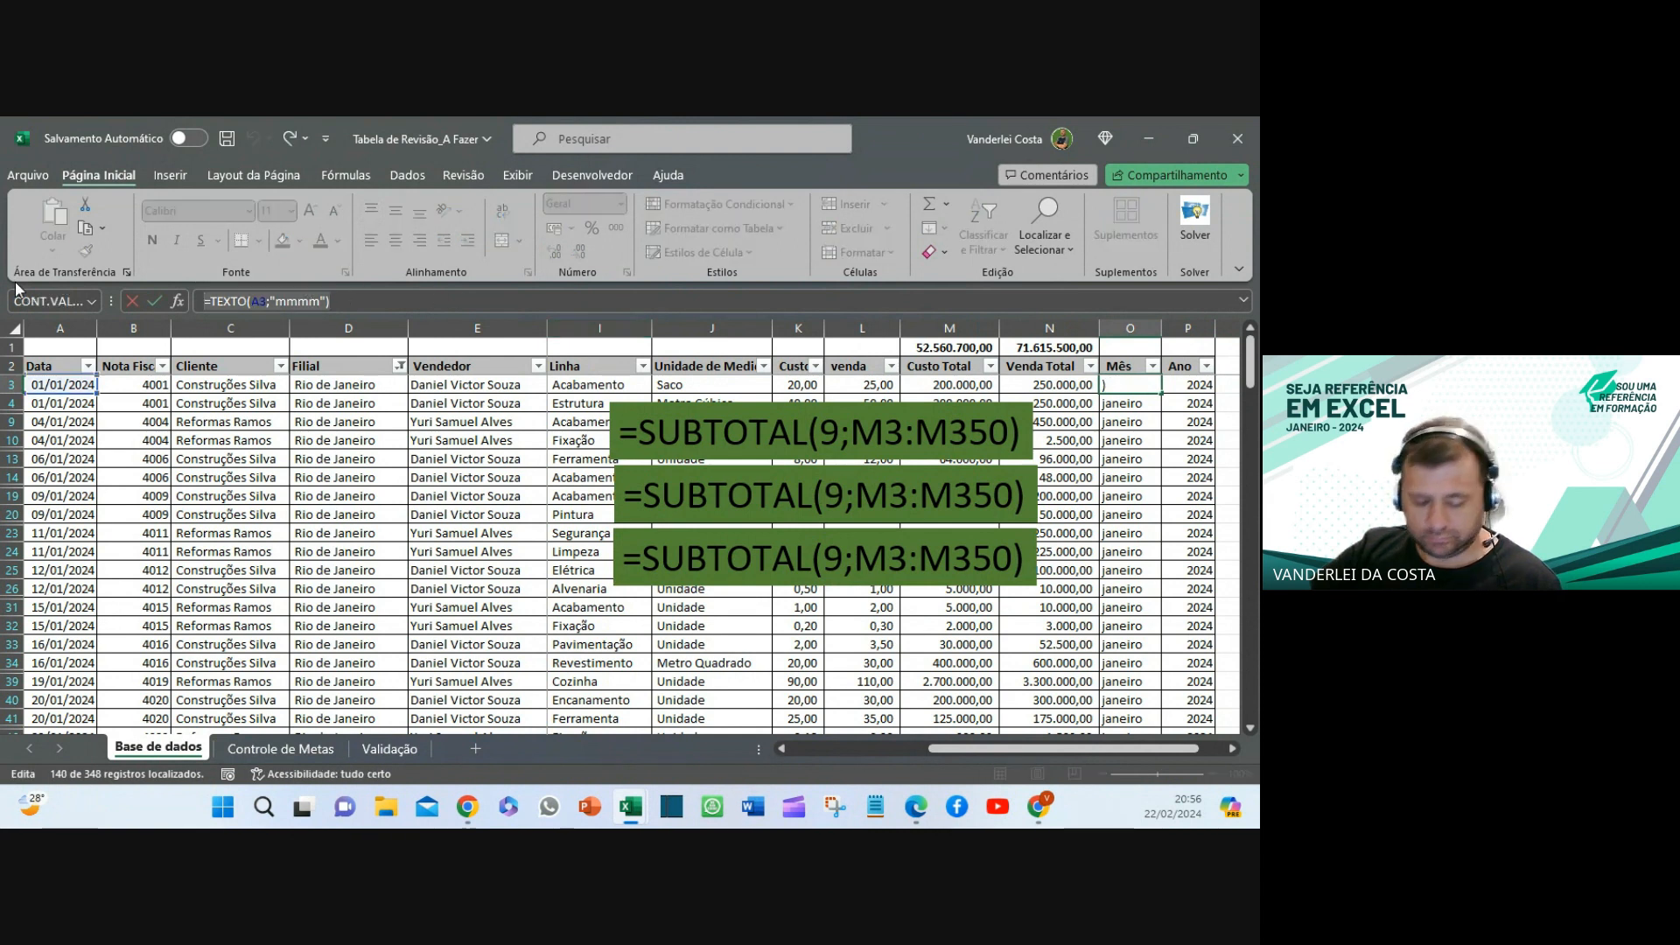
pyautogui.click(154, 301)
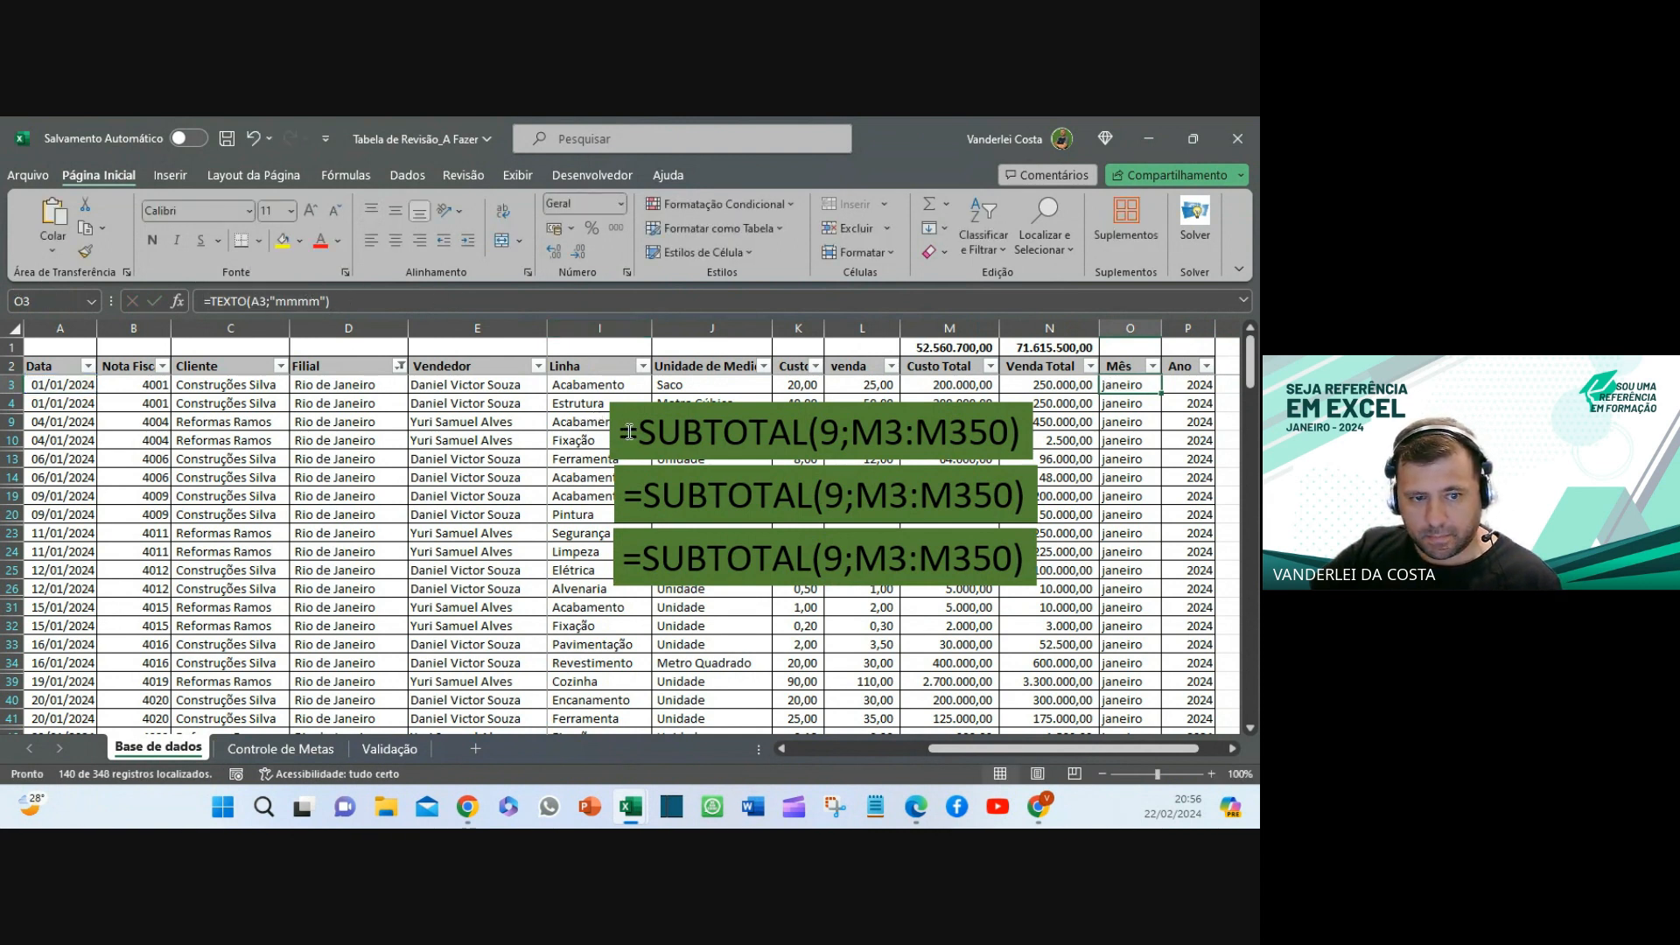
pyautogui.moveTo(619, 431); pyautogui.dragTo(1017, 432)
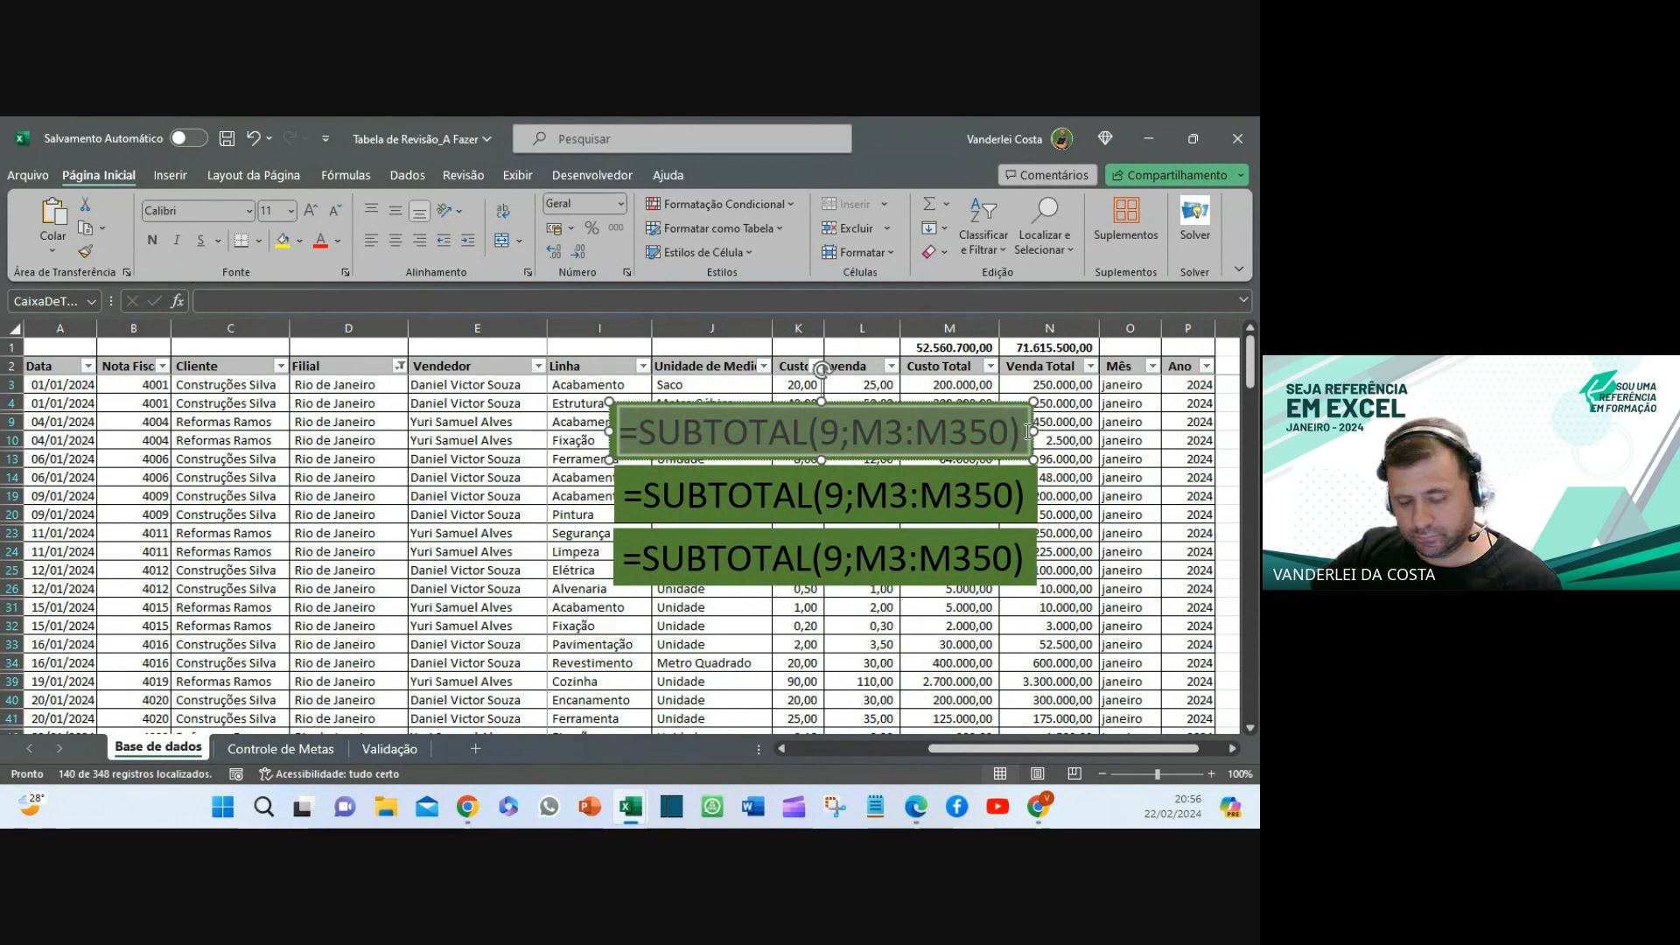
pyautogui.write('=TEXTO(A3;"mmmm")')
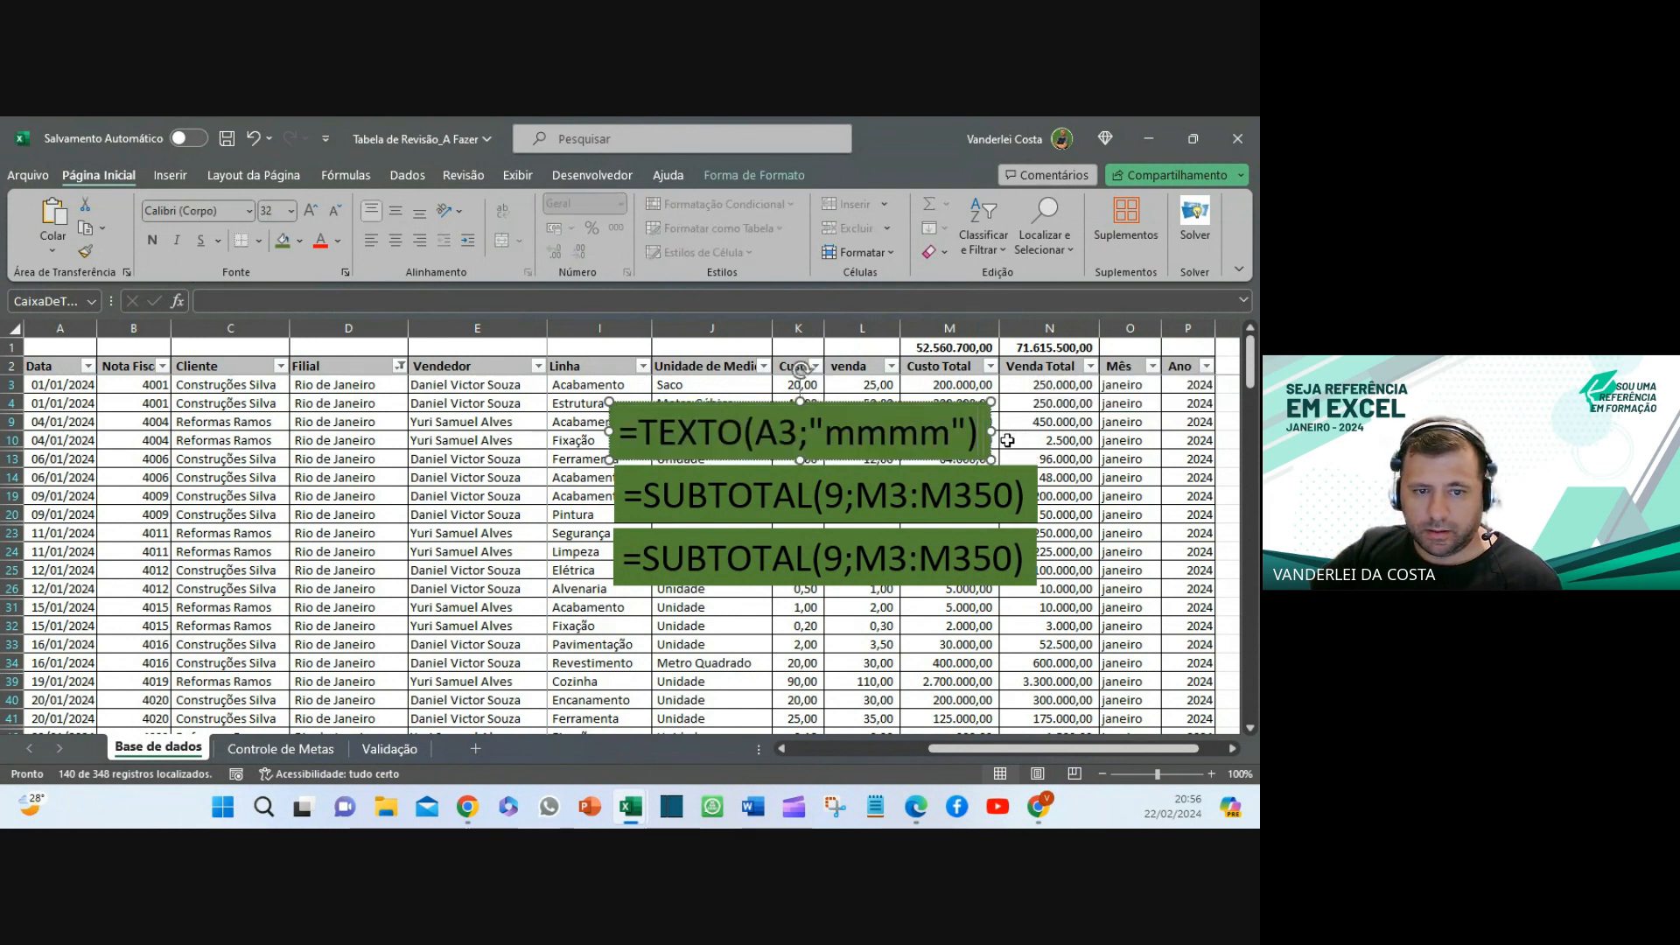
# - Replace the middle label's text with =ANO(A3)
pyautogui.click(1144, 385)
pyautogui.press('Right')
pyautogui.write('=ANO(A3)')
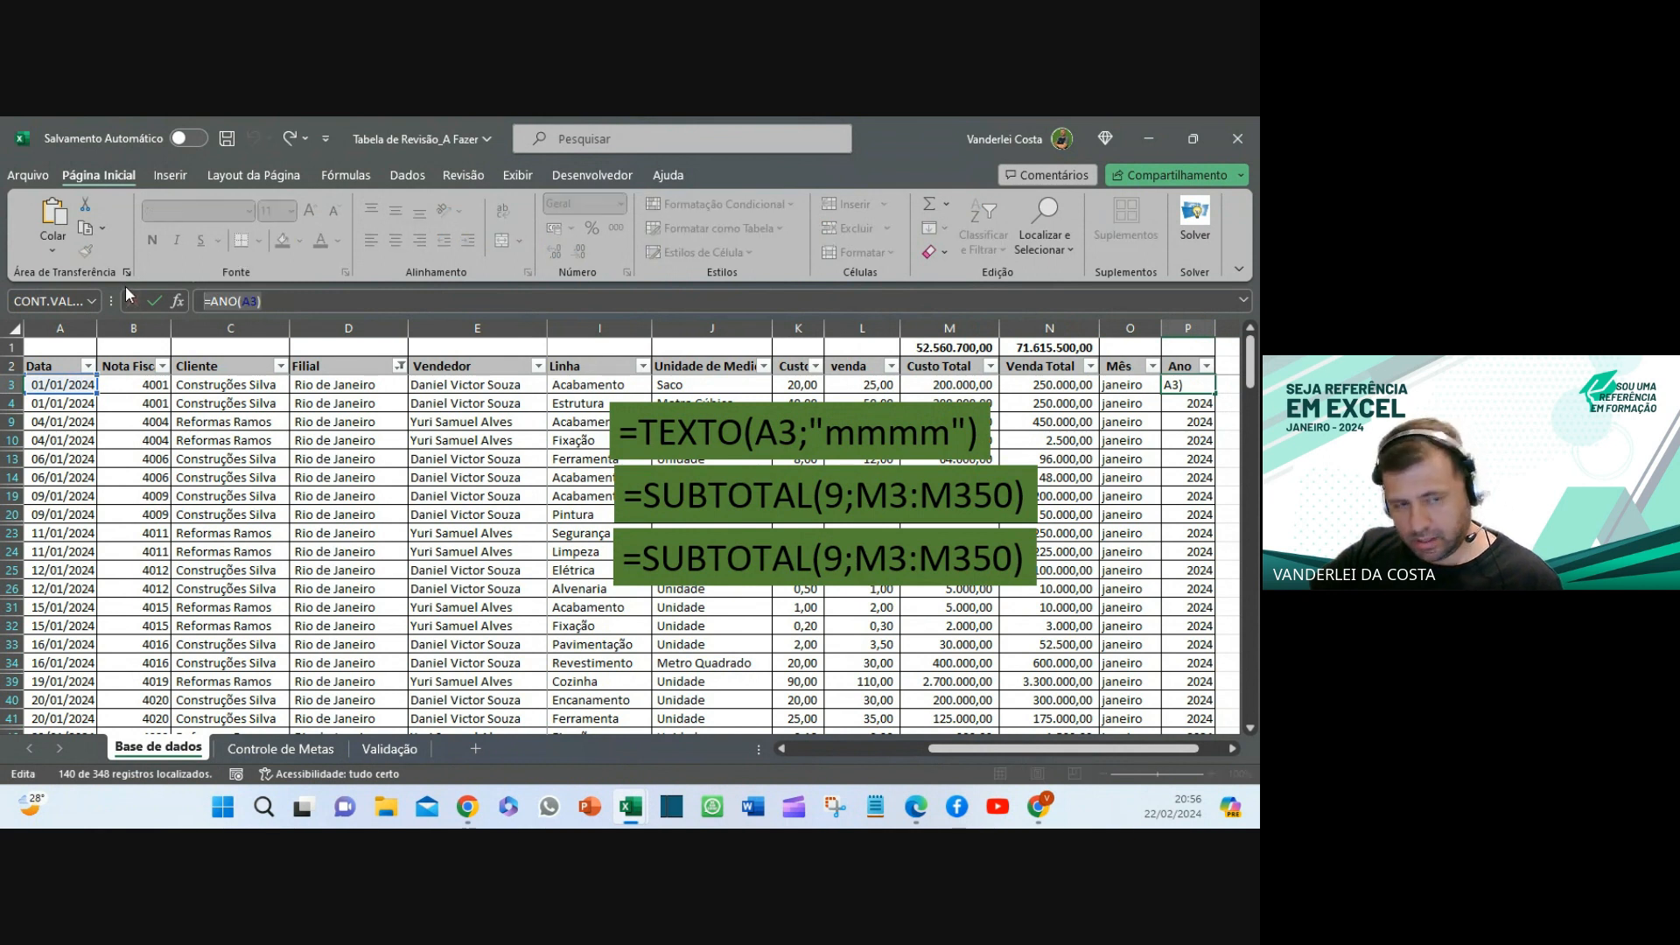
pyautogui.click(621, 489)
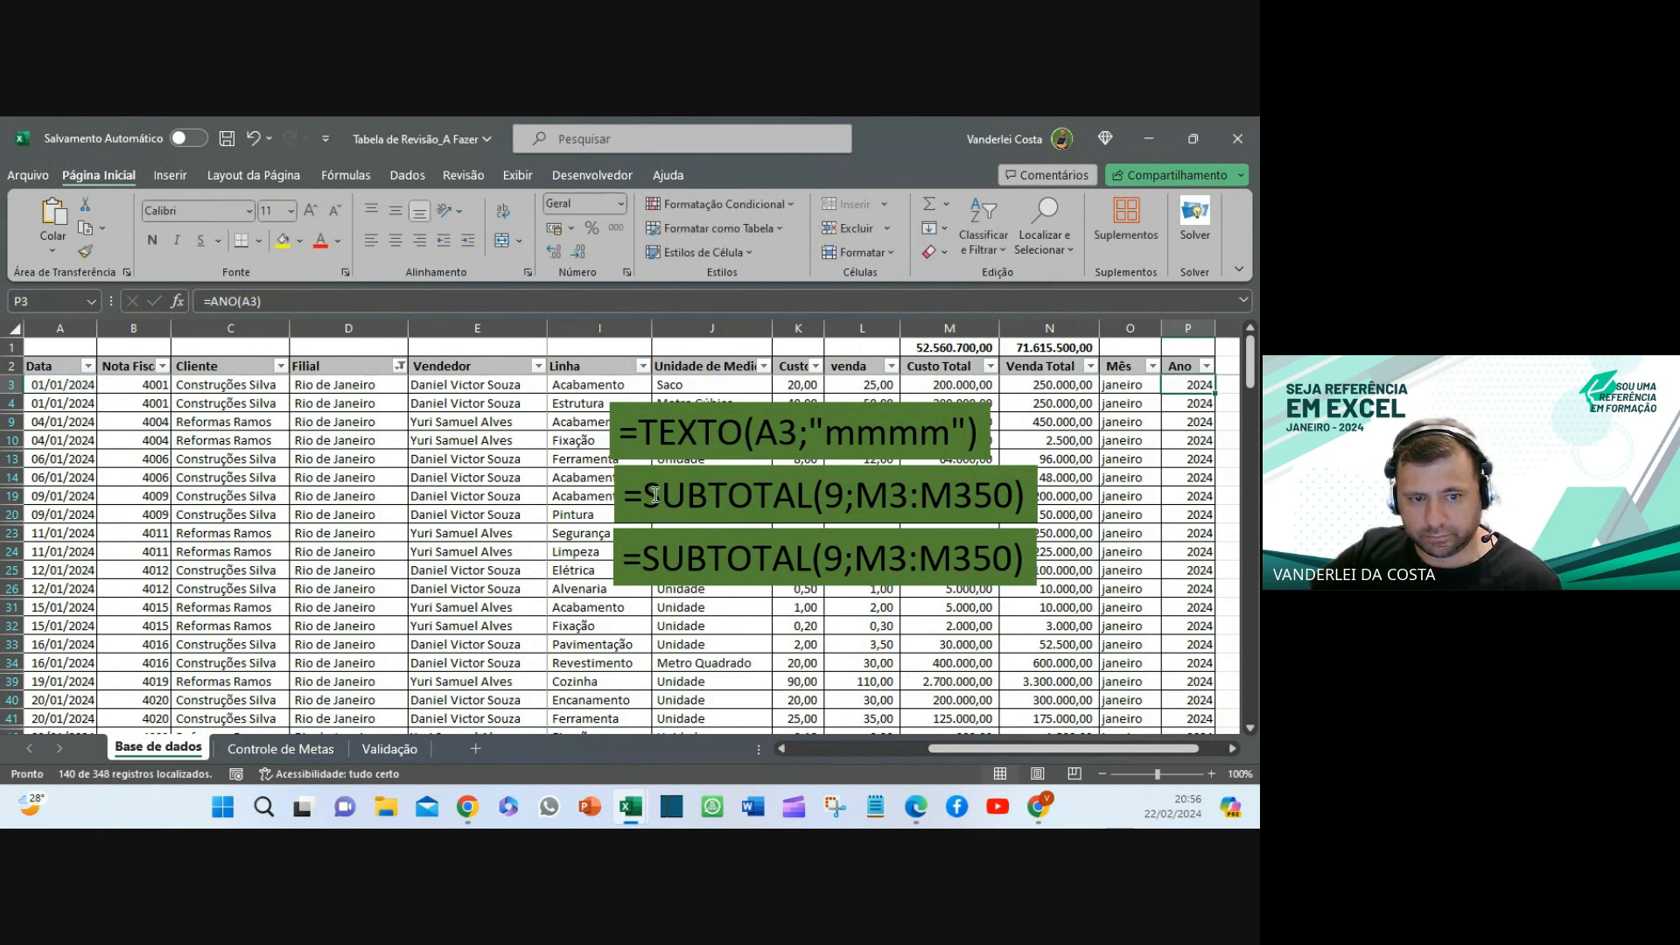
pyautogui.moveTo(626, 495); pyautogui.dragTo(1013, 499)
pyautogui.write('=ANO(A3)')
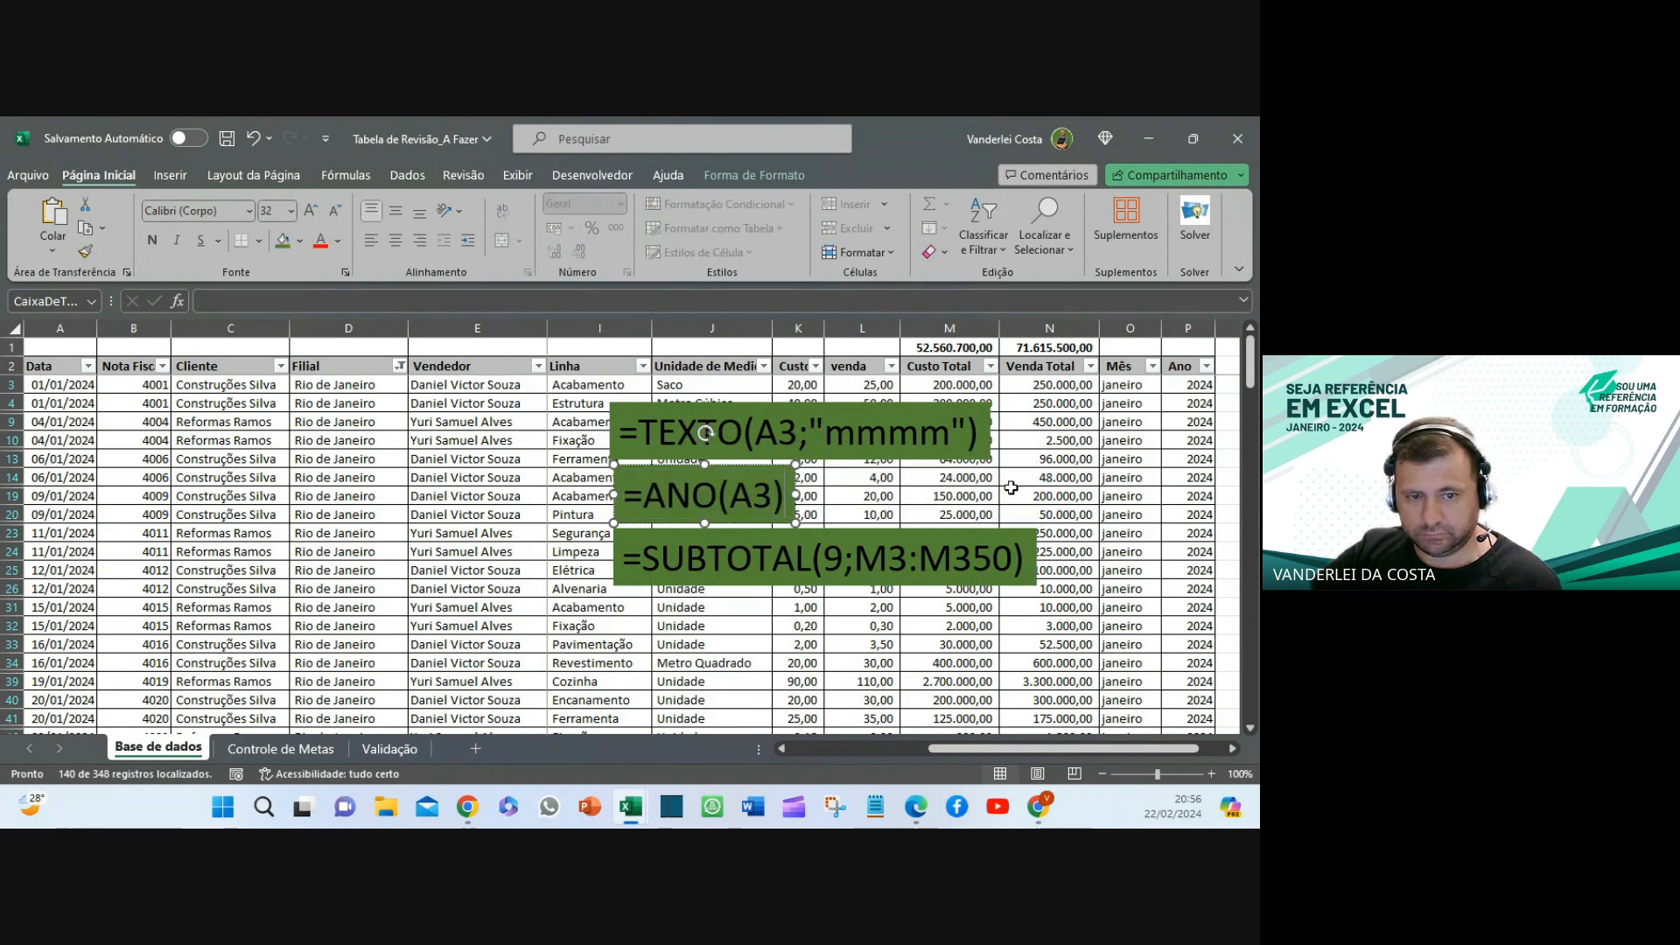
pyautogui.click(1130, 513)
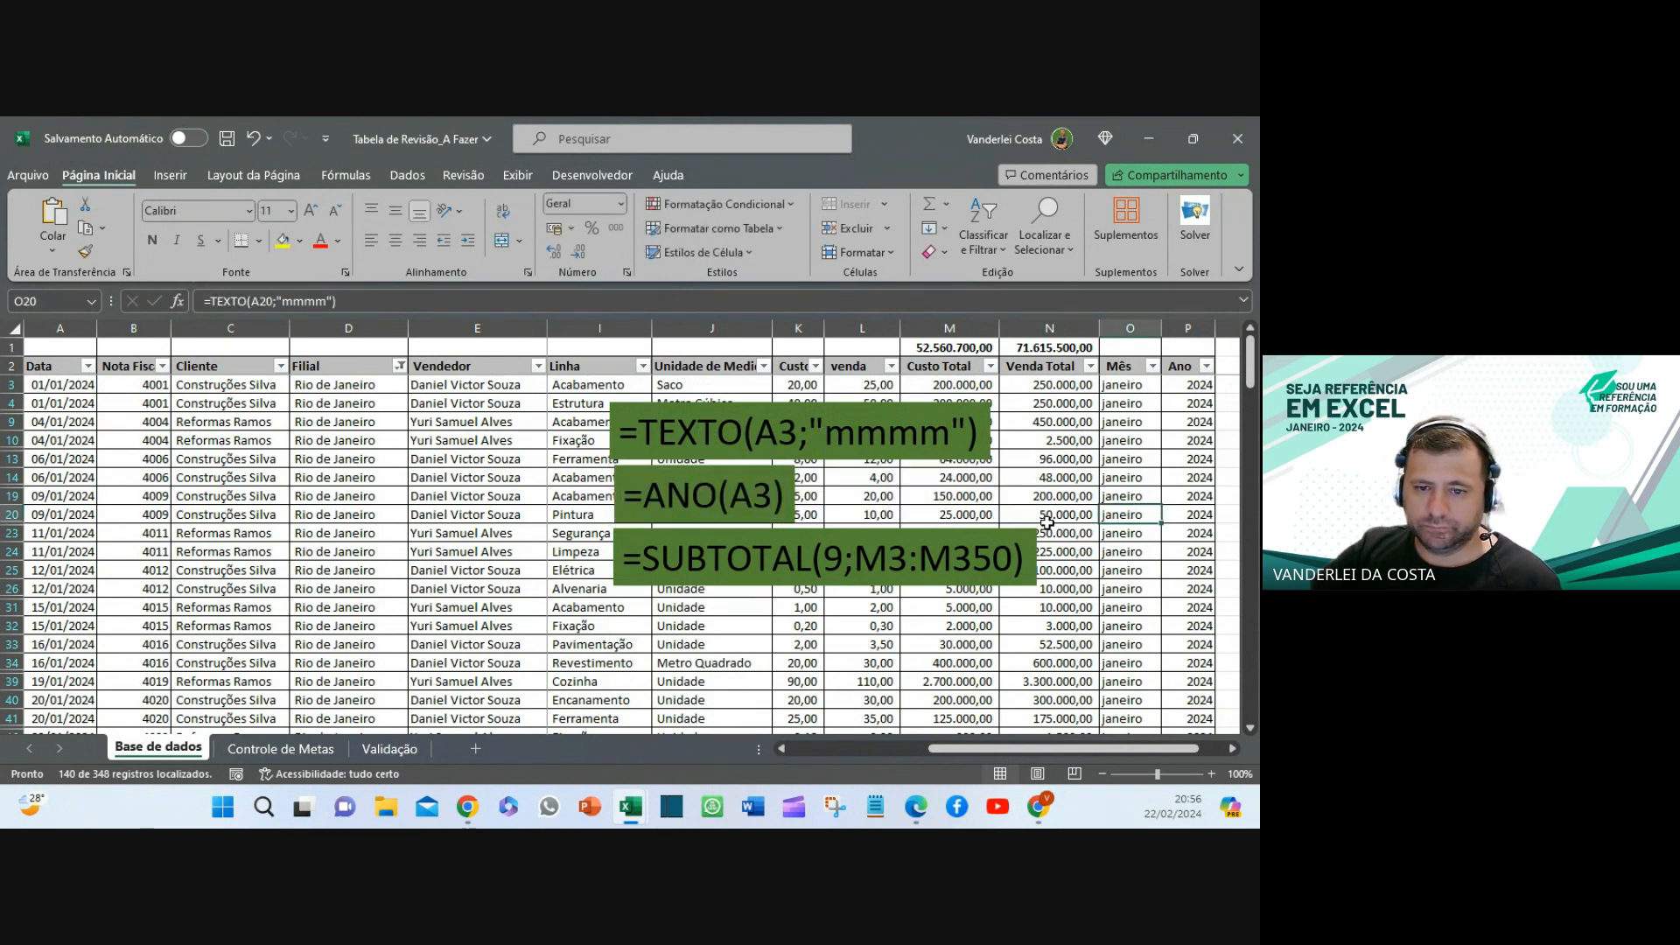
pyautogui.moveTo(1132, 385); pyautogui.dragTo(1177, 458)
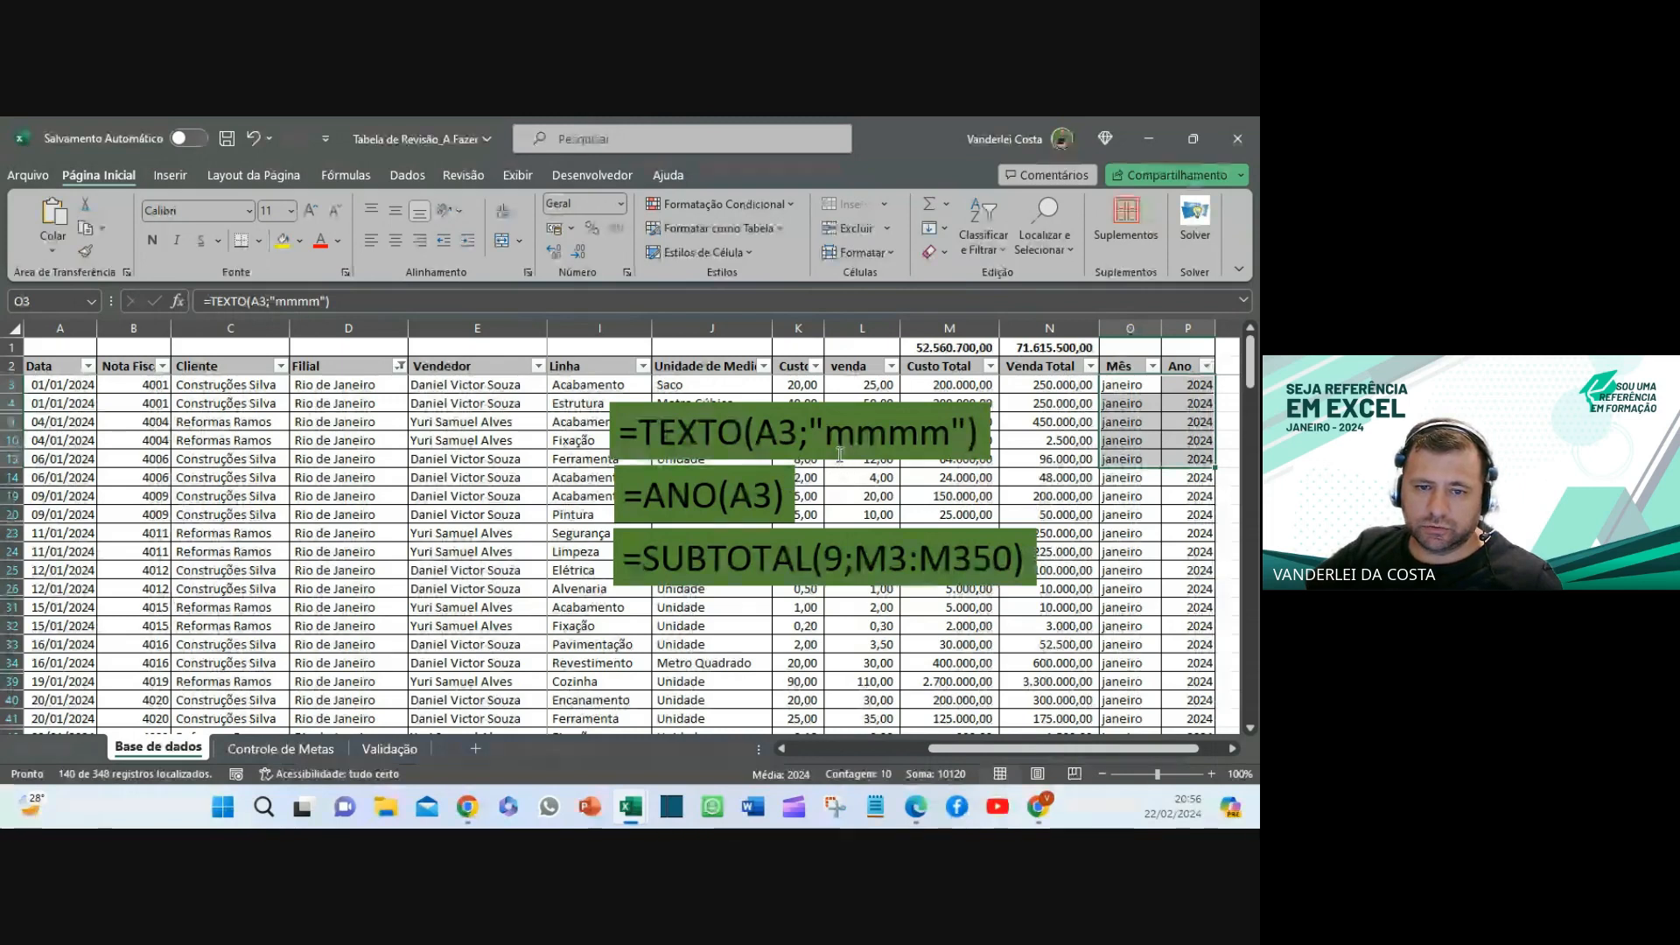
# - Select the Mês and Ano results together, then go to the Controle de Metas sheet
pyautogui.click(1146, 530)
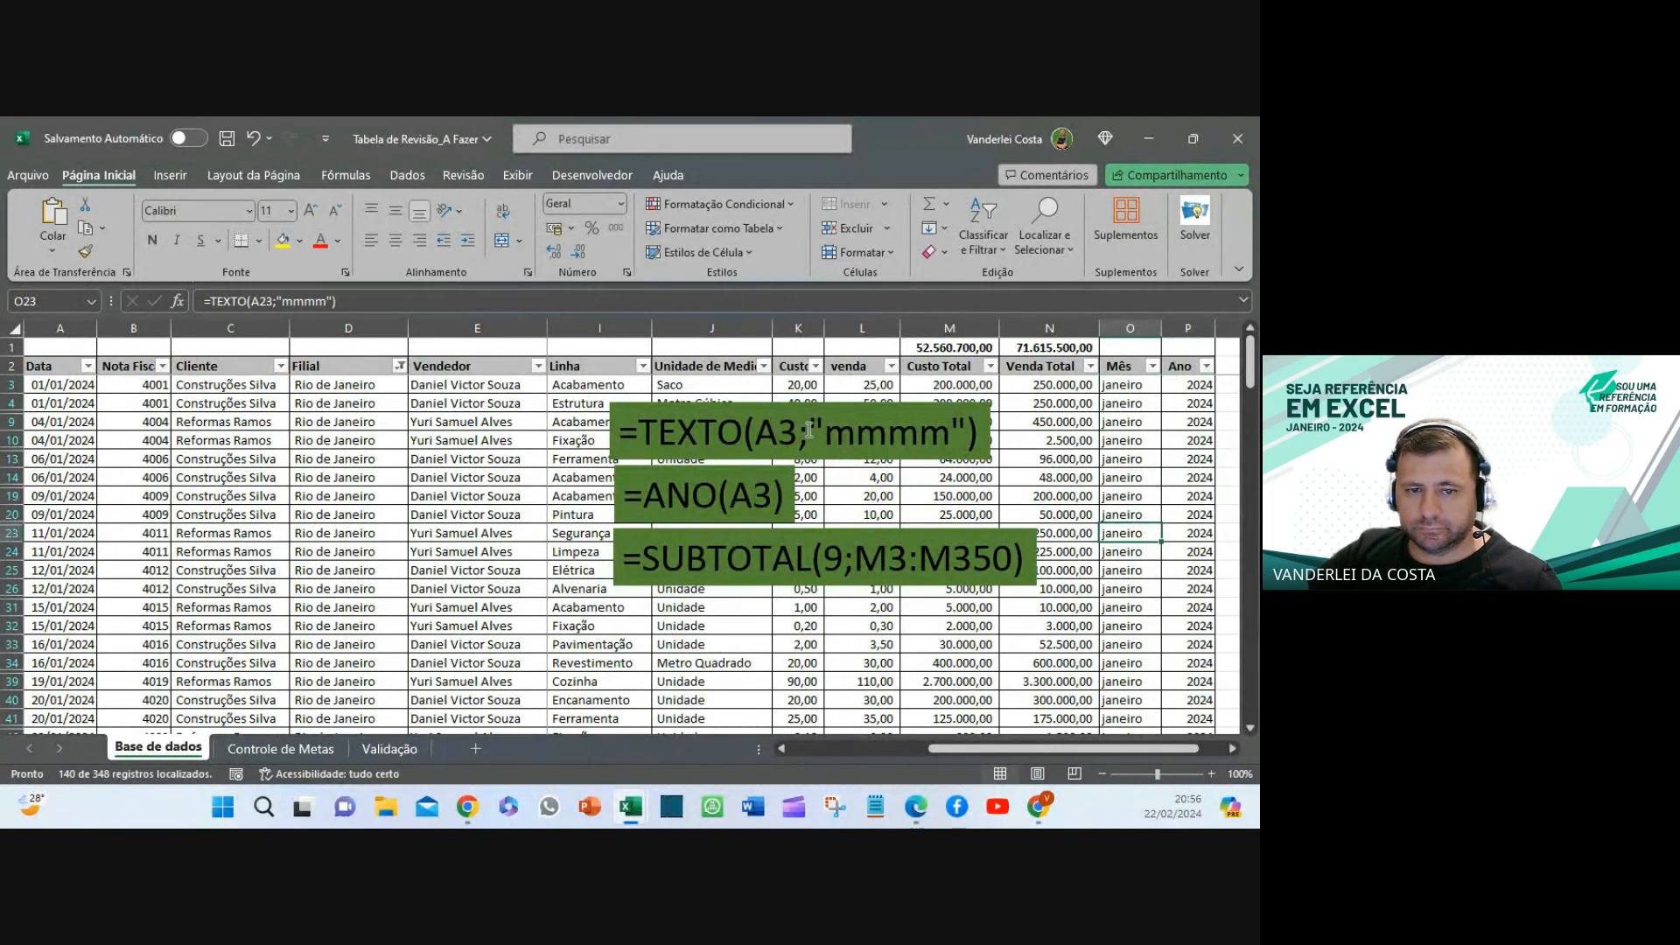
pyautogui.click(1137, 385)
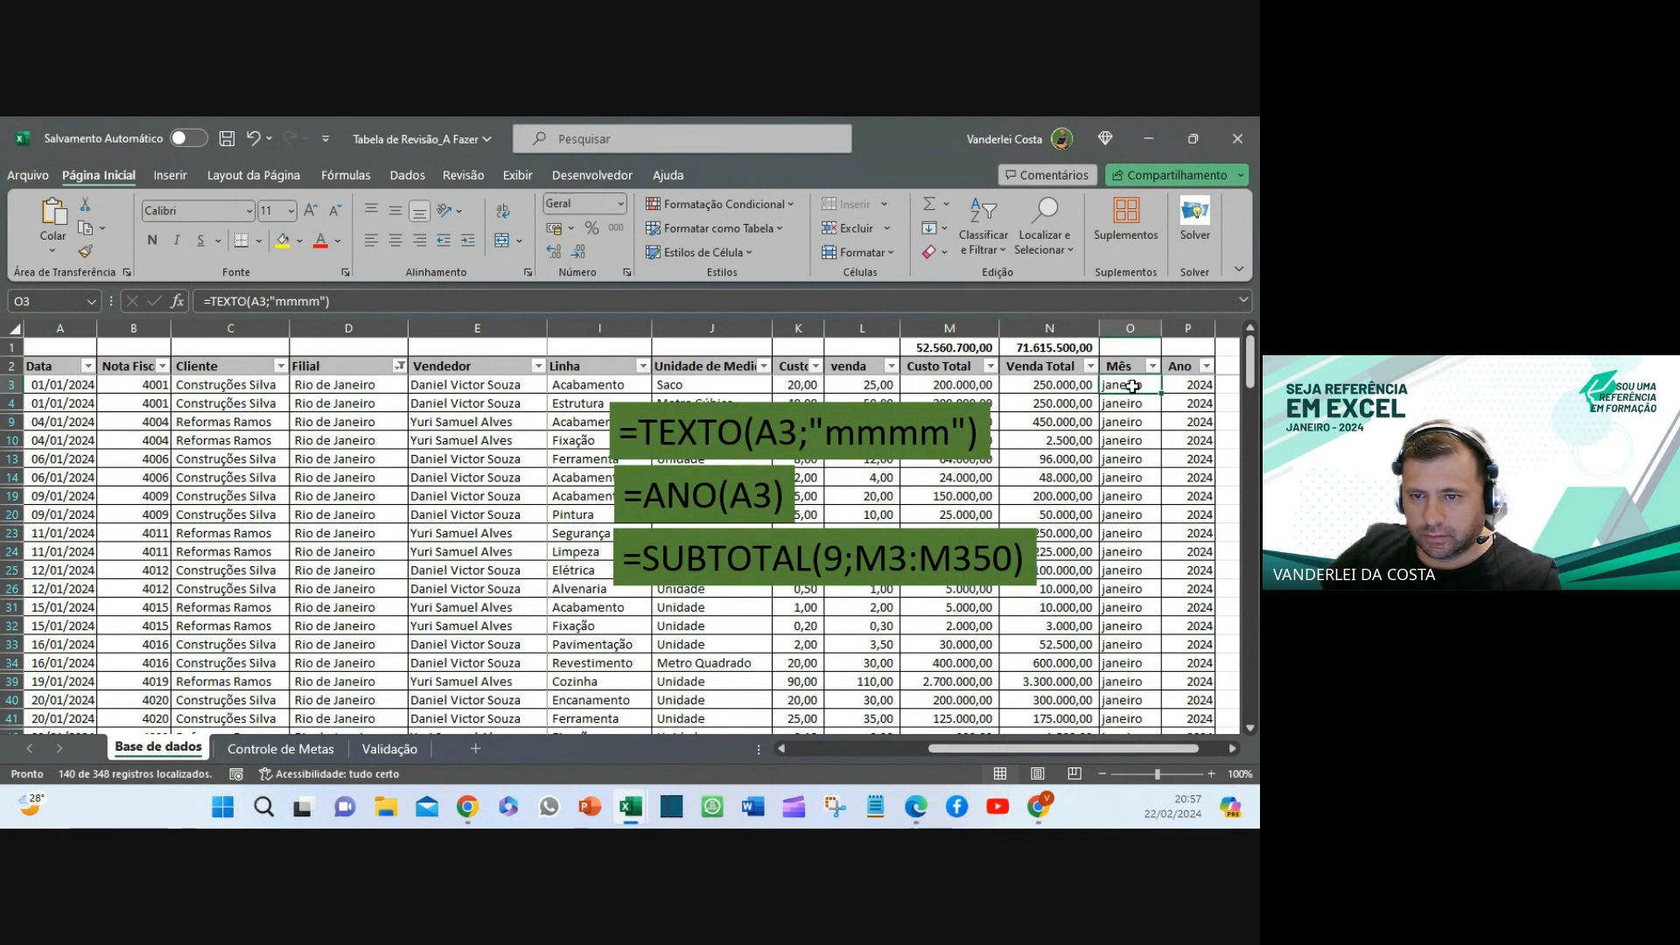
pyautogui.moveTo(1133, 385); pyautogui.dragTo(1219, 537)
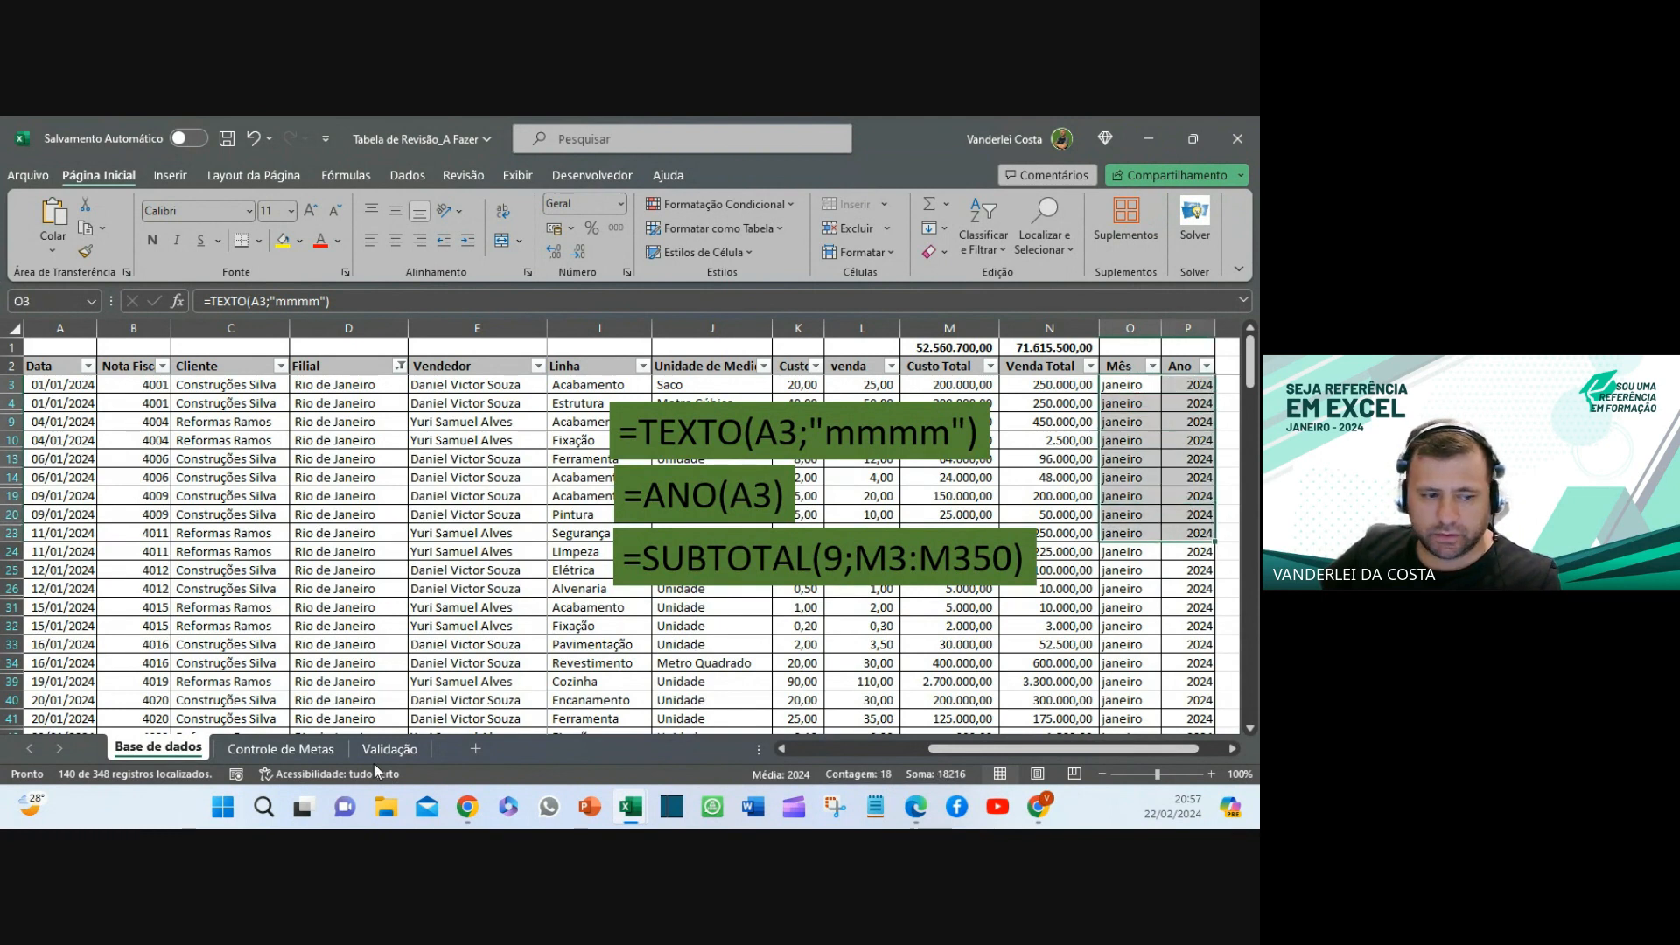
pyautogui.click(266, 750)
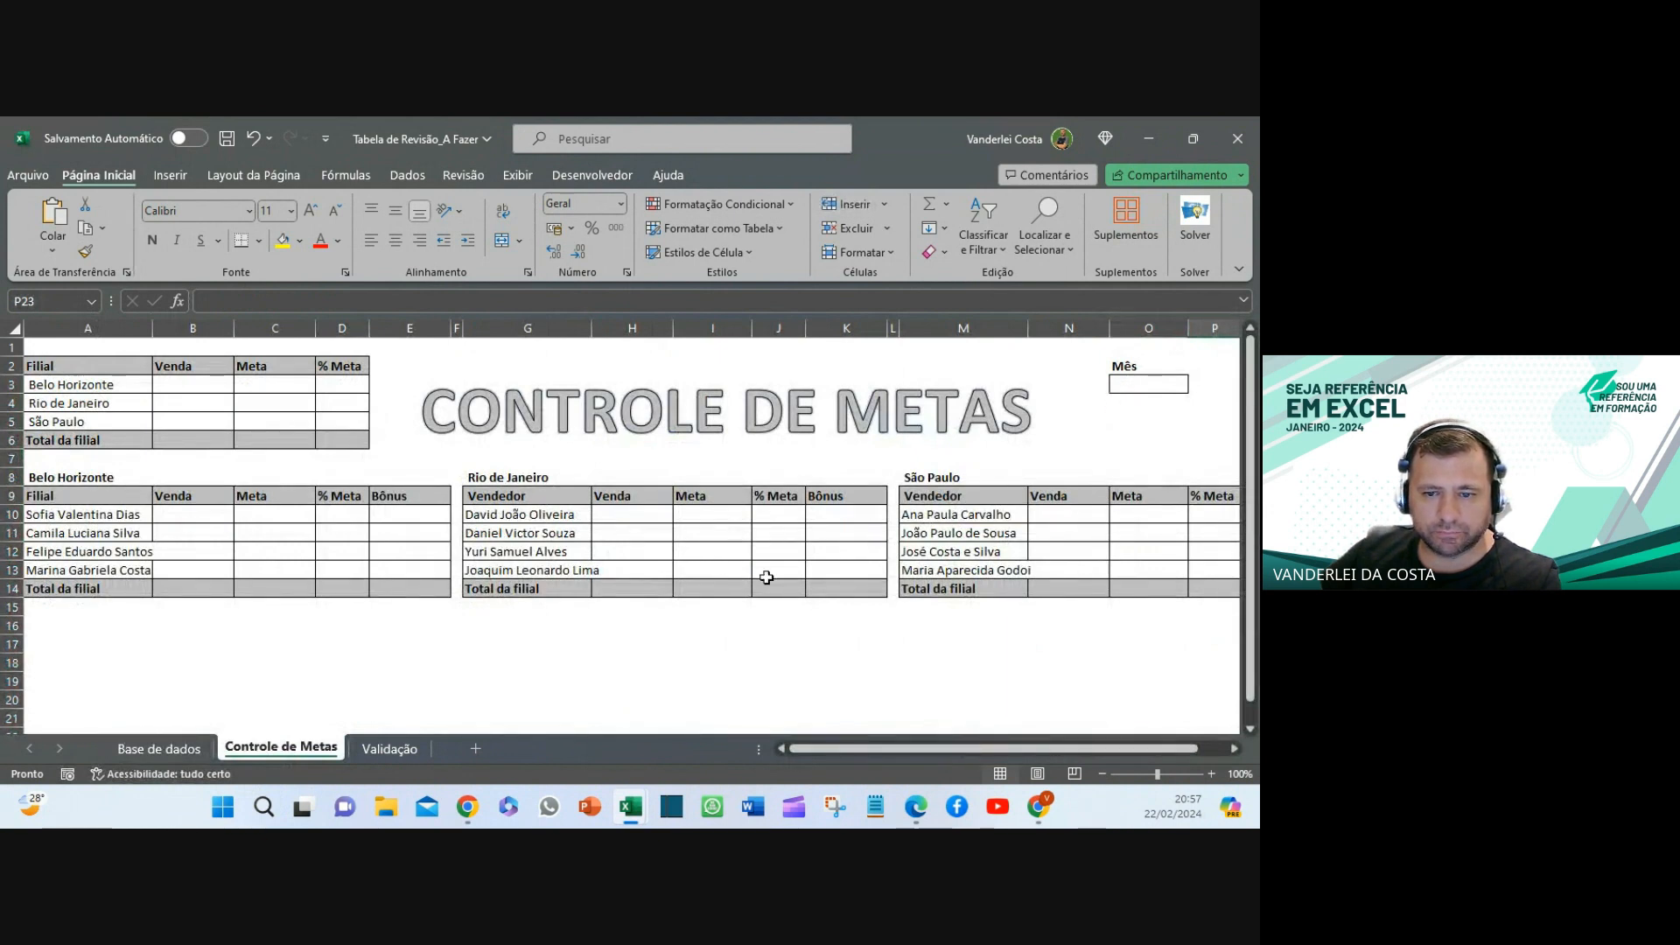
# - Widen column M, zoom out to 90%, select the Mês and Ano boxes, then return to Base de dados
pyautogui.moveTo(1029, 327); pyautogui.dragTo(1038, 328)
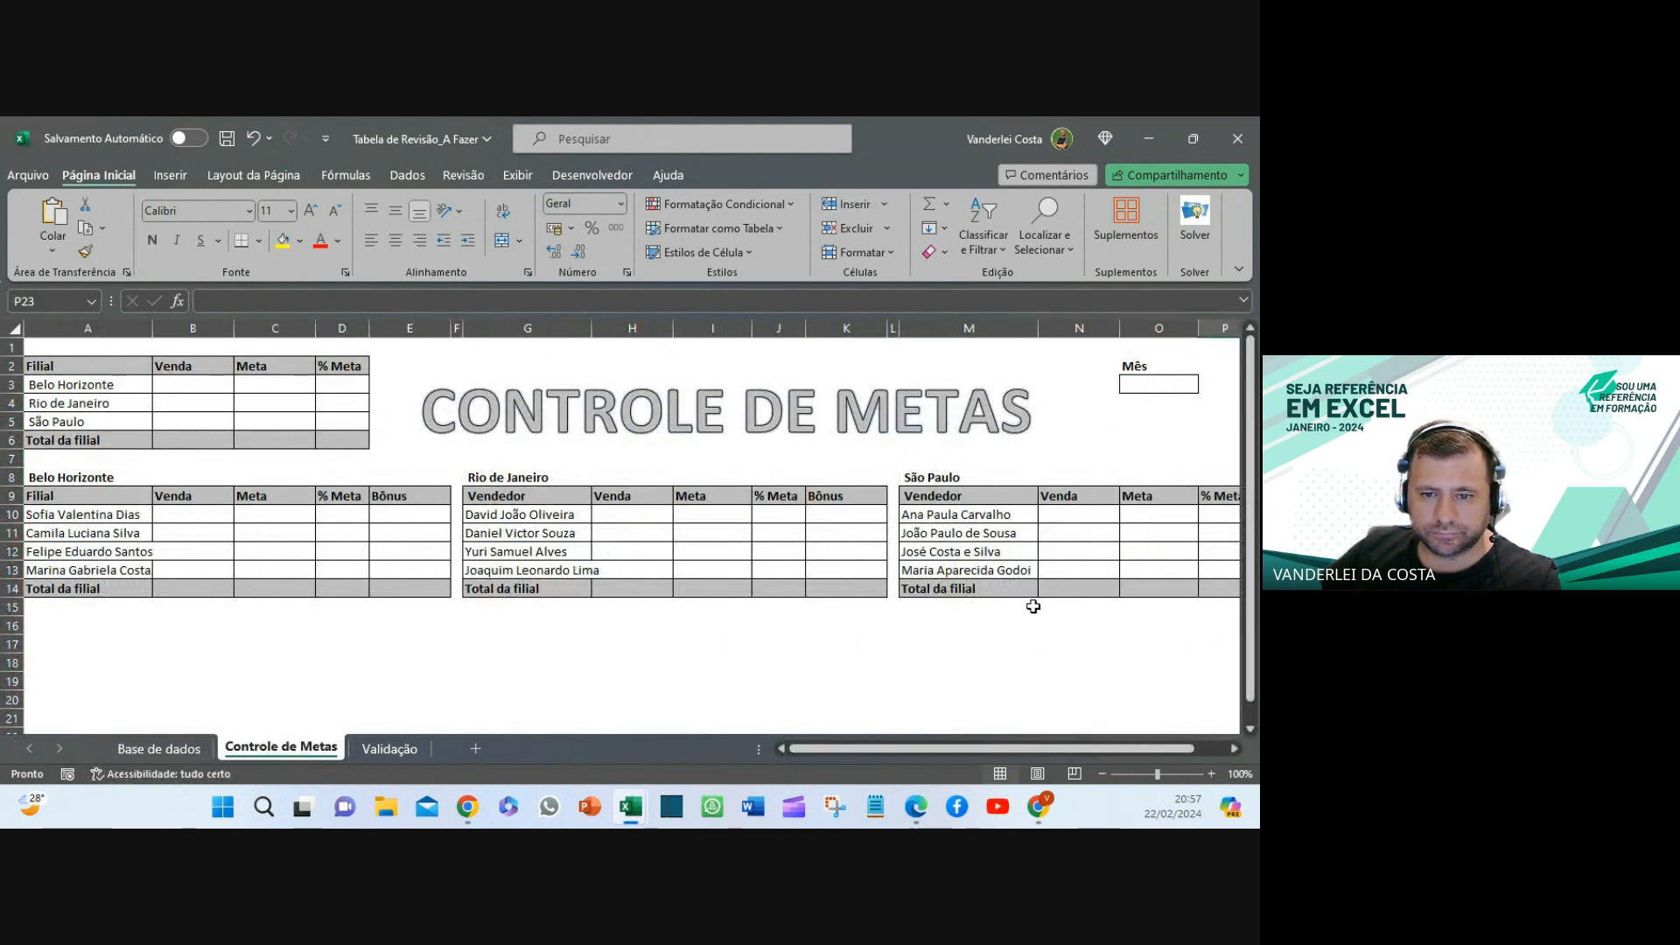
pyautogui.click(1041, 662)
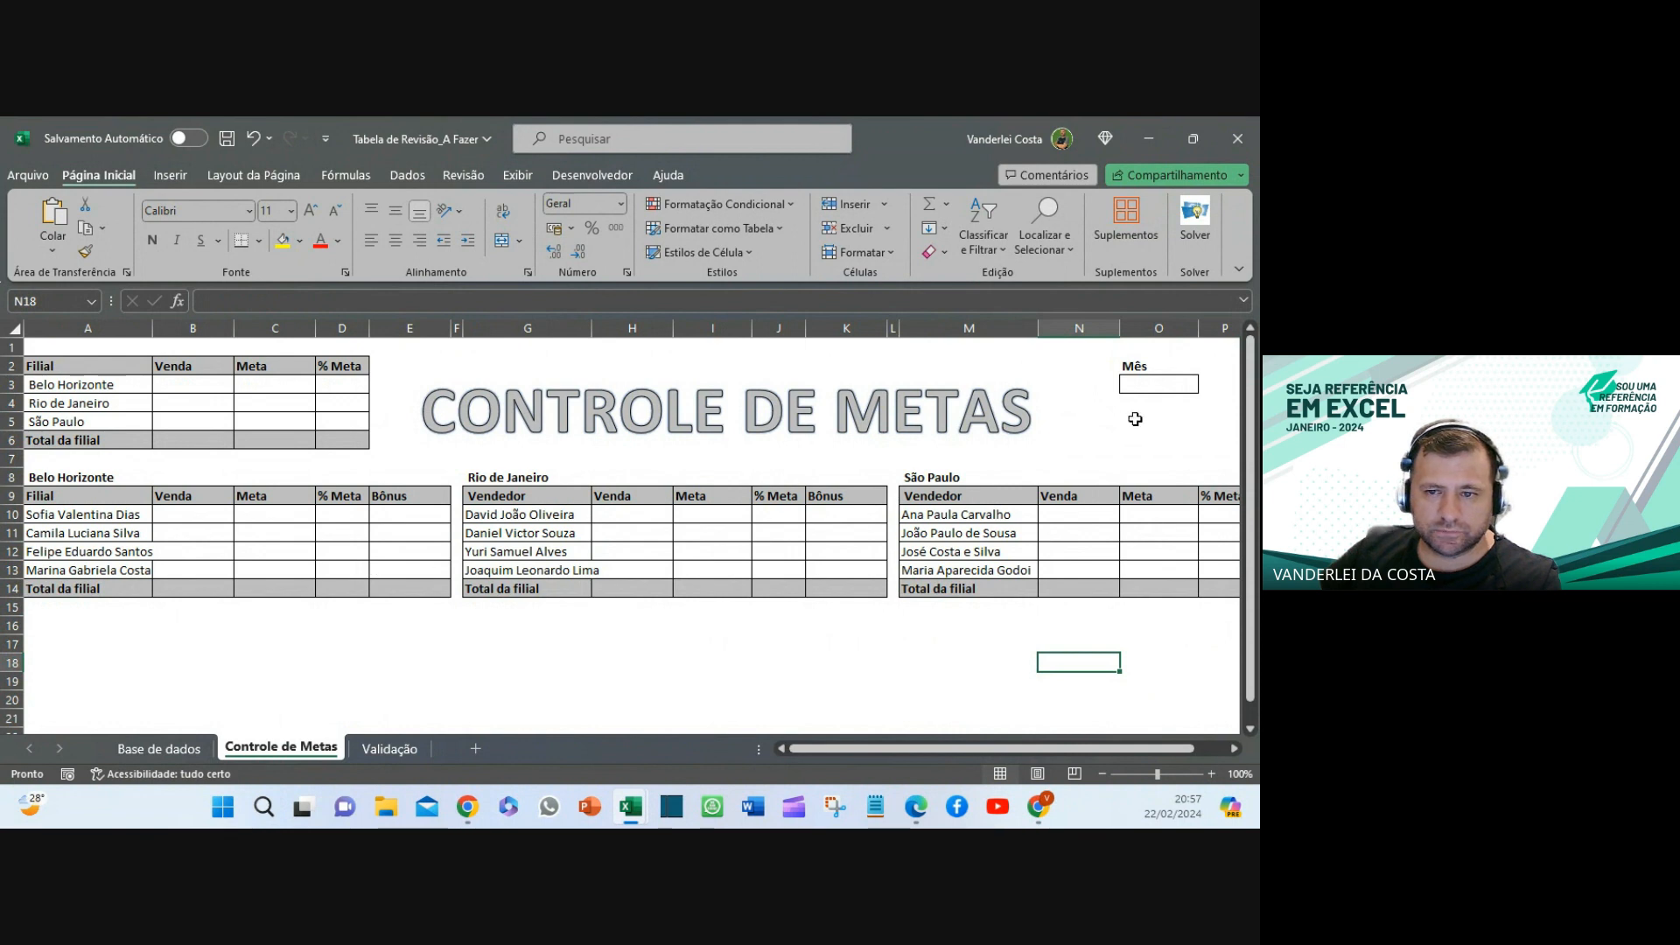
pyautogui.click(1150, 386)
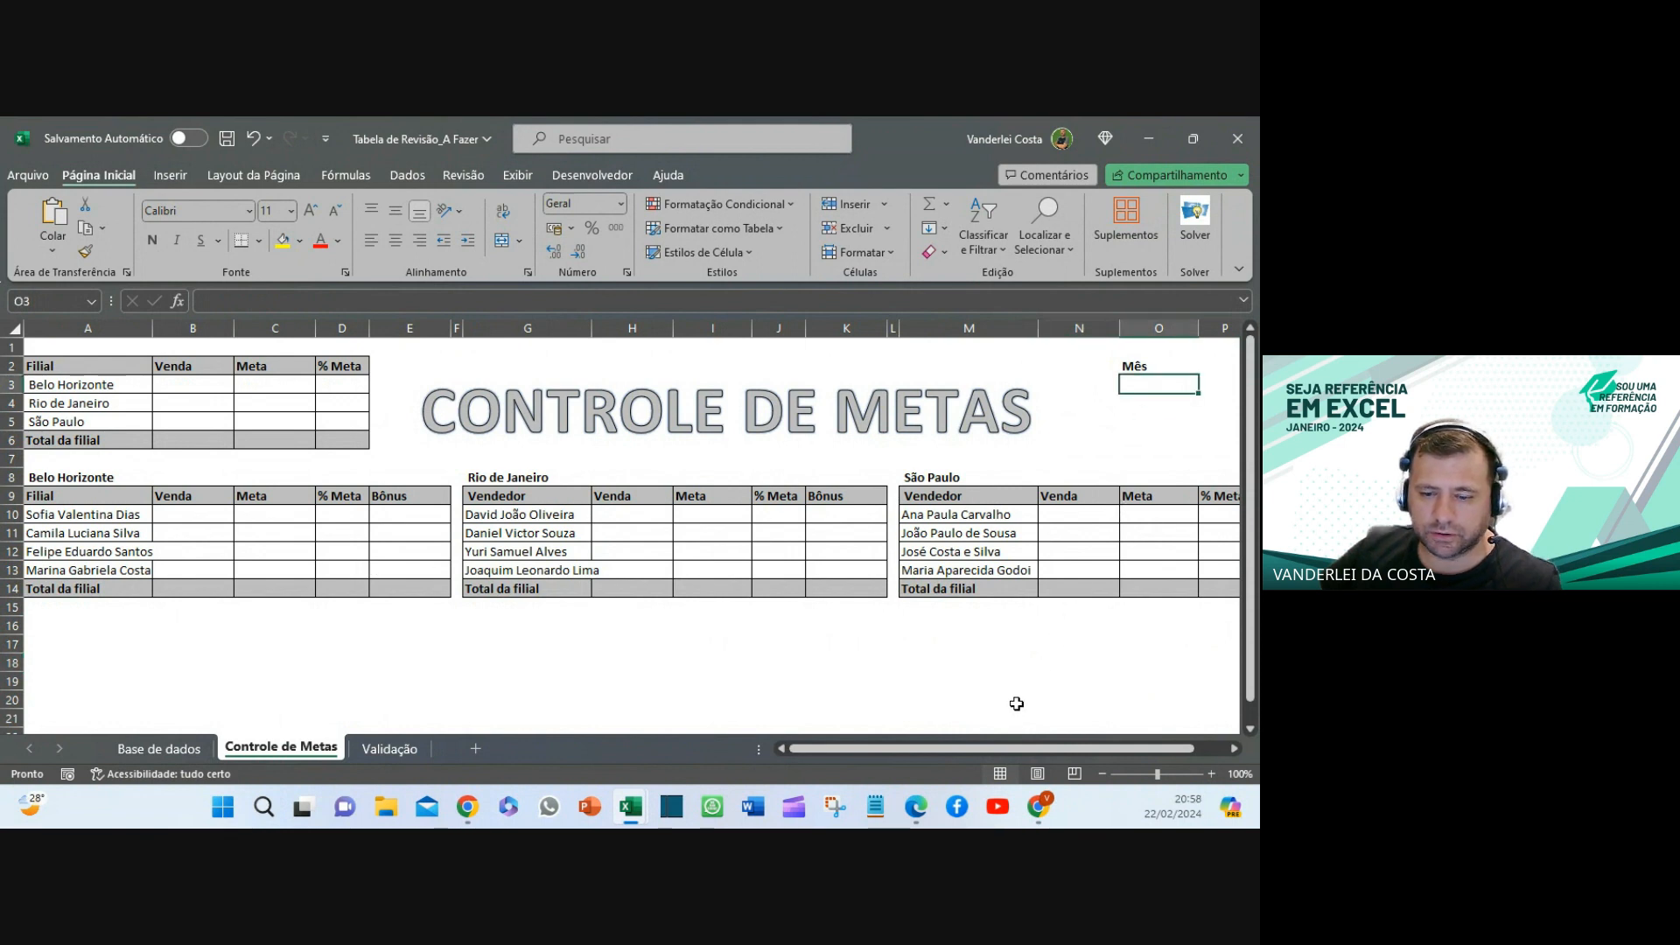
pyautogui.click(1101, 773)
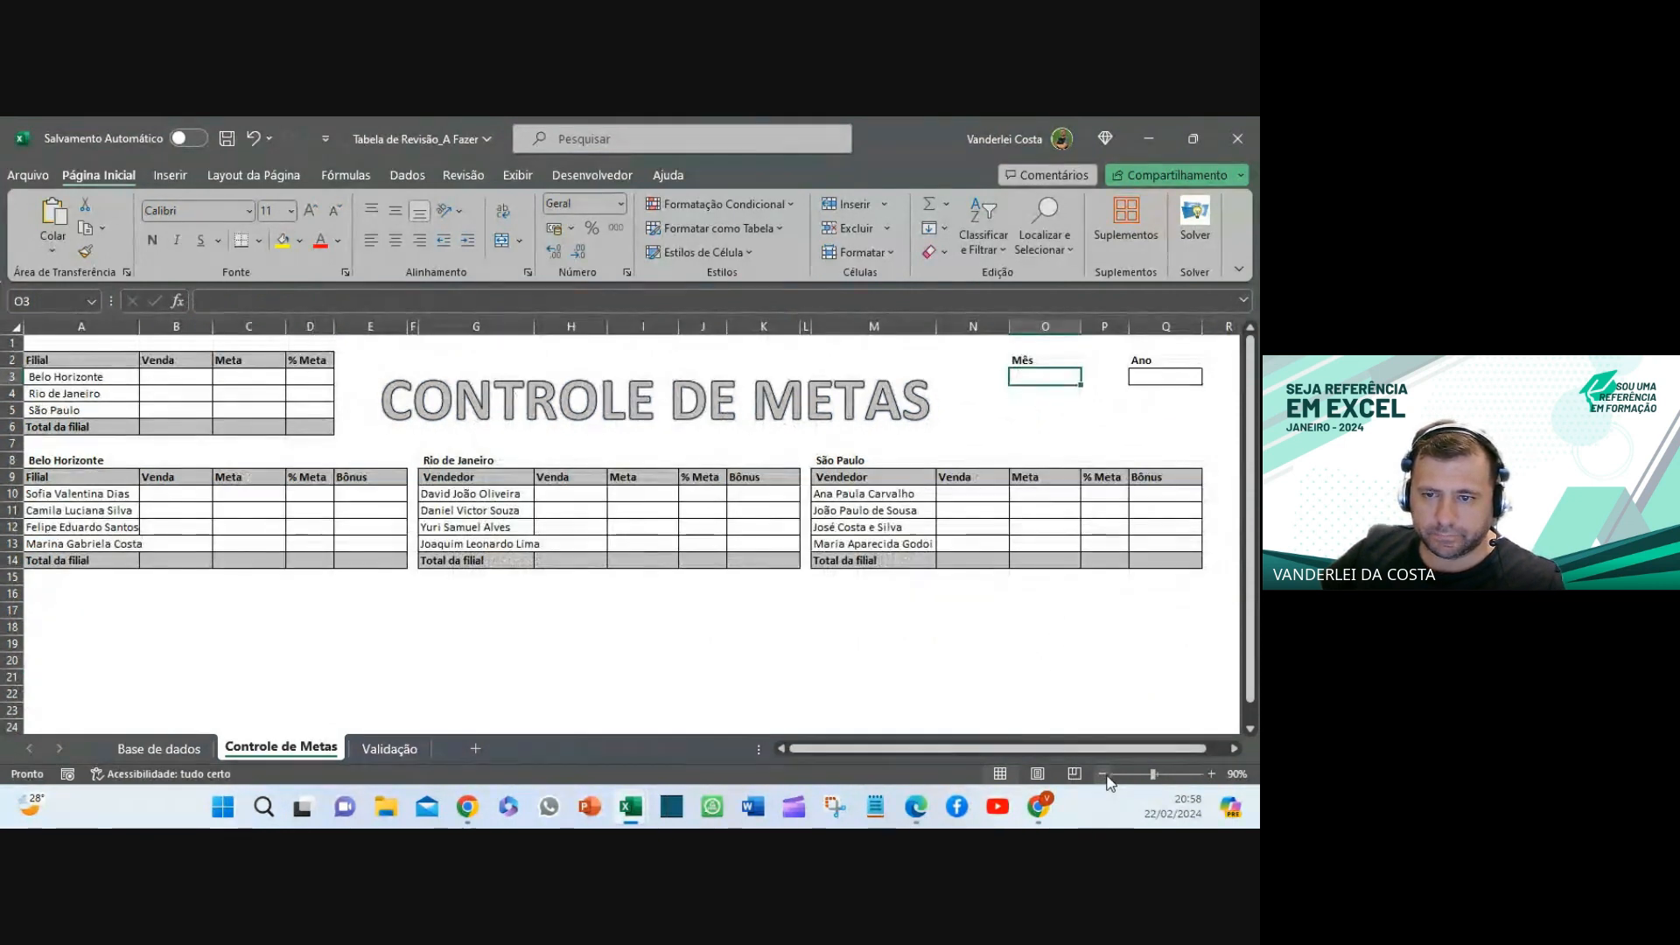
pyautogui.click(1166, 376)
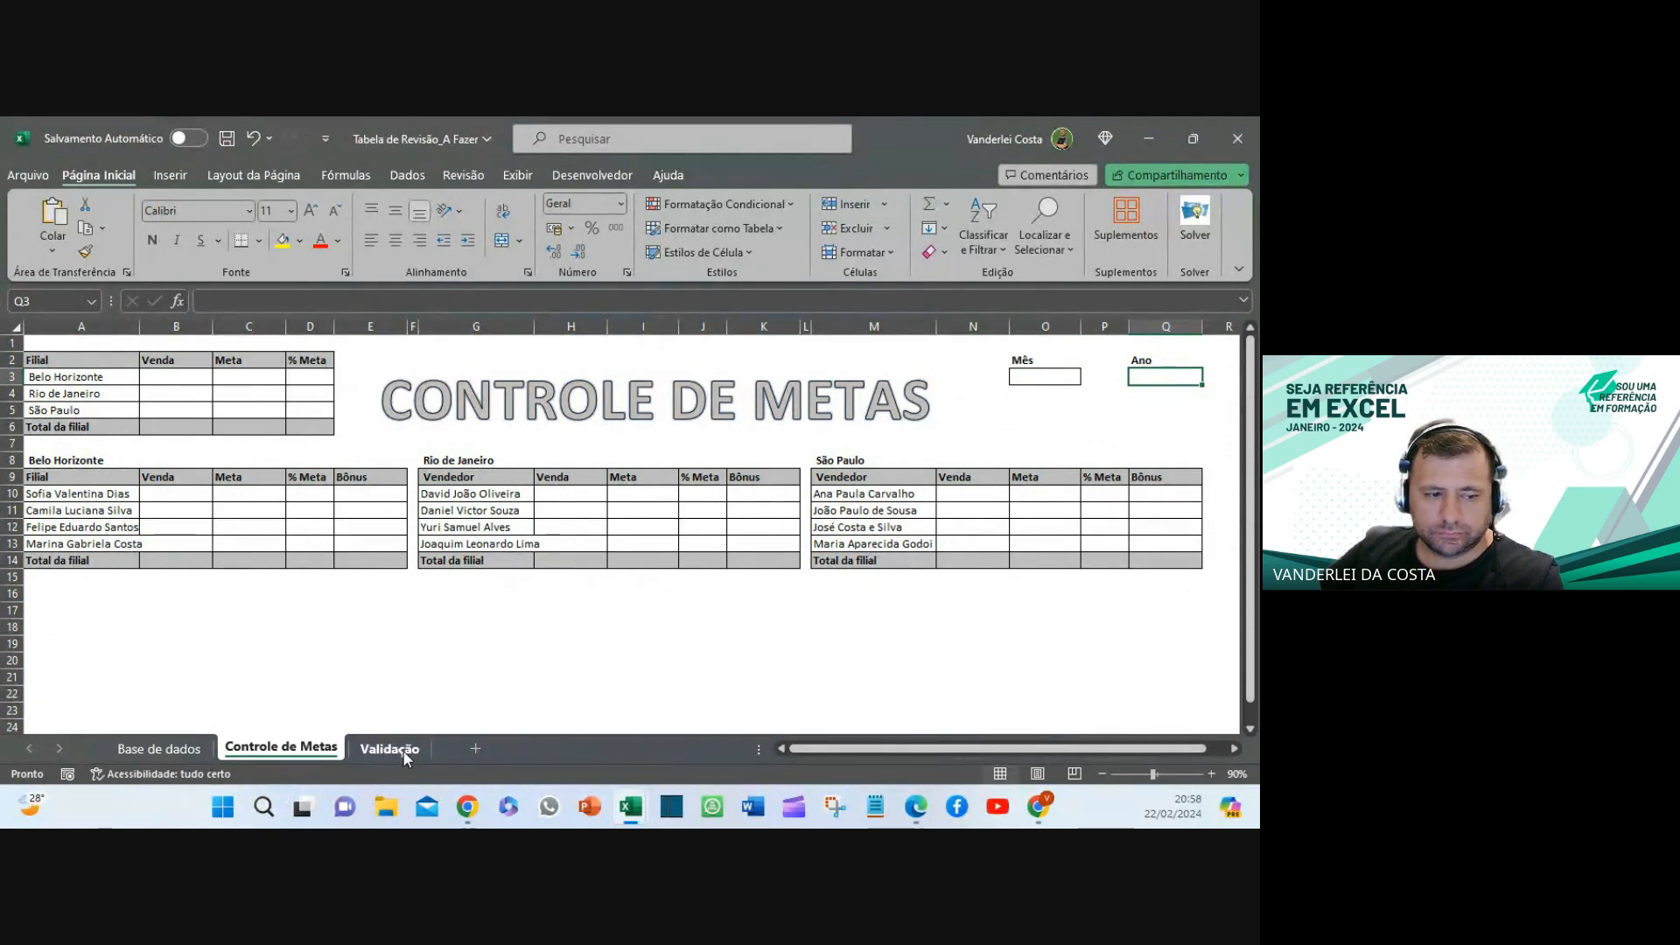
pyautogui.click(171, 750)
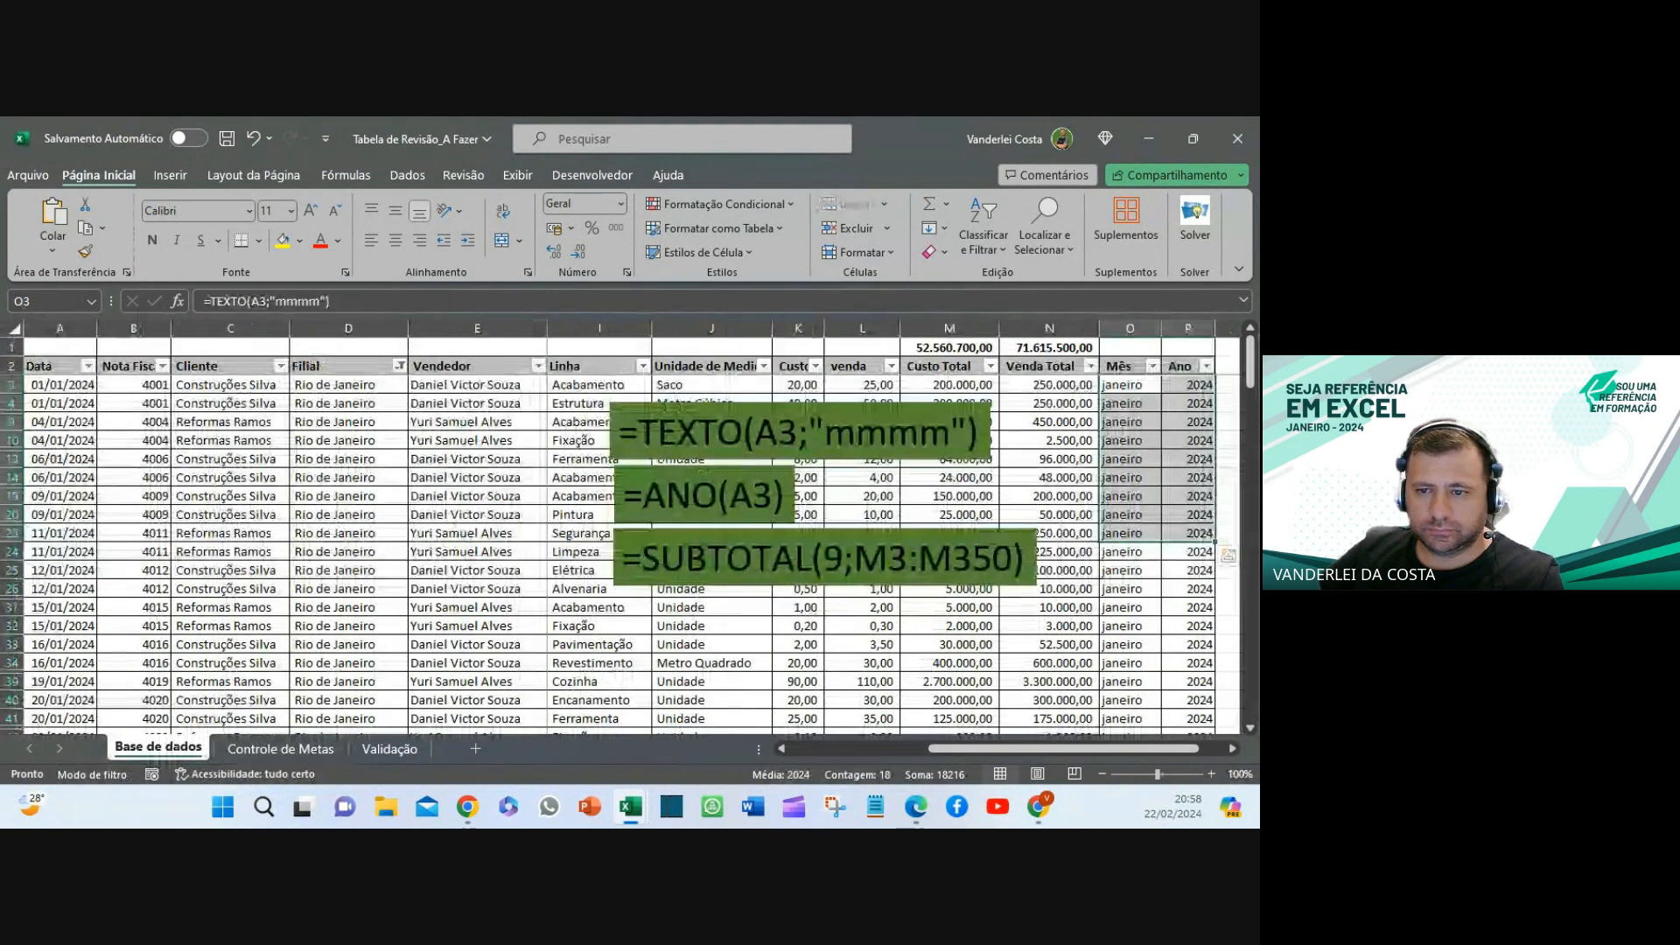
# - Review the TEXTO and ANO formulas in O3 and P3 and the formula text box, then return to Controle de Metas
pyautogui.click(1125, 385)
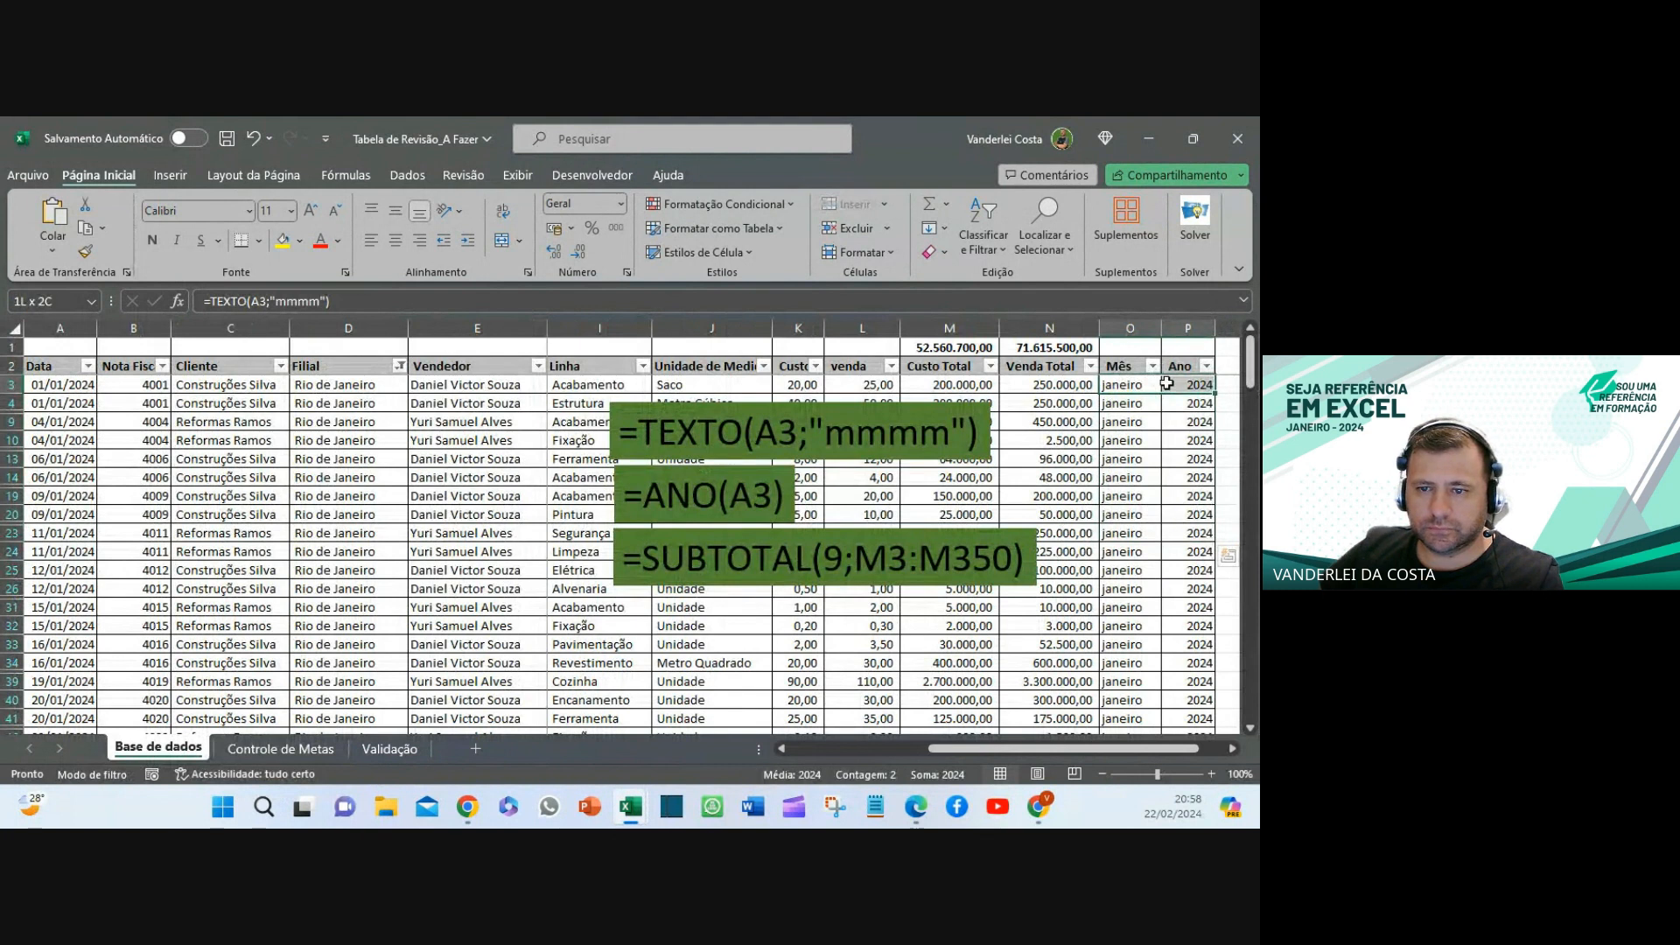
pyautogui.click(1176, 382)
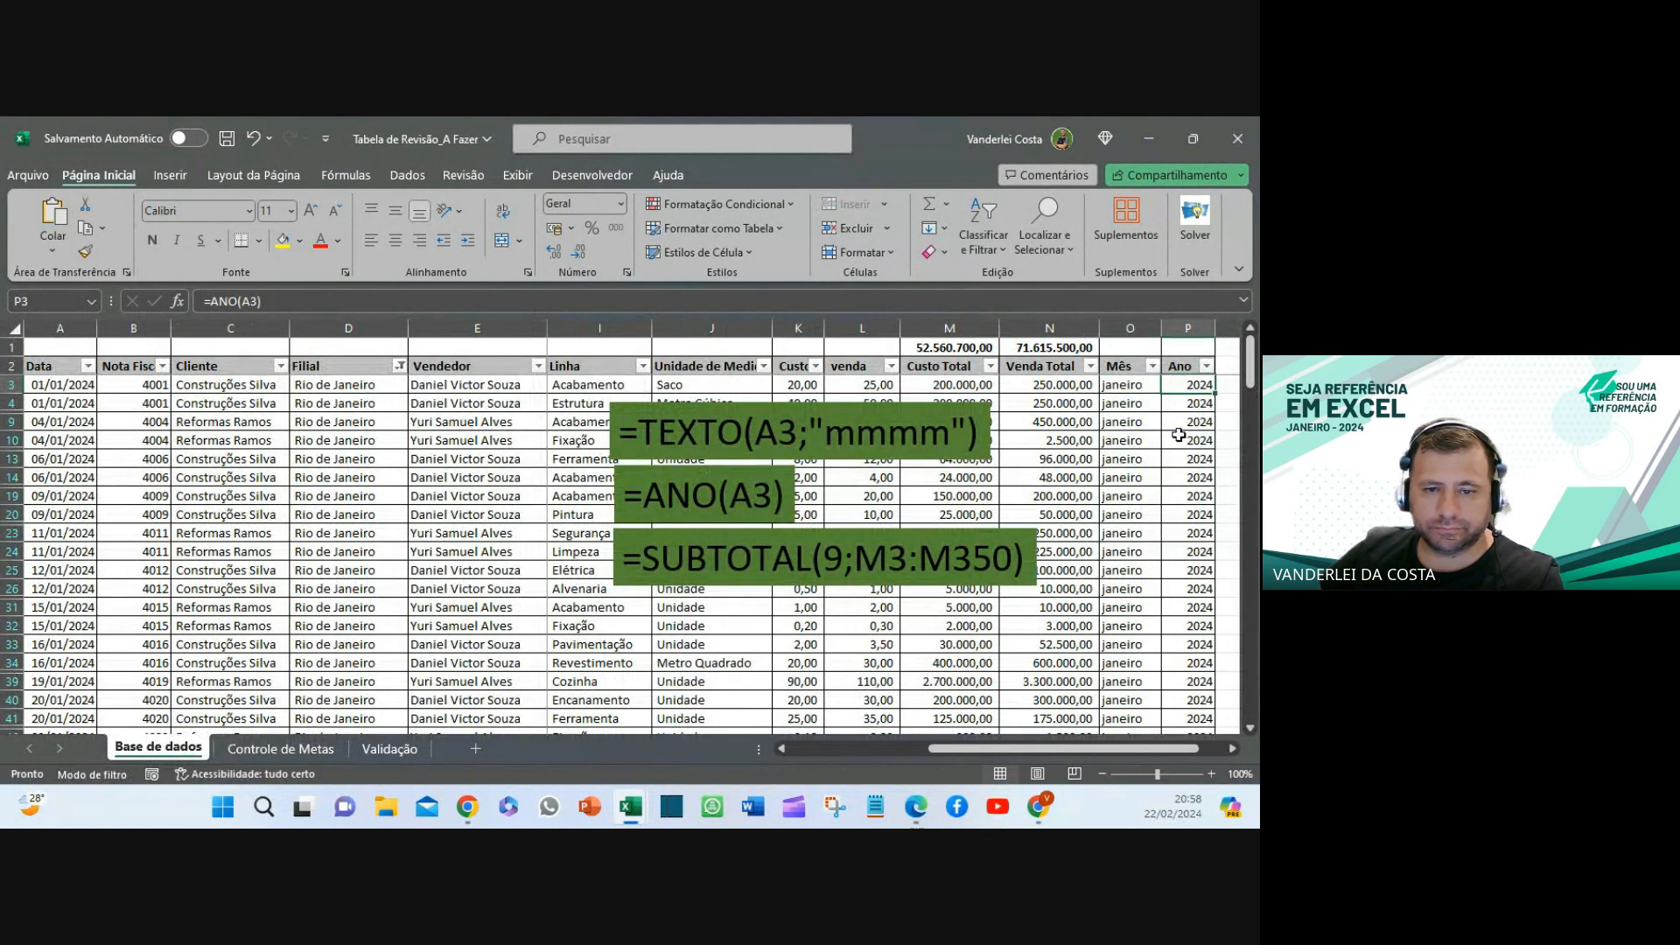
pyautogui.click(859, 401)
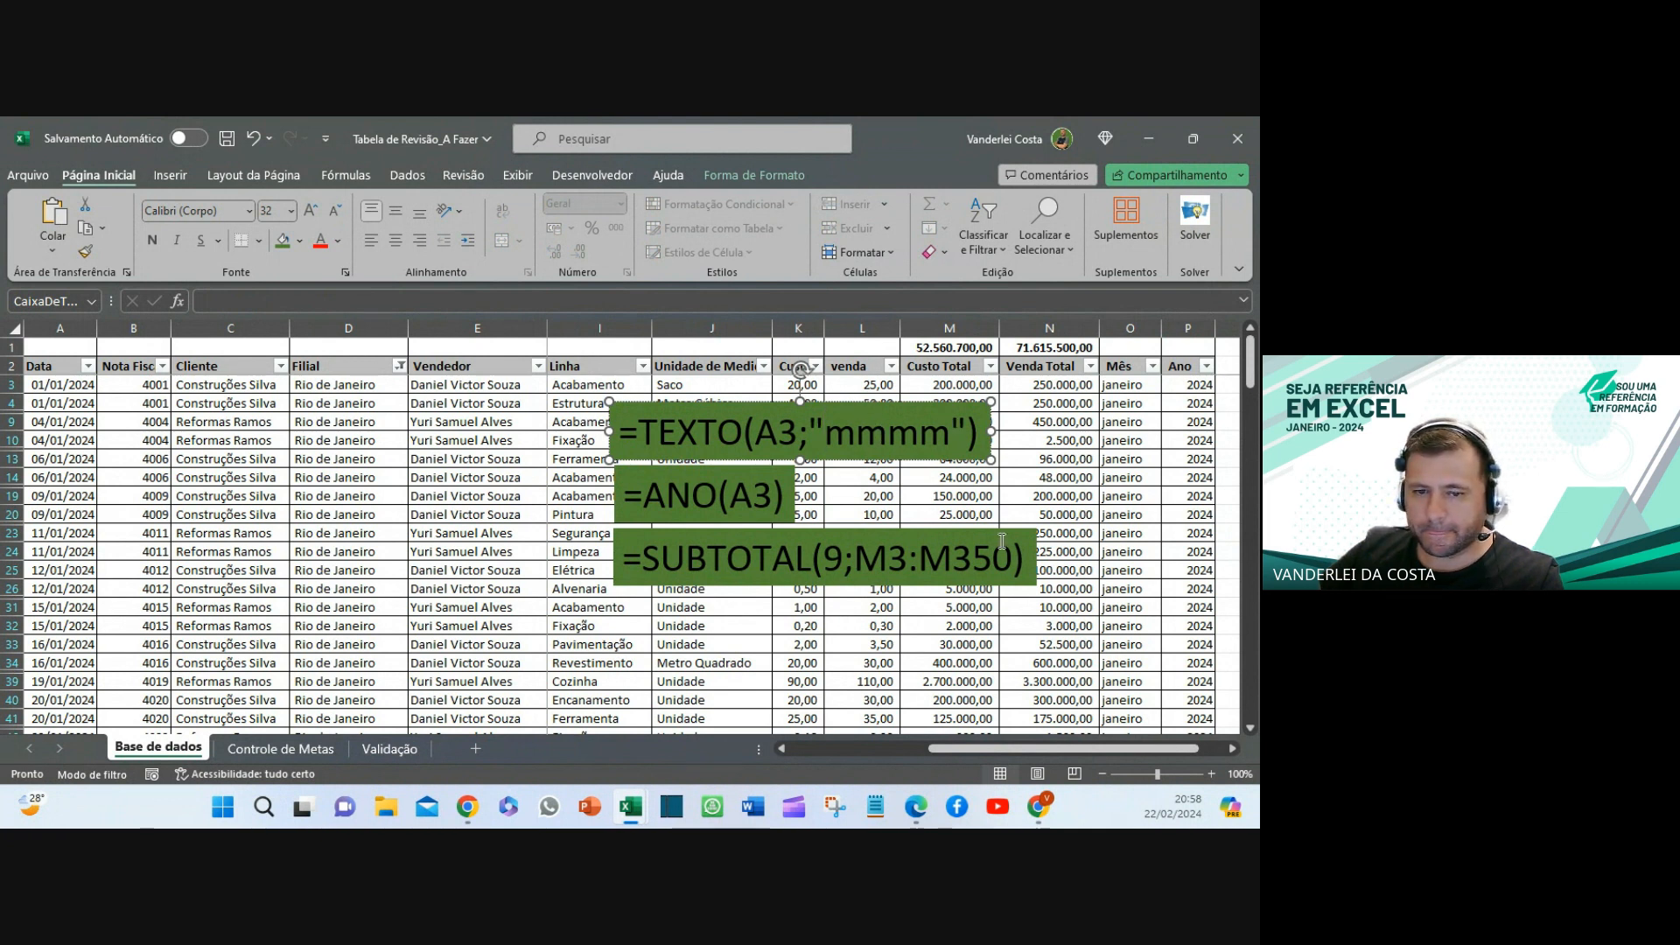
pyautogui.click(1069, 508)
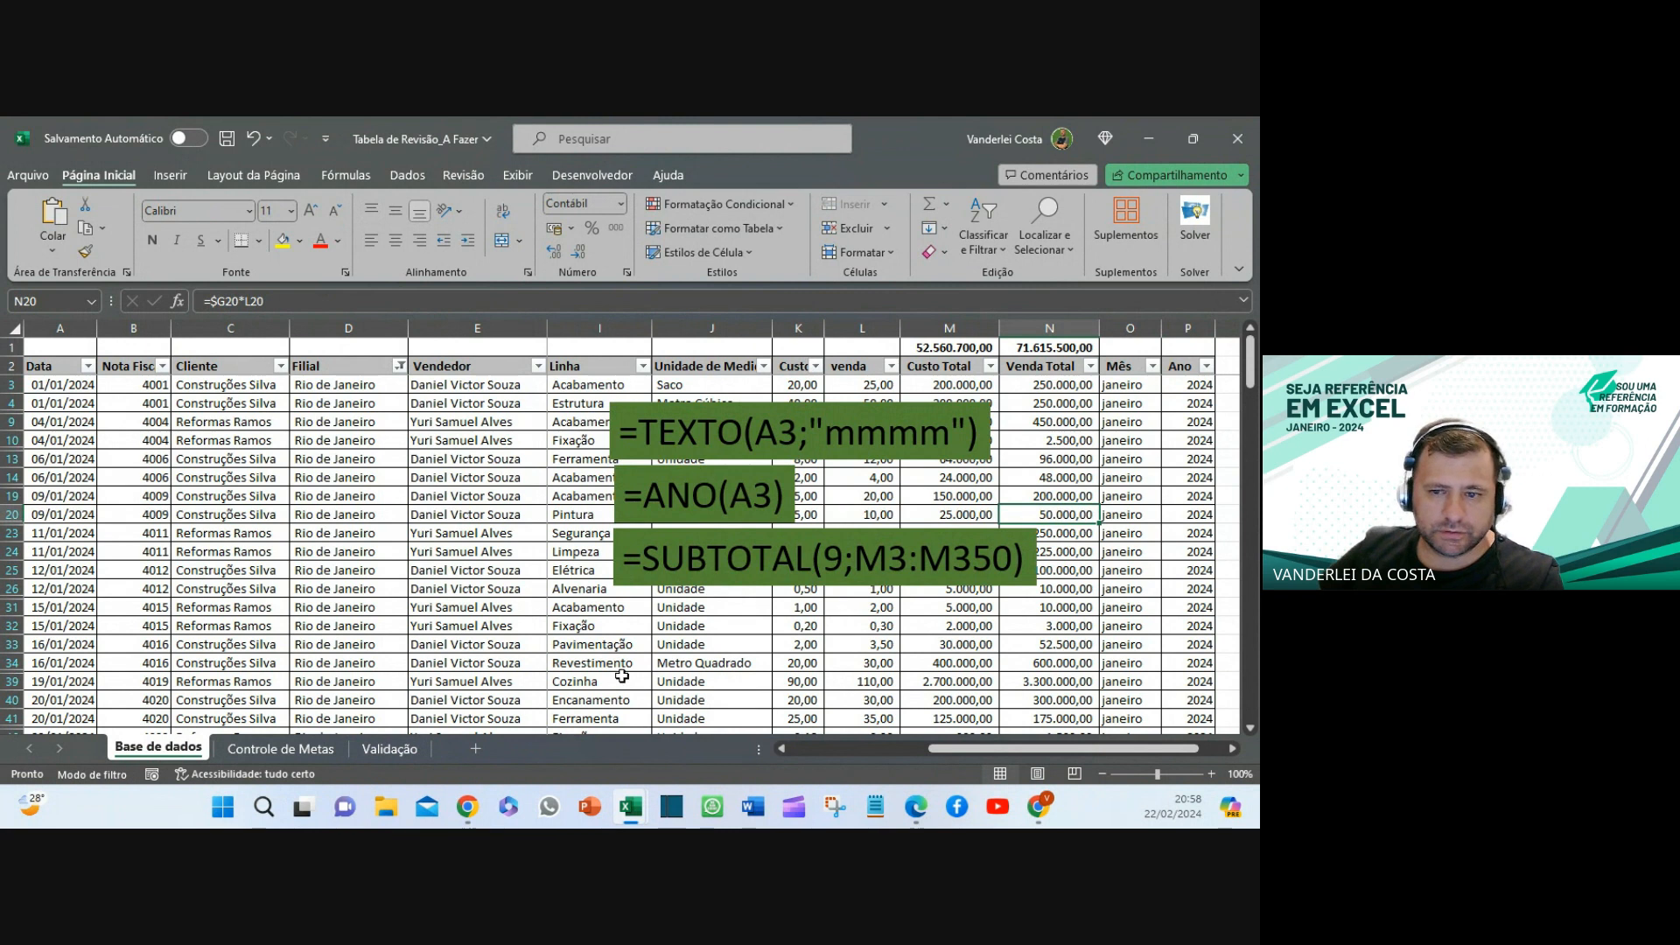
pyautogui.click(281, 750)
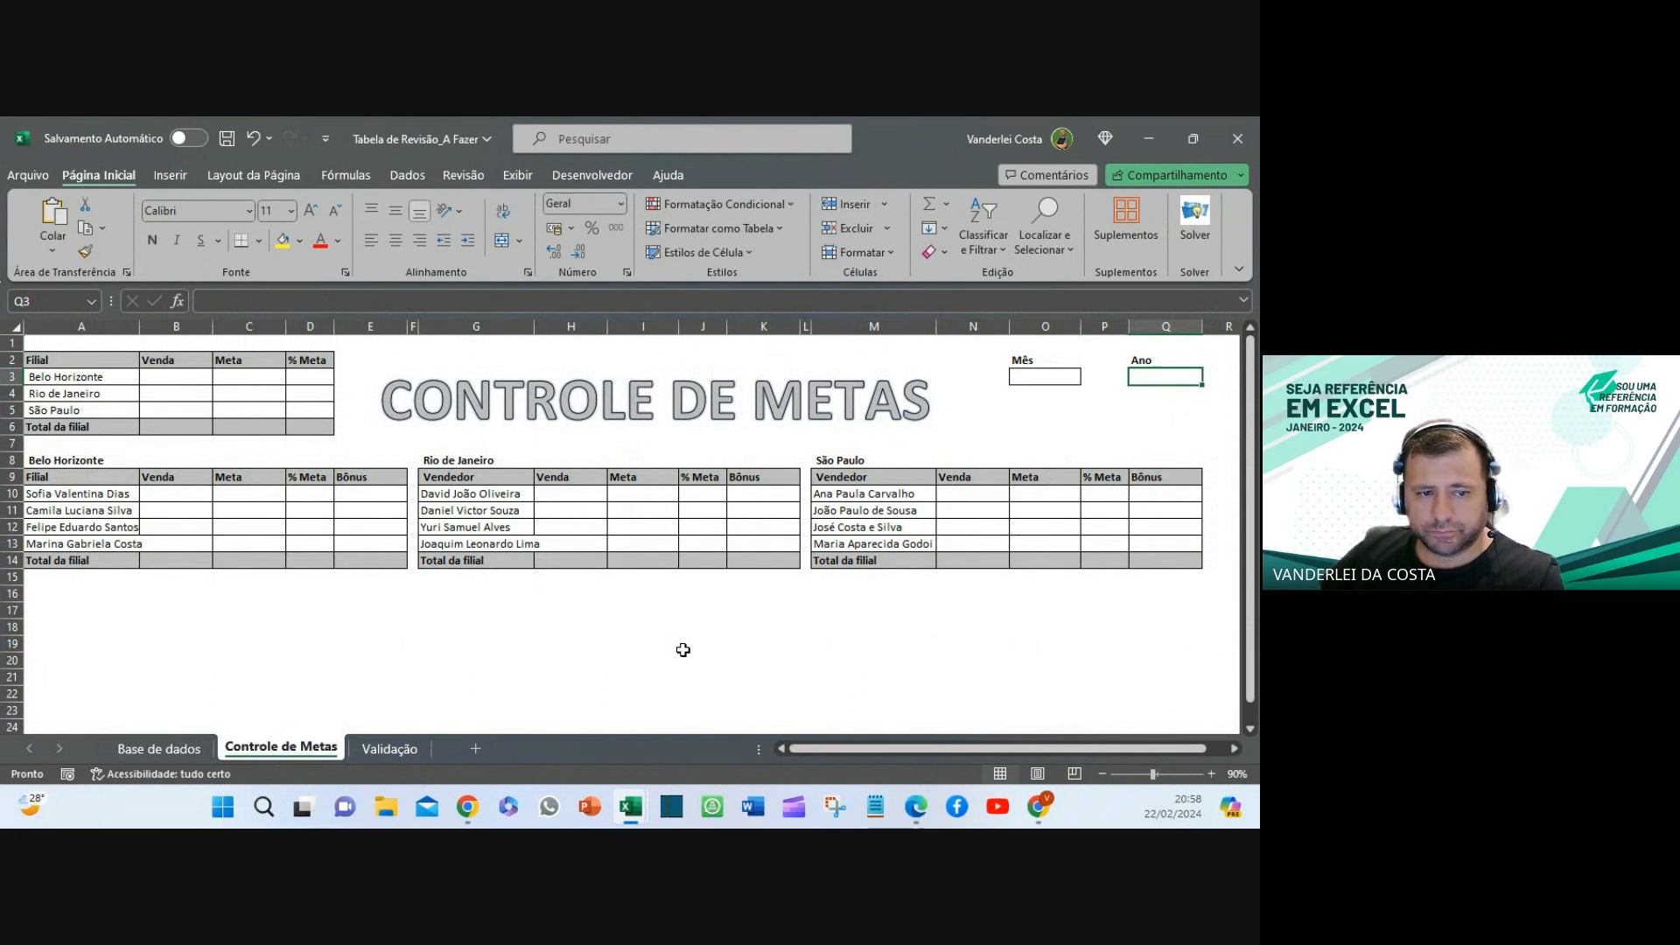
# - Check the month names in column F and years in column H on the Validação sheet
pyautogui.click(1036, 377)
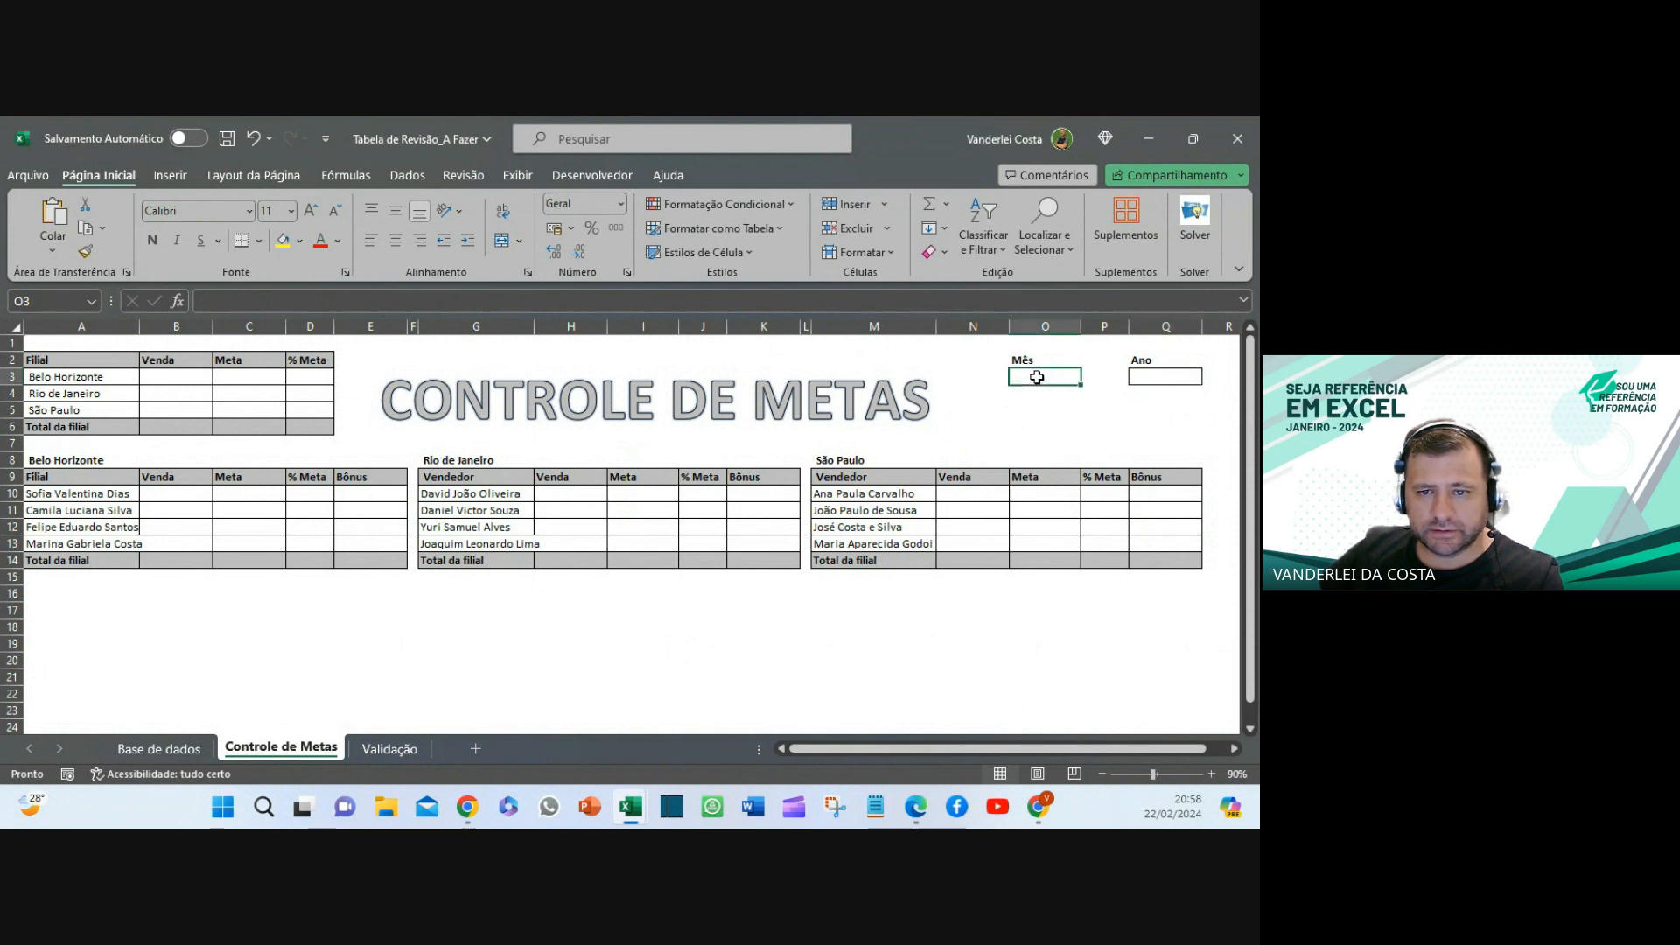
pyautogui.click(1172, 381)
pyautogui.click(1041, 377)
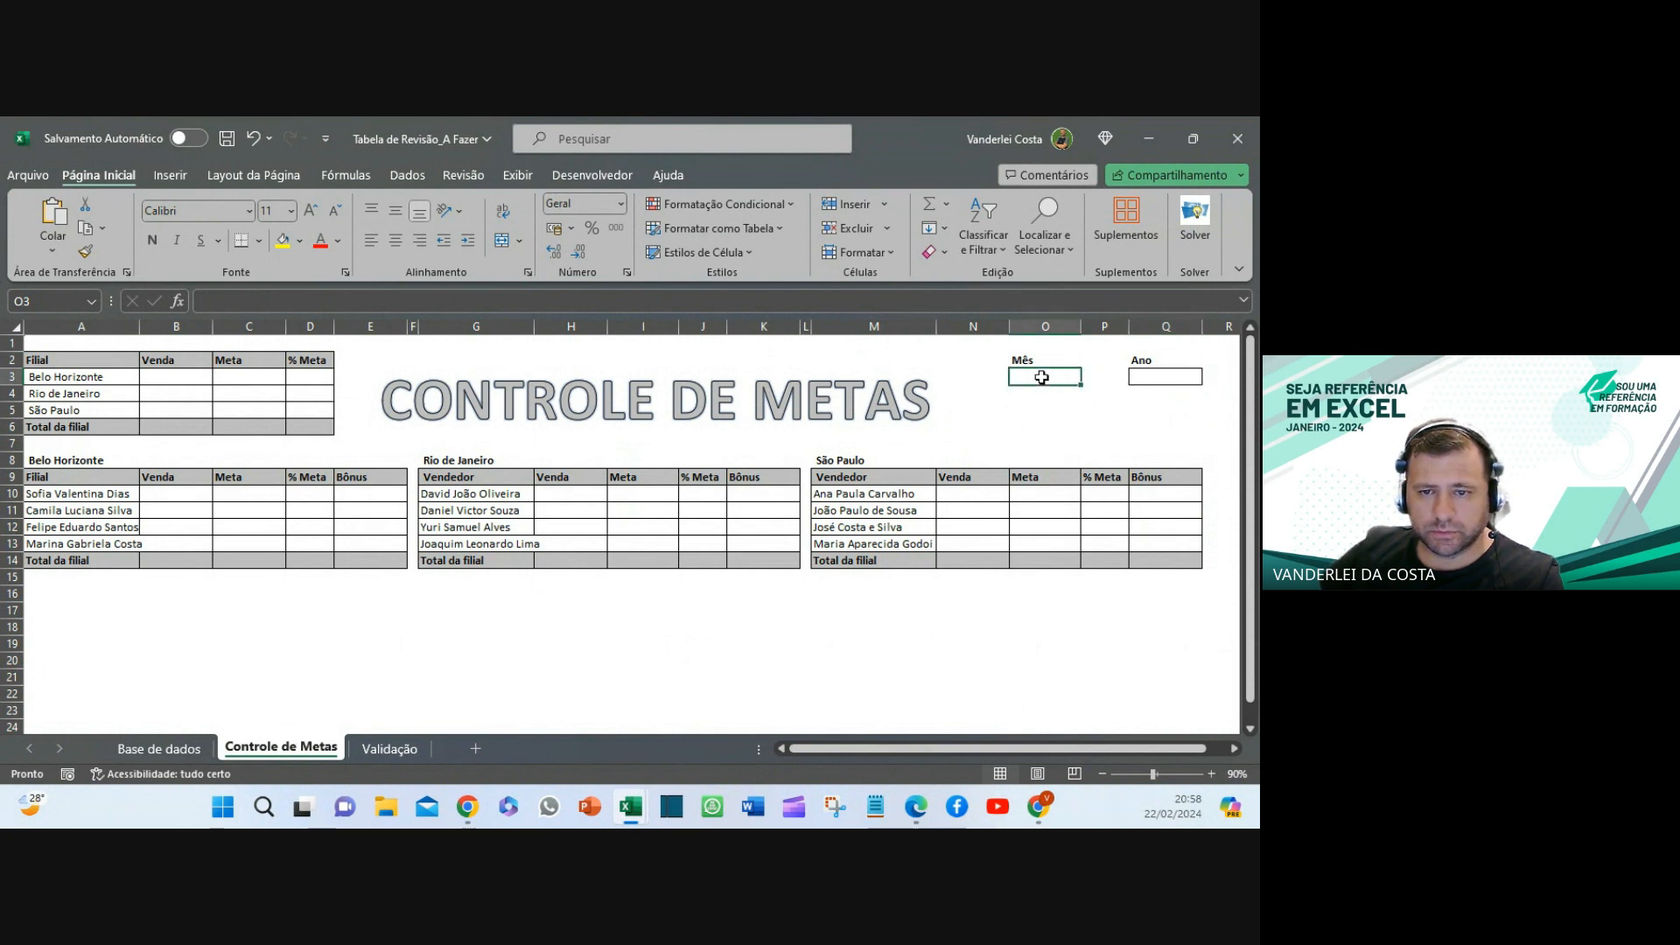
pyautogui.click(390, 750)
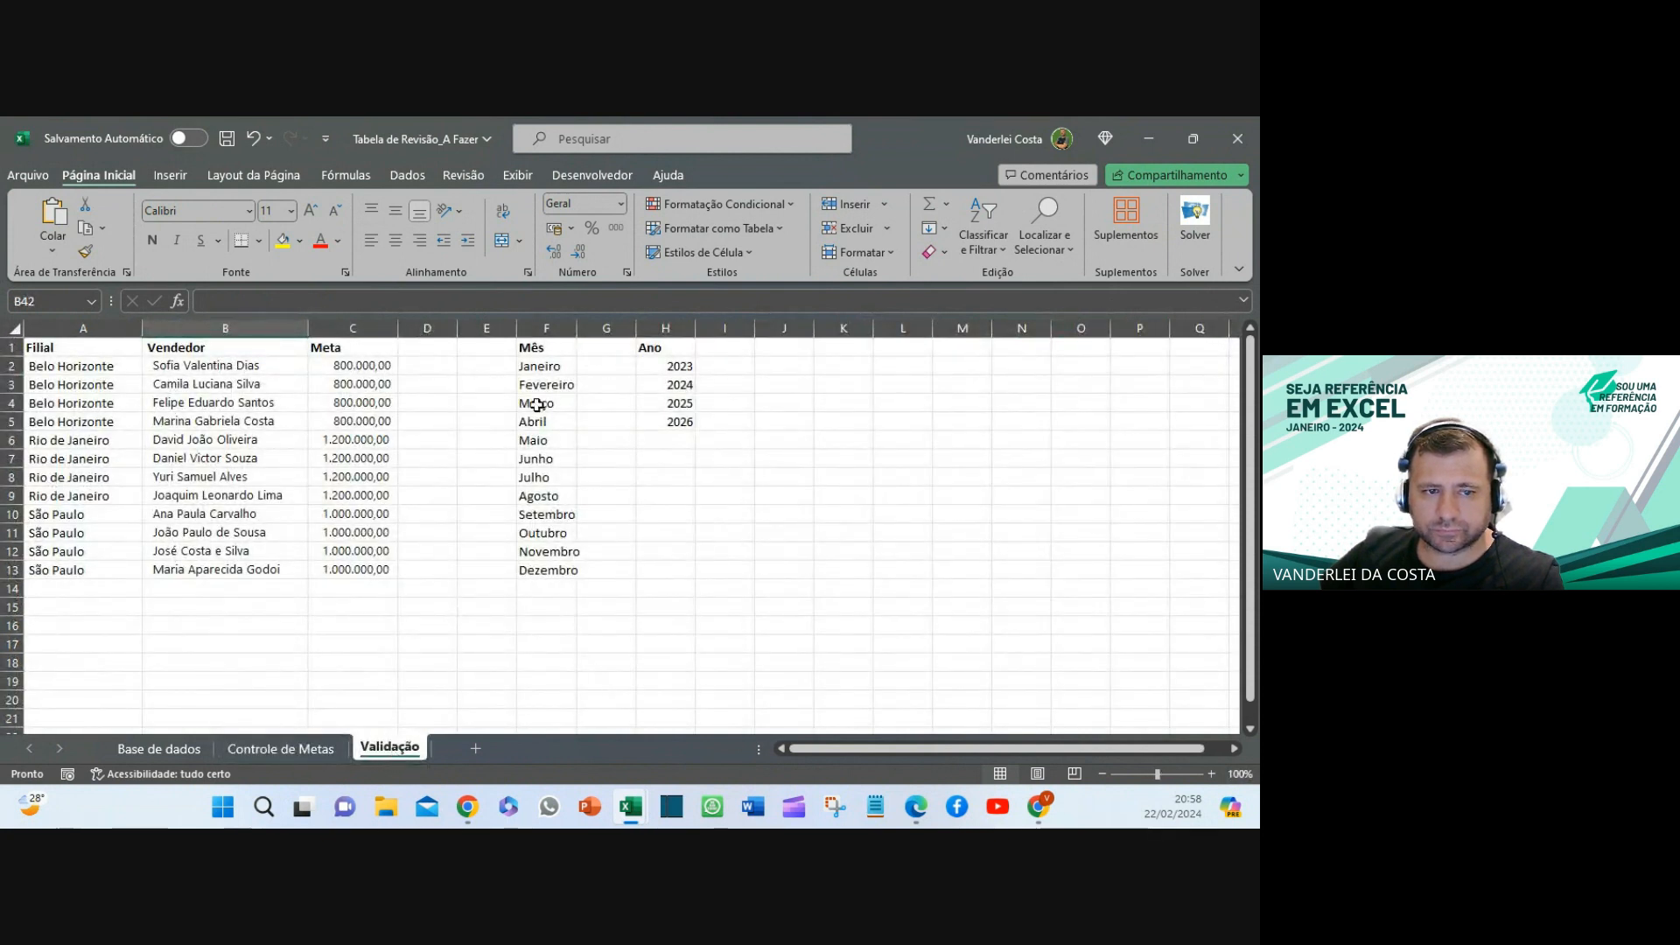
pyautogui.click(550, 326)
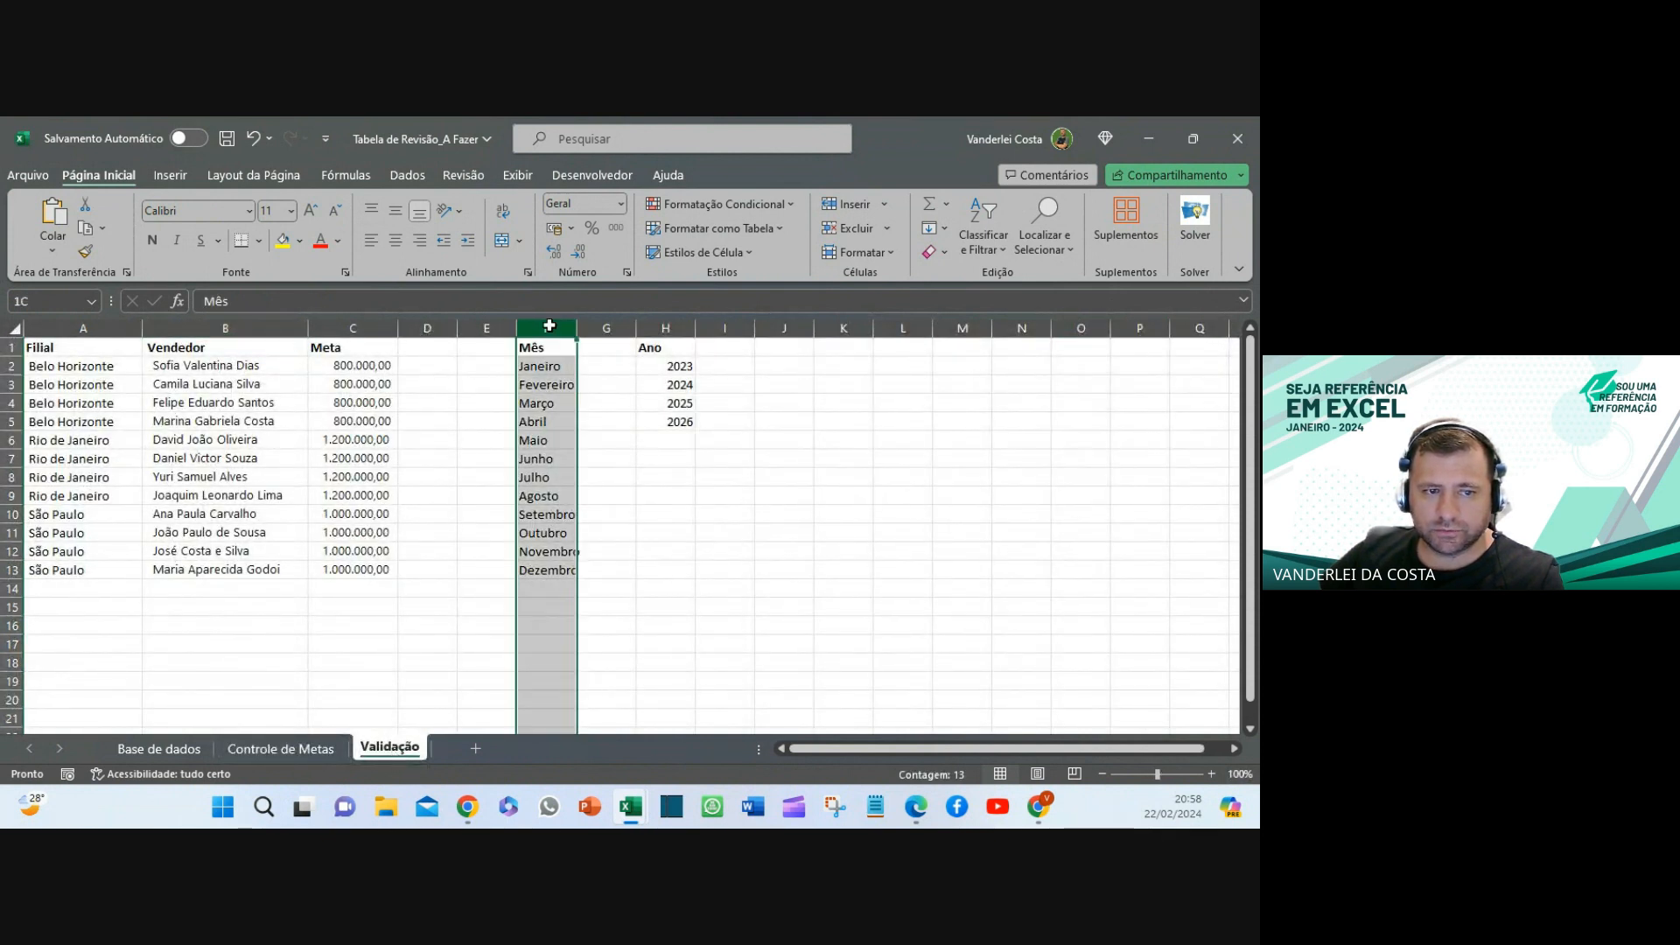
pyautogui.click(665, 328)
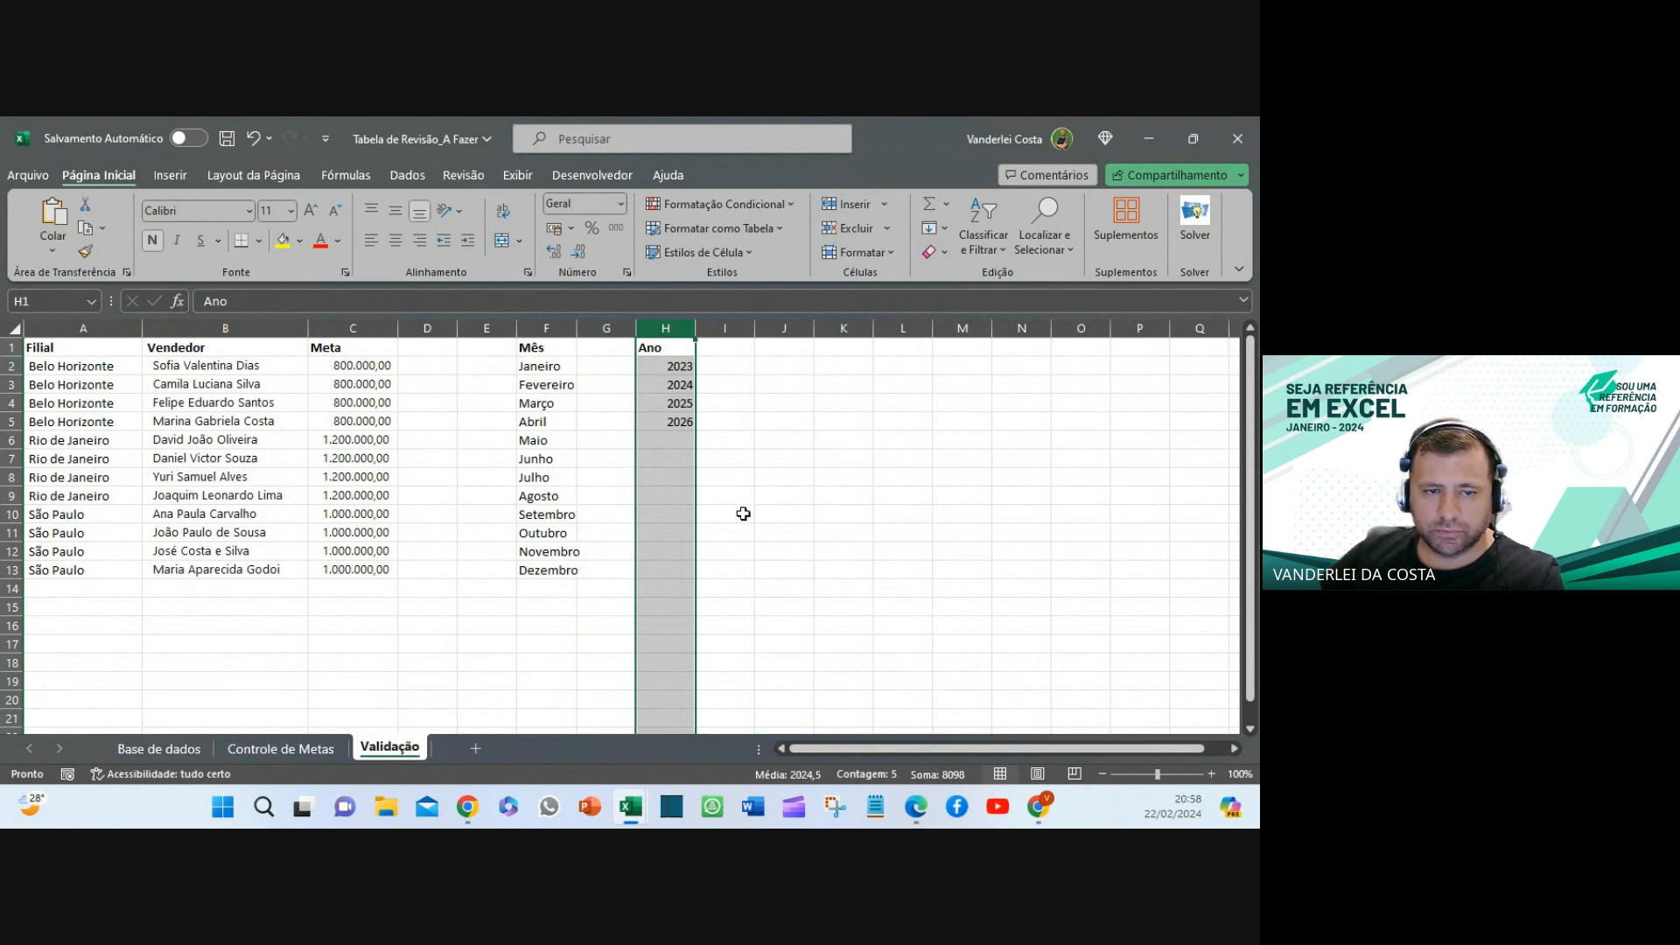
# - Back on Controle de Metas, select the Mês box in O3 and bring up the Dados tools
pyautogui.click(294, 749)
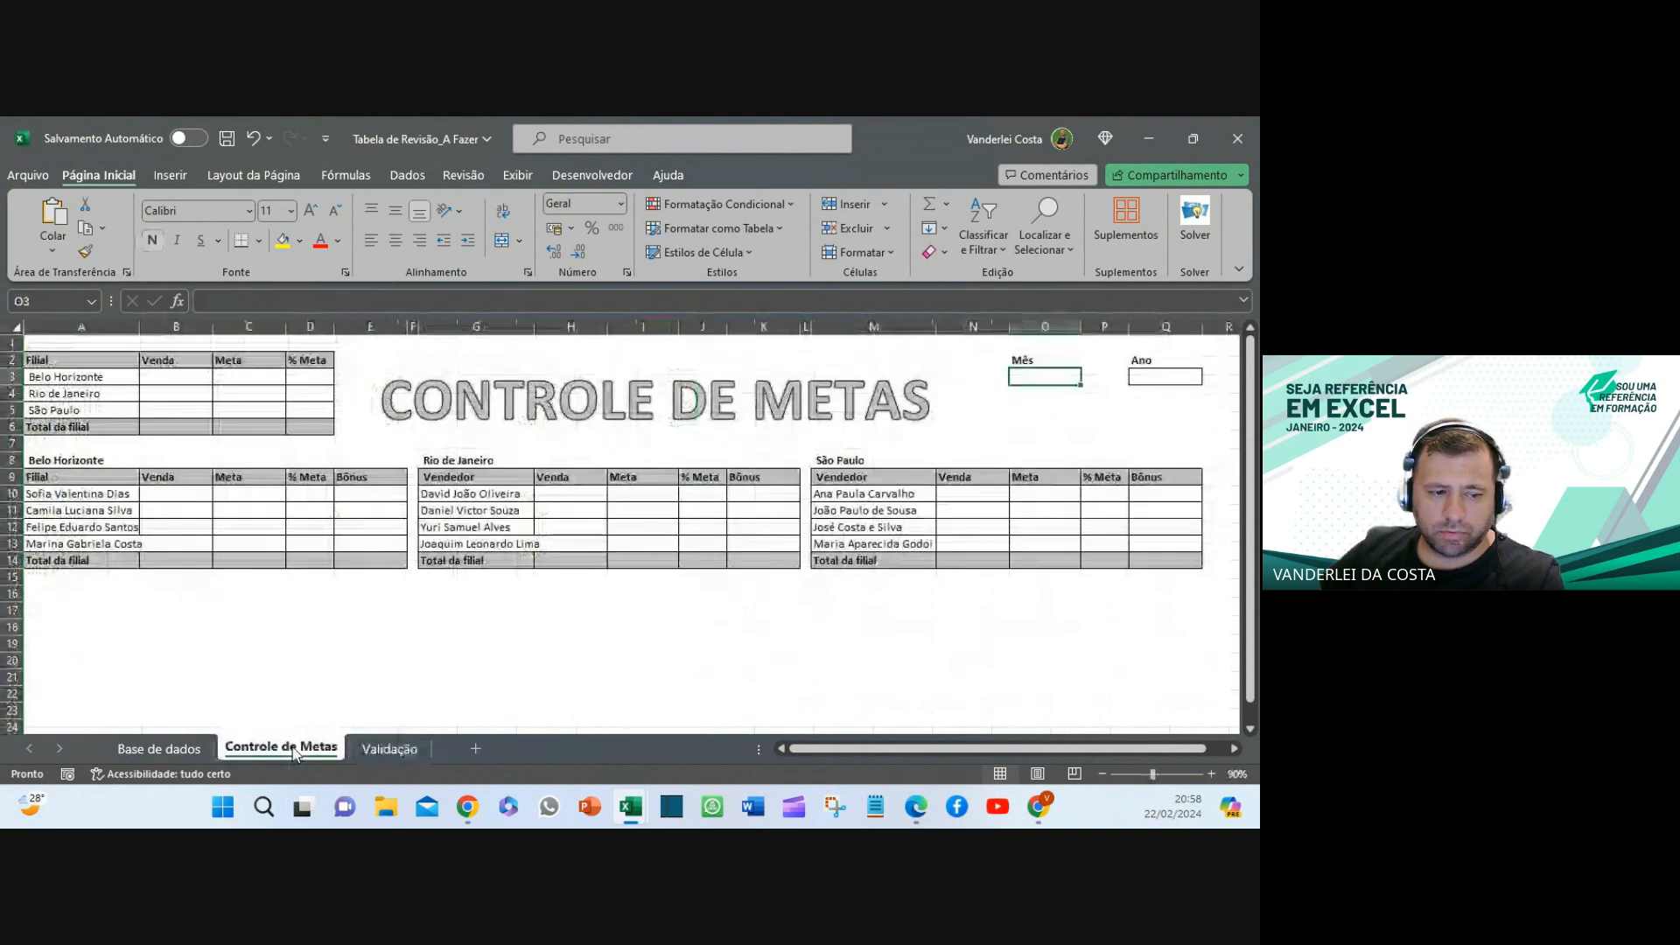
pyautogui.click(761, 643)
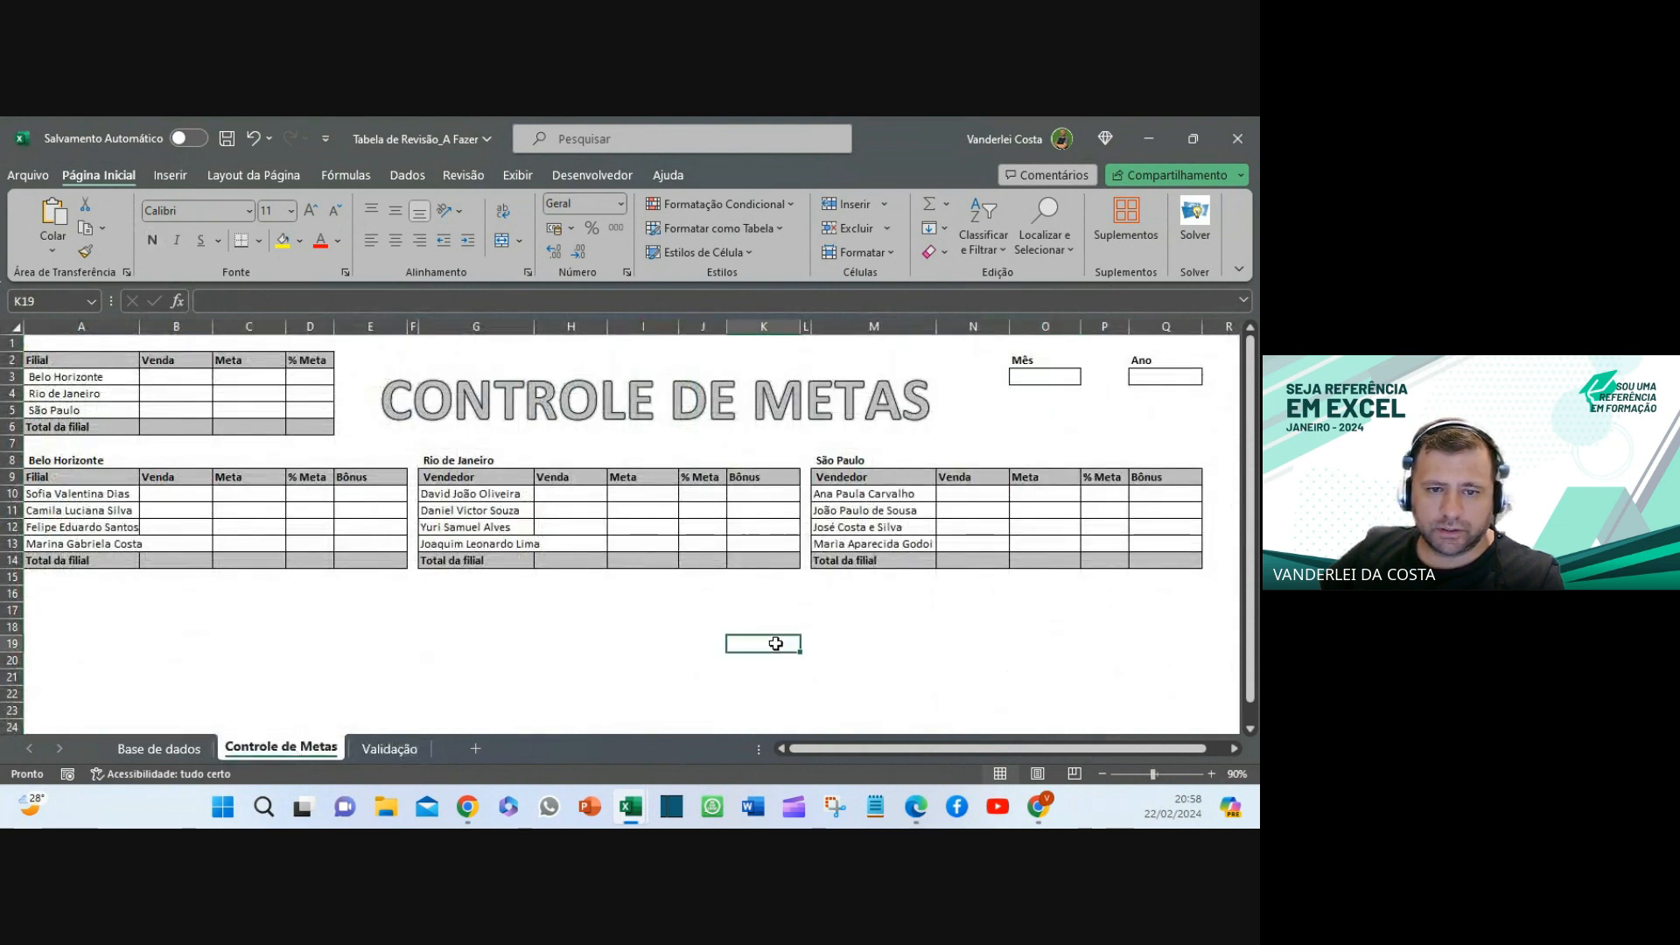
pyautogui.click(1036, 378)
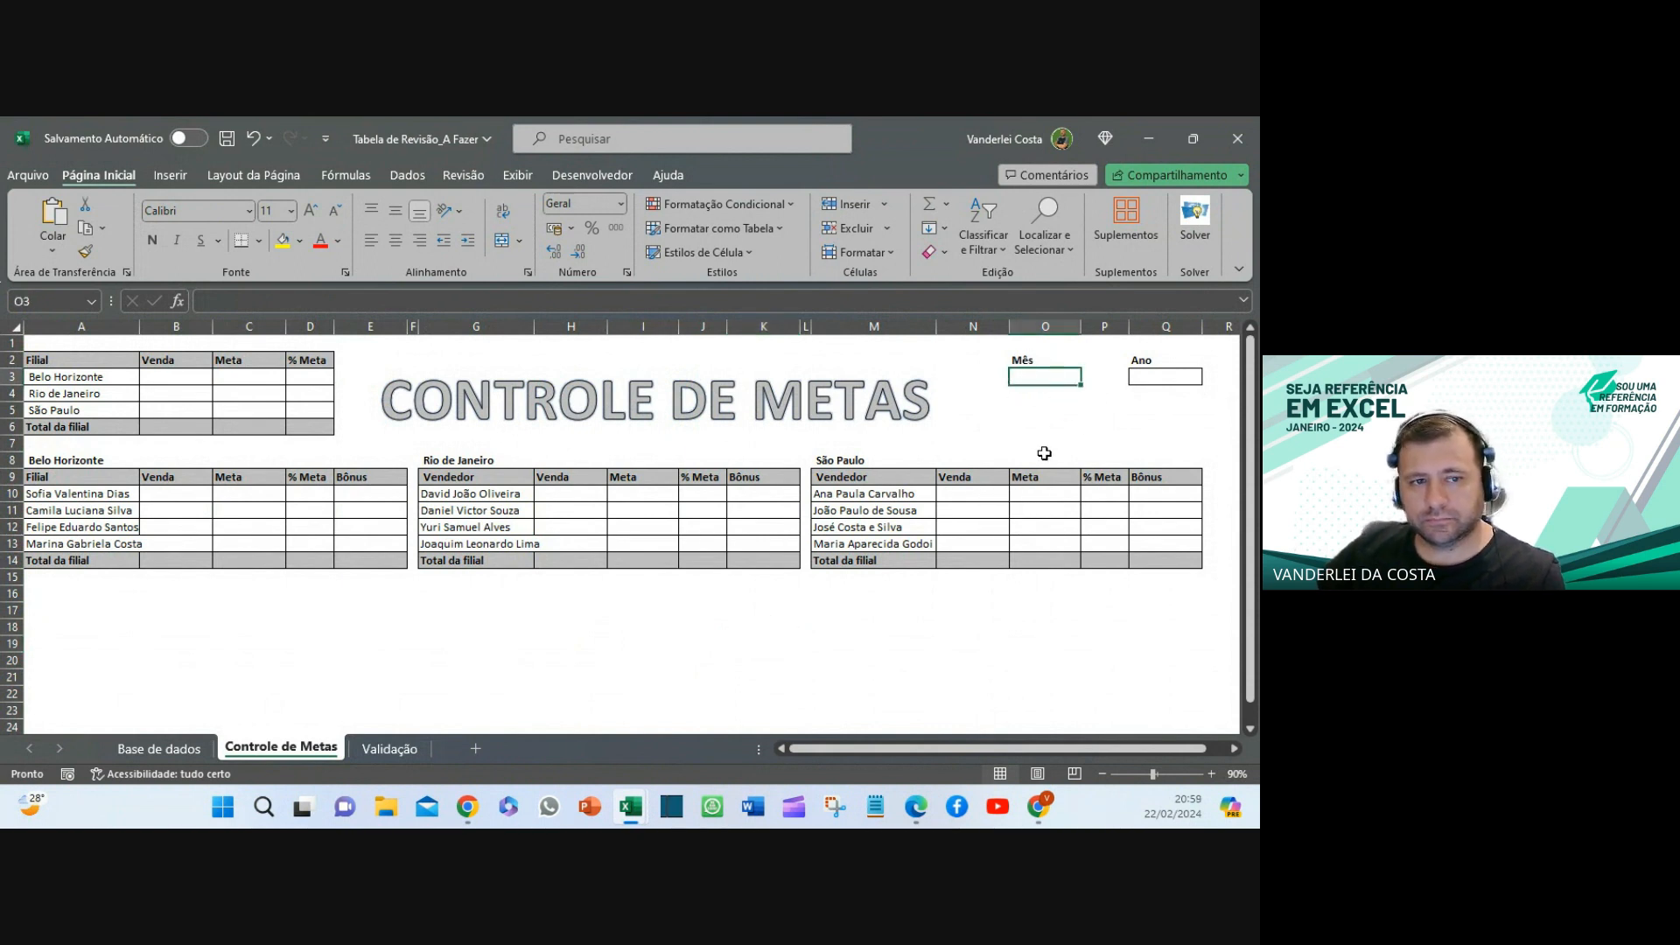
pyautogui.click(407, 175)
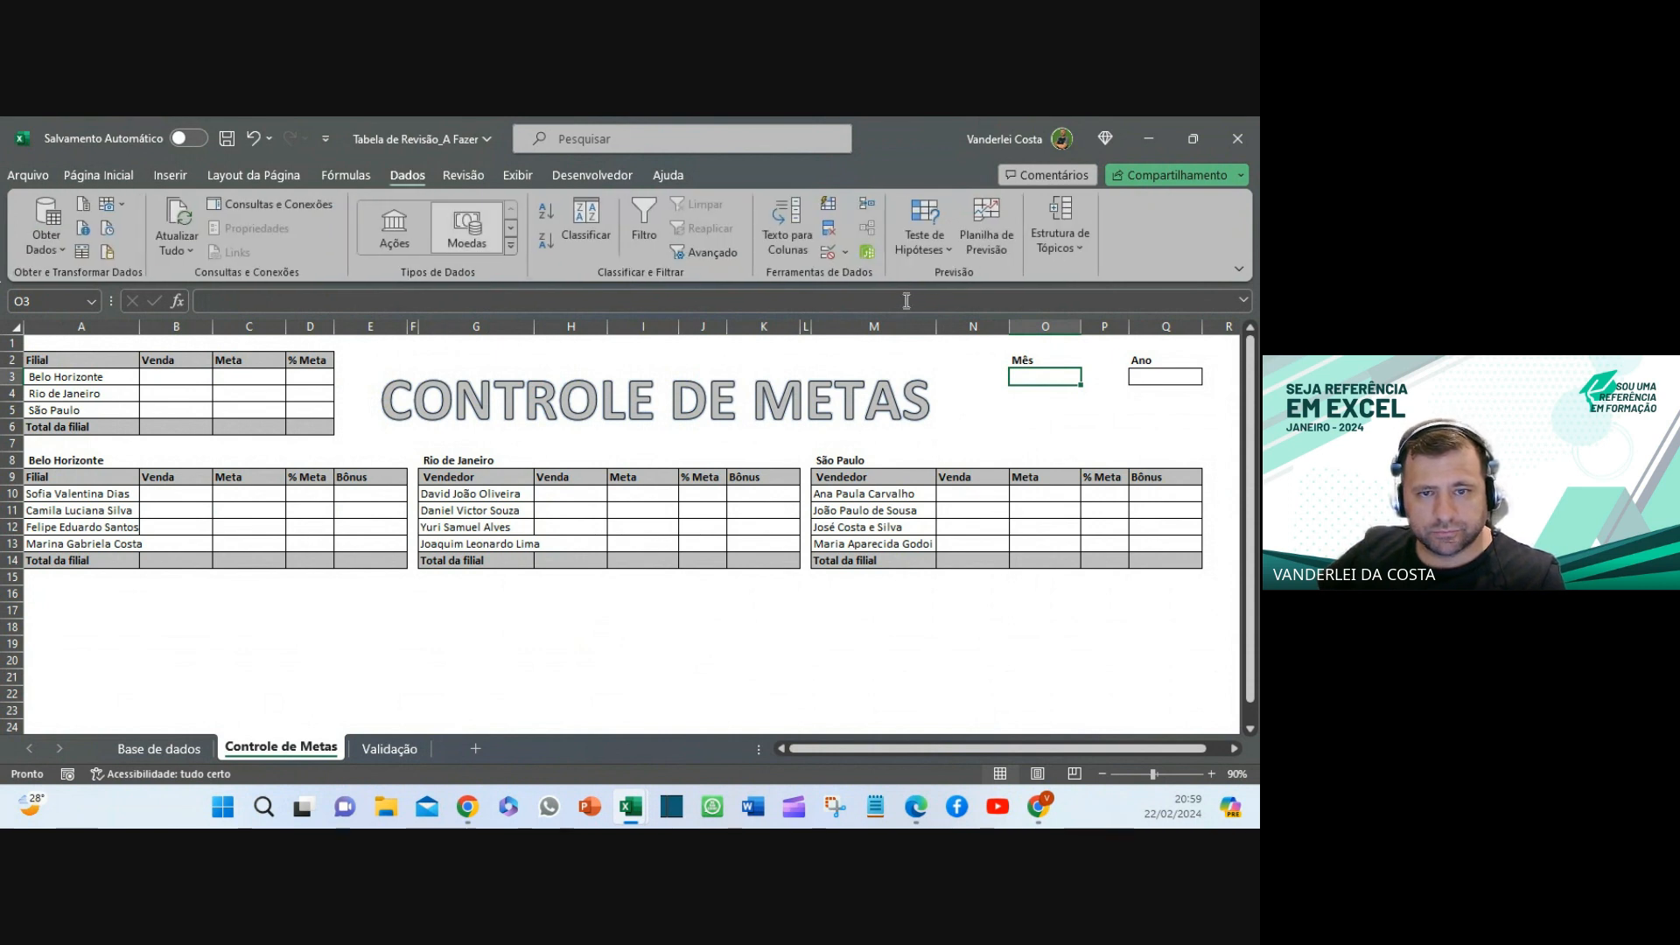
# - Restrict the Mês cell O3 to a list of month names from Validação!F2:F13
pyautogui.click(829, 252)
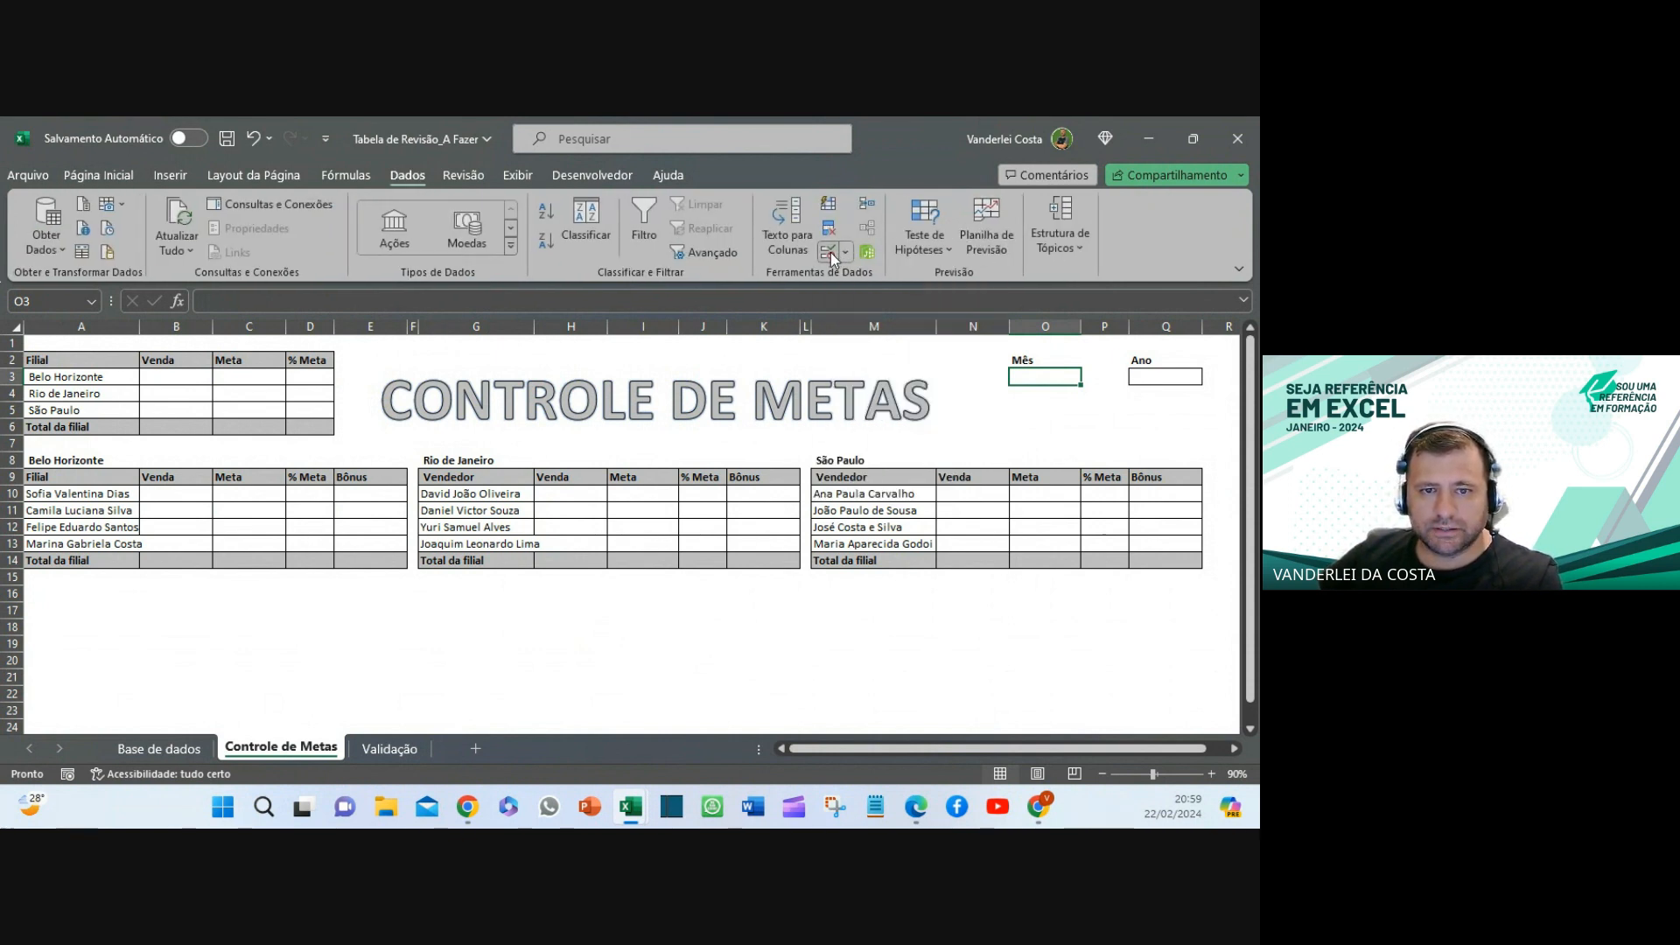
pyautogui.click(592, 375)
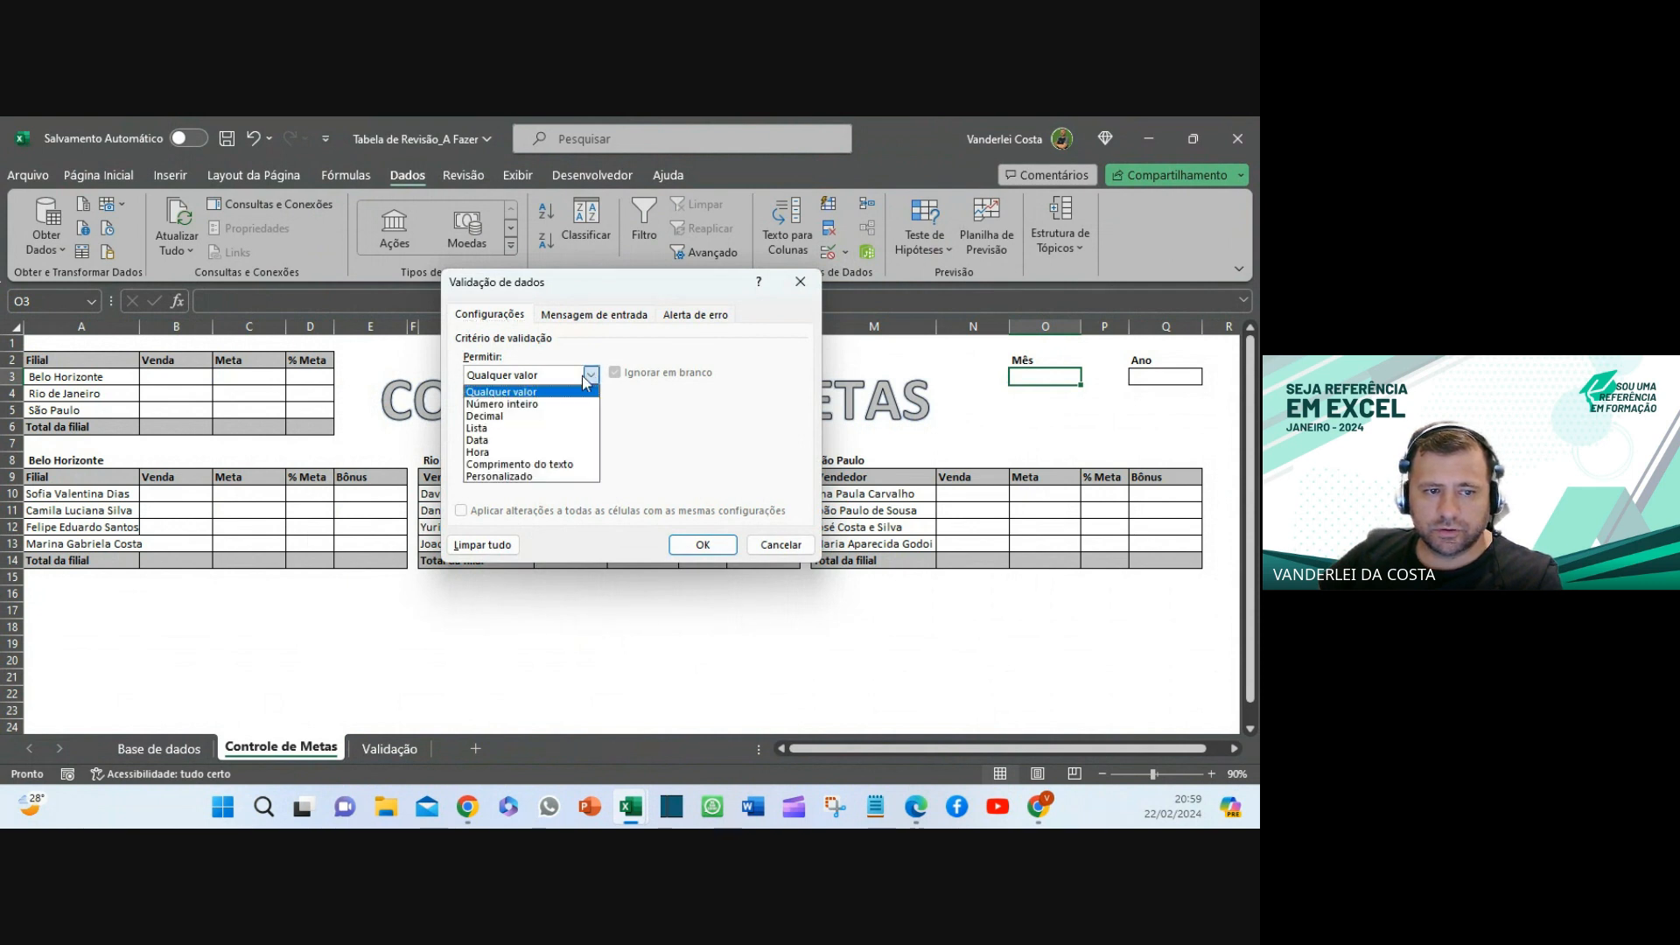
pyautogui.click(480, 432)
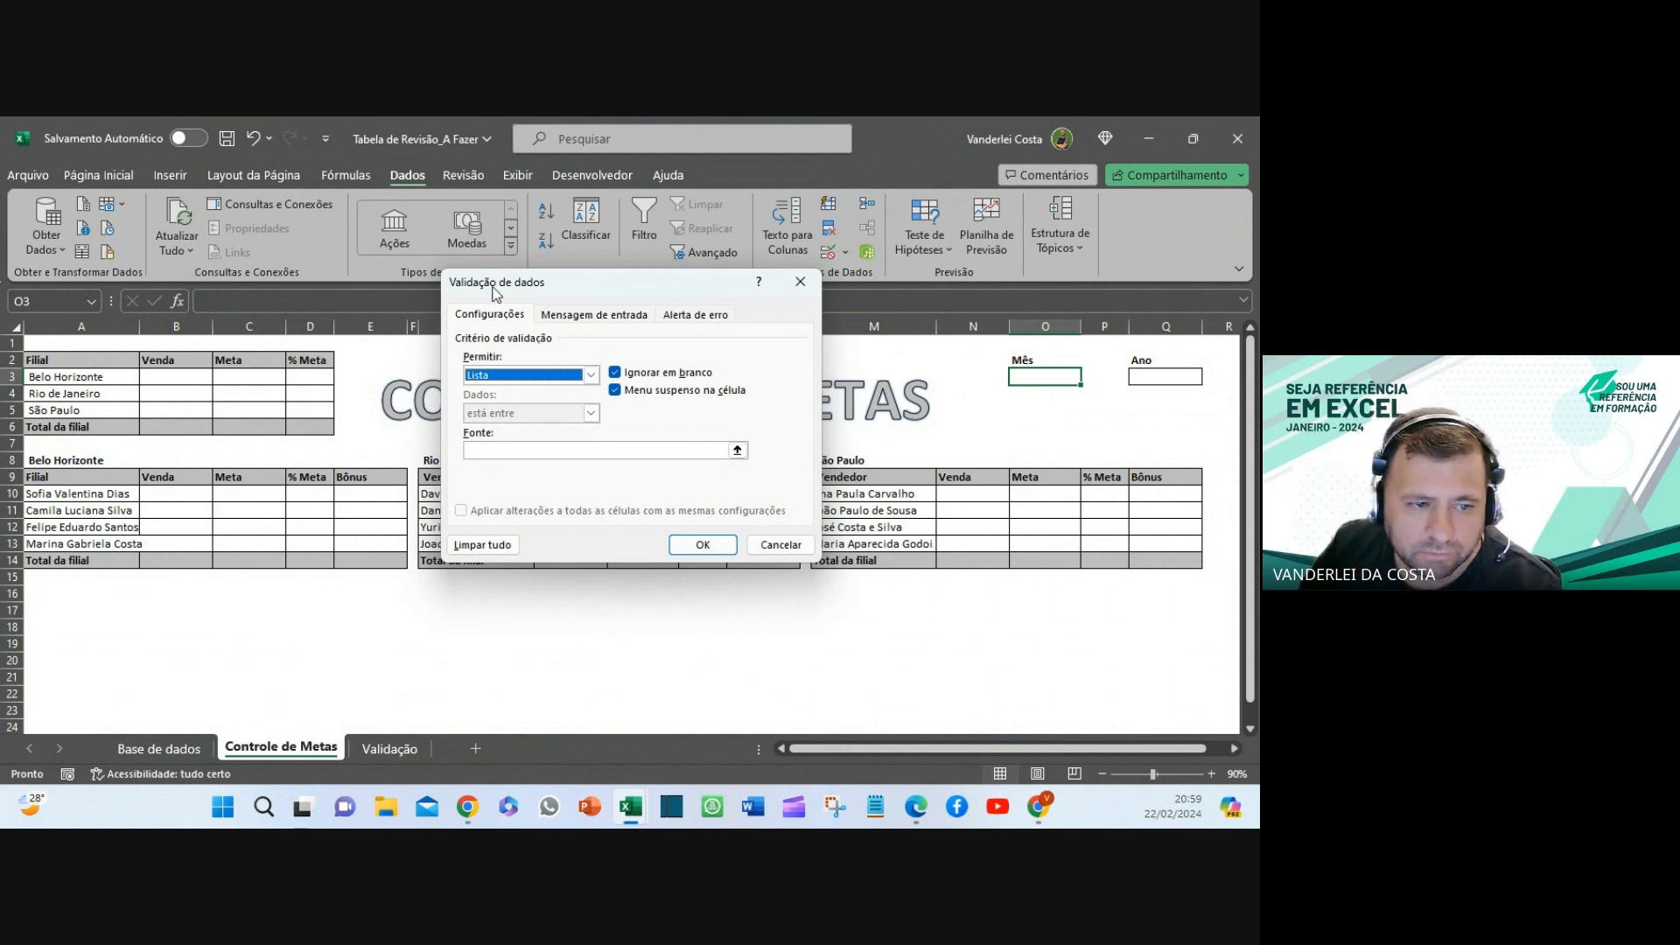
pyautogui.click(737, 450)
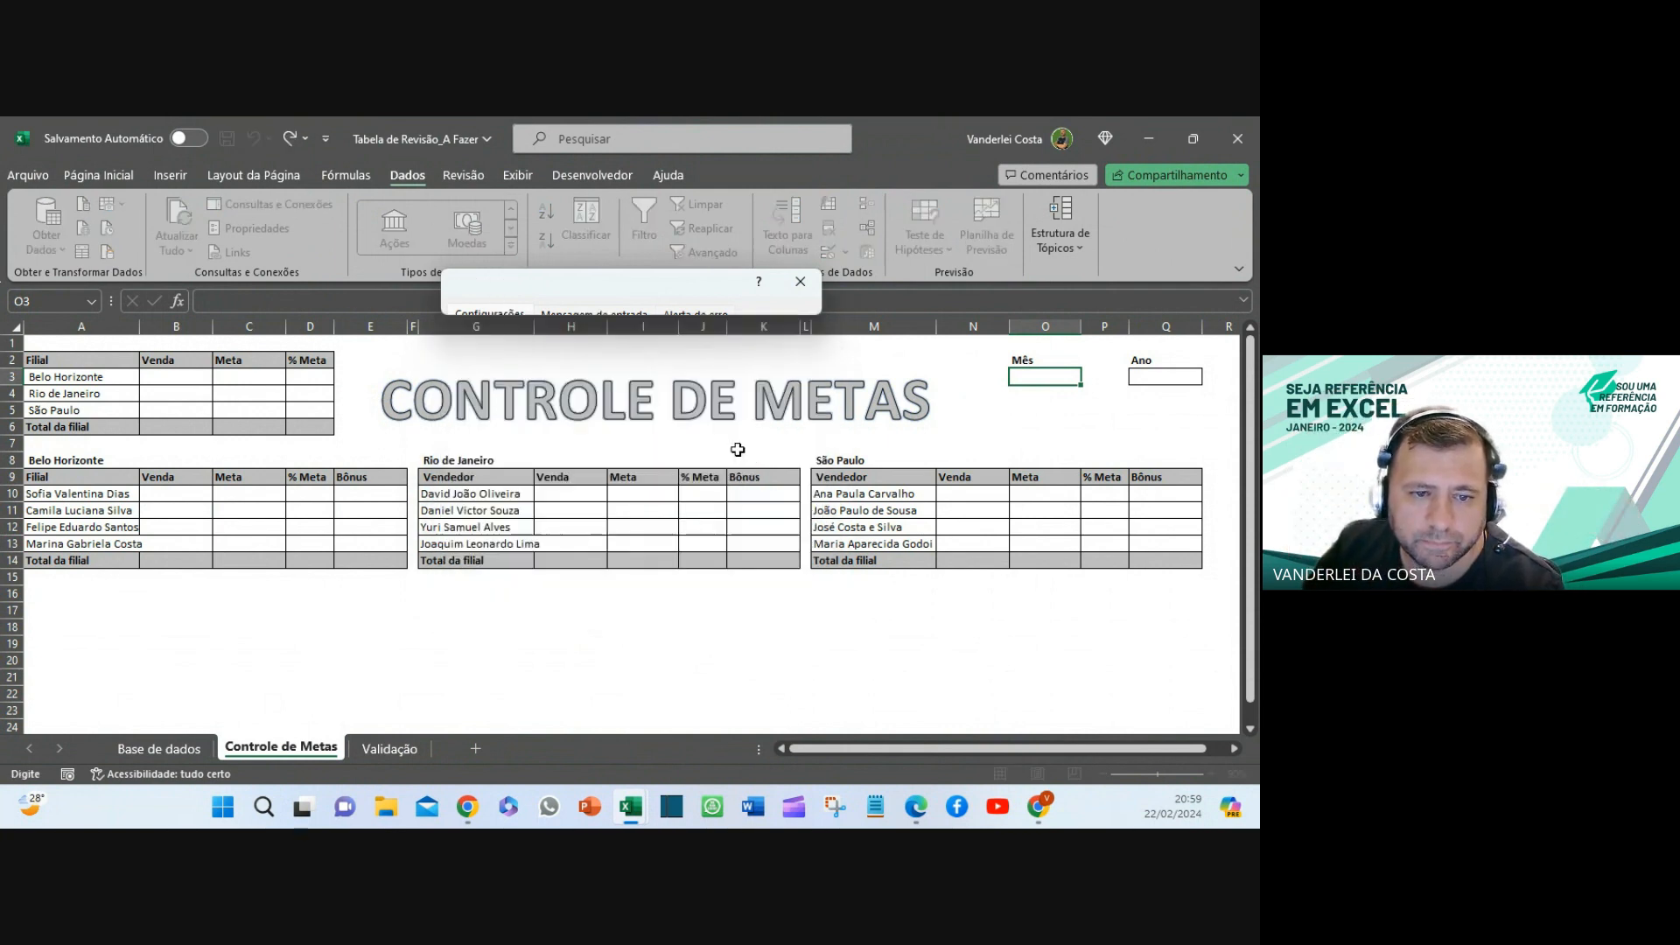
pyautogui.click(383, 757)
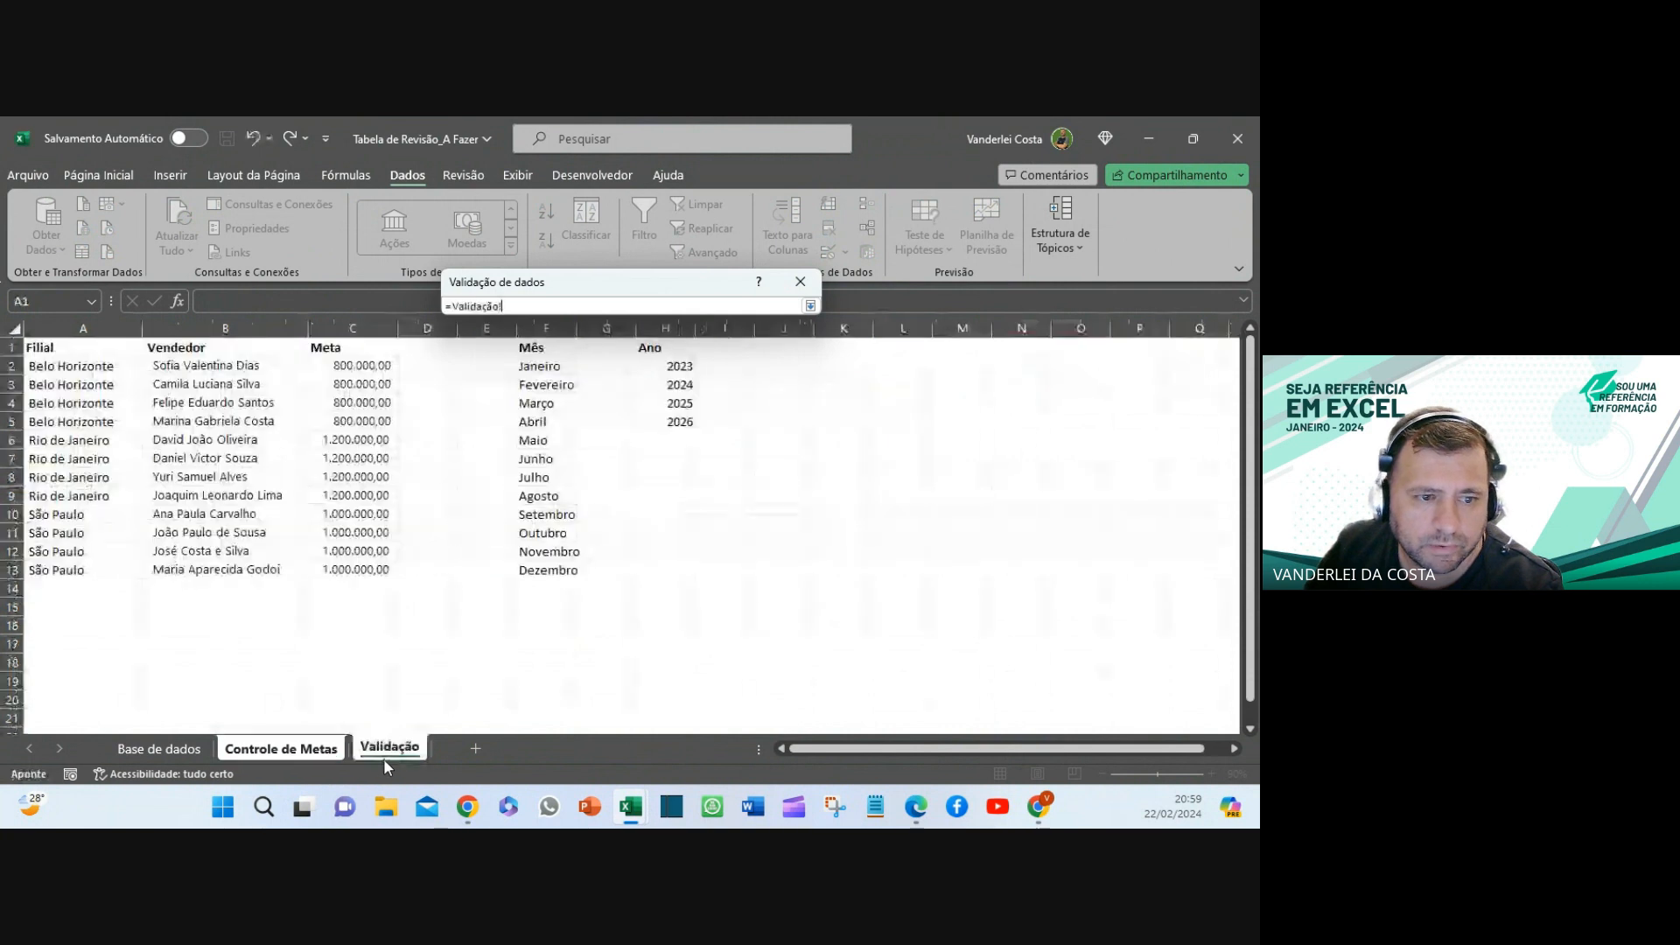
pyautogui.moveTo(542, 366); pyautogui.dragTo(552, 570)
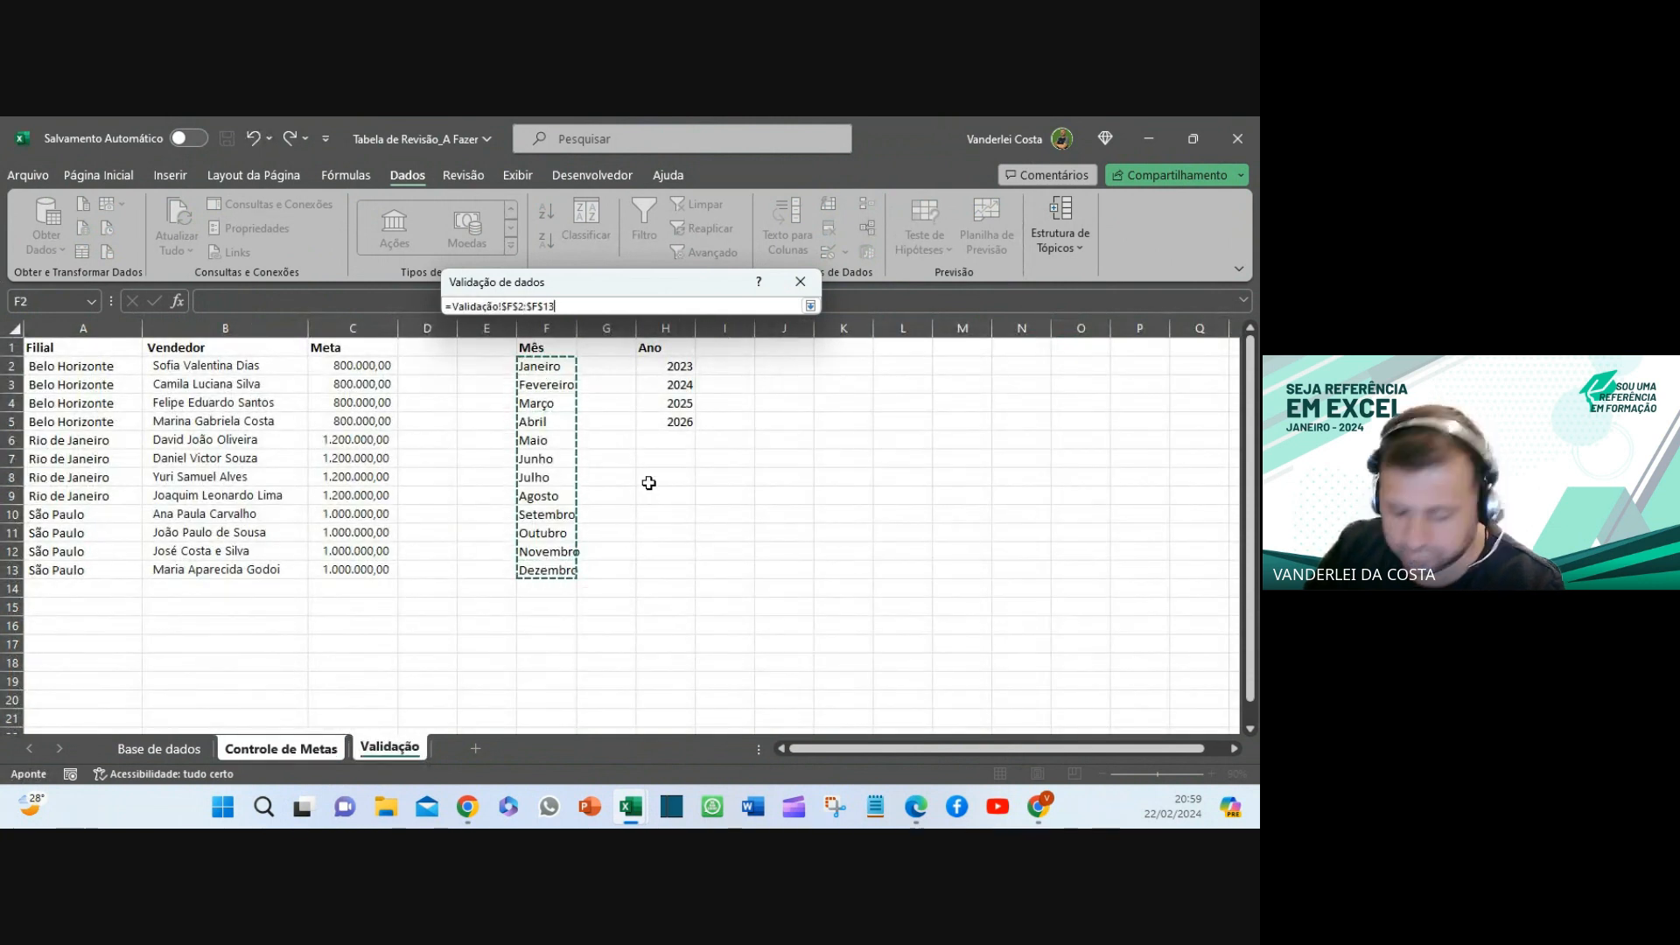
pyautogui.press('Return')
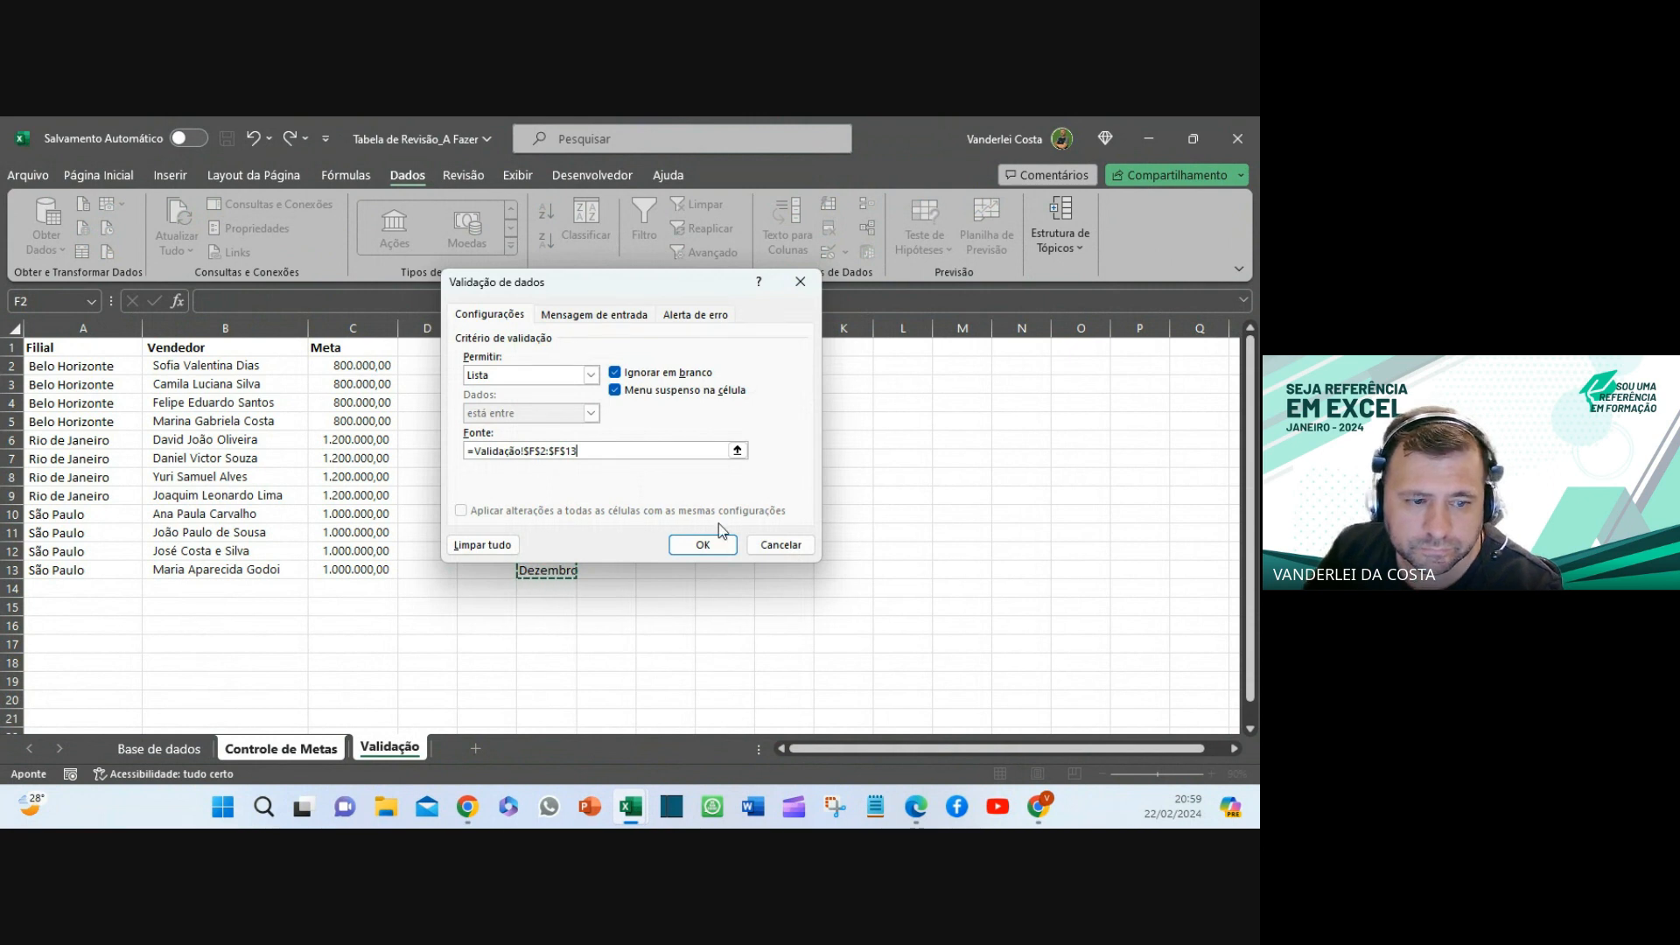
pyautogui.click(704, 545)
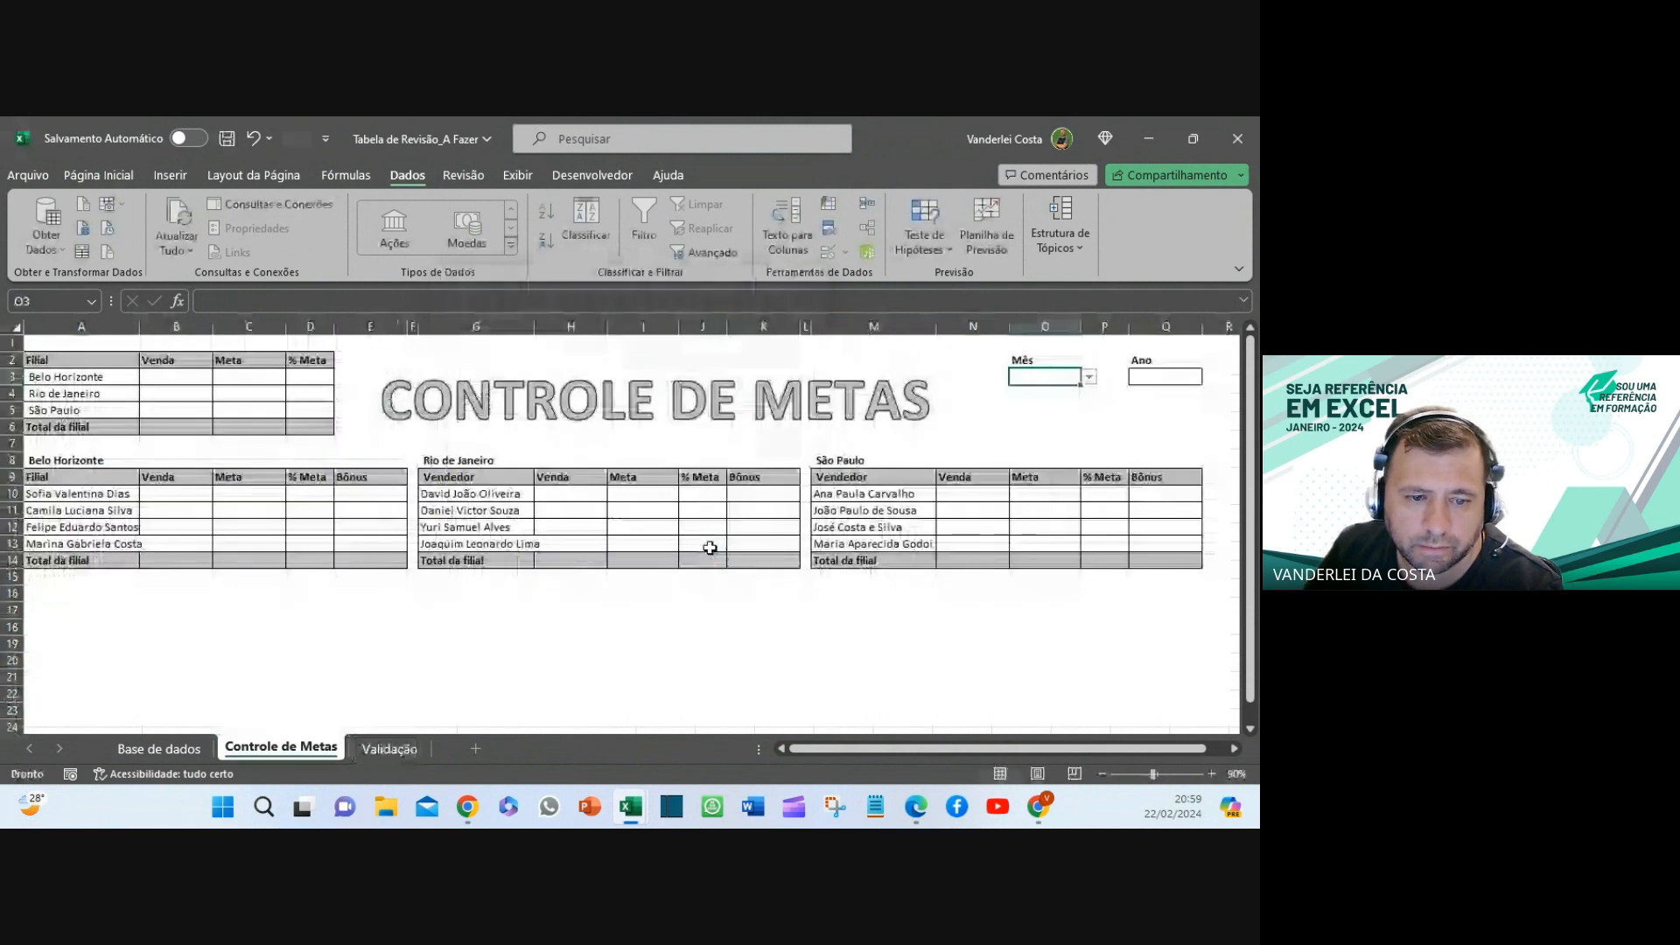
# - Pick Março from the Mês dropdown, then bring up data validation for the Ano cell Q3
pyautogui.click(1089, 379)
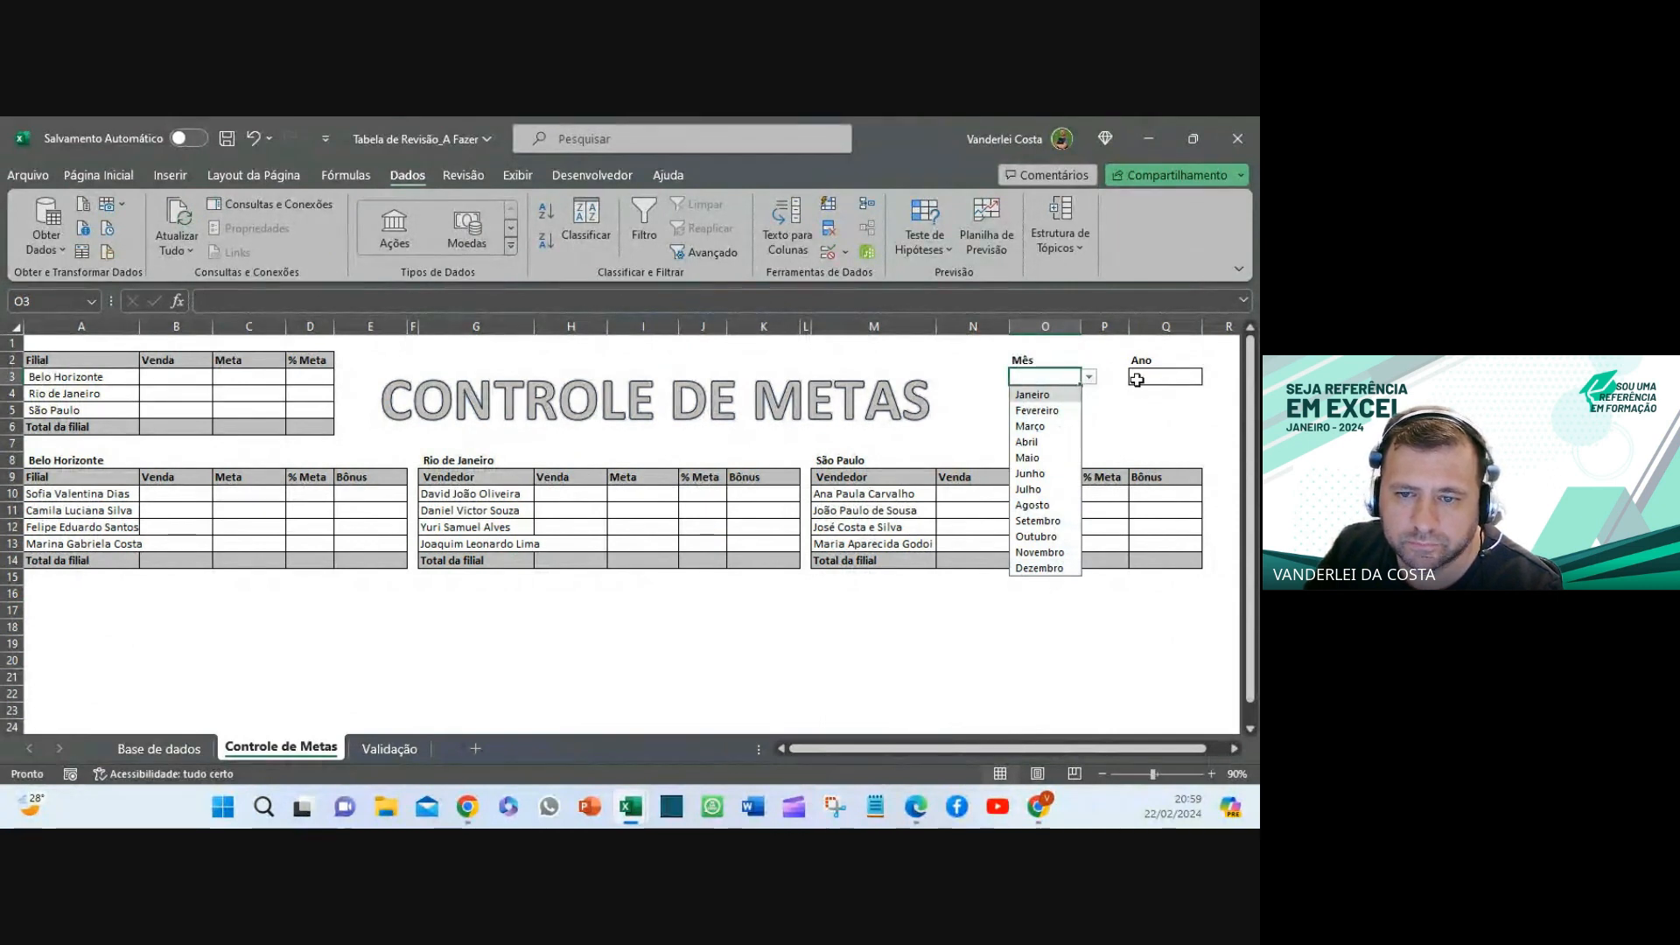
pyautogui.click(1181, 383)
pyautogui.click(1049, 373)
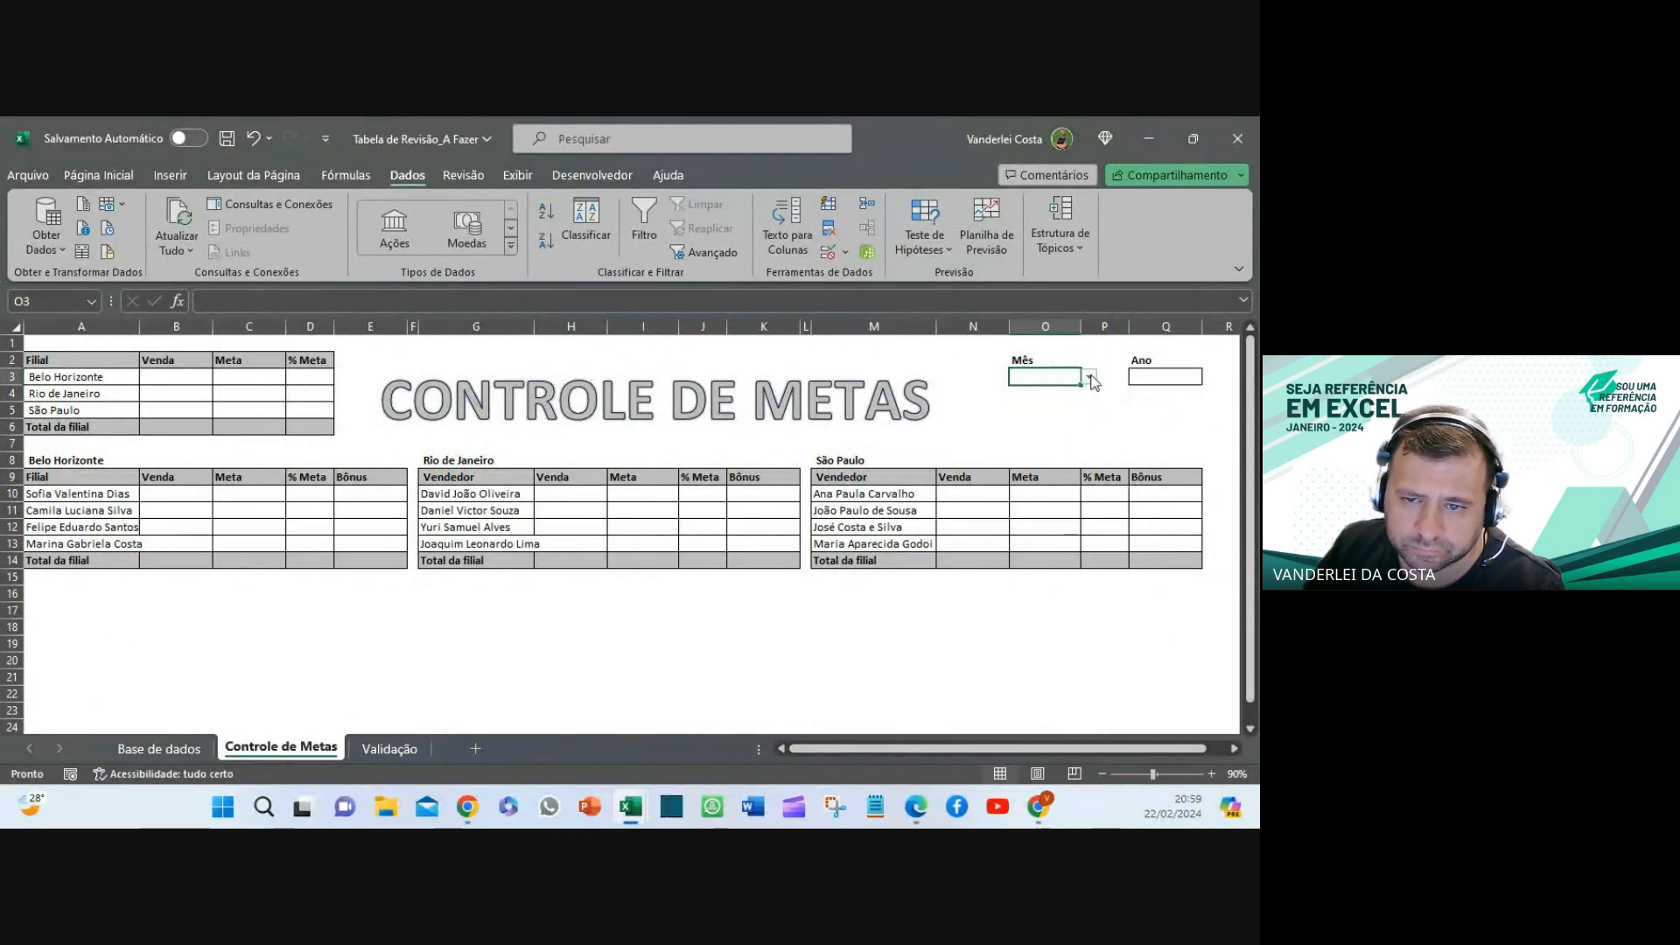
pyautogui.click(1089, 377)
pyautogui.click(1047, 426)
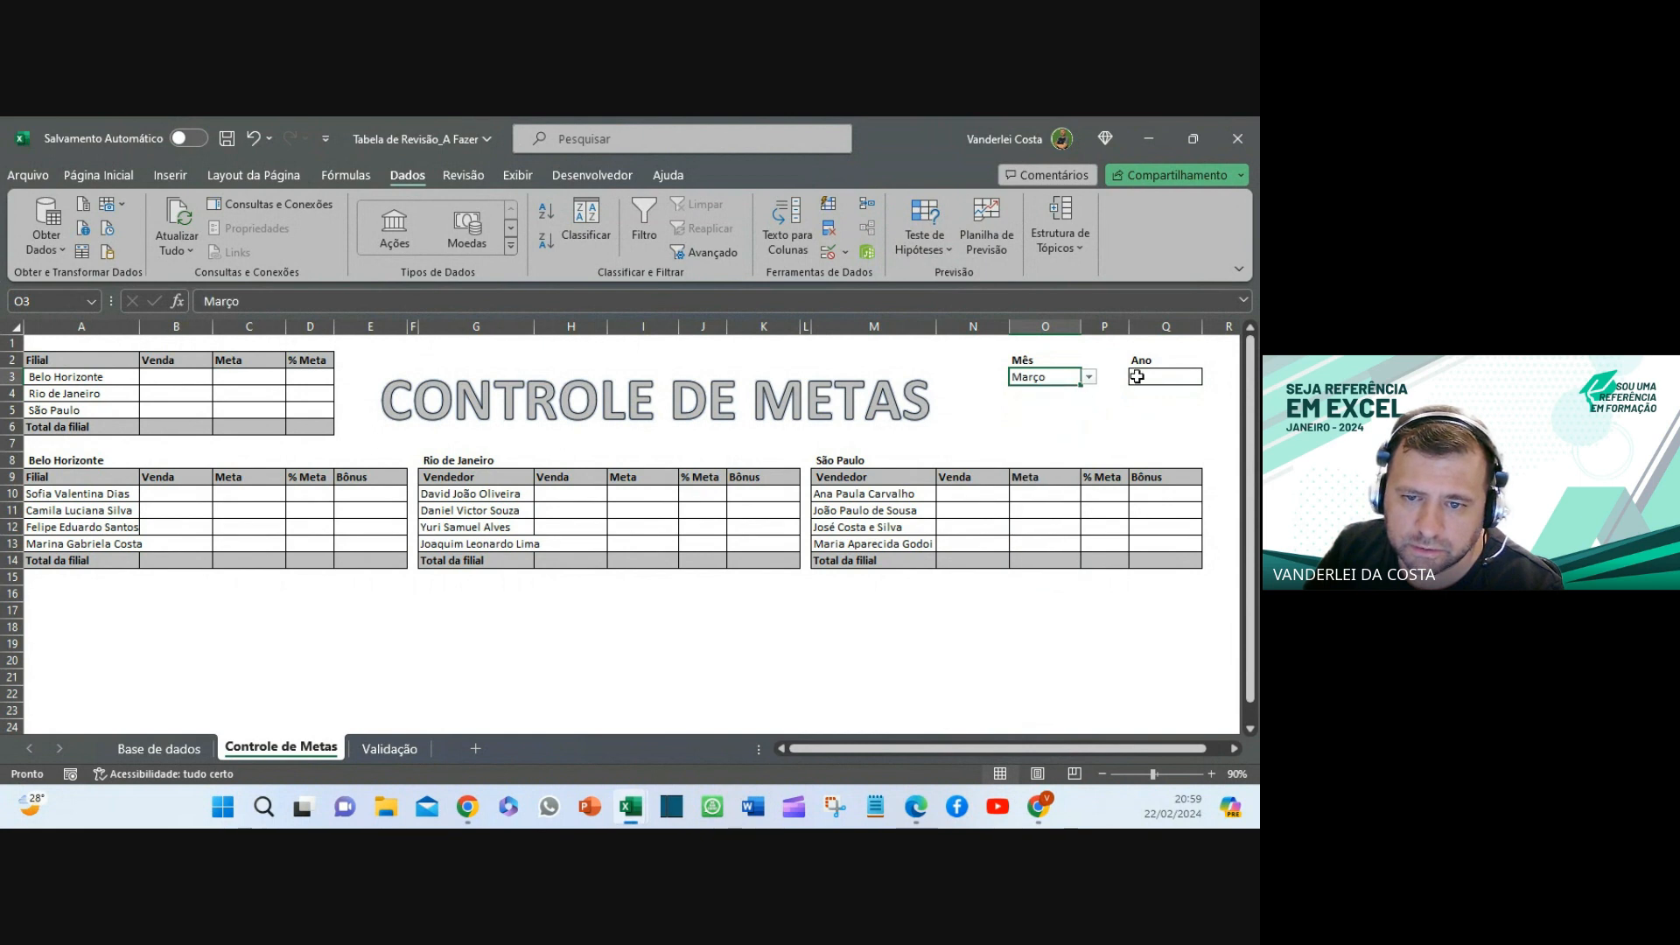
pyautogui.click(1139, 376)
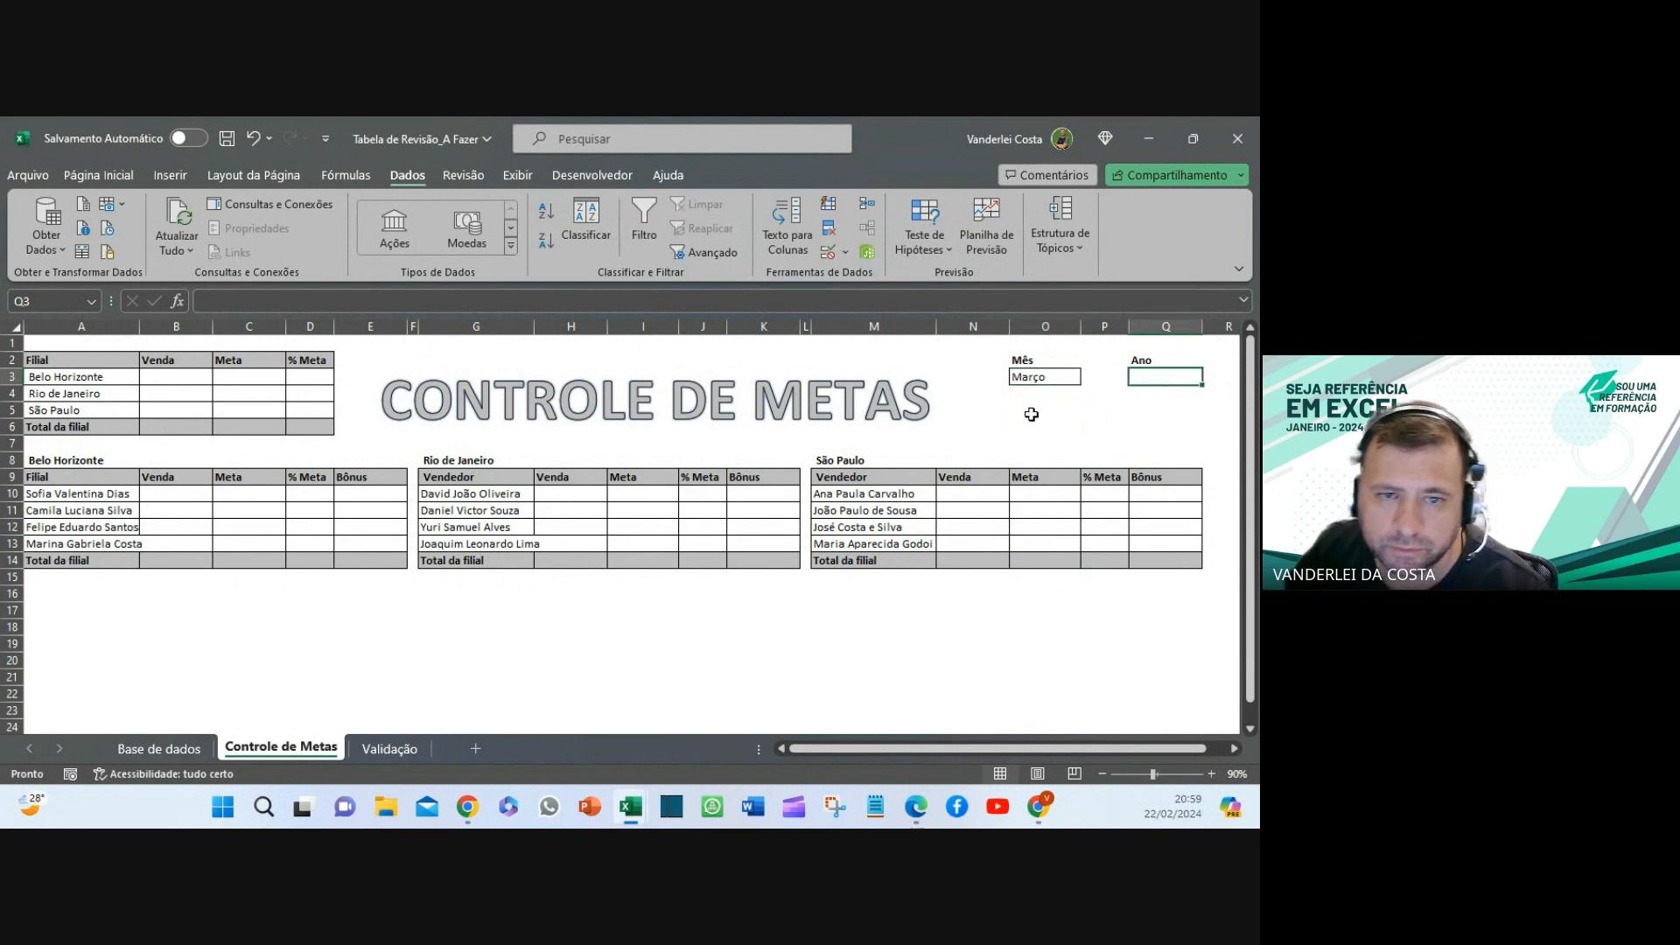
pyautogui.click(828, 252)
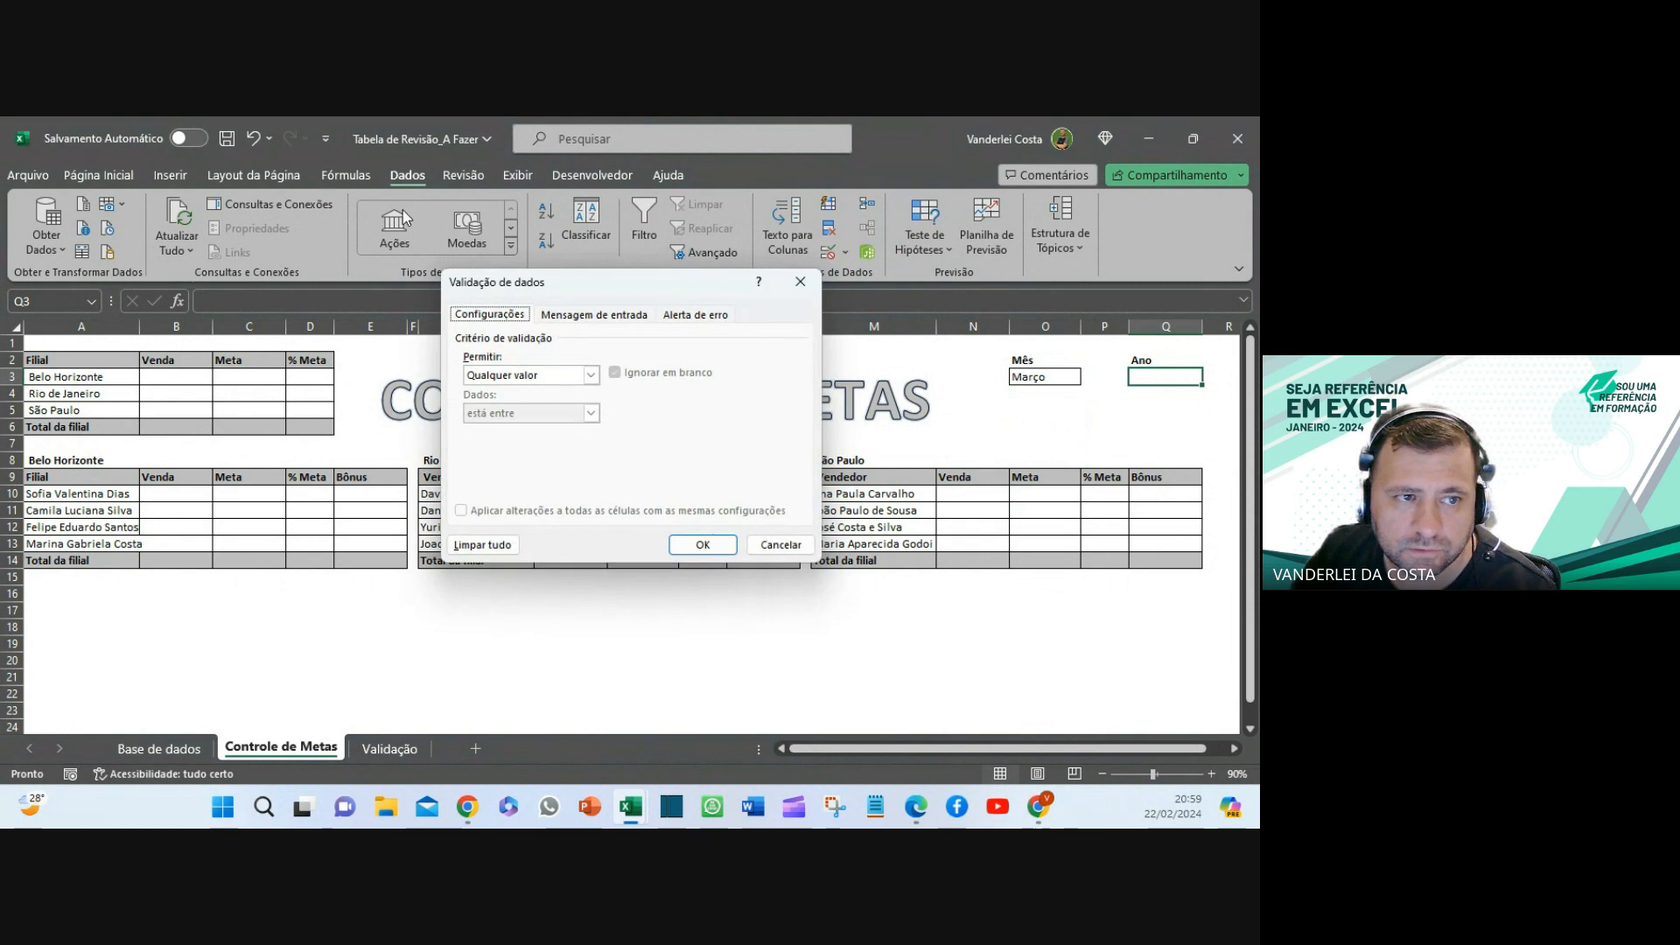
# - Restrict the Ano cell Q3 to a year list drawn from Validação!H2:H5
pyautogui.click(798, 281)
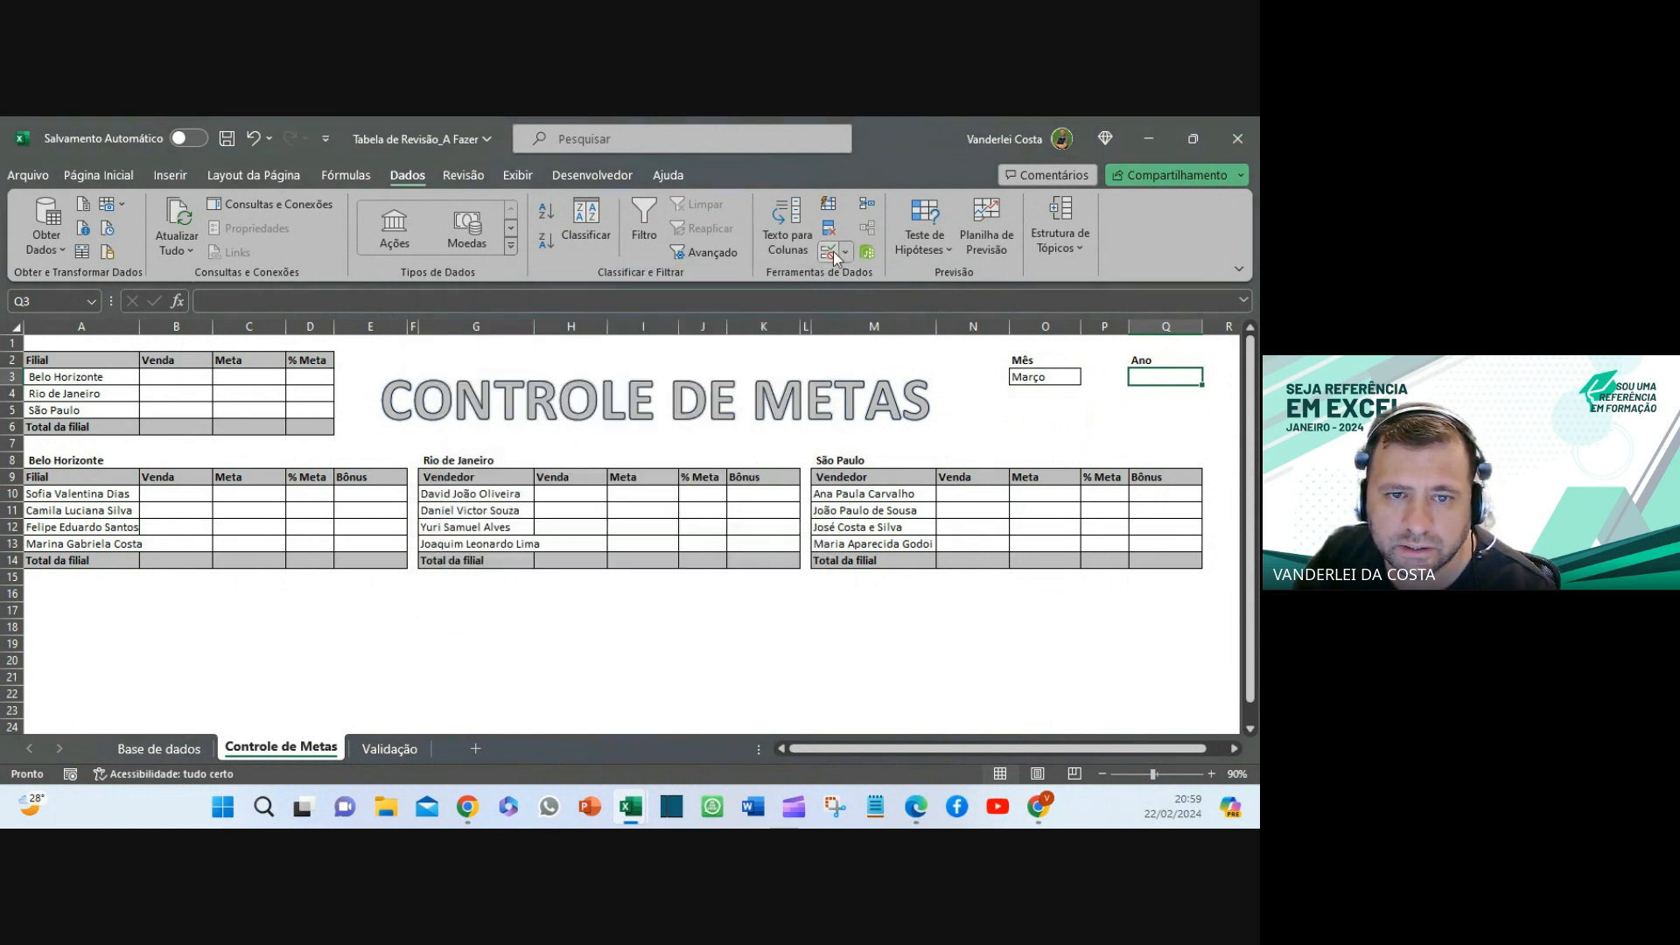
pyautogui.click(829, 252)
pyautogui.click(561, 377)
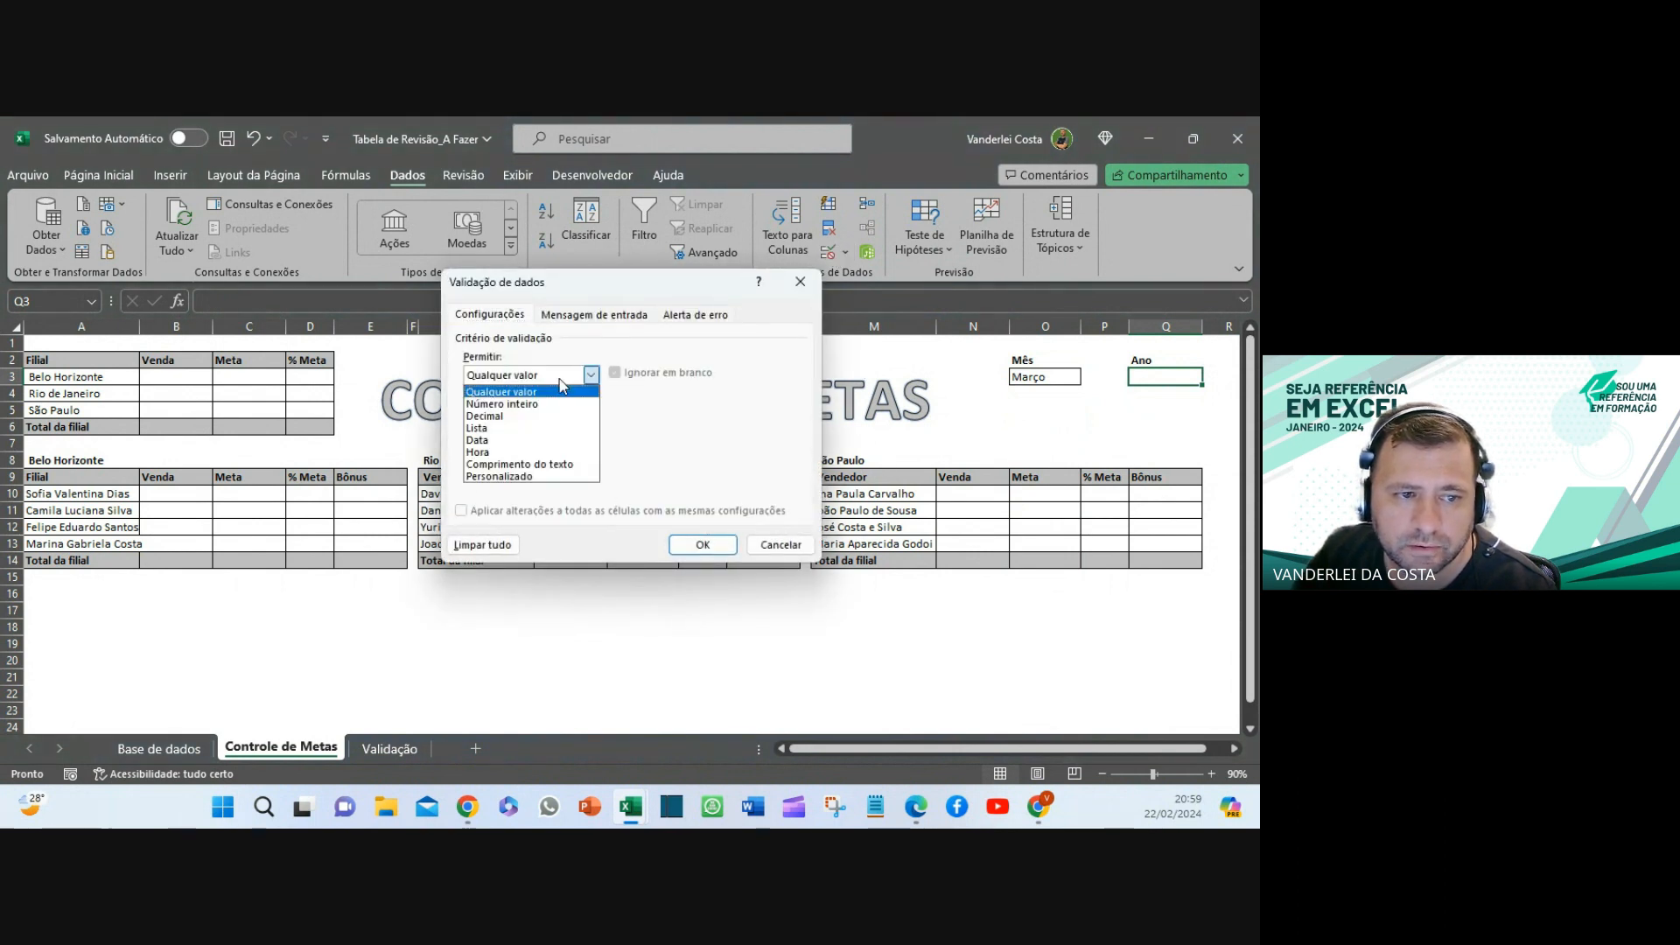
pyautogui.click(495, 429)
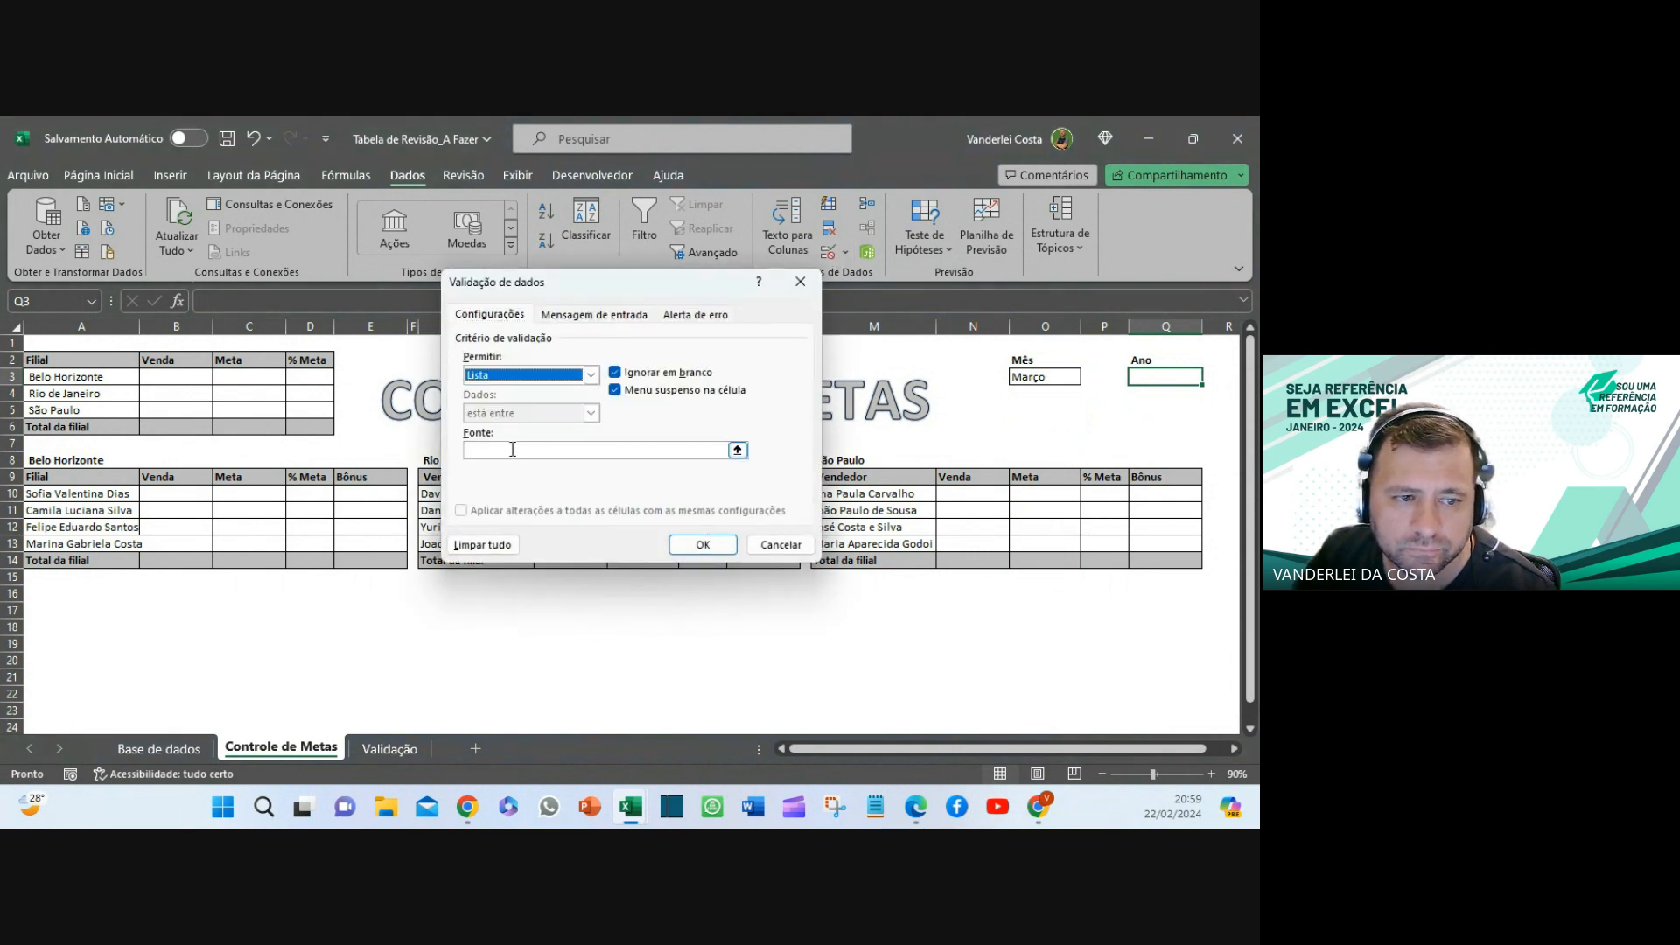
pyautogui.click(738, 451)
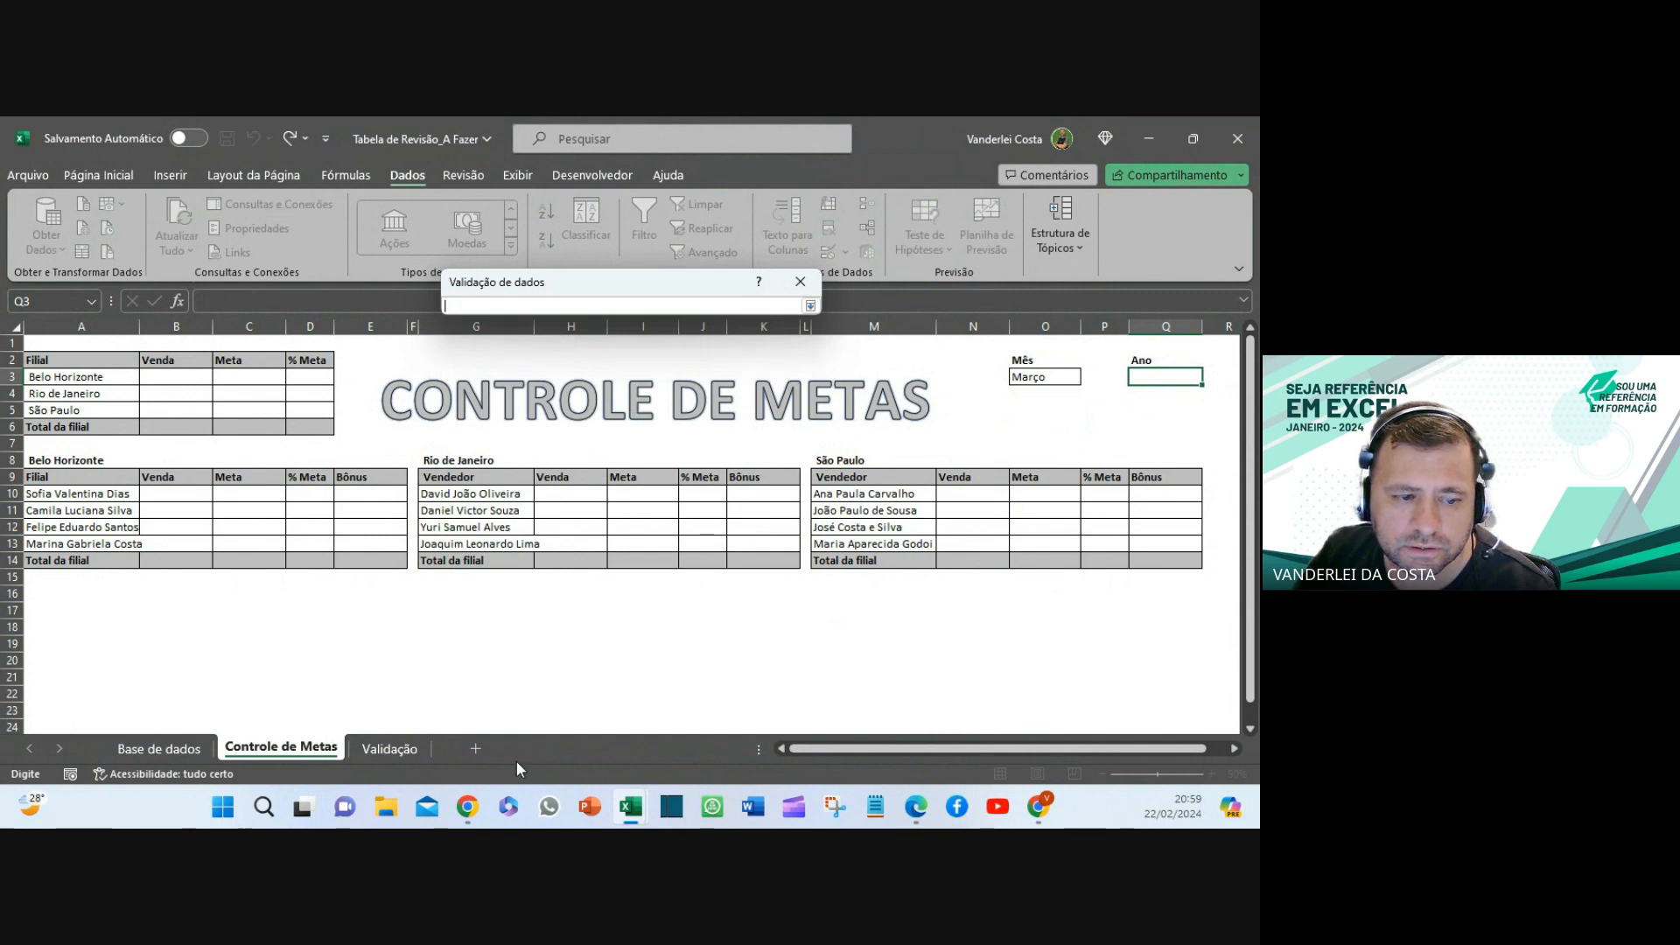
pyautogui.click(396, 747)
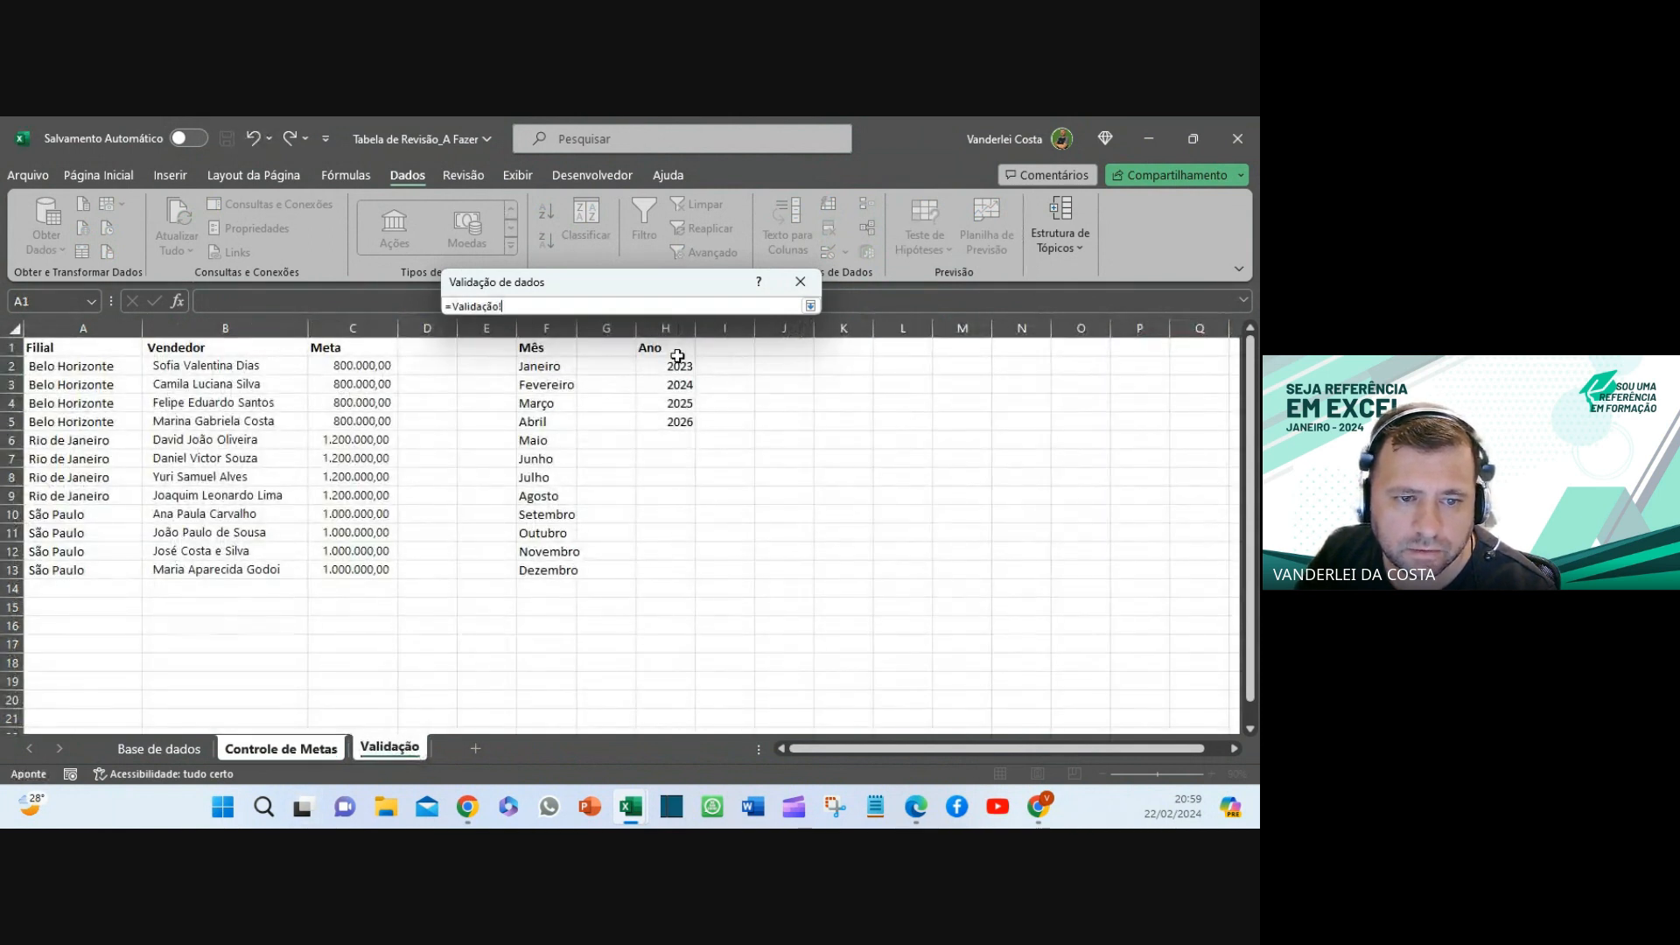
pyautogui.moveTo(674, 364); pyautogui.dragTo(674, 427)
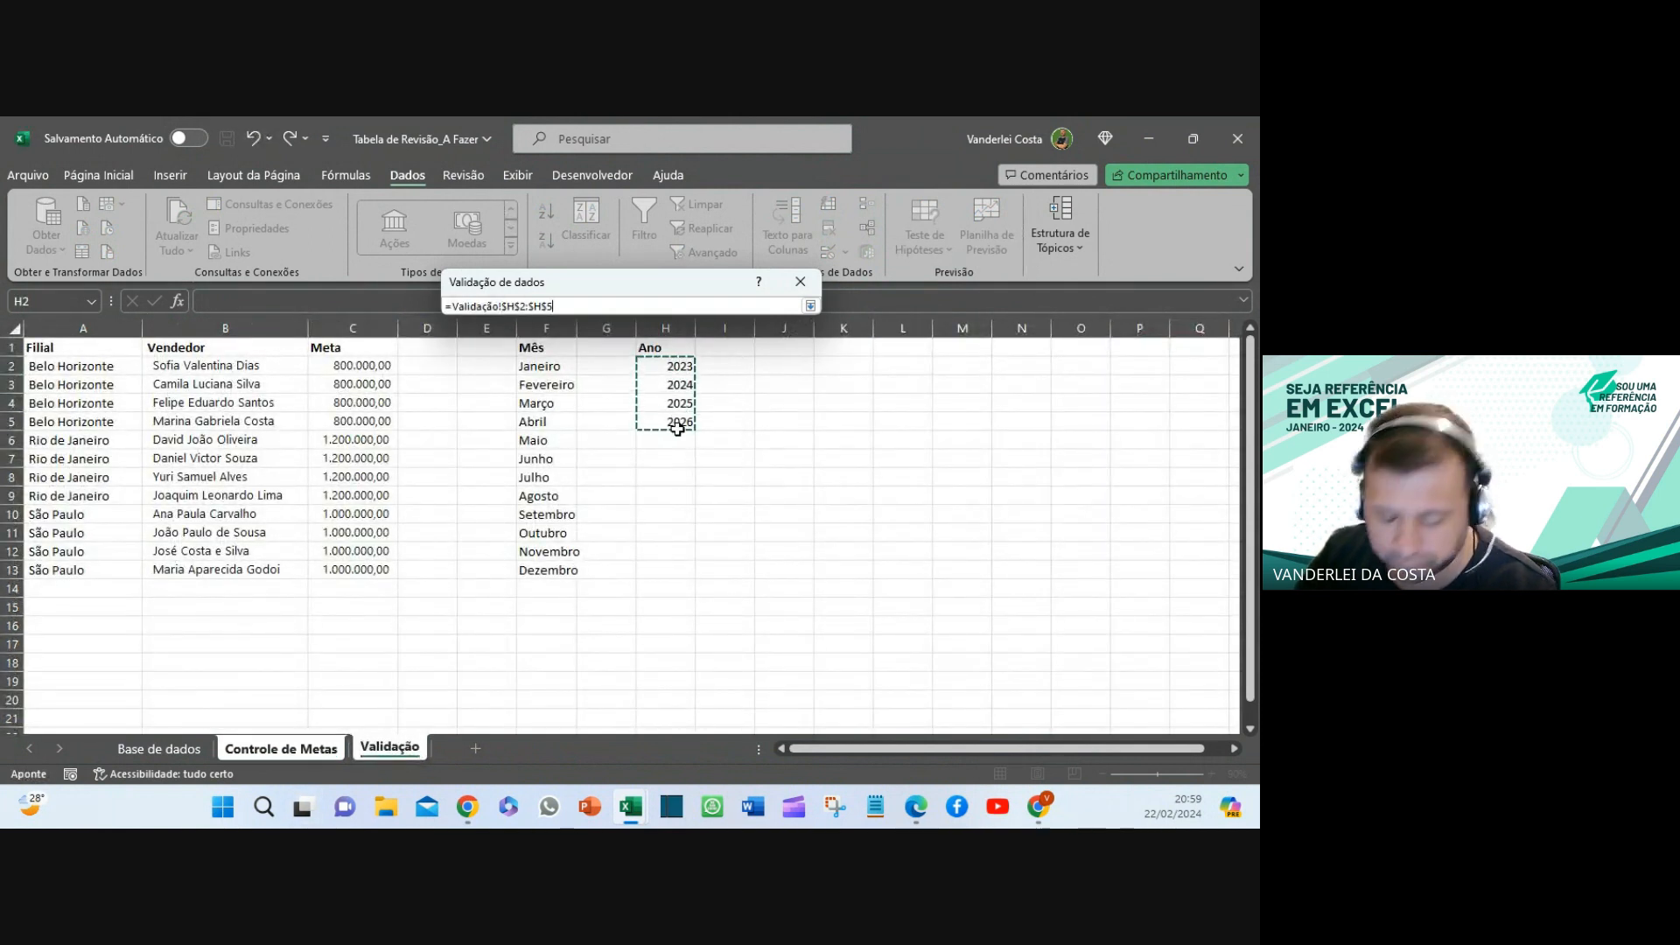
pyautogui.press('Return')
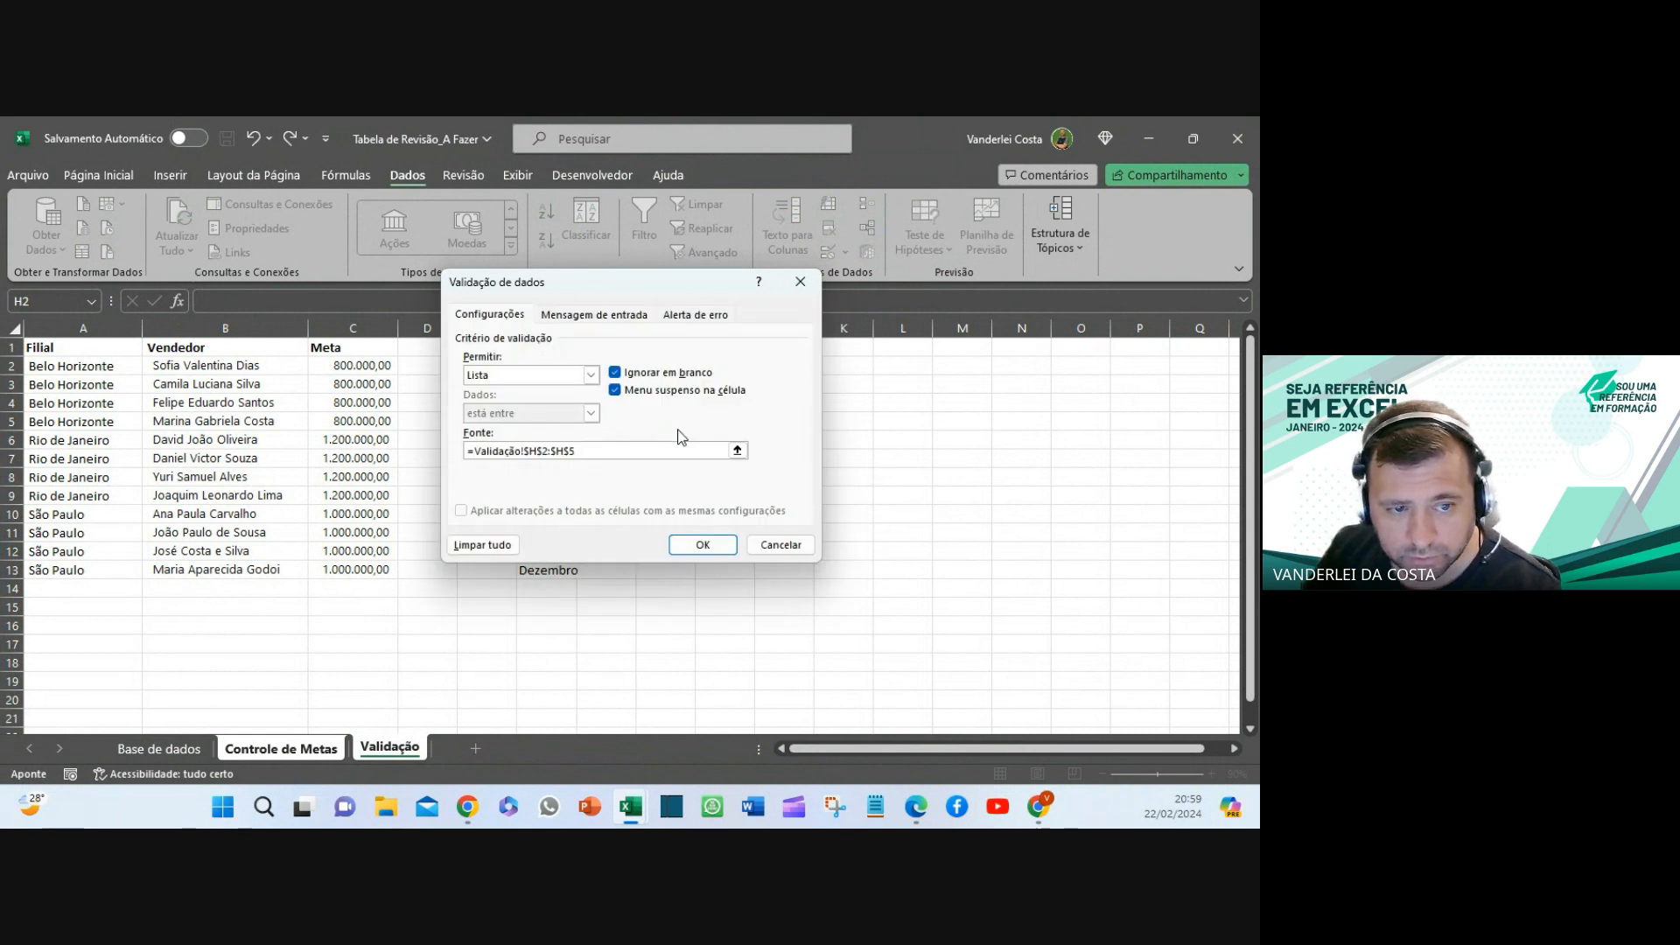
pyautogui.click(707, 545)
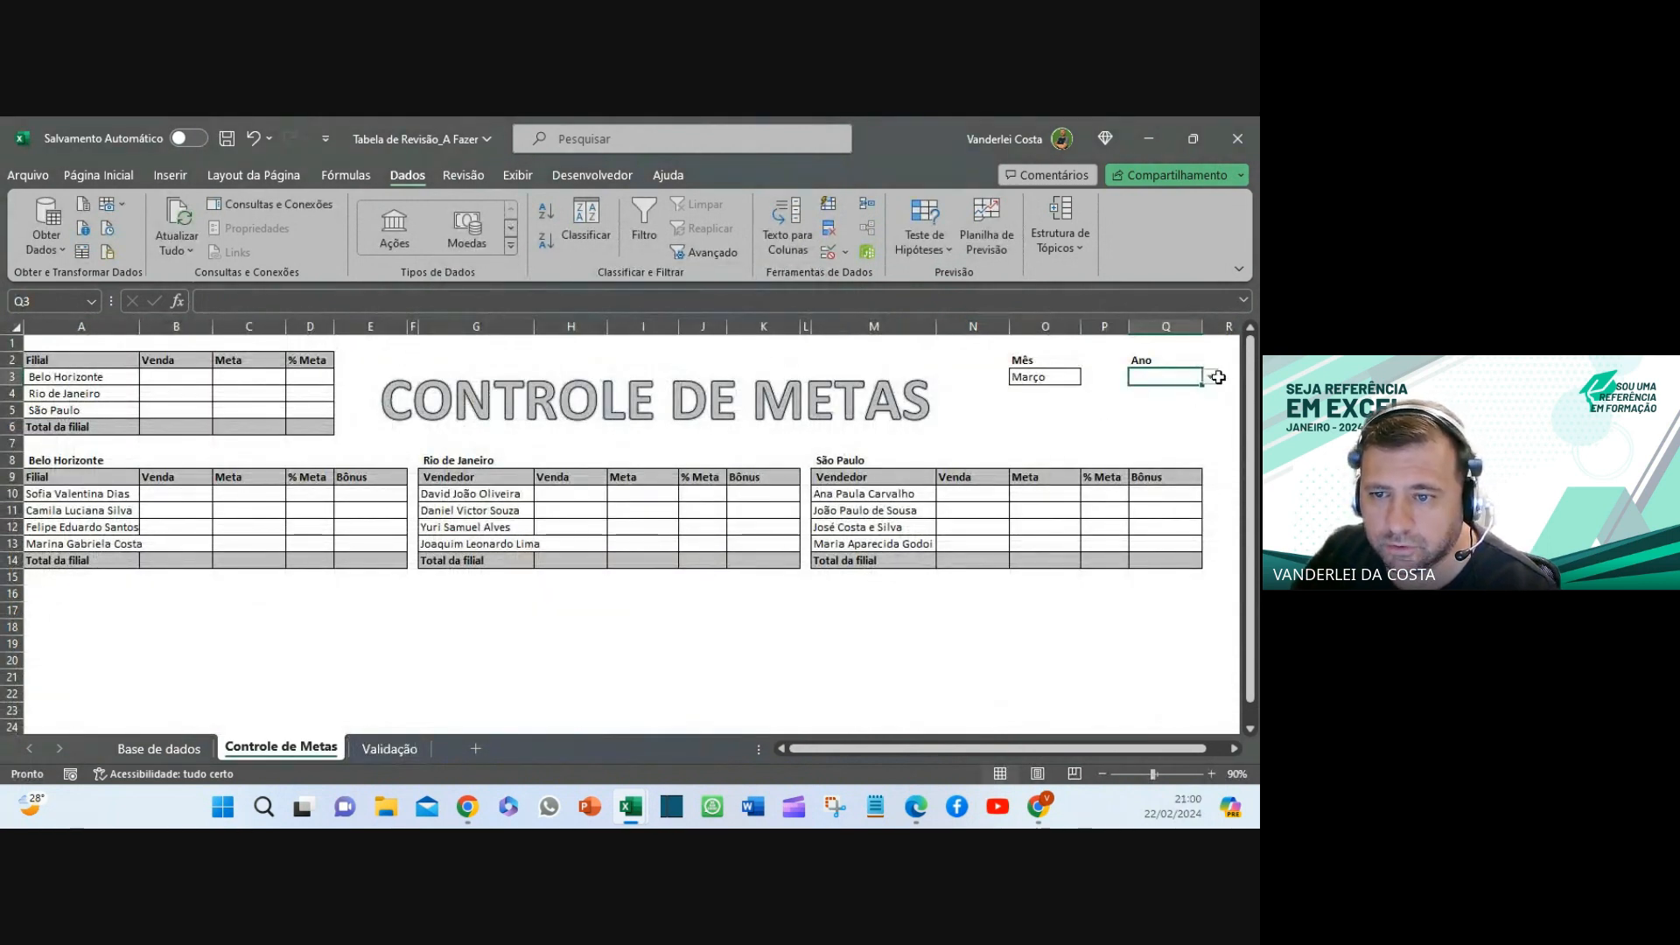
# - Choose 2024 in the Ano dropdown and check the Mês and Ano cells
pyautogui.click(1210, 376)
pyautogui.click(1185, 409)
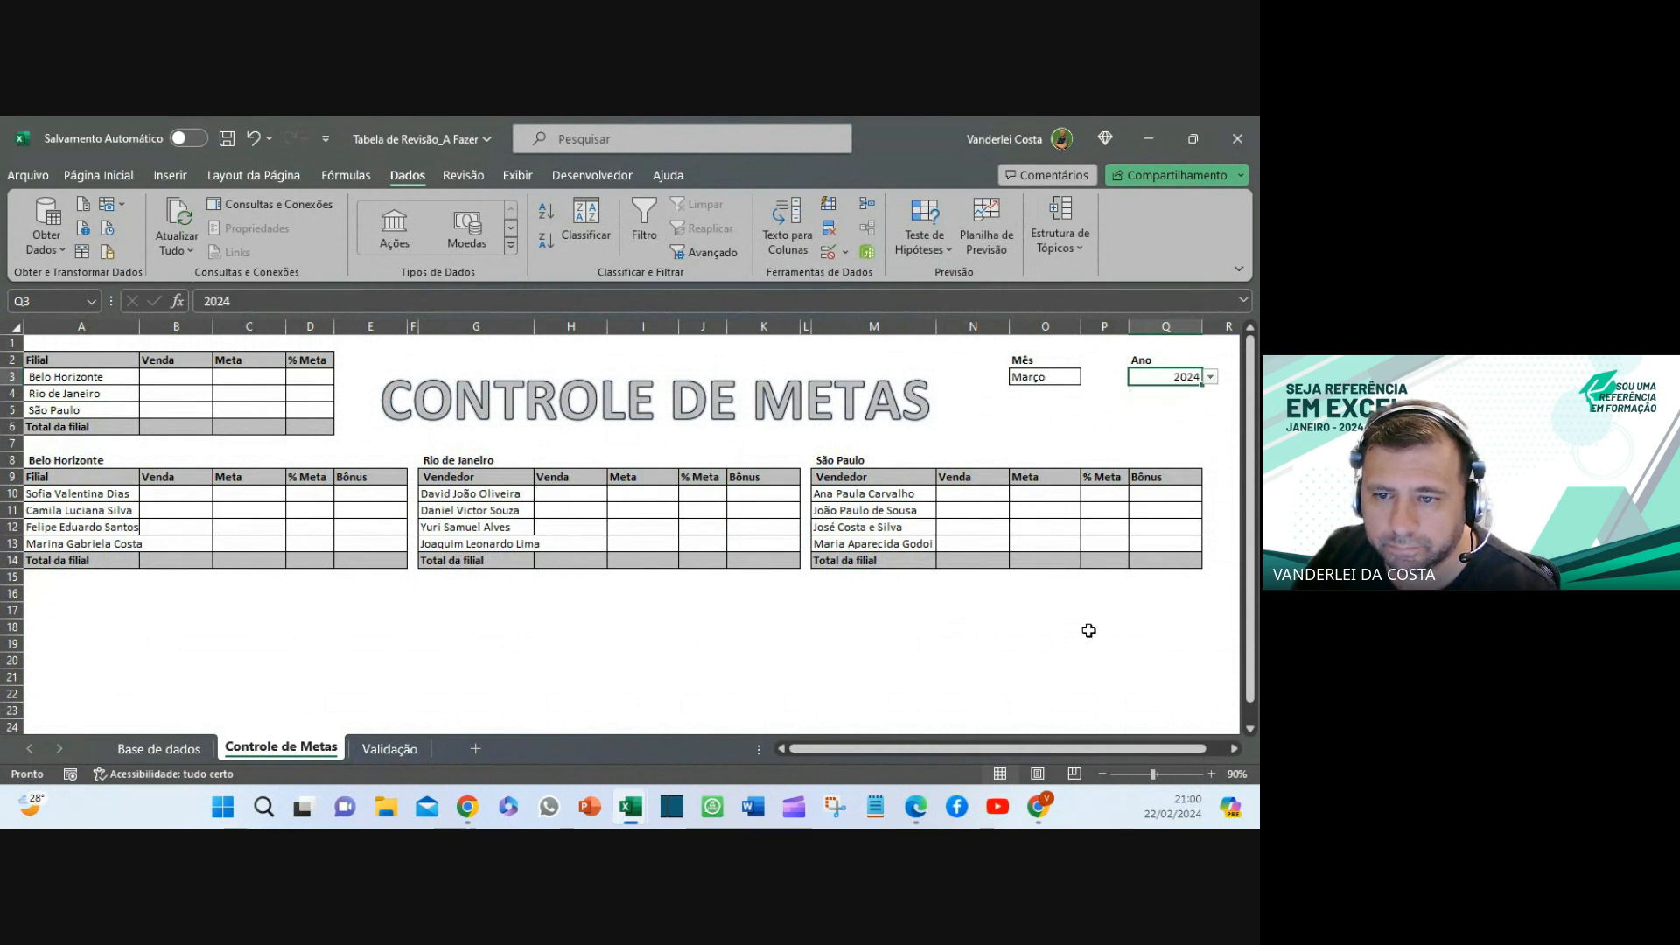
pyautogui.click(1043, 646)
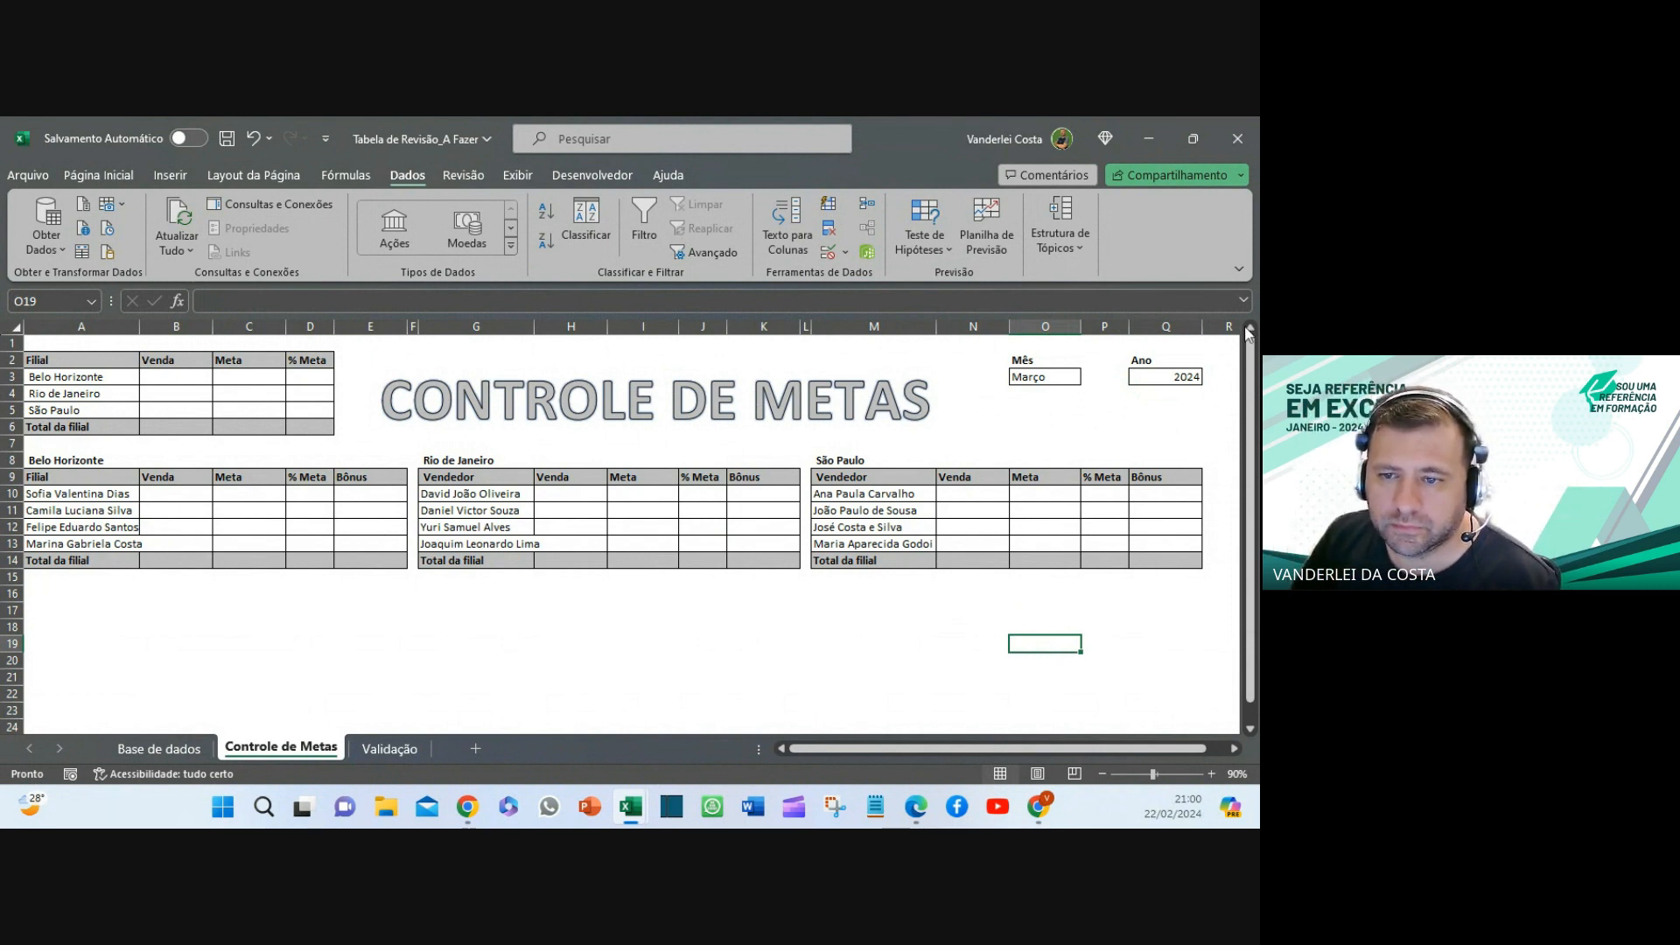
pyautogui.click(1158, 380)
pyautogui.click(1039, 381)
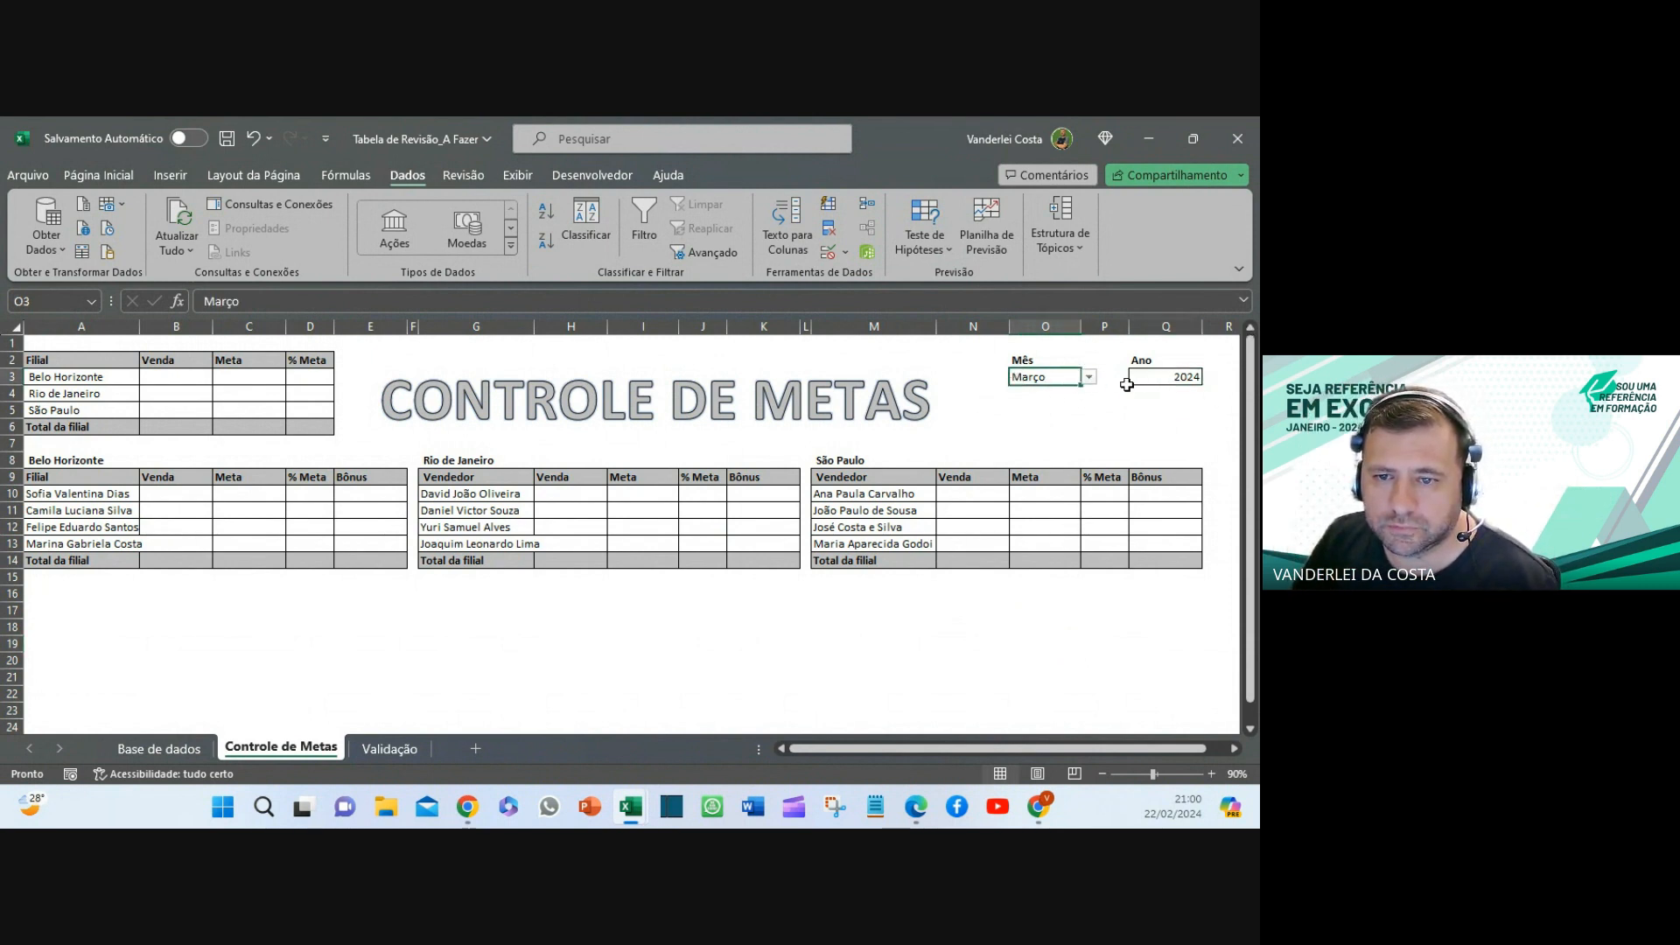
pyautogui.click(1128, 382)
pyautogui.click(1024, 380)
pyautogui.click(1141, 379)
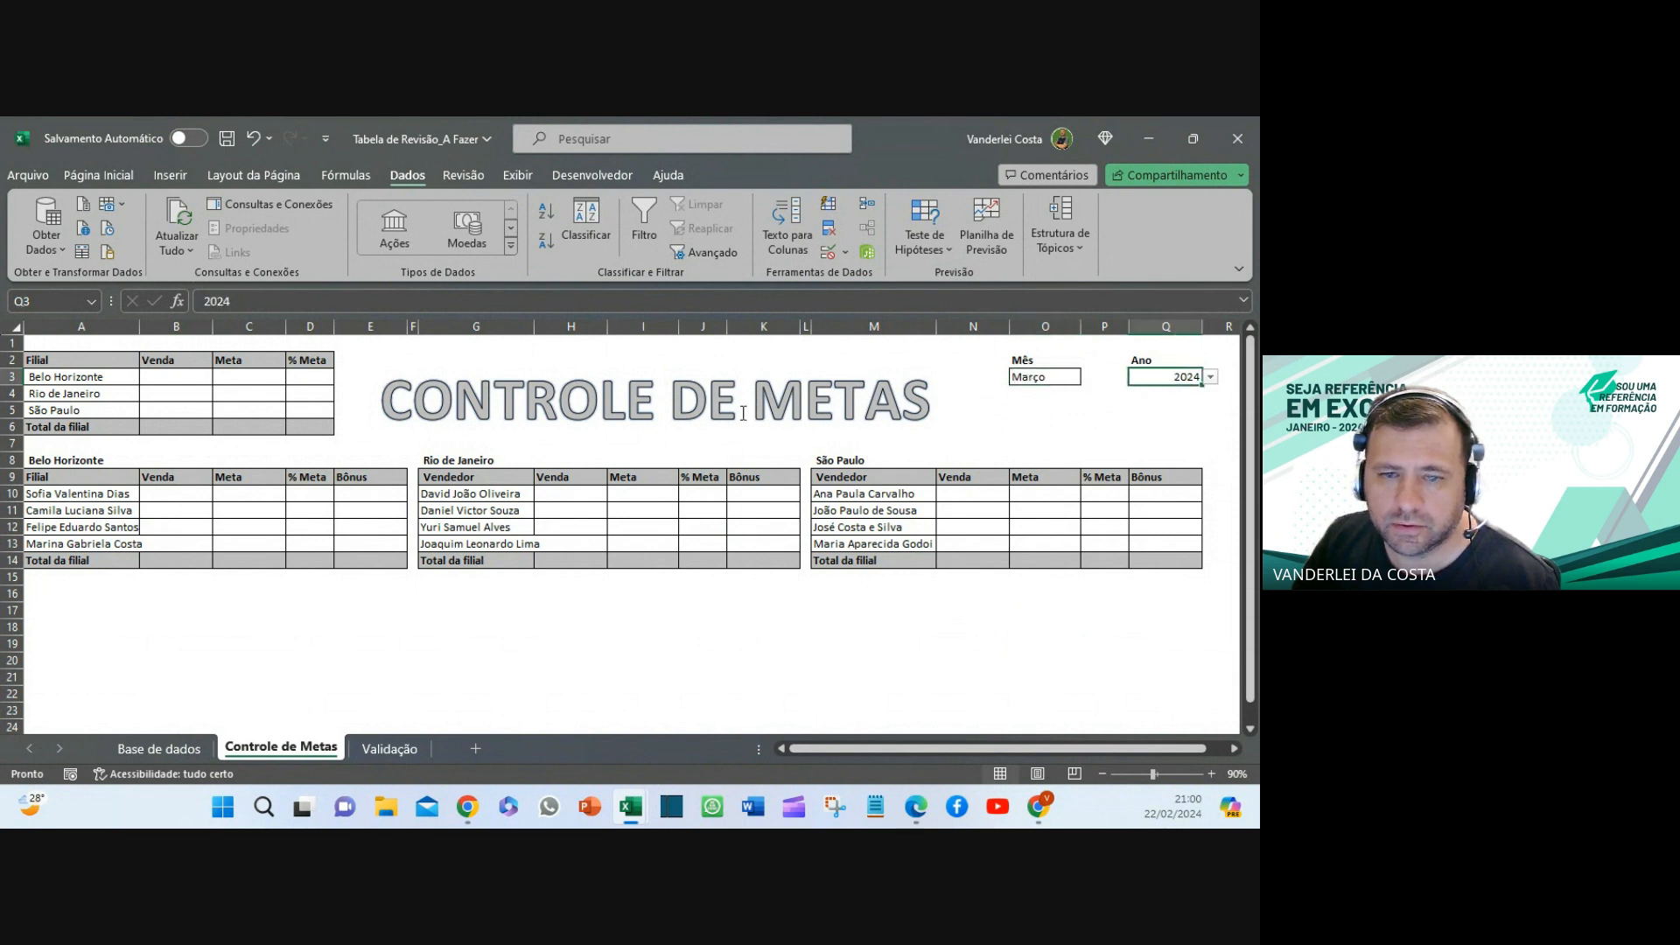
# - Autofit column A and widen columns G and M to fit the Rio de Janeiro and São Paulo vendor names
pyautogui.doubleClick(139, 327)
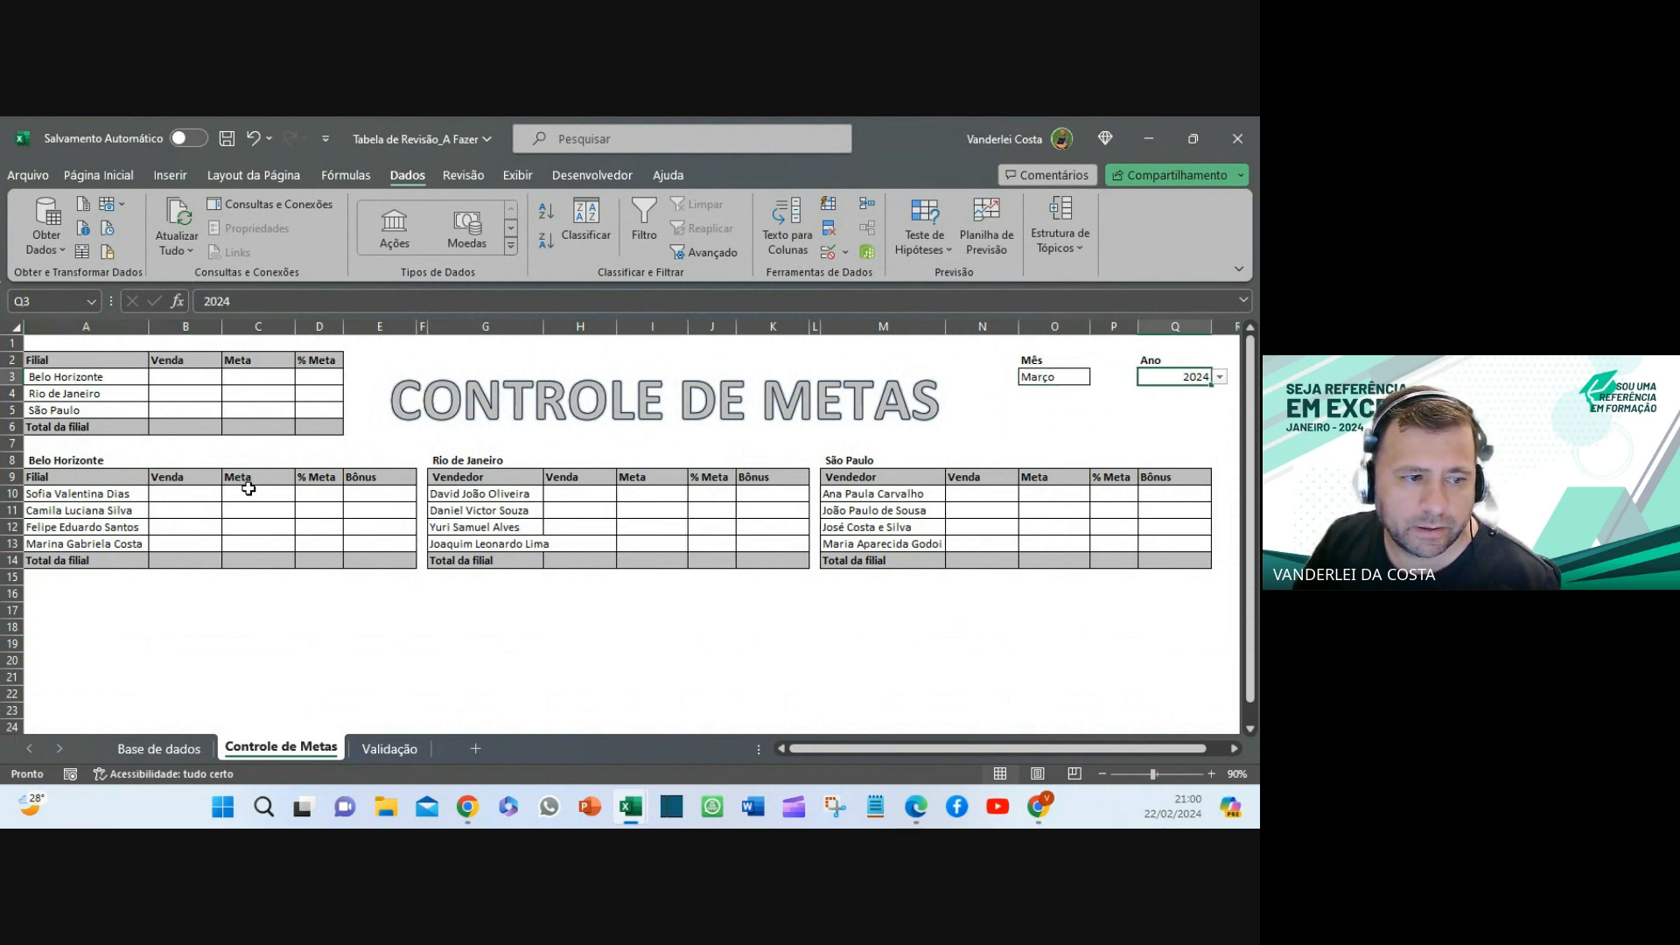
pyautogui.moveTo(249, 492); pyautogui.dragTo(244, 578)
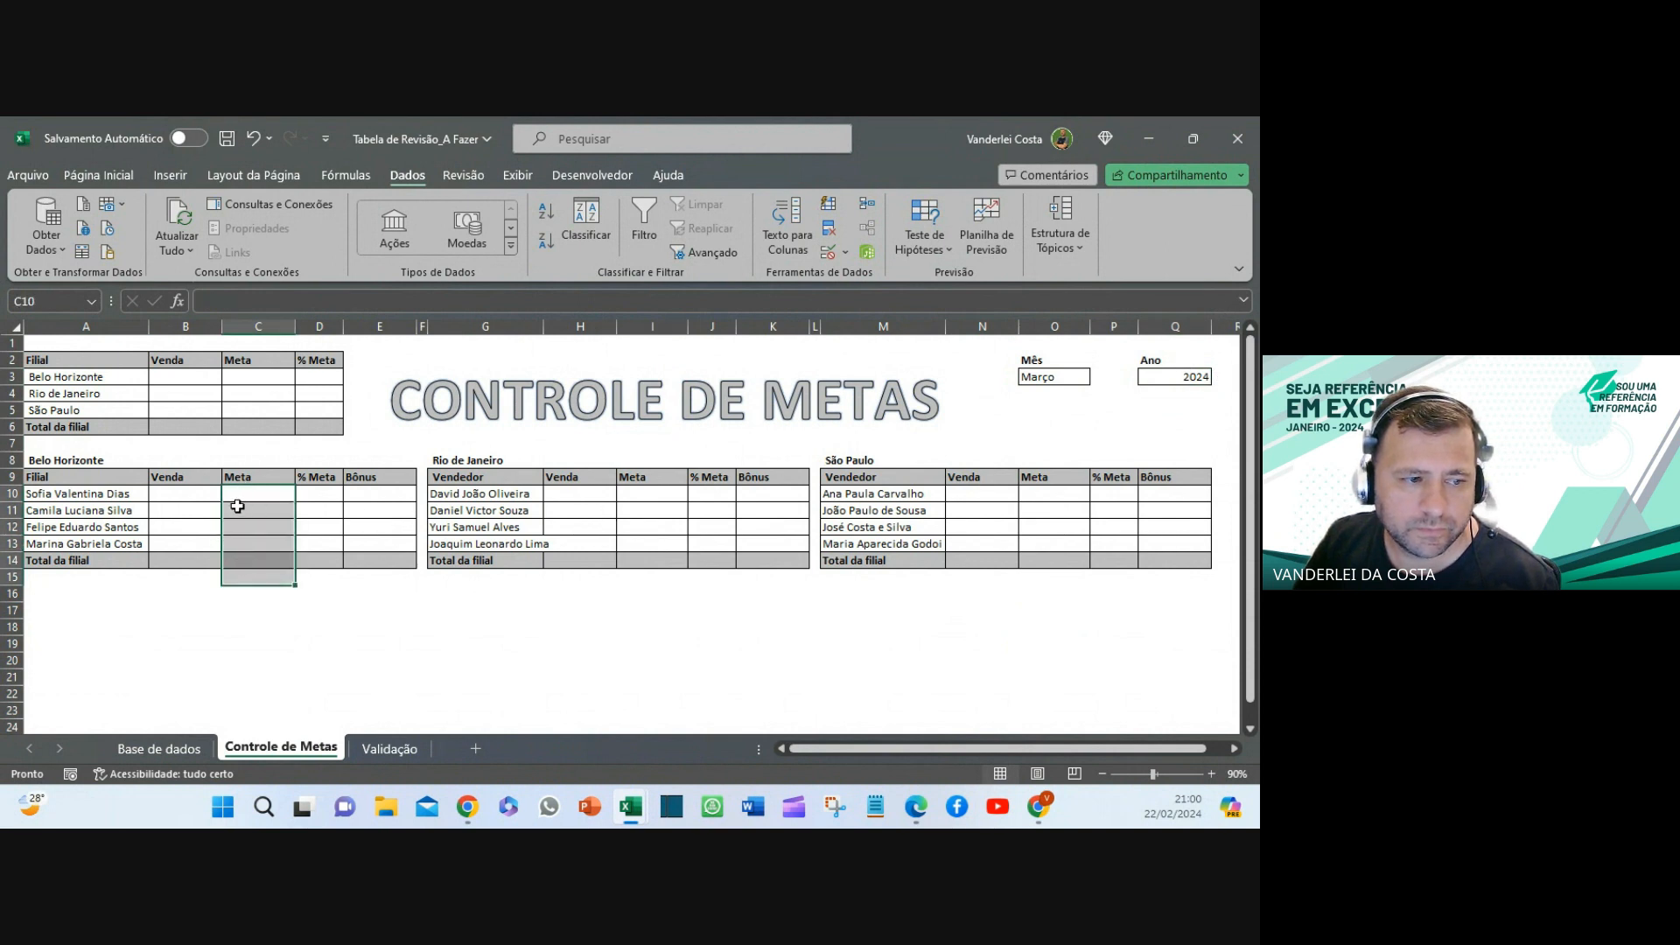
pyautogui.moveTo(186, 492); pyautogui.dragTo(185, 565)
pyautogui.click(680, 554)
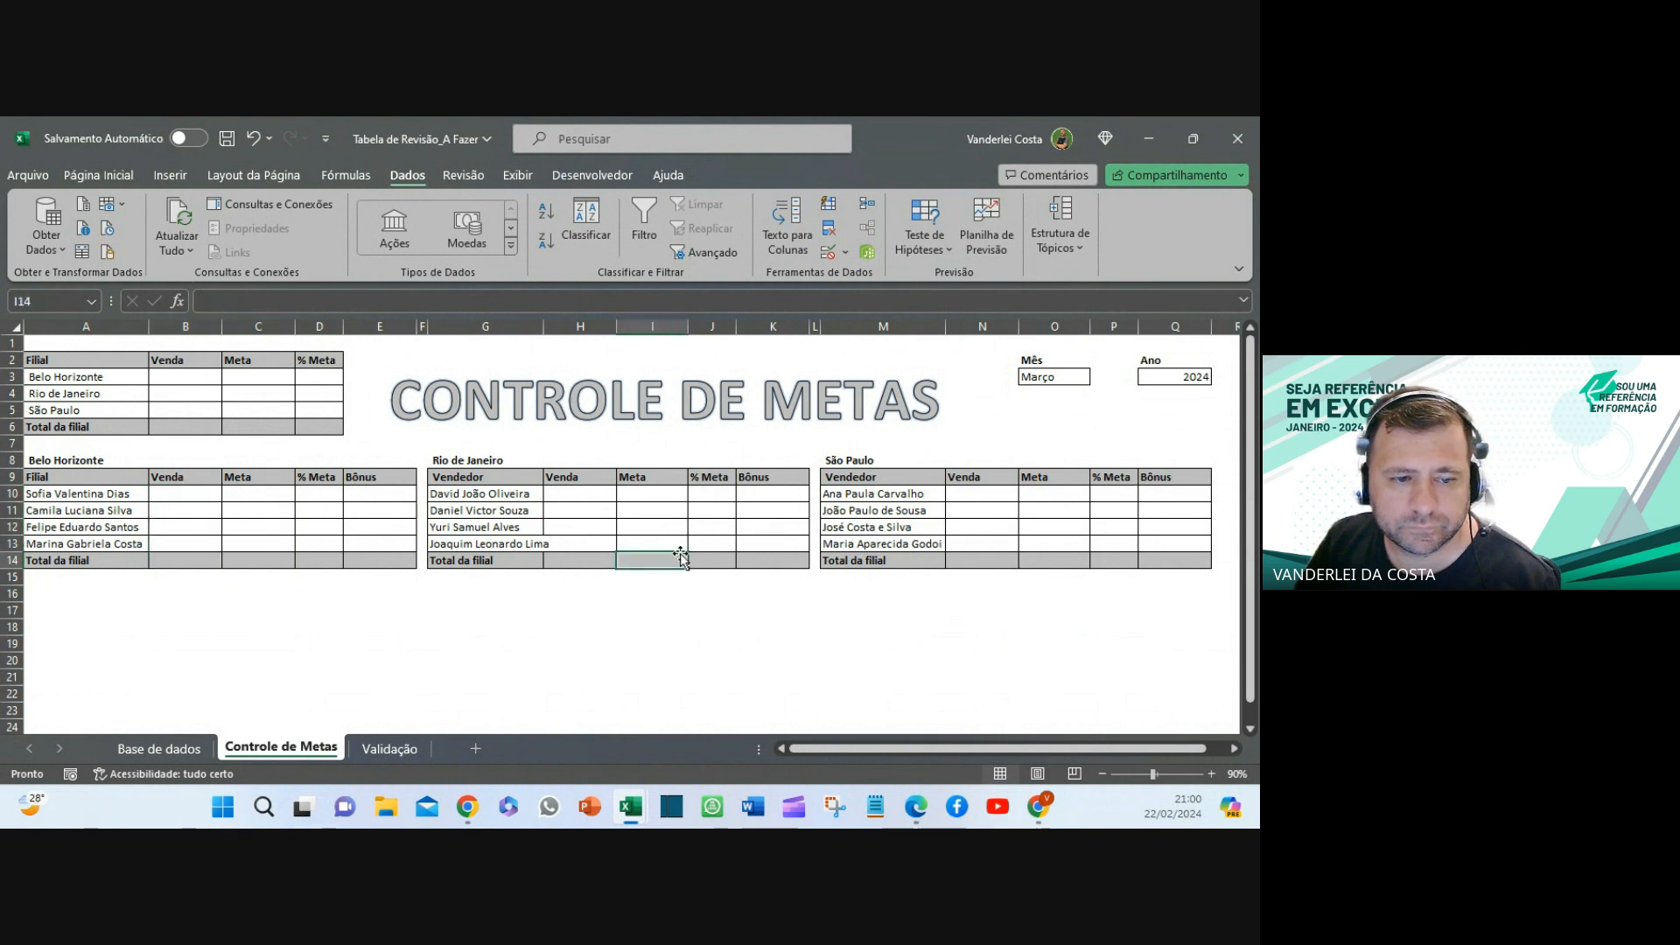
pyautogui.moveTo(543, 325); pyautogui.dragTo(557, 325)
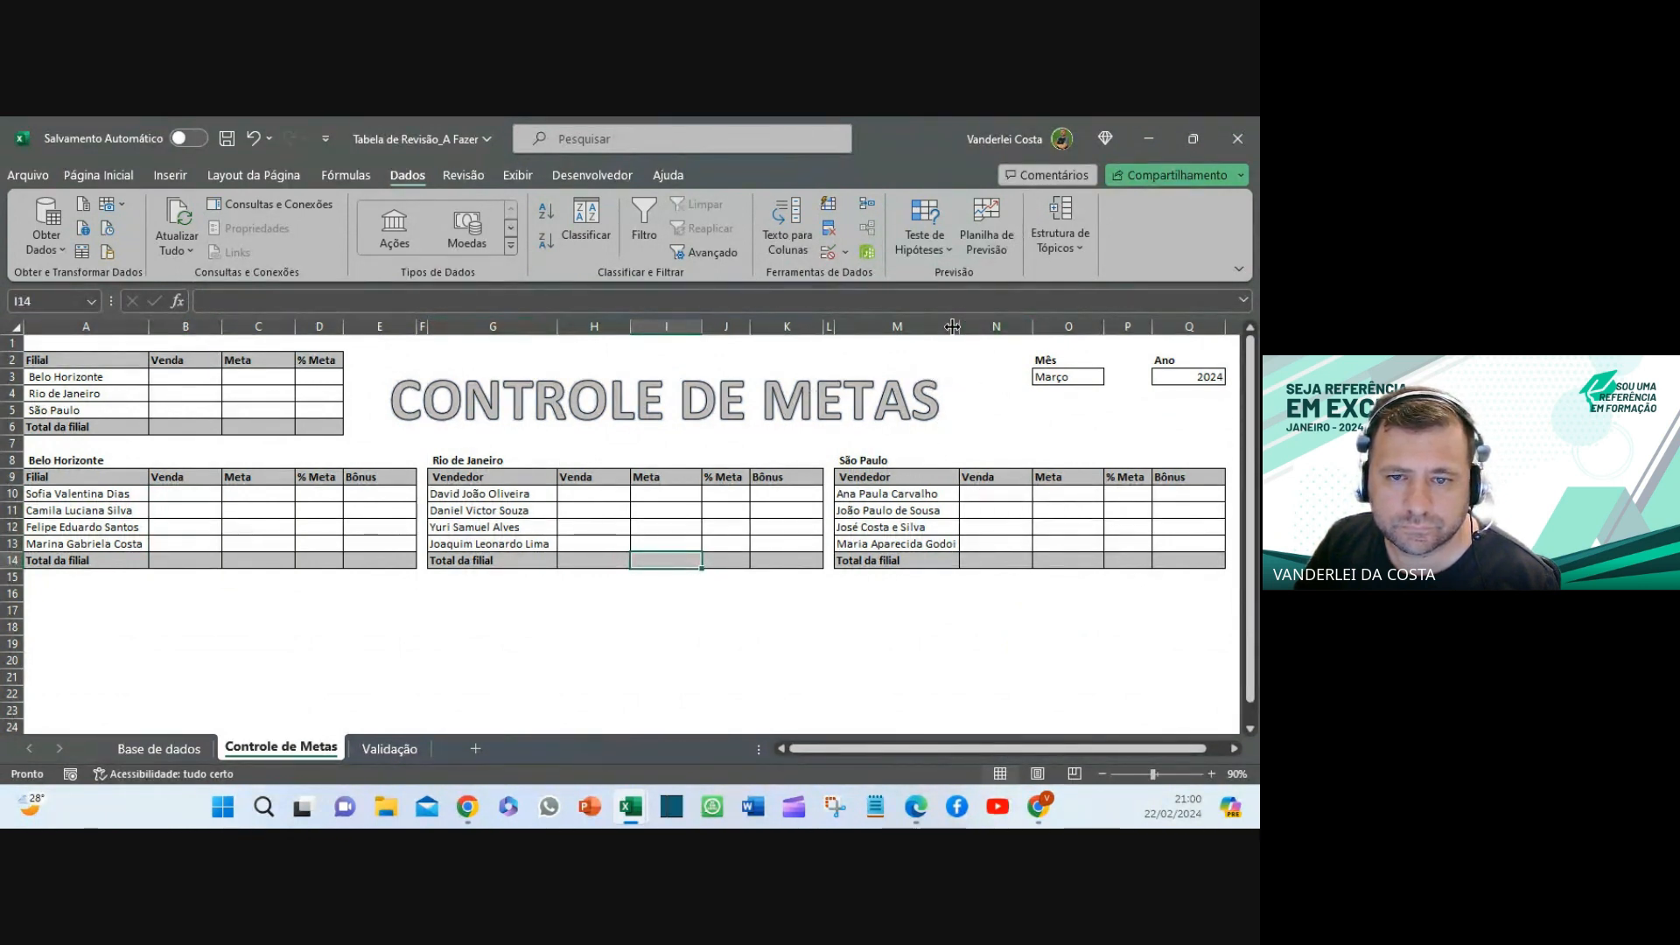
pyautogui.moveTo(952, 326); pyautogui.dragTo(955, 325)
pyautogui.click(853, 705)
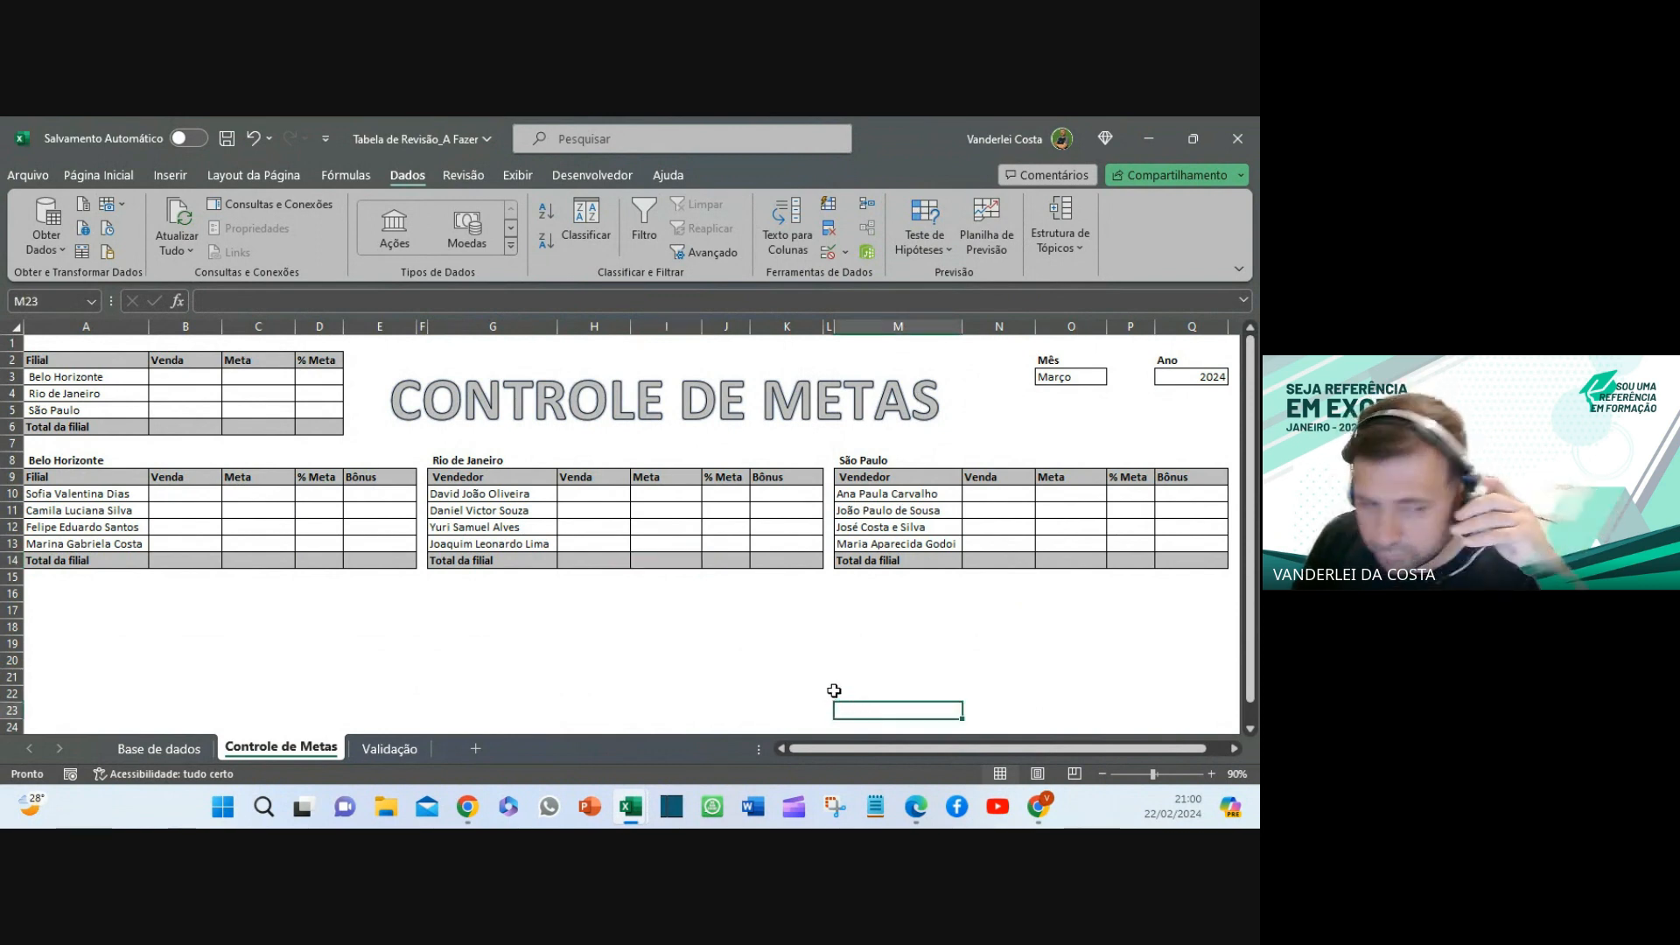
pyautogui.moveTo(173, 494); pyautogui.dragTo(200, 575)
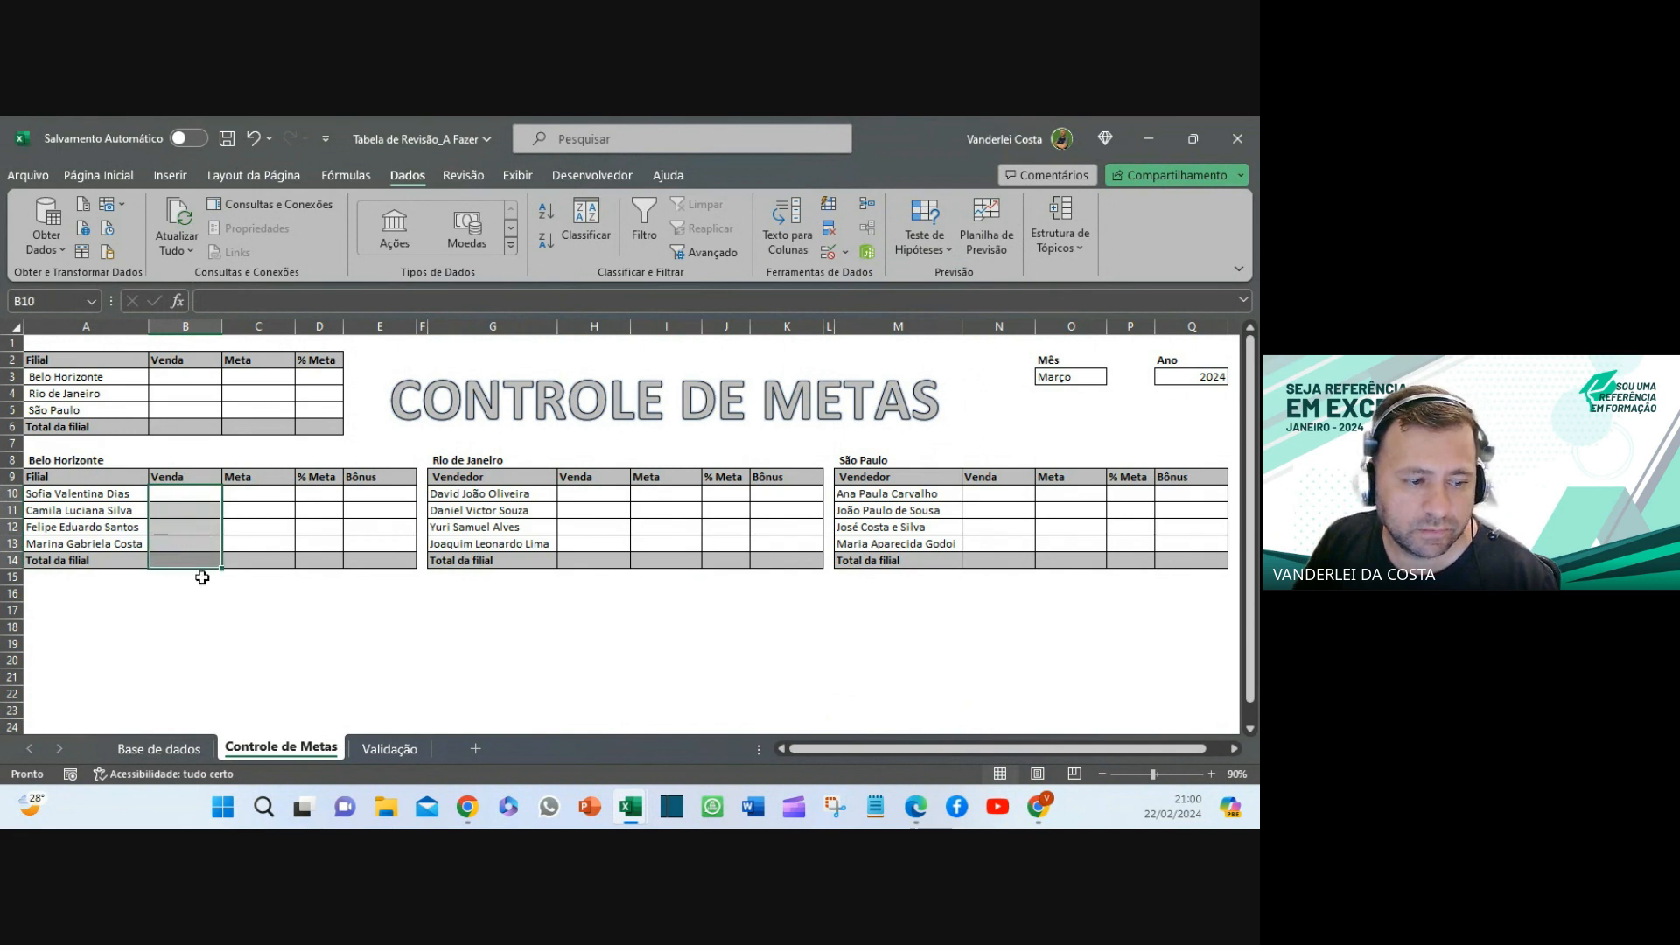
pyautogui.click(160, 748)
pyautogui.click(262, 746)
pyautogui.moveTo(268, 484); pyautogui.dragTo(264, 564)
pyautogui.click(390, 747)
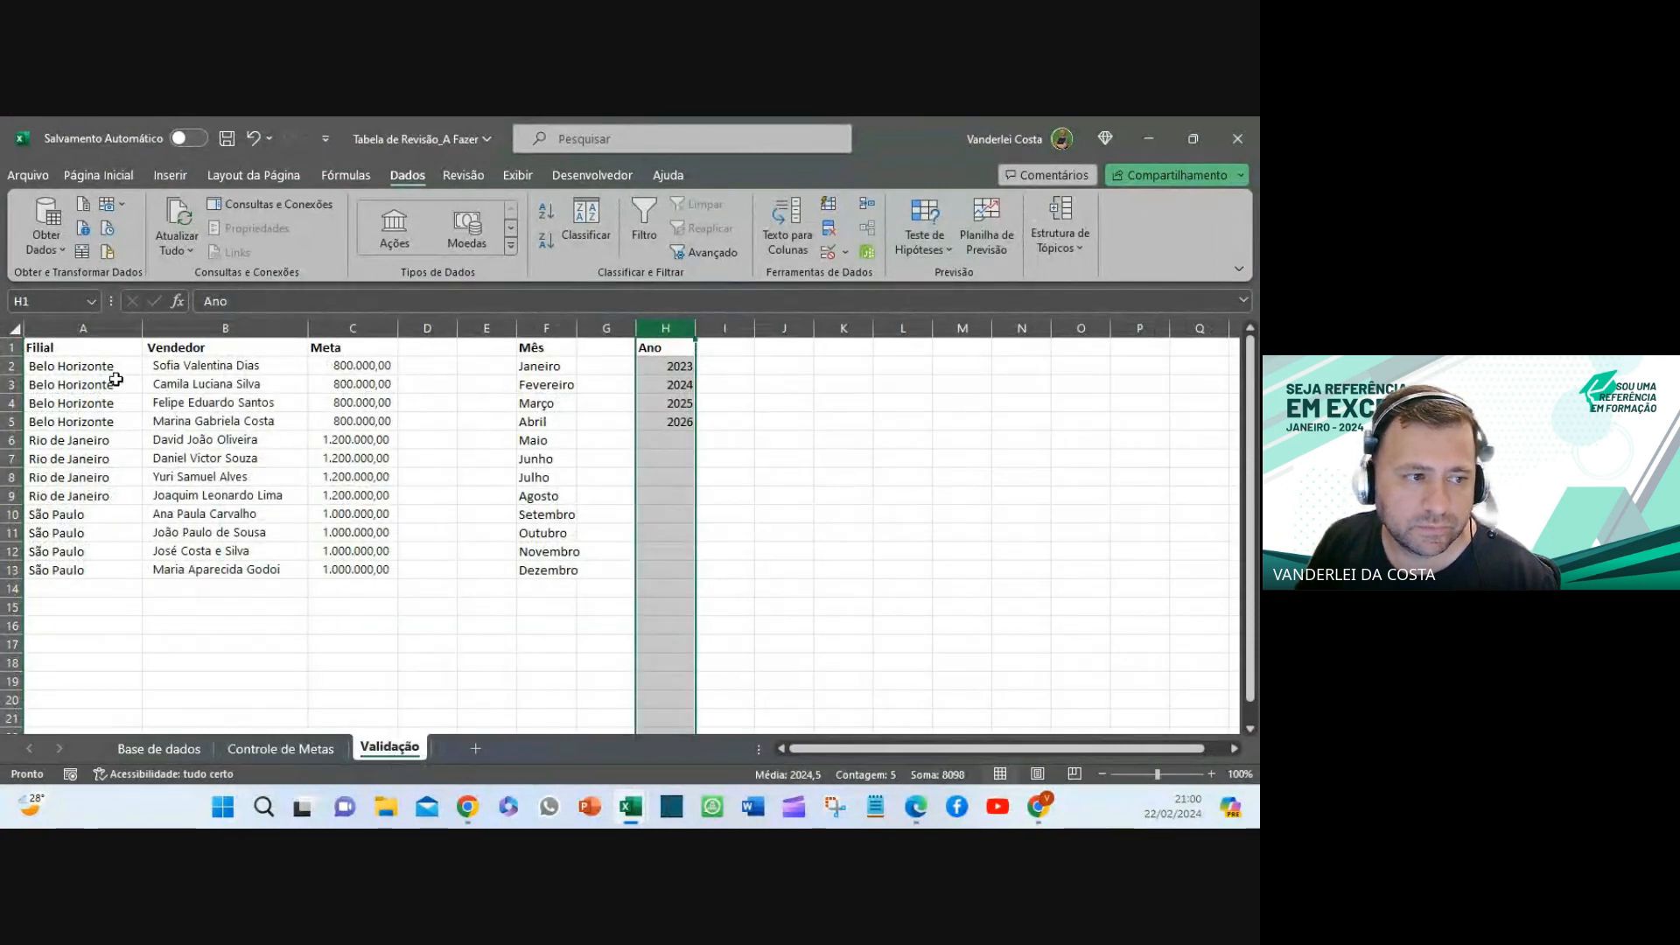
pyautogui.moveTo(62, 385); pyautogui.dragTo(77, 551)
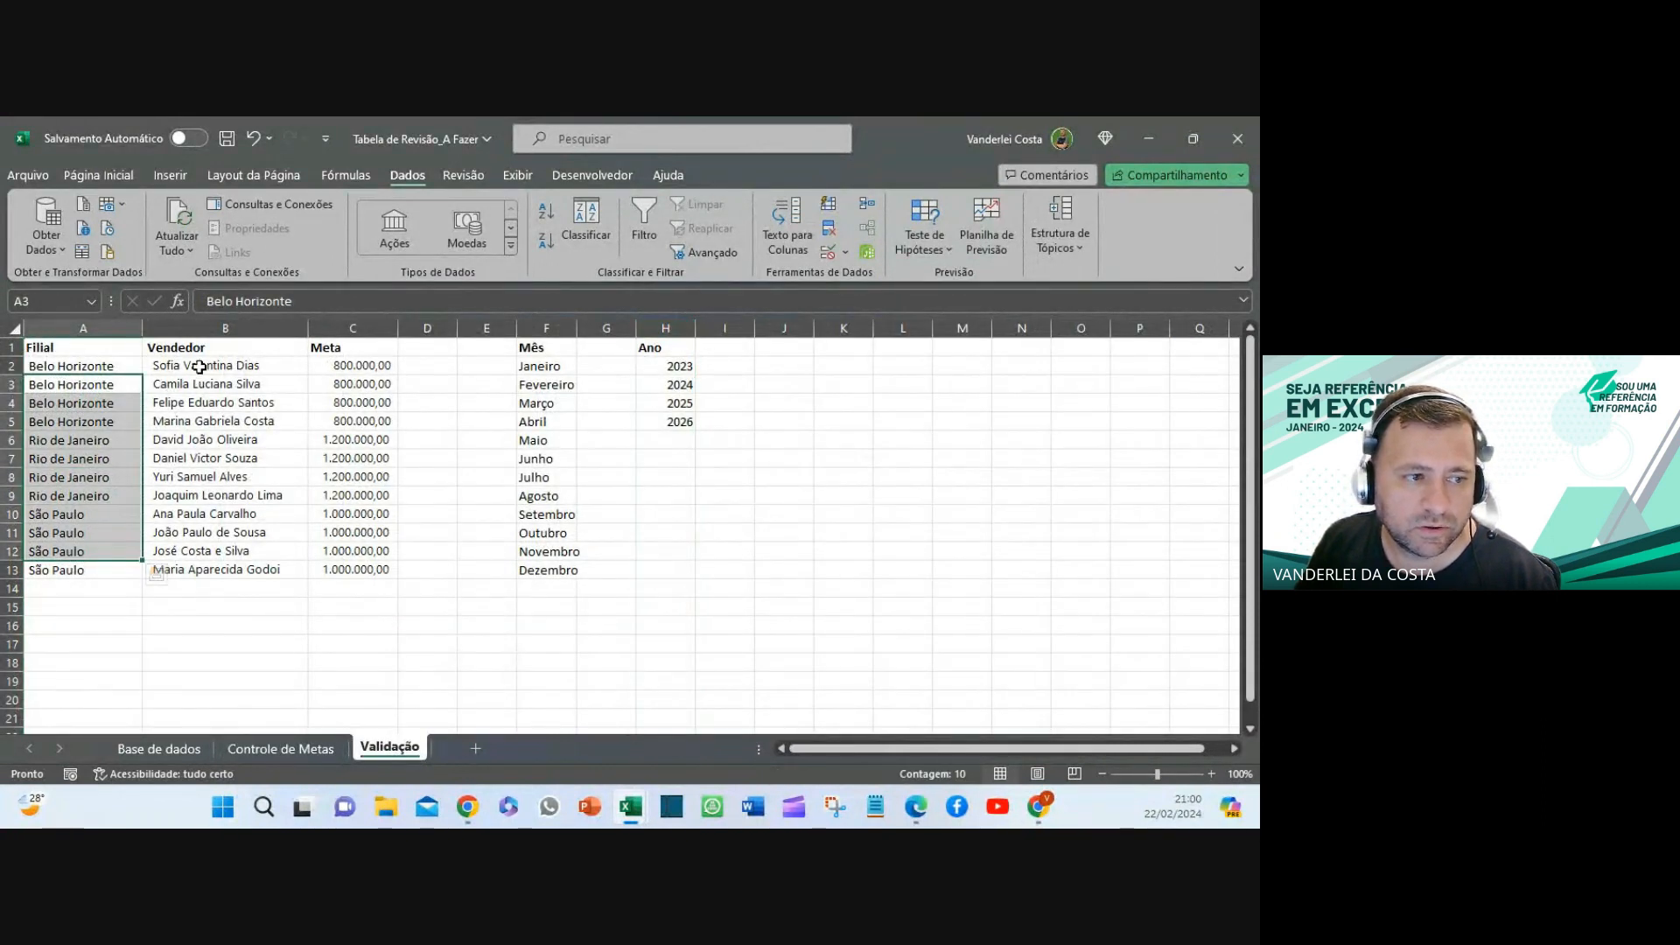
pyautogui.moveTo(200, 368); pyautogui.dragTo(232, 570)
pyautogui.moveTo(363, 367); pyautogui.dragTo(374, 585)
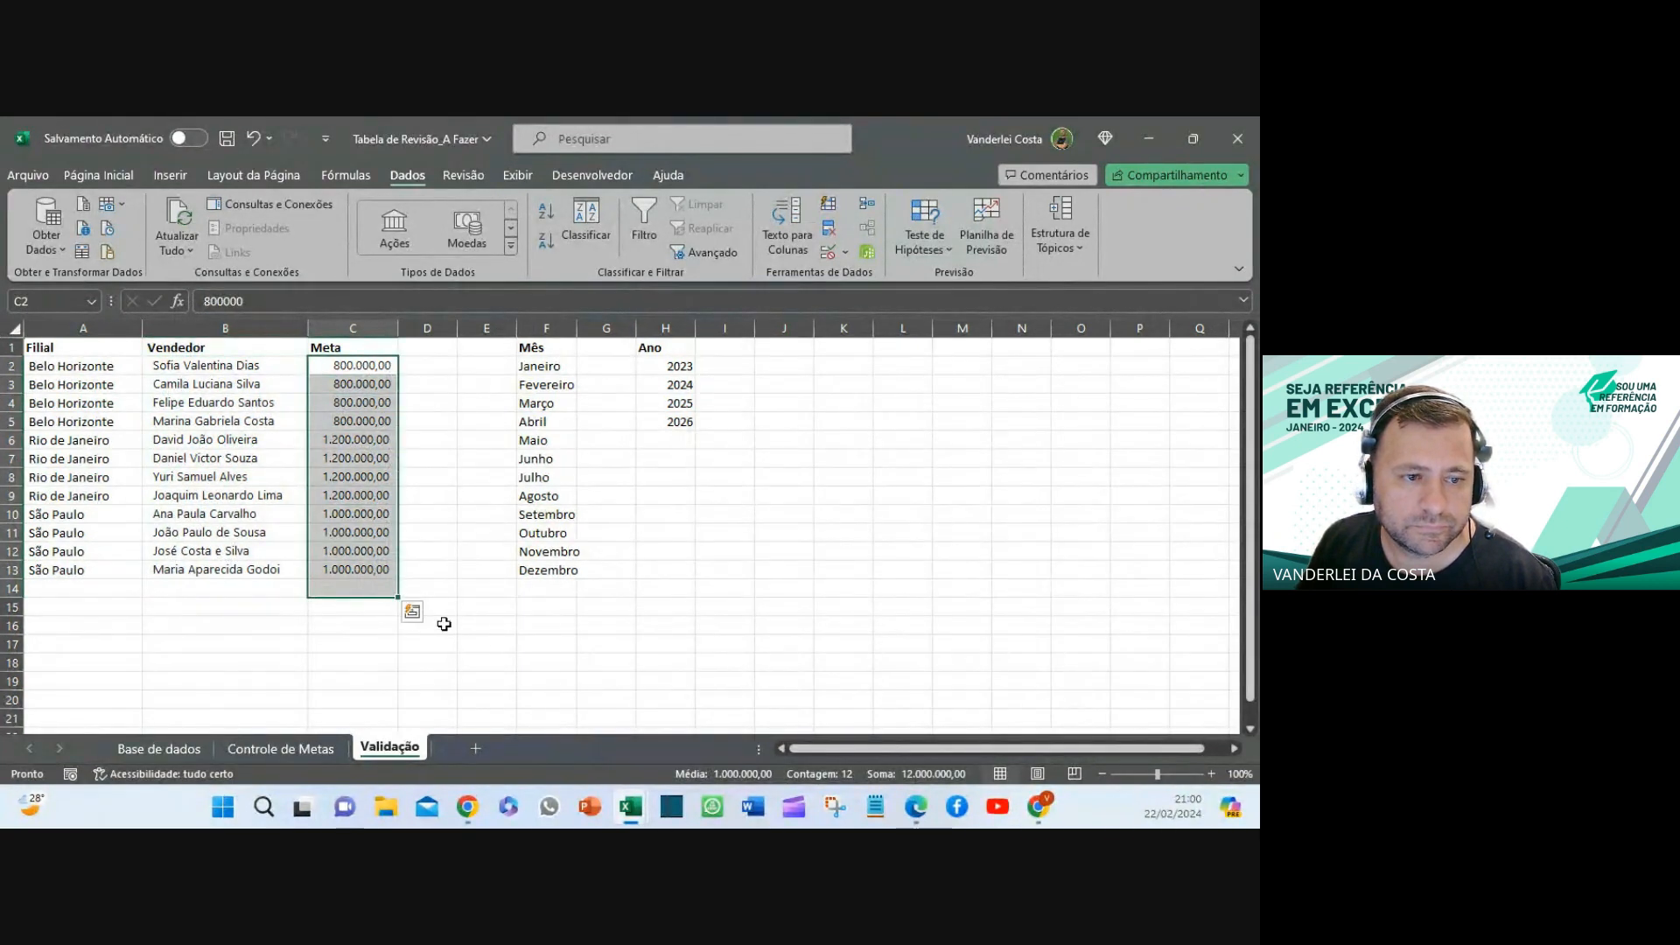
pyautogui.click(505, 662)
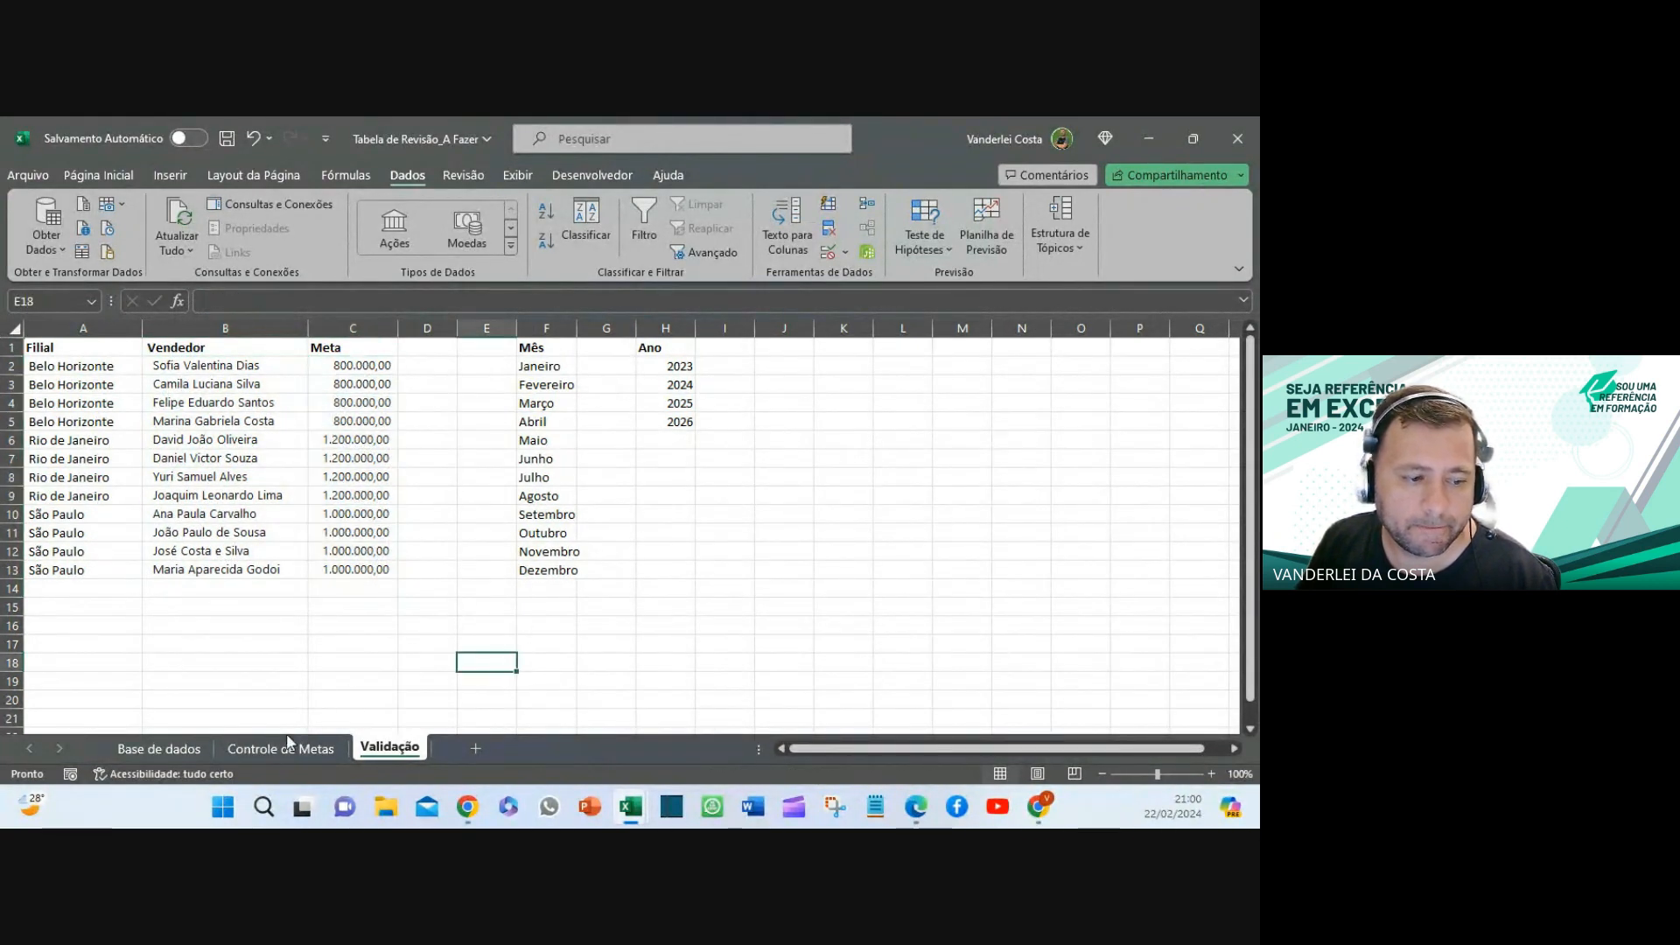
pyautogui.click(229, 749)
pyautogui.click(679, 662)
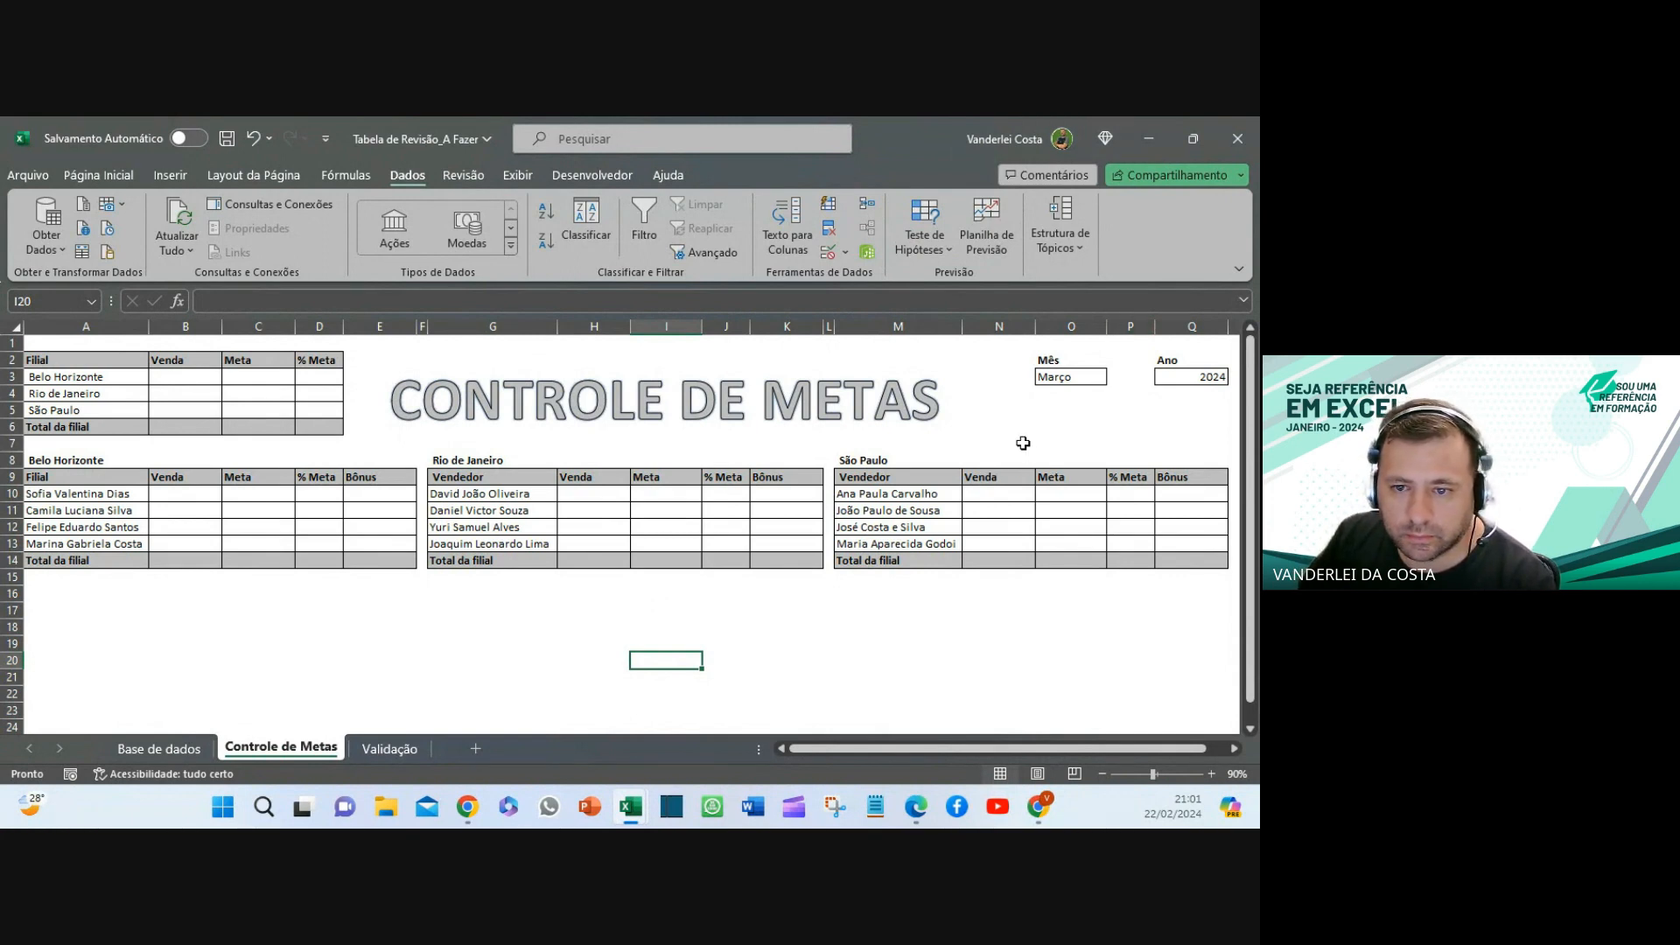
pyautogui.click(1083, 374)
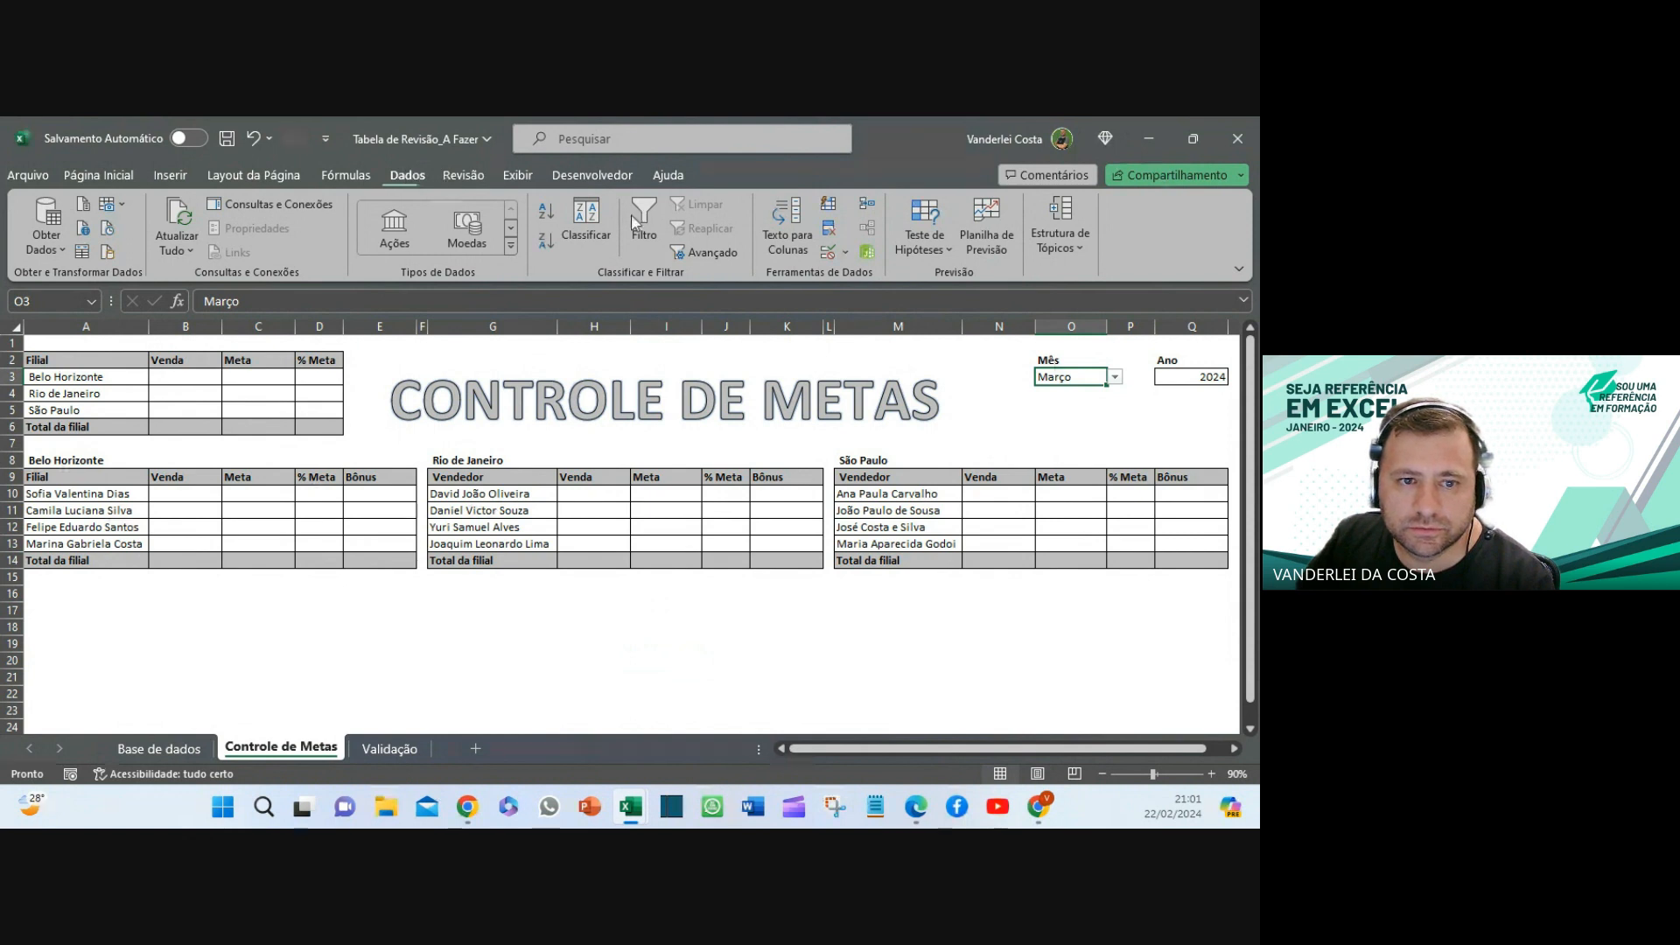
pyautogui.click(827, 252)
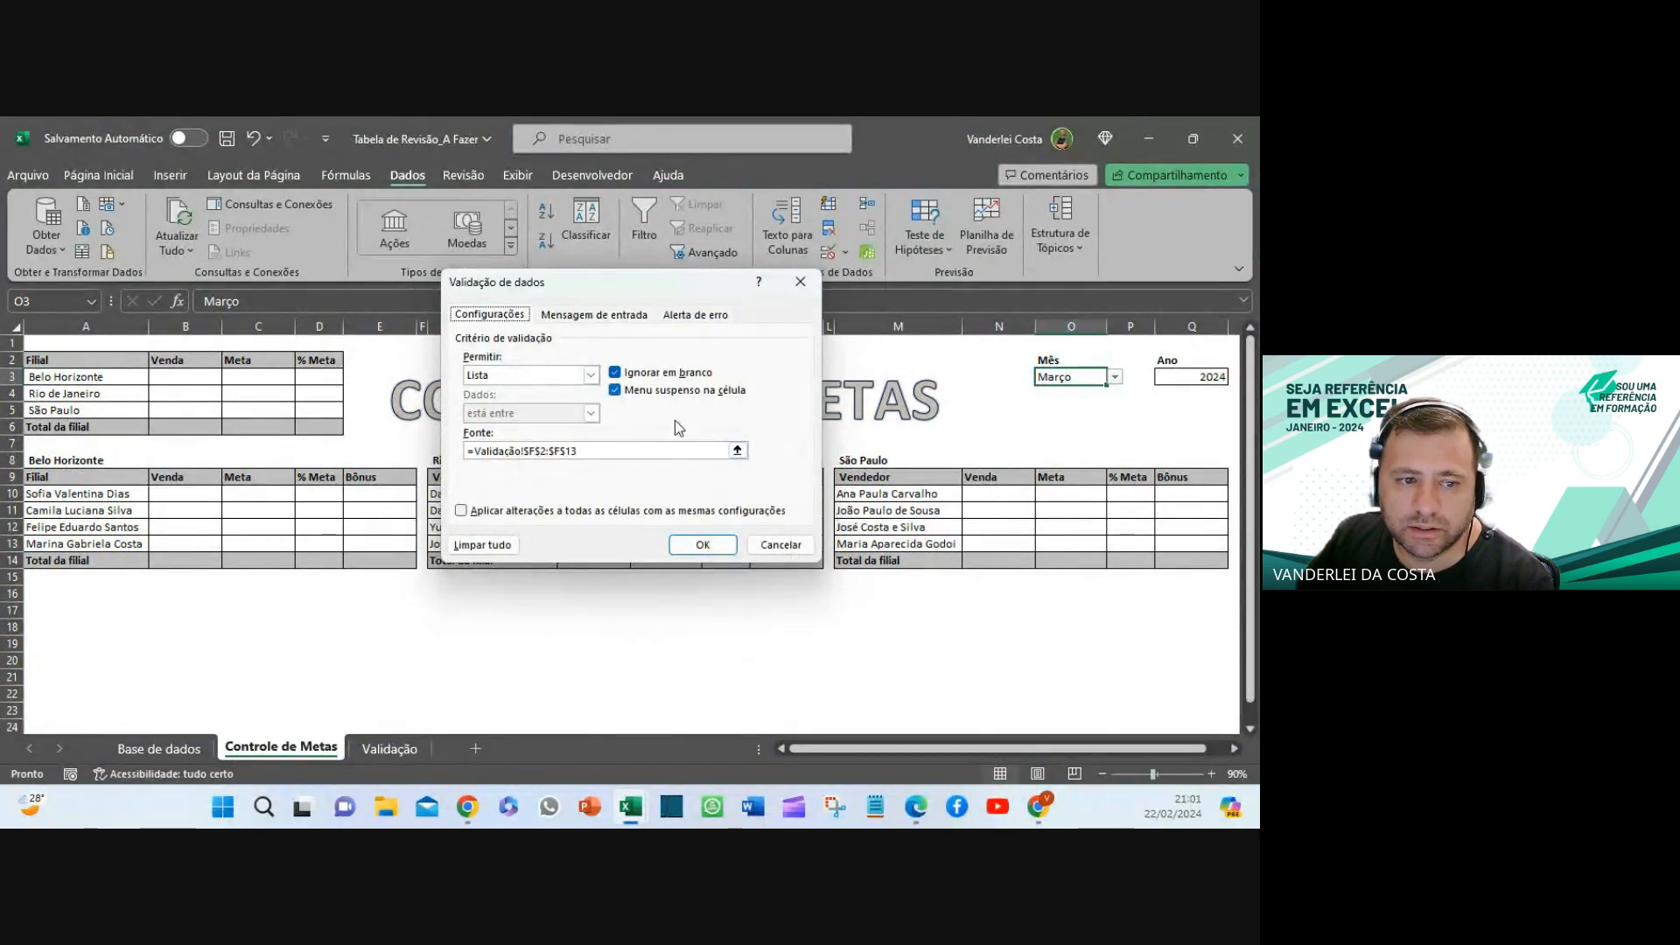
pyautogui.click(738, 450)
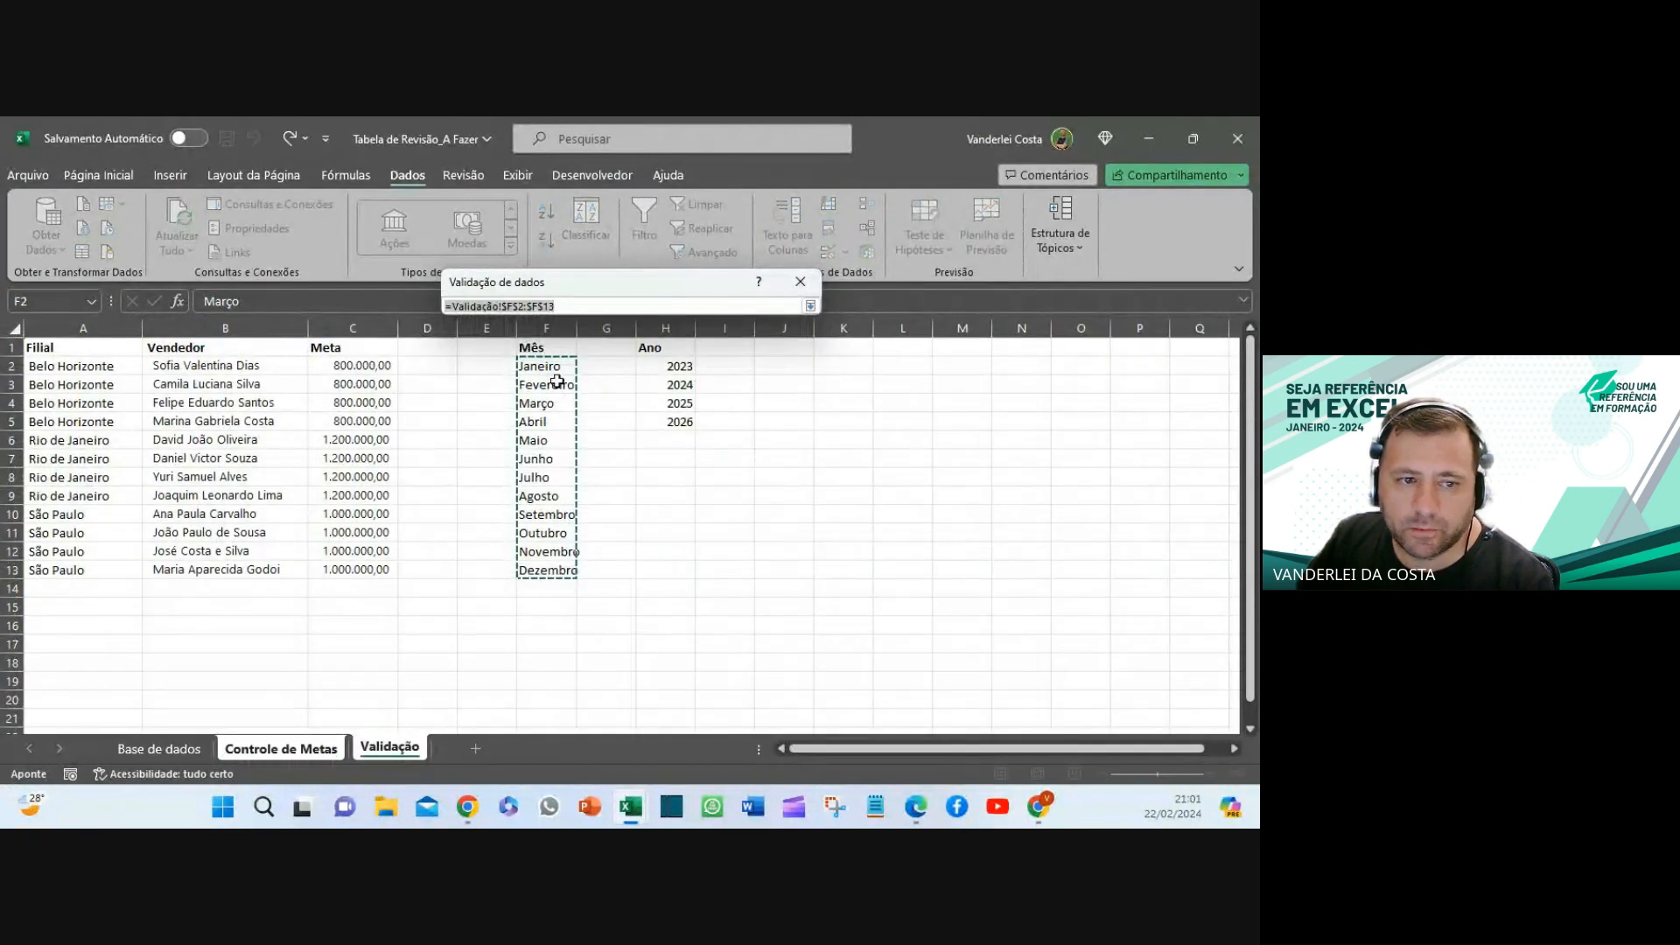
pyautogui.press('Return')
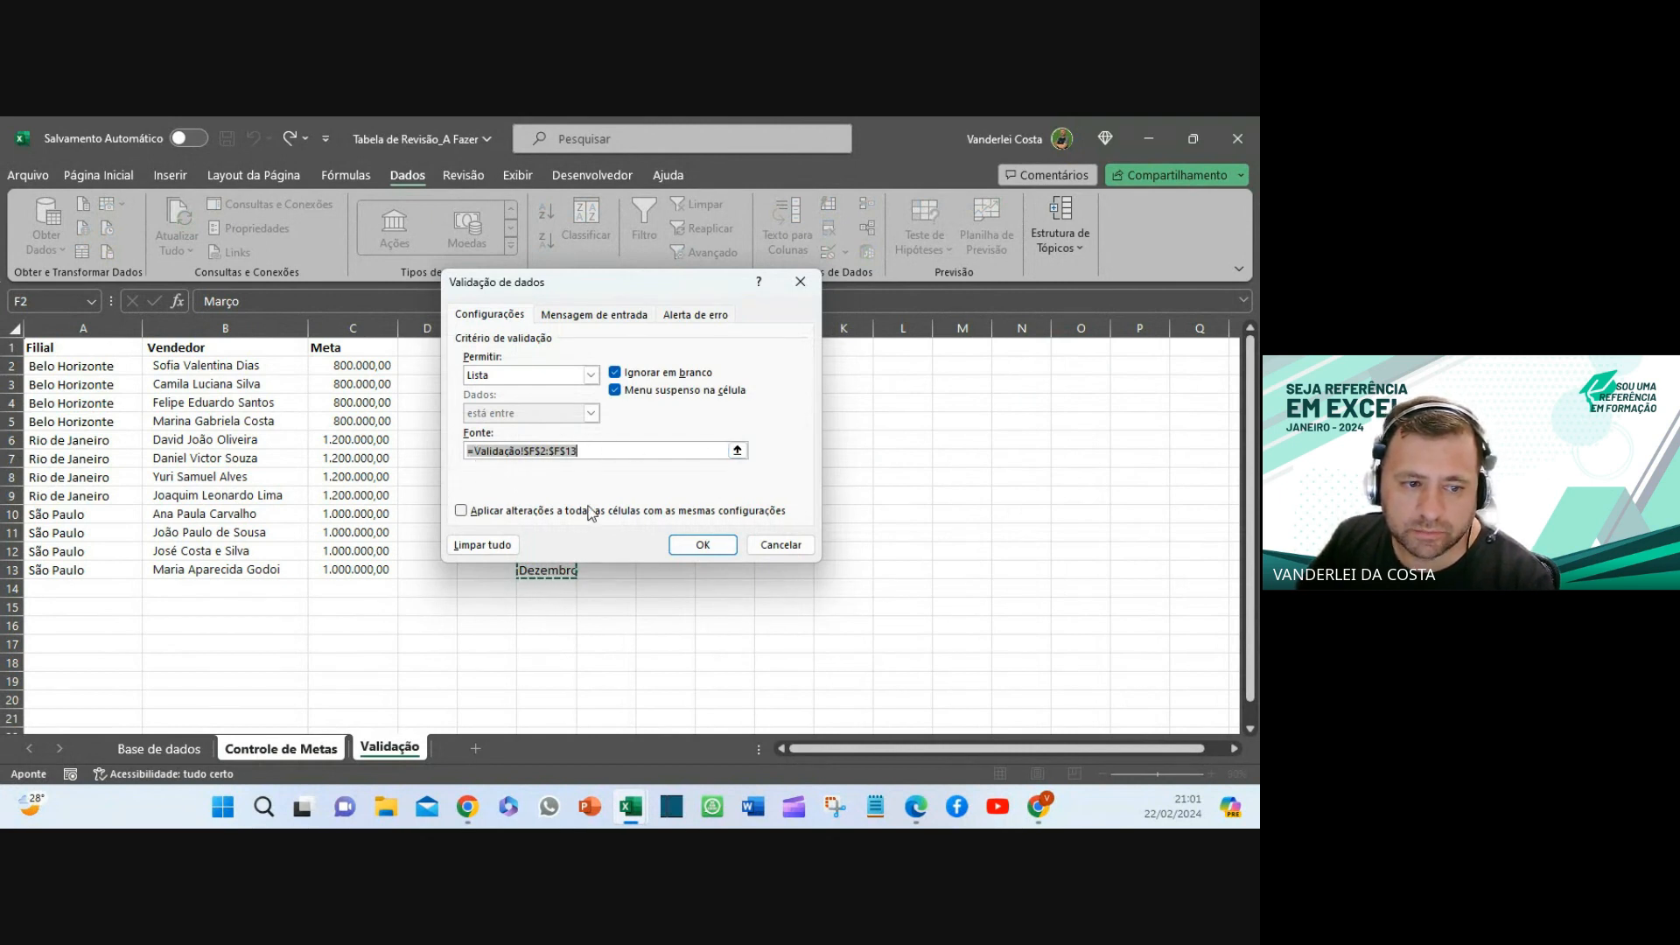
pyautogui.click(702, 546)
pyautogui.click(927, 647)
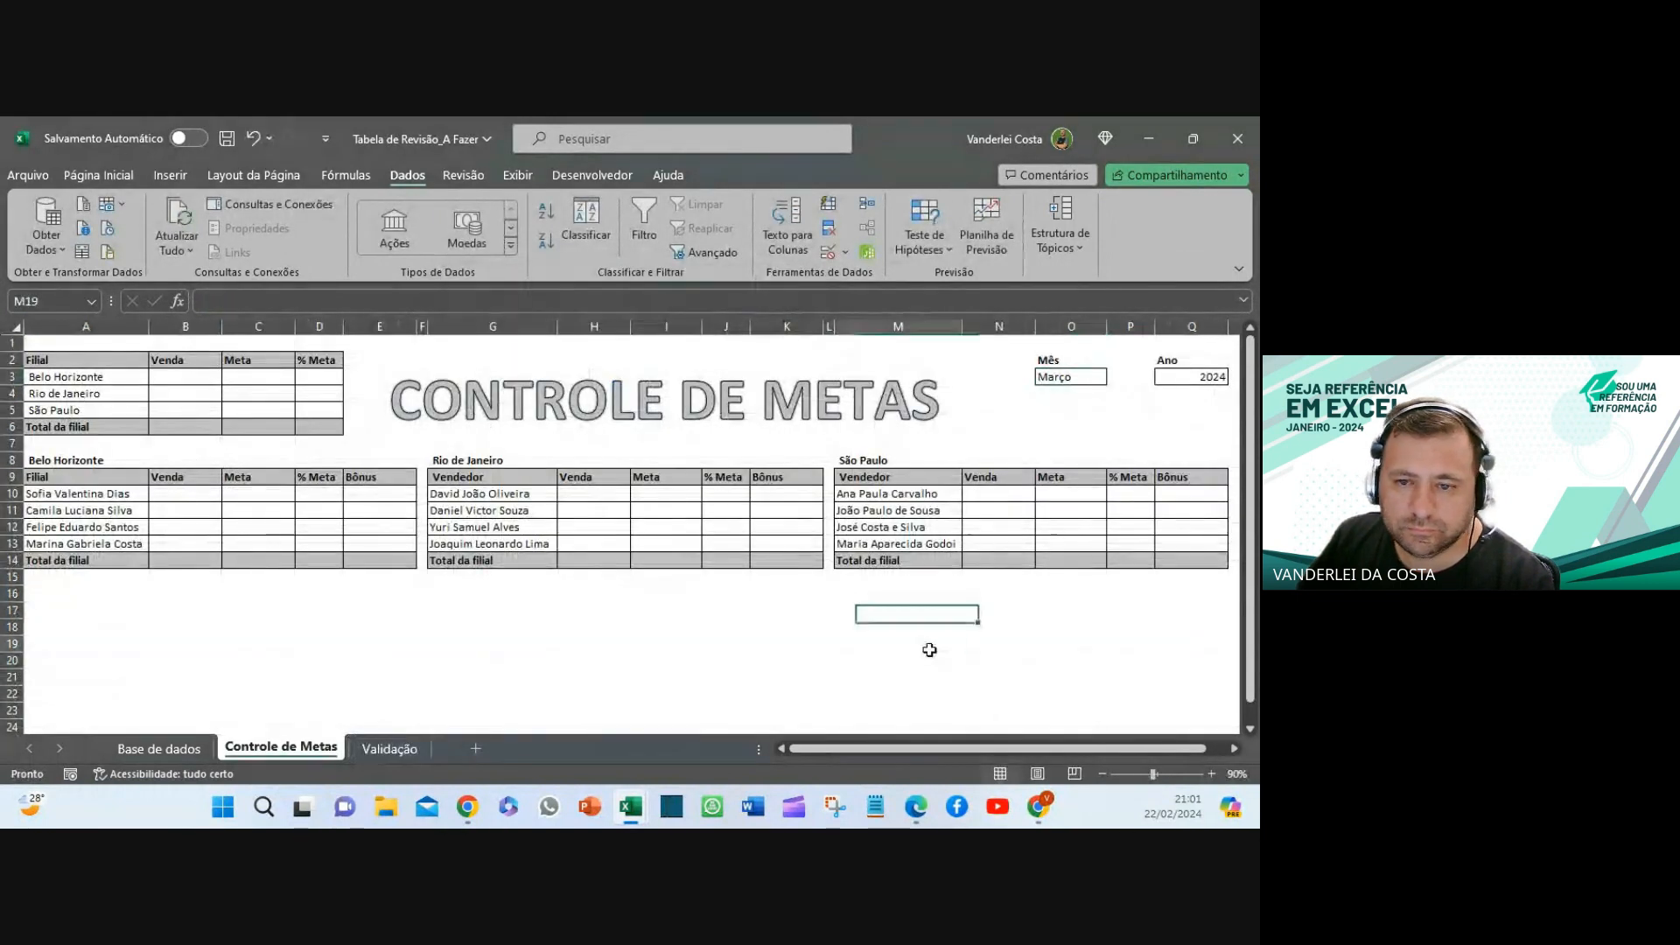
pyautogui.click(1076, 378)
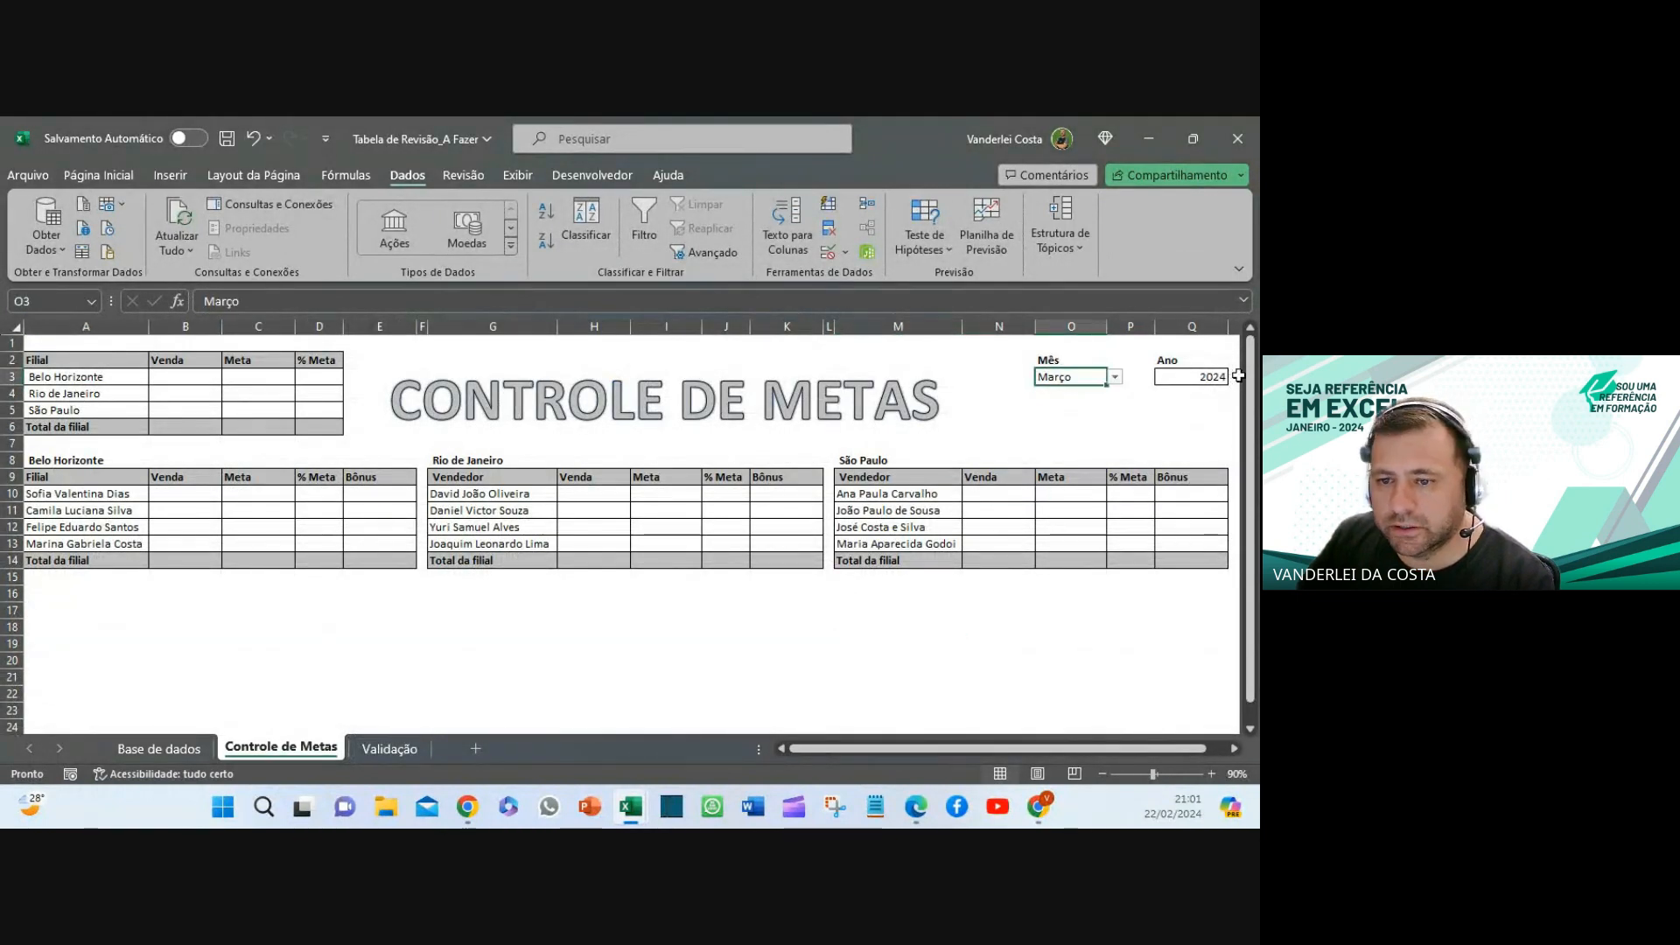
pyautogui.click(1191, 375)
pyautogui.click(1064, 378)
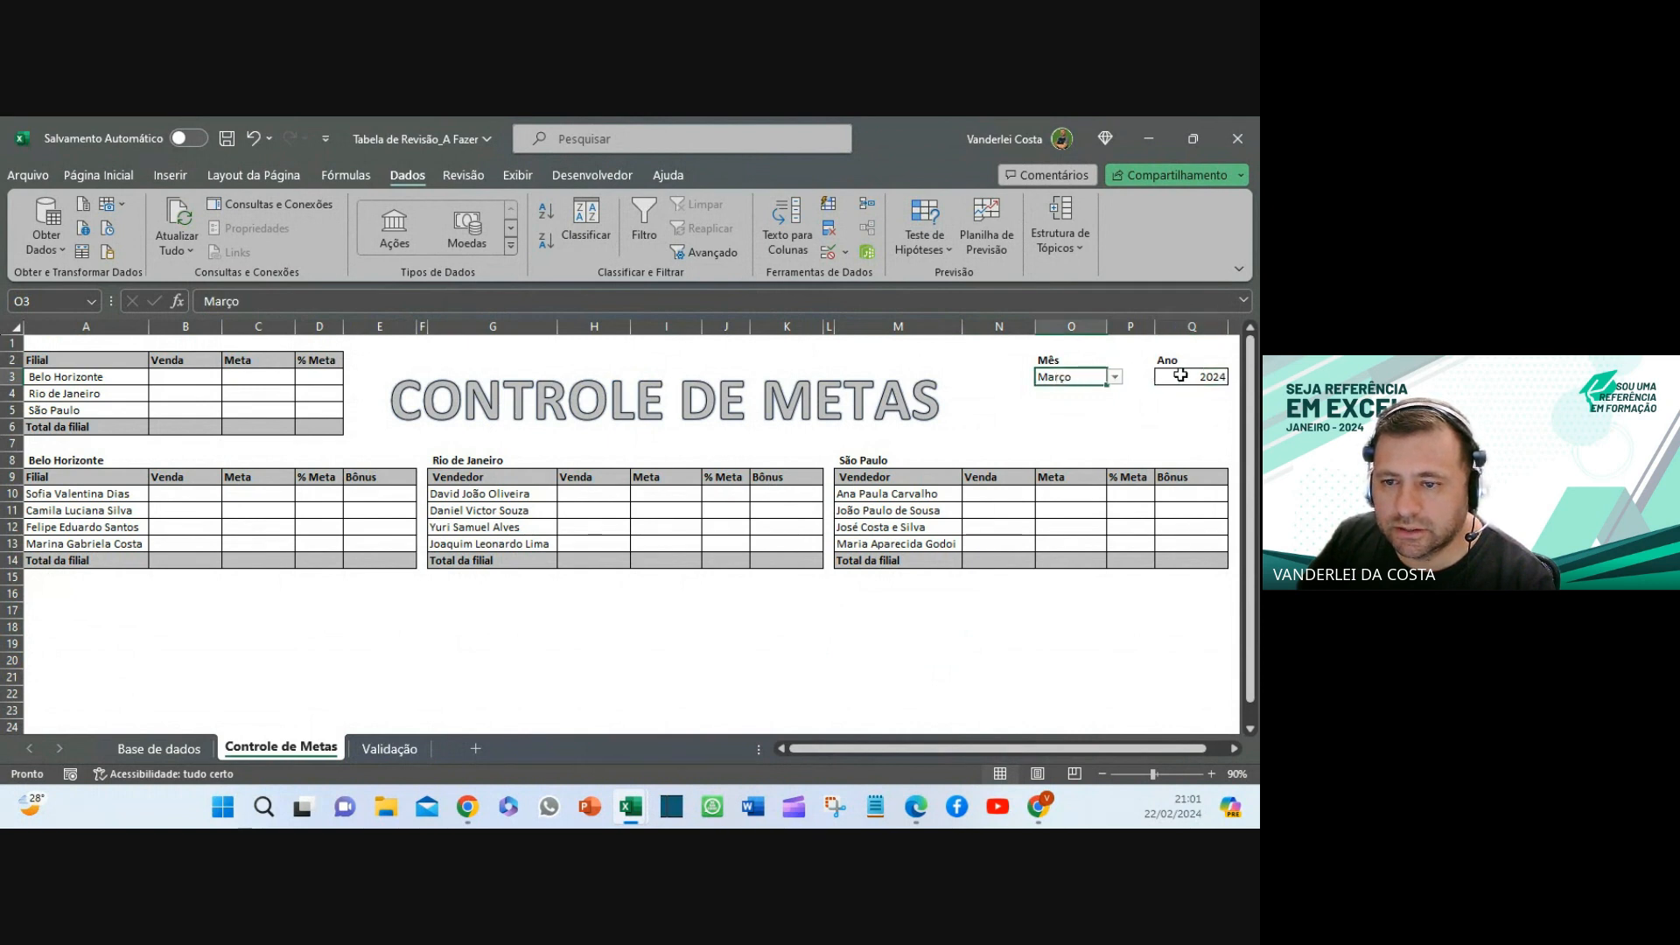
pyautogui.click(1178, 375)
pyautogui.click(897, 708)
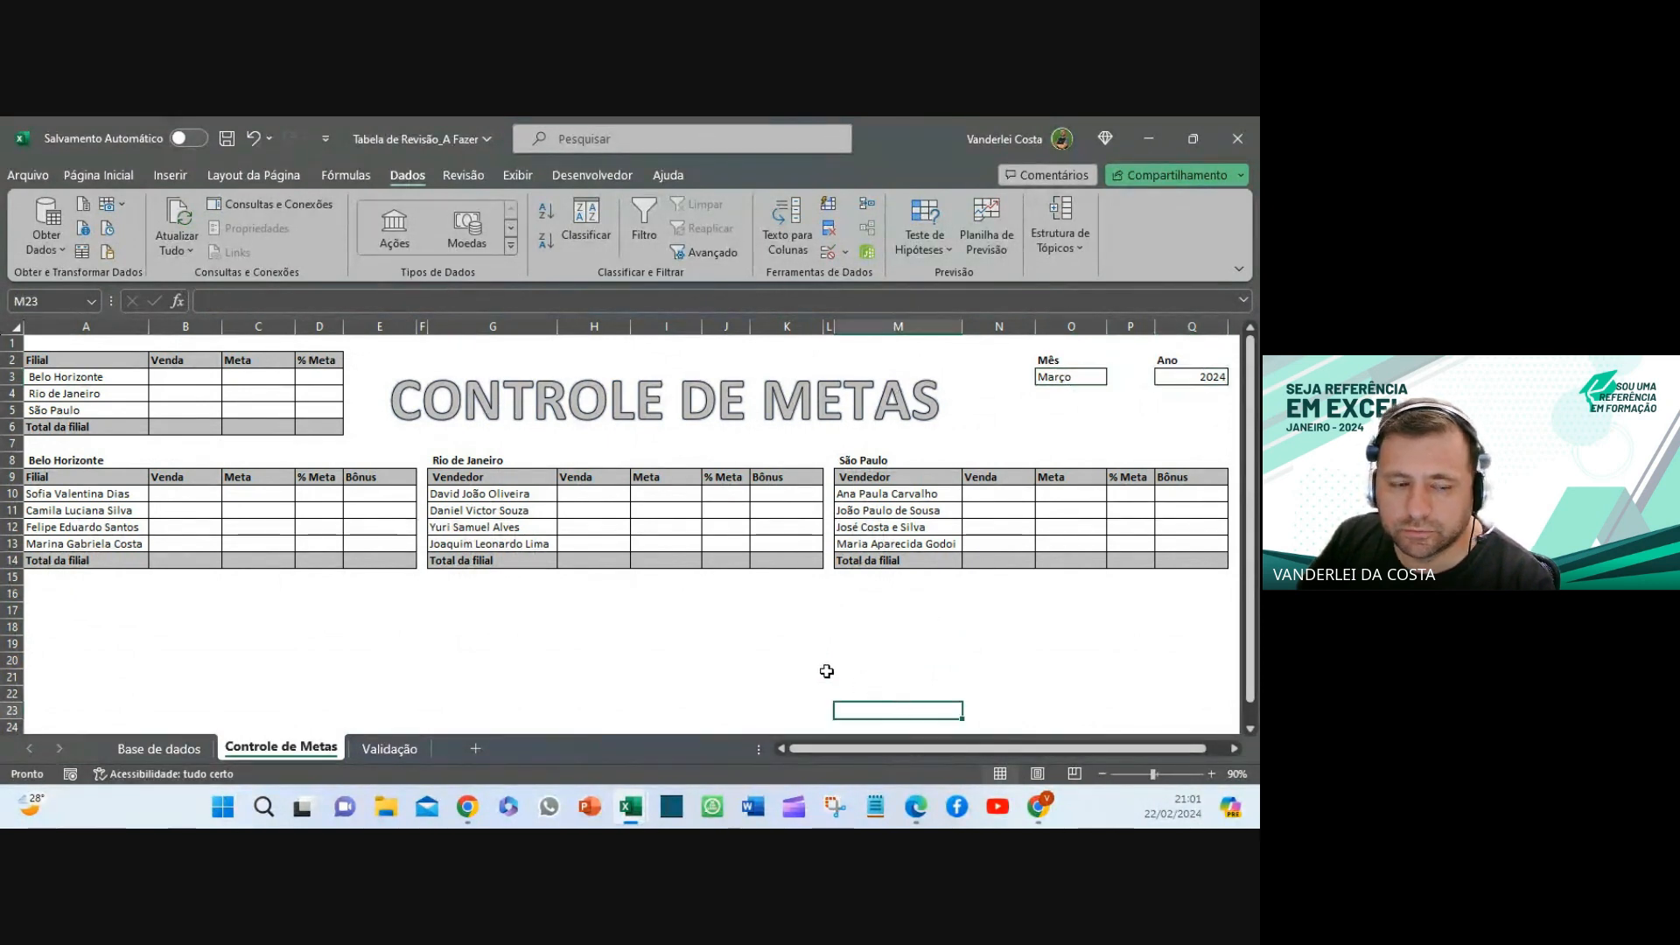
# - Delete the three green caption boxes (=TEXTO, =ANO, =SUBTOTAL) on the Base de dados sheet
pyautogui.click(374, 754)
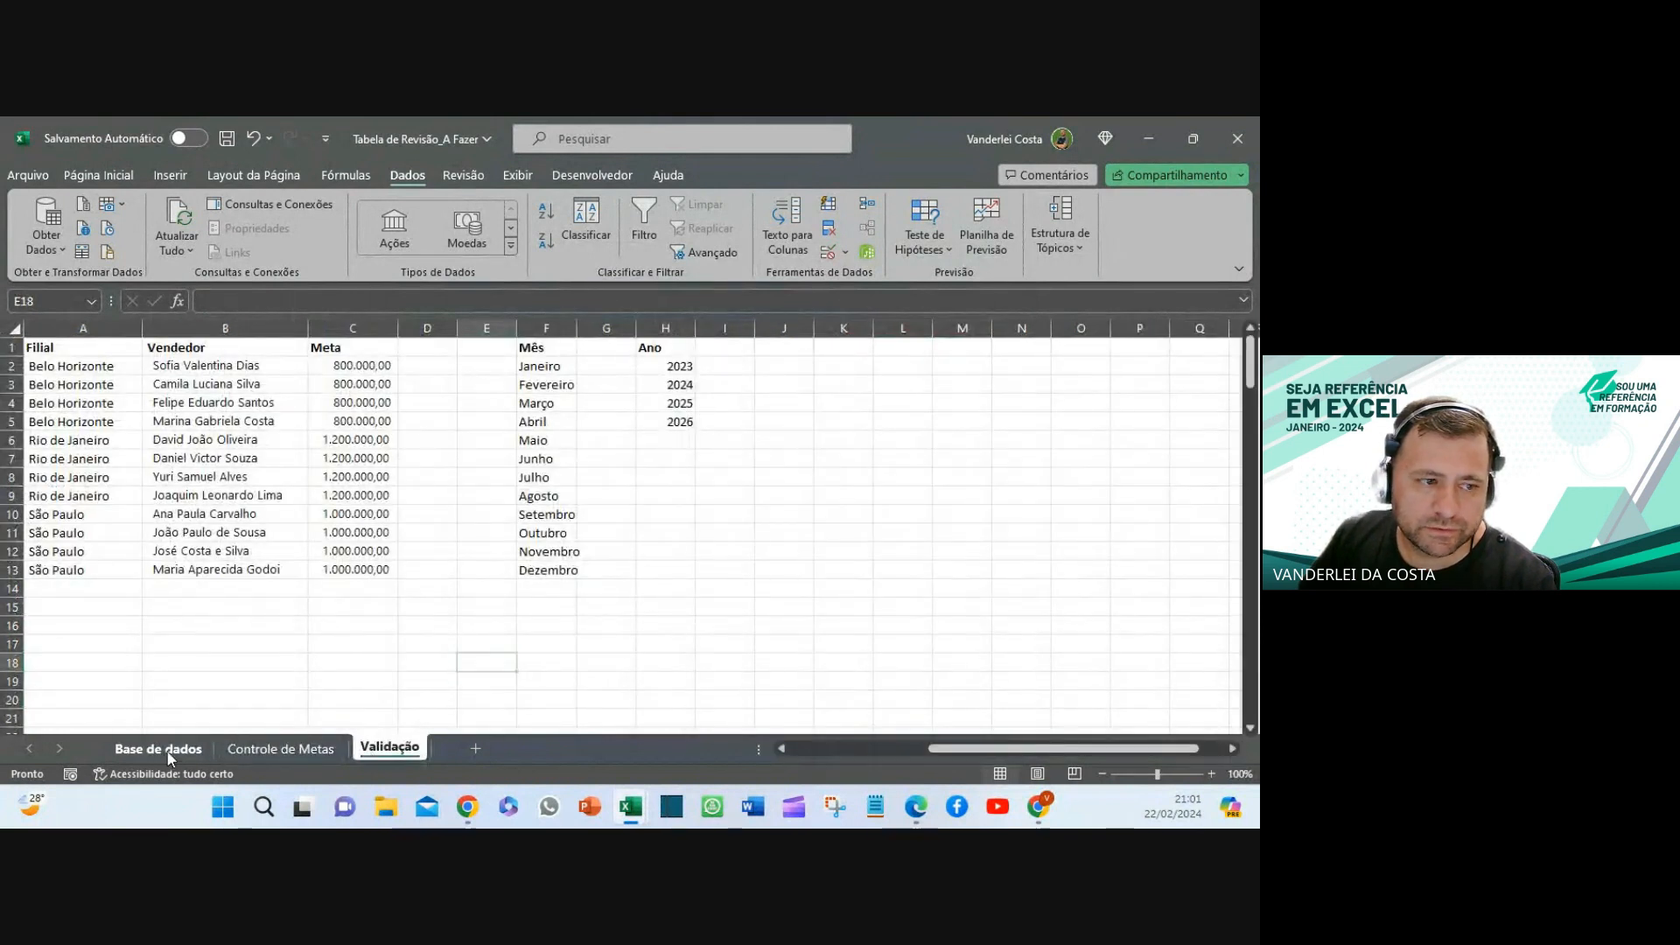
pyautogui.click(168, 753)
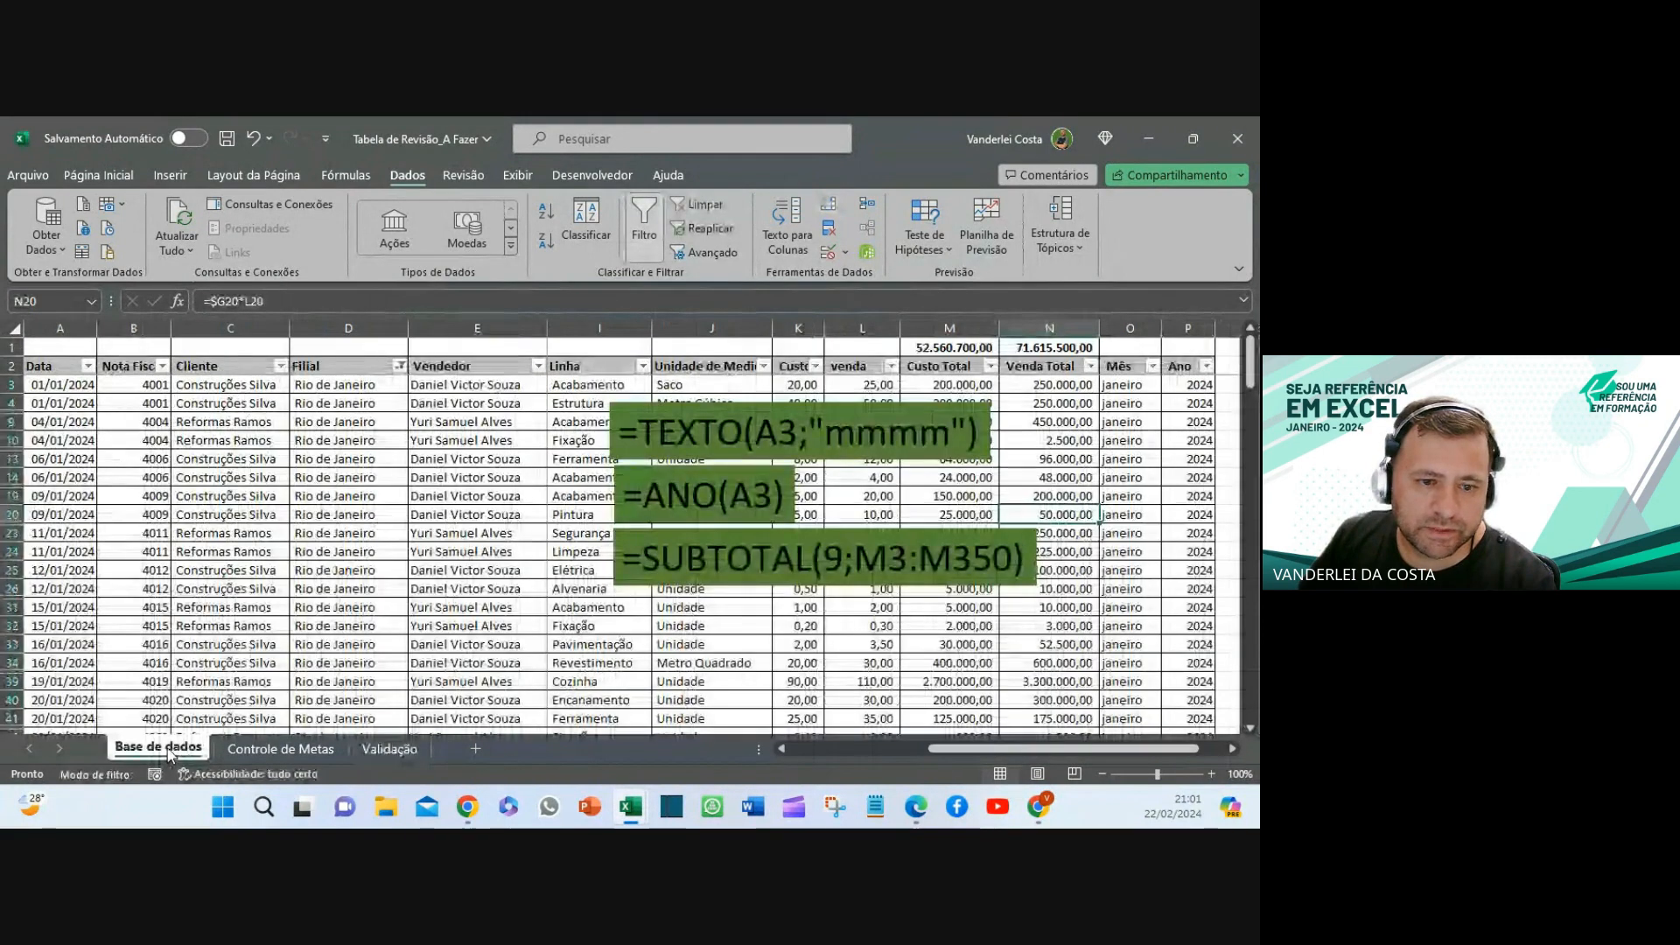
pyautogui.click(796, 404)
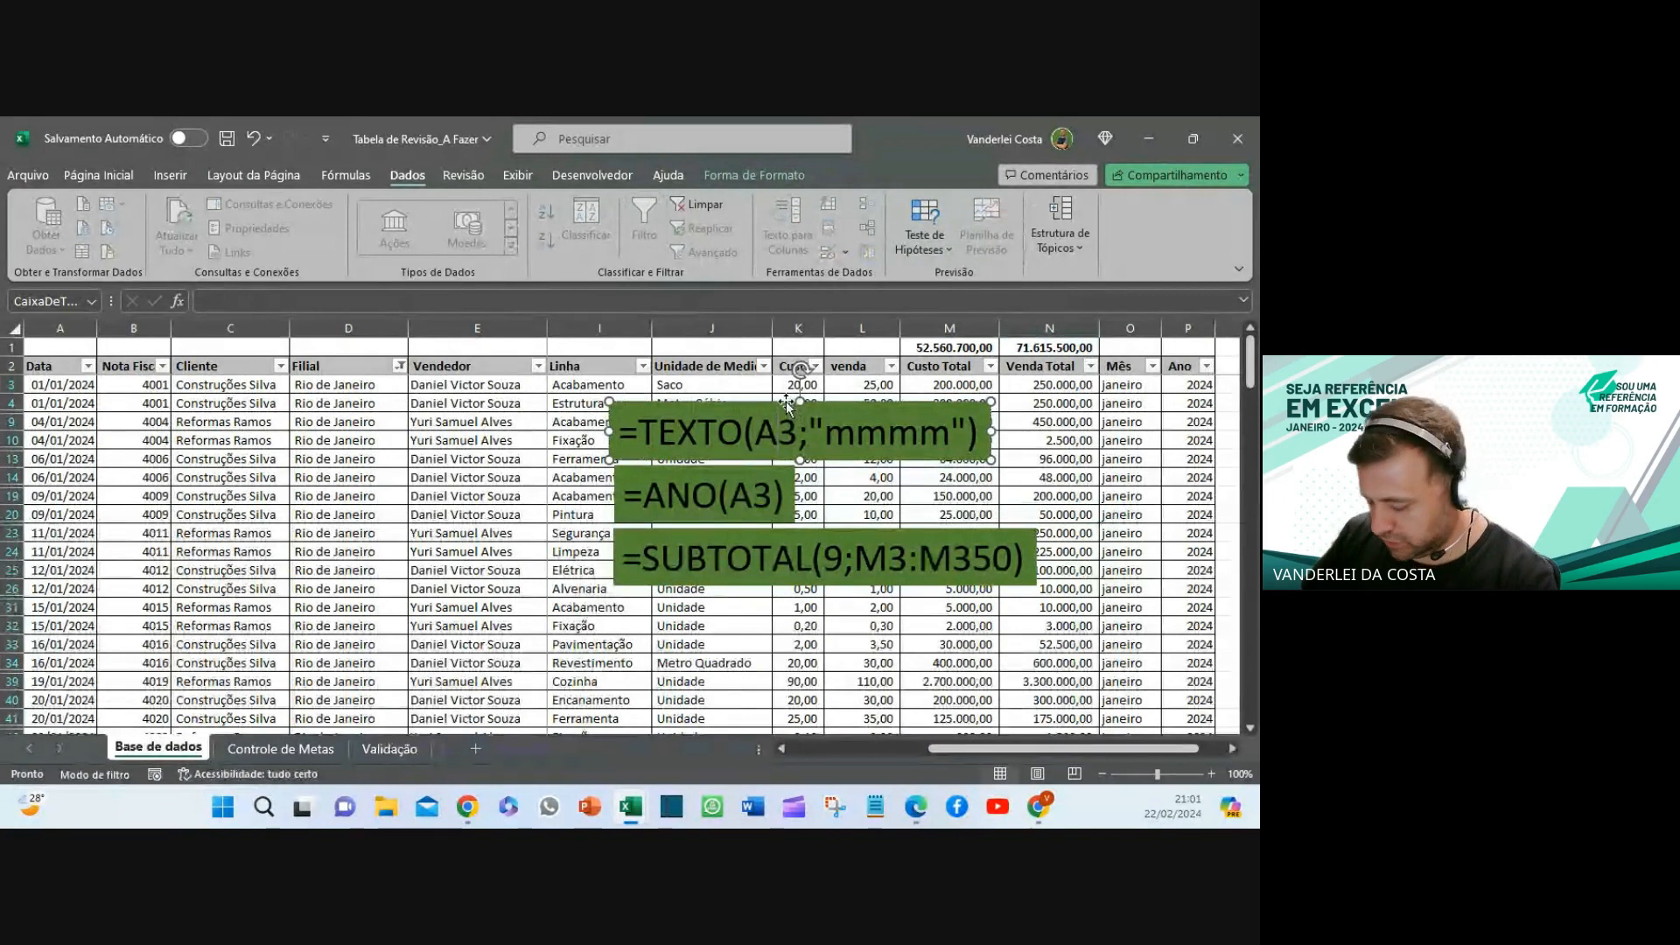
pyautogui.press('Delete')
pyautogui.click(746, 469)
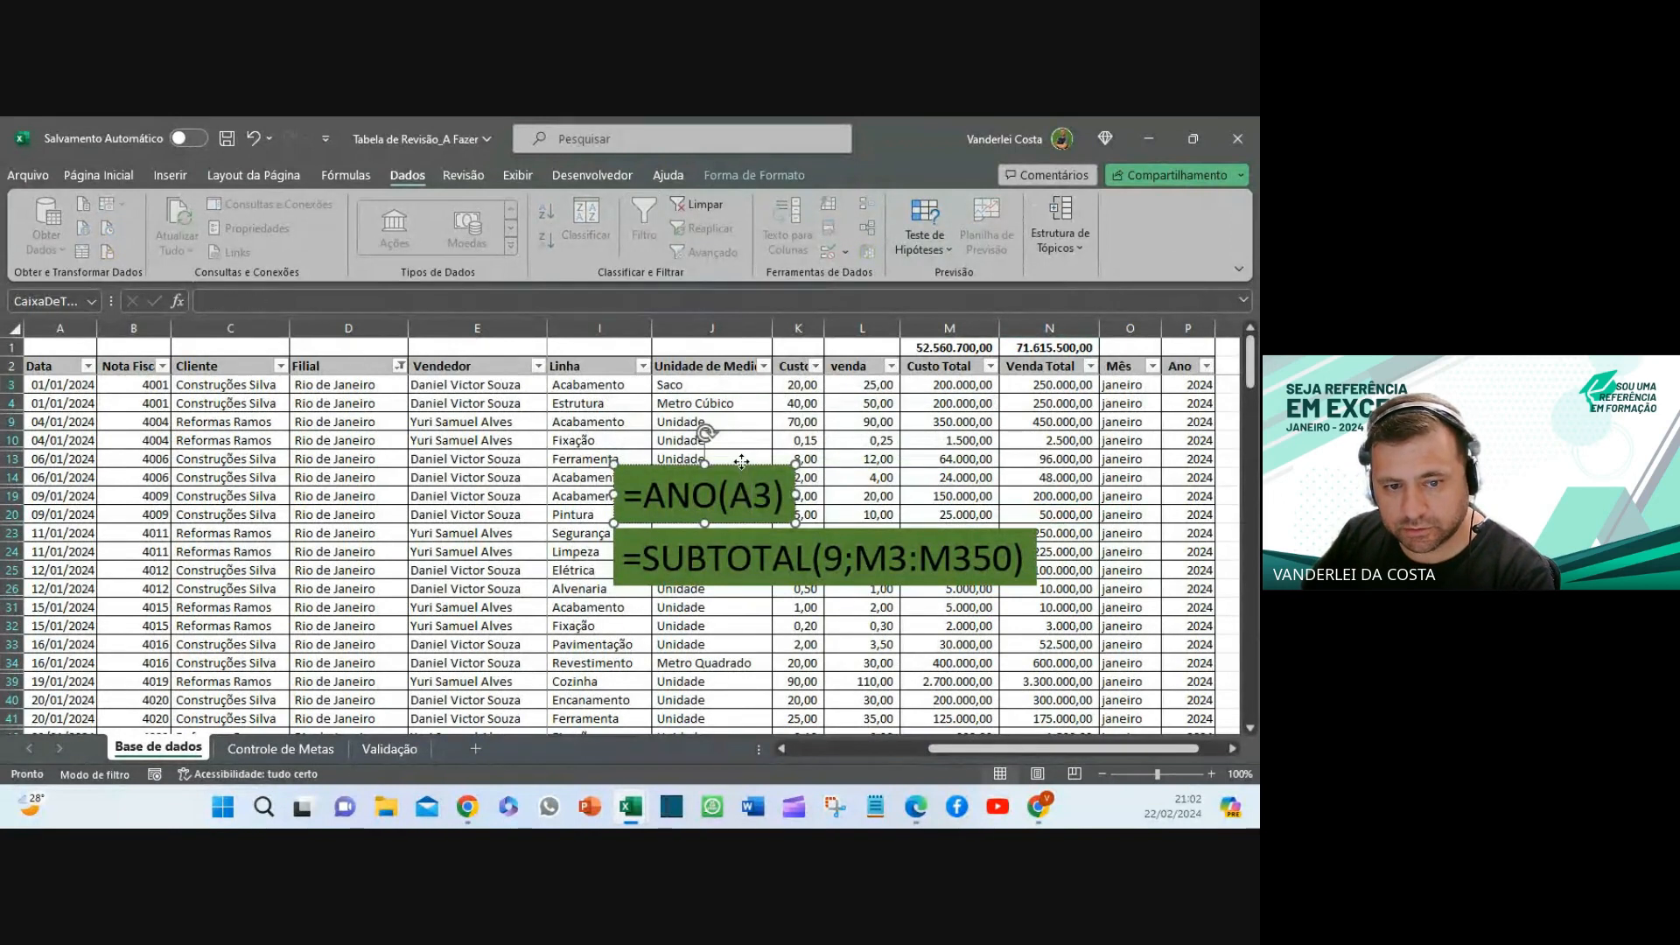
pyautogui.press('Delete')
pyautogui.click(741, 529)
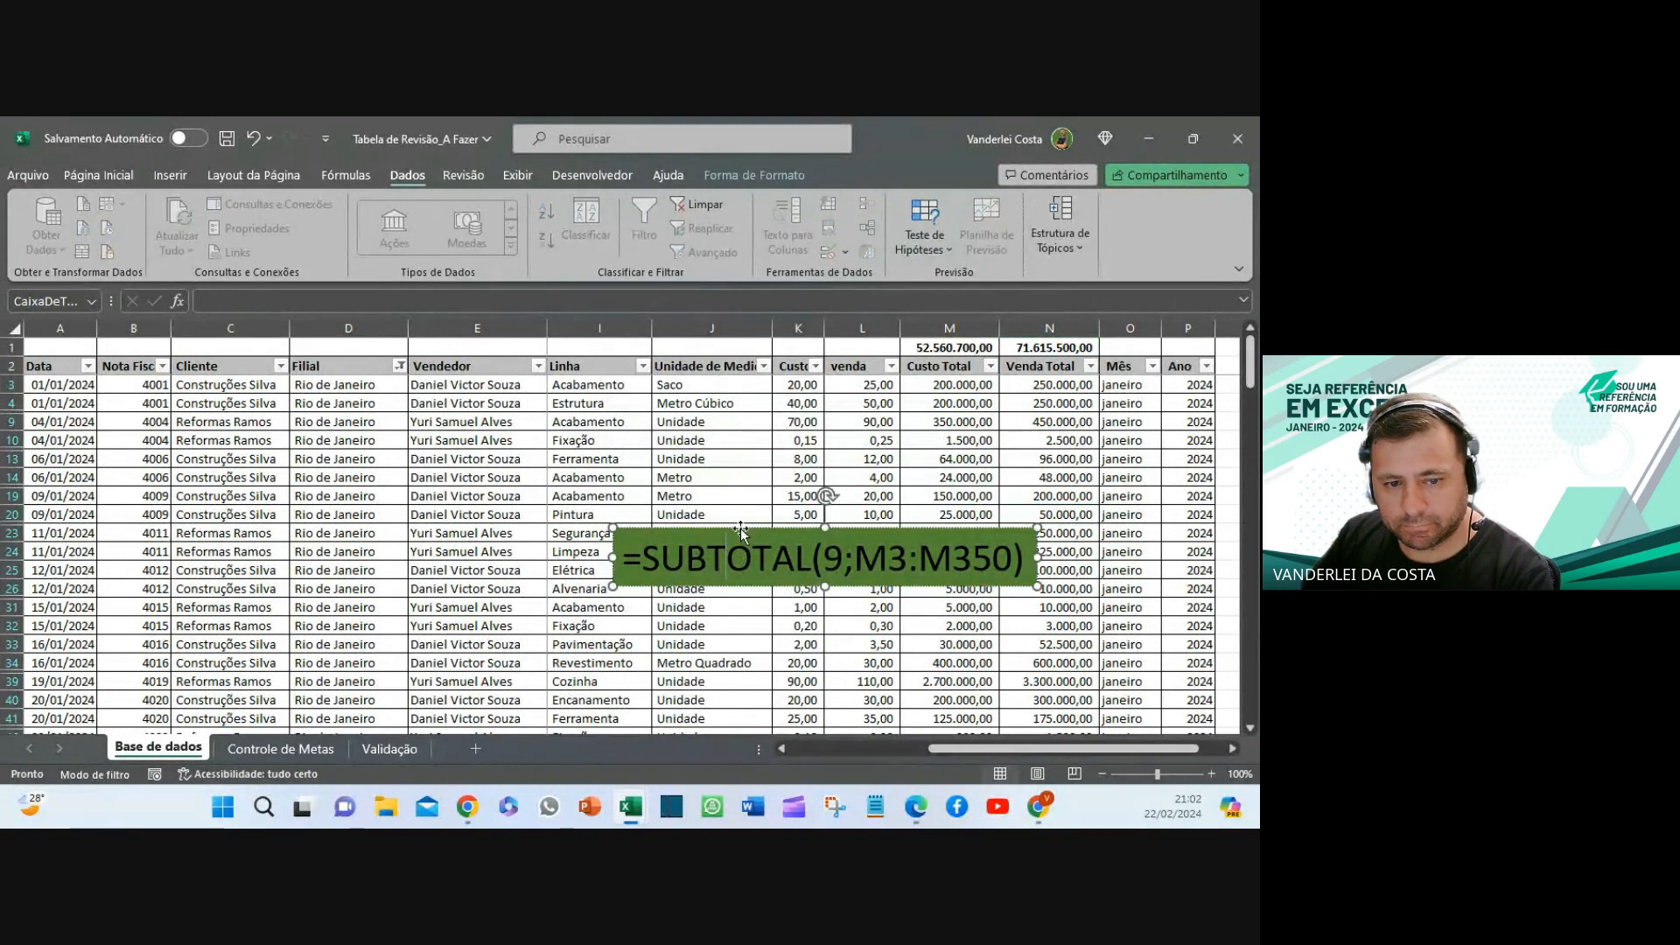
pyautogui.press('Delete')
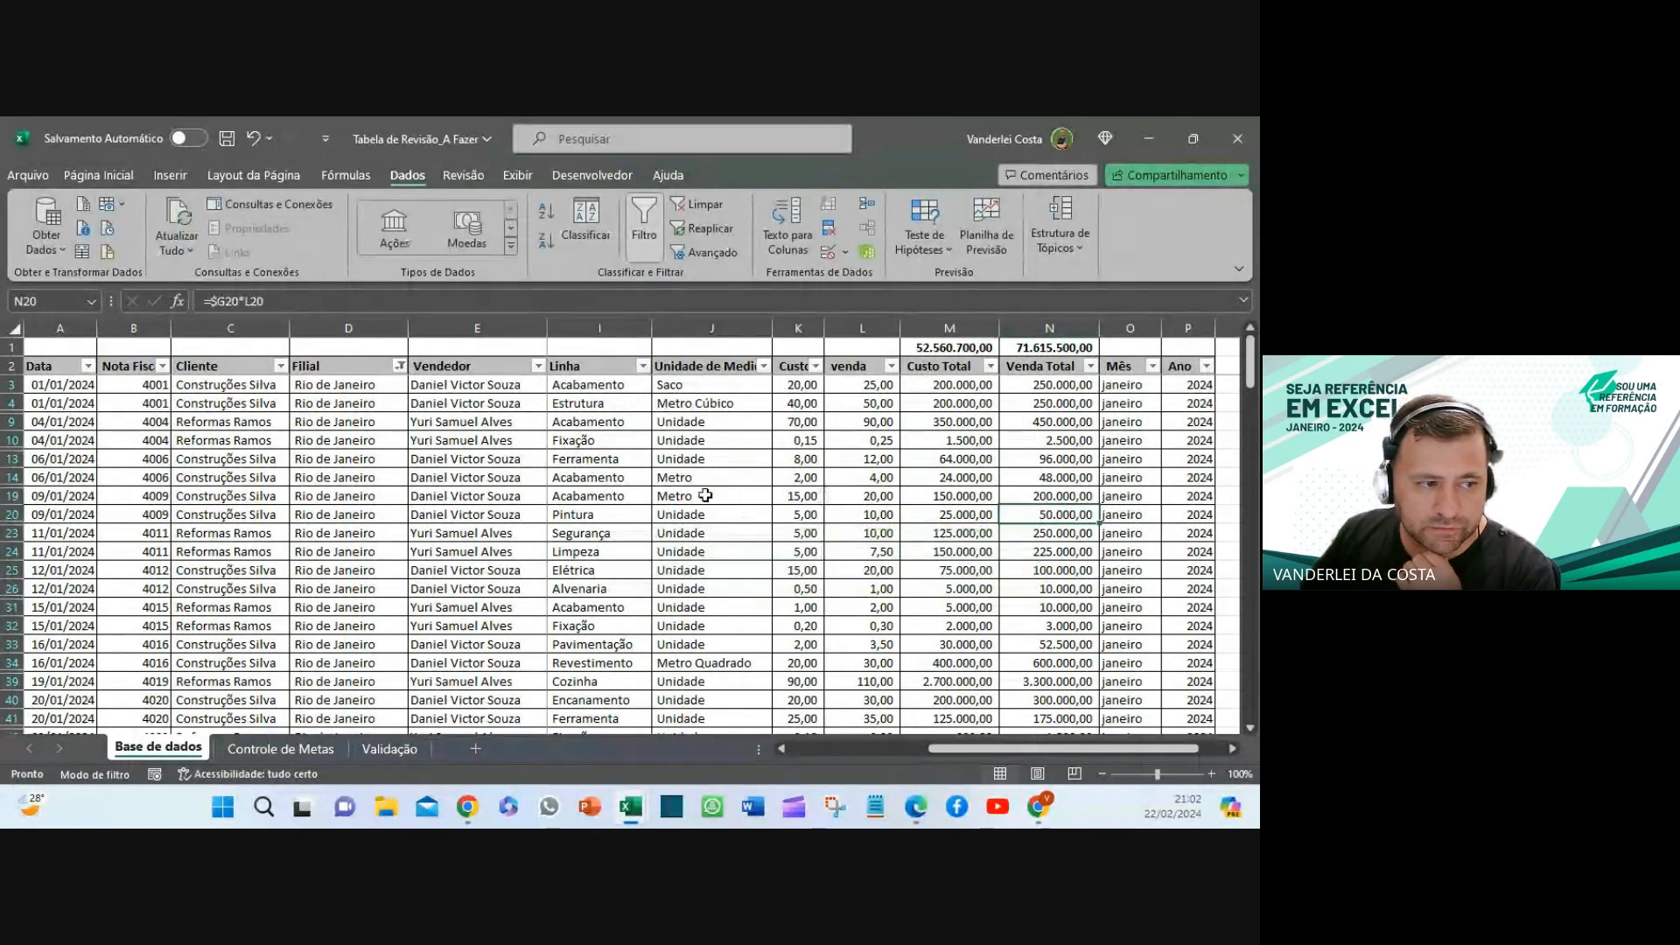
# - Select the Data column A and Mês column O and bring up the fill colour choices
pyautogui.click(72, 328)
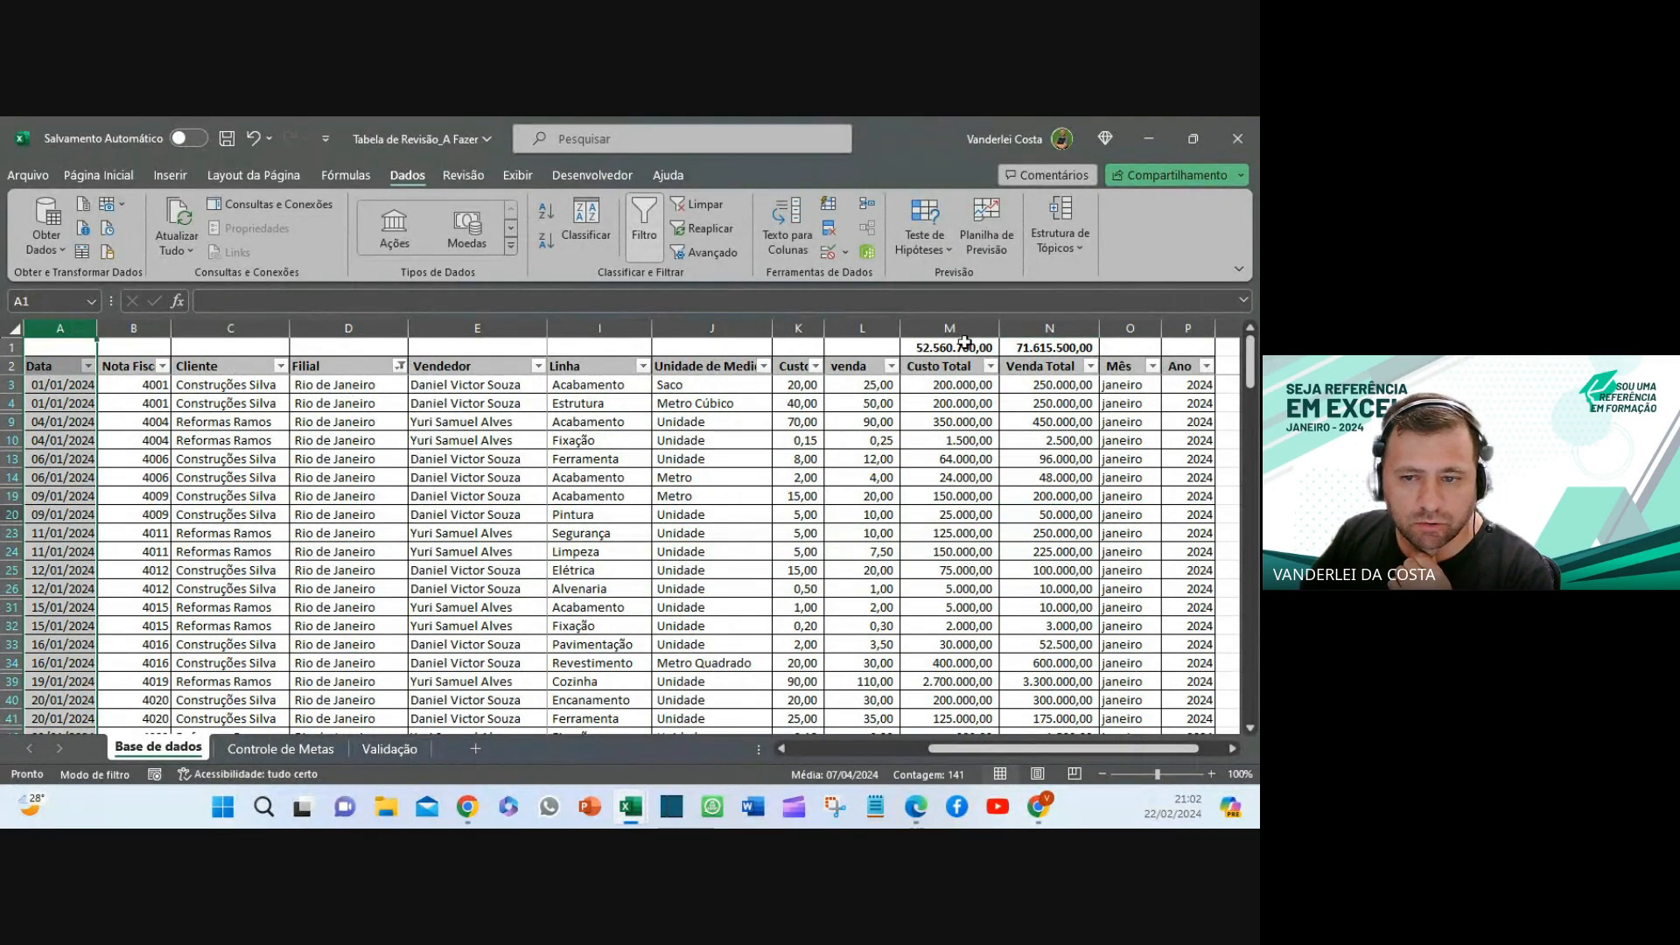
pyautogui.click(1122, 329)
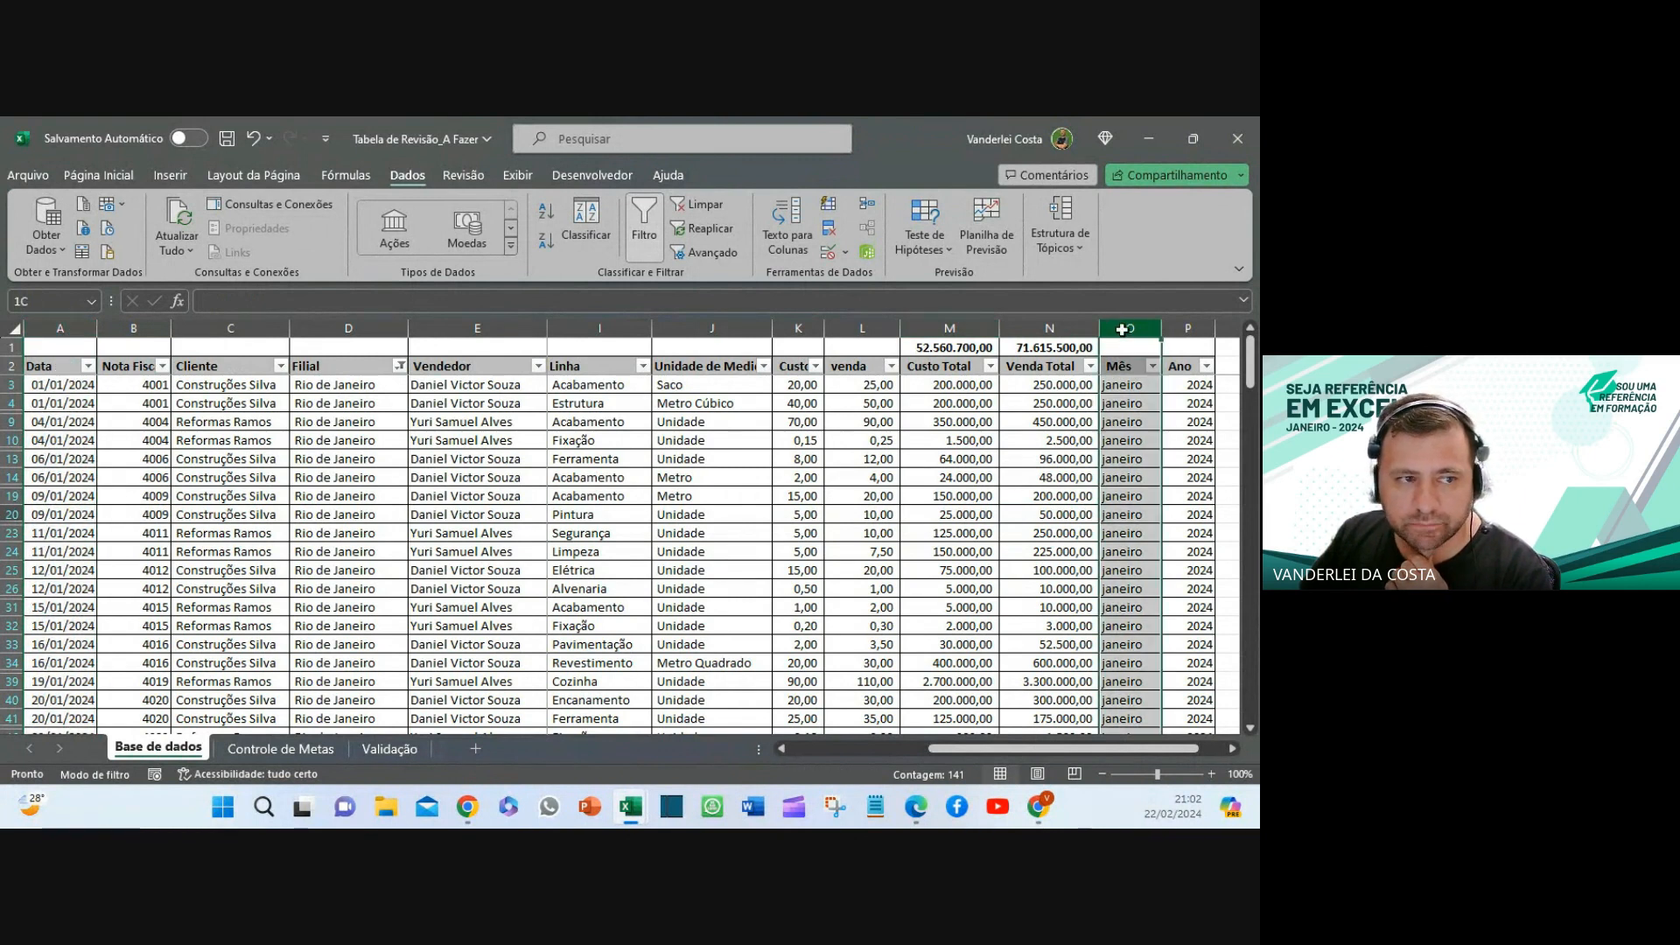
pyautogui.click(99, 175)
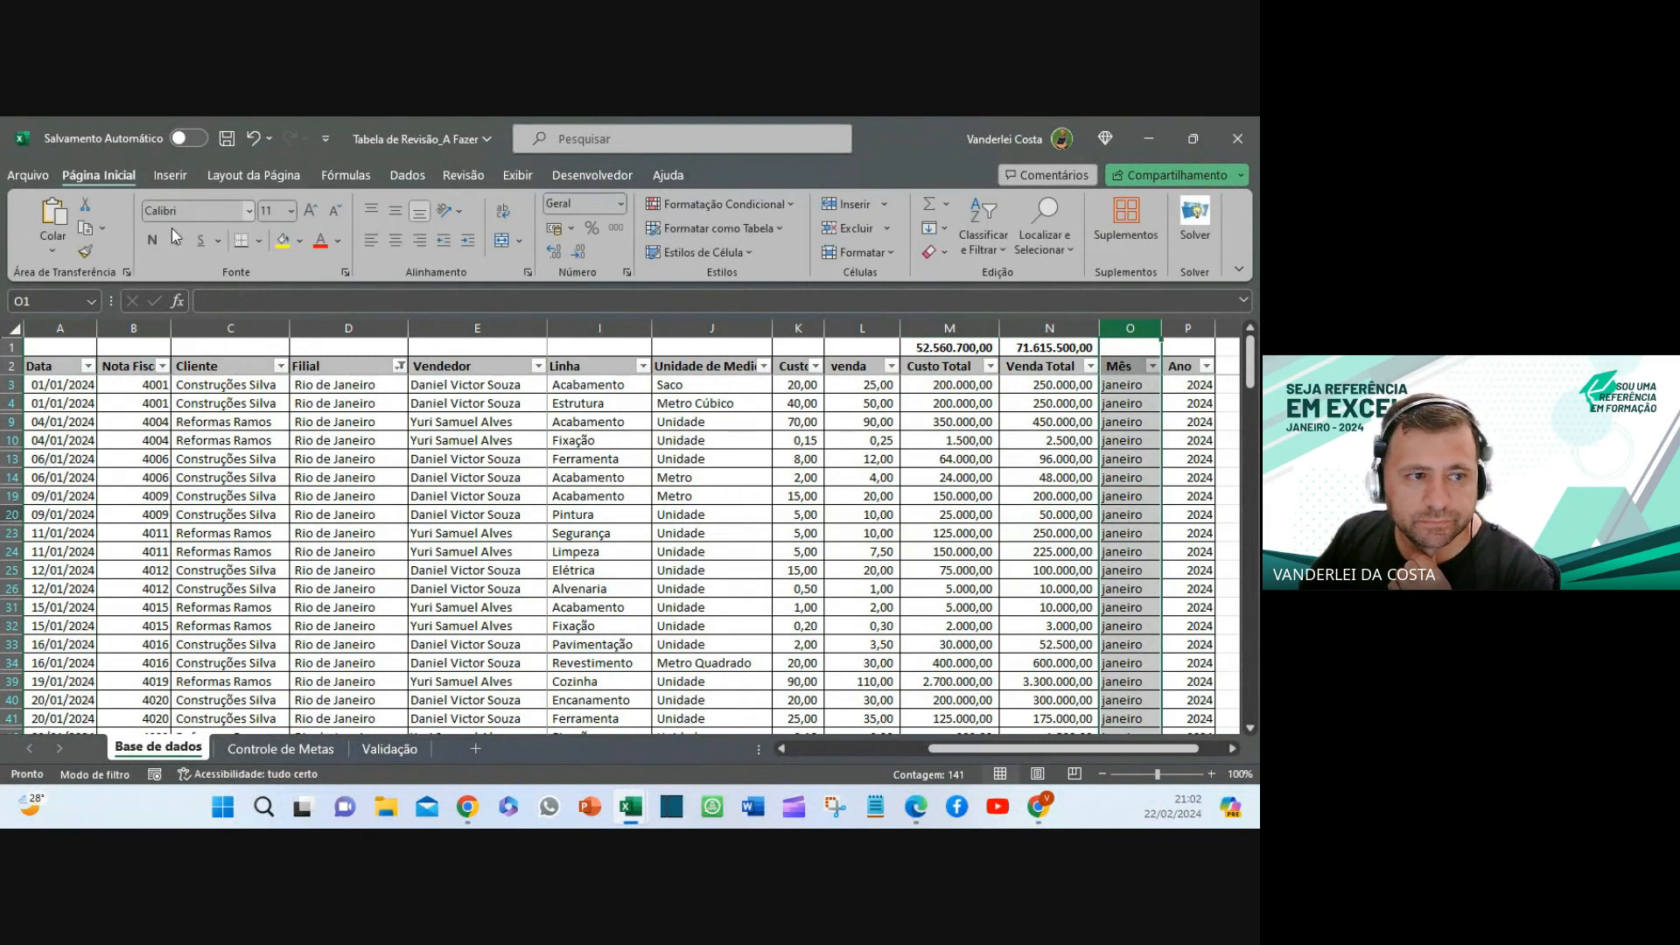
pyautogui.click(299, 240)
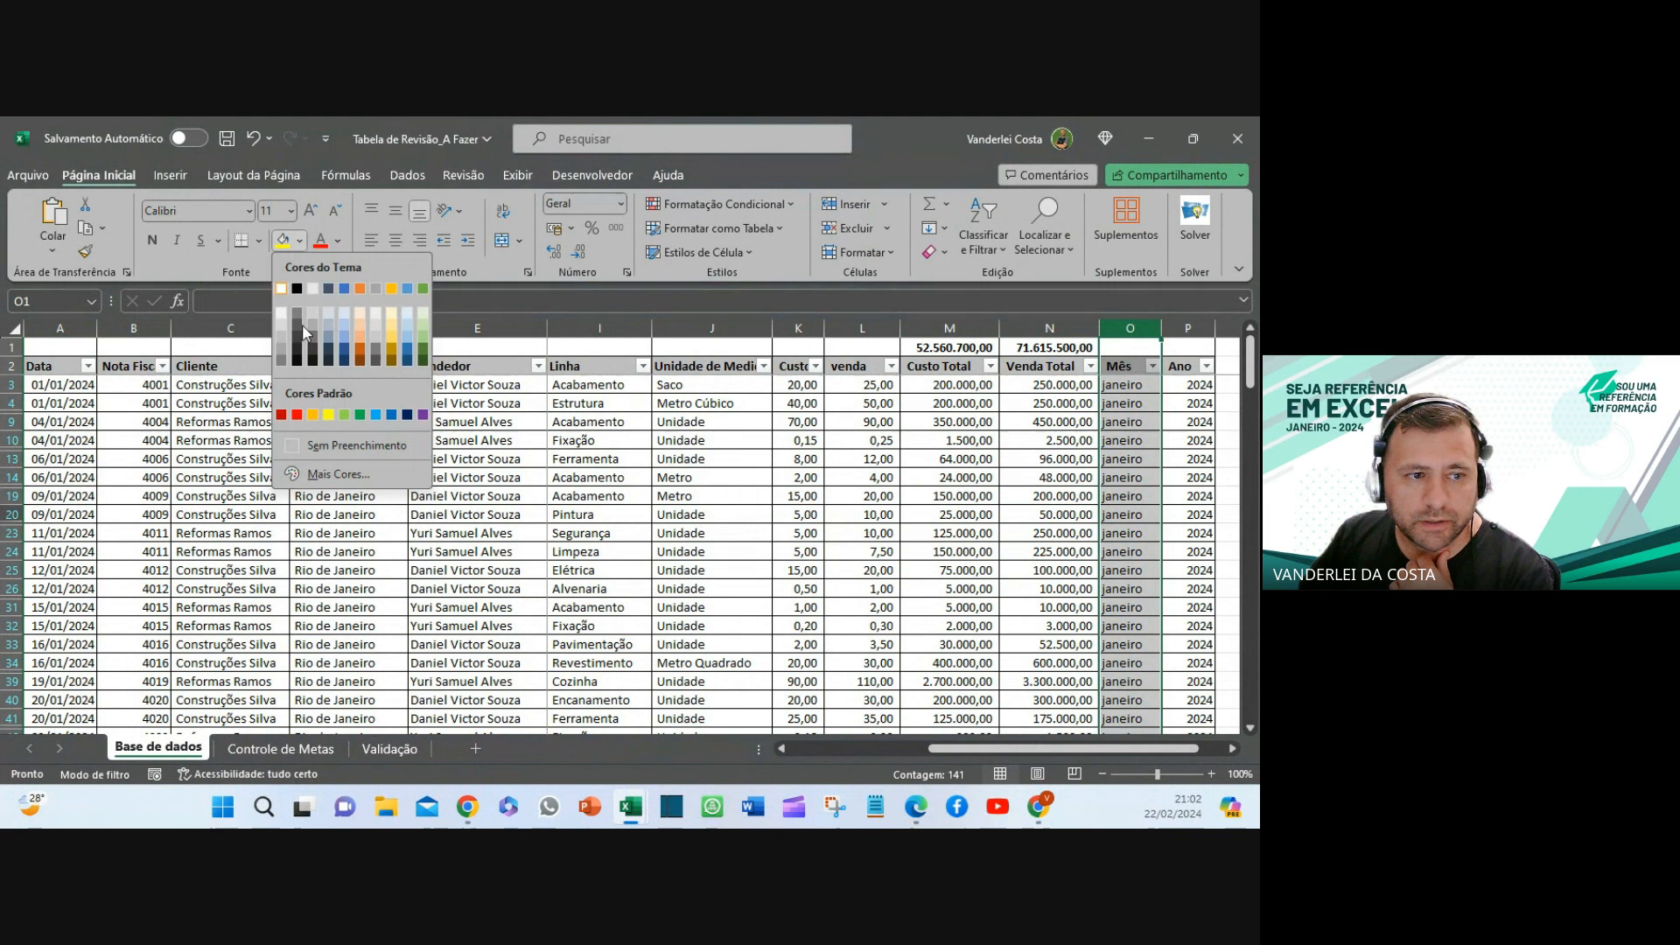
# - Shade the Mês, Ano and Vendedor columns light gold
pyautogui.click(391, 312)
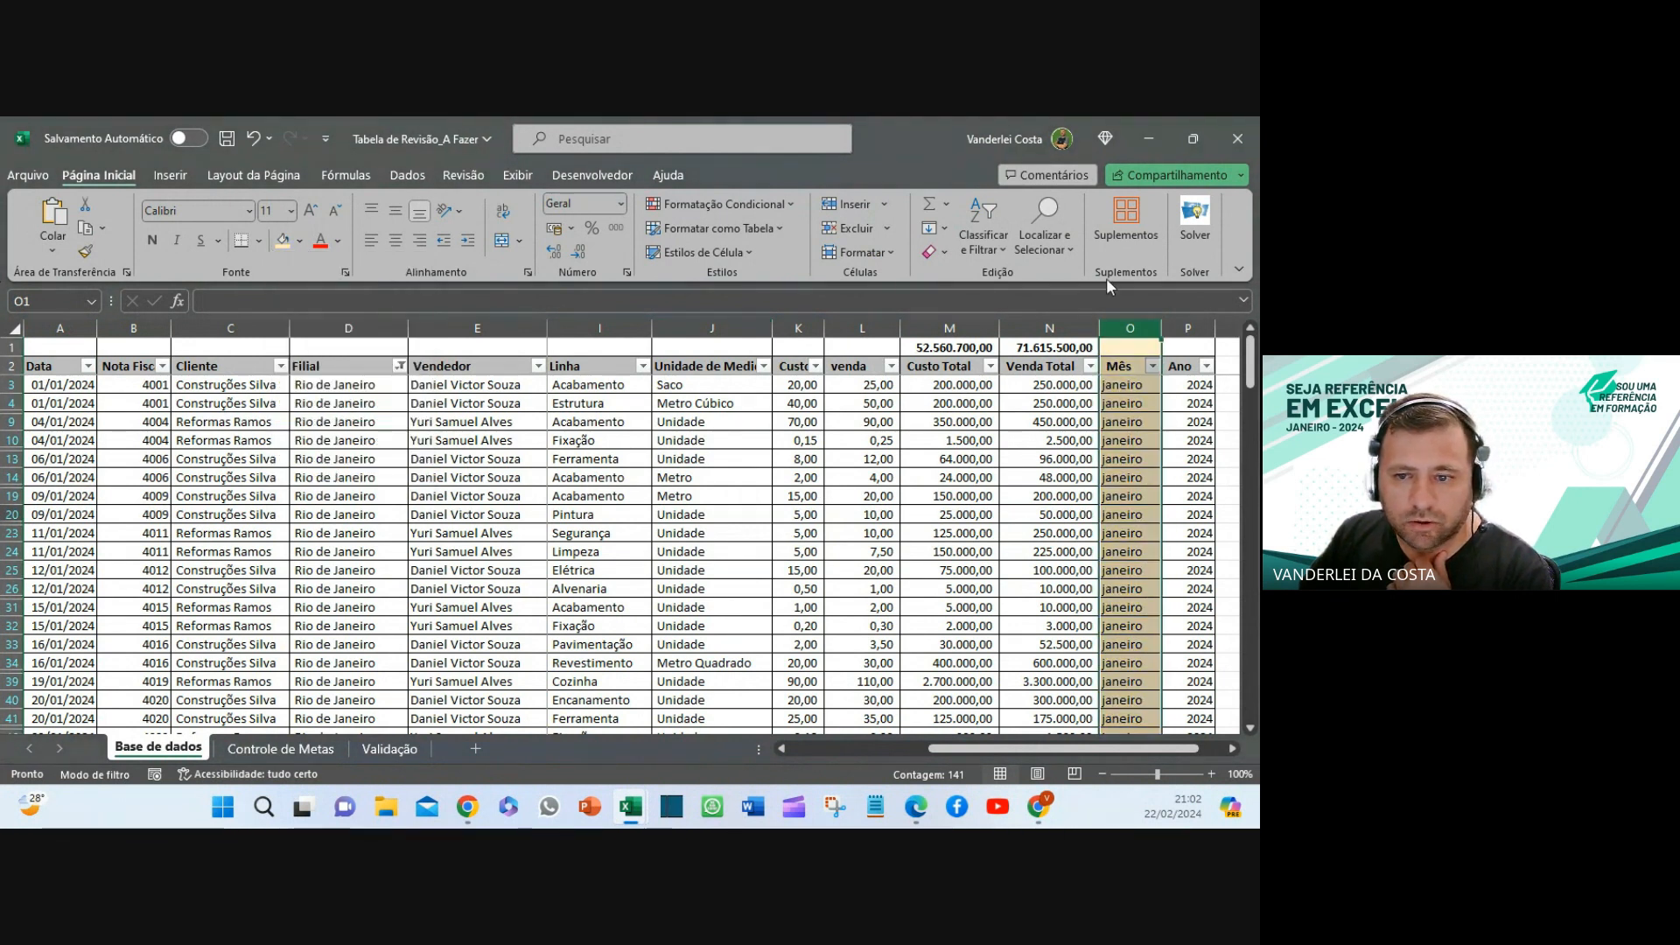
pyautogui.click(1187, 328)
pyautogui.click(282, 242)
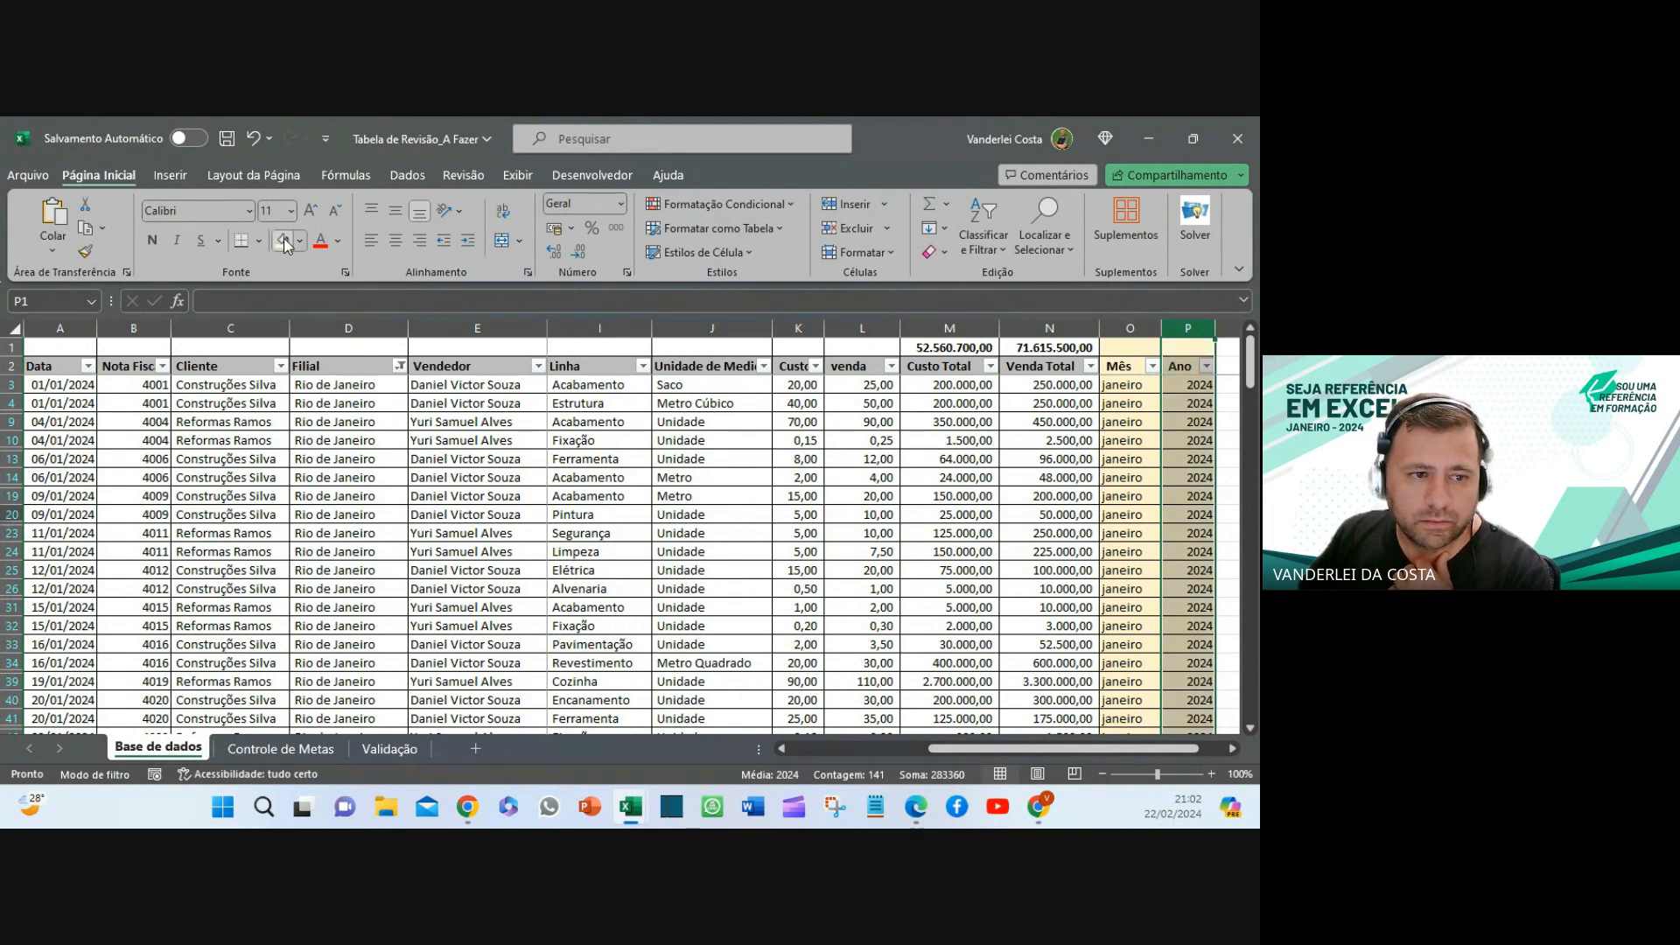
pyautogui.click(462, 327)
pyautogui.click(282, 241)
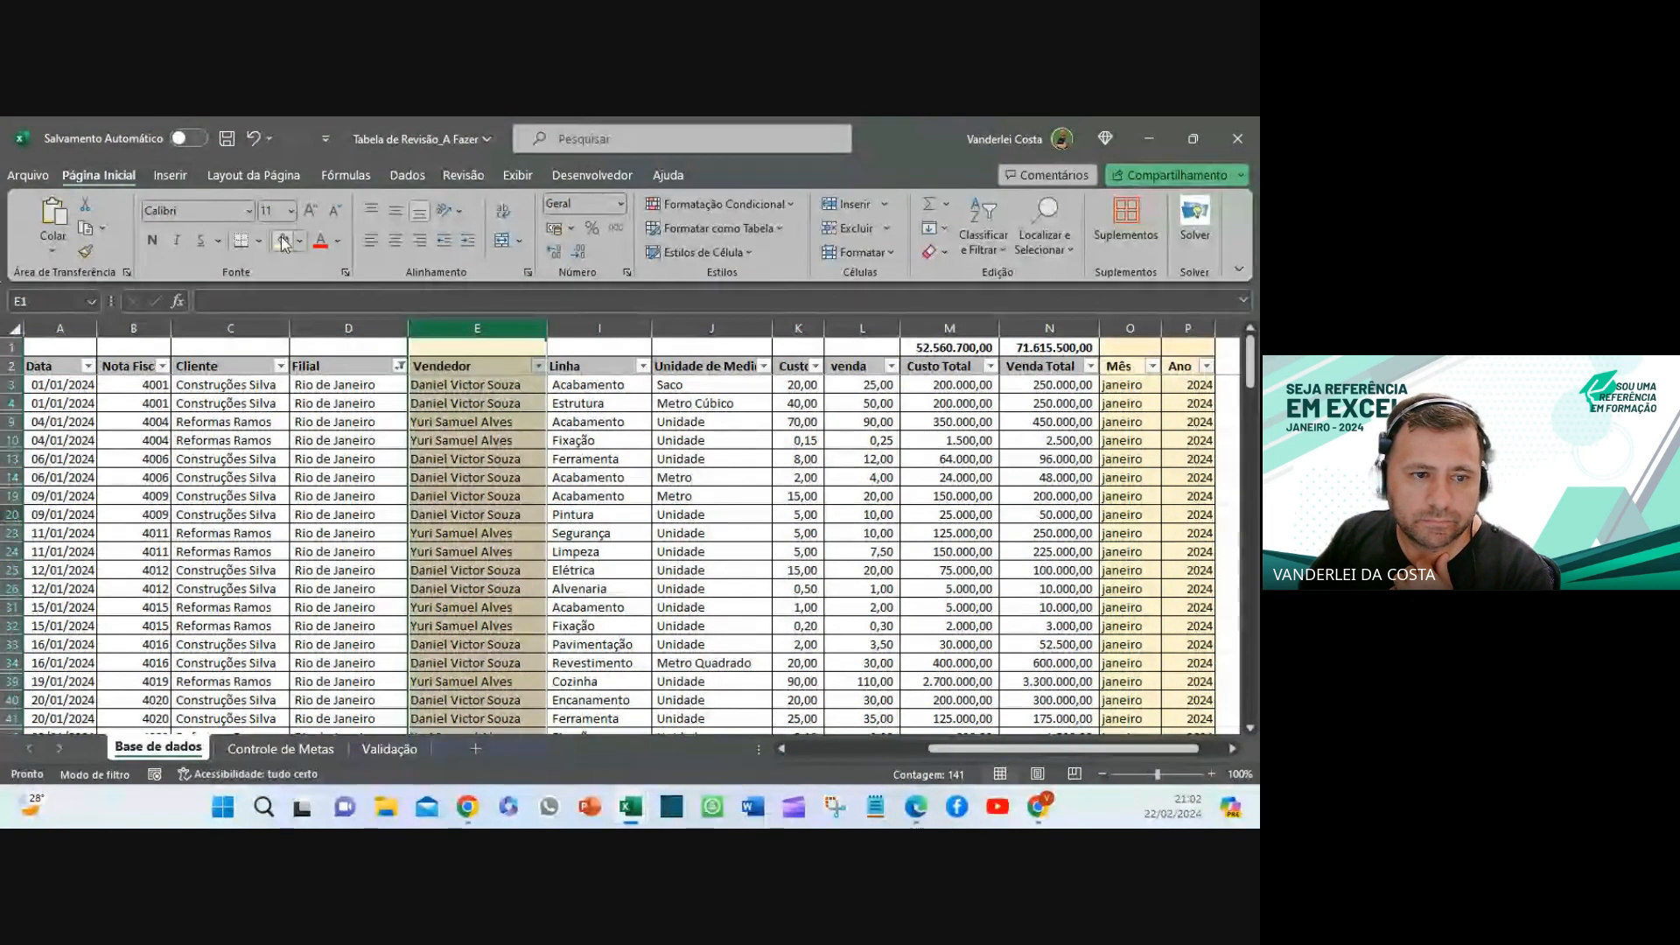
pyautogui.click(332, 366)
pyautogui.click(426, 365)
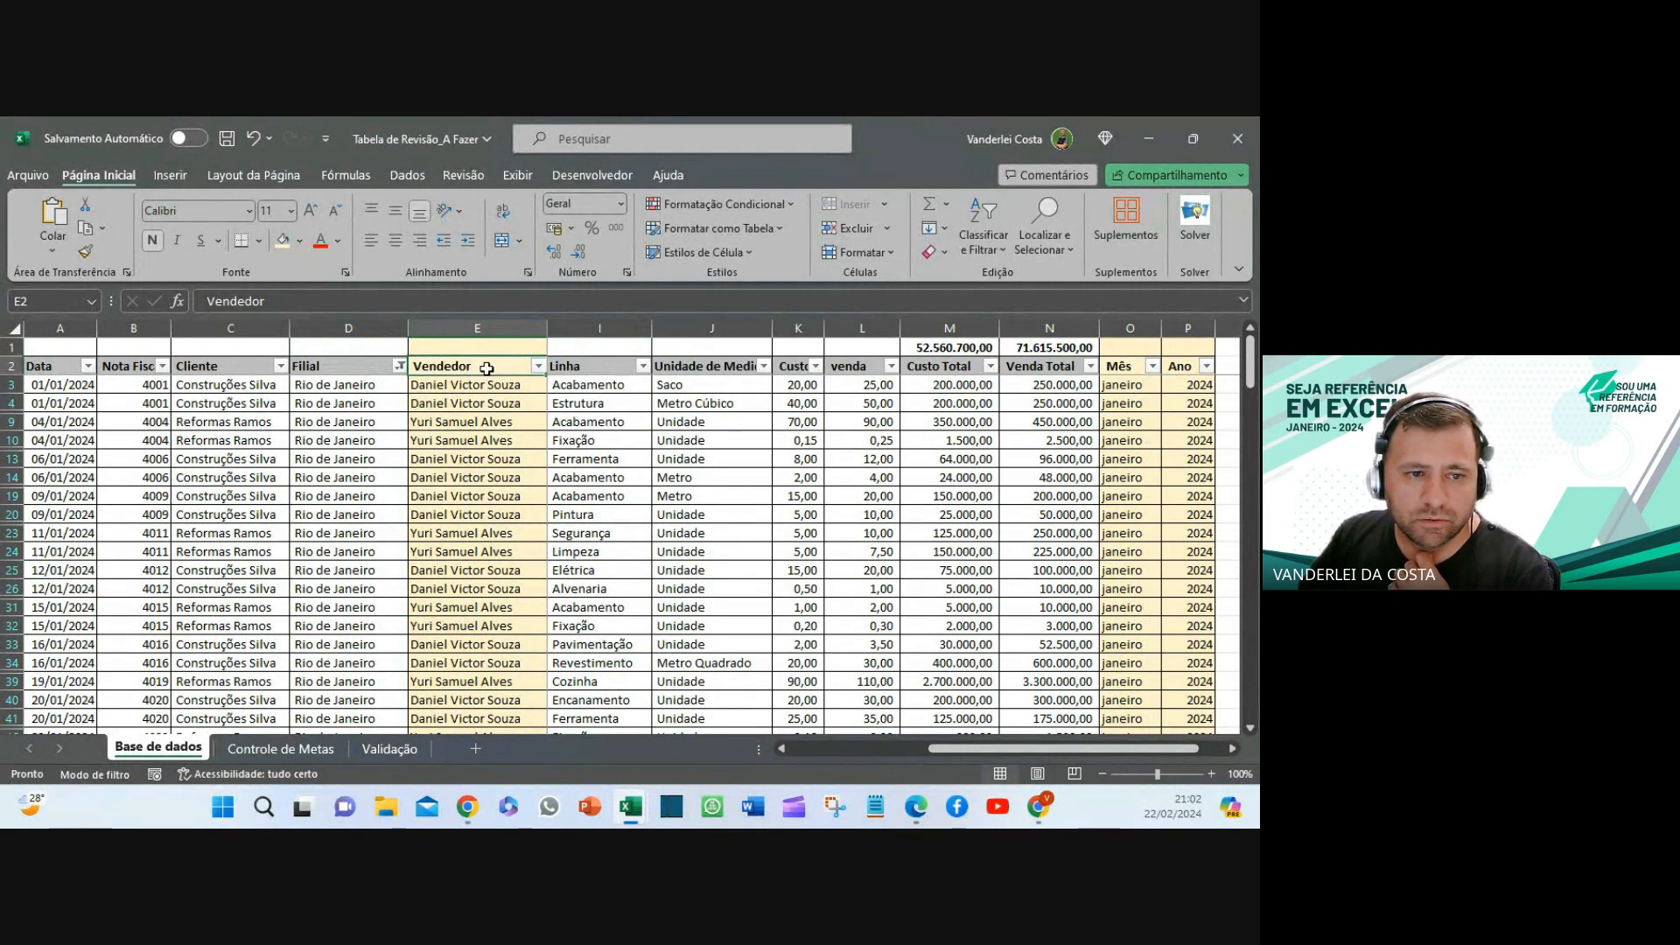
pyautogui.click(407, 175)
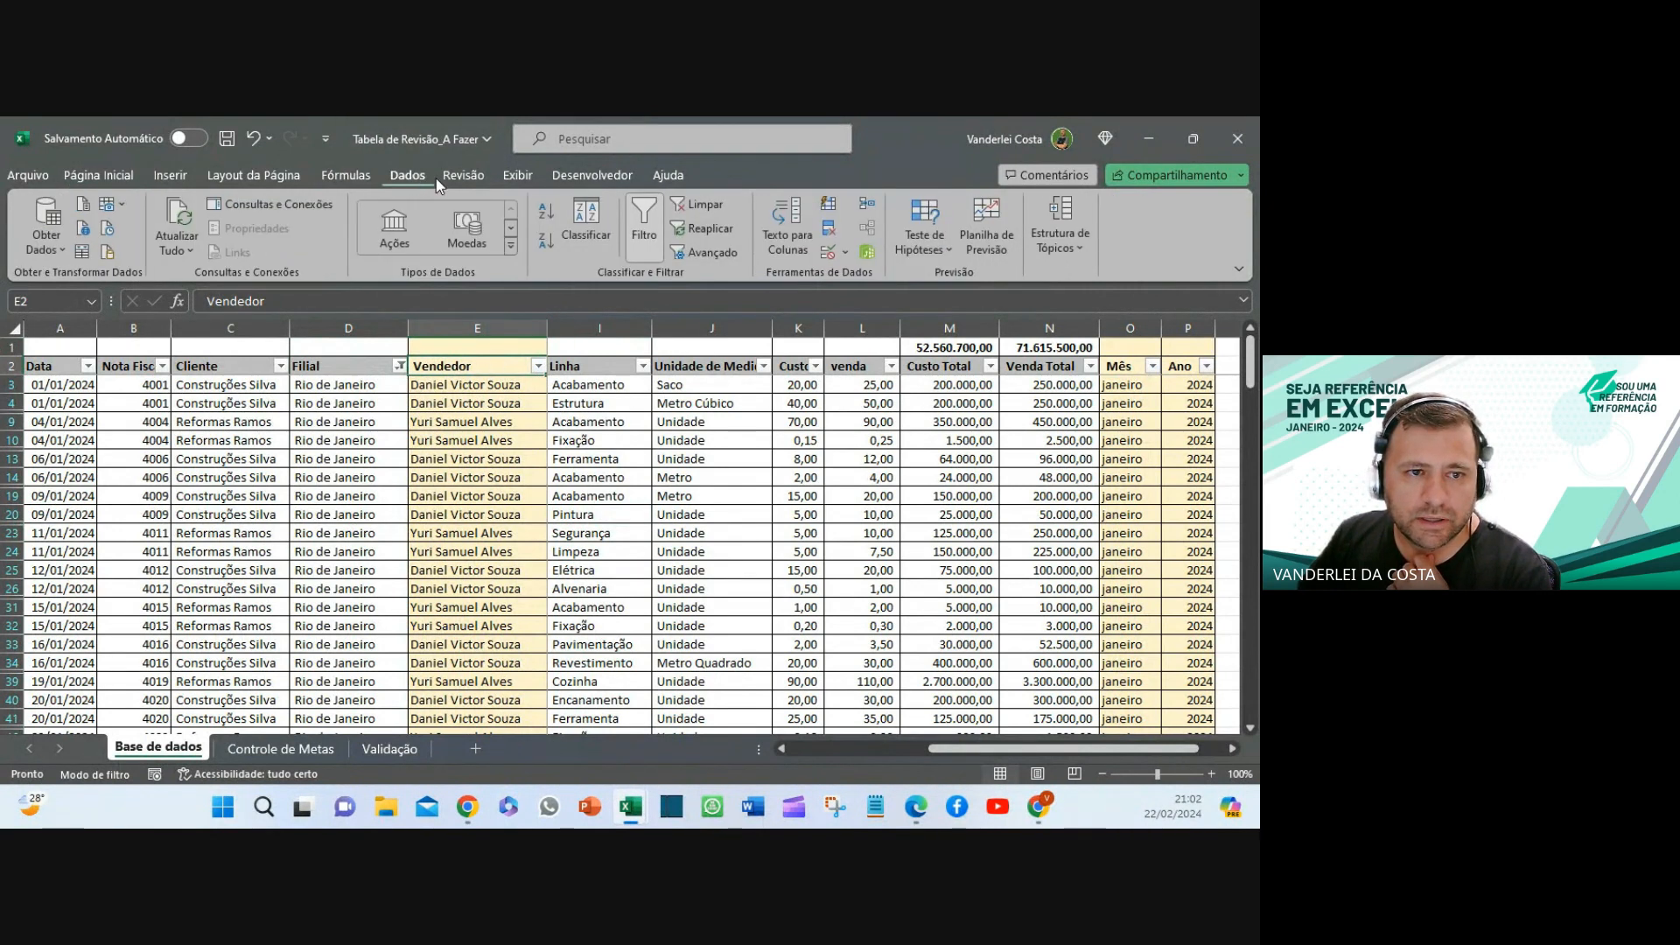
# - Clear the filter so all rows show and shade the whole Vendedor column gold
pyautogui.click(707, 210)
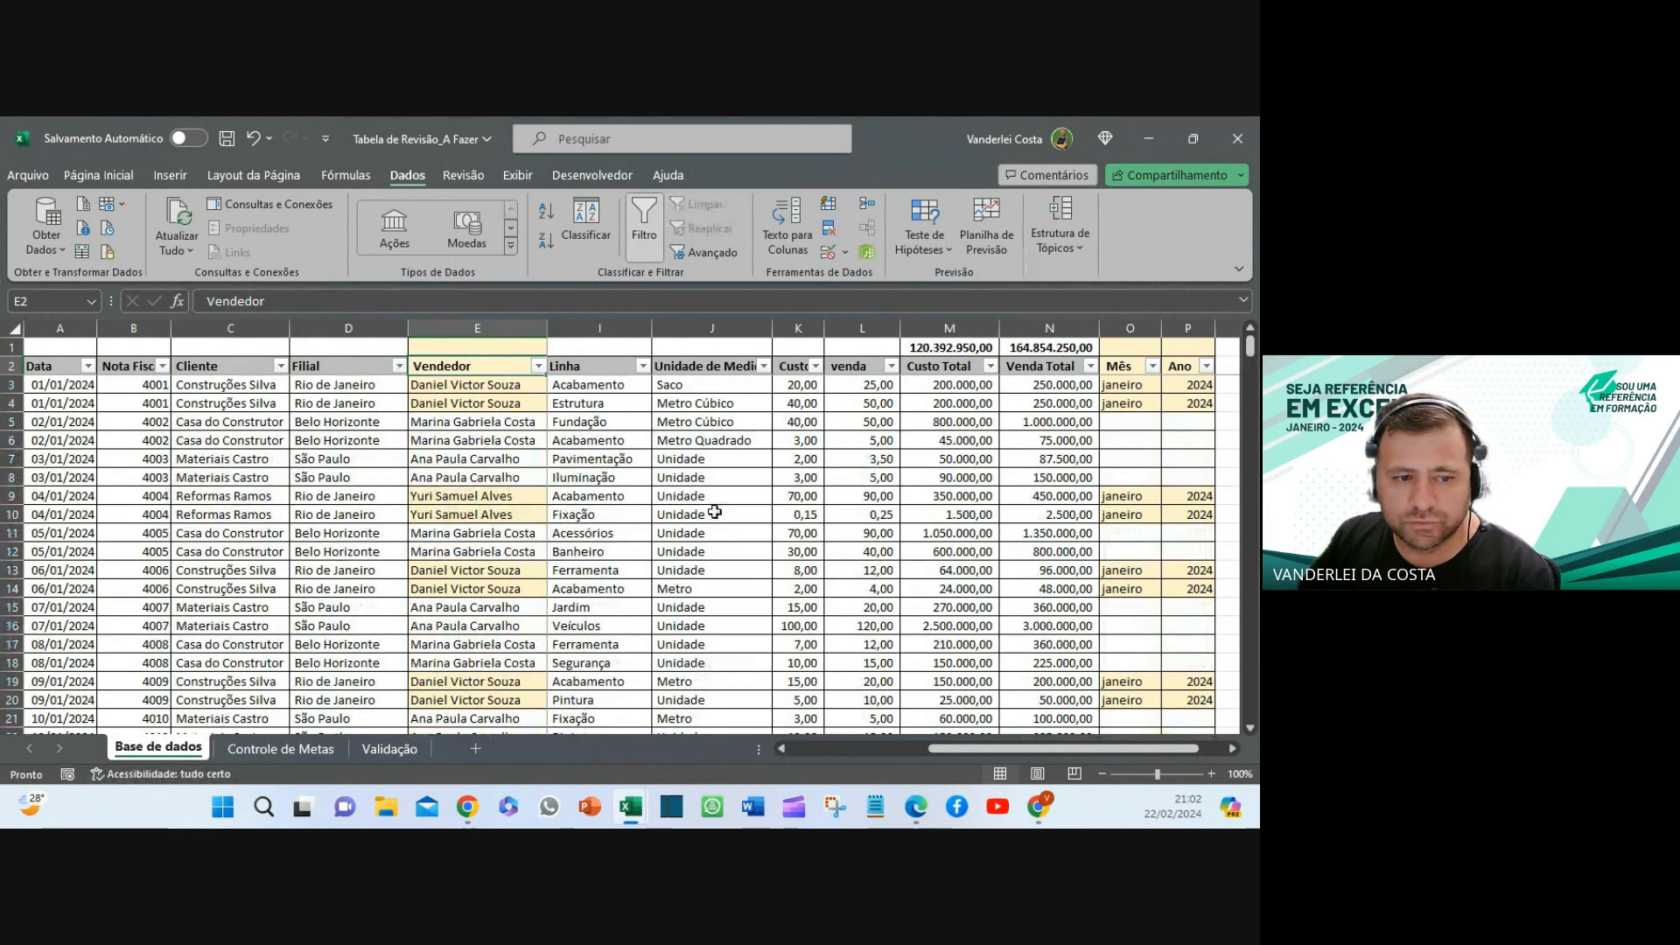
pyautogui.click(1130, 328)
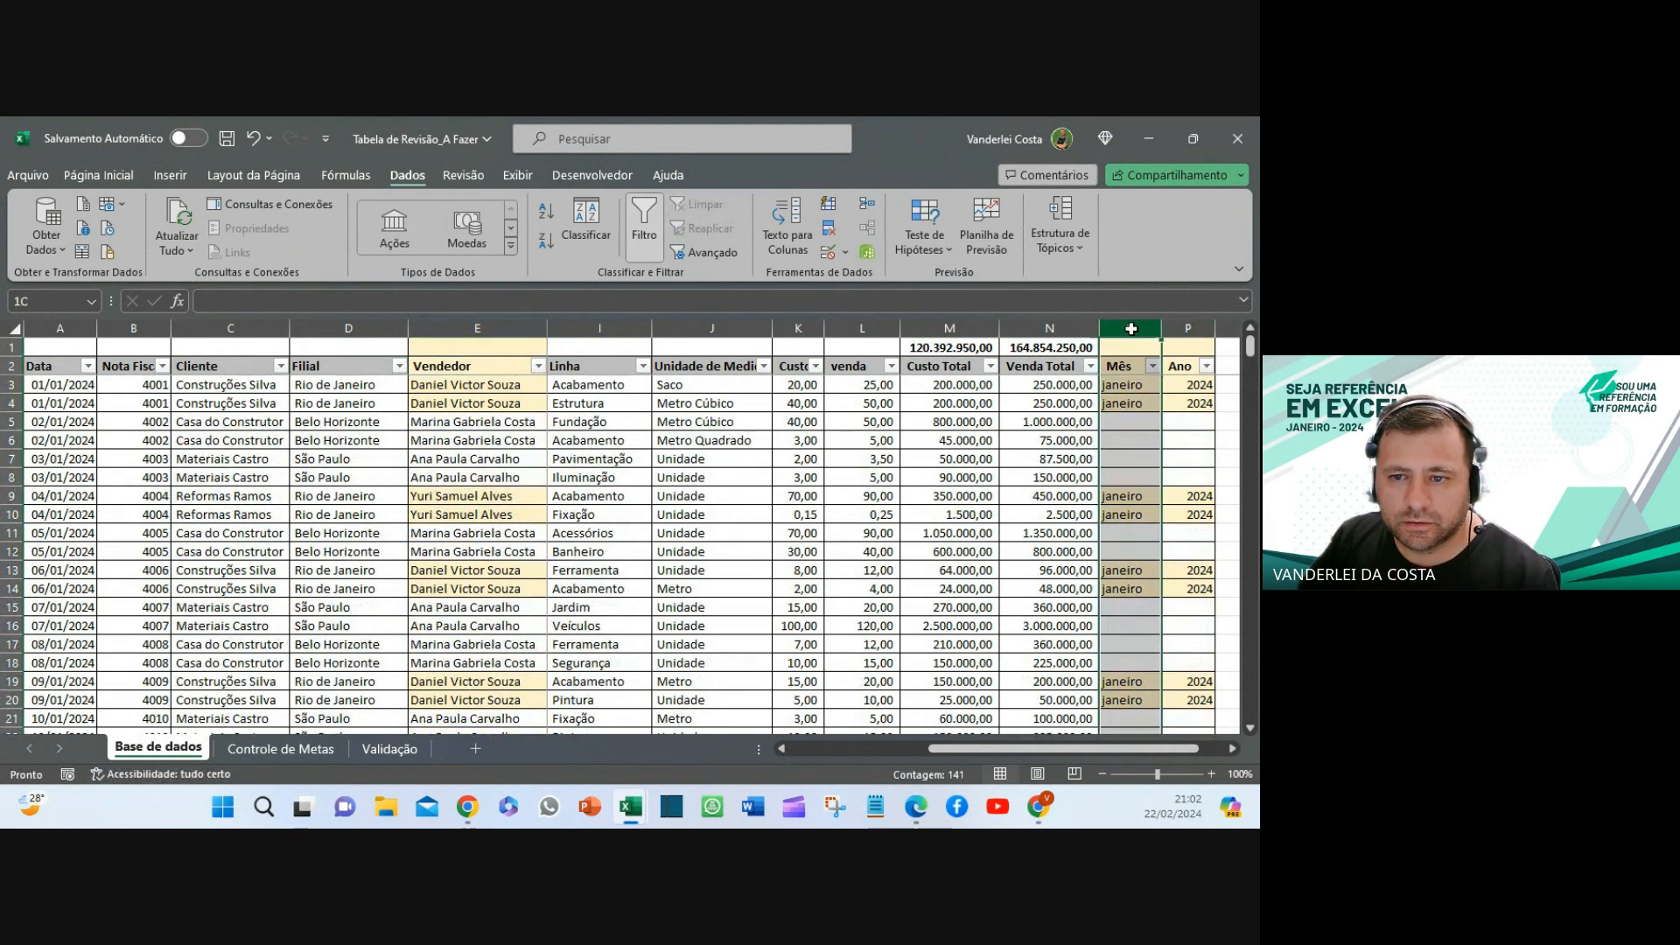
pyautogui.moveTo(1130, 328); pyautogui.dragTo(1168, 330)
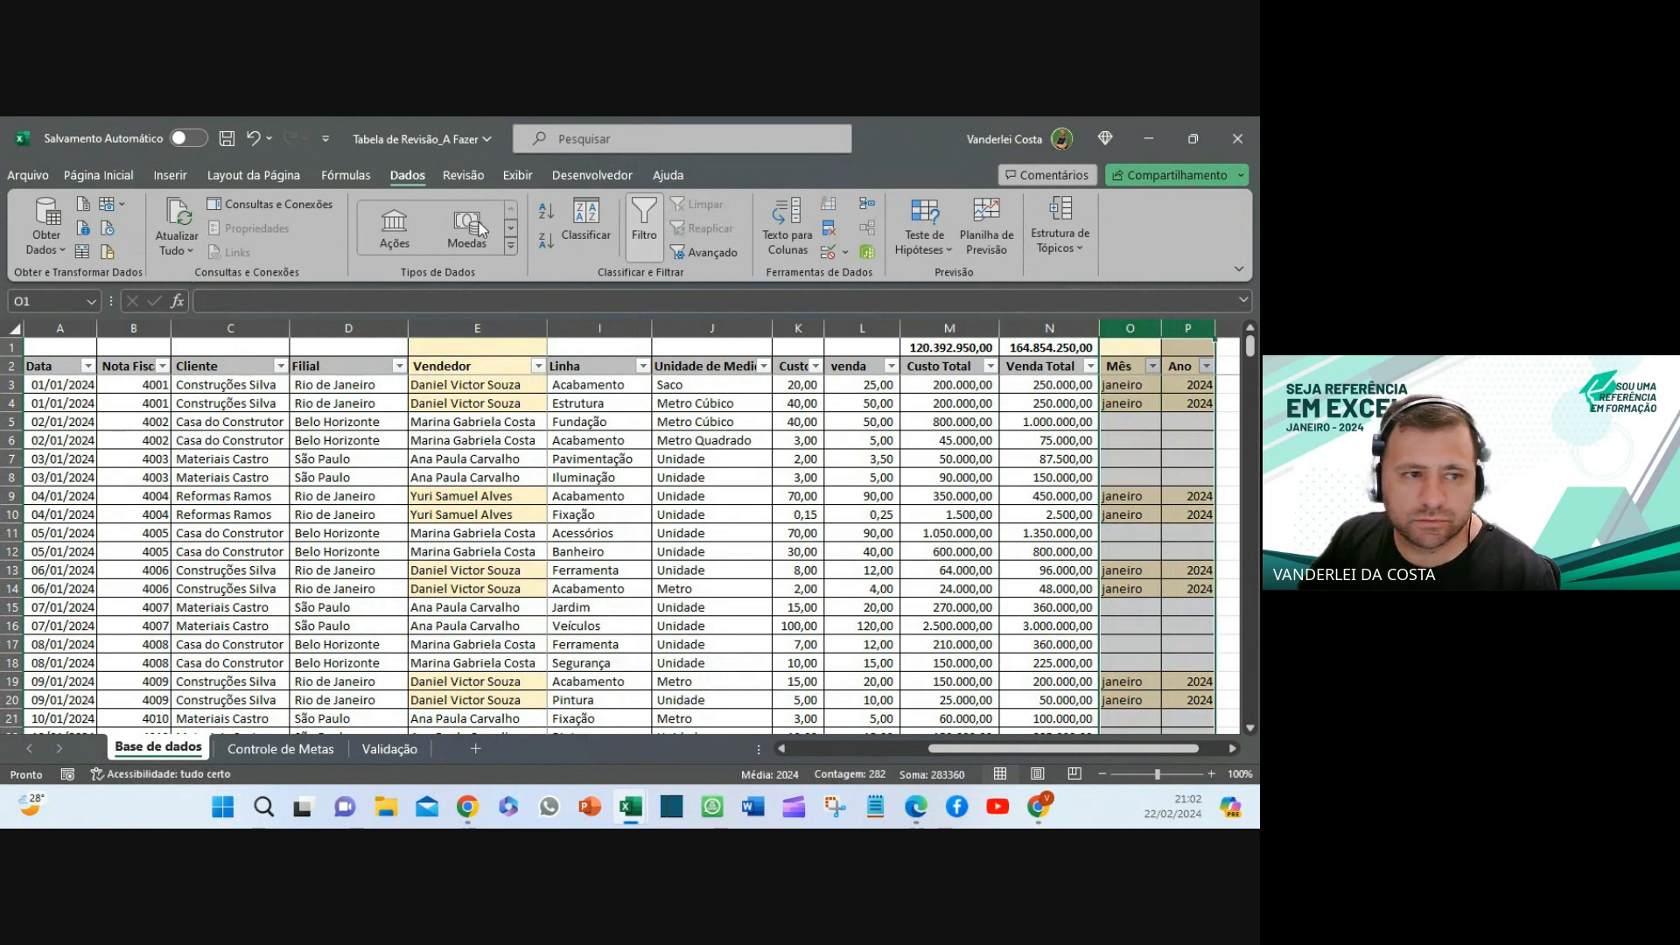
pyautogui.click(96, 179)
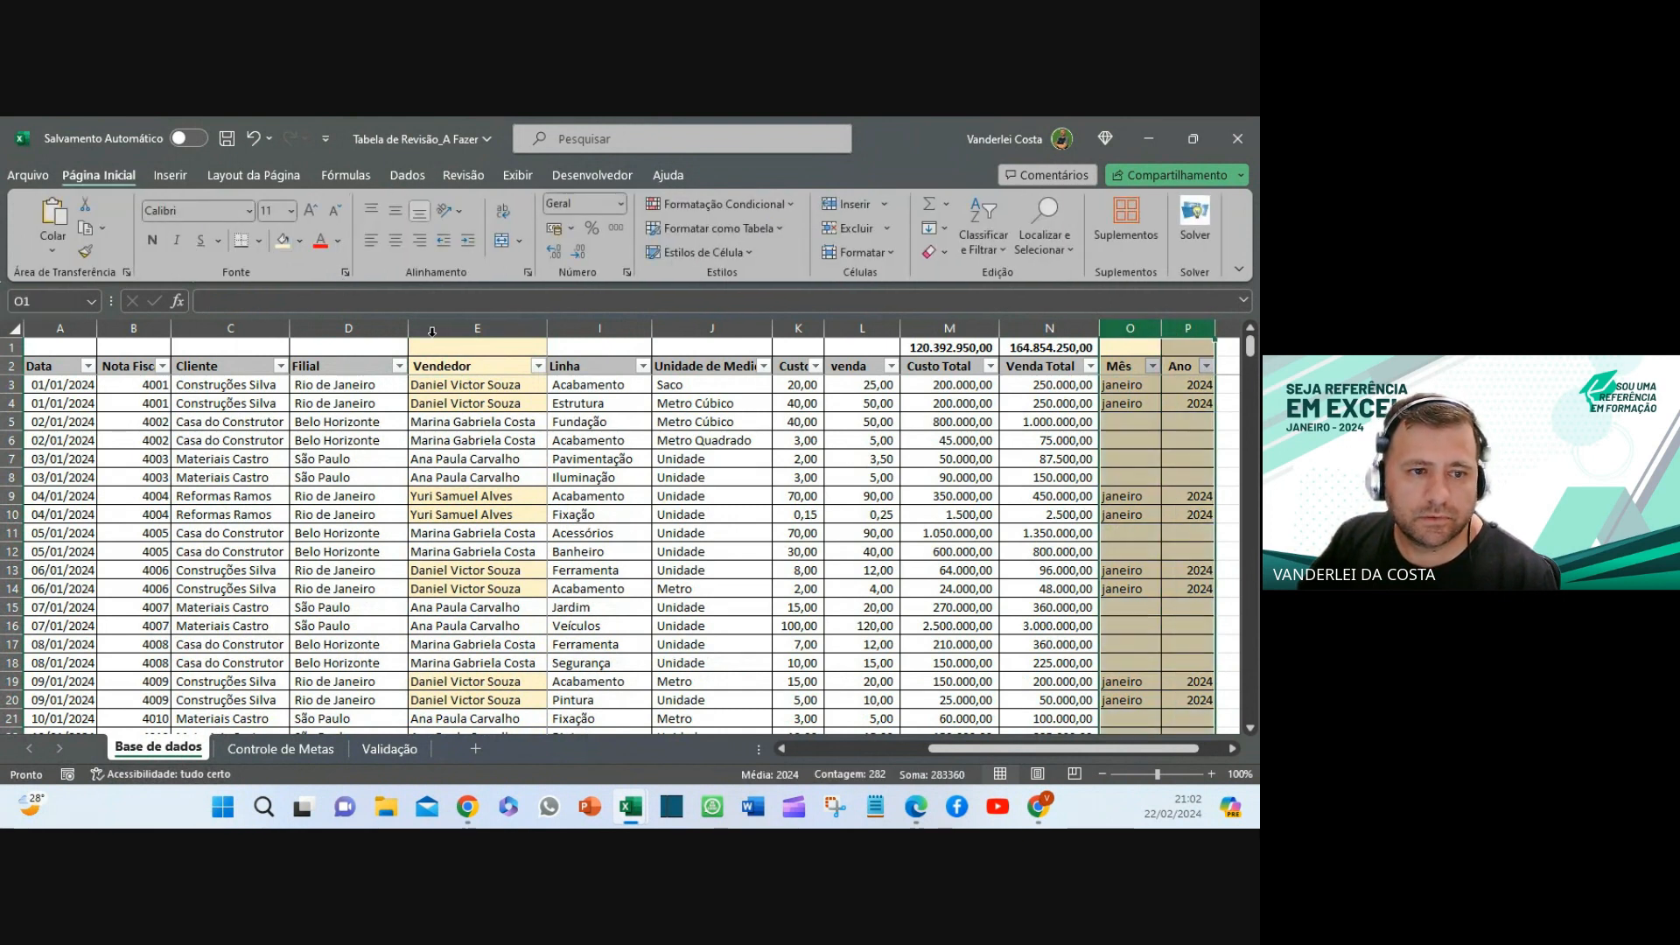
pyautogui.click(458, 330)
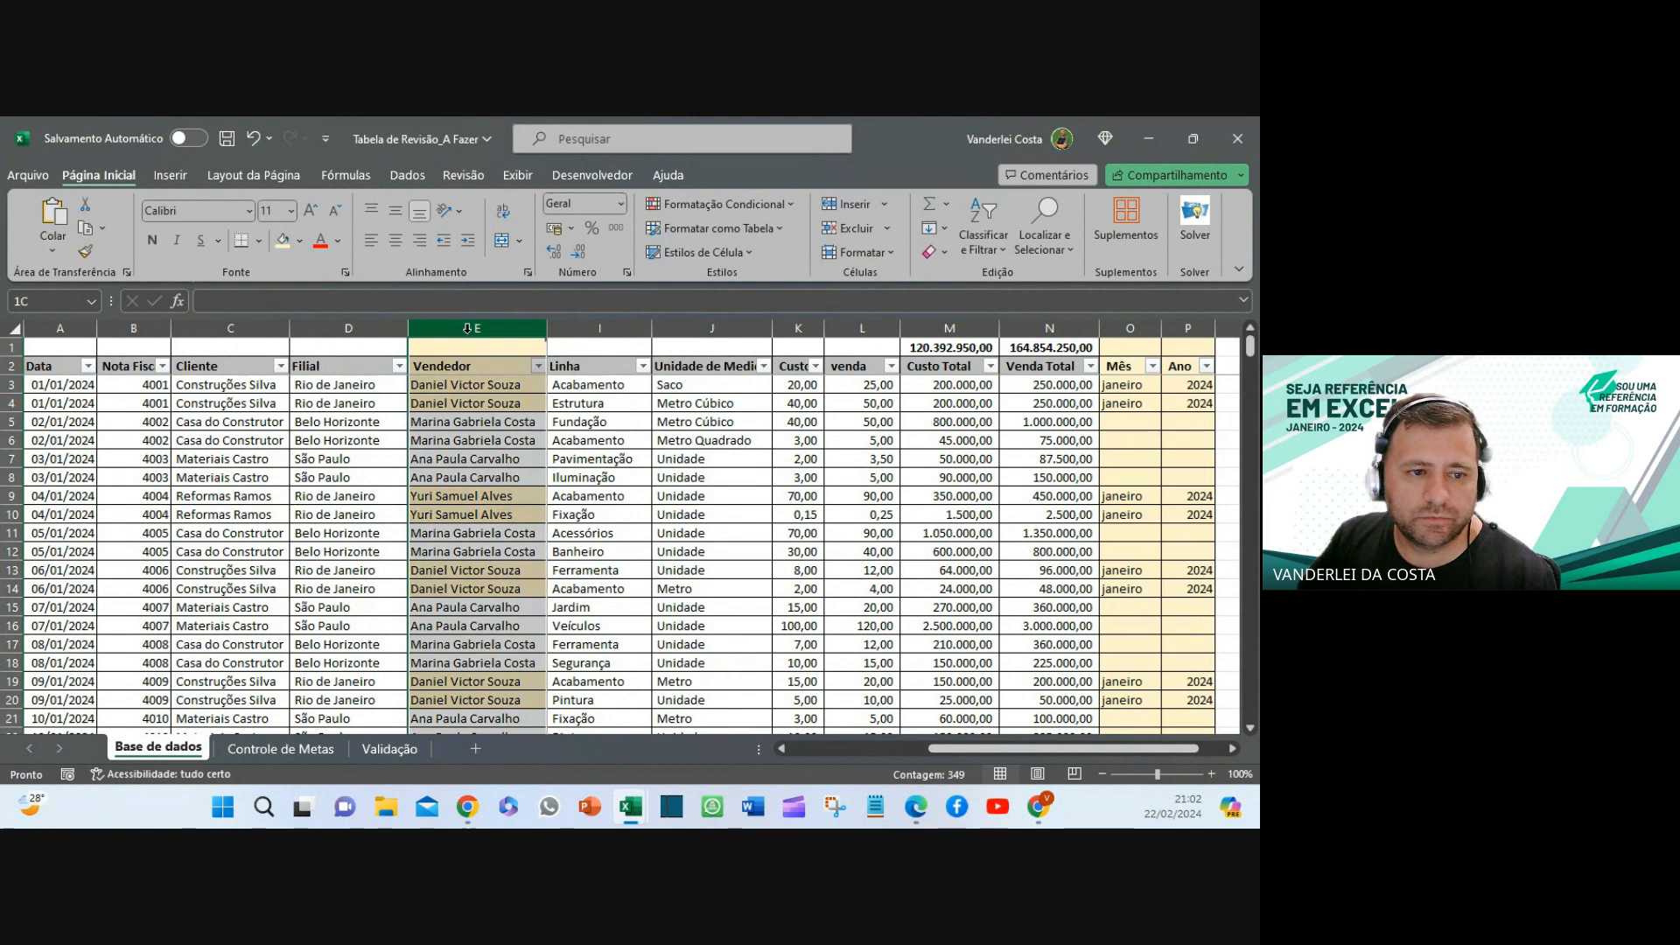
pyautogui.click(282, 240)
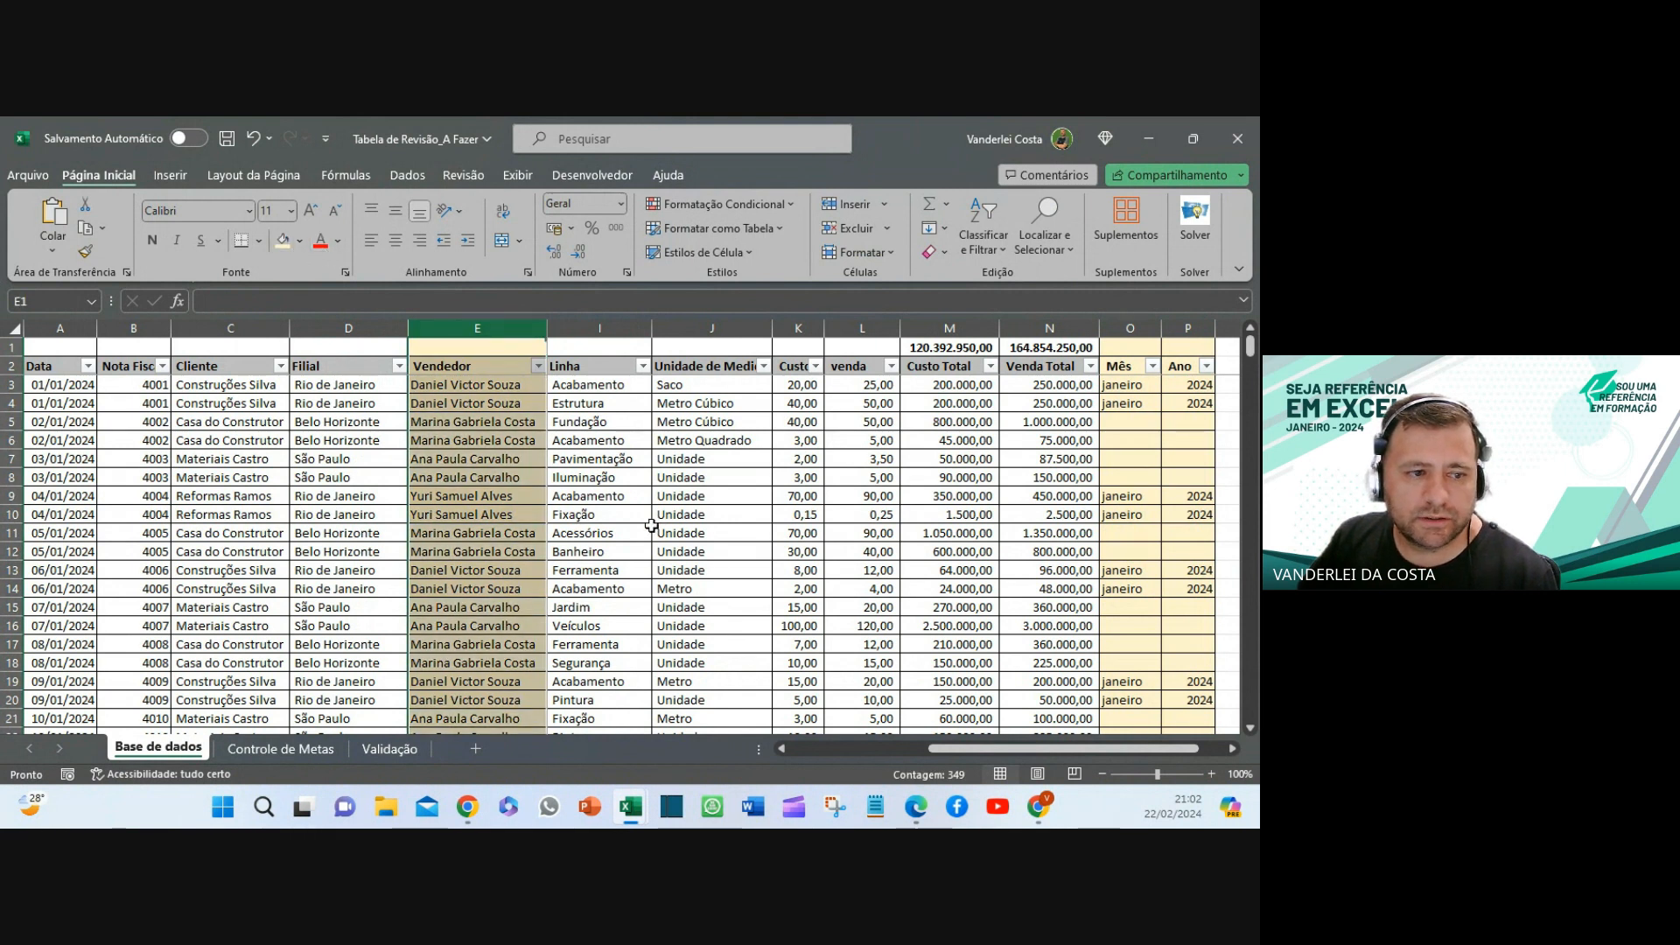
pyautogui.click(616, 533)
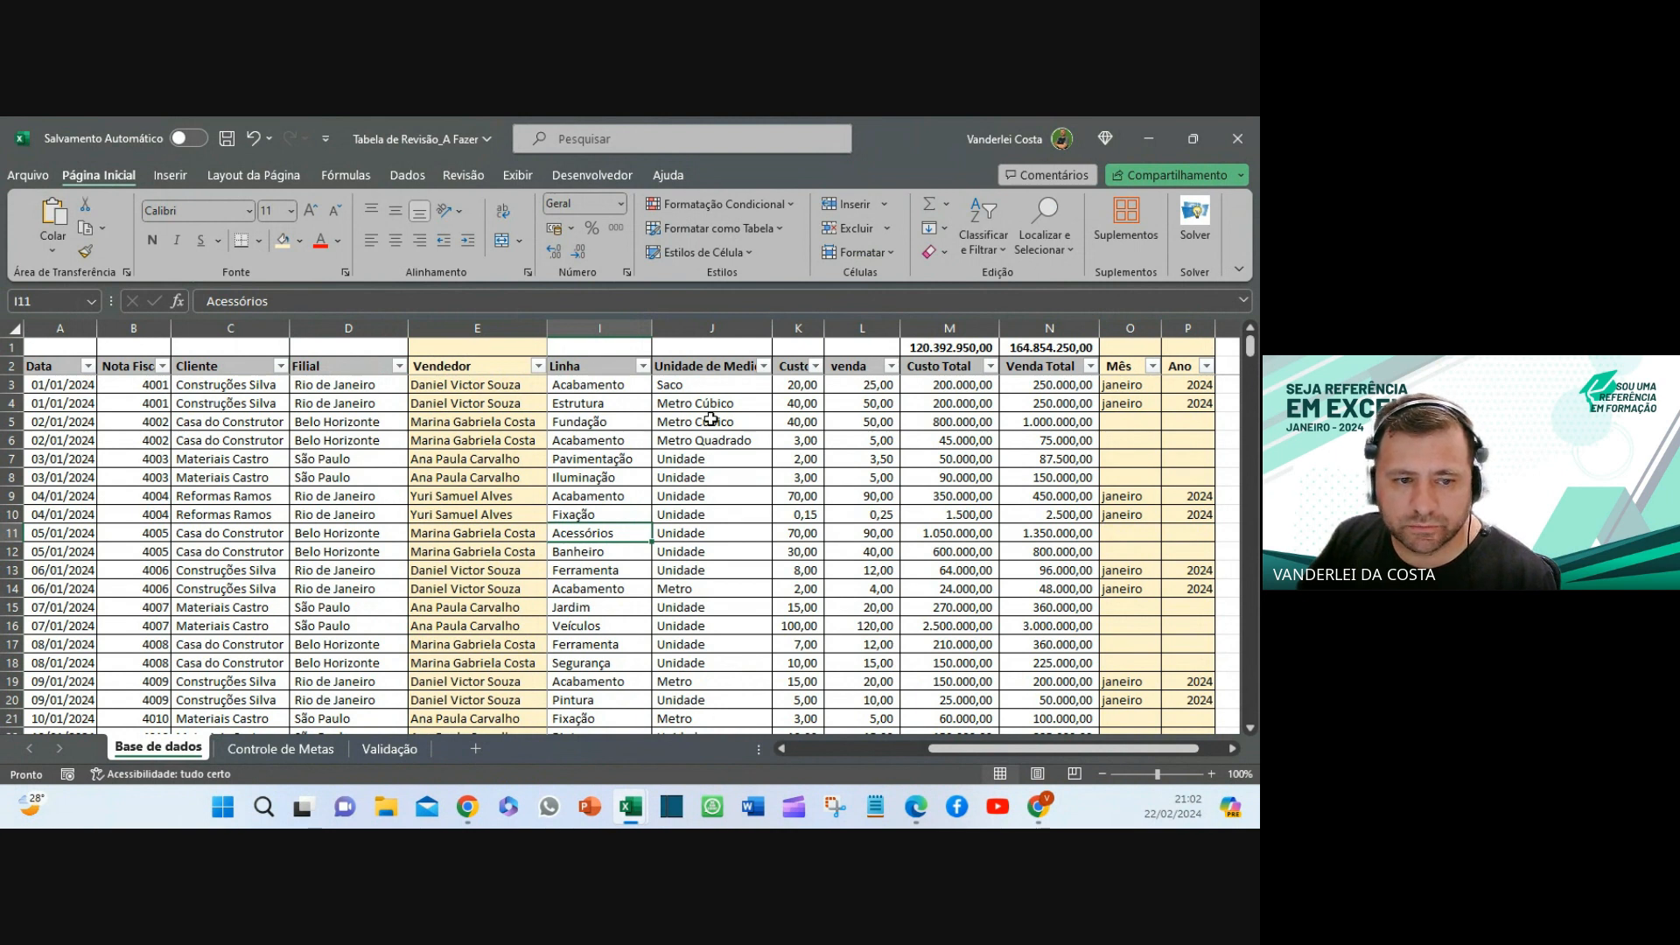
# - Fill the Mês and Ano formulas in O3:P3 down to row 350
pyautogui.scroll(-1, 1118, 410)
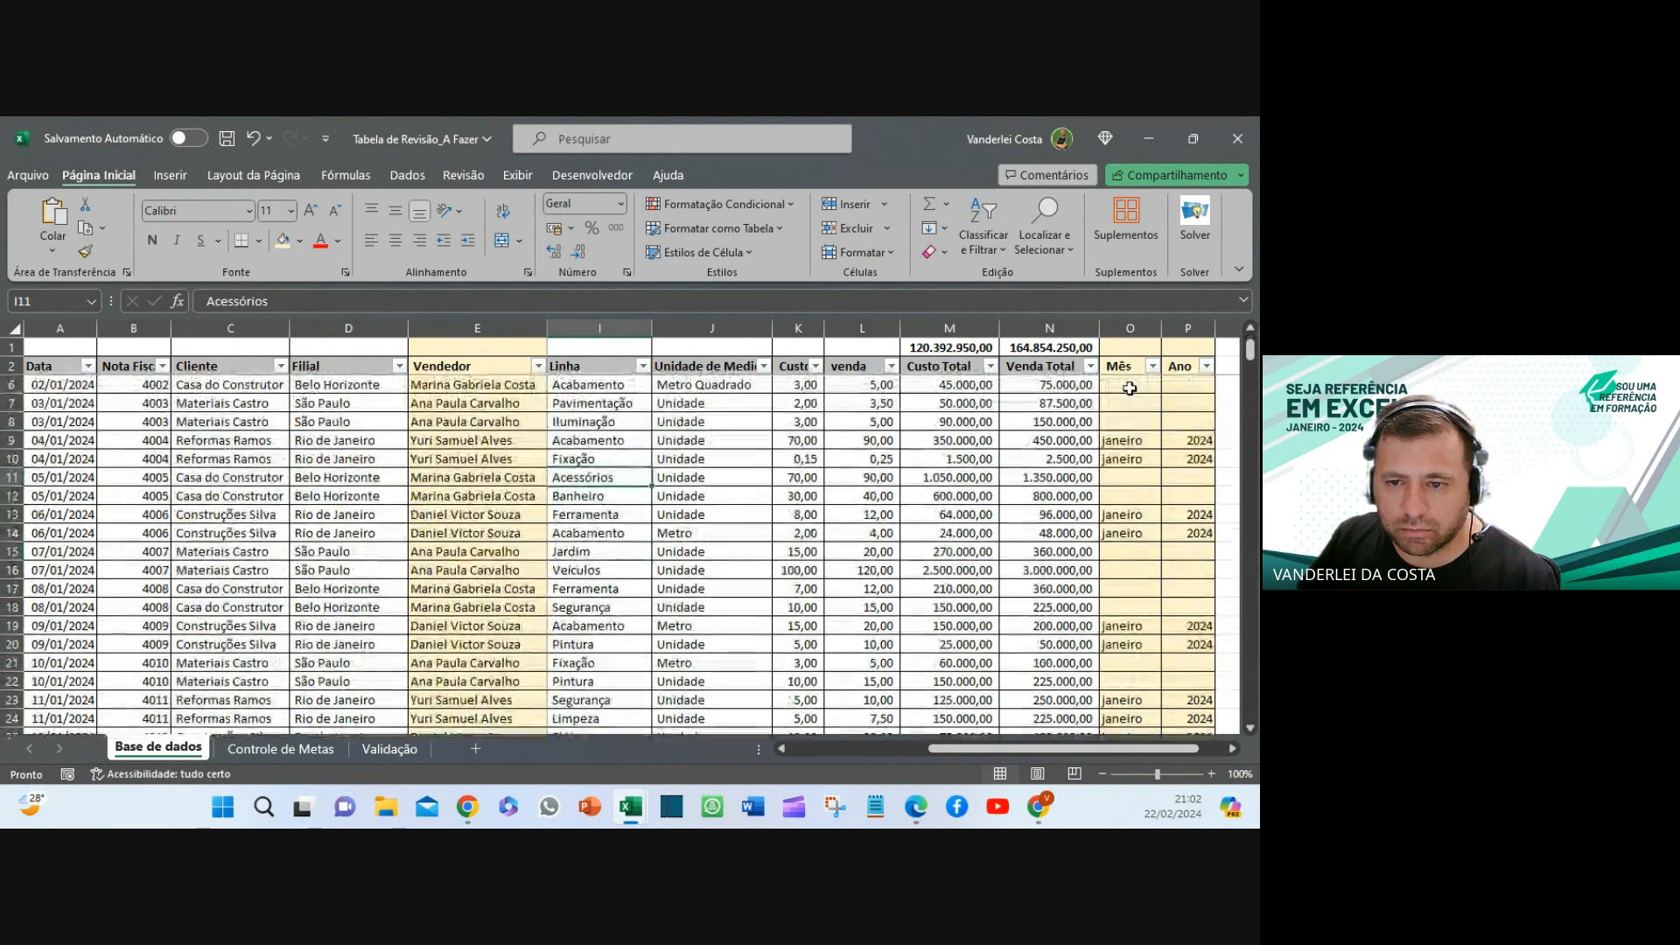
pyautogui.scroll(1, 1119, 407)
pyautogui.scroll(-2, 1125, 398)
pyautogui.scroll(2, 1127, 393)
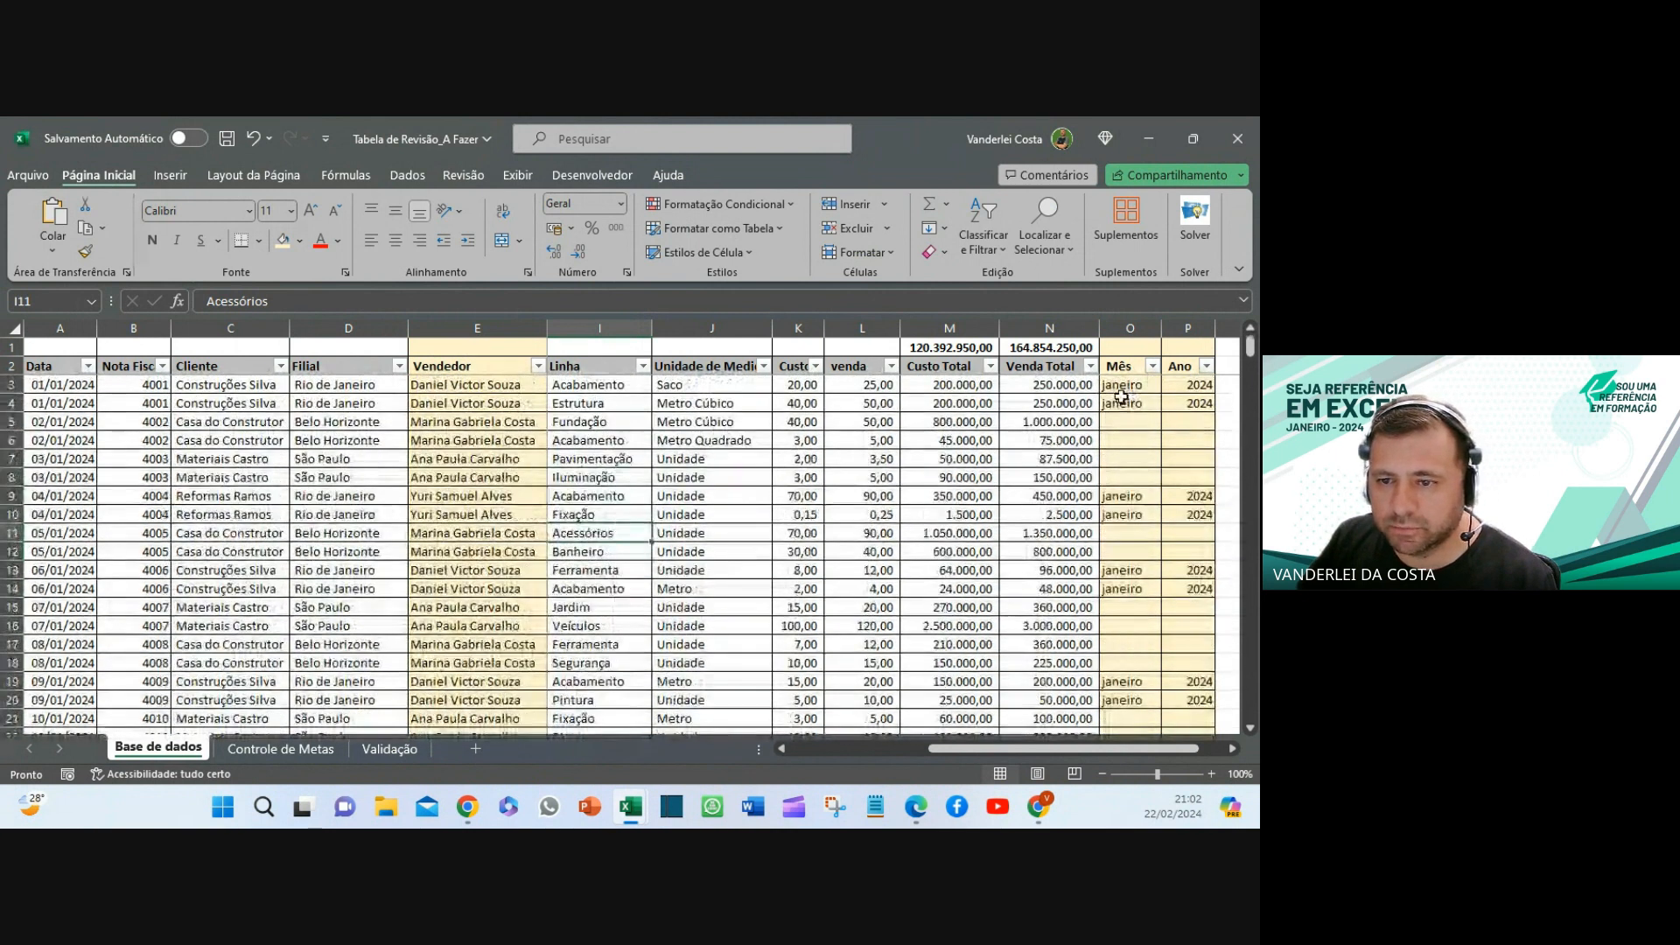
pyautogui.moveTo(1120, 385); pyautogui.dragTo(1250, 346)
pyautogui.click(454, 404)
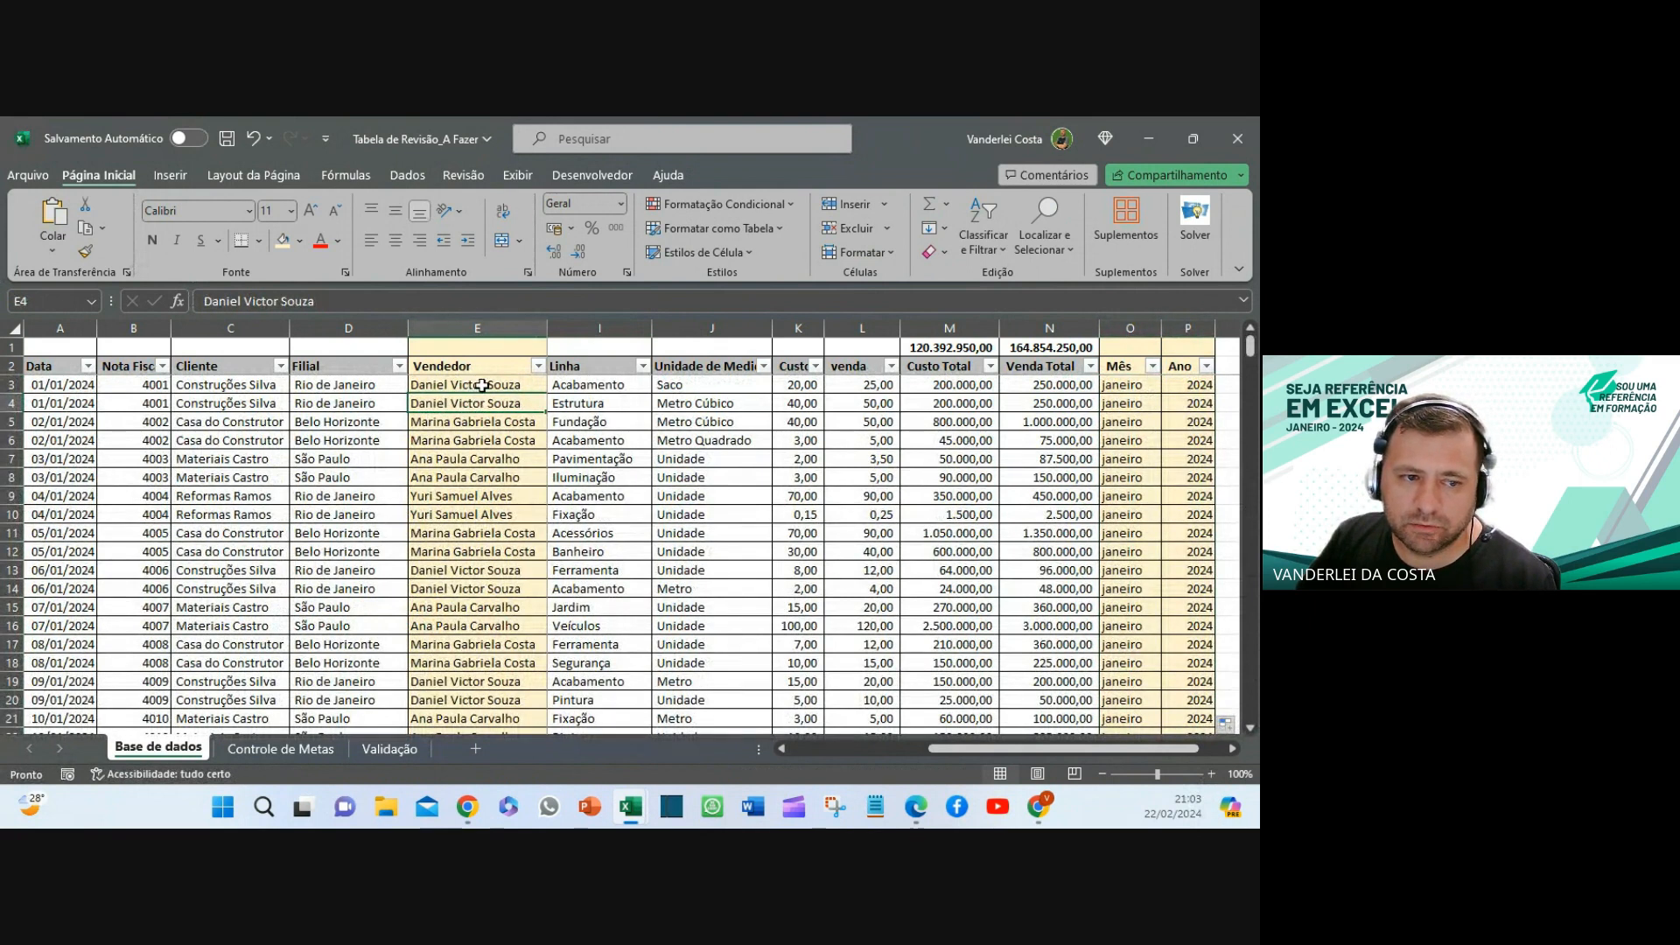
# - Shade the Venda Total column N light yellow
pyautogui.click(482, 385)
pyautogui.click(468, 330)
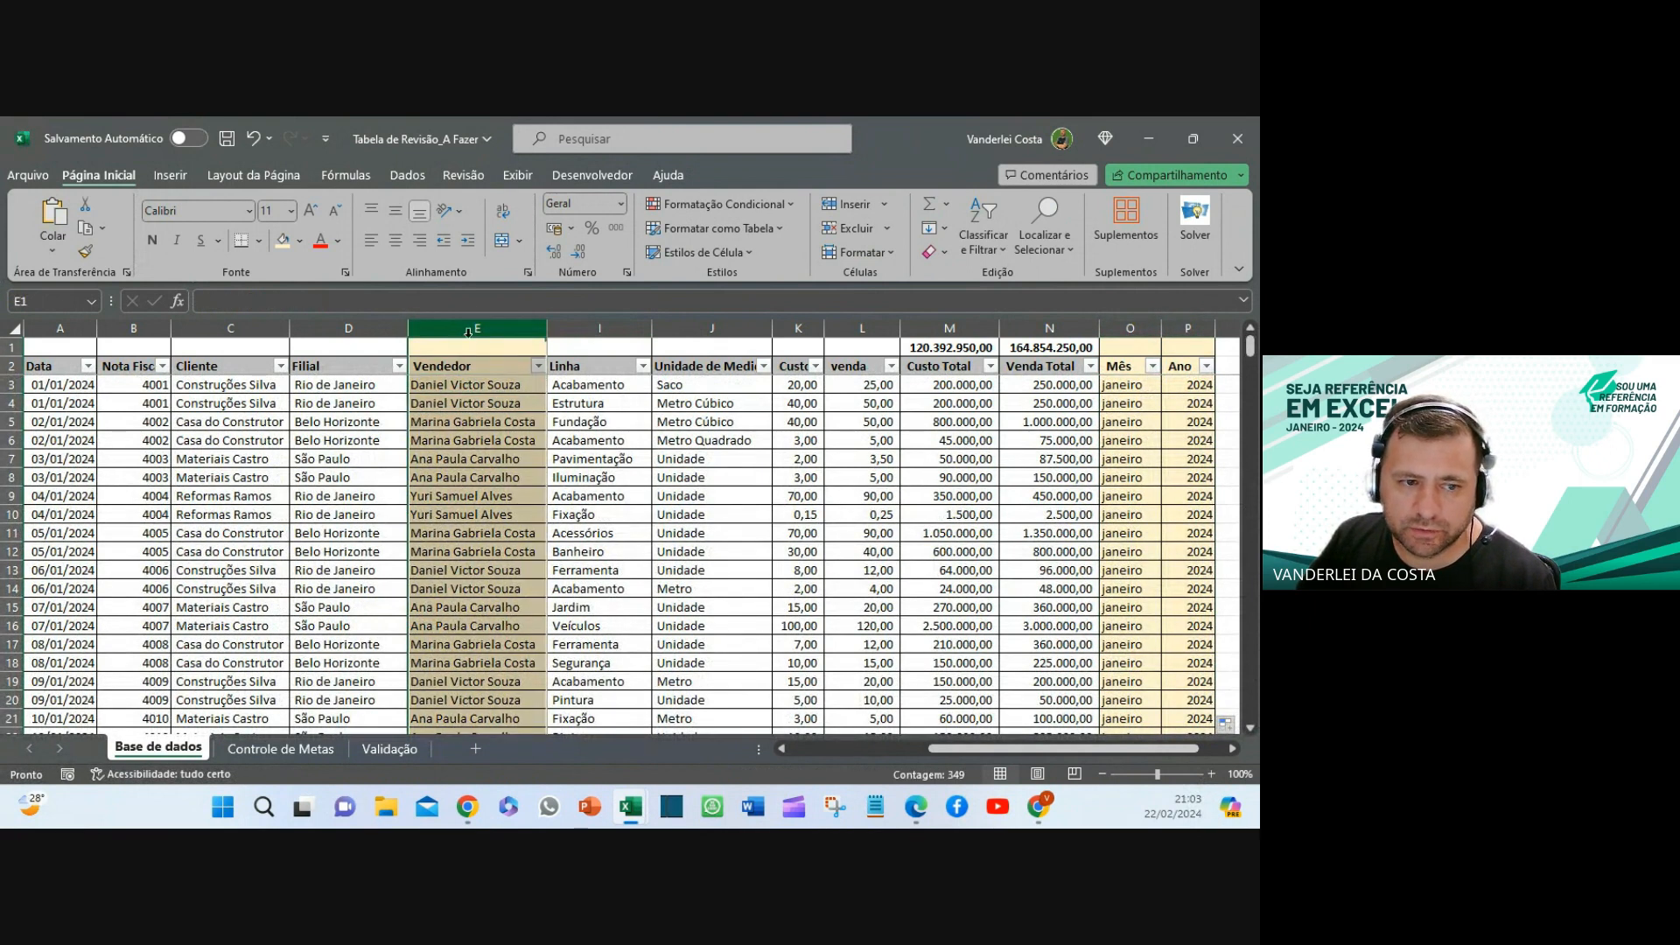
pyautogui.click(475, 402)
pyautogui.click(492, 323)
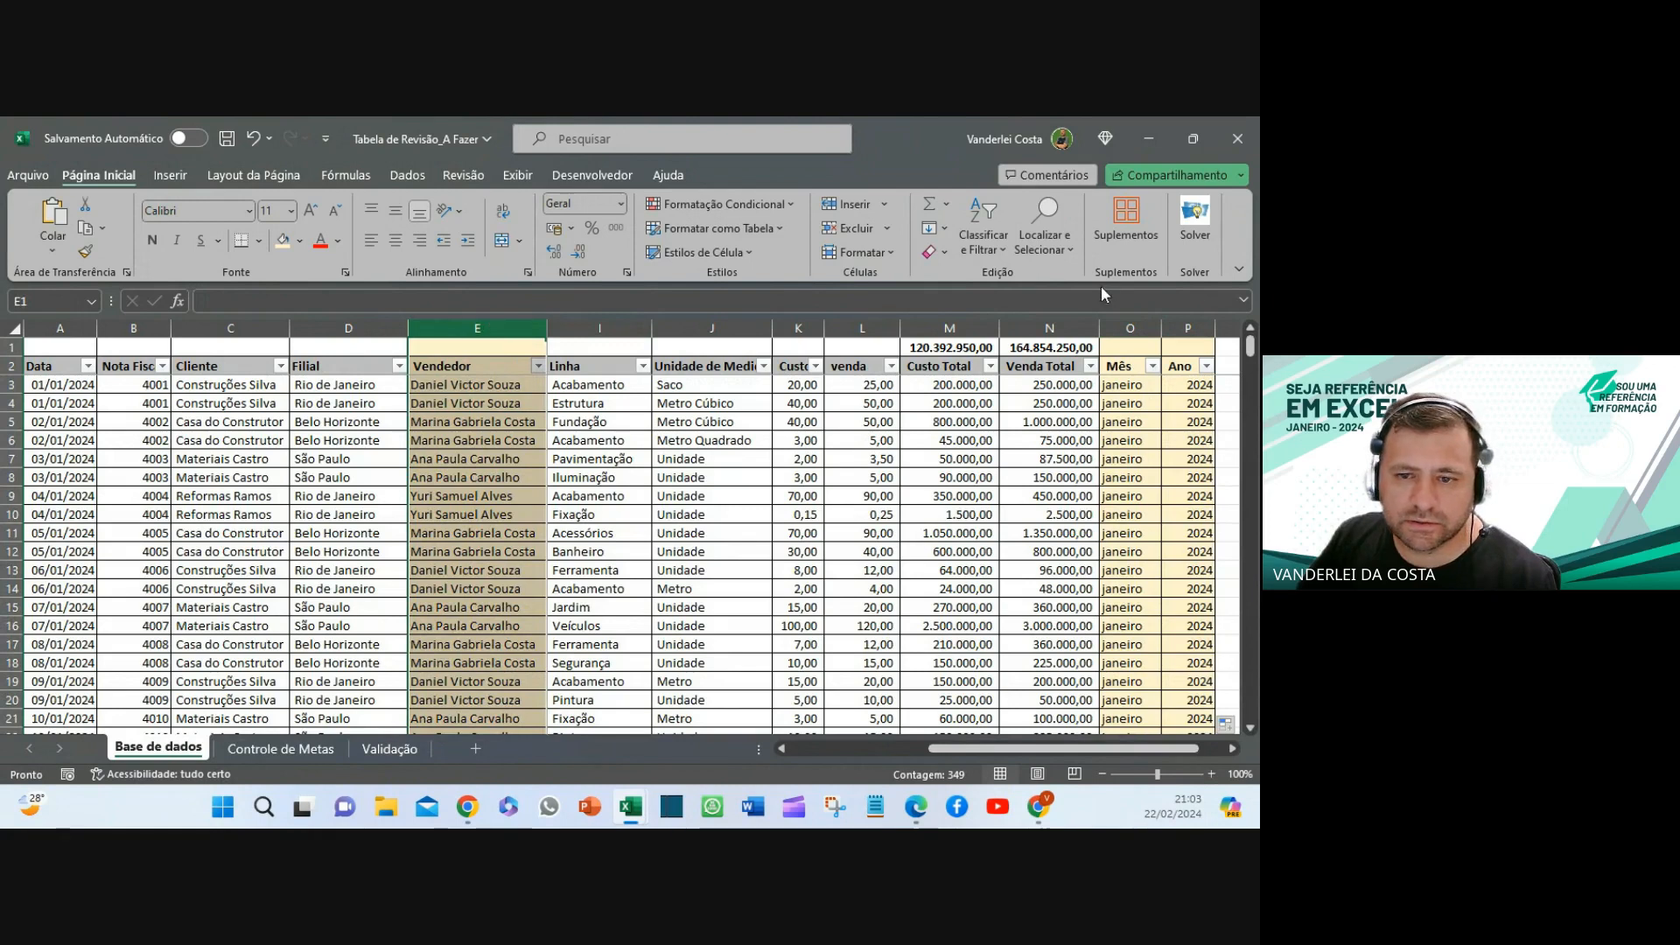
pyautogui.keyDown('ctrl'); pyautogui.click(1134, 322); pyautogui.keyUp('ctrl')
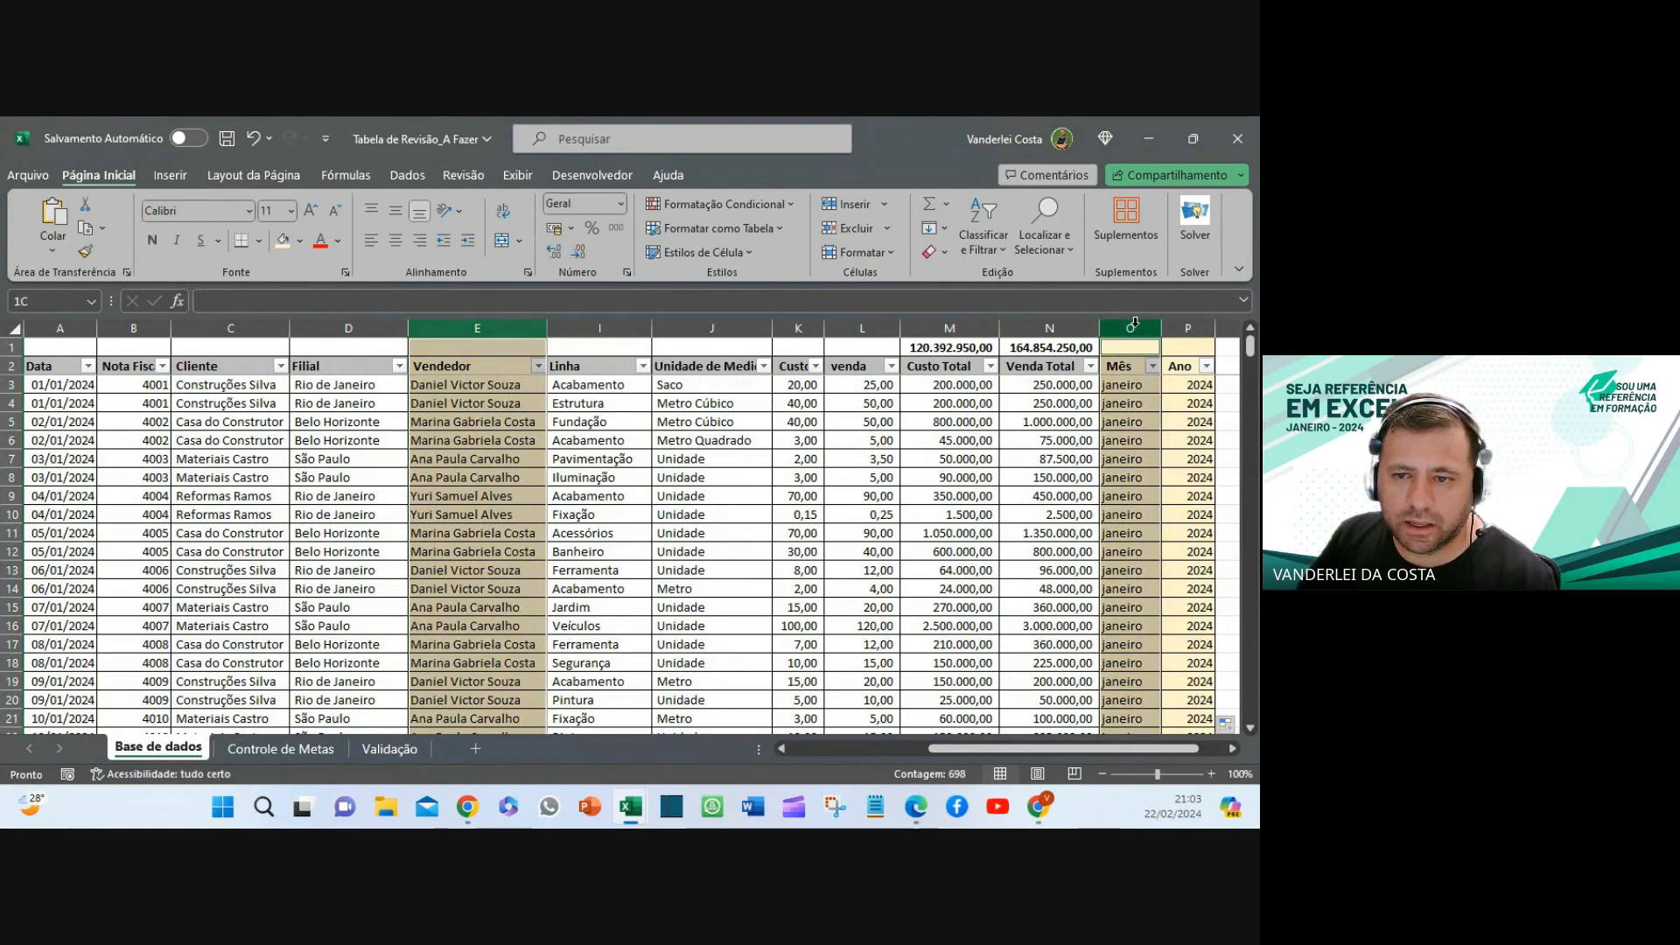
pyautogui.keyDown('ctrl'); pyautogui.click(1187, 327); pyautogui.keyUp('ctrl')
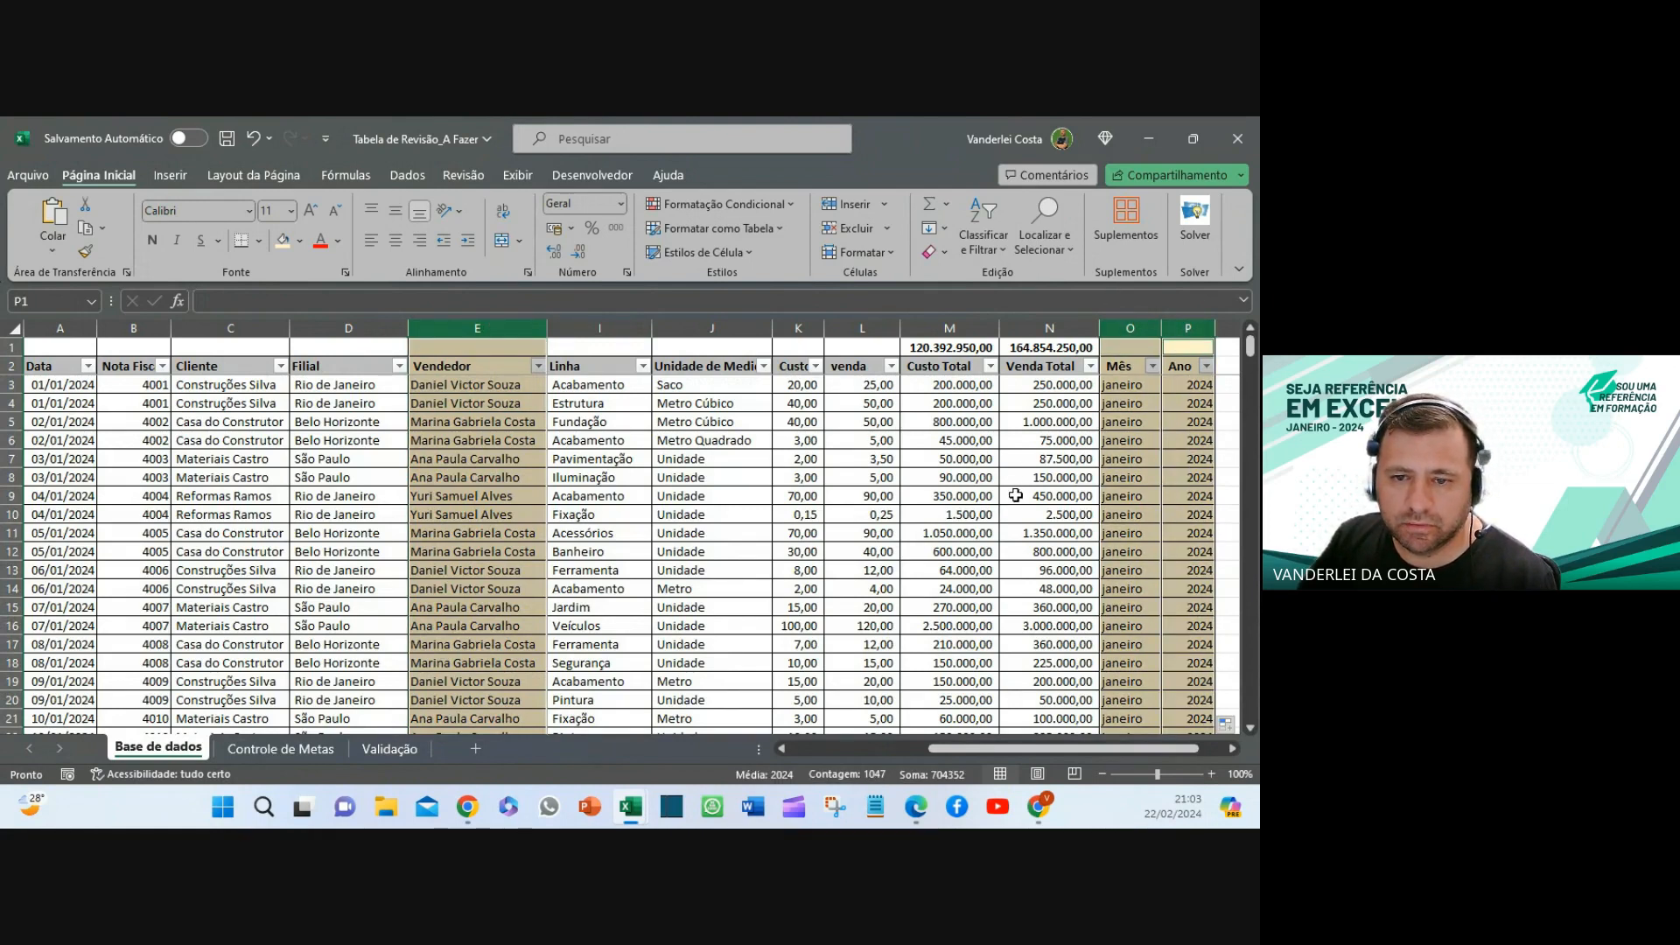
pyautogui.click(1025, 332)
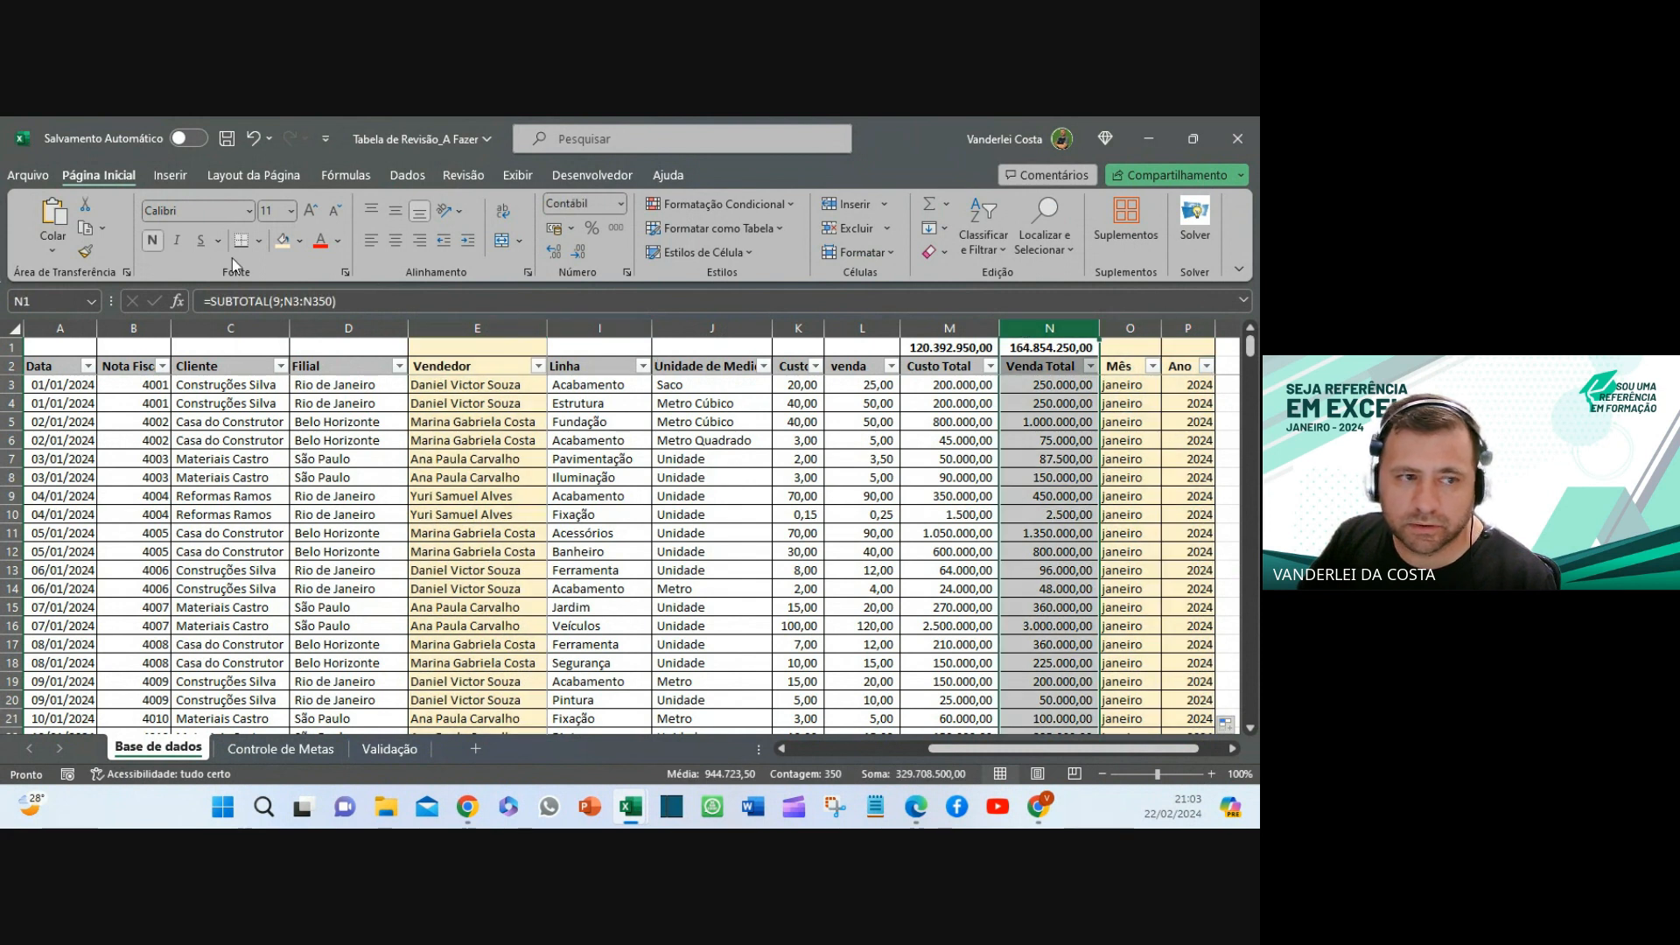
pyautogui.click(281, 241)
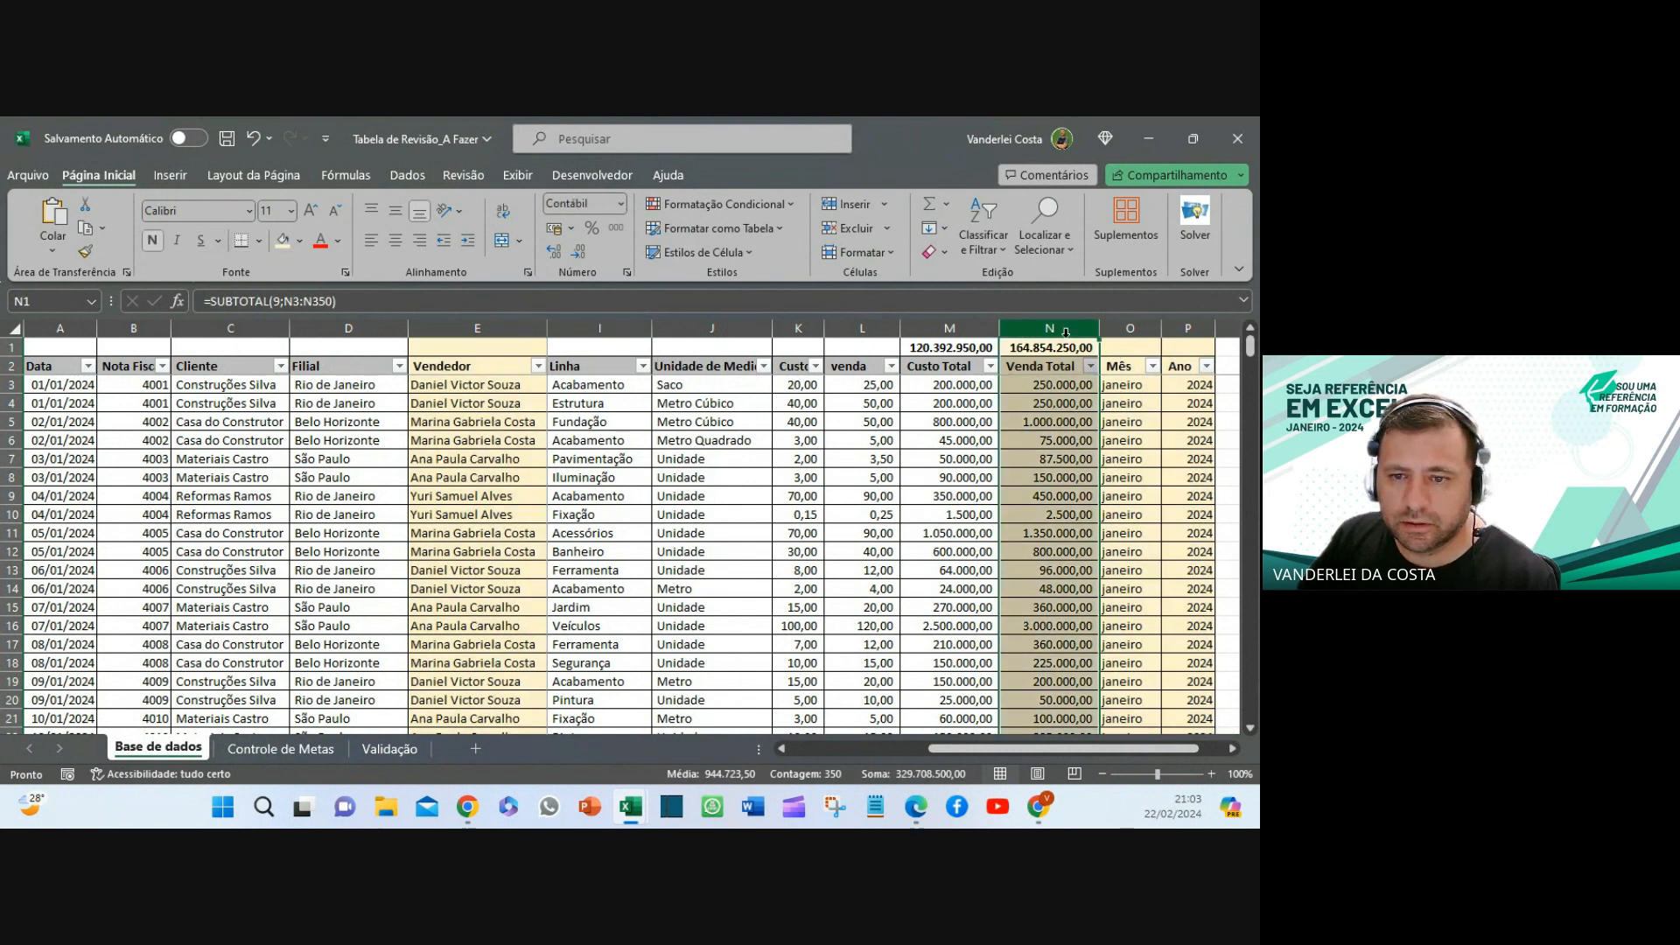
# - Review the shaded columns E, N, O and P, then clear the selection
pyautogui.click(1129, 329)
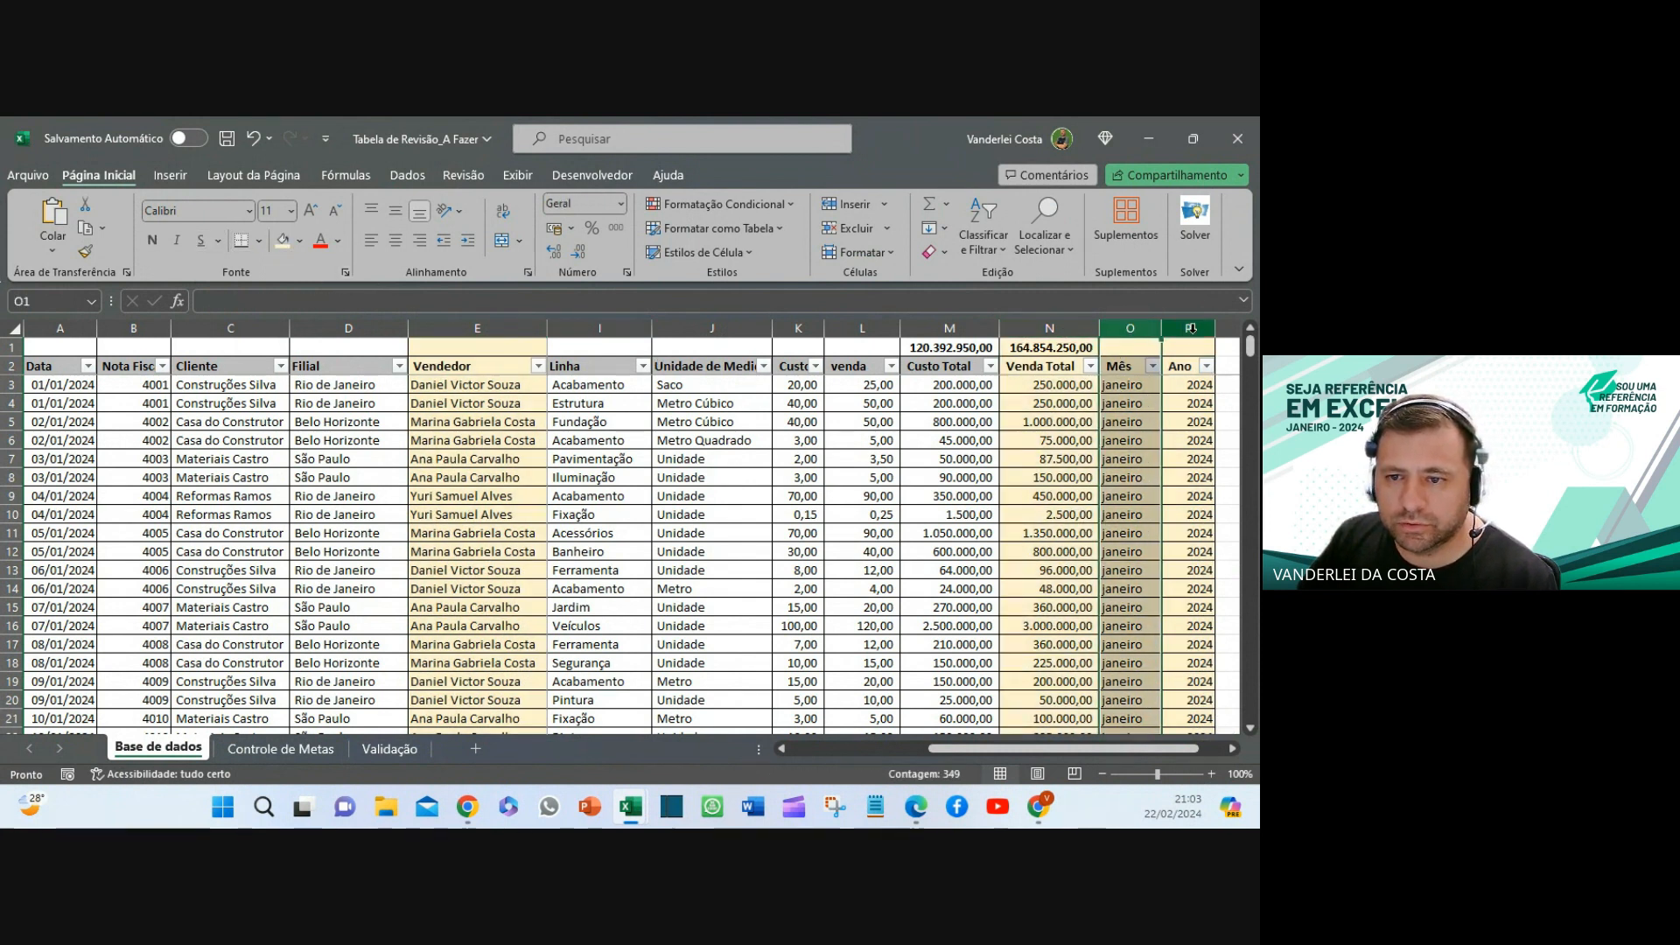
pyautogui.click(1187, 328)
pyautogui.click(524, 327)
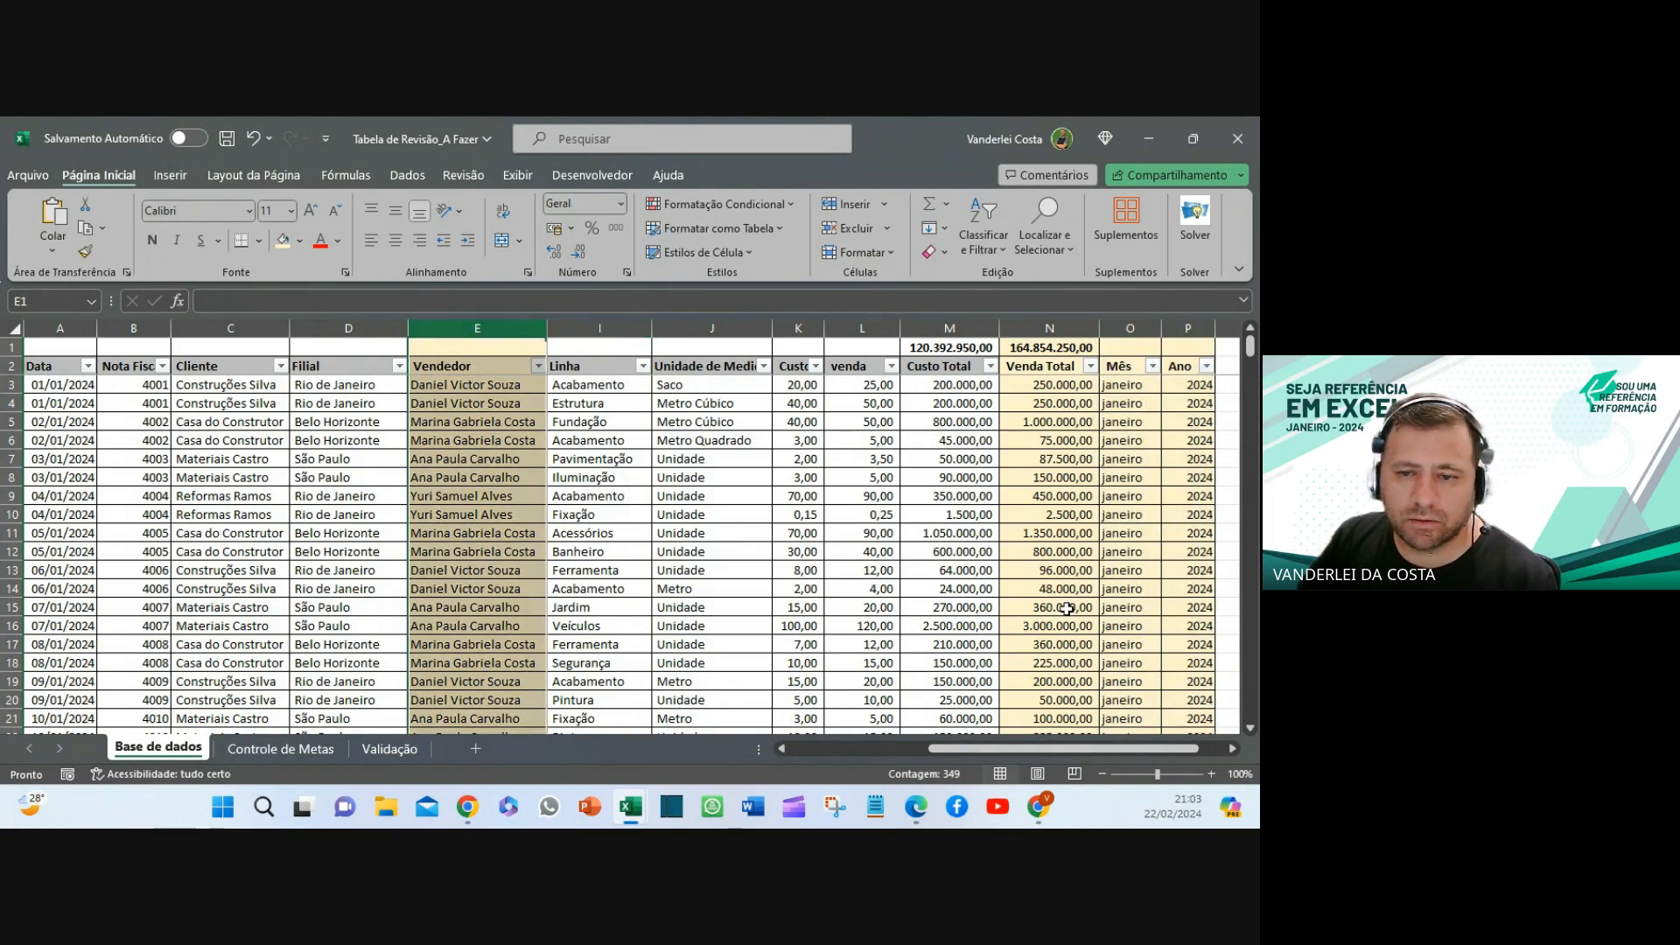
pyautogui.click(1061, 329)
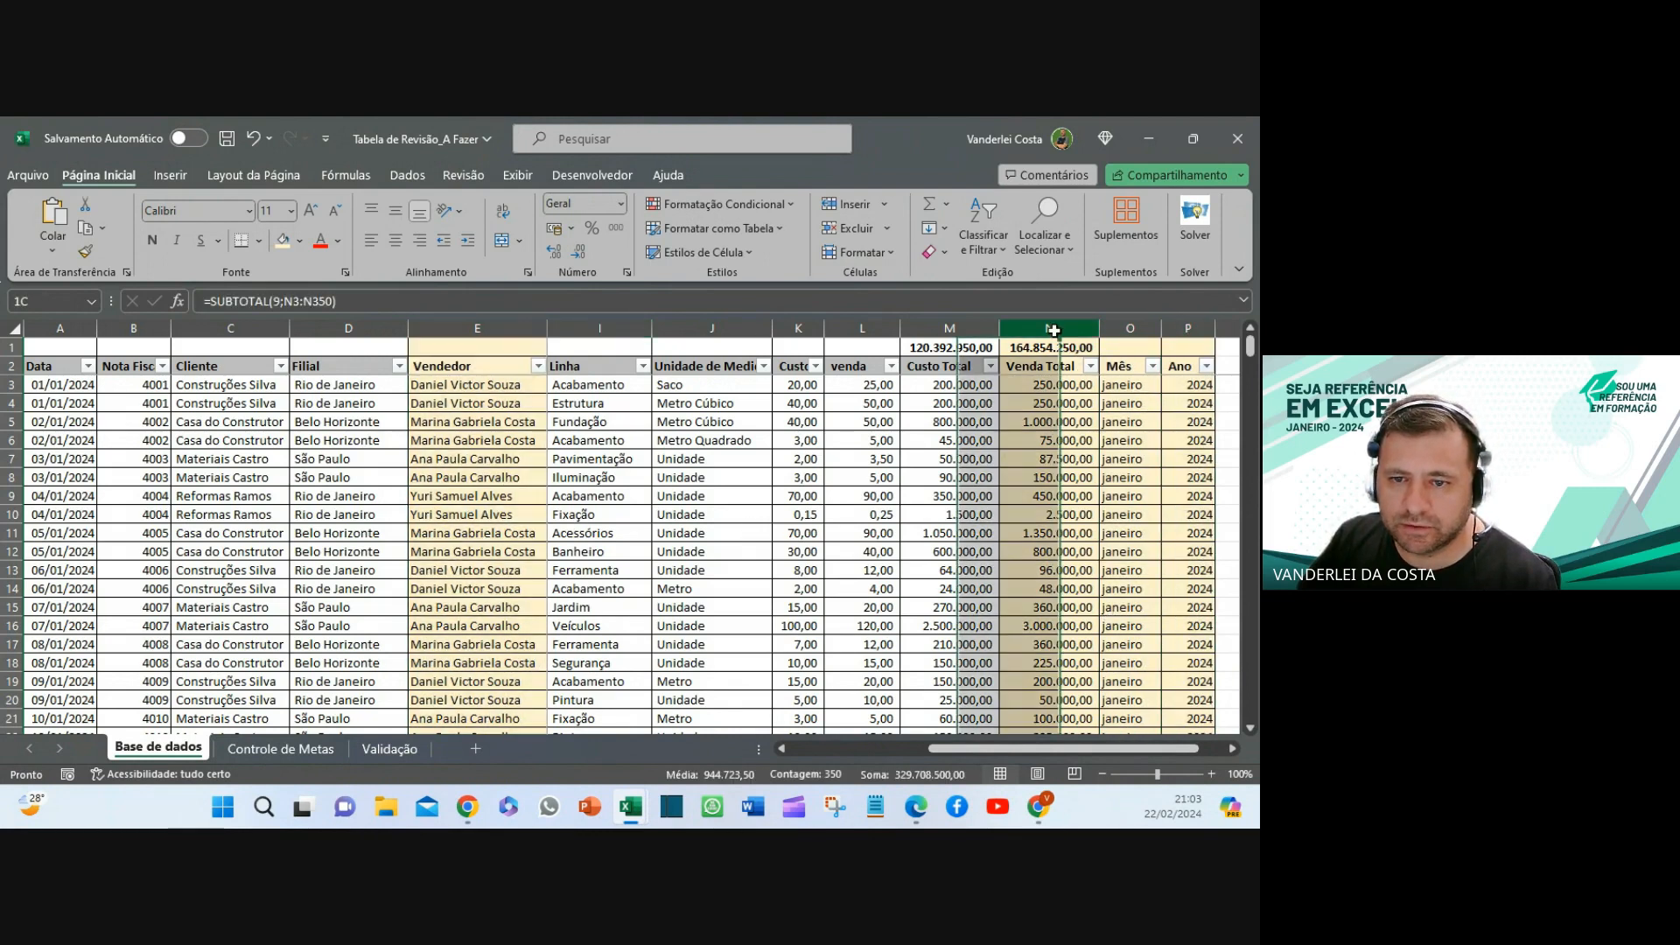
pyautogui.click(1139, 328)
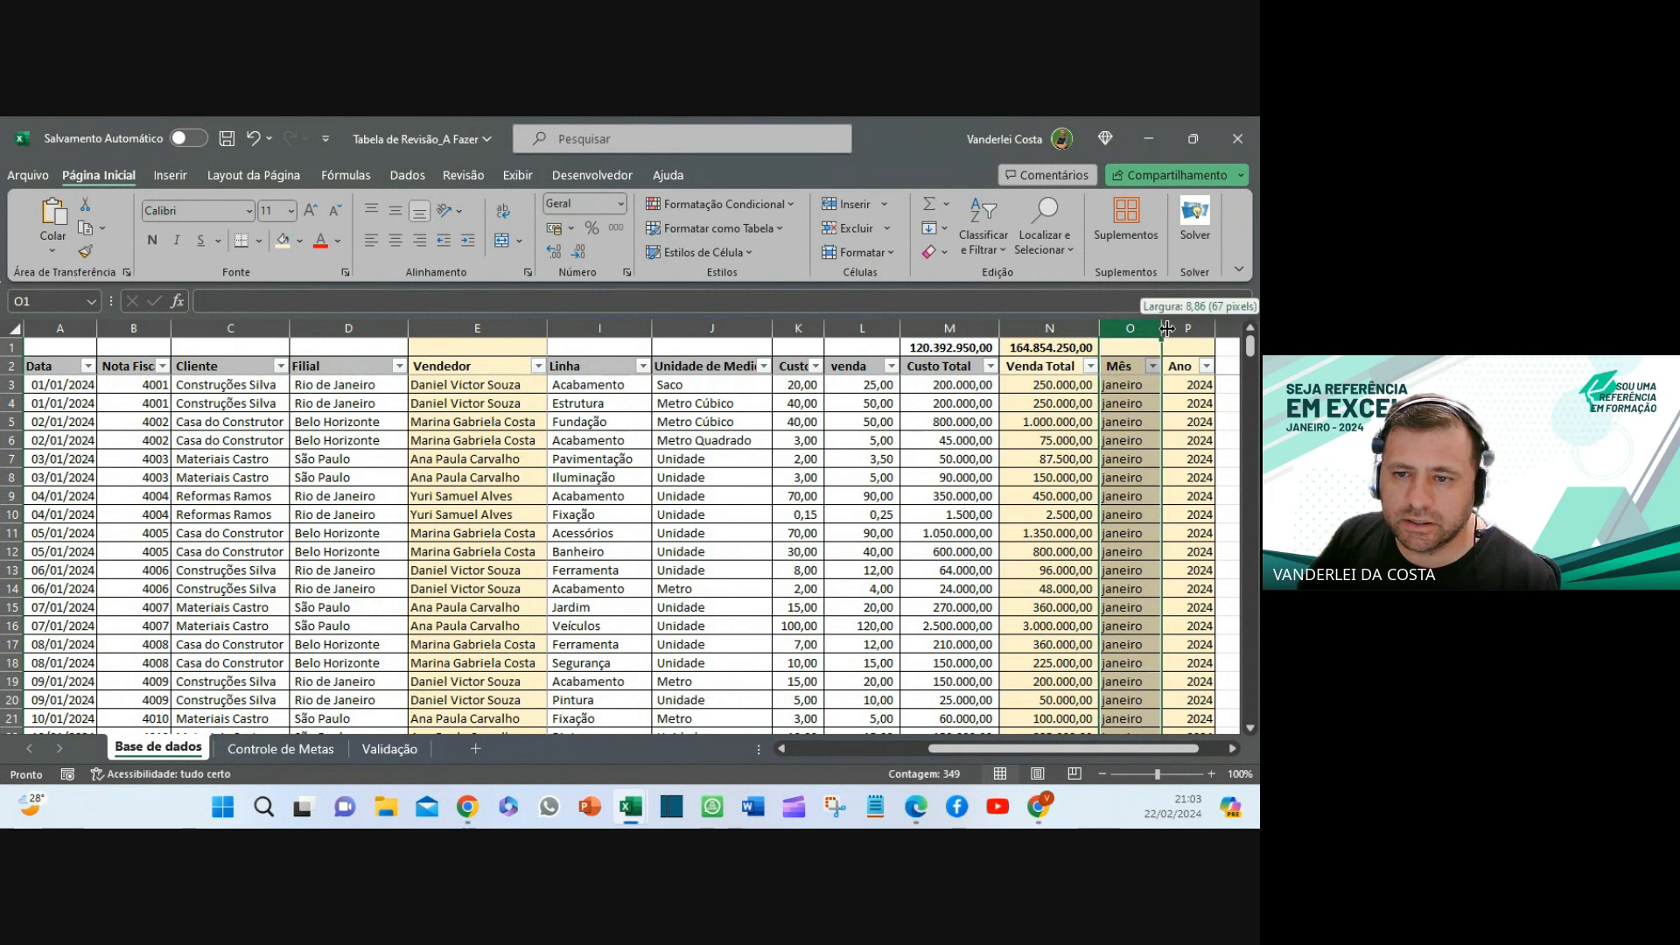
pyautogui.click(619, 520)
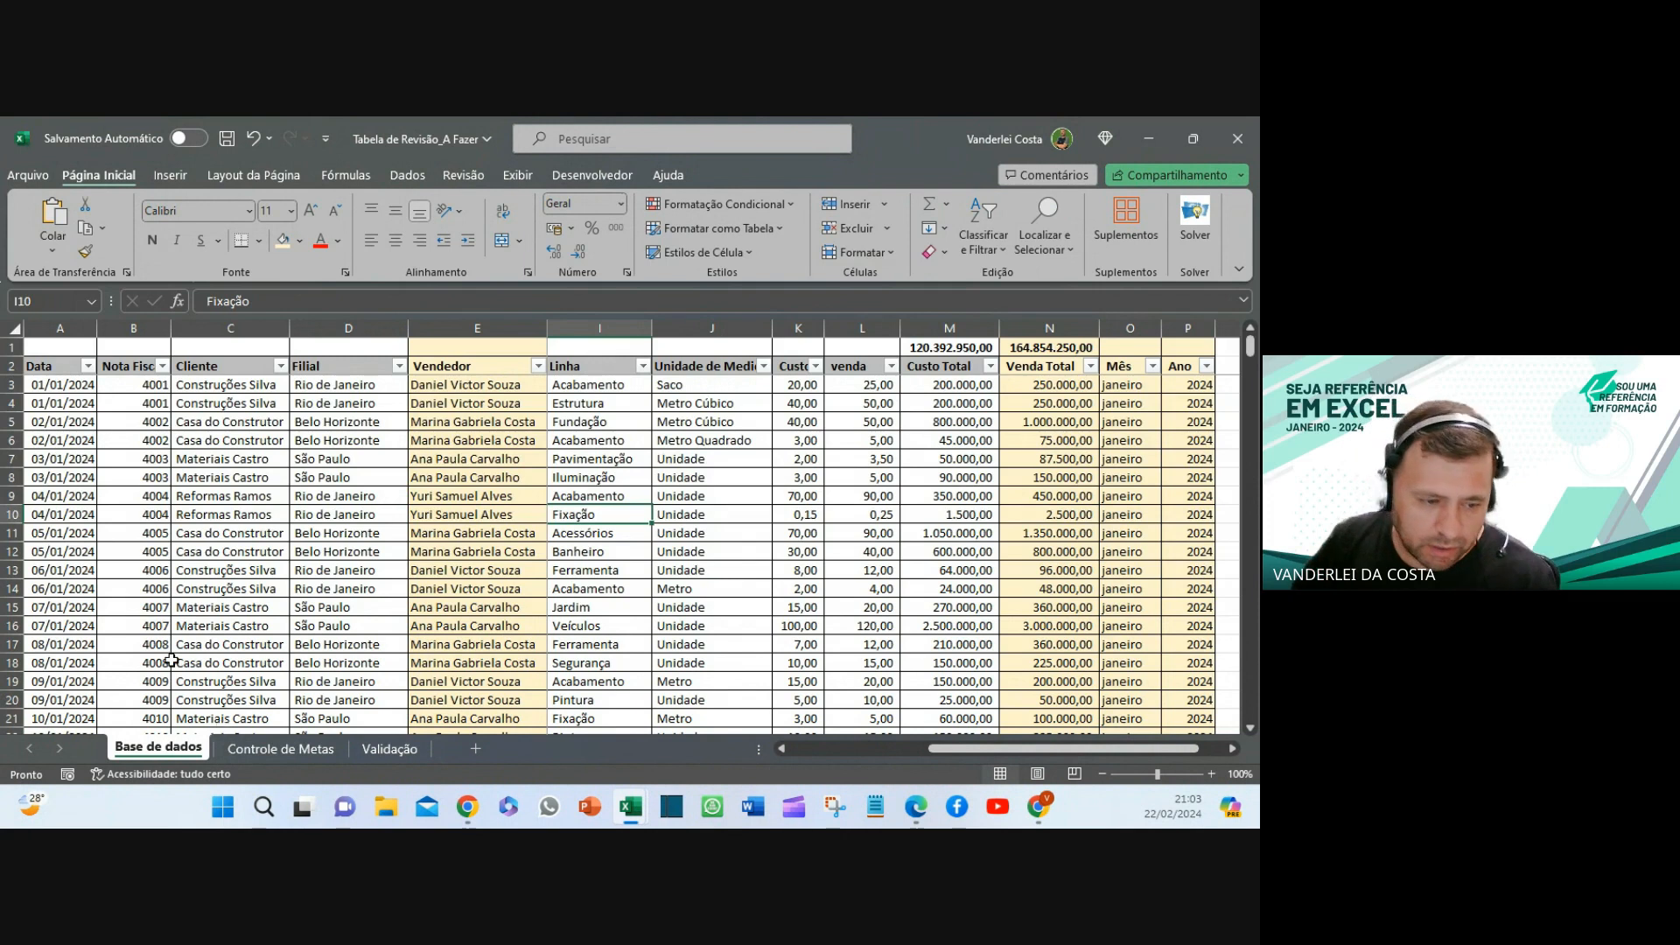
# - Begin =somases( in Controle de Metas cell B10 and move to Base de dados for its range
pyautogui.click(295, 748)
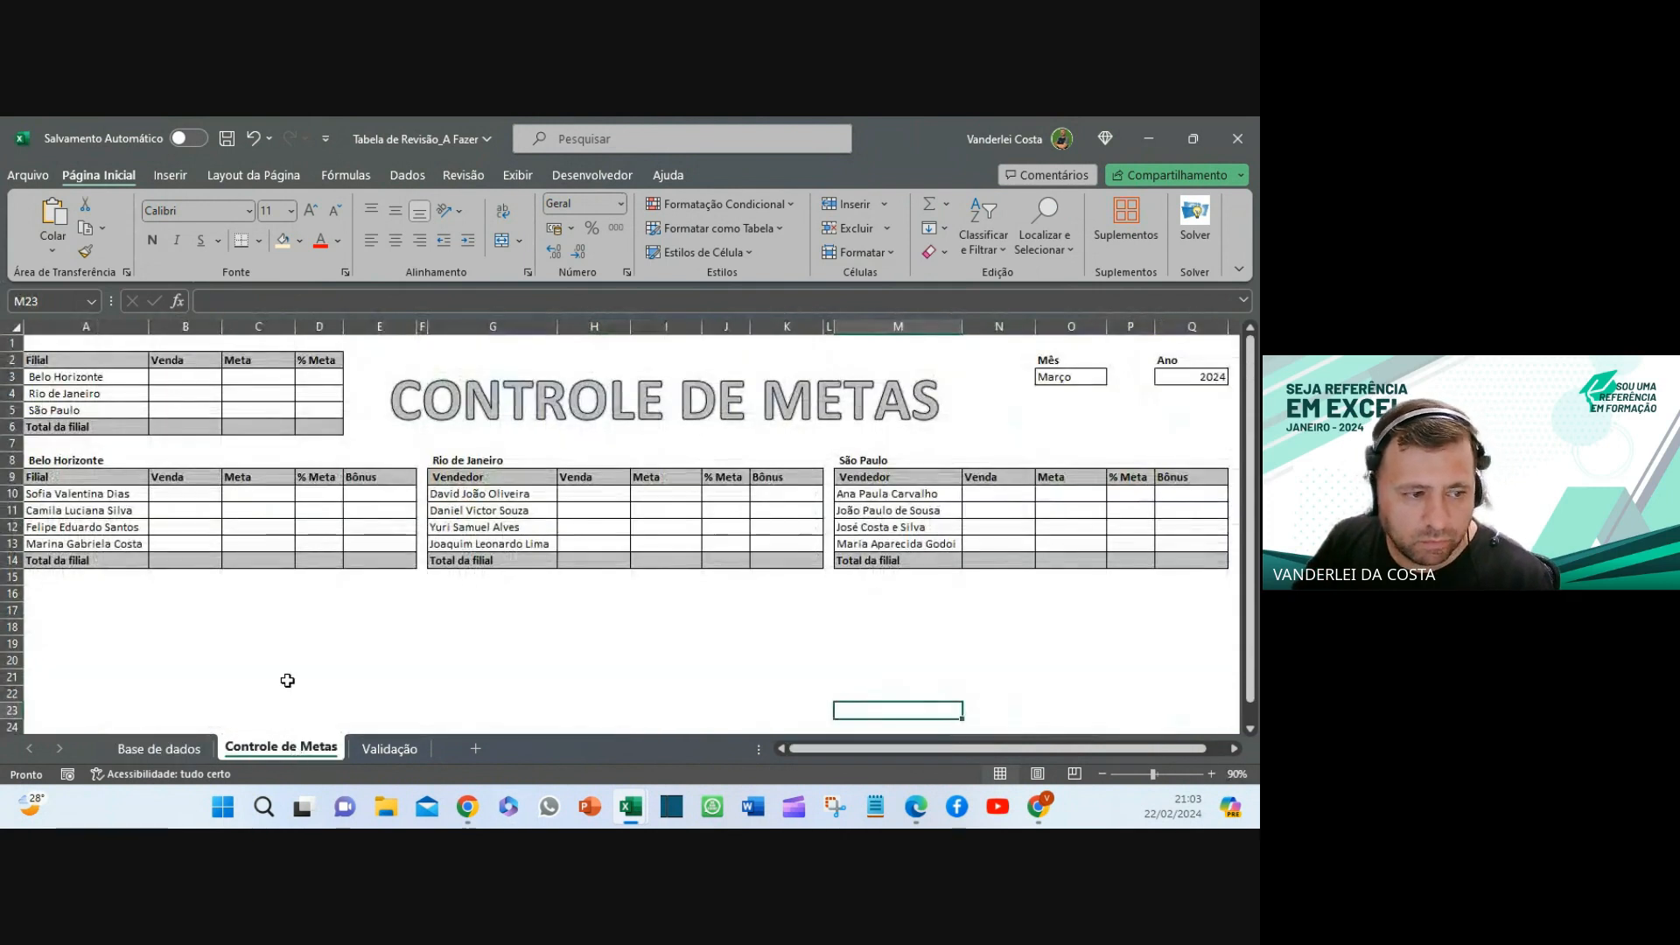
pyautogui.click(240, 614)
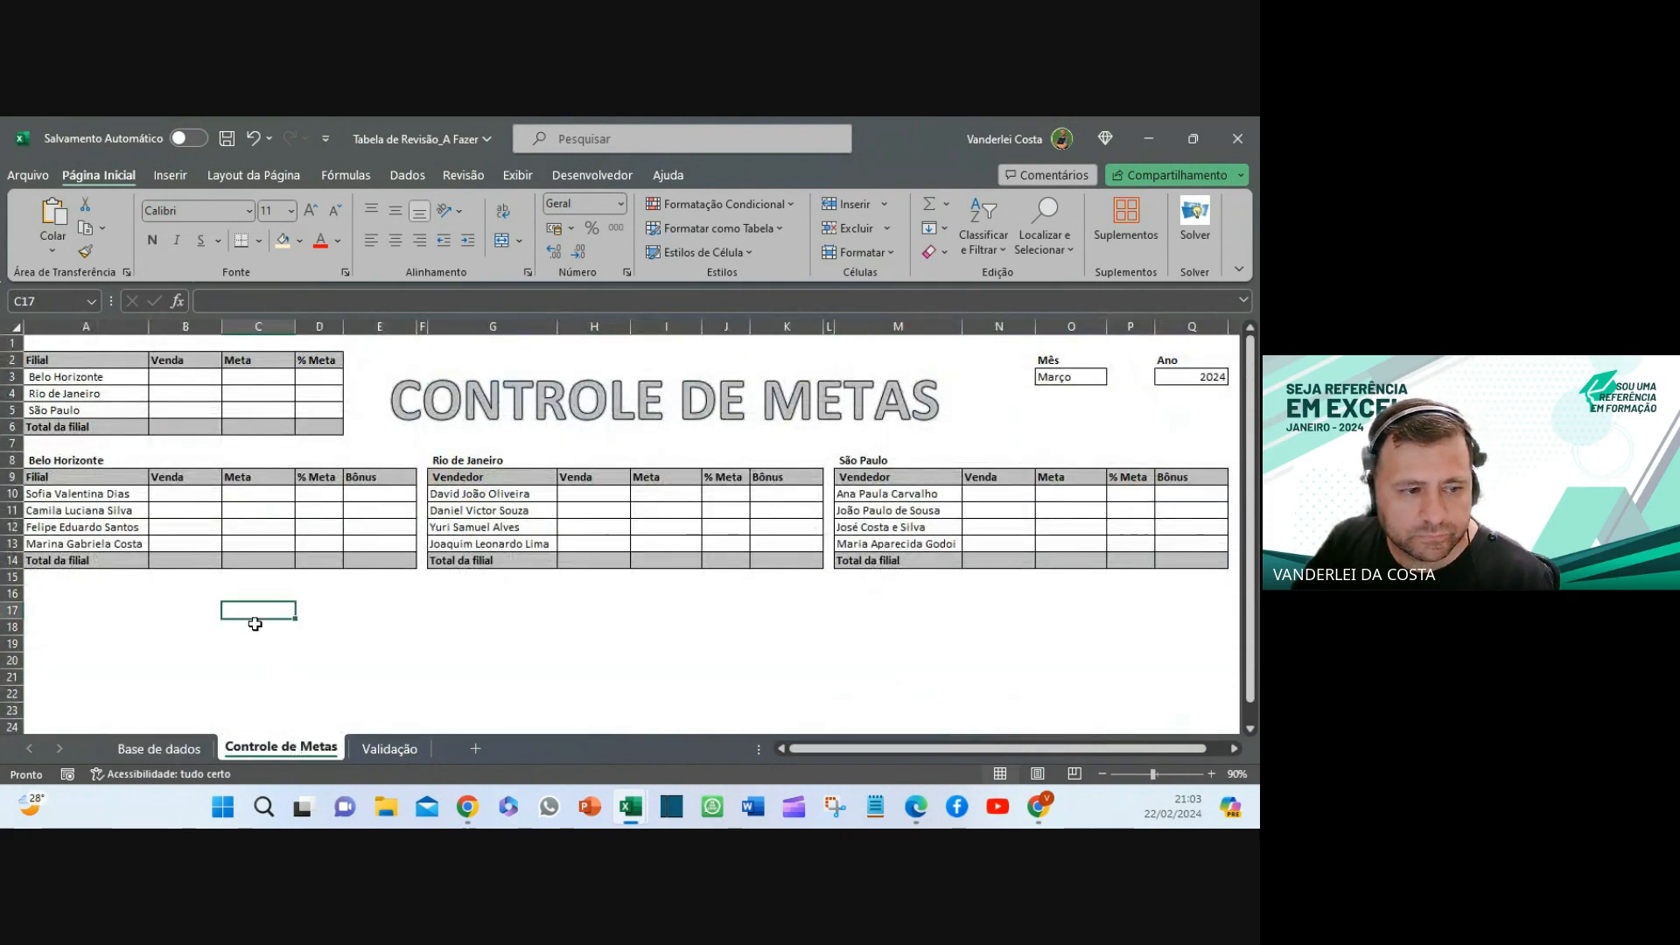
pyautogui.click(181, 496)
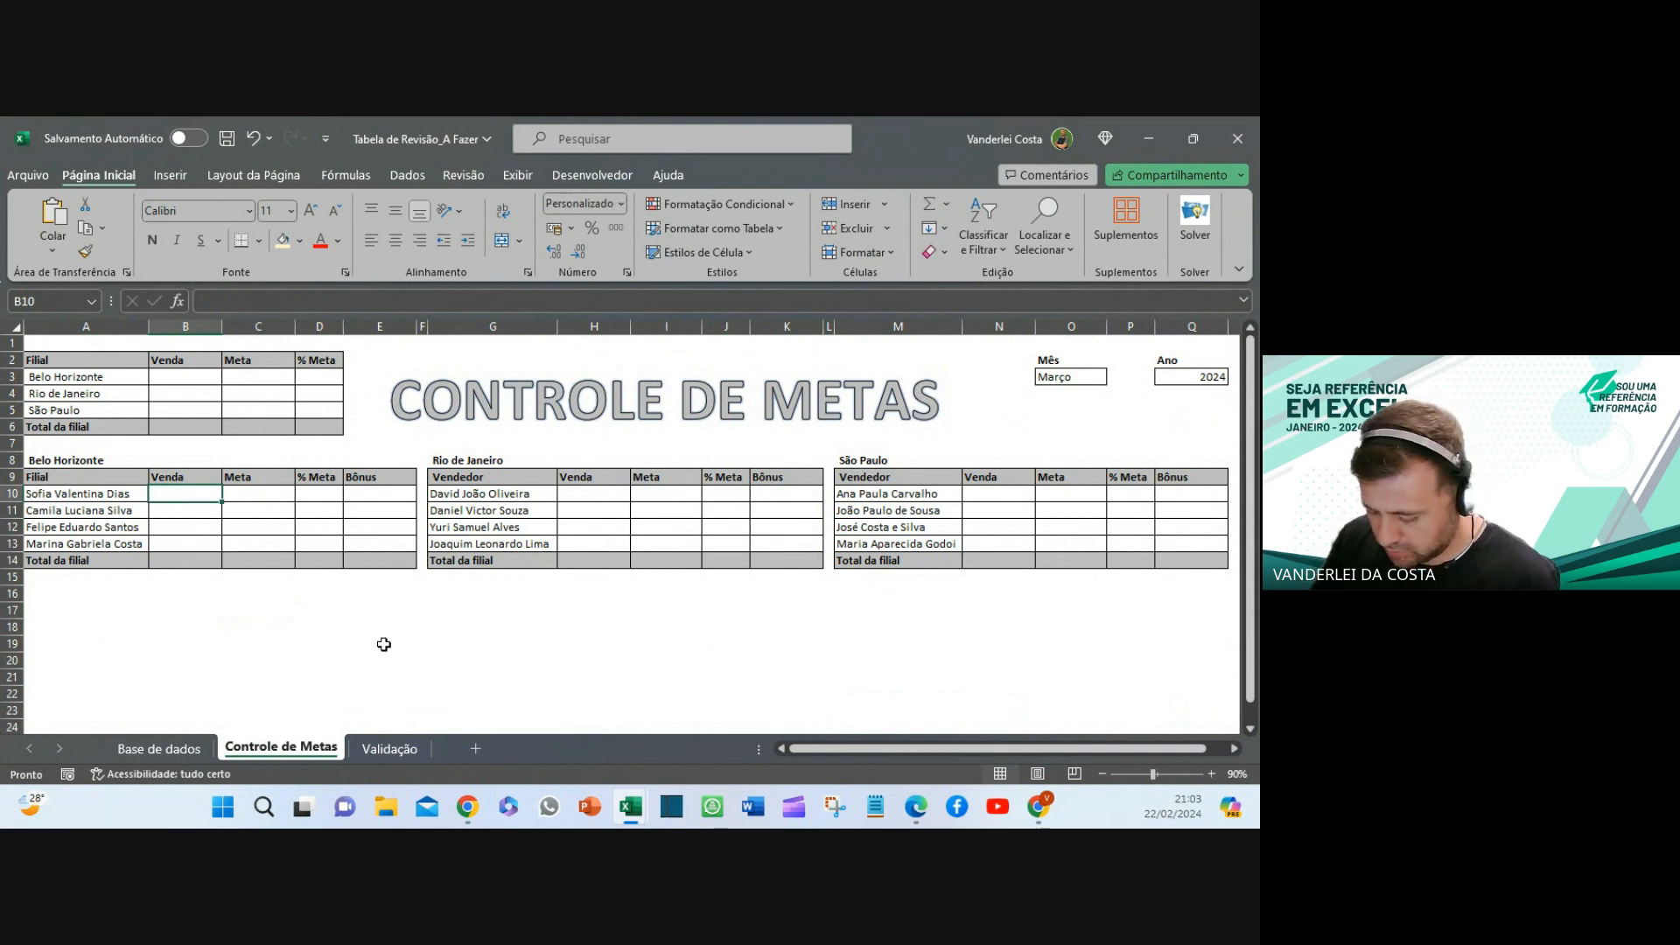
pyautogui.write('=soma')
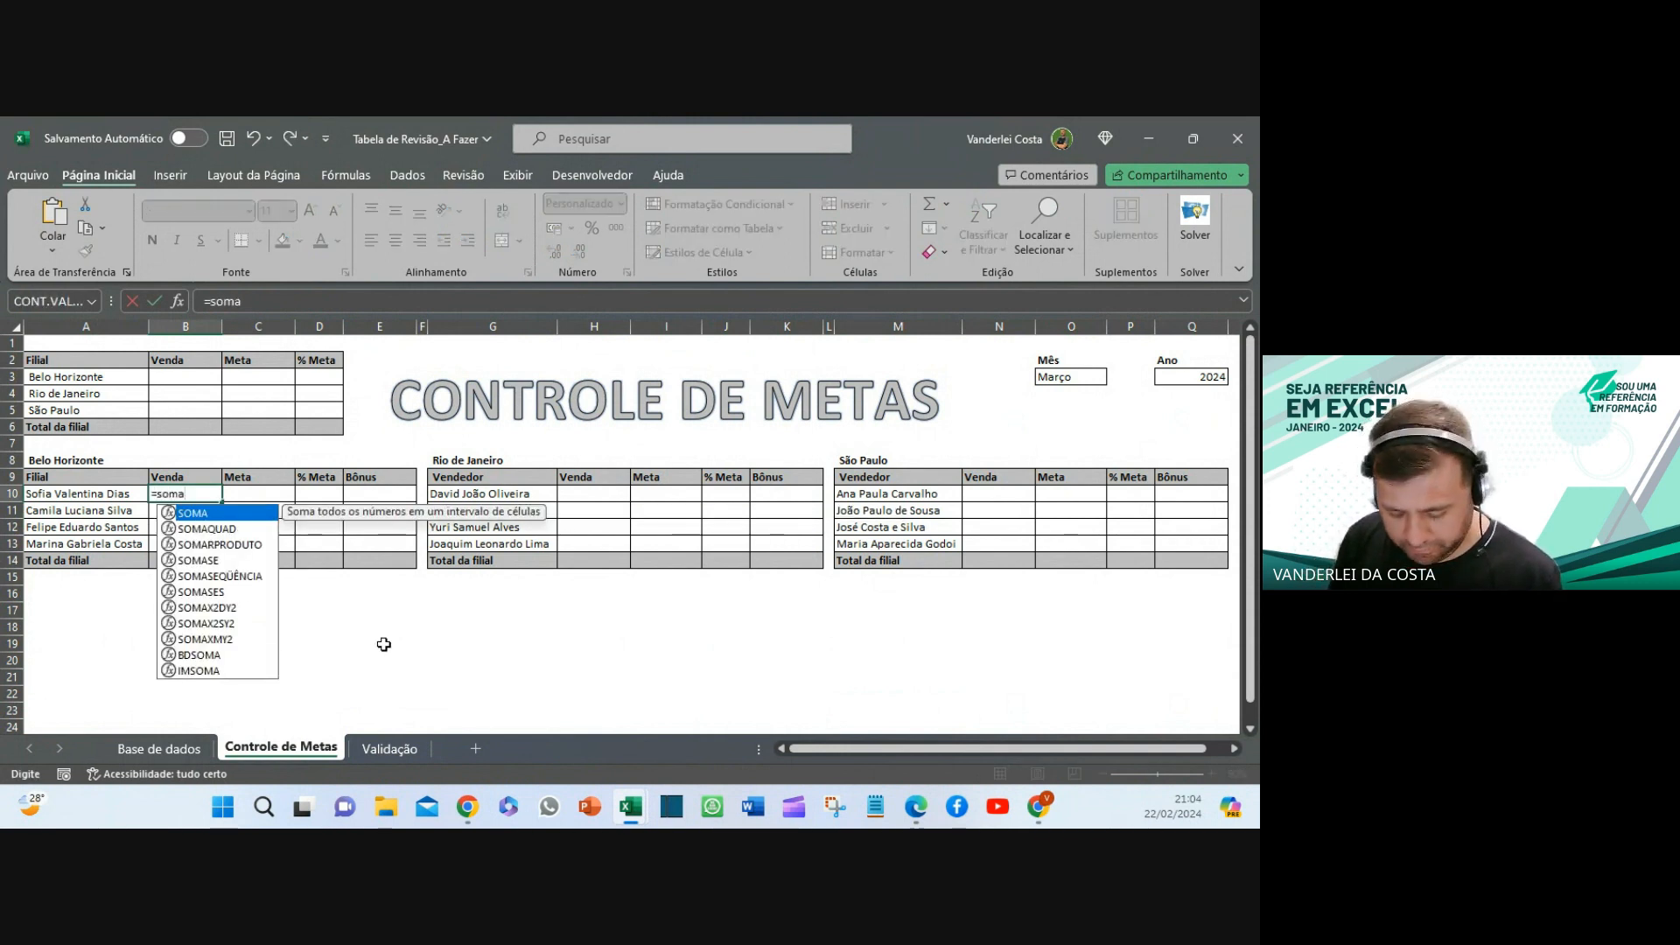
pyautogui.write('ses')
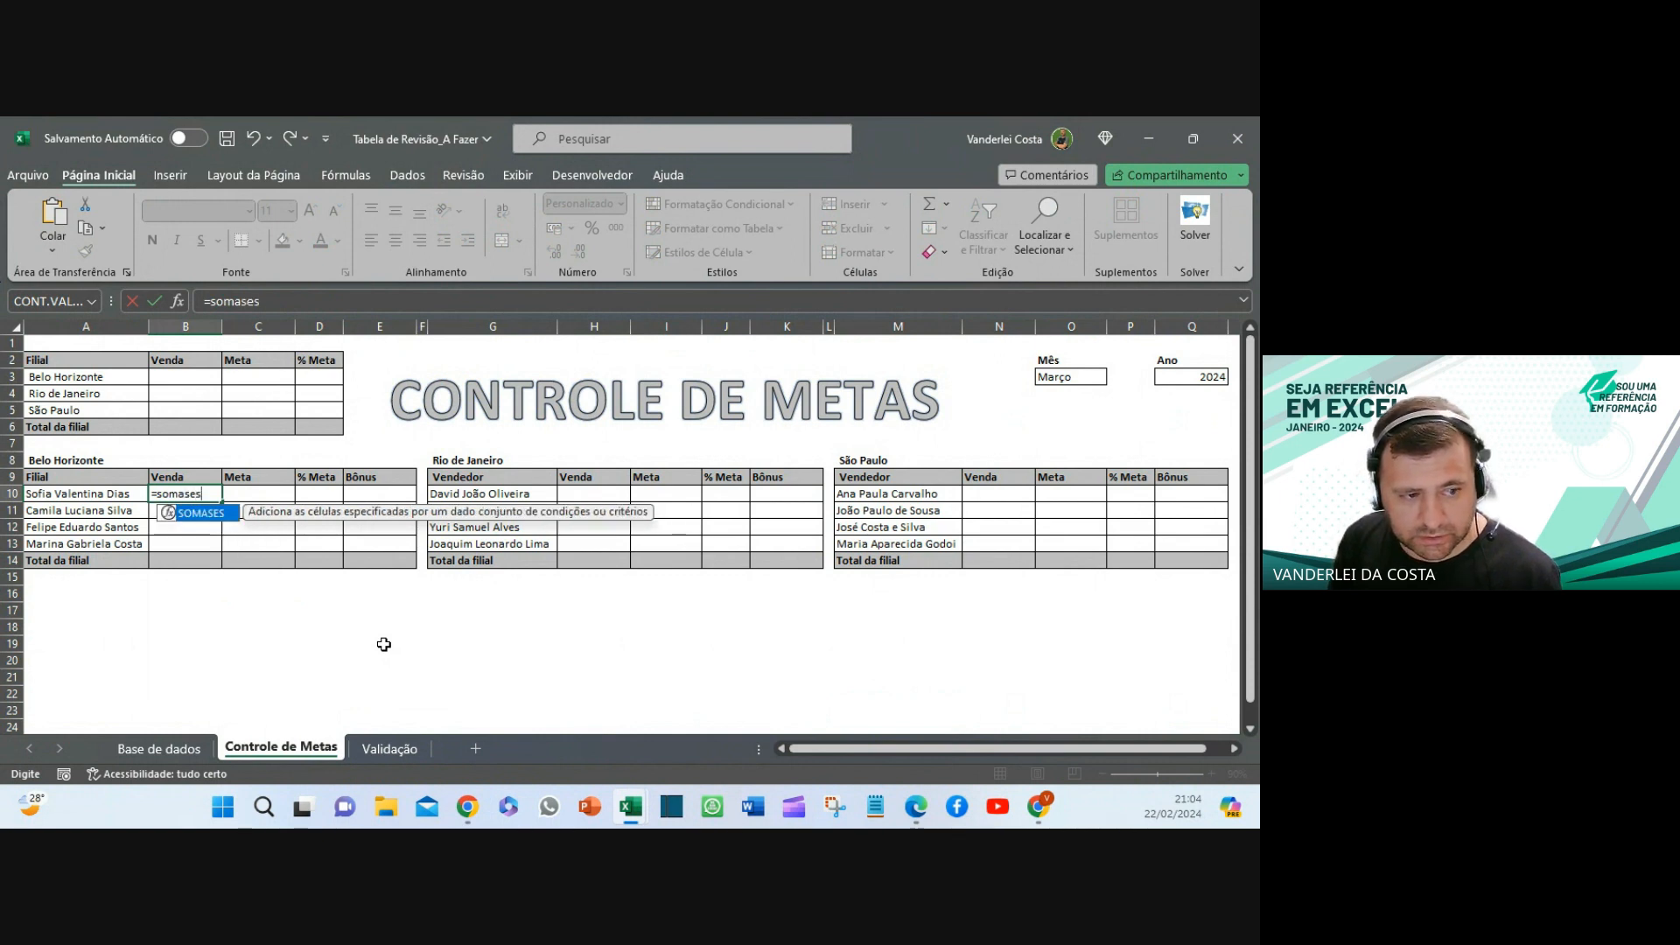
pyautogui.write('(')
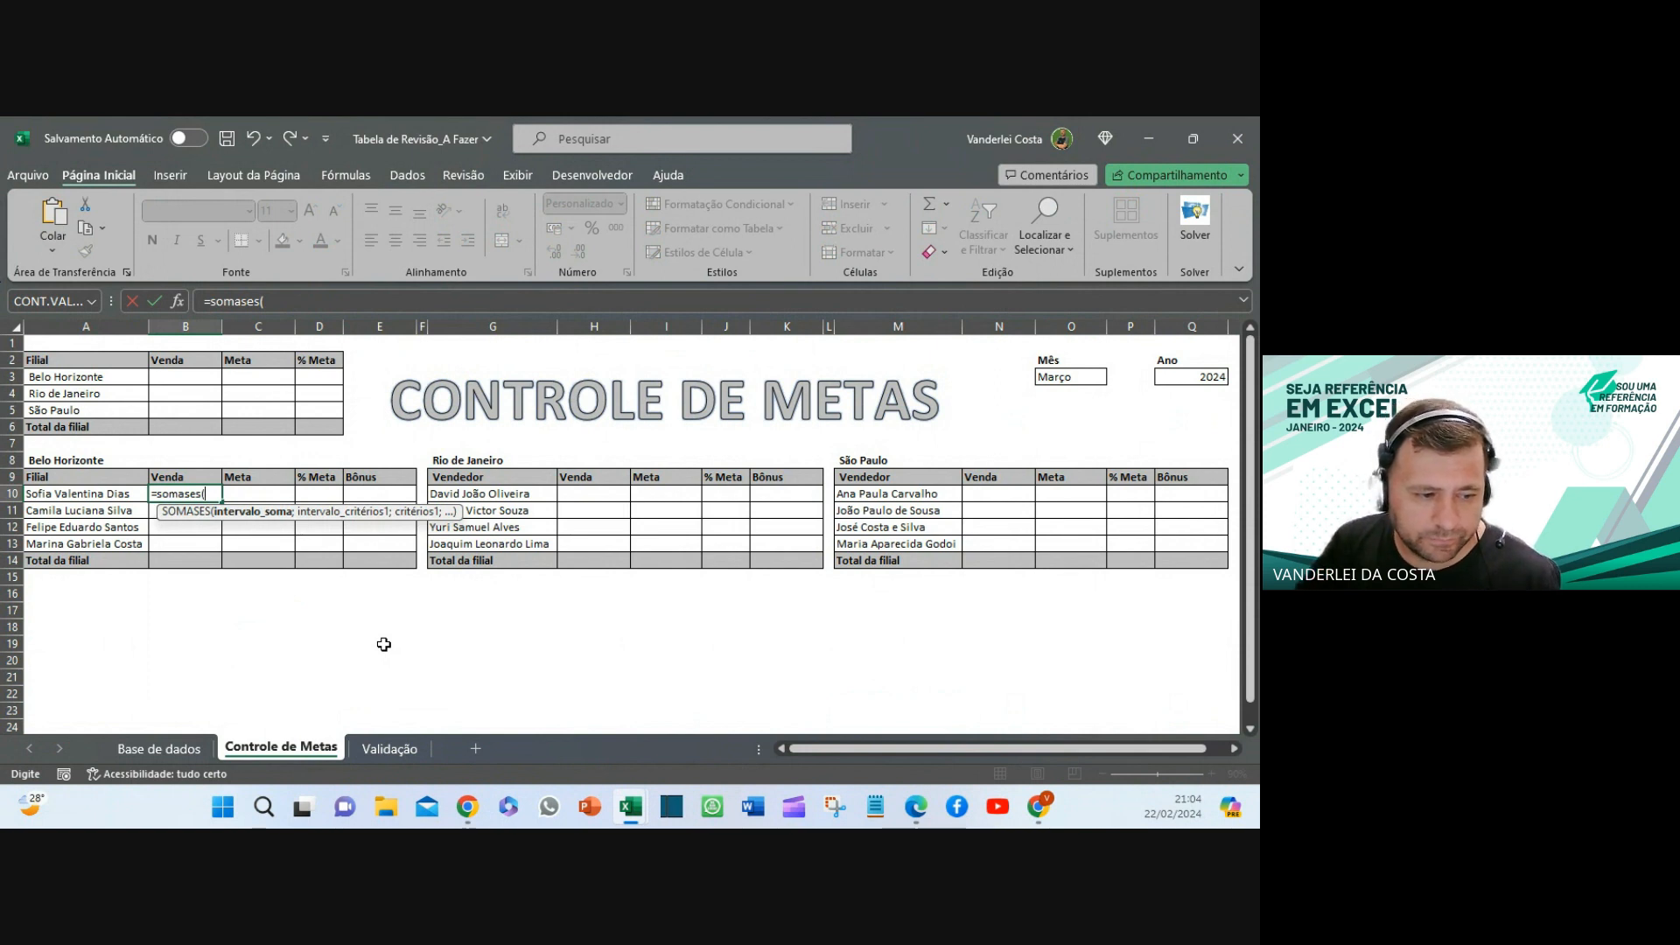
pyautogui.click(166, 751)
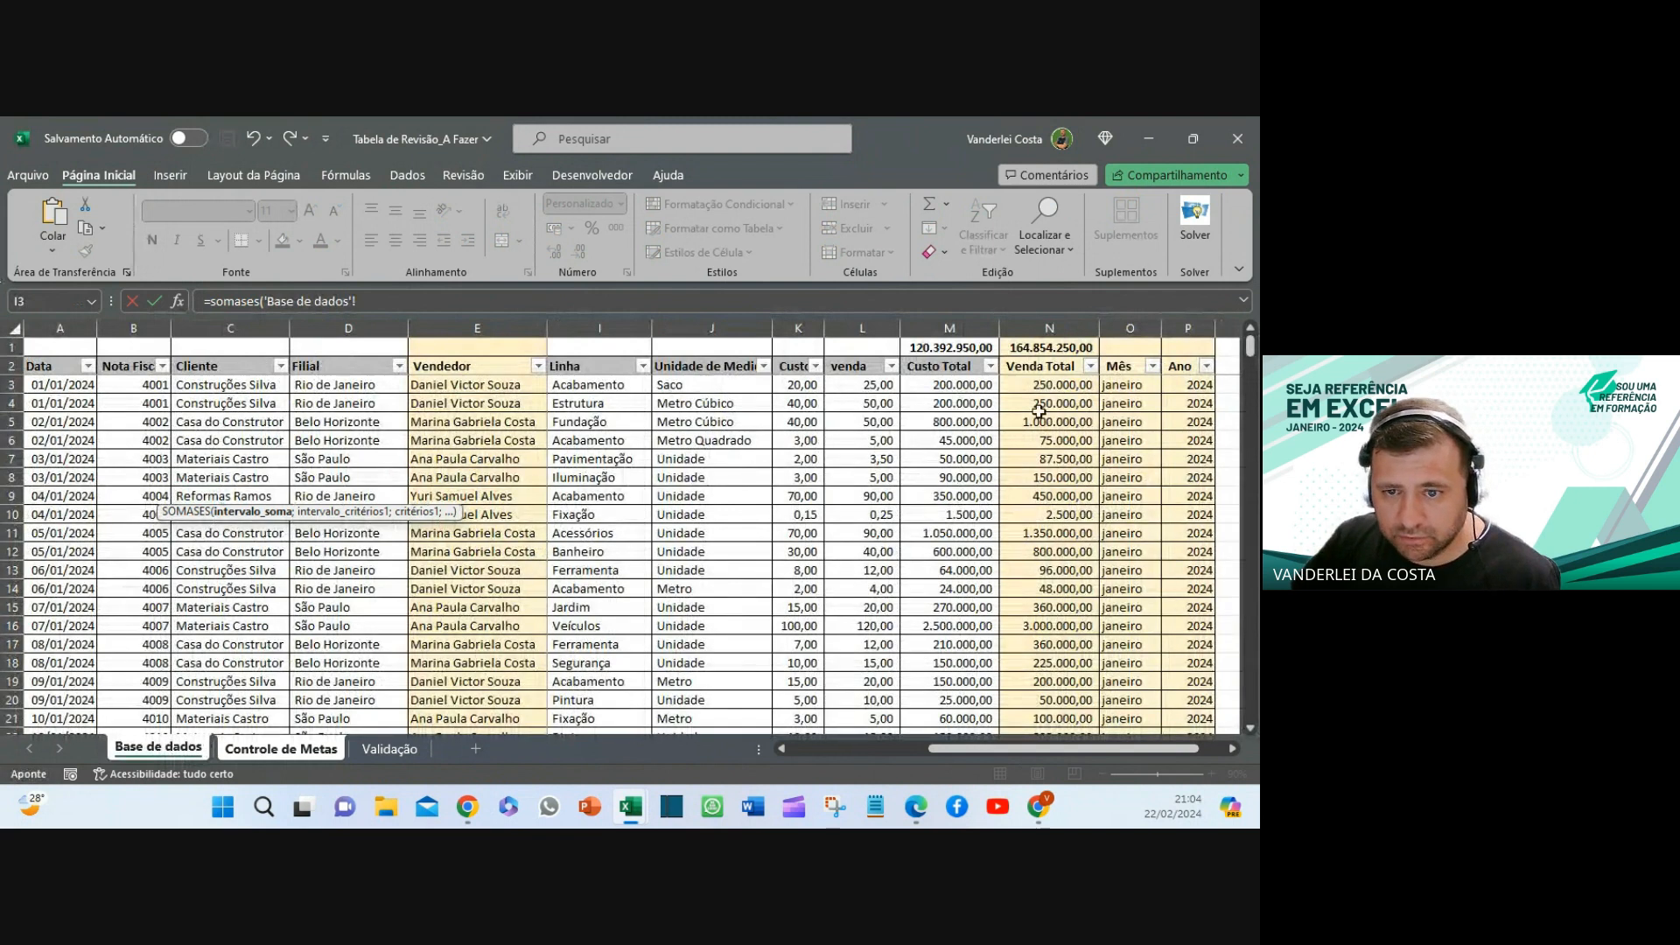
# - Set the SOMASES sum range to the absolute Venda Total column 'Base de dados'!$N:$N
pyautogui.click(1045, 326)
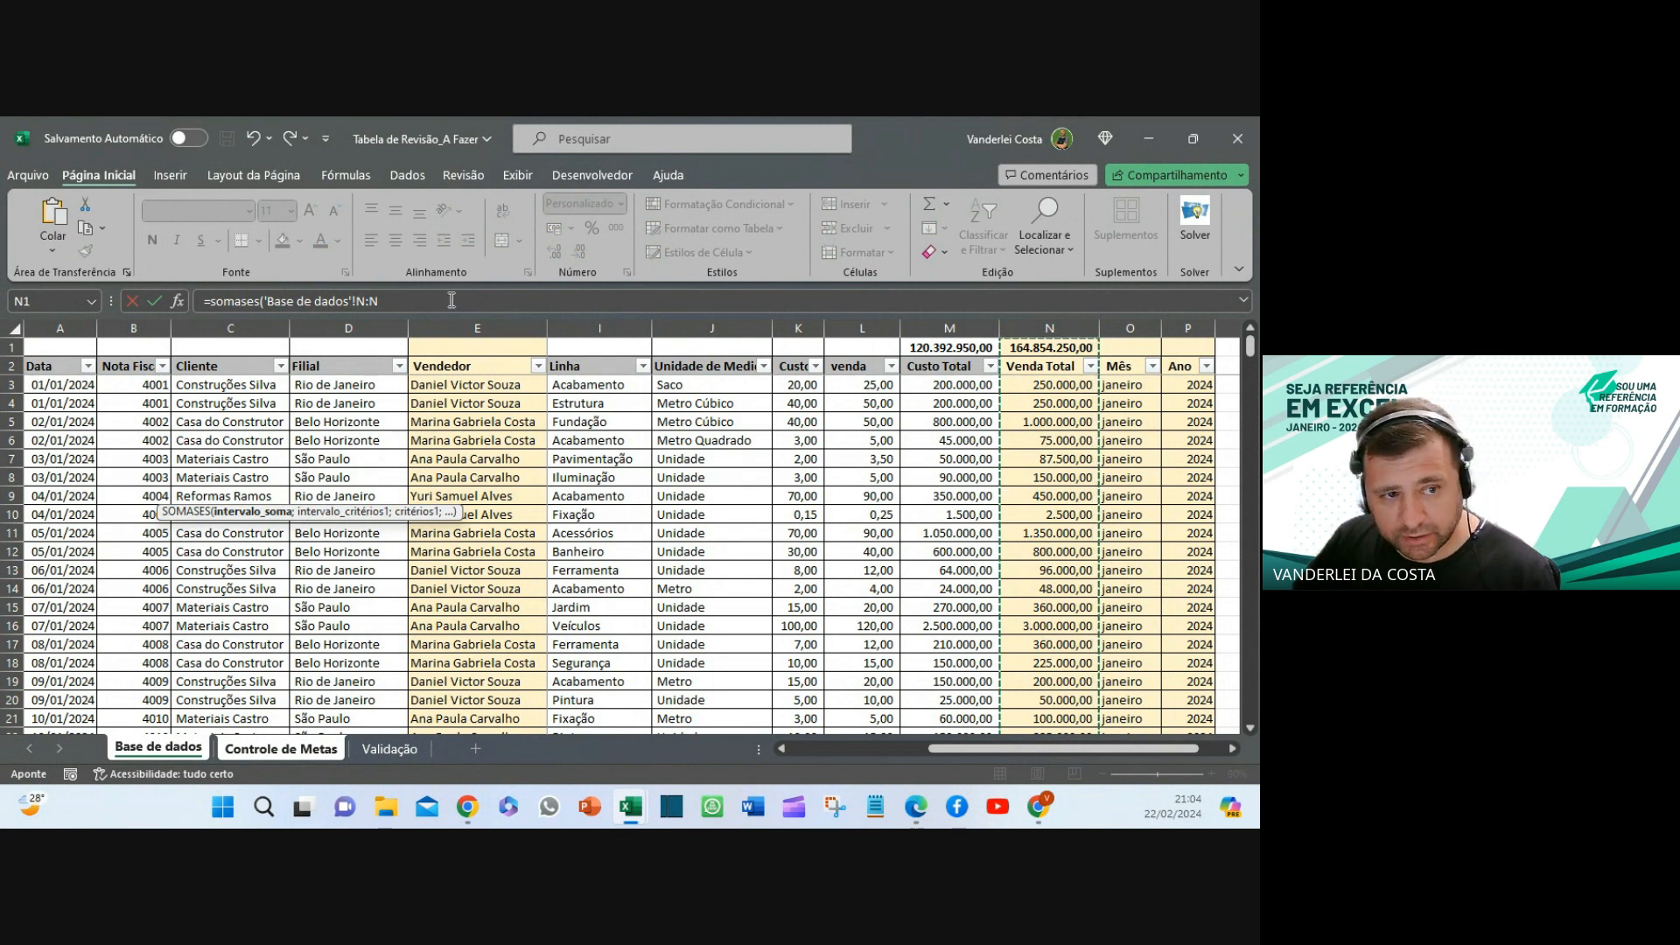
pyautogui.press('F4')
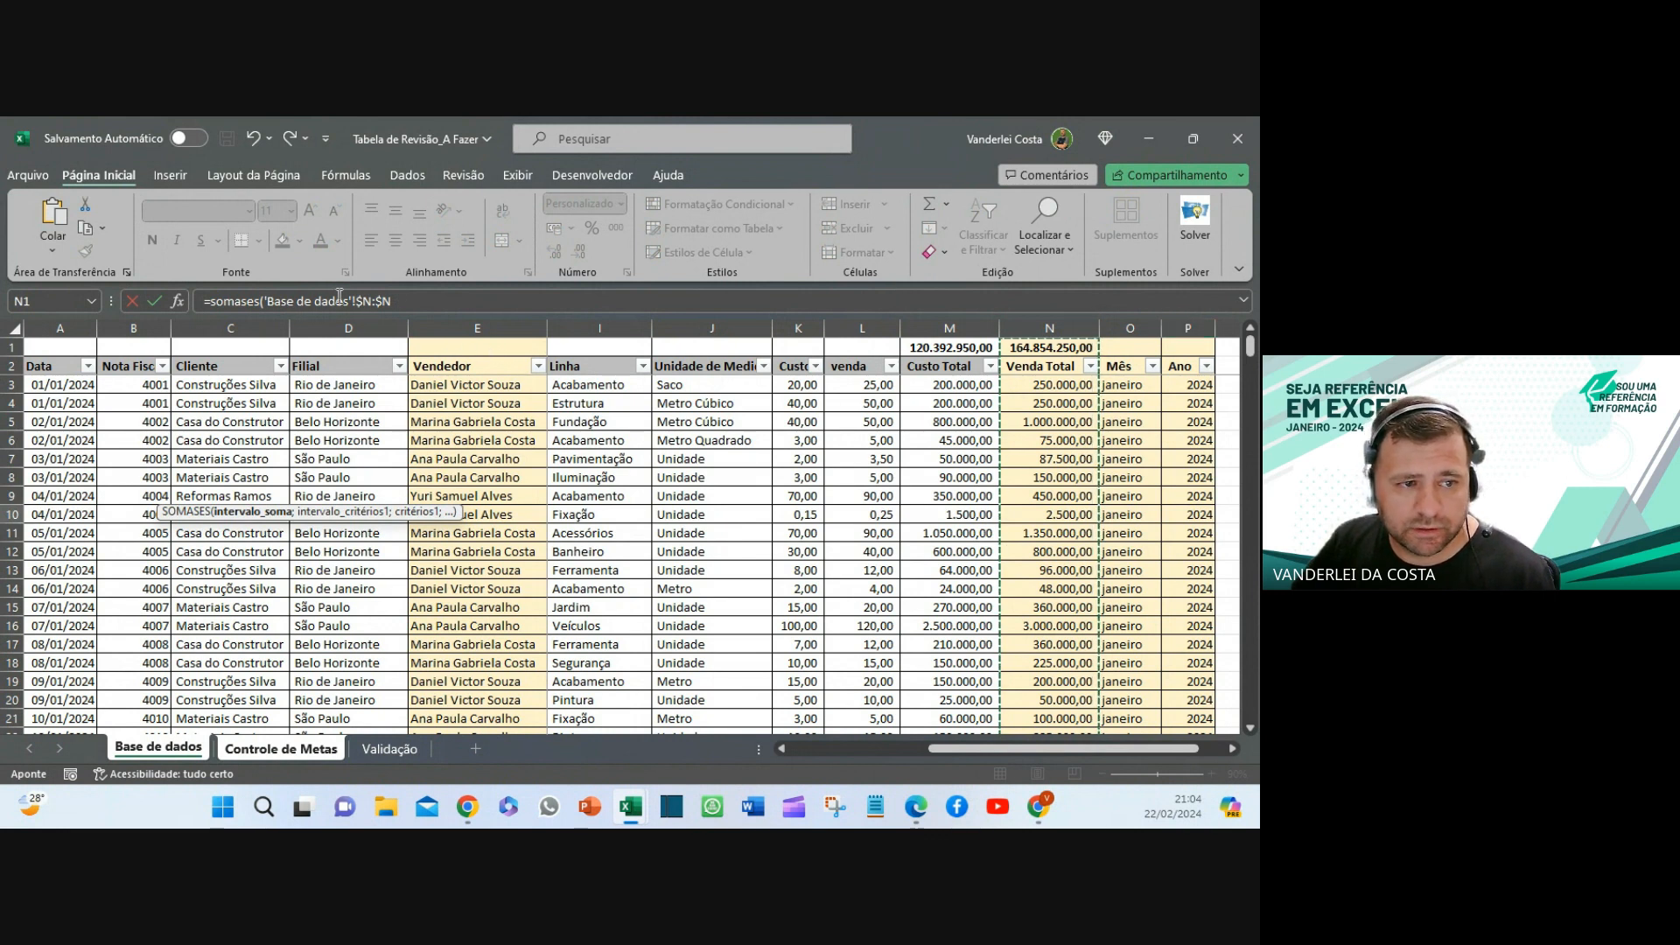
pyautogui.click(437, 297)
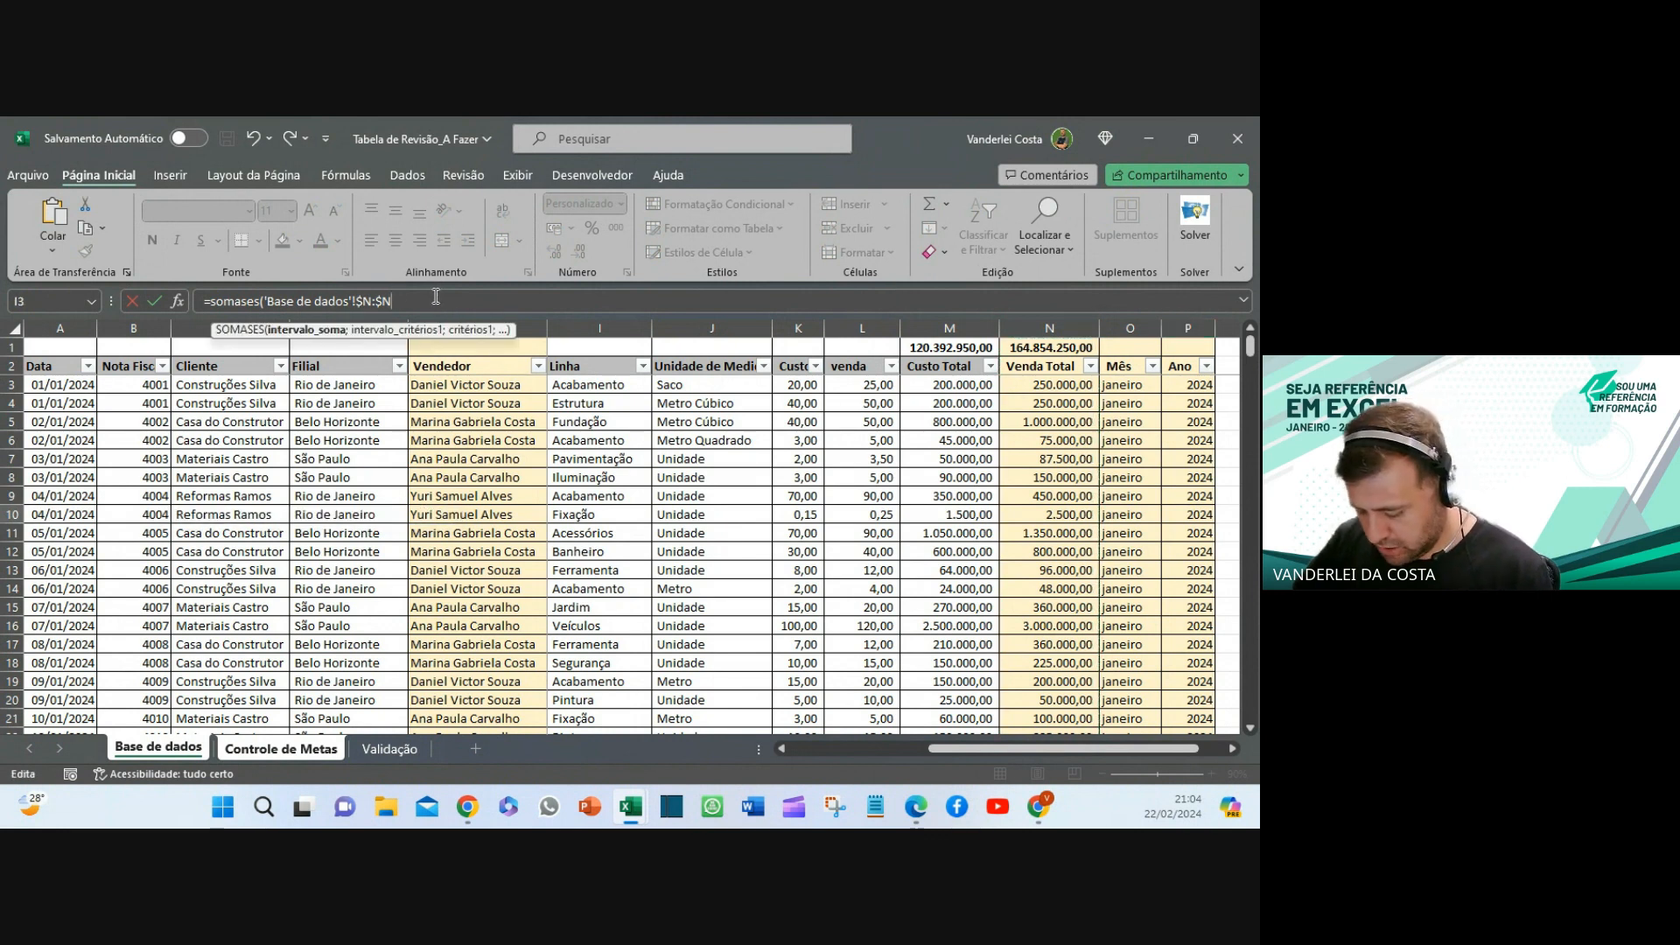
# - Add criteria range 'Base de dados'!$E:$E matched against the vendor name in A10
pyautogui.write(';')
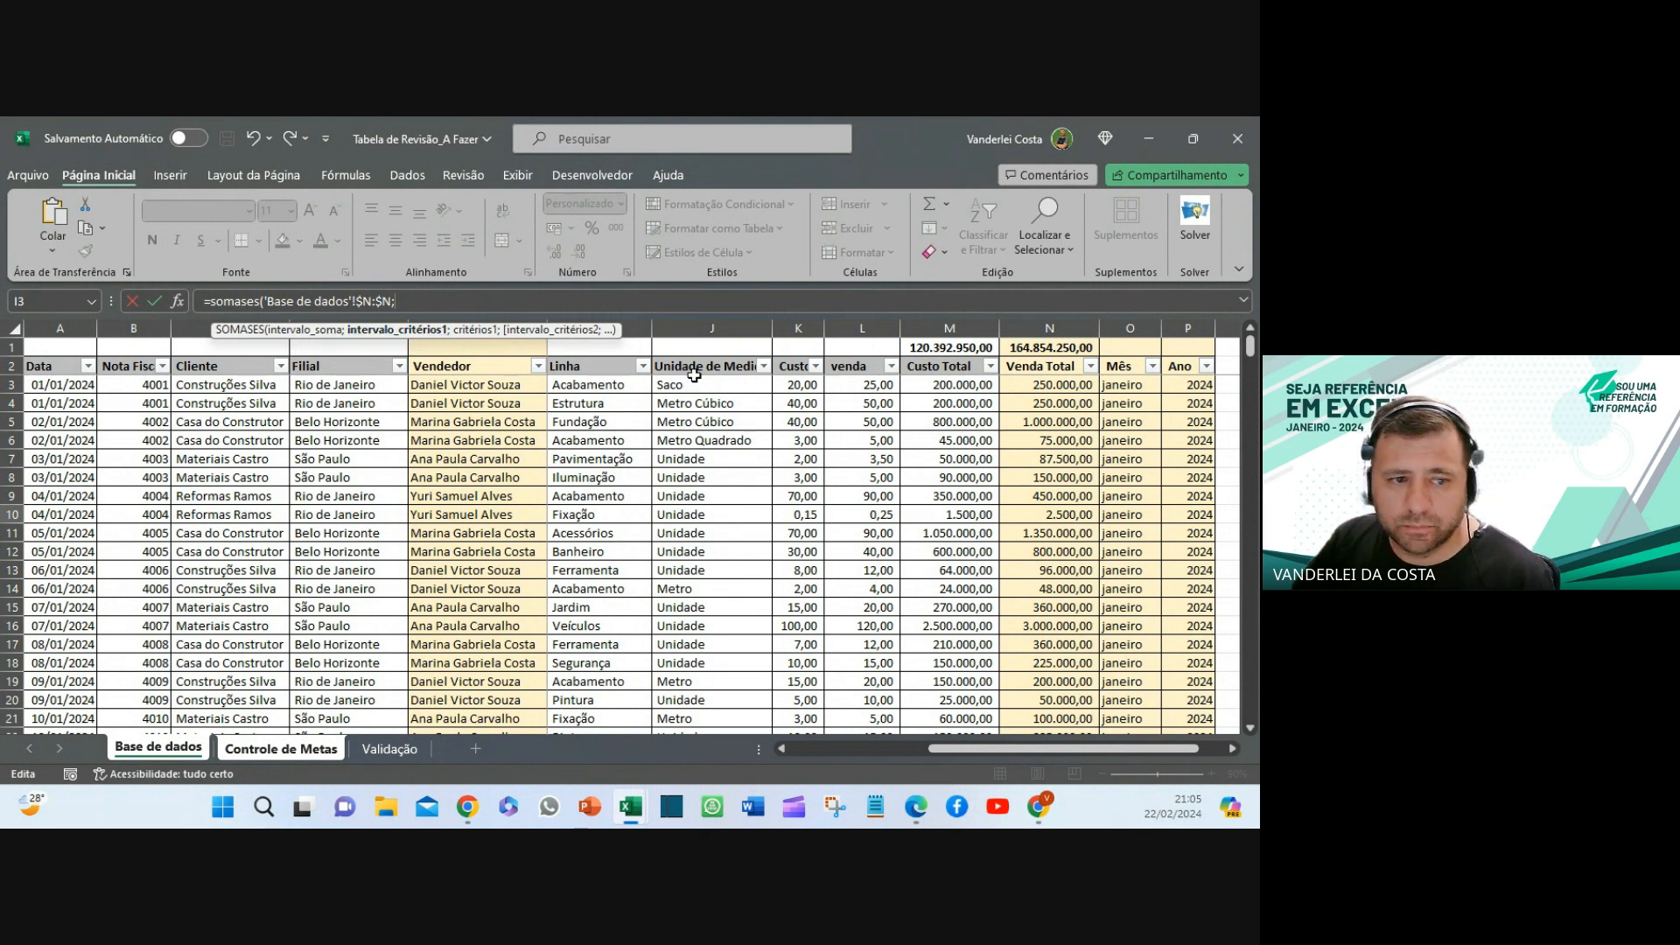
pyautogui.moveTo(499, 329); pyautogui.dragTo(1186, 276)
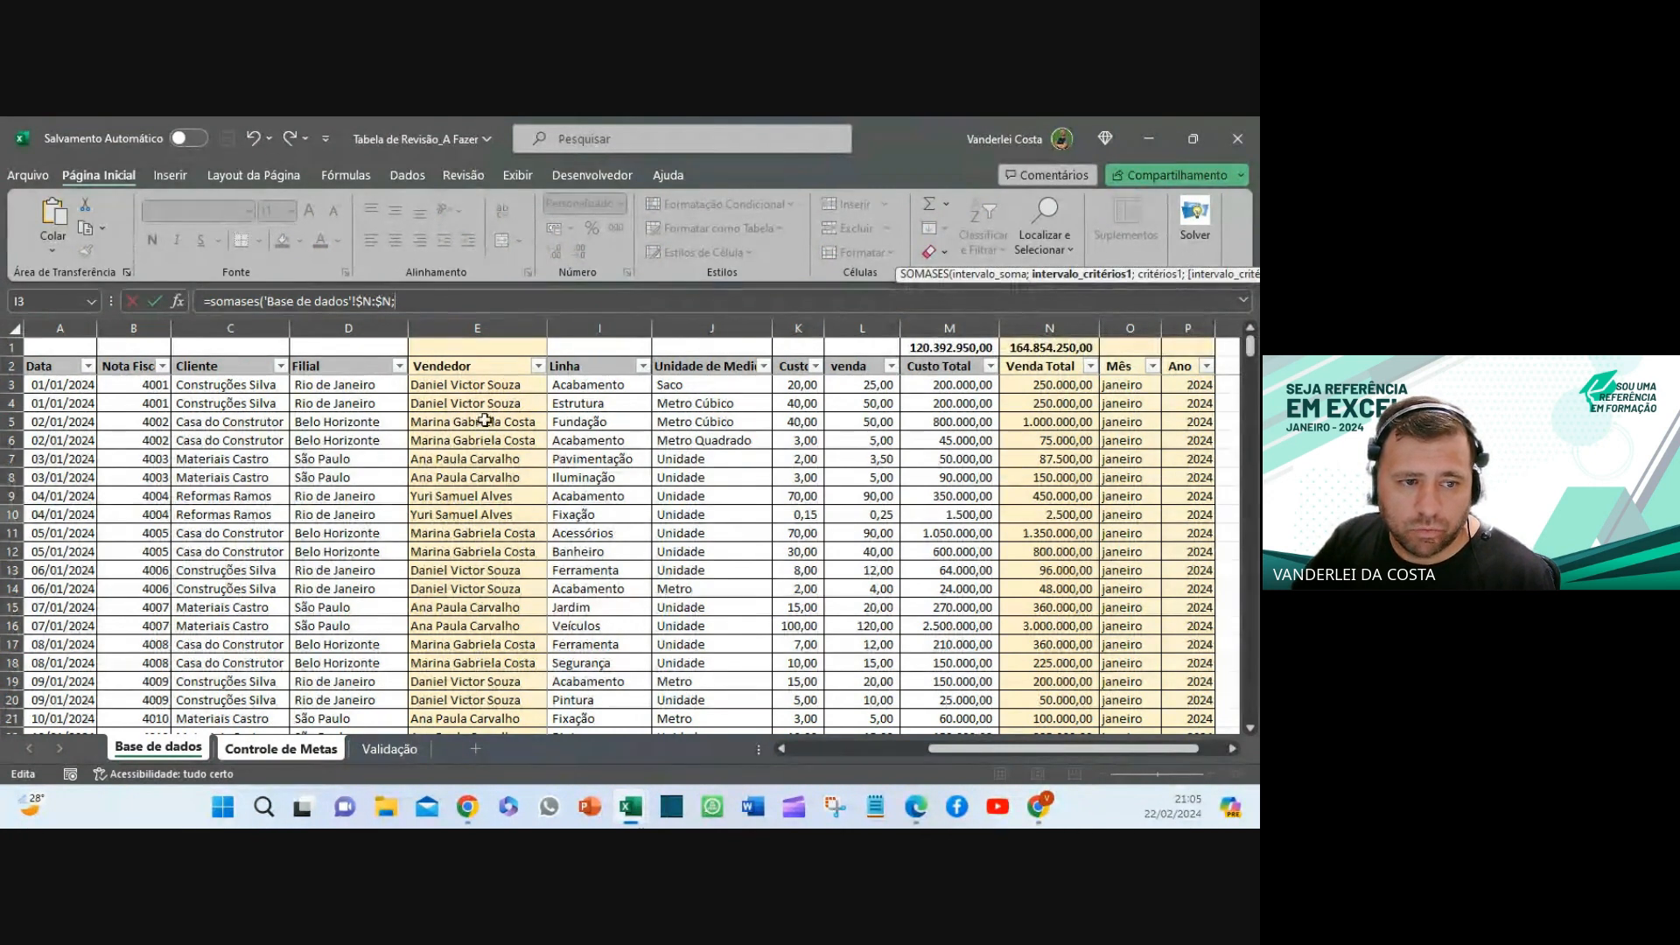
pyautogui.click(503, 322)
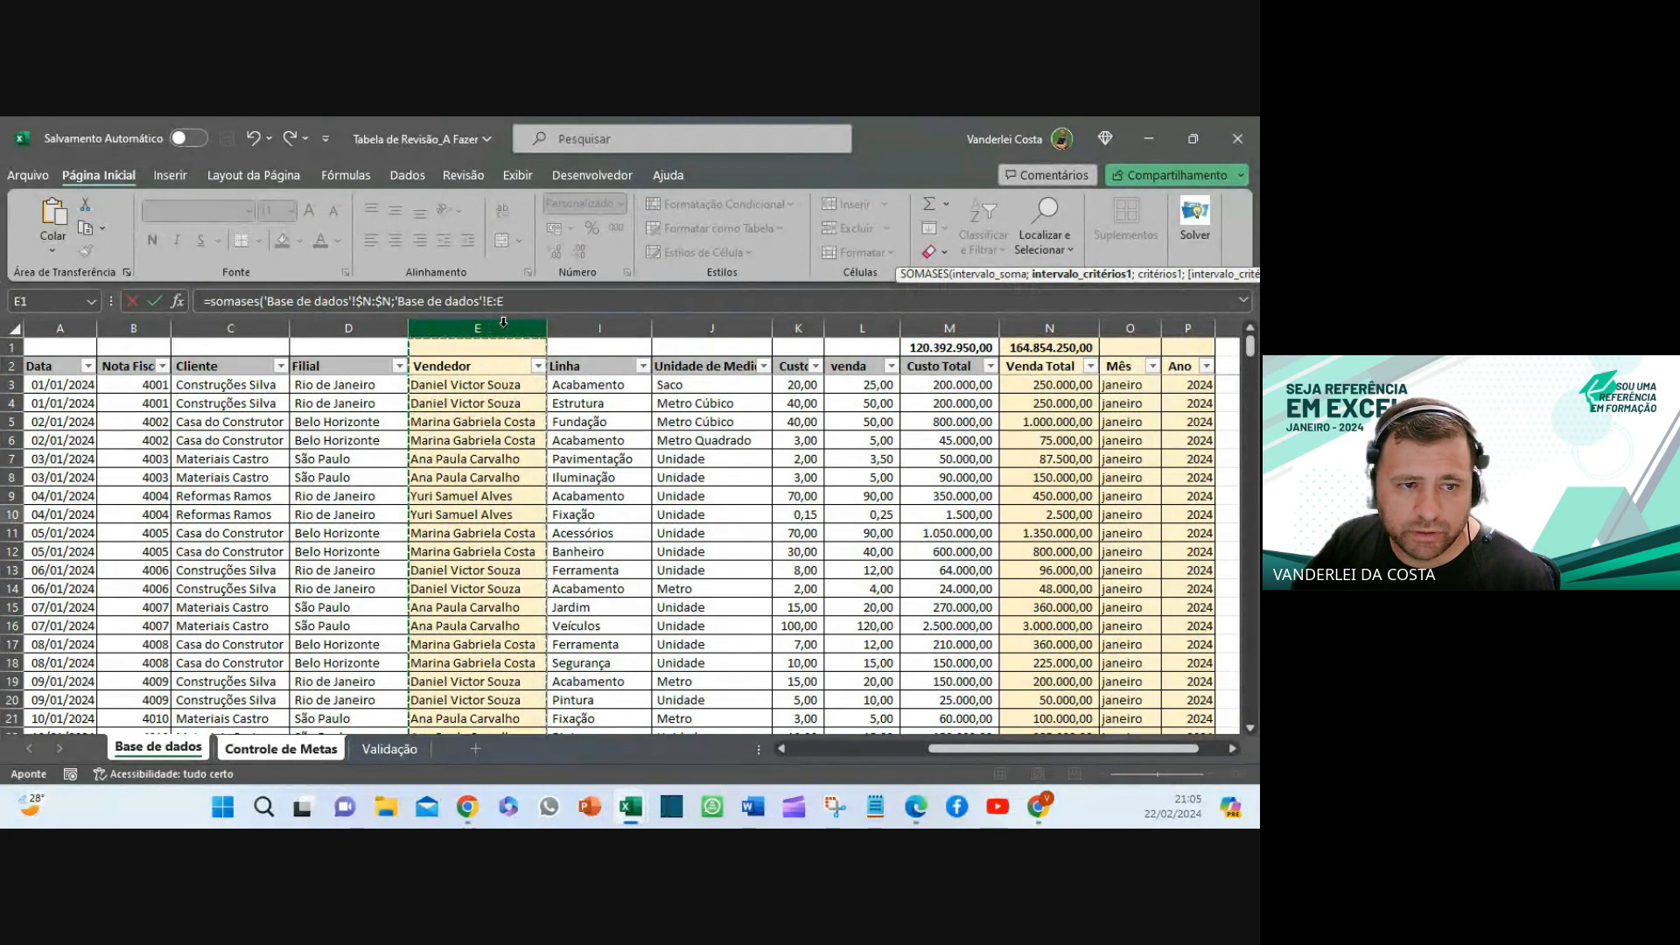
pyautogui.press('F4')
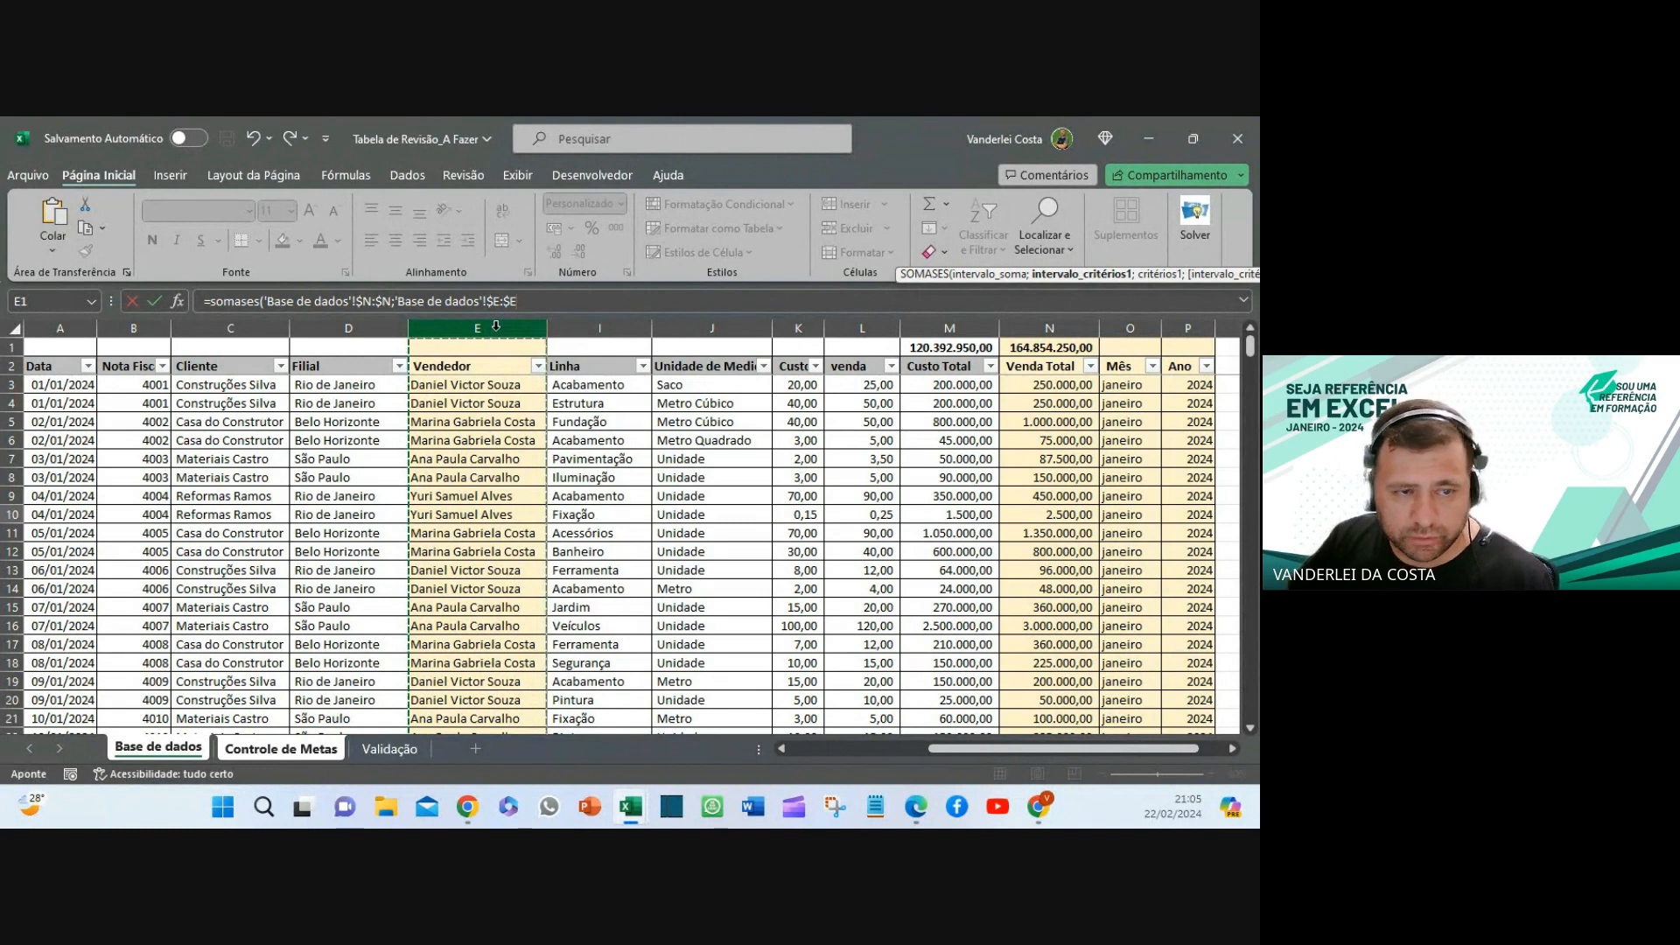
pyautogui.write(';')
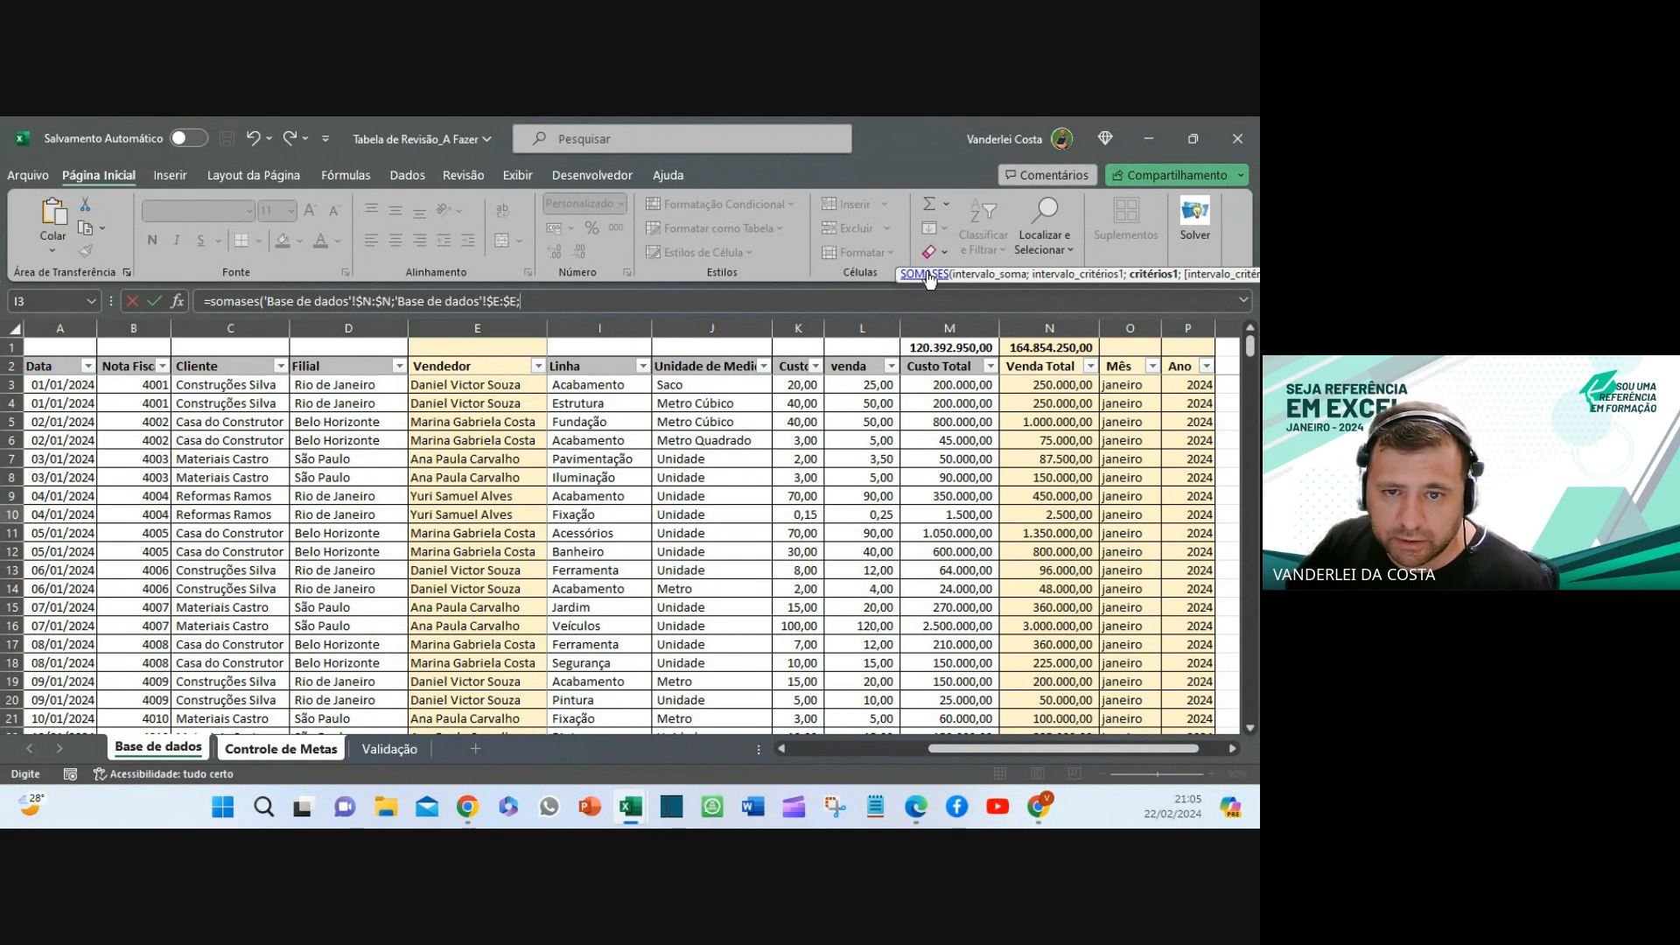
pyautogui.moveTo(930, 283); pyautogui.dragTo(748, 336)
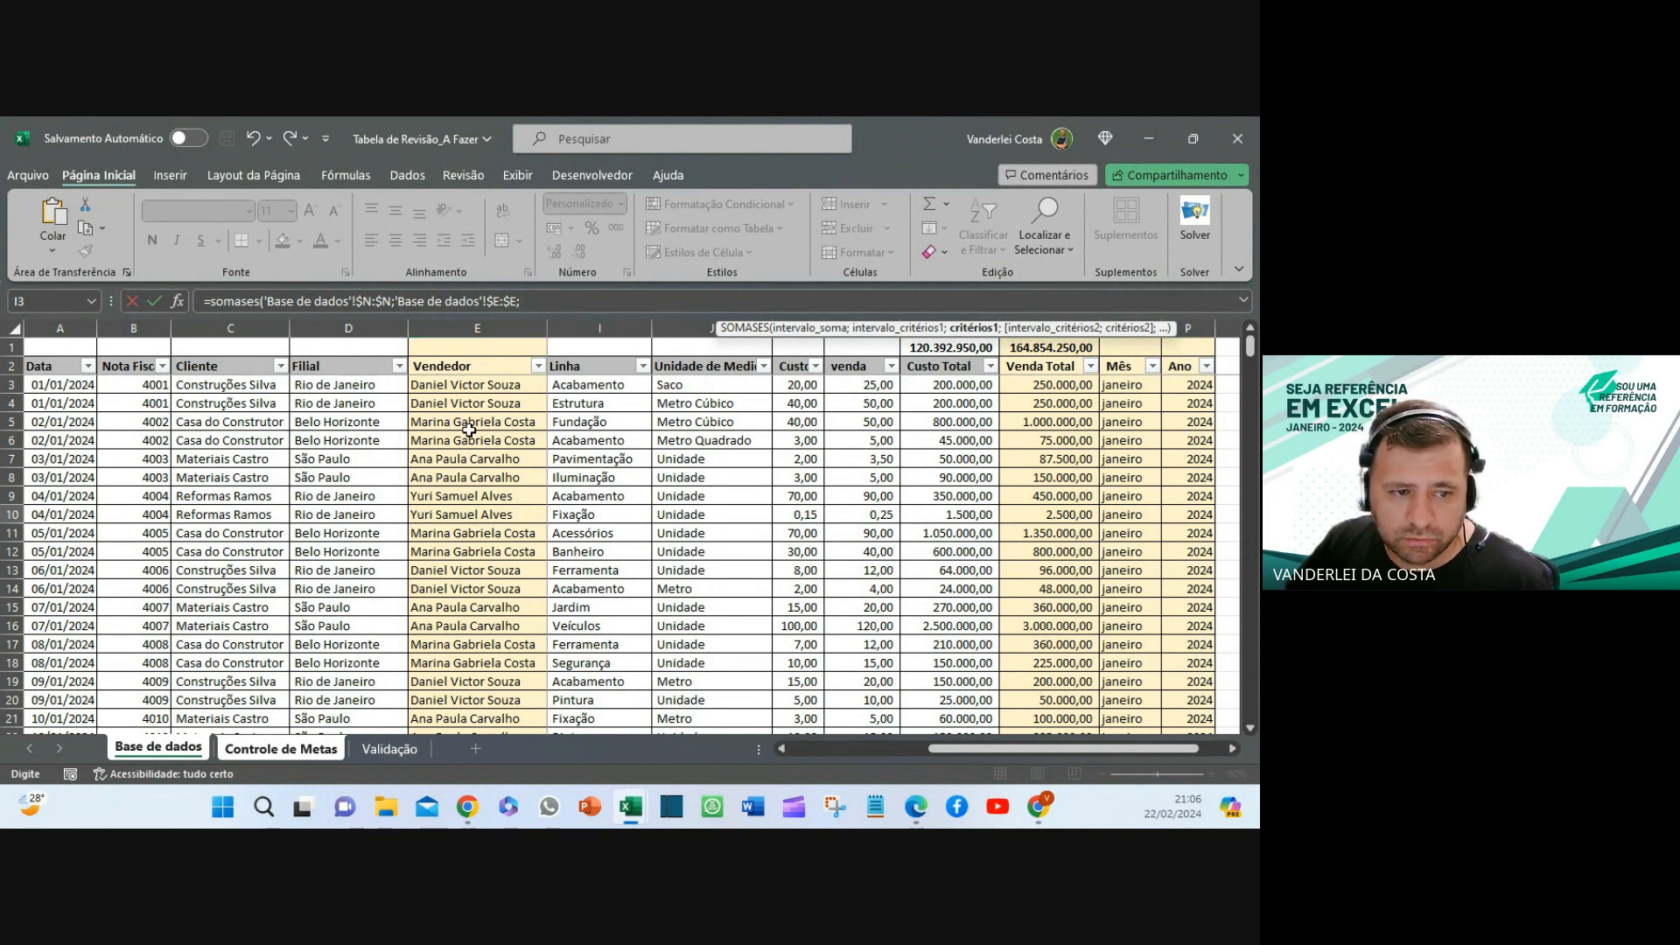
pyautogui.click(551, 323)
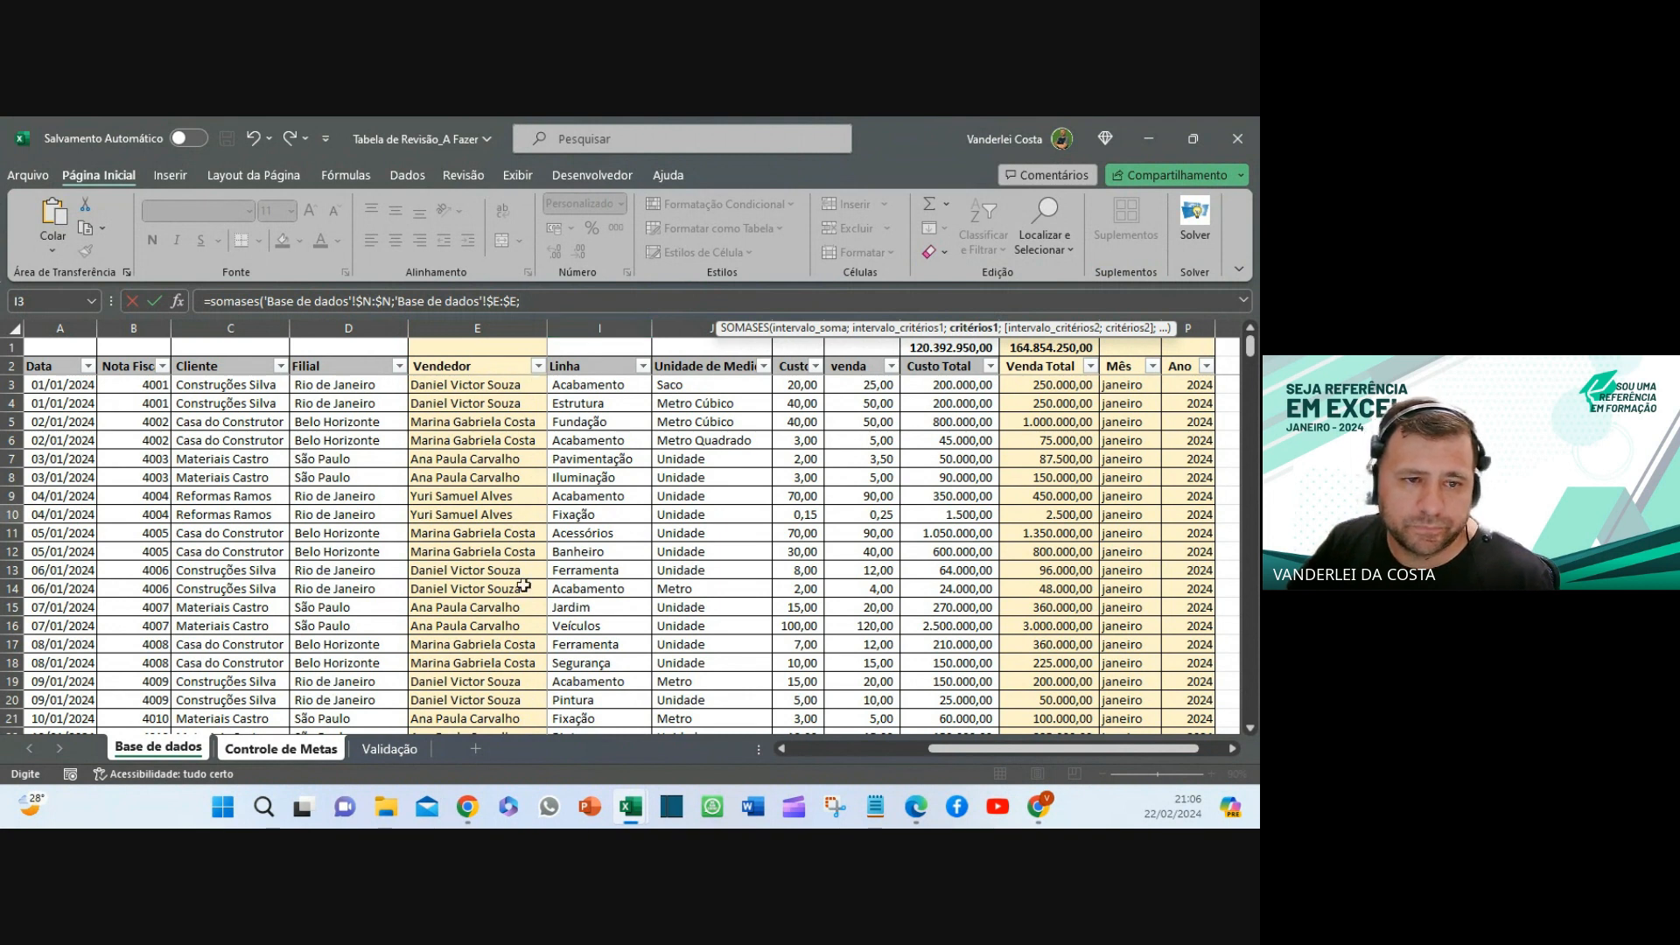
pyautogui.click(275, 754)
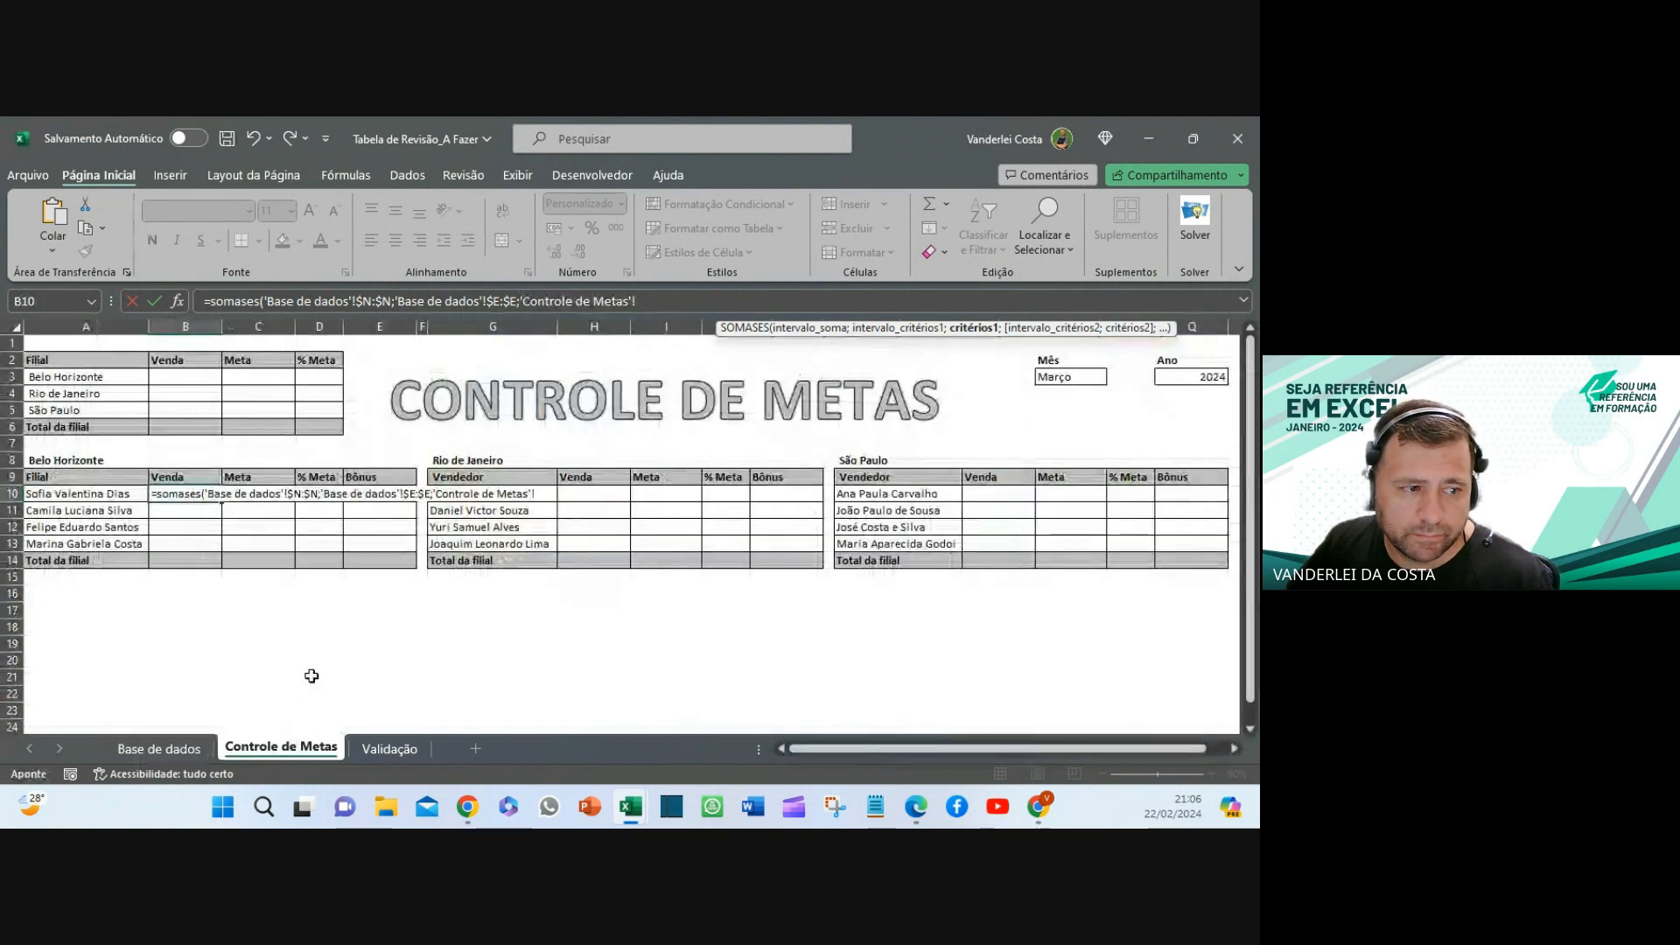
pyautogui.click(54, 494)
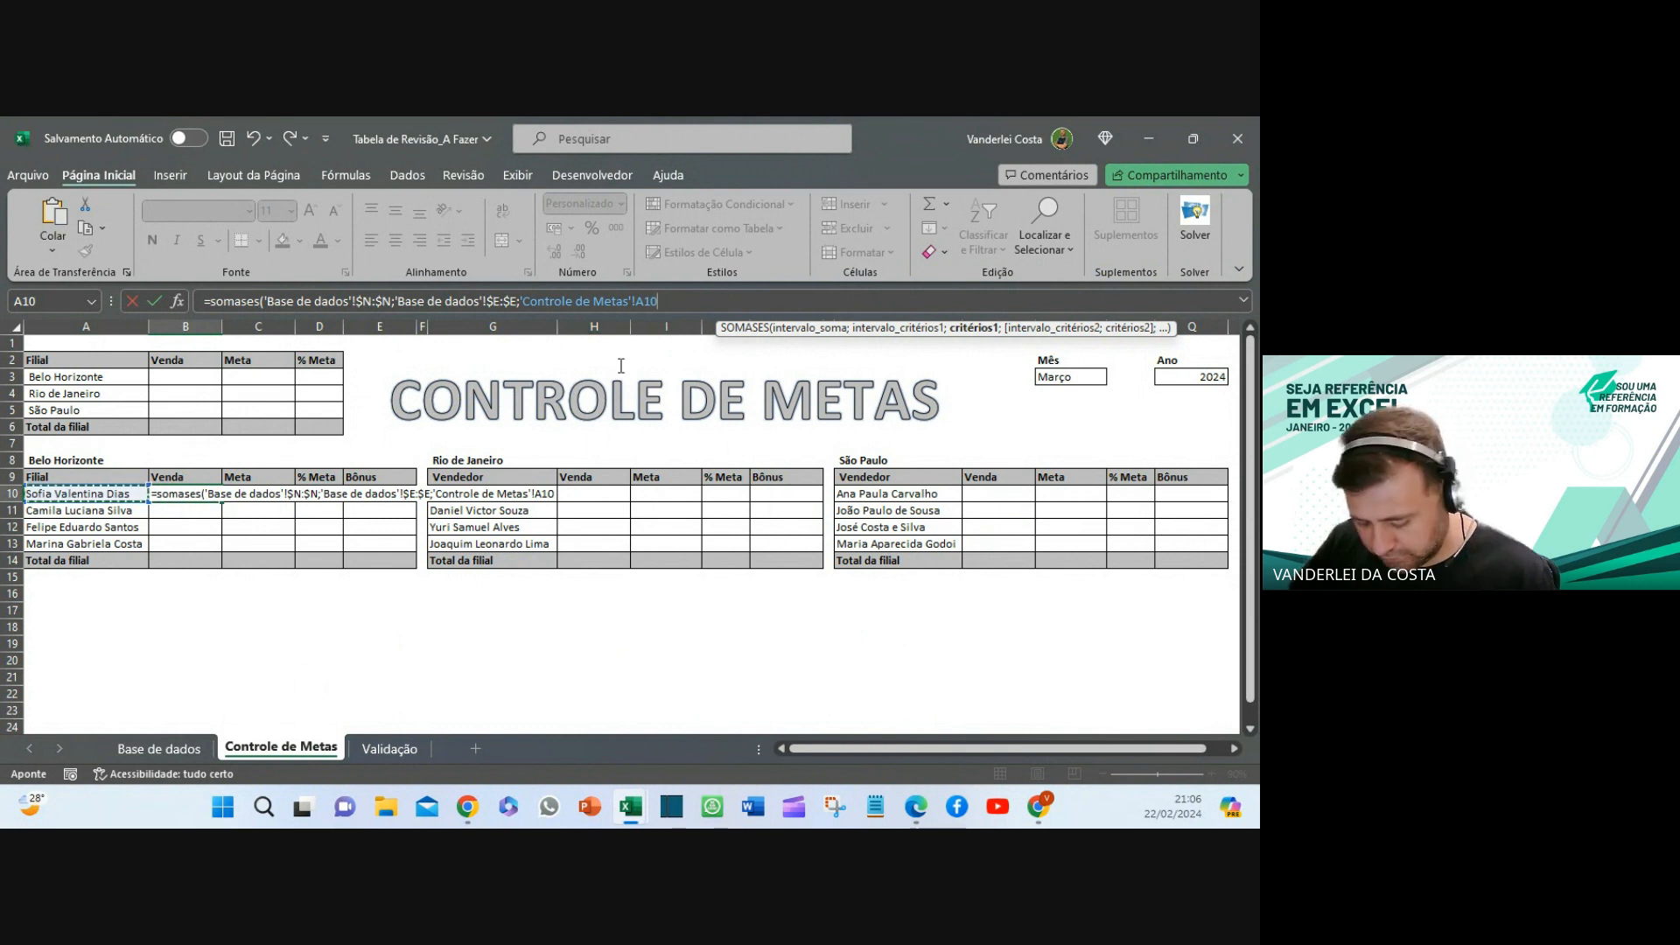
pyautogui.write(';')
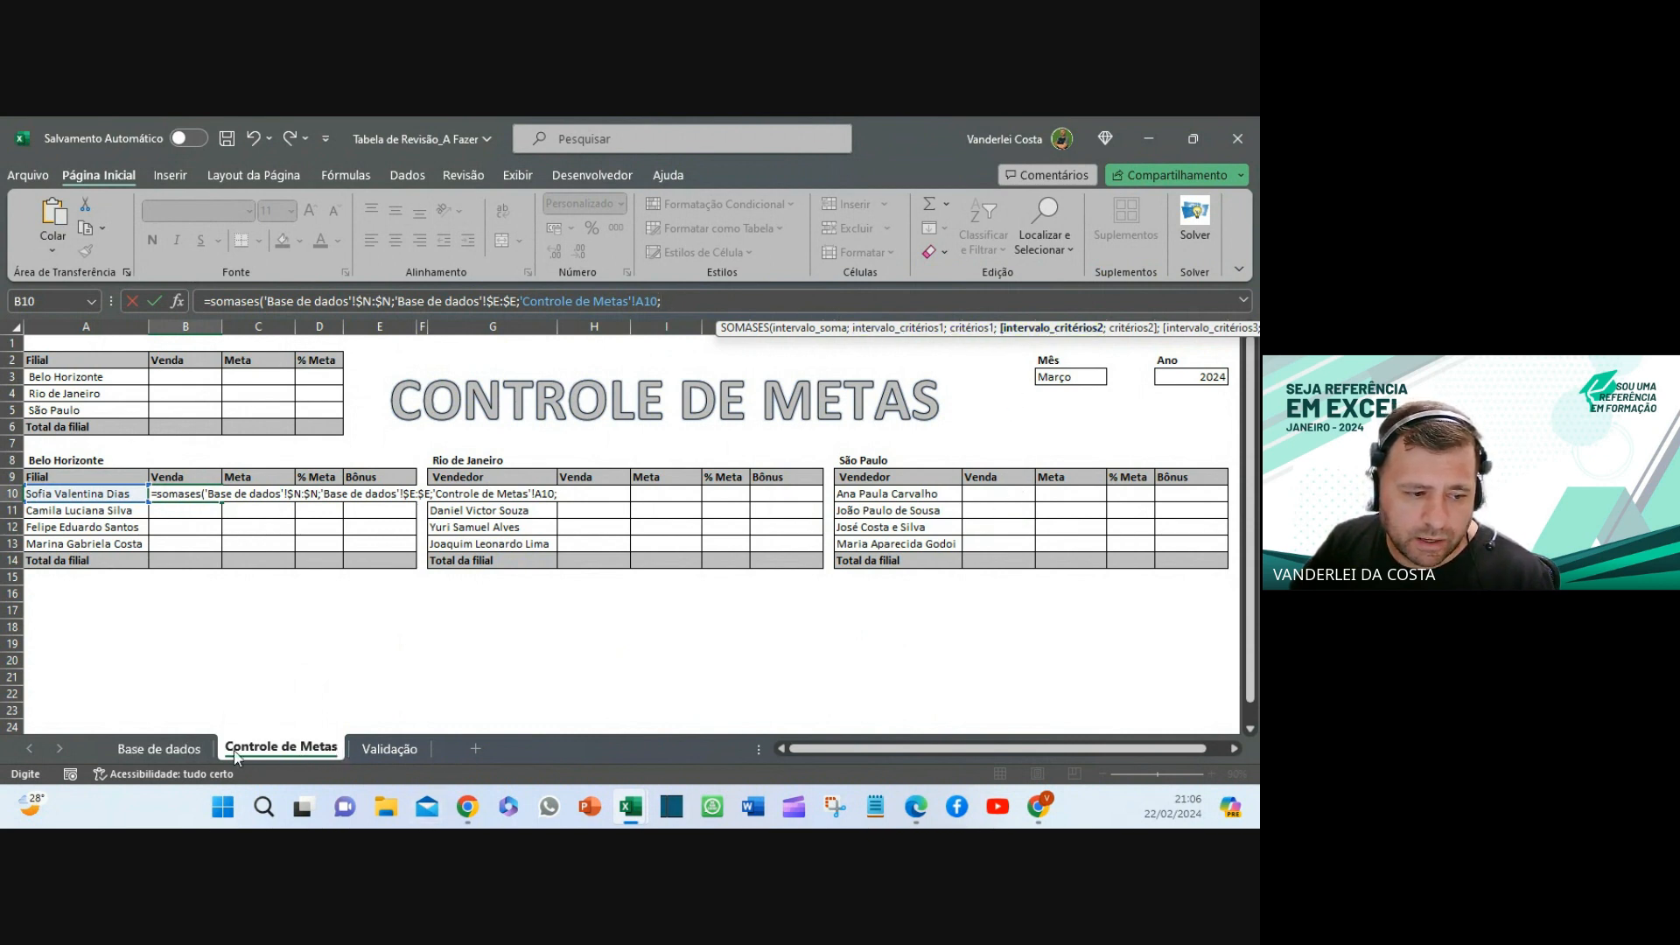
# - Add the month pair to the SOMASES formula: Base de dados $O:$O matched to 'Controle de Metas'!$O$3
pyautogui.click(159, 747)
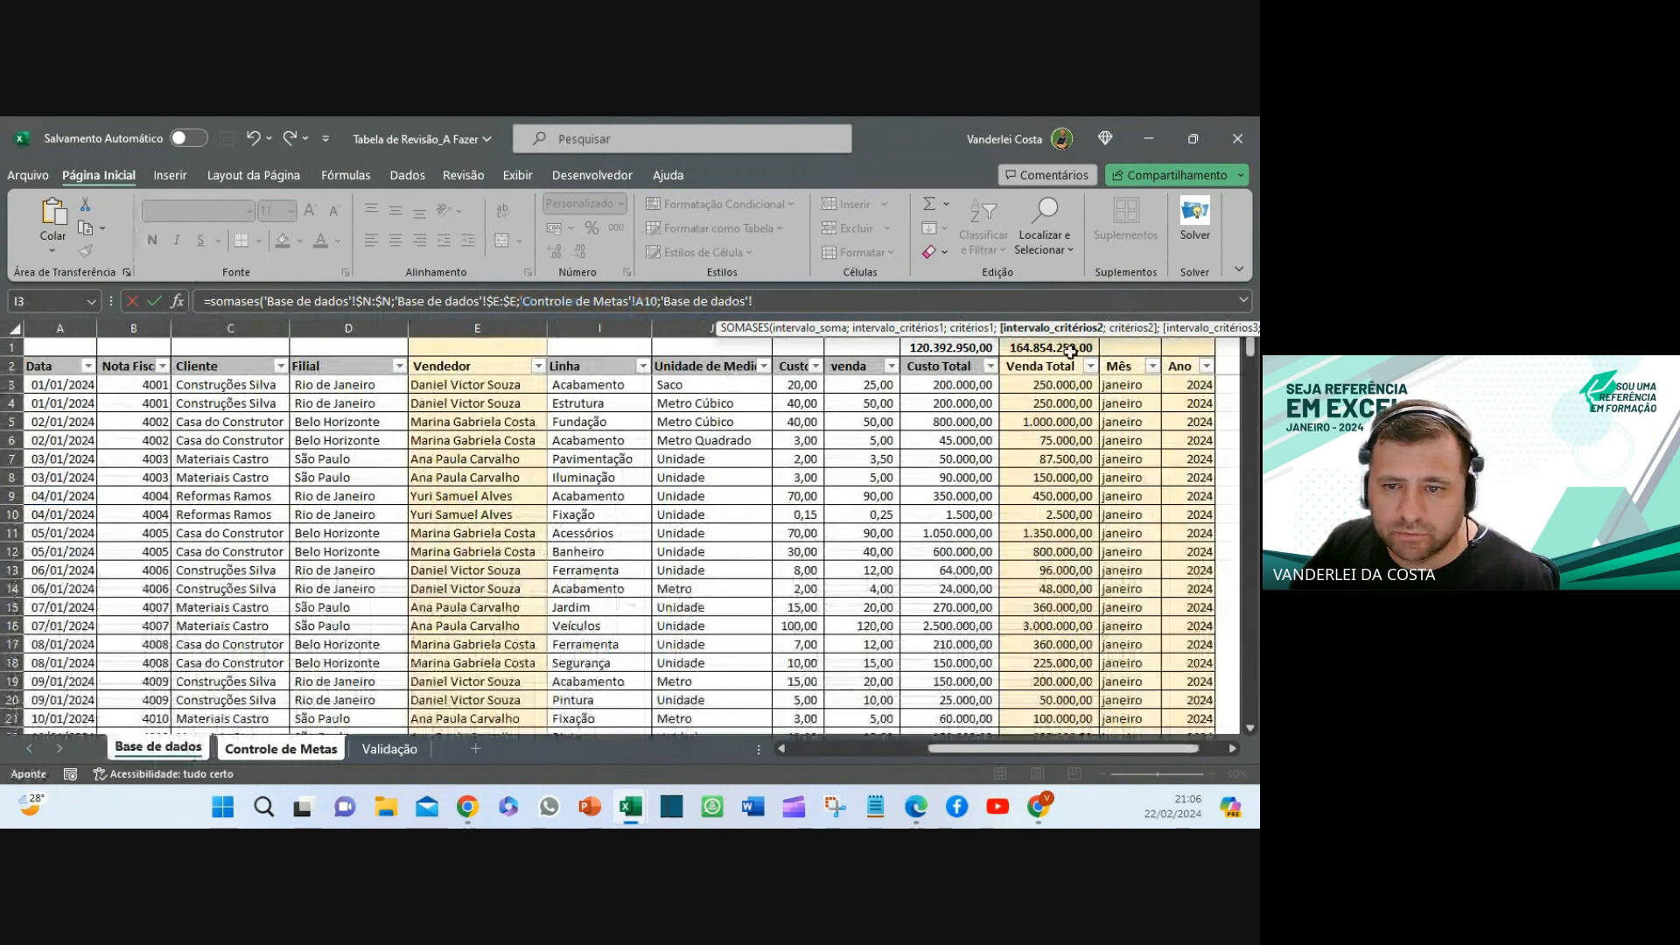
pyautogui.moveTo(1065, 330); pyautogui.dragTo(407, 414)
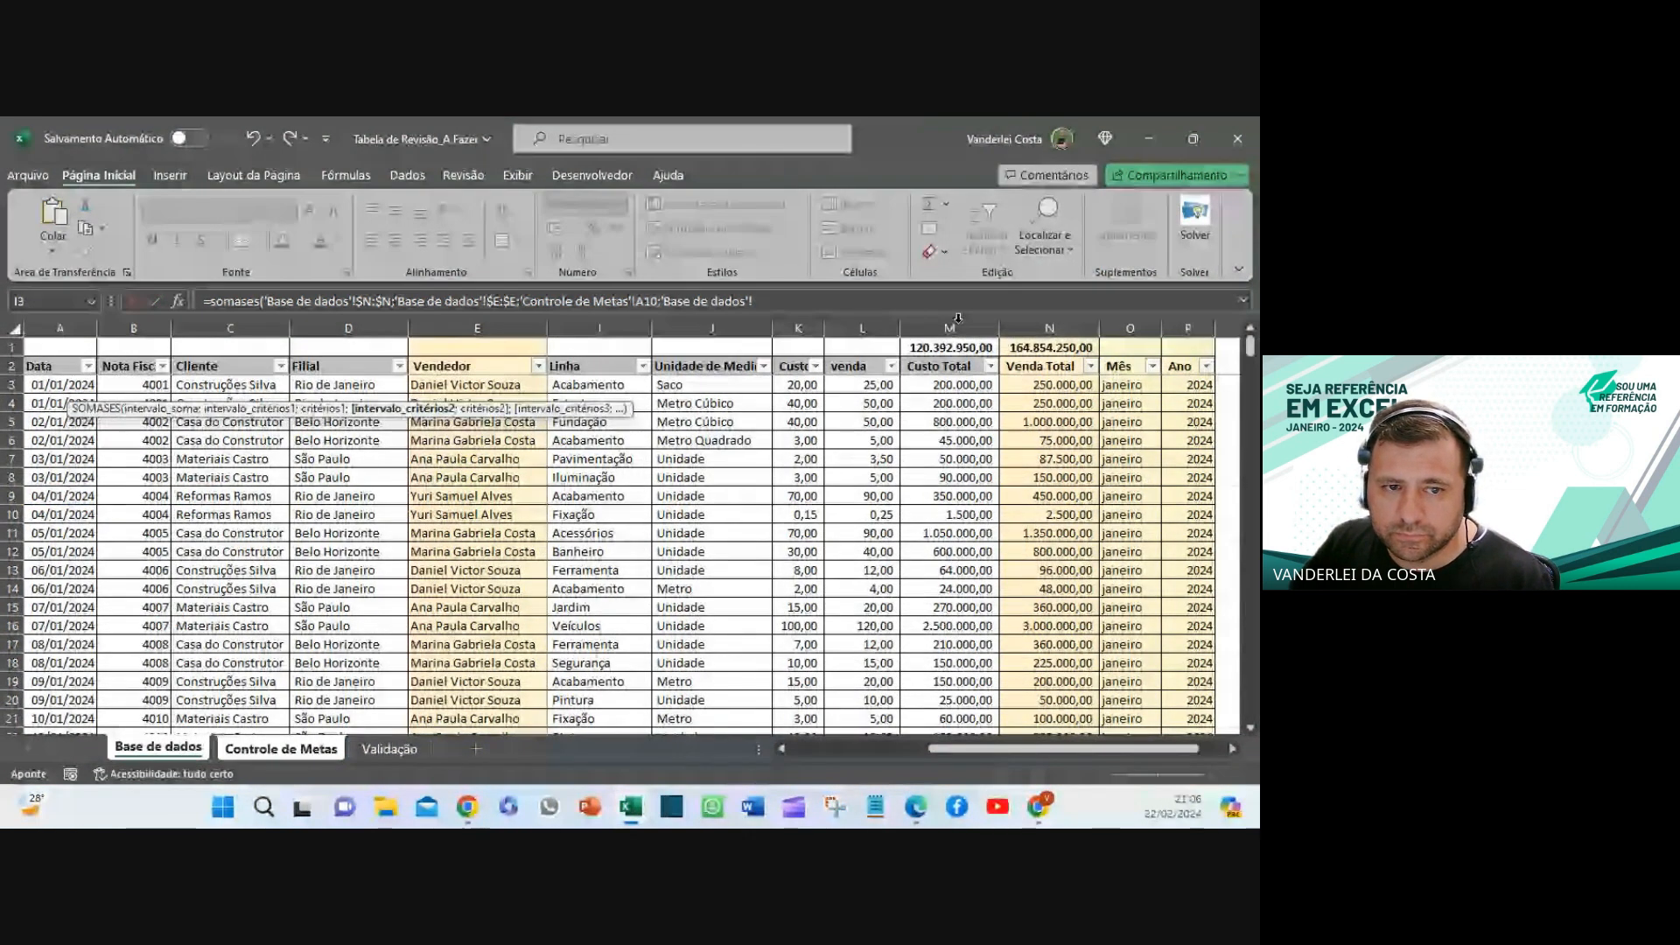
pyautogui.click(1130, 328)
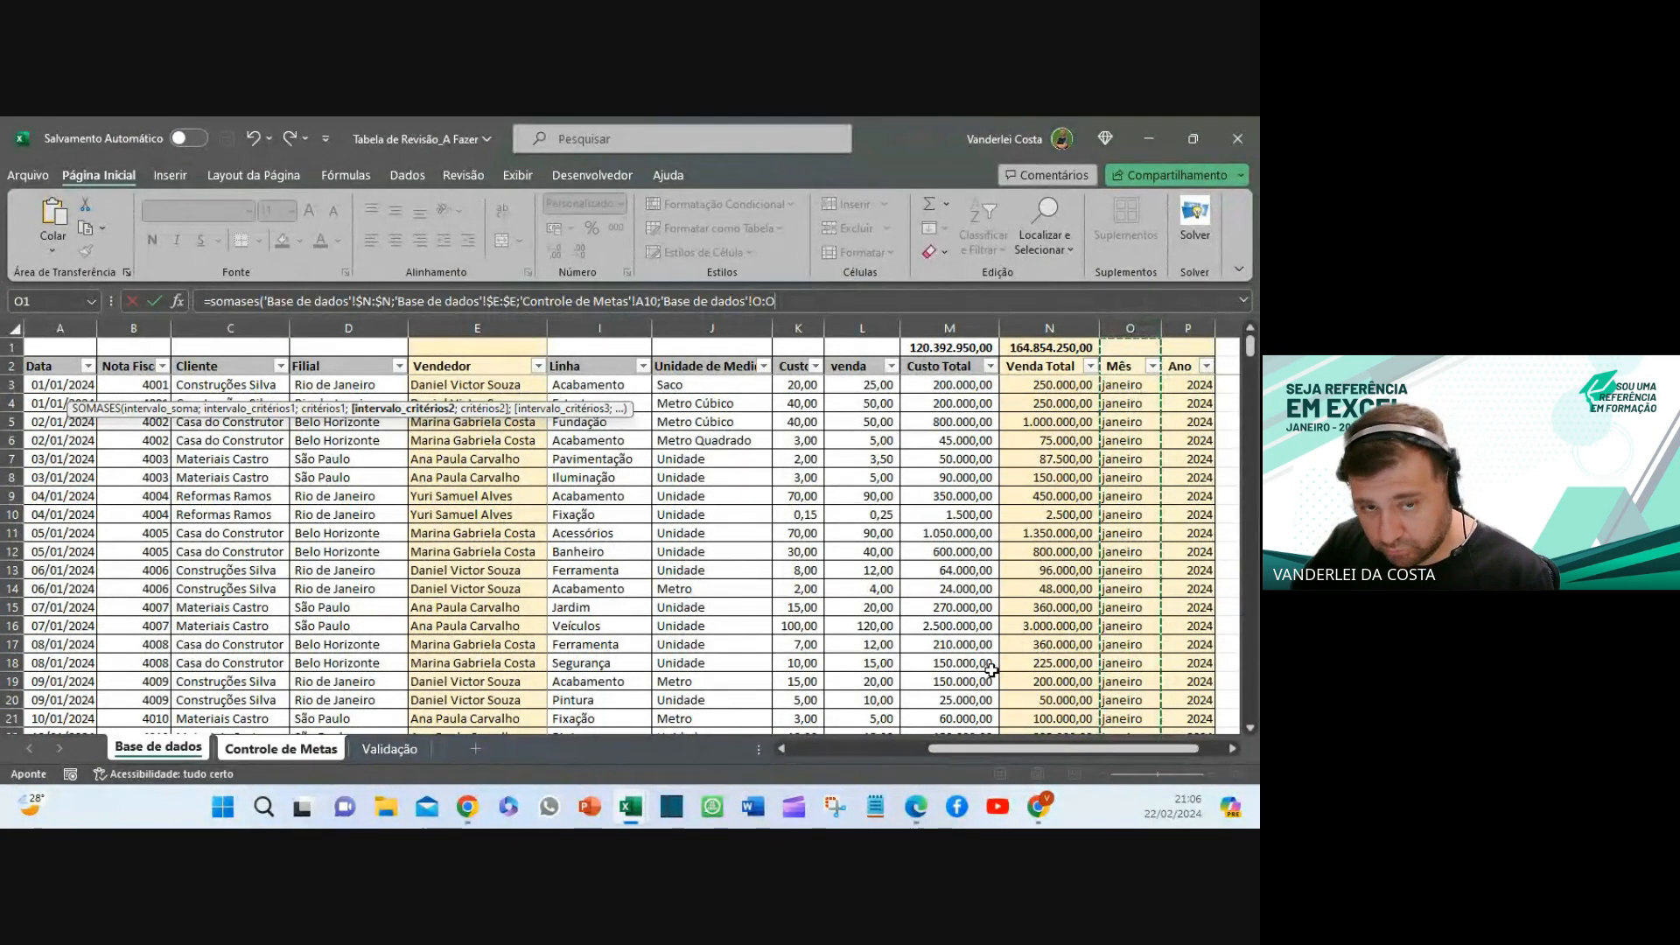
pyautogui.press('F4')
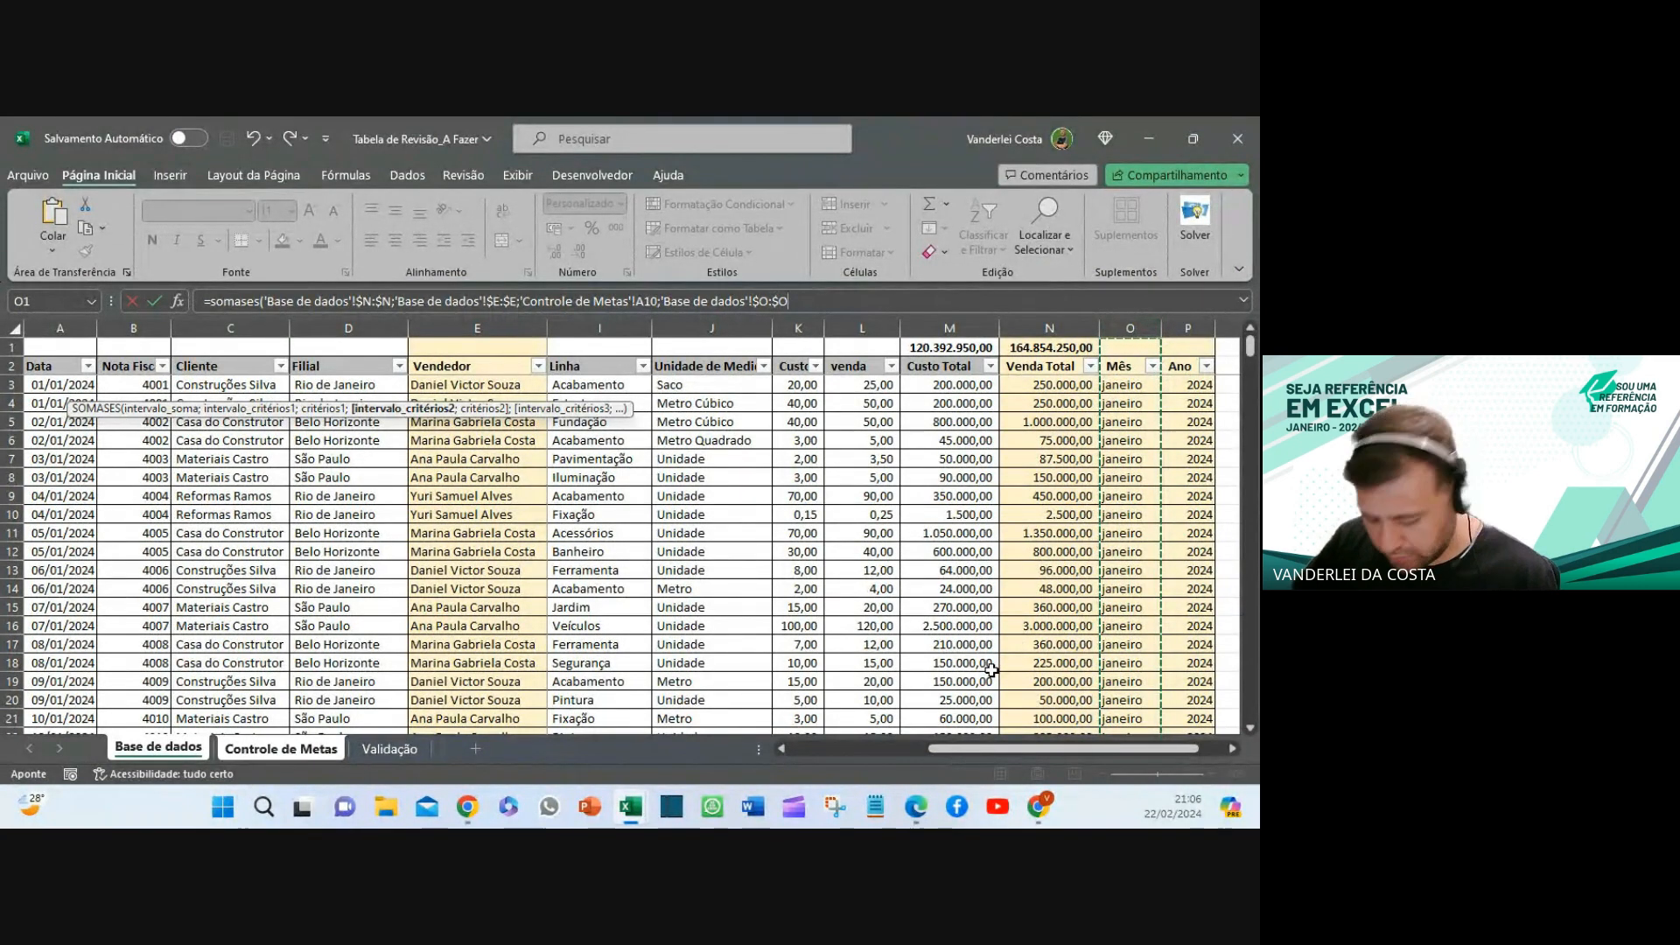
pyautogui.write(';')
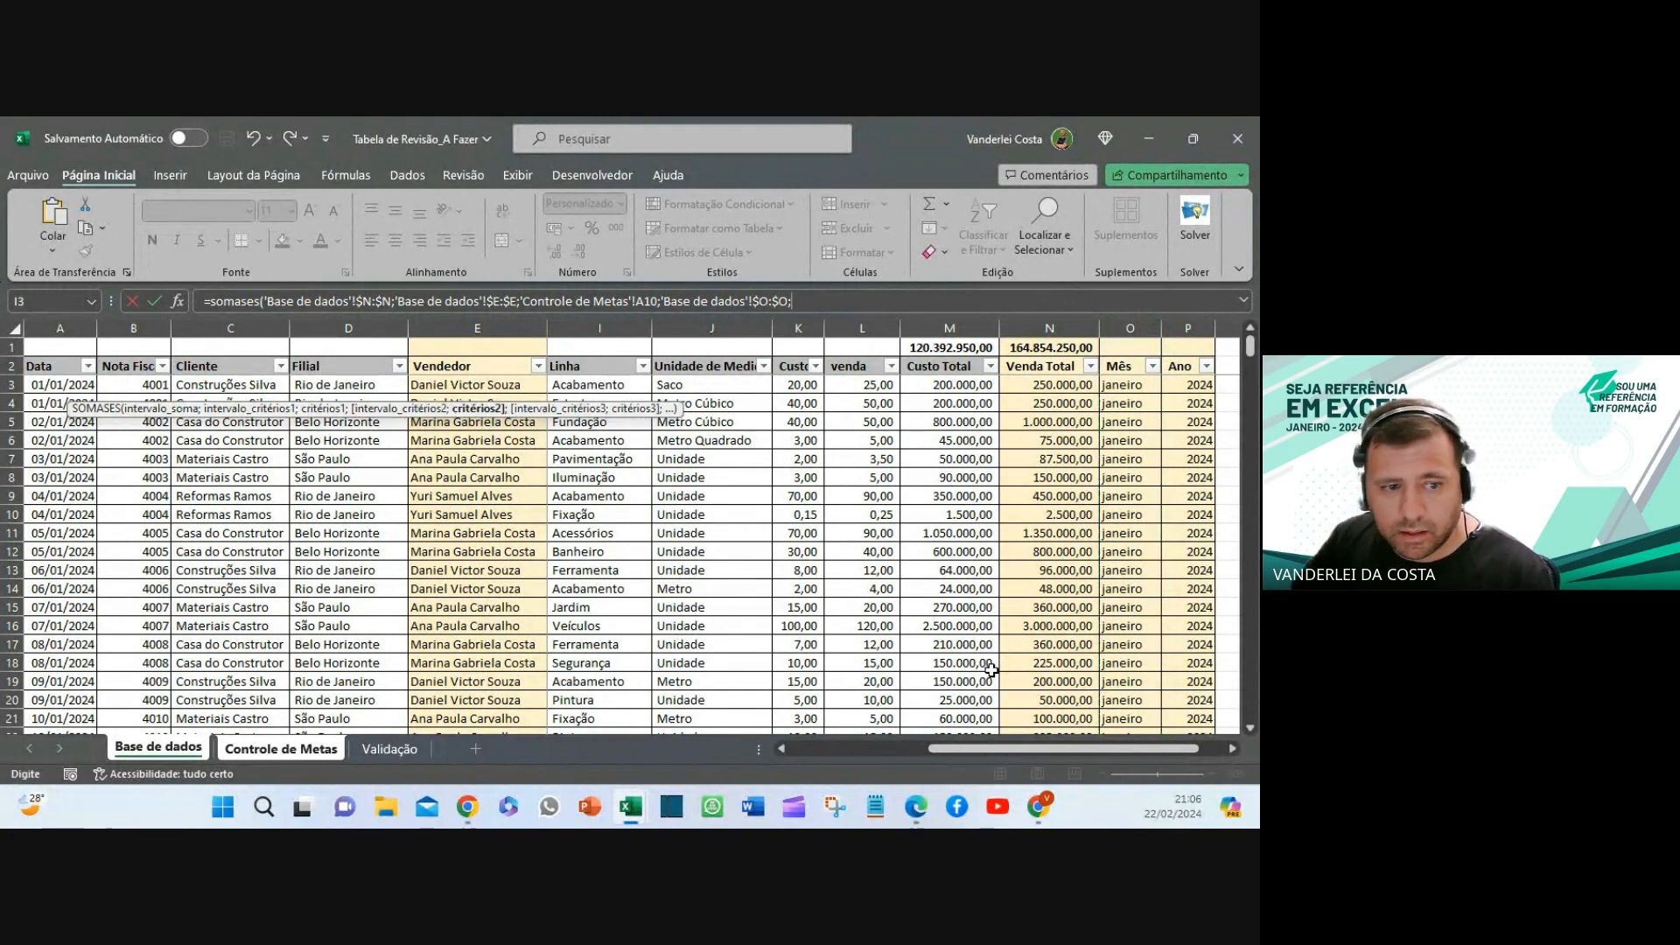
pyautogui.click(298, 751)
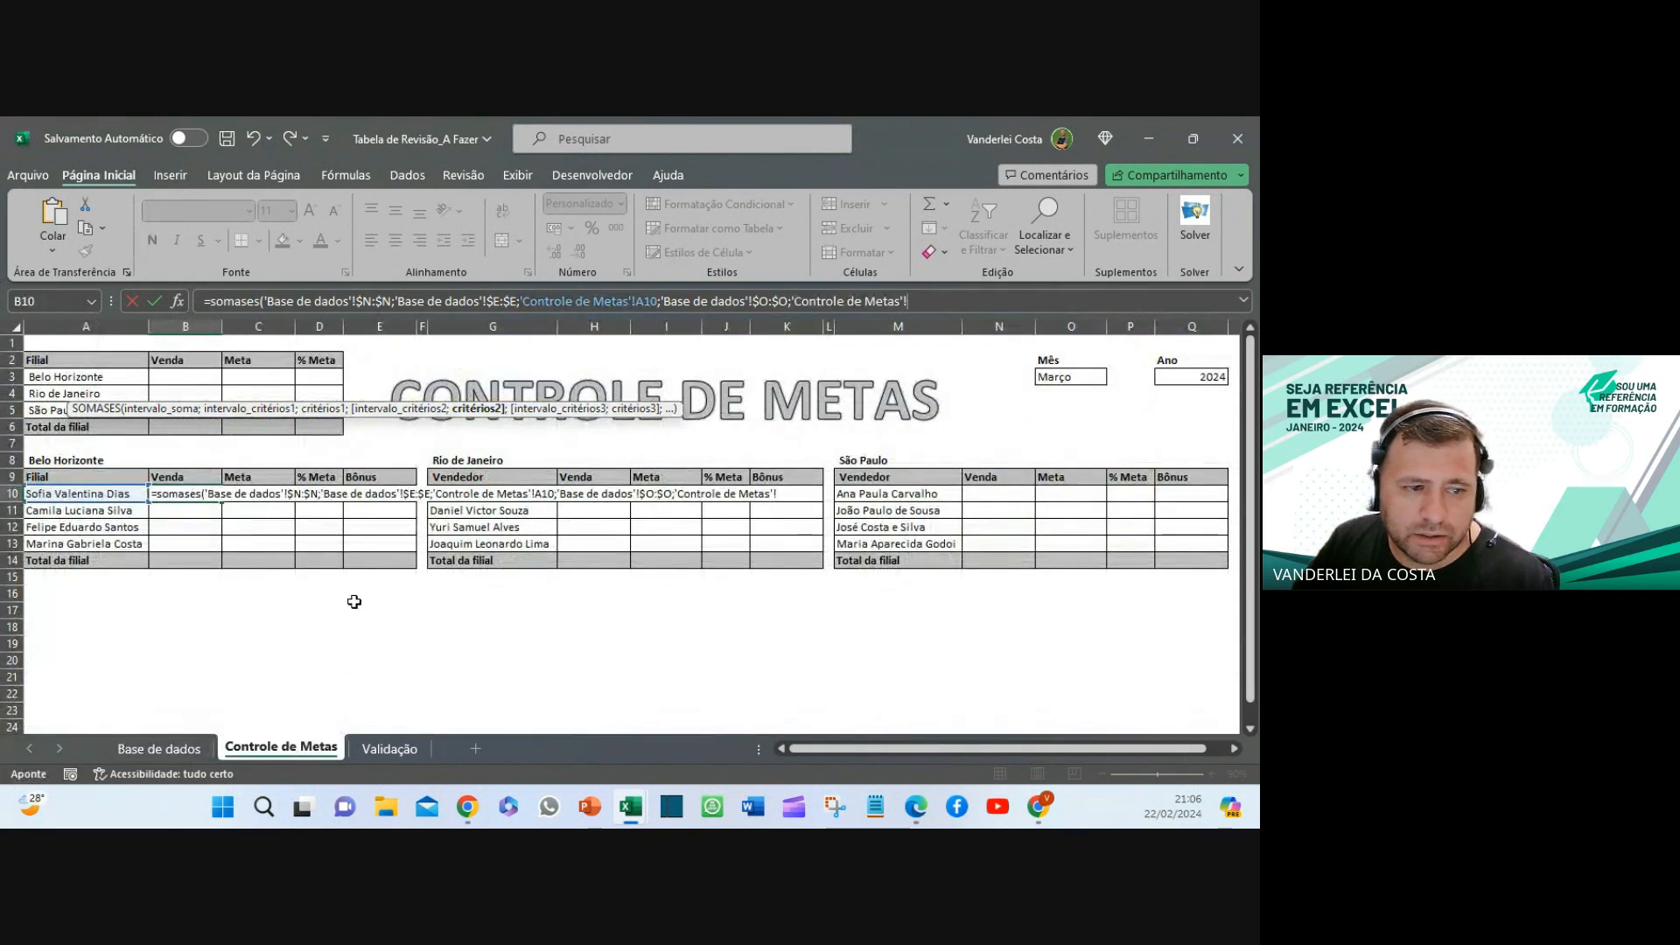
pyautogui.click(1059, 378)
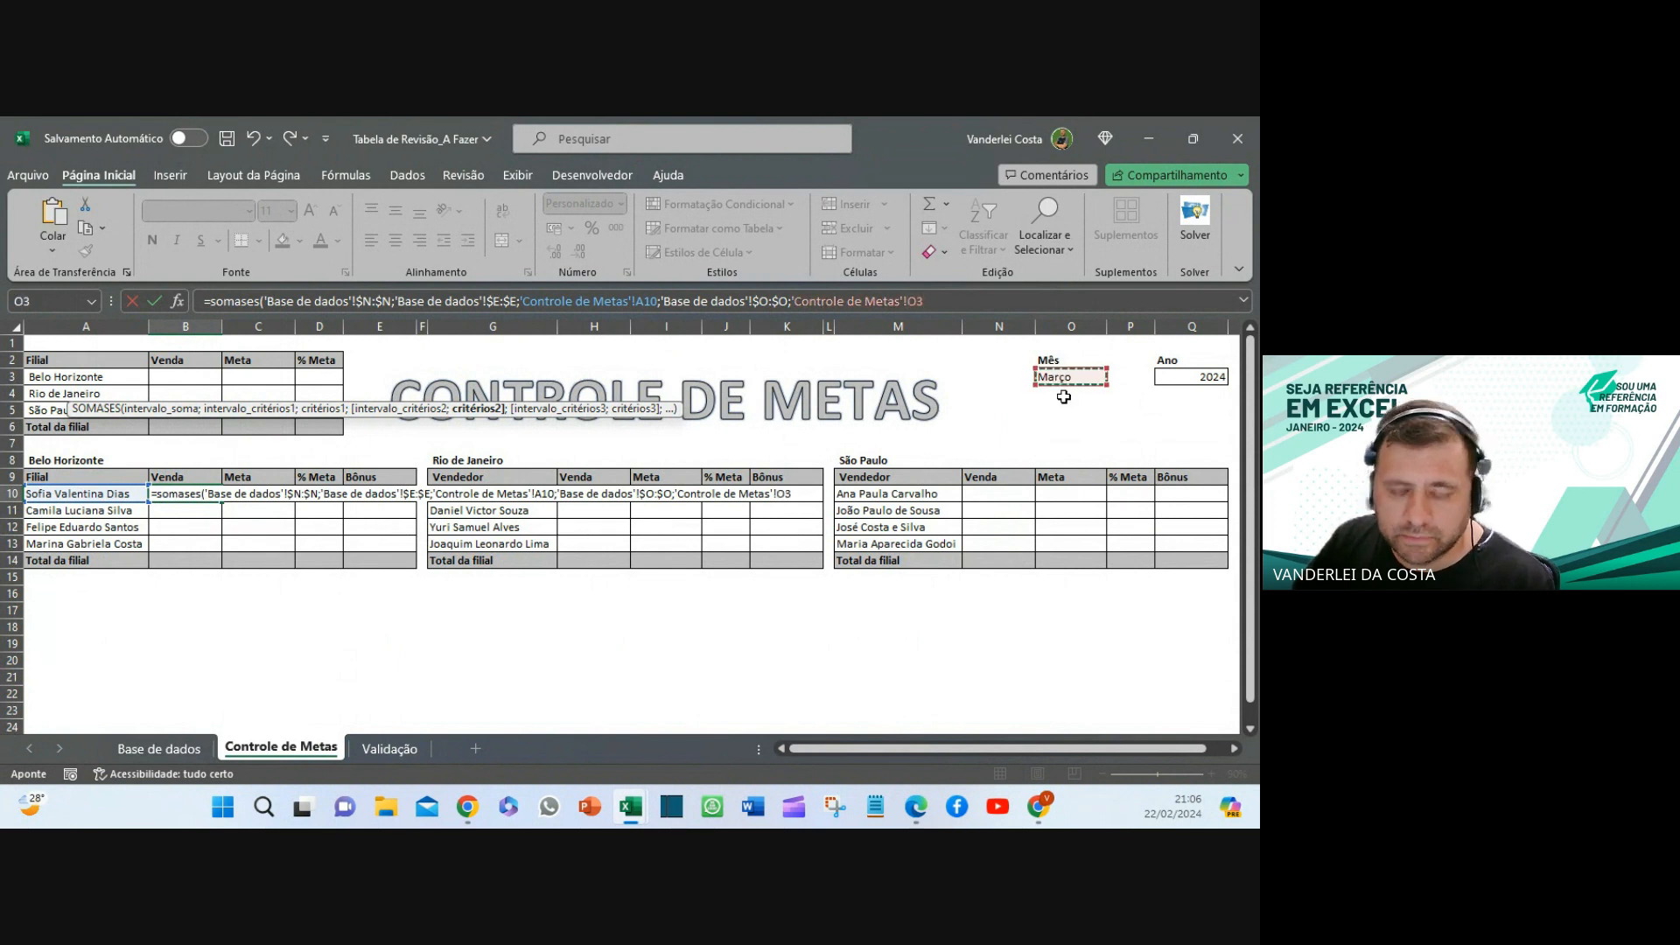
pyautogui.press('F4')
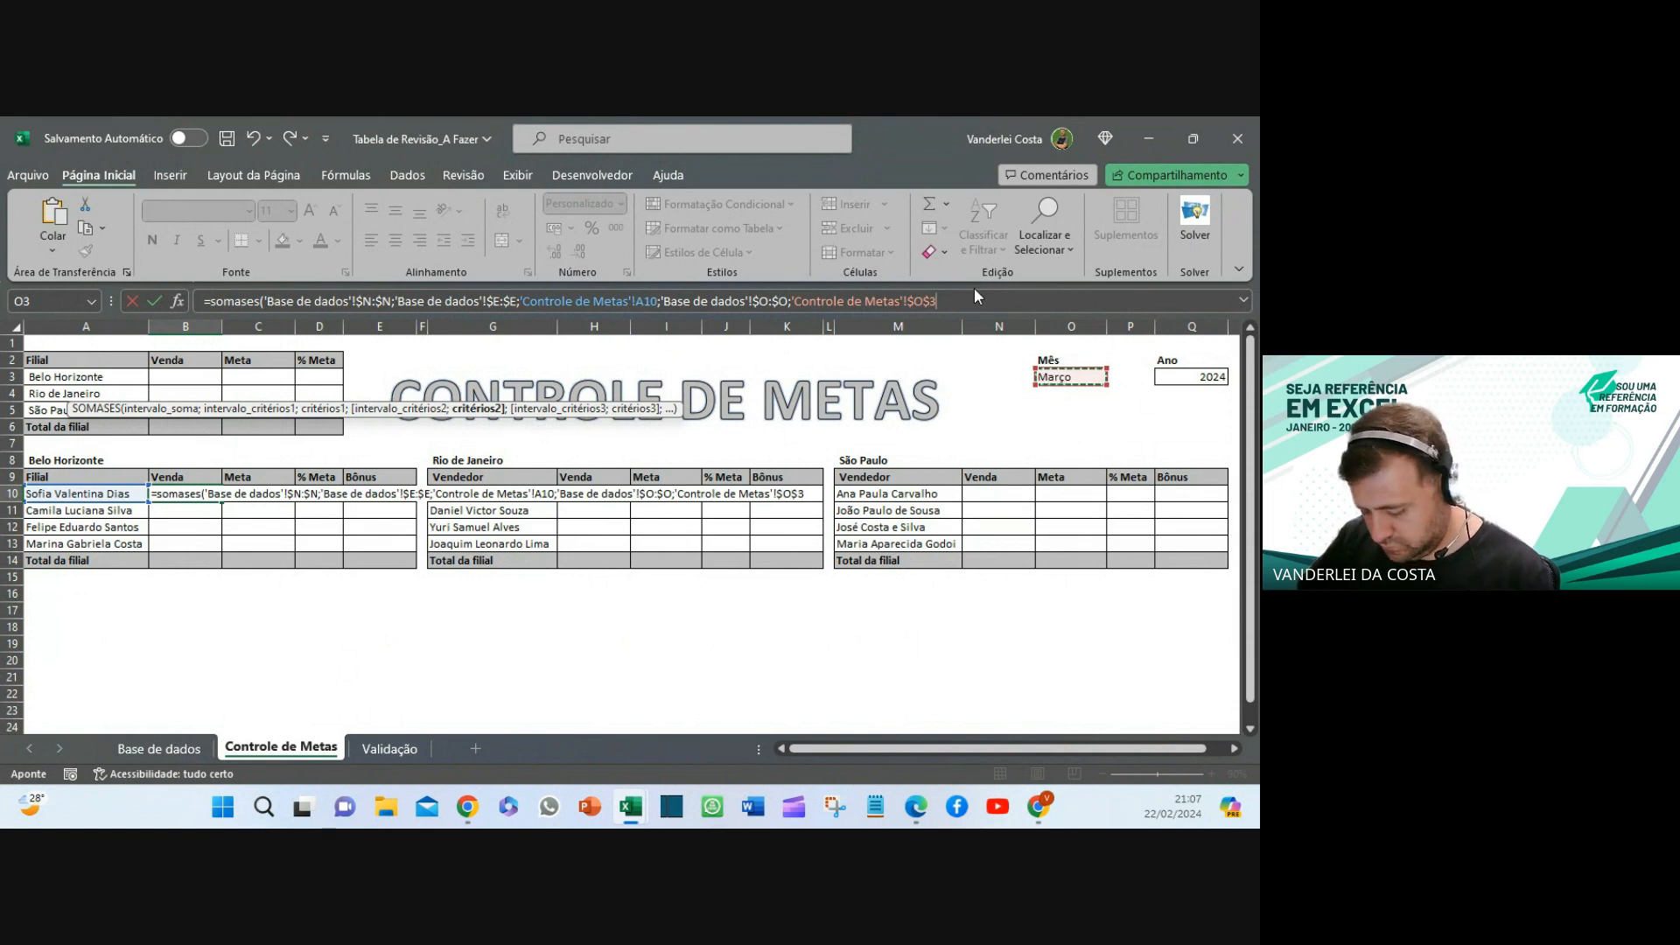
pyautogui.write(';')
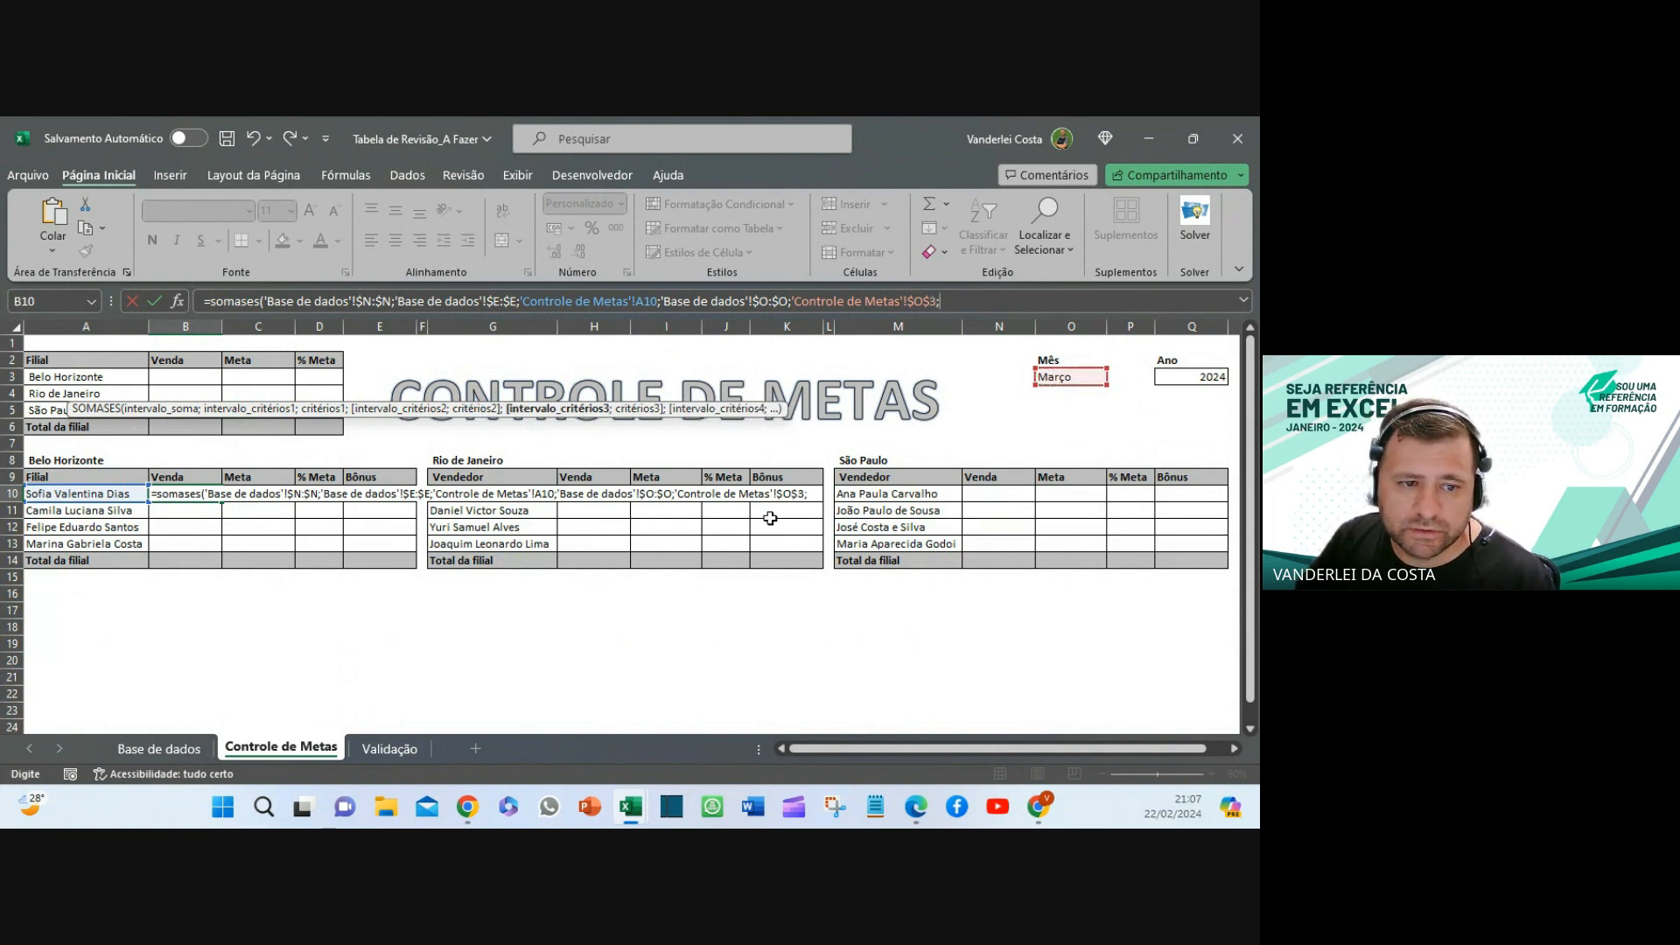
# - Add the year pair $P:$P matched to $Q$3 and finish the SOMASES formula in B10
pyautogui.click(187, 751)
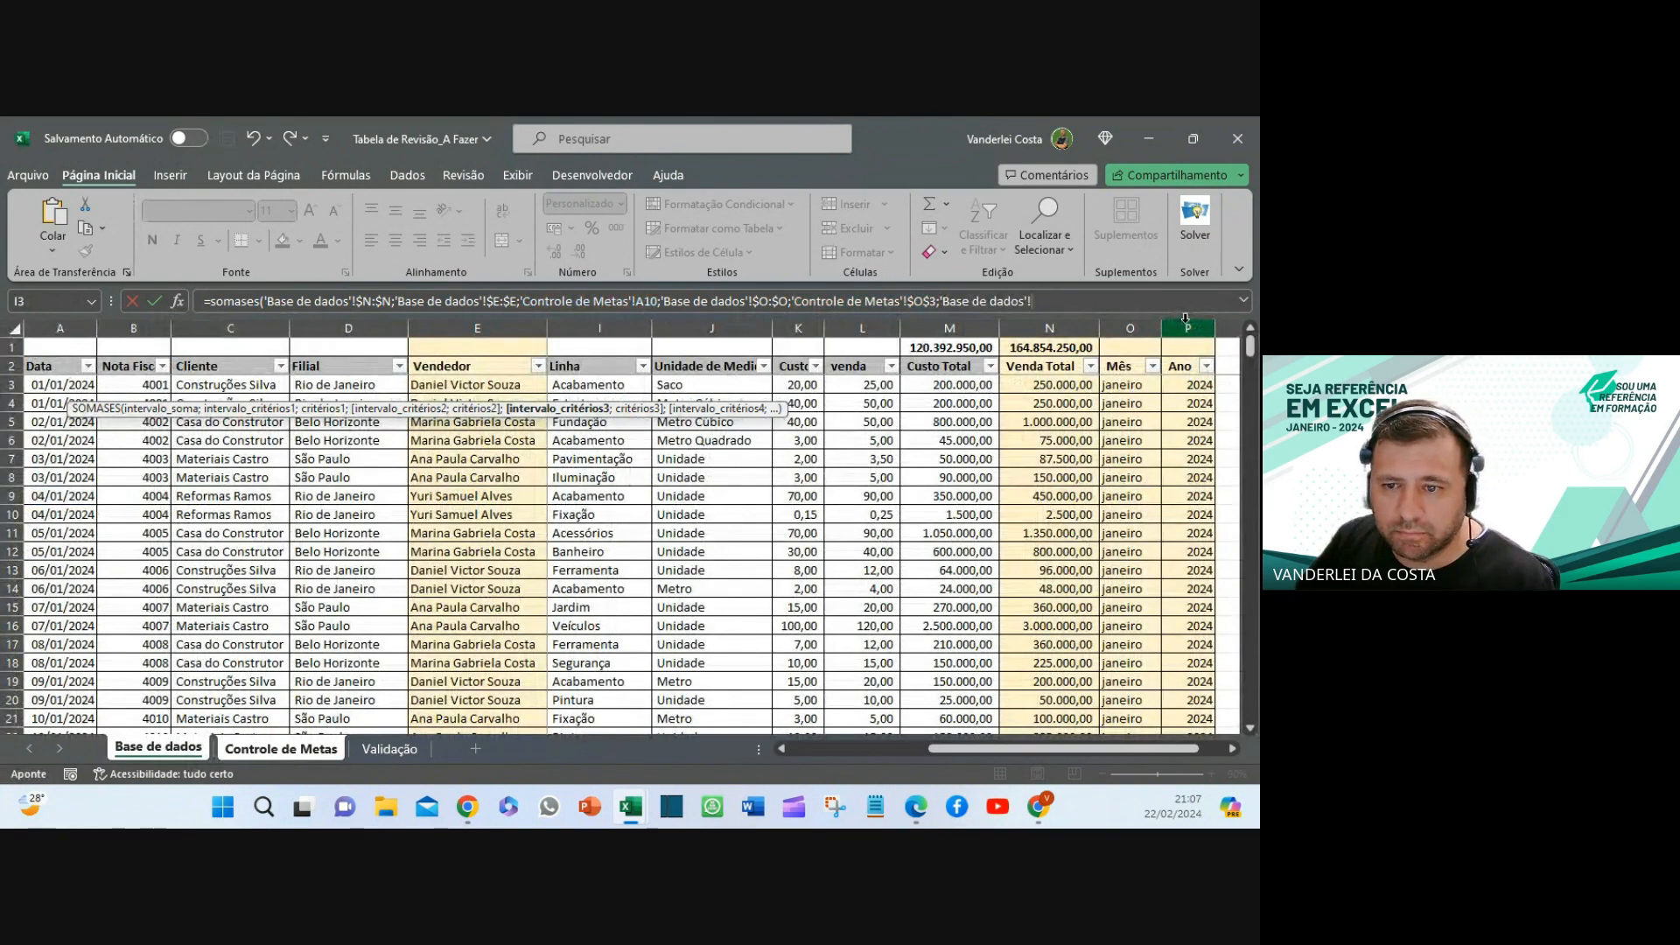
pyautogui.click(1185, 318)
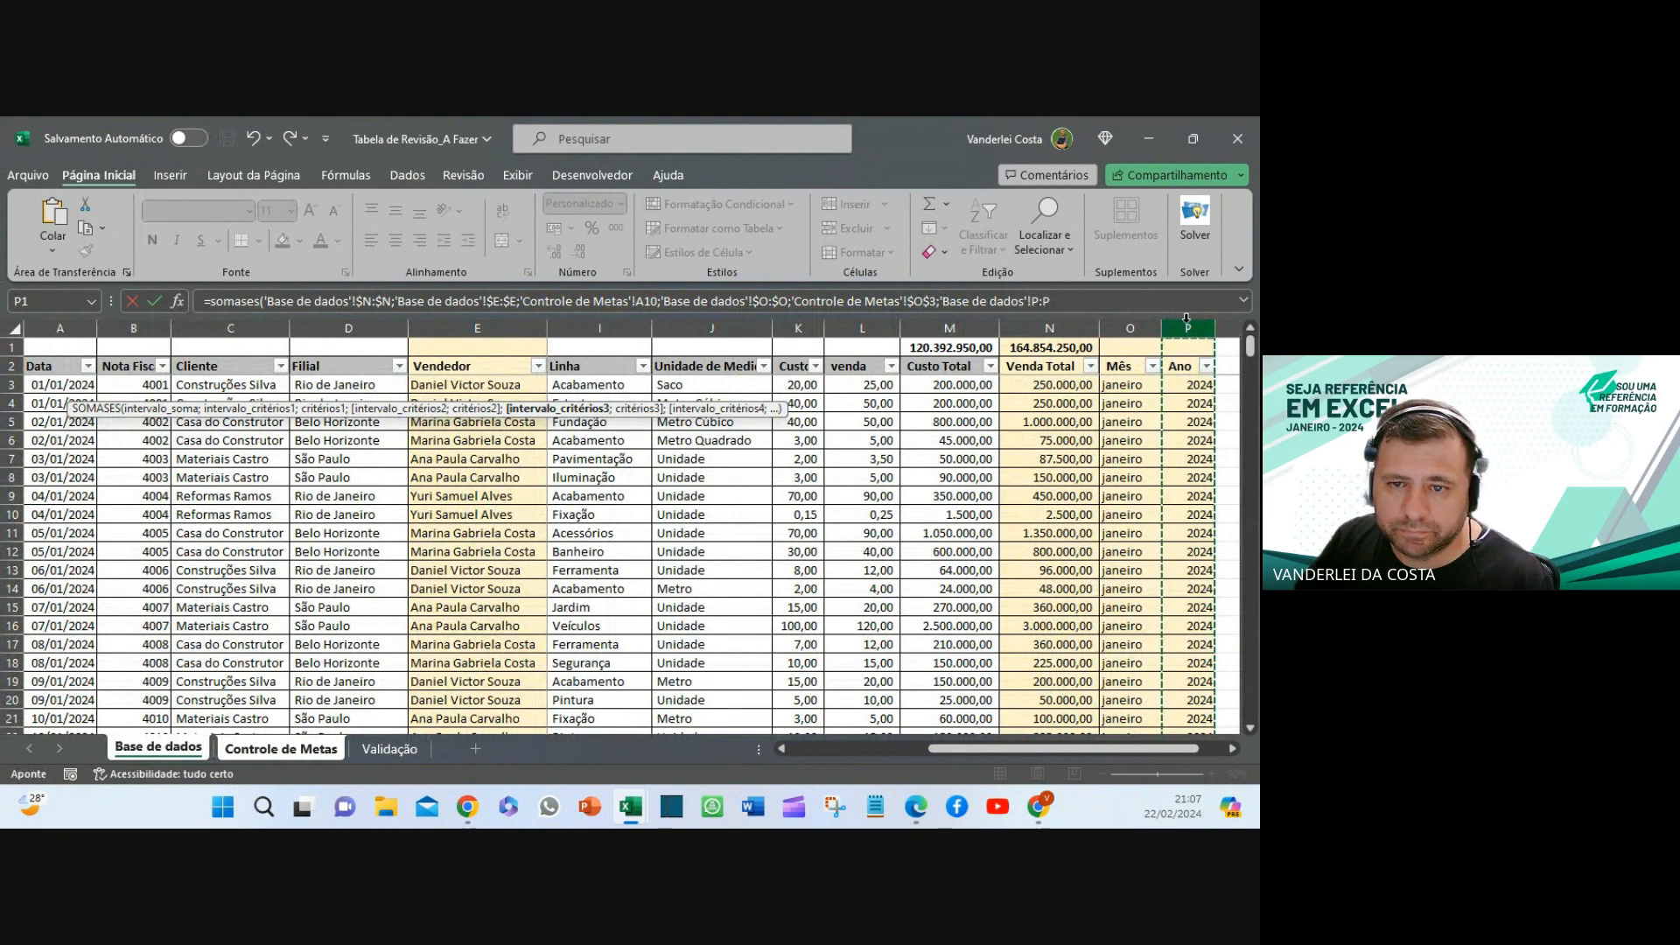
pyautogui.press('F4')
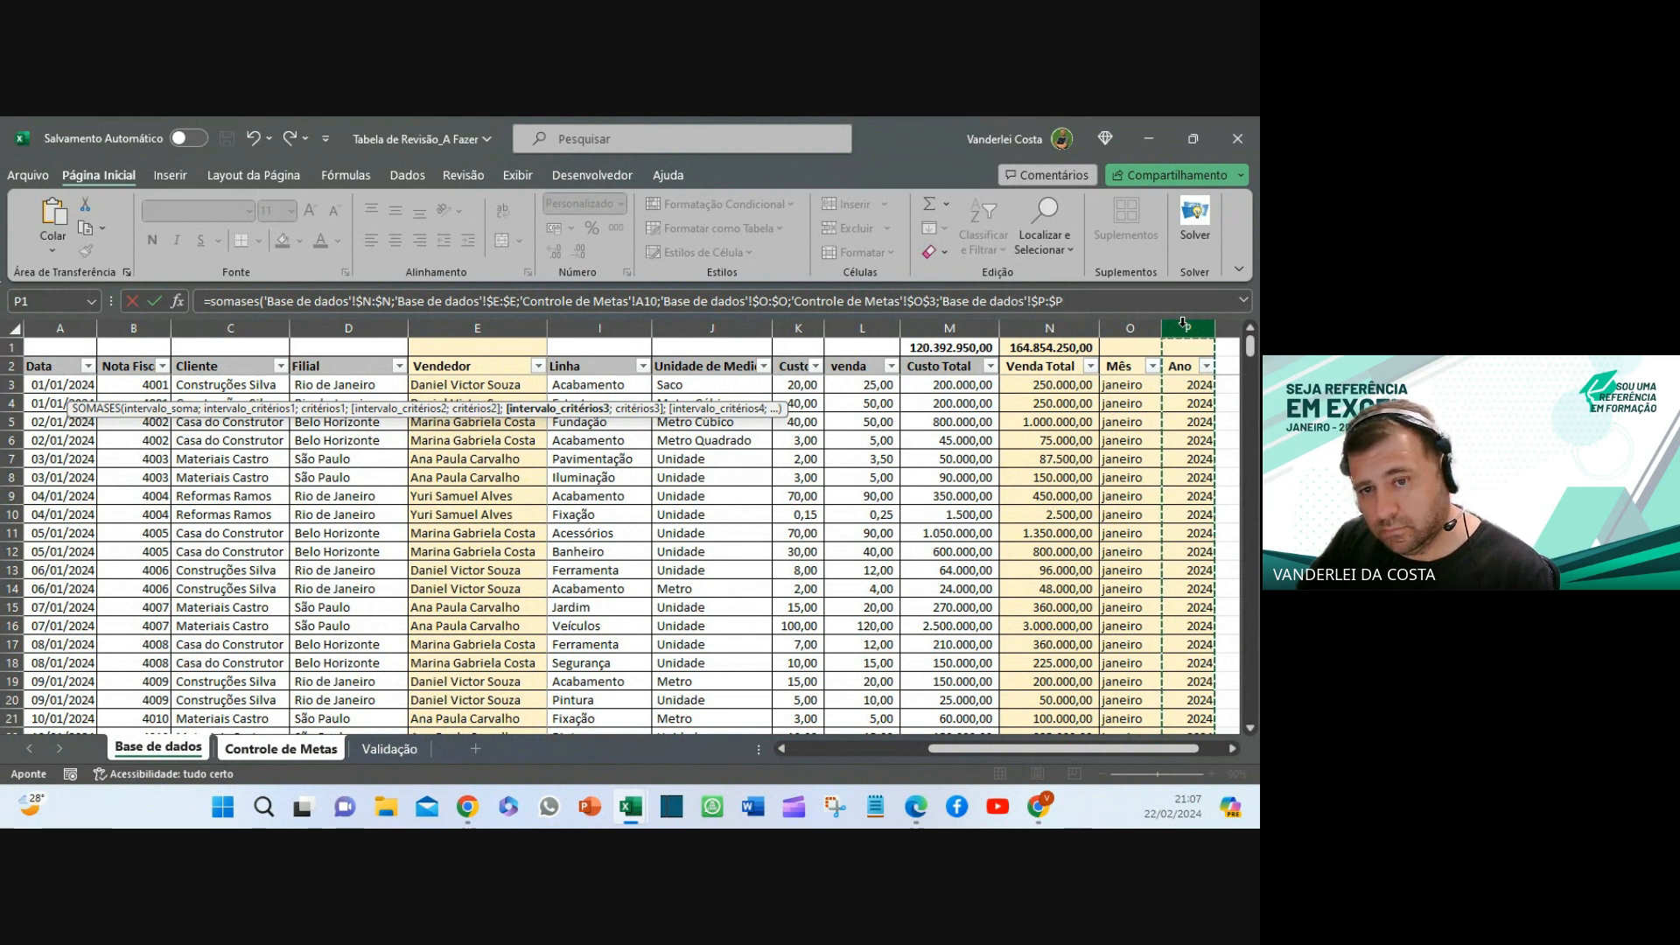
pyautogui.write(';')
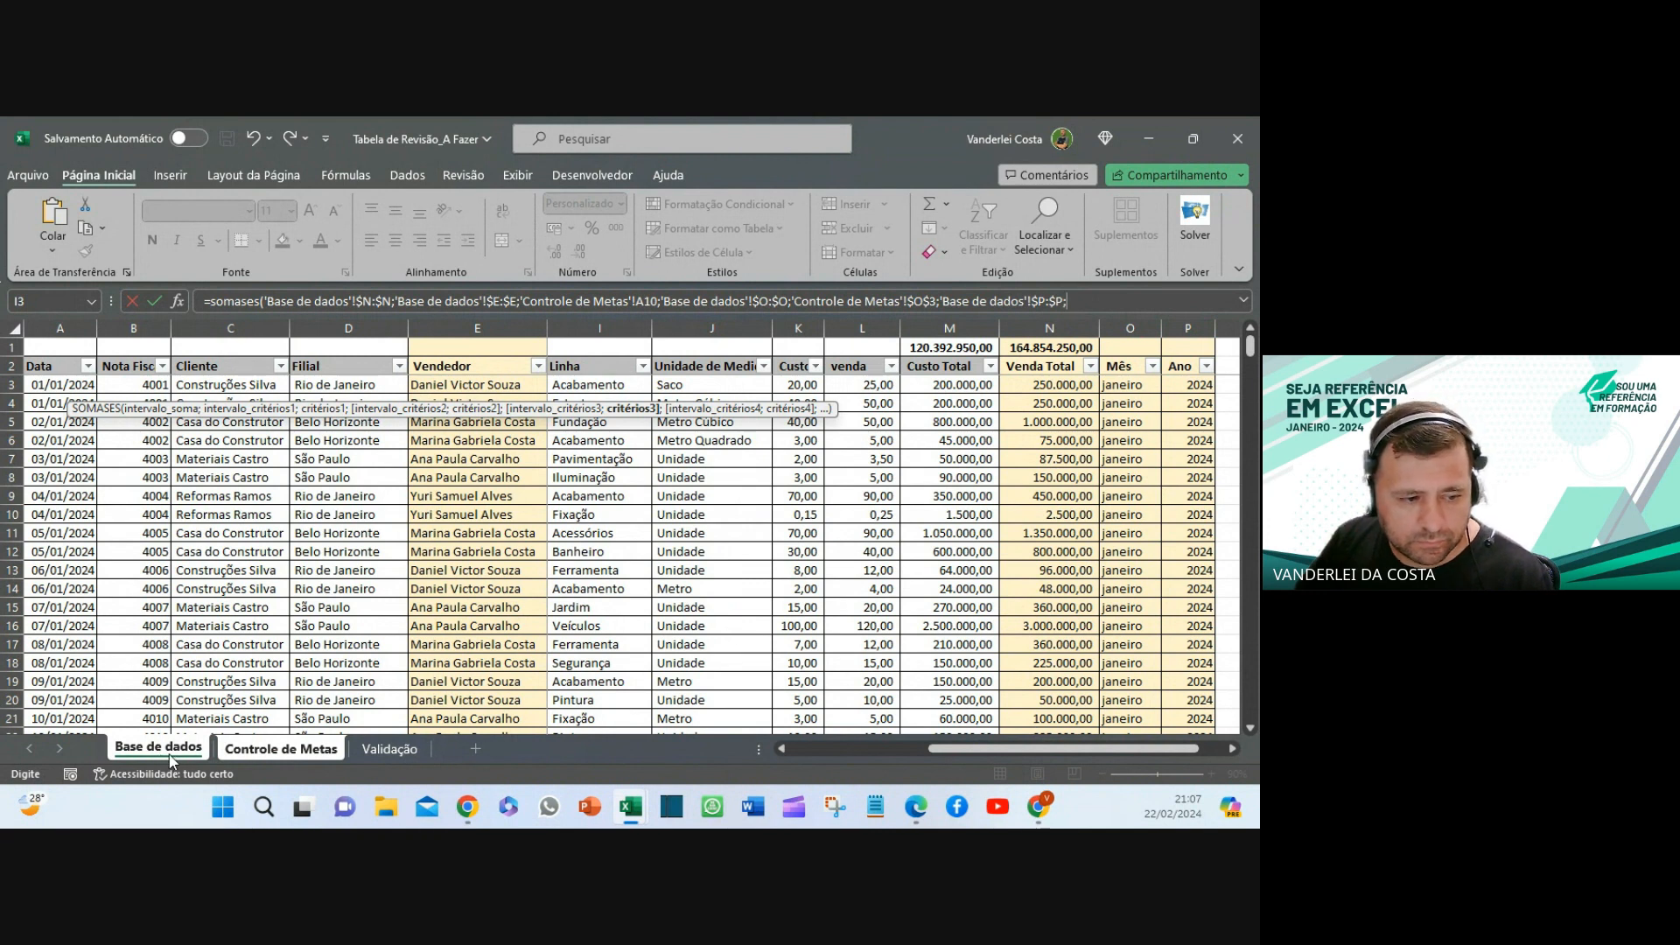
pyautogui.click(268, 749)
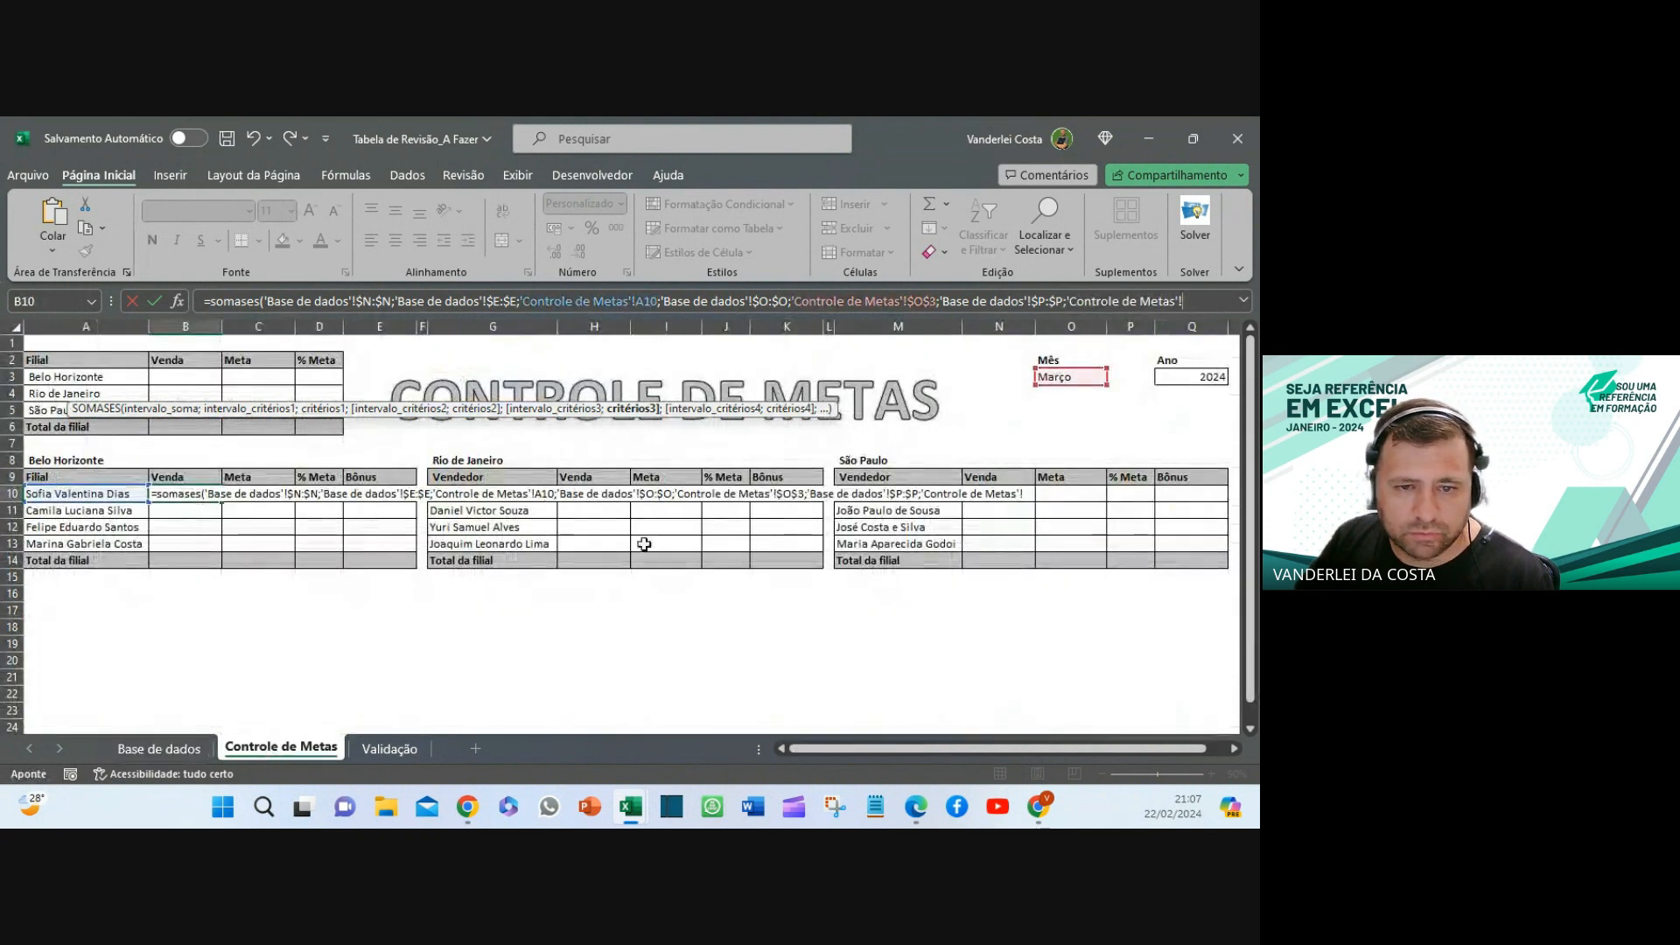
pyautogui.click(1190, 378)
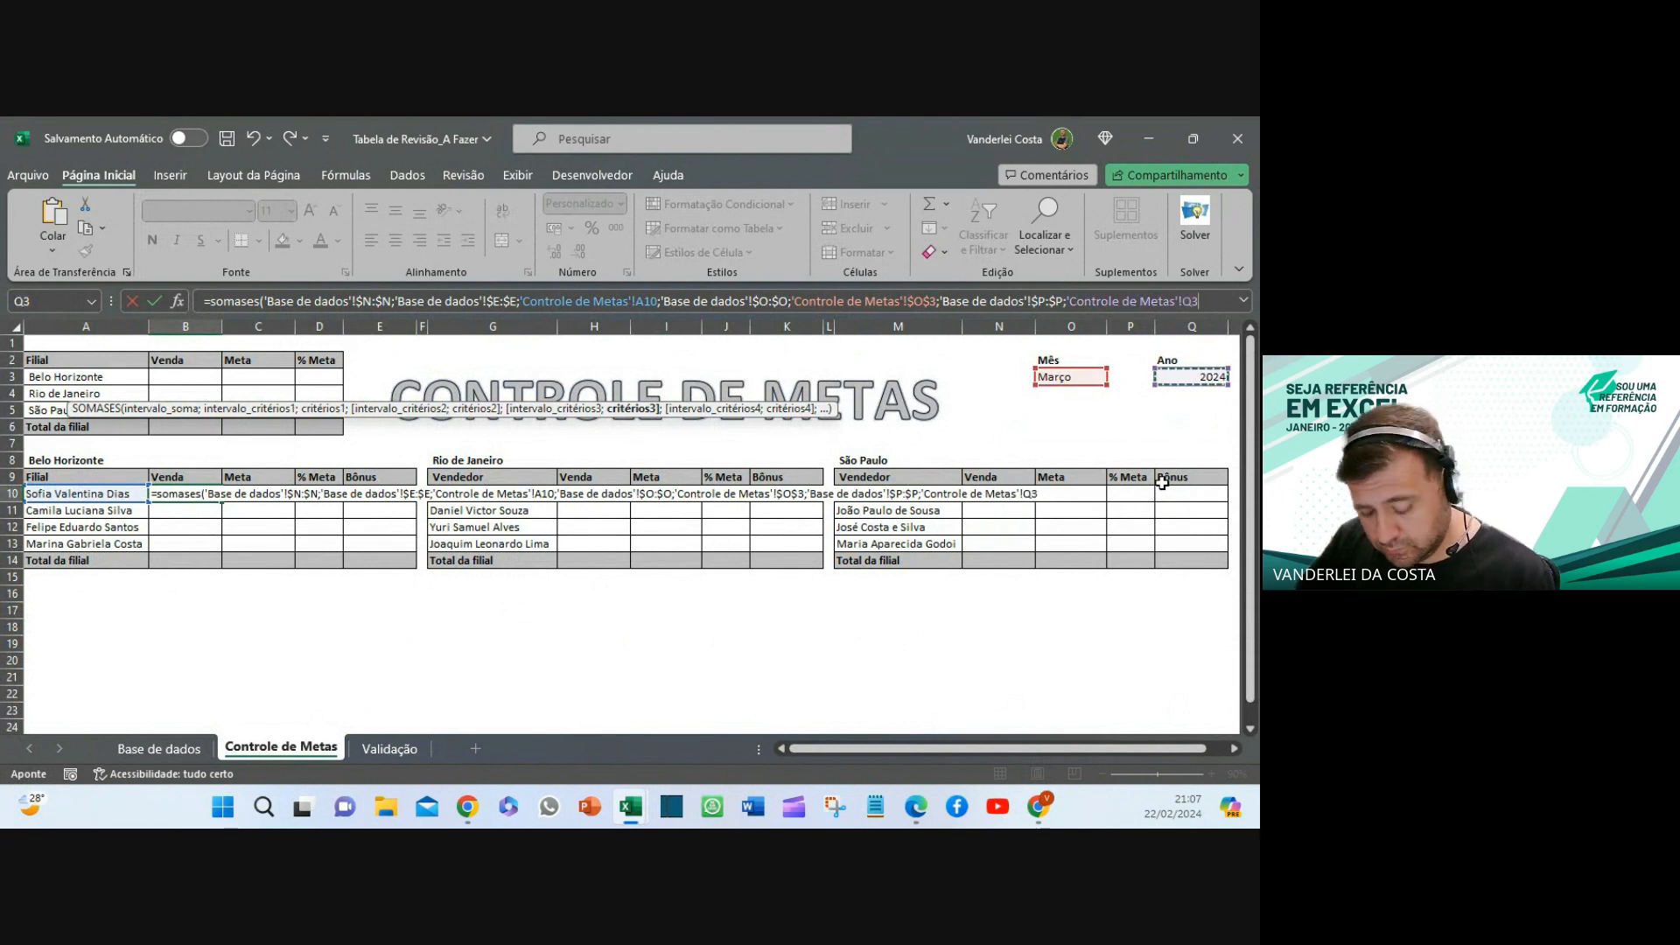
pyautogui.press('F4')
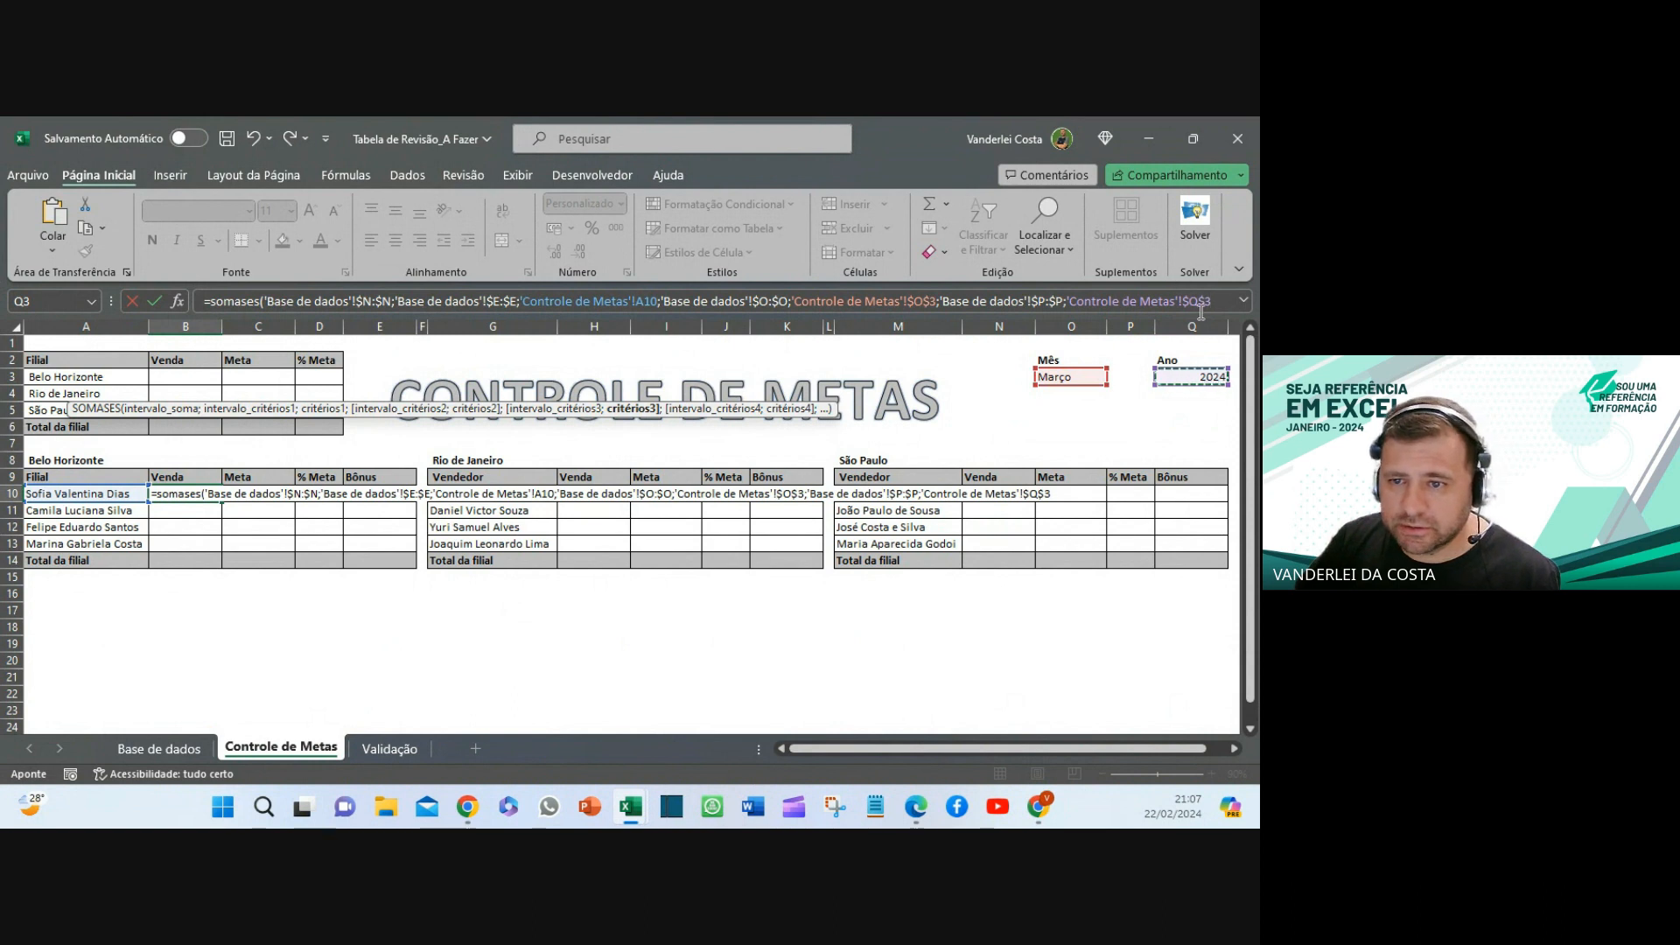
pyautogui.press('Return')
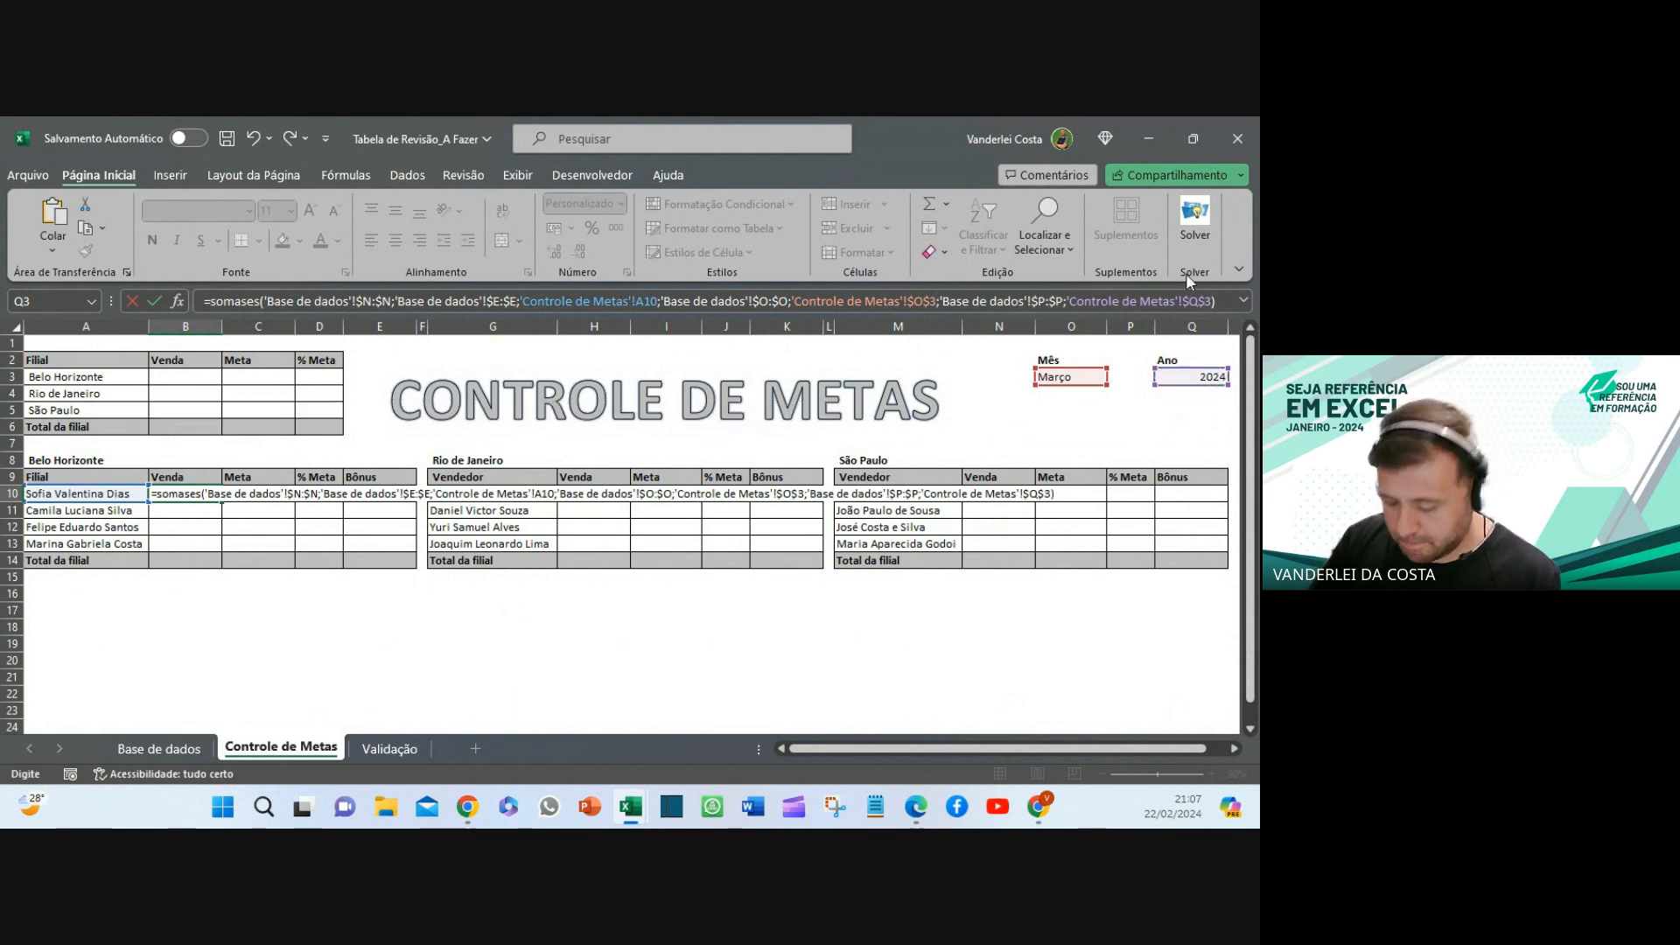
# - Copy the B10 SOMASES formula down to B13
pyautogui.press('Down')
pyautogui.press('Down')
pyautogui.press('Down')
pyautogui.press('Down')
pyautogui.press('Down')
pyautogui.press('Down')
pyautogui.press('Down')
pyautogui.press('Down')
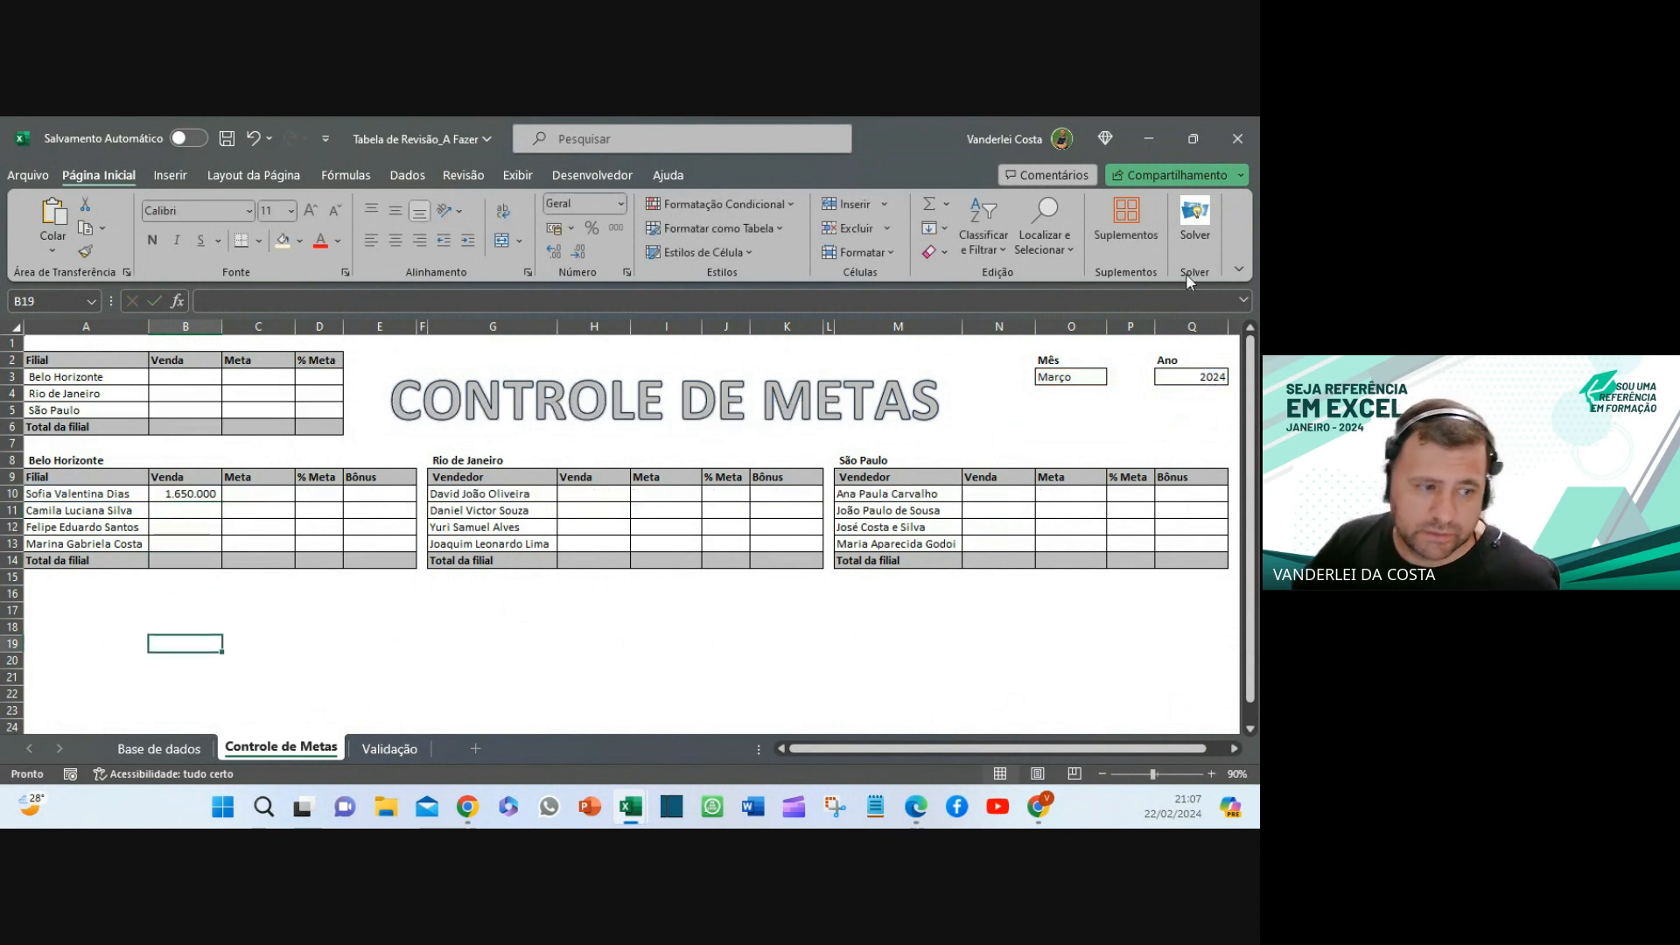
pyautogui.click(207, 493)
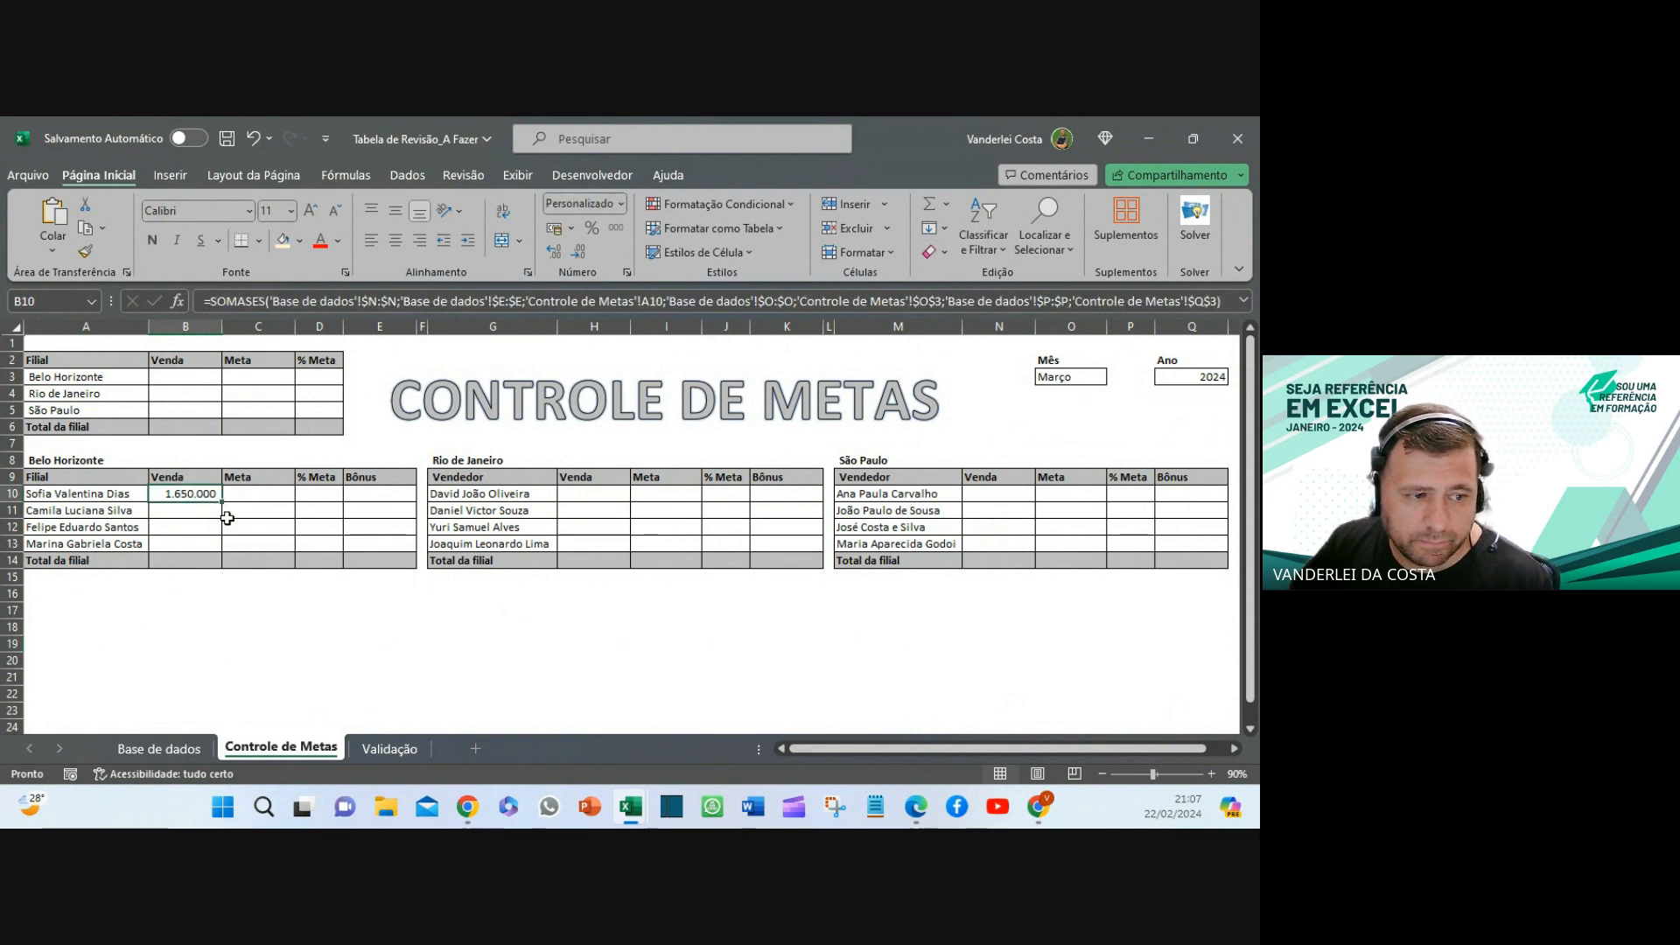
pyautogui.moveTo(224, 503); pyautogui.dragTo(227, 549)
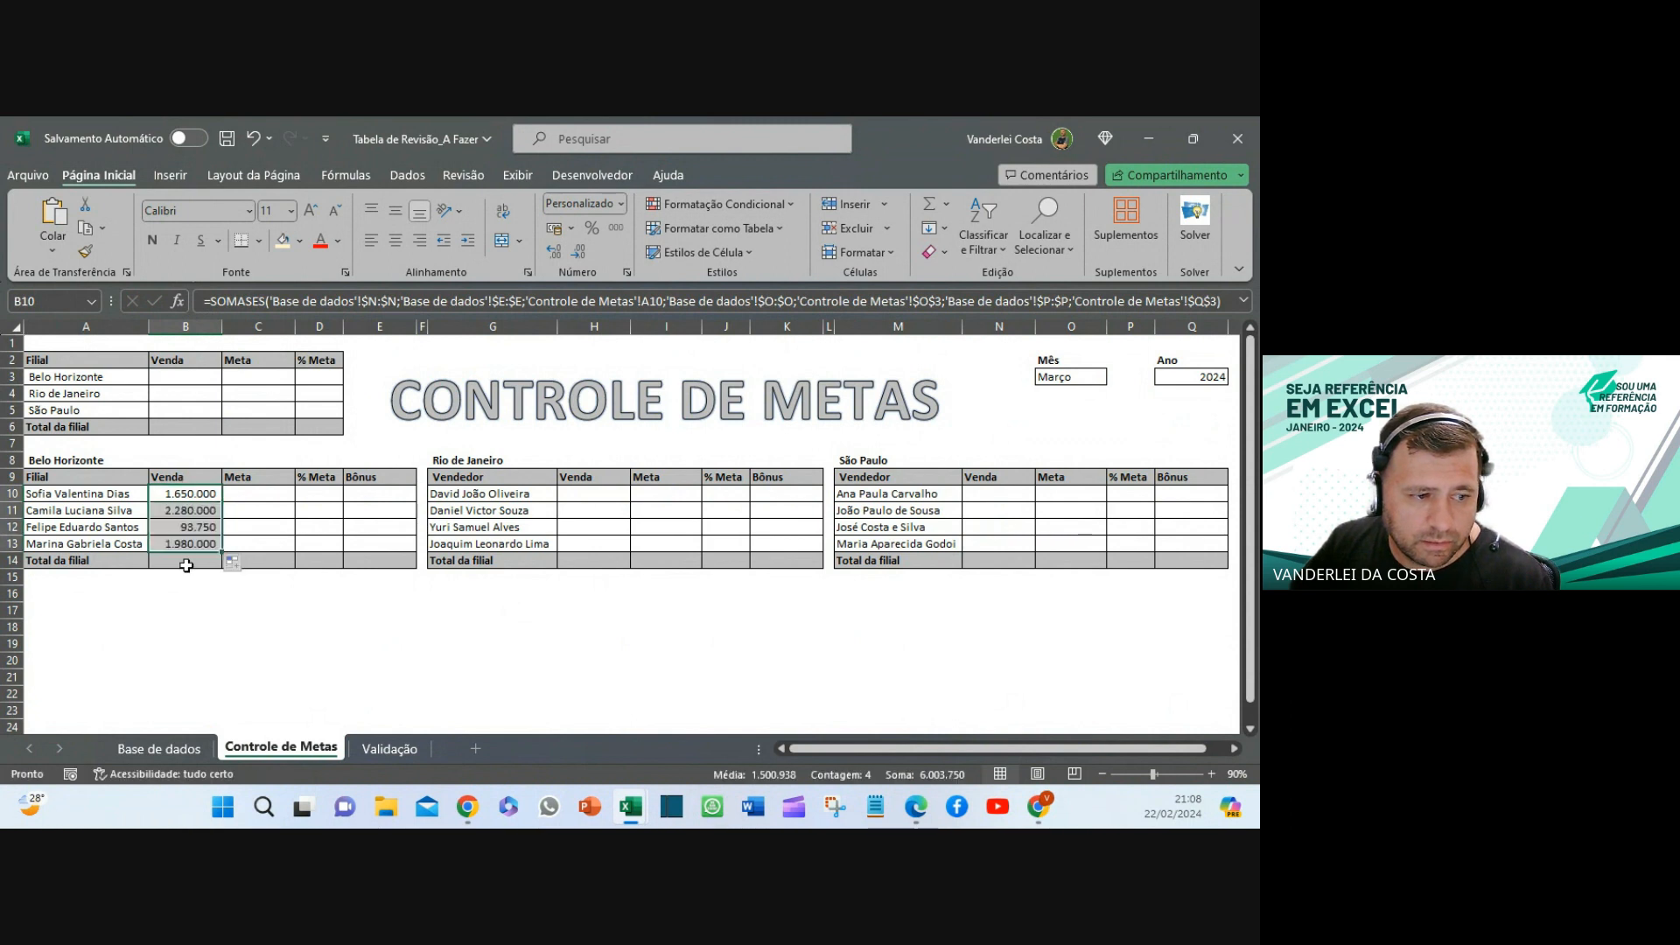
# - Total B10:B13 in B14 with AutoSoma, giving 6.003.750
pyautogui.click(193, 559)
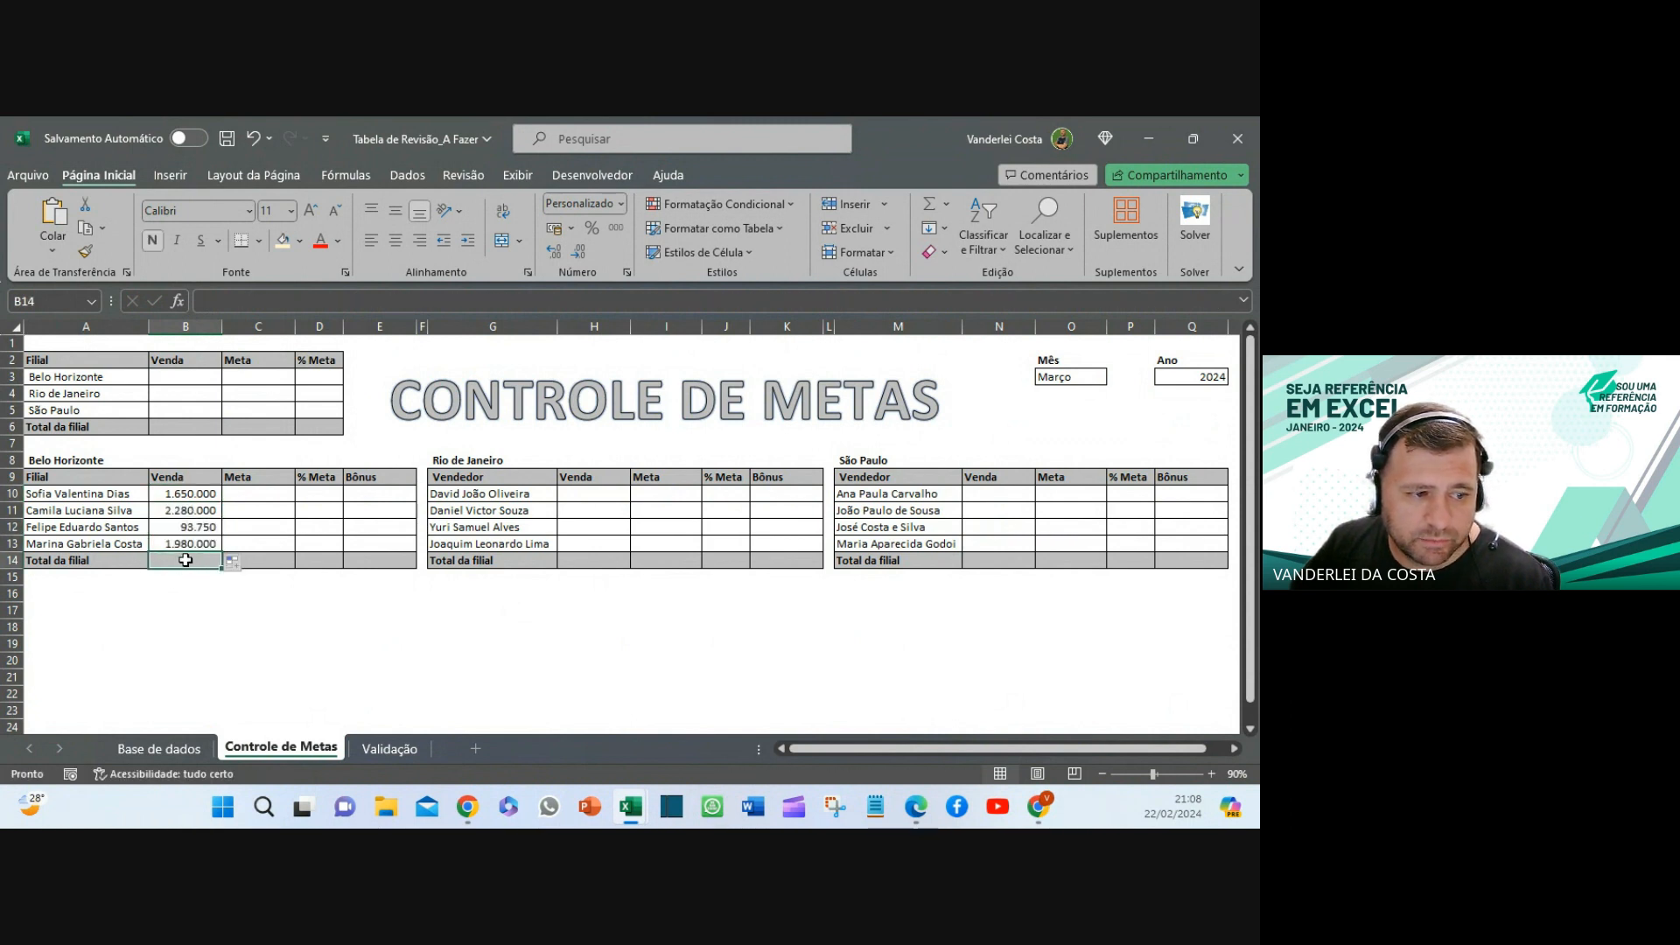
pyautogui.moveTo(192, 494); pyautogui.dragTo(187, 547)
pyautogui.click(187, 563)
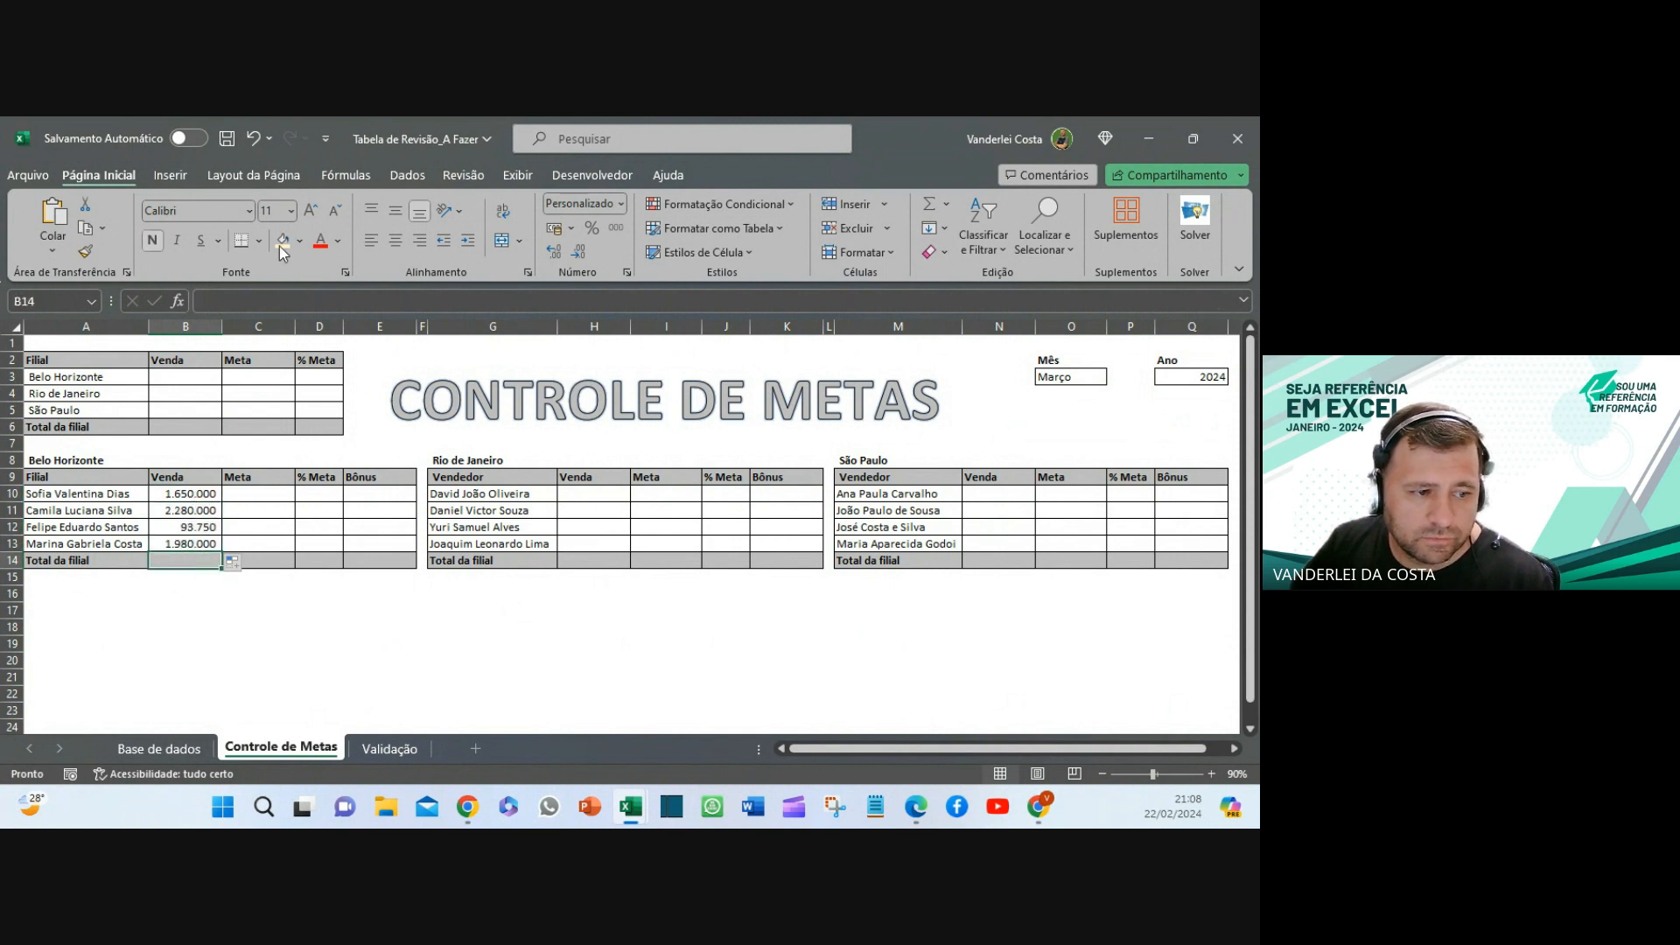
pyautogui.click(332, 171)
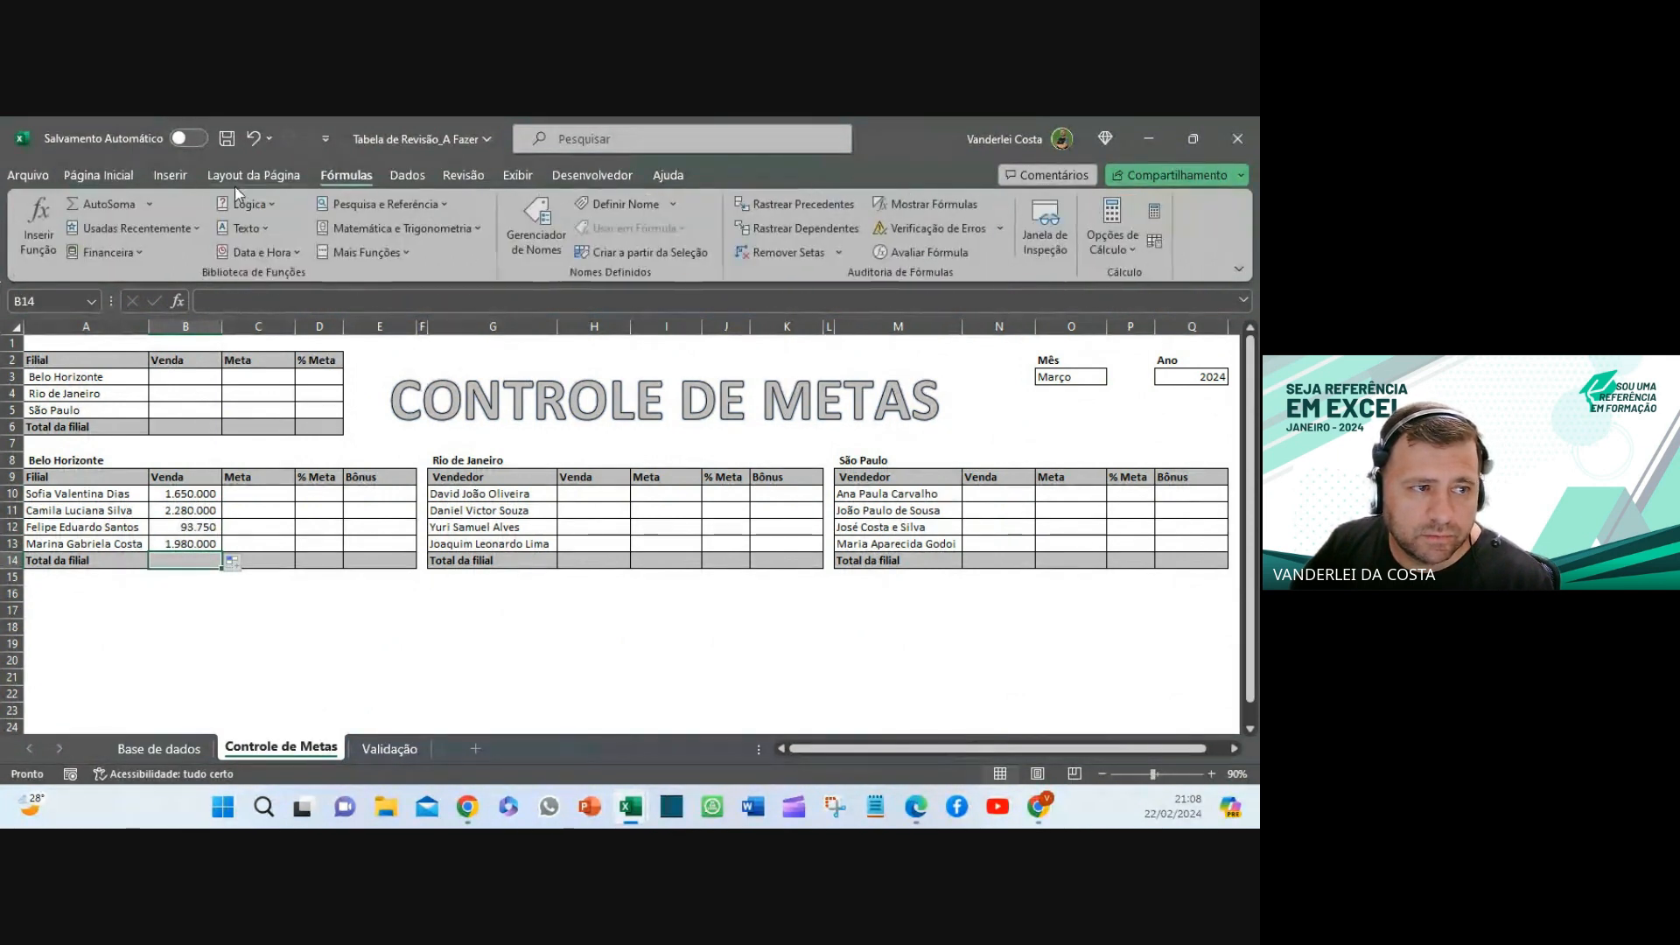
pyautogui.click(103, 205)
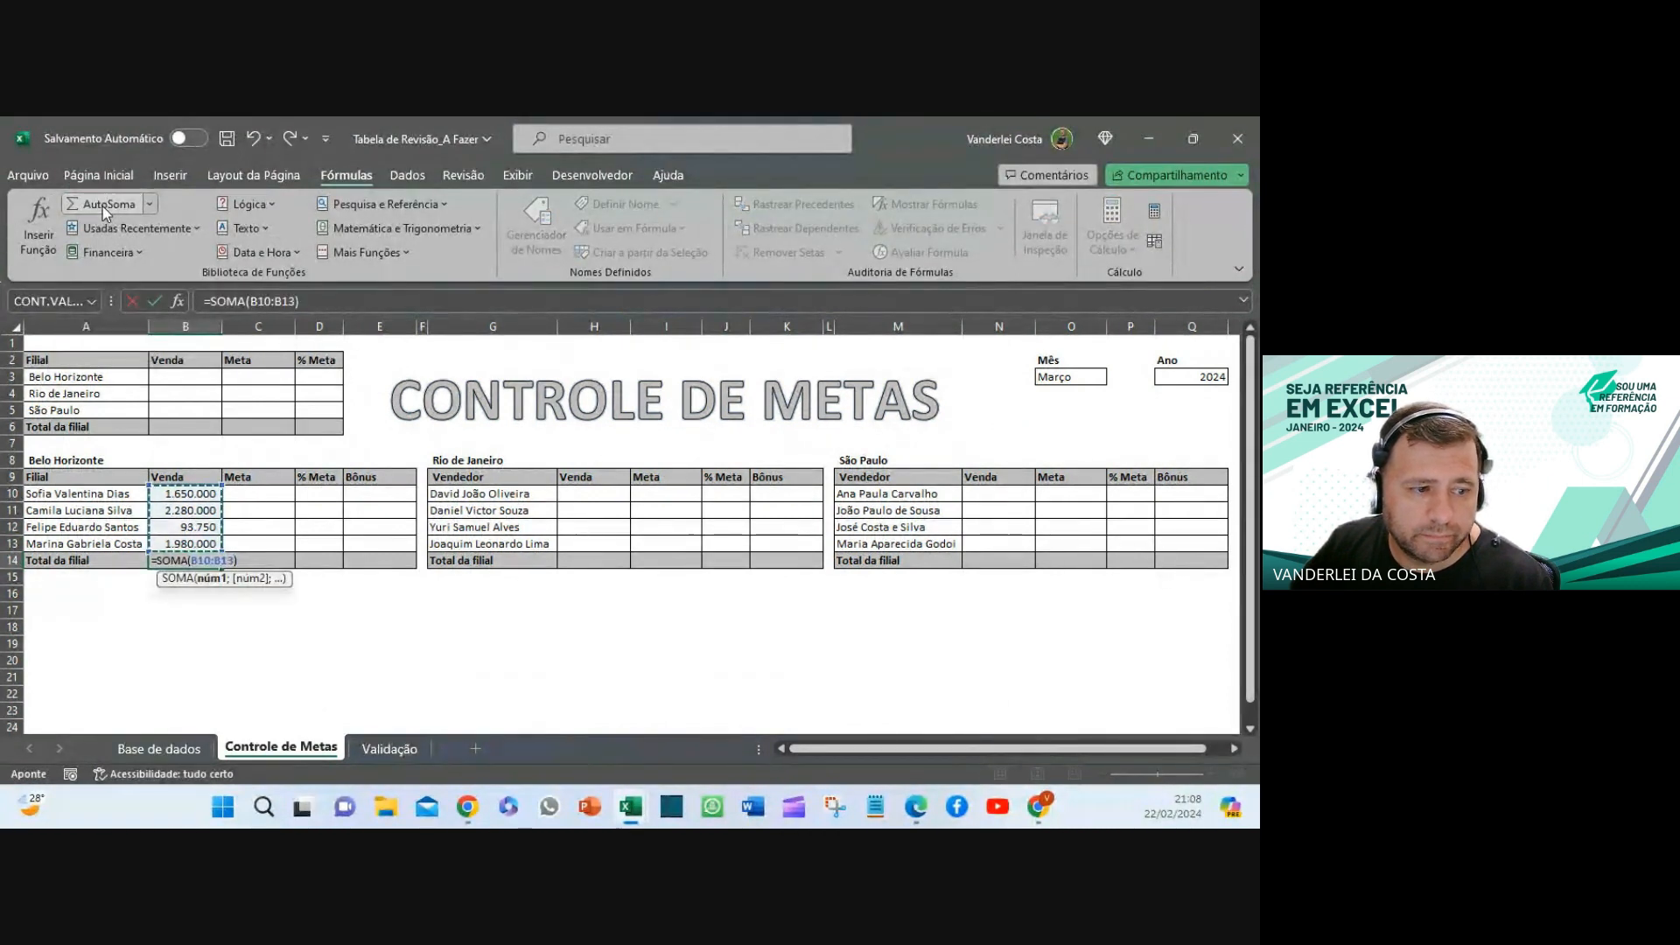
pyautogui.press('Return')
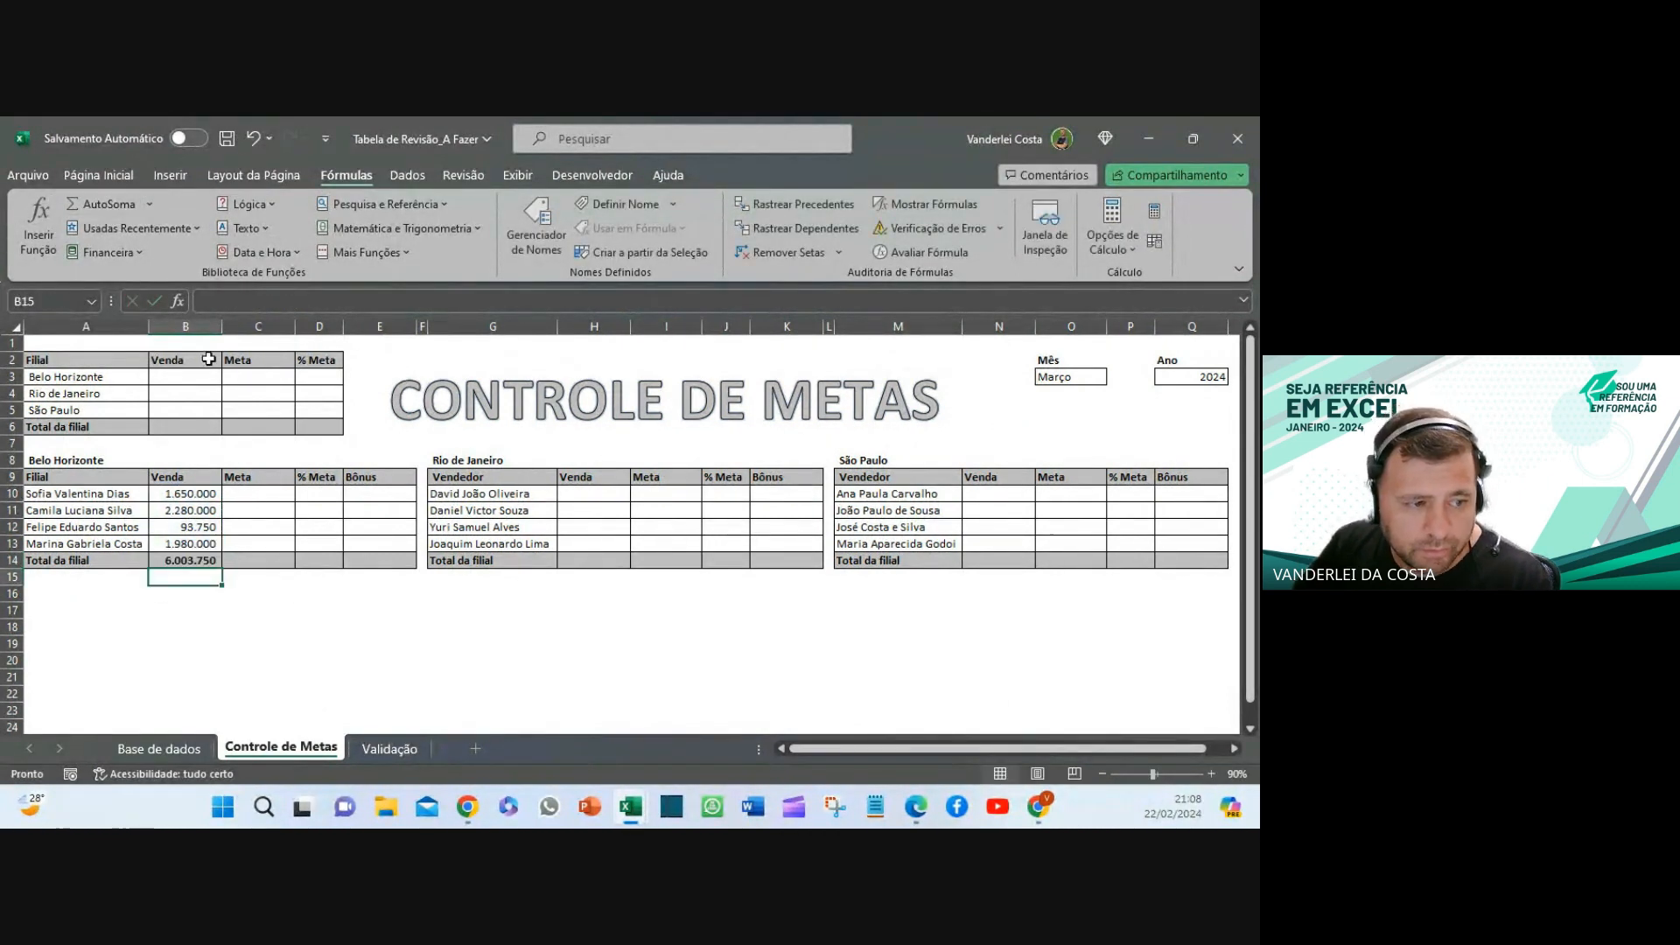
# - Test the O3 month dropdown with Abril and Julho, then set it back to Março
pyautogui.click(1099, 376)
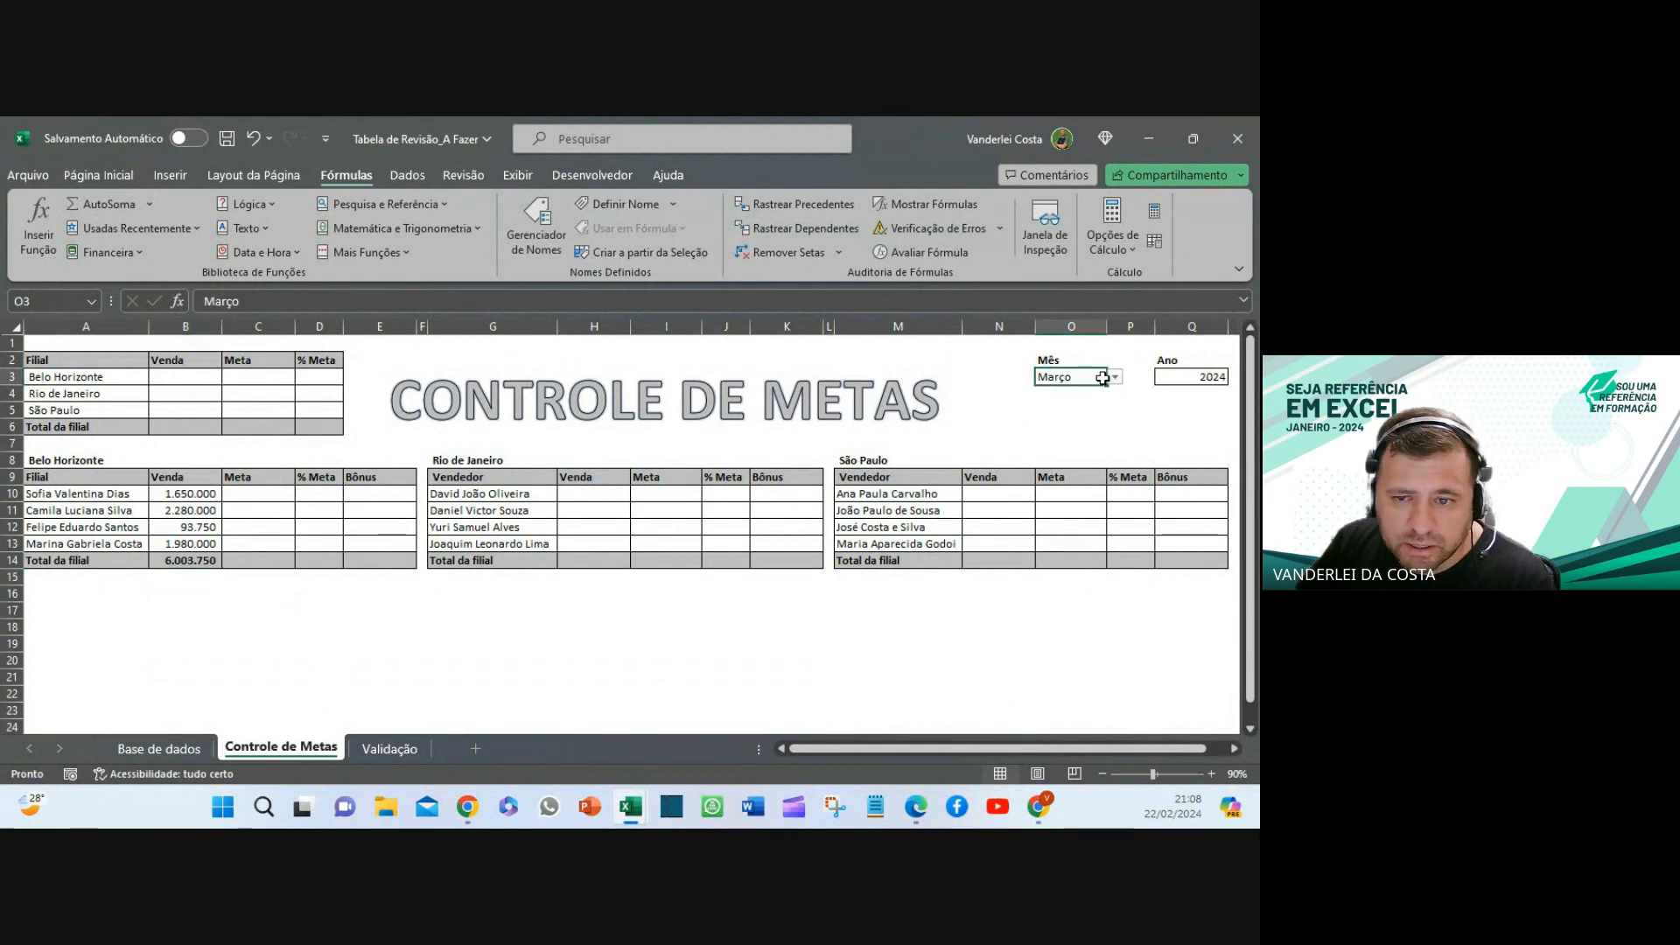
pyautogui.click(1115, 376)
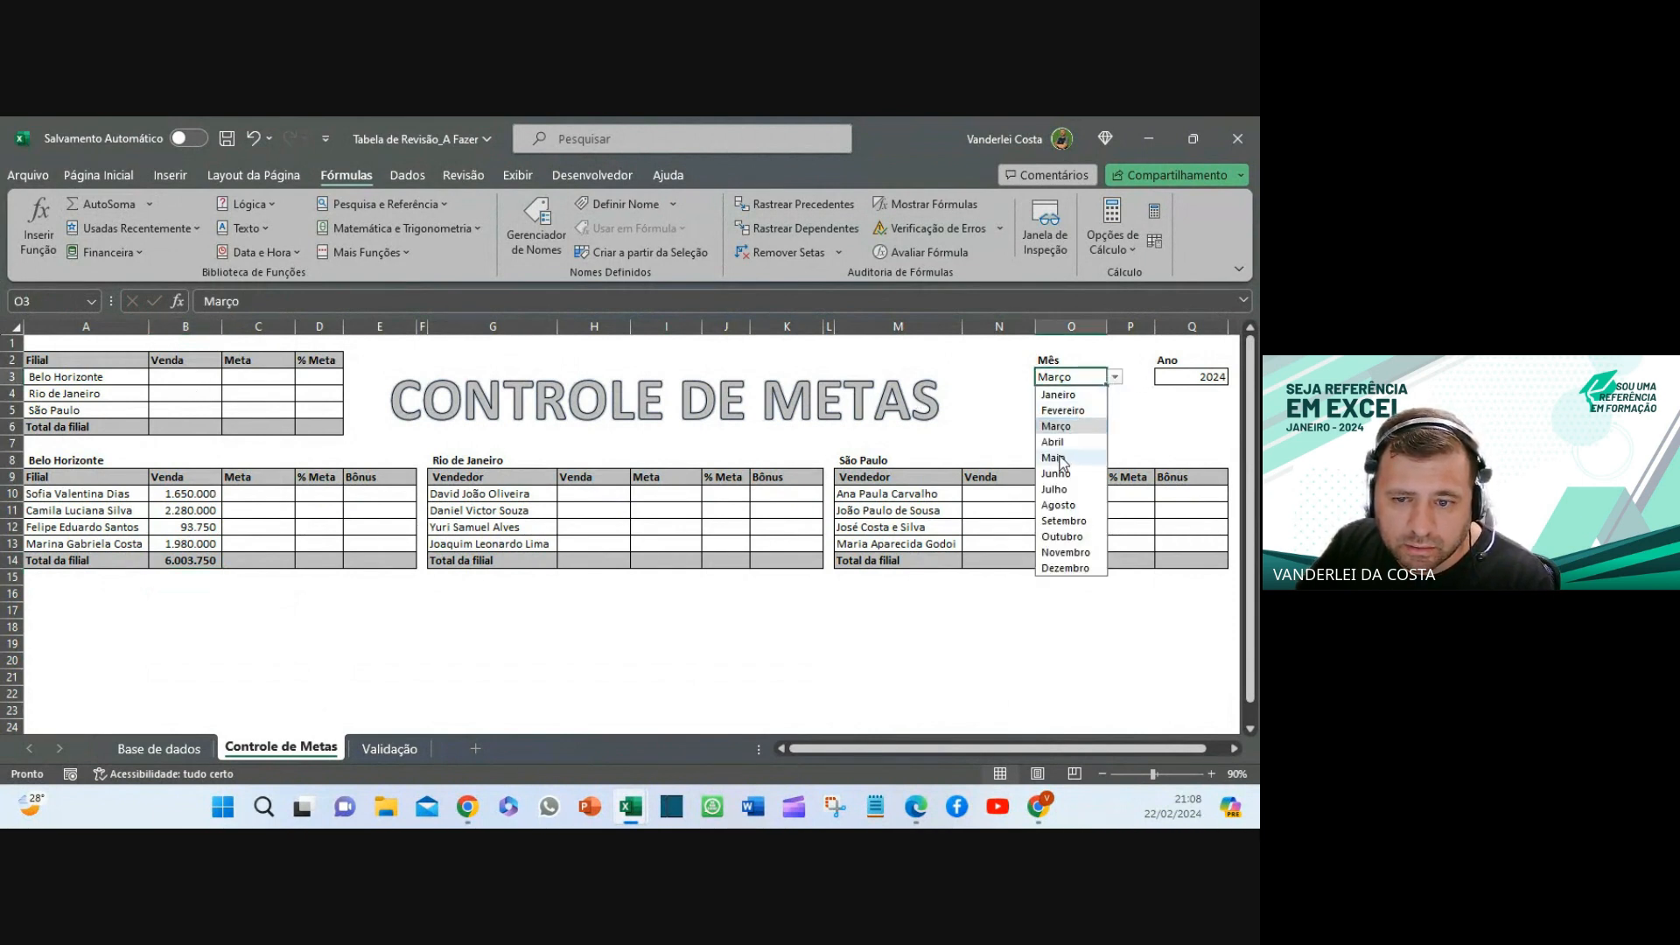
pyautogui.click(1057, 442)
pyautogui.moveTo(183, 493); pyautogui.dragTo(197, 563)
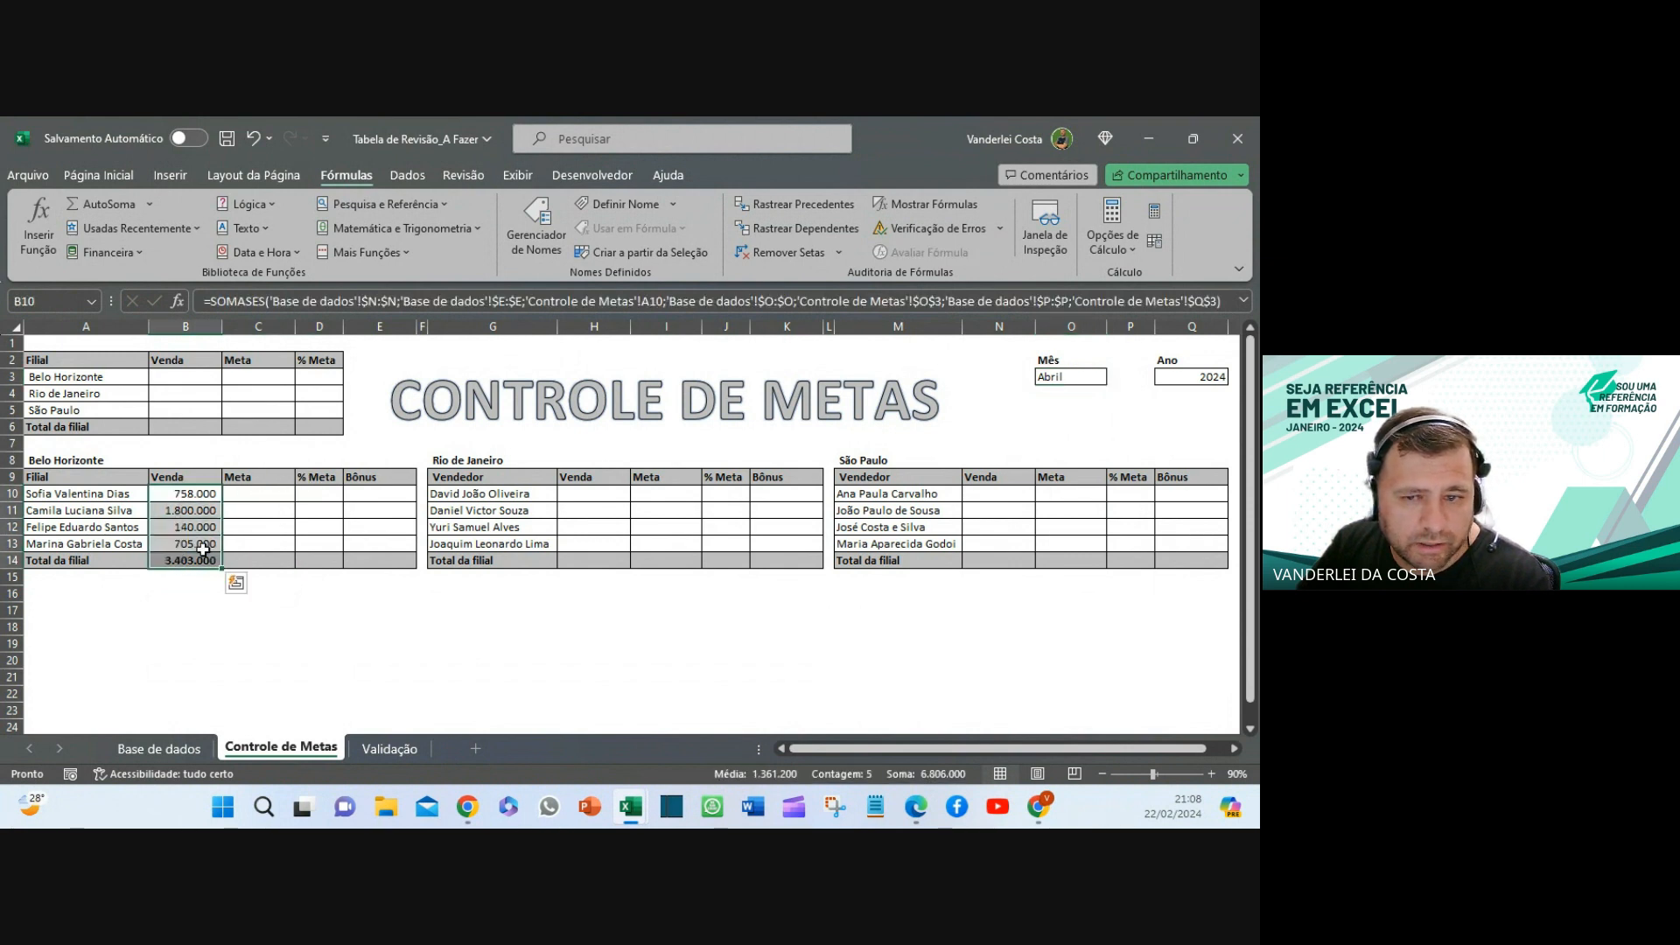
pyautogui.click(1098, 378)
pyautogui.click(1115, 380)
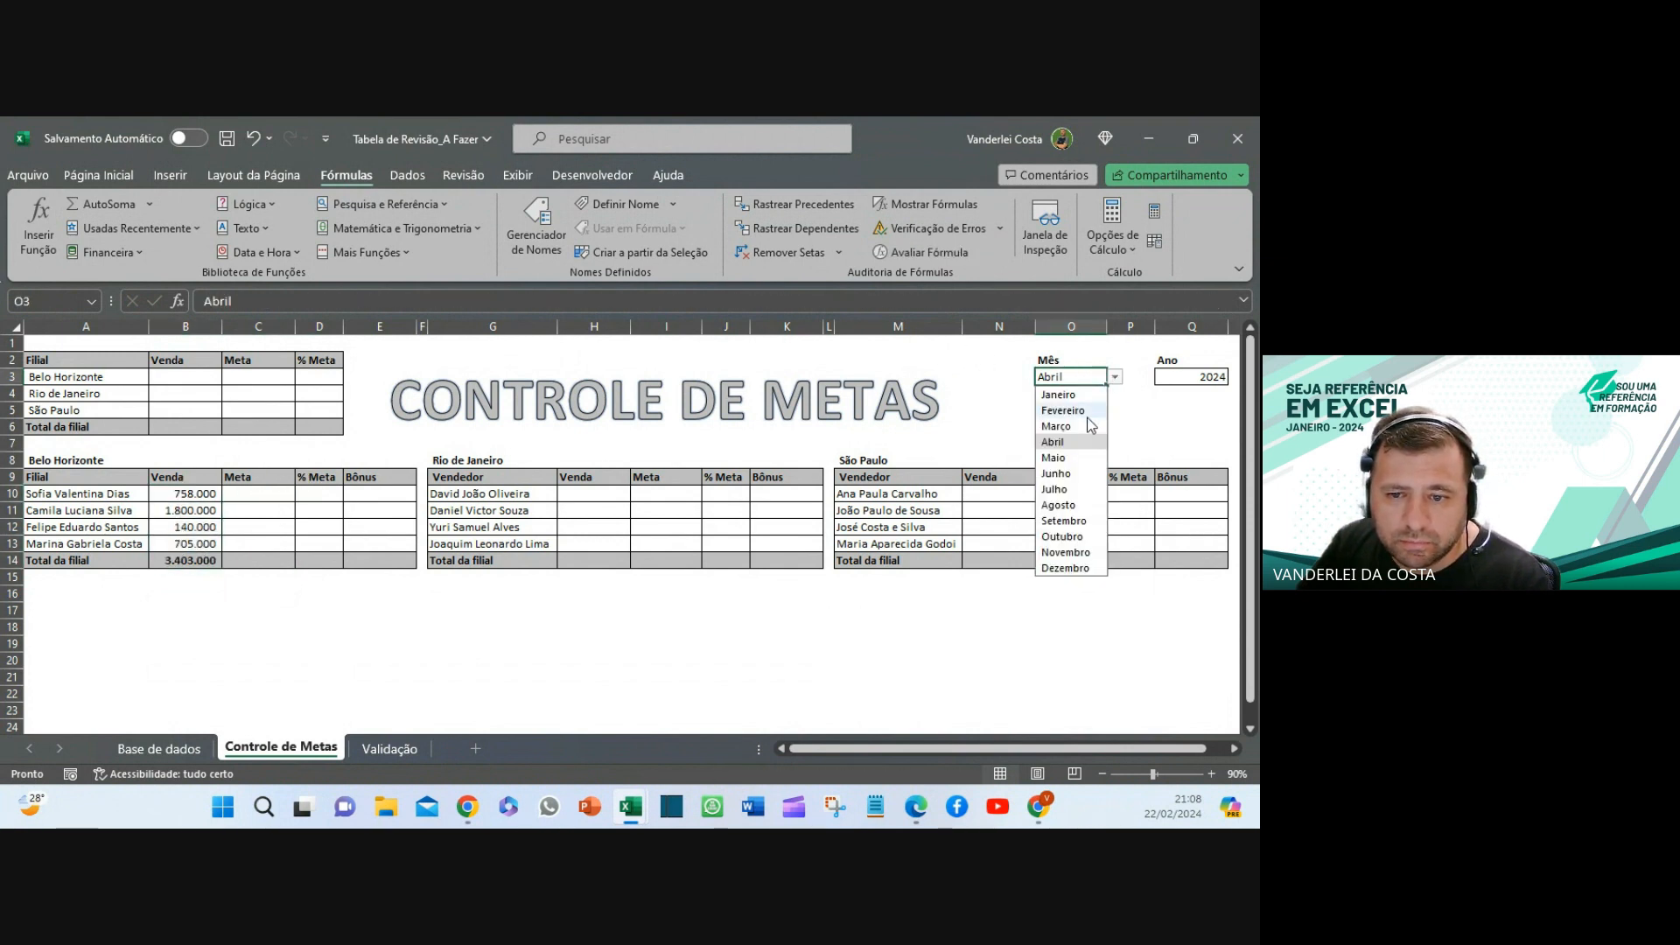
pyautogui.click(1066, 491)
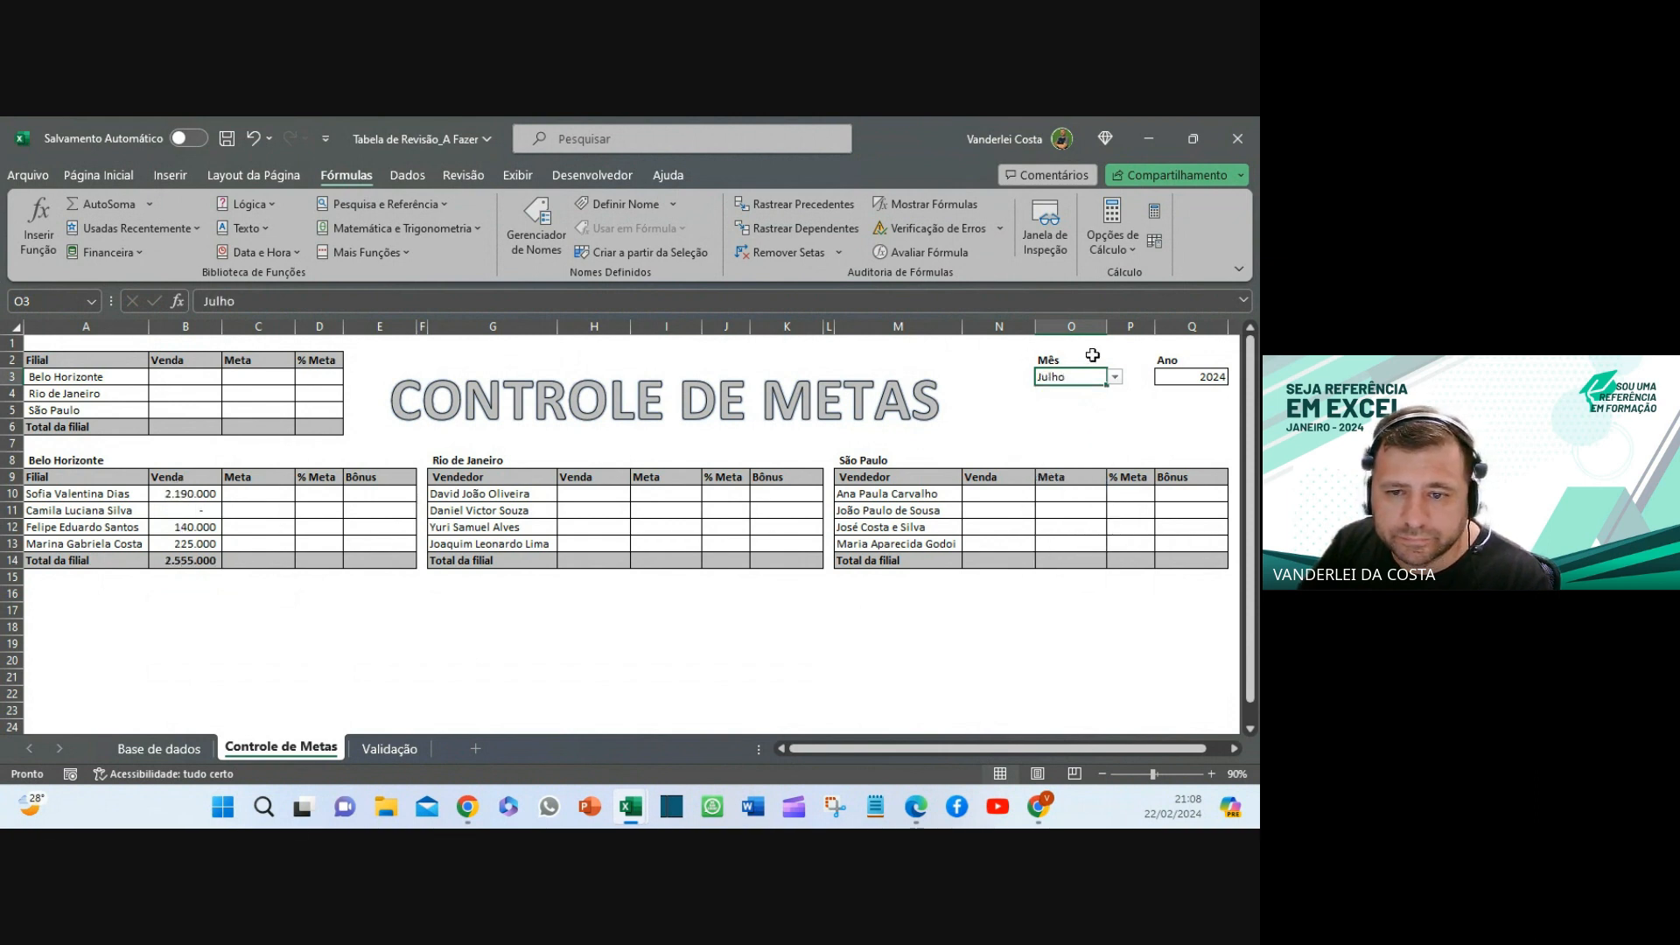
pyautogui.click(1117, 379)
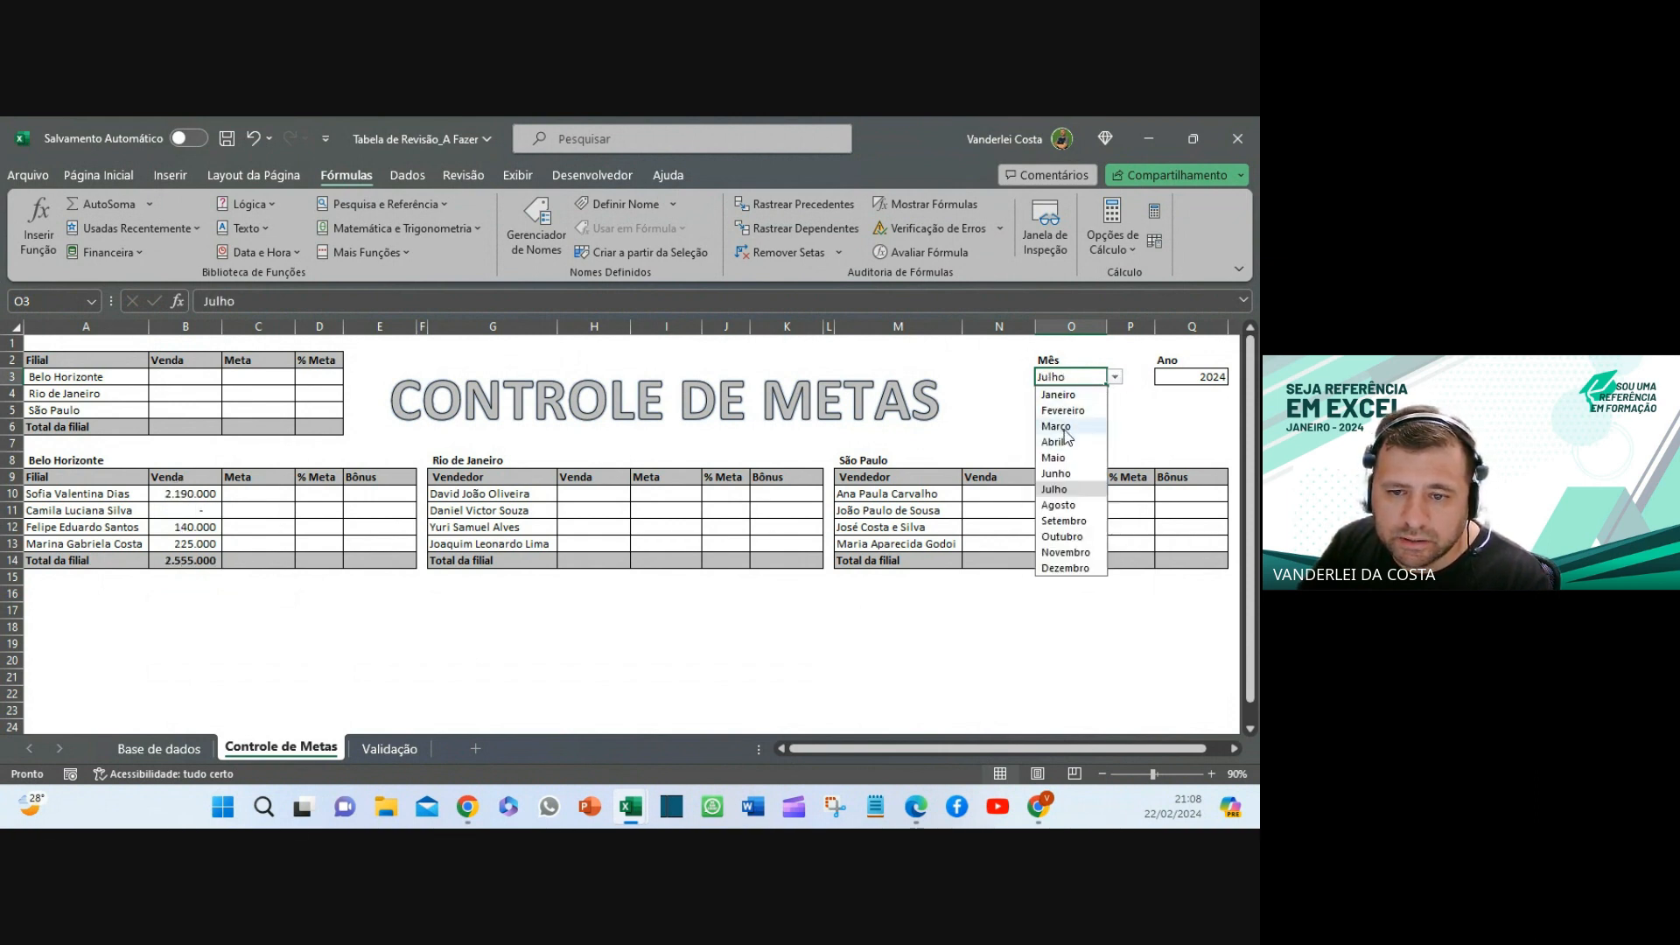
pyautogui.click(1065, 429)
pyautogui.click(612, 657)
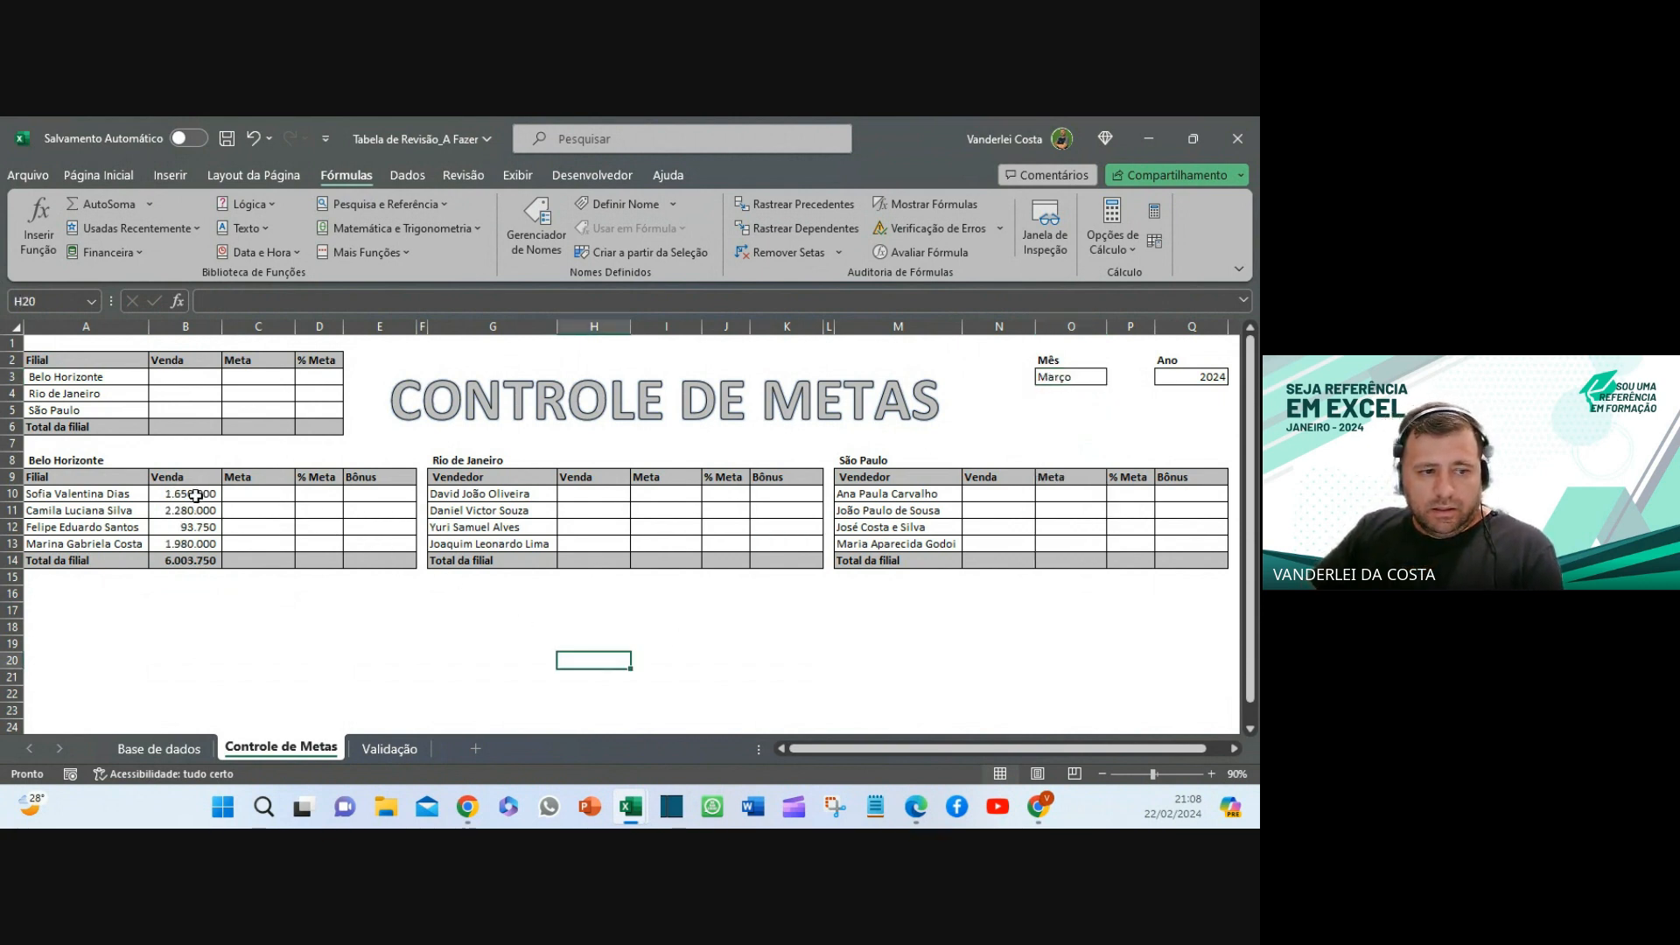
pyautogui.moveTo(195, 496); pyautogui.dragTo(185, 567)
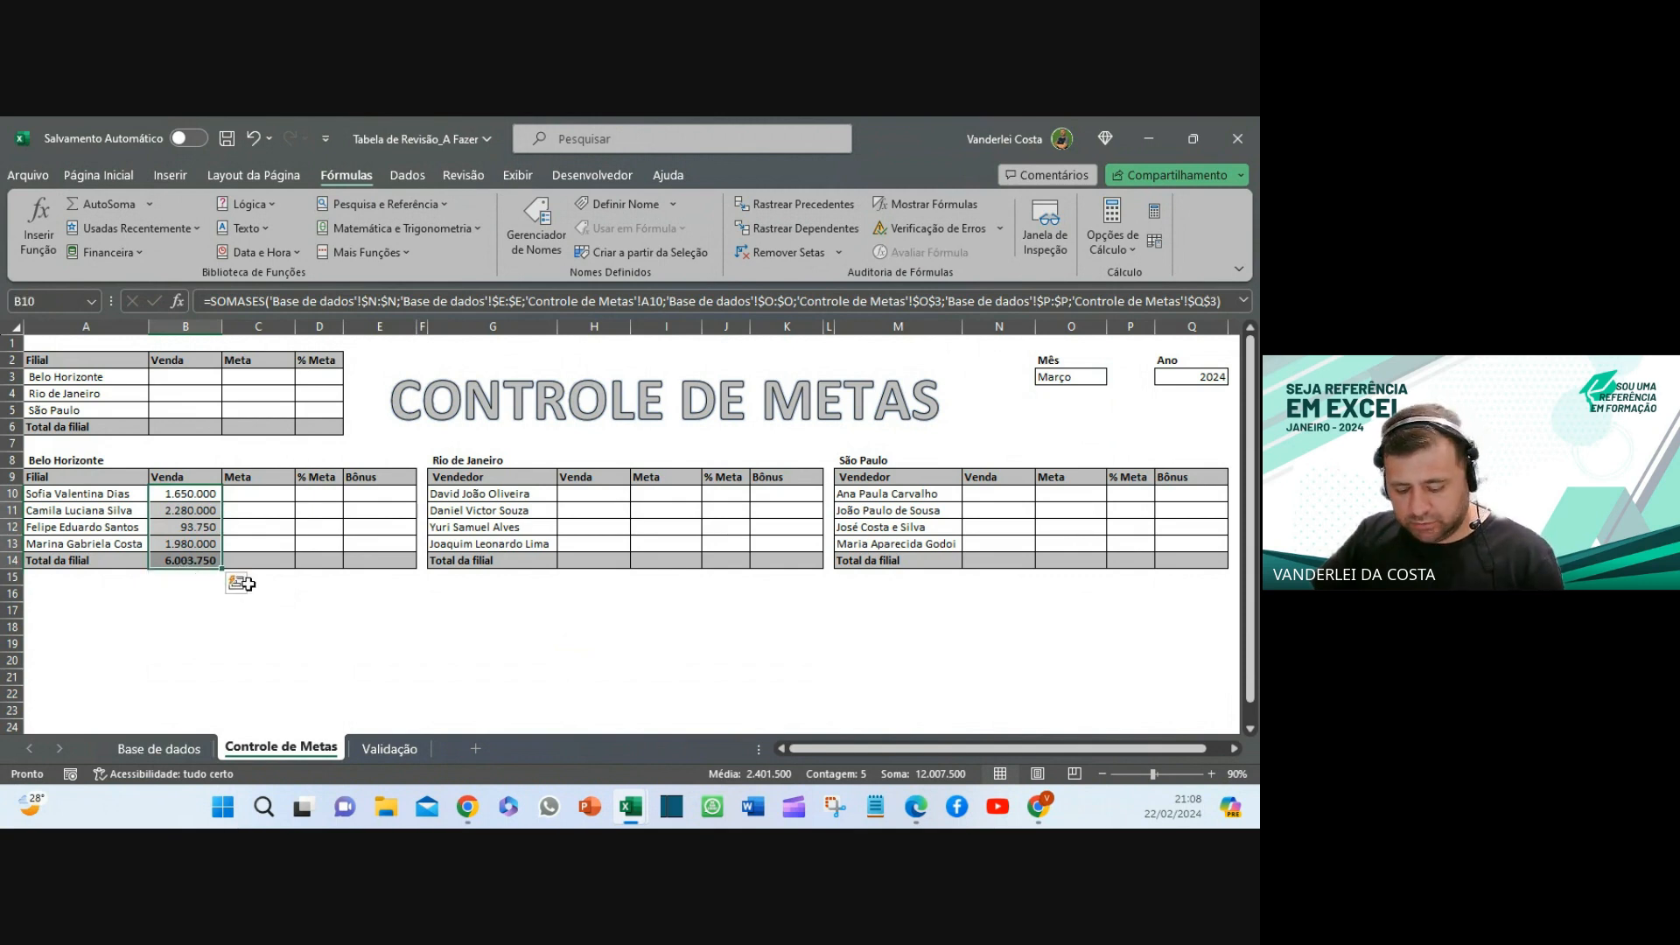
# - Paste the Belo Horizonte sales formulas into the Rio de Janeiro (H10) and São Paulo (N10) tables
pyautogui.hotkey('ctrl', 'c')
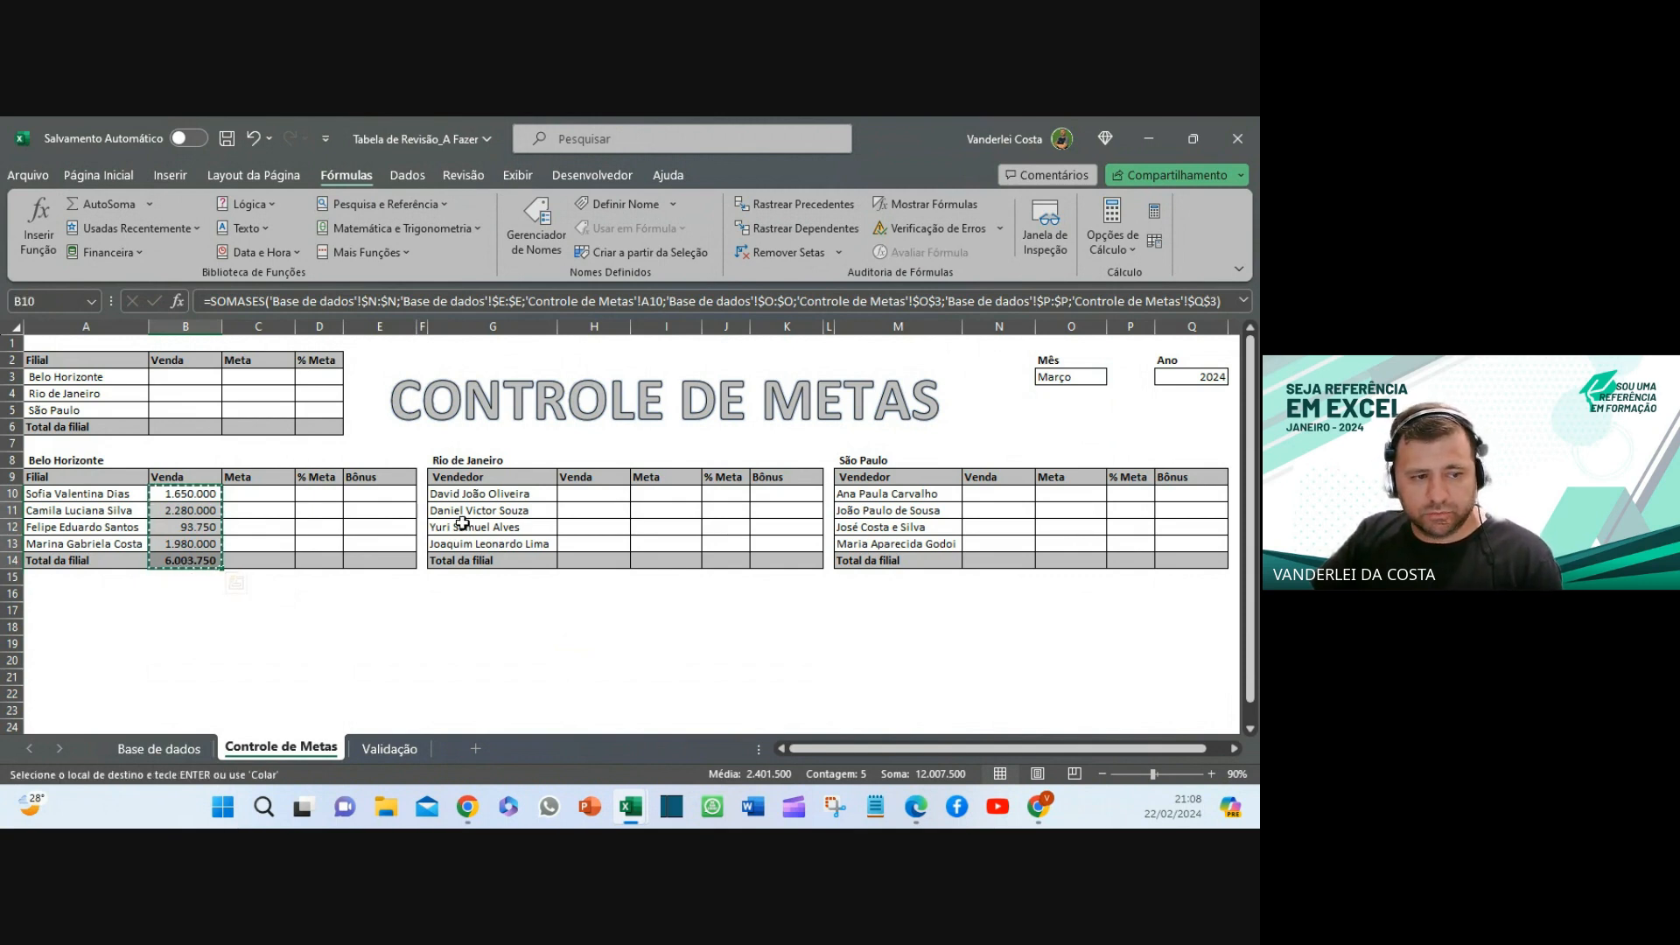
pyautogui.click(580, 495)
pyautogui.hotkey('ctrl', 'v')
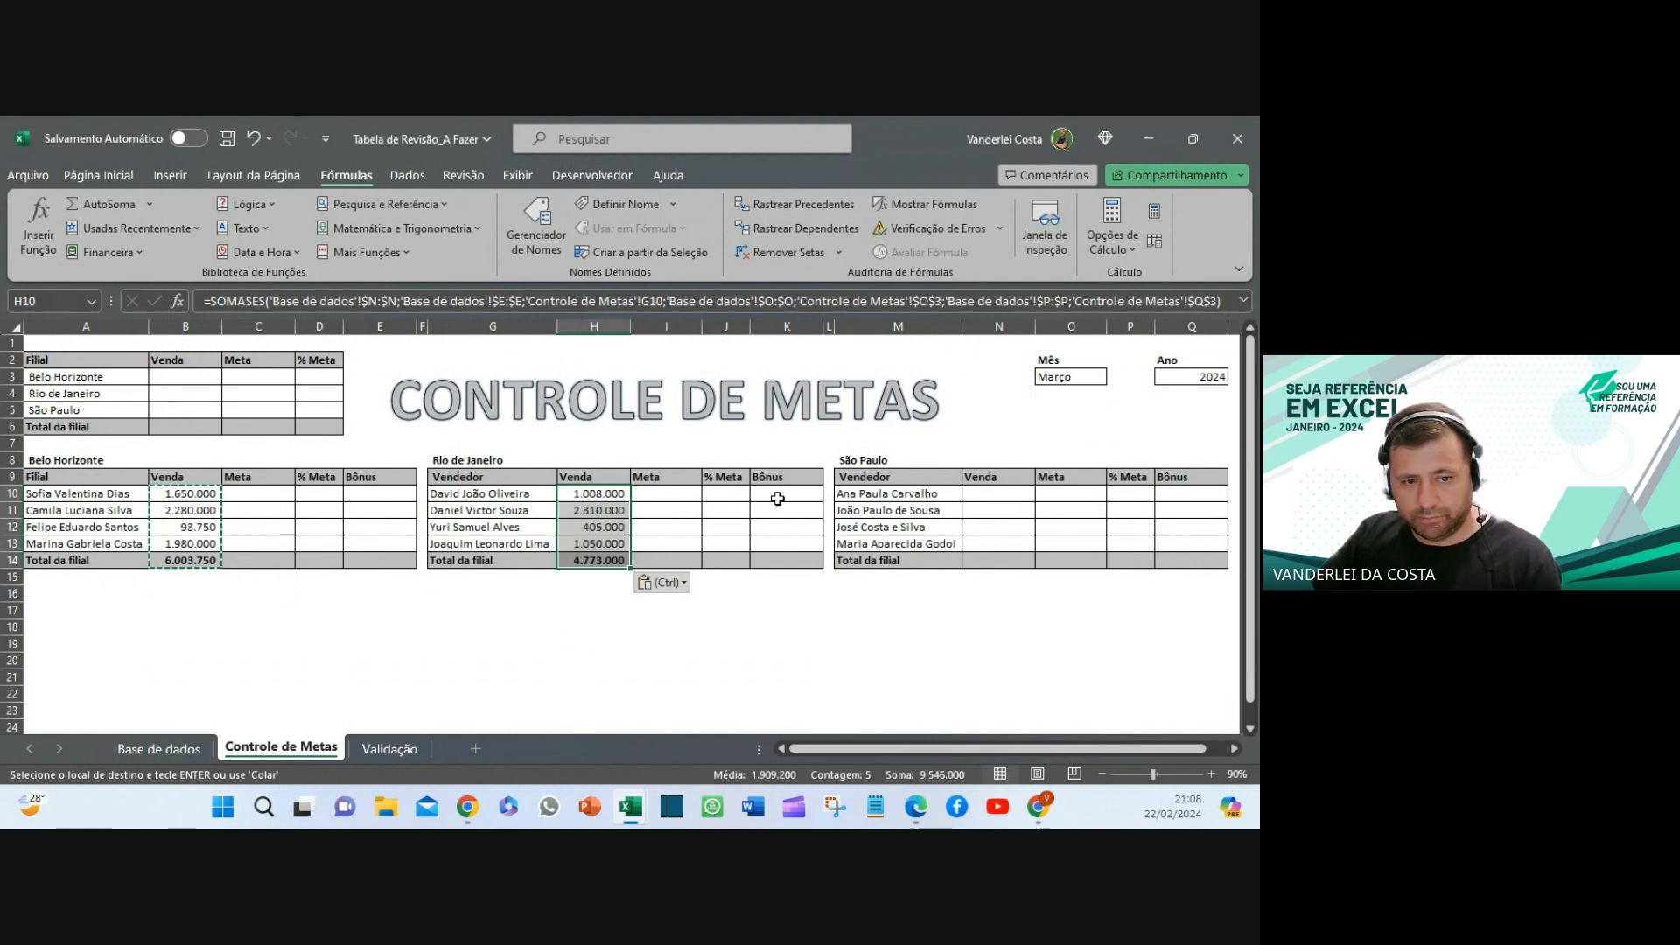
pyautogui.click(1008, 494)
pyautogui.hotkey('ctrl', 'v')
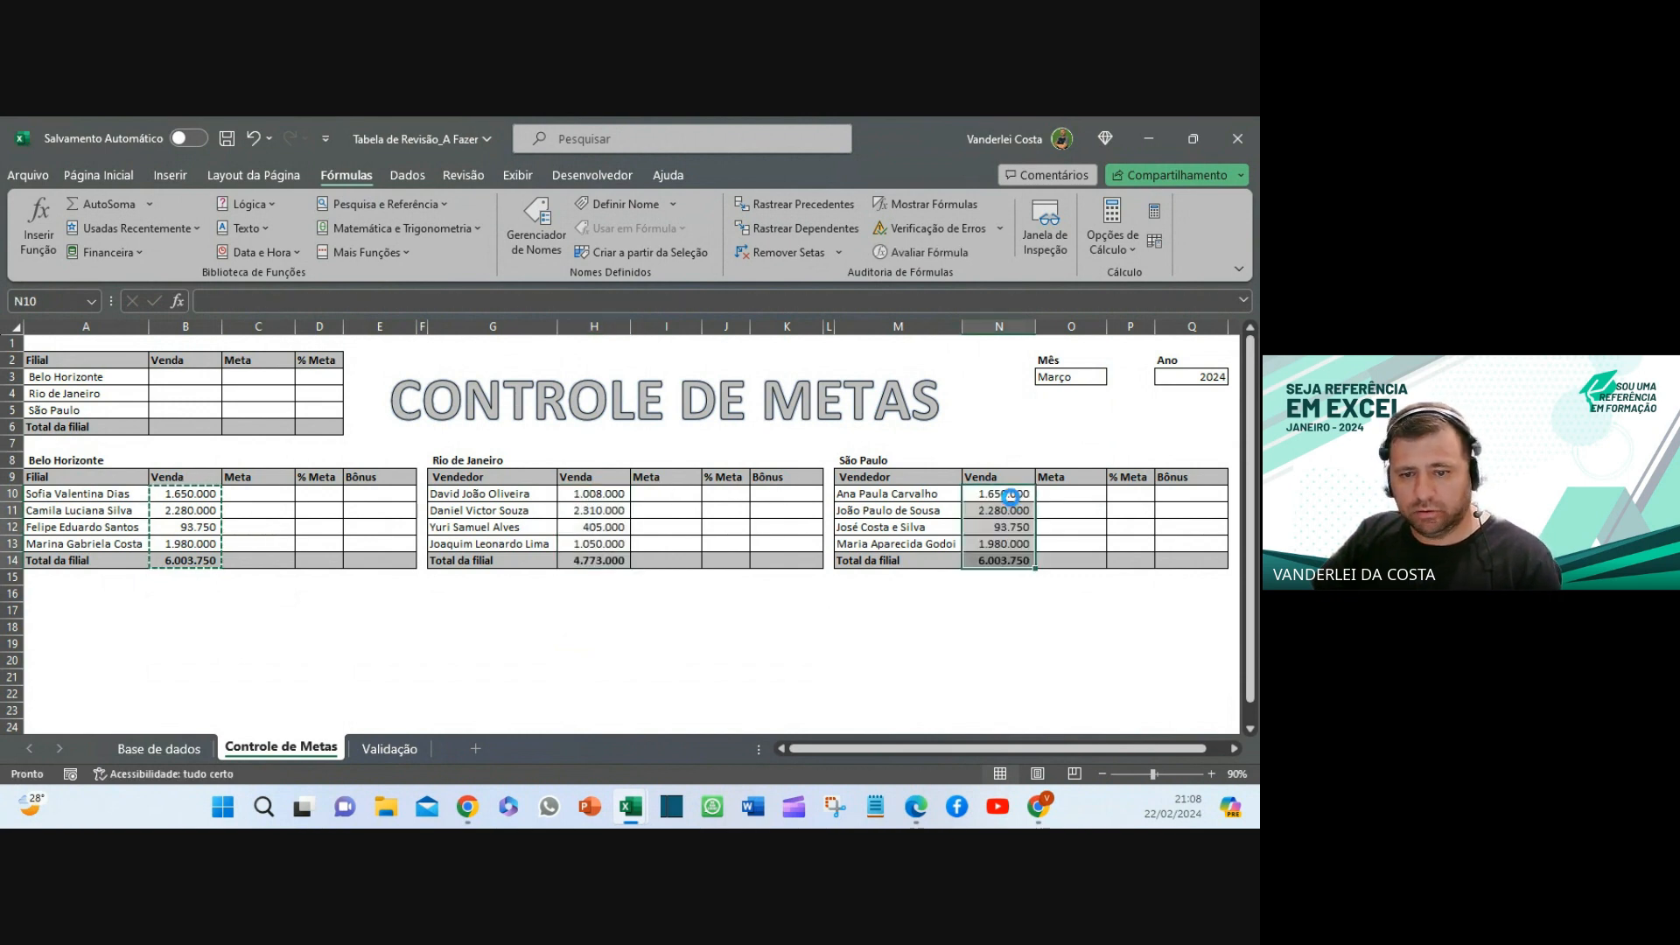
pyautogui.click(963, 661)
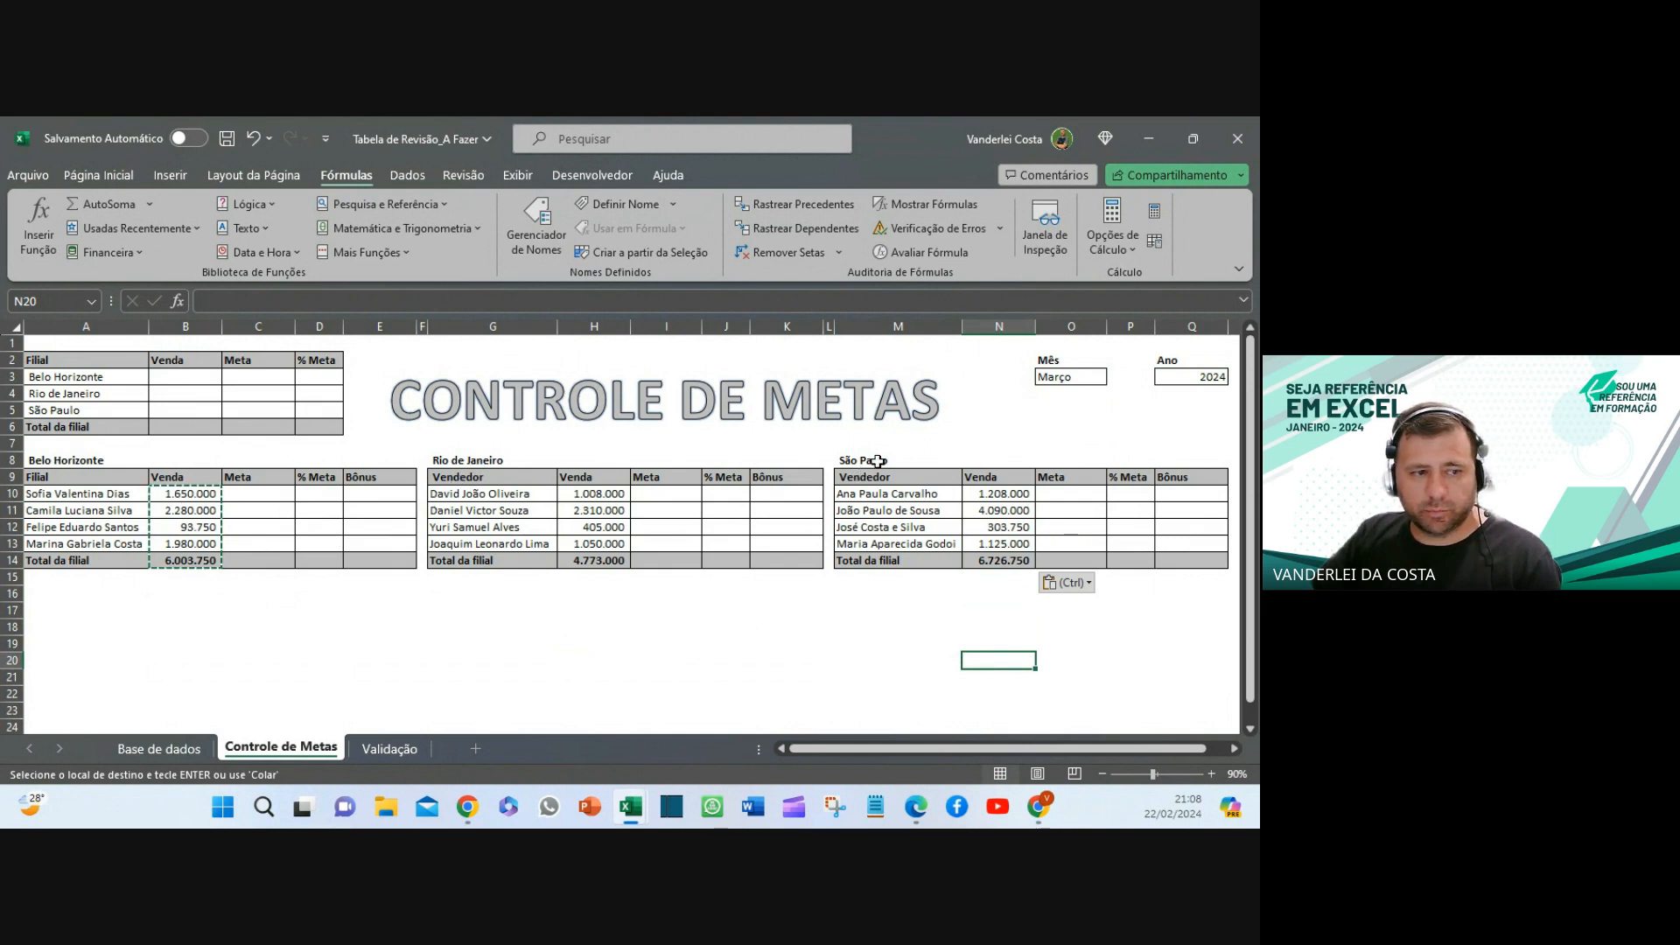
# - Link summary cells B3, B4 and B5 to the branch totals B14, H14 and N14
pyautogui.click(170, 372)
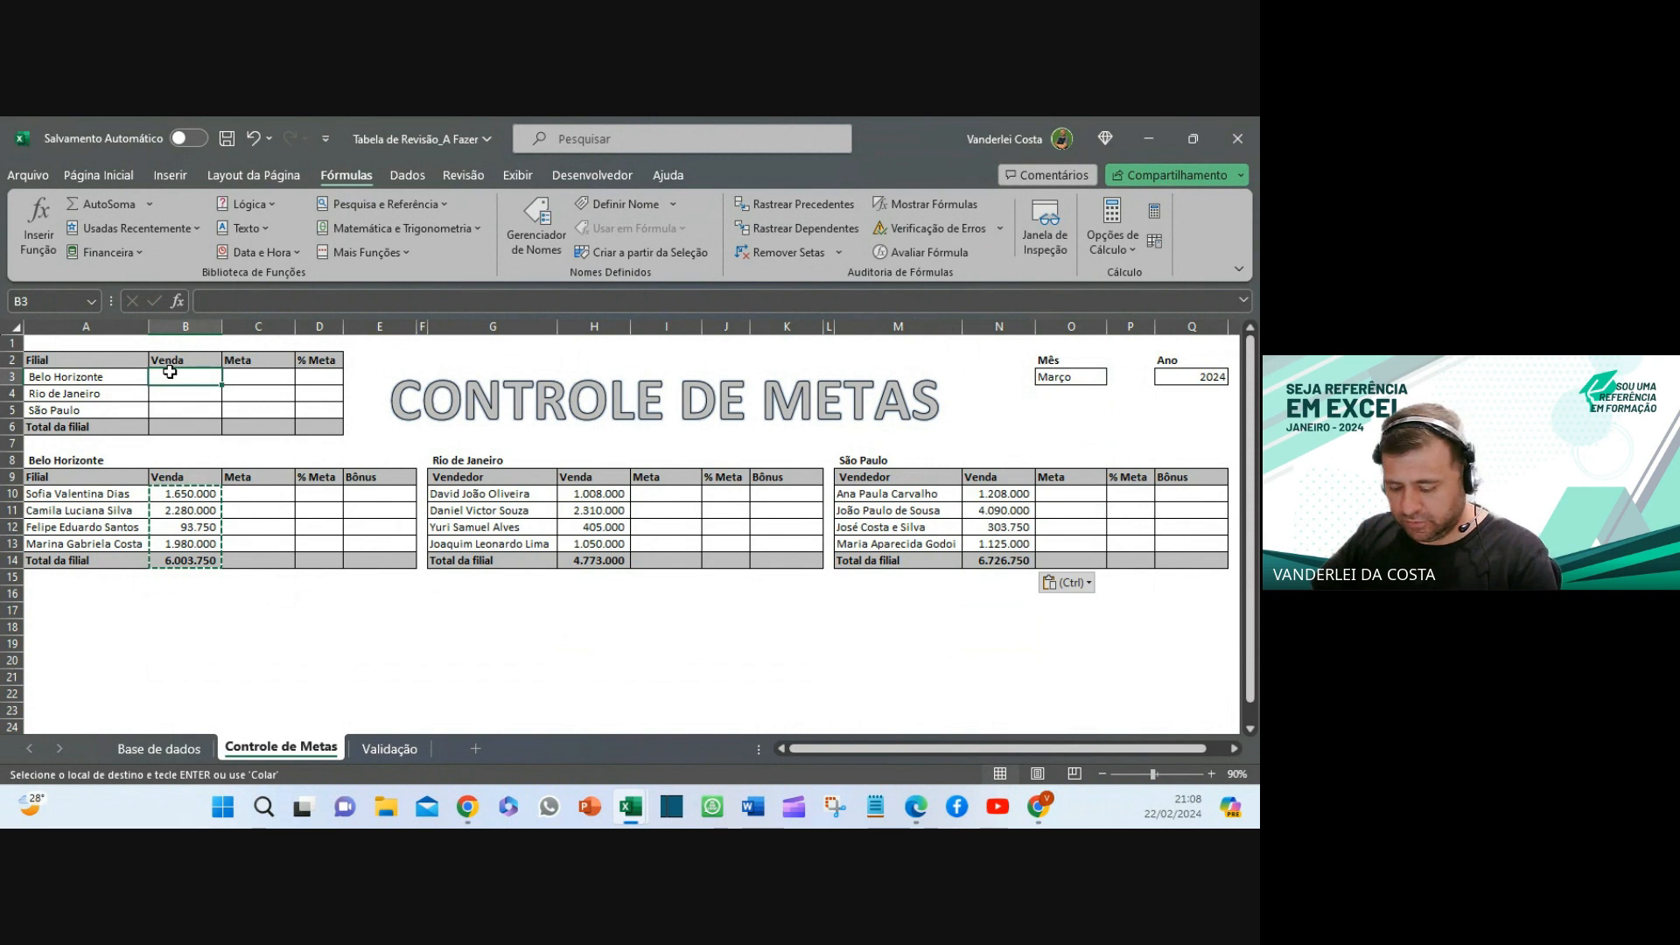
pyautogui.write('=')
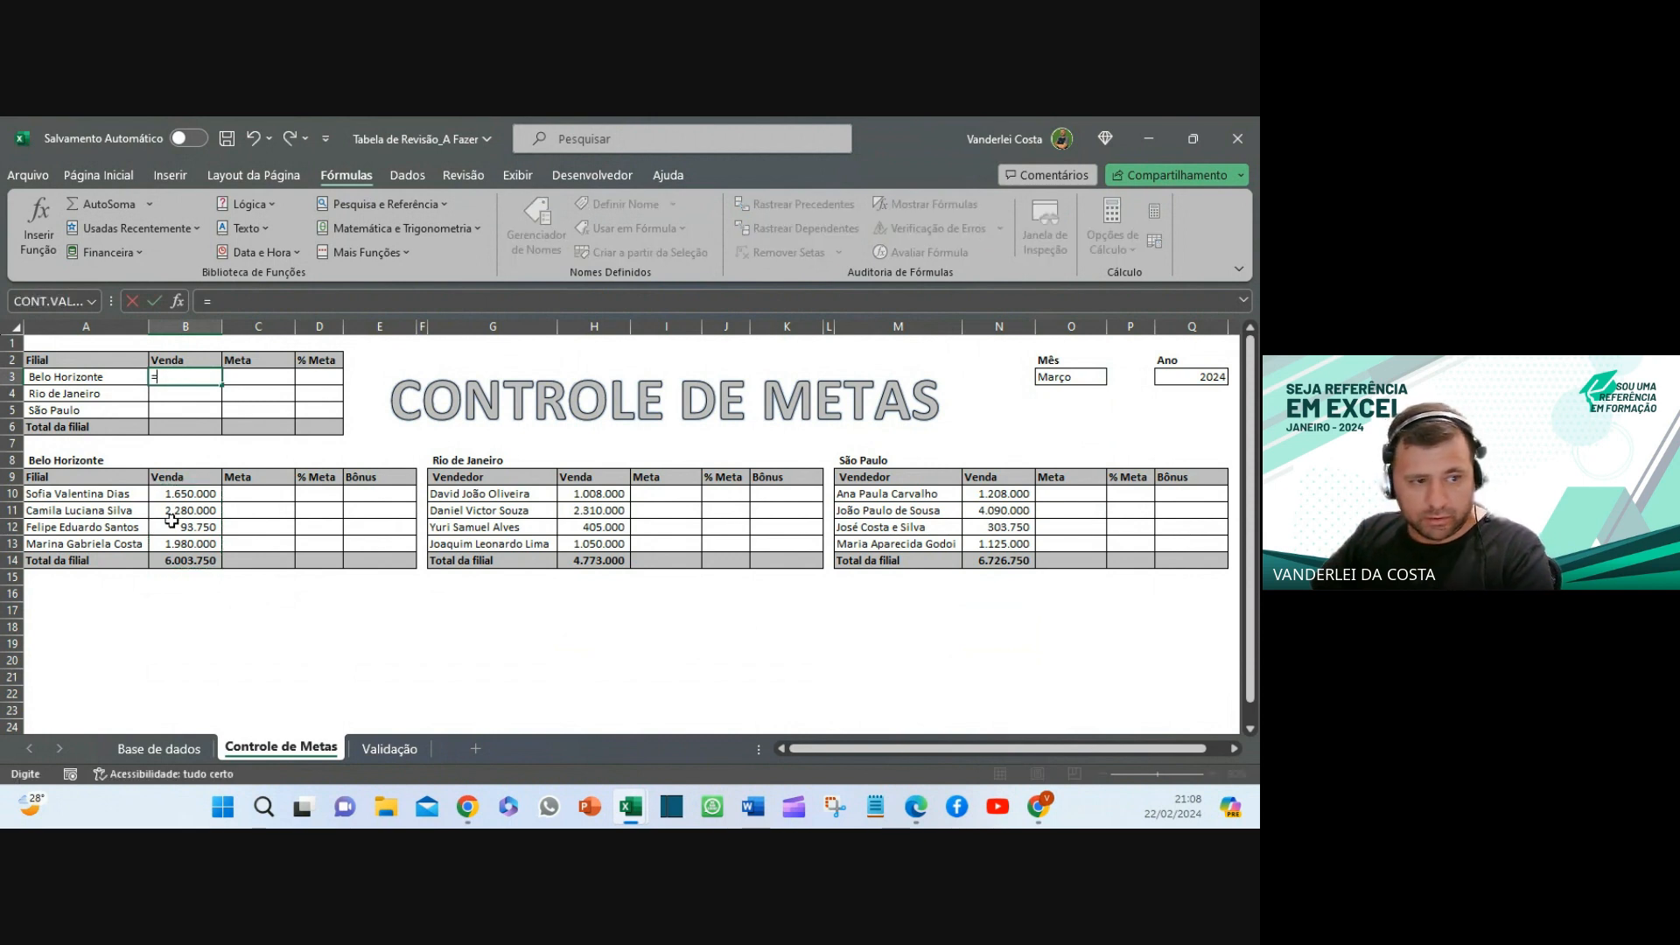
pyautogui.click(196, 561)
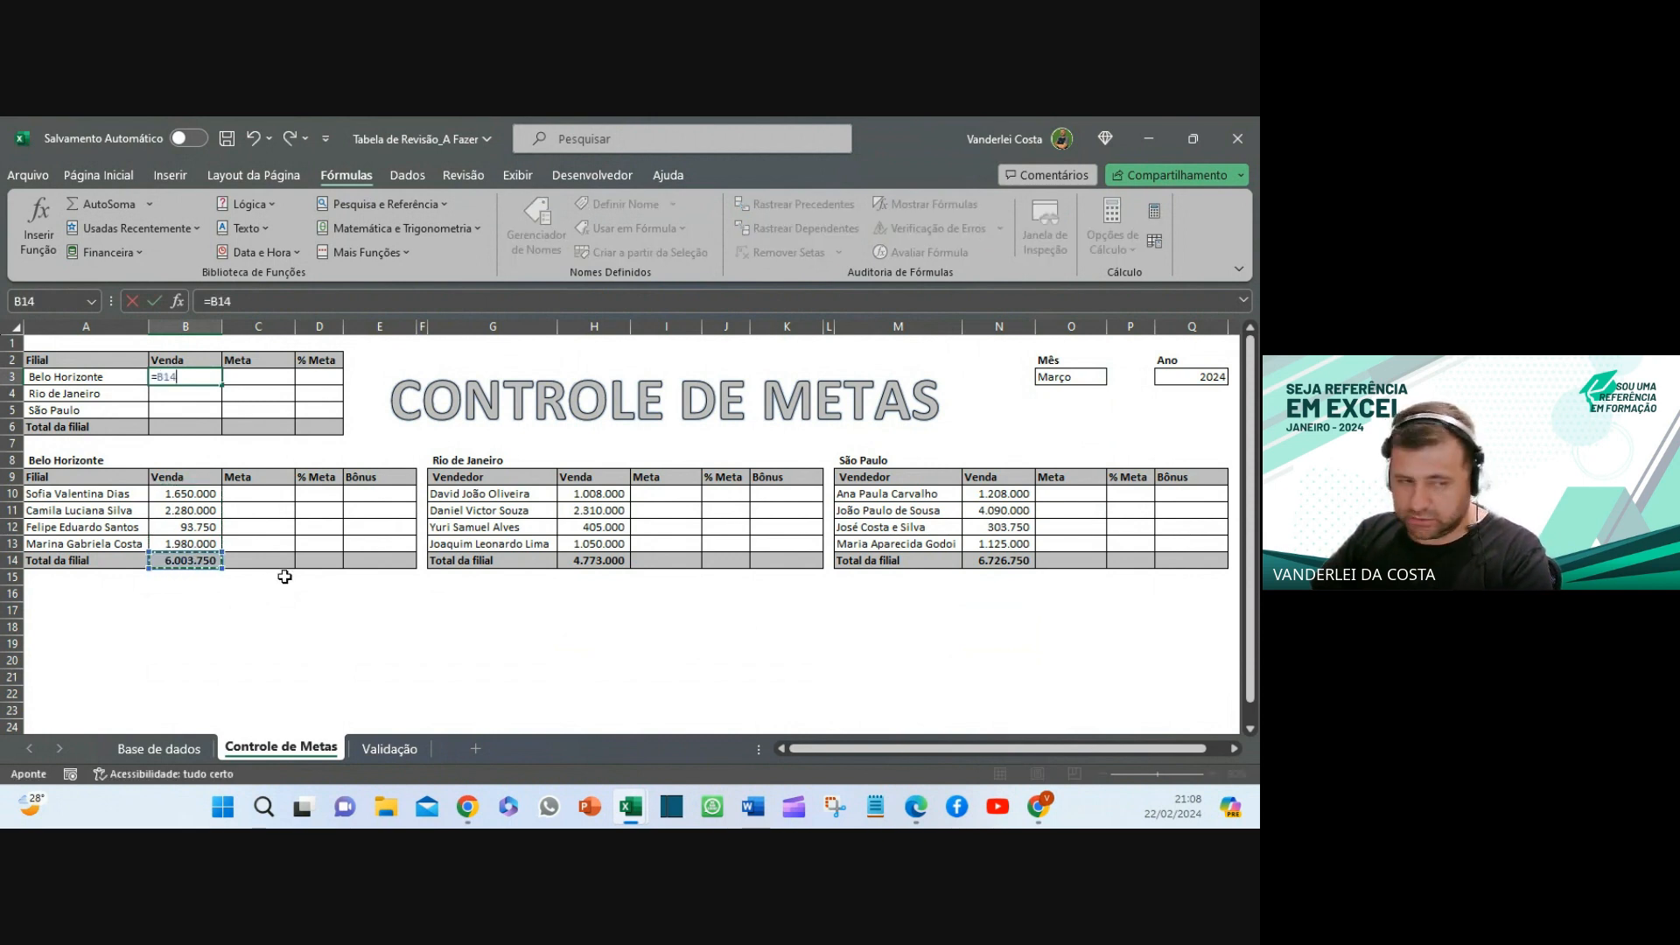
pyautogui.press('Return')
pyautogui.write('=')
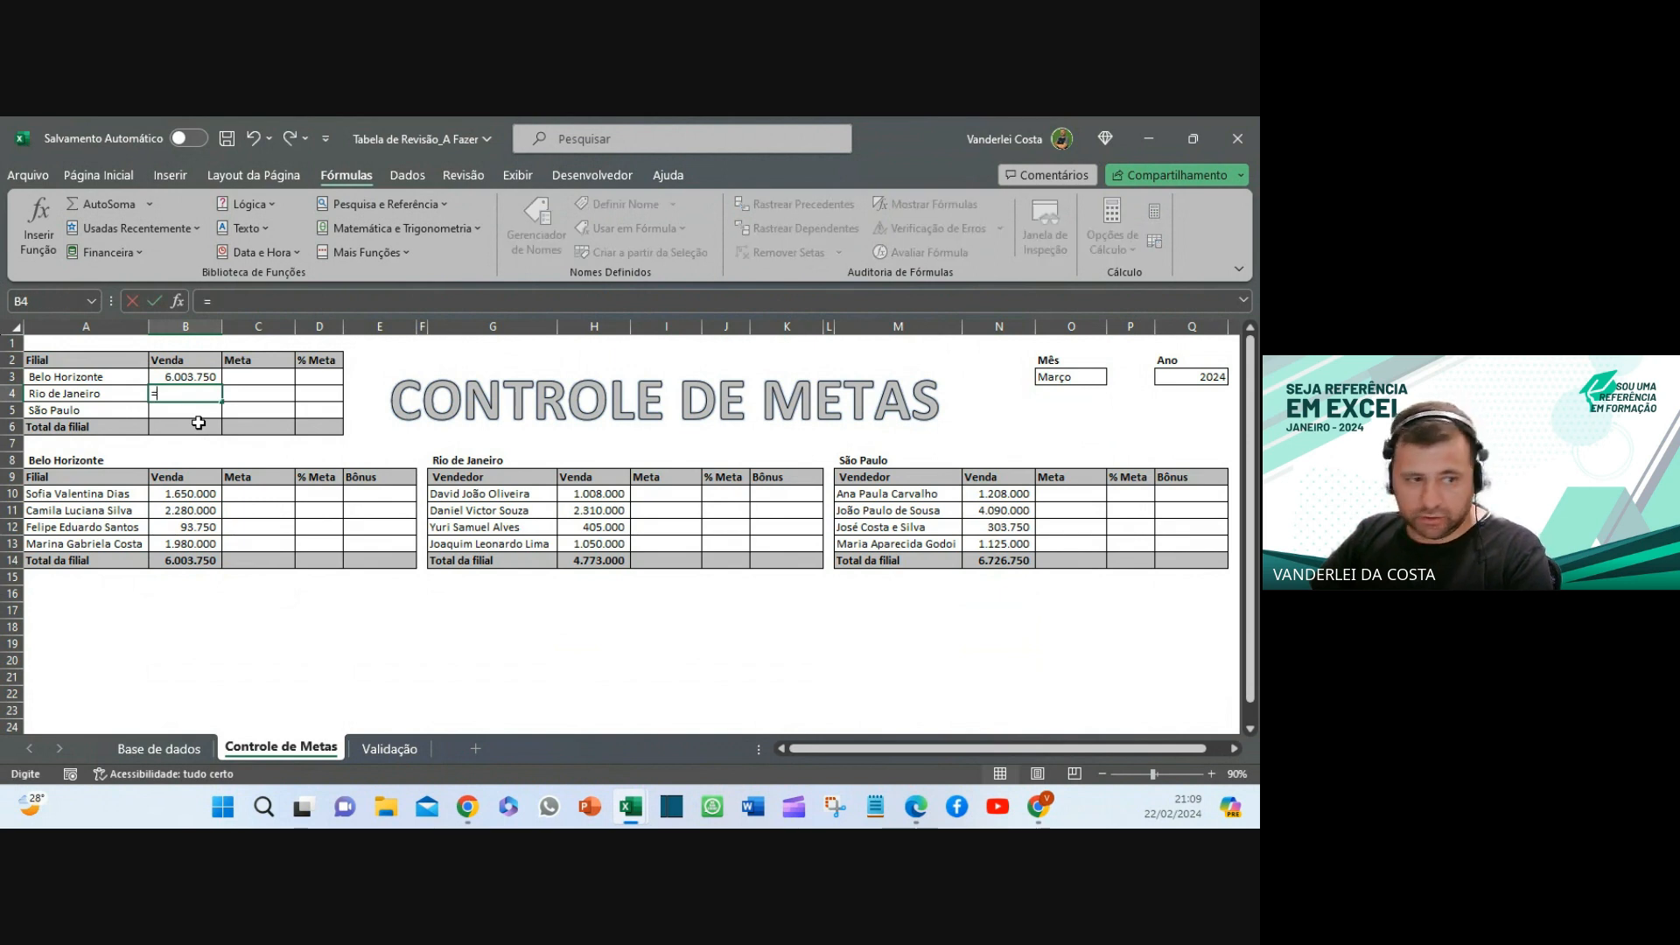
pyautogui.click(606, 561)
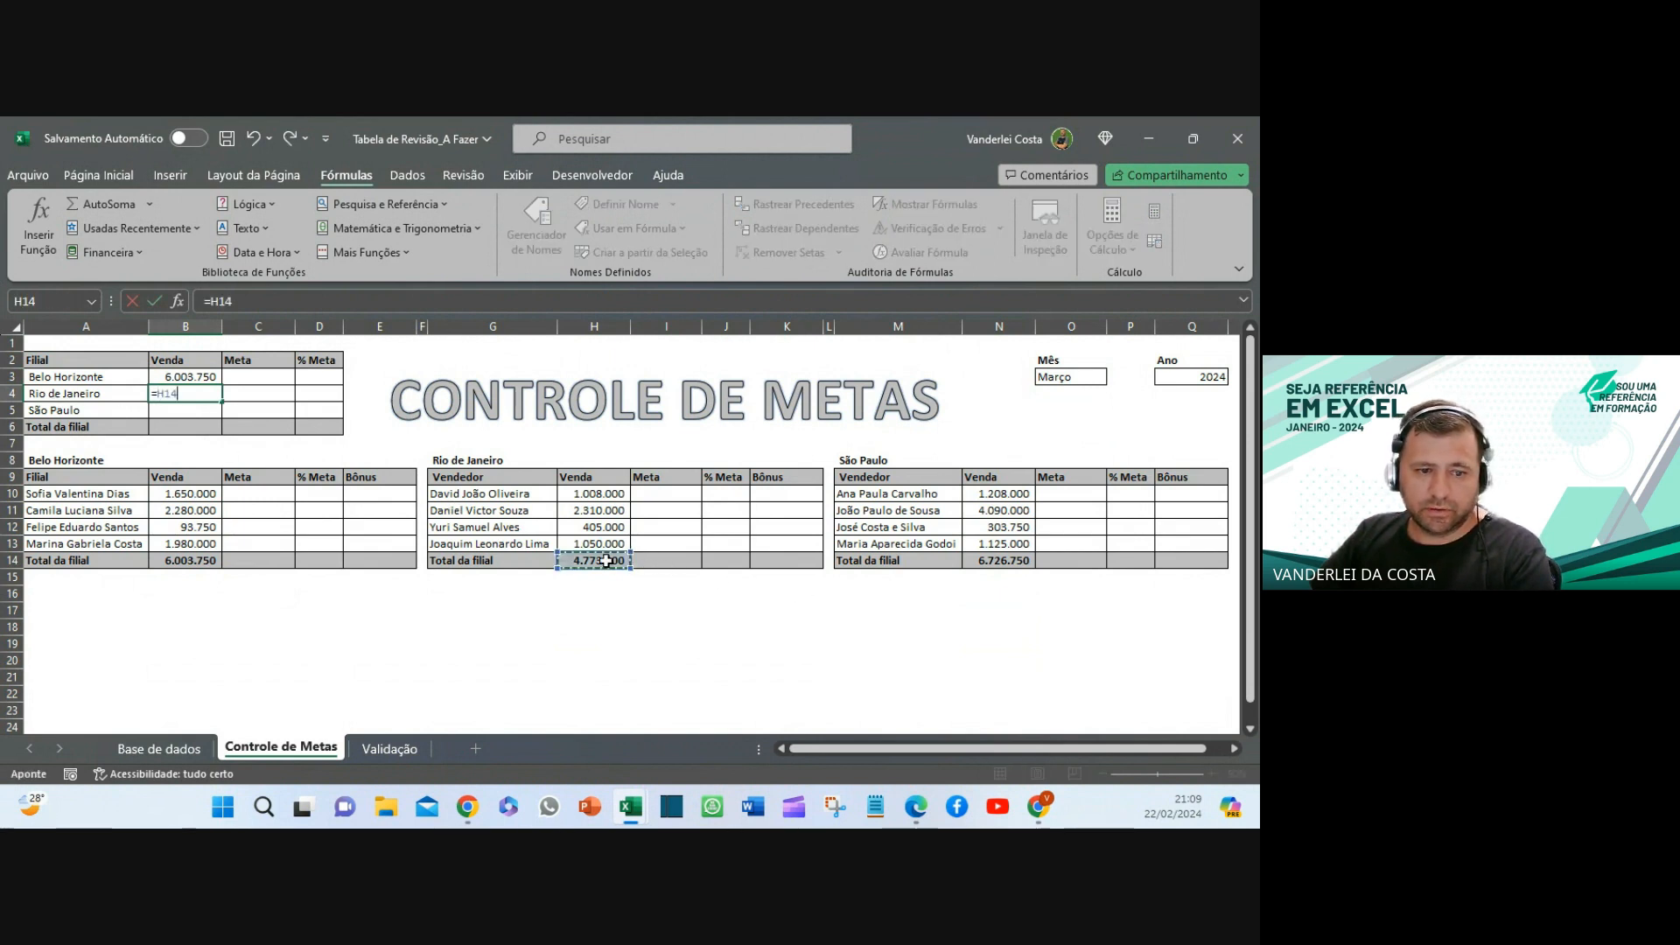
pyautogui.press('Return')
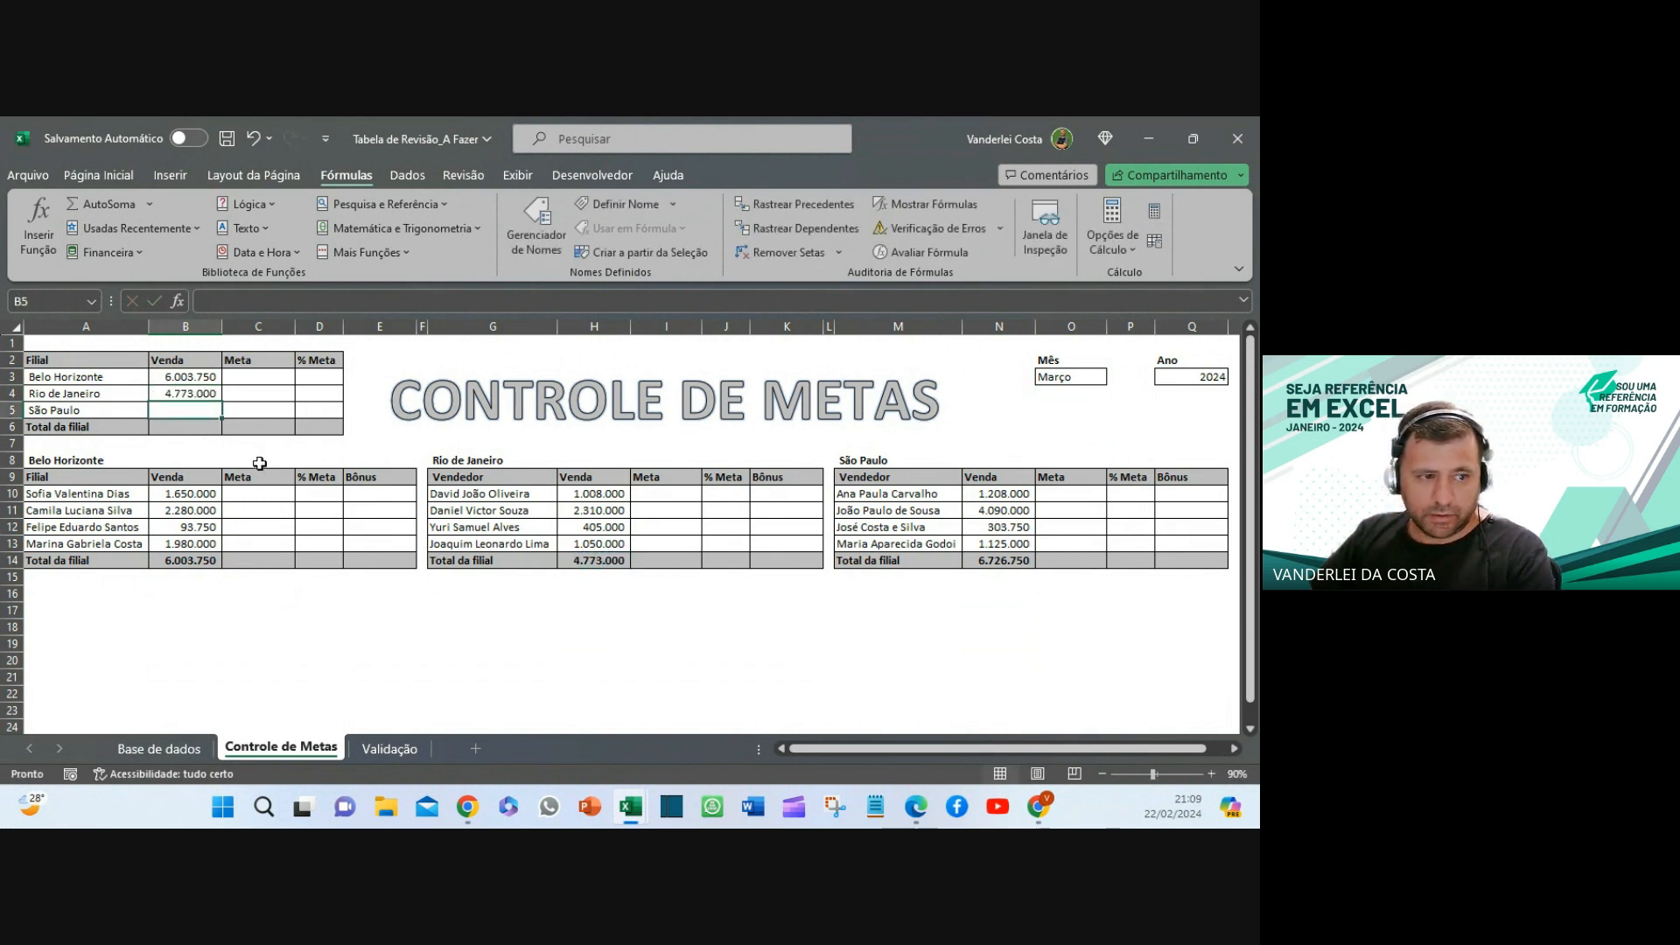
pyautogui.write('=')
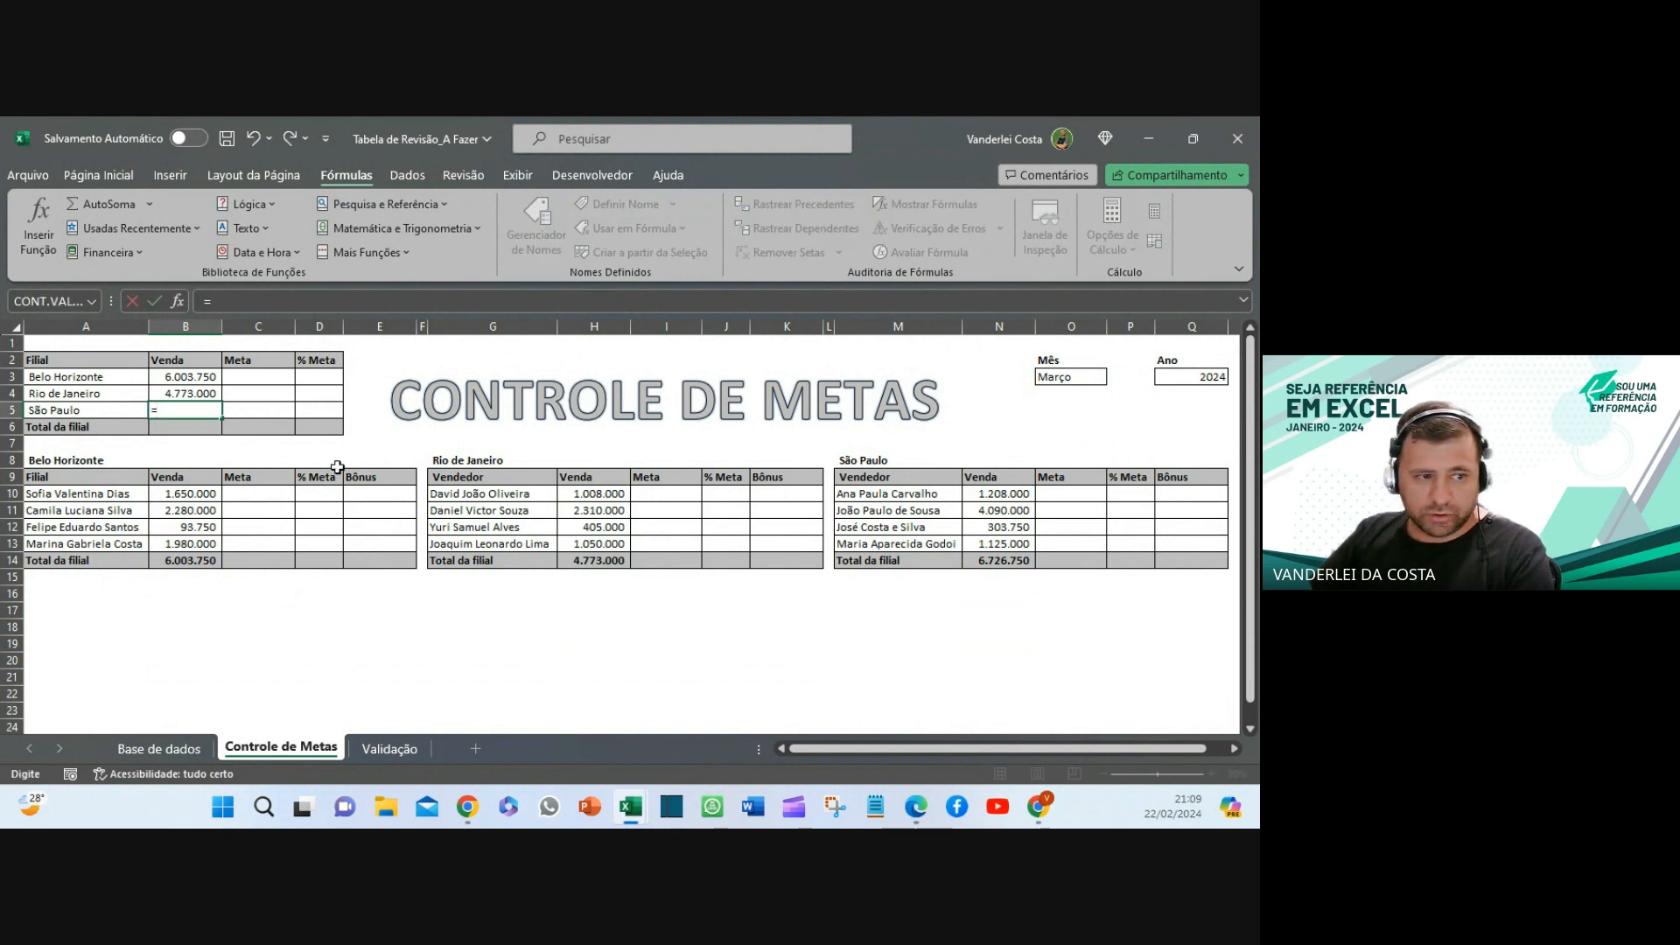
pyautogui.click(1008, 558)
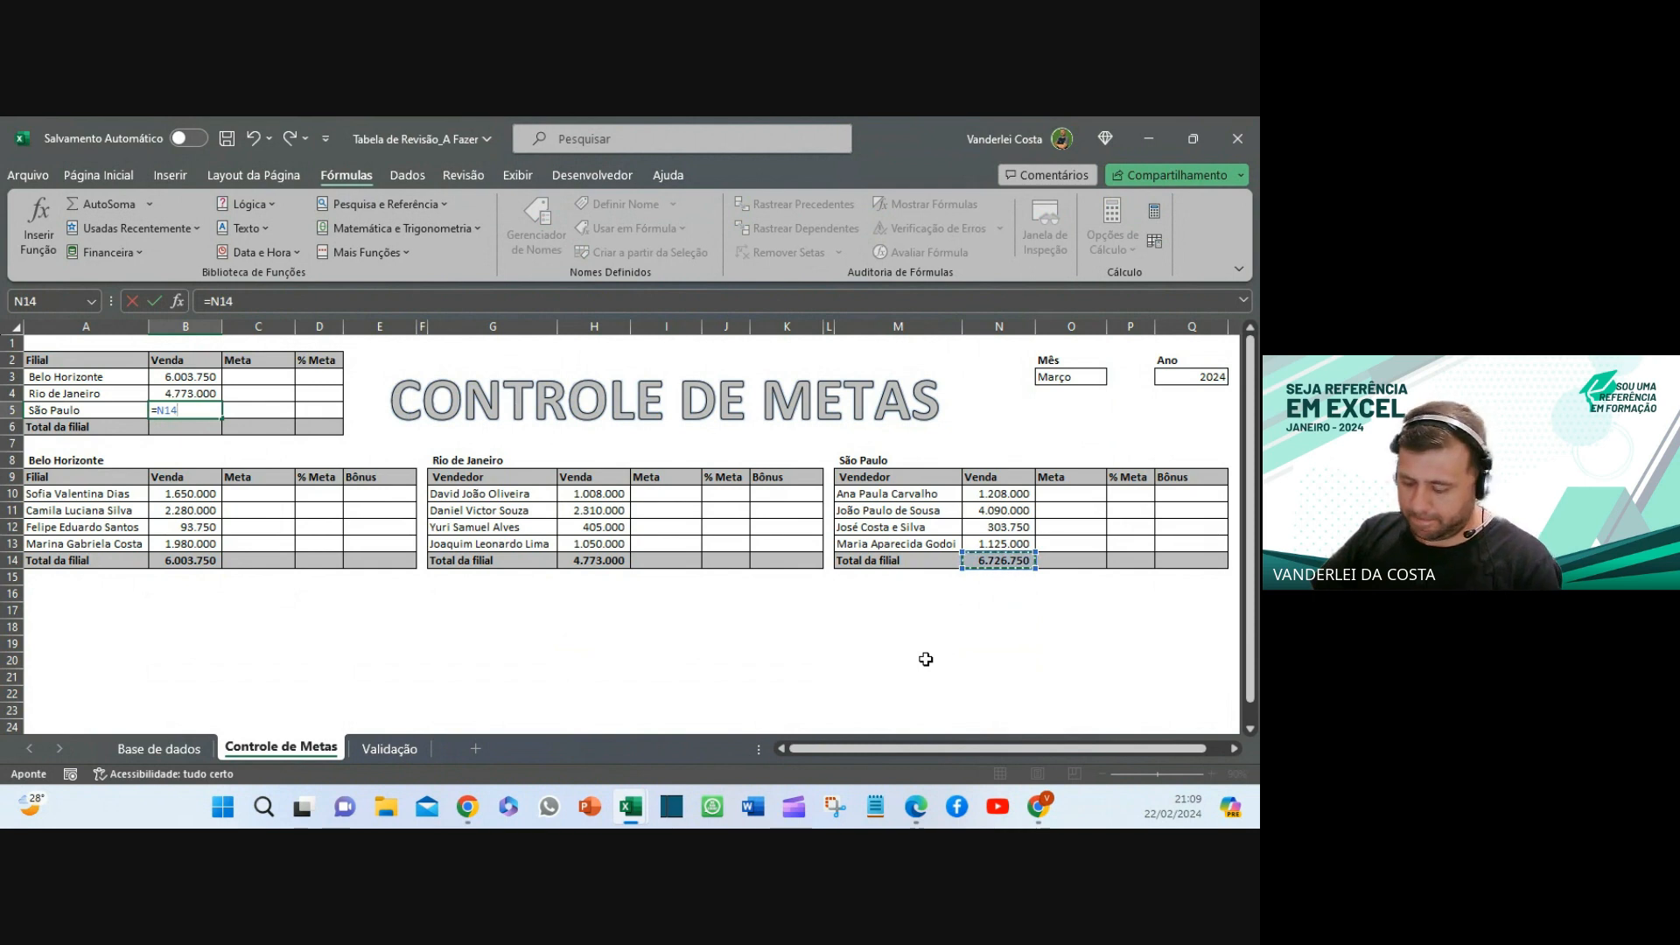
pyautogui.press('Return')
pyautogui.press('Return')
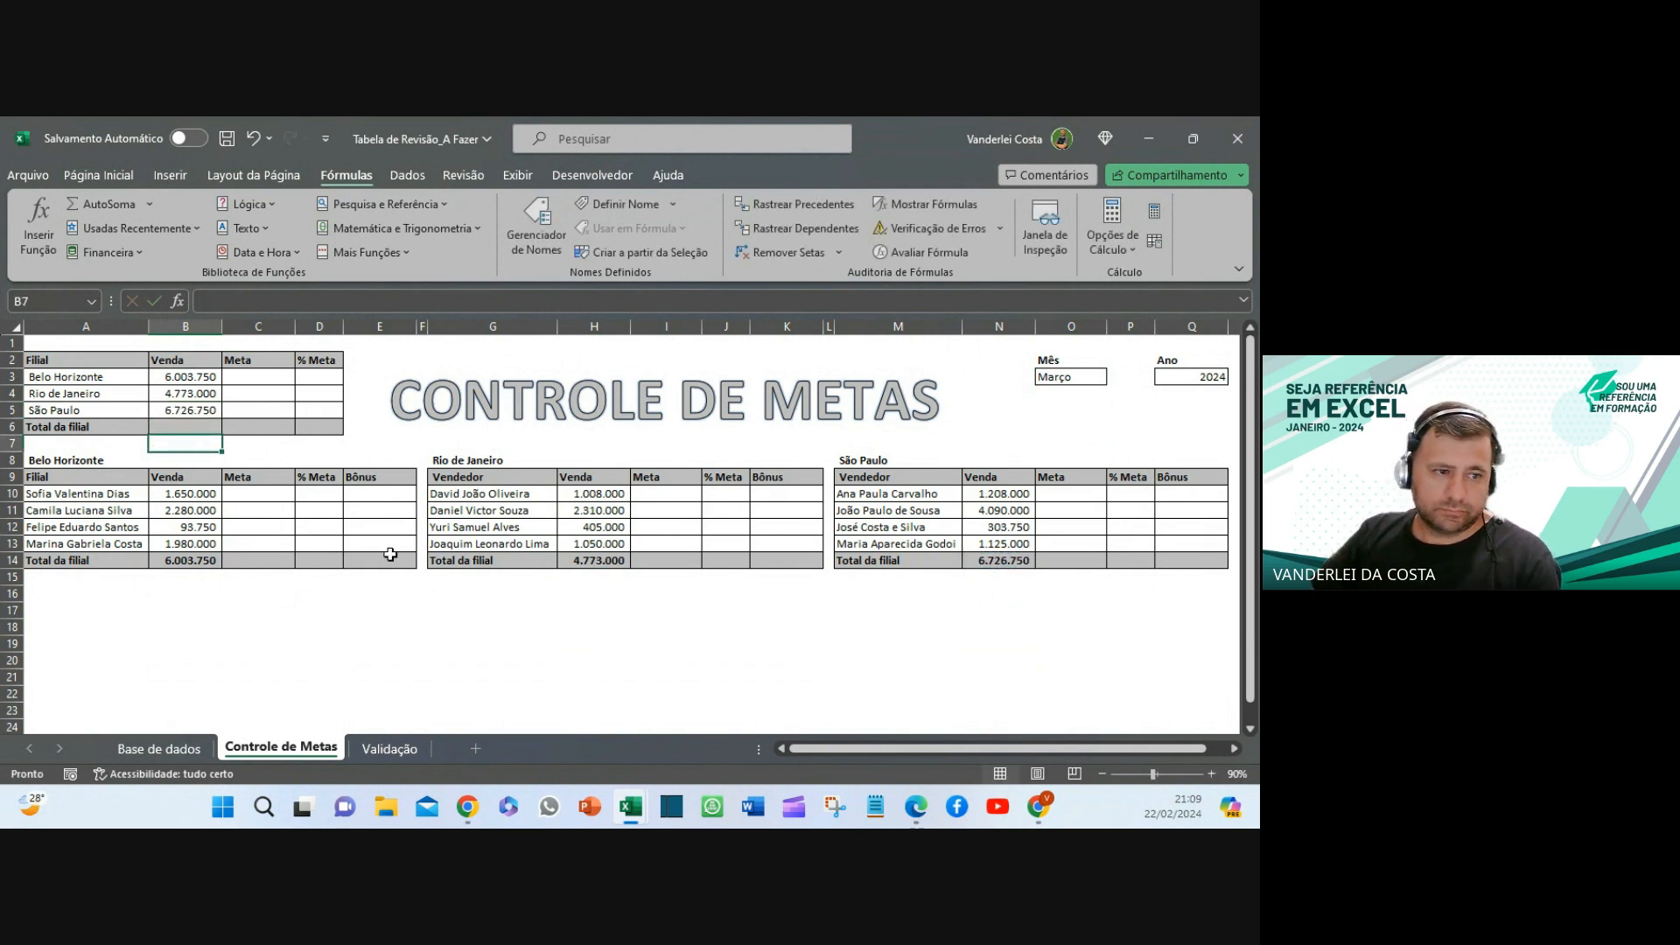
# - Sum the three branch totals in B6 with AutoSoma, giving 17.503.500
pyautogui.click(196, 429)
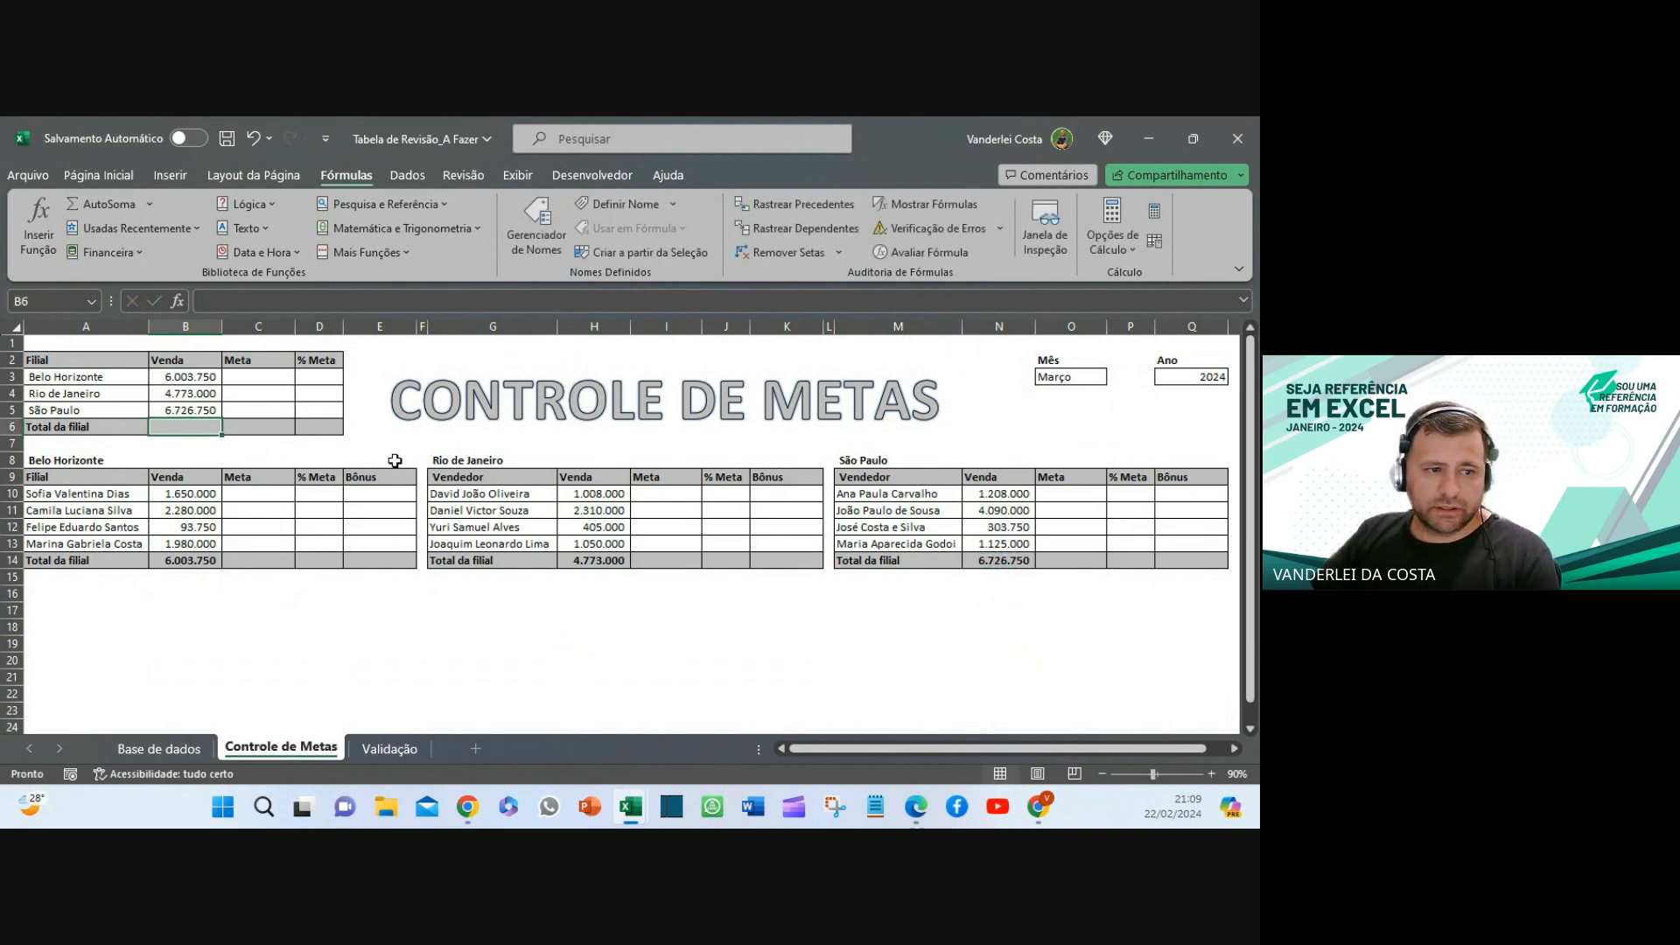
pyautogui.click(103, 203)
pyautogui.press('Return')
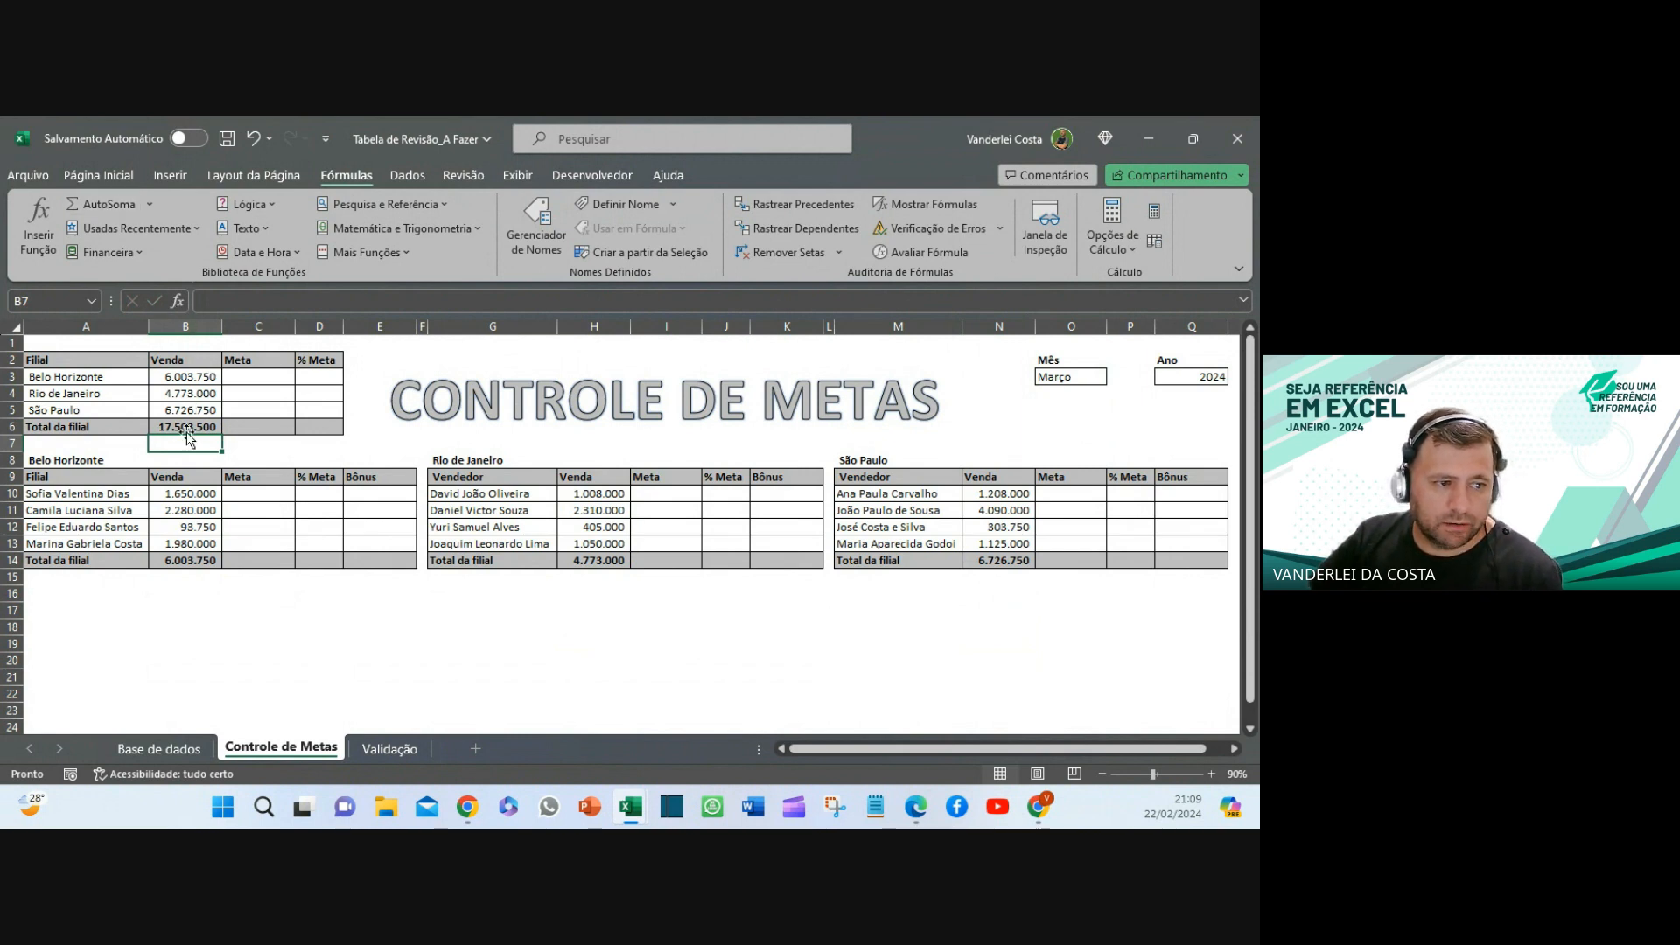
# - Switch the Ano filter in Q3 to 2023 and back to 2024
pyautogui.click(1097, 376)
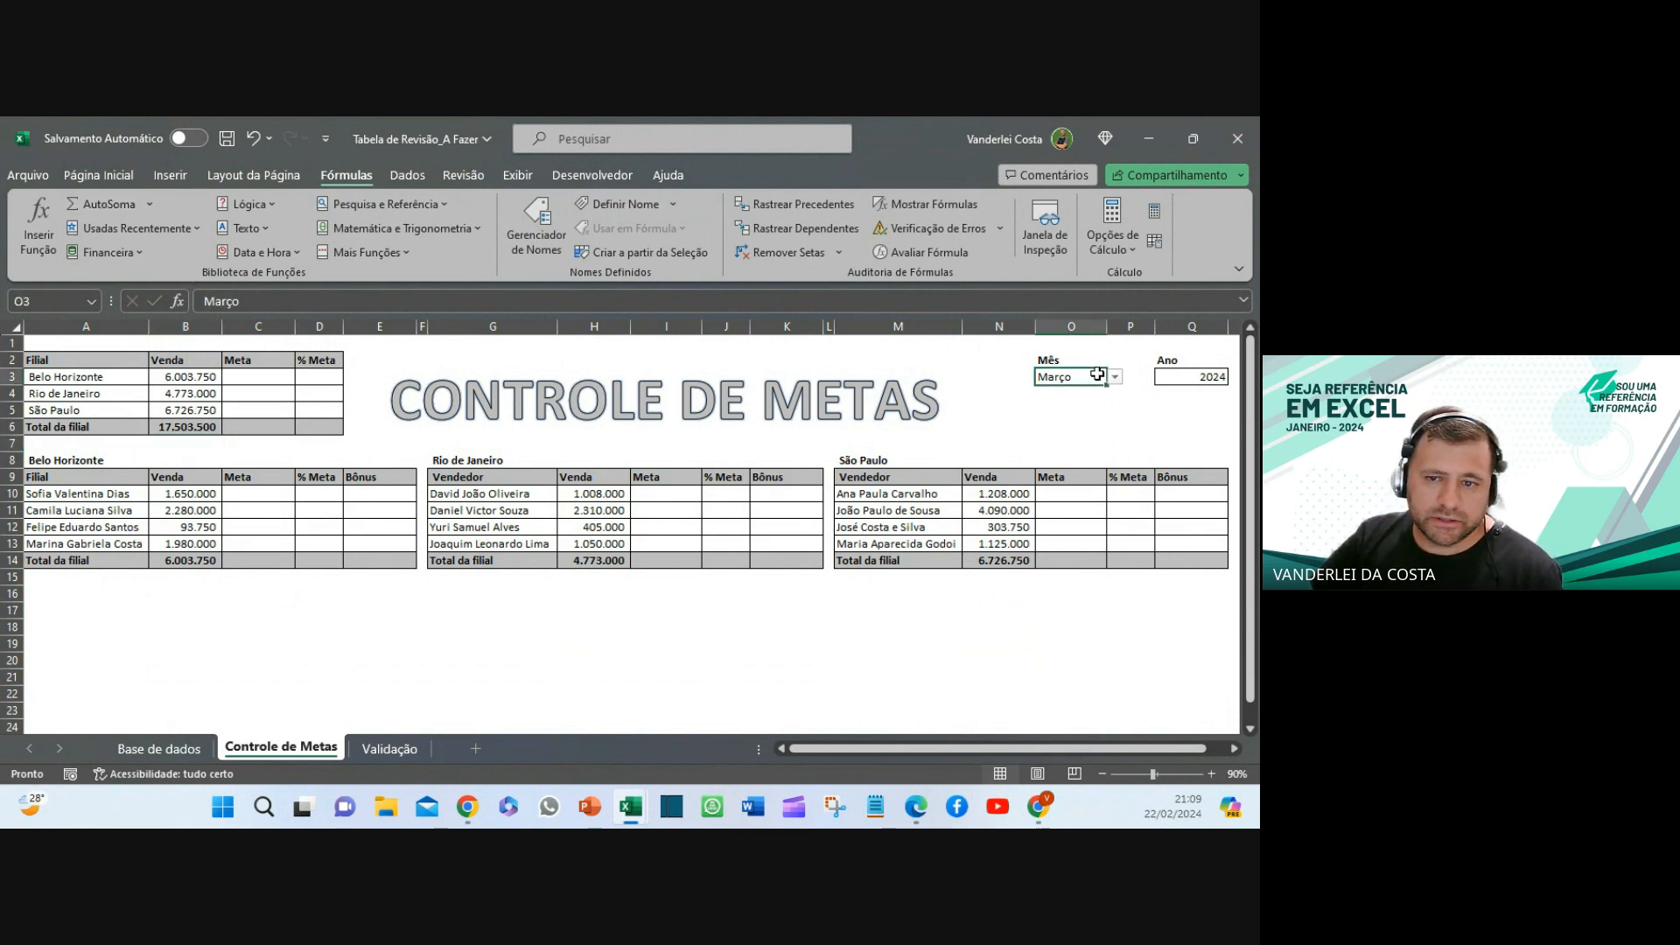
pyautogui.click(1182, 377)
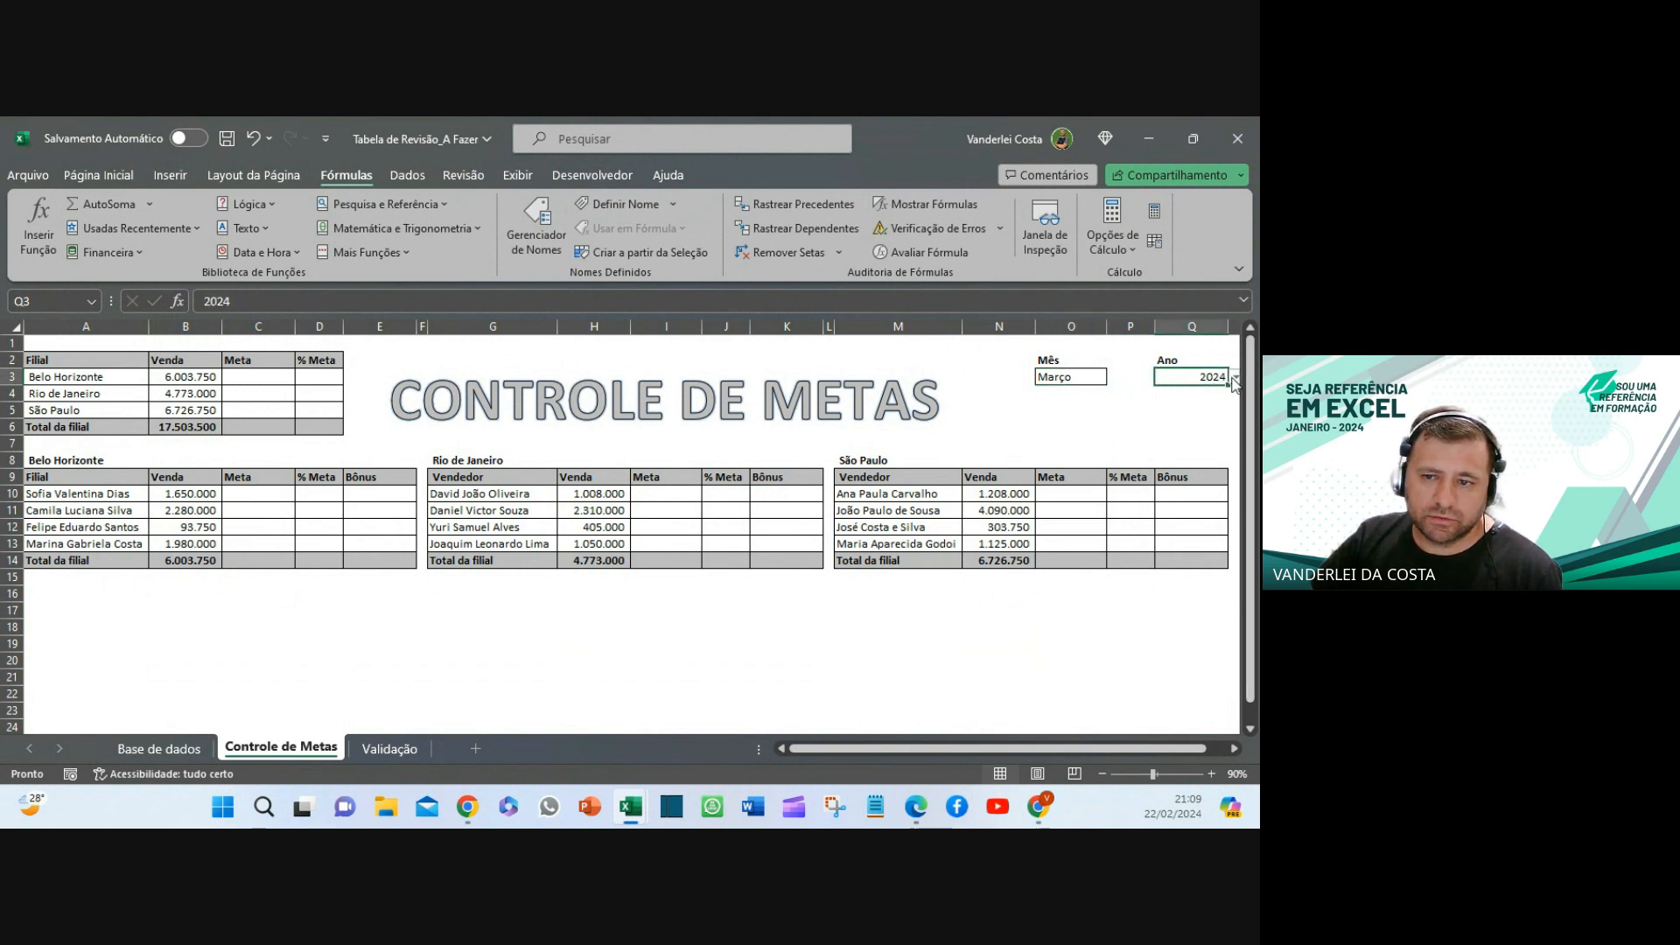
pyautogui.click(1235, 381)
pyautogui.click(1175, 405)
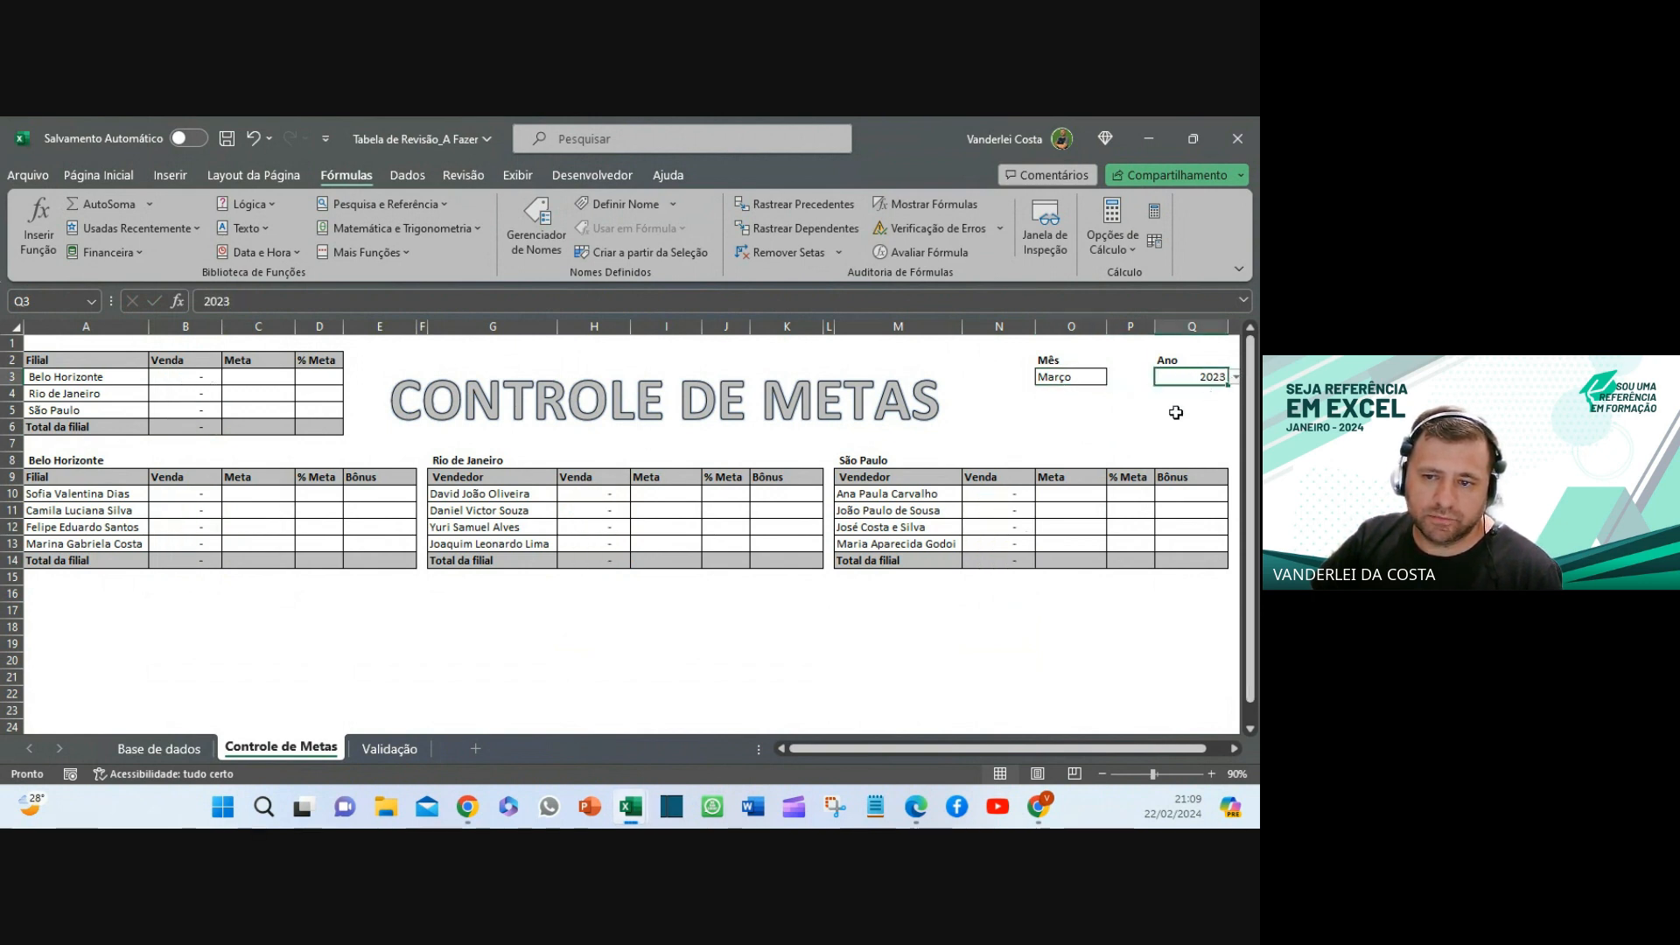
pyautogui.click(1235, 377)
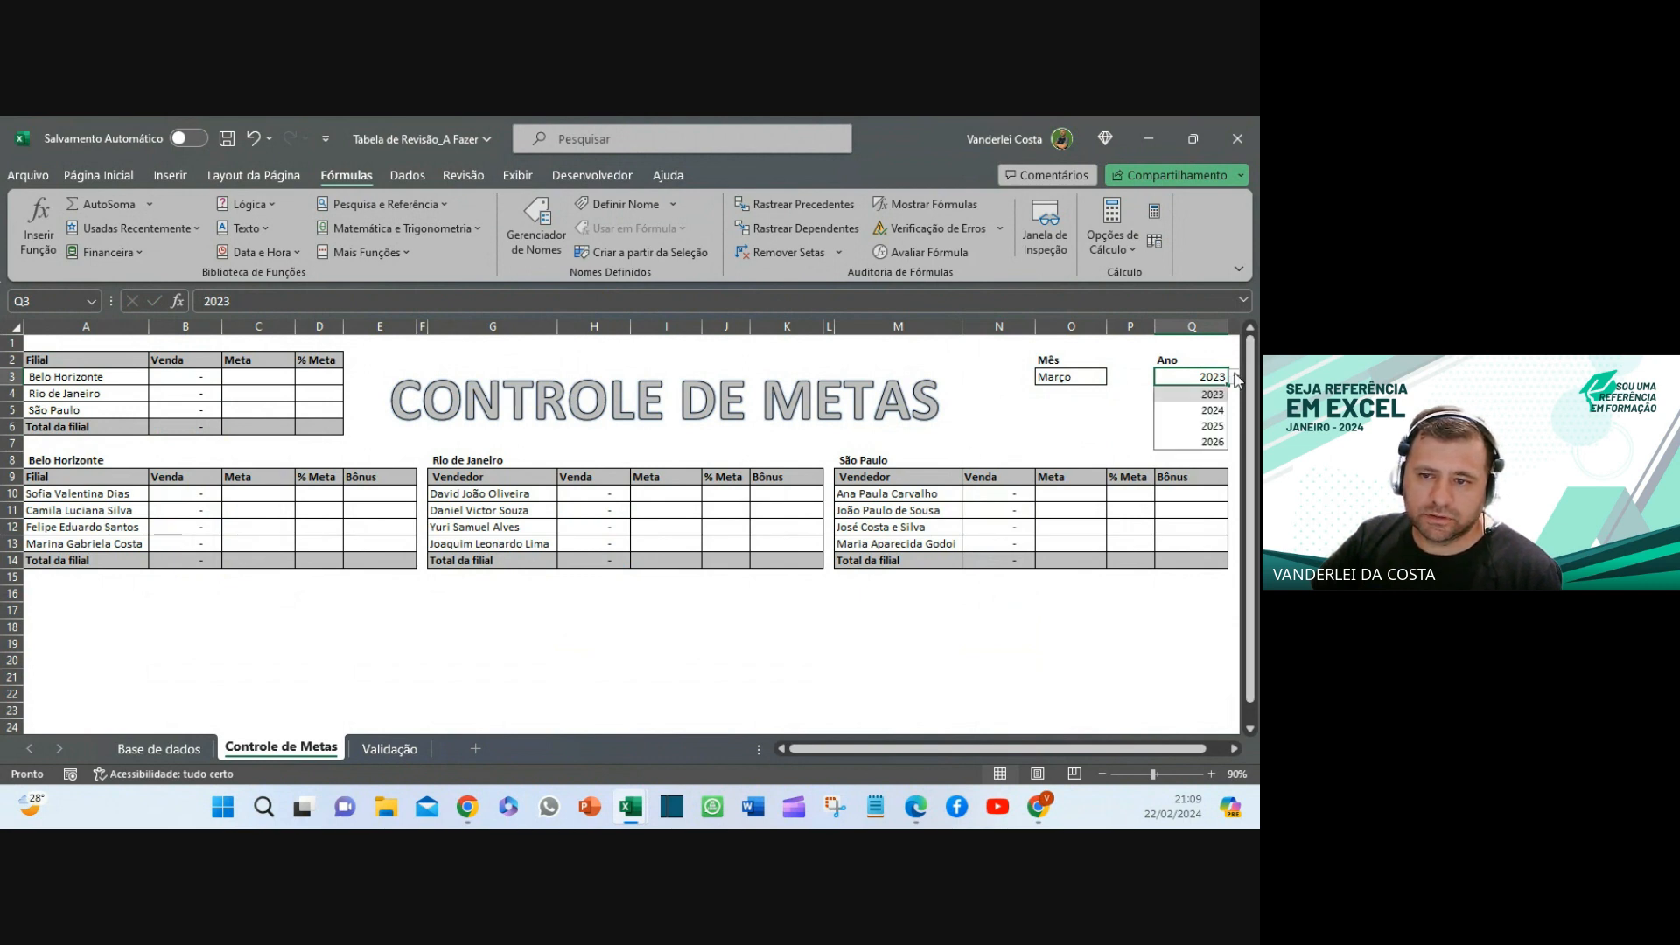
pyautogui.click(1181, 410)
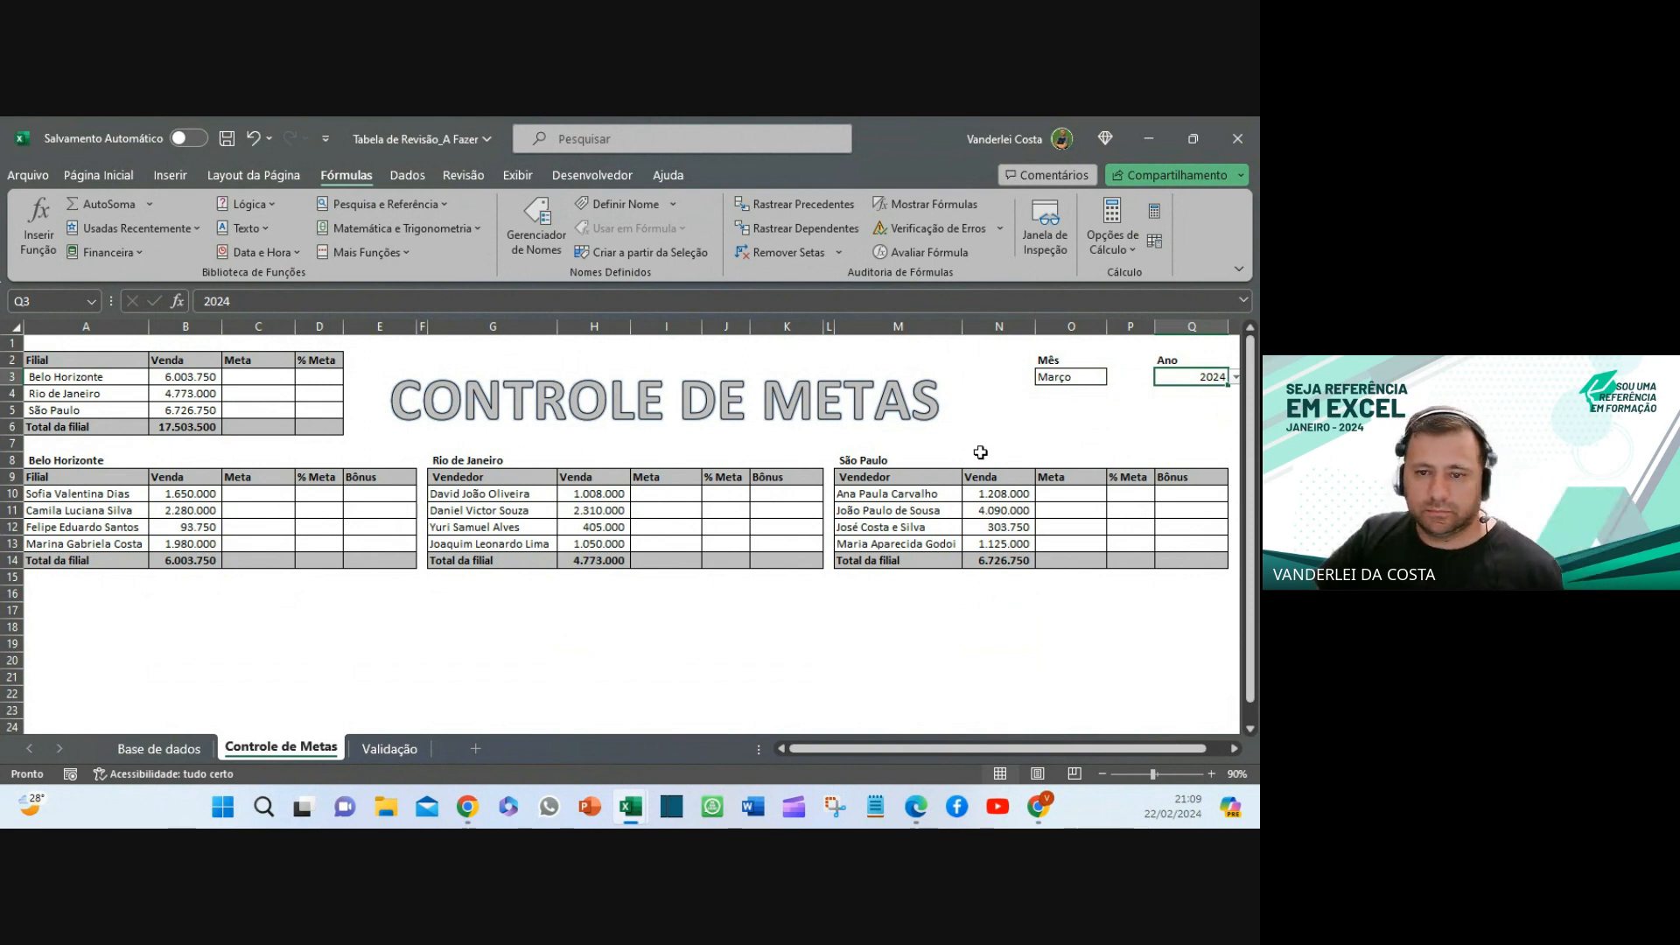
# - Cycle the Mês filter in O3 through Maio, Fevereiro and Setembro, ending on Abril
pyautogui.click(1089, 381)
pyautogui.click(1115, 378)
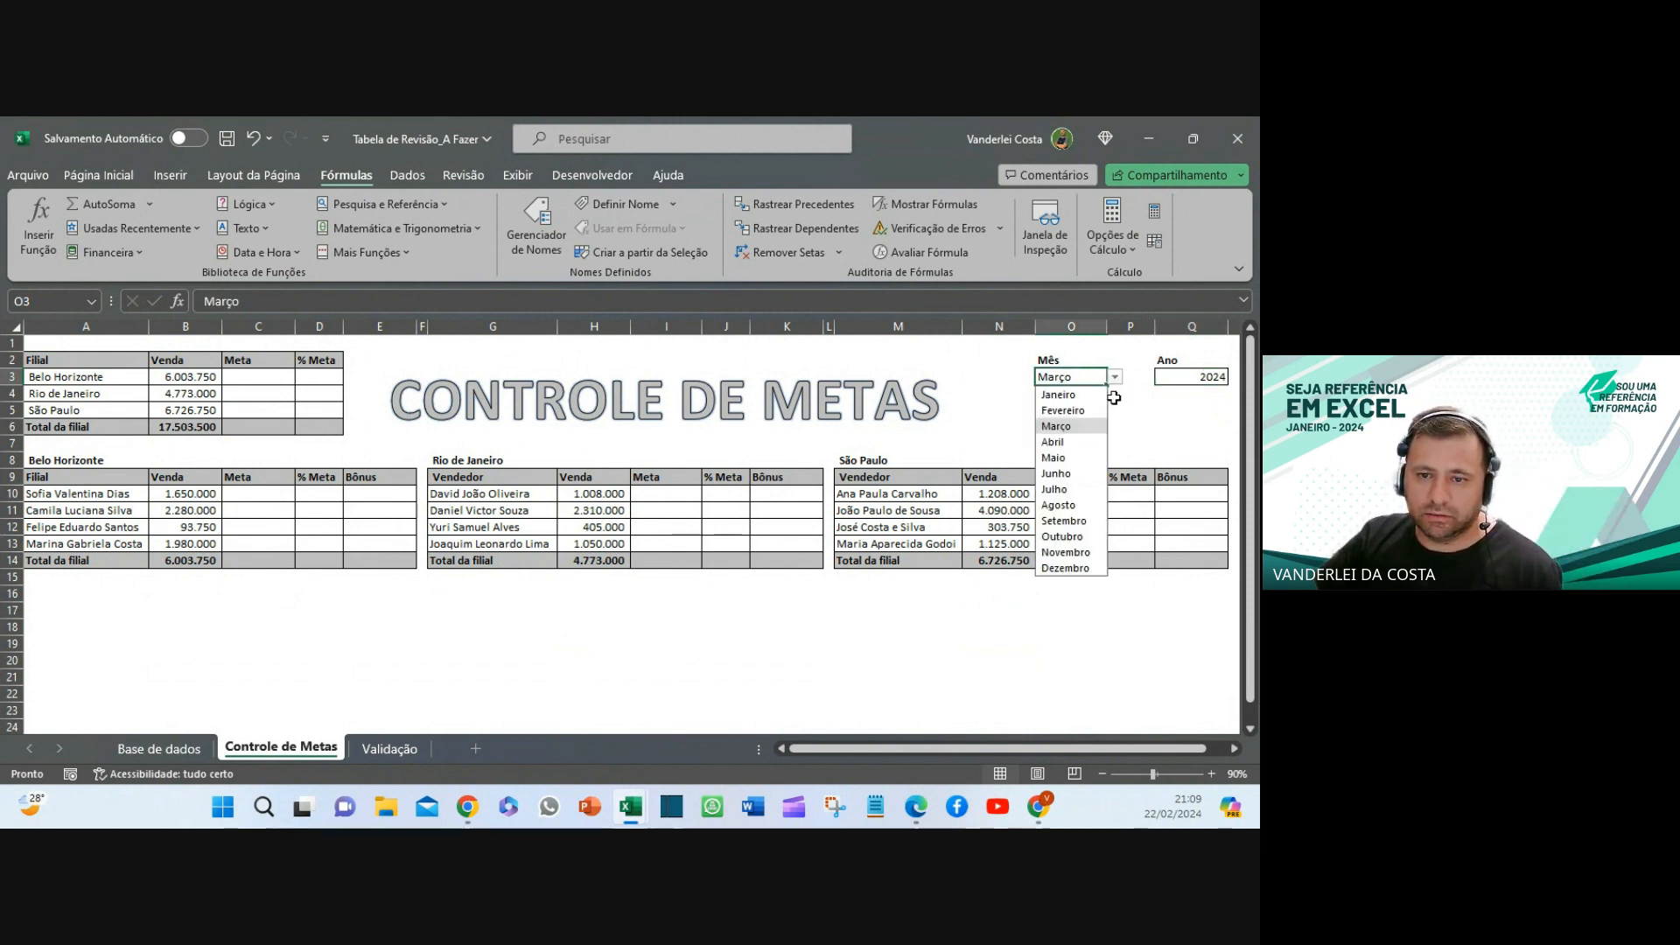
pyautogui.click(1067, 458)
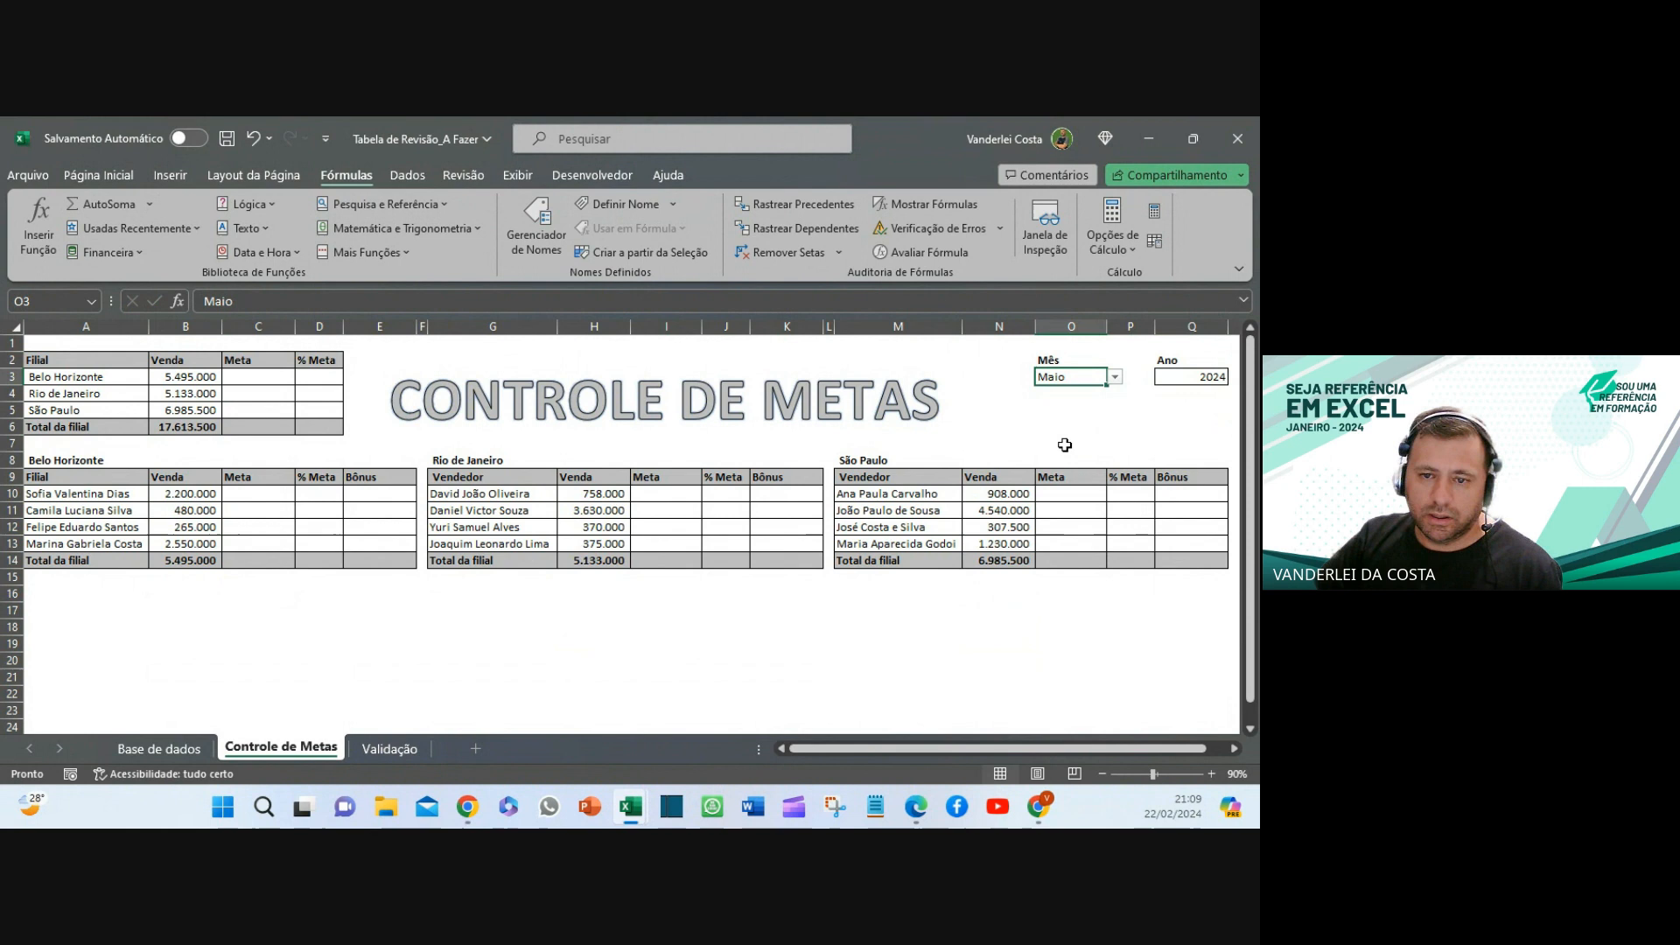
pyautogui.click(1115, 377)
pyautogui.click(1072, 410)
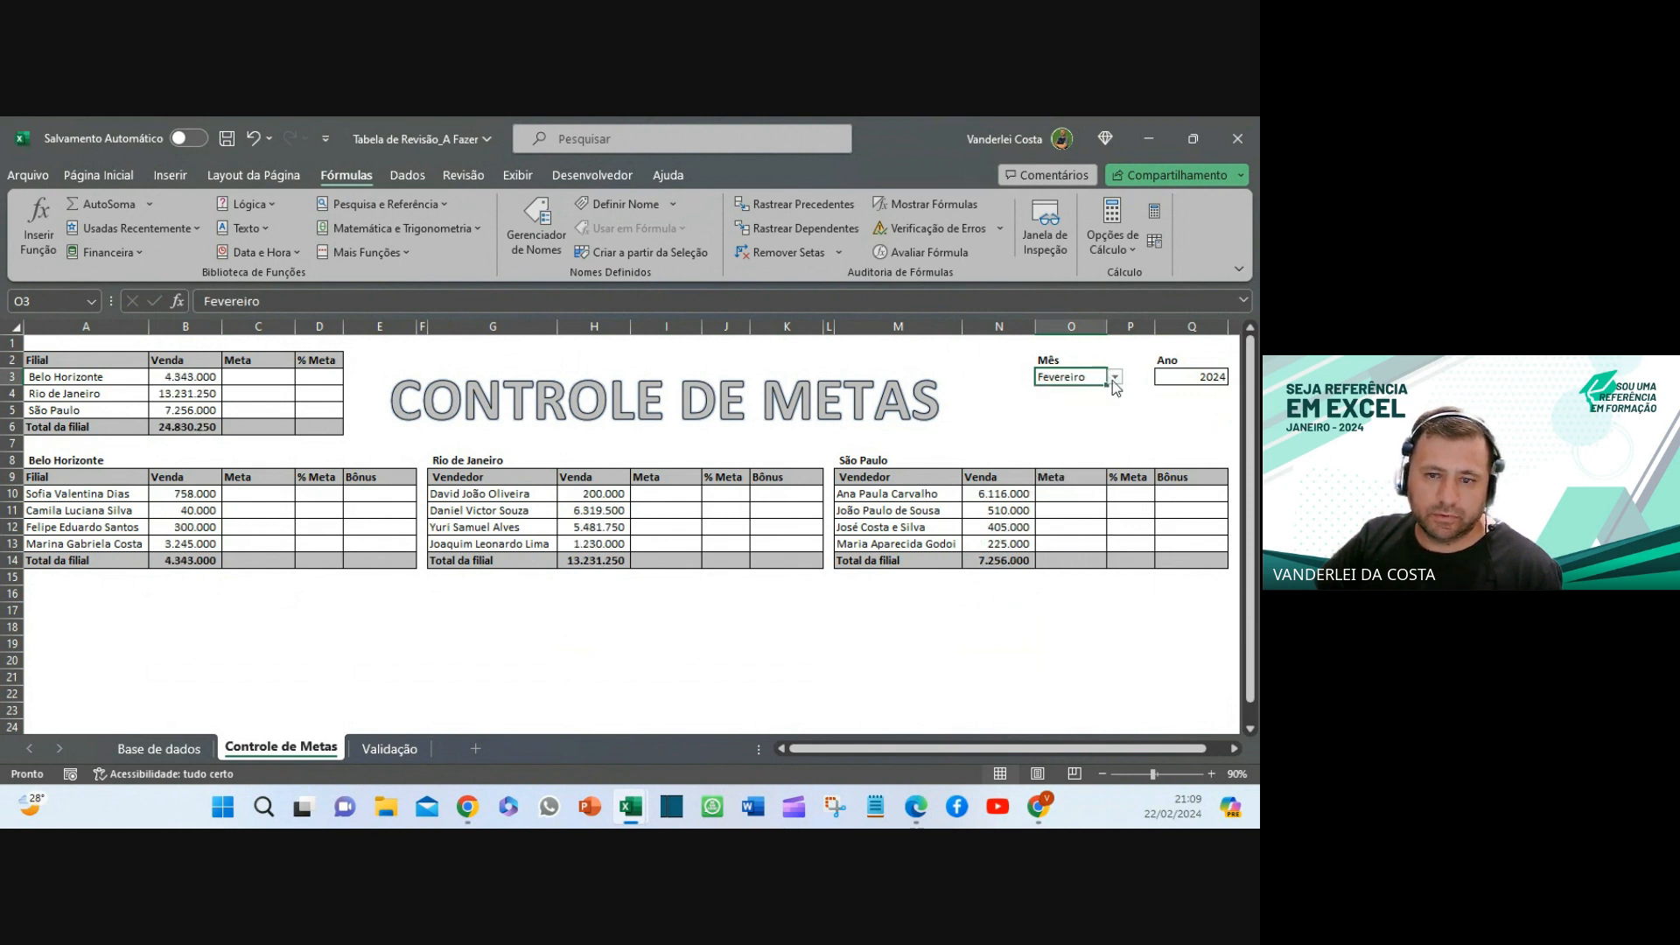
pyautogui.click(1112, 382)
pyautogui.click(1061, 519)
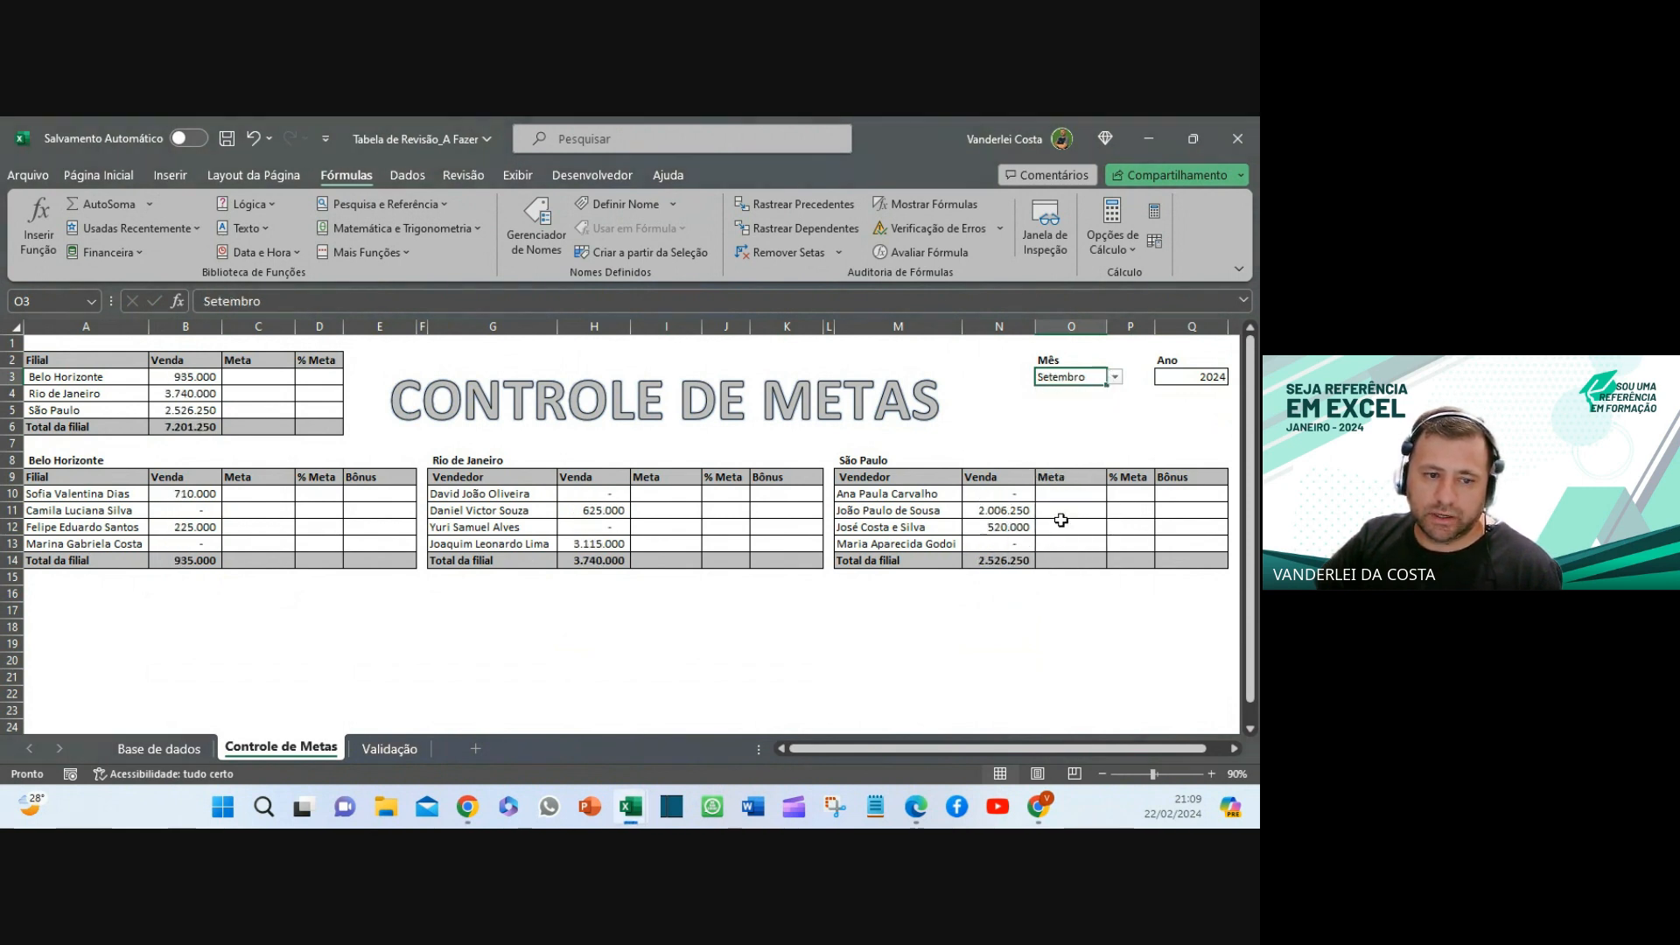
pyautogui.click(1115, 378)
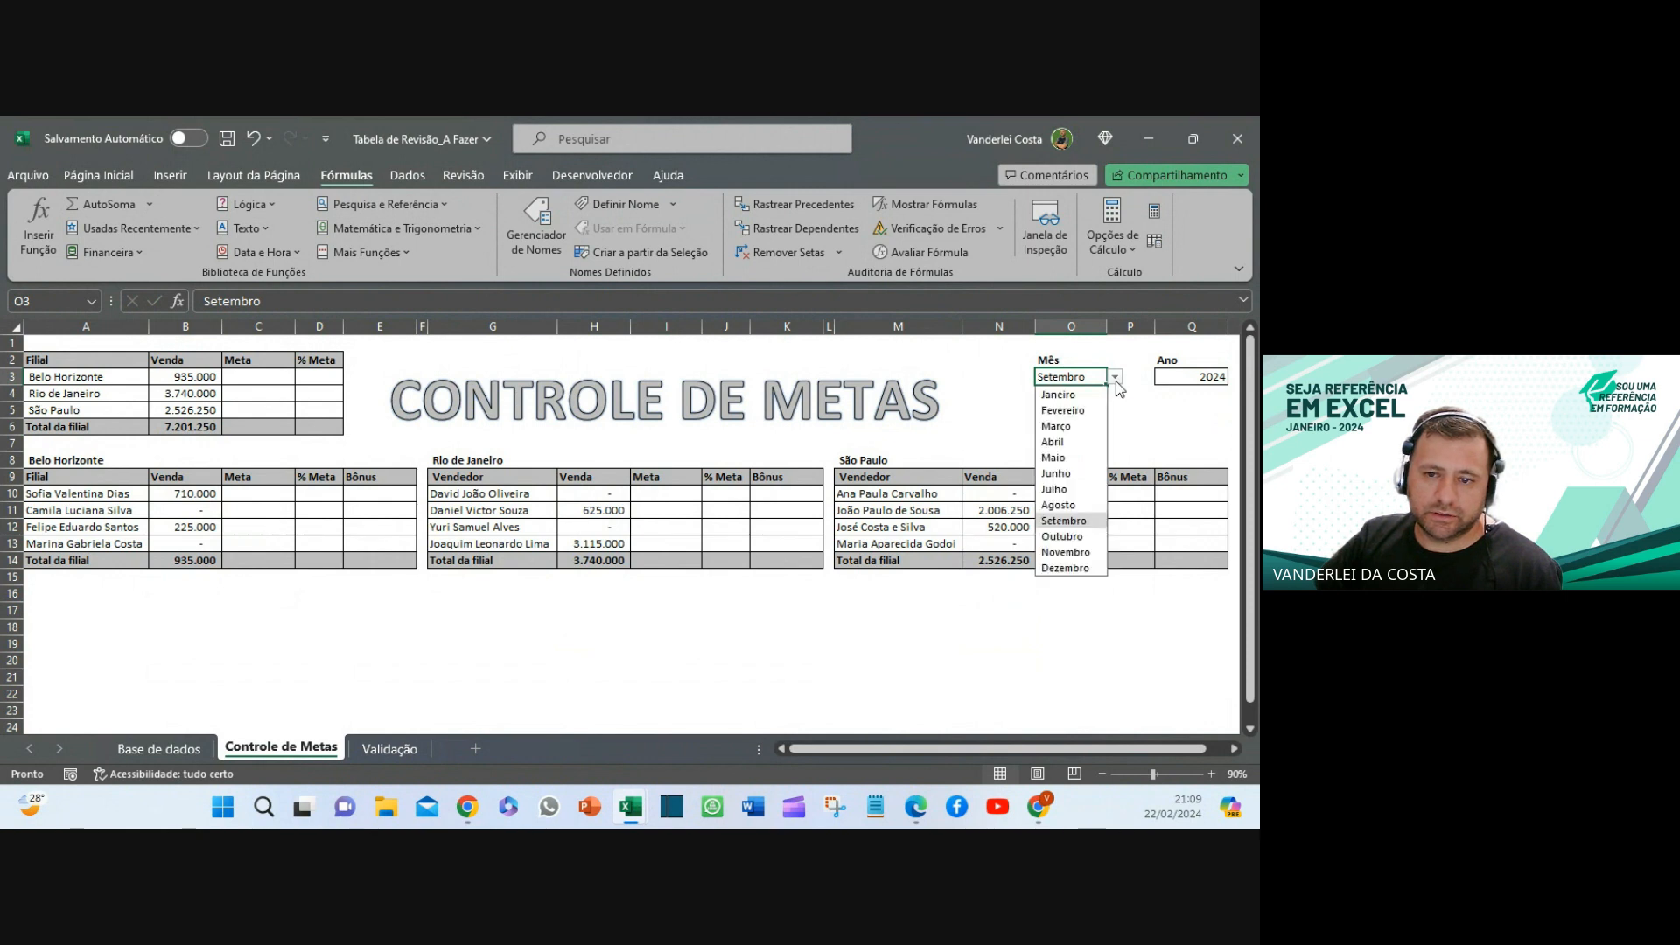
pyautogui.click(1078, 441)
pyautogui.click(718, 625)
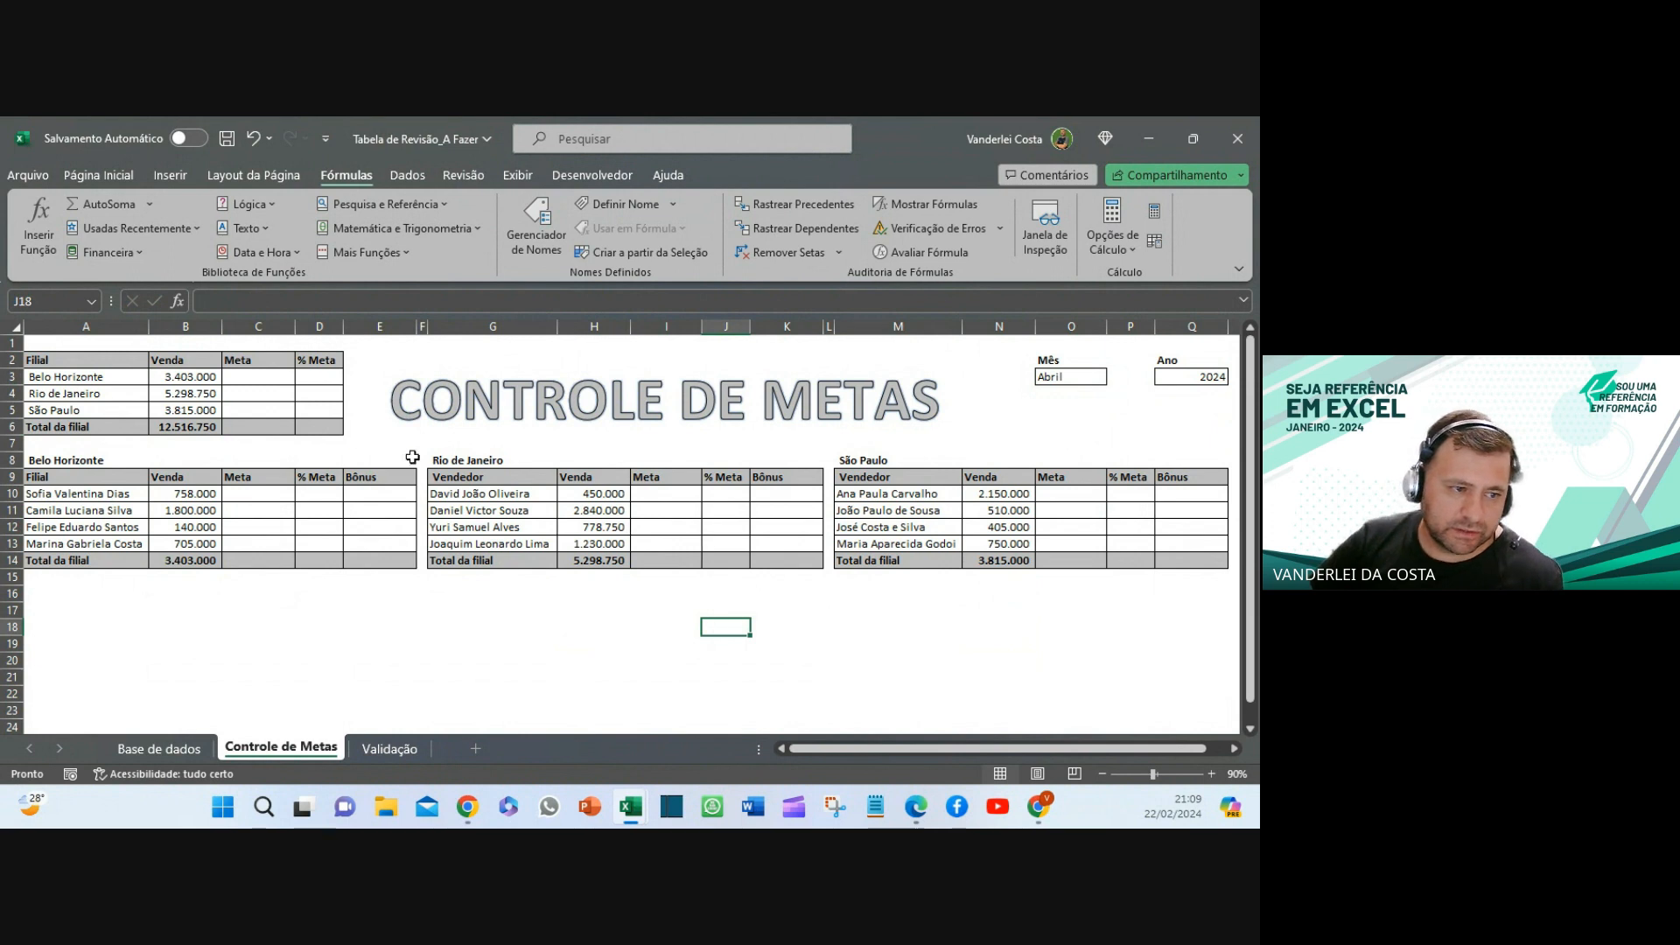
# - Inspect the SOMASES formula in B10 without changing it
pyautogui.click(188, 497)
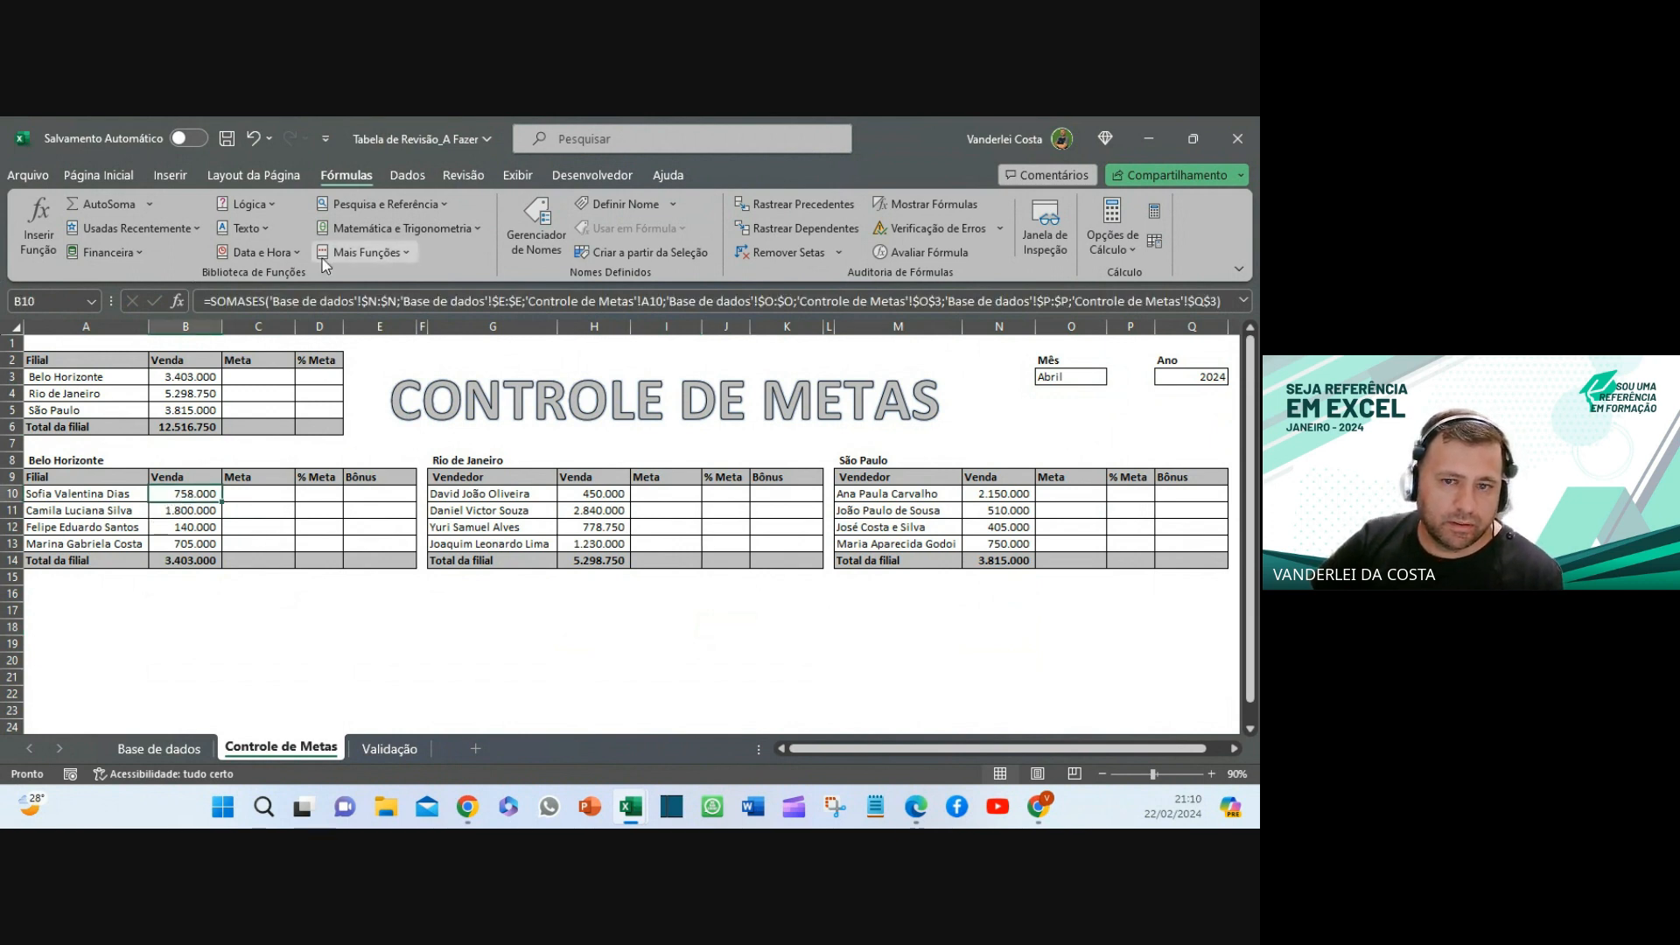
pyautogui.click(202, 300)
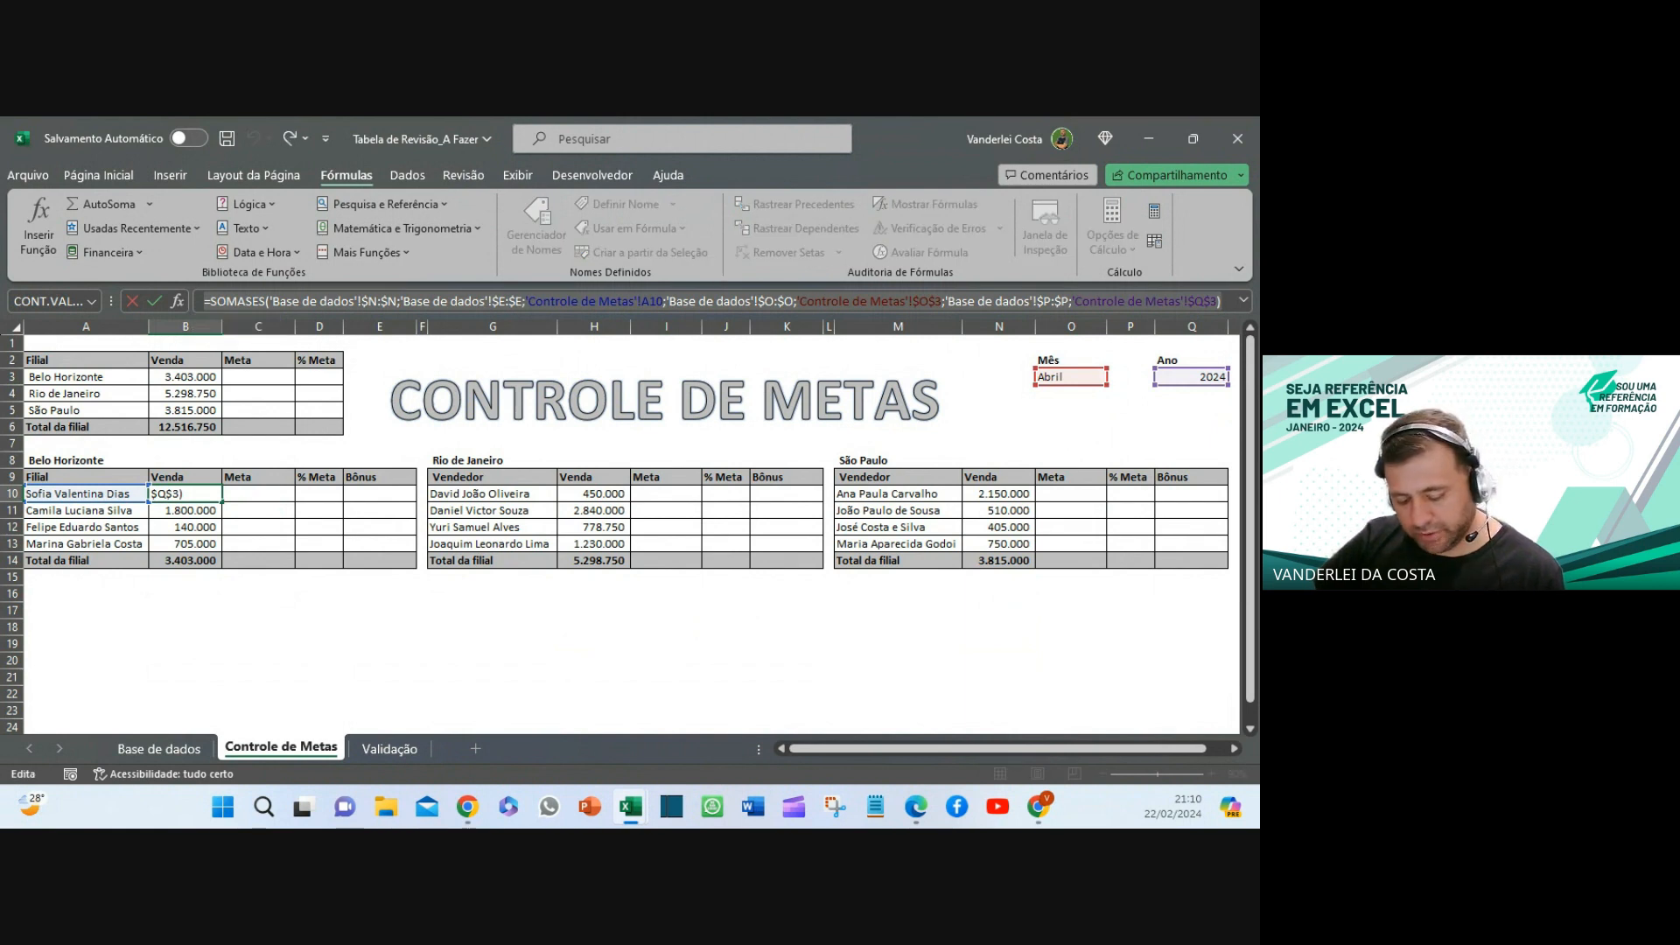
pyautogui.press('Escape')
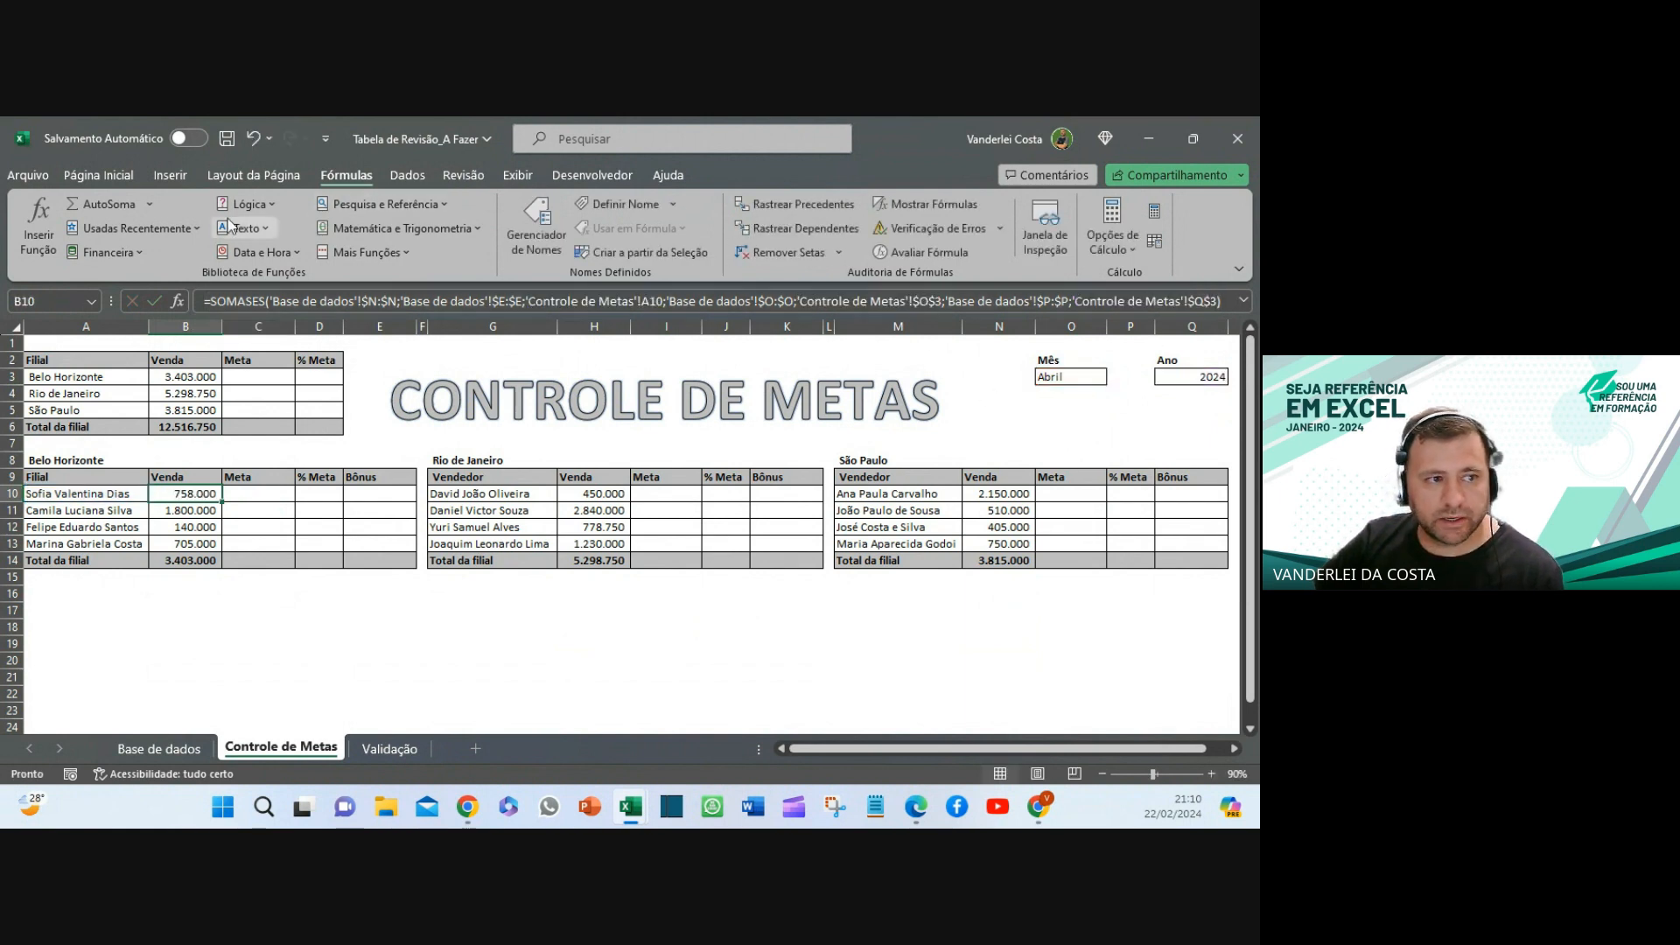
# - Insert a Caixa de Texto below the Belo Horizonte table
pyautogui.click(171, 176)
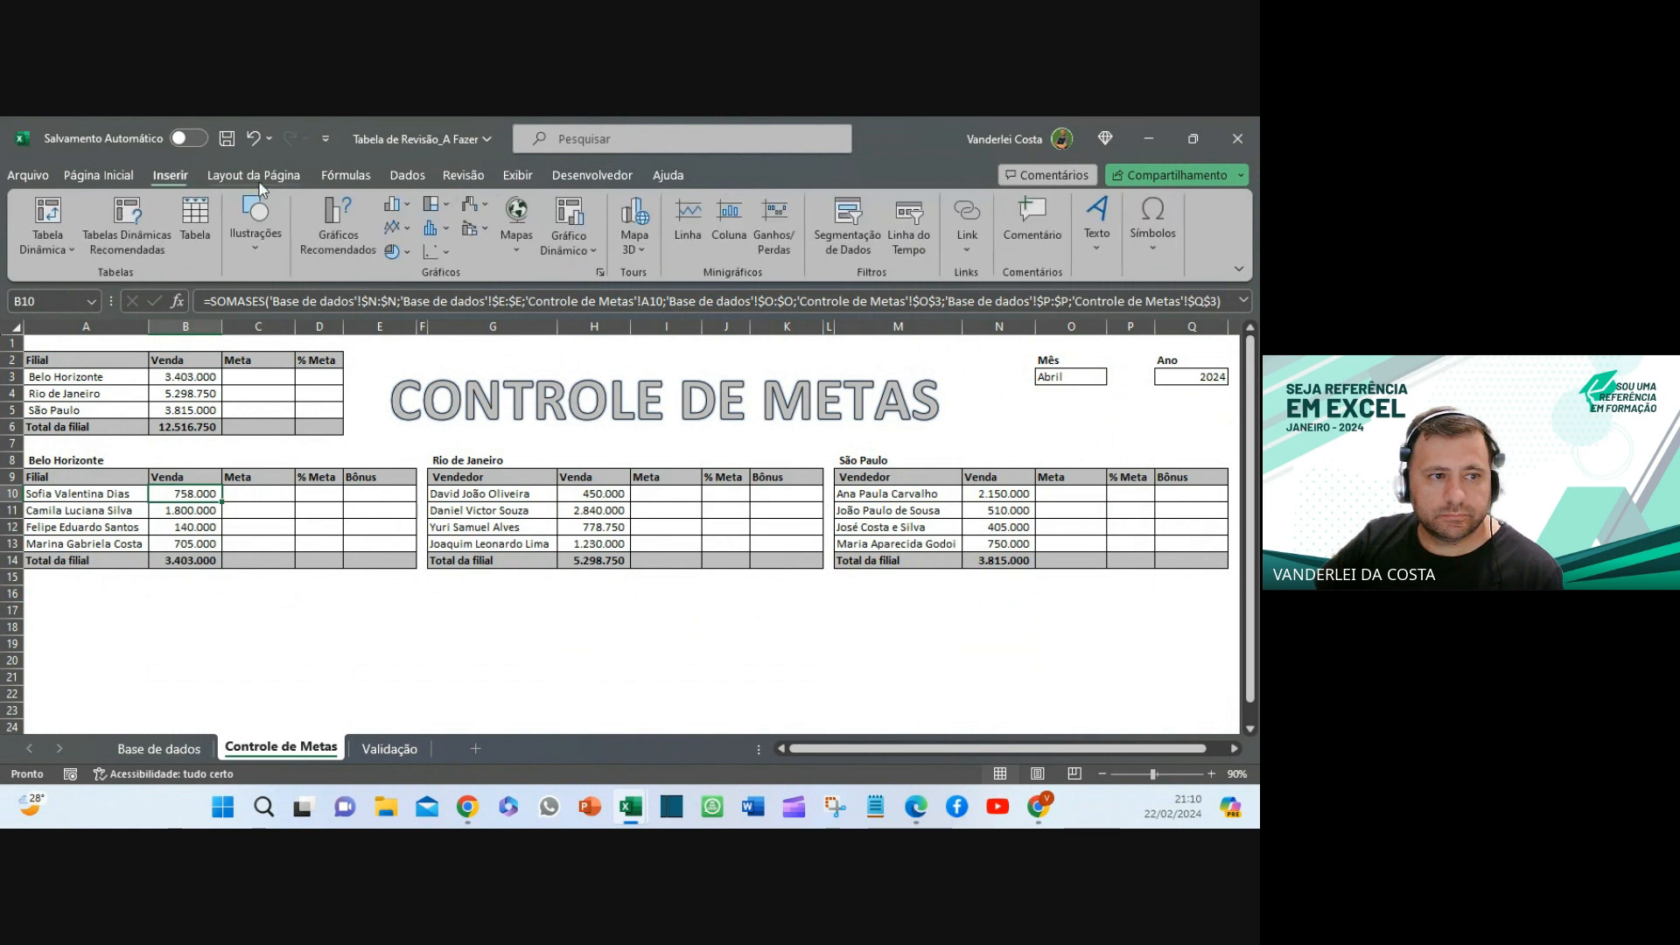
pyautogui.click(1097, 247)
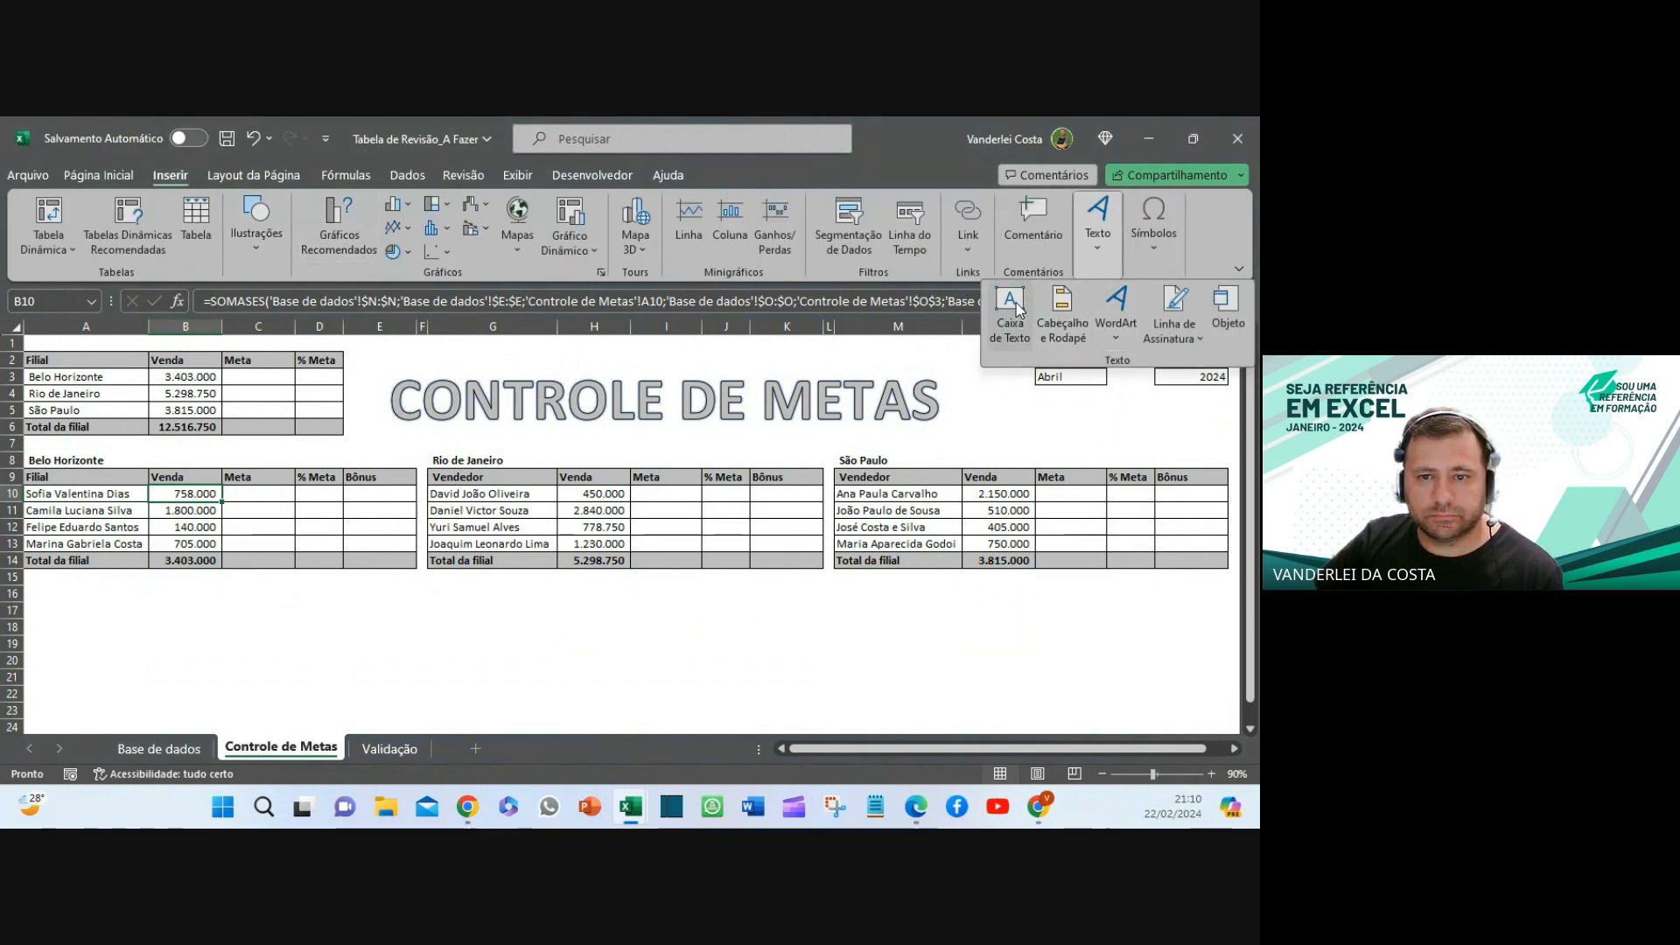
pyautogui.click(1010, 317)
pyautogui.click(311, 607)
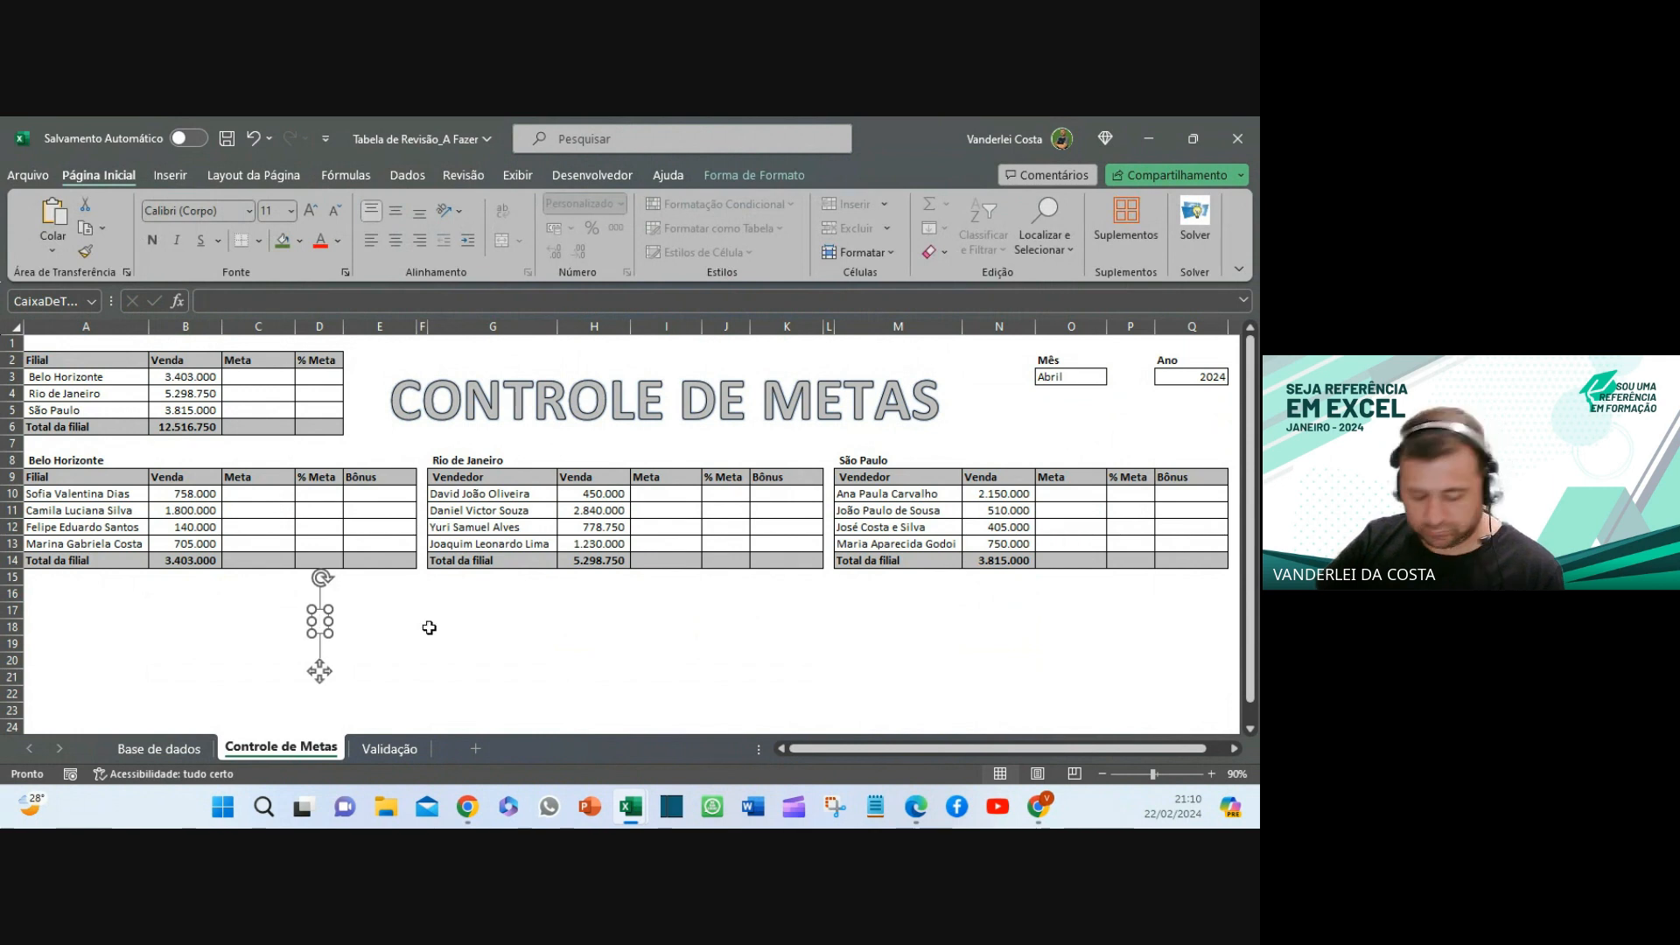
# - Paste the SOMASES formula into the box under column B, with light green fill and bold text
pyautogui.write("=SOMASES('Base de dados'!$N:$N;'Base de dados'!$E:$E;'Controle de Metas'!A10;'Base de dados'!$O:$O;'Controle de Metas'!$O$3;'Base de dados'!$P:$P;'Controle de Metas'!$Q$3)")
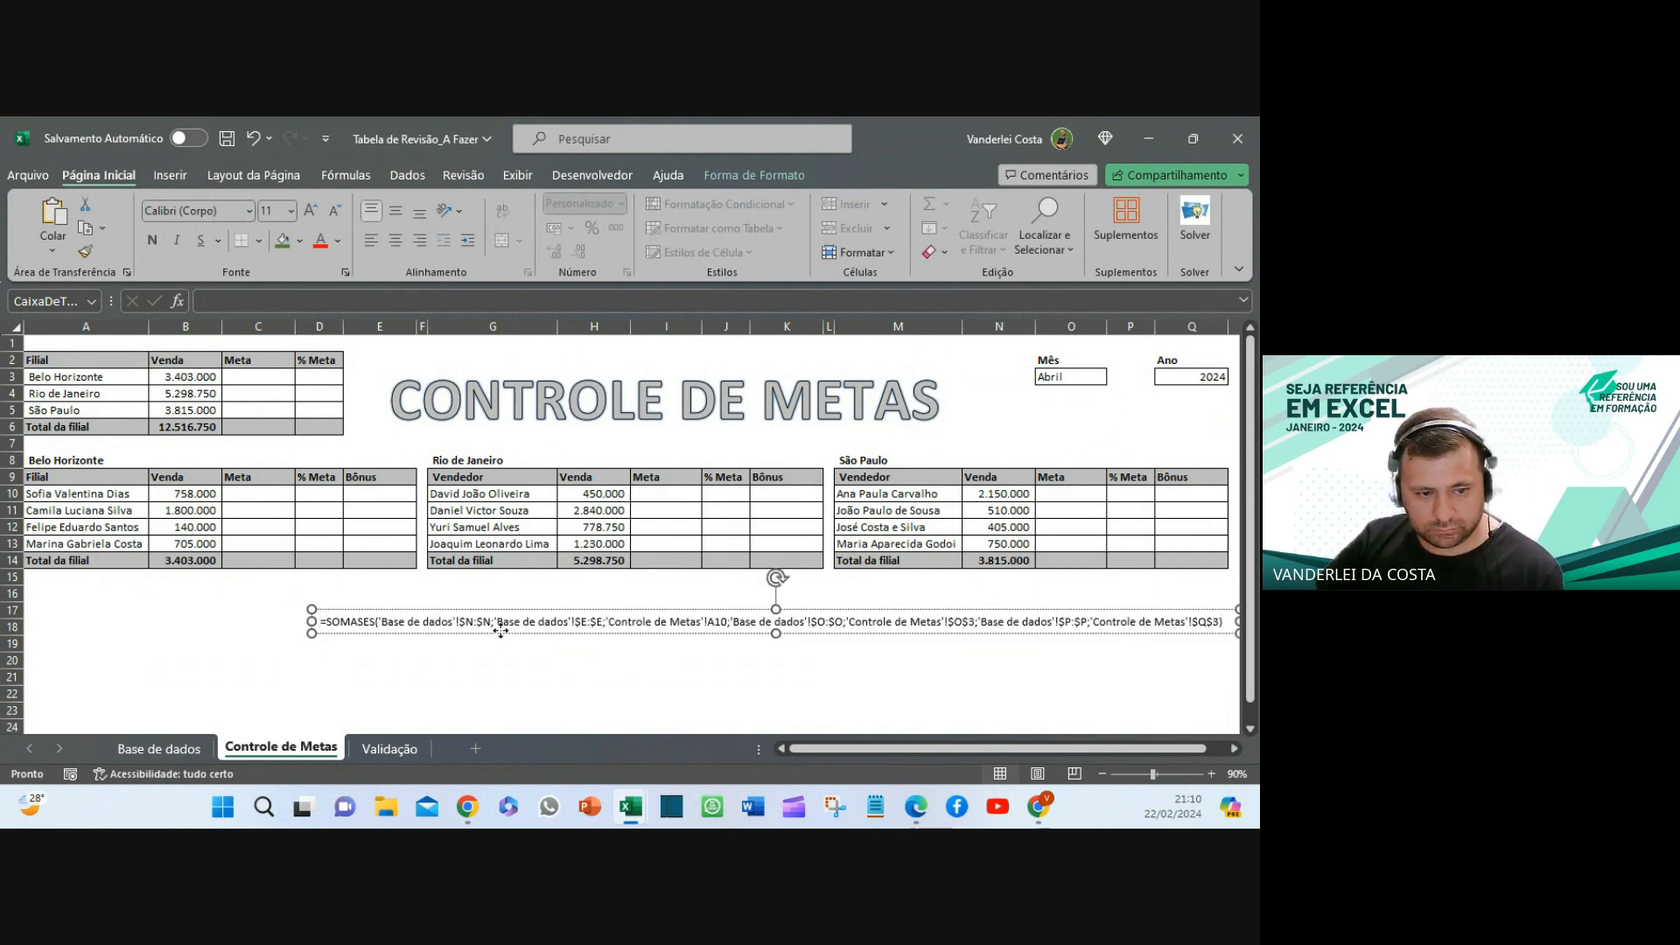
pyautogui.moveTo(500, 630); pyautogui.dragTo(359, 617)
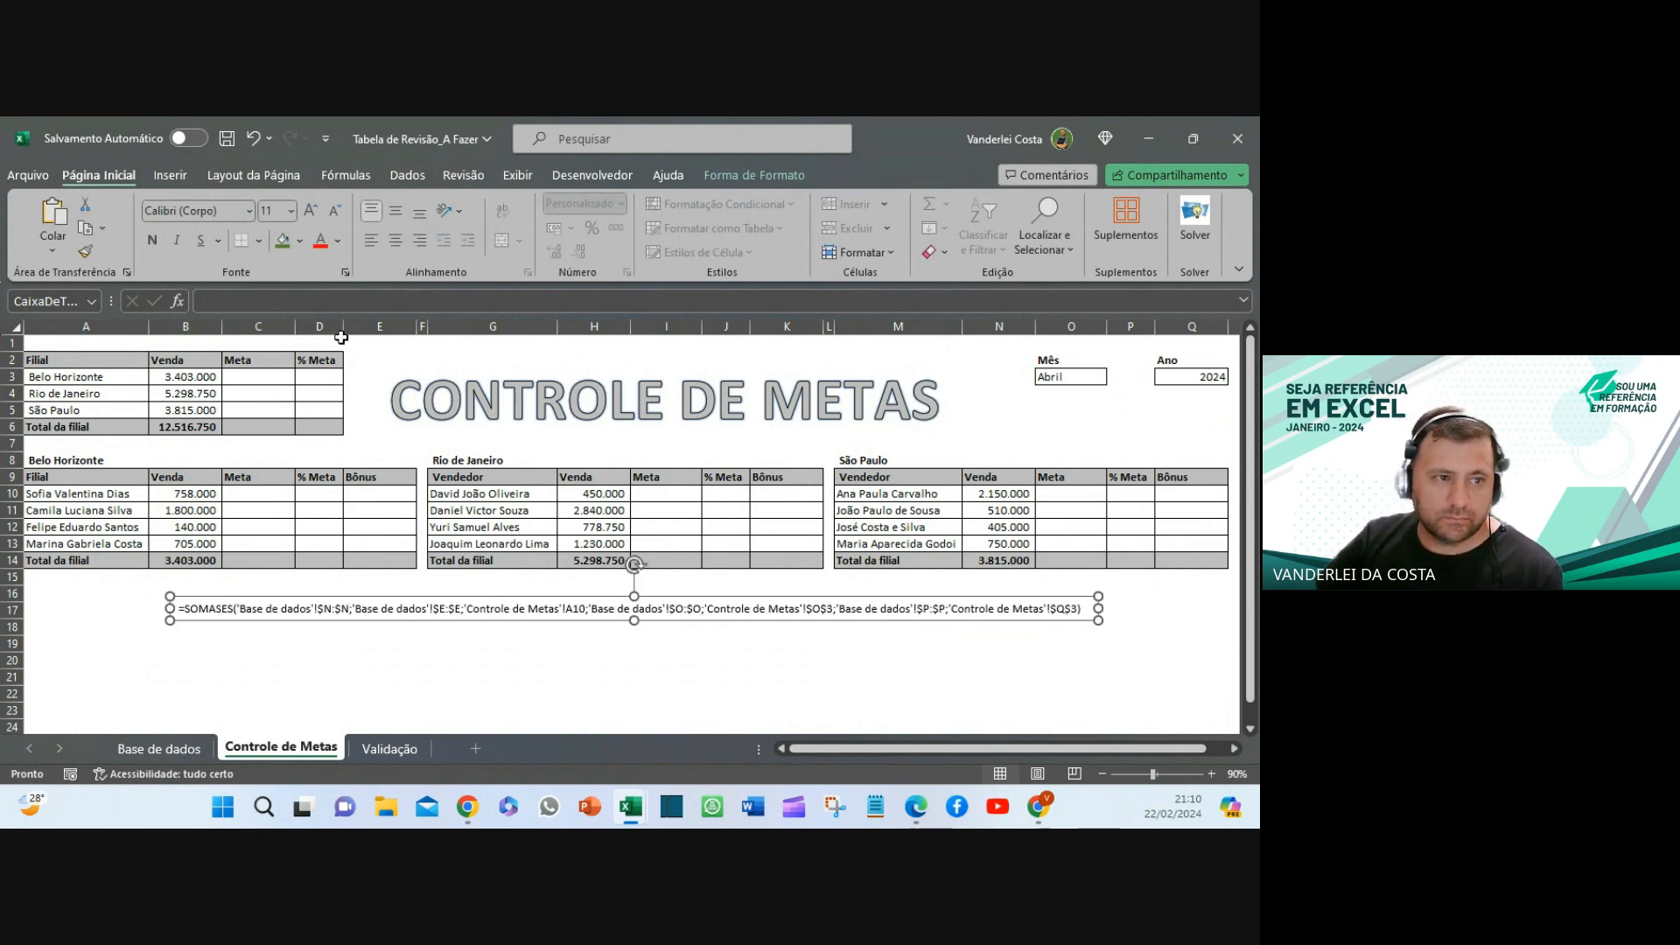
pyautogui.click(283, 242)
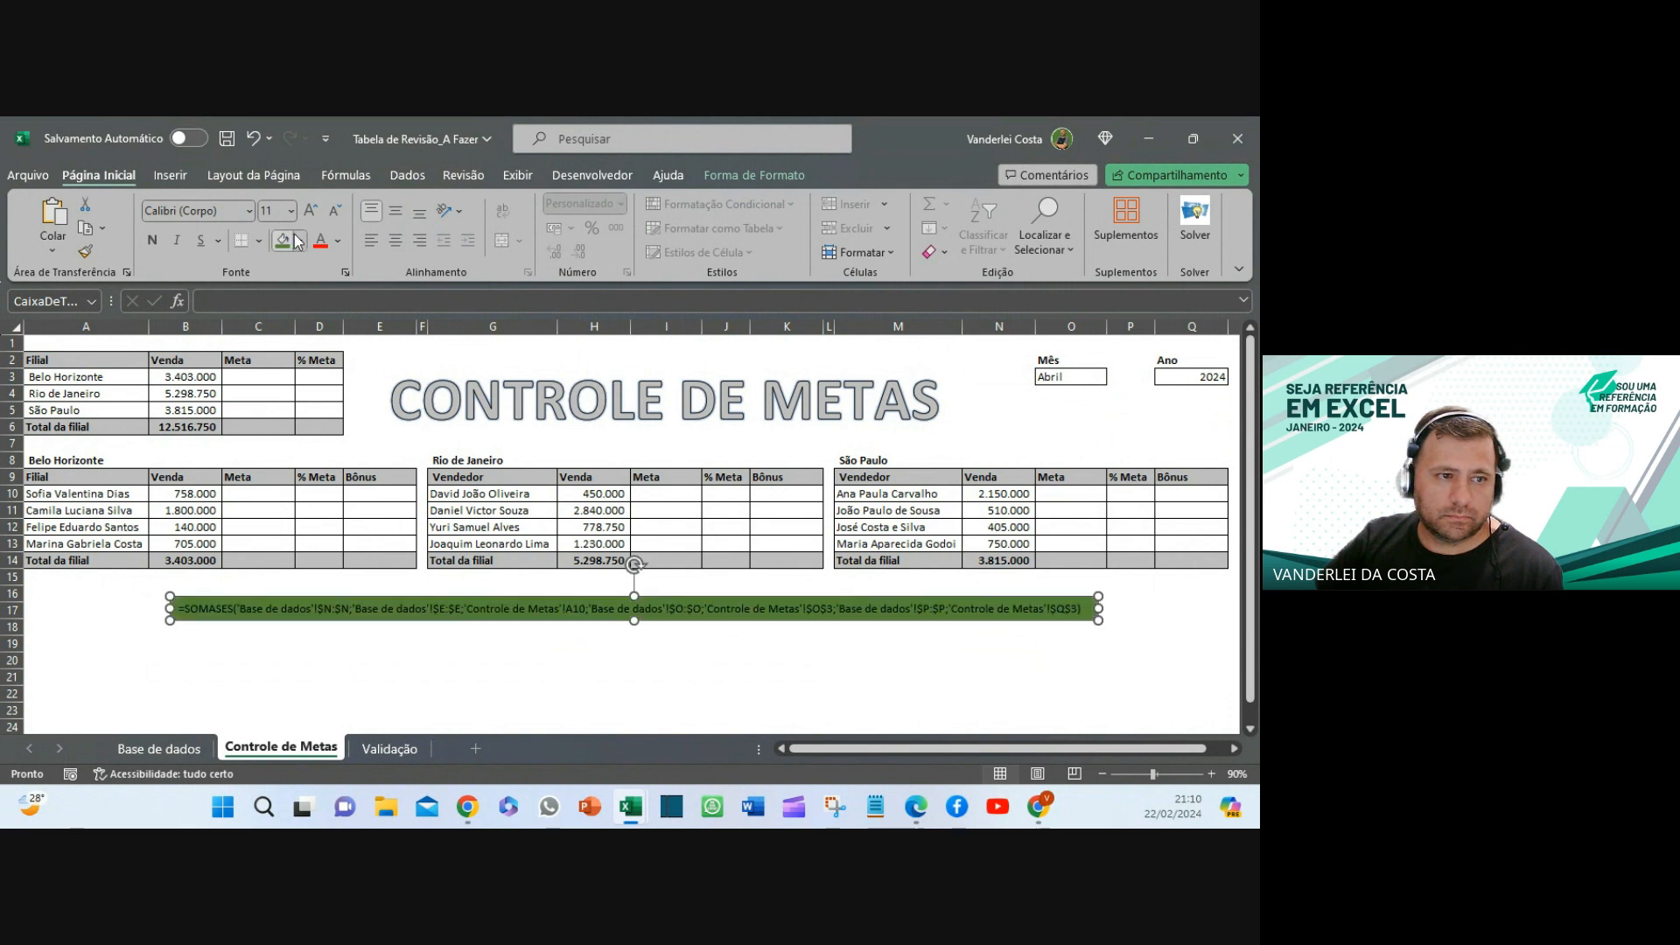
pyautogui.click(300, 241)
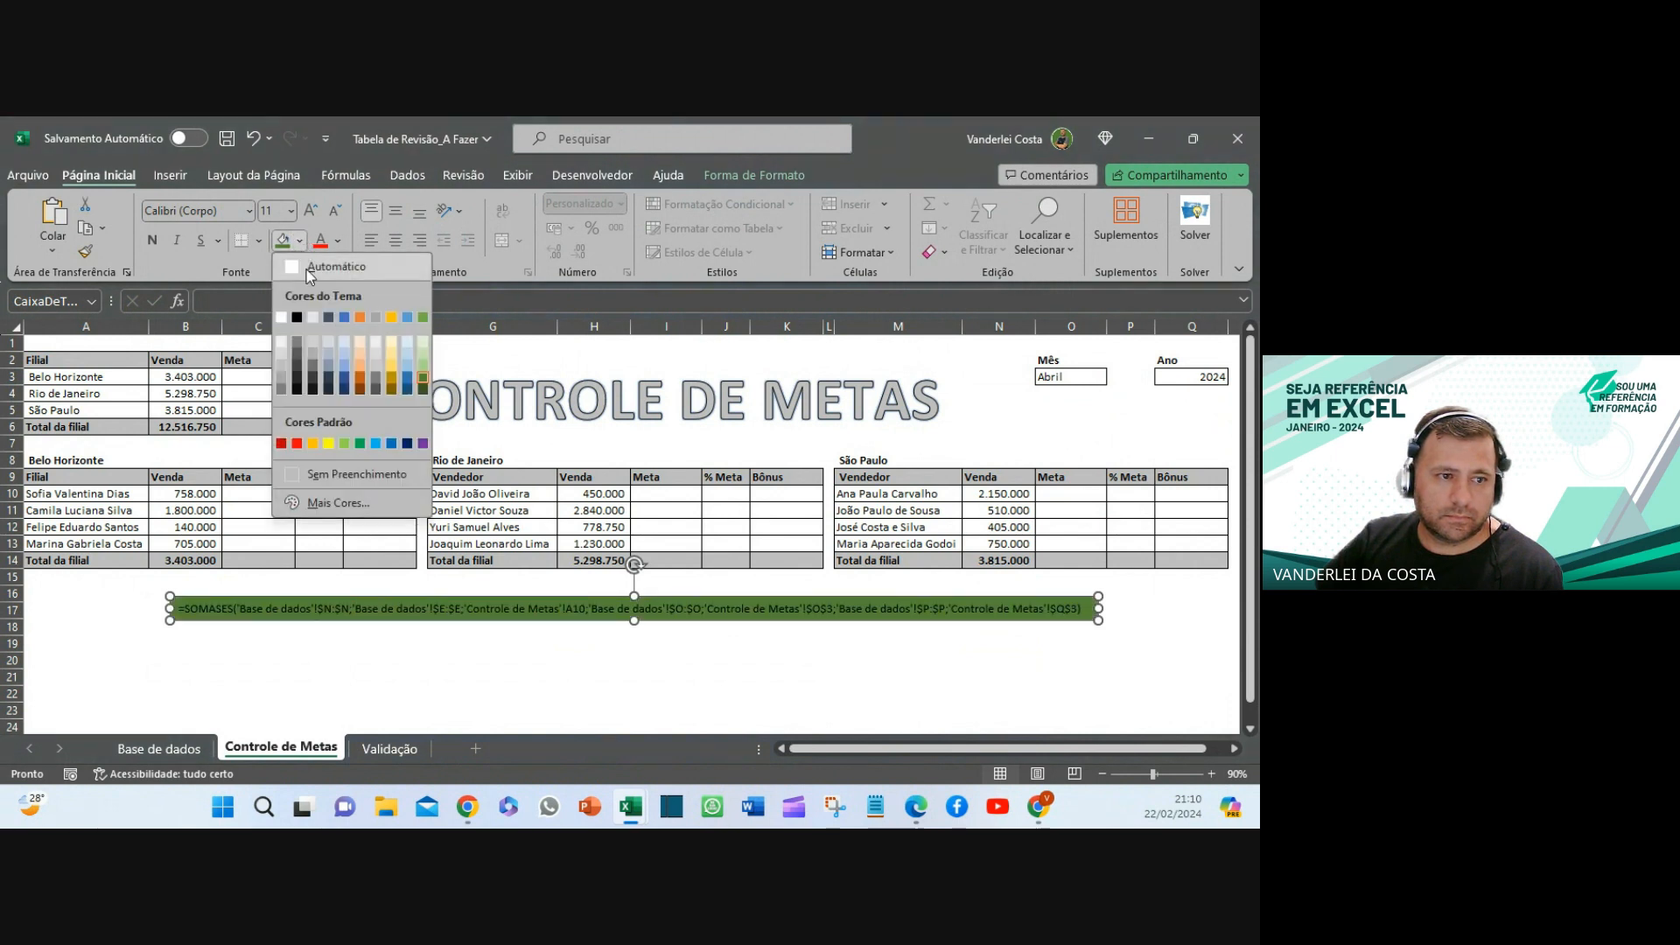
pyautogui.click(423, 343)
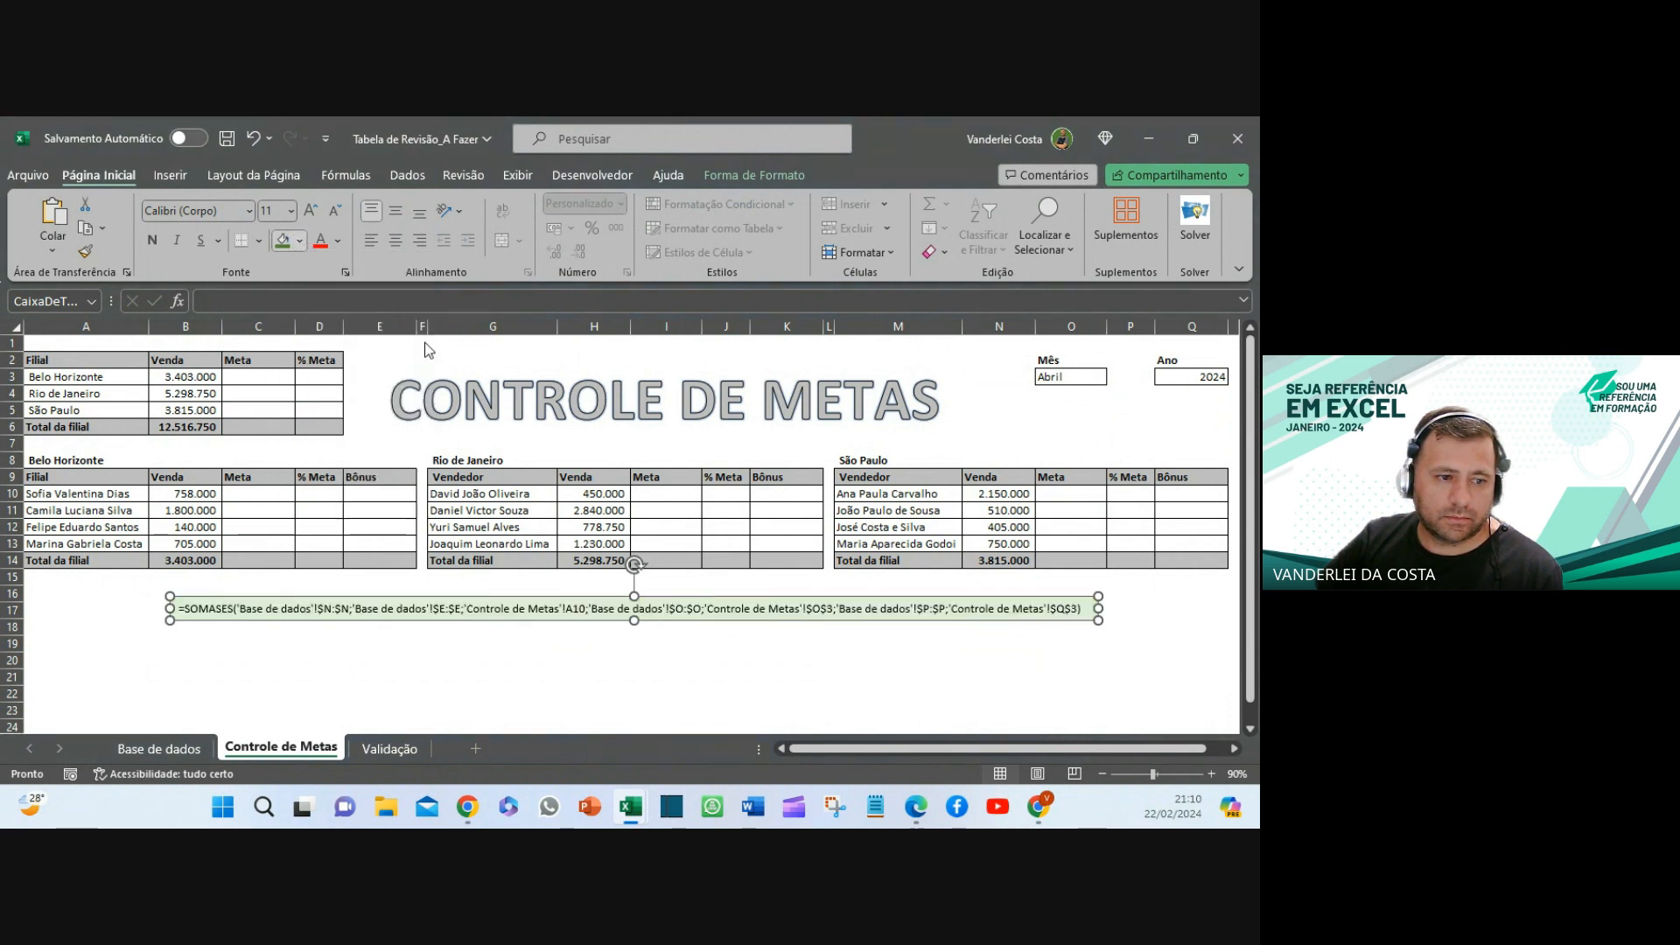
pyautogui.click(152, 241)
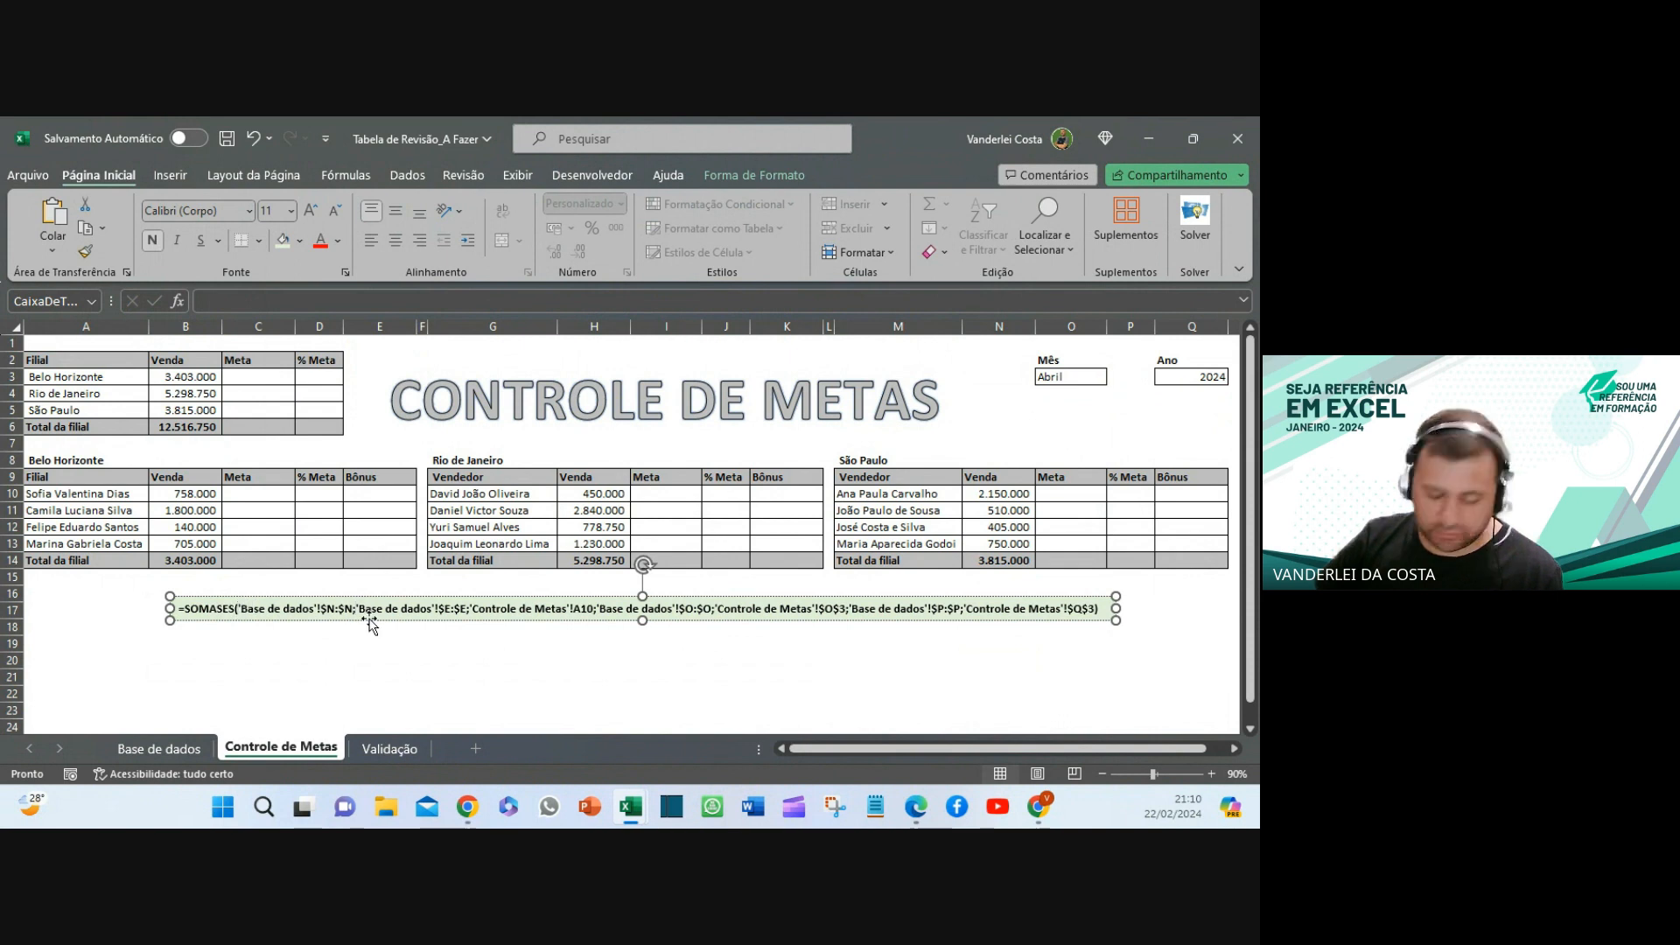
# - Set the box text to size 16 and break the formula onto five lines
pyautogui.press('Return')
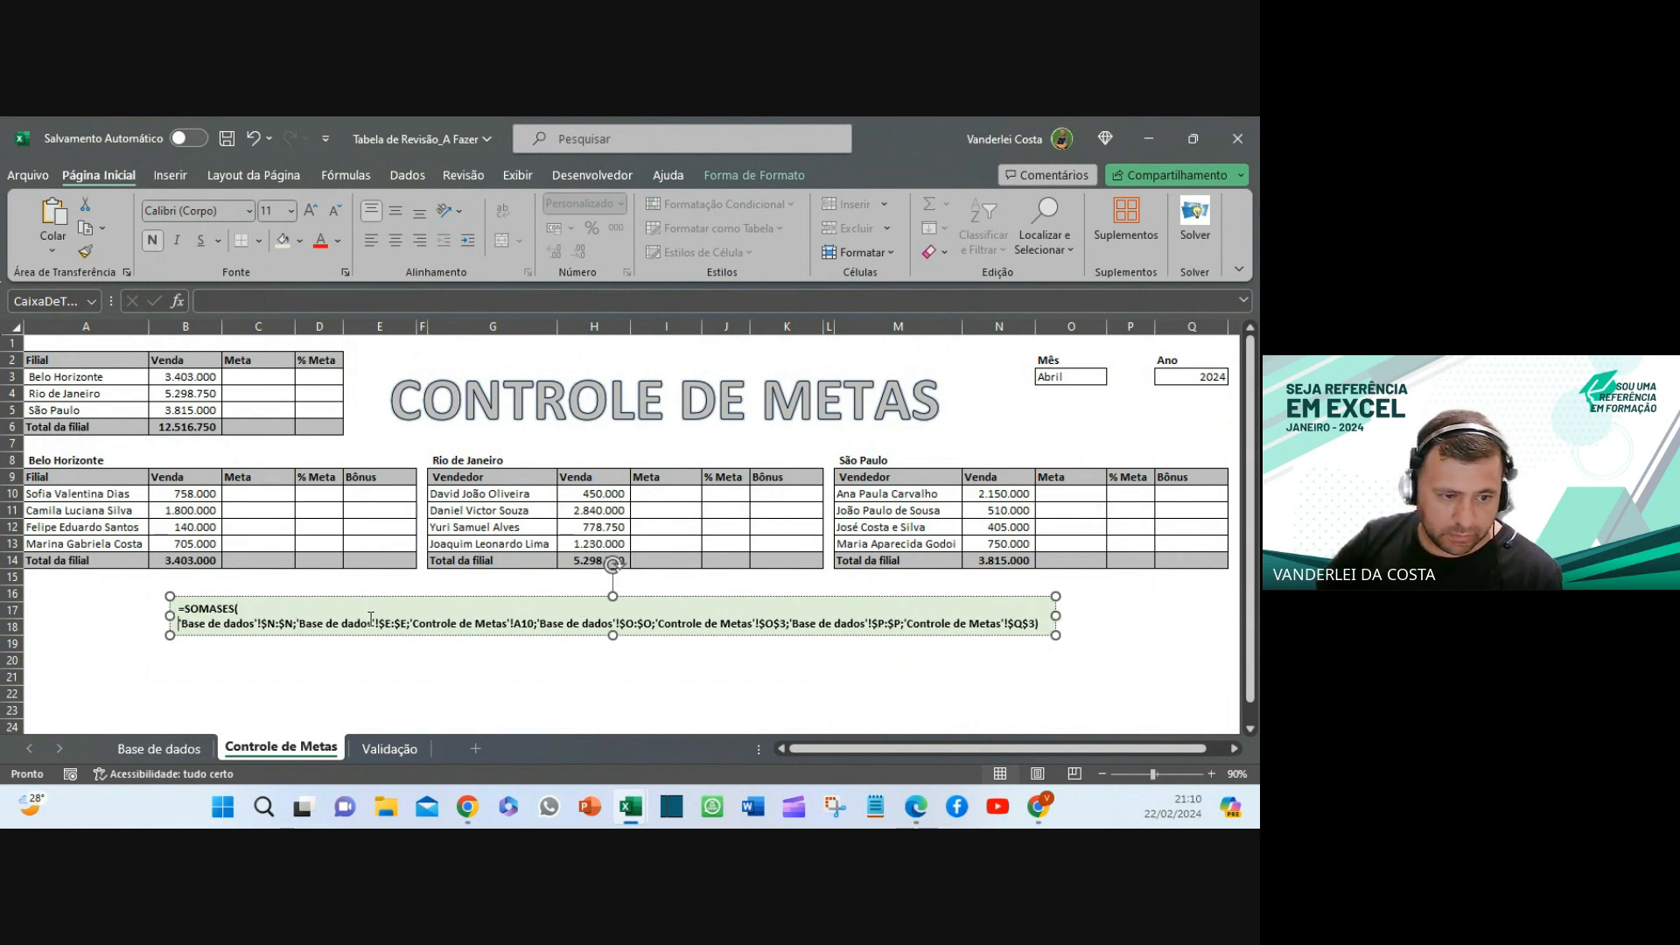
pyautogui.click(394, 597)
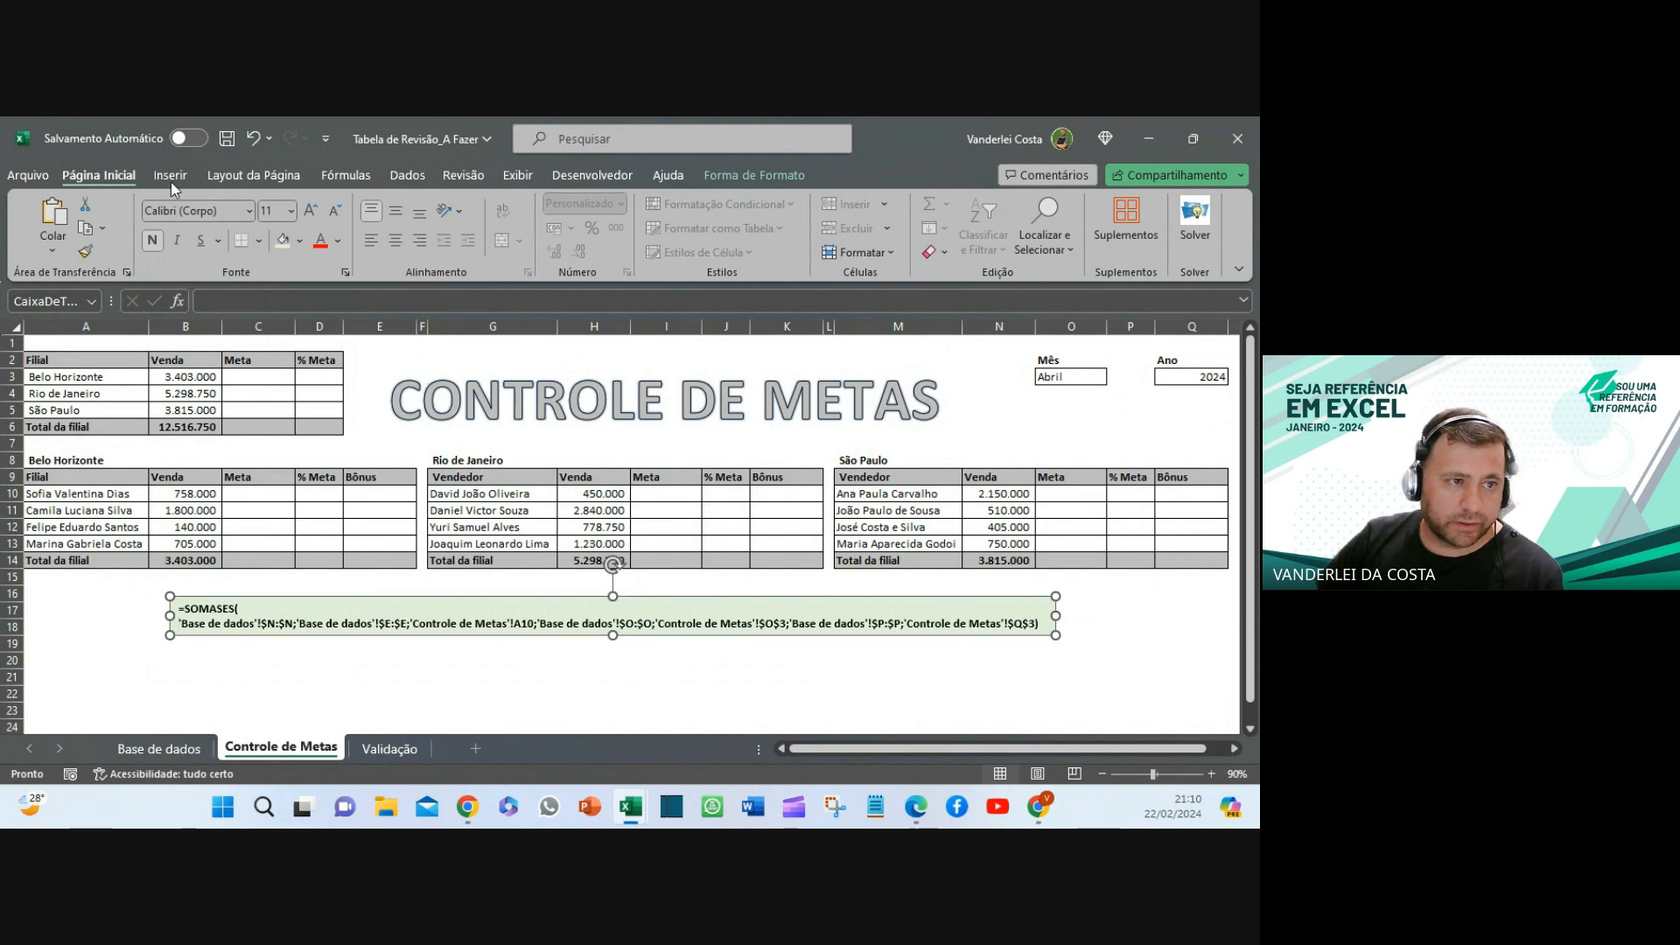
pyautogui.click(312, 213)
pyautogui.click(313, 213)
pyautogui.click(313, 213)
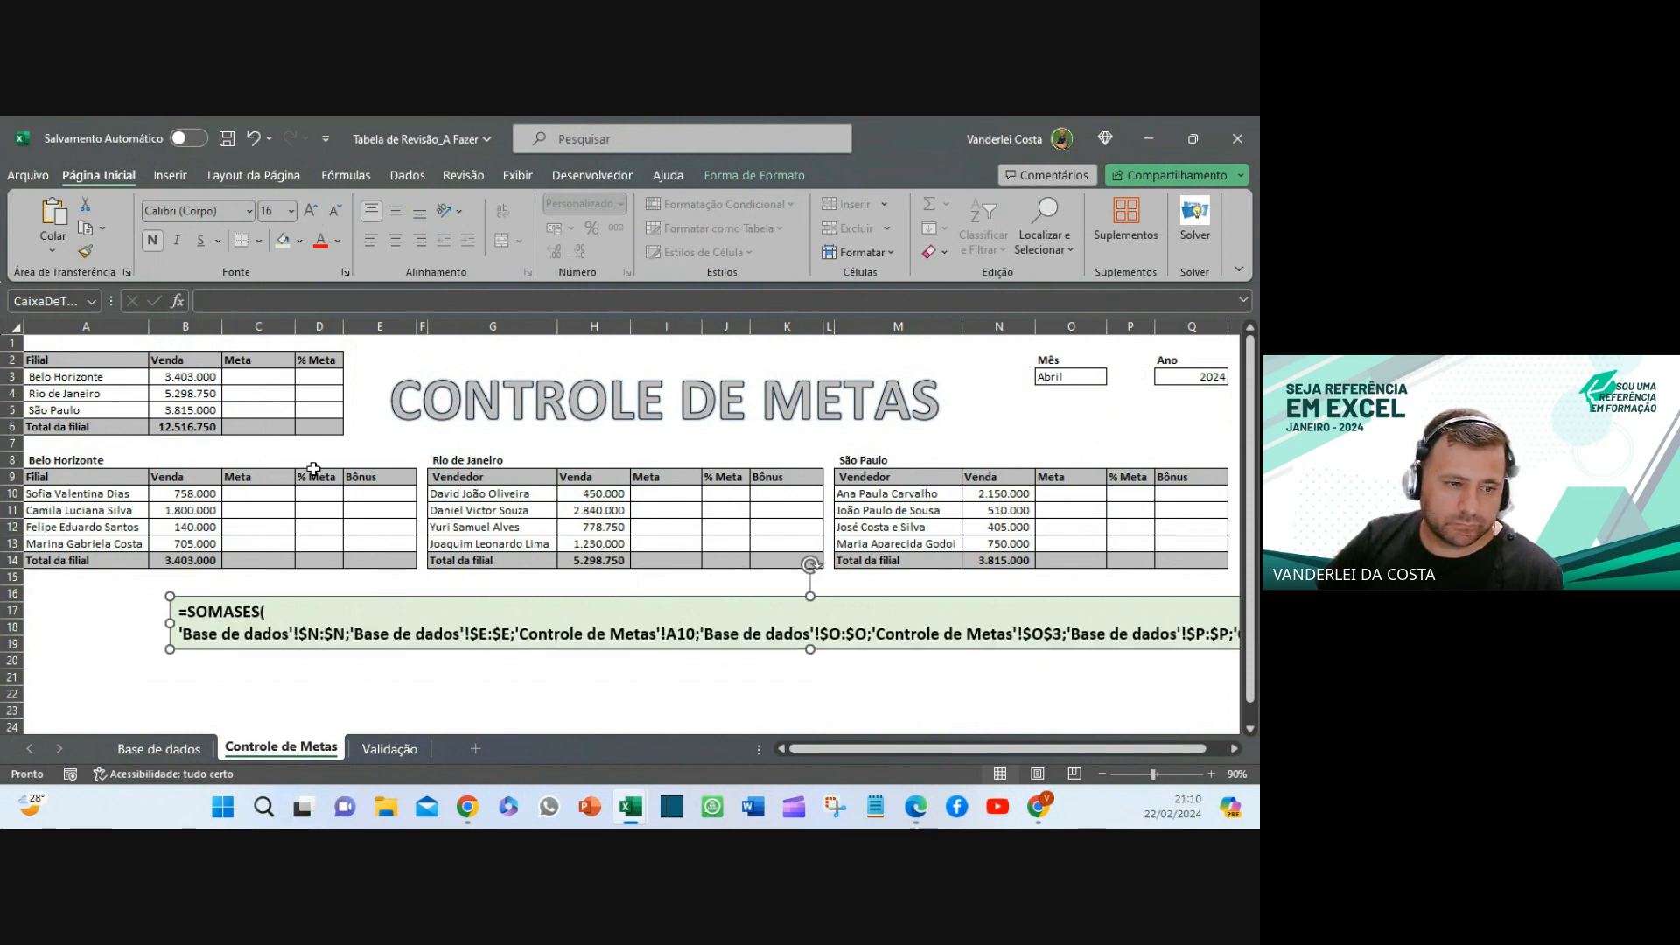
pyautogui.click(352, 635)
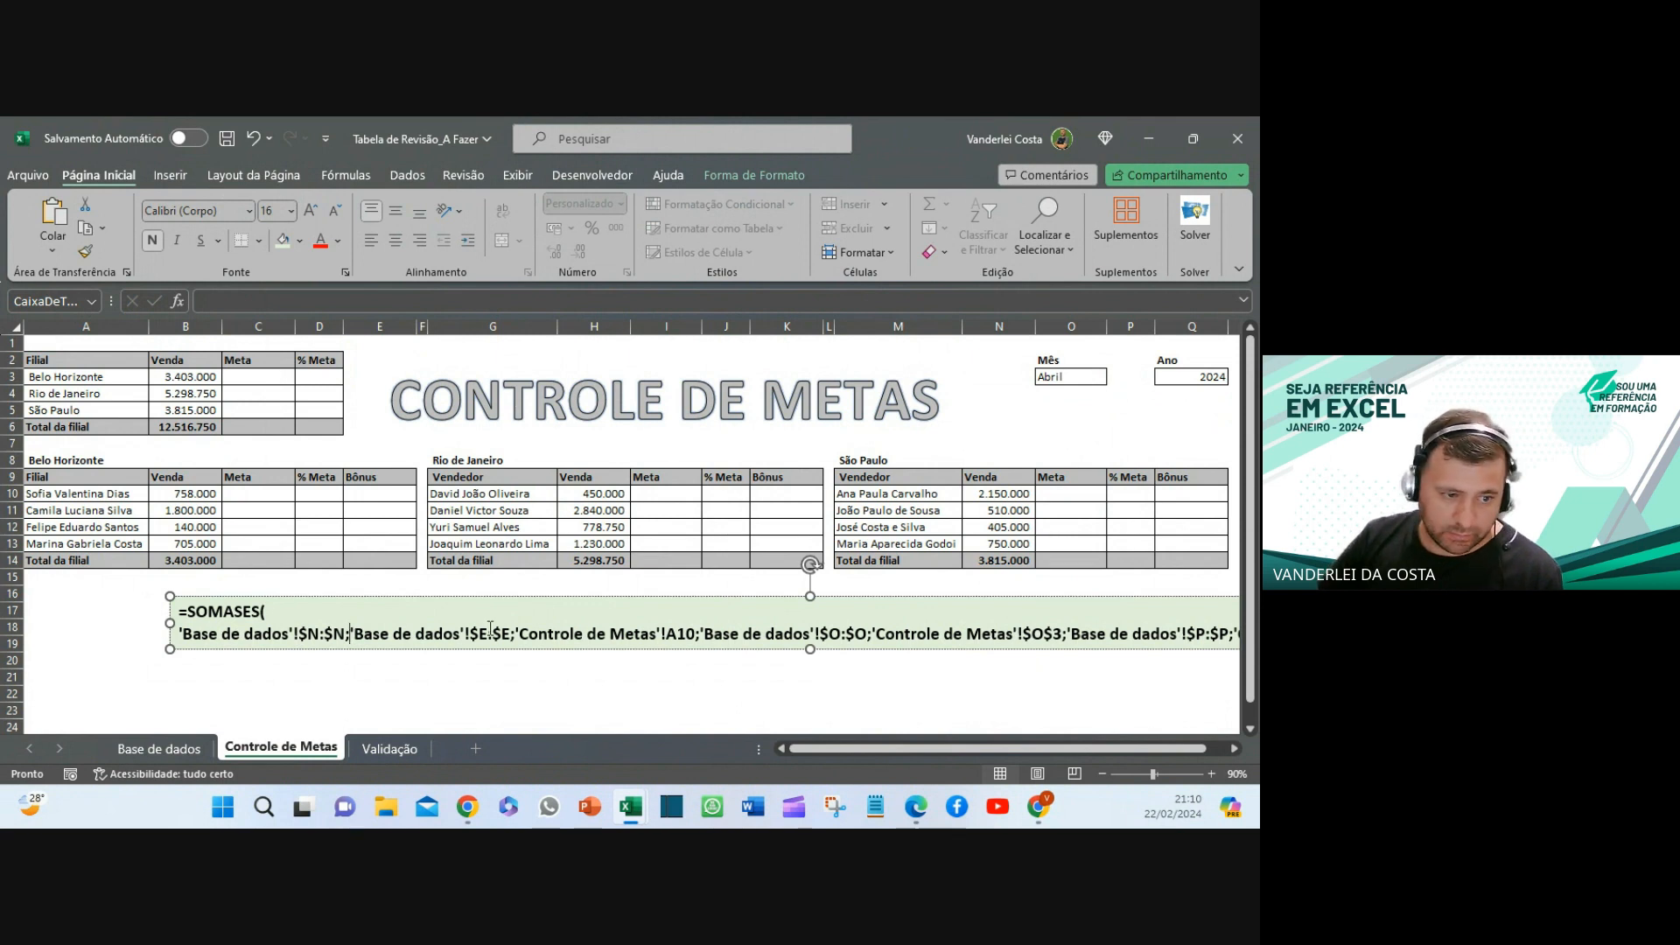
pyautogui.press('Return')
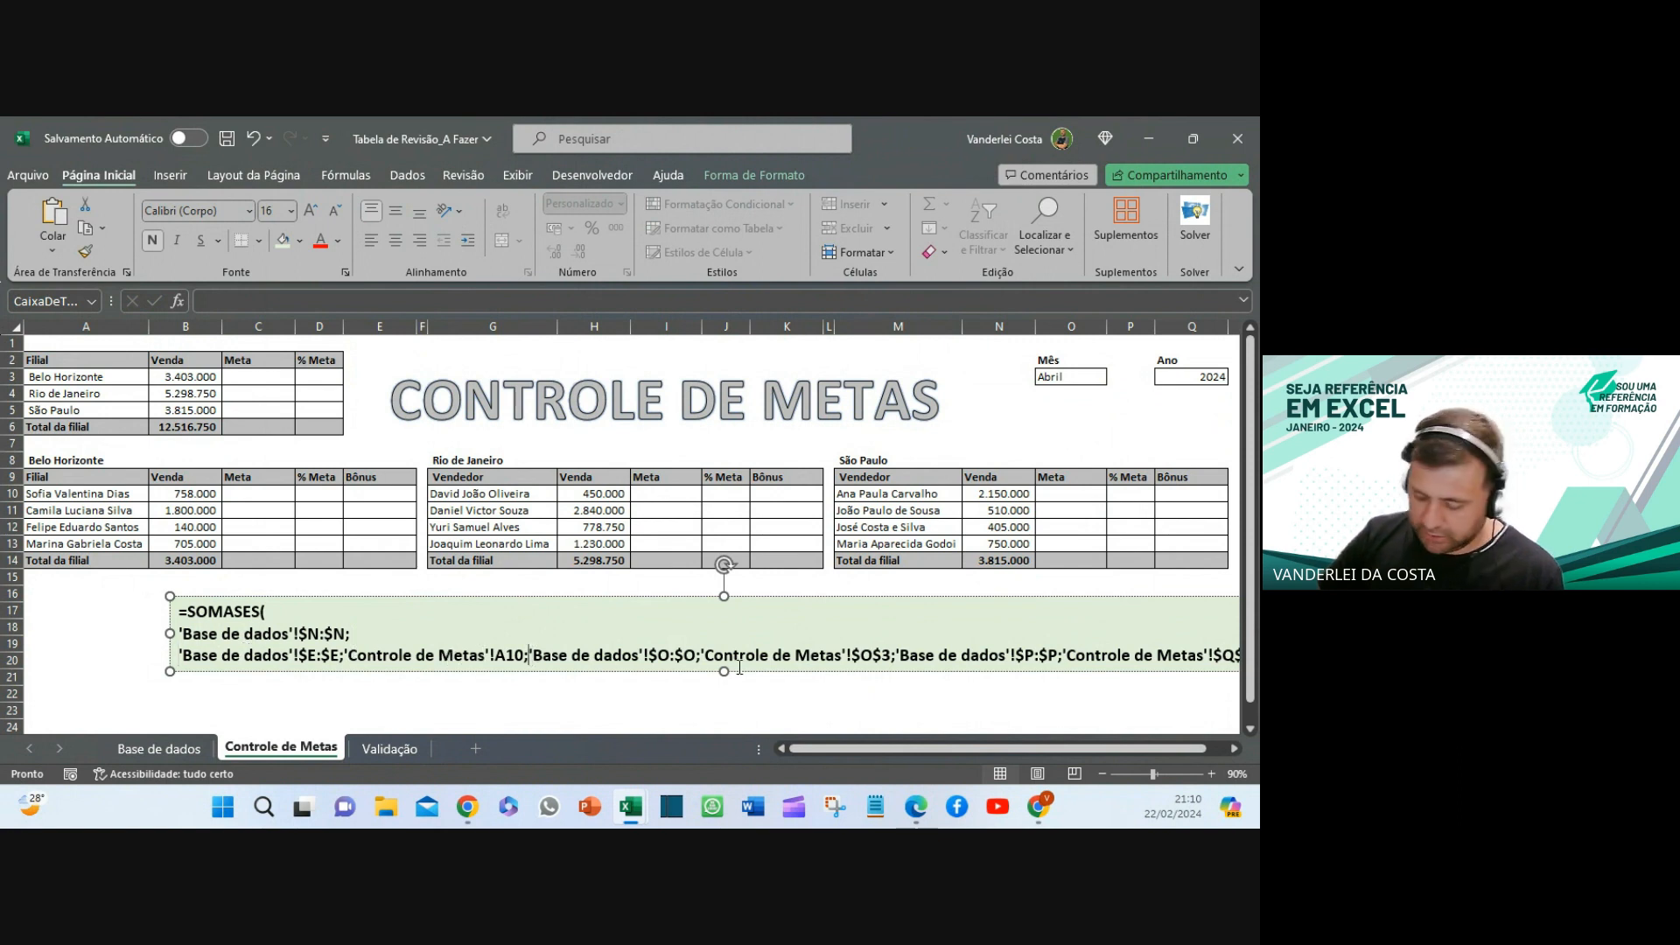
pyautogui.press('Return')
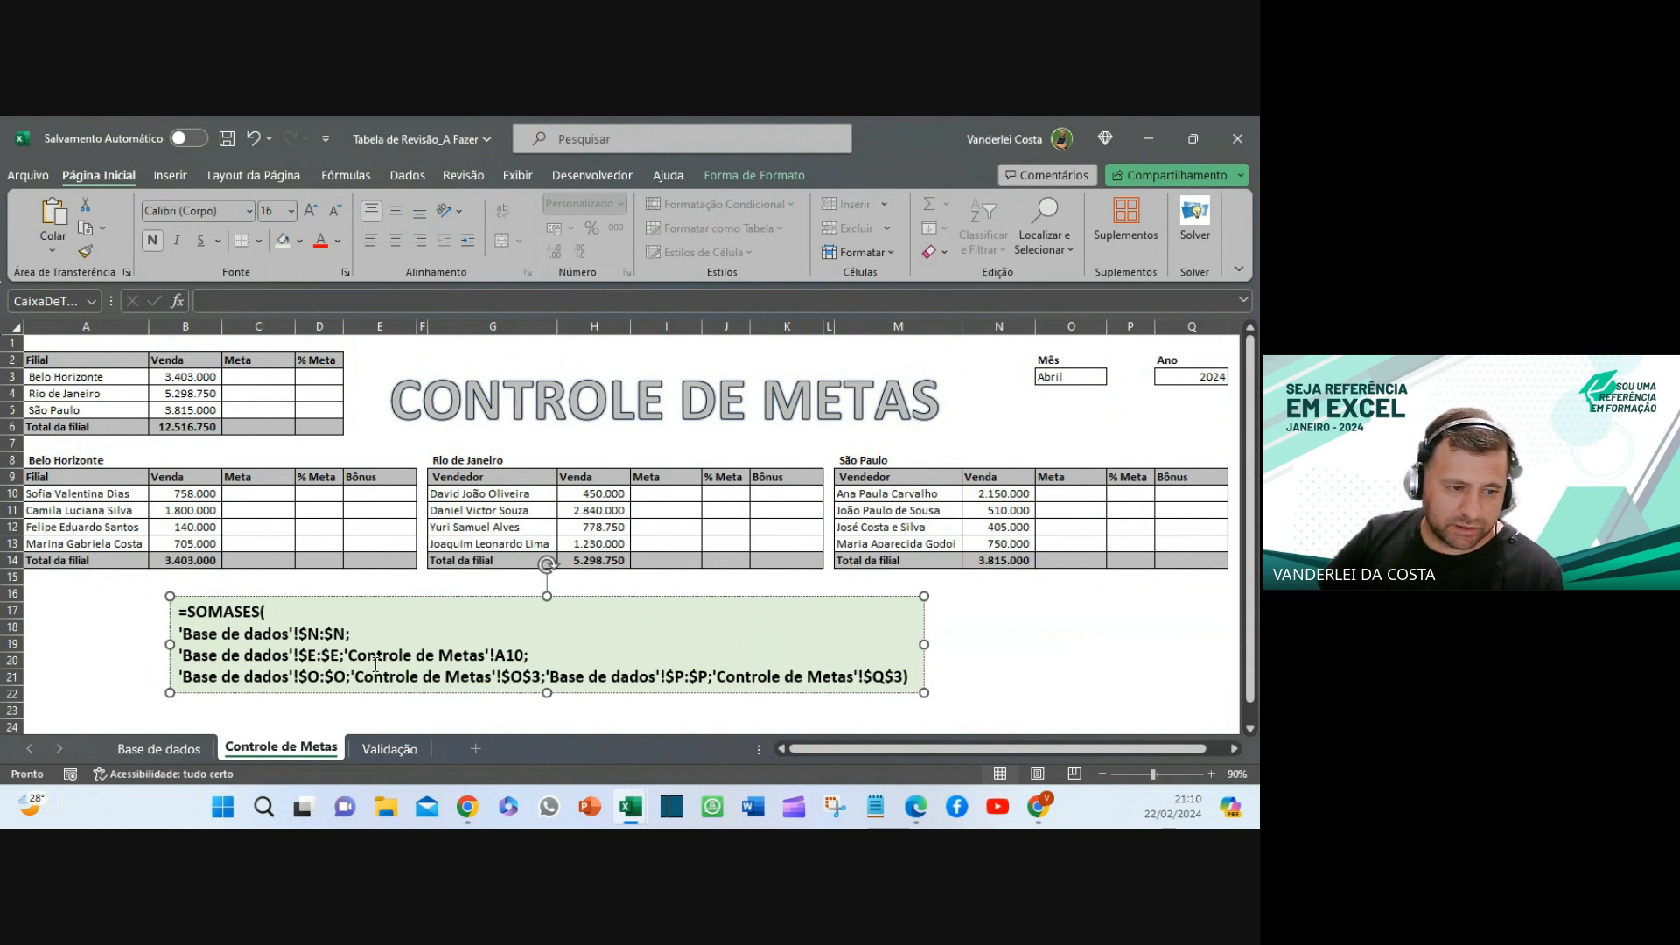
pyautogui.click(550, 676)
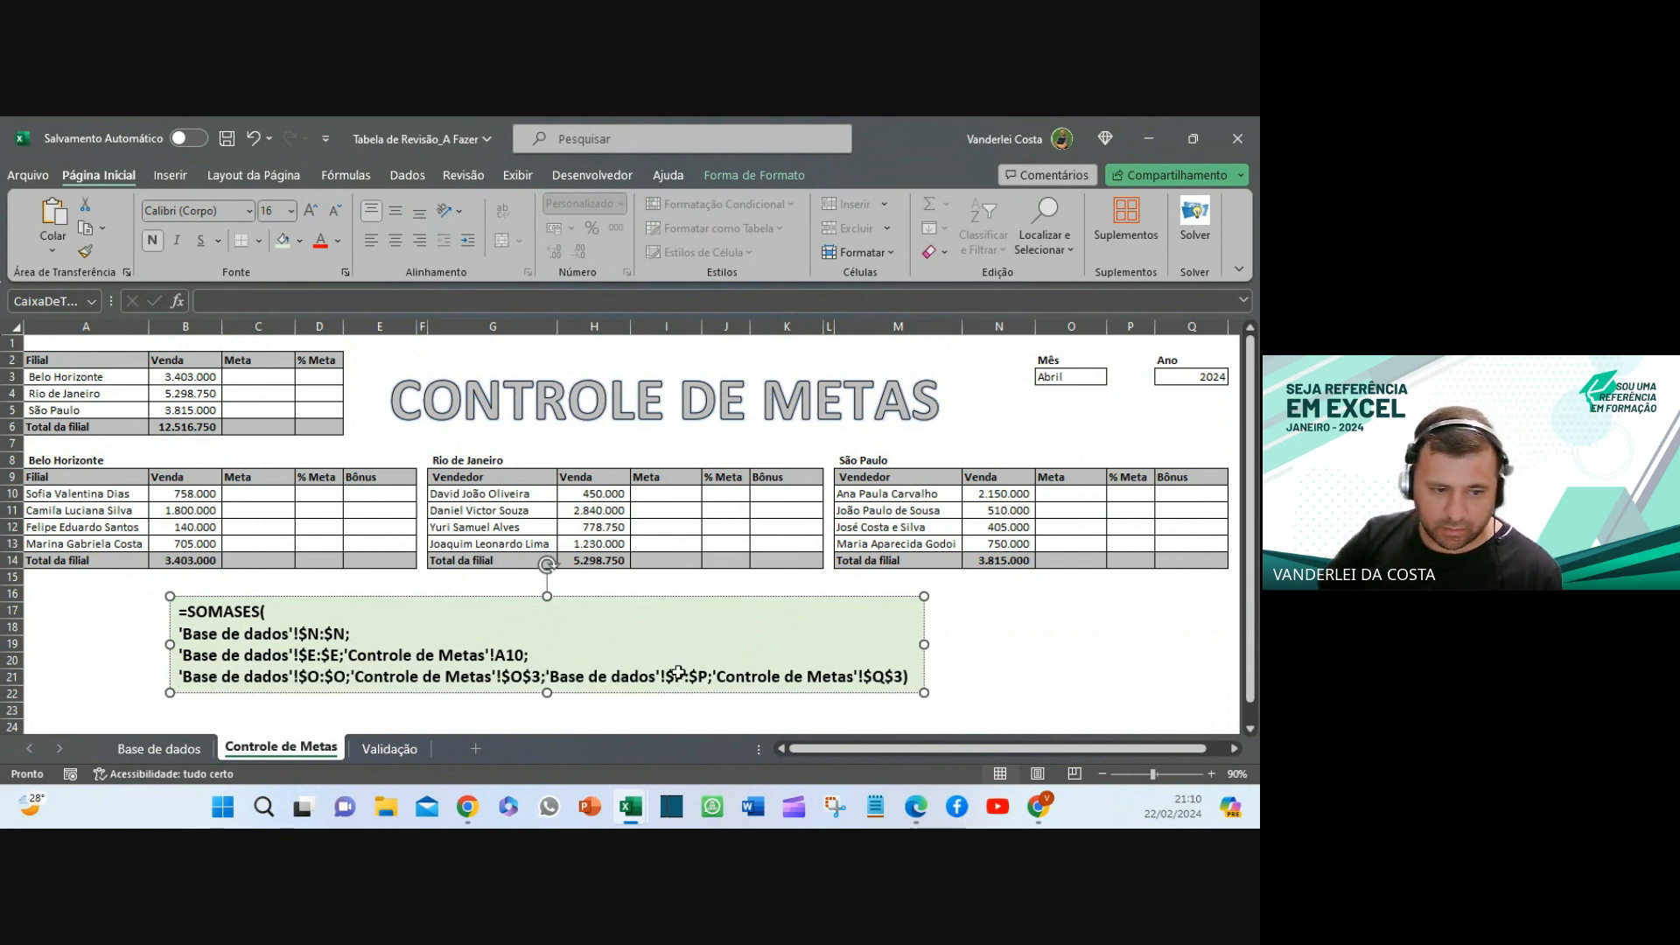
pyautogui.press('Return')
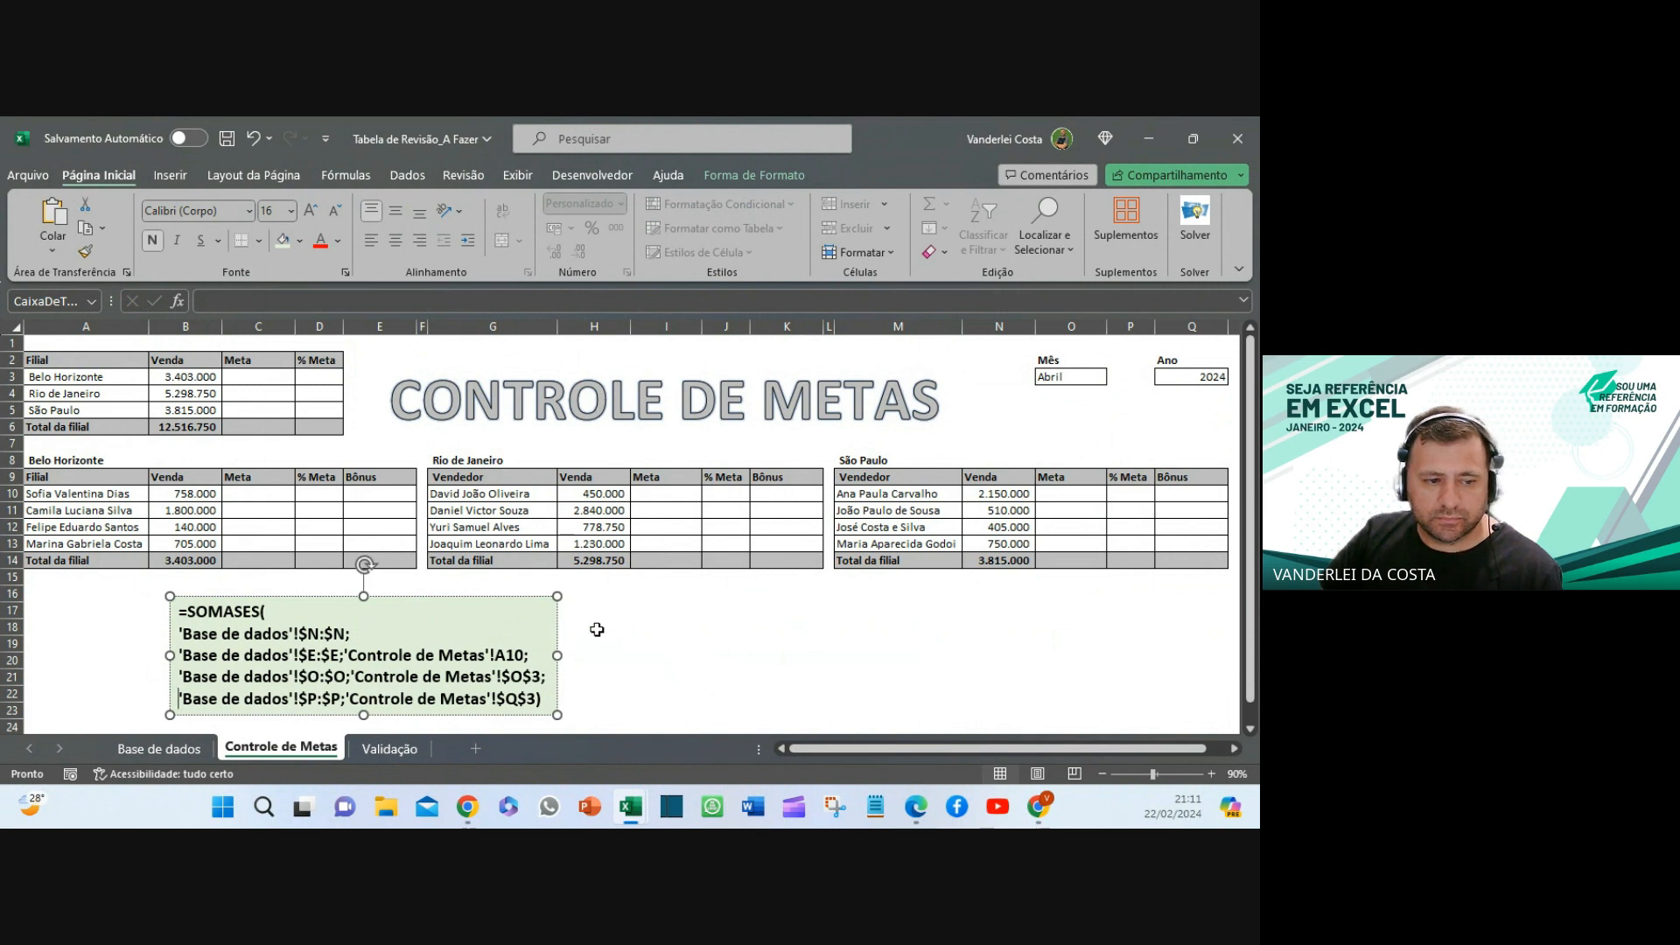
pyautogui.click(670, 629)
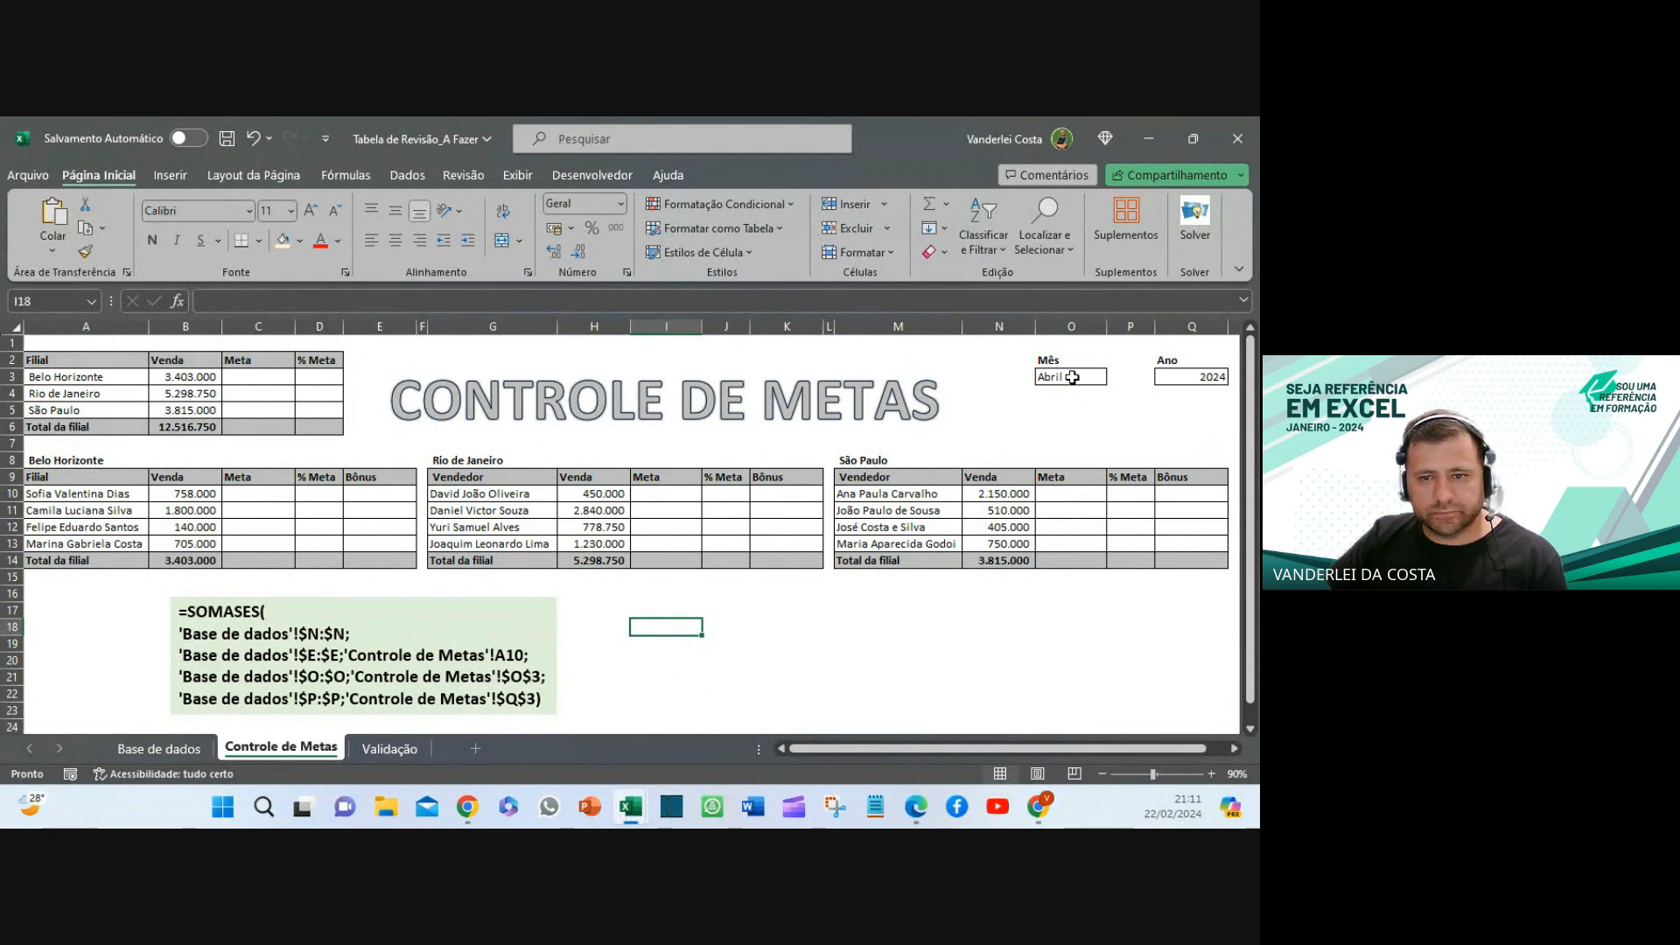
# - Give the Ano cell Q3 showing 2024 a light green fill
pyautogui.click(1049, 383)
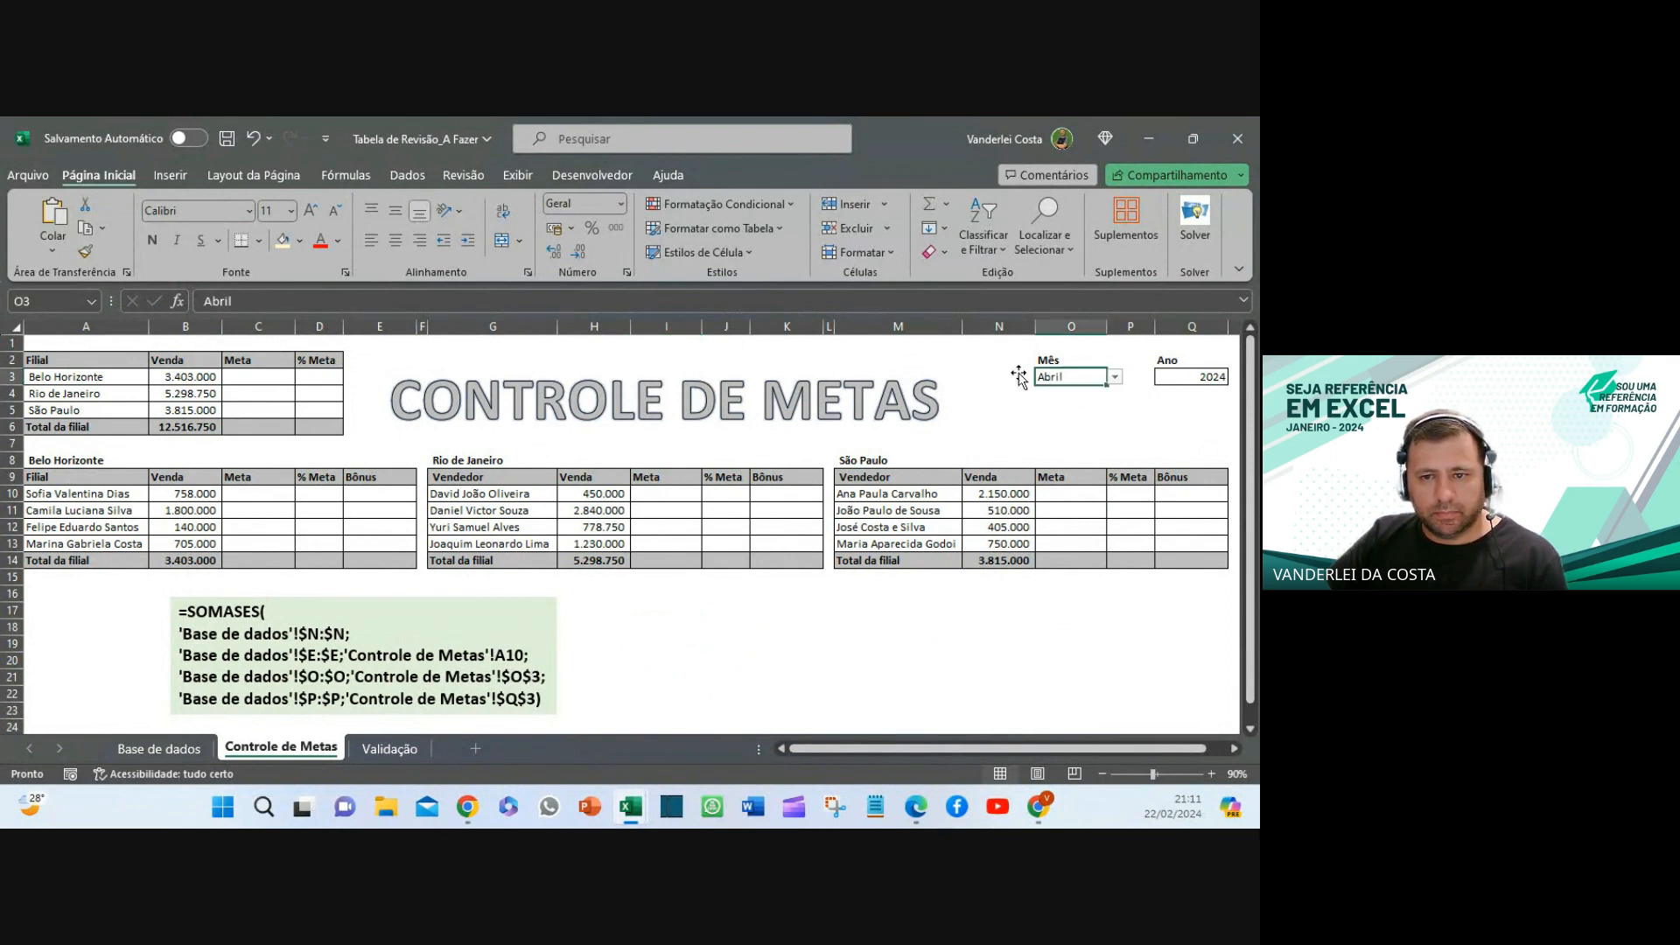
pyautogui.click(1186, 378)
pyautogui.click(298, 242)
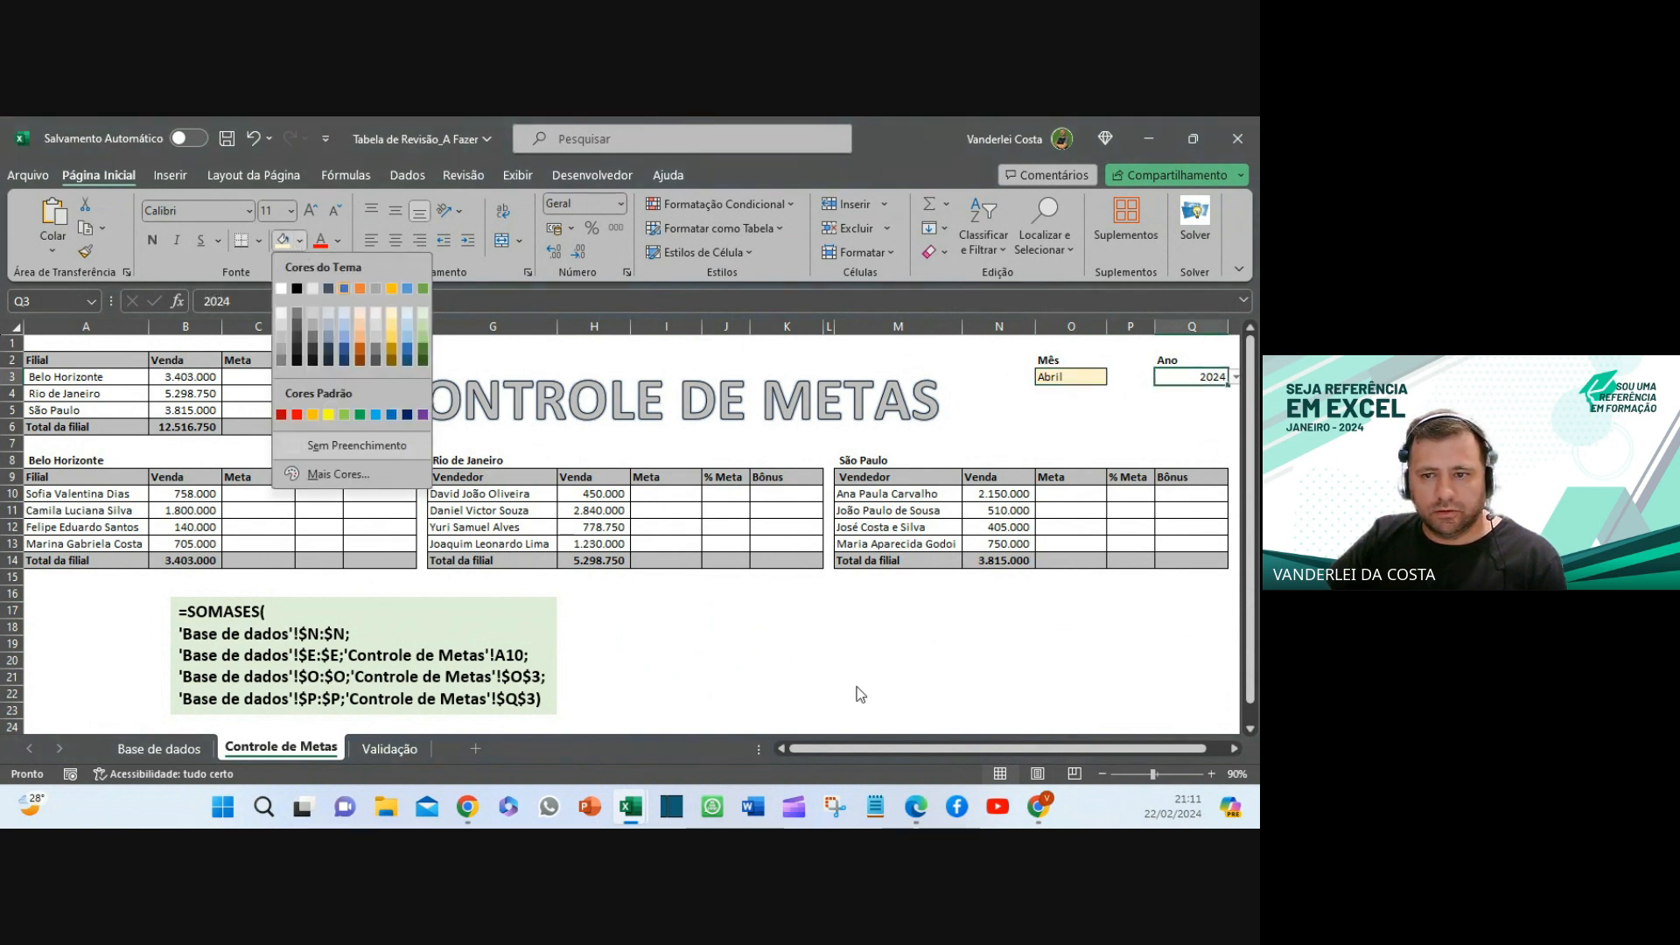
pyautogui.click(422, 311)
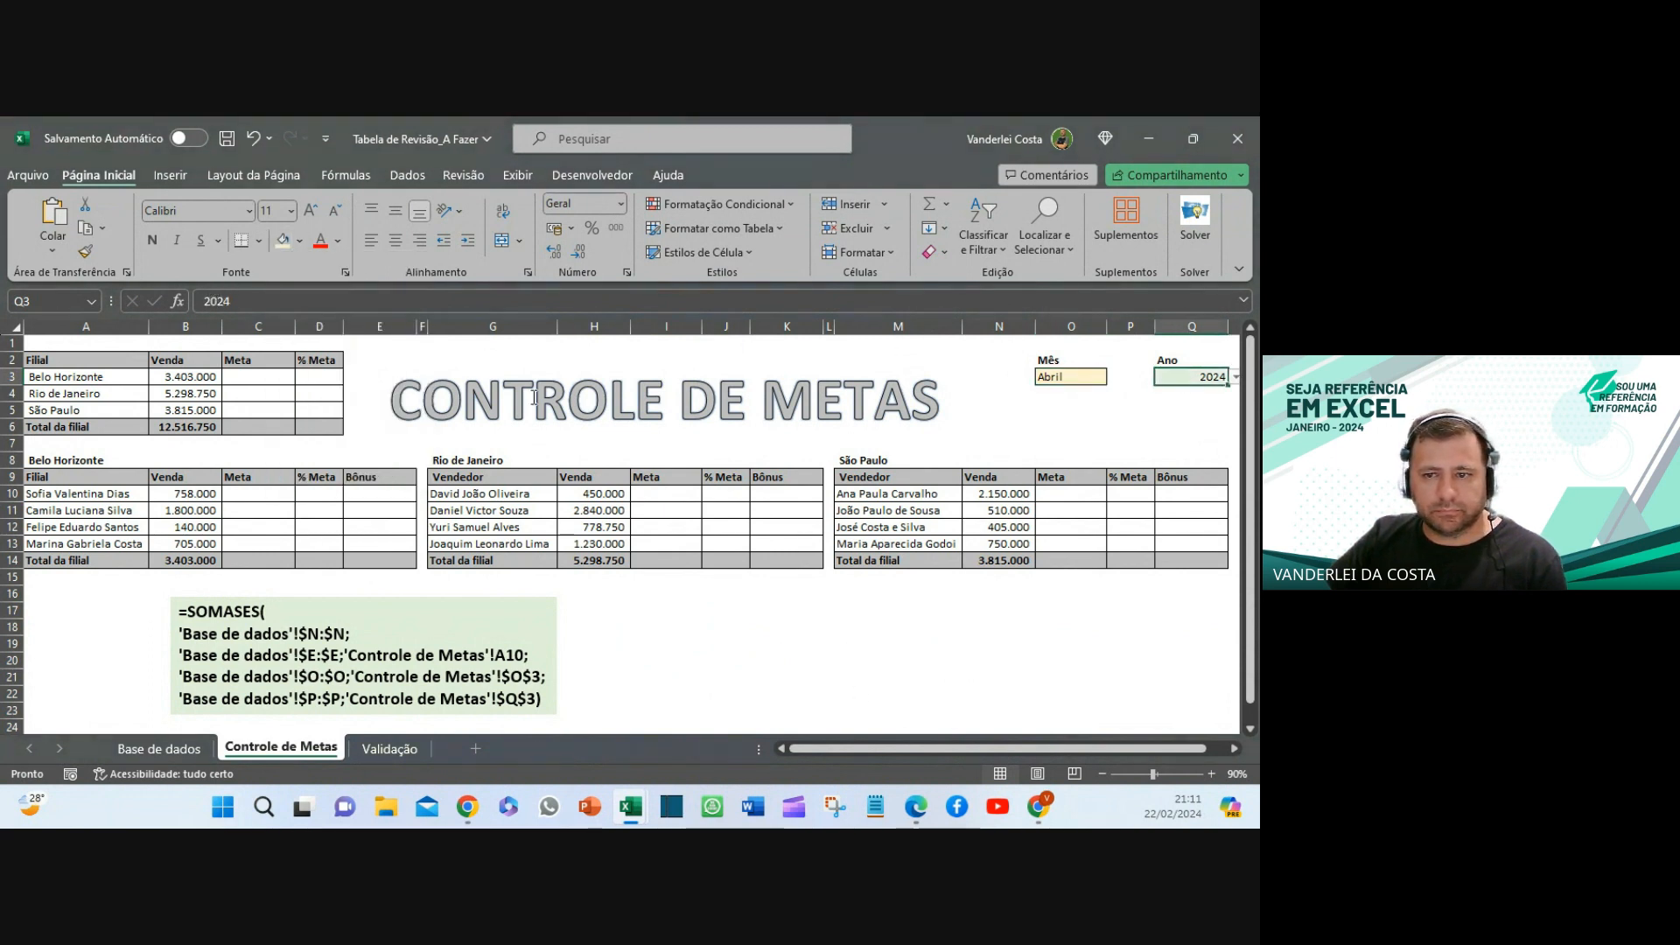
pyautogui.click(828, 643)
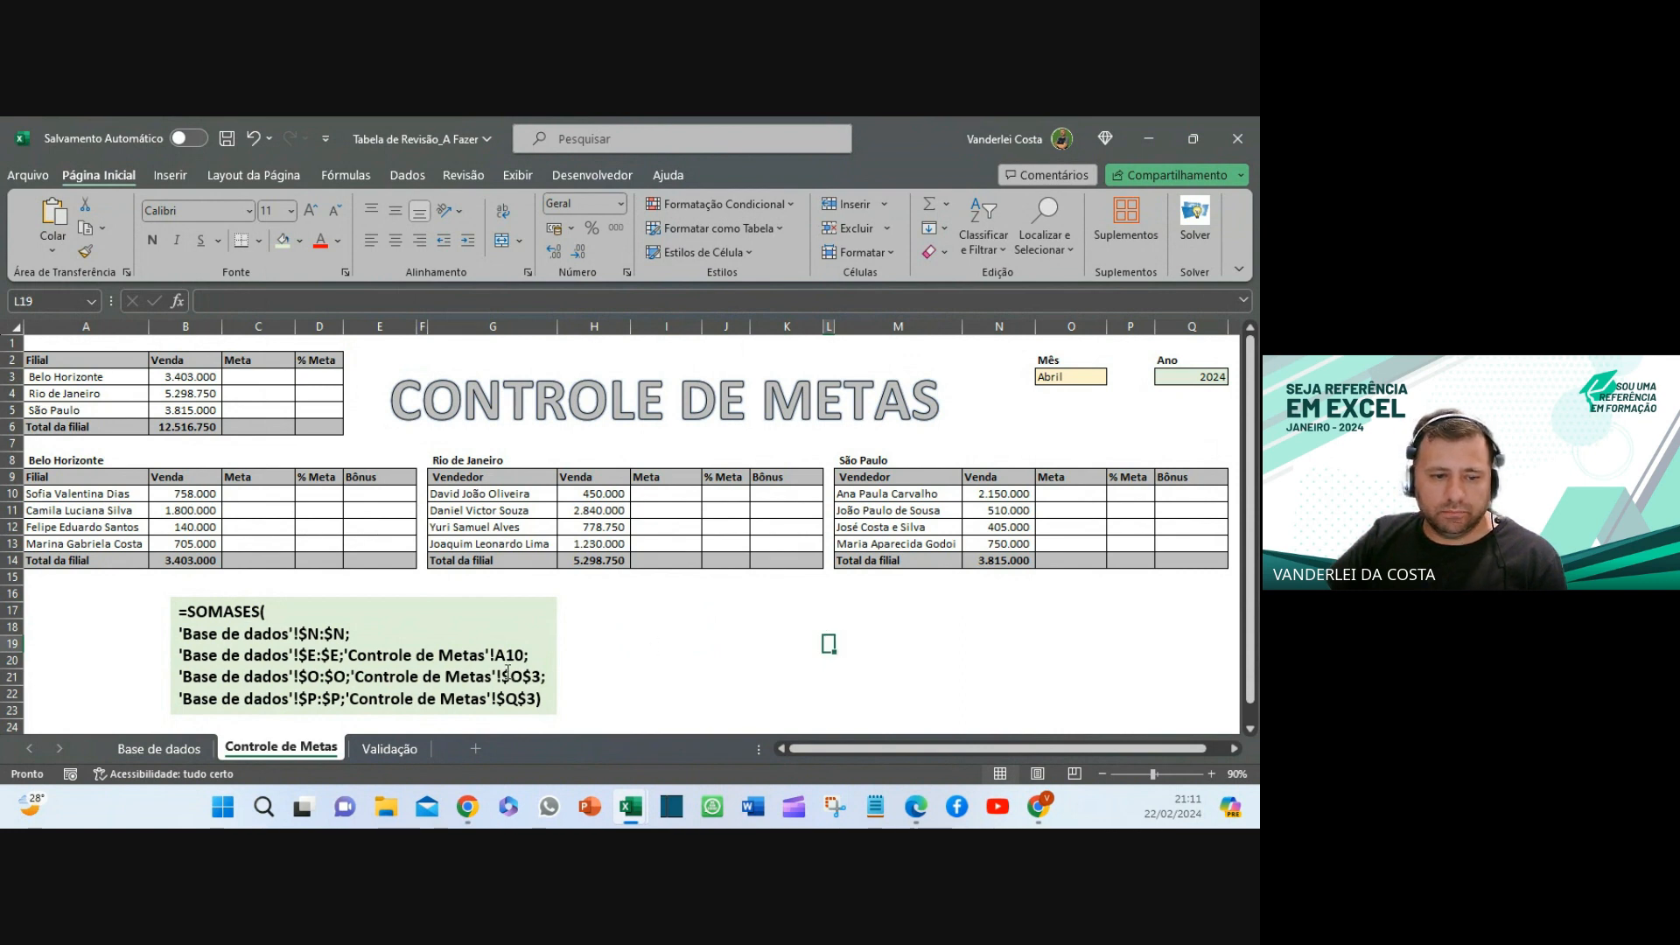
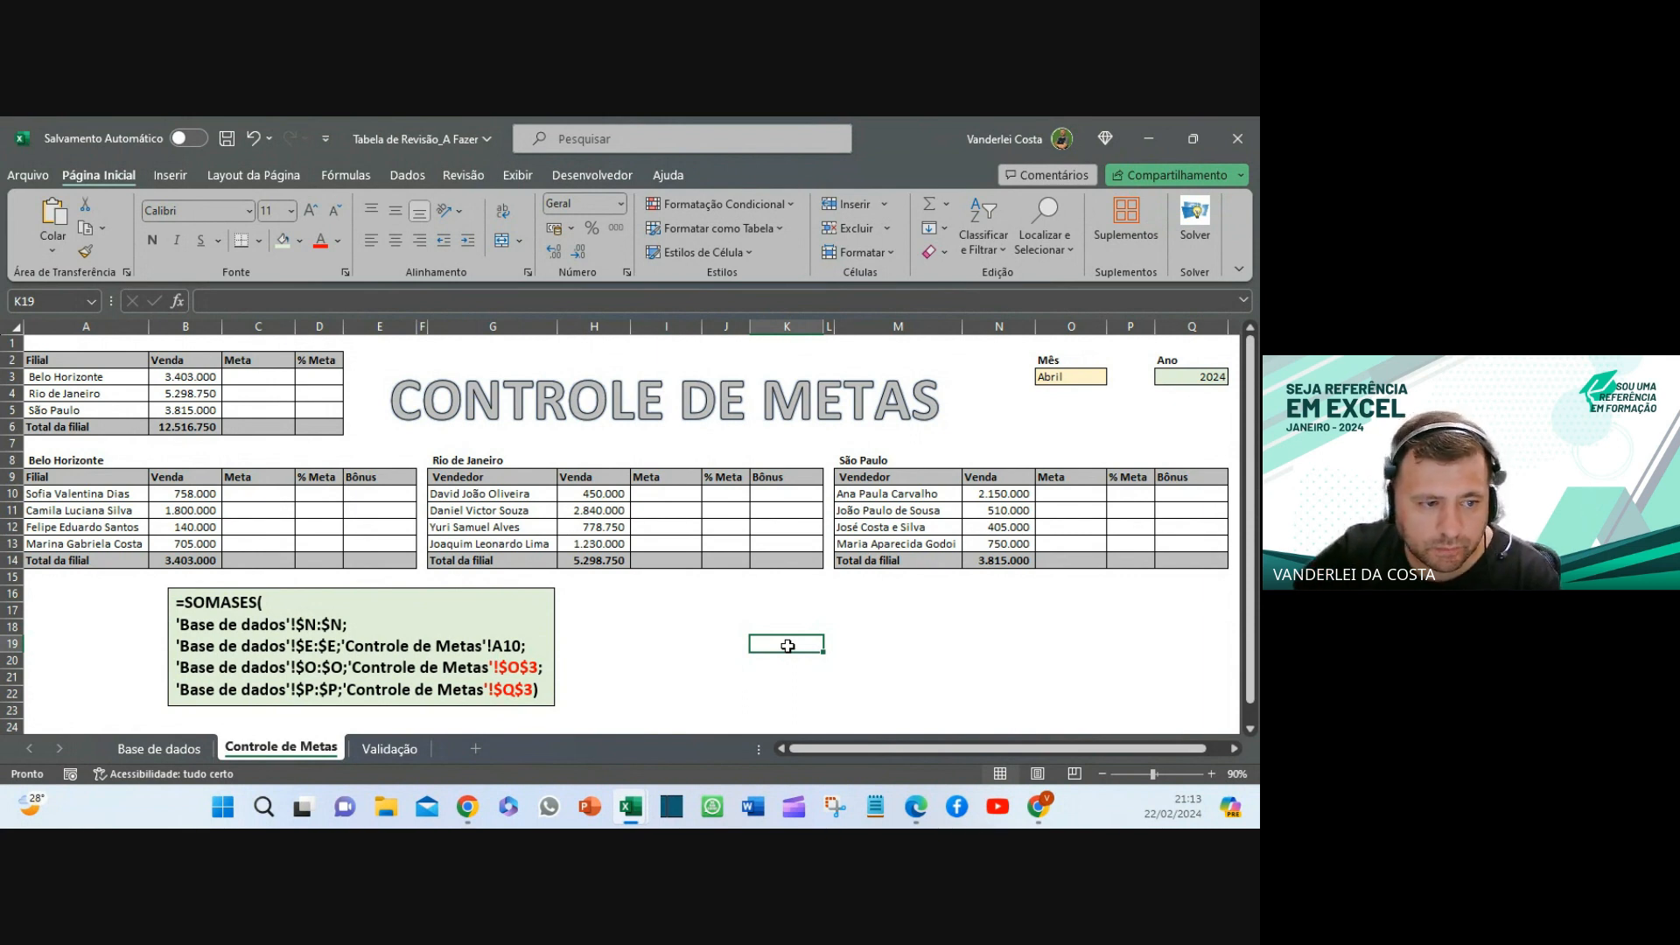
# - Begin the goal lookup in C10 as =procv(A10; using the seller name in A10
pyautogui.click(249, 481)
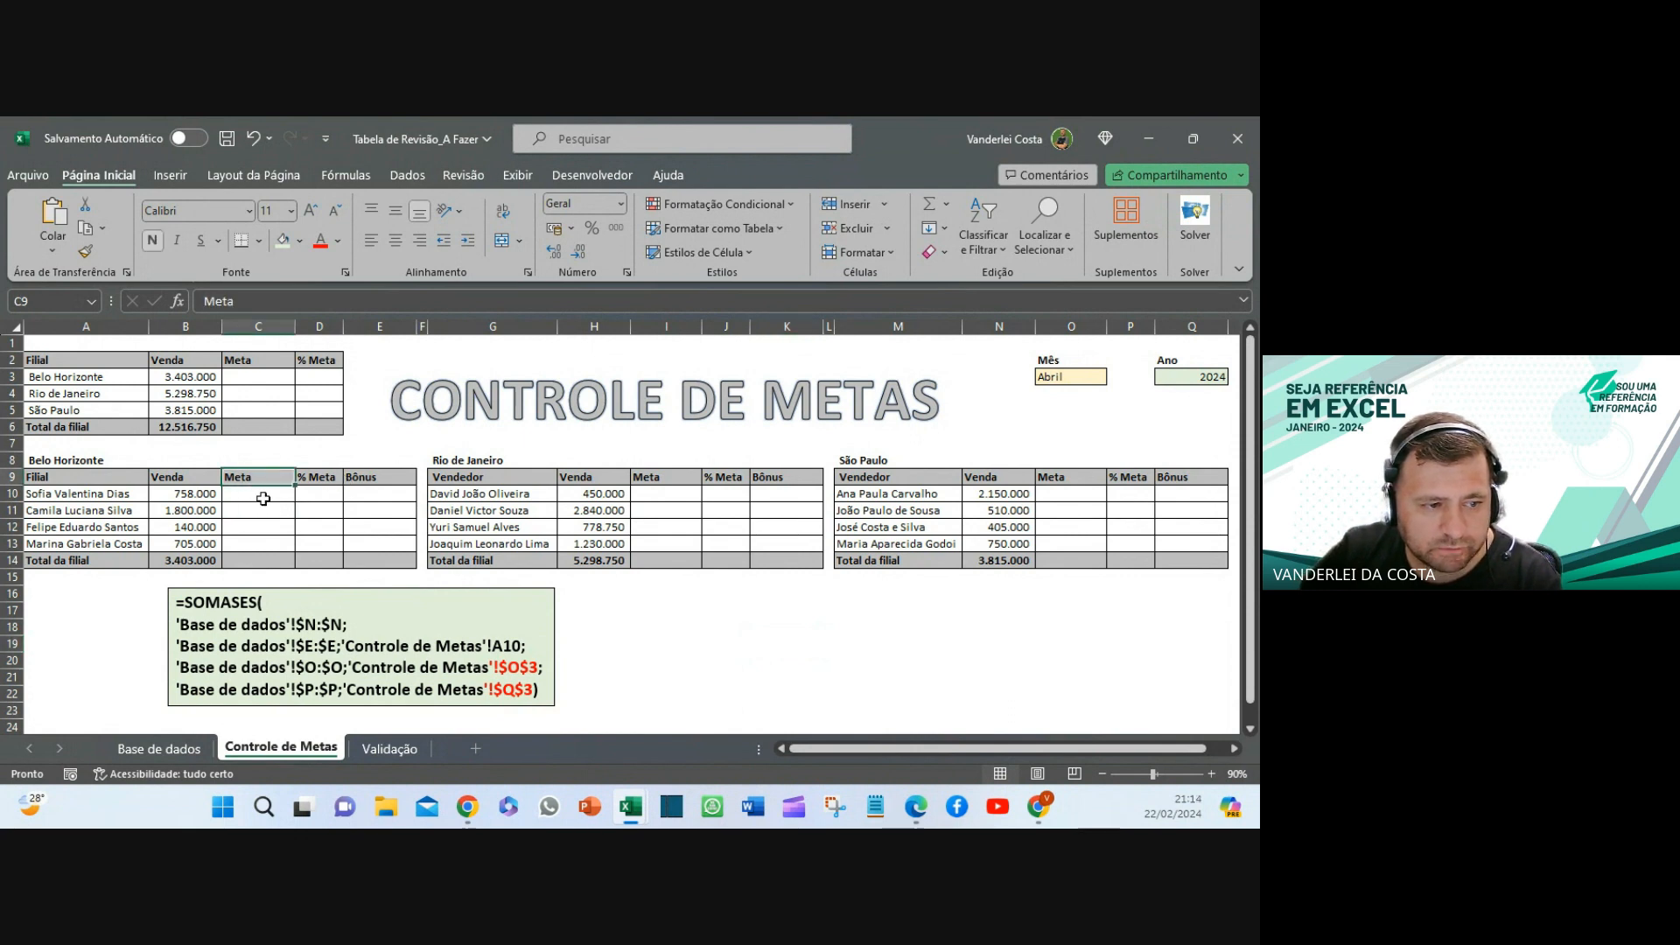
pyautogui.click(262, 497)
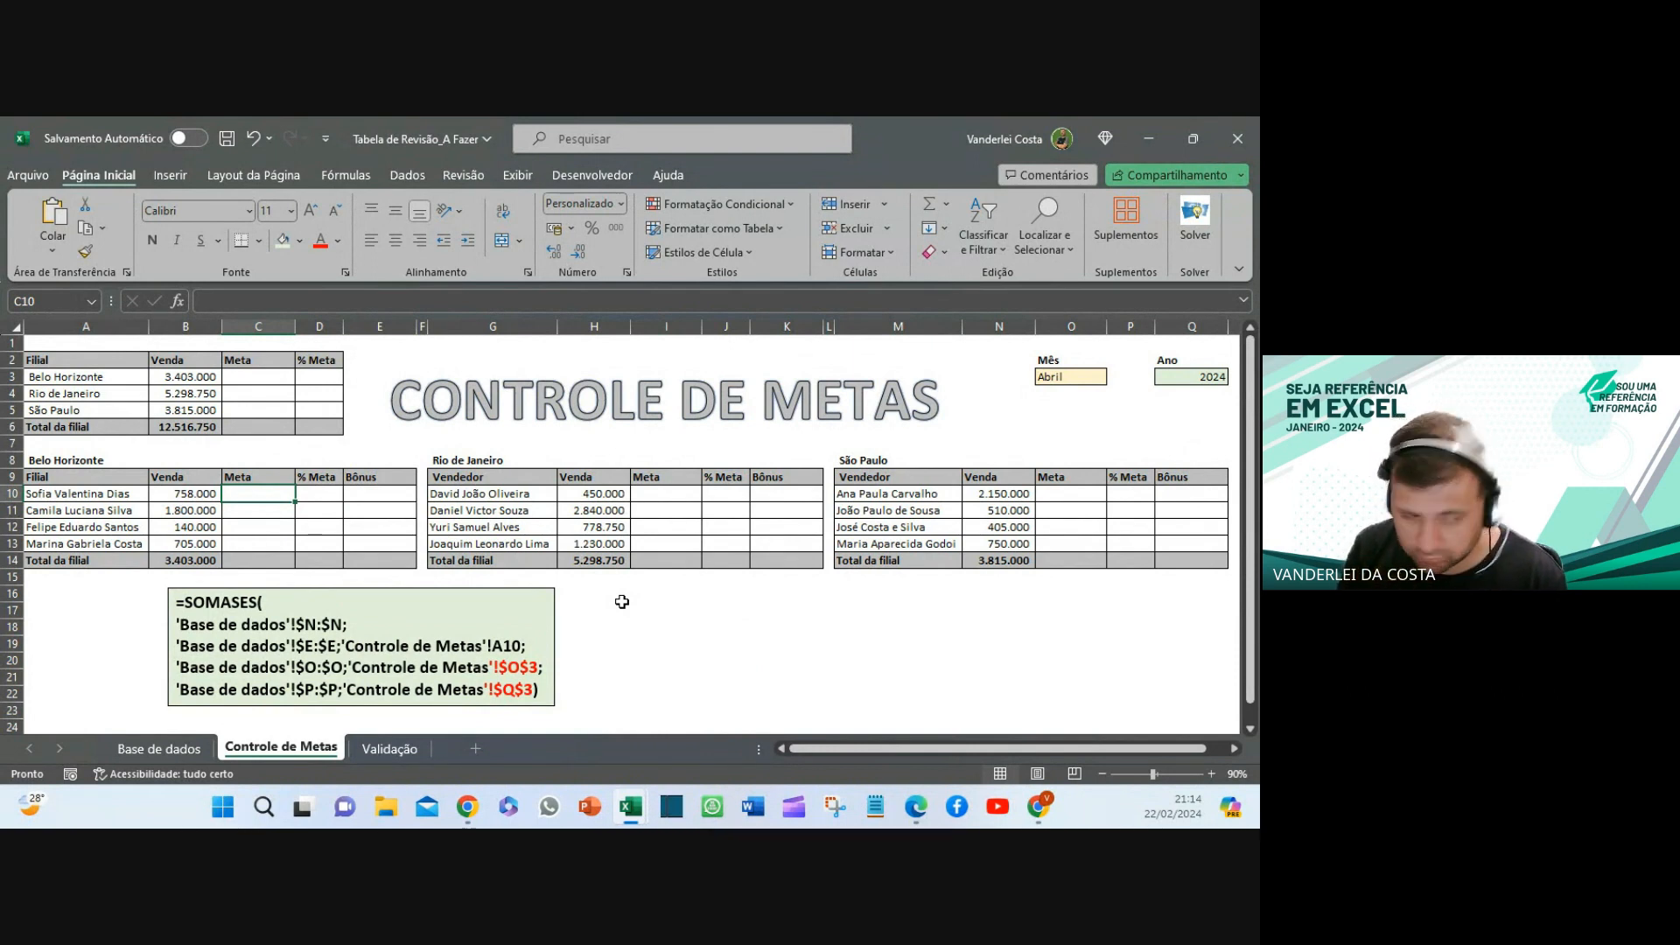
pyautogui.write('=pr')
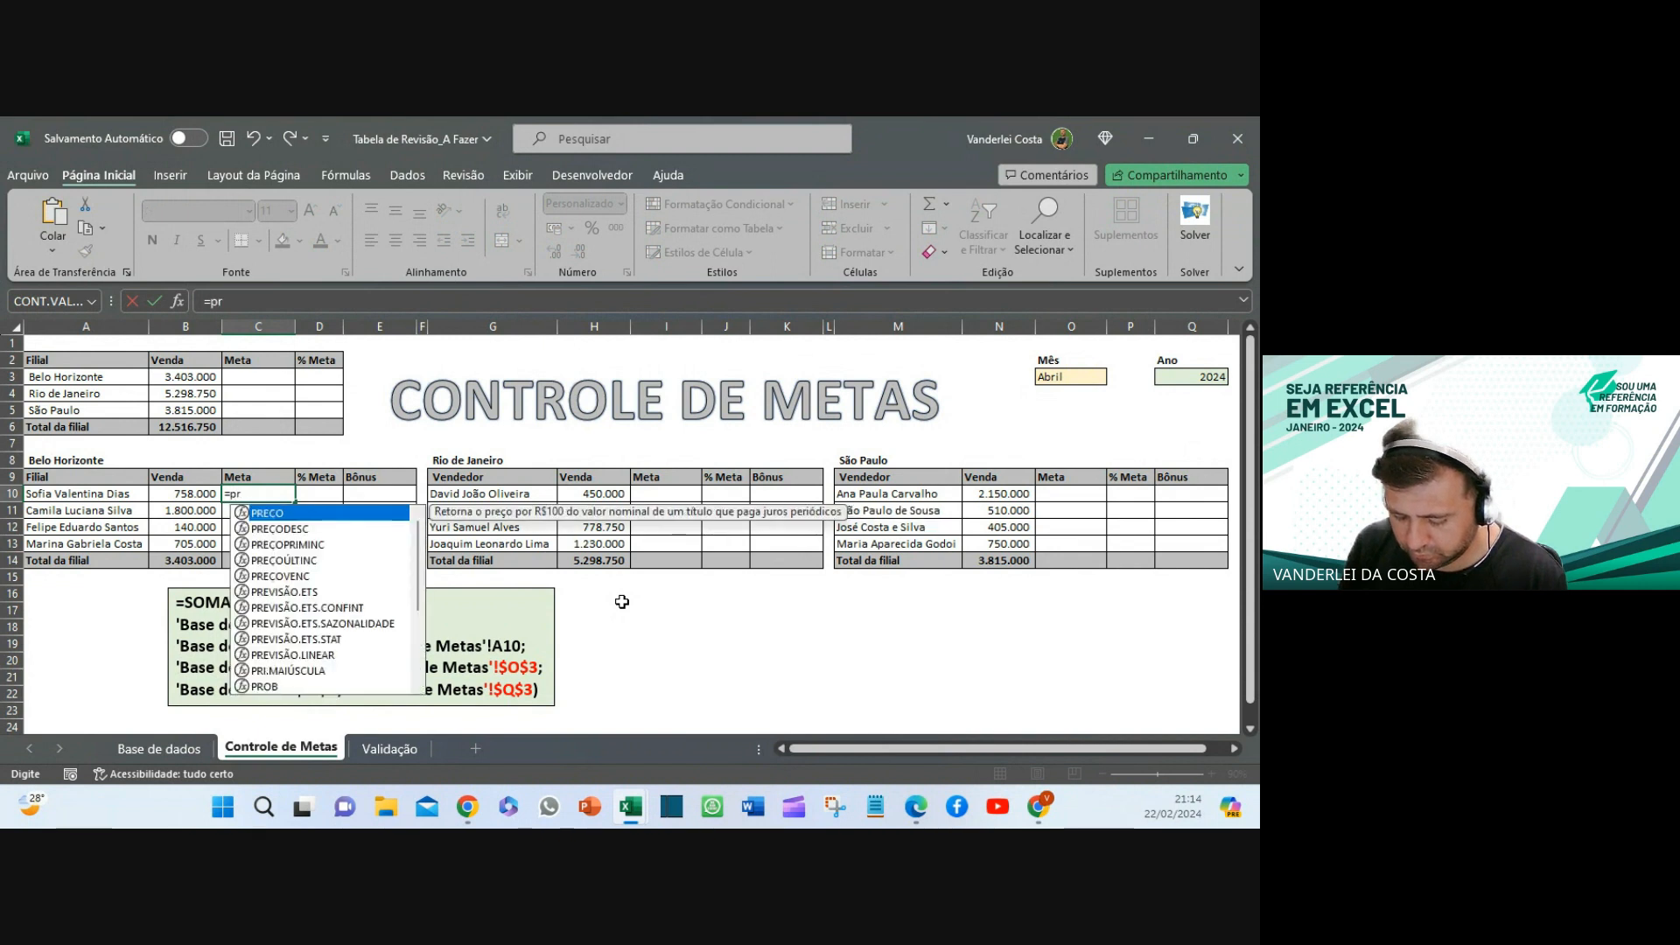
pyautogui.write('ocv')
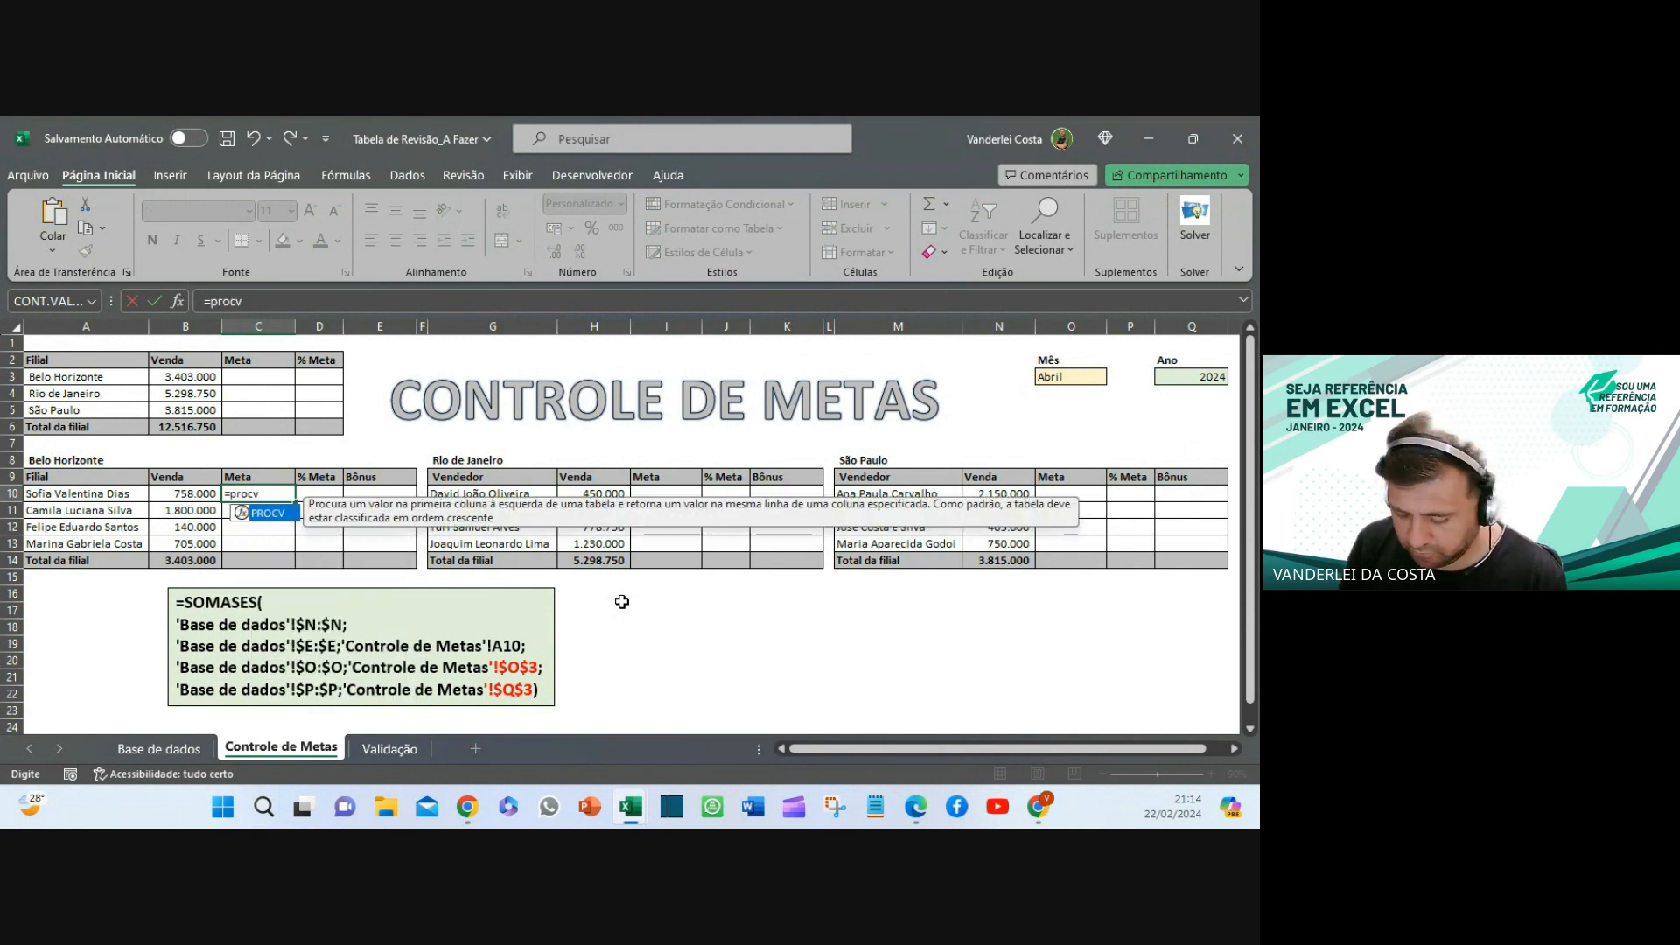
pyautogui.write('(')
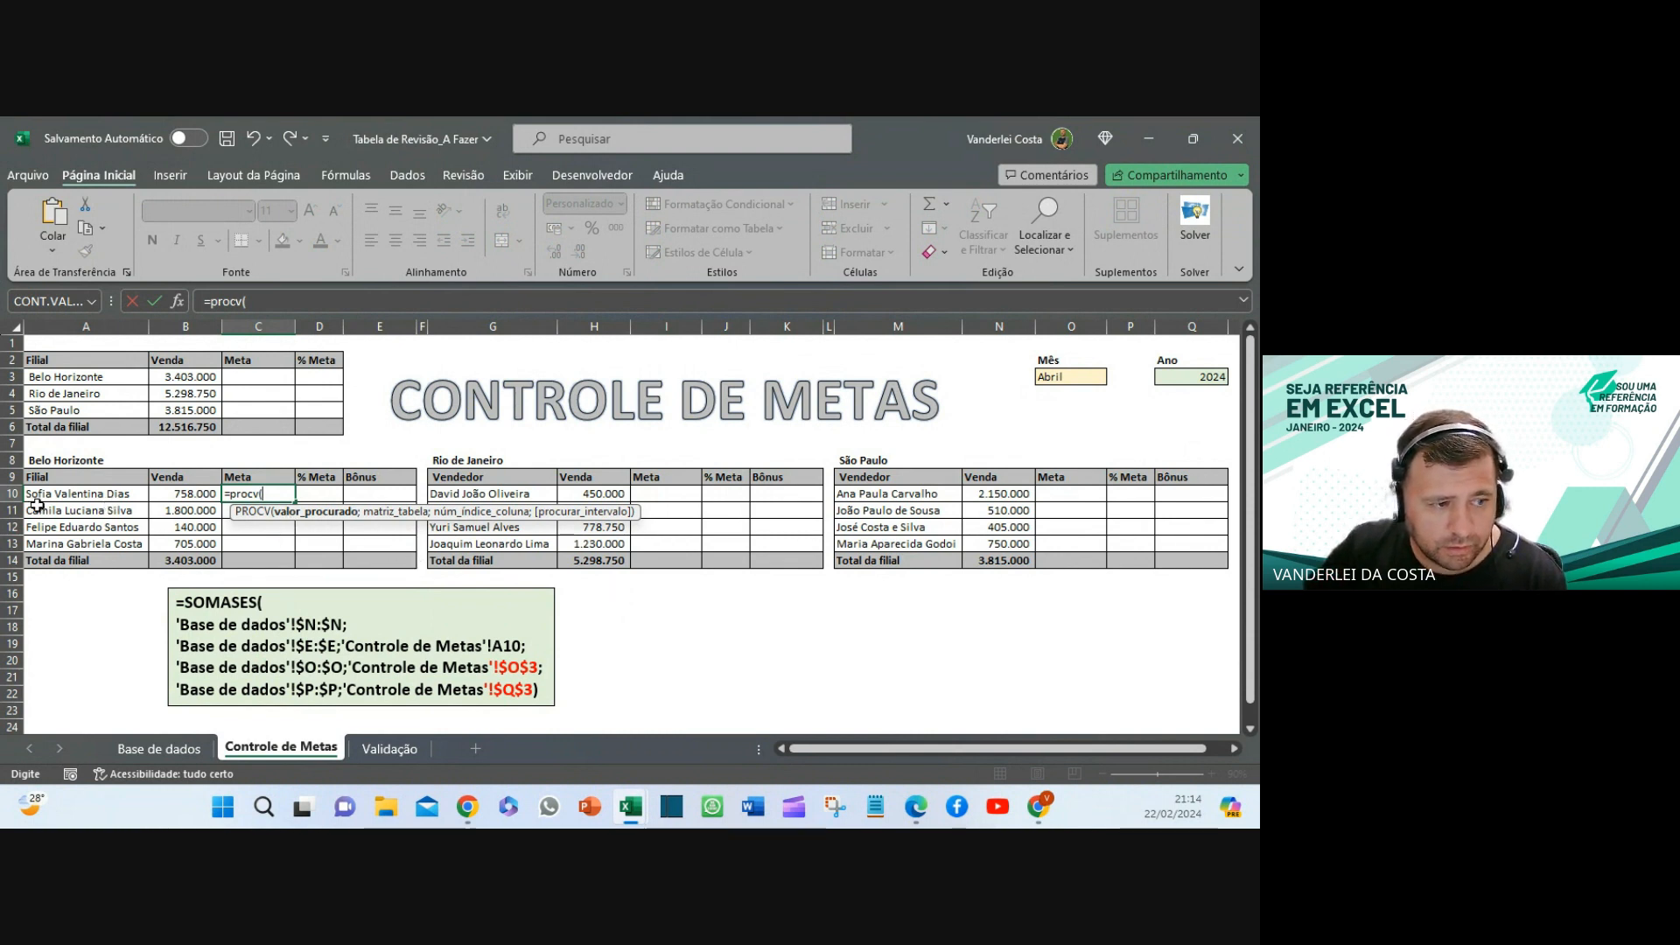
pyautogui.click(72, 494)
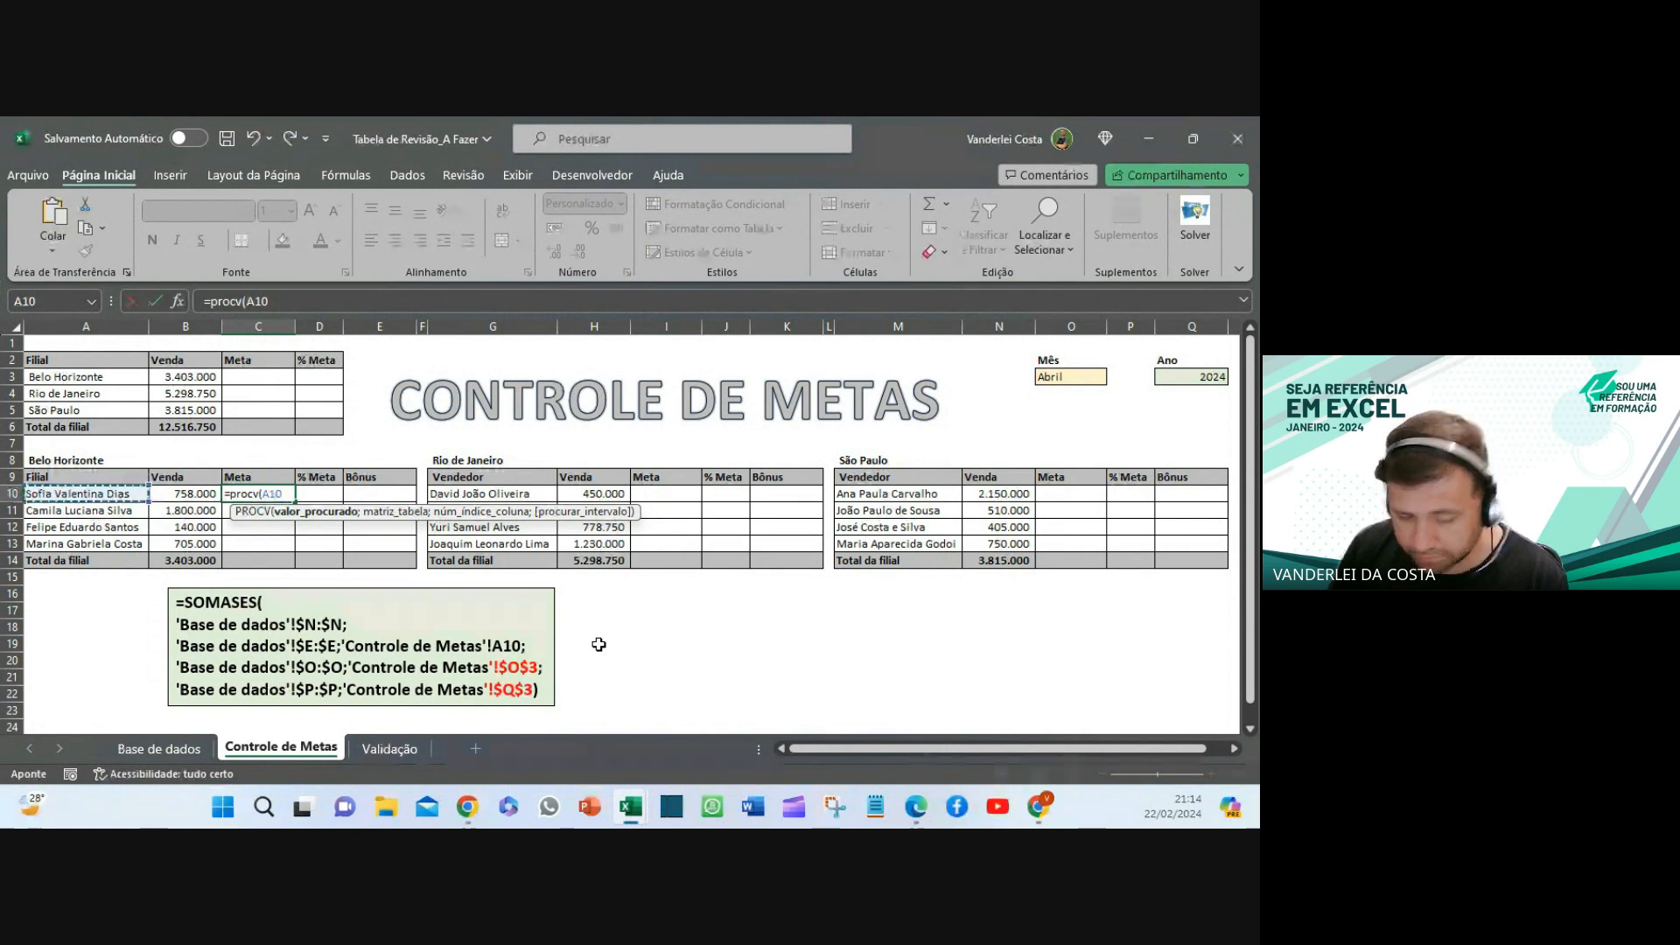
pyautogui.write(';')
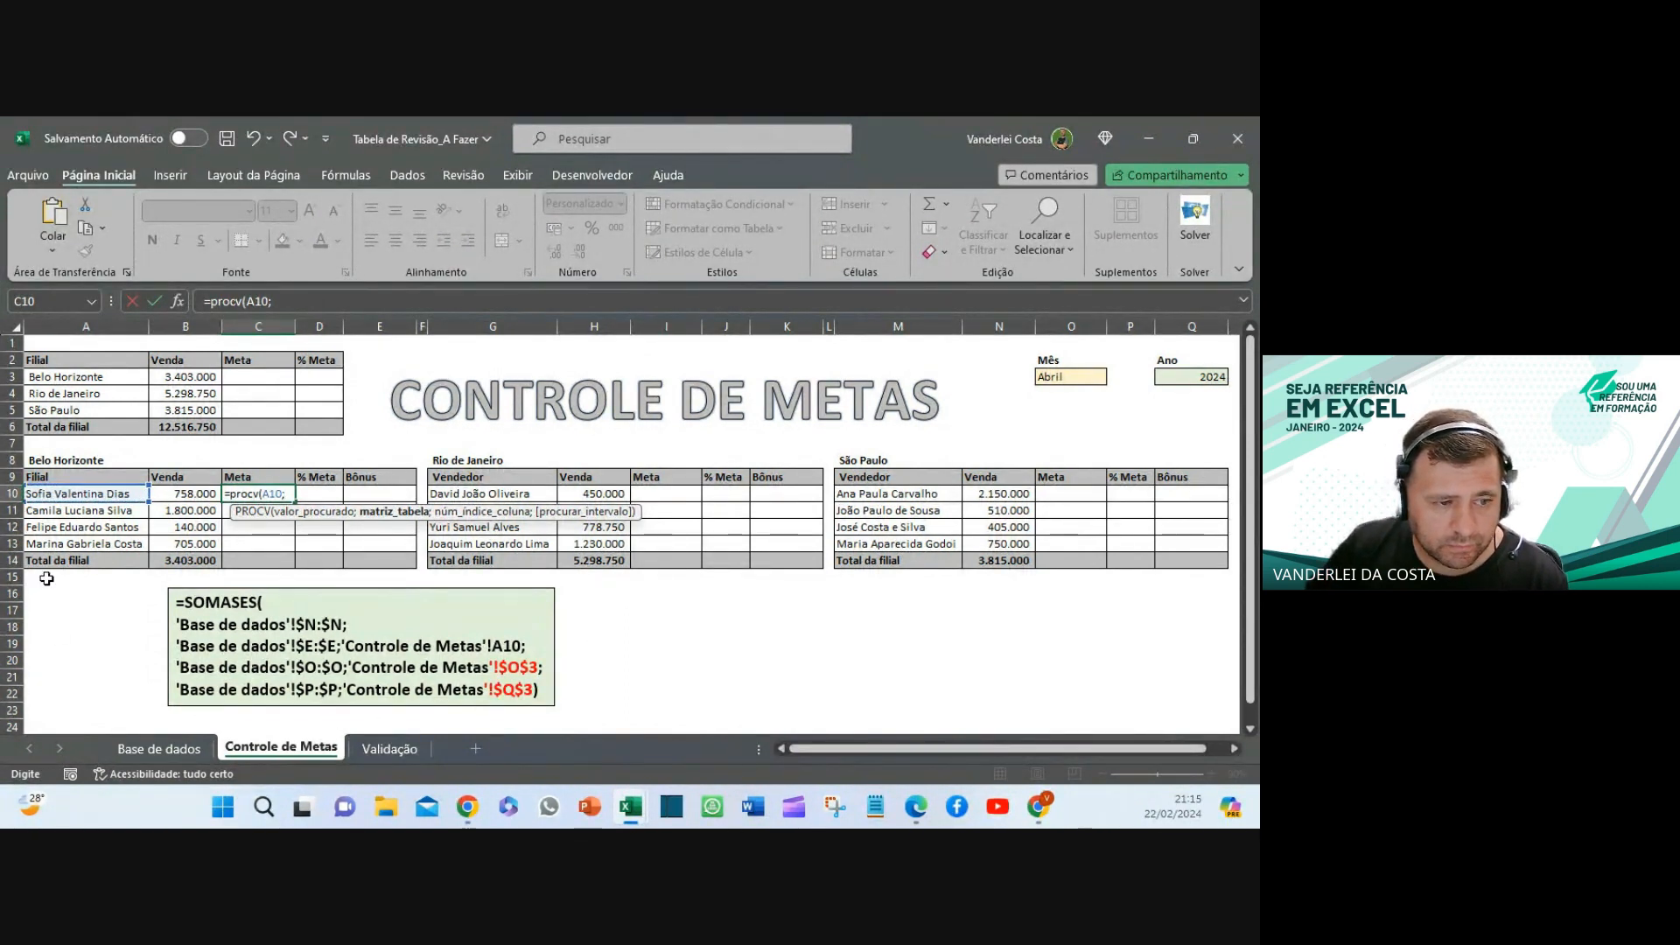
# - Finish C10 as =PROCV(A10;Validação!$B$2:$C$13;2;FALSO), returning 800.000
pyautogui.click(404, 754)
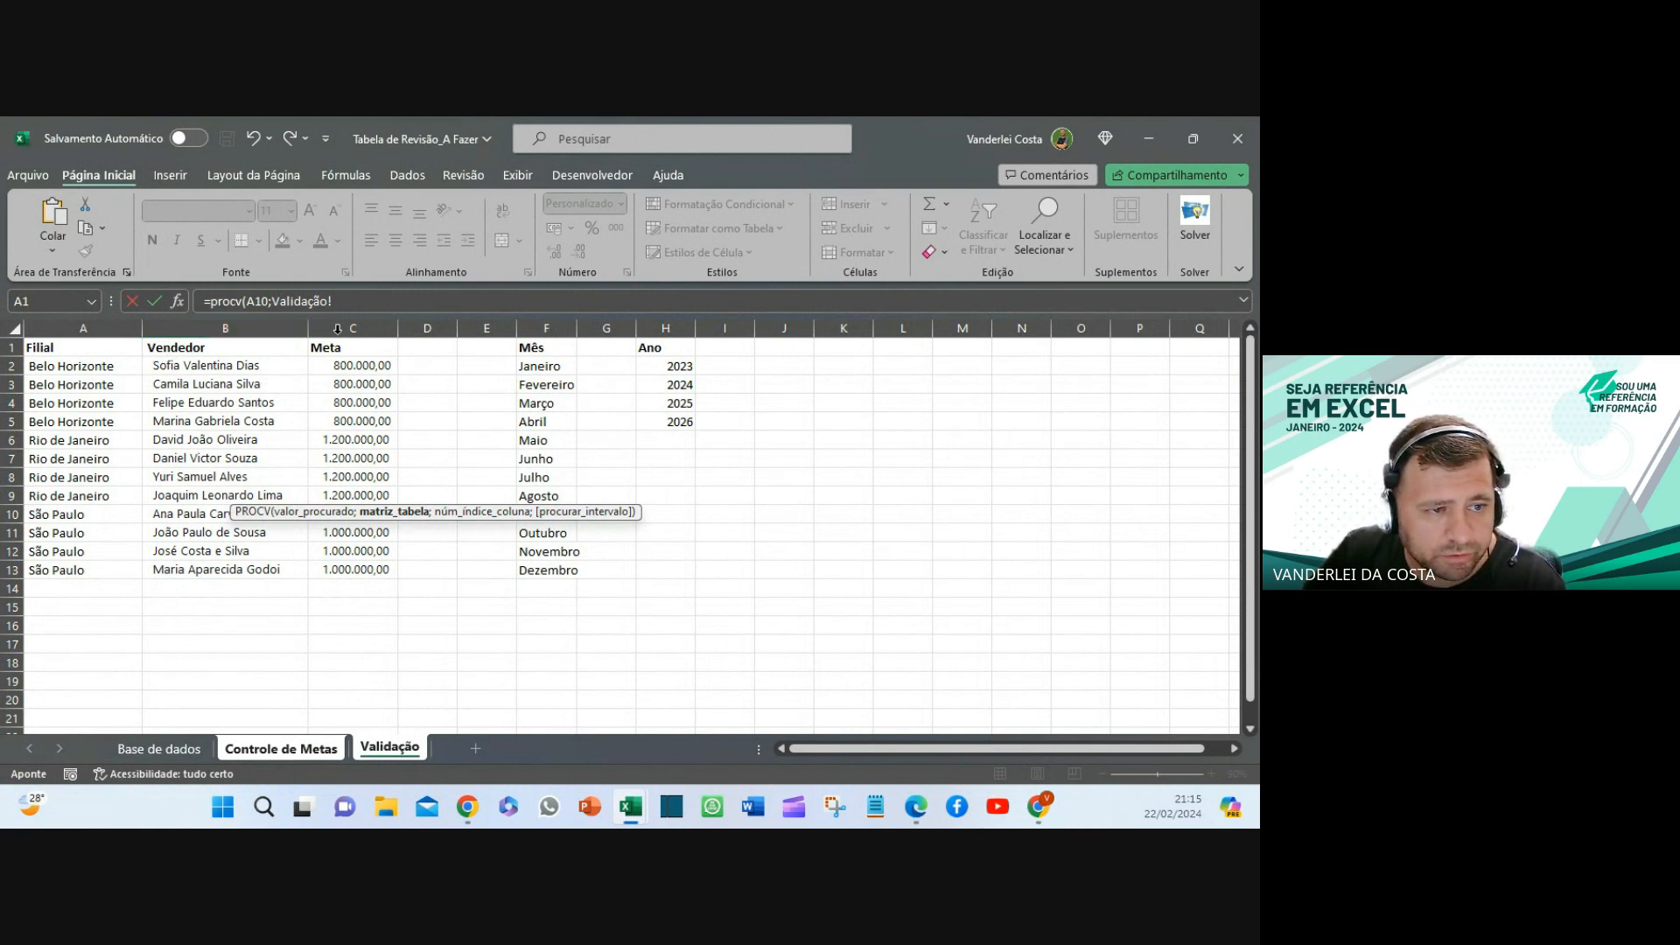
pyautogui.moveTo(174, 366); pyautogui.dragTo(360, 589)
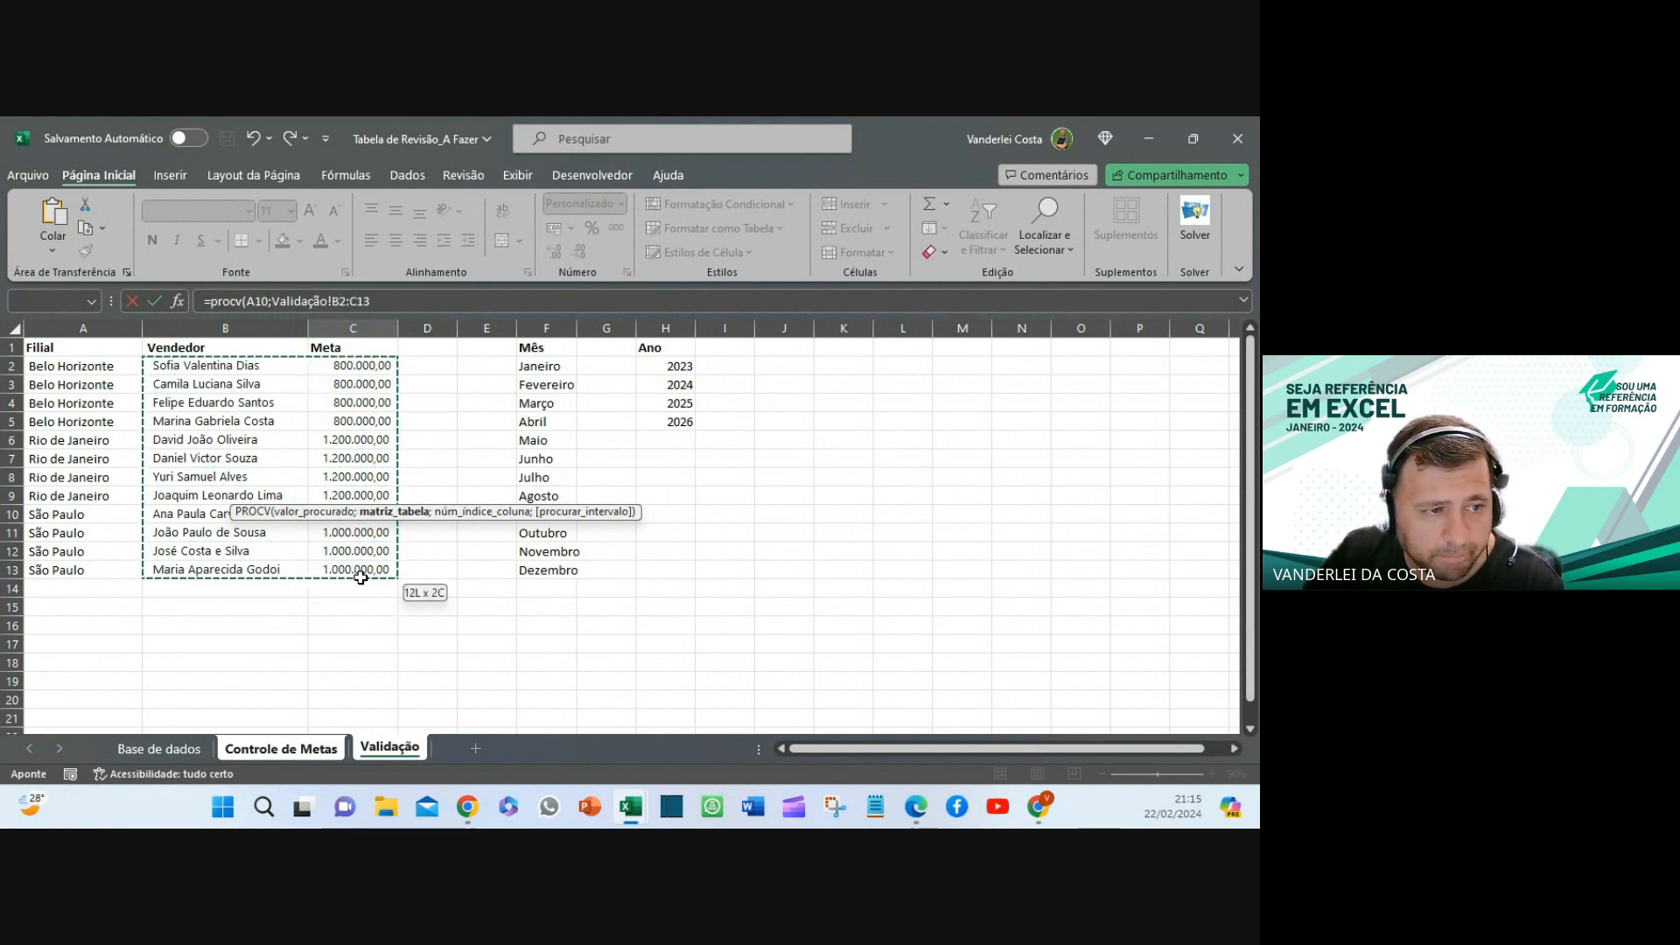
pyautogui.moveTo(361, 577); pyautogui.dragTo(361, 578)
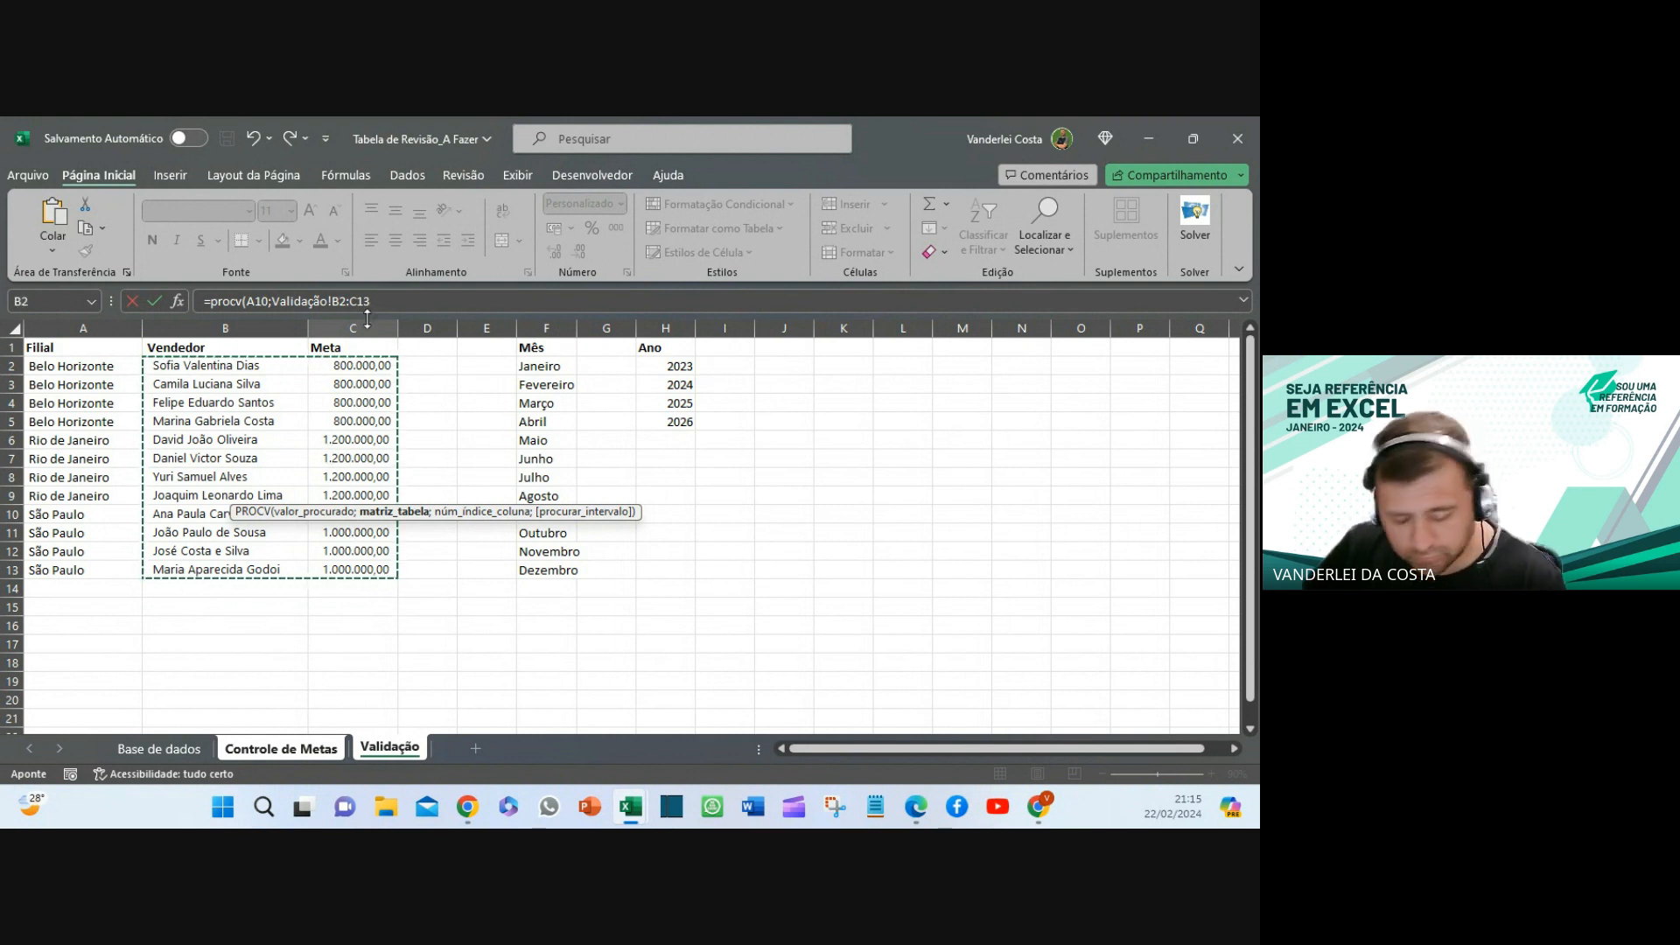
pyautogui.press('F4')
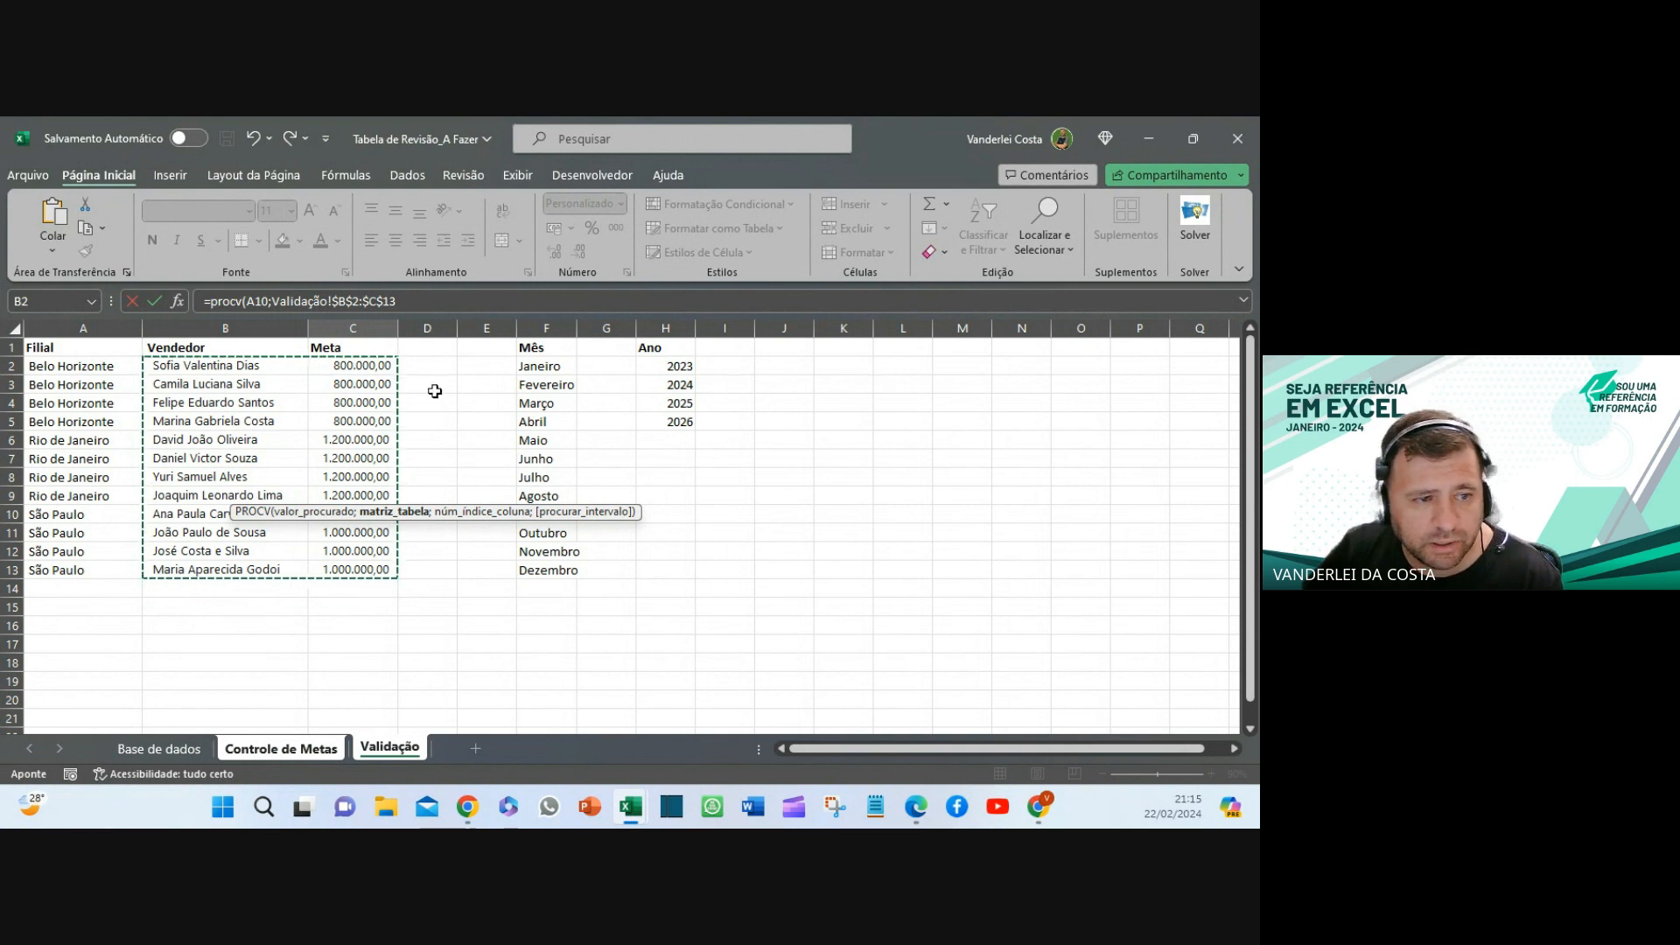
pyautogui.click(403, 302)
pyautogui.write(';')
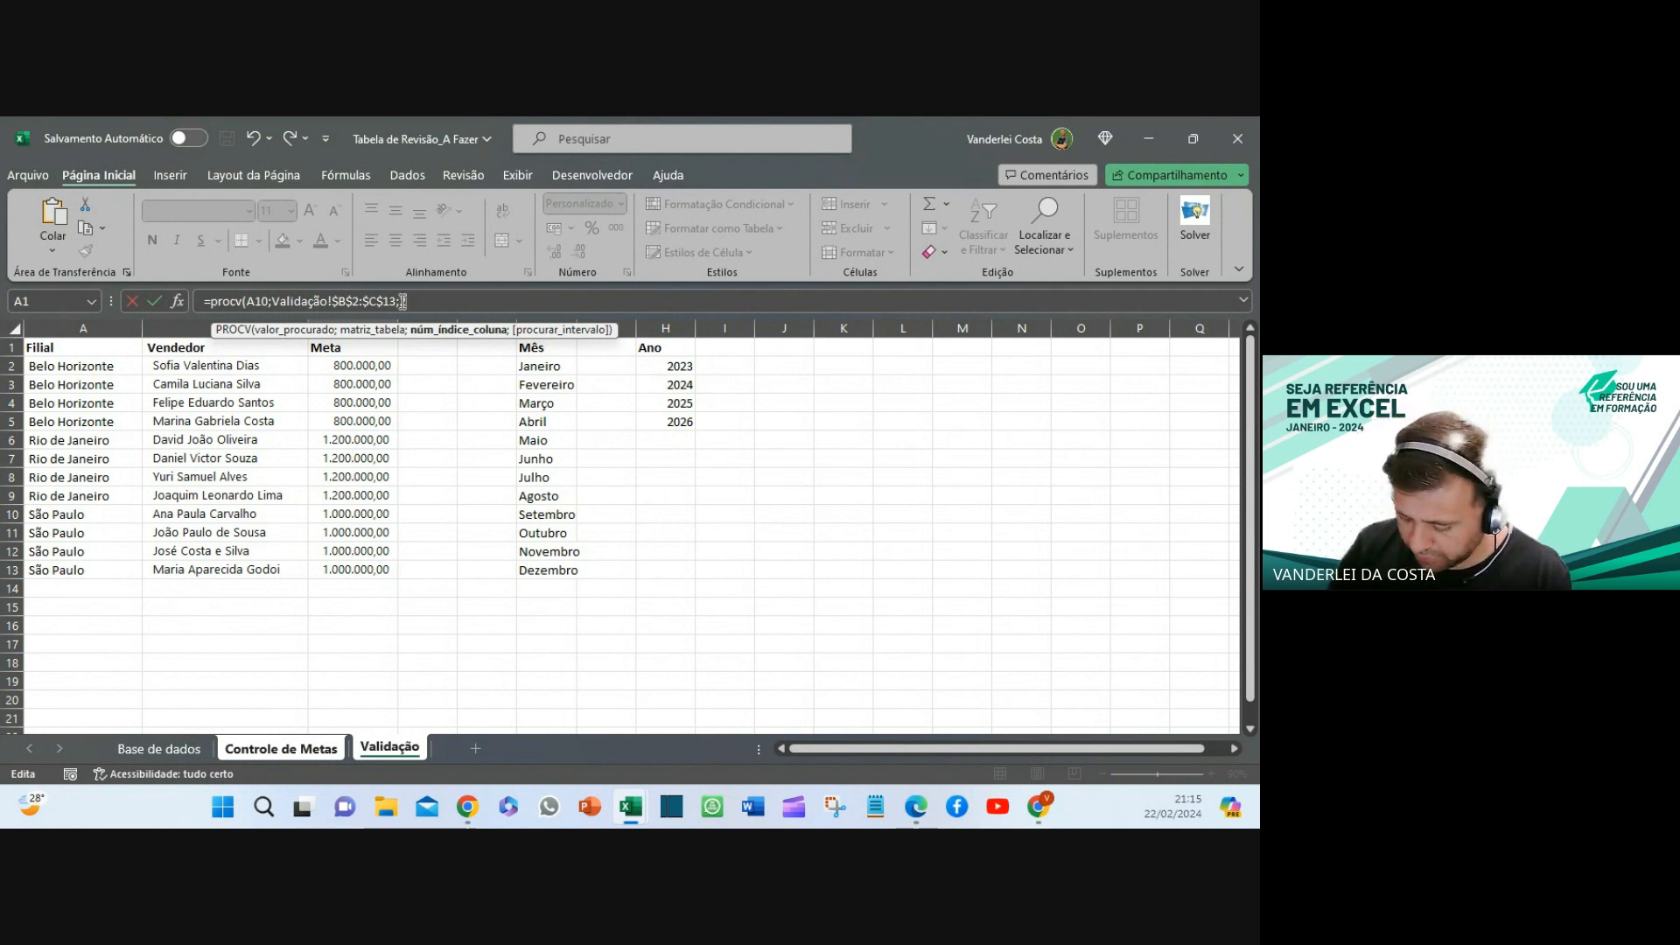
pyautogui.write(';')
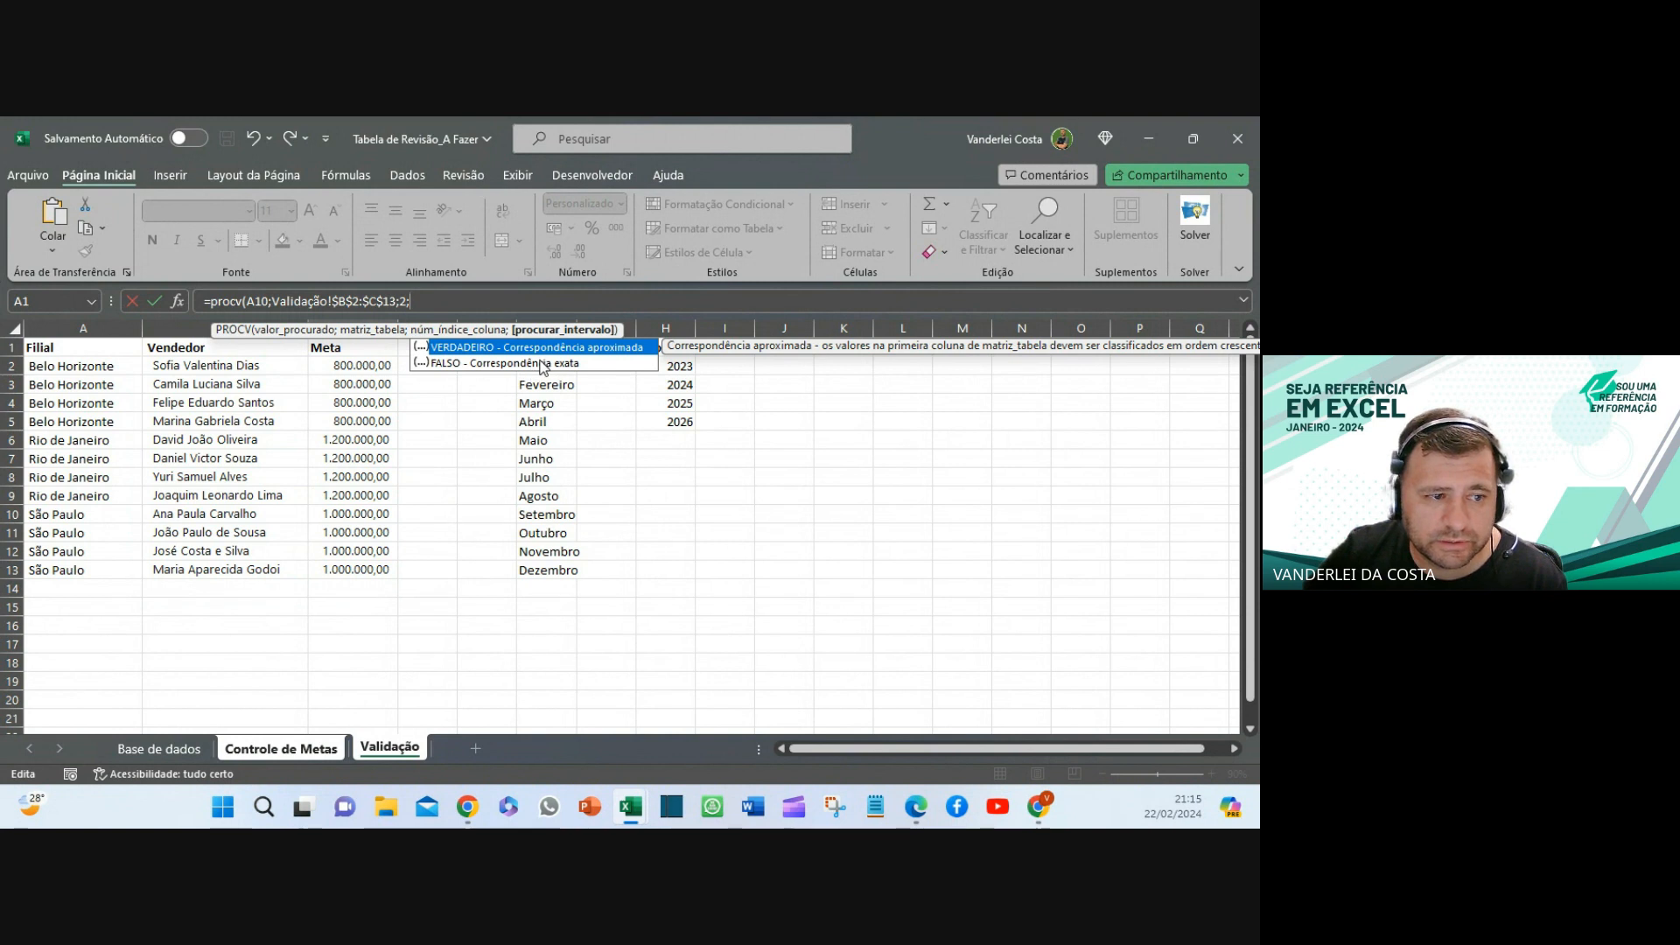
pyautogui.click(511, 366)
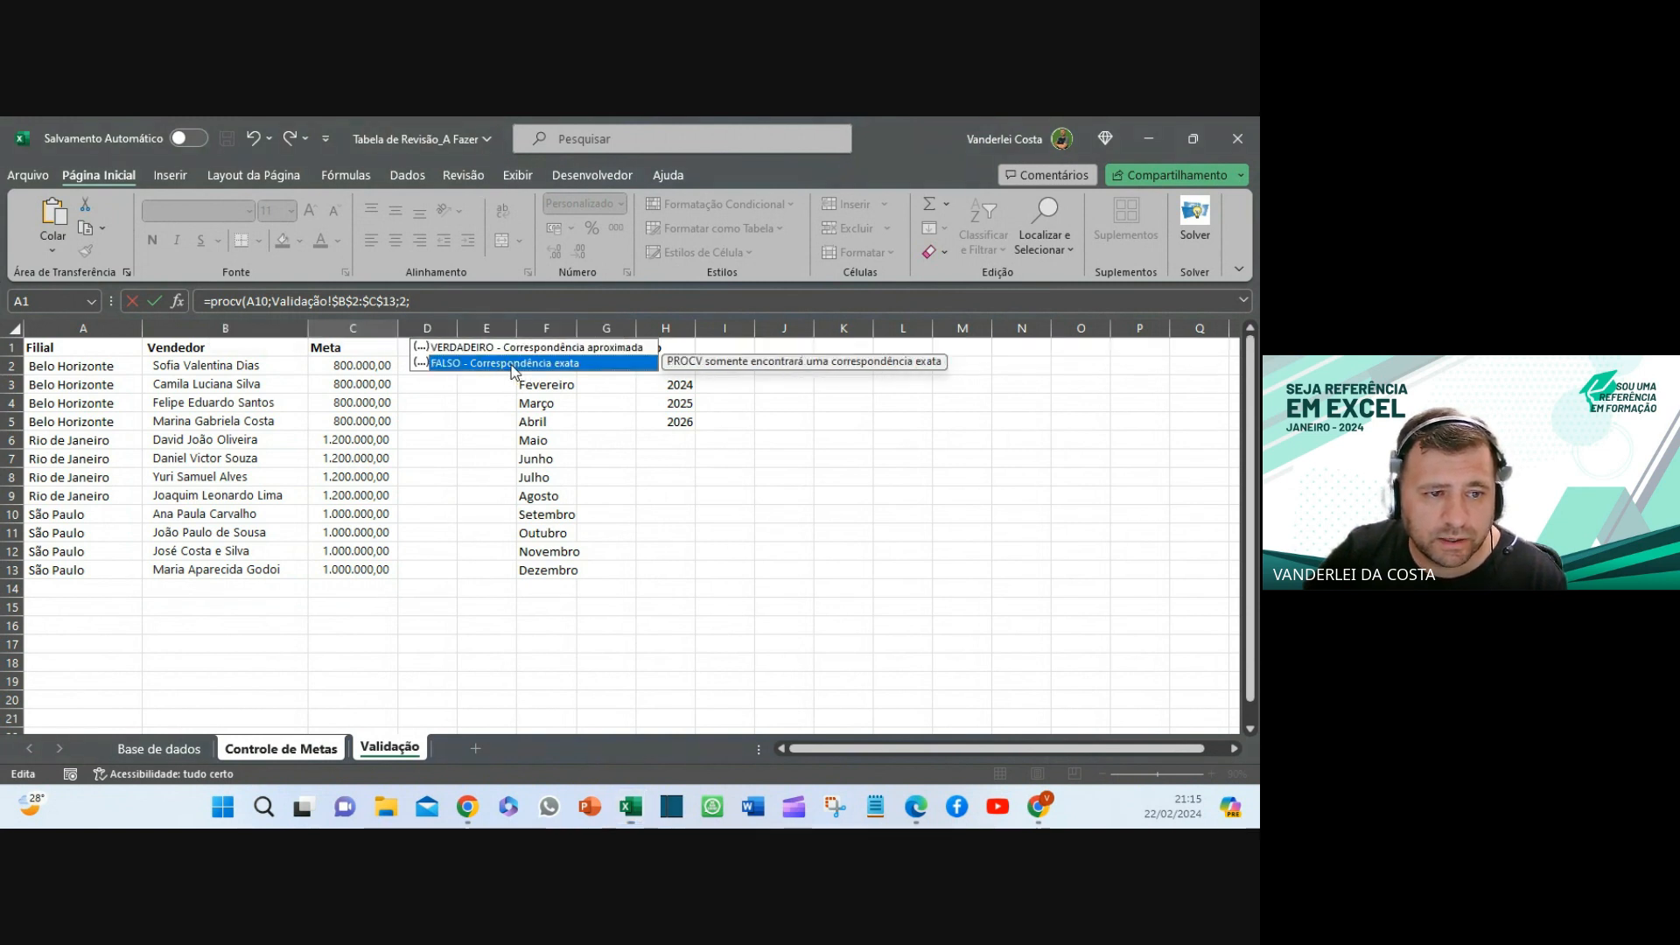
pyautogui.doubleClick(513, 364)
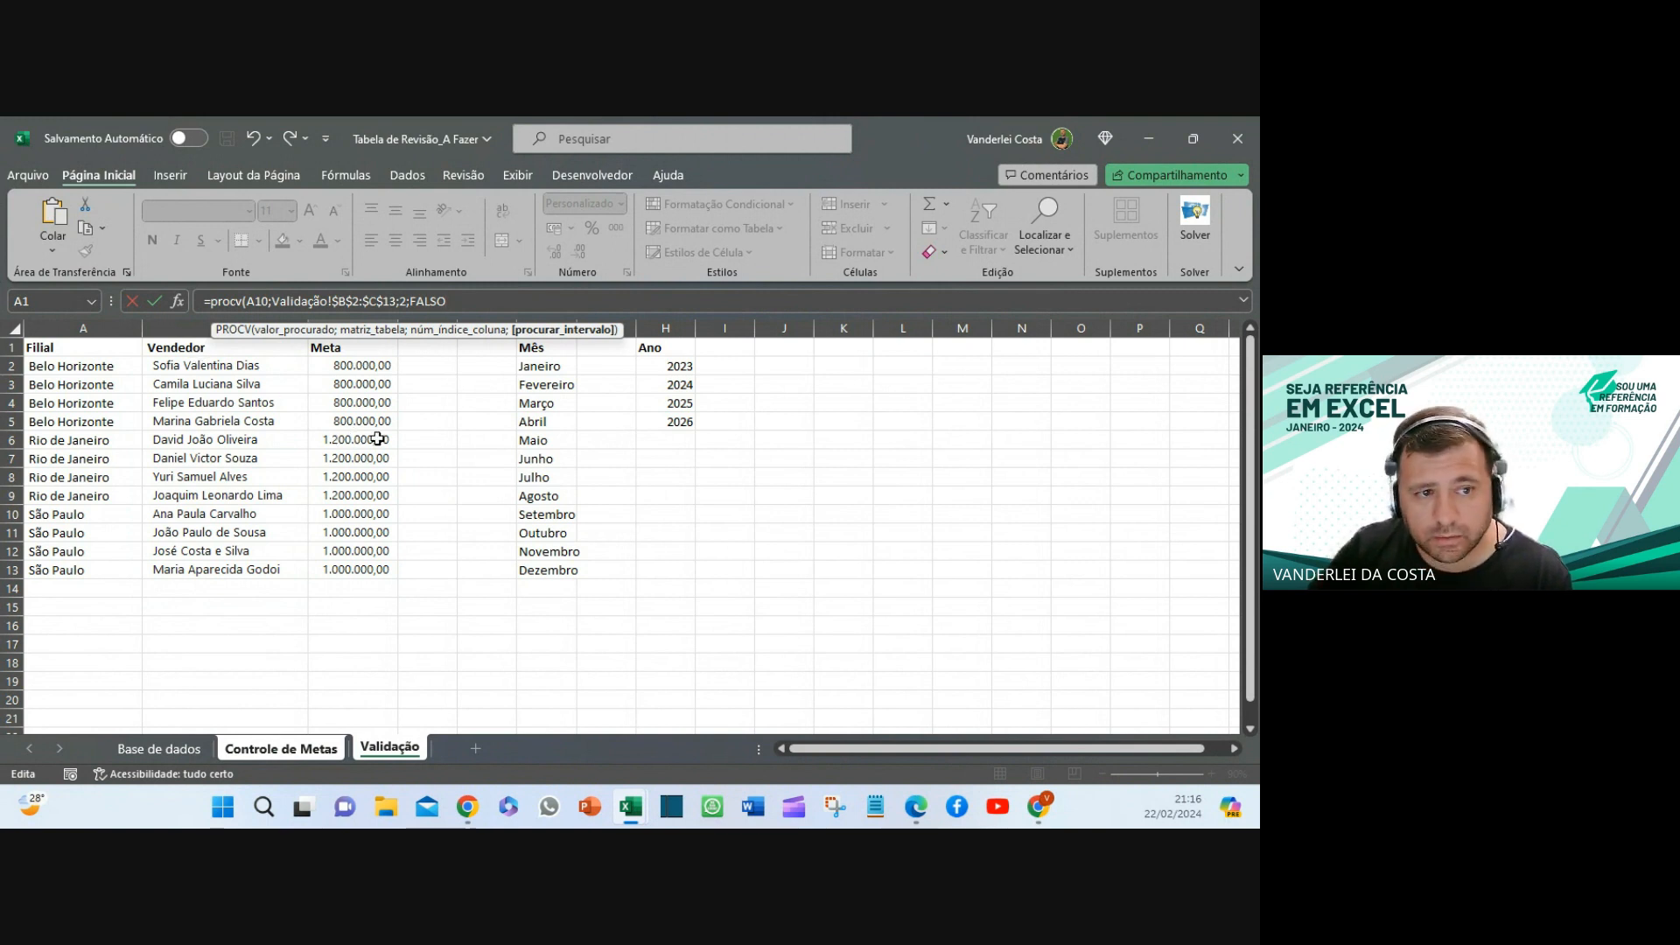
pyautogui.write(')')
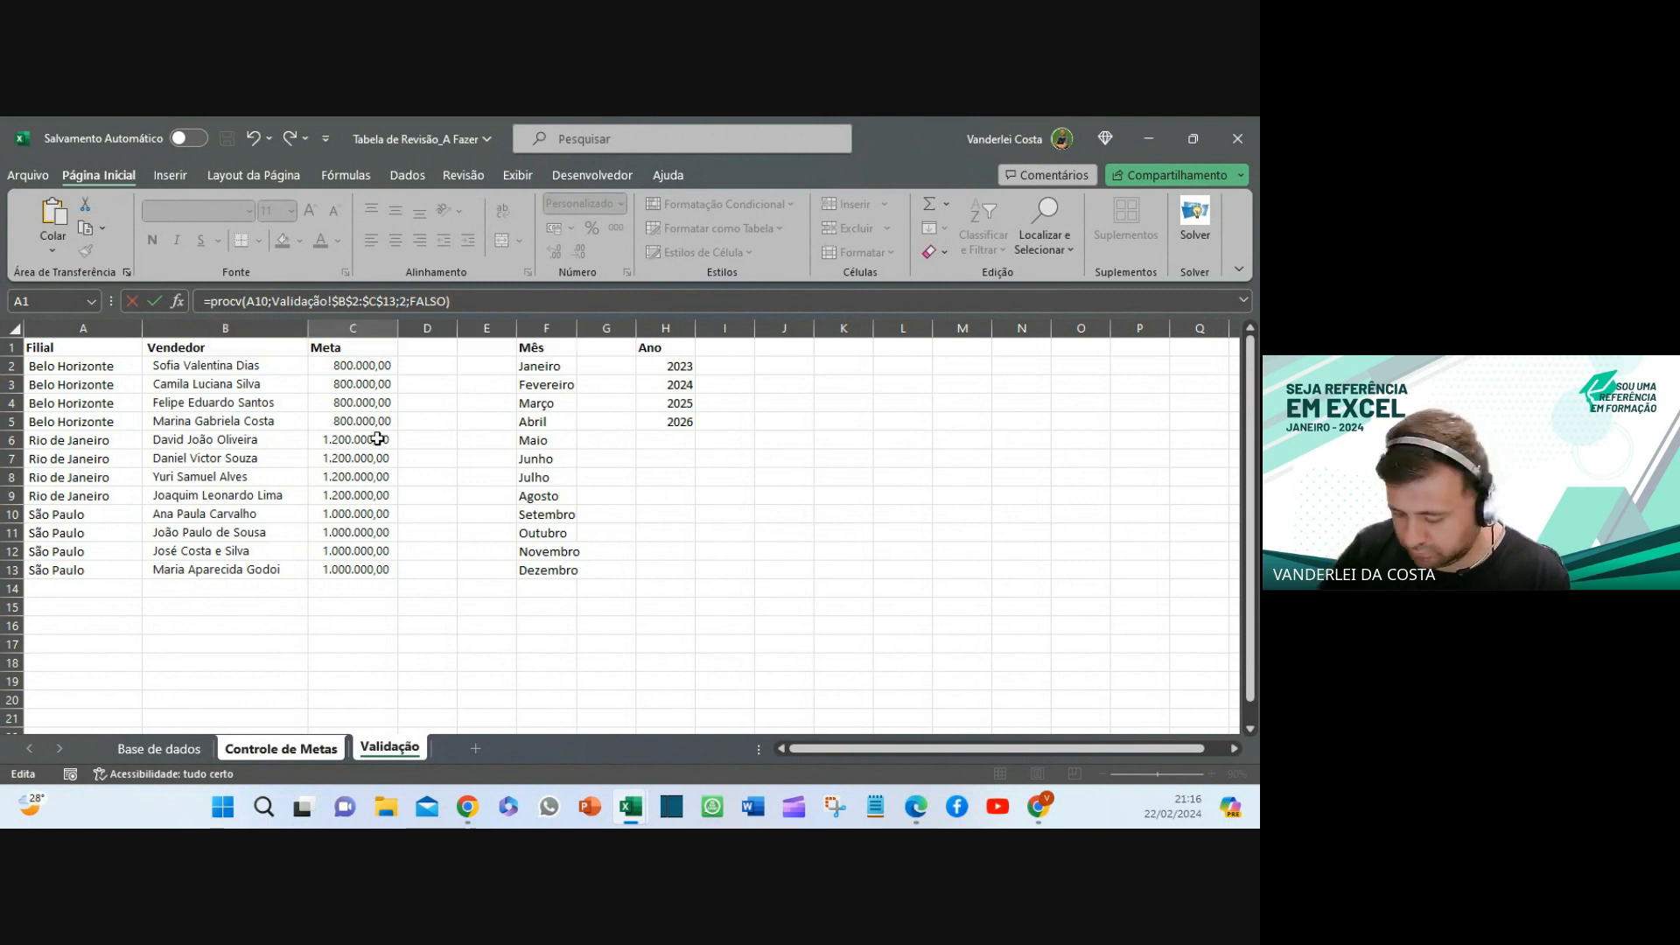
pyautogui.press('Return')
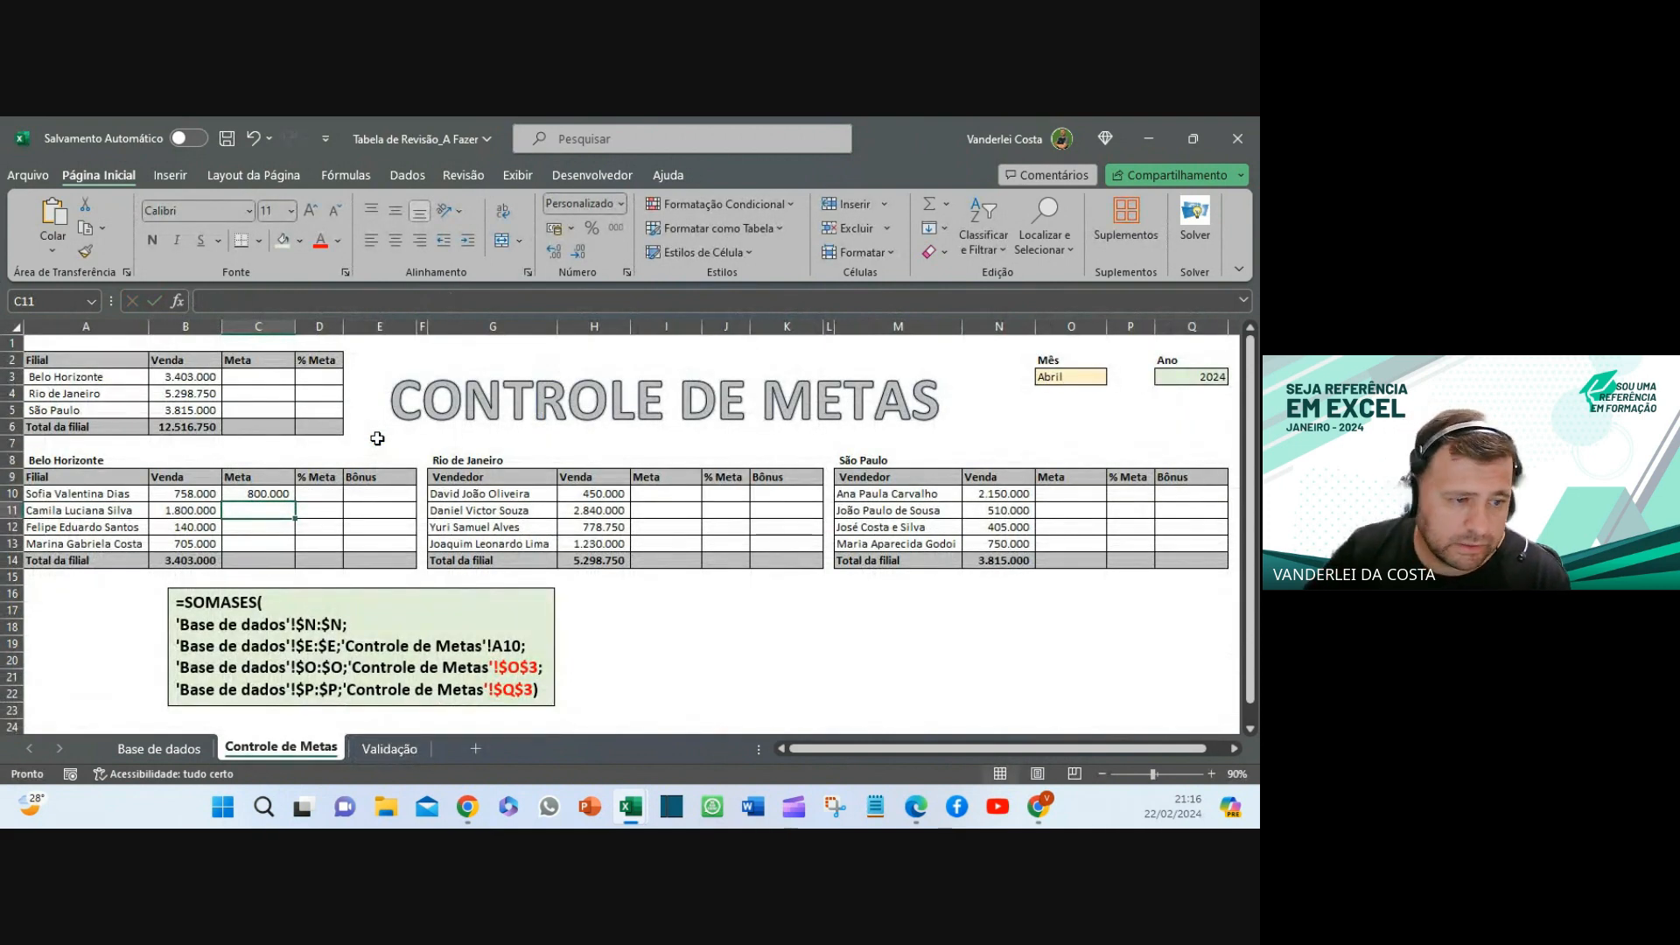
# - Fill the C10 lookup down to C13 and copy B14's sum formula into C14
pyautogui.click(228, 496)
pyautogui.click(200, 495)
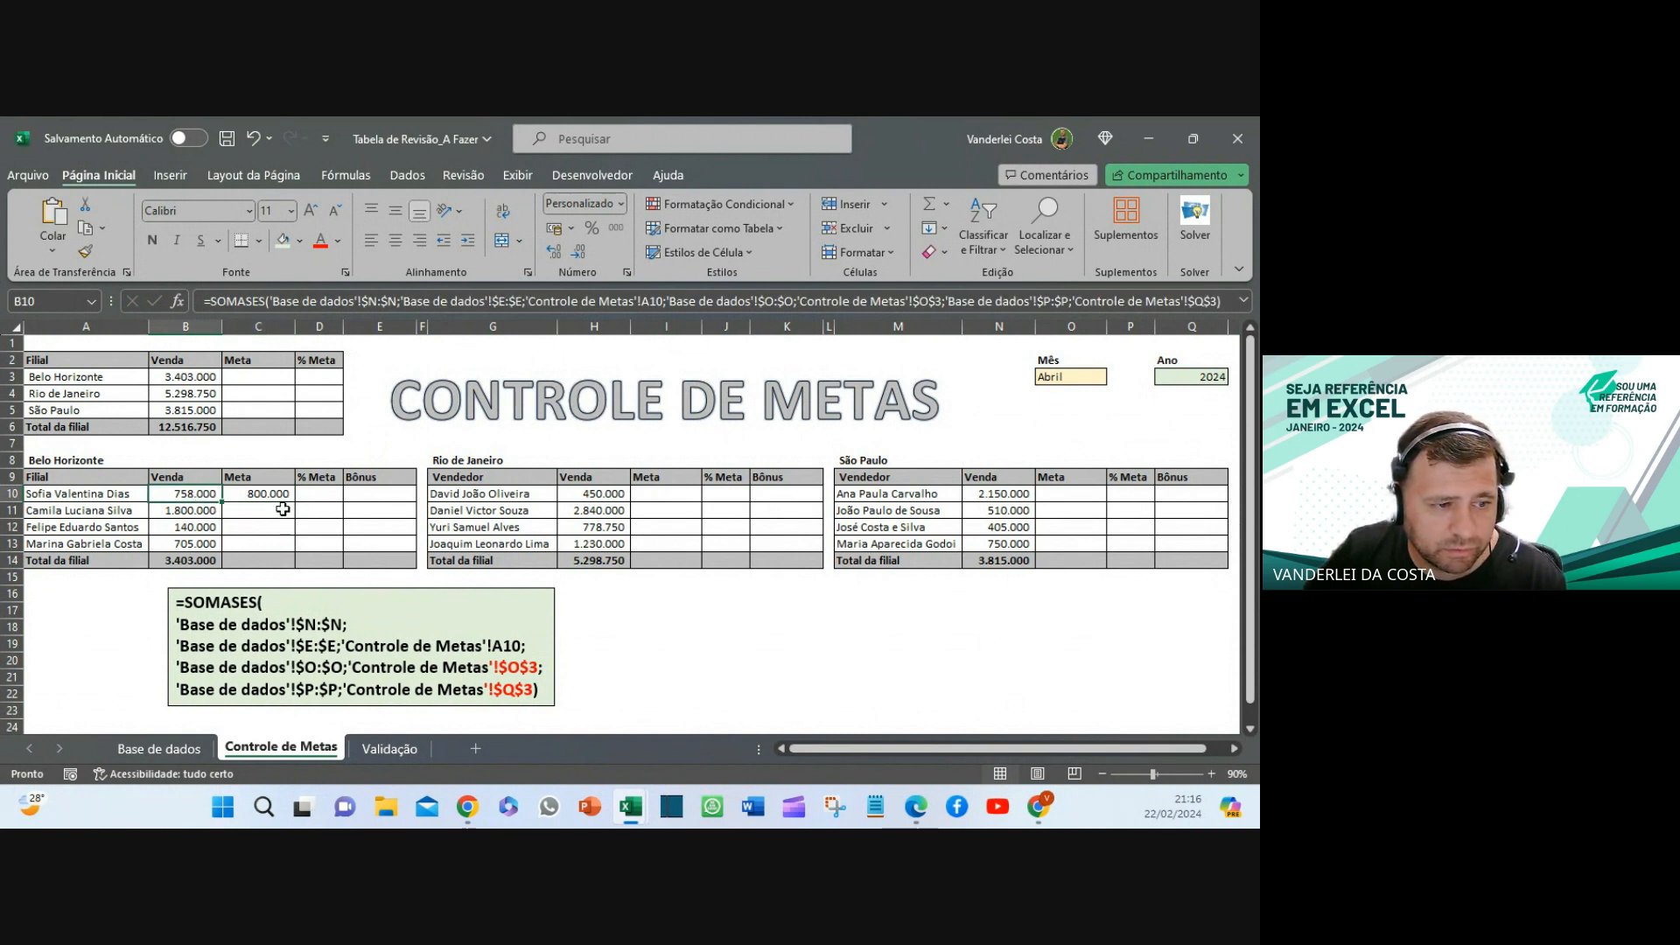
pyautogui.click(290, 496)
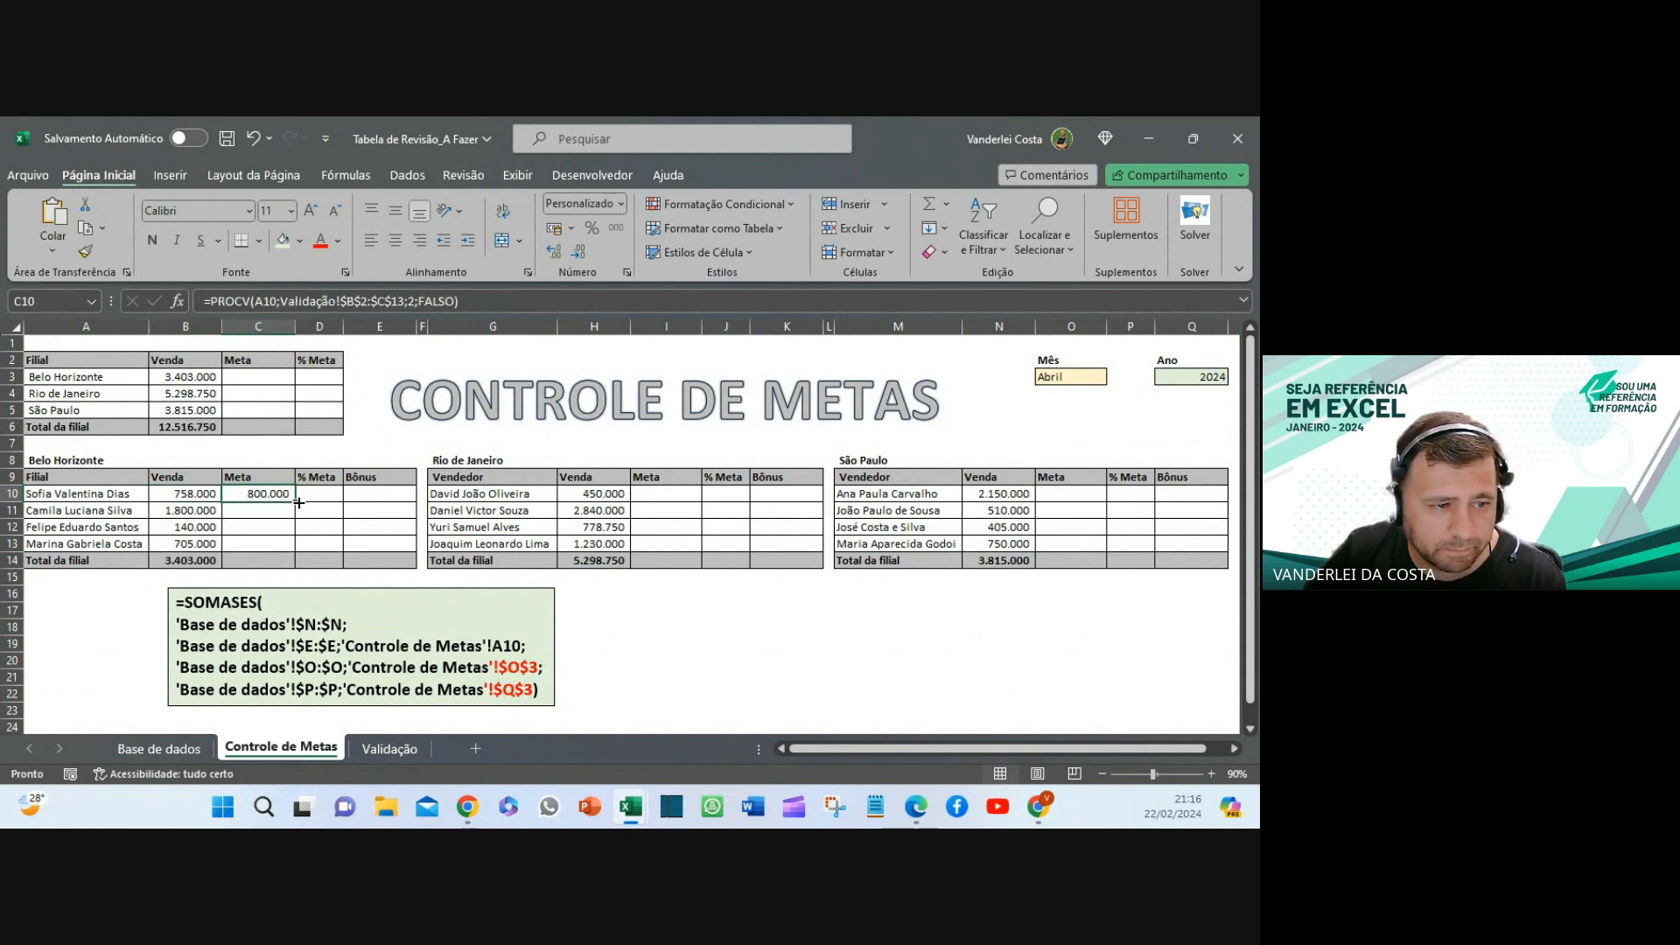
pyautogui.moveTo(298, 503); pyautogui.dragTo(276, 560)
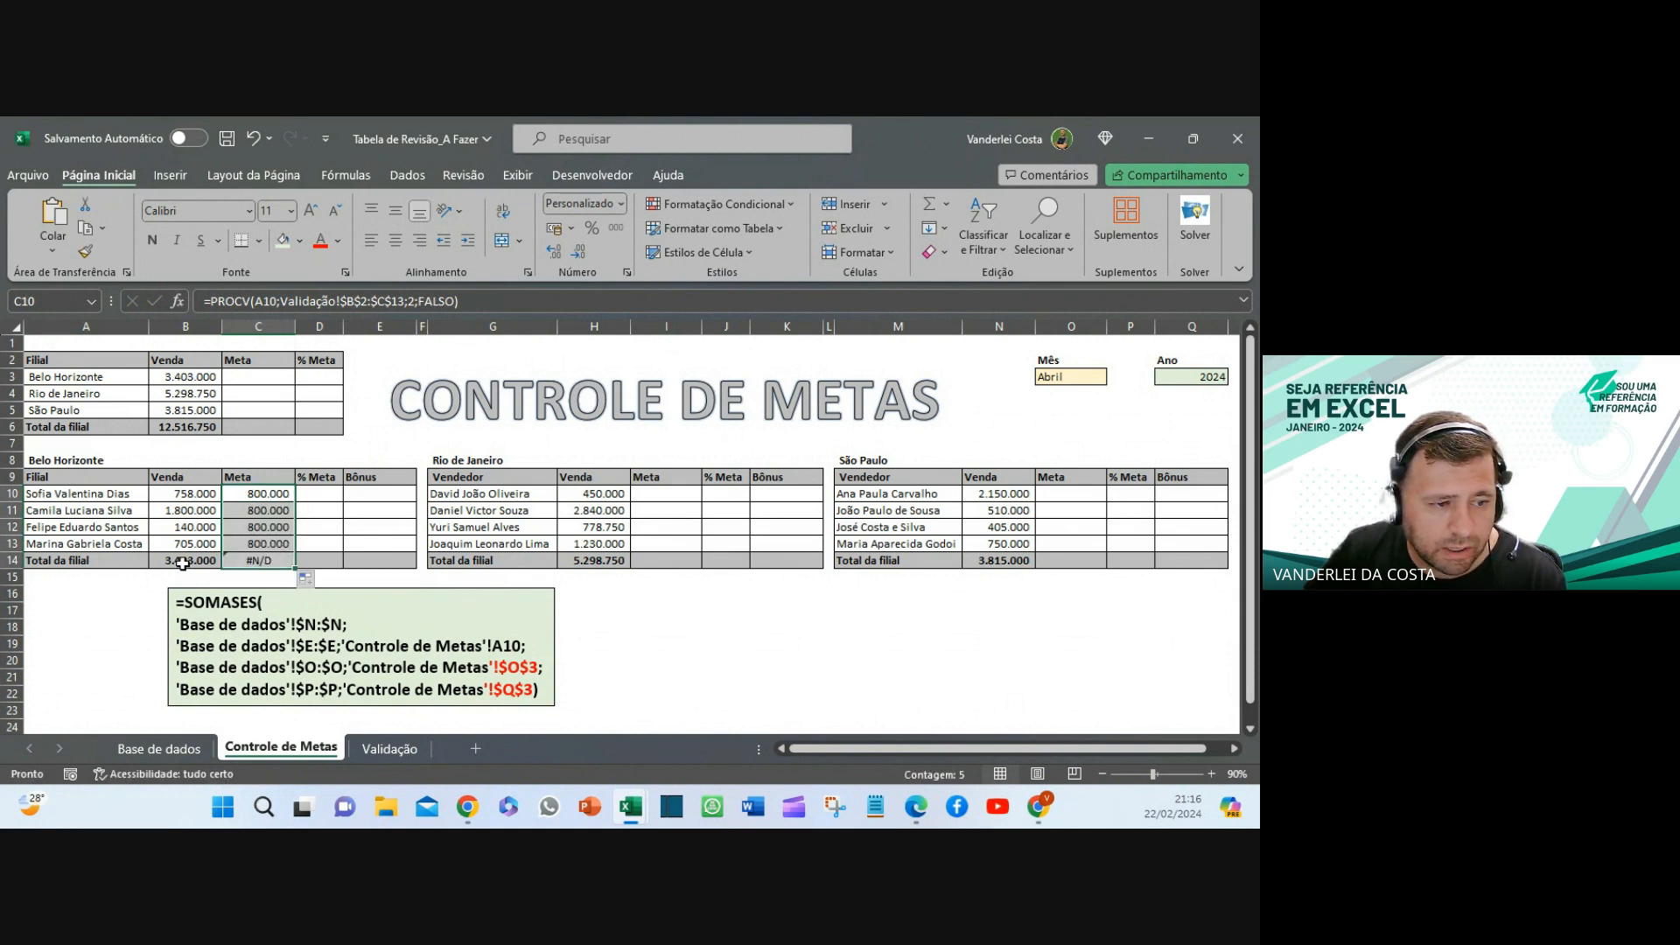
pyautogui.click(195, 560)
pyautogui.hotkey('ctrl', 'c')
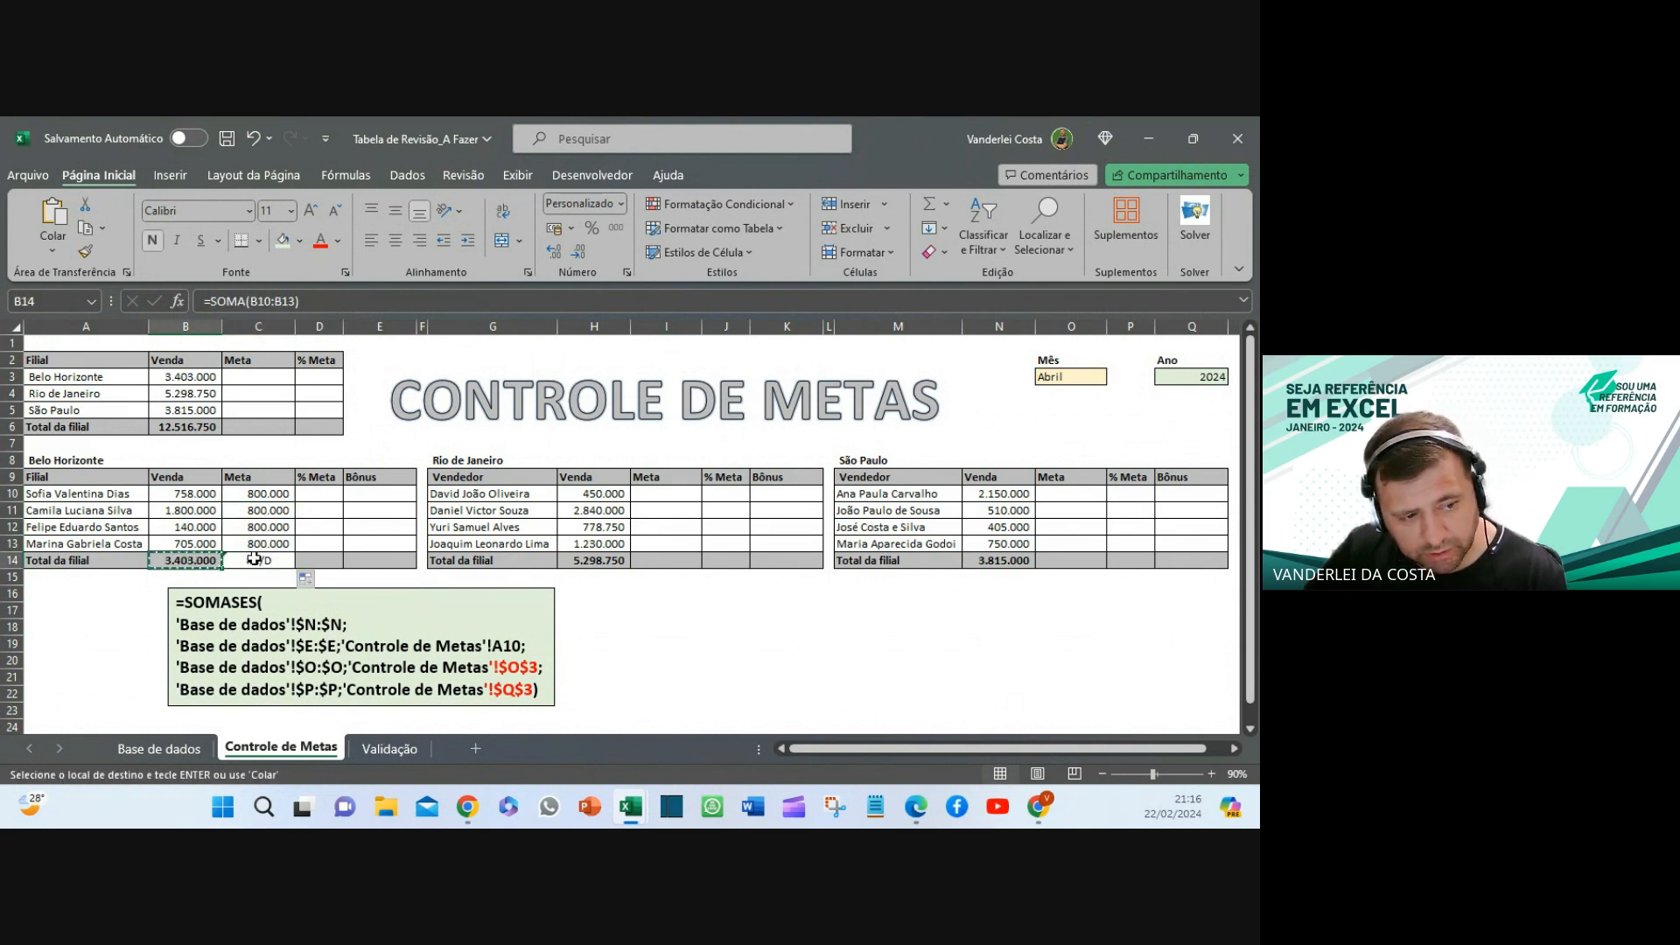
pyautogui.click(262, 560)
pyautogui.hotkey('ctrl', 'v')
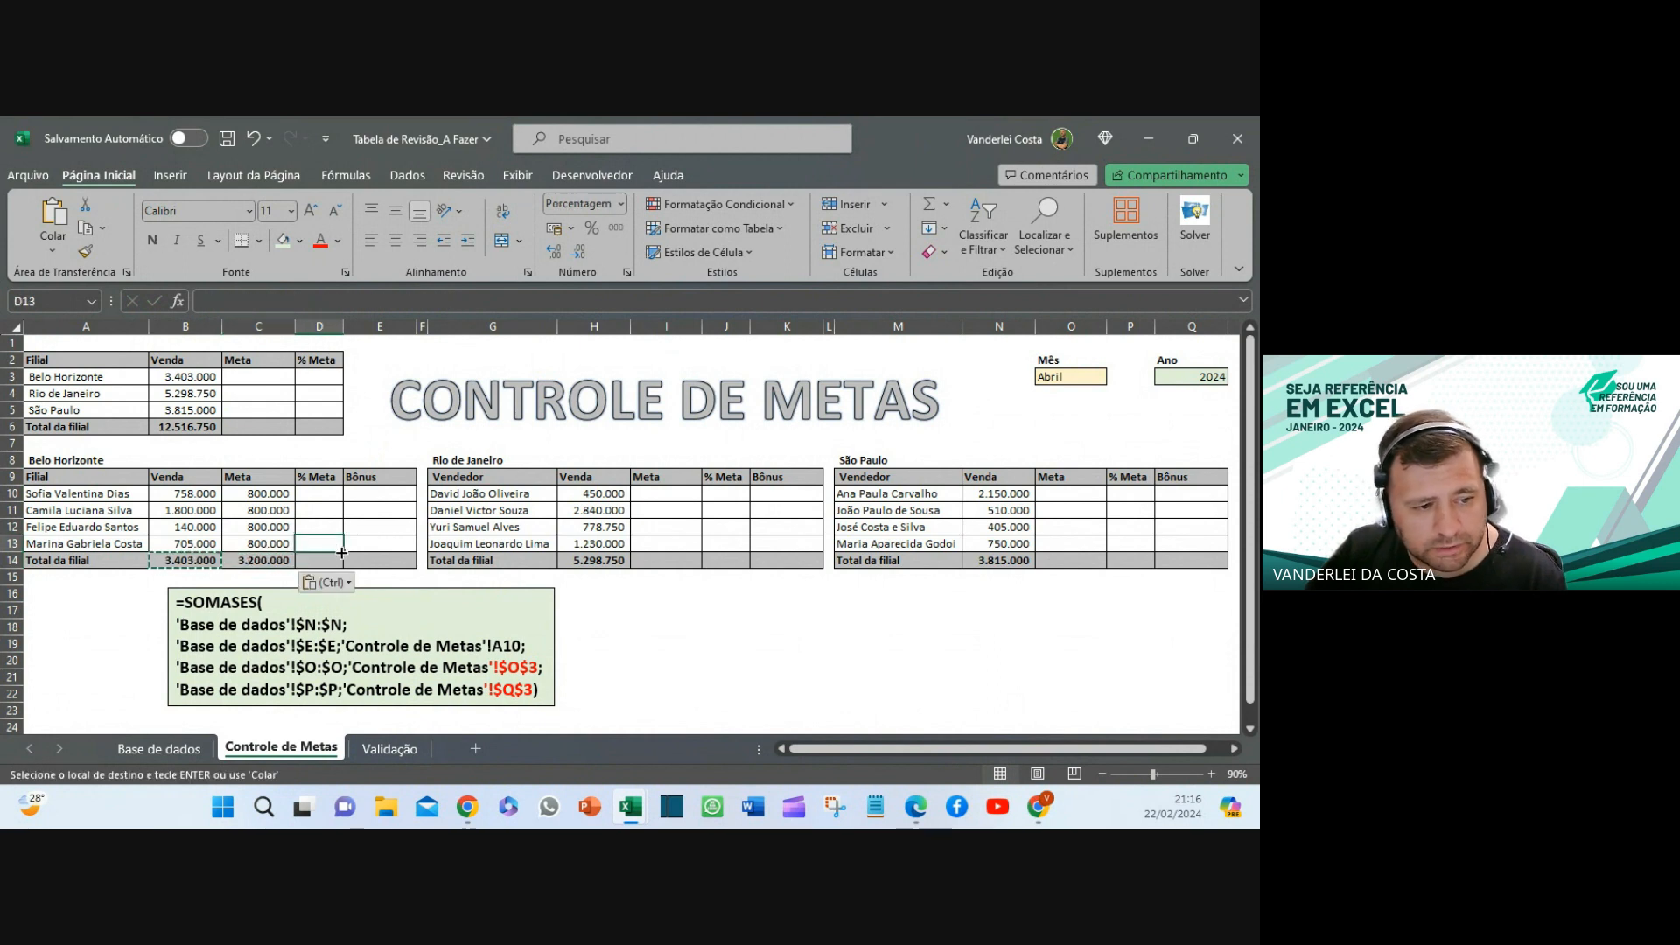
# - Copy the Meta formulas C10:C14 into I10 for Rio de Janeiro and O10 for São Paulo
pyautogui.click(258, 493)
pyautogui.moveTo(258, 493); pyautogui.dragTo(265, 554)
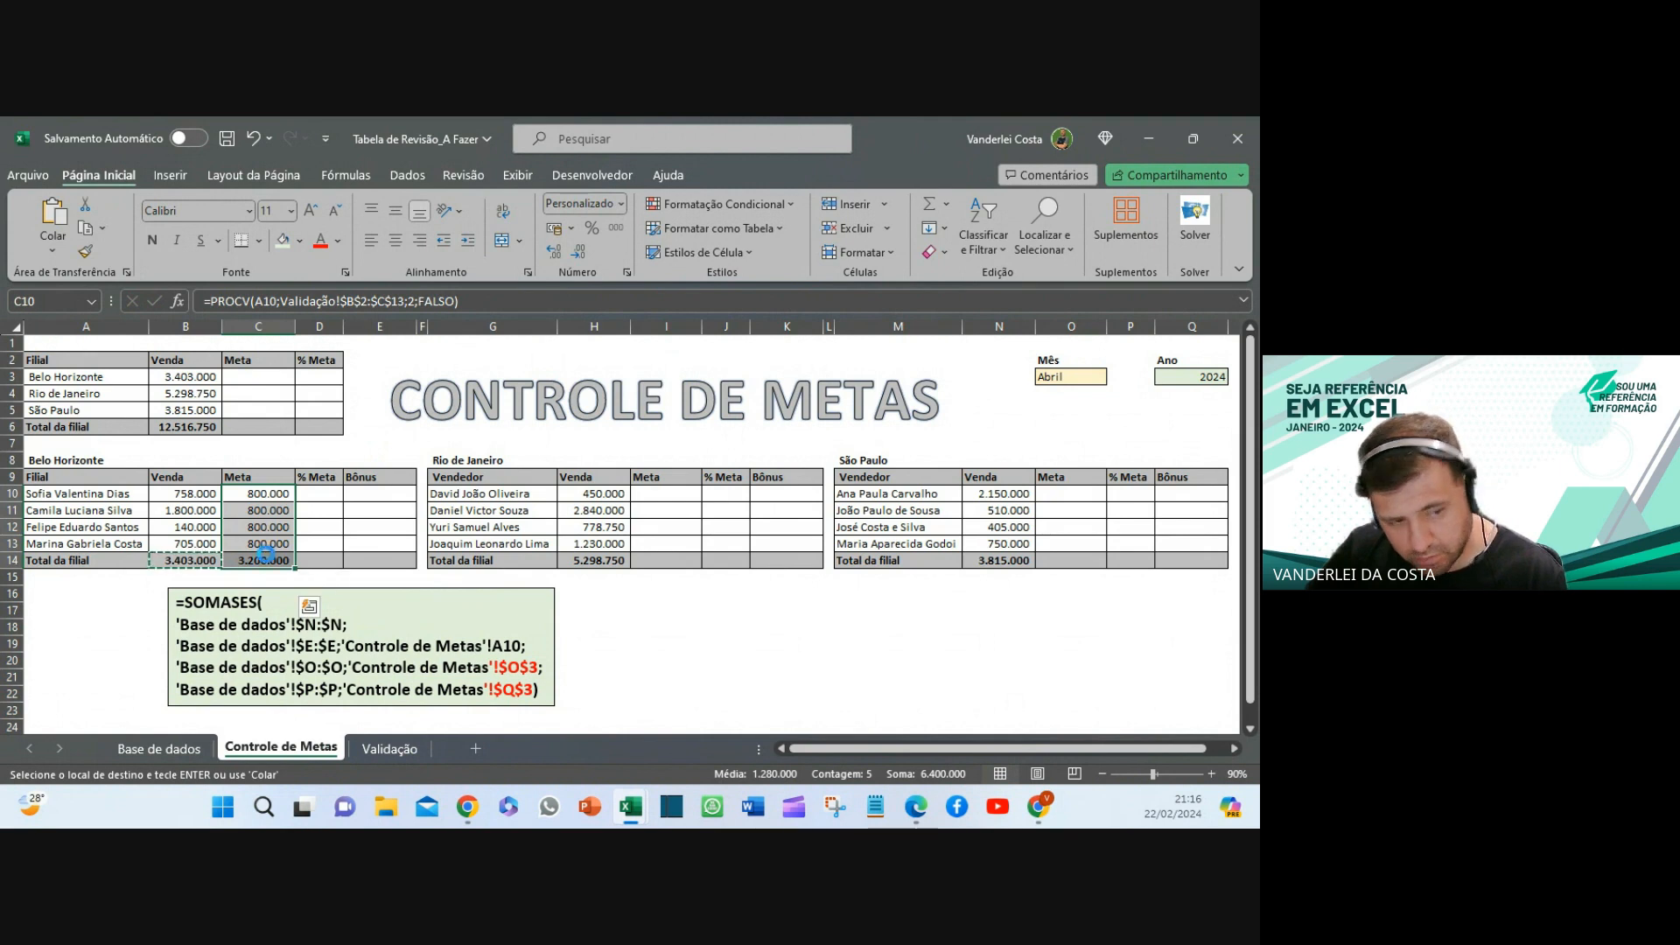
pyautogui.click(665, 493)
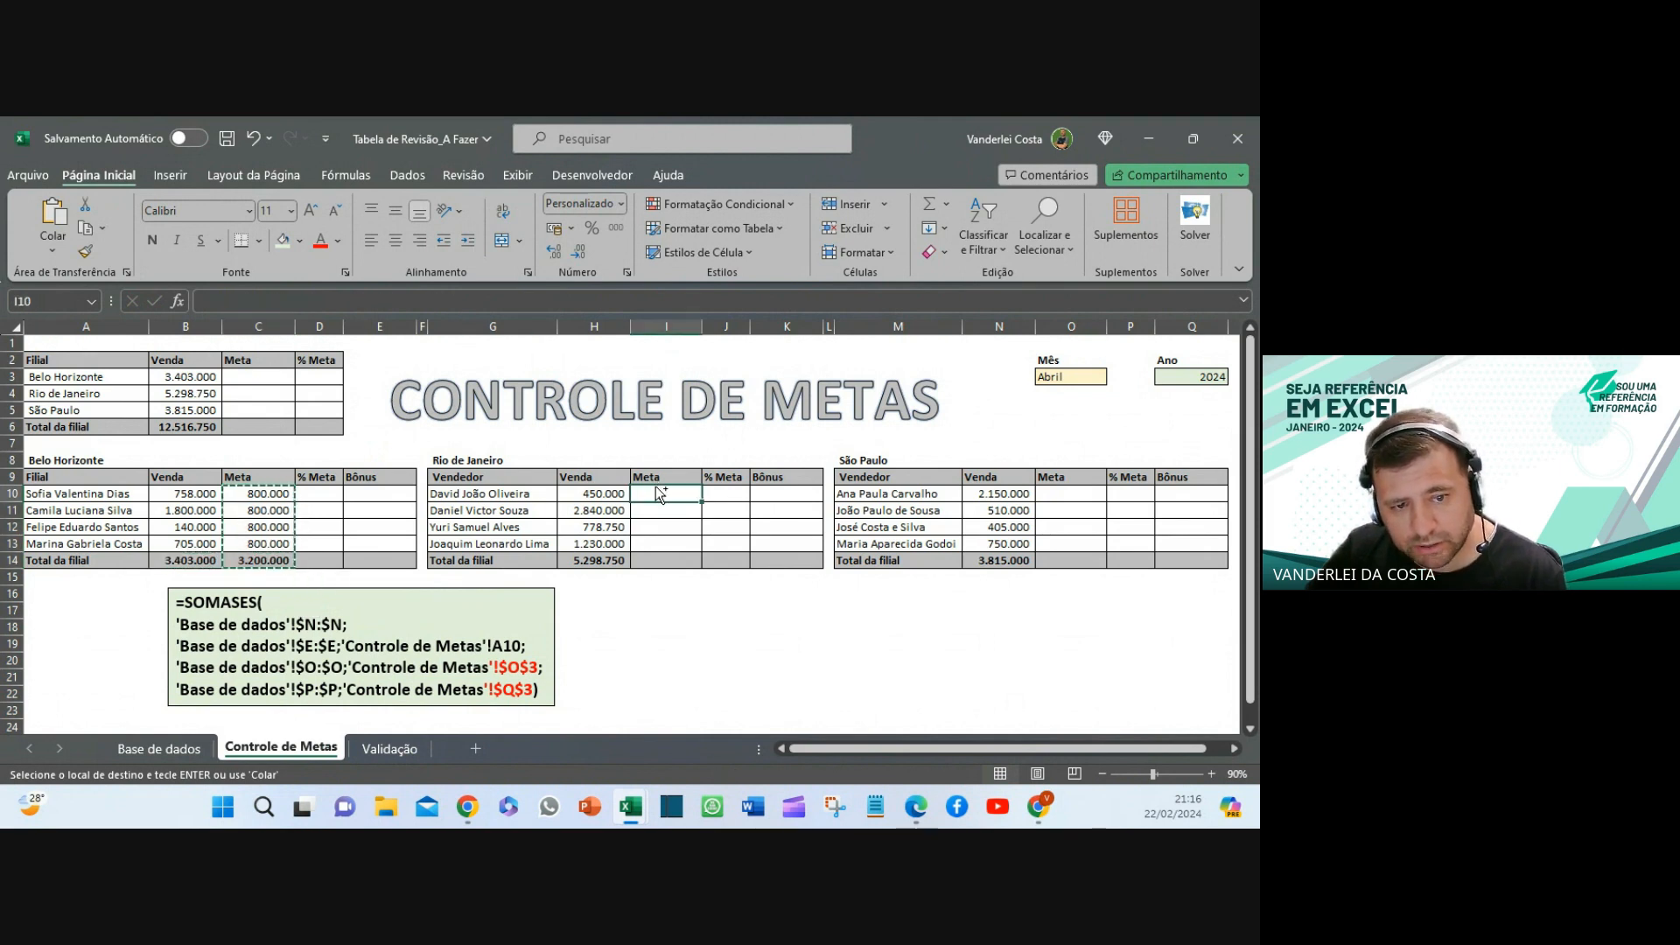
pyautogui.hotkey('ctrl', 'v')
pyautogui.press('ctrl')
pyautogui.click(1054, 490)
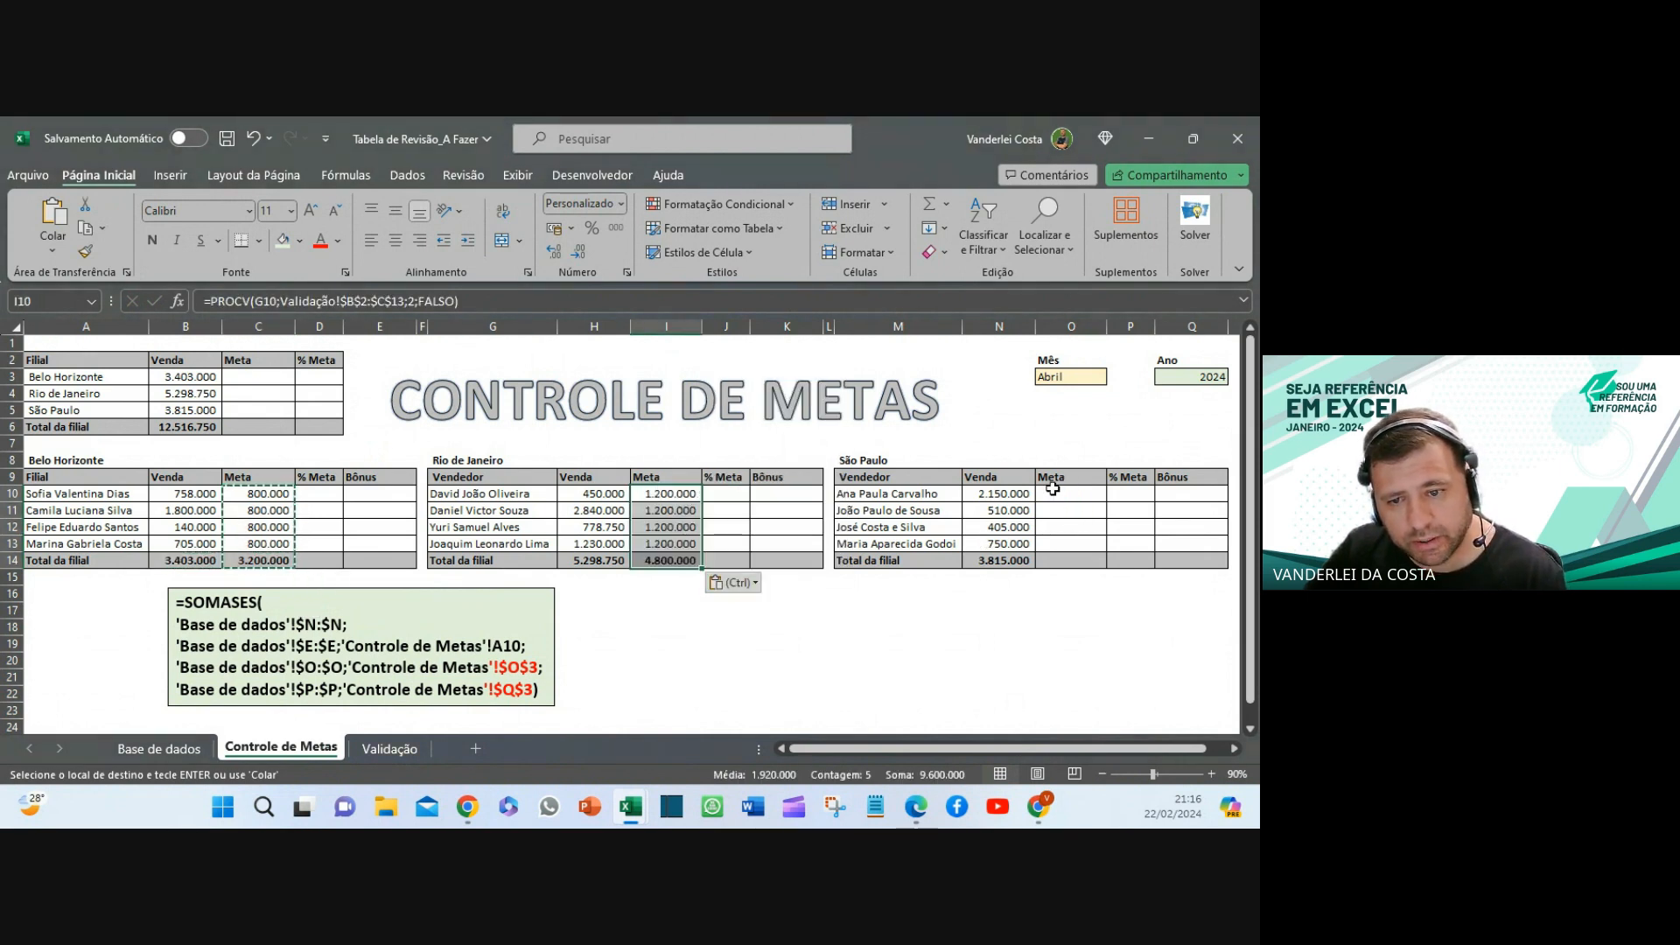
pyautogui.click(1050, 490)
pyautogui.hotkey('ctrl', 'v')
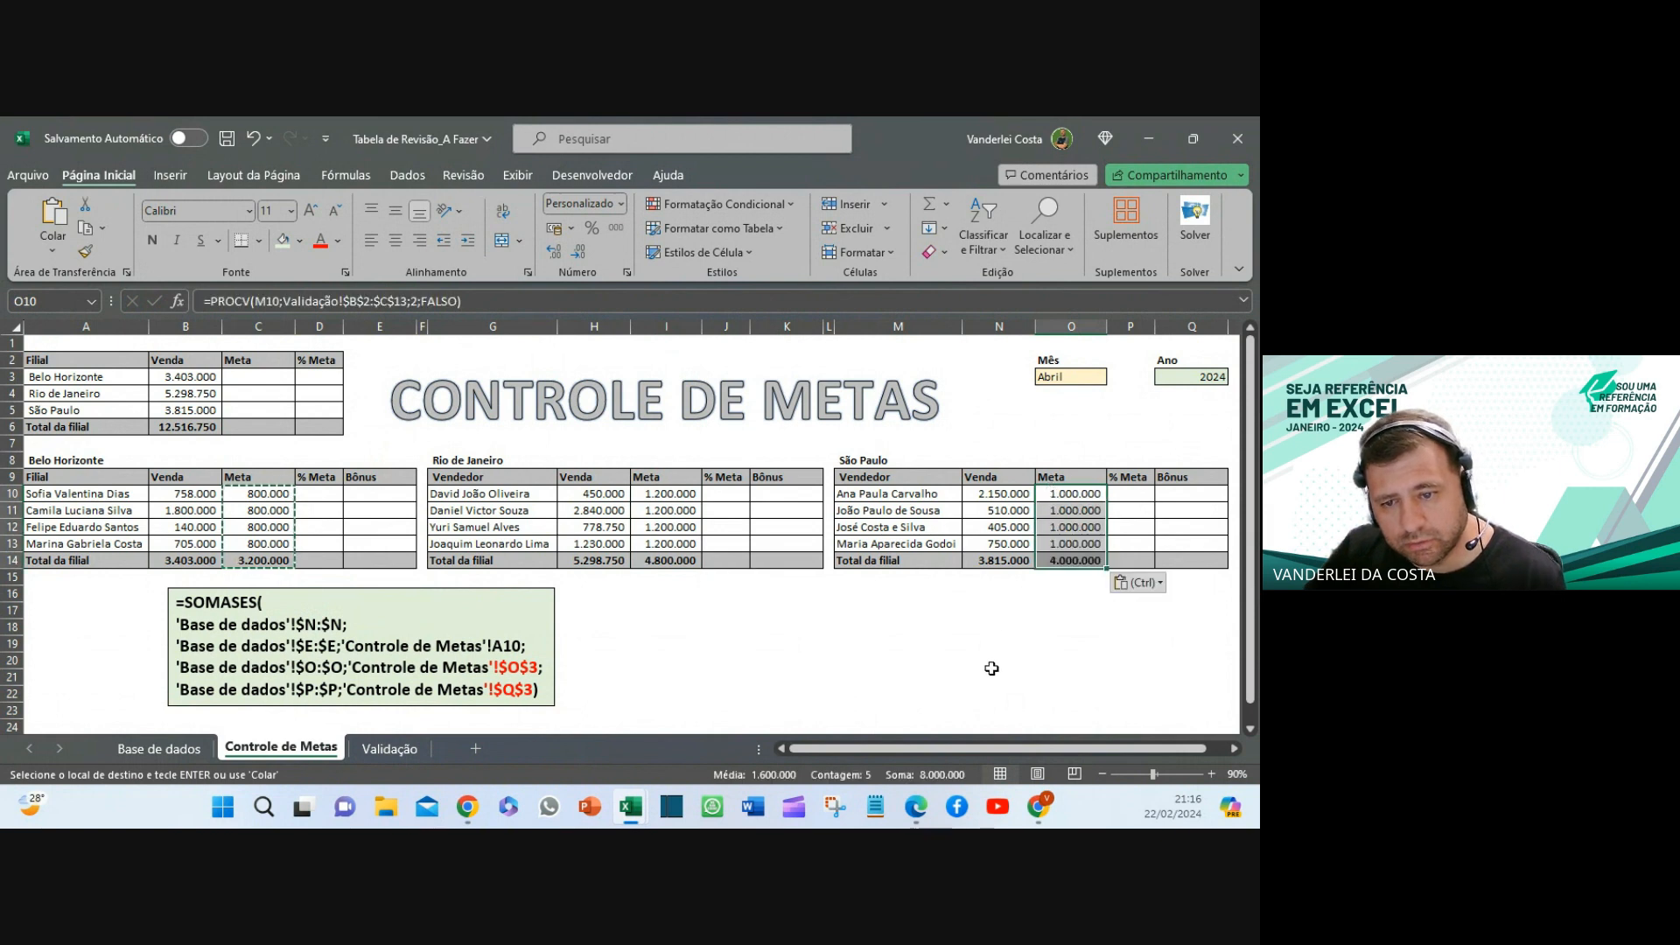
pyautogui.click(988, 673)
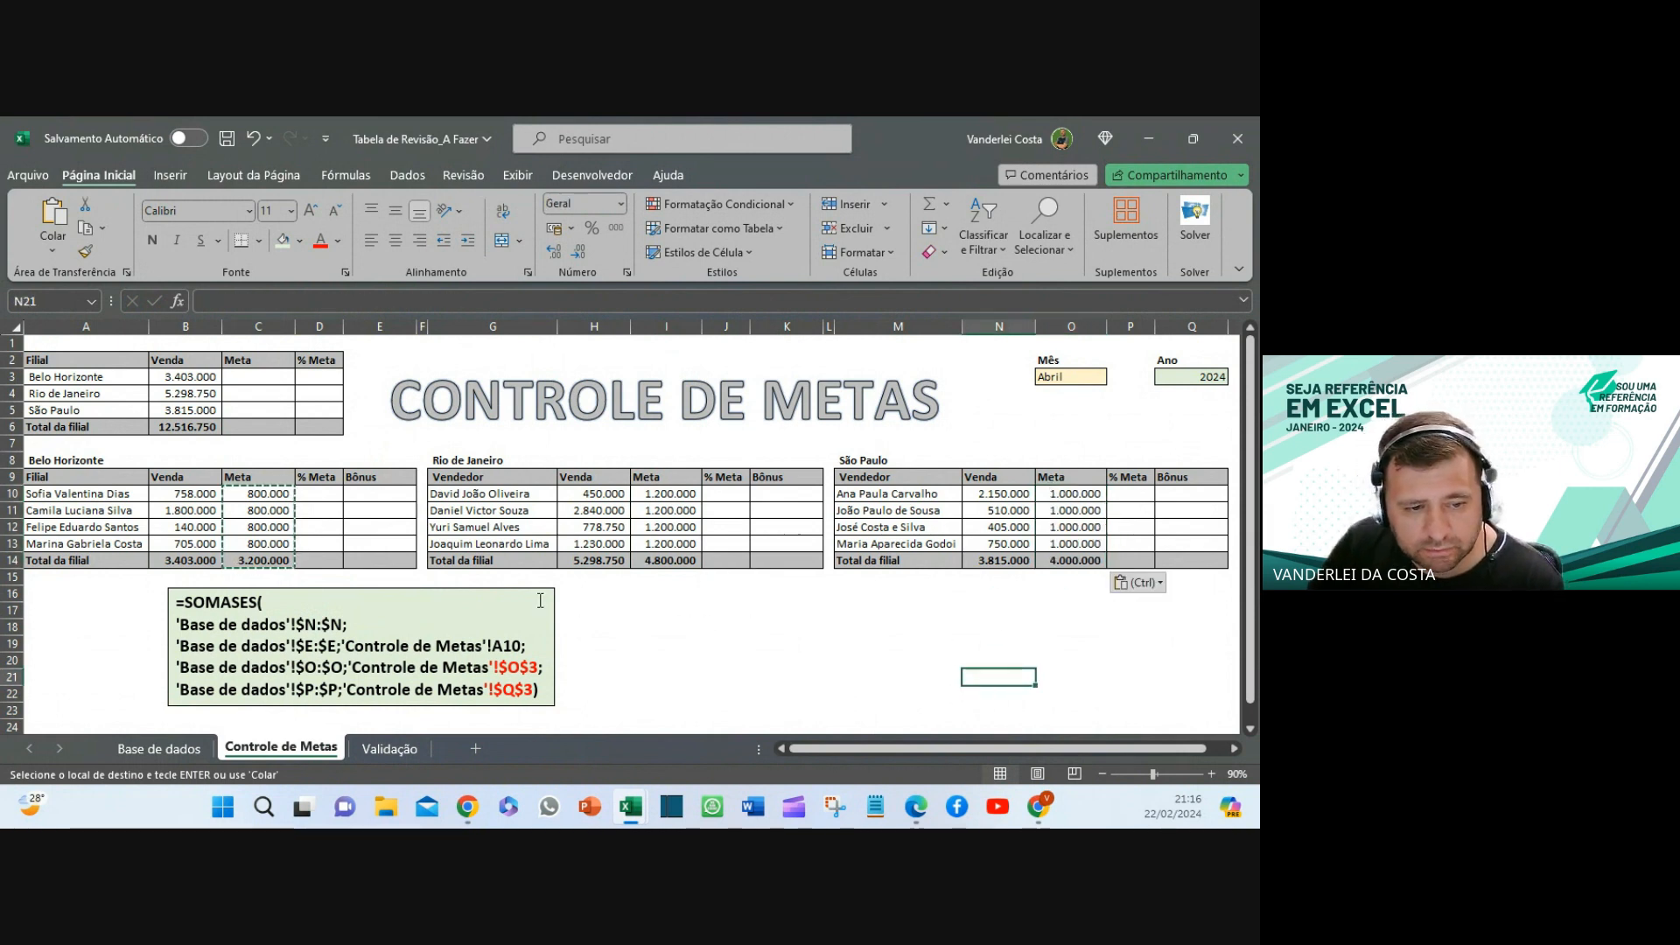
# - Nudge the SOMASES note box left, clear the copy marquee and reselect the box
pyautogui.click(551, 612)
pyautogui.moveTo(558, 617); pyautogui.dragTo(502, 617)
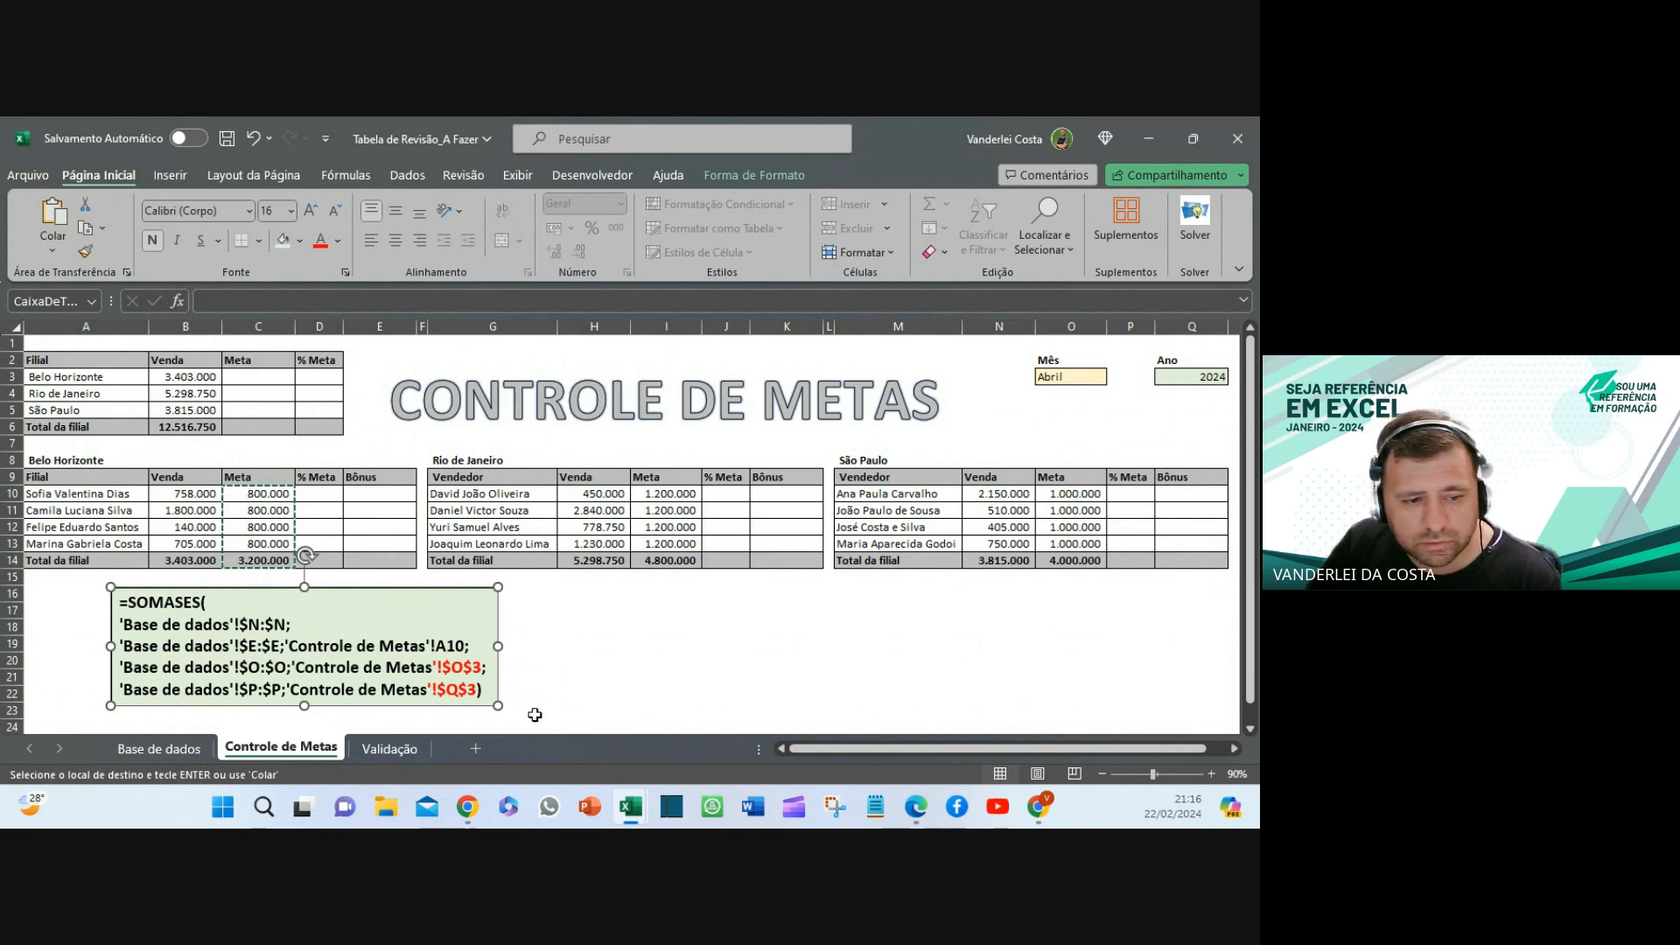
pyautogui.click(664, 493)
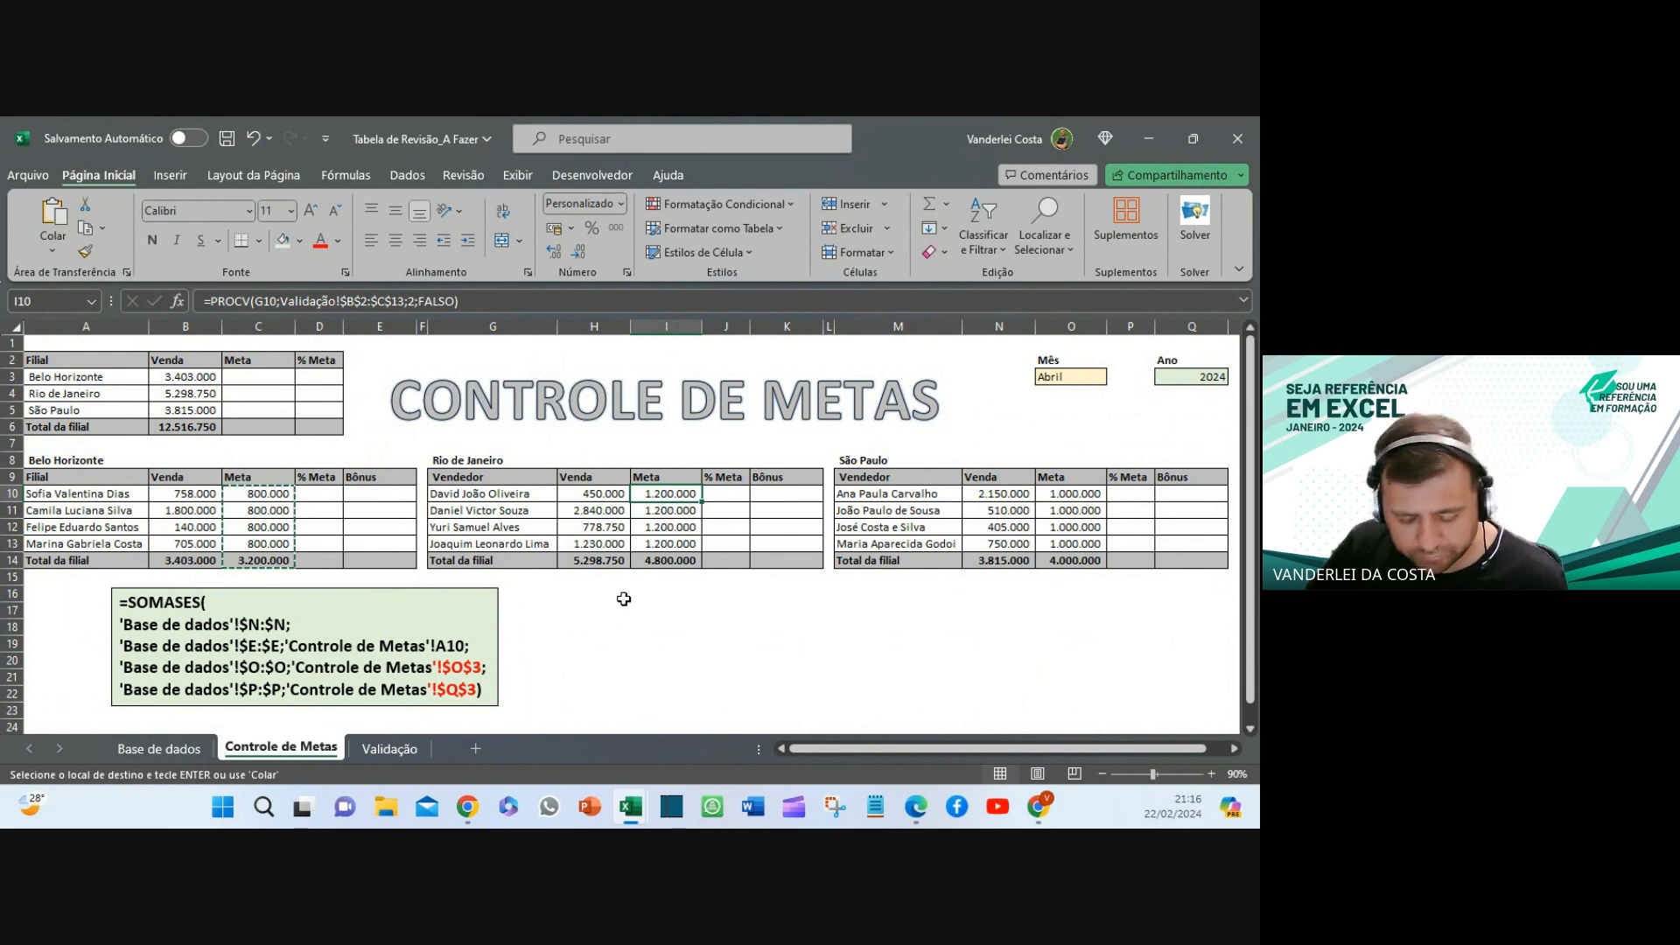
pyautogui.press('Escape')
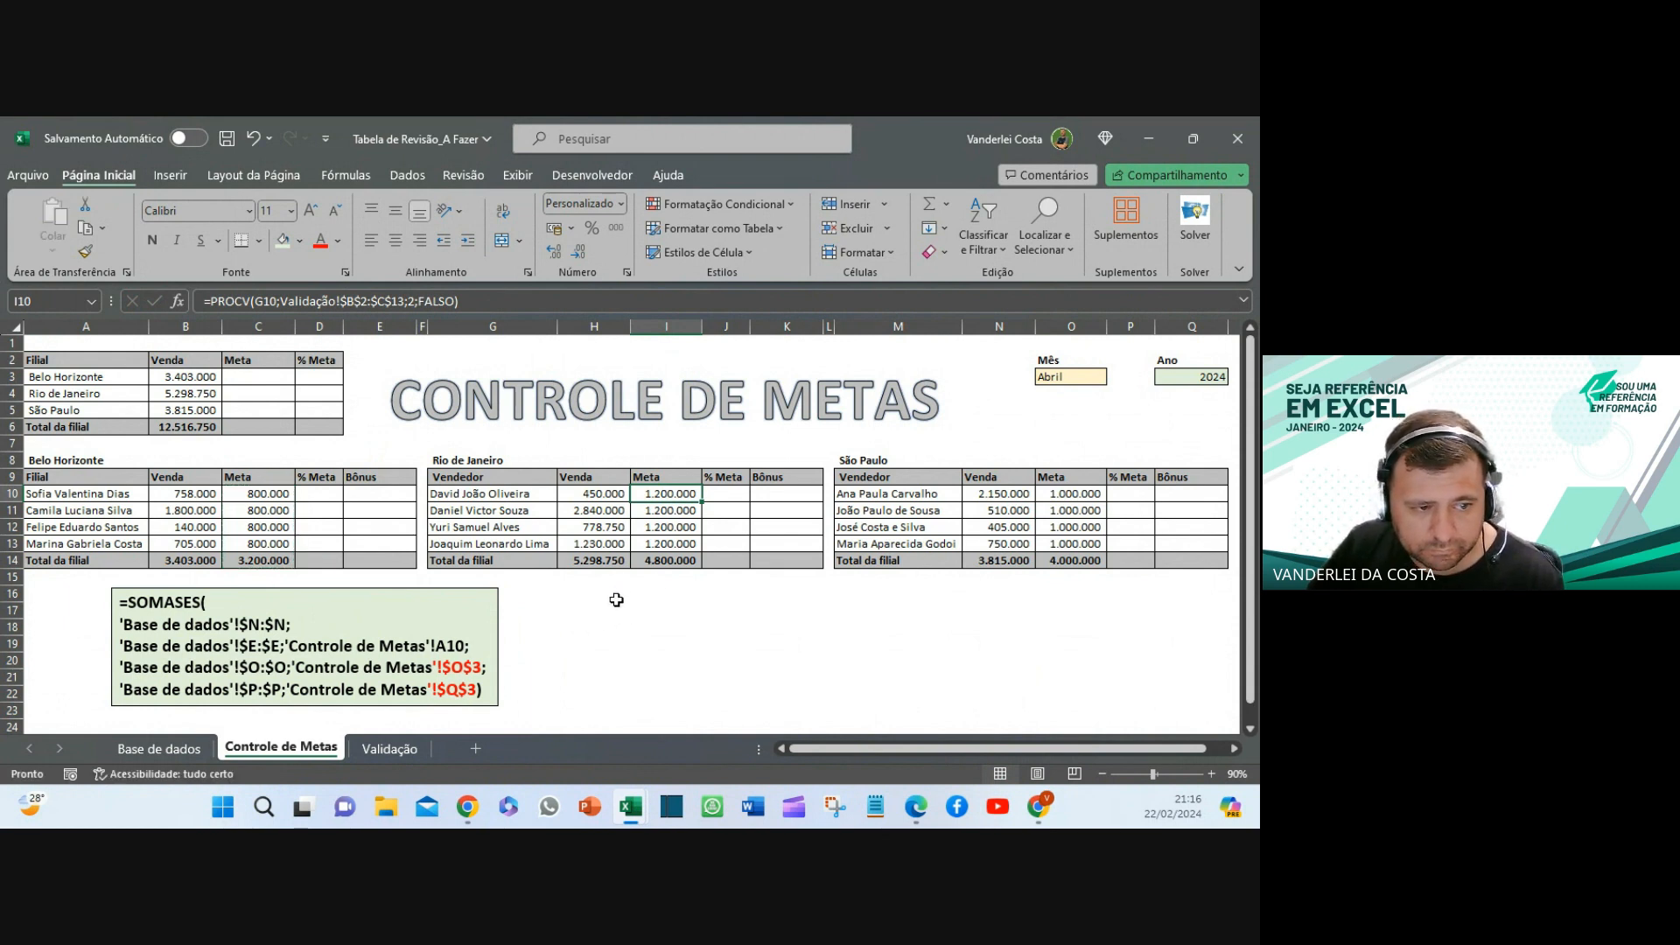
pyautogui.click(616, 600)
pyautogui.click(454, 589)
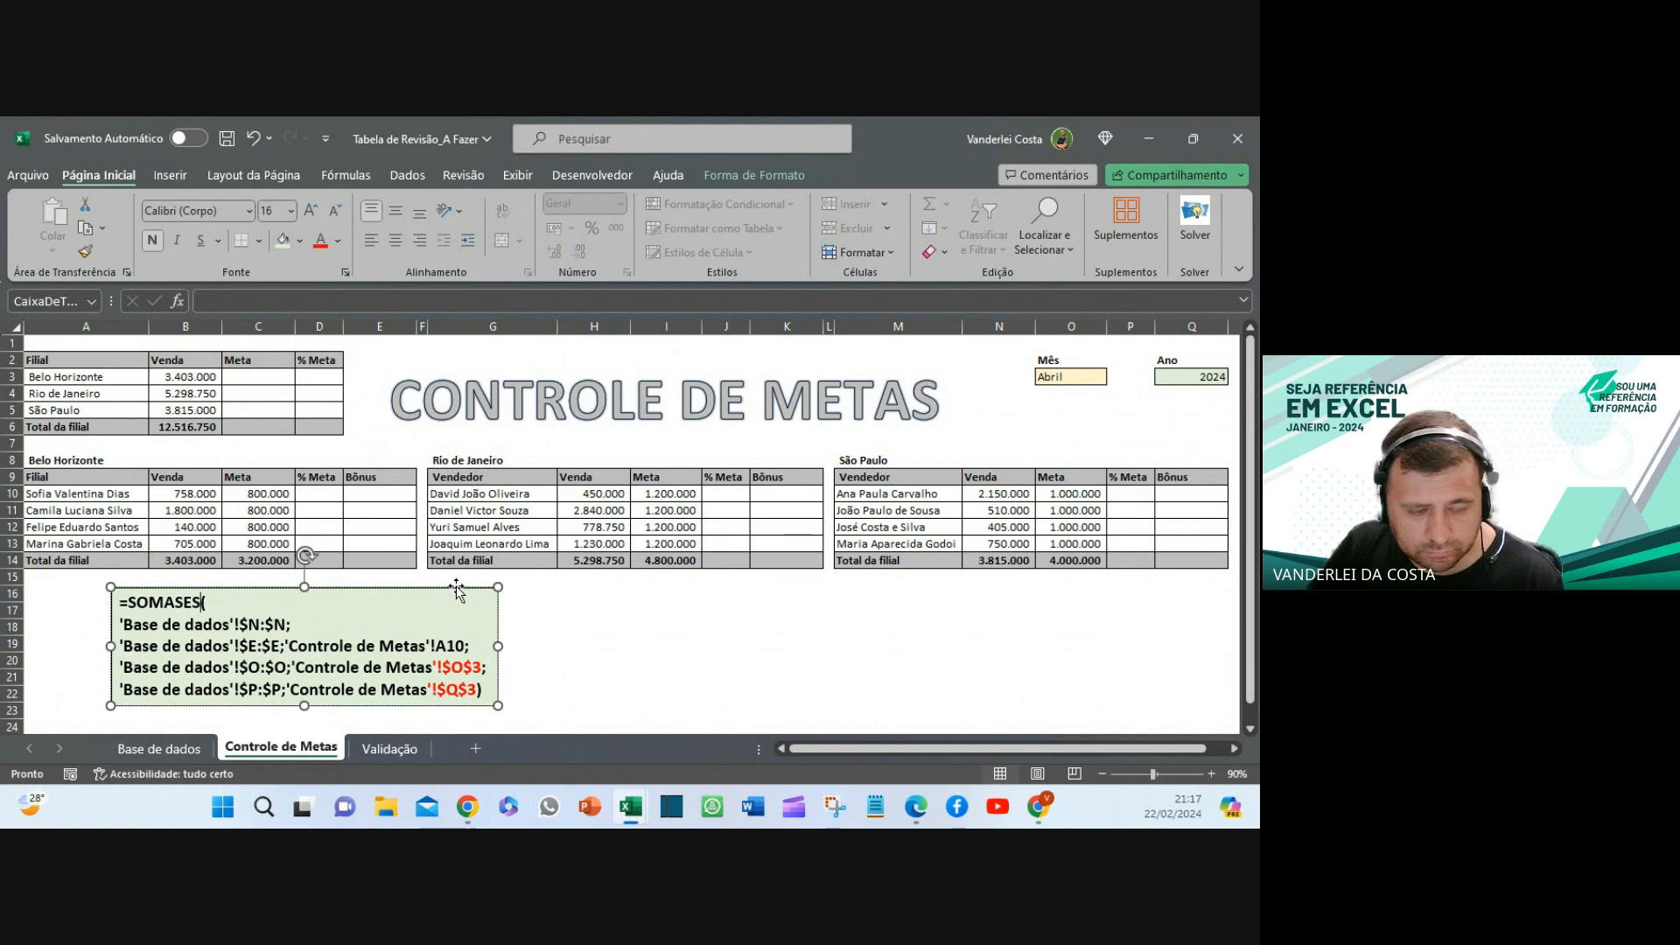
pyautogui.click(577, 609)
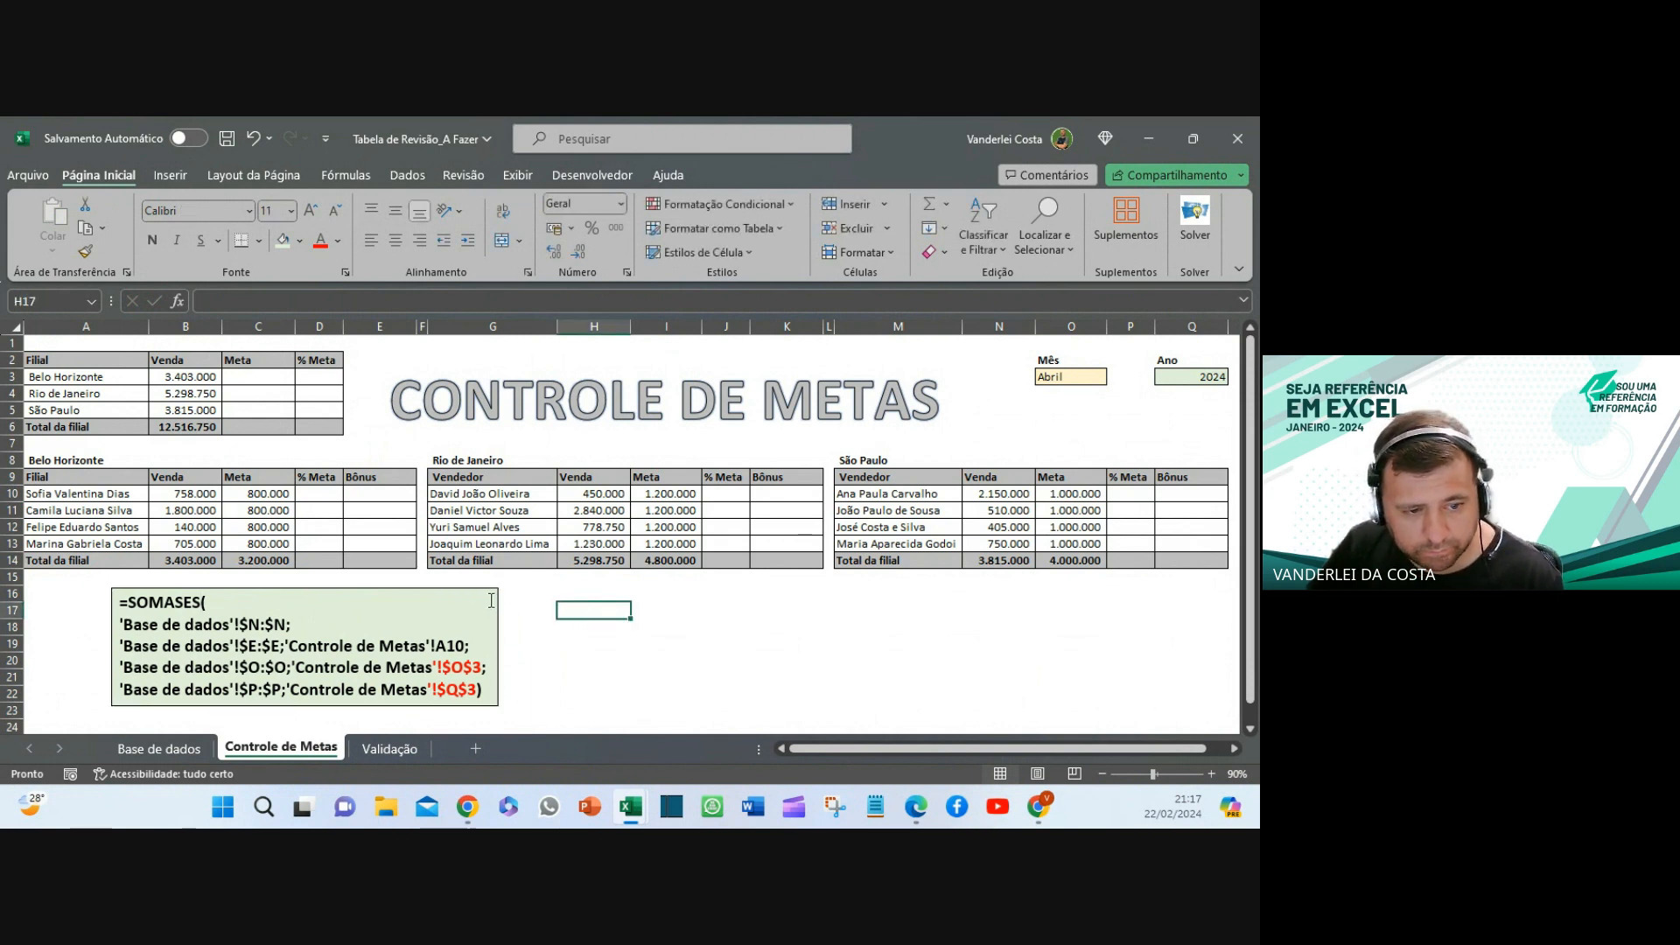
pyautogui.click(496, 598)
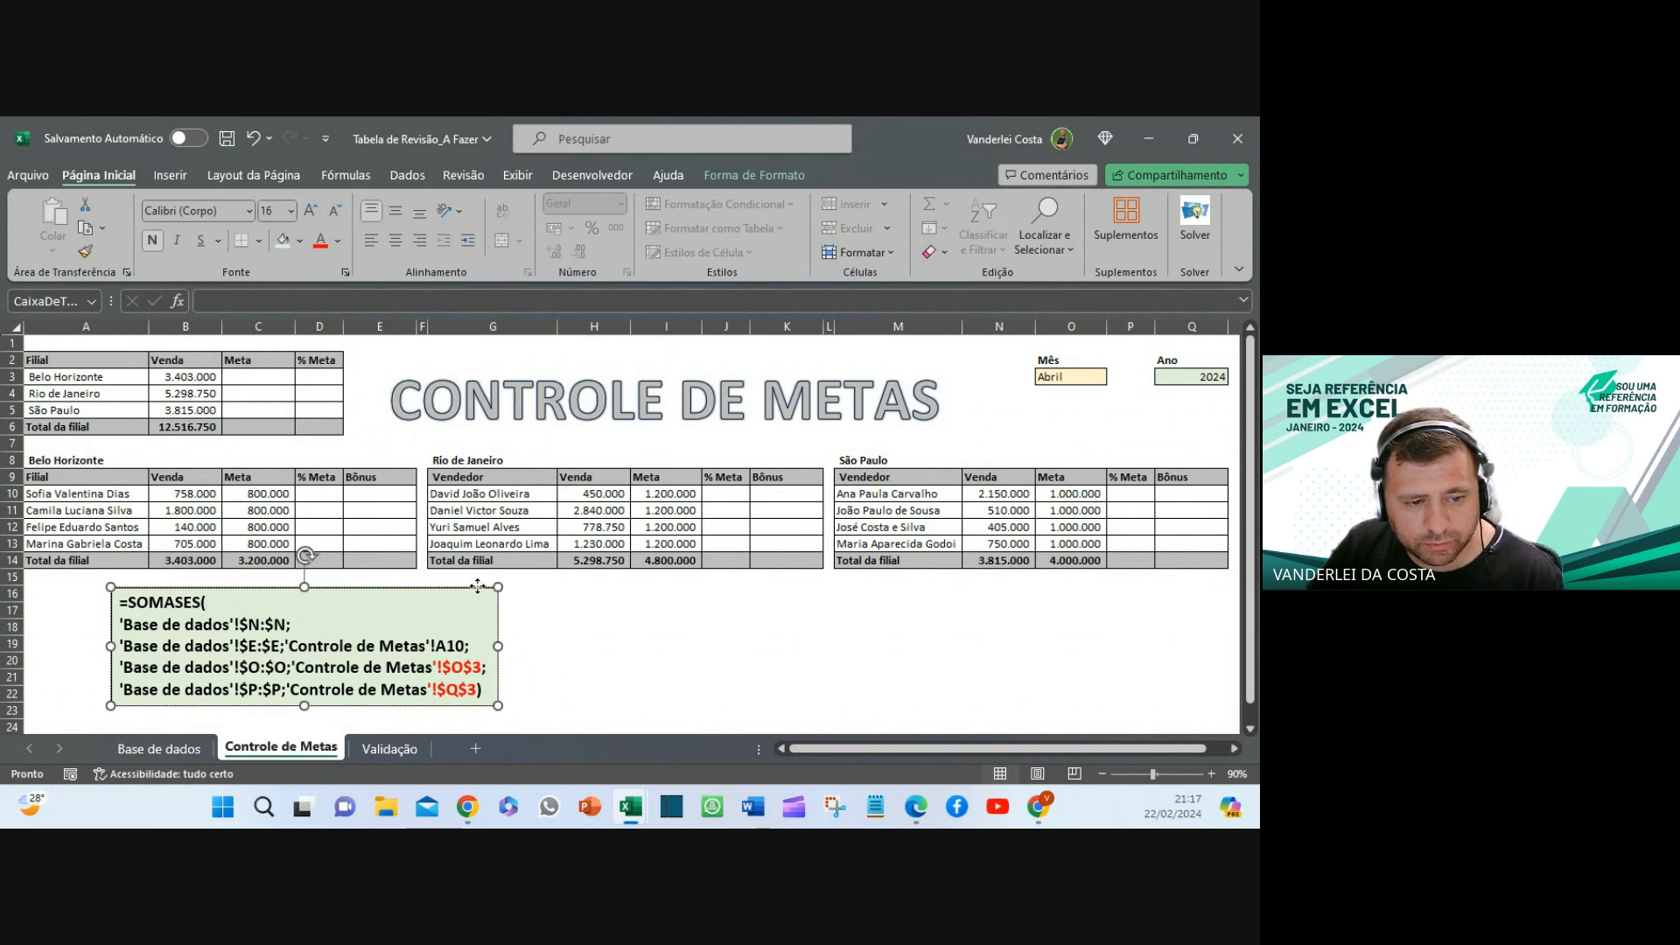
# - Paste a duplicate note box at H16 and replace its text with C10's PROCV formula
pyautogui.click(563, 595)
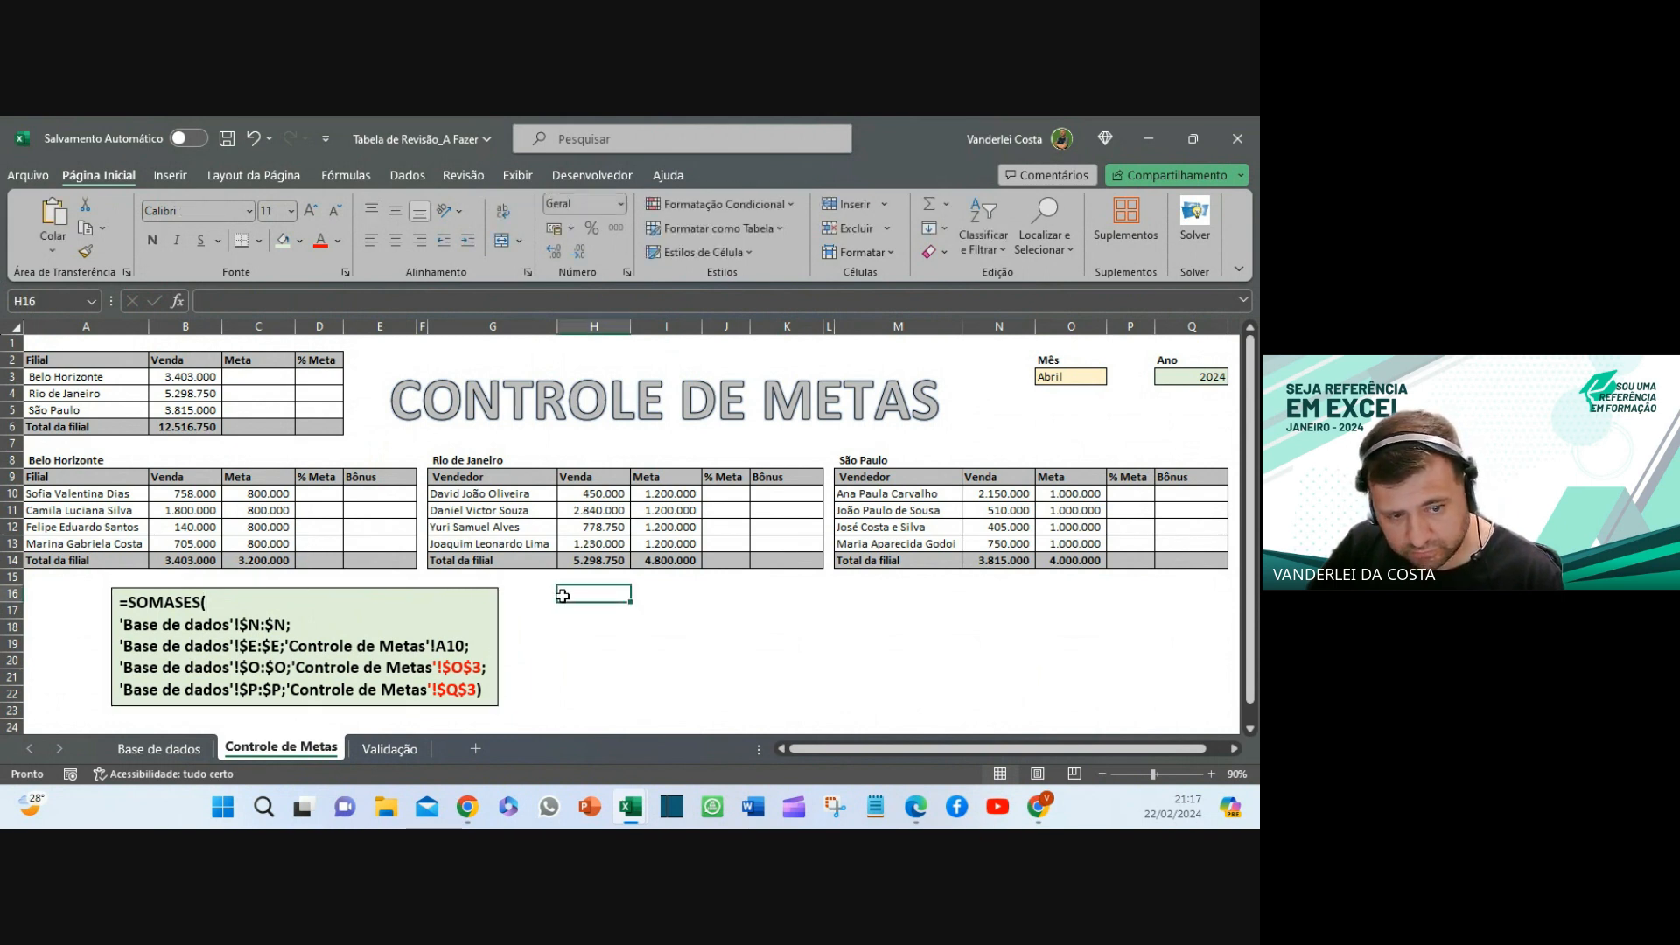
pyautogui.hotkey('ctrl', 'v')
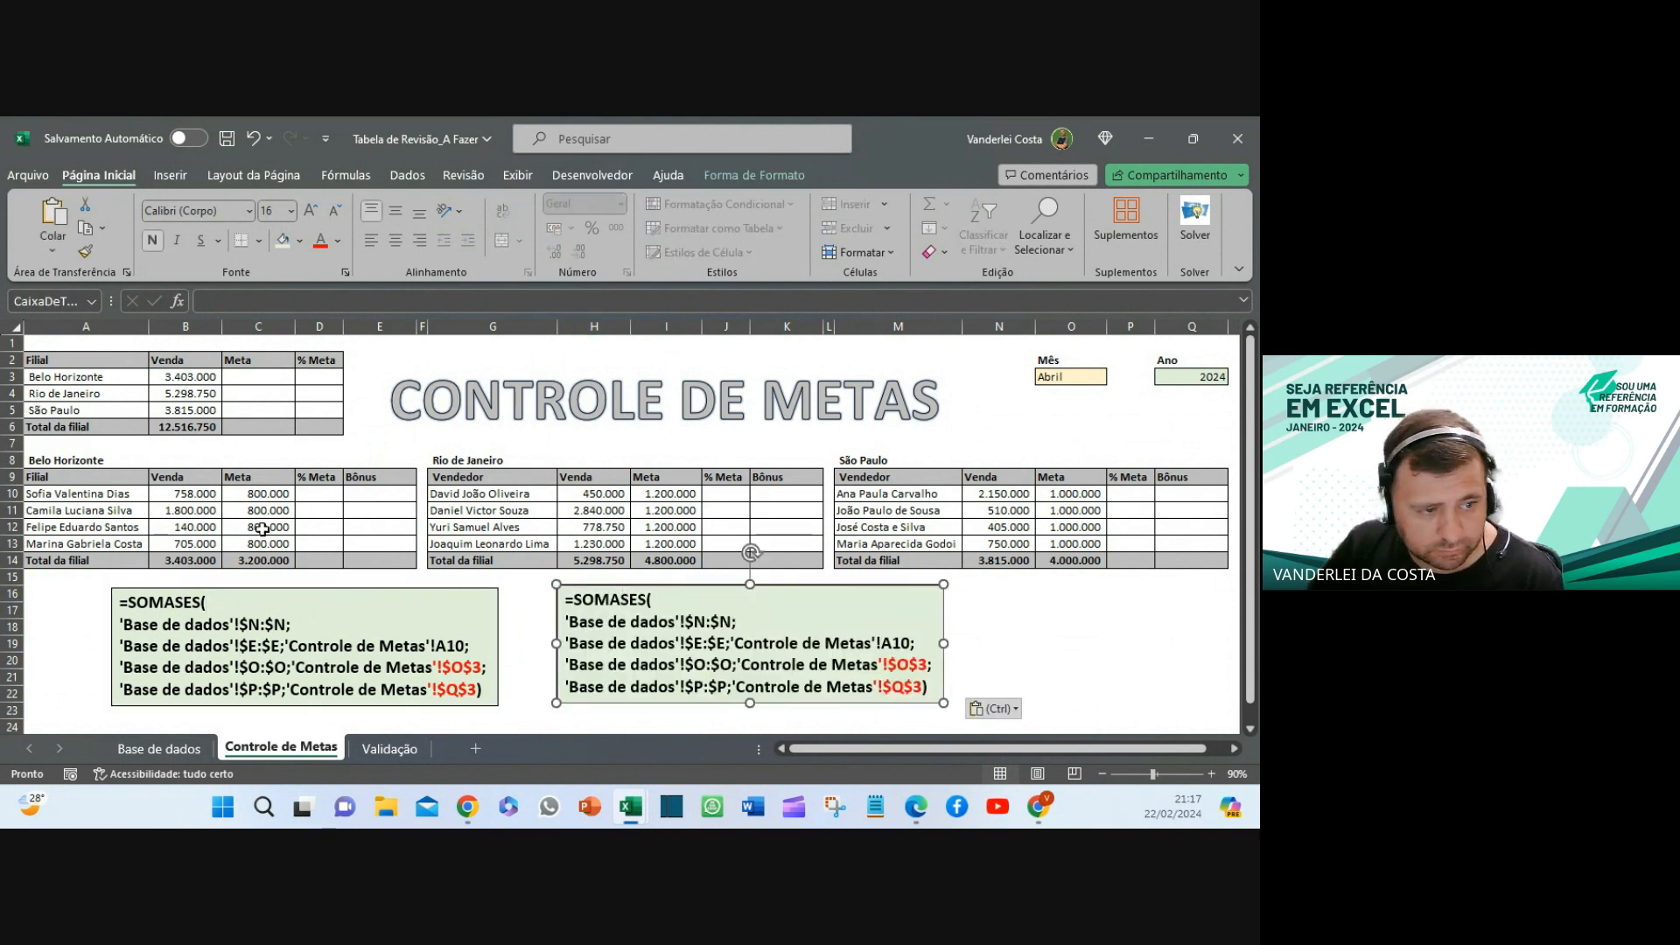
pyautogui.click(266, 494)
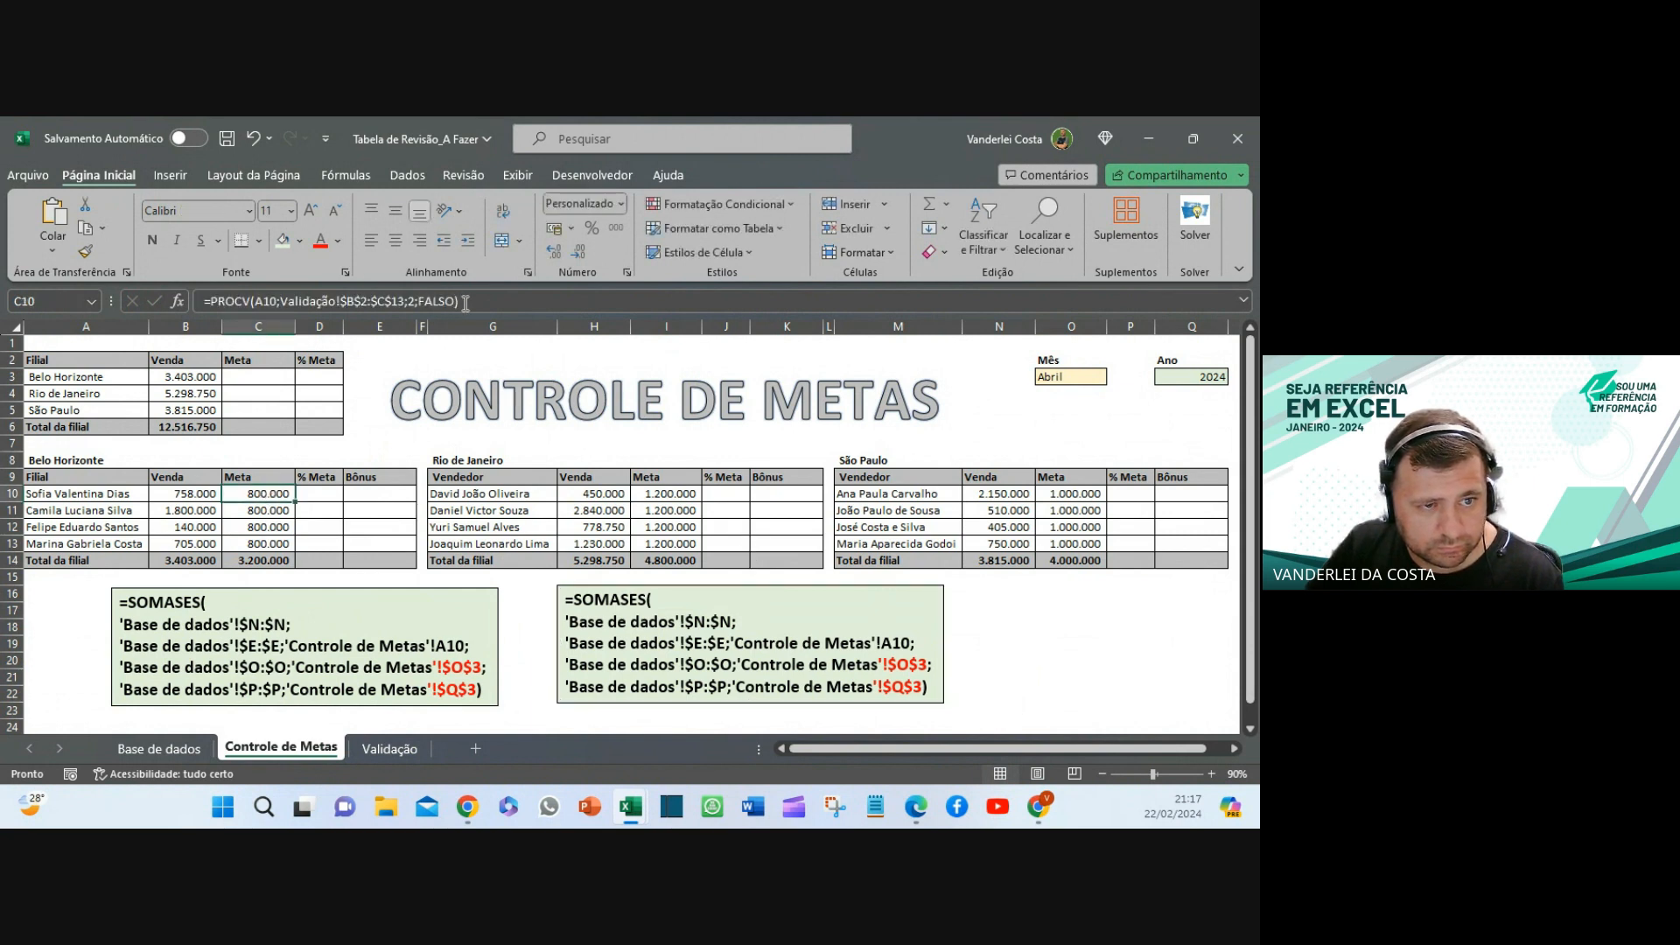
pyautogui.click(465, 302)
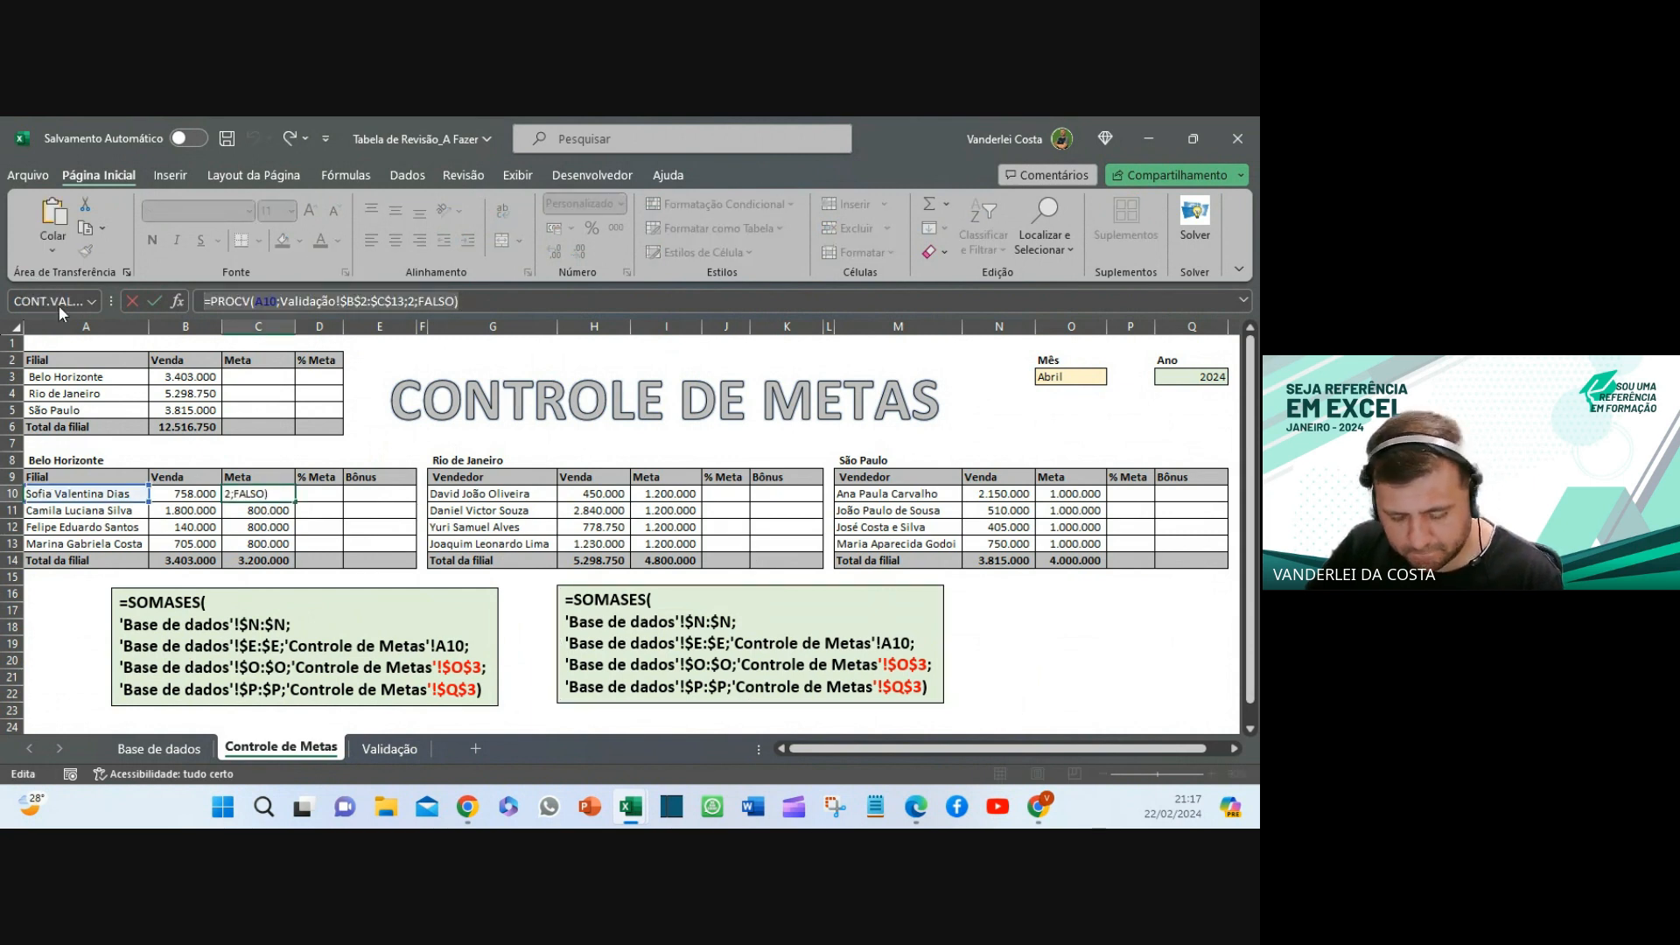
pyautogui.hotkey('ctrl', 'Return')
pyautogui.moveTo(935, 686); pyautogui.dragTo(539, 599)
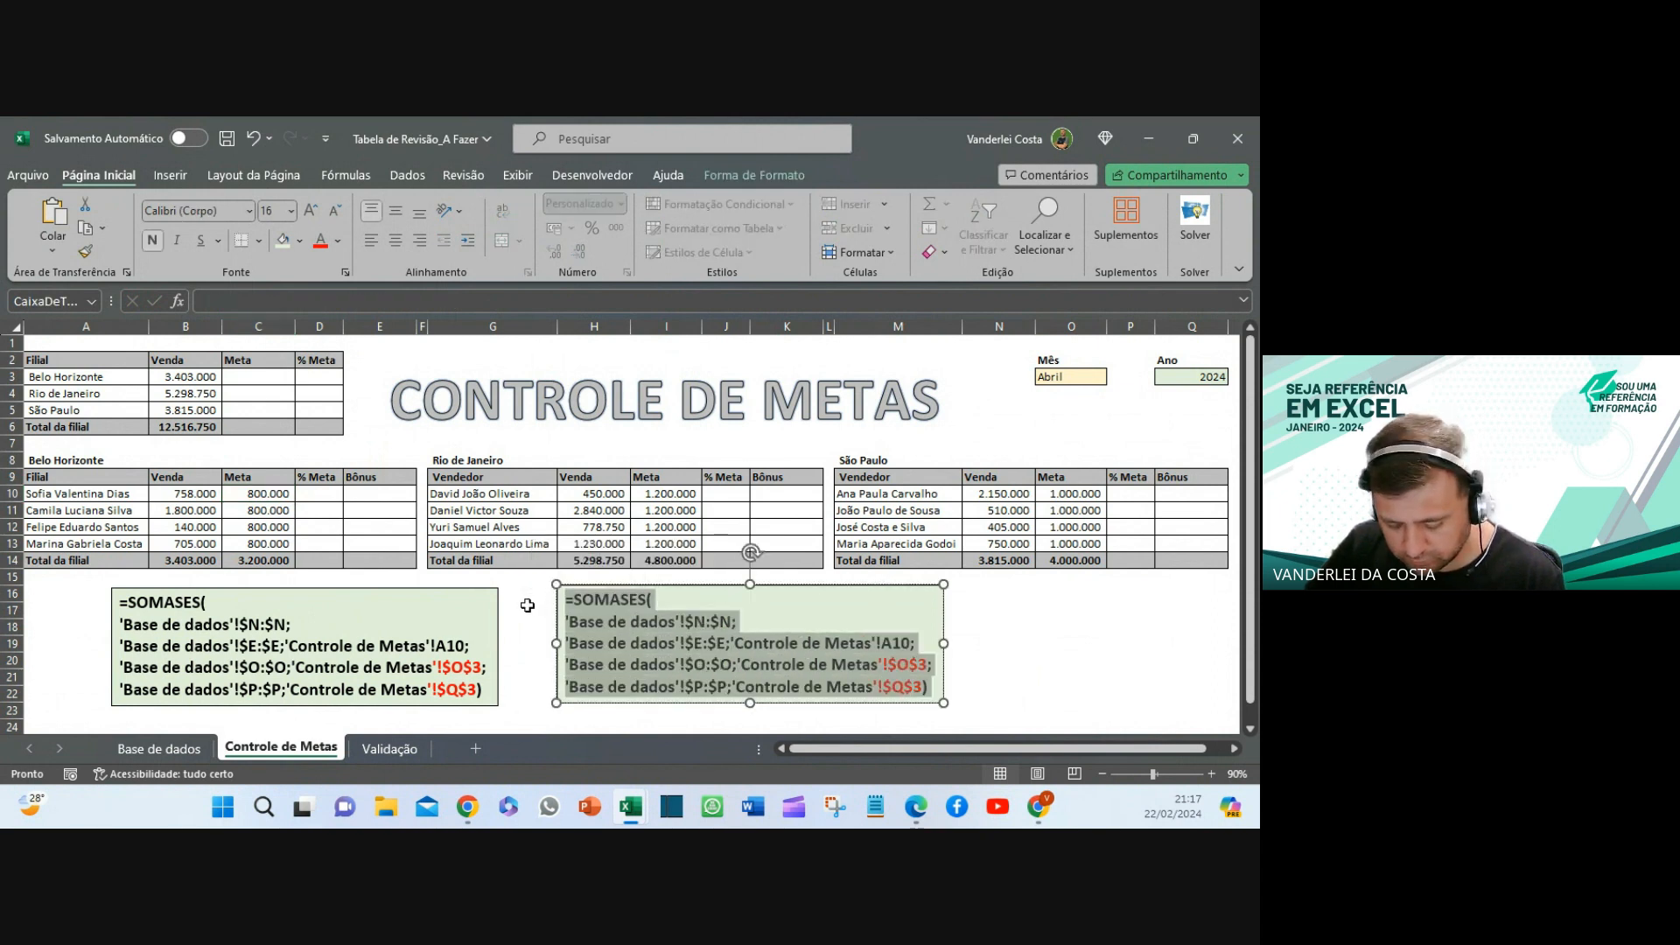
pyautogui.hotkey('ctrl', 'v')
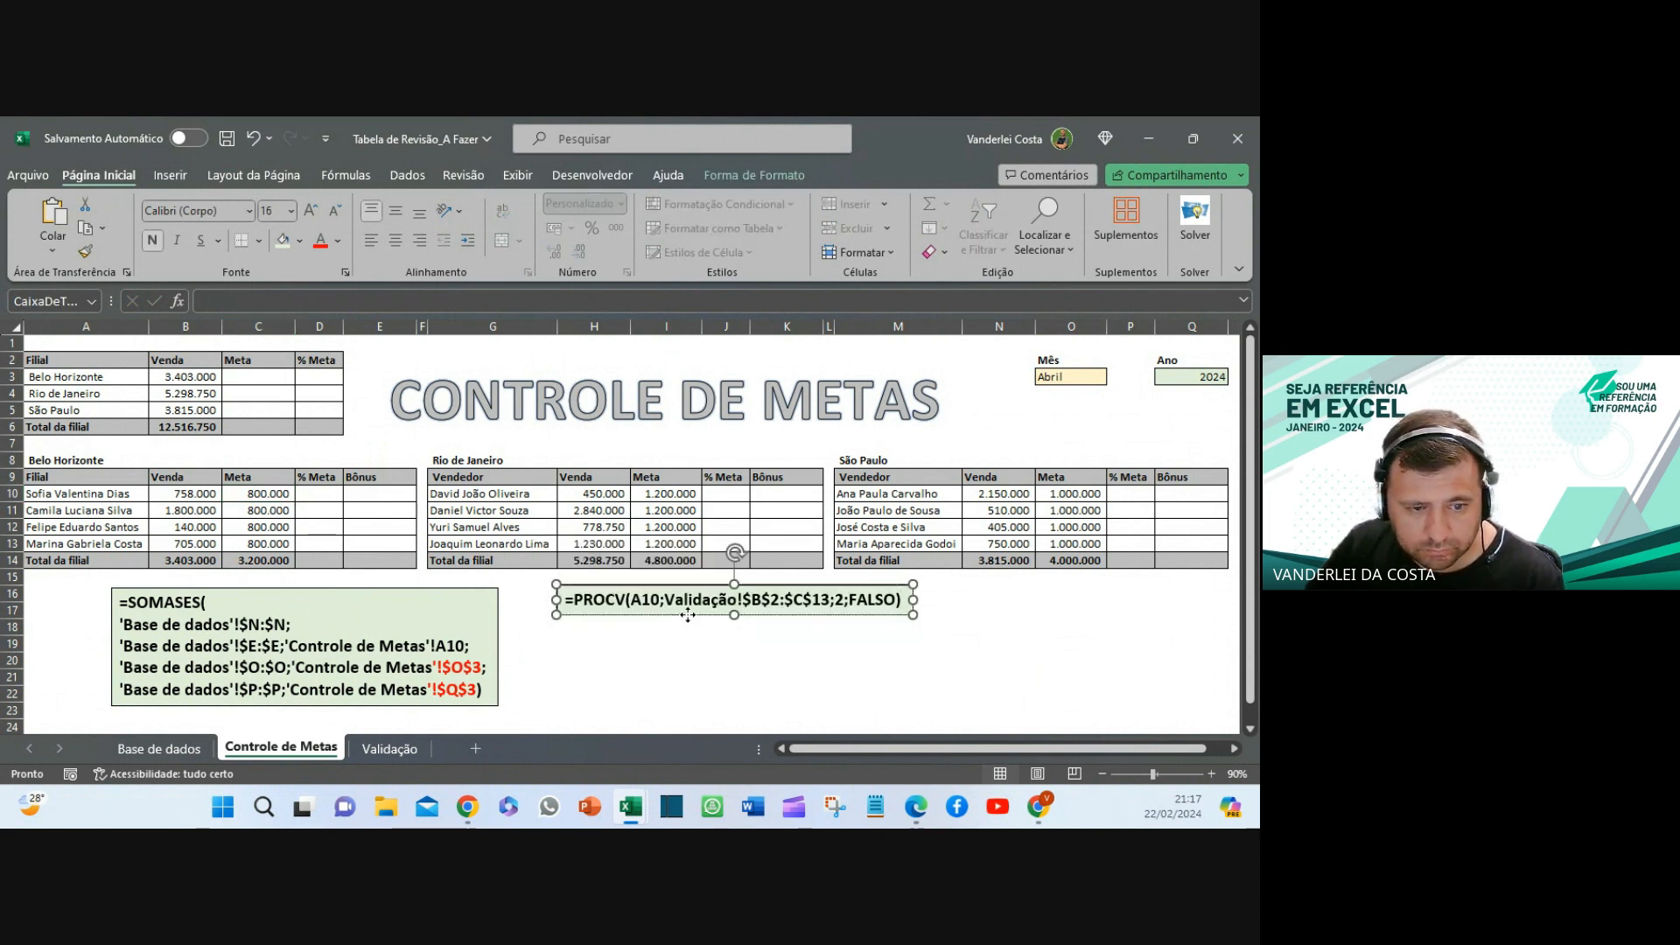
# - Place the PROCV box beside the SOMASES box and highlight its range, 2 and FALSO arguments
pyautogui.moveTo(689, 620); pyautogui.dragTo(635, 618)
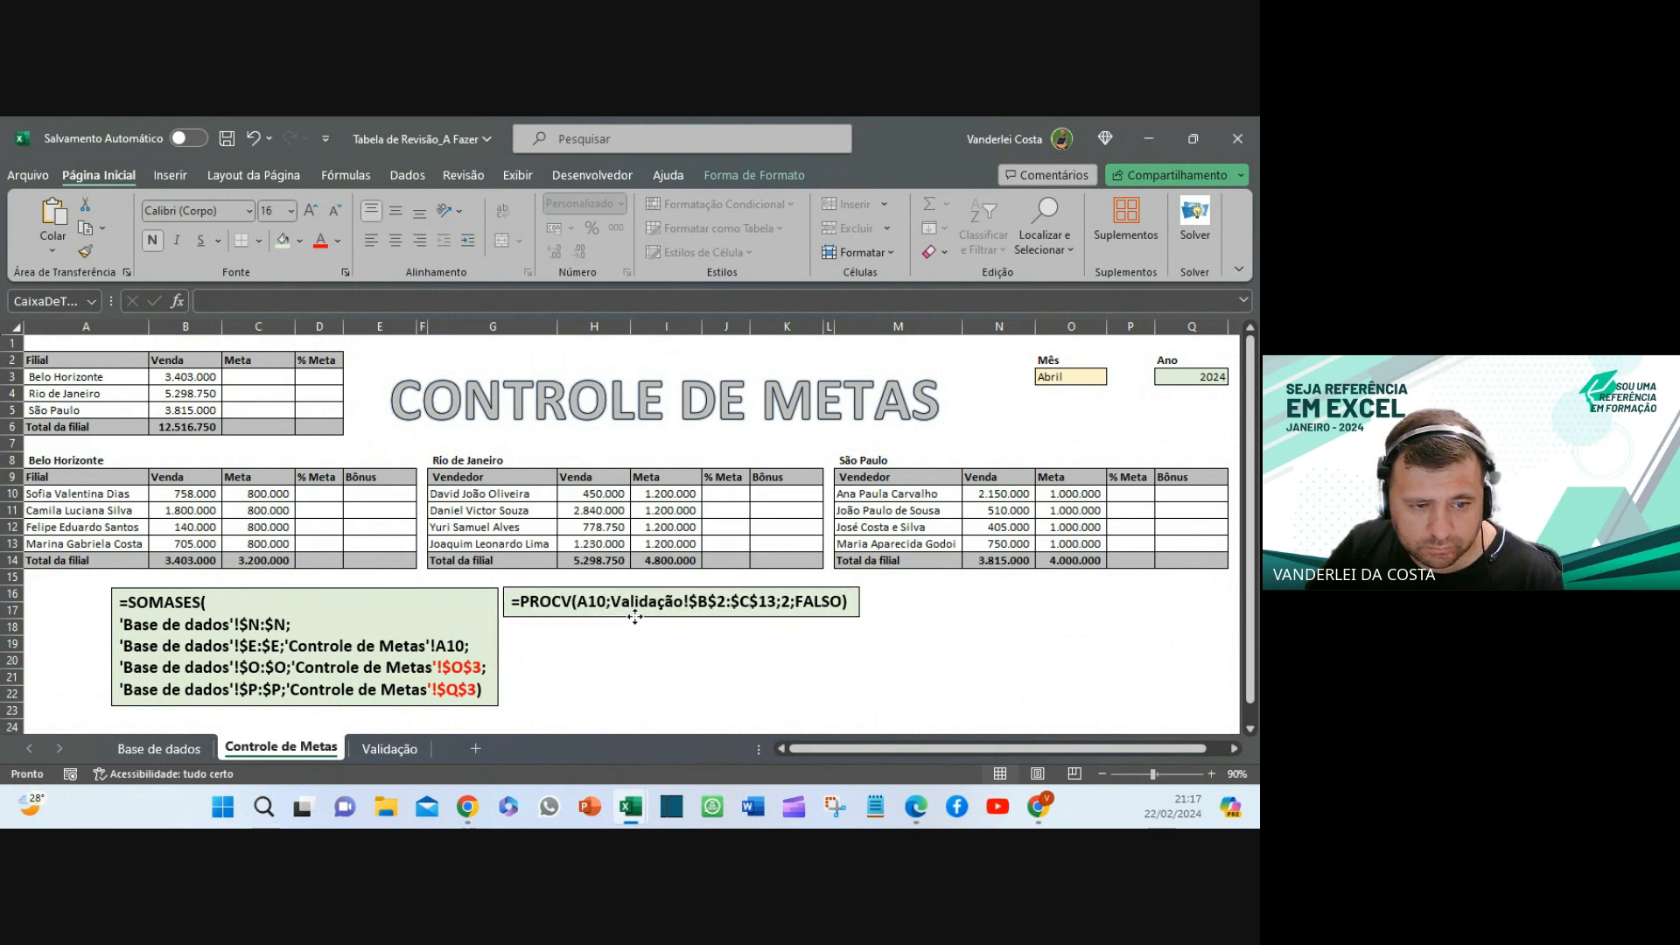
pyautogui.click(684, 658)
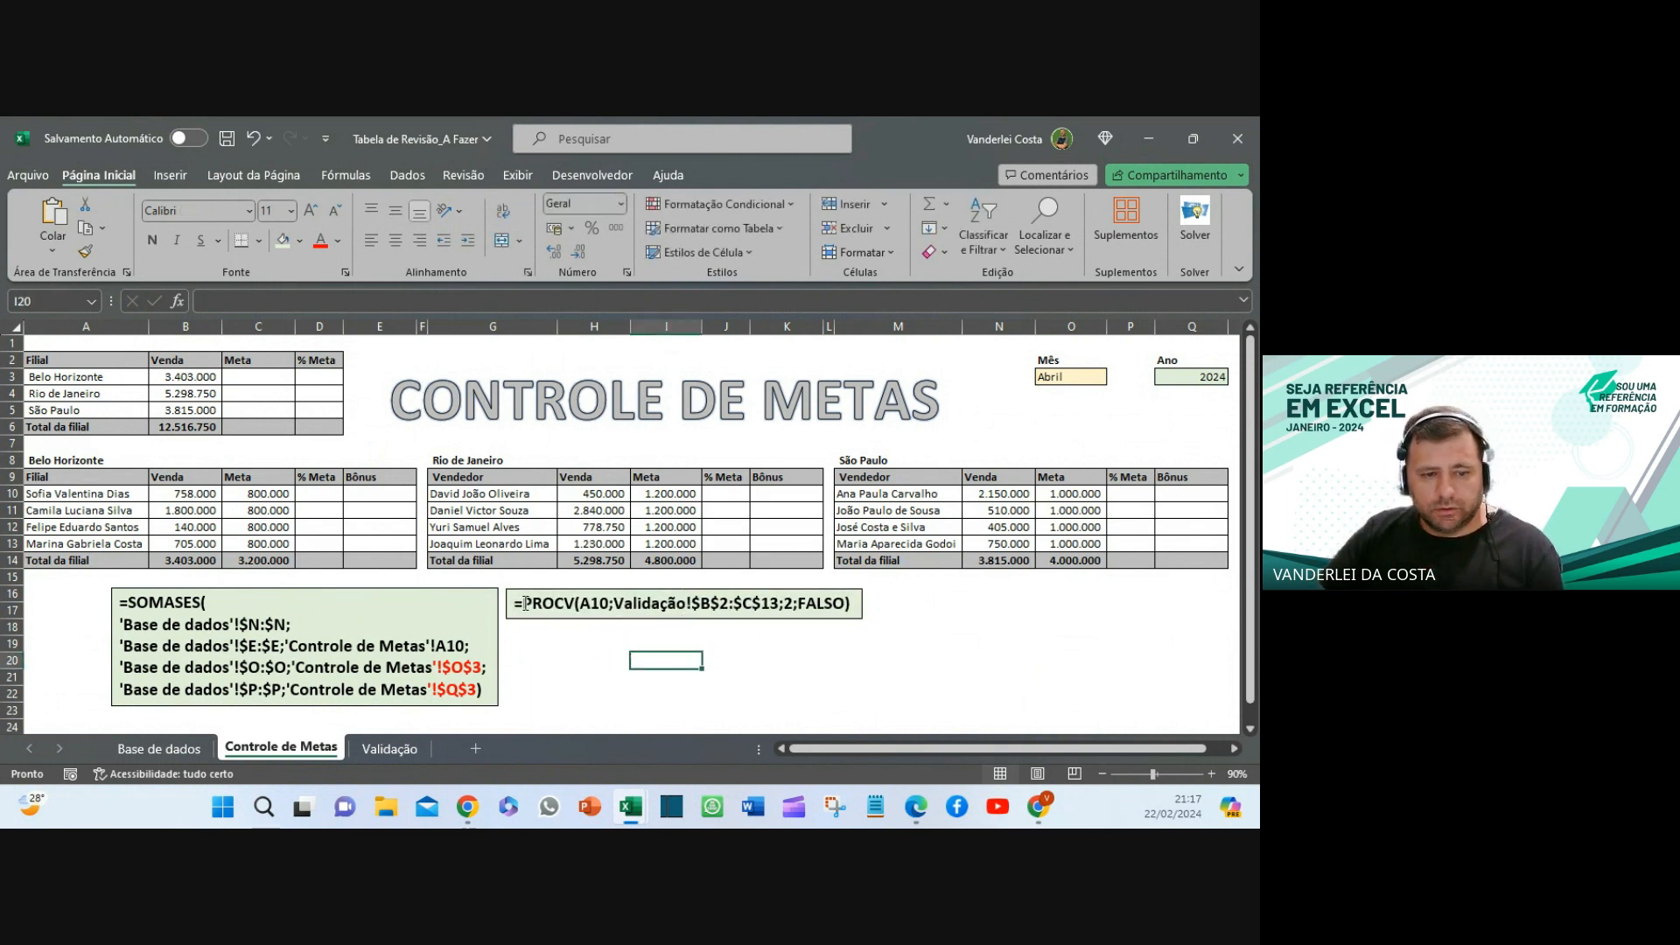
pyautogui.click(583, 602)
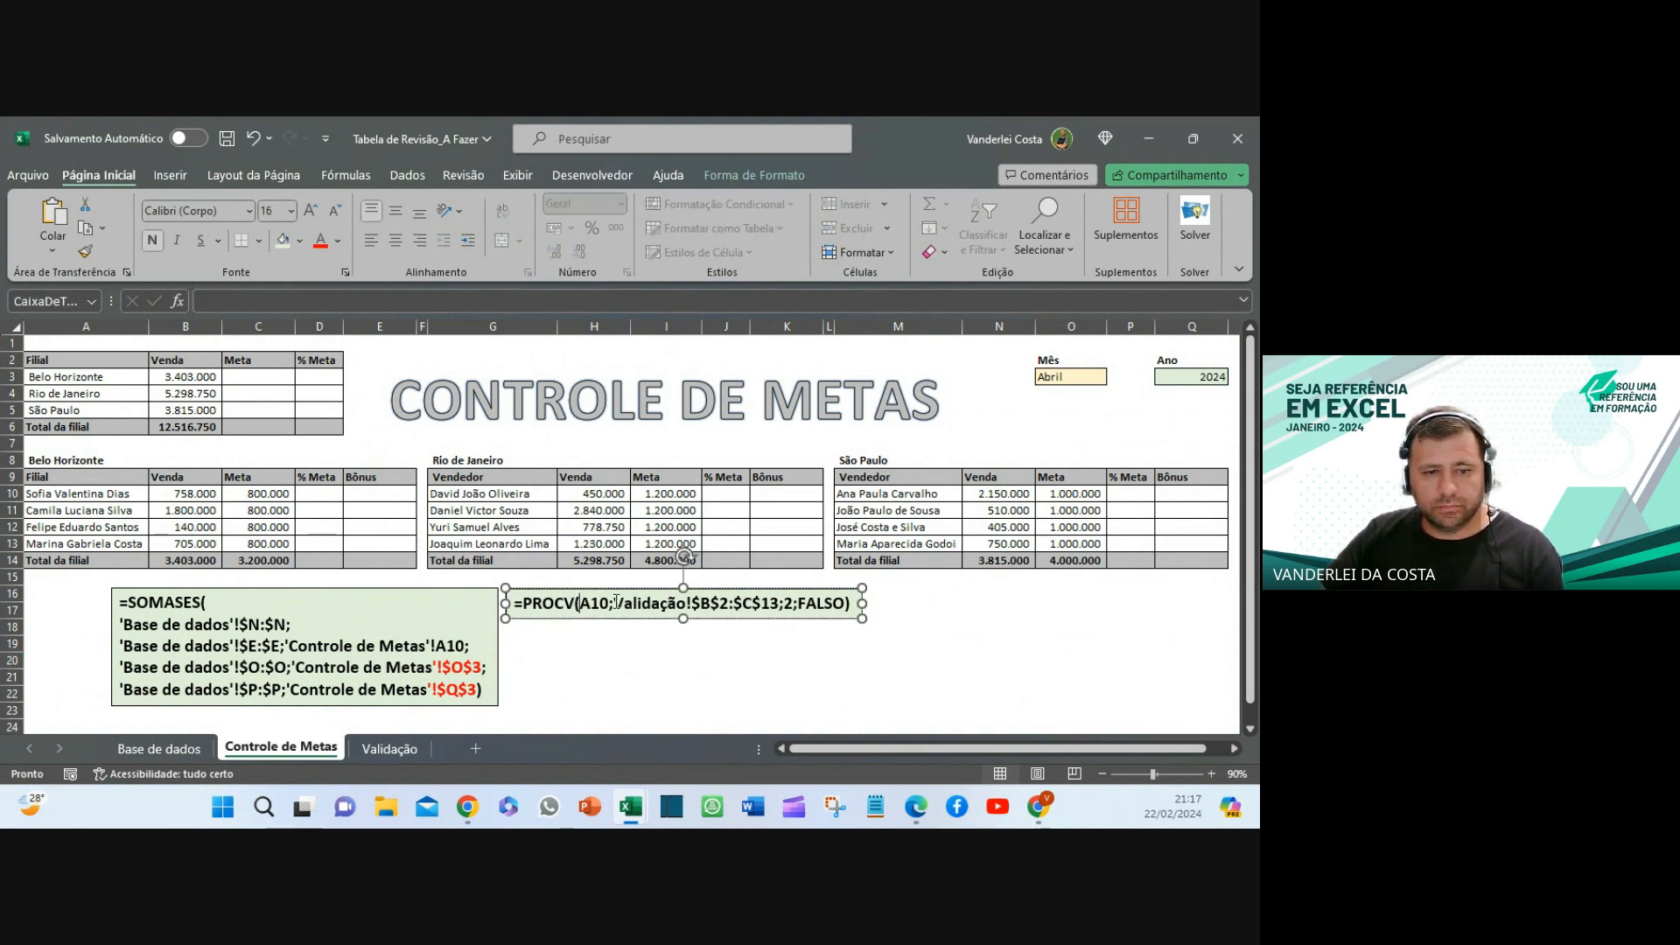
pyautogui.moveTo(632, 602); pyautogui.dragTo(787, 603)
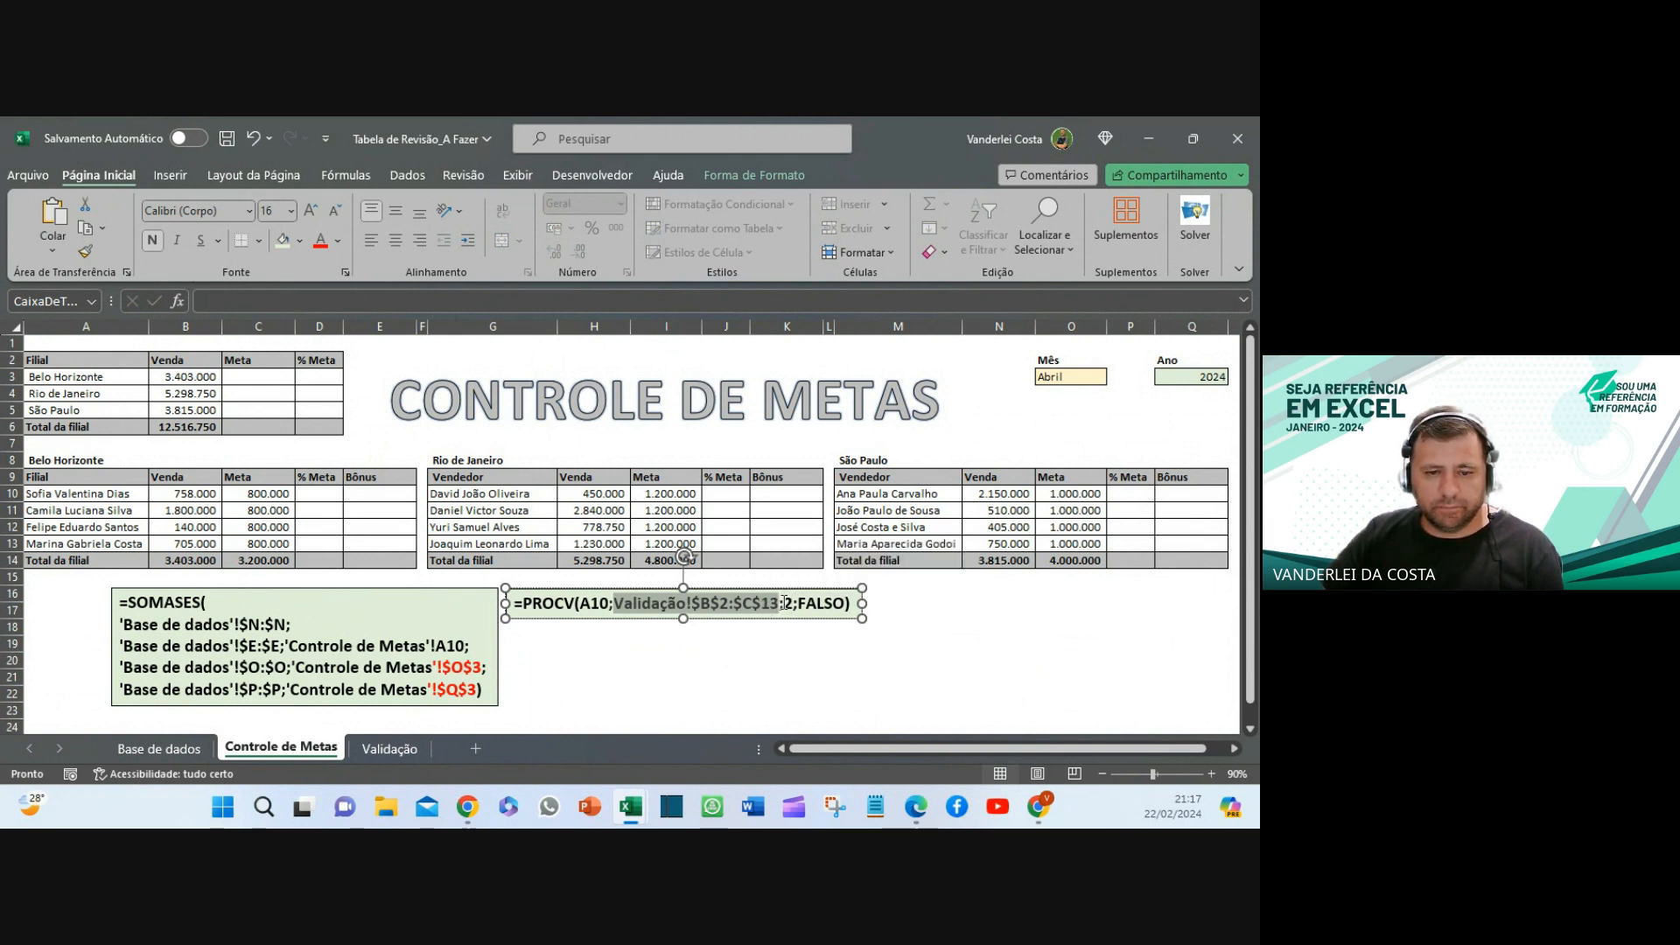
pyautogui.doubleClick(787, 604)
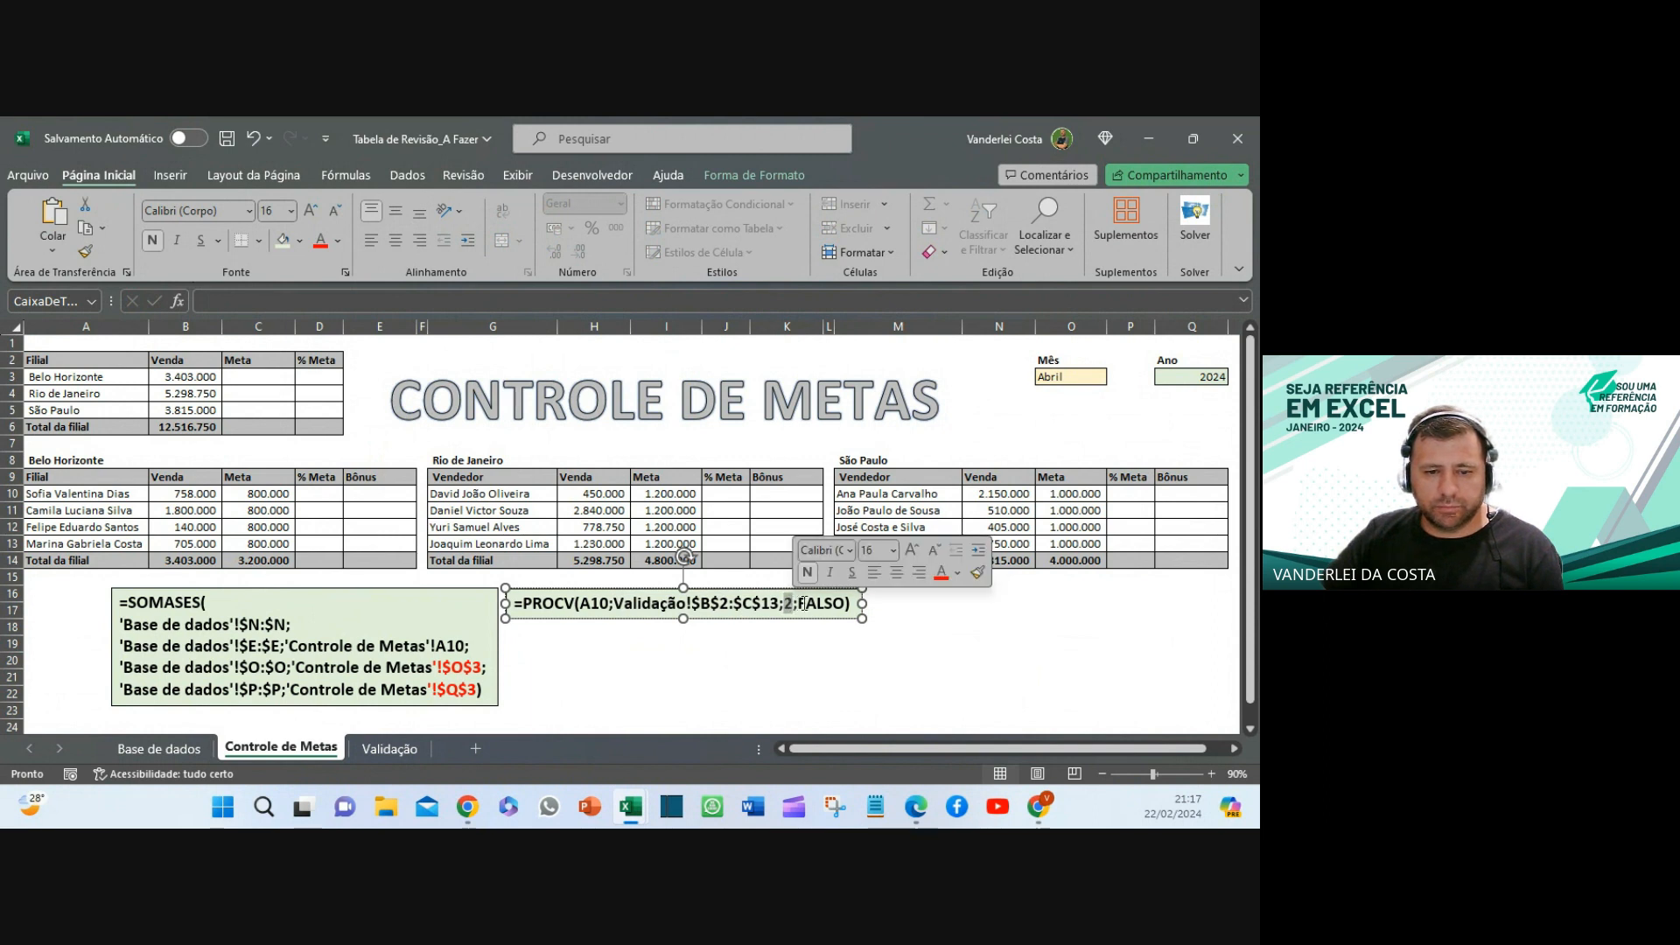
pyautogui.doubleClick(810, 603)
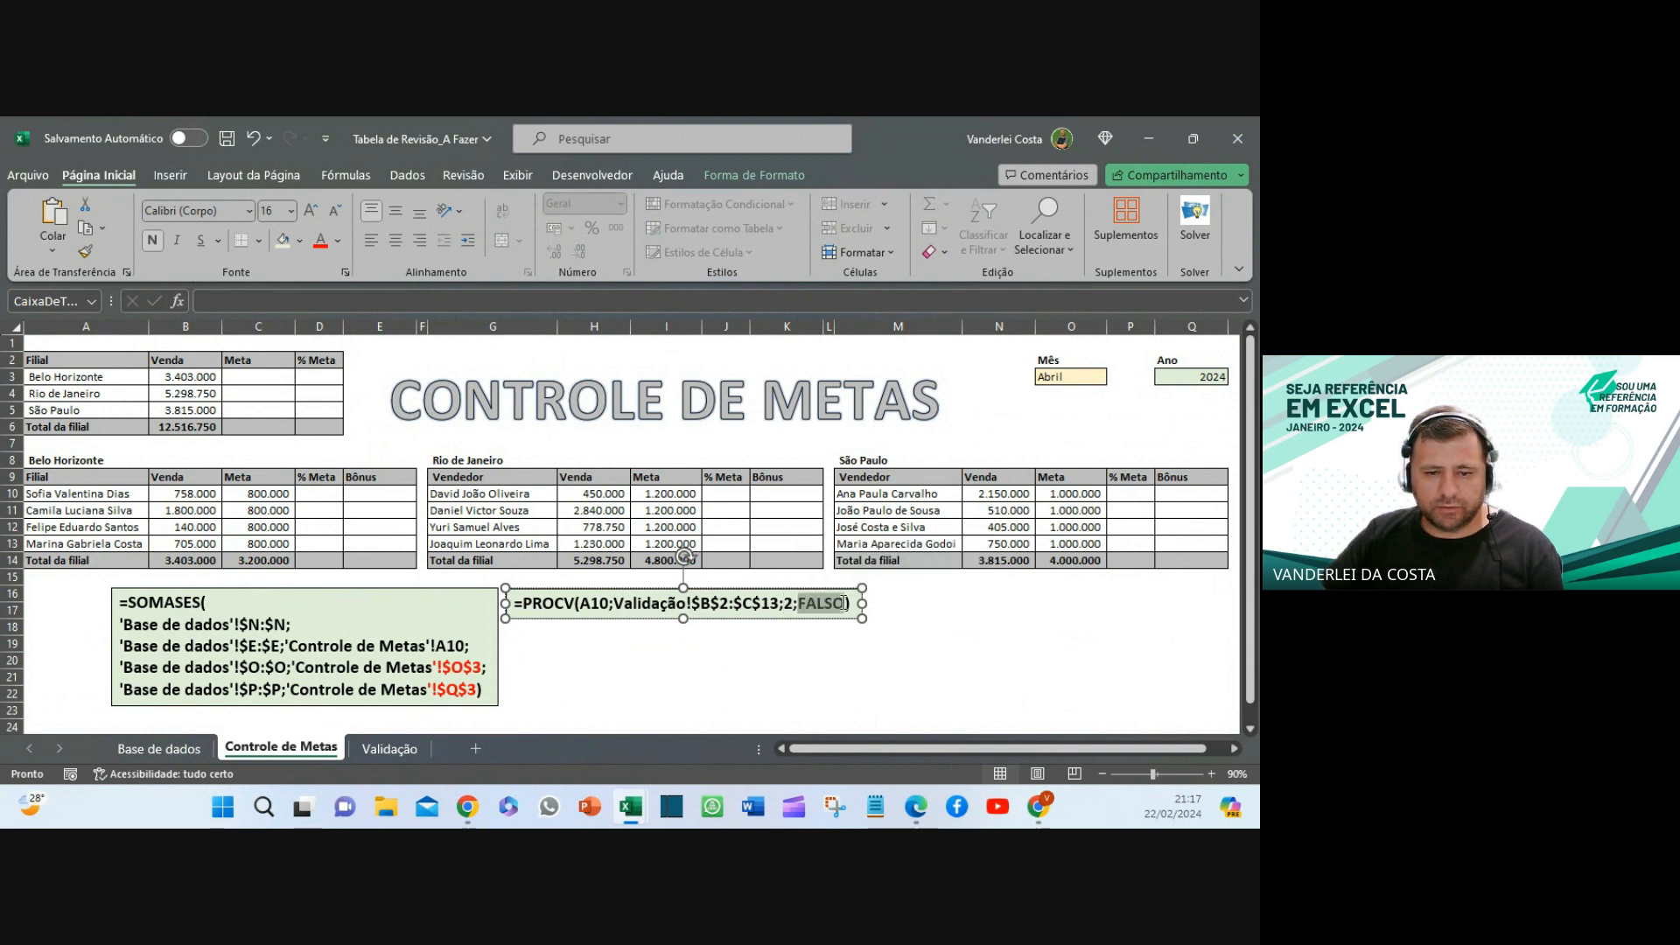
pyautogui.click(812, 655)
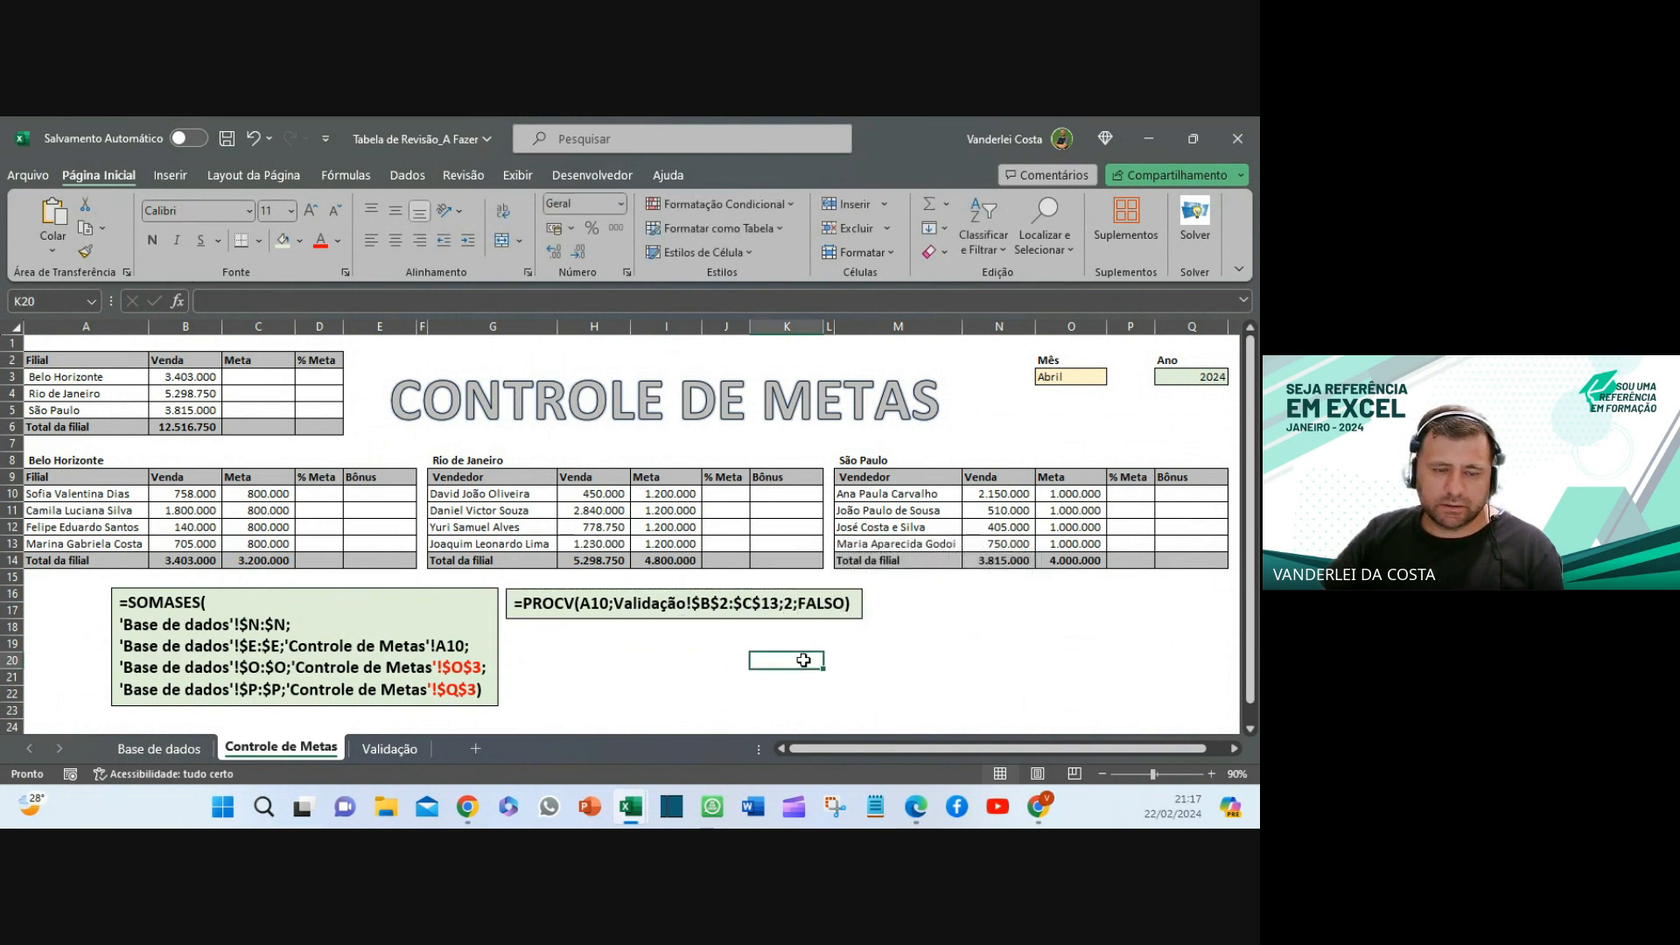
# - Deselect the PROCV note box and bring up the Validação sheet
pyautogui.click(584, 606)
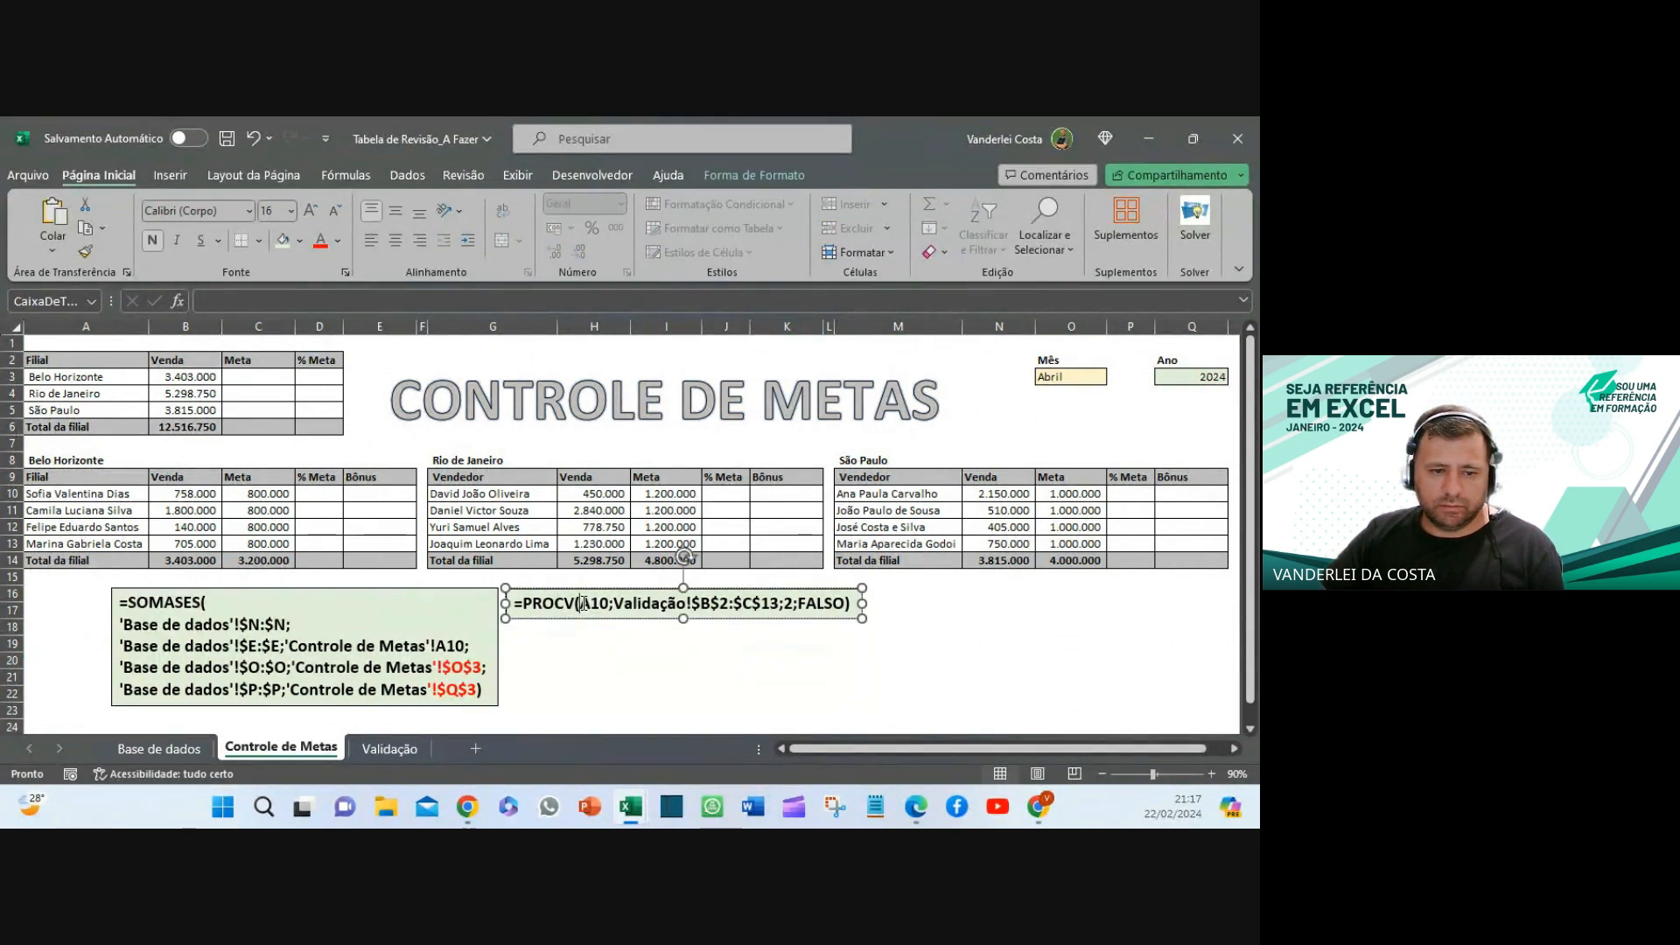
pyautogui.click(633, 679)
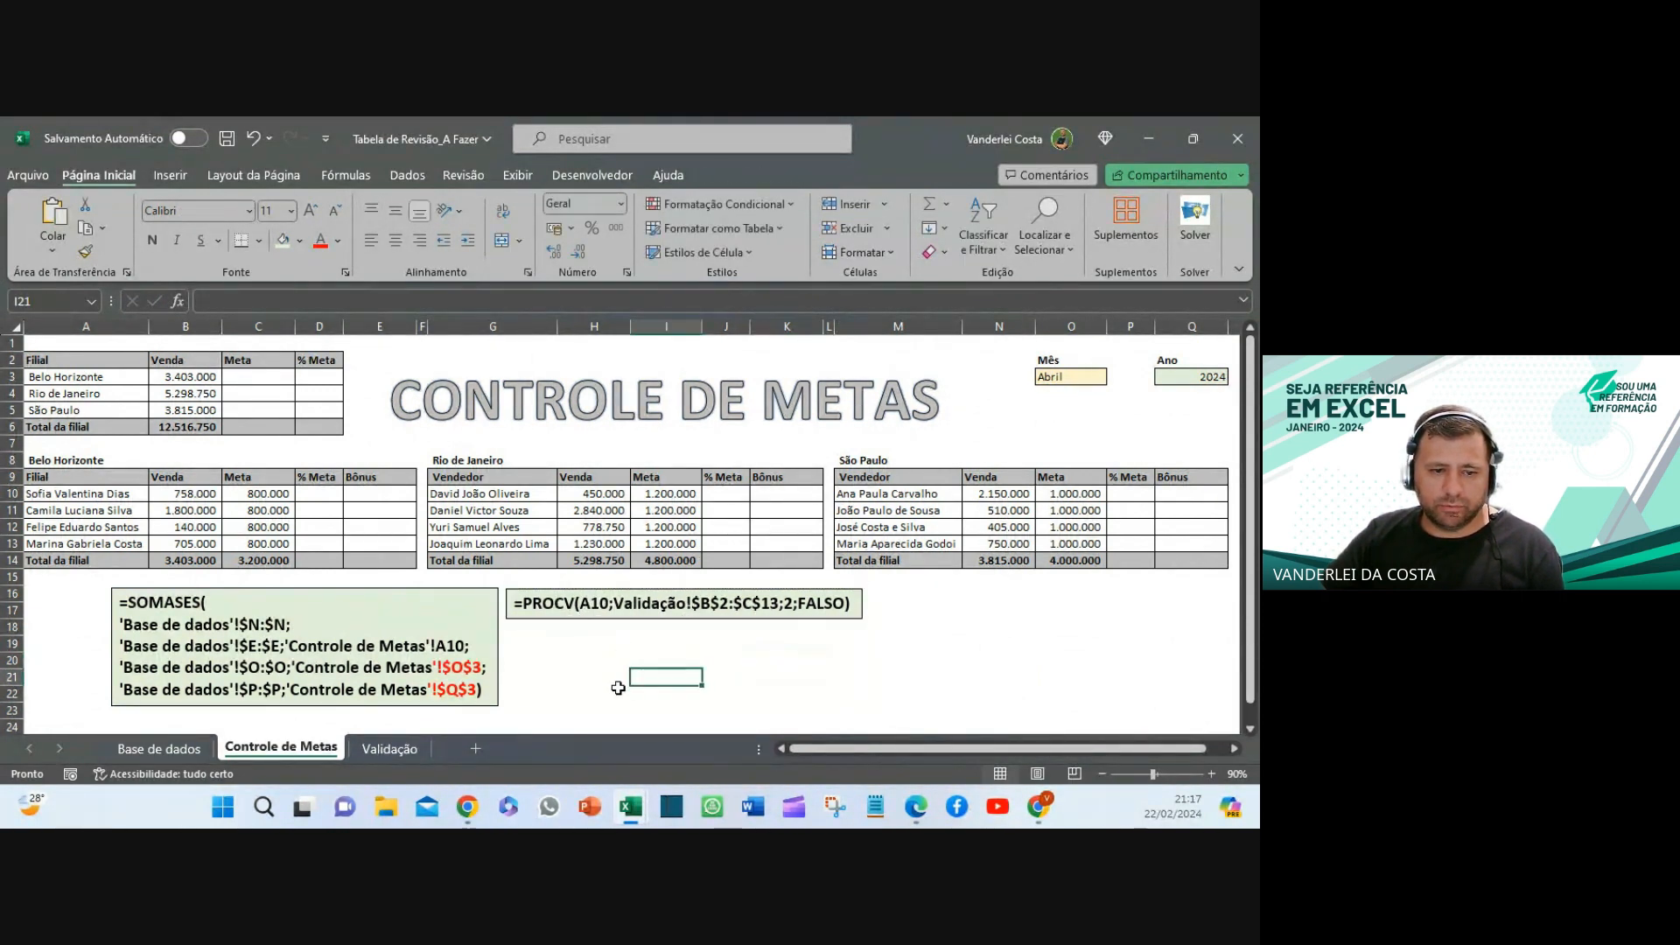
pyautogui.click(376, 749)
# - Highlight the lookup ranges B2:C13 and A2:C13 on Validação, then return to Controle de Metas
pyautogui.moveTo(210, 365); pyautogui.dragTo(335, 570)
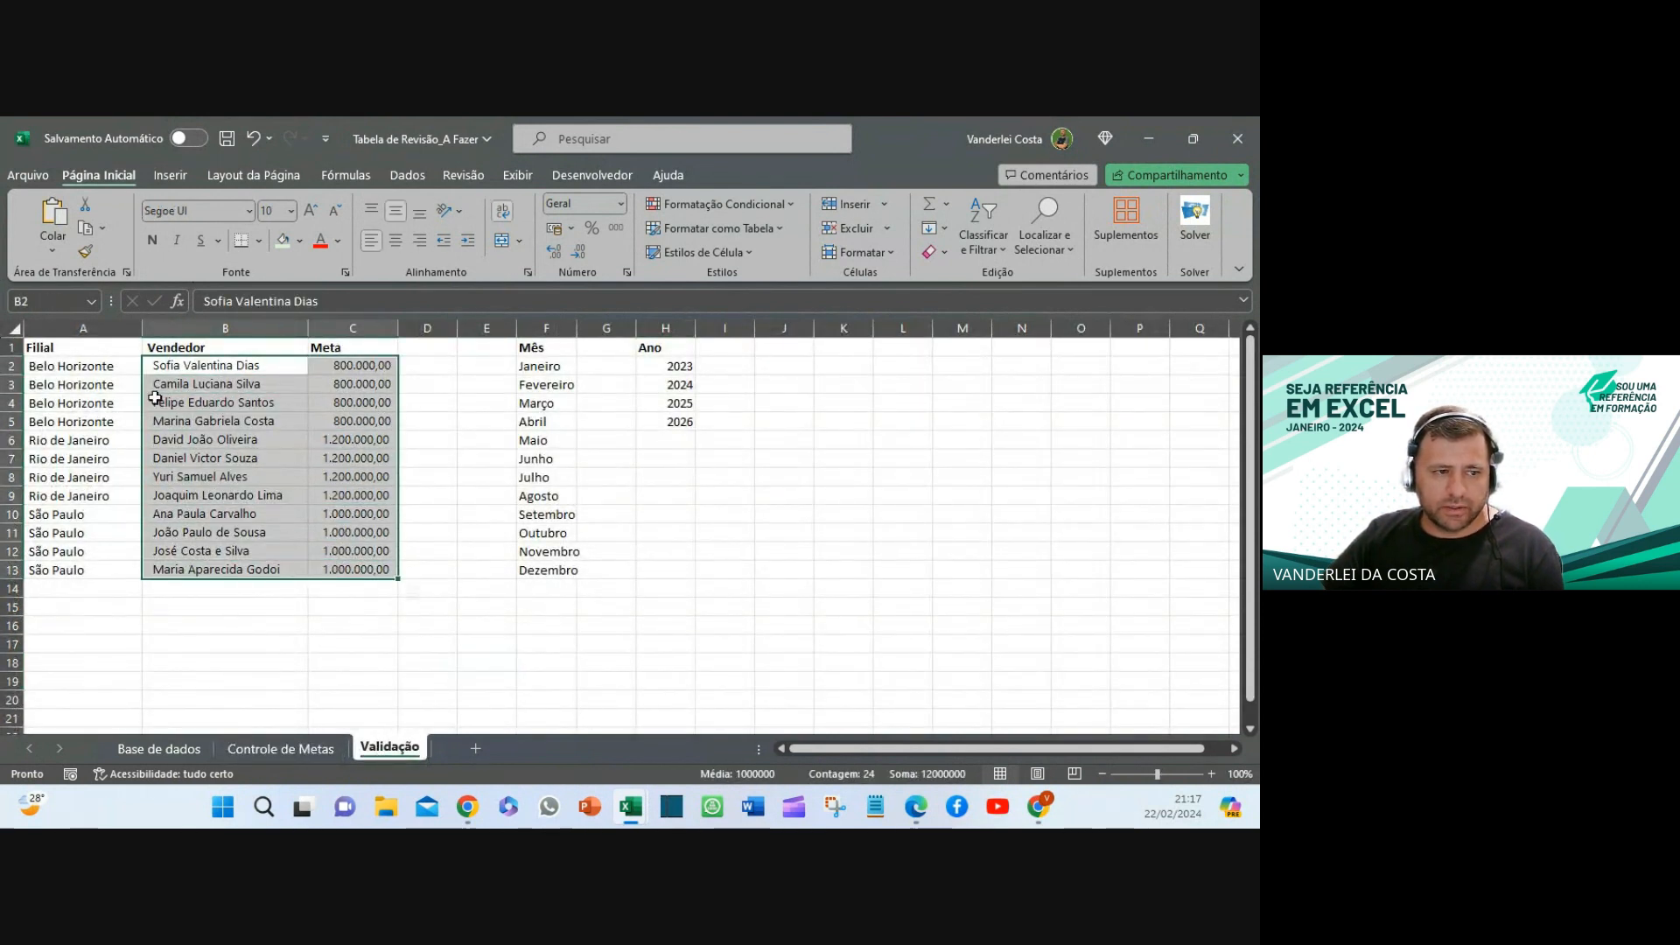
pyautogui.moveTo(81, 370); pyautogui.dragTo(351, 571)
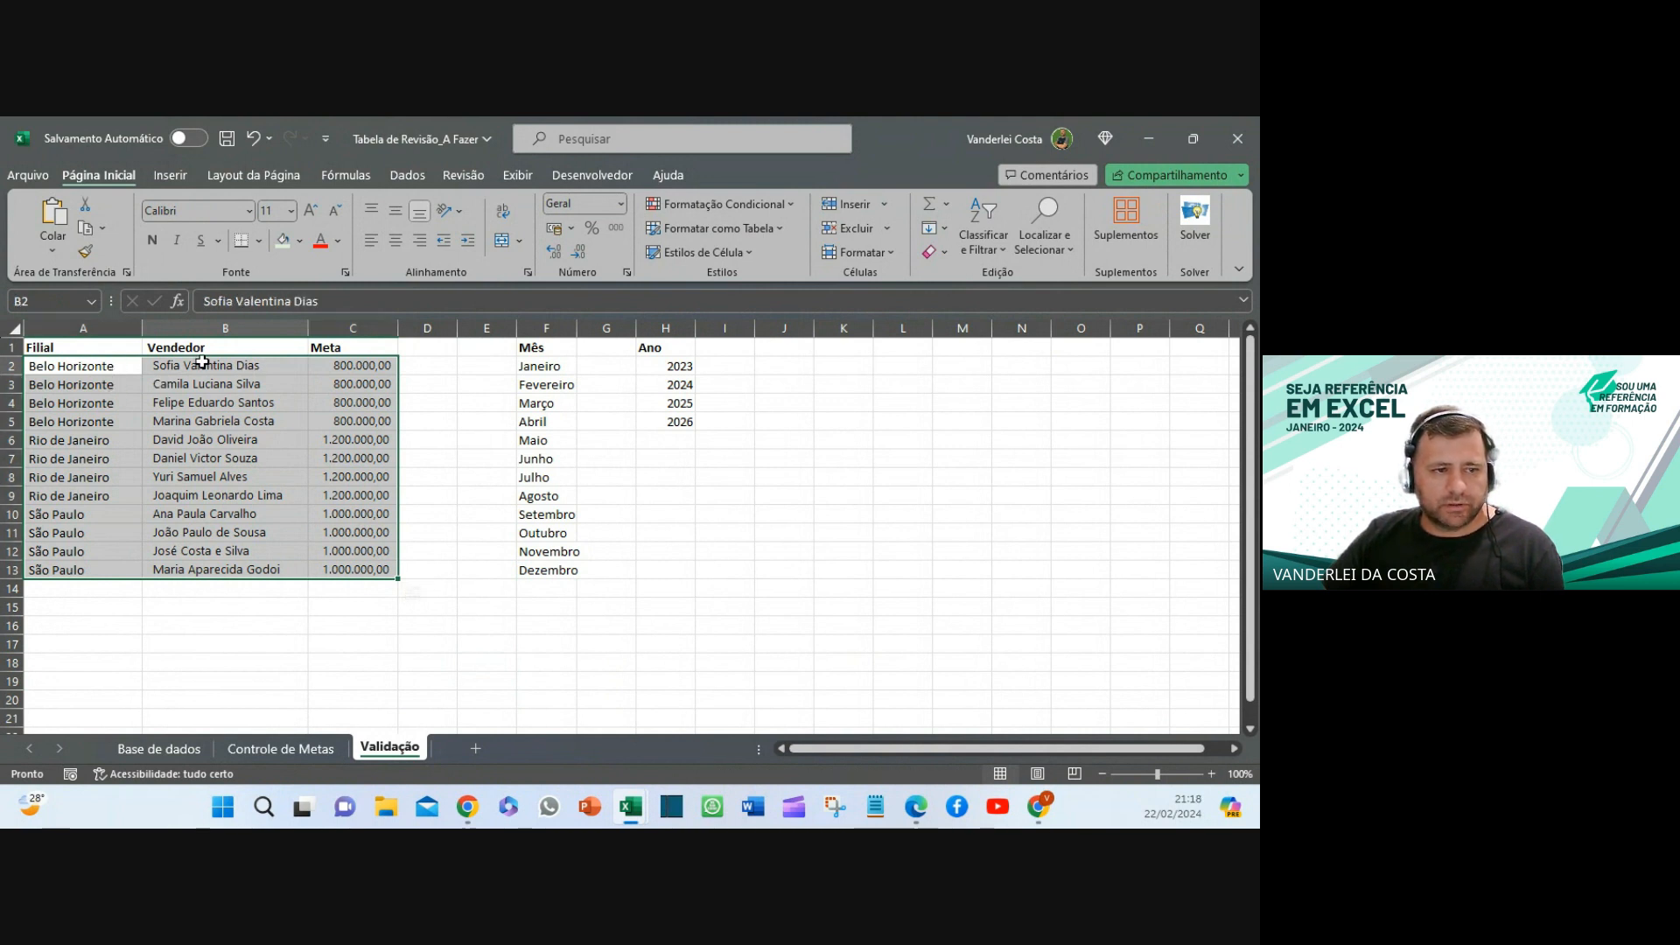
pyautogui.click(202, 361)
pyautogui.moveTo(207, 363); pyautogui.dragTo(350, 568)
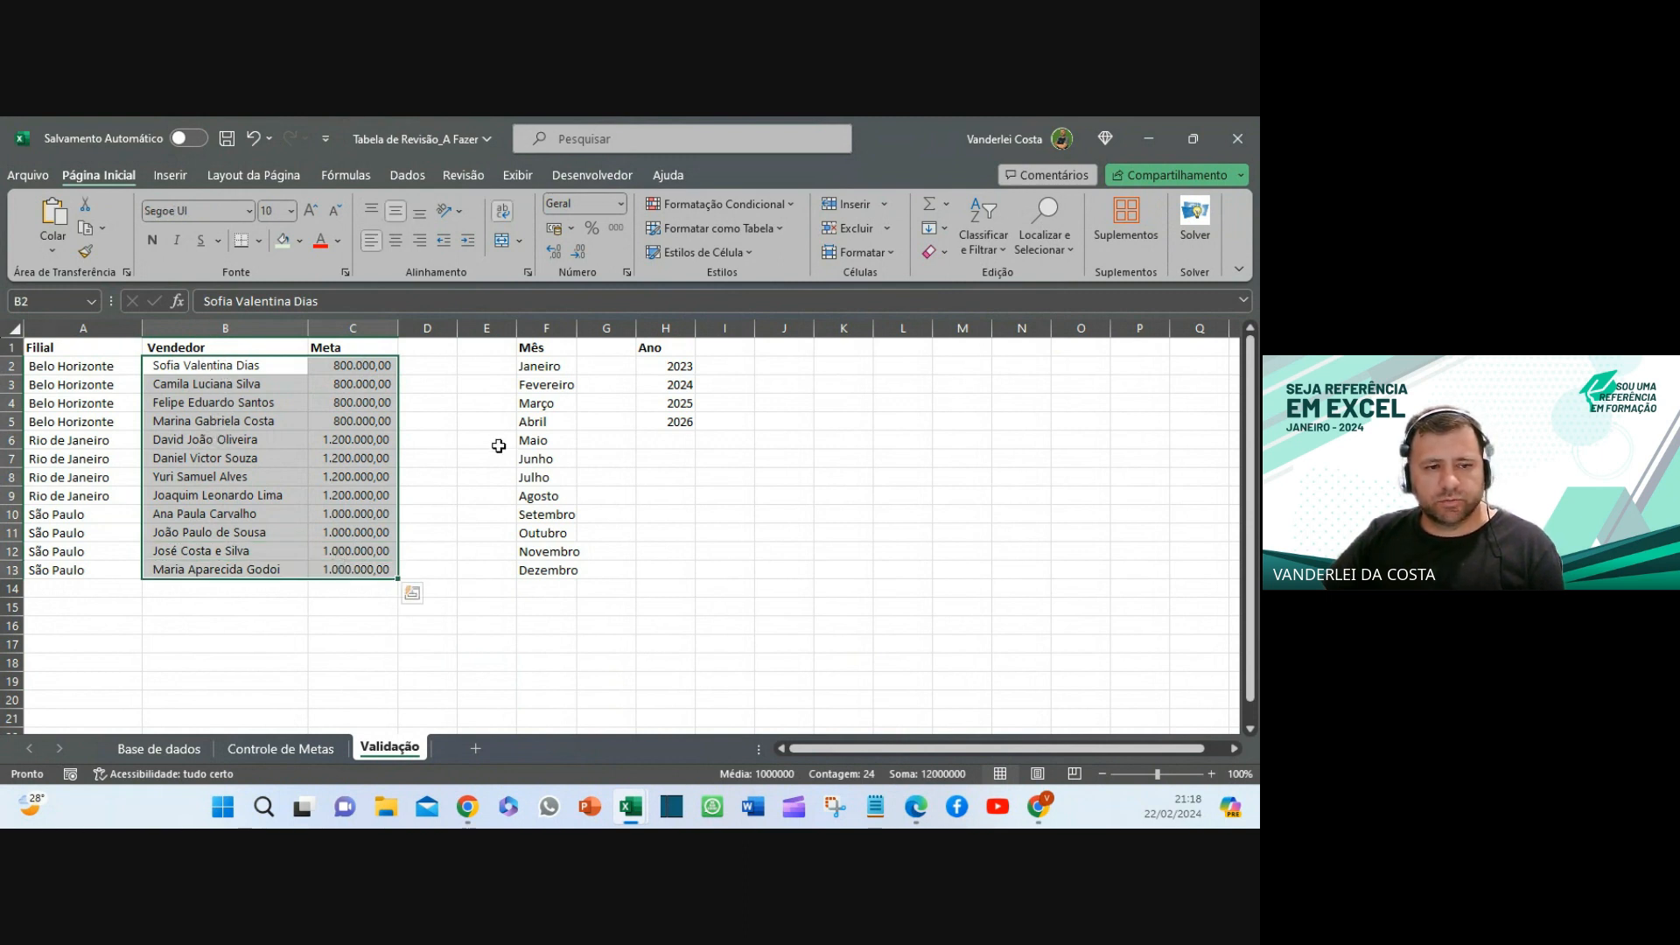
pyautogui.click(75, 367)
pyautogui.moveTo(438, 368); pyautogui.dragTo(427, 570)
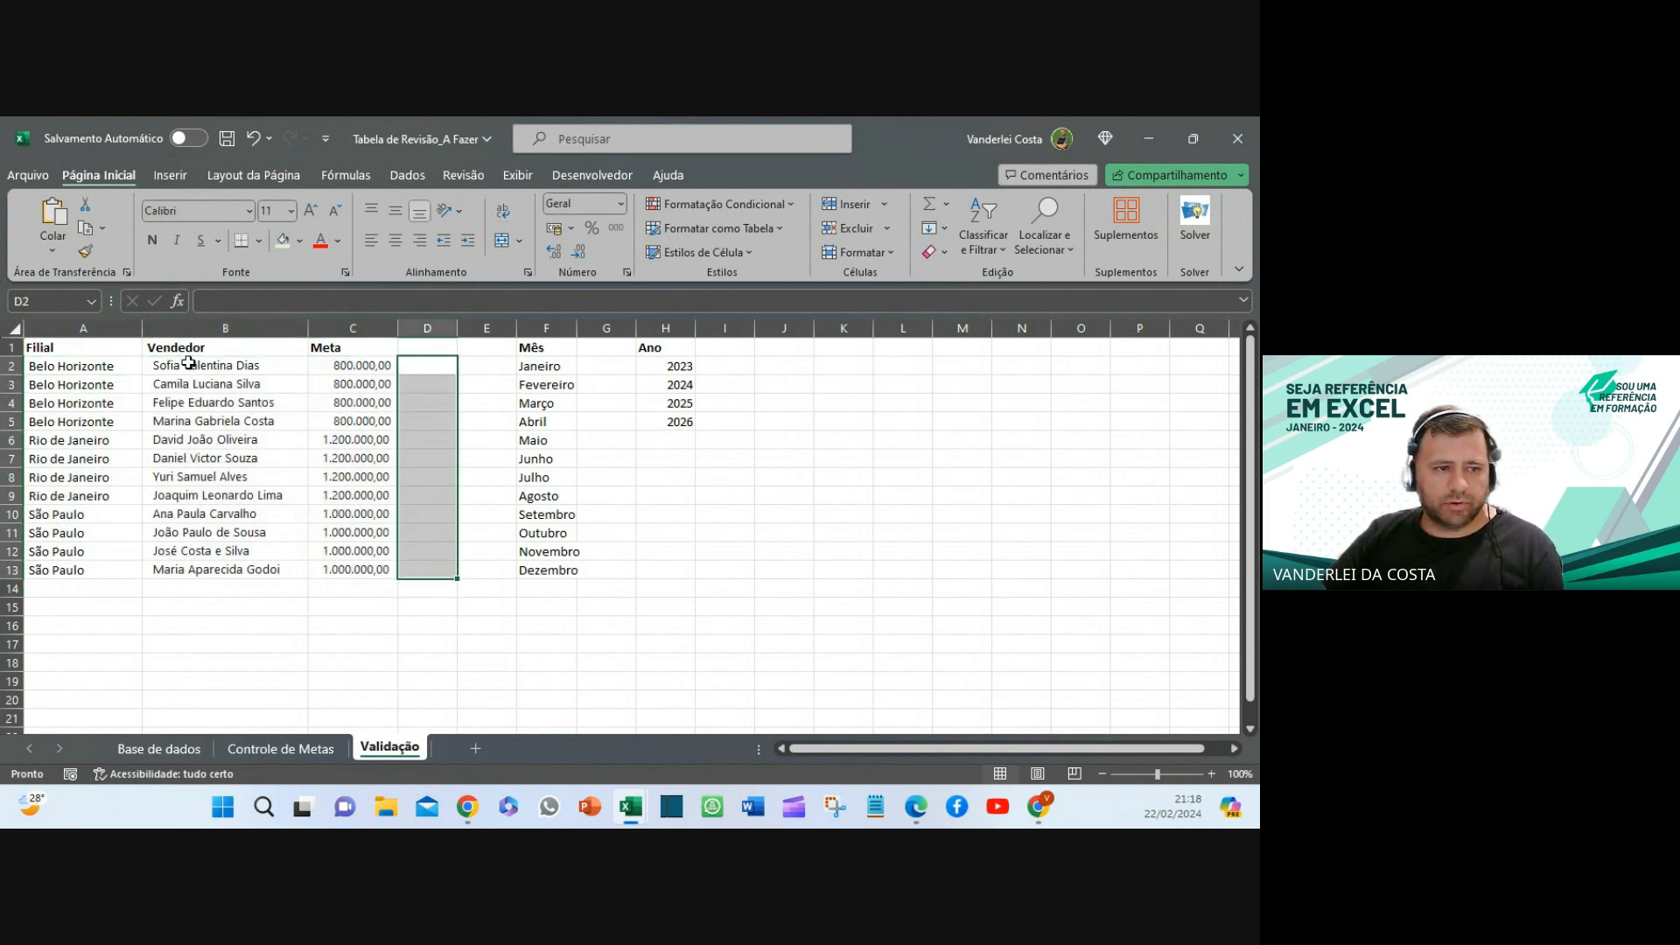
pyautogui.moveTo(189, 362); pyautogui.dragTo(412, 576)
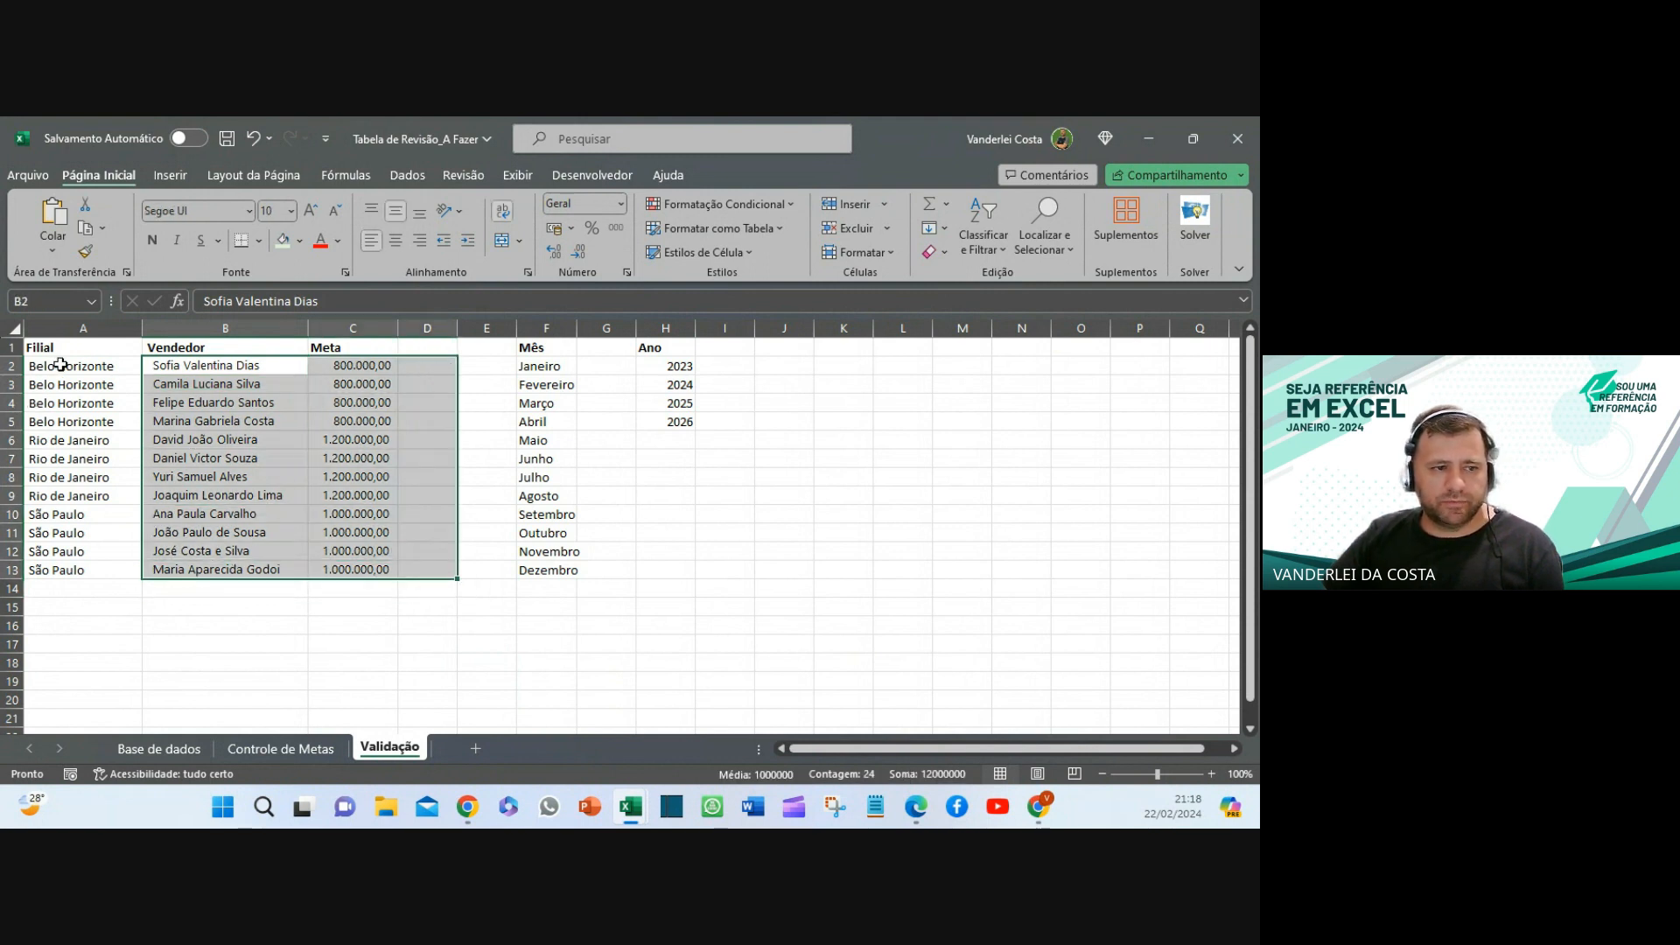
pyautogui.moveTo(60, 364); pyautogui.dragTo(357, 572)
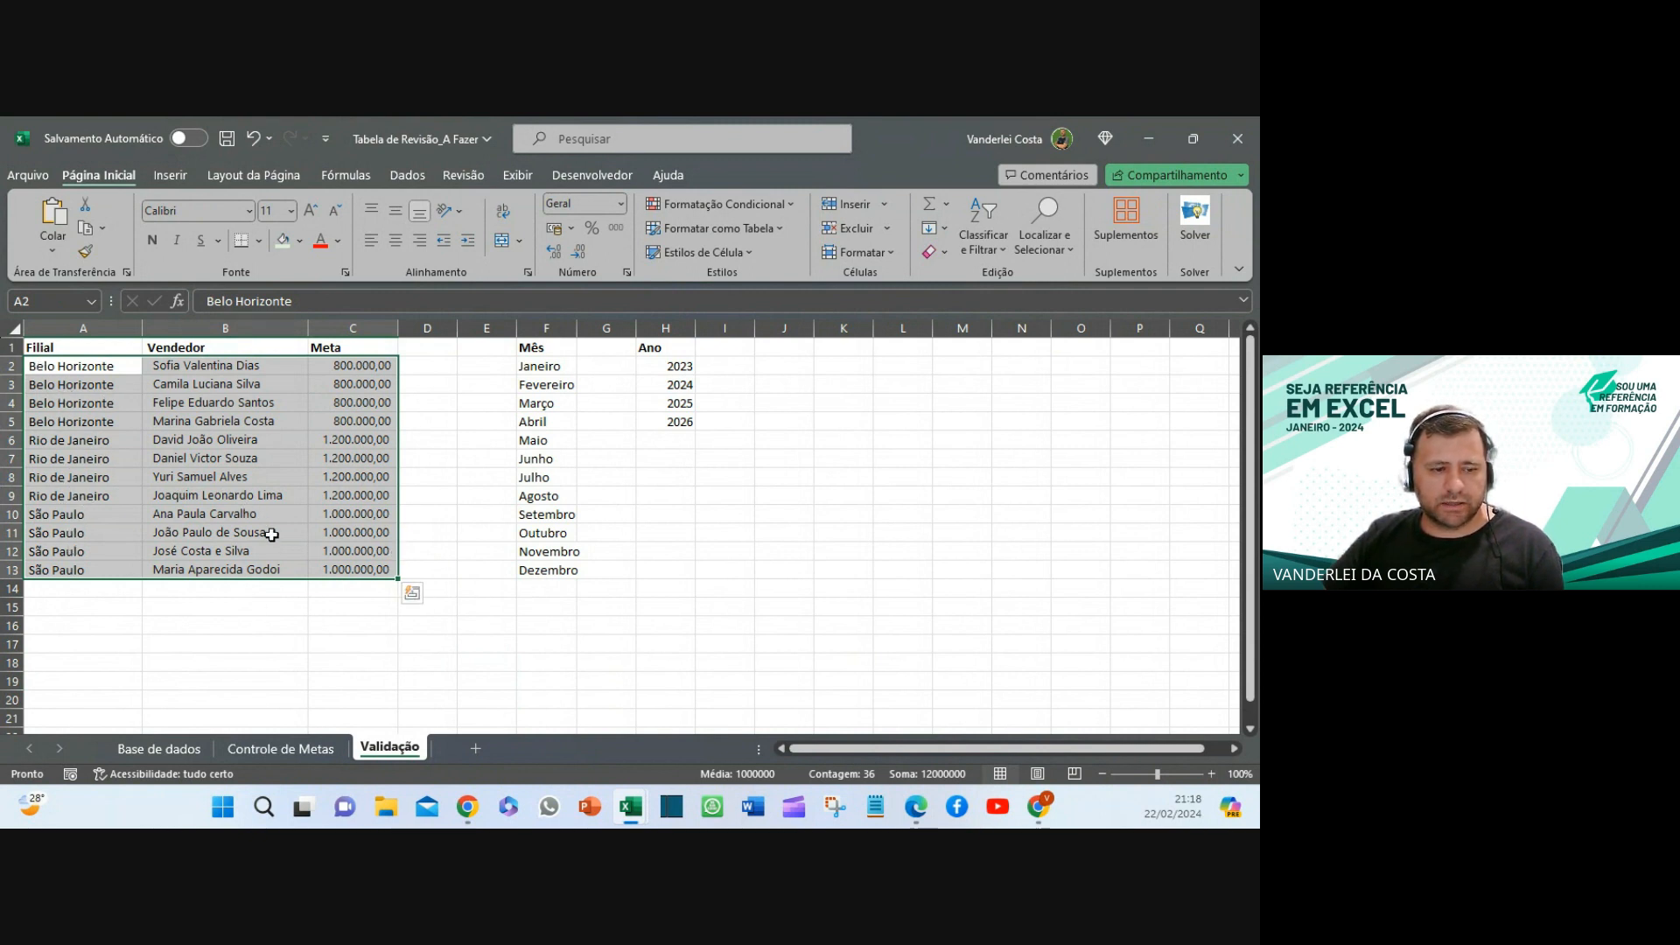
pyautogui.click(437, 643)
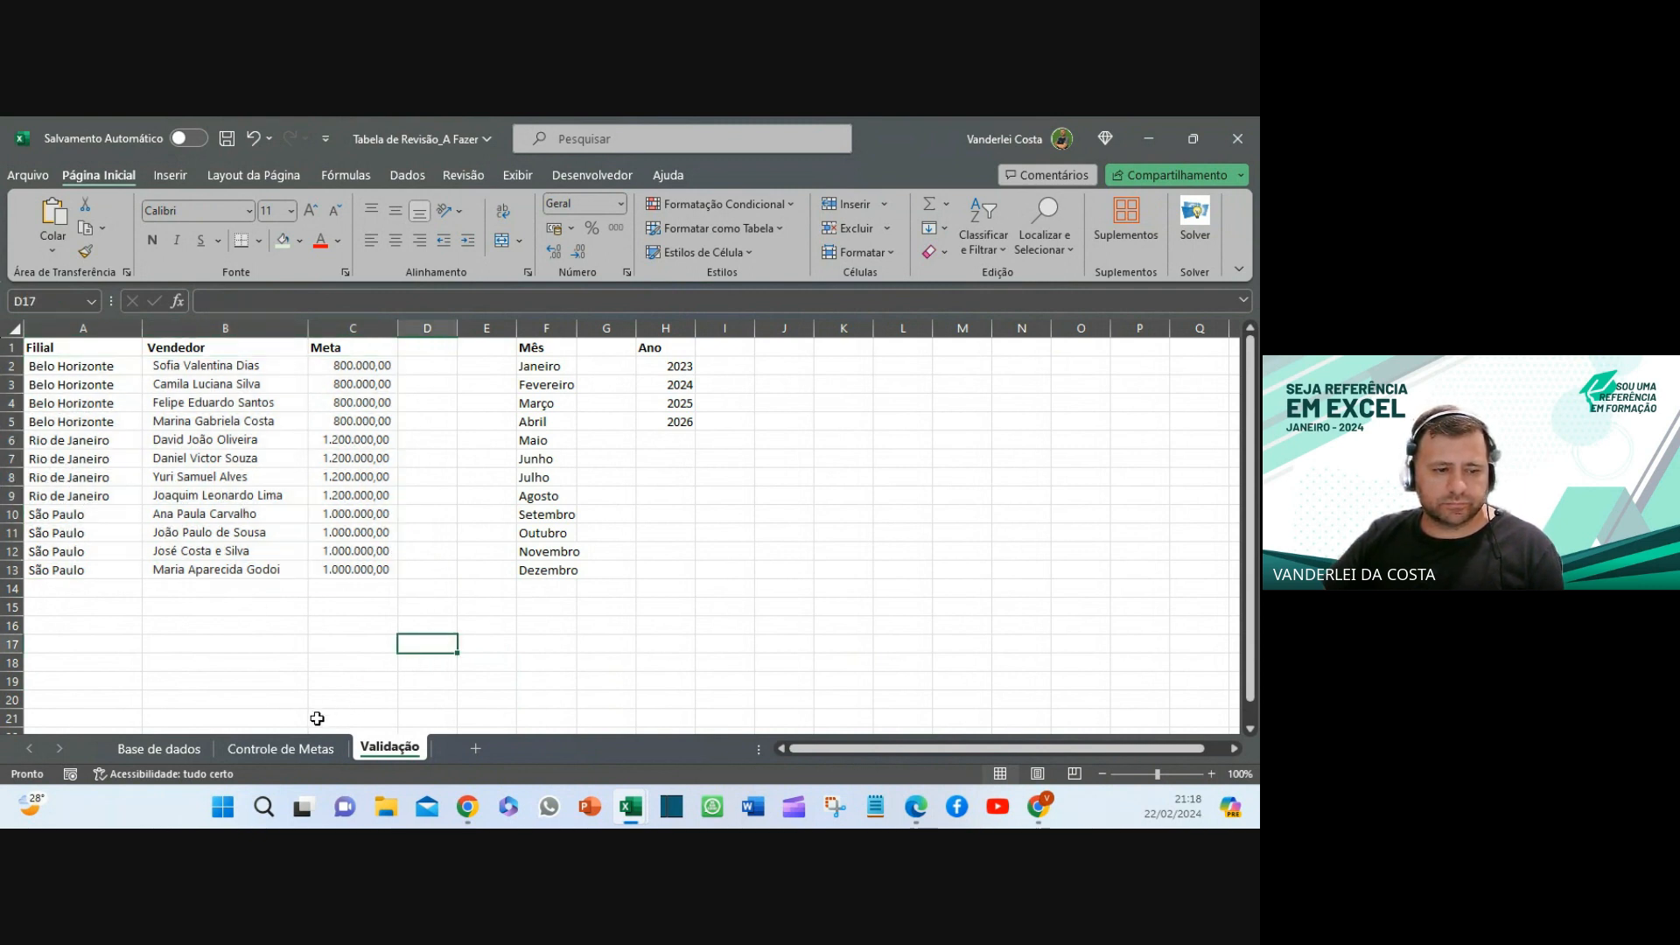
pyautogui.click(273, 753)
# - Link summary Meta cells C3, C4 and C5 to the branch goal totals C14, I14 and O14
pyautogui.click(671, 643)
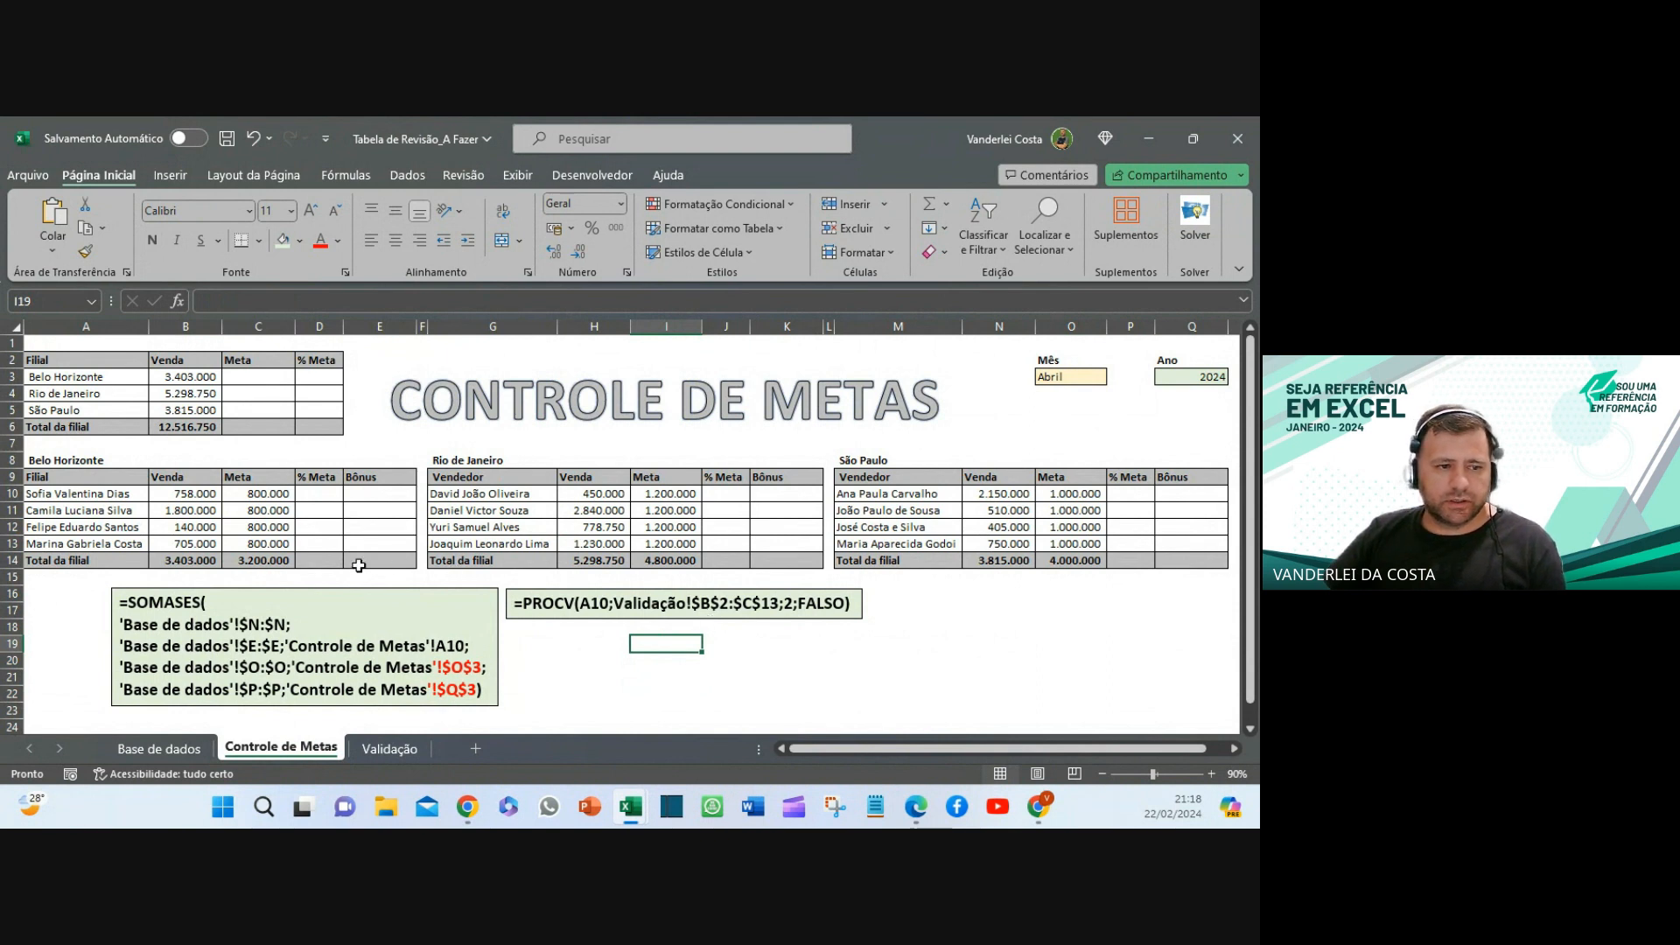
pyautogui.click(258, 560)
pyautogui.click(278, 378)
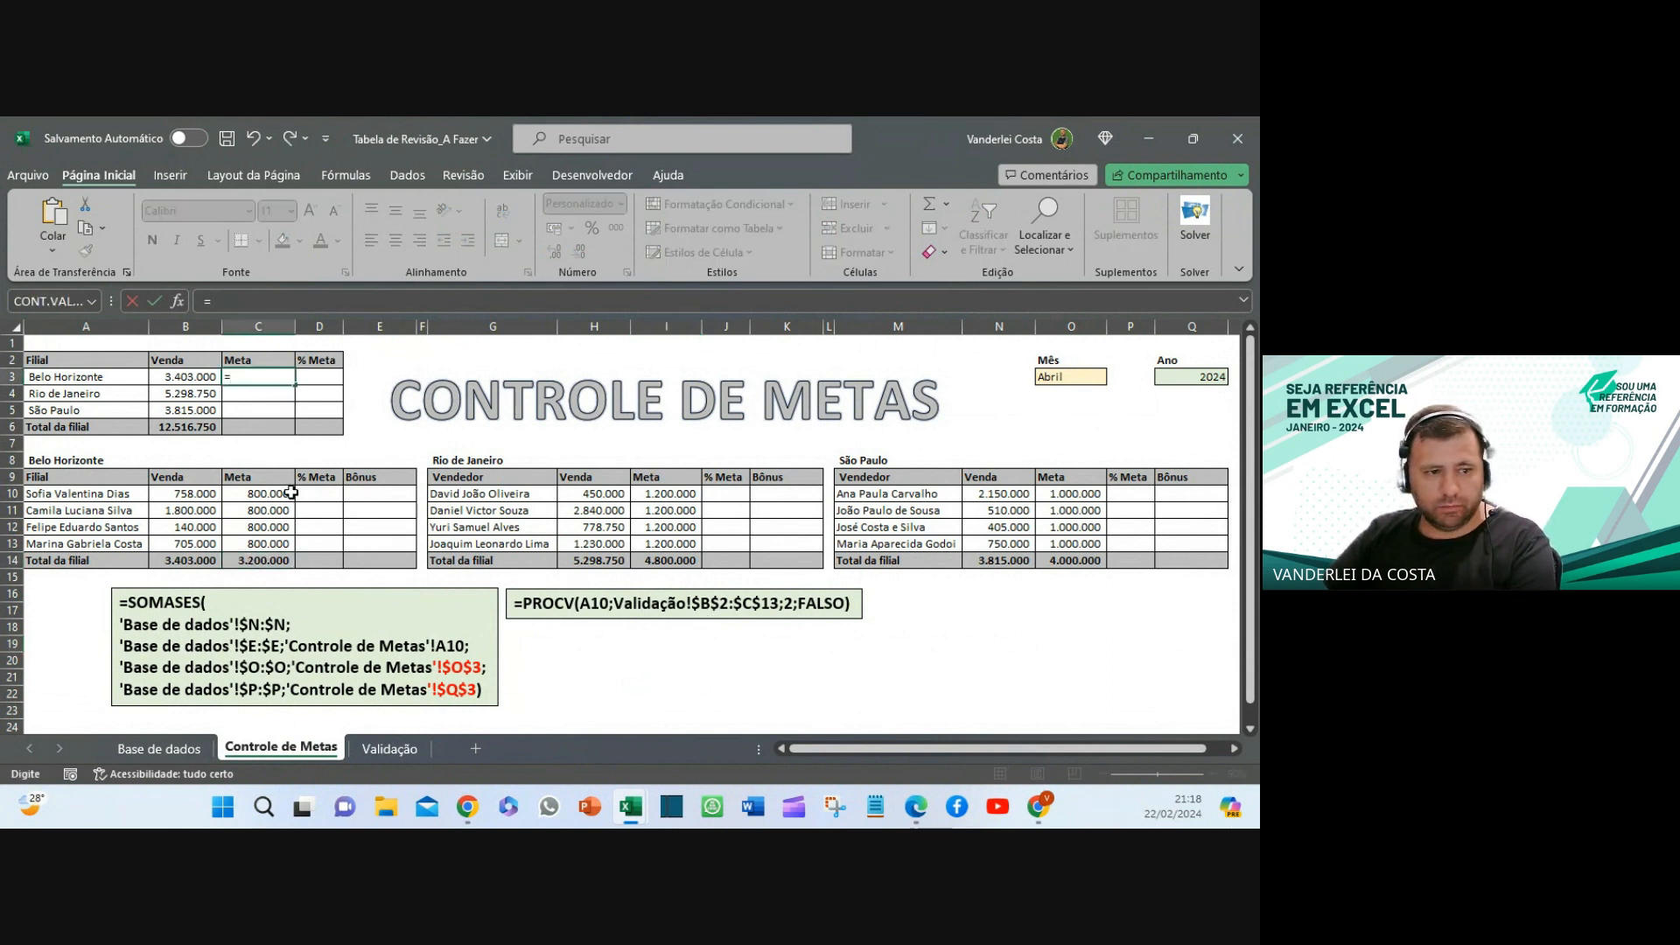
pyautogui.click(254, 560)
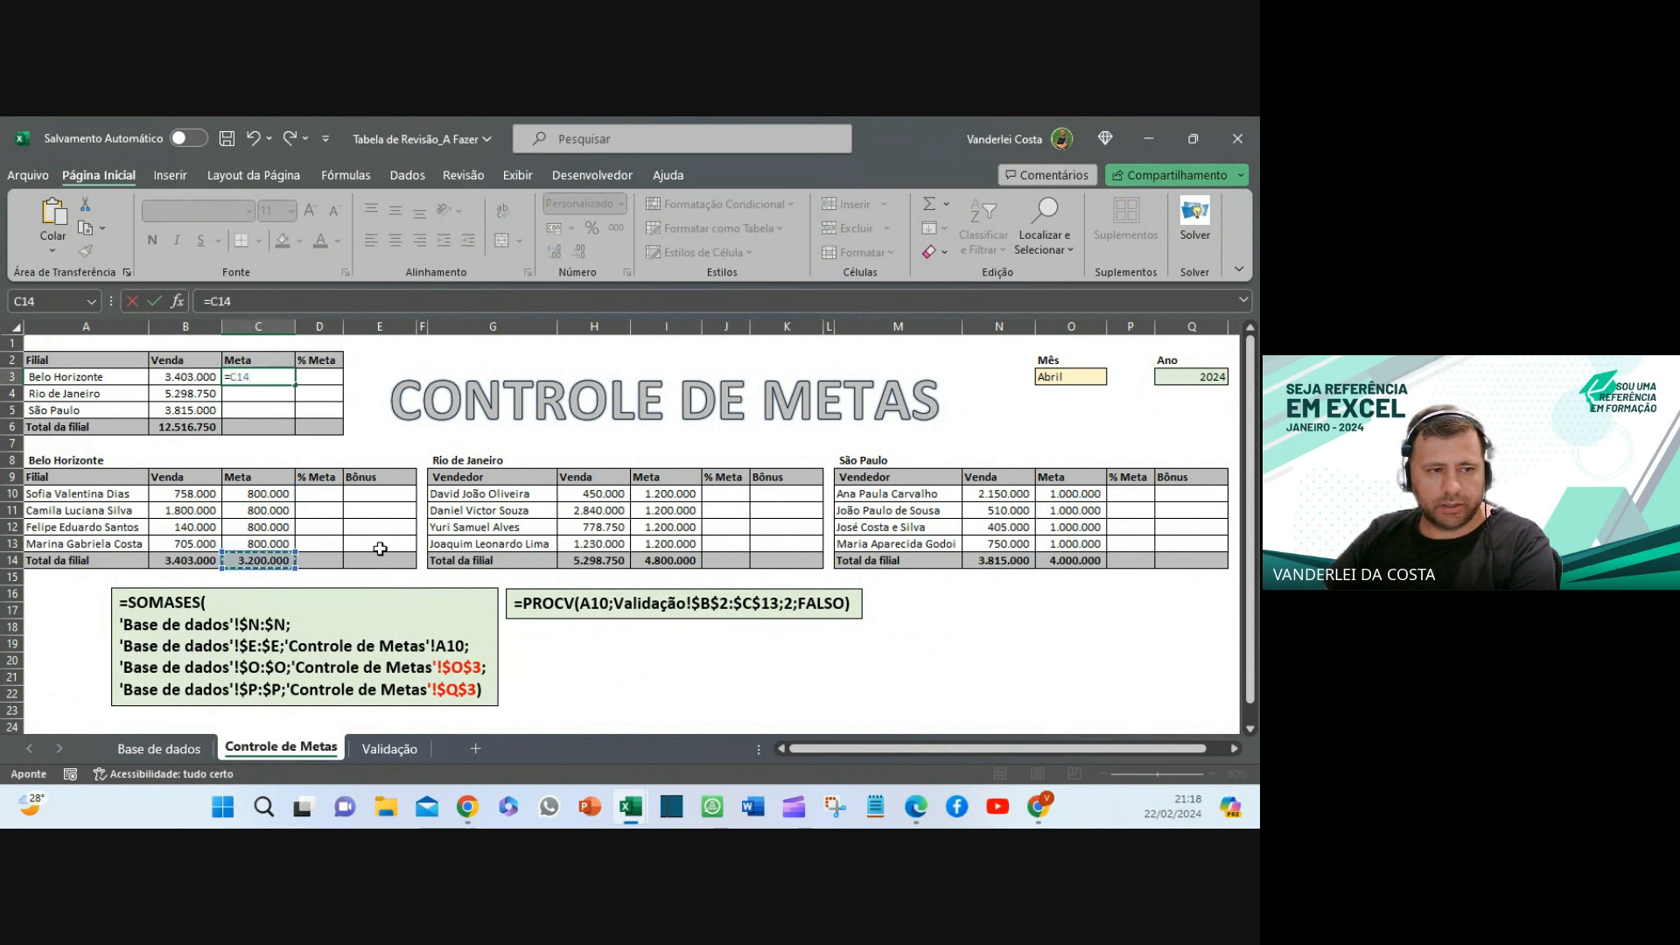
pyautogui.press('Return')
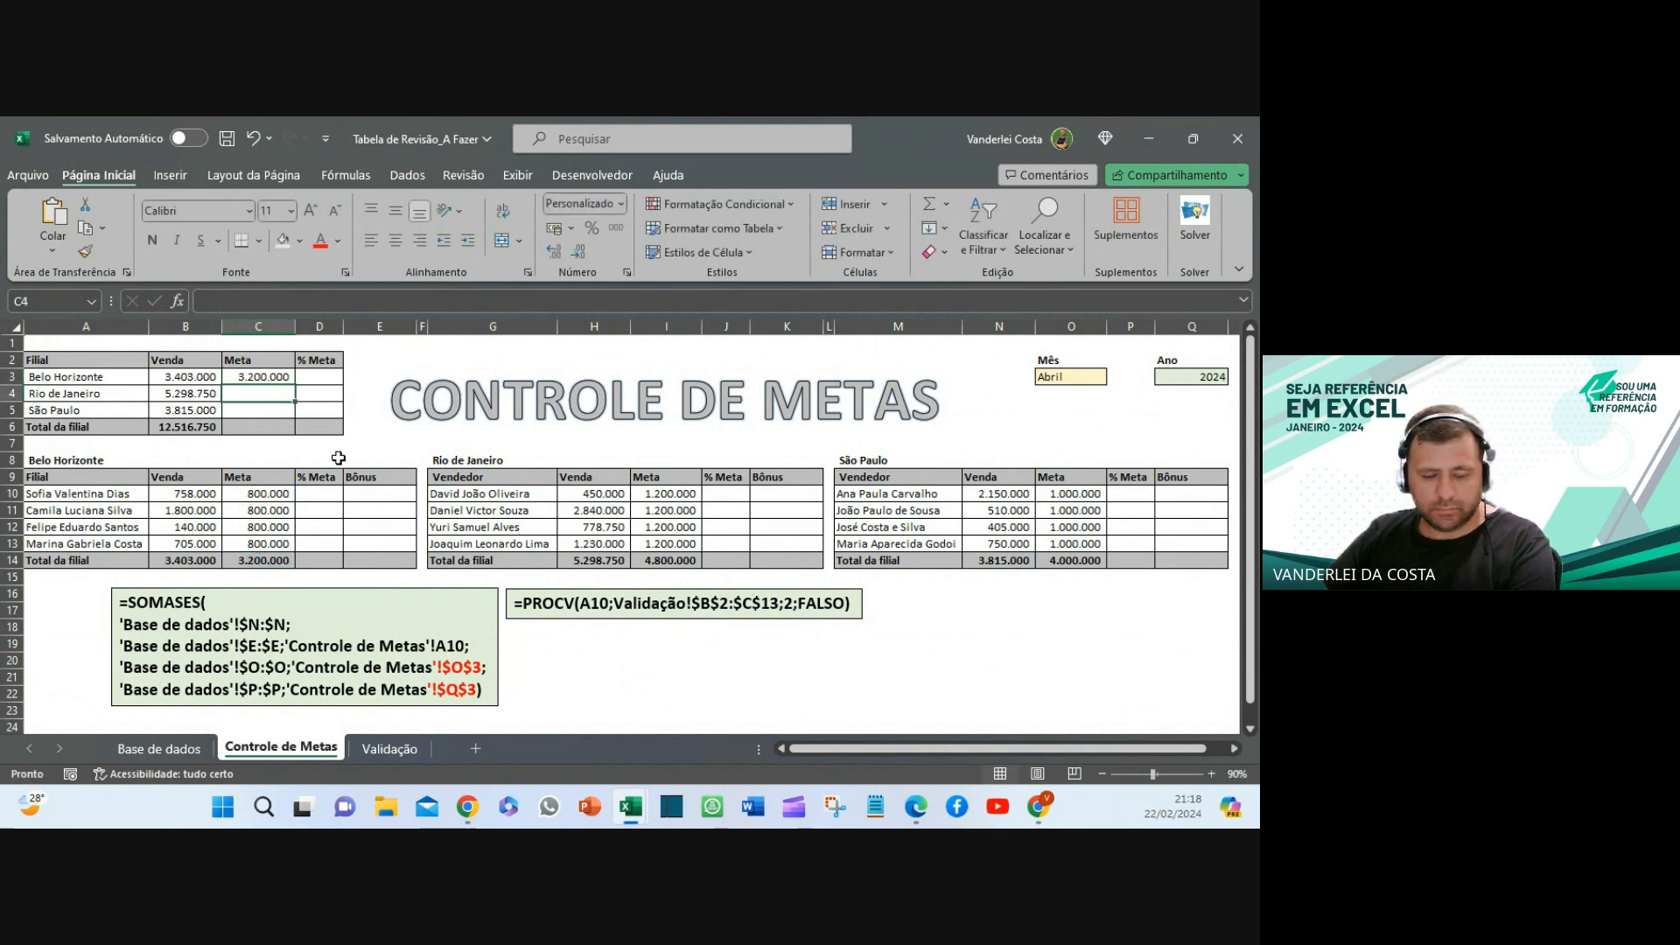
pyautogui.write('=')
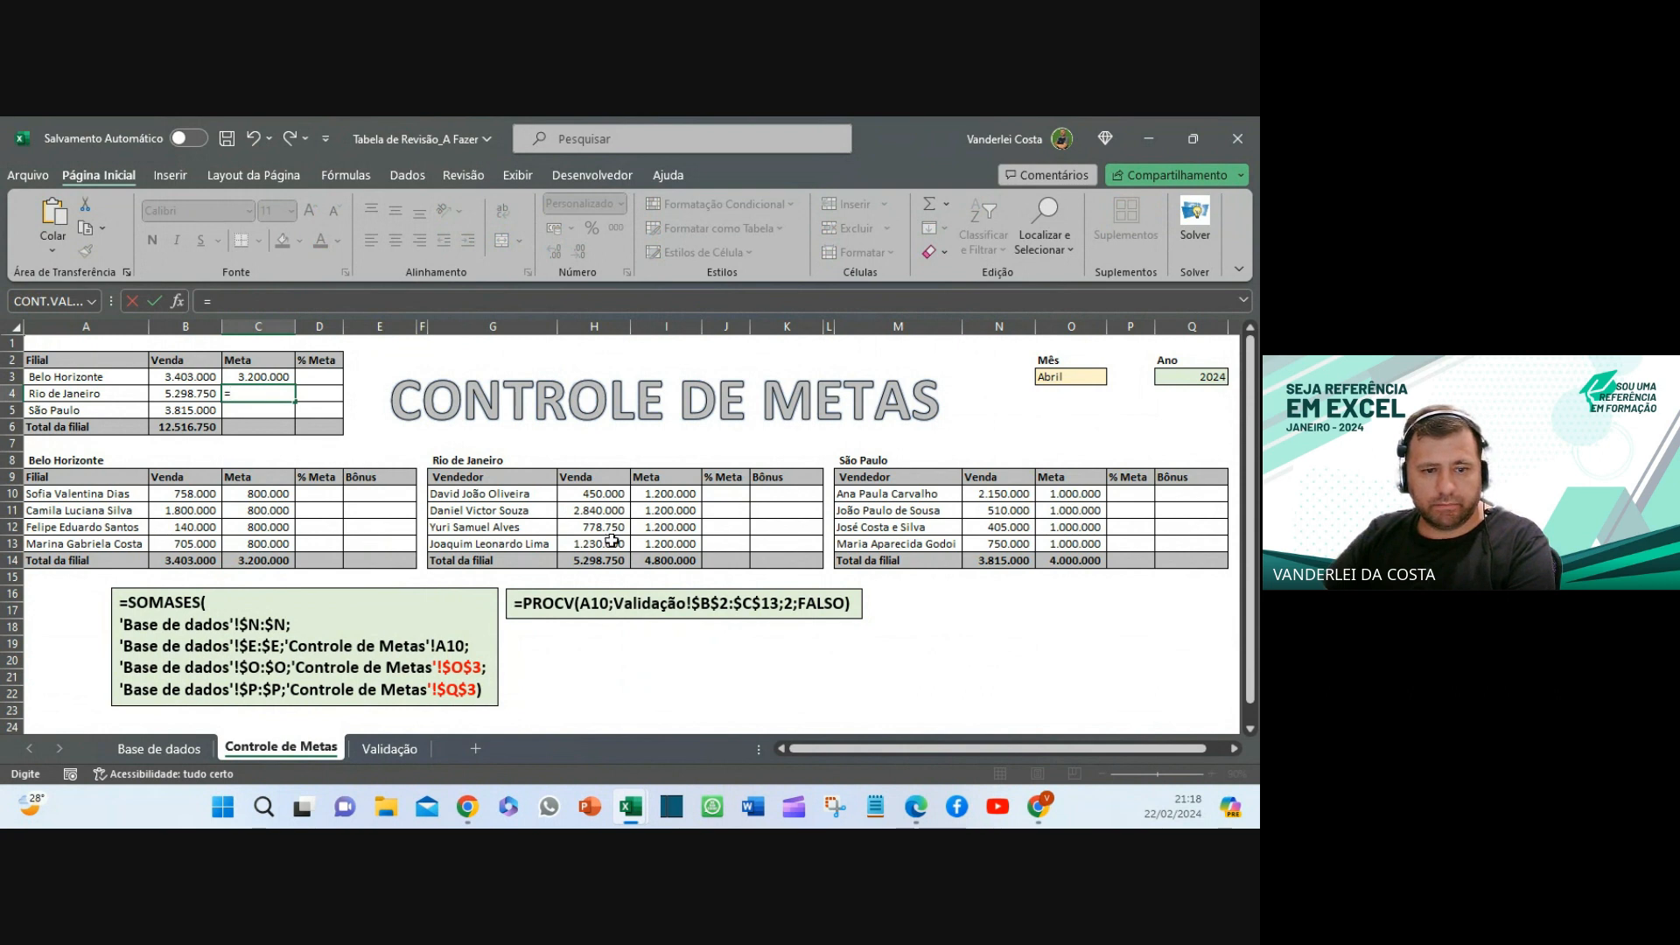
pyautogui.click(667, 563)
pyautogui.press('Return')
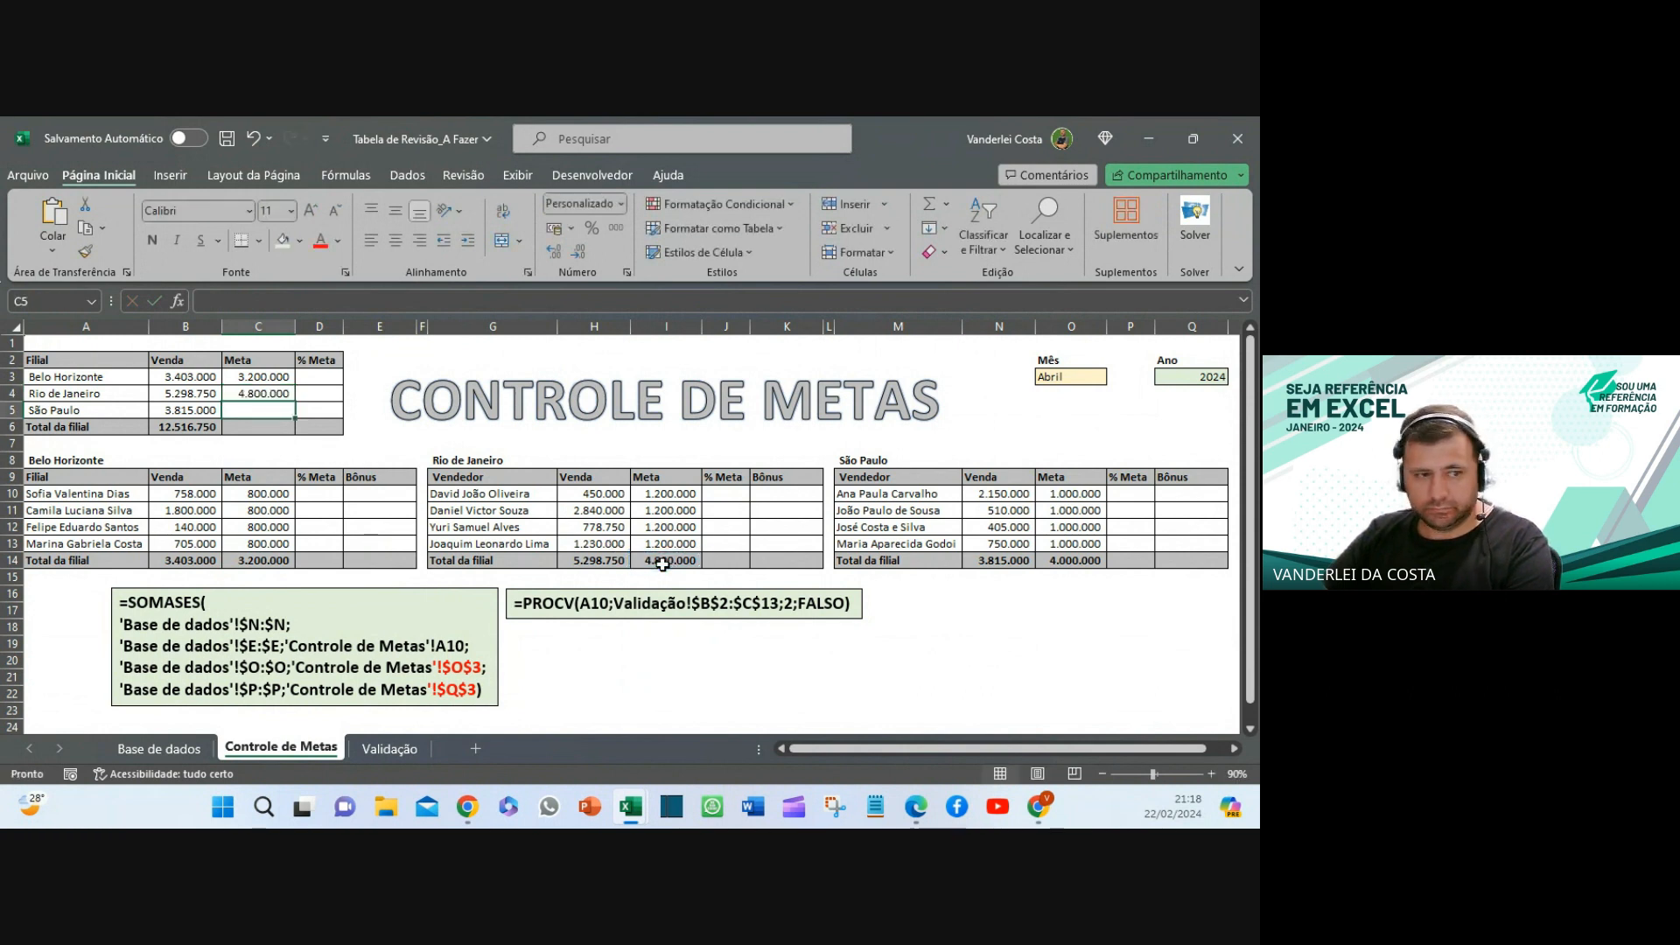
pyautogui.write('=')
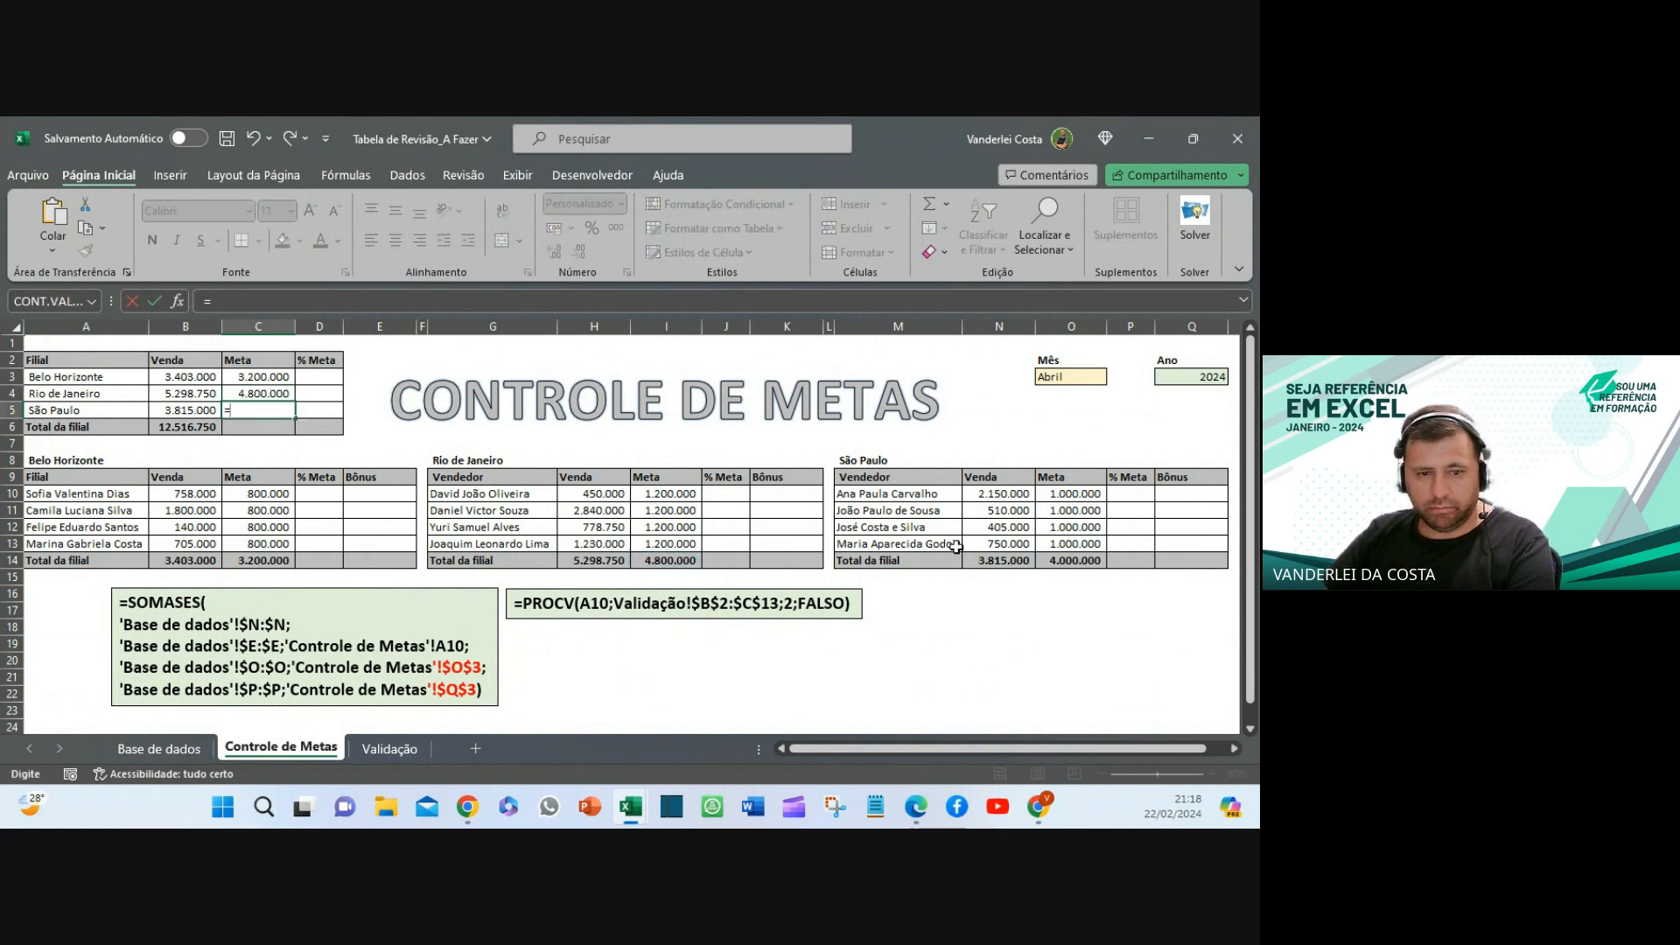
pyautogui.click(1061, 564)
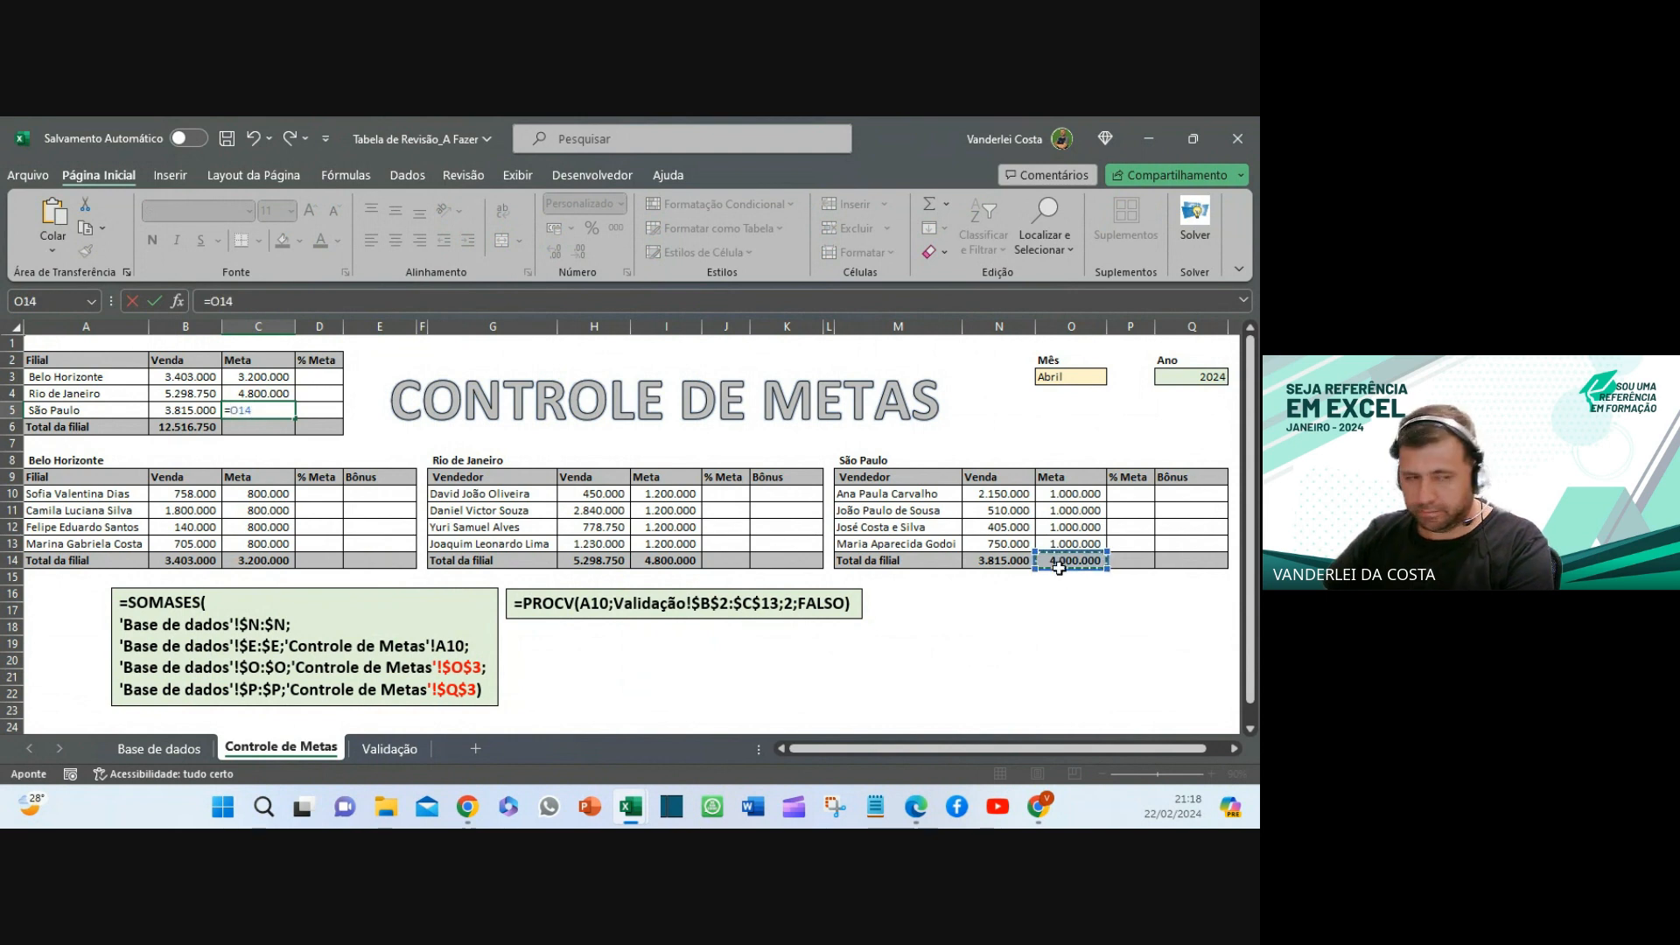
pyautogui.press('Return')
# - Extend B6's SOMA total into C6 so the Meta column totals 12.000.000
pyautogui.click(187, 430)
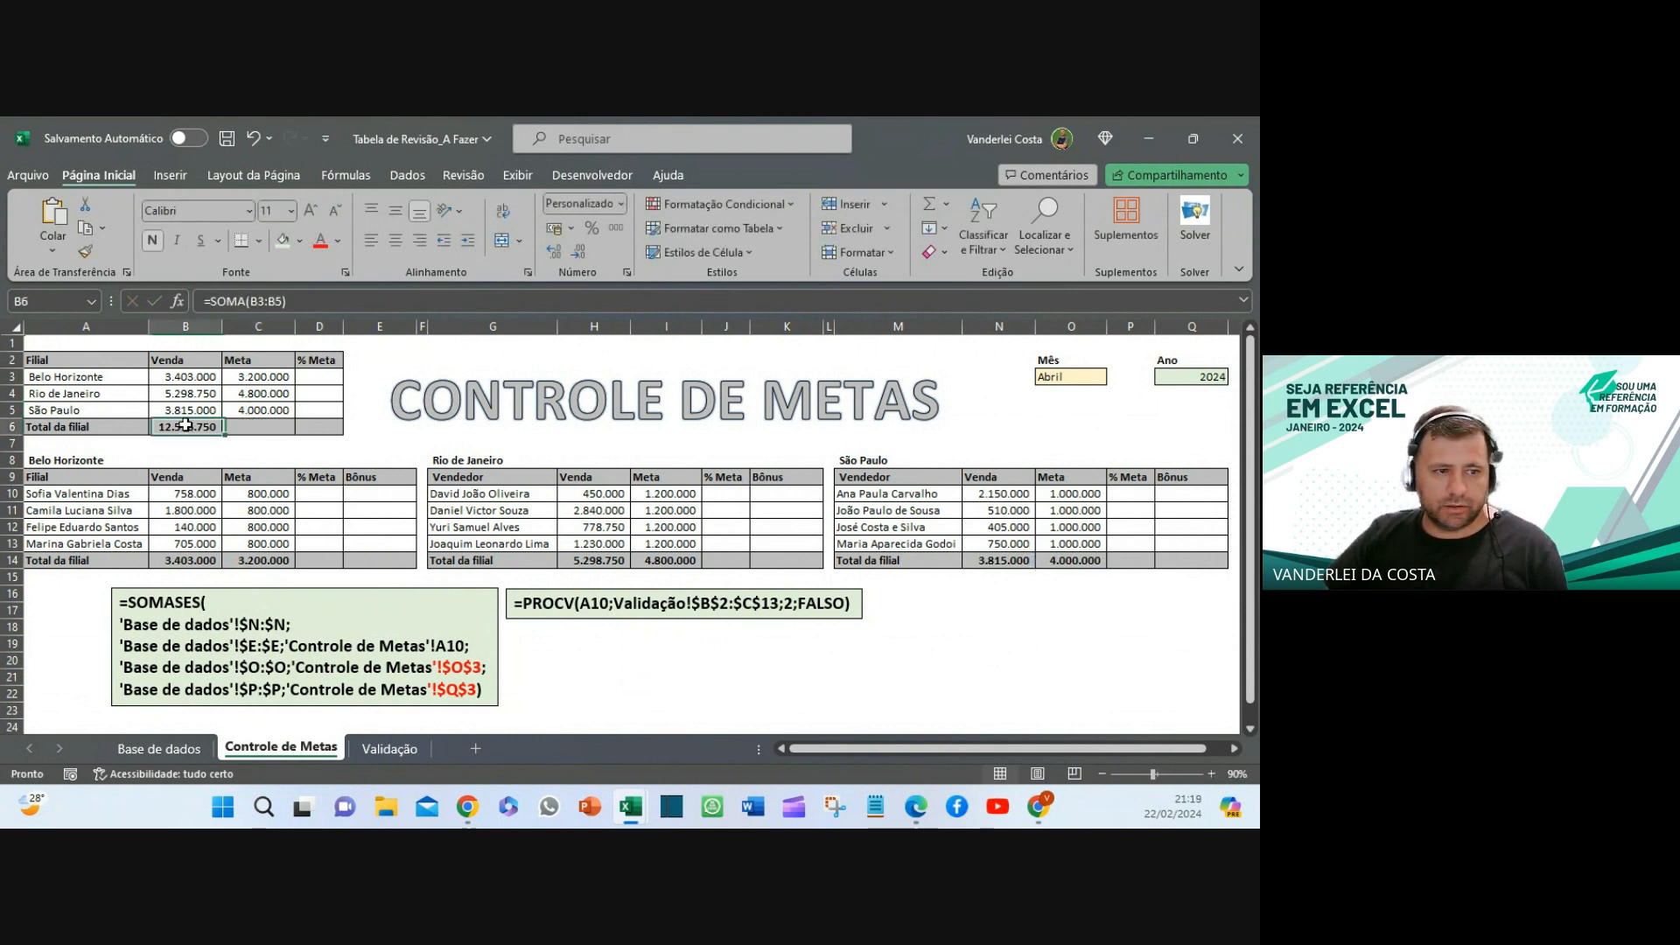
pyautogui.moveTo(221, 435); pyautogui.dragTo(275, 435)
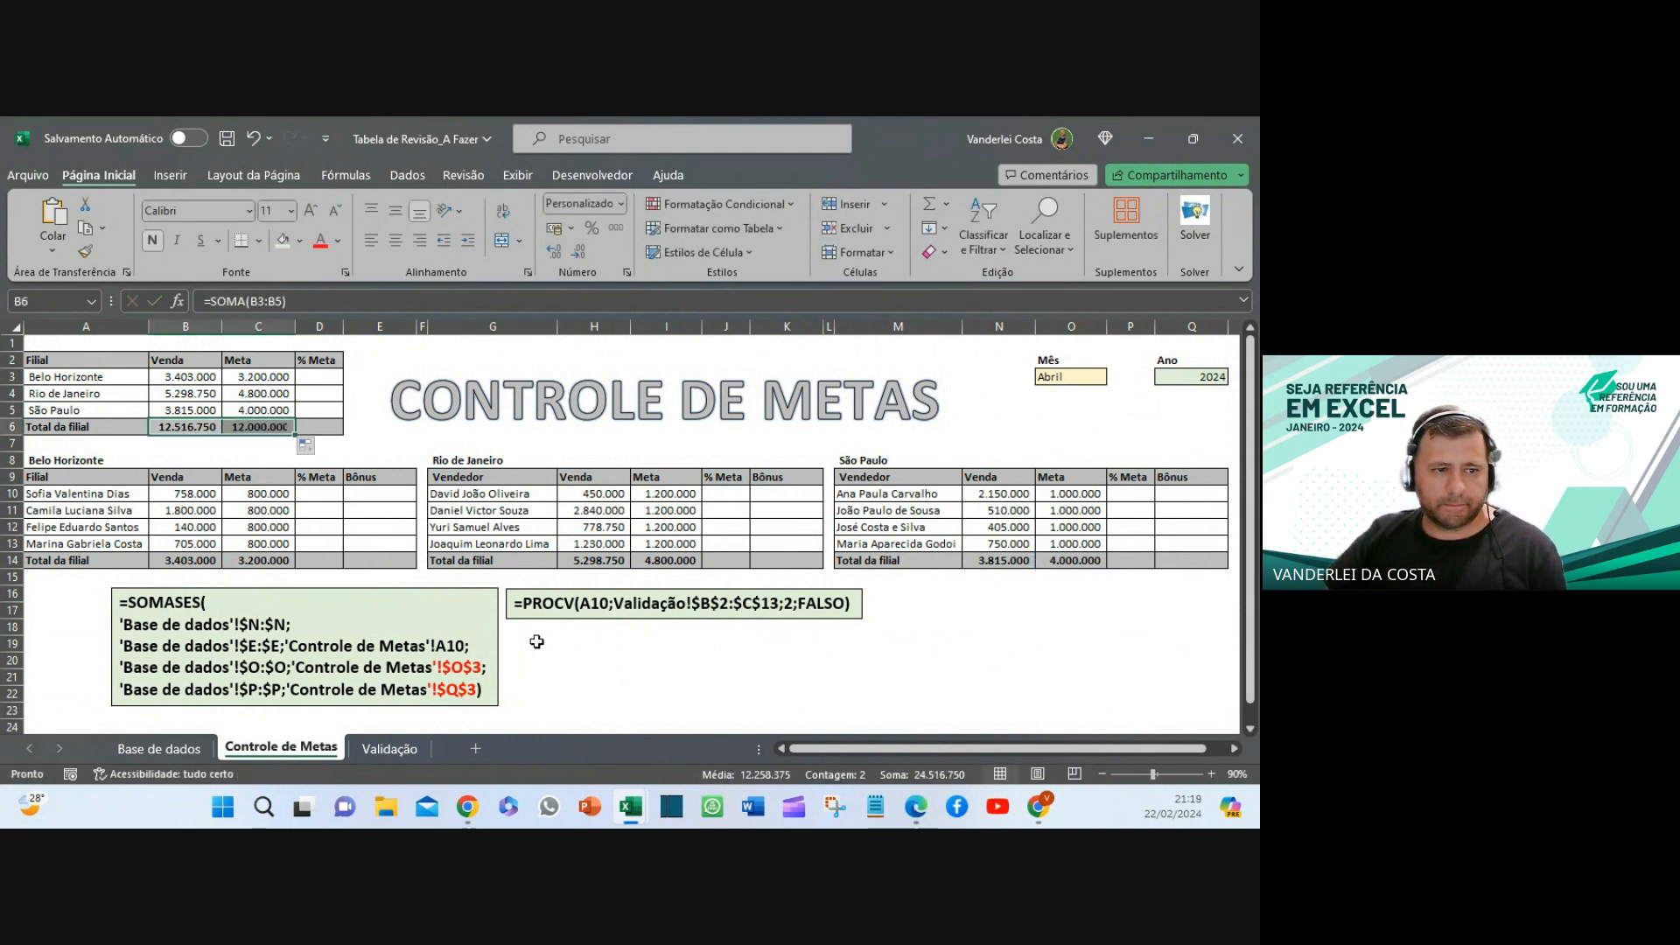
pyautogui.click(619, 709)
pyautogui.moveTo(327, 384); pyautogui.dragTo(320, 429)
pyautogui.moveTo(307, 491); pyautogui.dragTo(319, 563)
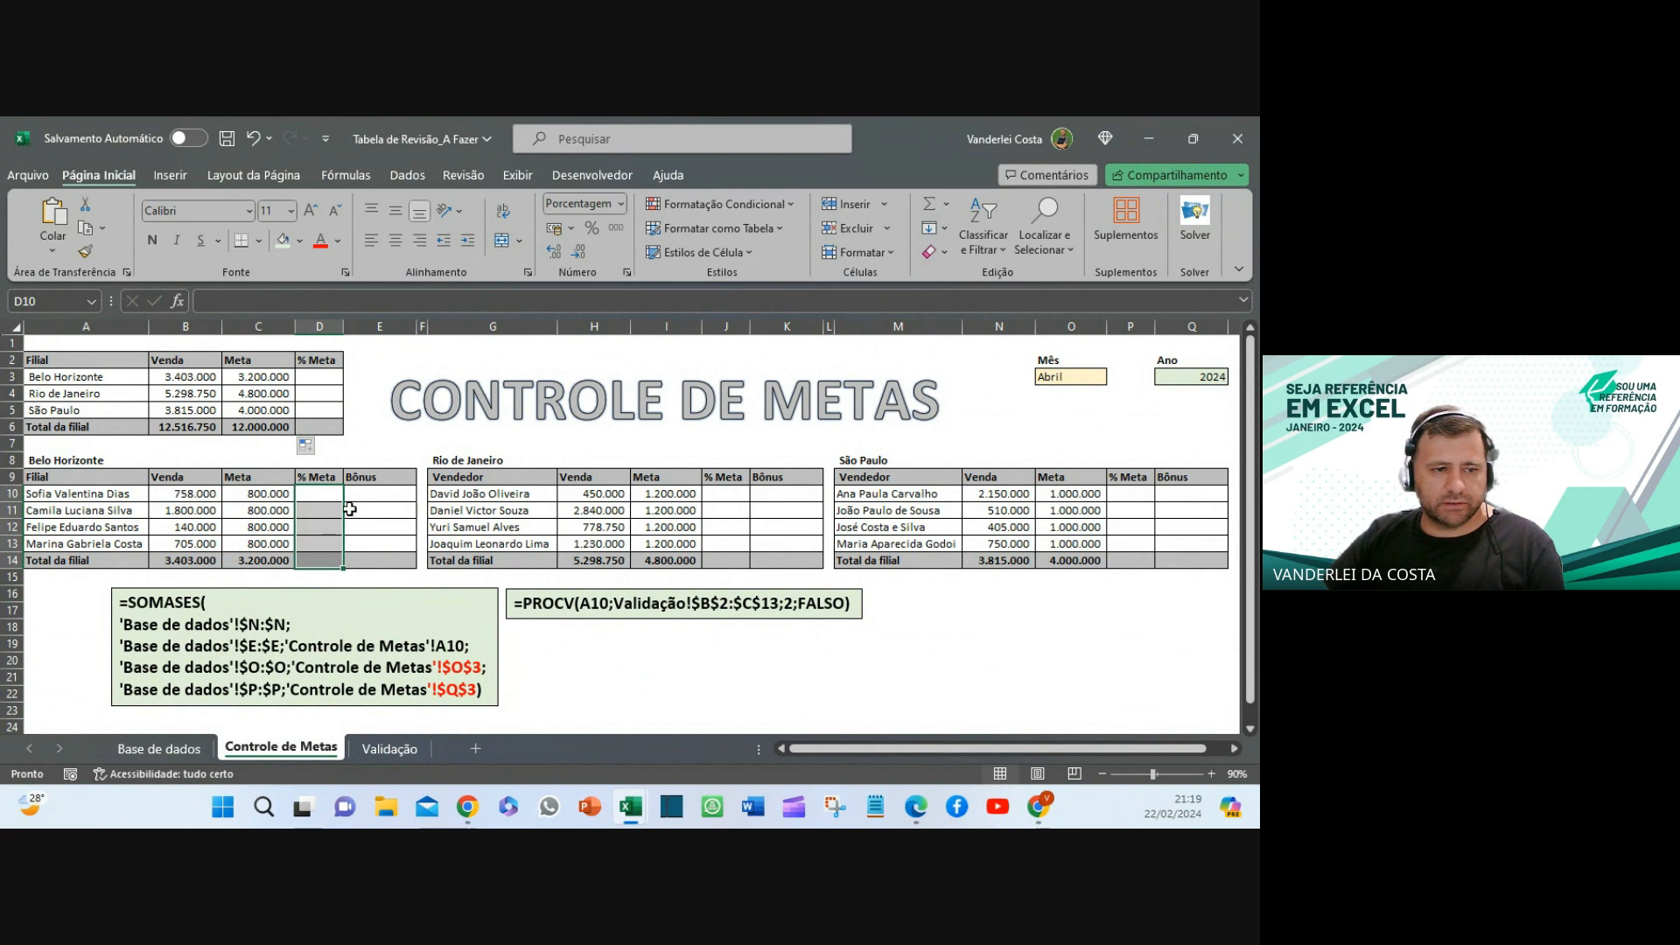
# - Enter =B10/C10 in D10 for the first seller's % Meta
pyautogui.click(321, 491)
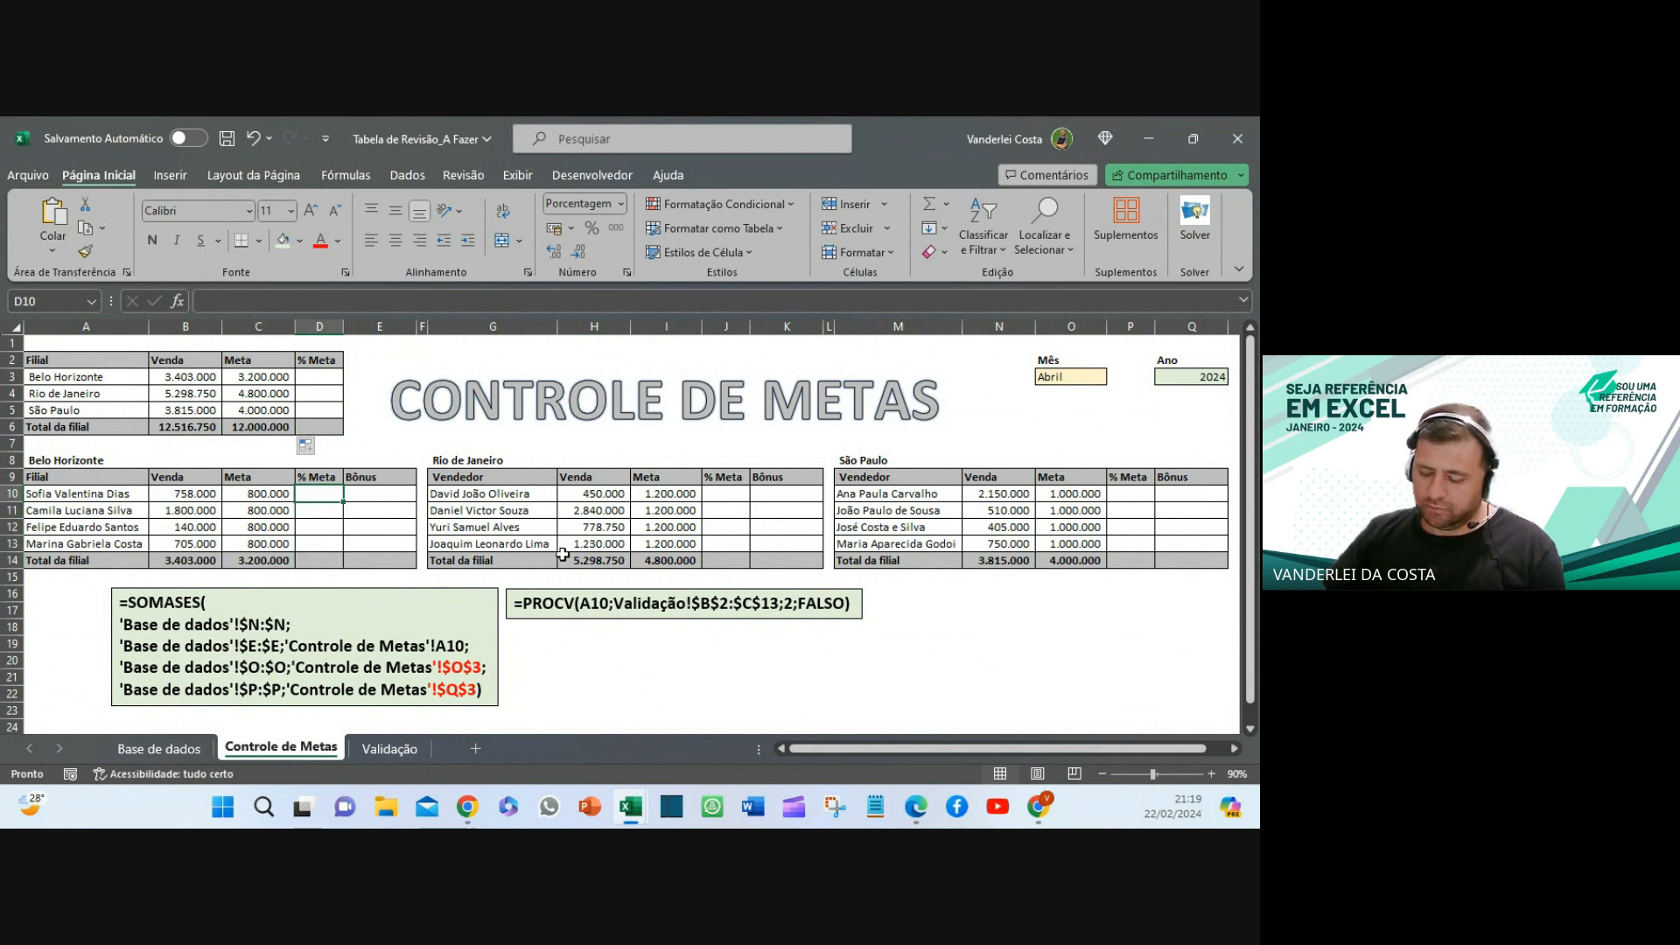
pyautogui.write('=')
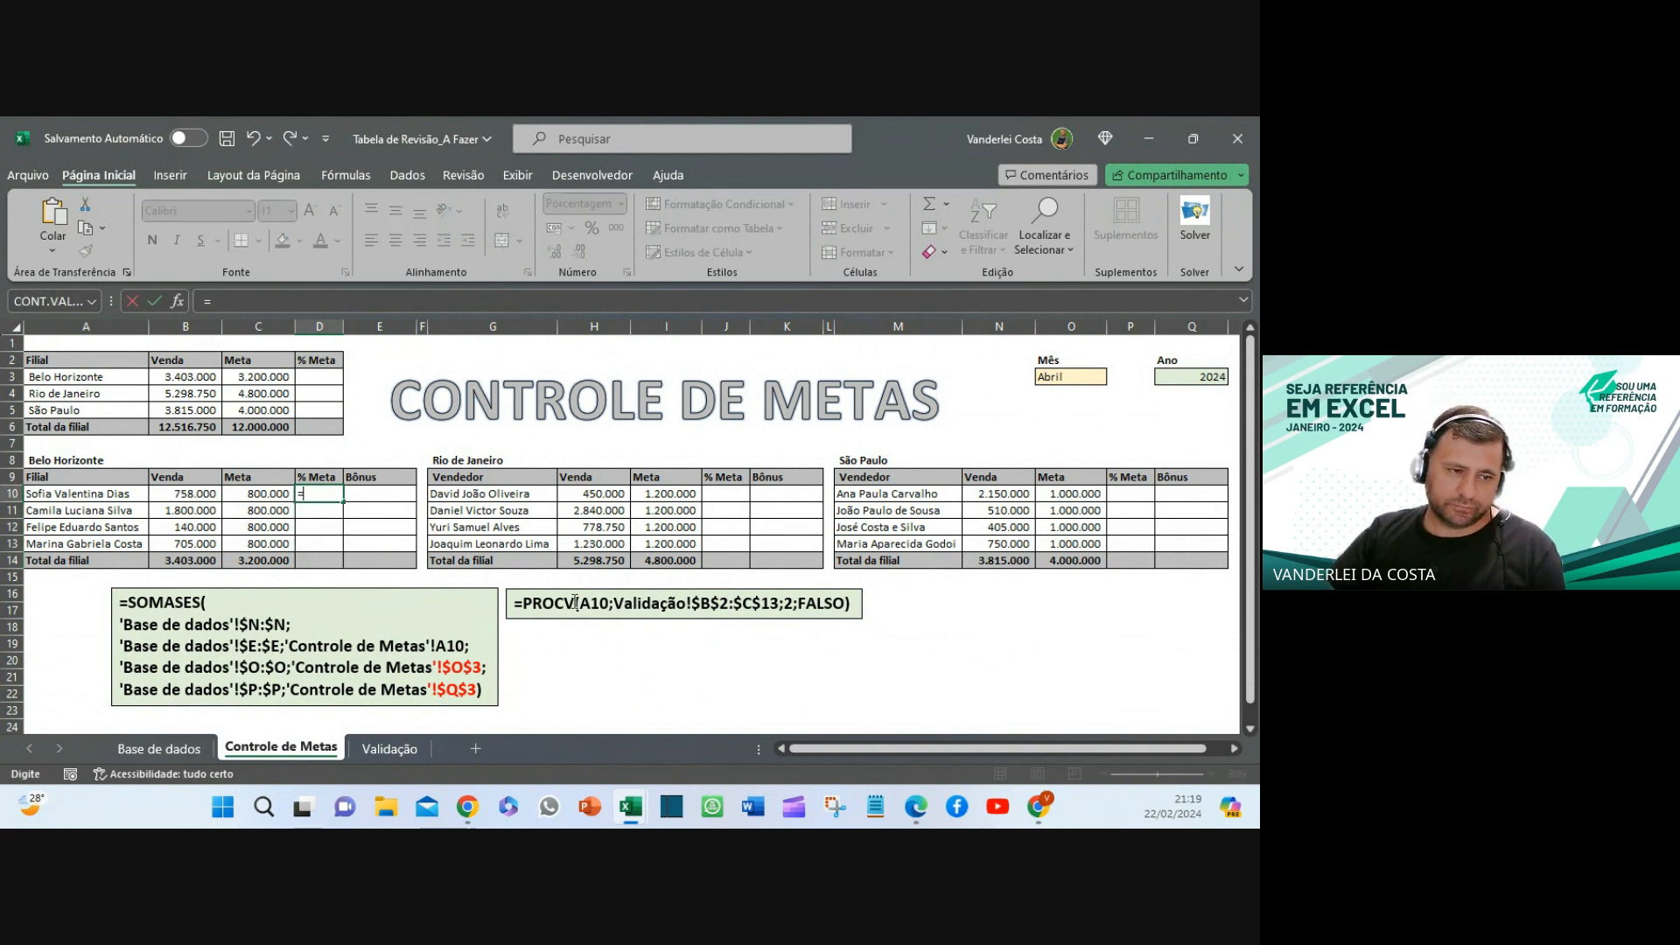
pyautogui.click(194, 494)
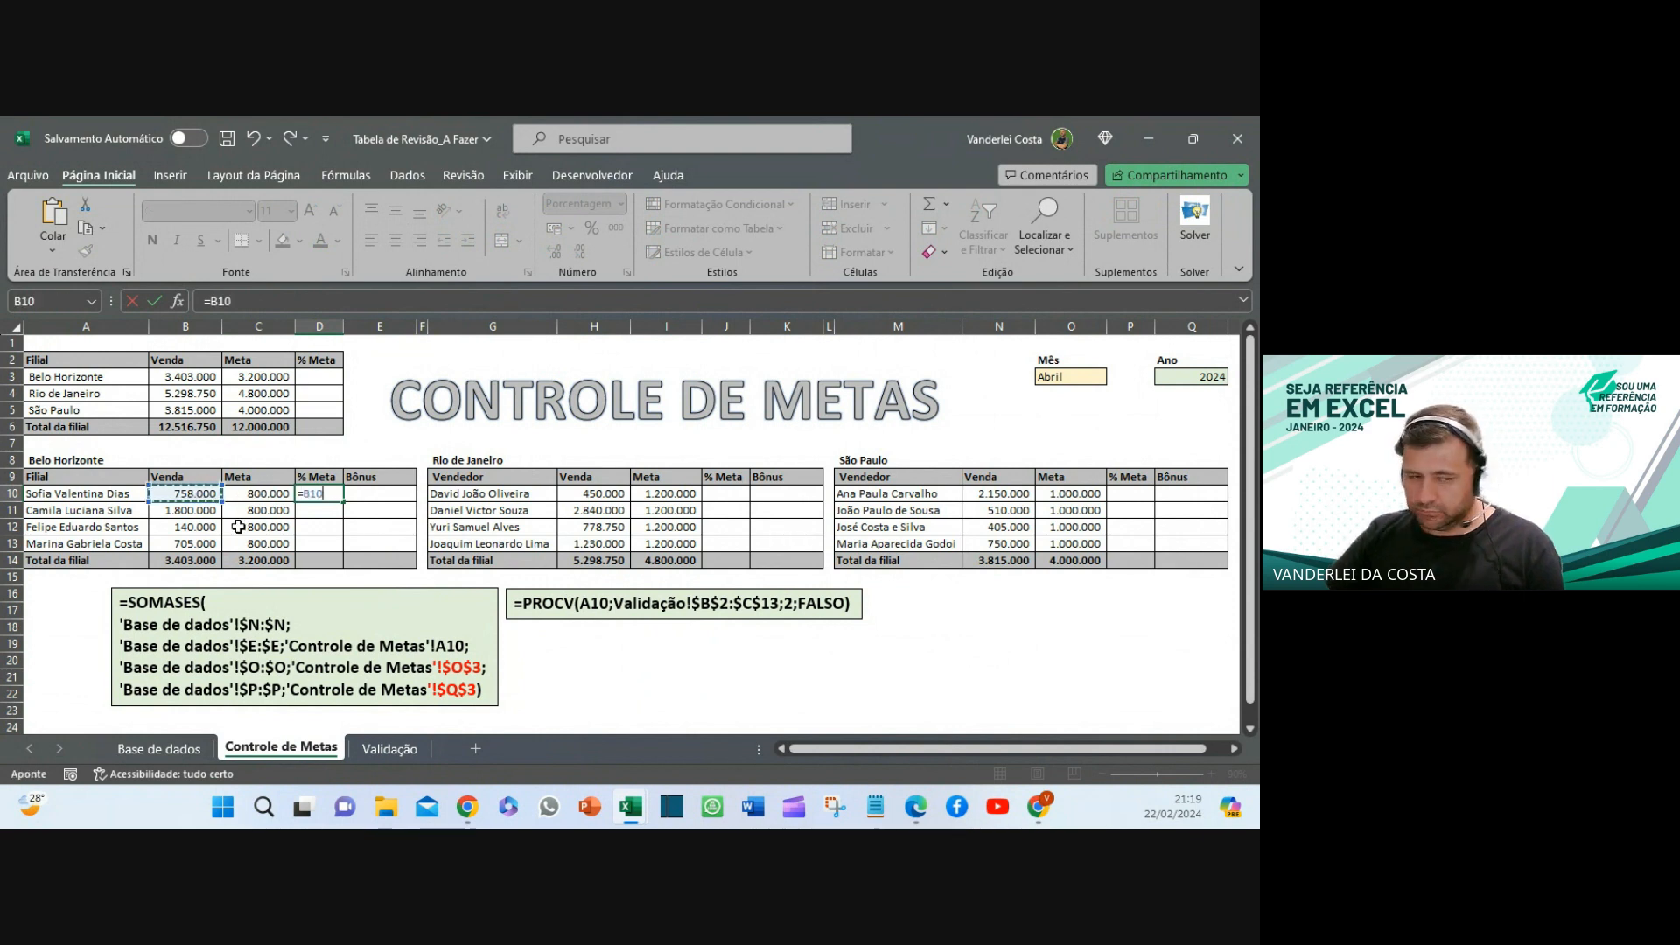
pyautogui.write('/')
pyautogui.click(246, 493)
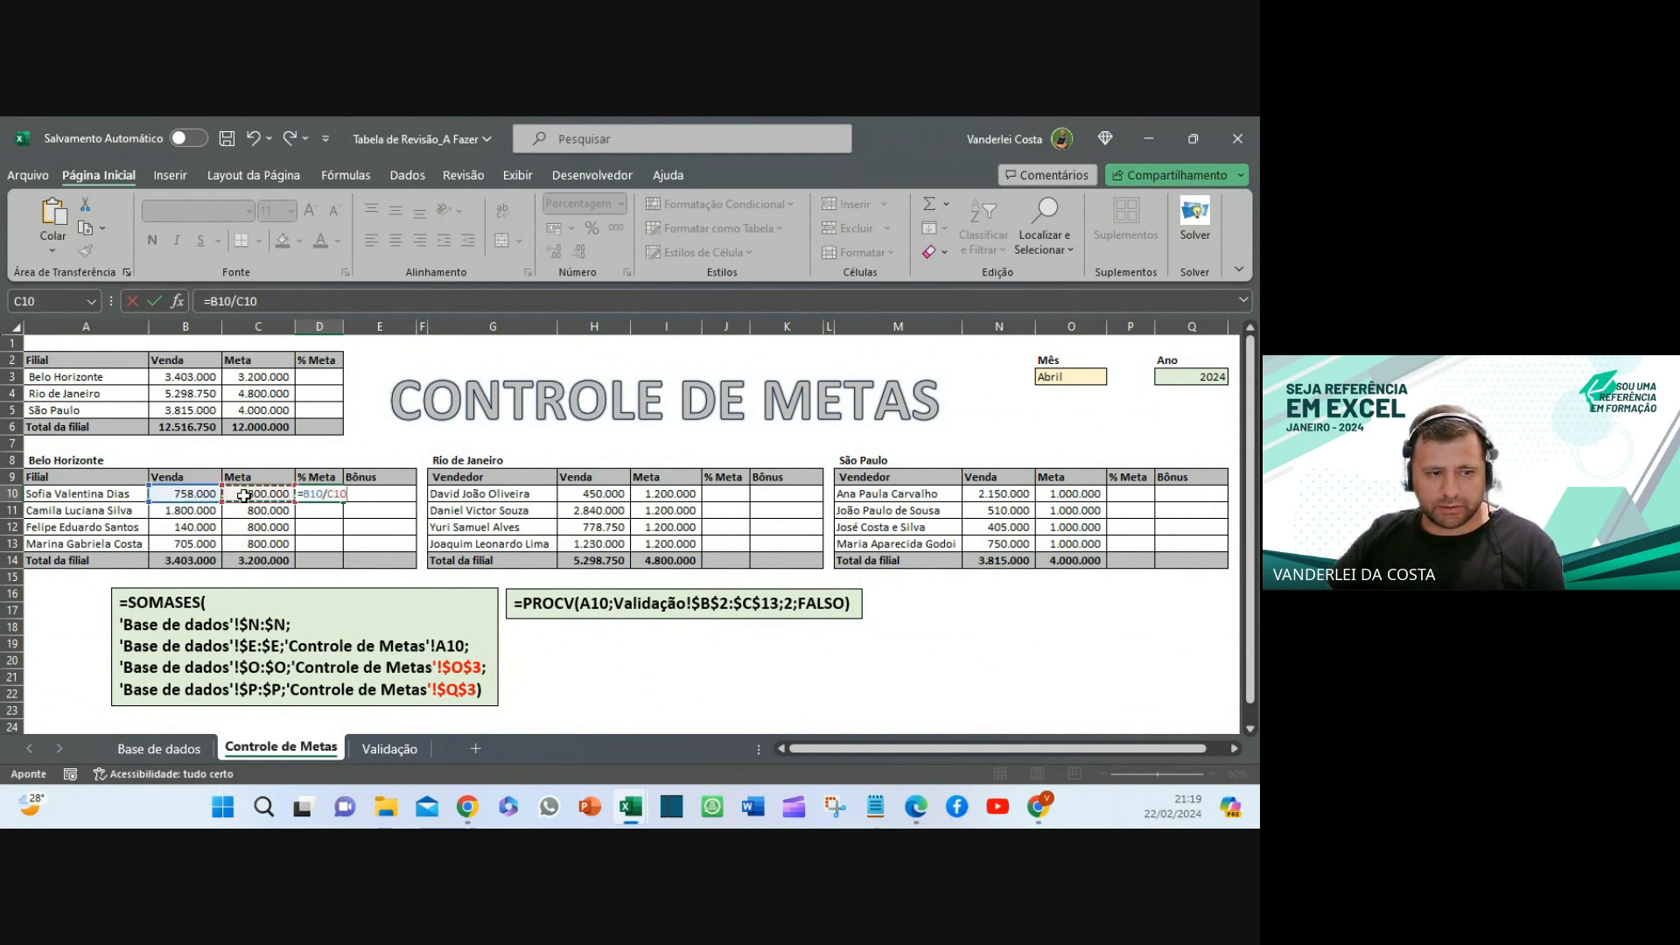
pyautogui.press('Return')
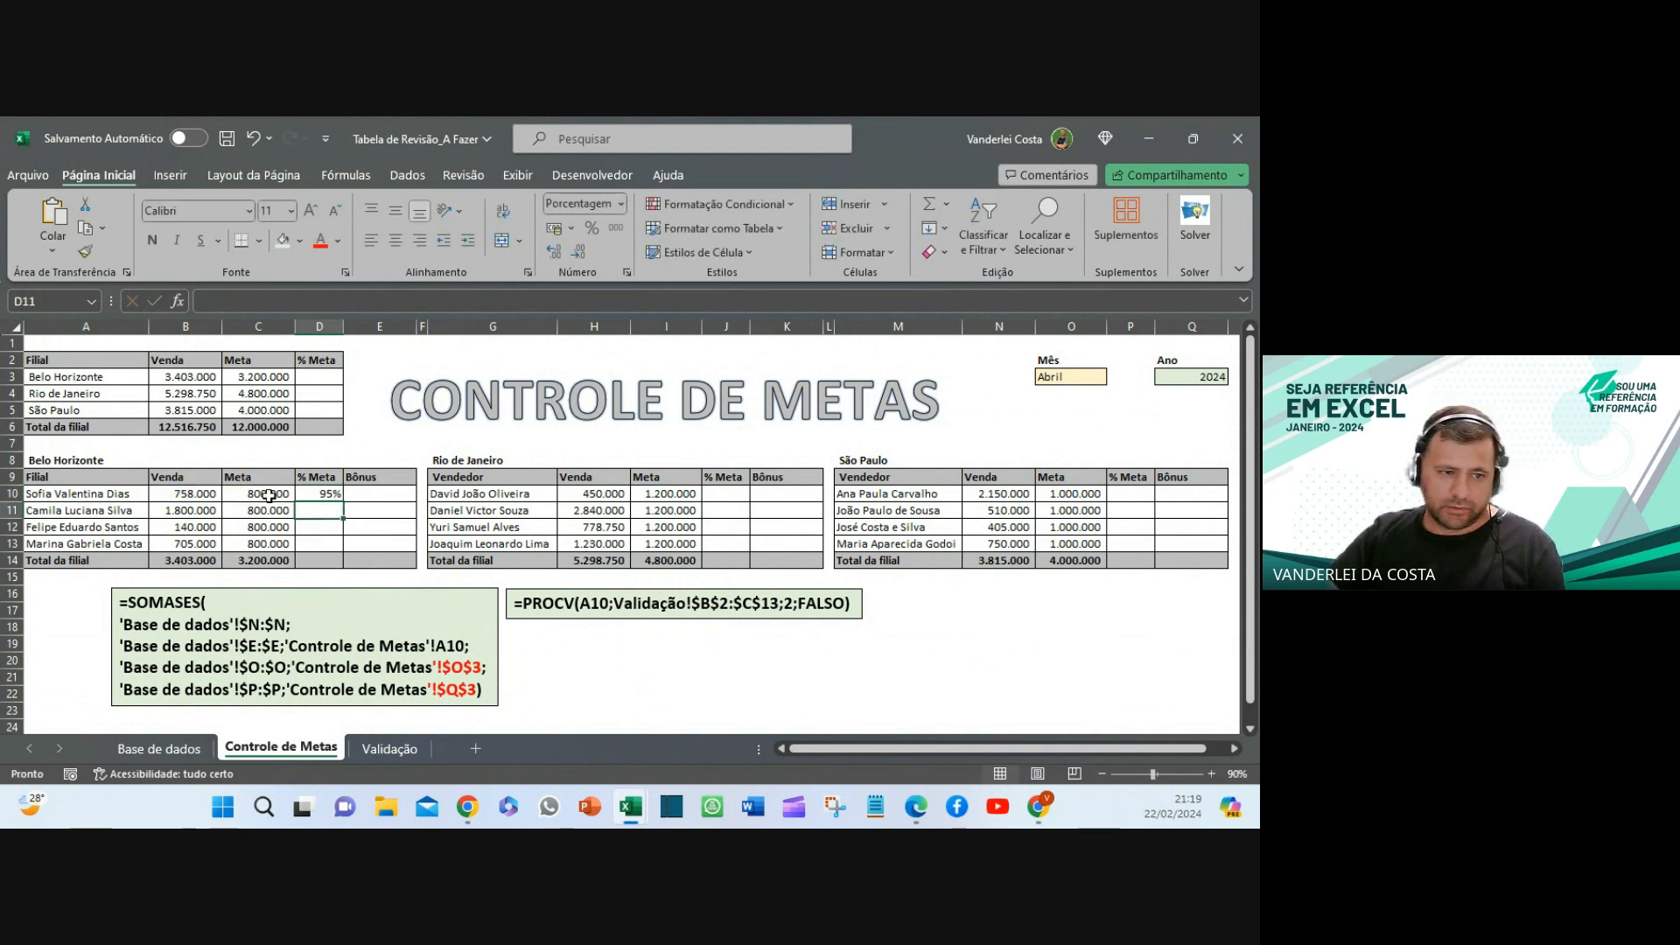
# - Copy the D10 percentage formula down through D14, giving 95%, 225%, 18%, 88% and 106%
pyautogui.click(307, 493)
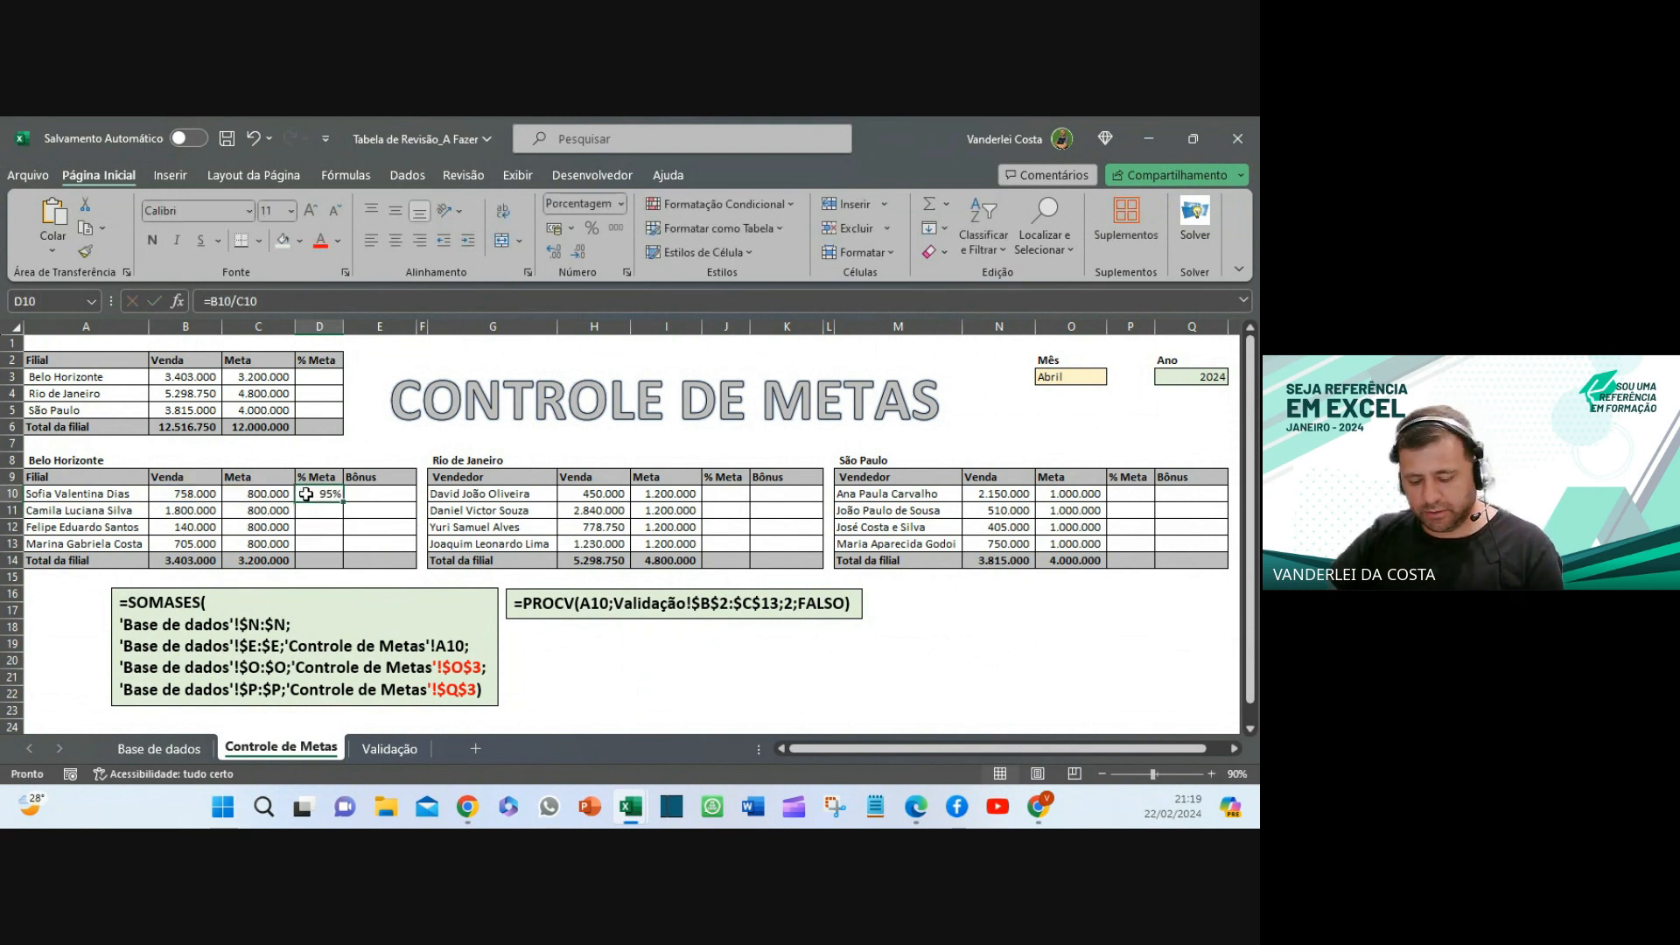
pyautogui.hotkey('ctrl', 'c')
pyautogui.keyDown('shift'); pyautogui.click(311, 560); pyautogui.keyUp('shift')
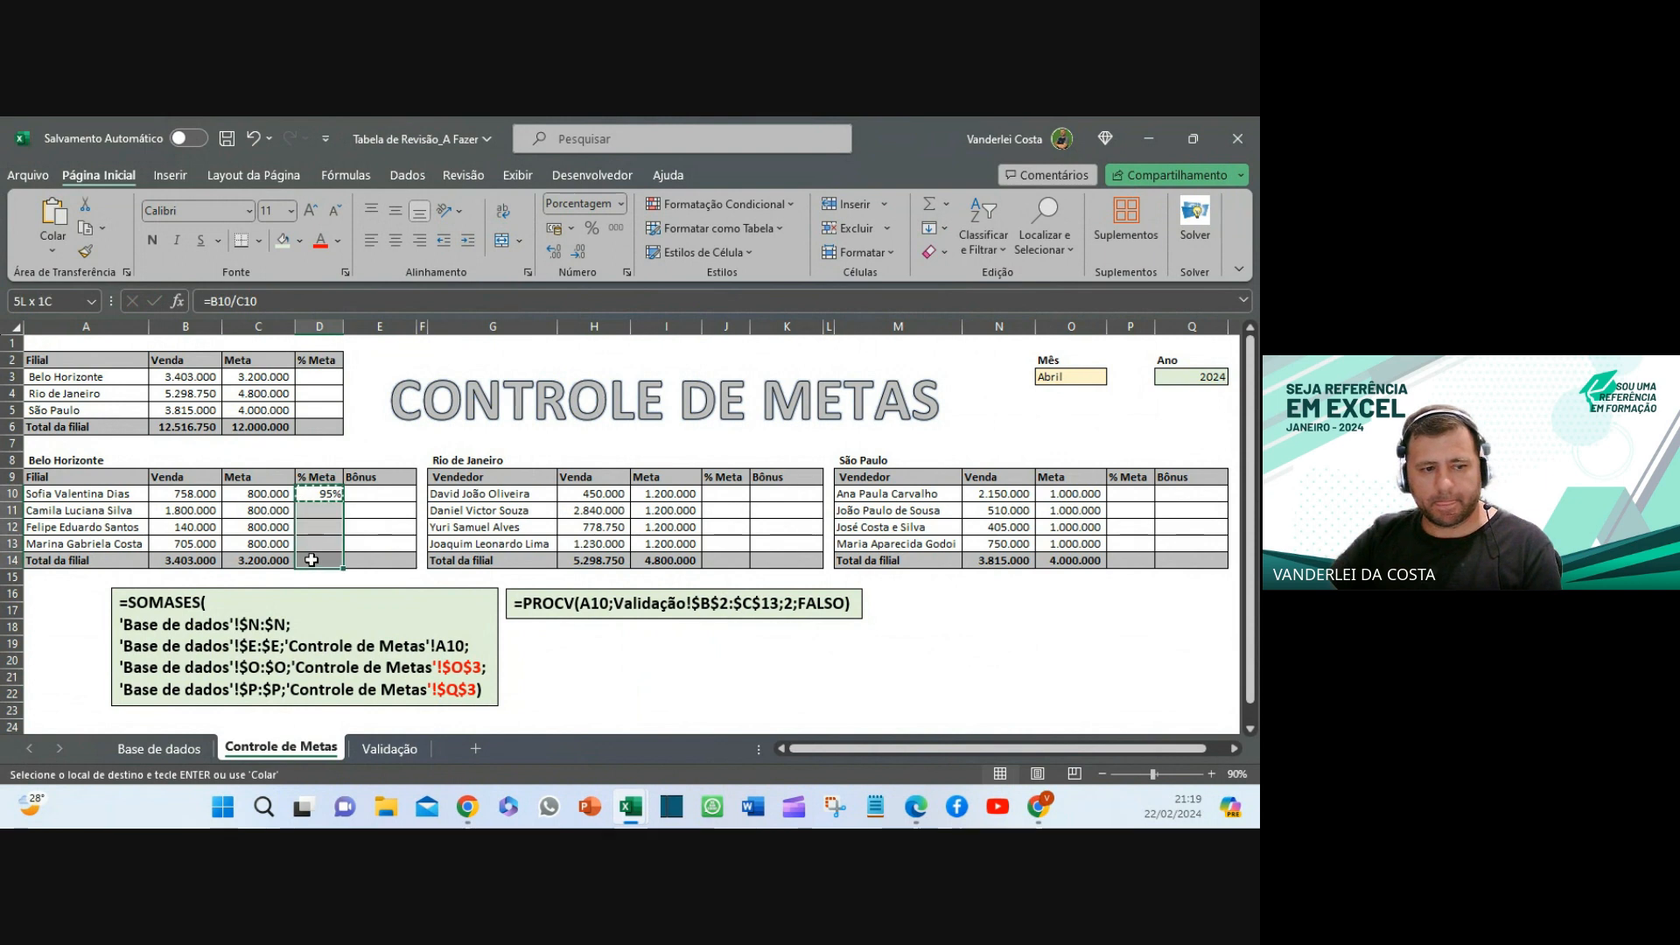
pyautogui.rightClick(311, 560)
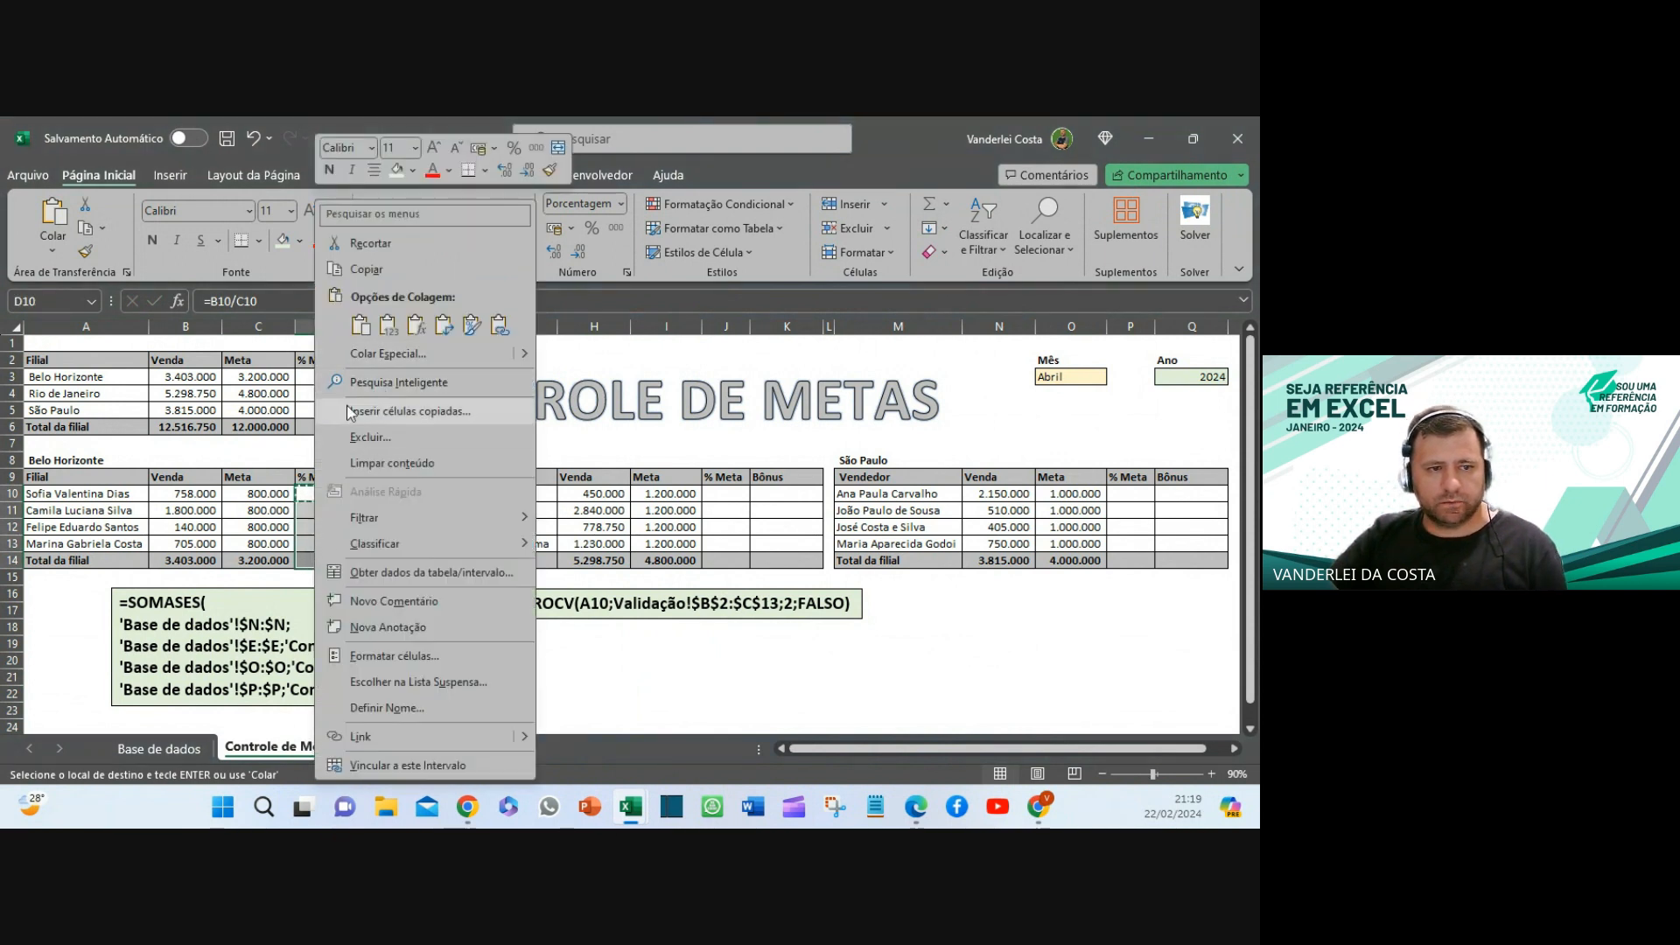
pyautogui.click(420, 324)
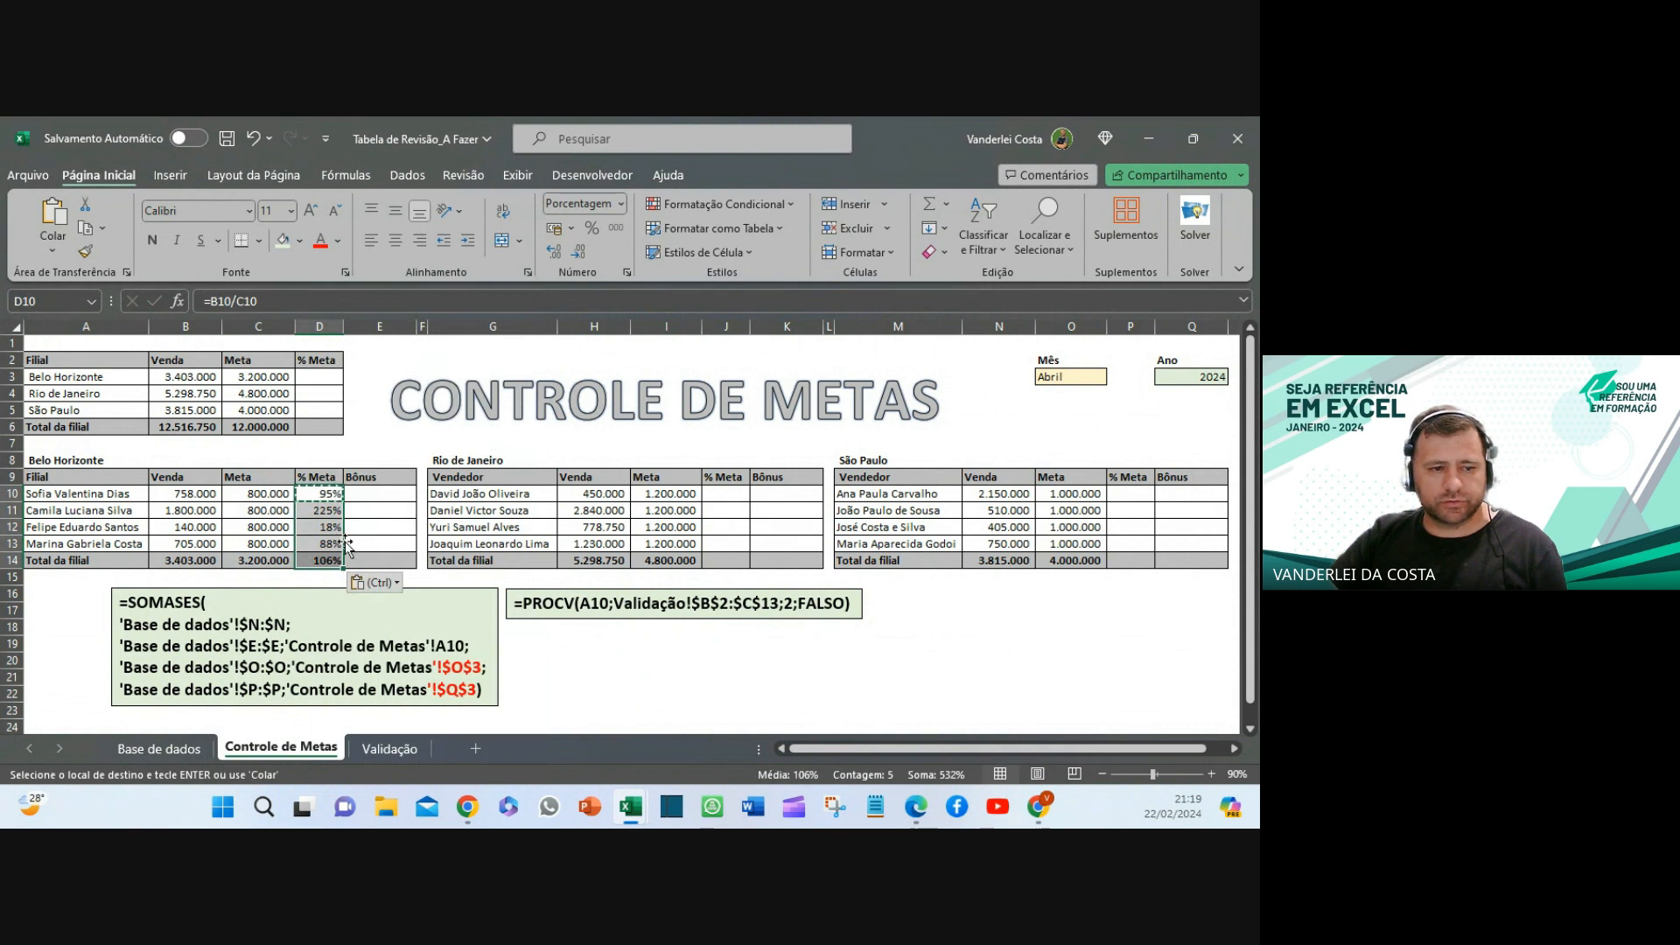
pyautogui.click(325, 492)
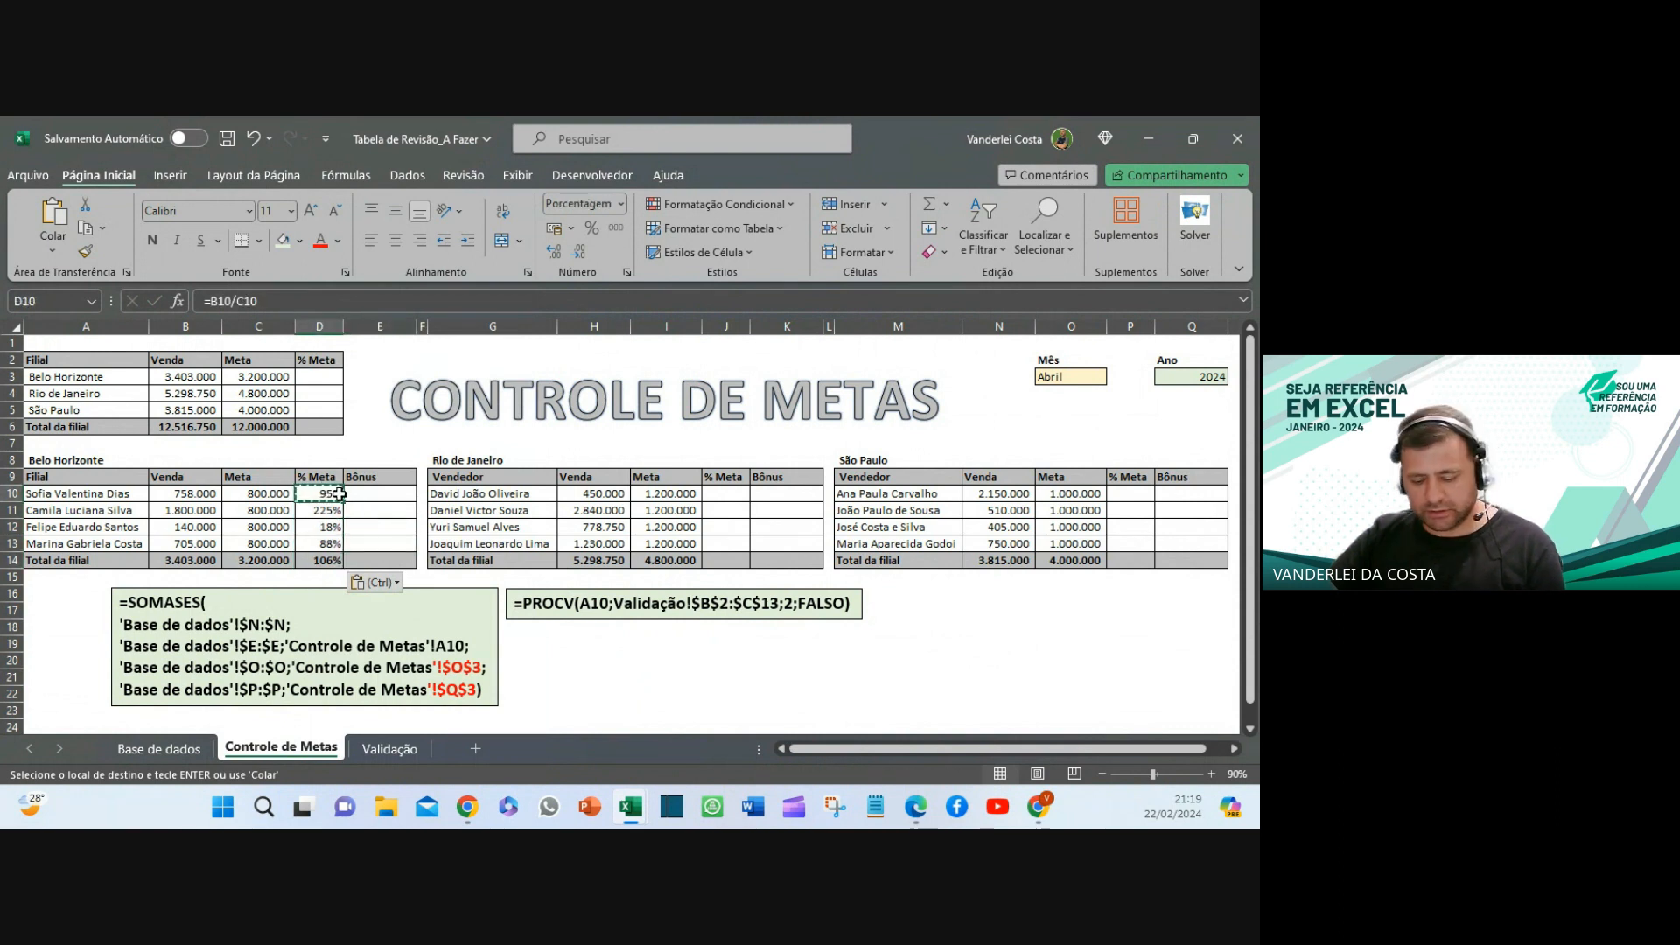
pyautogui.hotkey('ctrl', 'c')
pyautogui.keyDown('shift'); pyautogui.click(333, 556); pyautogui.keyUp('shift')
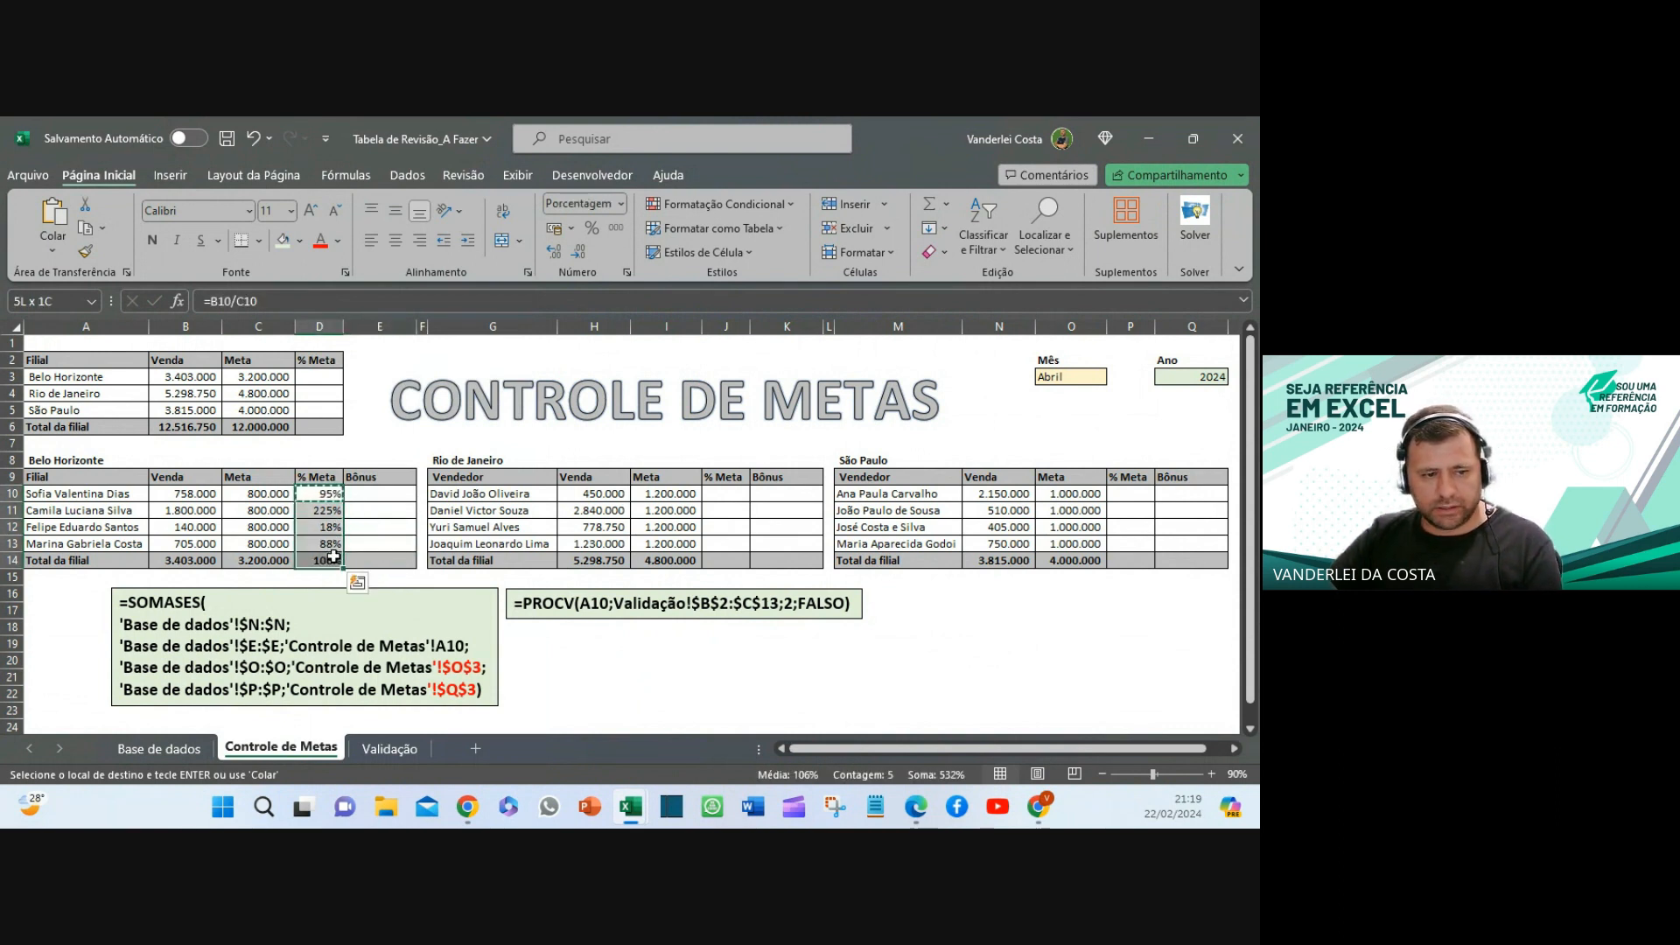
pyautogui.hotkey('ctrl', 'v')
pyautogui.click(382, 543)
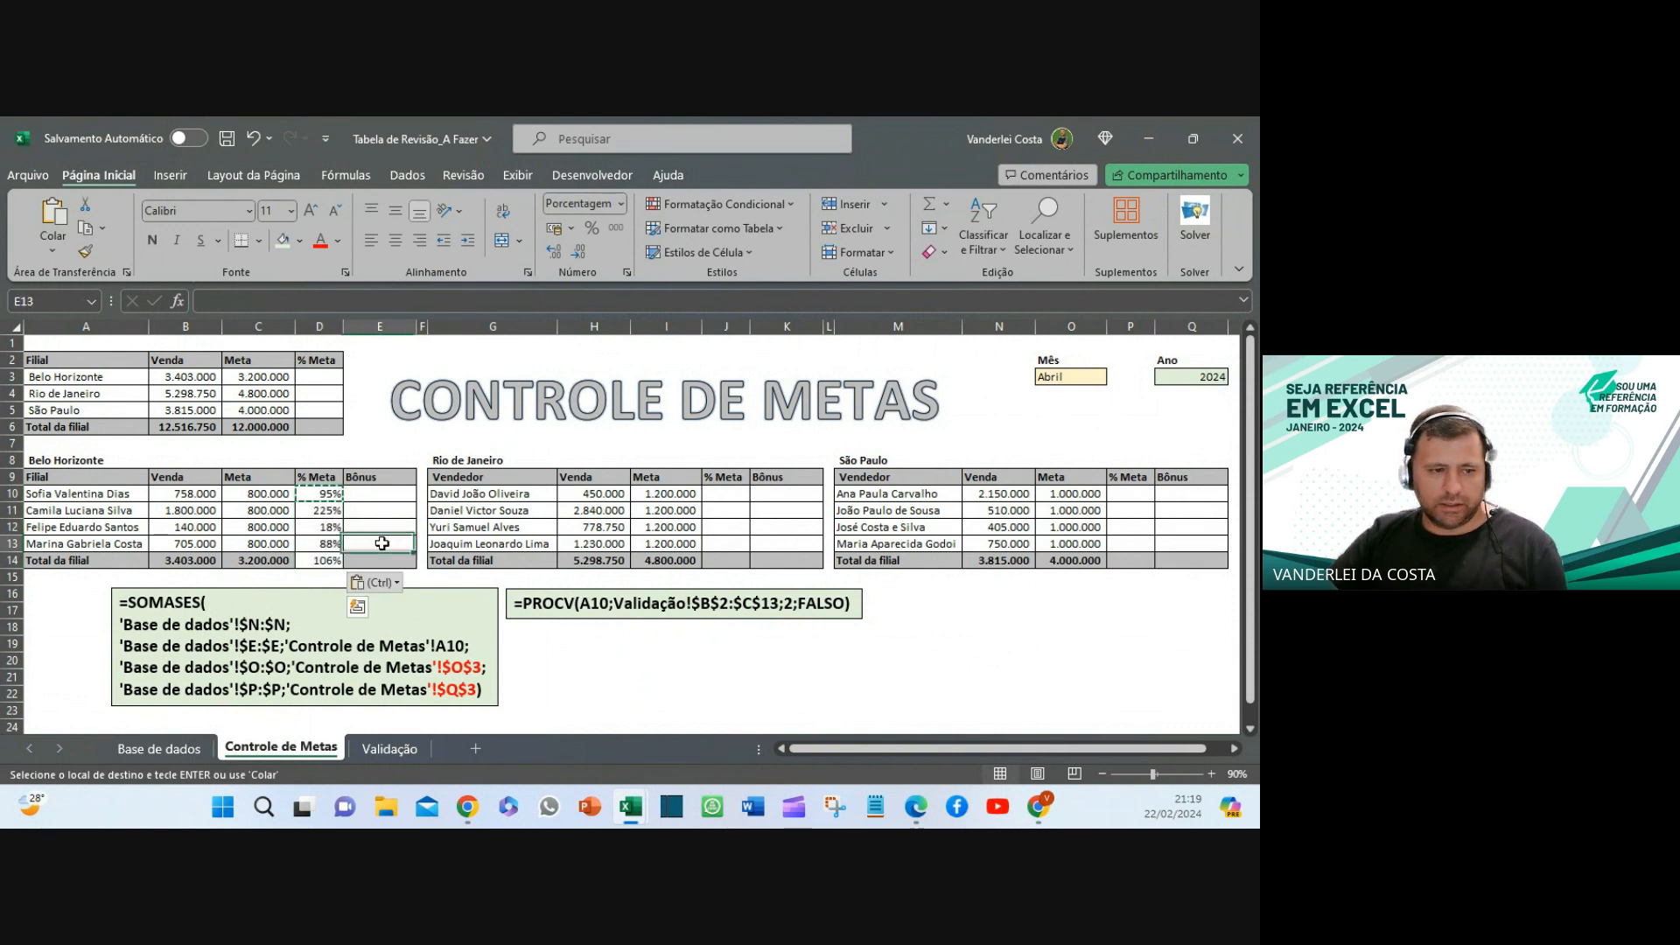
pyautogui.click(321, 562)
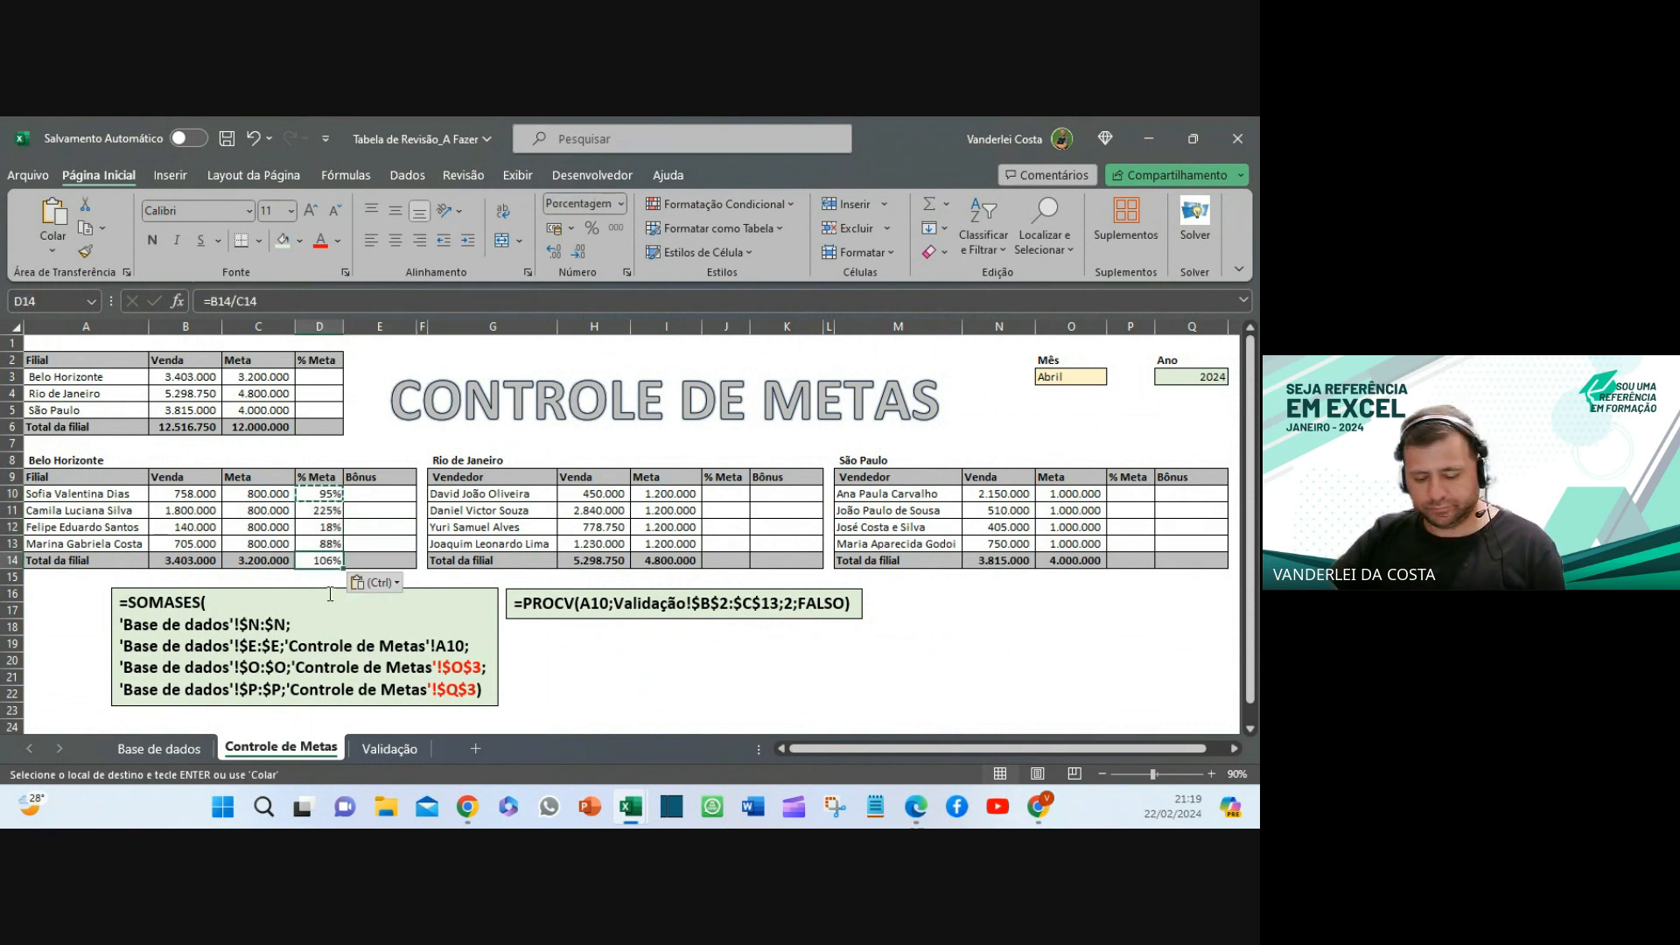
pyautogui.press('Escape')
pyautogui.click(324, 494)
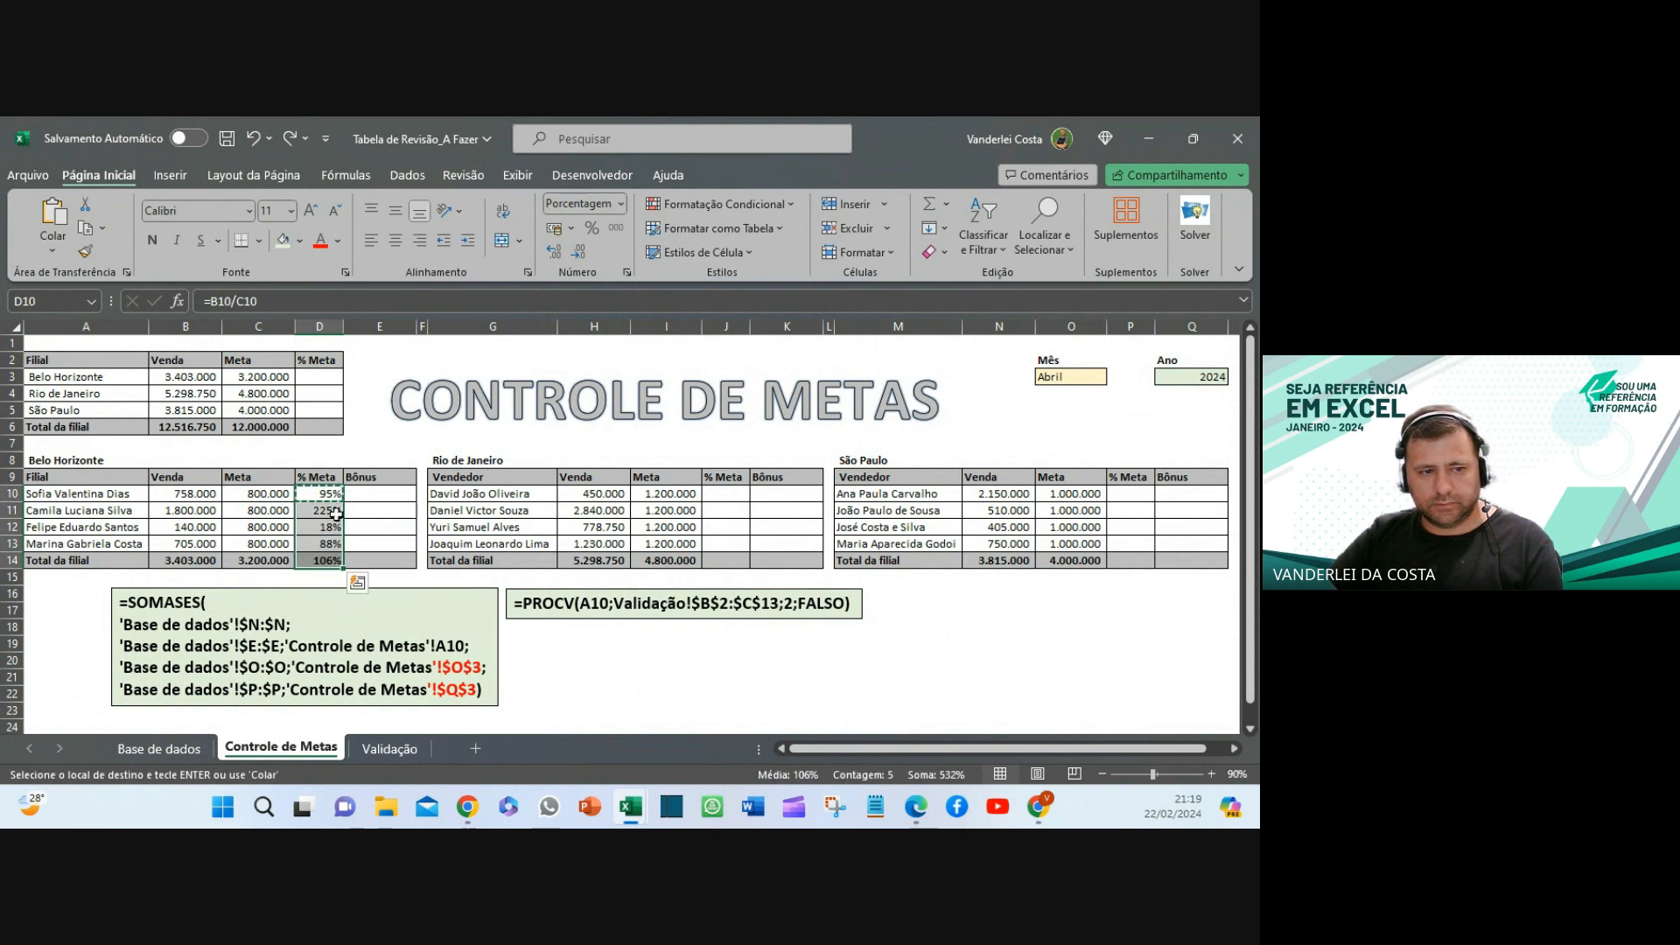
pyautogui.hotkey('ctrl', 'c')
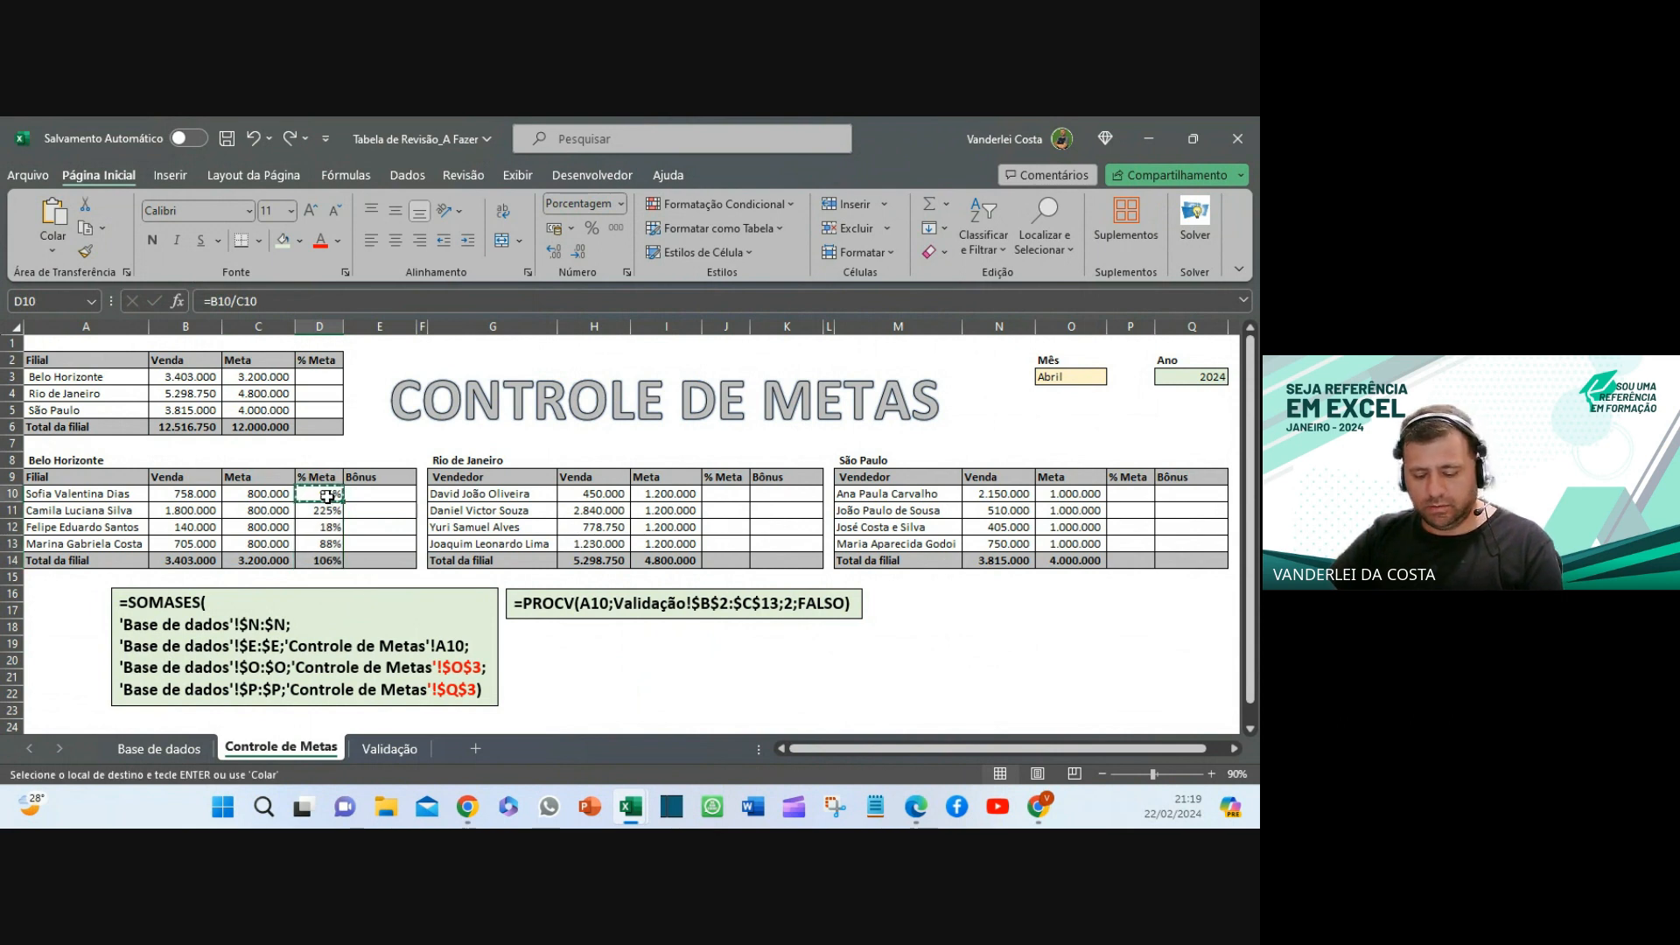
pyautogui.moveTo(326, 496); pyautogui.dragTo(324, 559)
pyautogui.hotkey('ctrl', 'v')
# - Re-paste the % Meta formulas into D10:D14 as formulas only, keeping the total row formatting
pyautogui.rightClick(319, 505)
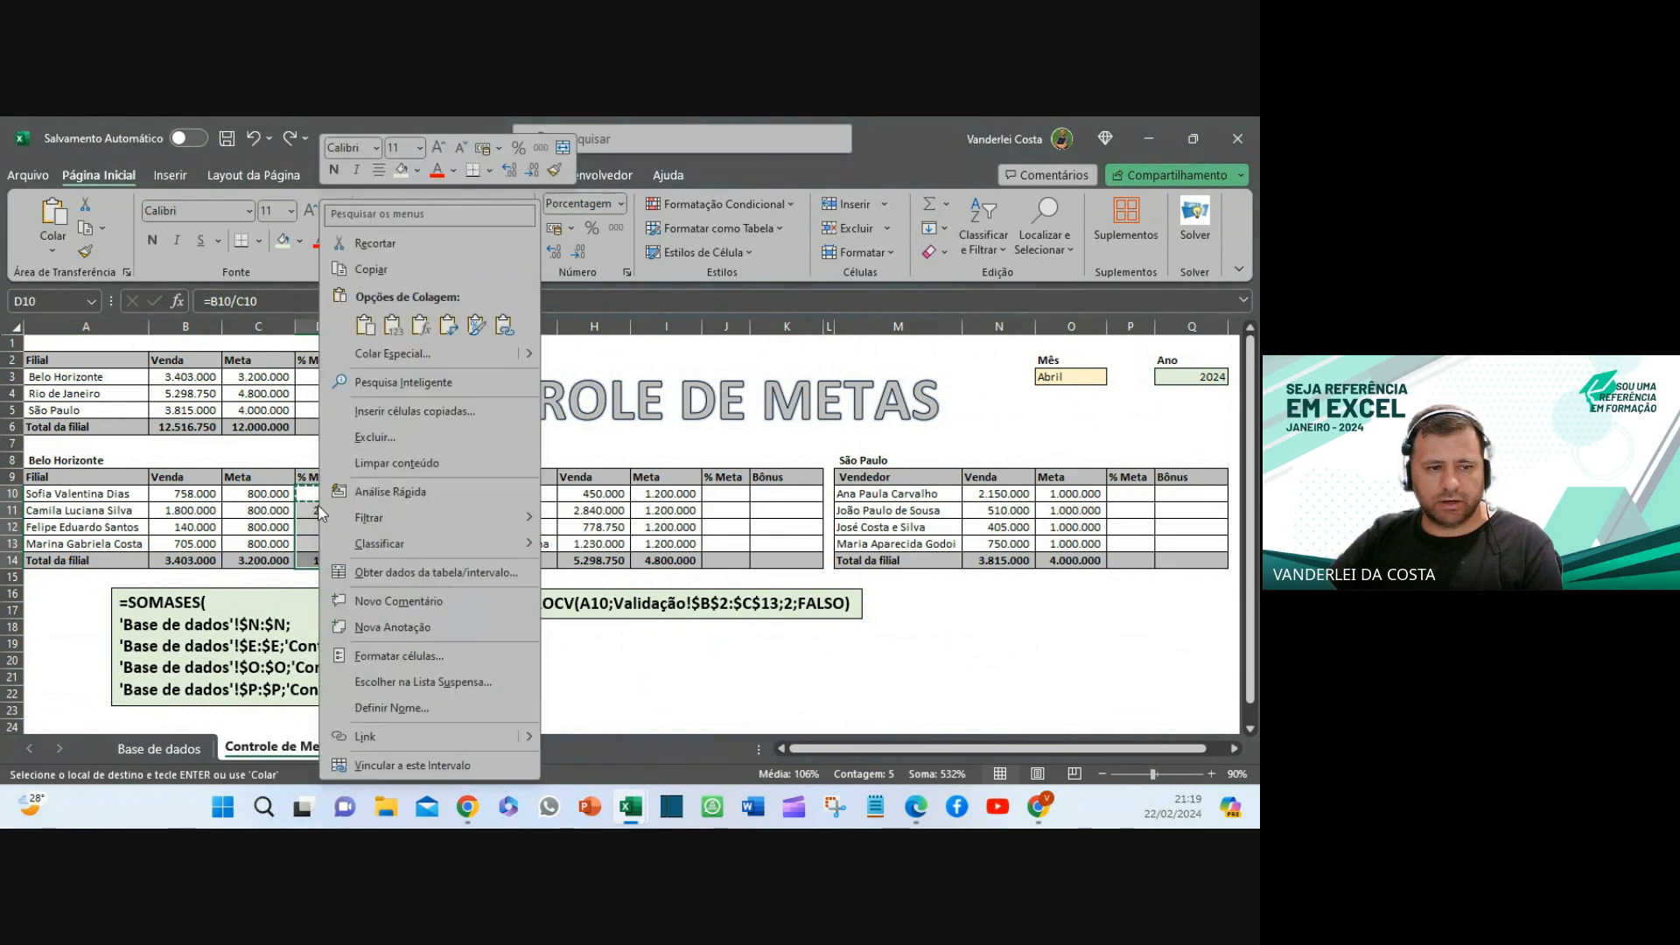
pyautogui.click(391, 355)
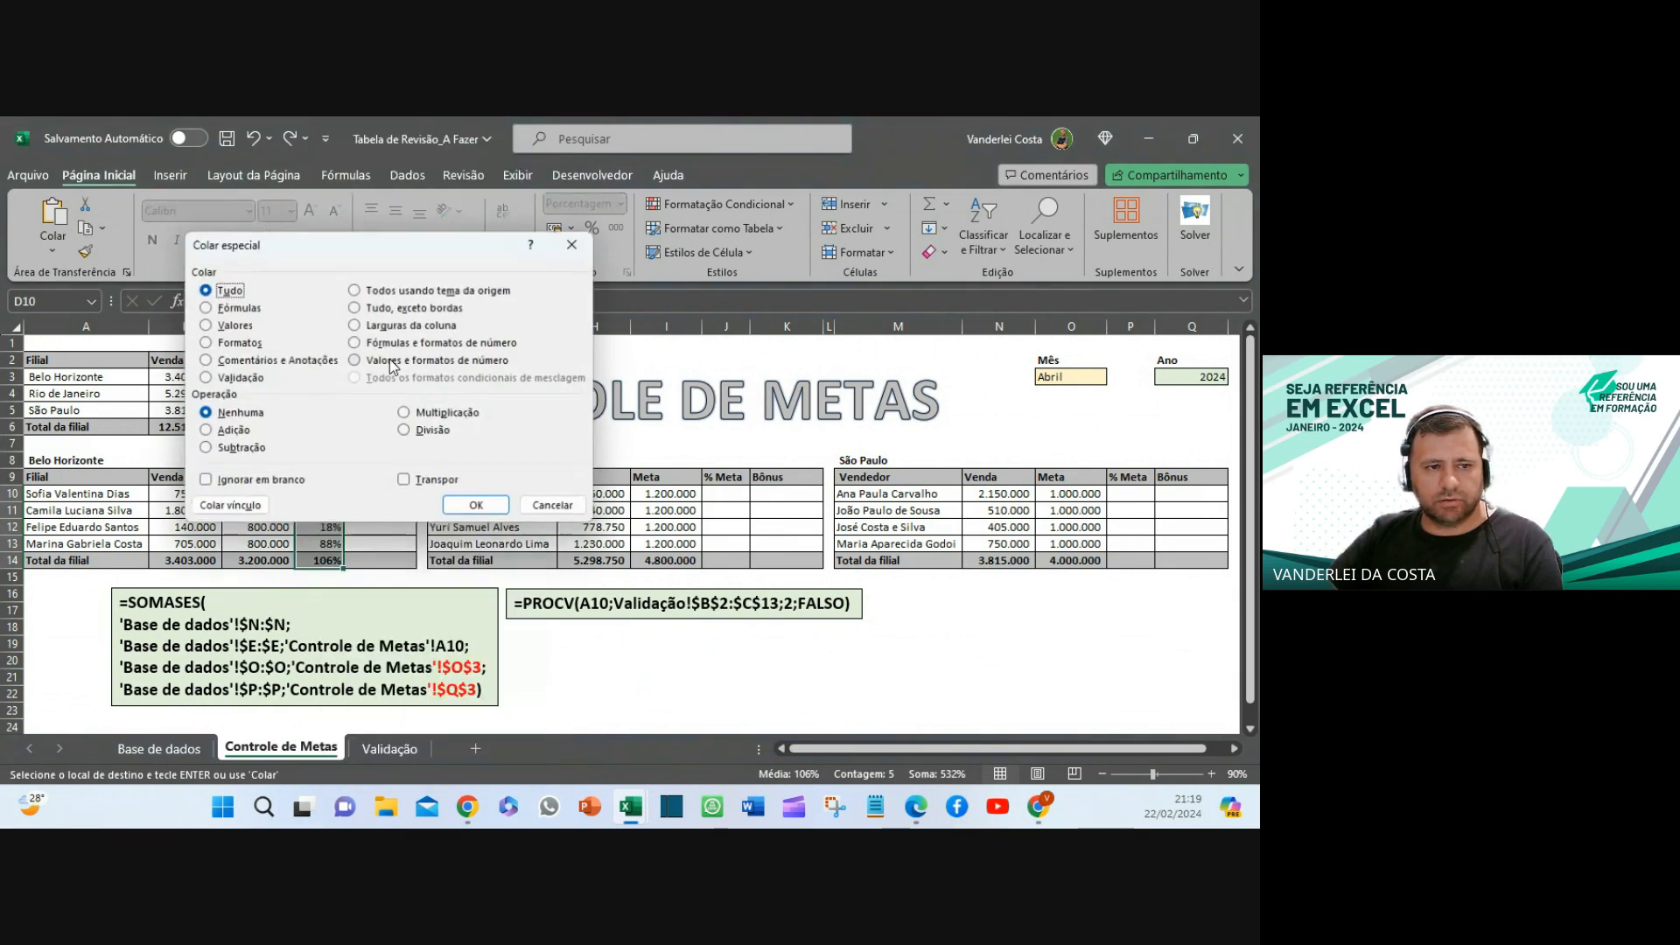
pyautogui.click(207, 308)
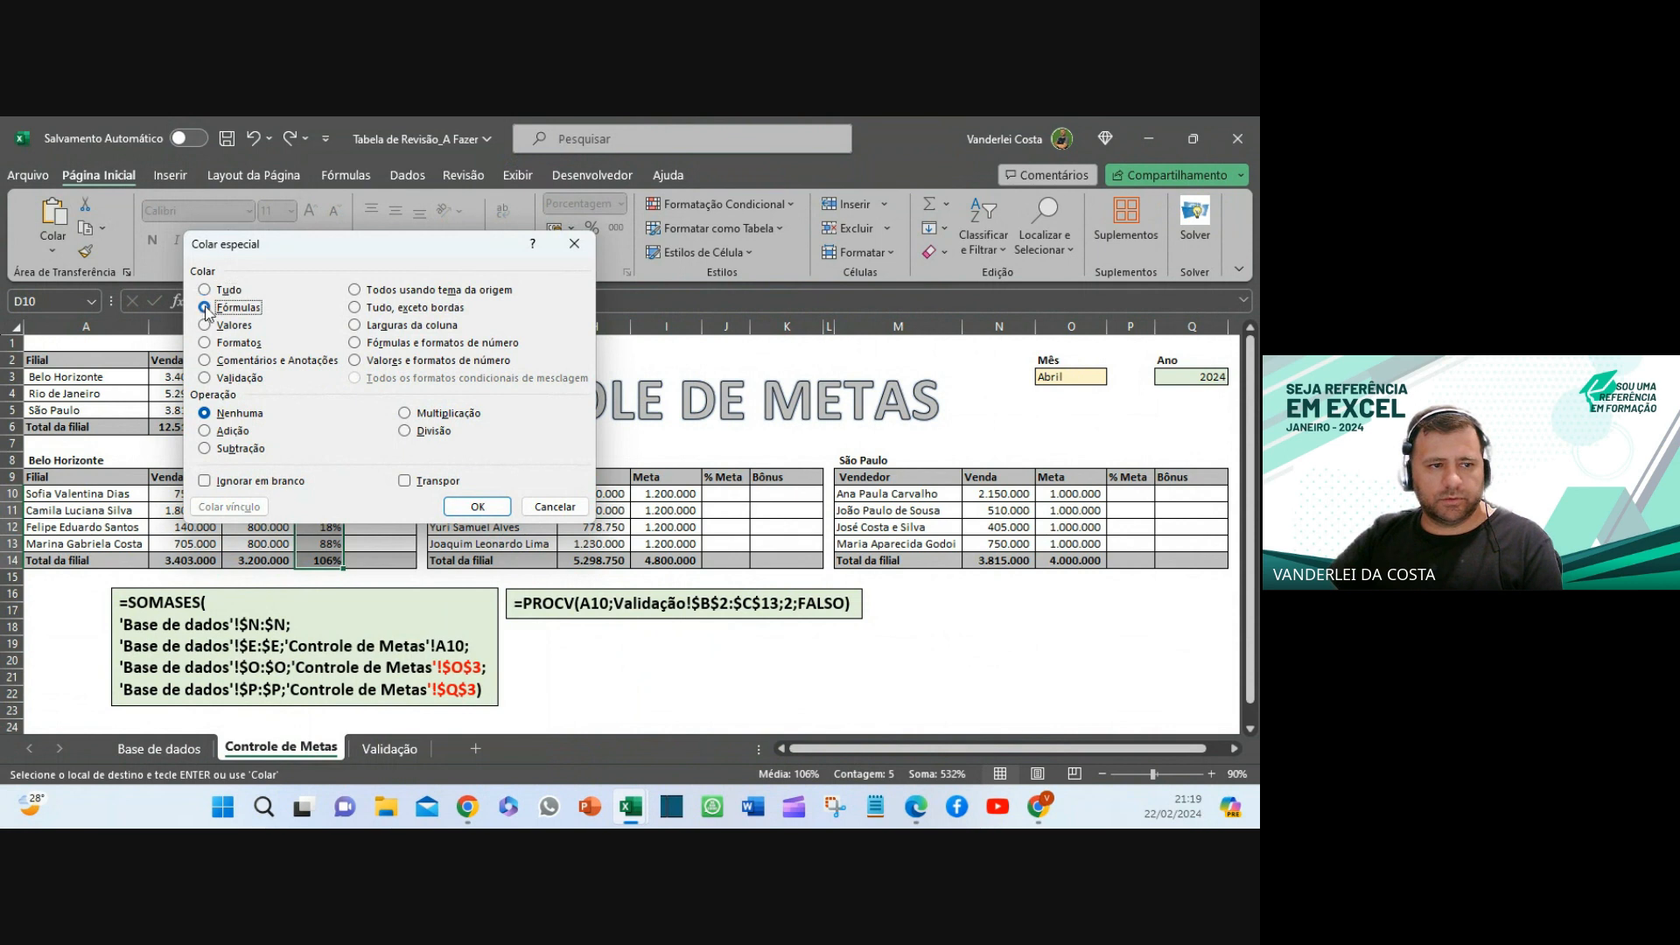
pyautogui.click(478, 507)
pyautogui.rightClick(312, 499)
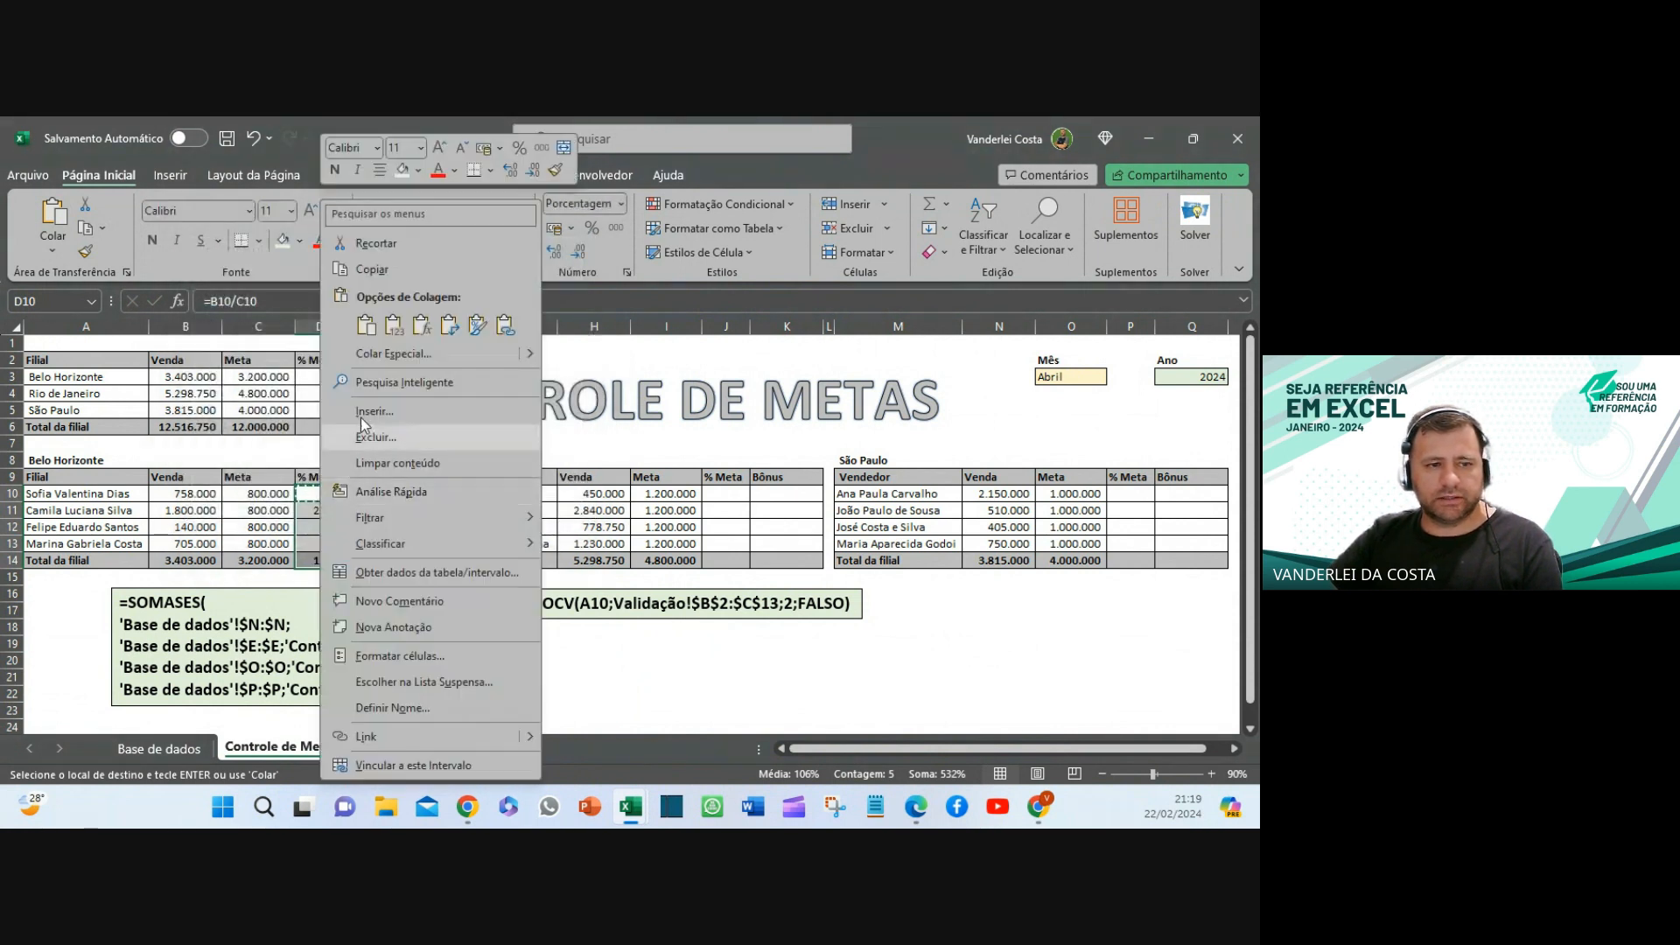
pyautogui.click(422, 326)
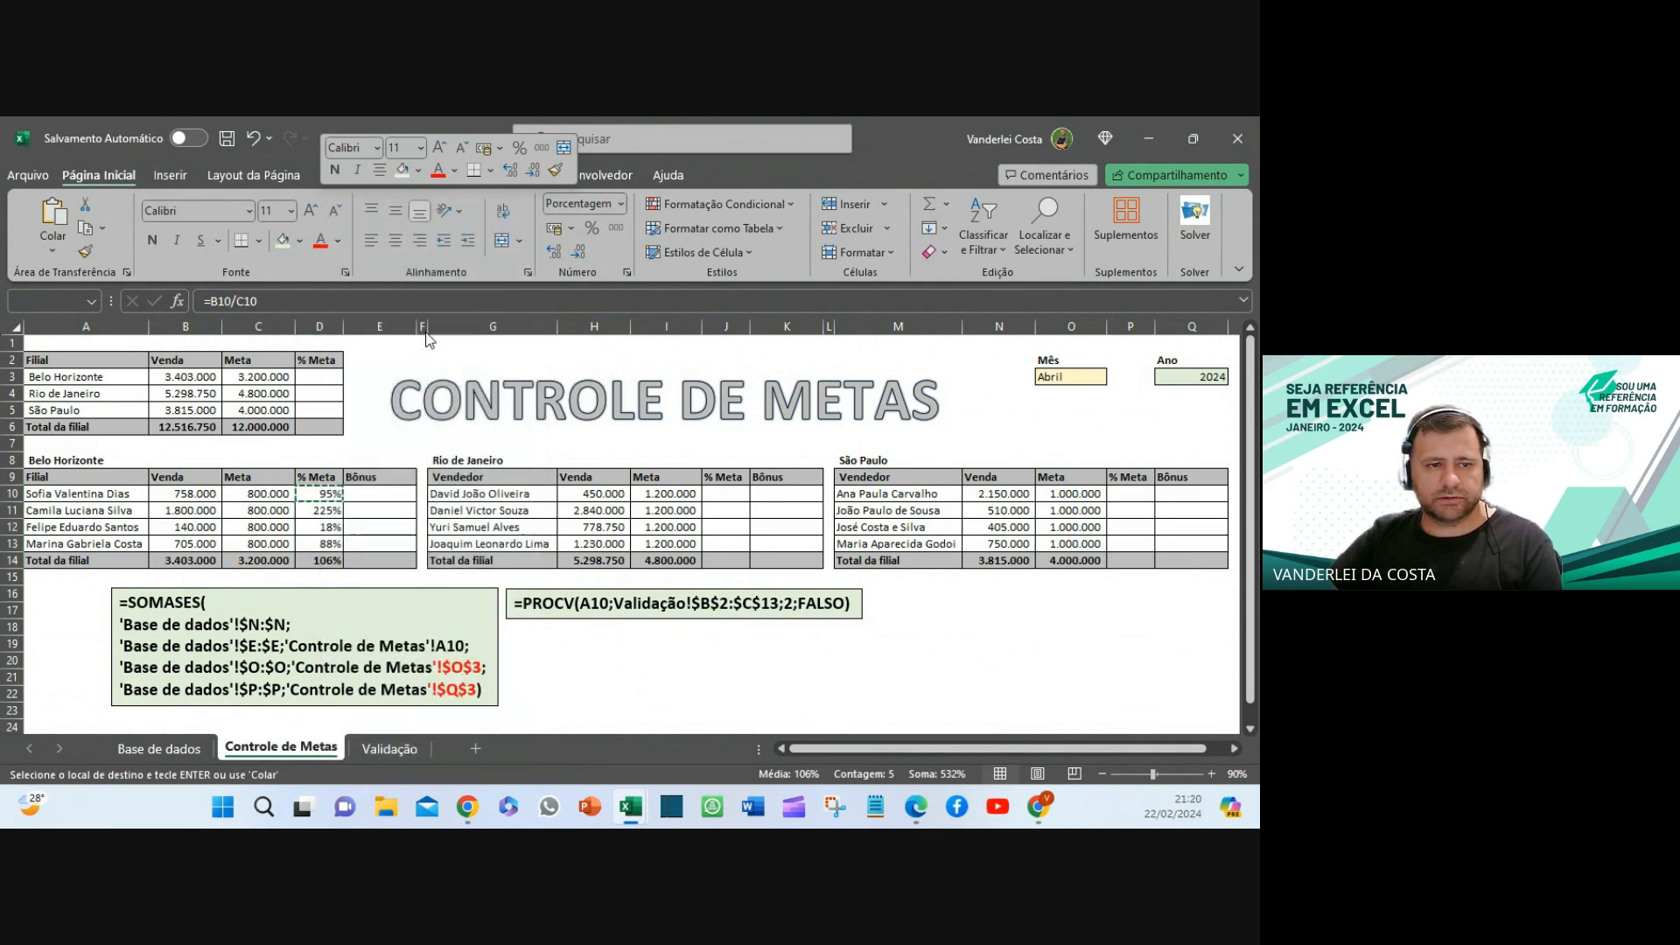
pyautogui.click(612, 710)
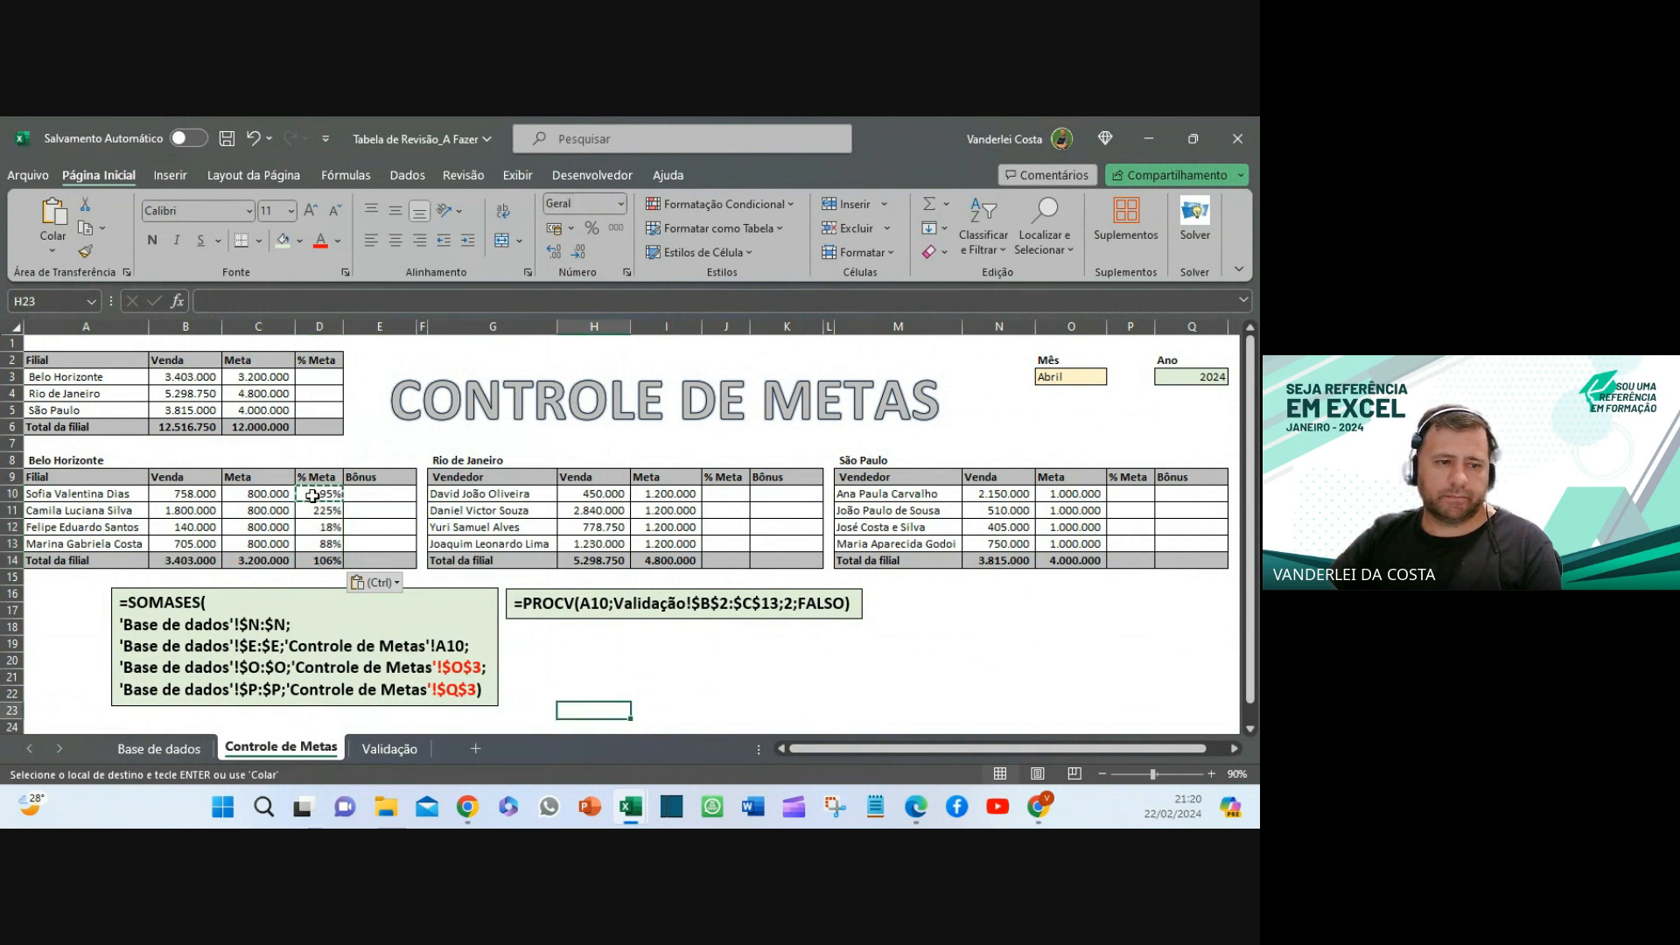
# - Copy the % Meta formulas into J10 for Rio de Janeiro and P10 for São Paulo
pyautogui.moveTo(316, 493); pyautogui.dragTo(308, 565)
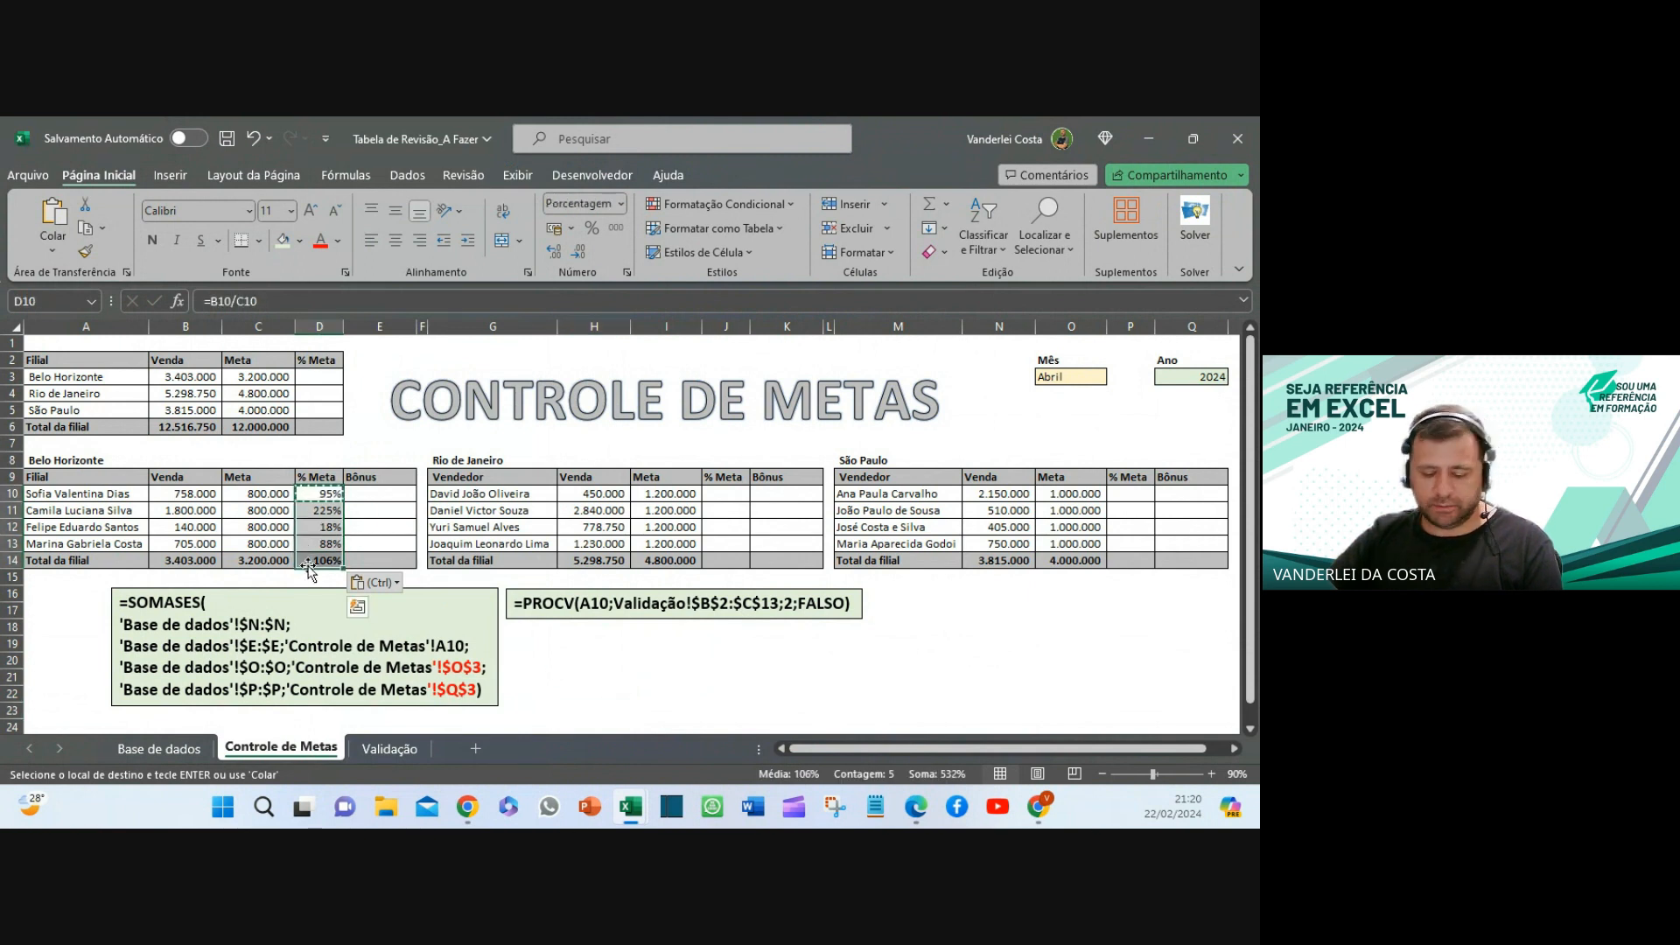
pyautogui.hotkey('ctrl', 'c')
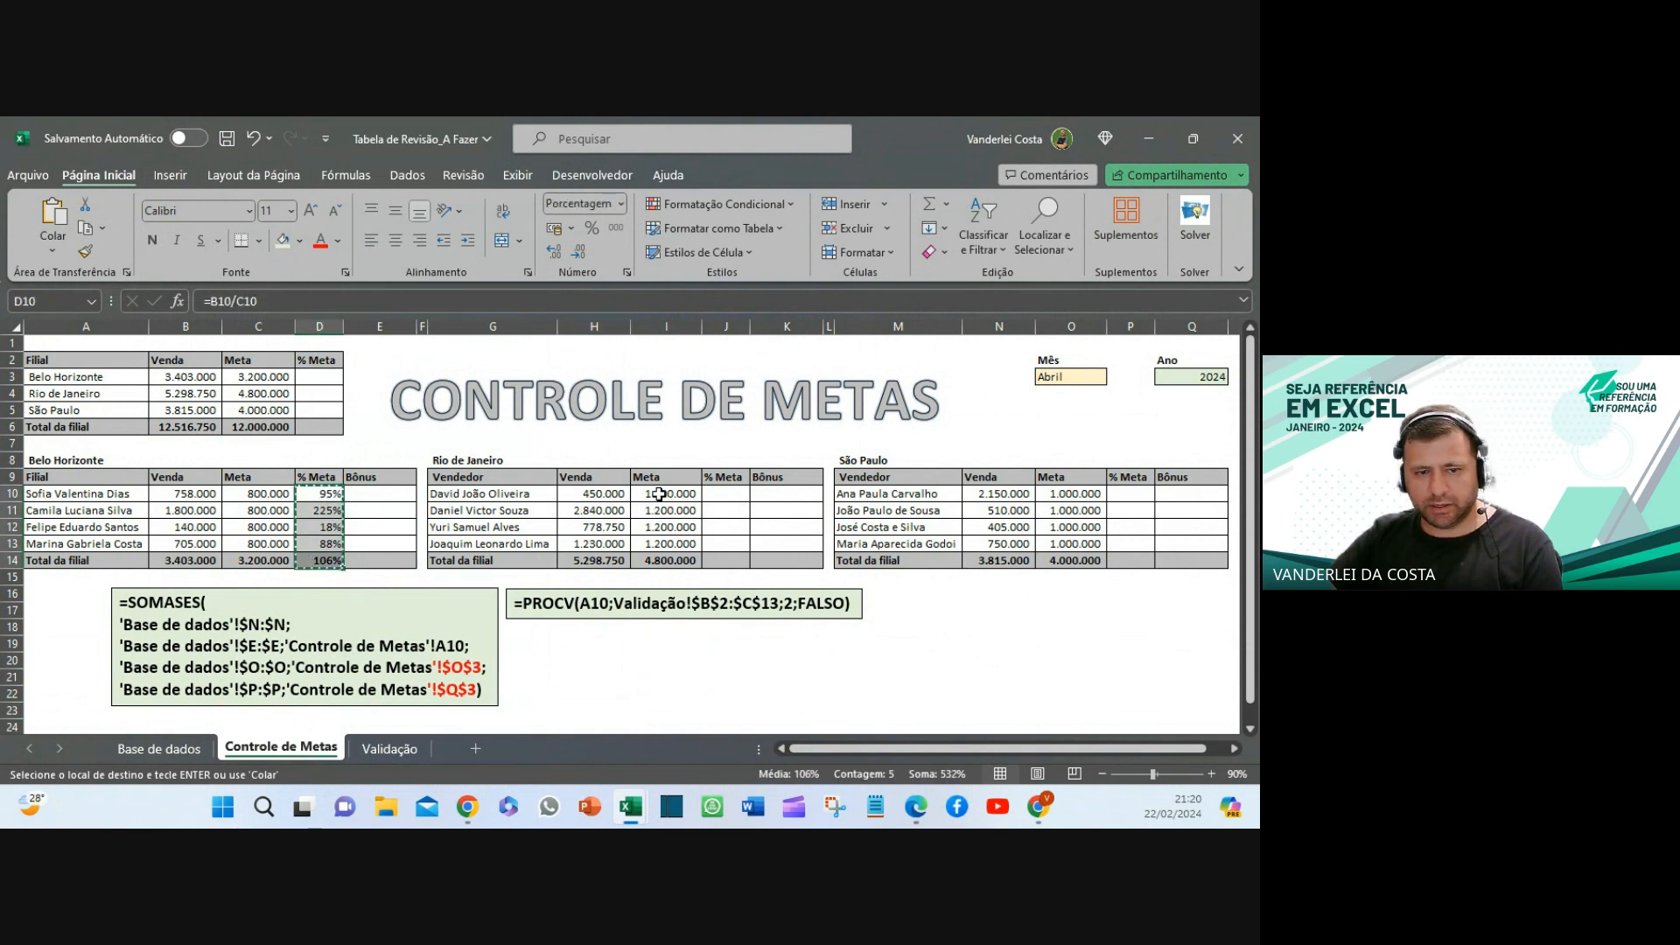
pyautogui.click(711, 493)
pyautogui.hotkey('ctrl', 'v')
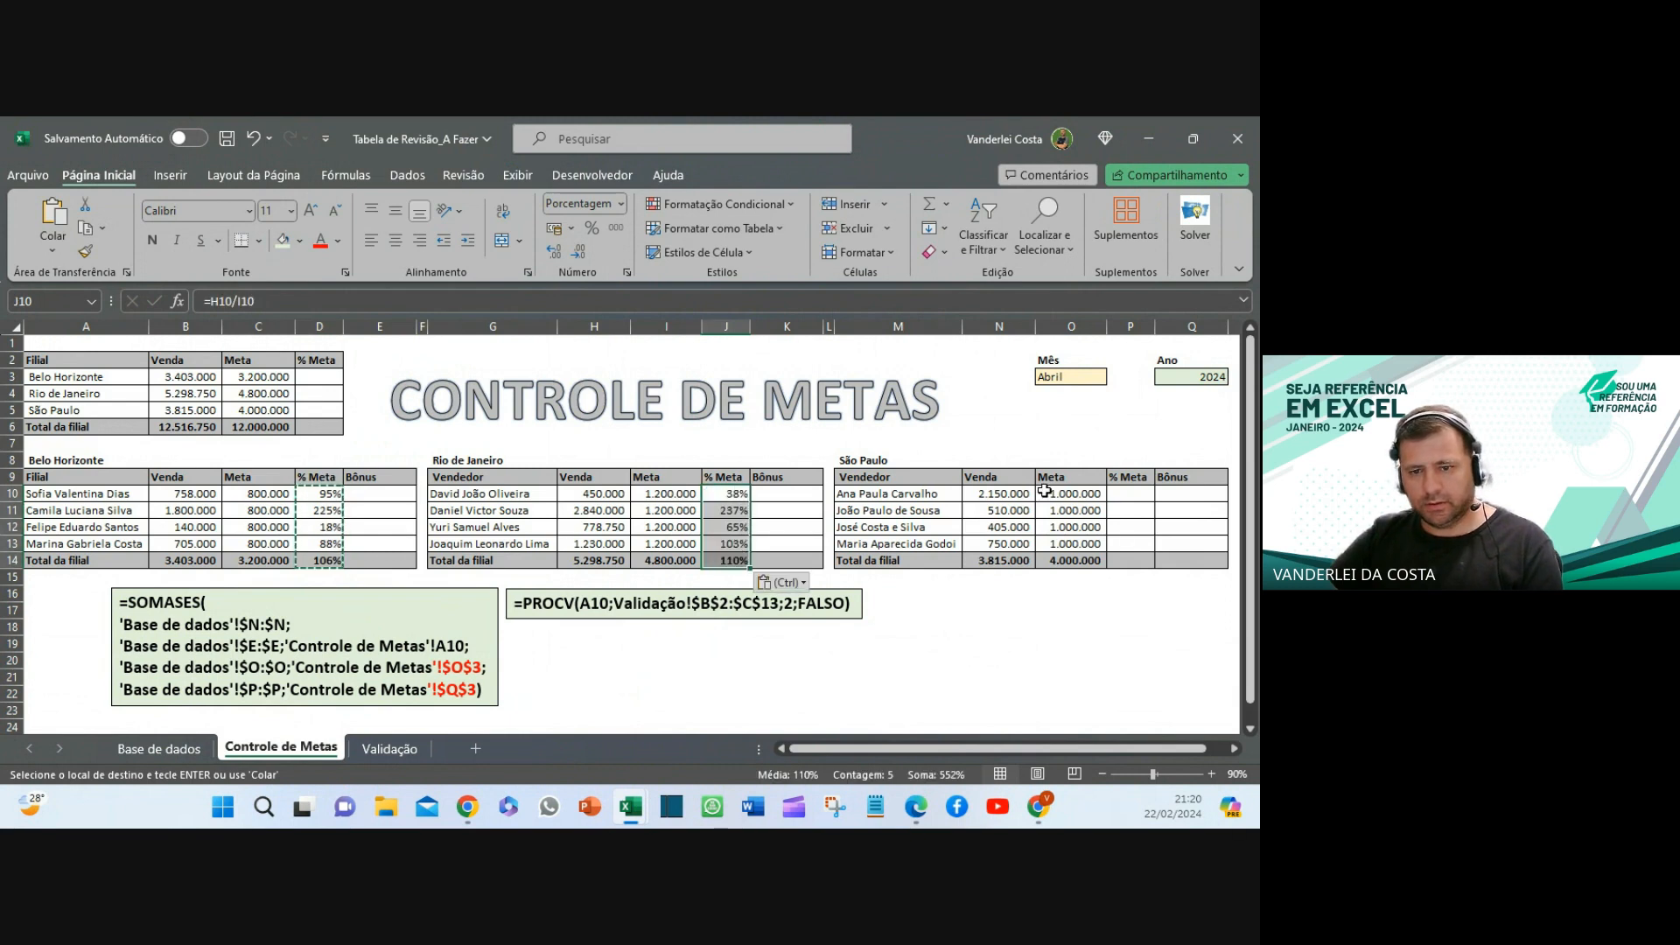
pyautogui.click(1118, 493)
pyautogui.hotkey('ctrl', 'v')
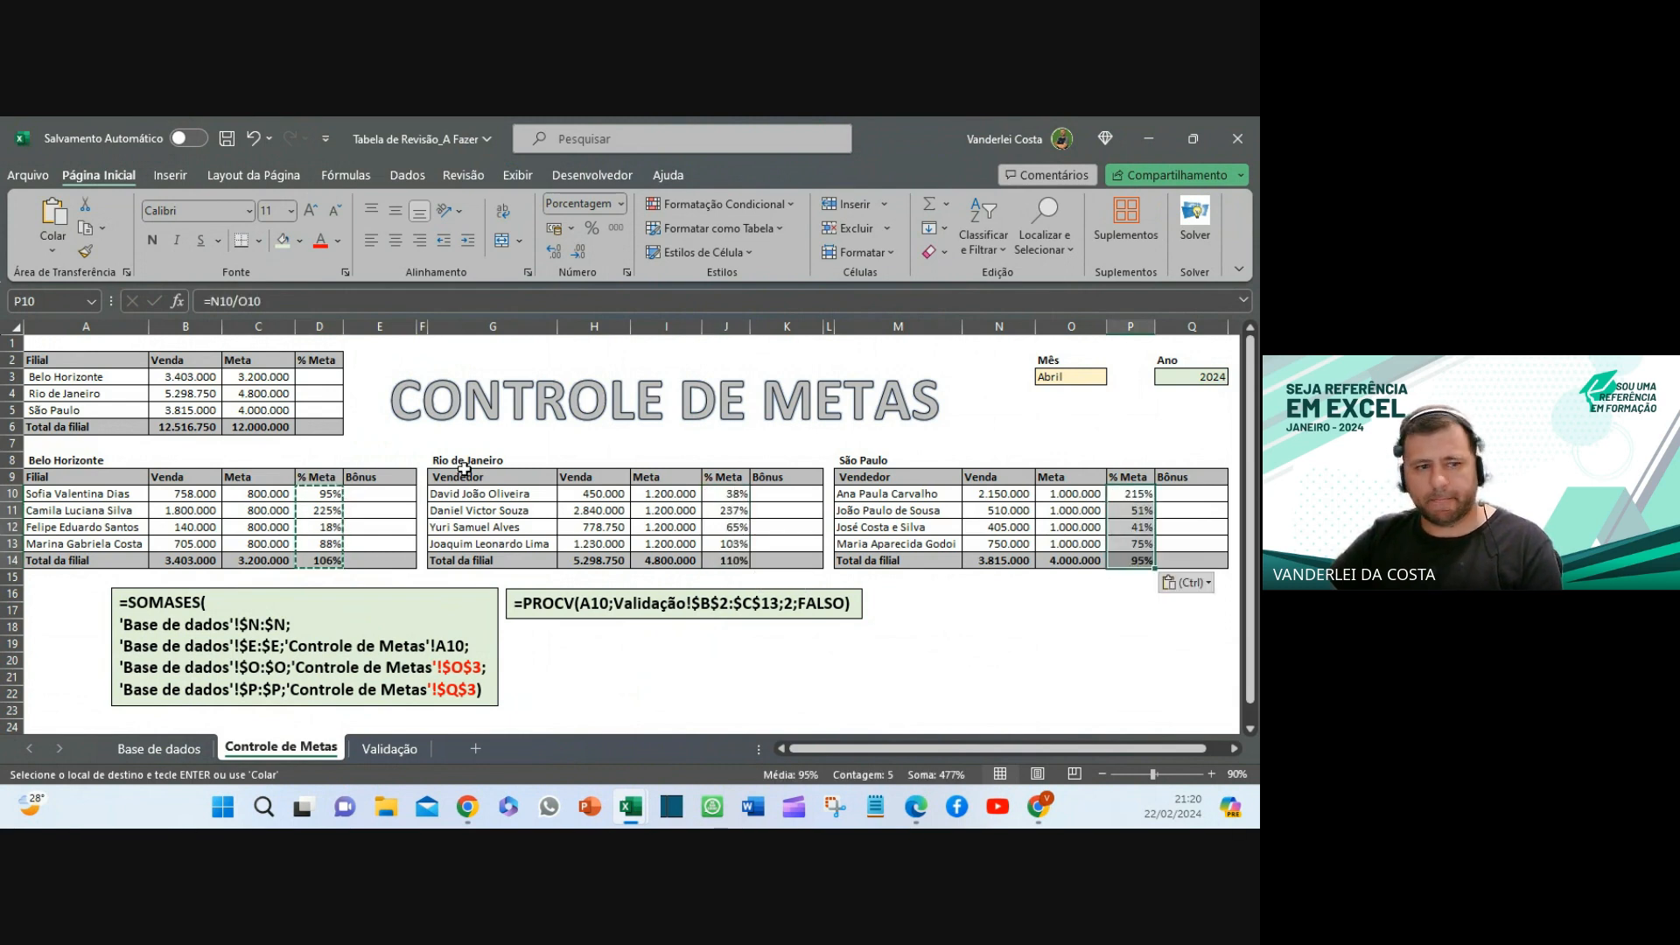
# - Paste the % formulas into summary cells D3:D6 and delete the #DIV/0! error in D7
pyautogui.moveTo(322, 376); pyautogui.dragTo(329, 428)
pyautogui.rightClick(330, 429)
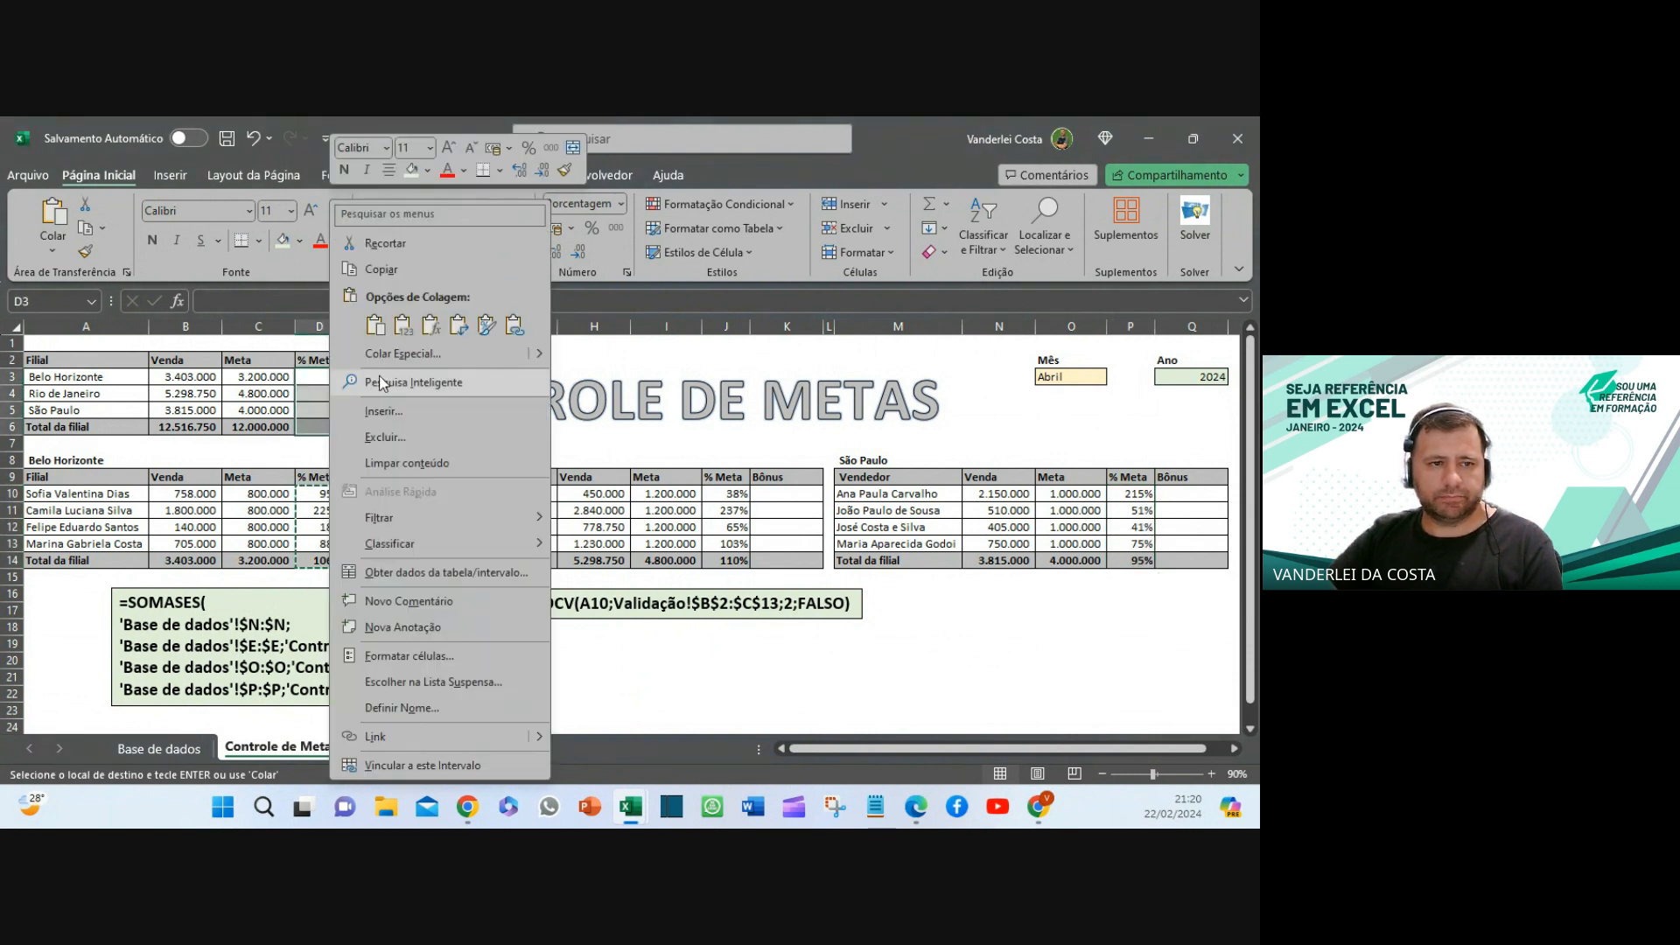
pyautogui.click(431, 325)
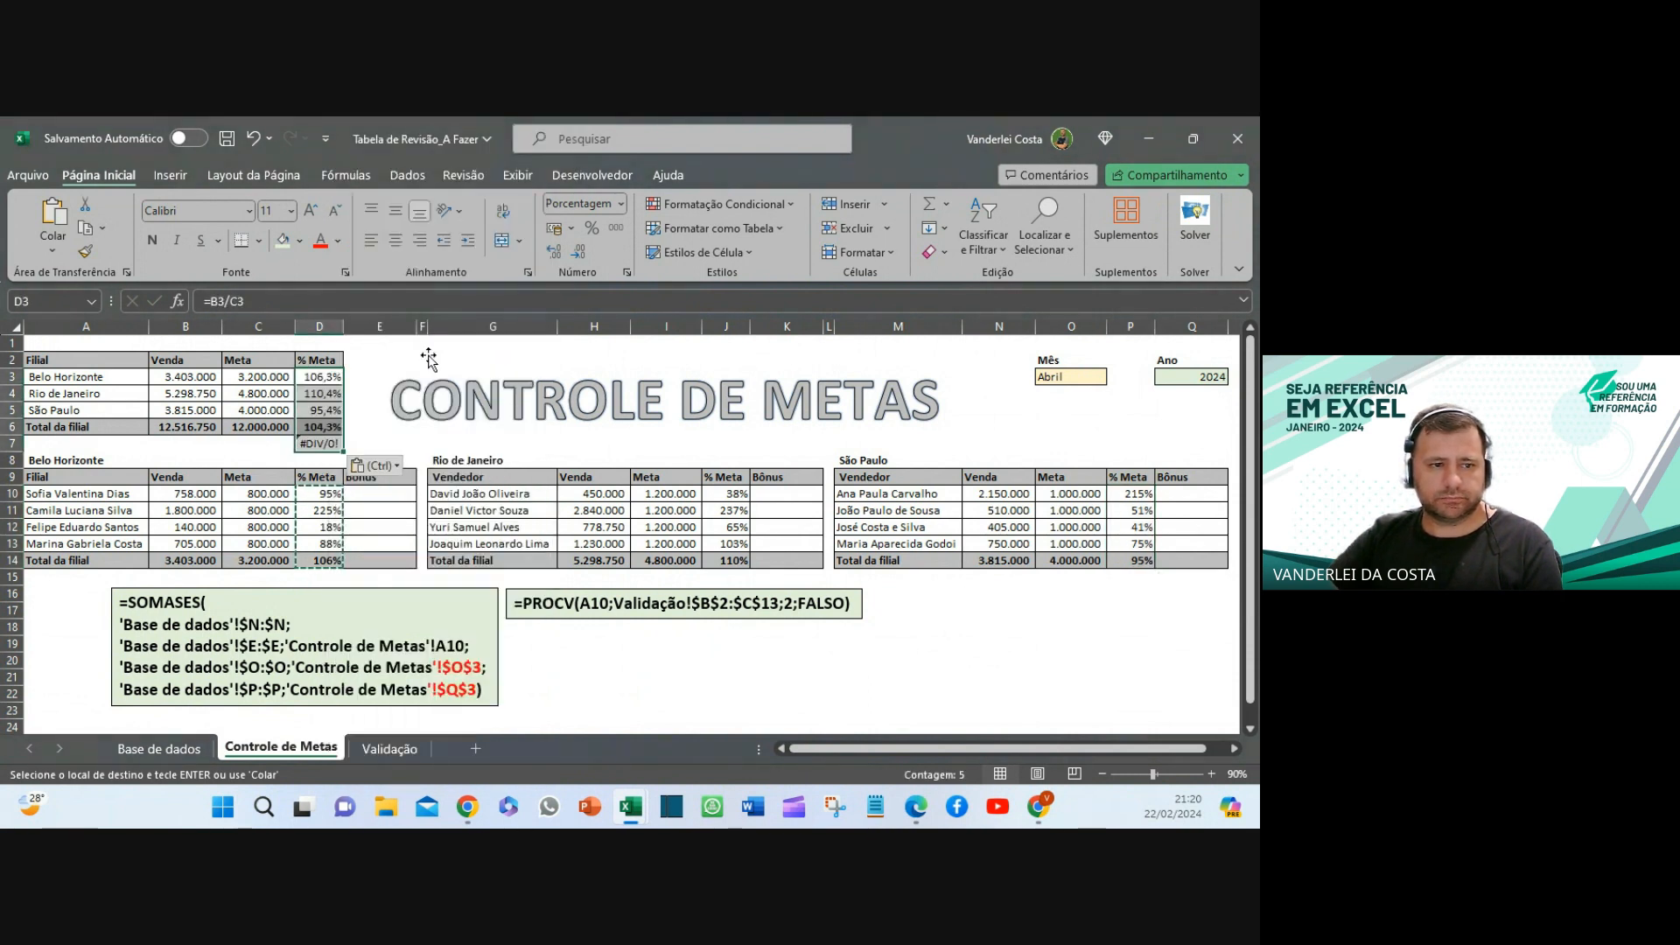
pyautogui.click(321, 445)
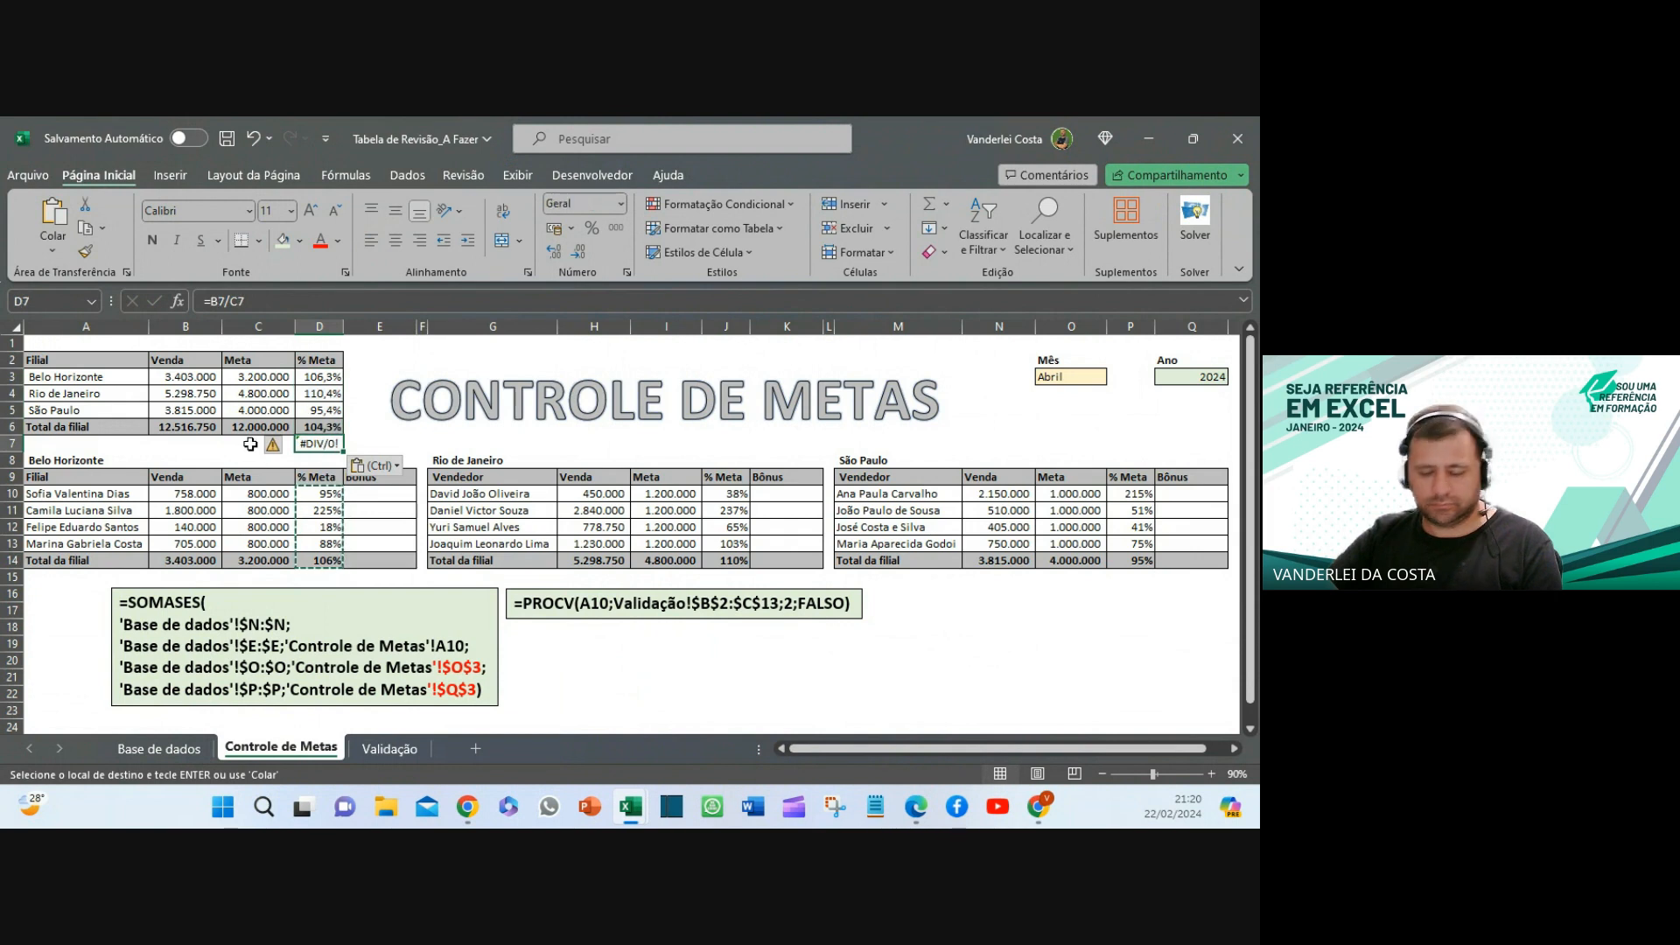
pyautogui.press('Delete')
pyautogui.click(278, 446)
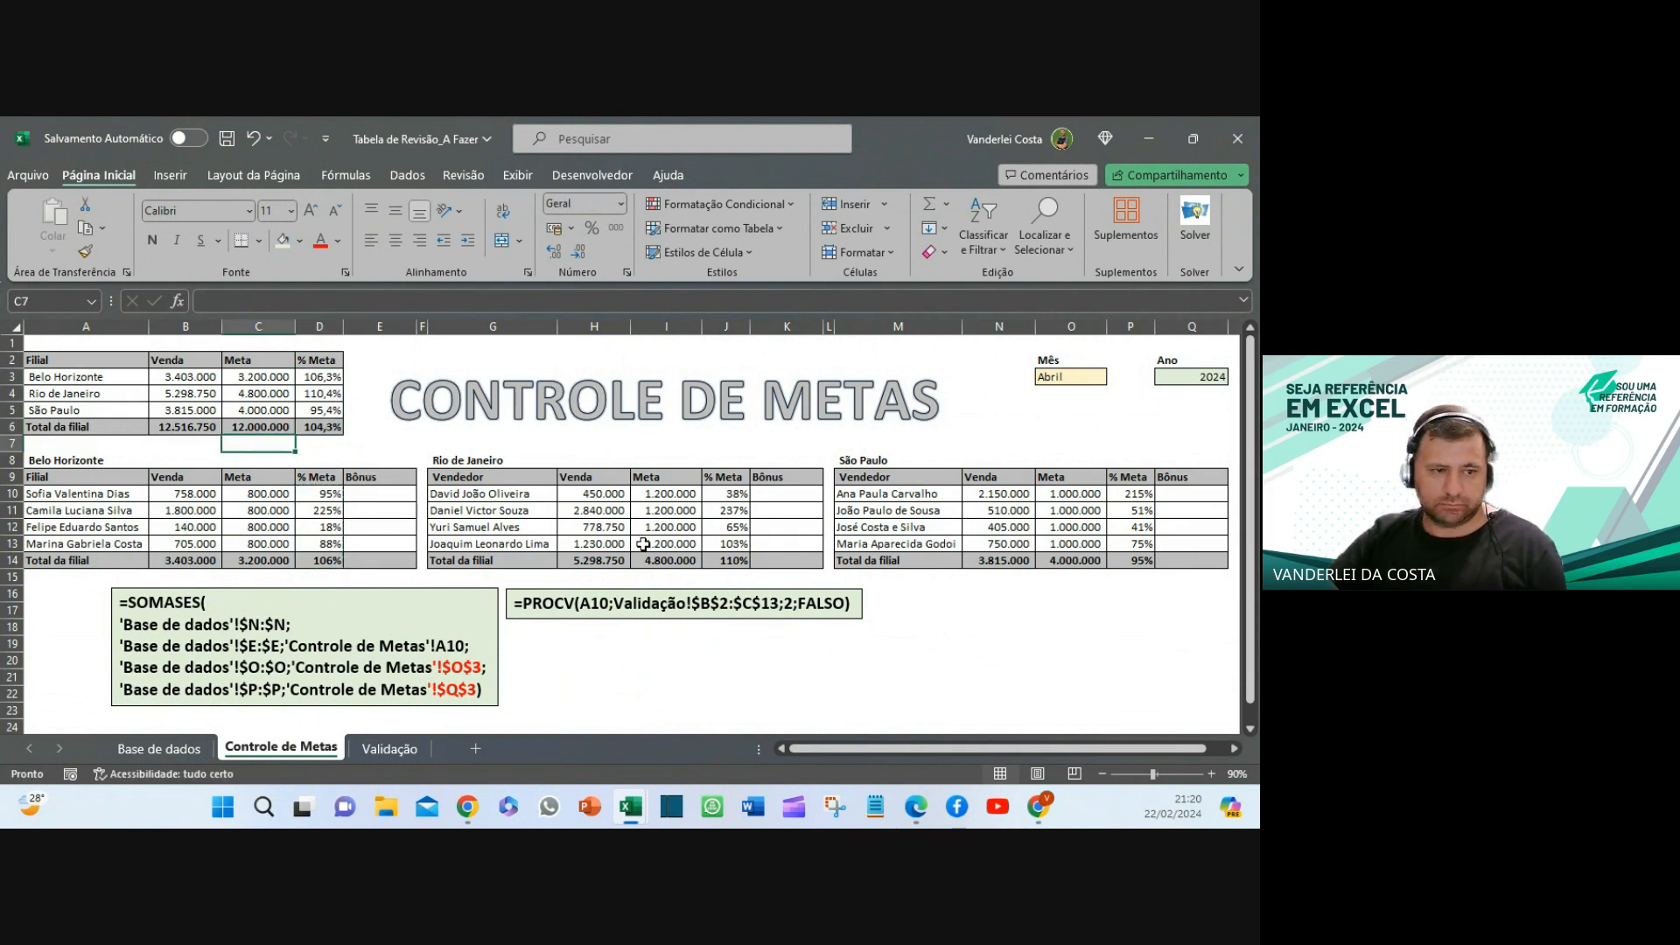
pyautogui.click(879, 673)
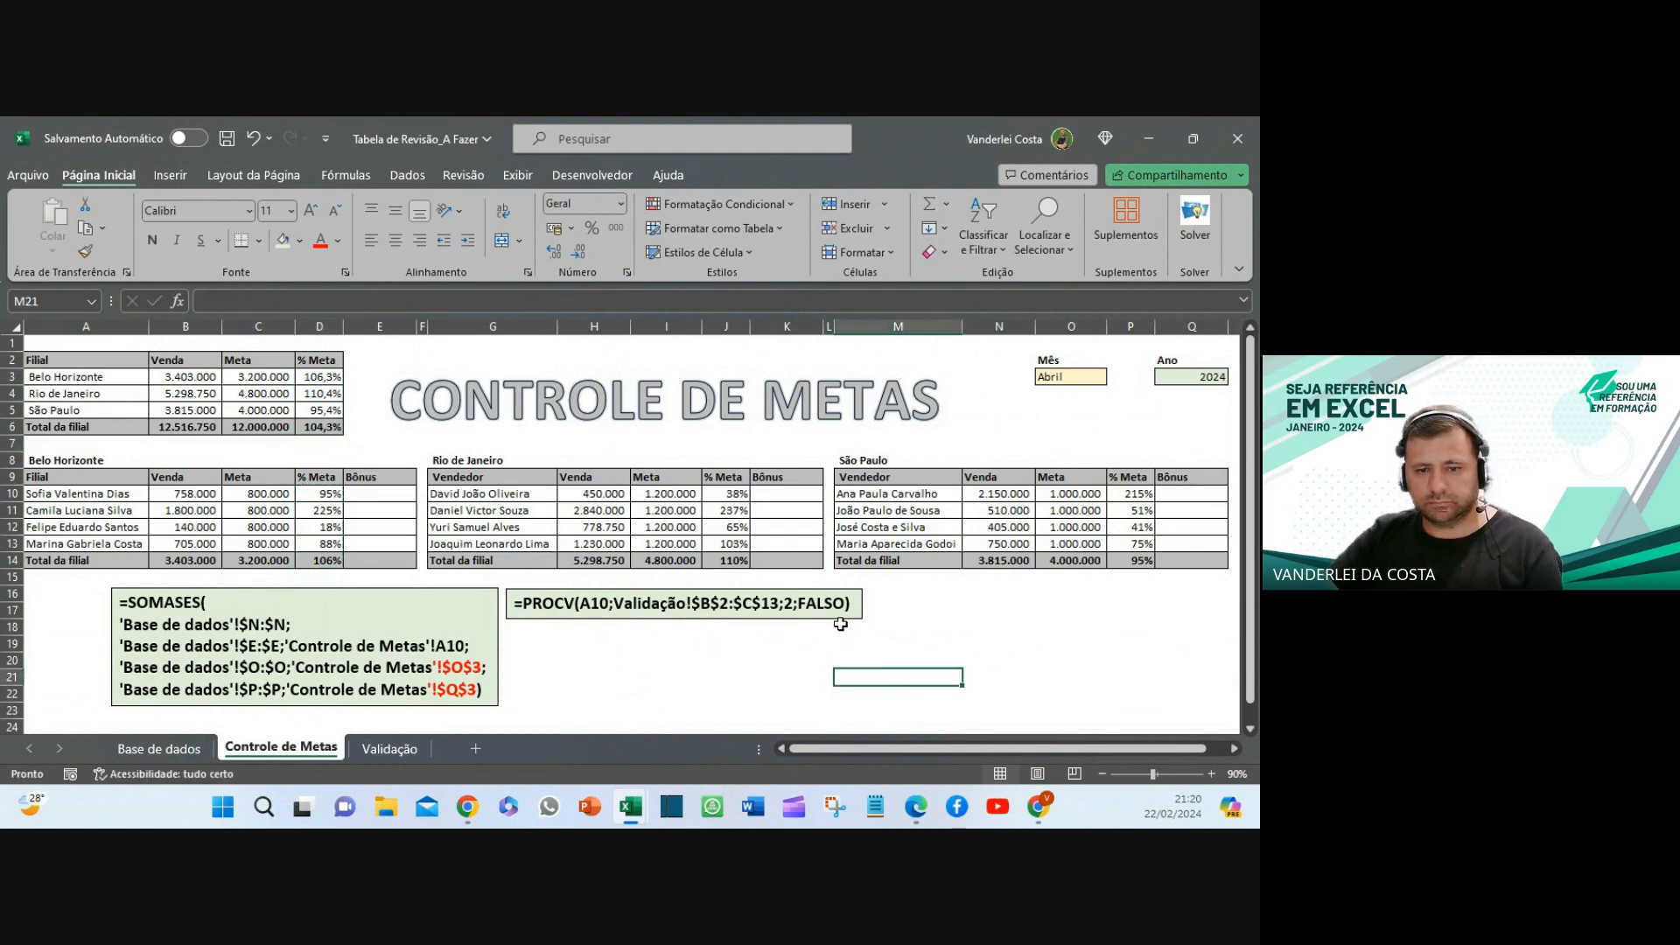
# - Paste a copy of the PROCV formula note near H20 and place it under the original
pyautogui.click(840, 619)
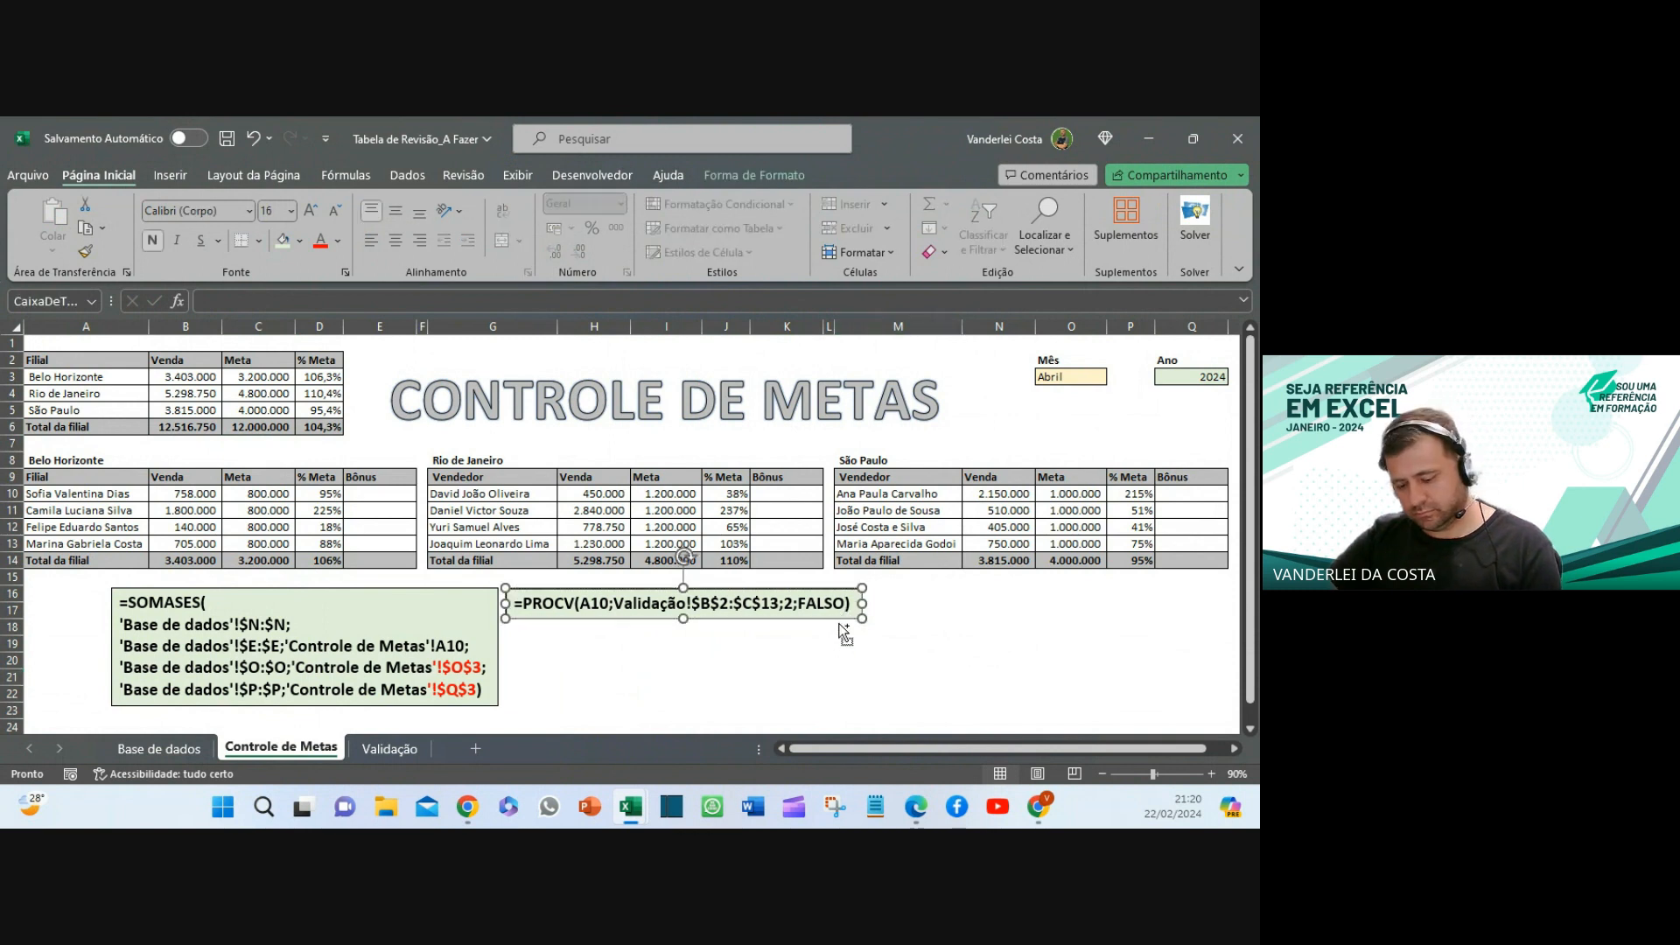
pyautogui.click(595, 660)
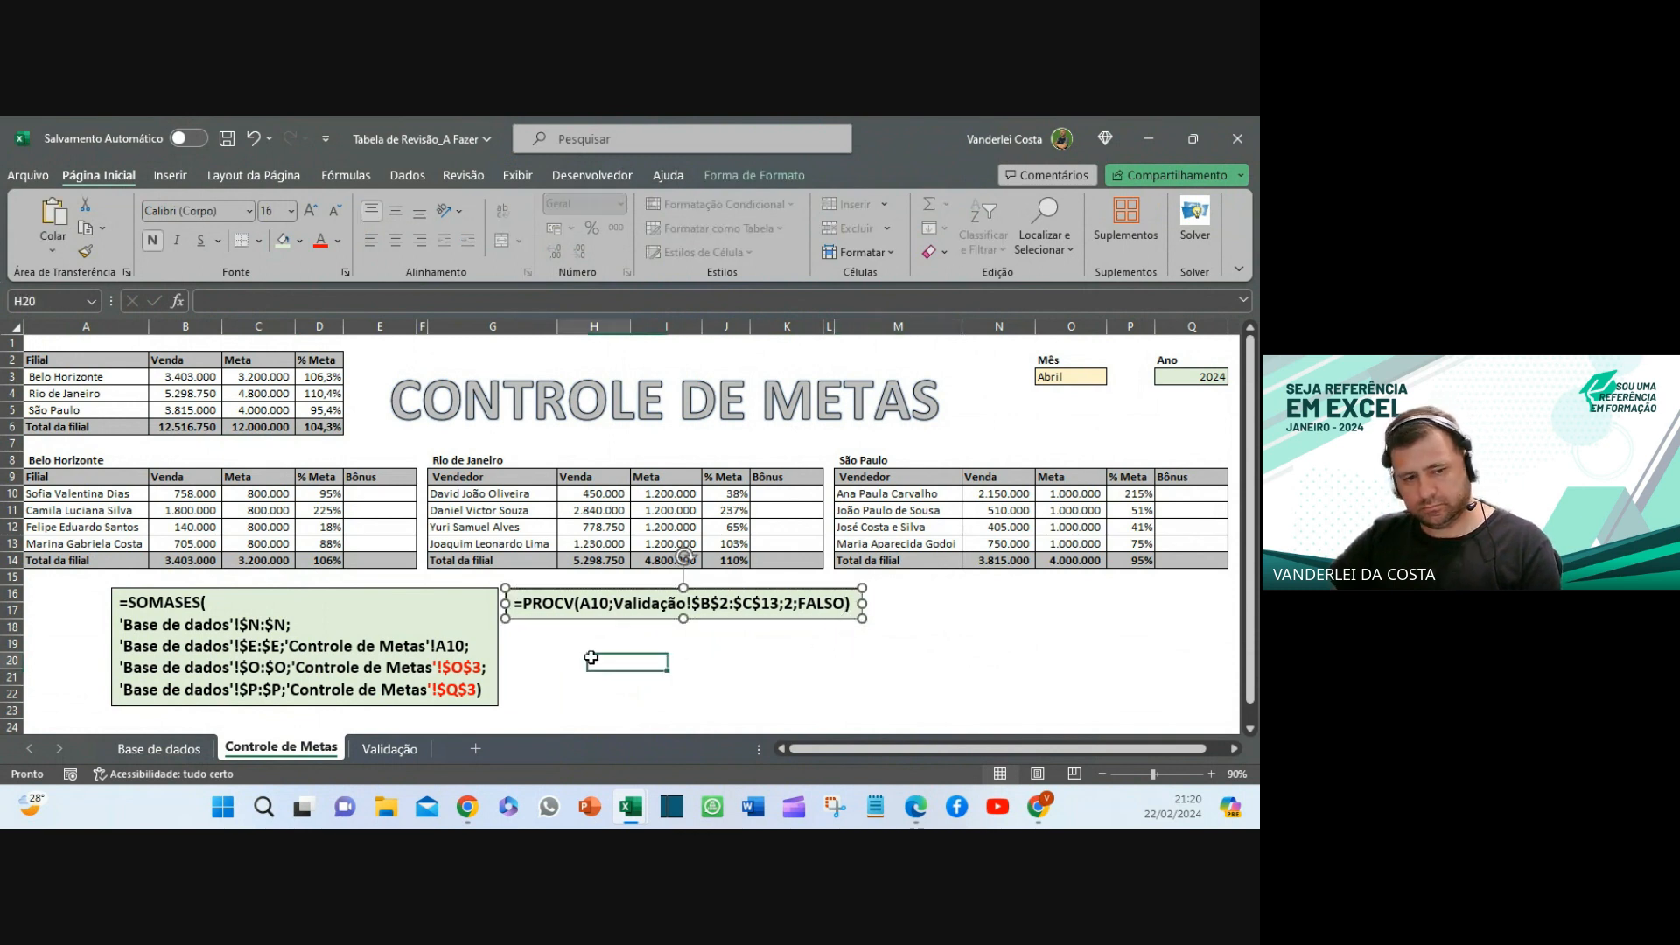
pyautogui.hotkey('ctrl', 'v')
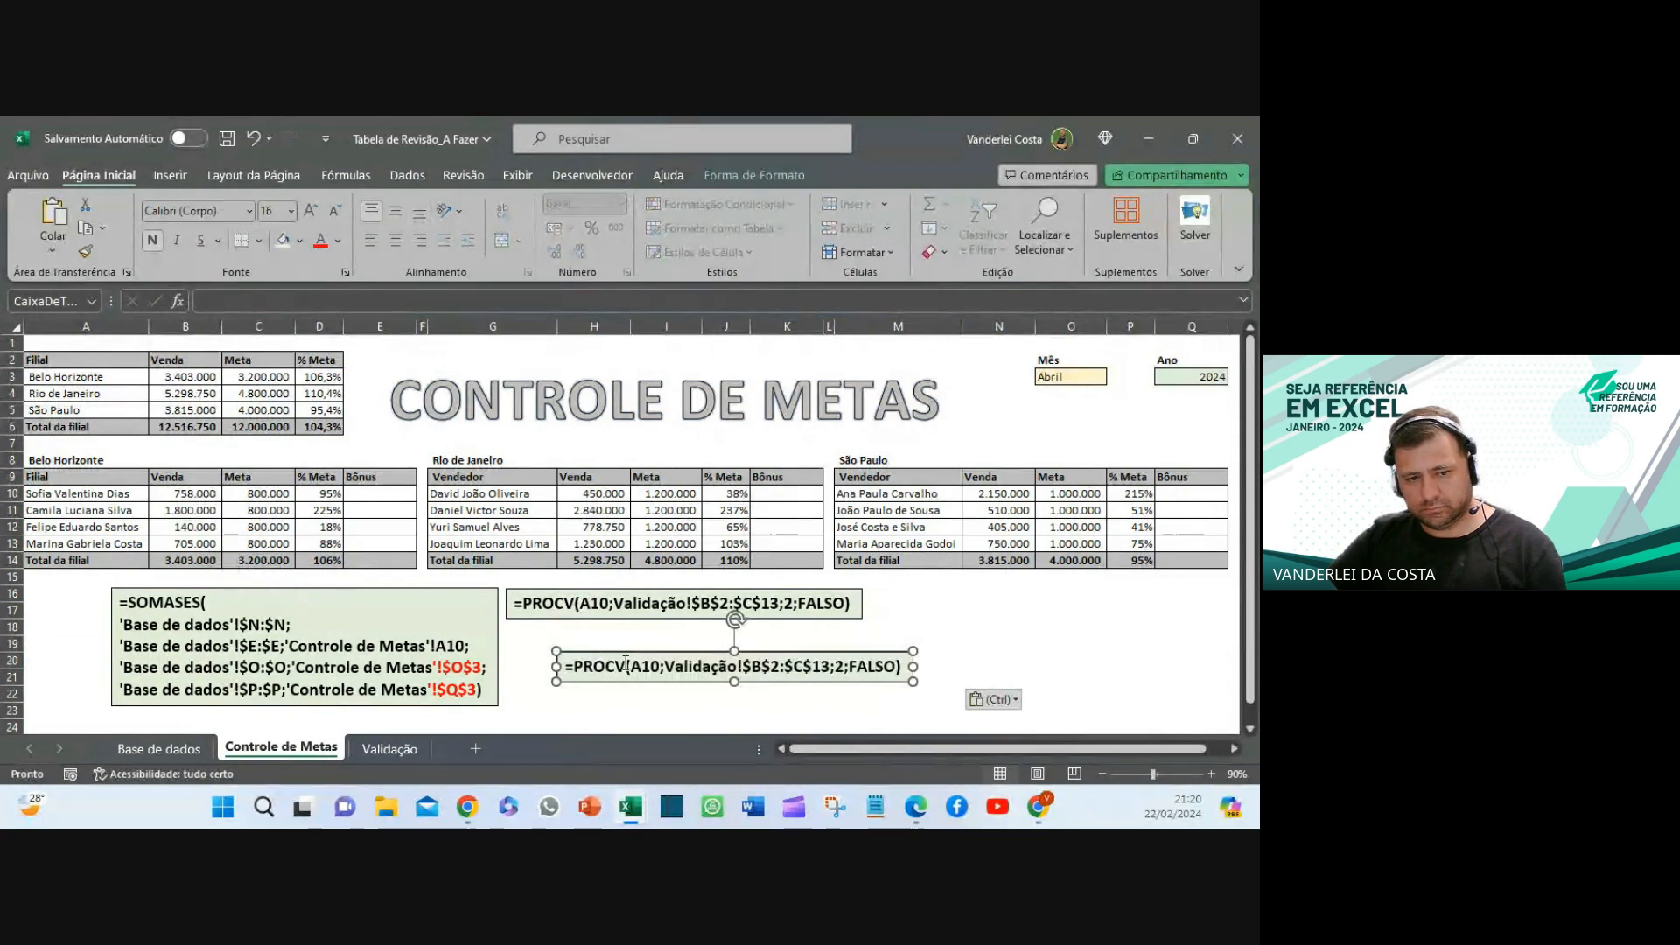
pyautogui.moveTo(616, 652); pyautogui.dragTo(567, 623)
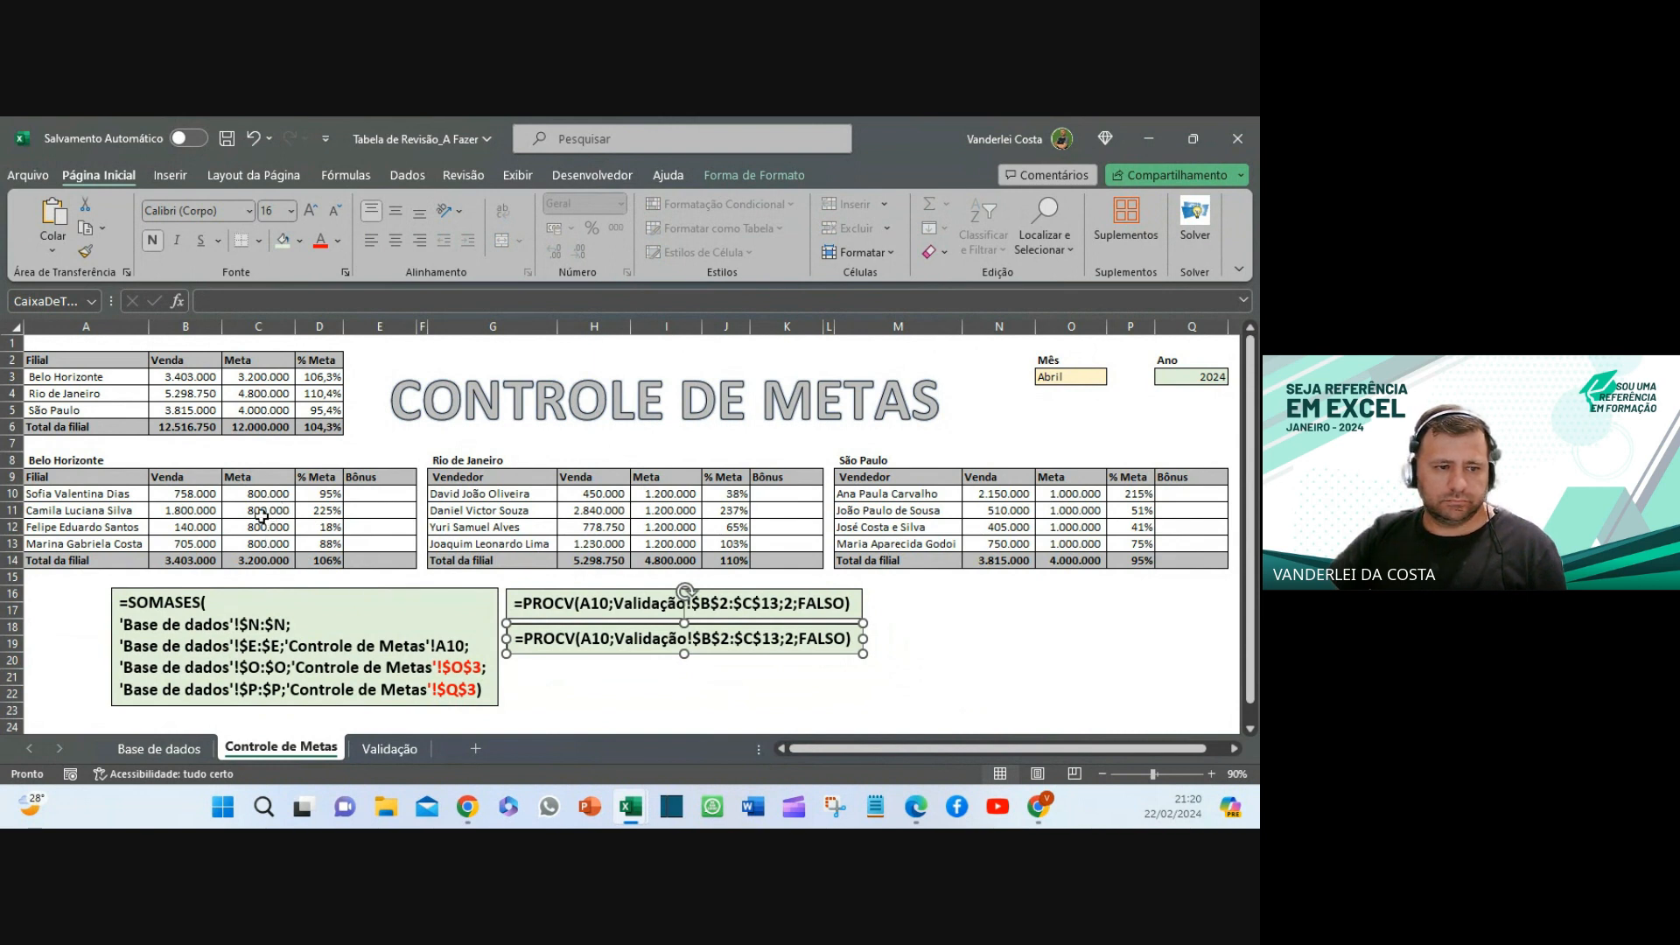
# - Replace the copied note's text with D10's formula =B10/C10
pyautogui.click(329, 499)
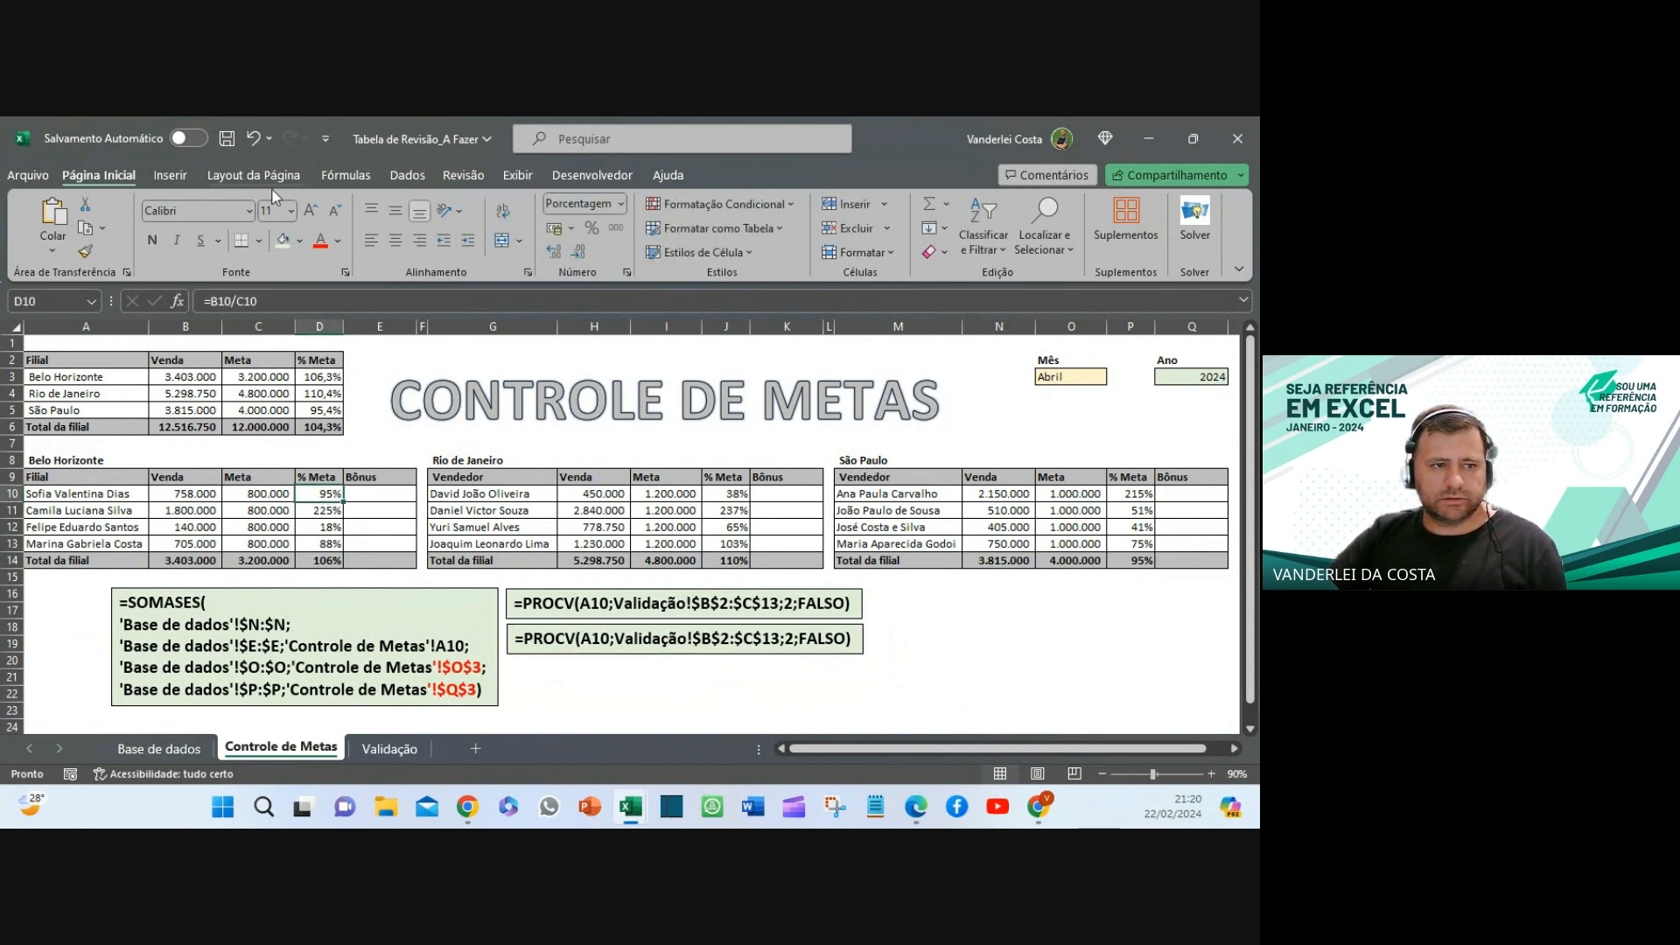
pyautogui.click(264, 304)
pyautogui.moveTo(264, 304); pyautogui.dragTo(199, 303)
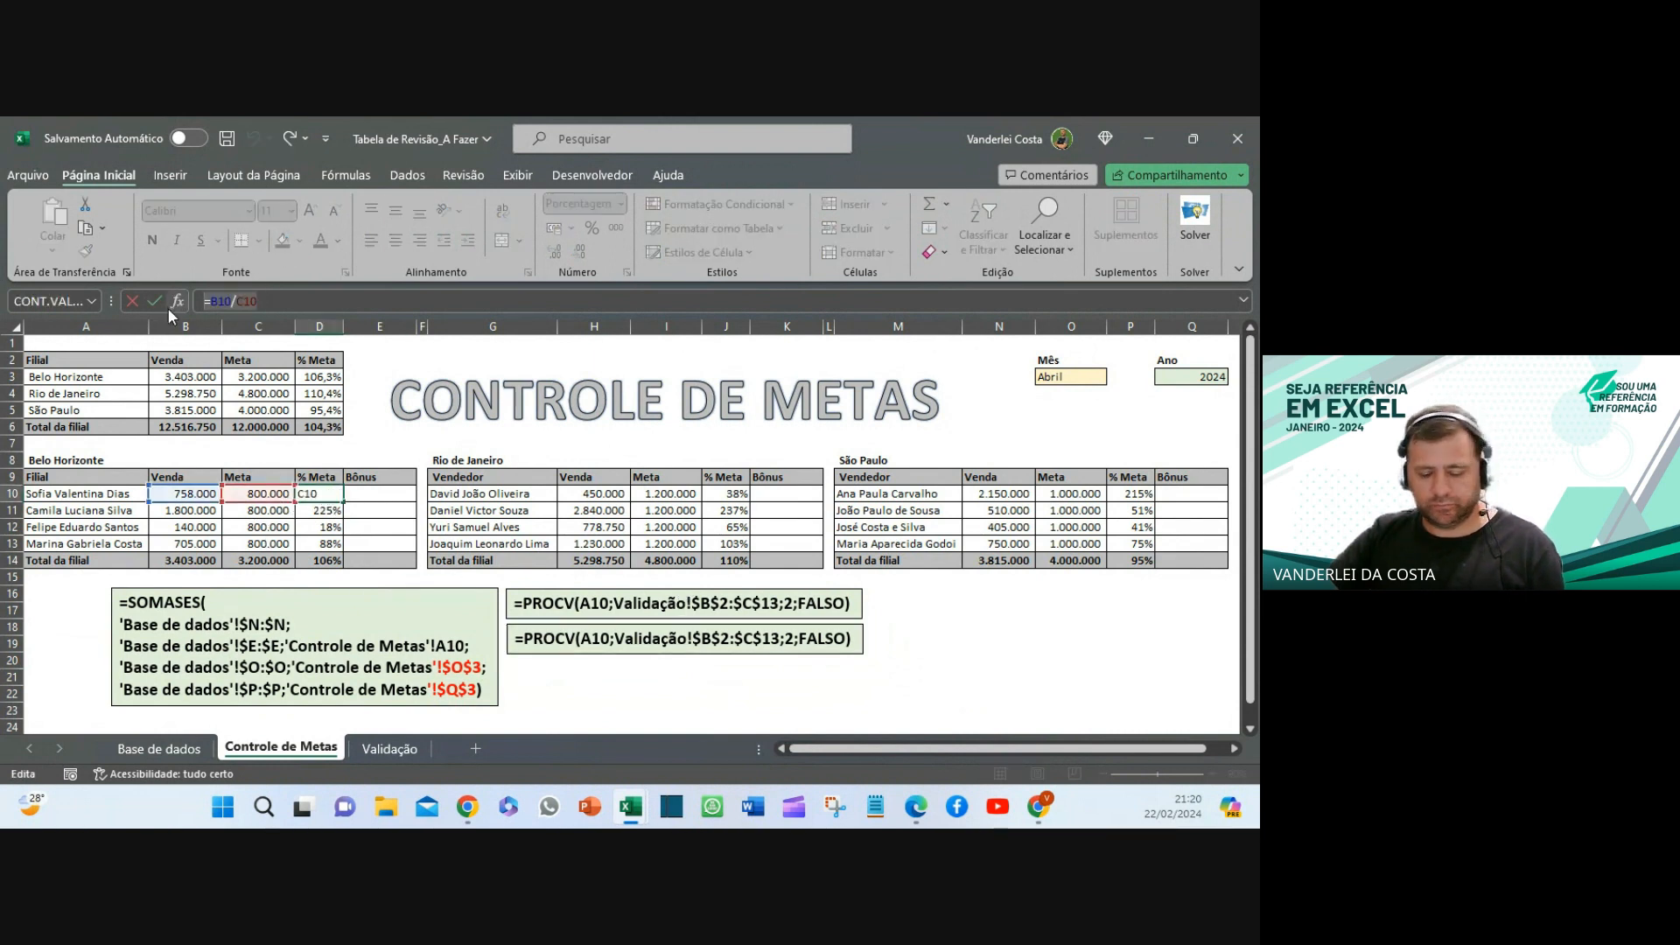
pyautogui.press('Escape')
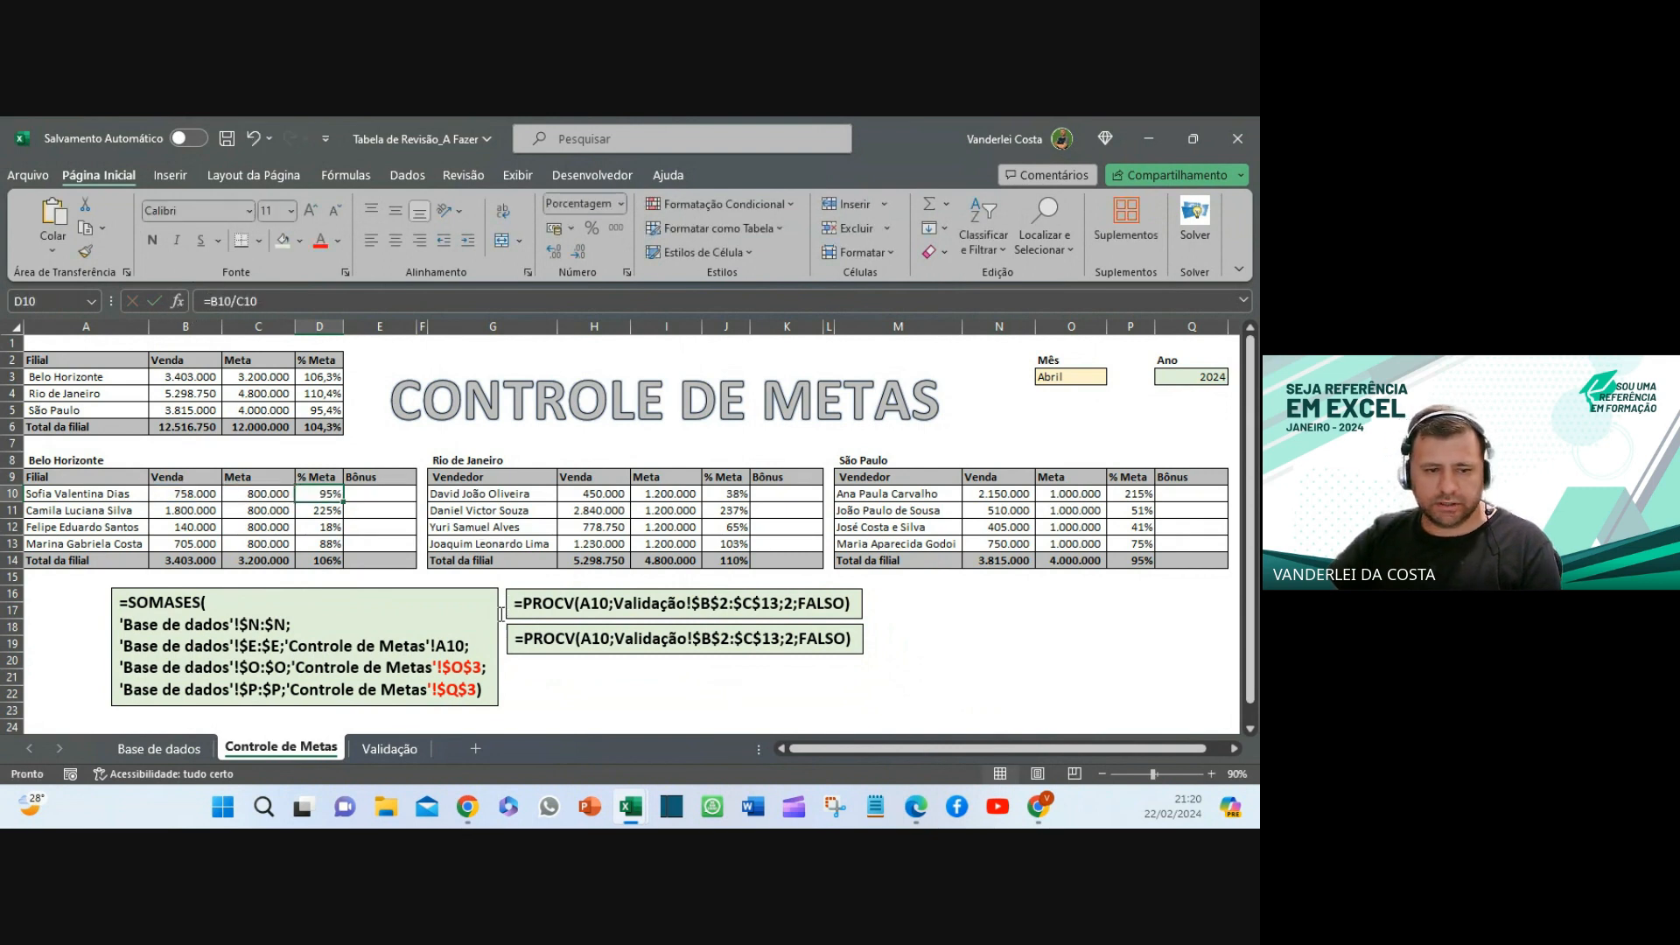
pyautogui.moveTo(513, 643); pyautogui.dragTo(830, 641)
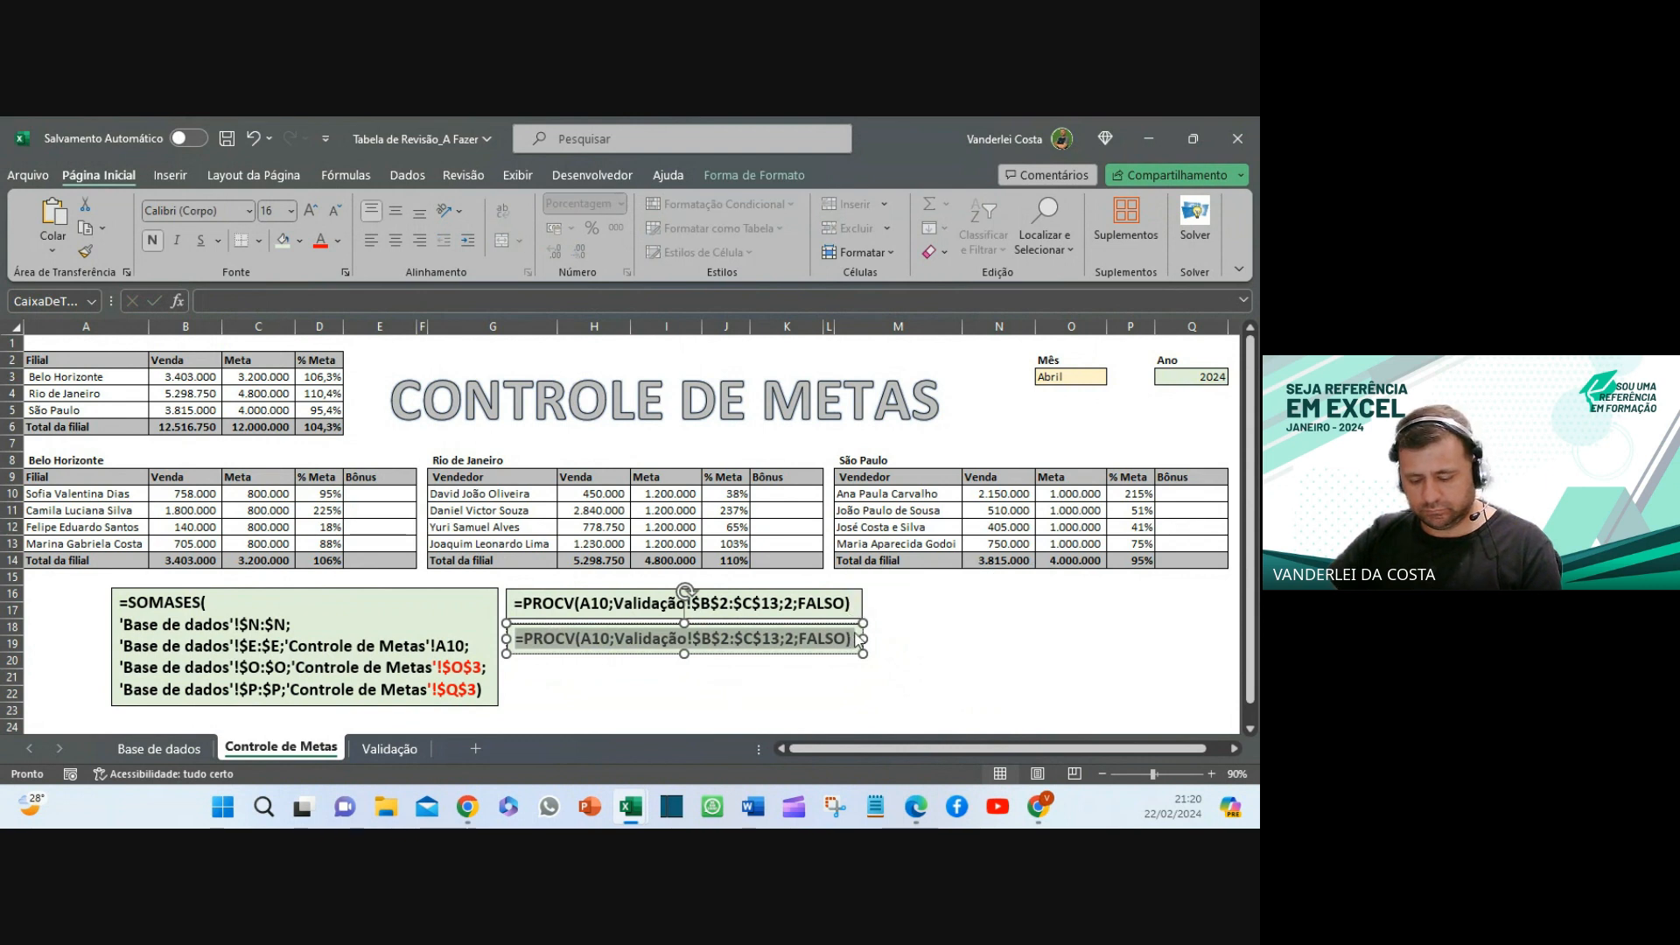
pyautogui.hotkey('ctrl', 'v')
pyautogui.click(725, 678)
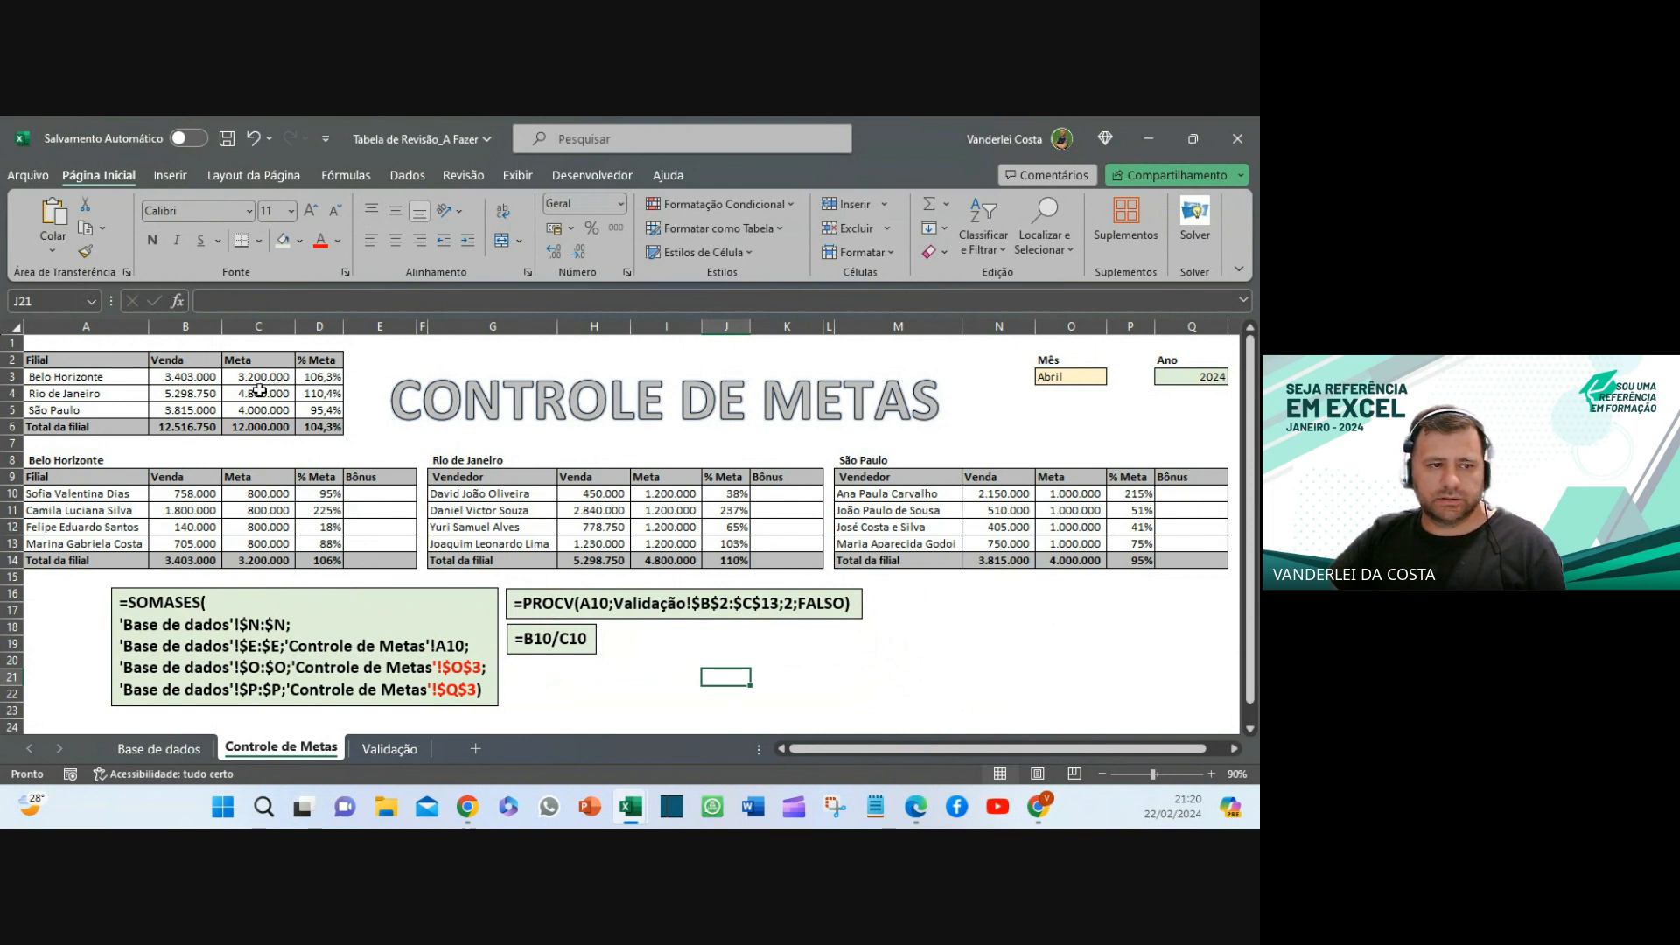
pyautogui.click(958, 672)
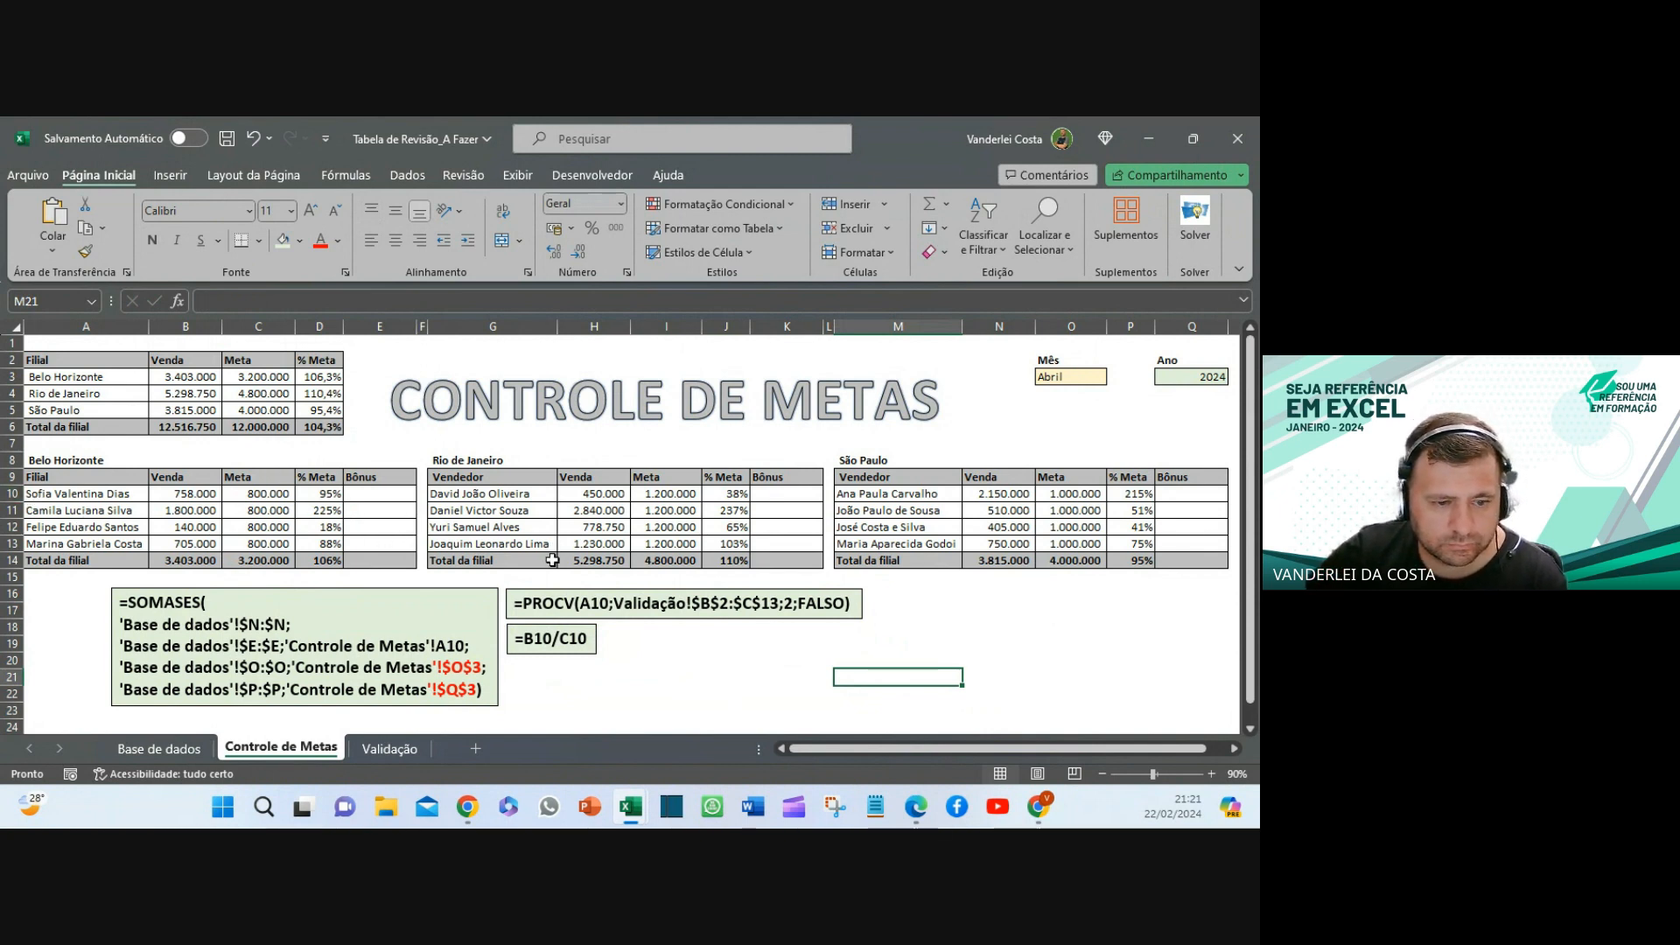
pyautogui.click(602, 604)
pyautogui.doubleClick(602, 603)
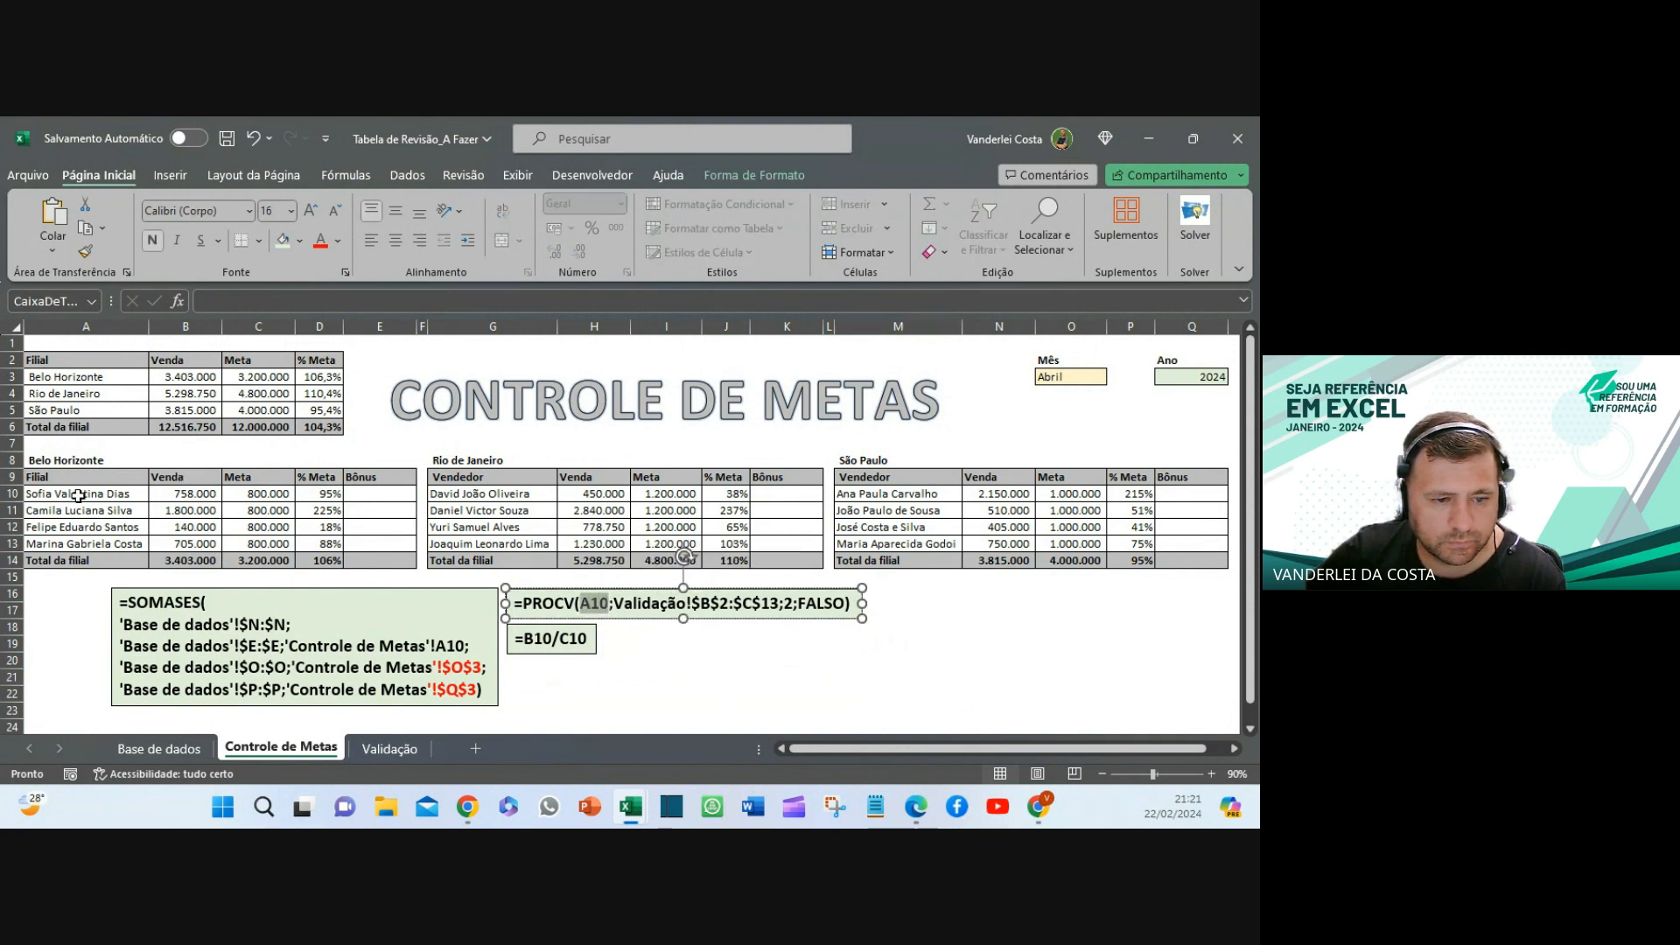
pyautogui.click(610, 604)
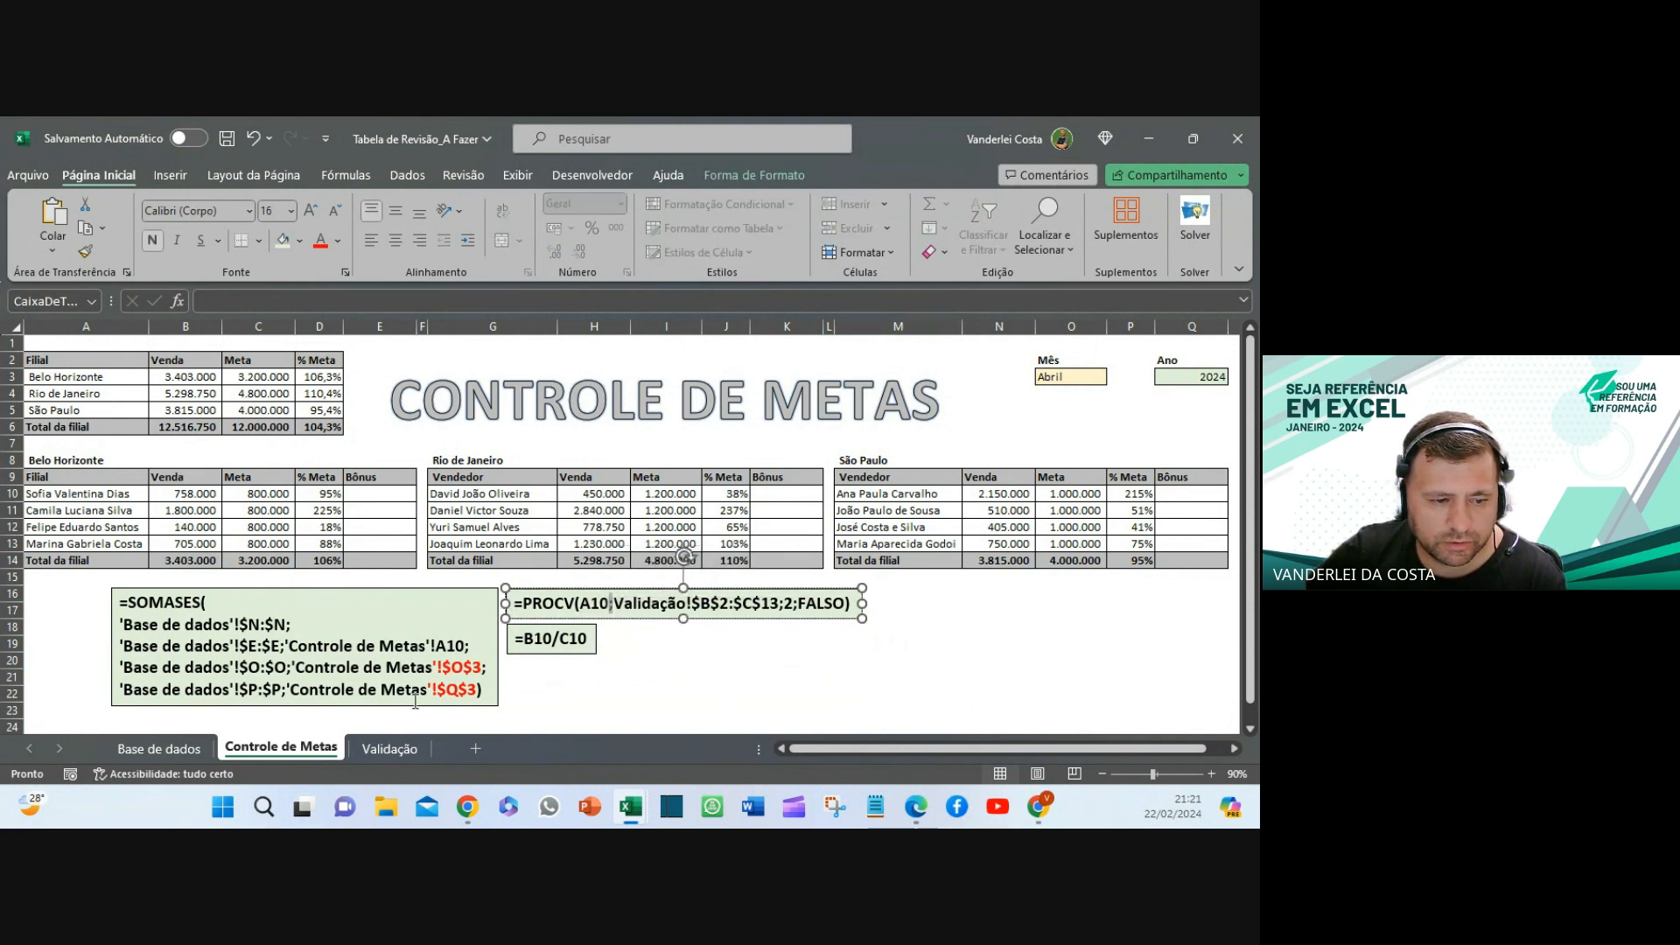
pyautogui.click(380, 748)
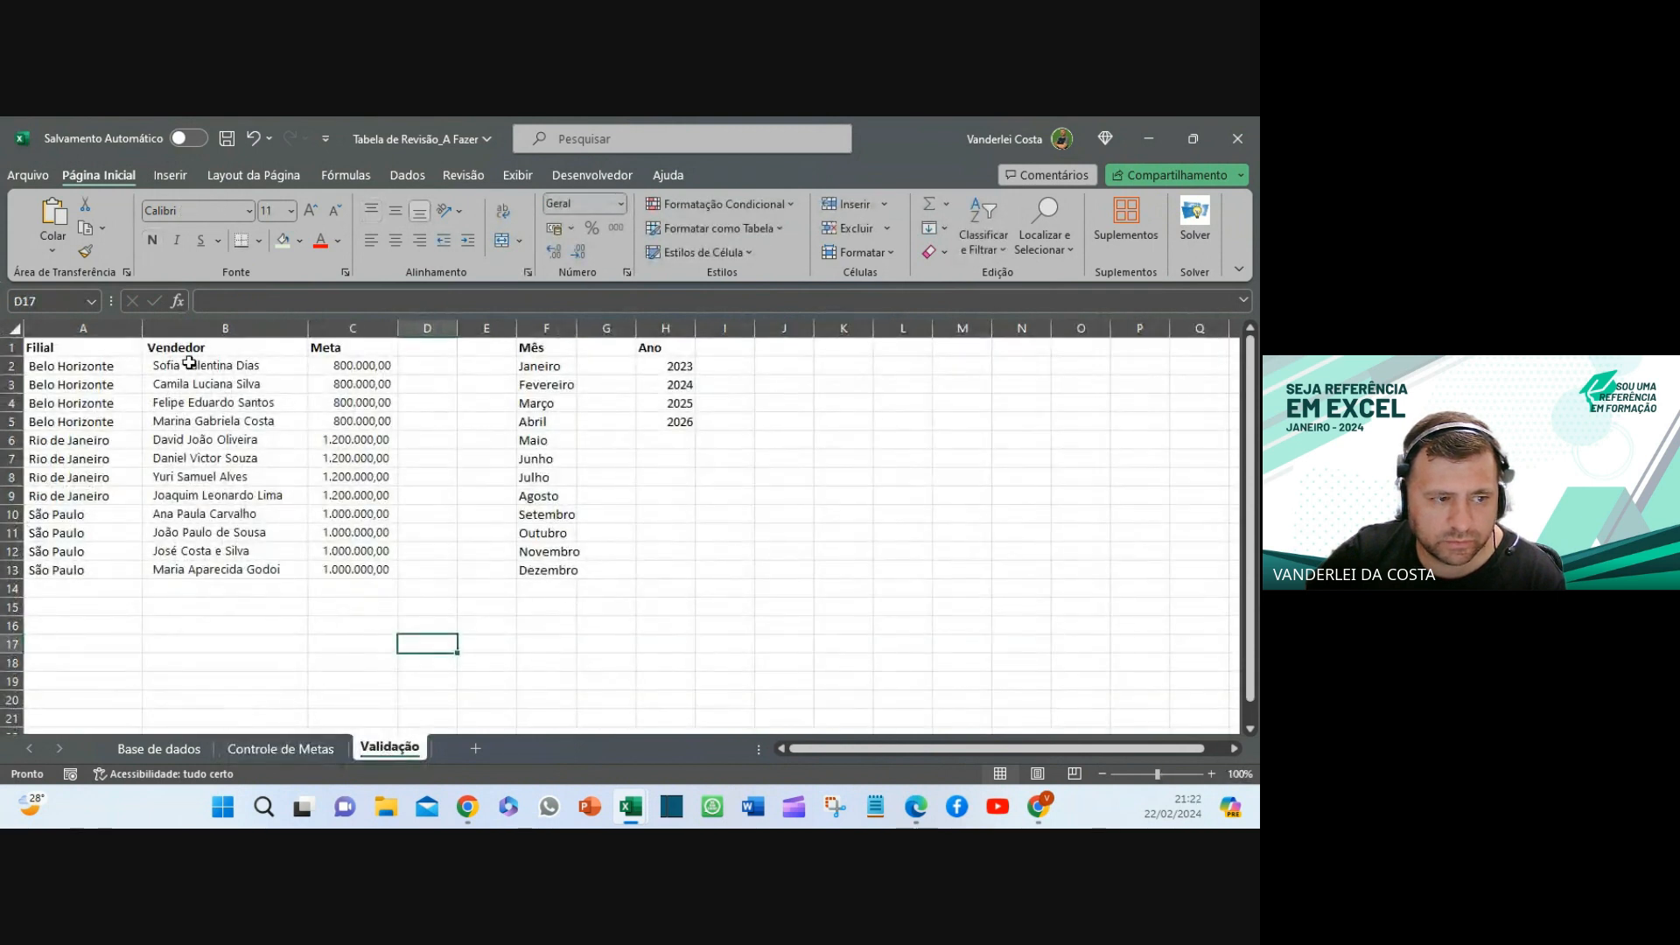
pyautogui.moveTo(179, 366); pyautogui.dragTo(370, 571)
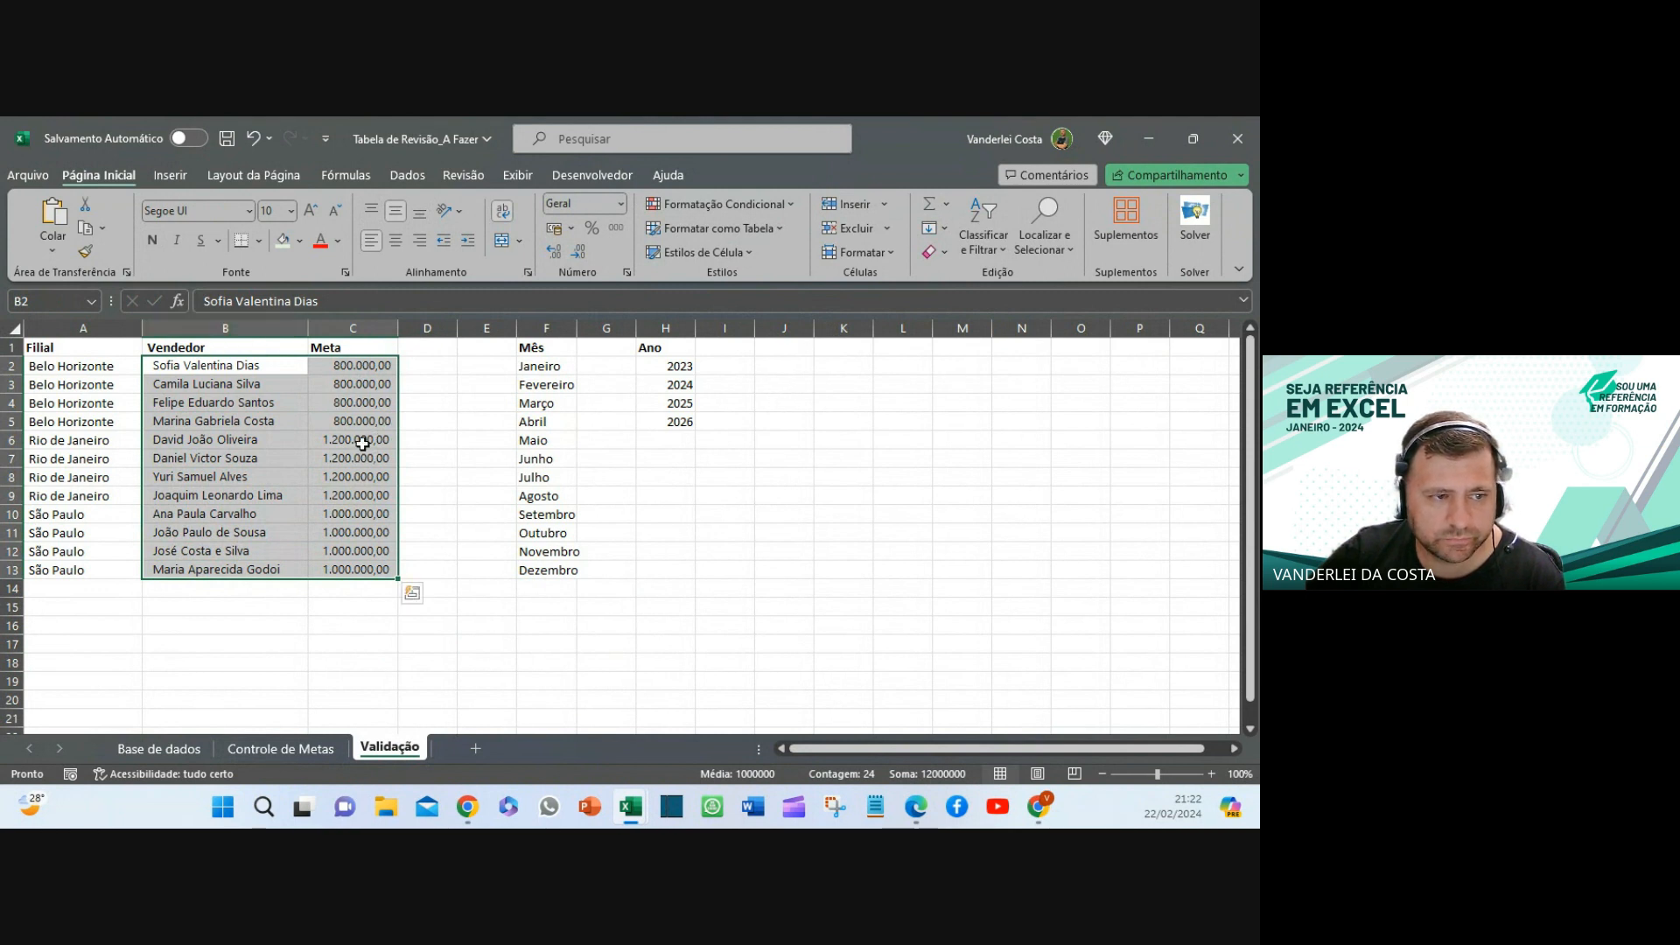
pyautogui.click(358, 668)
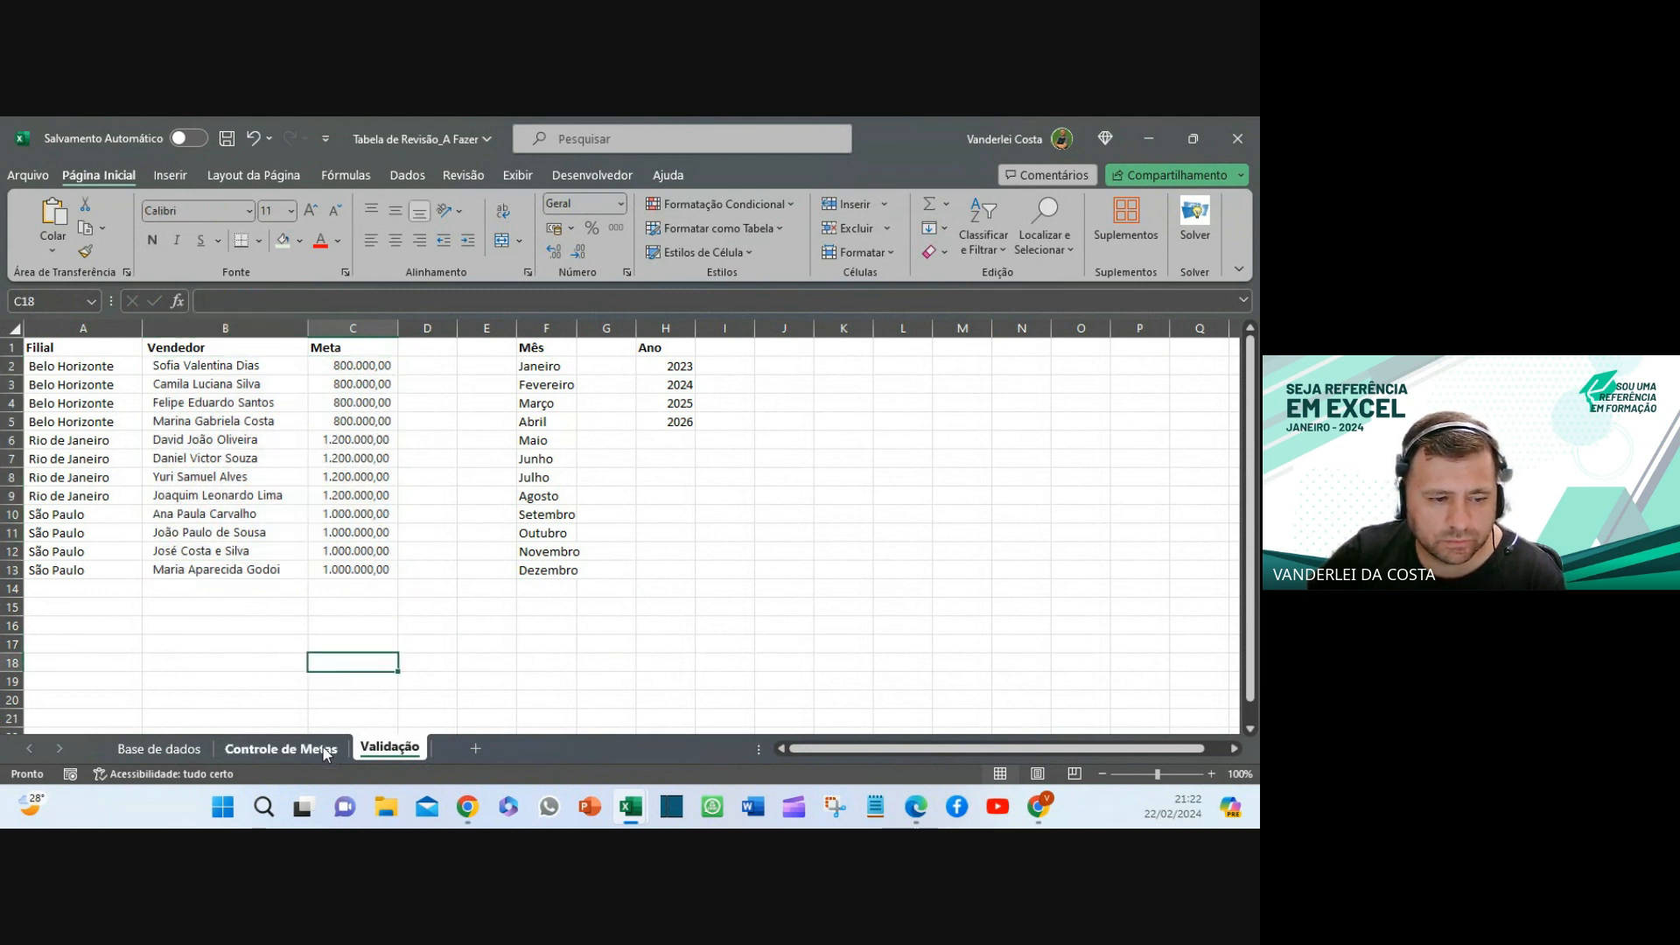
pyautogui.click(280, 748)
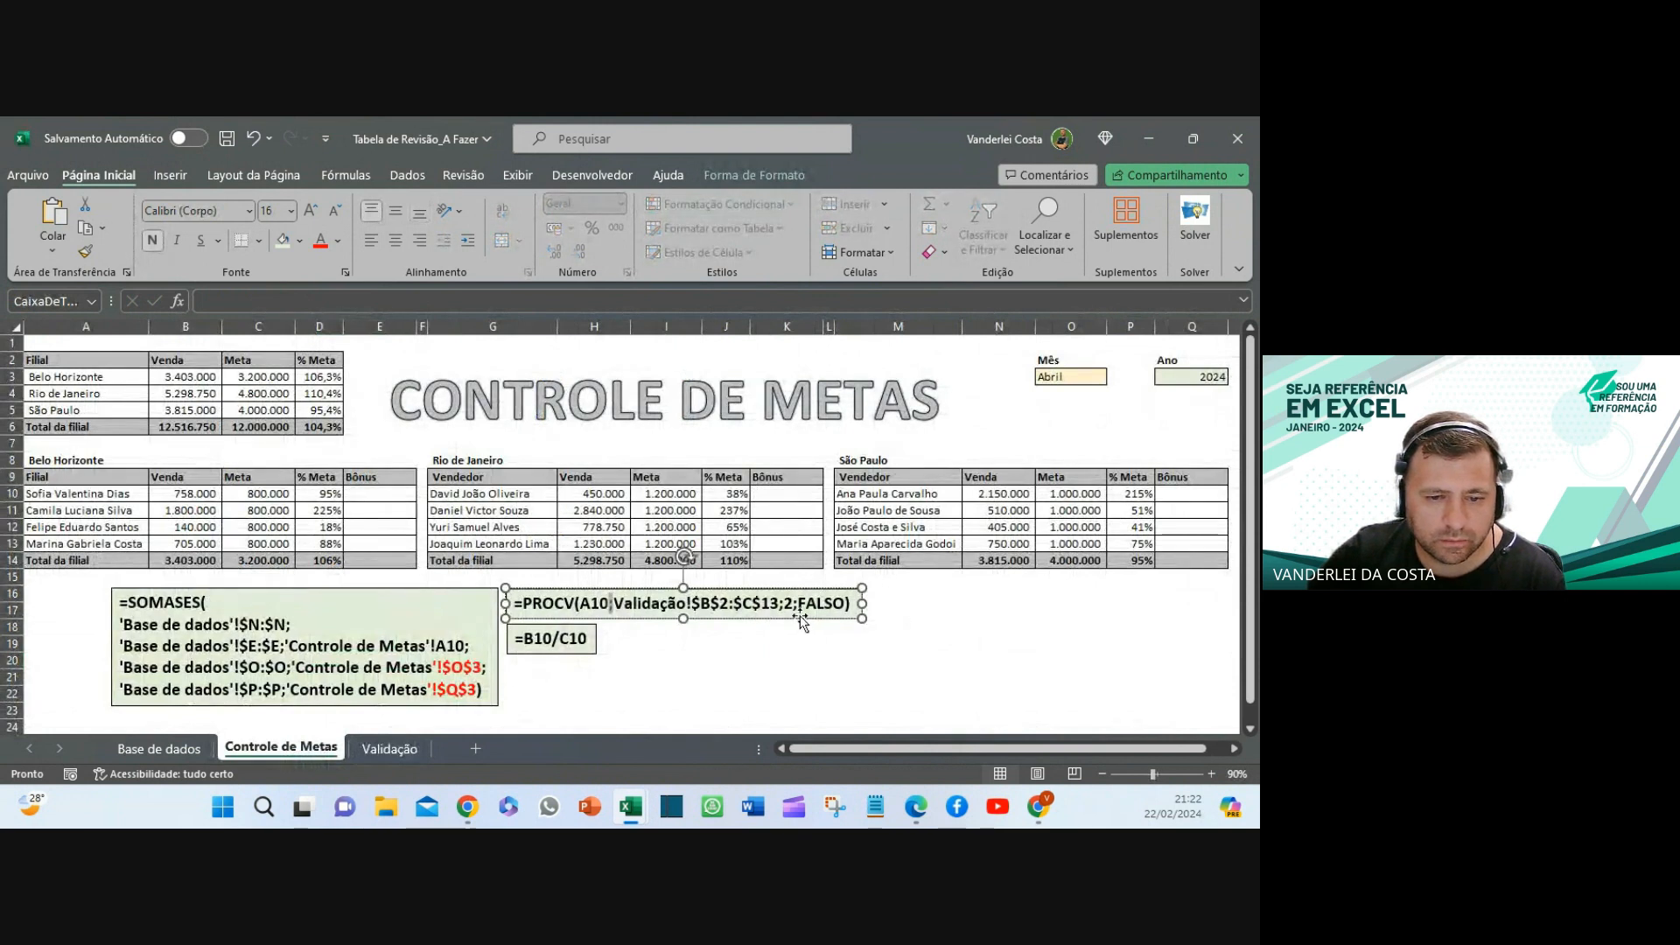
pyautogui.moveTo(798, 604); pyautogui.dragTo(845, 604)
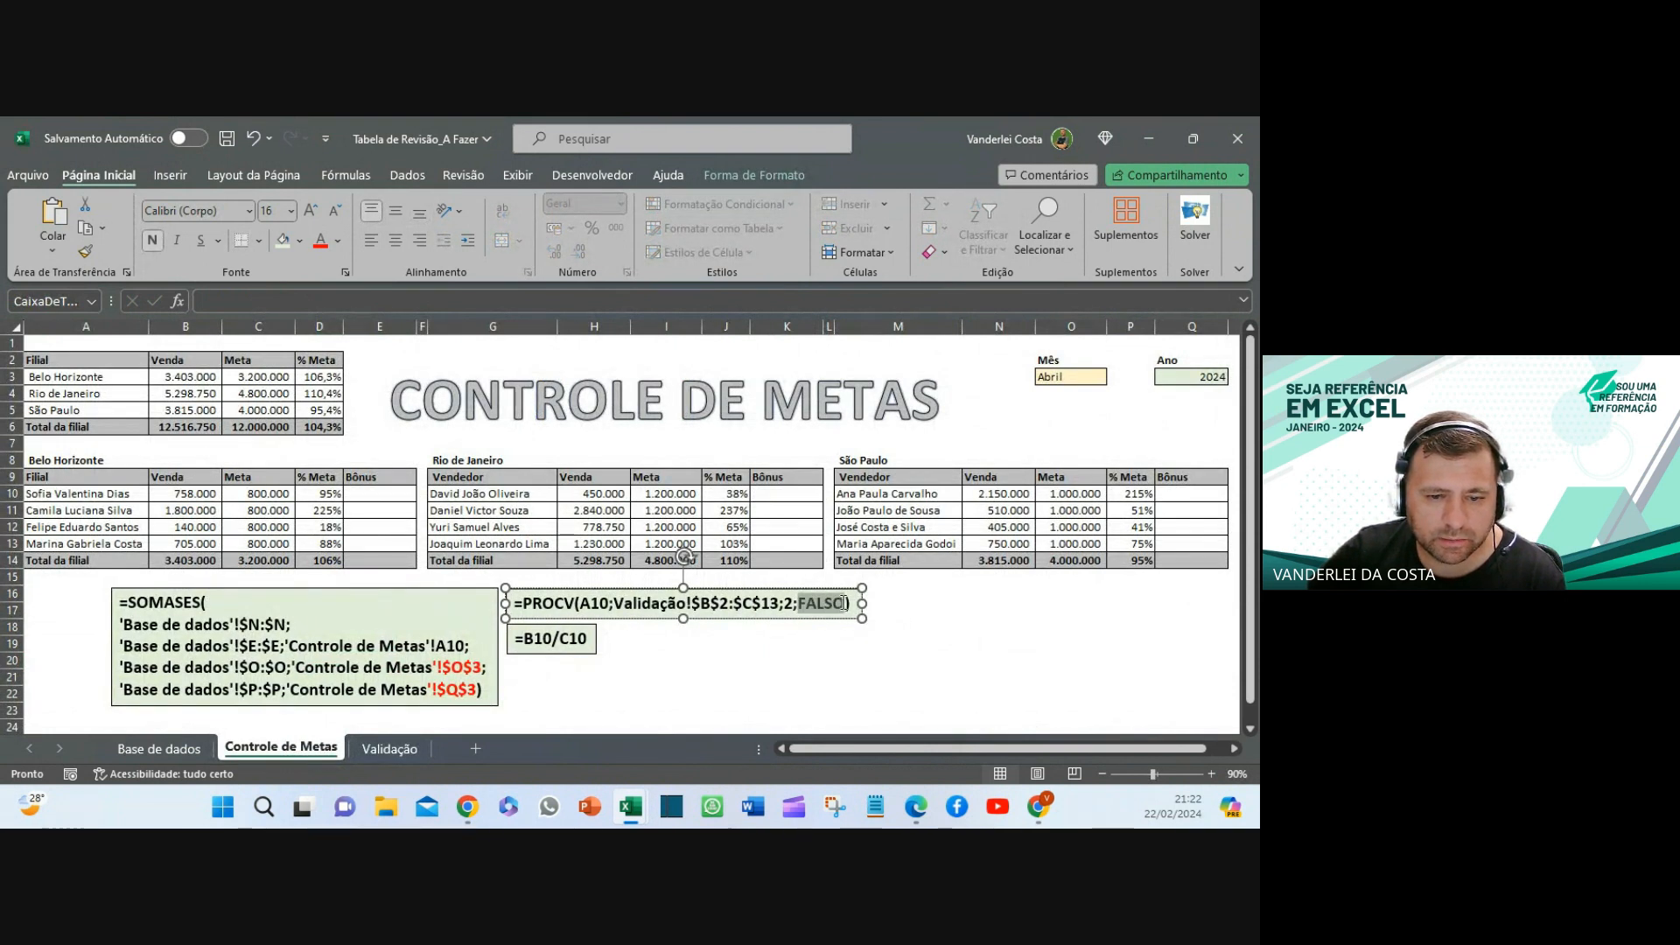
pyautogui.write('0')
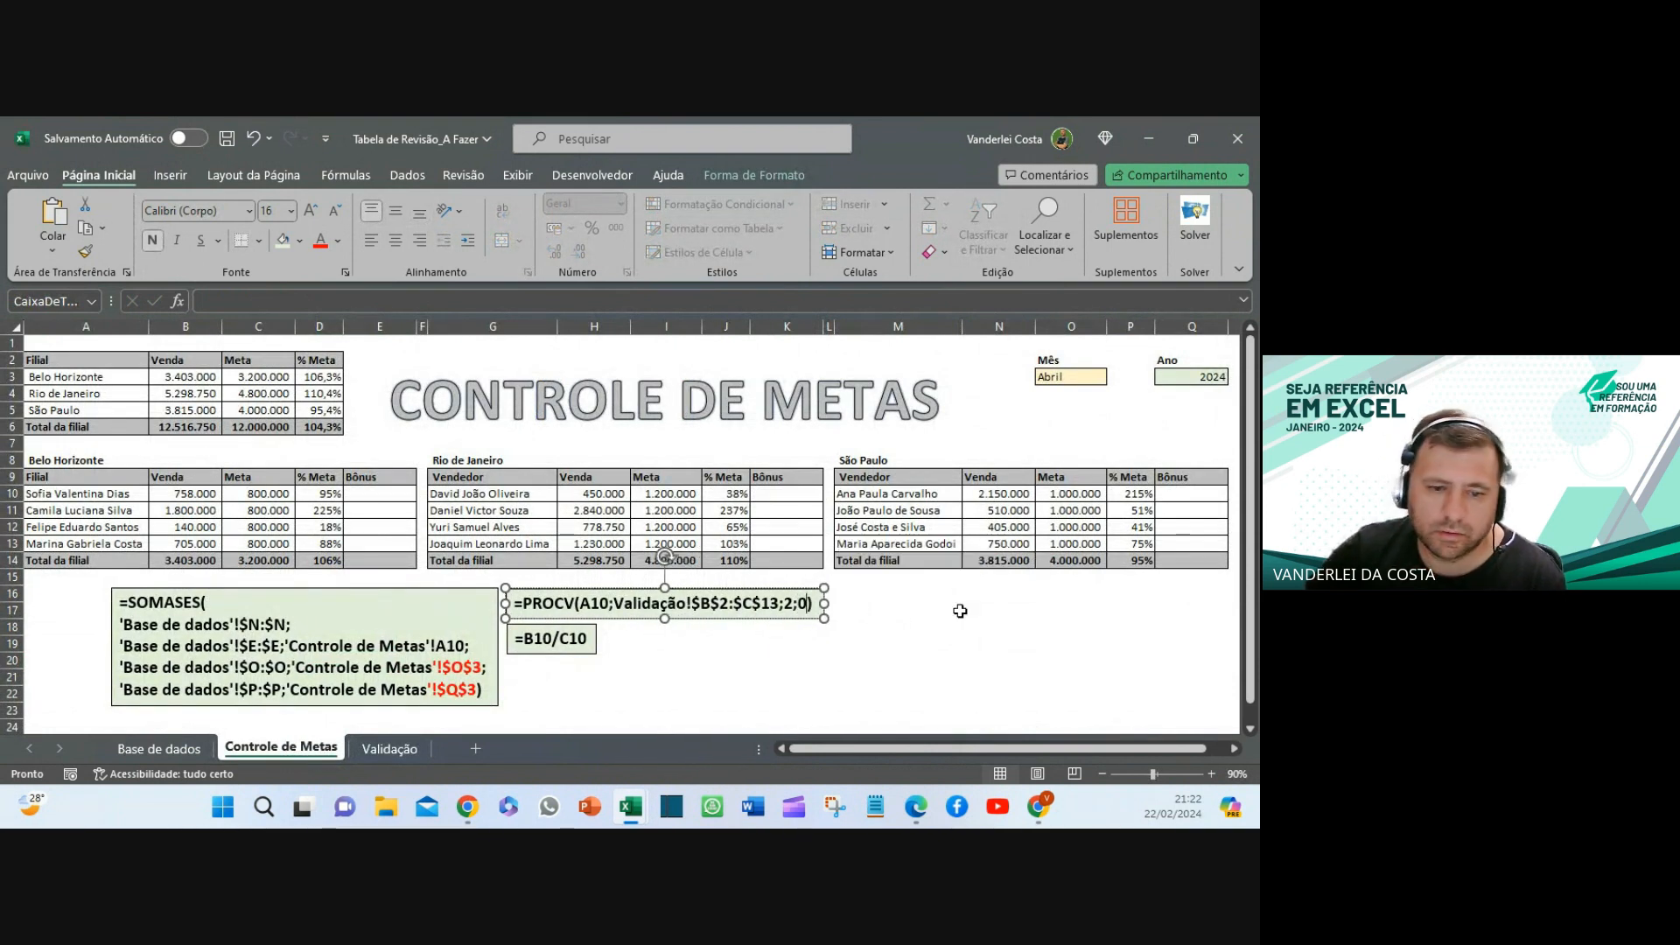
pyautogui.hotkey('ctrl', 'z')
pyautogui.click(815, 660)
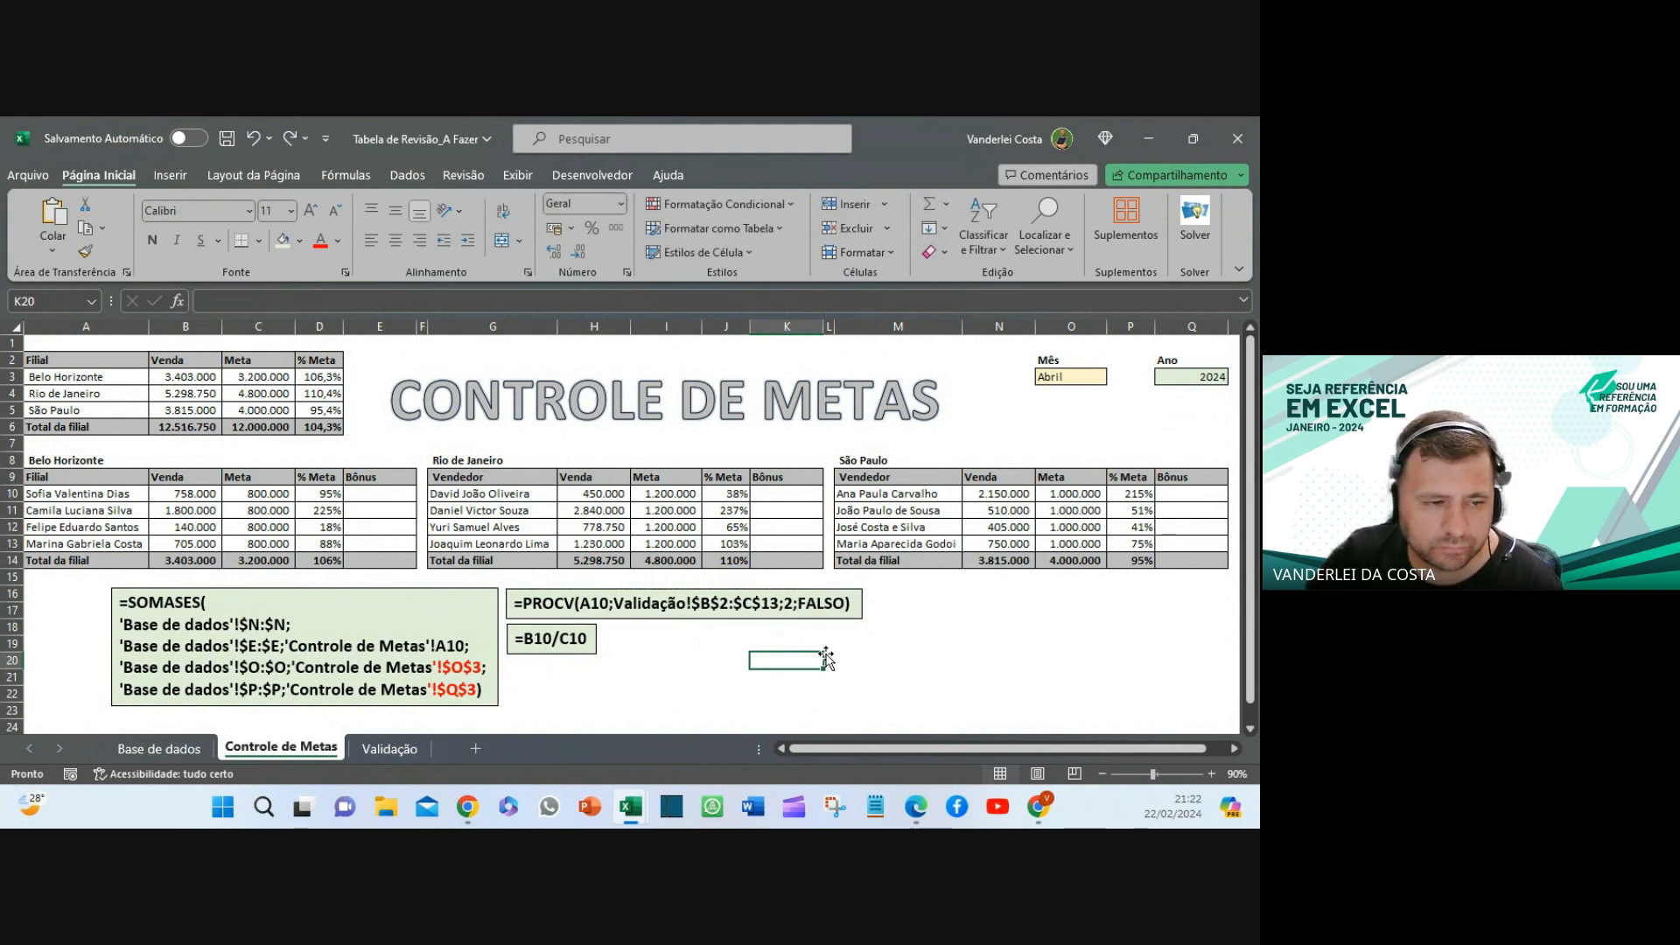
pyautogui.click(360, 492)
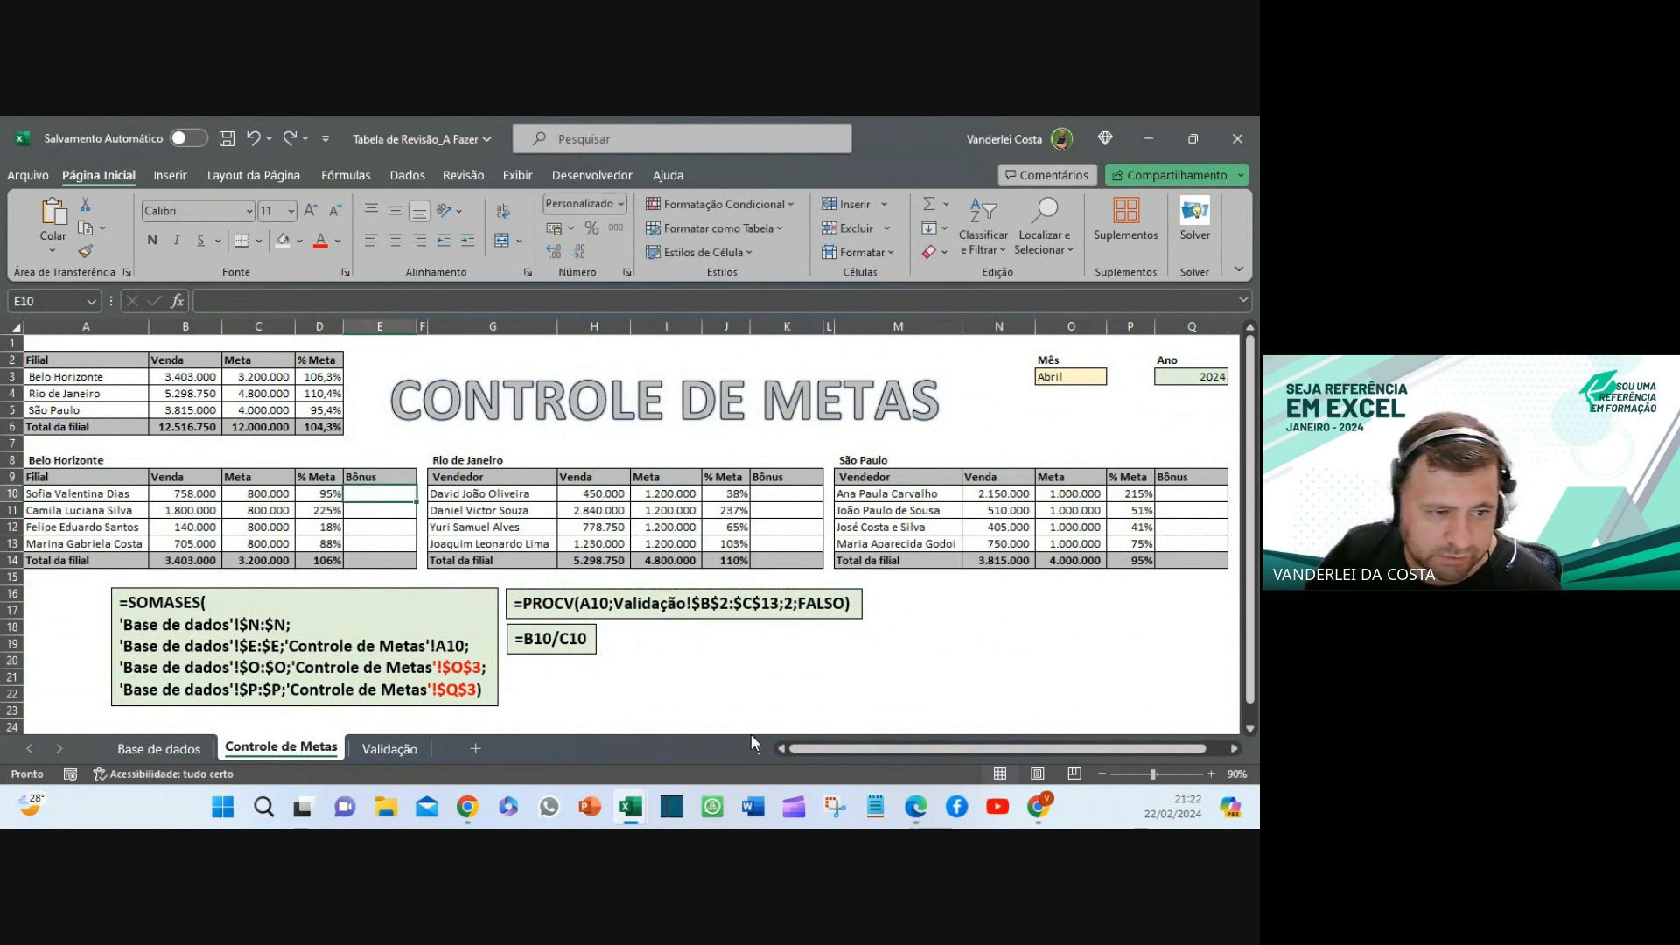
pyautogui.click(314, 561)
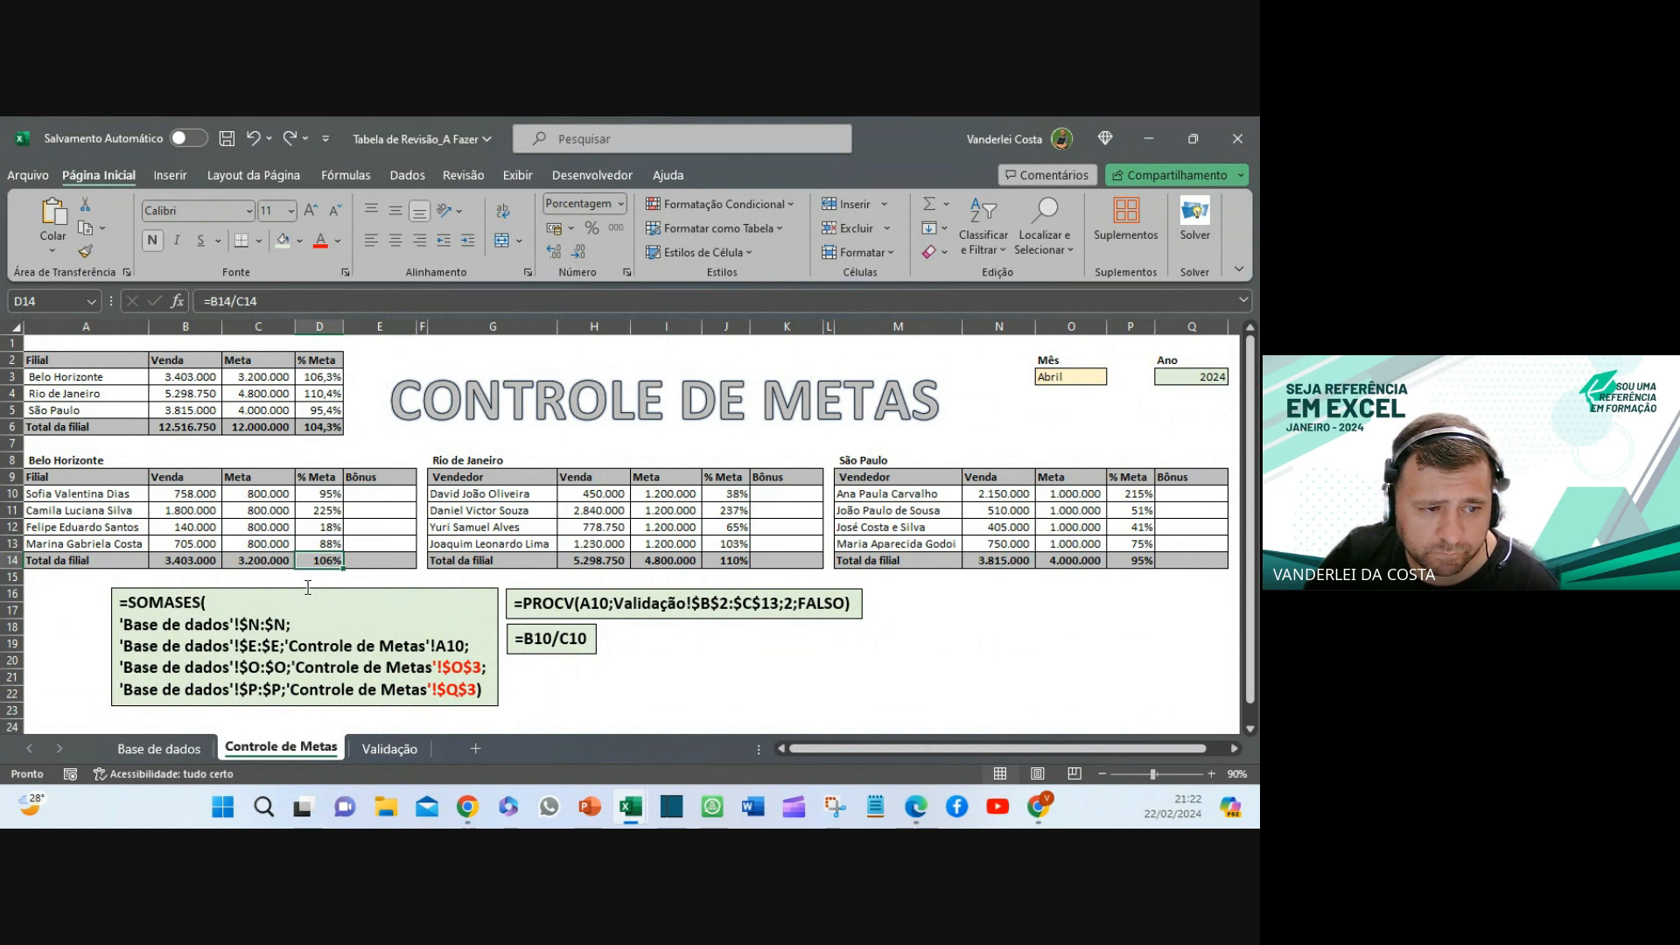
pyautogui.click(322, 496)
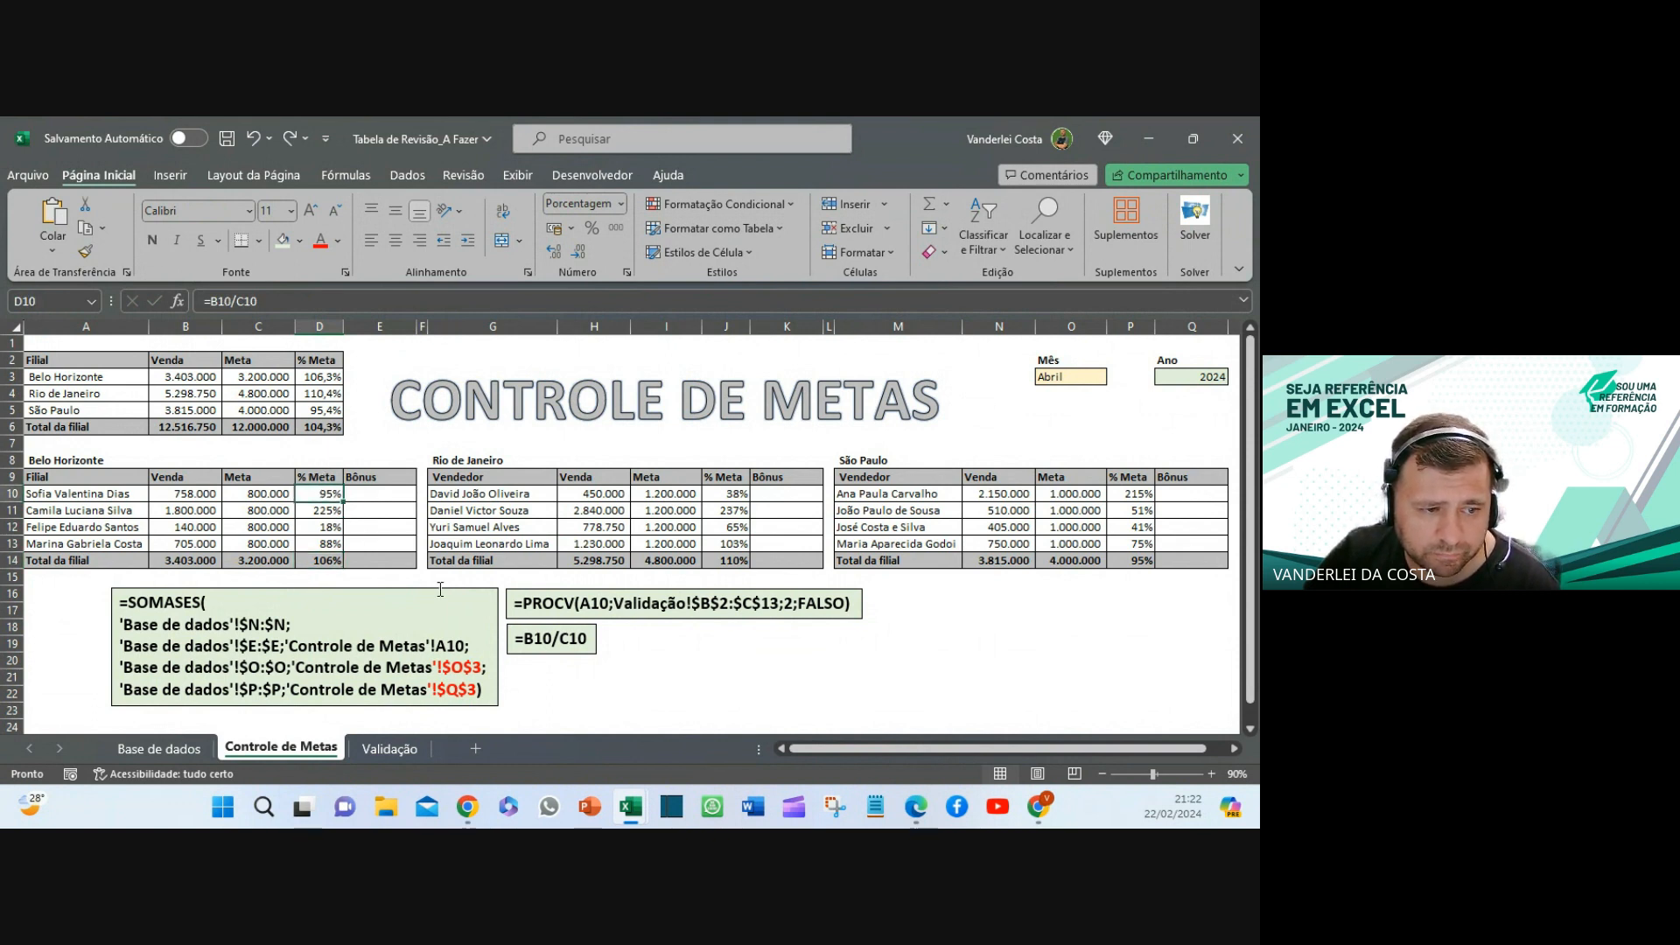
pyautogui.click(122, 509)
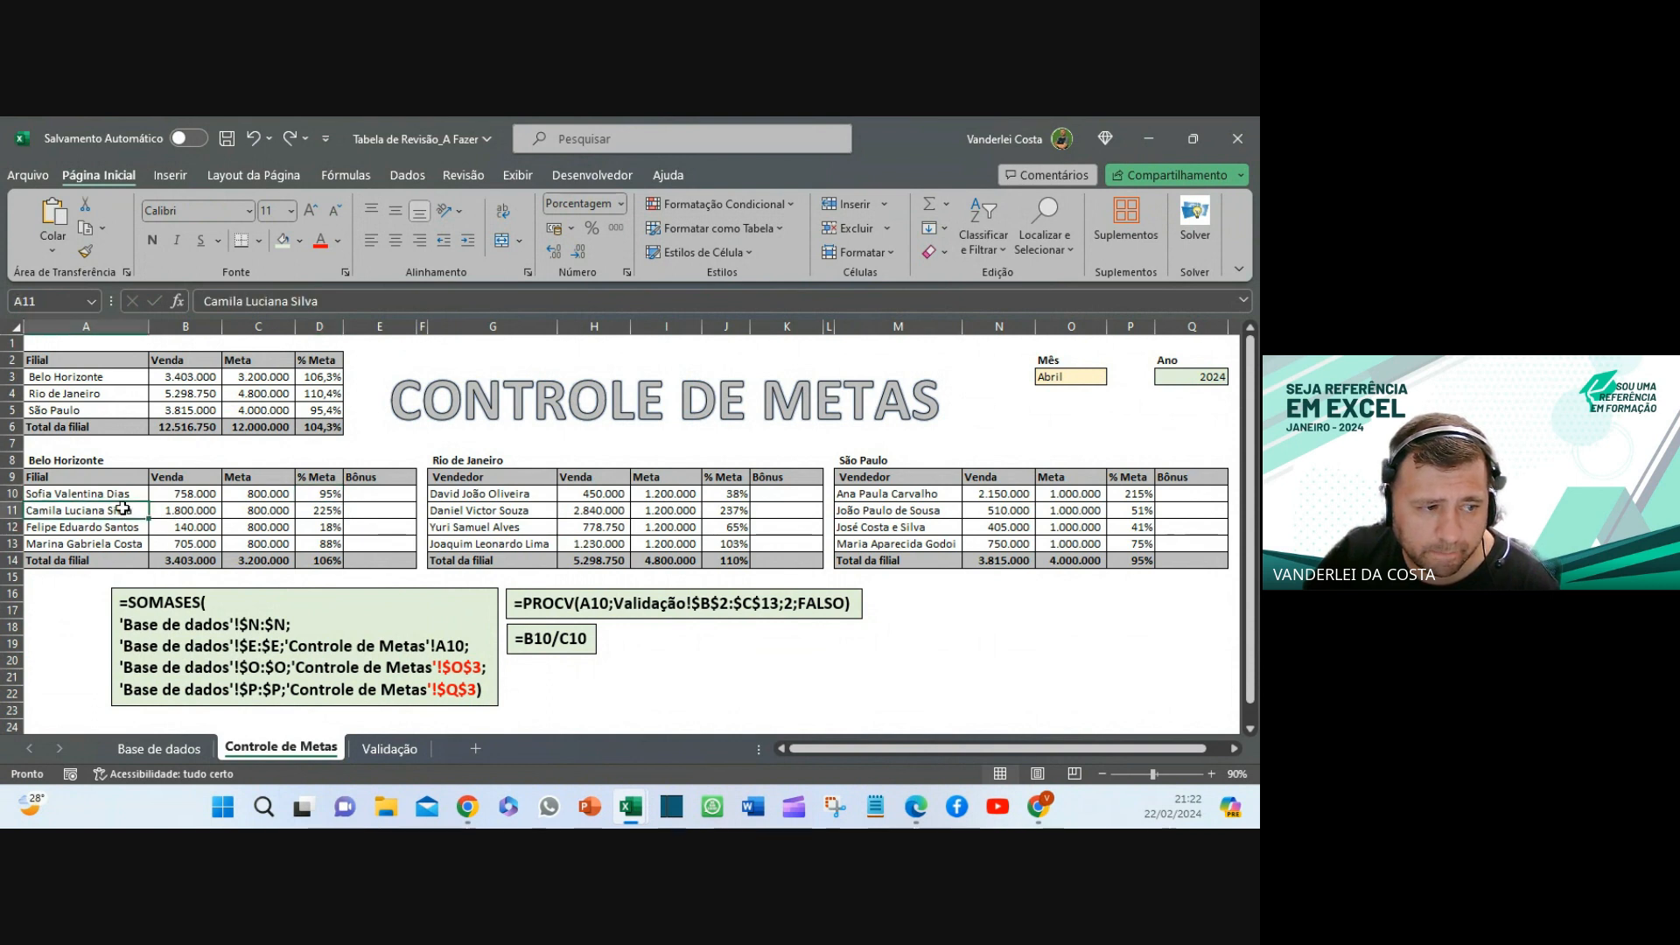
pyautogui.moveTo(122, 509); pyautogui.dragTo(292, 510)
pyautogui.moveTo(341, 515); pyautogui.dragTo(342, 516)
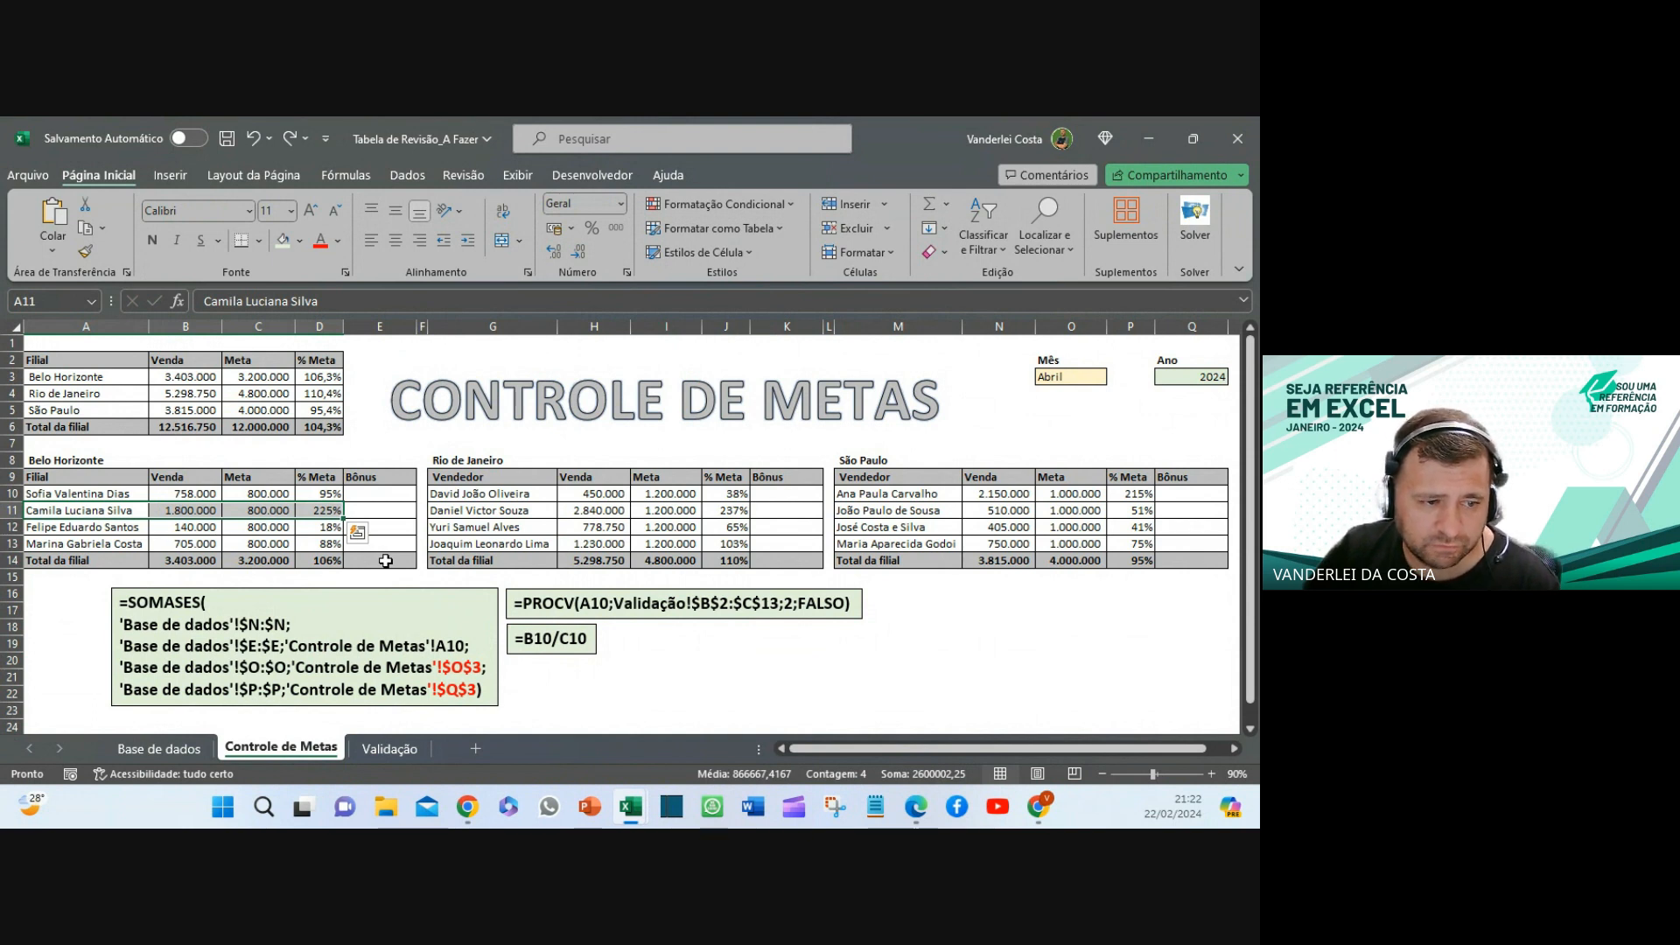
pyautogui.click(320, 560)
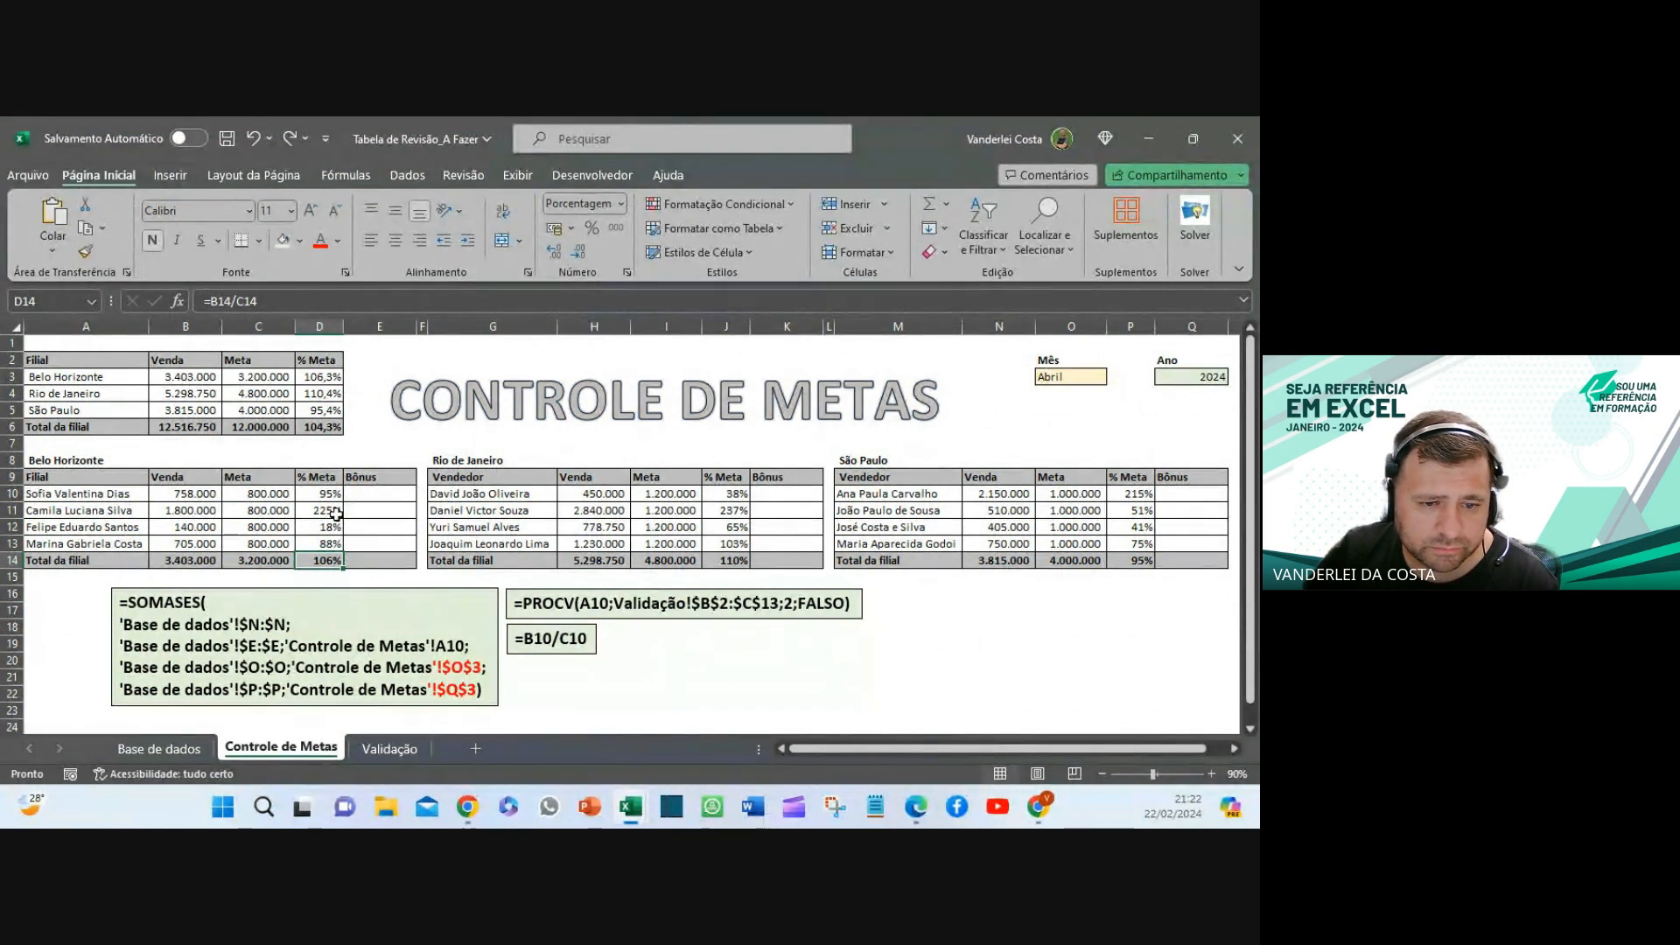
pyautogui.click(735, 560)
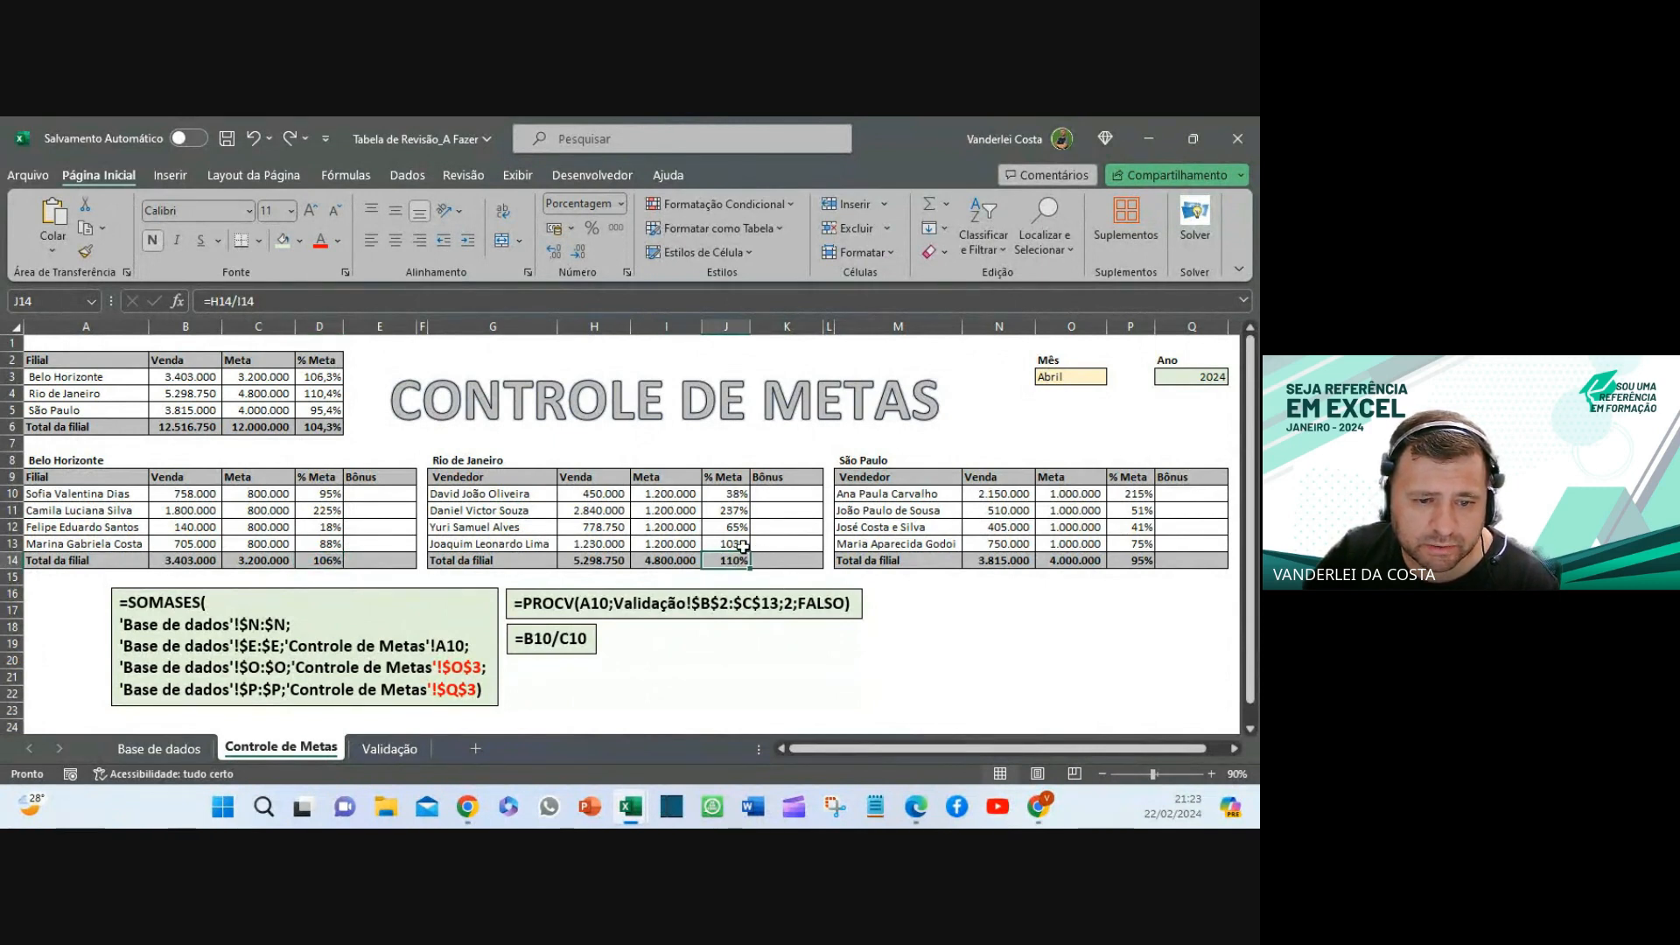
pyautogui.click(729, 528)
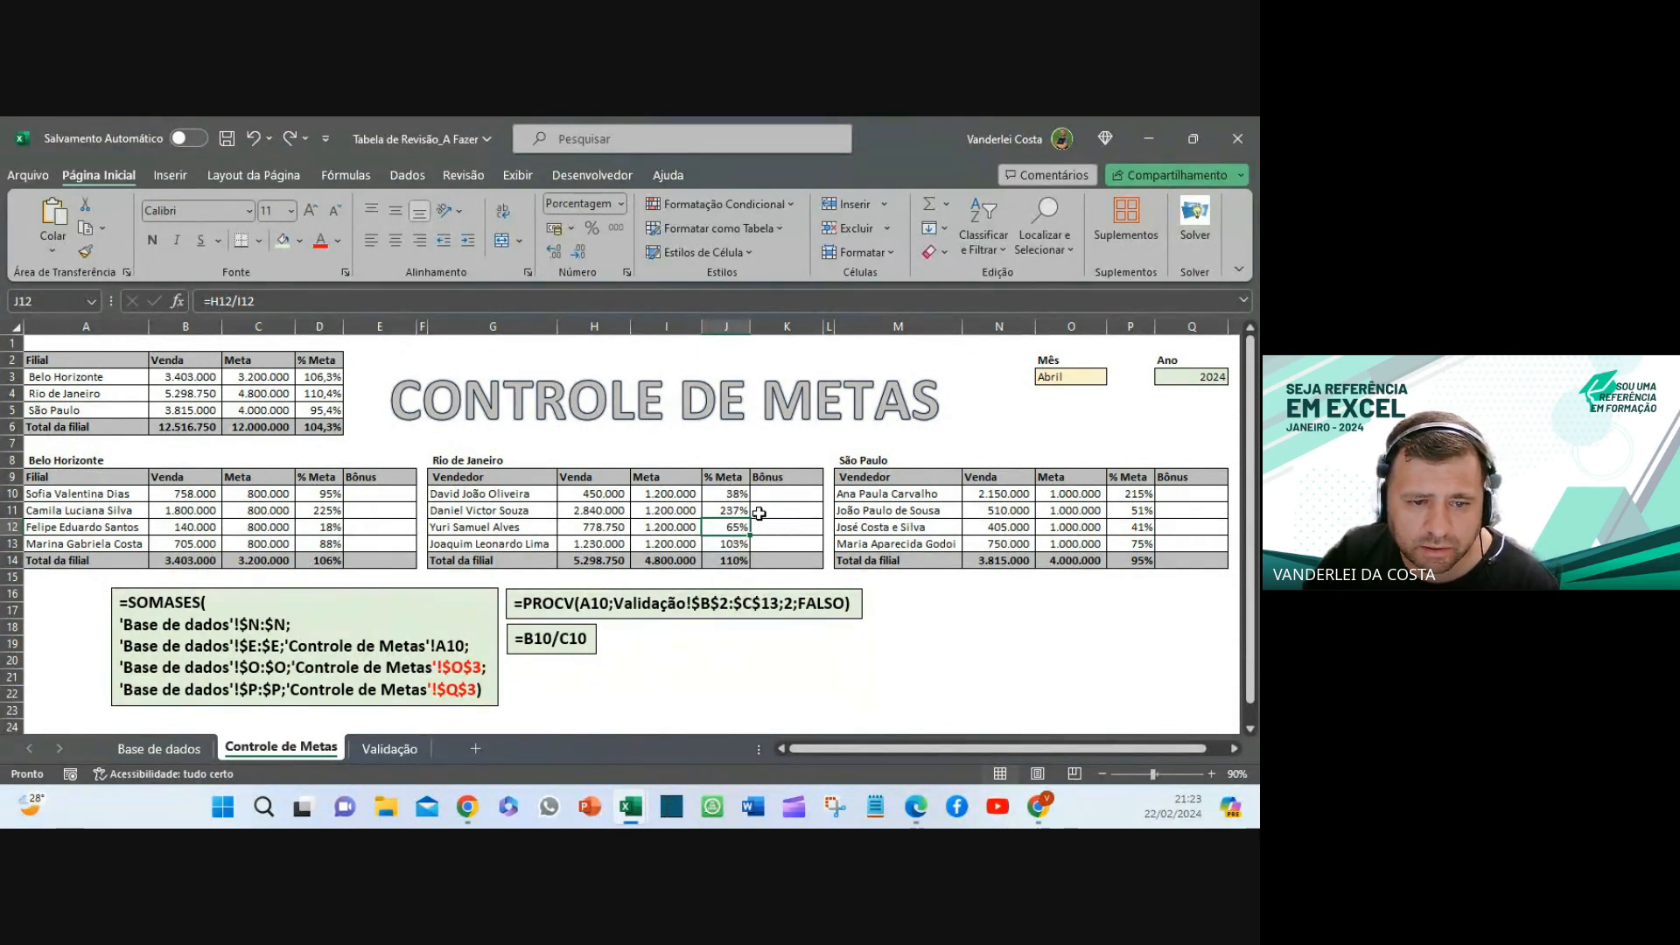
pyautogui.click(733, 494)
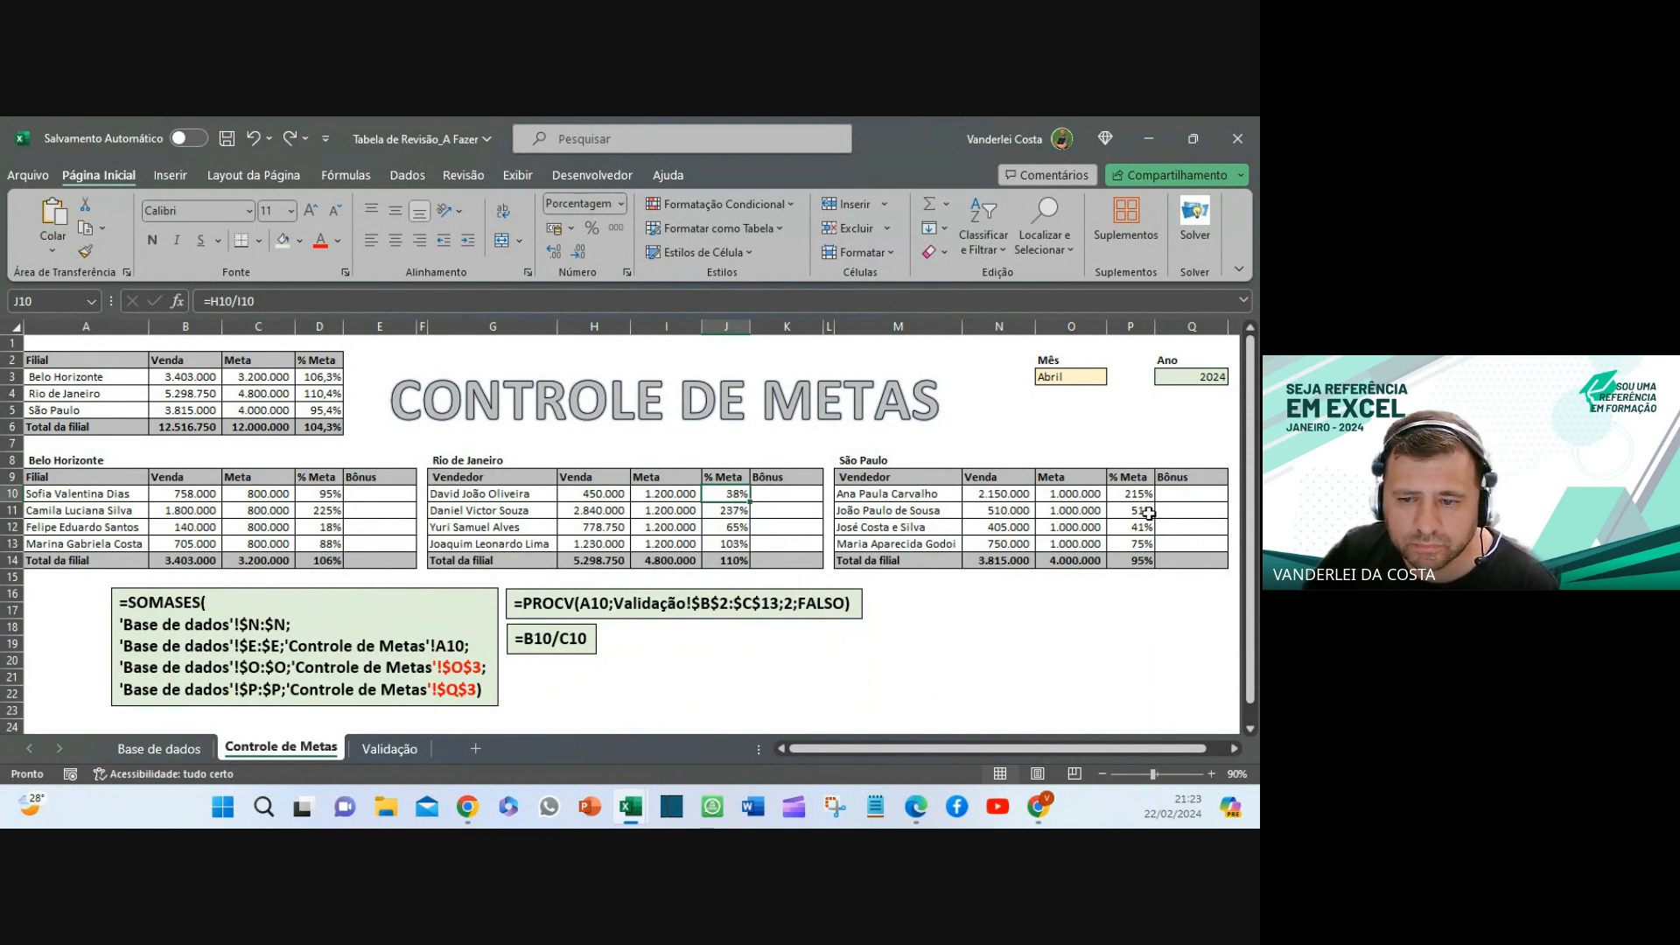
pyautogui.moveTo(1140, 510); pyautogui.dragTo(1131, 545)
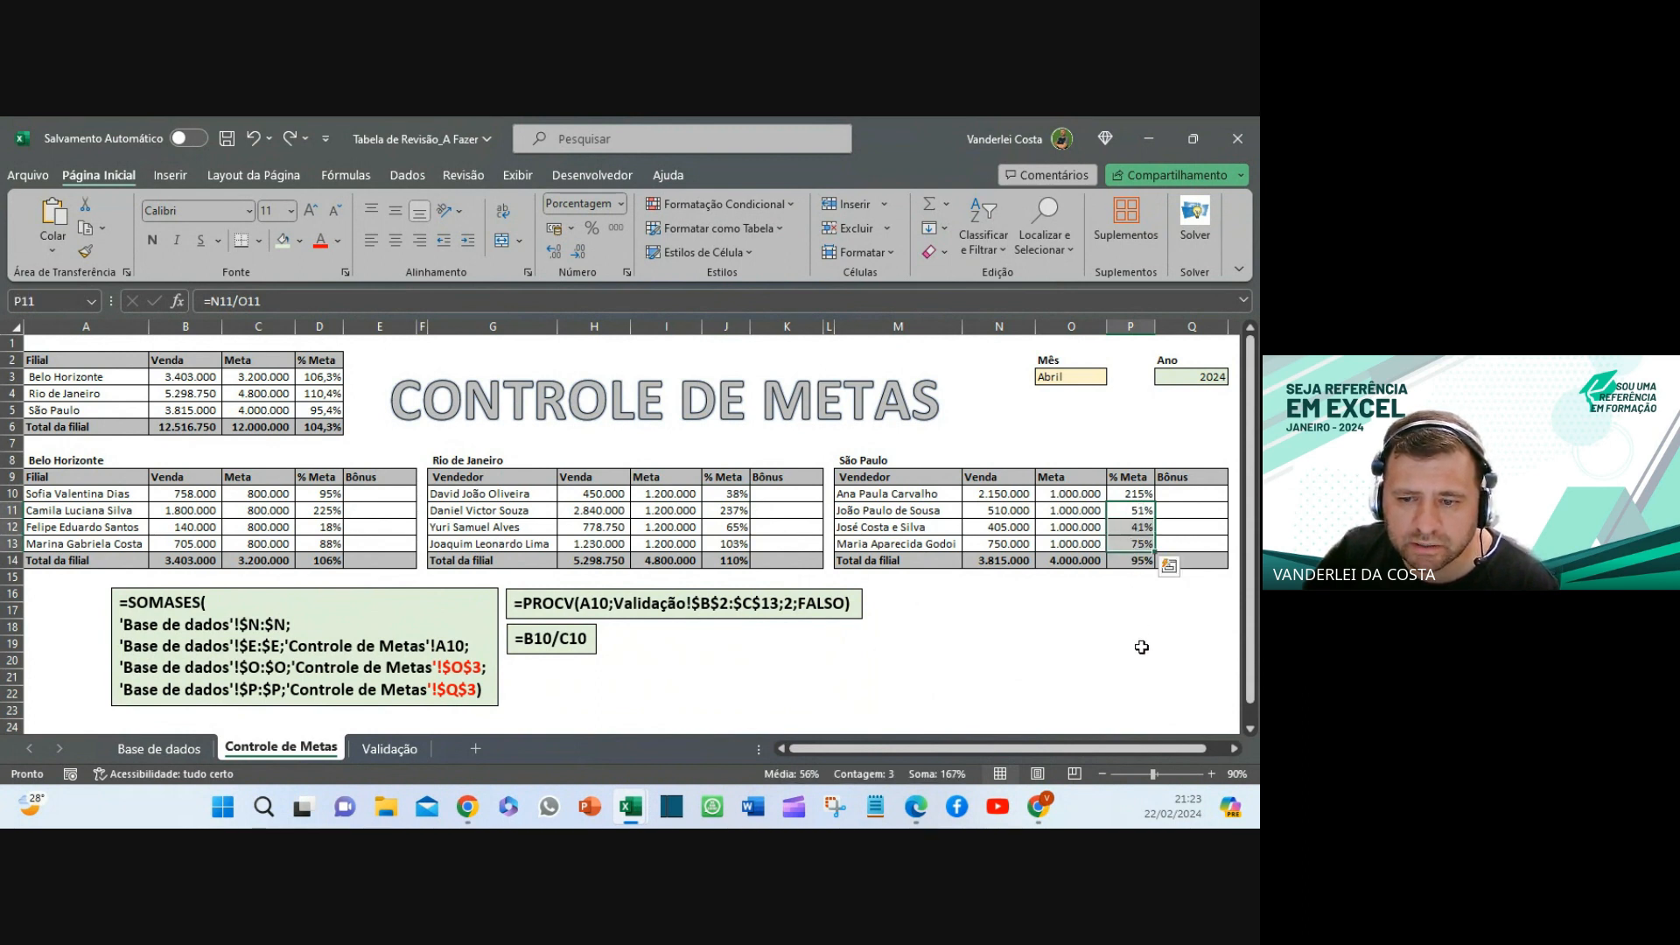
pyautogui.moveTo(879, 510); pyautogui.dragTo(1146, 543)
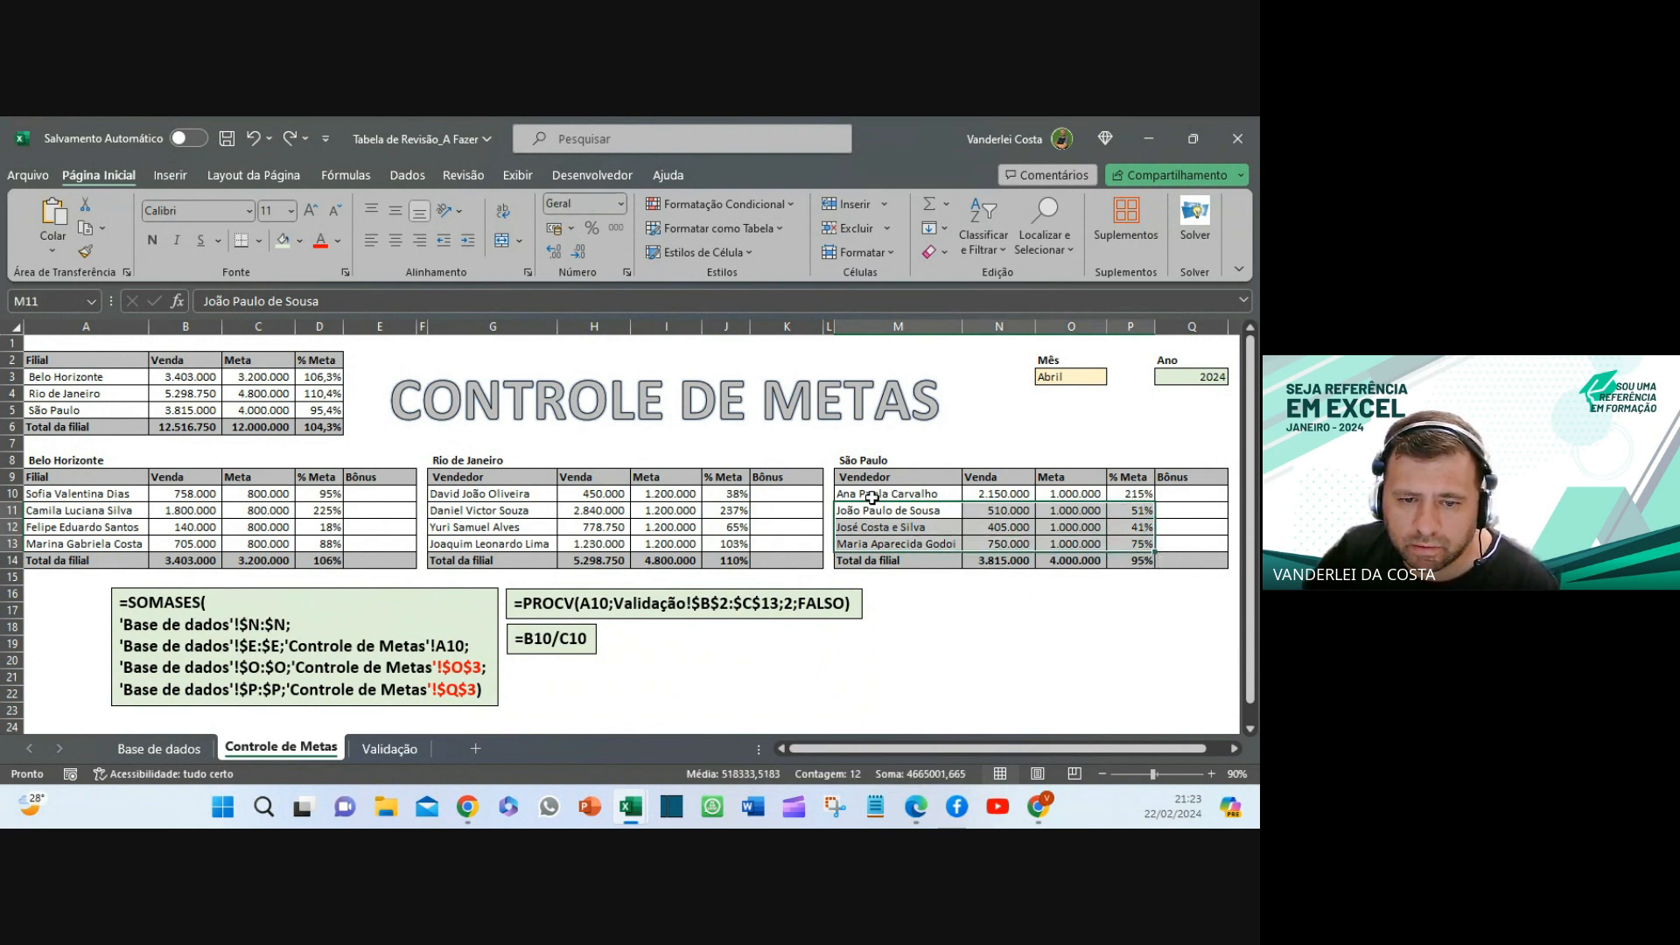
pyautogui.click(1162, 492)
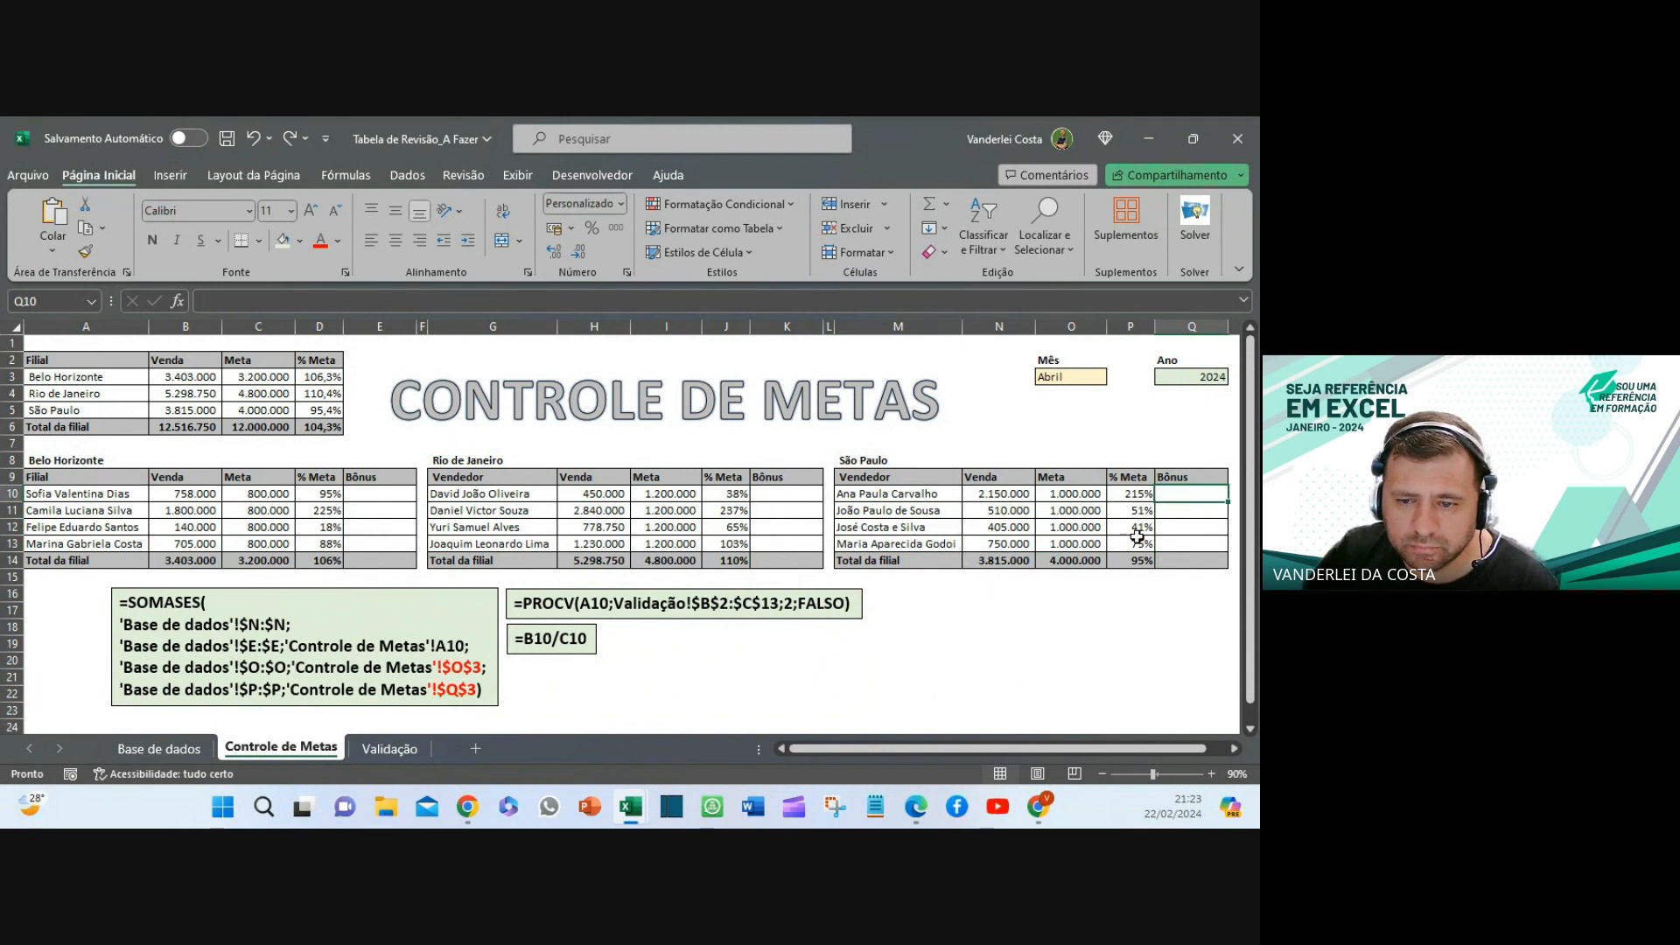
pyautogui.click(1134, 561)
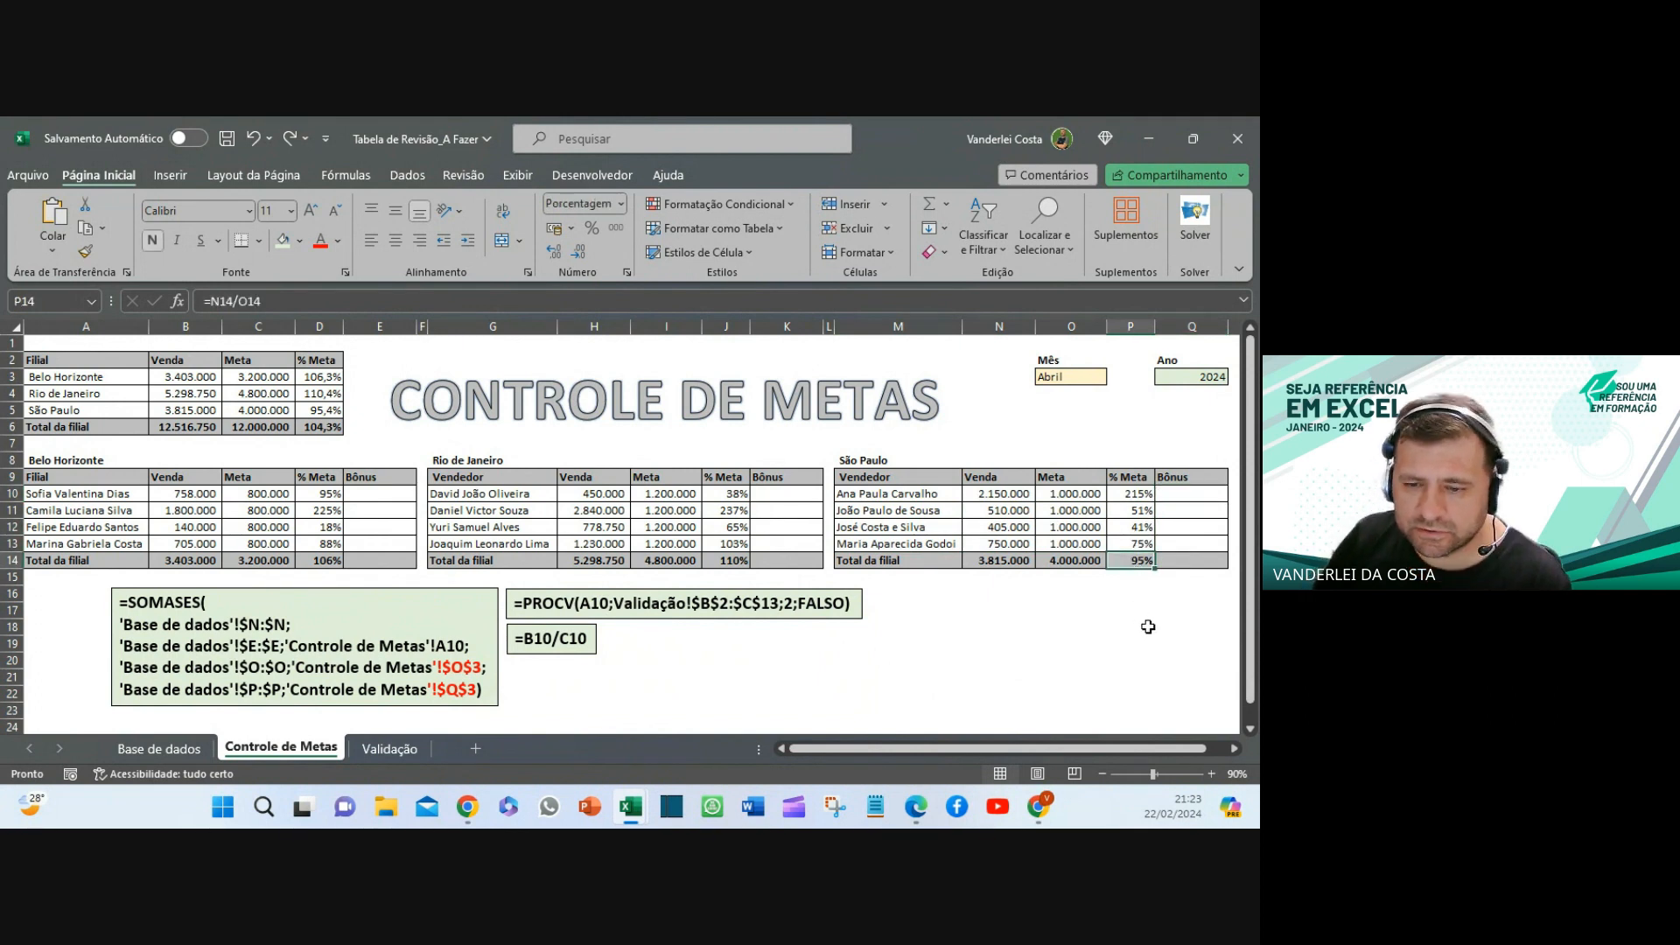
pyautogui.click(382, 495)
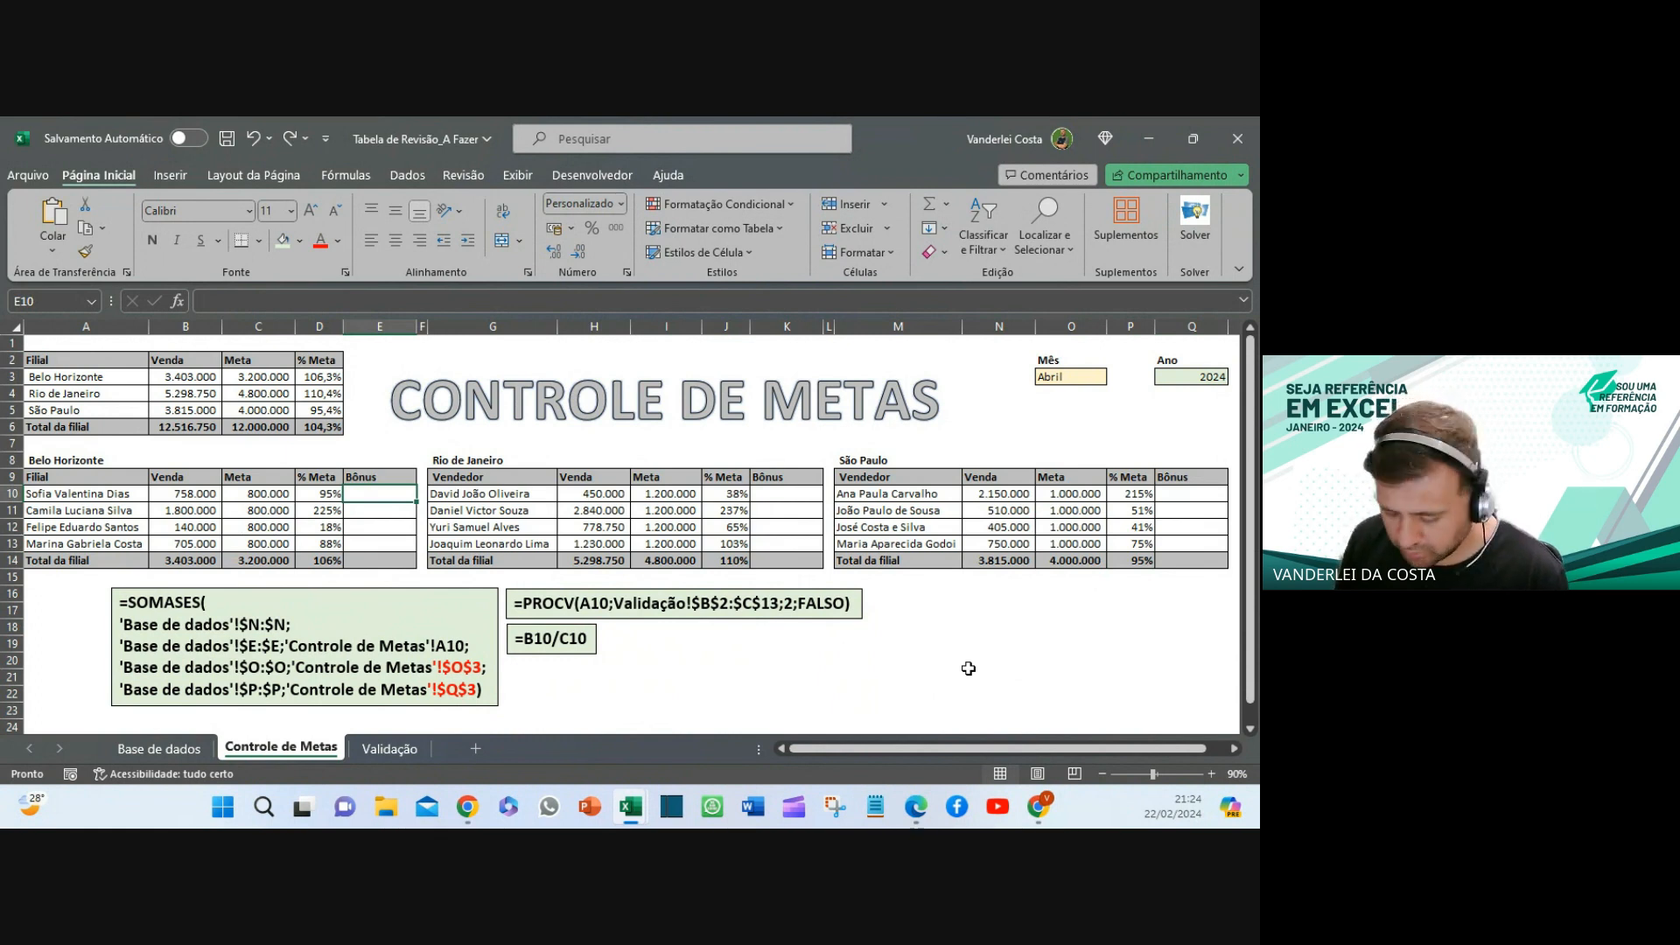
# - In E10, enter the partial bonus condition =SE(E(D10>=1;D$14>=0,9
pyautogui.write('=')
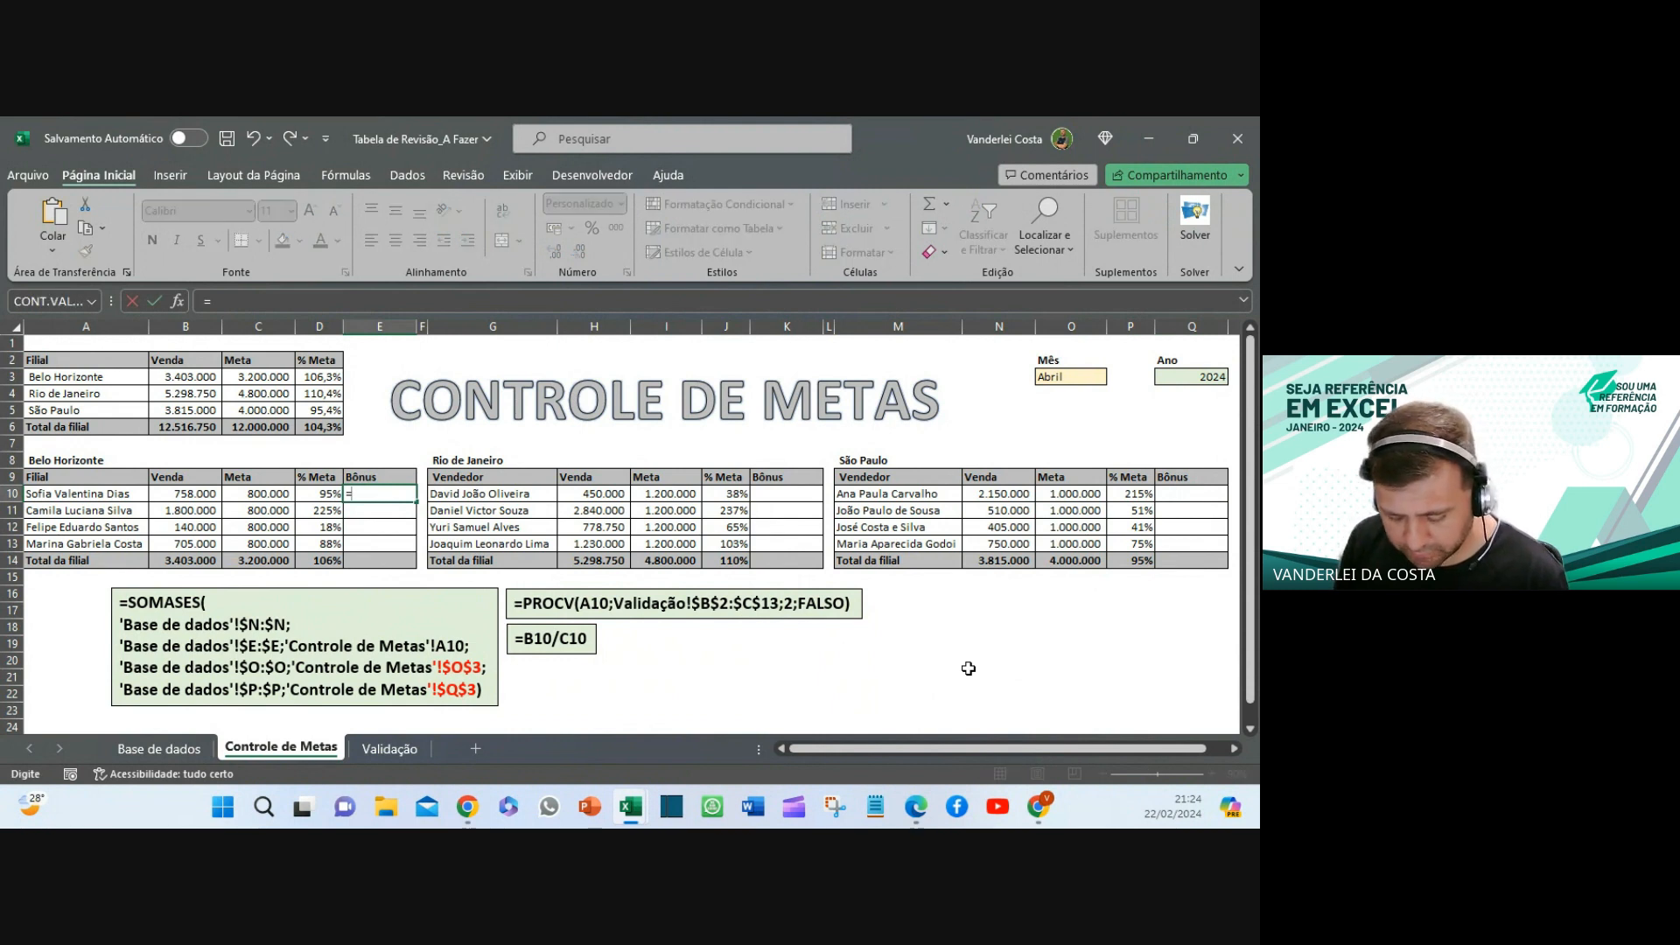
pyautogui.write('se(')
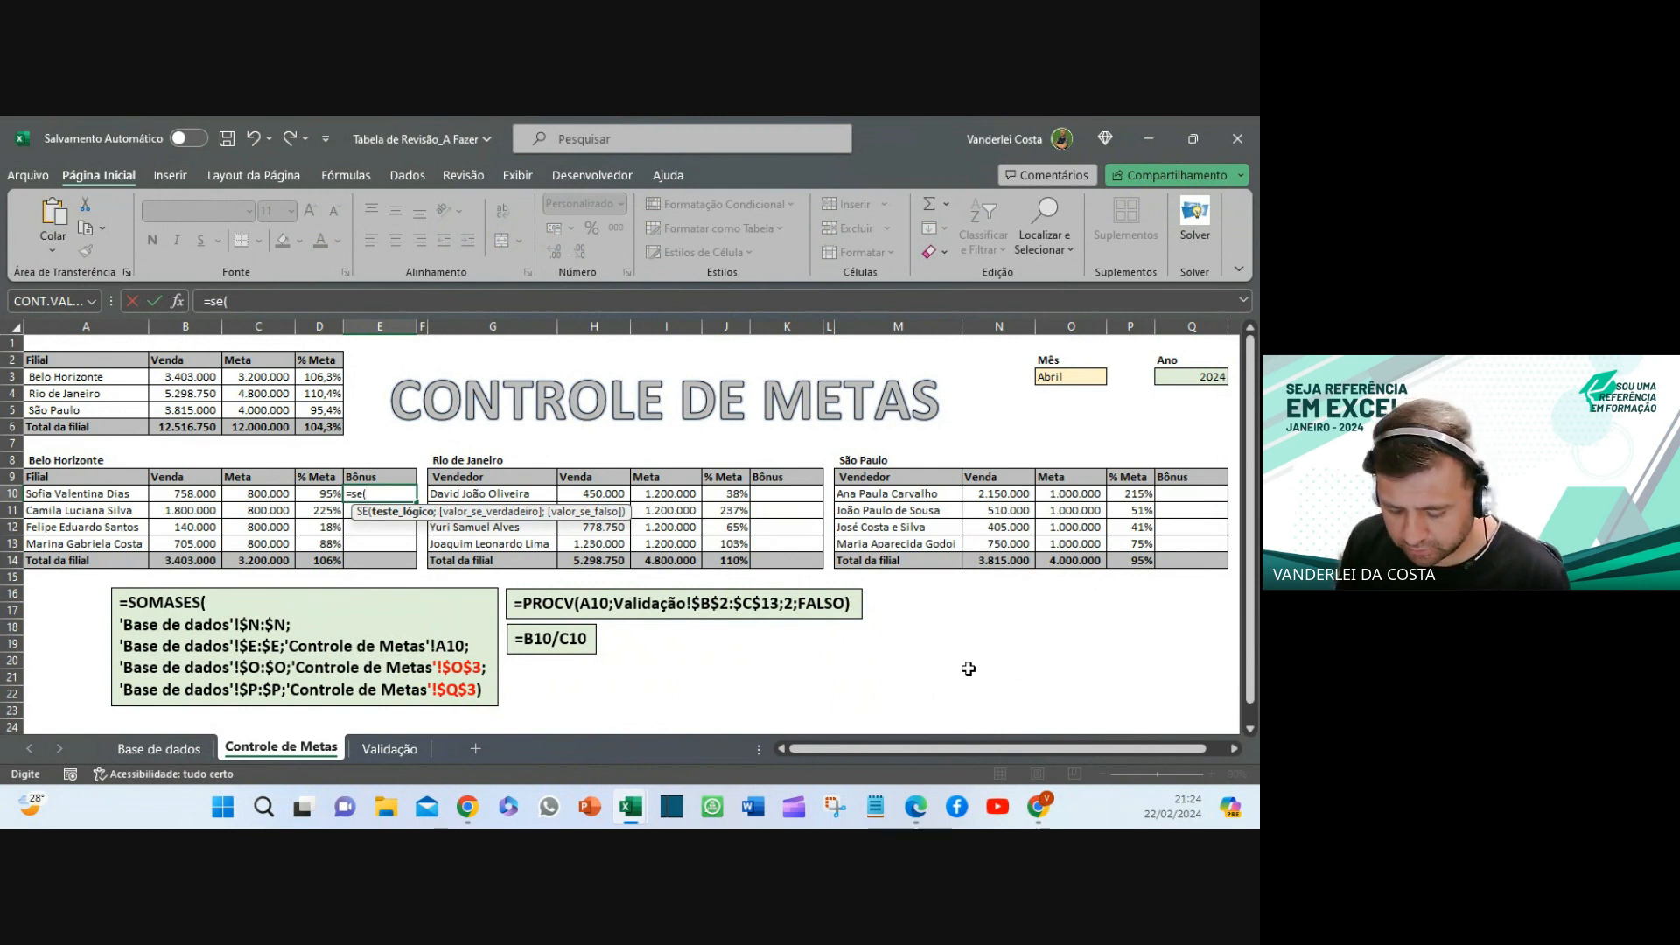
pyautogui.write('e')
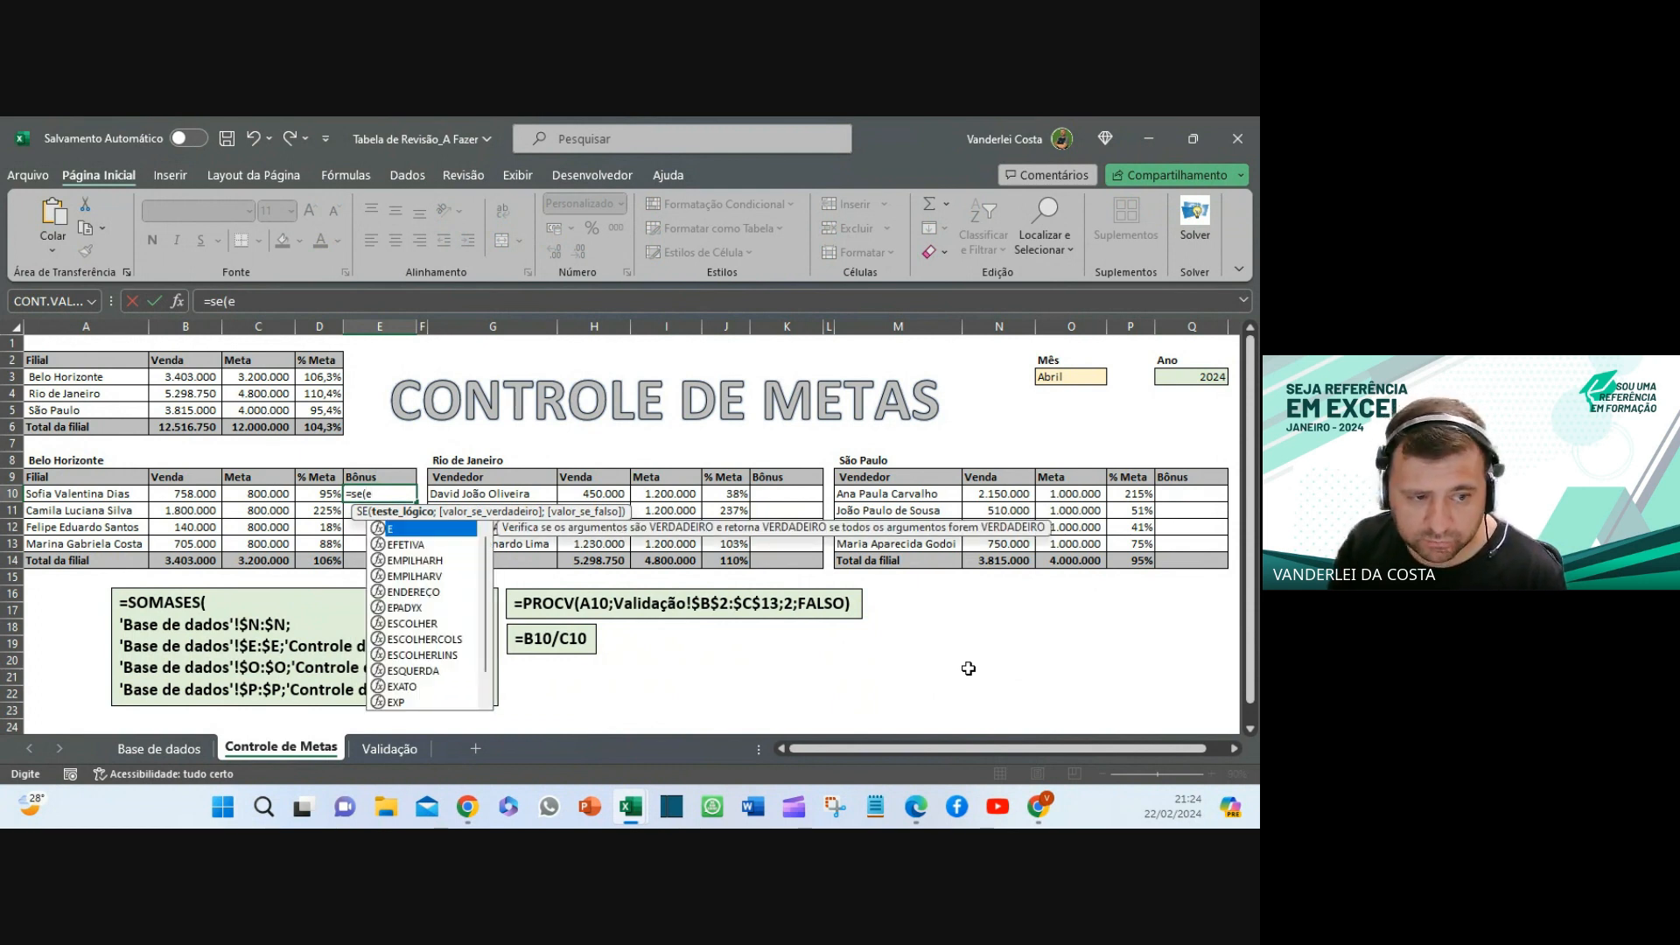
pyautogui.write('(')
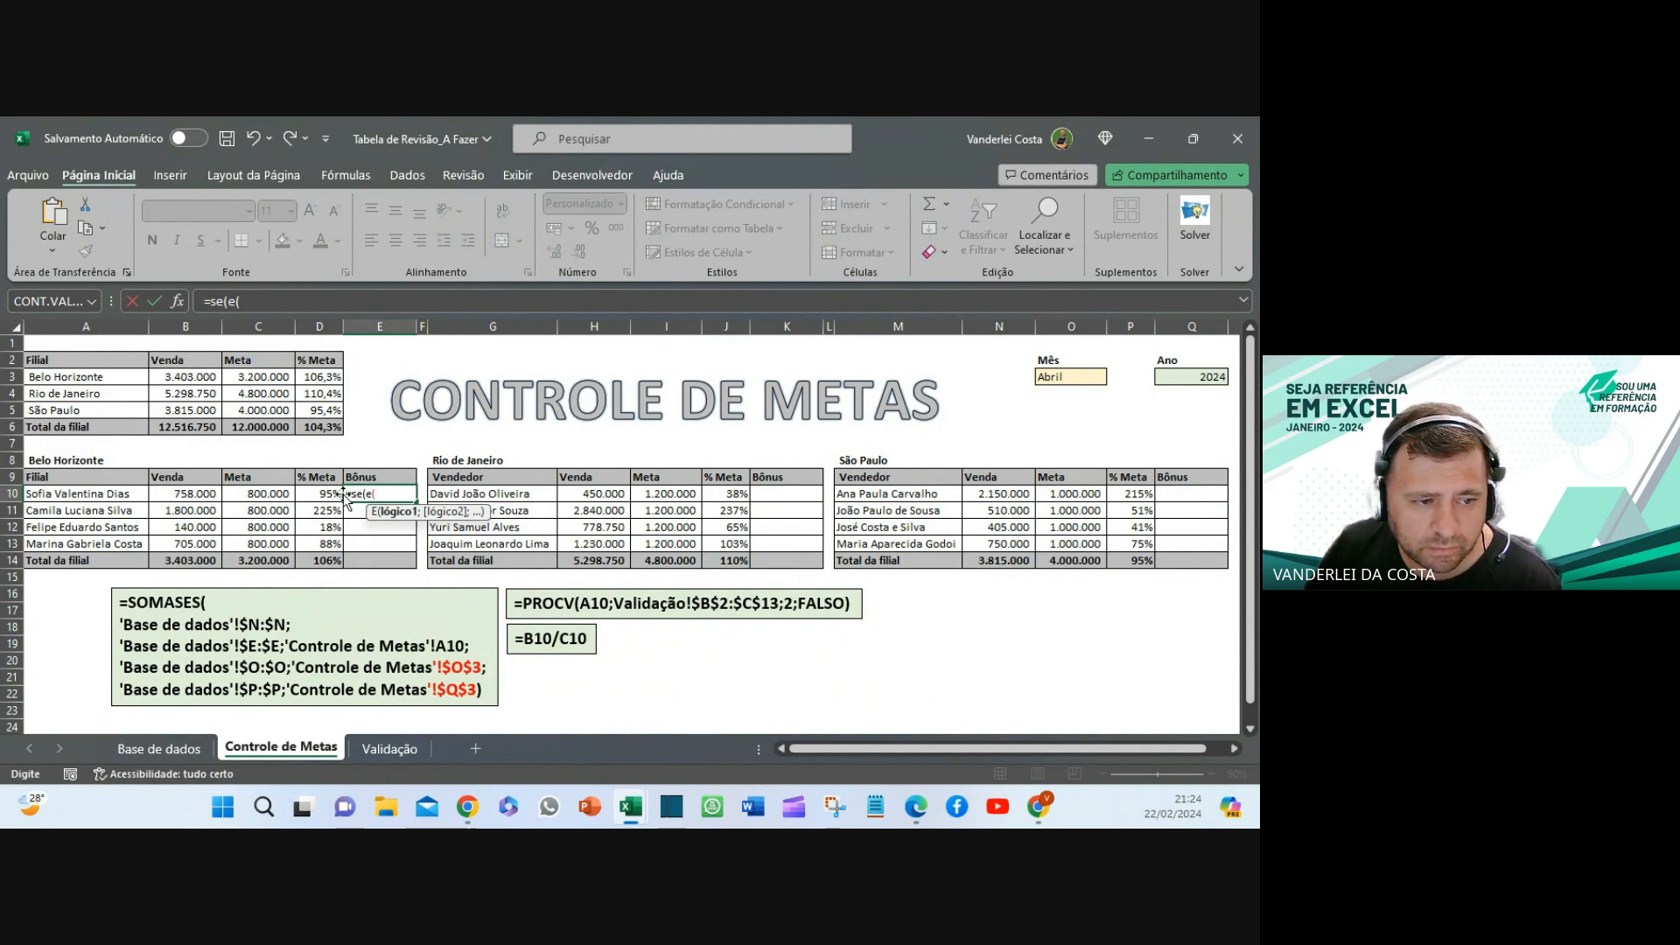
pyautogui.click(307, 493)
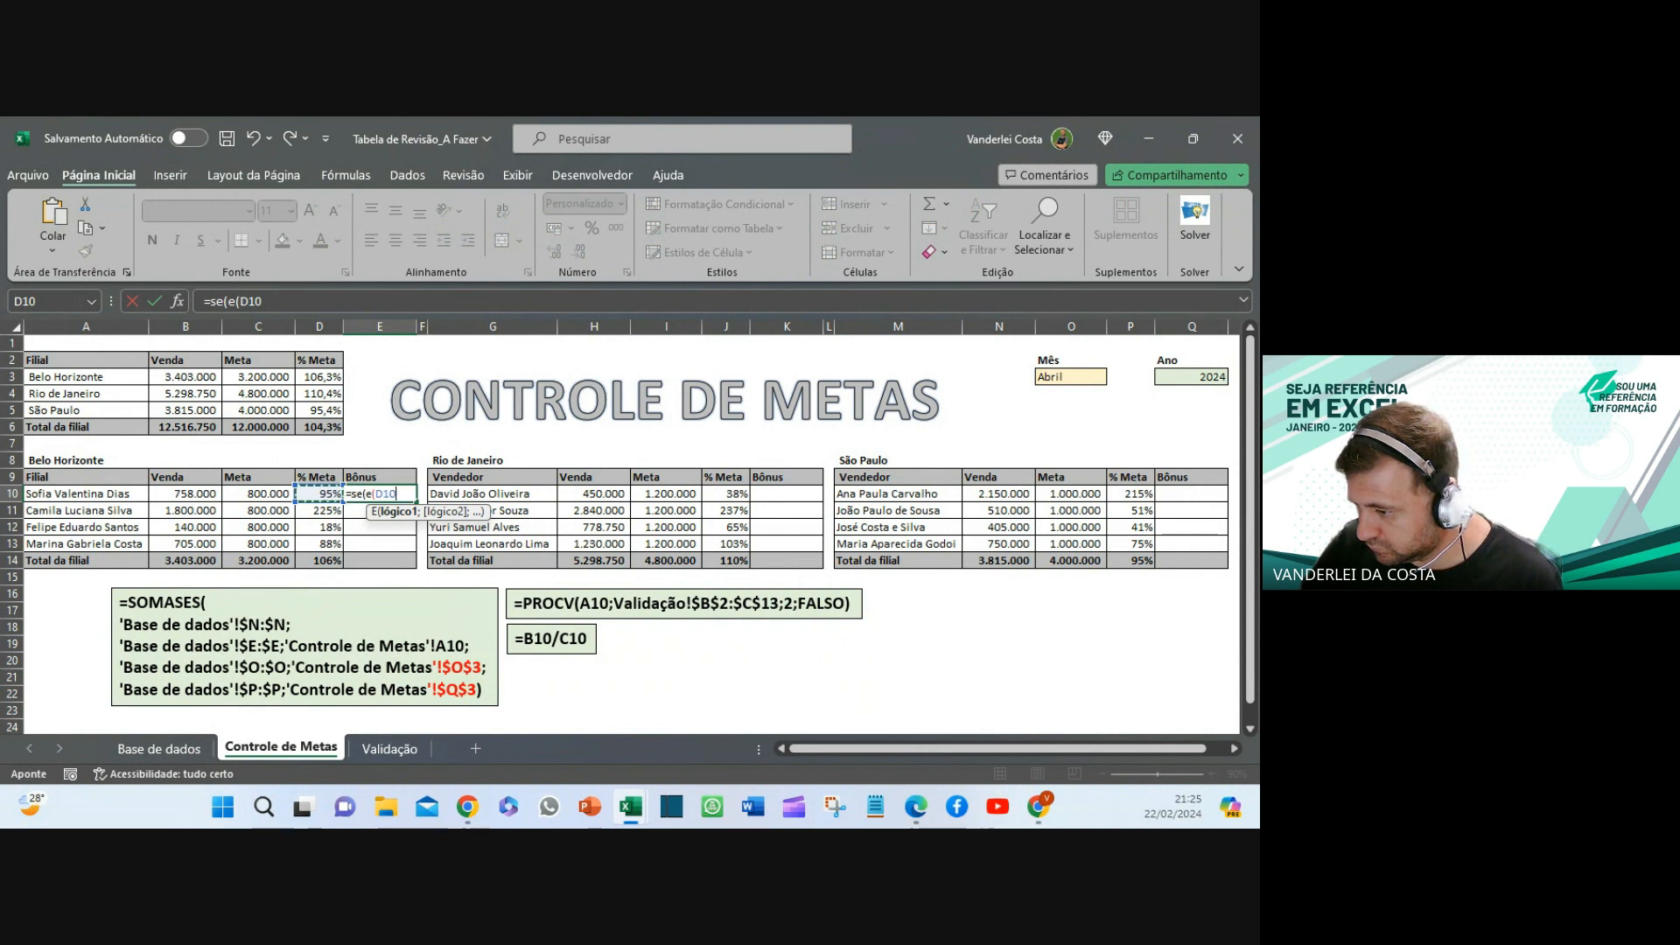
pyautogui.hotkey('alt', 'Tab')
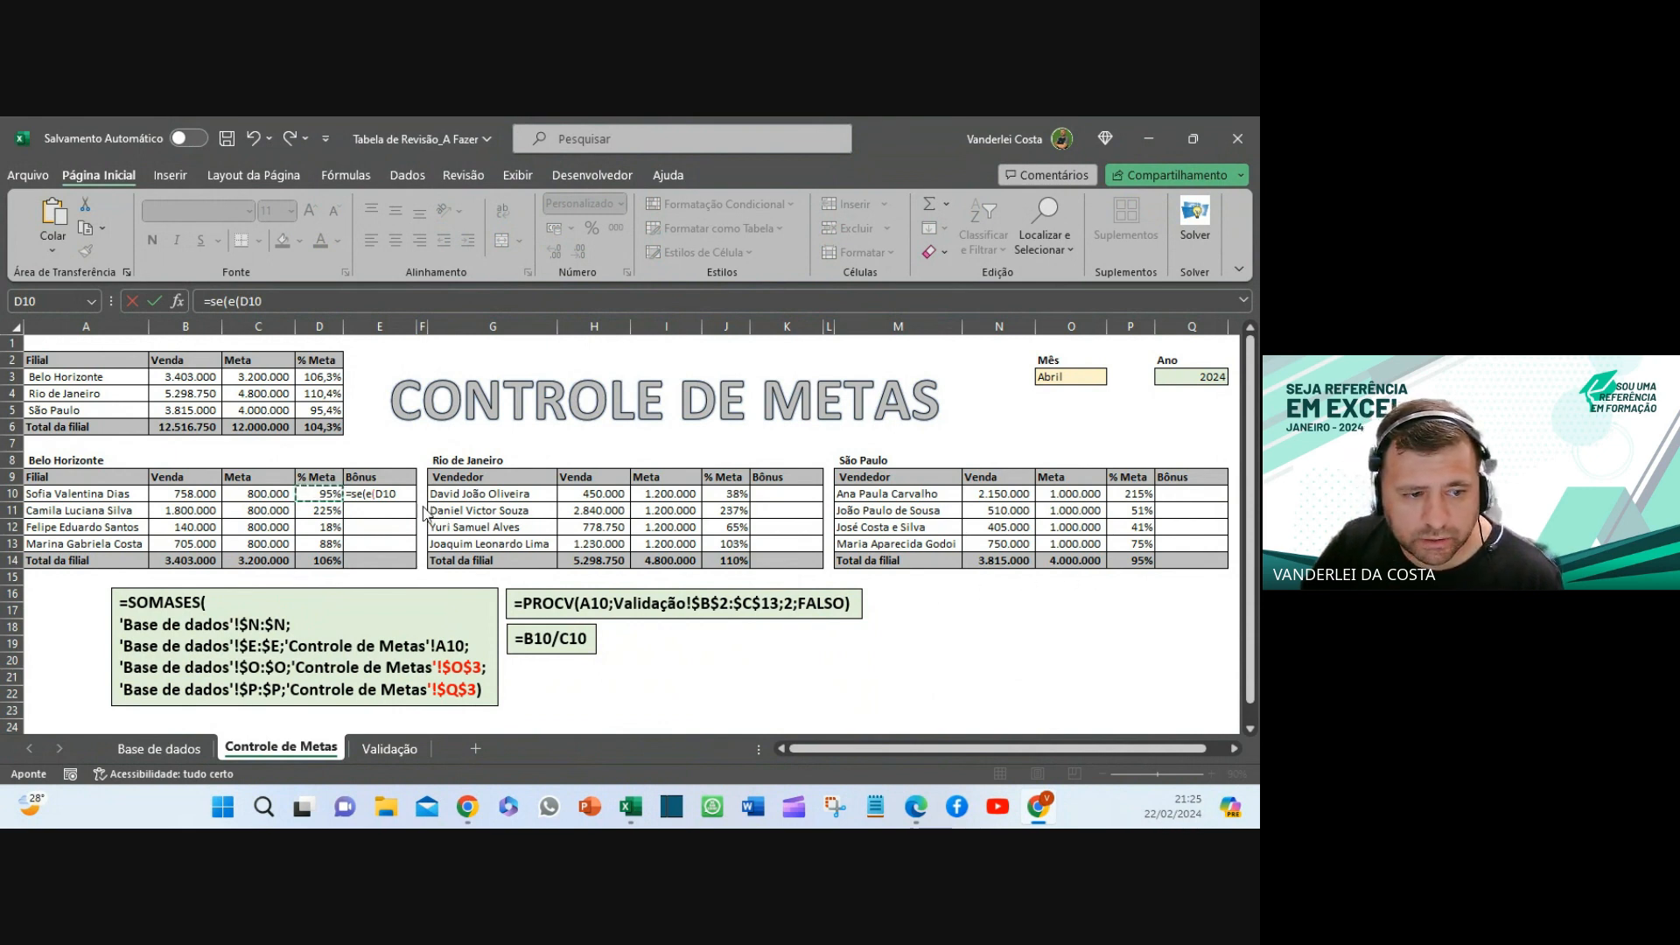
pyautogui.click(405, 495)
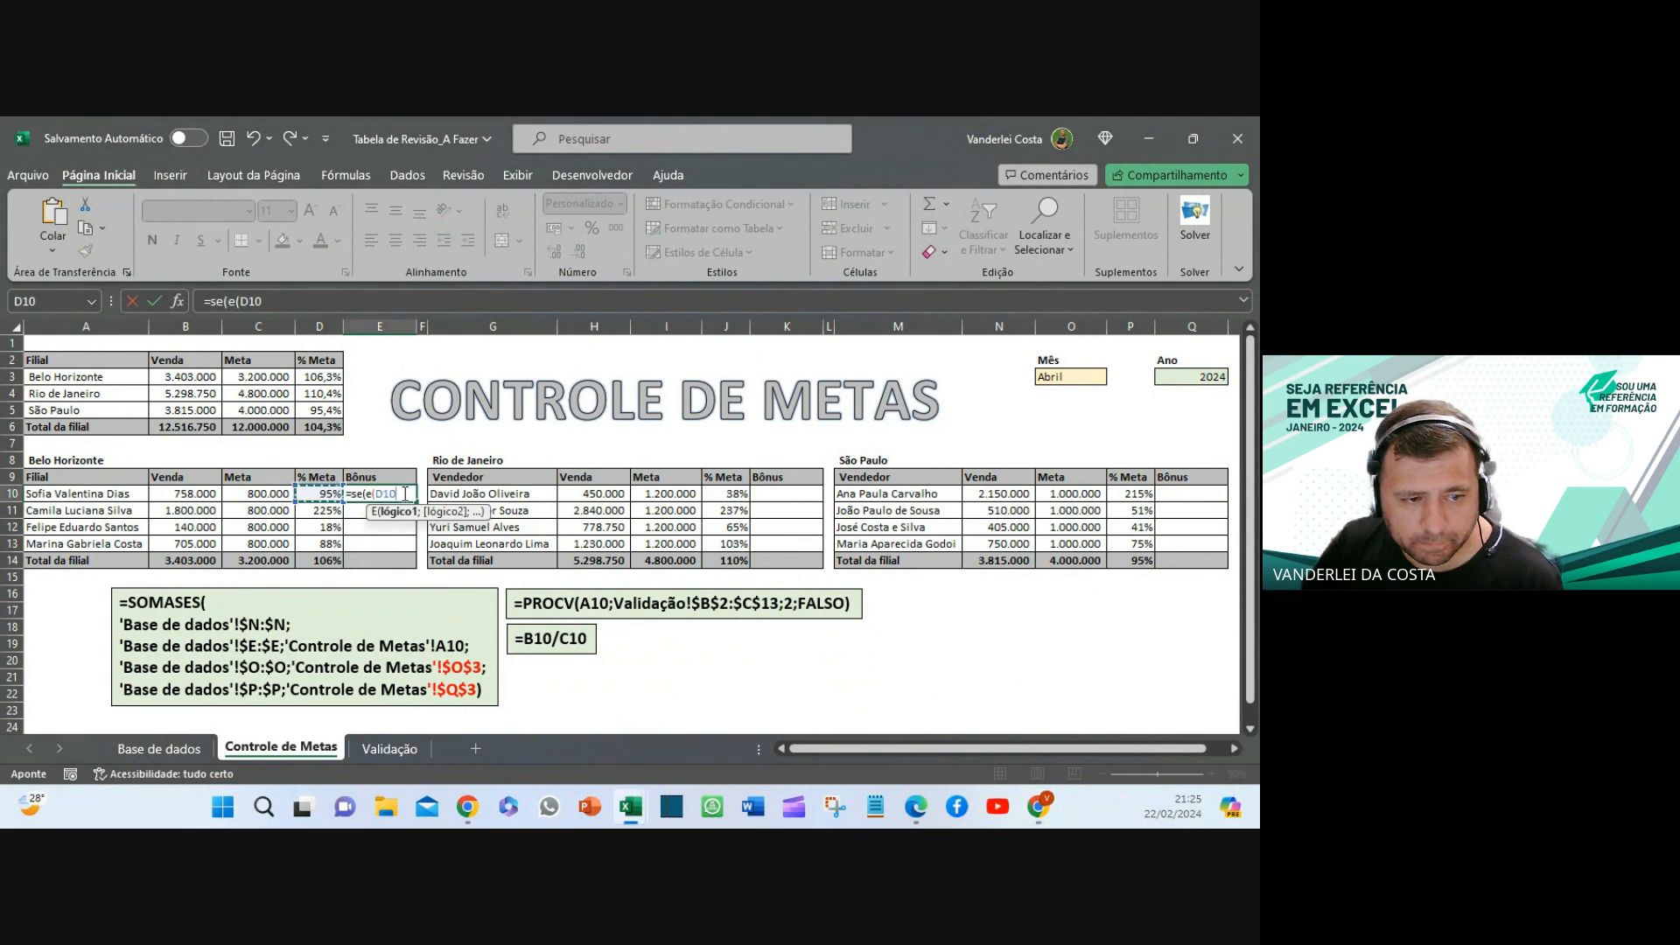
pyautogui.write('>=1')
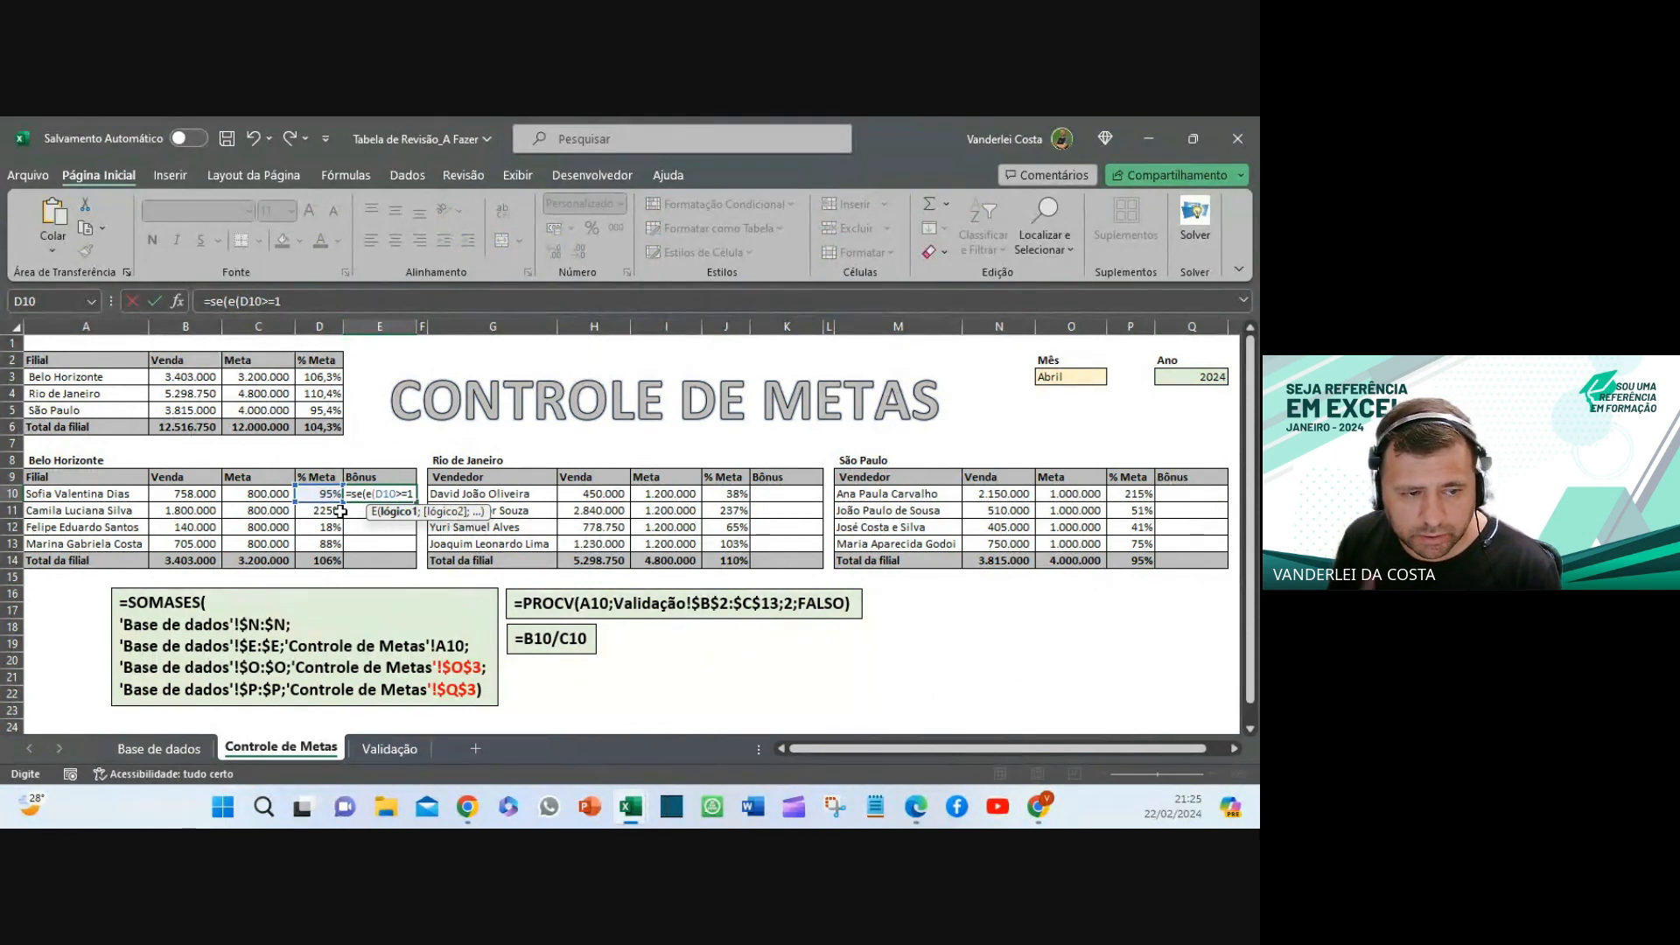
pyautogui.write(';')
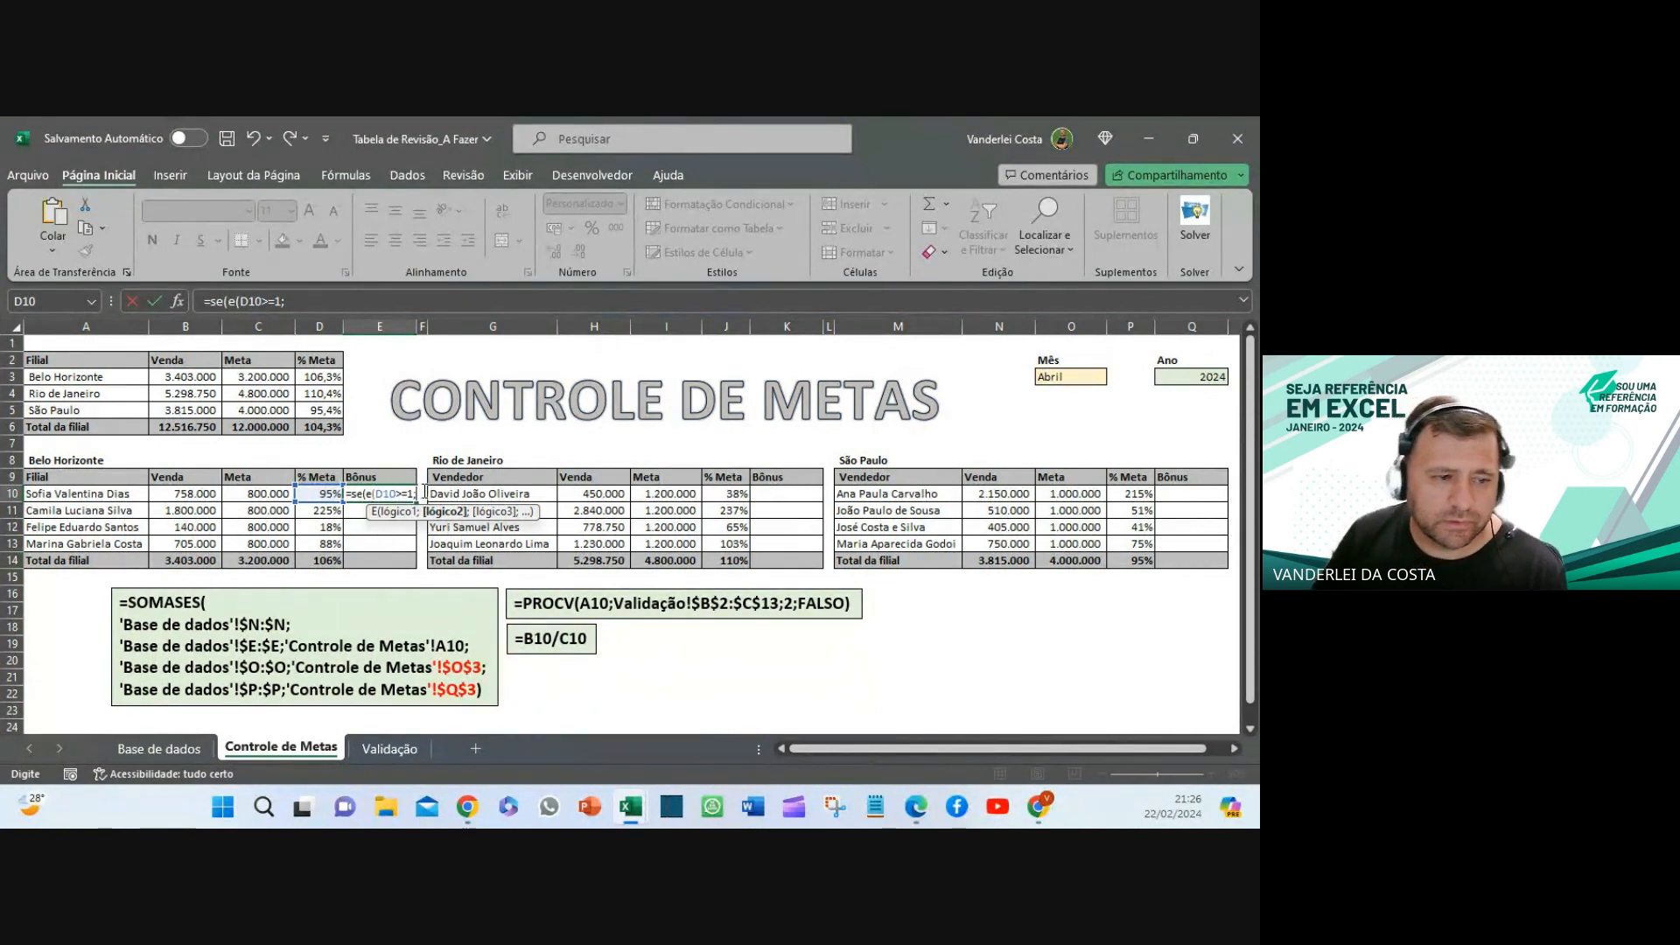
pyautogui.click(325, 562)
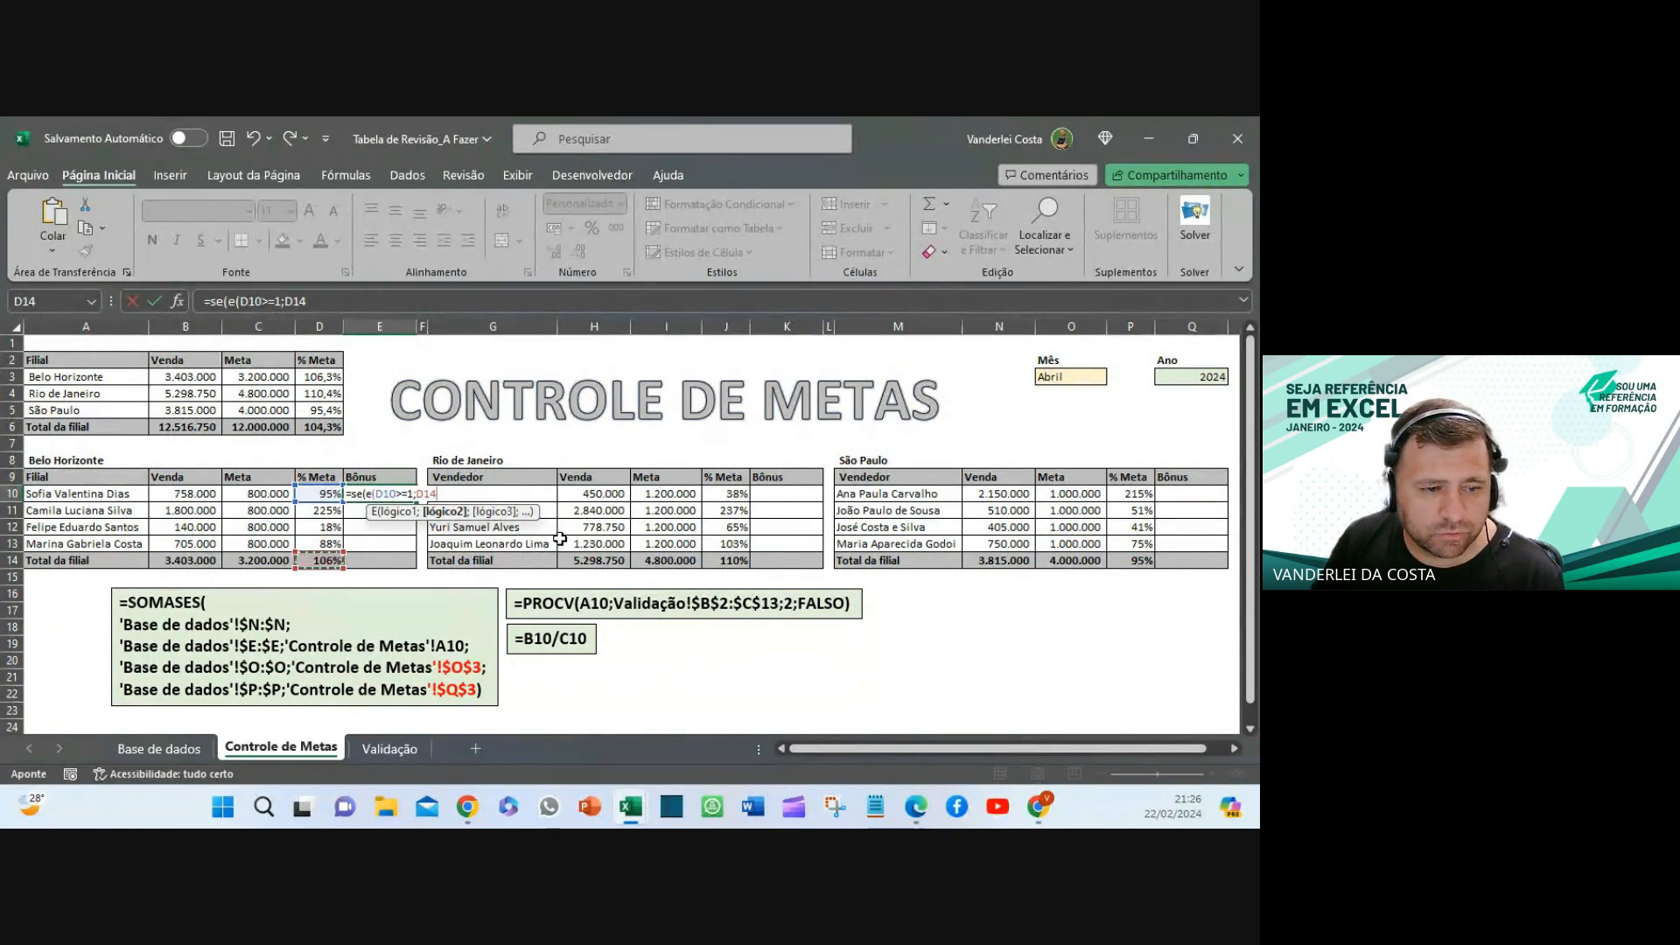
pyautogui.click(297, 303)
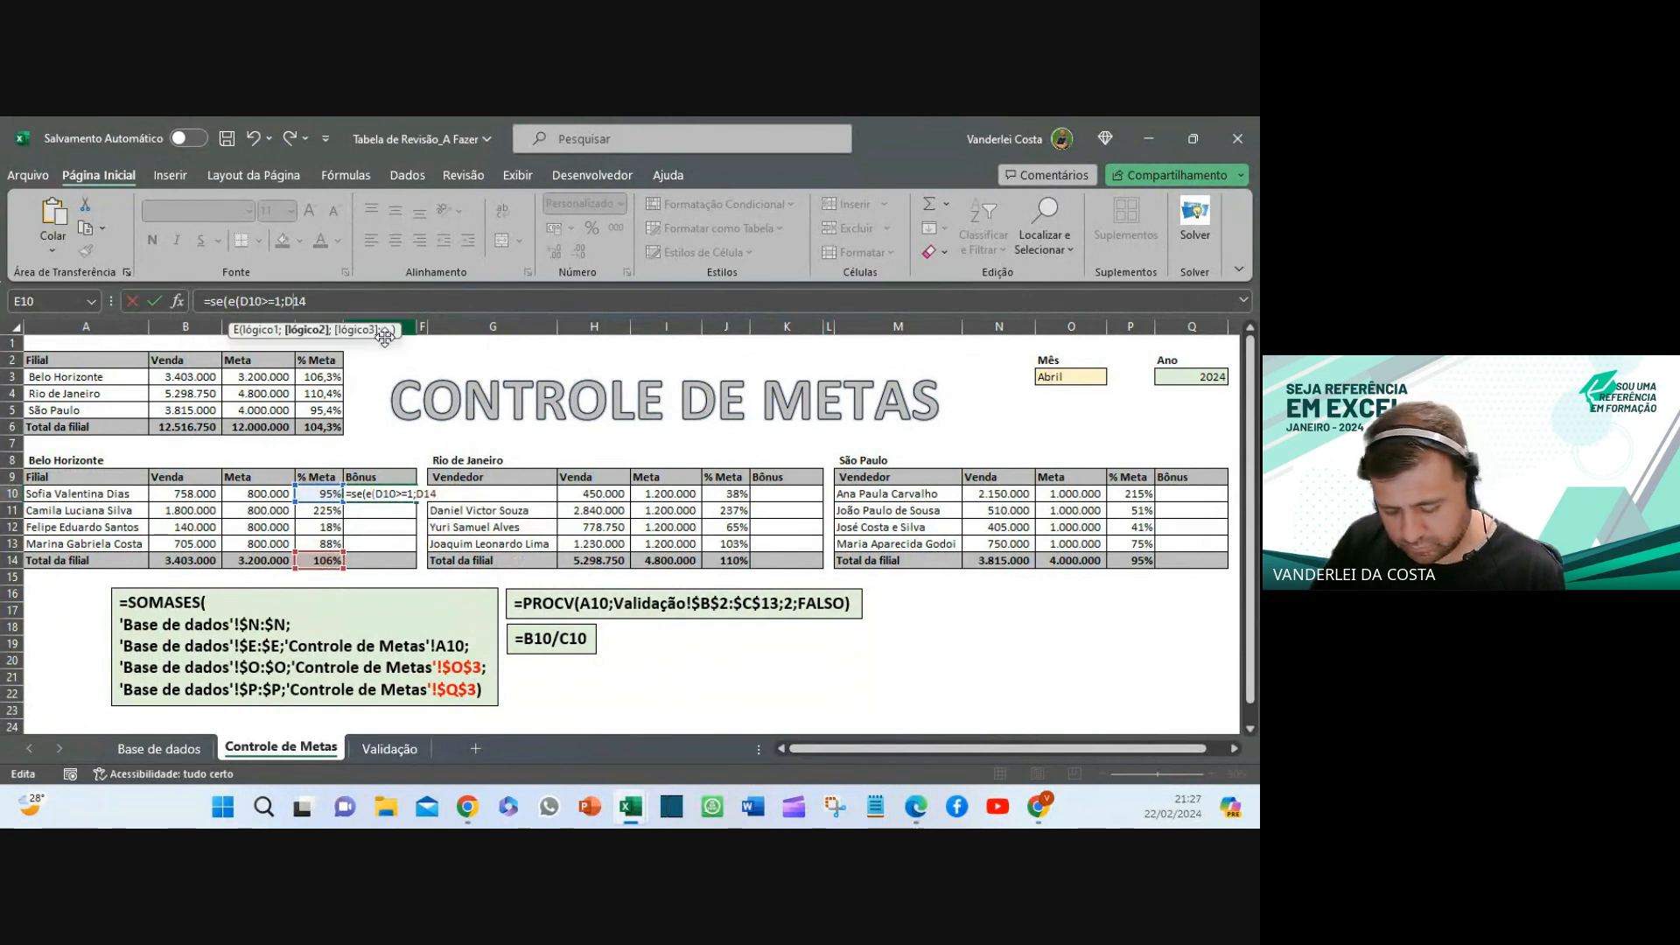
pyautogui.write('$14>=')
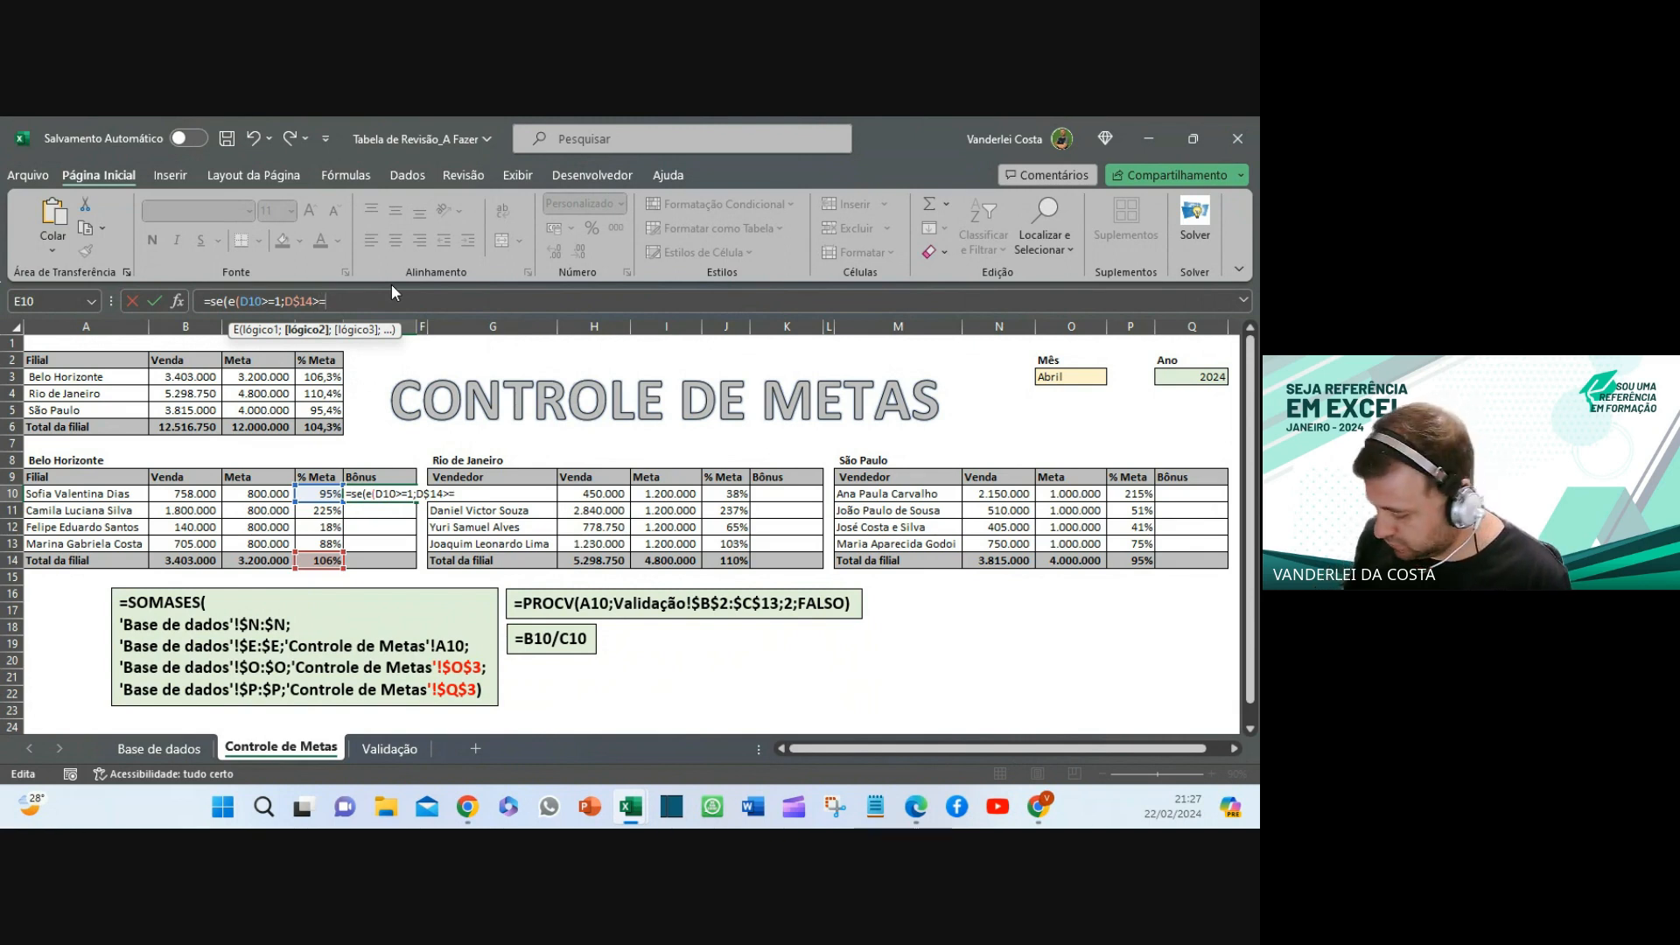
pyautogui.write('0,')
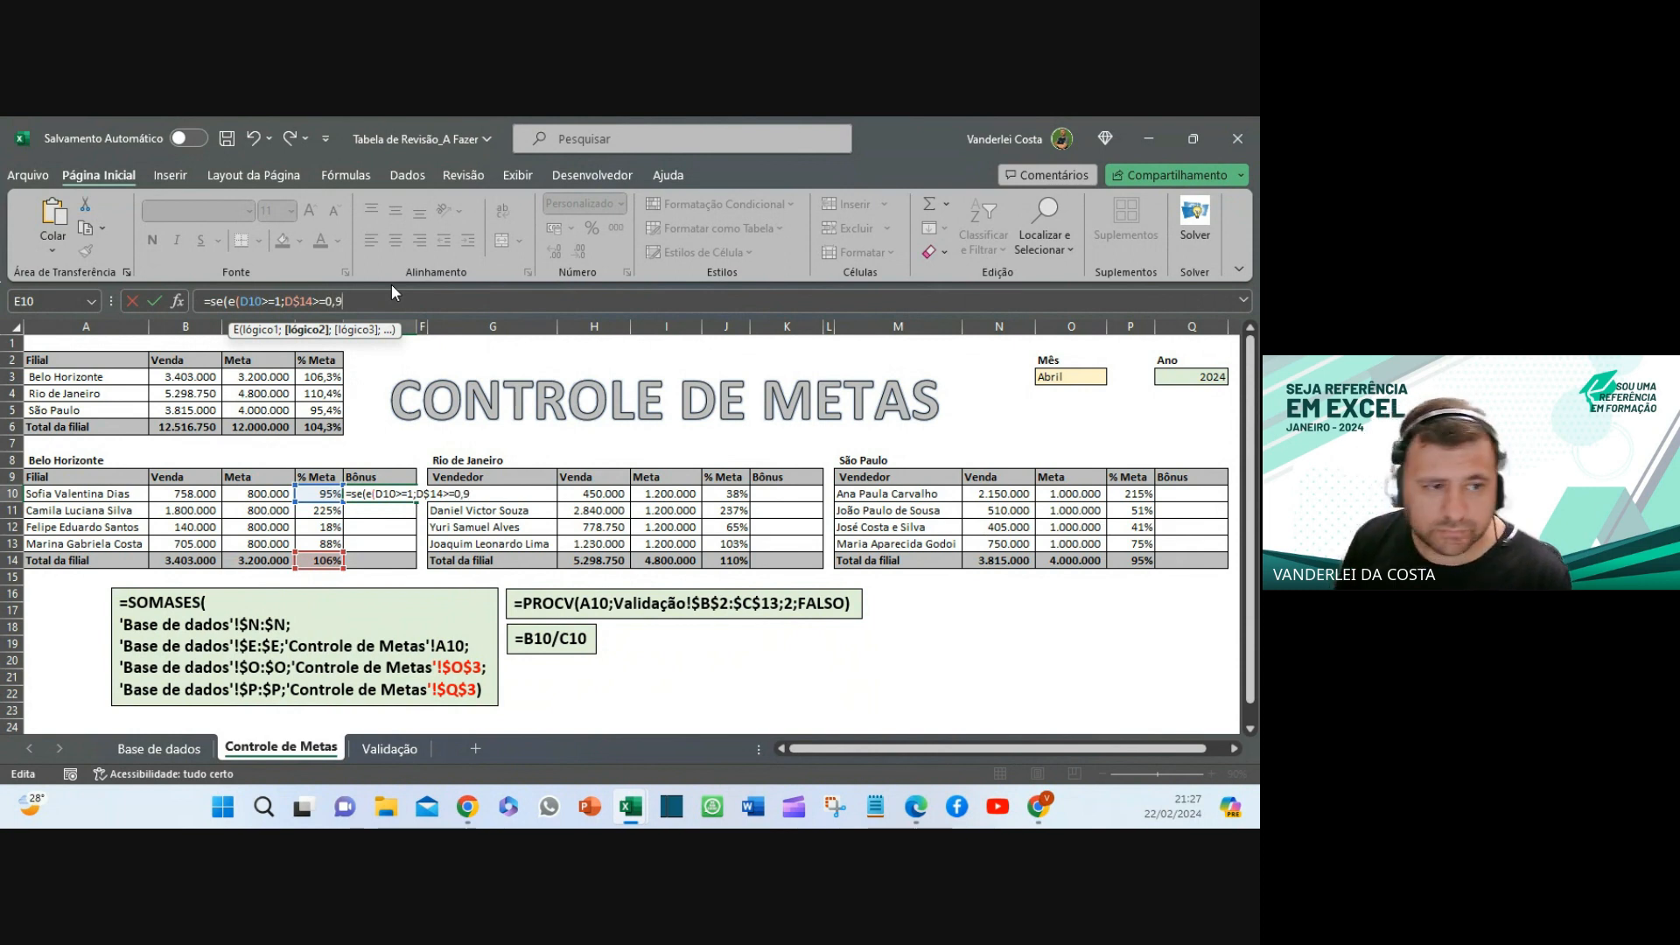
pyautogui.write('9')
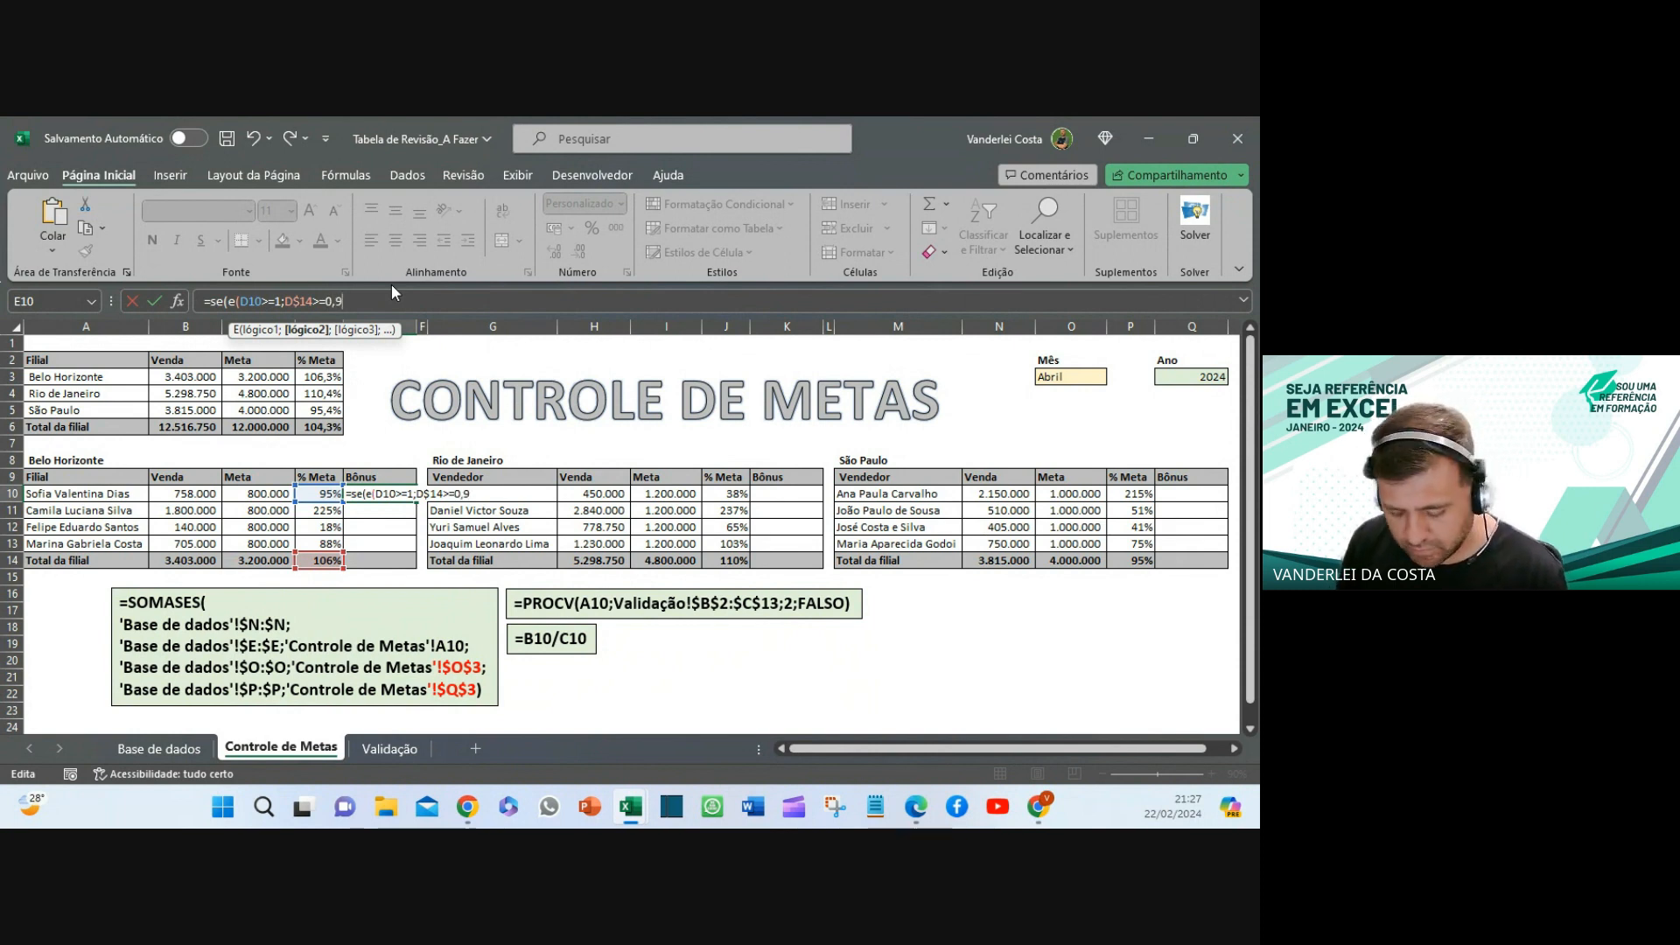
pyautogui.write(')')
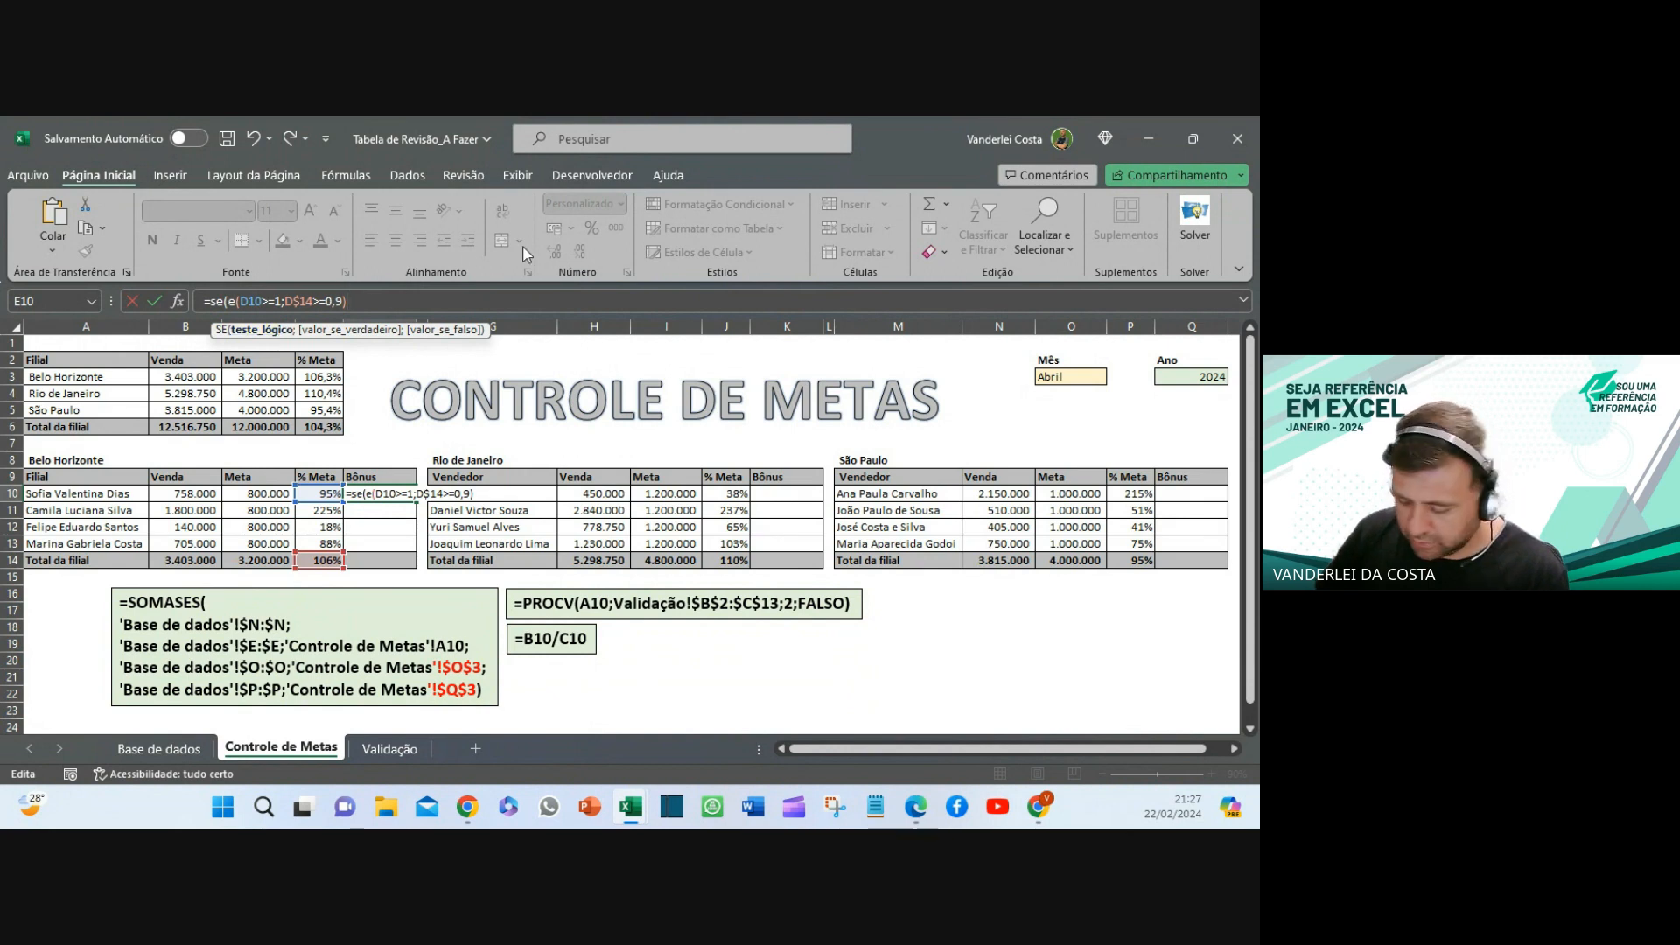
# - Fix the parenthesis and add ;1000;0) so E10 reads =SE(E(D10>=1;D$14>=0,9);1000;0)
pyautogui.press('BackSpace')
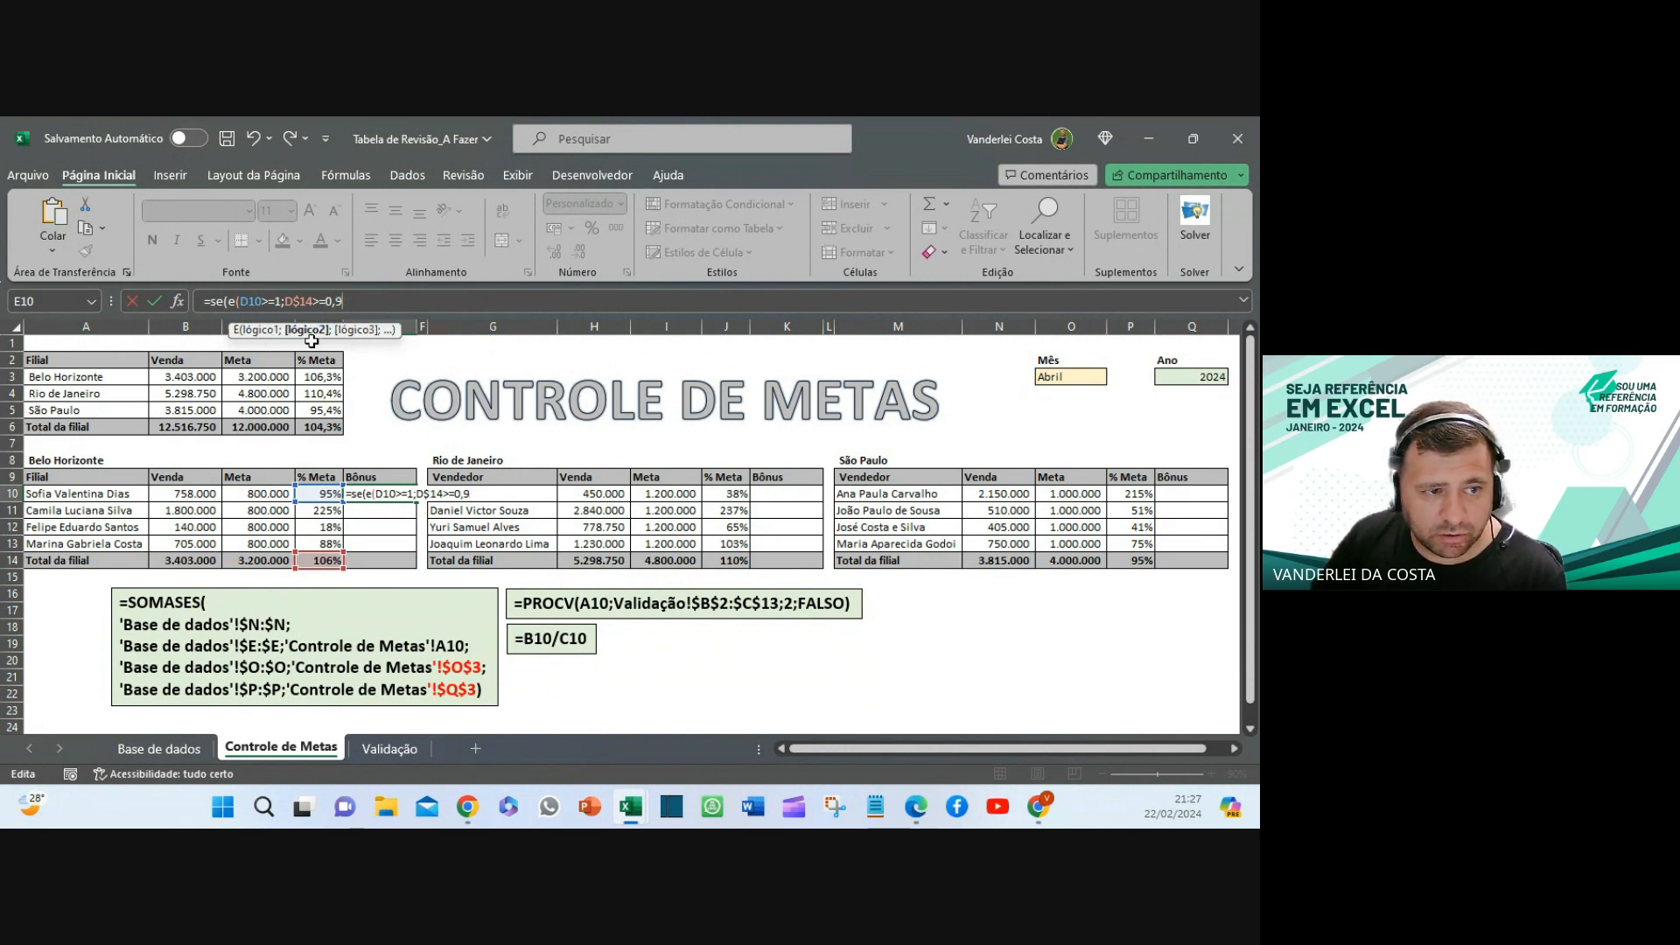
pyautogui.write(')')
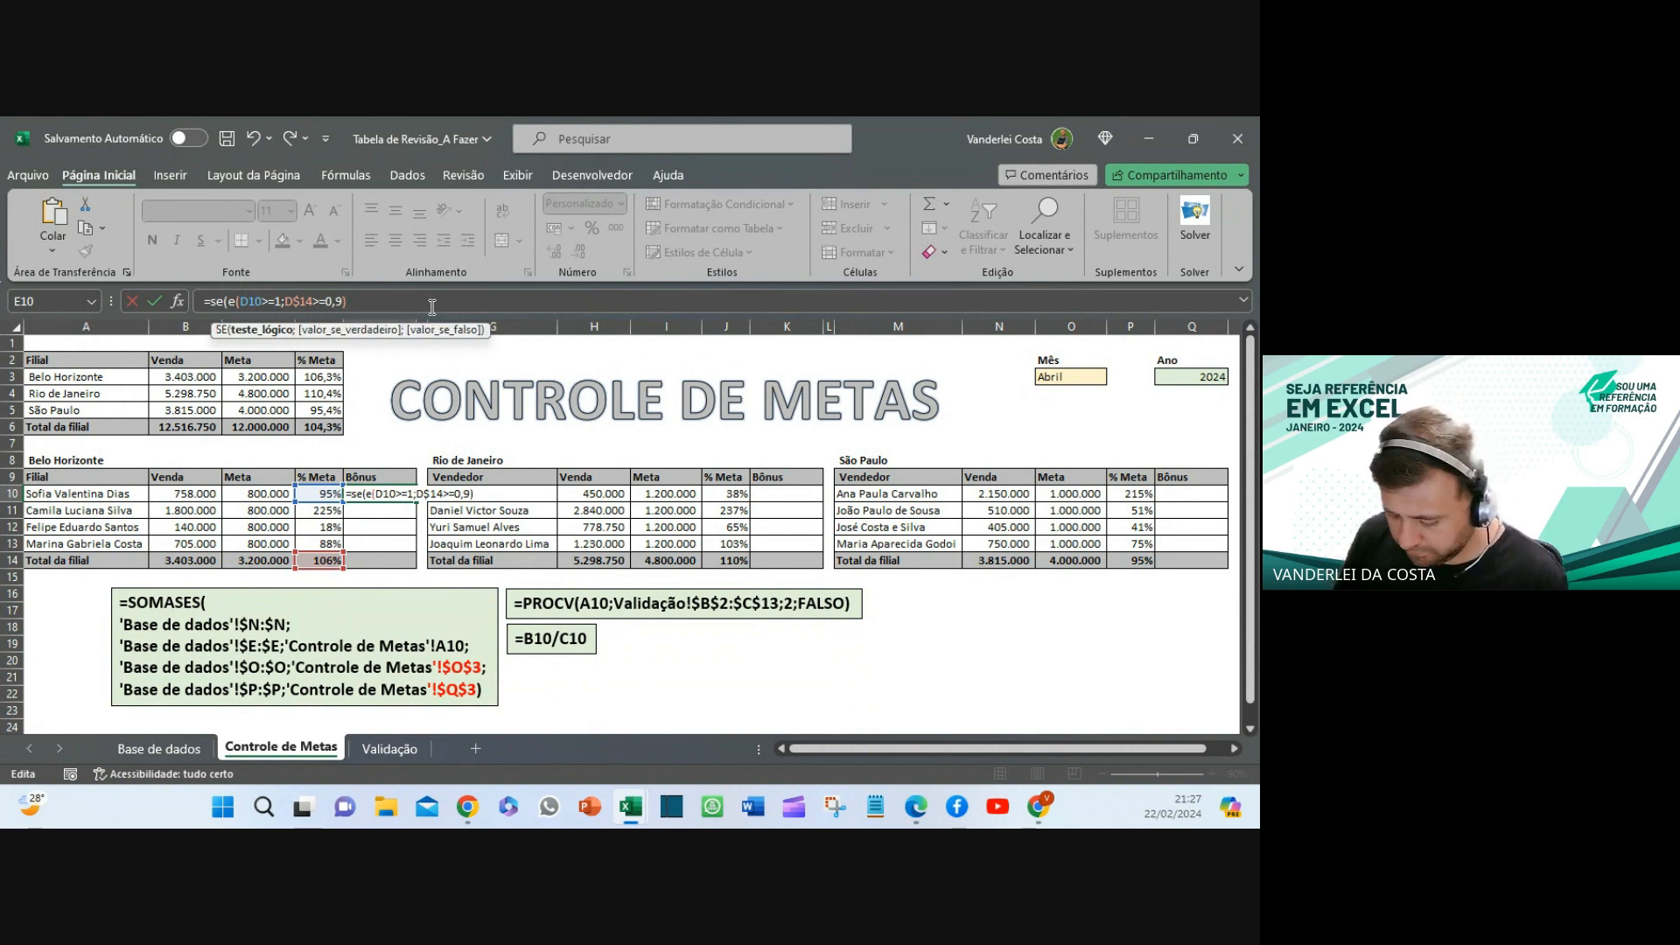
pyautogui.write(';')
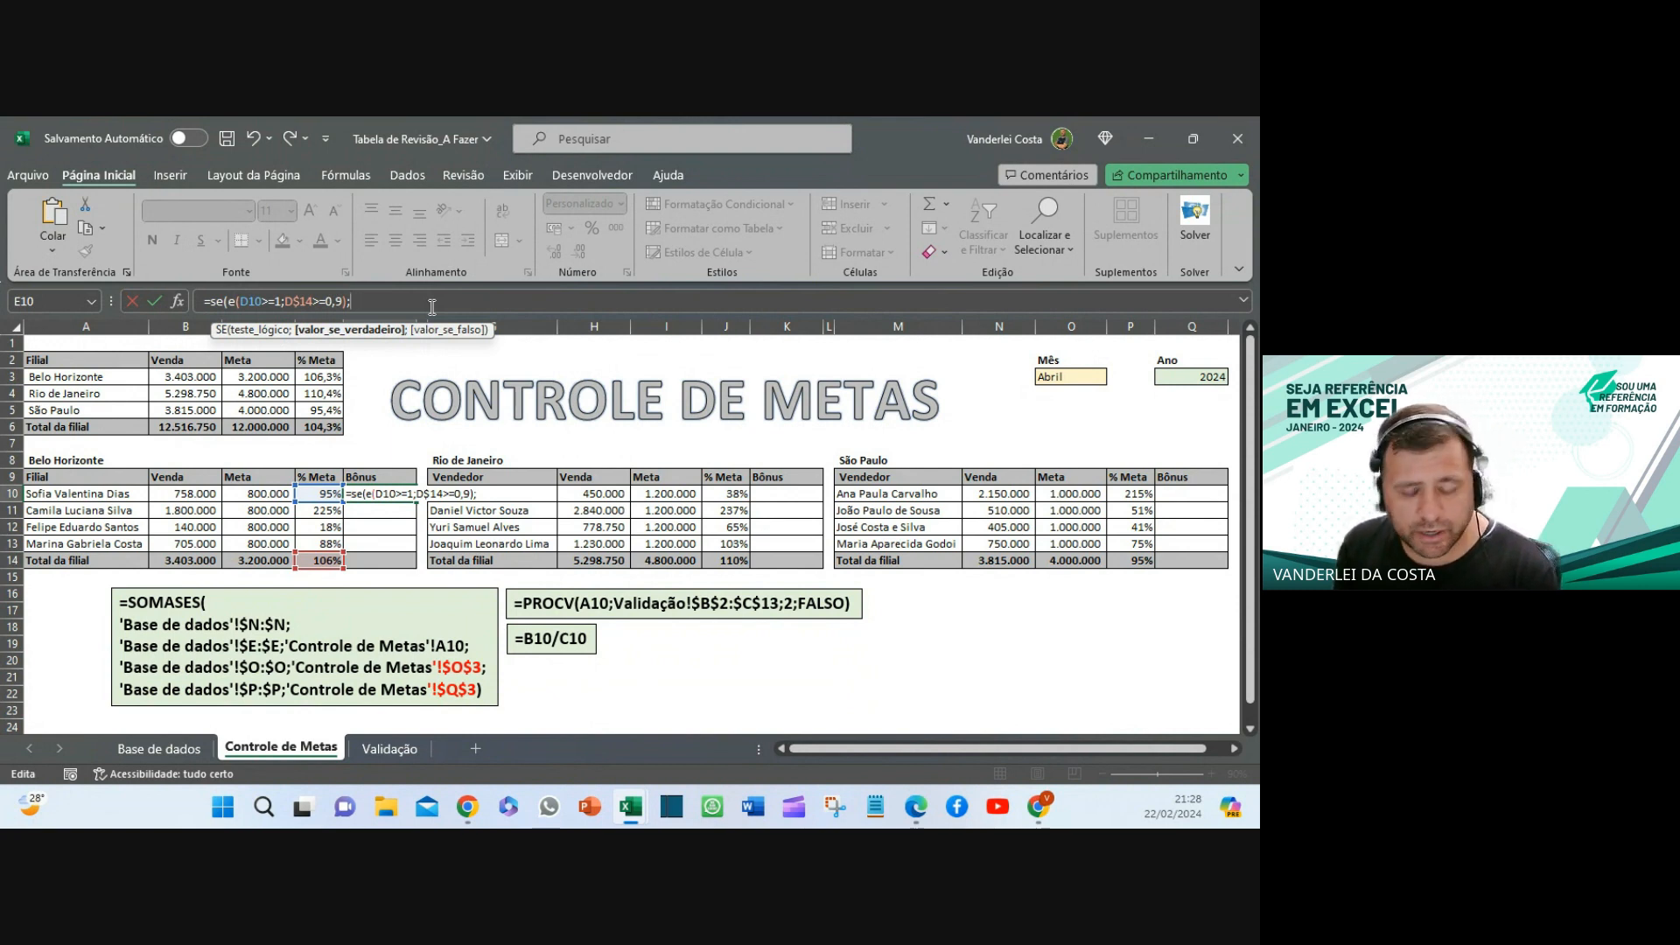
pyautogui.write('1000')
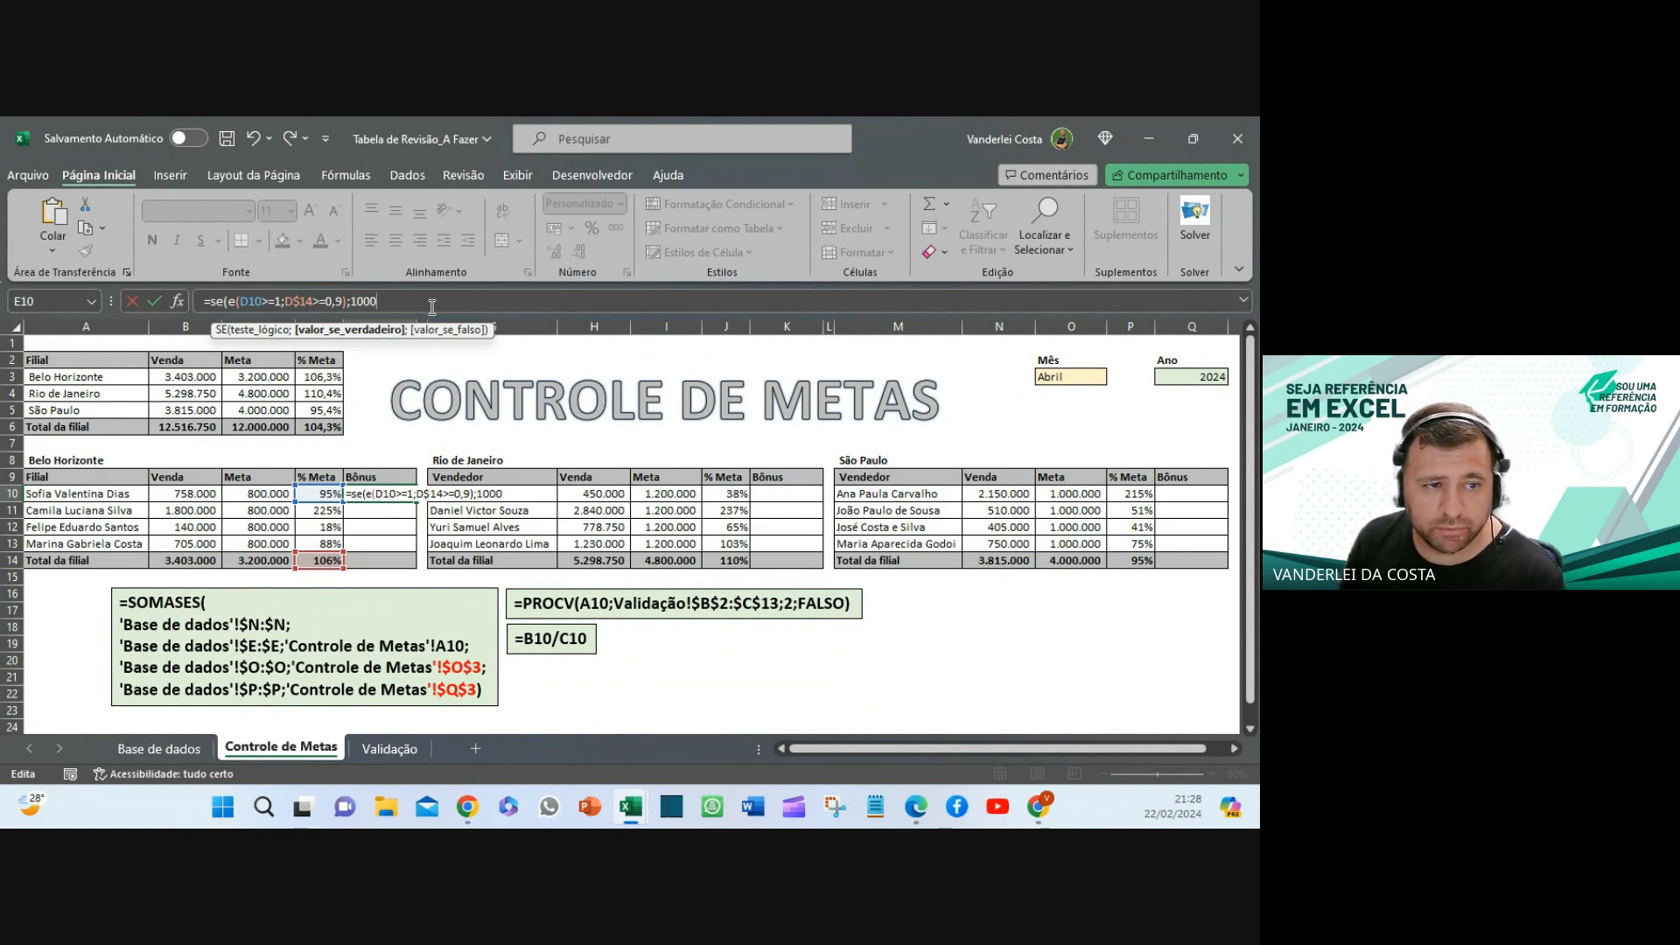
pyautogui.write(';')
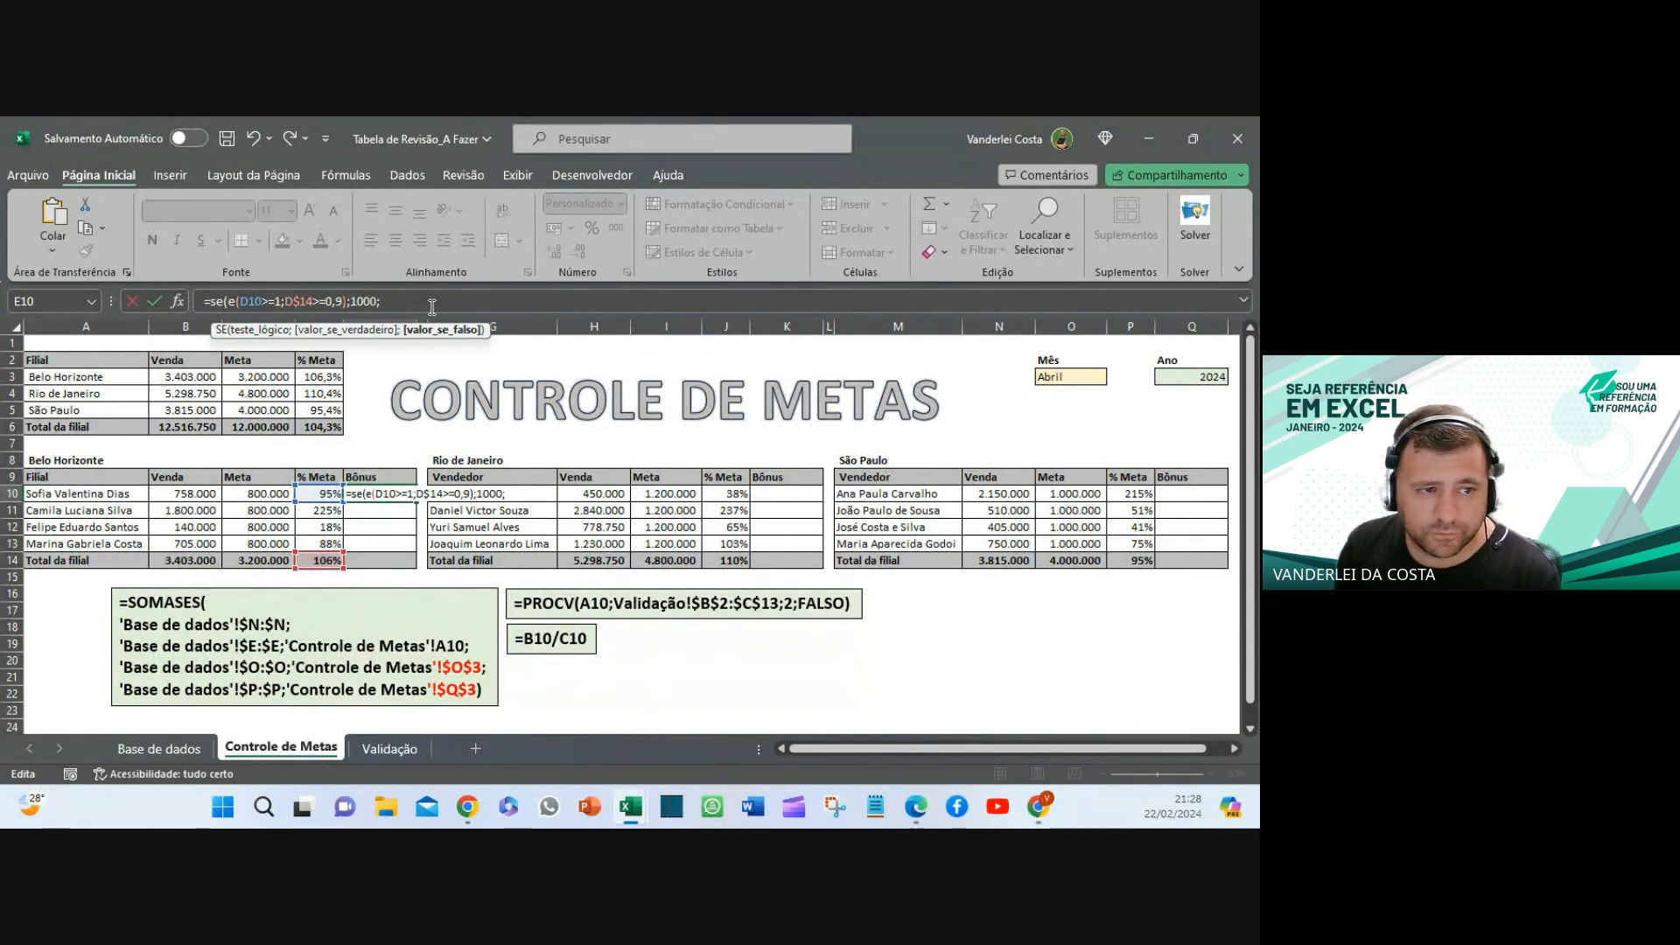
pyautogui.write('0')
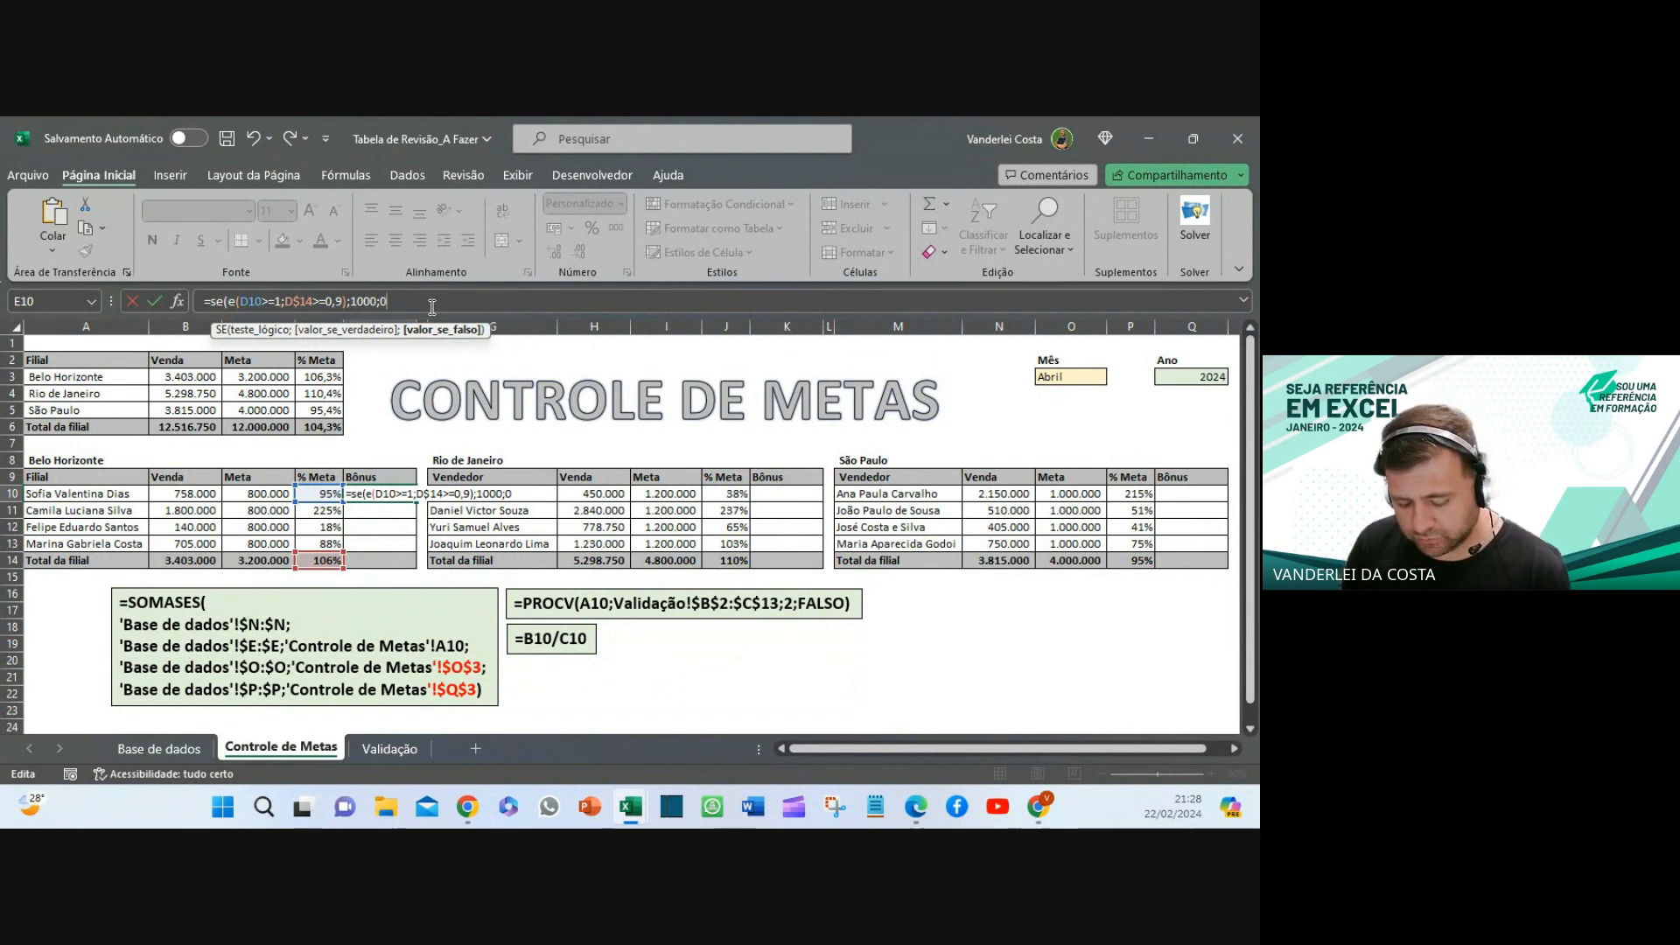
pyautogui.write(')')
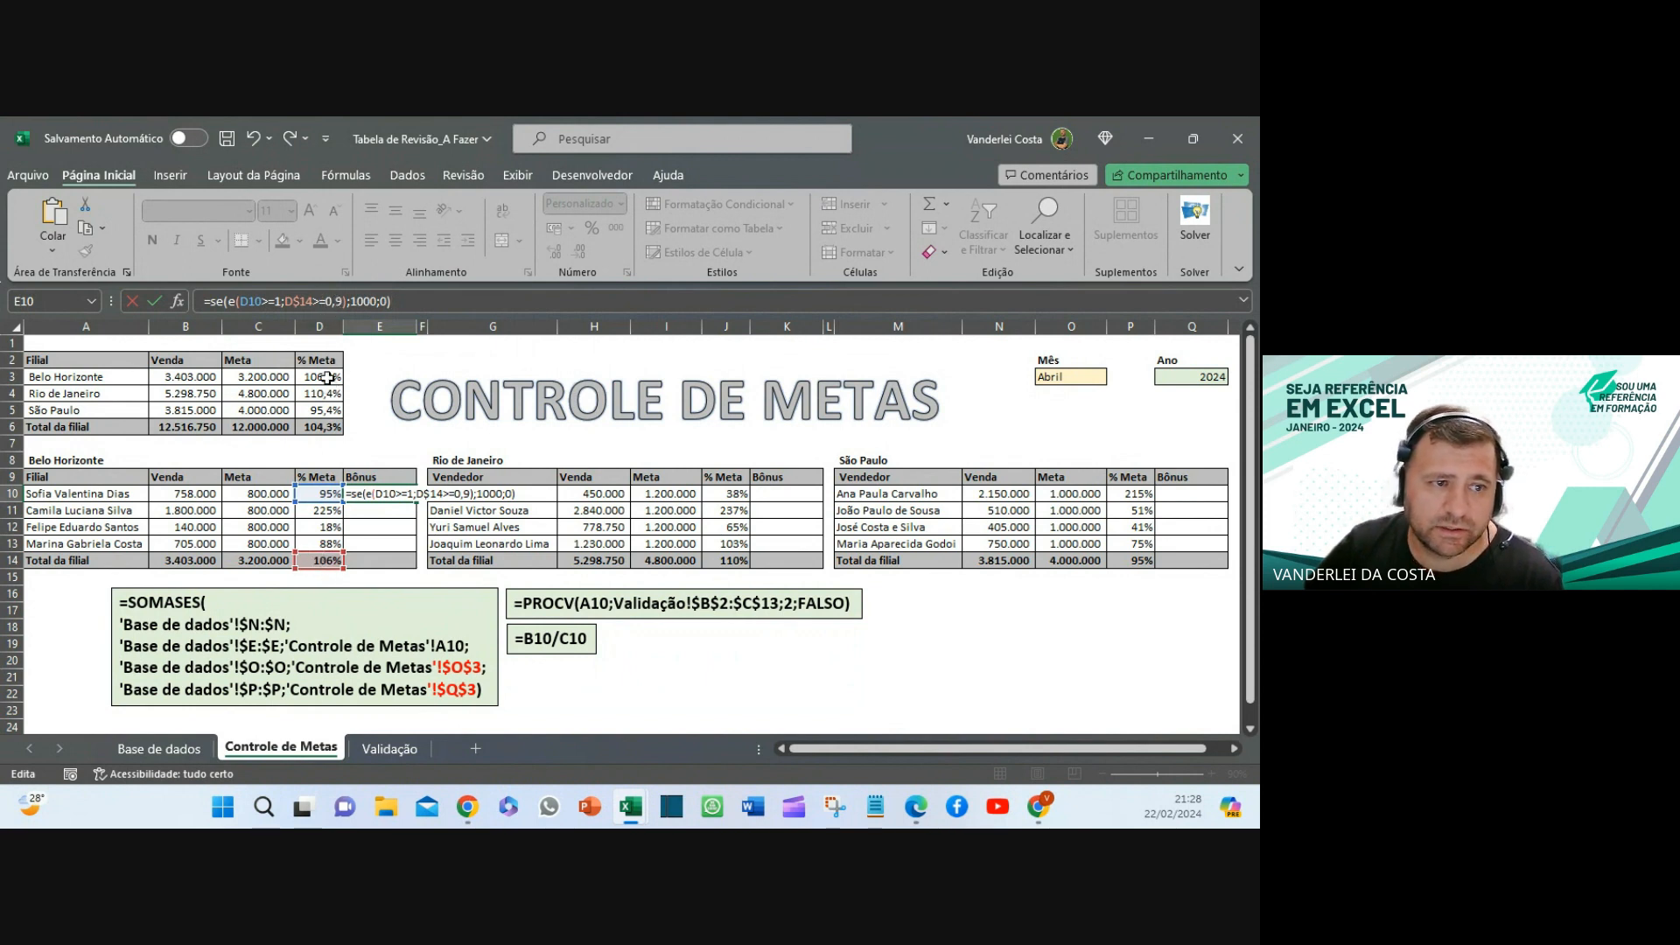
# - Change the thresholds to 100% and 90% and commit =SE(E(D10>=100%;D$14>=90%);1000;0) in E10
pyautogui.doubleClick(333, 300)
pyautogui.write('90')
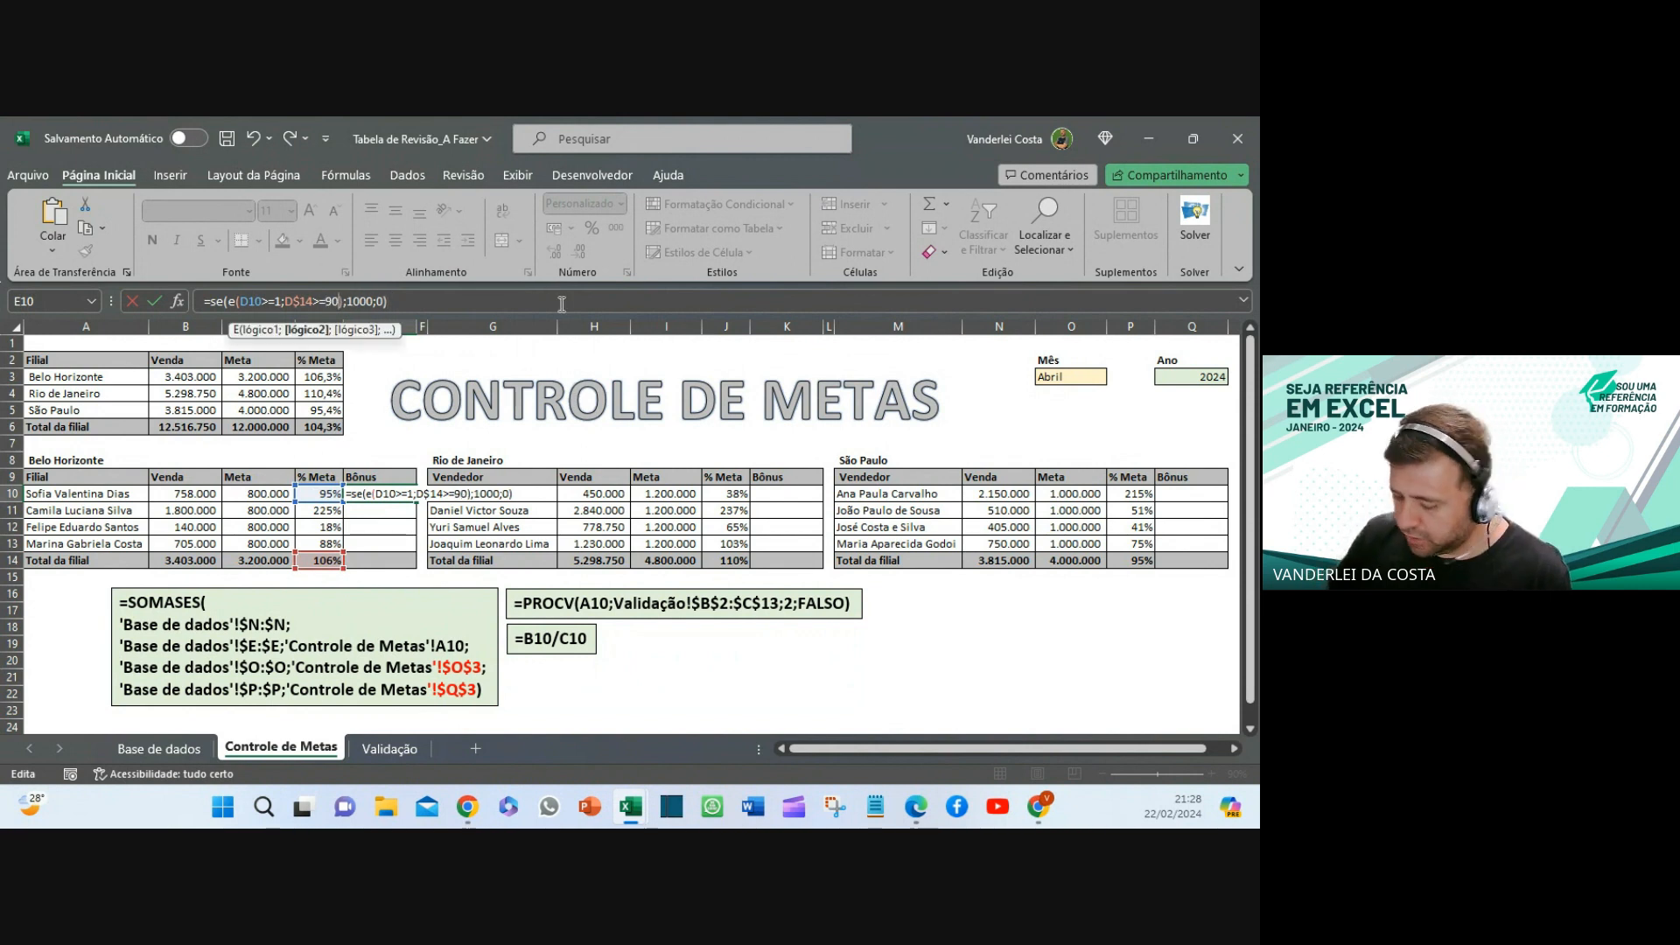
pyautogui.write('%')
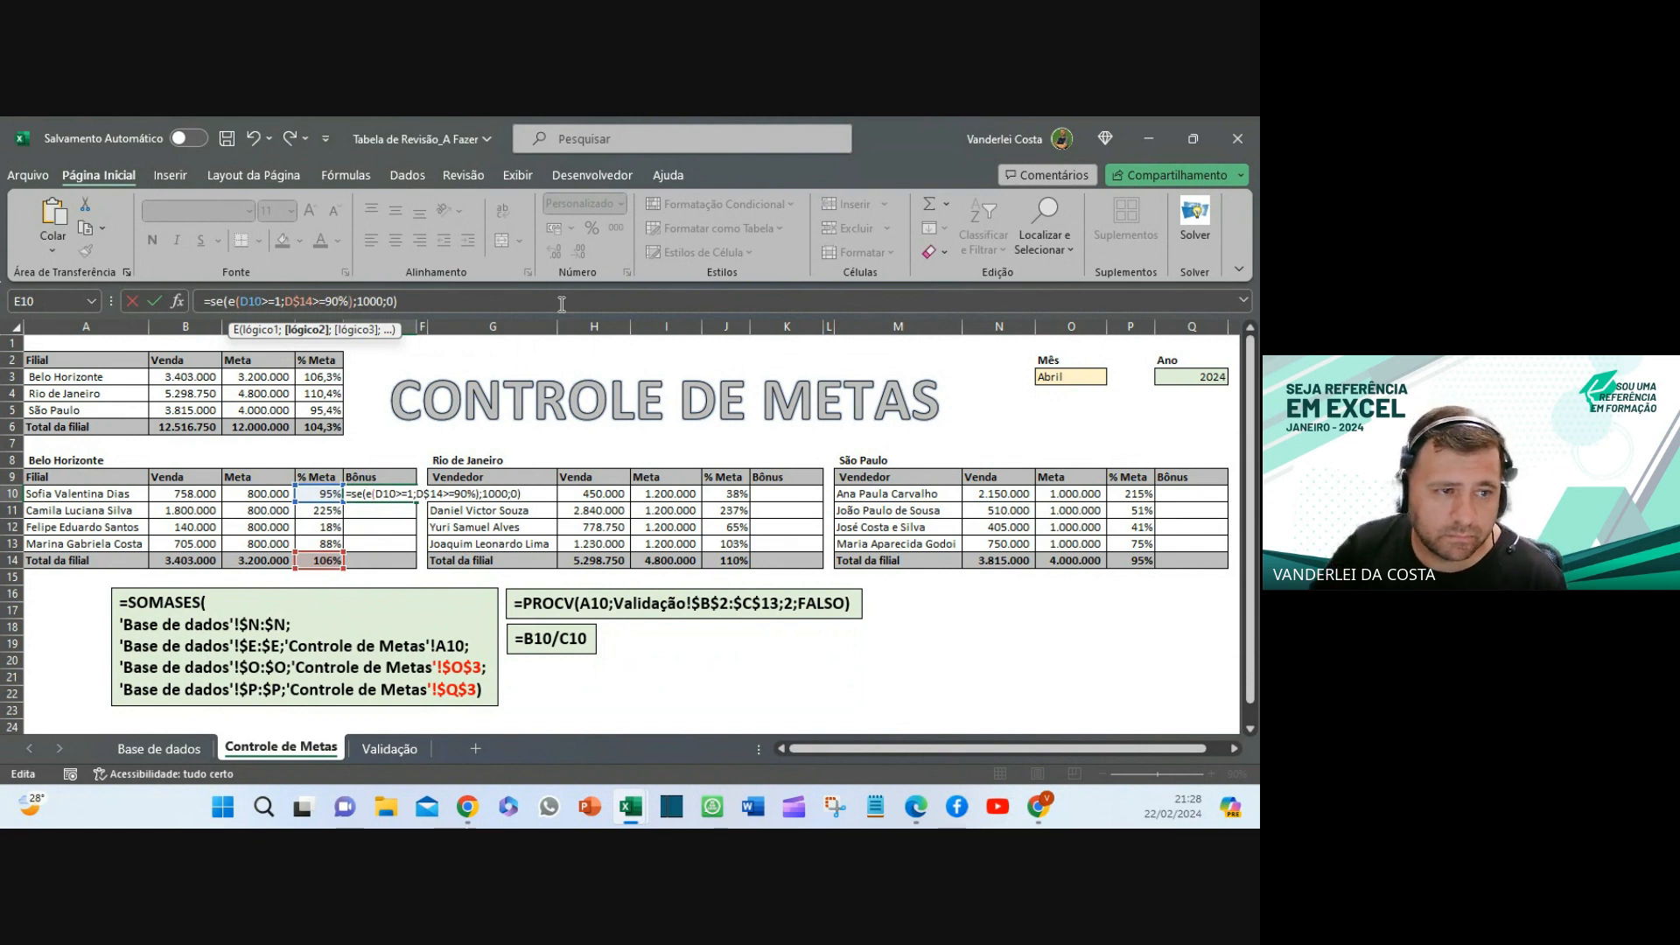
pyautogui.click(281, 301)
pyautogui.write('00')
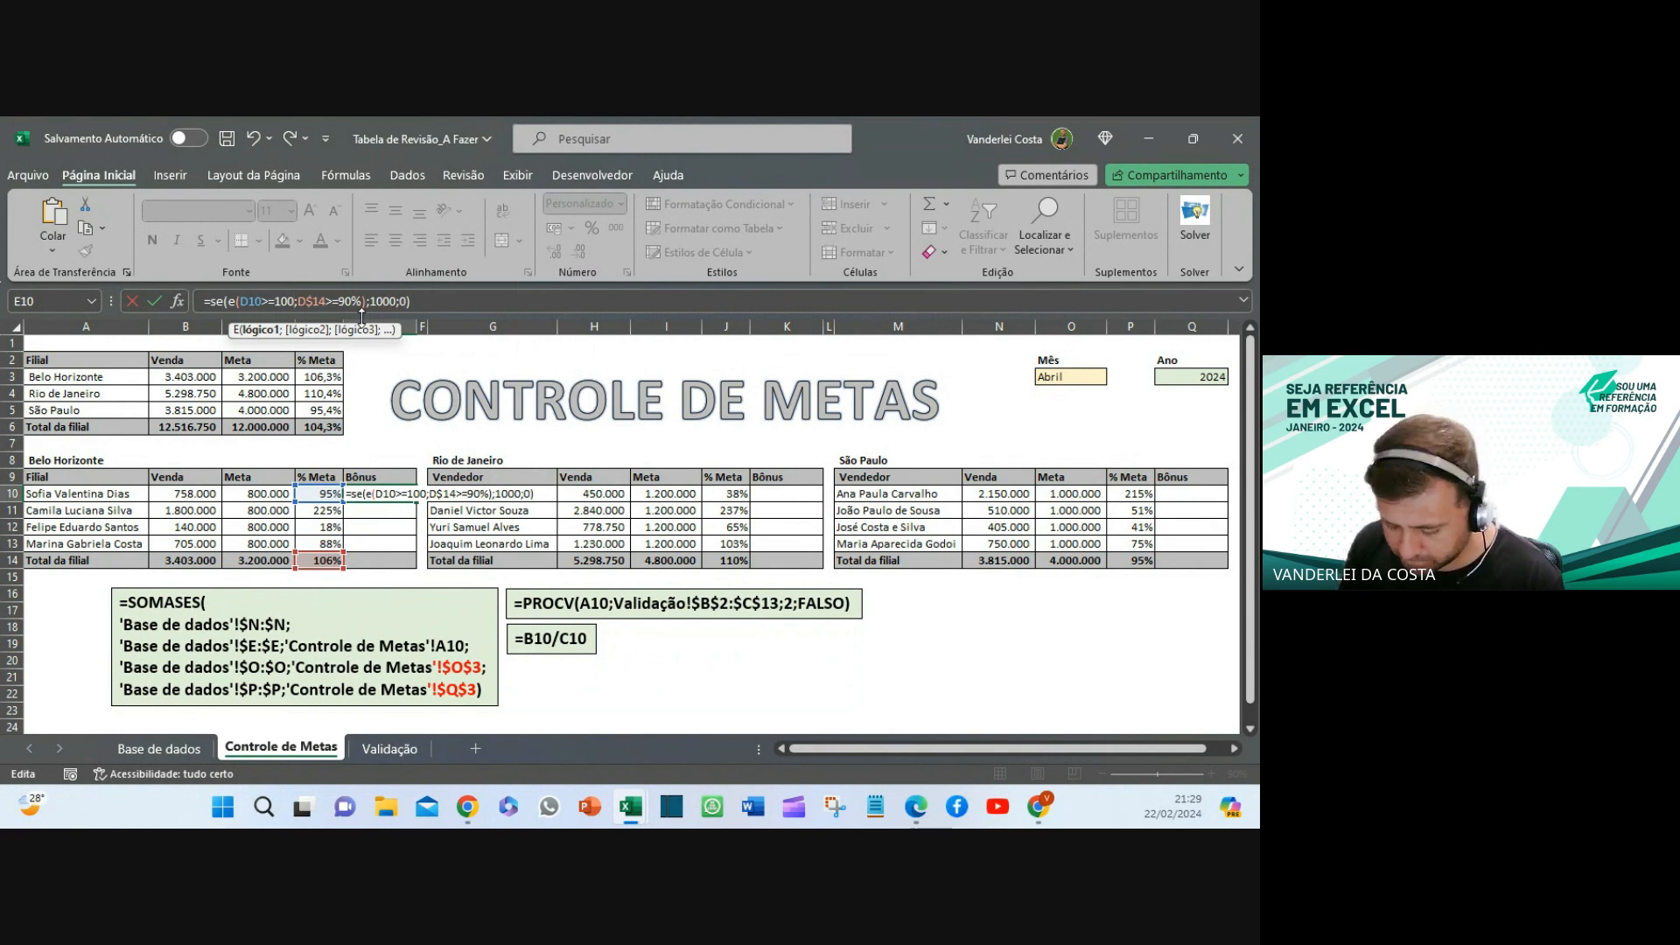
pyautogui.write('%')
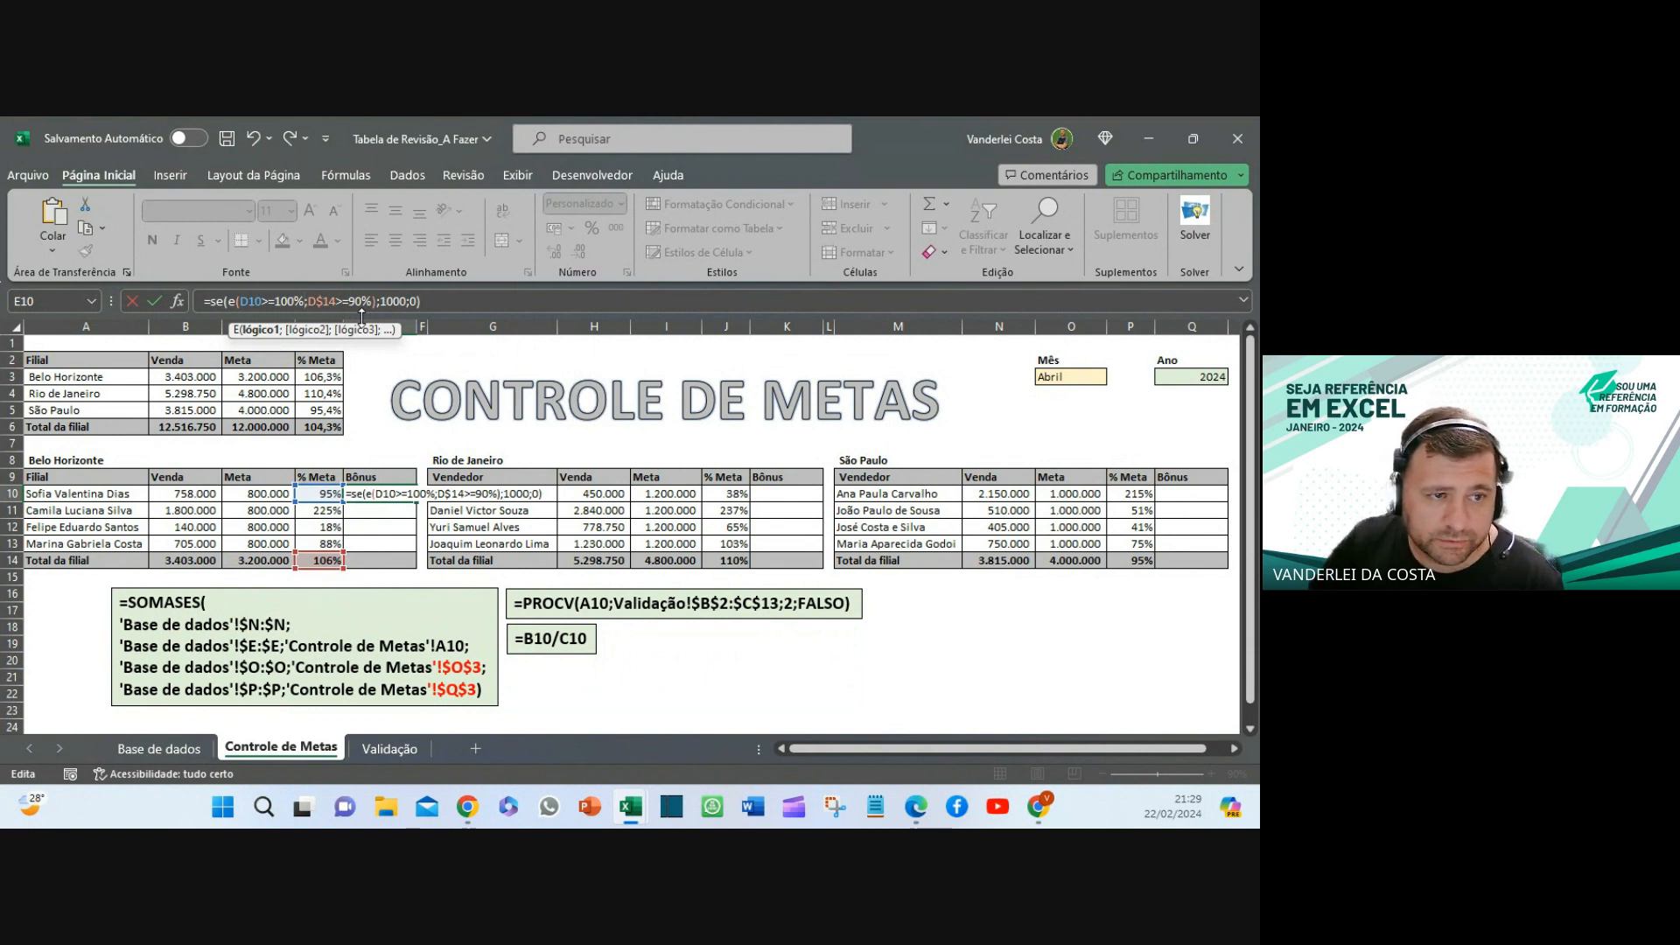
pyautogui.click(455, 296)
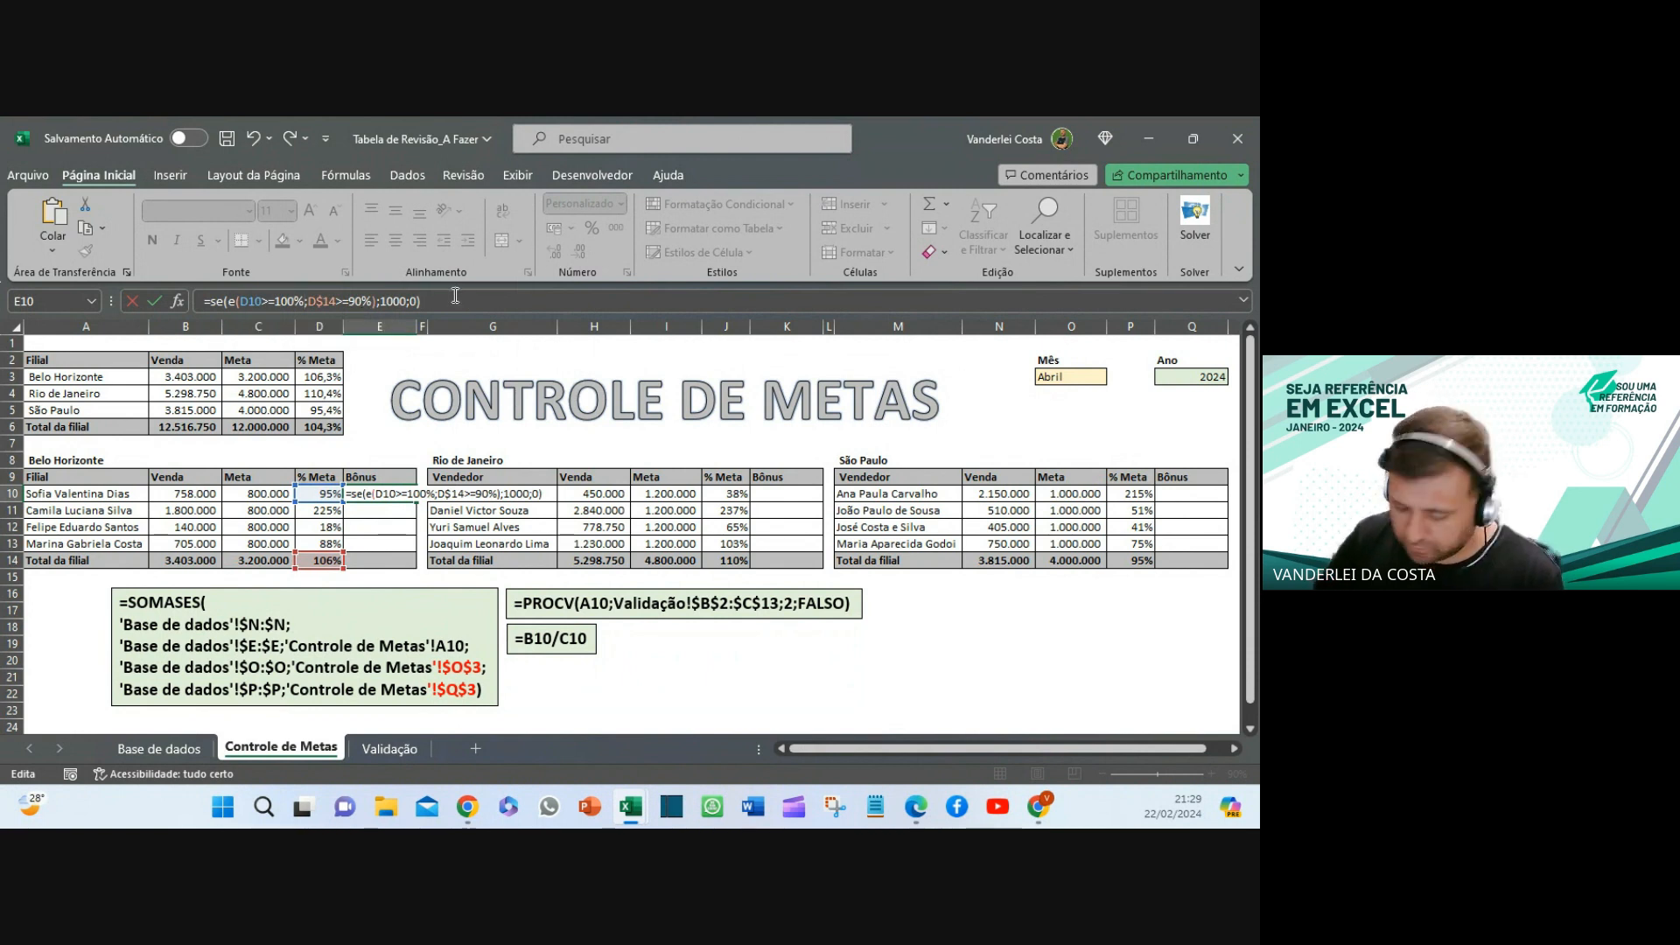
pyautogui.press('Return')
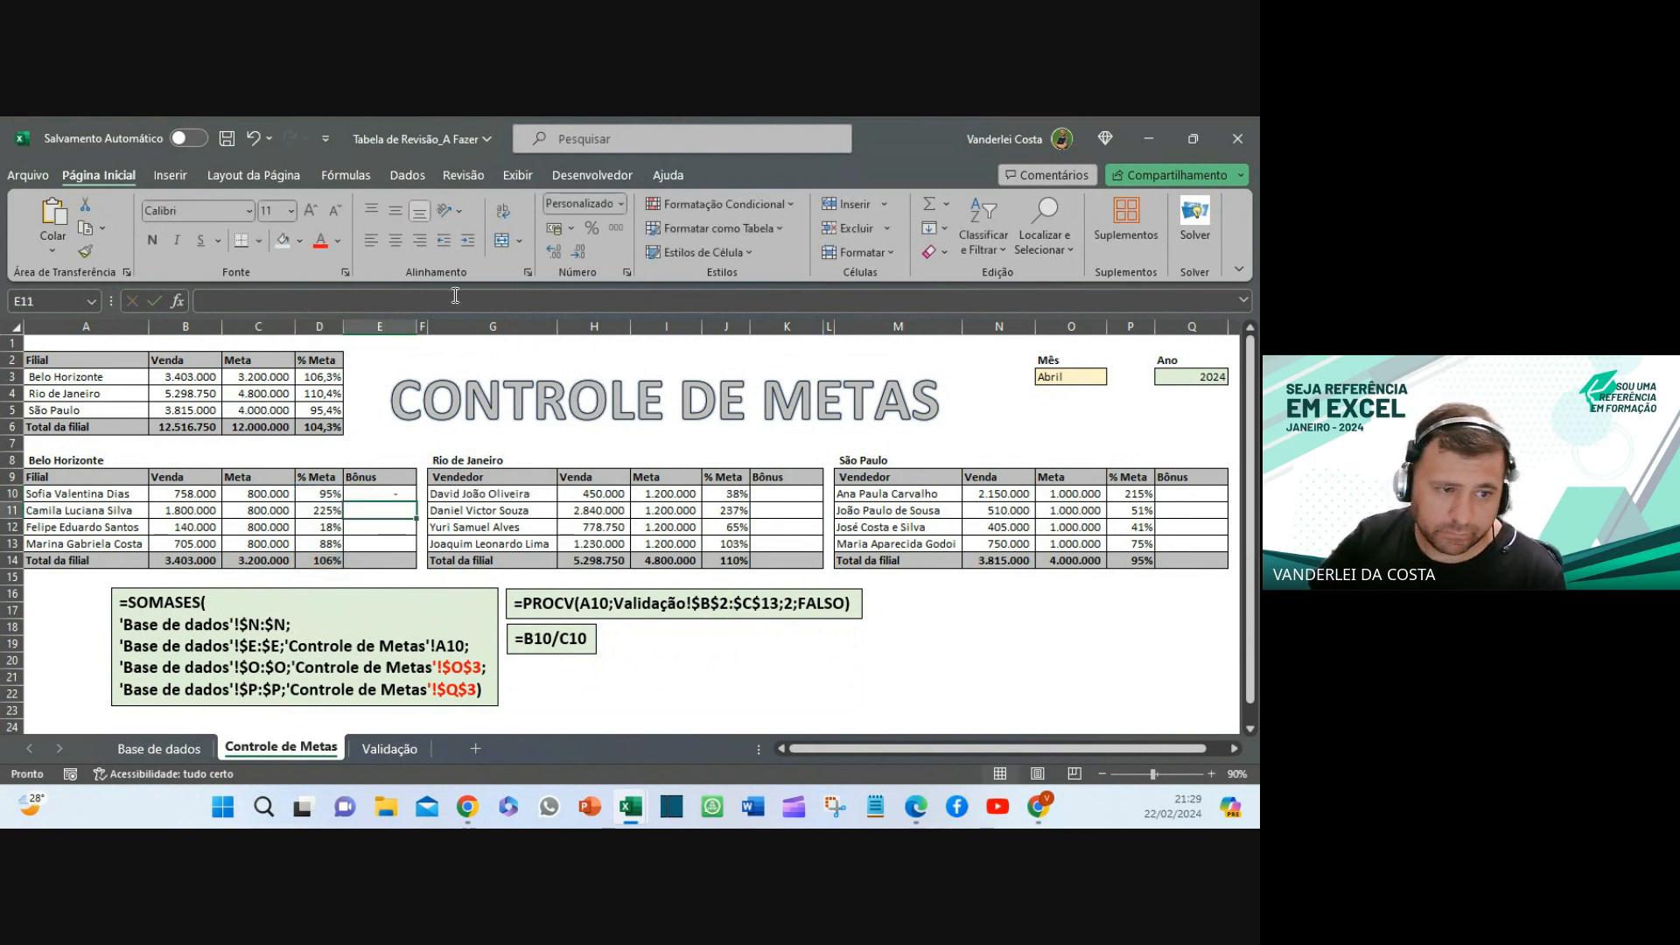
pyautogui.click(319, 493)
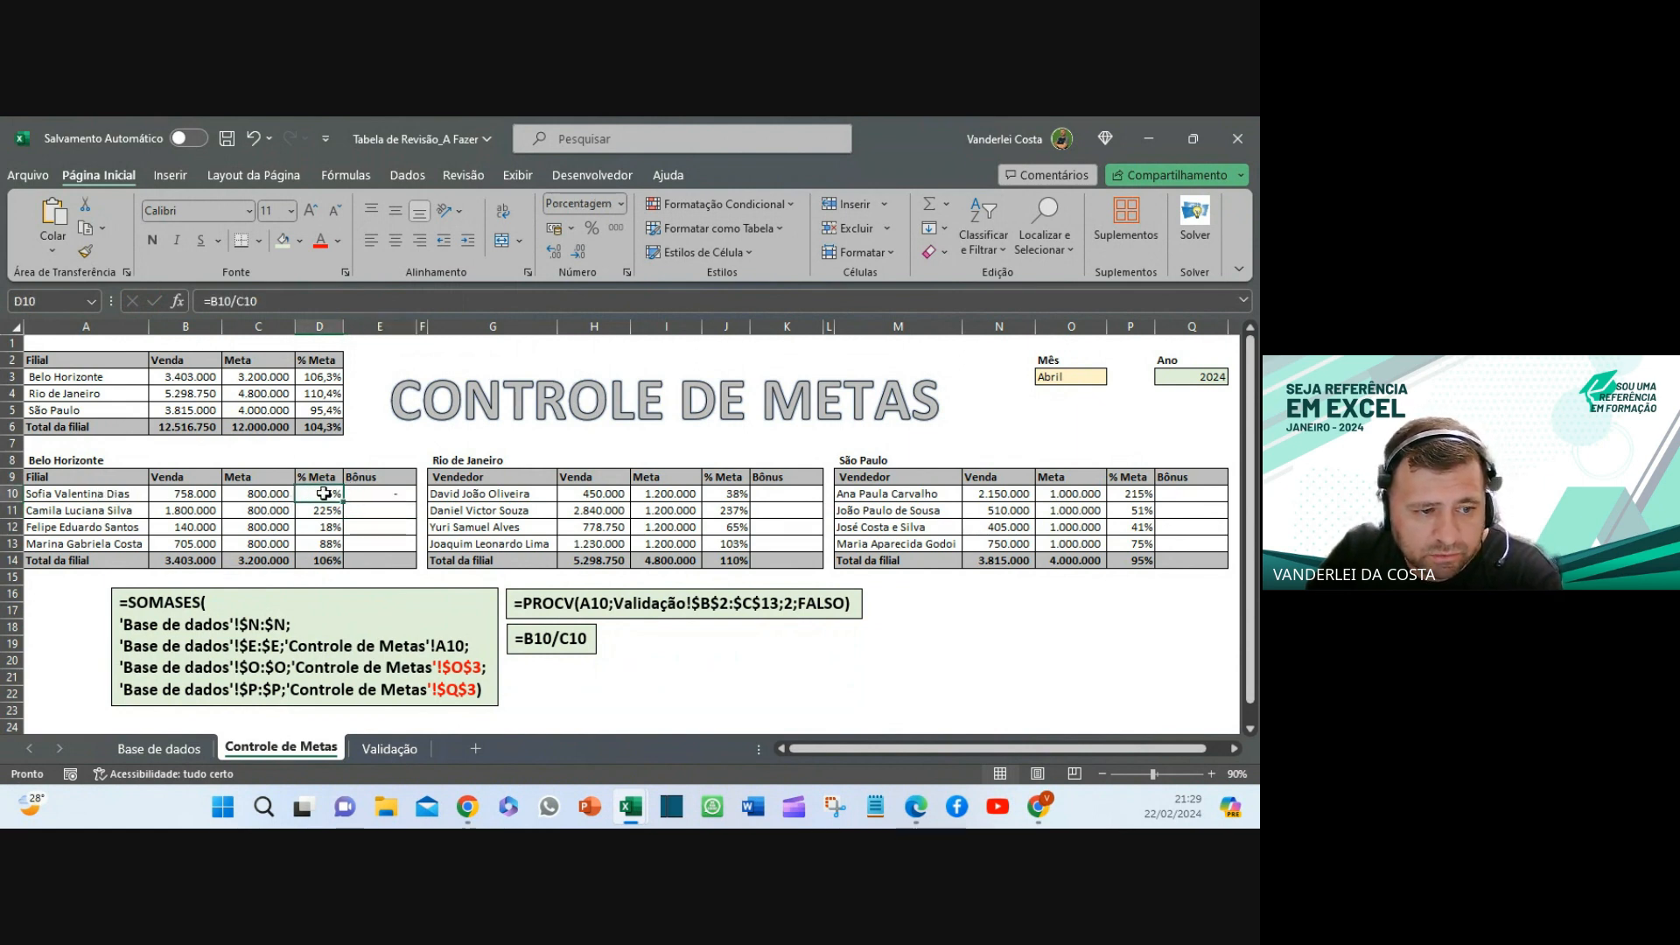
pyautogui.click(404, 495)
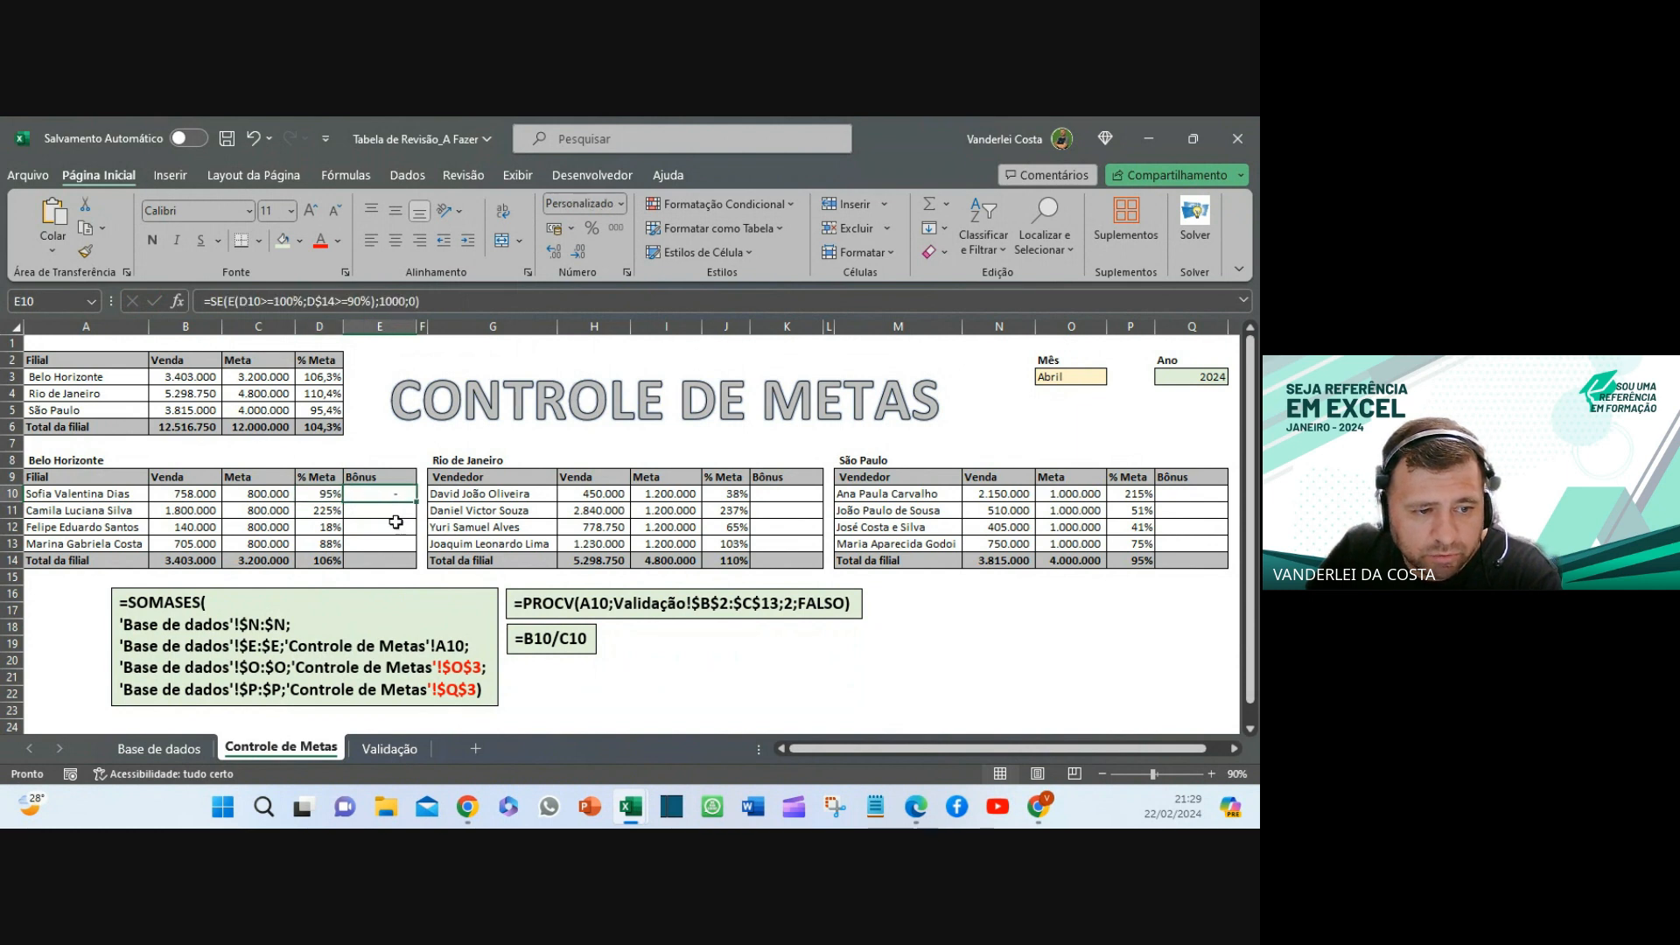
pyautogui.click(325, 562)
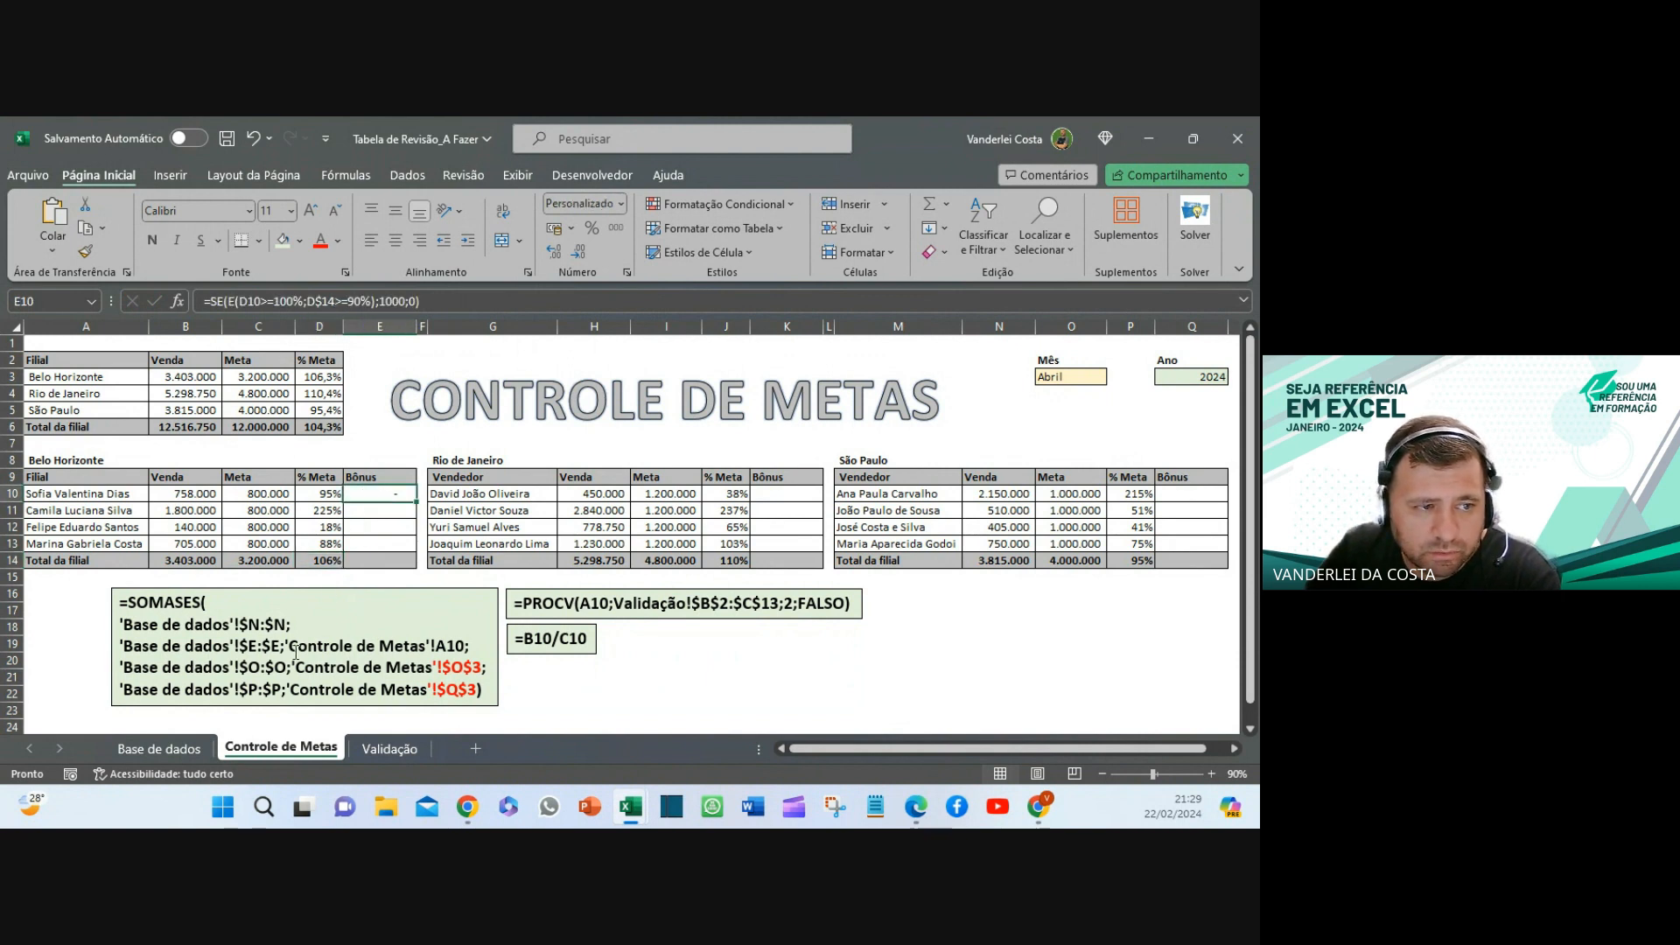
pyautogui.click(318, 489)
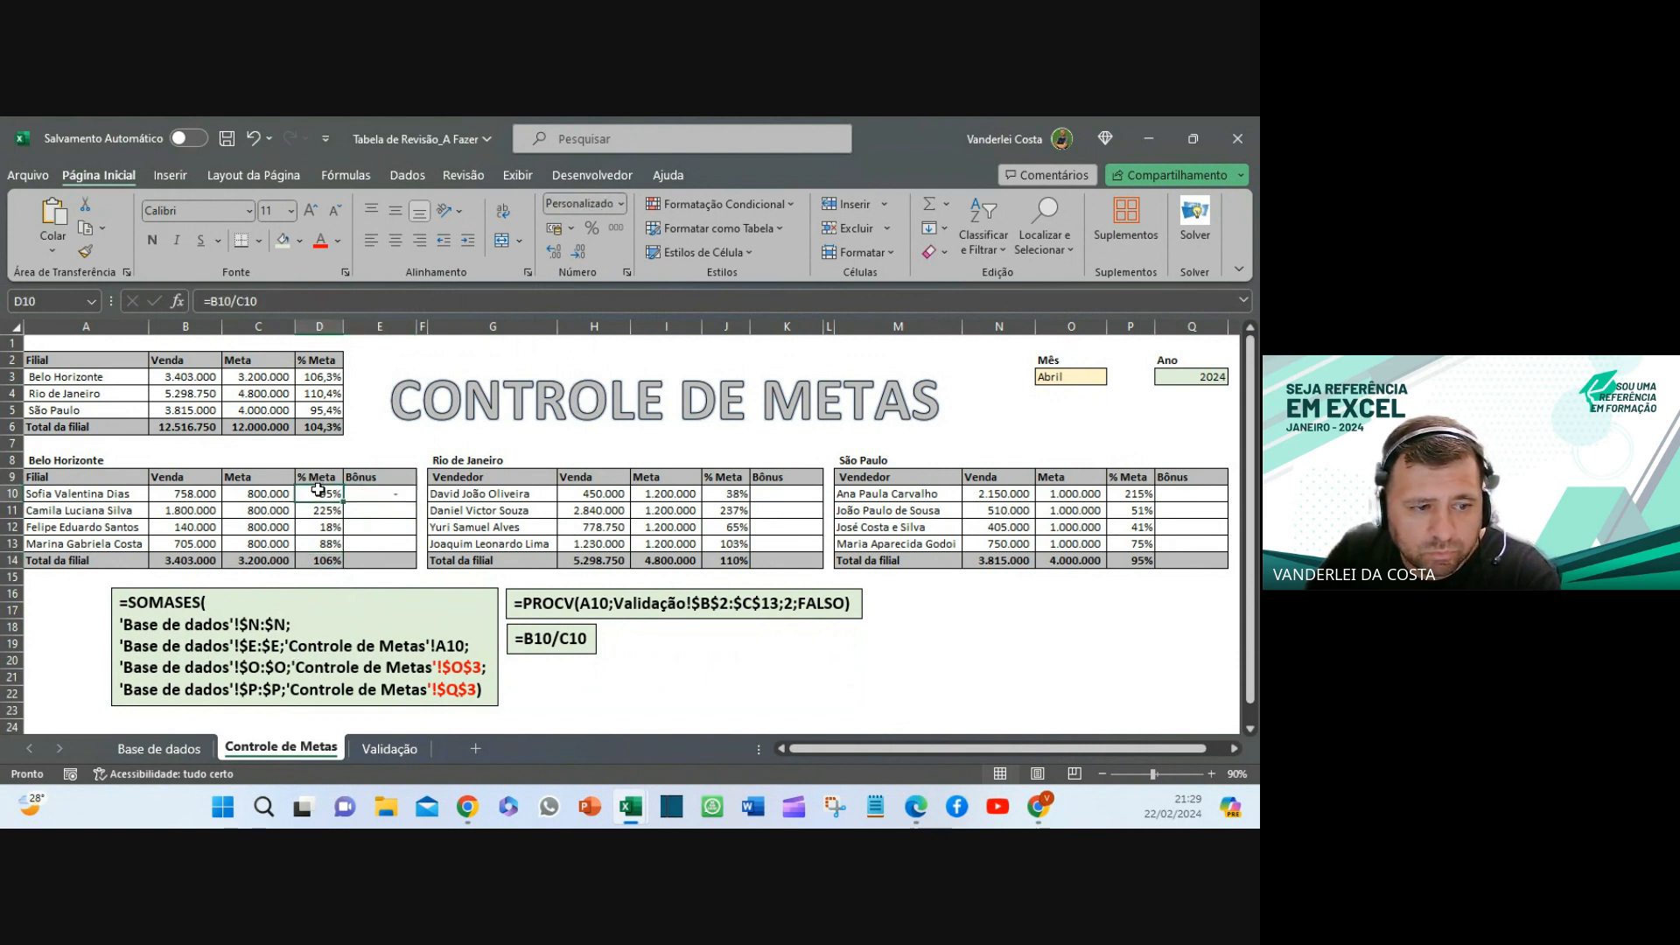
pyautogui.click(360, 492)
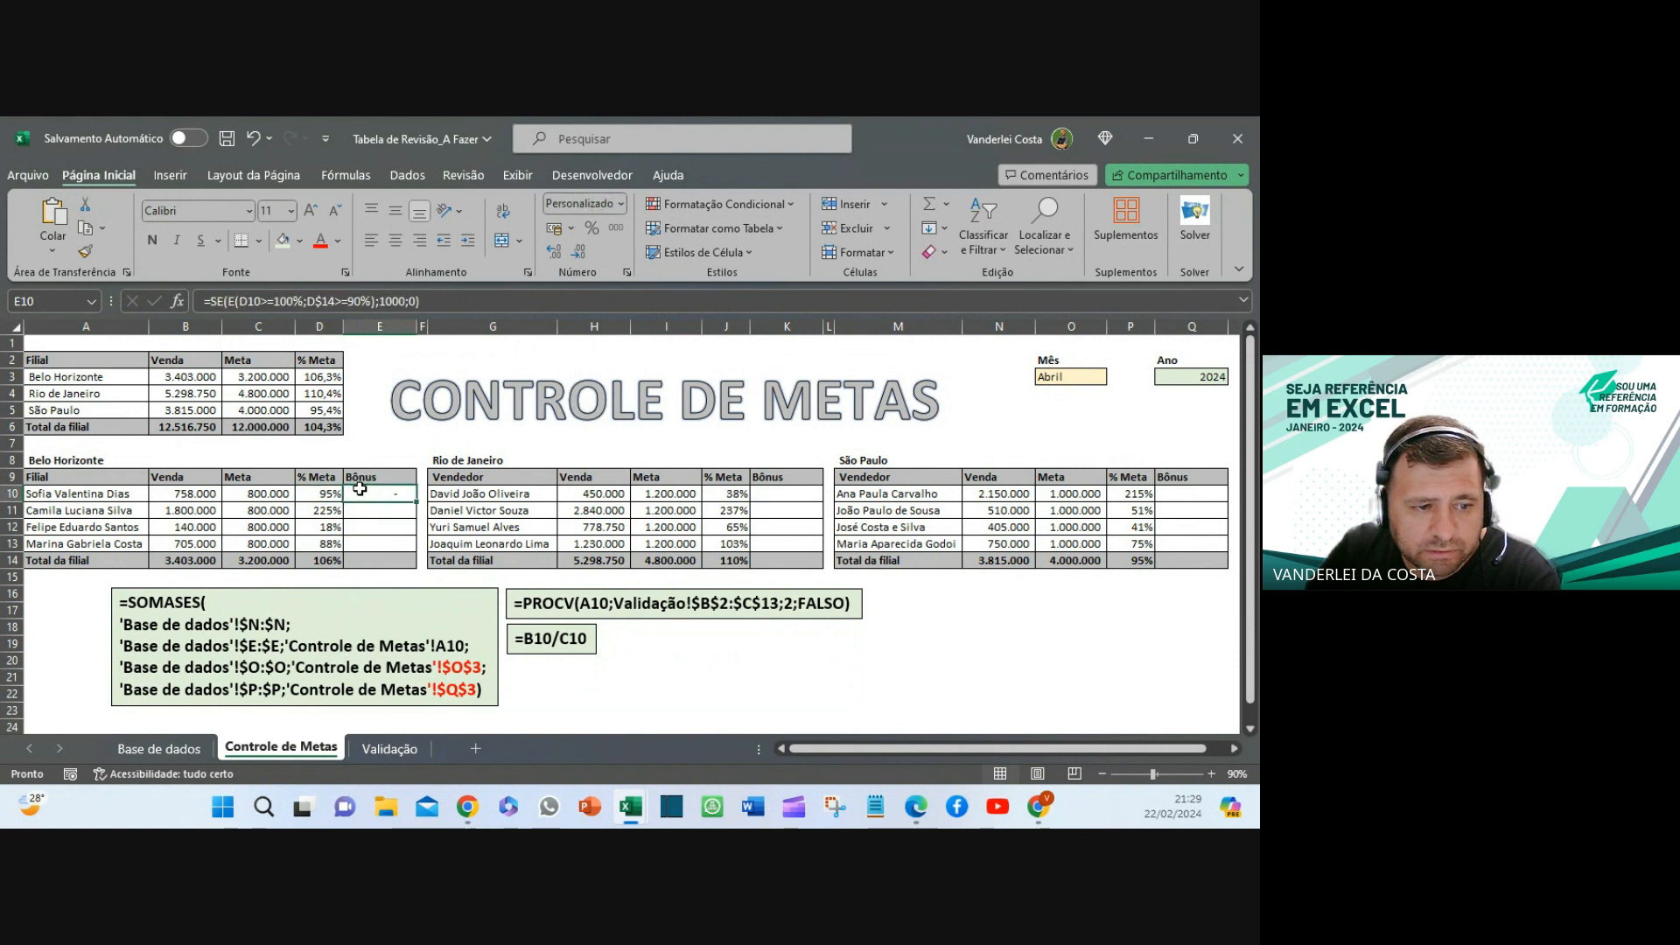
pyautogui.click(343, 312)
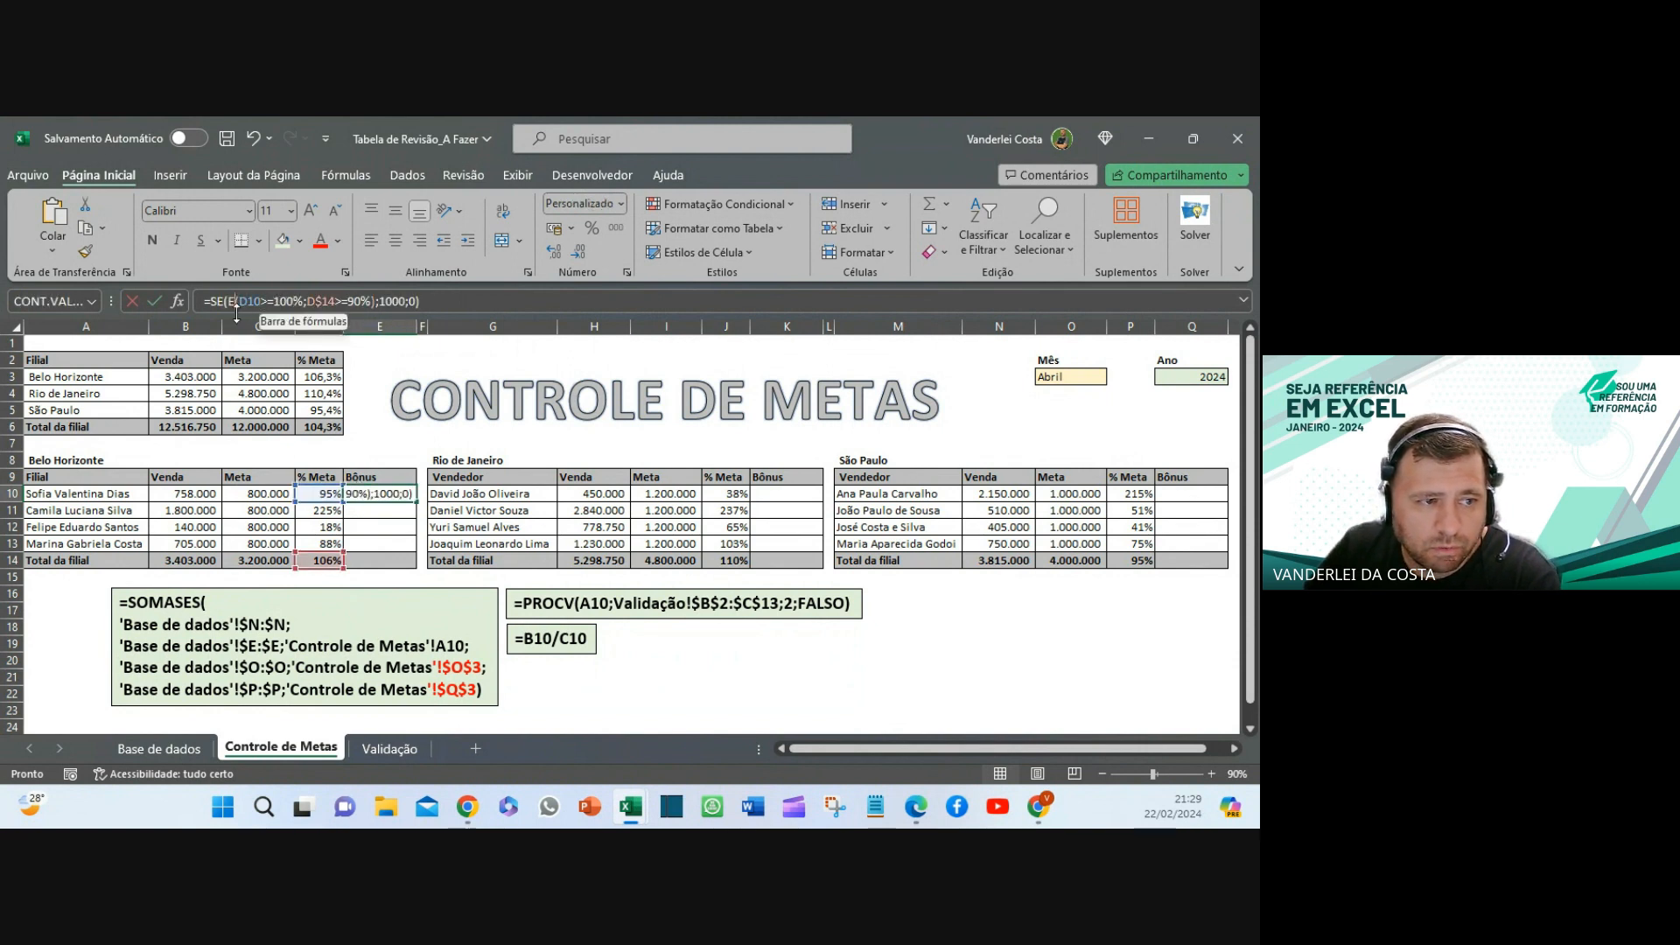
pyautogui.press('BackSpace')
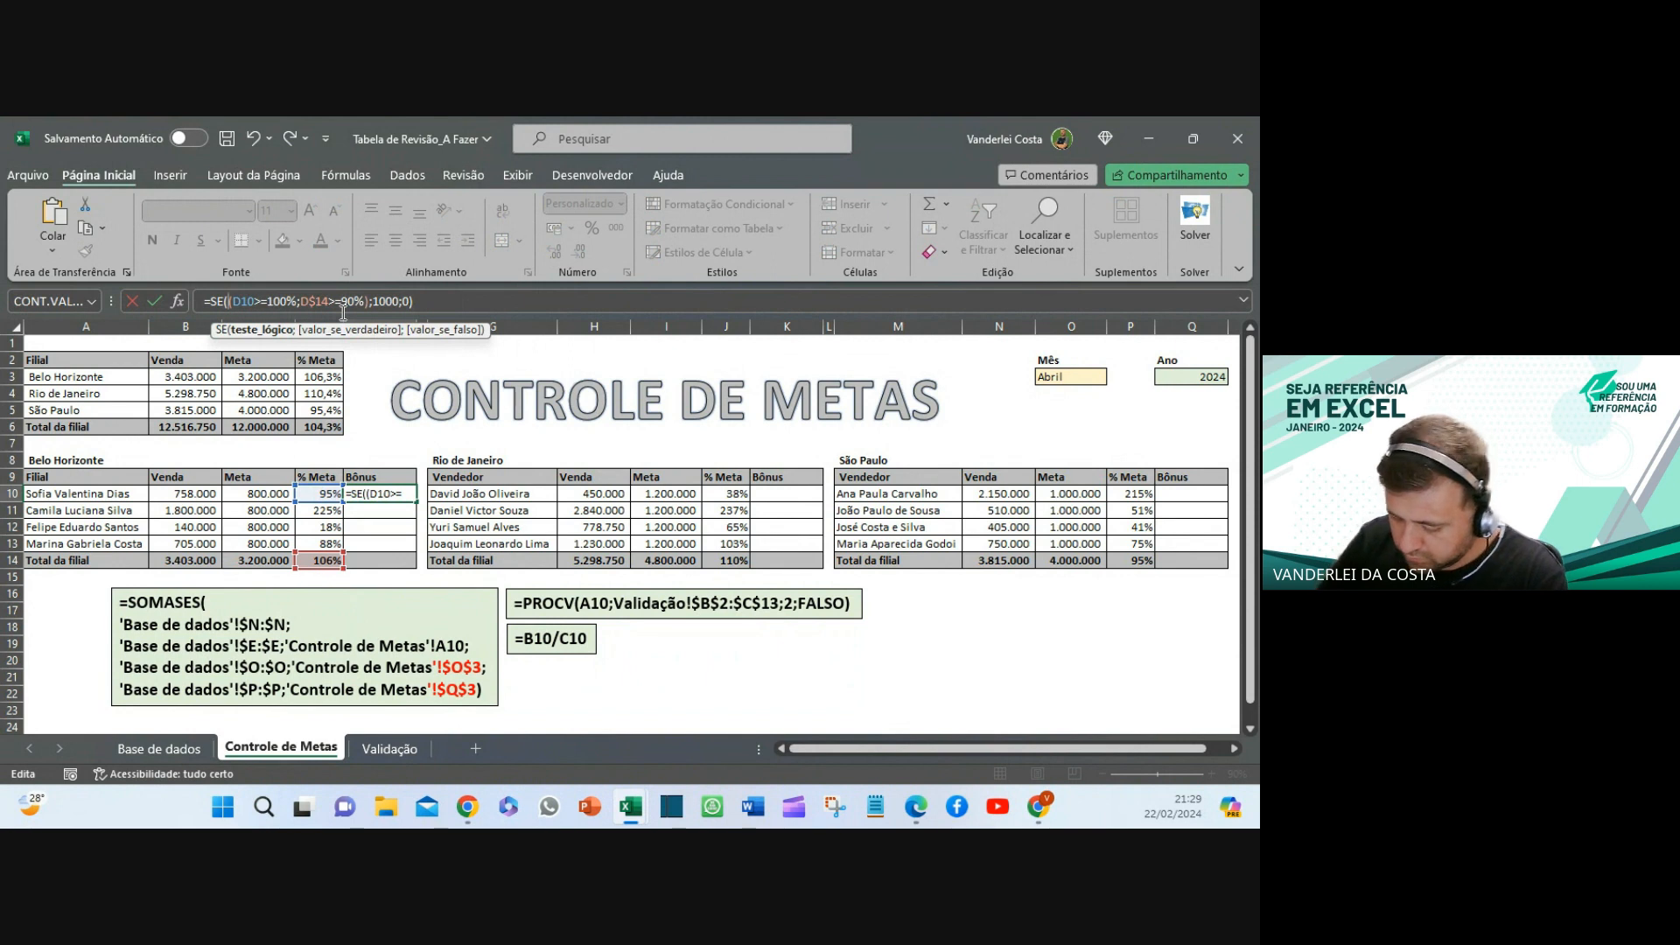
pyautogui.write('ou')
pyautogui.press('Return')
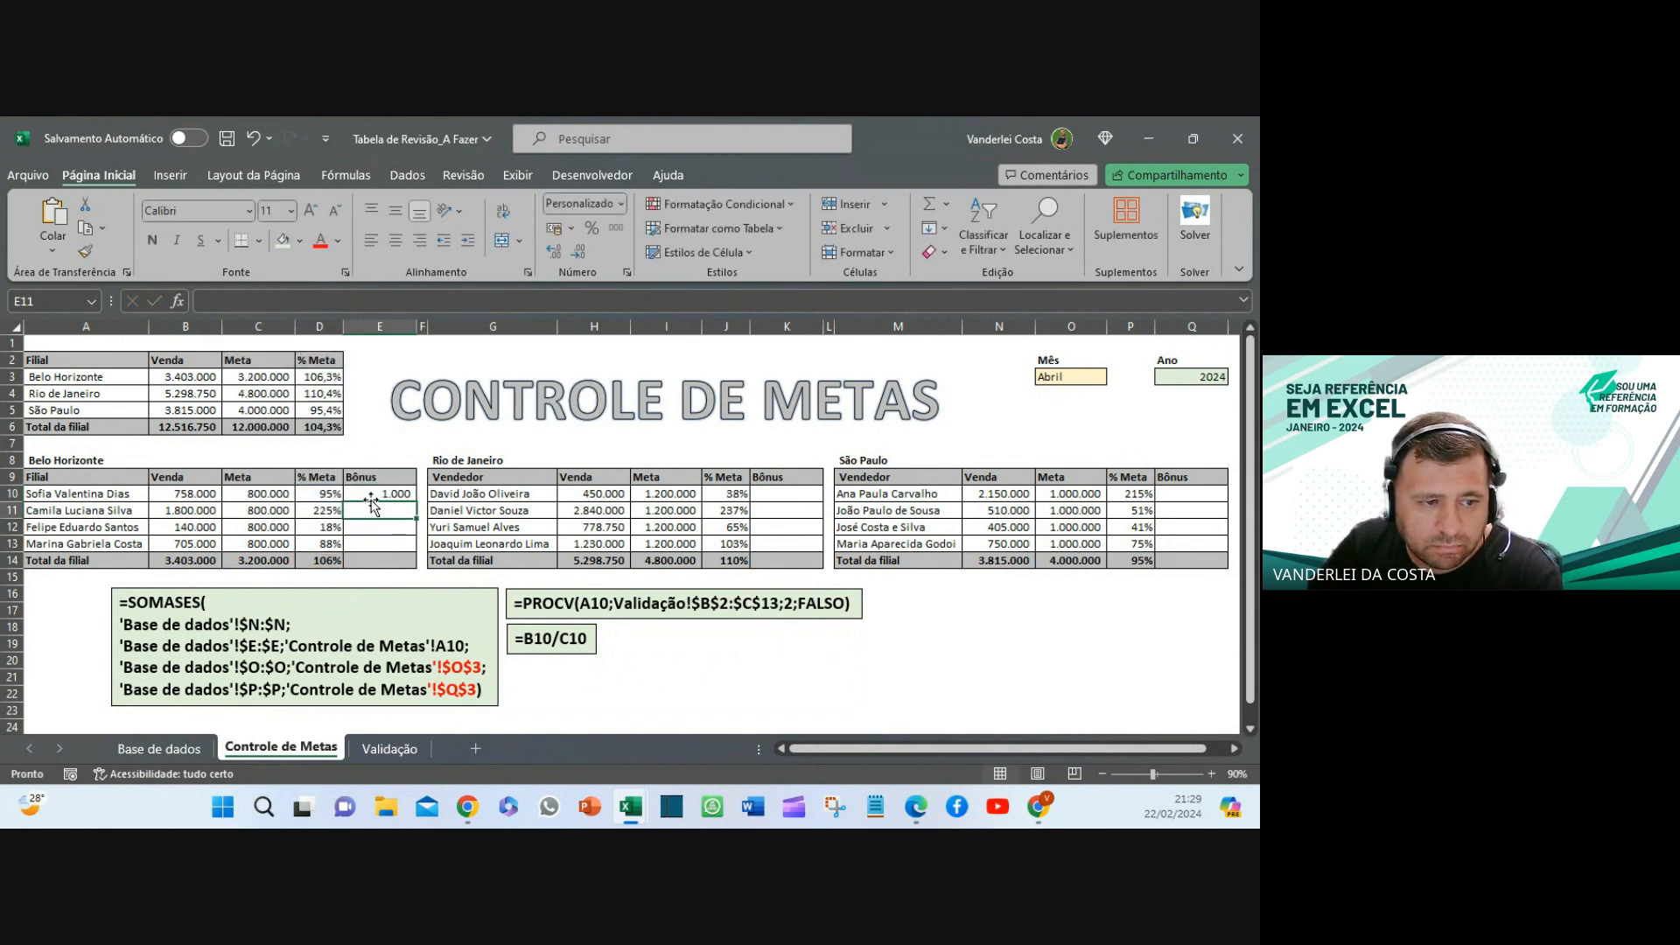
pyautogui.click(319, 495)
pyautogui.click(319, 560)
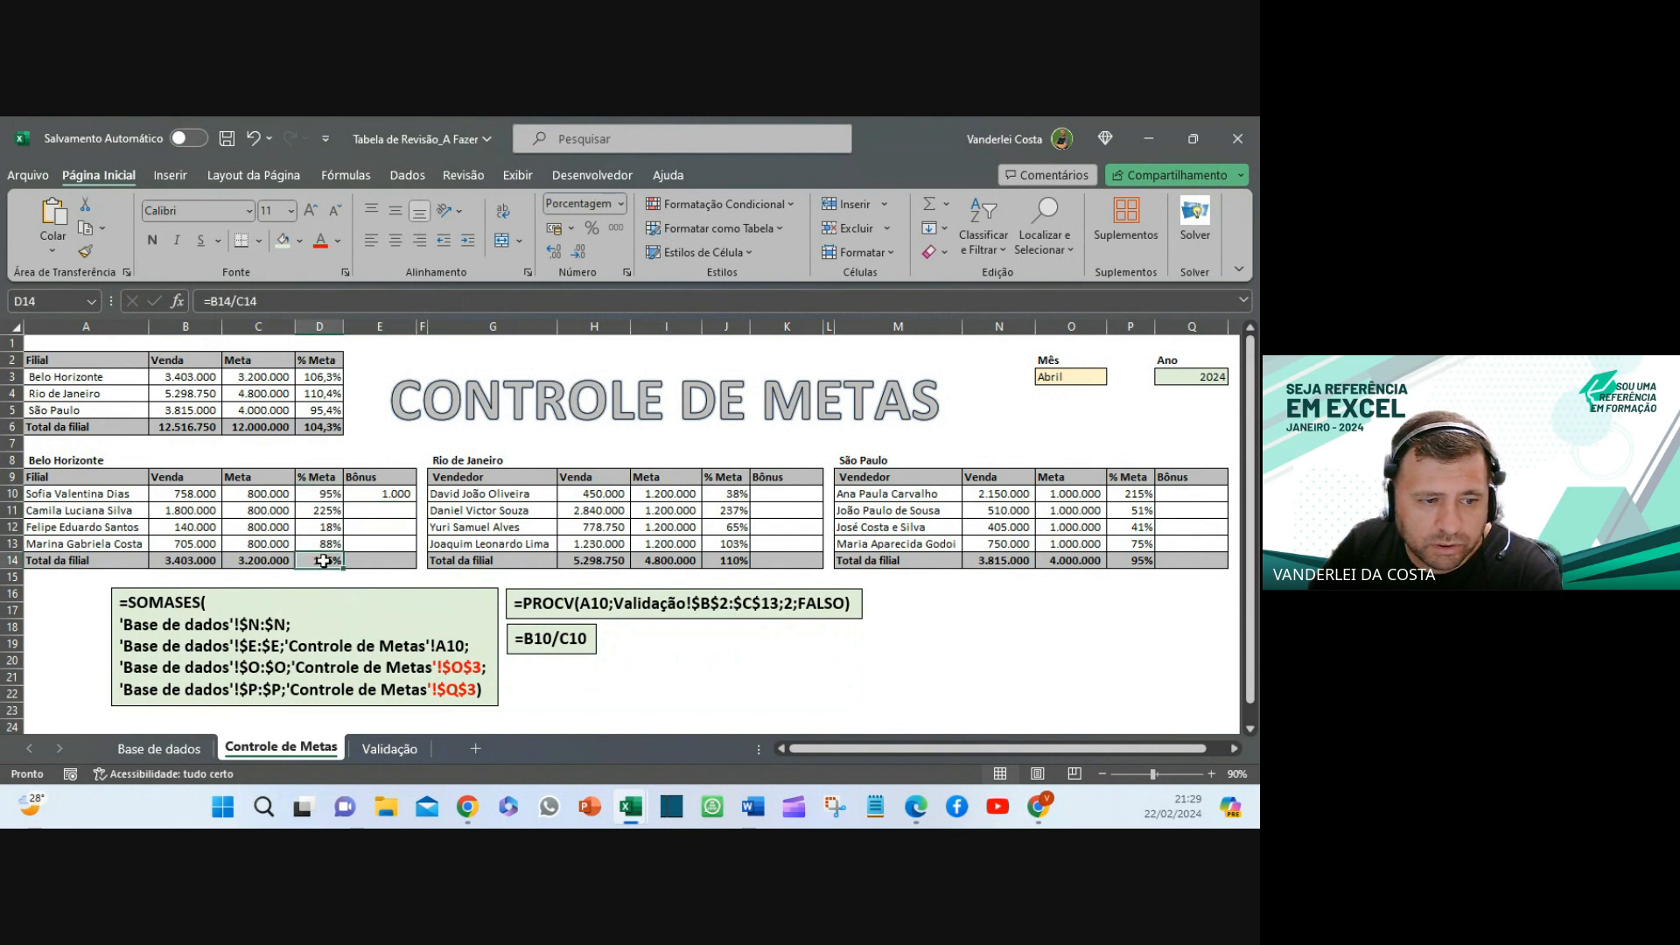
pyautogui.click(397, 496)
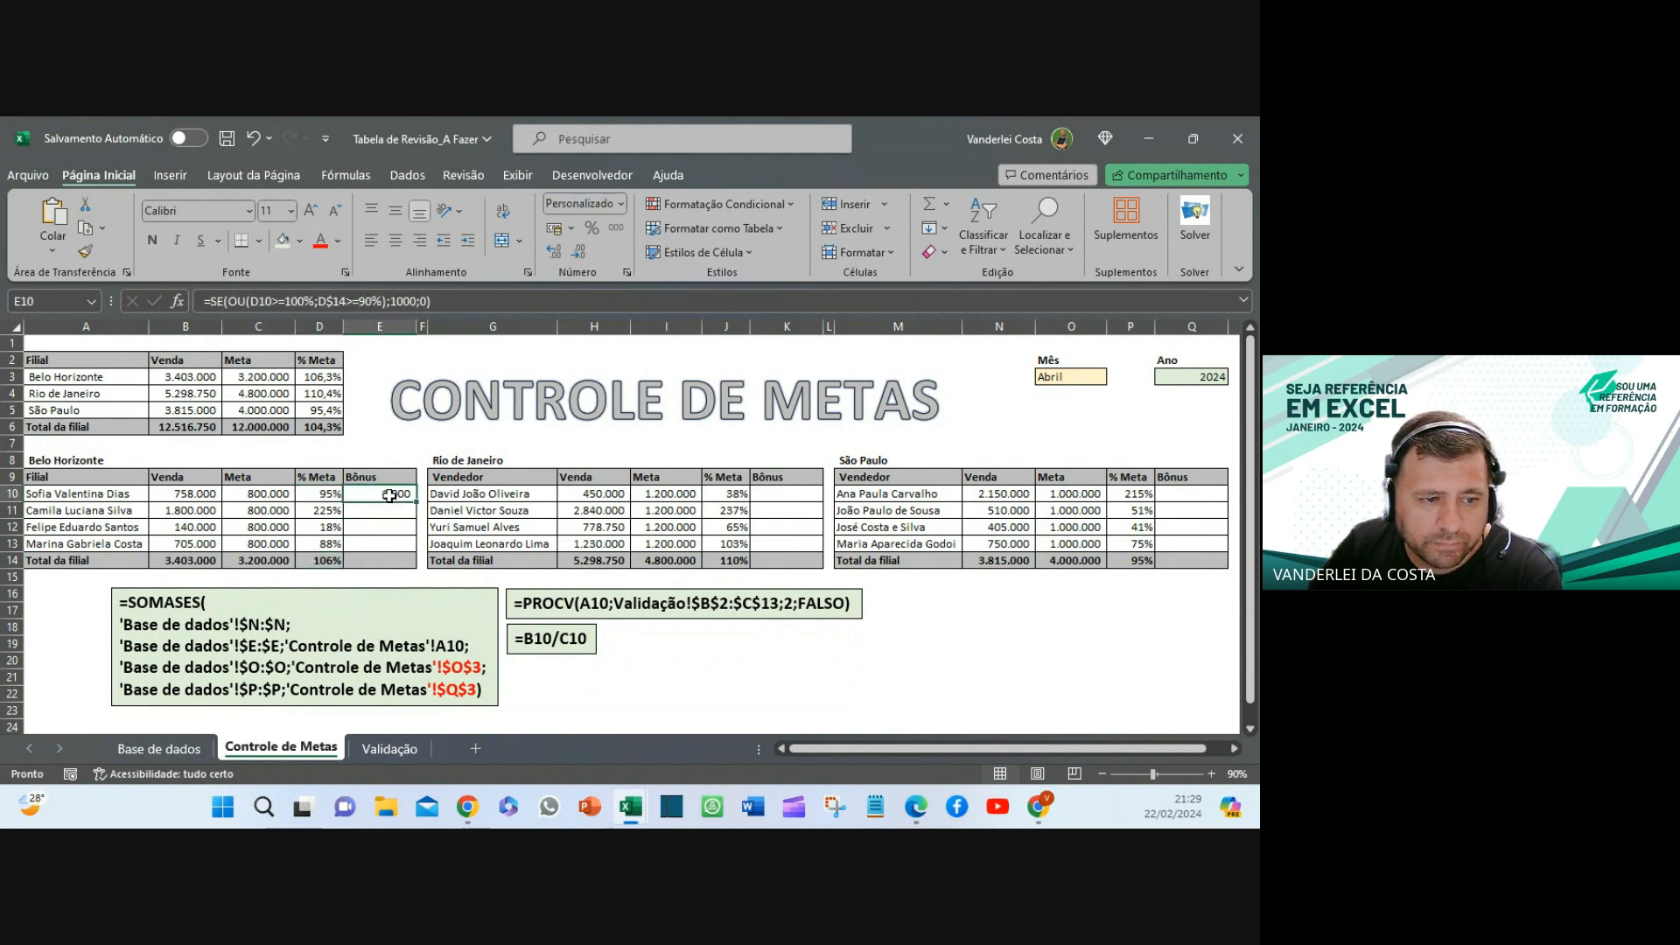
pyautogui.click(244, 301)
pyautogui.press('BackSpace')
pyautogui.press('BackSpace')
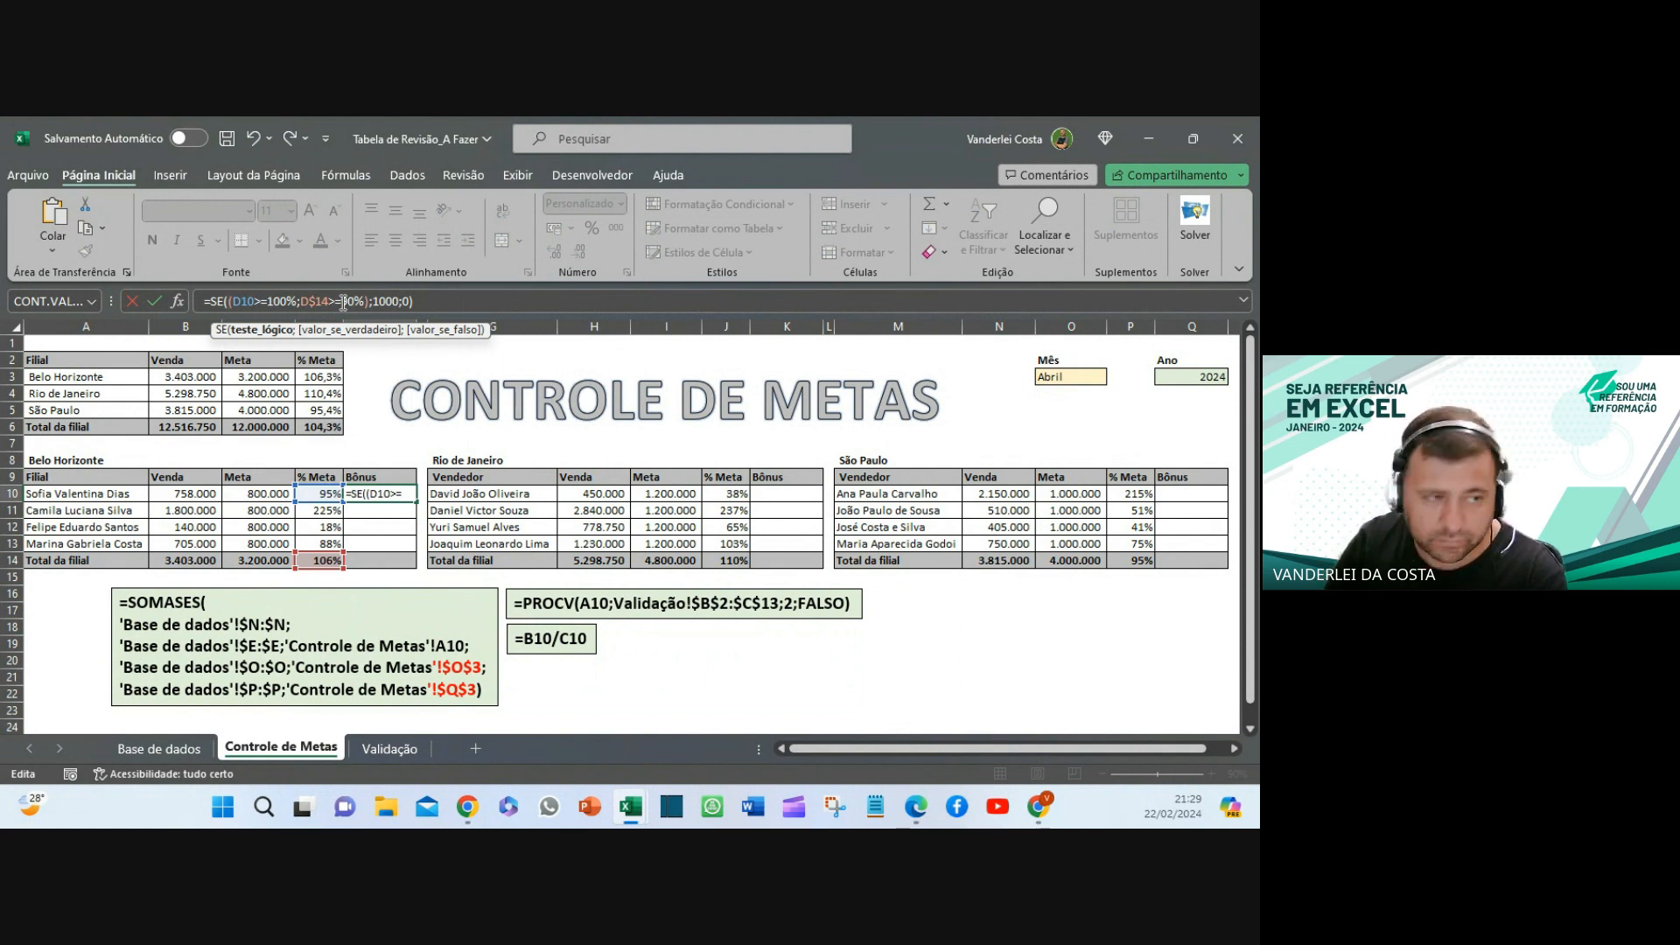
pyautogui.write('e')
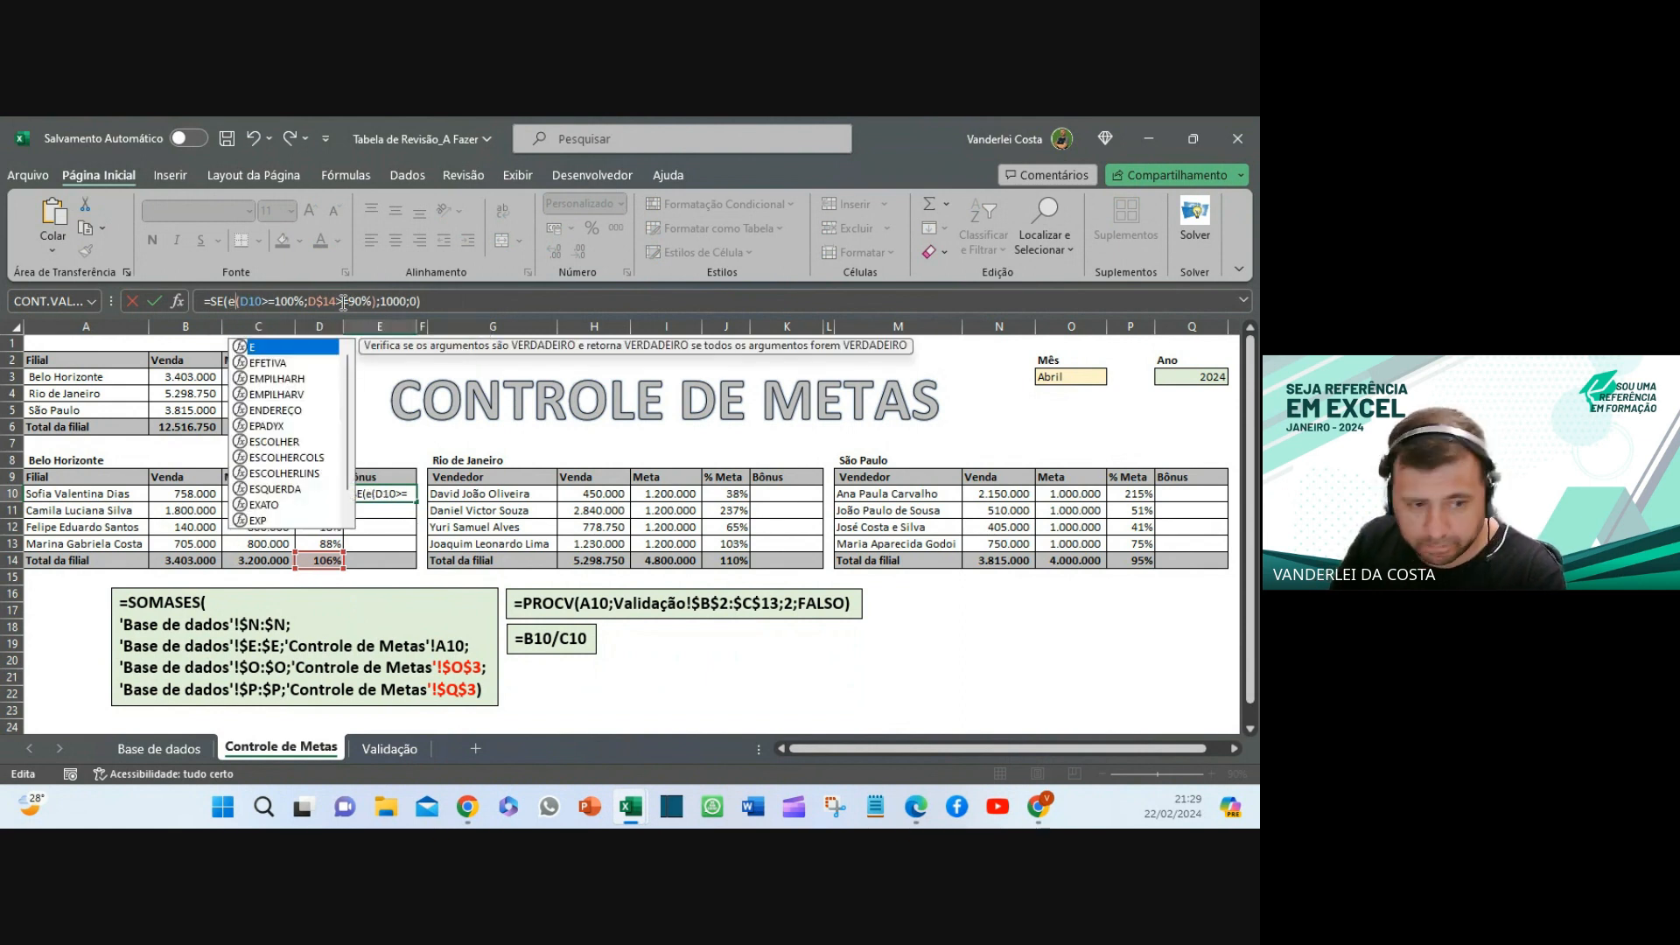
pyautogui.press('Return')
# - Paste the E10 bonus formula down E10:E14 and copy B14's sum formula into E14
pyautogui.click(402, 496)
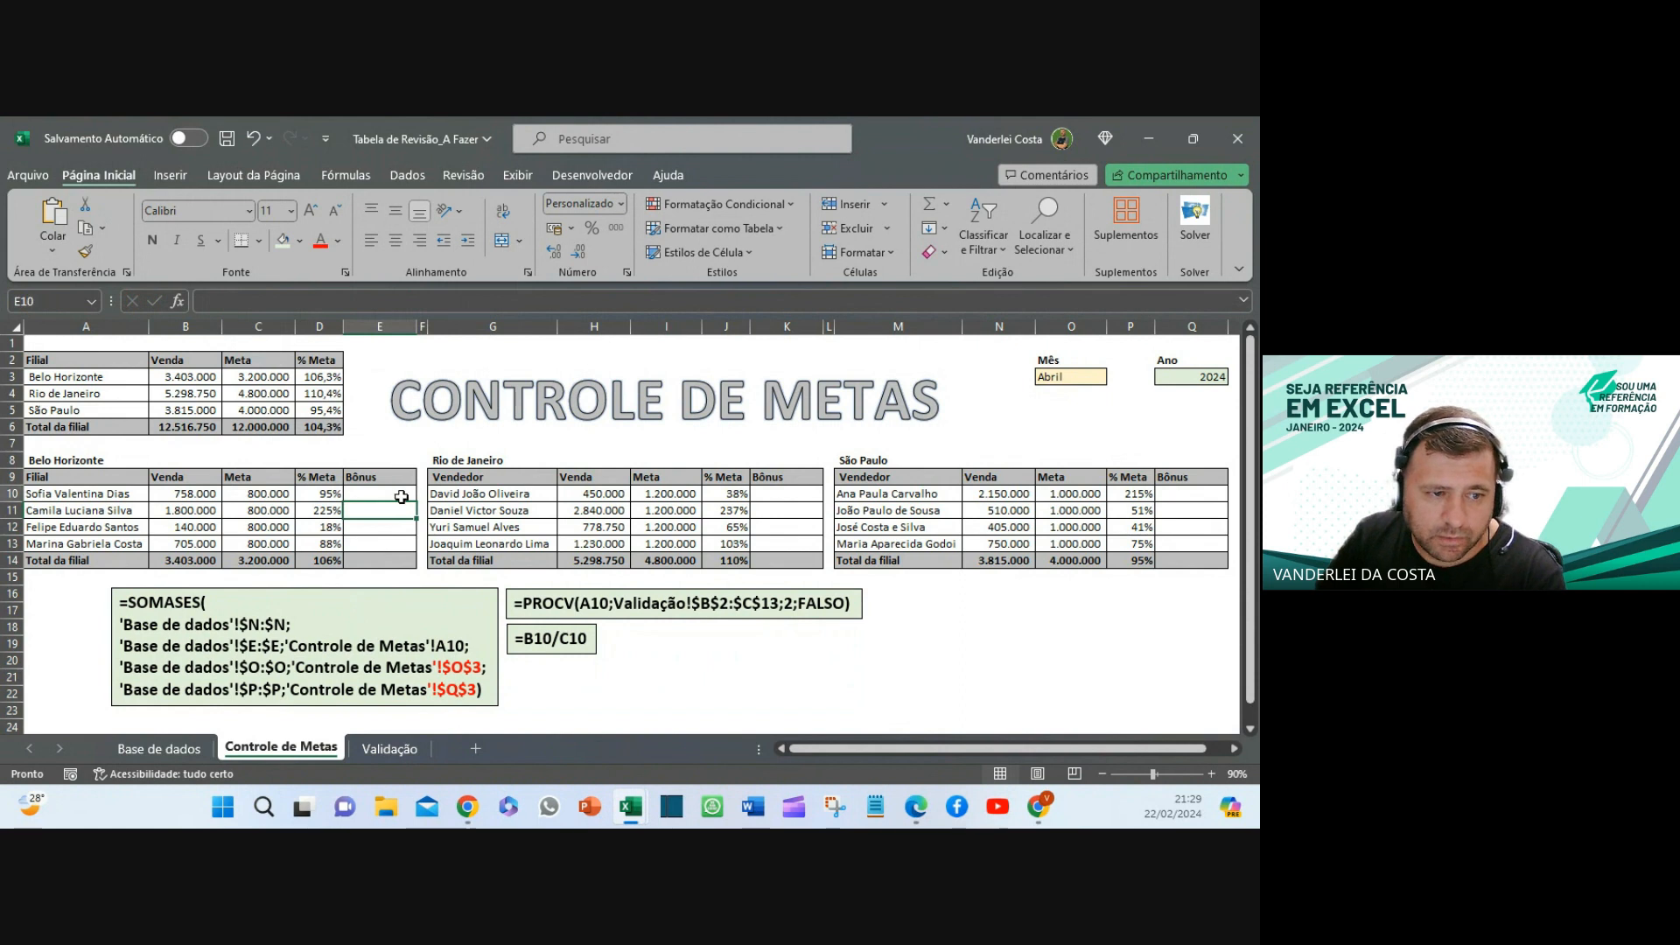
pyautogui.hotkey('ctrl', 'c')
pyautogui.moveTo(399, 496); pyautogui.dragTo(399, 547)
pyautogui.rightClick(399, 547)
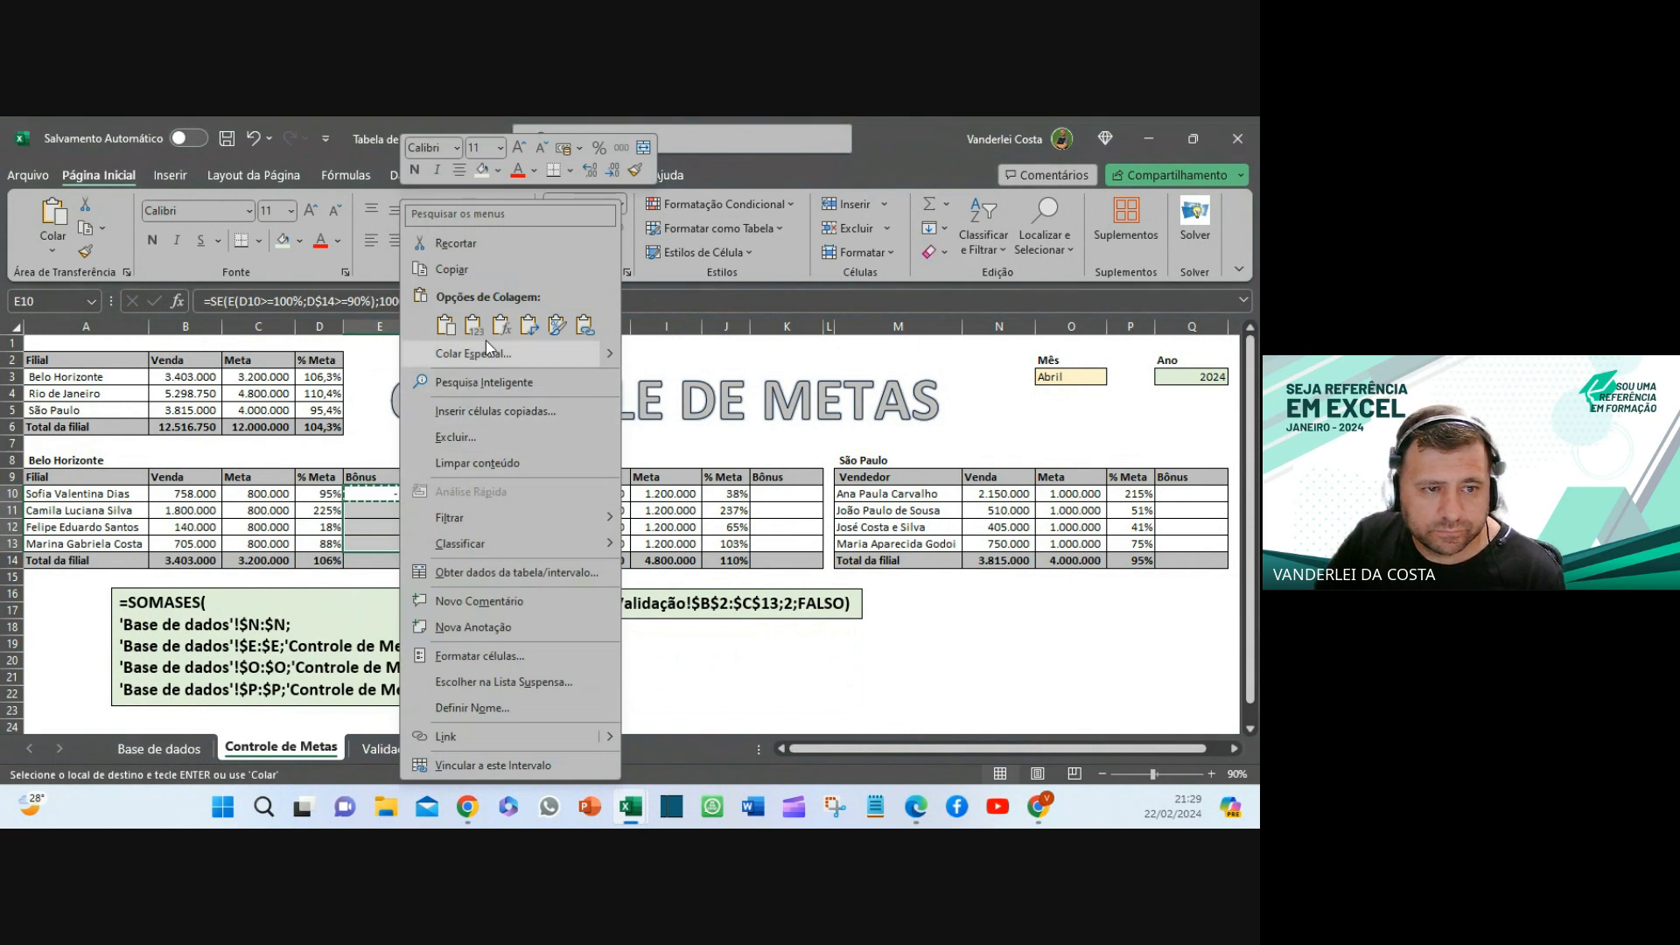
pyautogui.click(505, 328)
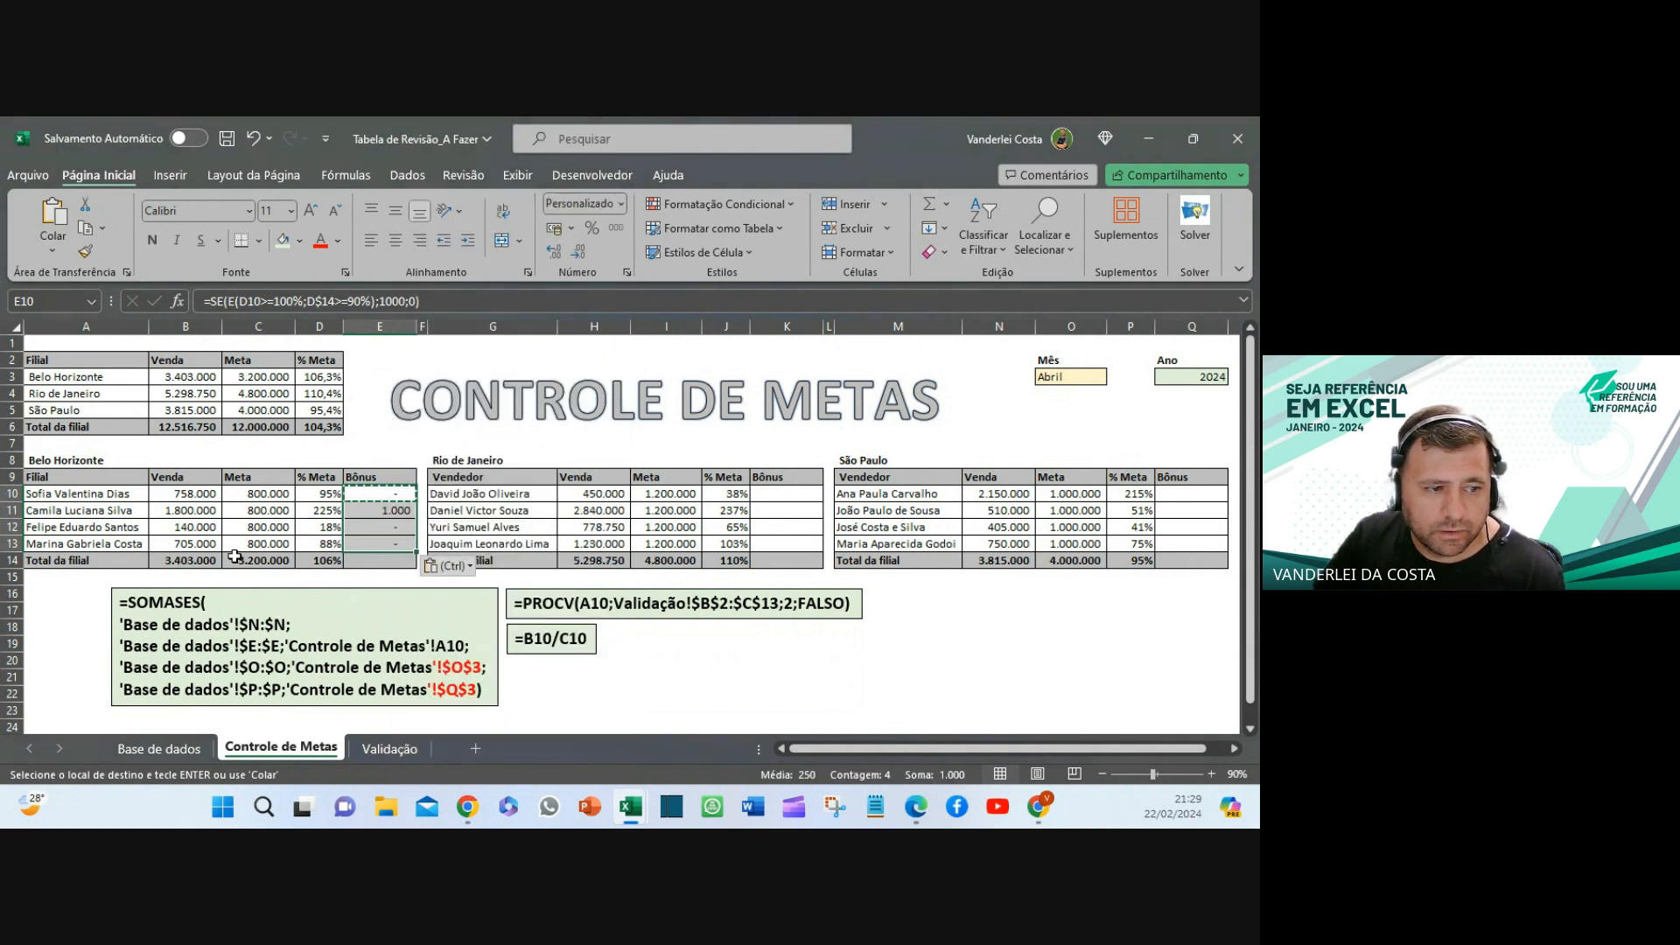
pyautogui.click(194, 559)
pyautogui.press('Escape')
pyautogui.hotkey('ctrl', 'c')
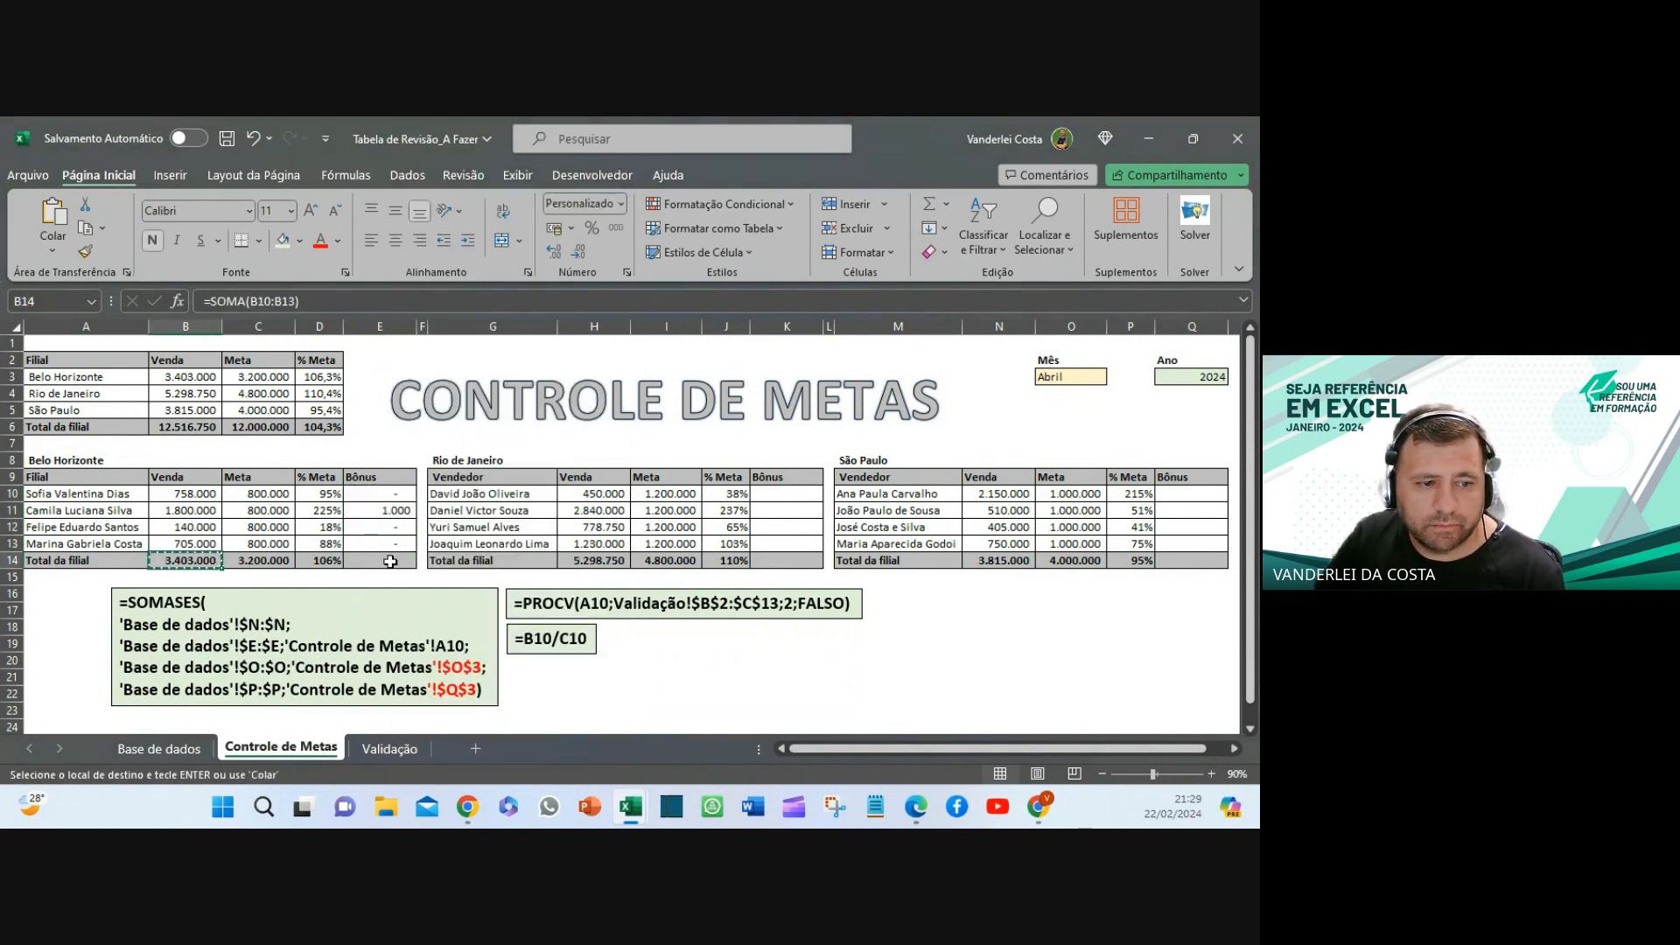
pyautogui.click(380, 560)
pyautogui.hotkey('ctrl', 'v')
# - Copy the Bônus cells E10:E14 into the Rio (K10) and São Paulo (Q10) tables
pyautogui.moveTo(380, 488); pyautogui.dragTo(374, 565)
pyautogui.hotkey('ctrl', 'c')
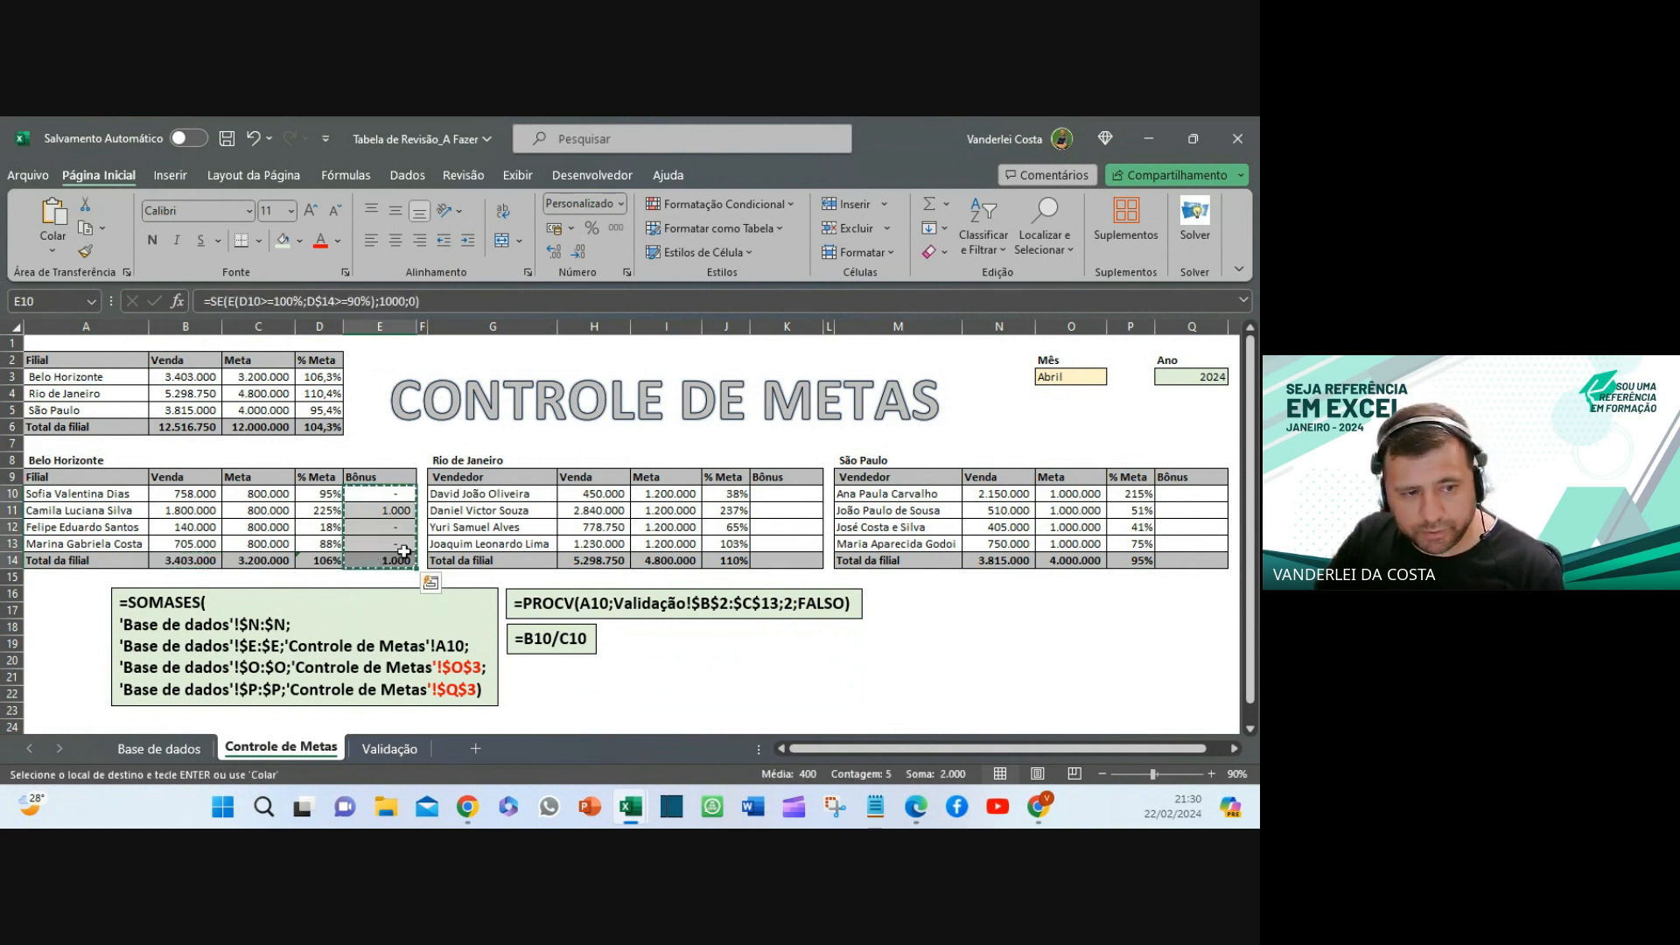
pyautogui.click(799, 496)
pyautogui.hotkey('ctrl', 'v')
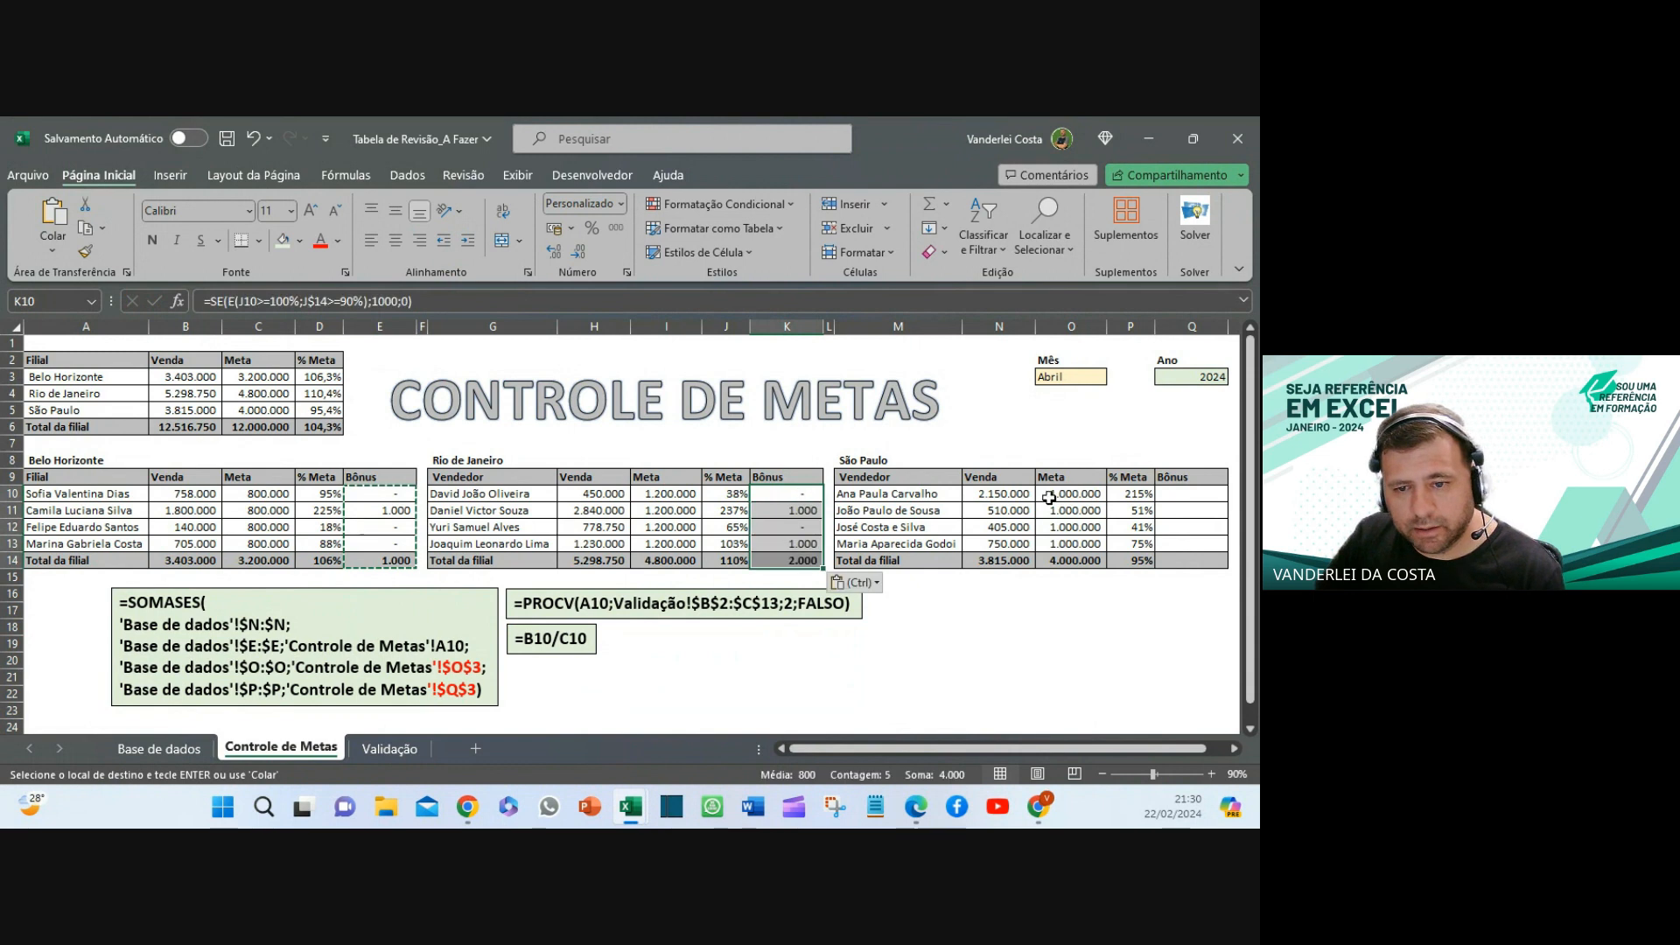
pyautogui.click(1199, 493)
pyautogui.hotkey('ctrl', 'v')
pyautogui.click(1006, 693)
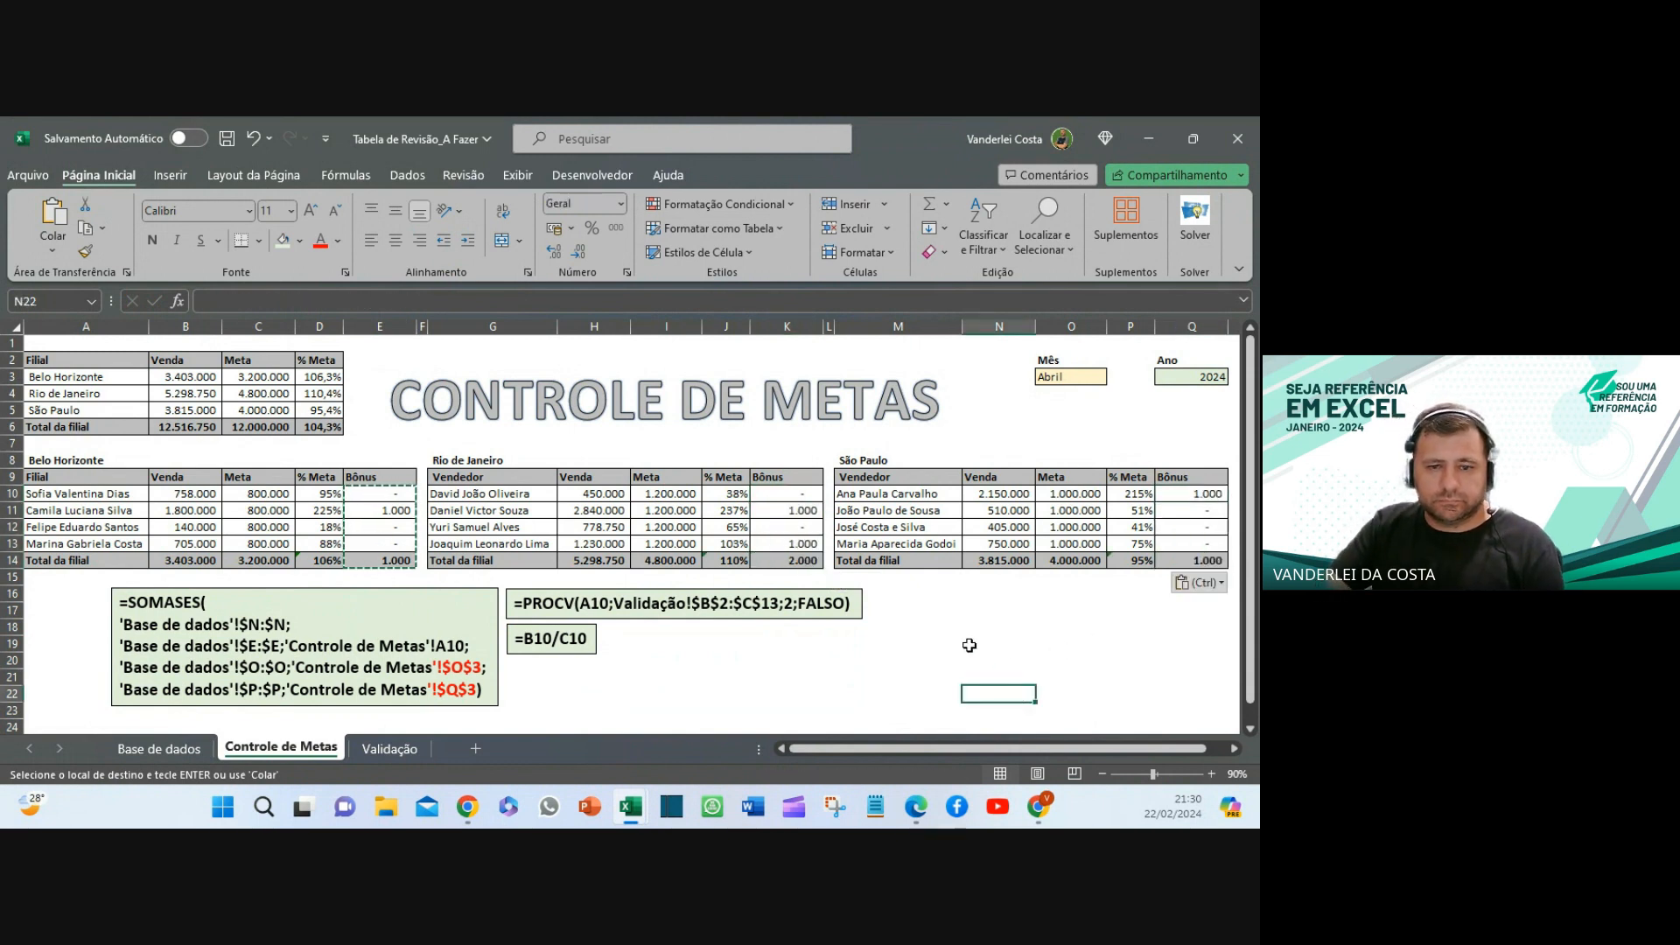
pyautogui.click(1174, 494)
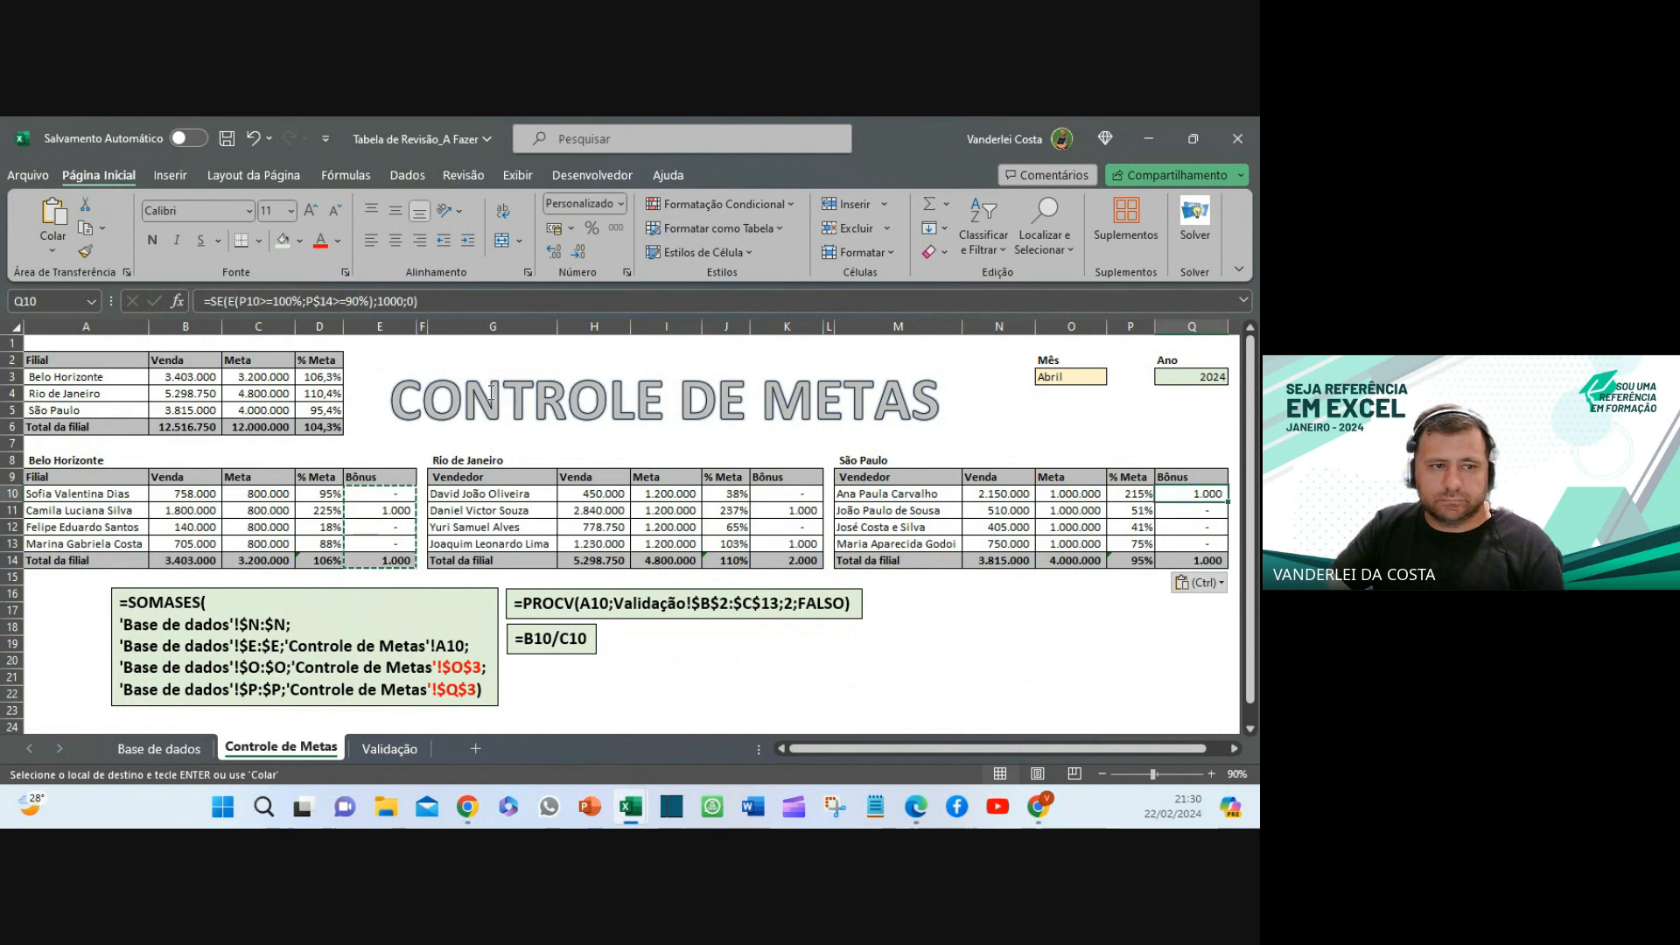
pyautogui.click(285, 299)
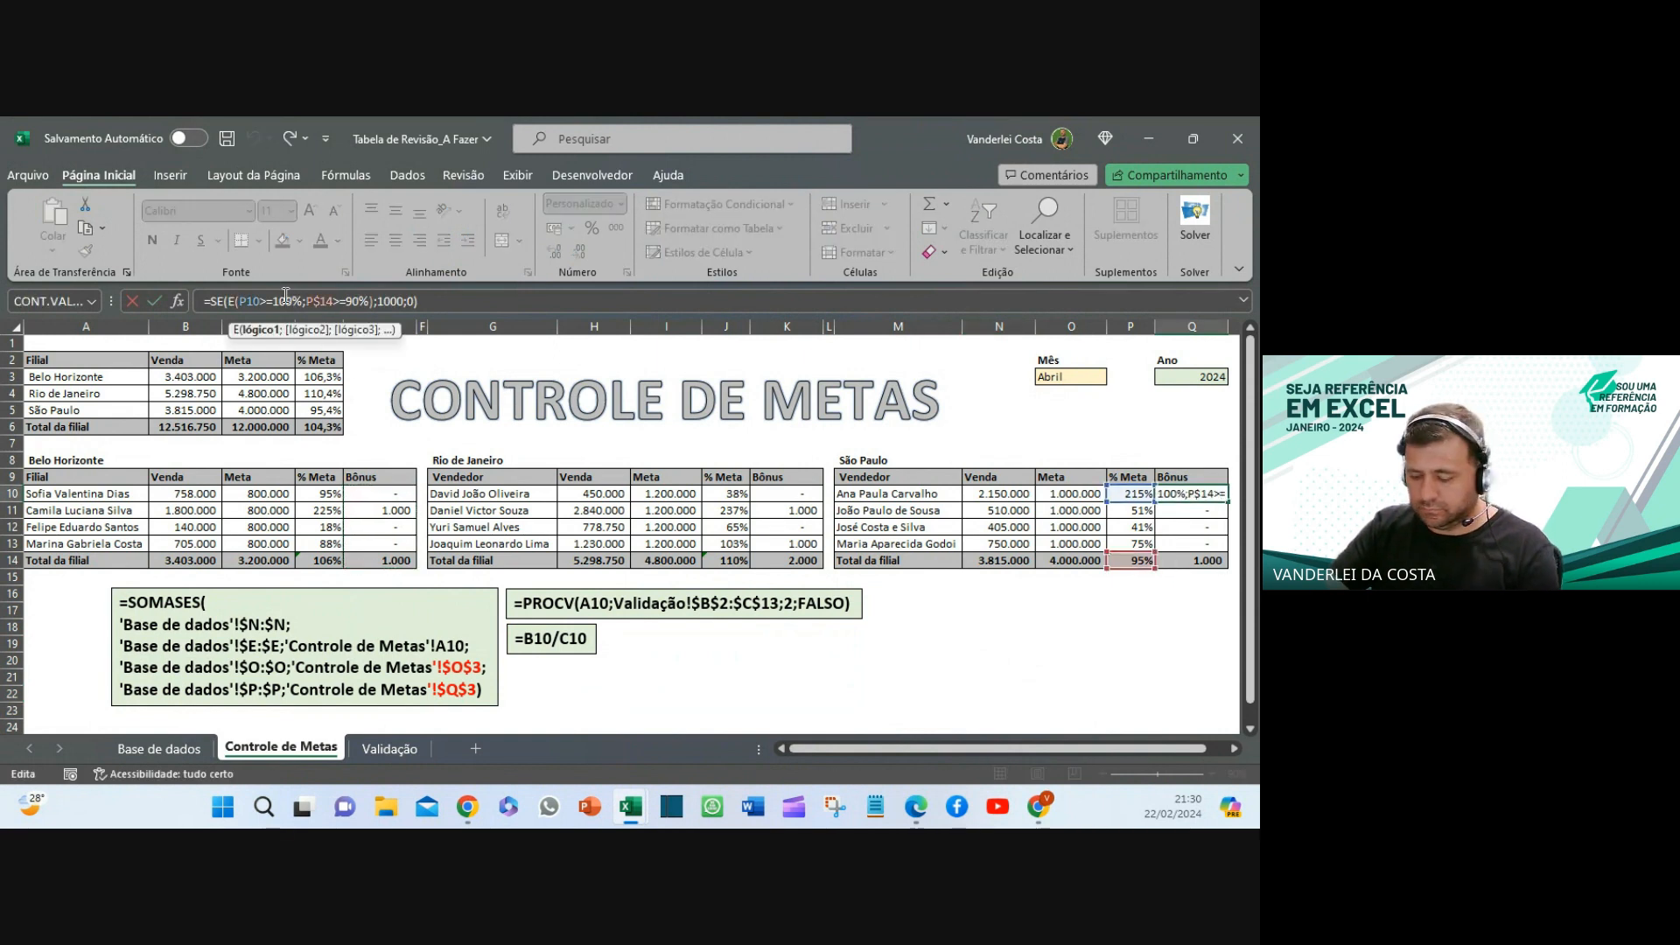
pyautogui.press('Return')
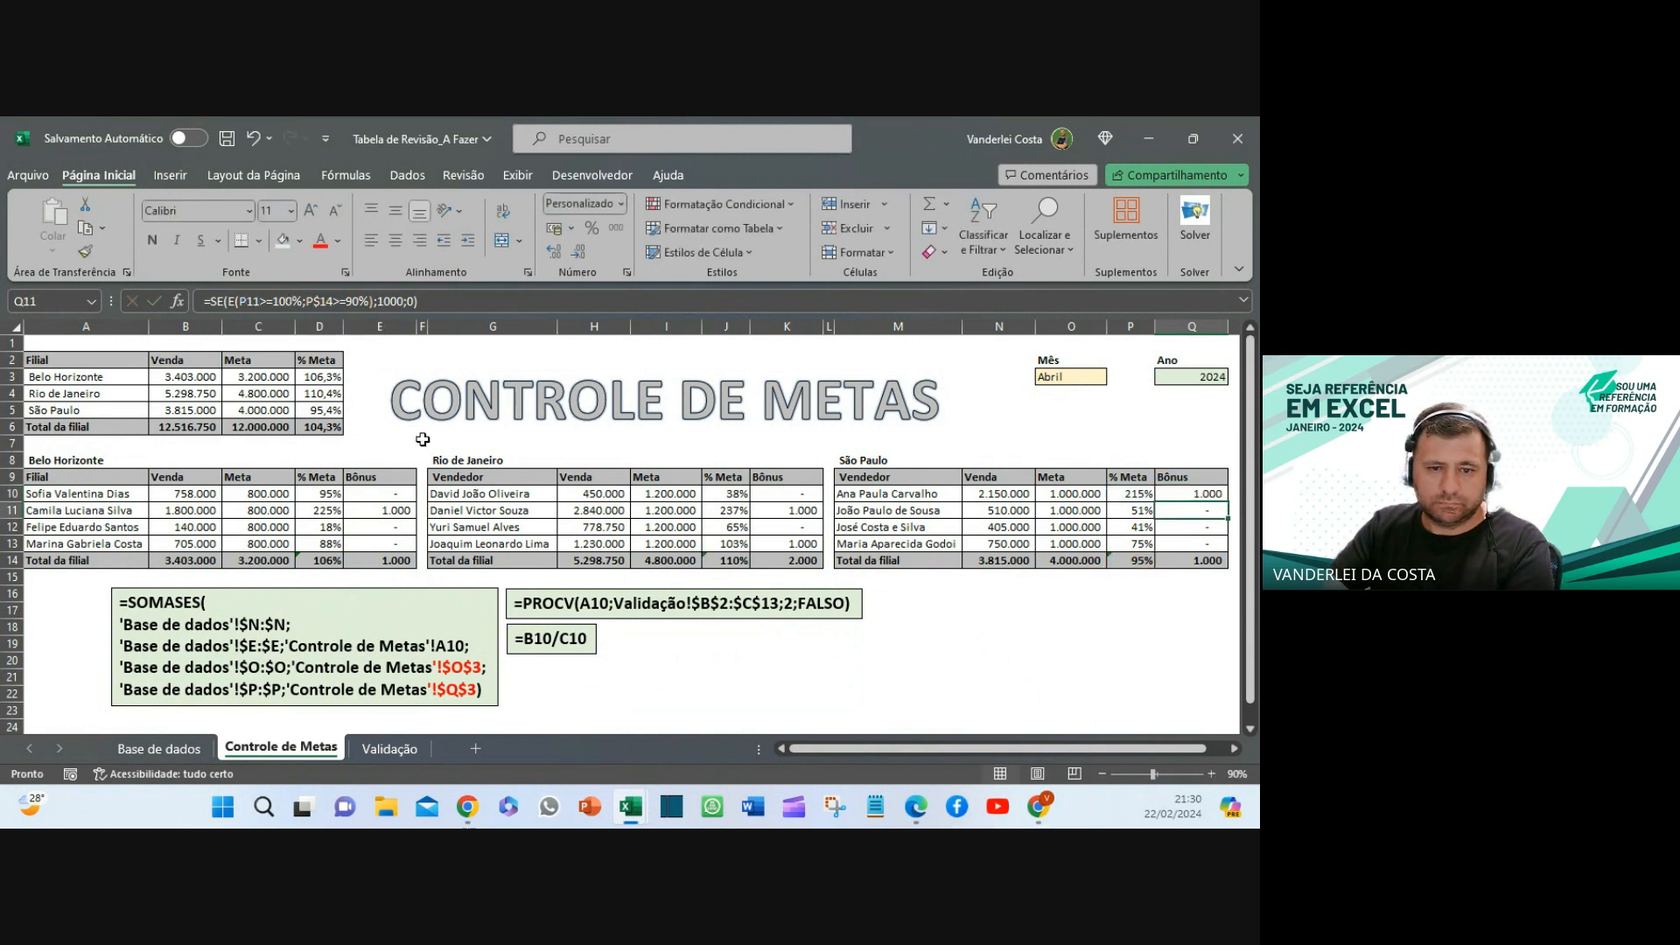
pyautogui.moveTo(1207, 493); pyautogui.dragTo(491, 507)
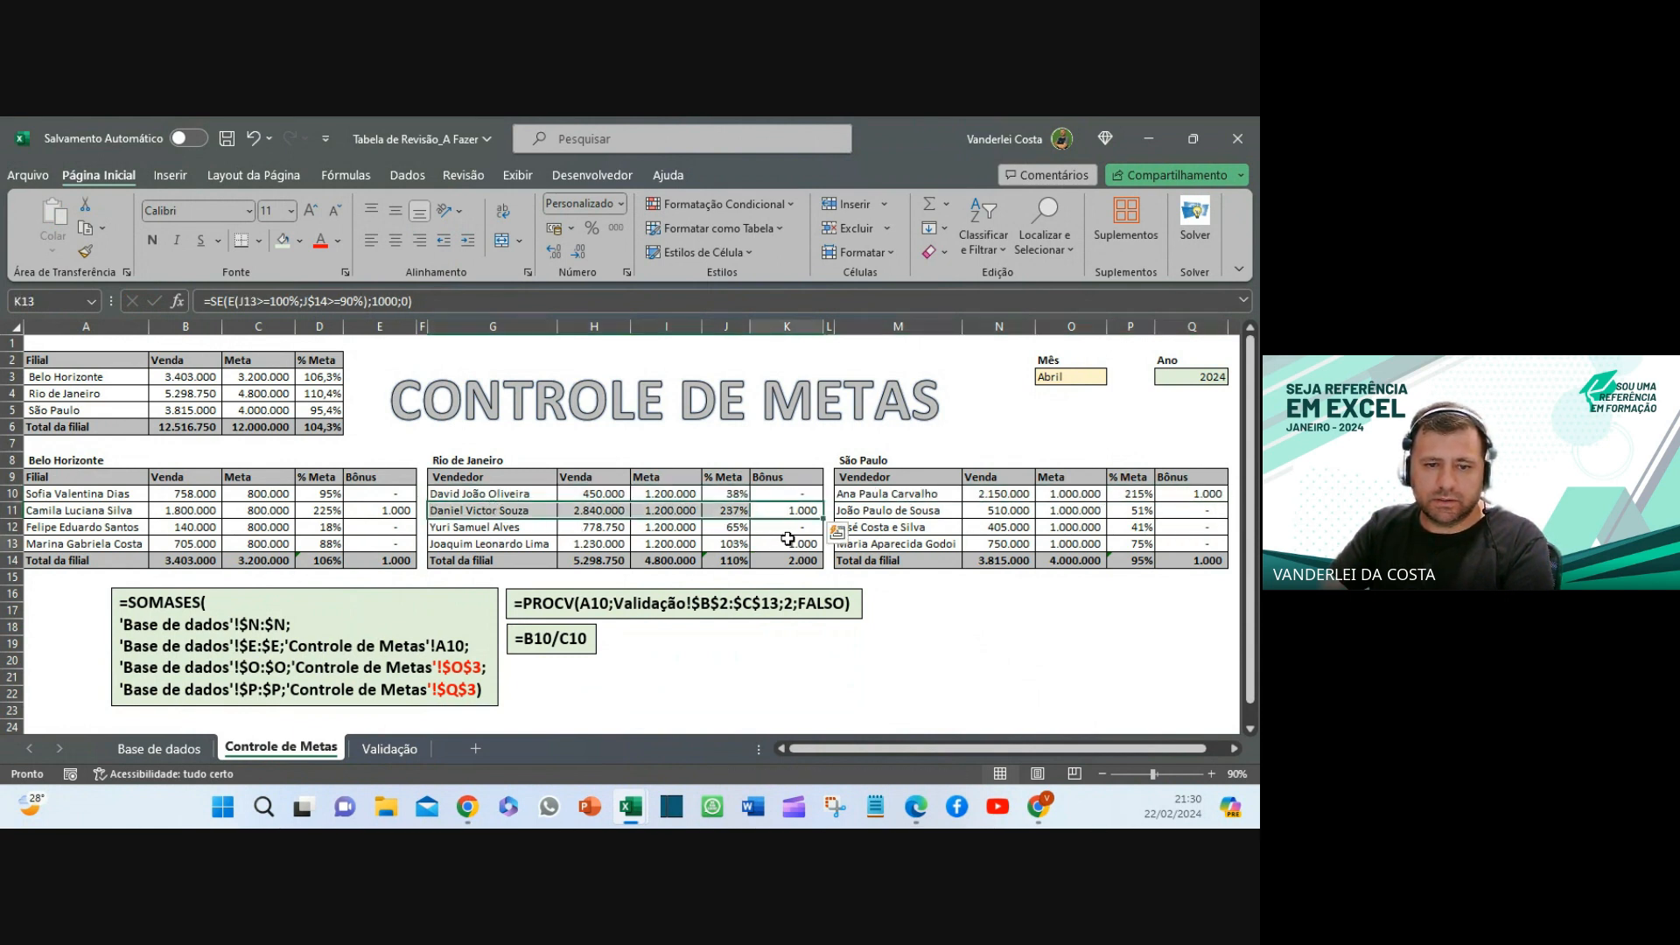
pyautogui.moveTo(788, 544); pyautogui.dragTo(459, 544)
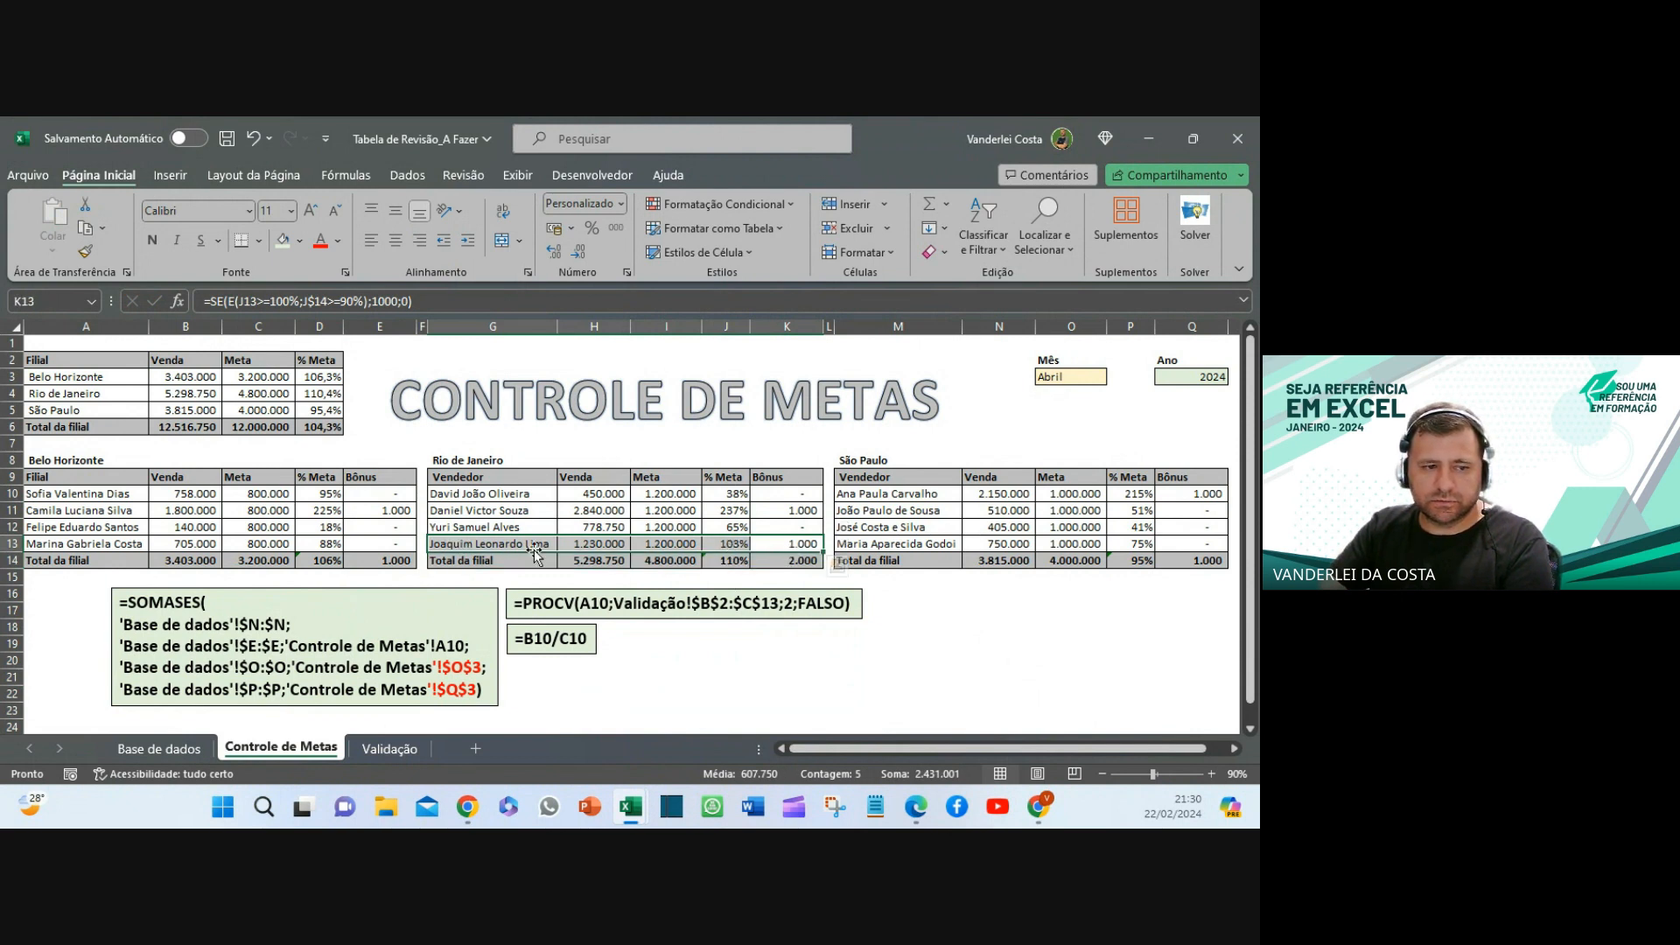
pyautogui.moveTo(377, 514); pyautogui.dragTo(95, 513)
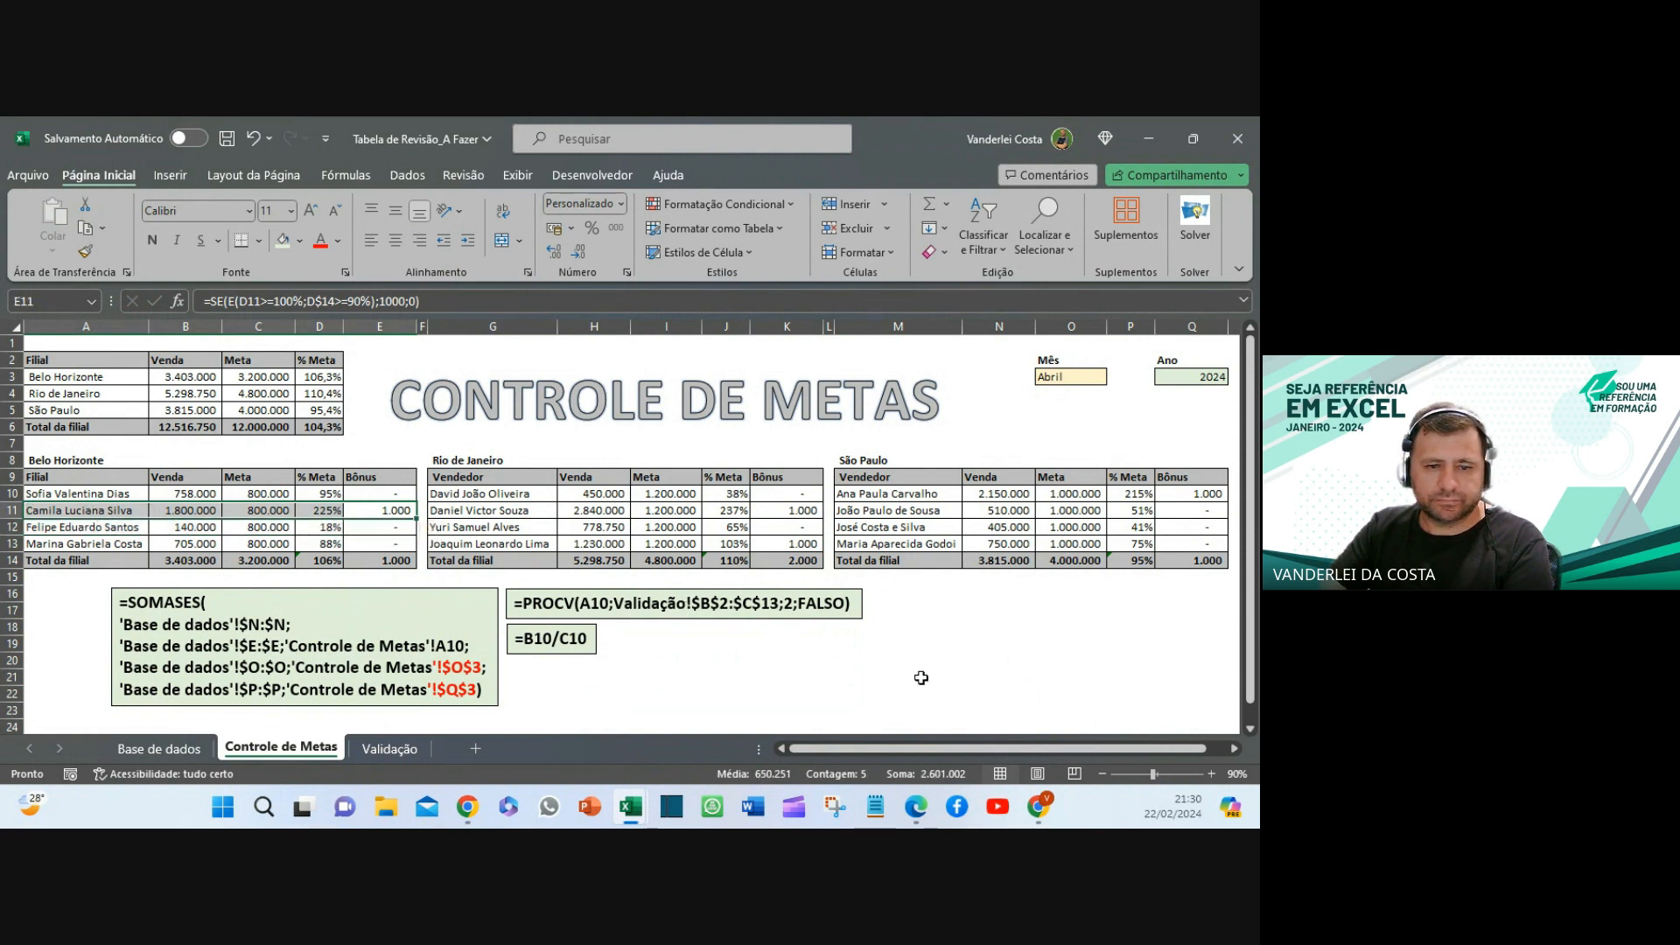
pyautogui.click(984, 673)
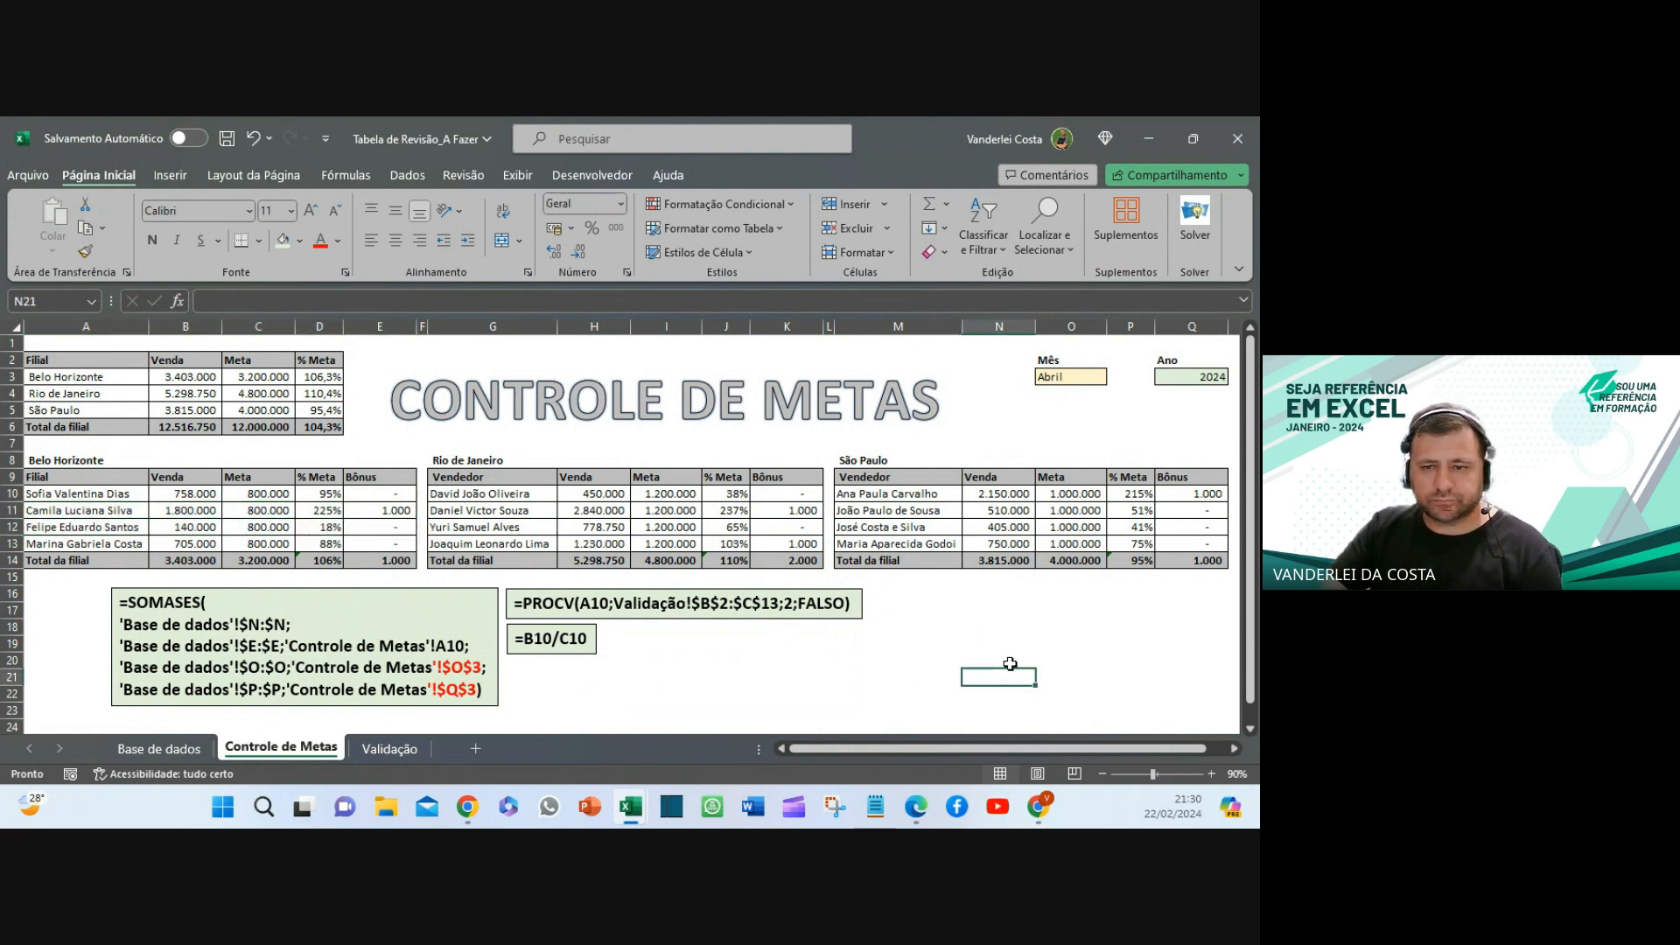
pyautogui.click(1073, 372)
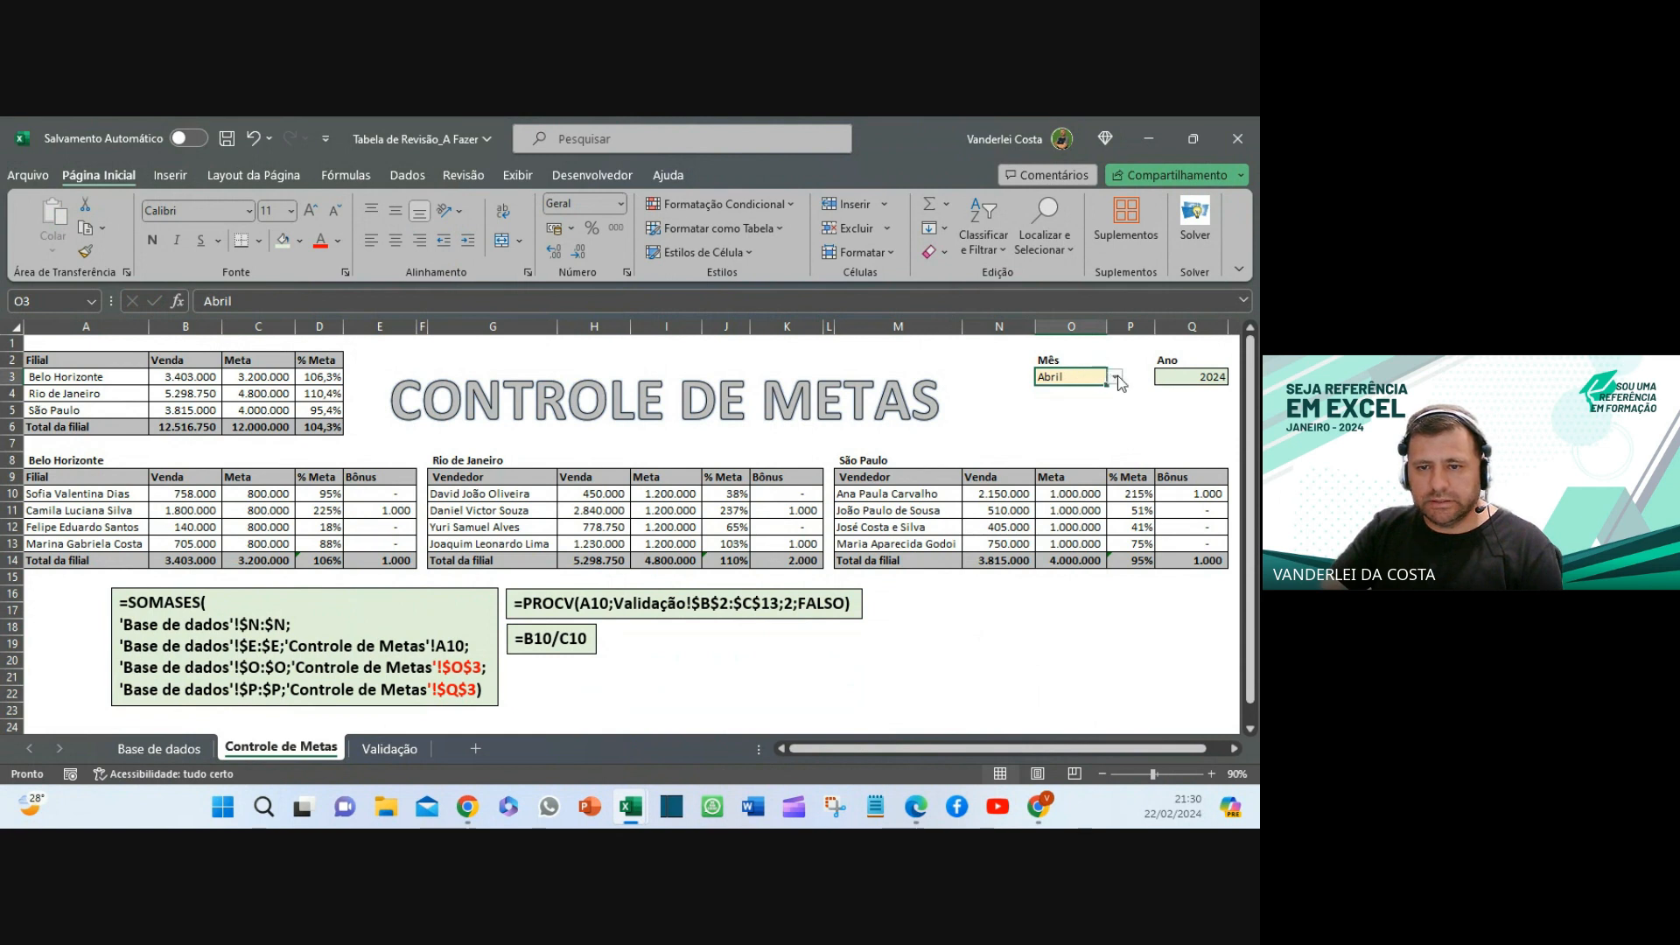
# - Switch the O3 month dropdown through Junho and Setembro, ending on Abril
pyautogui.click(1114, 376)
pyautogui.click(1069, 474)
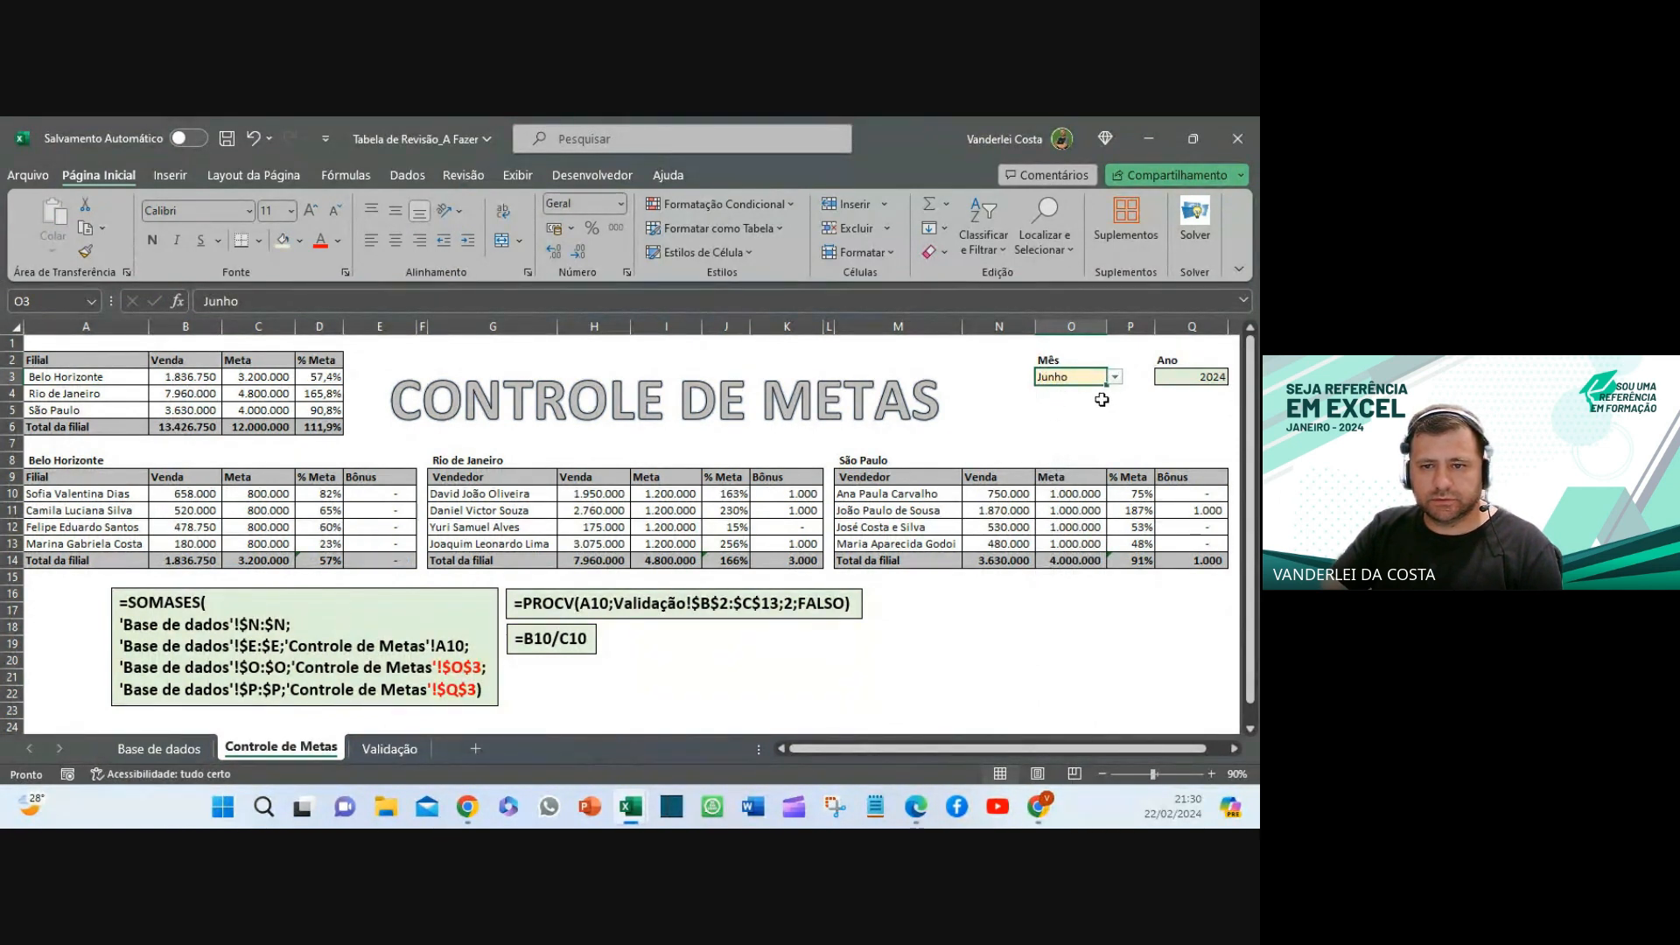
pyautogui.click(1114, 376)
pyautogui.click(1054, 523)
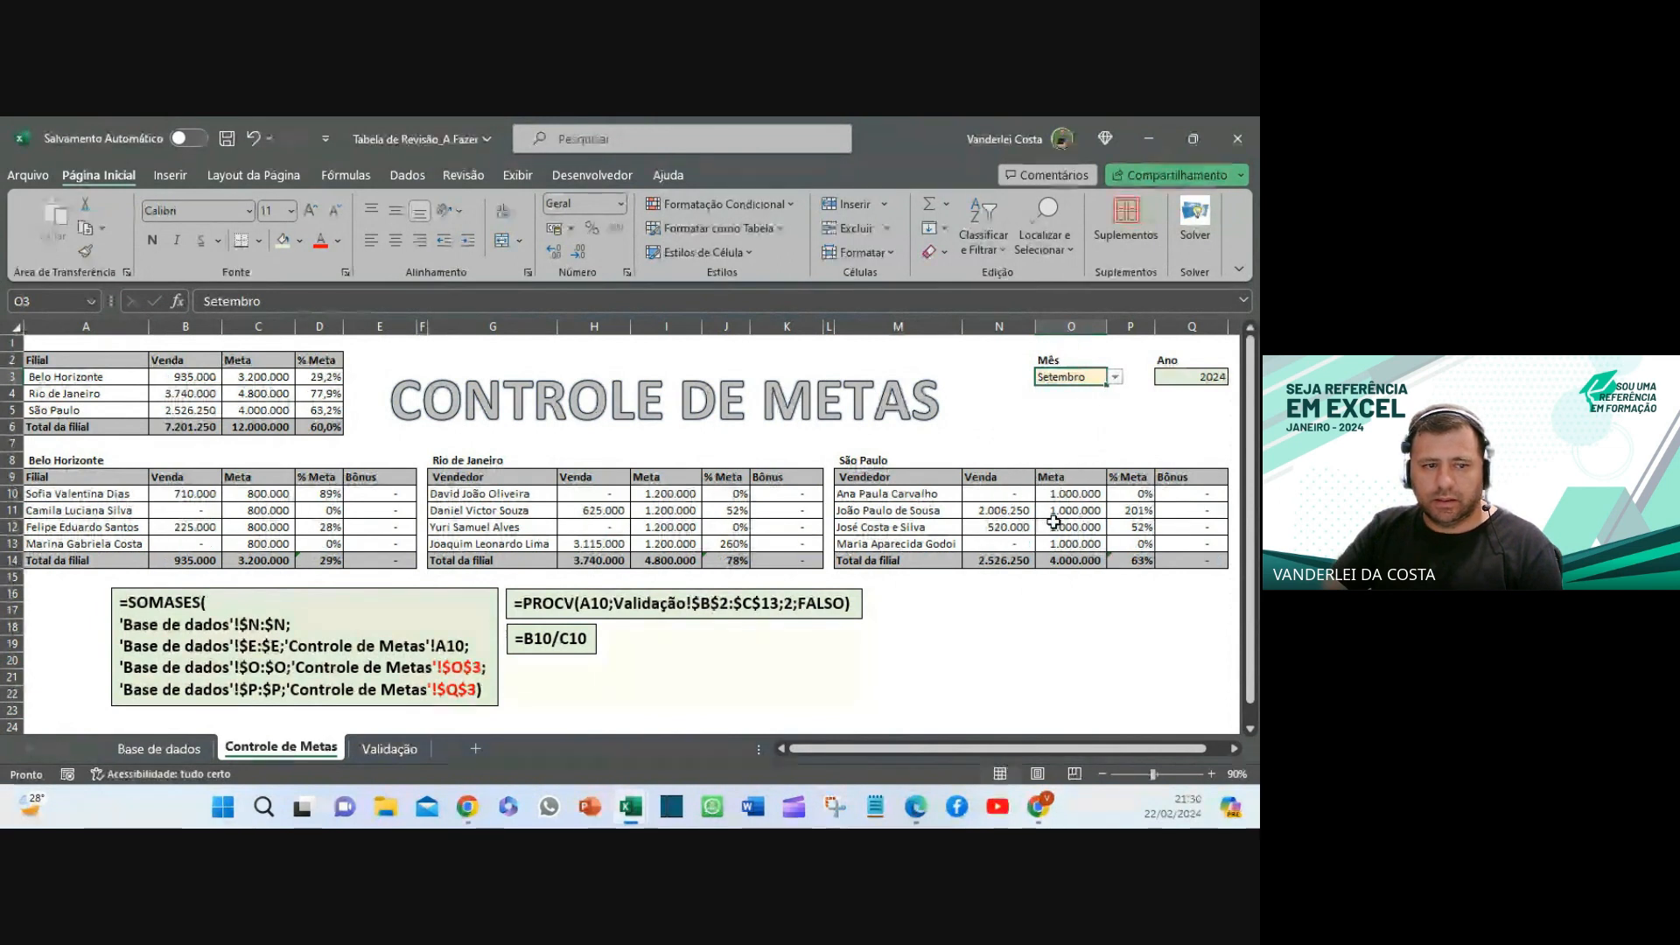
pyautogui.click(1114, 377)
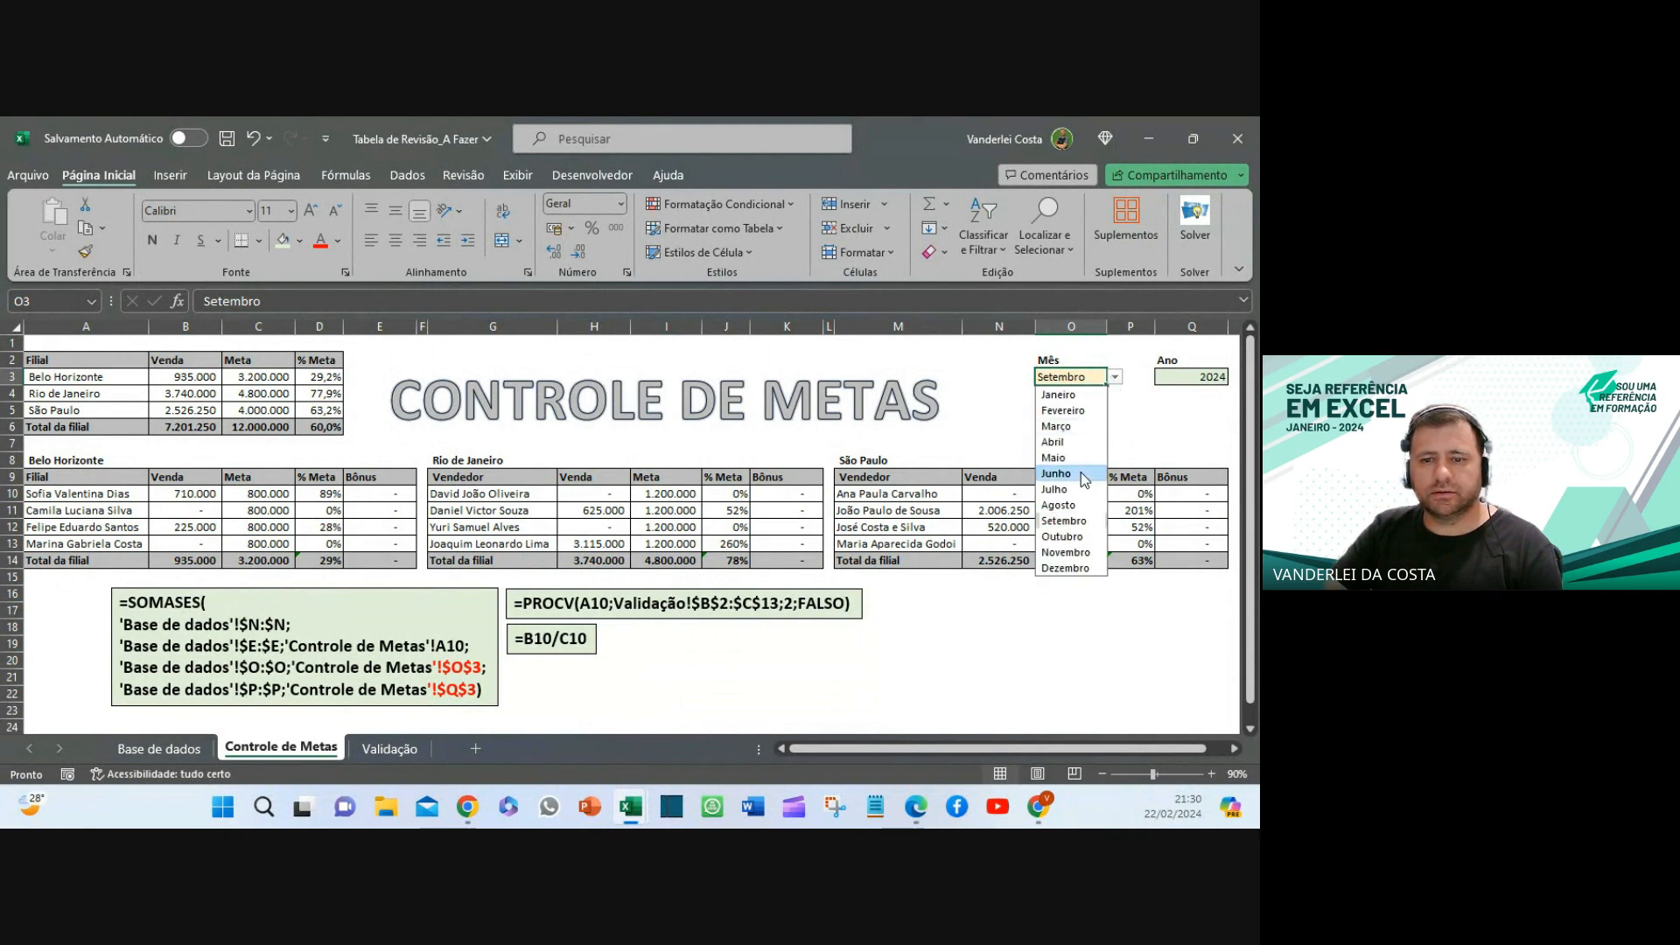
pyautogui.click(1056, 473)
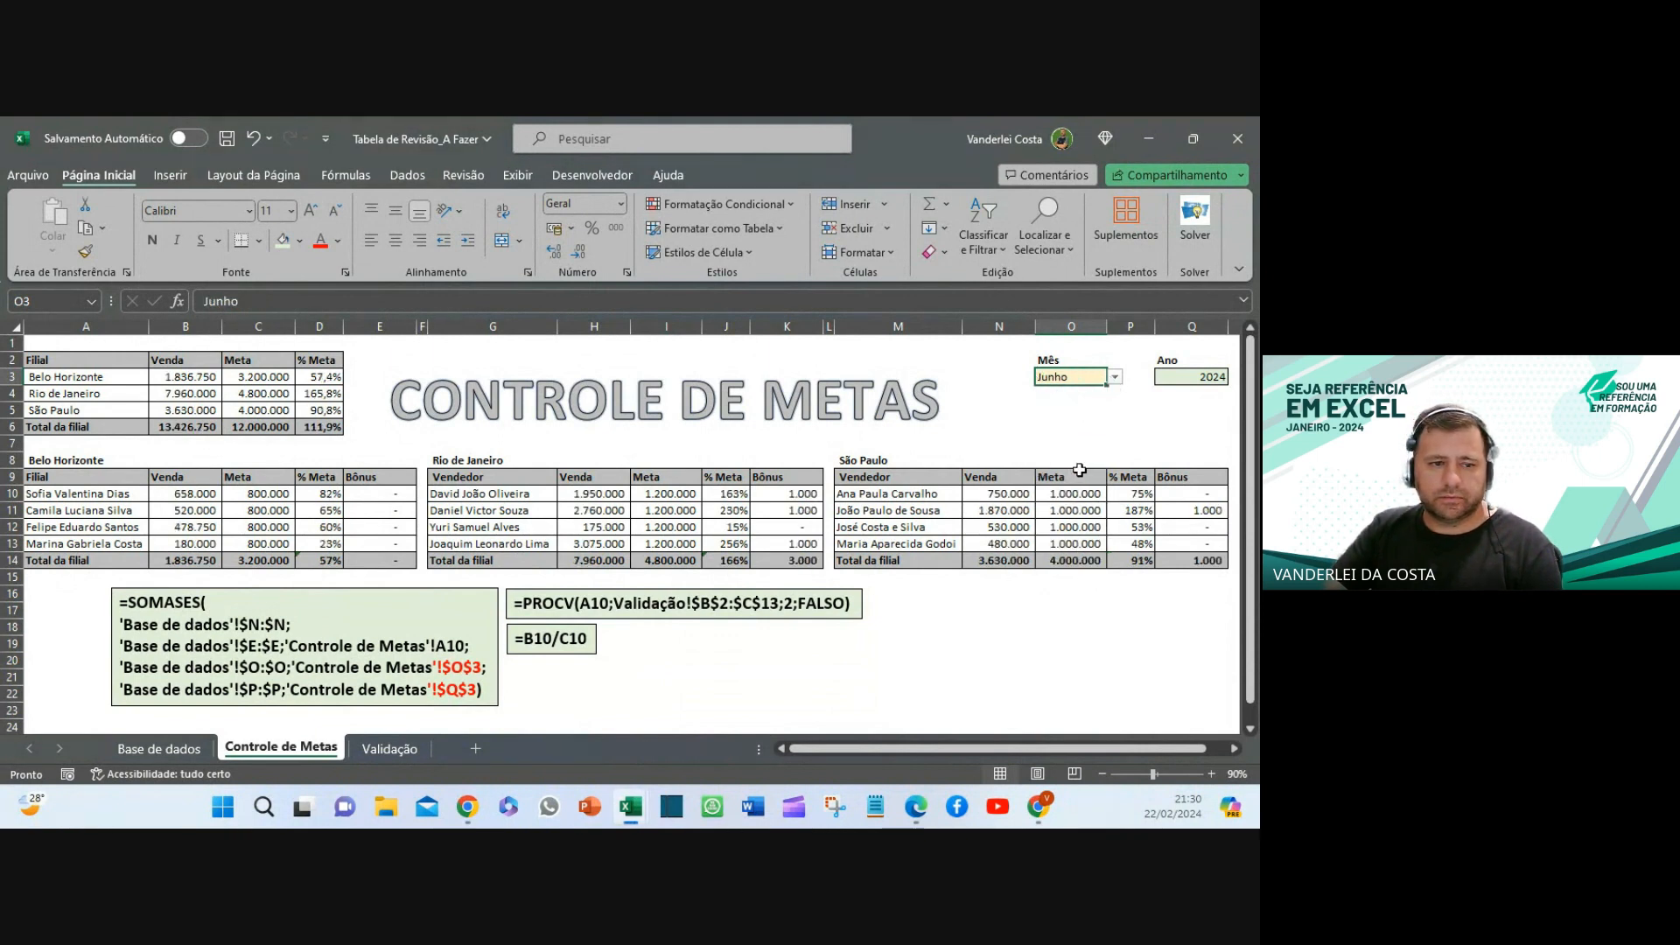
pyautogui.click(1115, 377)
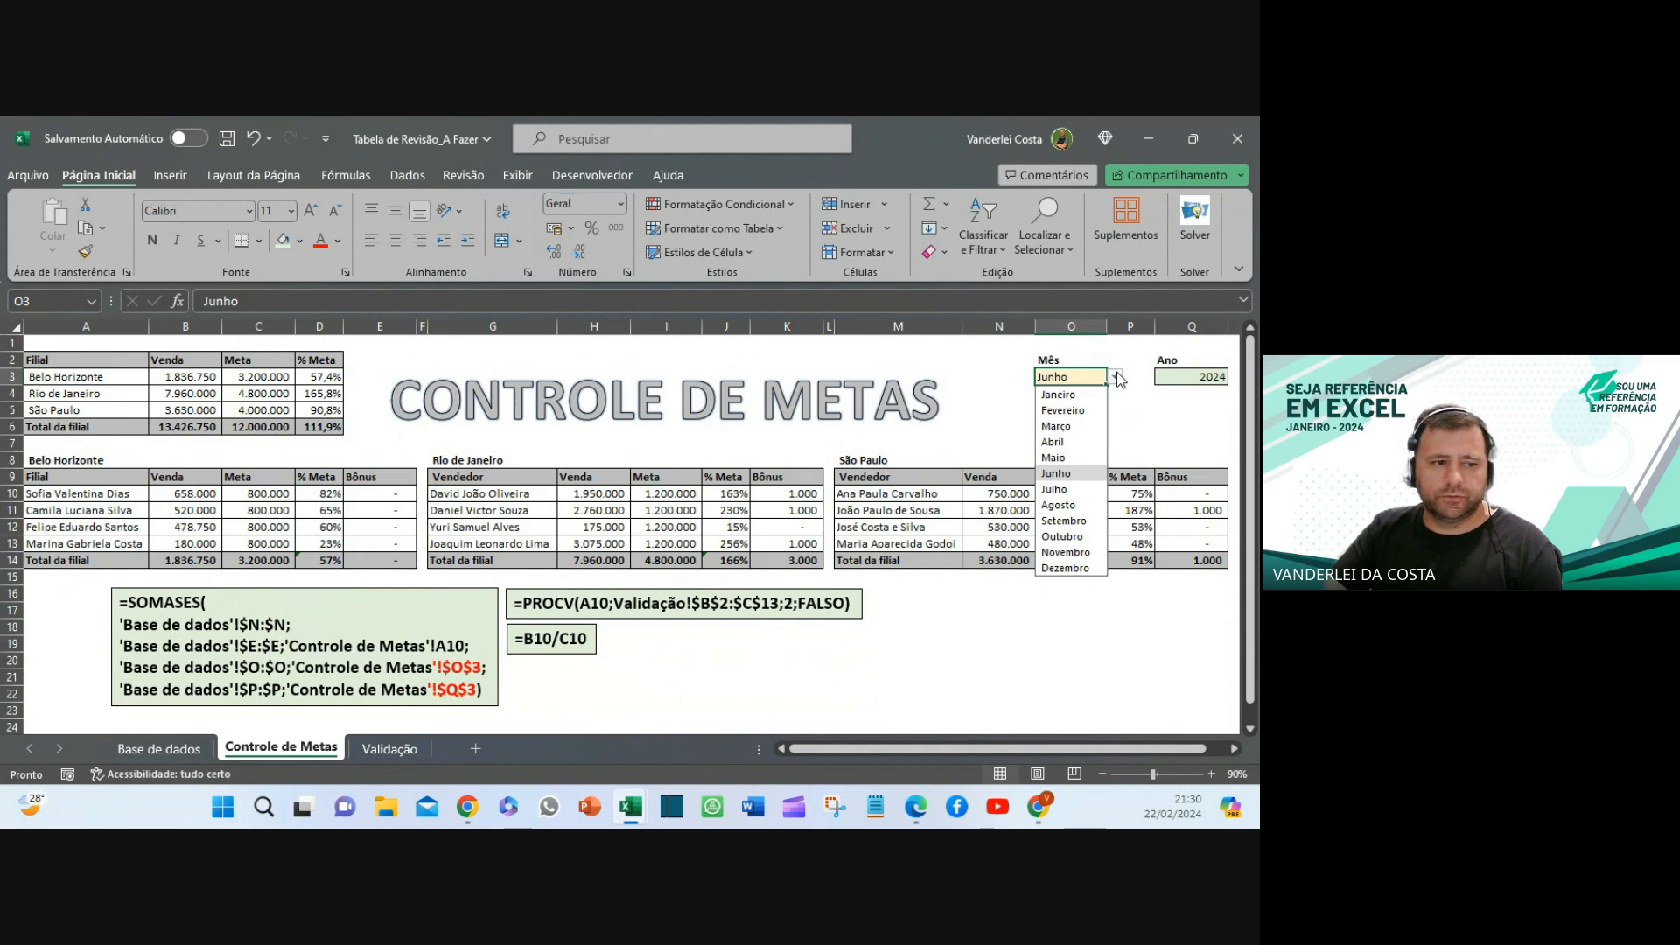
pyautogui.click(1063, 442)
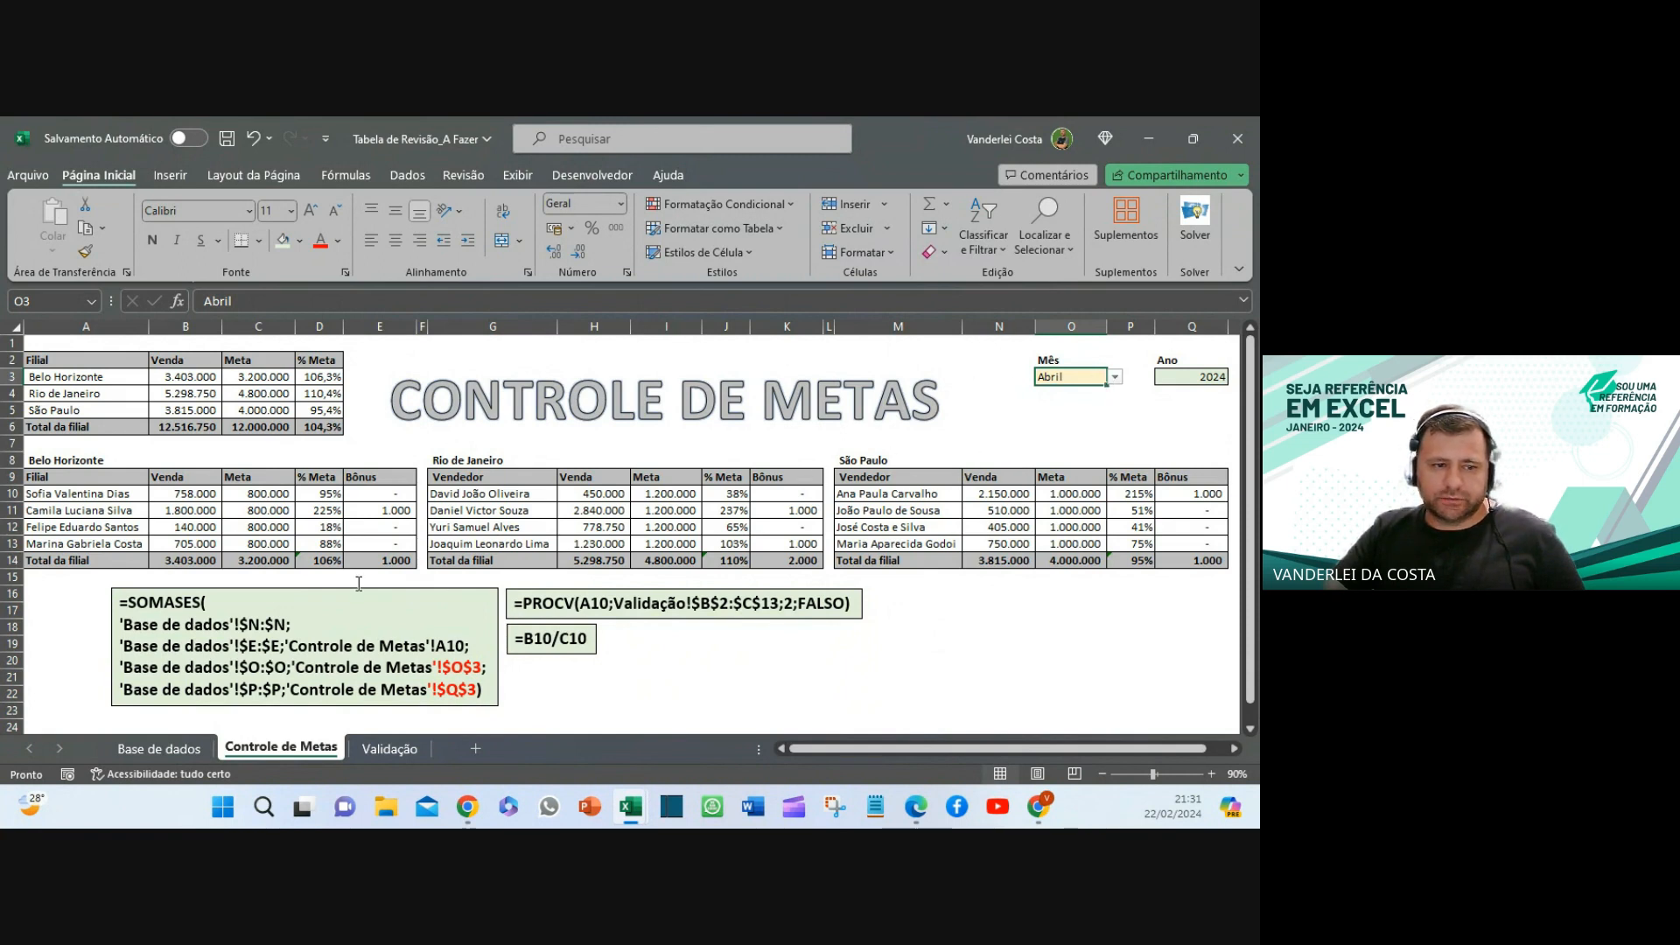
# - Copy the full bonus formula text from cell E10
pyautogui.click(324, 513)
pyautogui.click(389, 510)
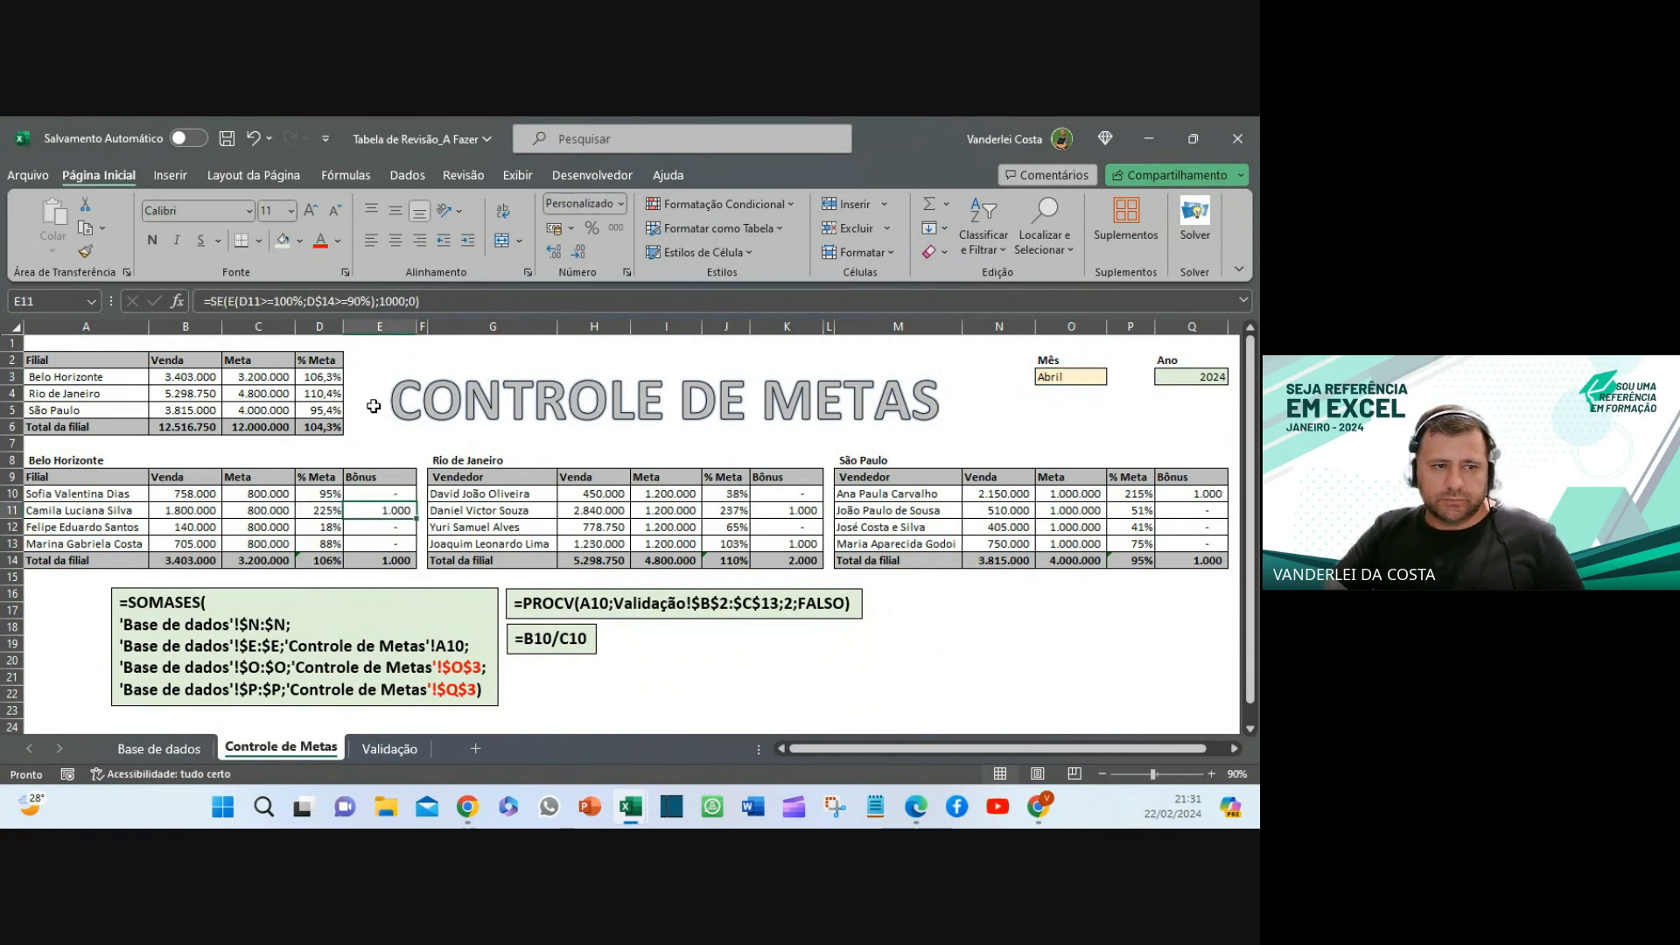
pyautogui.doubleClick(407, 493)
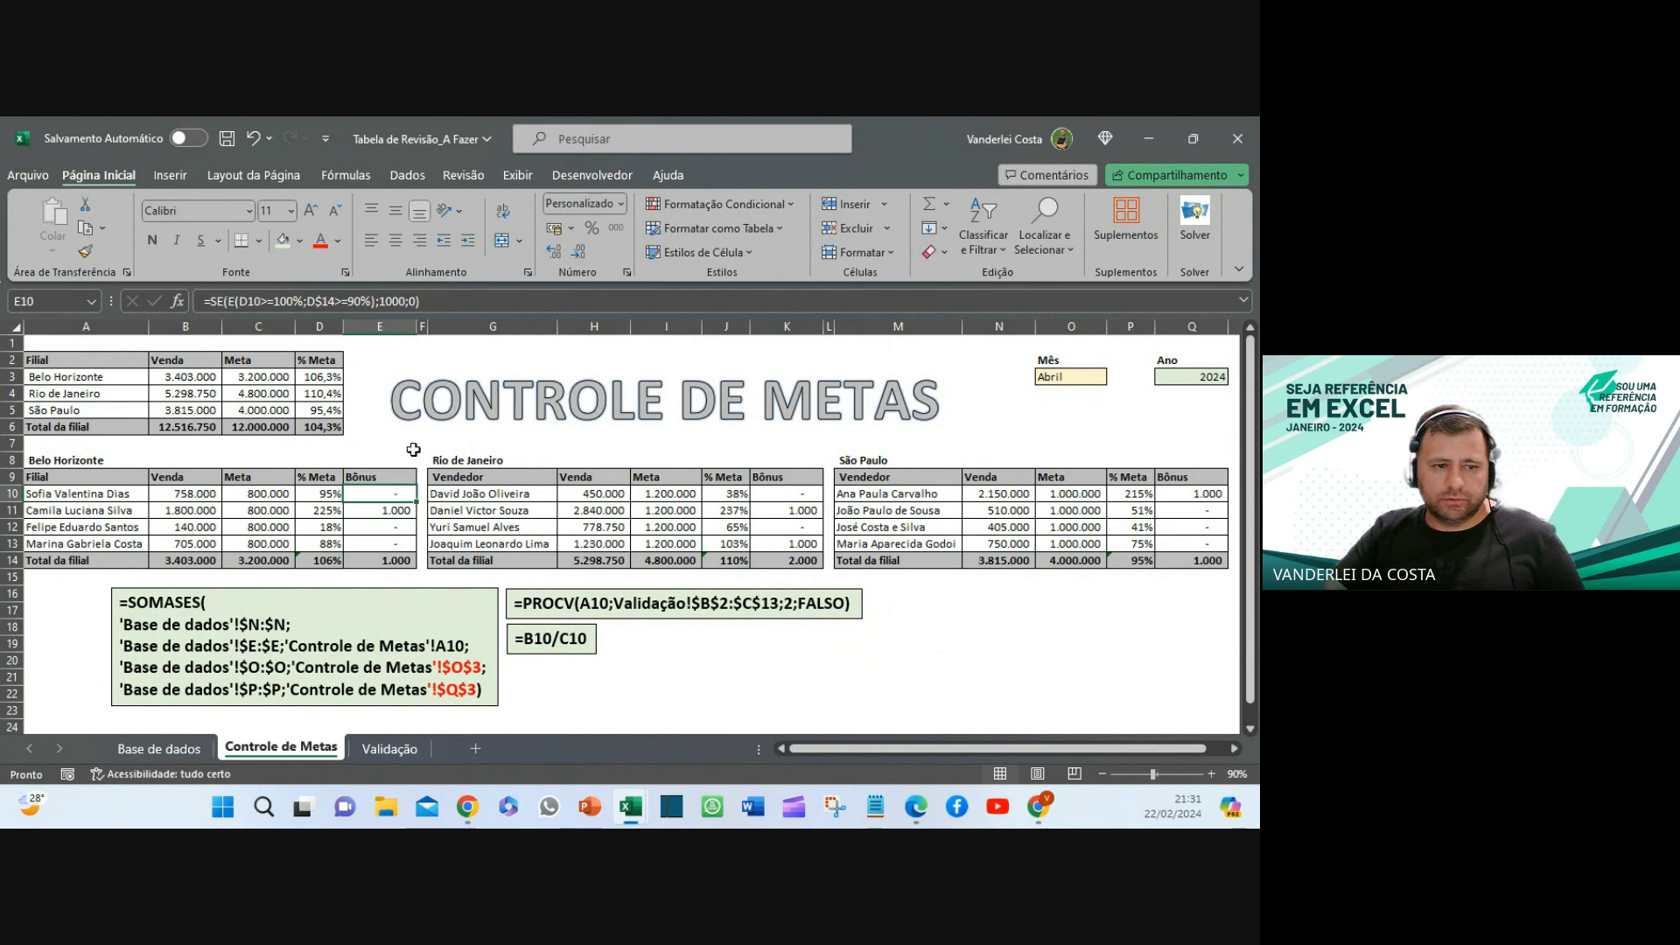
pyautogui.moveTo(165, 273); pyautogui.dragTo(15, 264)
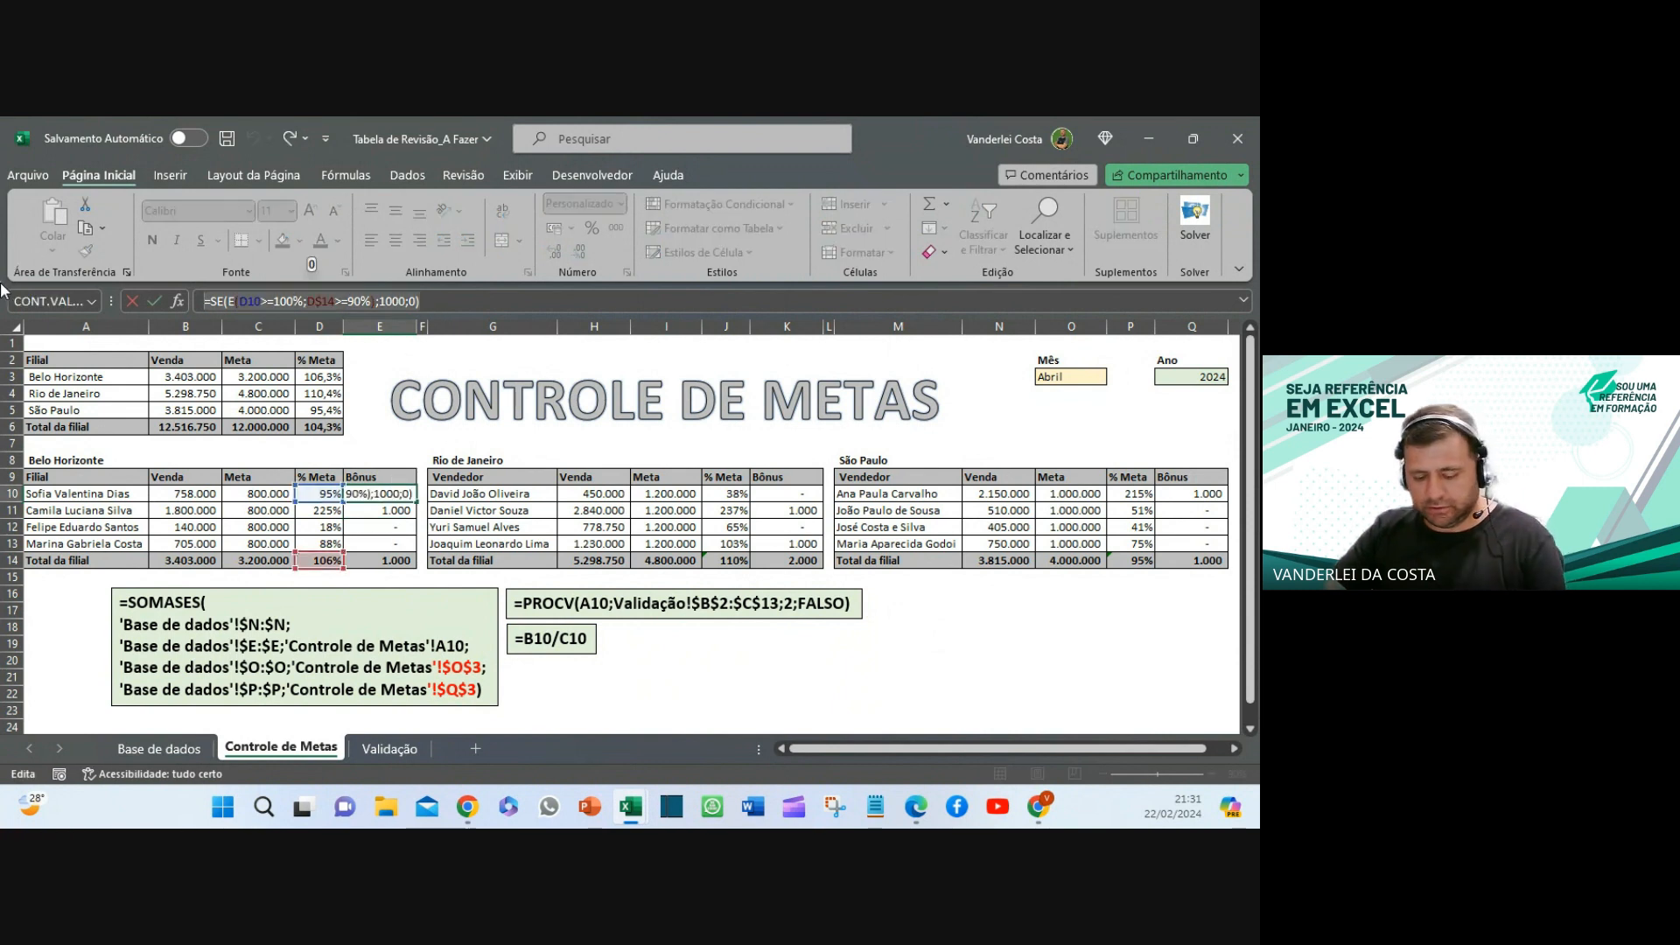
pyautogui.hotkey('ctrl', 'c')
pyautogui.press('Escape')
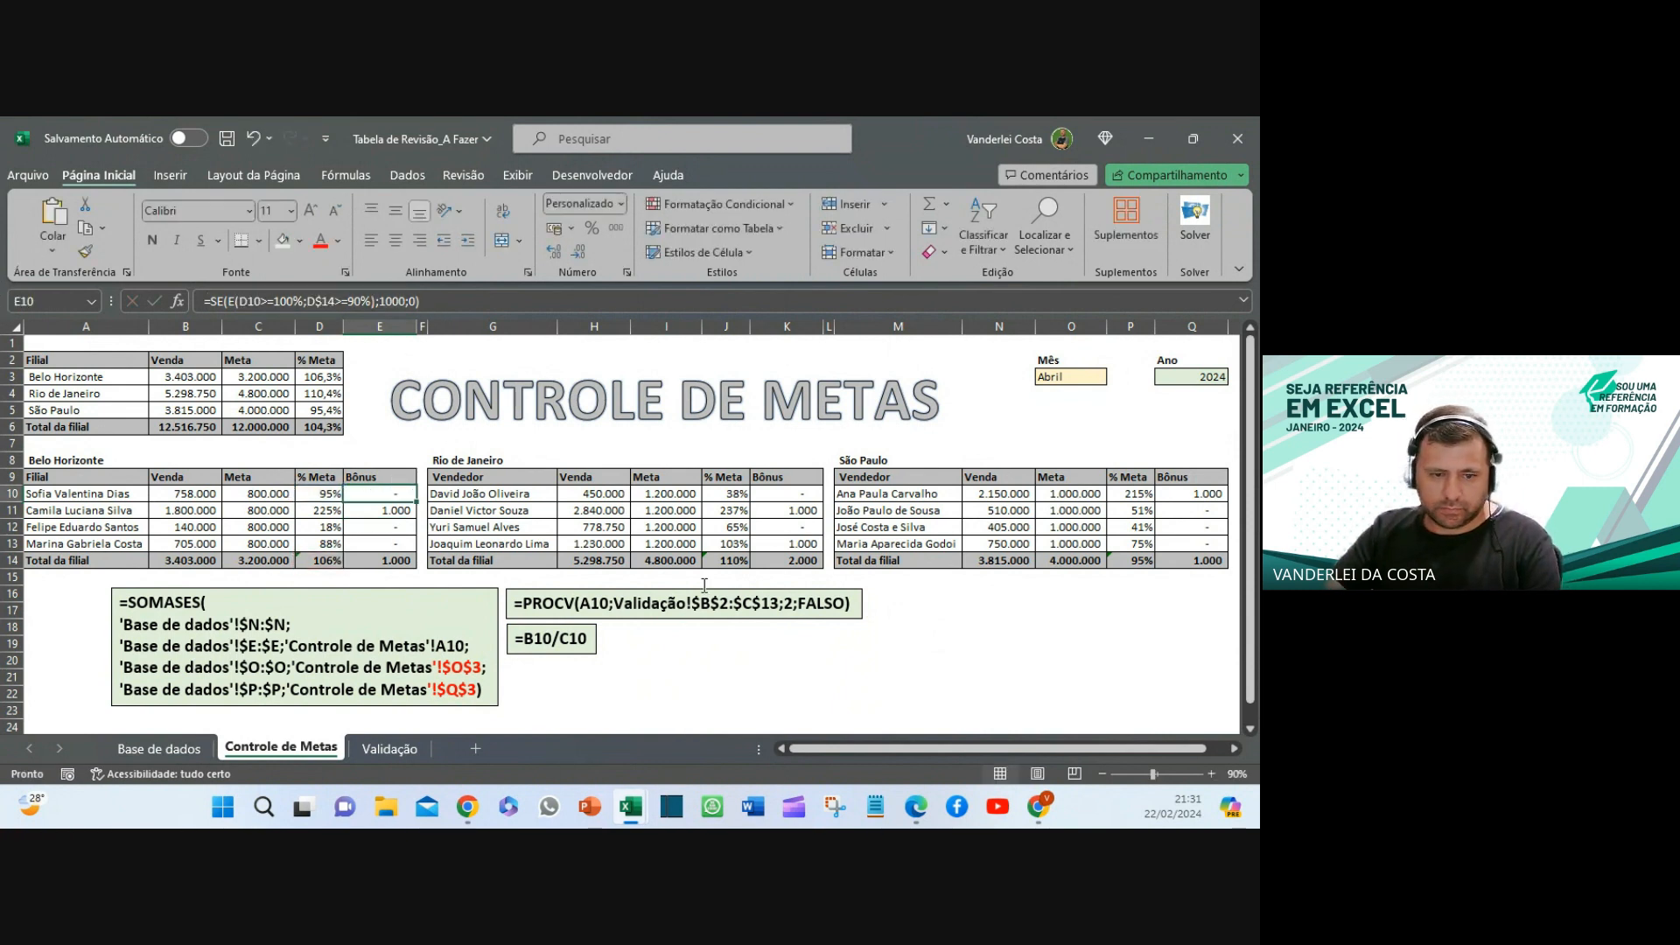
# - Duplicate the PROCV note below the =B10/C10 note and paste the bonus formula into it
pyautogui.click(708, 618)
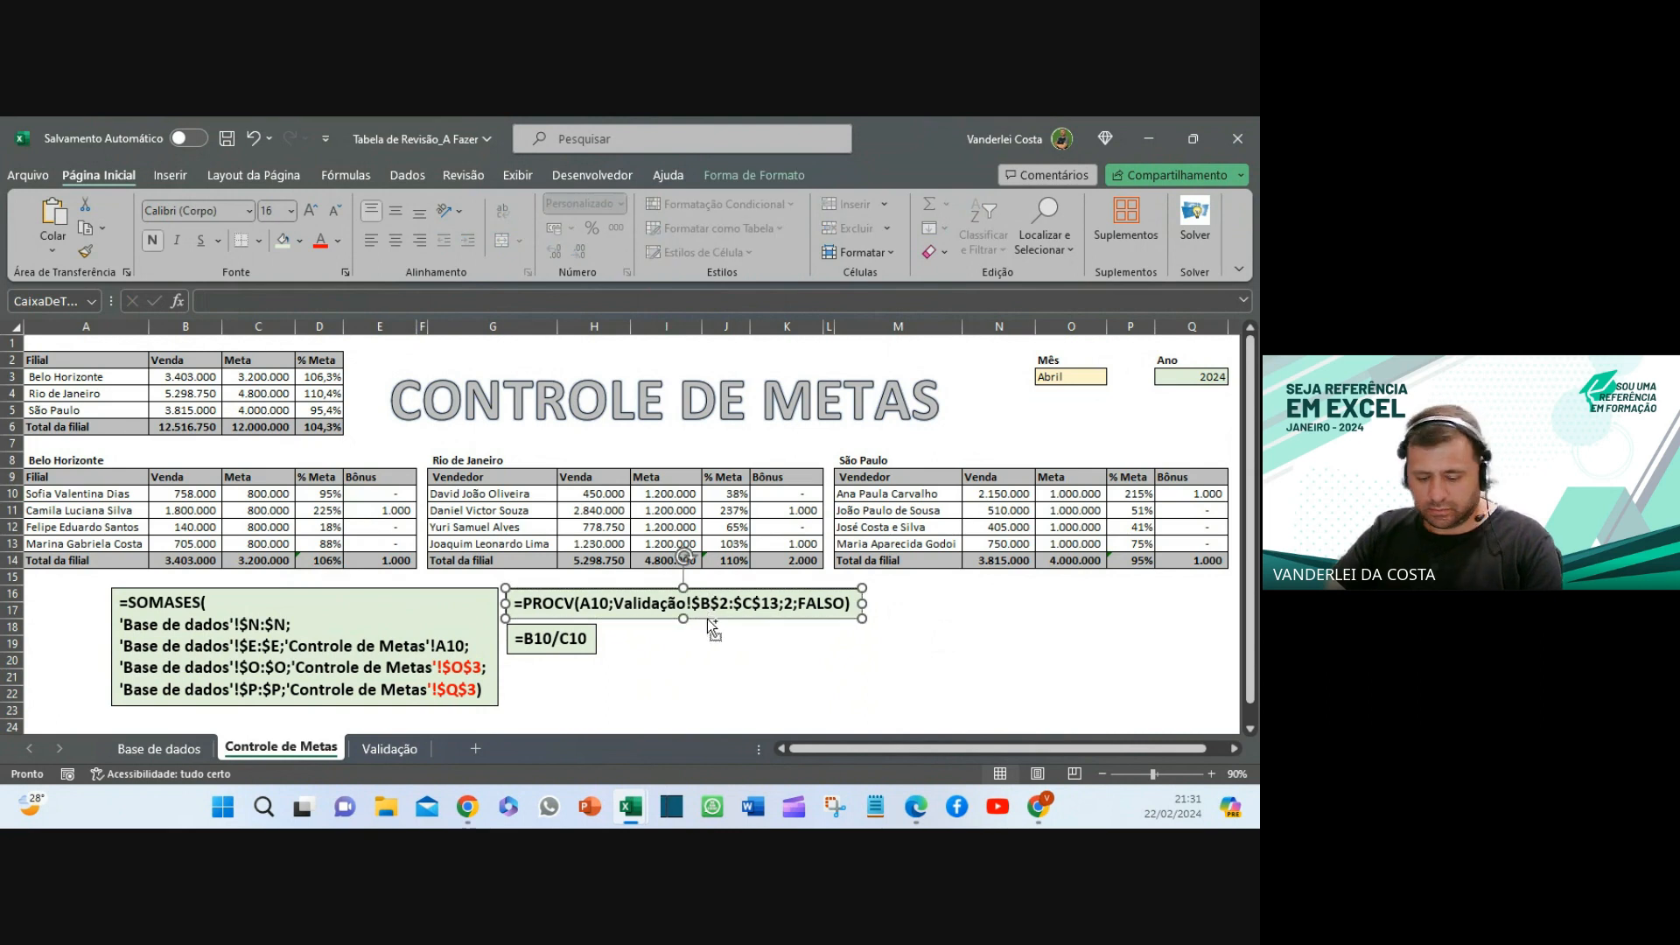
pyautogui.hotkey('ctrl', 'd')
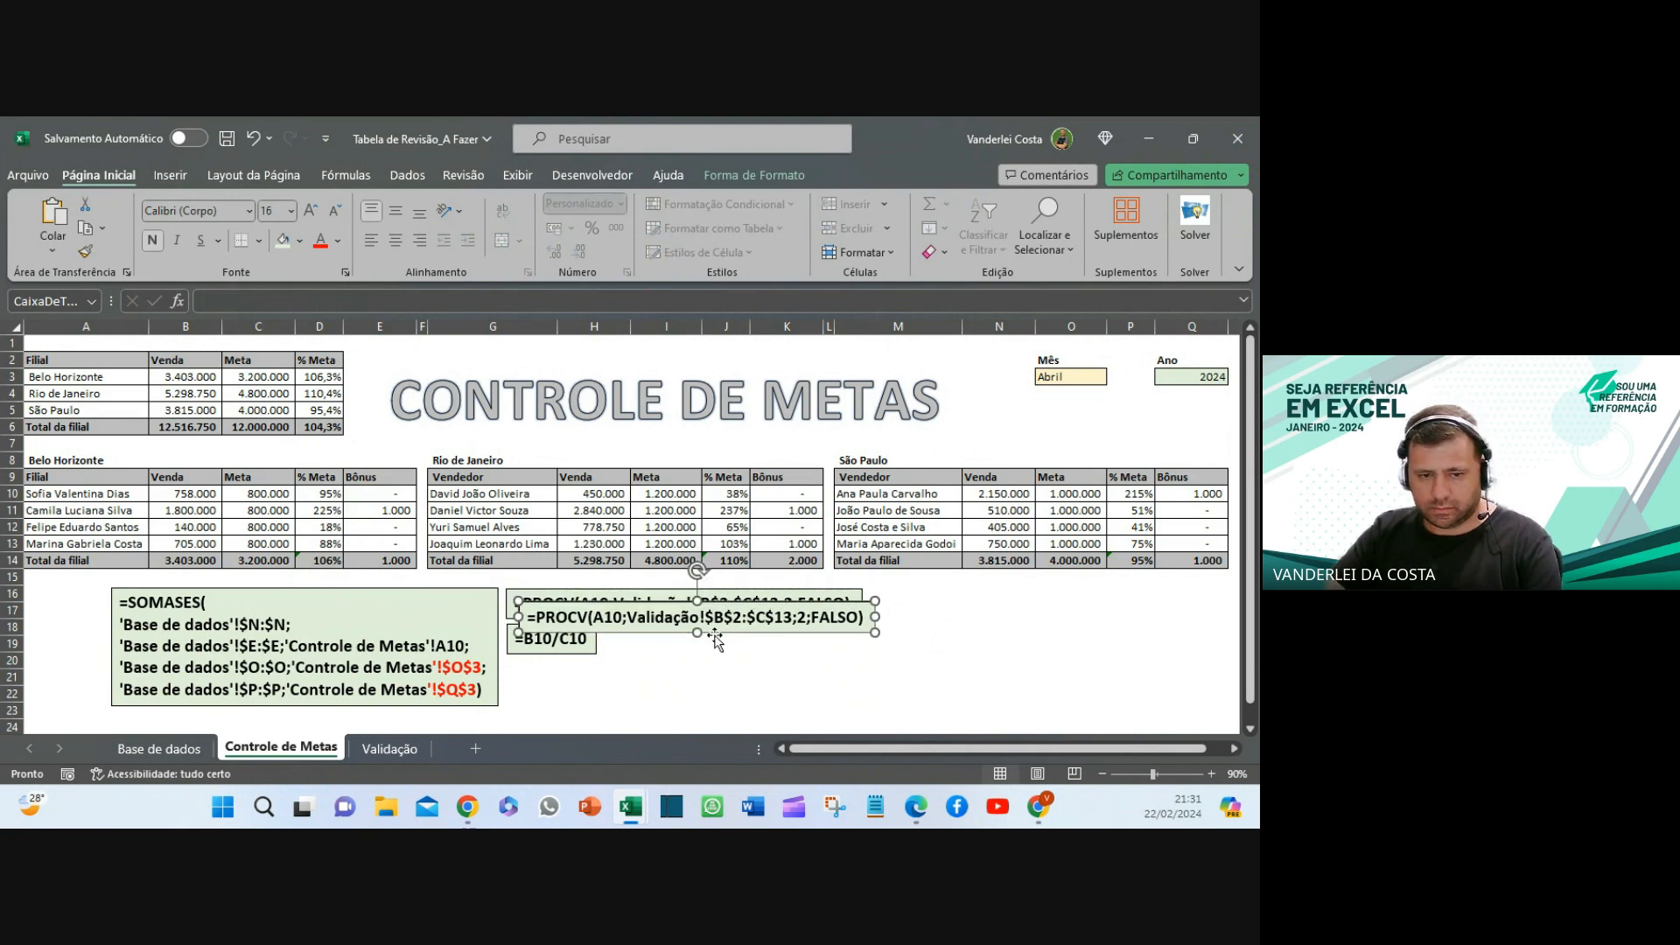
pyautogui.moveTo(715, 637); pyautogui.dragTo(702, 698)
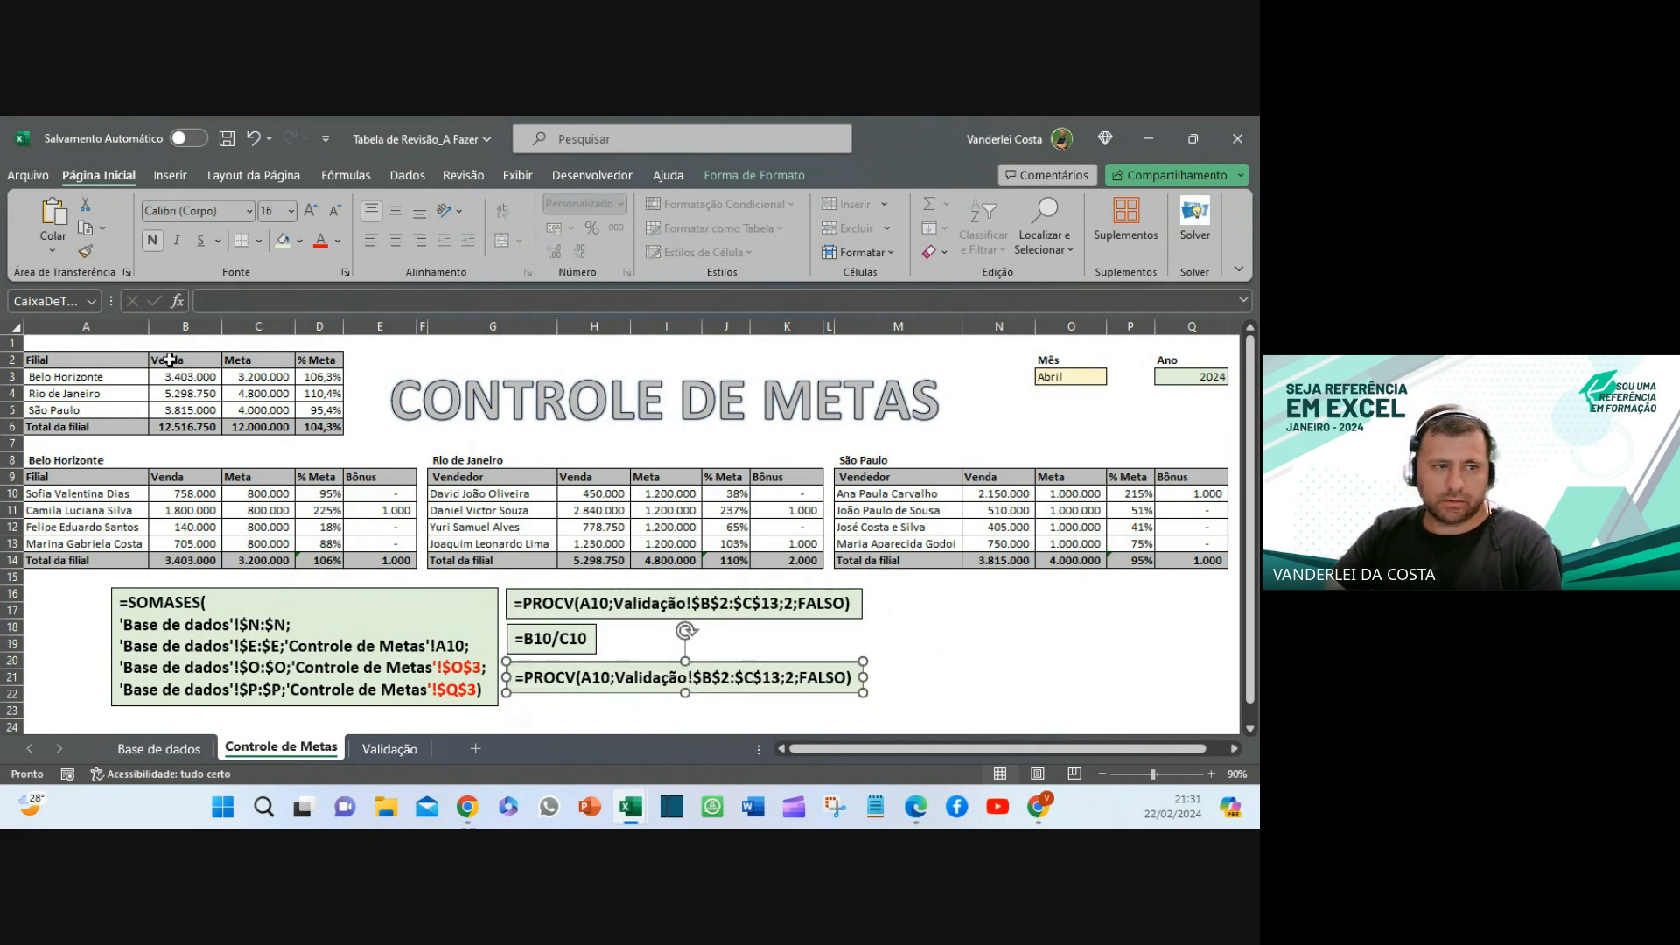
pyautogui.click(371, 496)
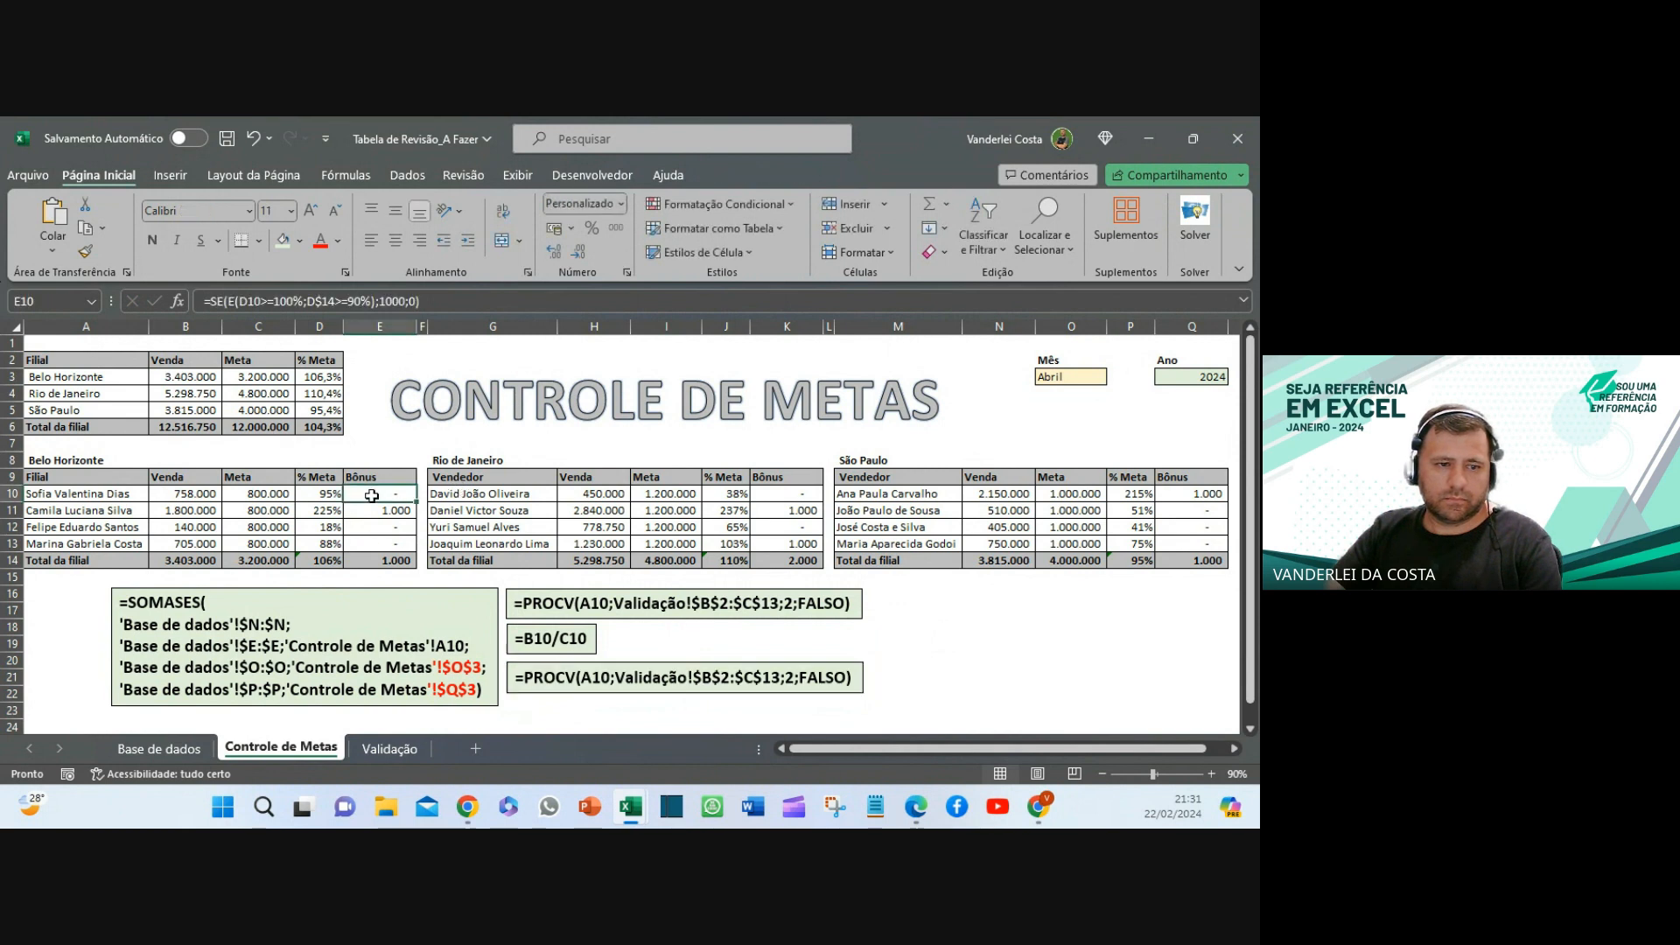
pyautogui.click(441, 301)
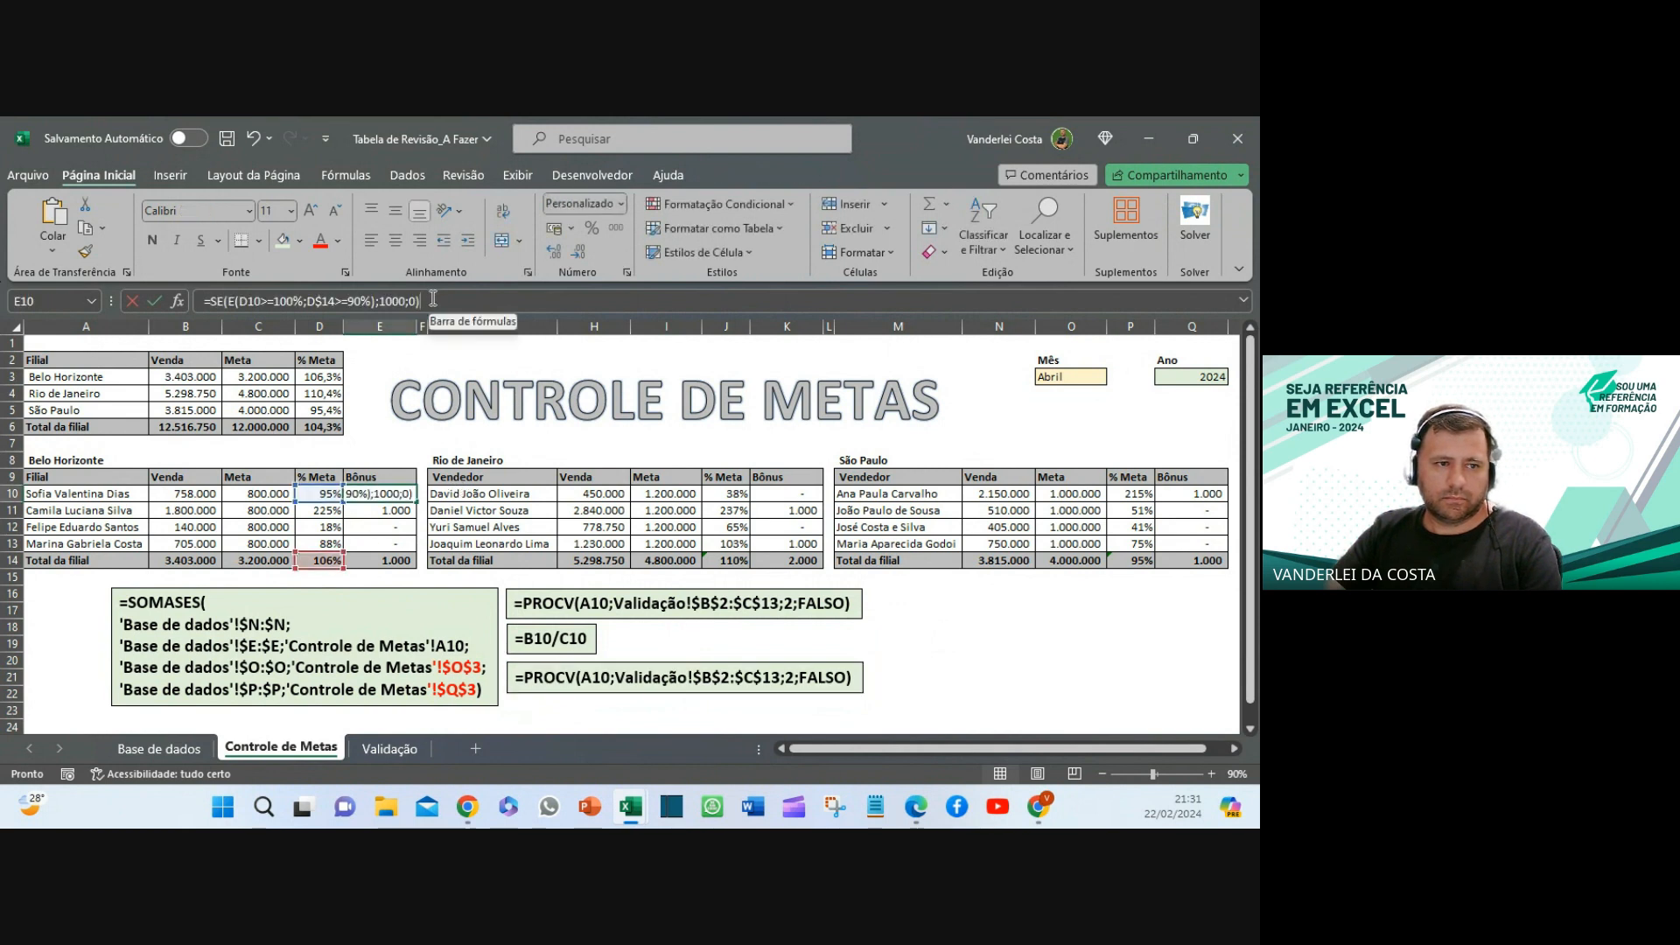
pyautogui.click(132, 301)
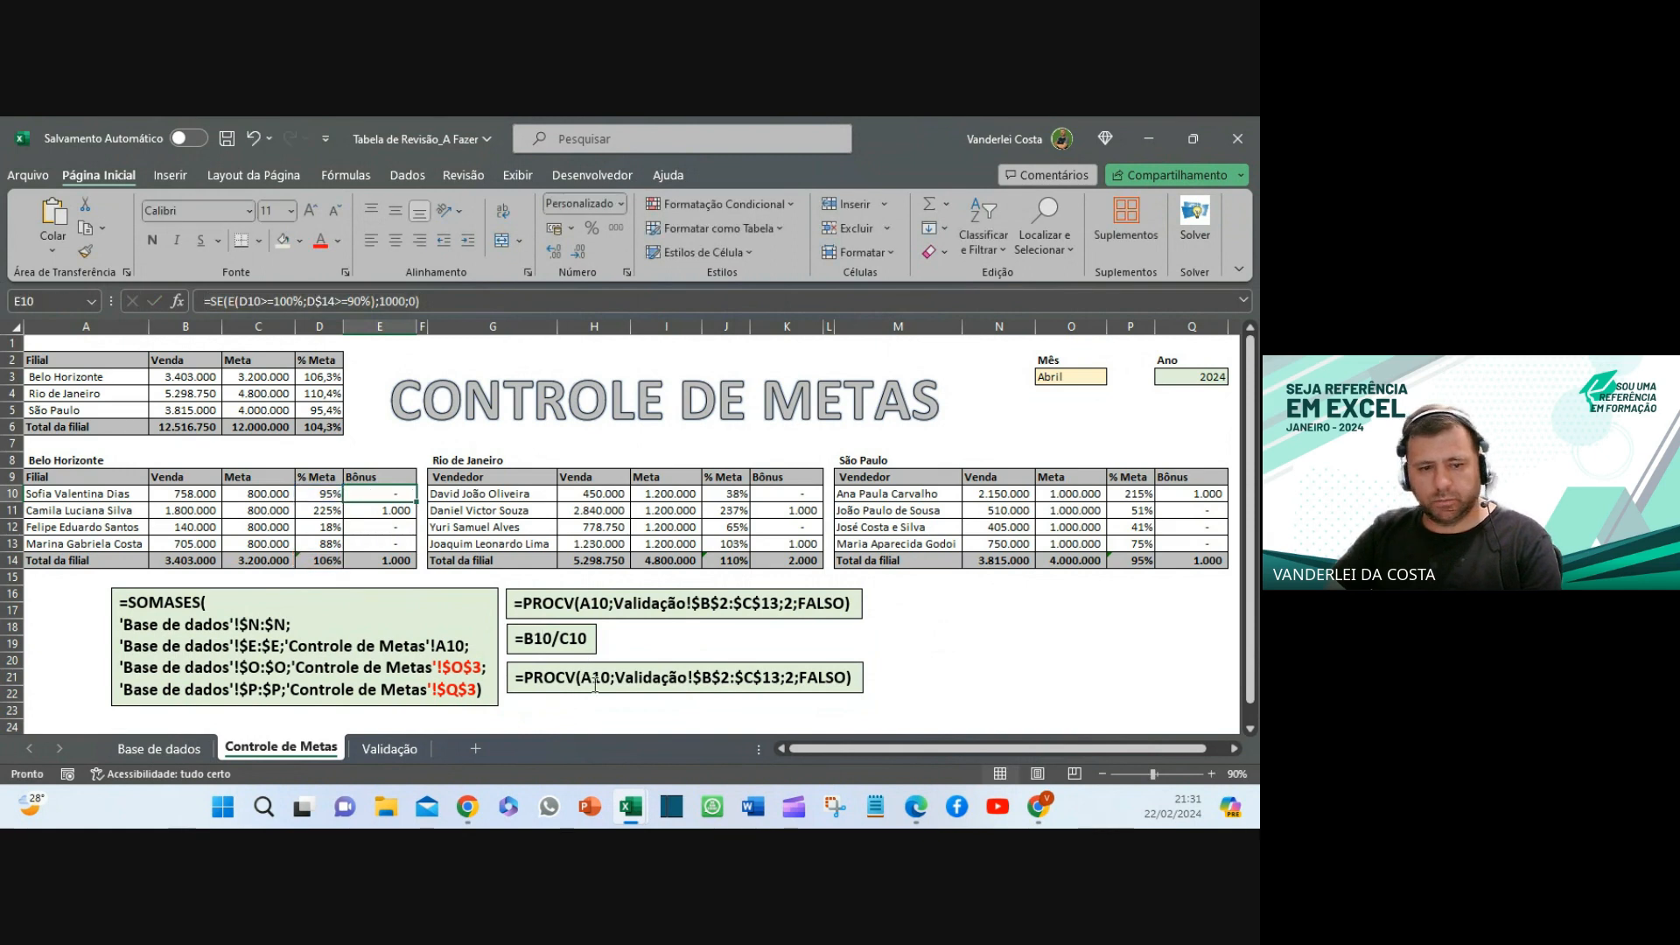
pyautogui.click(592, 678)
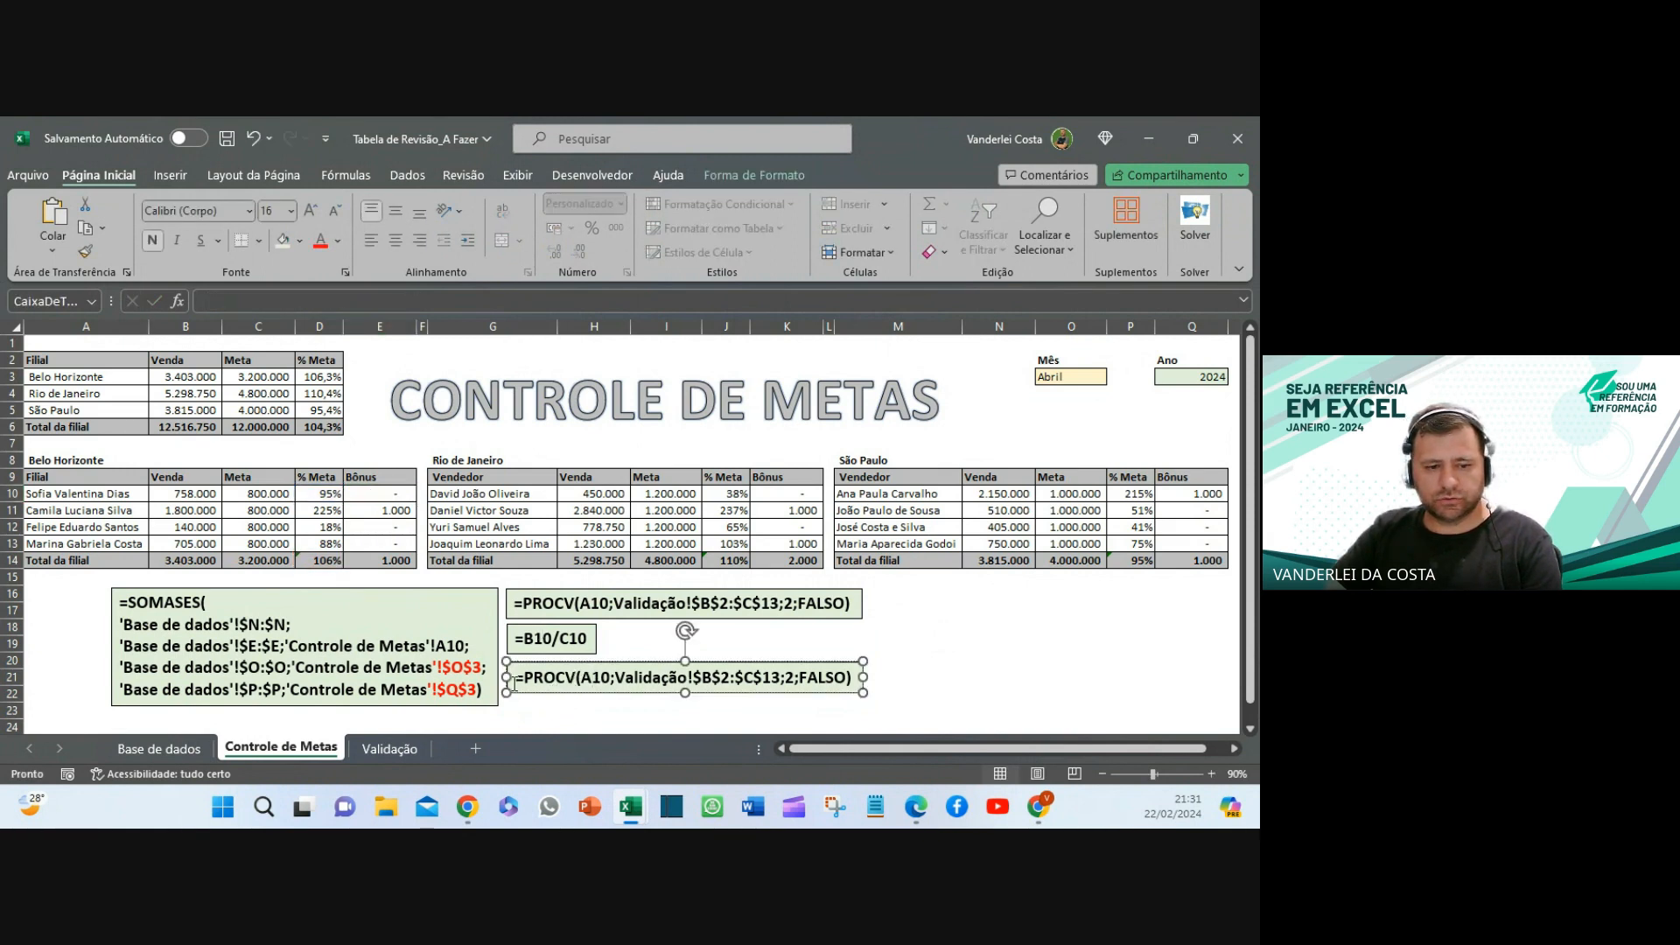
pyautogui.moveTo(515, 682); pyautogui.dragTo(848, 677)
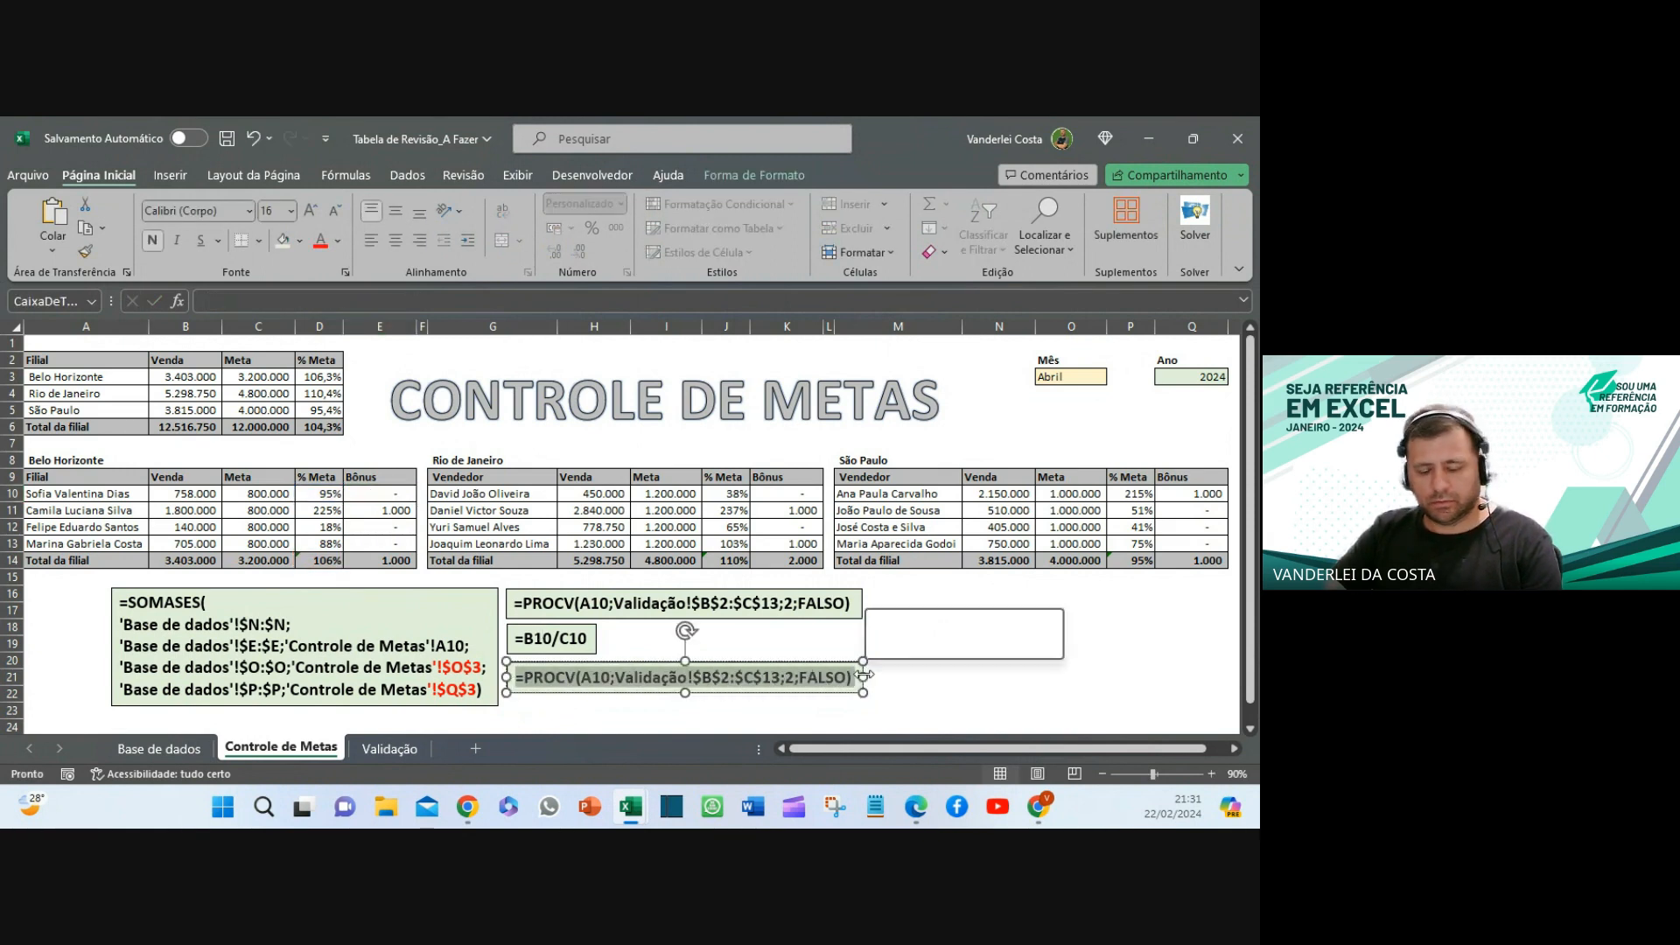
pyautogui.hotkey('ctrl', 'v')
pyautogui.click(864, 701)
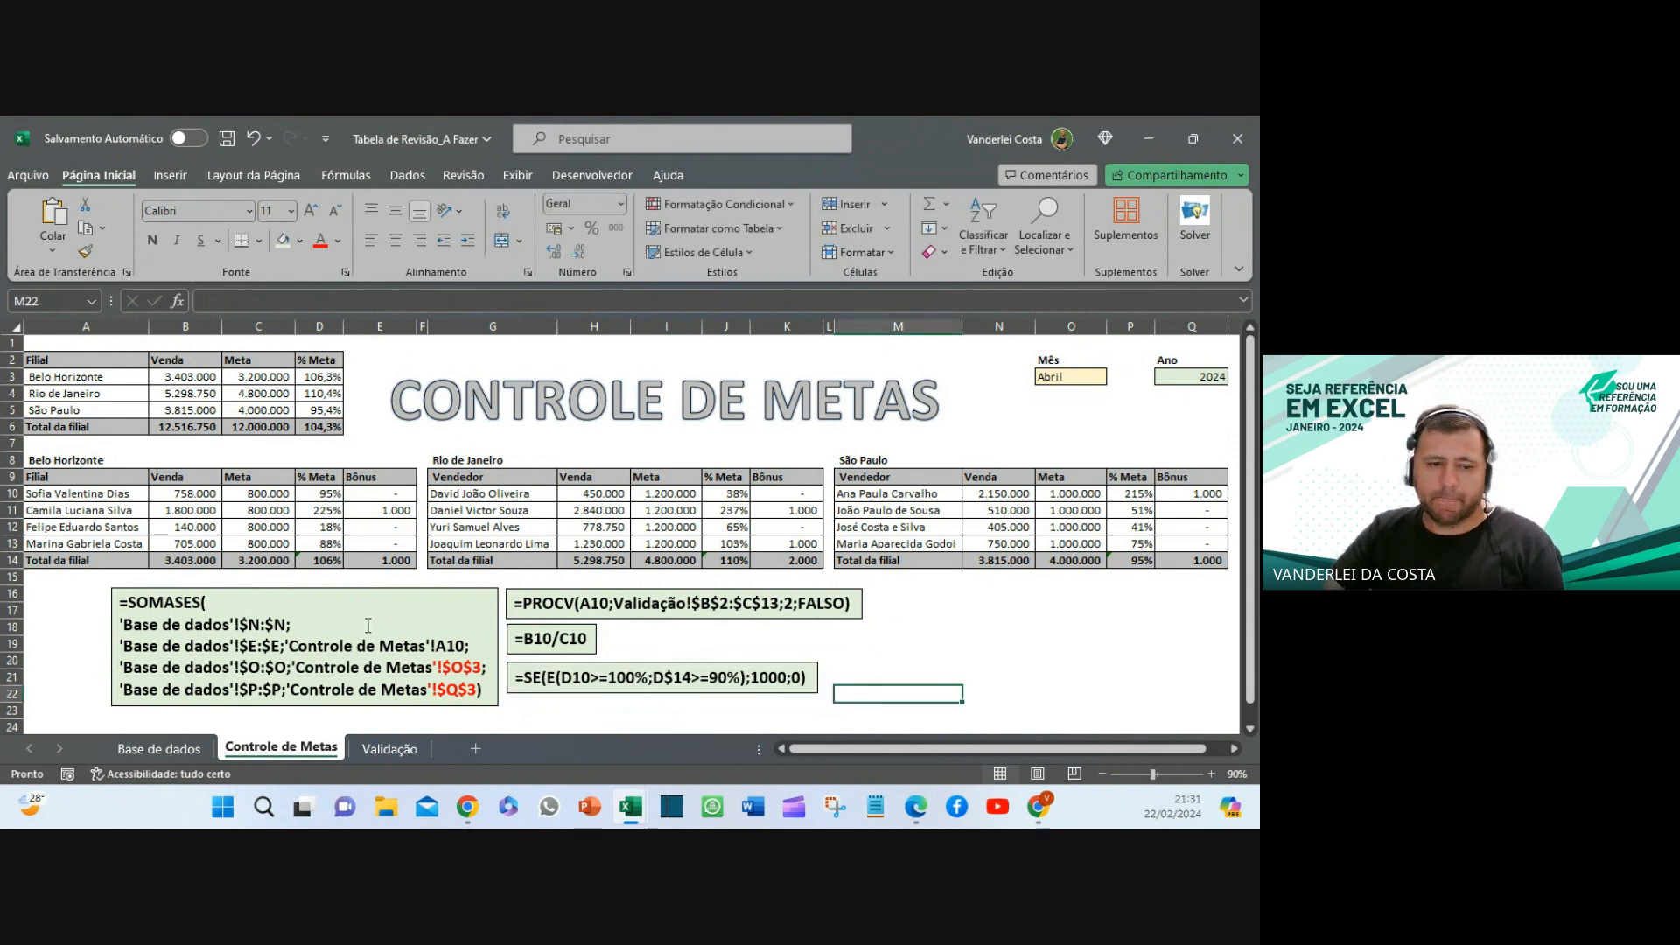
# - Colour the E(D10>=100%;D$14>=90%) part of the new note red
pyautogui.click(546, 689)
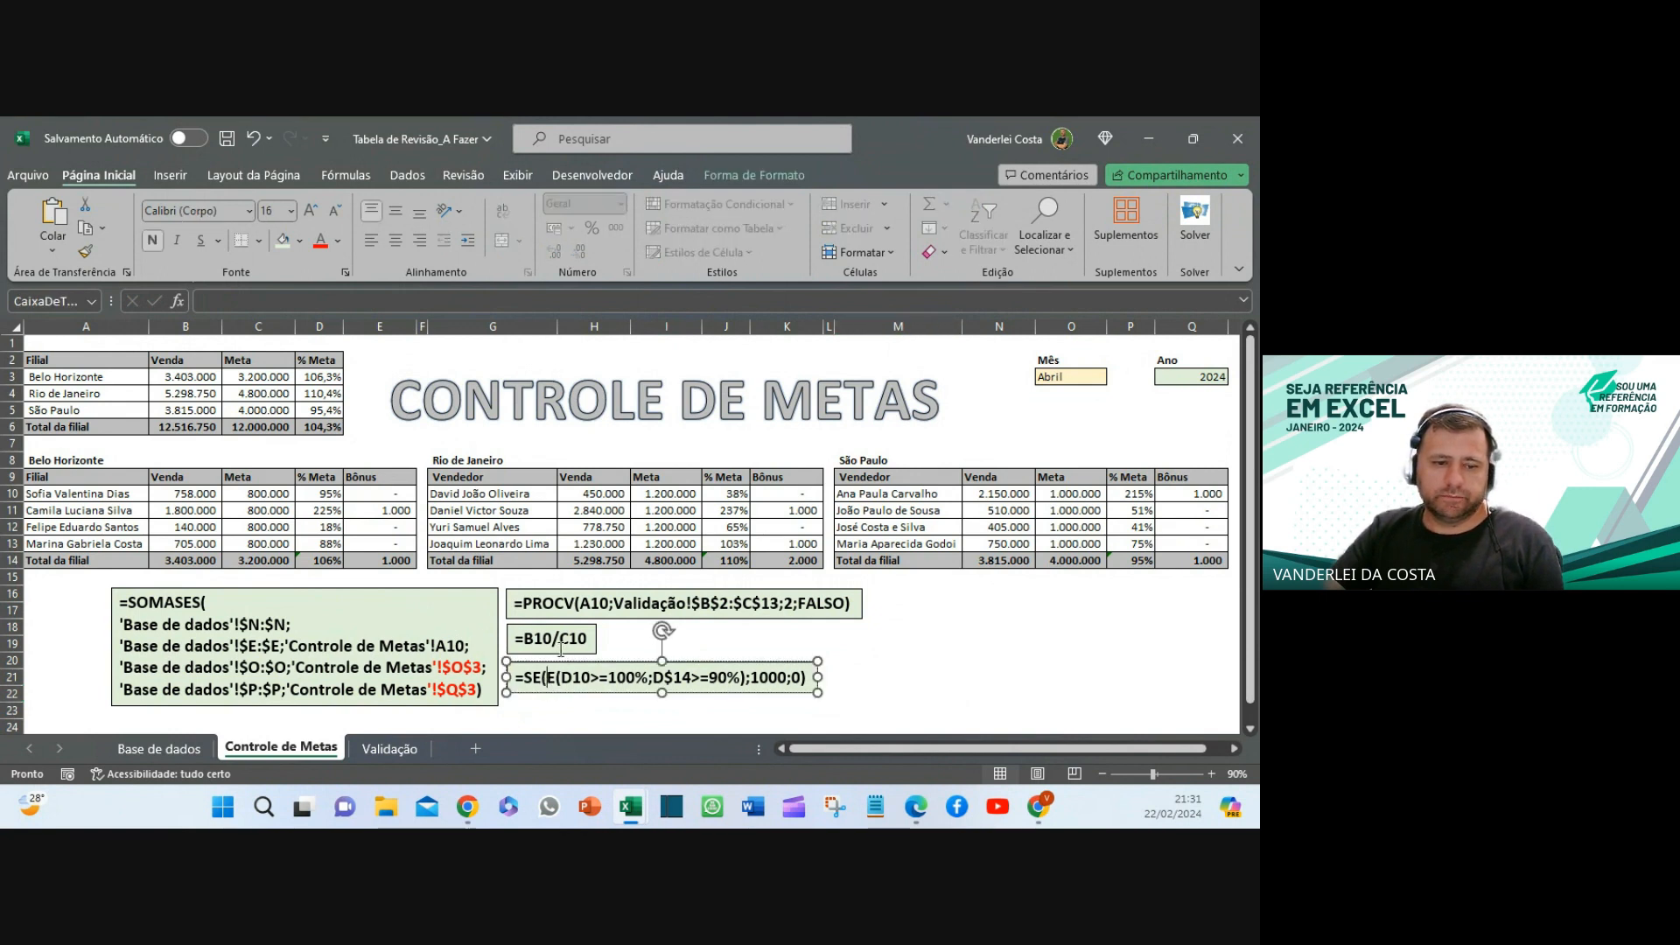
pyautogui.click(563, 646)
pyautogui.click(589, 604)
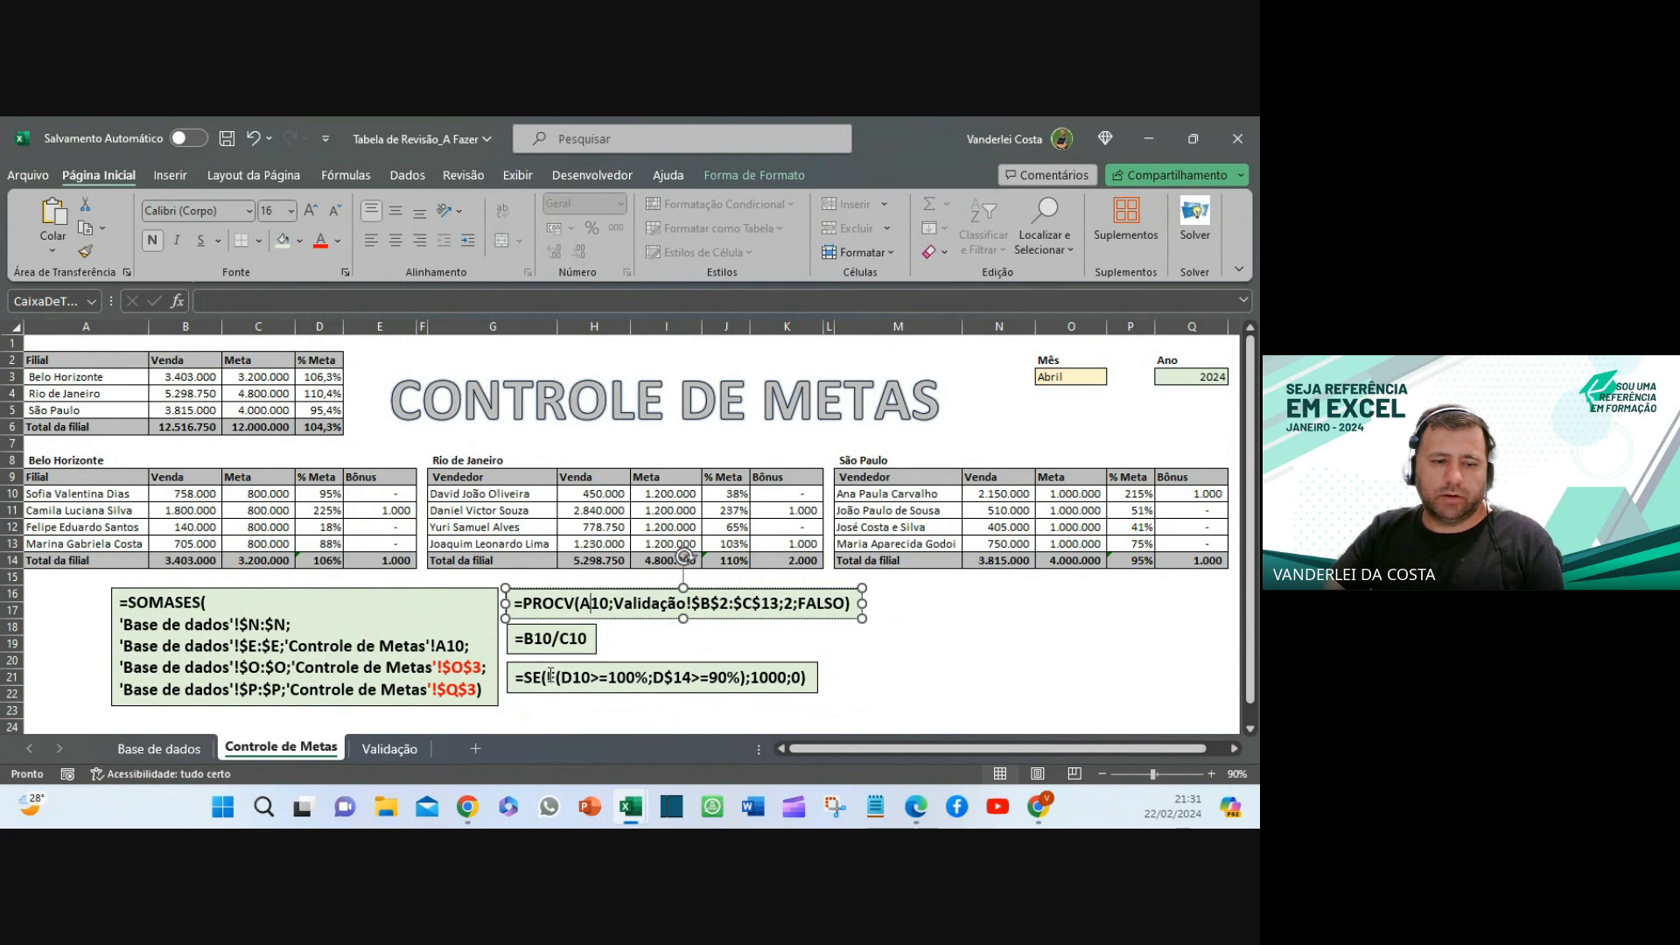
pyautogui.moveTo(549, 677); pyautogui.dragTo(748, 684)
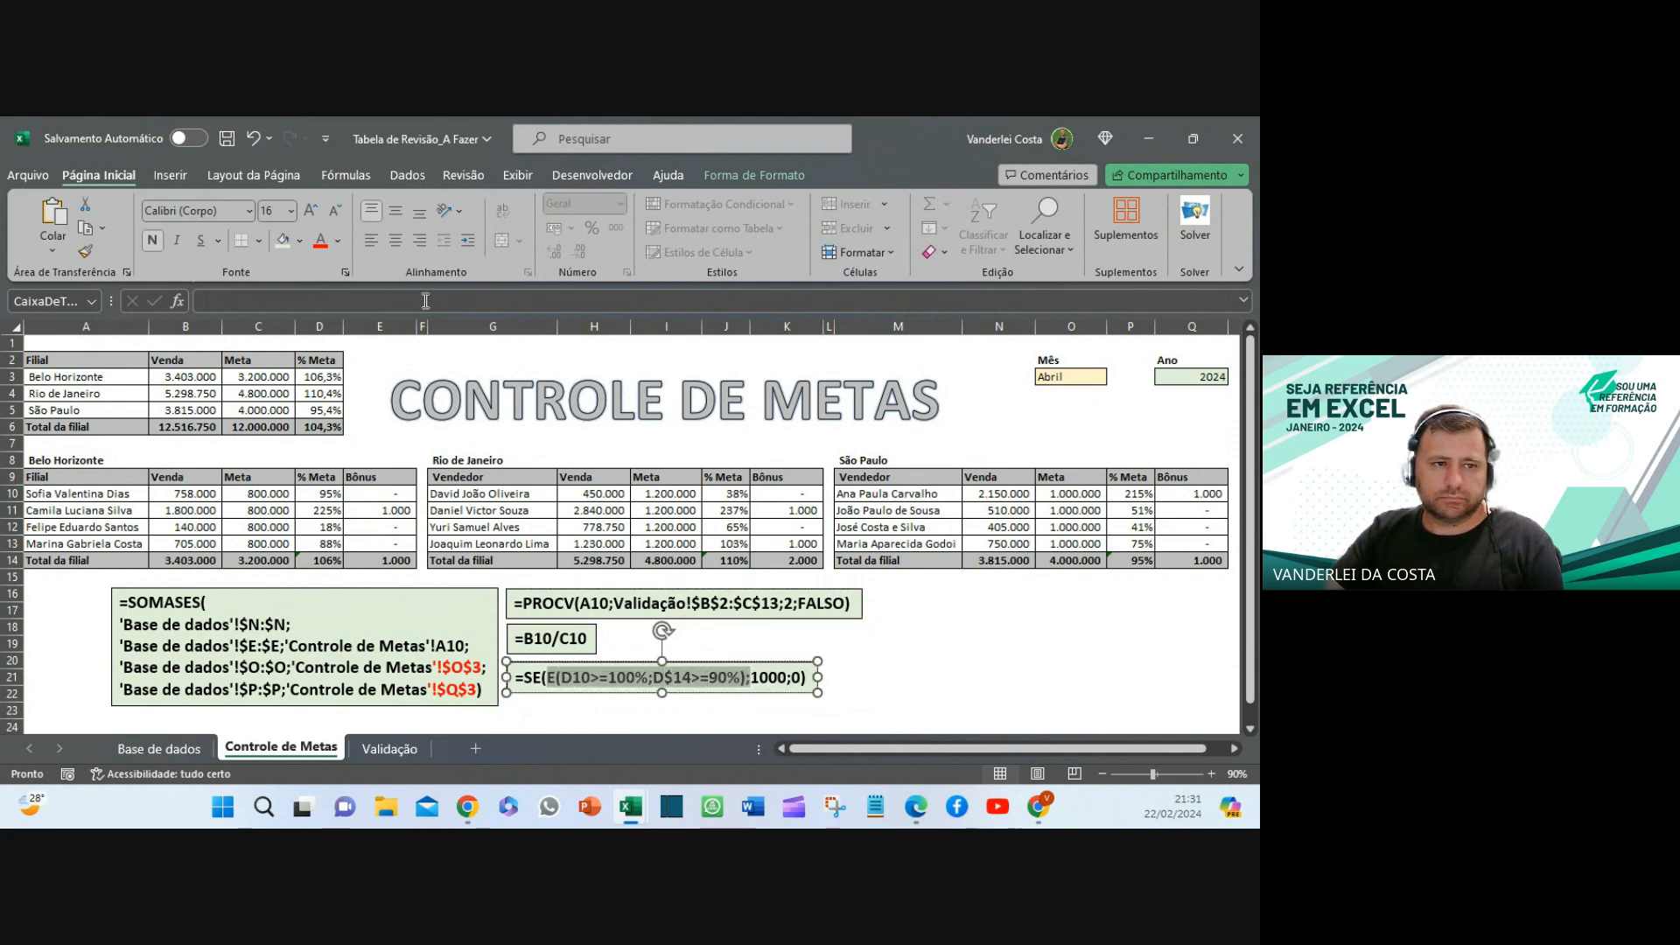
pyautogui.click(320, 240)
pyautogui.click(950, 683)
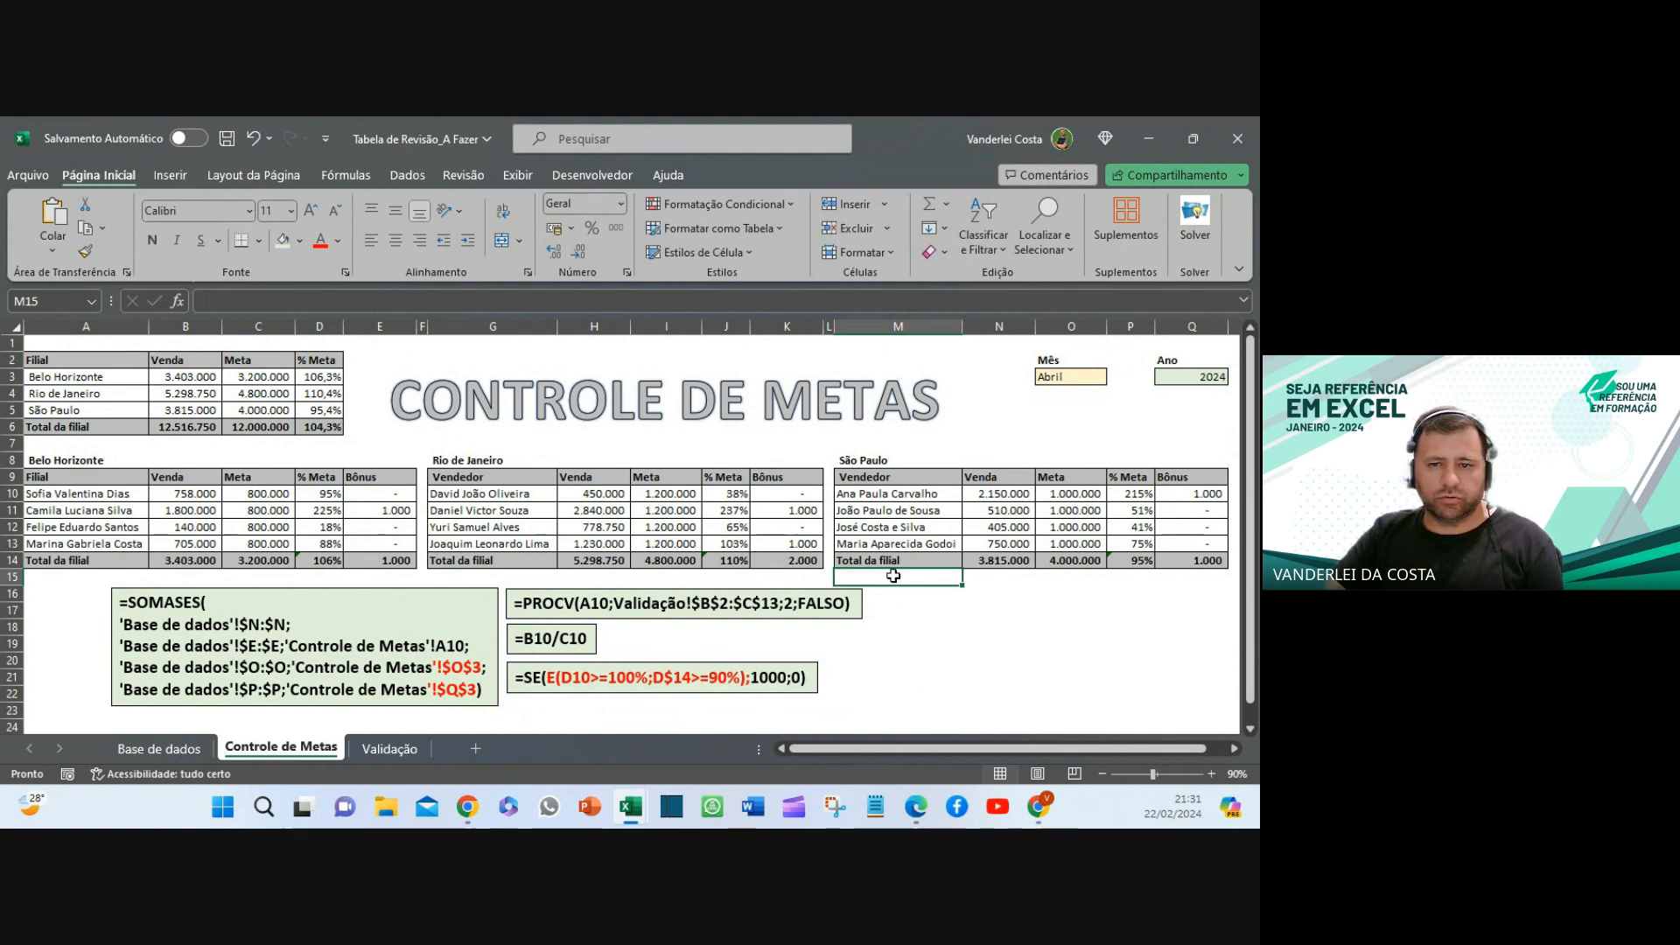
# - Check the Mês cell O3 and Ano cell Q3 and their dropdown lists
pyautogui.click(1034, 644)
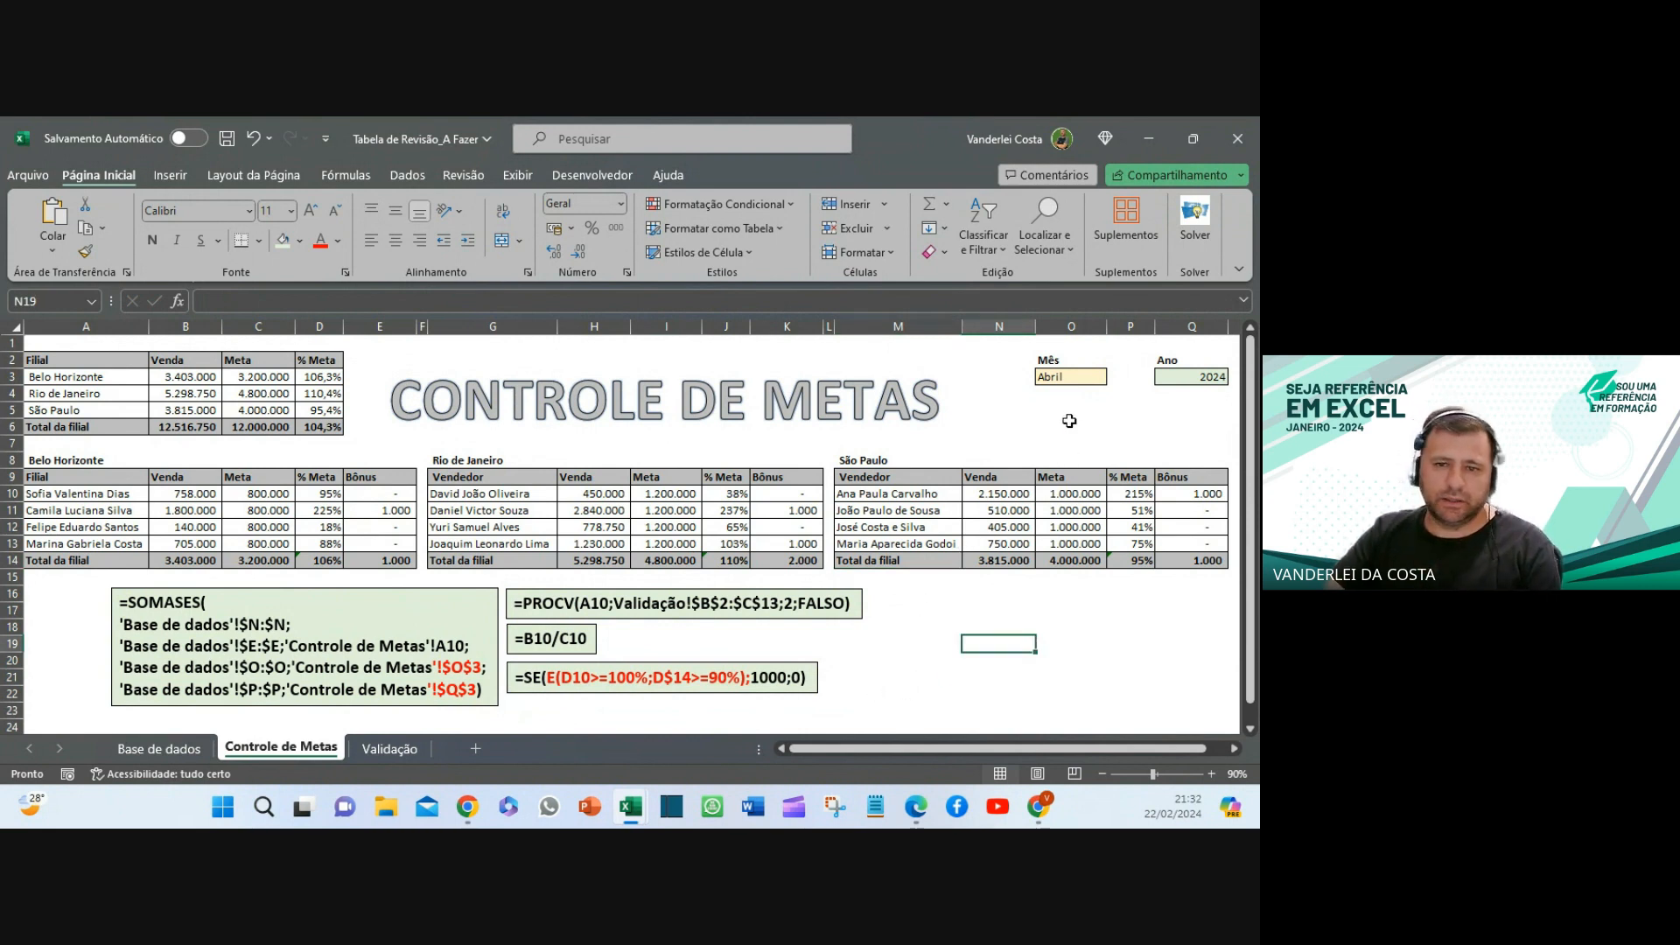
pyautogui.click(1073, 380)
pyautogui.click(1115, 378)
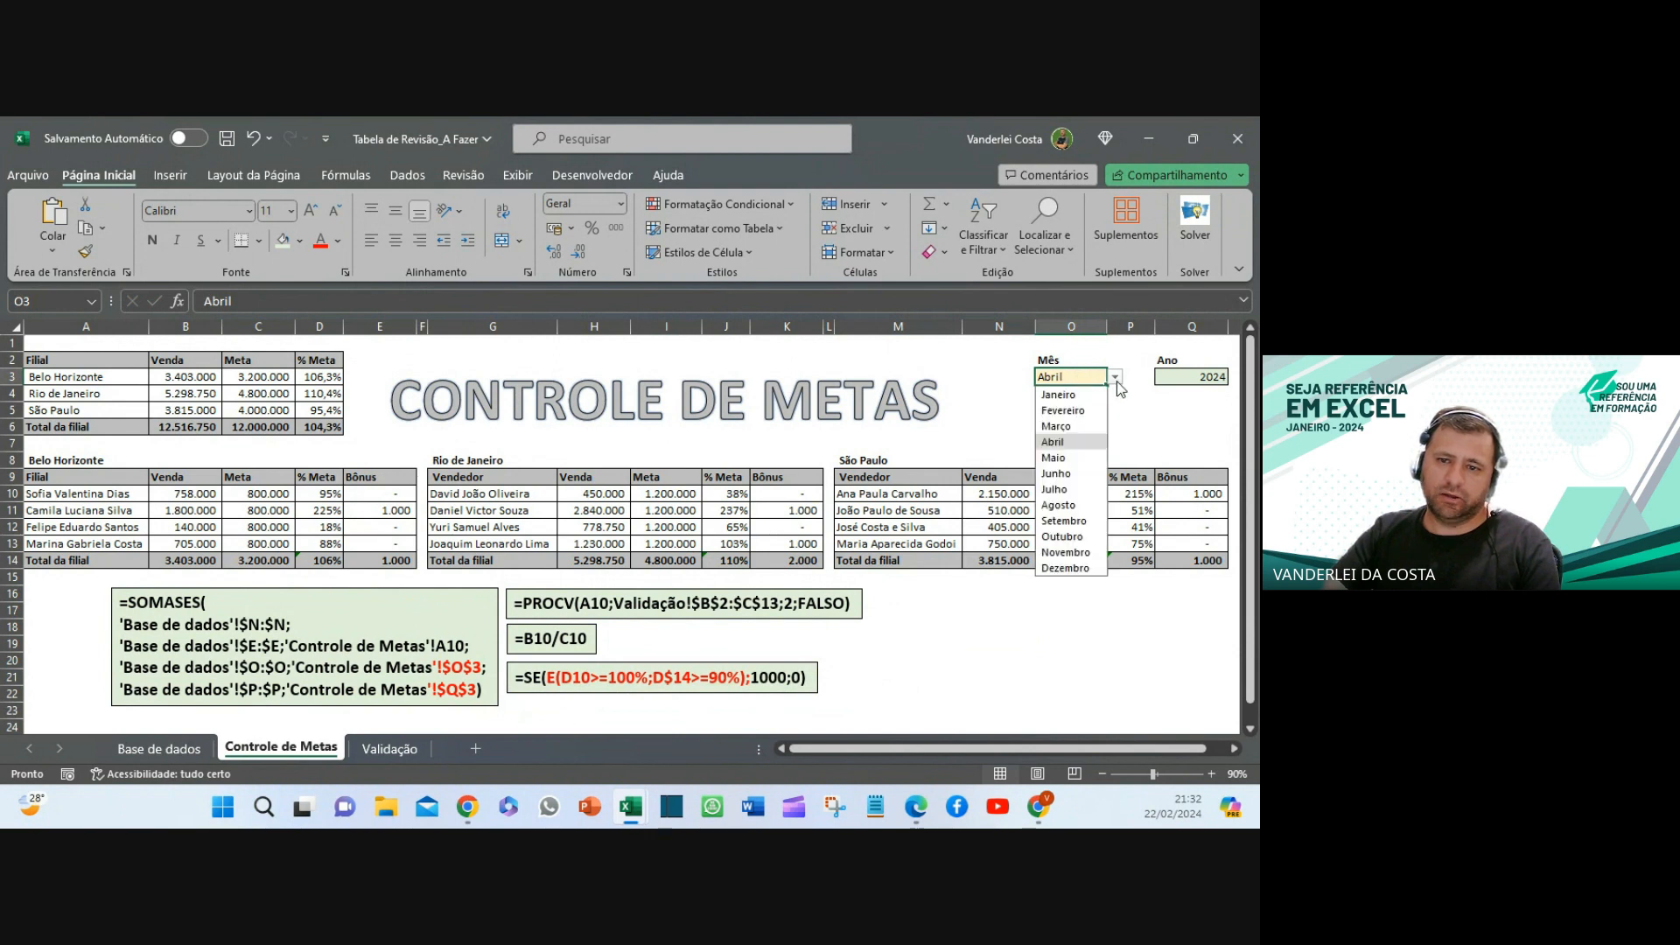
pyautogui.click(1118, 385)
pyautogui.click(1170, 374)
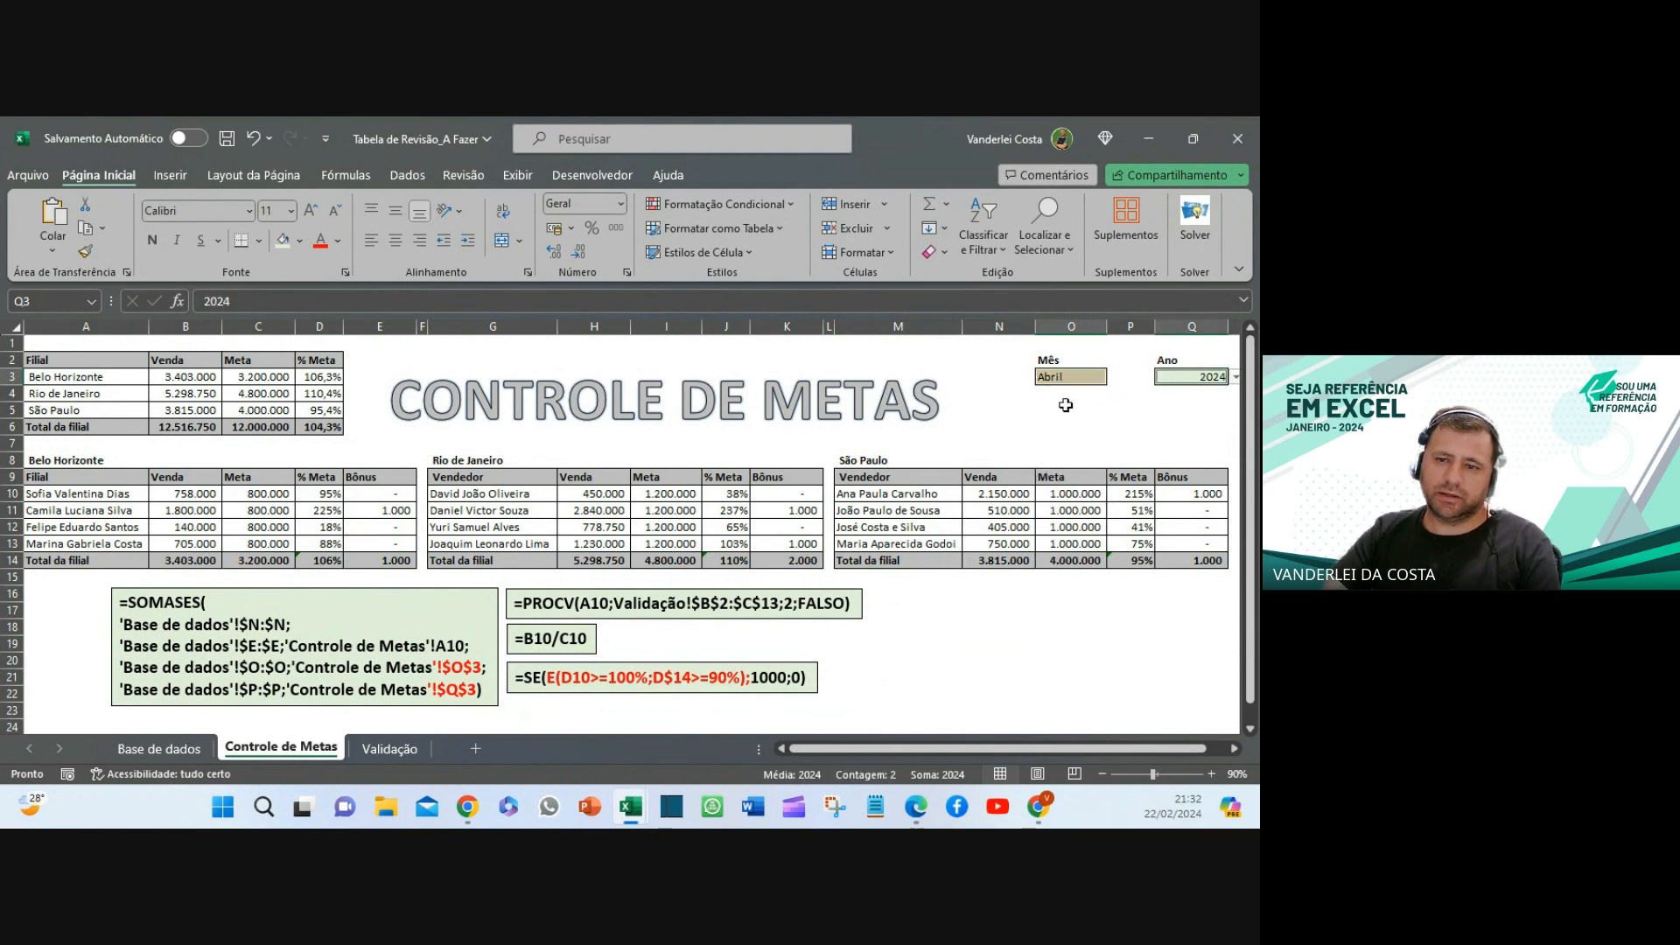
pyautogui.click(1238, 378)
pyautogui.click(1238, 378)
pyautogui.click(1076, 377)
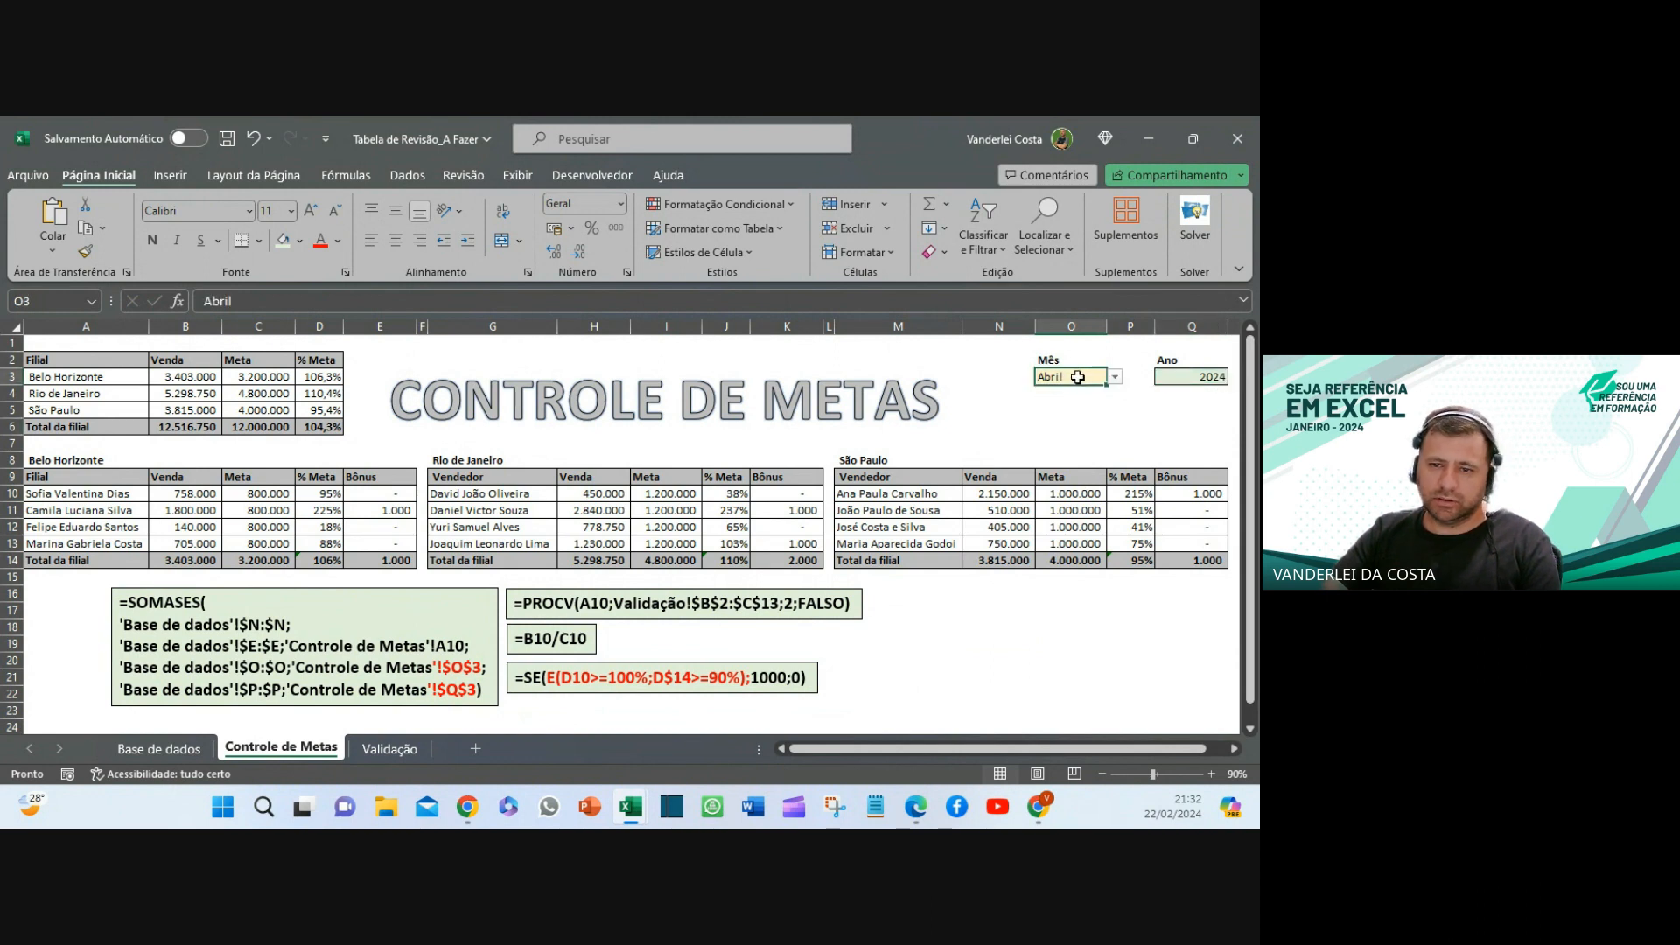
pyautogui.click(1186, 378)
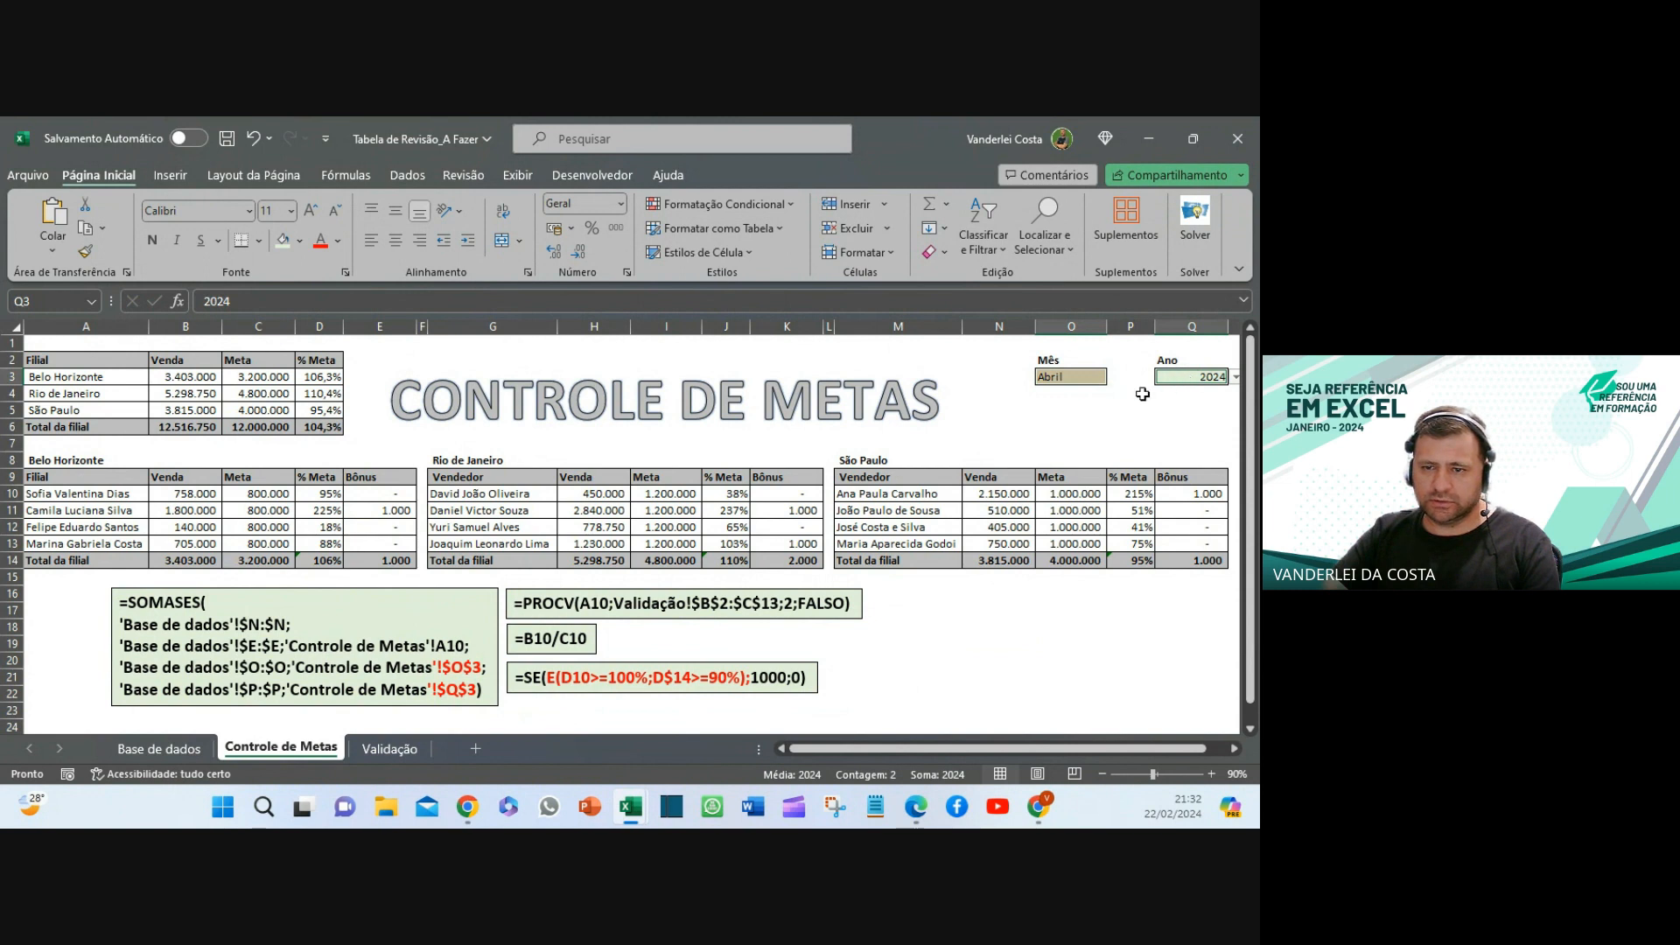
# - Allow editing of range O3:Q3, then protect the sheet with a password
pyautogui.click(466, 177)
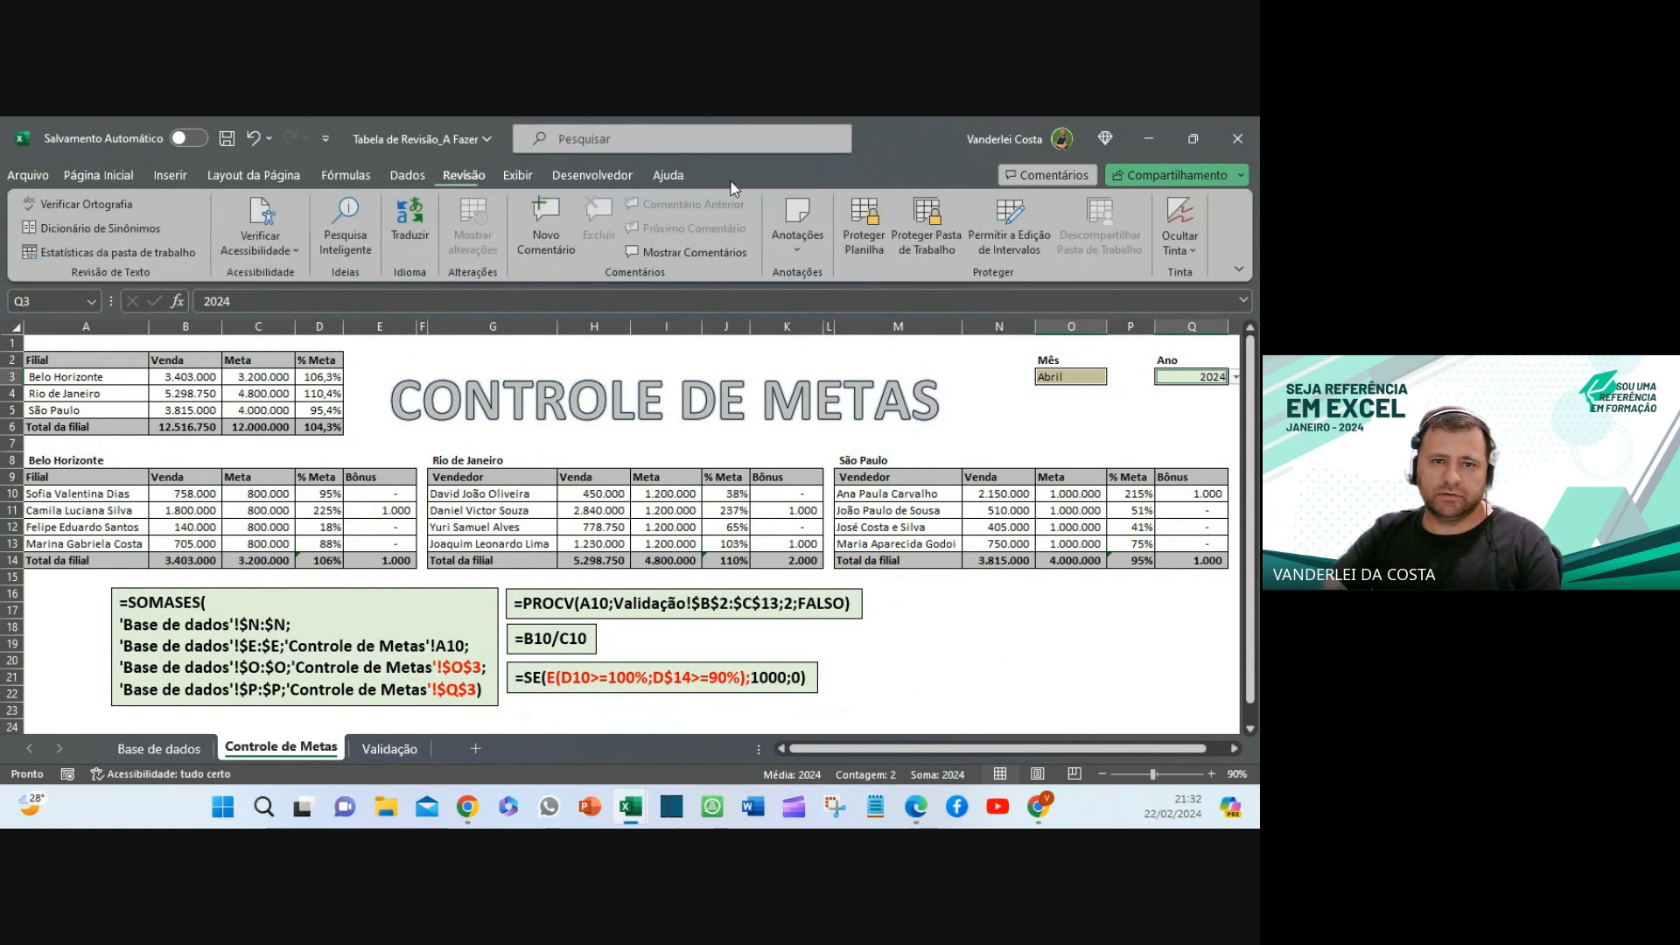
pyautogui.click(1011, 215)
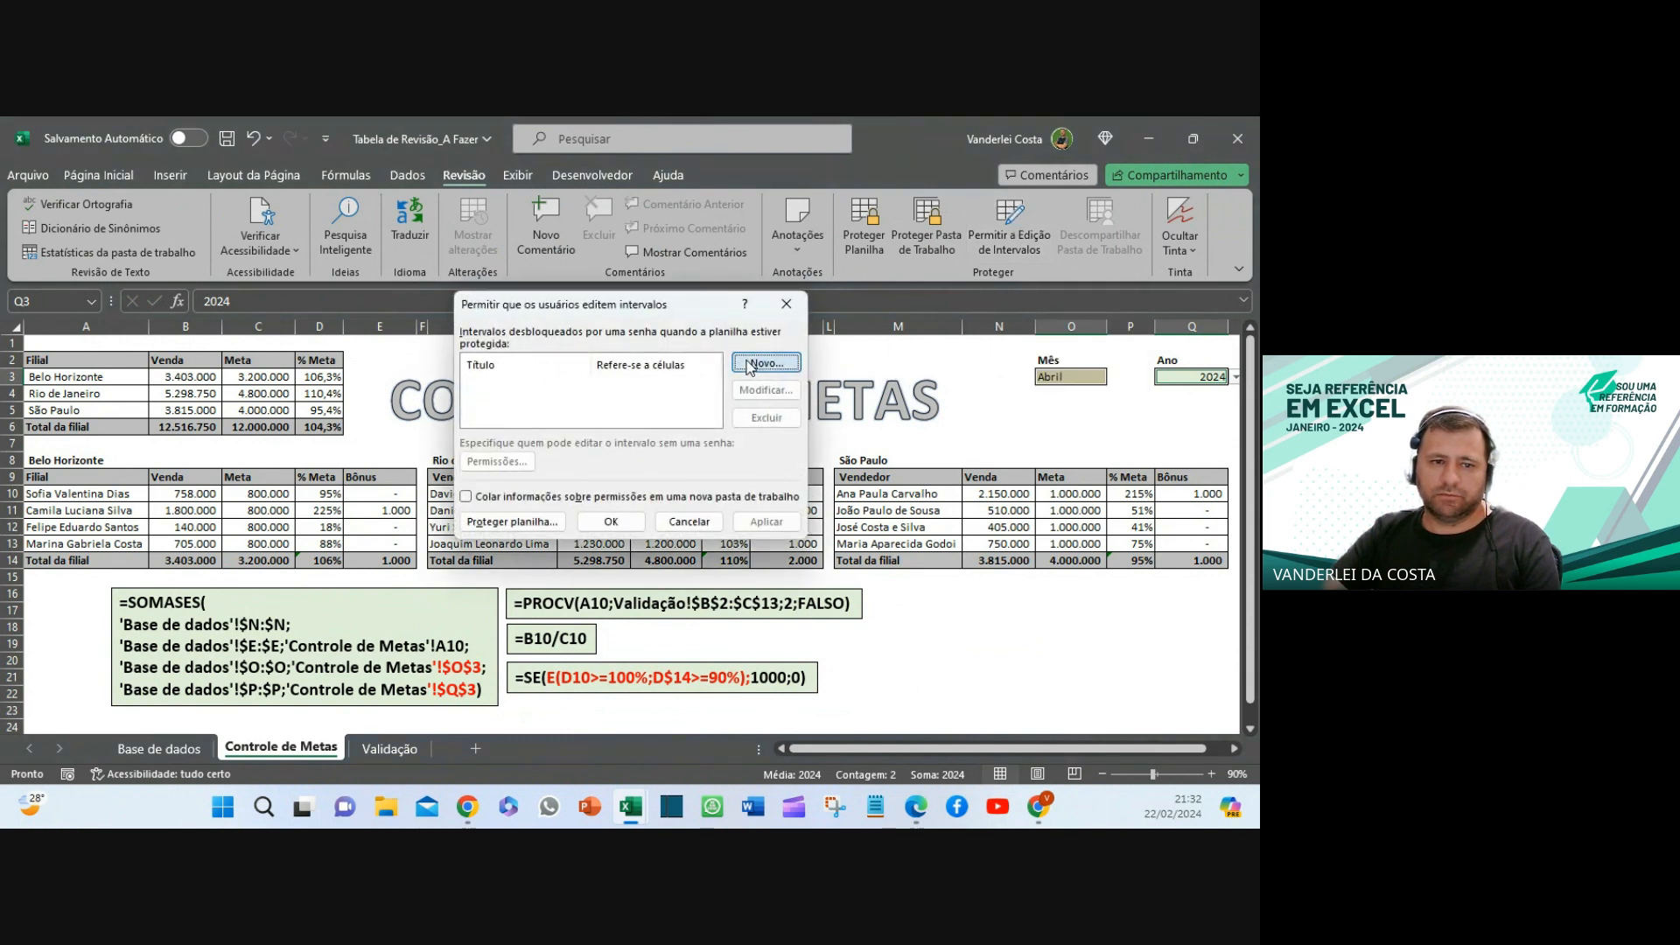
pyautogui.click(746, 366)
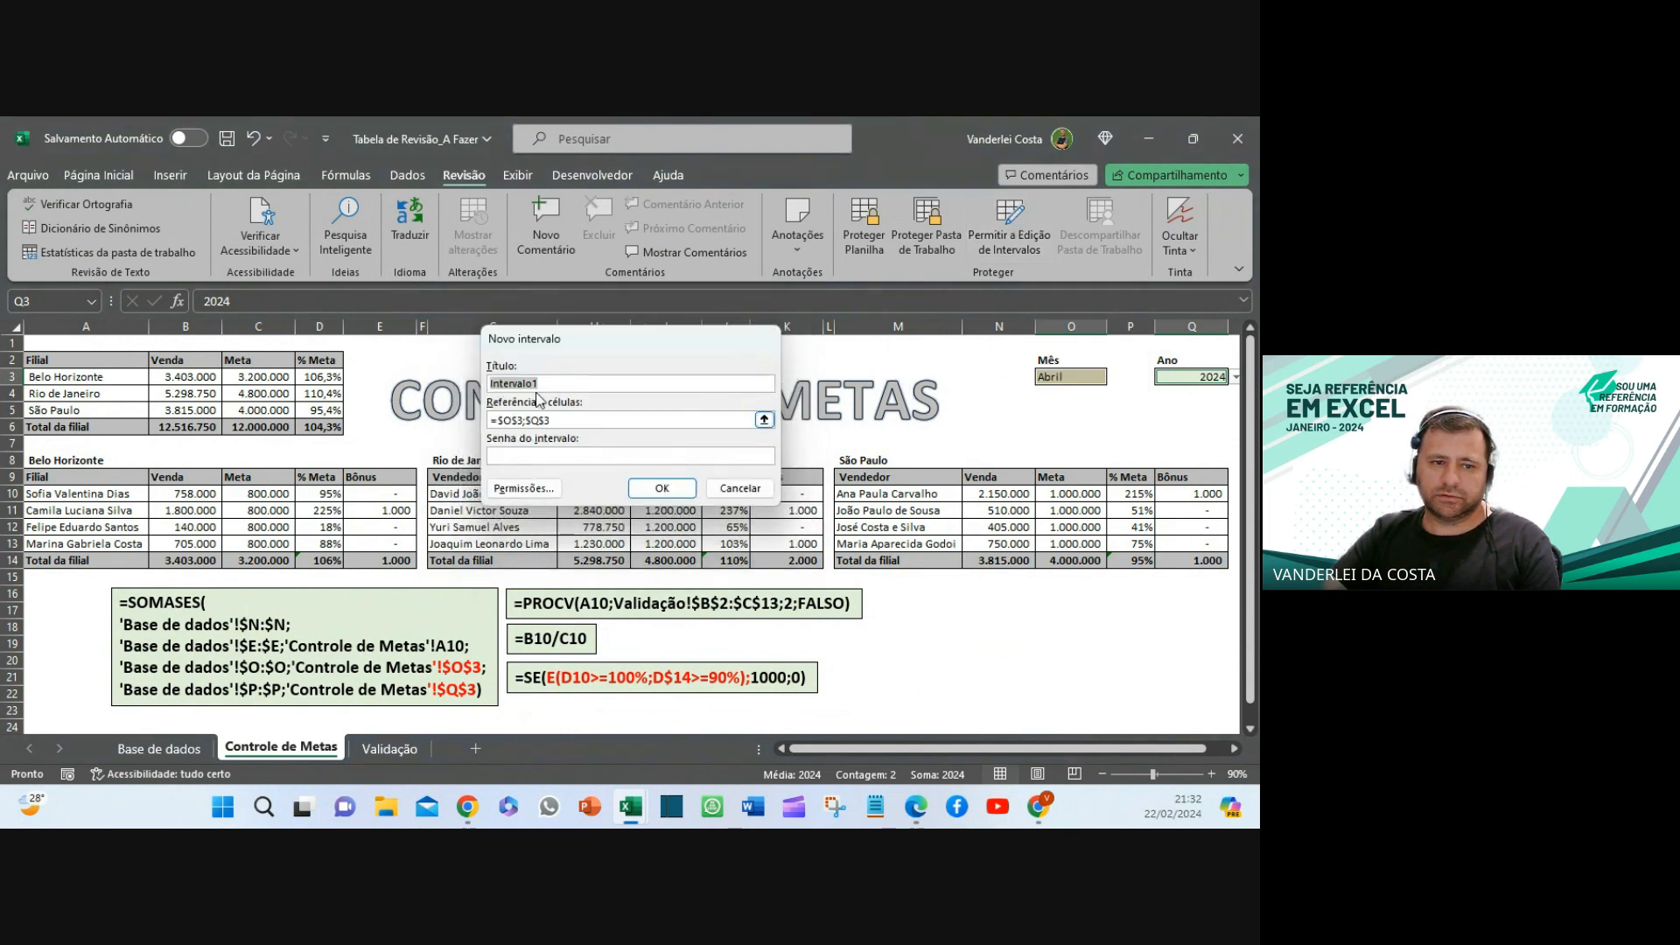
pyautogui.click(667, 488)
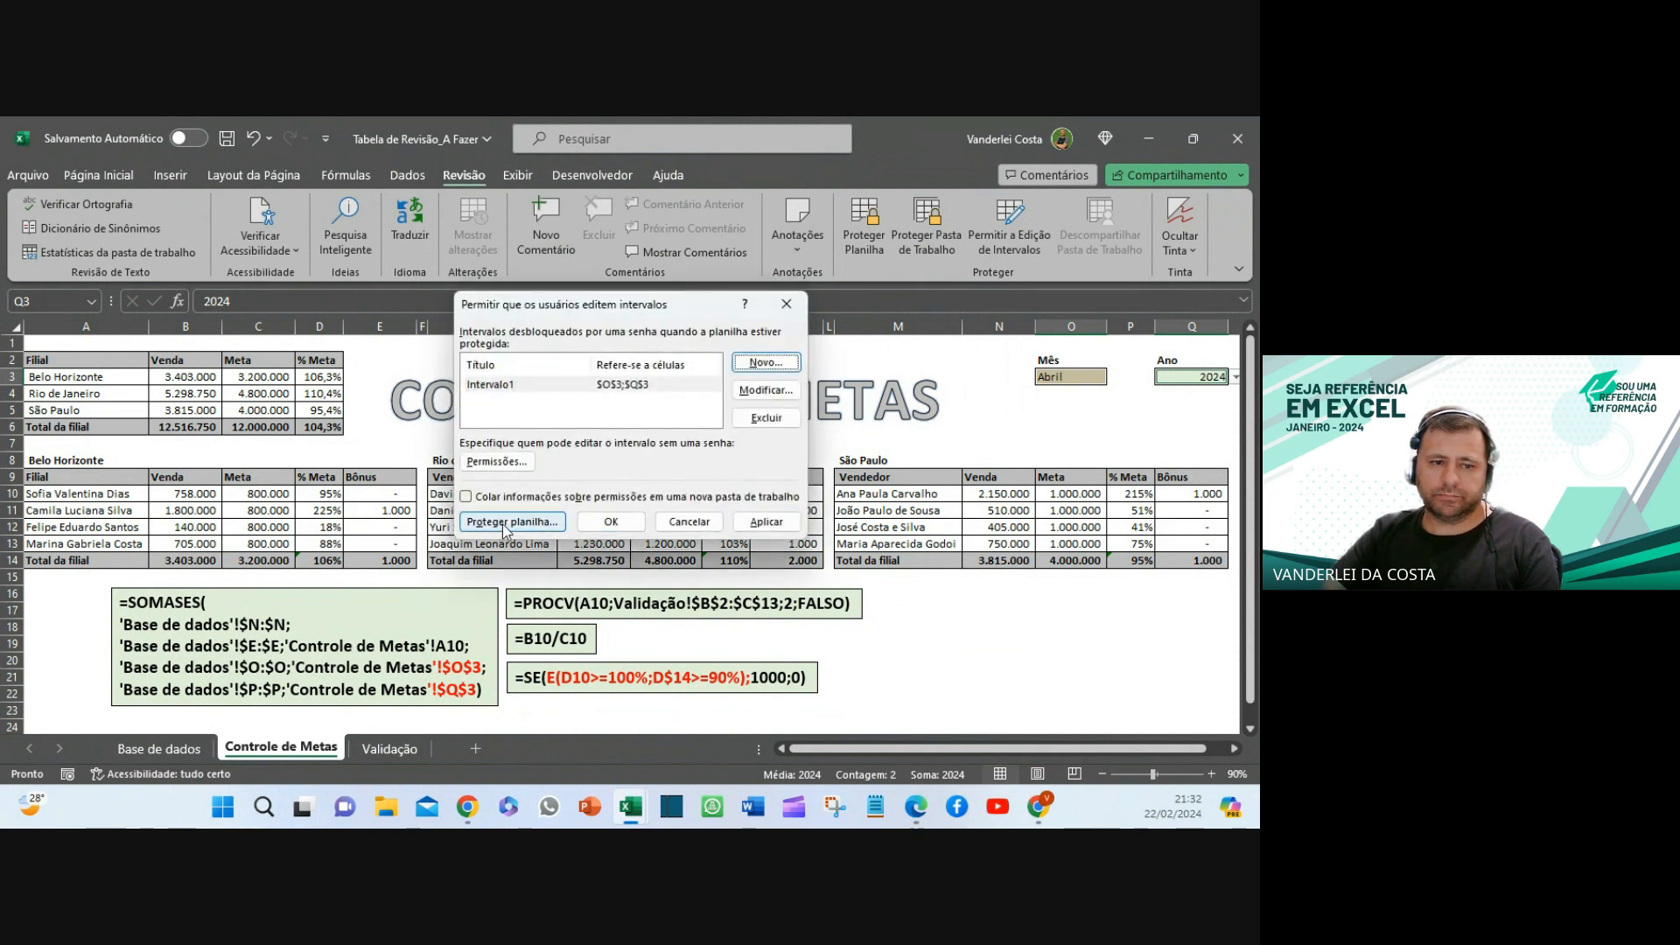
pyautogui.click(513, 521)
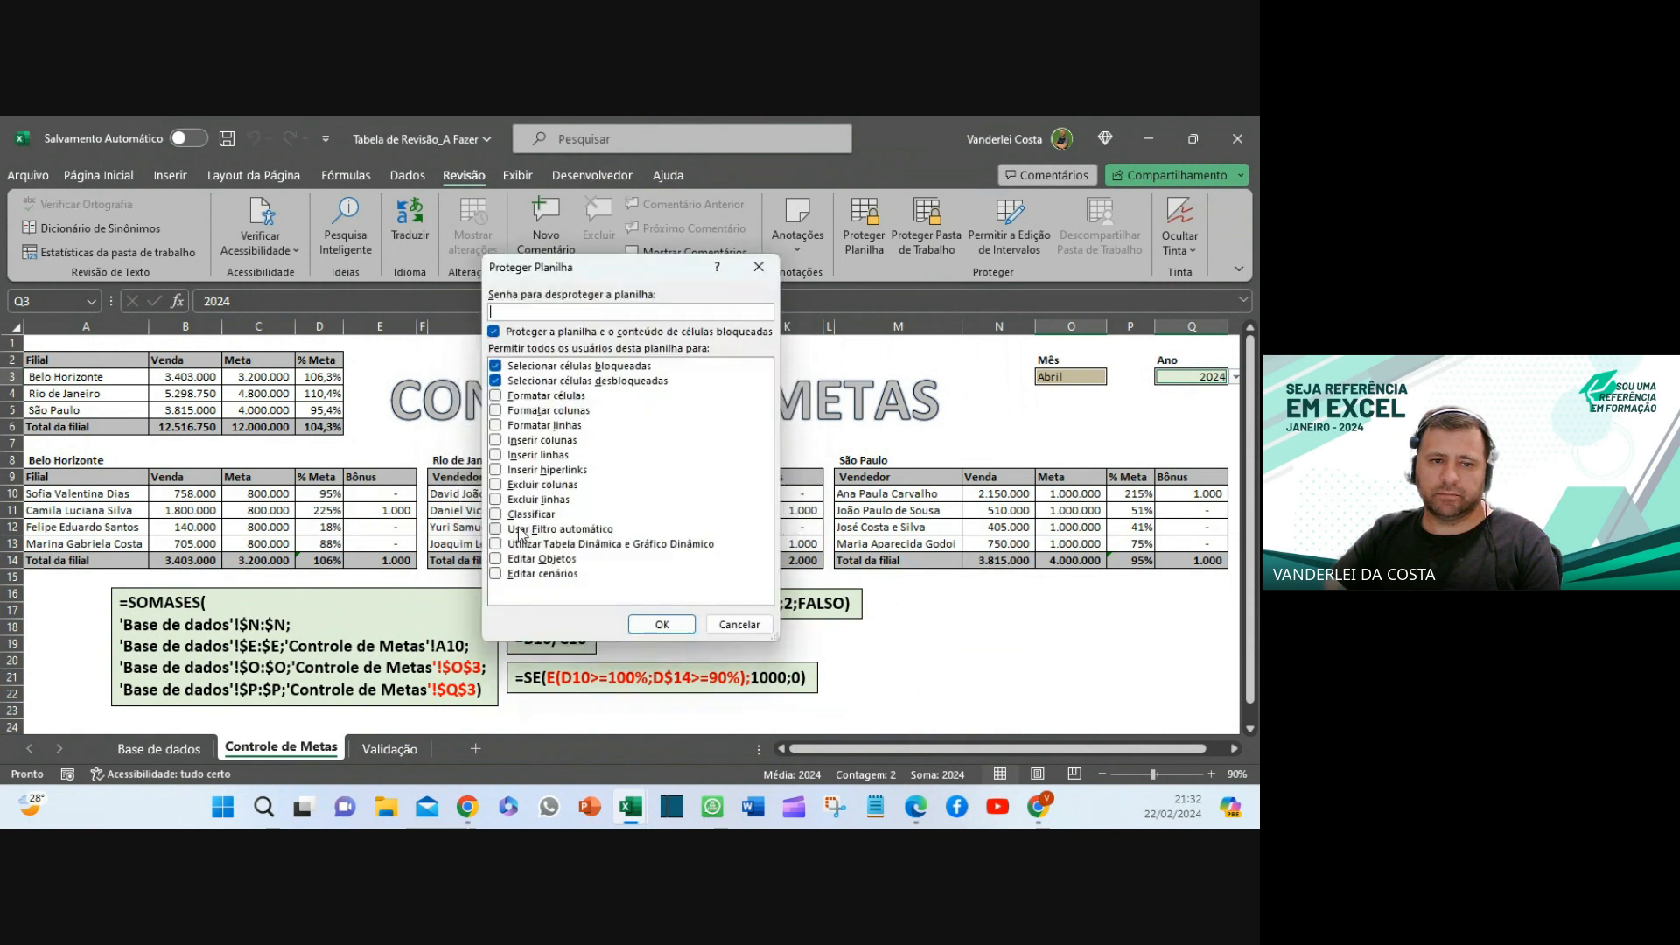
pyautogui.write('12')
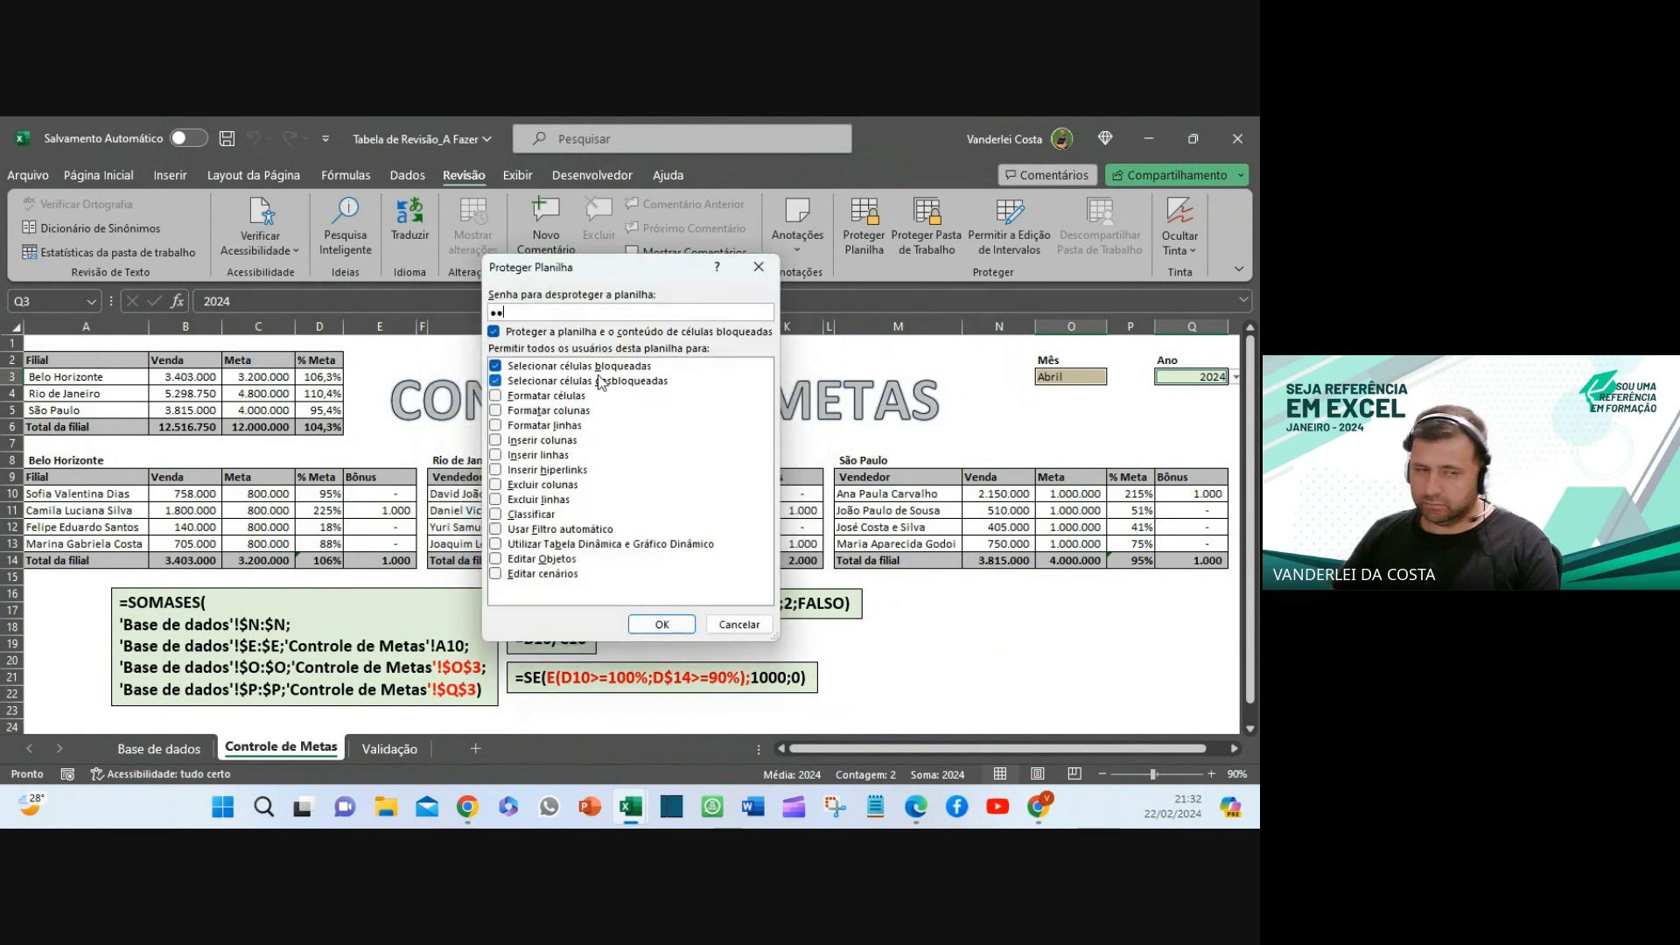
pyautogui.write('3')
pyautogui.press('Return')
pyautogui.write('123')
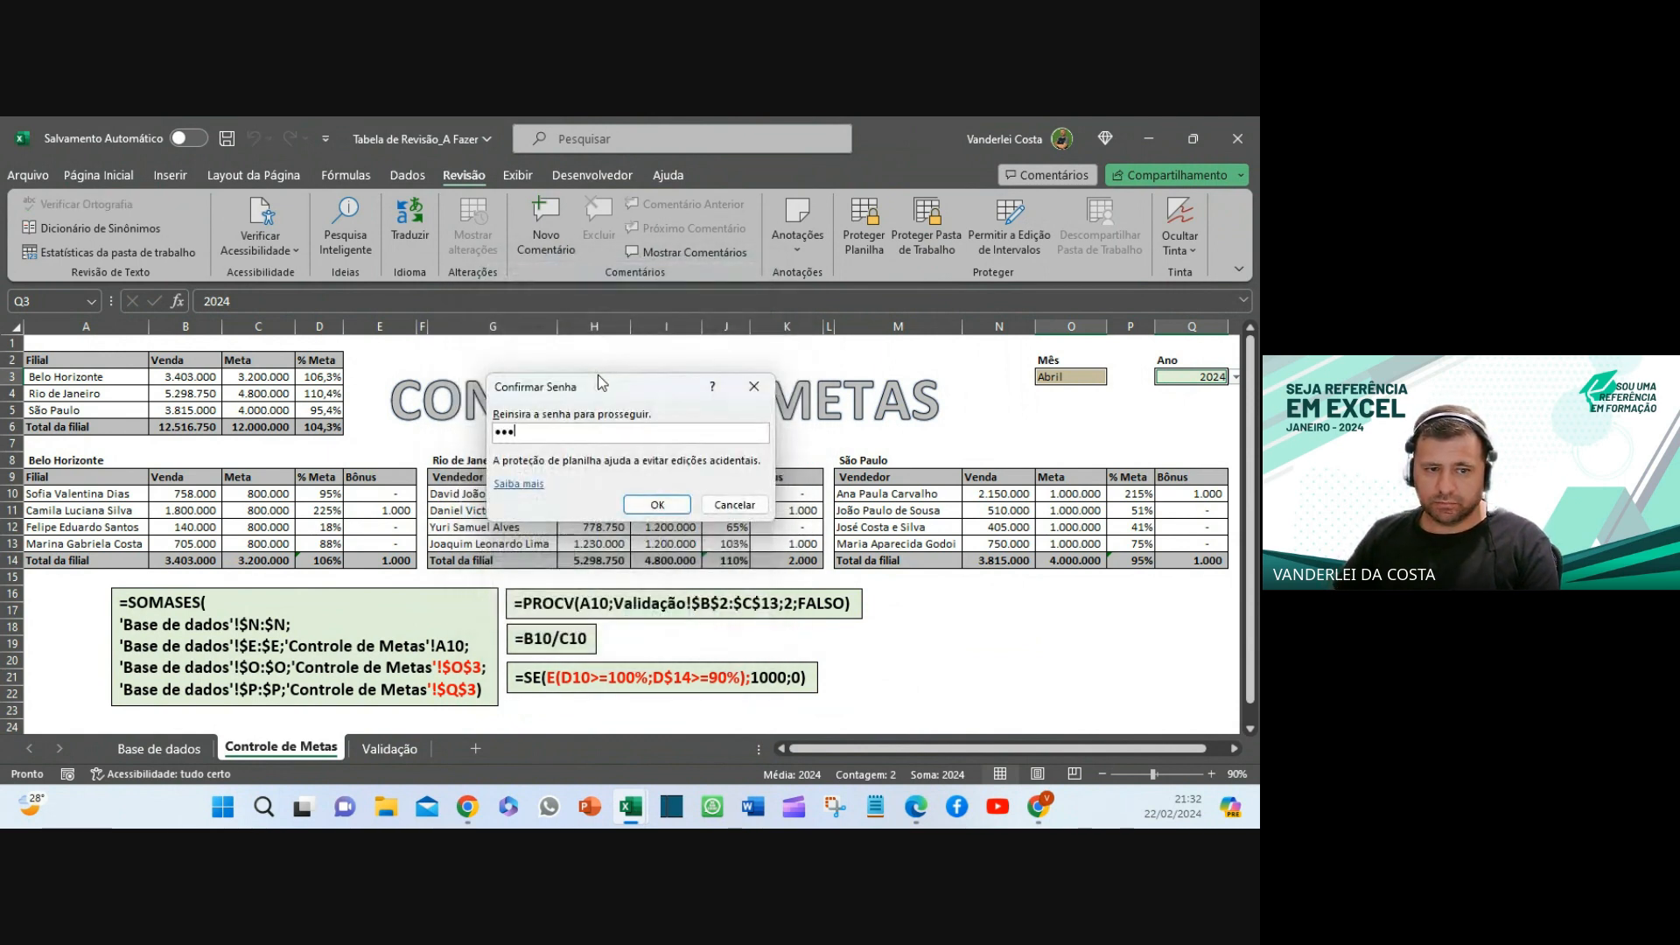
pyautogui.press('Return')
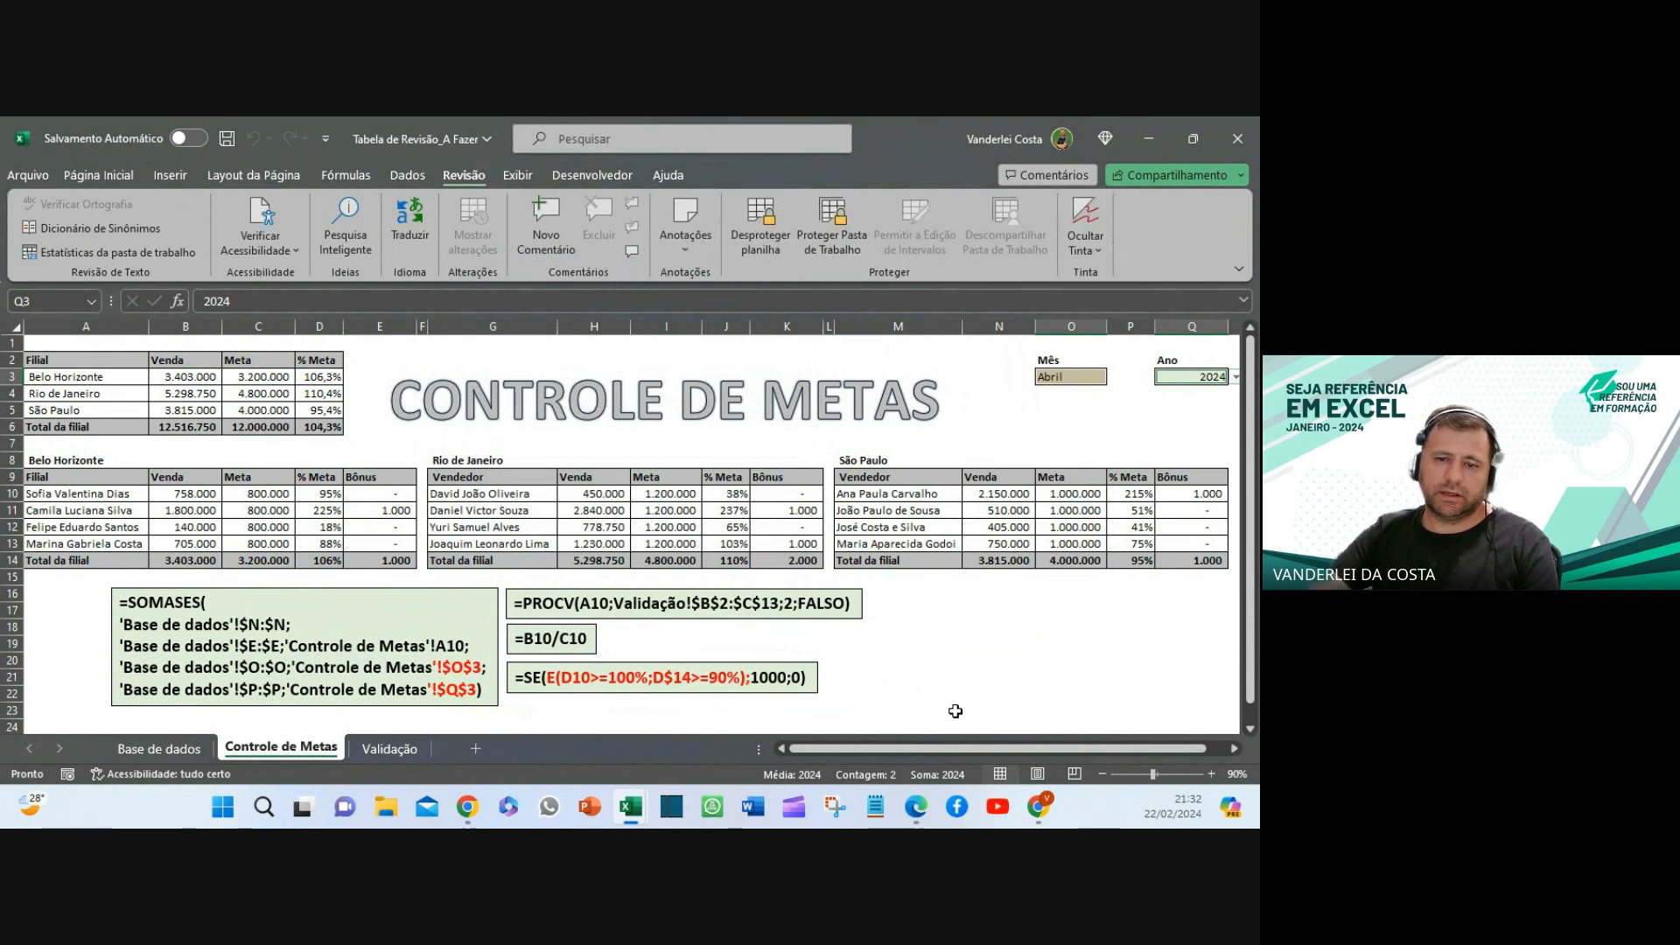
# - Try editing locked cells on the protected sheet and dismiss the warning
pyautogui.click(916, 692)
pyautogui.doubleClick(959, 508)
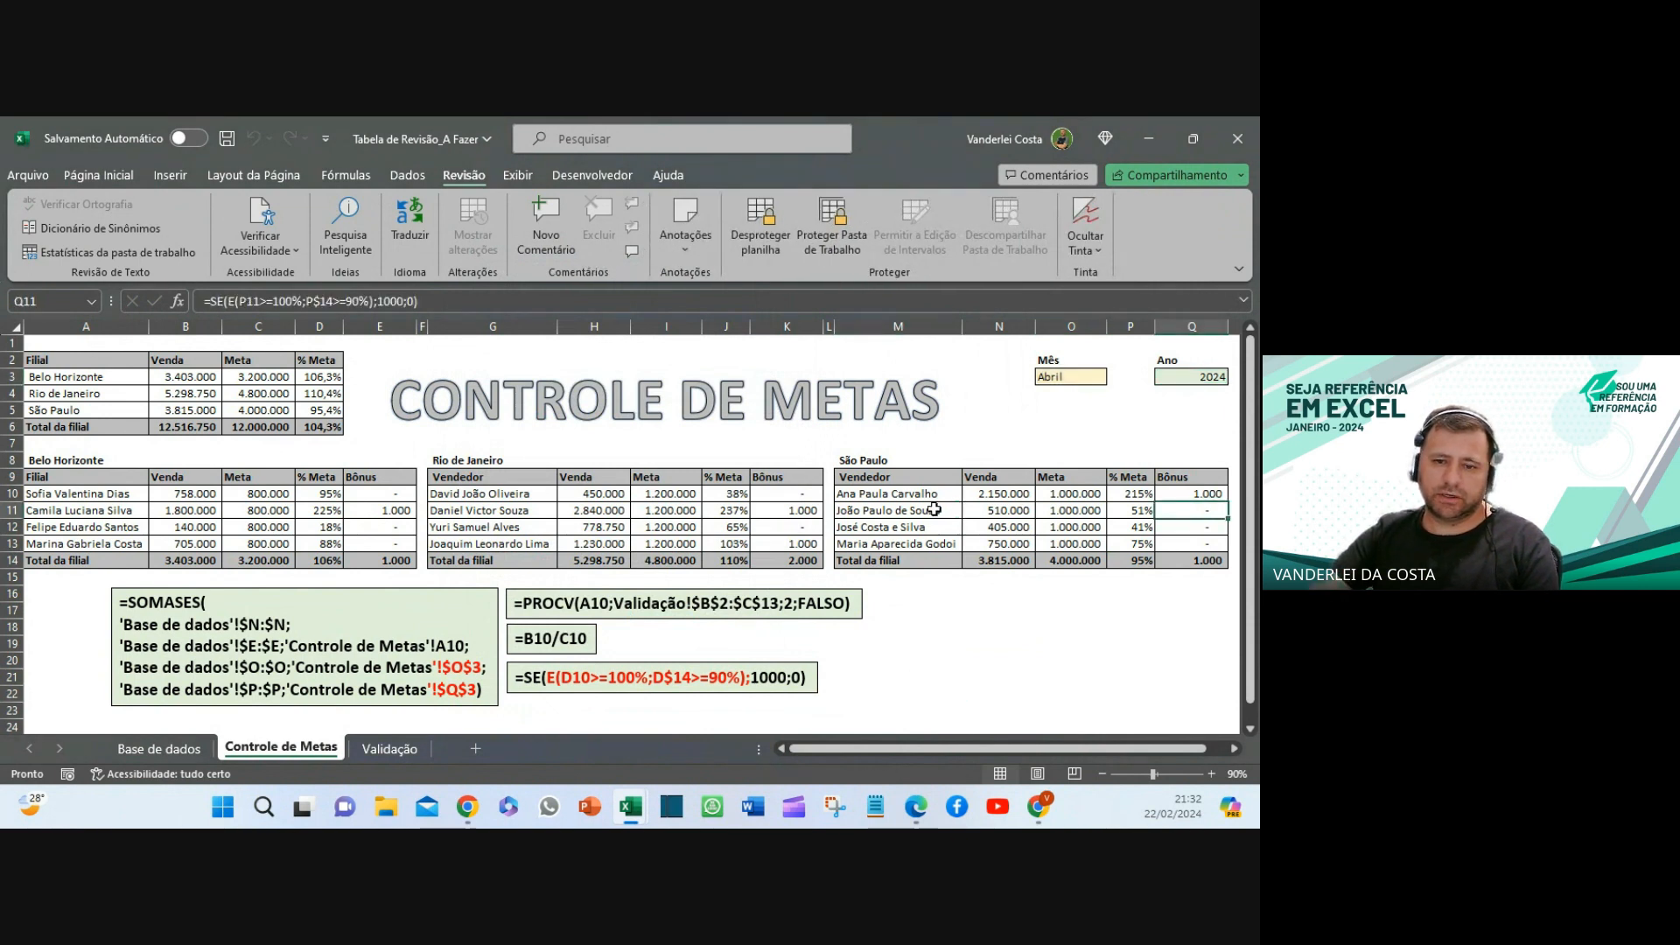
pyautogui.doubleClick(934, 510)
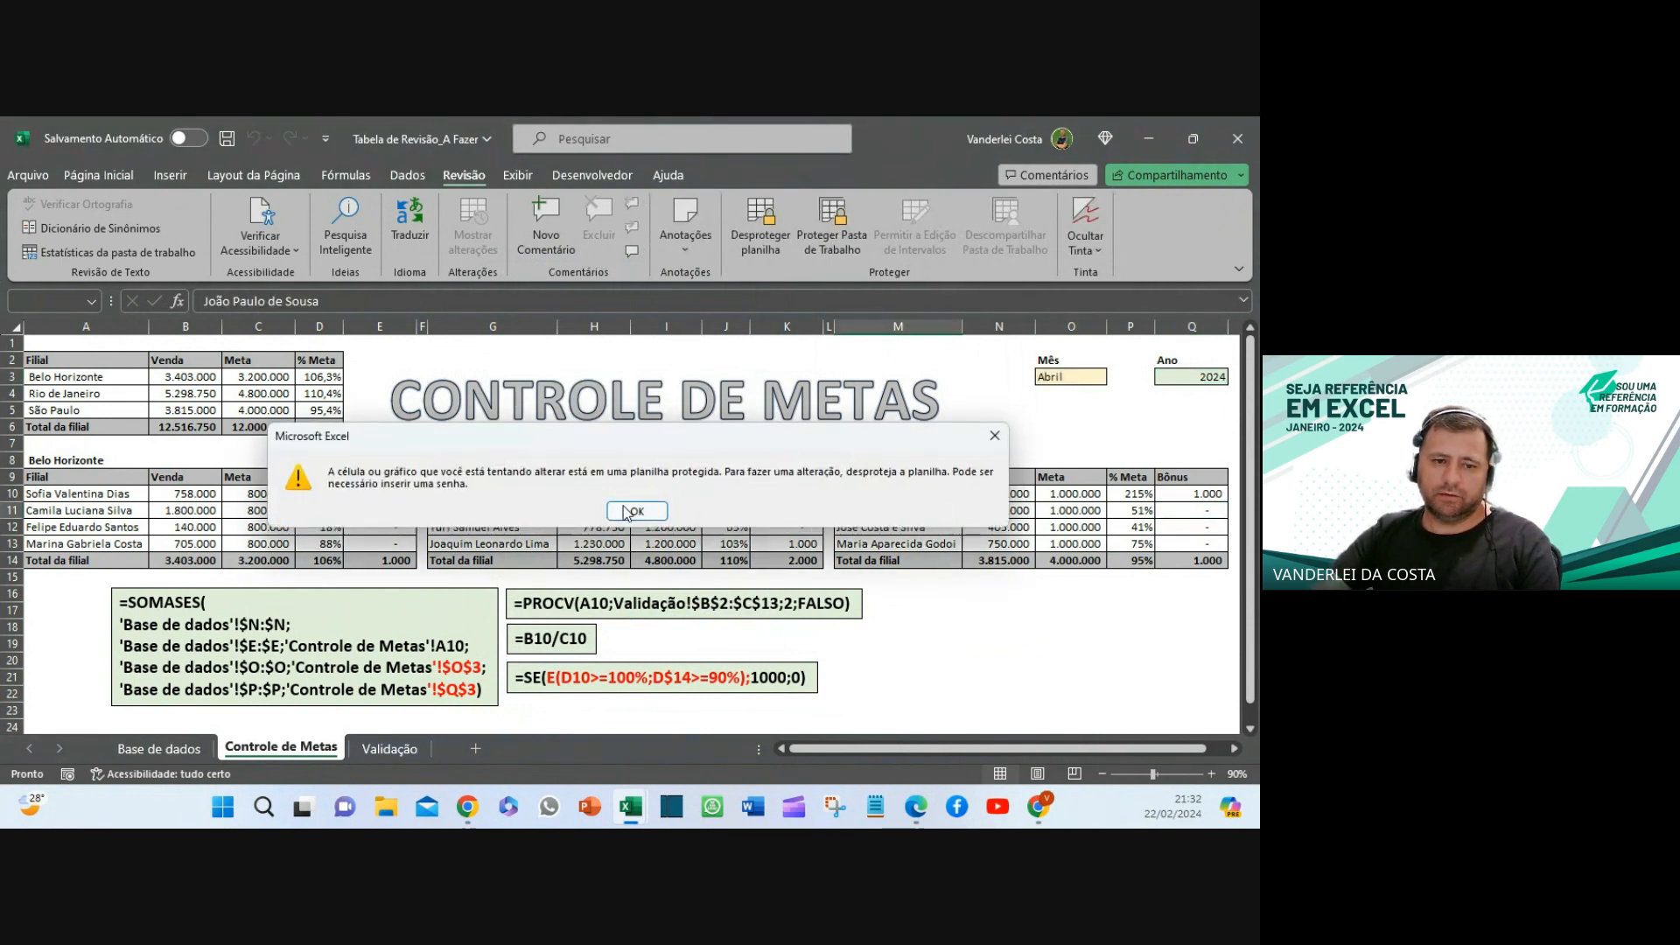
pyautogui.click(627, 513)
# - Set Mês to Julho, keep Ano at 2024, and go to the Base de dados sheet
pyautogui.click(1089, 378)
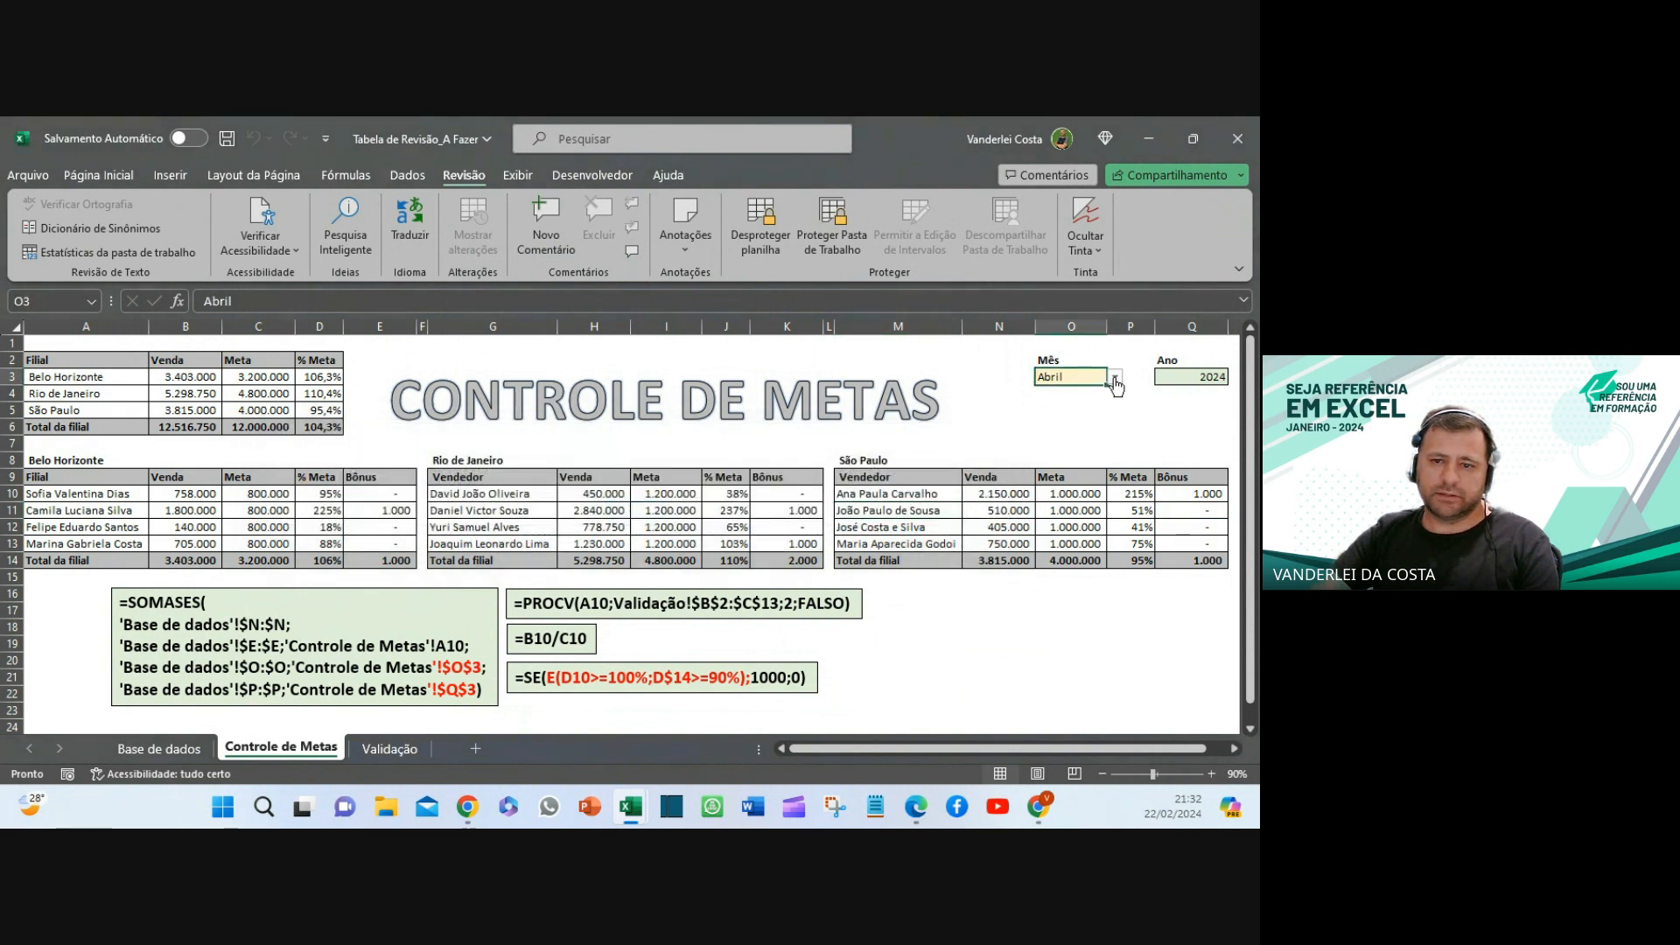
pyautogui.click(1115, 378)
pyautogui.click(1069, 487)
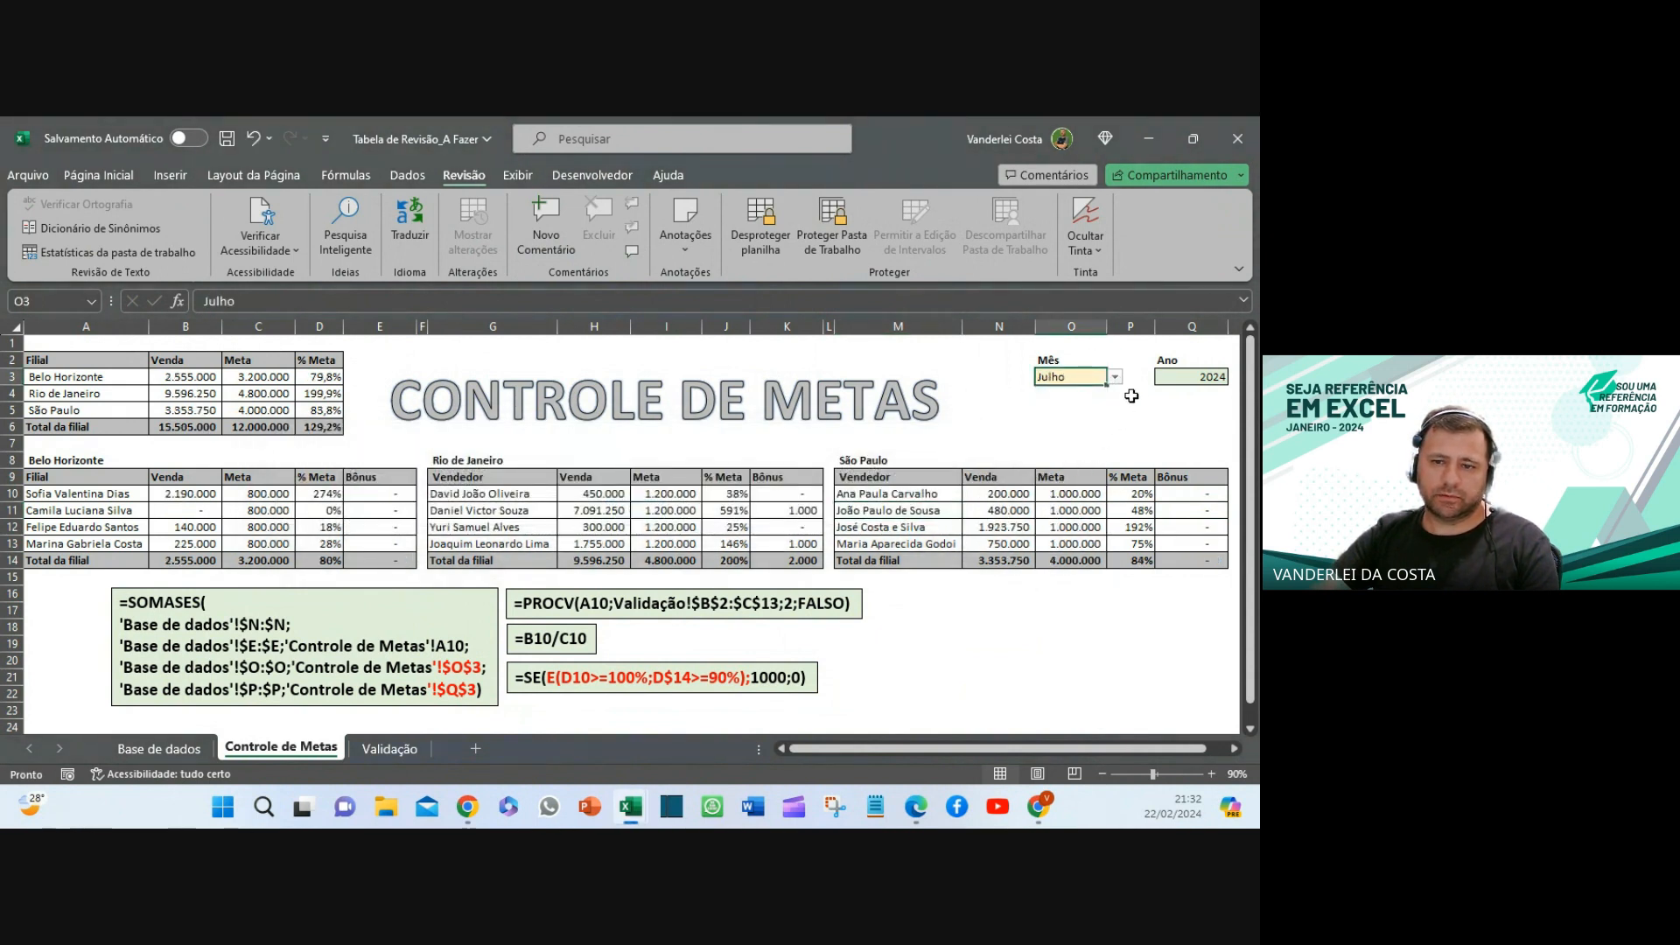
pyautogui.click(1203, 381)
pyautogui.click(1232, 378)
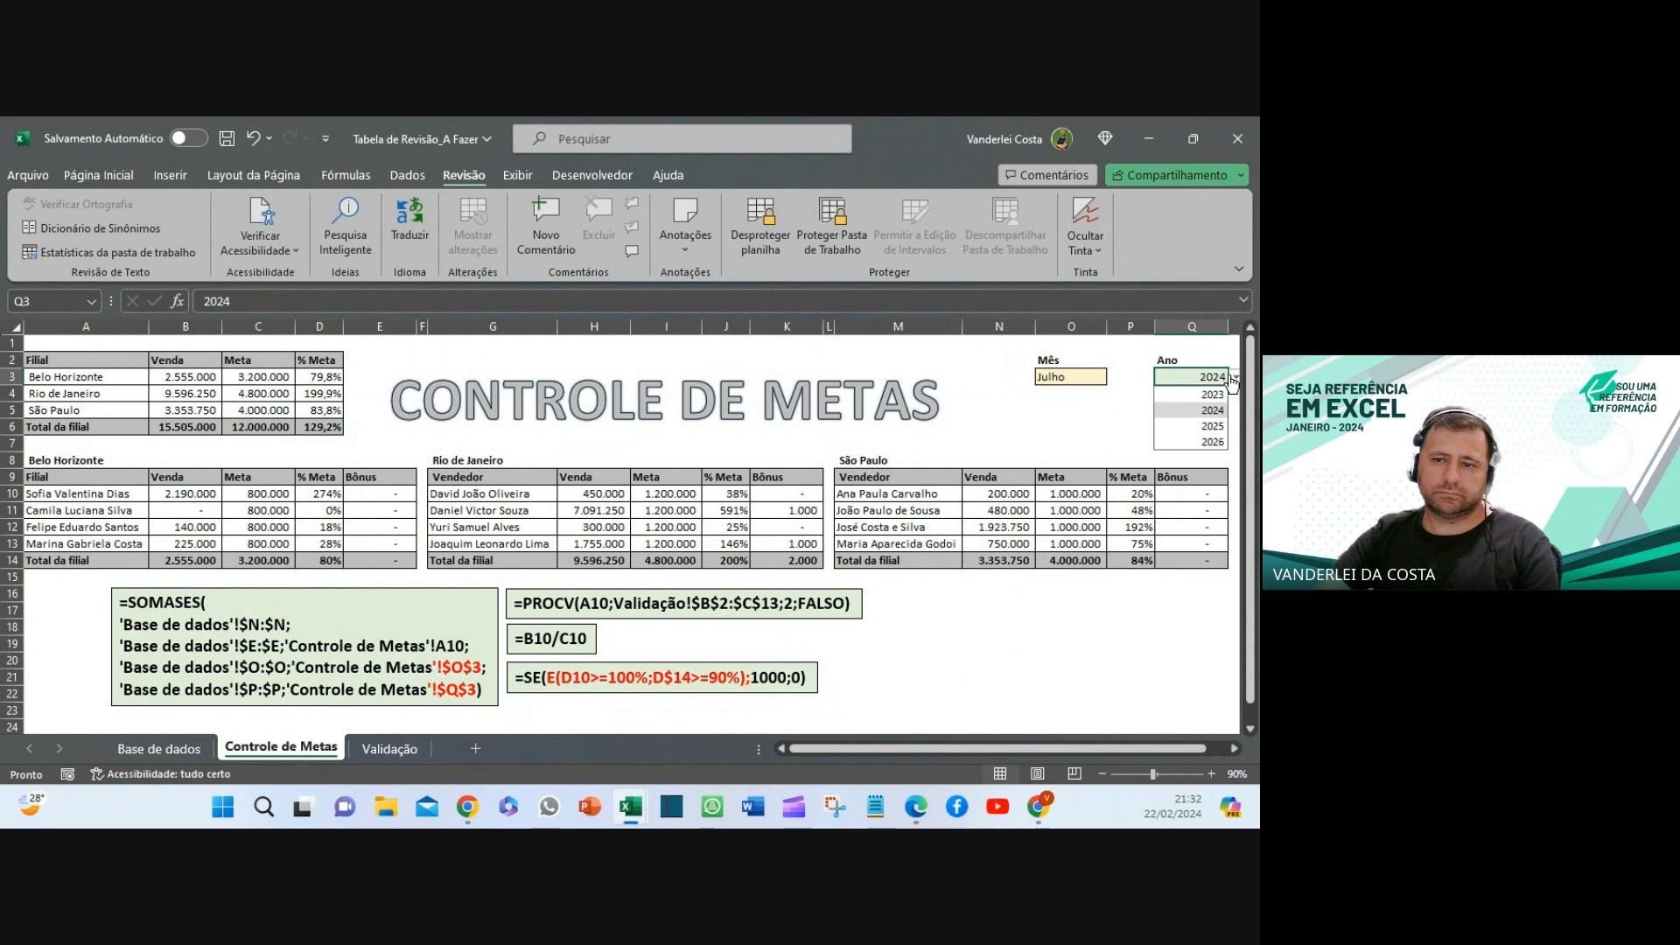
pyautogui.click(1208, 410)
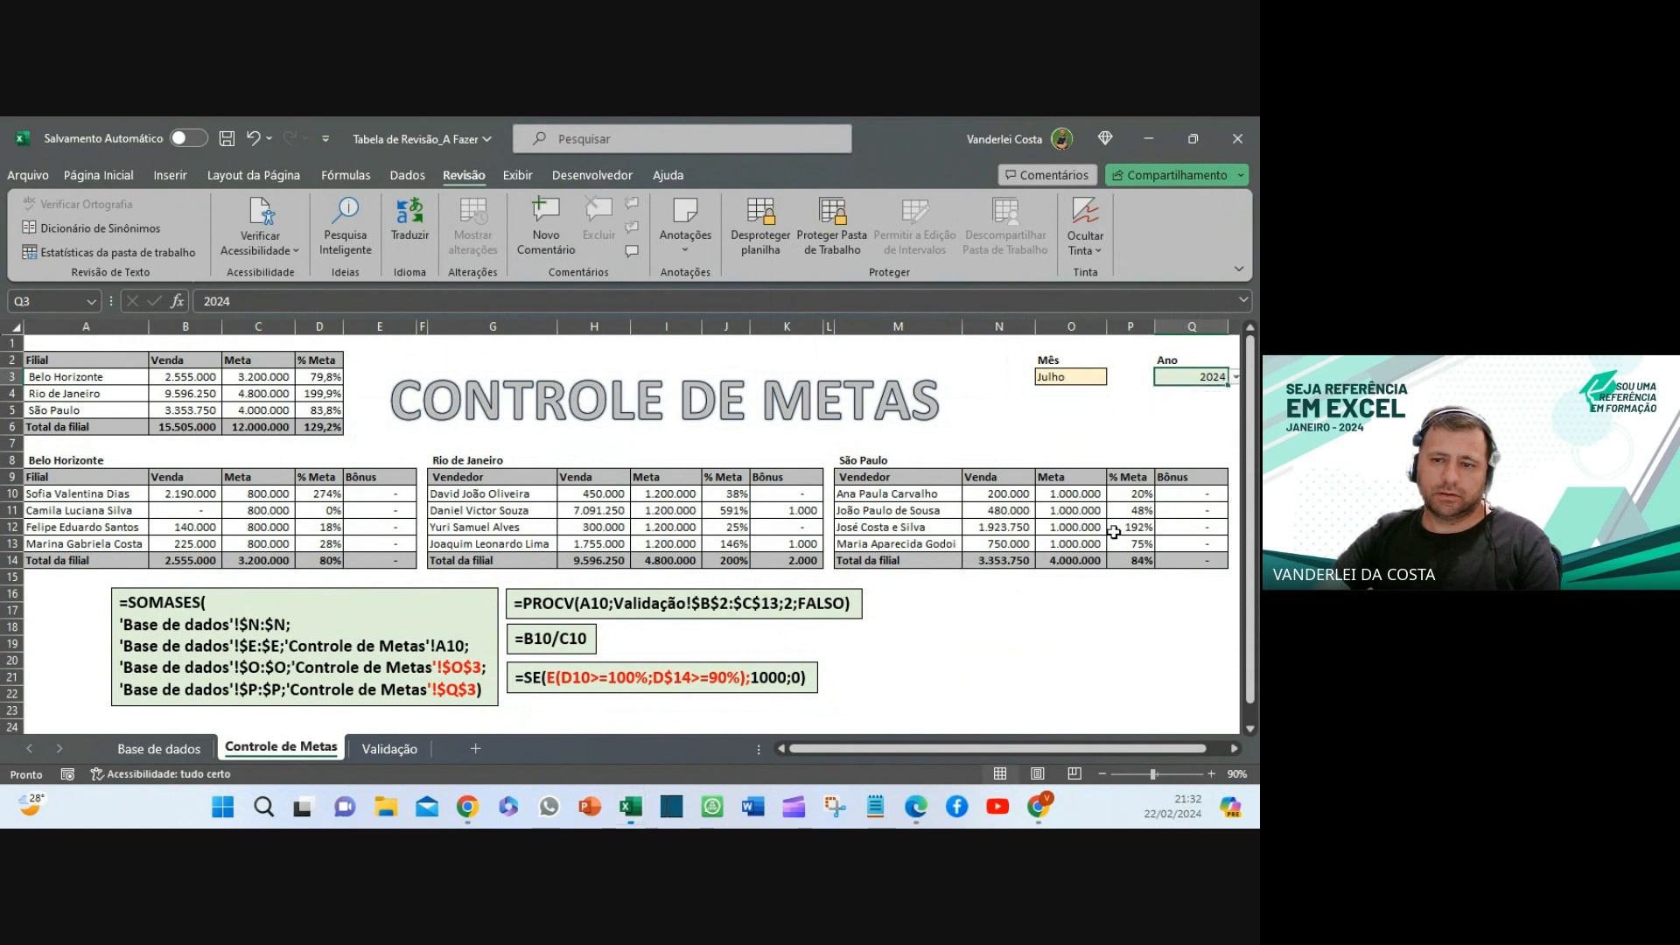
pyautogui.click(1060, 624)
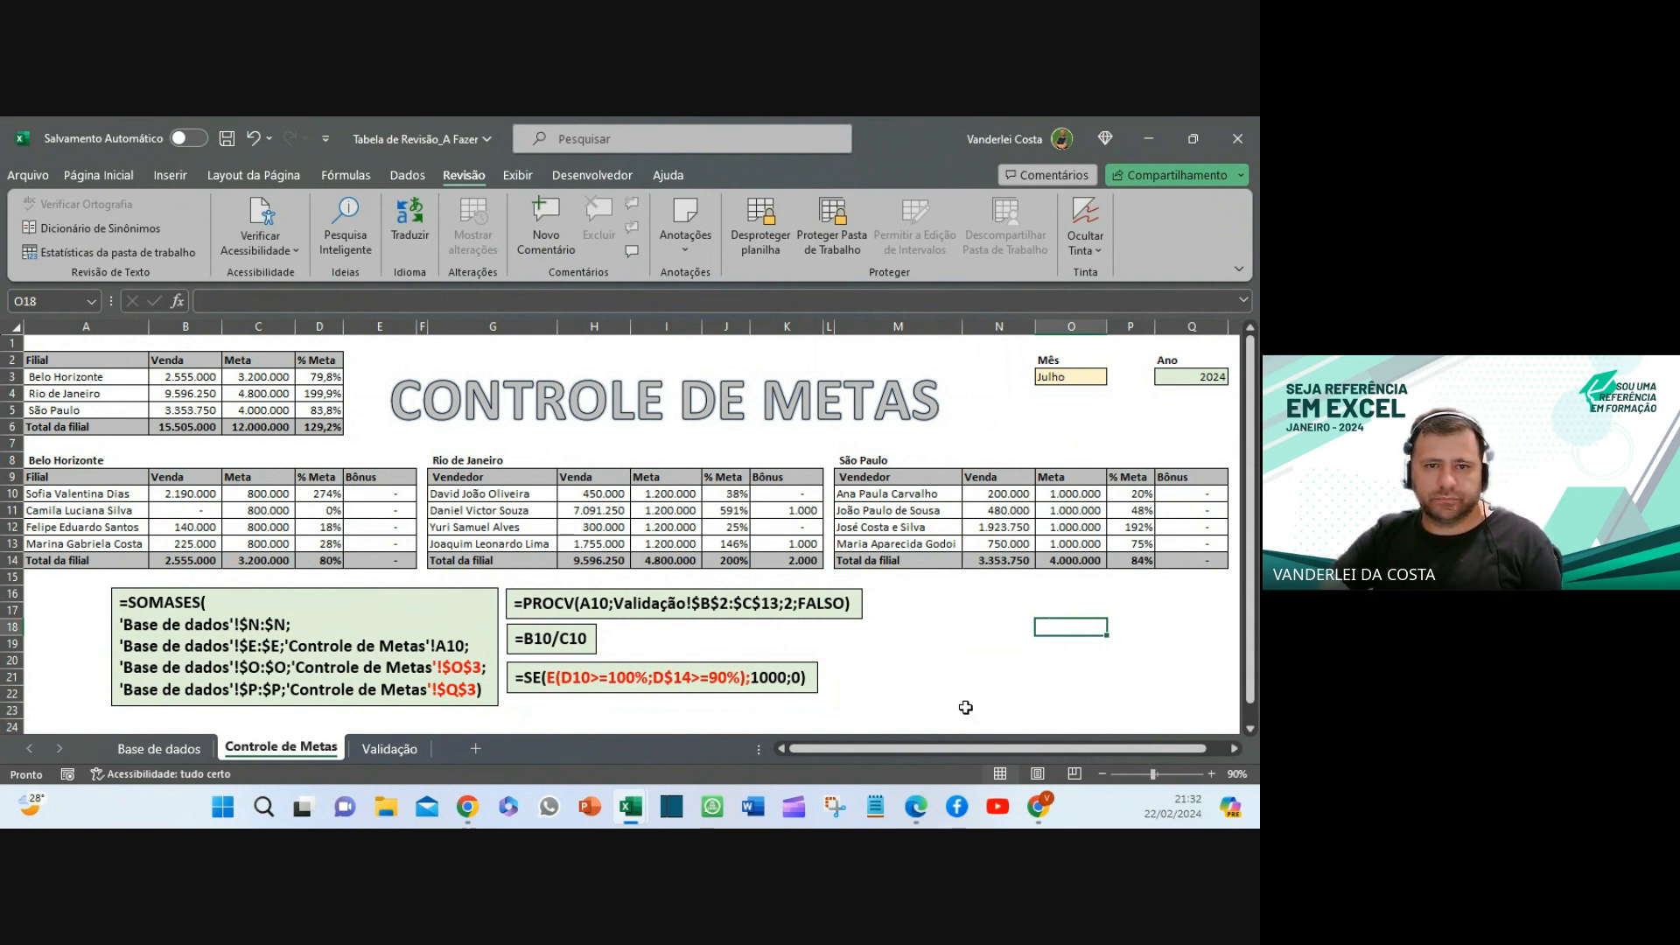
pyautogui.click(940, 691)
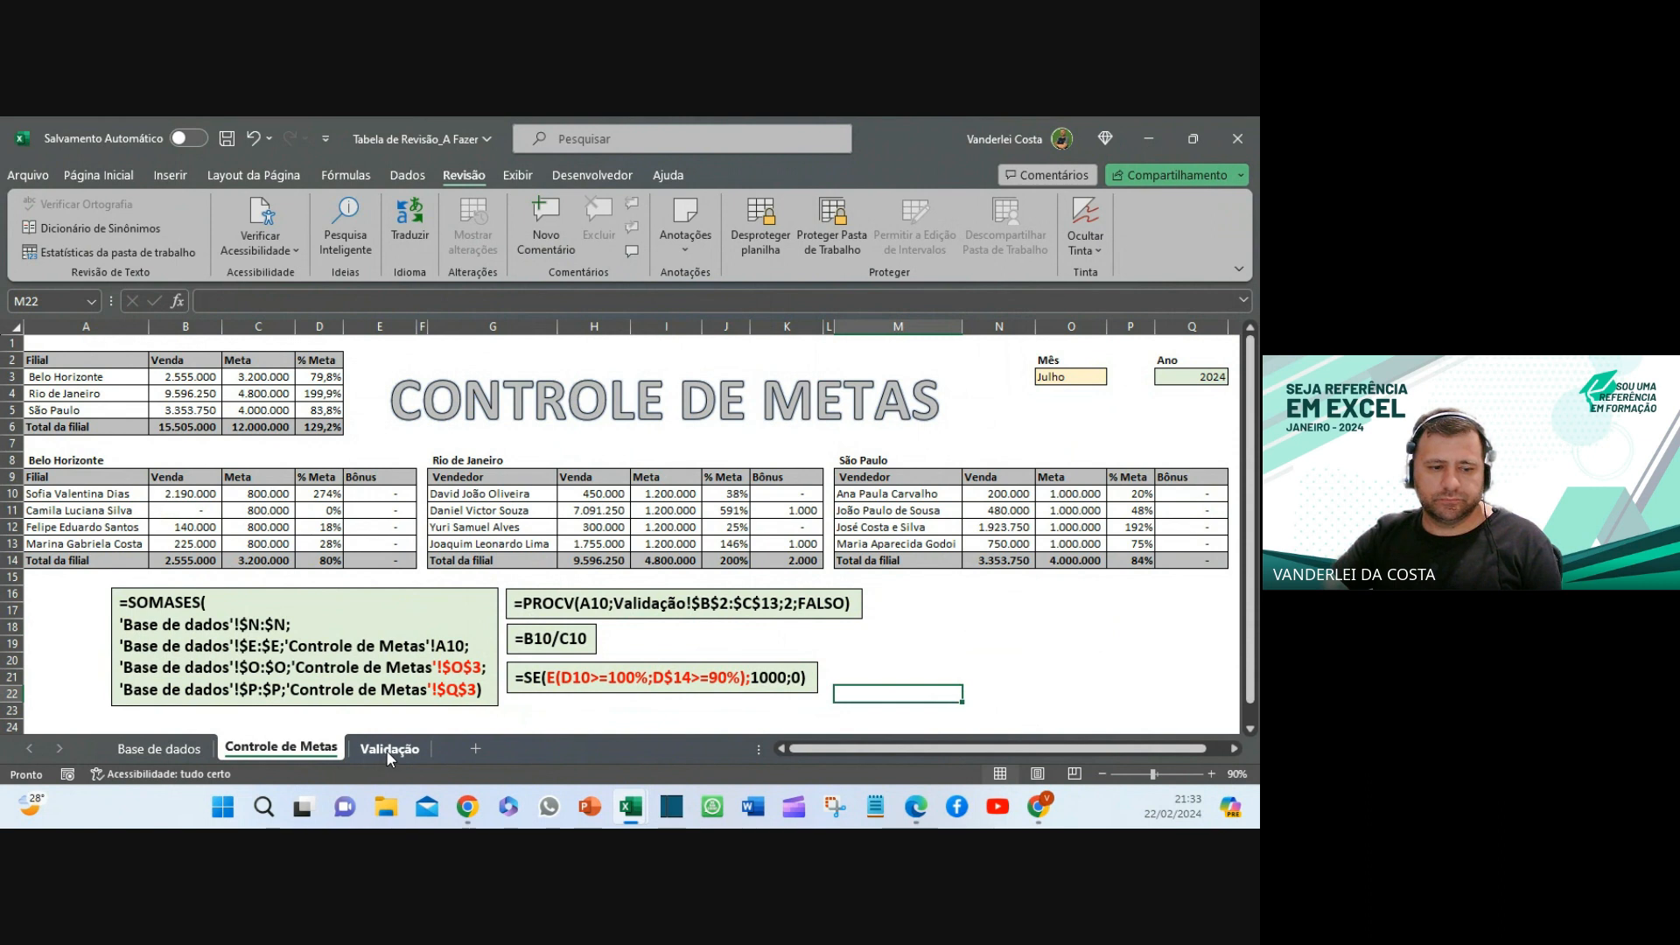
pyautogui.click(159, 748)
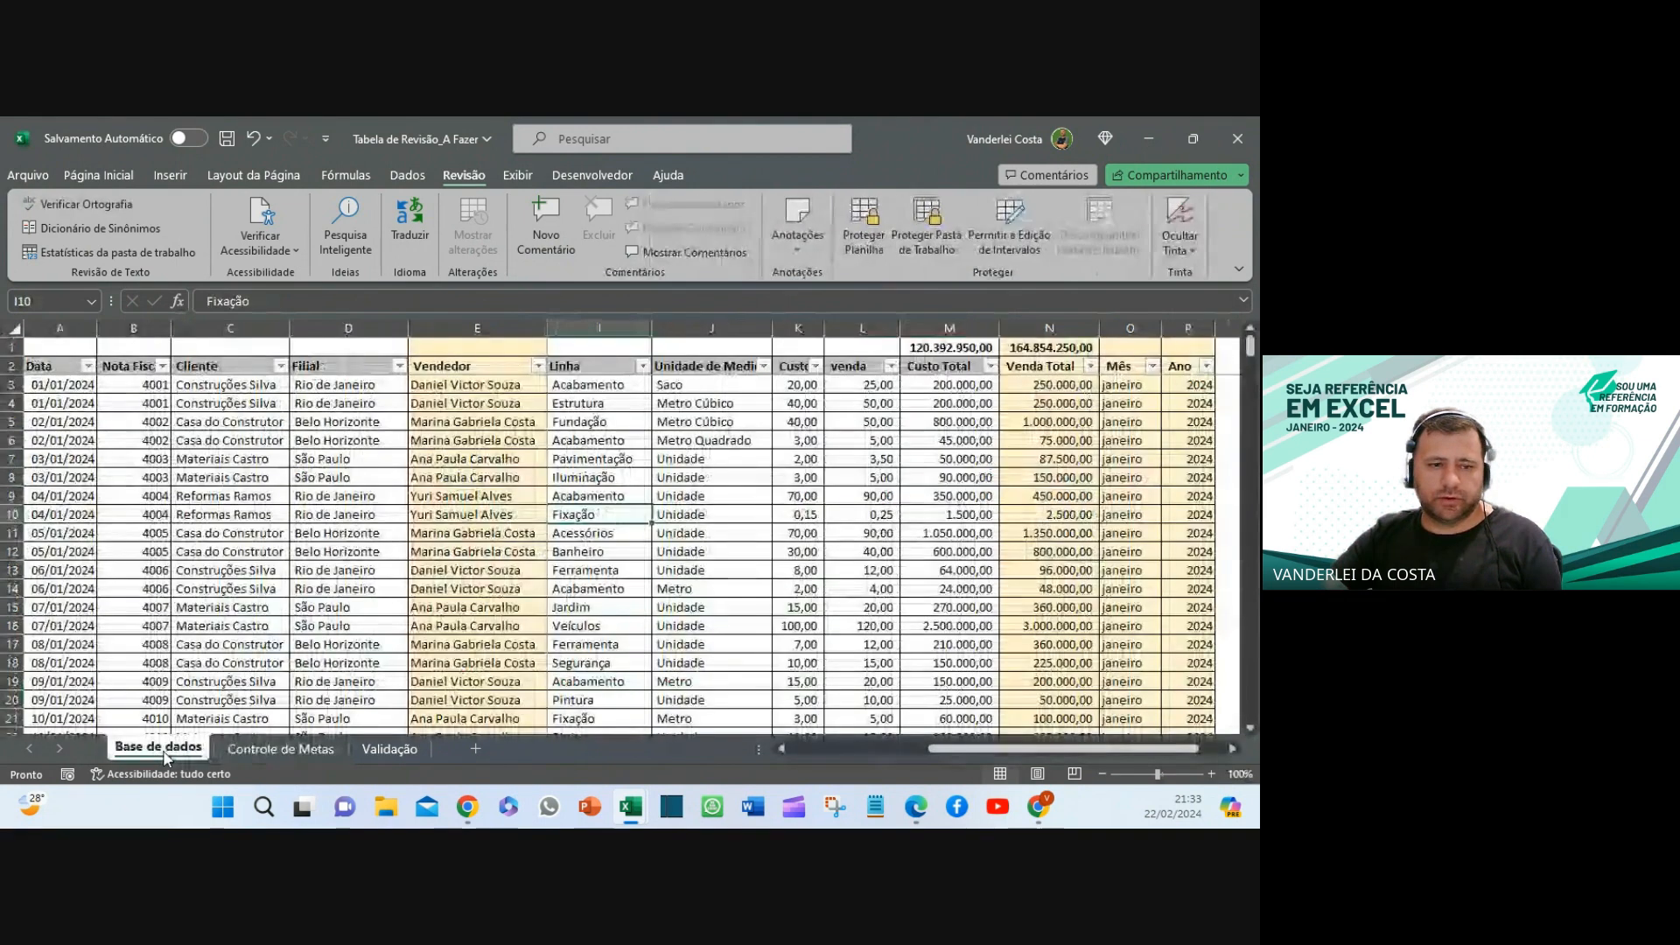
# - Select the Base de dados range from header A2 across all columns down to row 350
pyautogui.click(307, 750)
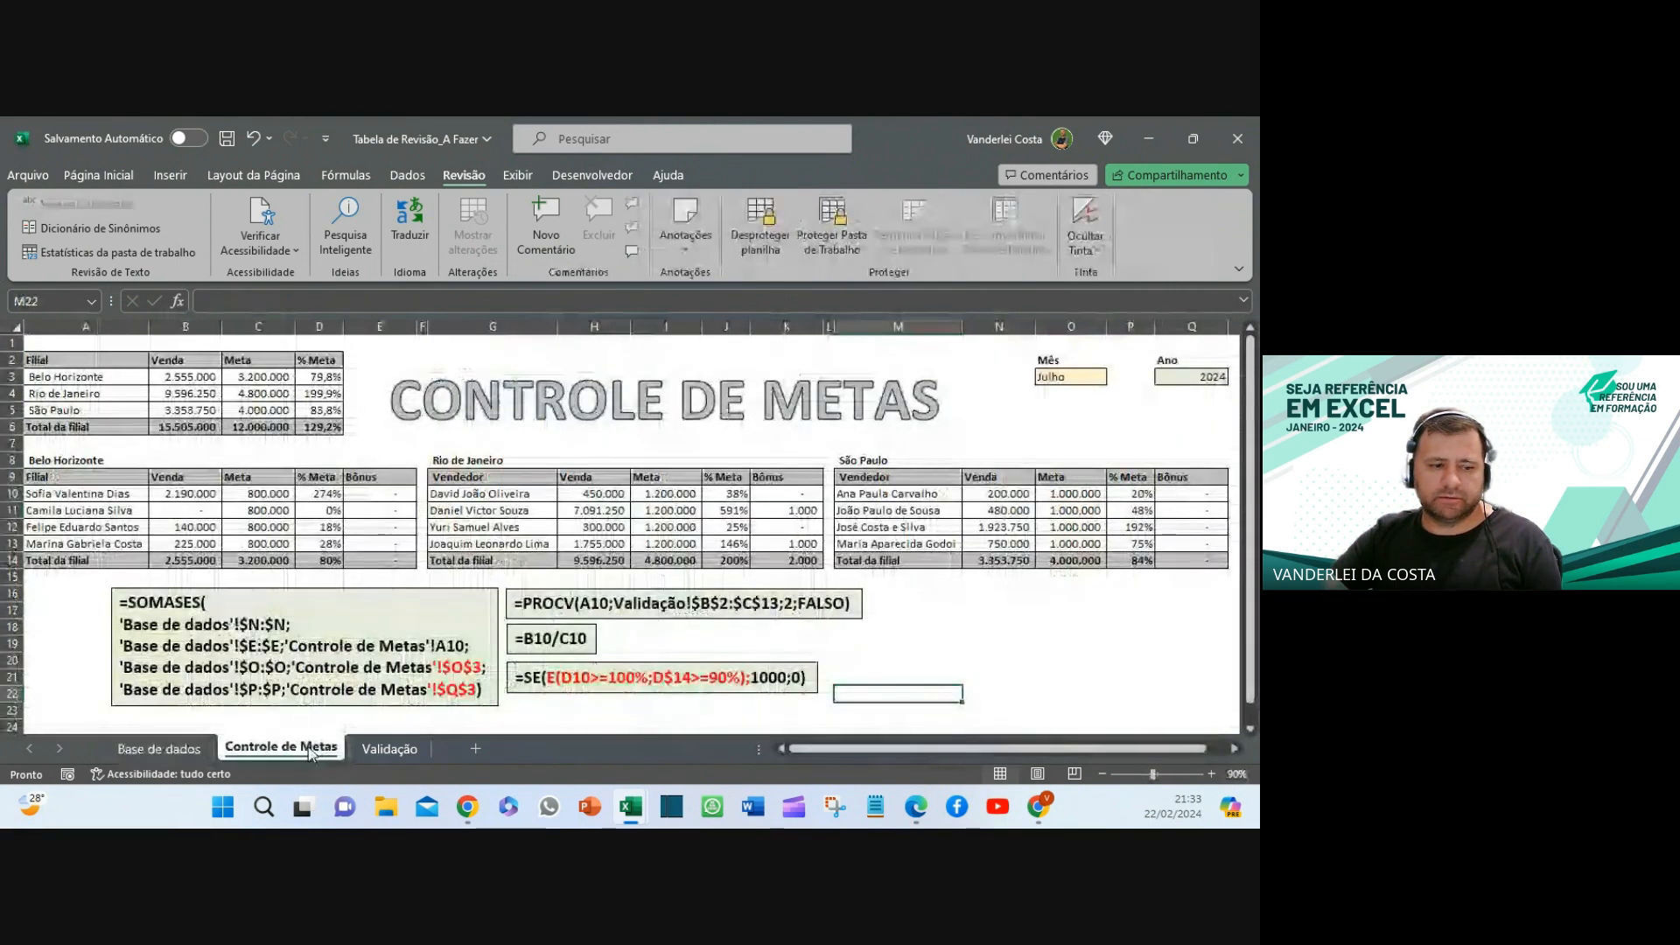
pyautogui.click(159, 749)
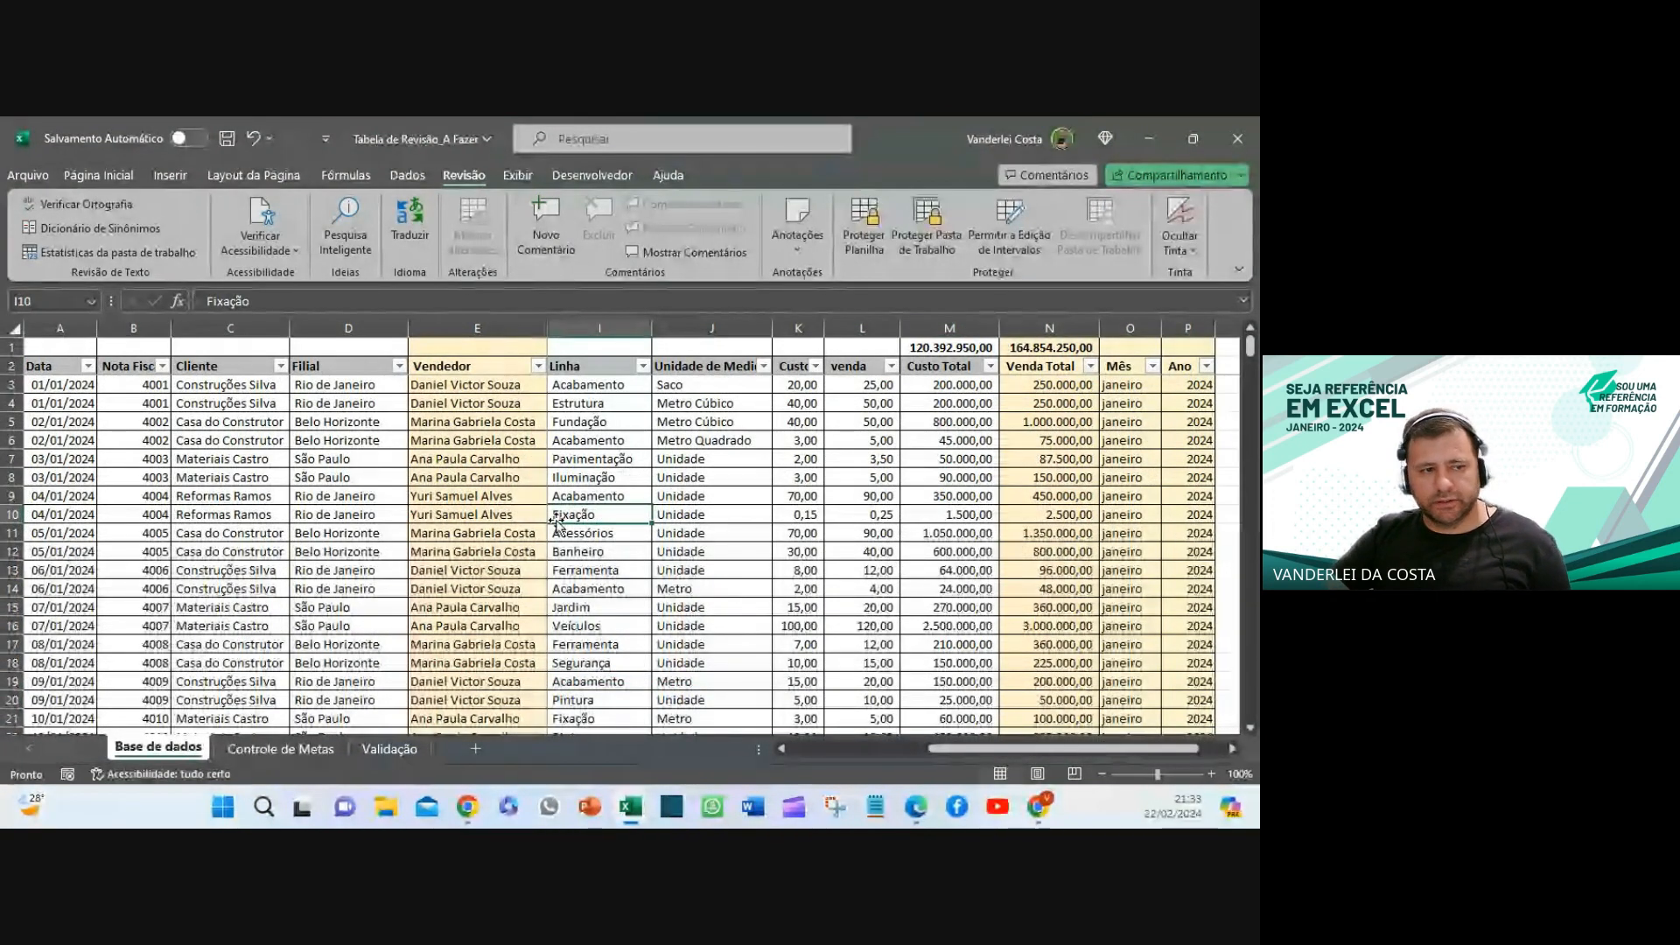
pyautogui.click(44, 367)
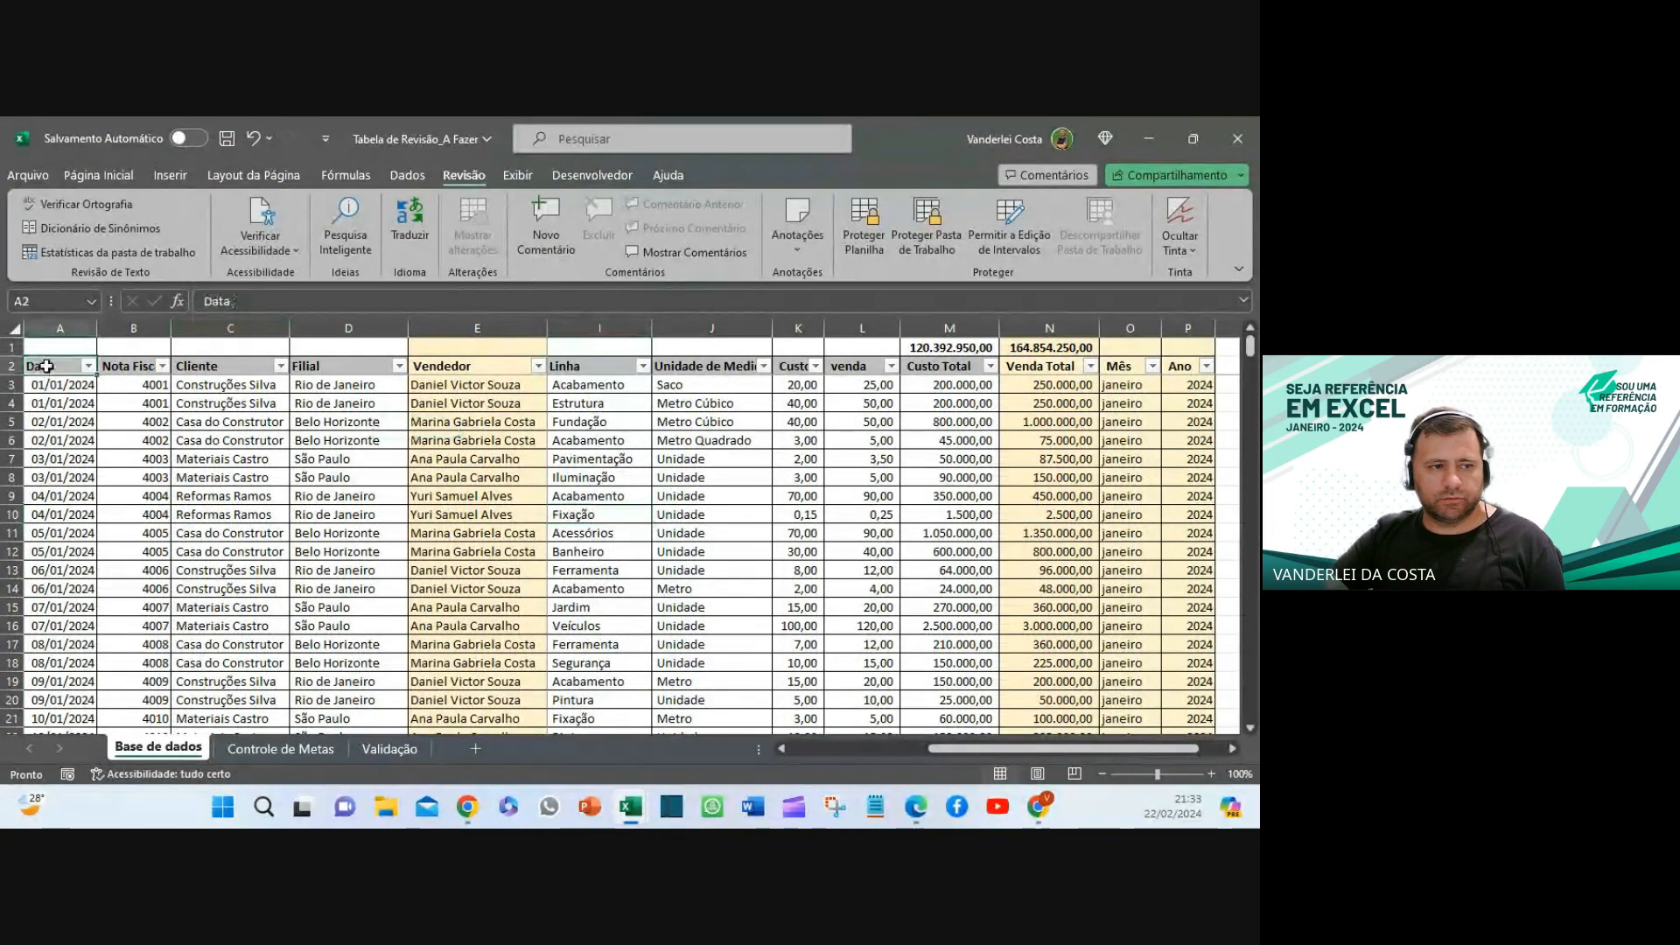
pyautogui.hotkey('ctrl', 'shift', 'Right')
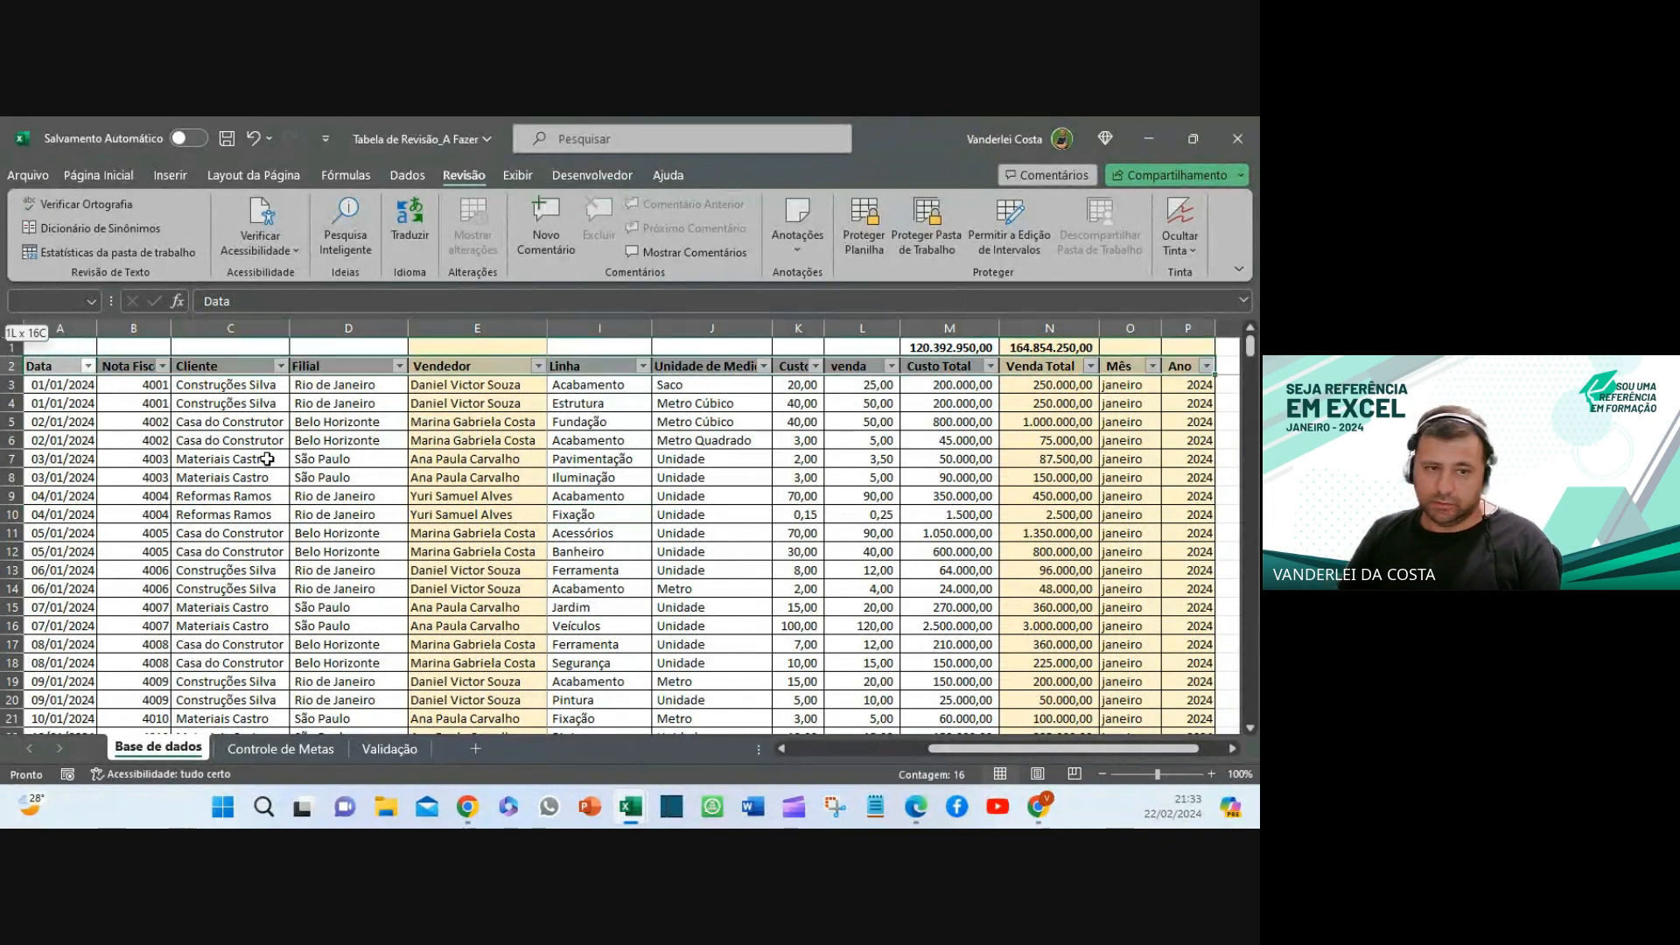
pyautogui.hotkey('ctrl', 'shift', 'Down')
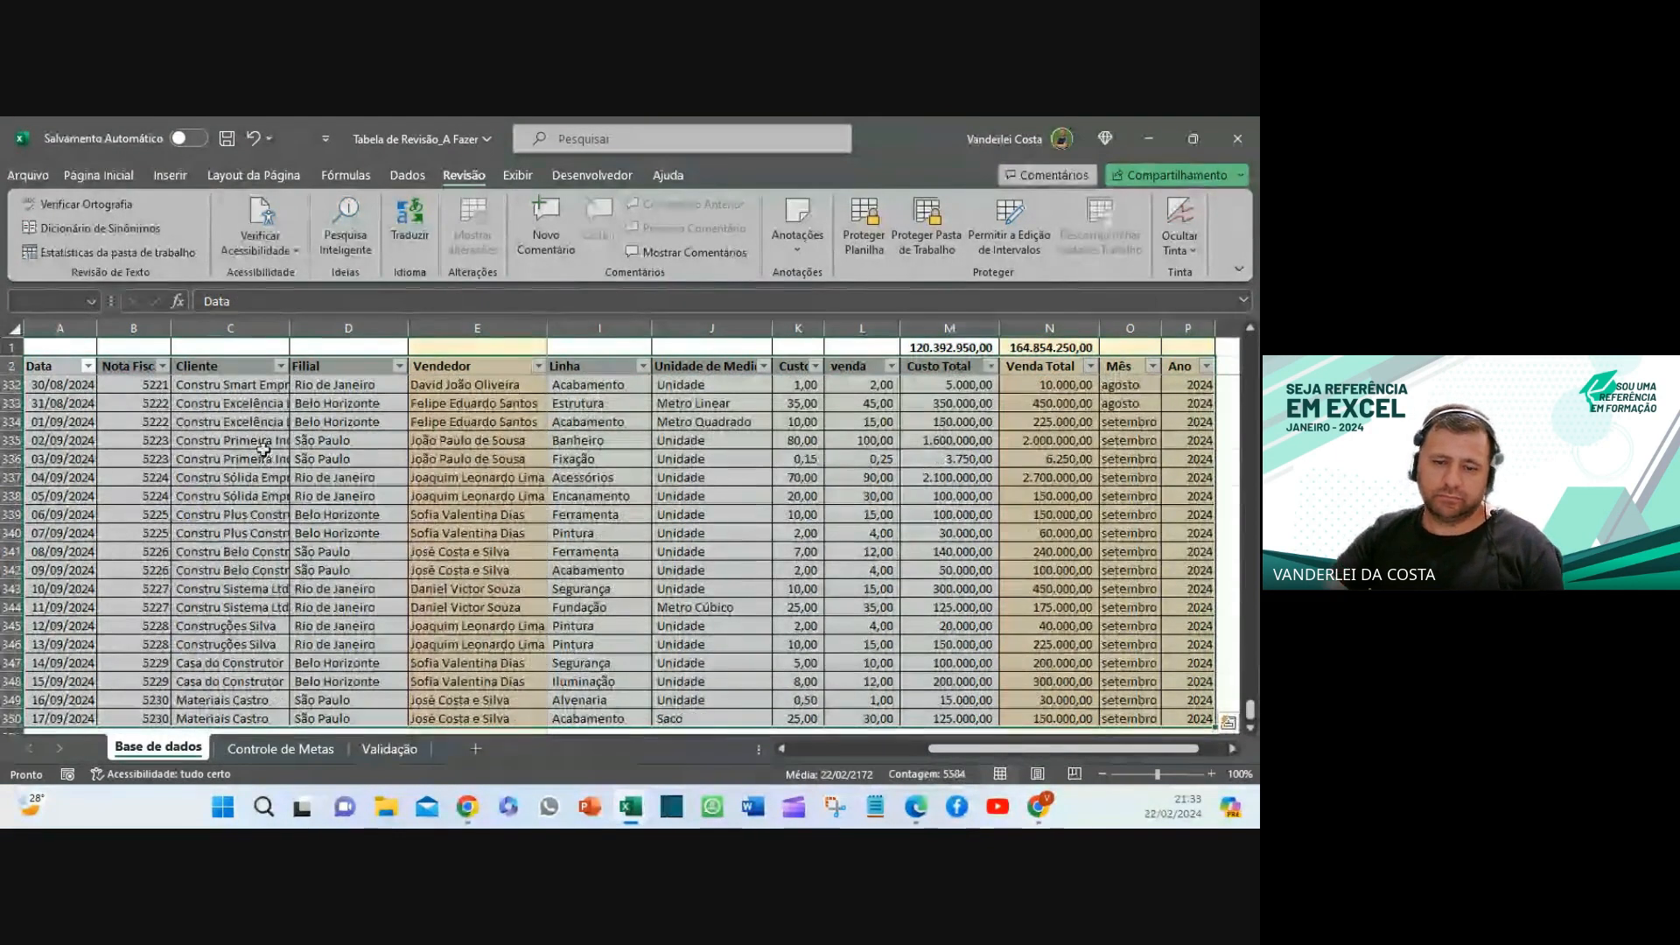
pyautogui.scroll(-5, 267, 459)
pyautogui.scroll(3, 875, 477)
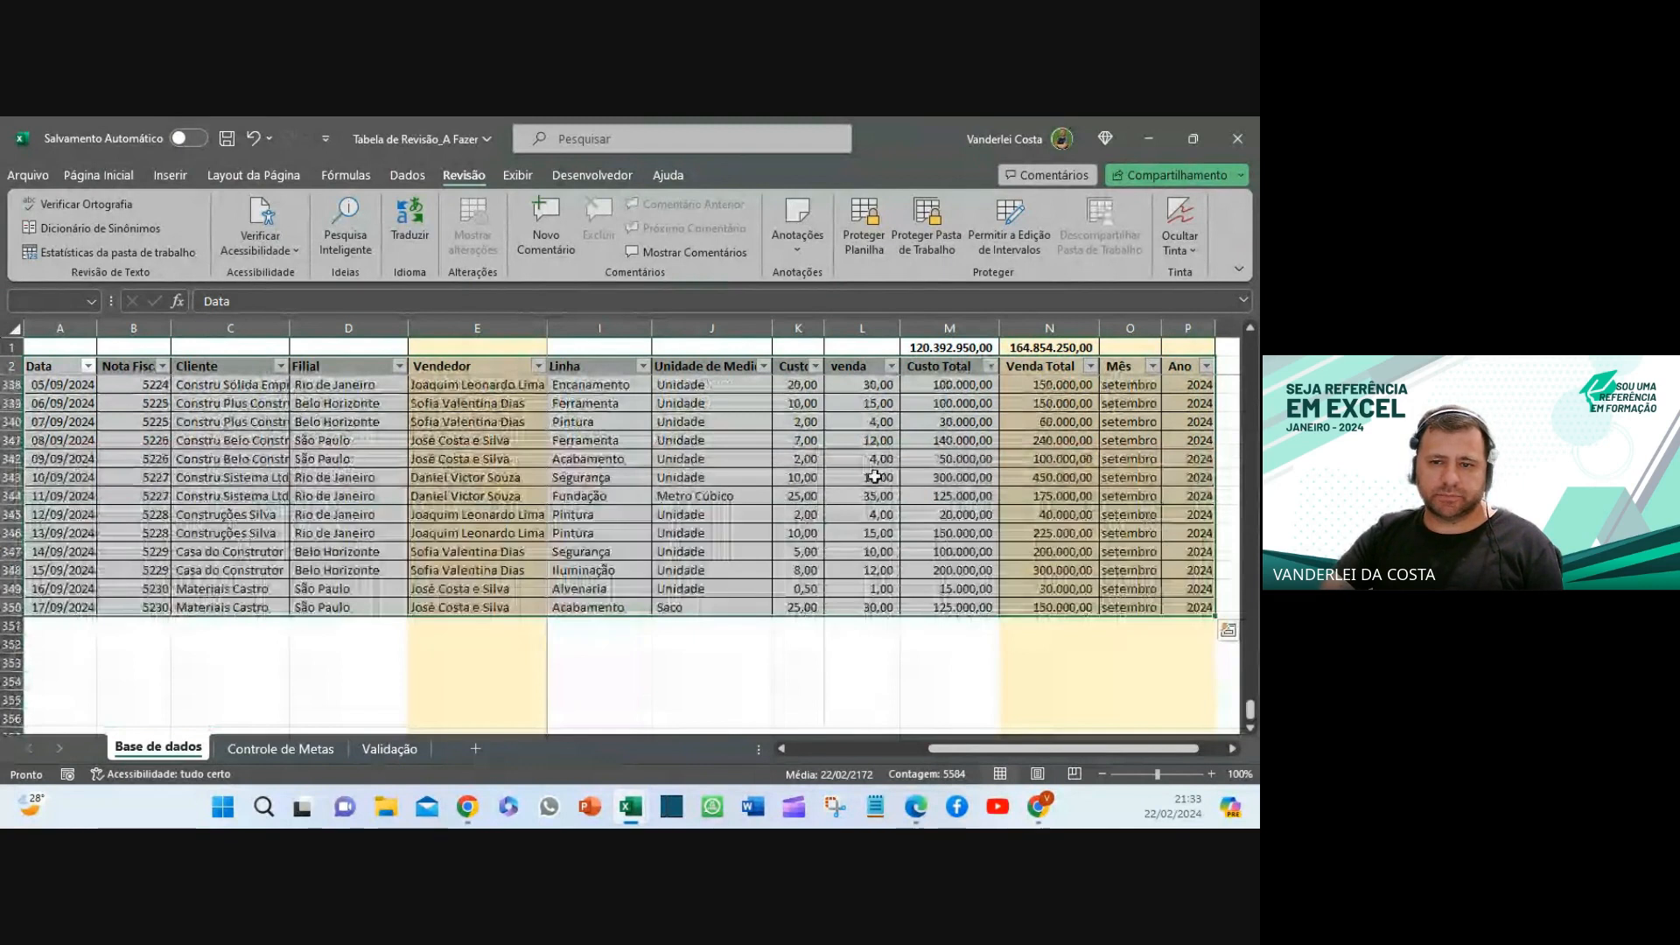
pyautogui.scroll(15, 663, 487)
pyautogui.scroll(6, 663, 487)
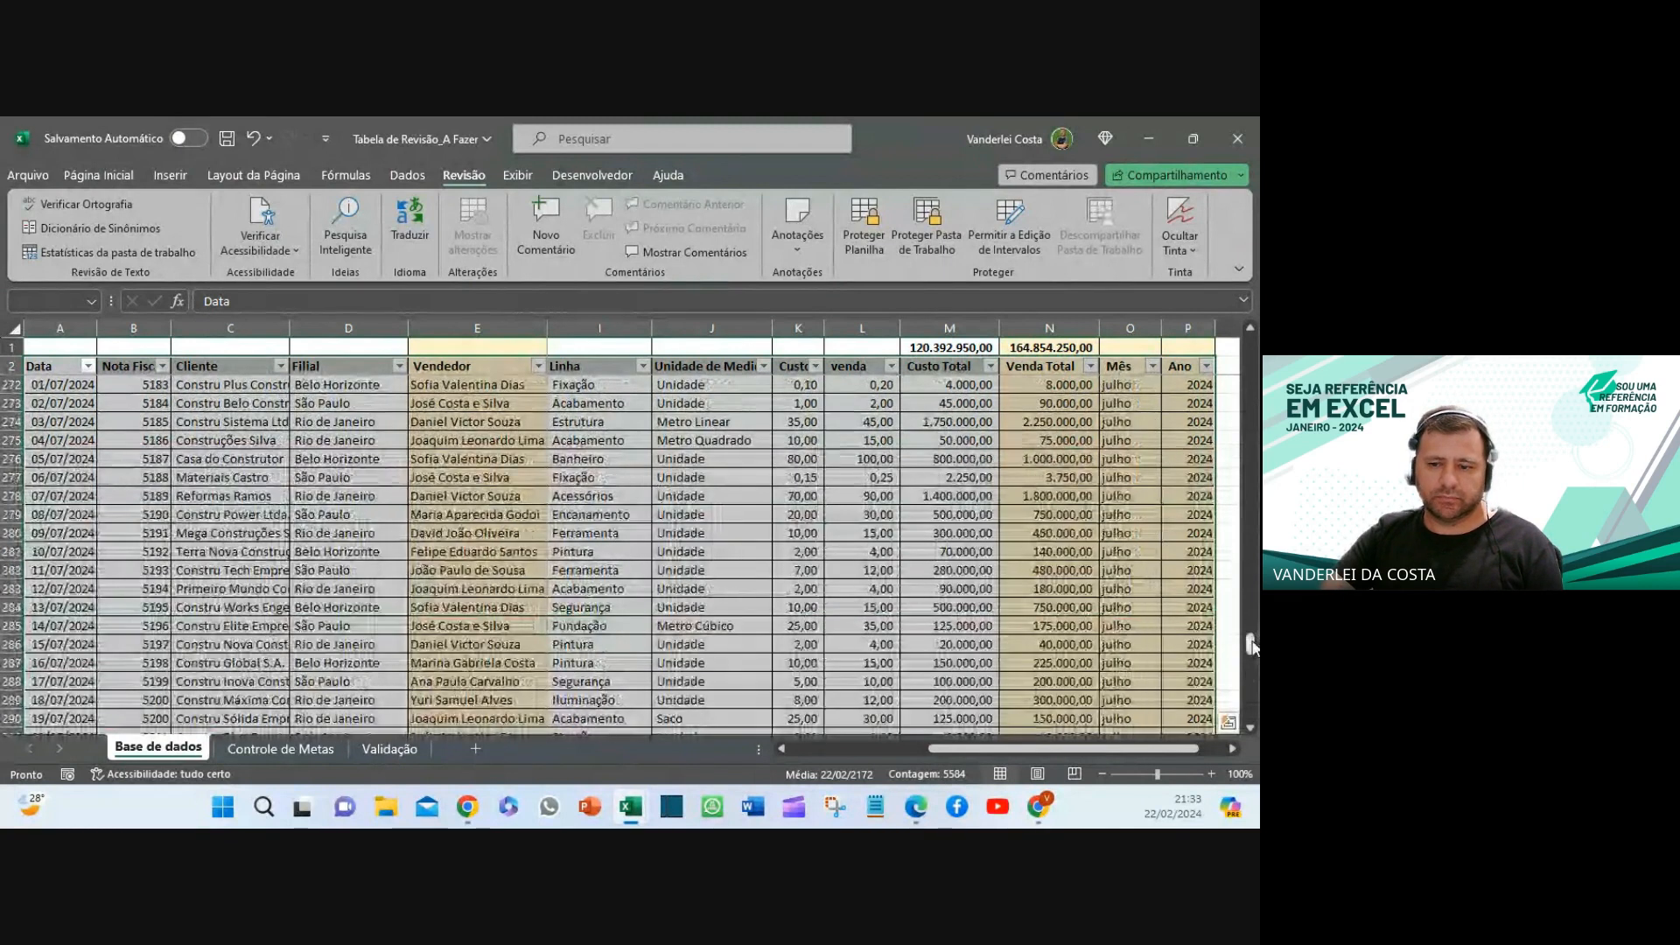
pyautogui.moveTo(1251, 646); pyautogui.dragTo(1250, 343)
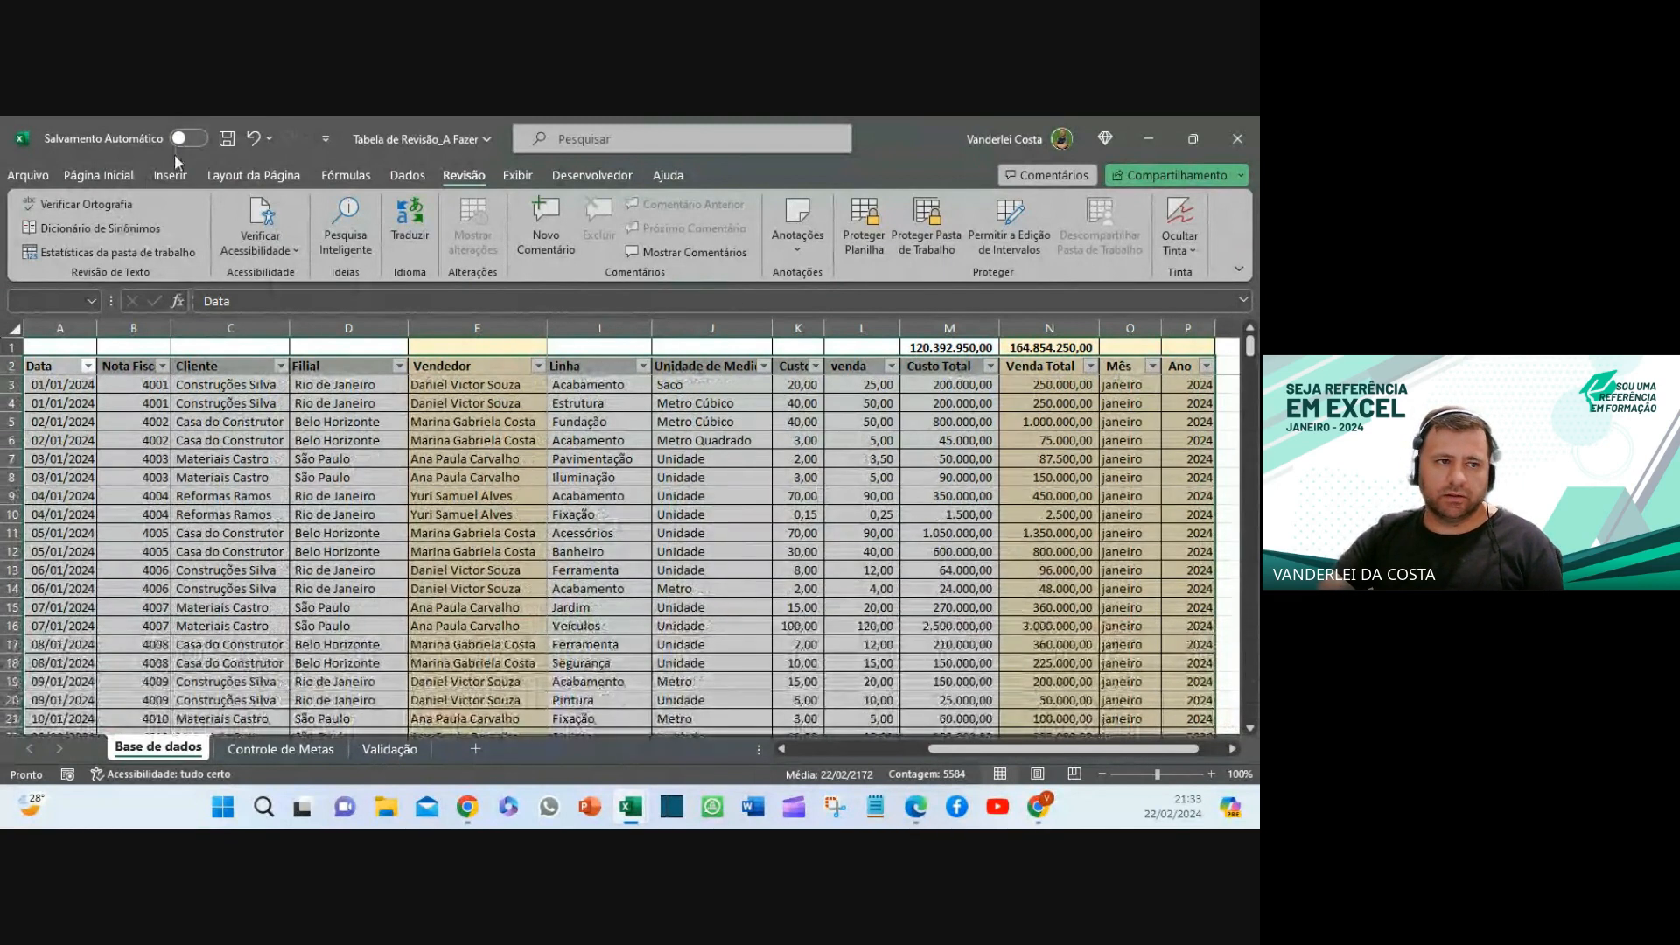
pyautogui.click(192, 177)
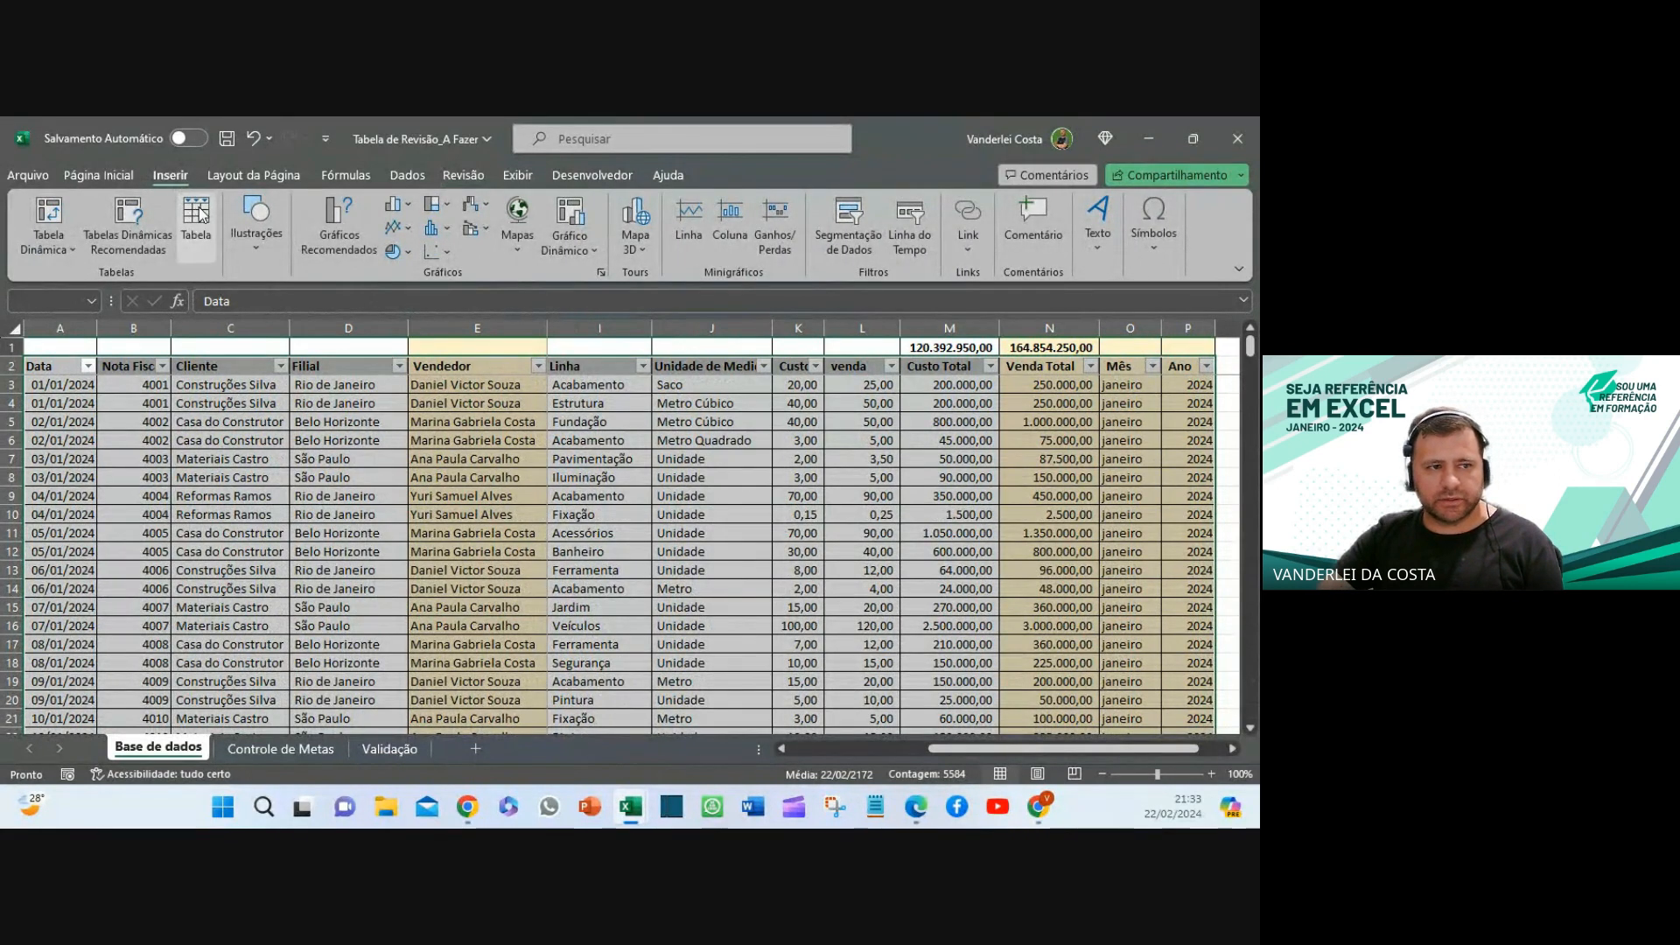
# - Convert the Base de dados range into a table, keeping its header row
pyautogui.click(196, 217)
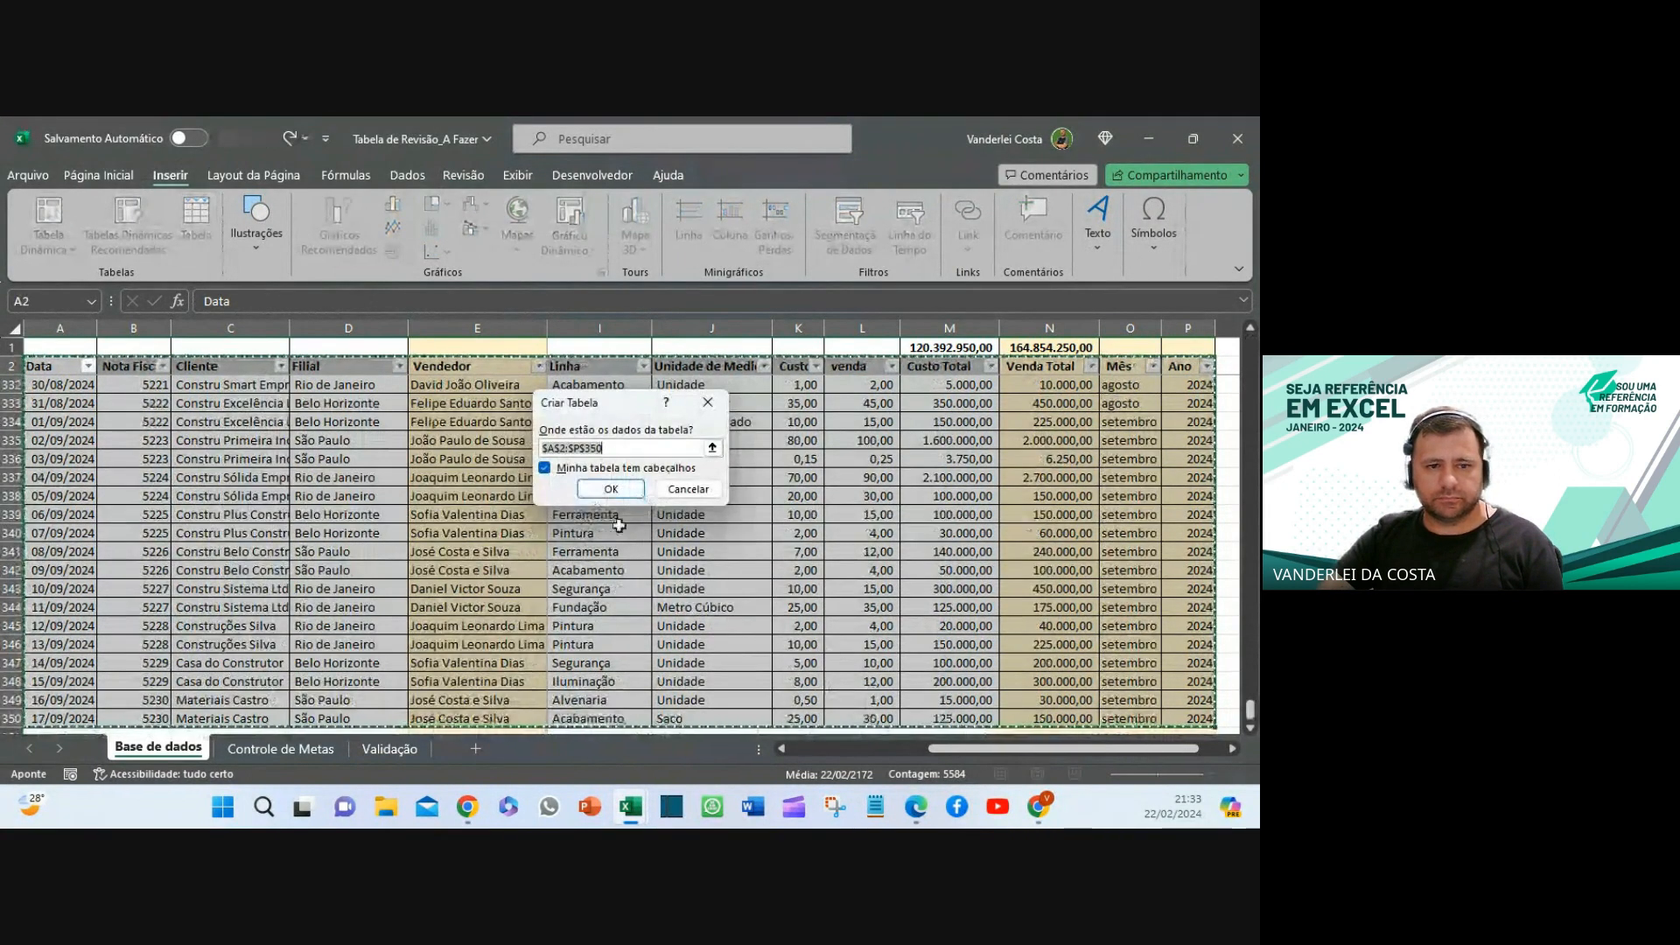
pyautogui.click(604, 492)
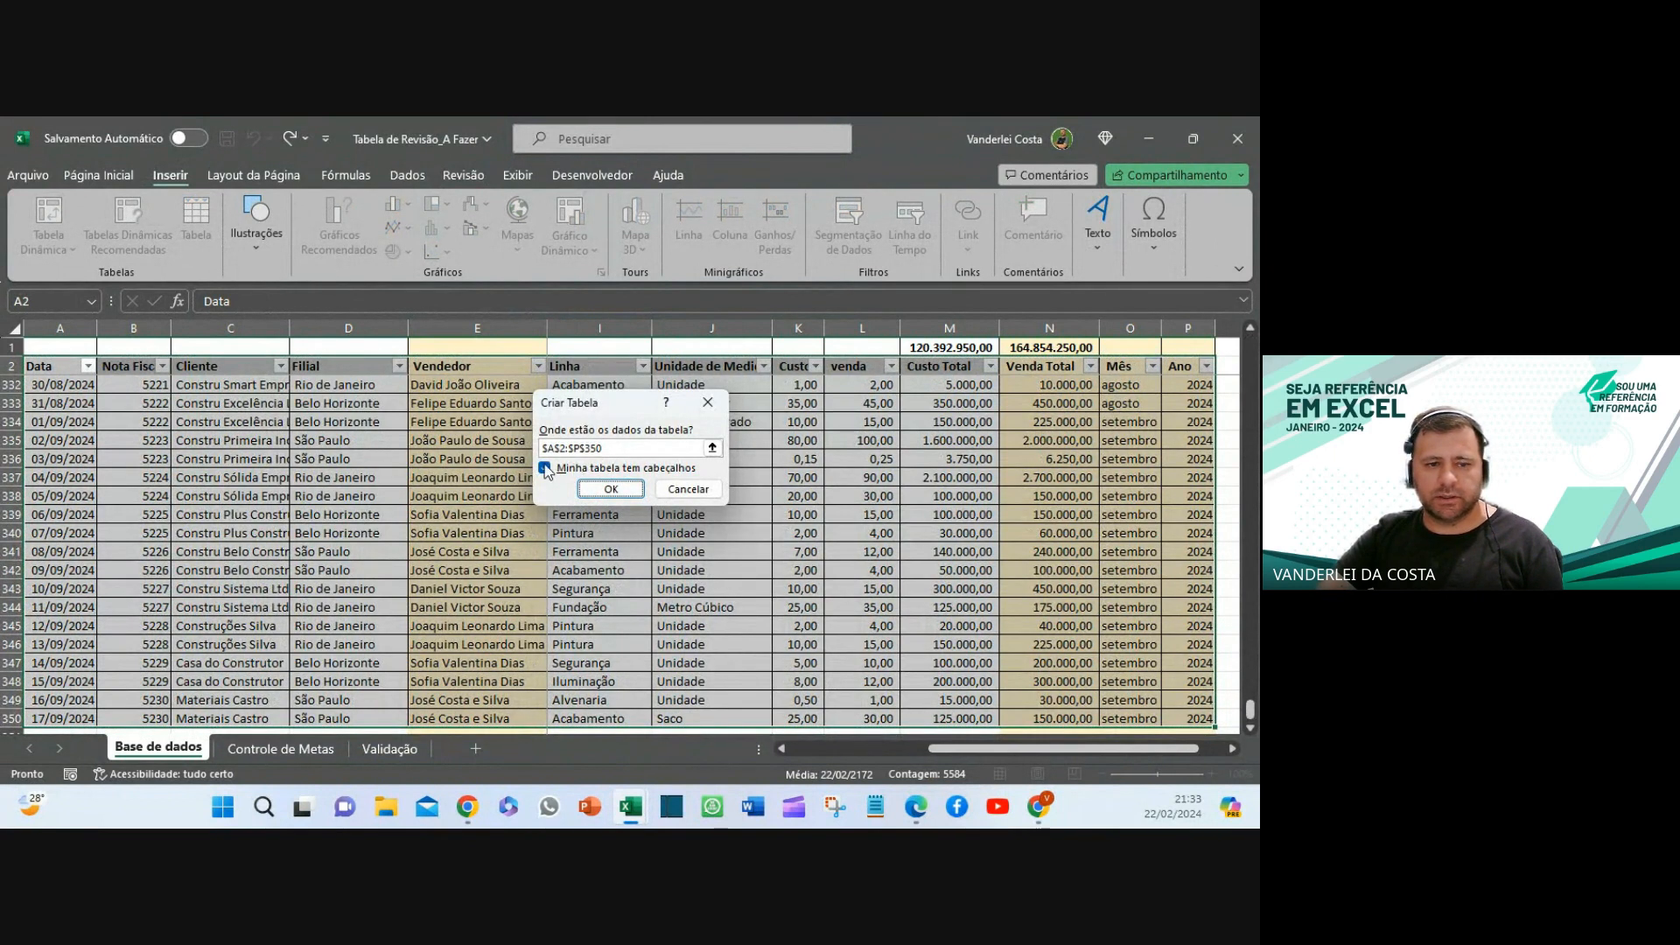
pyautogui.click(610, 488)
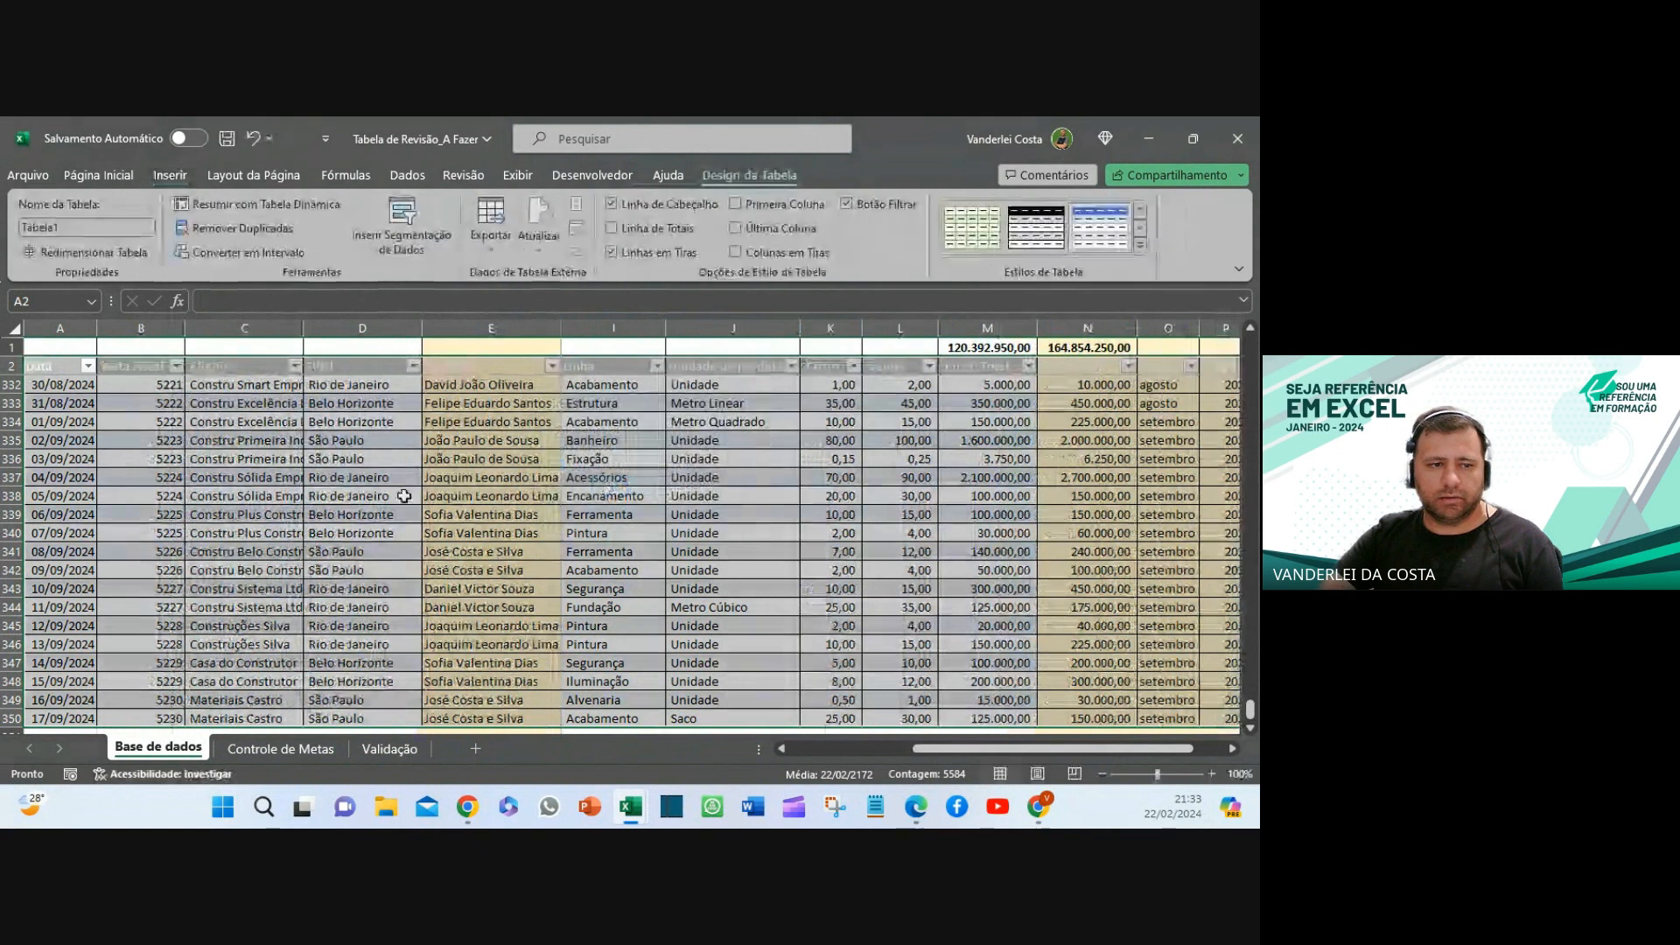
pyautogui.click(870, 569)
pyautogui.scroll(-5, 773, 540)
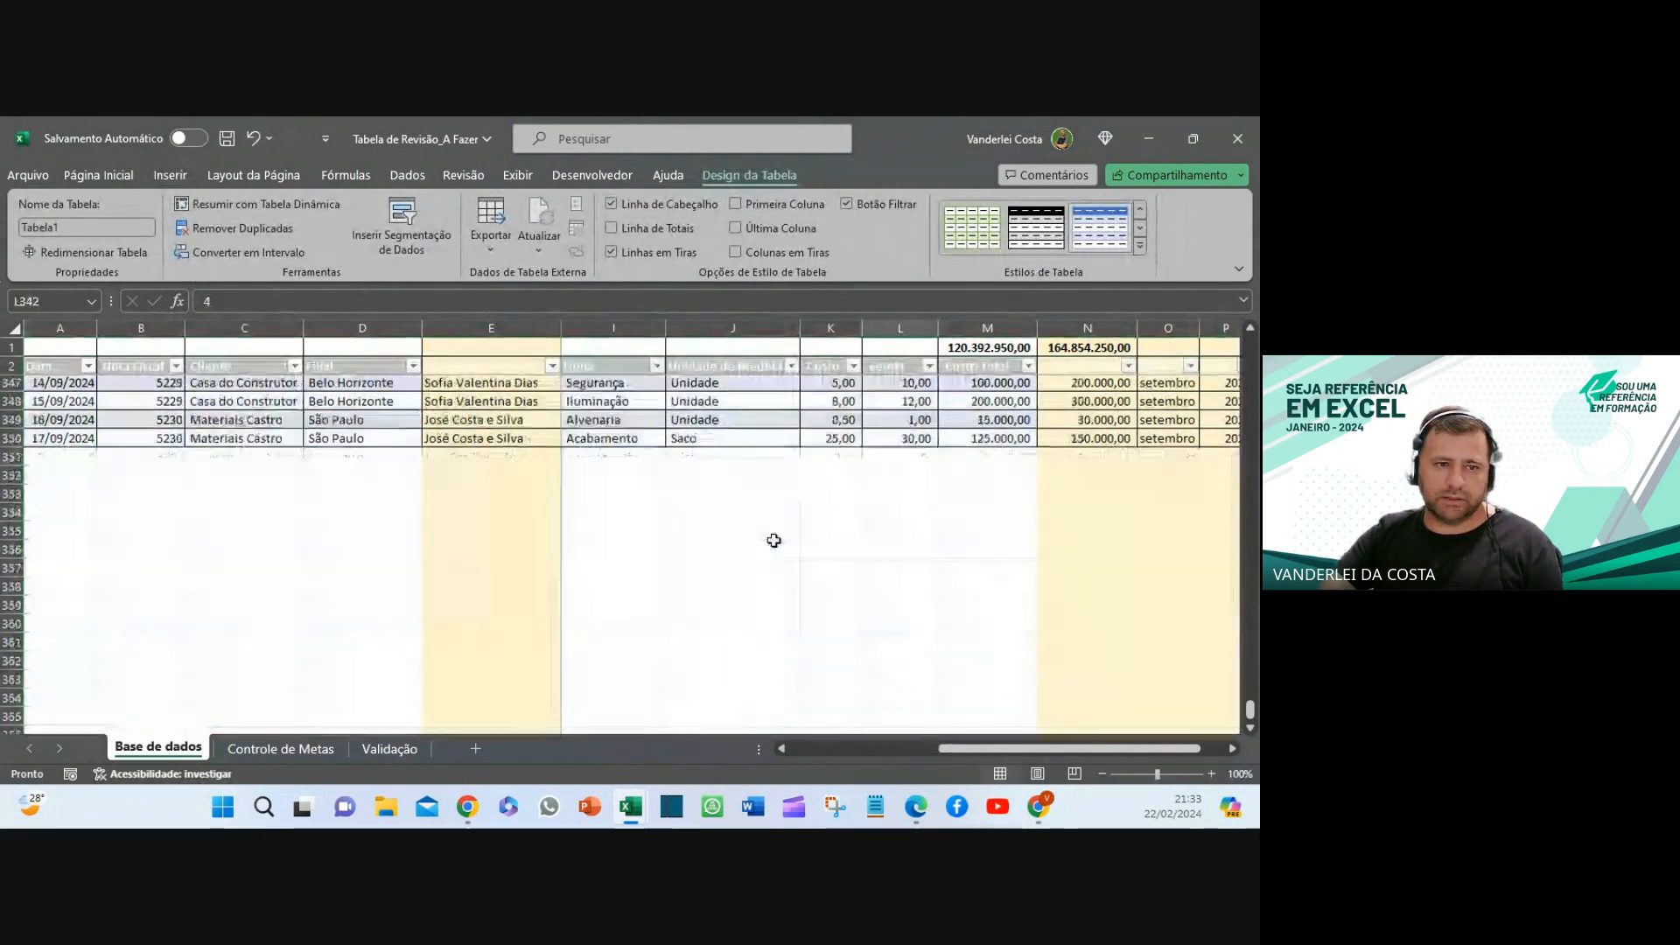
pyautogui.scroll(6, 774, 541)
pyautogui.scroll(20, 773, 540)
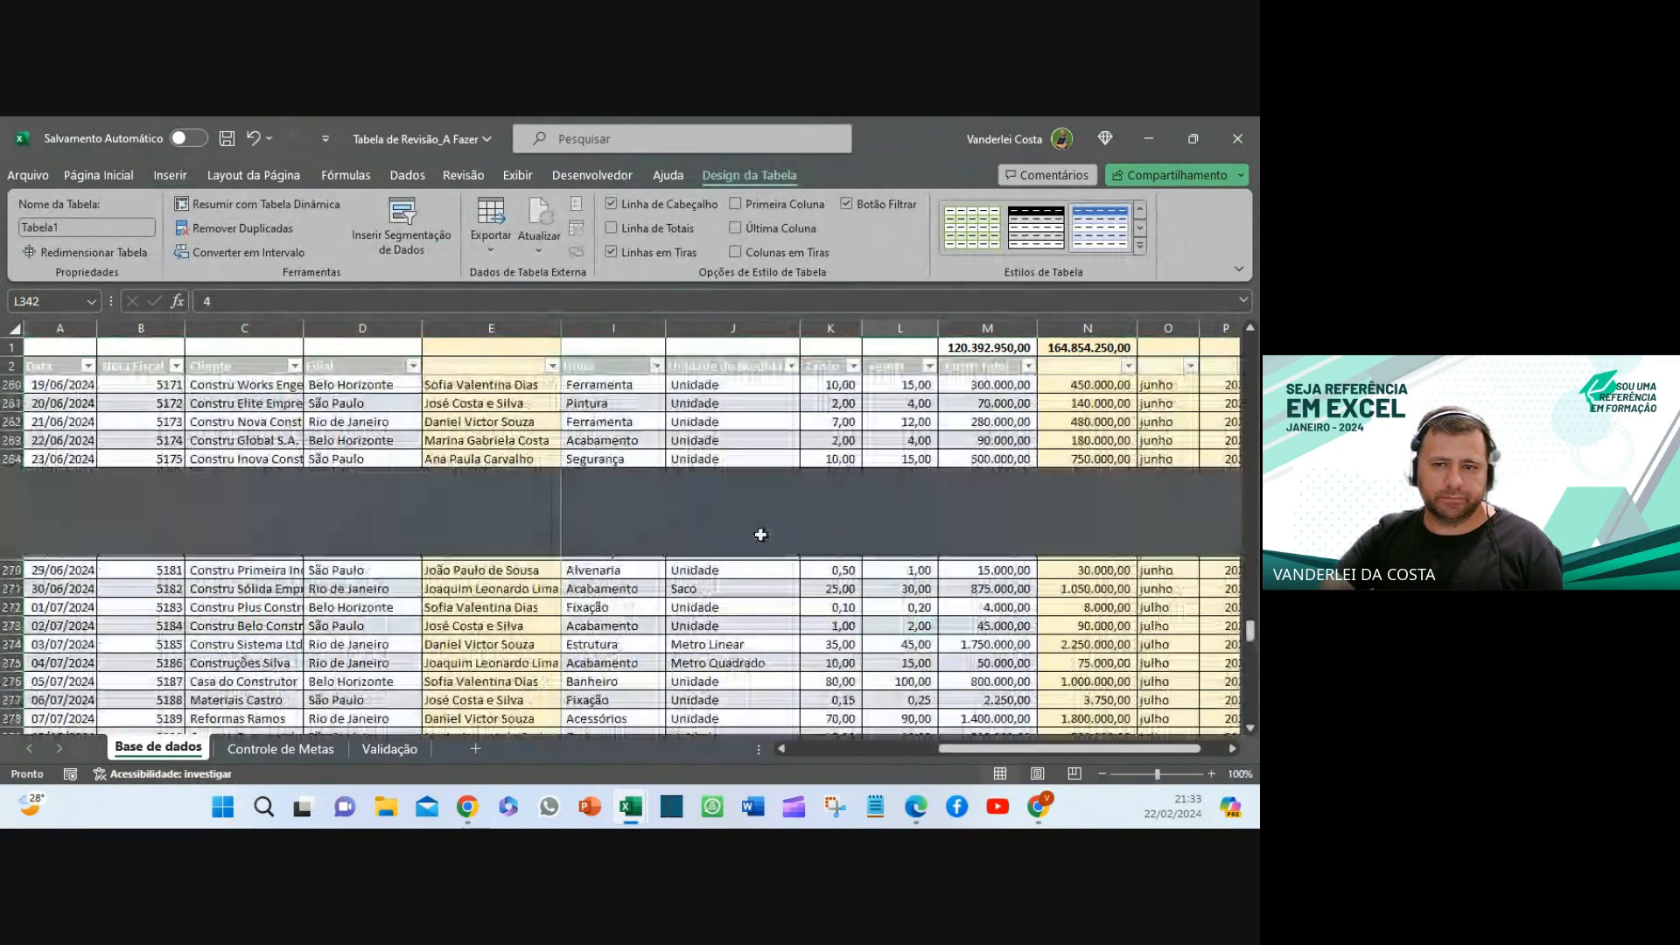
pyautogui.scroll(10, 761, 535)
# - Clear the tan fill with Sem Preenchimento so the table's blue header styling shows
pyautogui.click(14, 328)
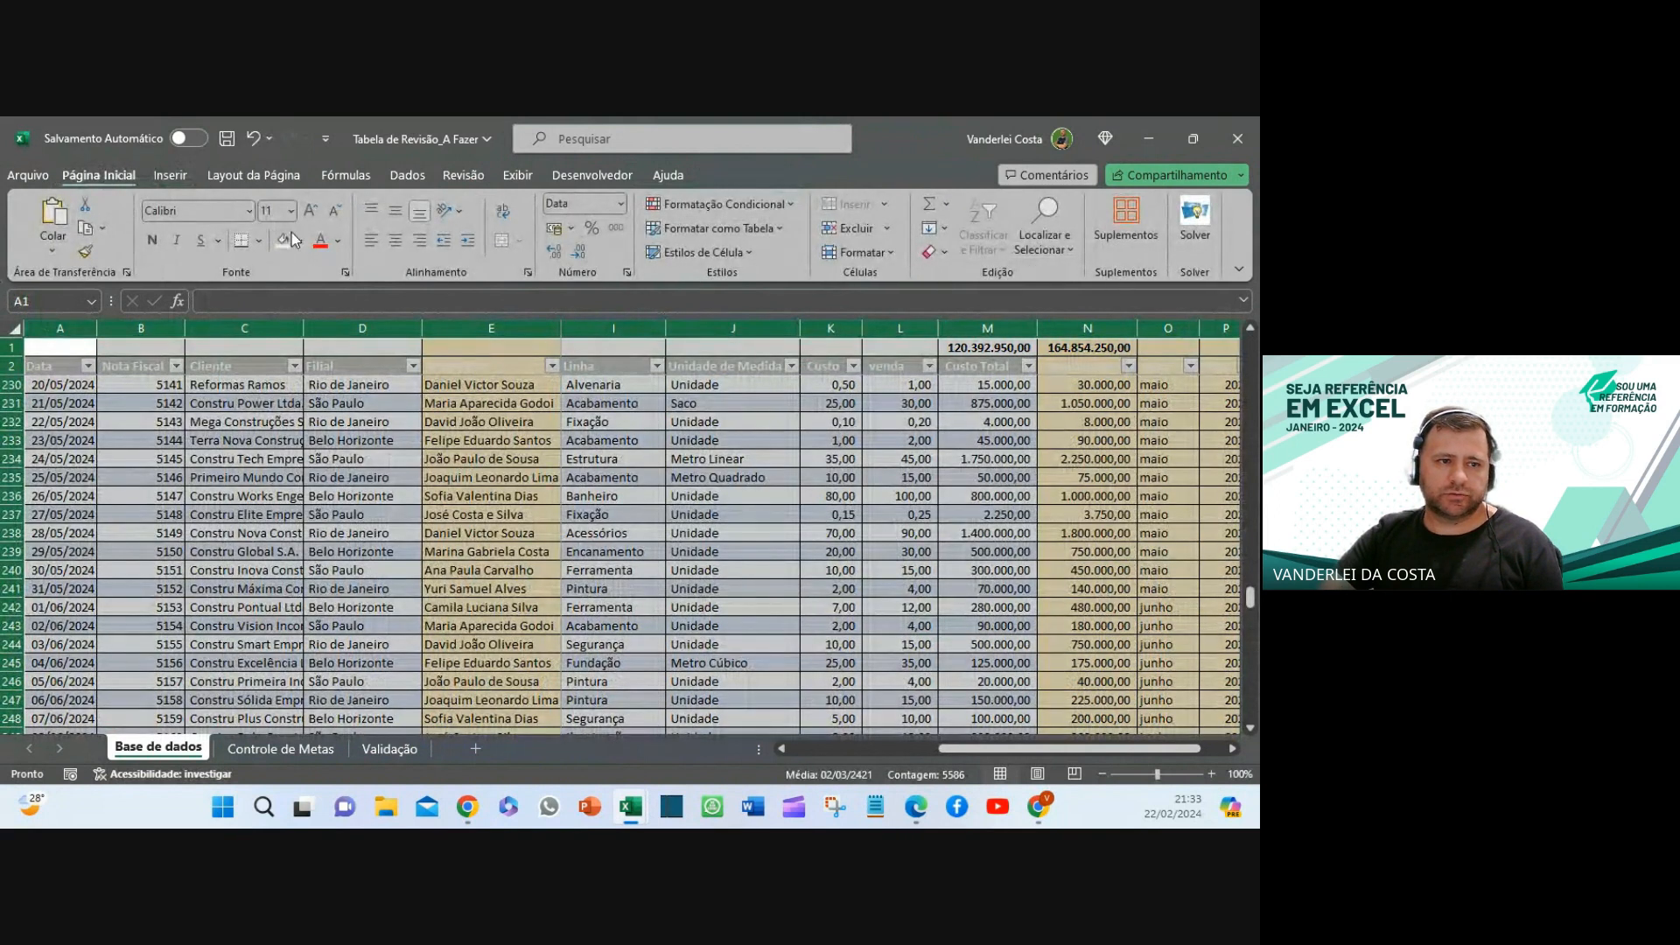
pyautogui.click(300, 245)
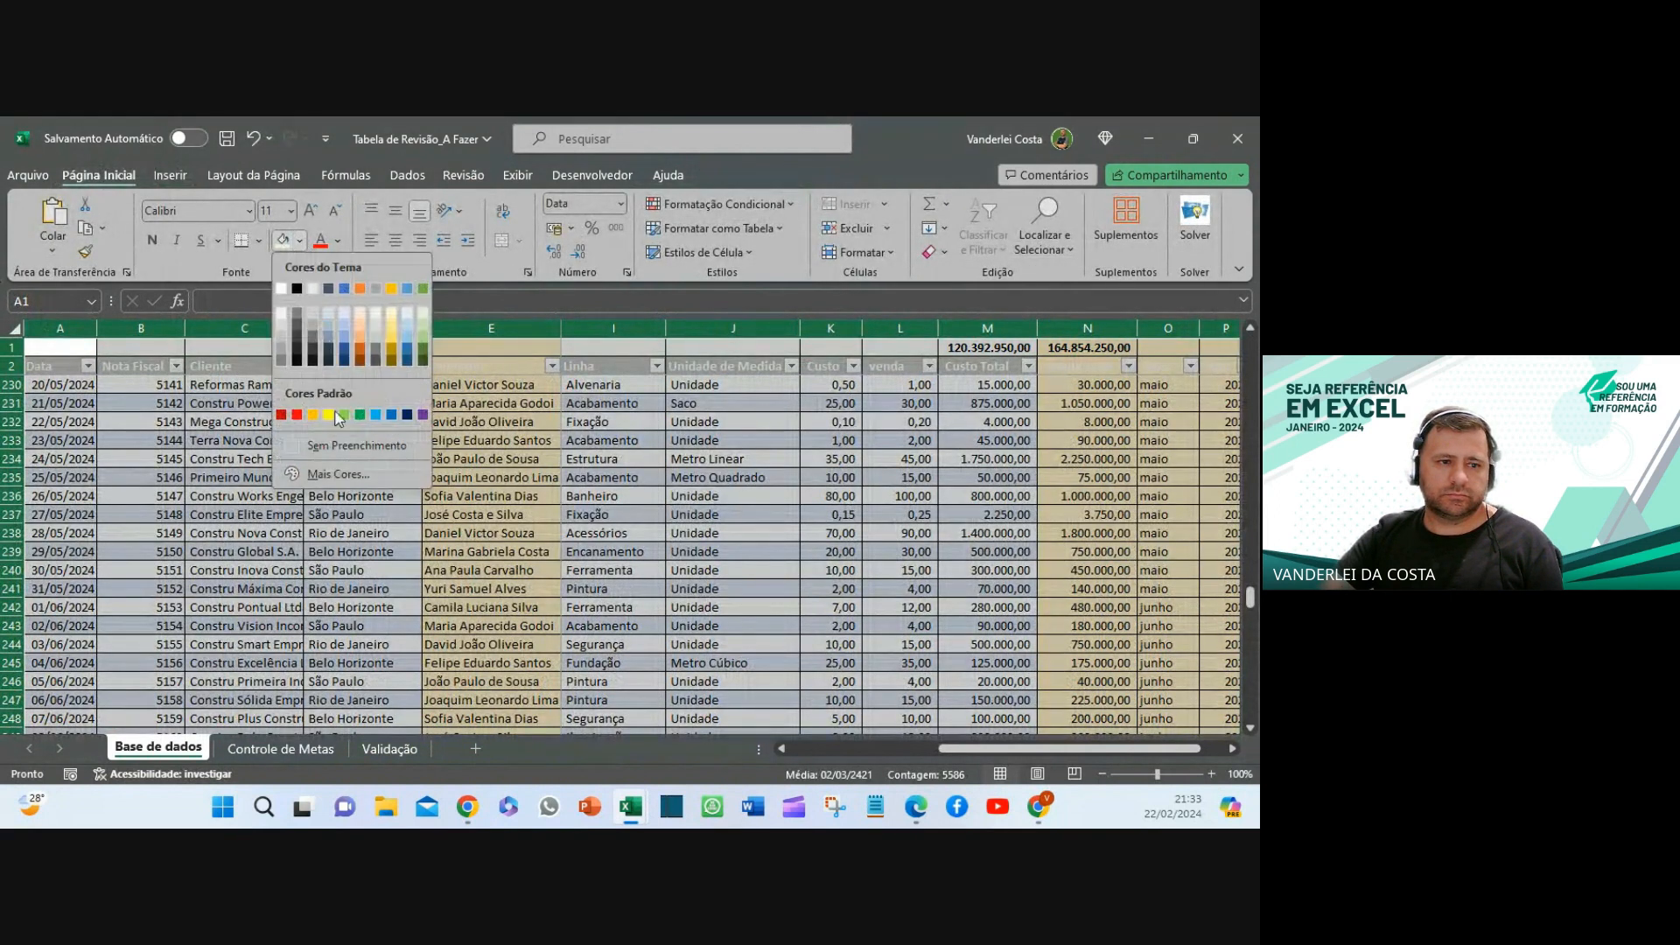
pyautogui.click(337, 463)
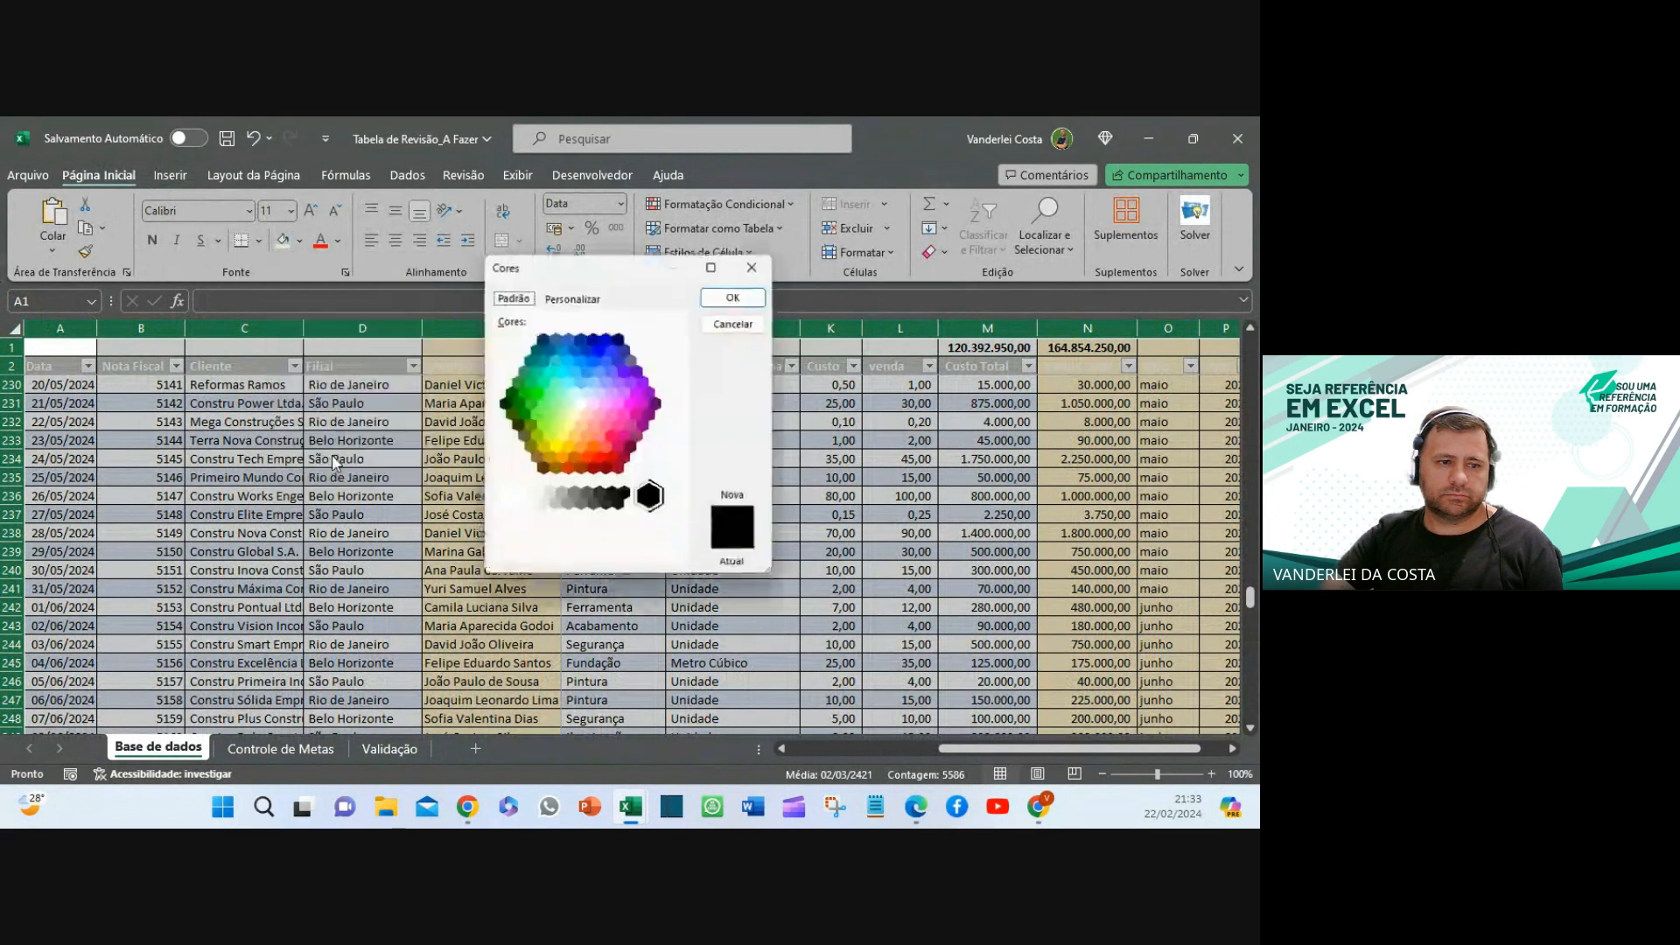
pyautogui.click(759, 261)
pyautogui.click(300, 245)
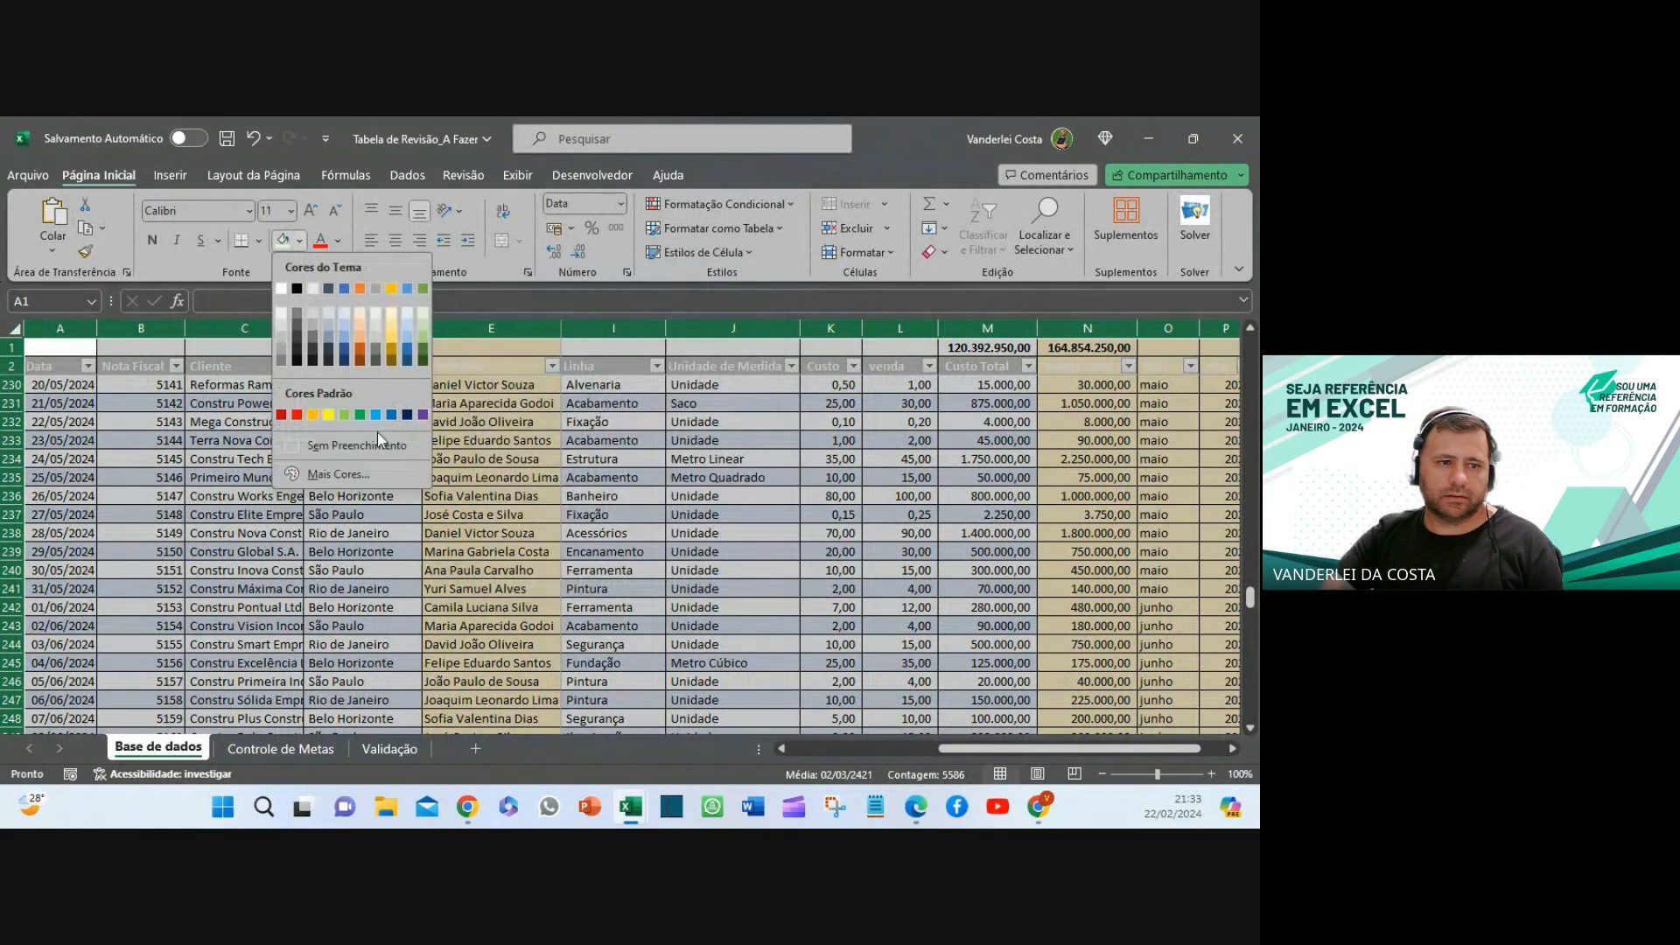
pyautogui.click(355, 446)
pyautogui.click(630, 516)
pyautogui.scroll(9, 769, 556)
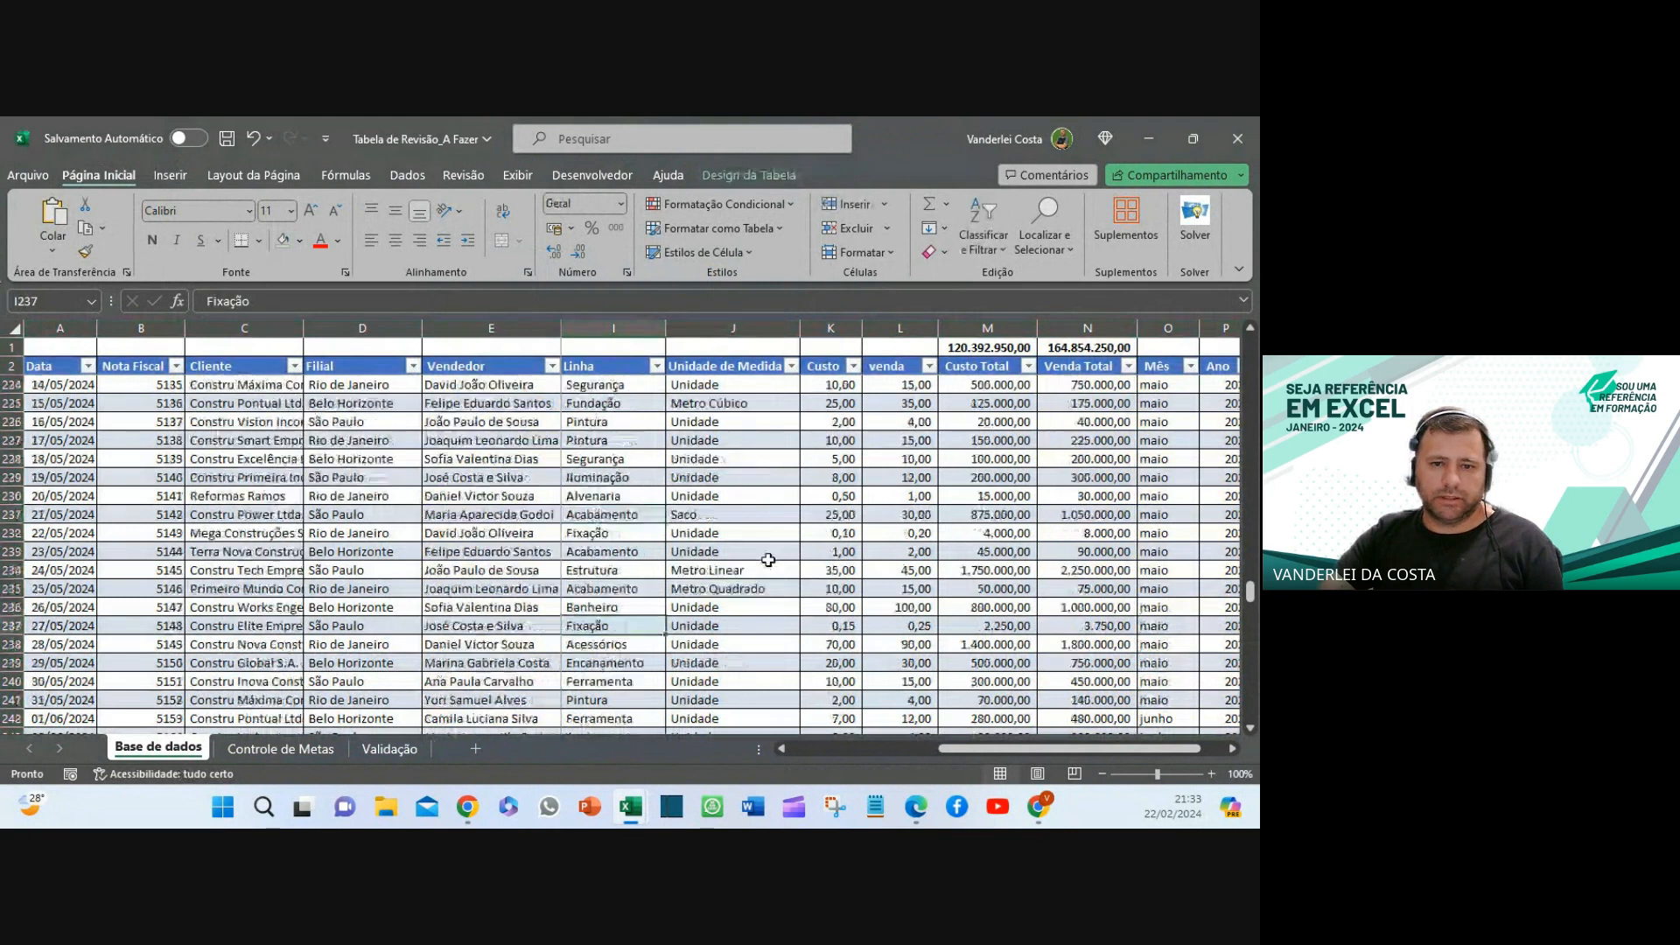
pyautogui.scroll(7, 769, 556)
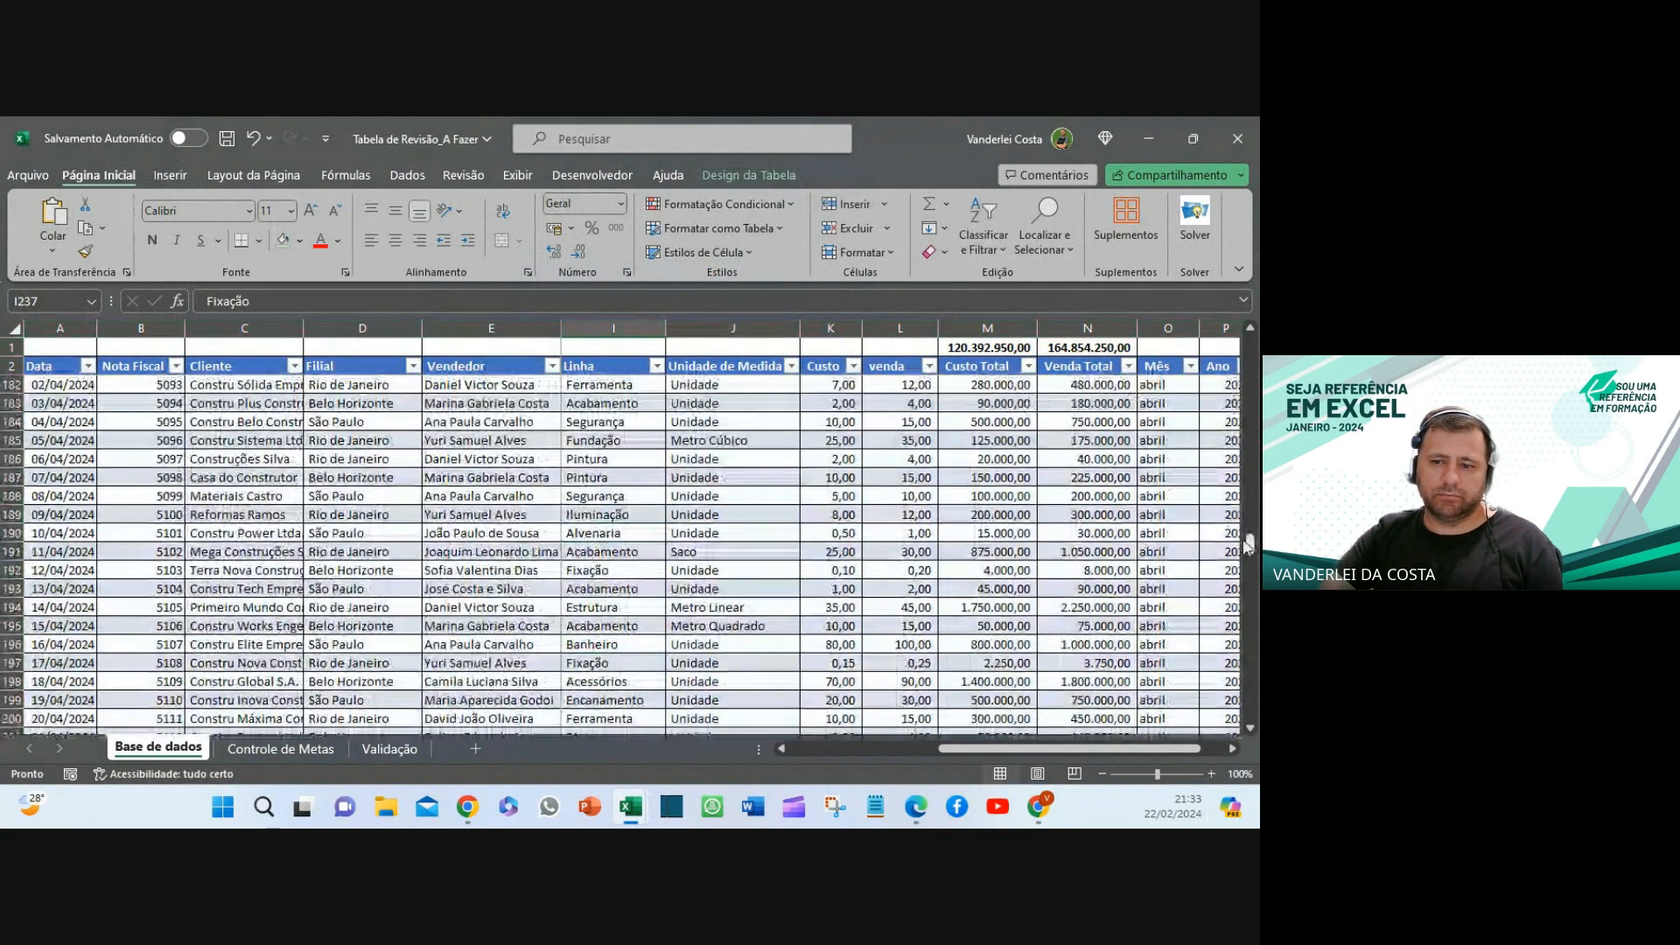
pyautogui.moveTo(1250, 543); pyautogui.dragTo(1250, 346)
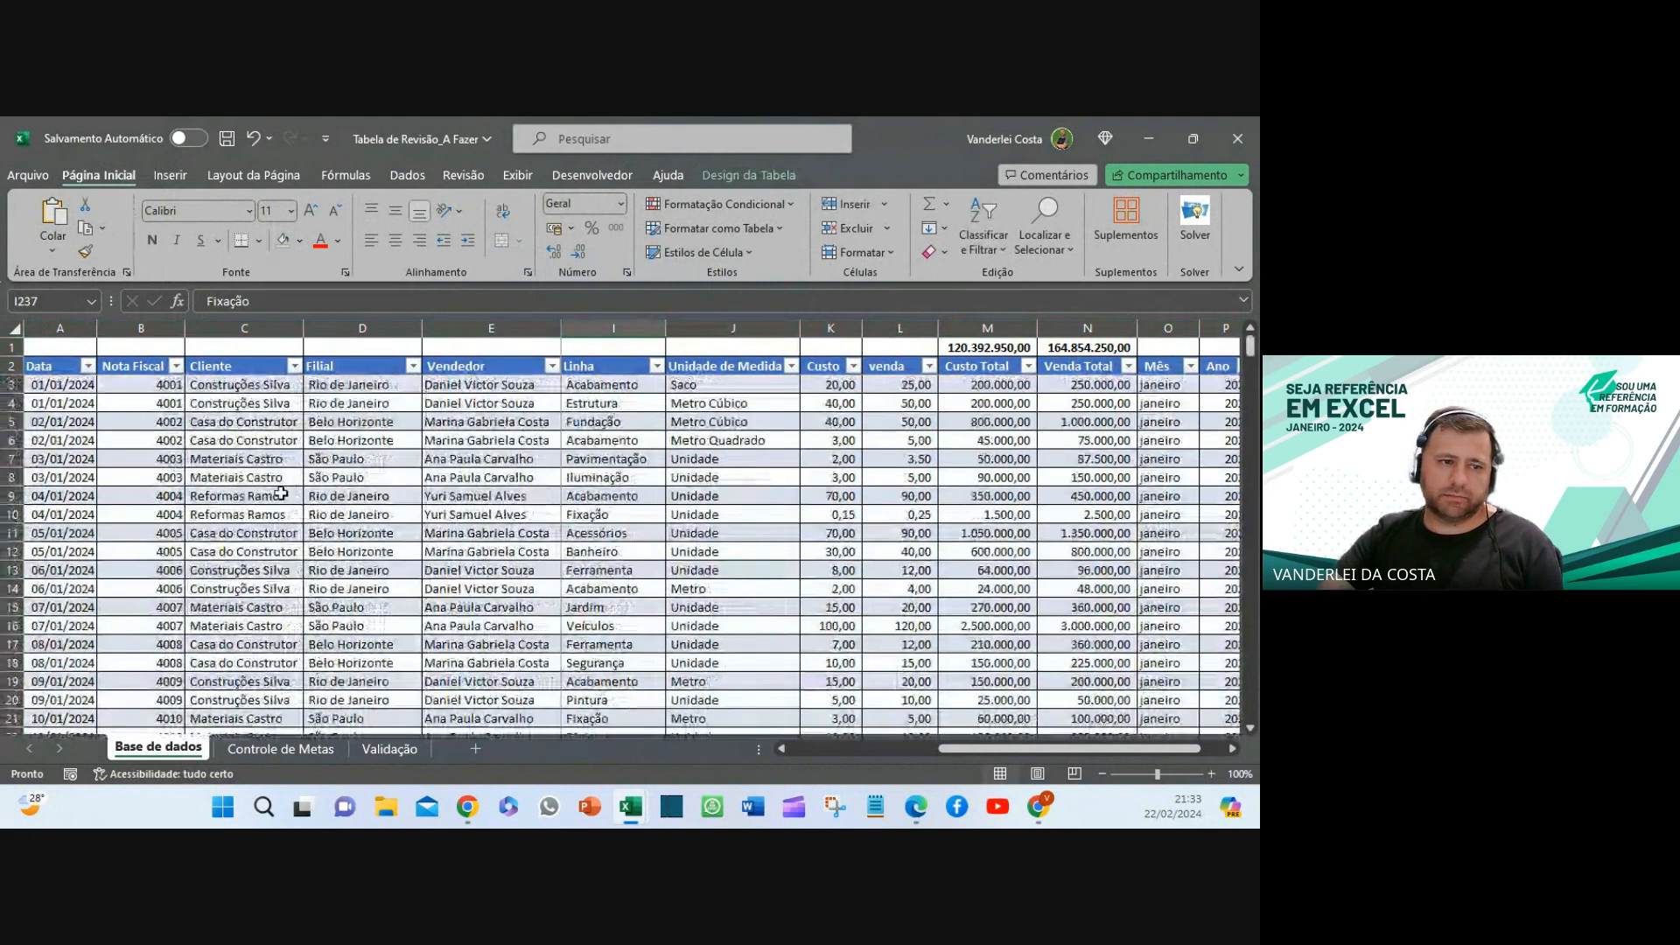
pyautogui.click(244, 421)
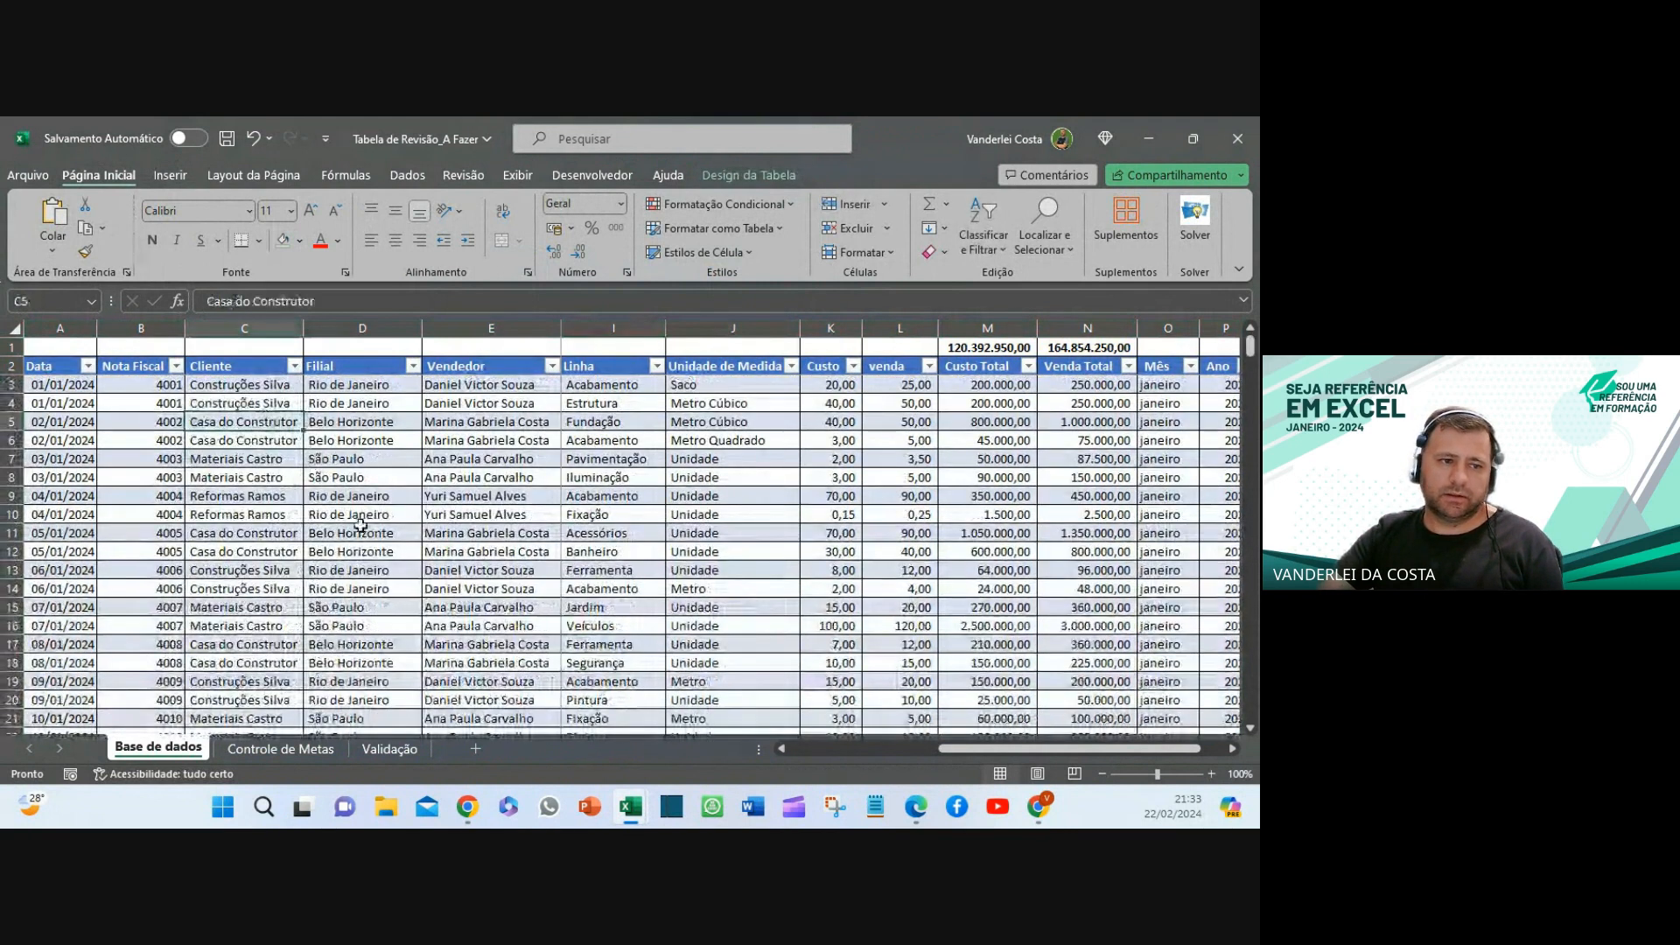
# - Insert a pivot table from Tabela1 on a new worksheet
pyautogui.click(171, 175)
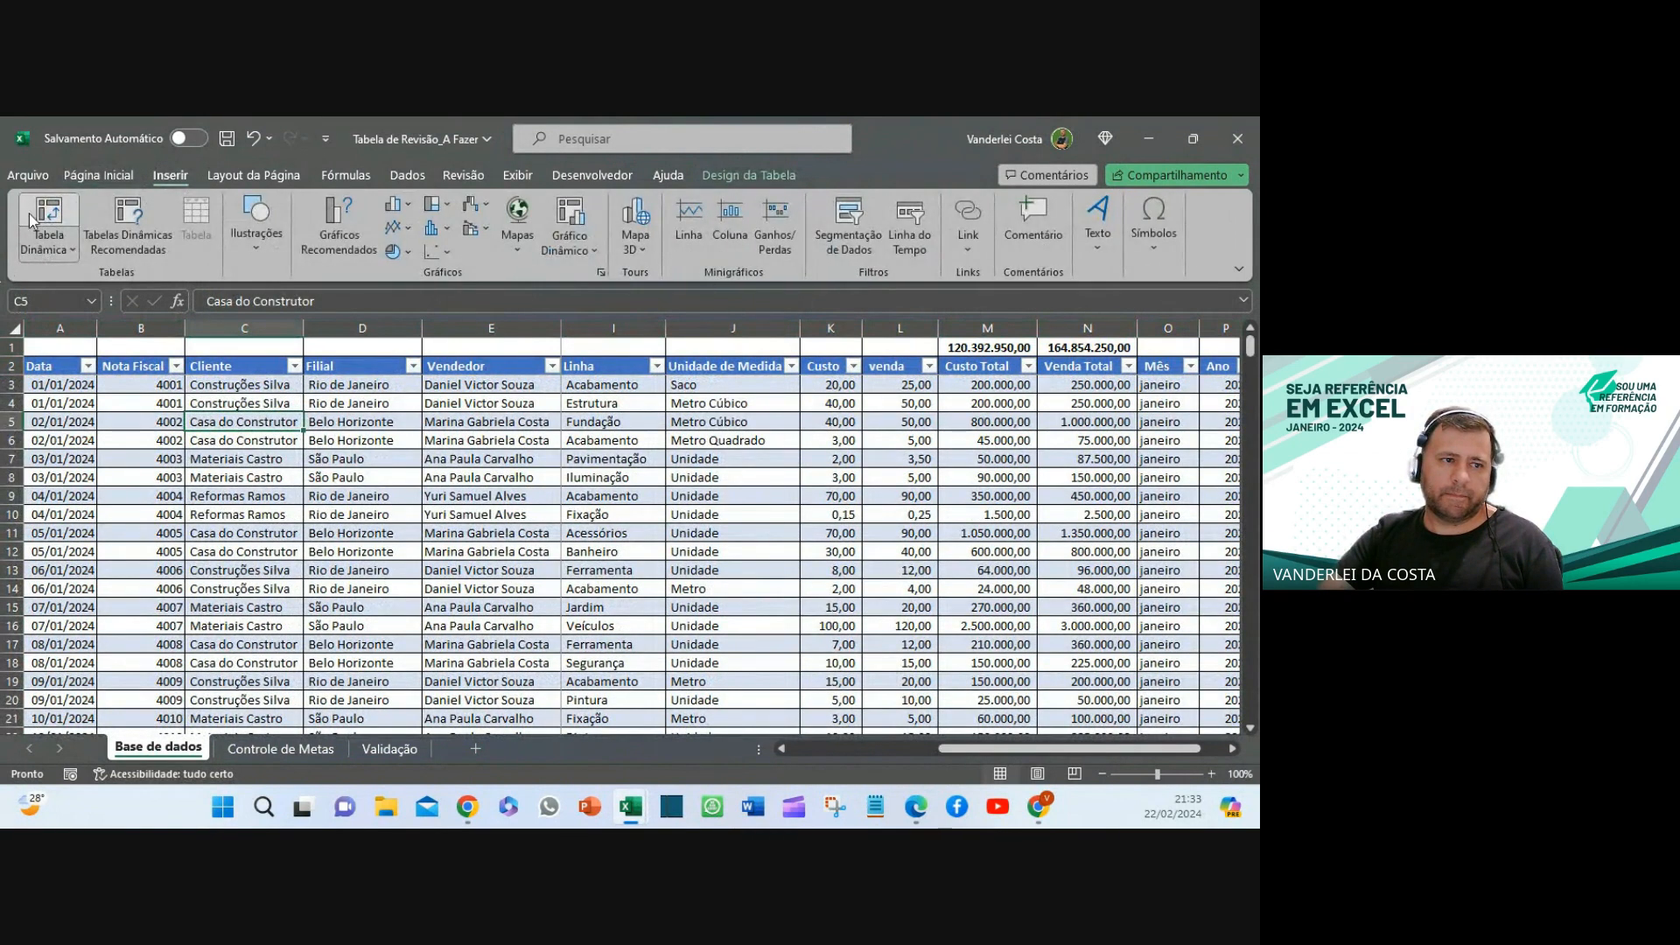
pyautogui.click(50, 216)
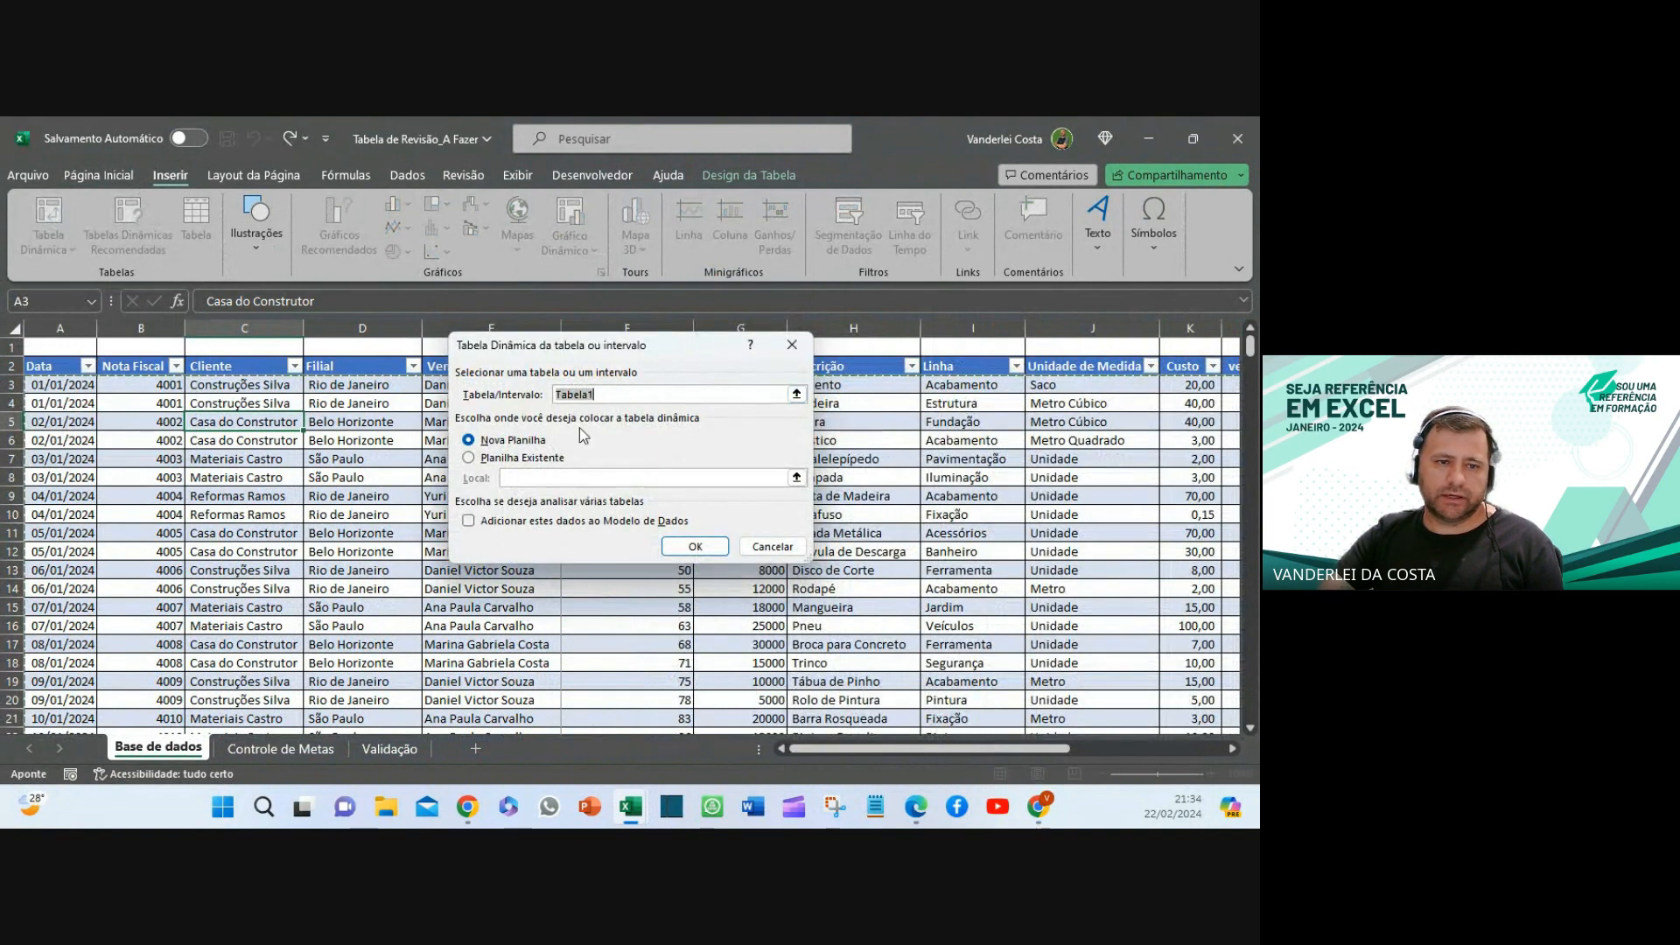
pyautogui.click(691, 547)
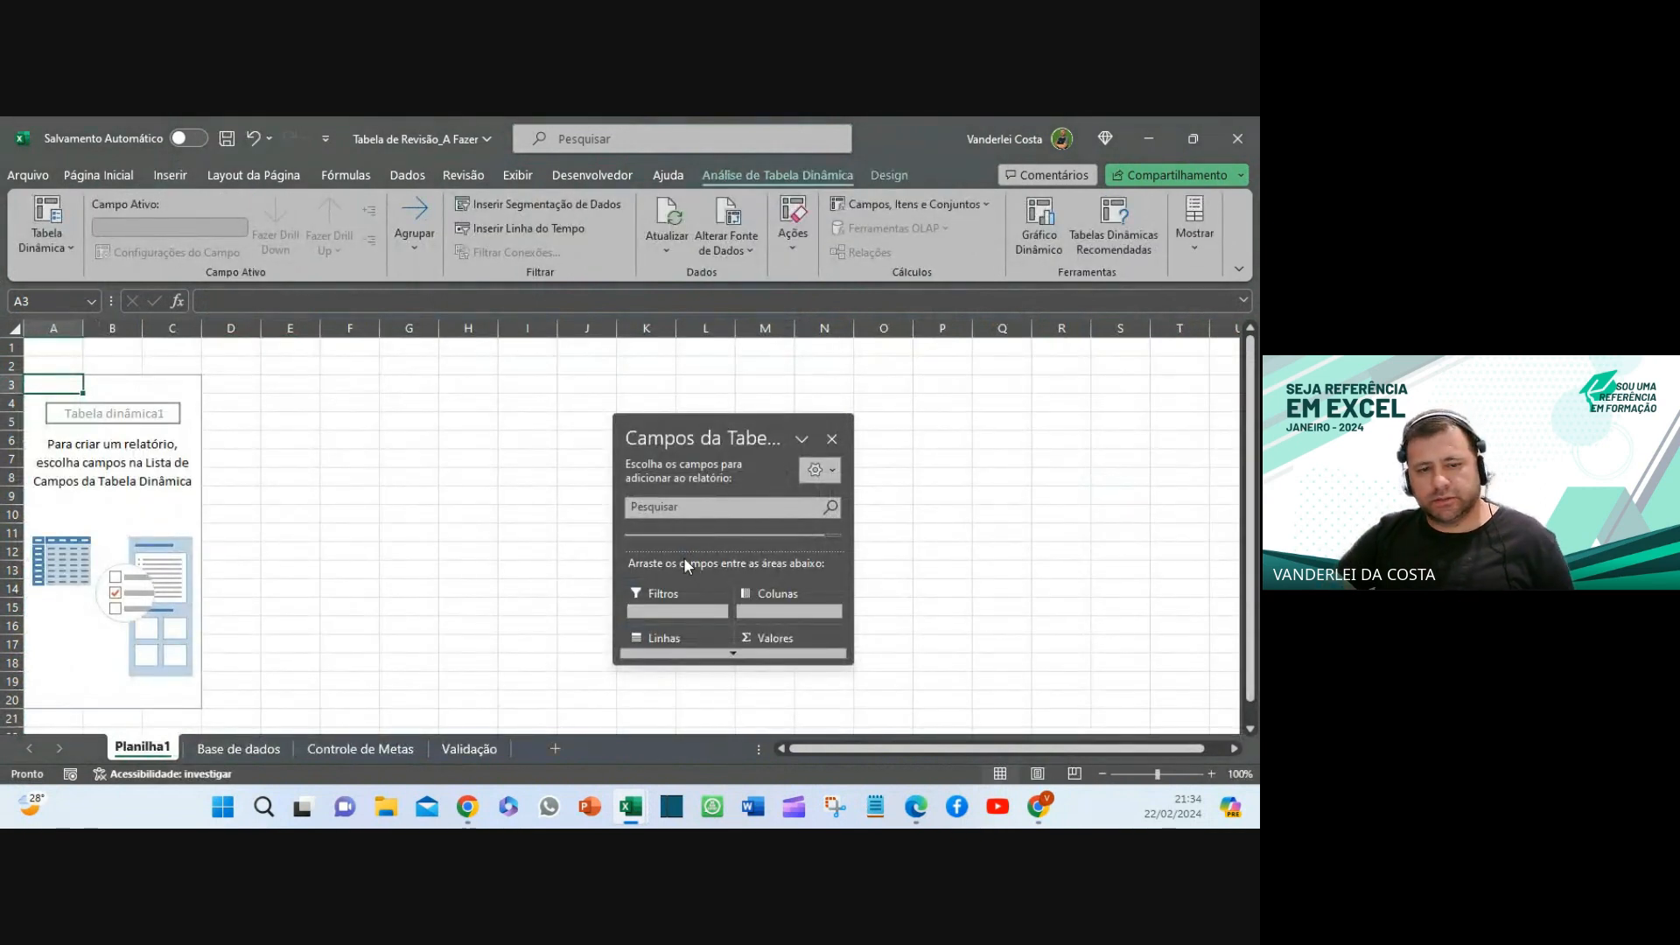
# - Move the Campos da Tabela Dinâmica pane up and right and make it larger
pyautogui.click(802, 439)
pyautogui.click(781, 427)
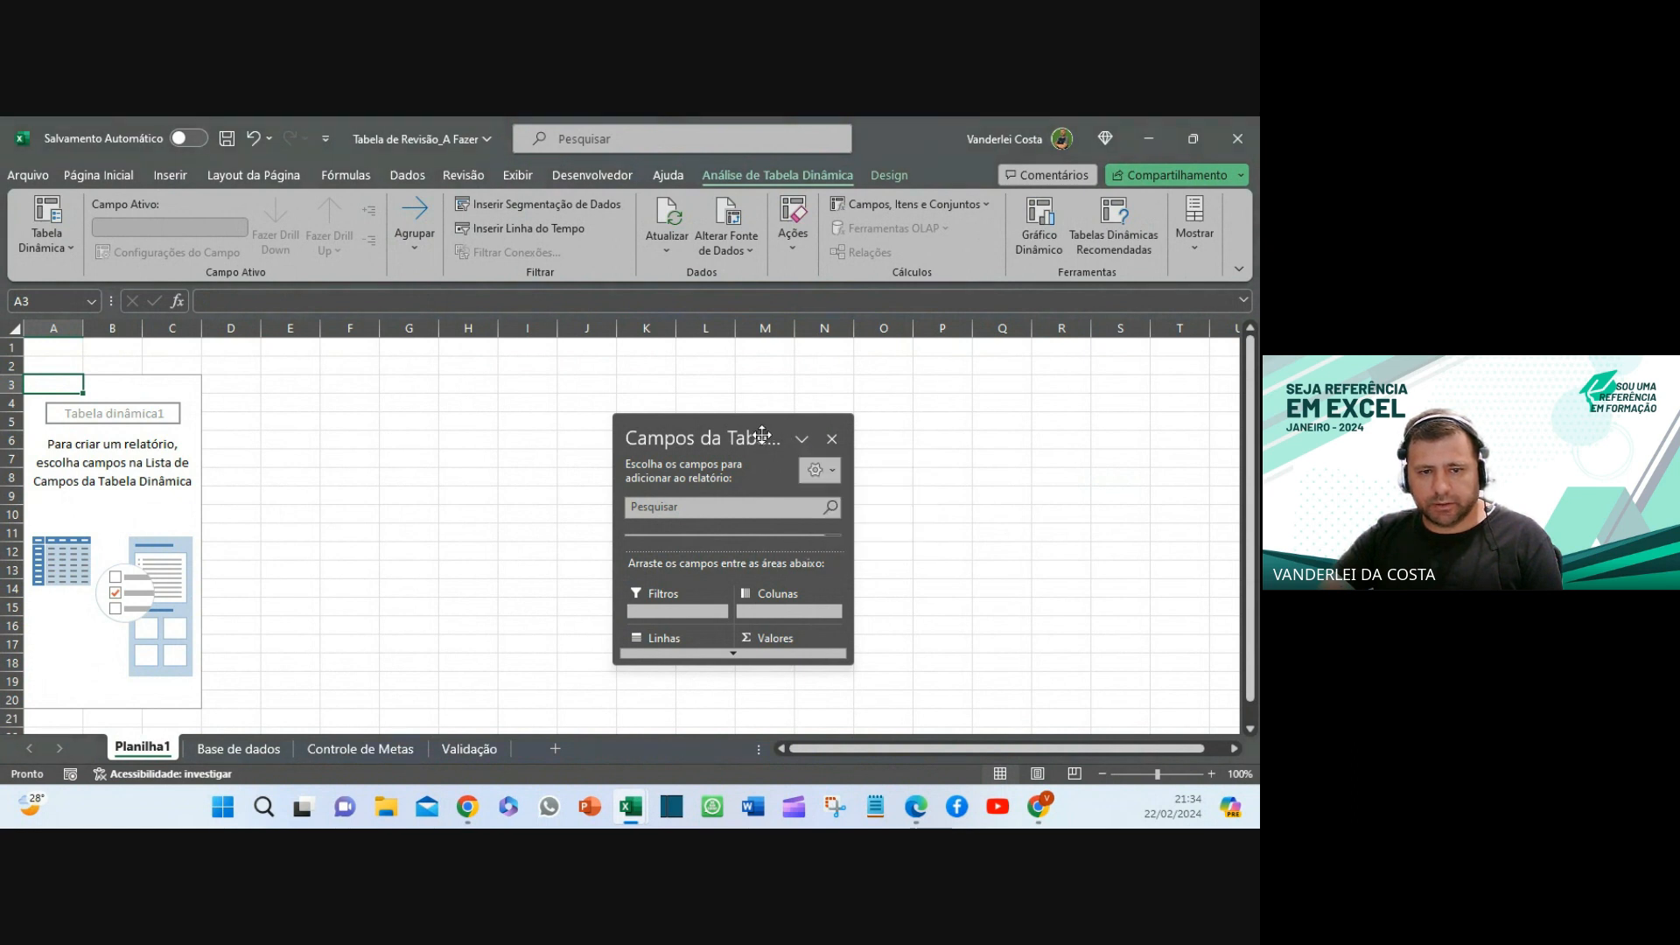
pyautogui.moveTo(735, 433); pyautogui.dragTo(846, 349)
pyautogui.moveTo(887, 577); pyautogui.dragTo(906, 730)
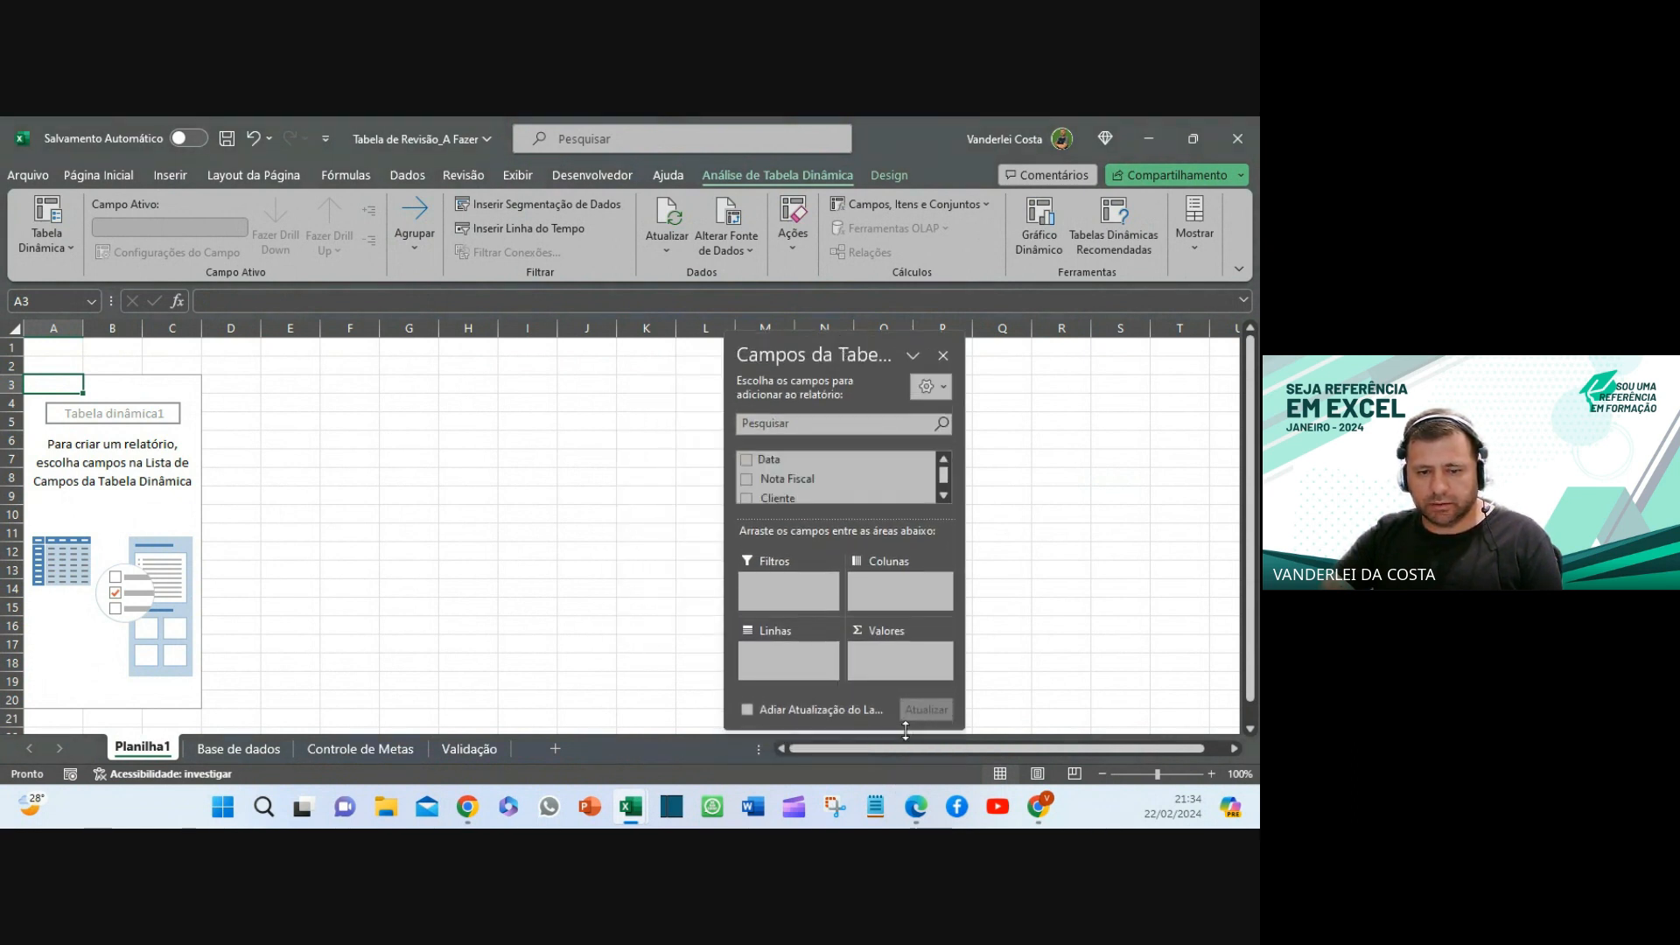
pyautogui.moveTo(963, 550); pyautogui.dragTo(1228, 550)
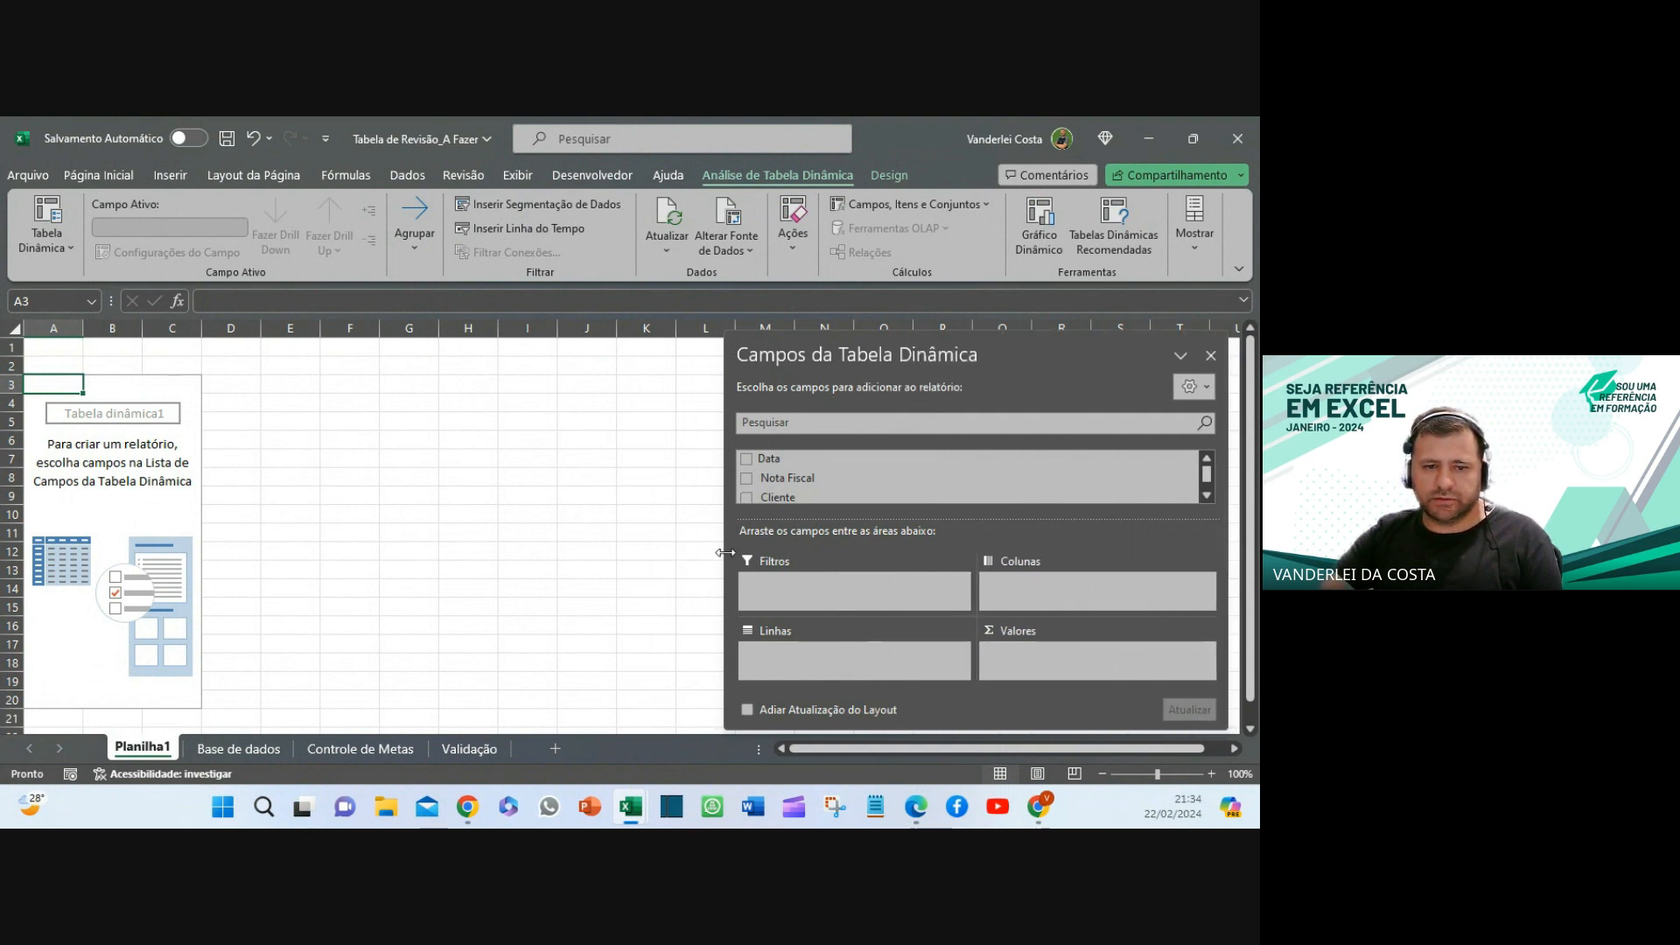
pyautogui.moveTo(719, 560); pyautogui.dragTo(800, 579)
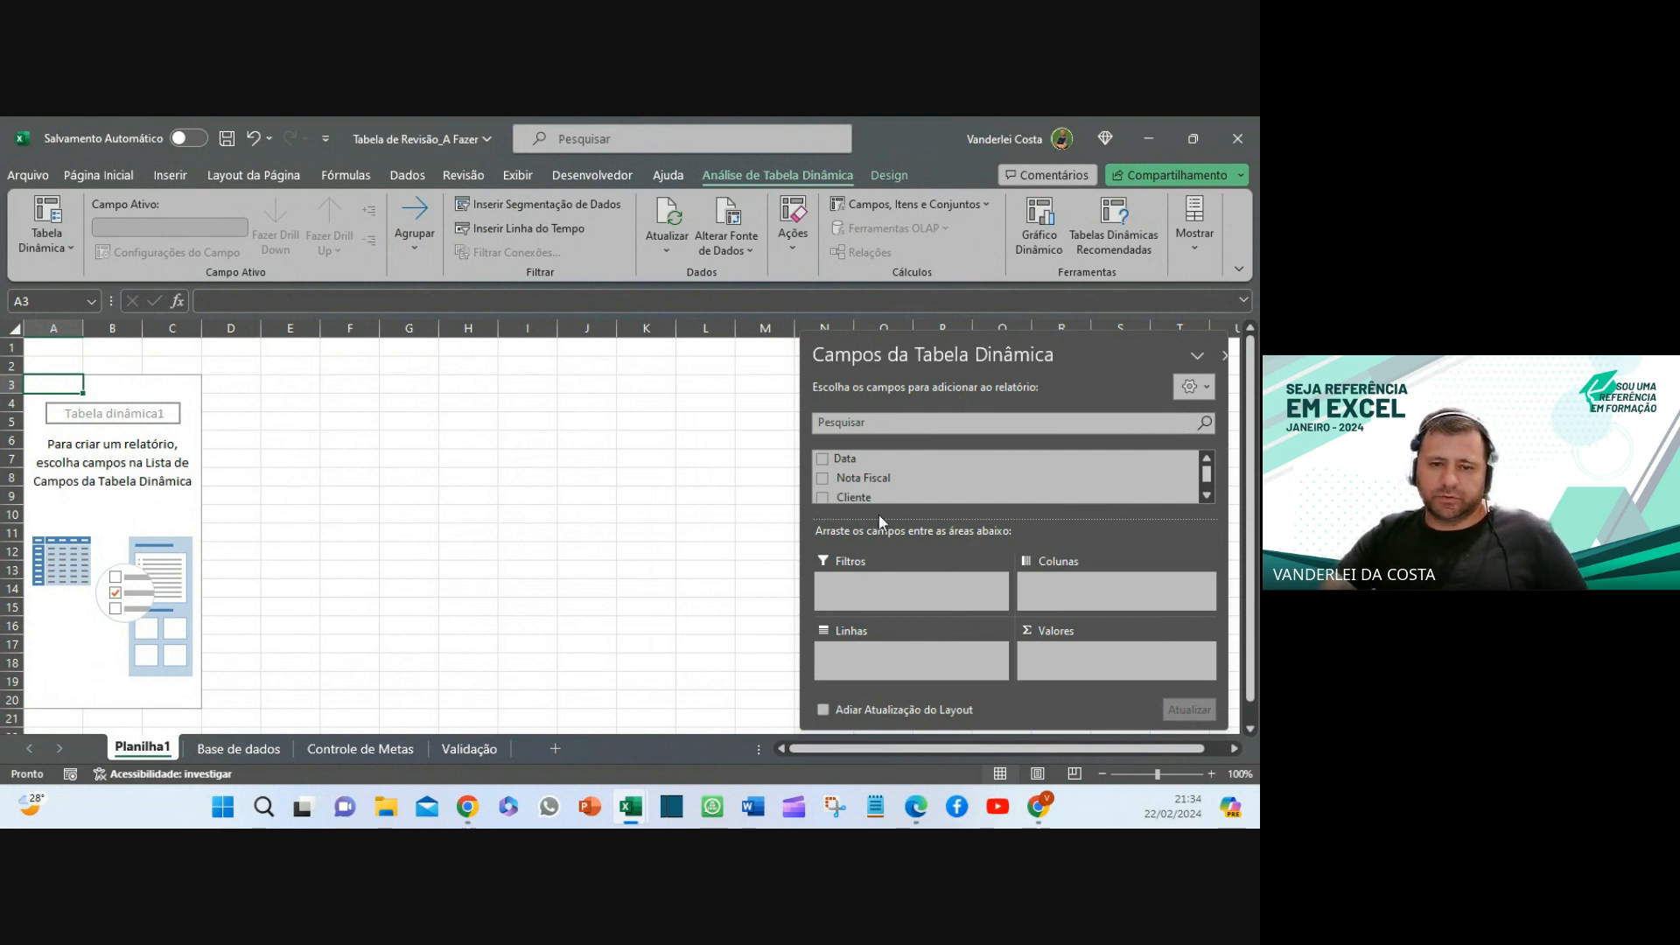
# - Enlarge the field list inside the Campos da Tabela Dinâmica pane
pyautogui.scroll(-4, 953, 472)
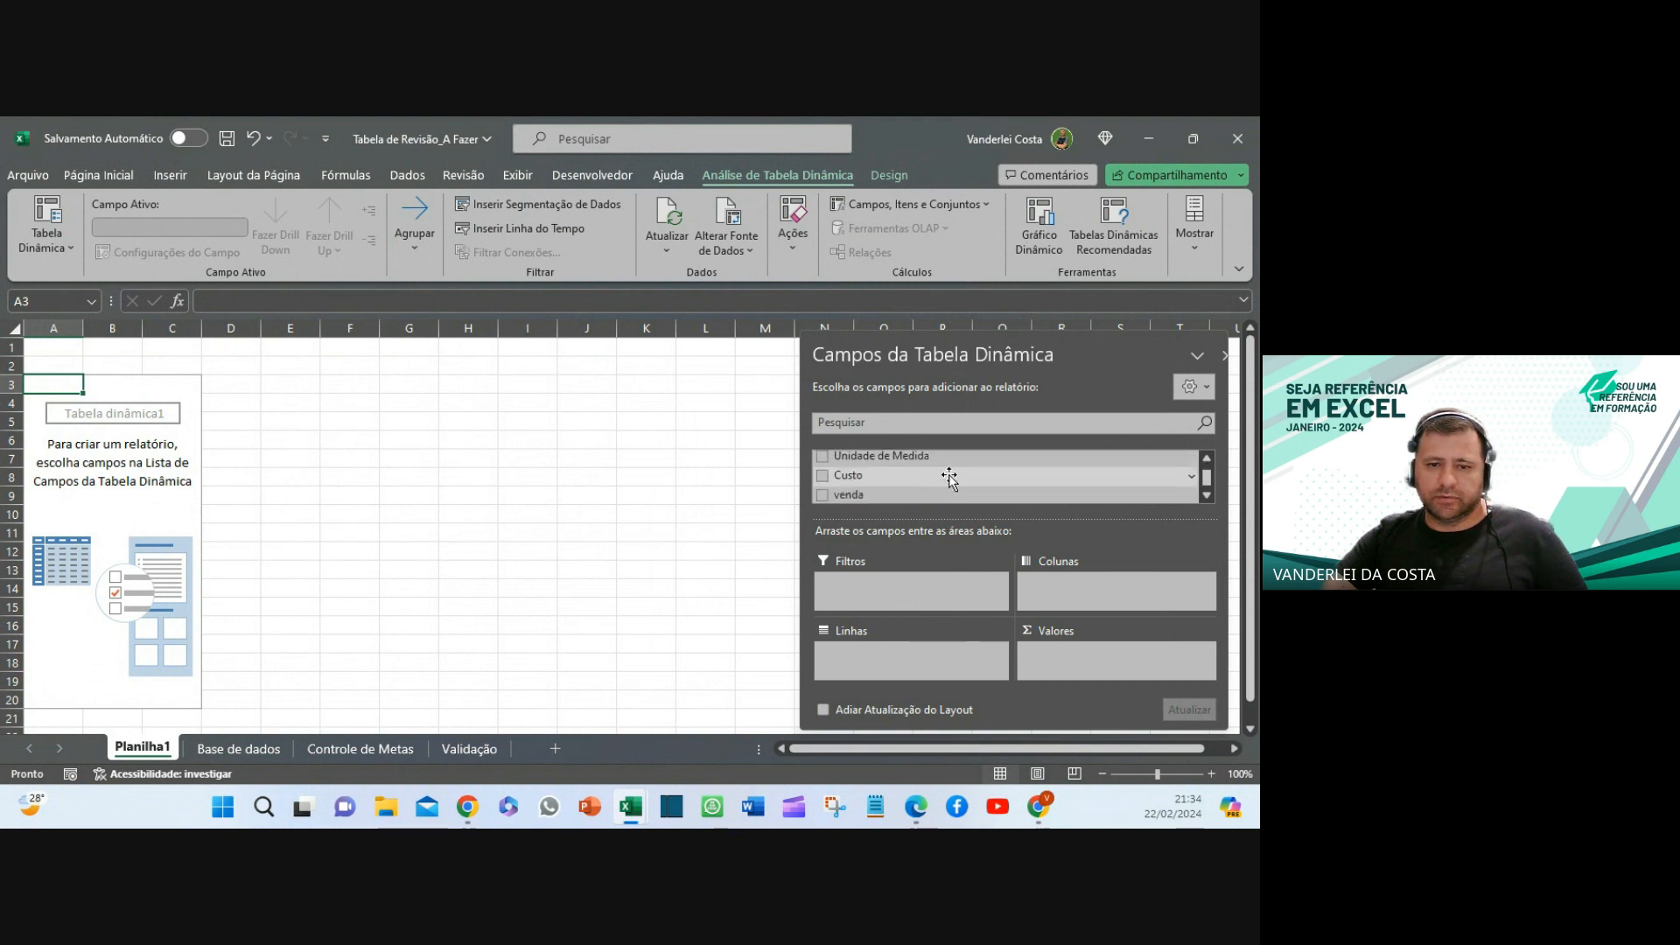
pyautogui.scroll(-4, 949, 477)
pyautogui.scroll(8, 949, 477)
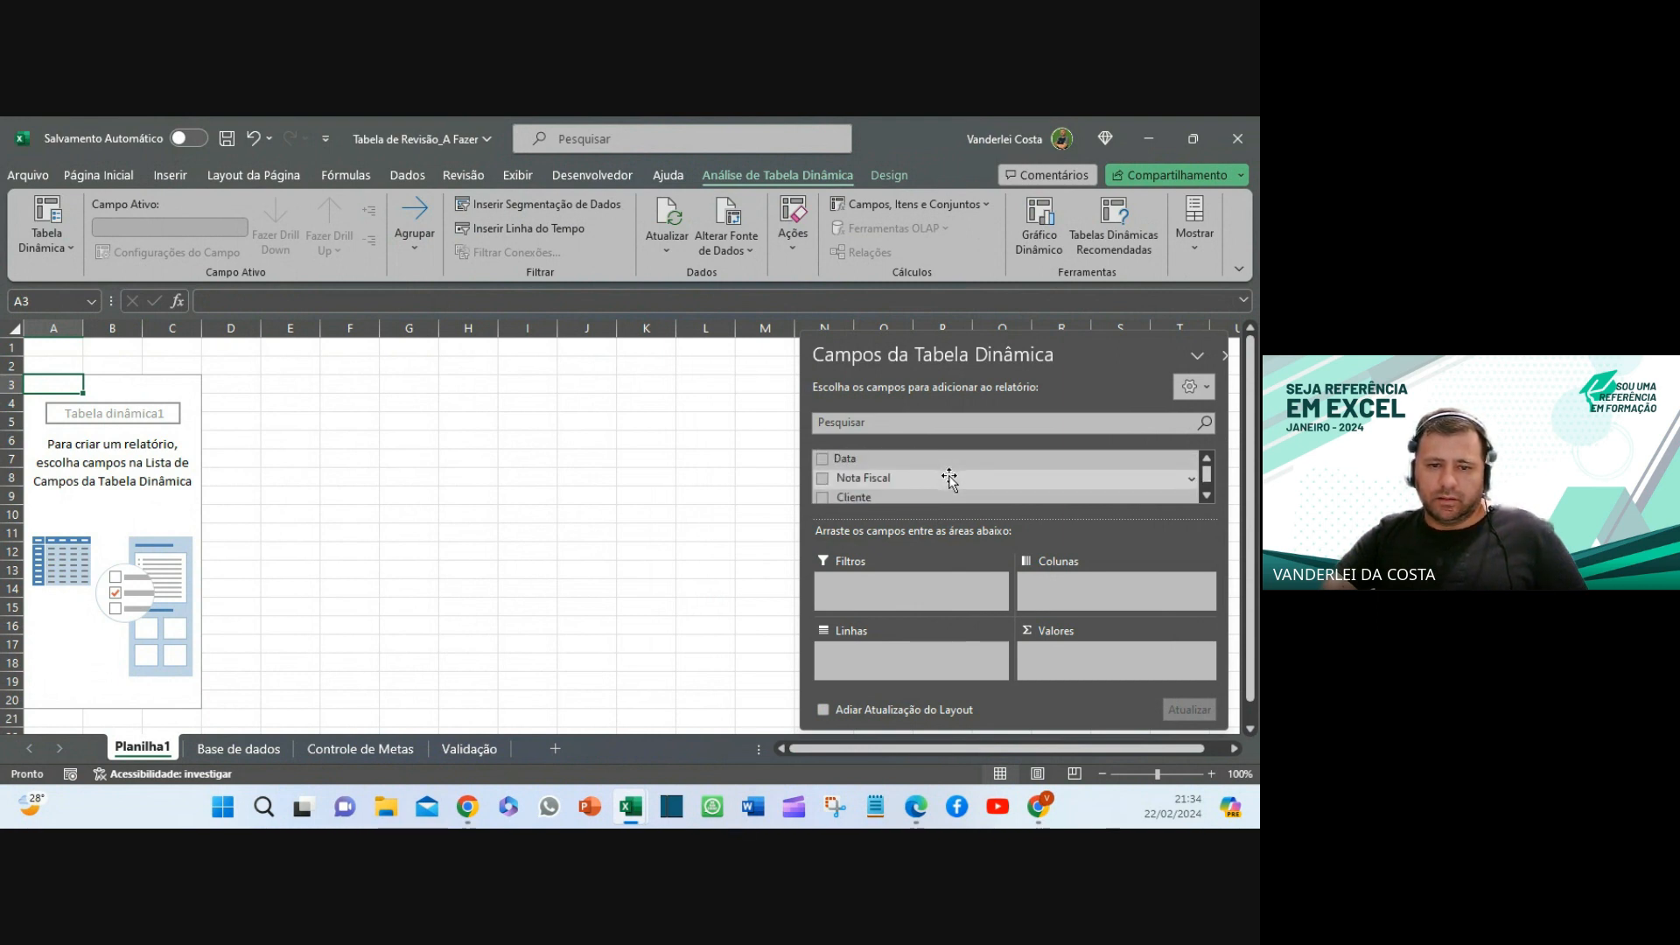
pyautogui.scroll(-2, 950, 477)
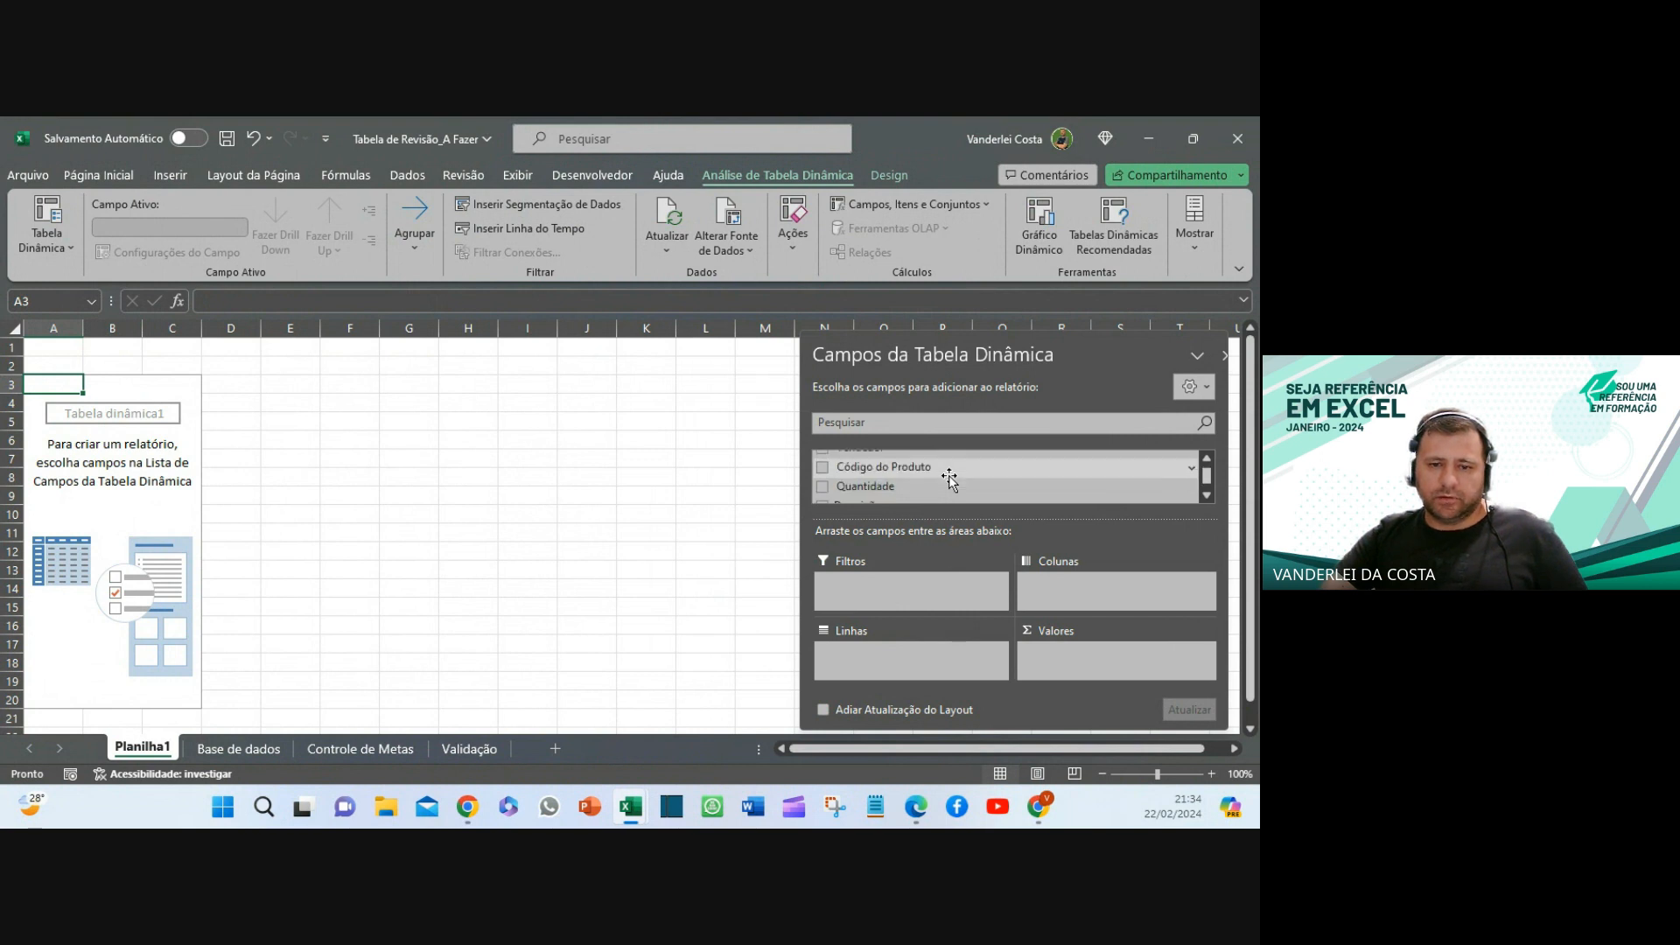
pyautogui.scroll(-4, 949, 477)
pyautogui.scroll(2, 950, 479)
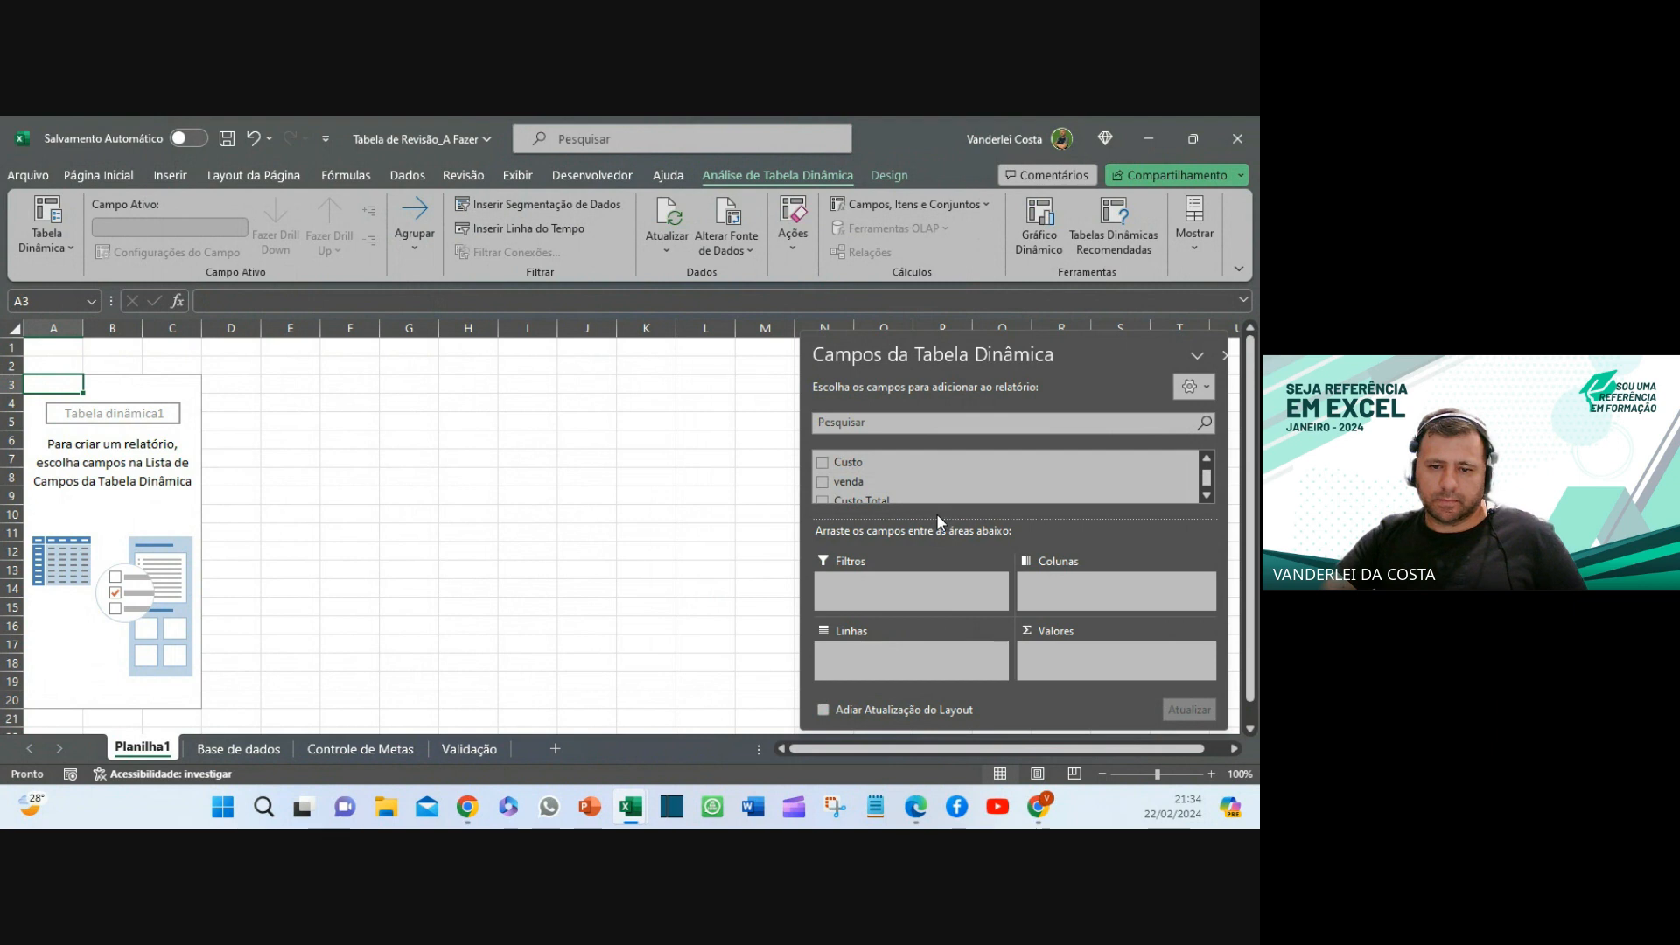
pyautogui.moveTo(937, 518); pyautogui.dragTo(941, 581)
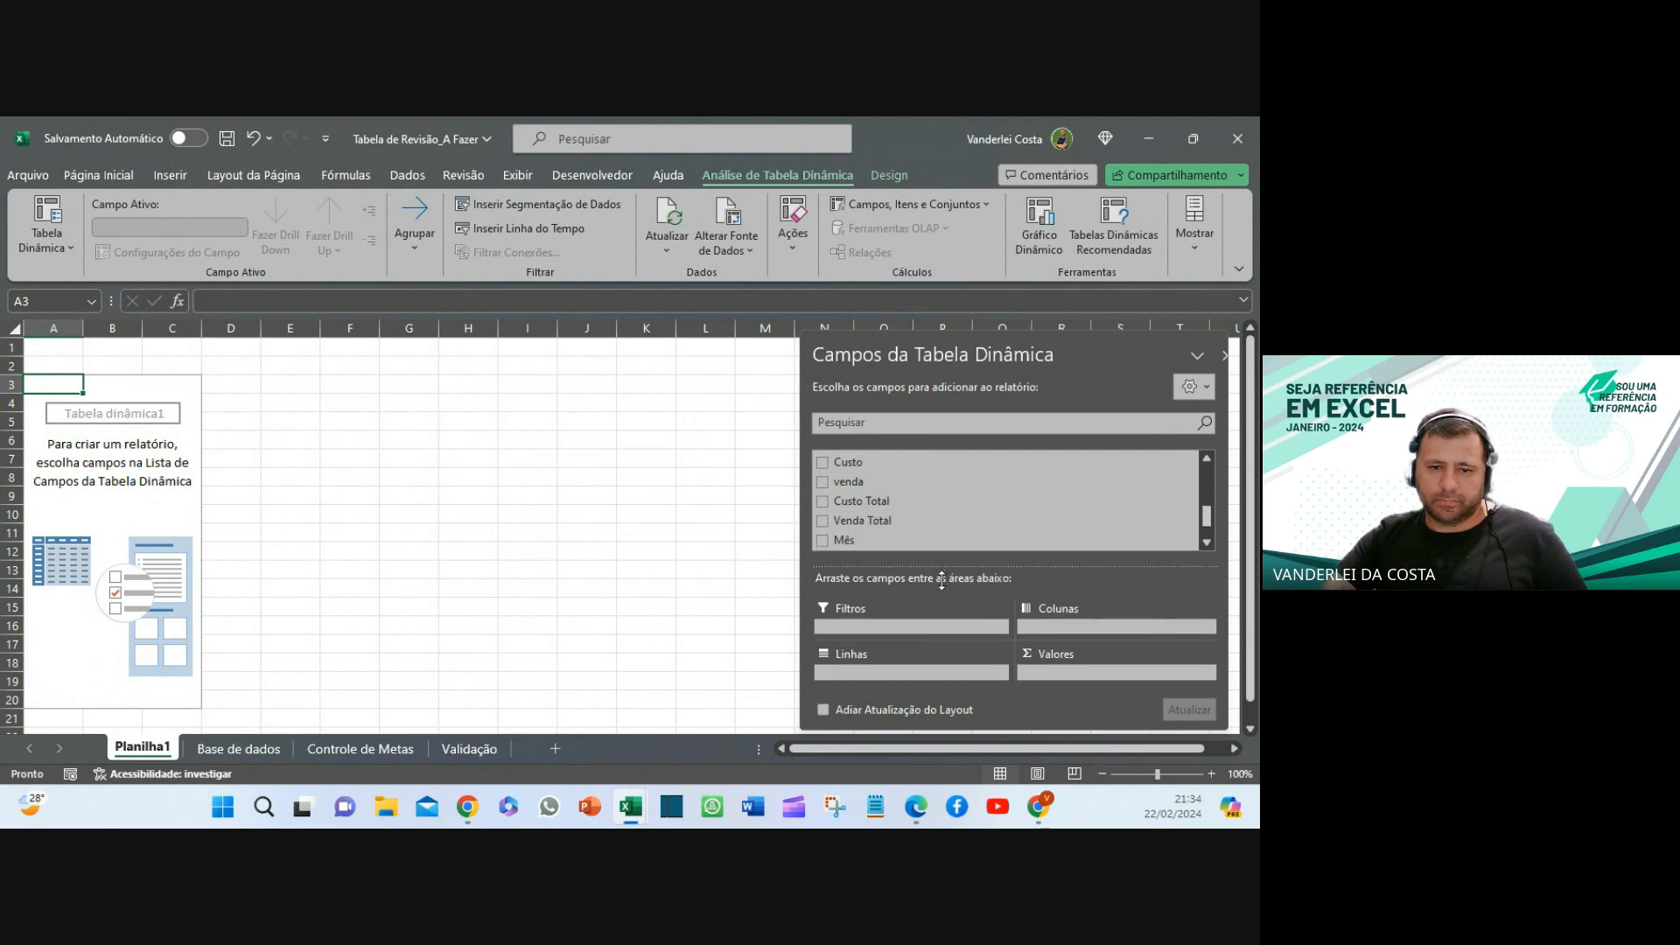
pyautogui.scroll(-1, 919, 468)
pyautogui.scroll(3, 918, 472)
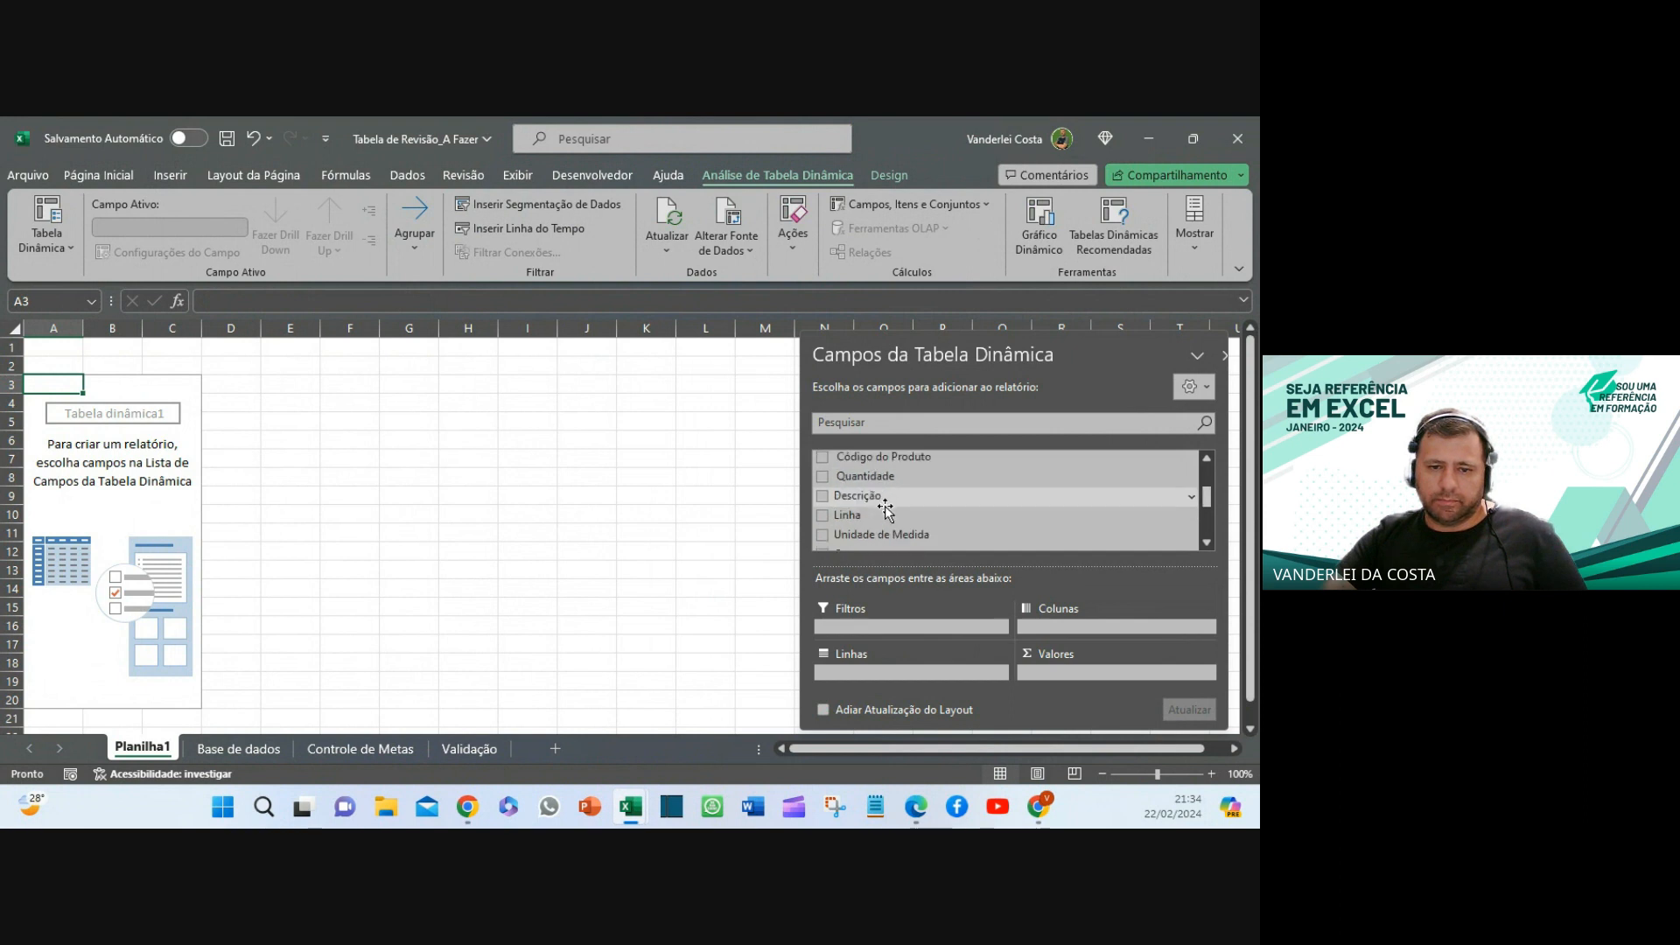
# - Put Linha in the pivot rows and sum Venda Total in Valores
pyautogui.moveTo(885, 514); pyautogui.dragTo(936, 670)
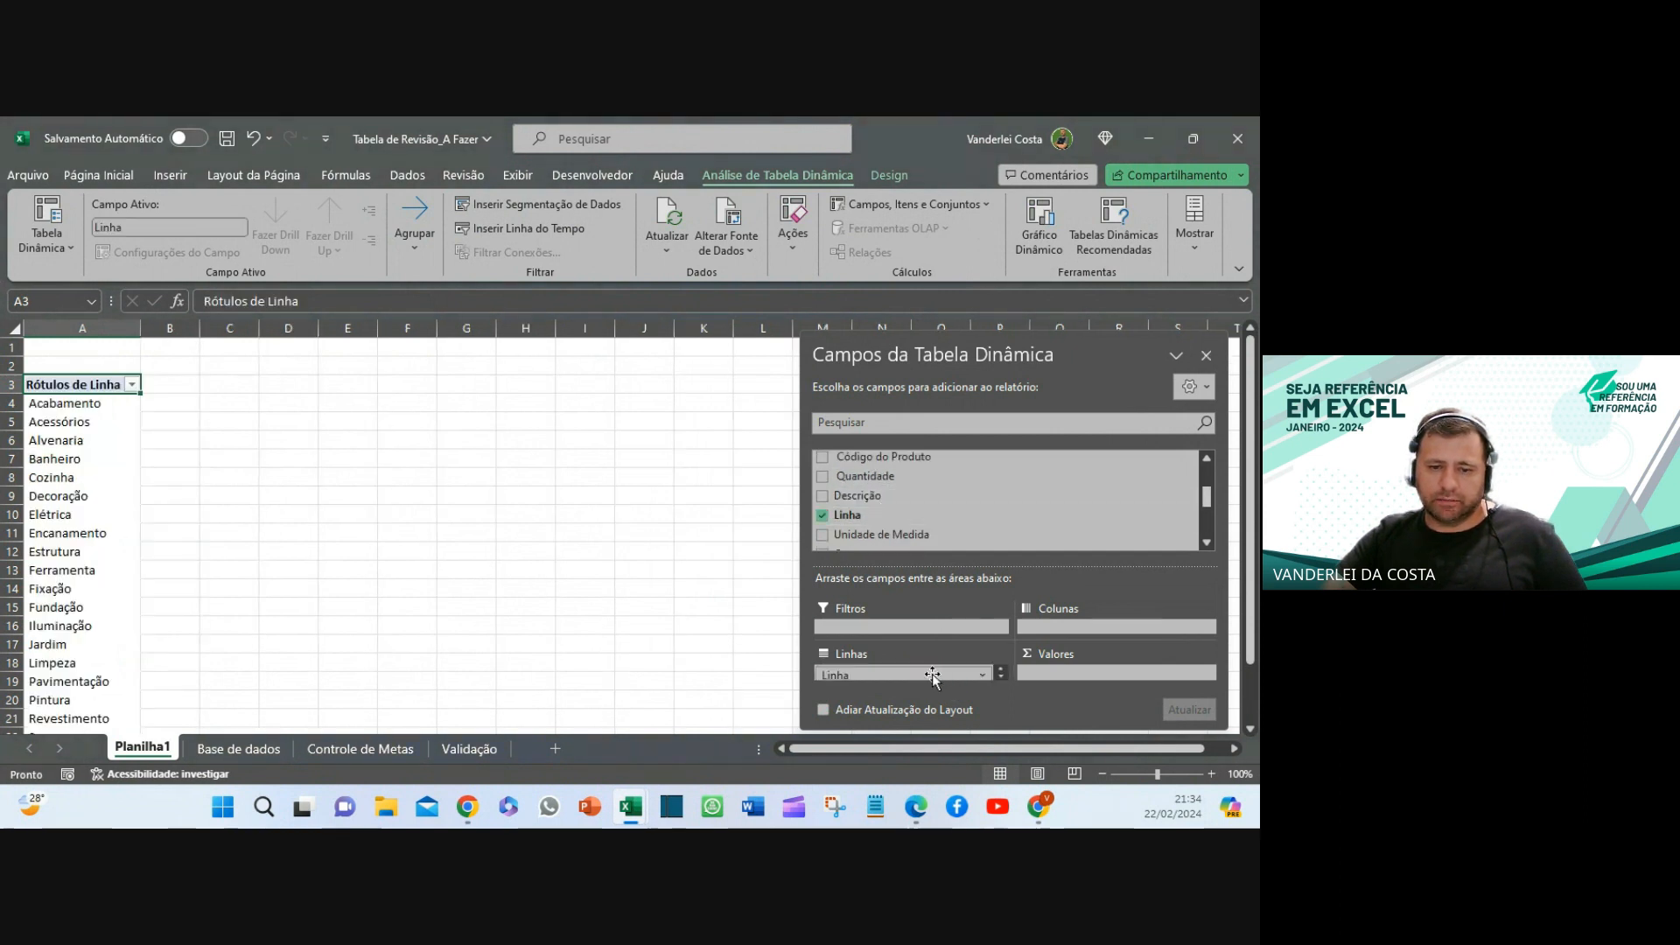
pyautogui.moveTo(944, 728); pyautogui.dragTo(945, 778)
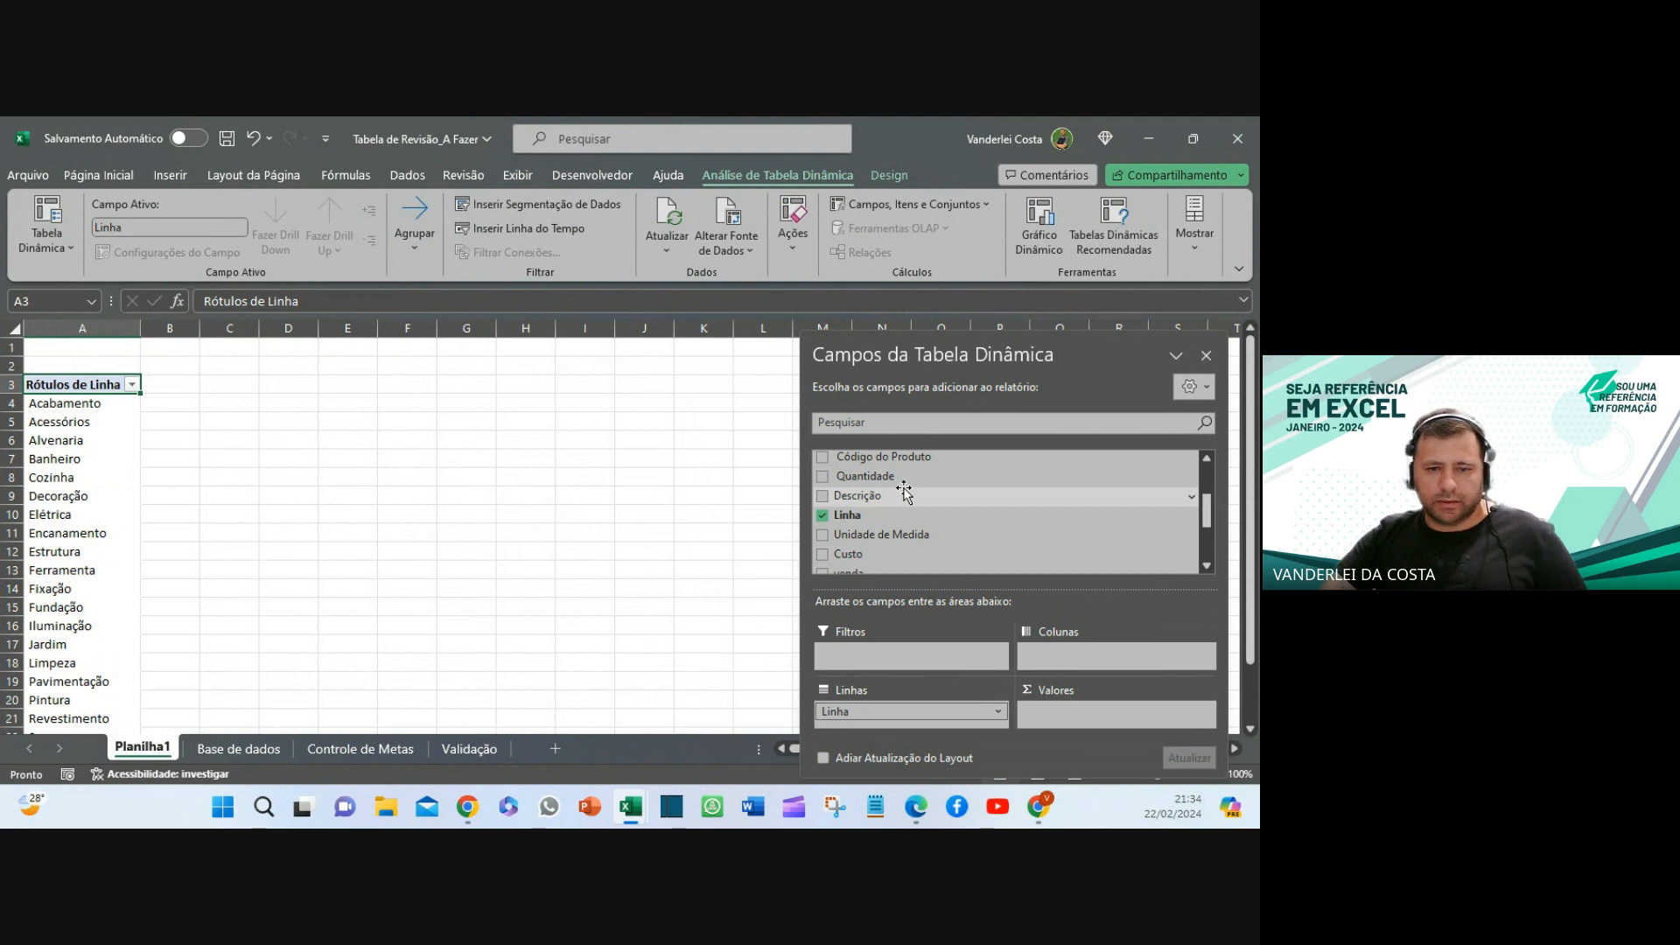
pyautogui.scroll(-2, 903, 491)
pyautogui.scroll(1, 924, 517)
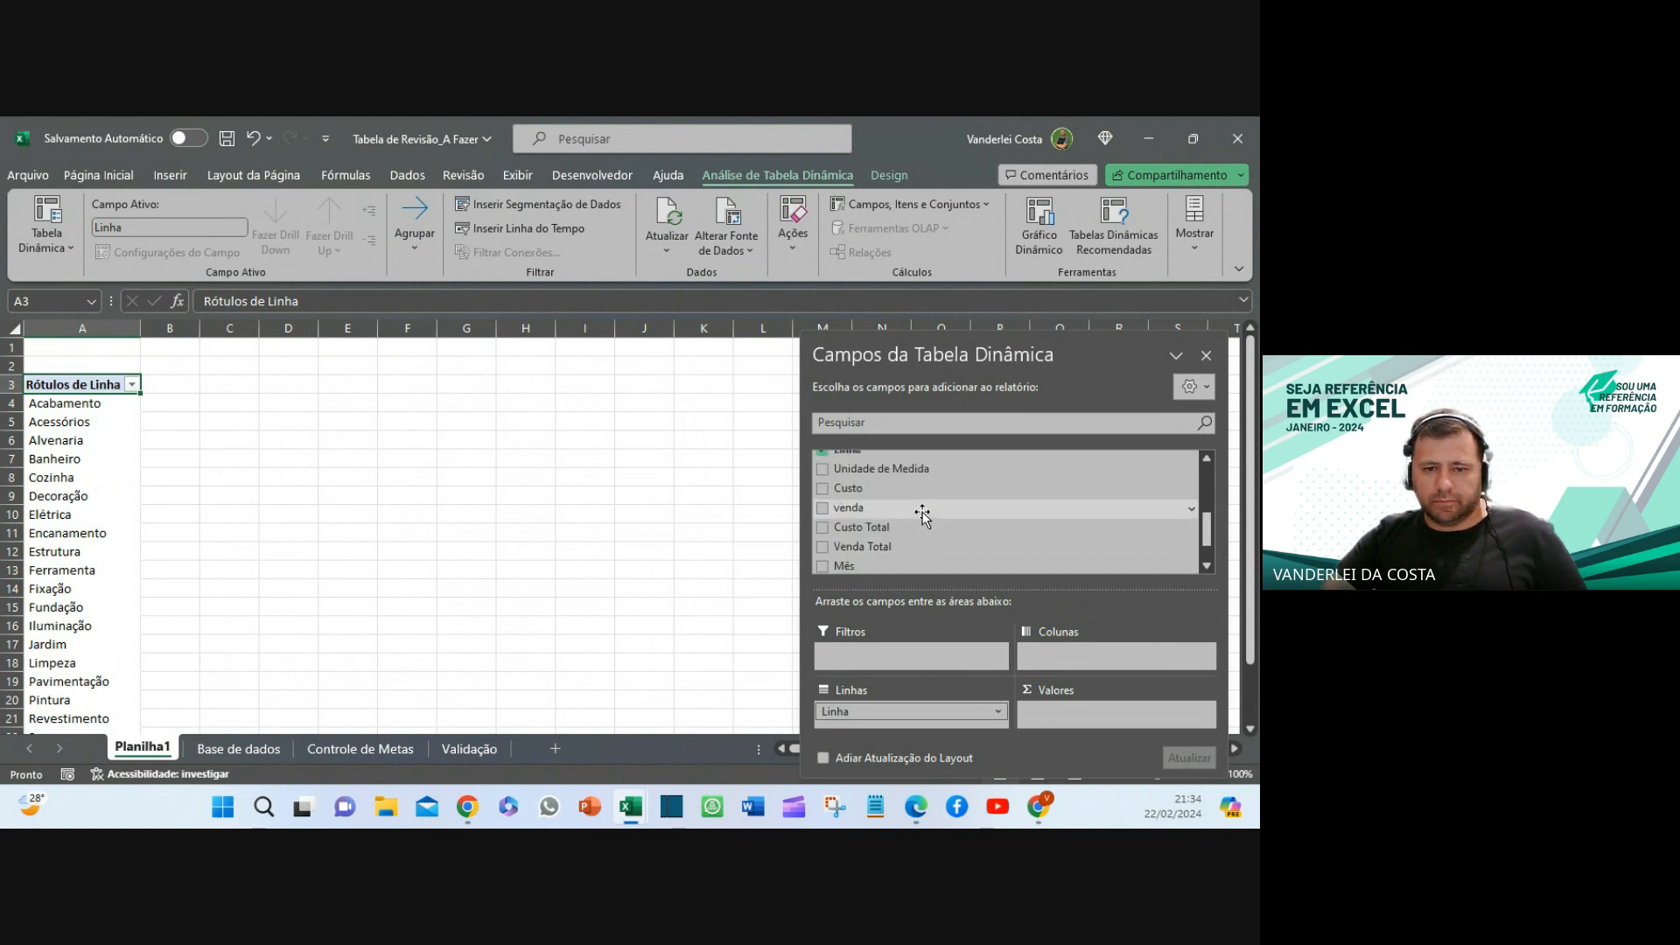
pyautogui.scroll(2, 923, 516)
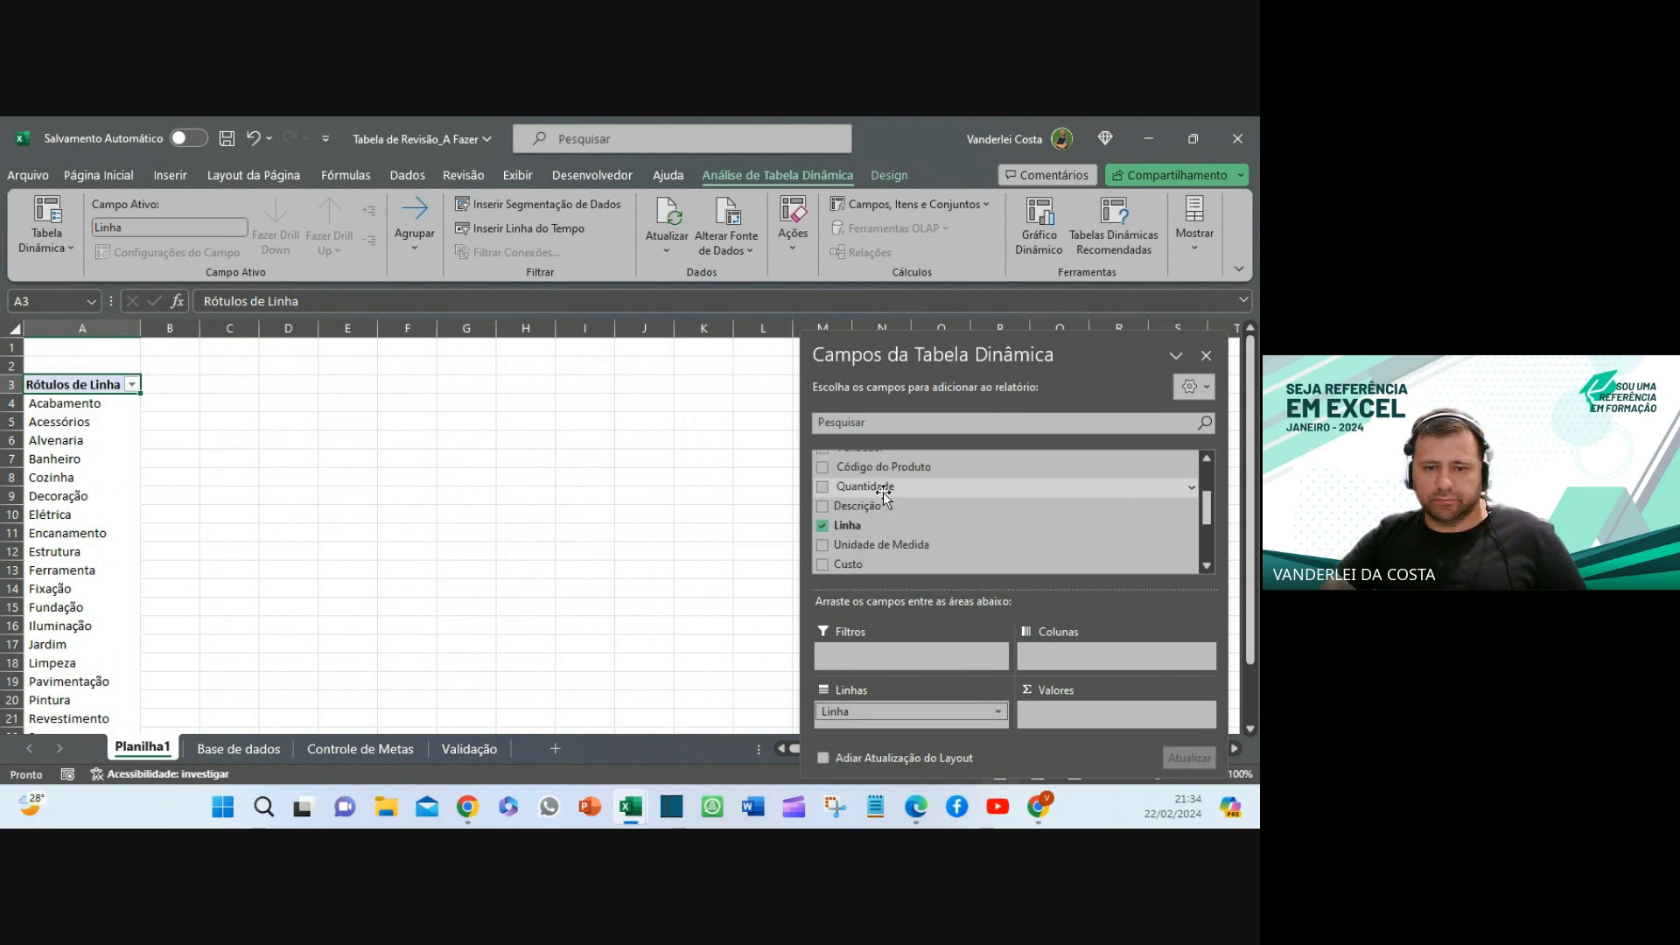
pyautogui.scroll(-3, 884, 517)
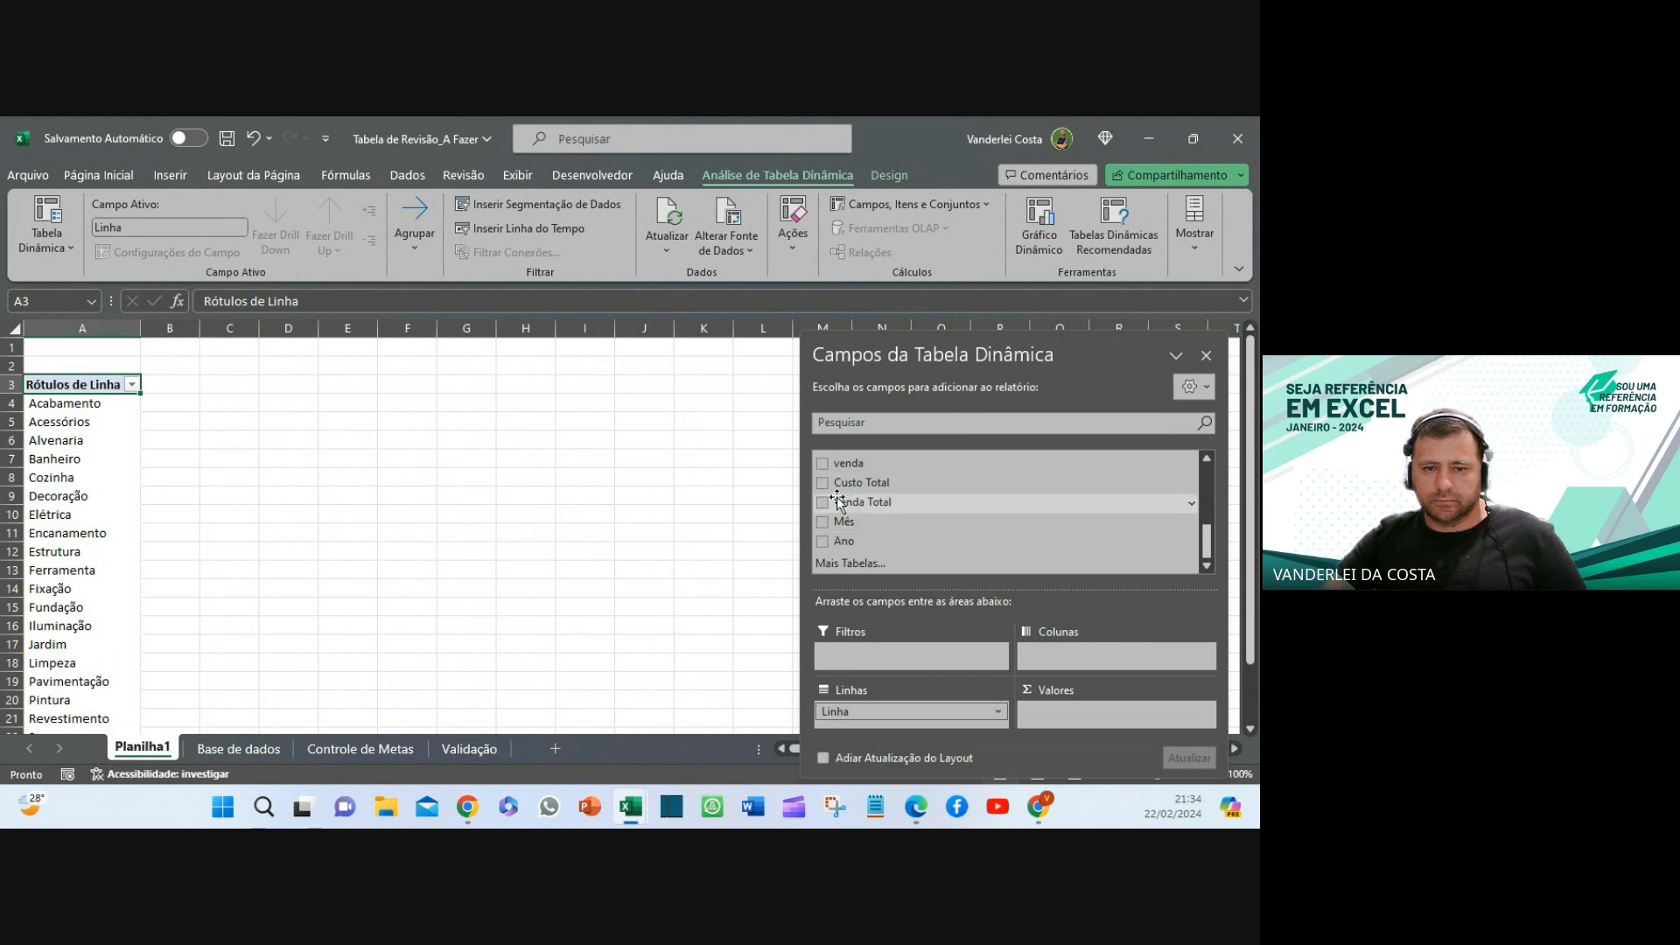
pyautogui.moveTo(852, 507); pyautogui.dragTo(1058, 709)
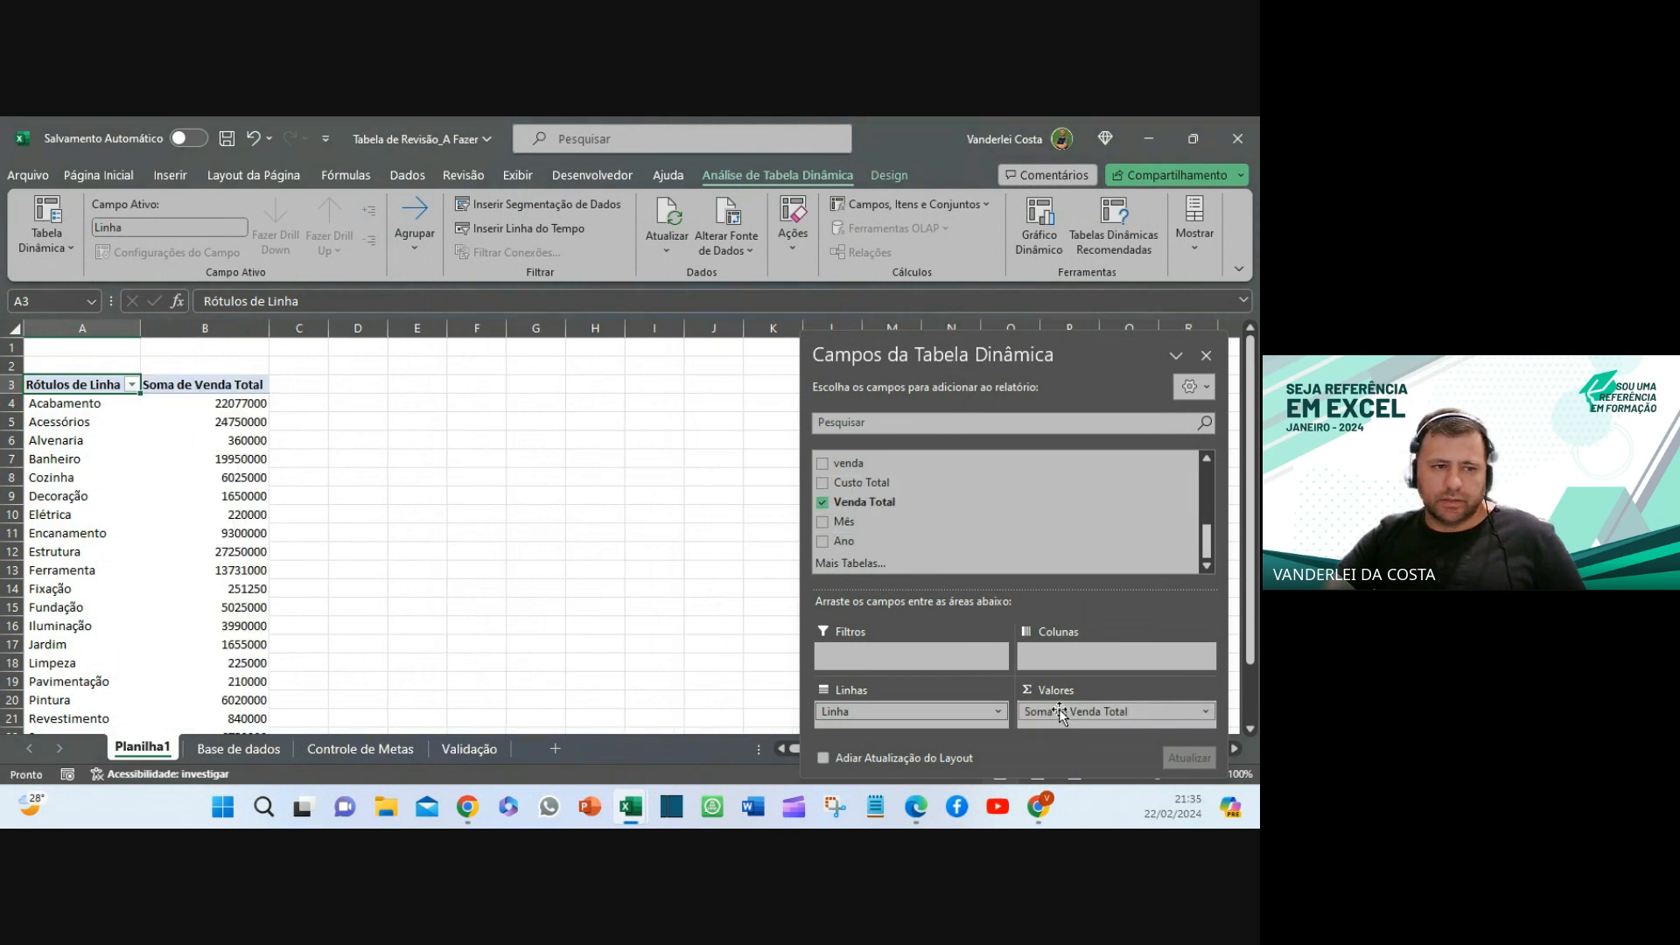
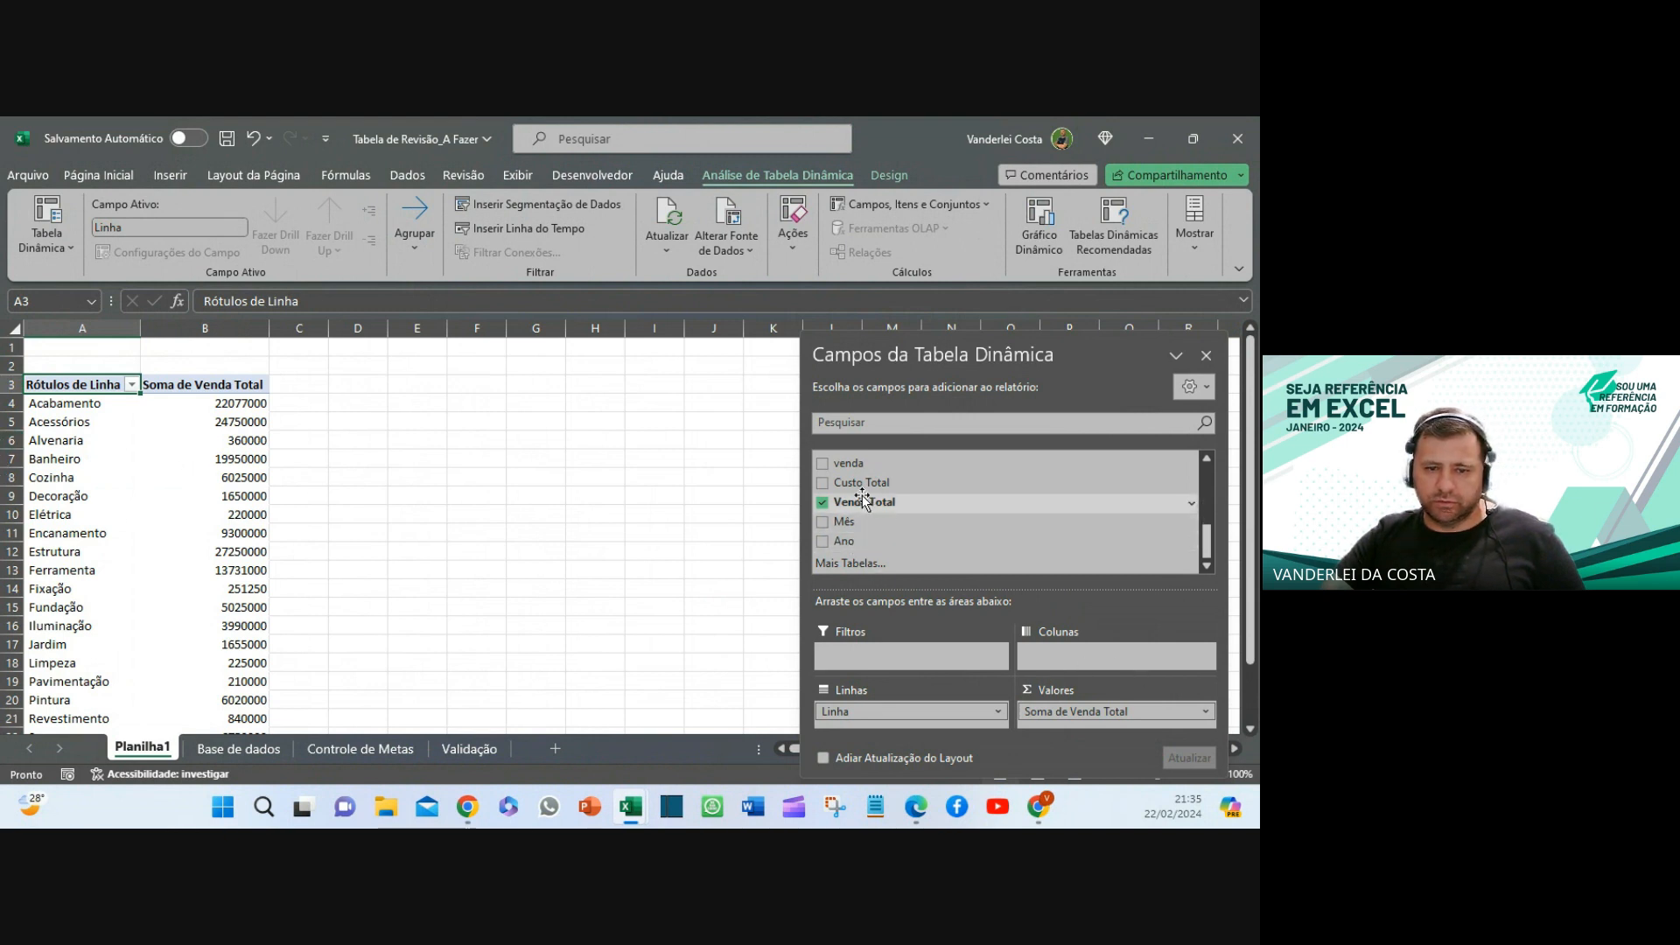
# - Drop Venda Total into Valores again, creating Soma de Venda Total2 in C3, and select its header
pyautogui.moveTo(862, 495); pyautogui.dragTo(1147, 724)
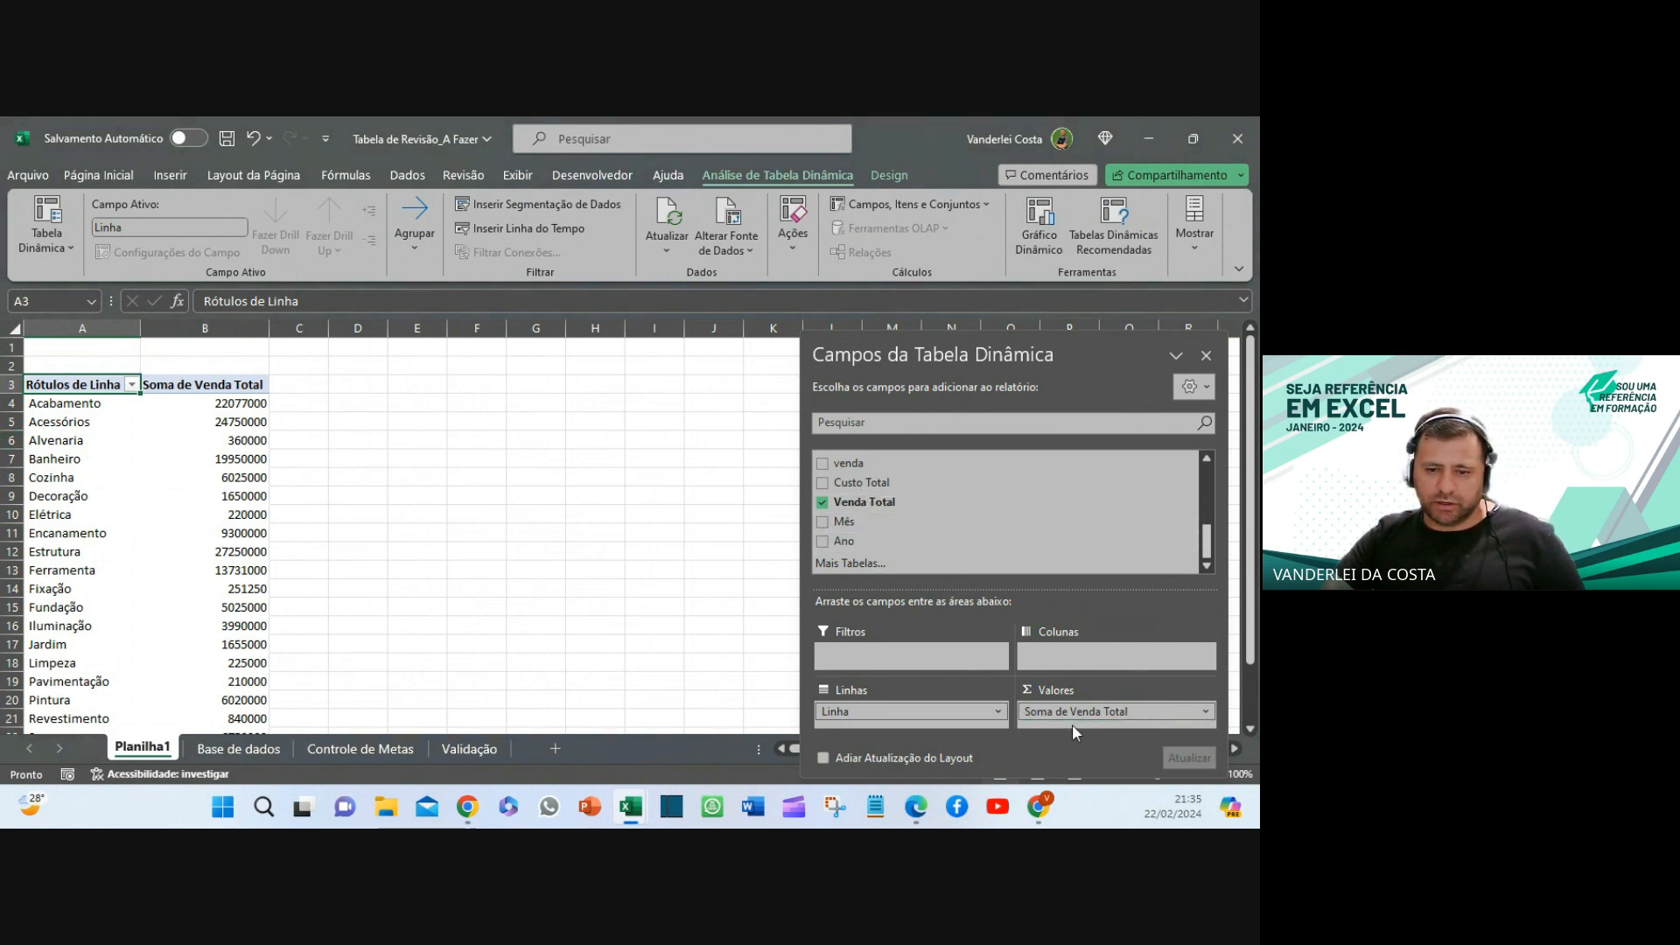
pyautogui.moveTo(858, 501); pyautogui.dragTo(1072, 717)
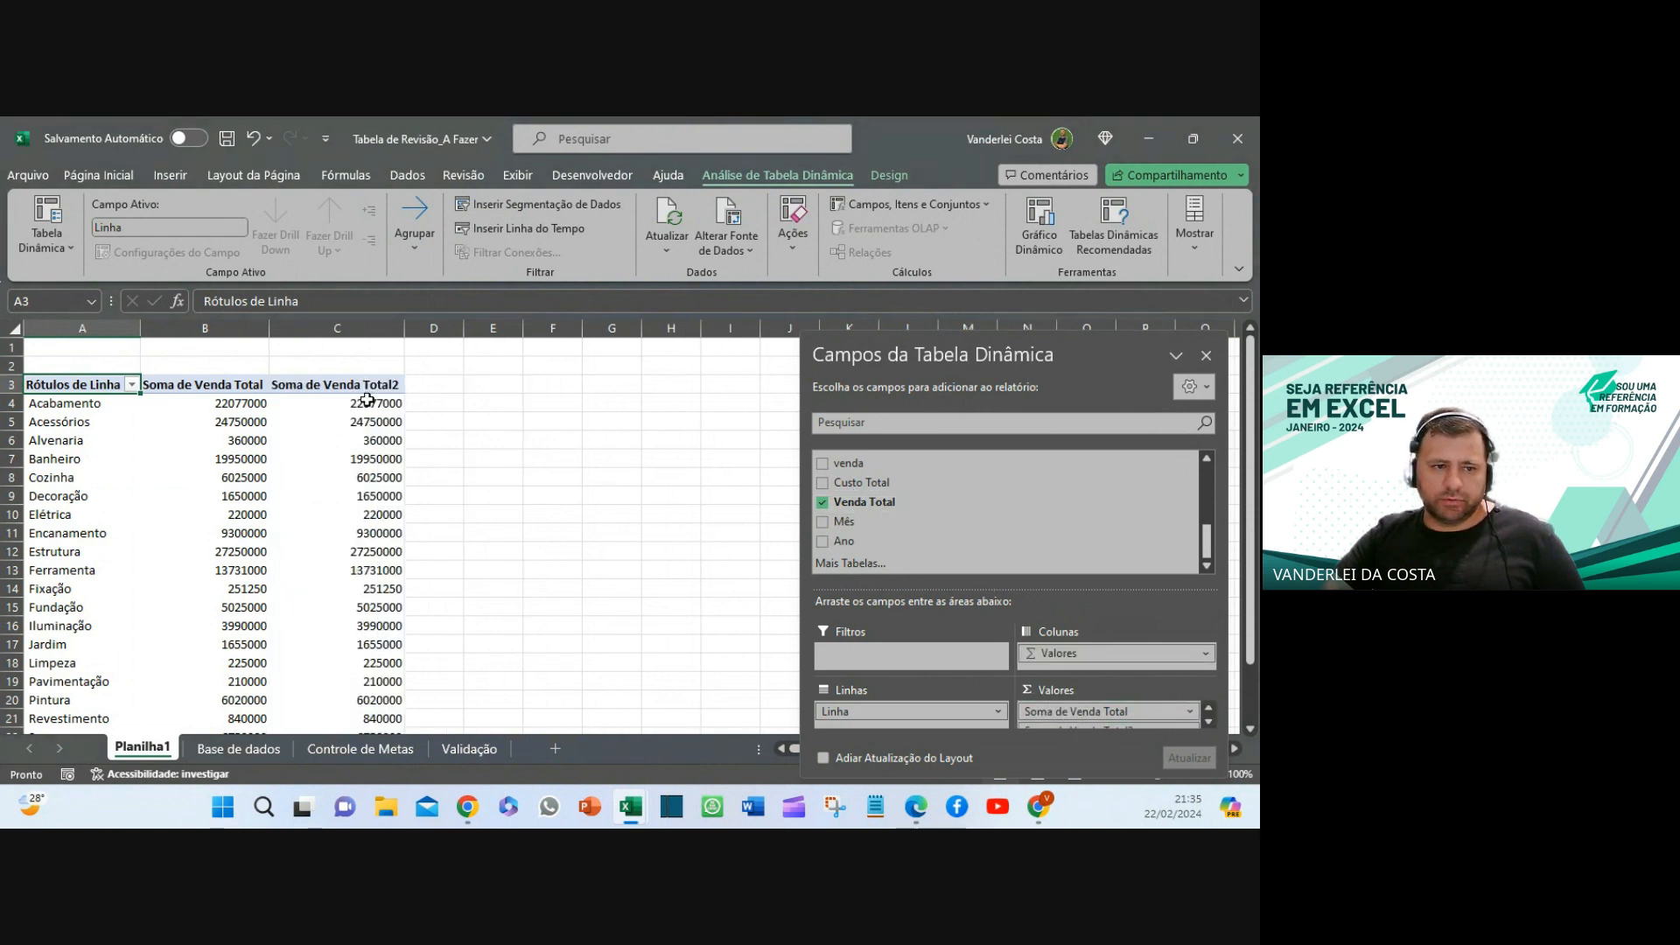
pyautogui.click(1064, 726)
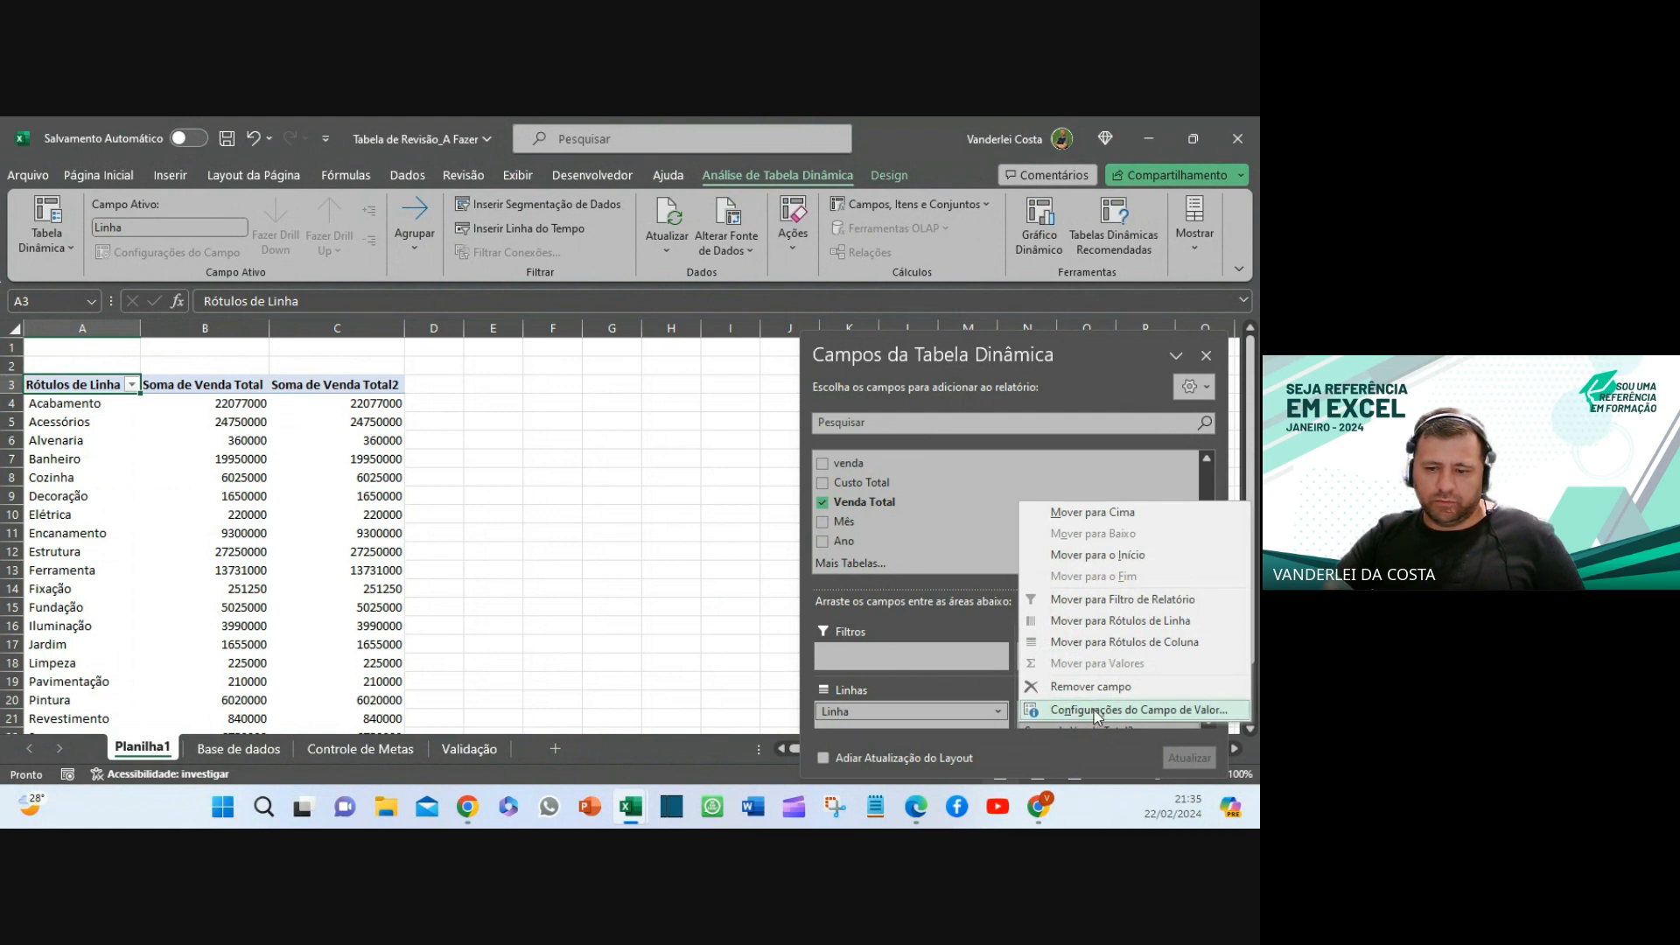
# - Show Soma de Venda Total2 values as % do Total Geral
pyautogui.click(363, 378)
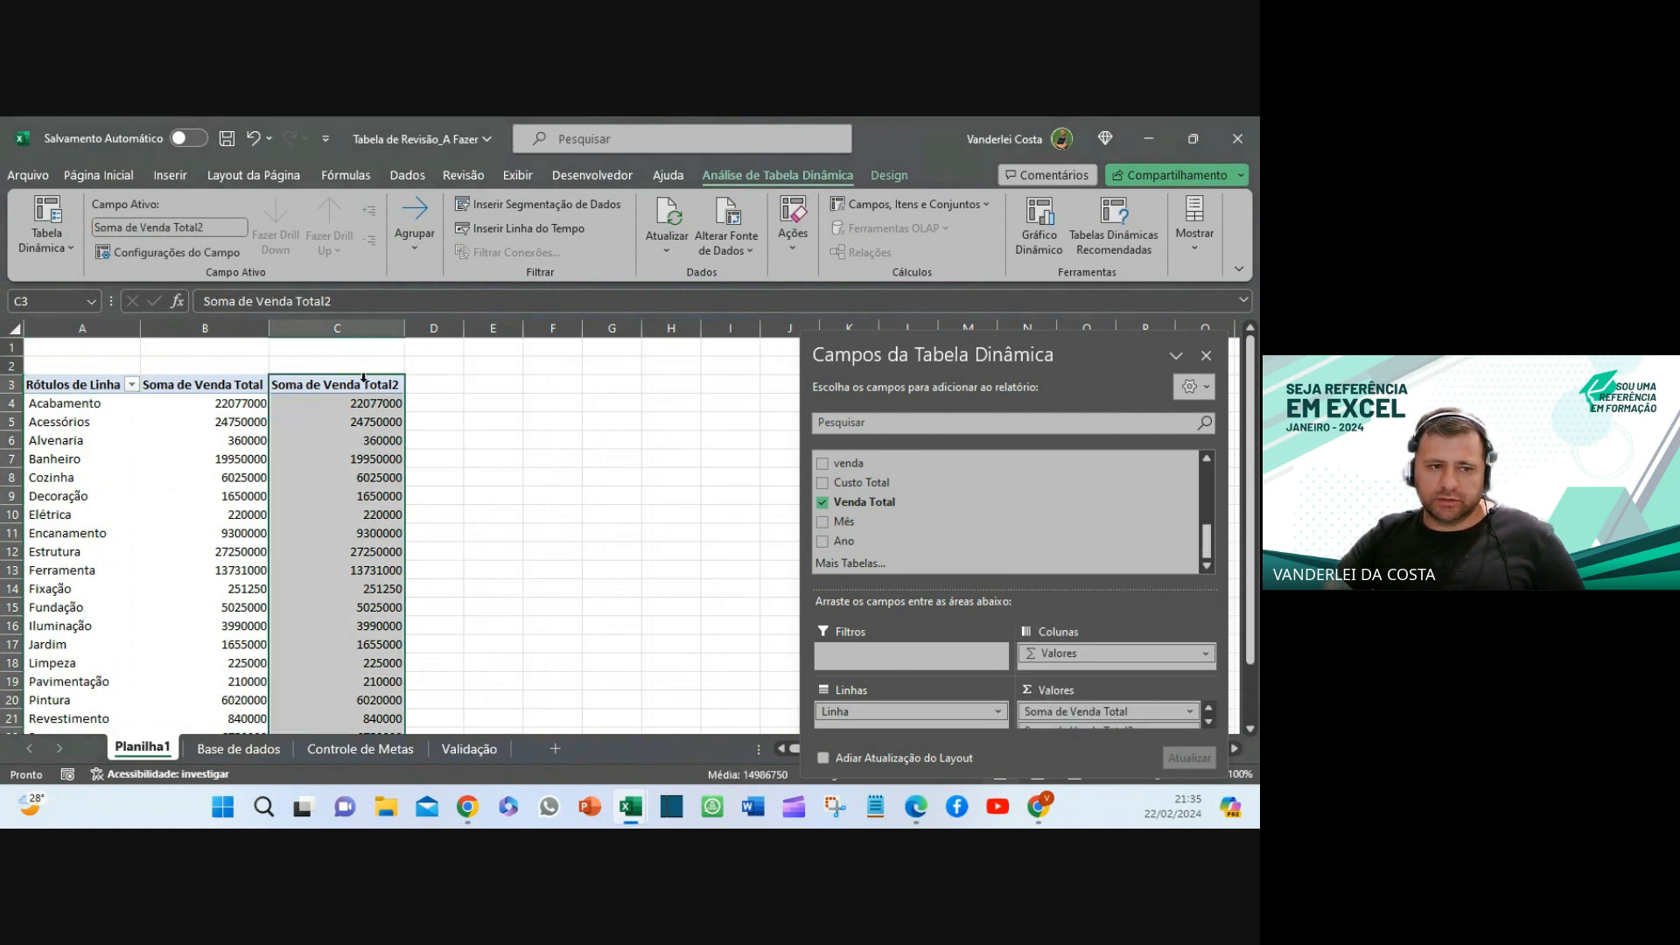
pyautogui.doubleClick(364, 382)
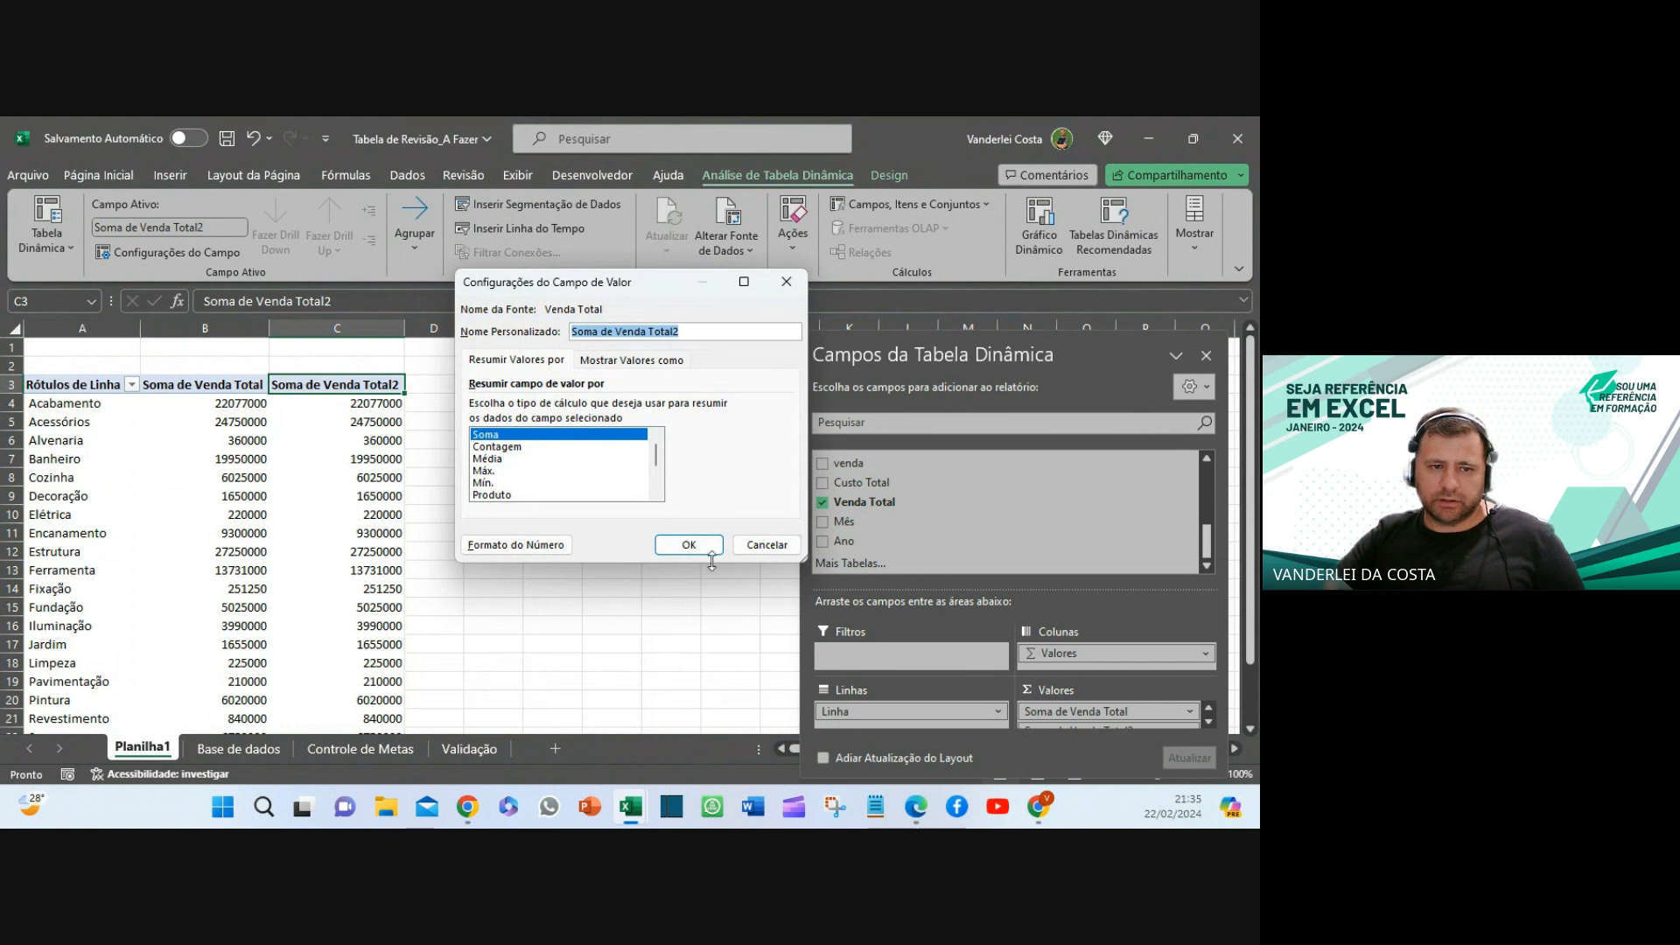
pyautogui.click(644, 361)
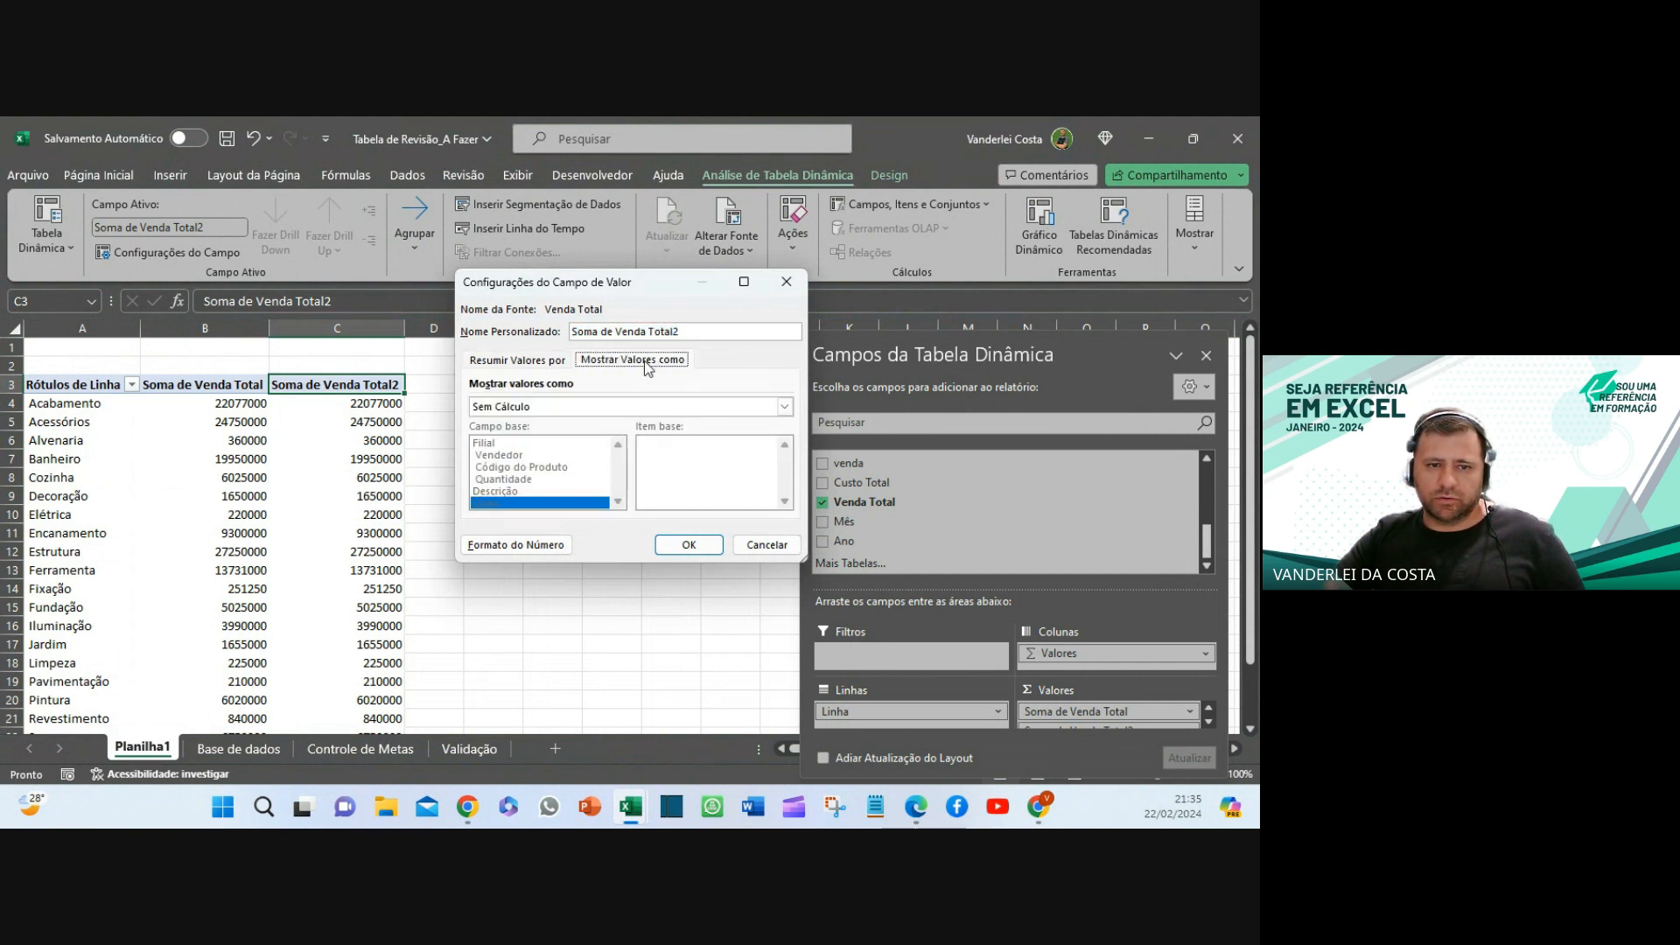
pyautogui.click(591, 408)
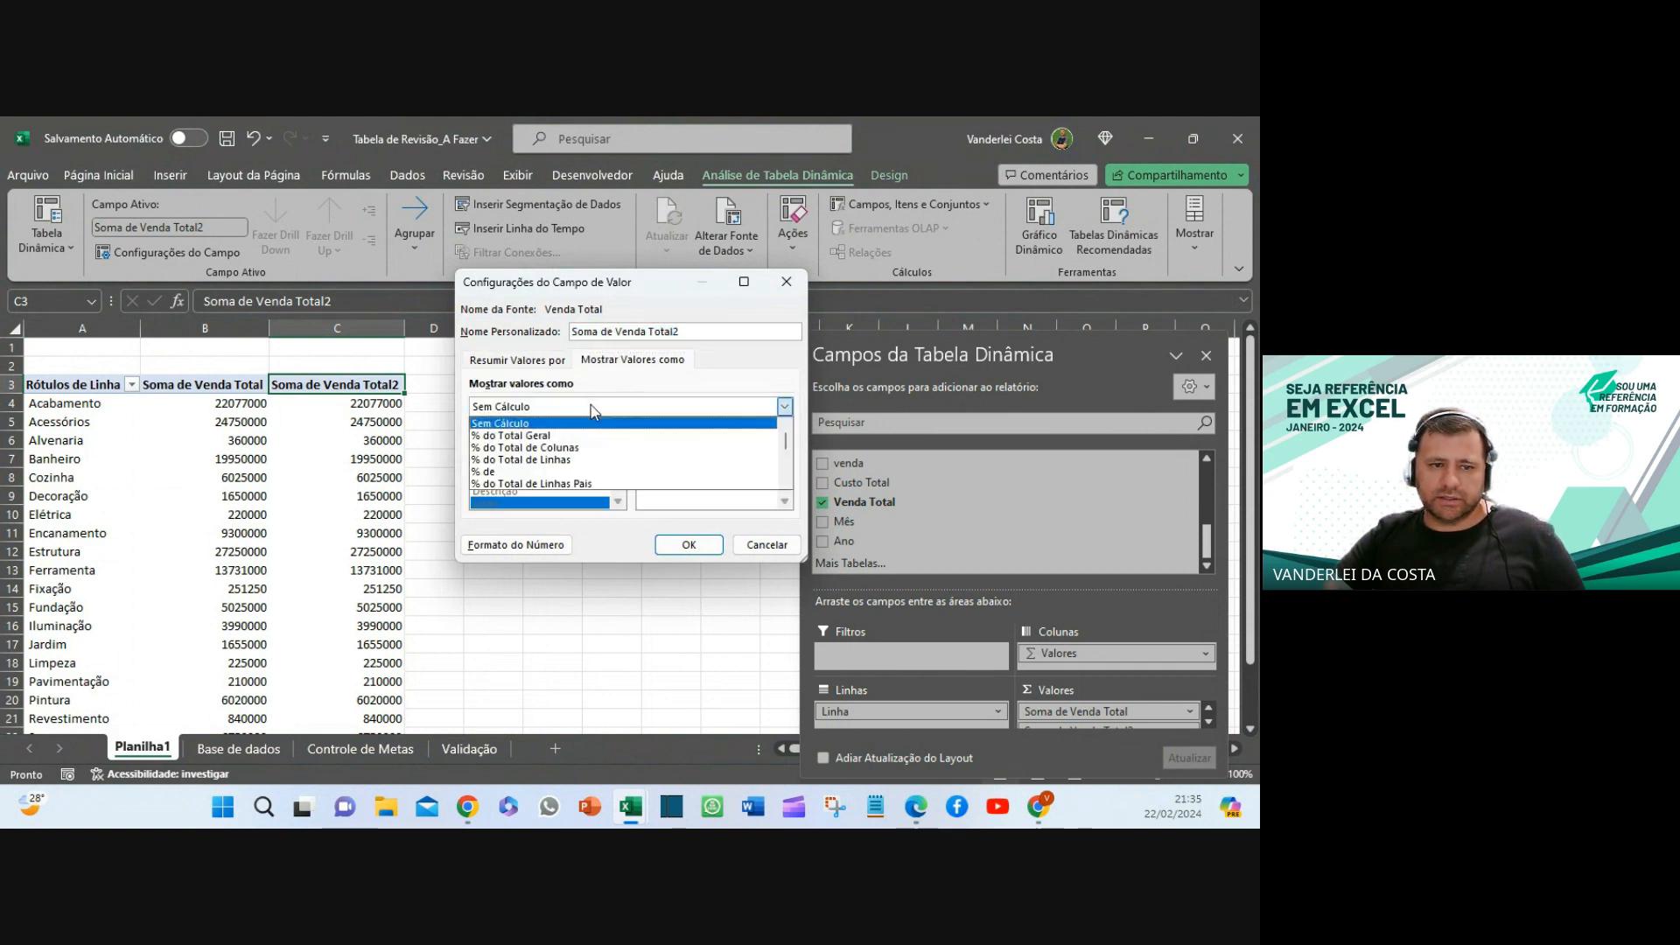
pyautogui.click(530, 436)
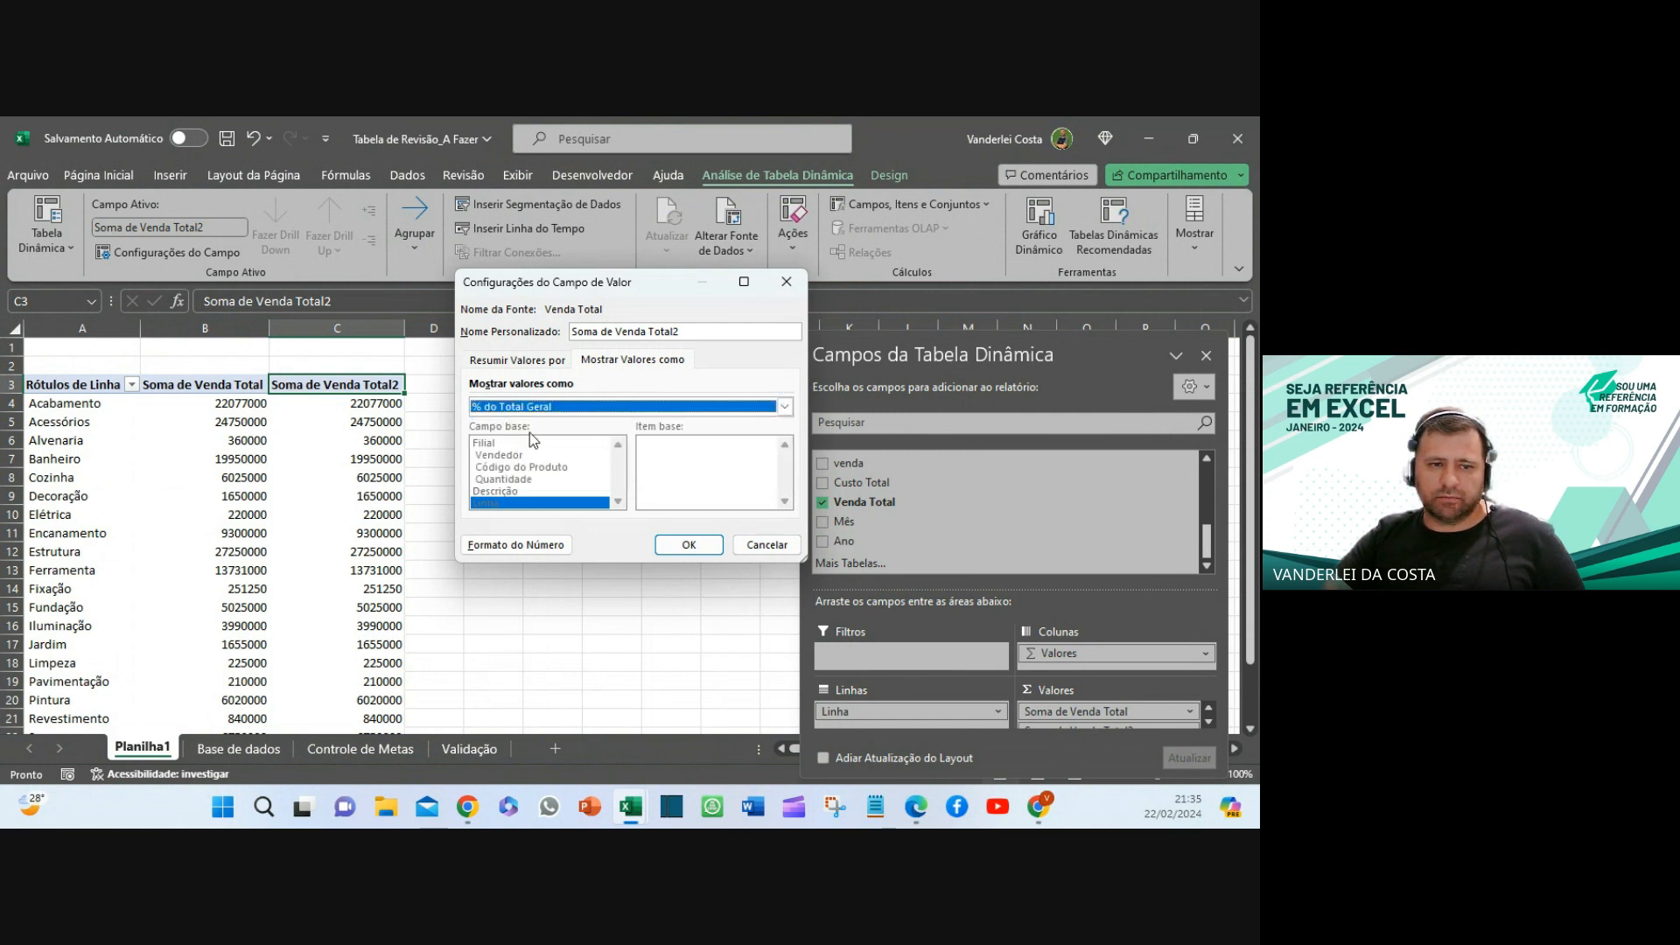
pyautogui.click(626, 408)
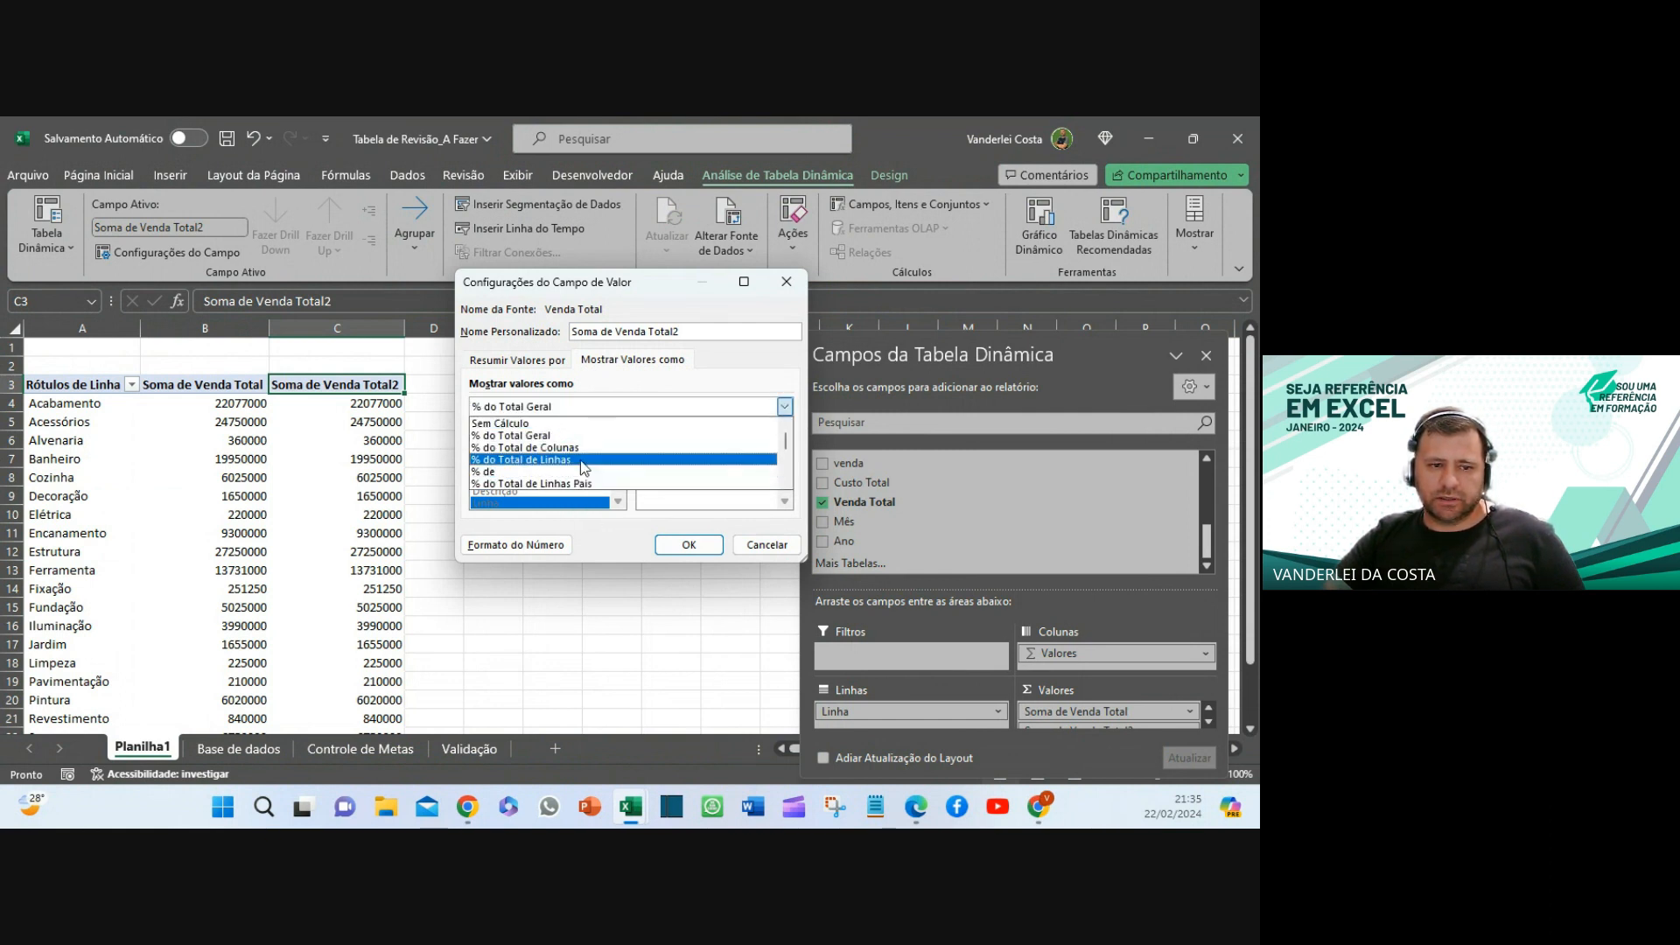
pyautogui.click(535, 437)
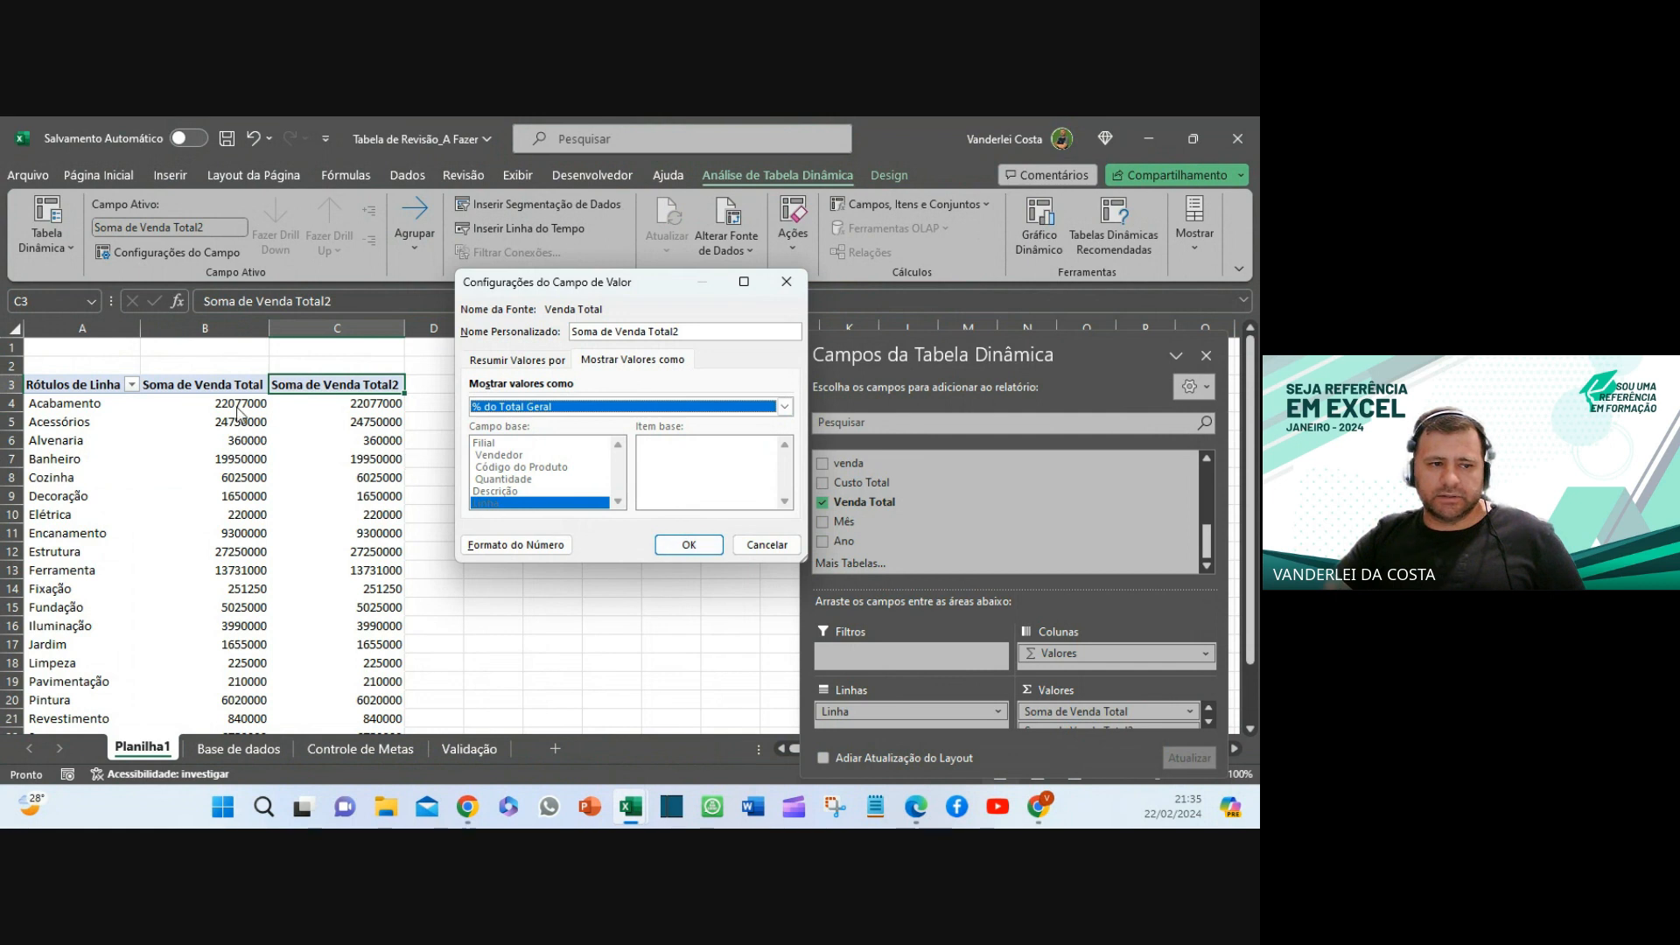
pyautogui.click(688, 544)
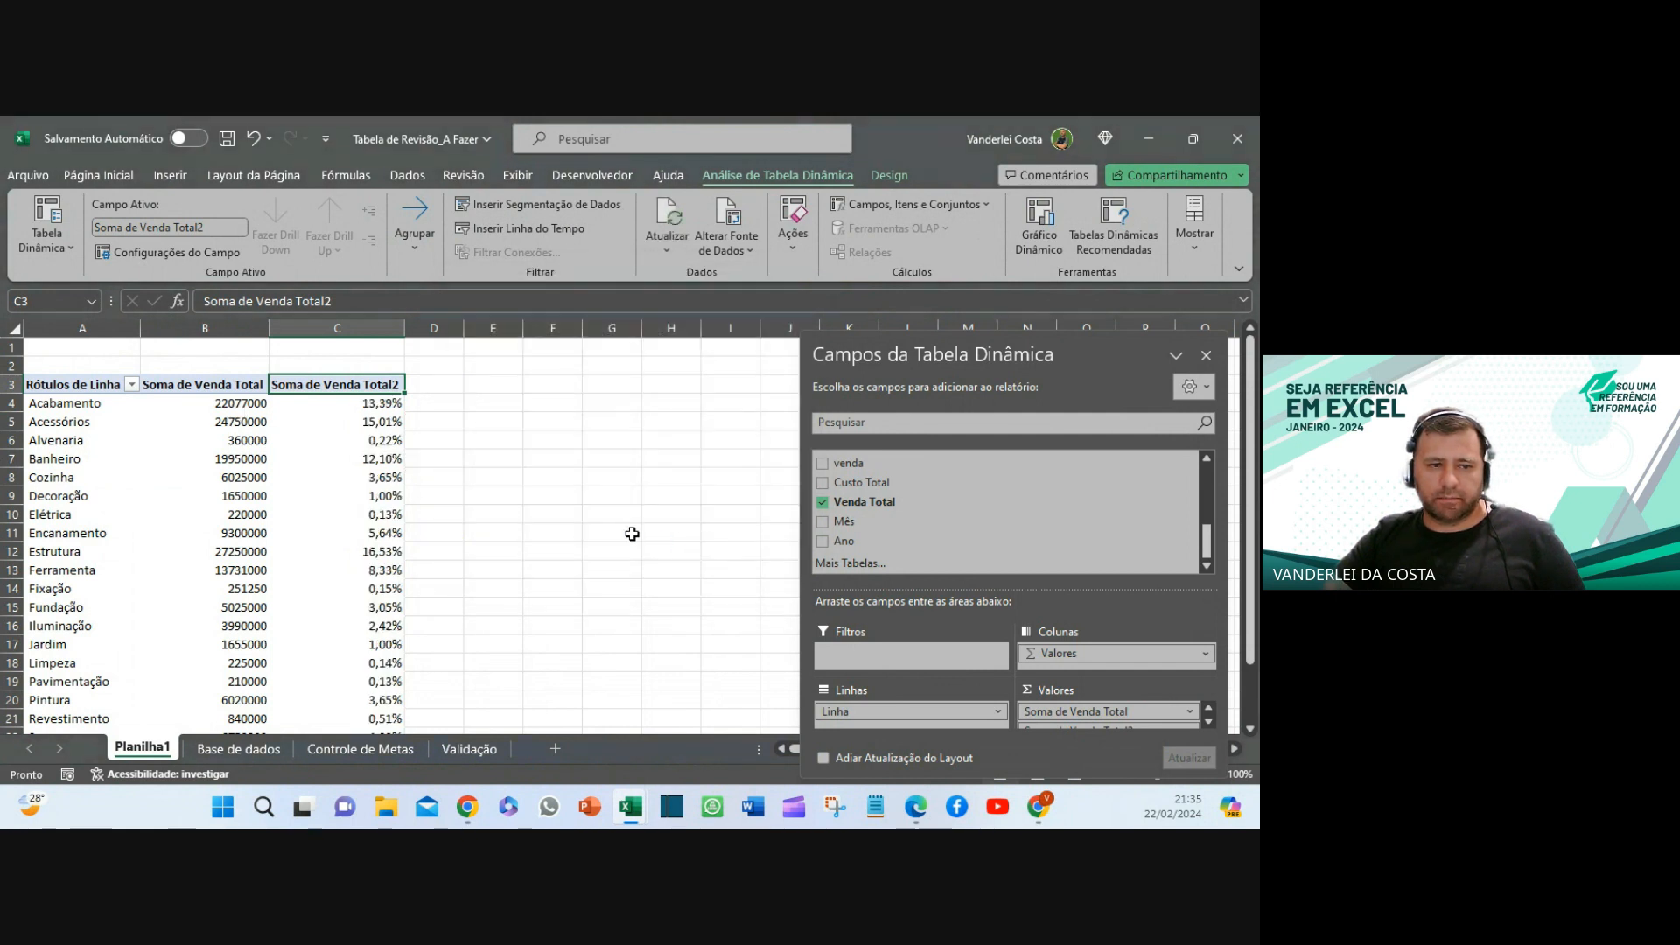
# - Sort the Linha rows from largest to smallest percentage, putting Estrutura first at 16,53%
pyautogui.click(360, 403)
pyautogui.rightClick(360, 403)
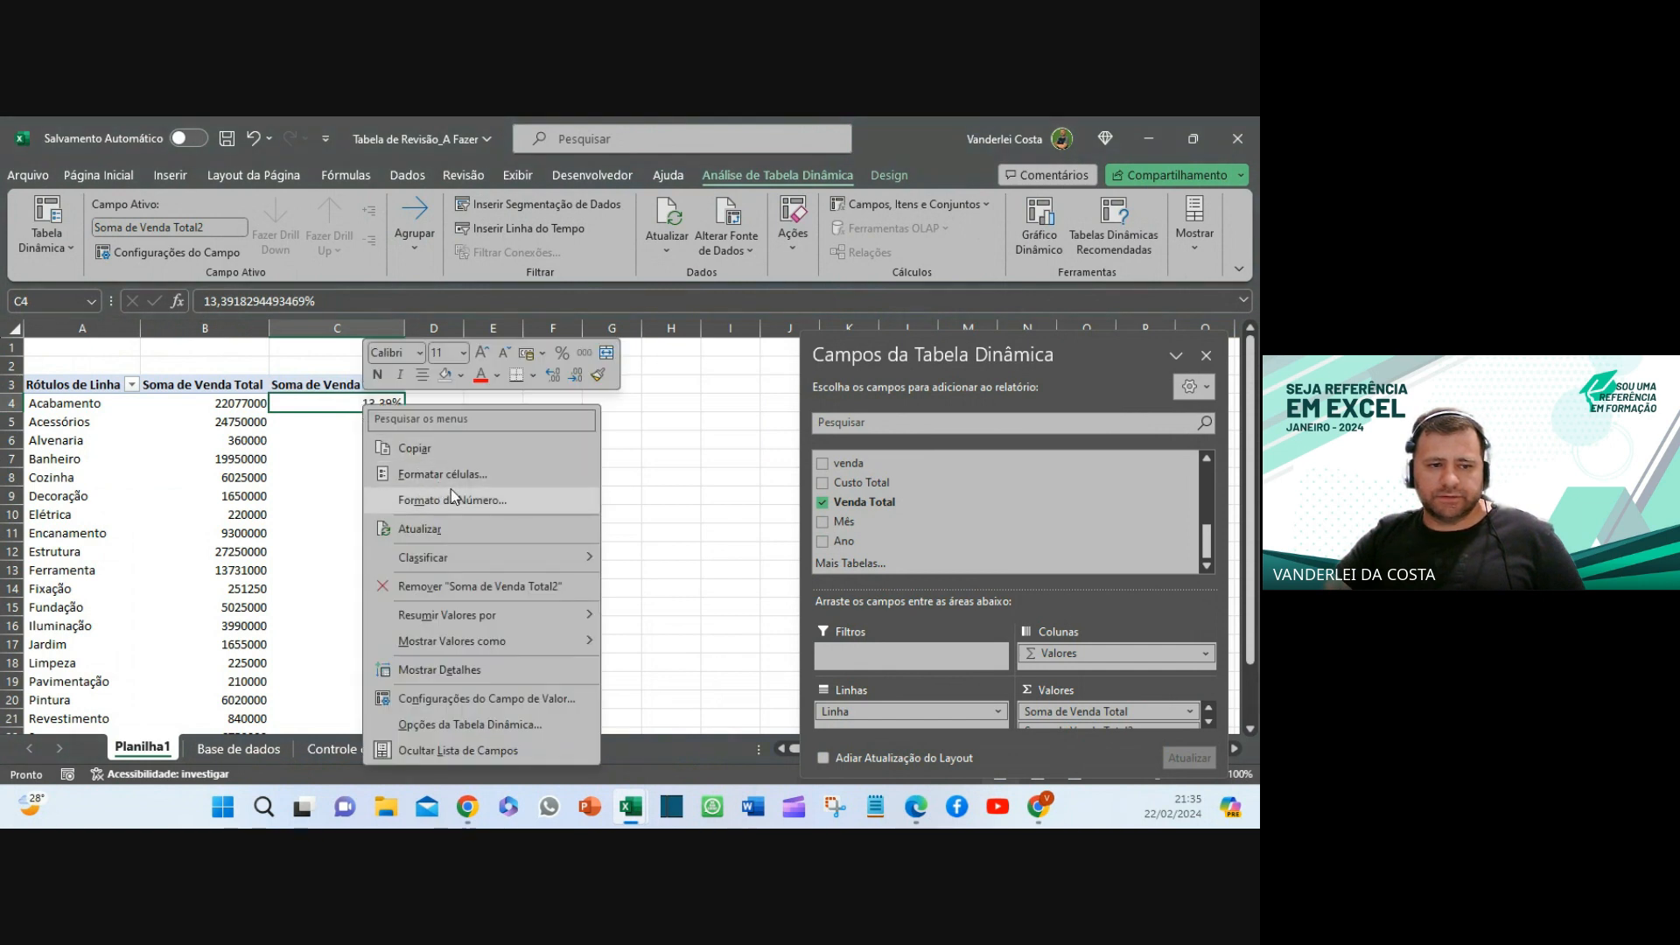
pyautogui.moveTo(483, 558)
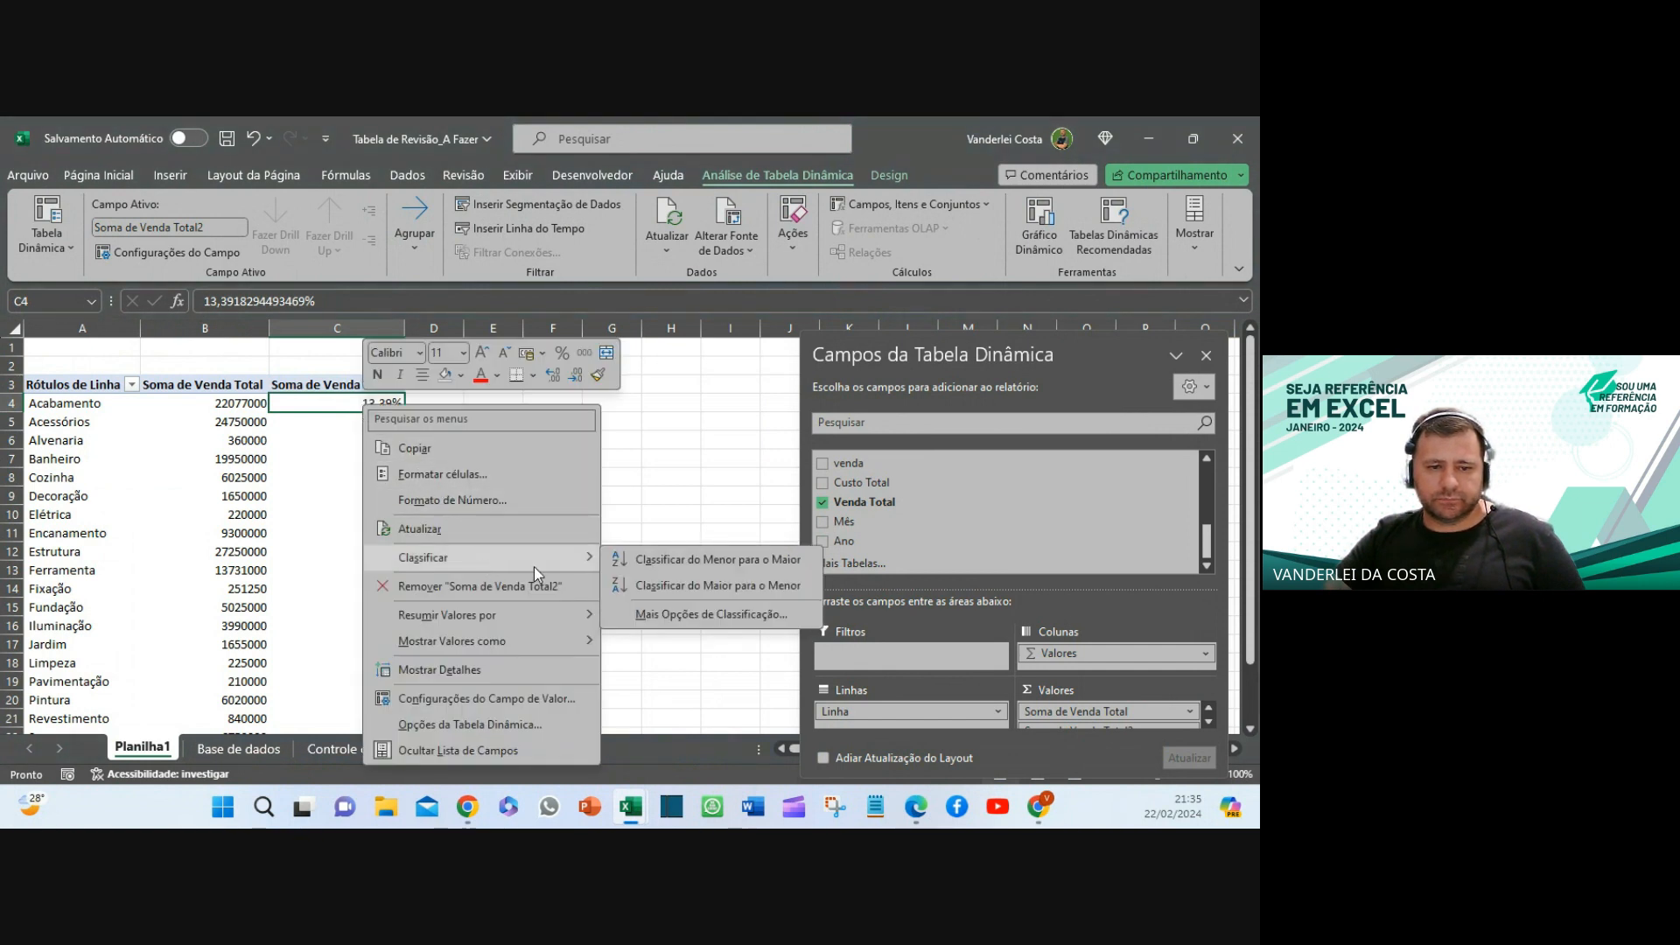
pyautogui.click(732, 592)
pyautogui.click(551, 515)
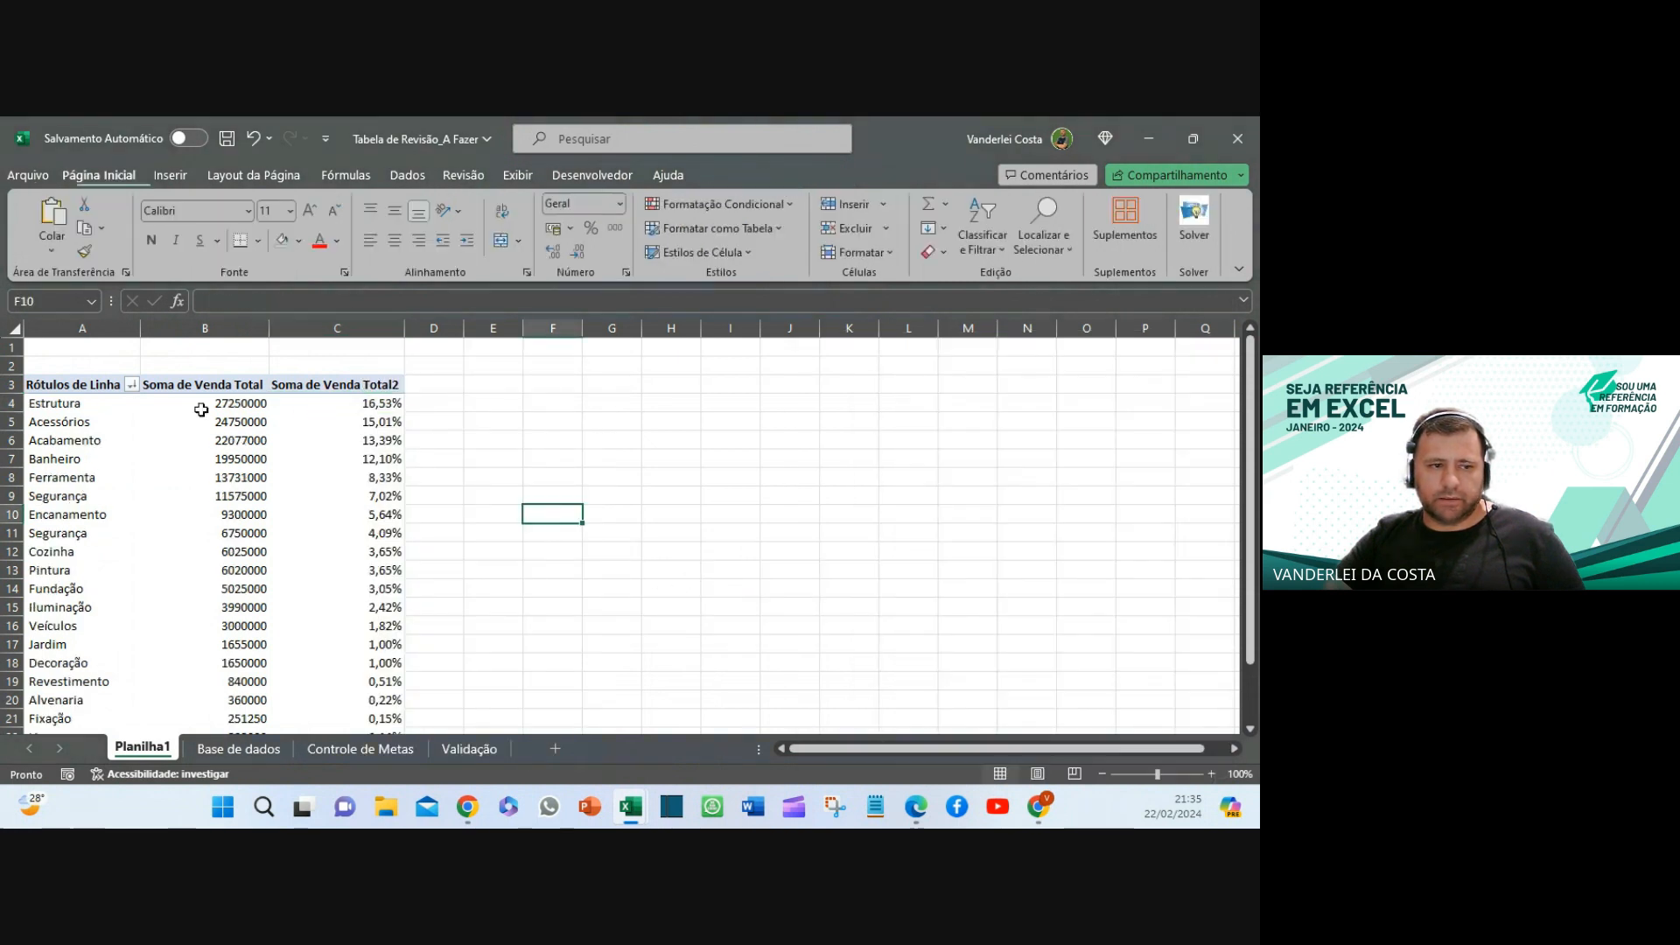
# - Close the pivot field list and fill the top percentages in column C orange
pyautogui.moveTo(68, 409); pyautogui.dragTo(391, 405)
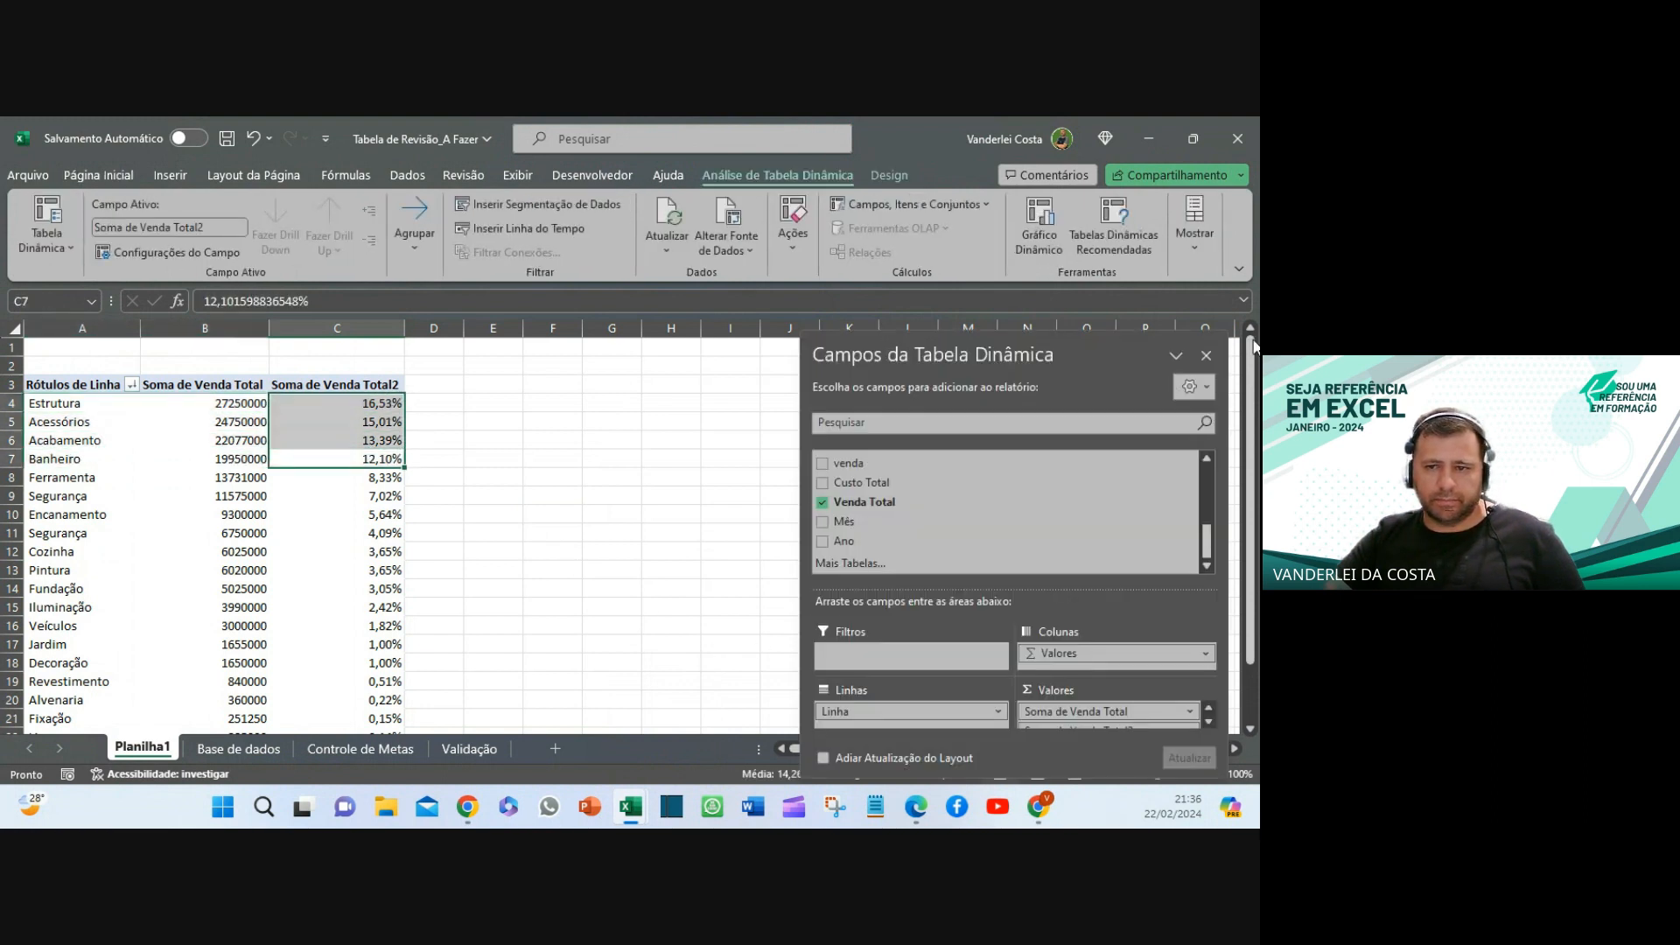
pyautogui.click(1205, 355)
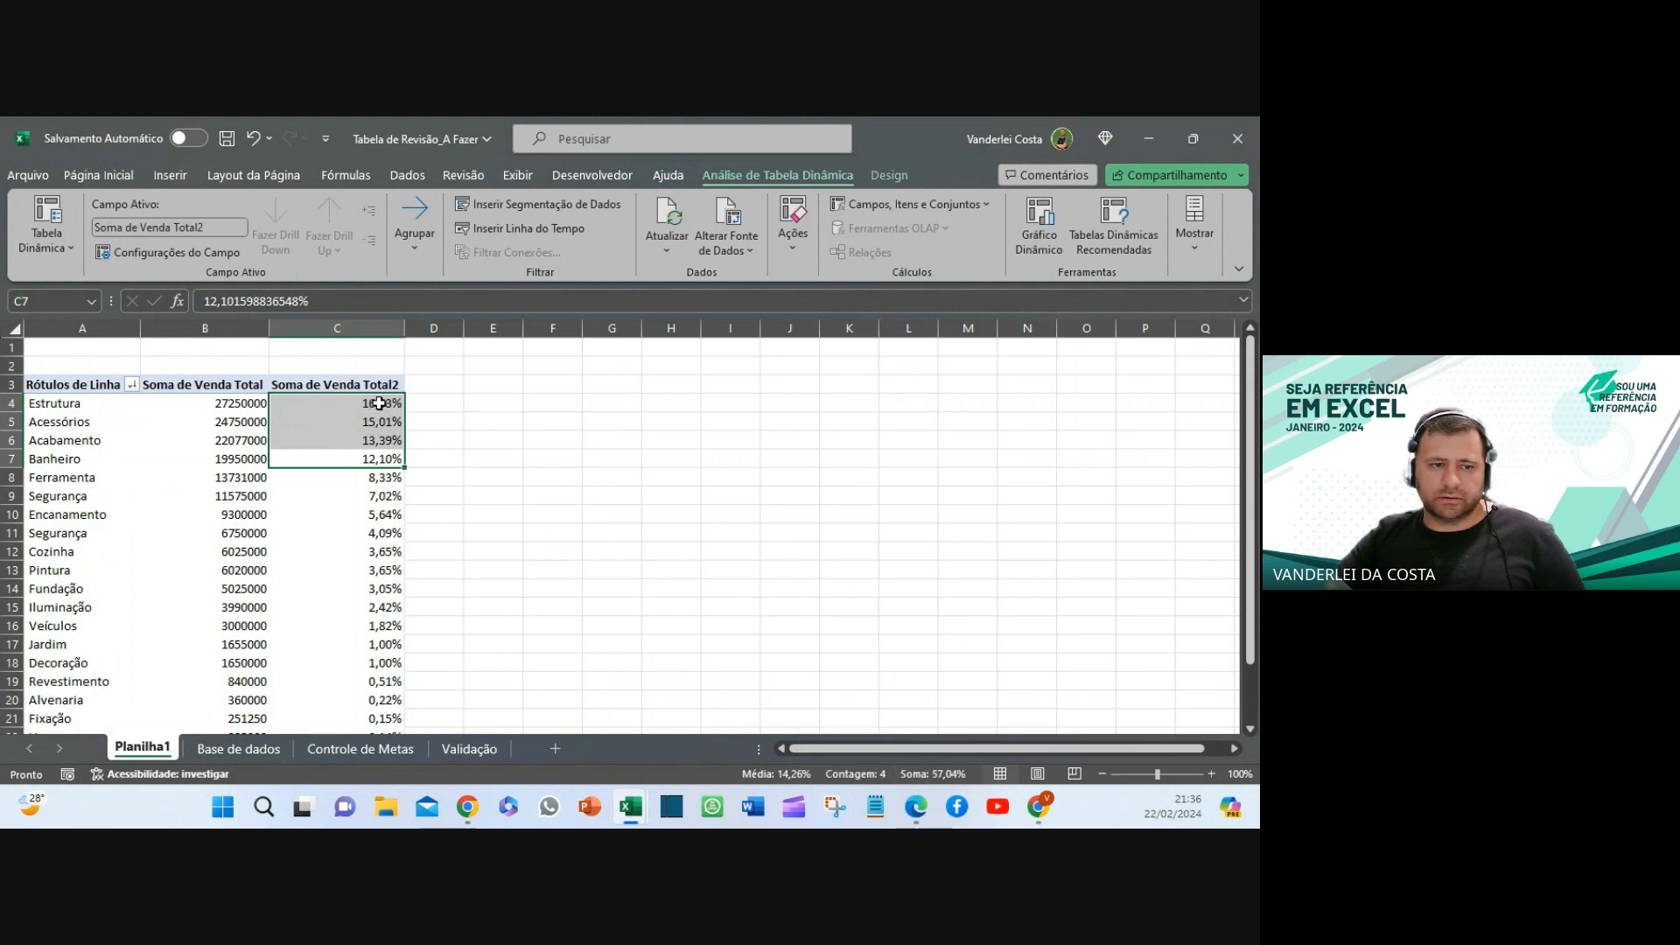
pyautogui.moveTo(378, 404); pyautogui.dragTo(400, 543)
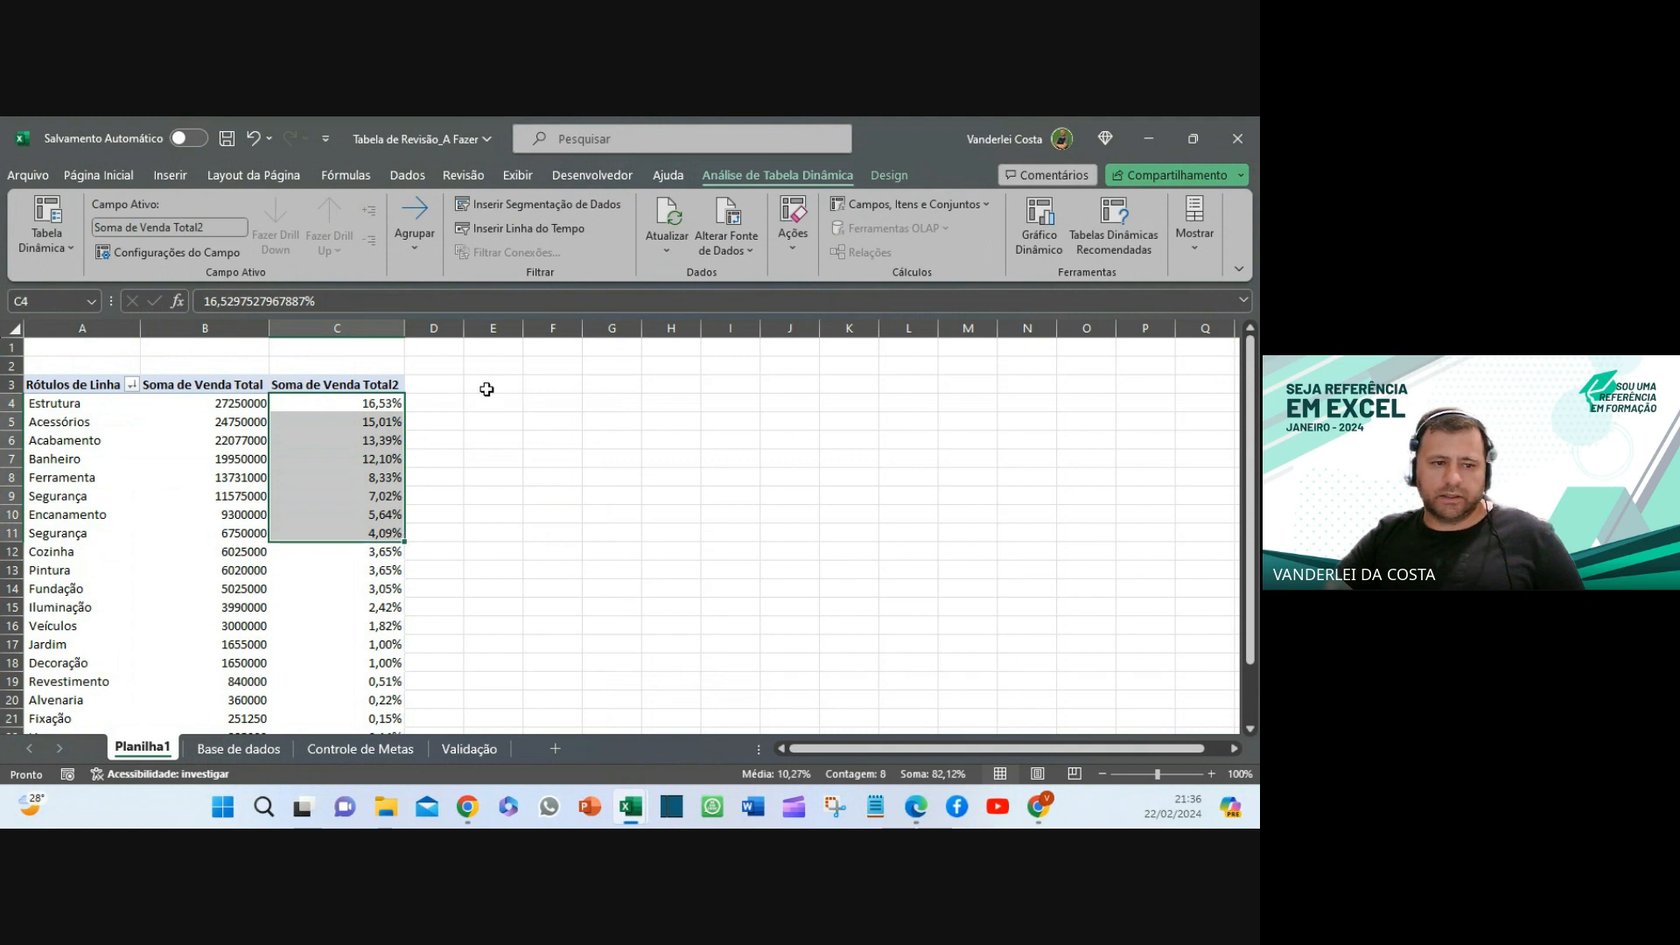
pyautogui.click(103, 175)
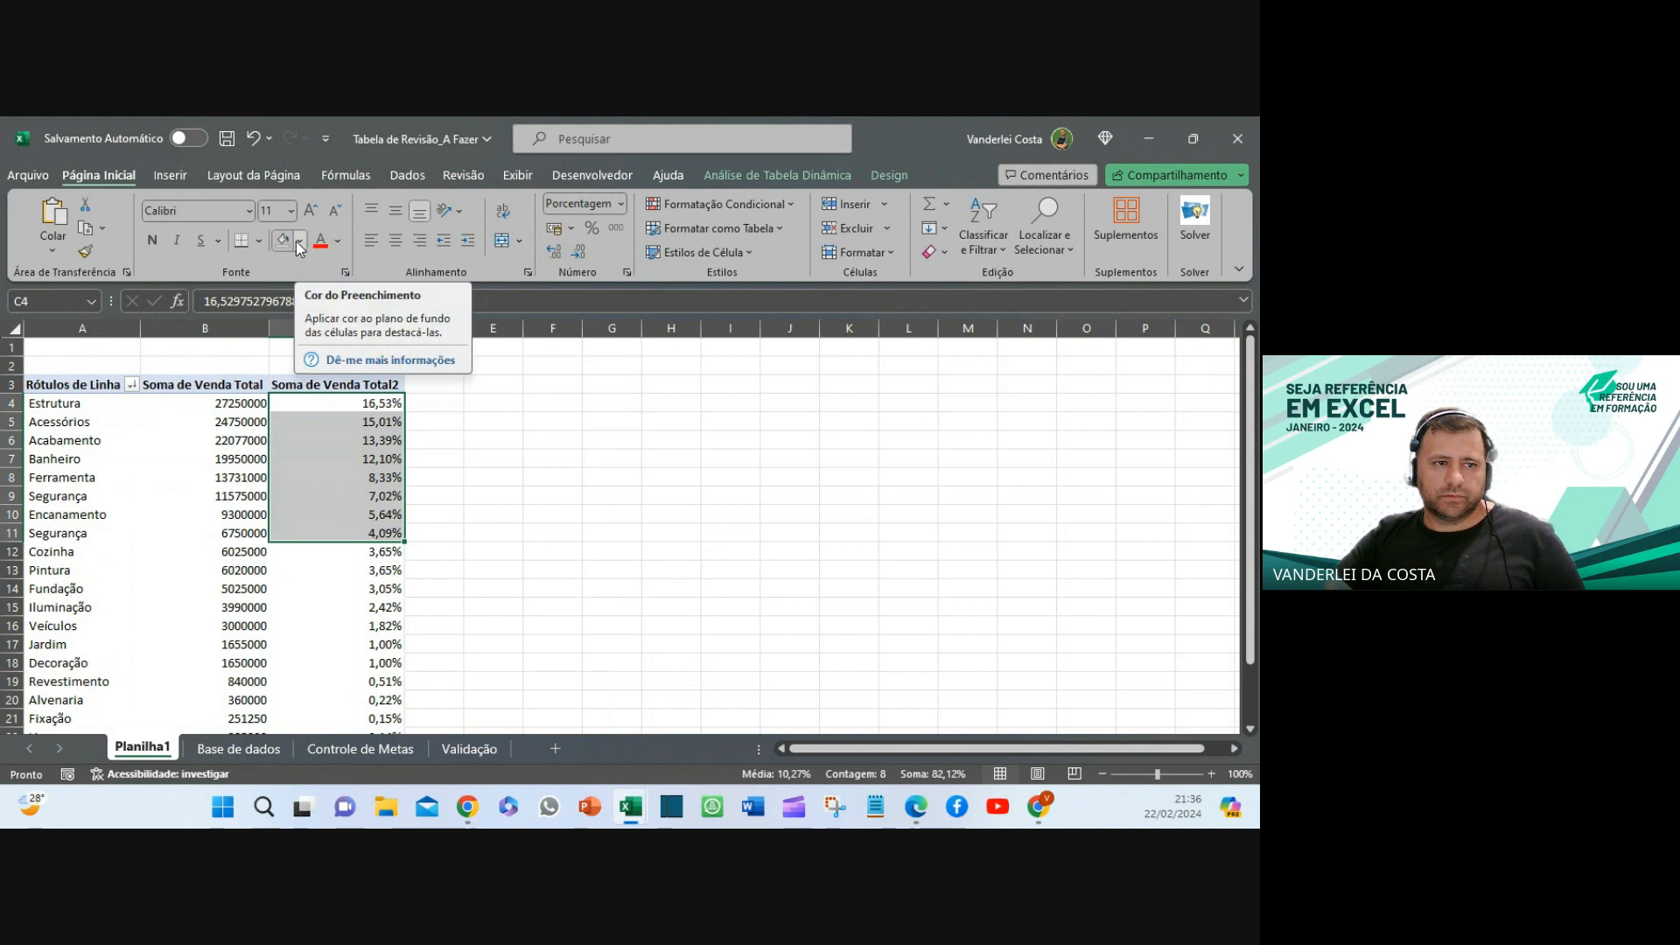
pyautogui.click(300, 241)
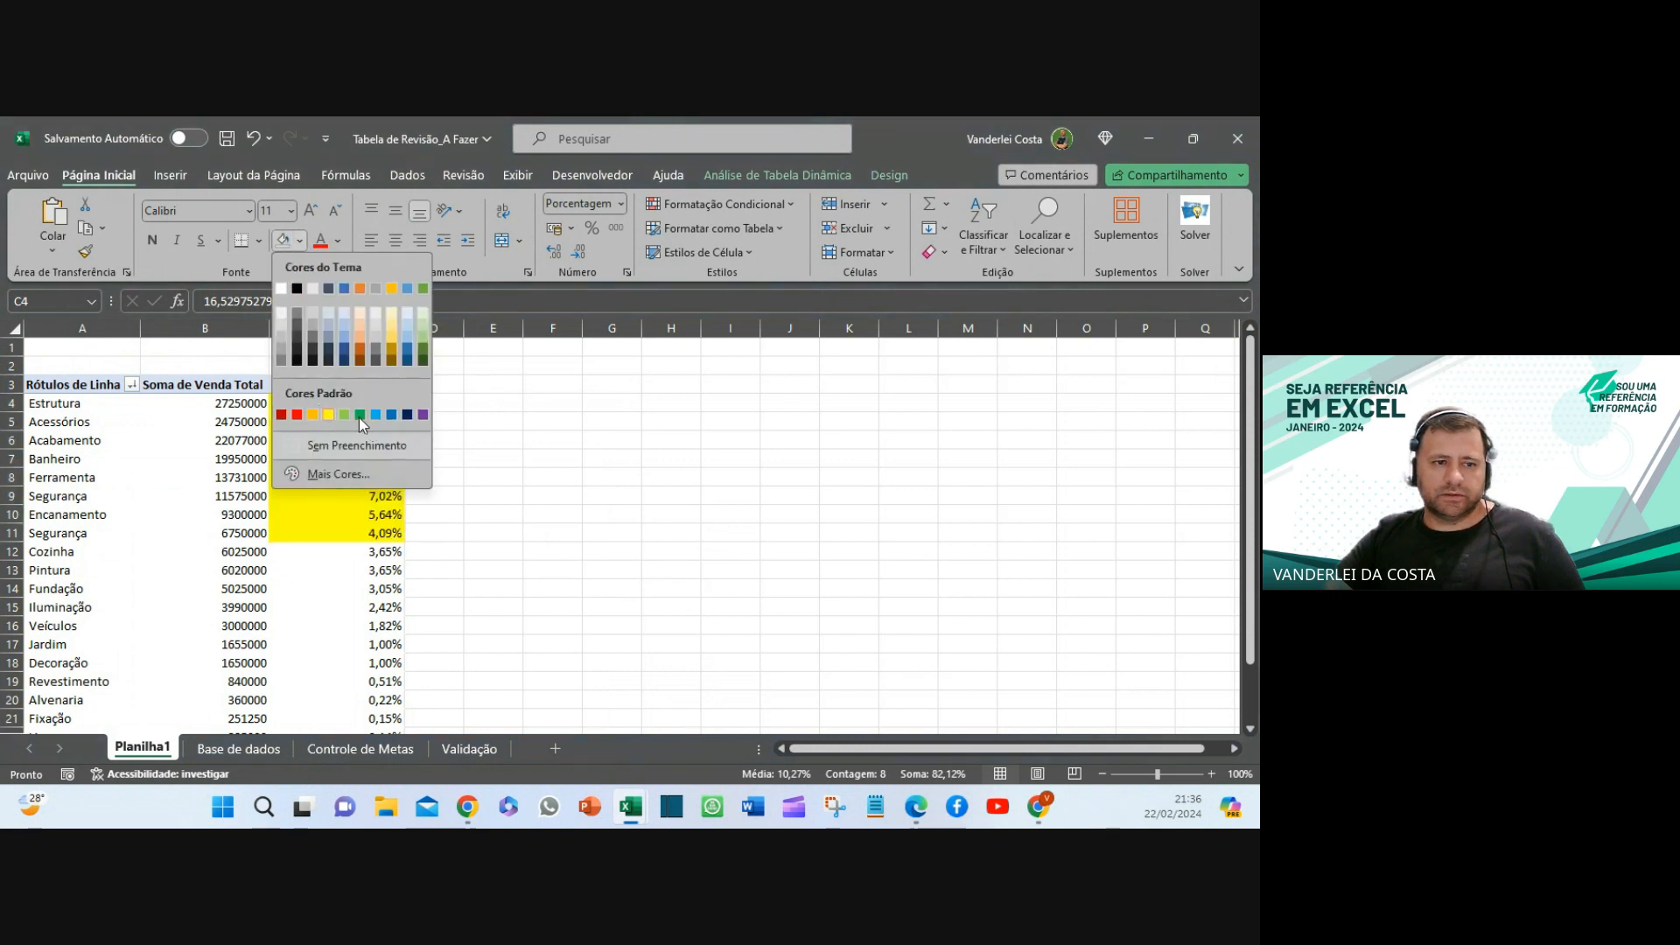
pyautogui.click(359, 330)
pyautogui.click(655, 547)
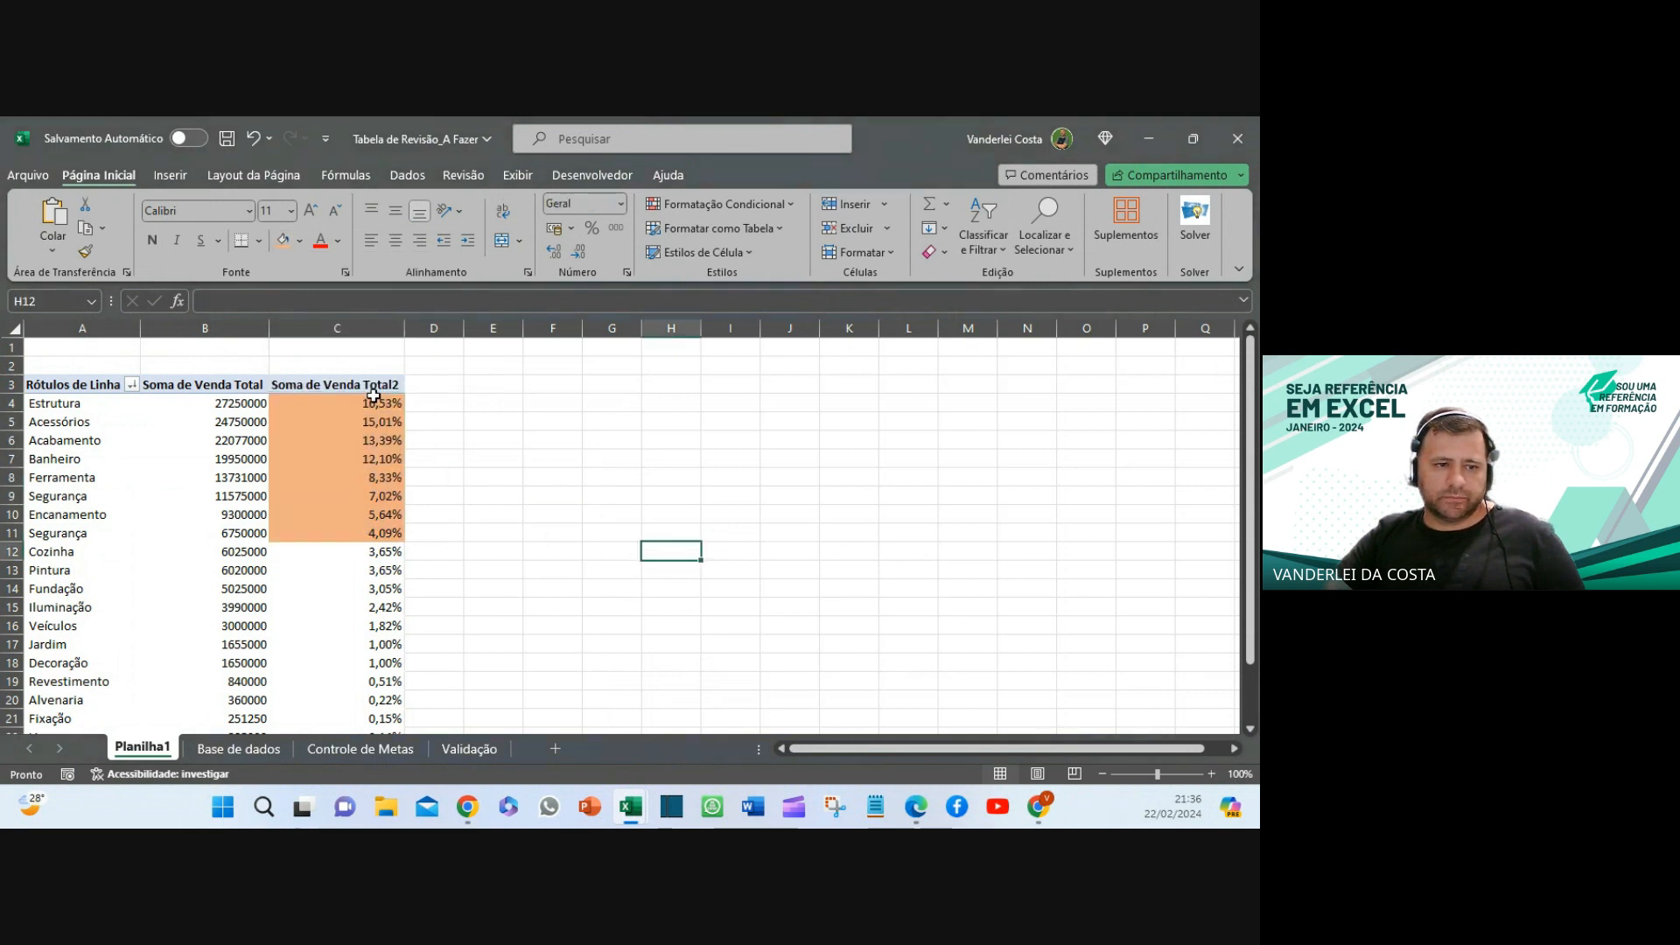
# - Extend the orange fill across A4:C11, the eight rows from Estrutura to Segurança
pyautogui.moveTo(359, 405); pyautogui.dragTo(376, 533)
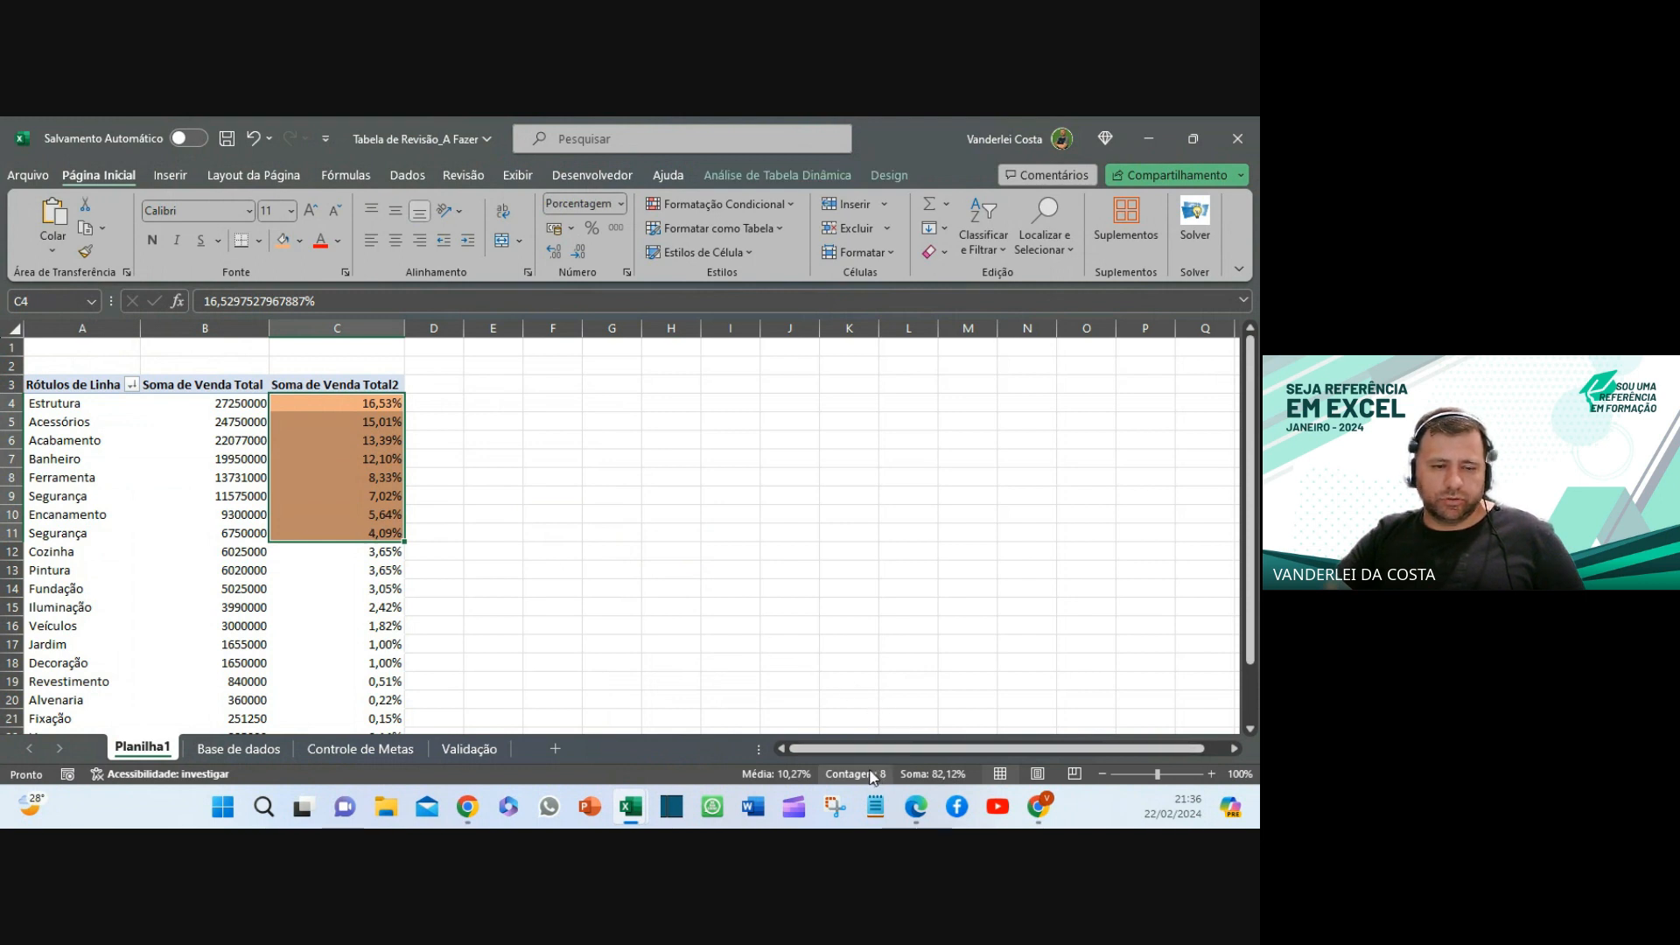
pyautogui.click(359, 402)
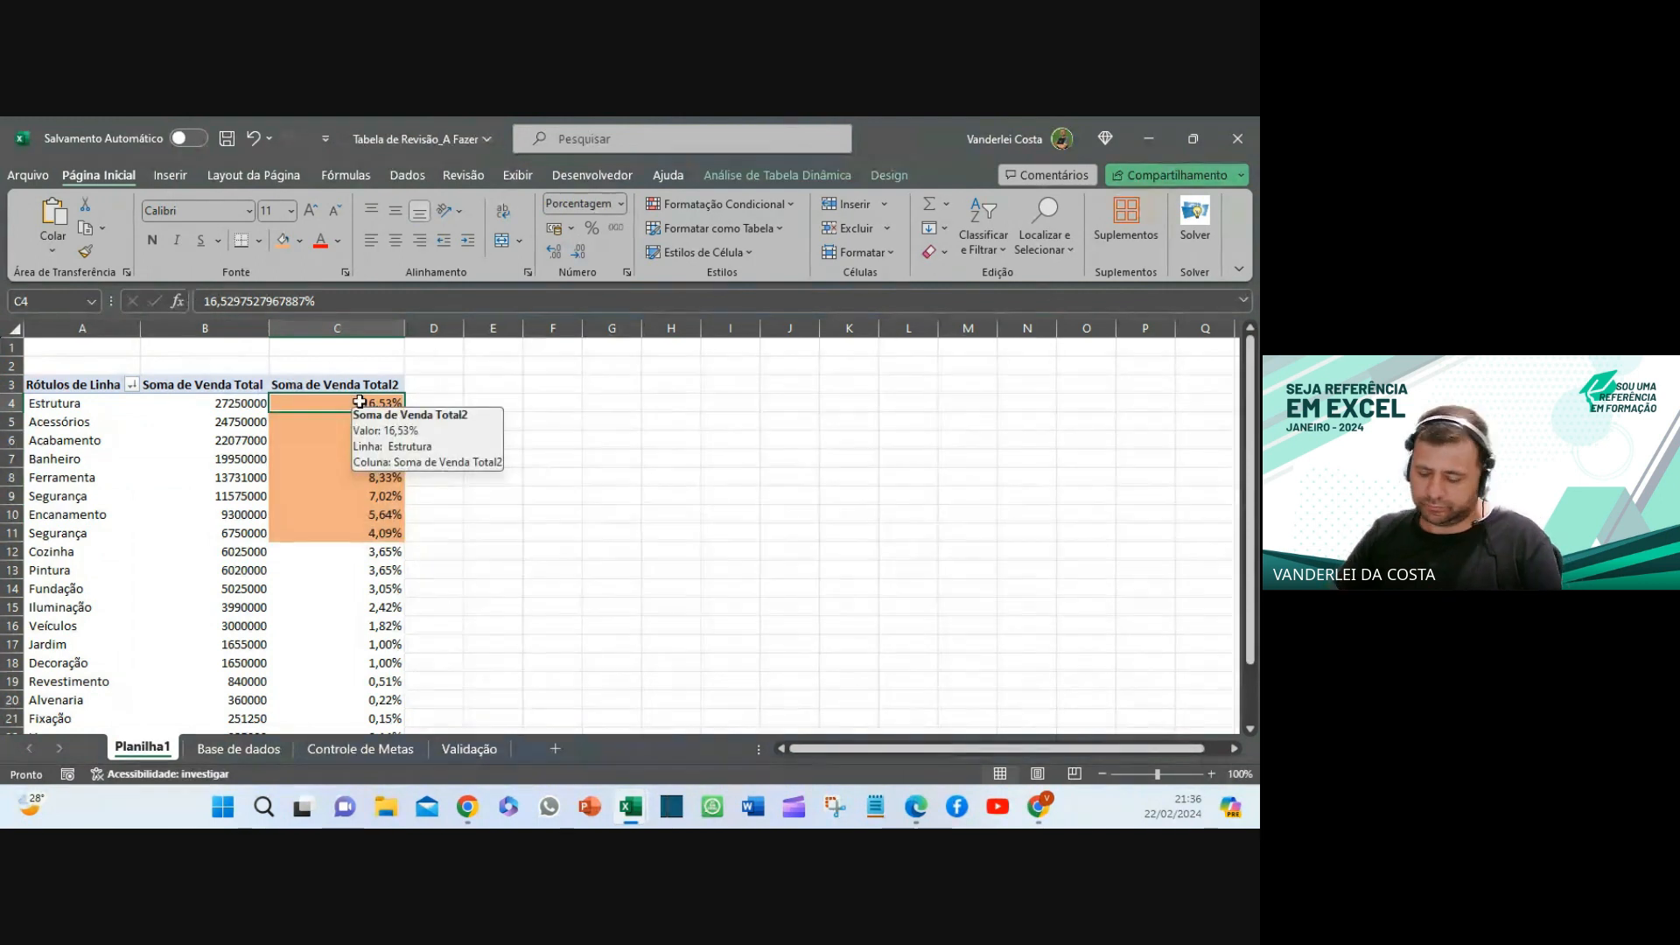
pyautogui.hotkey('ctrl', 'shift', 'Down')
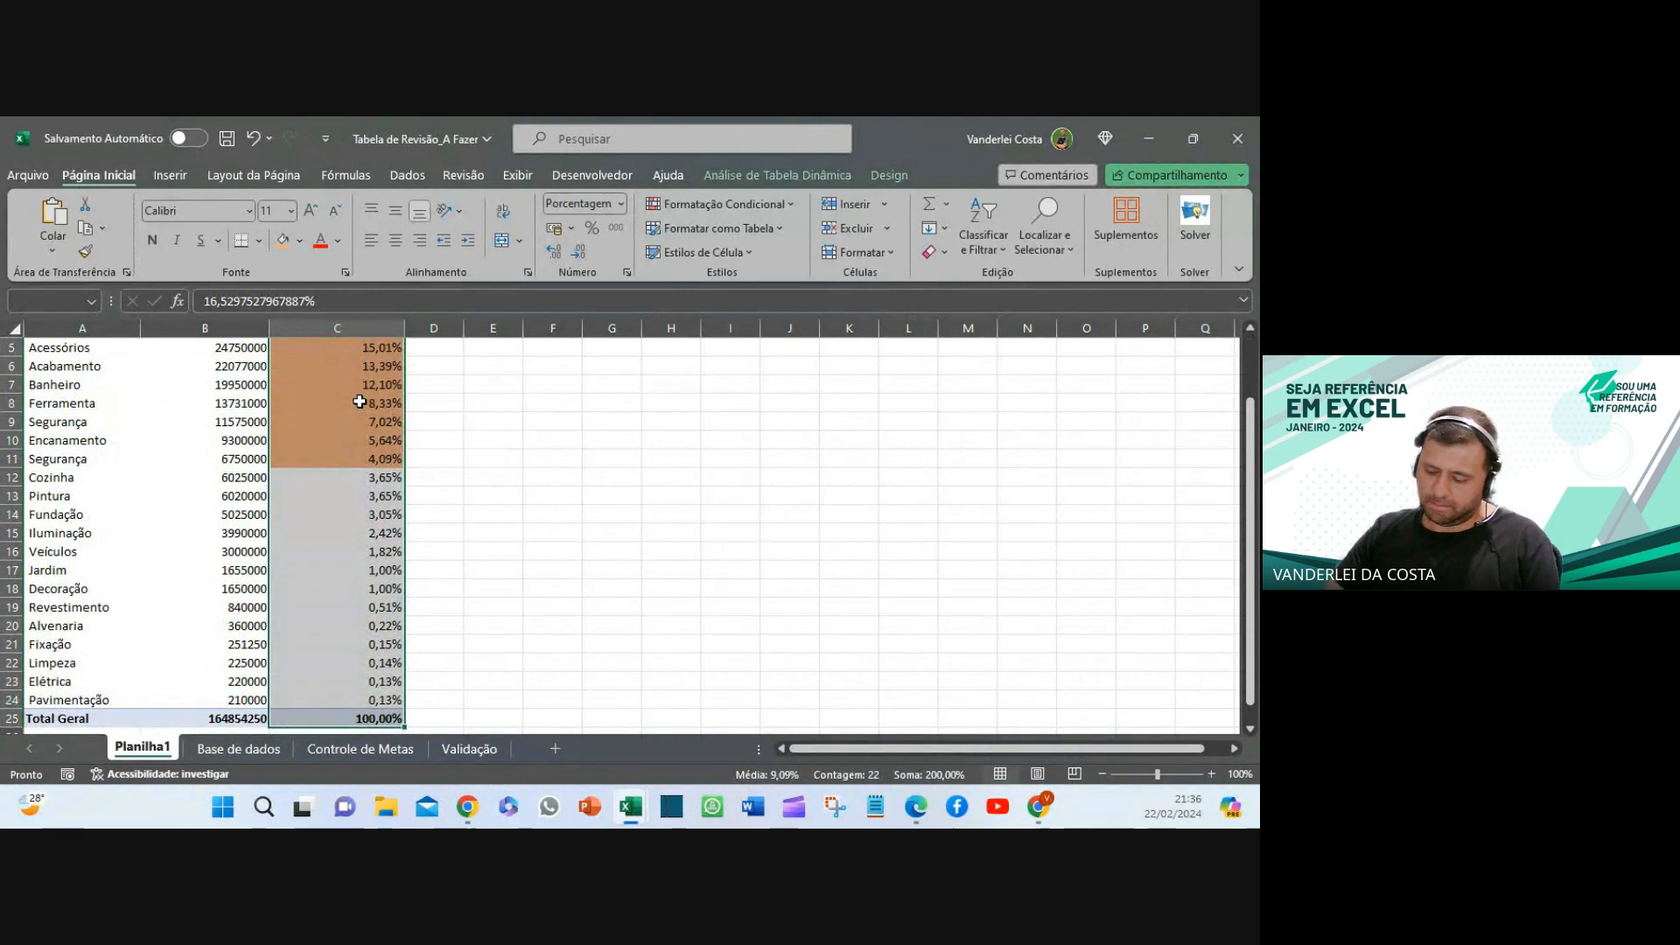
pyautogui.hotkey('shift', 'Up')
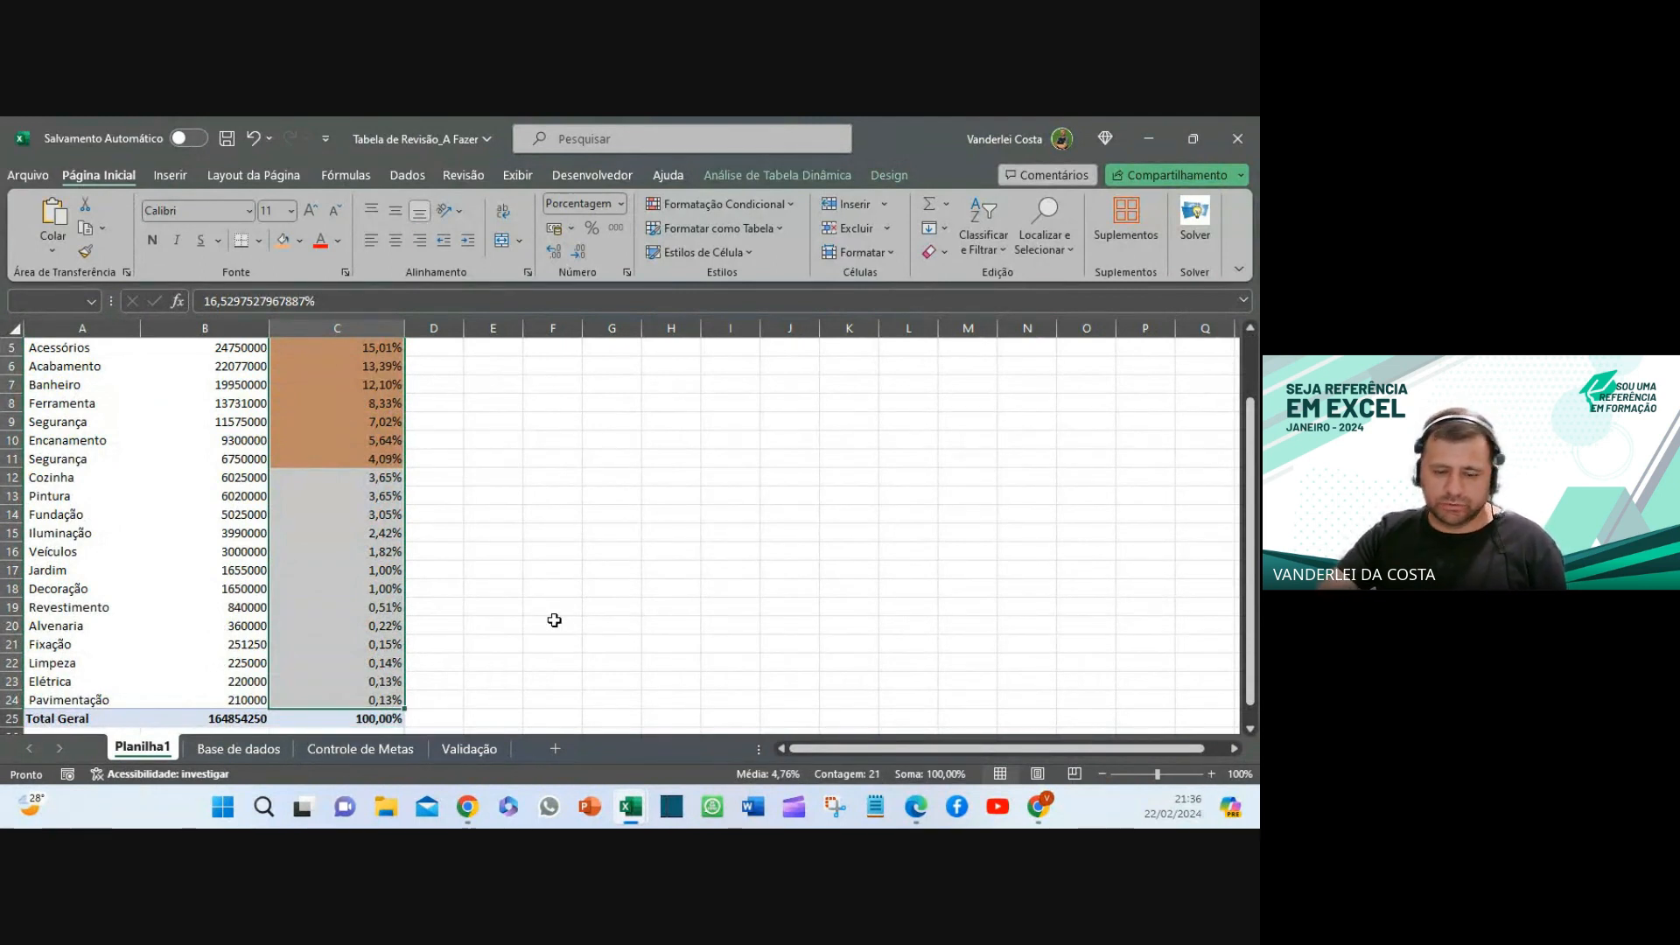
pyautogui.scroll(2, 554, 619)
pyautogui.click(547, 536)
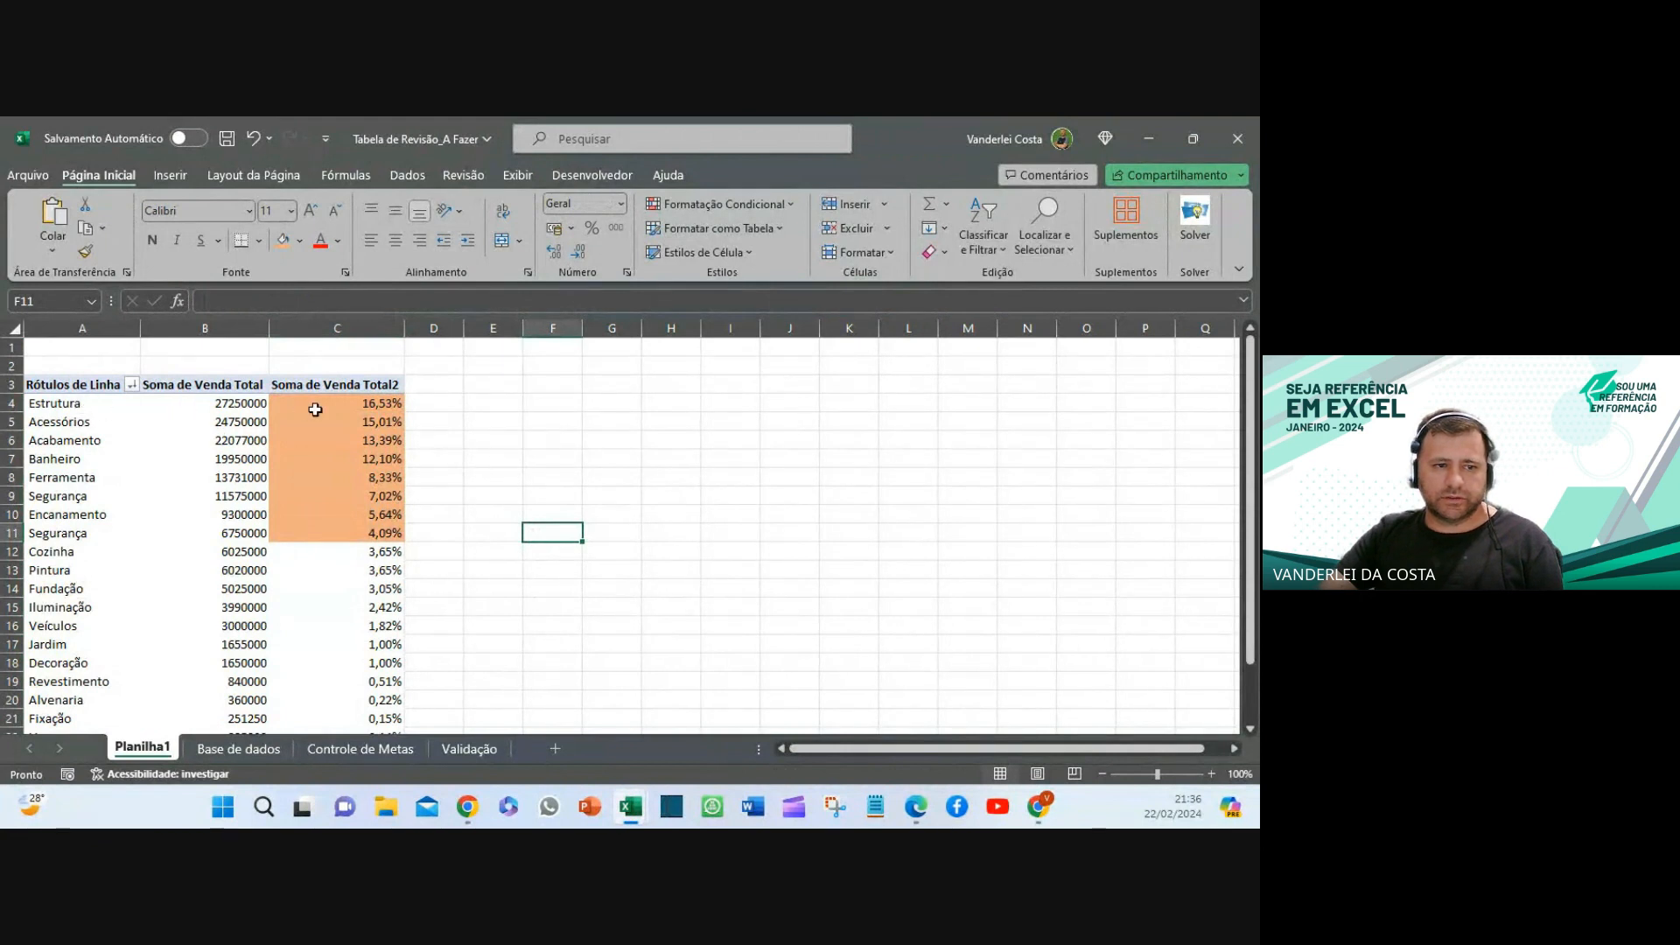
pyautogui.moveTo(79, 408); pyautogui.dragTo(315, 529)
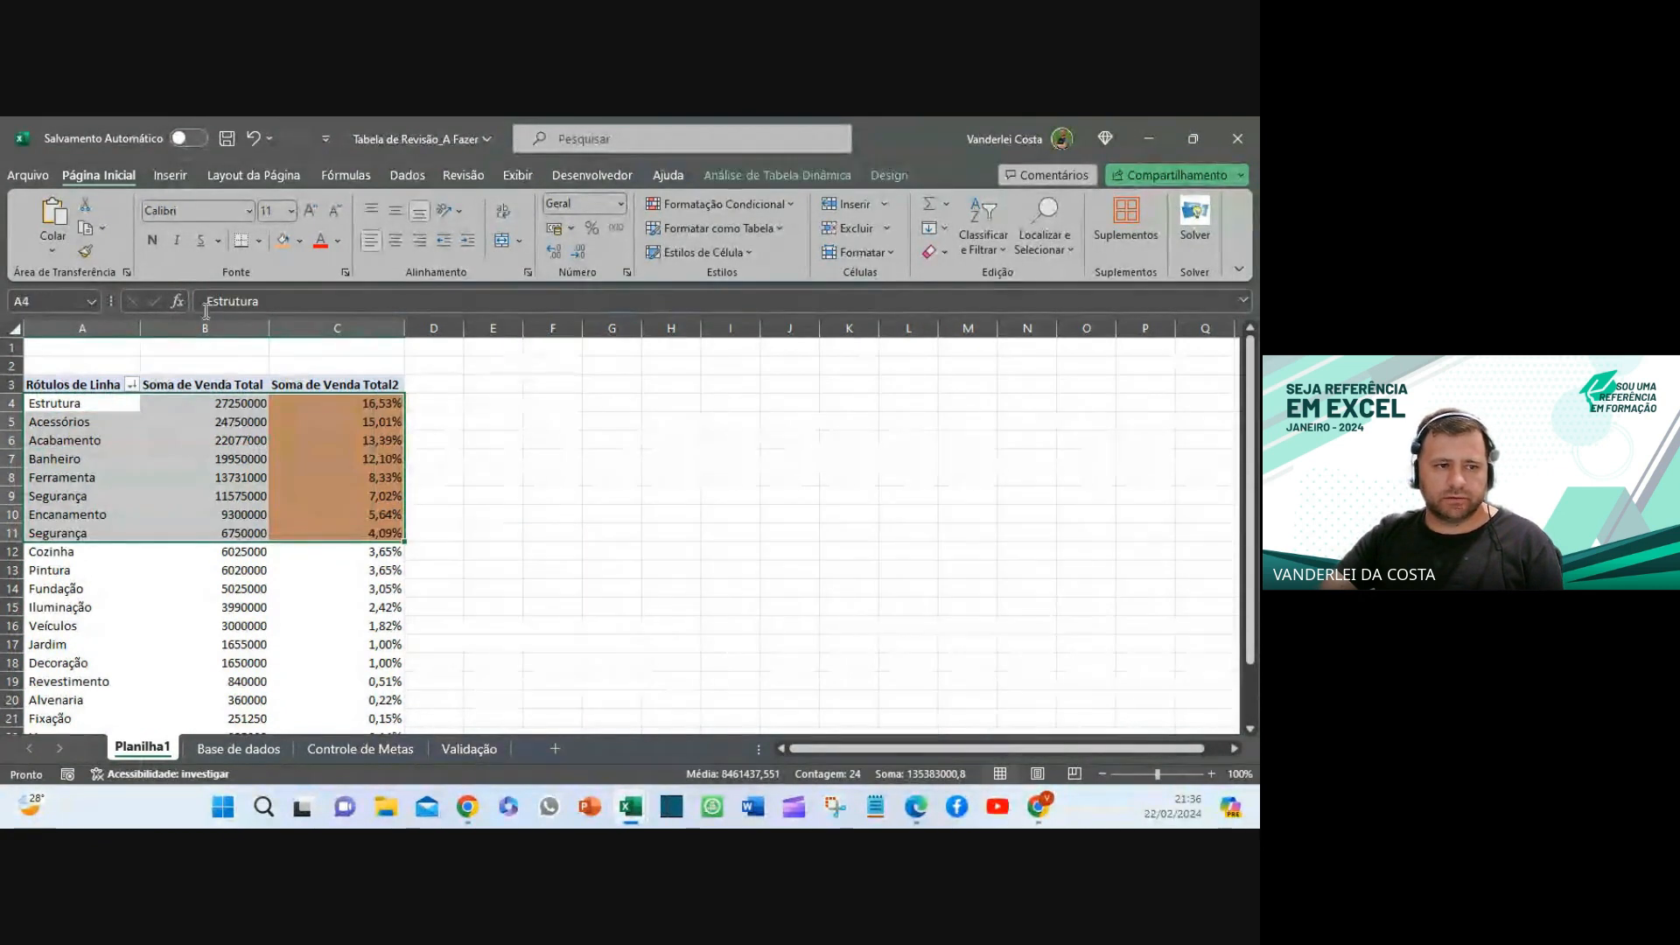
pyautogui.click(279, 242)
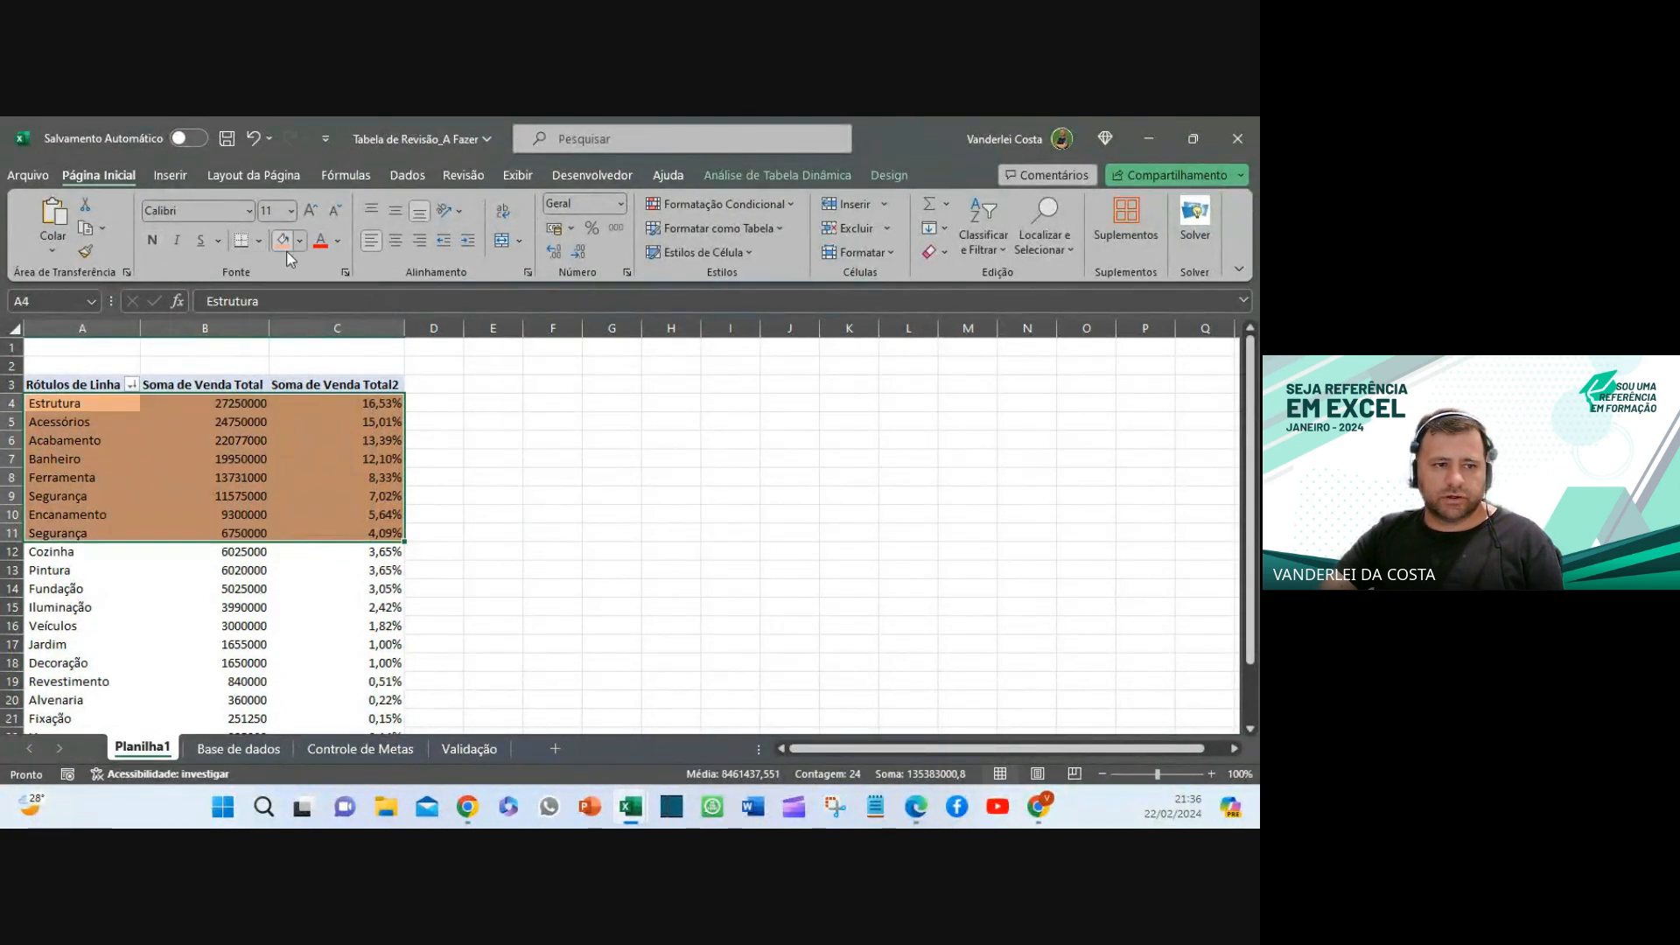
pyautogui.click(636, 606)
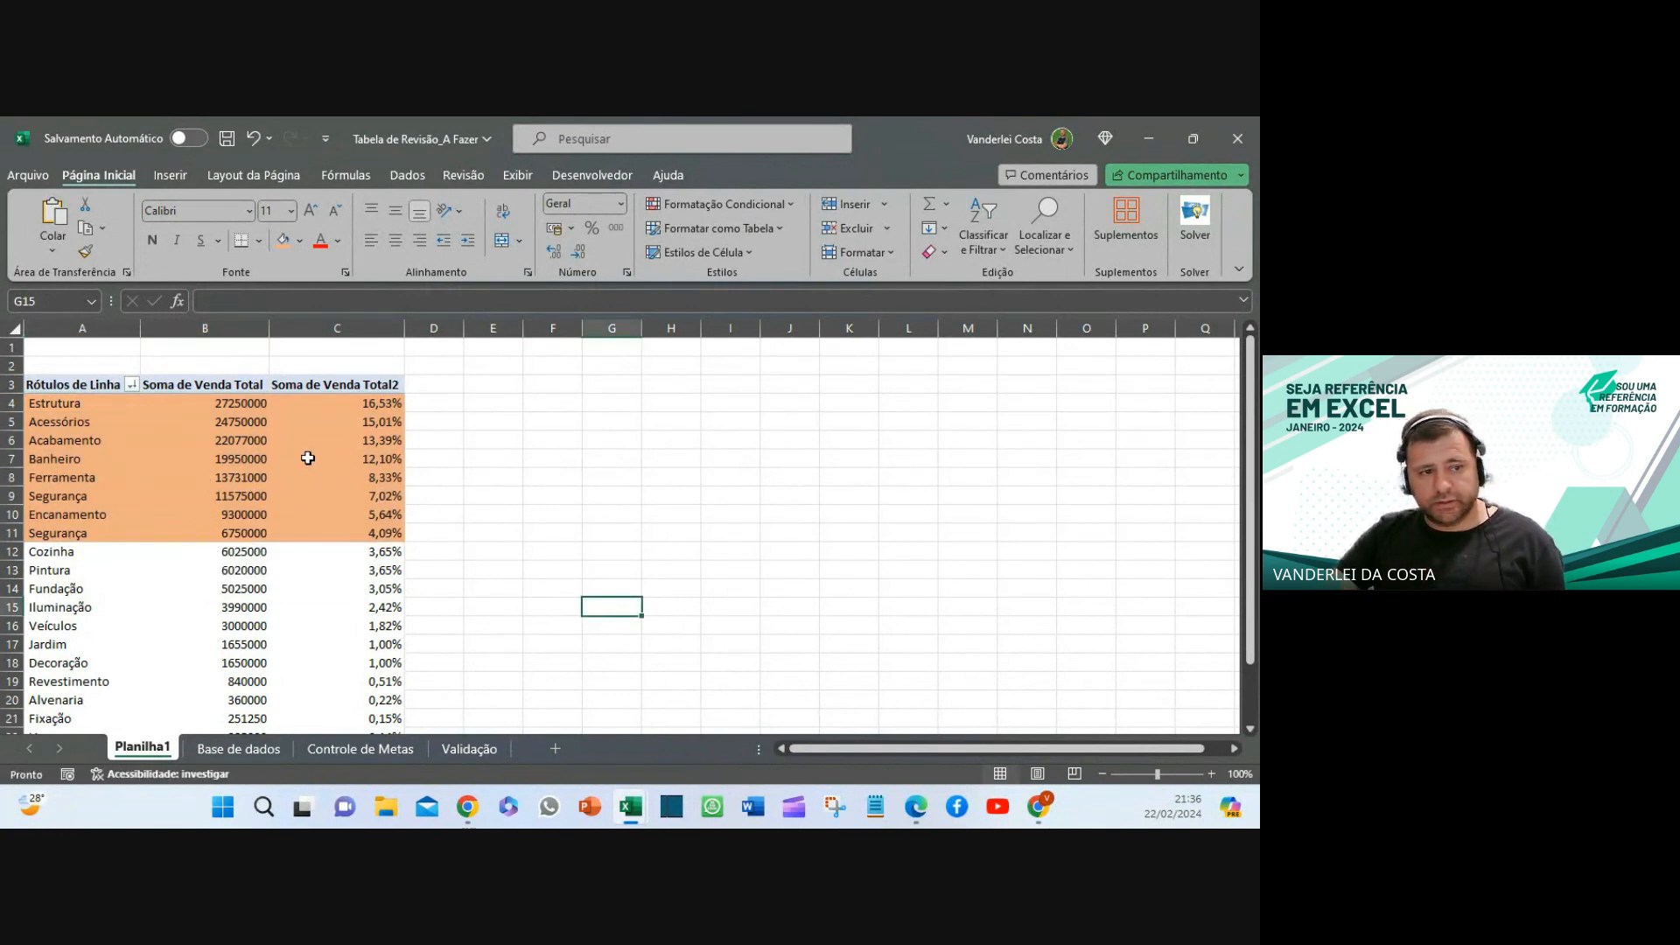
# - Insert blank rows 2–8 above the pivot table
pyautogui.moveTo(4, 366); pyautogui.dragTo(13, 481)
pyautogui.rightClick(12, 481)
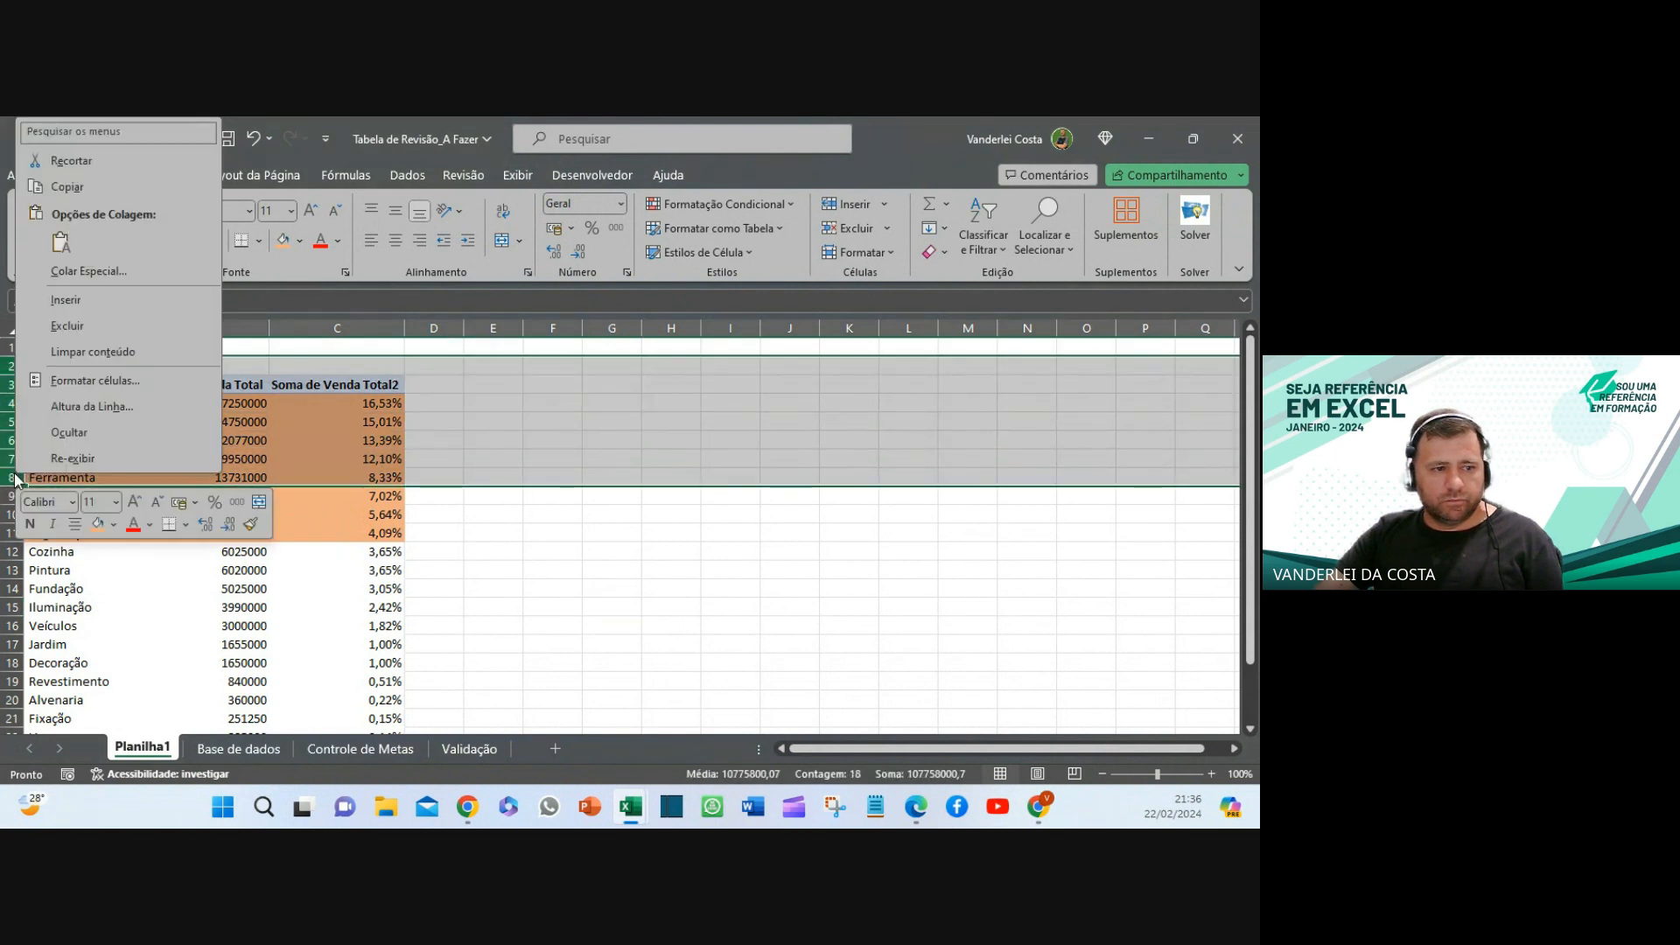
pyautogui.click(60, 298)
pyautogui.click(660, 553)
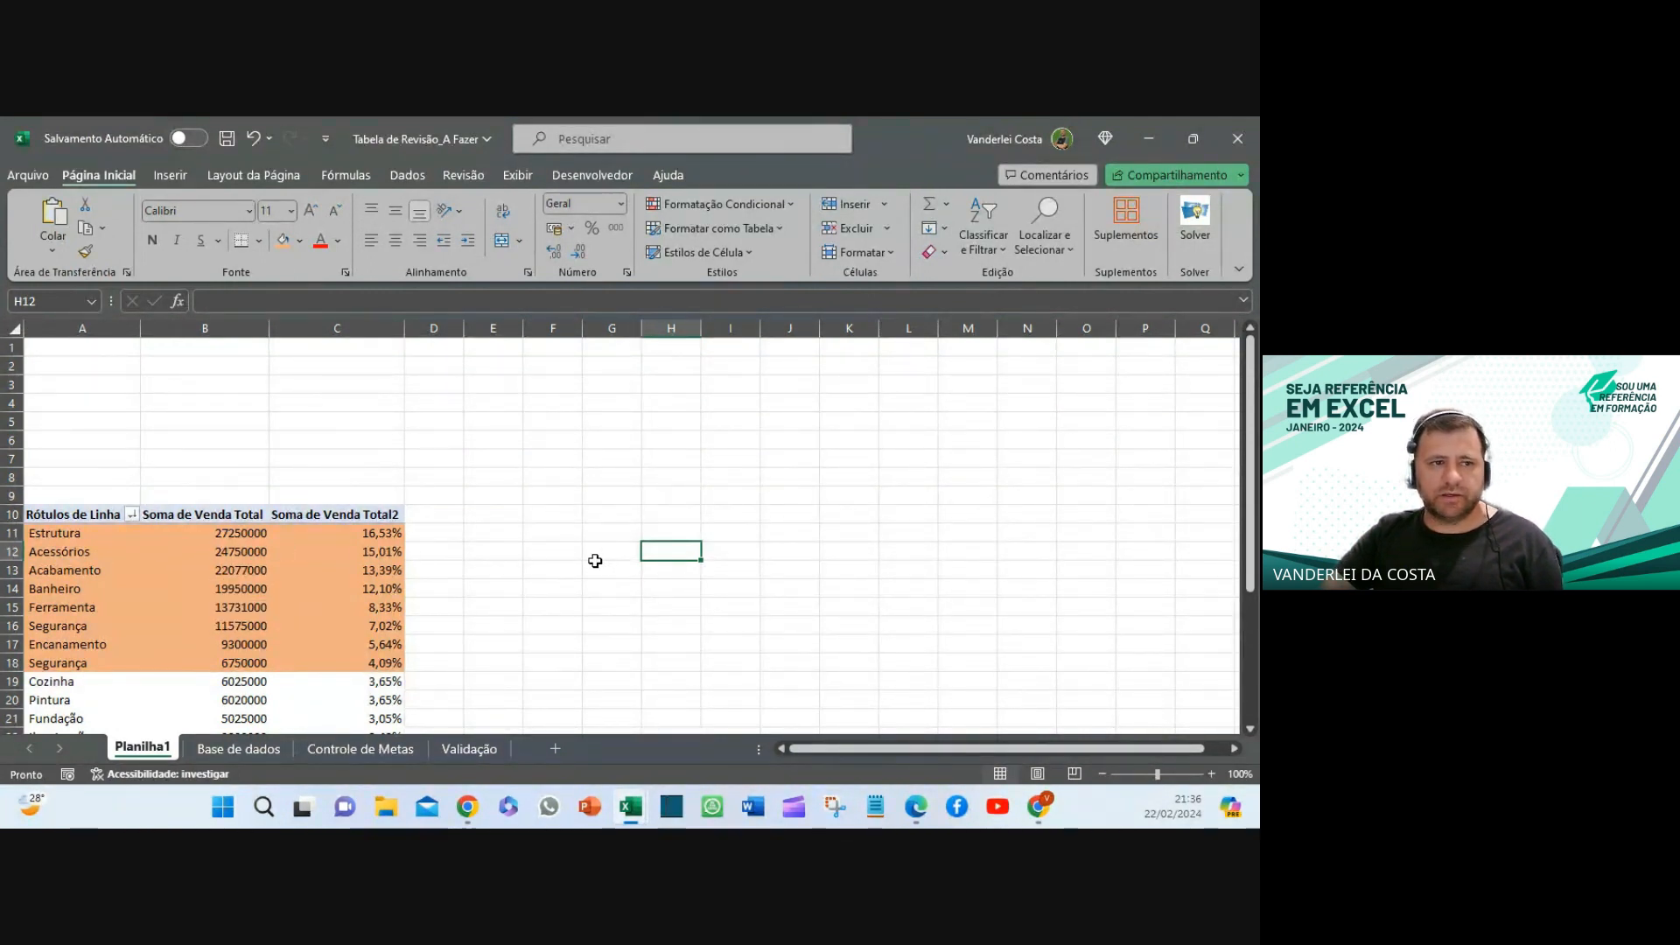
# - Insert slicers for Filial and Vendedor on the sales pivot table
pyautogui.click(296, 559)
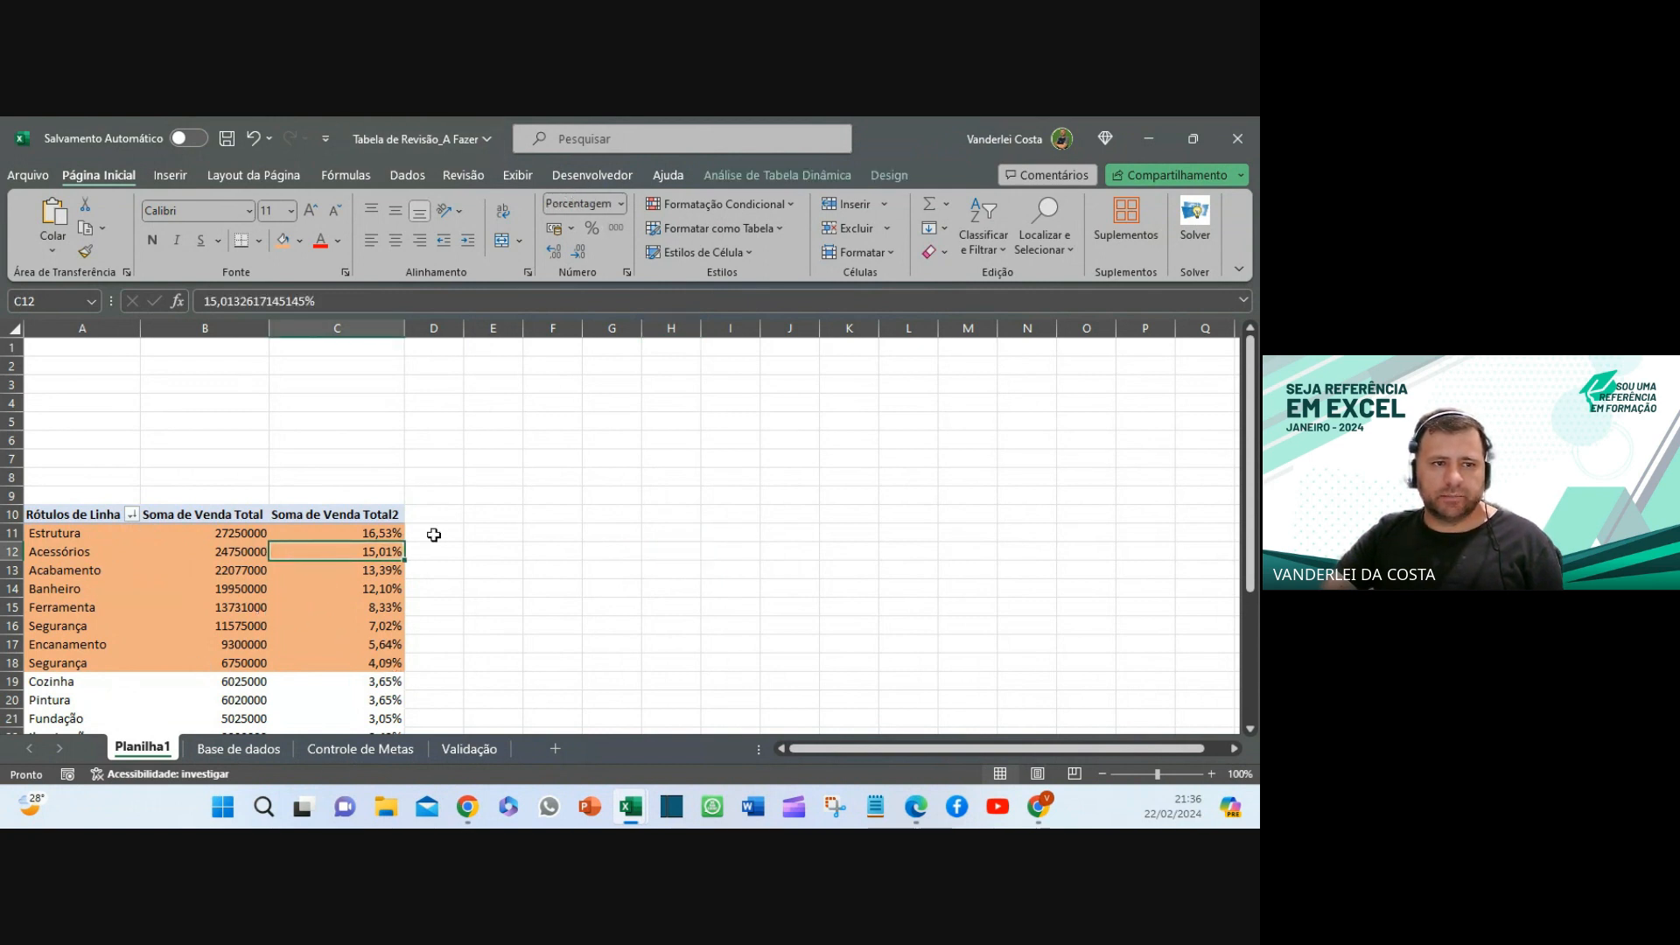
pyautogui.click(180, 176)
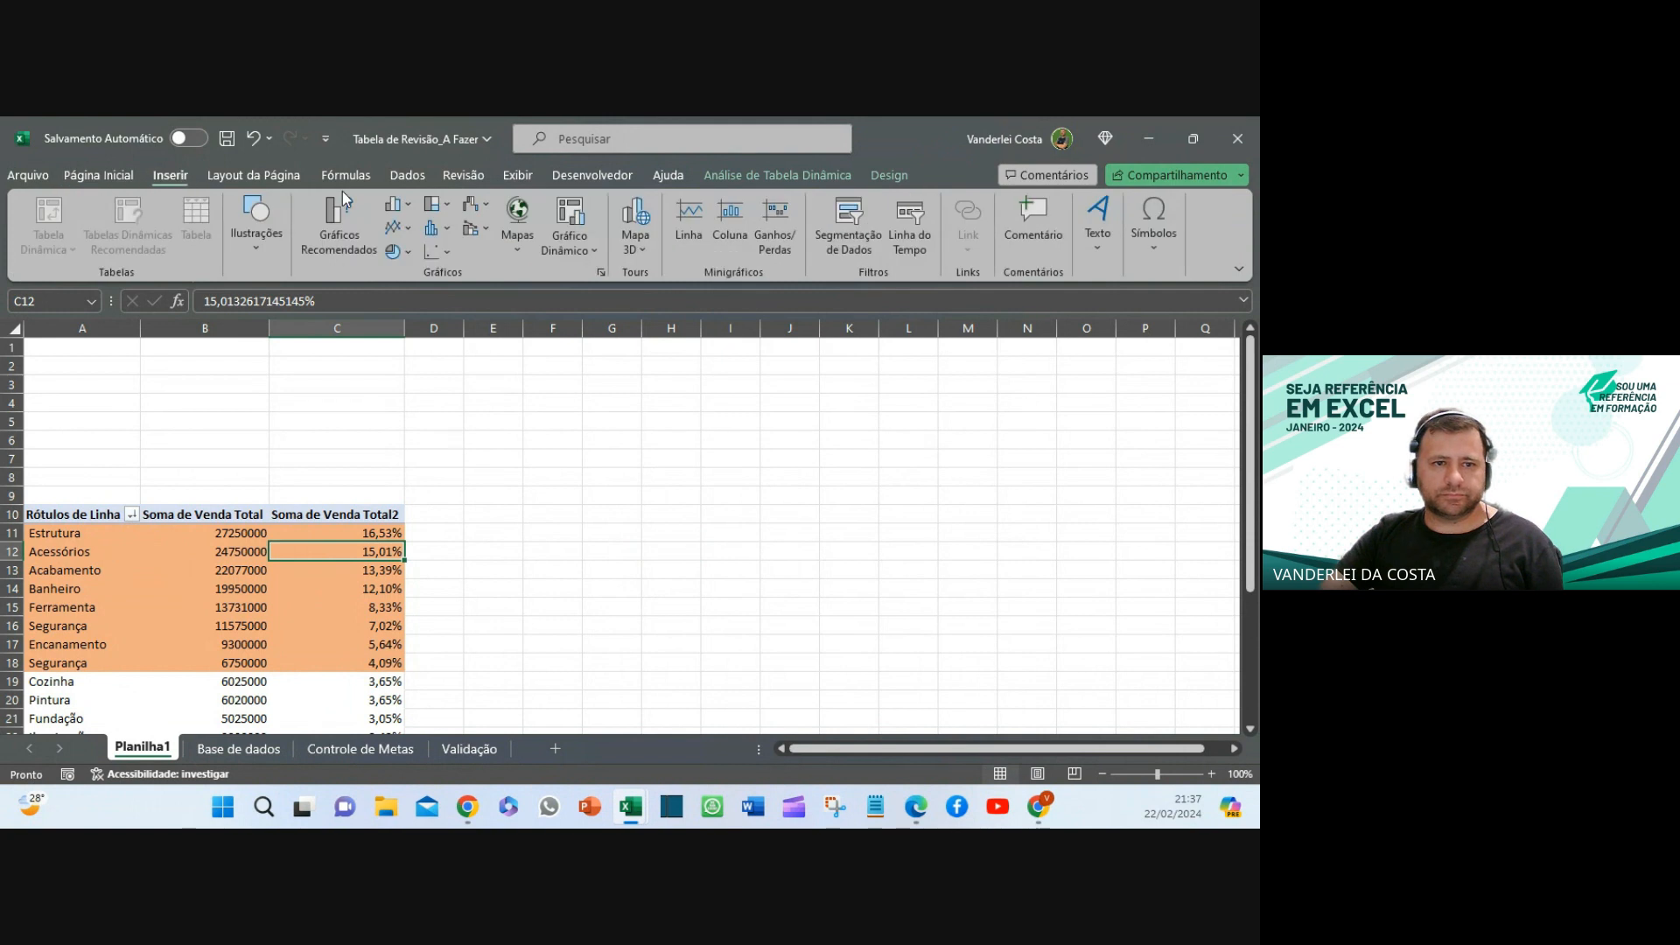
pyautogui.click(848, 221)
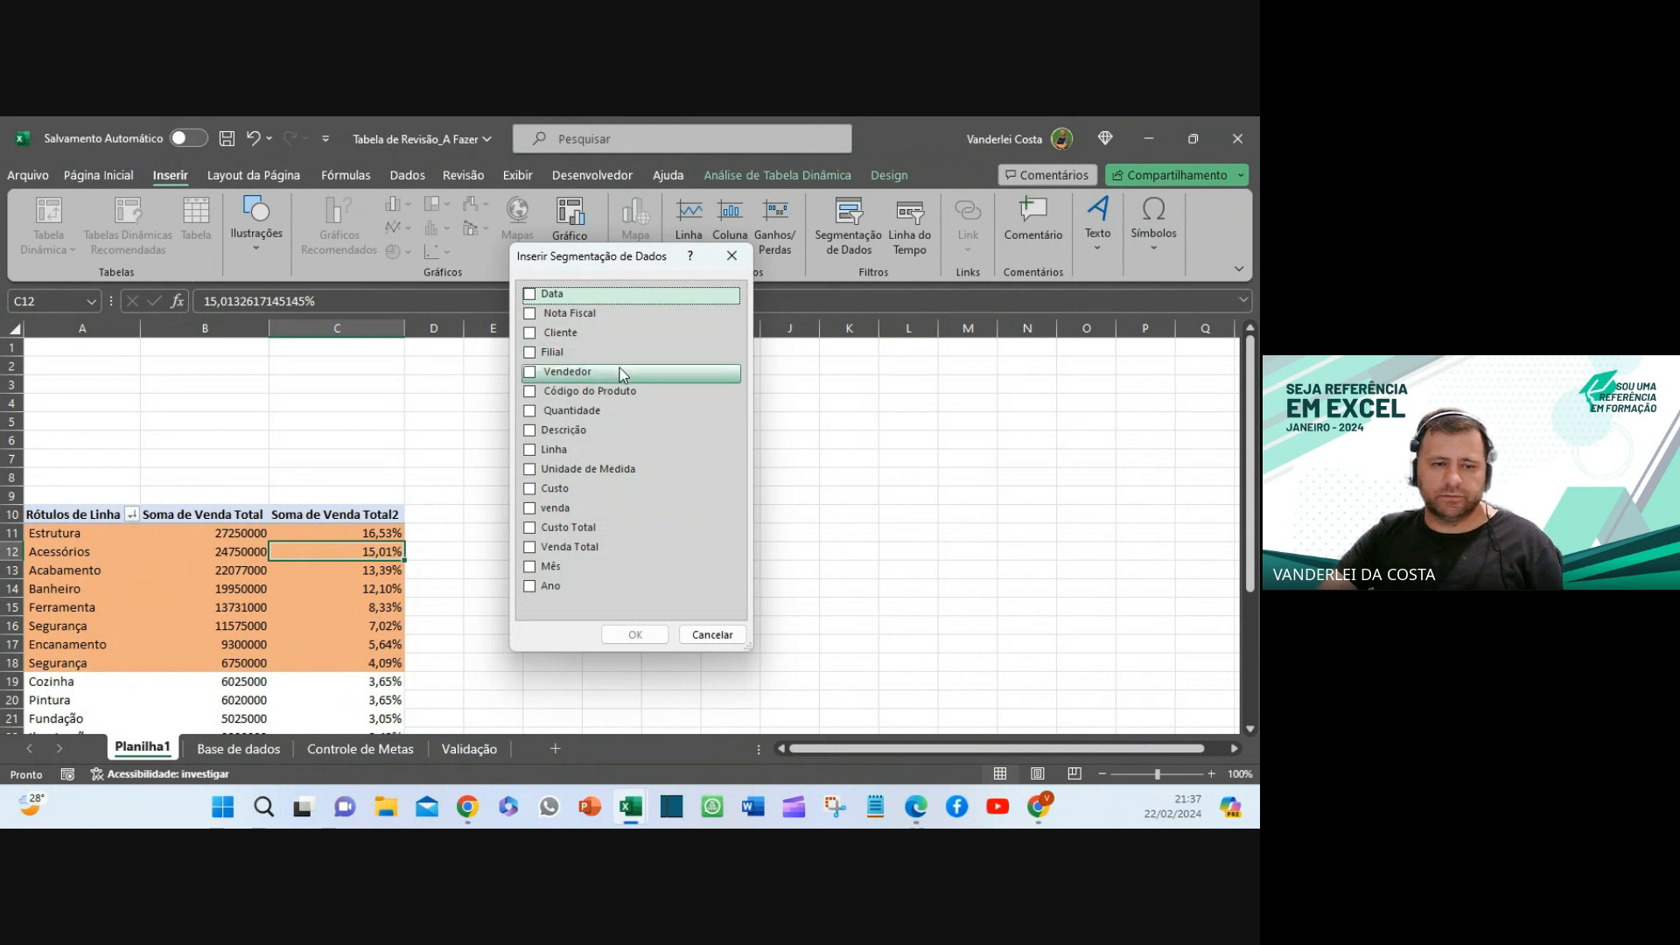
pyautogui.click(530, 373)
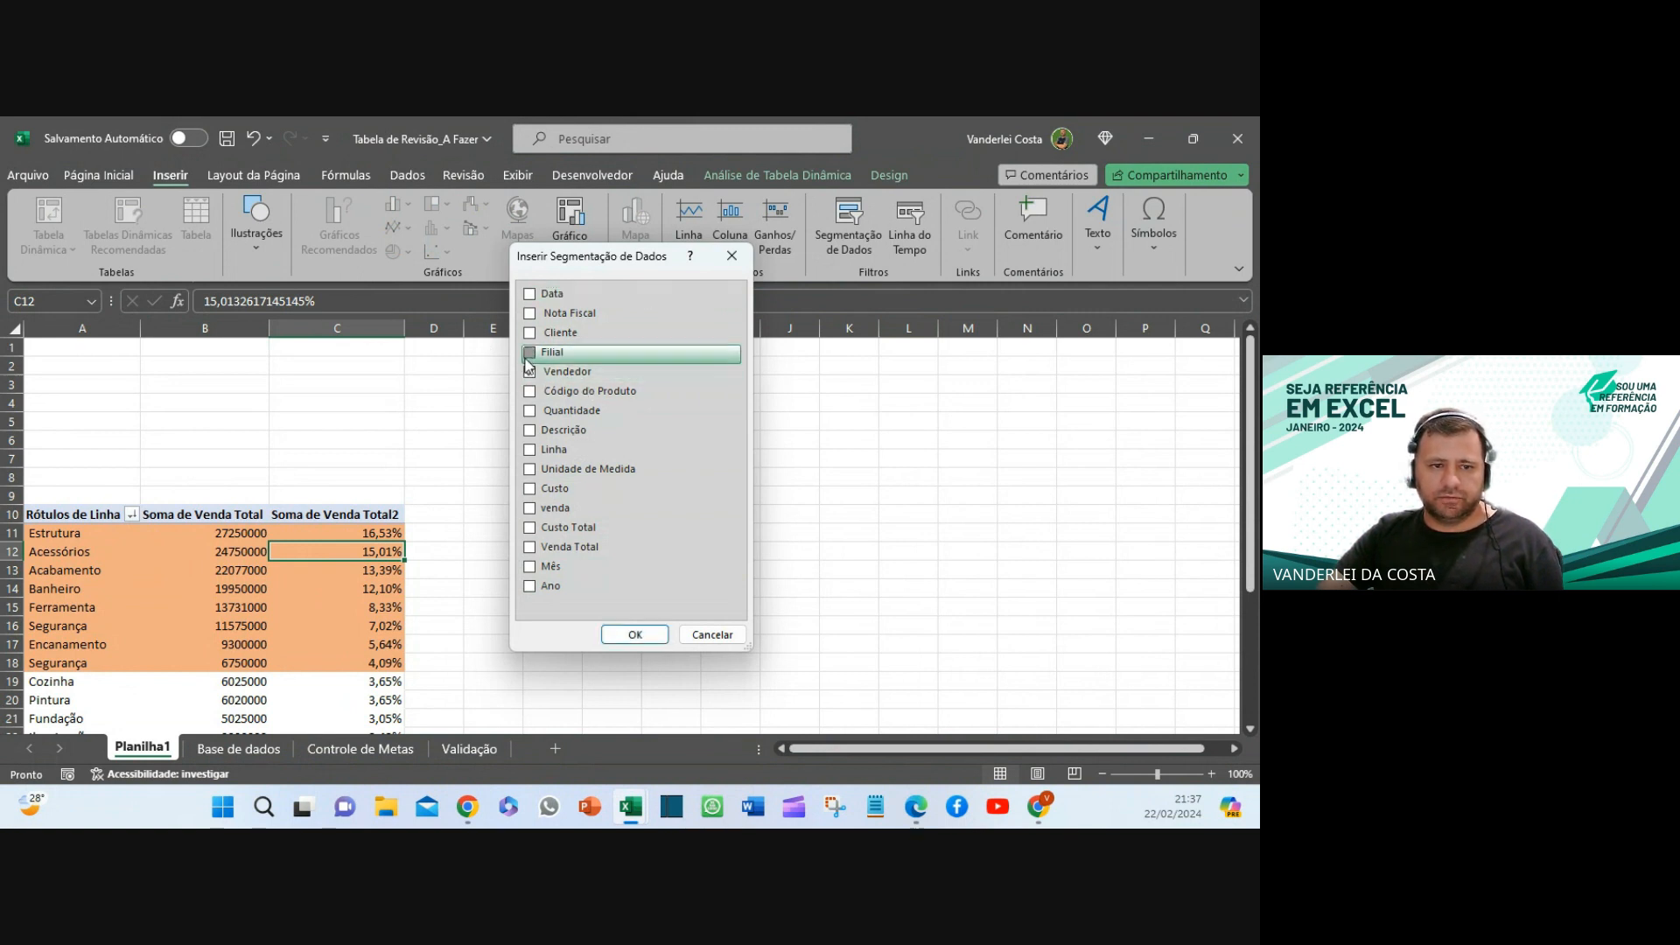
pyautogui.click(528, 354)
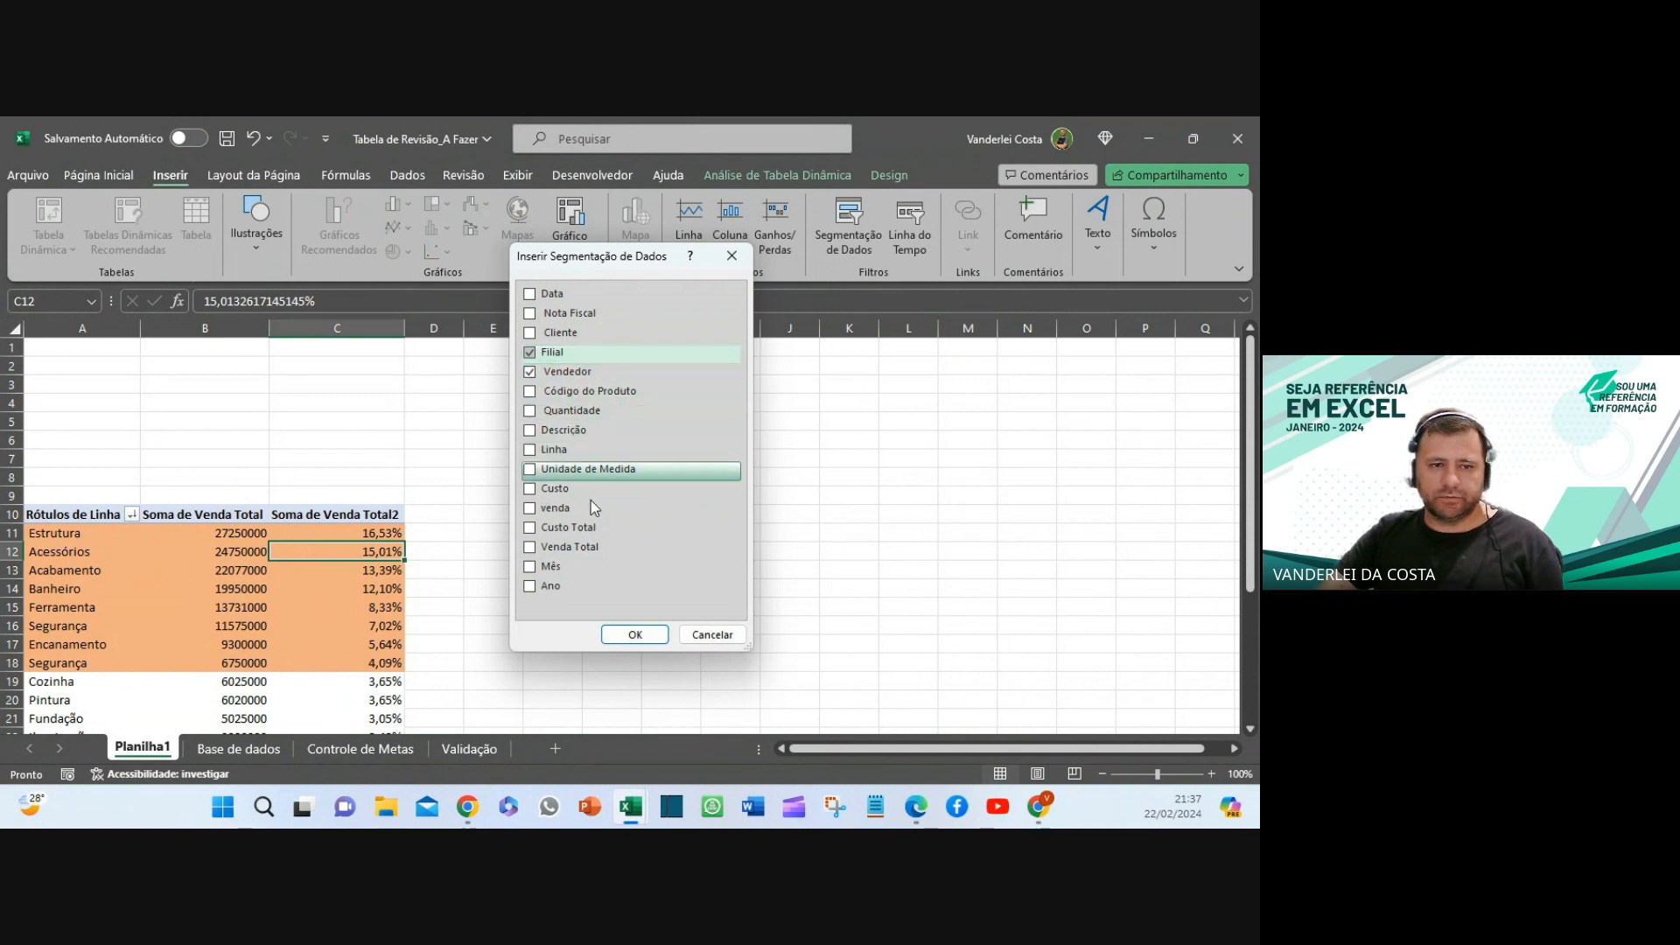
pyautogui.click(636, 636)
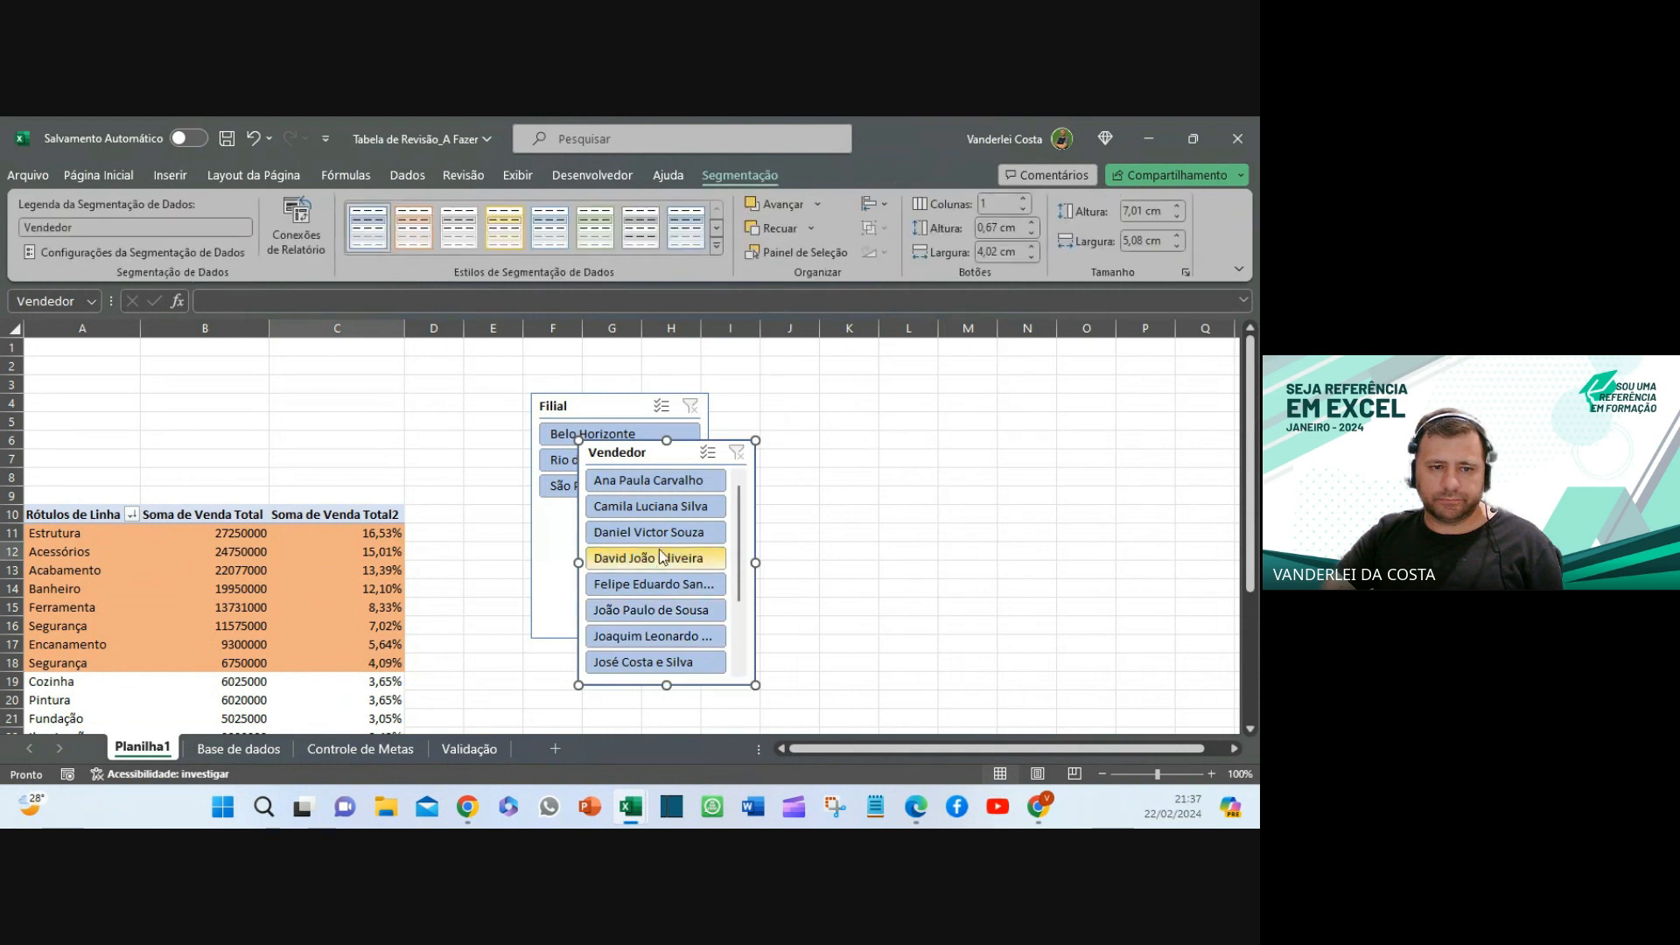
# - Separate the slicers, resize the Filial slicer, and place it top-left above the pivot
pyautogui.moveTo(678, 453); pyautogui.dragTo(932, 419)
pyautogui.moveTo(615, 412); pyautogui.dragTo(584, 398)
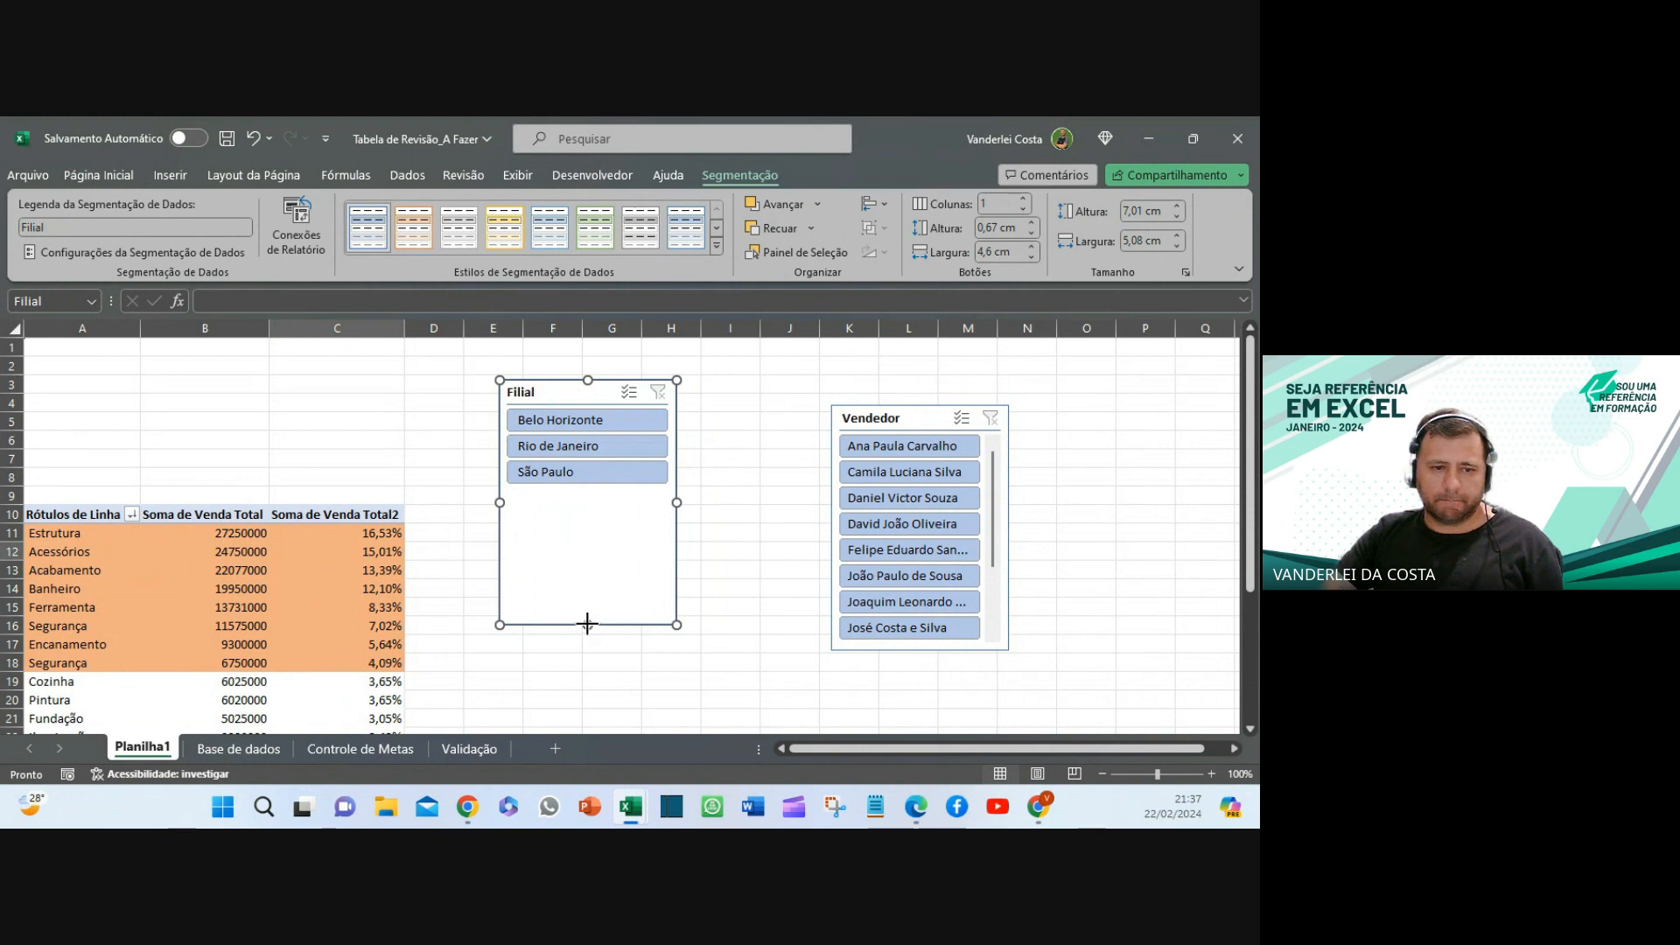
pyautogui.moveTo(587, 623); pyautogui.dragTo(587, 489)
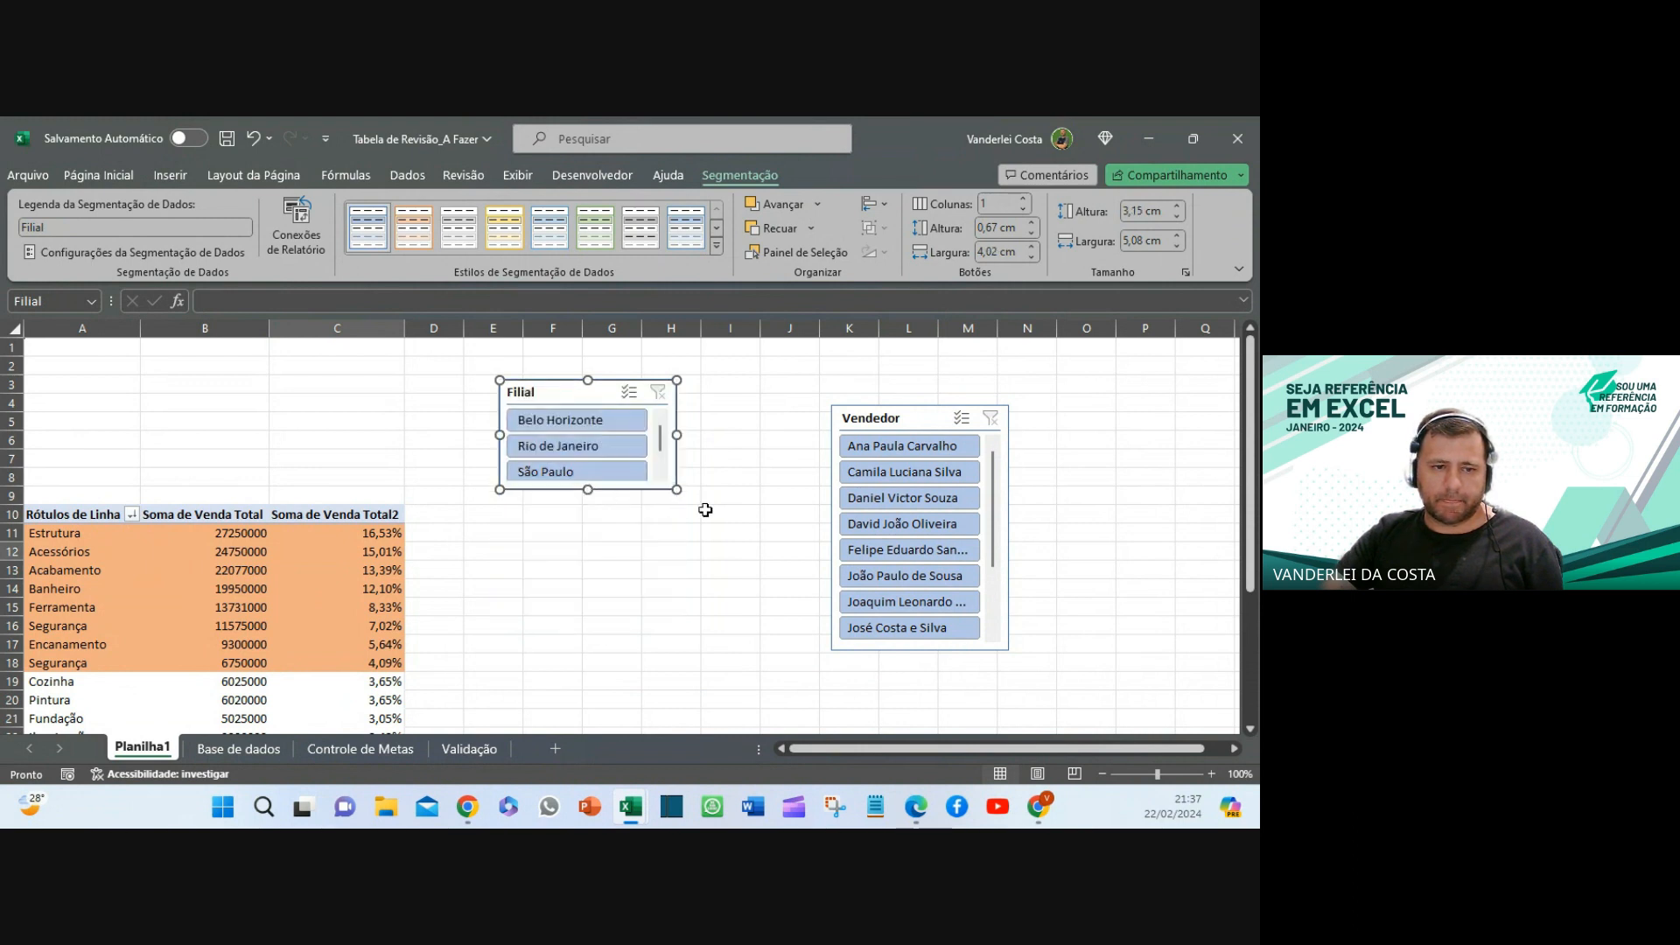
pyautogui.click(705, 509)
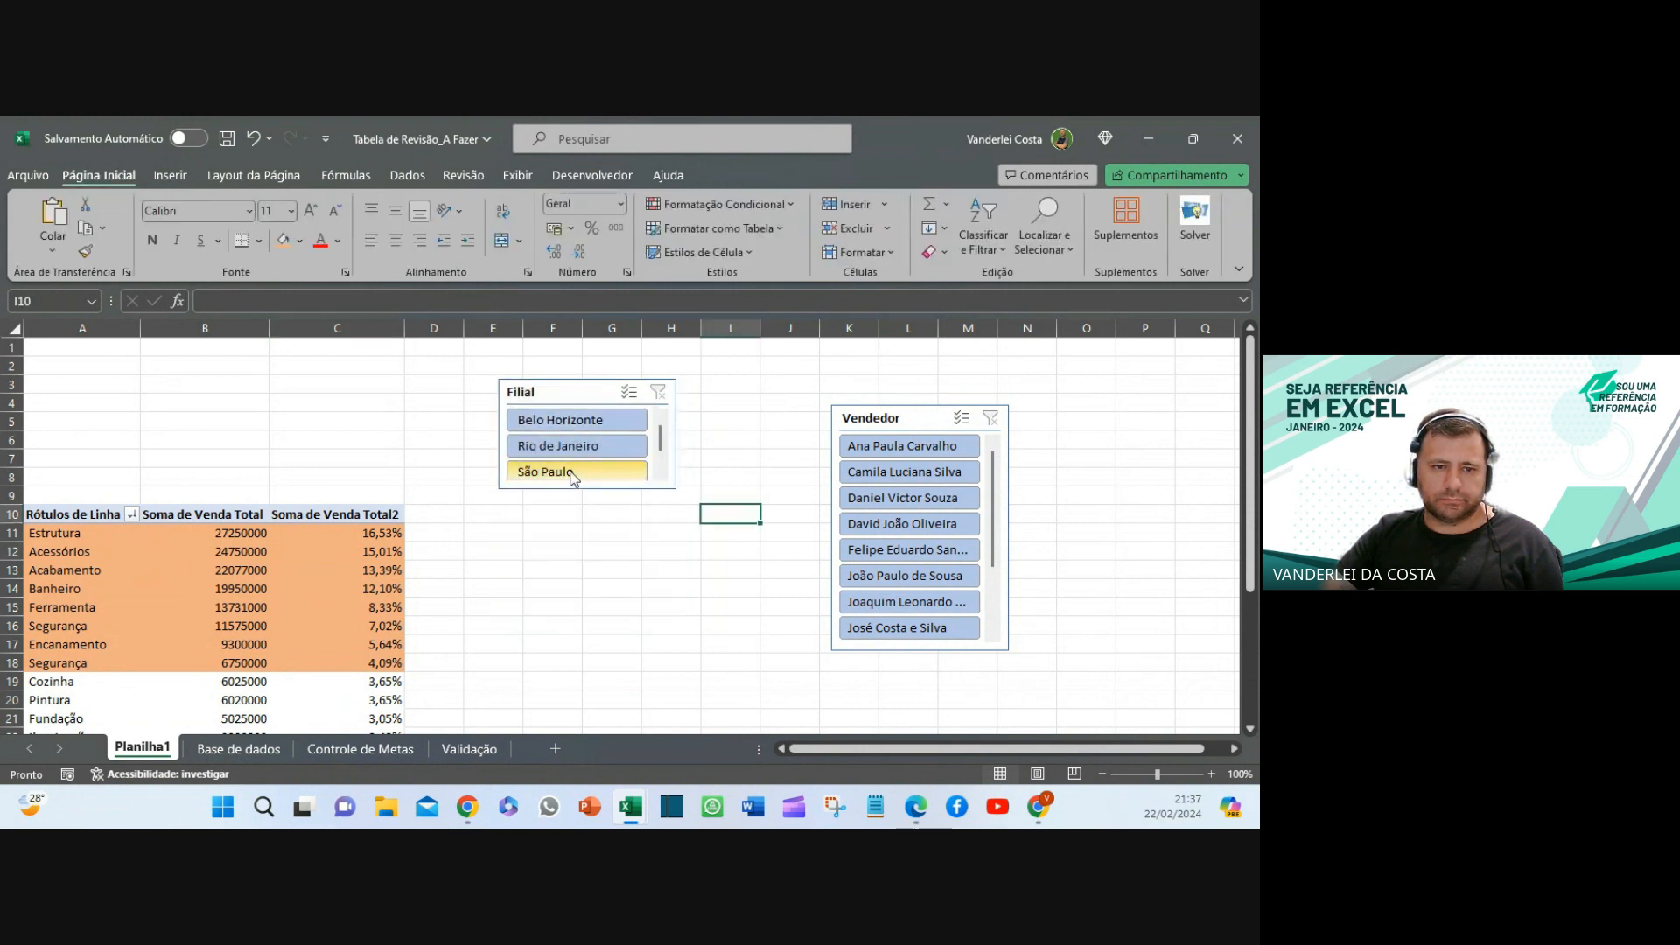
pyautogui.moveTo(563, 392); pyautogui.dragTo(568, 399)
pyautogui.moveTo(594, 499); pyautogui.dragTo(600, 514)
pyautogui.click(611, 588)
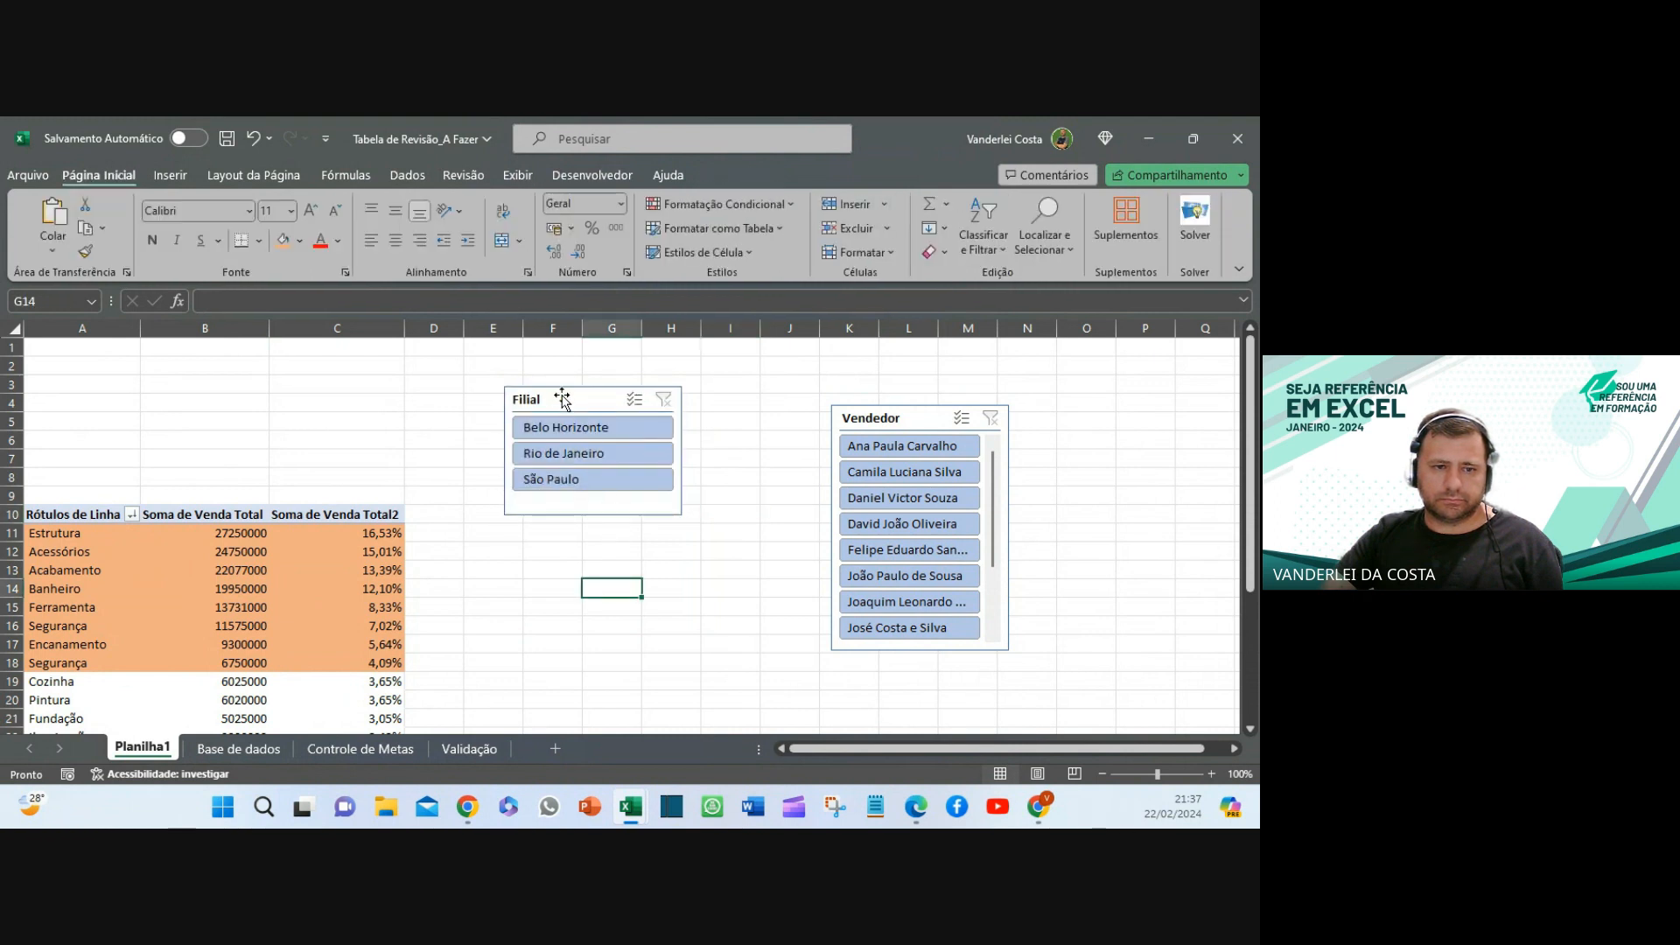
pyautogui.moveTo(555, 397); pyautogui.dragTo(86, 365)
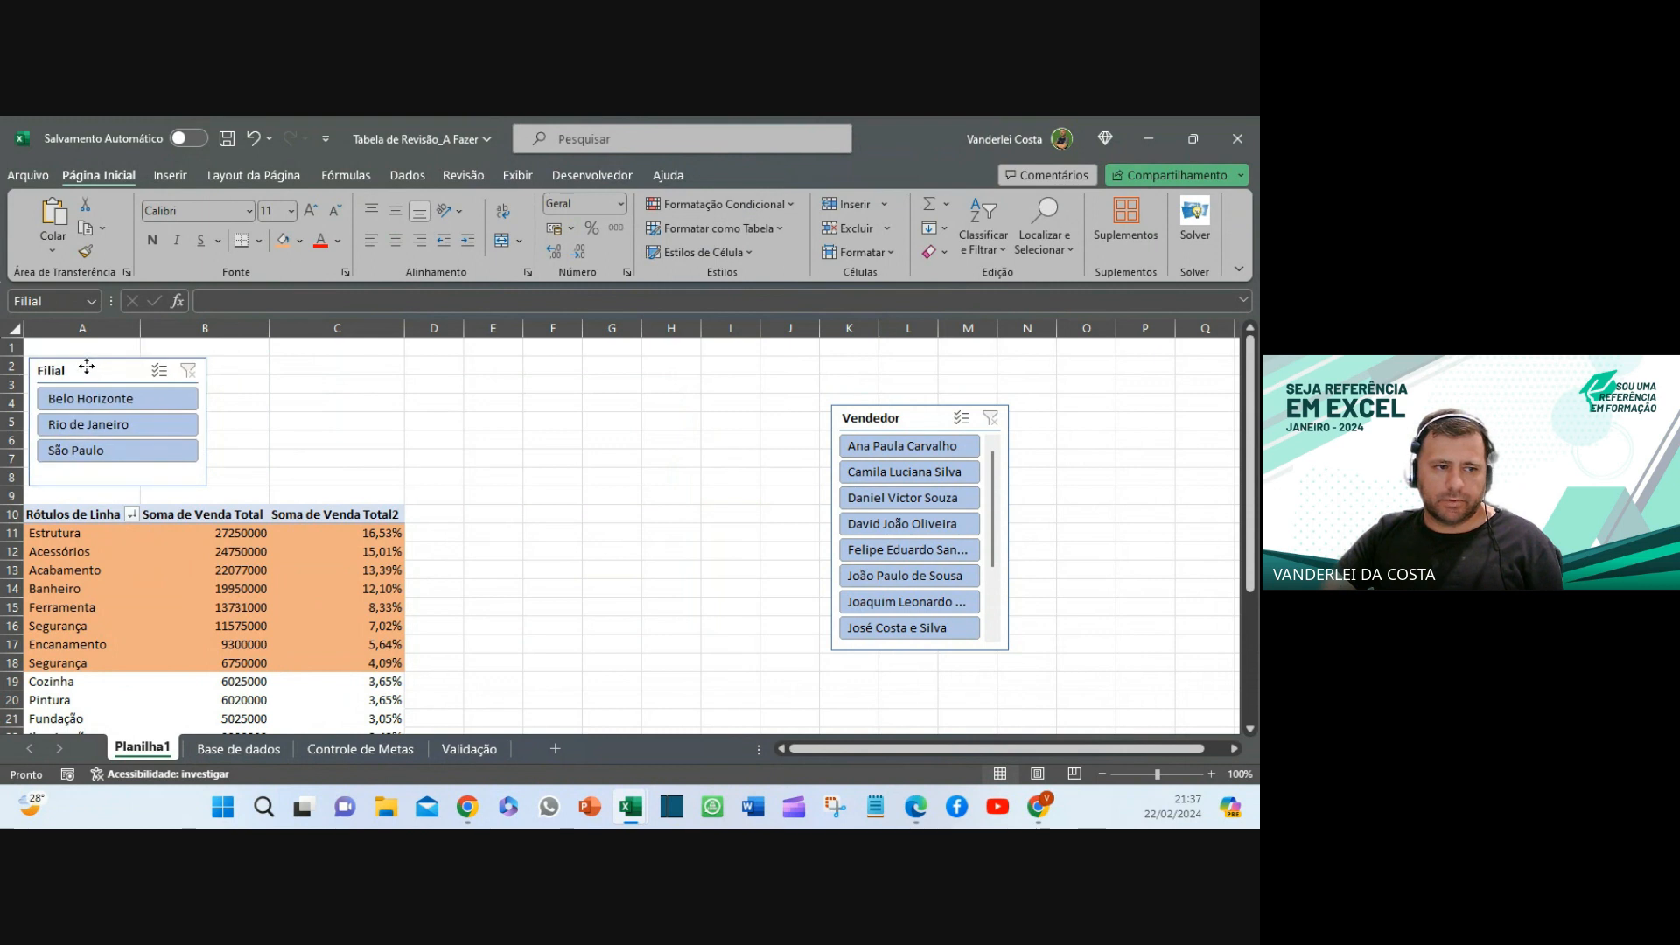
pyautogui.moveTo(910, 420); pyautogui.dragTo(661, 380)
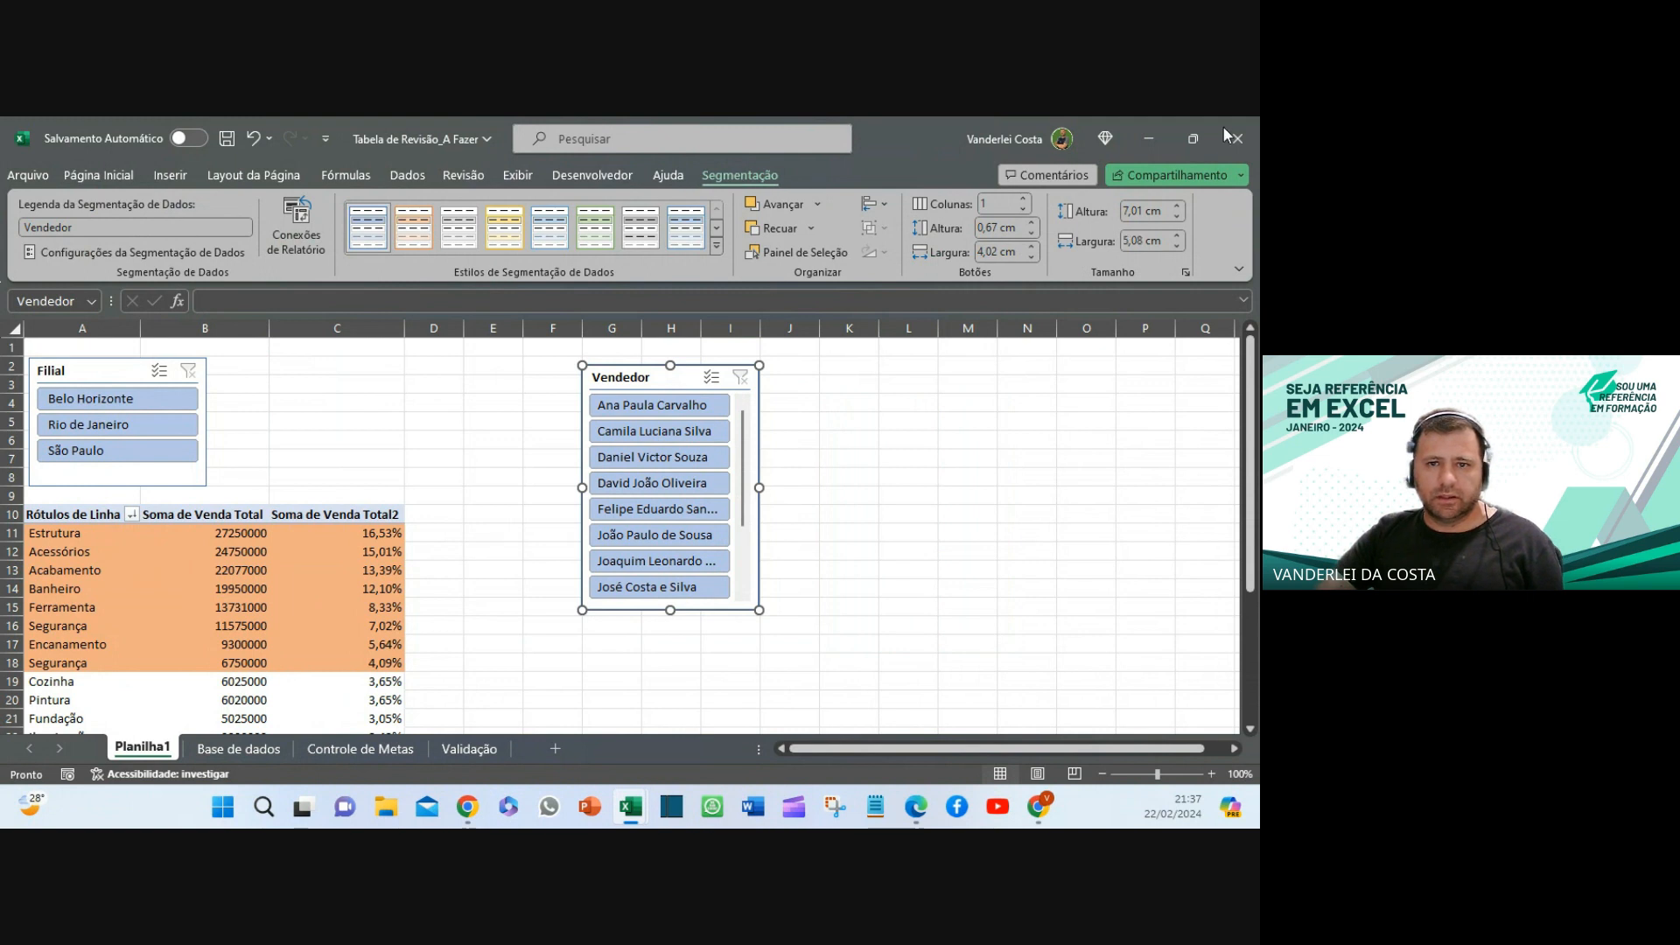
# - Give the Vendedor slicer 4 columns, resize it, and place it next to the Filial slicer
pyautogui.click(1023, 200)
pyautogui.click(1023, 201)
pyautogui.click(1024, 200)
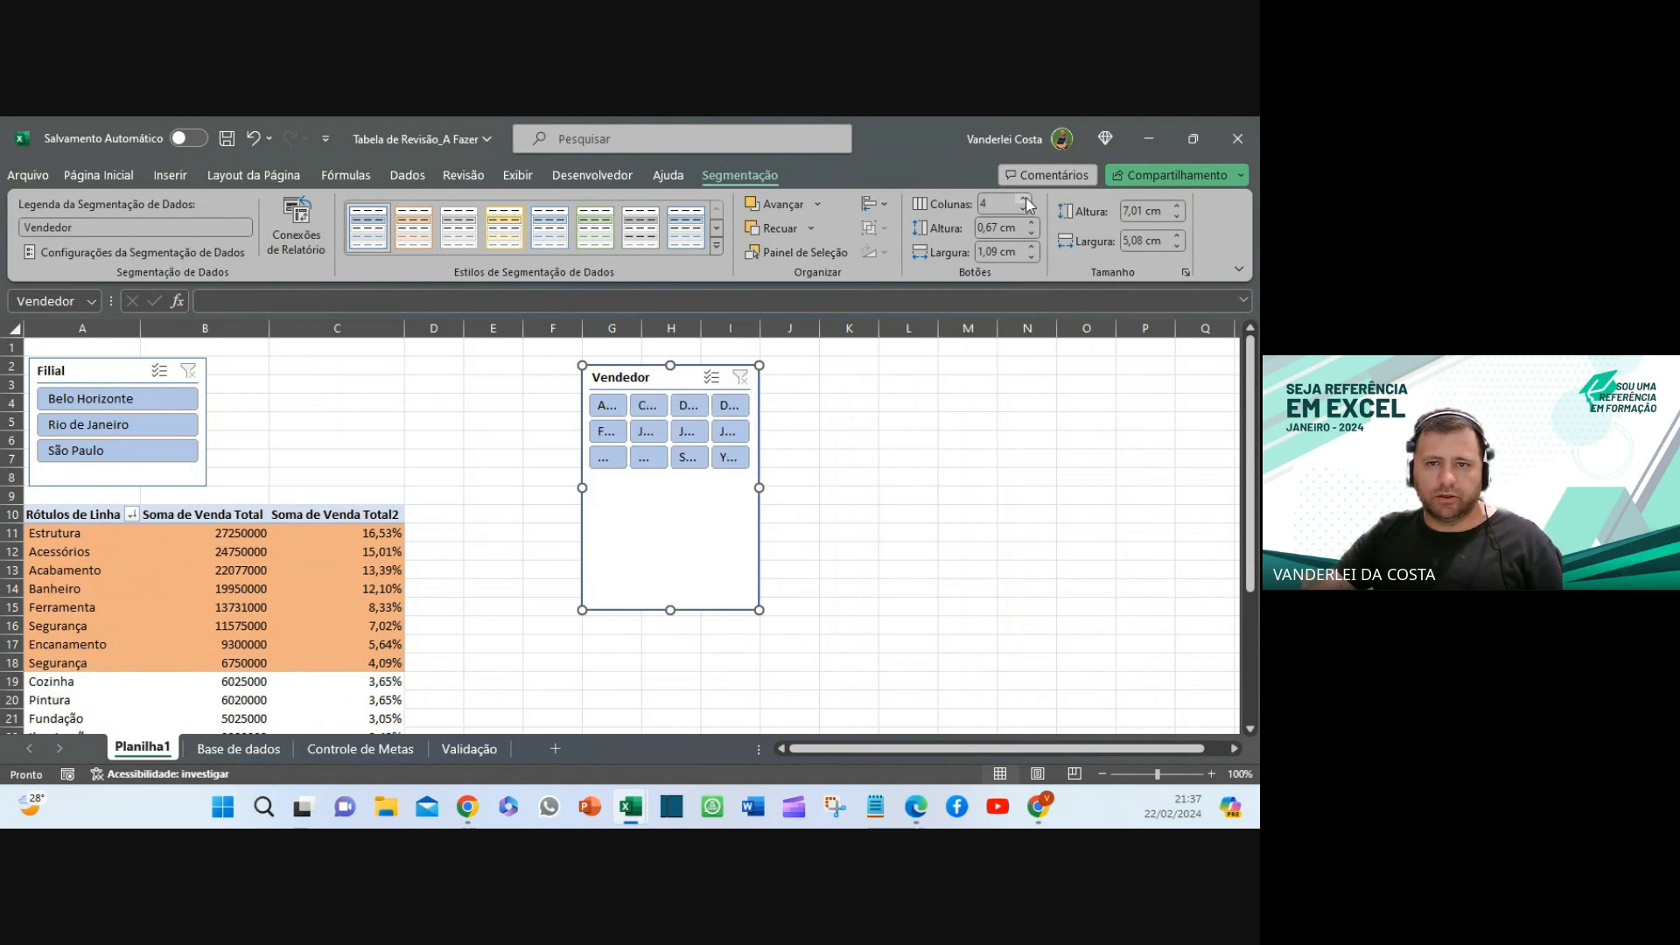
pyautogui.moveTo(760, 483); pyautogui.dragTo(1016, 482)
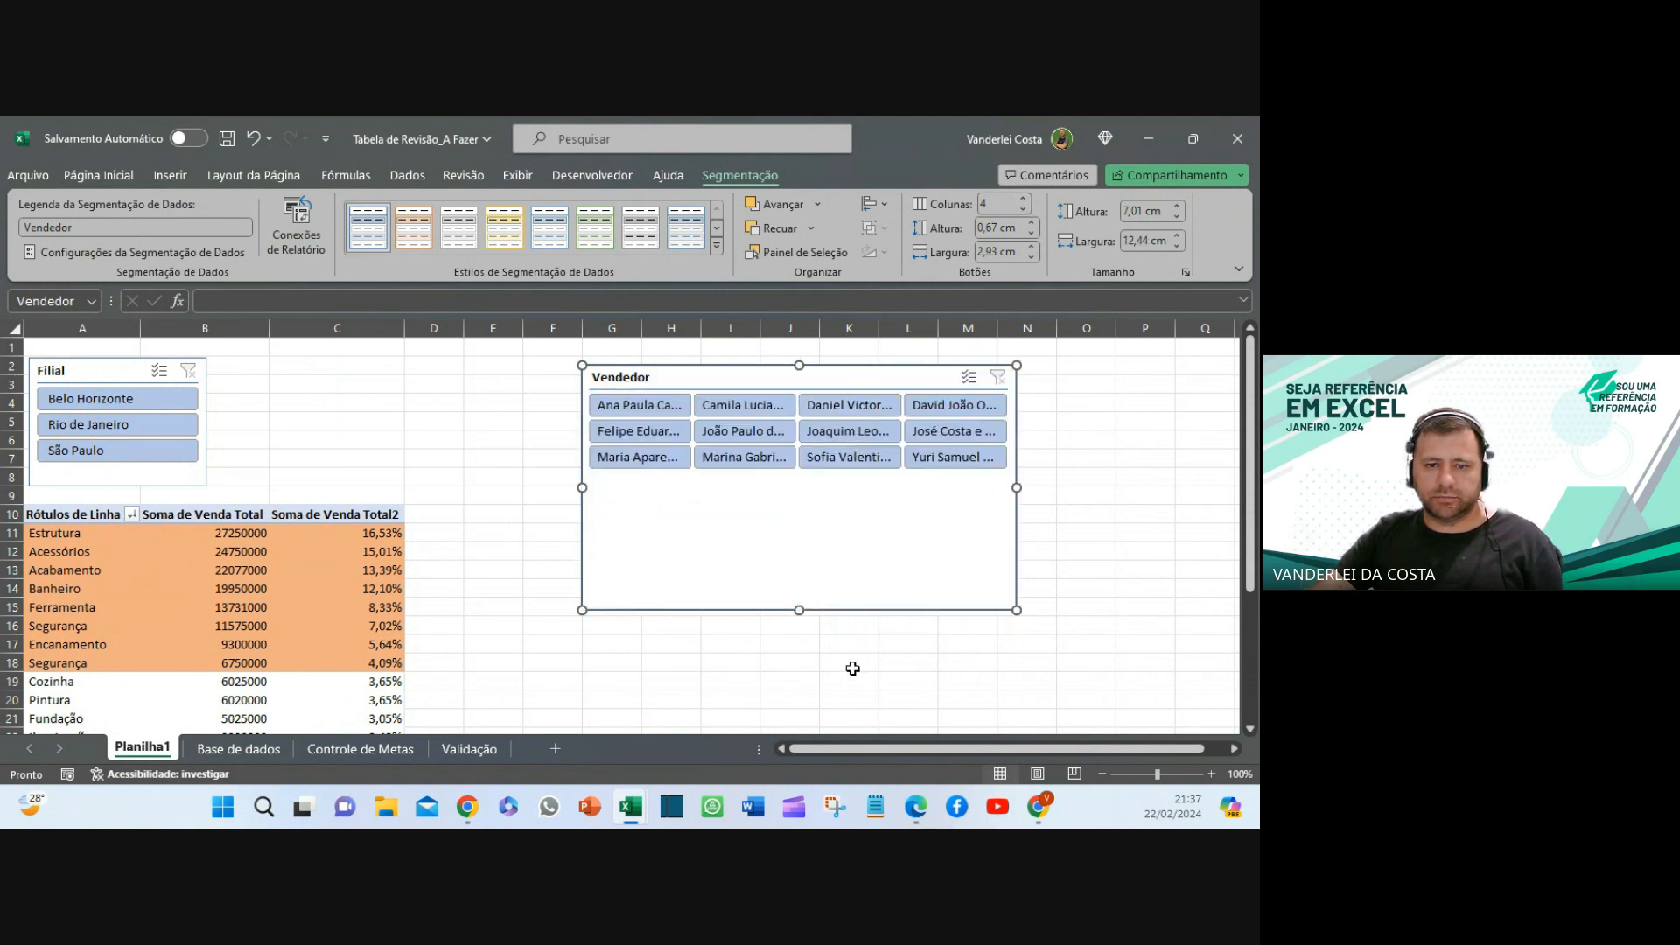
pyautogui.moveTo(805, 610); pyautogui.dragTo(797, 481)
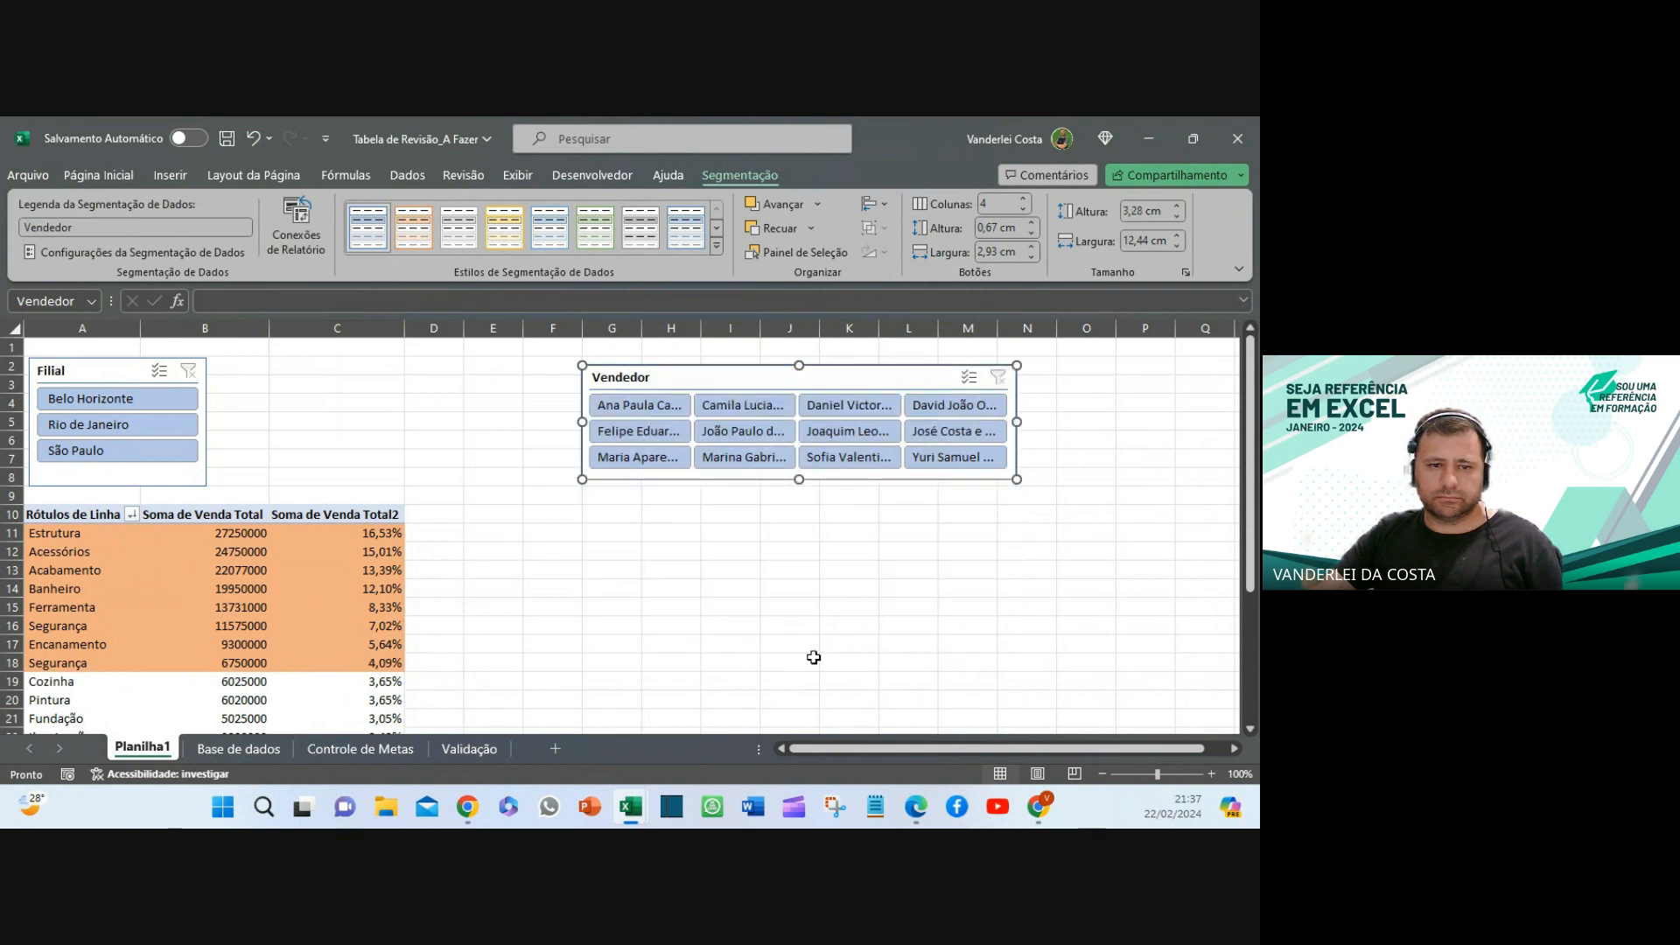
pyautogui.click(798, 662)
pyautogui.moveTo(738, 391); pyautogui.dragTo(363, 366)
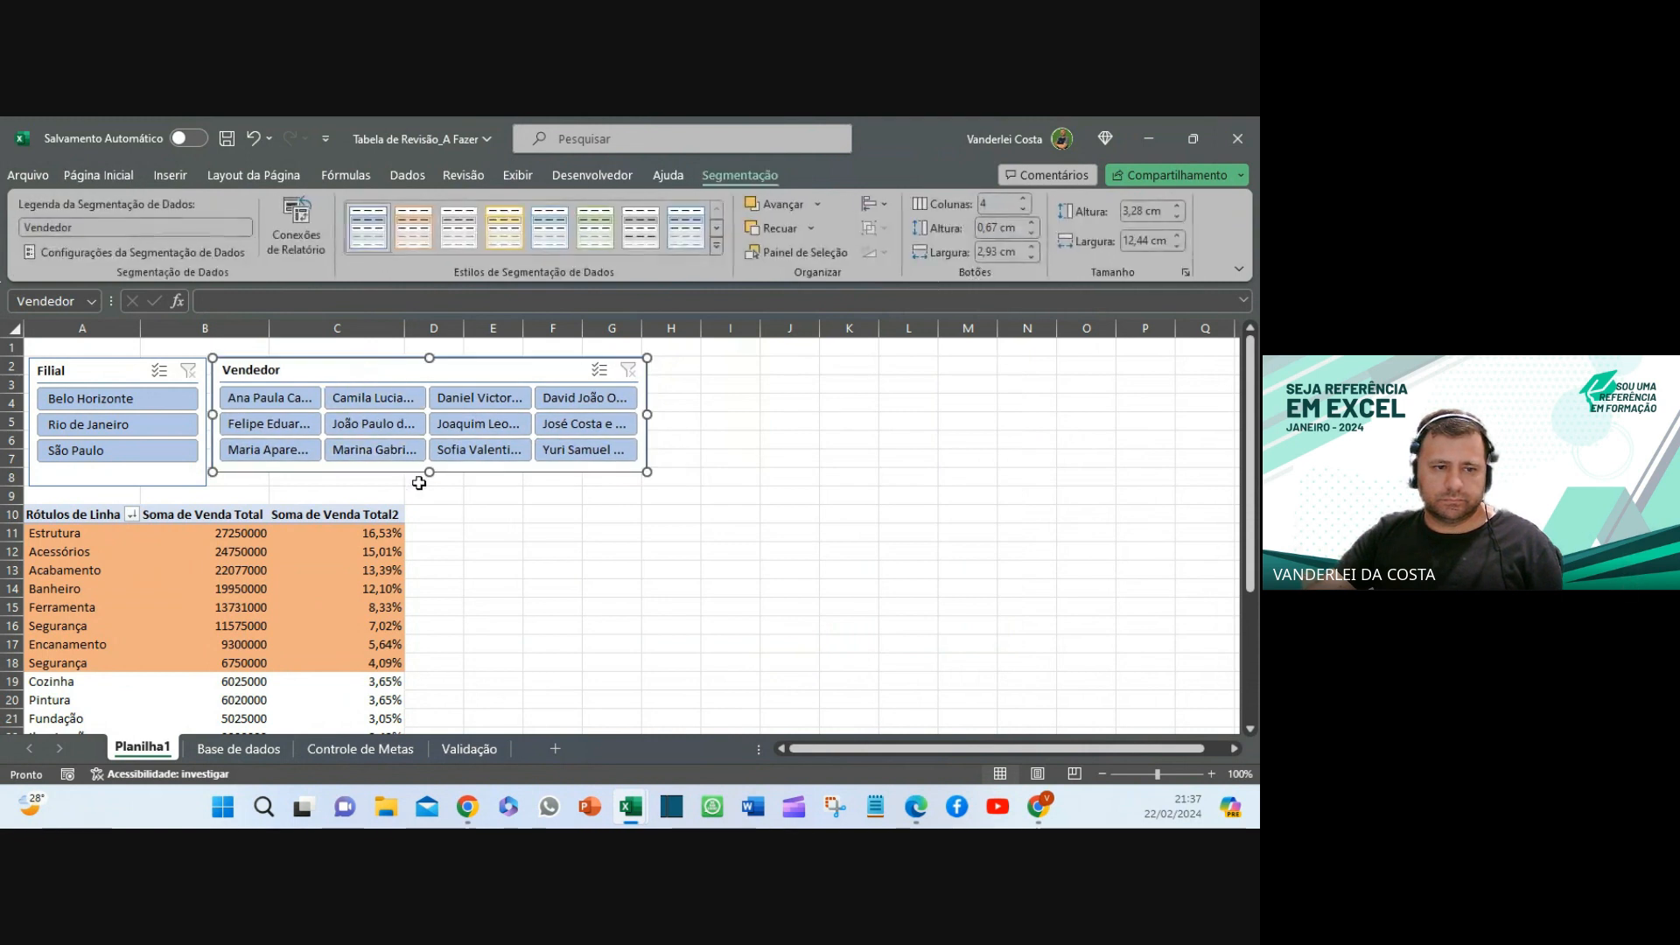
pyautogui.moveTo(429, 472); pyautogui.dragTo(438, 478)
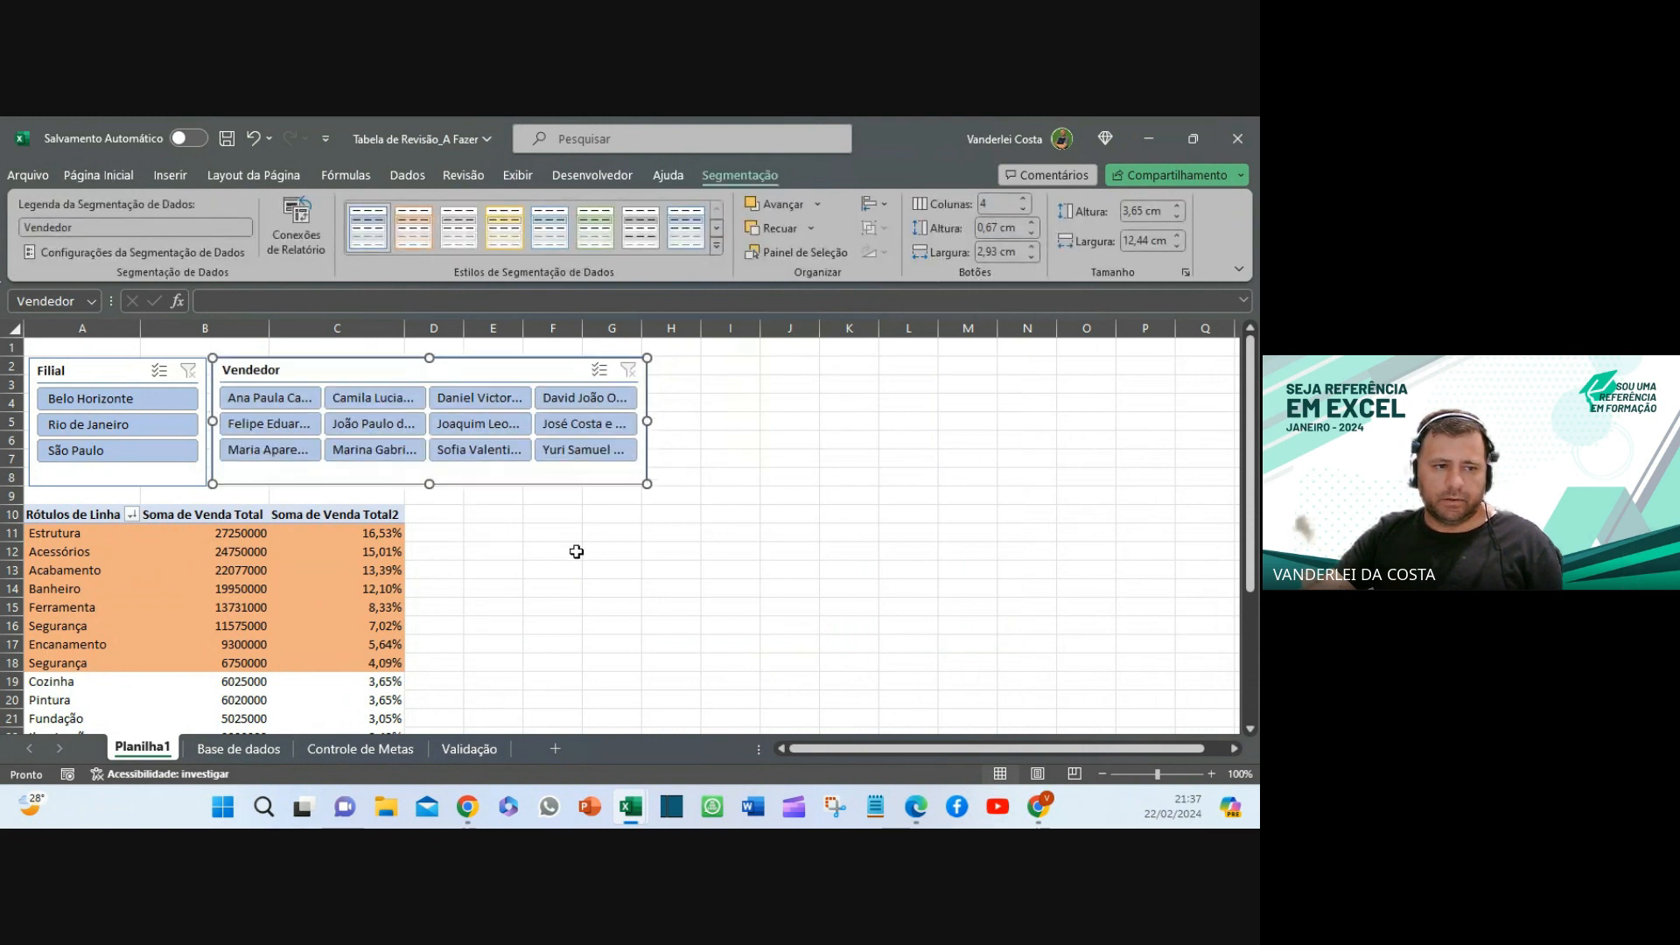
pyautogui.click(610, 551)
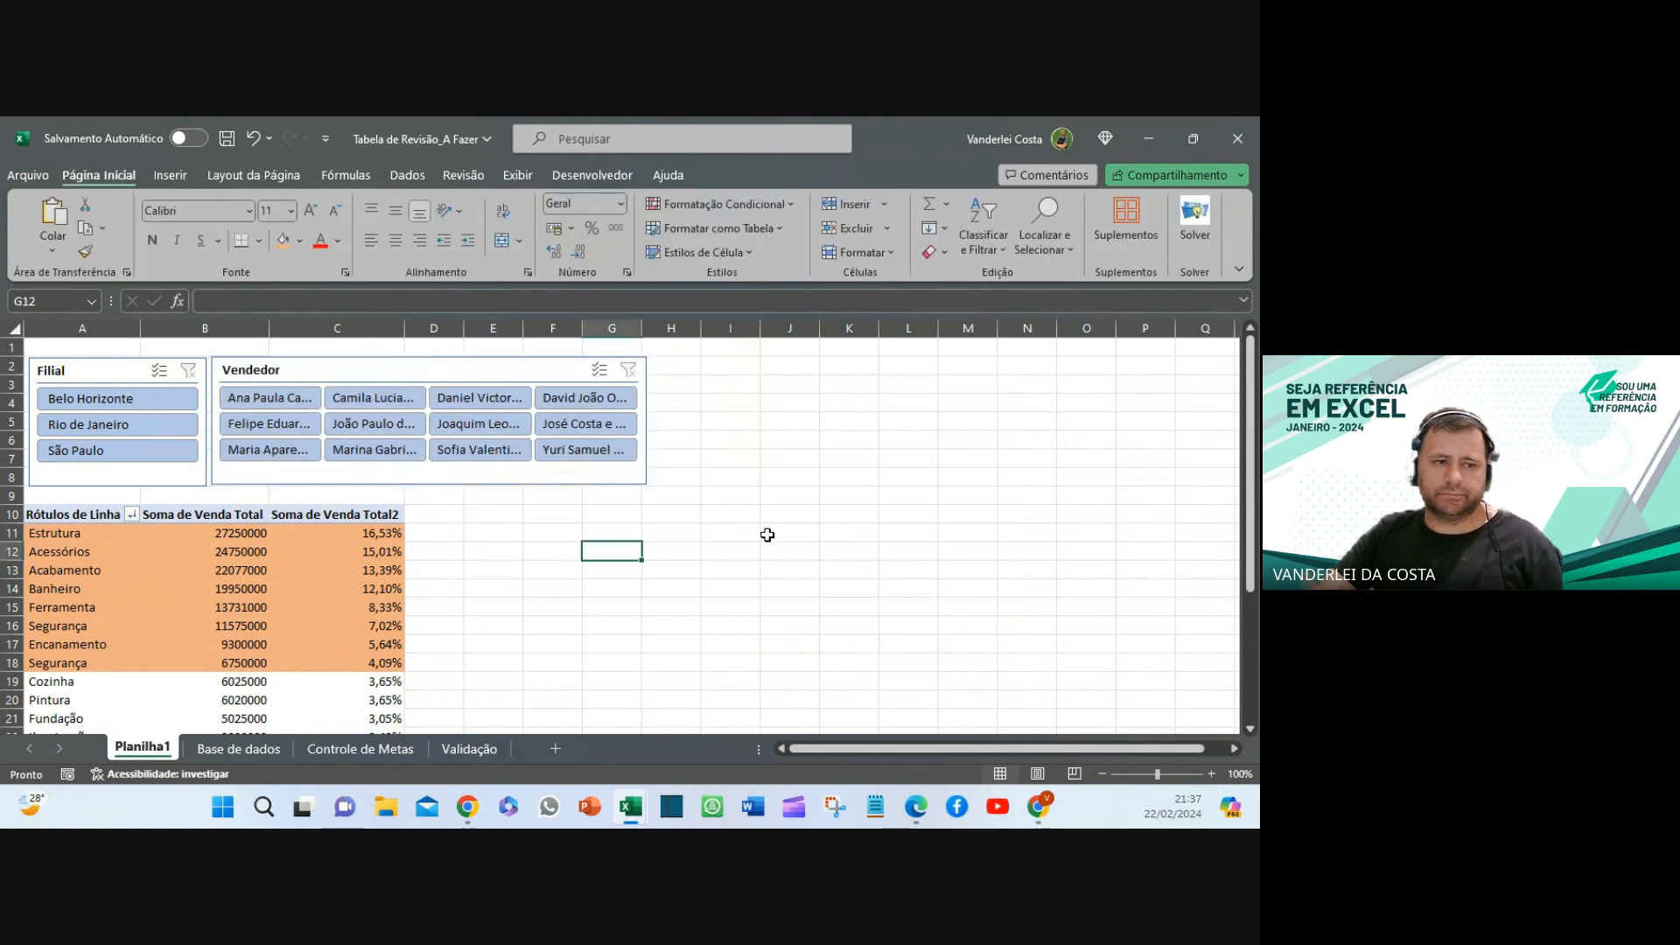
pyautogui.click(264, 606)
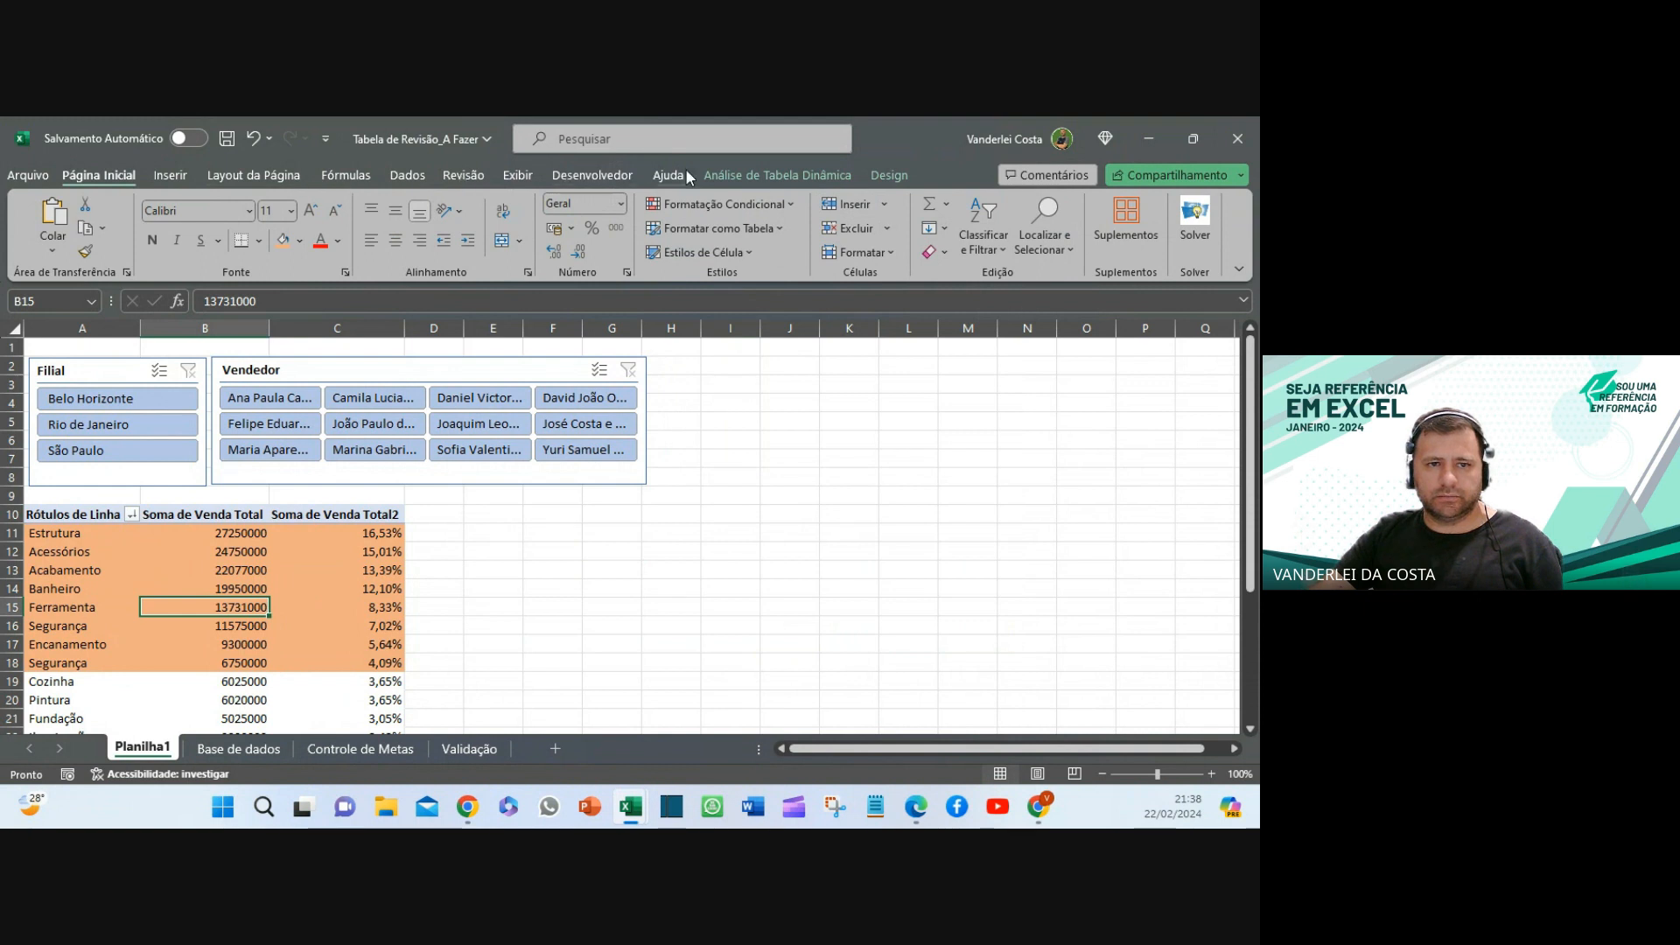
# - Add a Data timeline to the pivot and place it beside the slicers
pyautogui.click(759, 180)
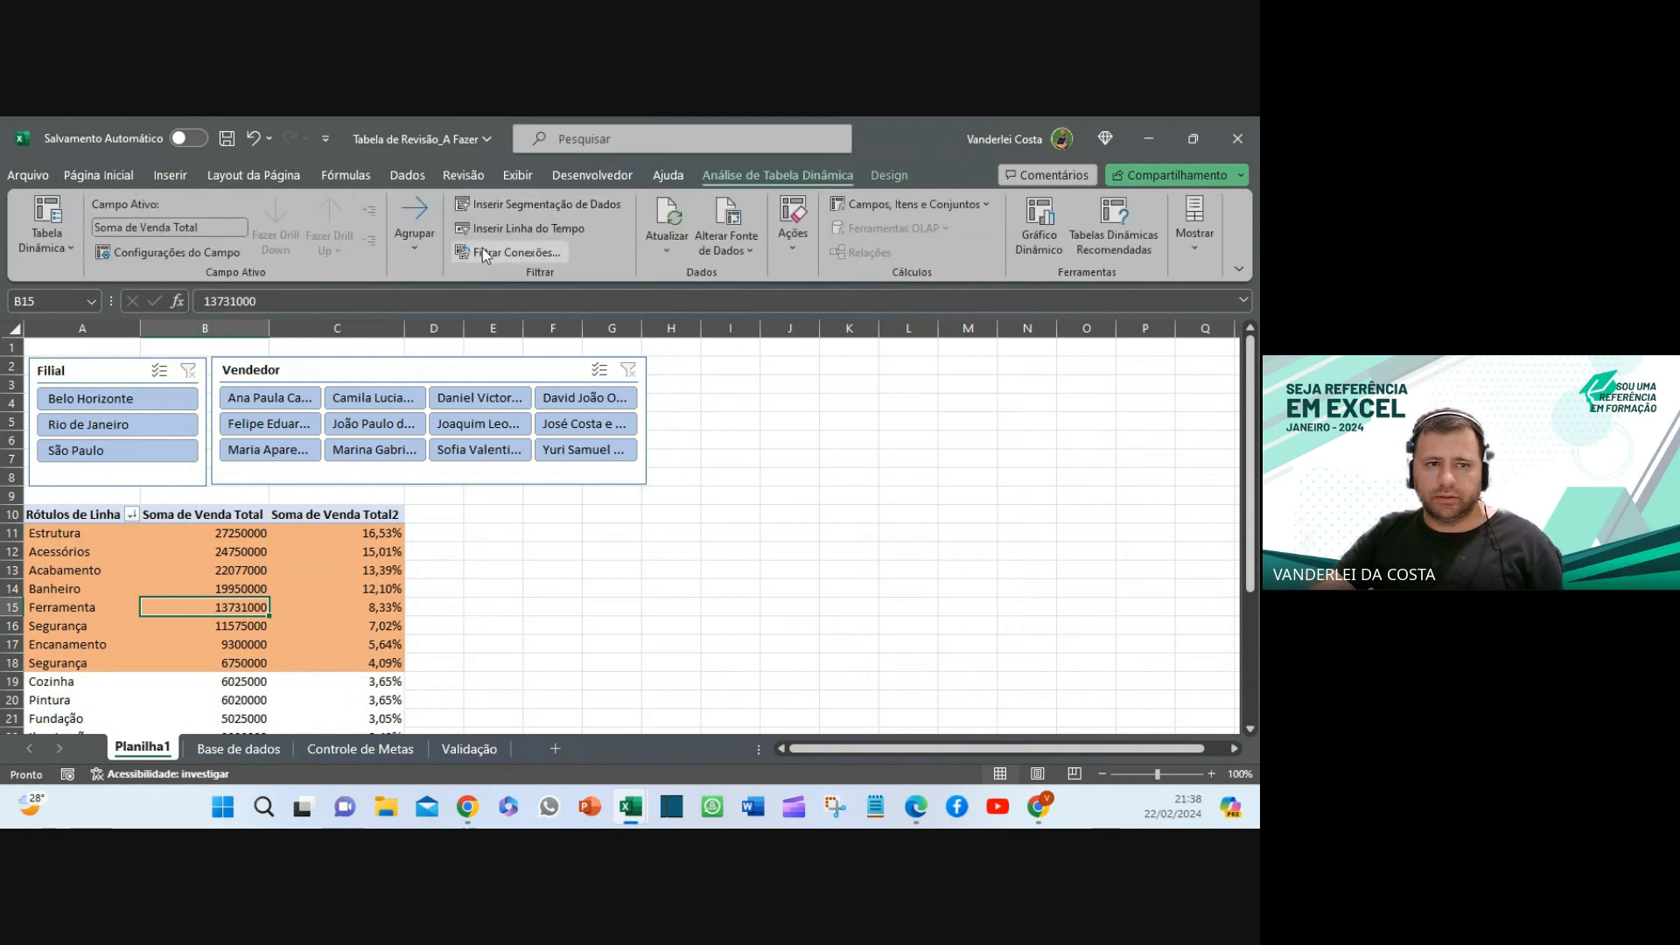
pyautogui.click(519, 228)
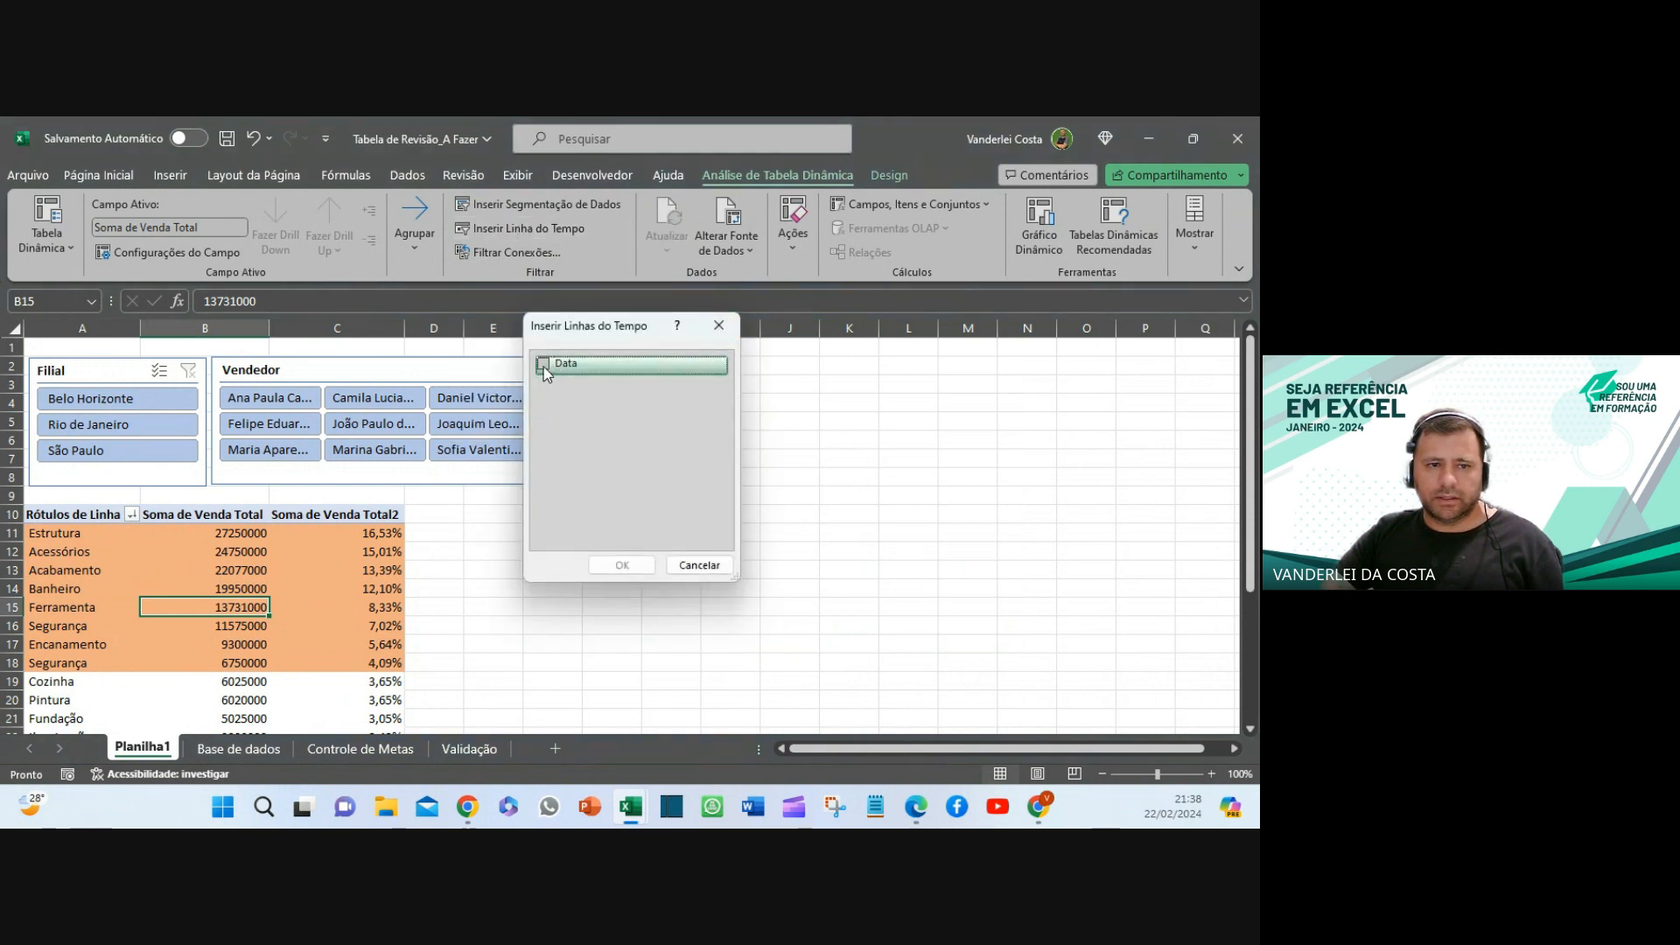
pyautogui.click(544, 364)
pyautogui.click(616, 564)
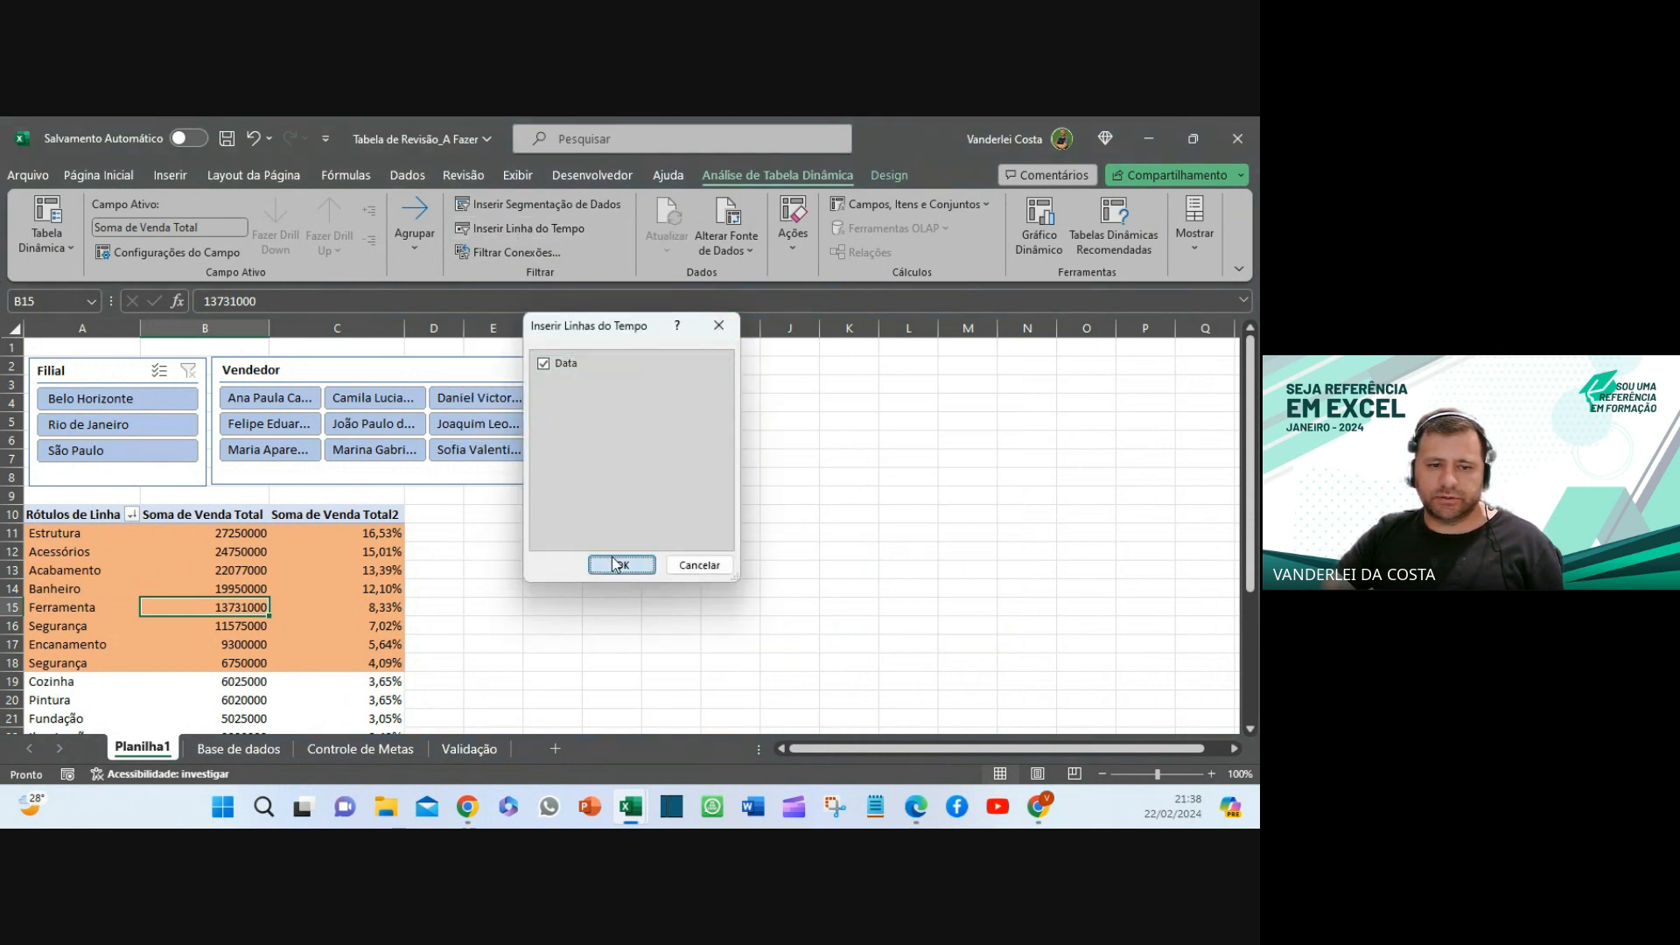
pyautogui.moveTo(593, 487); pyautogui.dragTo(775, 364)
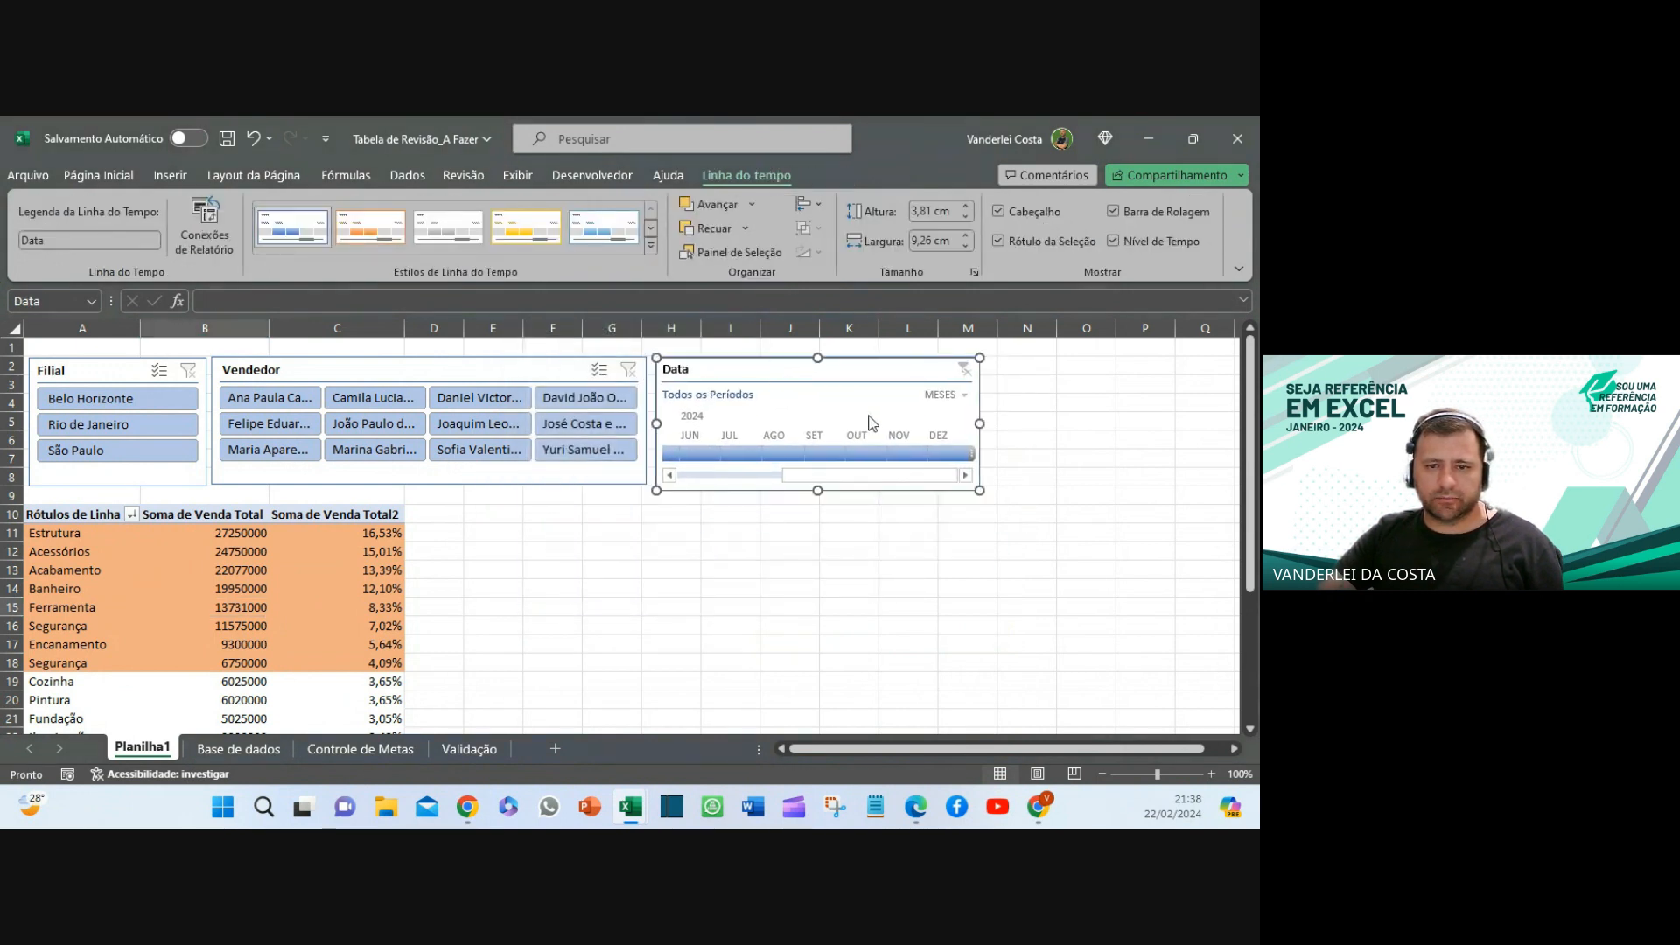
pyautogui.click(973, 580)
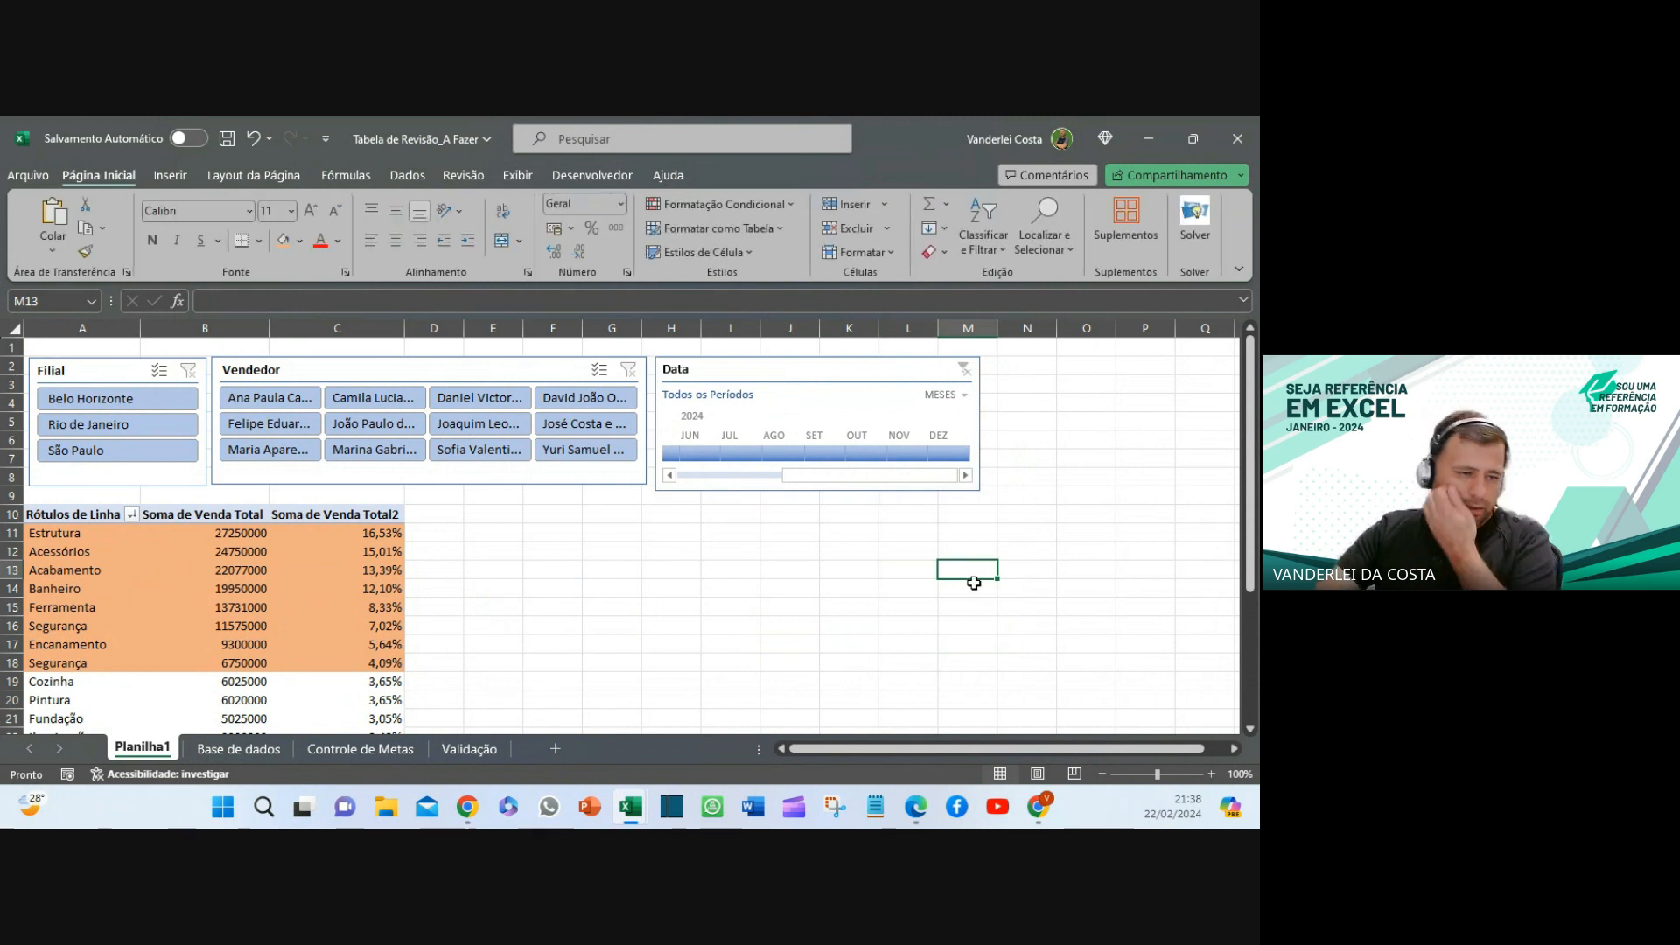
# - Filter the pivot by July, August and September 2024, then by individual sellers
pyautogui.click(742, 453)
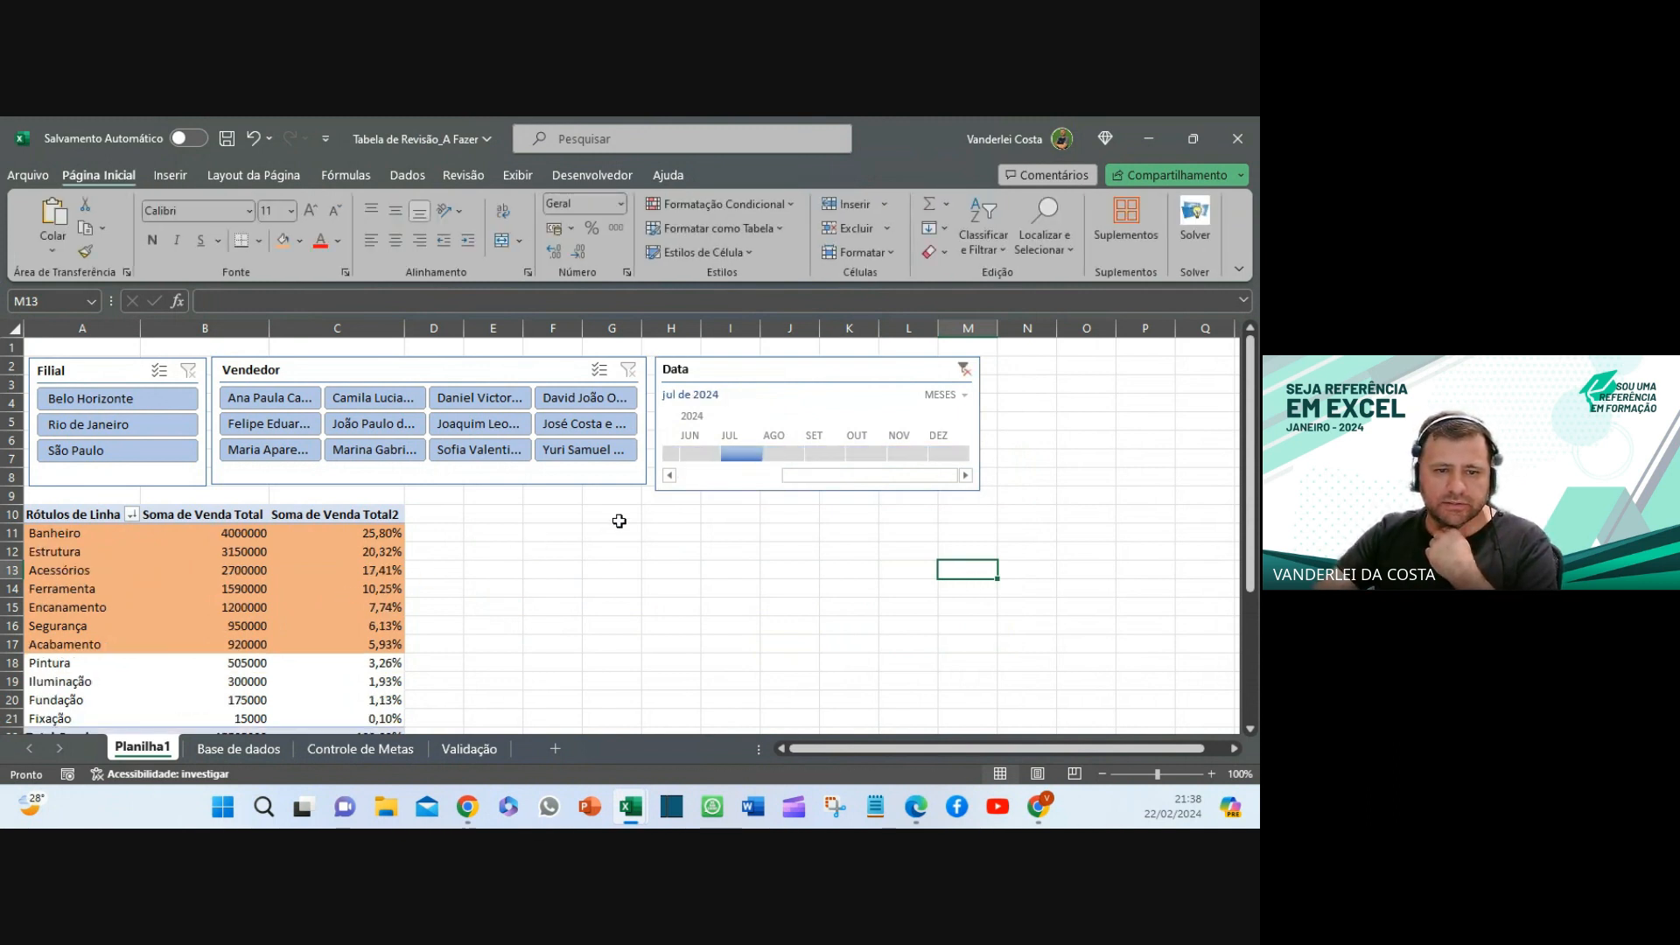
pyautogui.click(792, 454)
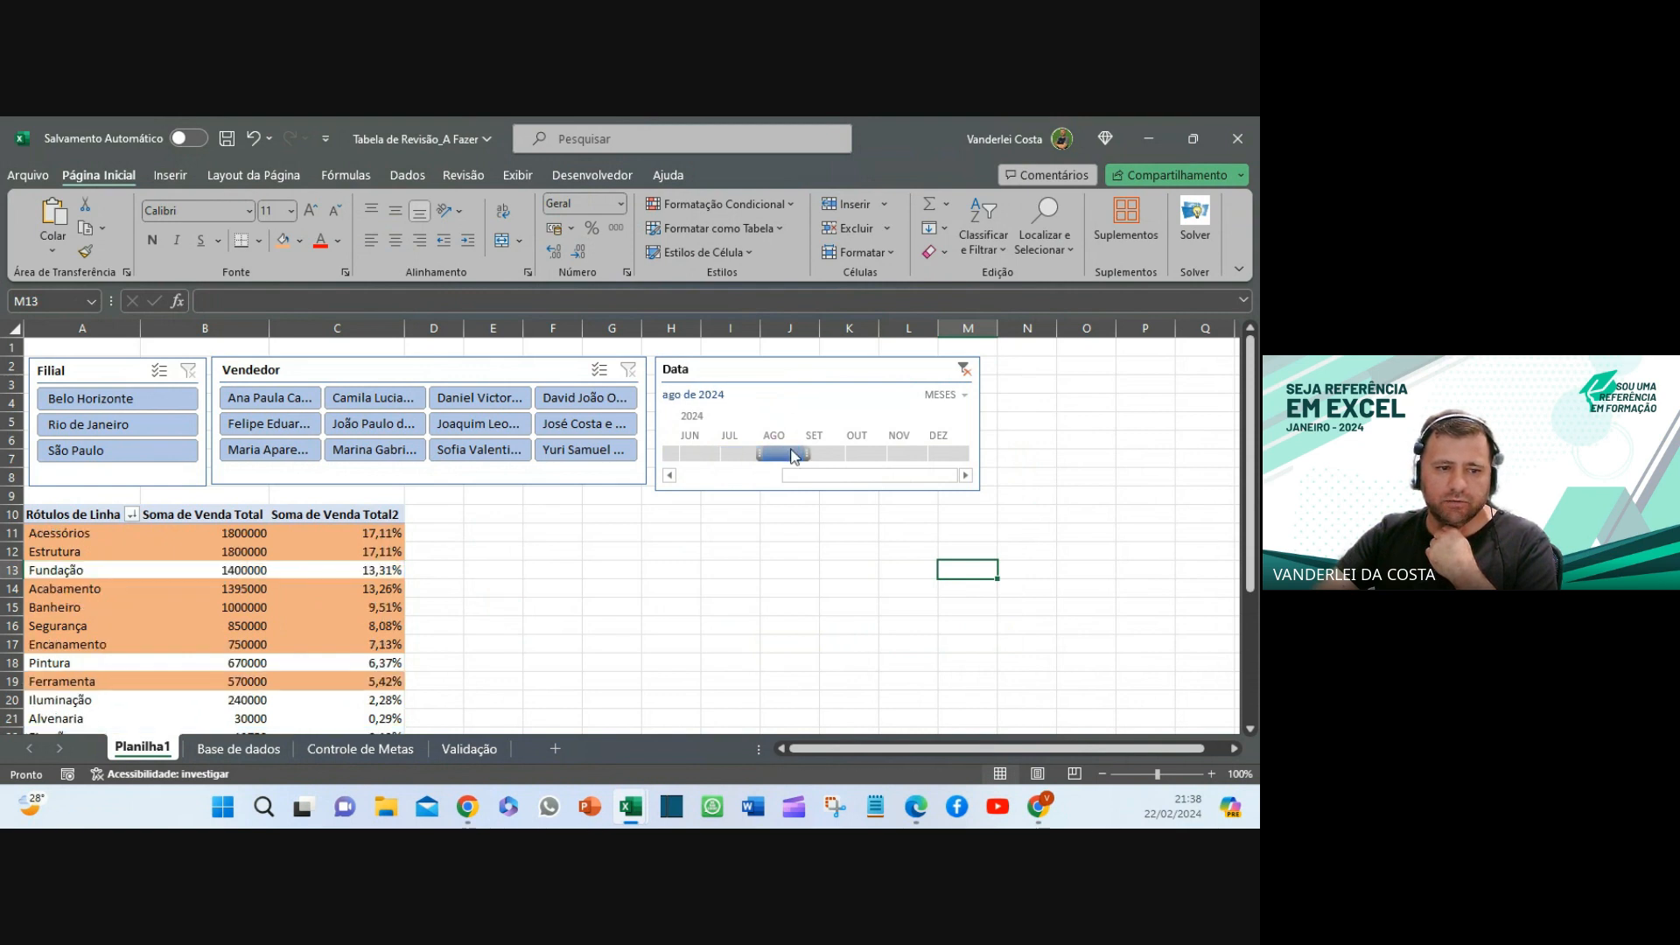
pyautogui.click(824, 455)
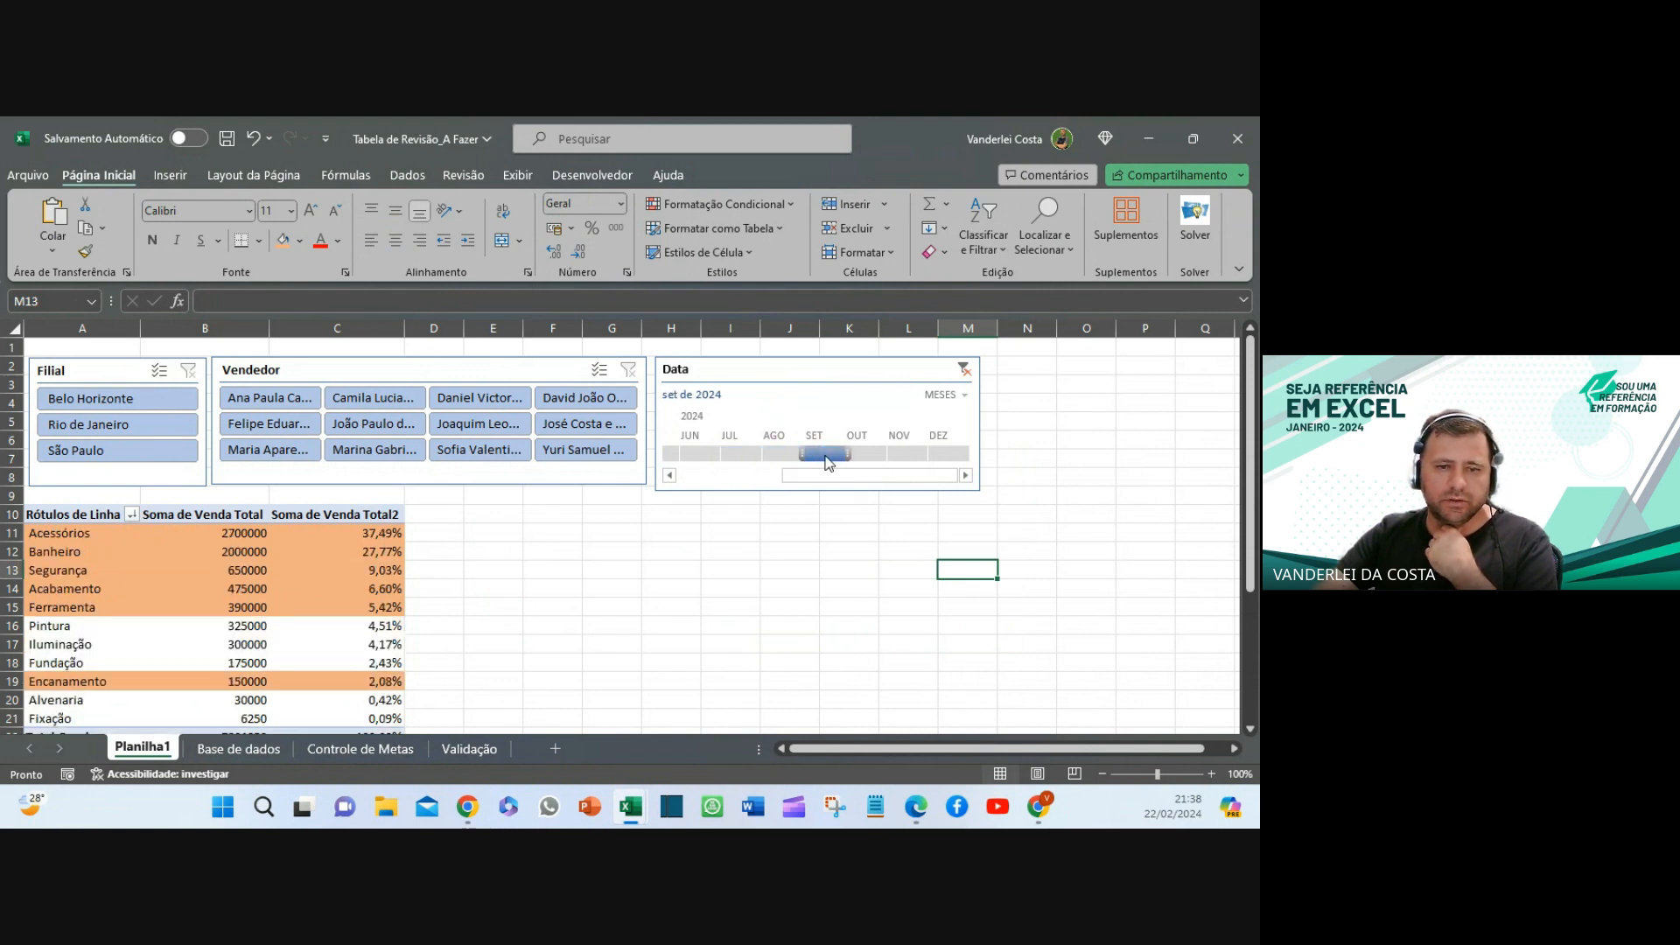
pyautogui.click(577, 407)
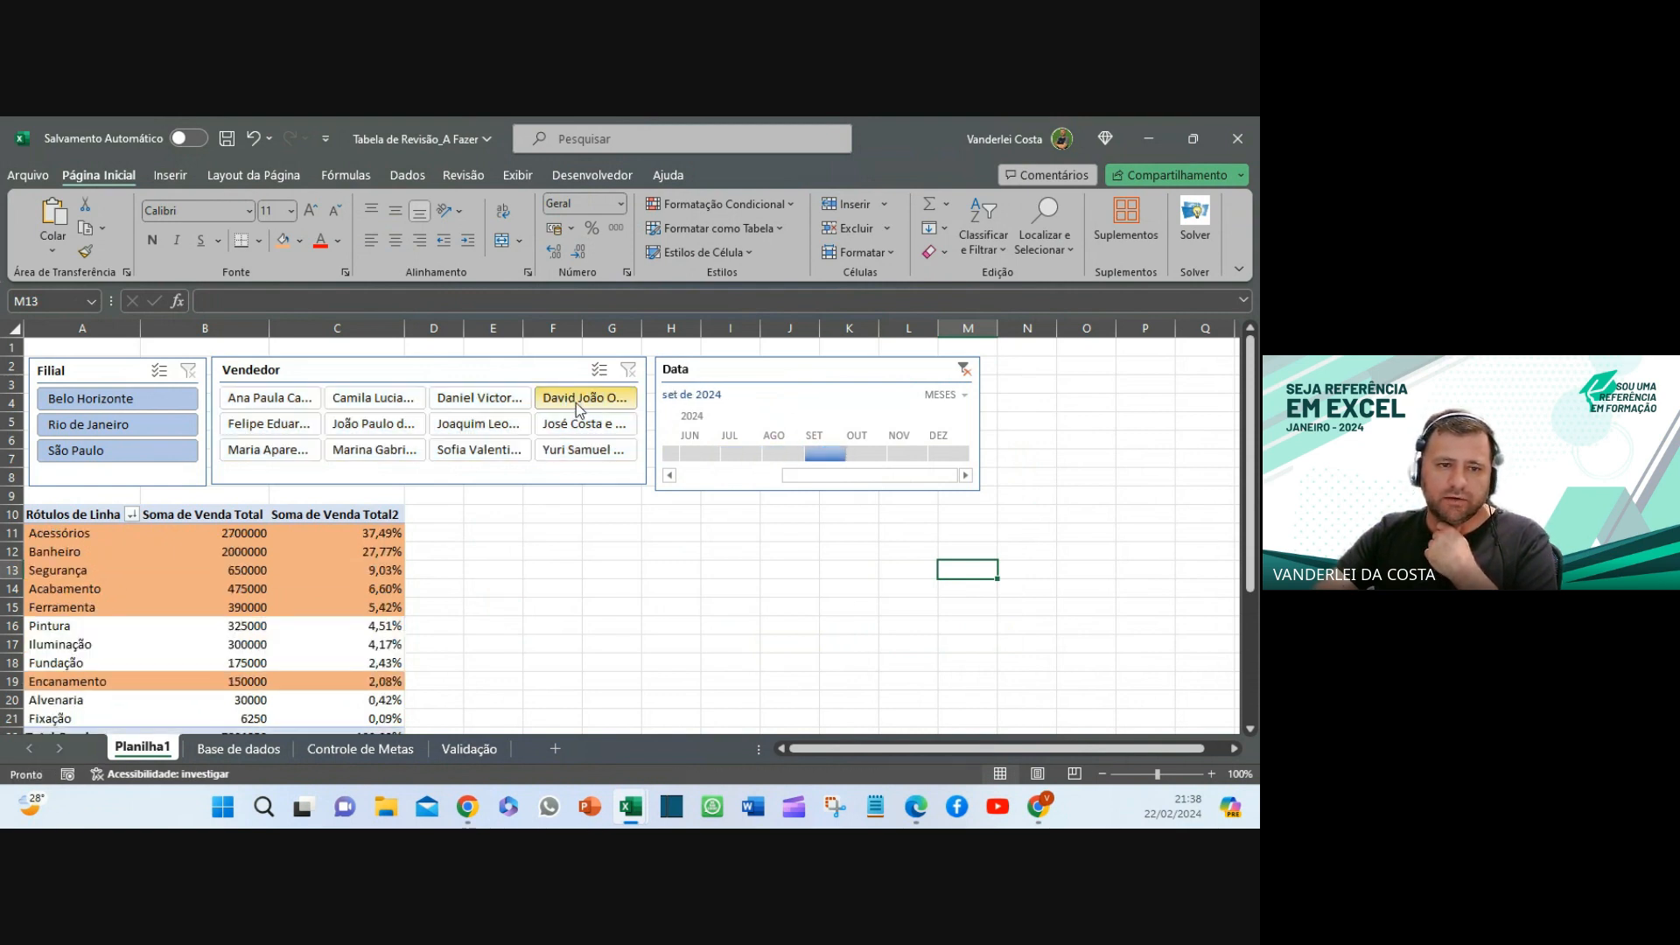
pyautogui.click(443, 427)
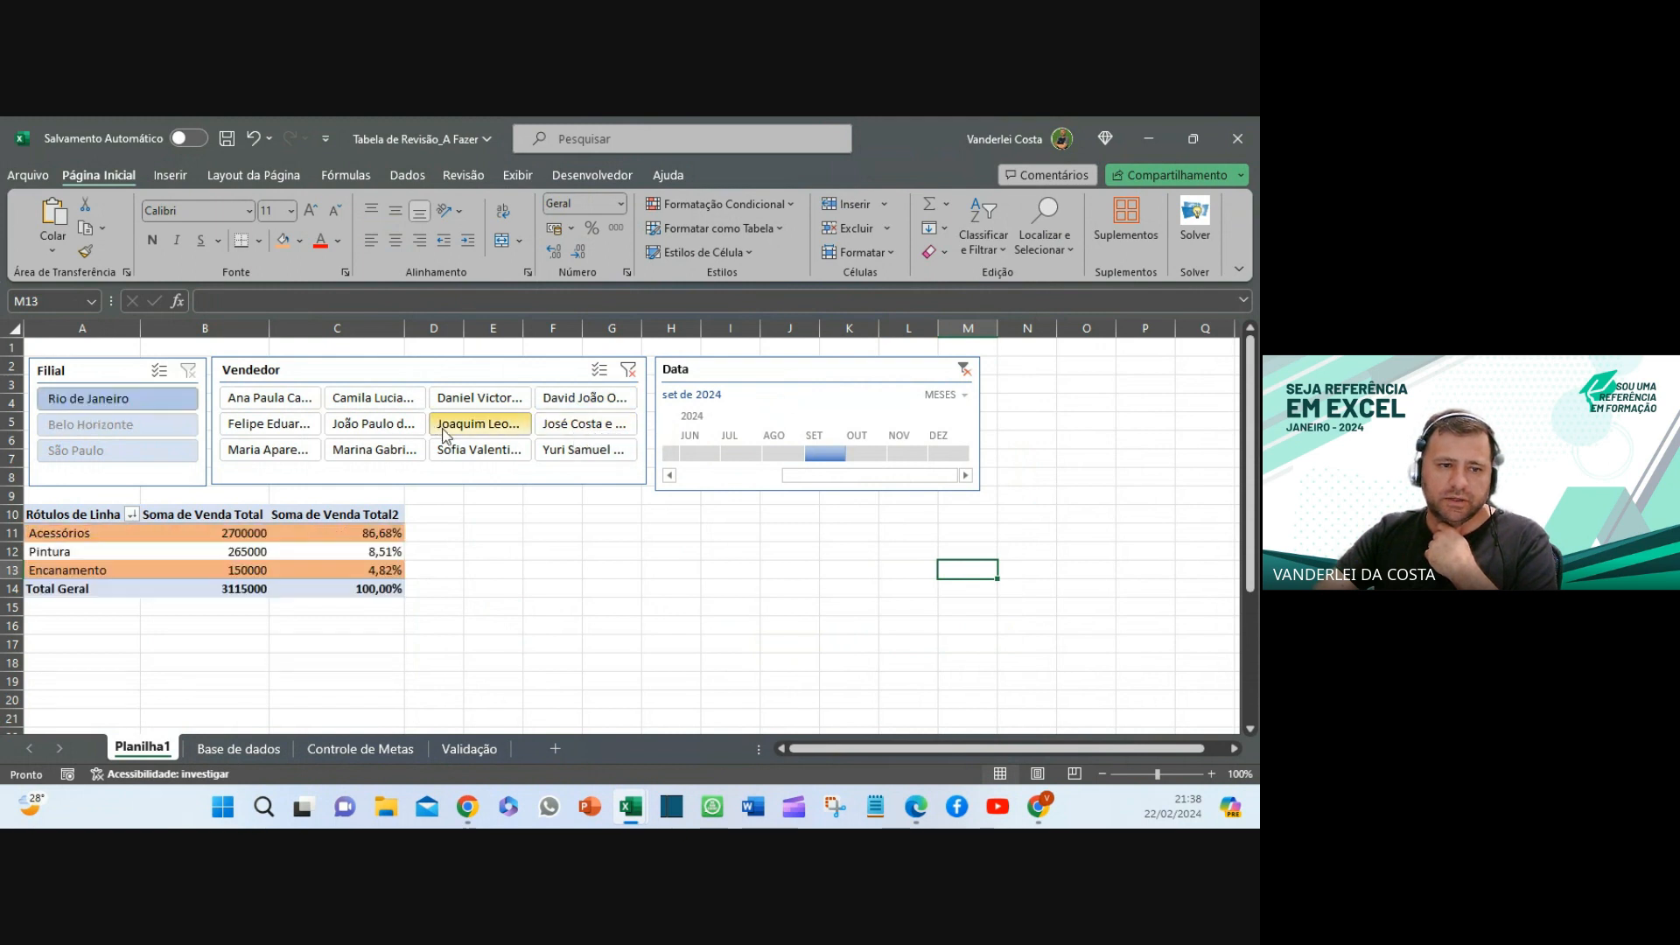
pyautogui.click(354, 427)
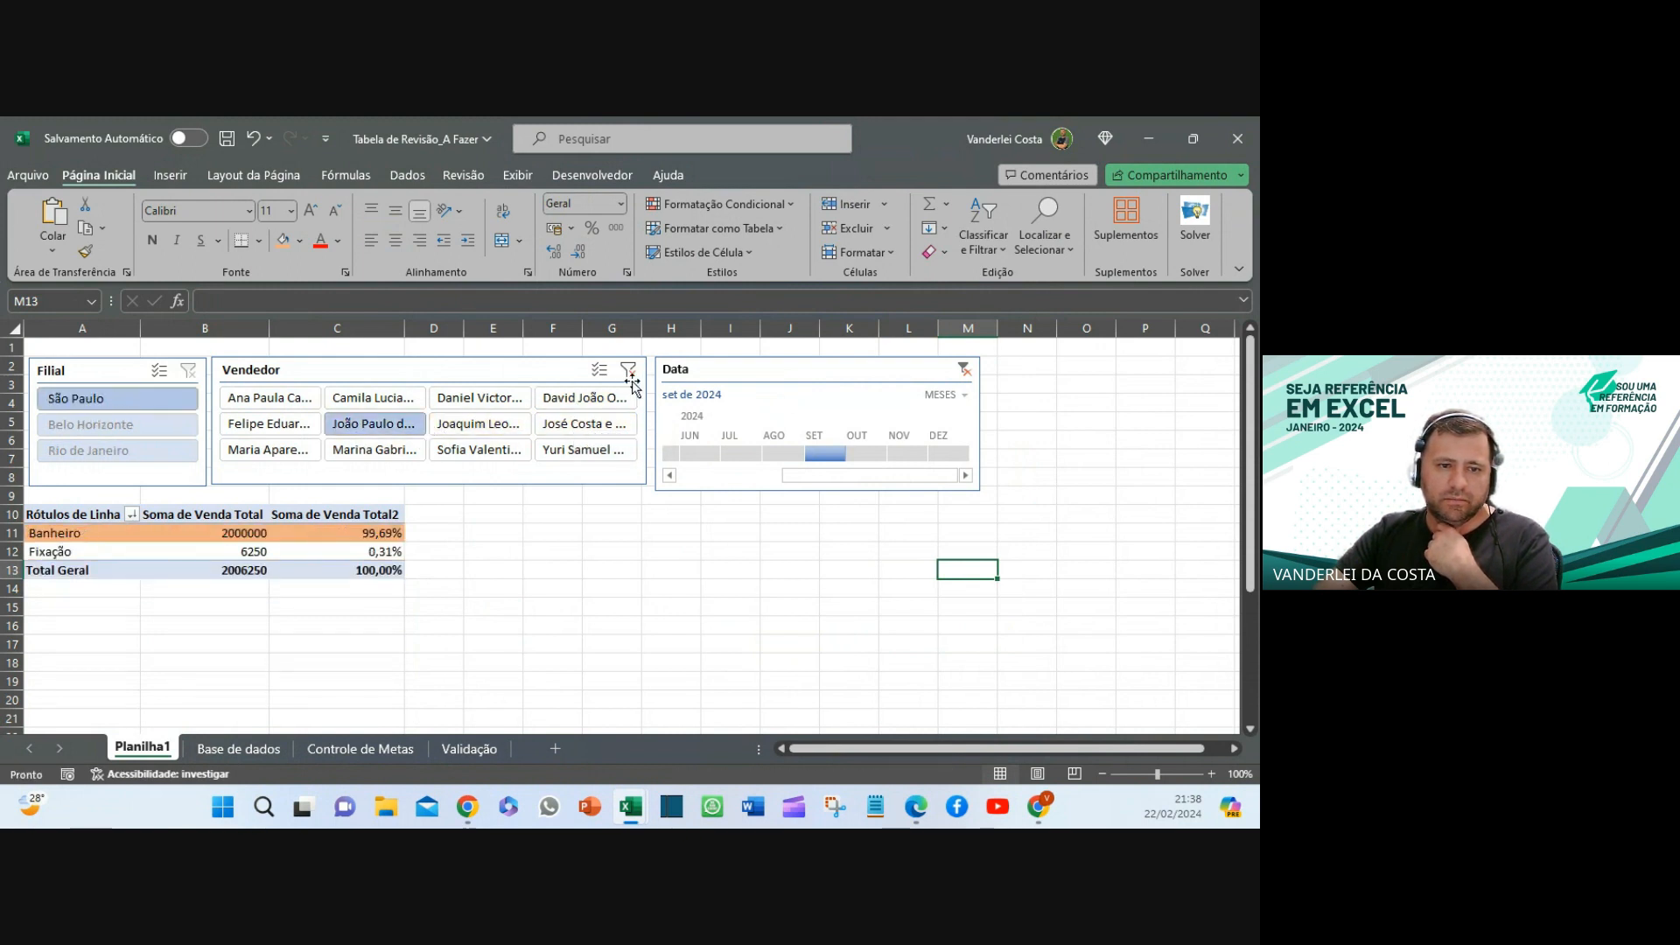
# - Clear the seller filter, try Rio de Janeiro, then clear the Filial and Data filters
pyautogui.click(628, 371)
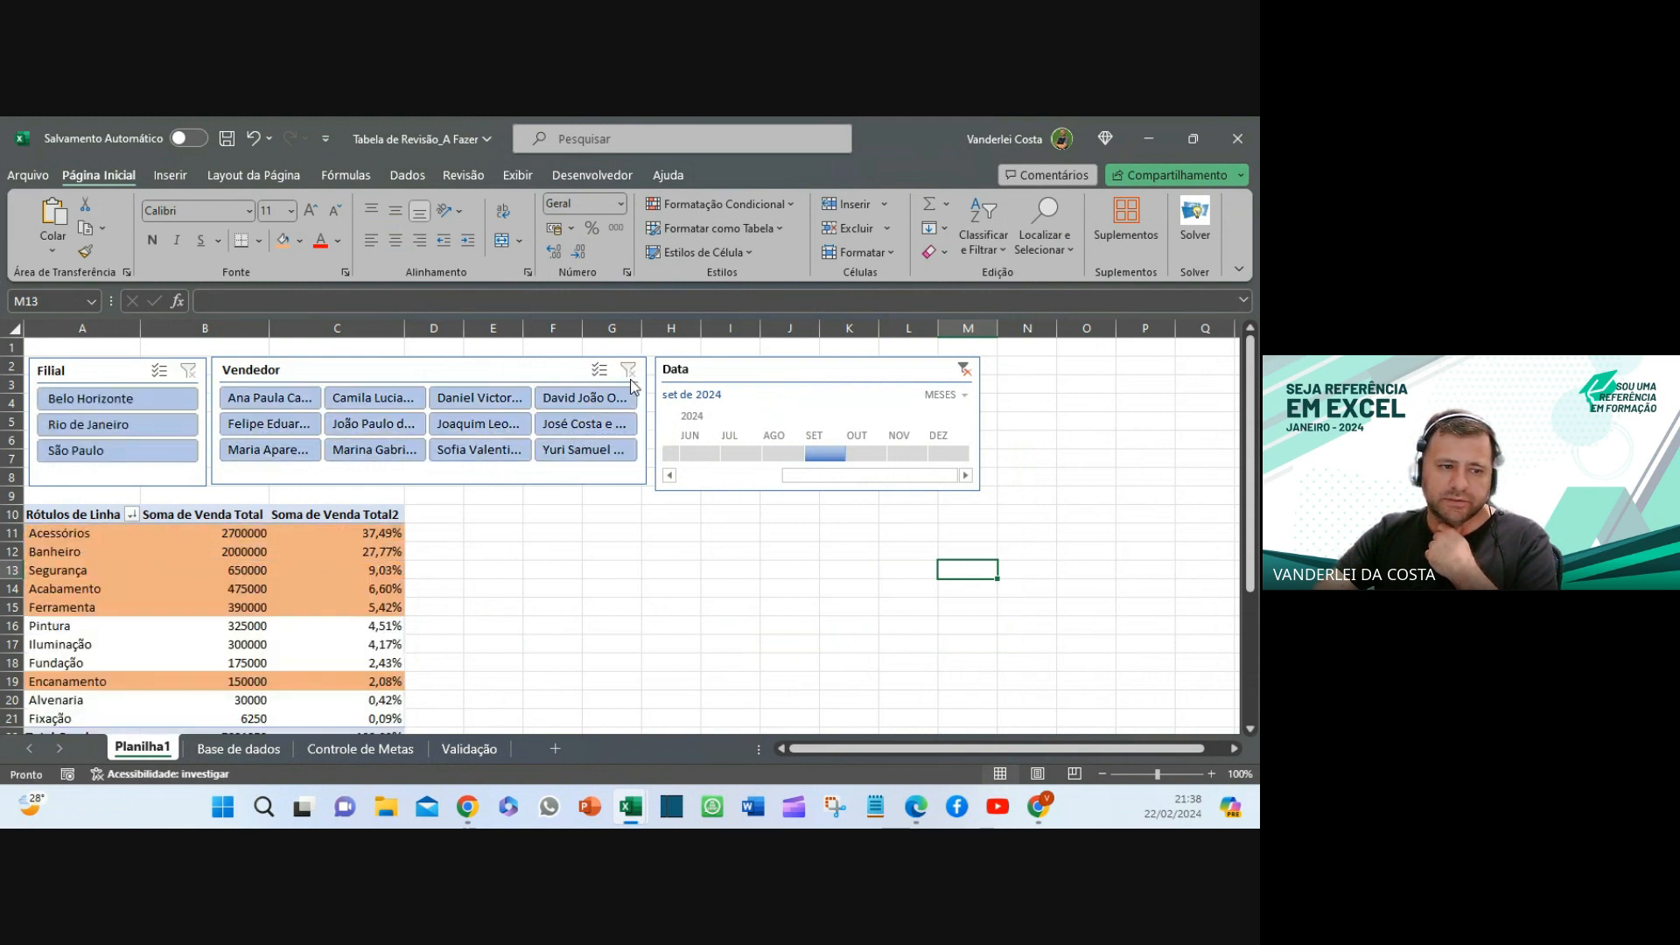
pyautogui.click(124, 423)
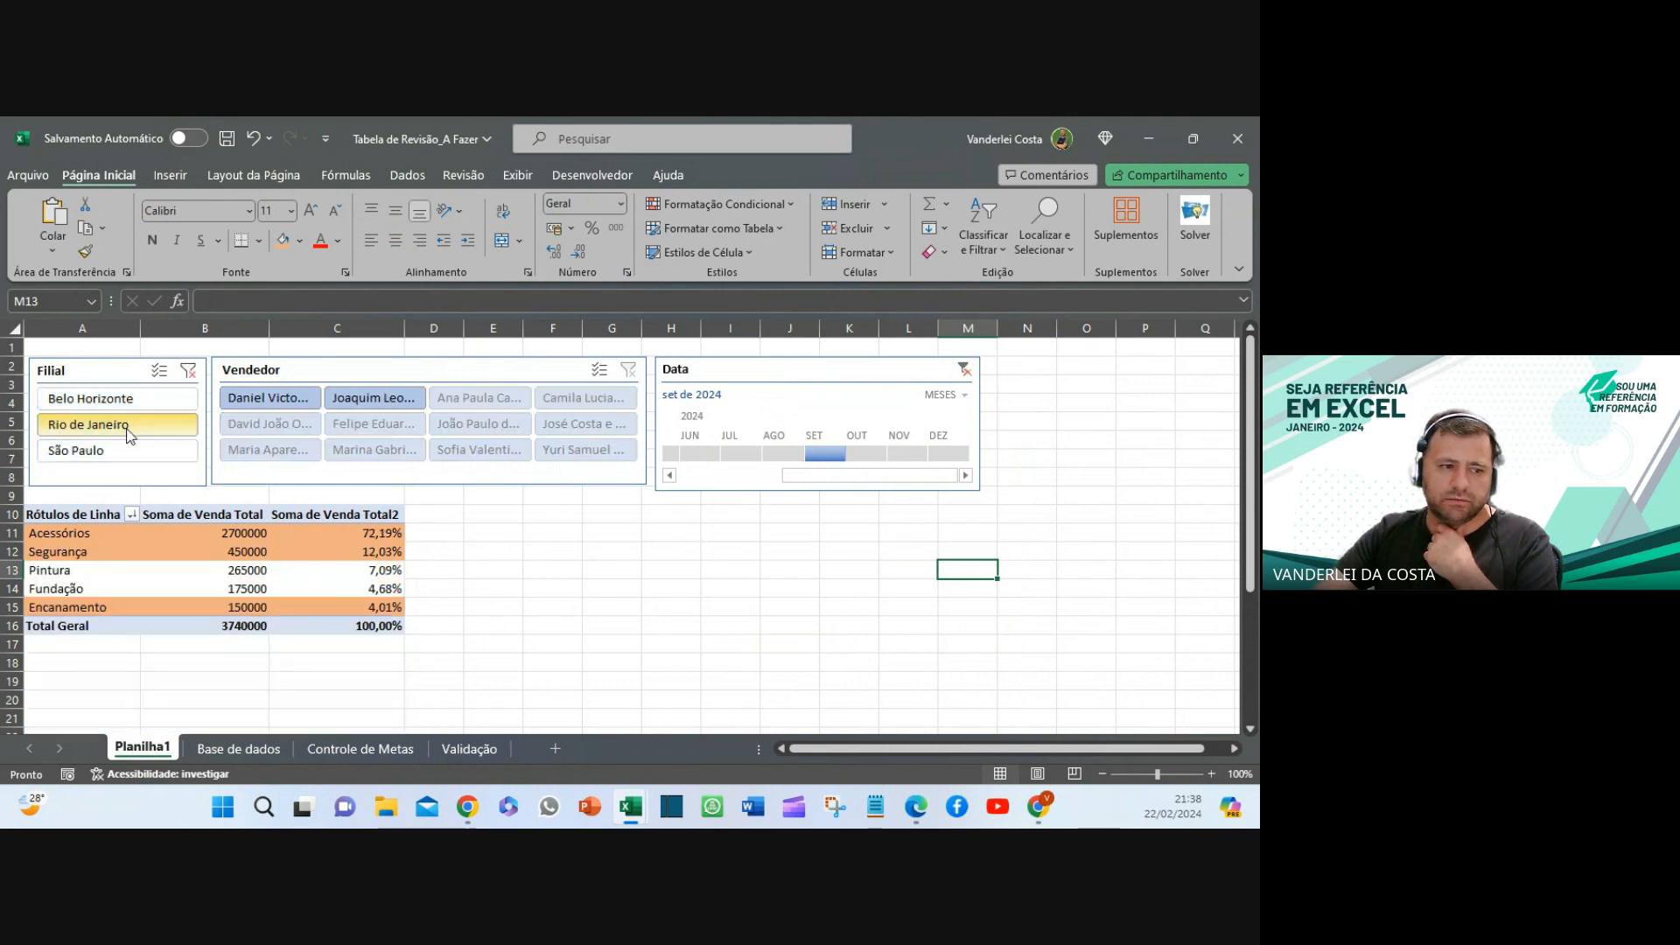
pyautogui.click(186, 382)
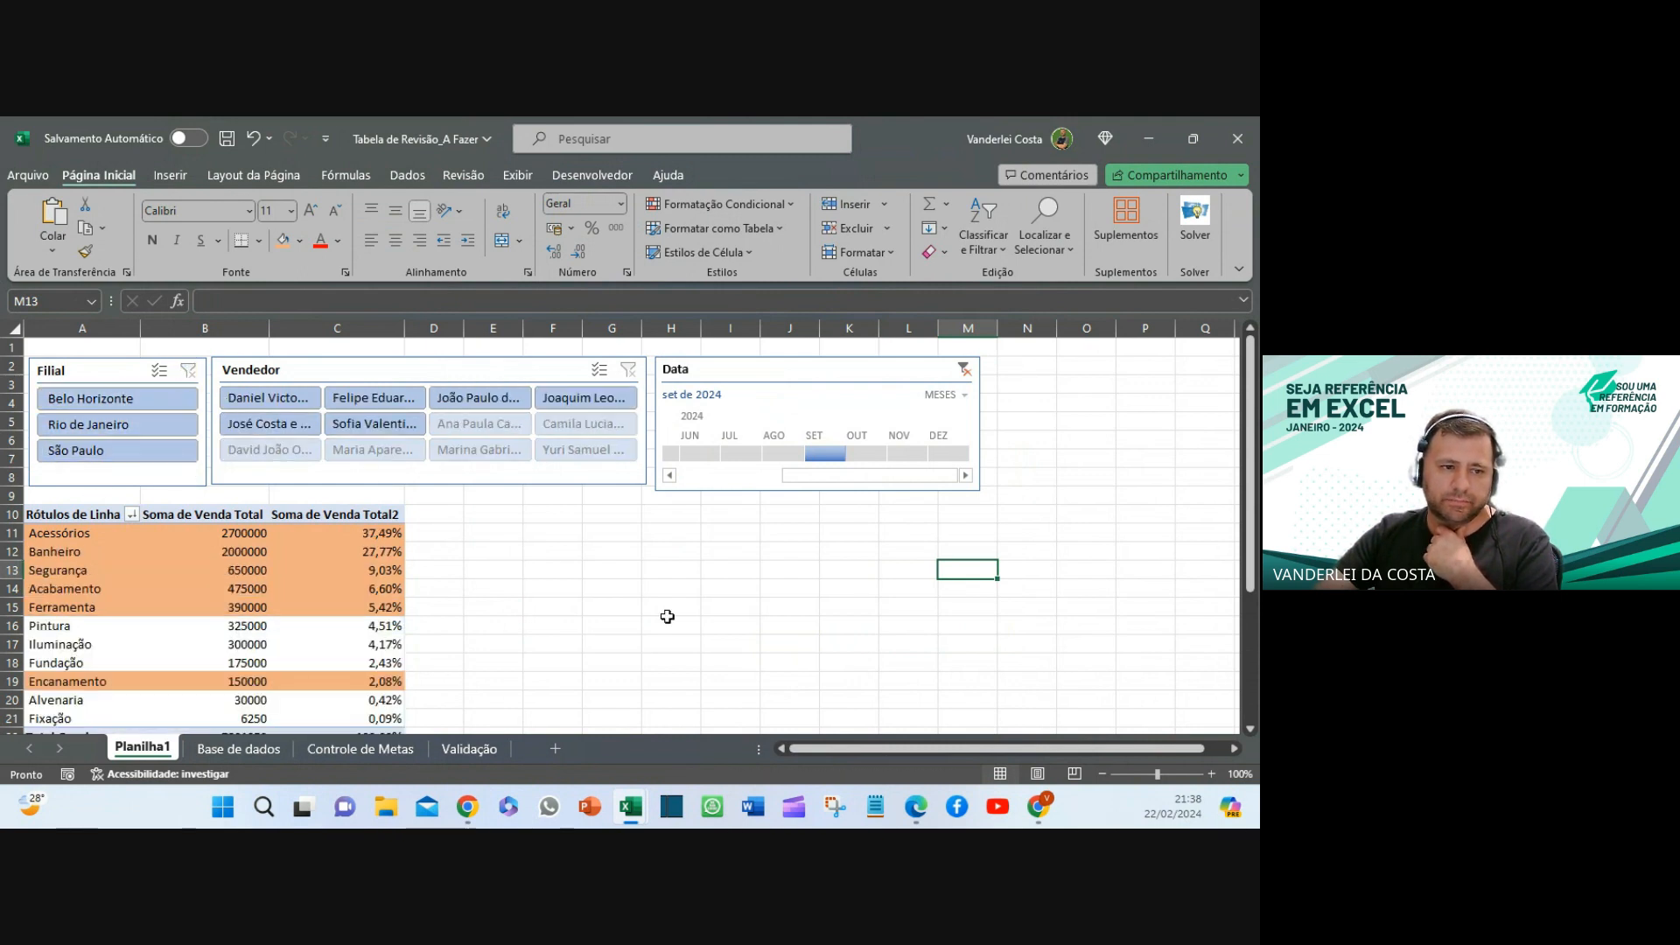
pyautogui.click(739, 647)
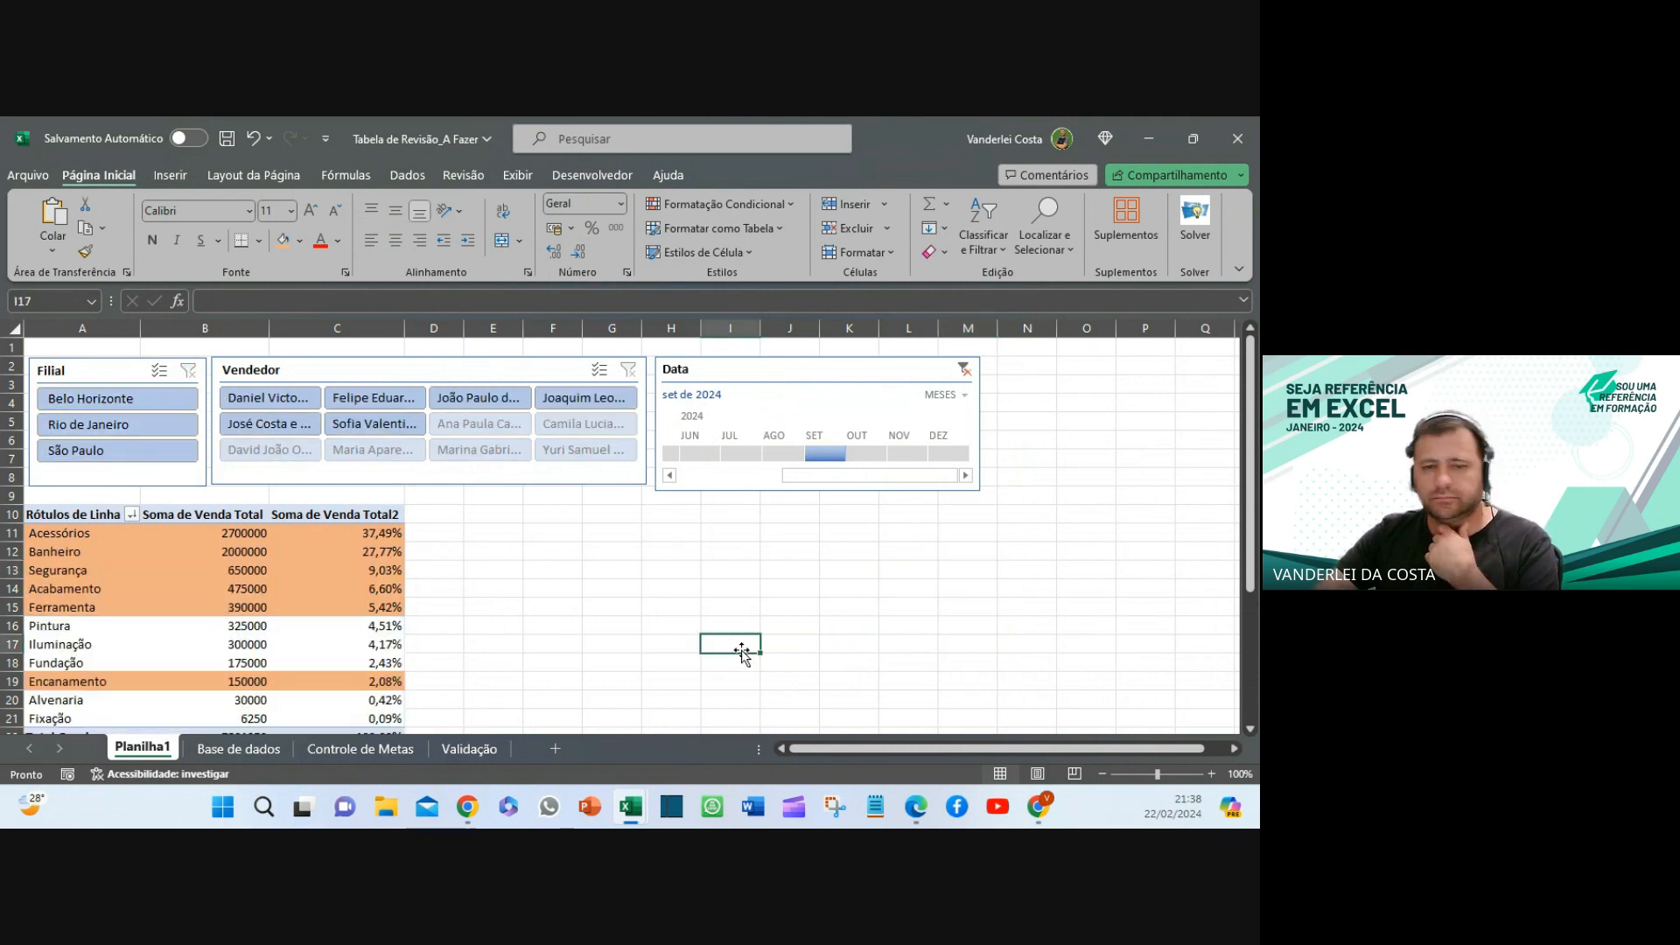
pyautogui.click(963, 368)
pyautogui.click(671, 551)
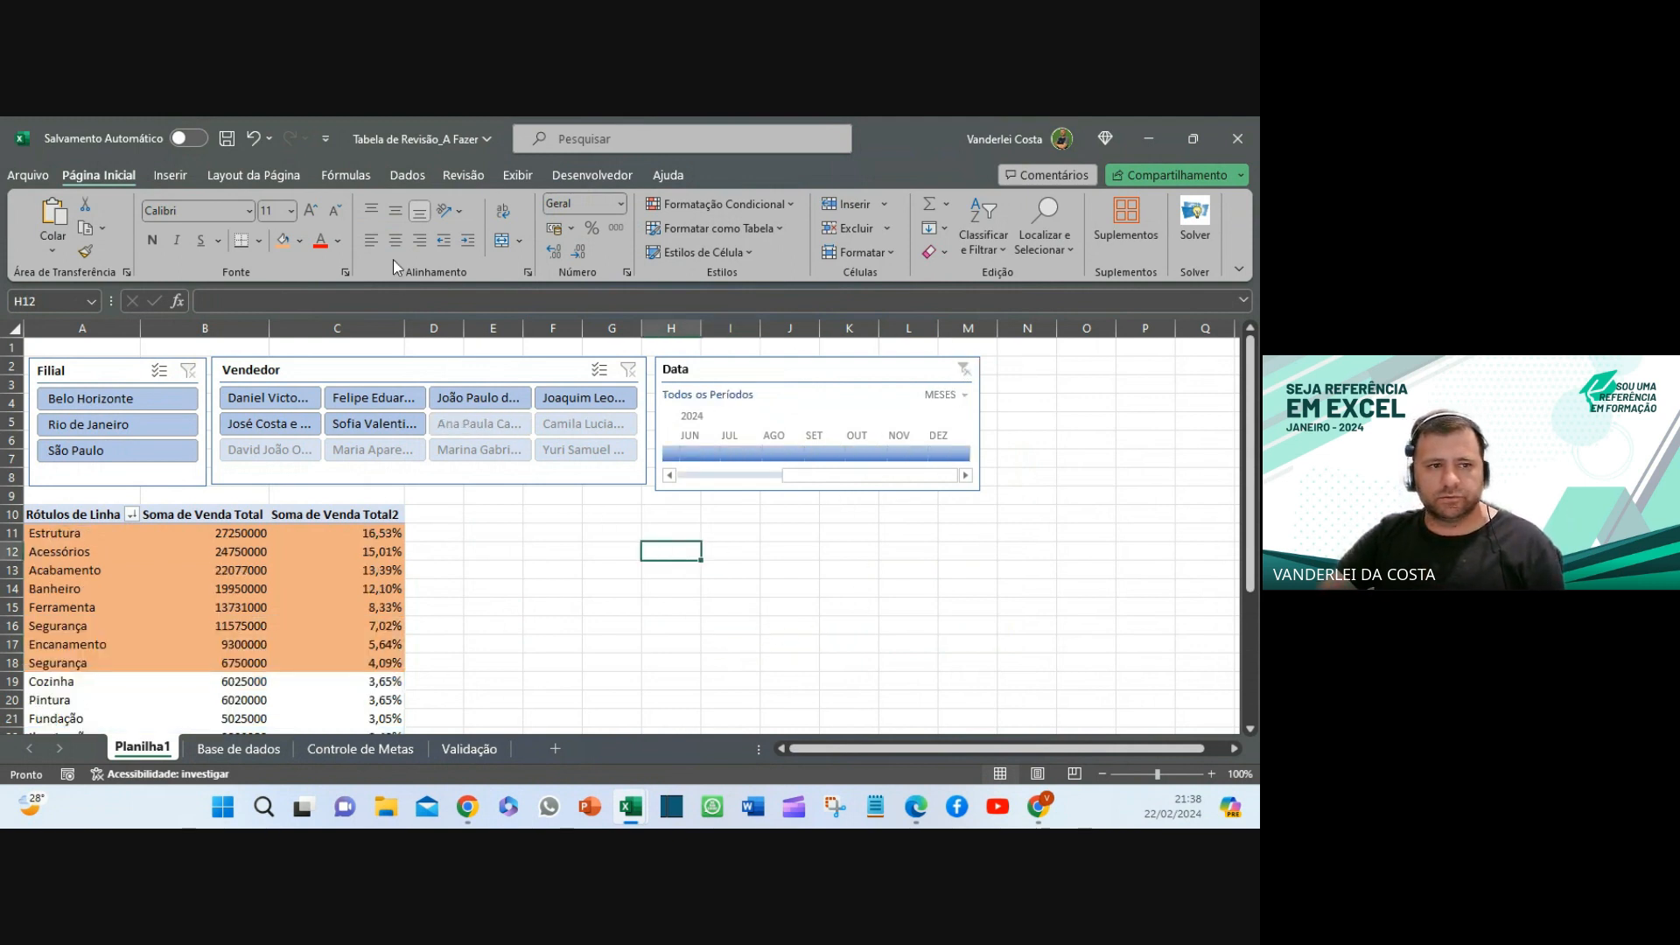
# - Turn off sheet gridlines and select the sales pivot table A10:C32 down to Total Geral
pyautogui.click(248, 178)
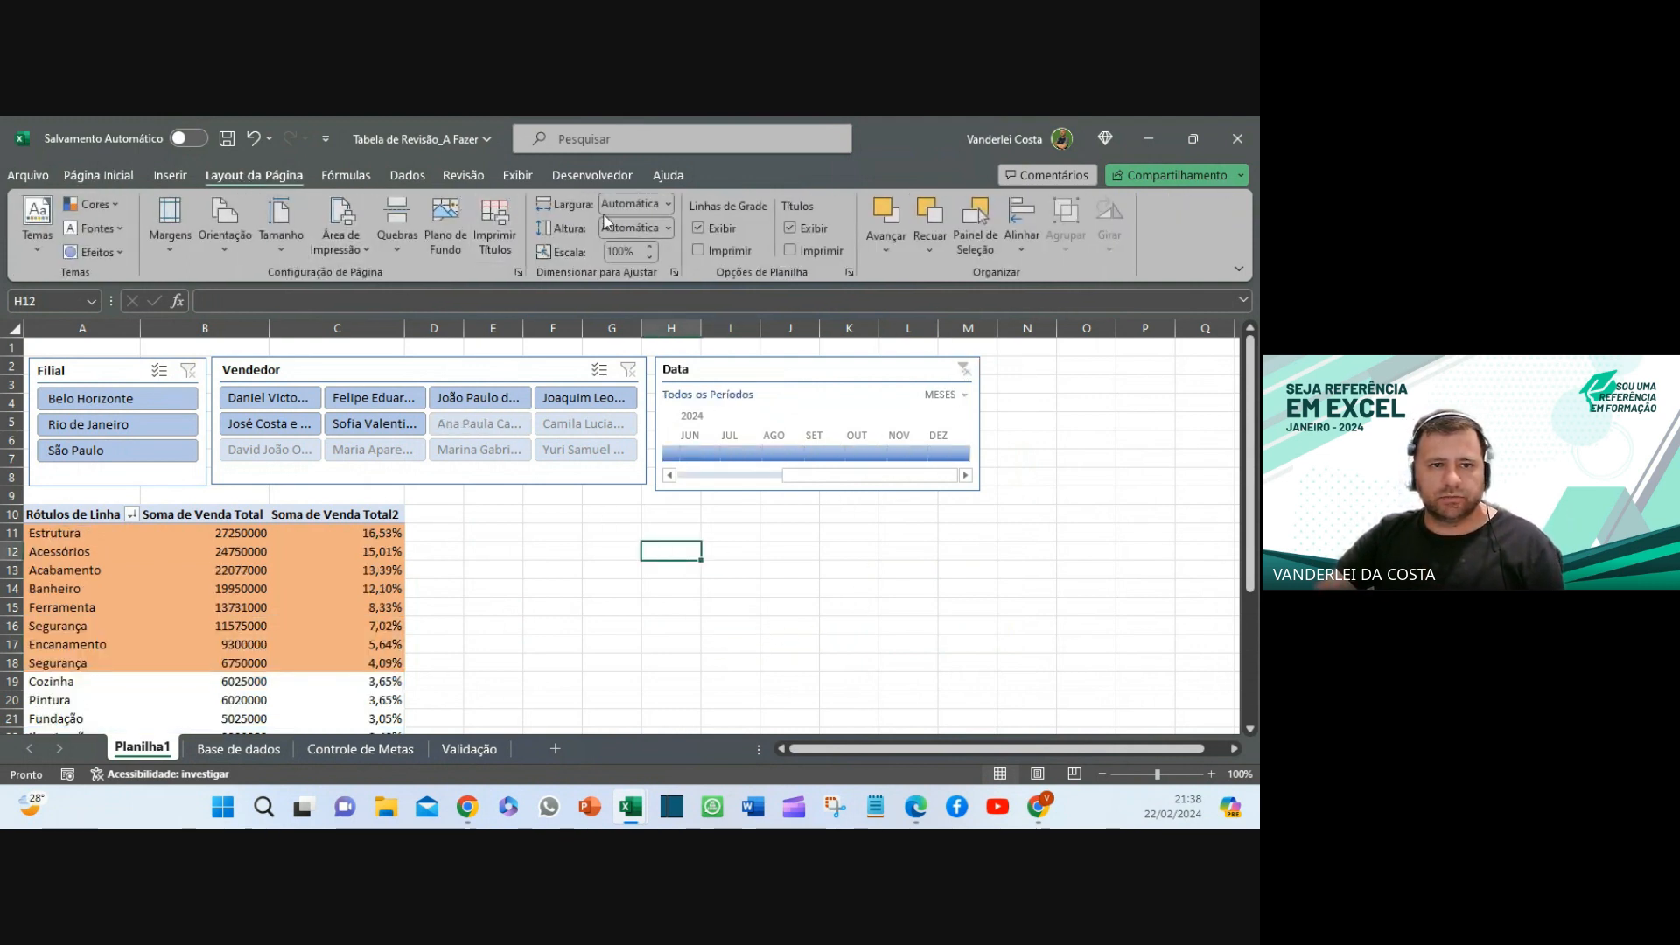
pyautogui.click(698, 229)
pyautogui.click(967, 570)
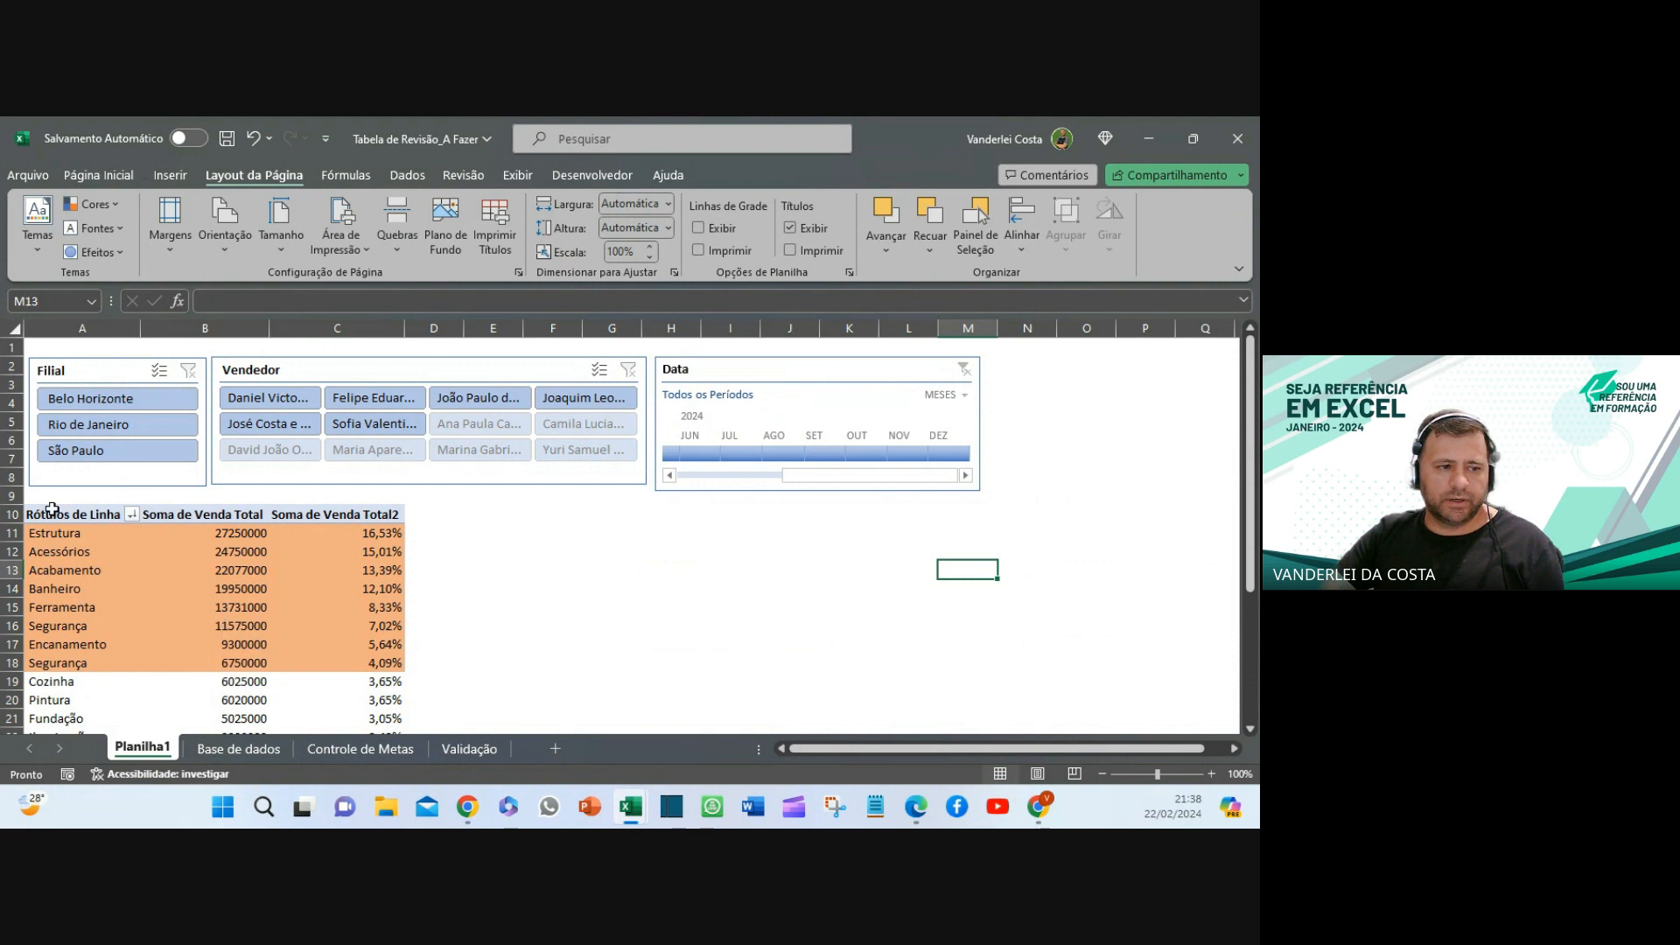
pyautogui.moveTo(57, 514); pyautogui.dragTo(356, 680)
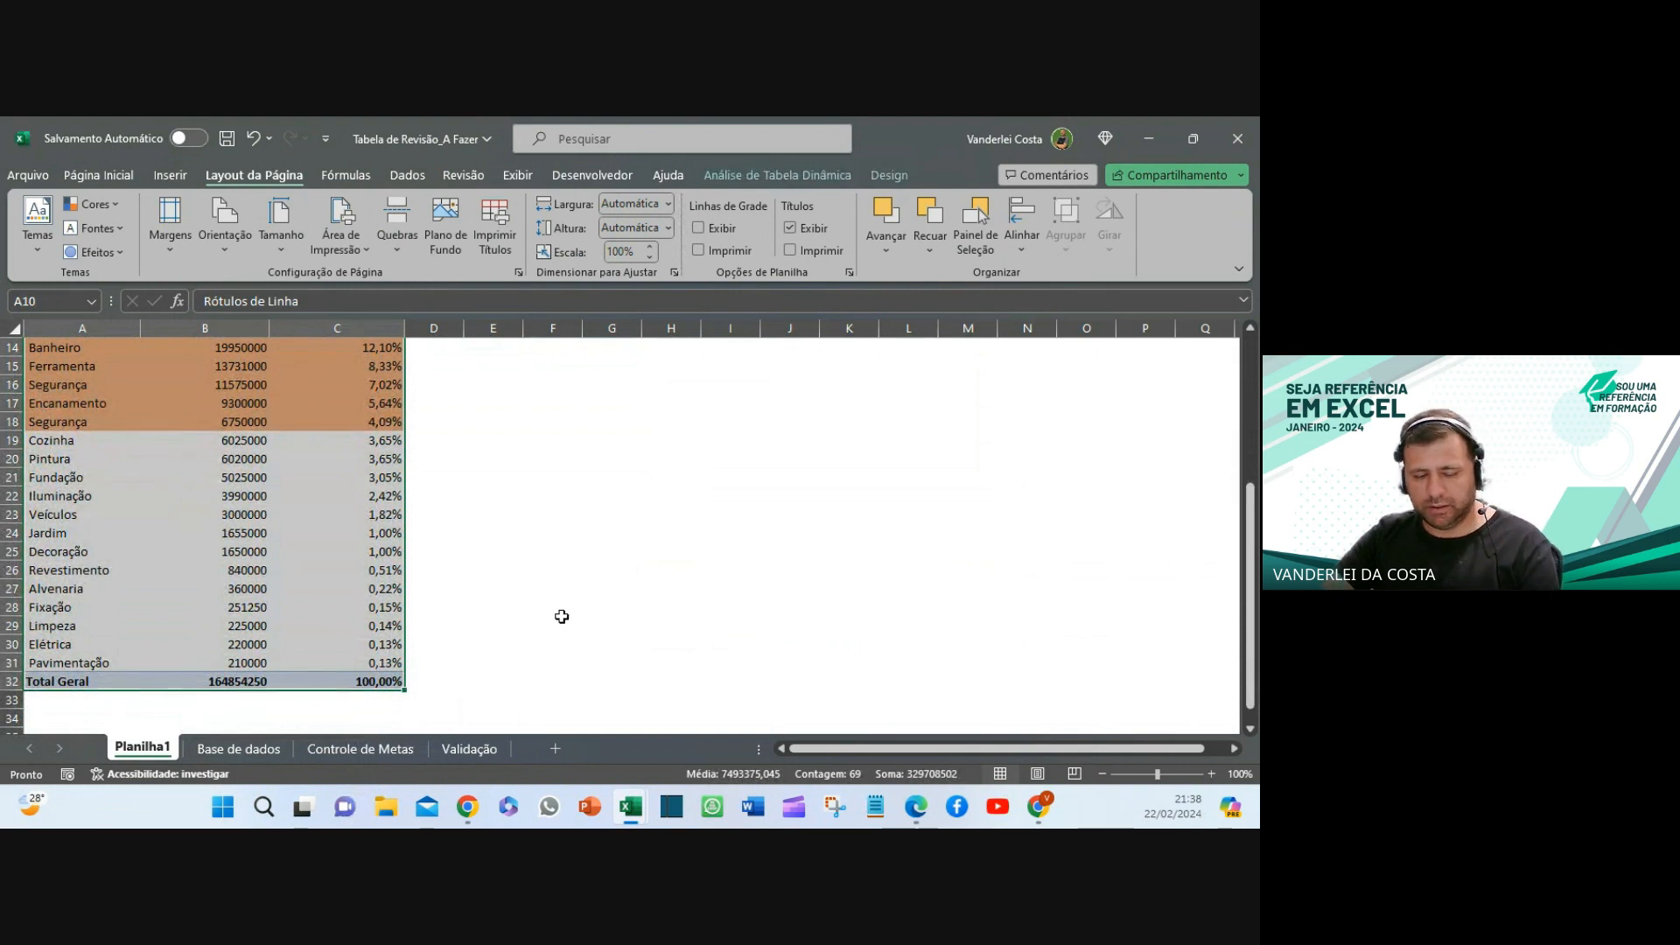
# - Copy the pivot table to E10 and AutoFit columns E through G
pyautogui.hotkey('ctrl', 'c')
pyautogui.scroll(4, 504, 579)
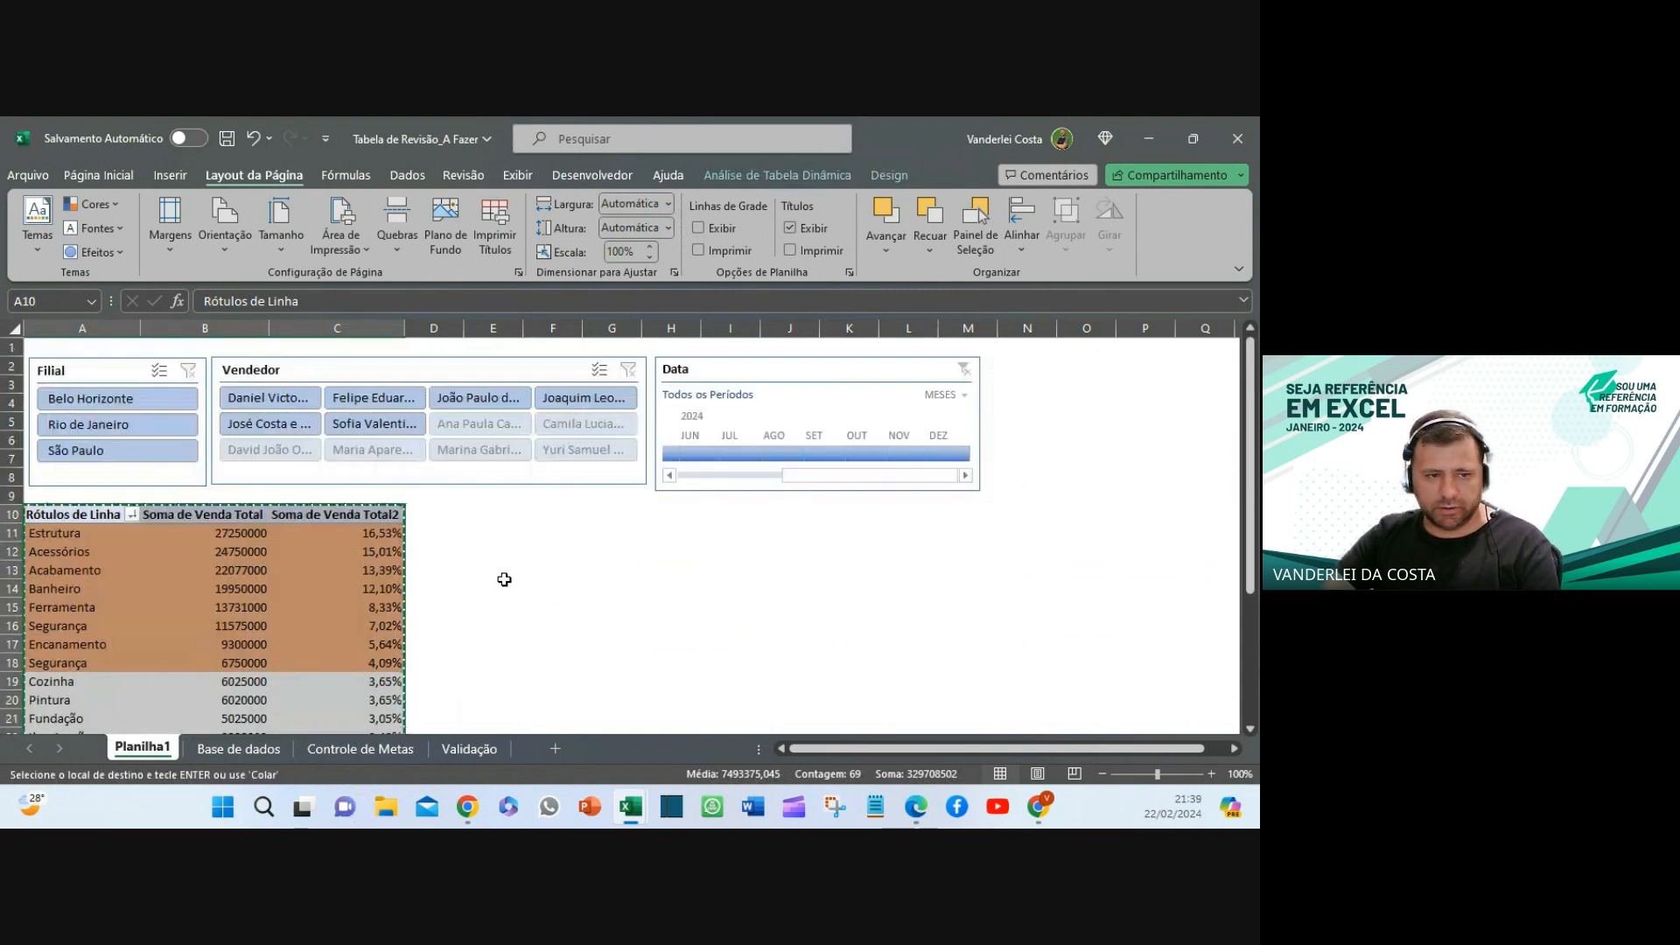
pyautogui.click(479, 511)
pyautogui.hotkey('ctrl', 'v')
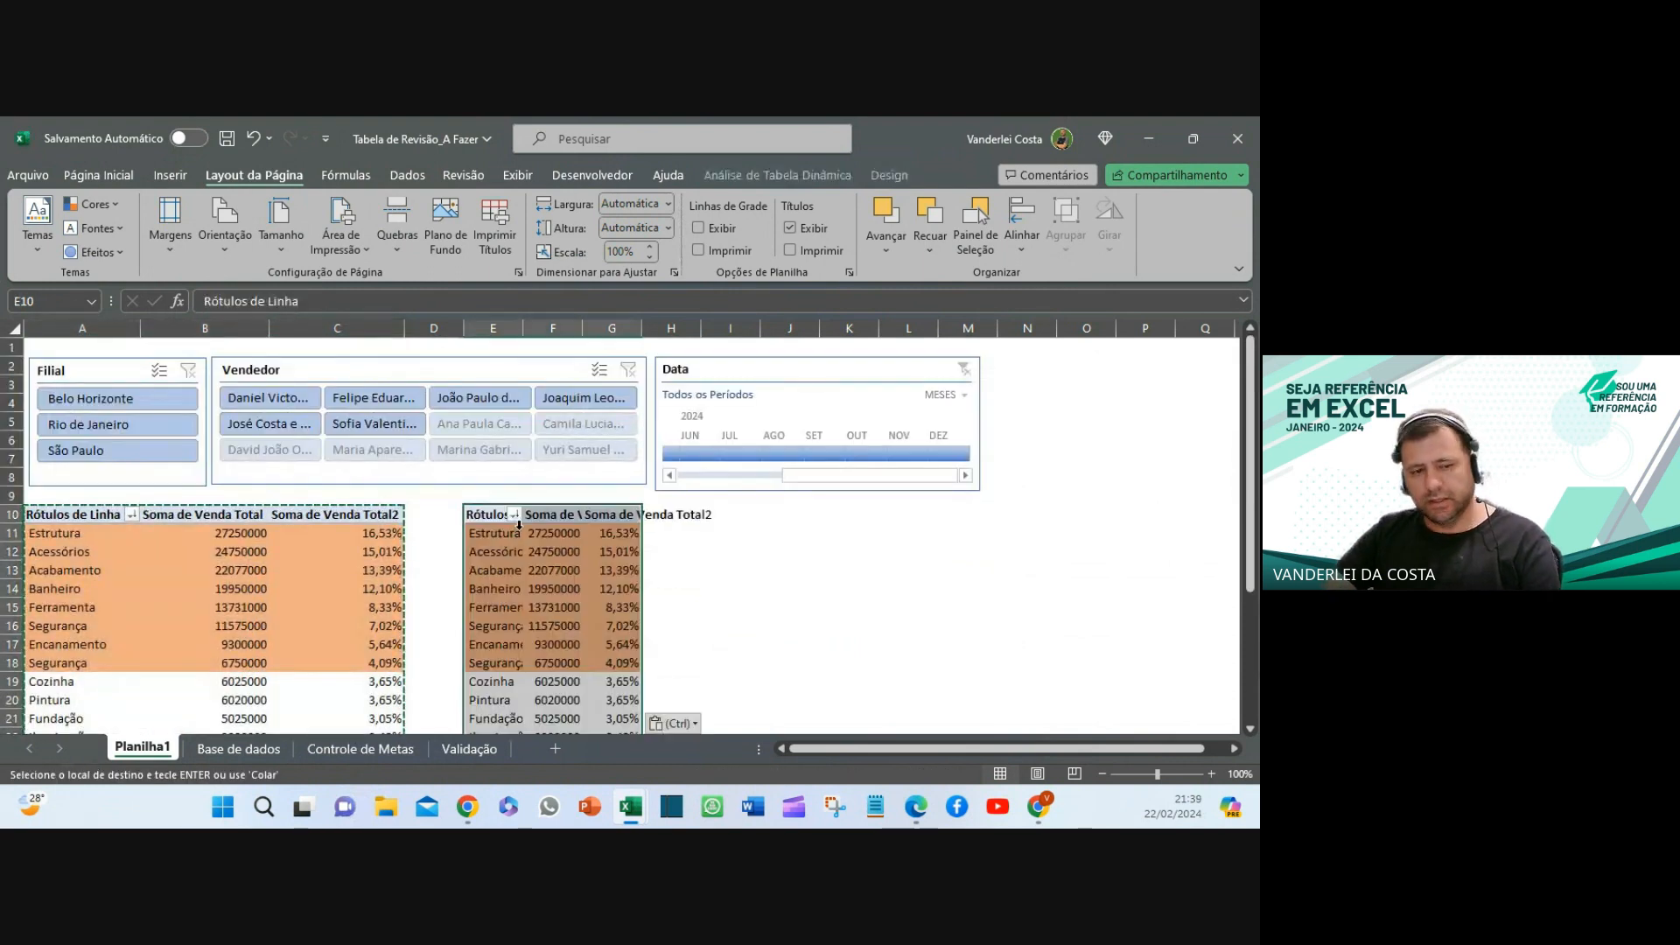
pyautogui.click(781, 604)
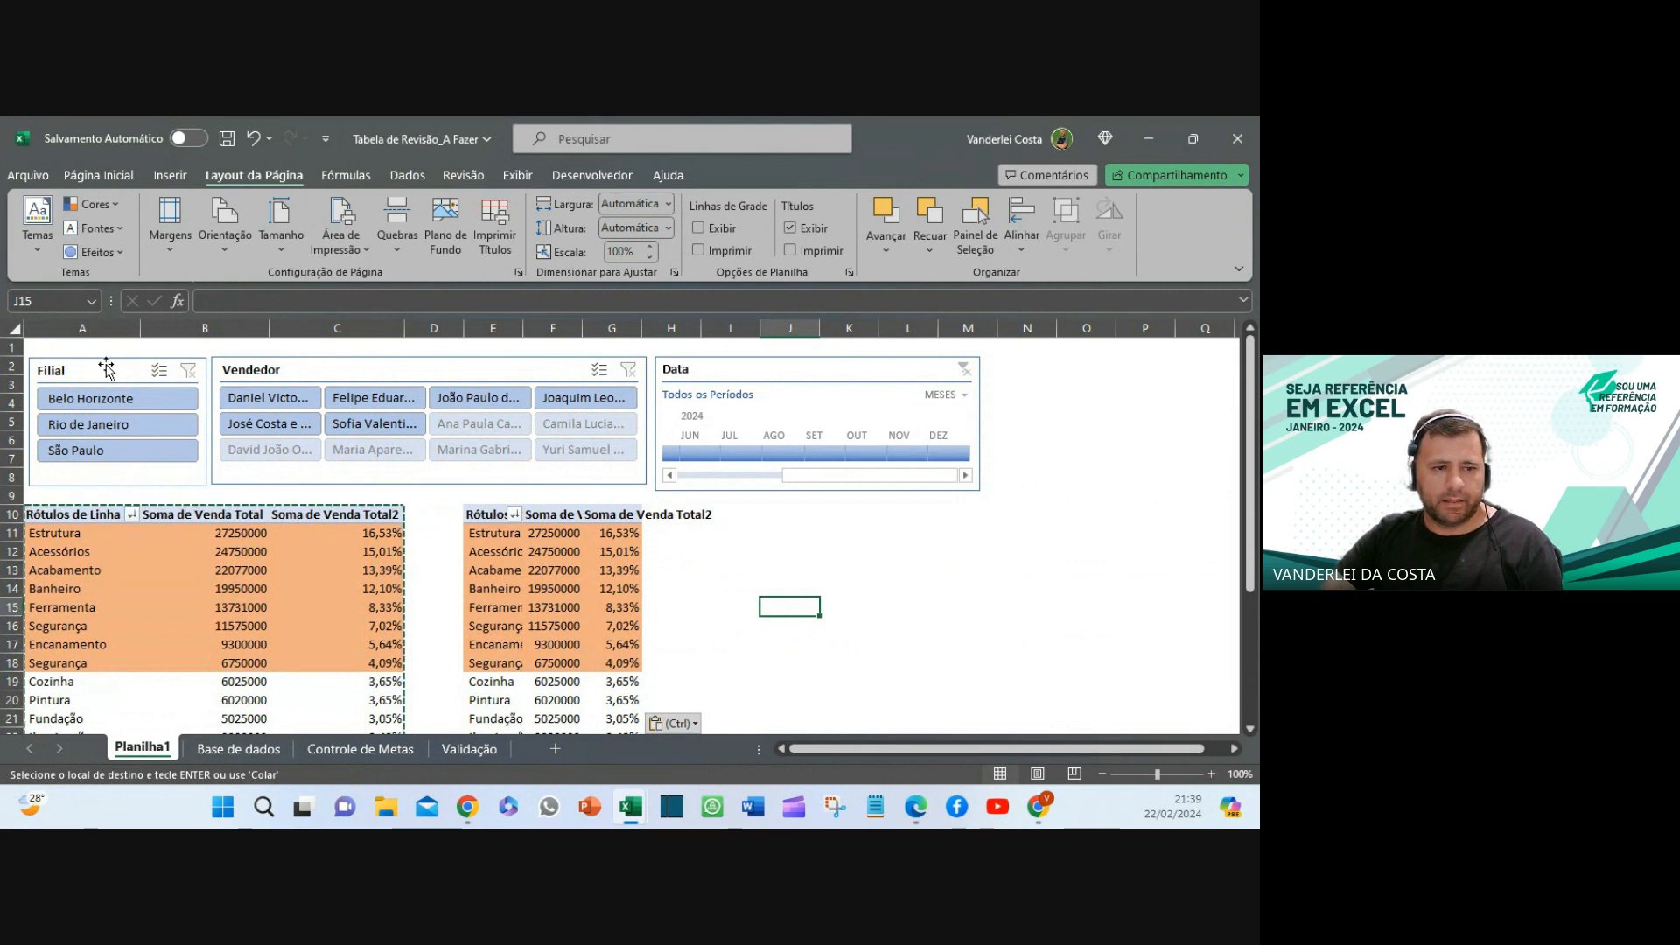
pyautogui.moveTo(598, 551)
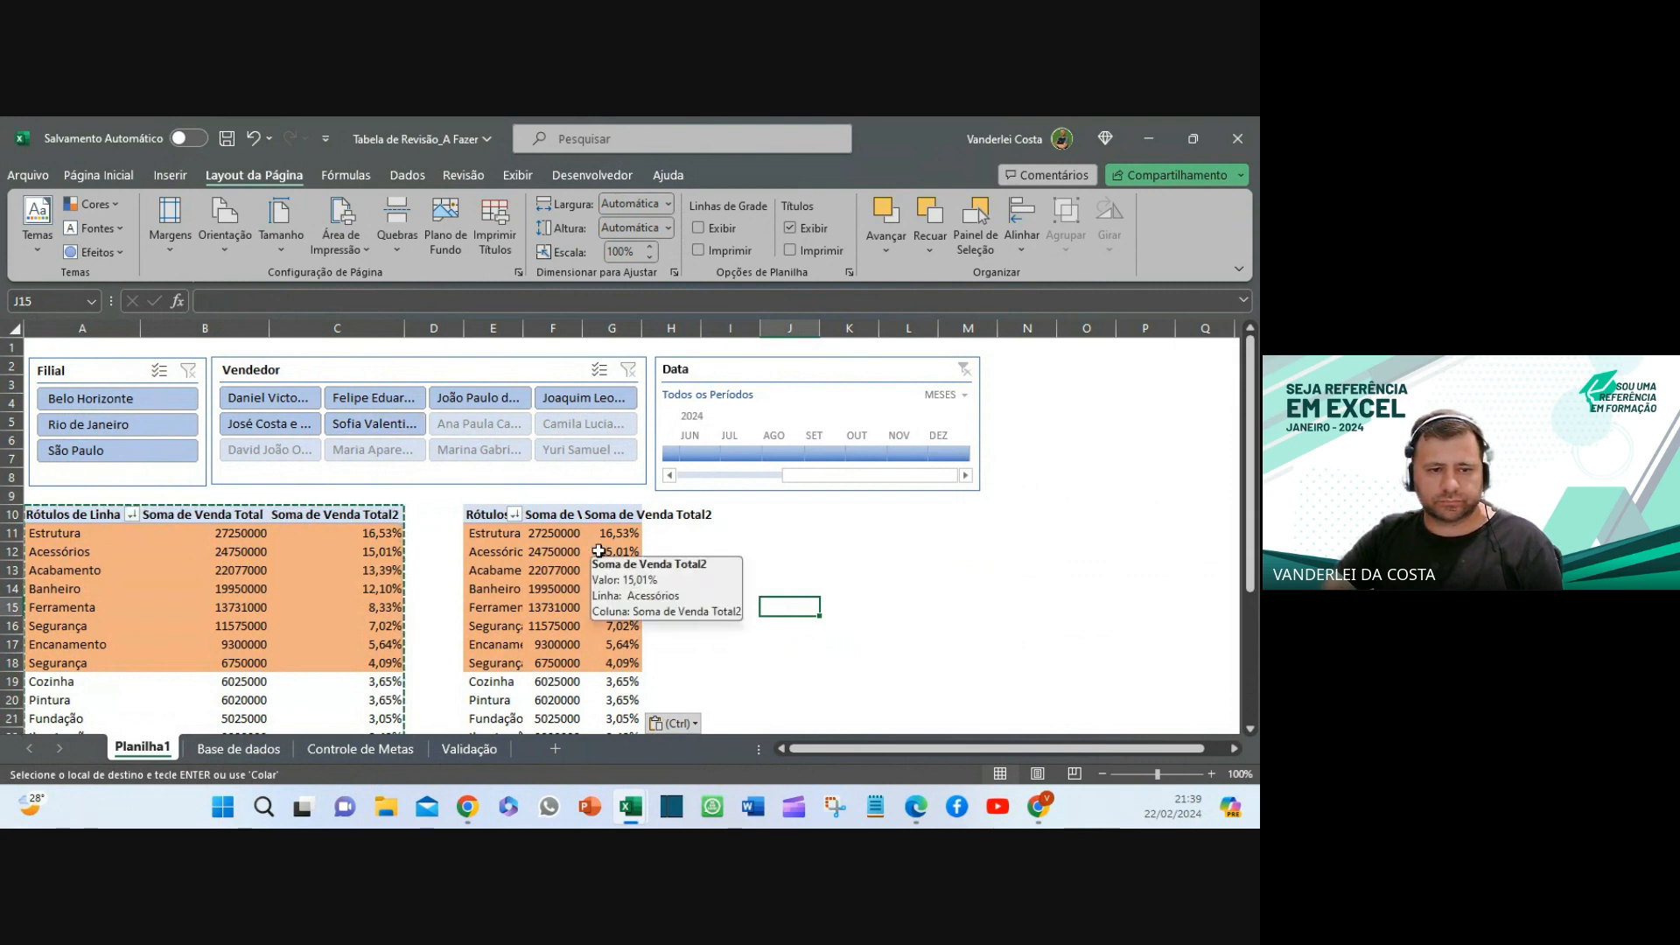
pyautogui.moveTo(492, 327); pyautogui.dragTo(626, 353)
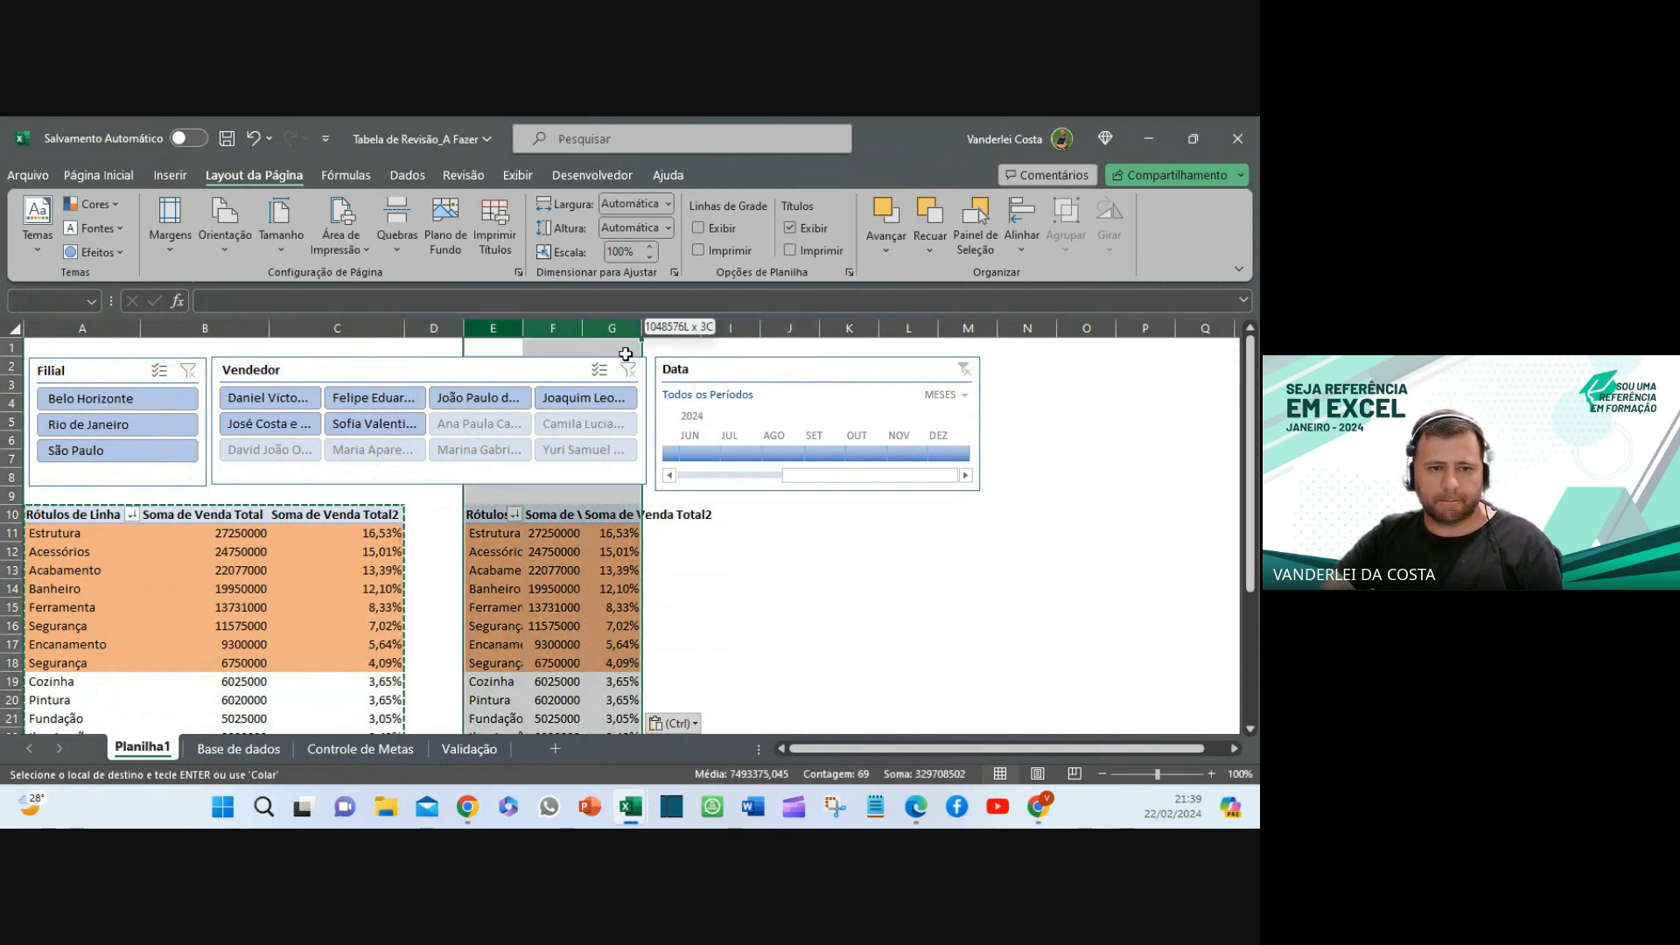
pyautogui.moveTo(523, 328); pyautogui.dragTo(530, 328)
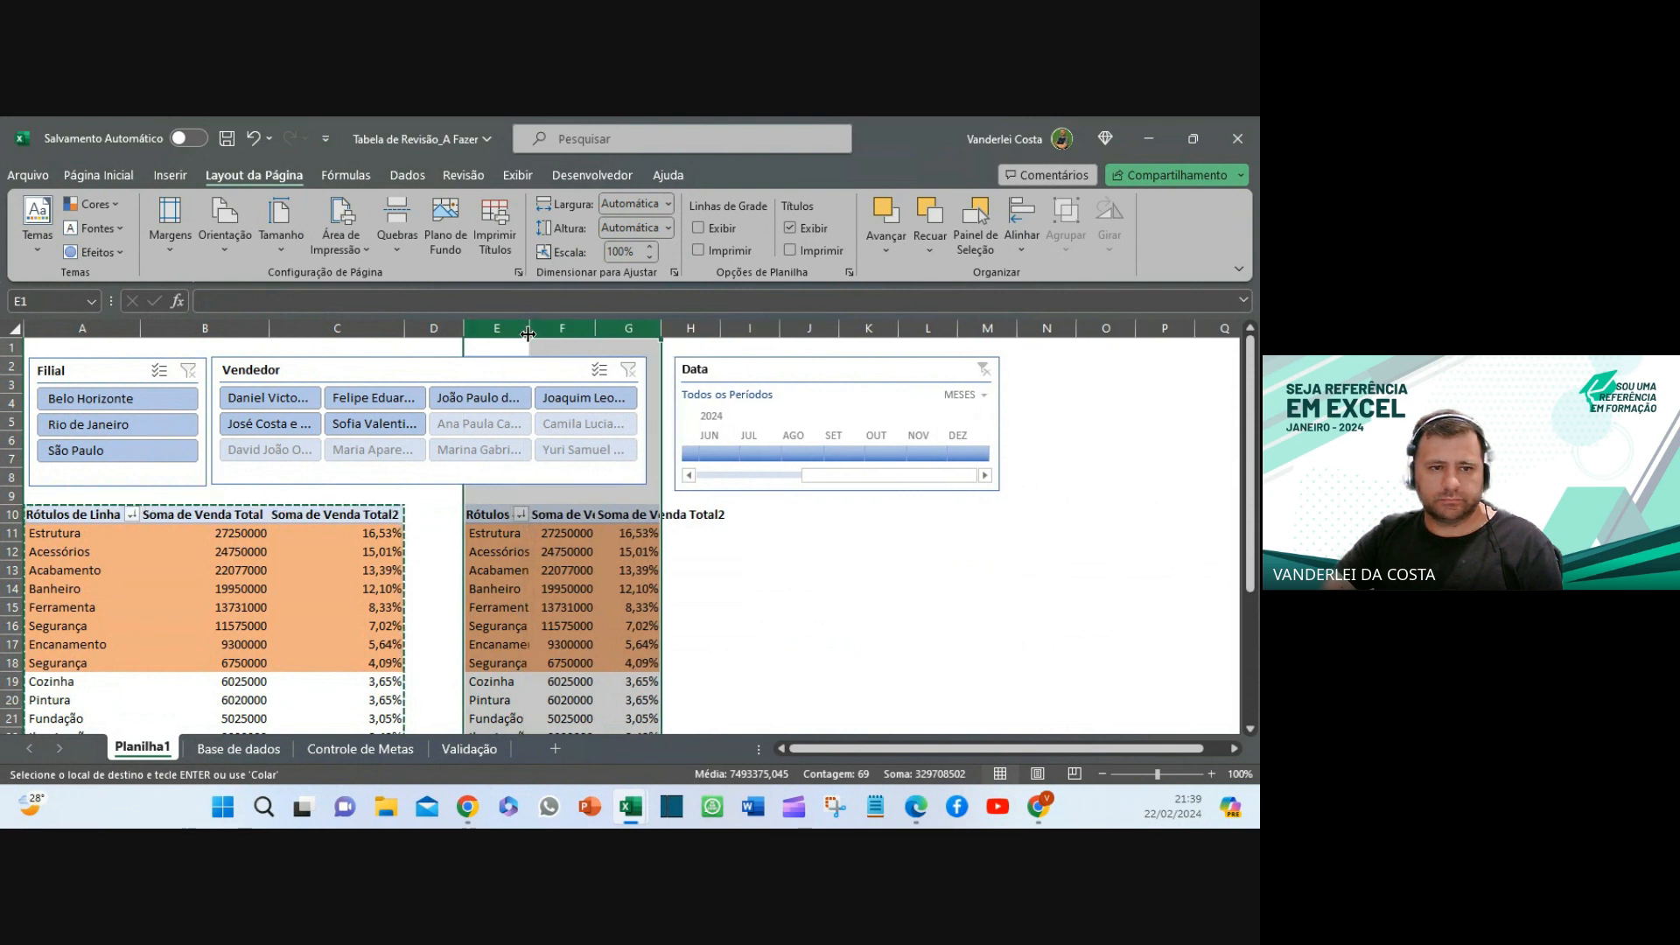
pyautogui.doubleClick(528, 328)
# - Move the Data timeline back beside the Vendedor slicer
pyautogui.click(931, 680)
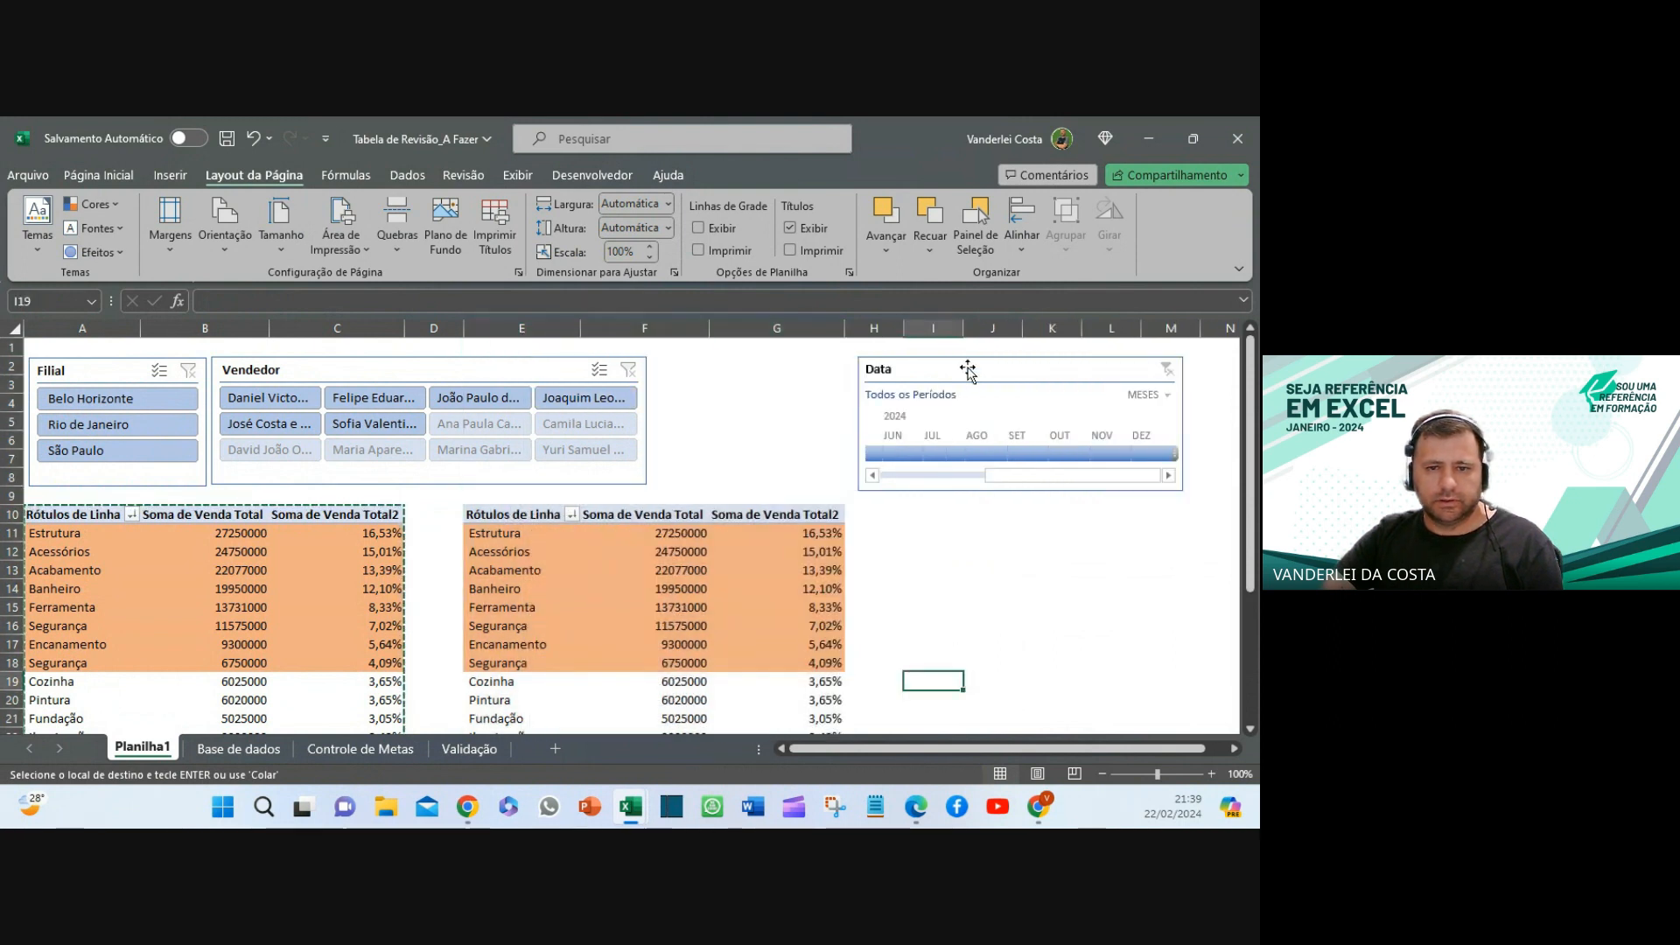
pyautogui.moveTo(964, 368); pyautogui.dragTo(758, 365)
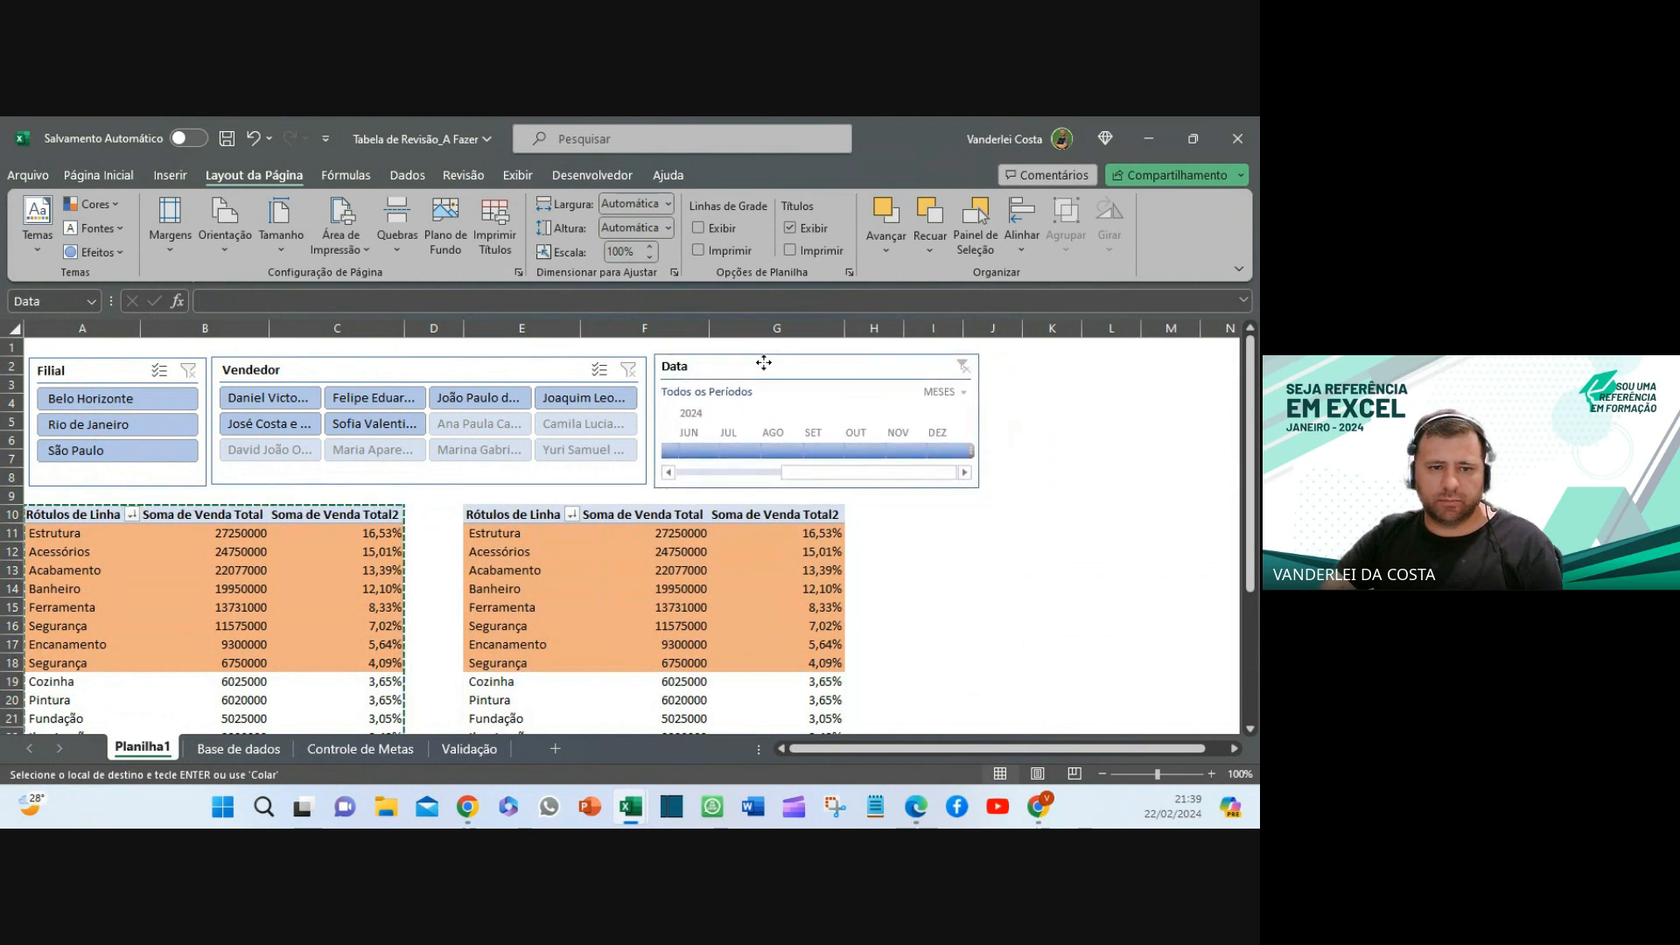
pyautogui.click(994, 588)
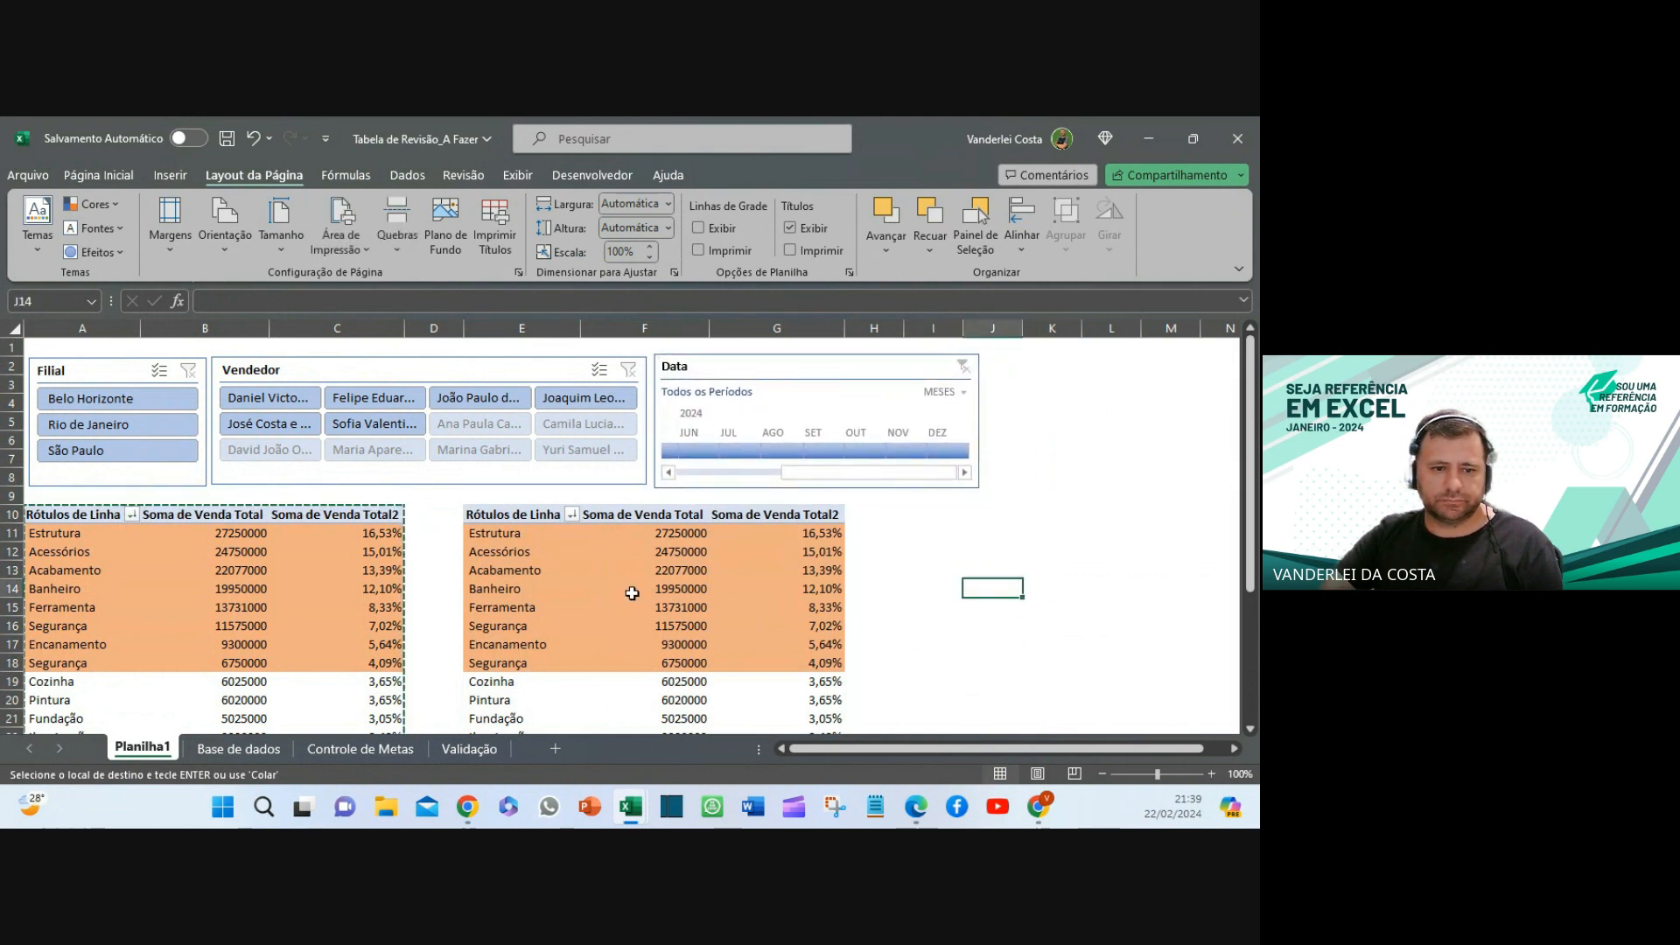
pyautogui.click(693, 584)
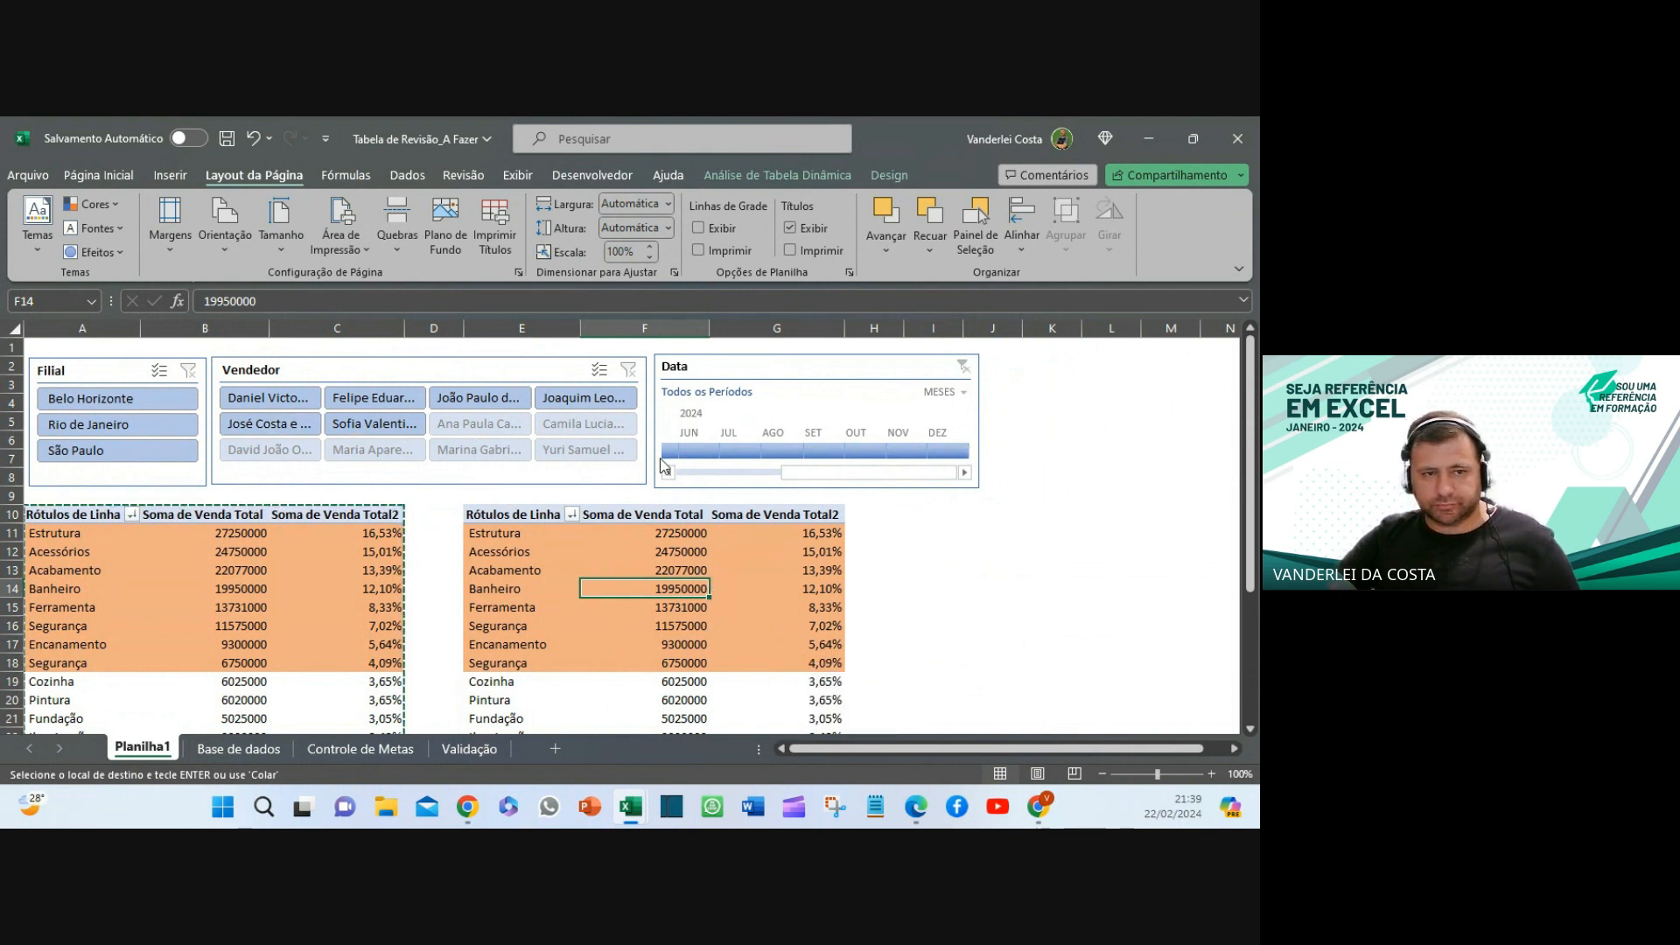
pyautogui.click(745, 362)
pyautogui.rightClick(745, 362)
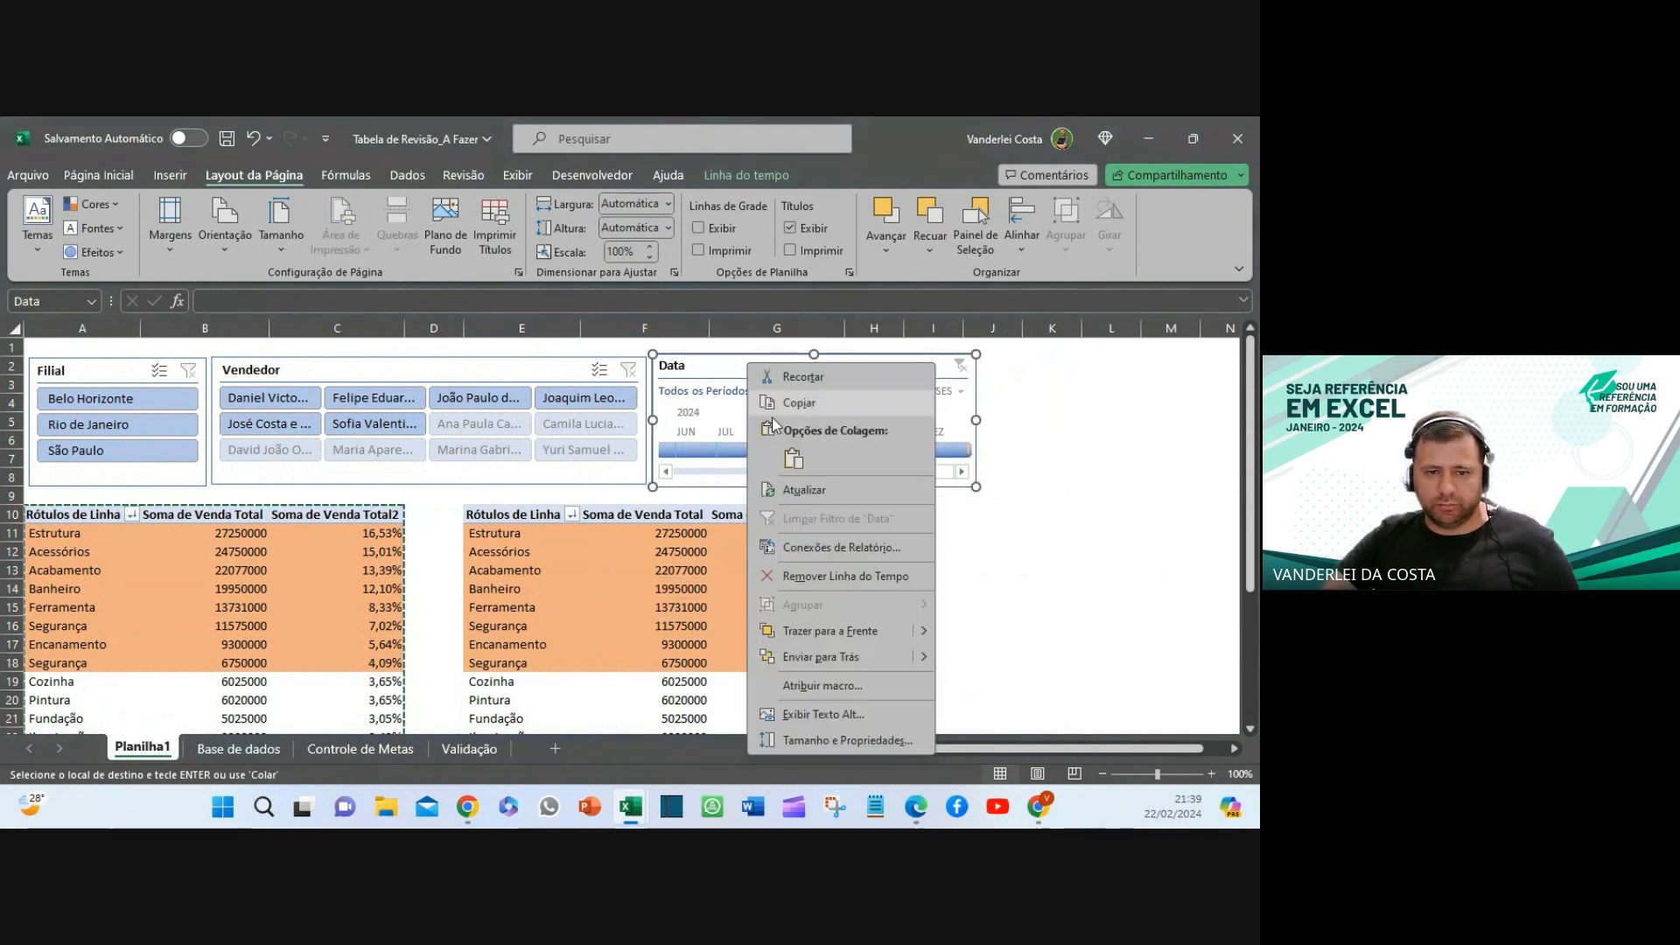
pyautogui.click(846, 546)
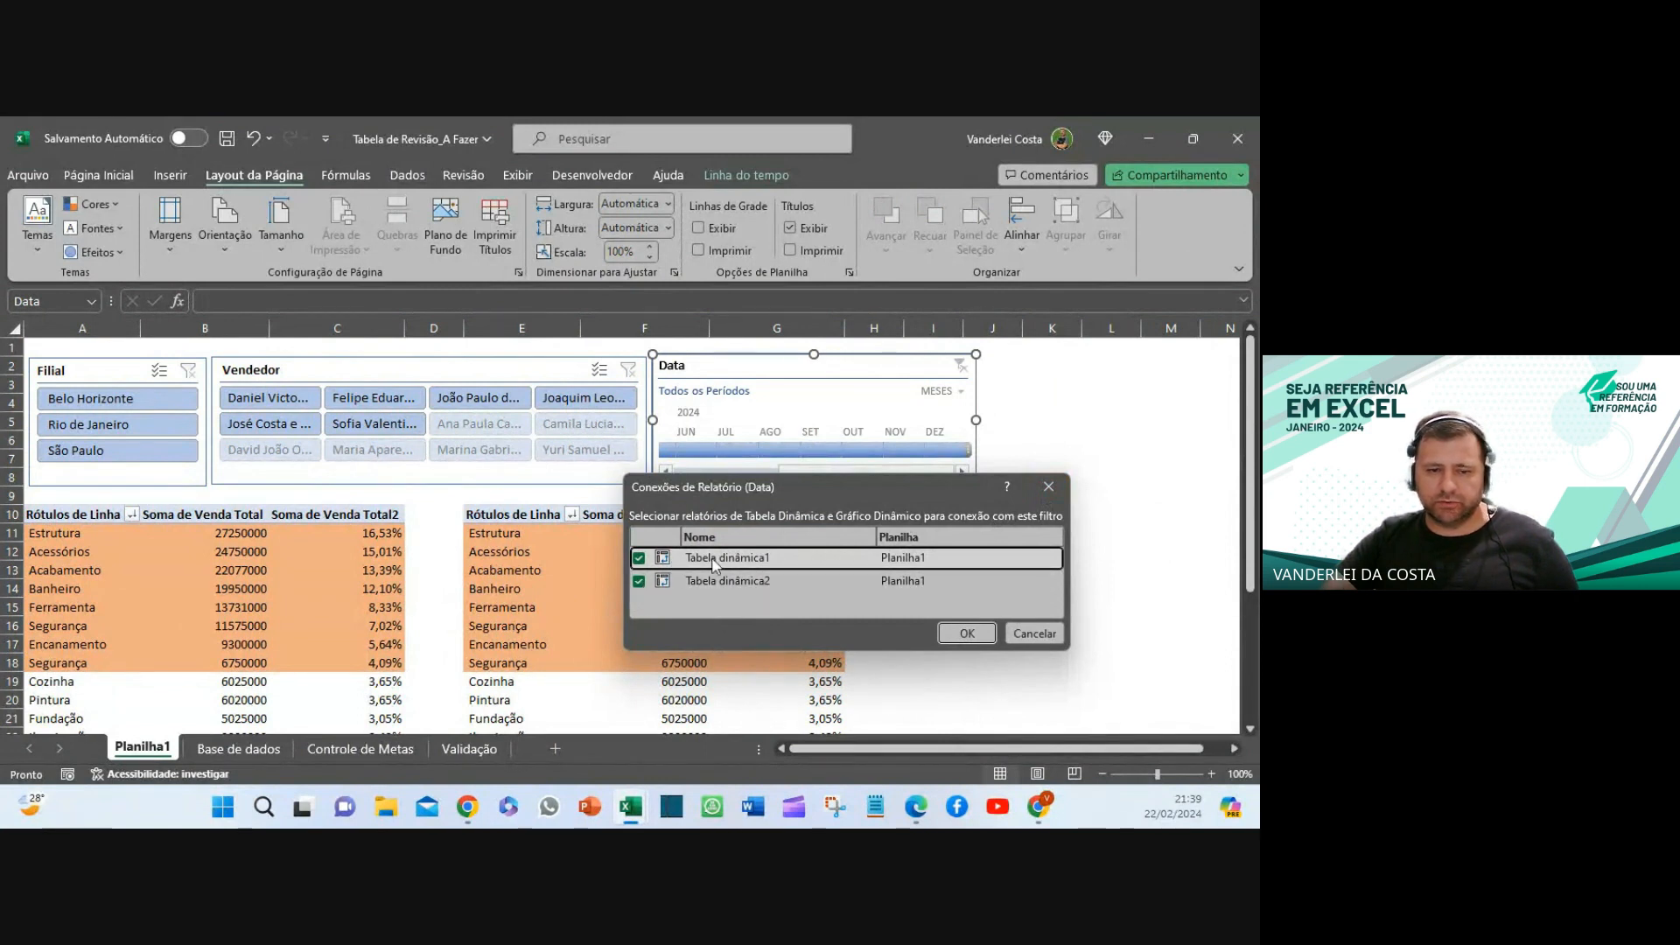
pyautogui.click(1048, 488)
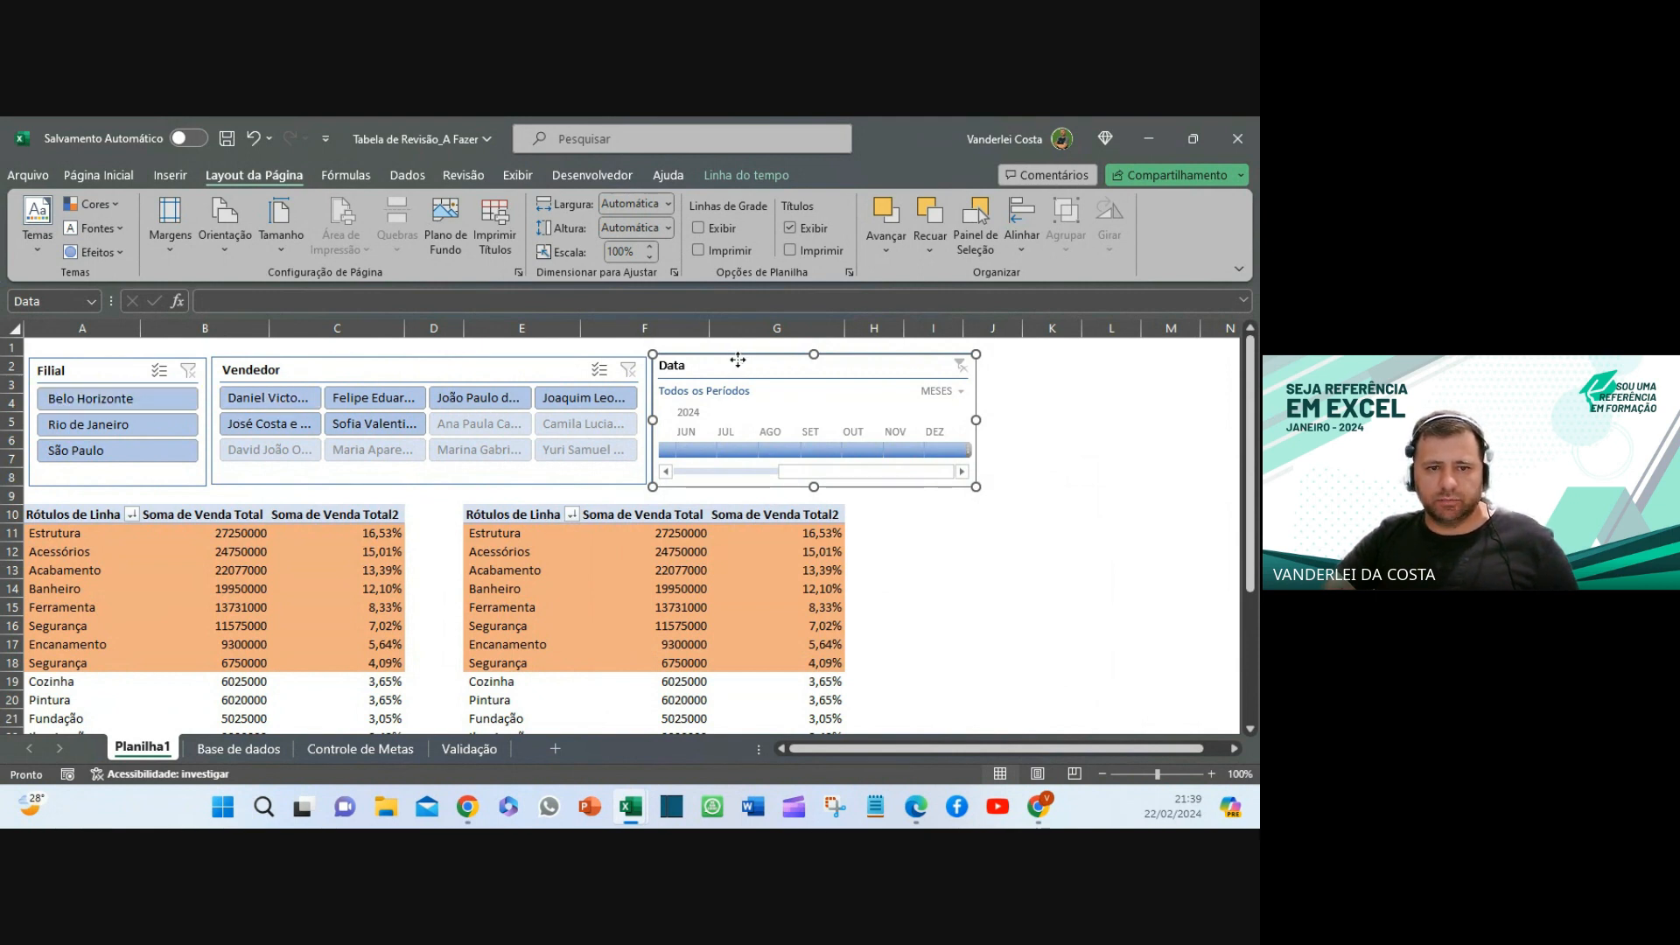
pyautogui.rightClick(737, 360)
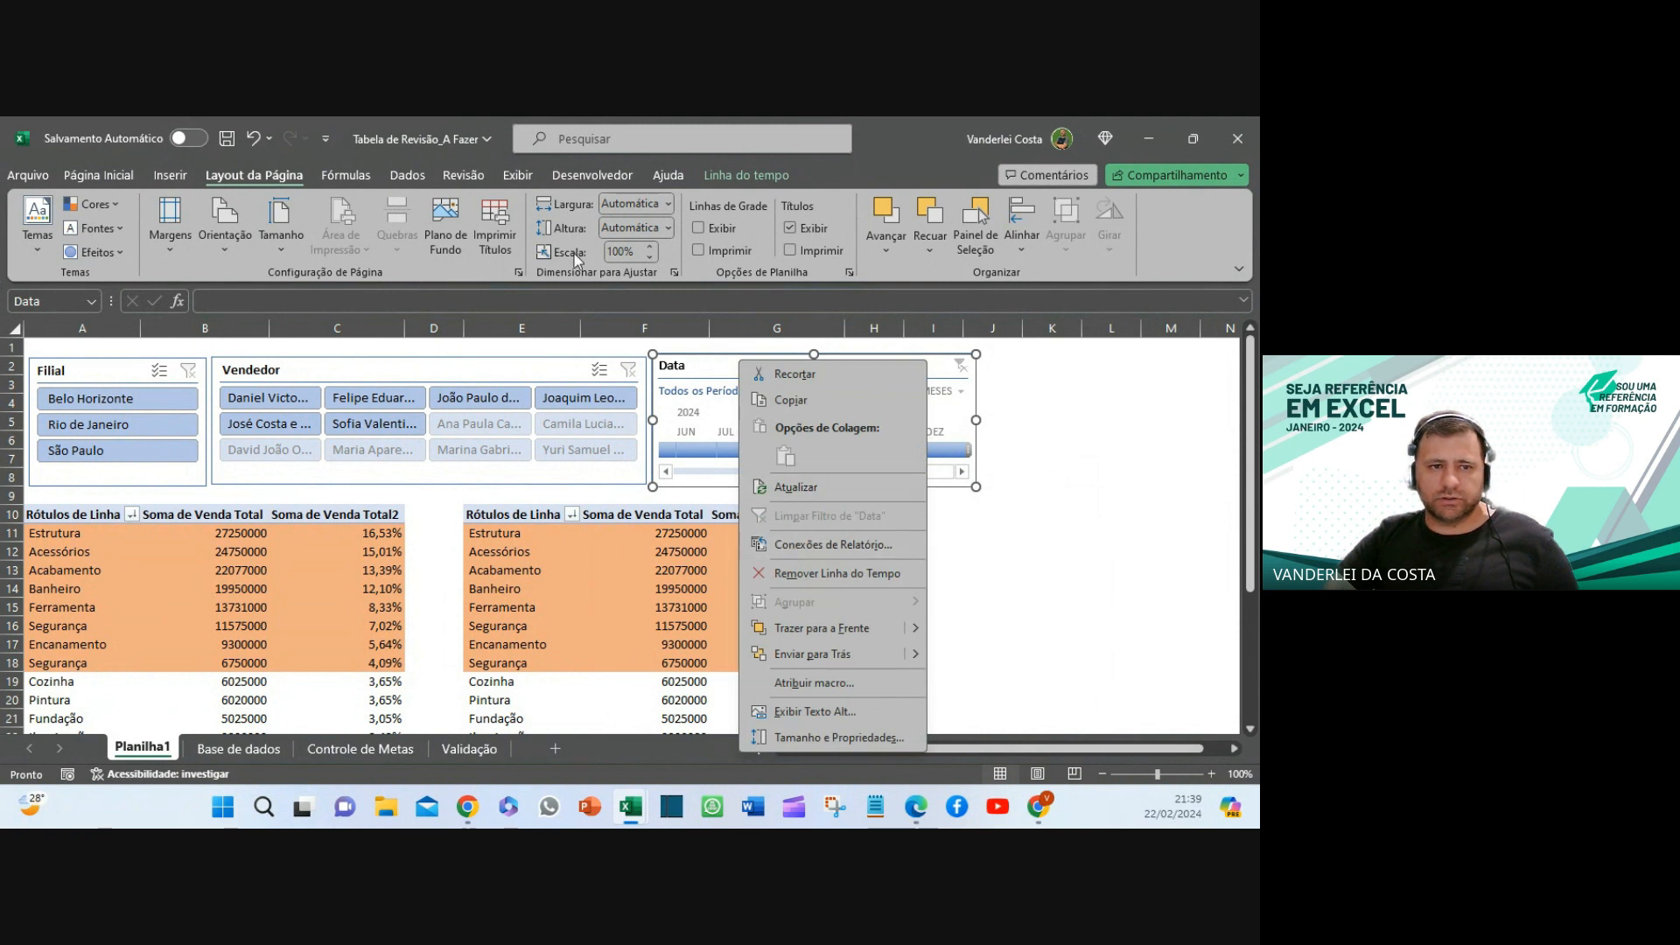
pyautogui.click(764, 177)
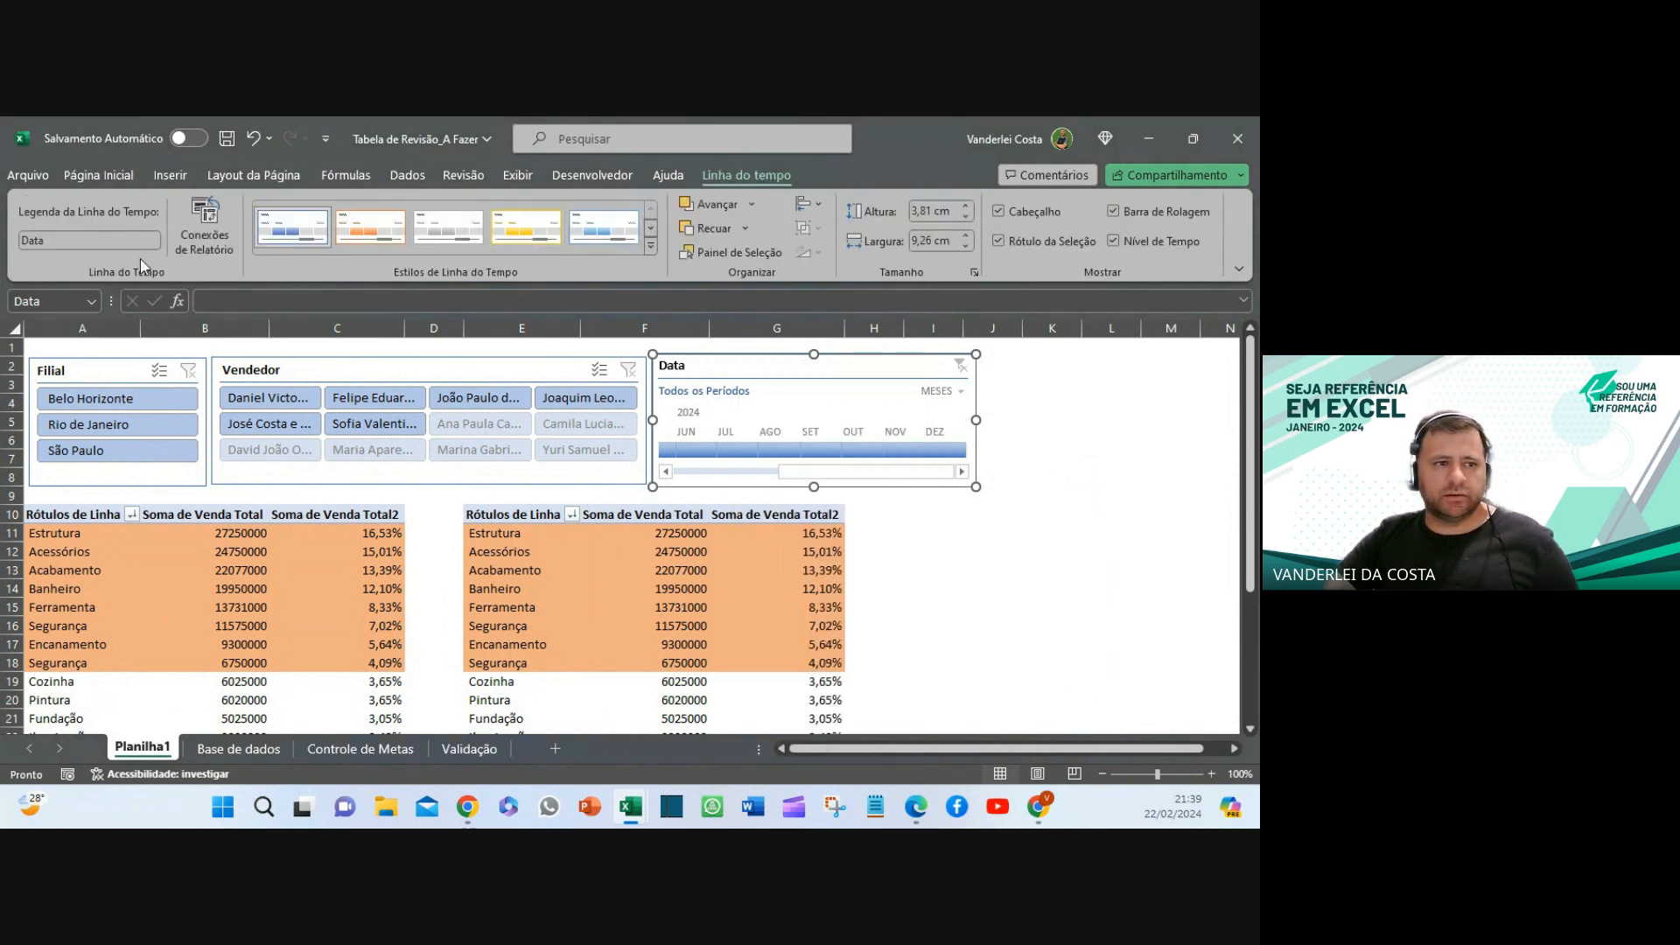
pyautogui.click(204, 229)
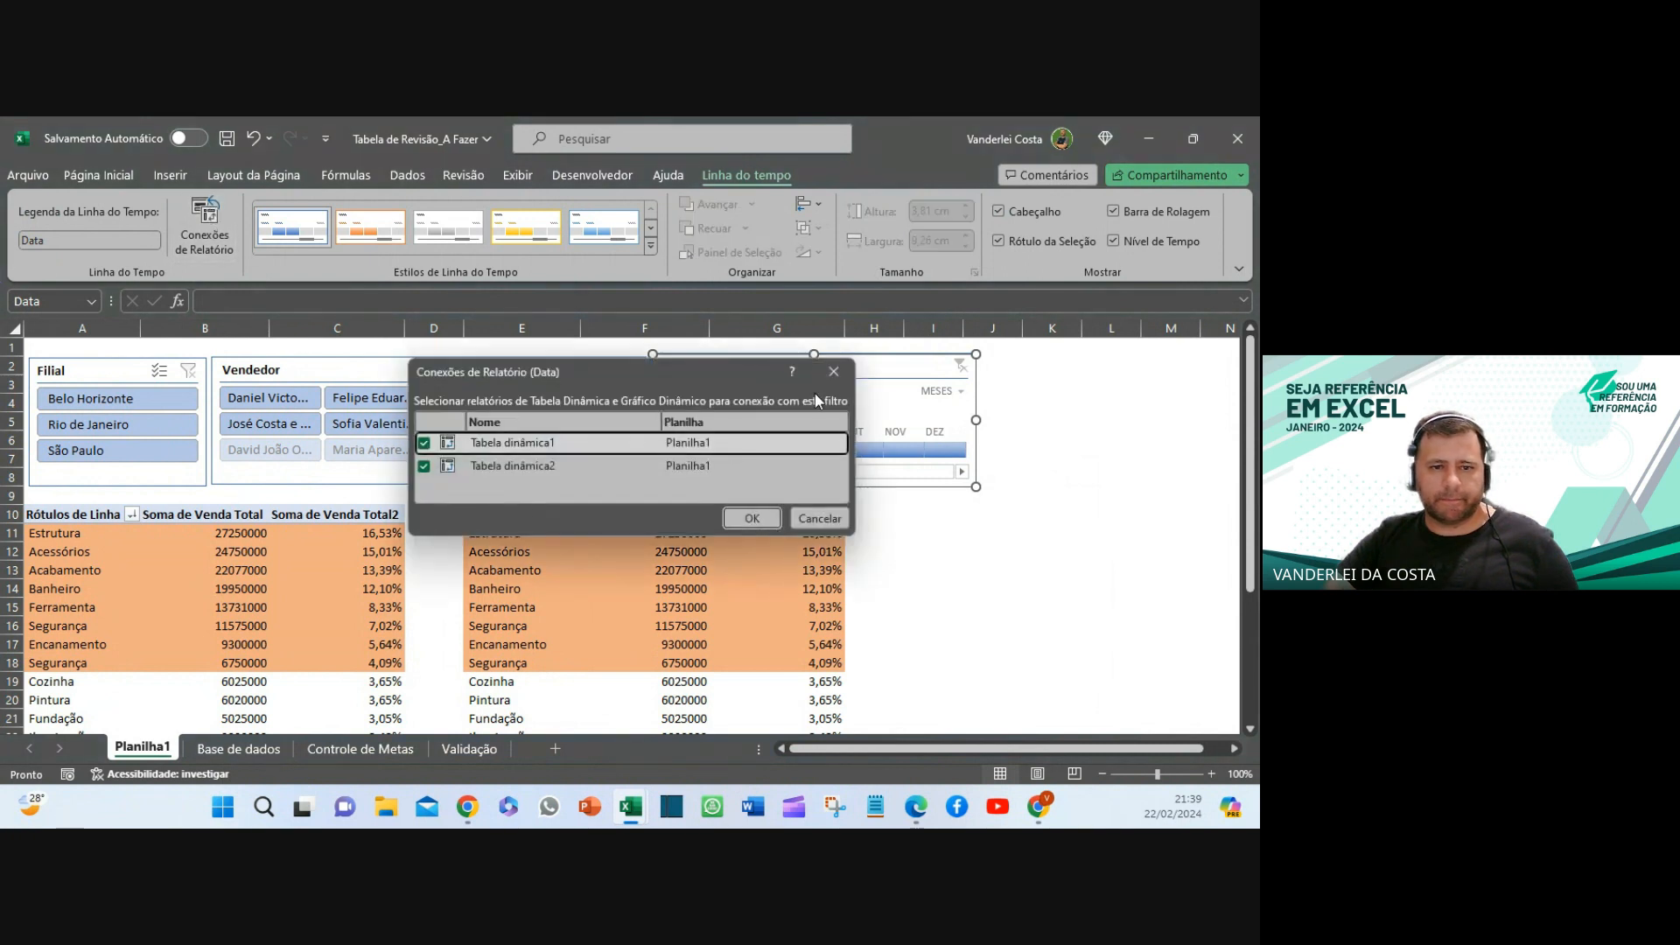
pyautogui.click(846, 369)
pyautogui.click(938, 552)
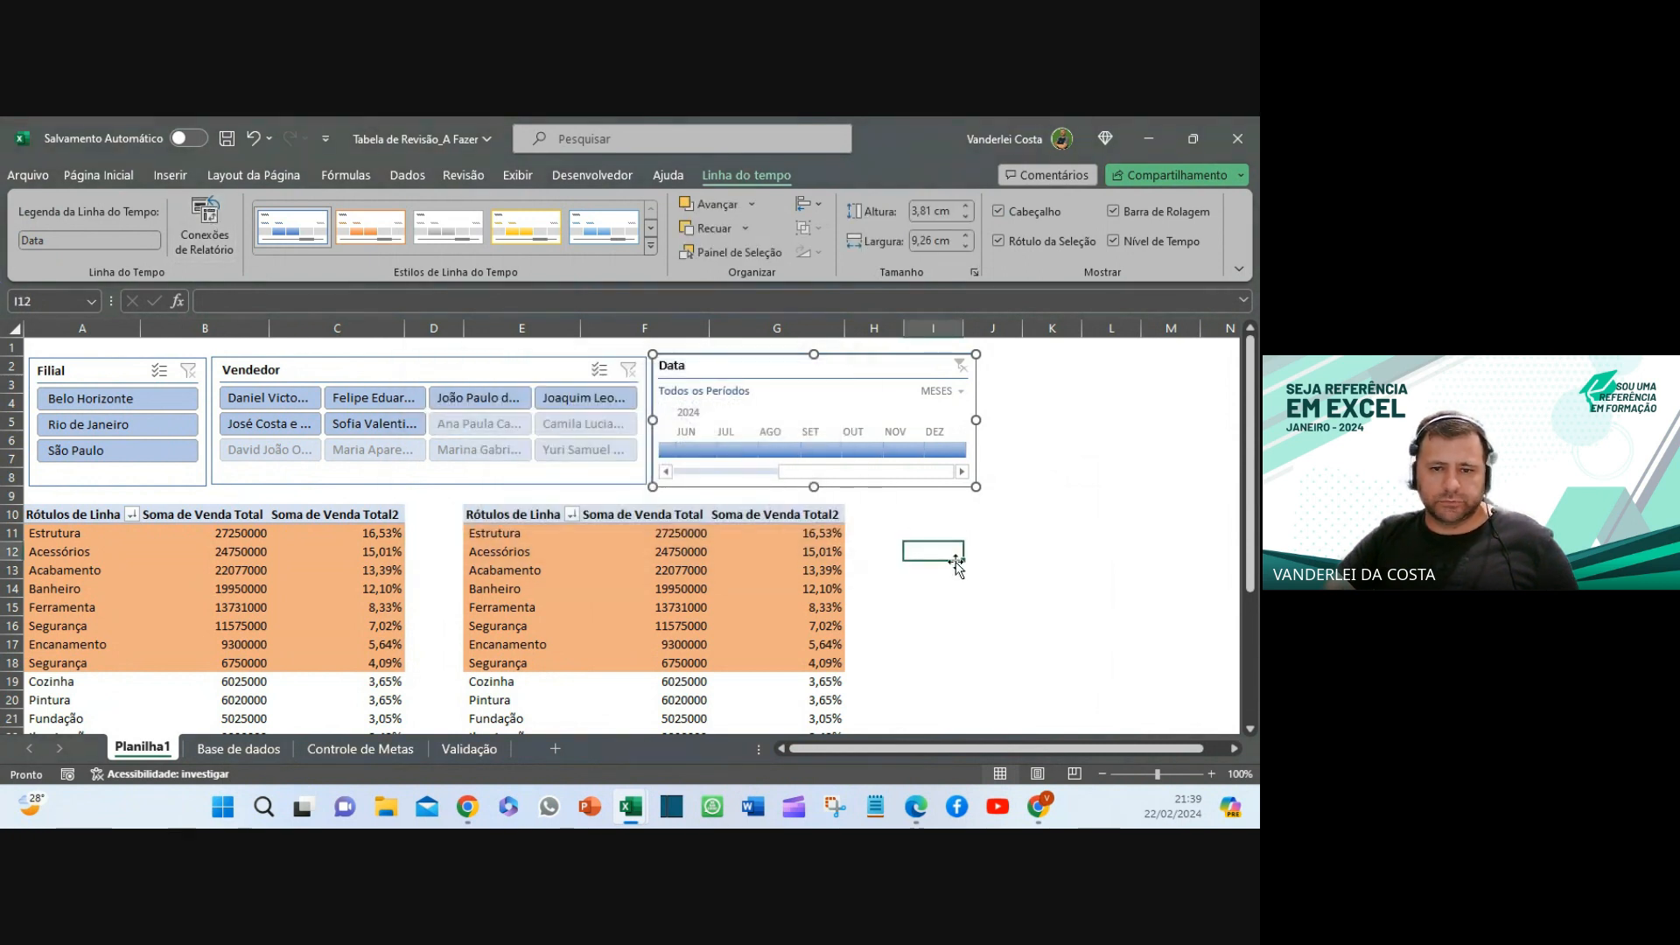
# - Turn on Ocultar itens sem dados in the Vendedor slicer's settings
pyautogui.rightClick(822, 545)
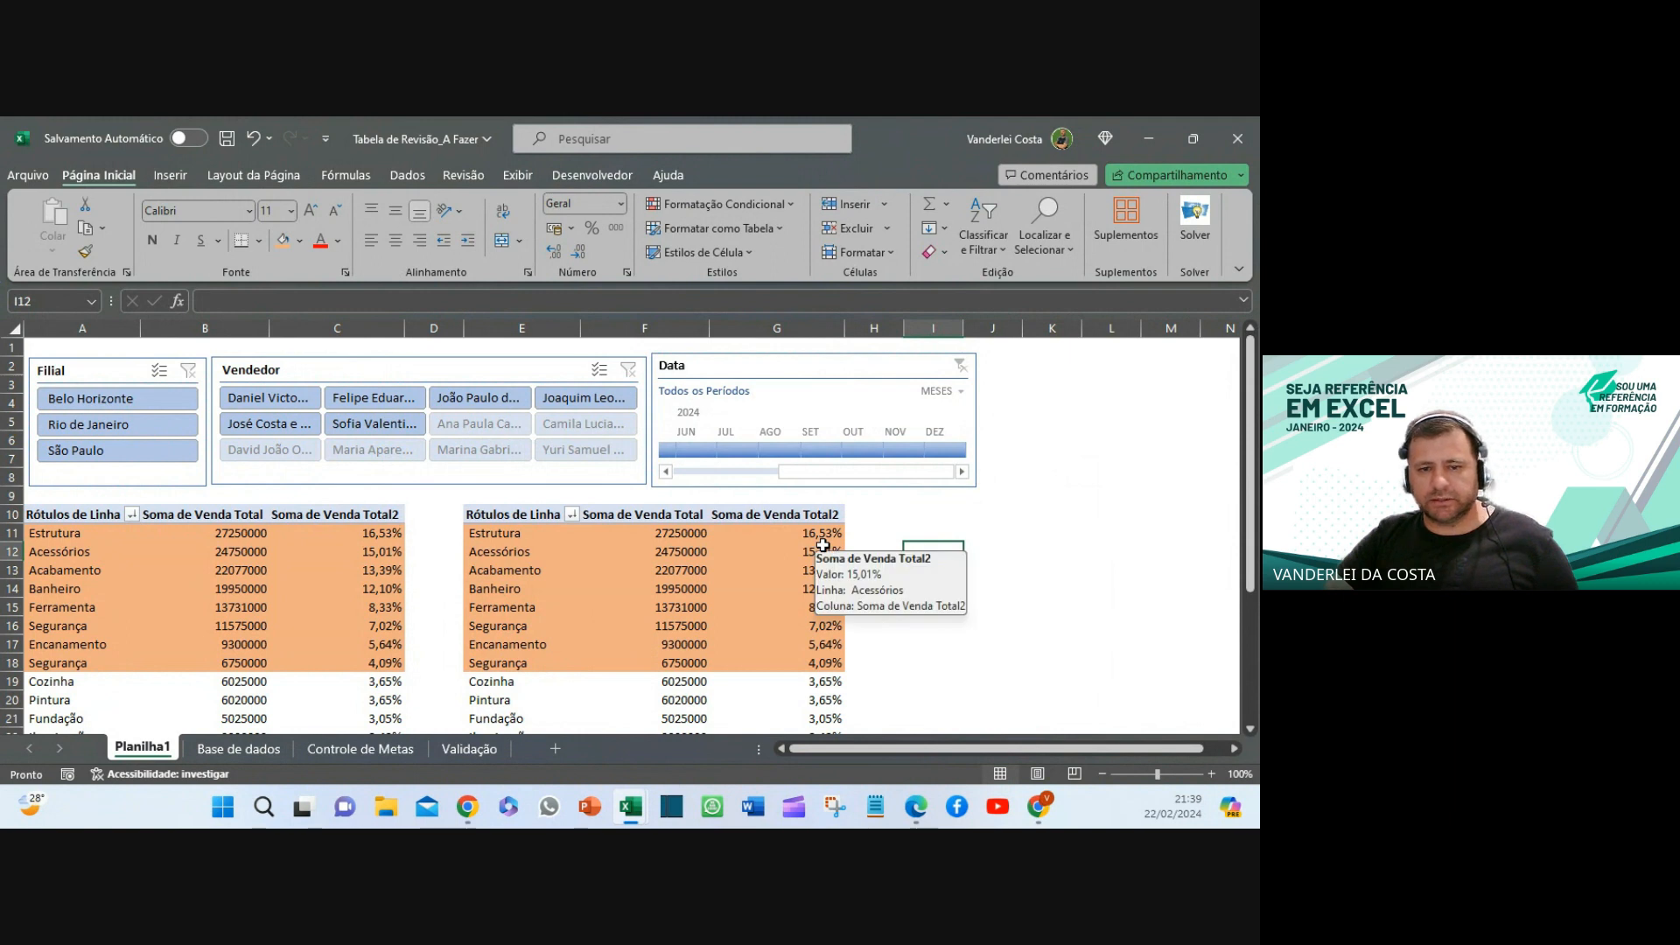
pyautogui.press('Escape')
pyautogui.click(999, 533)
pyautogui.click(290, 503)
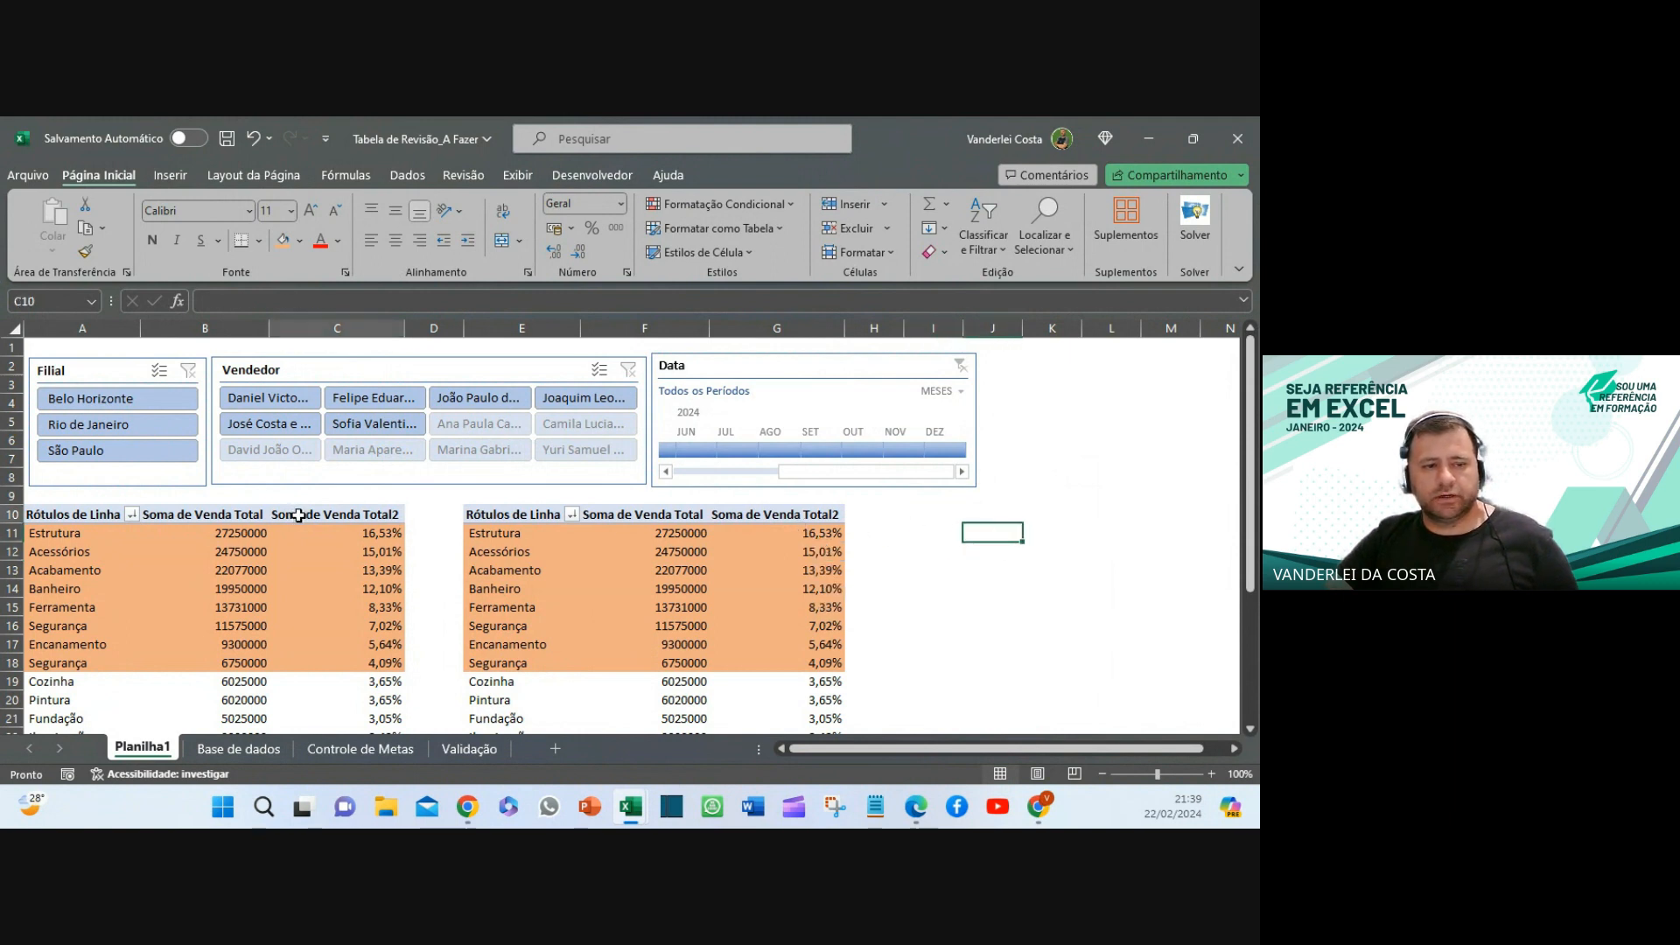
pyautogui.click(544, 515)
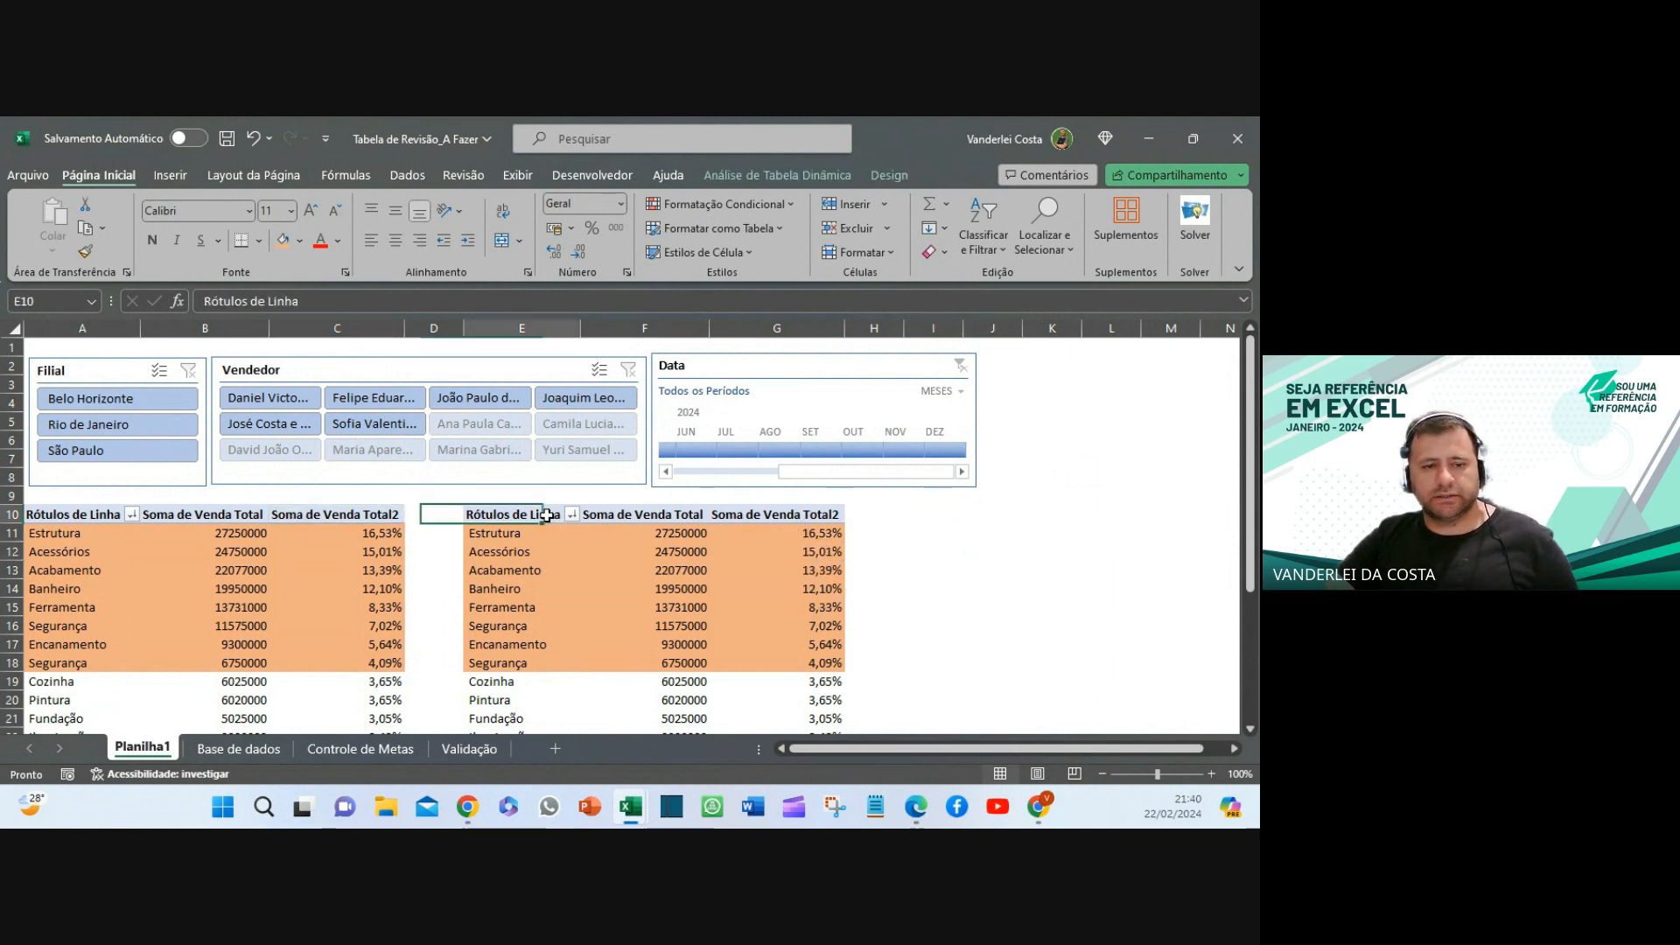
pyautogui.click(480, 374)
pyautogui.rightClick(480, 375)
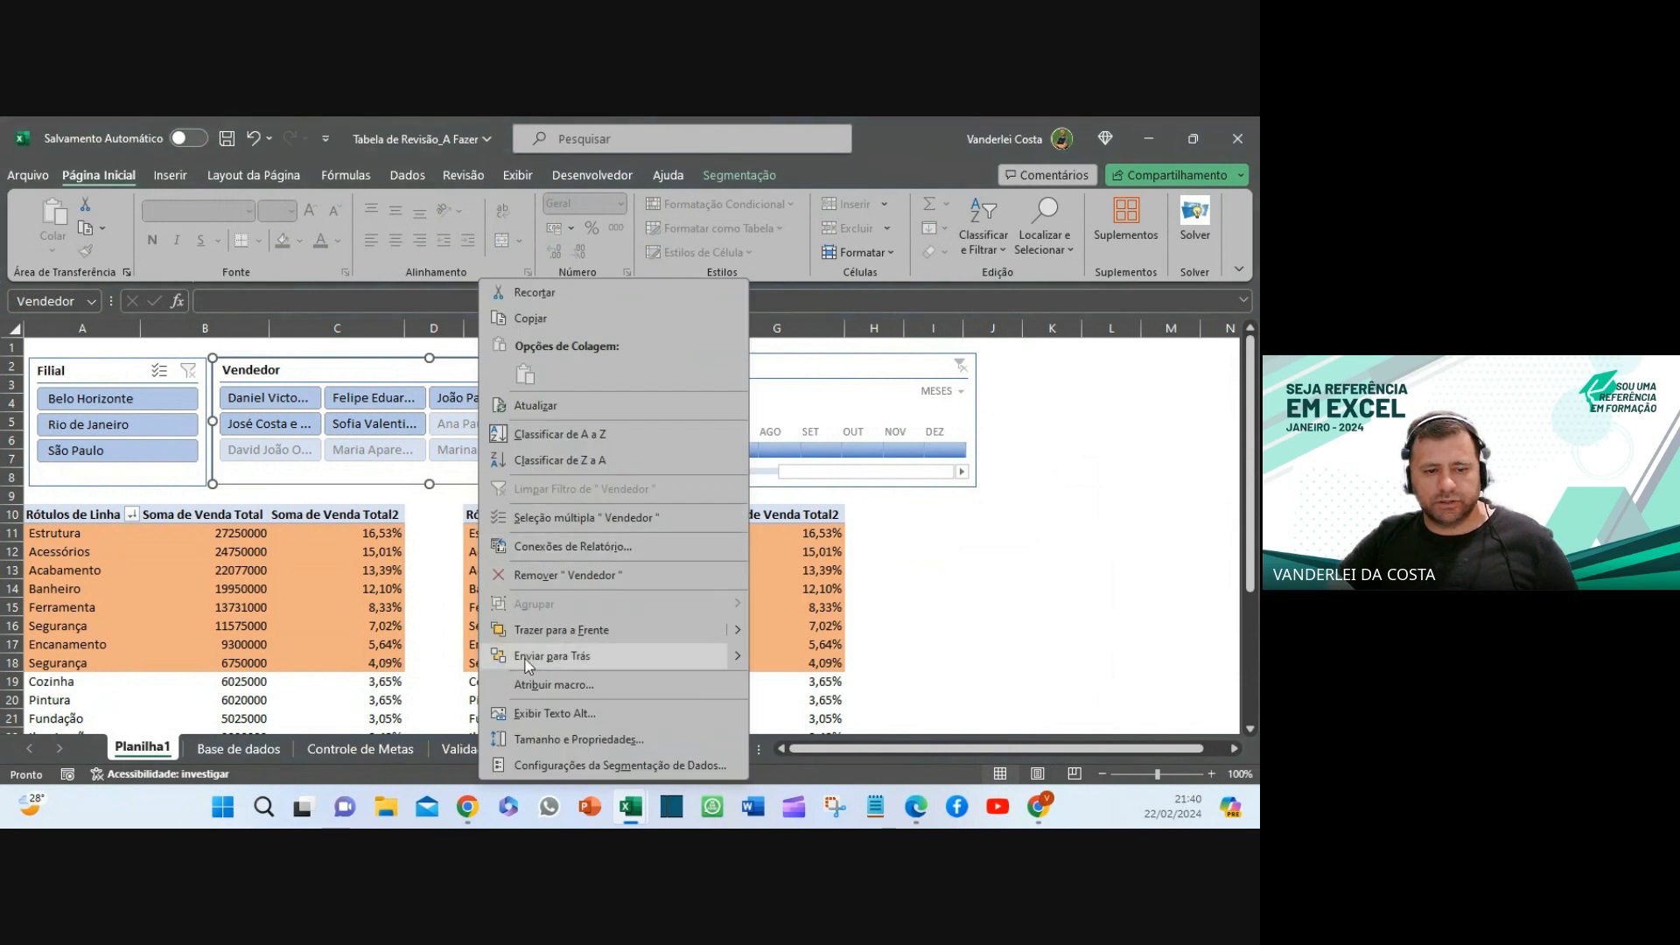
pyautogui.click(571, 764)
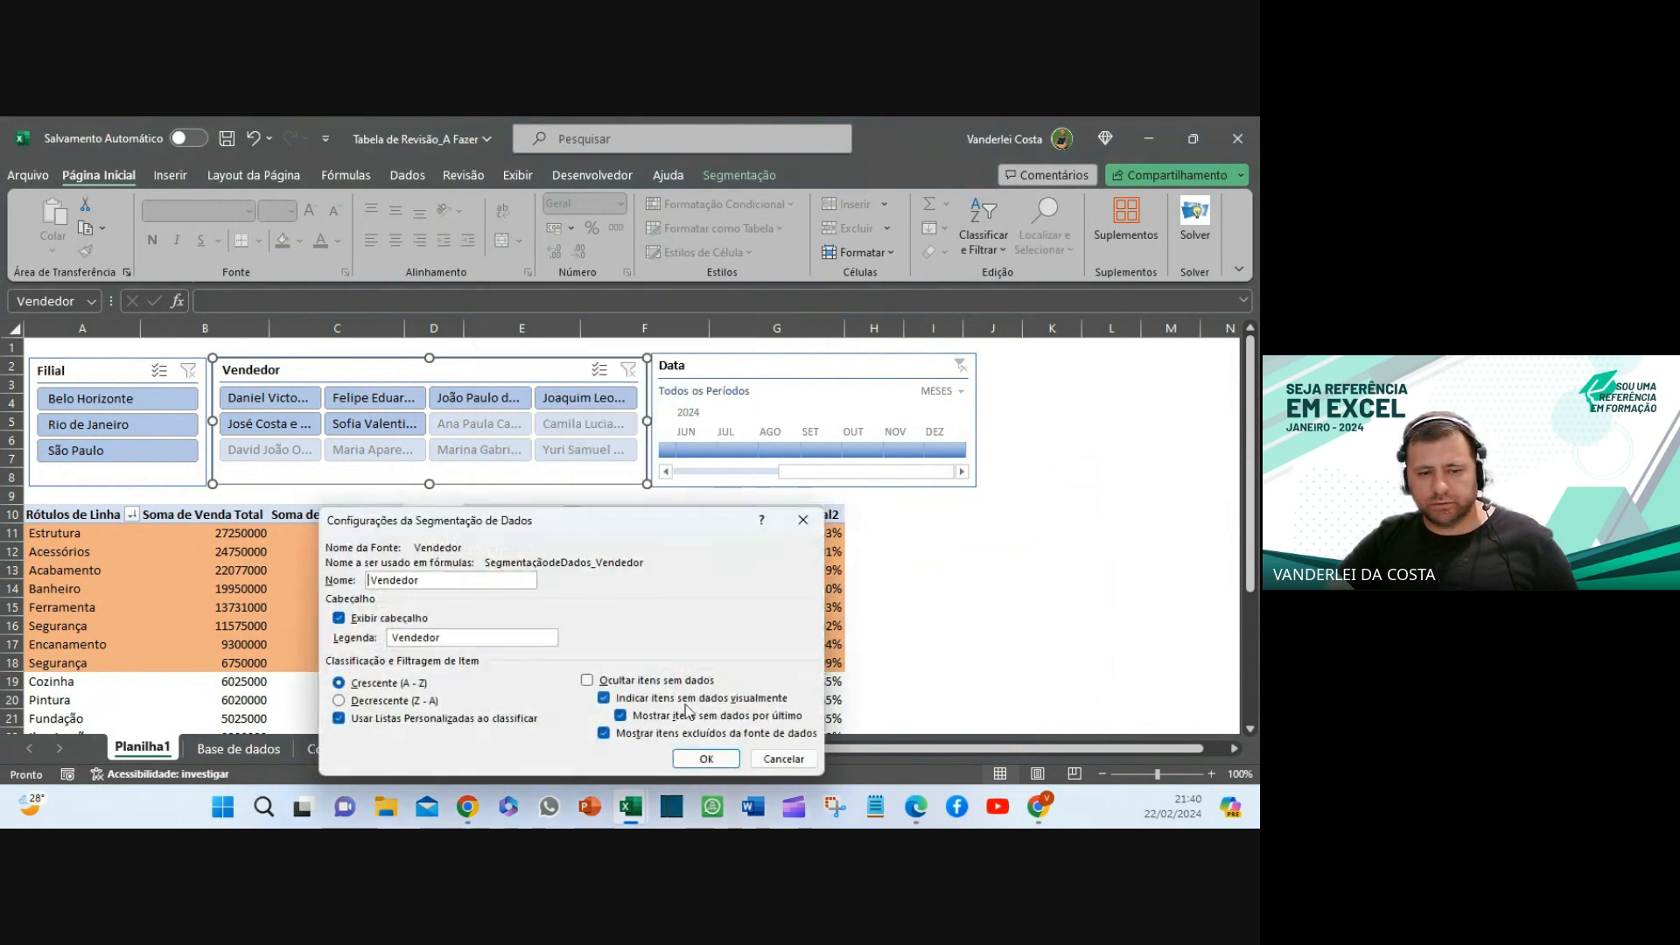
pyautogui.click(615, 682)
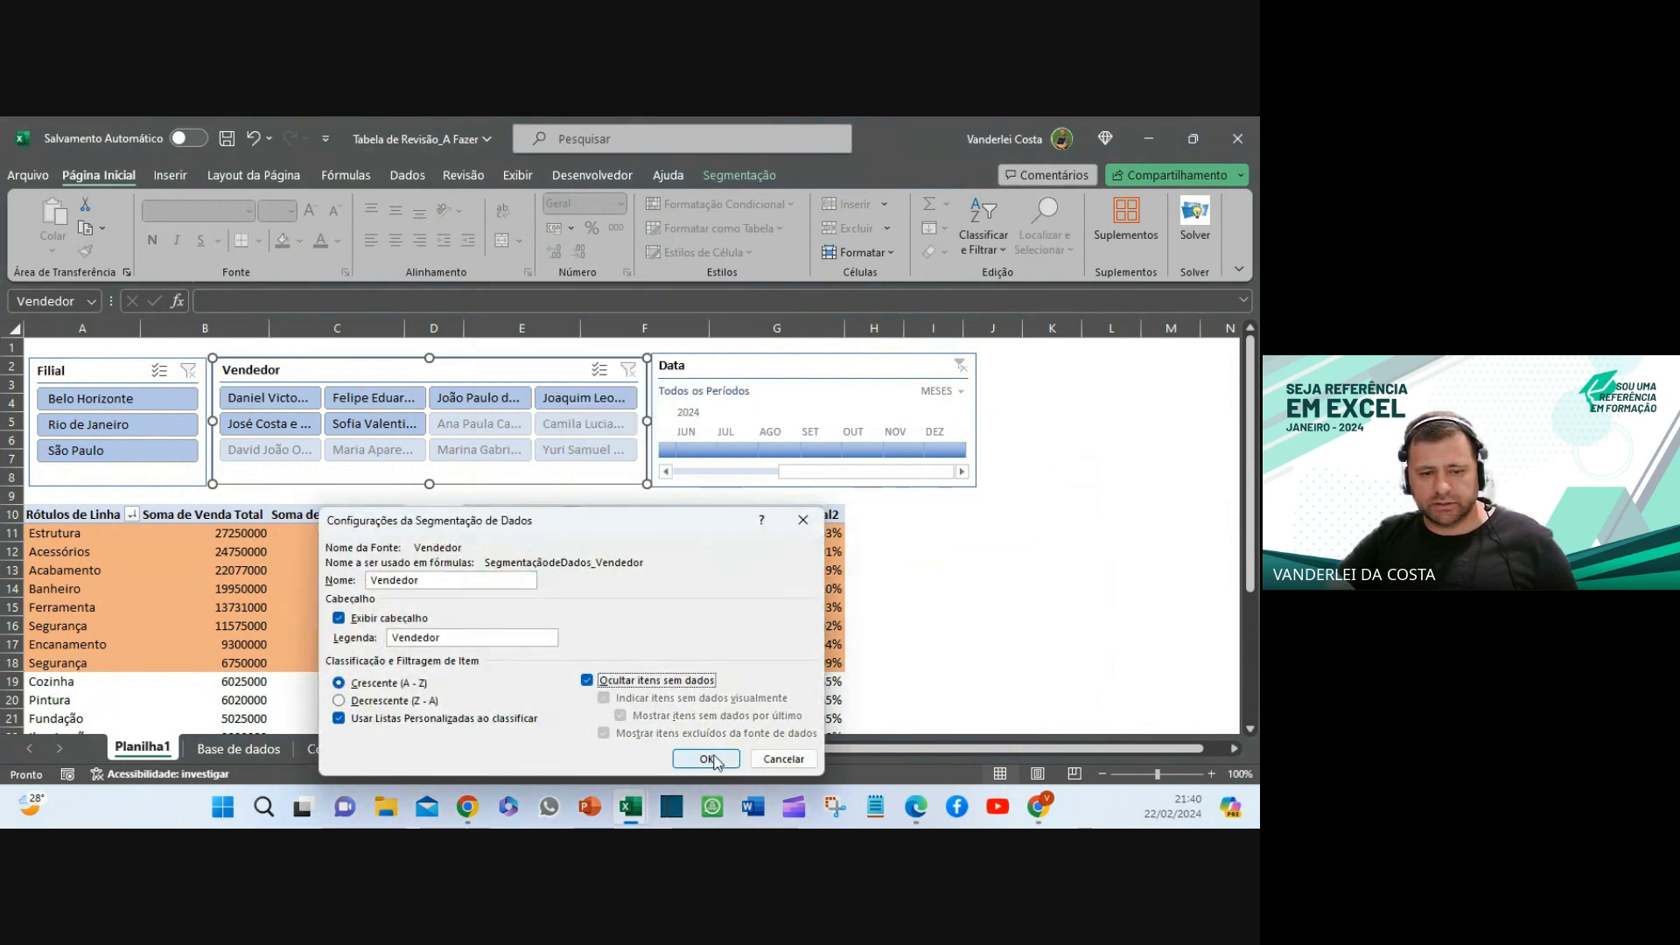
pyautogui.click(706, 759)
pyautogui.click(959, 519)
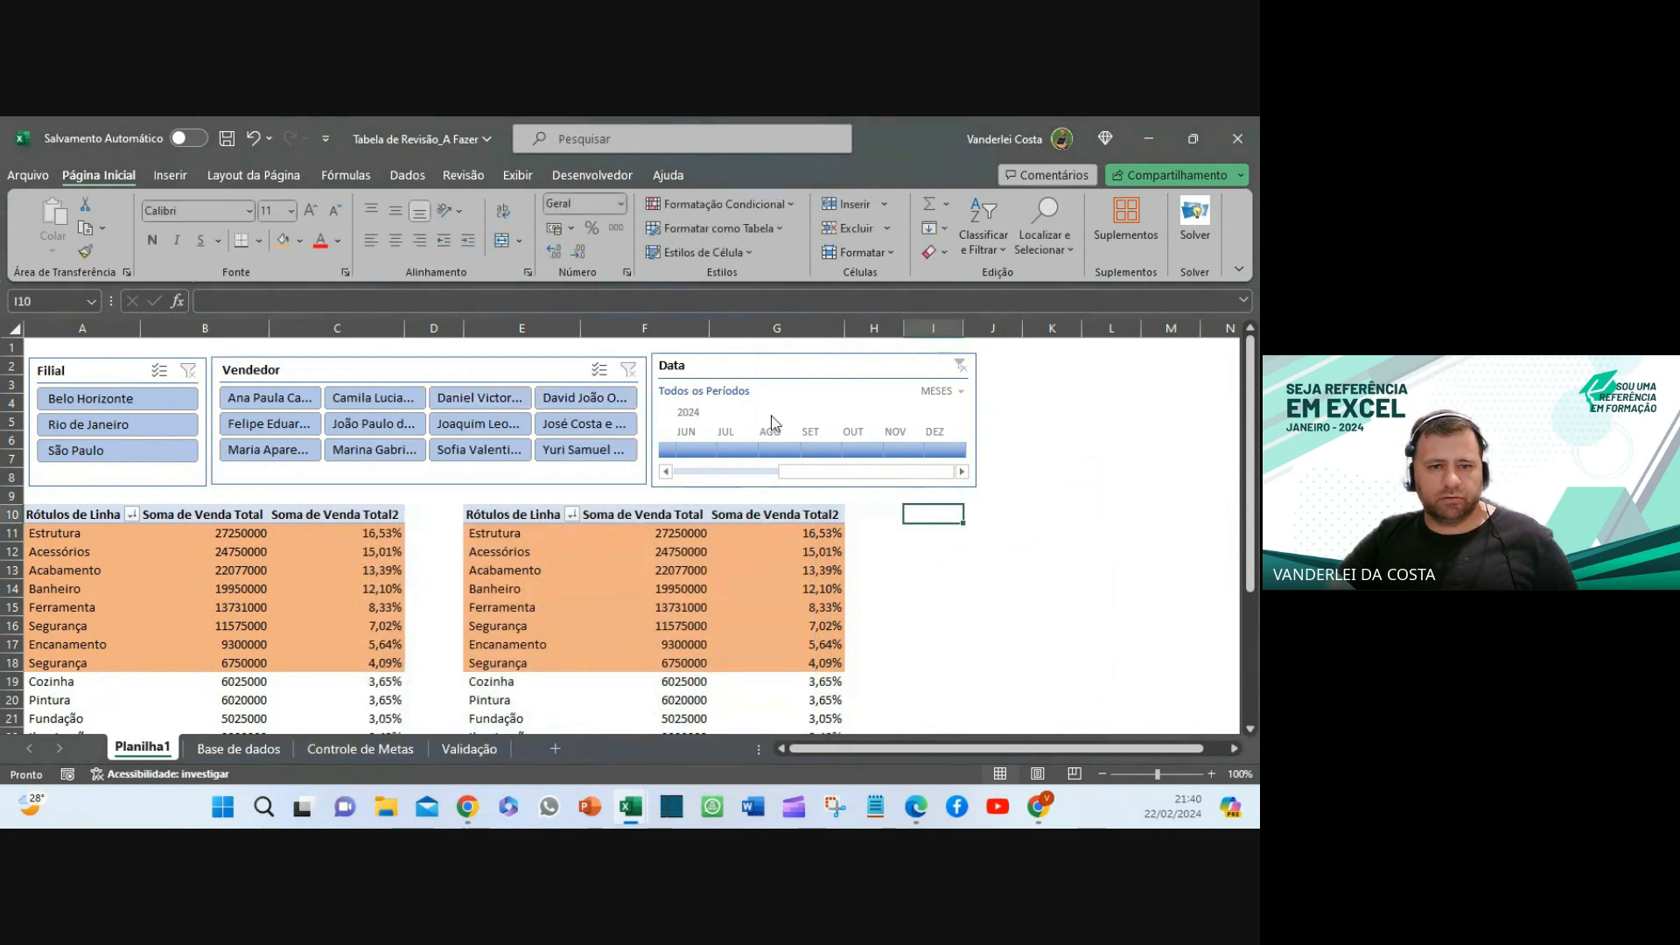
# - Set the timeline to AGO 2024, try Belo Horizonte, Rio de Janeiro, São Paulo, then clear Filial
pyautogui.click(793, 451)
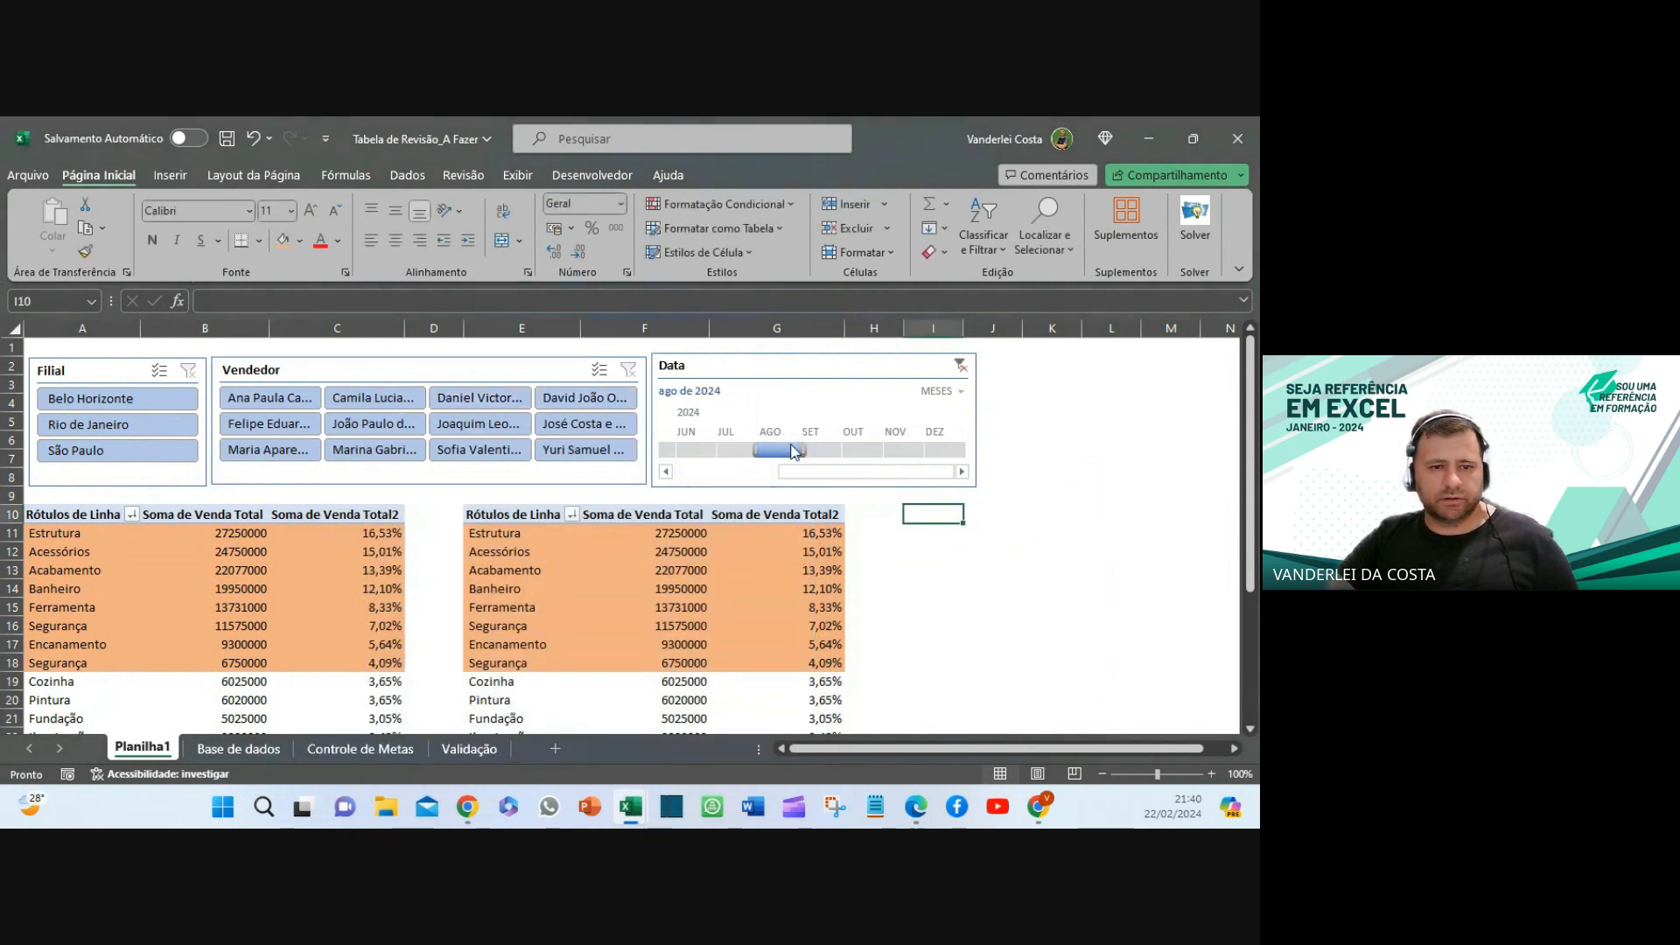
pyautogui.click(115, 401)
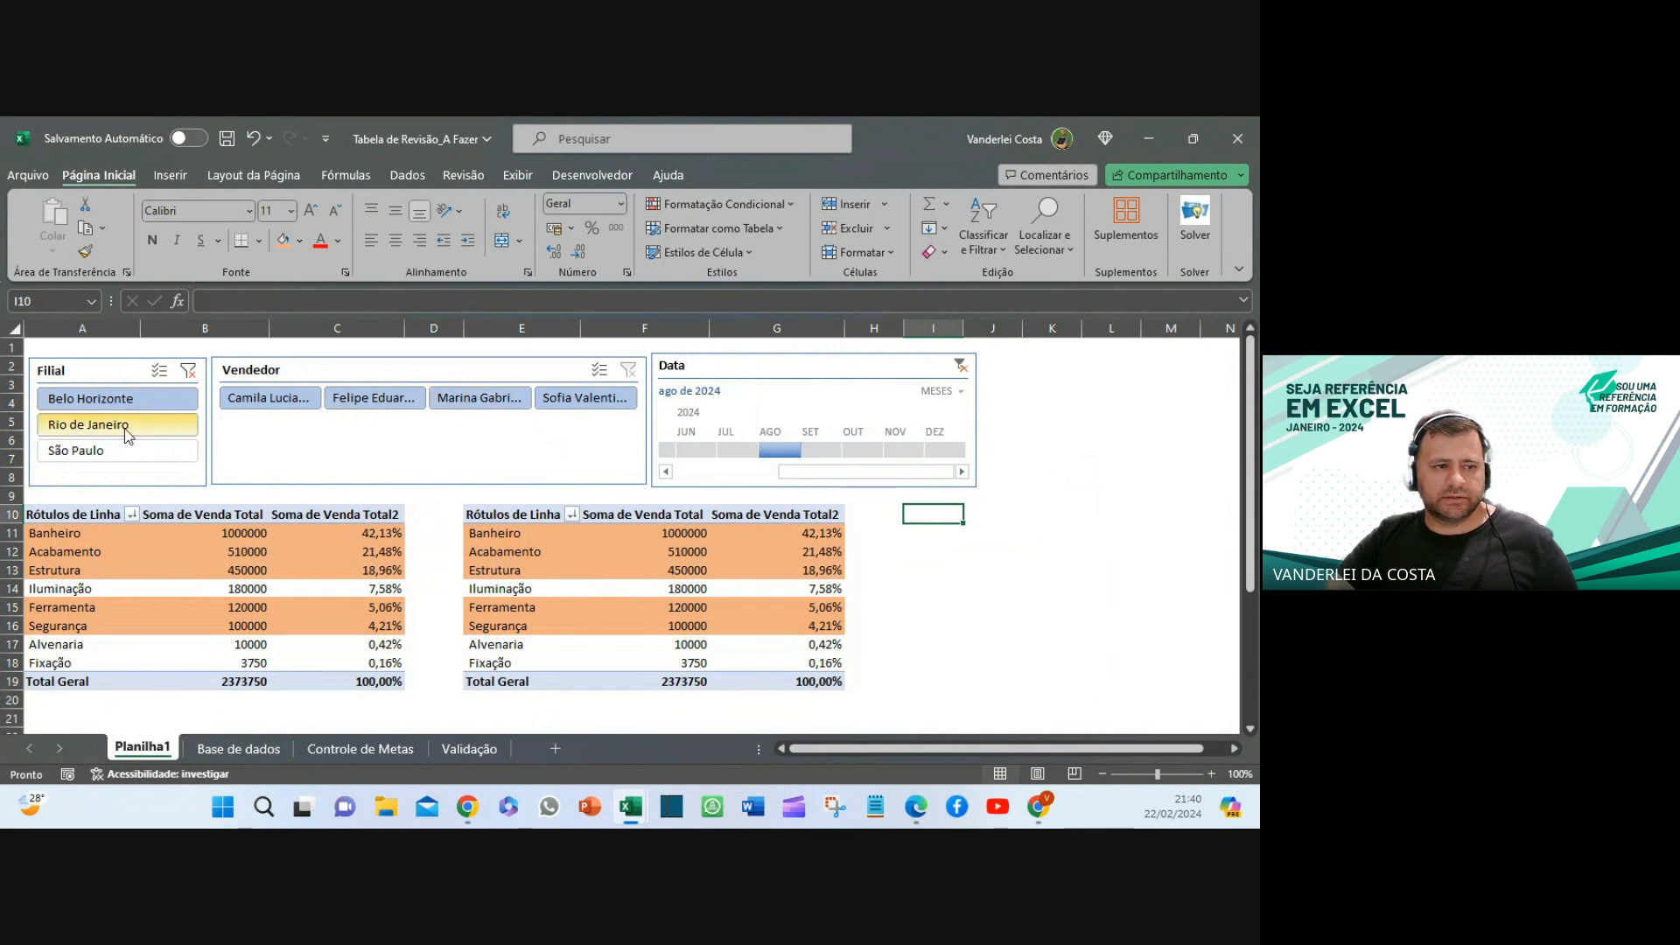
pyautogui.click(105, 424)
pyautogui.click(96, 450)
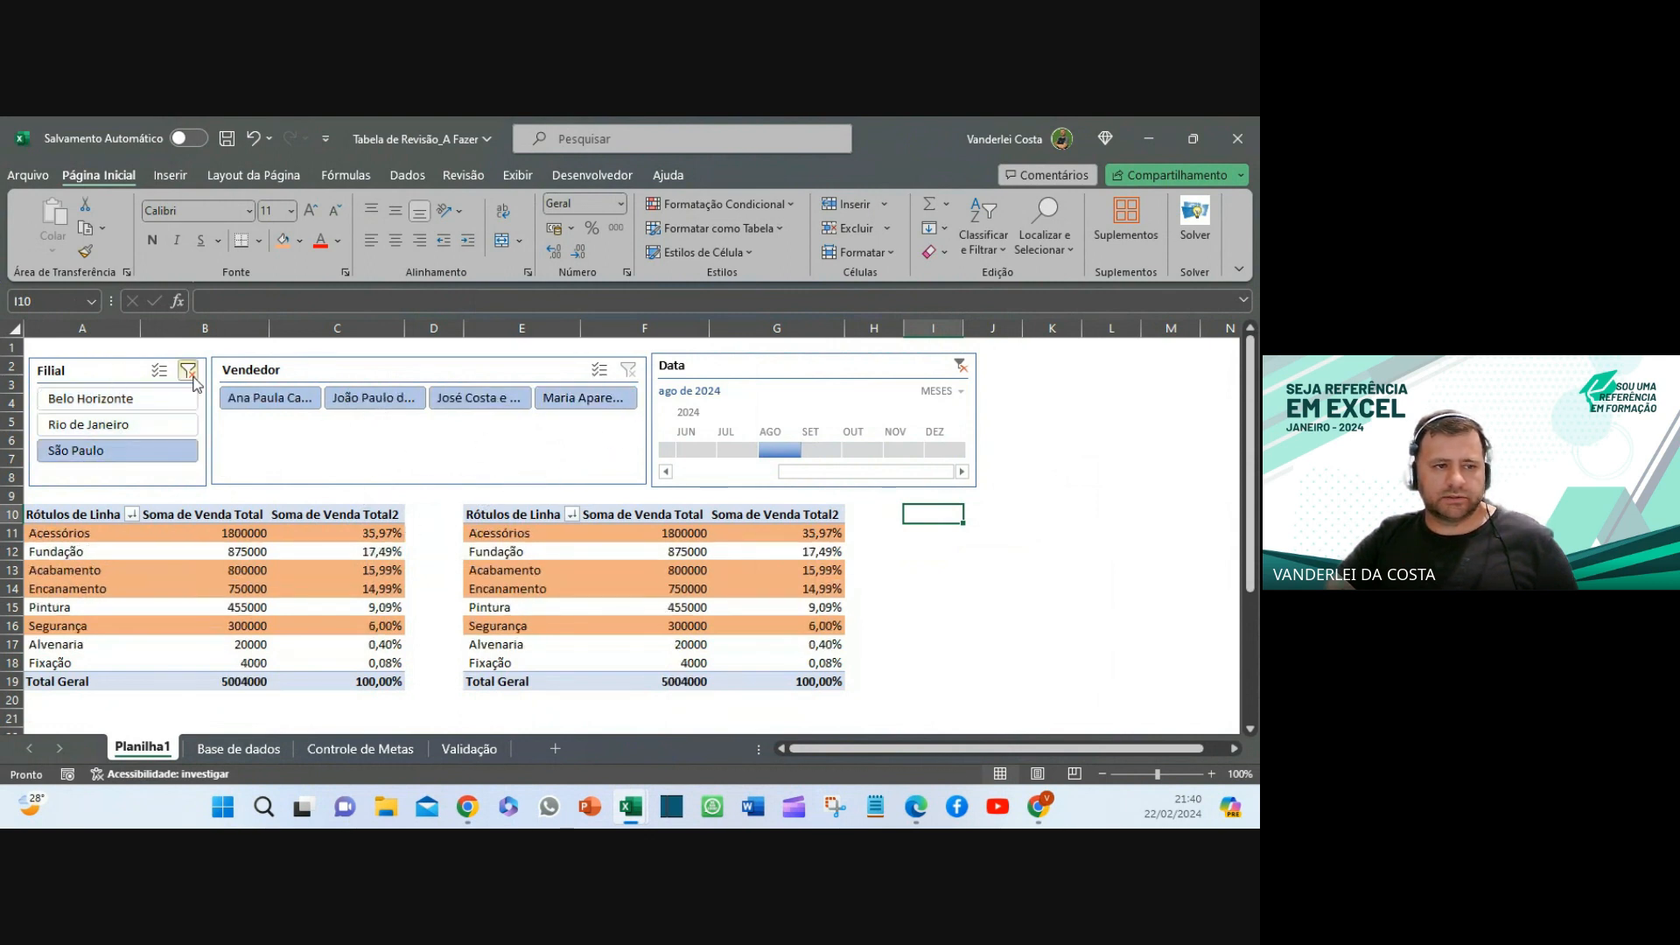
pyautogui.click(189, 372)
pyautogui.click(1206, 640)
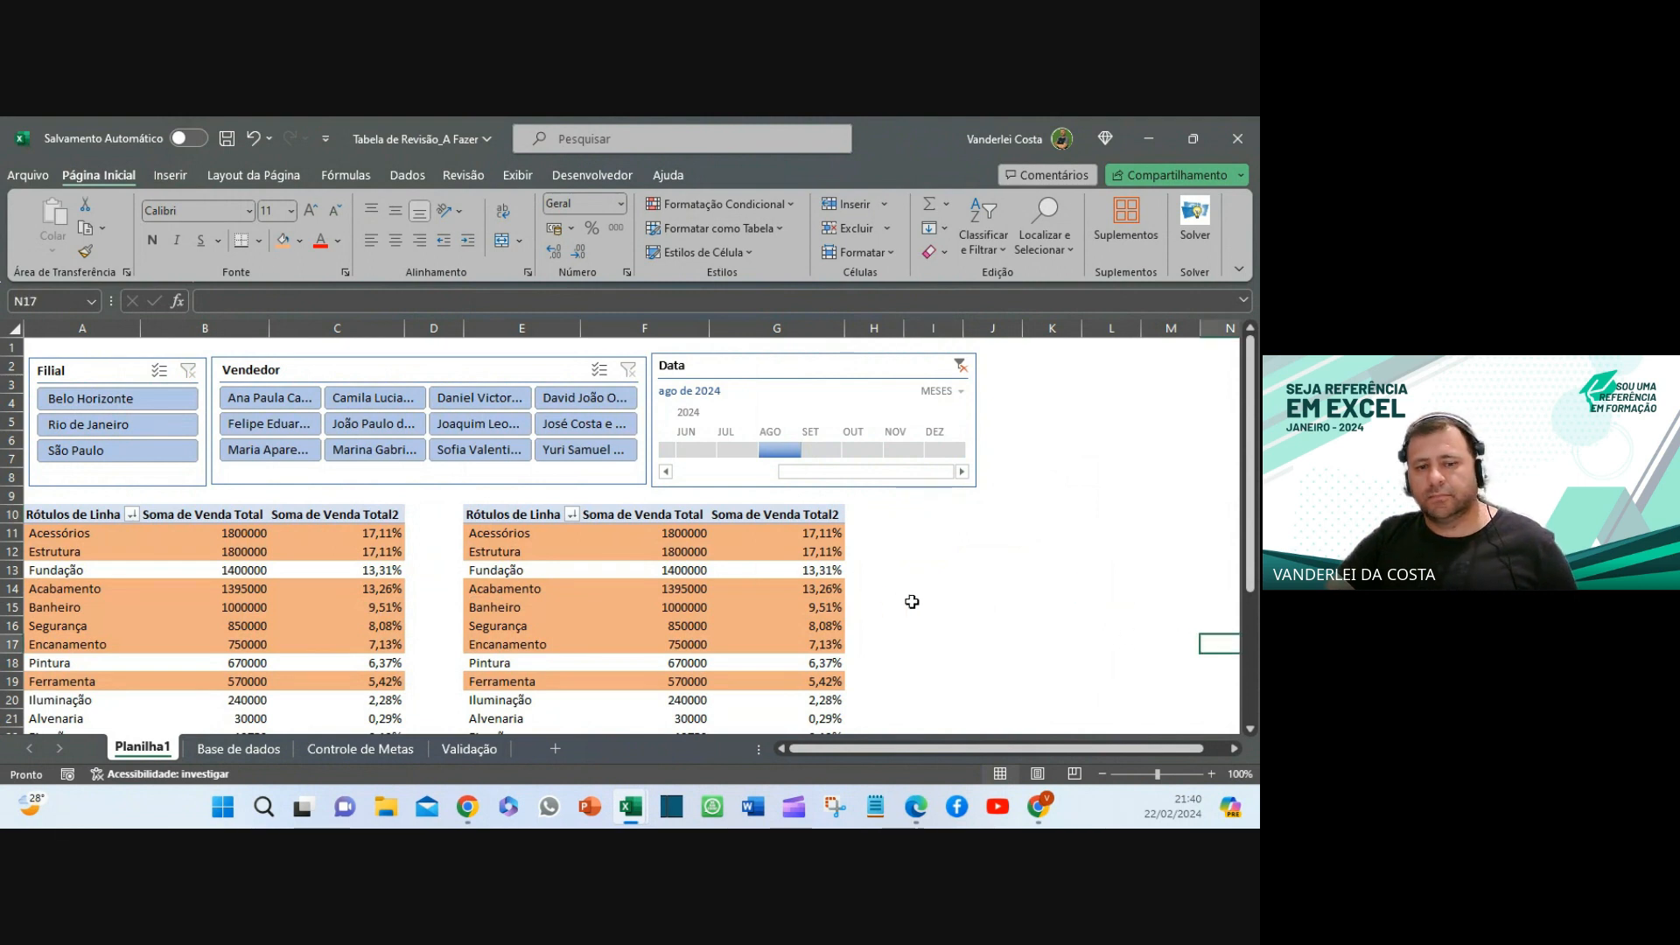
pyautogui.scroll(-3, 752, 567)
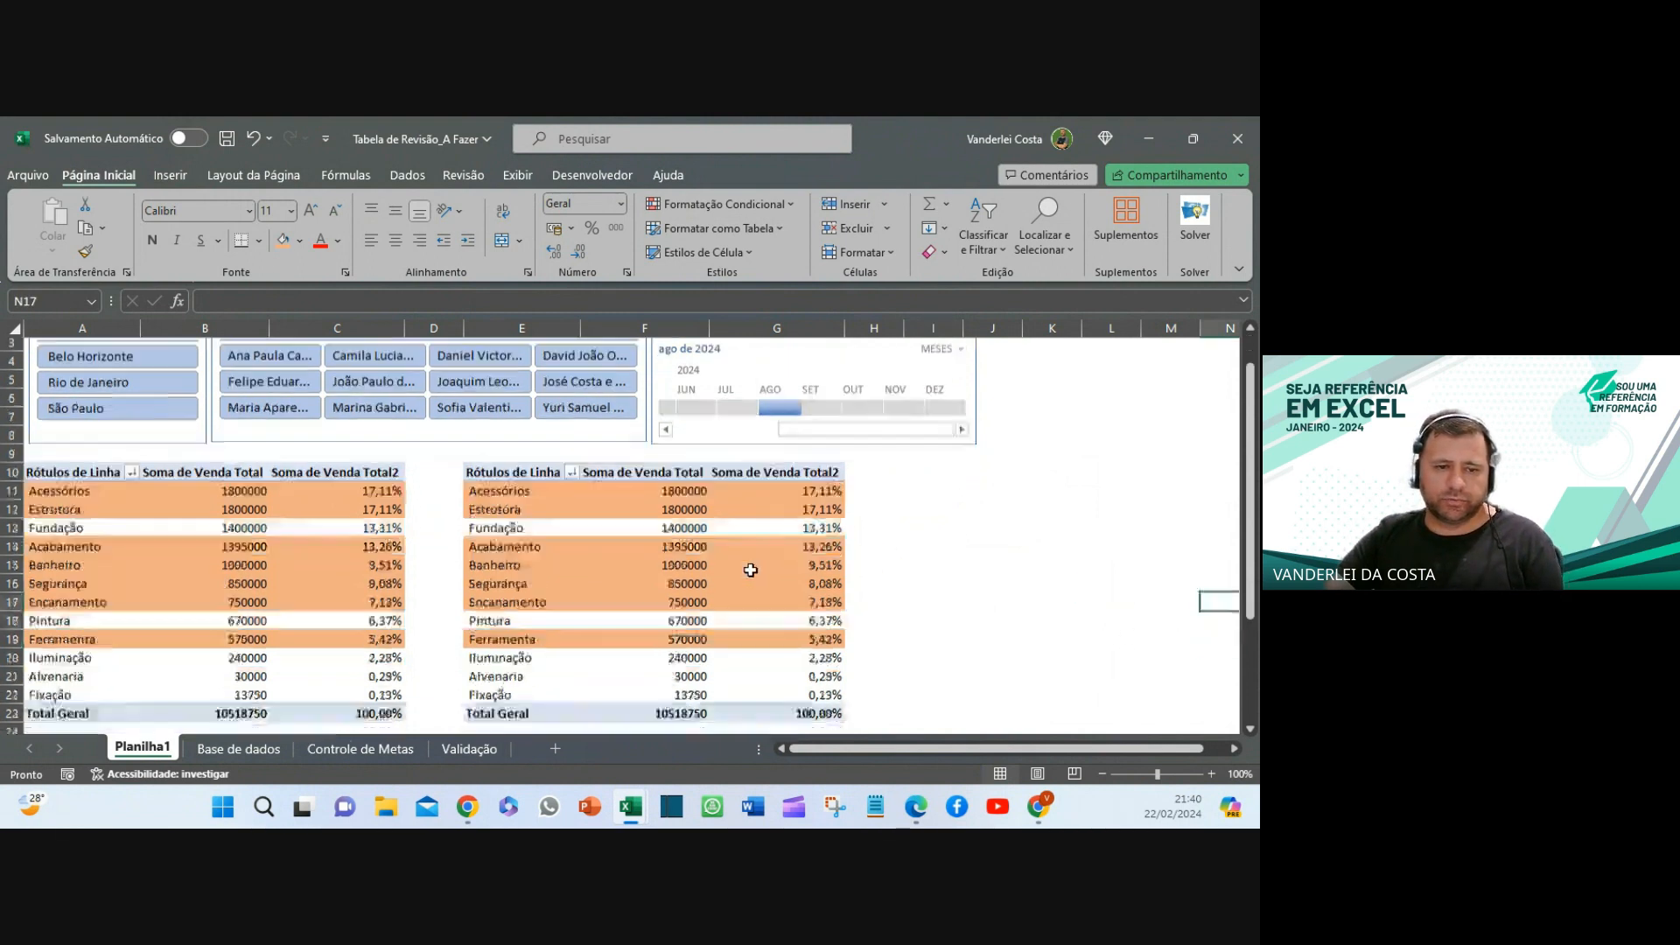
pyautogui.scroll(3, 750, 570)
pyautogui.scroll(-5, 751, 570)
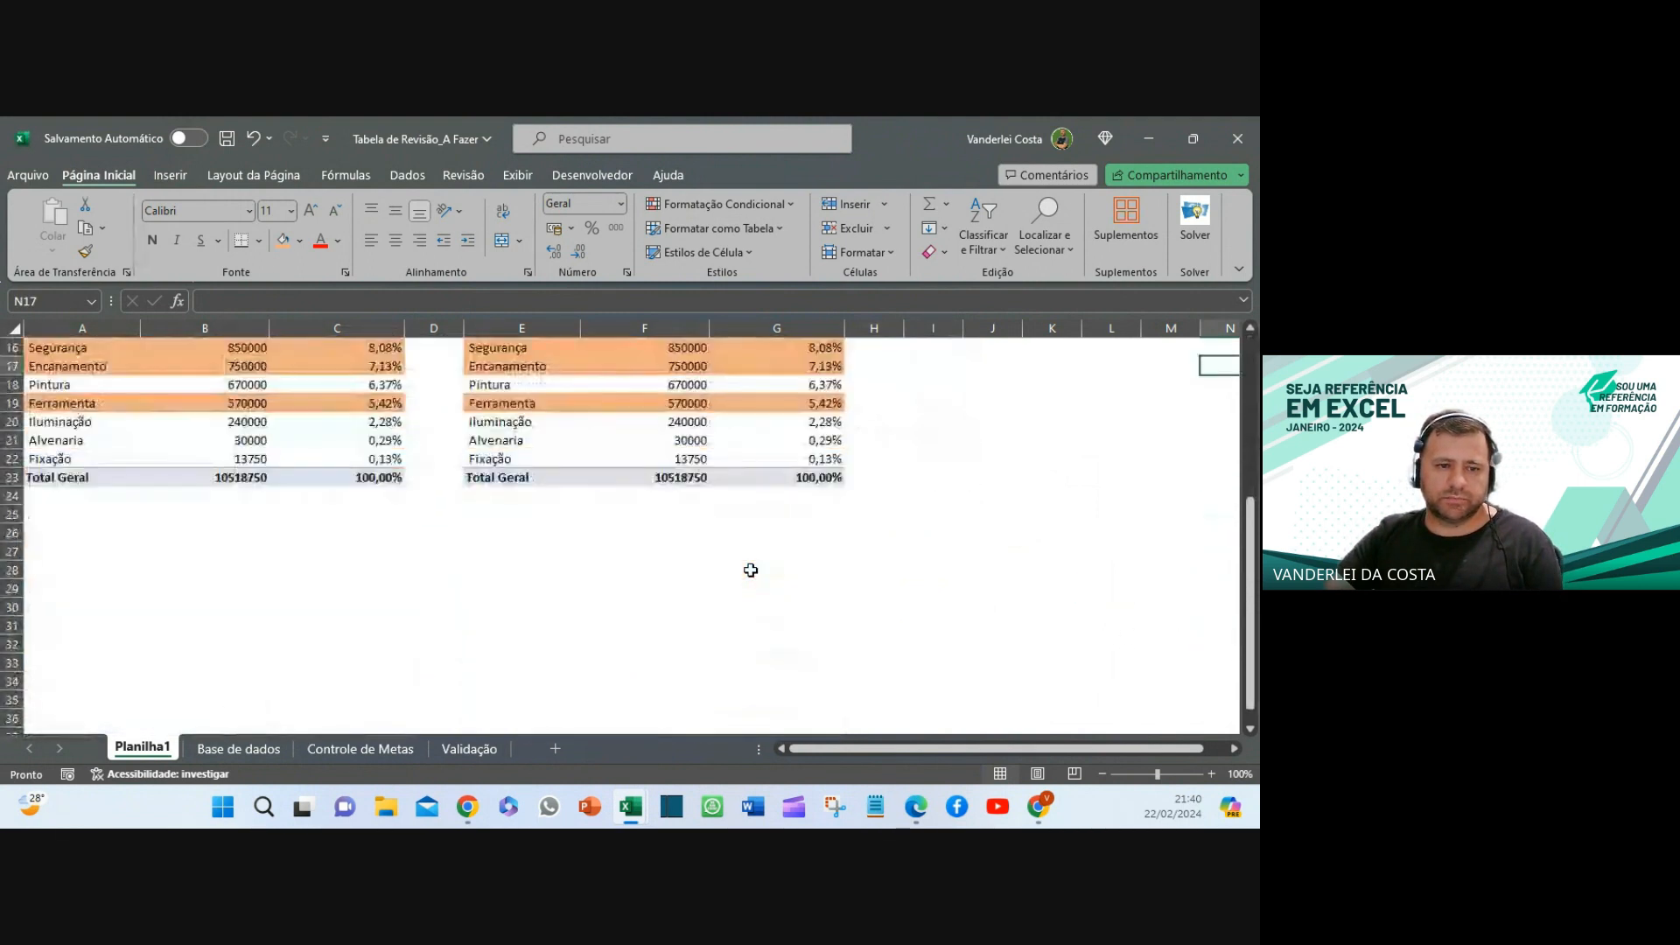
pyautogui.scroll(3, 751, 570)
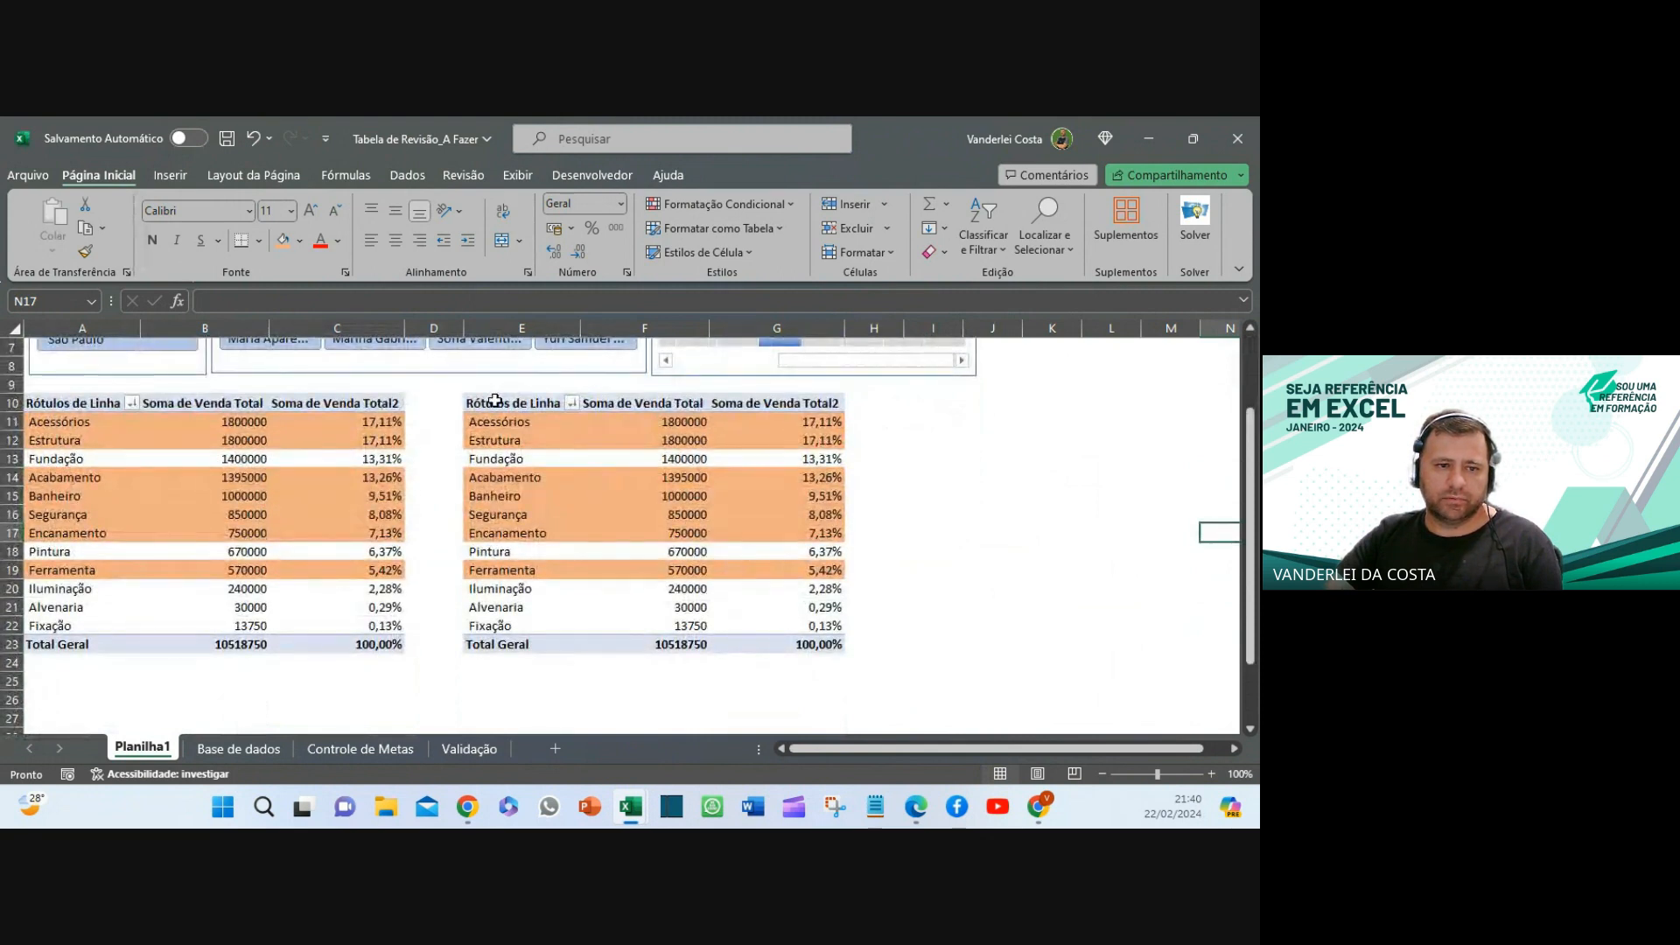
# - Copy the right pivot table E10:G23 and paste it at I10
pyautogui.moveTo(494, 400); pyautogui.dragTo(794, 646)
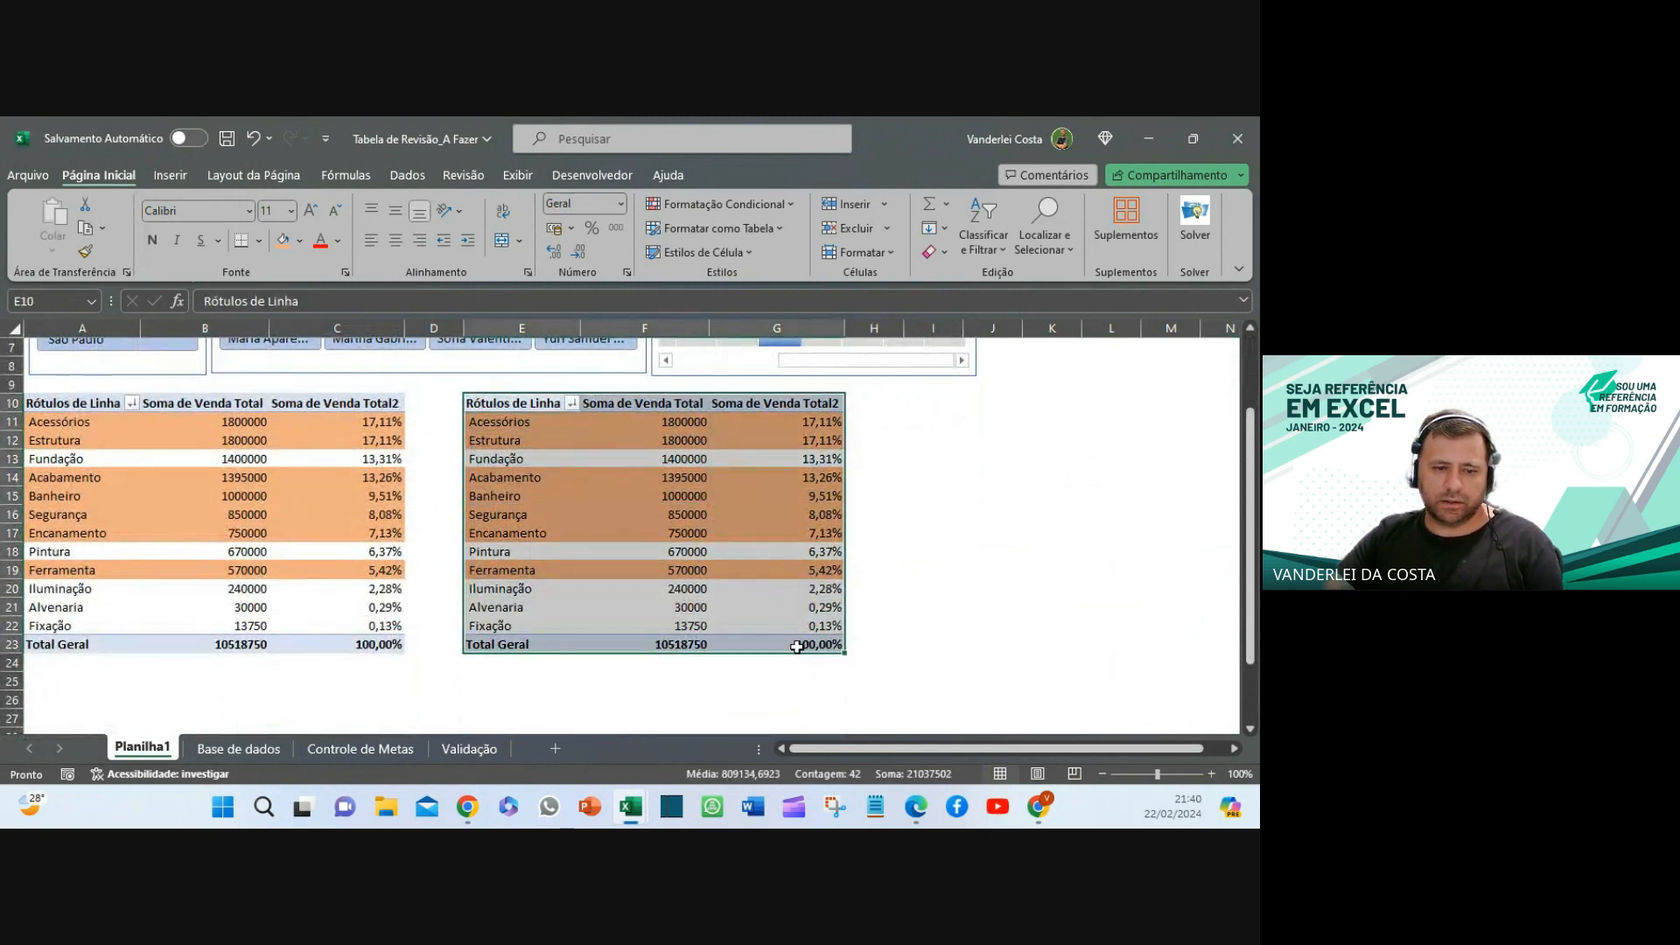
pyautogui.hotkey('ctrl', 'c')
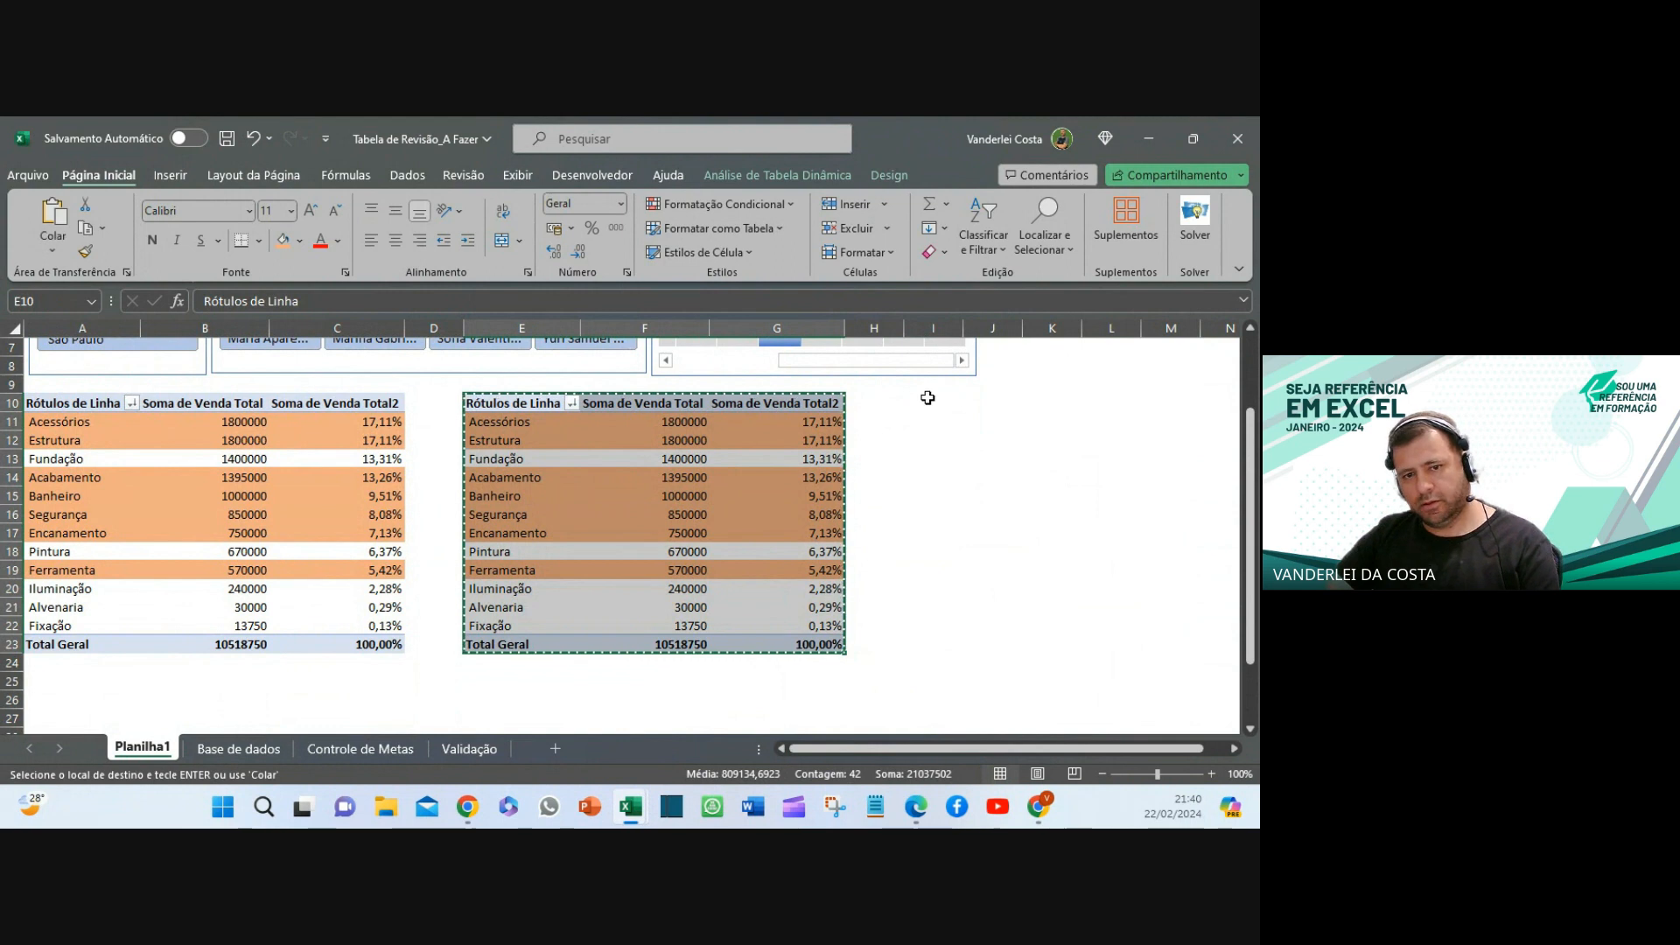
pyautogui.click(927, 398)
pyautogui.hotkey('ctrl', 'v')
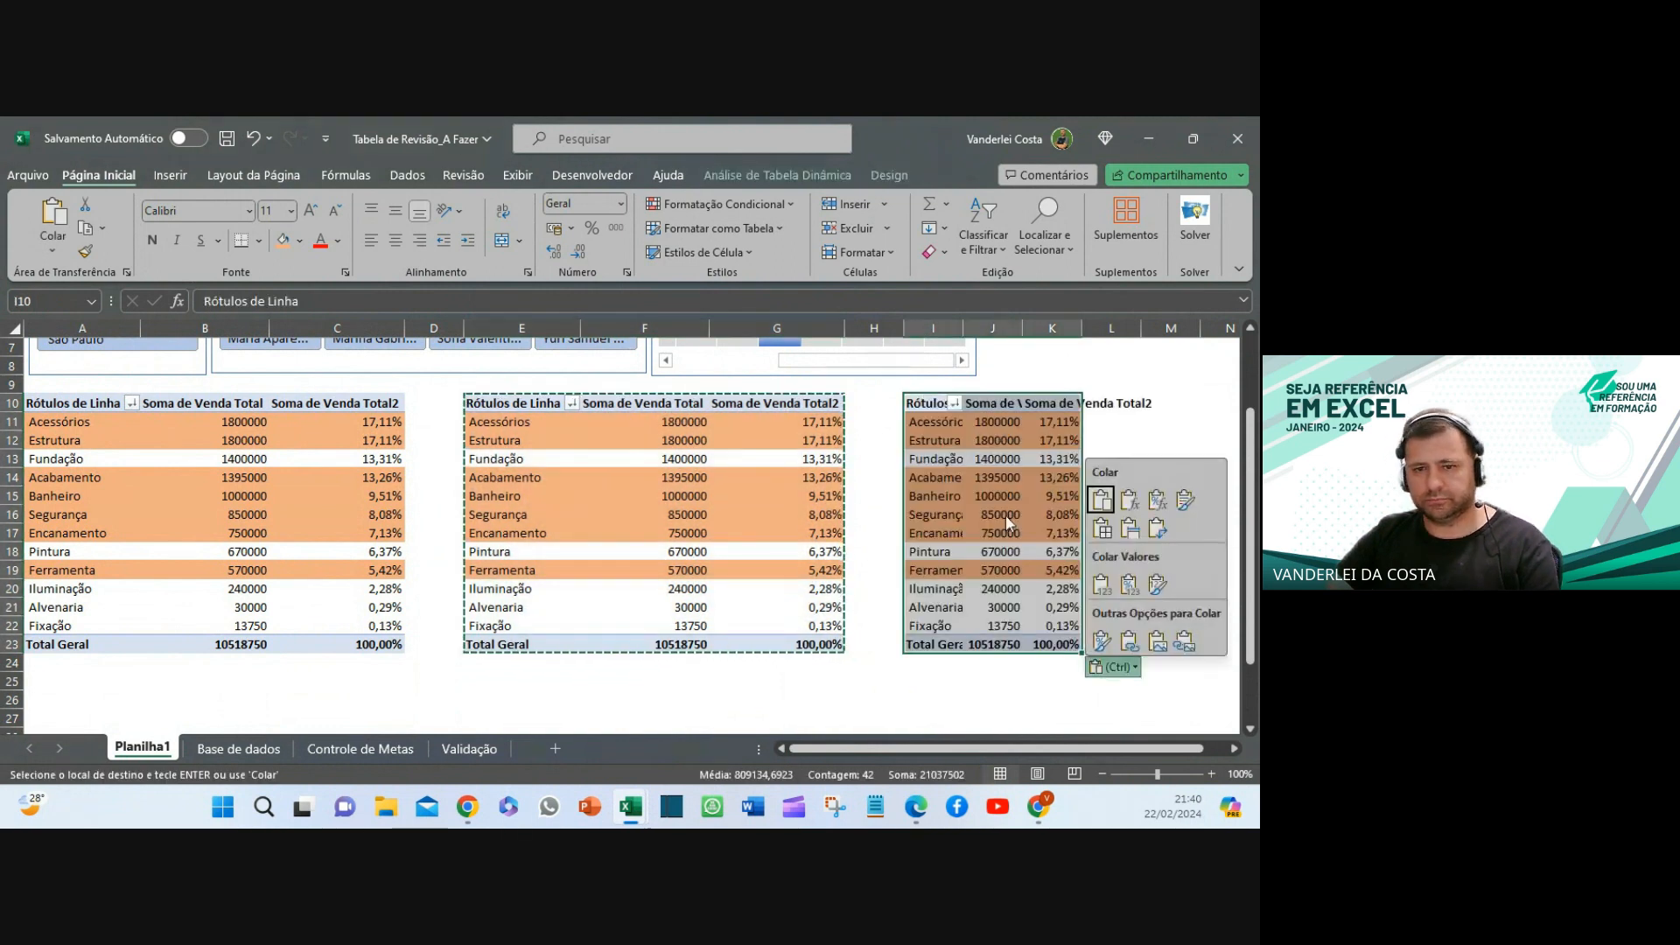
pyautogui.click(943, 327)
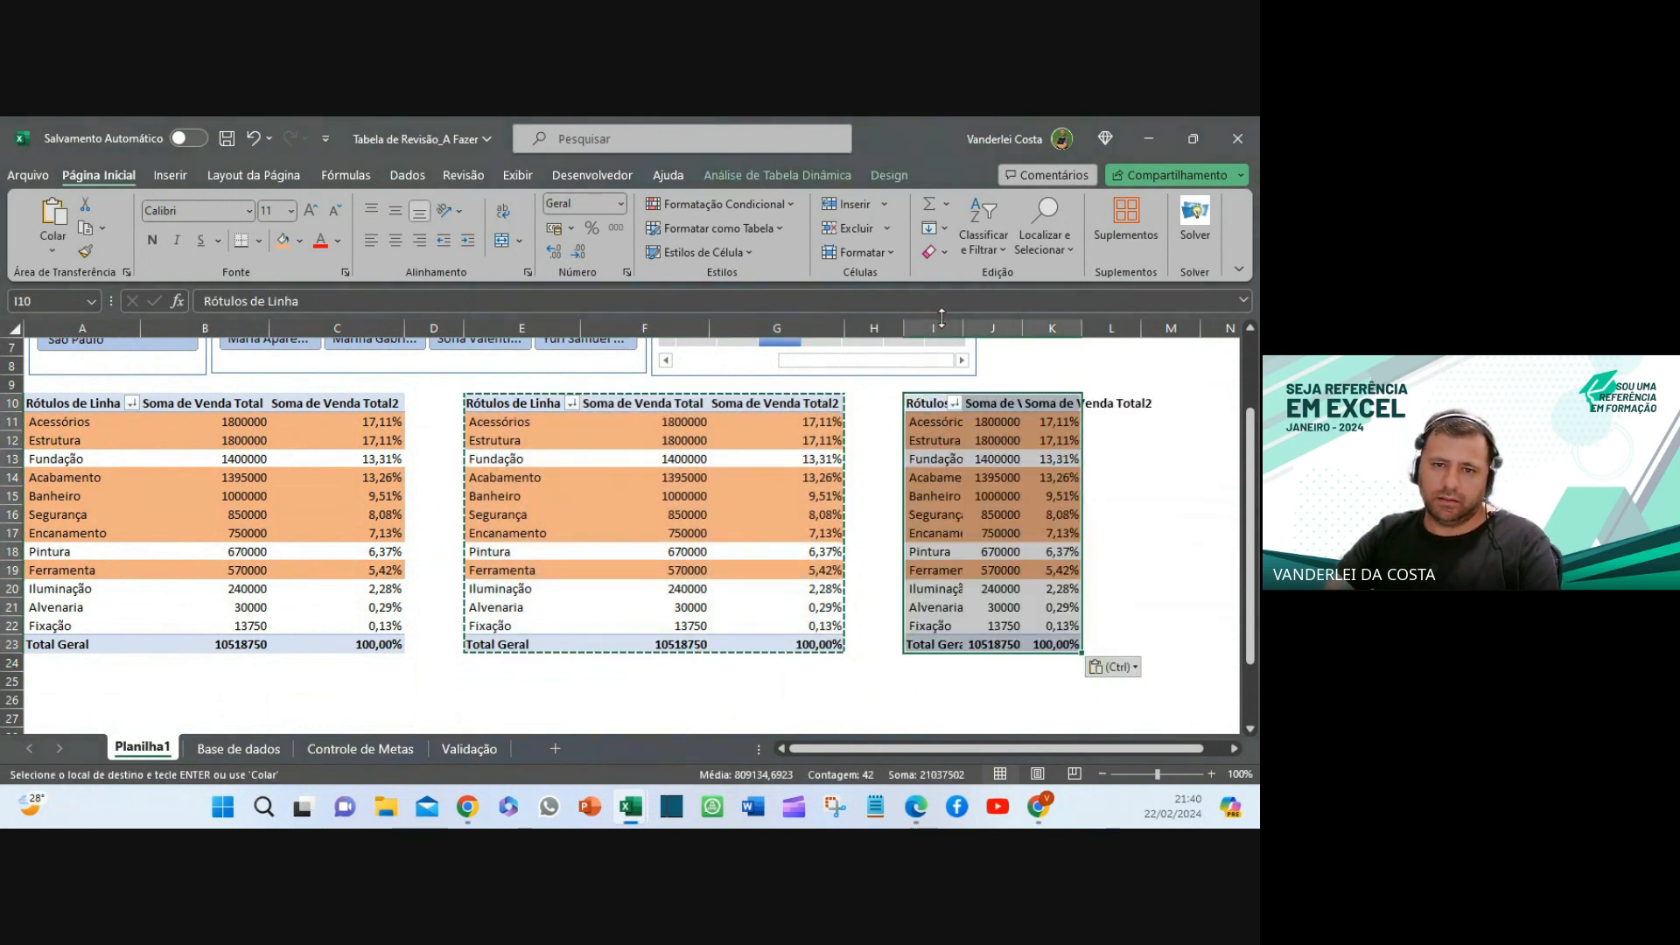
# - AutoFit columns I through K to the new pivot's labels and numbers
pyautogui.moveTo(943, 326)
pyautogui.mouseDown()
pyautogui.moveTo(1054, 342)
pyautogui.moveTo(966, 330)
pyautogui.mouseUp()
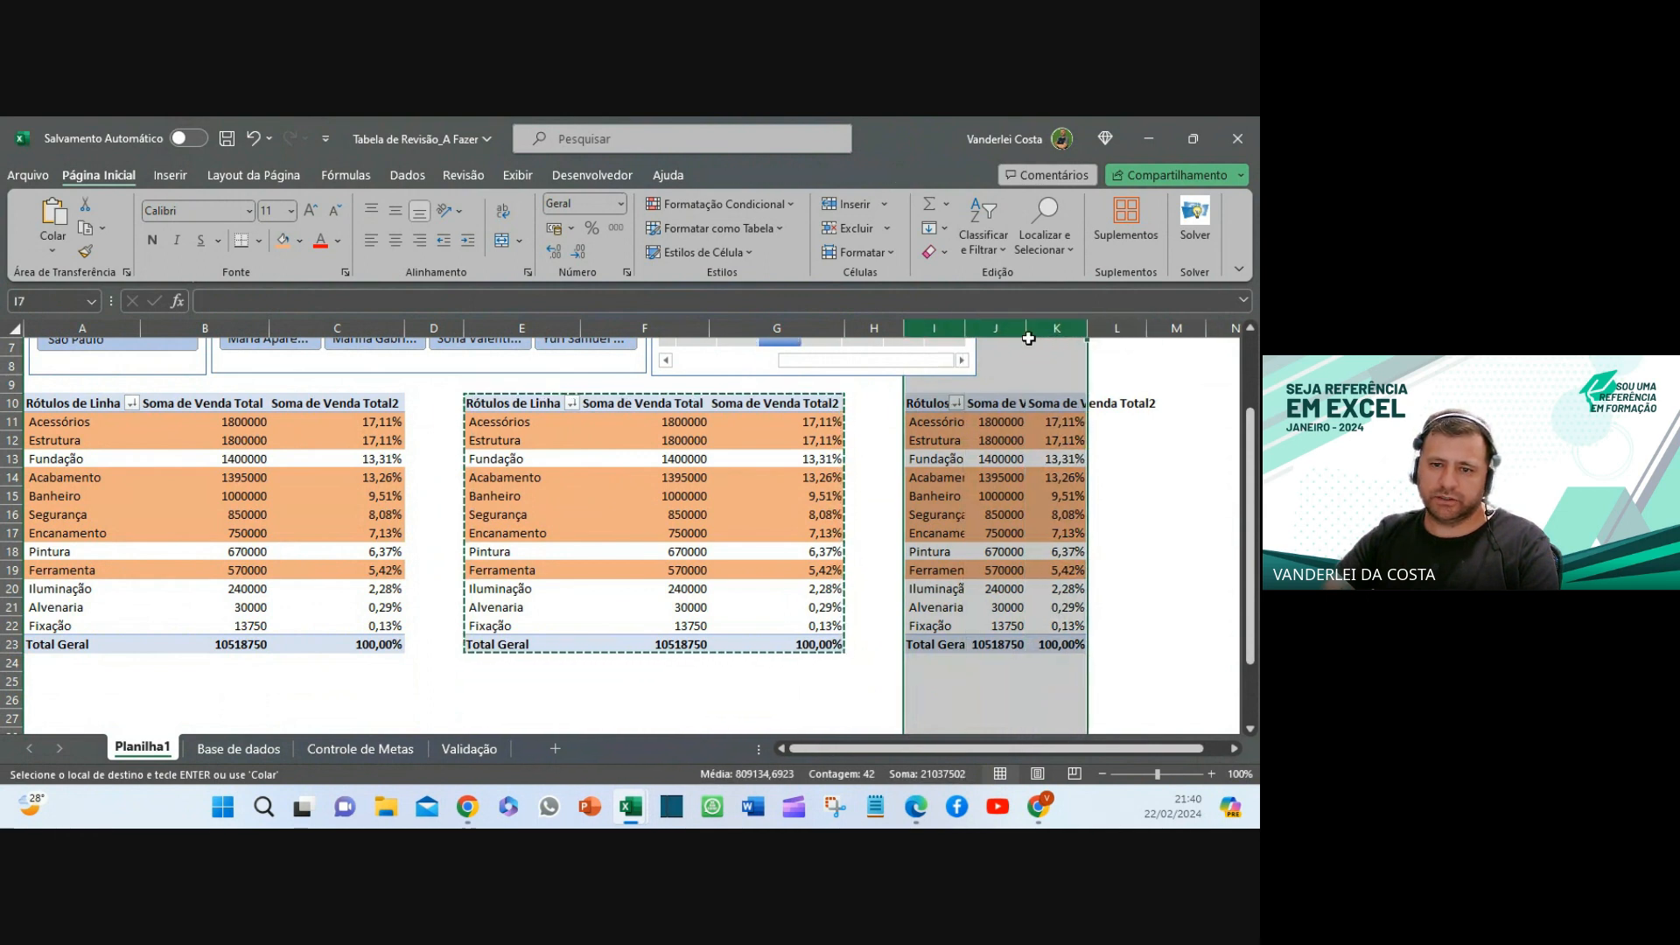
pyautogui.doubleClick(965, 328)
pyautogui.click(1094, 699)
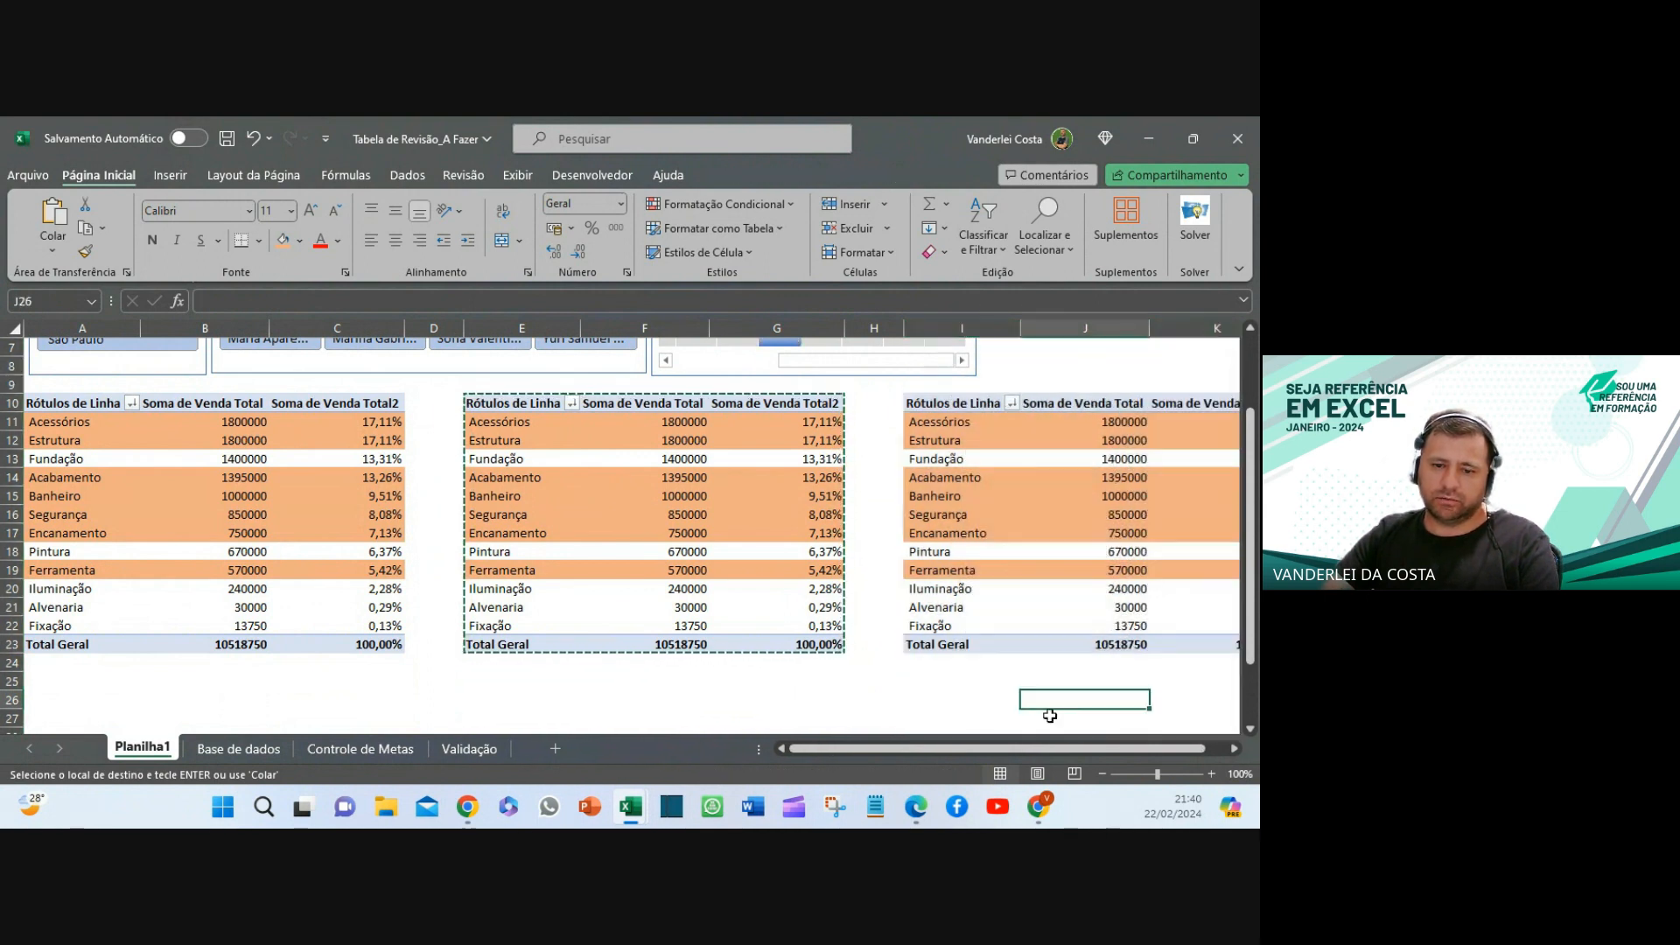
pyautogui.moveTo(1073, 748); pyautogui.dragTo(1095, 746)
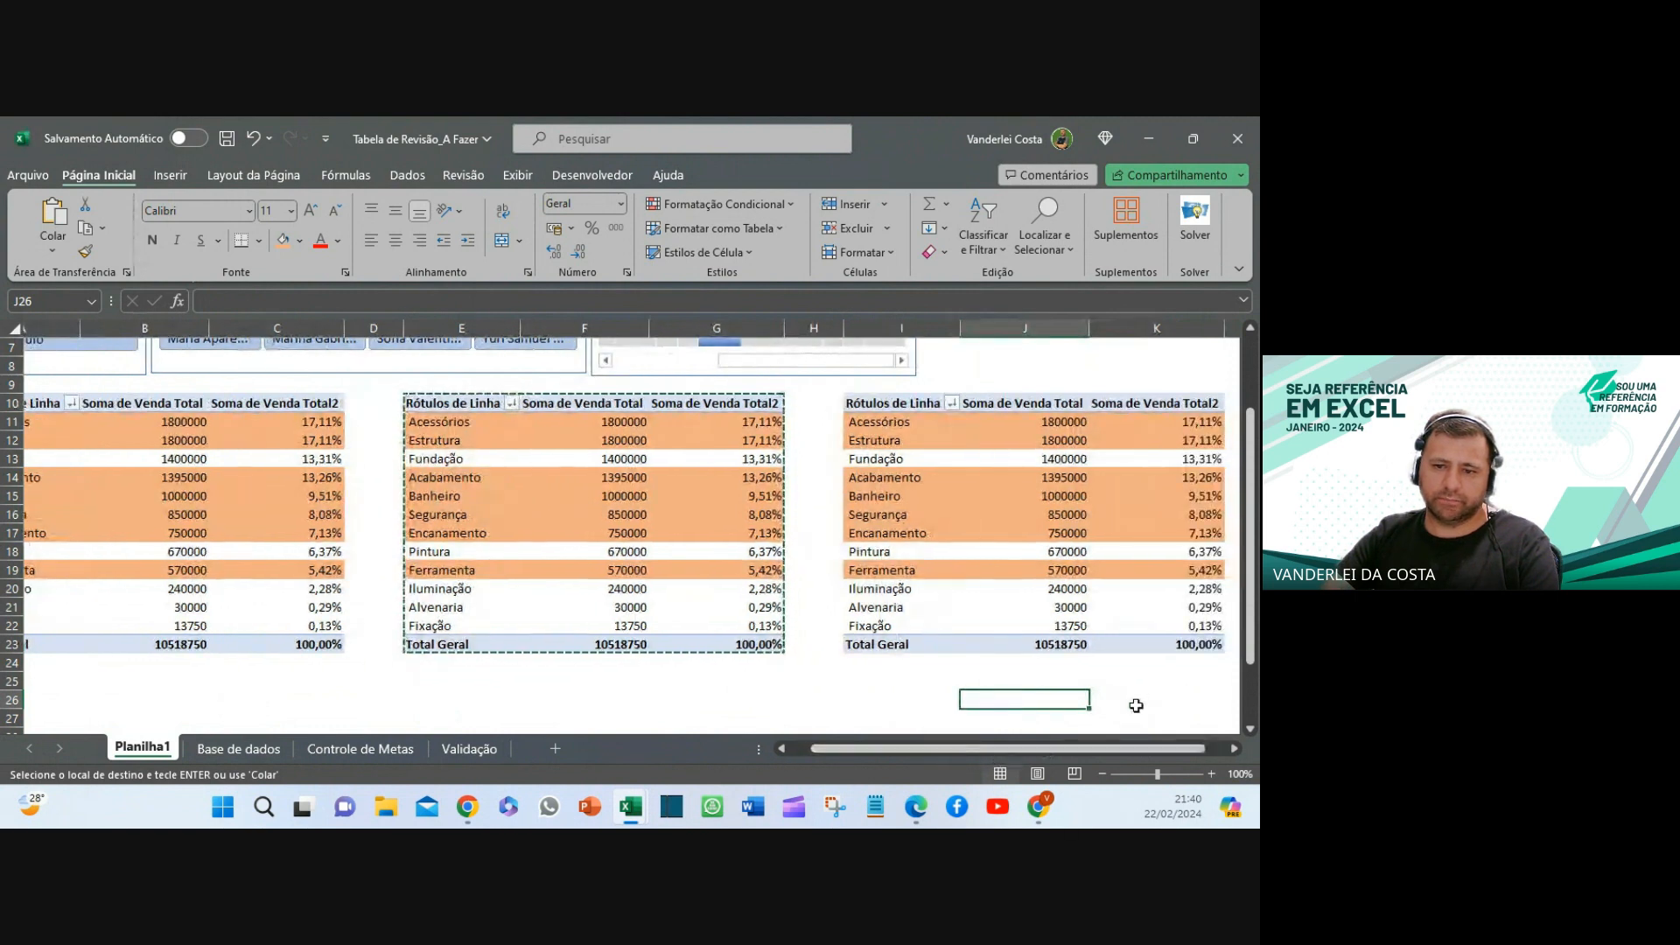
pyautogui.click(1143, 696)
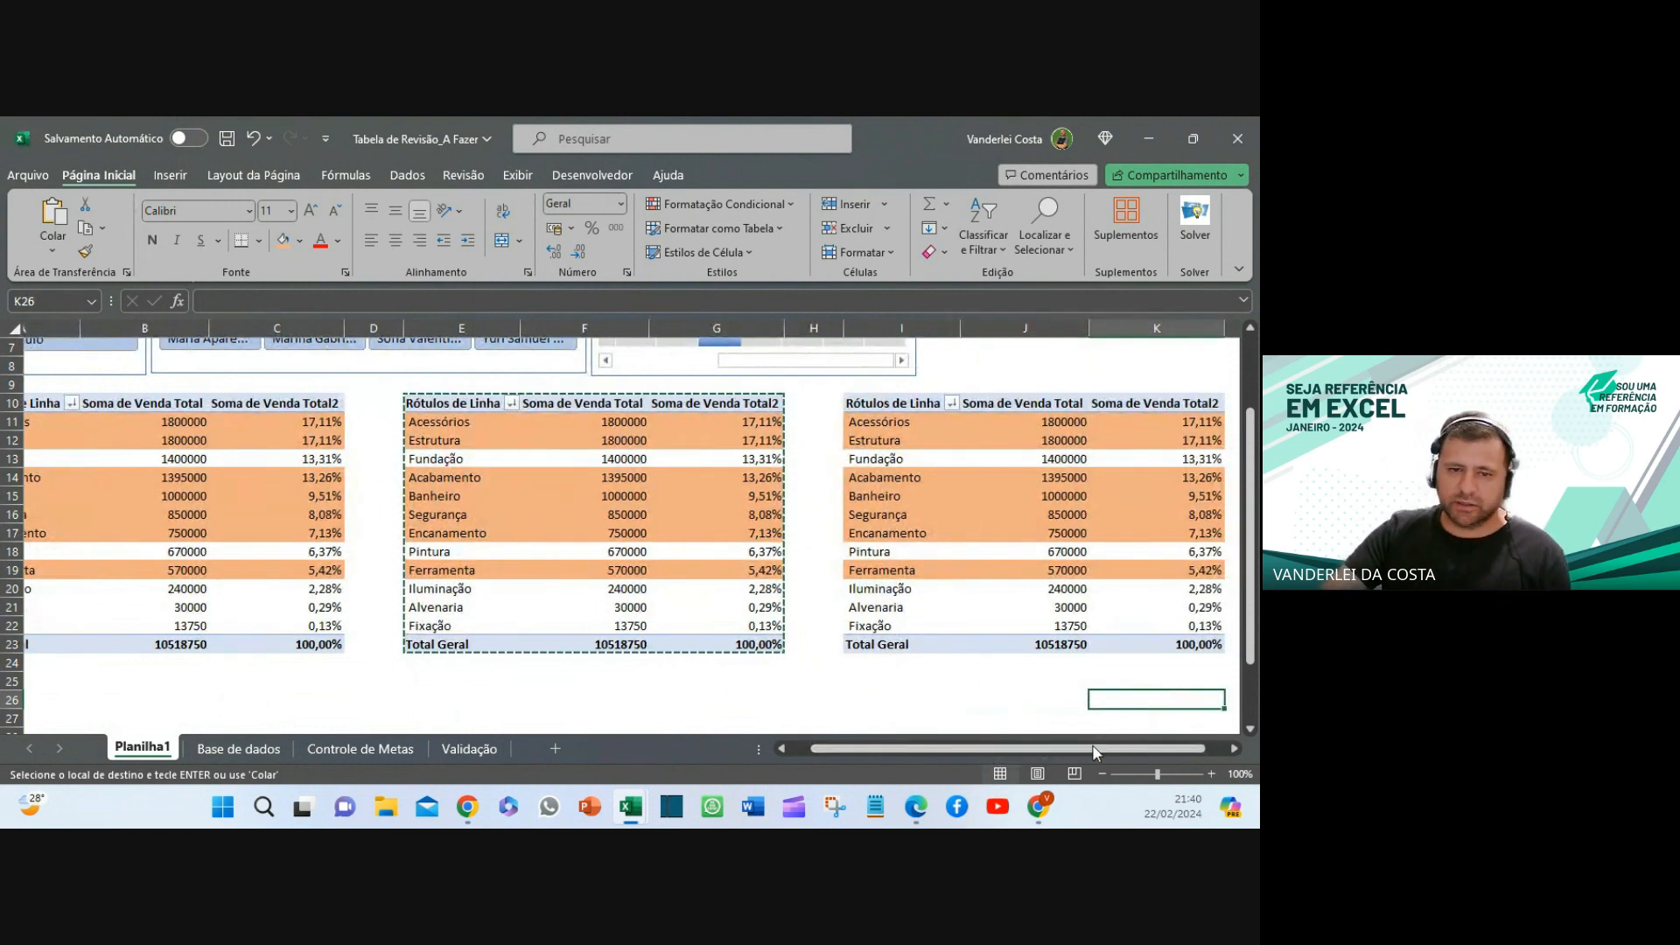
pyautogui.click(928, 477)
# - Show the new pivot's field list, check the Base de dados sheet, and move the pane aside
pyautogui.rightClick(930, 481)
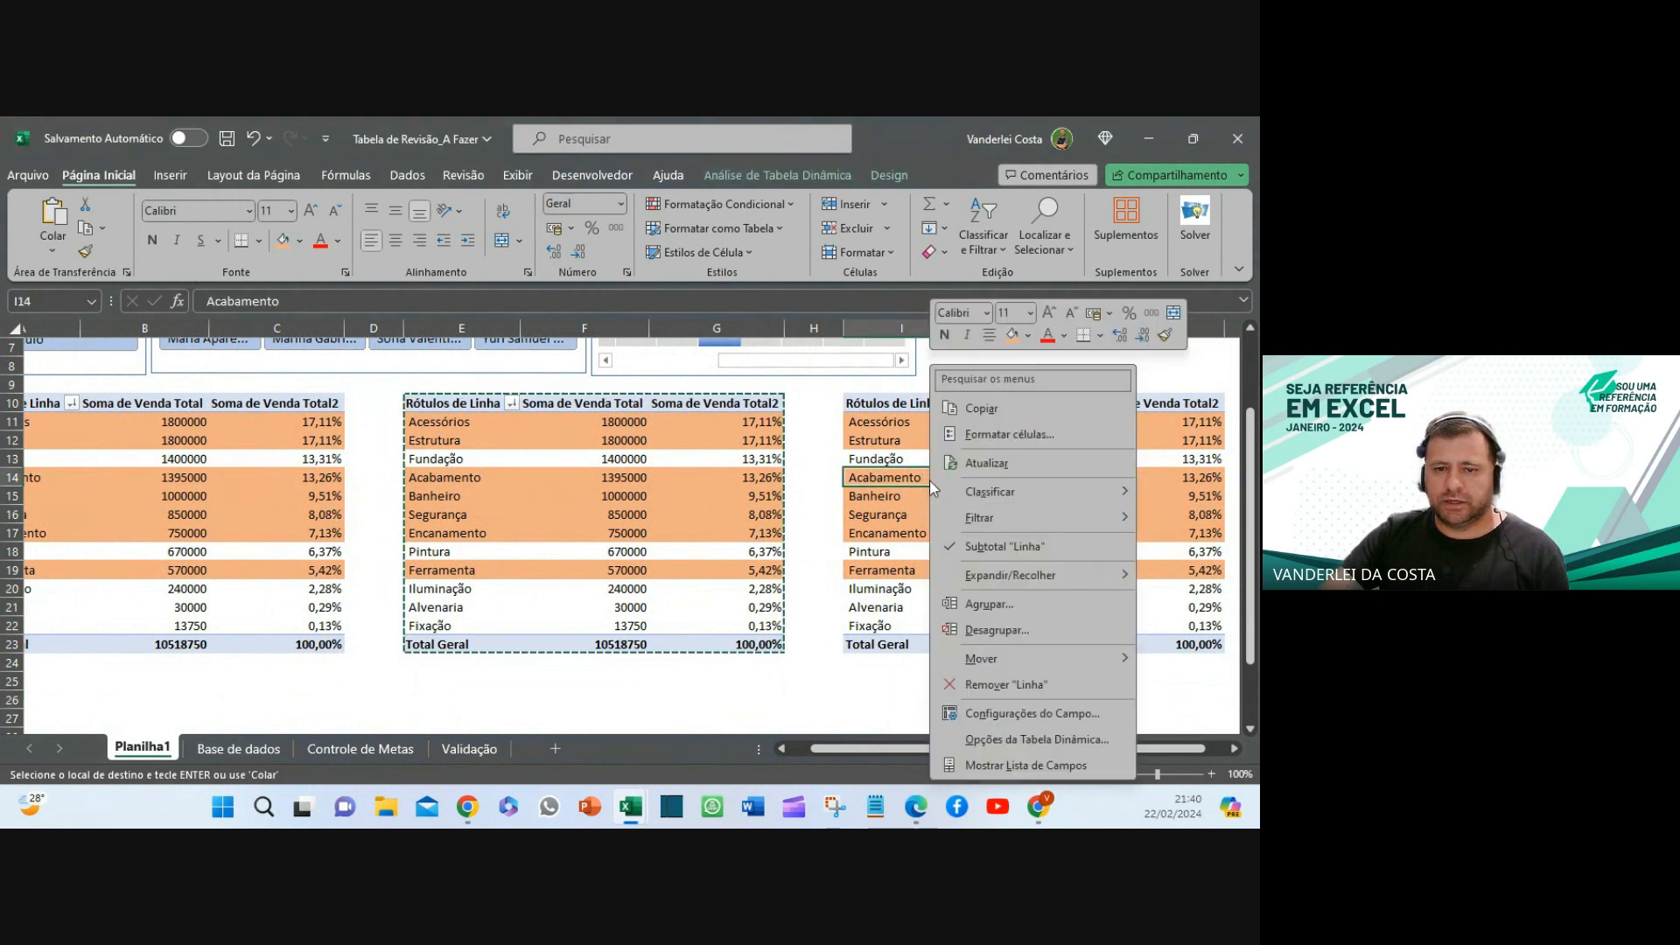
pyautogui.click(1004, 765)
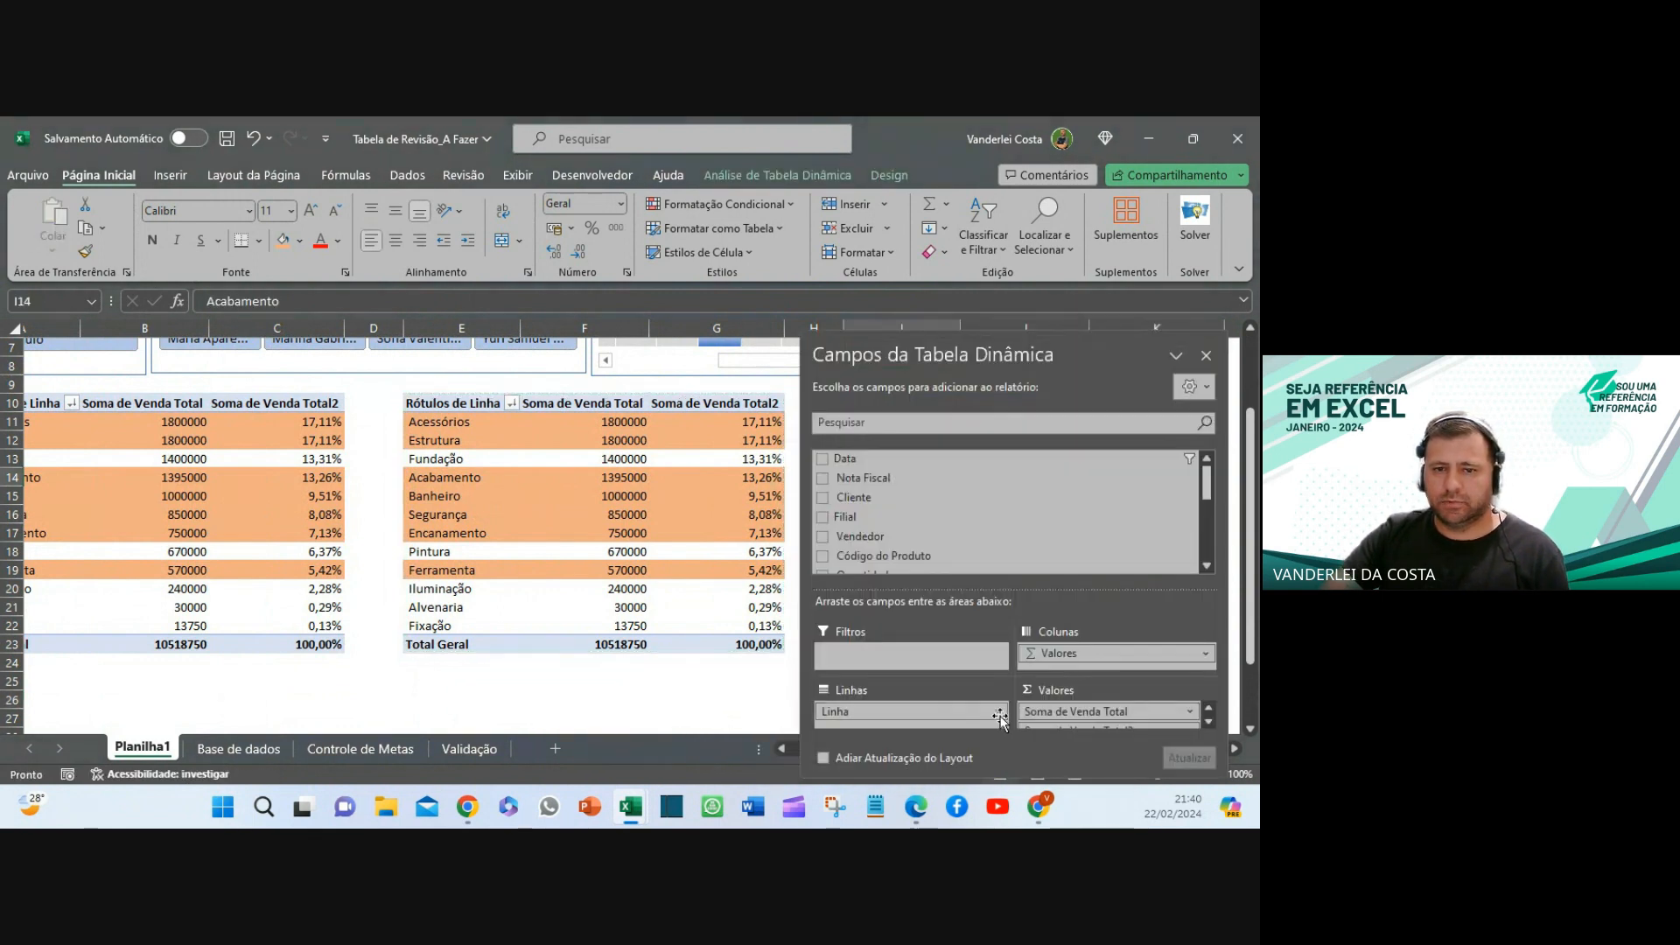
pyautogui.click(263, 754)
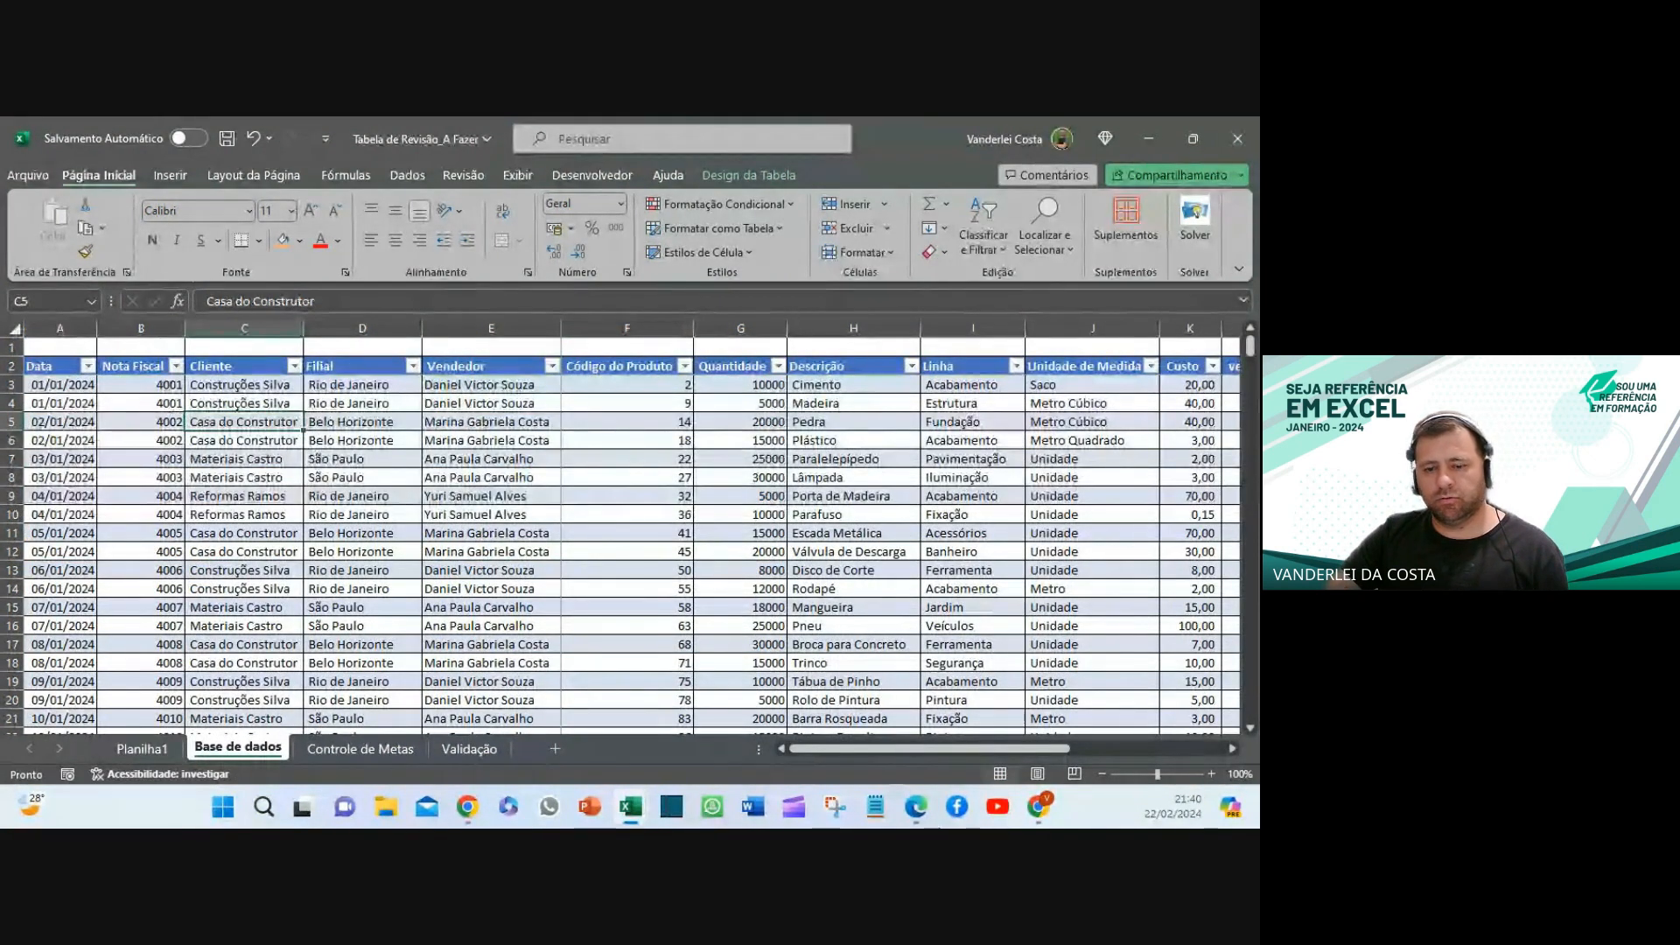
pyautogui.moveTo(958, 748); pyautogui.dragTo(1218, 757)
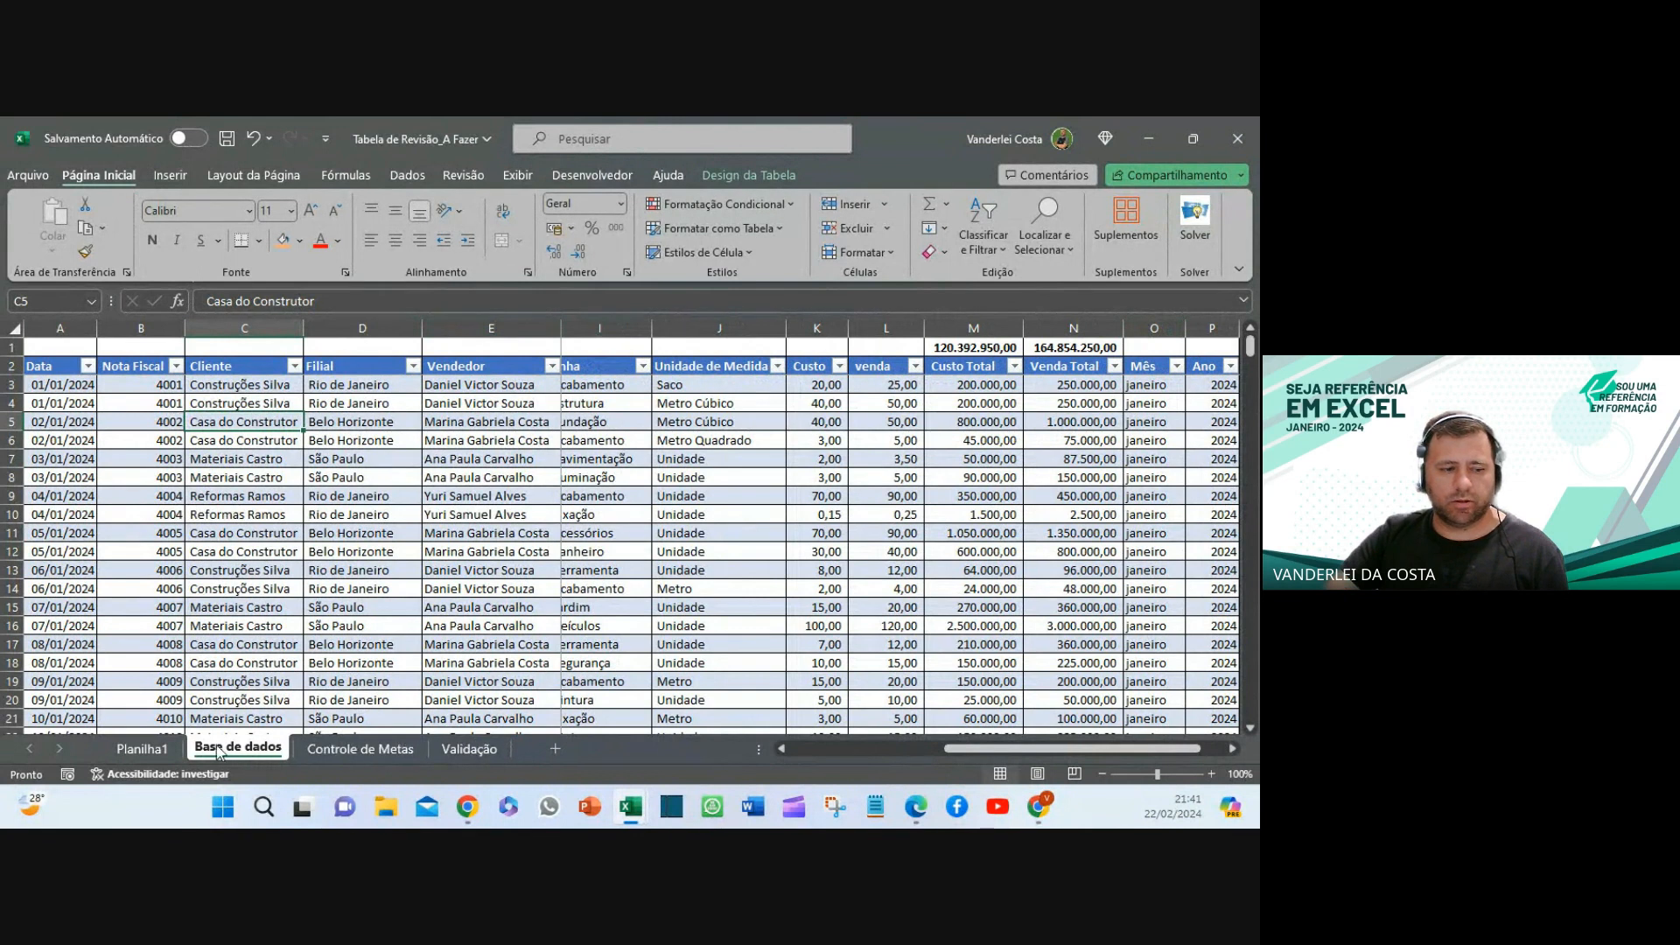
pyautogui.click(141, 749)
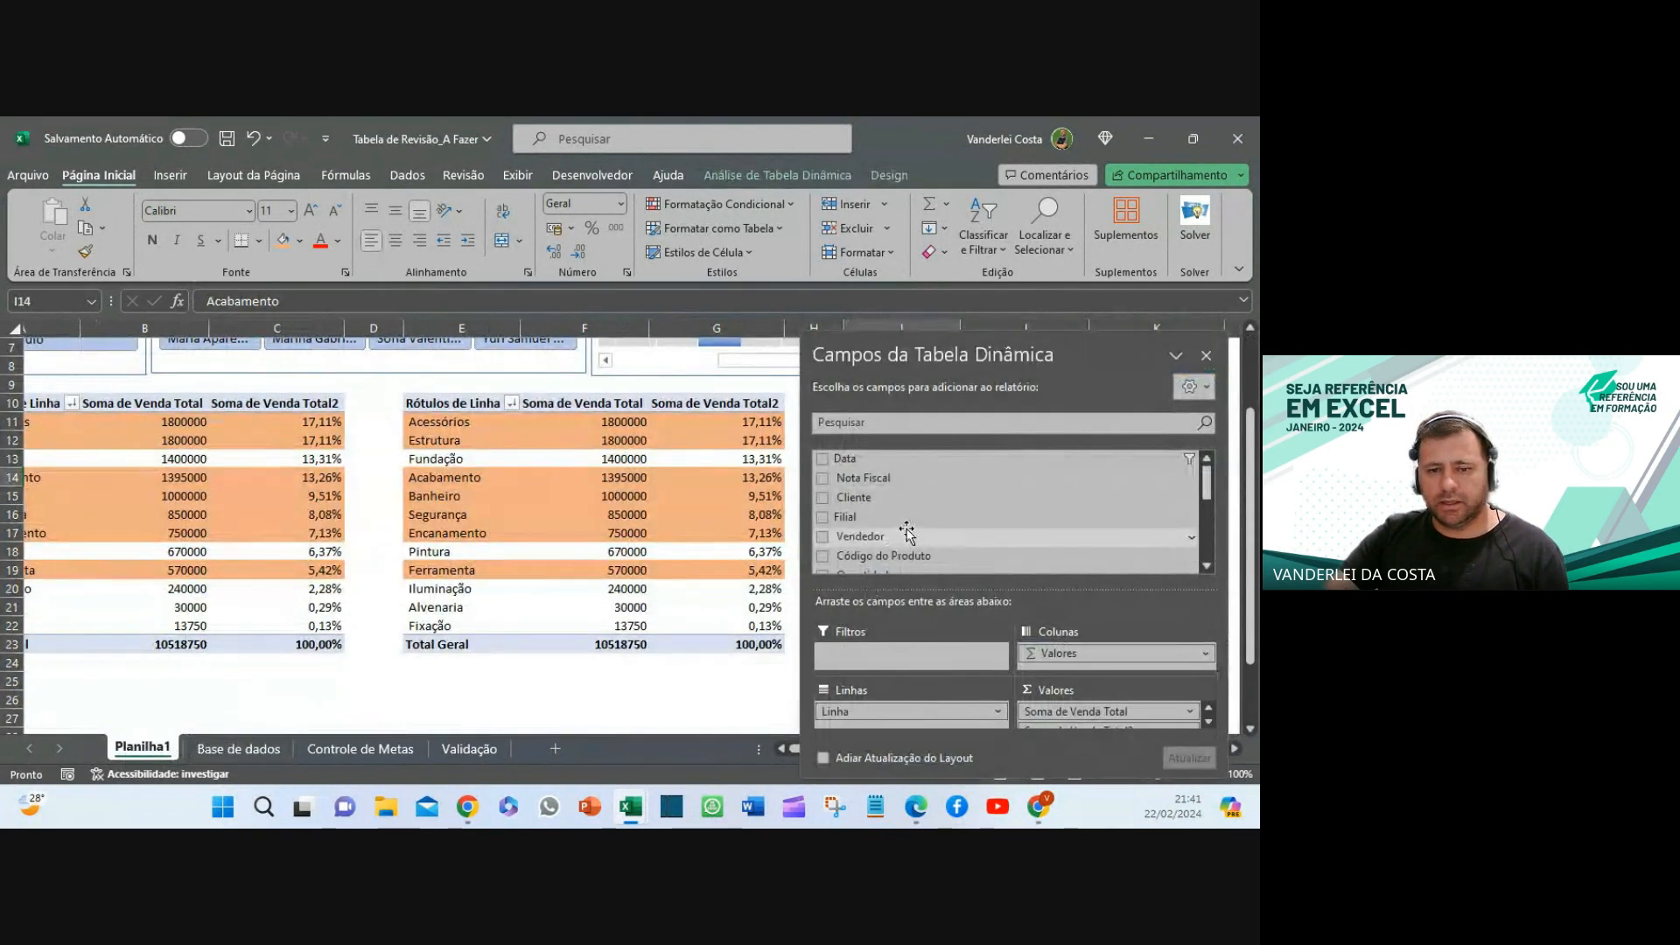
pyautogui.scroll(-5, 910, 529)
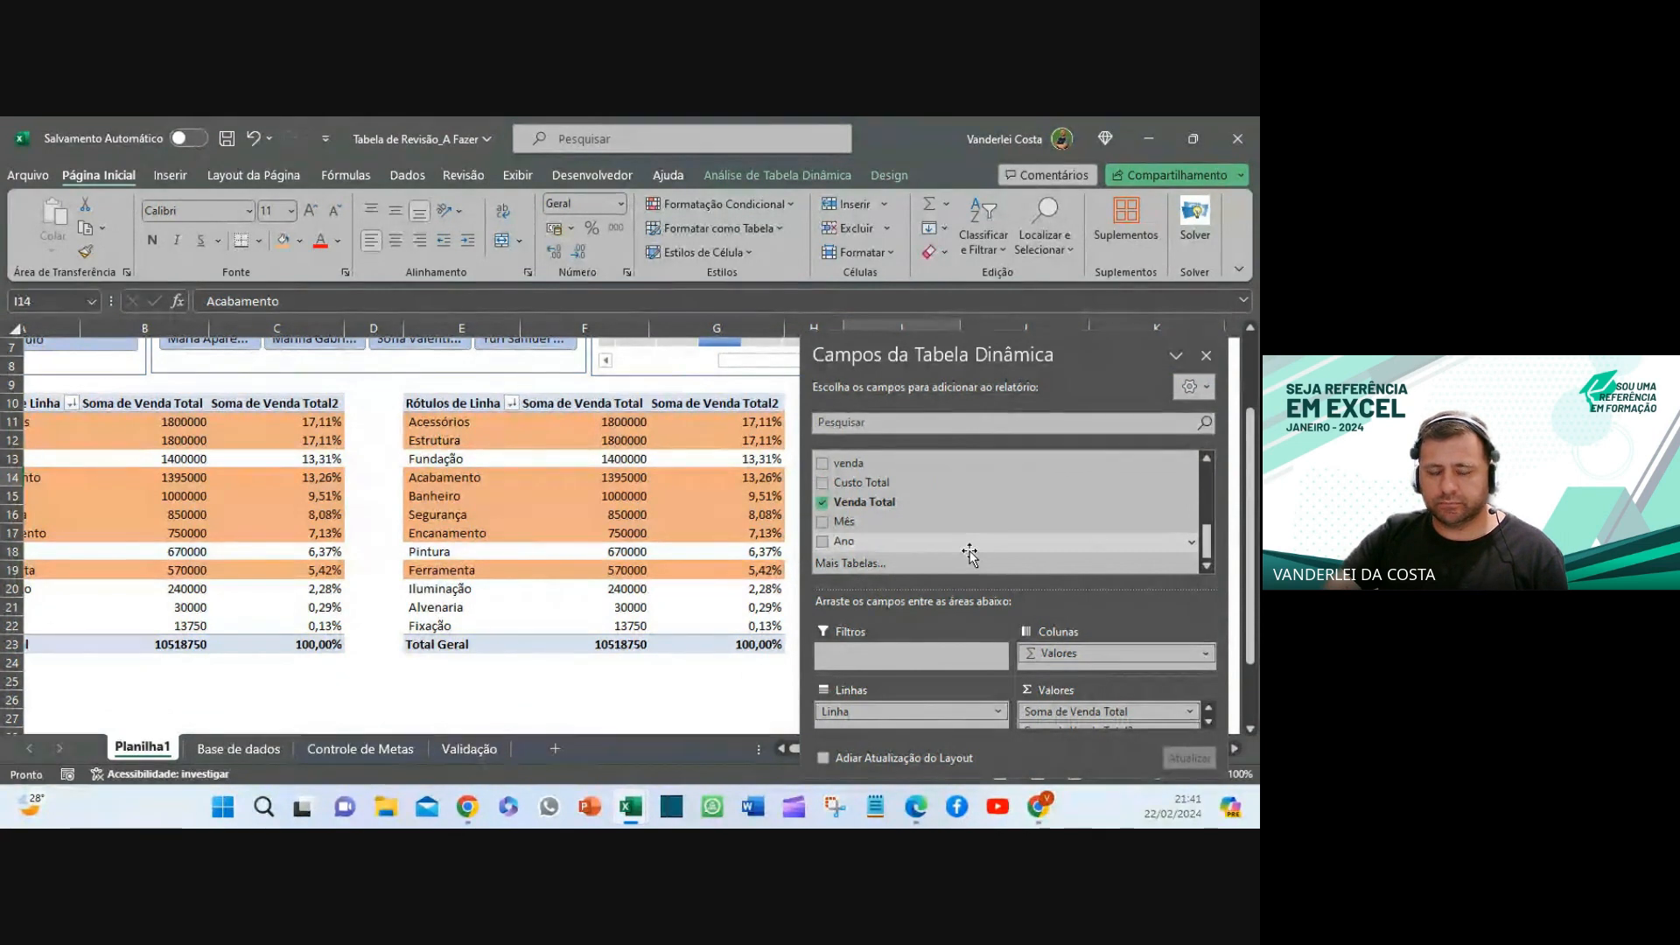
pyautogui.click(260, 752)
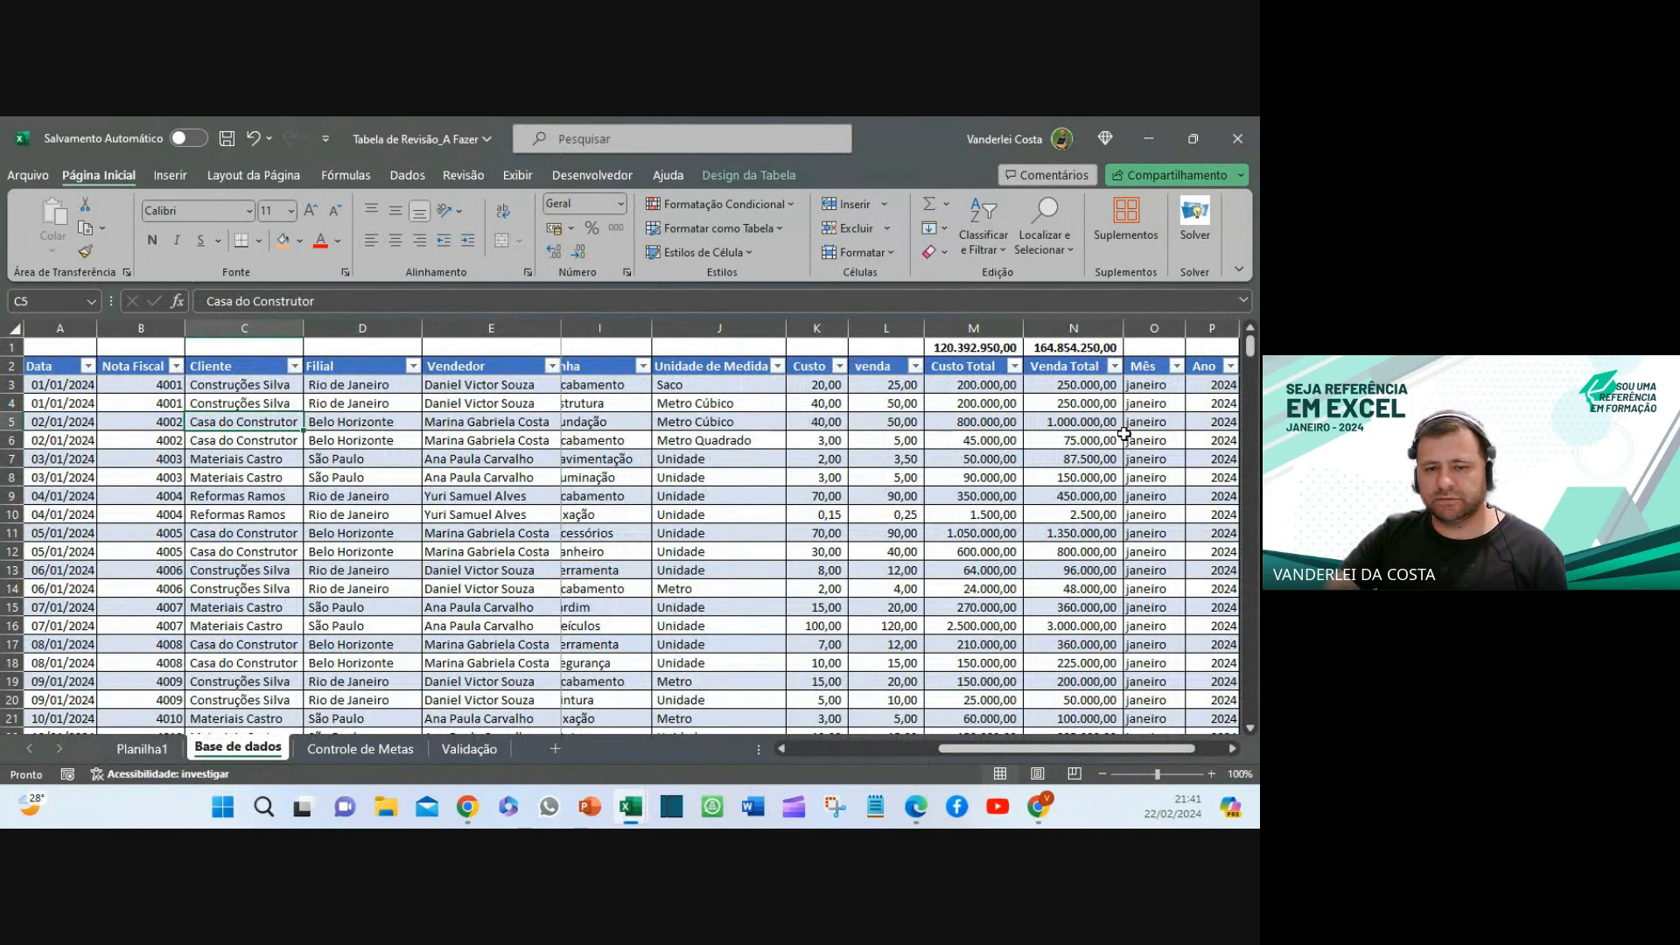
pyautogui.click(153, 752)
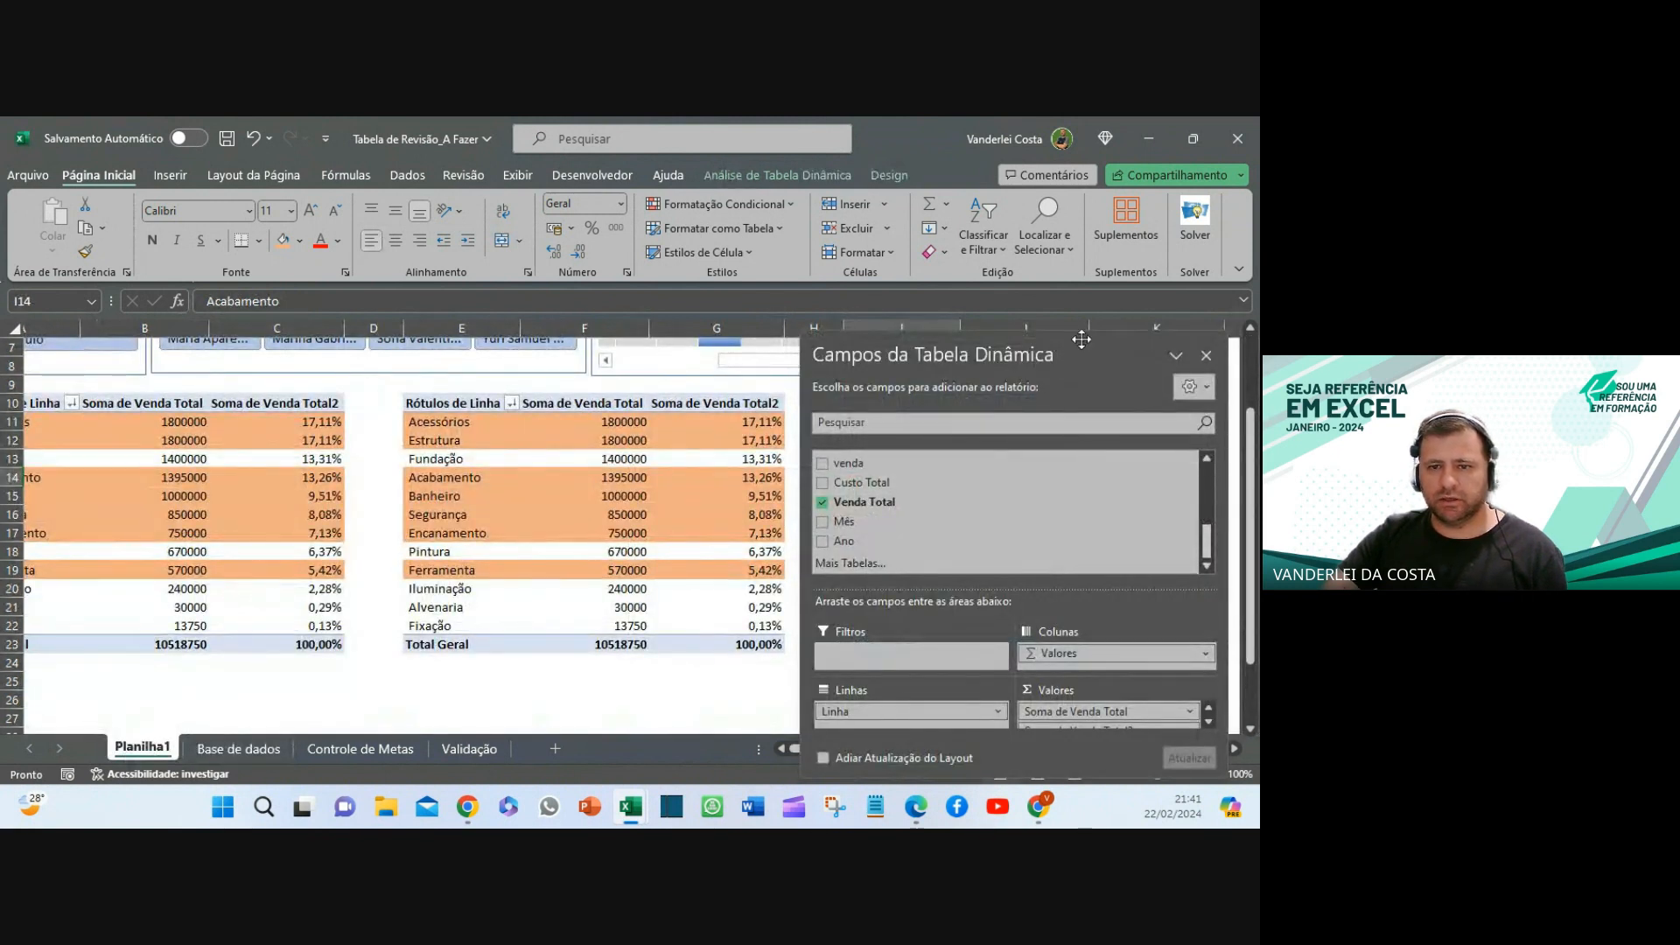
pyautogui.moveTo(1081, 340); pyautogui.dragTo(324, 285)
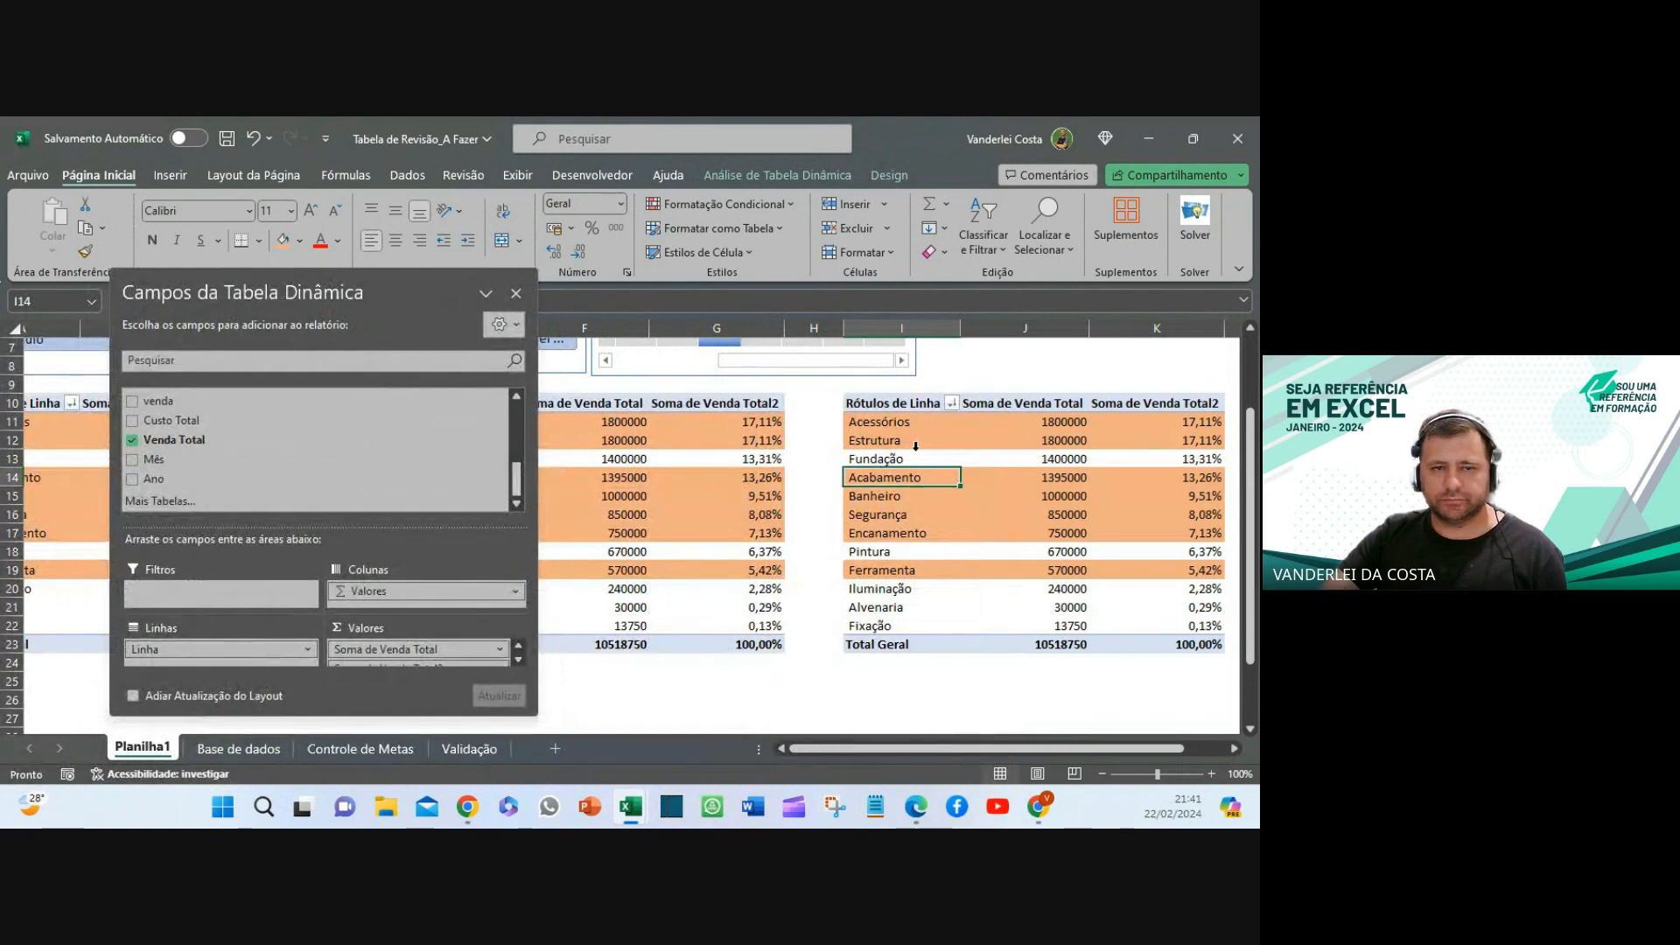
# - Create the calculated field Margem $ with formula 'Venda Total' - 'Custo Total'
pyautogui.click(778, 175)
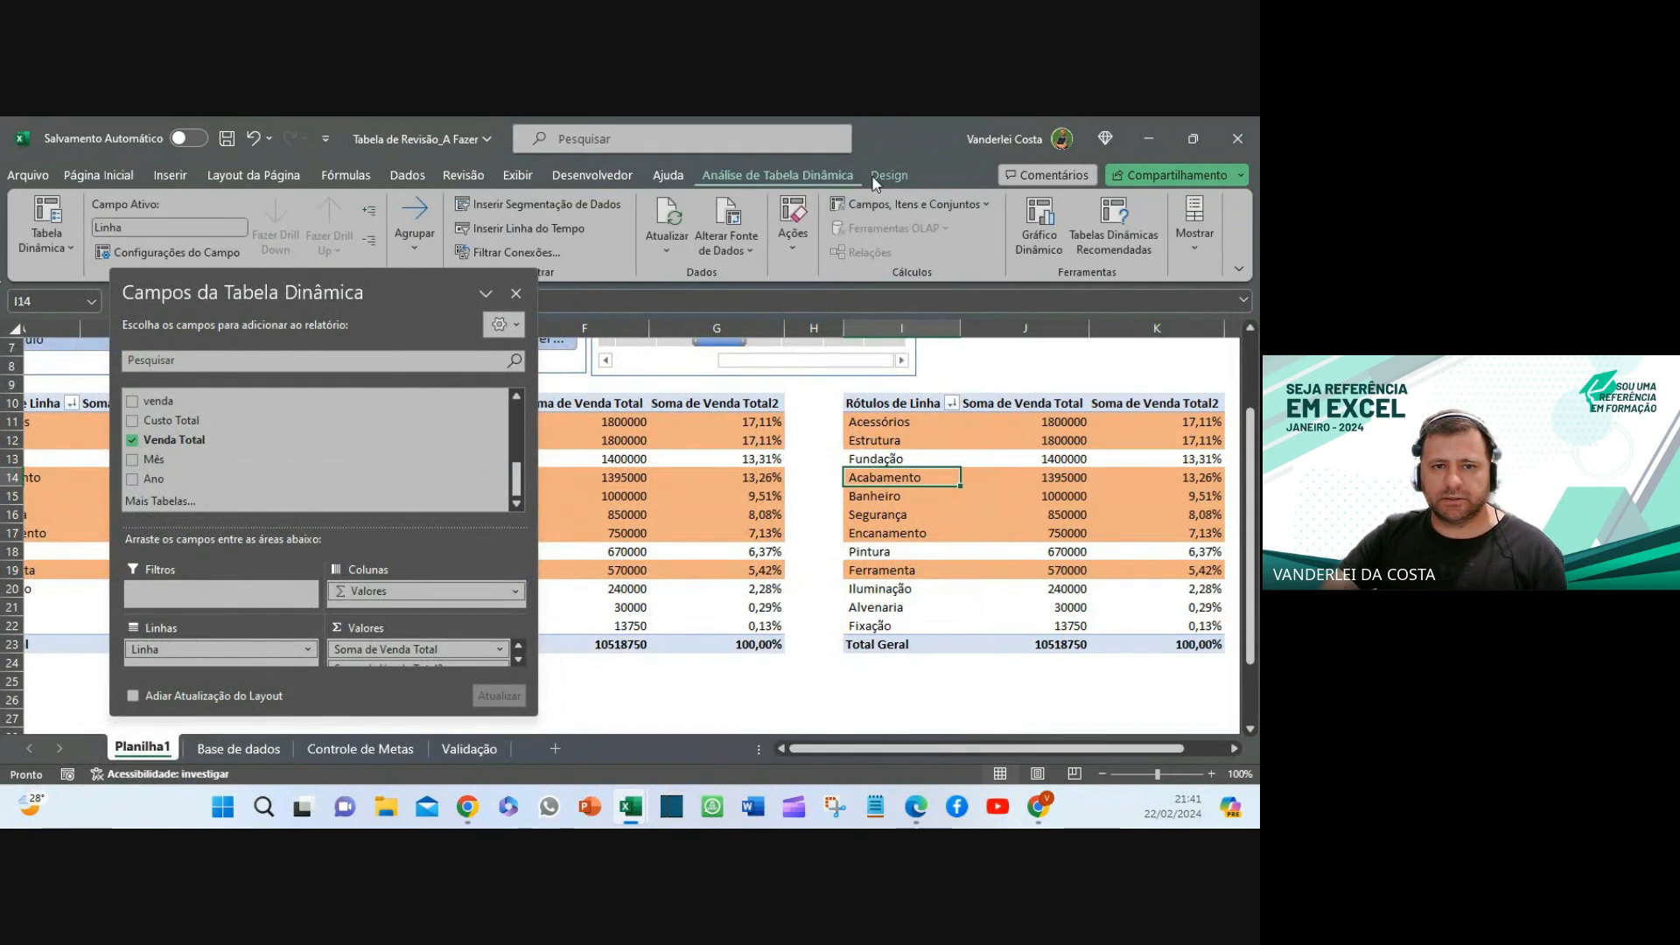
pyautogui.click(907, 205)
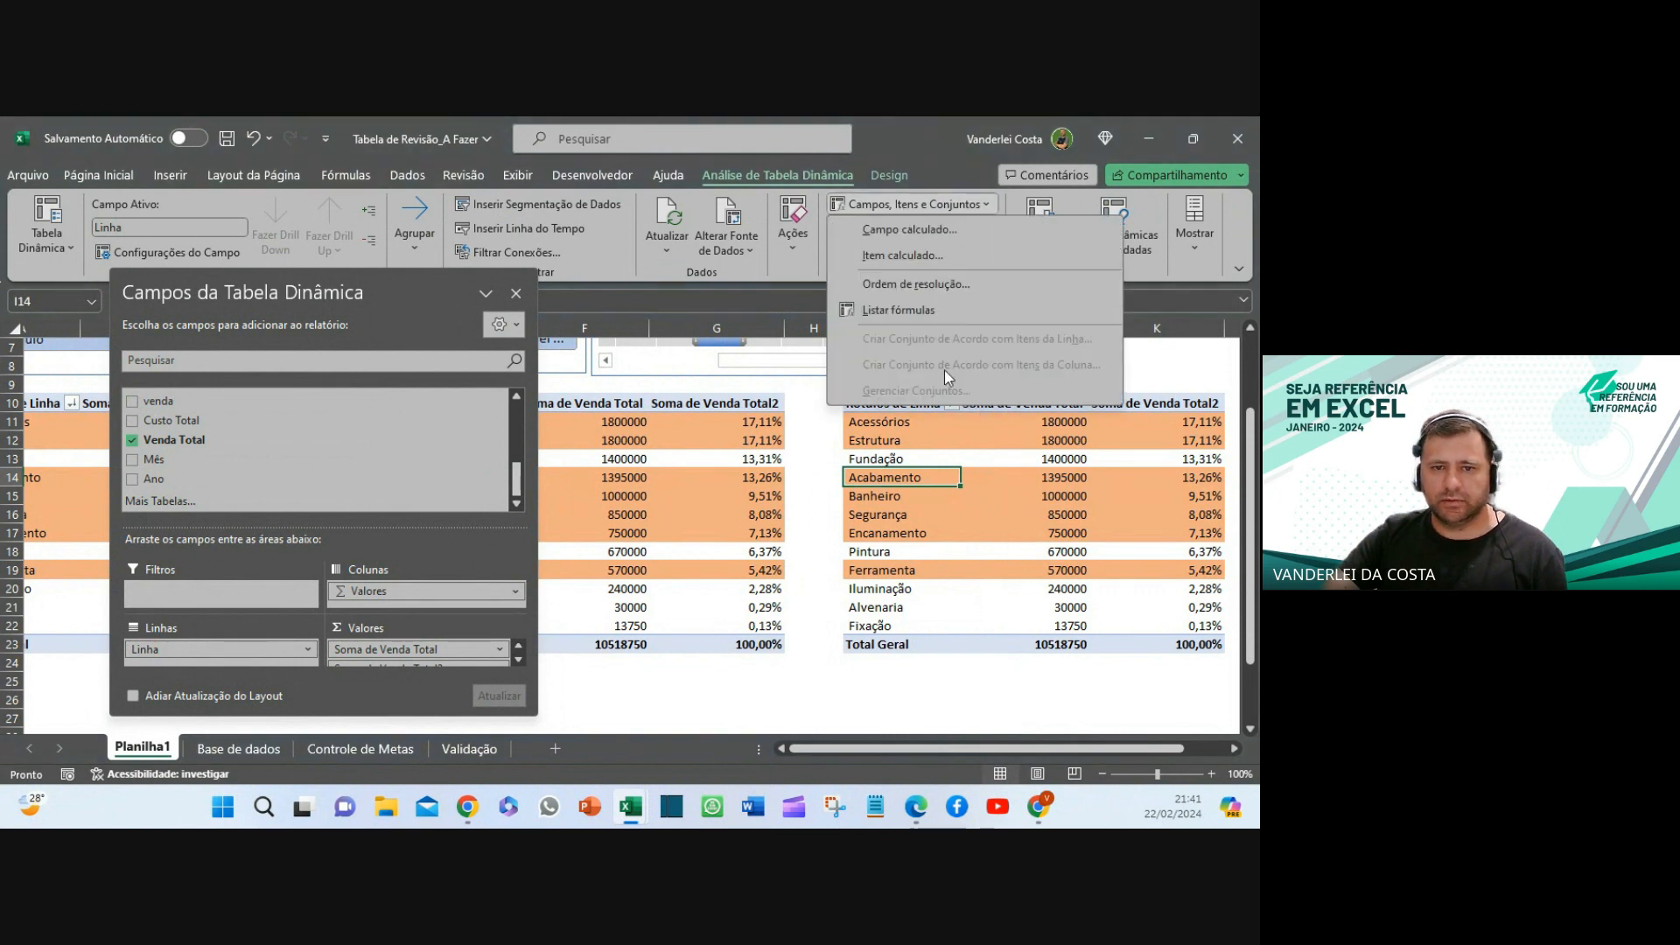
pyautogui.click(910, 229)
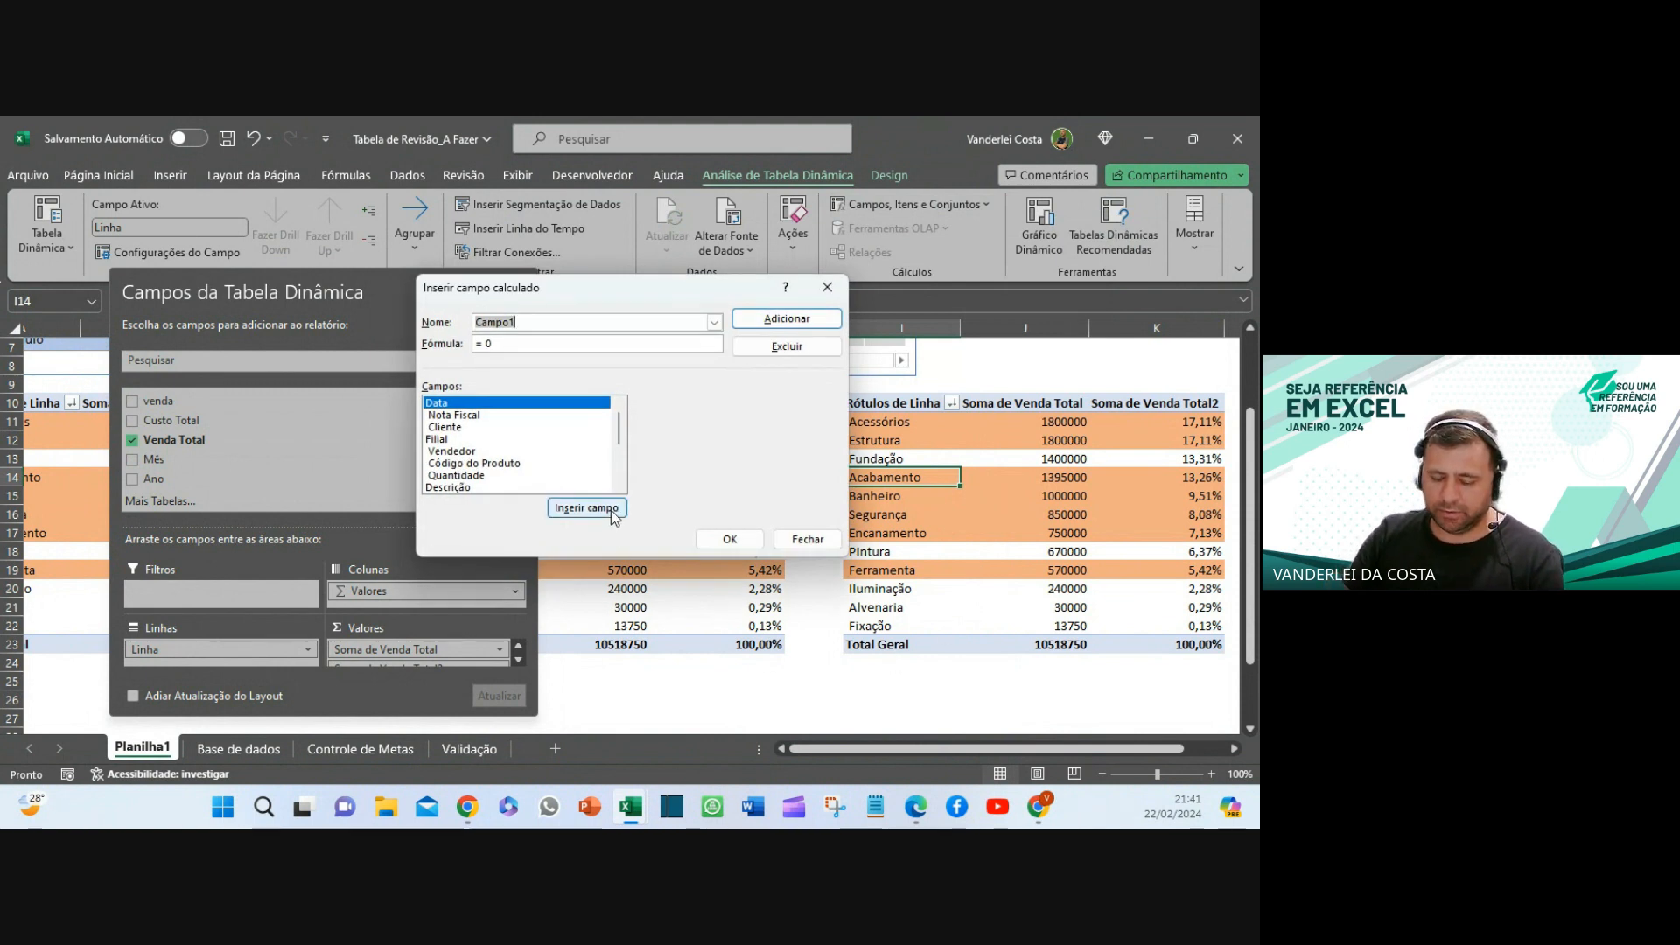
pyautogui.write('Mar')
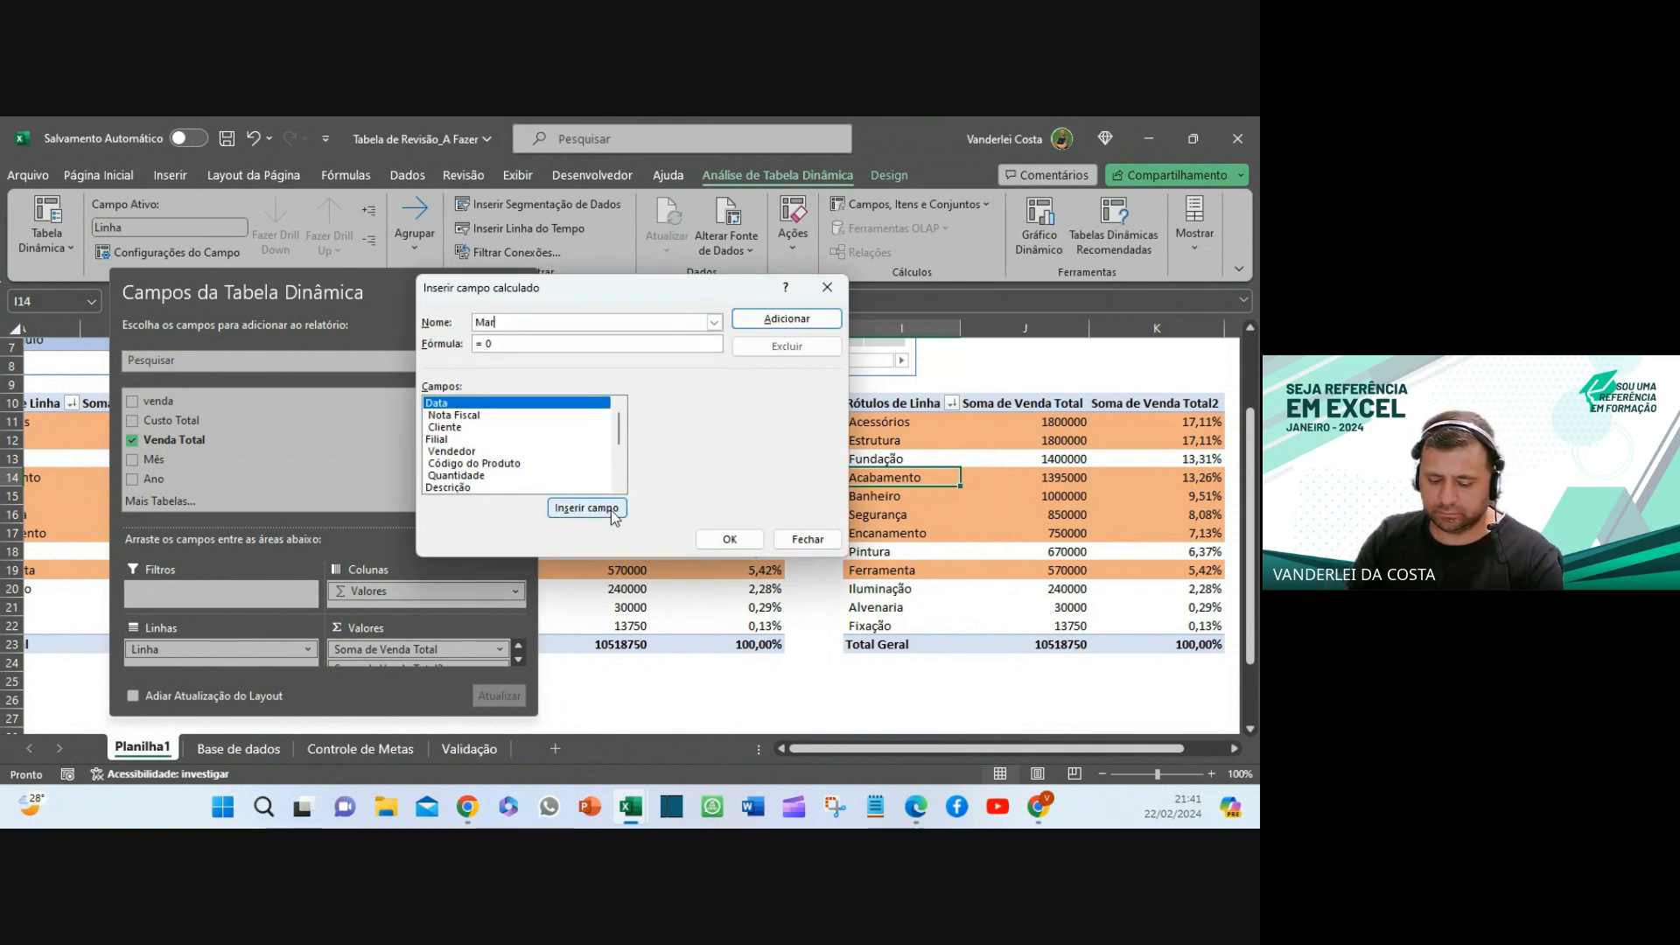
pyautogui.write('gem $%')
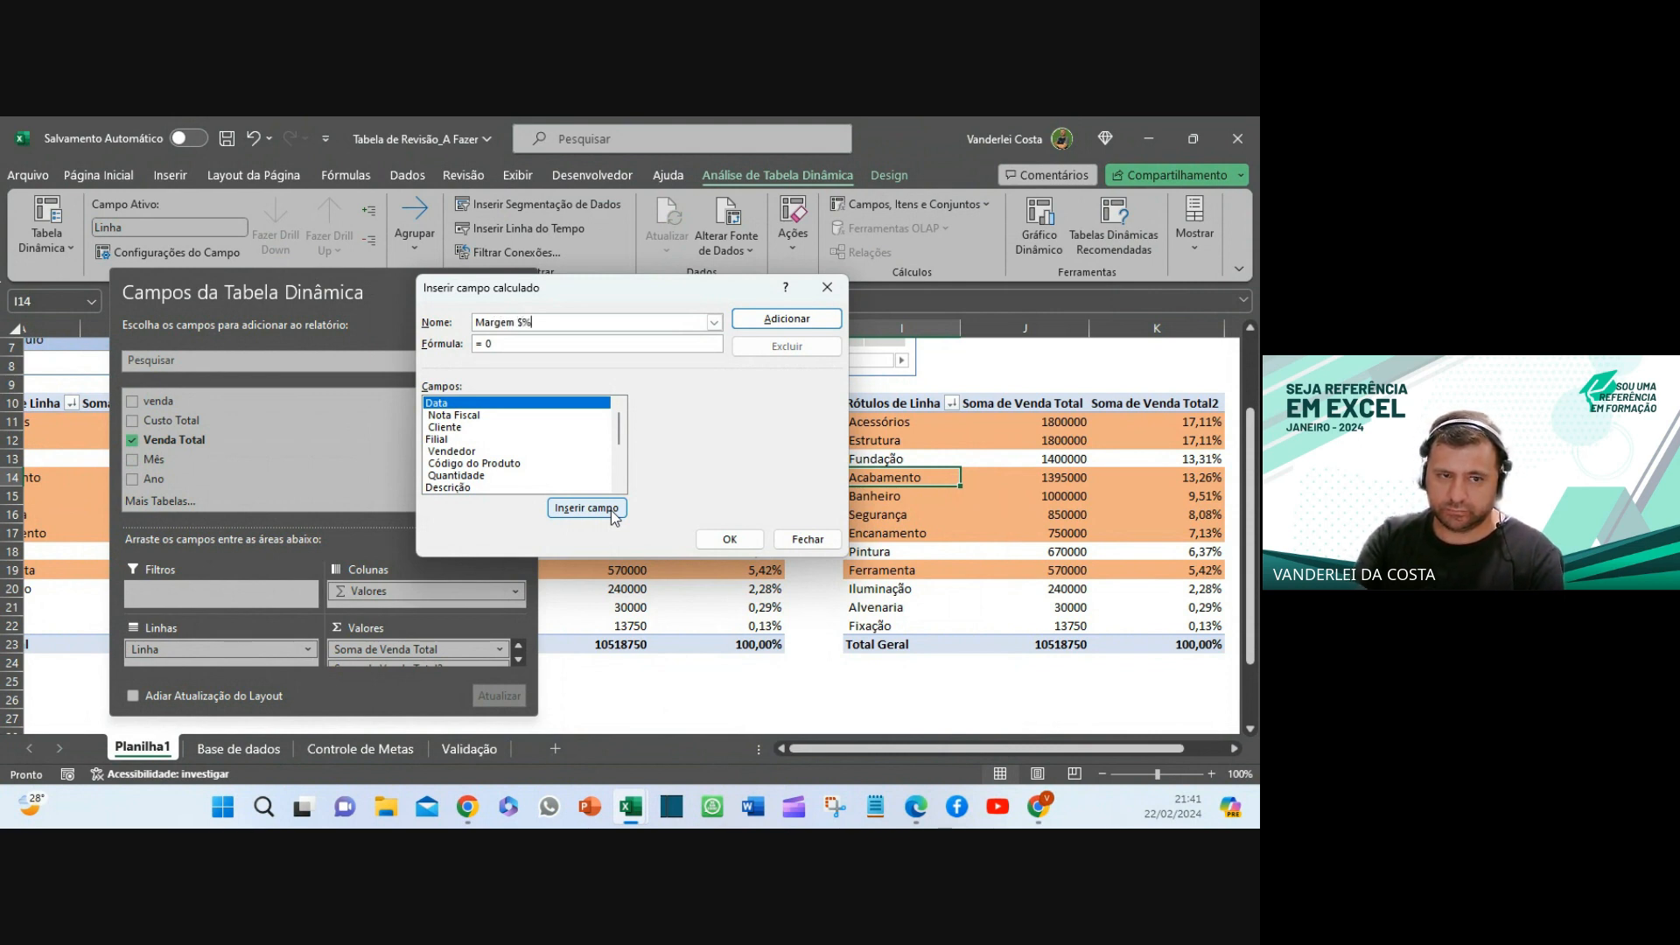
pyautogui.press('BackSpace')
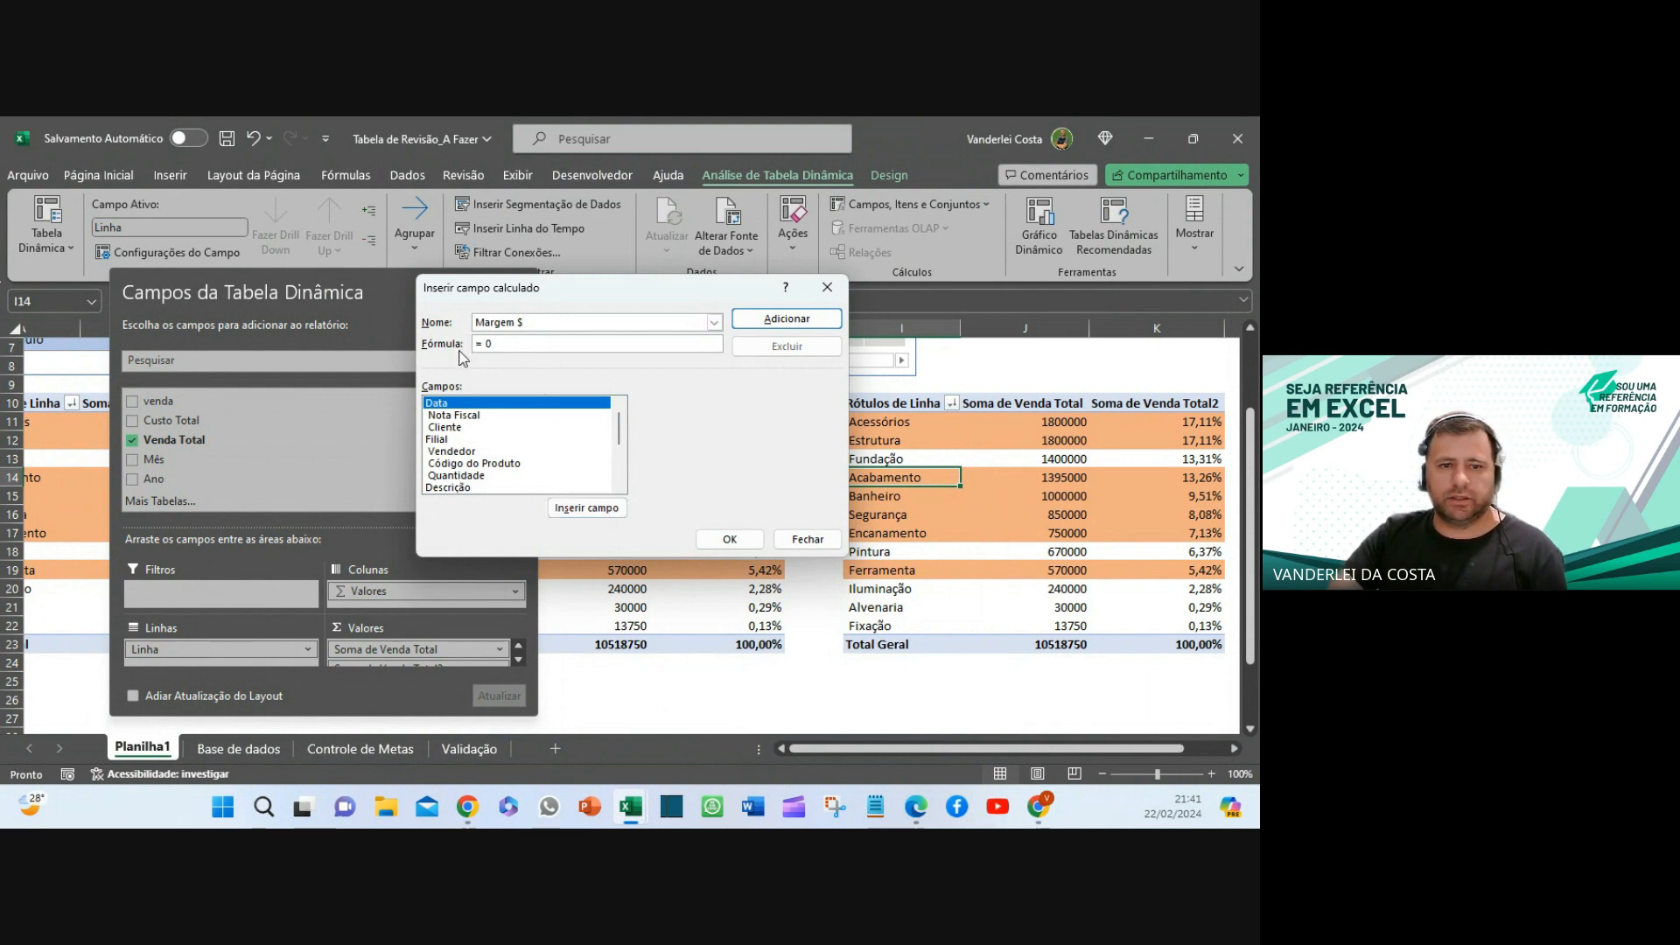
pyautogui.scroll(-3, 480, 477)
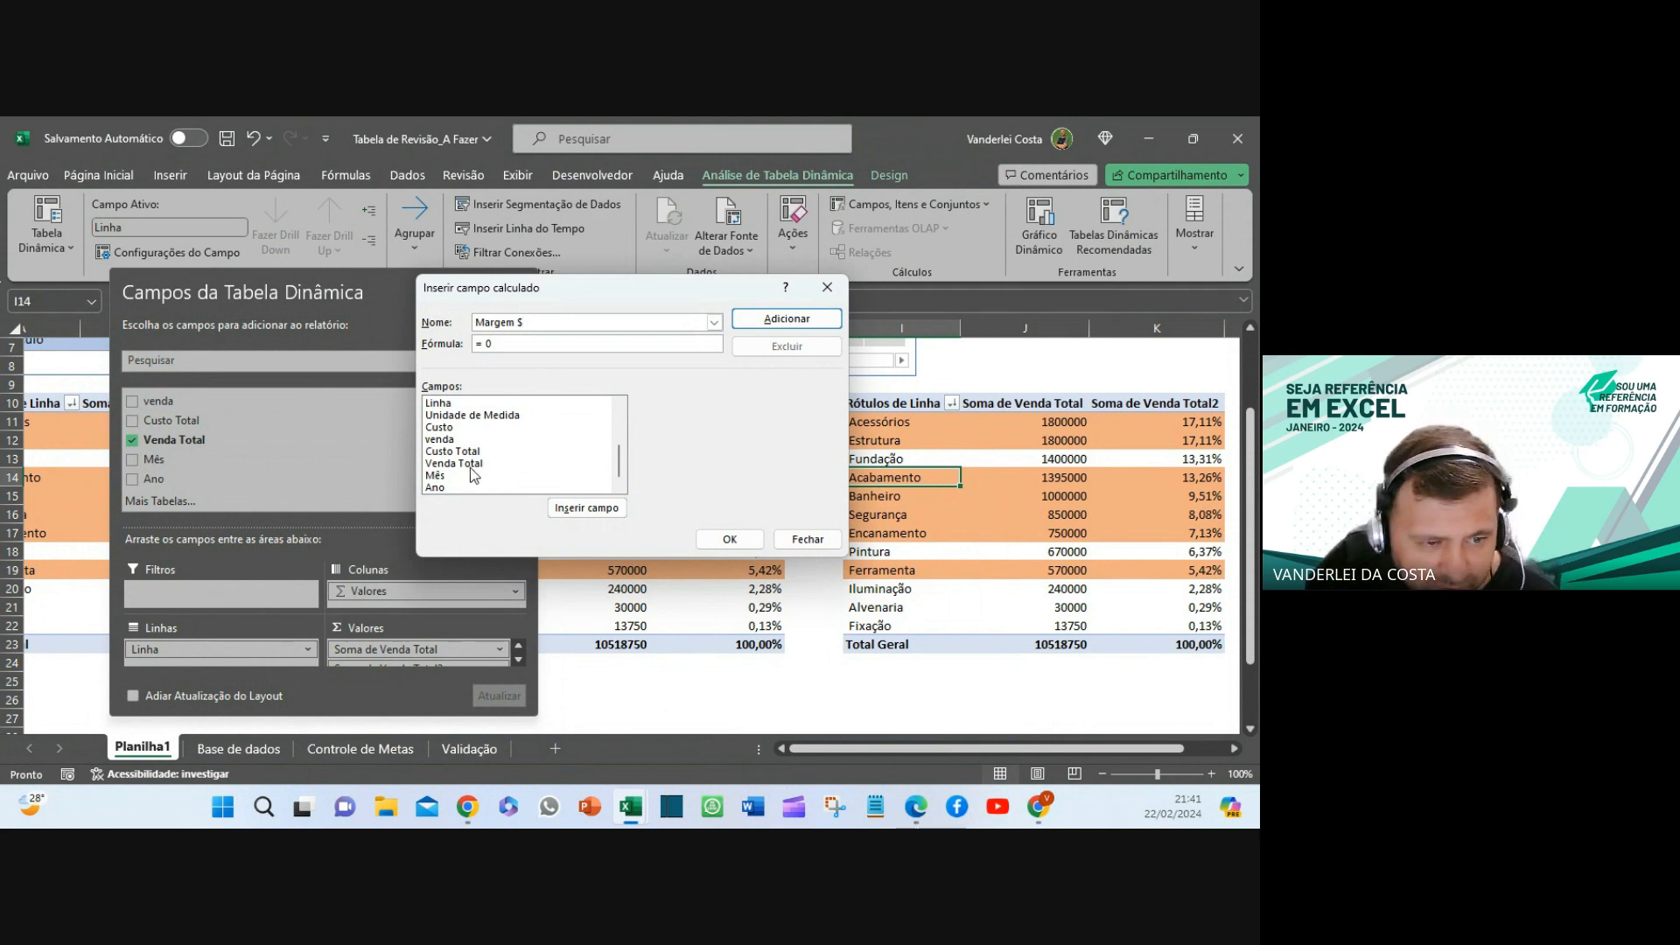
pyautogui.doubleClick(469, 466)
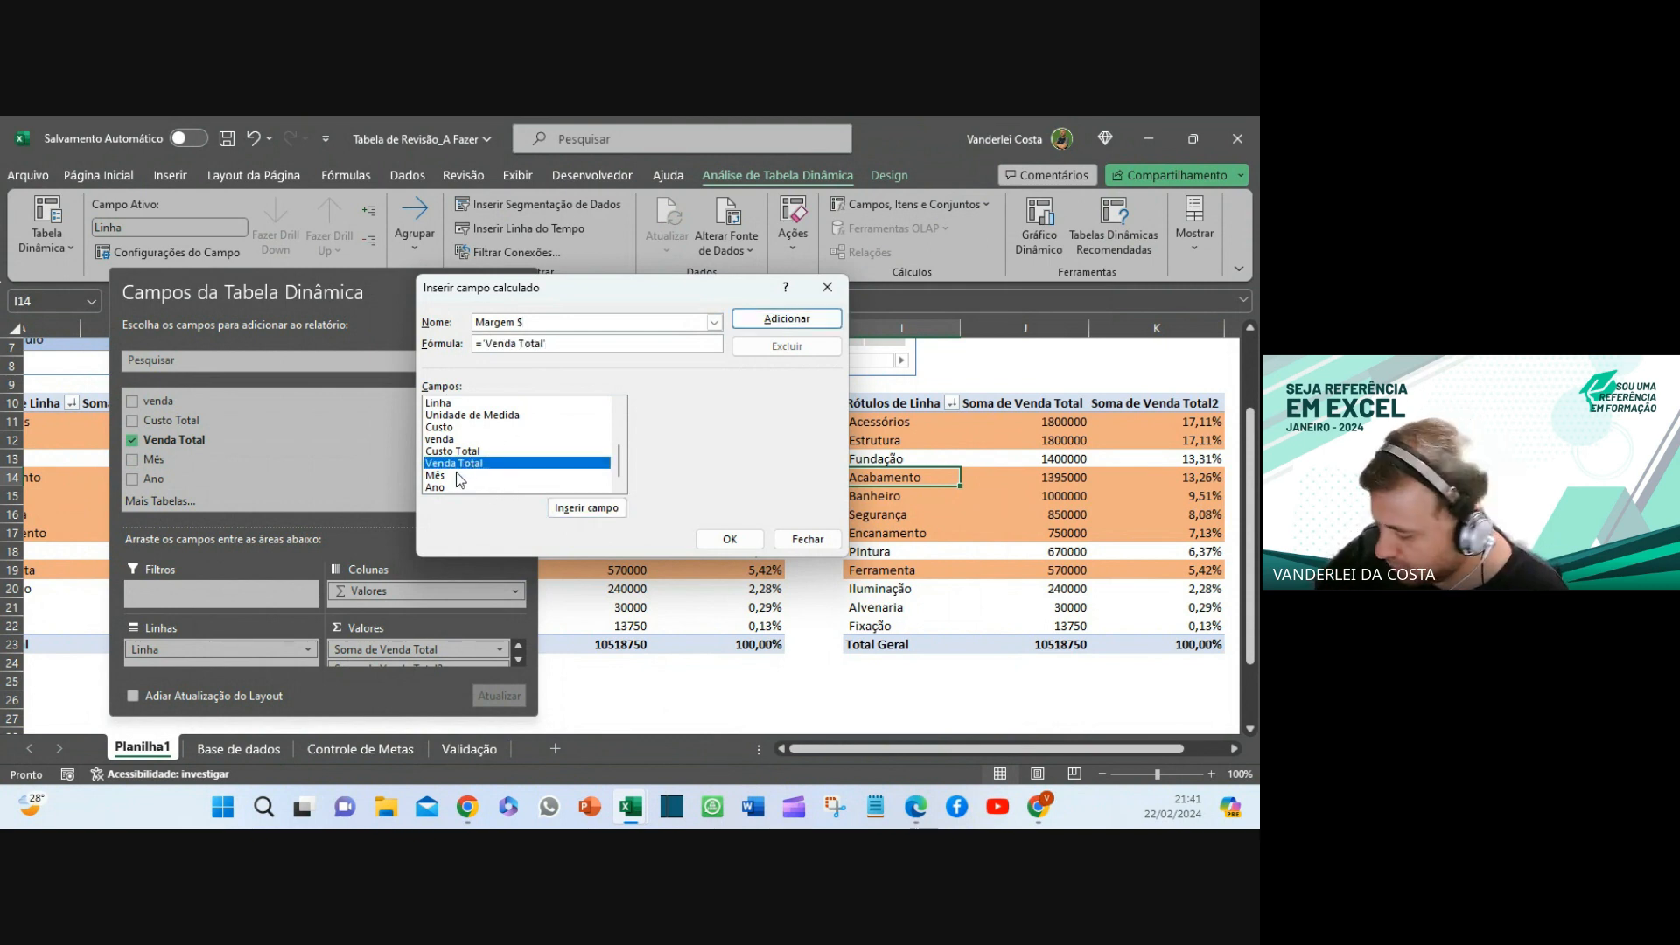
pyautogui.doubleClick(482, 451)
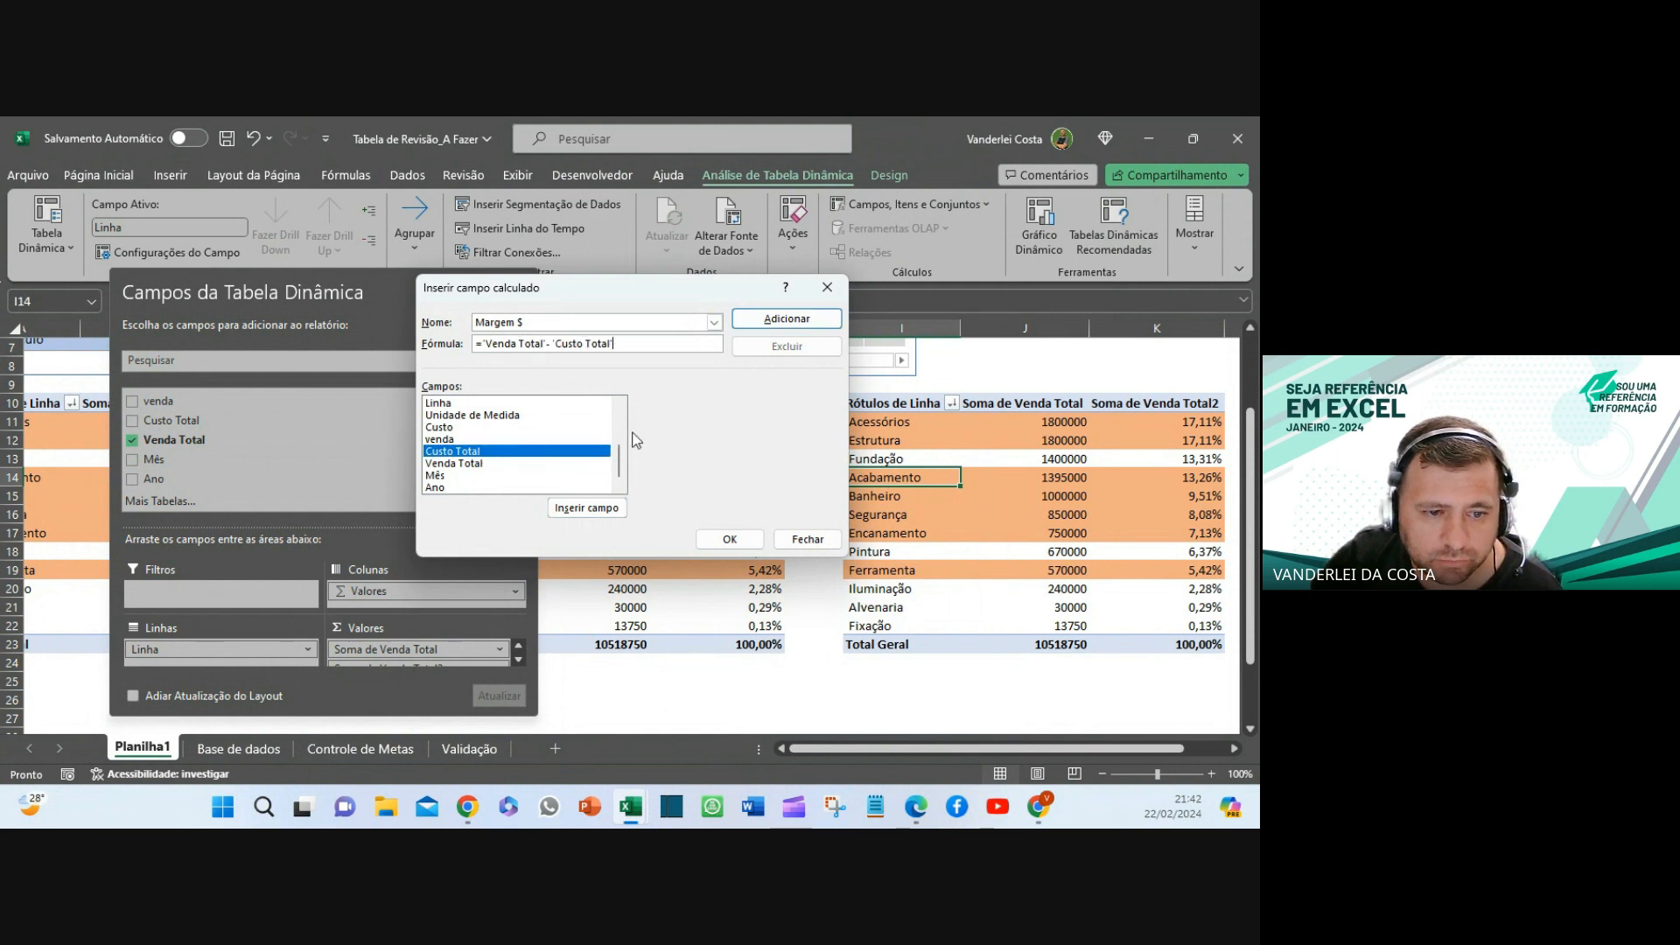
pyautogui.click(731, 538)
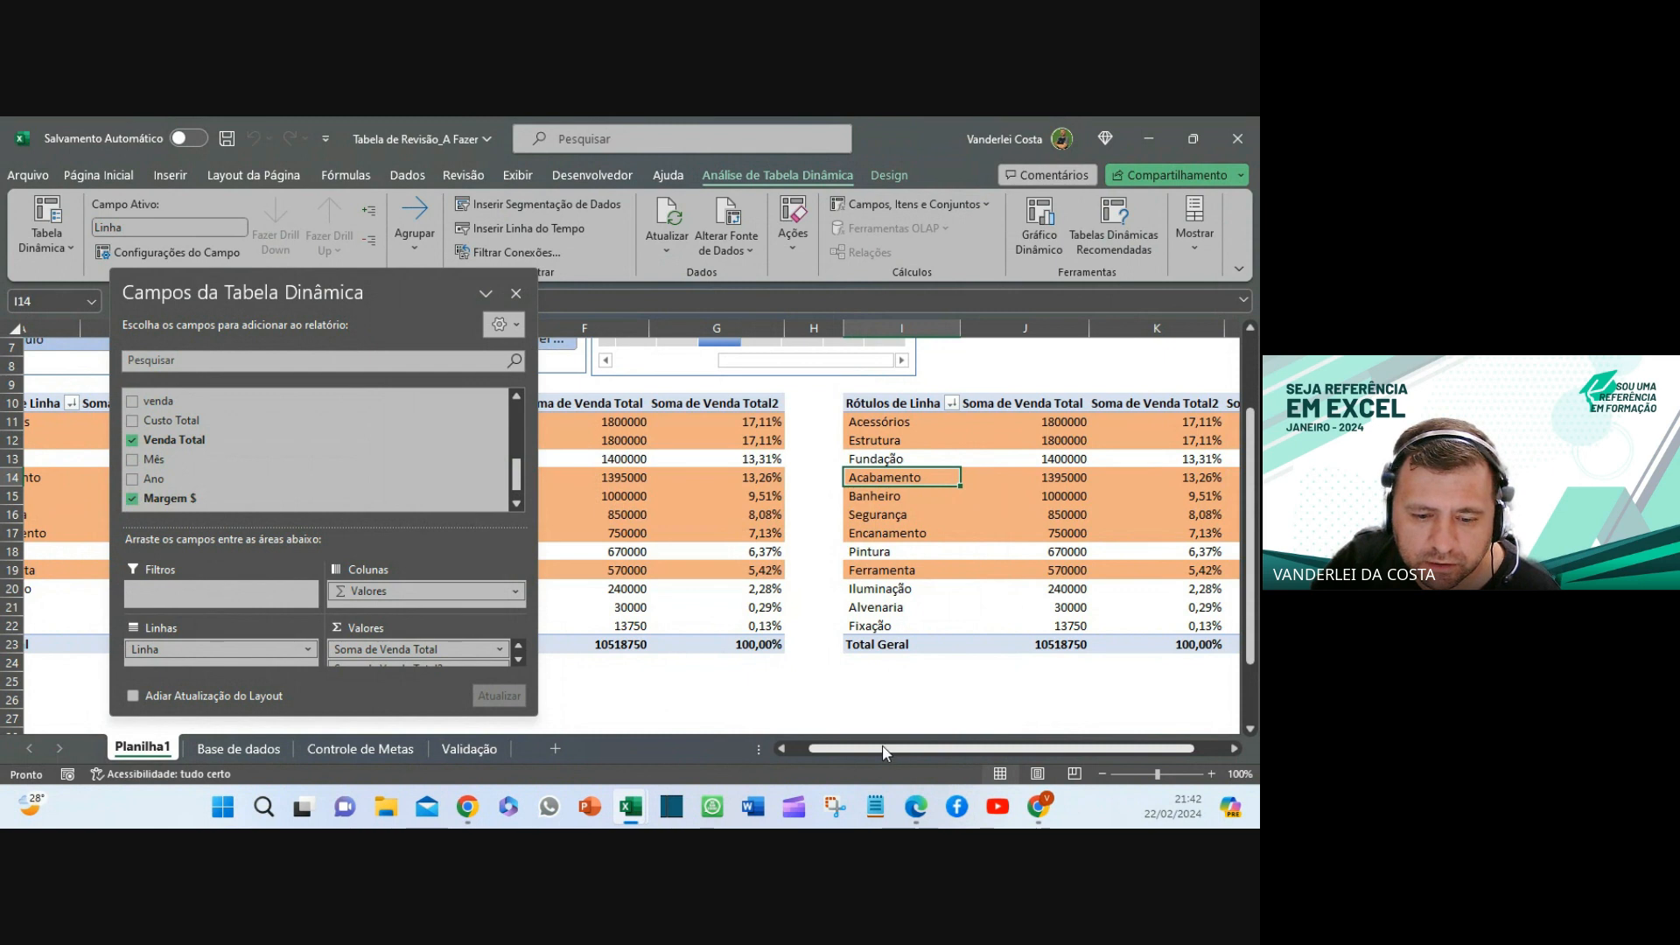
# - Drag Soma de Venda Total2 and Soma de Venda Total out of Values, leaving Soma de Margem $
pyautogui.moveTo(1078, 749); pyautogui.dragTo(1111, 752)
pyautogui.click(1196, 496)
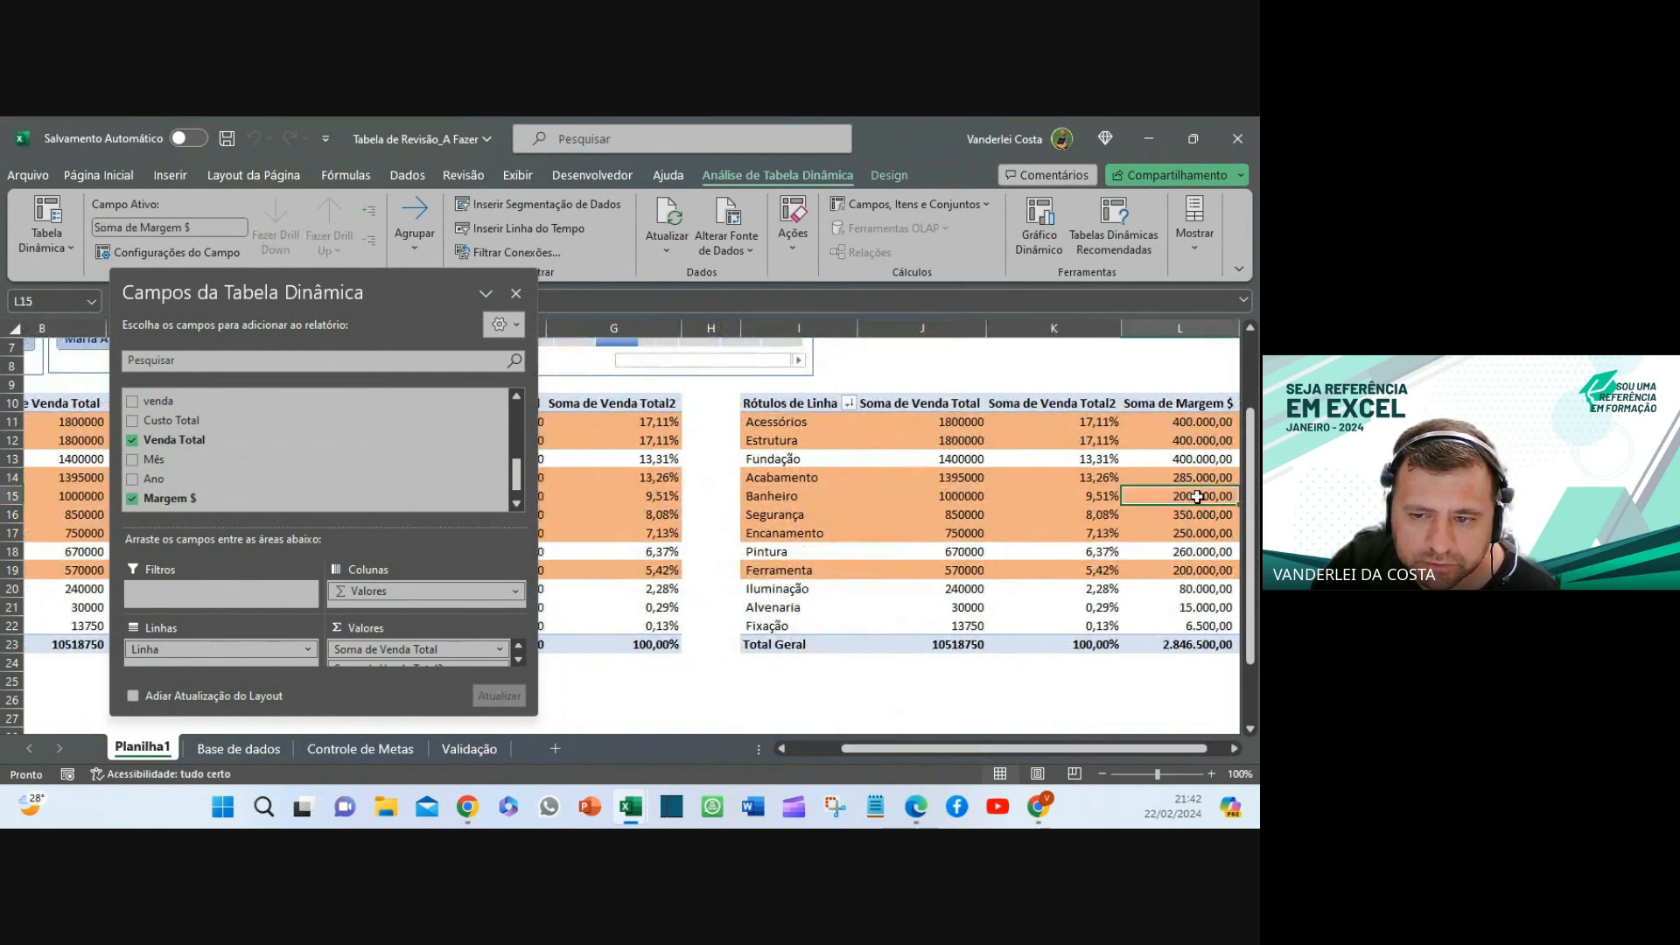
pyautogui.rightClick(1199, 499)
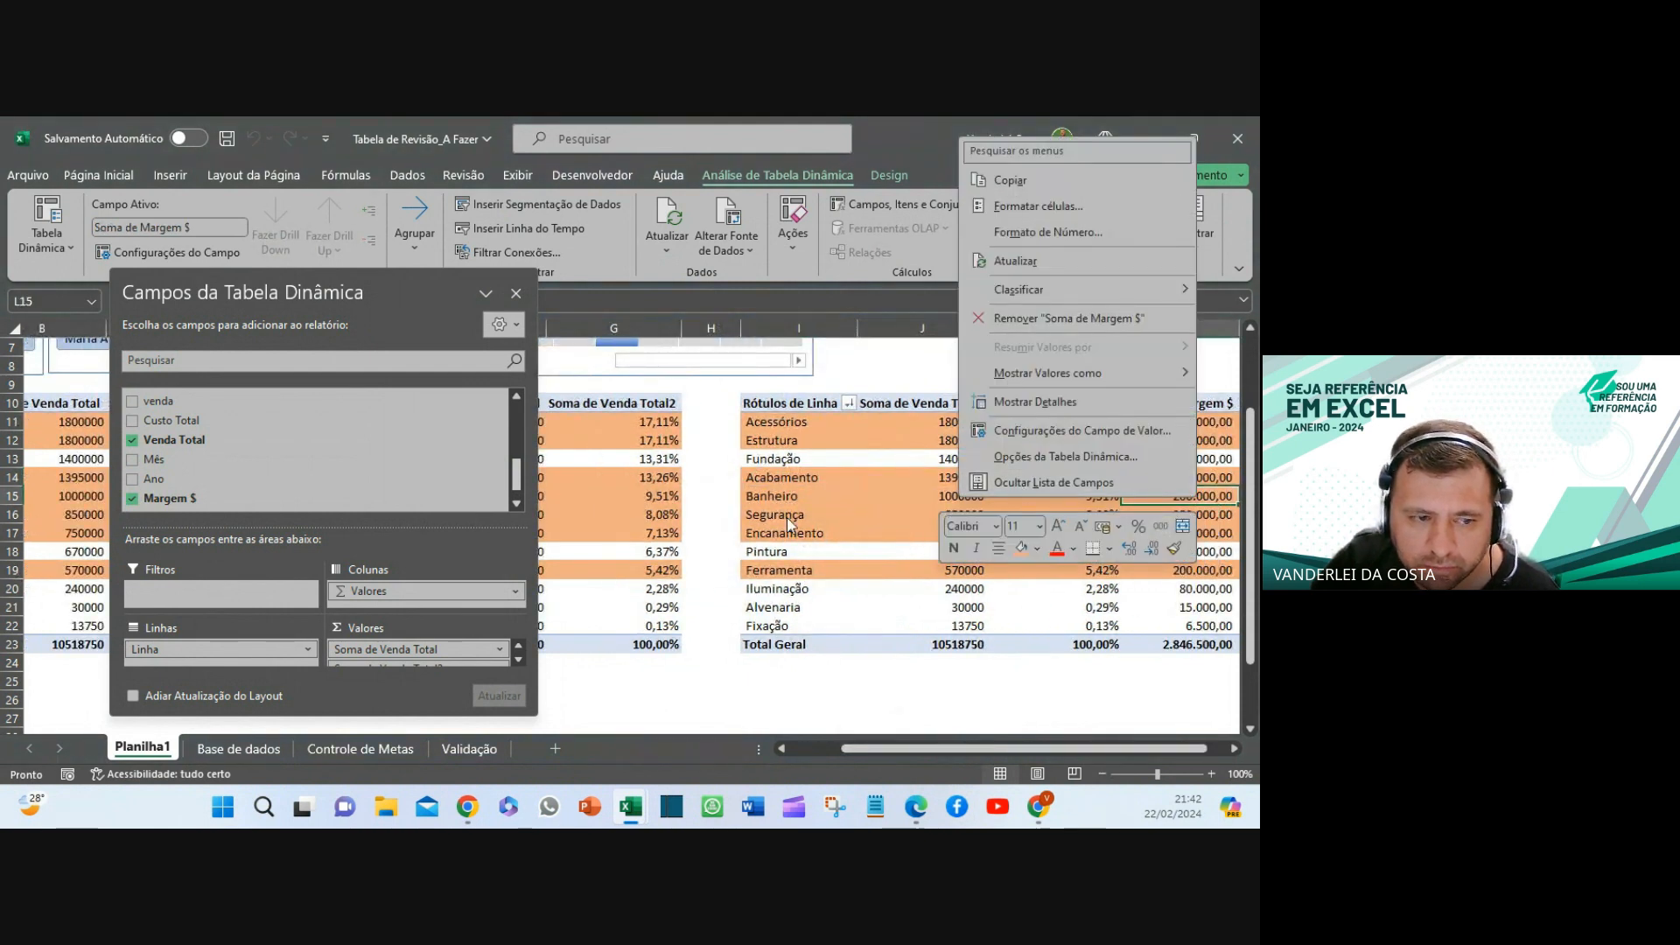
pyautogui.click(354, 650)
pyautogui.click(355, 653)
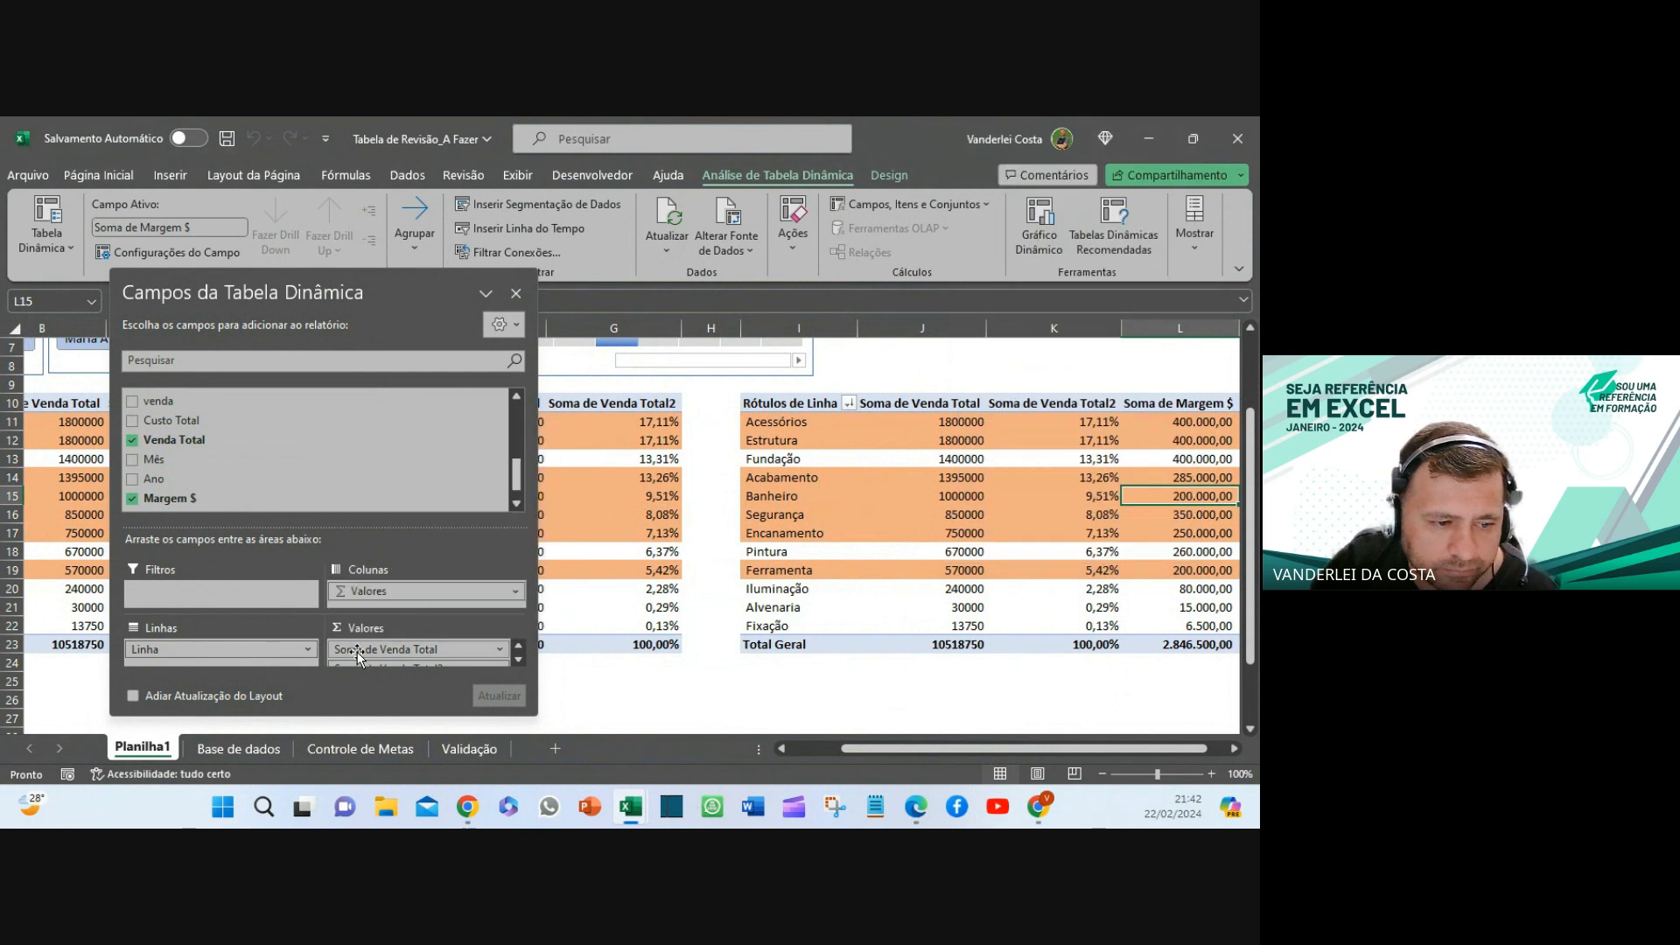
pyautogui.moveTo(354, 670); pyautogui.dragTo(638, 681)
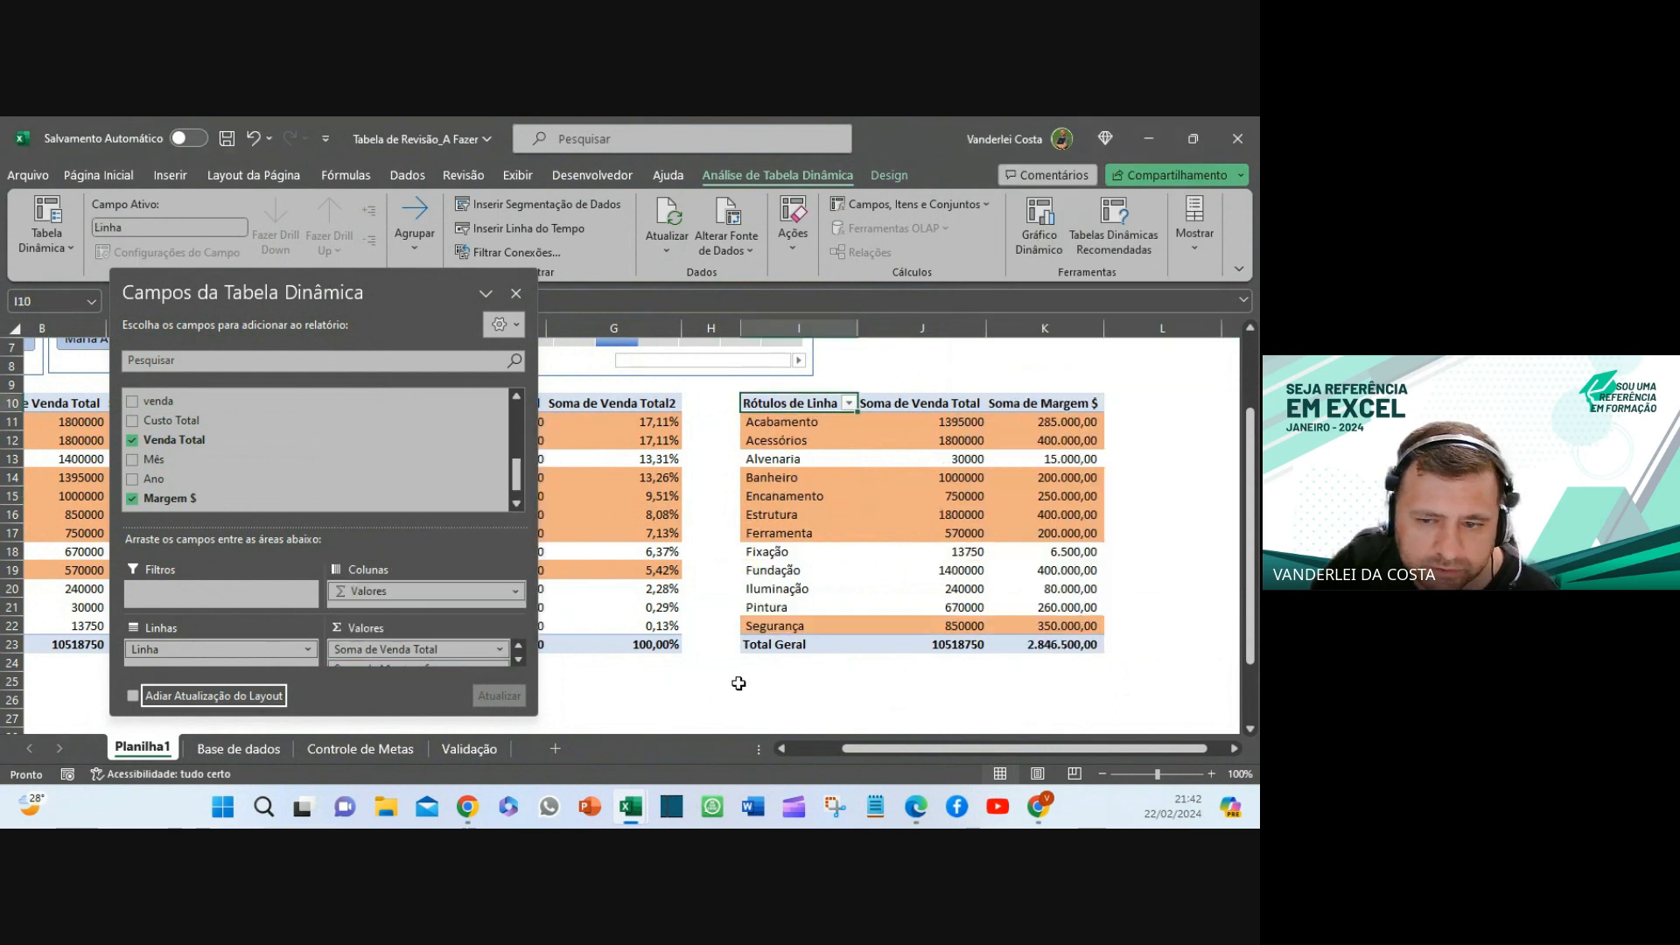
pyautogui.click(922, 404)
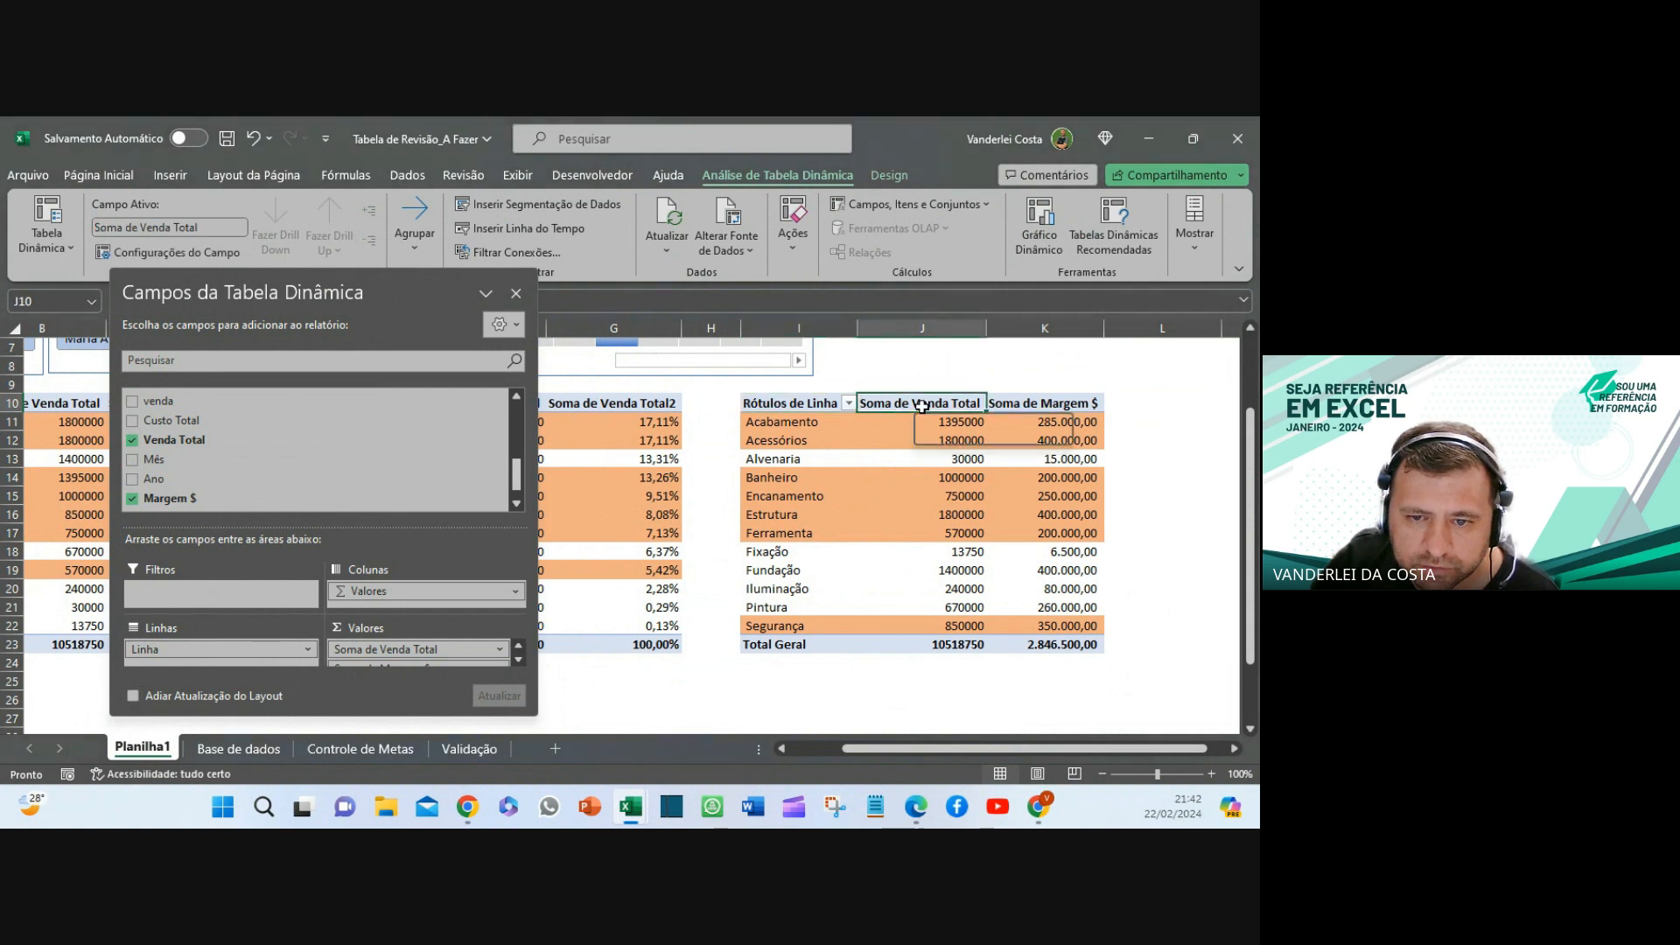
pyautogui.click(1006, 405)
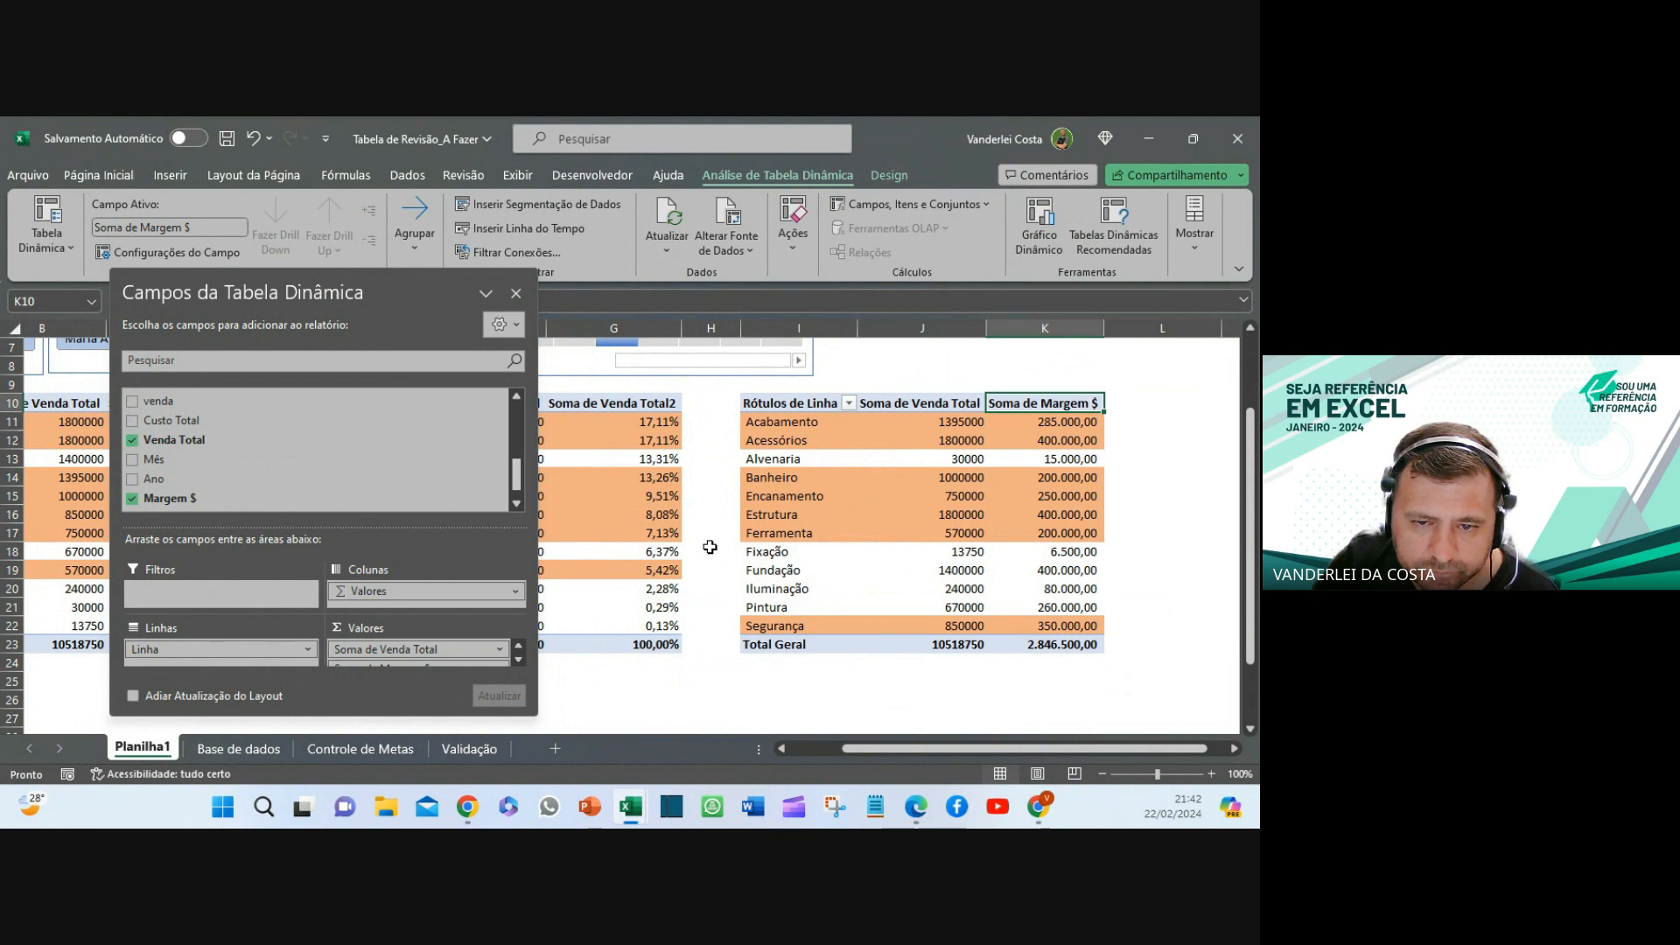
pyautogui.moveTo(428, 643); pyautogui.dragTo(715, 678)
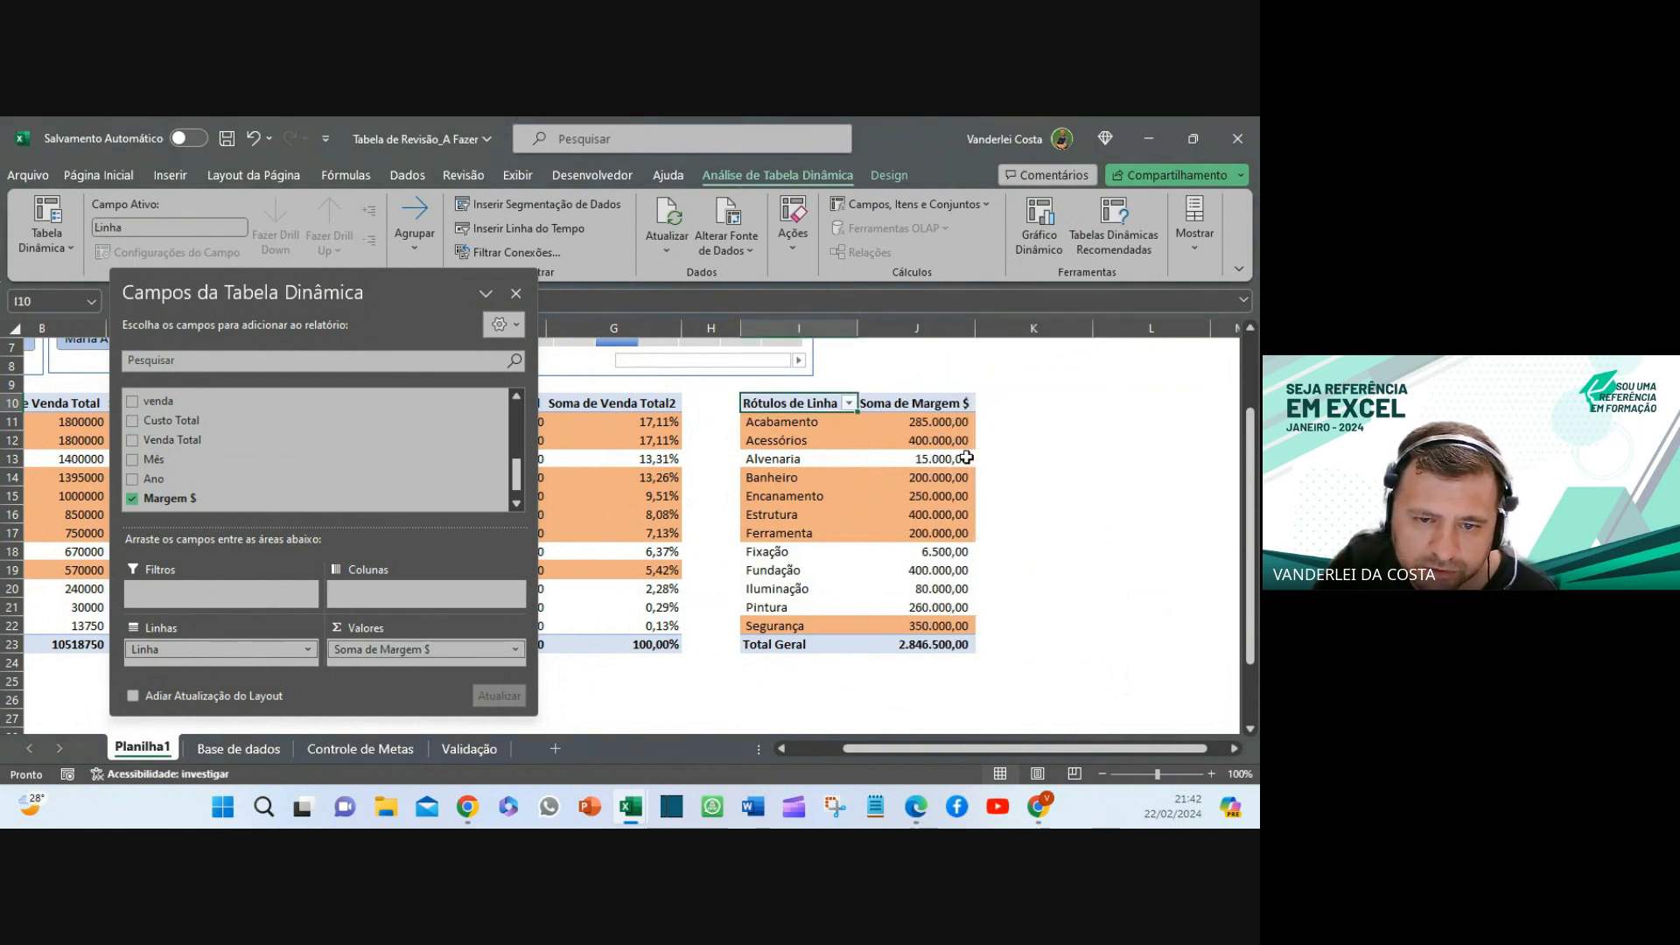
pyautogui.click(963, 425)
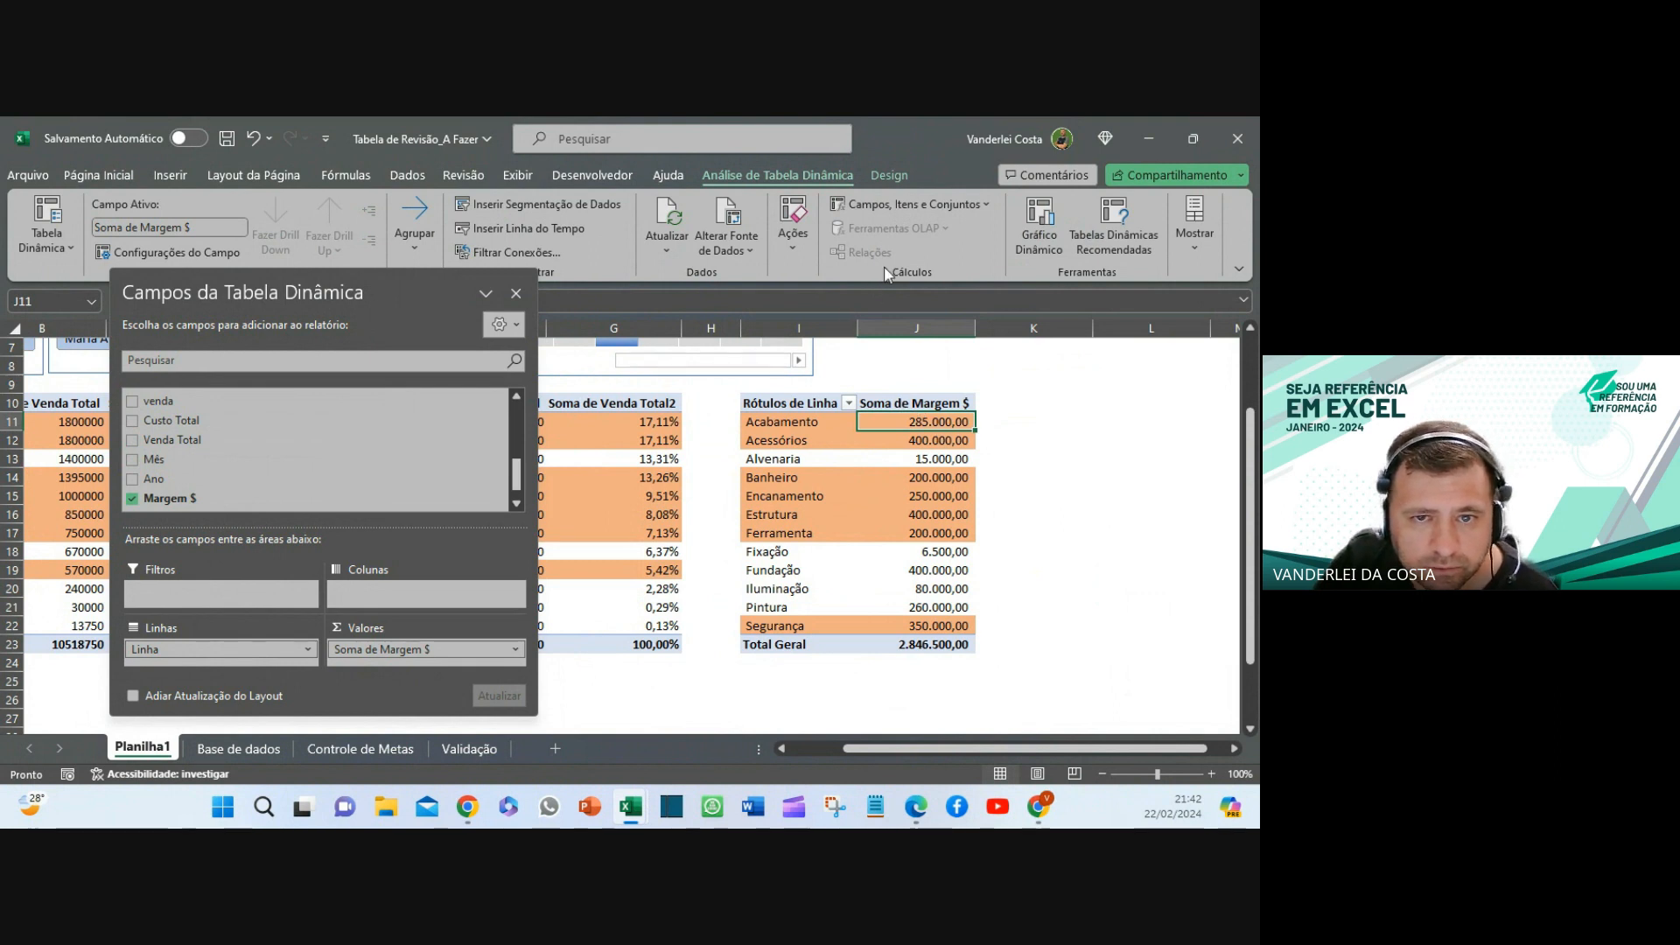
# - Create the calculated field 'Margem em %' with formula 'Margem $' / 'Venda Total'
pyautogui.click(899, 209)
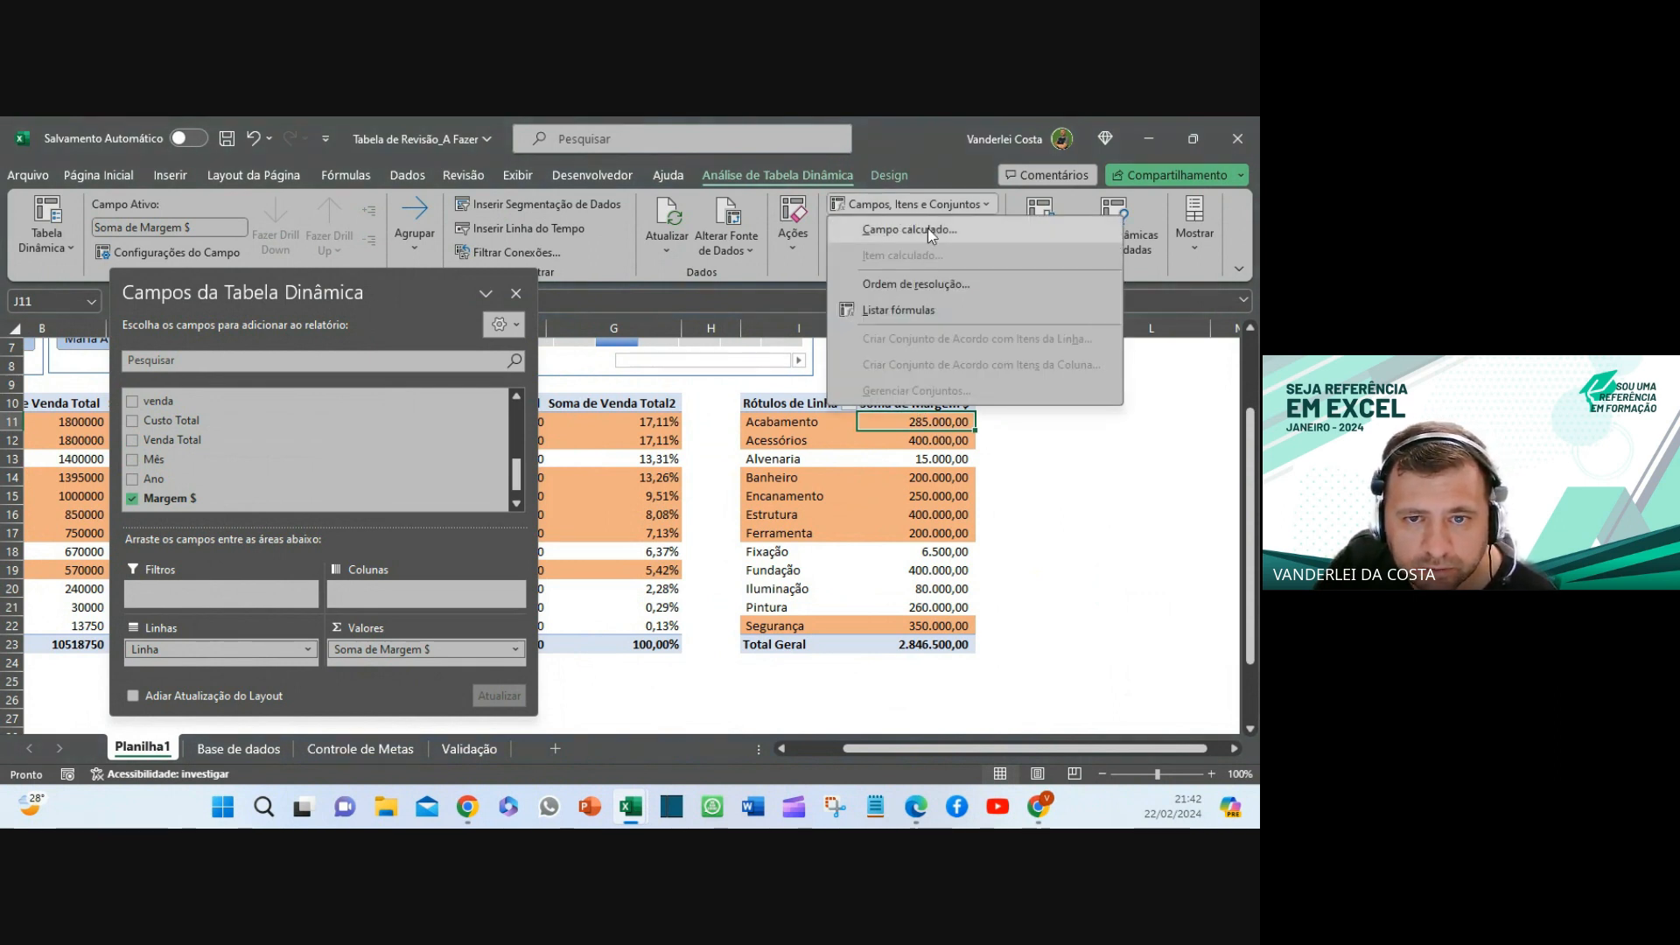
pyautogui.click(927, 227)
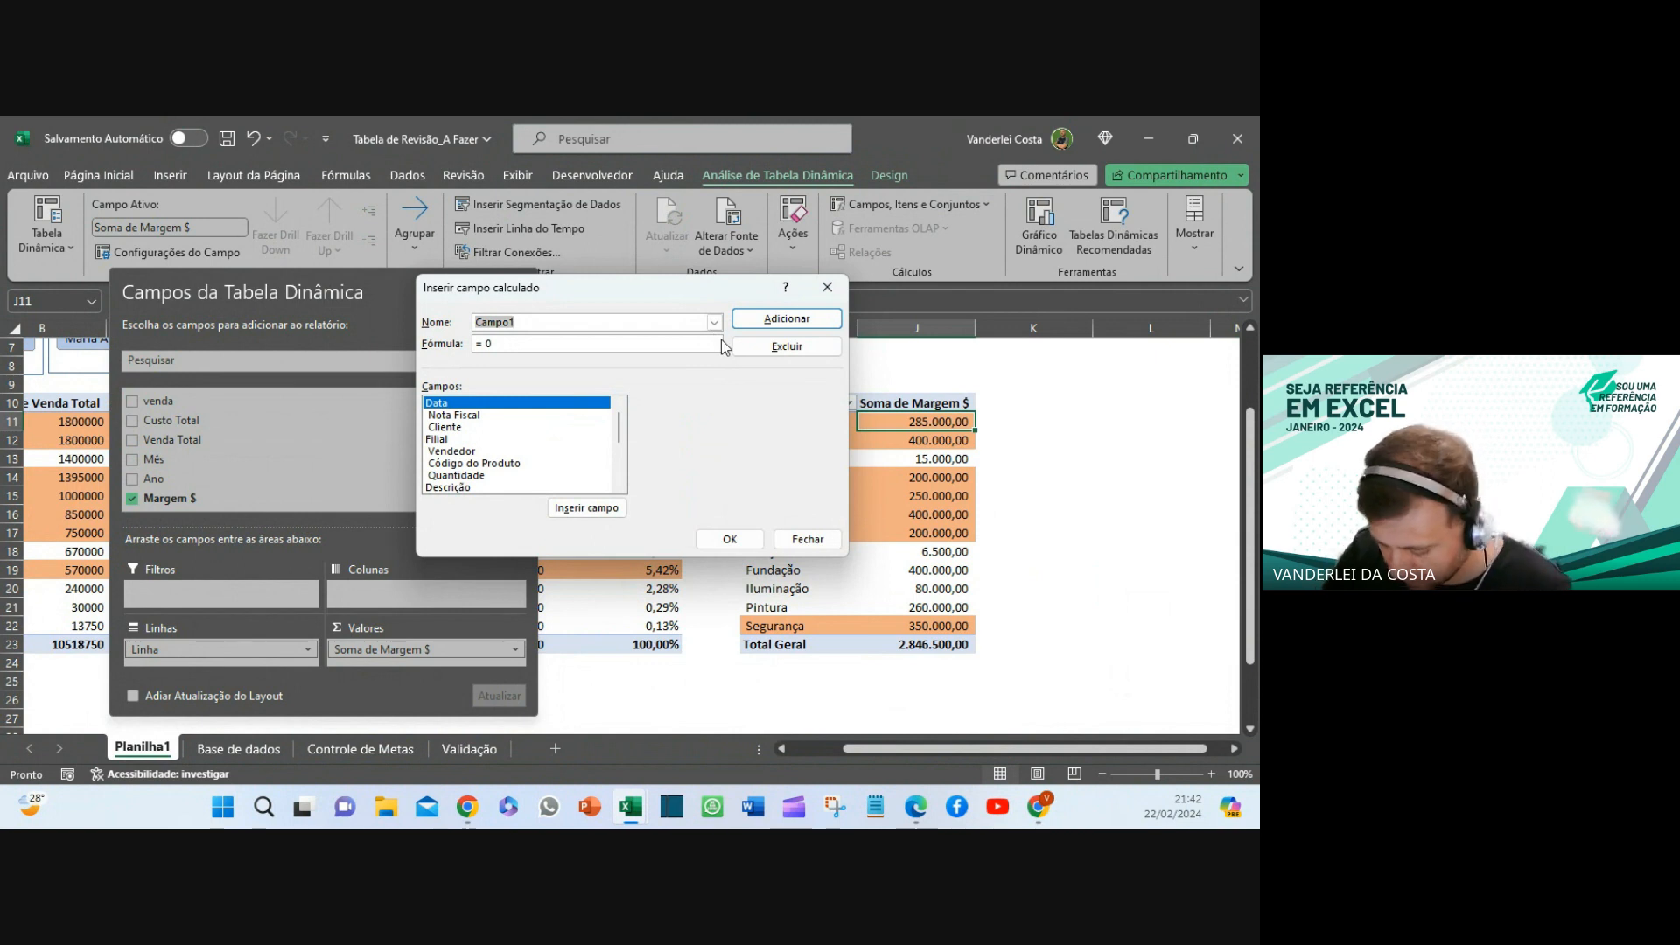
pyautogui.write('ma')
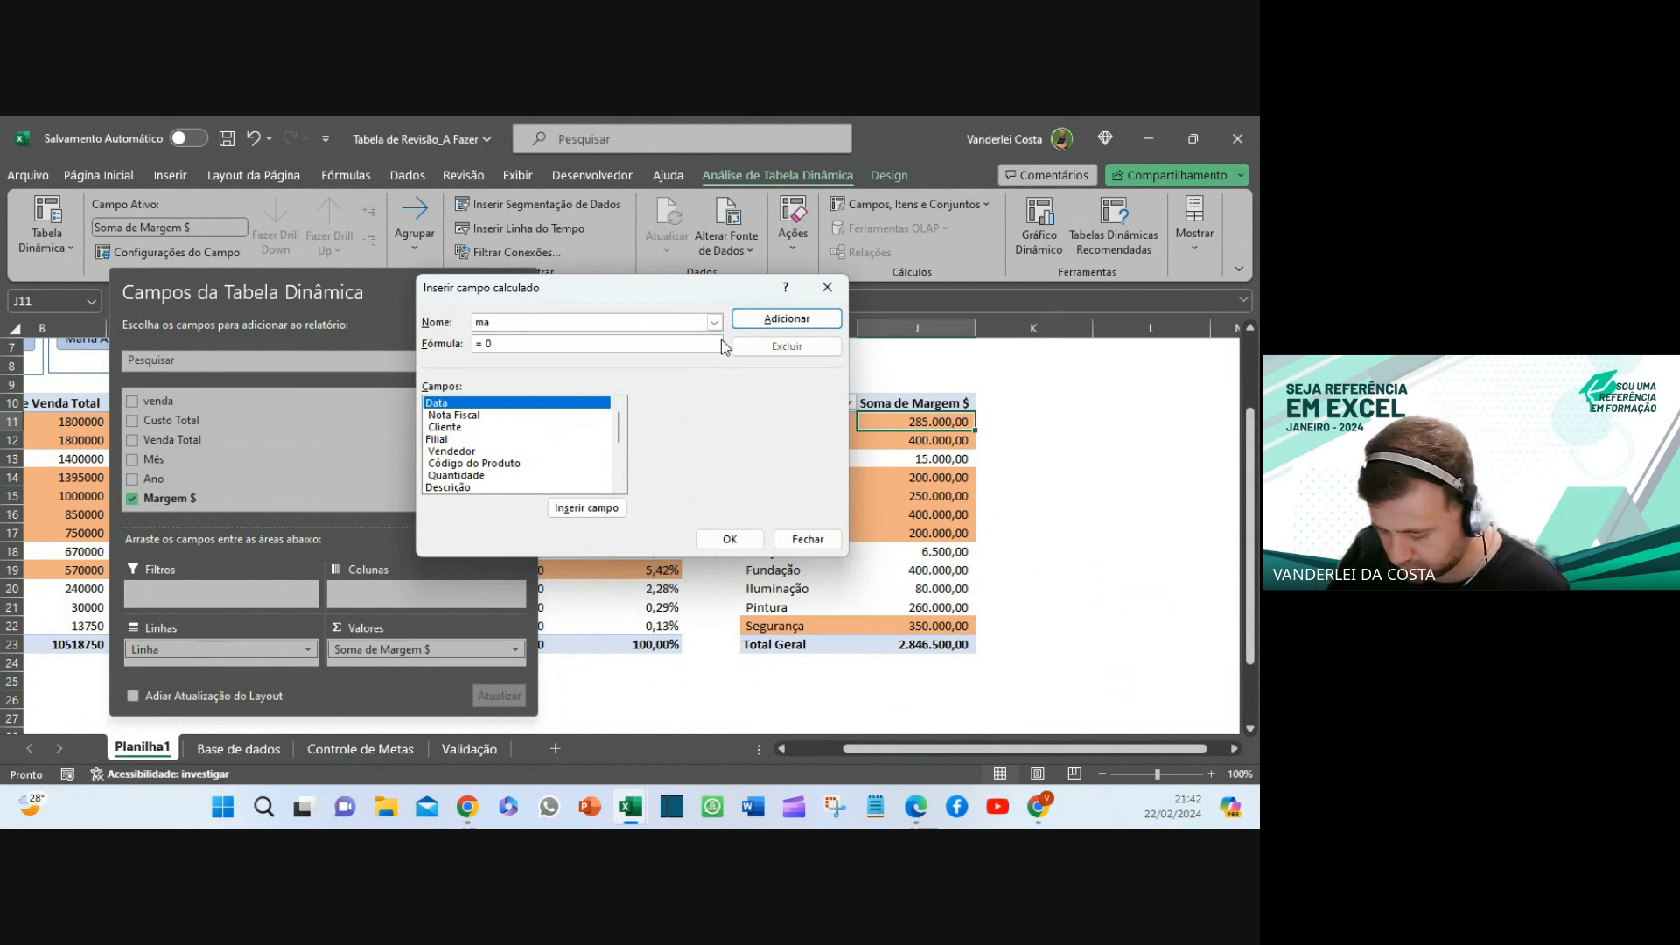
pyautogui.press('BackSpace')
pyautogui.press('BackSpace')
pyautogui.write('Marge')
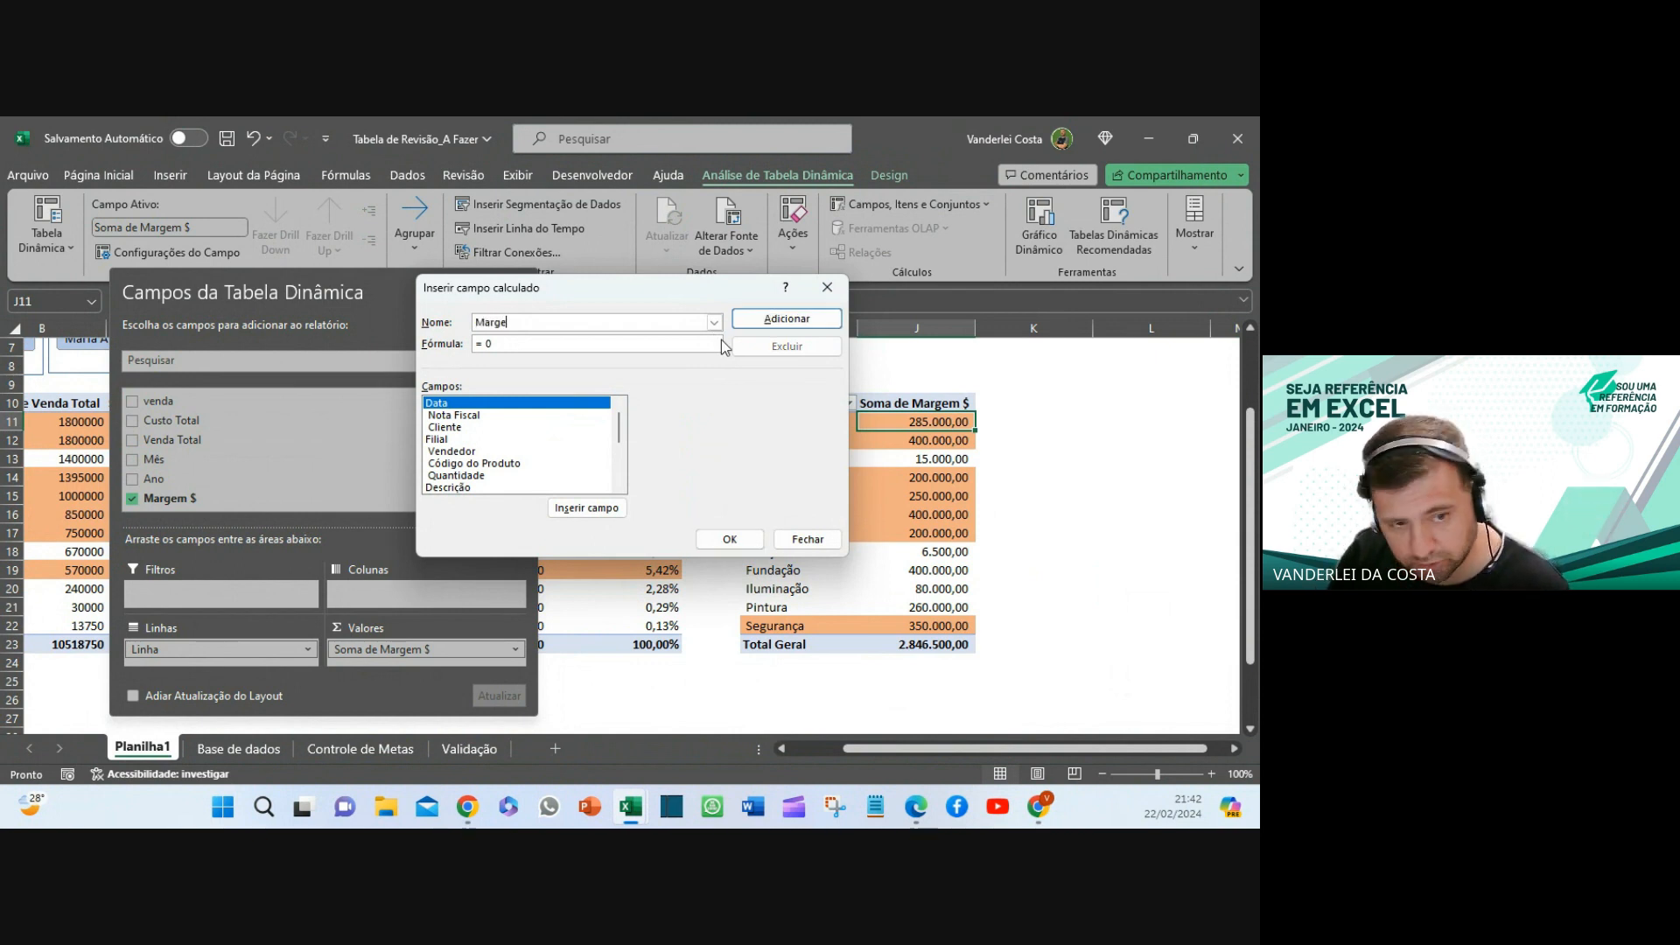
pyautogui.write('m em ')
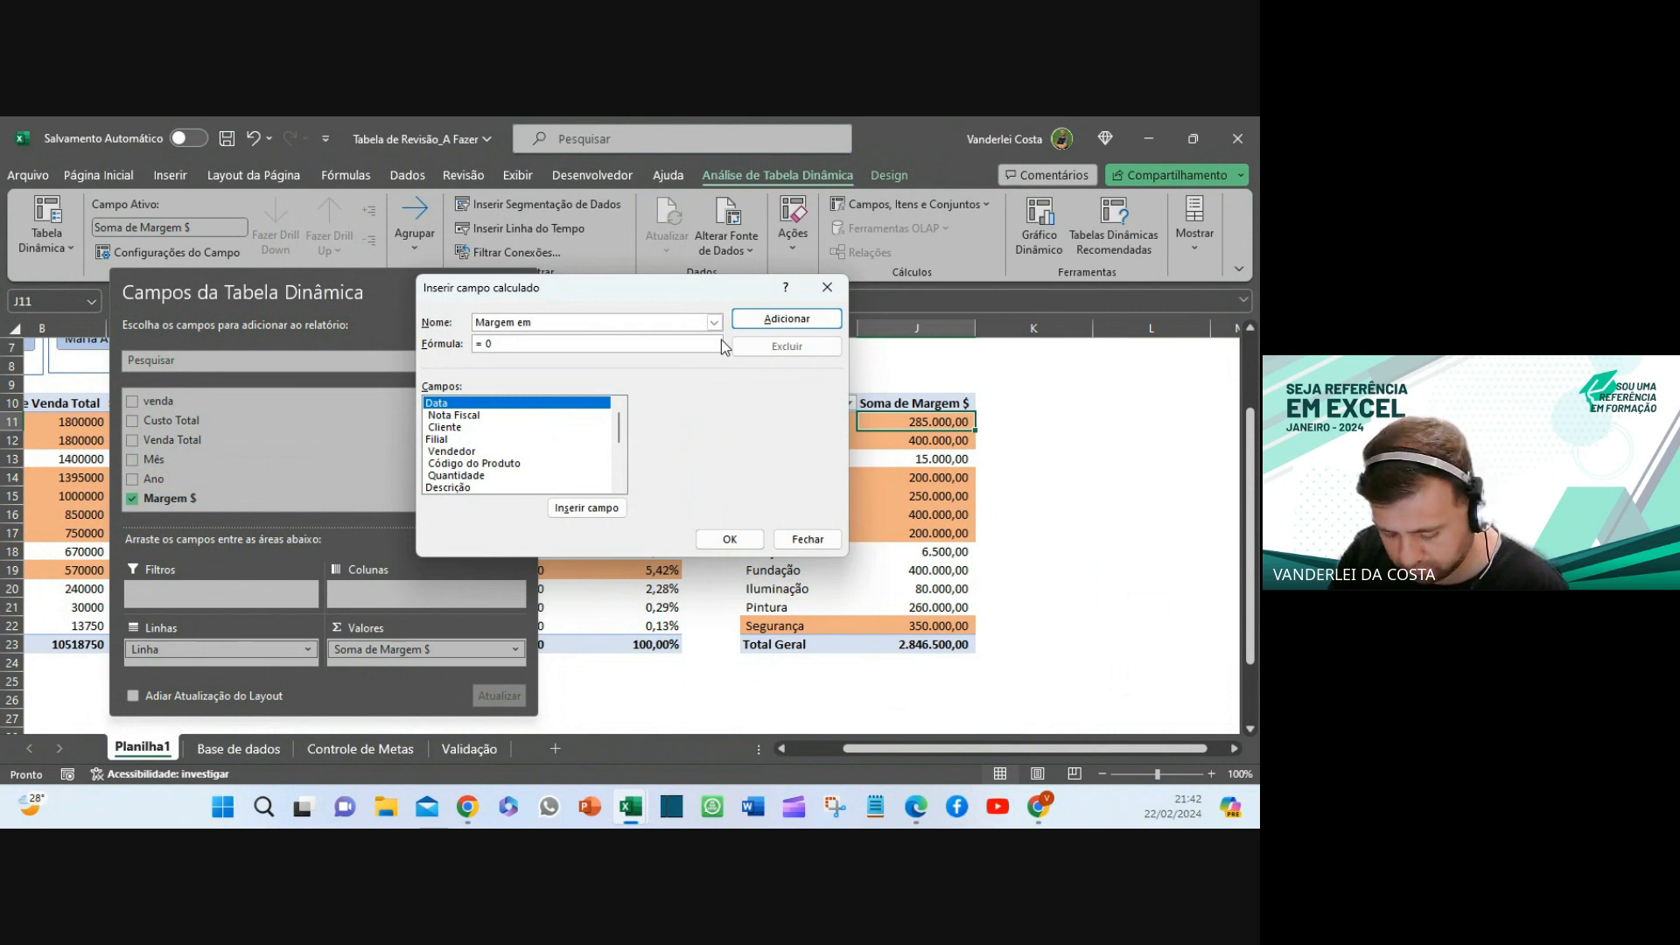
pyautogui.write('%')
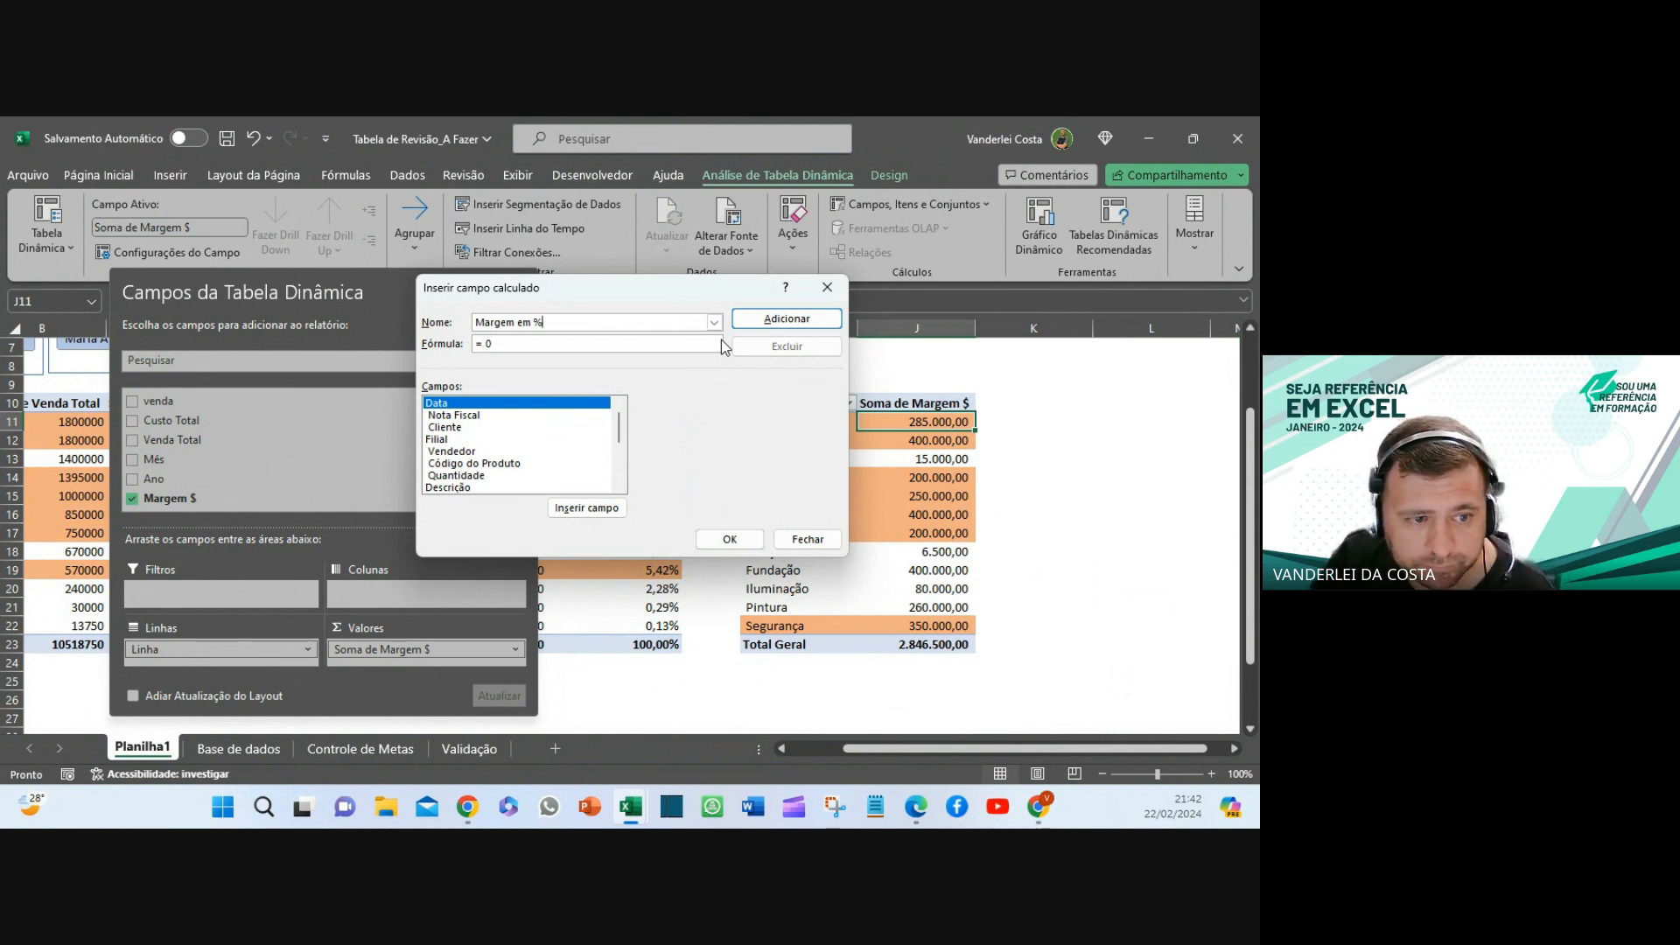
pyautogui.scroll(-3, 506, 446)
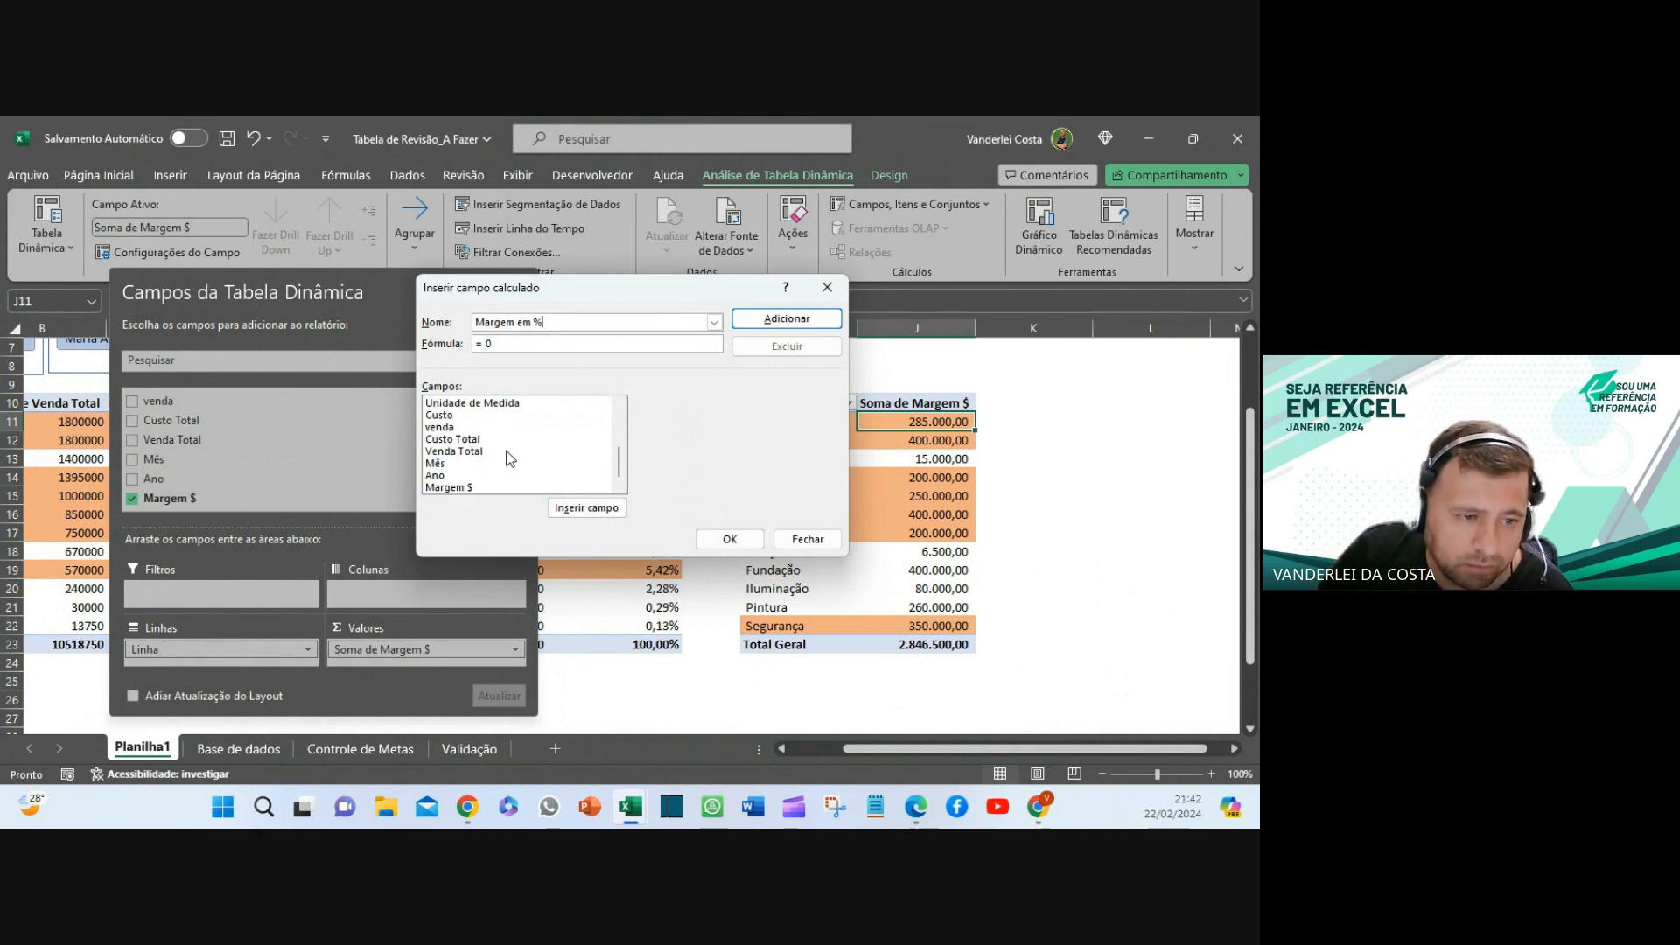
pyautogui.doubleClick(457, 487)
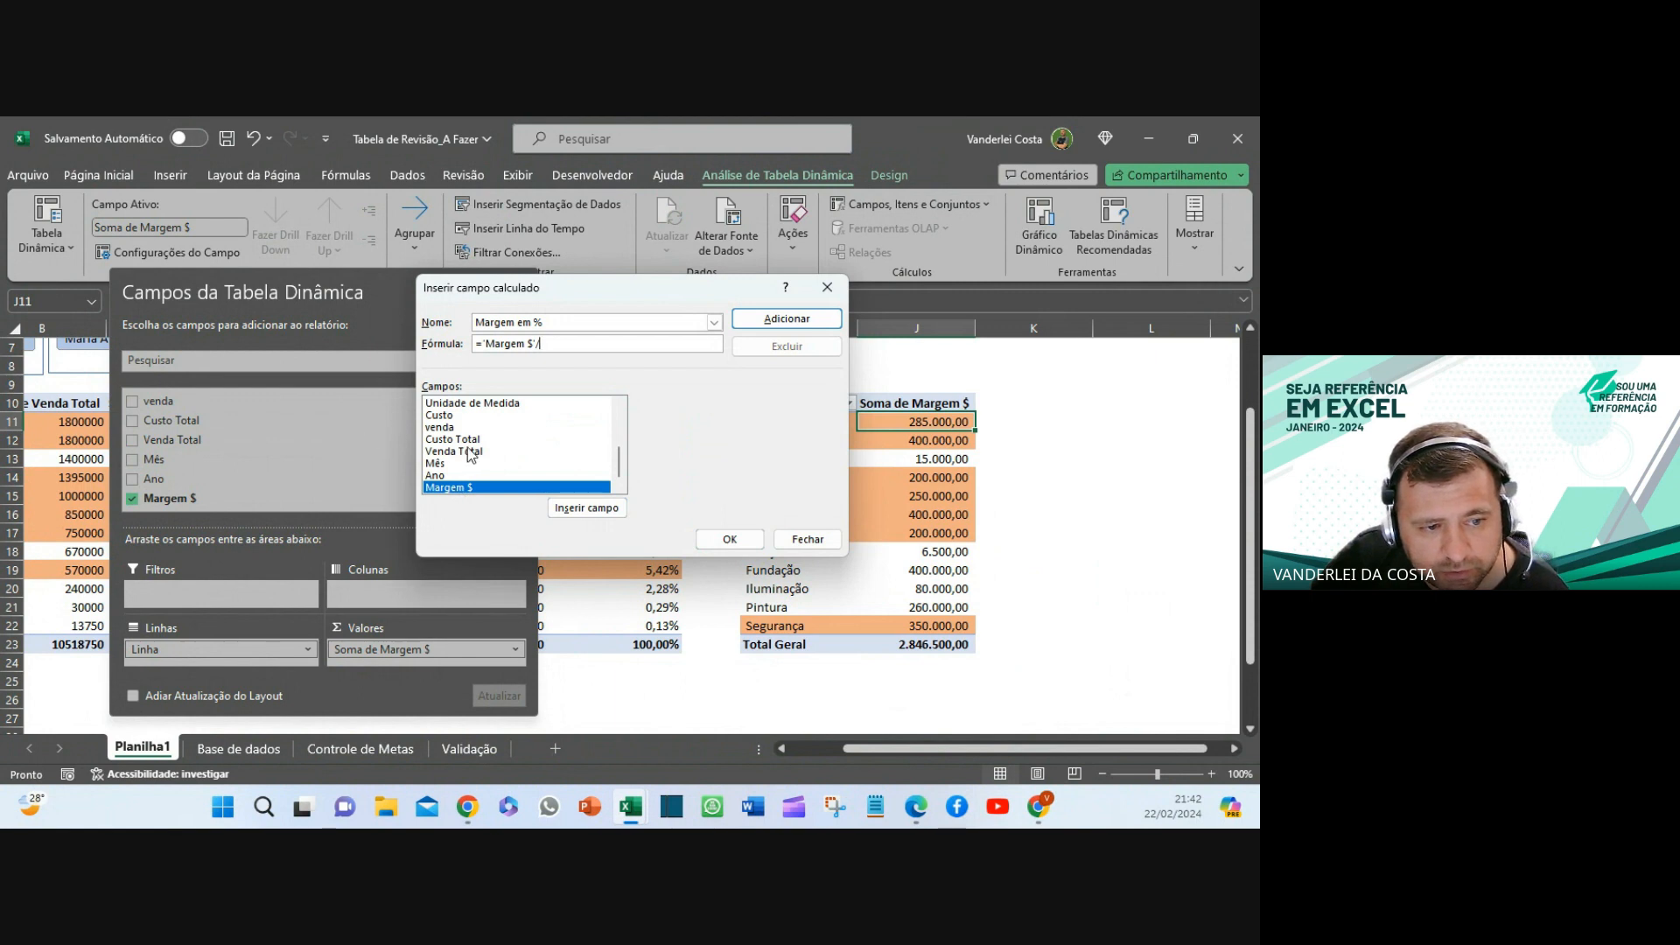
pyautogui.click(470, 452)
pyautogui.doubleClick(469, 451)
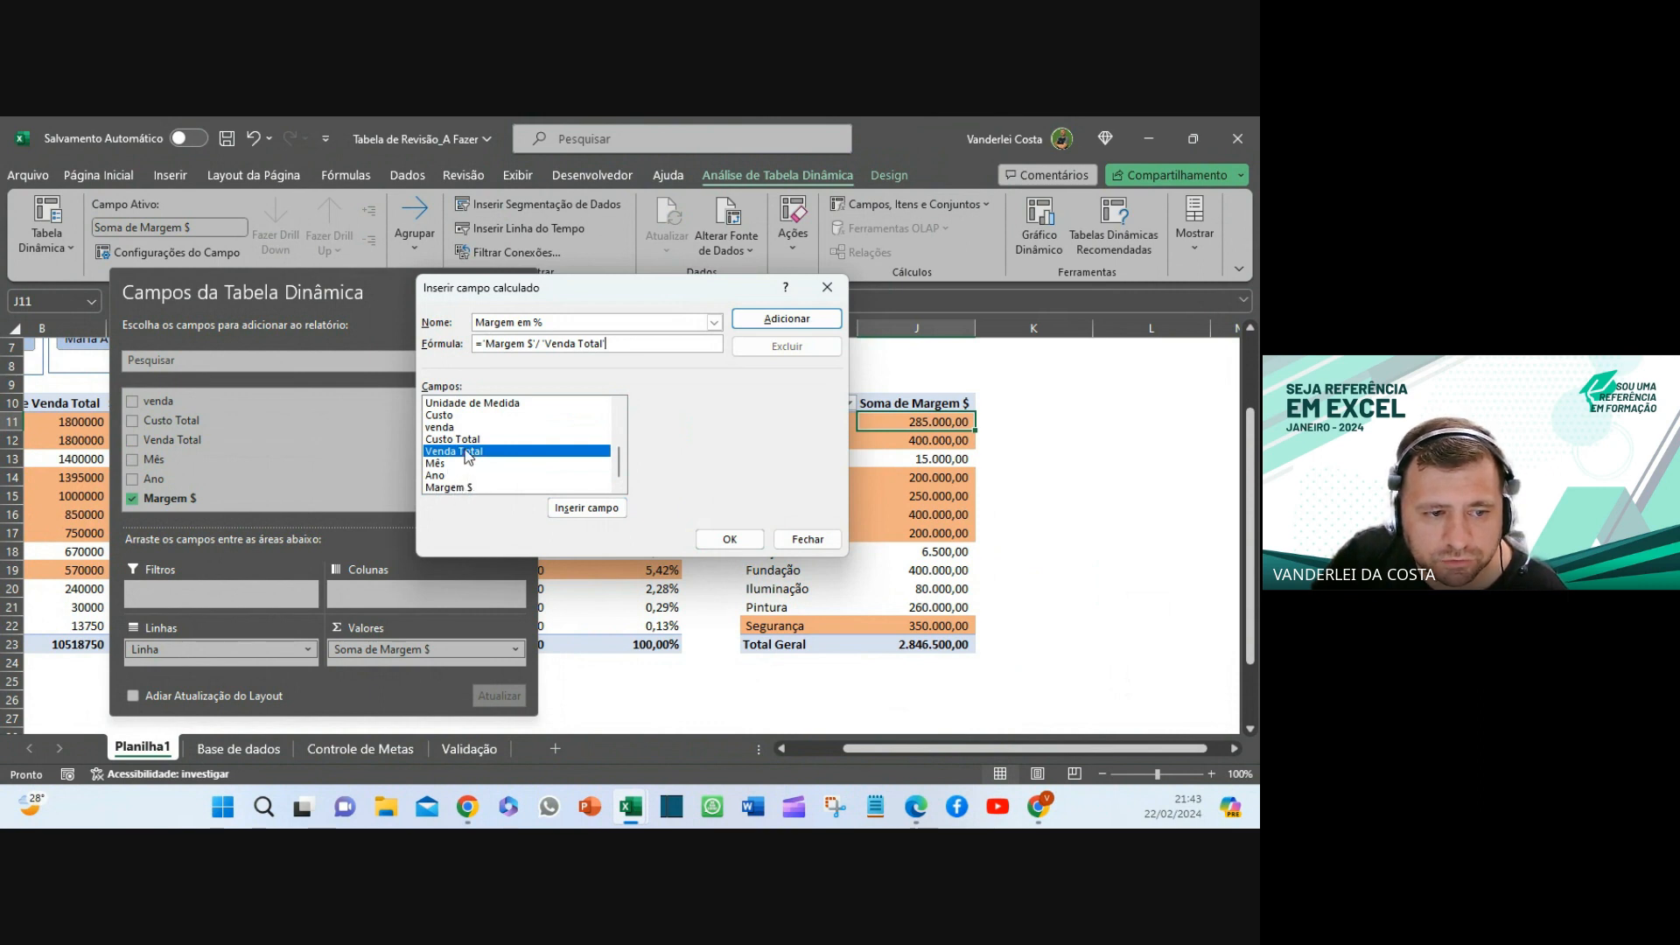
pyautogui.click(732, 540)
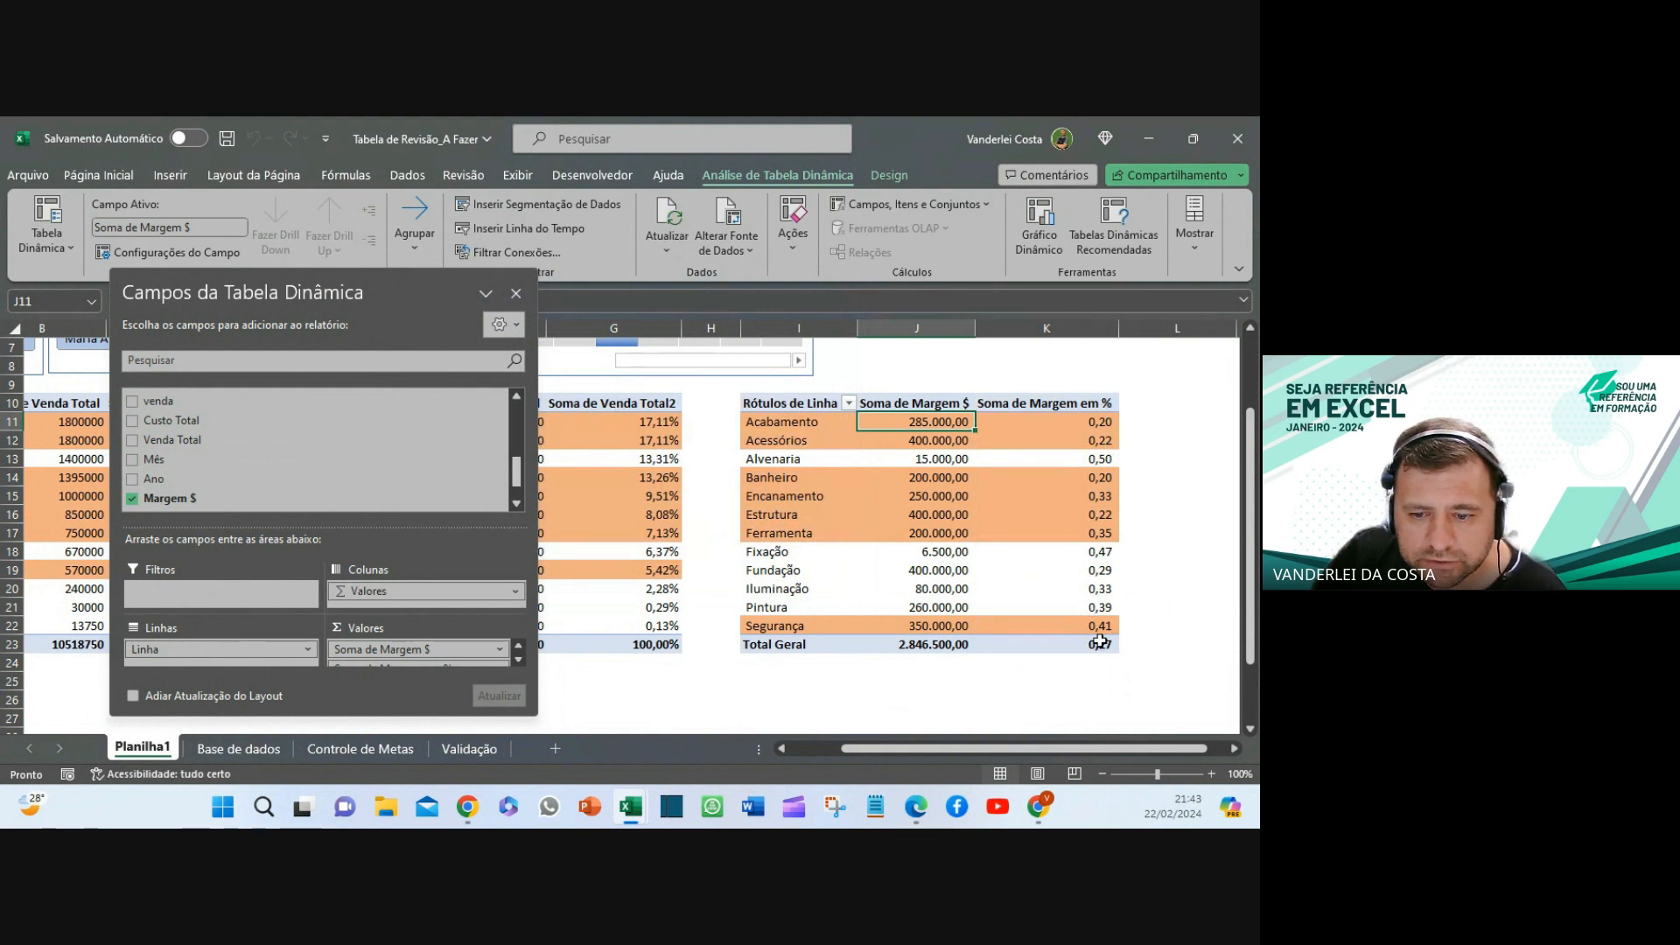
# - Format the Soma de Margem em % values as Porcentagem with 1 decimal place
pyautogui.click(1070, 421)
pyautogui.rightClick(1071, 423)
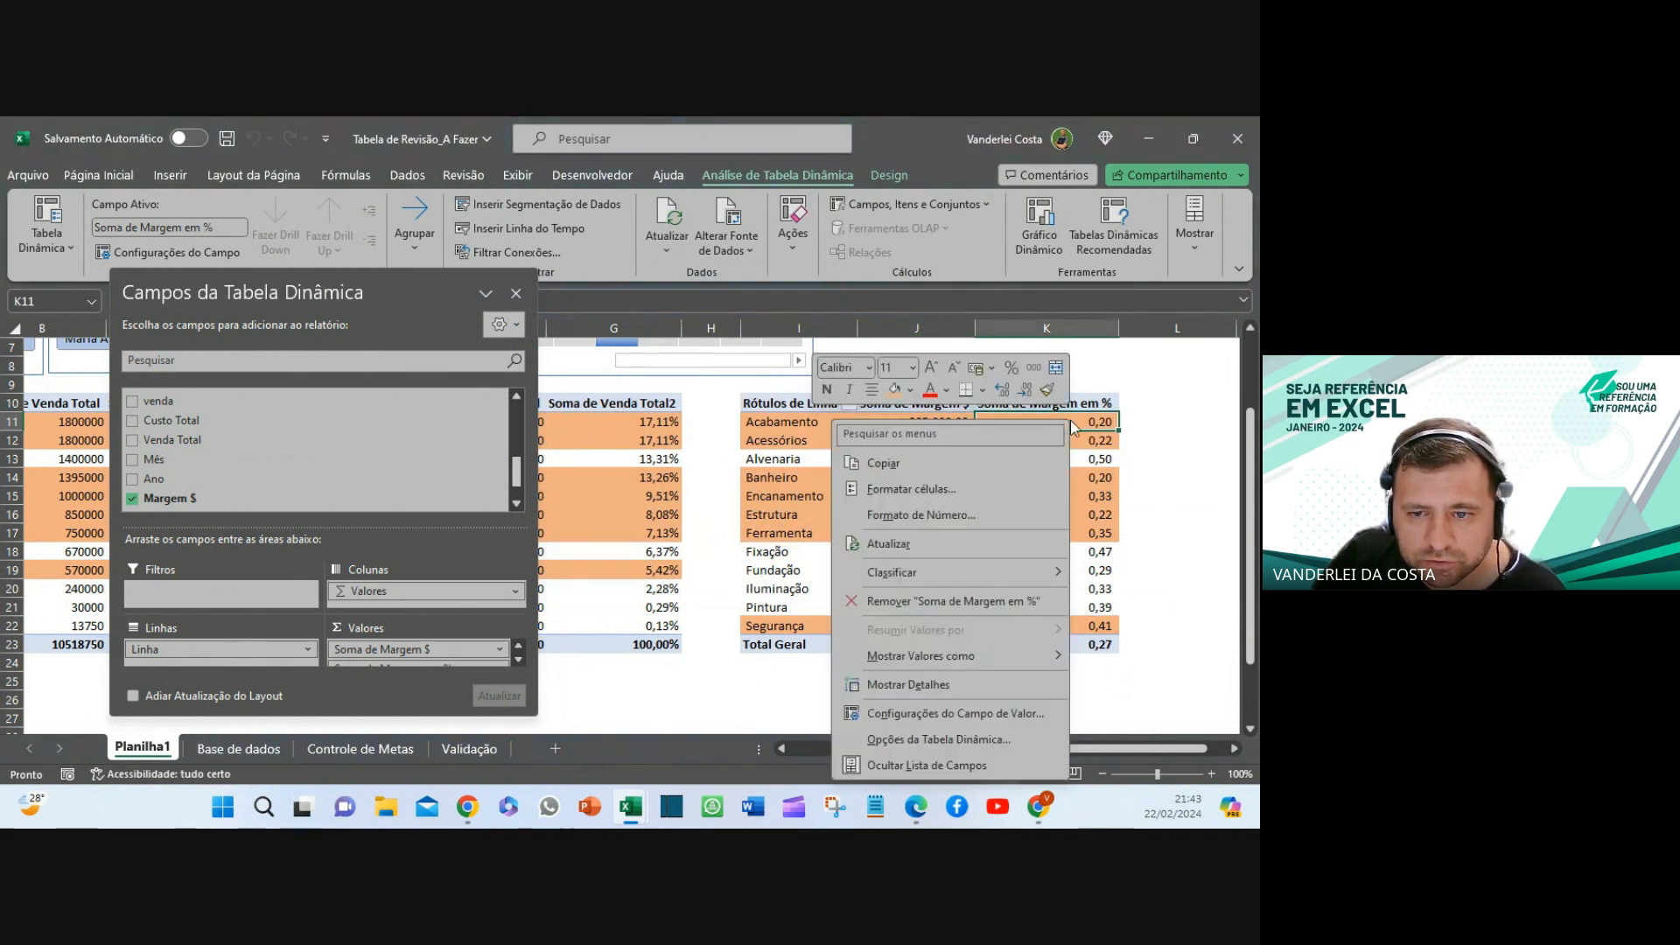
pyautogui.click(941, 517)
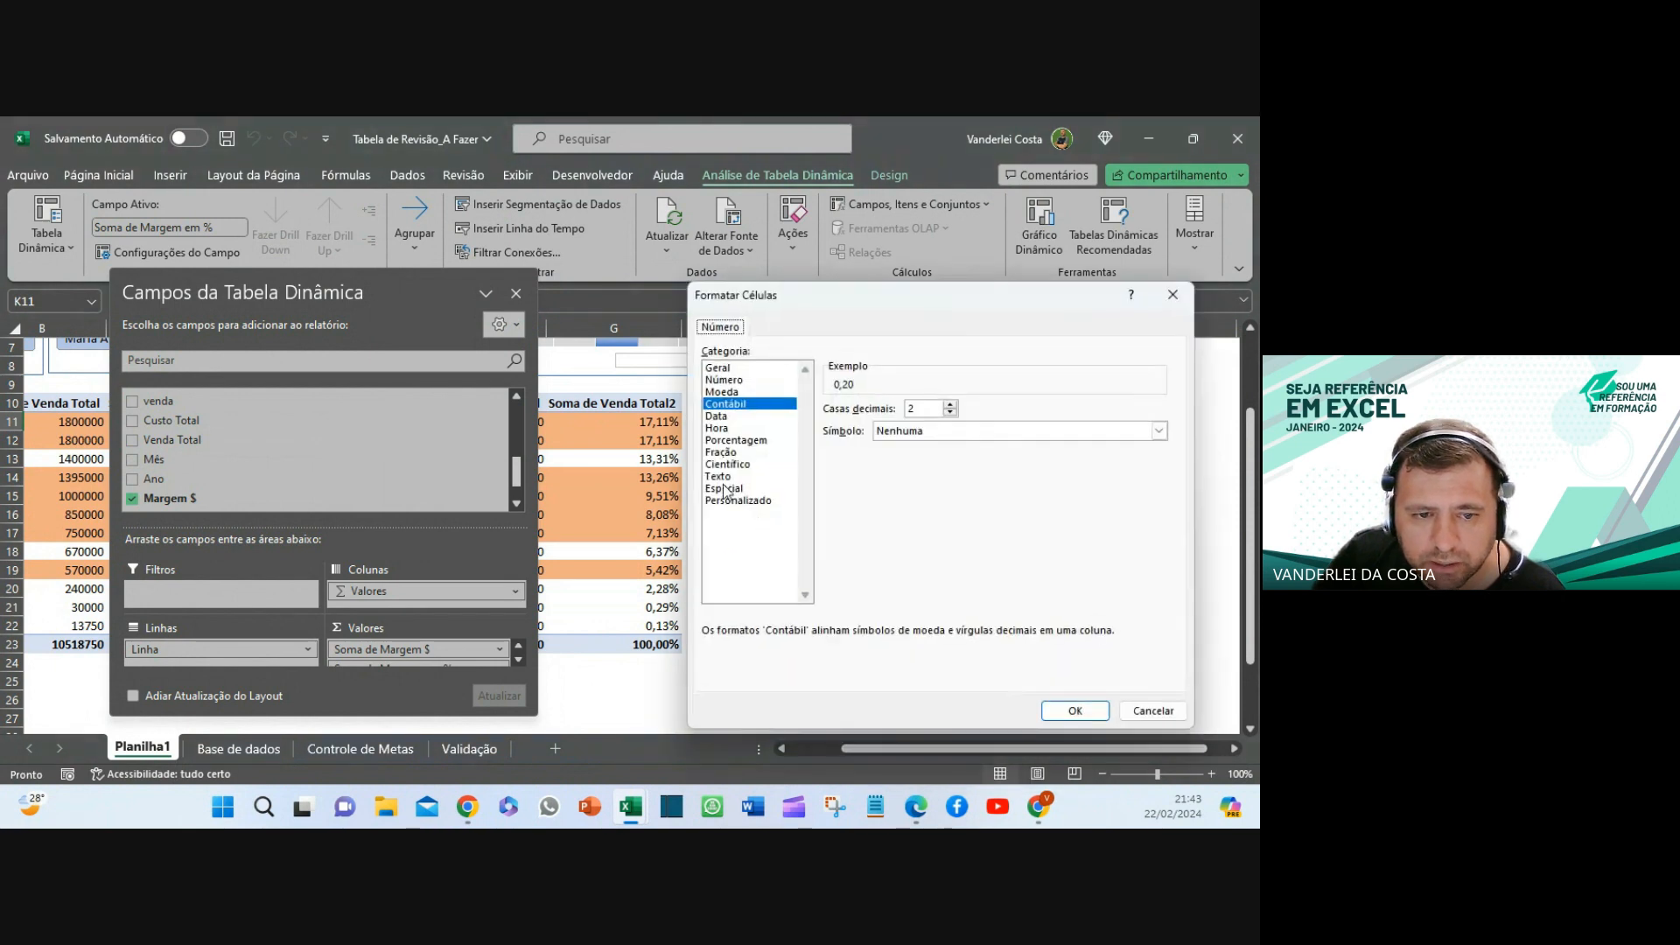
pyautogui.click(723, 441)
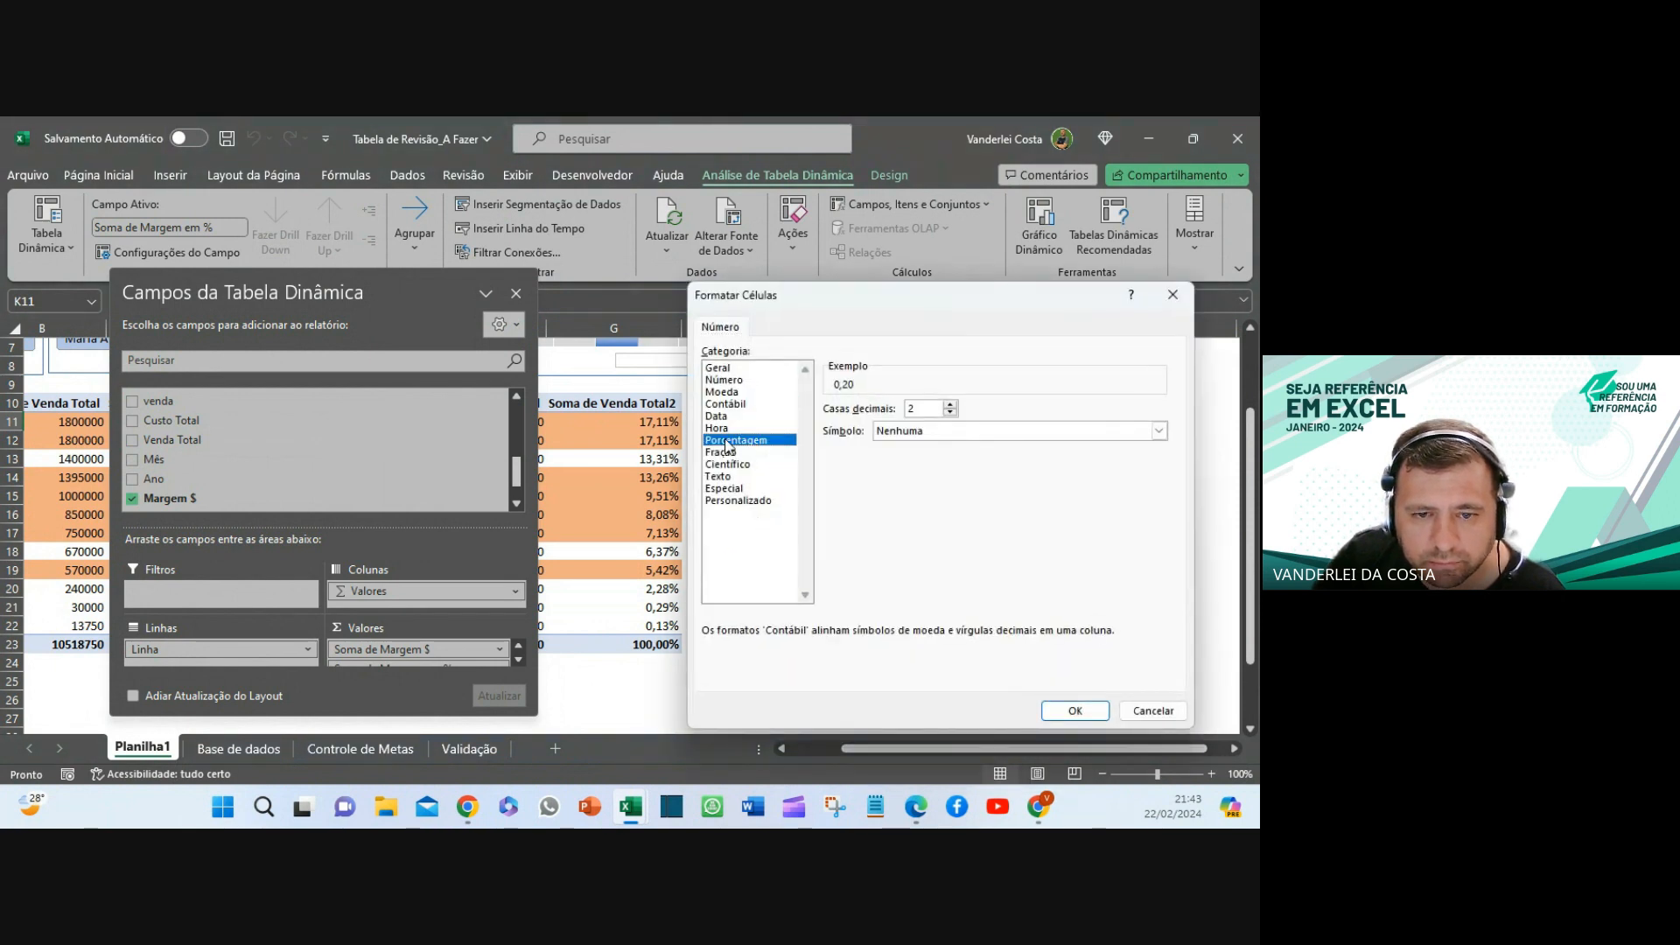
pyautogui.click(951, 414)
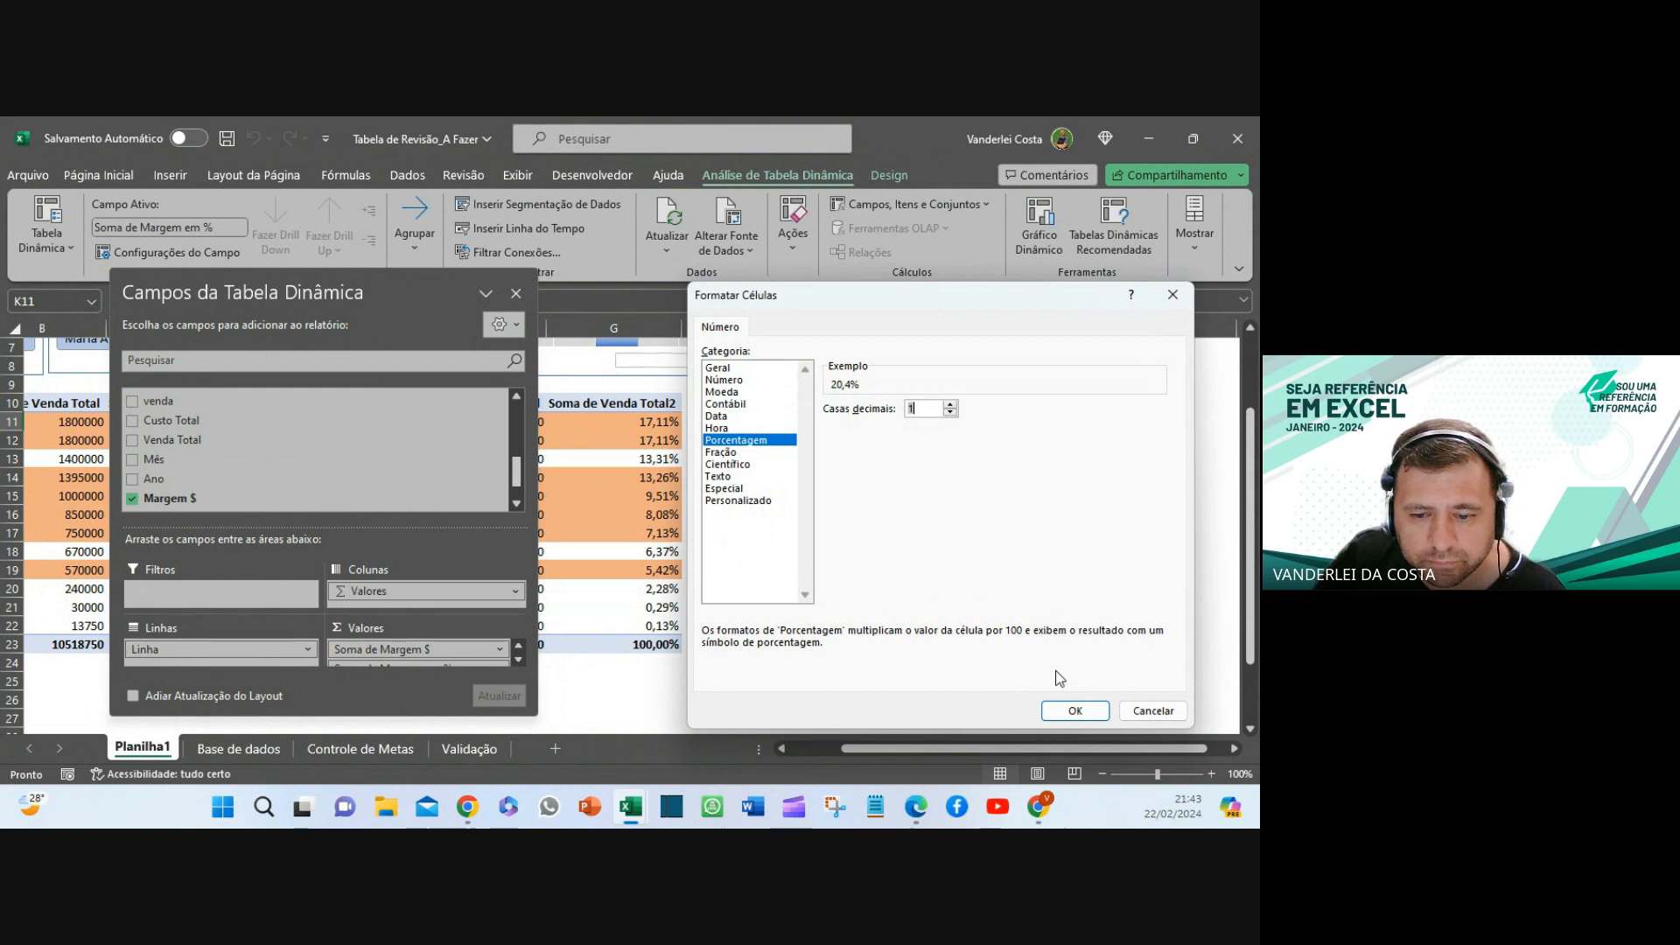
pyautogui.click(1074, 711)
pyautogui.click(1040, 685)
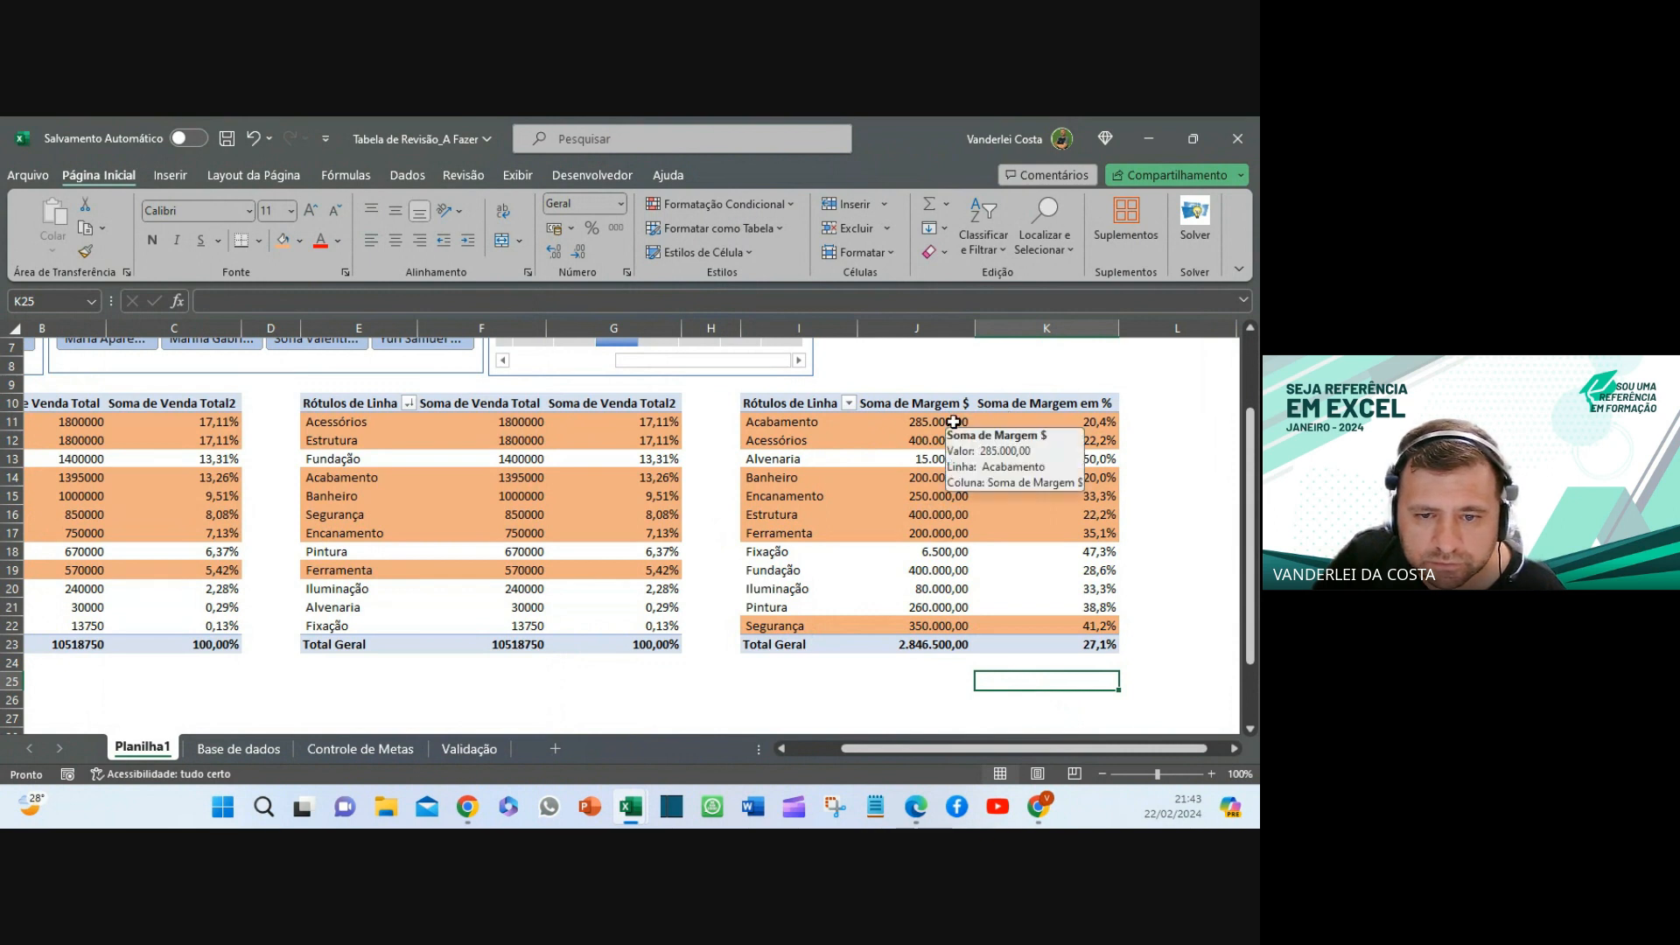
# - Sort the Linha rows by Soma de Margem em % from largest to smallest
pyautogui.click(1079, 422)
pyautogui.rightClick(1078, 422)
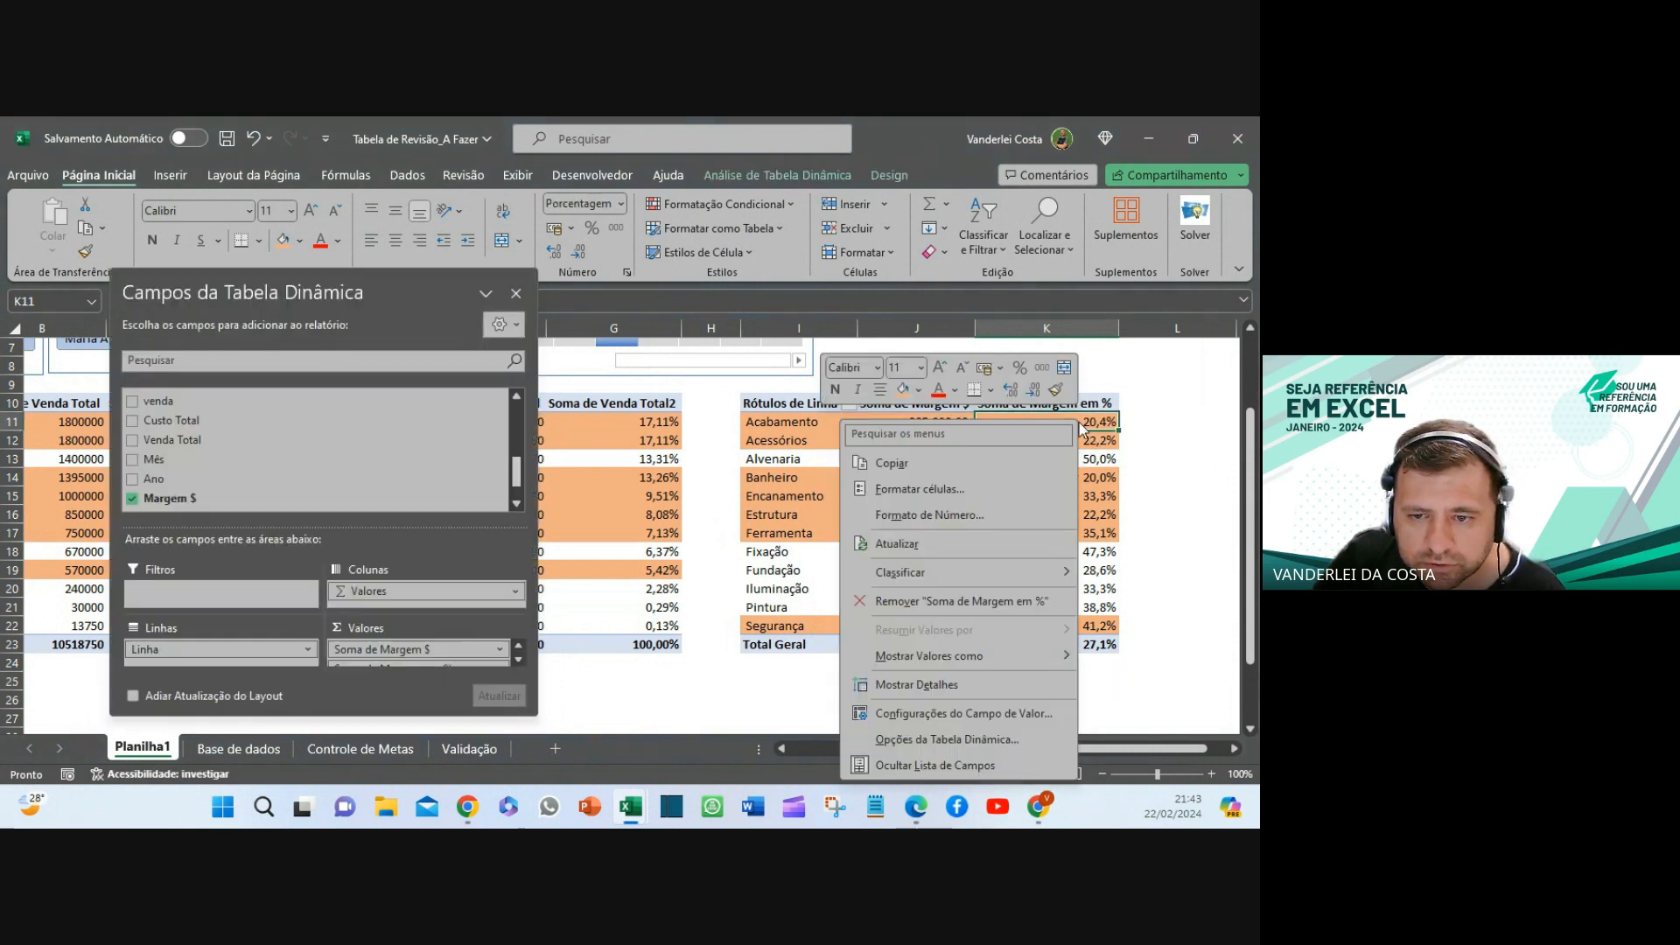
pyautogui.moveTo(919, 577)
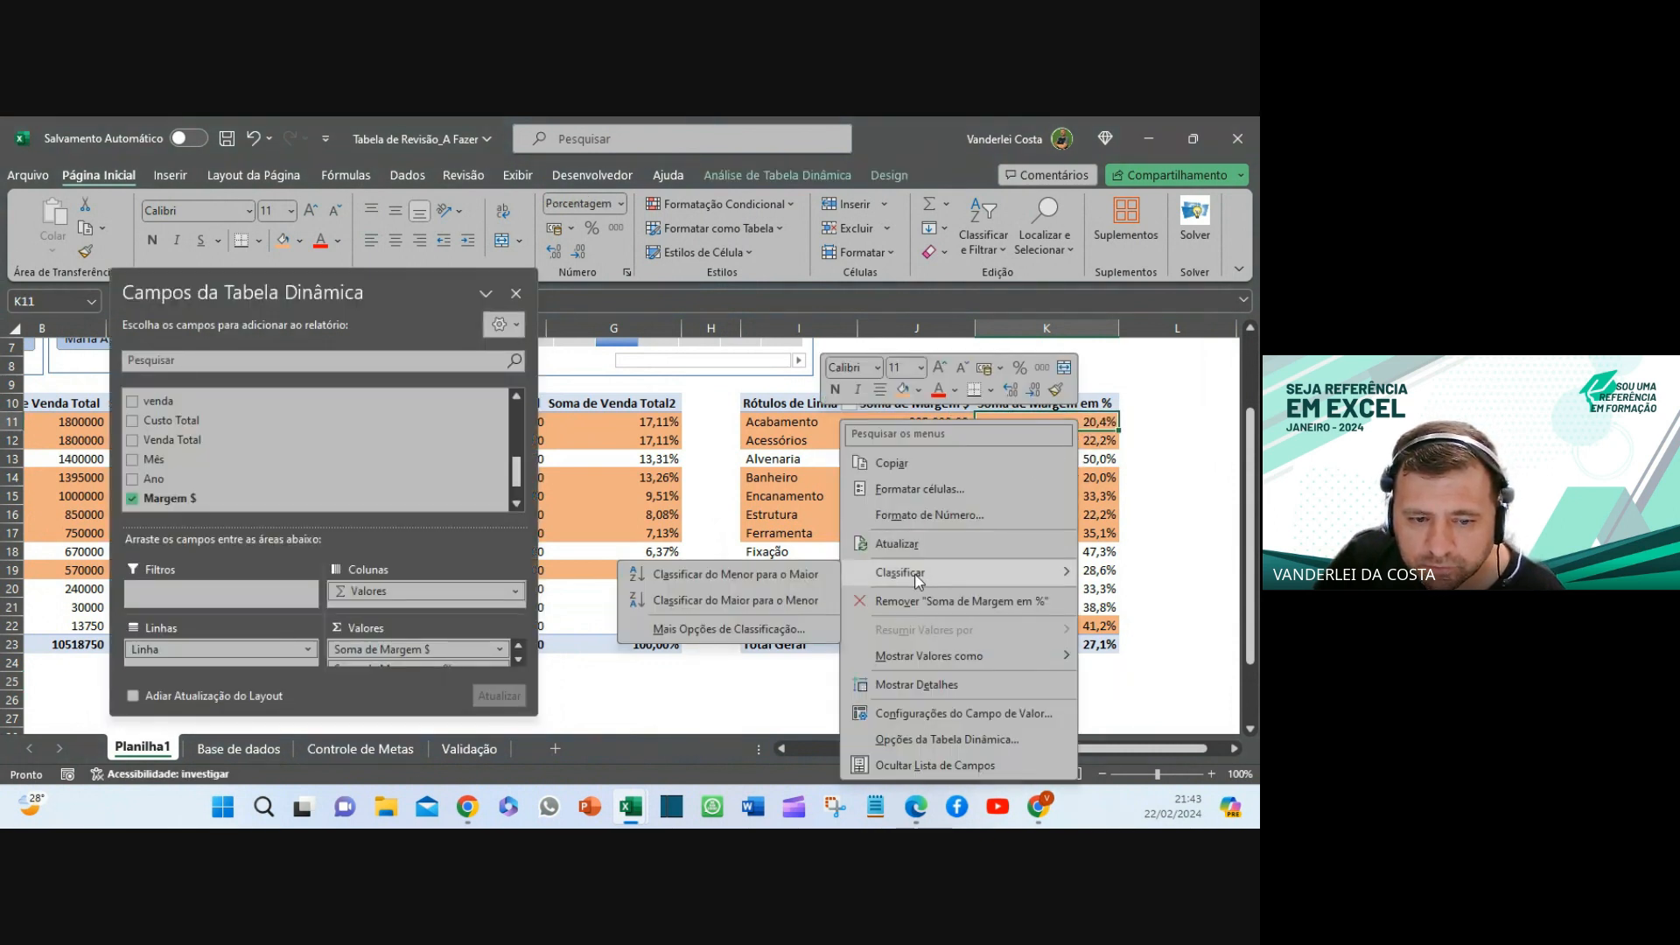
pyautogui.click(758, 602)
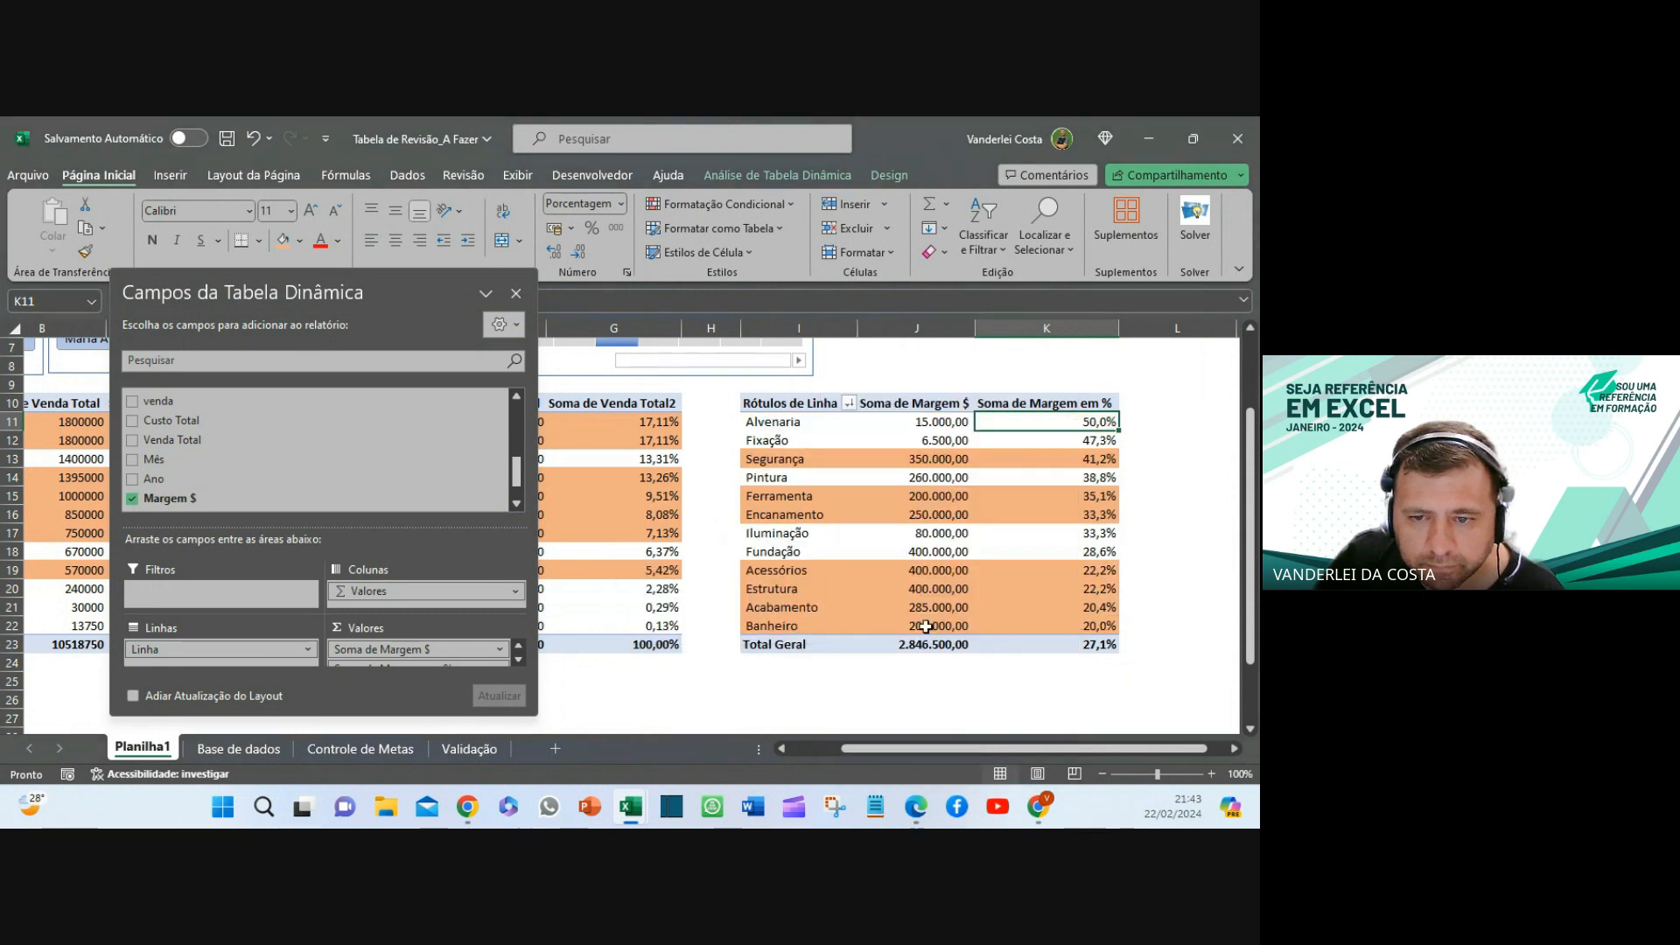
pyautogui.click(989, 665)
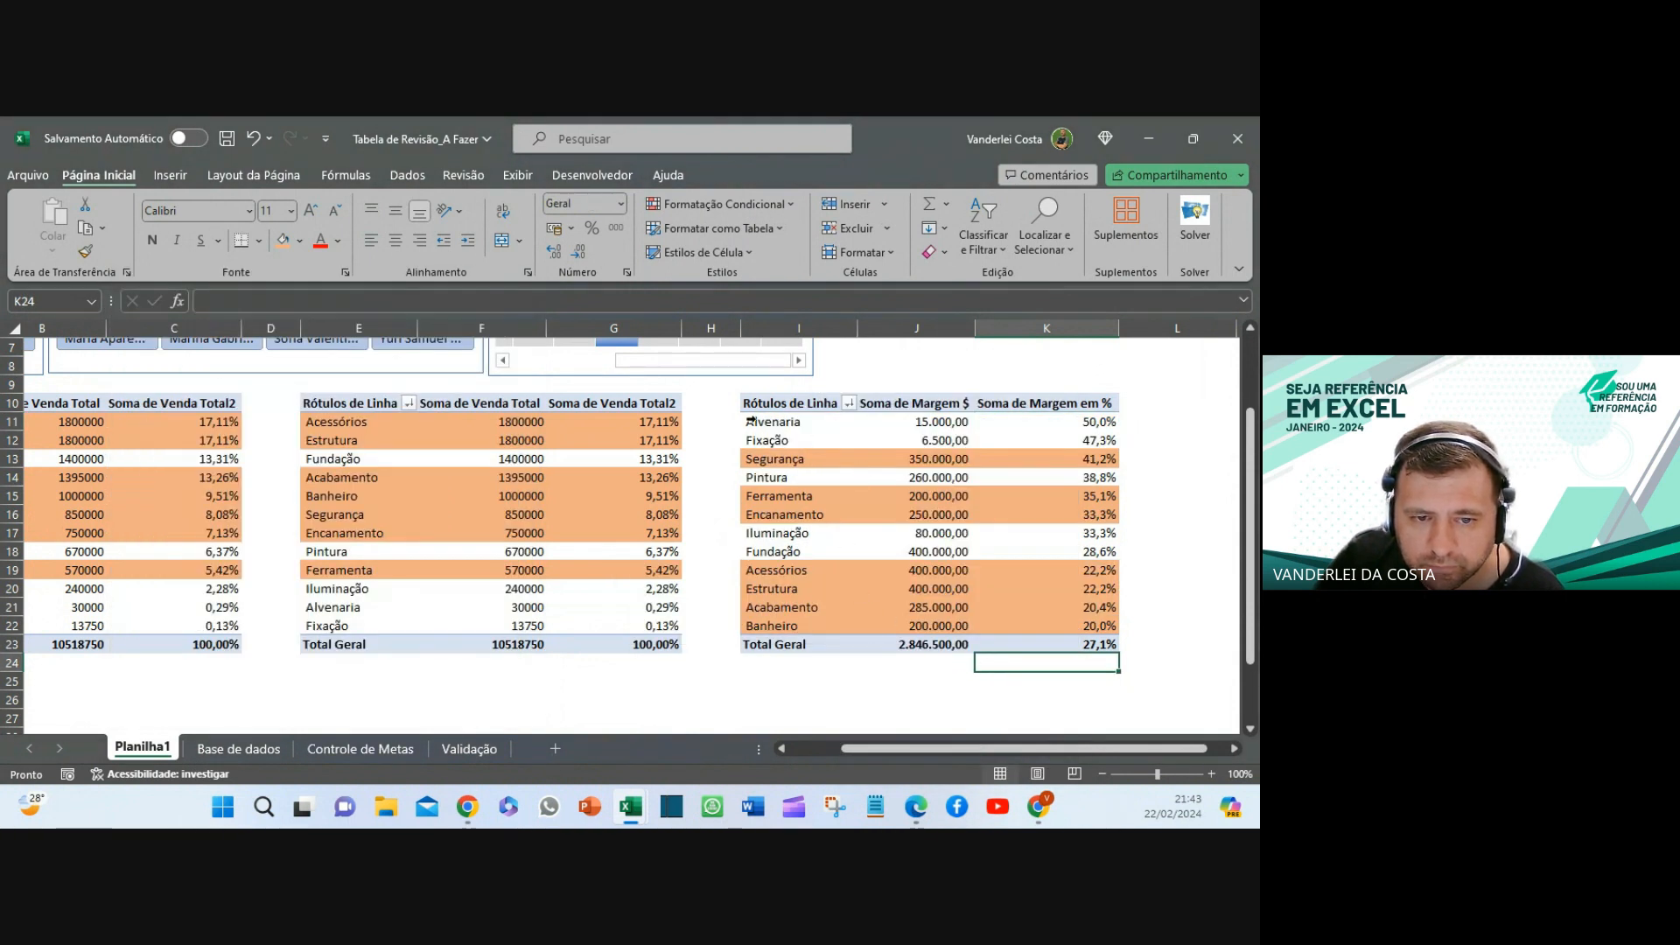
pyautogui.click(834, 703)
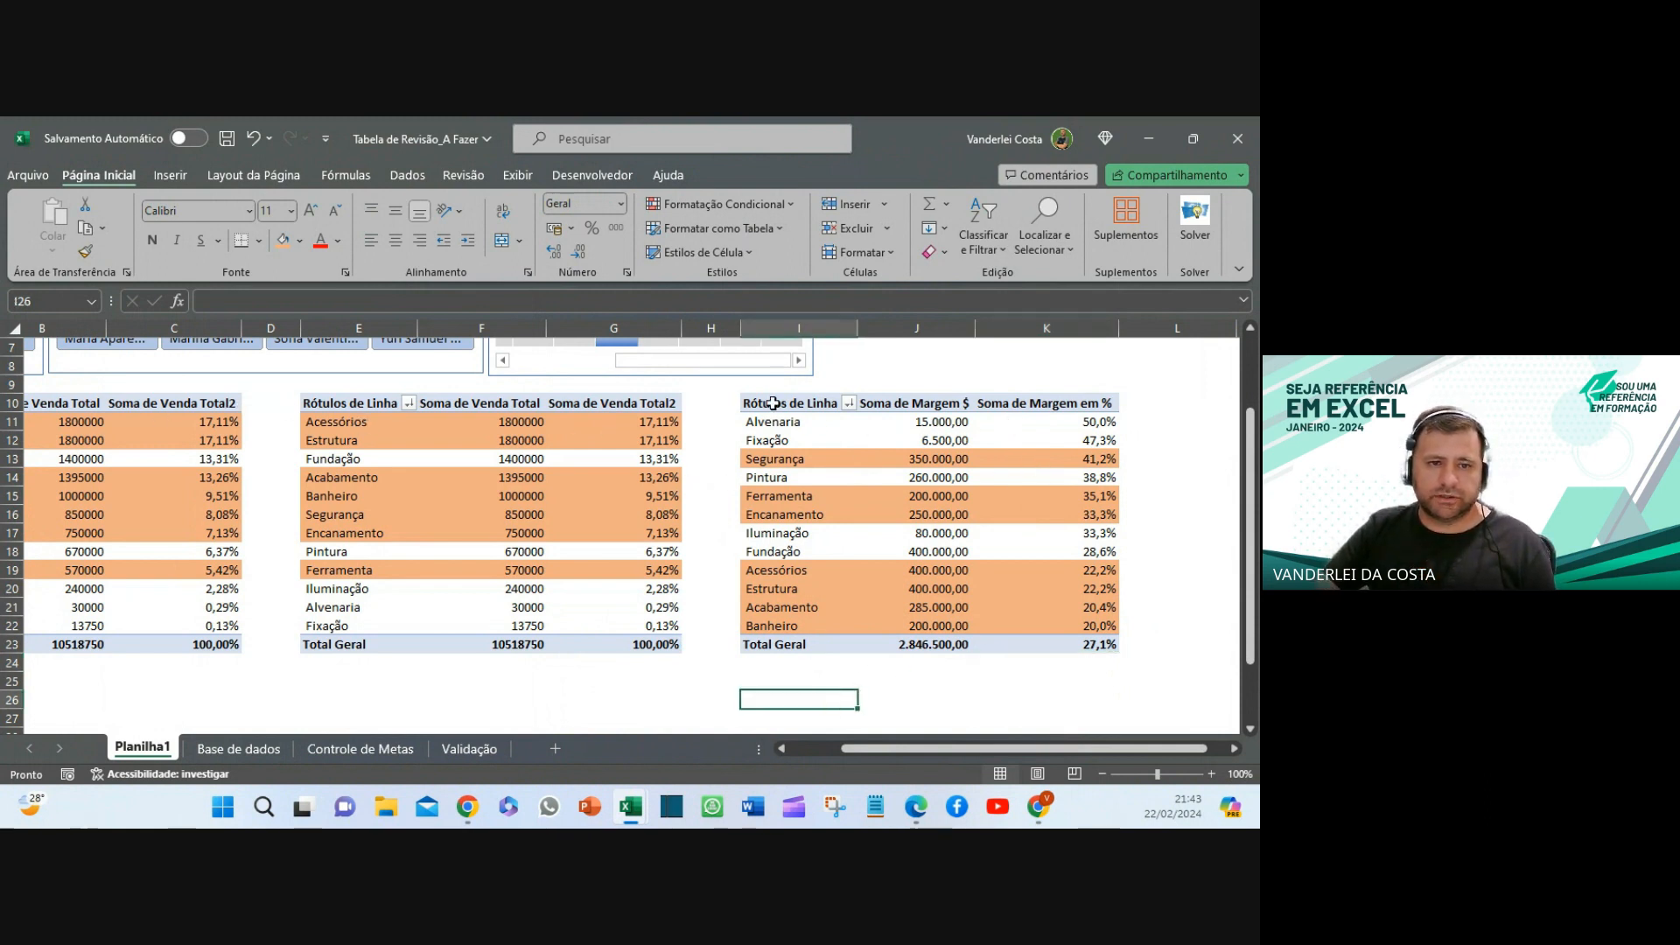
# - Clear the Data timeline filter so all periods are included
pyautogui.scroll(2, 642, 413)
pyautogui.scroll(-3, 813, 371)
pyautogui.scroll(3, 813, 370)
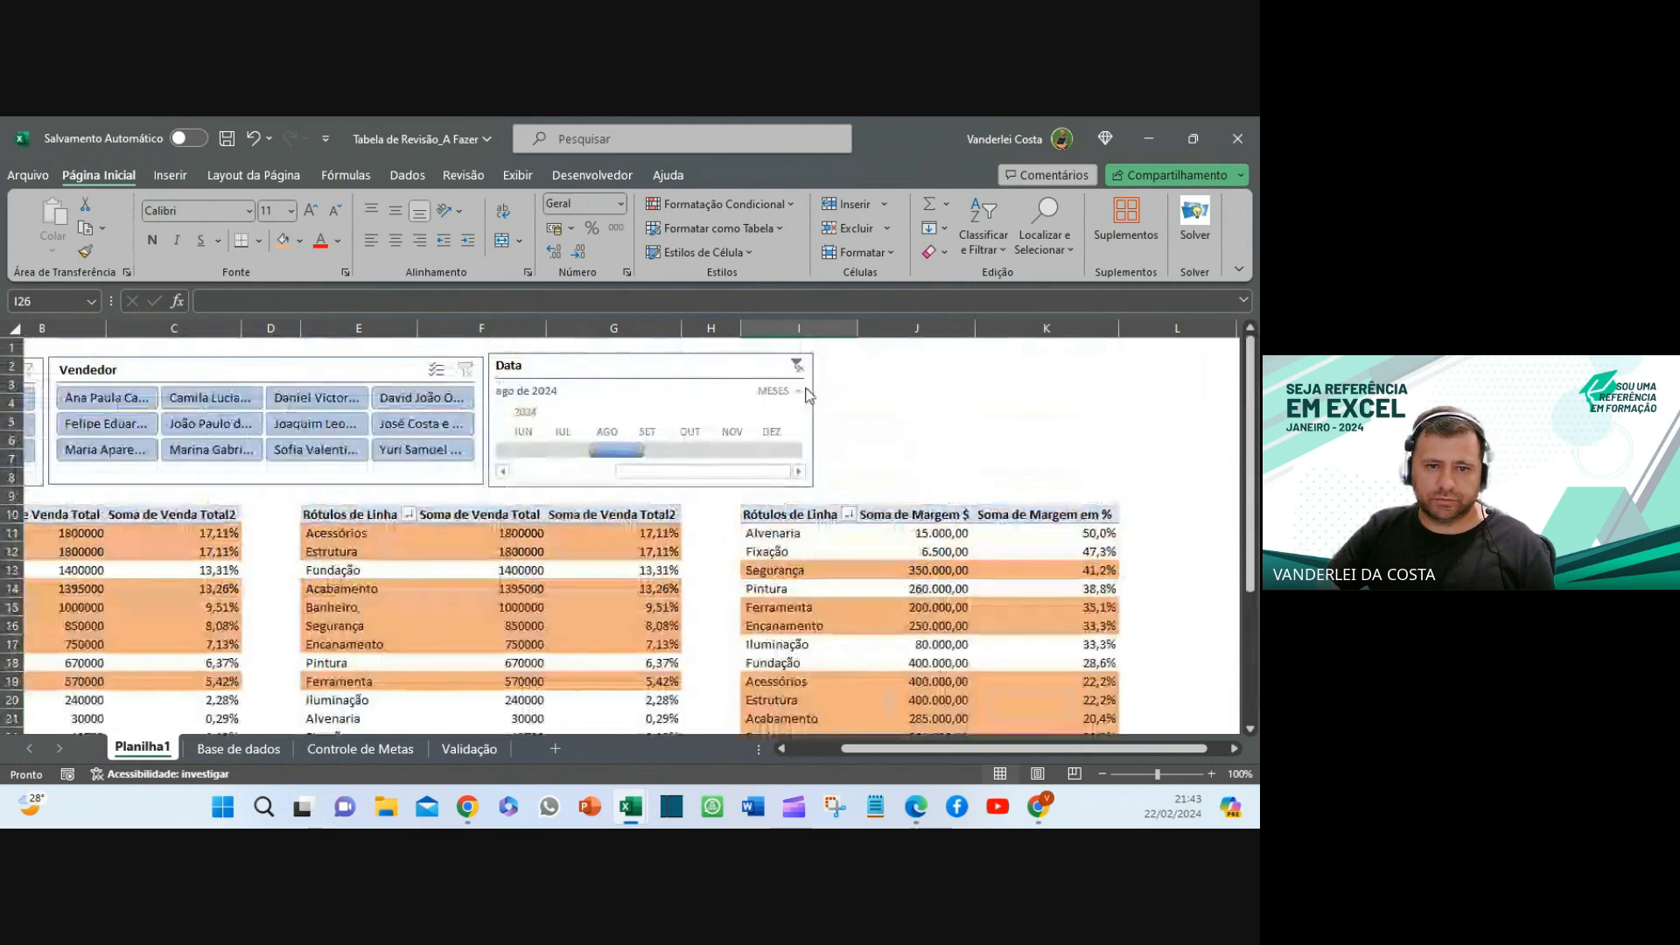
pyautogui.click(798, 367)
pyautogui.click(798, 367)
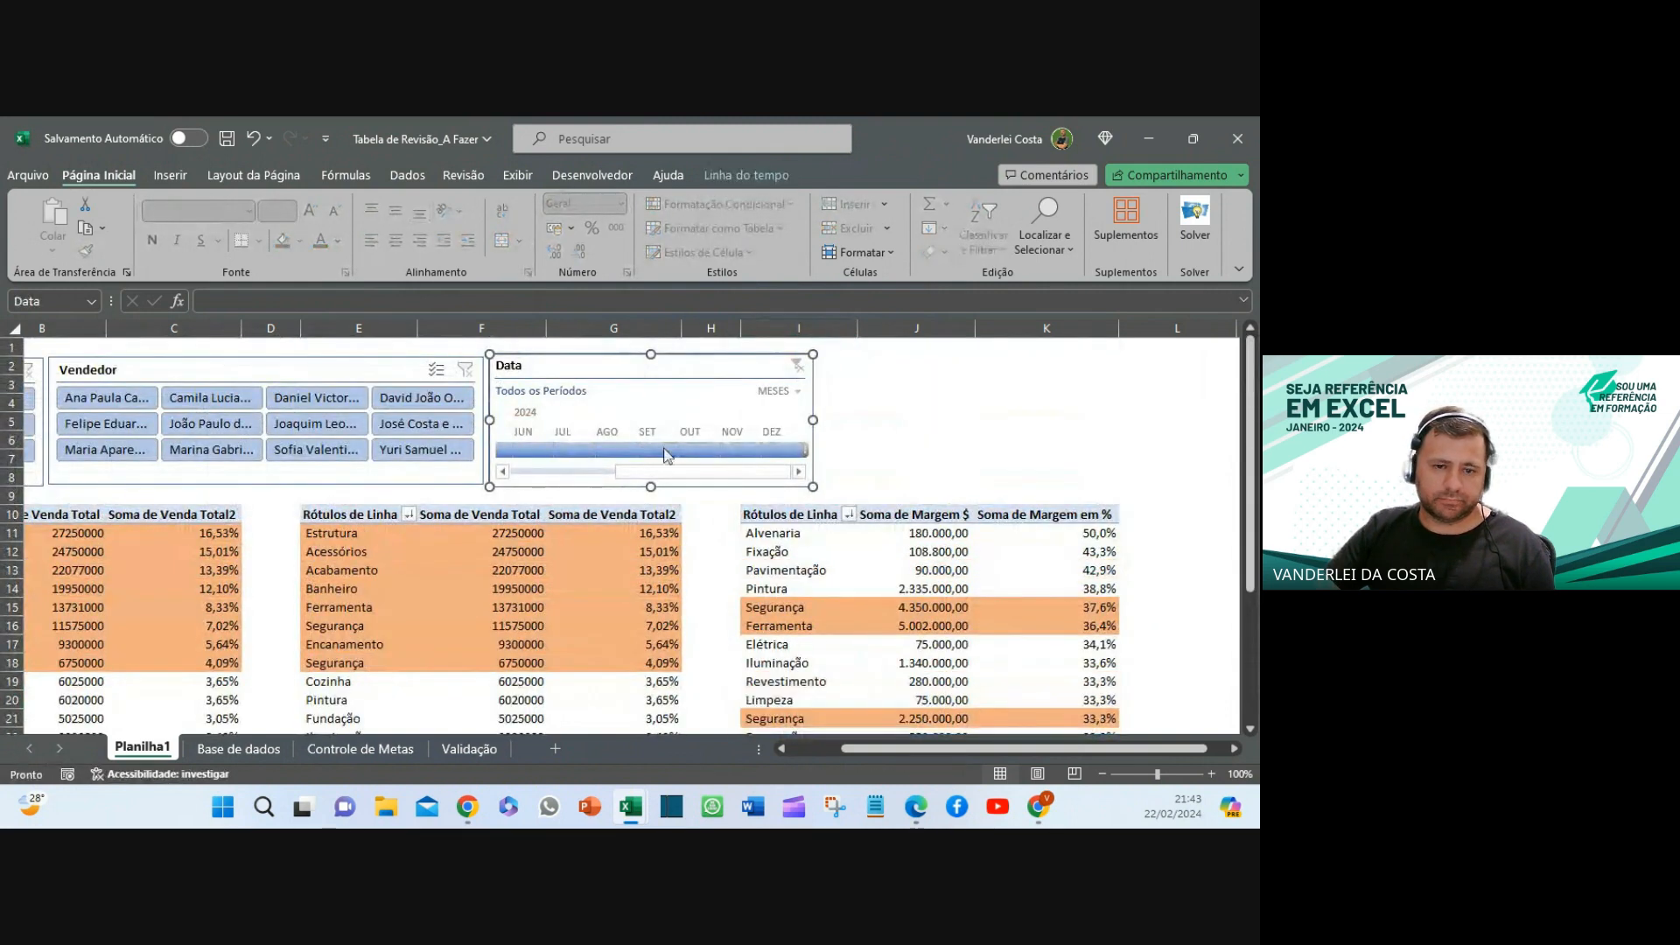
pyautogui.moveTo(1089, 754); pyautogui.dragTo(1038, 754)
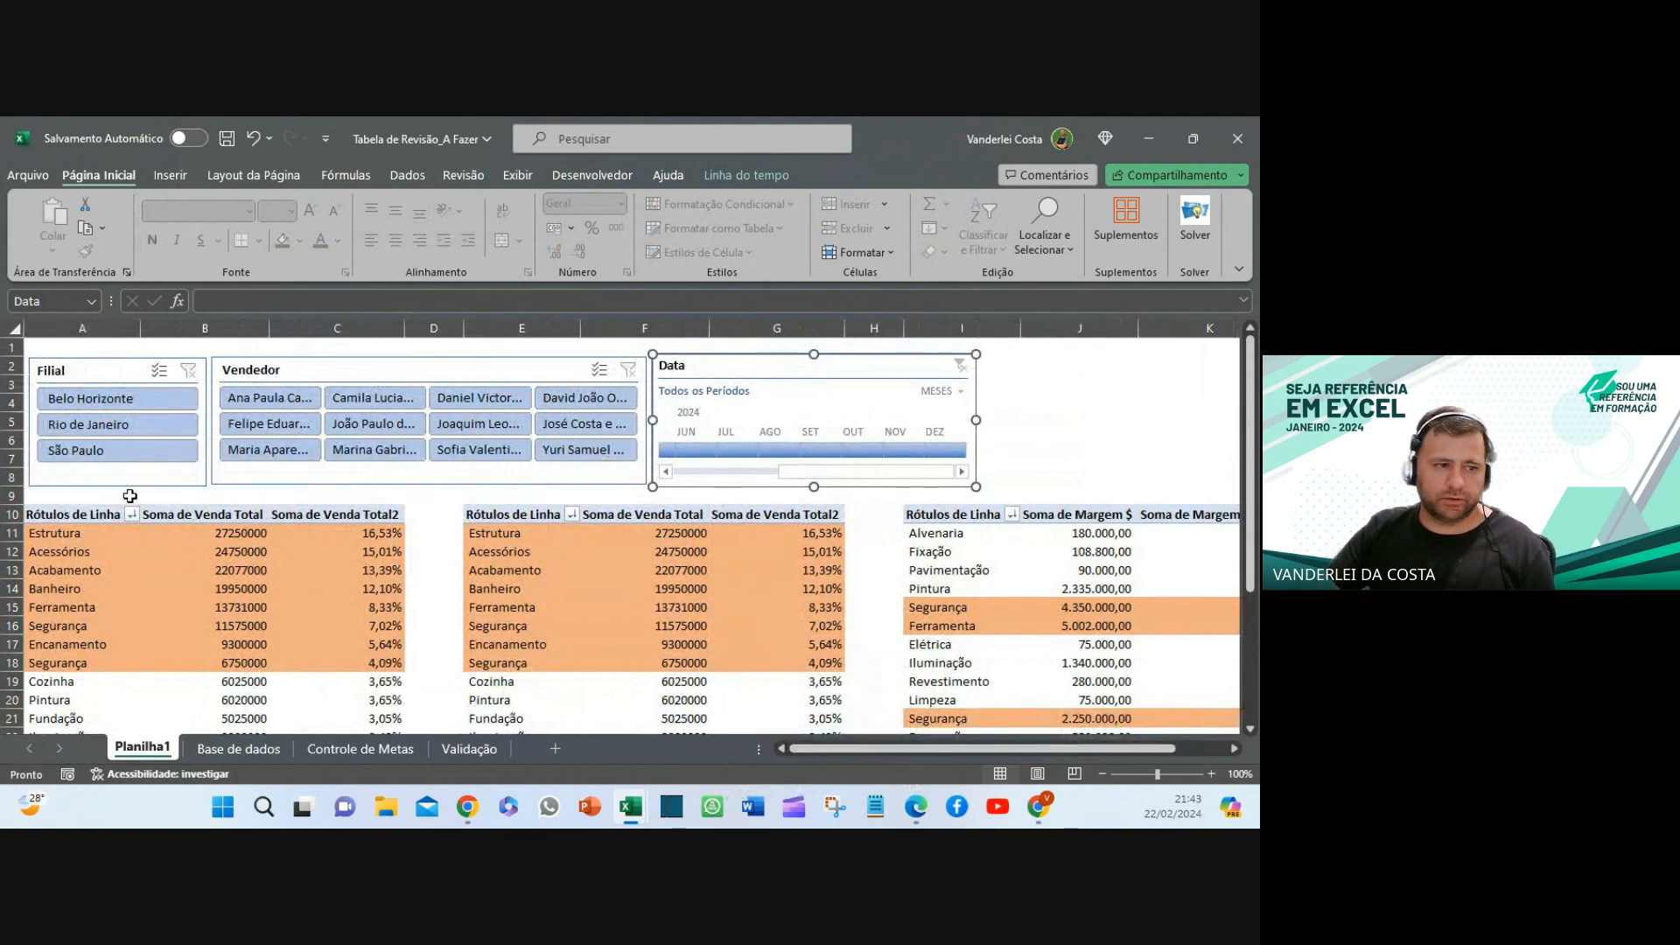
# - Select the whole sheet and set Fill Color to Sem Preenchimento
pyautogui.click(8, 331)
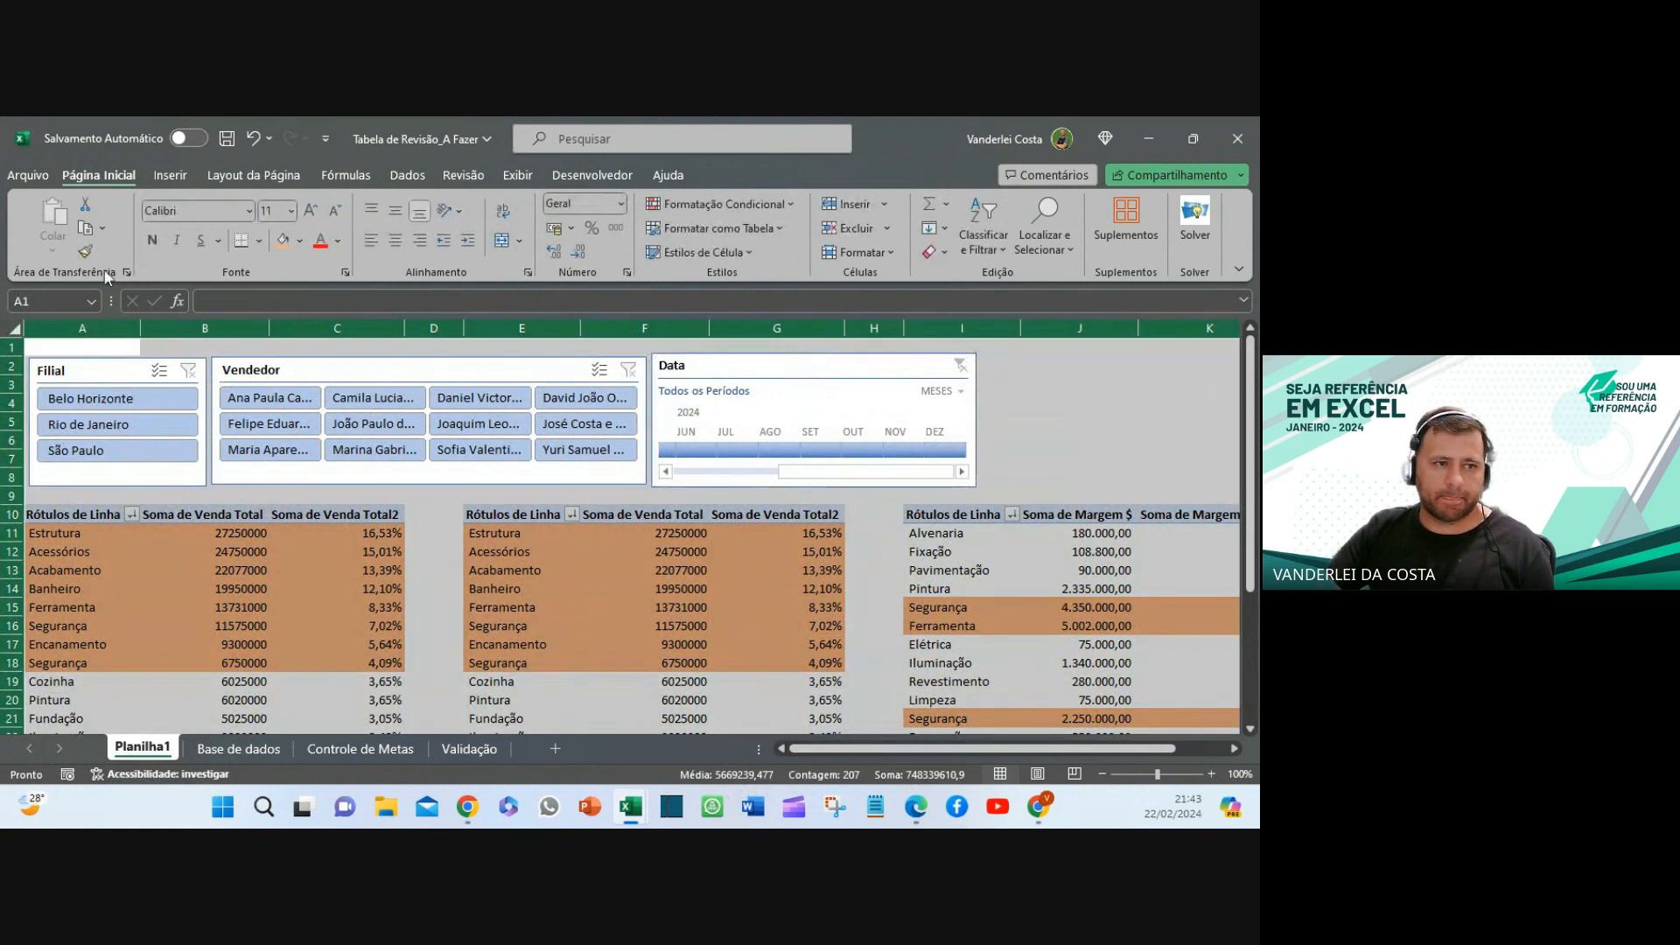
pyautogui.click(299, 241)
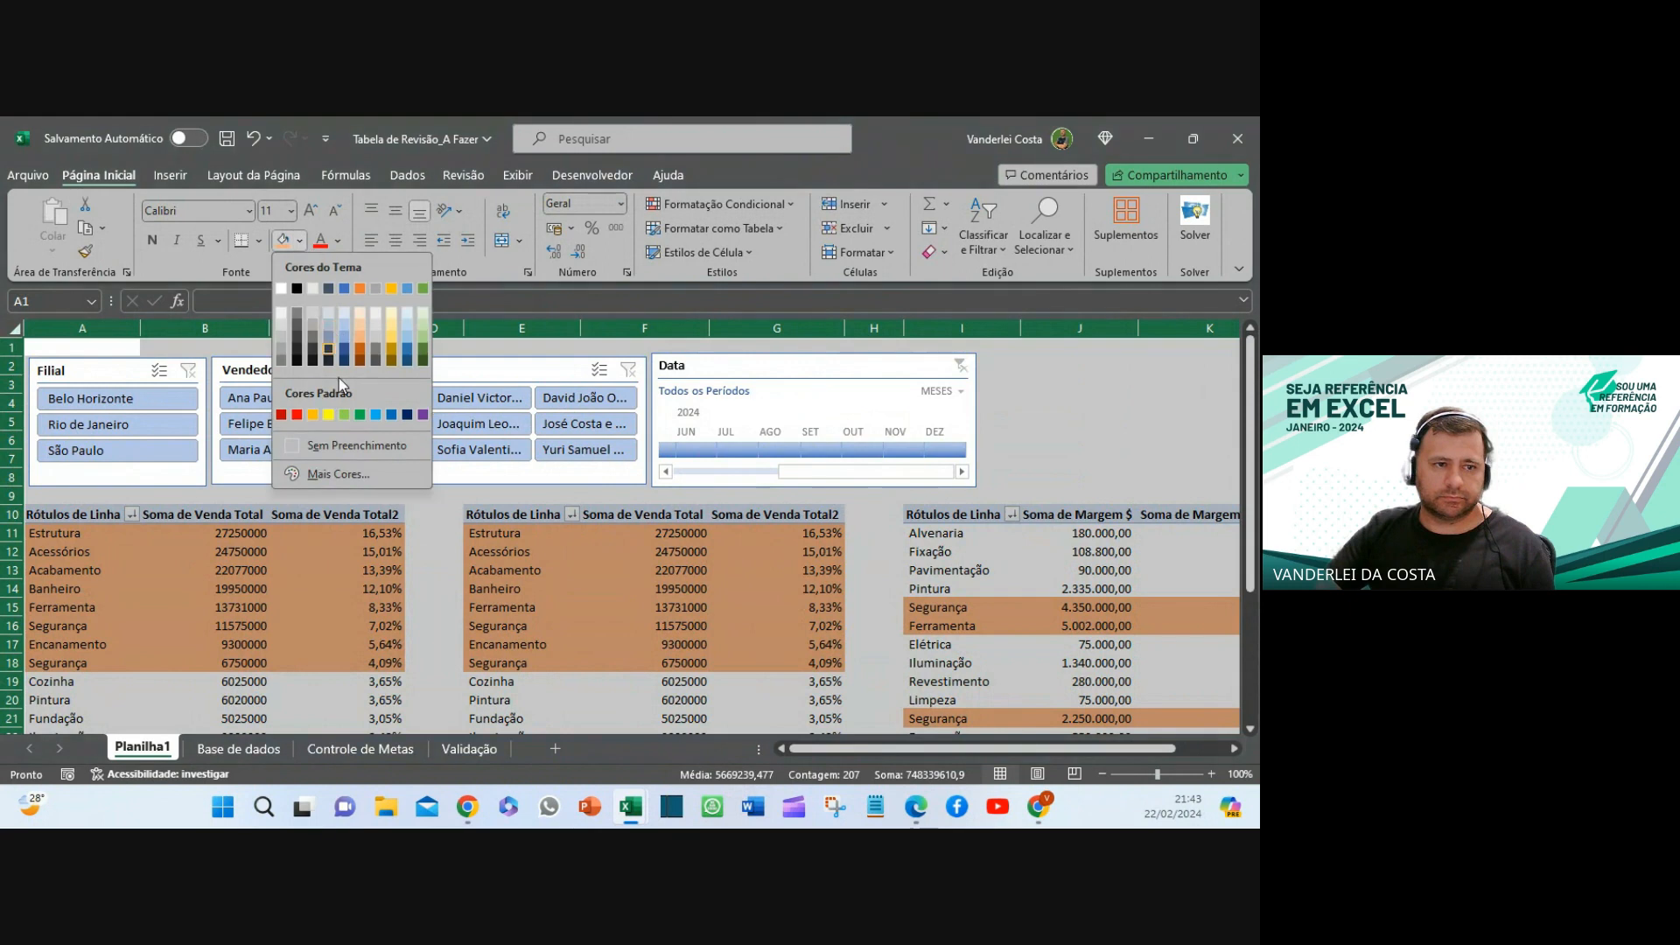
pyautogui.click(356, 446)
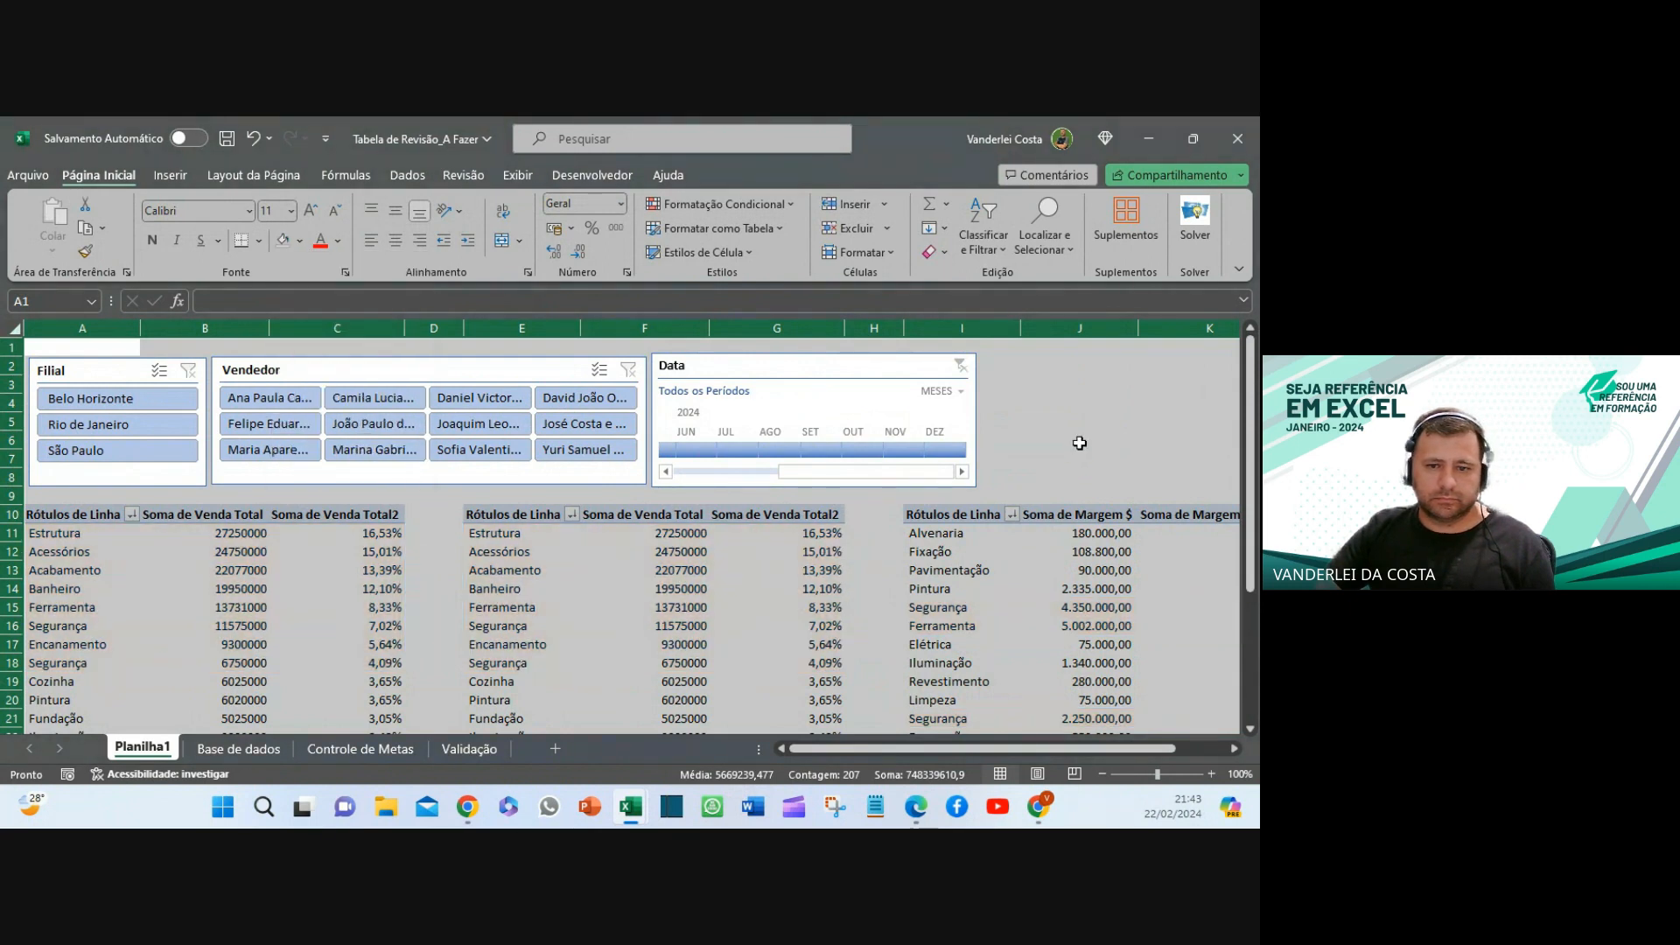
pyautogui.doubleClick(1078, 441)
pyautogui.moveTo(837, 749); pyautogui.dragTo(1072, 752)
pyautogui.scroll(-8, 1066, 578)
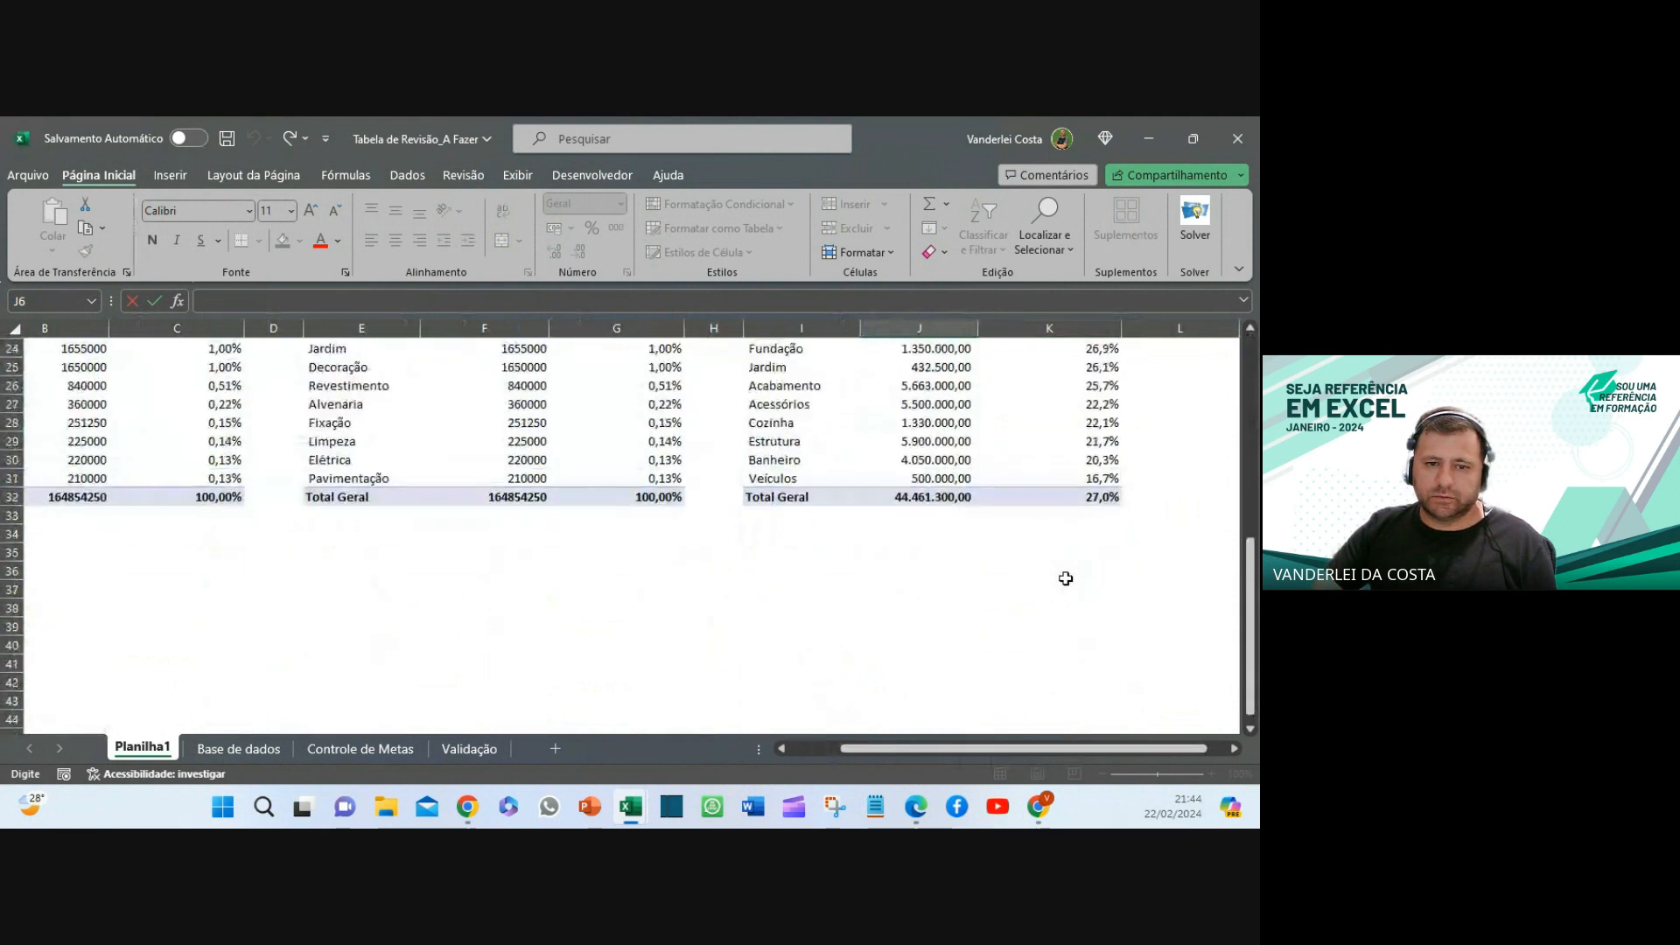
pyautogui.scroll(8, 1065, 578)
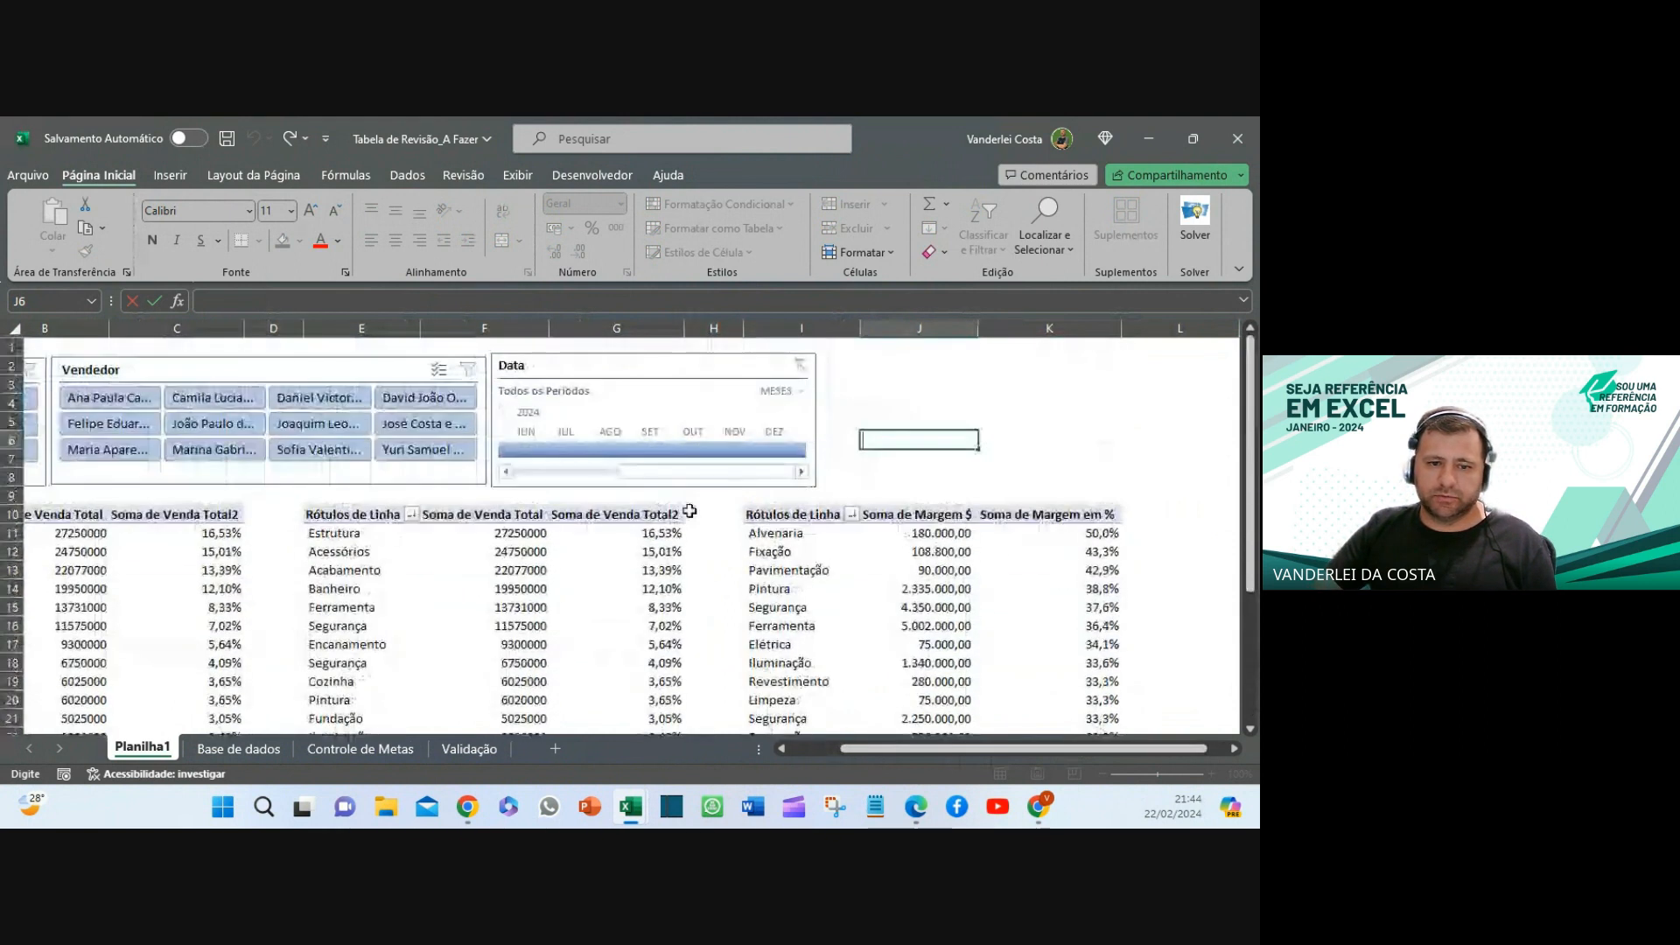
pyautogui.click(814, 535)
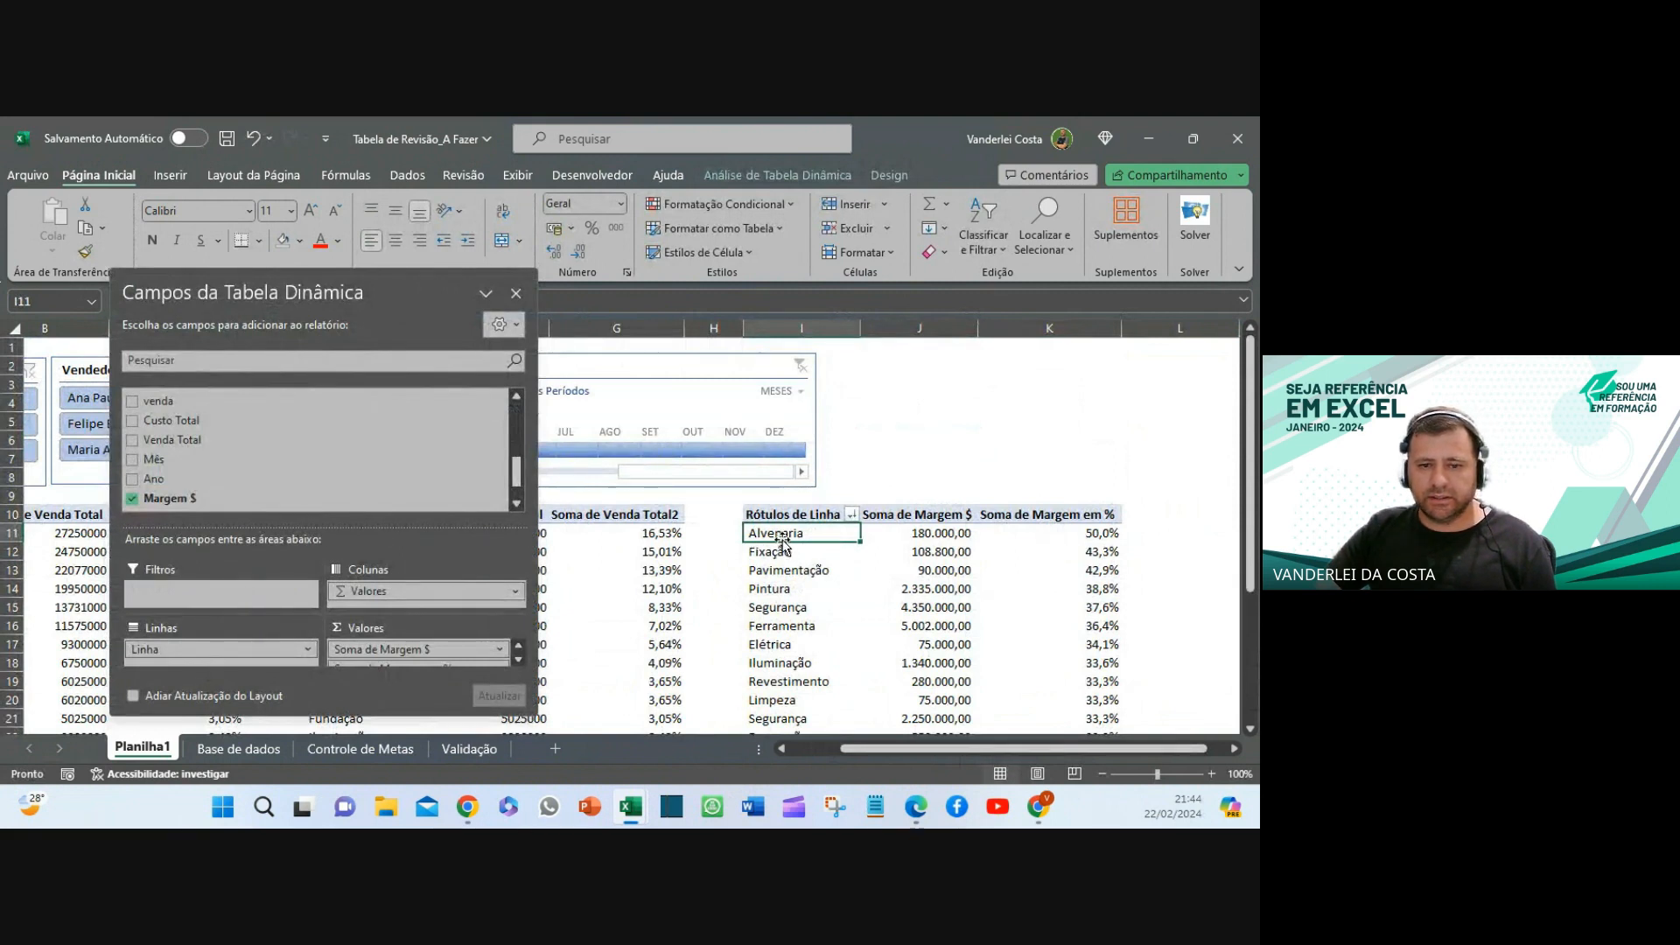
# - Add Descrição below Linha in the margin pivot rows, nesting products like Barra Rosqueada, Parafuso, Prego
pyautogui.scroll(4, 175, 477)
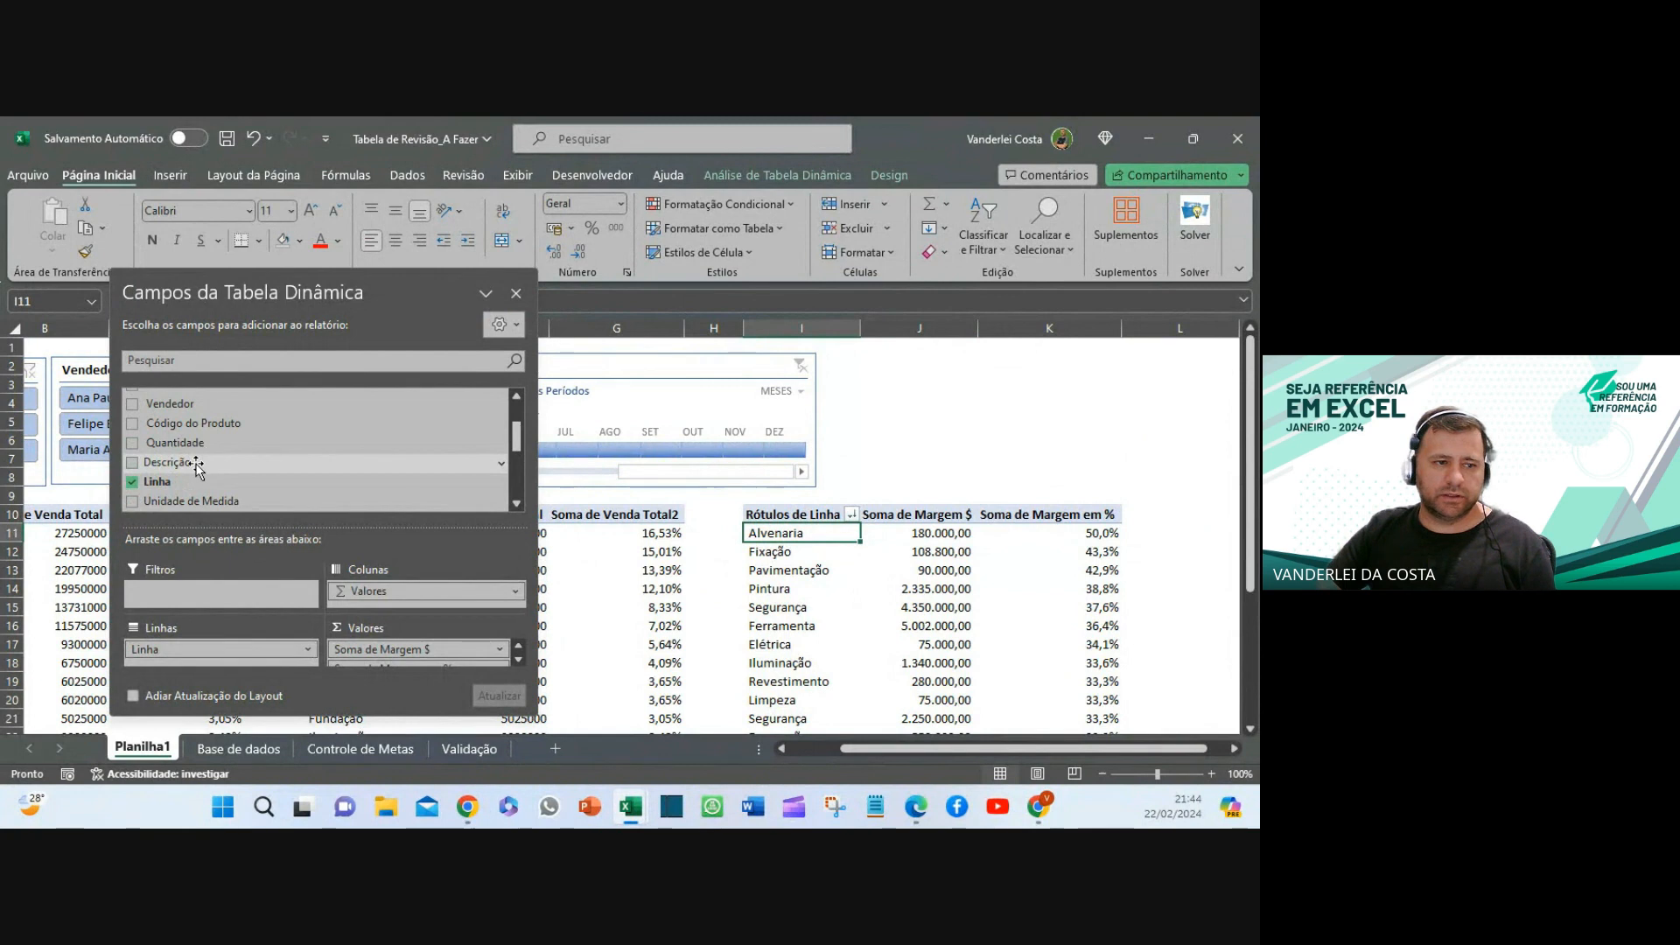
pyautogui.moveTo(188, 463); pyautogui.dragTo(226, 663)
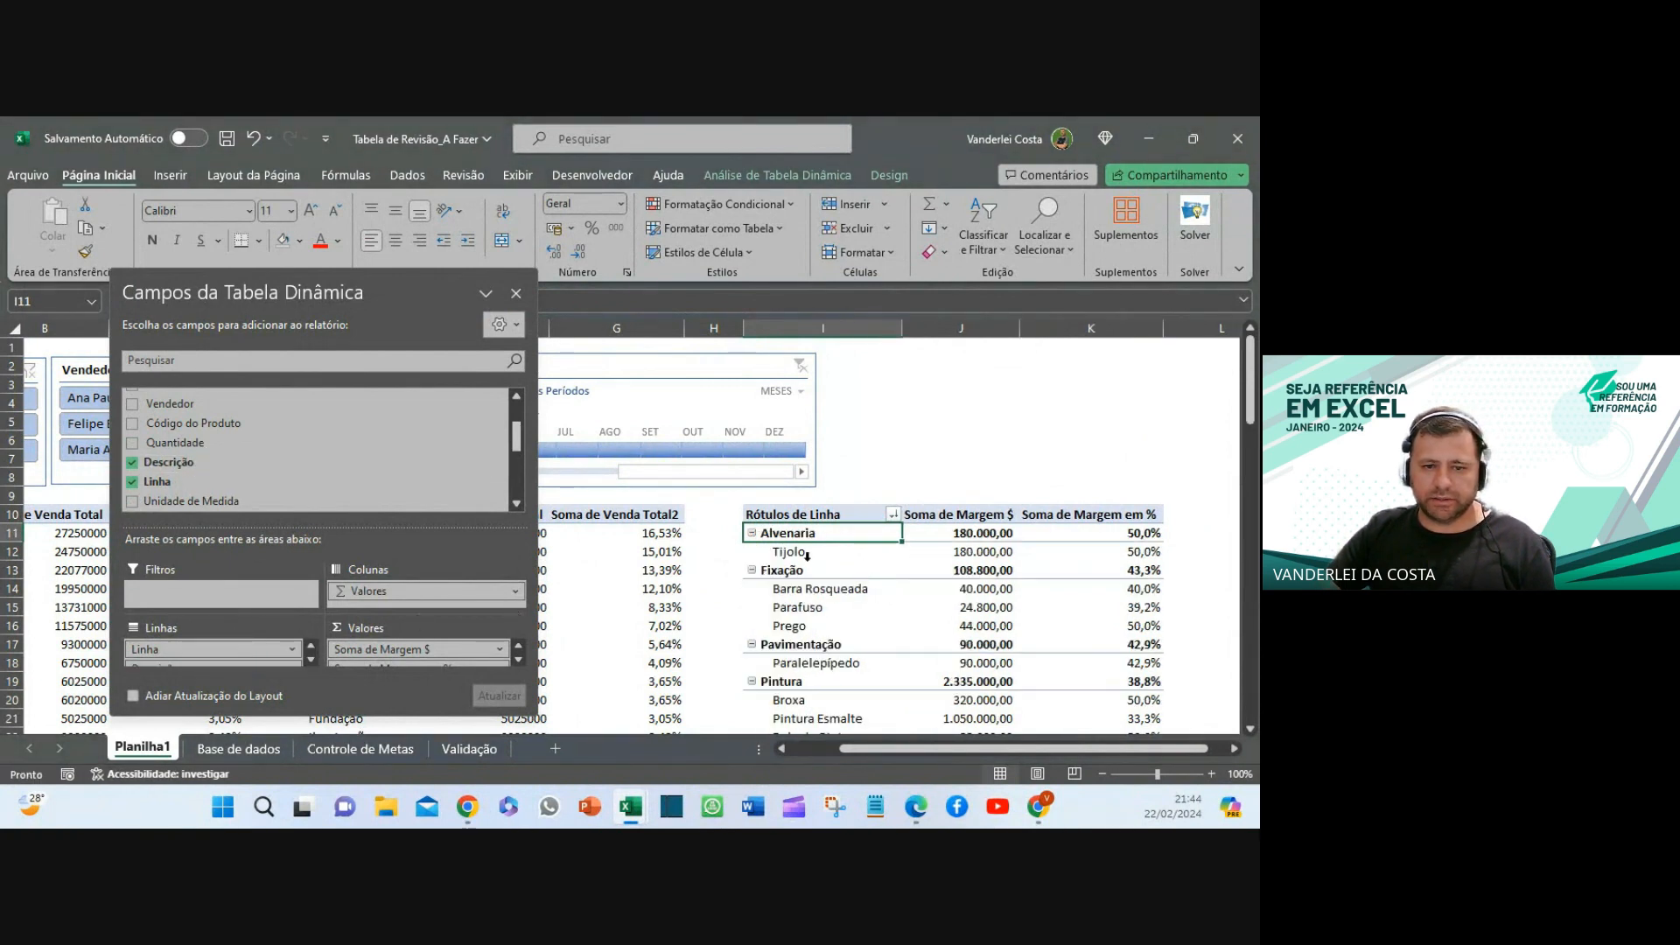
pyautogui.click(789, 557)
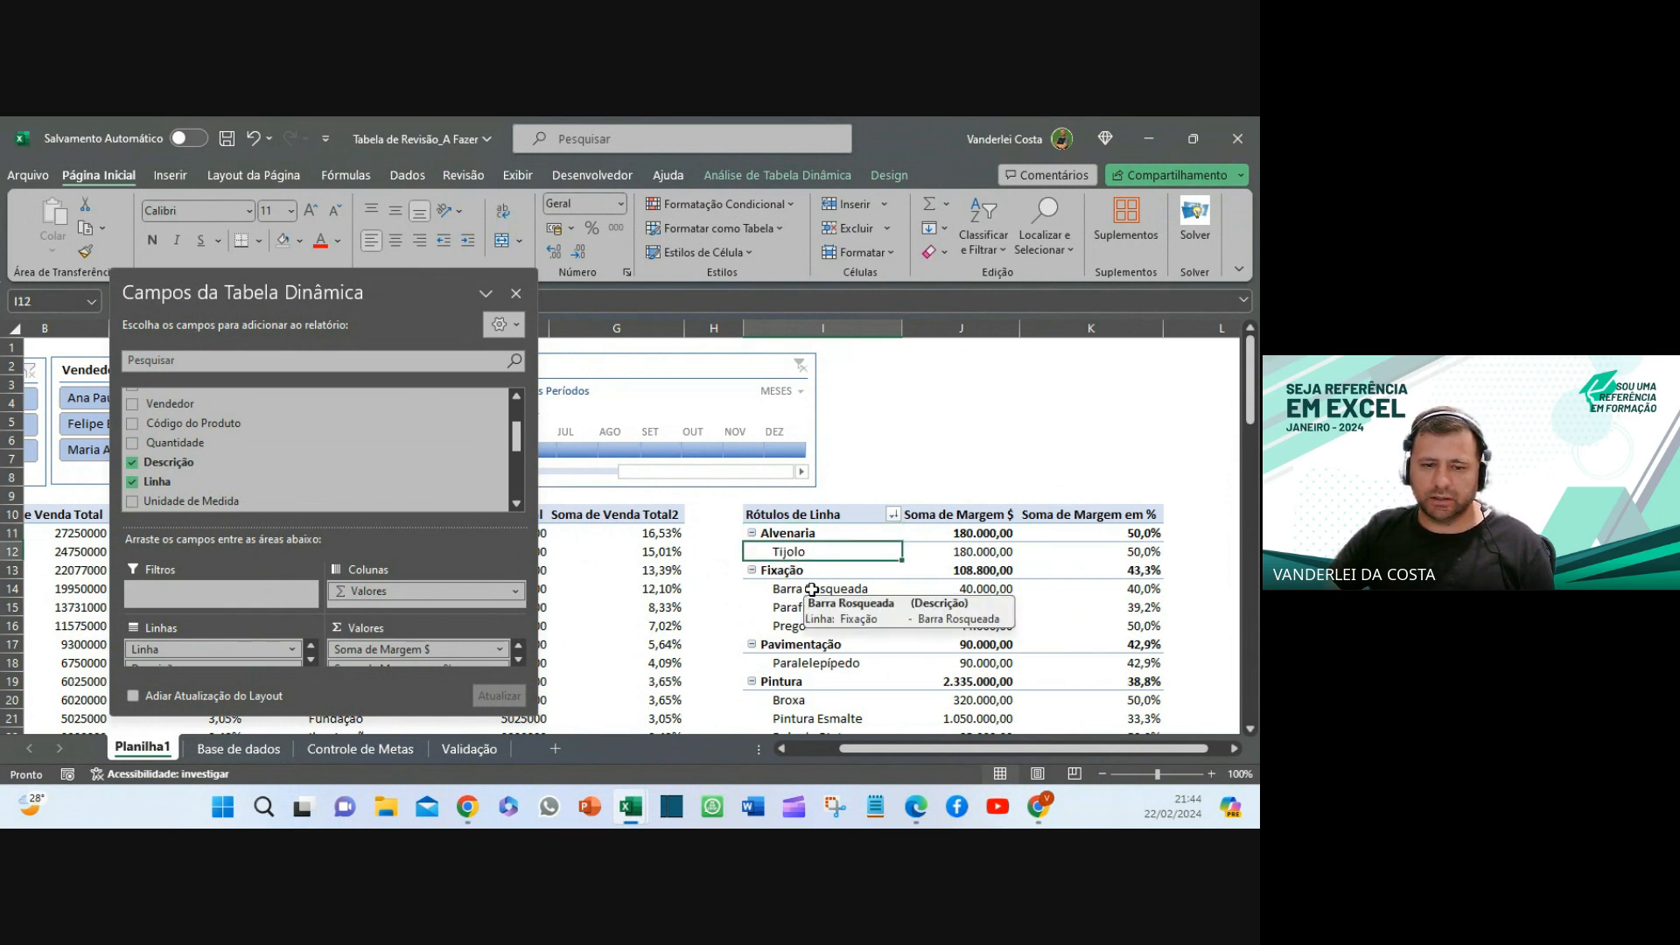
pyautogui.moveTo(810, 588); pyautogui.dragTo(831, 645)
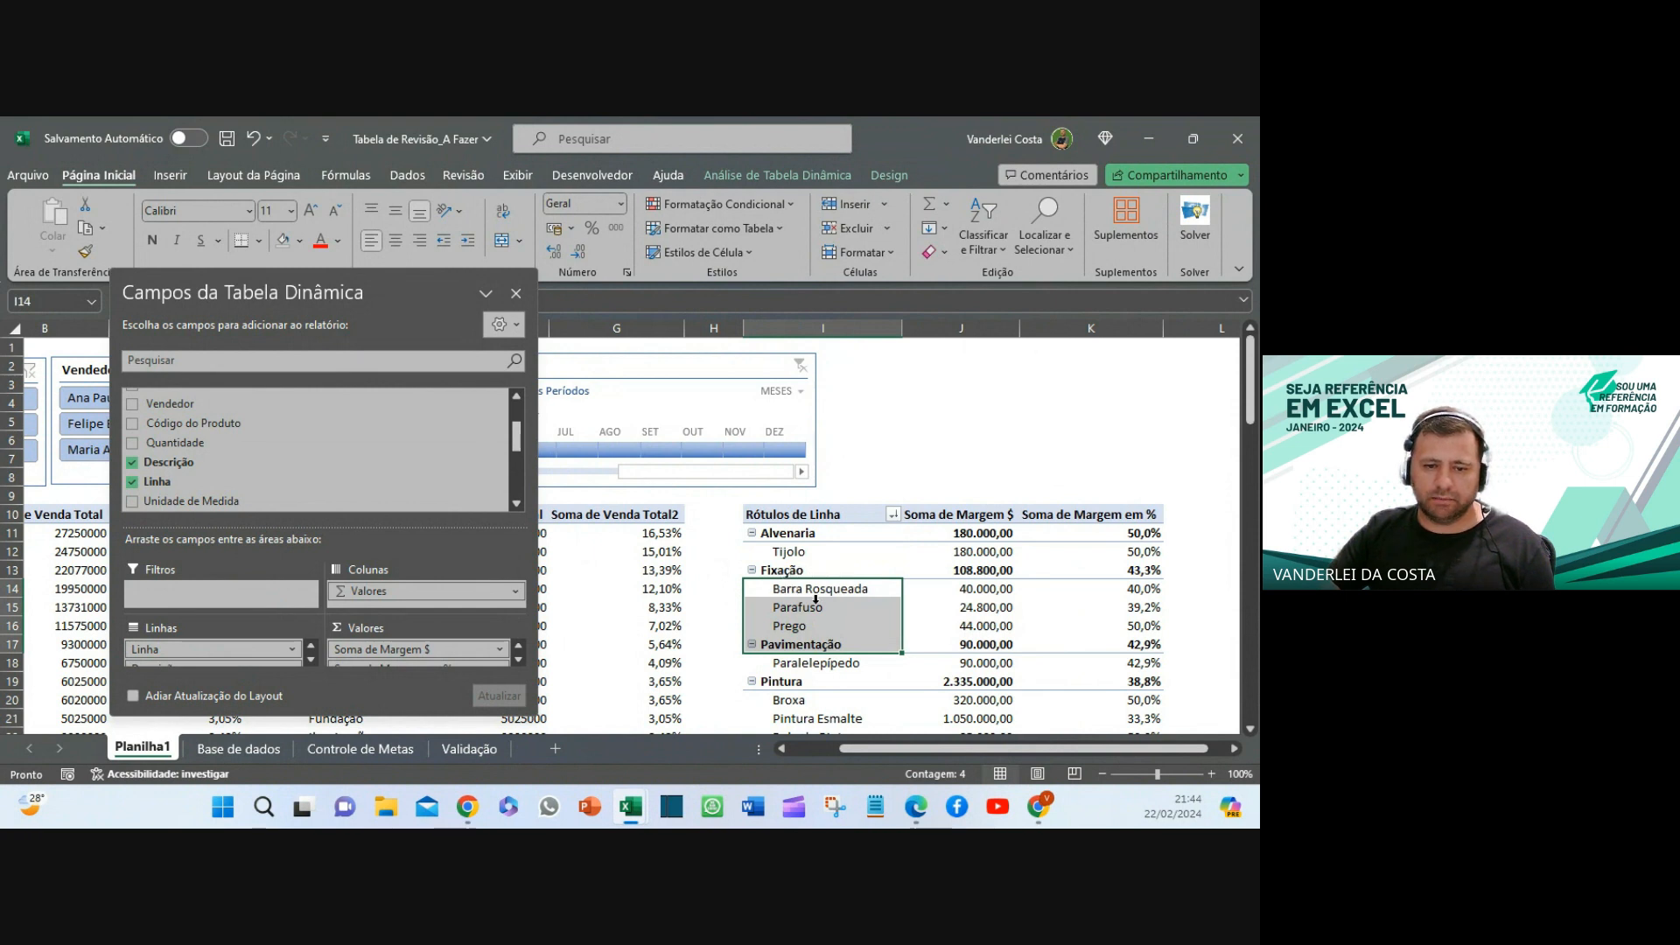
pyautogui.scroll(-1, 815, 618)
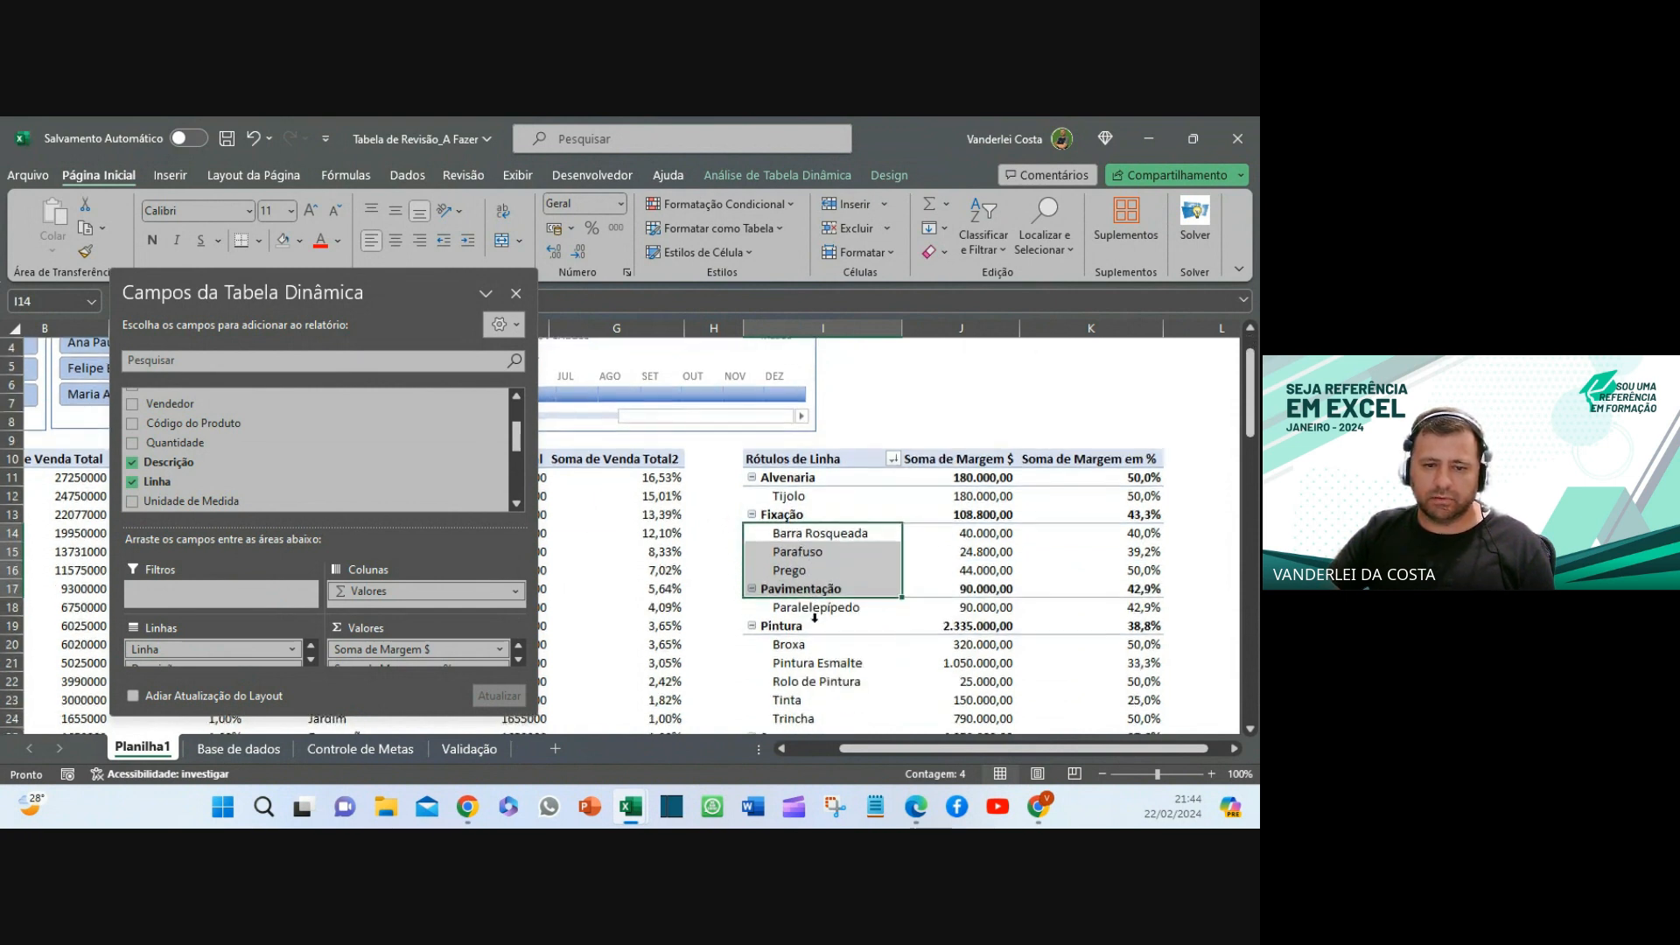
pyautogui.scroll(1, 815, 618)
pyautogui.scroll(-1, 832, 615)
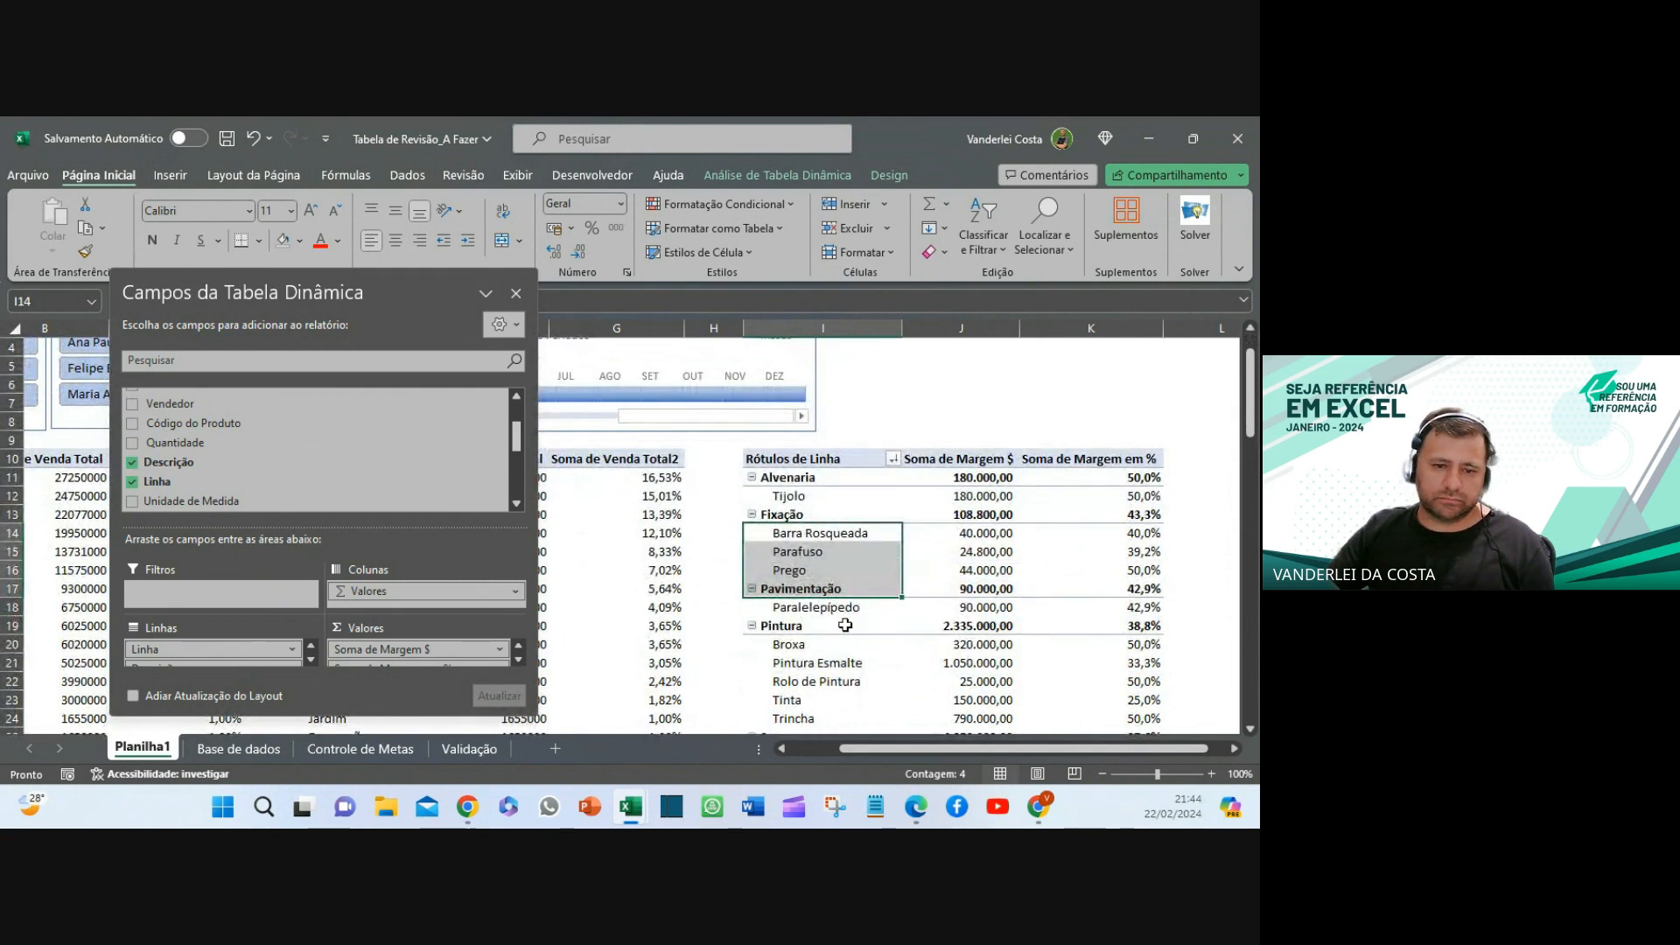
pyautogui.scroll(-2, 811, 631)
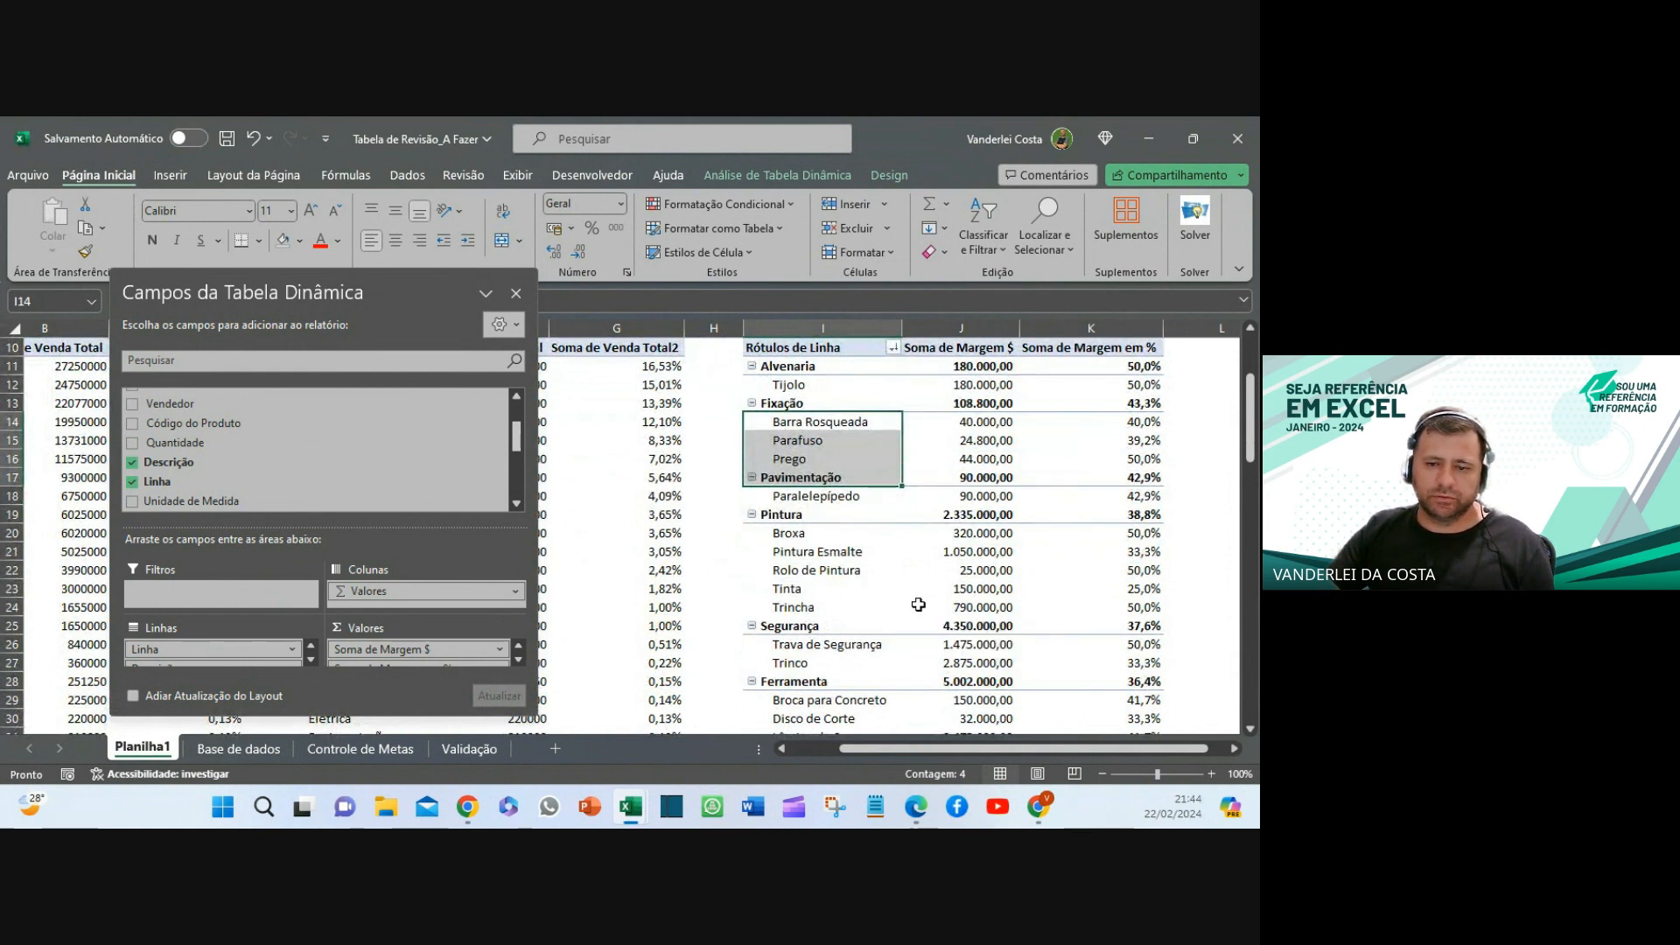
pyautogui.scroll(3, 944, 588)
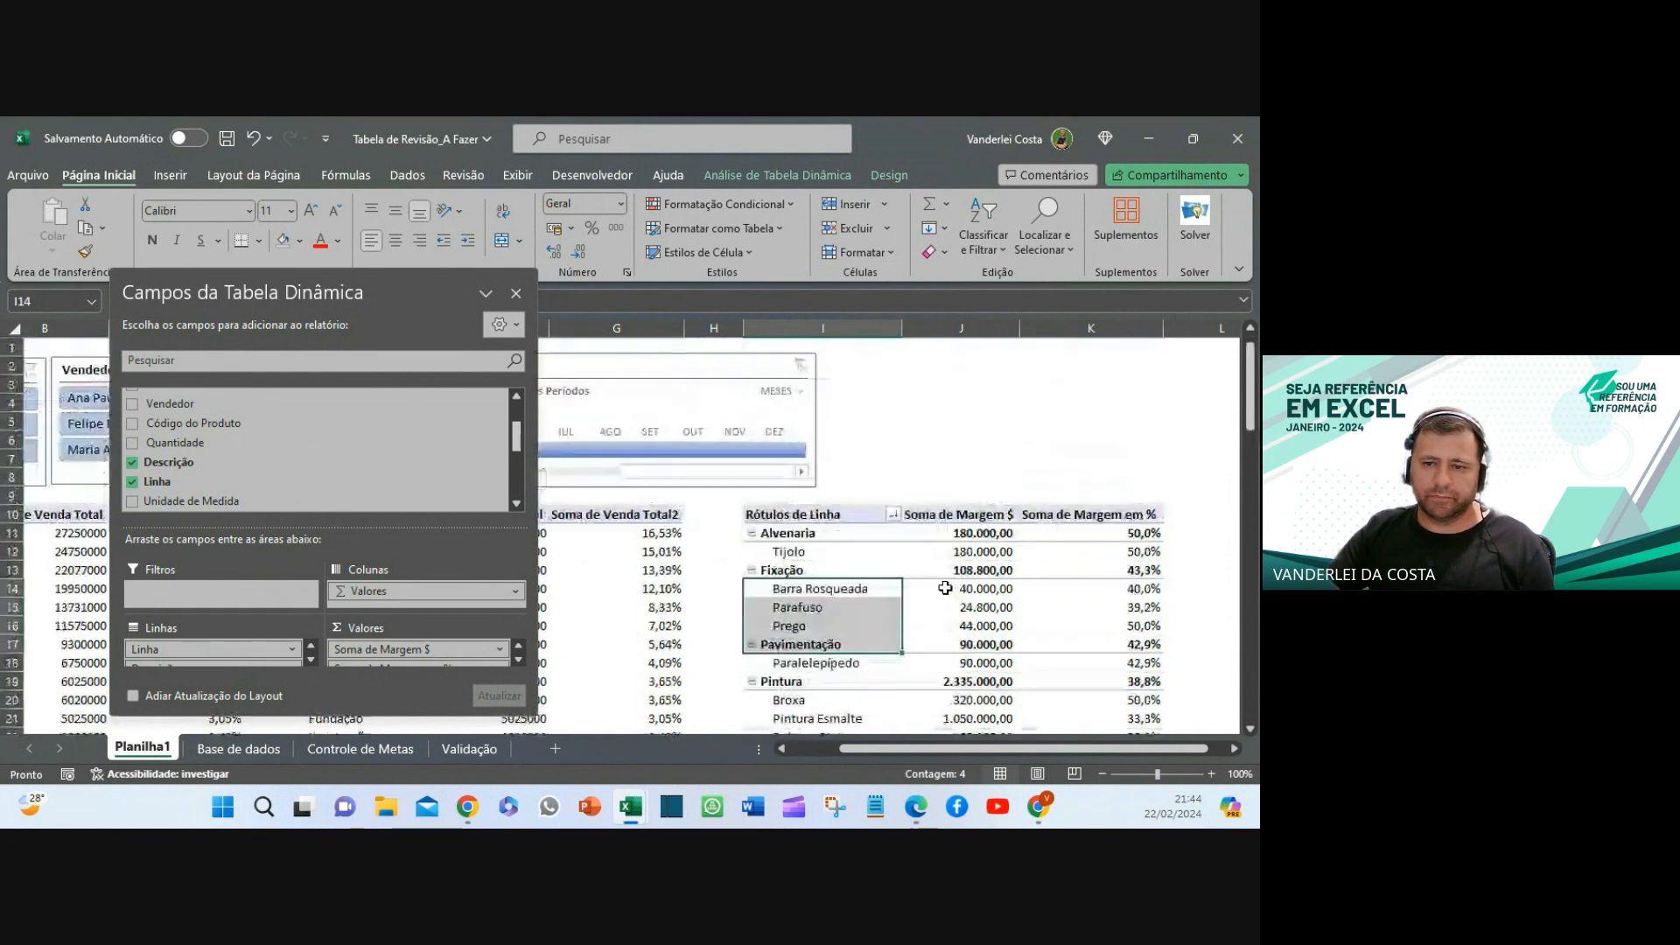
# - Sort products within each Linha by Soma de Margem em %, largest to smallest
pyautogui.click(1028, 445)
pyautogui.click(1148, 590)
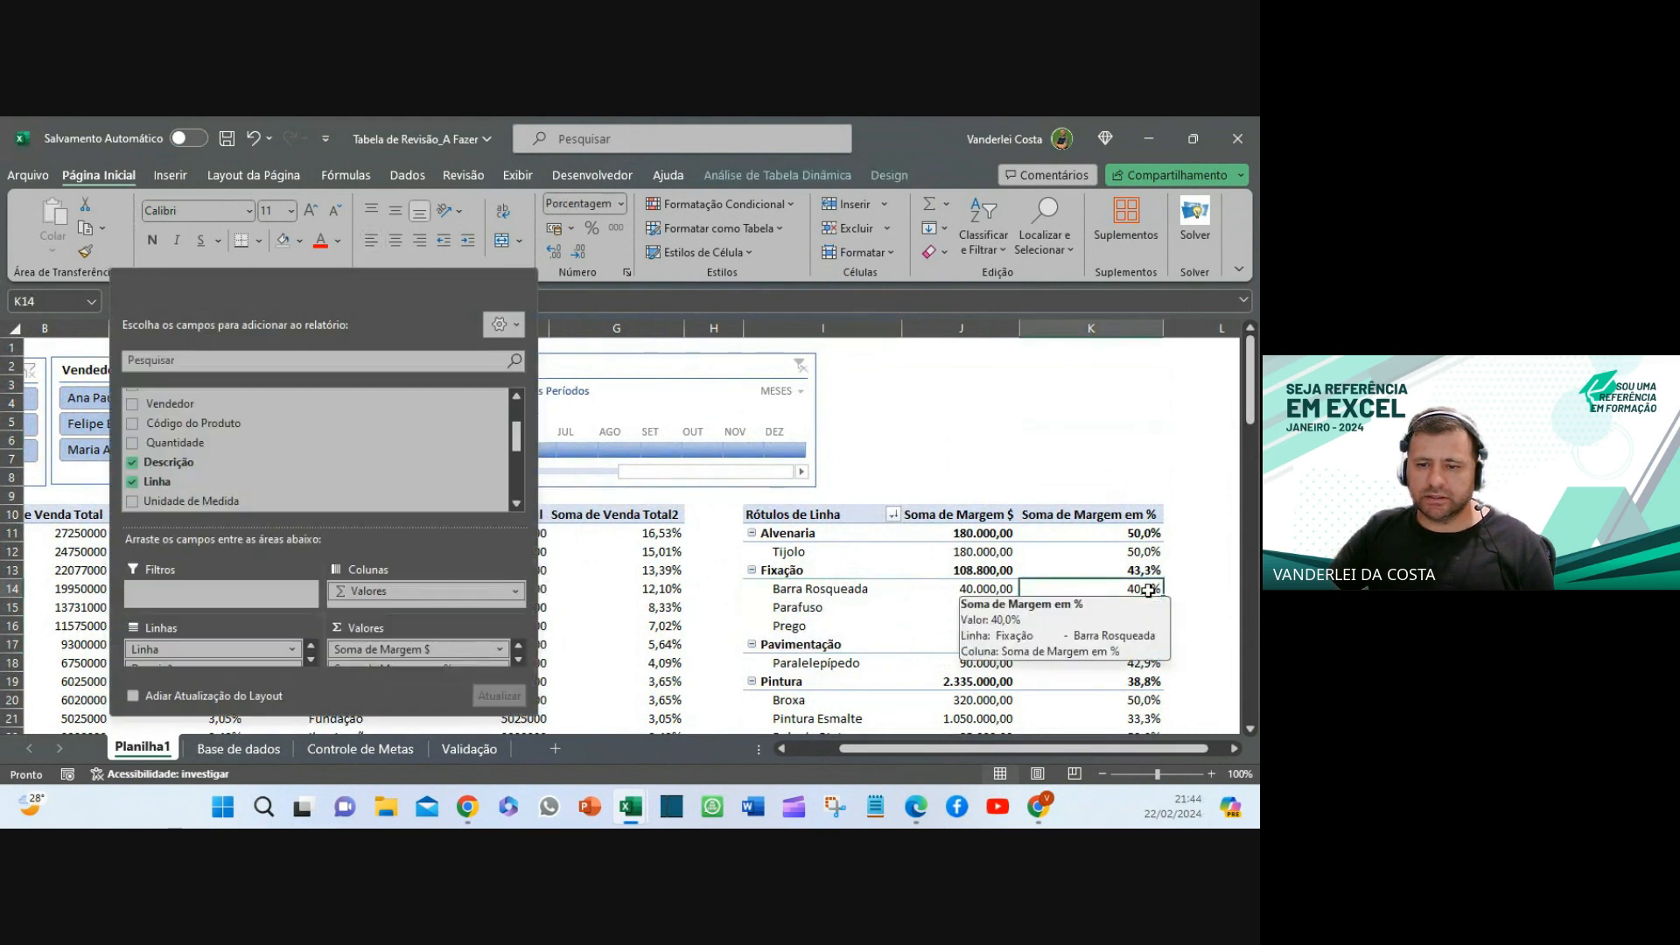
pyautogui.rightClick(1148, 591)
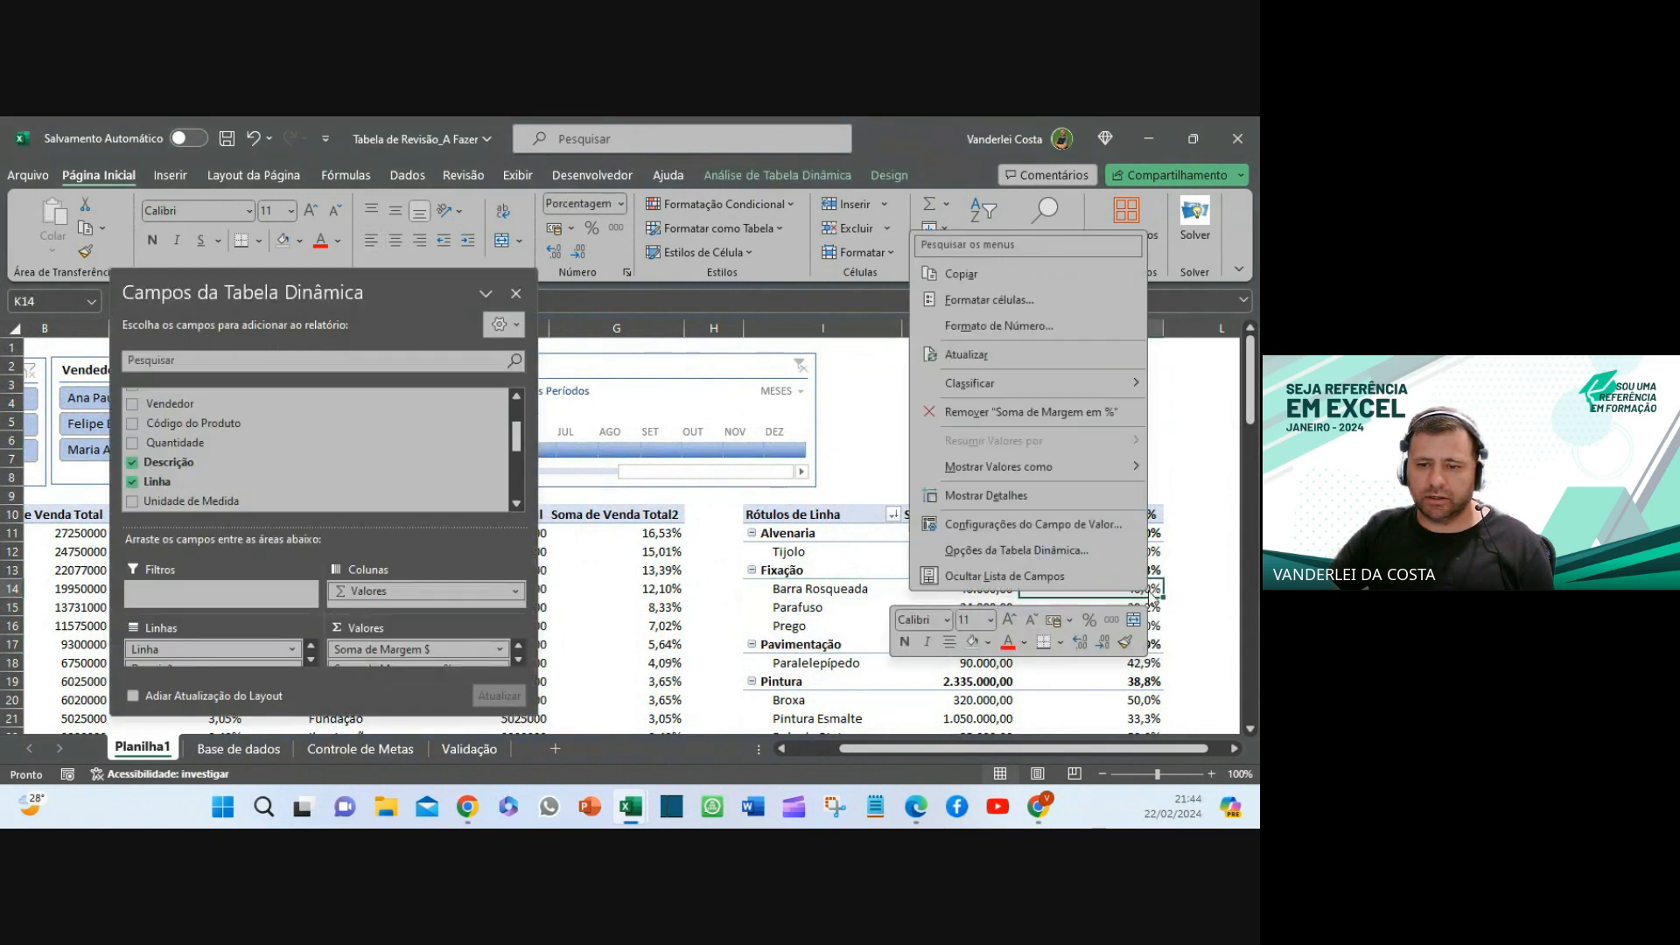
pyautogui.click(806, 589)
pyautogui.click(790, 574)
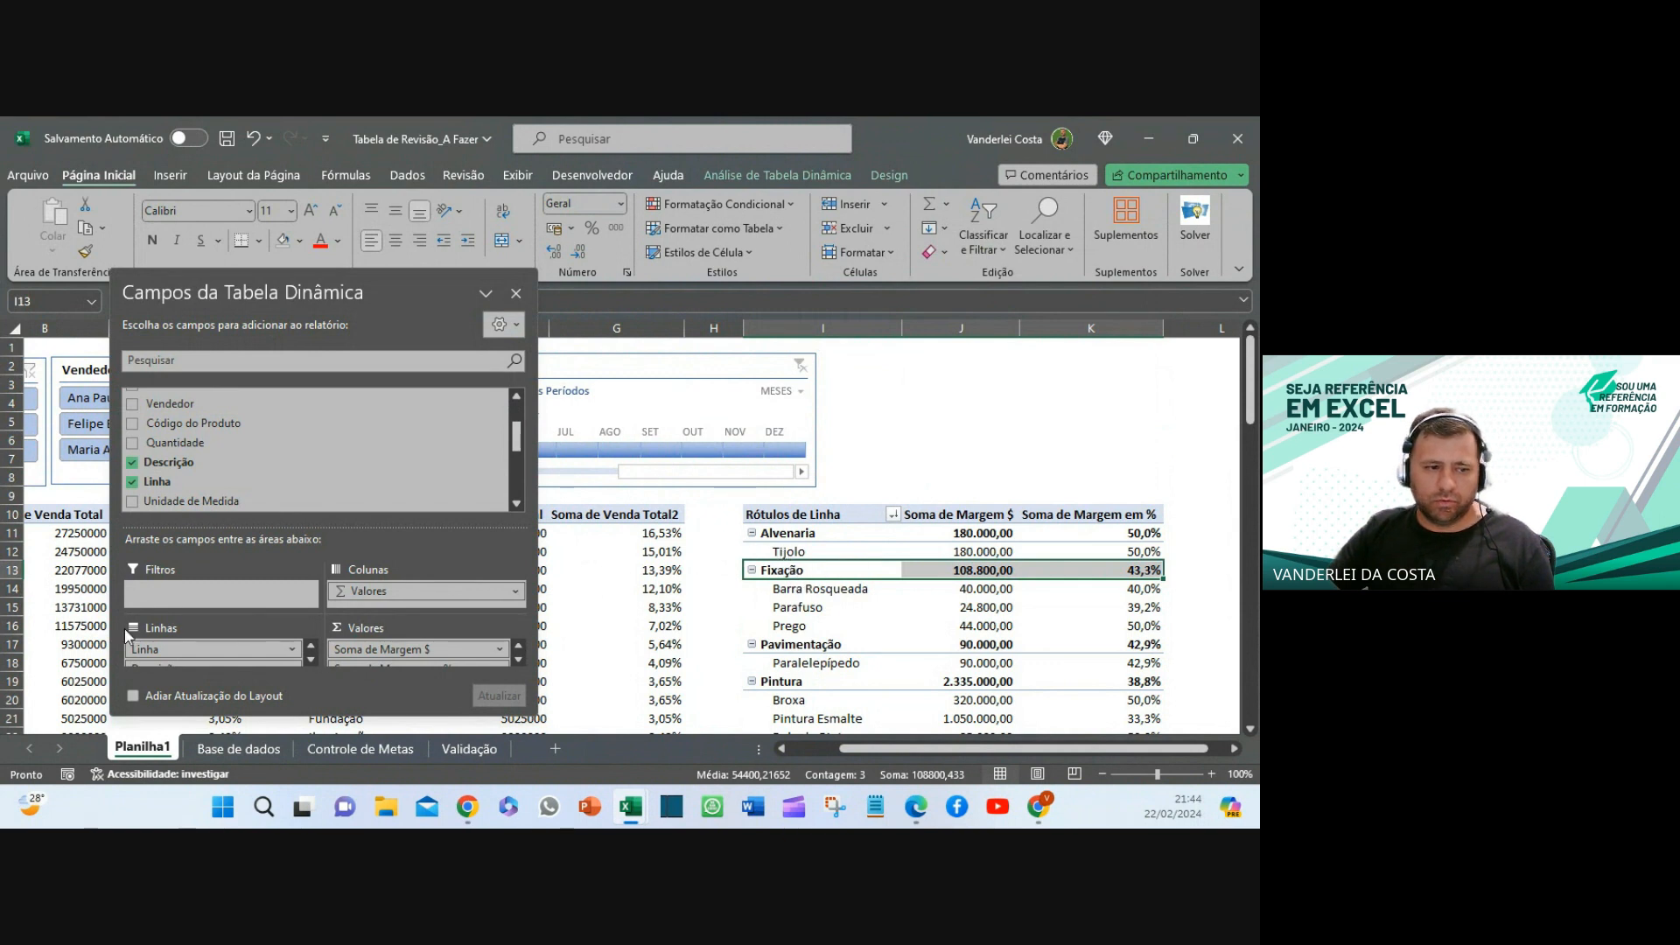
pyautogui.click(821, 590)
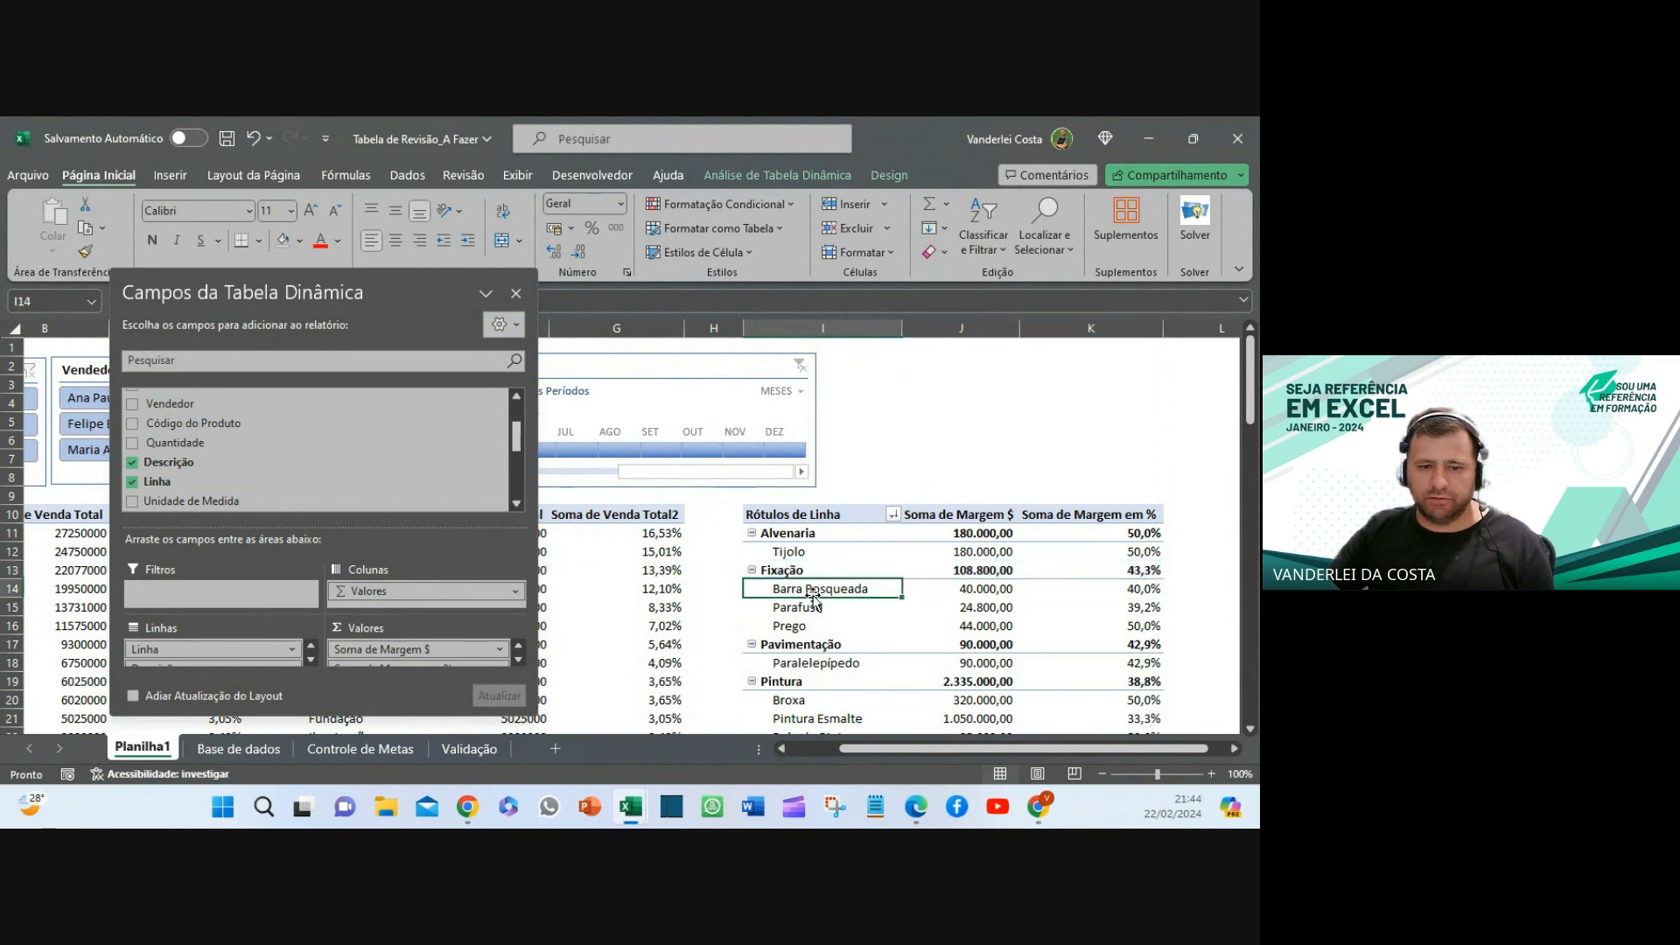
pyautogui.rightClick(822, 591)
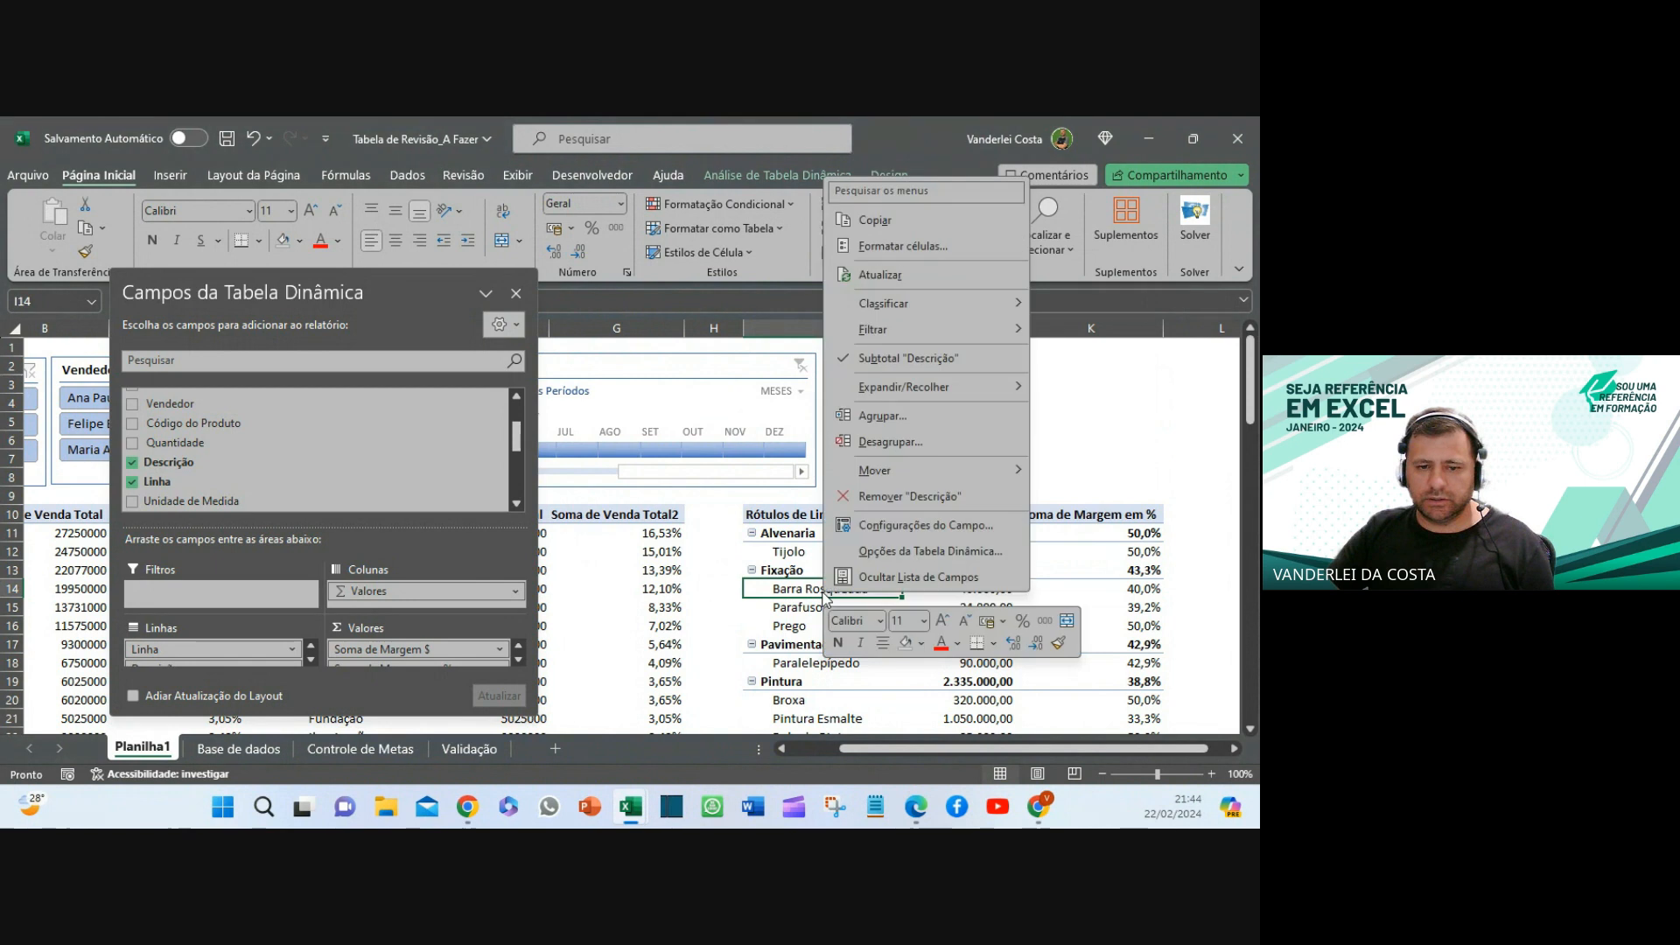
pyautogui.click(1154, 595)
pyautogui.click(1152, 589)
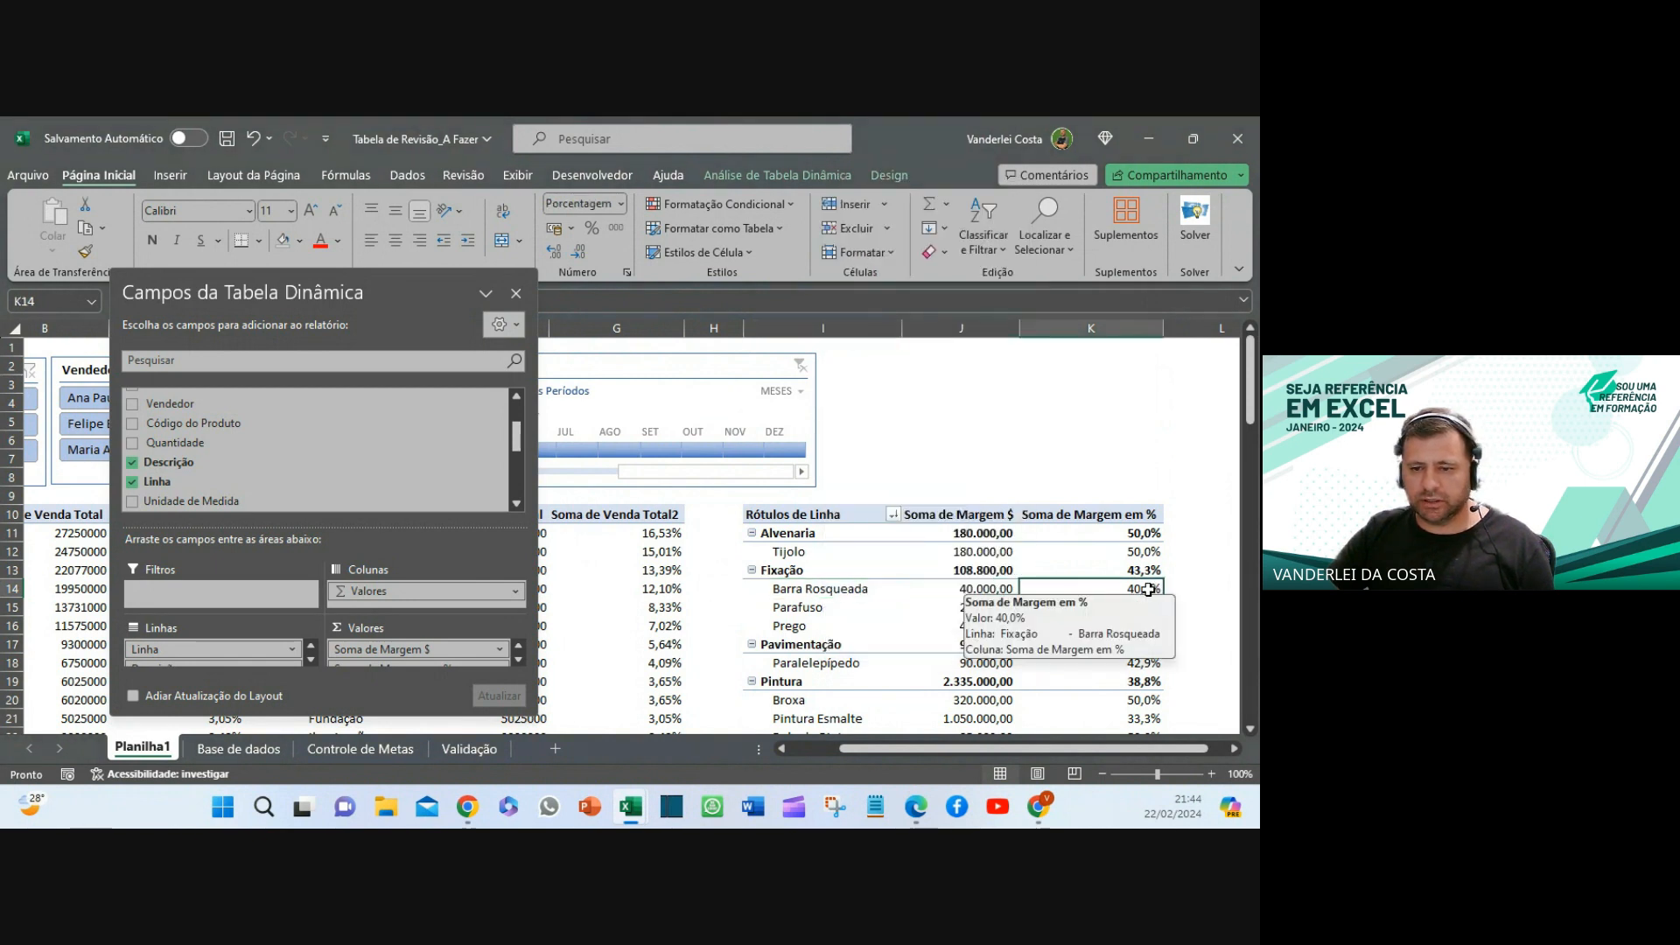
pyautogui.rightClick(1148, 589)
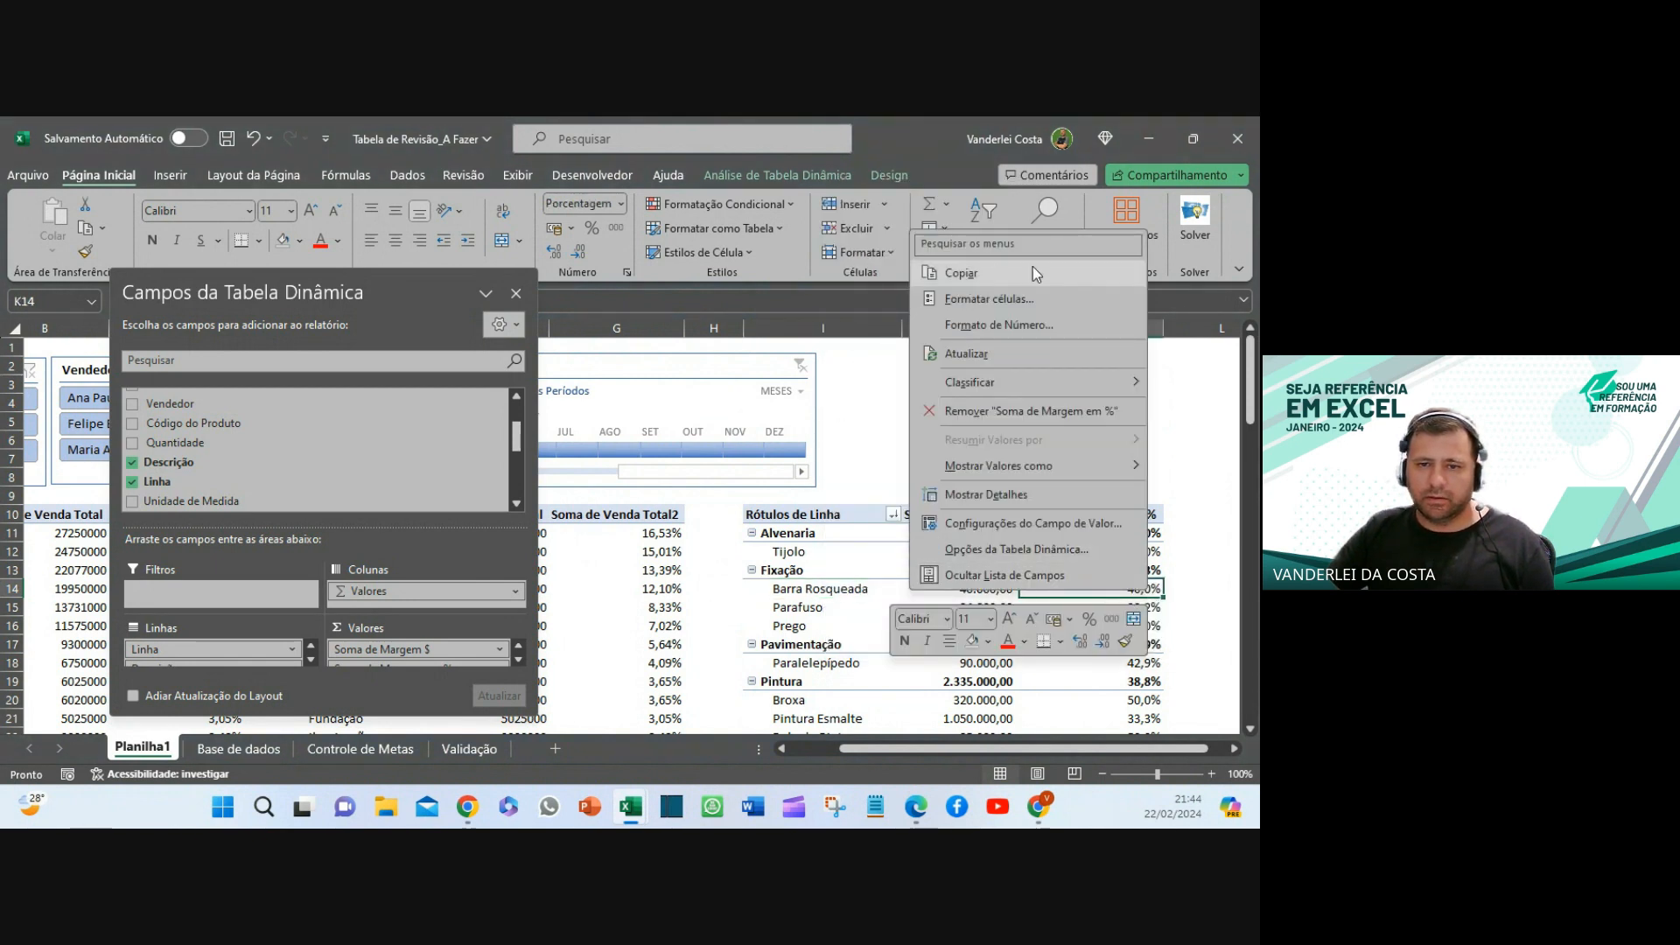
pyautogui.moveTo(1020, 387)
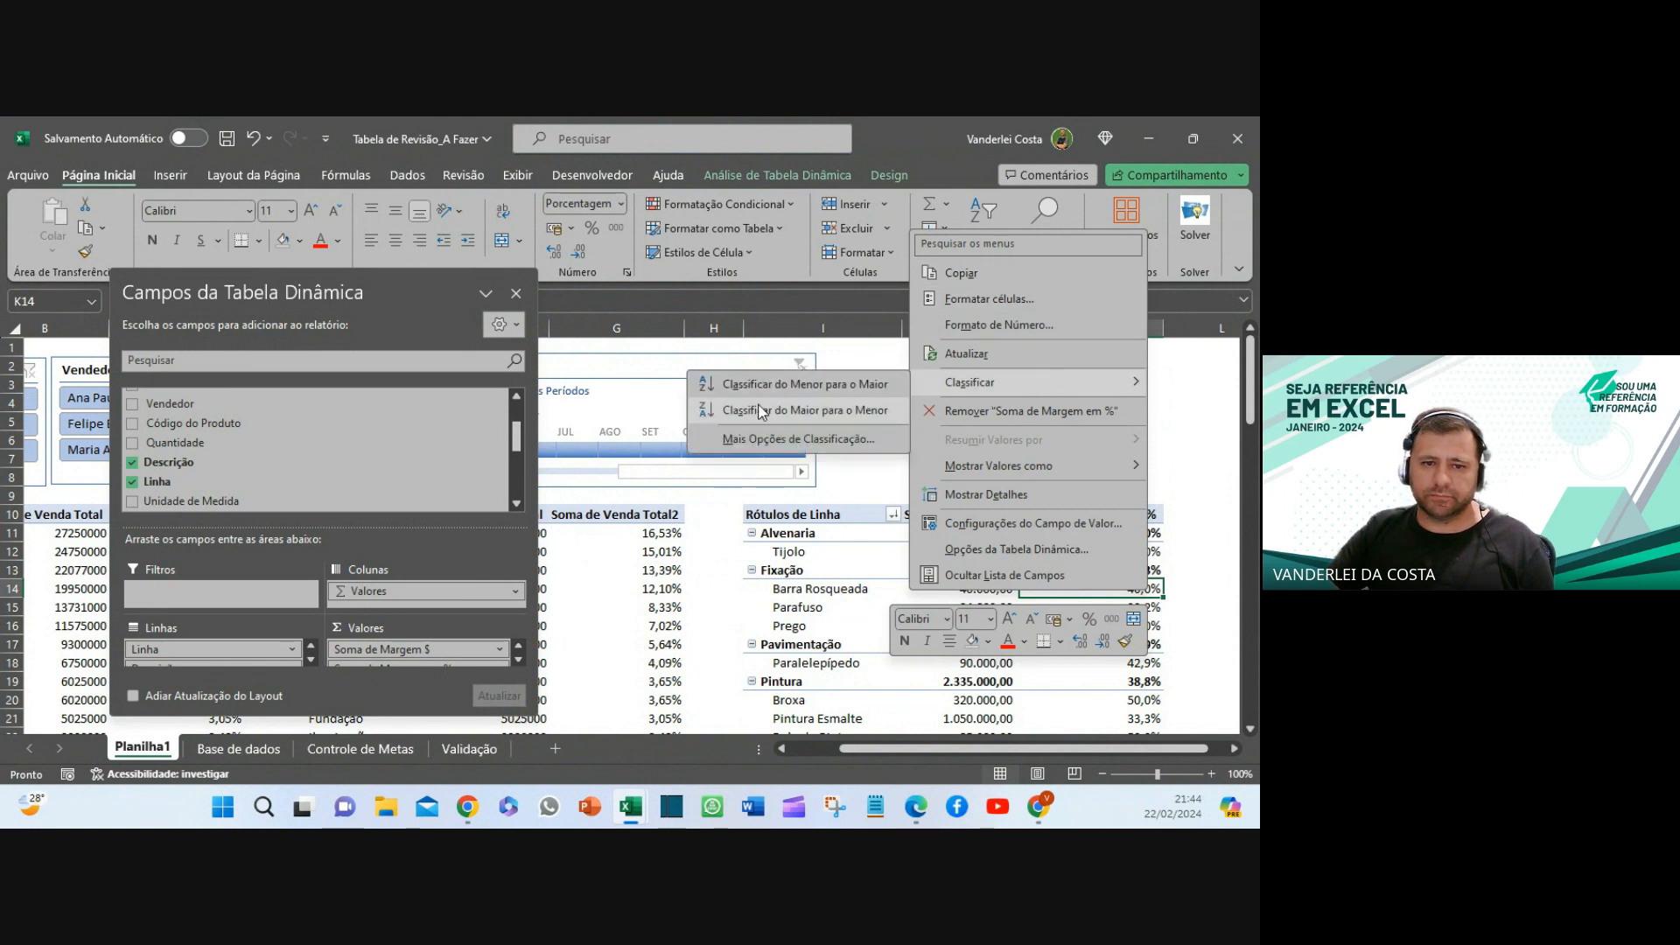
pyautogui.click(822, 418)
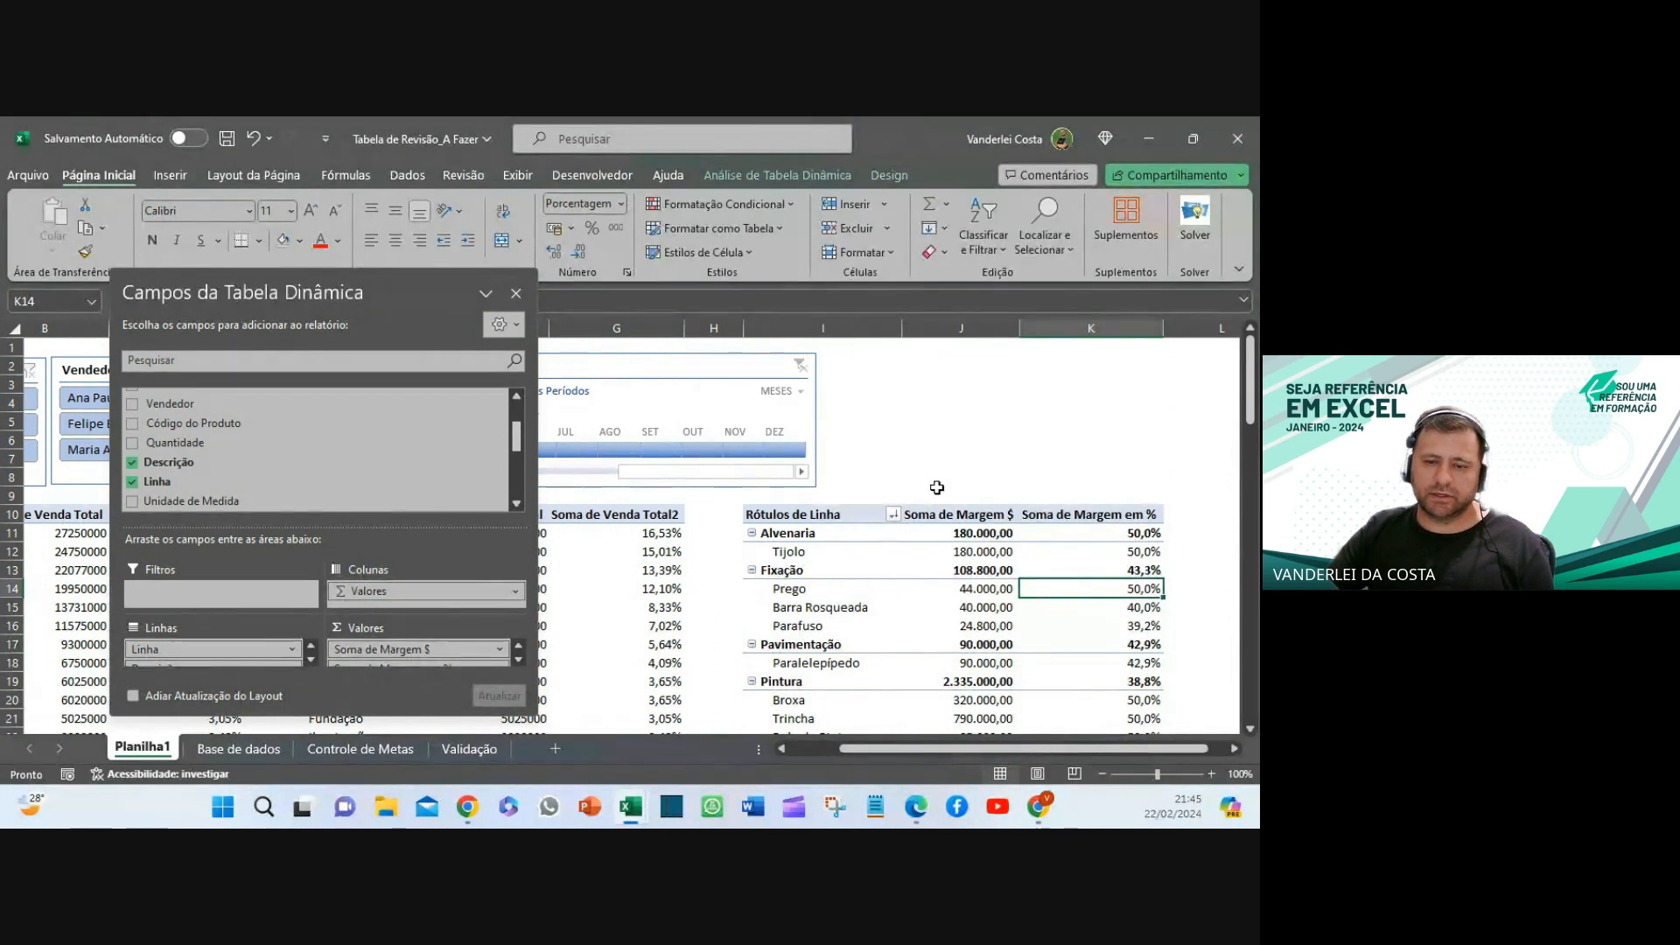
# - Collapse the Alvenaria and Fixação groups
pyautogui.click(790, 538)
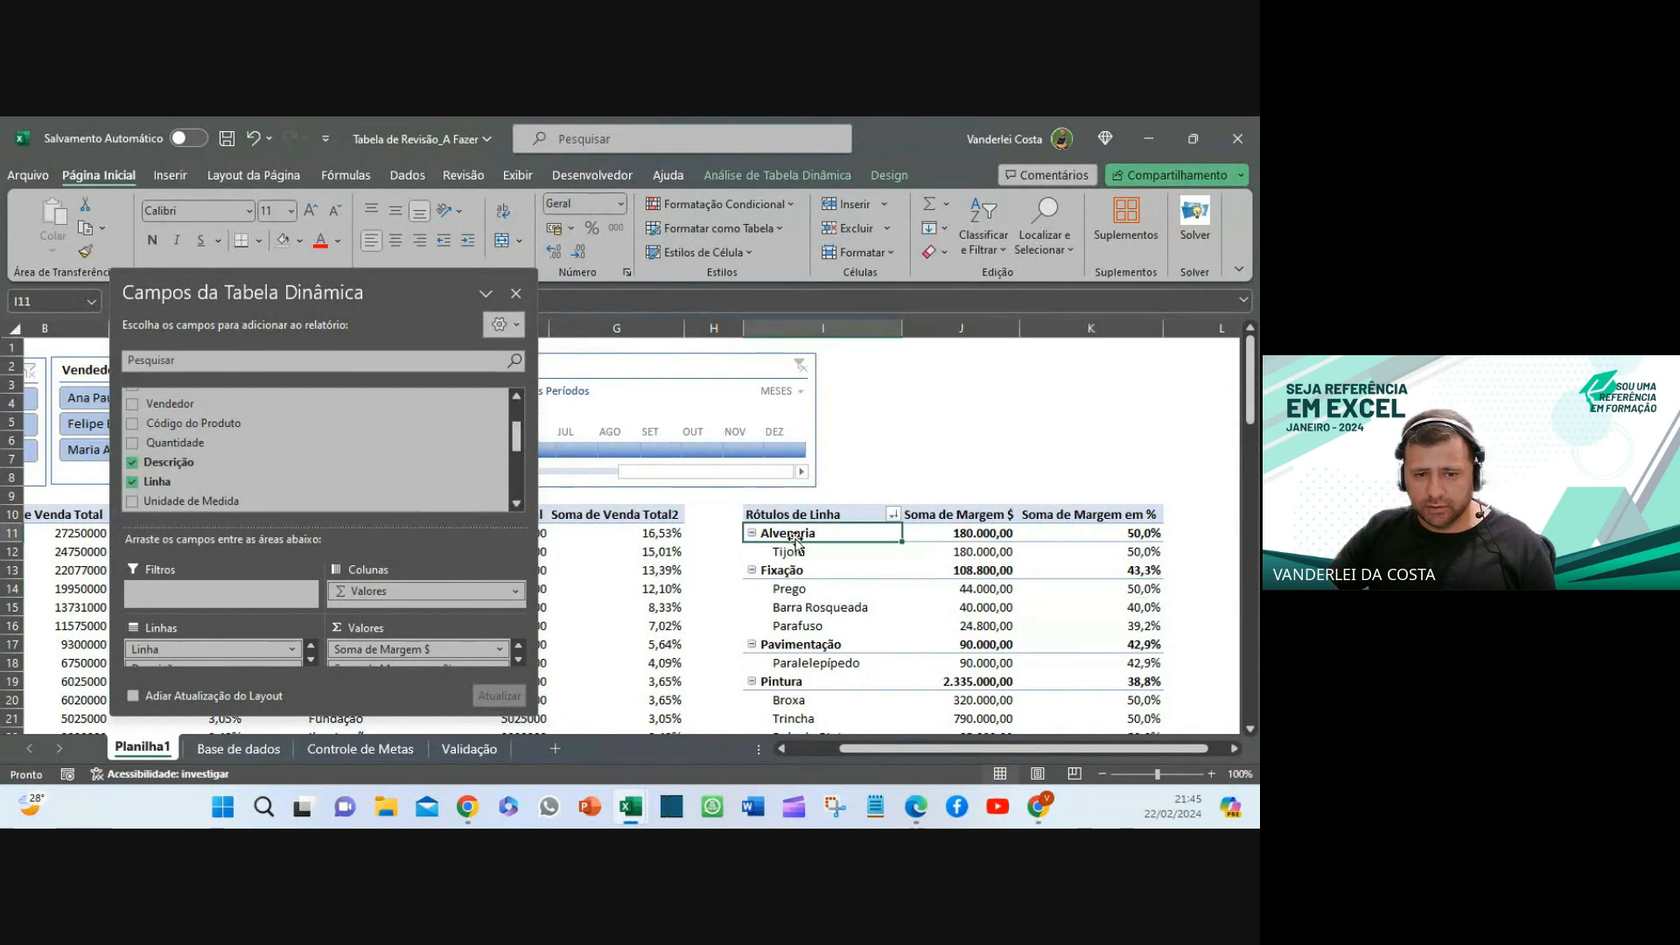
pyautogui.rightClick(805, 540)
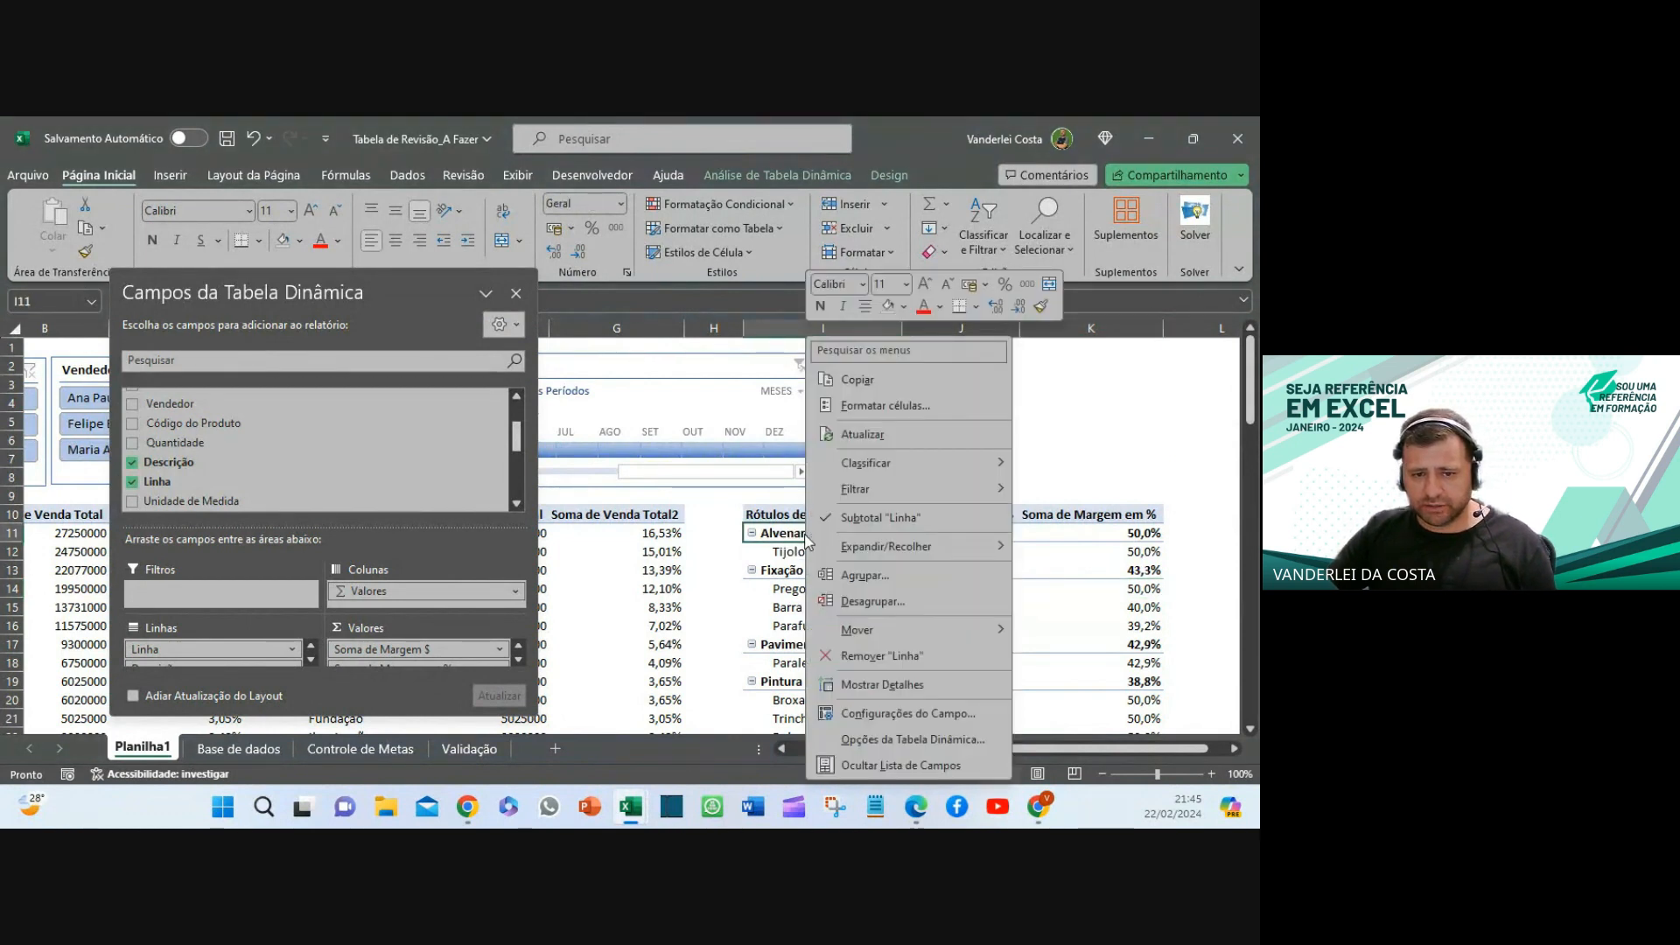
pyautogui.click(753, 535)
pyautogui.click(751, 532)
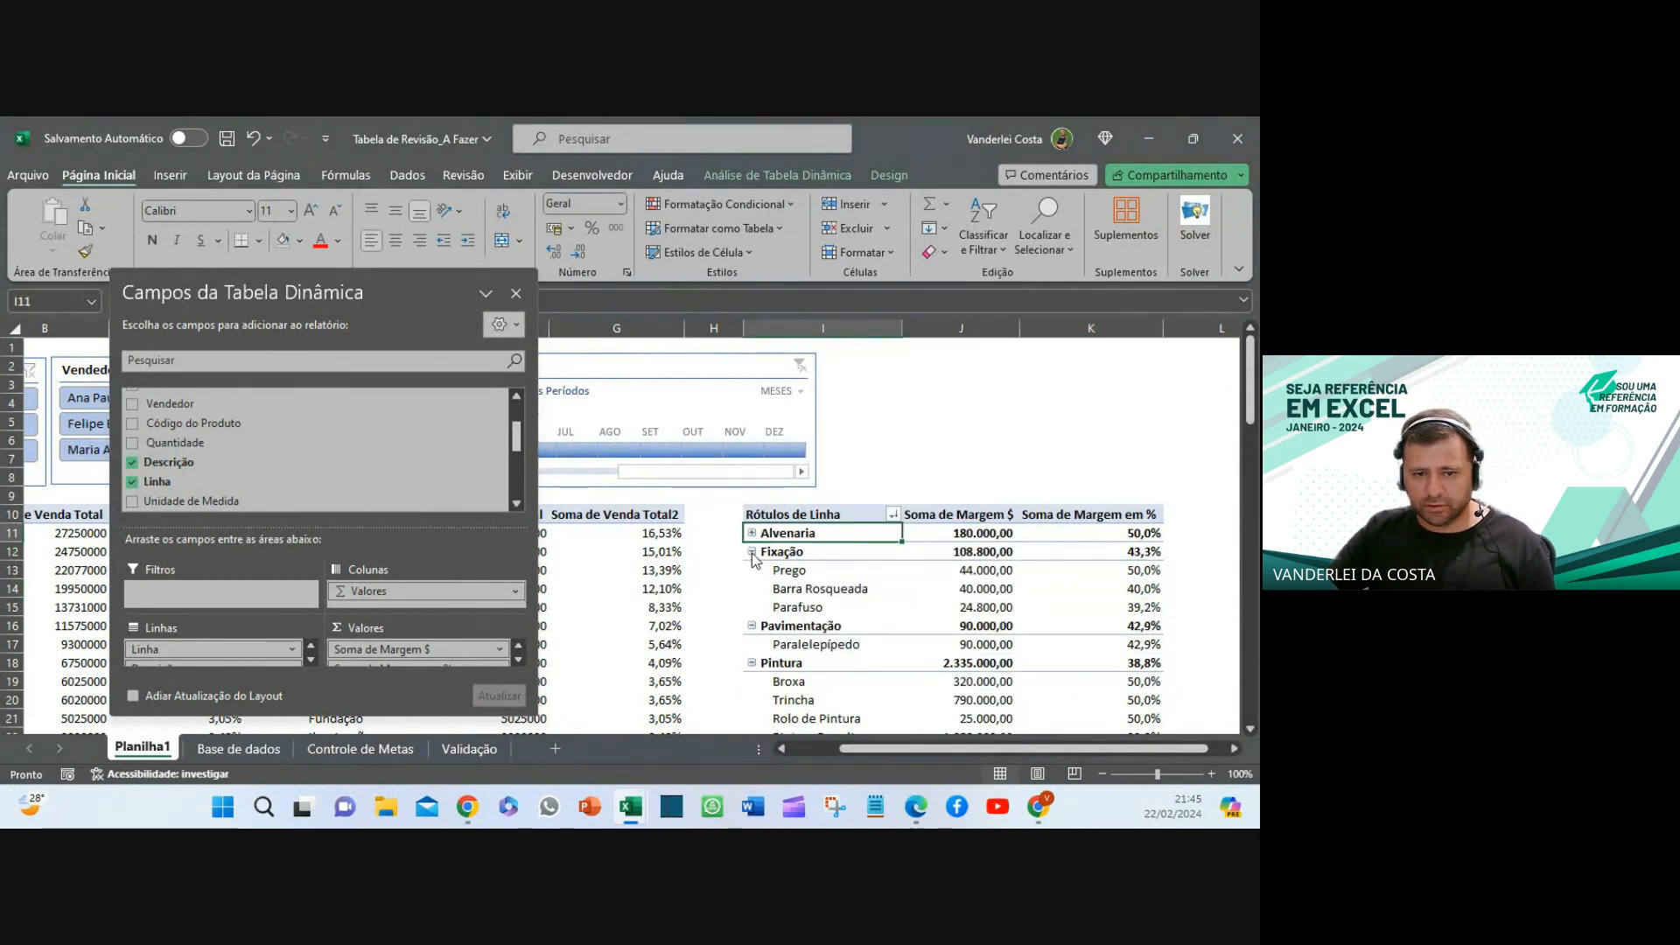
pyautogui.click(752, 552)
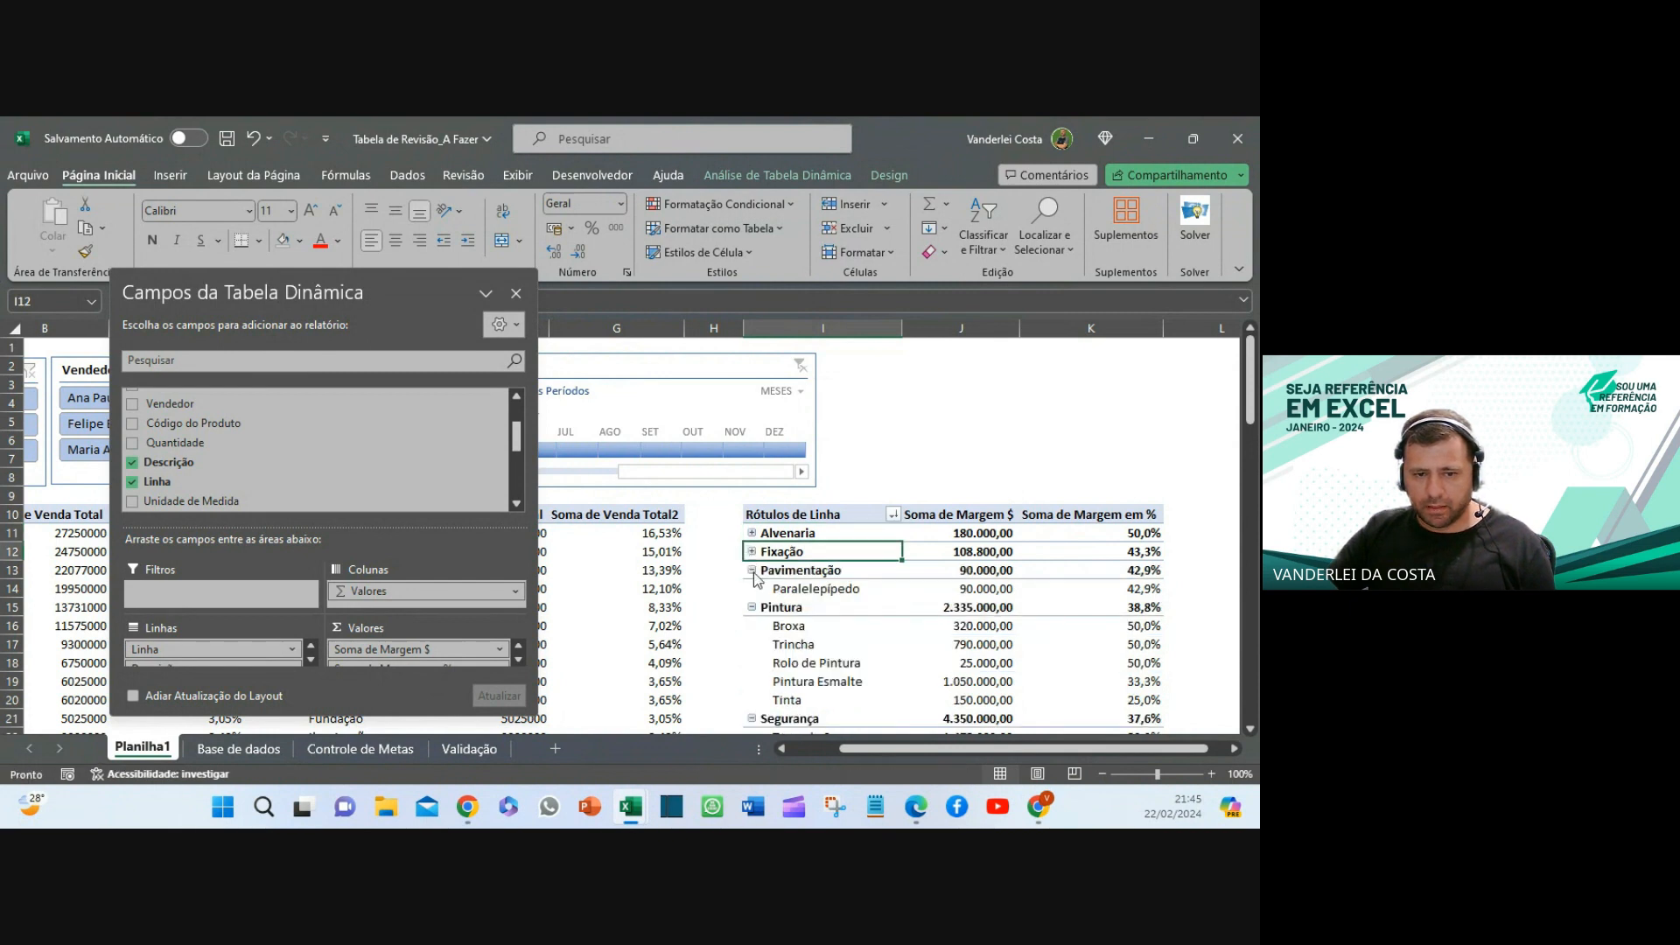
# - Collapse every Linha group in the margin pivot with Recolher Todo o Campo
pyautogui.click(752, 571)
pyautogui.click(798, 536)
pyautogui.rightClick(798, 535)
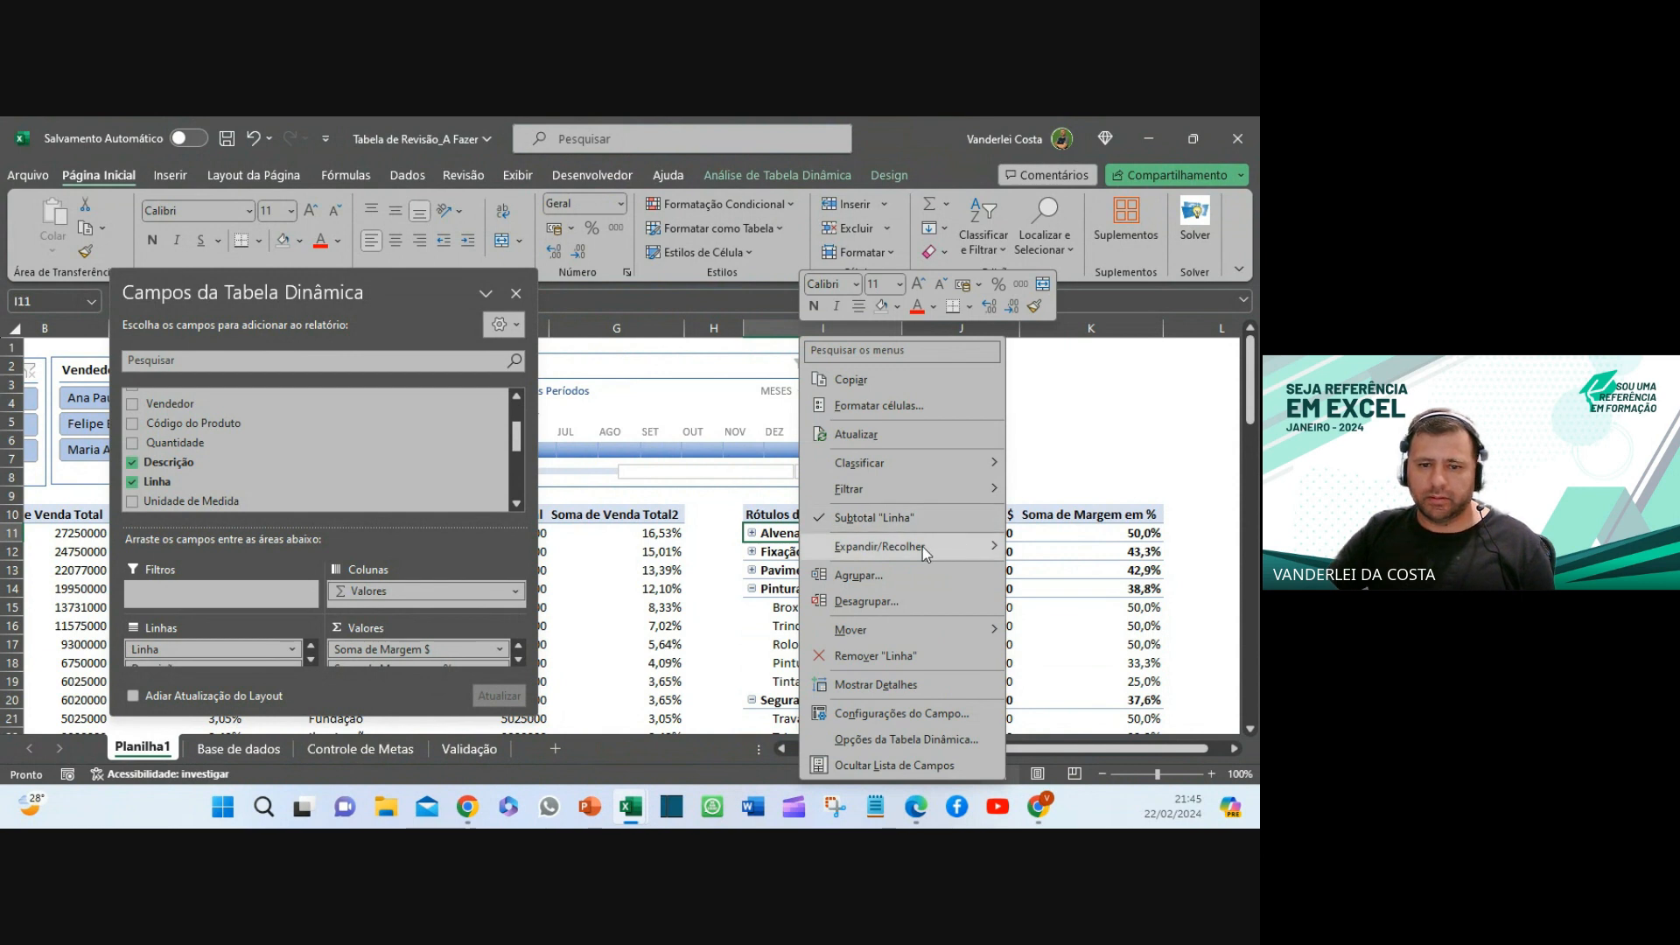
pyautogui.moveTo(920, 542)
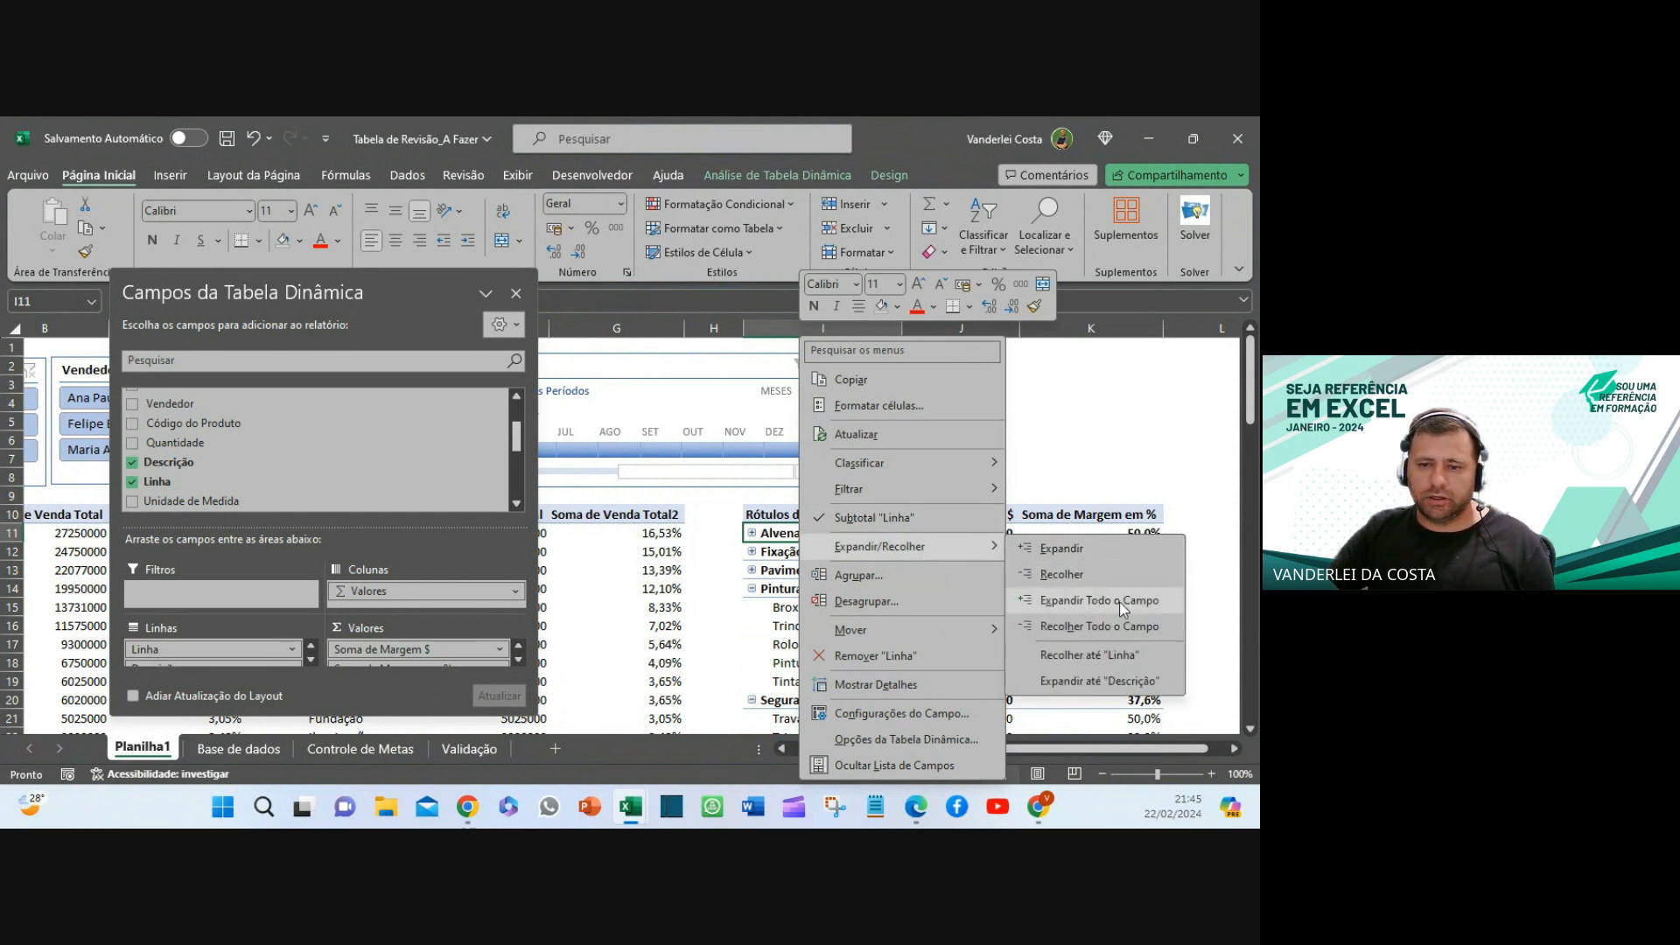
pyautogui.click(1067, 625)
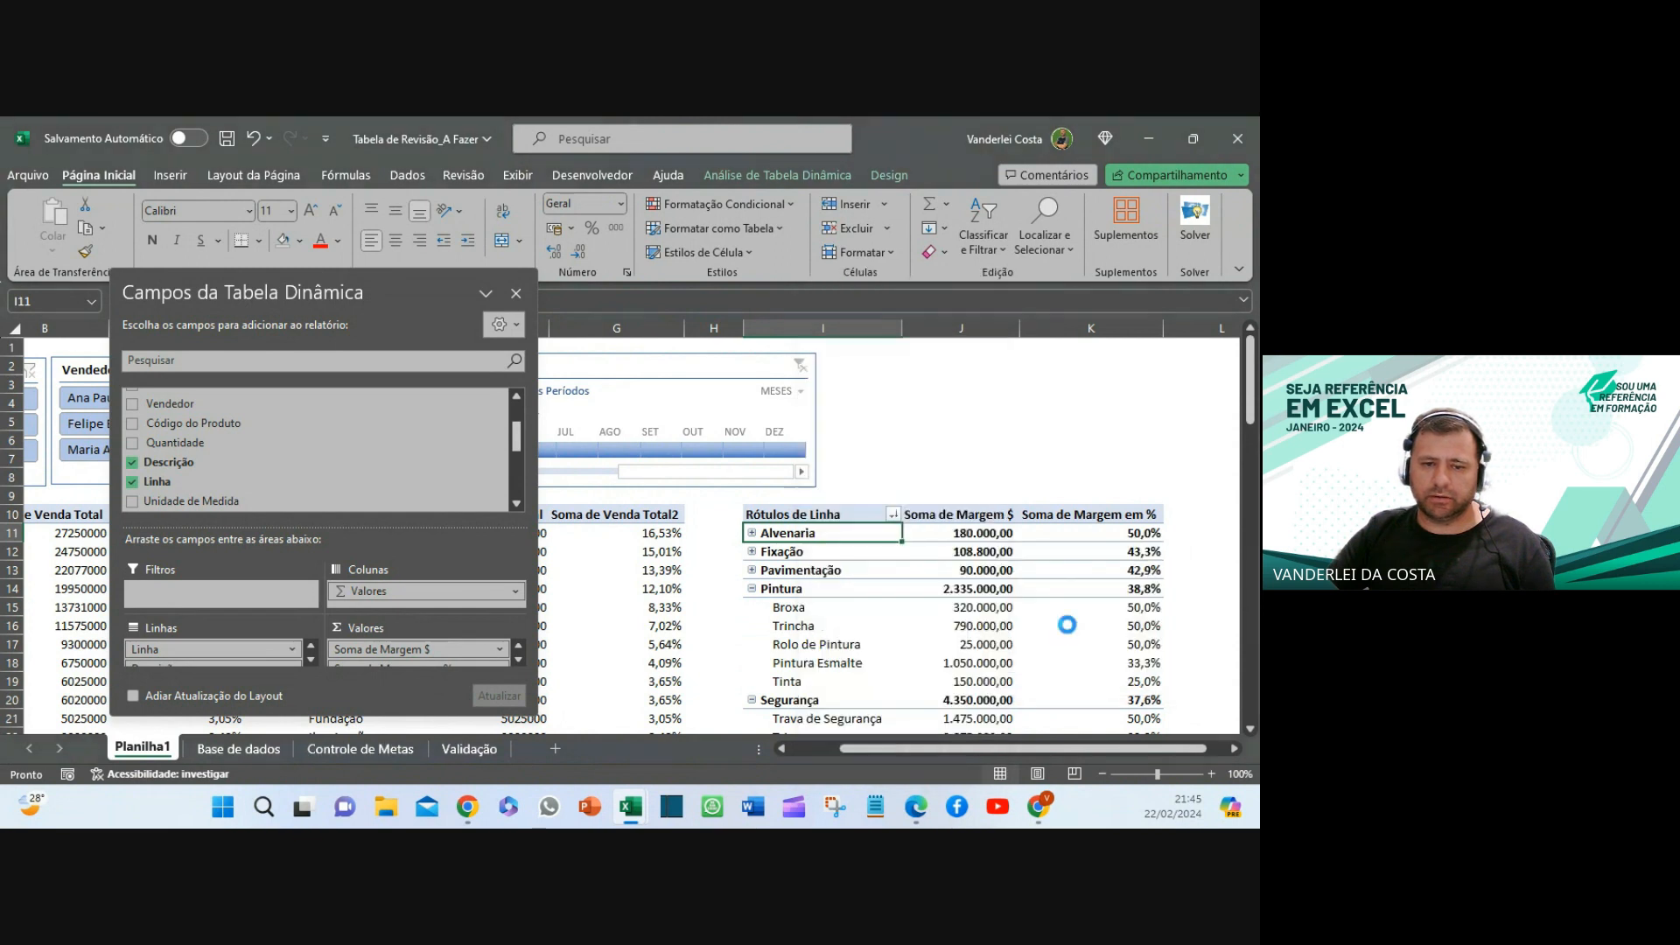
pyautogui.click(942, 462)
# - Expand and re-collapse the Pavimentação and Segurança groups to check the collapsed view
pyautogui.scroll(-6, 954, 481)
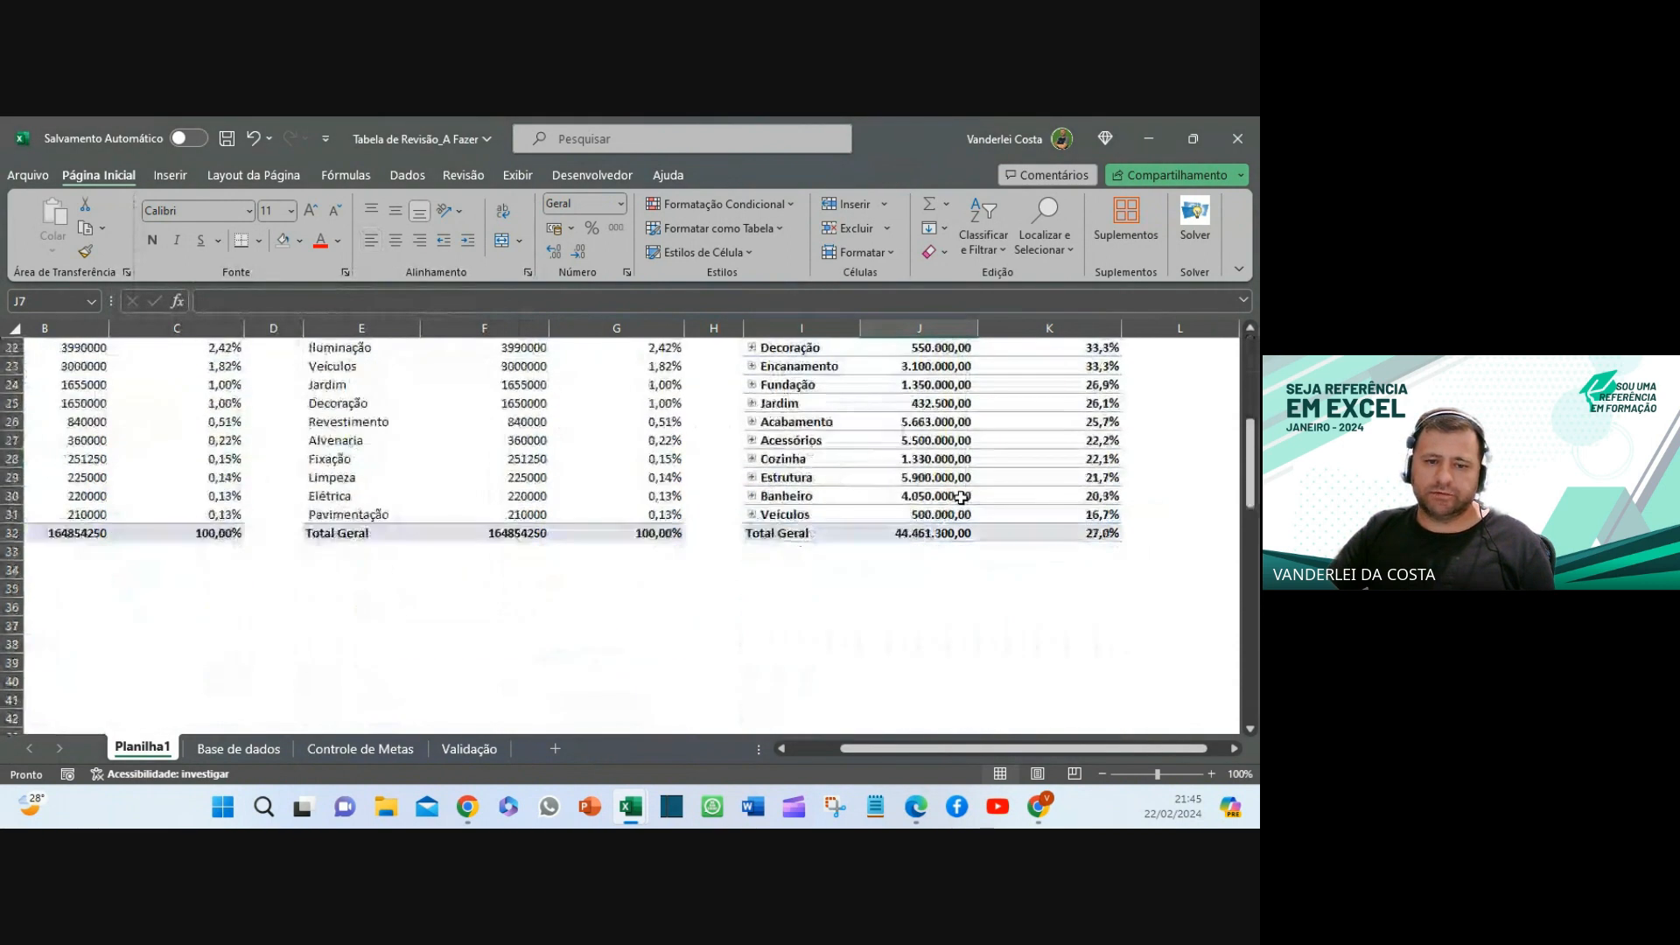
pyautogui.scroll(4, 961, 497)
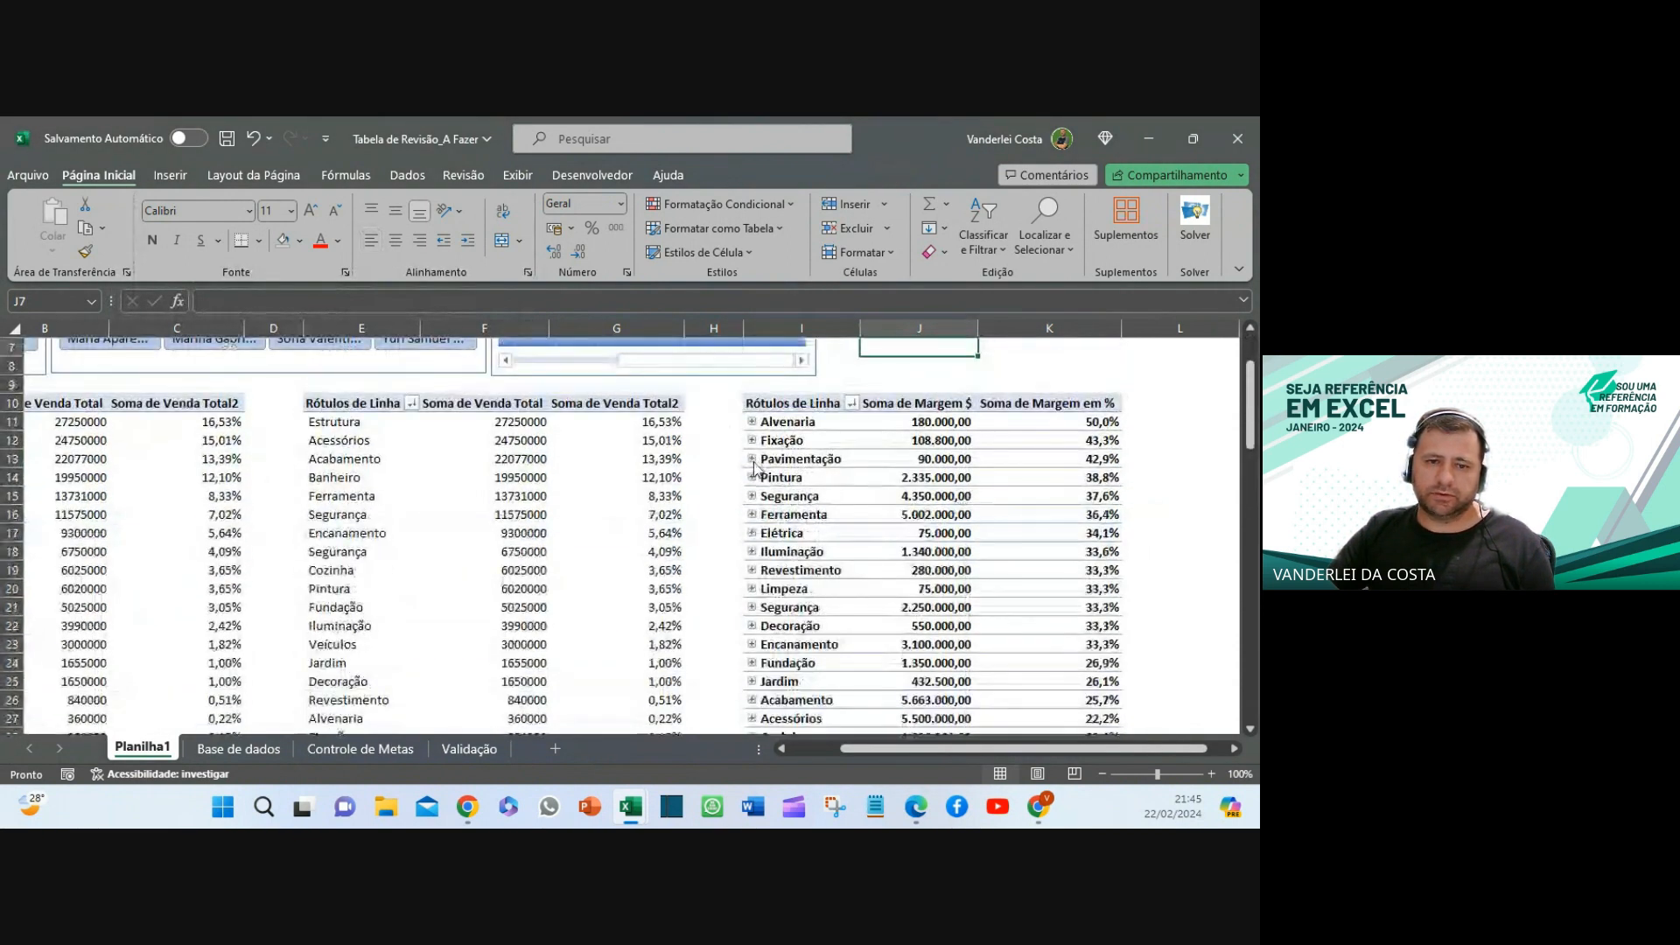
pyautogui.click(754, 459)
pyautogui.click(752, 458)
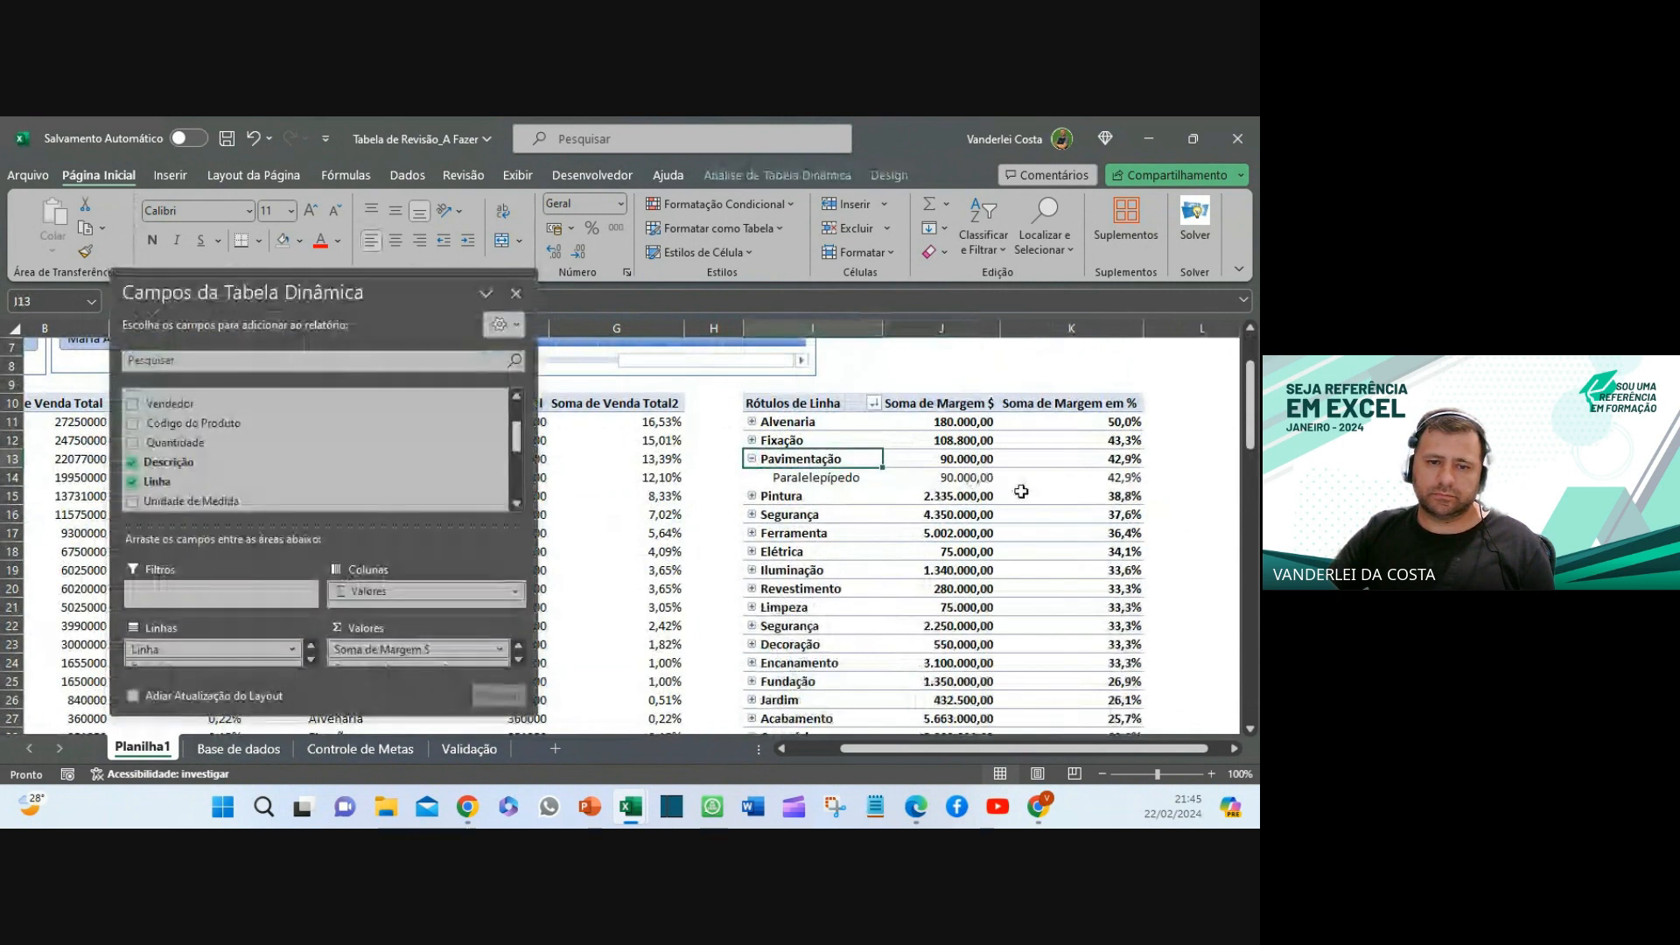
pyautogui.click(752, 514)
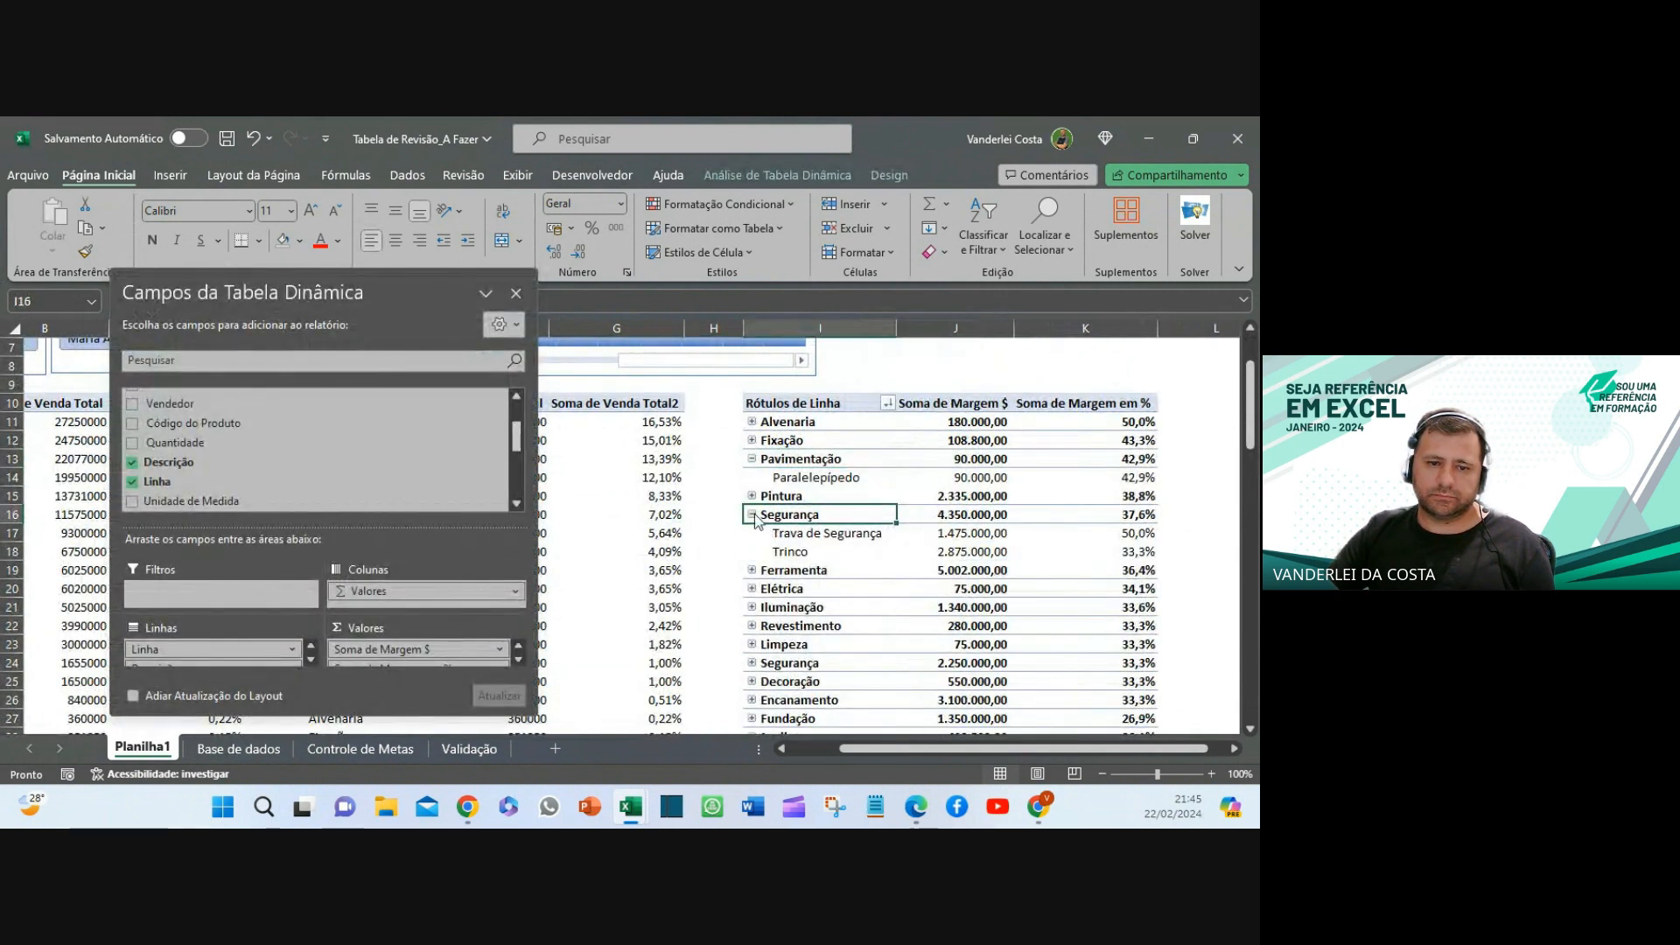
pyautogui.click(750, 514)
pyautogui.click(751, 460)
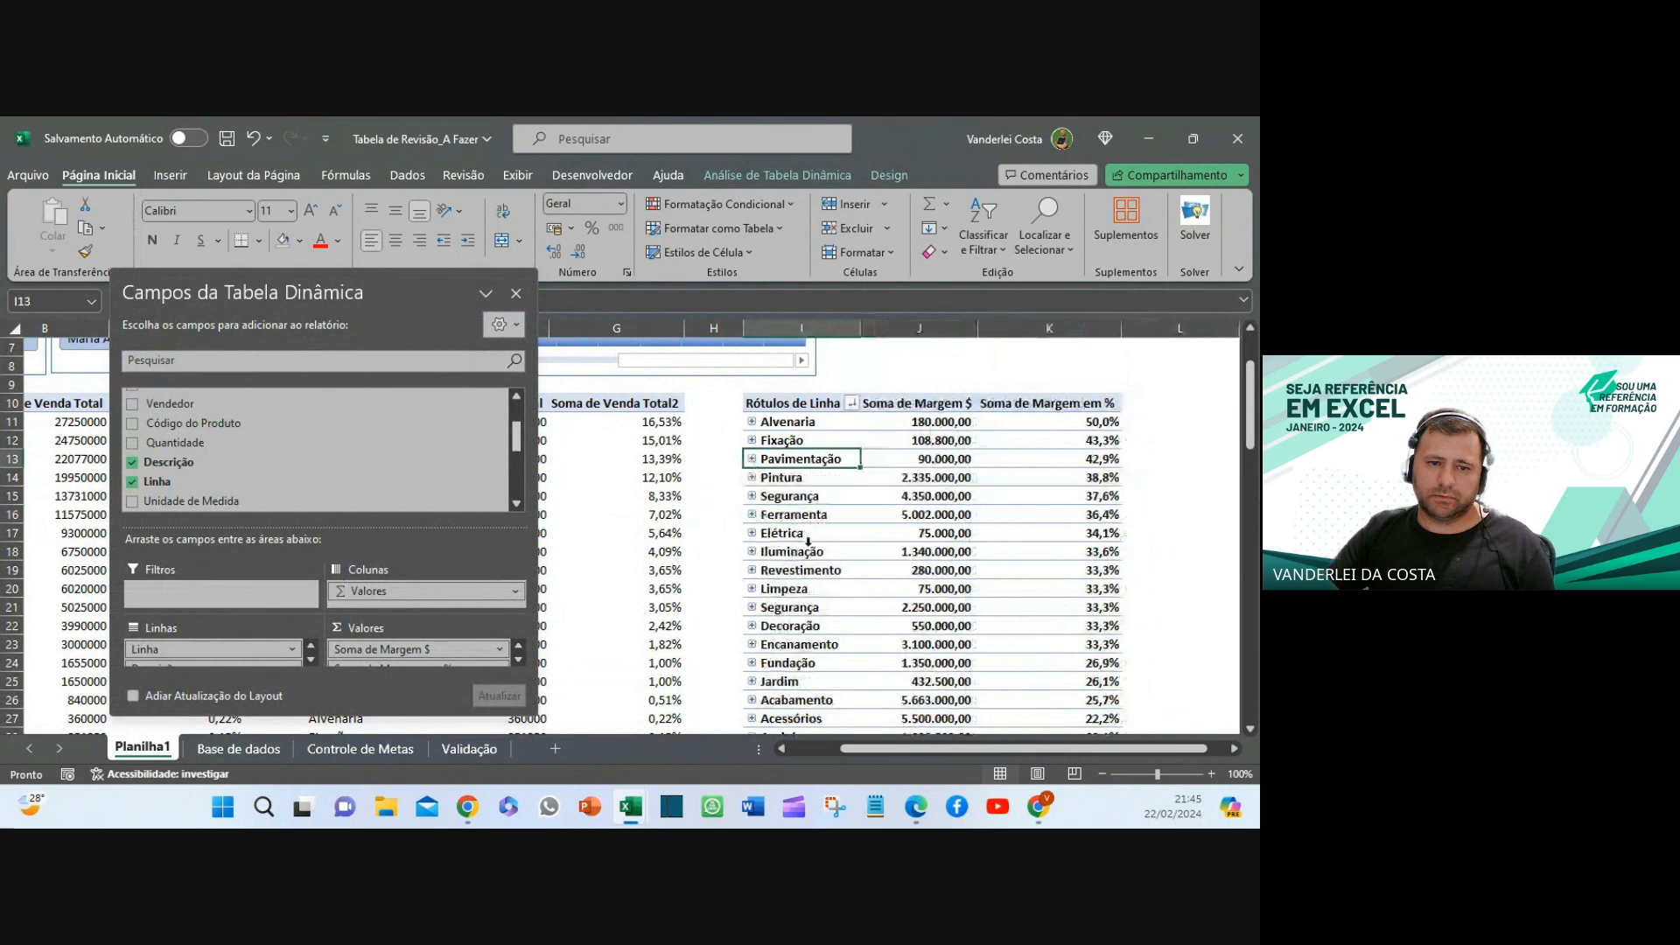
# - Hide the PivotTable Fields pane and review the collapsed Linha totals
pyautogui.scroll(-4, 1006, 477)
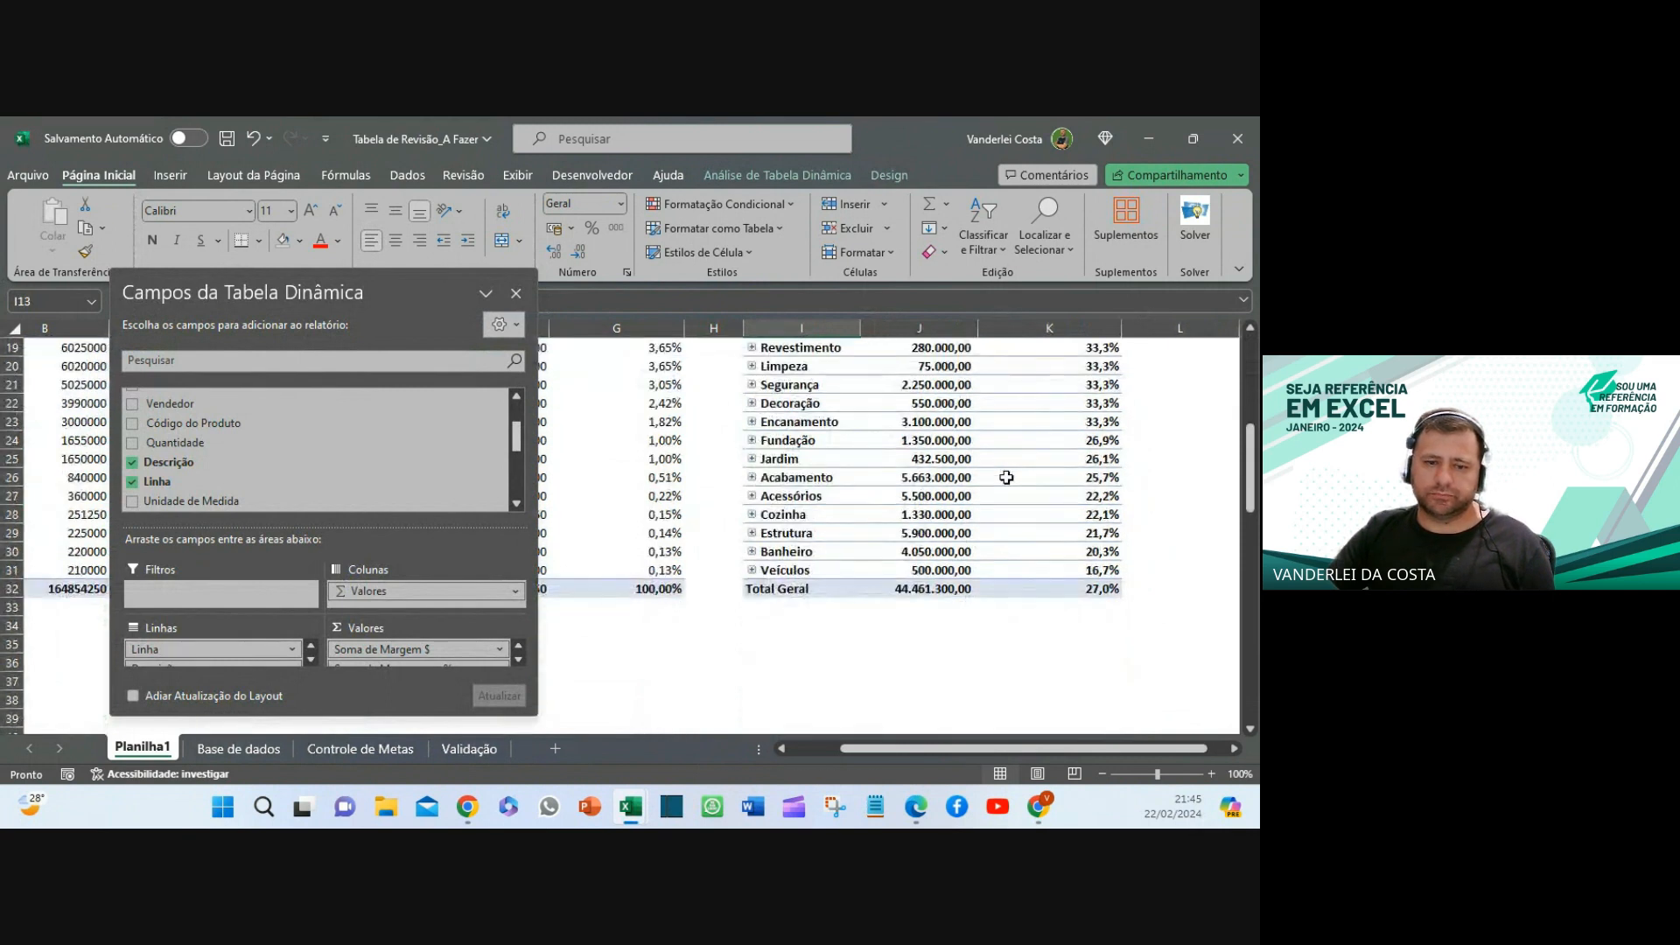
pyautogui.scroll(-6, 1006, 476)
pyautogui.click(516, 293)
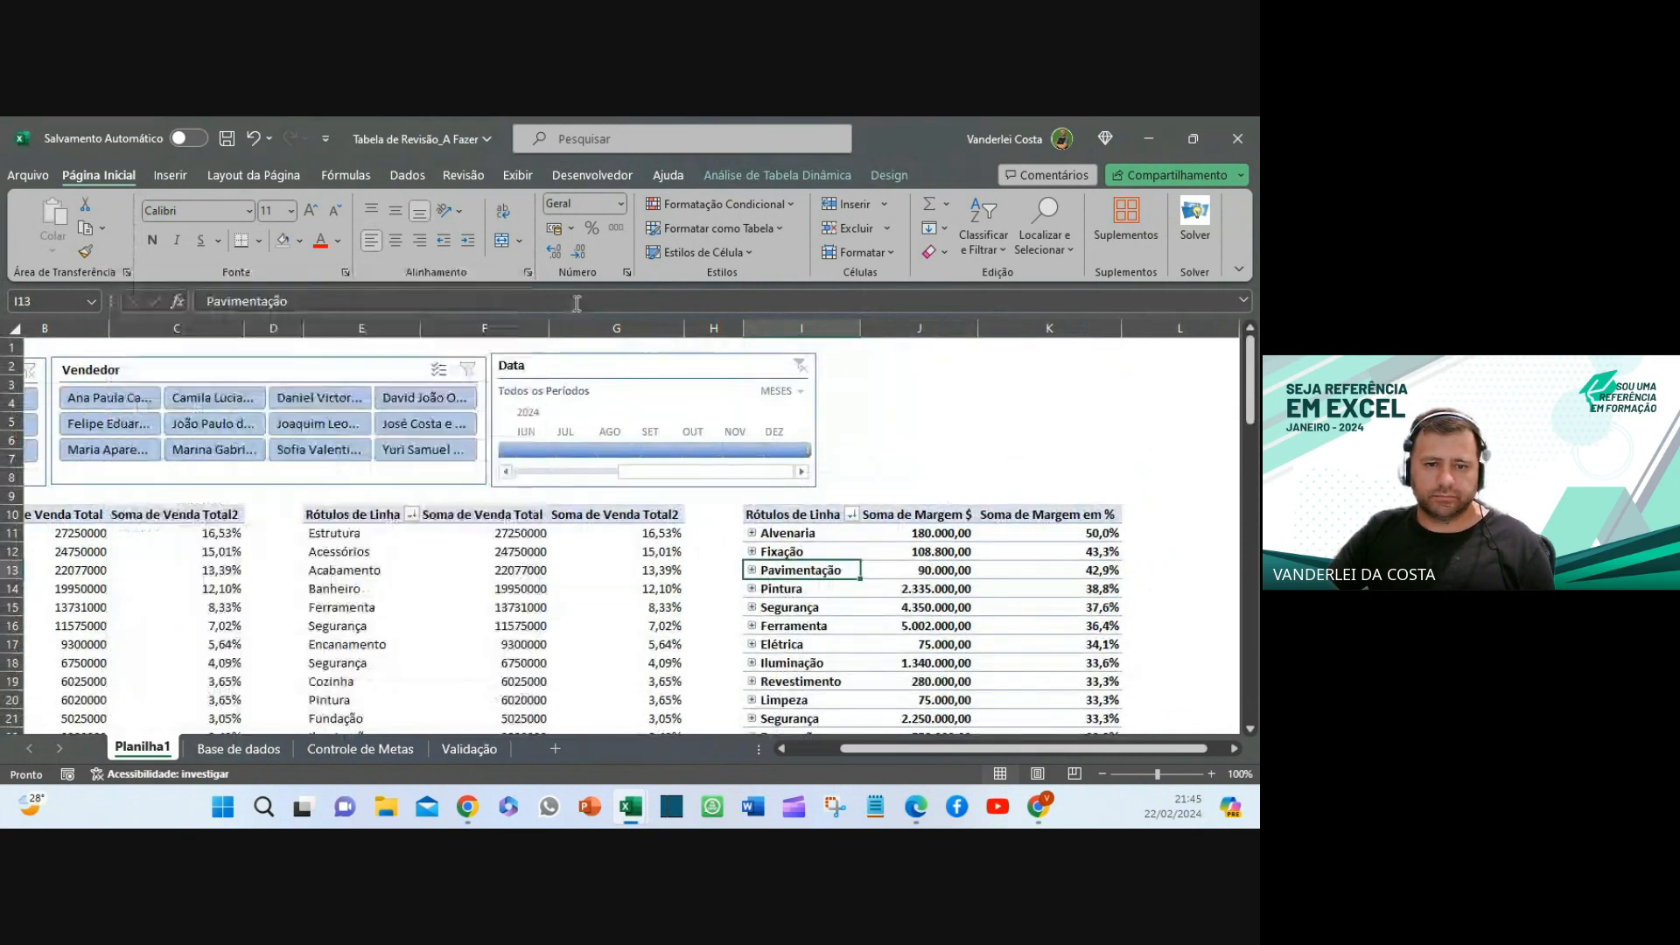
pyautogui.scroll(-2, 1014, 442)
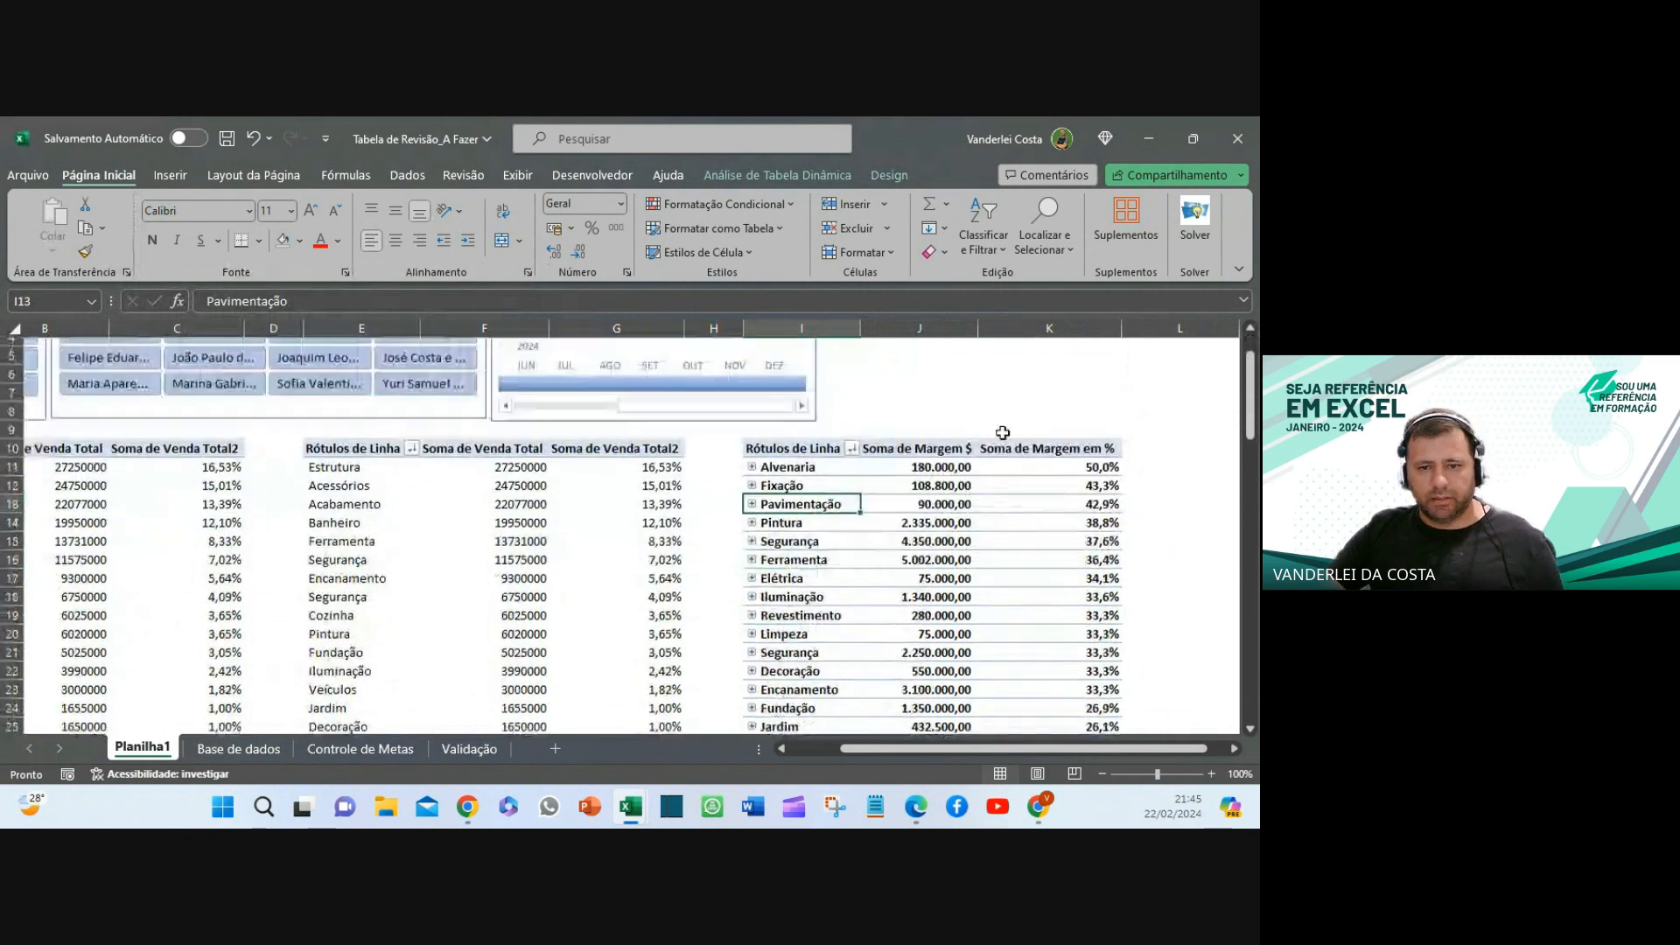
pyautogui.scroll(-3, 1003, 432)
pyautogui.scroll(6, 1002, 432)
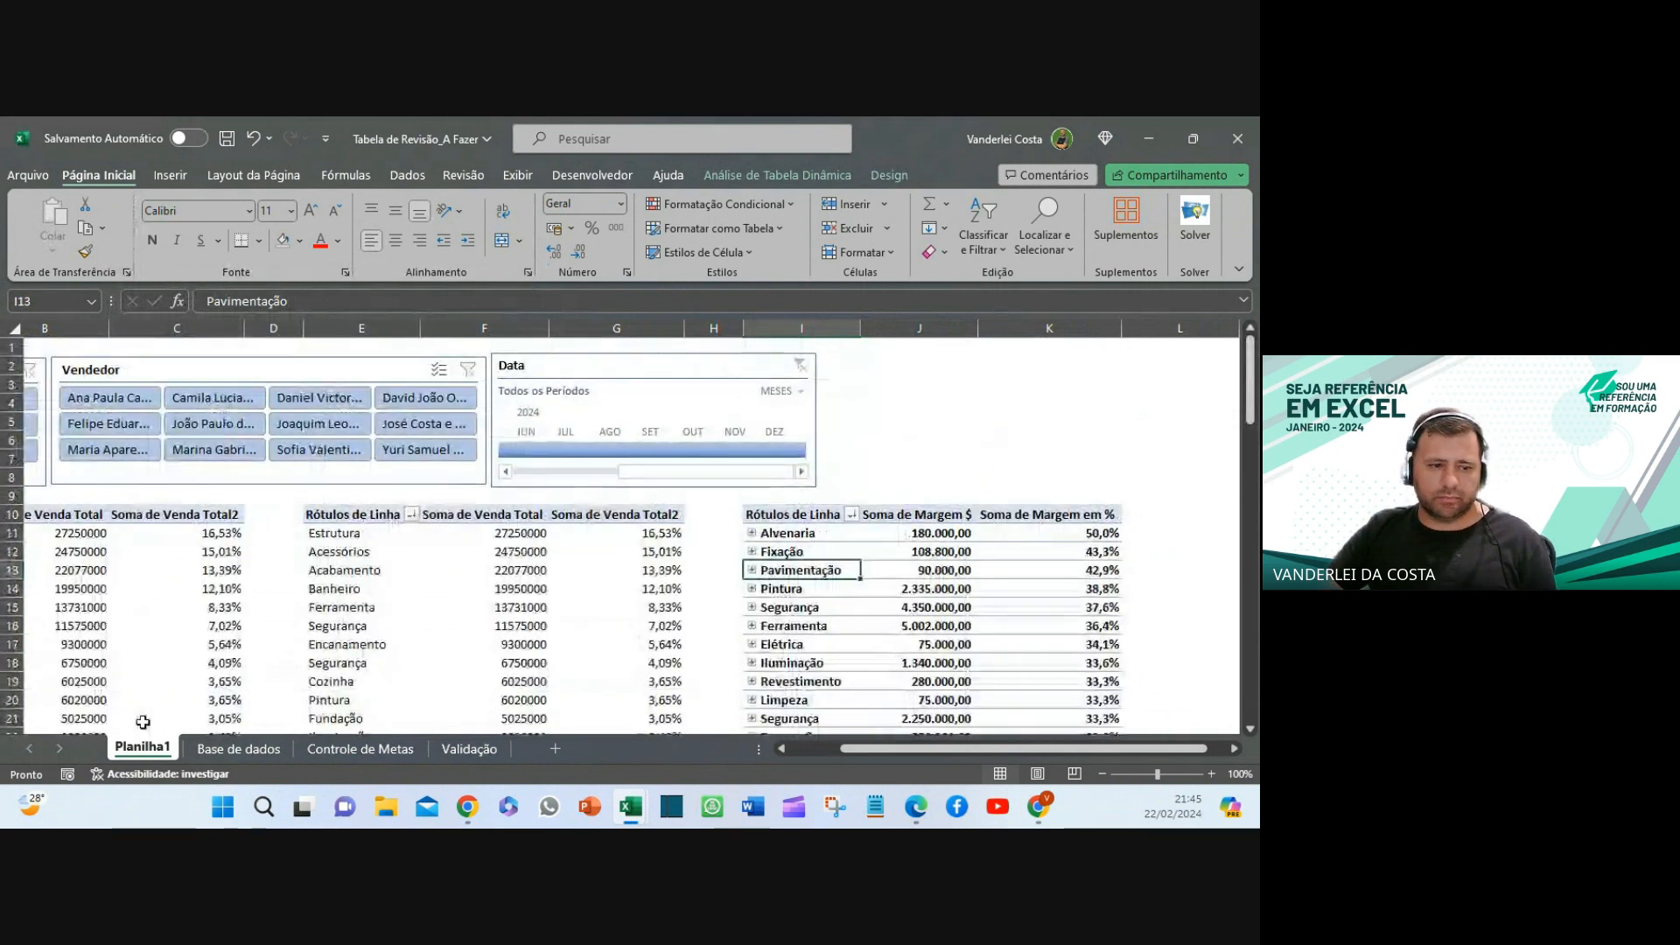
pyautogui.click(328, 750)
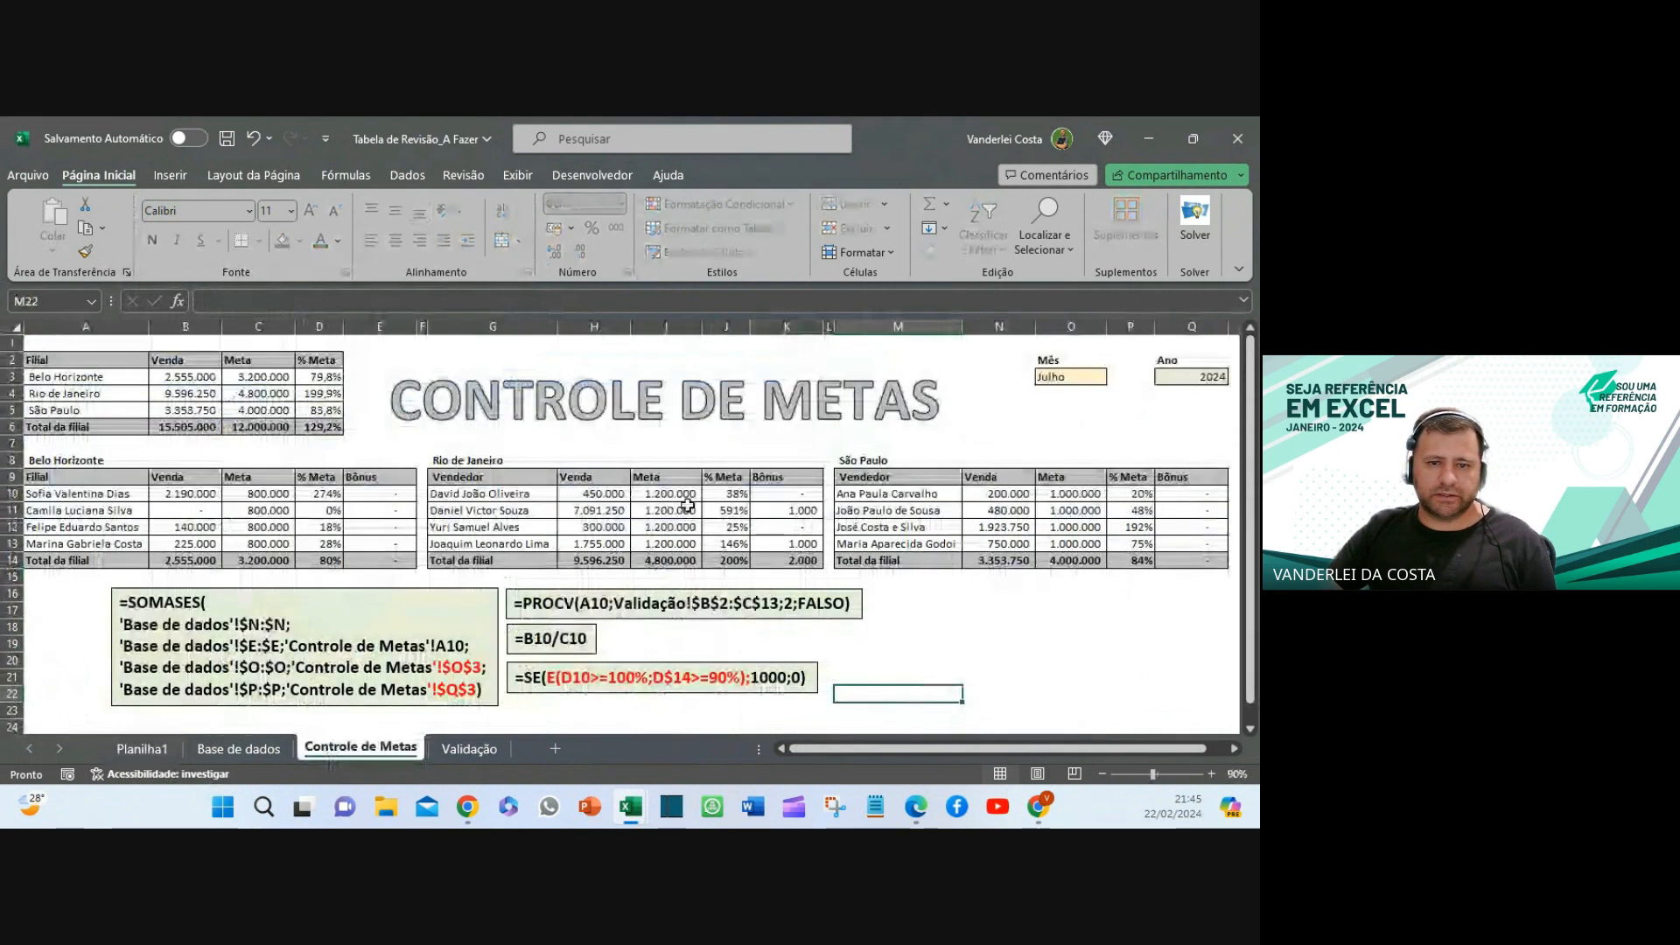
pyautogui.click(152, 751)
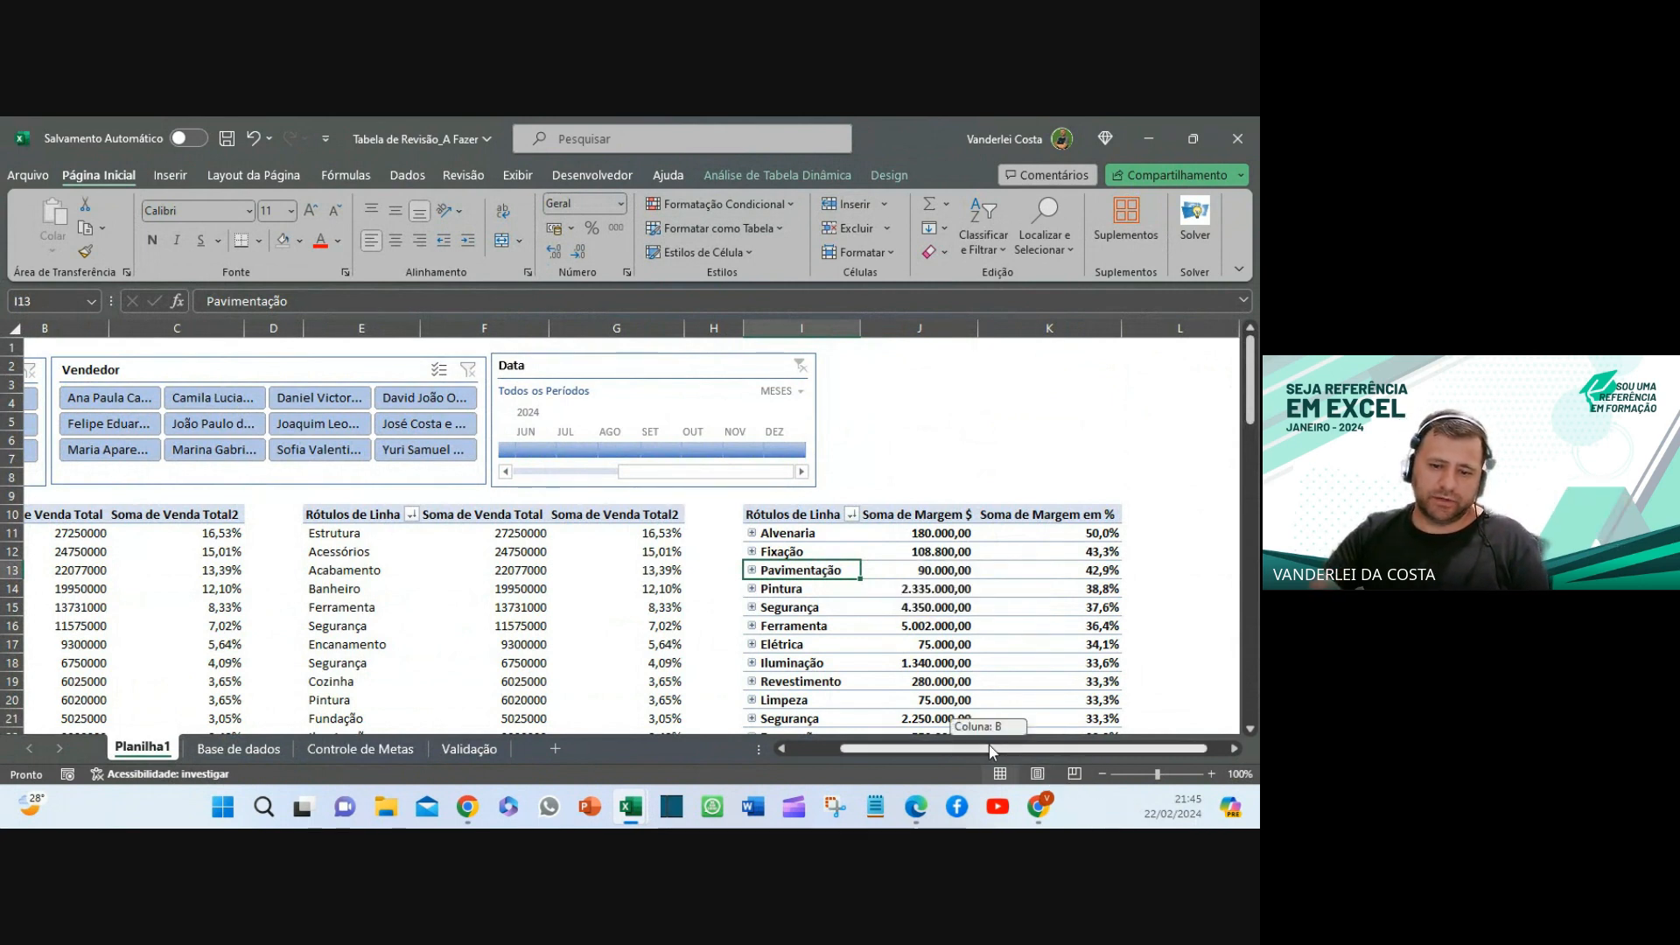
pyautogui.moveTo(988, 745); pyautogui.dragTo(939, 746)
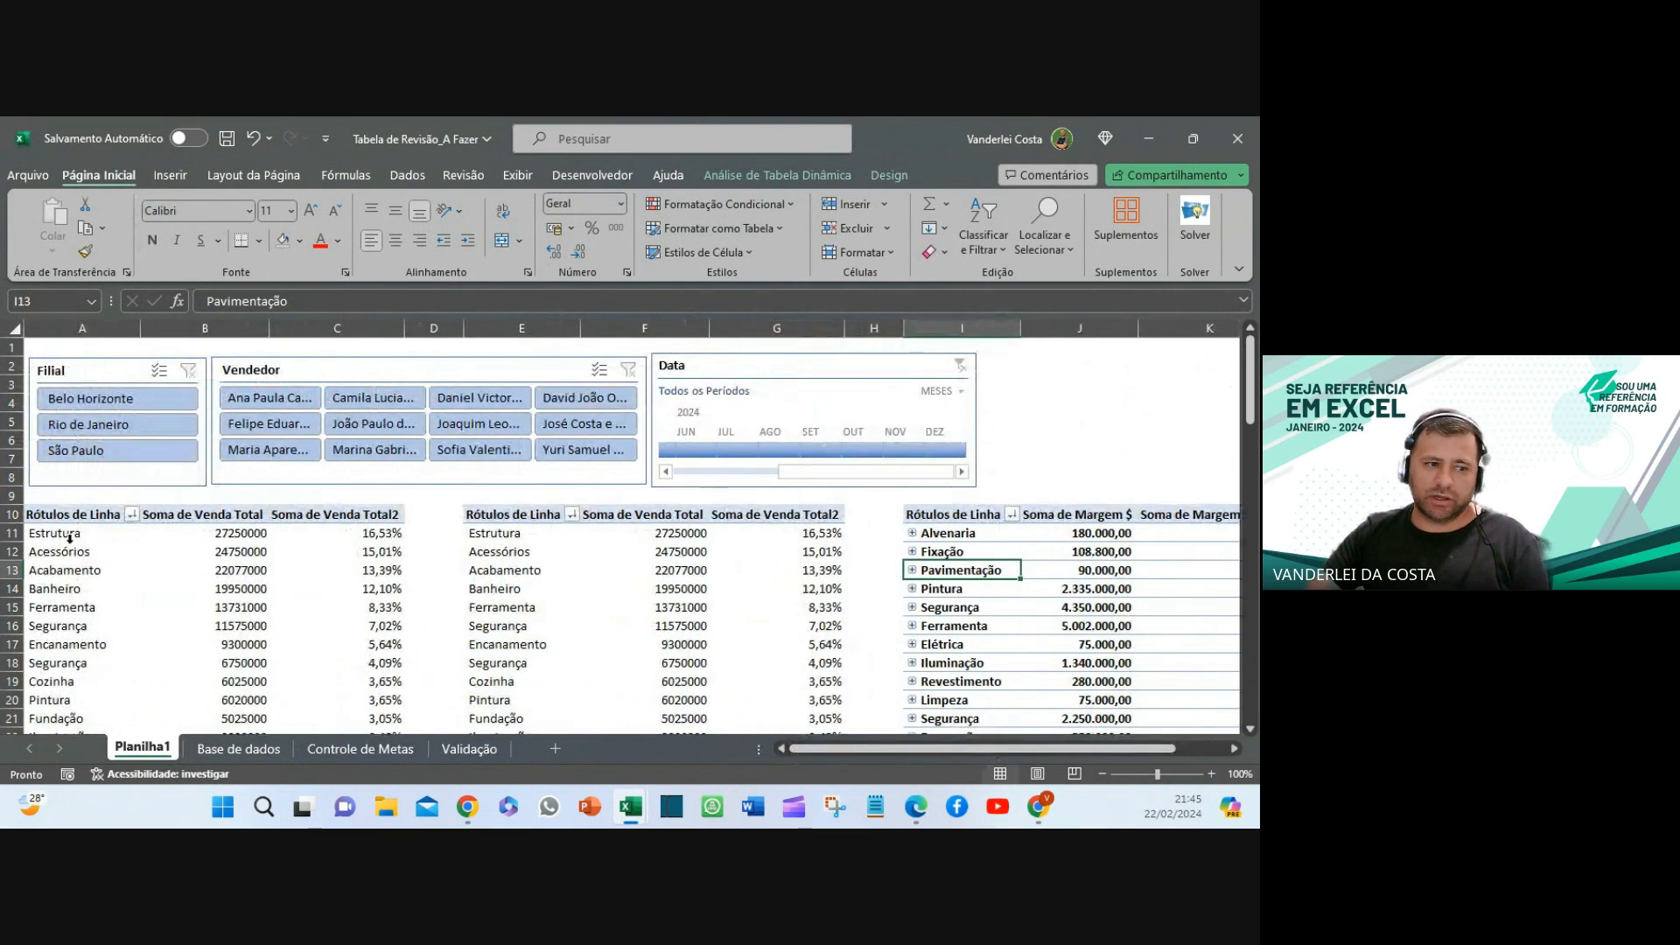
pyautogui.click(70, 543)
pyautogui.click(502, 626)
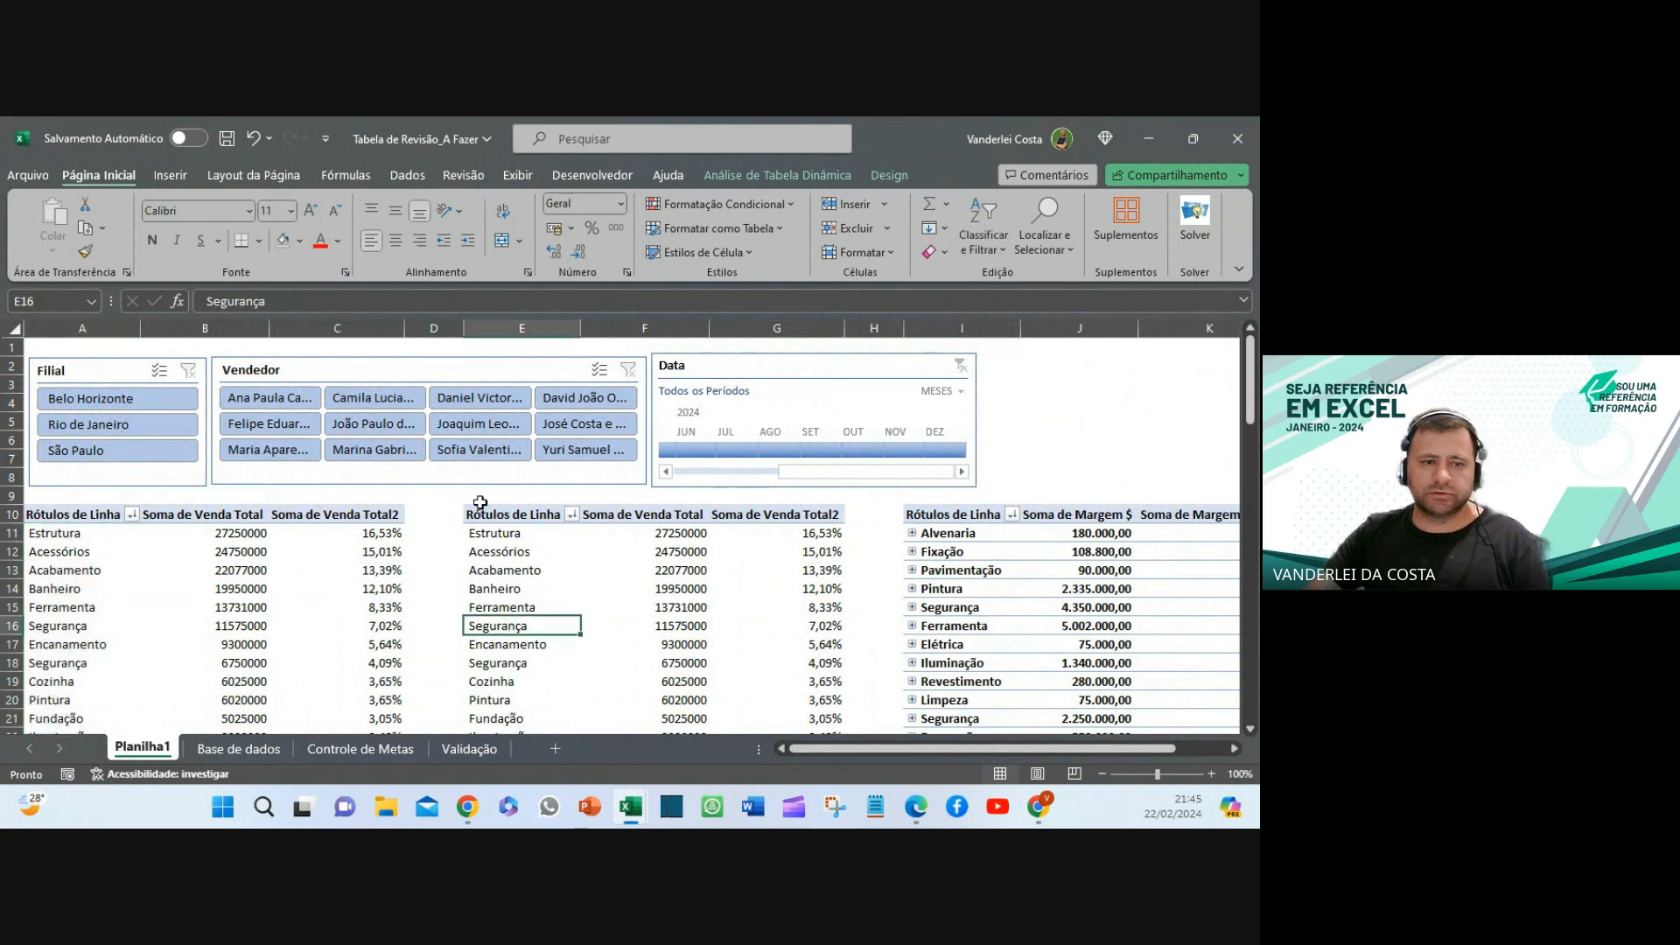
pyautogui.click(97, 398)
pyautogui.scroll(-4, 302, 522)
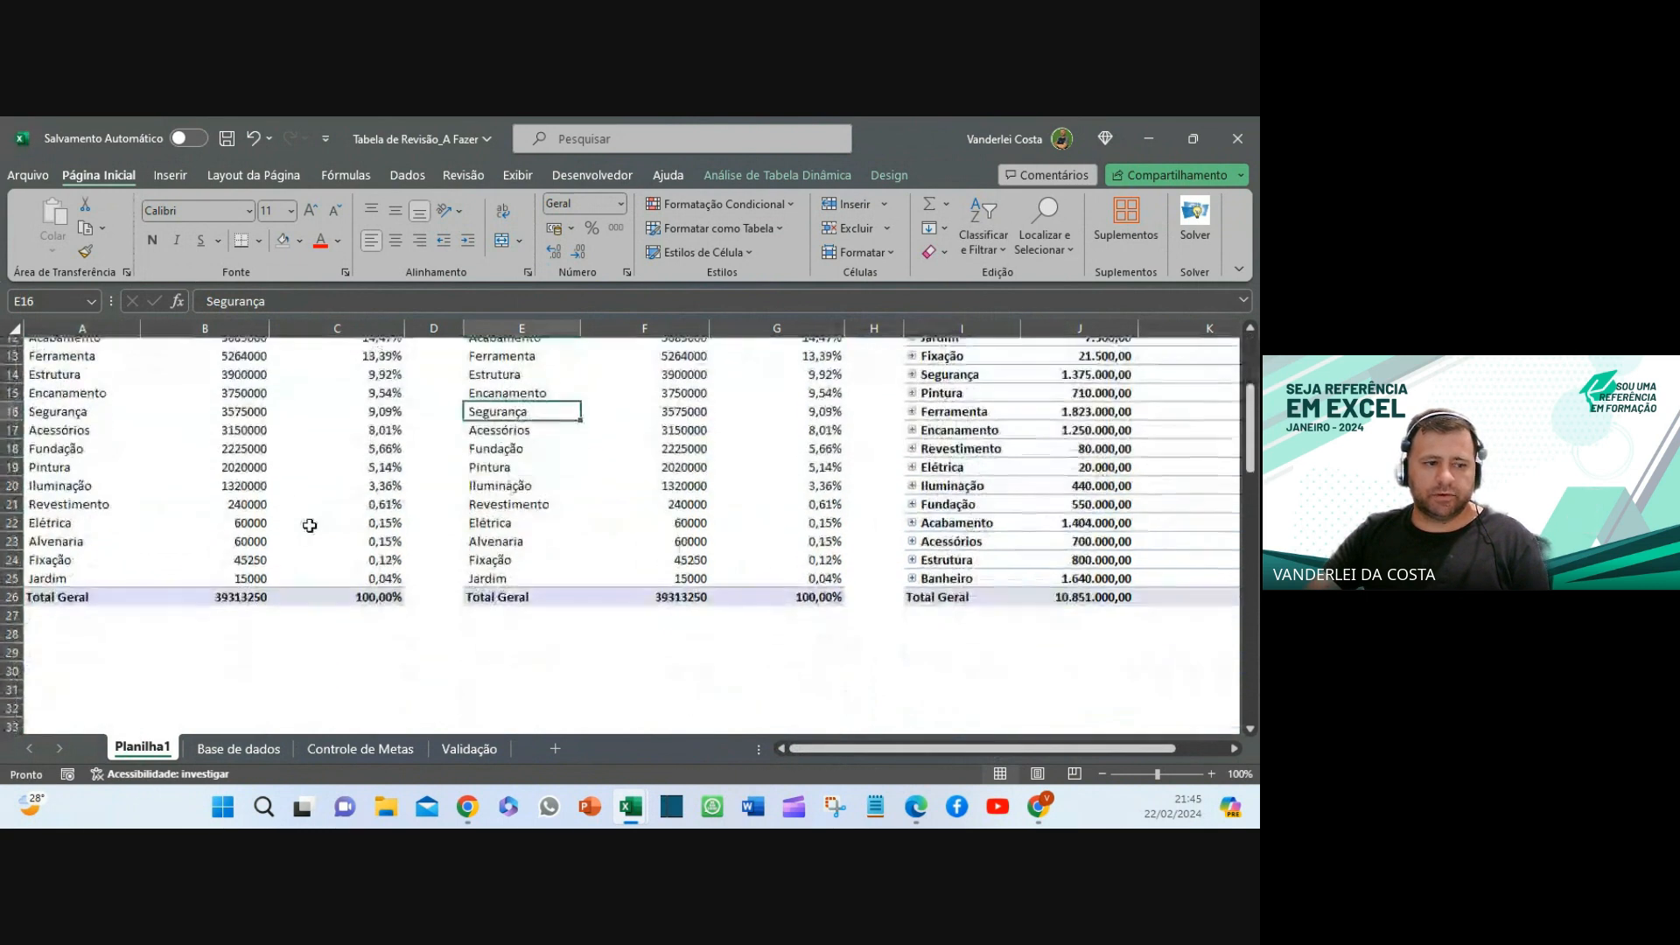
pyautogui.scroll(2, 136, 551)
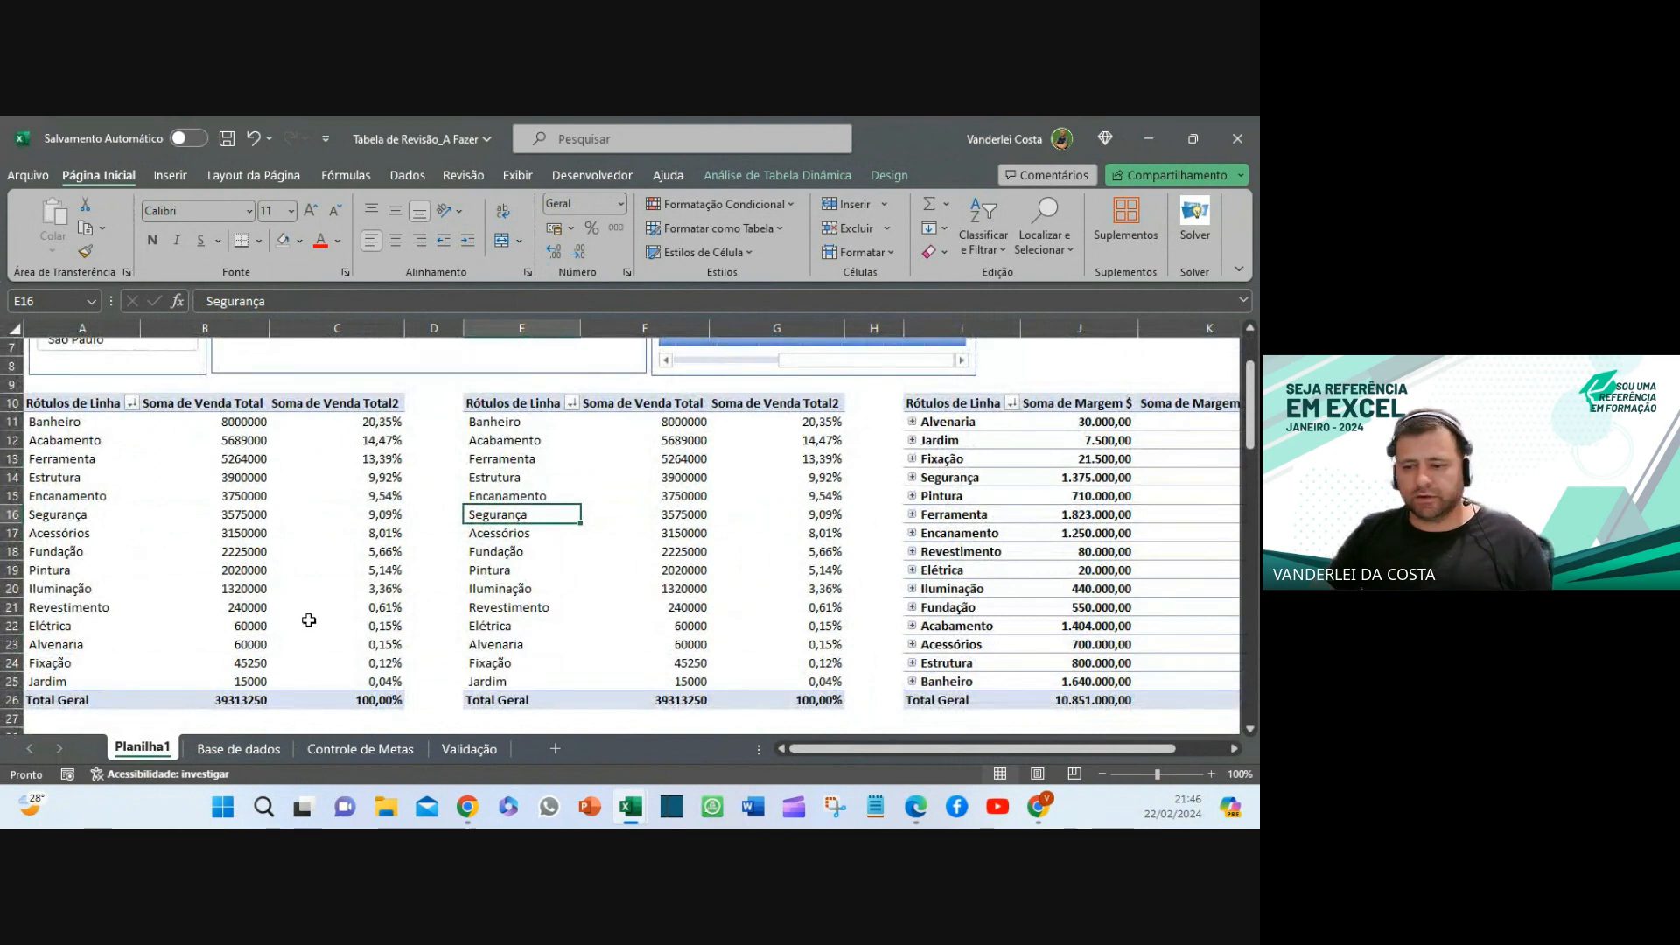
pyautogui.moveTo(309, 620)
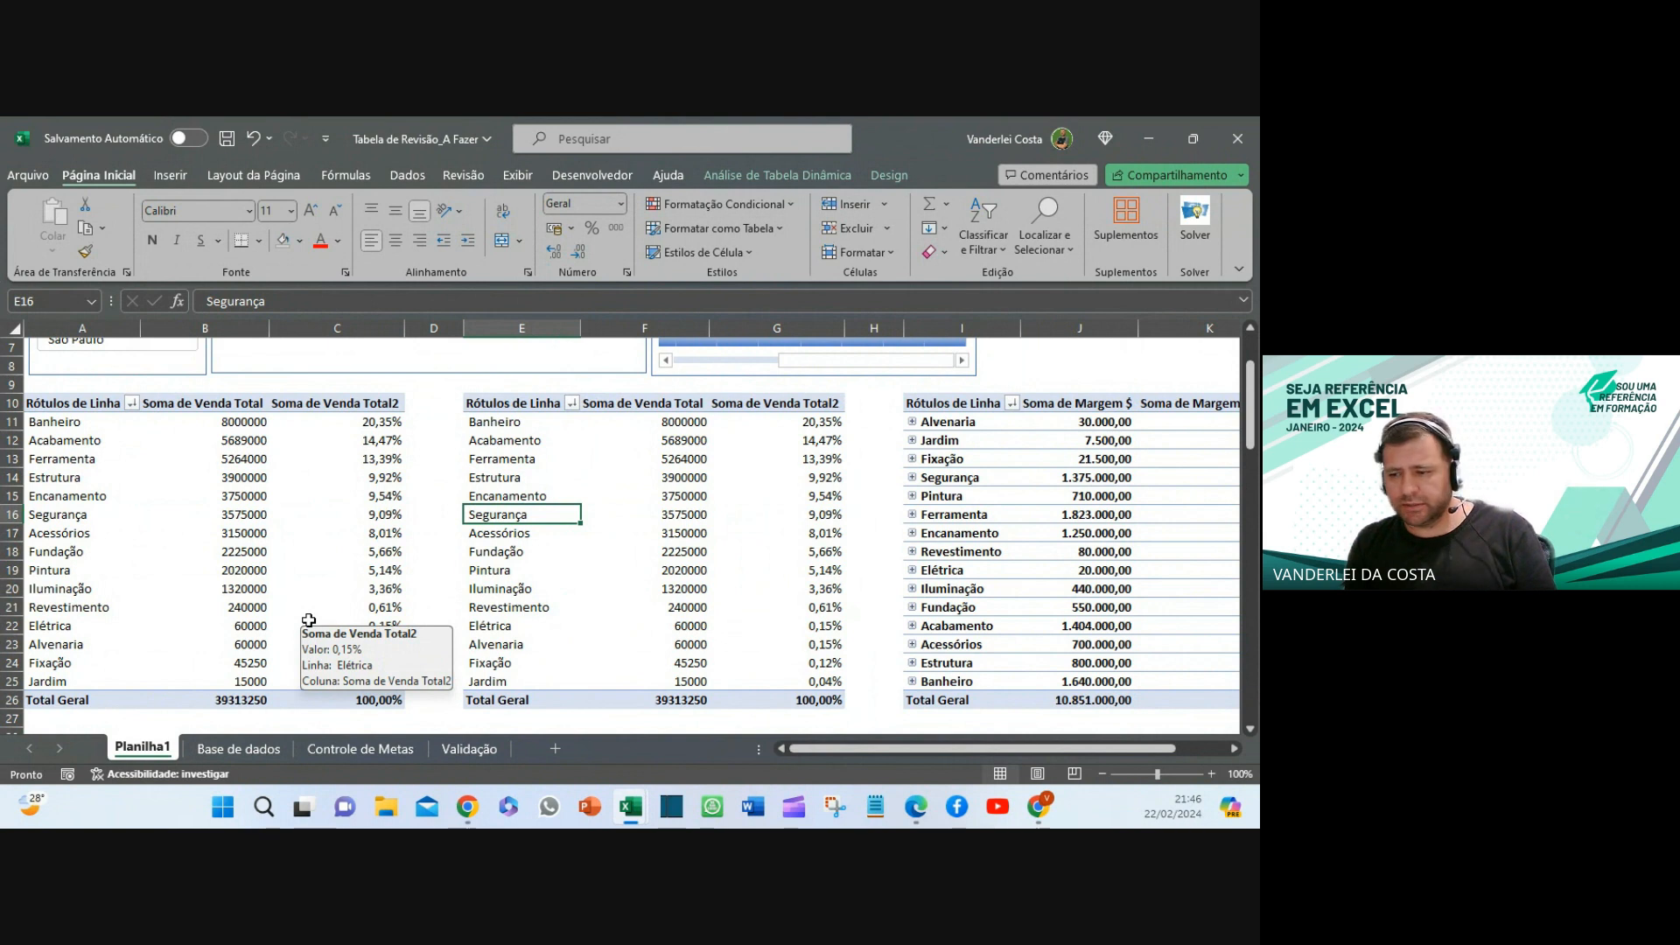
# - On the Base de dados sheet, enter the date 18/09 in cell A351 below the table
pyautogui.click(244, 751)
pyautogui.scroll(-15, 390, 687)
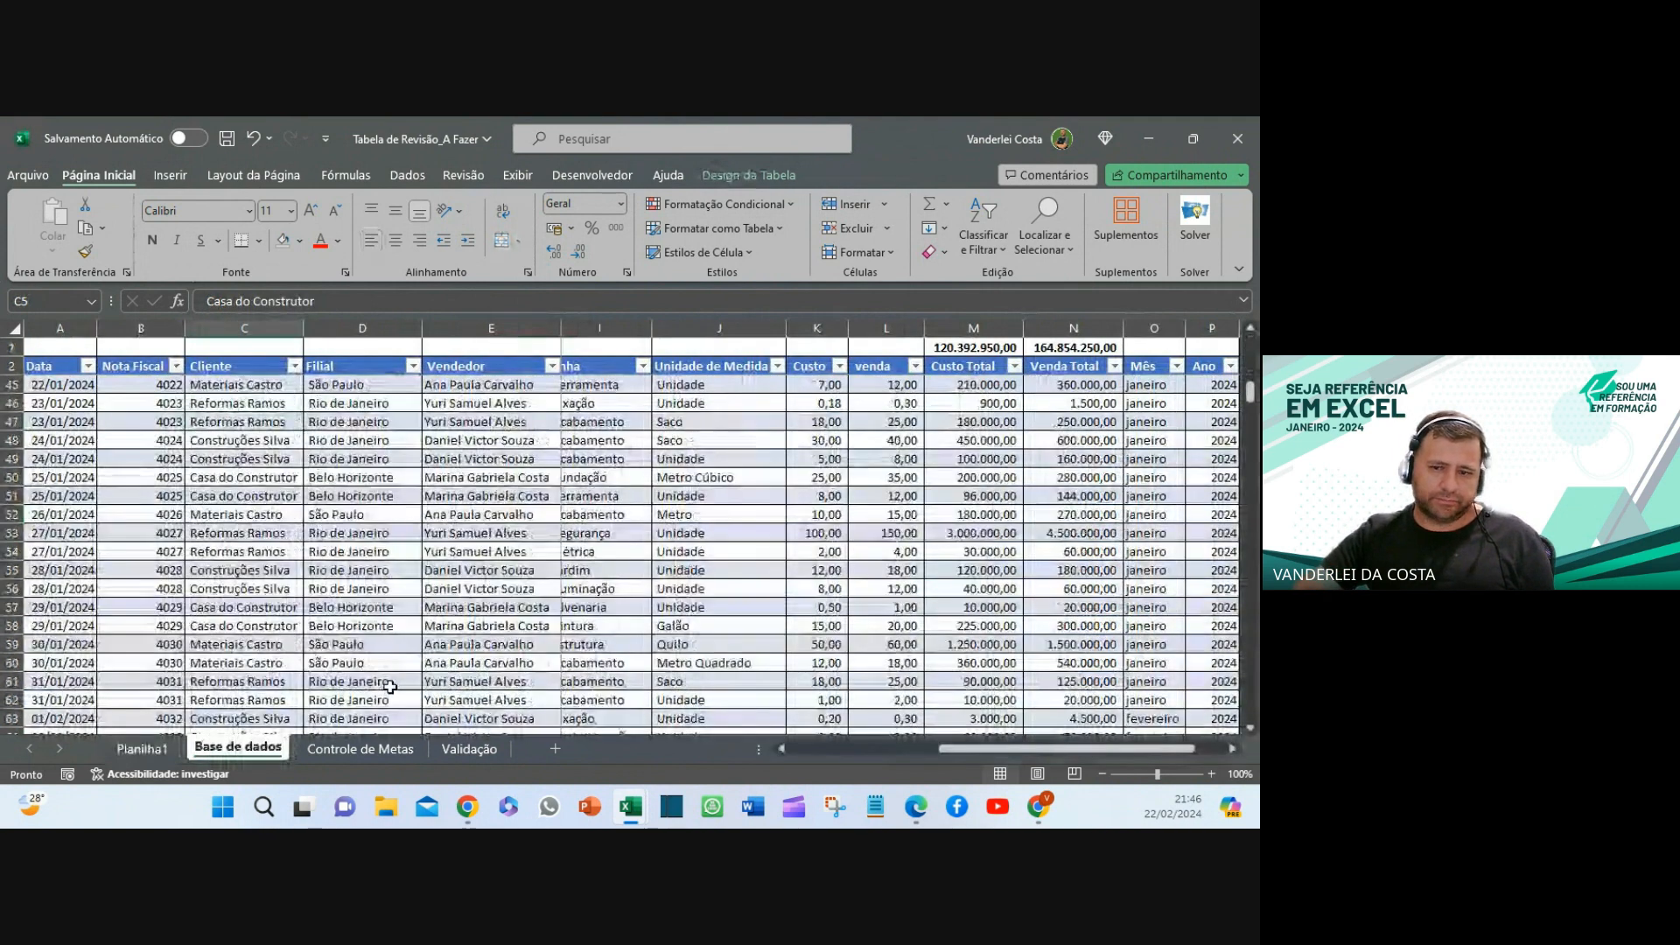
pyautogui.scroll(-11, 390, 686)
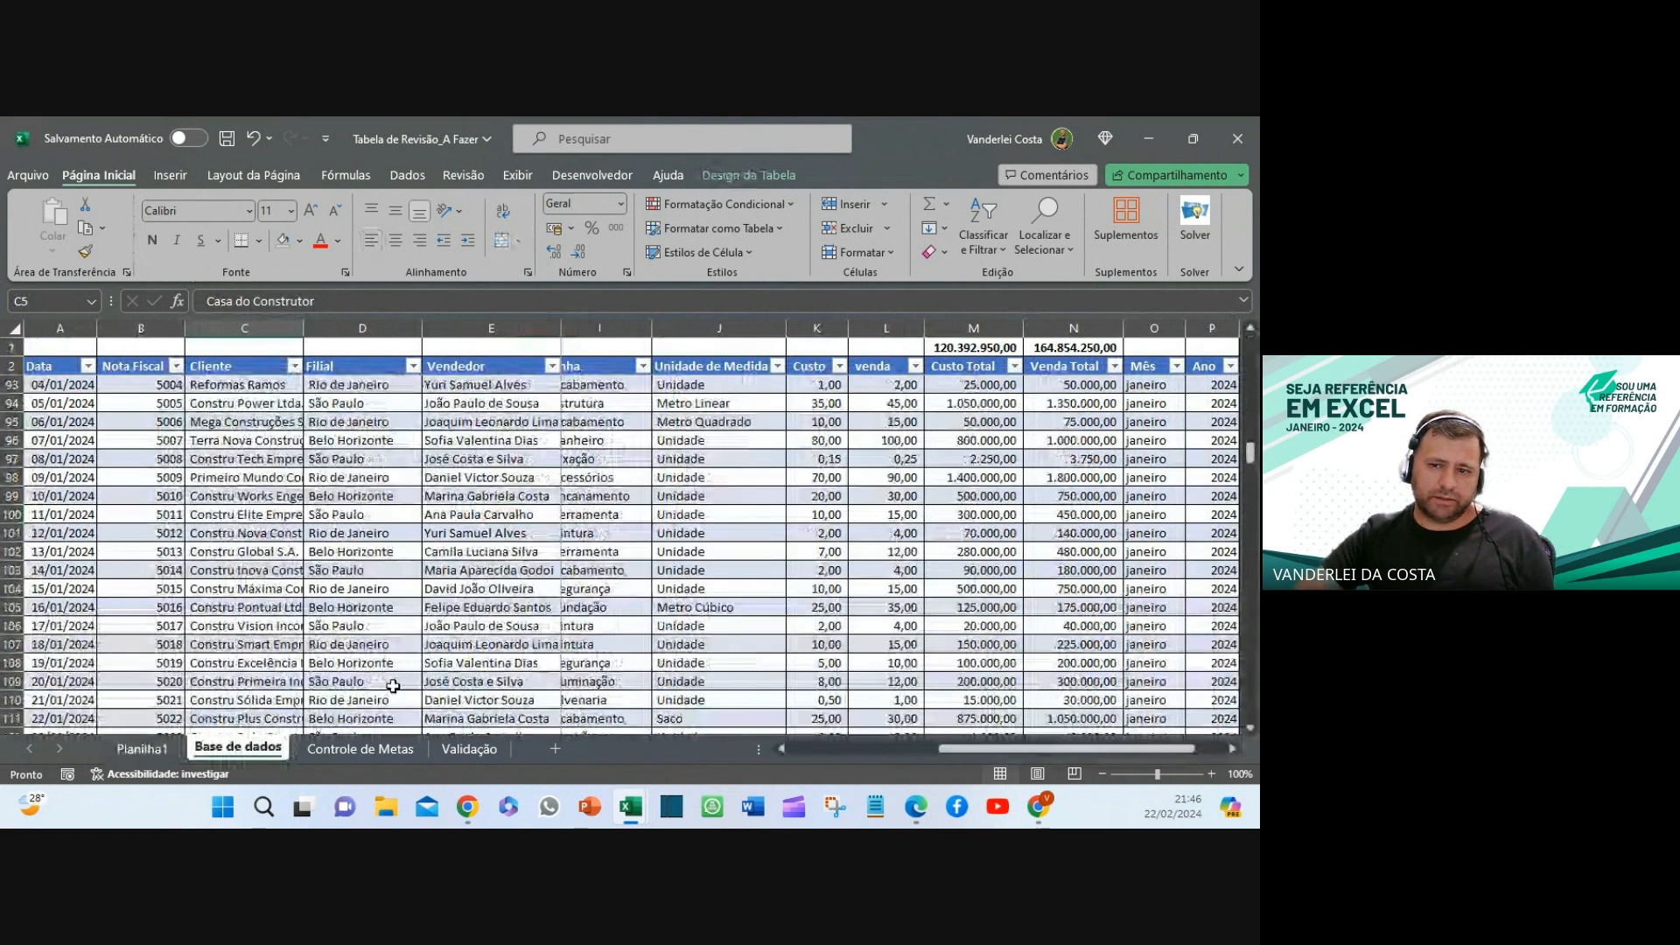
pyautogui.scroll(-20, 392, 687)
pyautogui.scroll(-6, 403, 691)
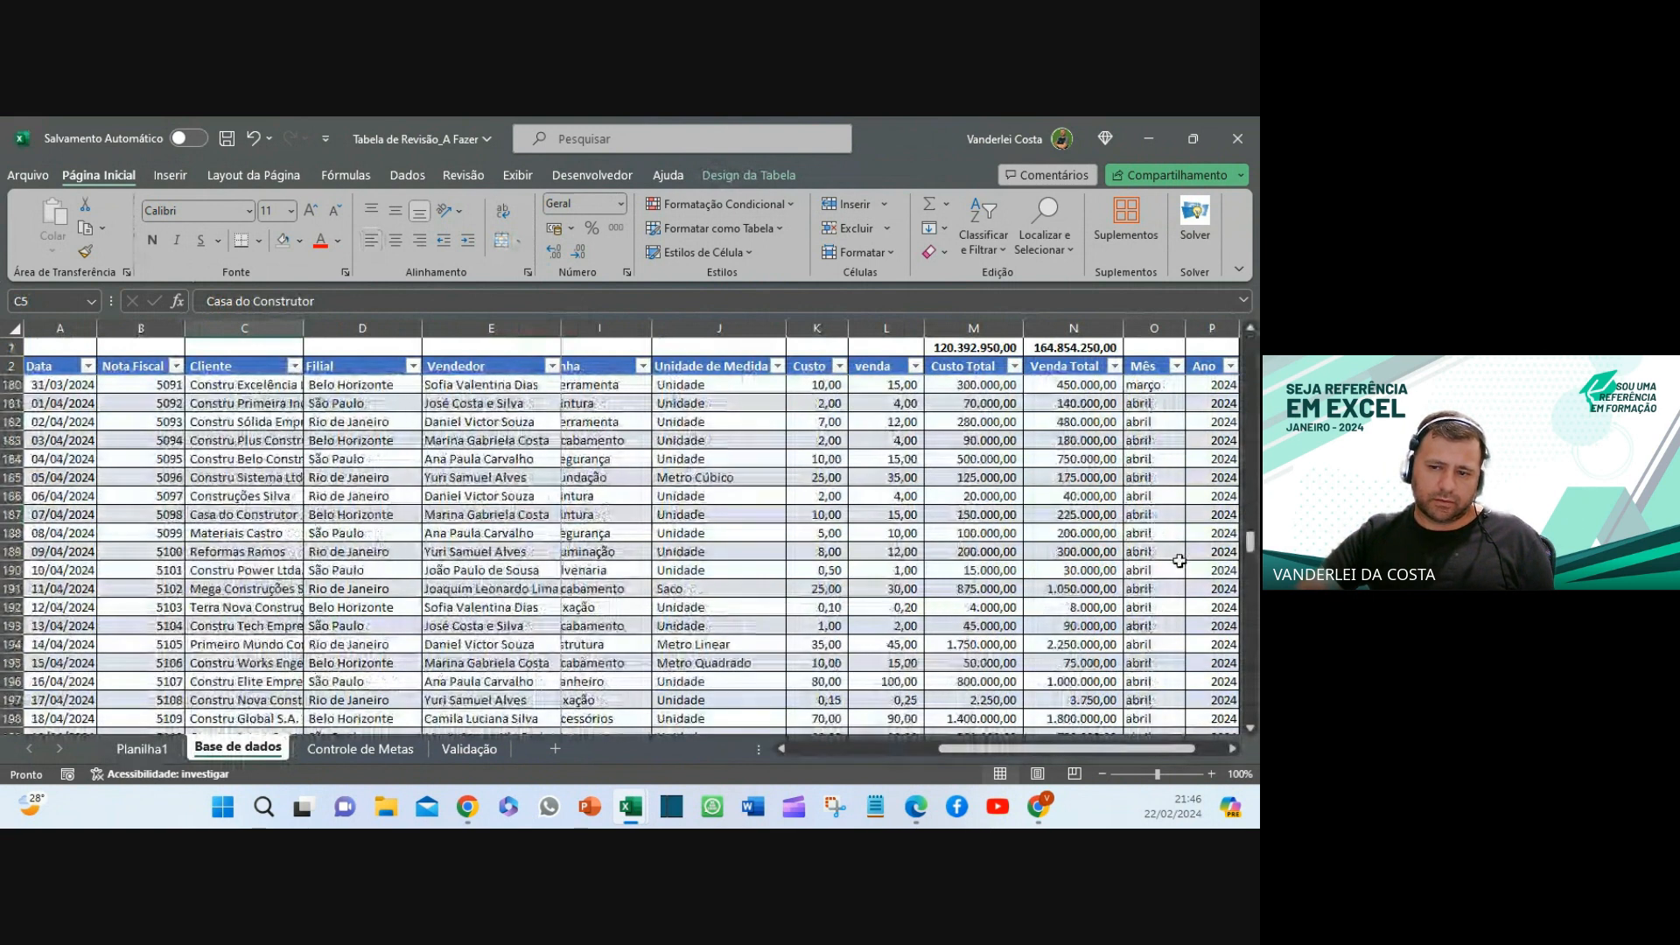
pyautogui.moveTo(1249, 542); pyautogui.dragTo(1233, 748)
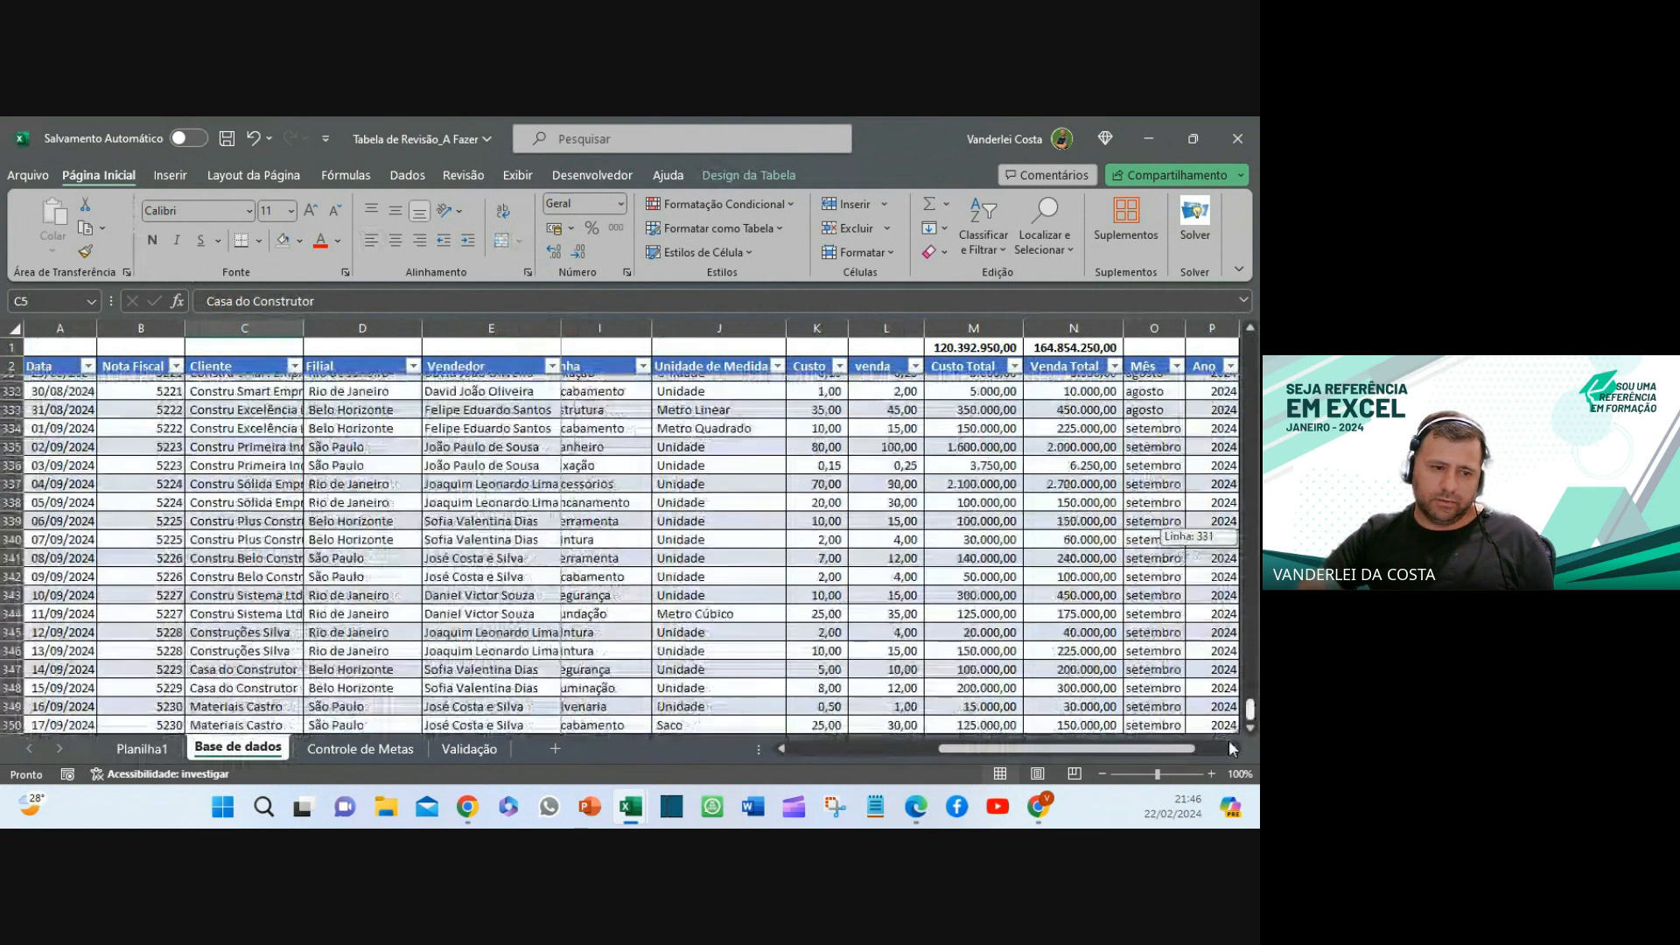
pyautogui.scroll(-2, 207, 638)
pyautogui.click(60, 631)
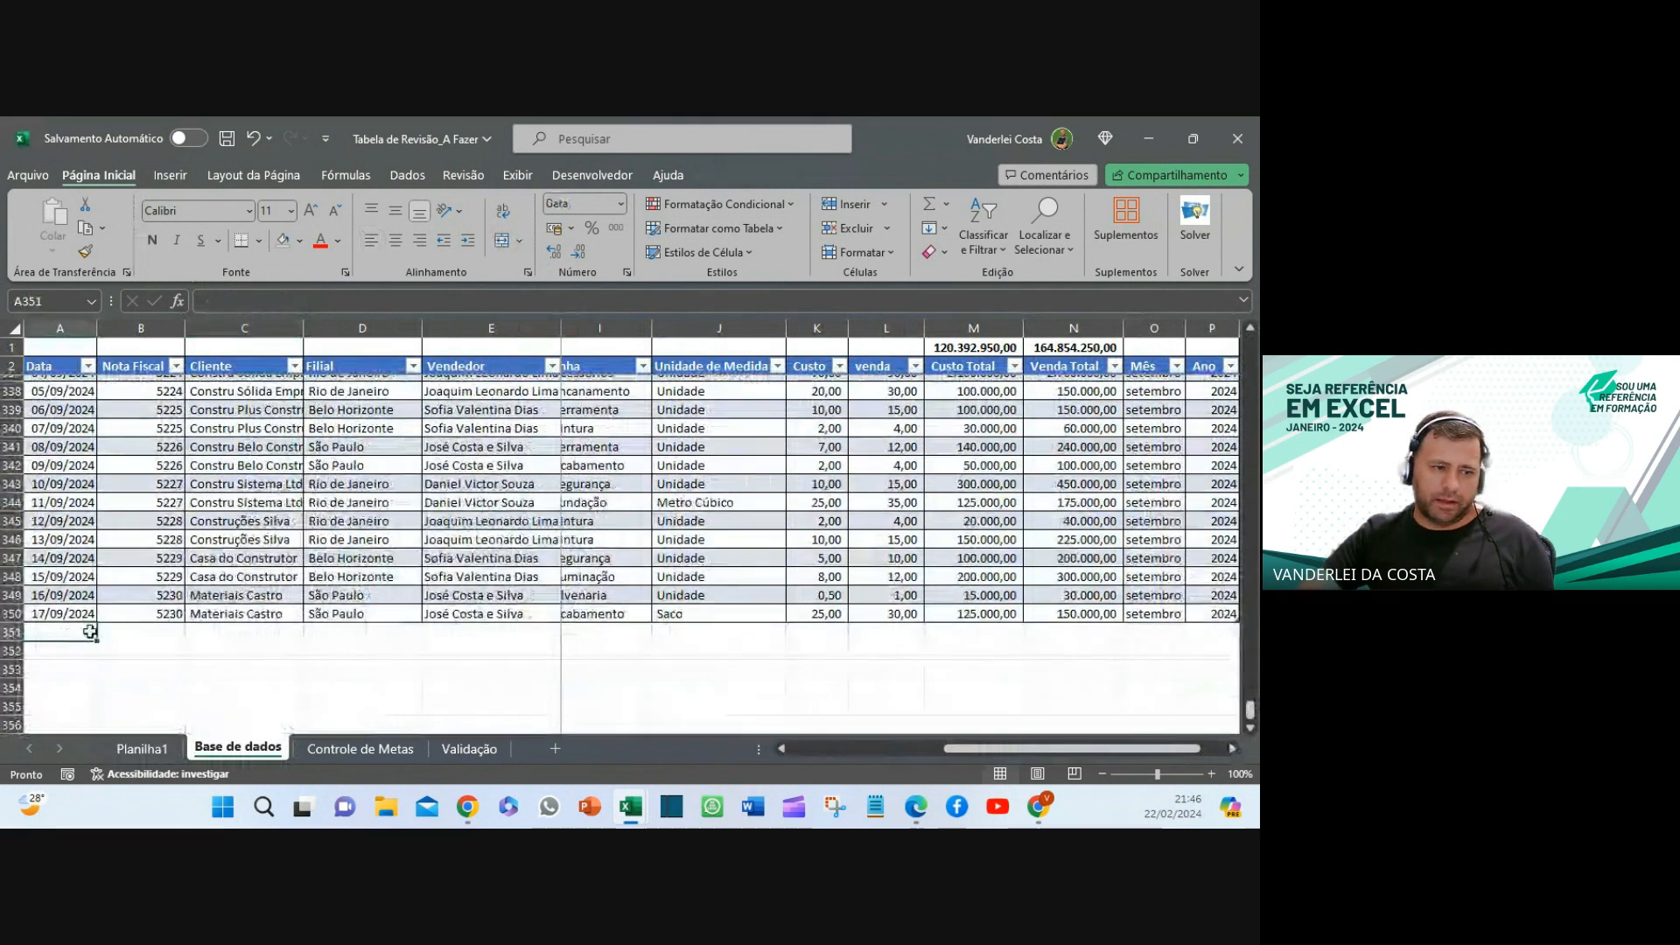
pyautogui.write('18/')
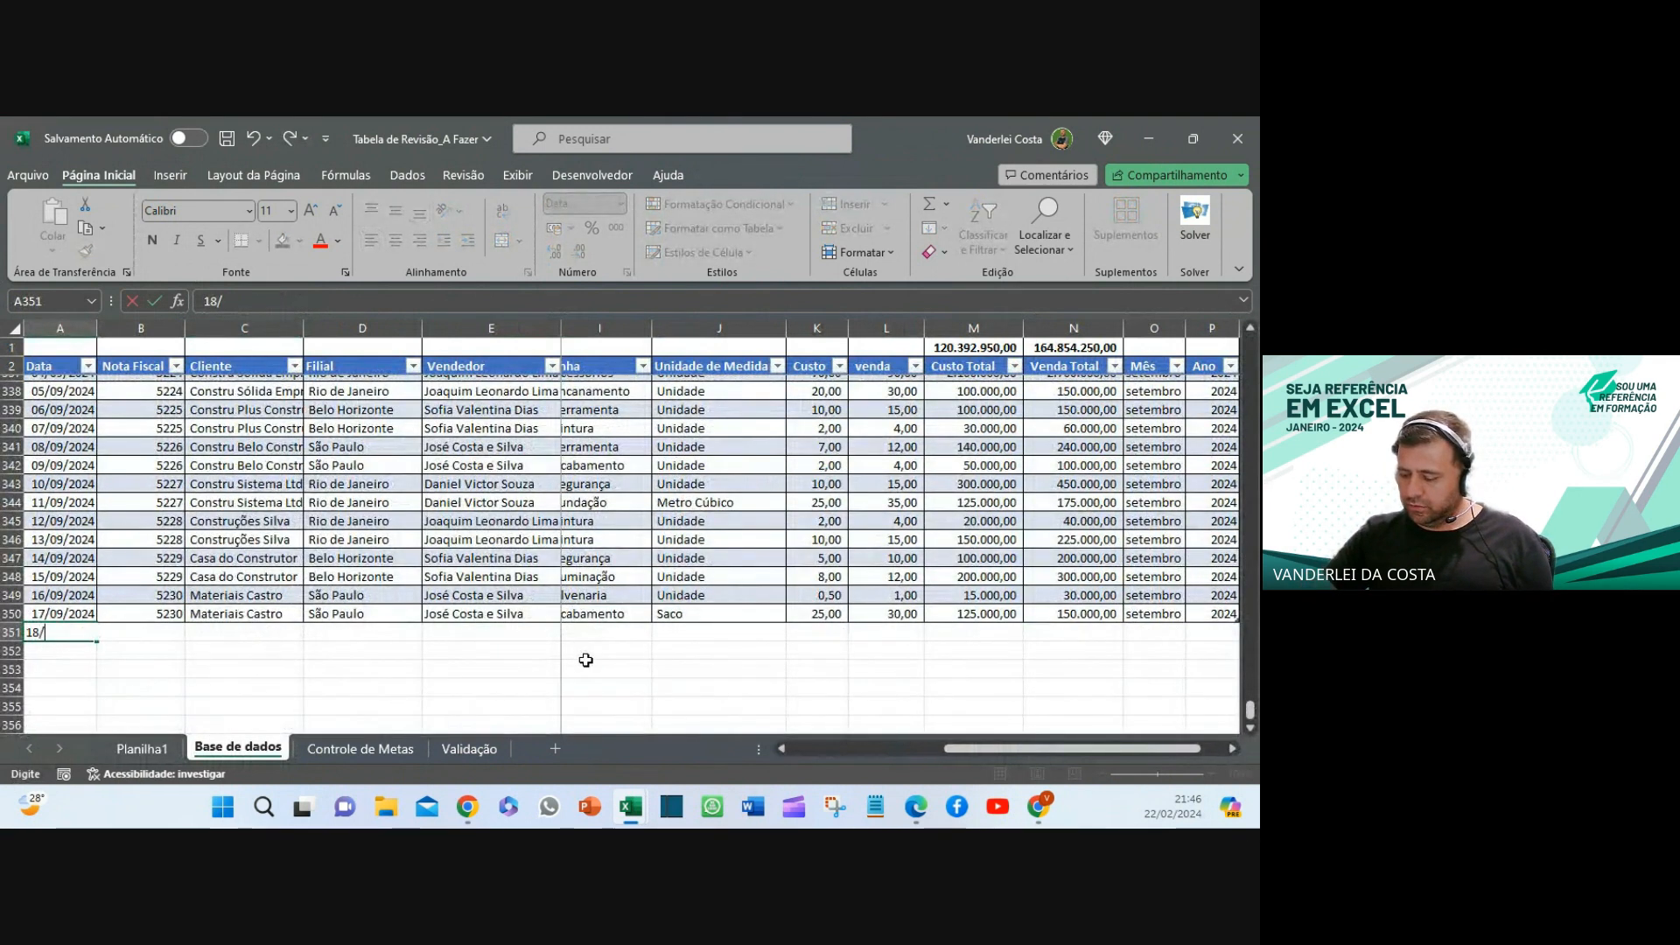
pyautogui.write('09')
pyautogui.press('Return')
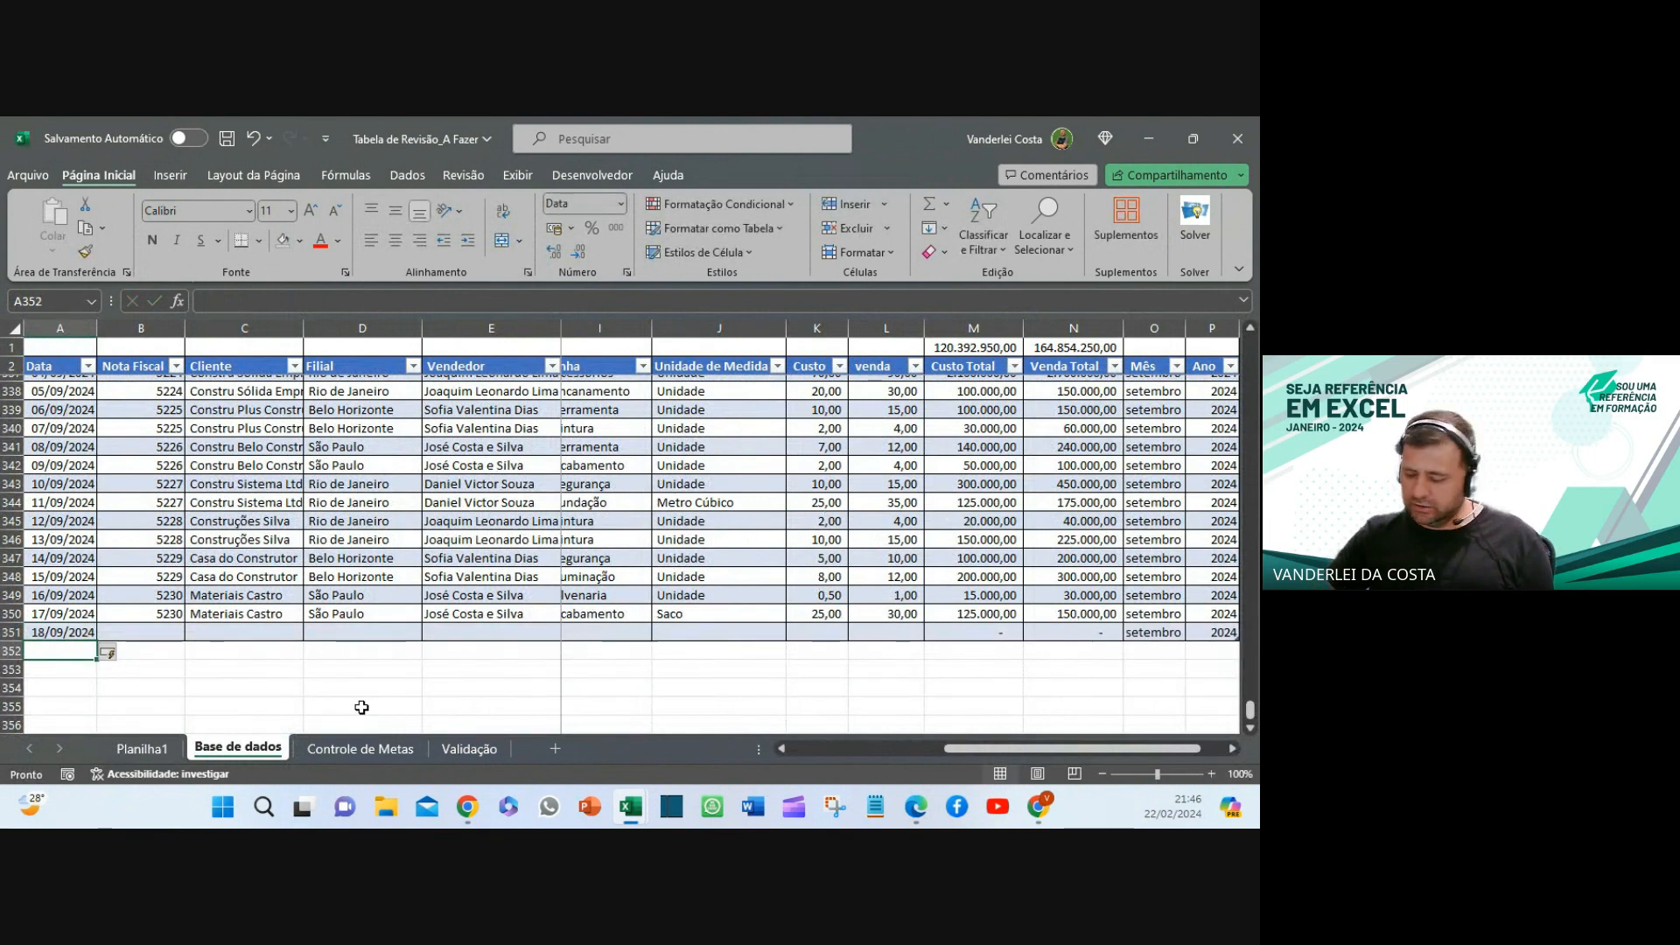
# - Undo the 20/09 entry in A352 and the table expansion, keeping 18/09 in A351, then return to Planilha1
pyautogui.write('20/09')
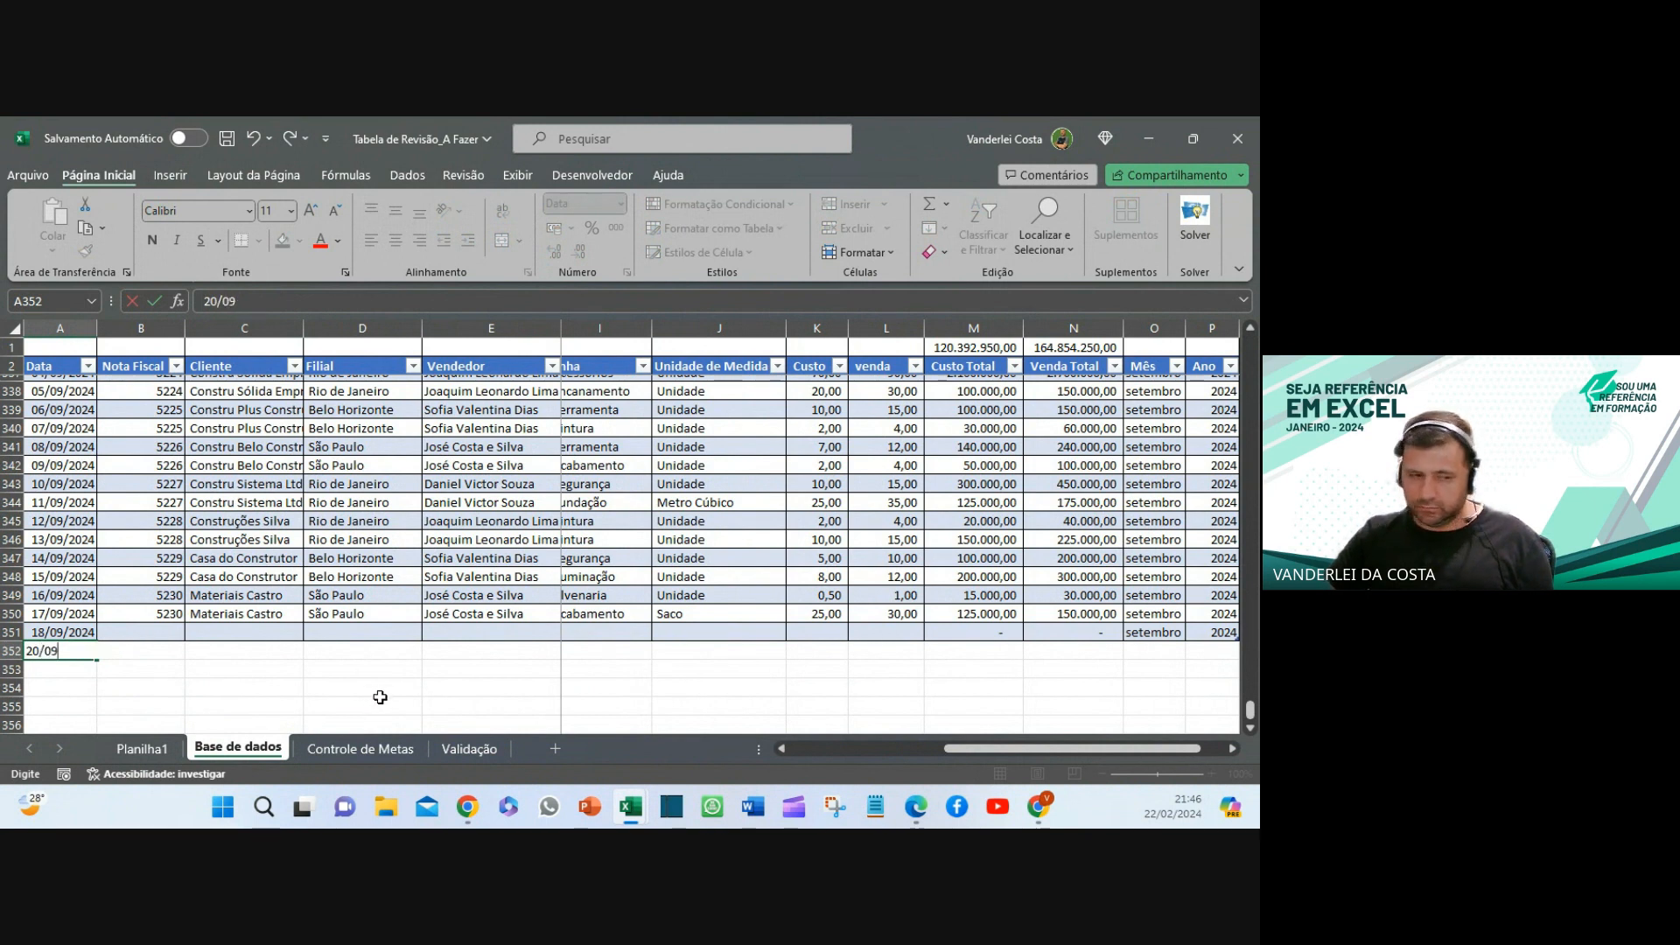
pyautogui.press('Return')
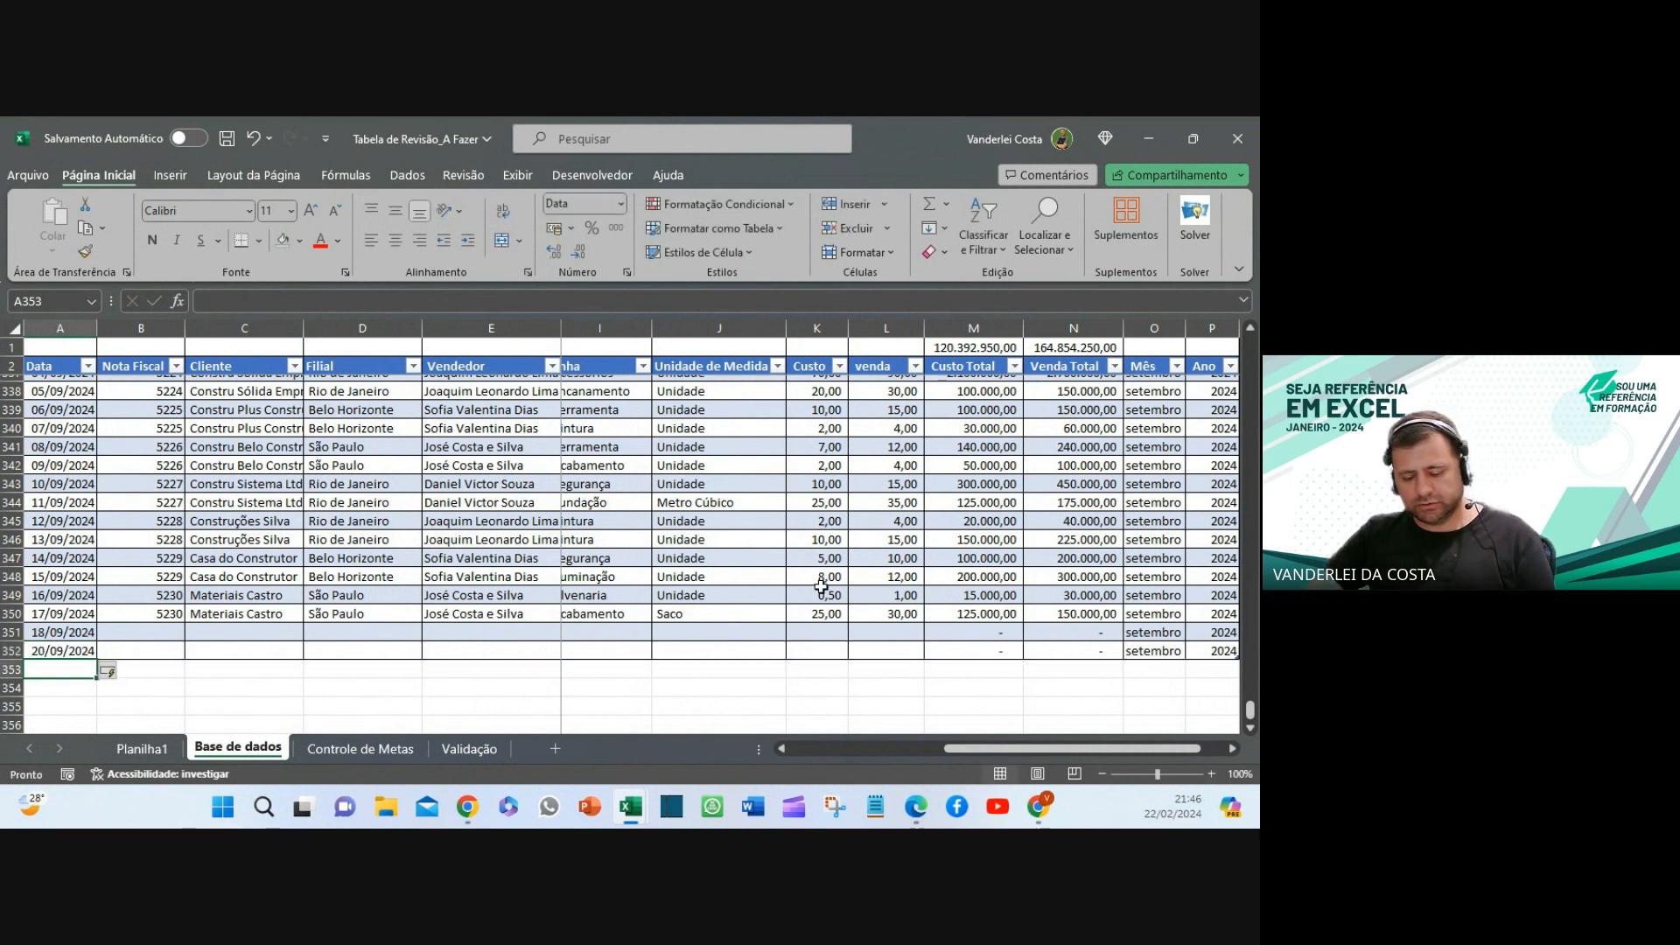
pyautogui.hotkey('ctrl', 'z')
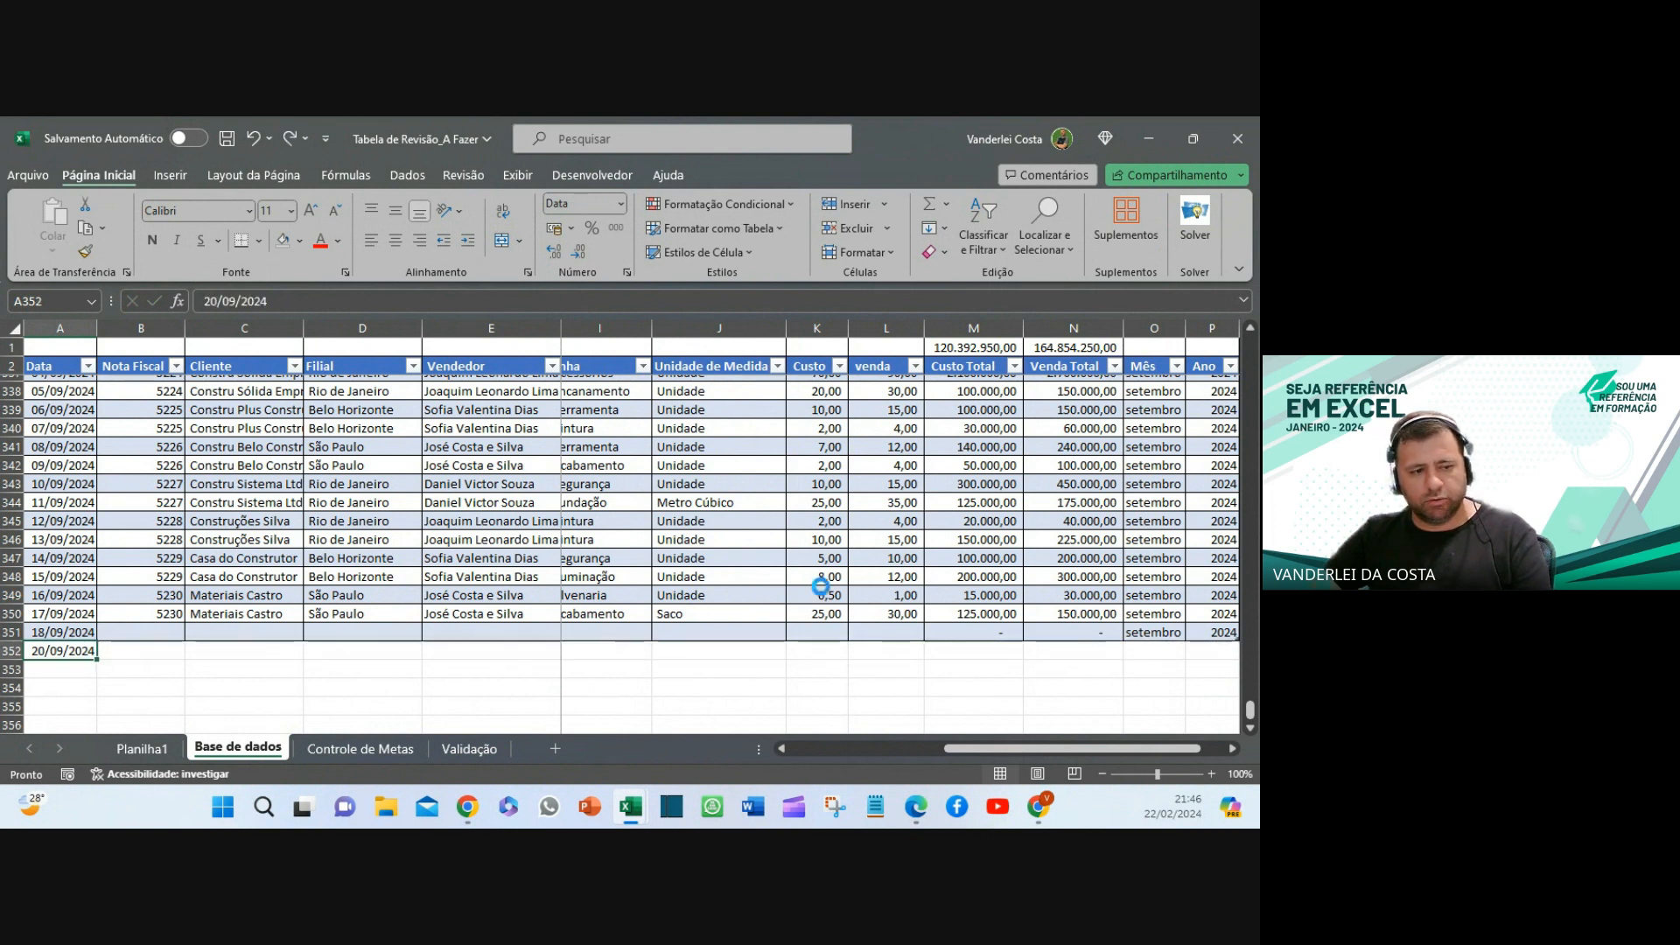
pyautogui.hotkey('ctrl', 'z')
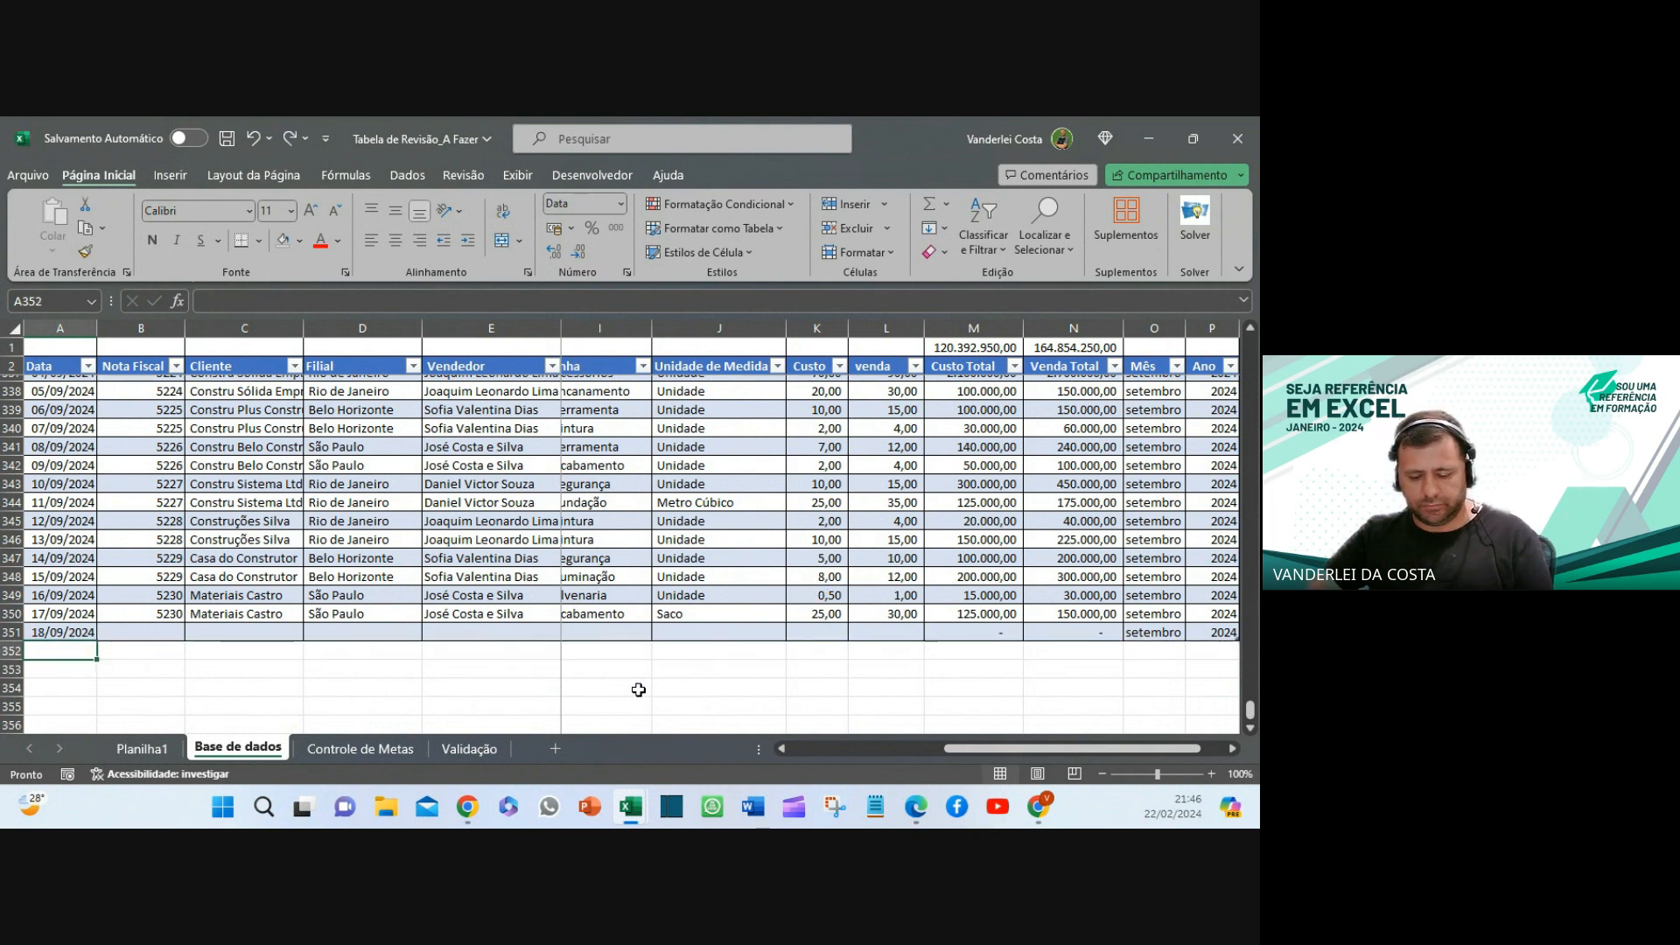
pyautogui.hotkey('ctrl', 'z')
pyautogui.click(543, 705)
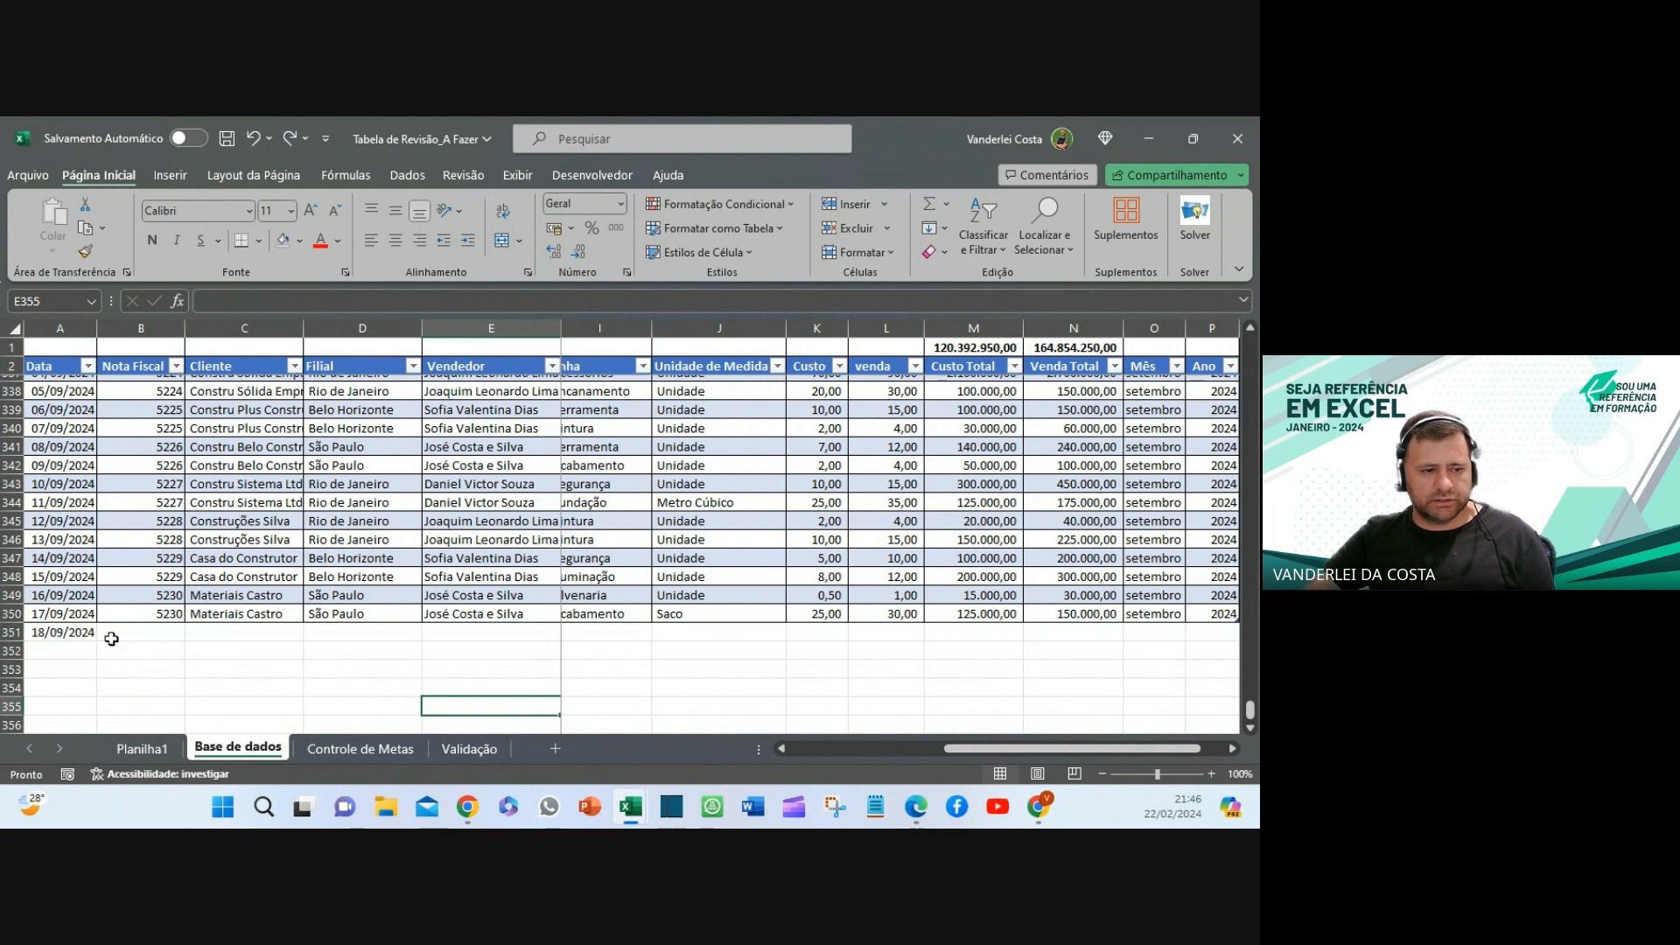
pyautogui.click(73, 640)
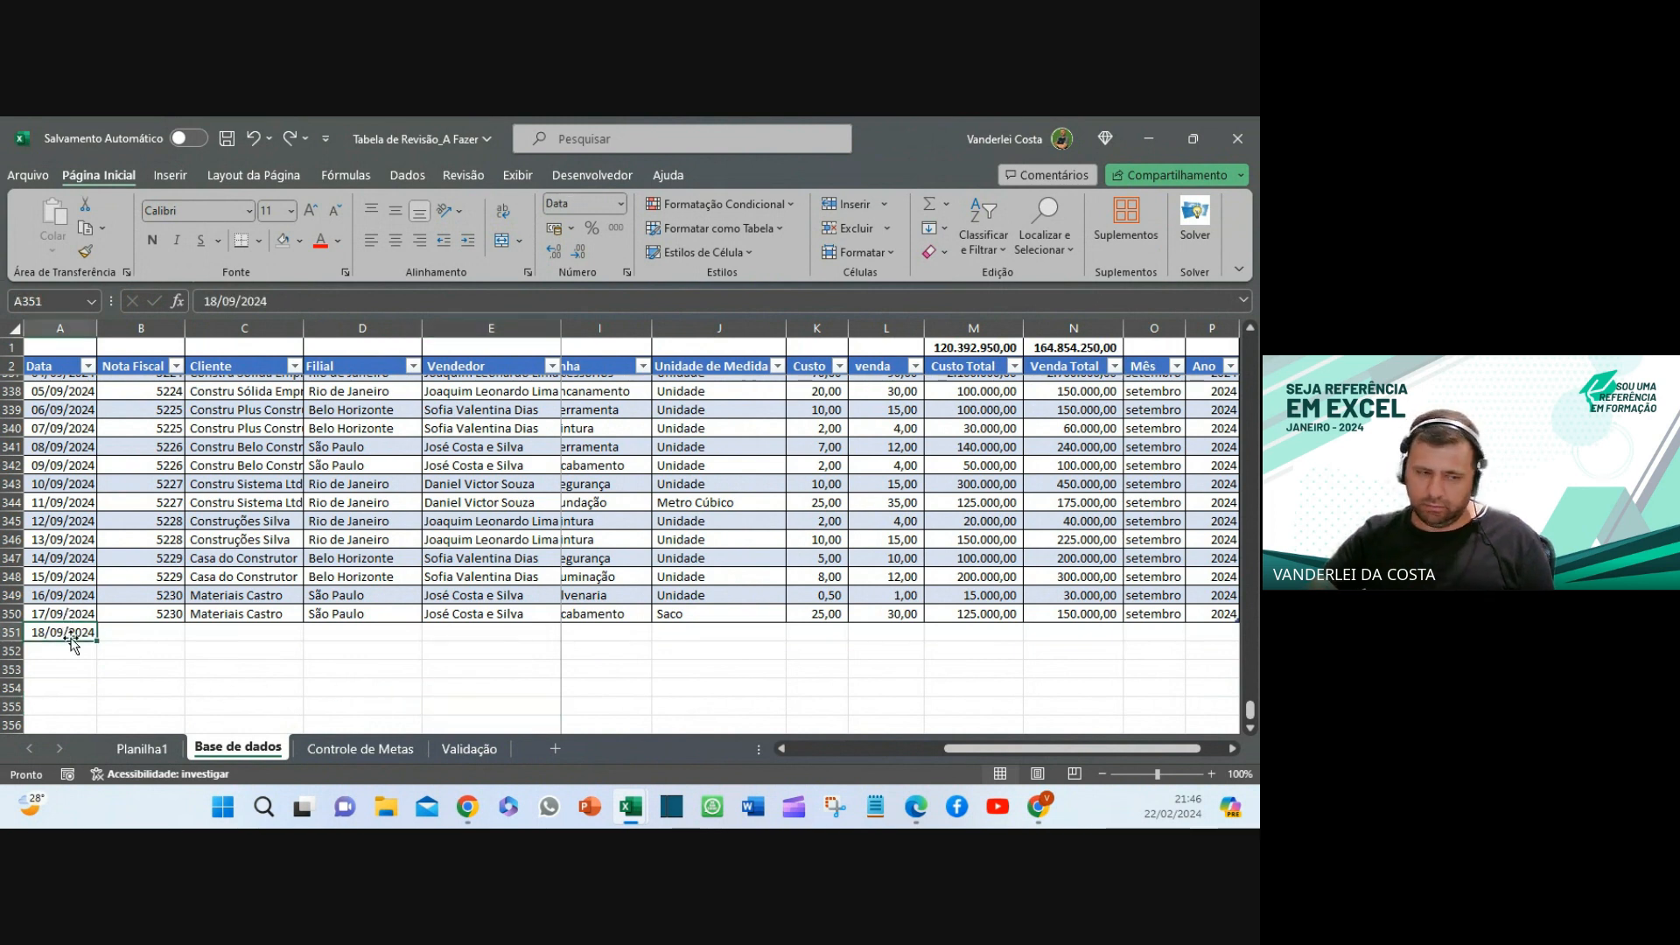
pyautogui.click(142, 748)
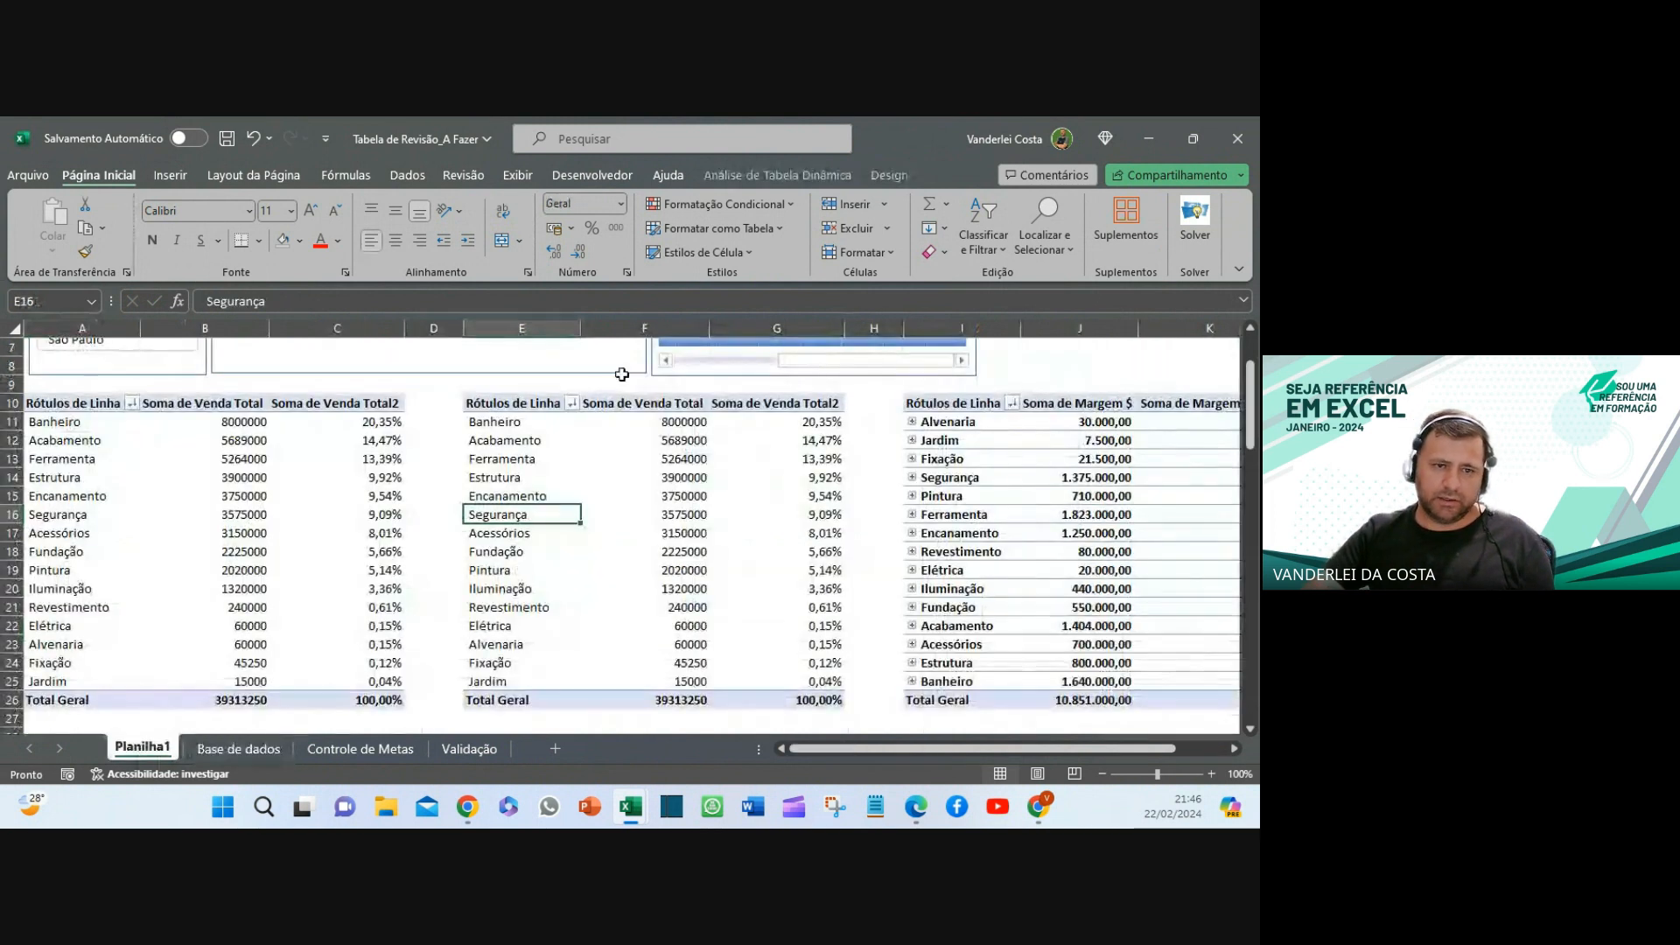
# - Review the middle pivot's data source options and the Base de dados source sheet
pyautogui.click(688, 459)
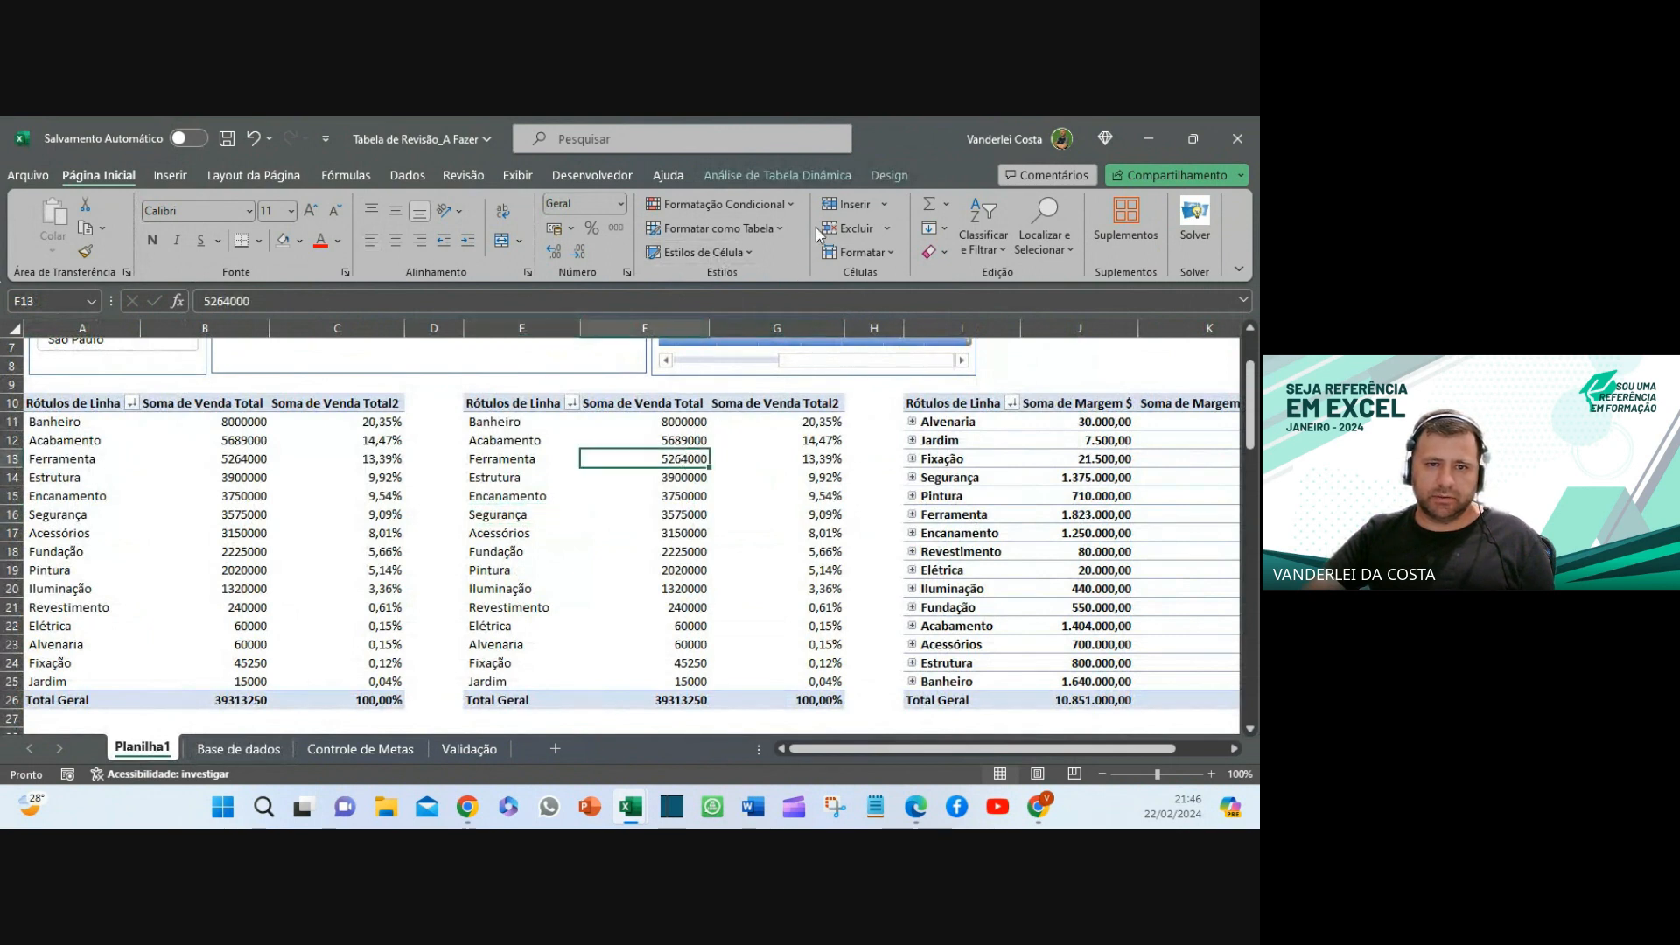
pyautogui.click(756, 174)
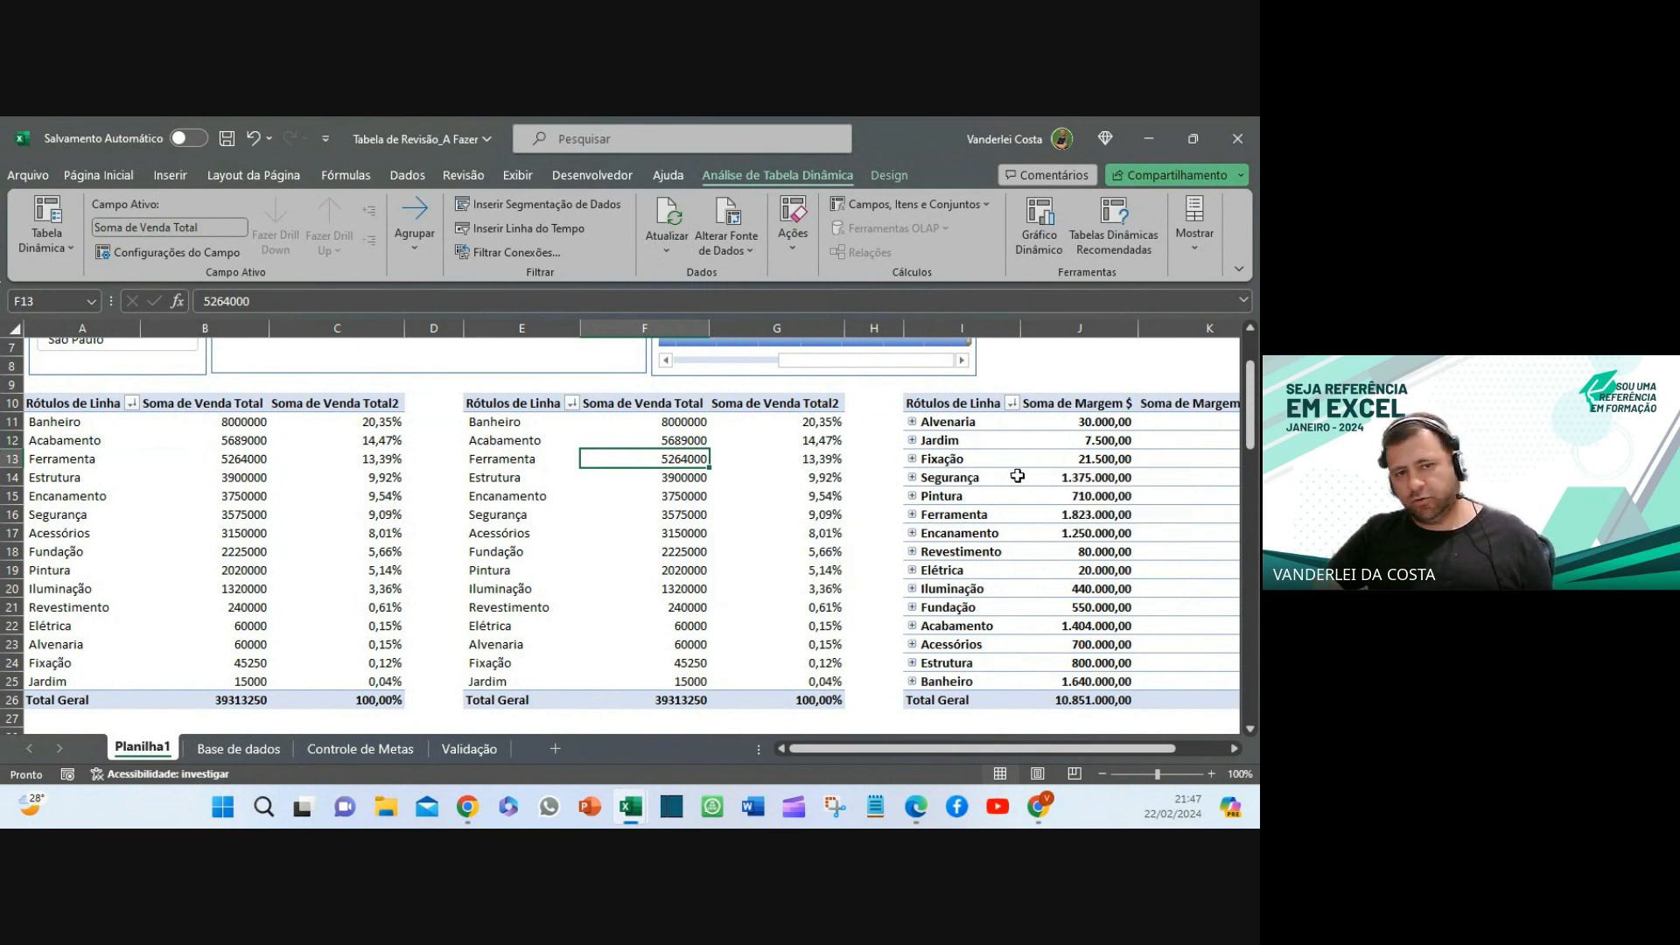
pyautogui.click(244, 749)
pyautogui.scroll(5, 698, 572)
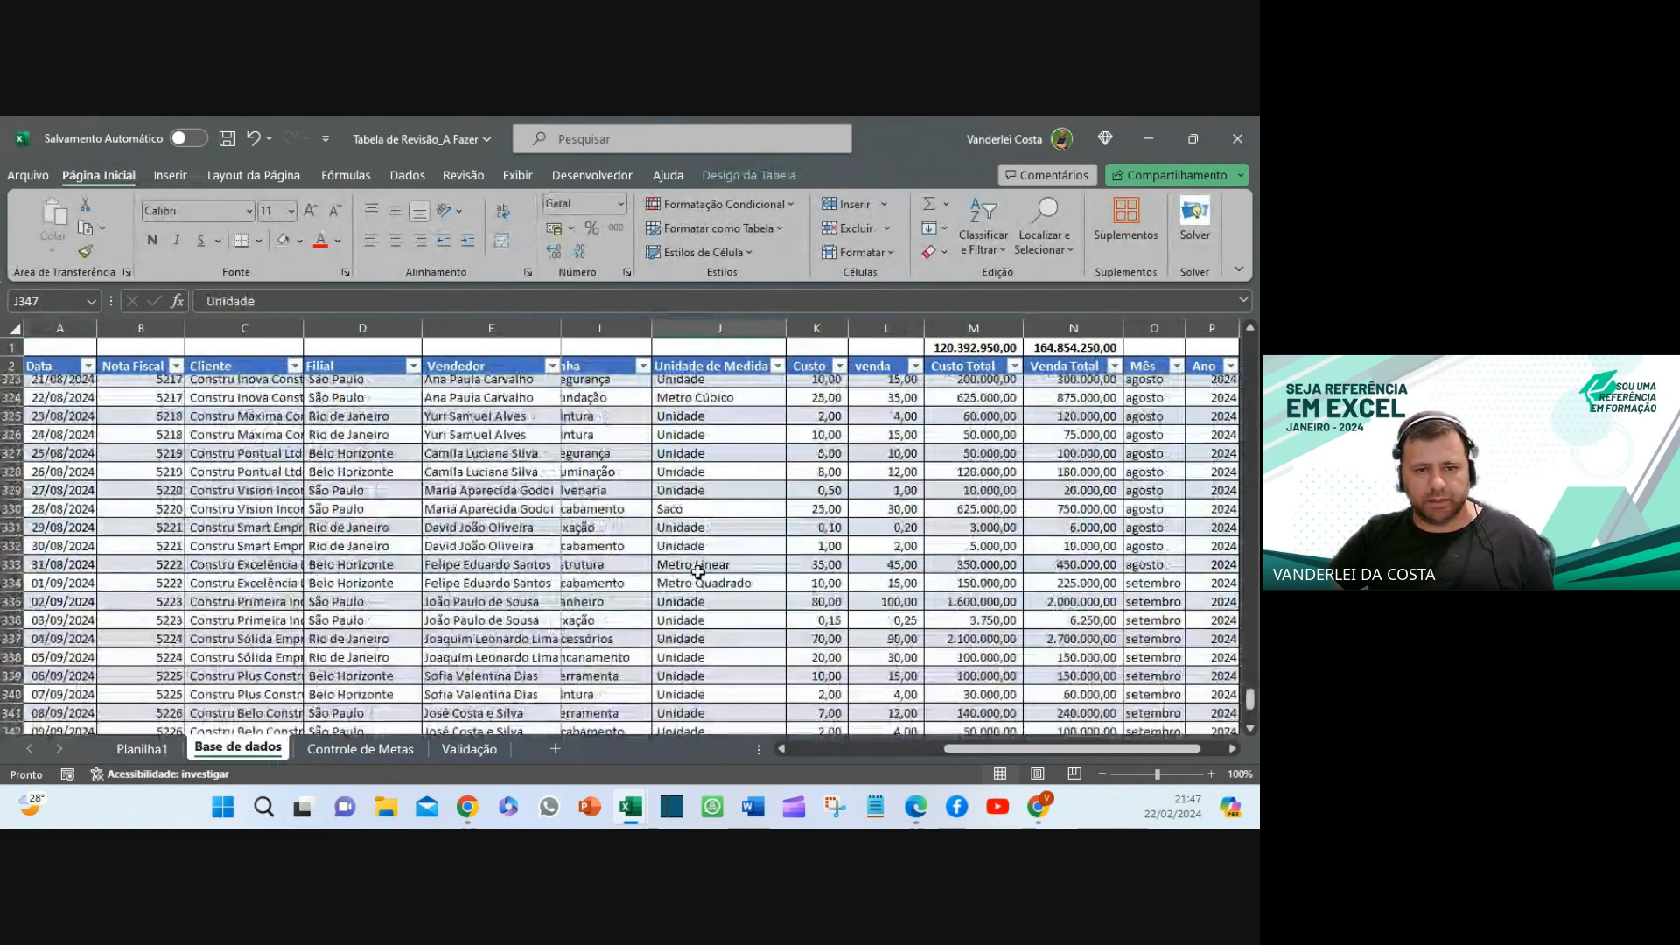
pyautogui.scroll(20, 697, 572)
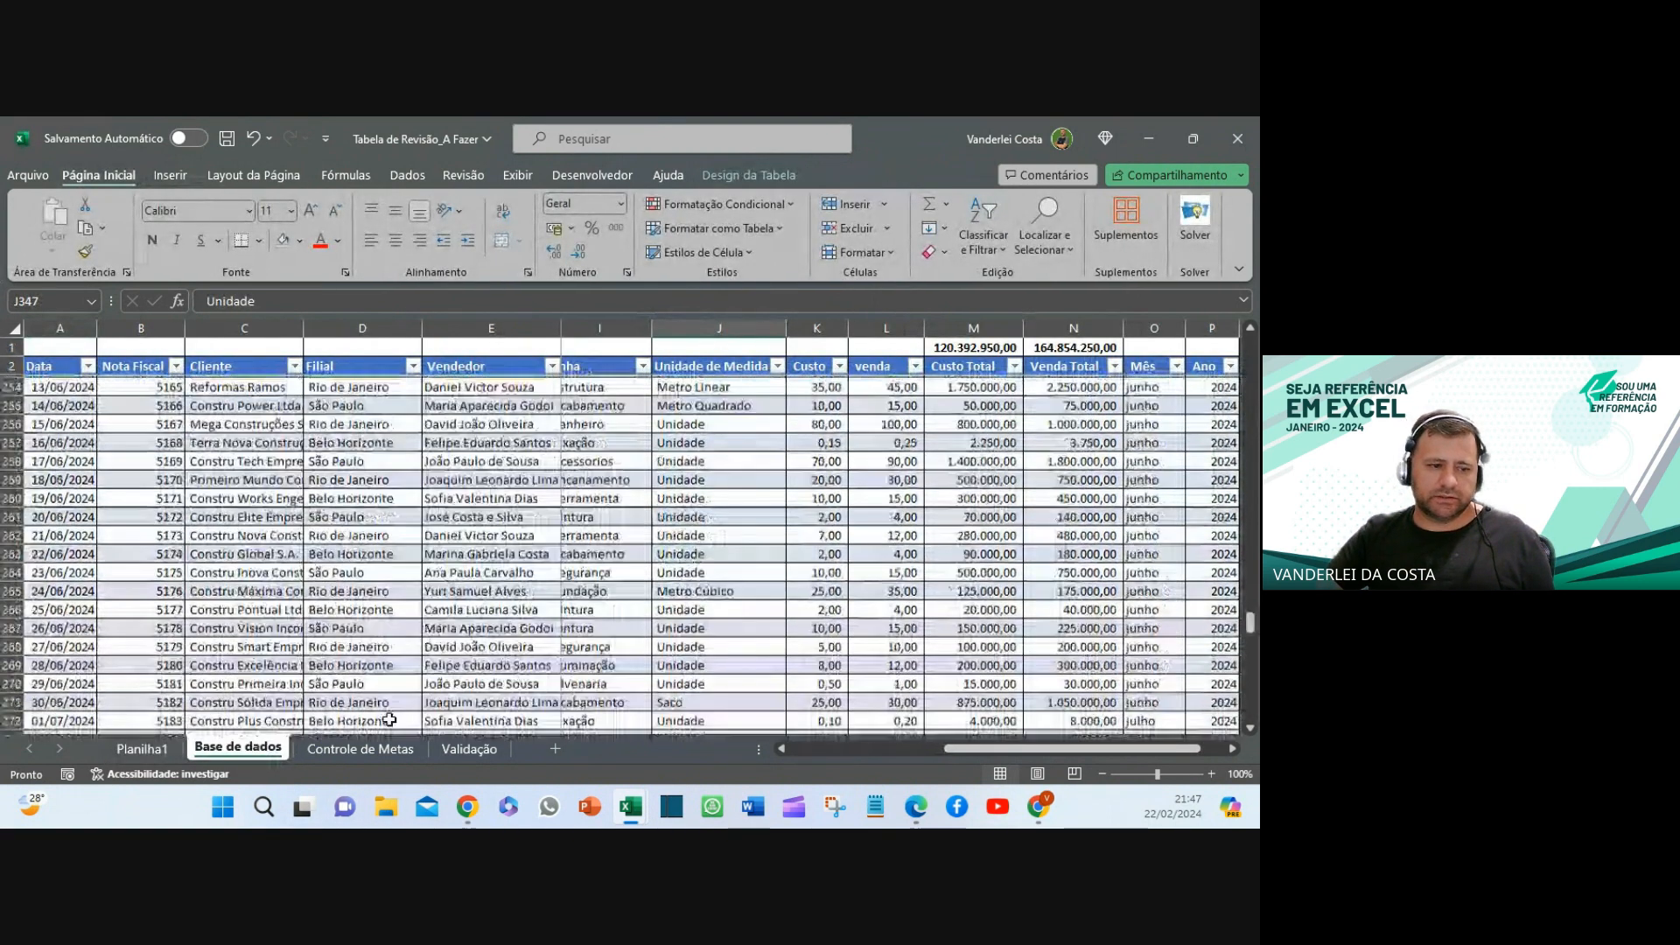
# - Return to the top of the Planilha1 pivots with the Data commands showing
pyautogui.click(140, 749)
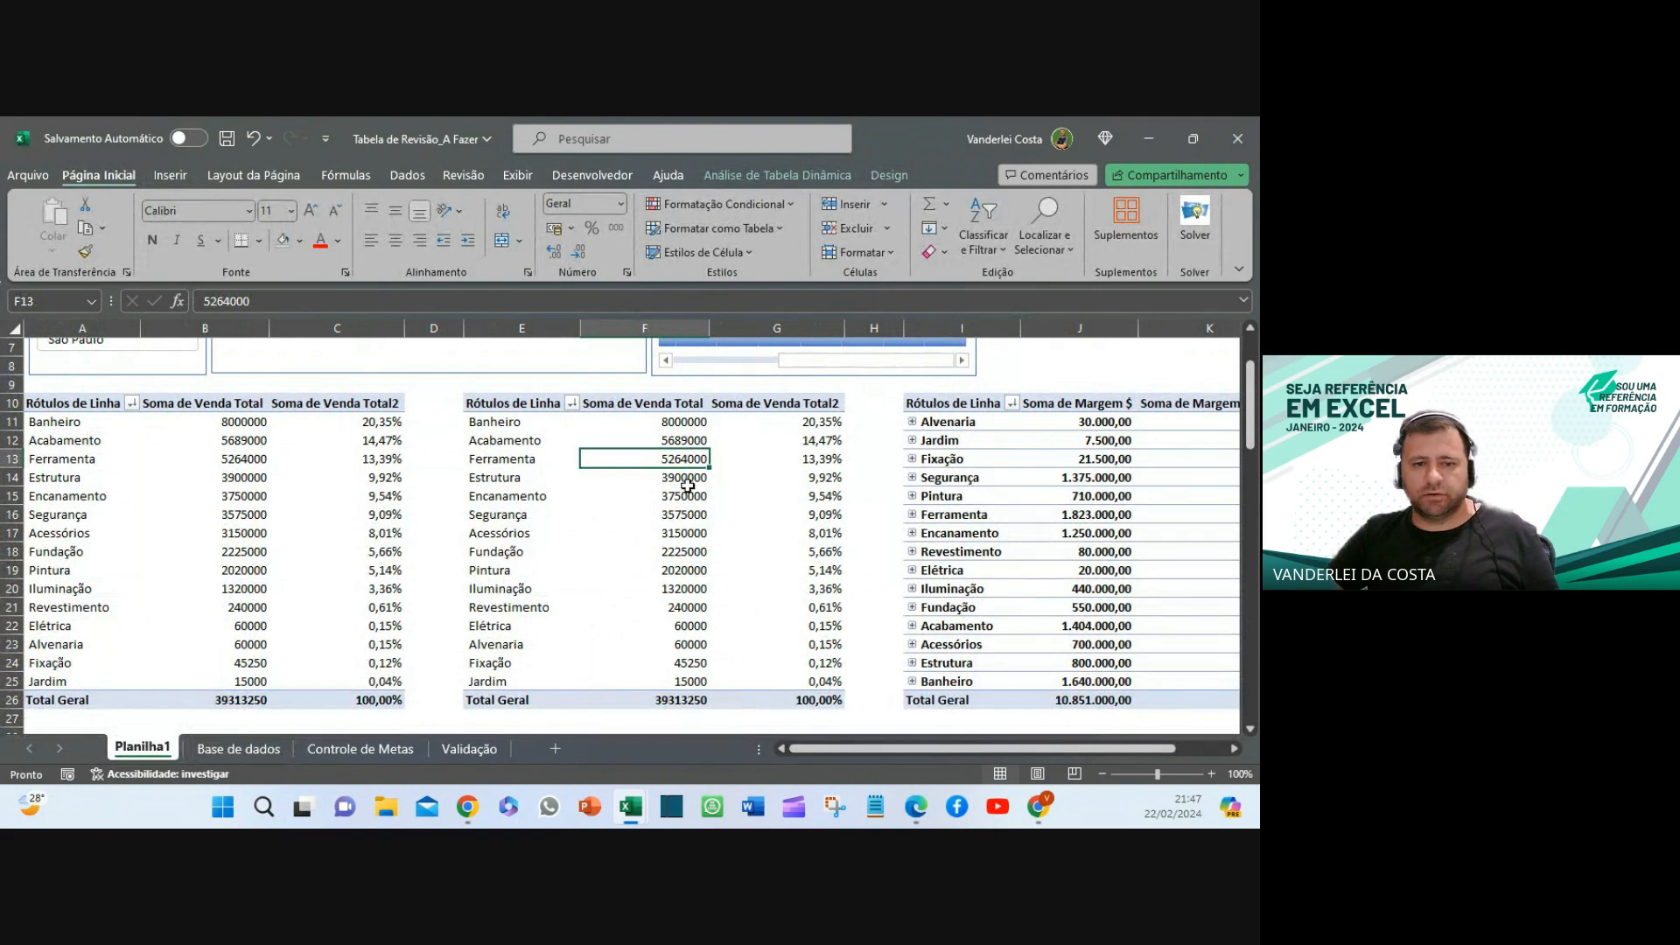
pyautogui.press('Down')
pyautogui.scroll(2, 677, 498)
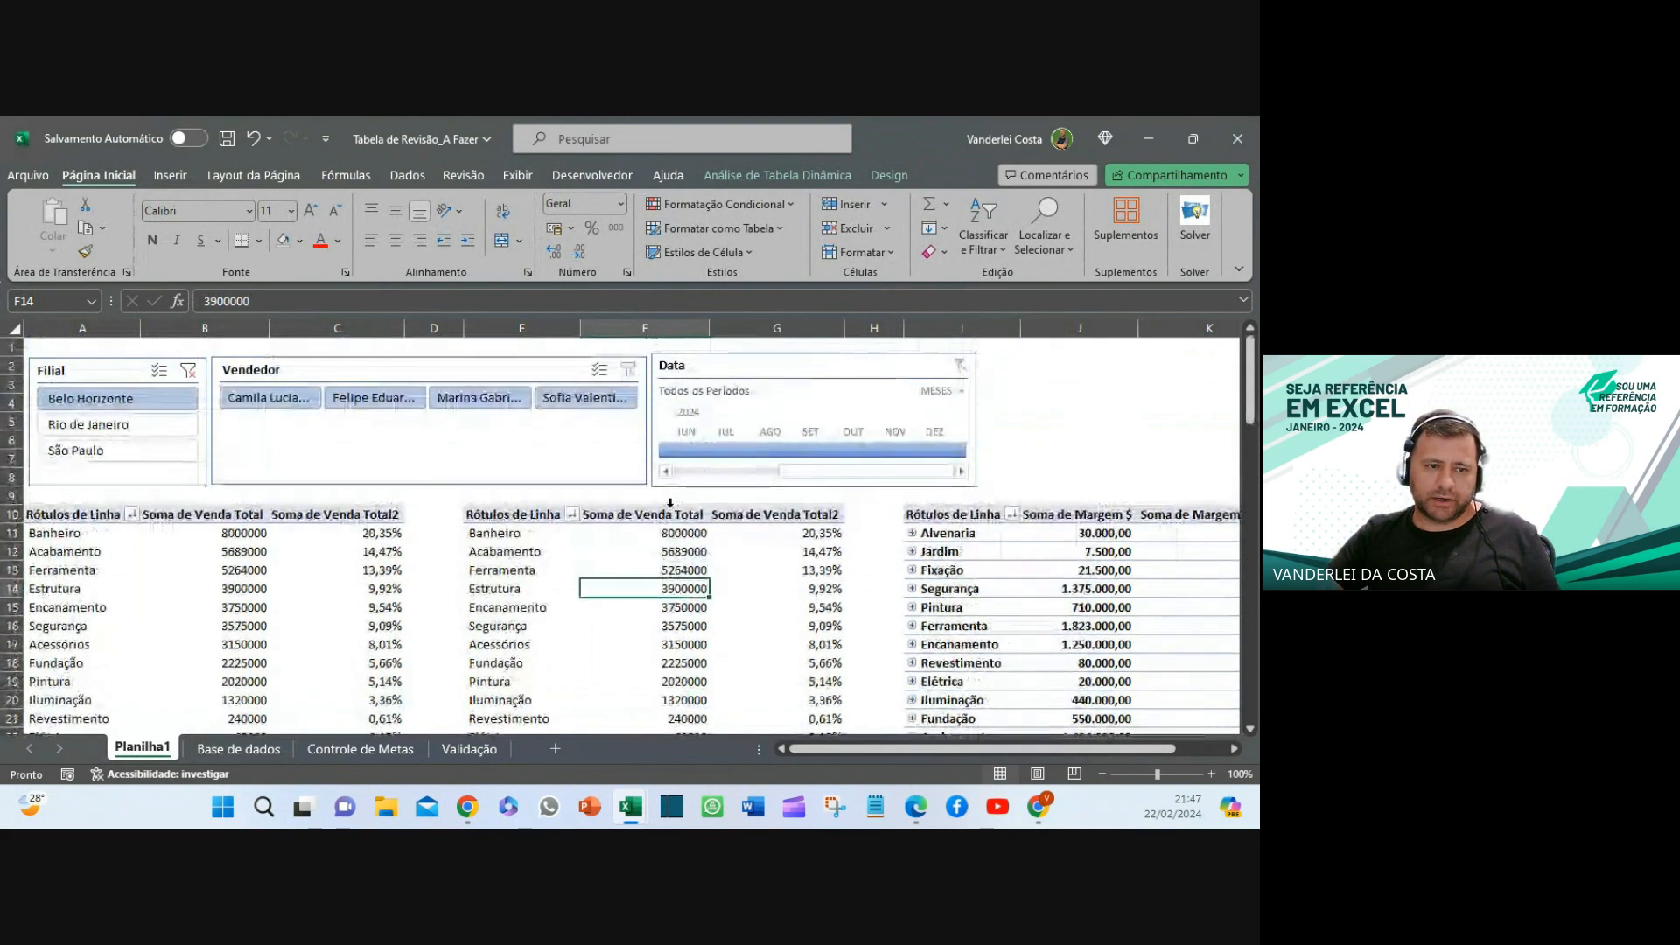
pyautogui.click(408, 175)
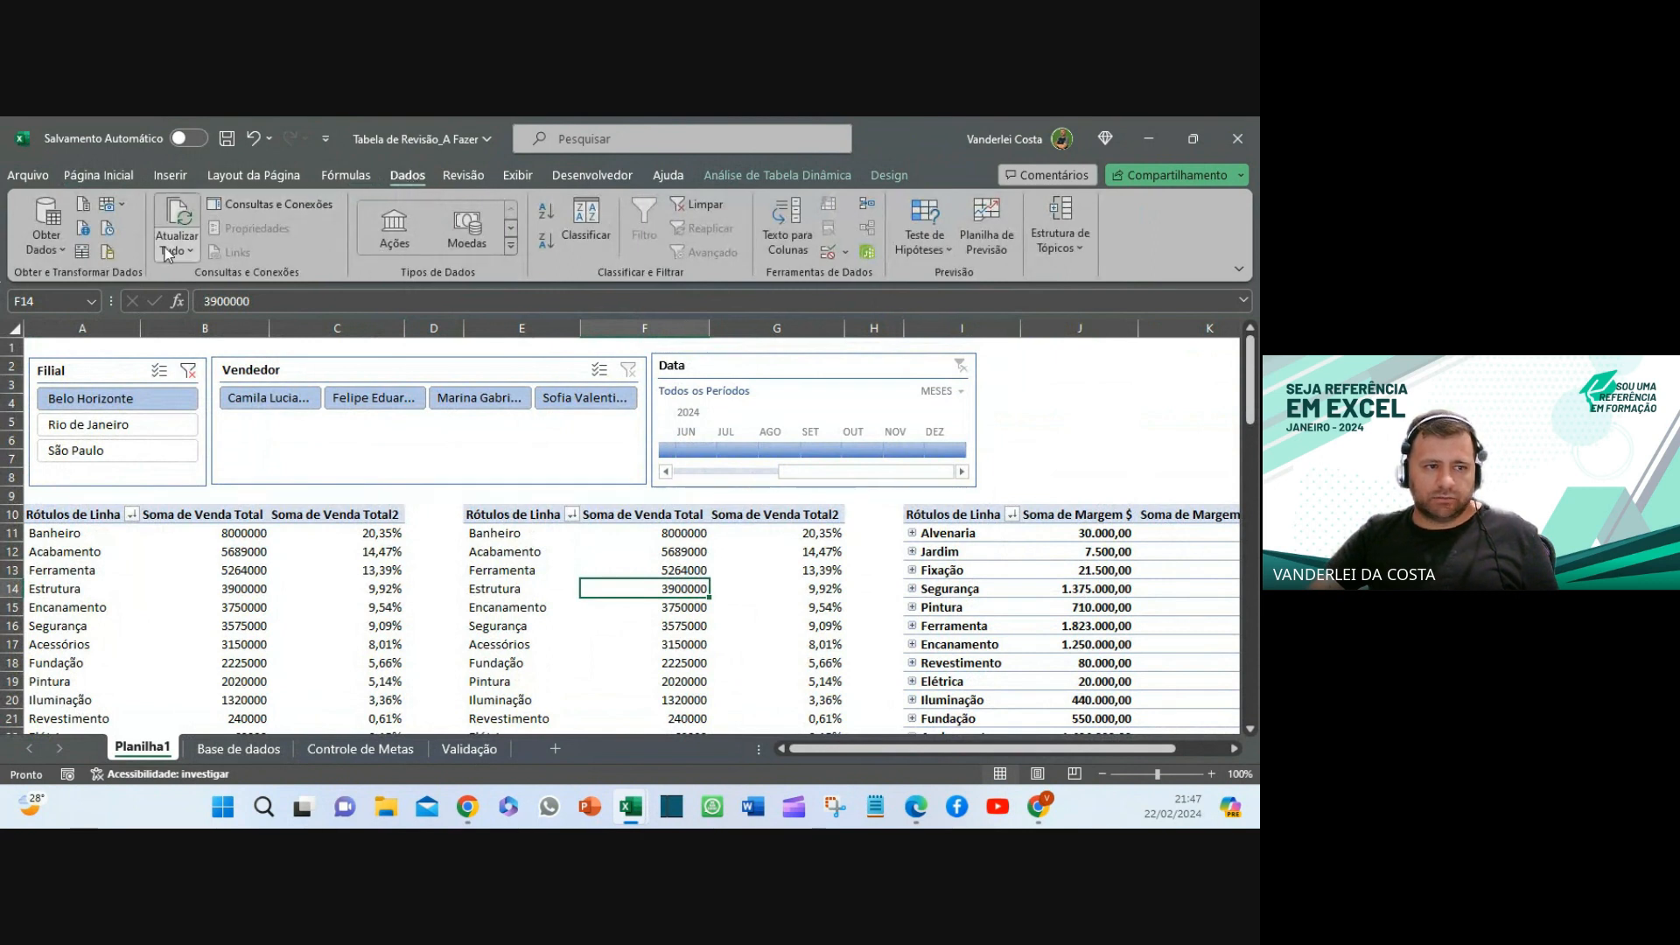
# - Refresh all pivots and clear the Filial slicer filter, restoring Estrutura to 27250000 in sales
pyautogui.click(185, 213)
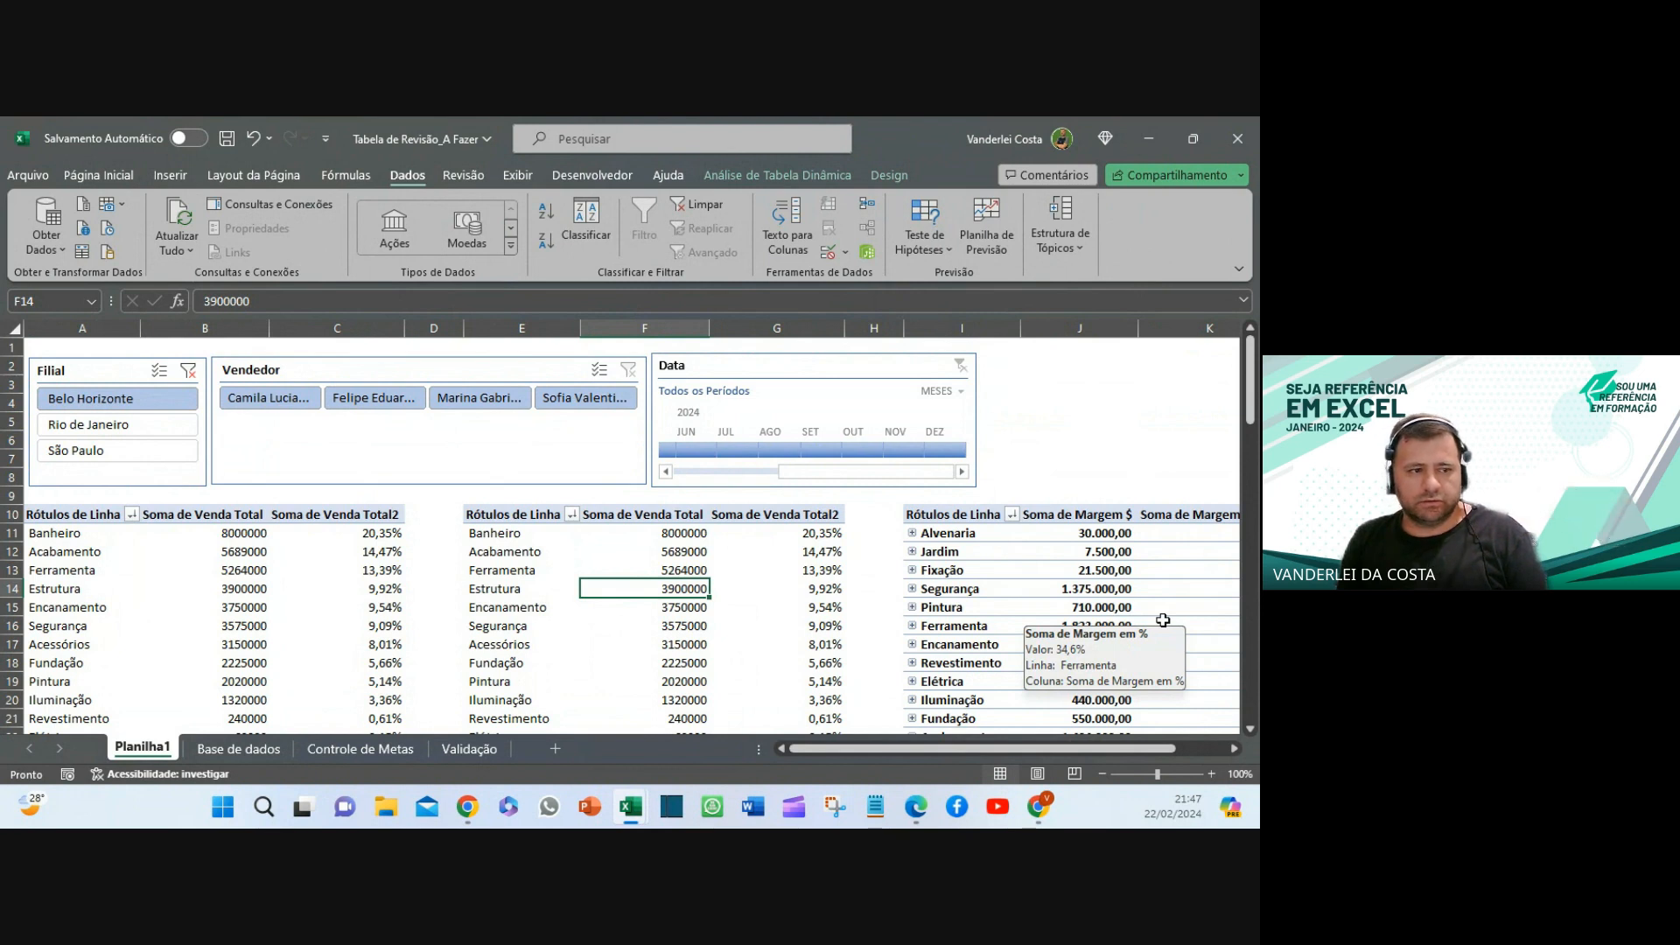
pyautogui.click(189, 371)
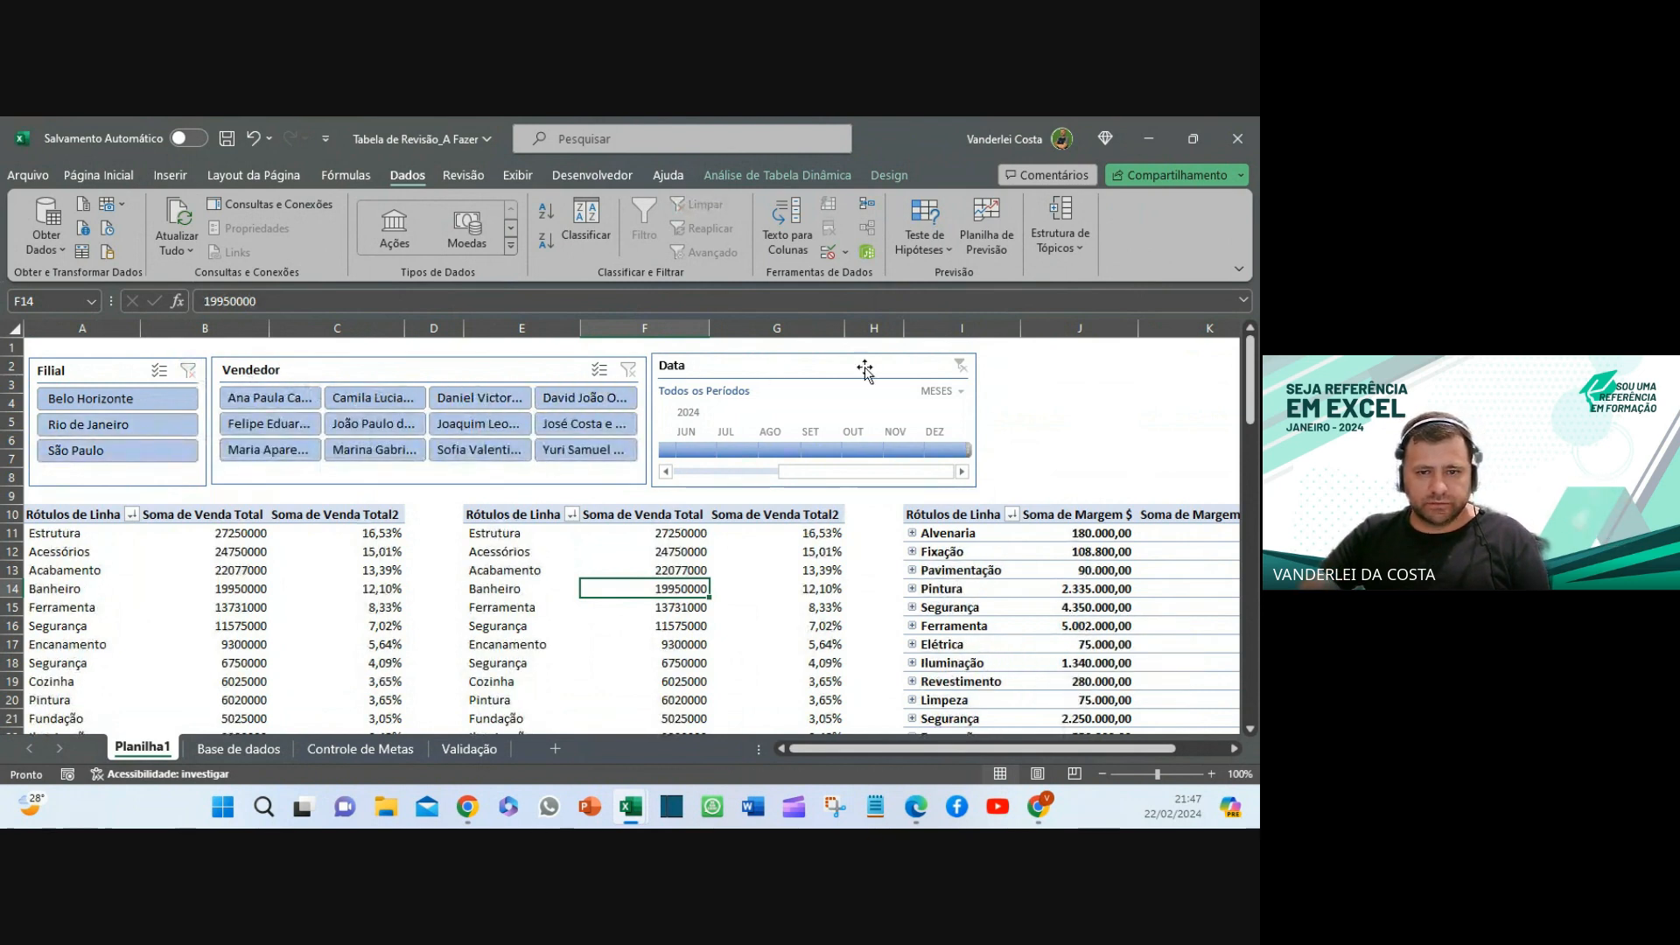
pyautogui.click(1076, 404)
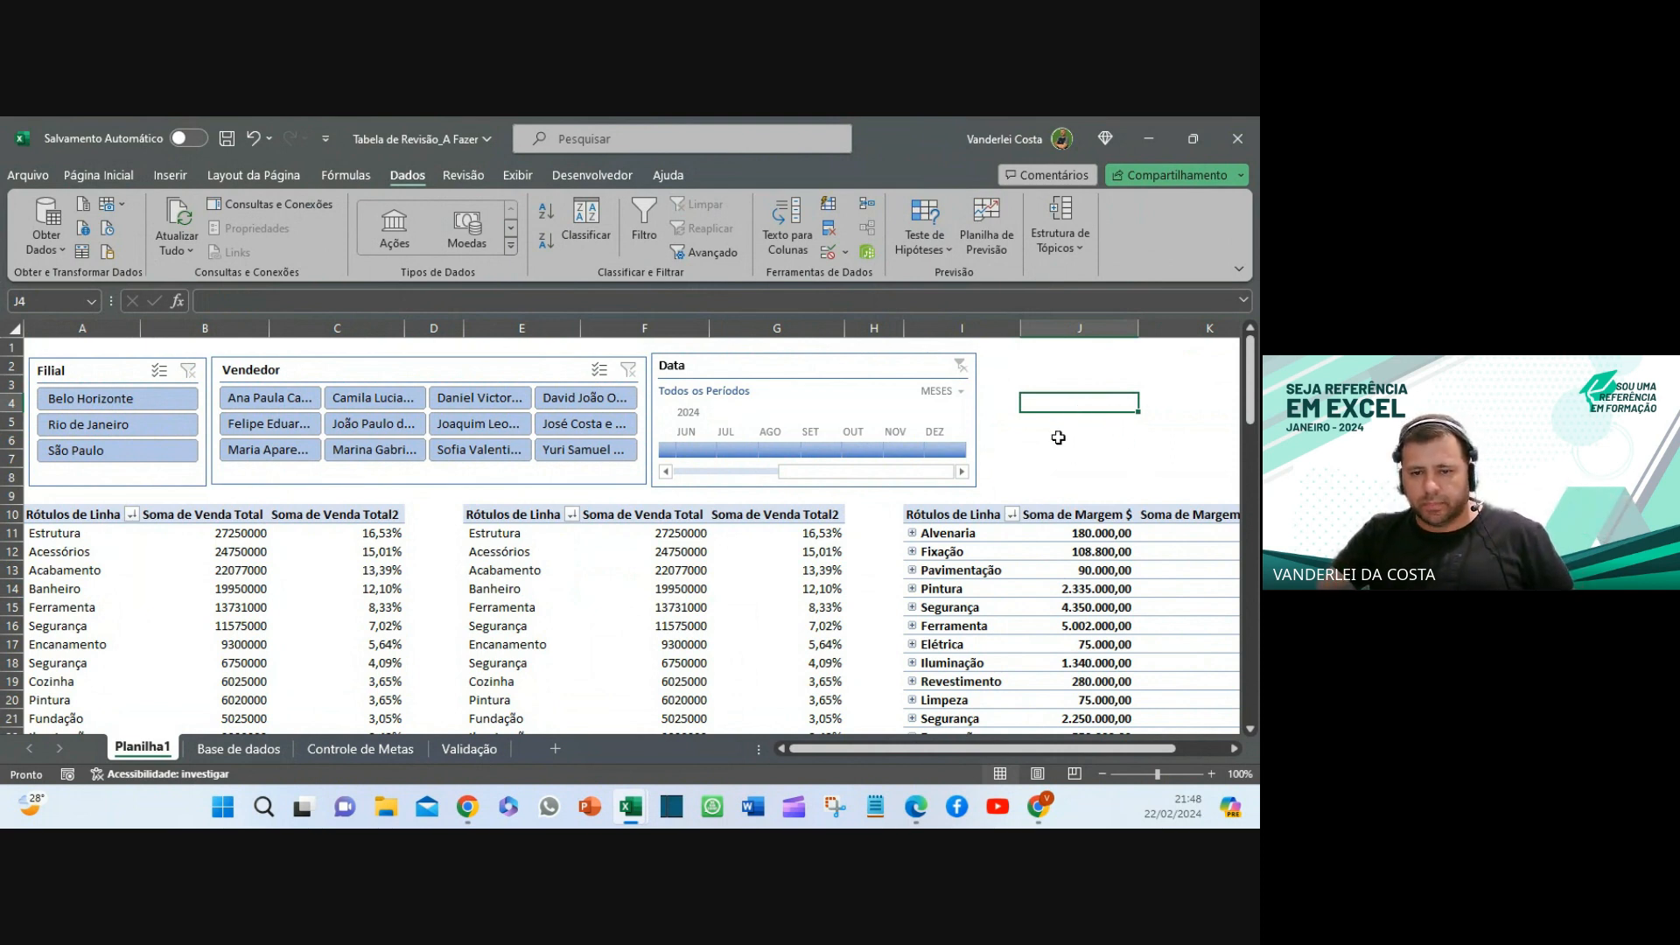
pyautogui.click(989, 551)
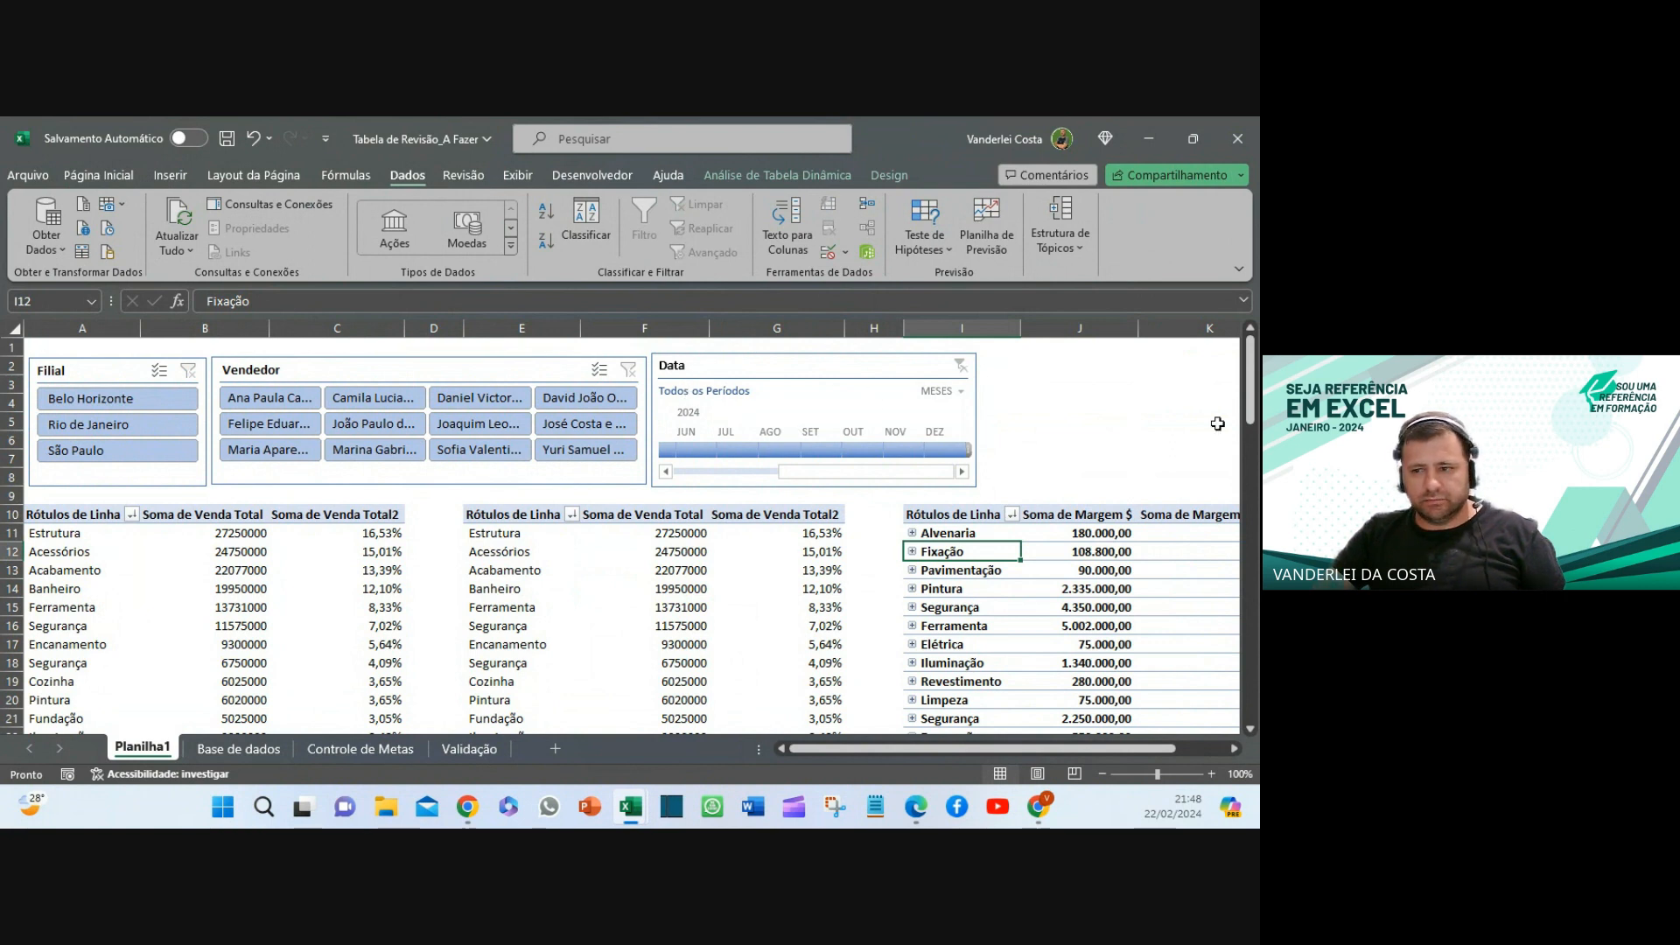
pyautogui.hotkey('alt', 'Tab')
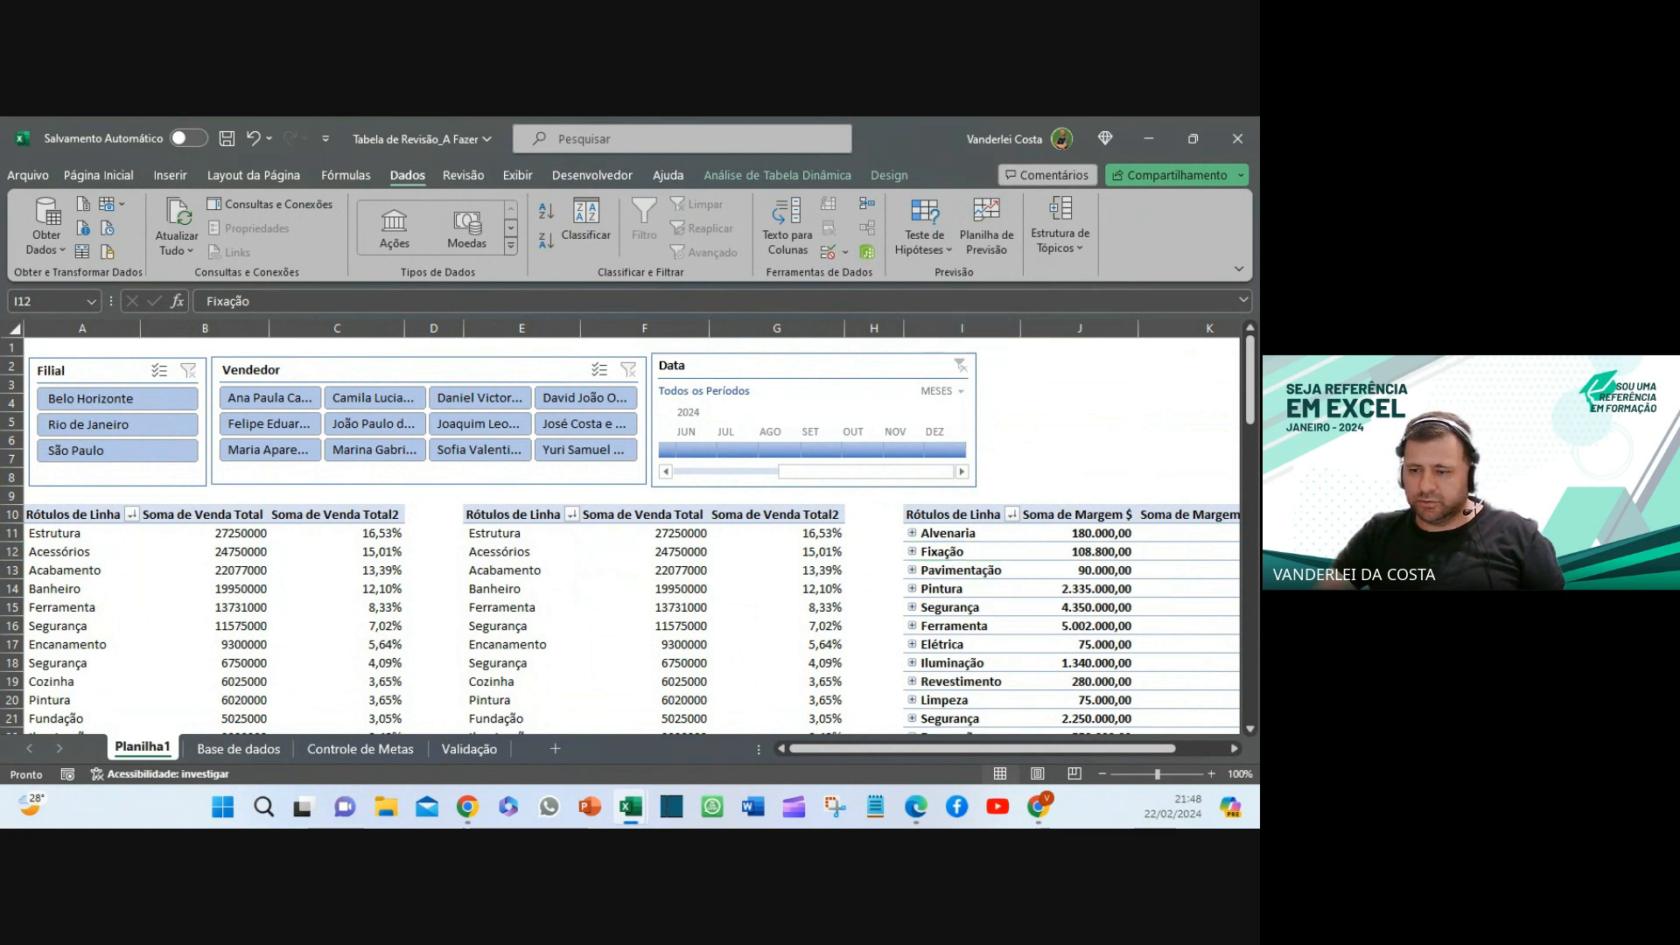